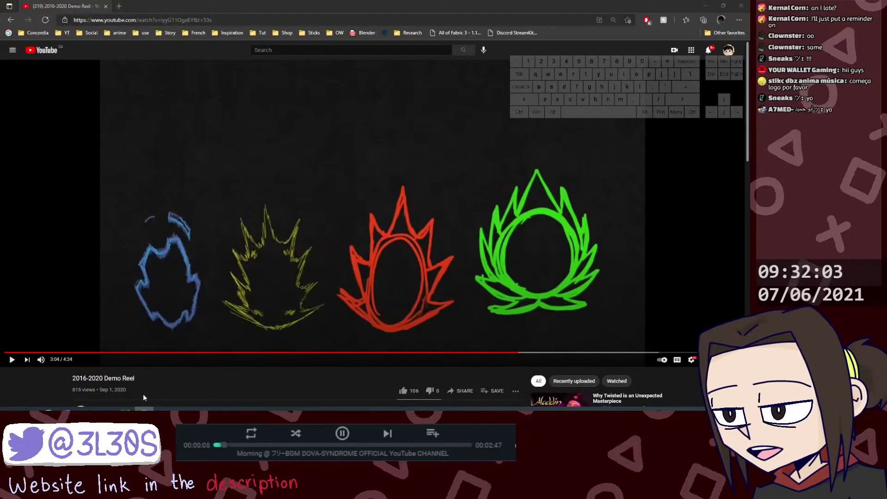
{"action": "left_click", "coordinate": [105, 410]}
{"action": "left_click", "coordinate": [106, 410]}
{"action": "left_click", "coordinate": [106, 410]}
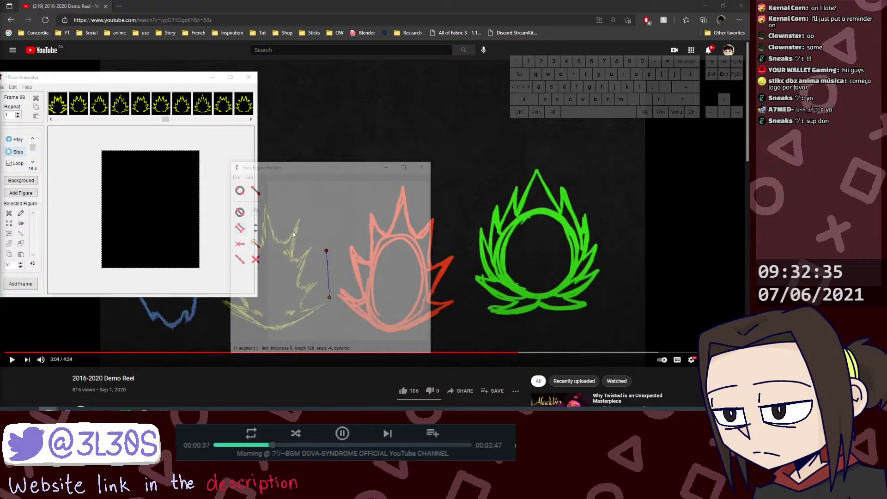
{"action": "left_click_drag", "start_coordinate": [167, 83], "coordinate": [628, 72]}
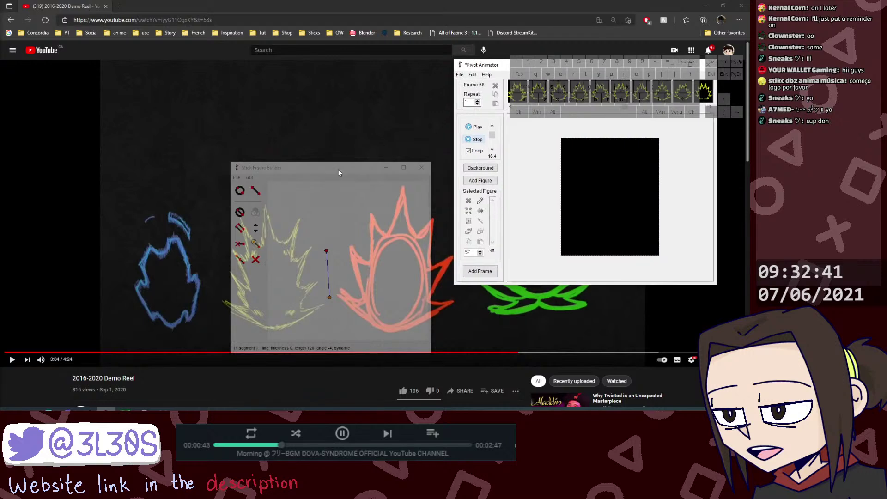
{"action": "left_click_drag", "start_coordinate": [339, 169], "coordinate": [175, 153]}
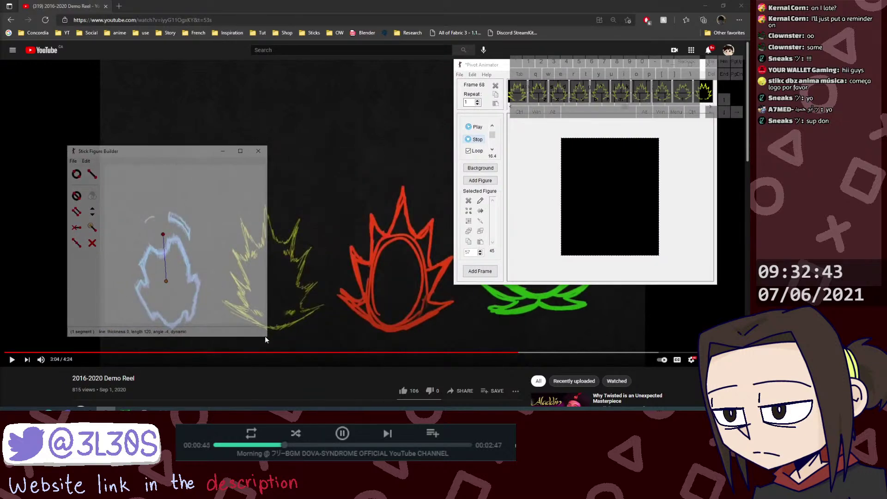
{"action": "left_click_drag", "start_coordinate": [266, 339], "coordinate": [273, 364]}
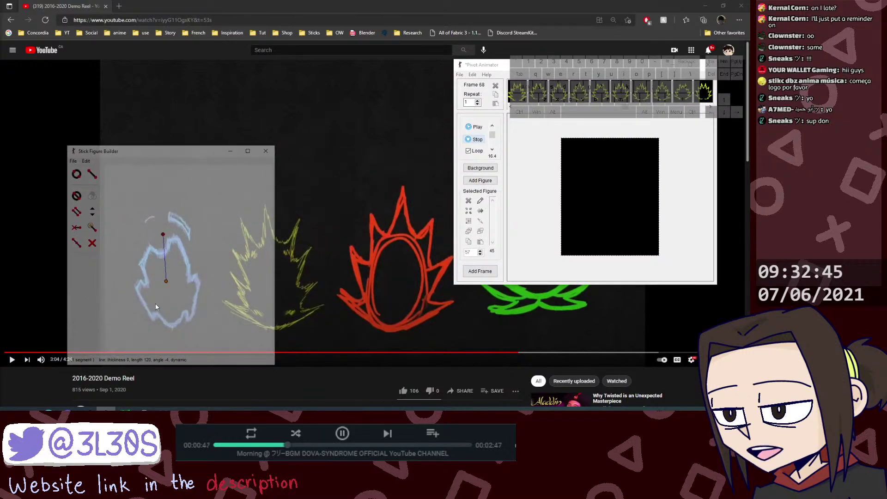
{"action": "left_click_drag", "start_coordinate": [165, 280], "coordinate": [165, 298]}
{"action": "key", "text": "Down"}
{"action": "key", "text": "l"}
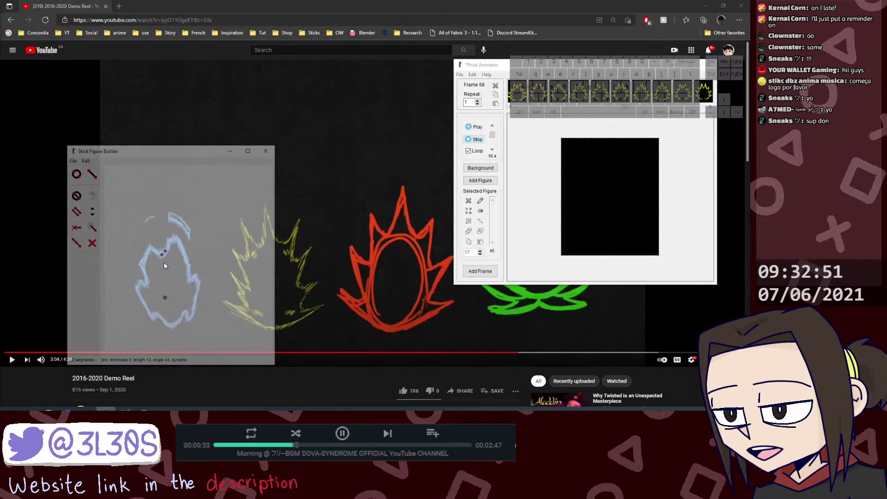
{"action": "left_click", "coordinate": [165, 251]}
{"action": "left_click", "coordinate": [265, 151]}
{"action": "left_click", "coordinate": [673, 65]}
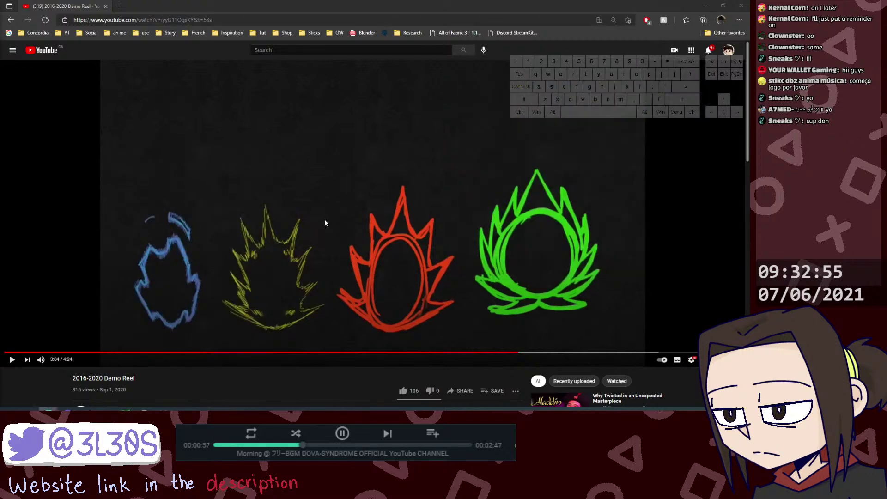
Step: Capture the four coloured auras in the paused video as an area of about 1251x451 and save the screenshot as a file
{"action": "key", "text": "Print"}
{"action": "left_click_drag", "start_coordinate": [121, 162], "coordinate": [611, 339]}
{"action": "right_click", "coordinate": [384, 283]}
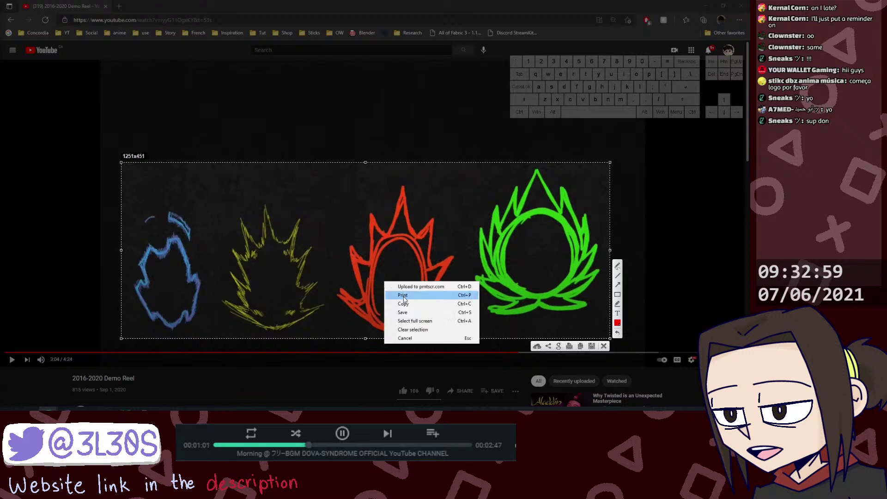
{"action": "left_click", "coordinate": [412, 316]}
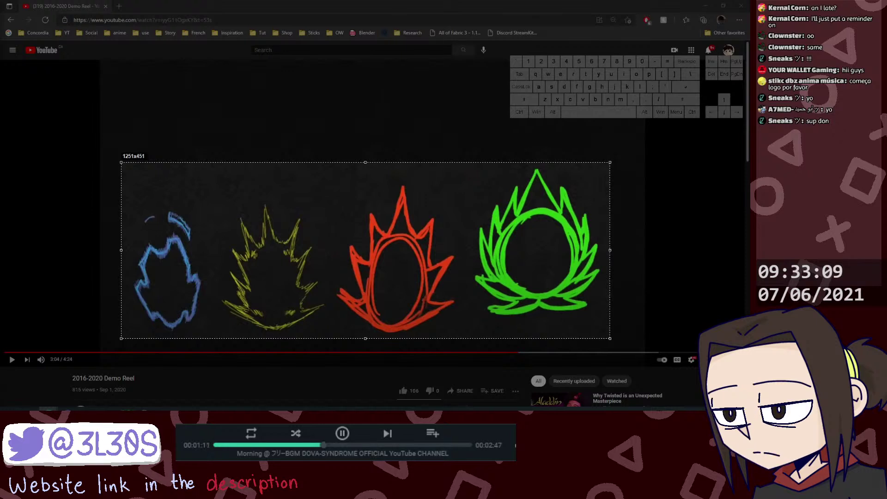
{"action": "left_click", "coordinate": [453, 333]}
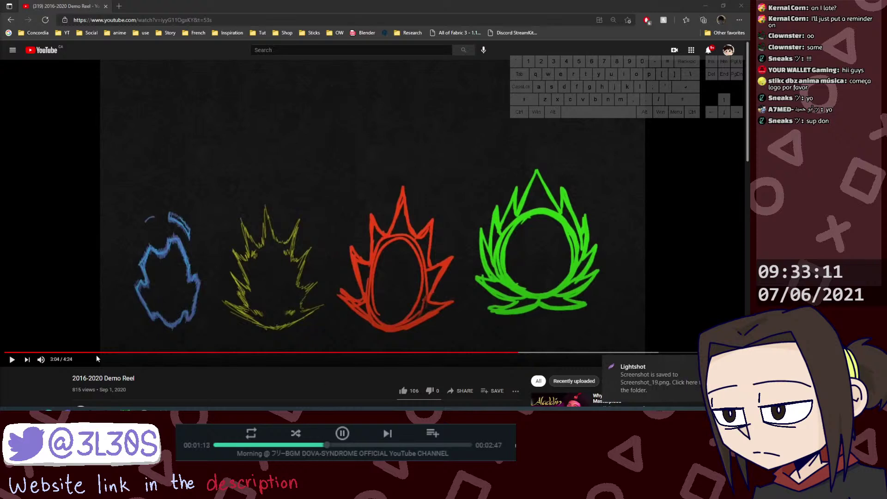
Step: Advance the paused video one frame and save a screenshot of about 1226x546 around all four auras
{"action": "left_click", "coordinate": [43, 388]}
{"action": "key", "text": "period"}
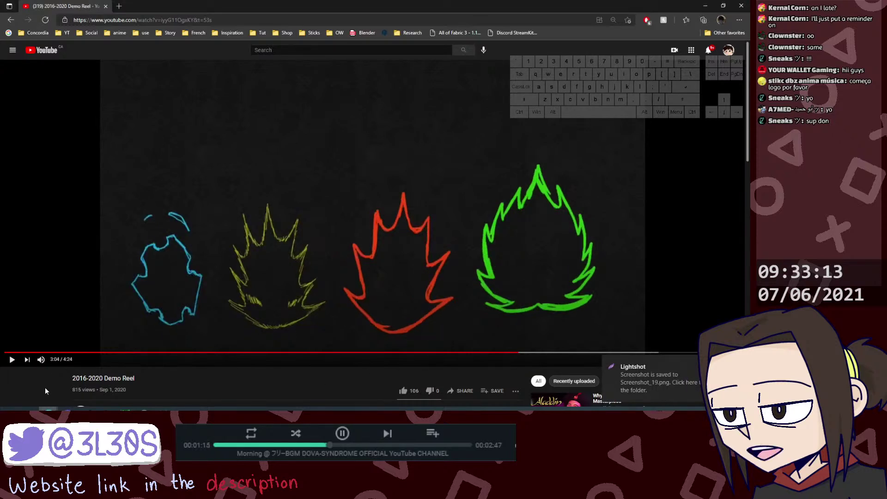
{"action": "key", "text": "Print"}
{"action": "left_click_drag", "start_coordinate": [123, 129], "coordinate": [602, 342]}
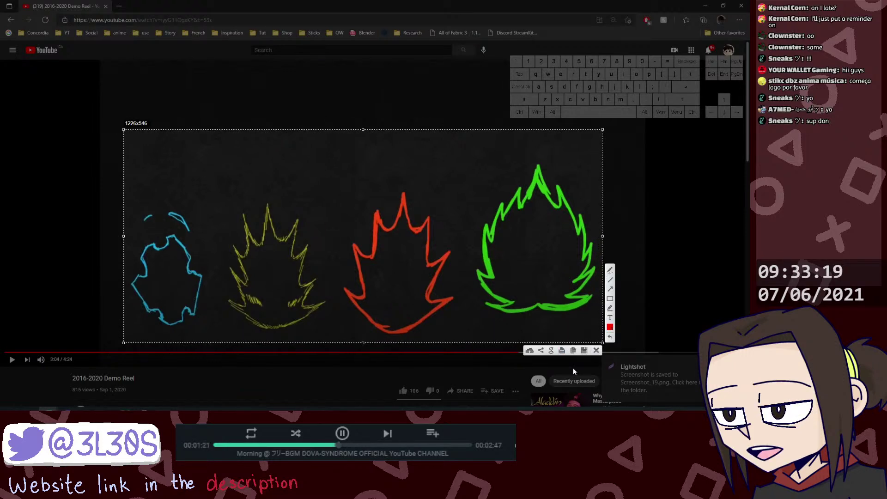
{"action": "left_click", "coordinate": [583, 350]}
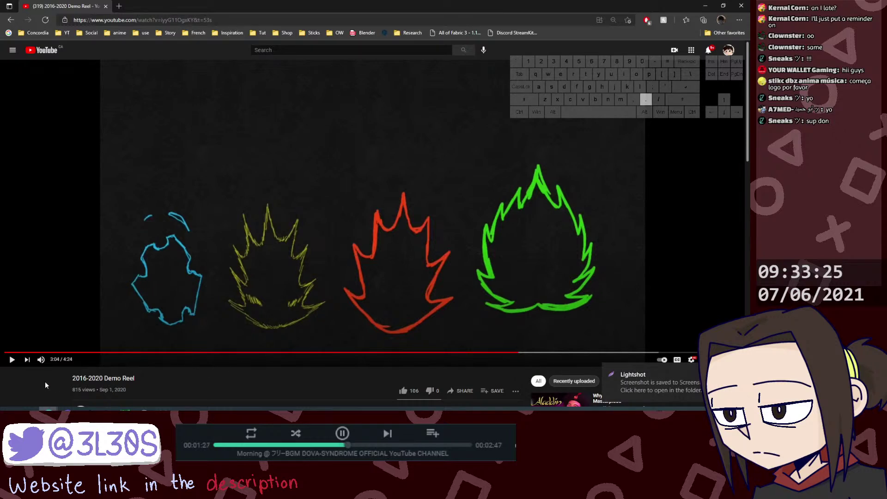
Step: Capture the four auras in the following video frame as an area of about 1274x449 and save the screenshot
{"action": "key", "text": "Print"}
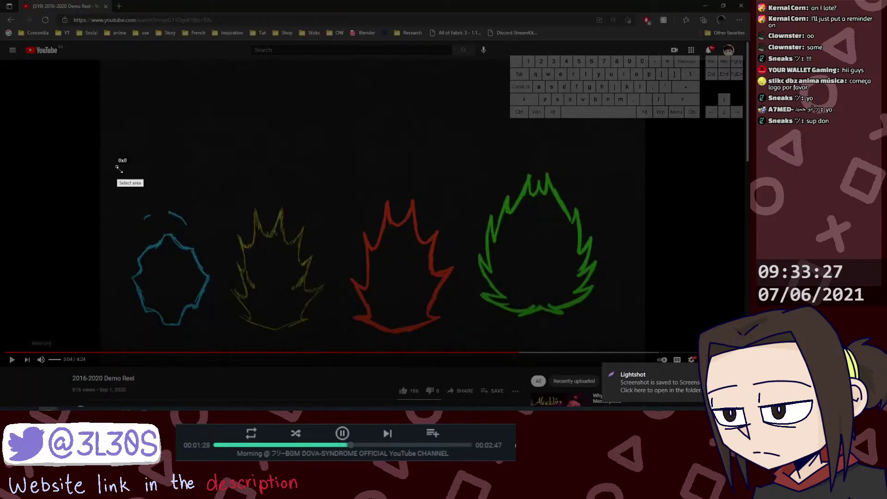
{"action": "left_click_drag", "start_coordinate": [117, 167], "coordinate": [614, 342]}
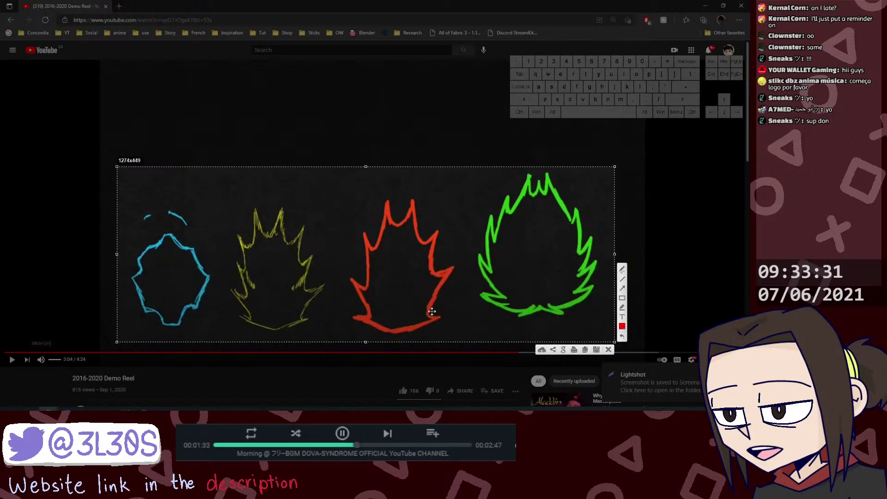
{"action": "left_click", "coordinate": [596, 350]}
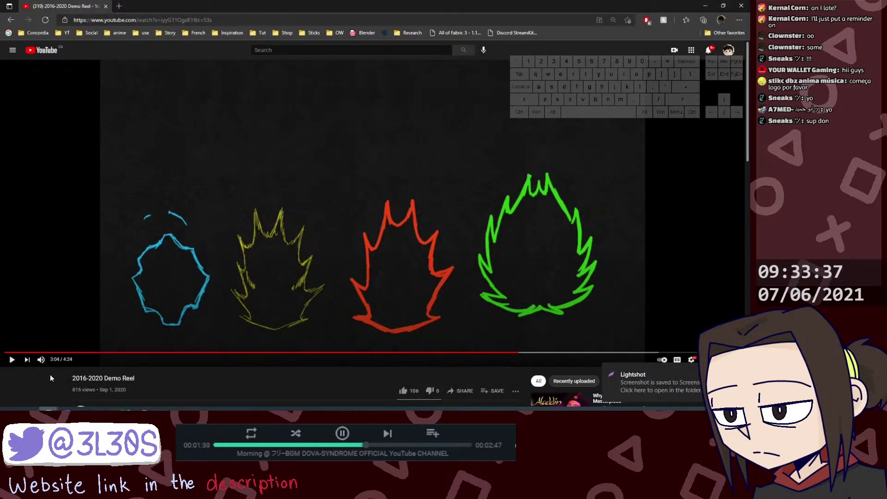
Step: Step to the next uncaptured video frame, frame the auras in an area of about 1208x445, and save the screenshot
{"action": "key", "text": "comma"}
{"action": "key", "text": "comma"}
{"action": "key", "text": "period"}
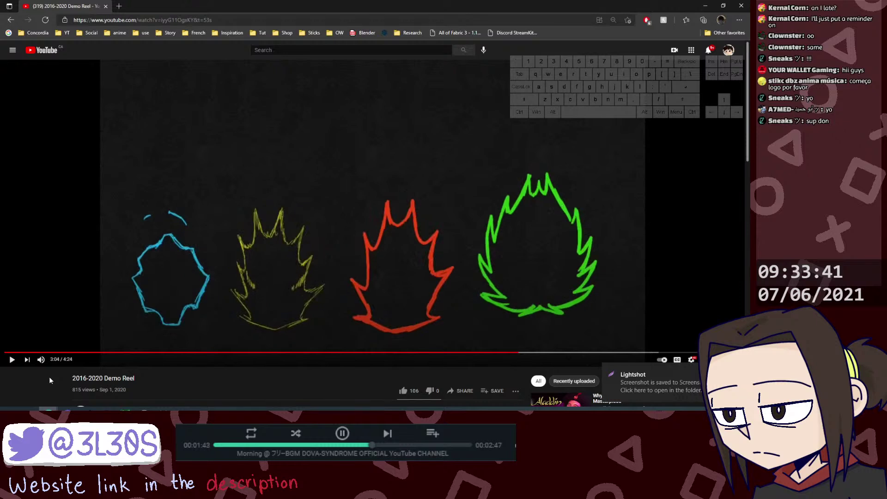
{"action": "key", "text": "period"}
{"action": "key", "text": "Print"}
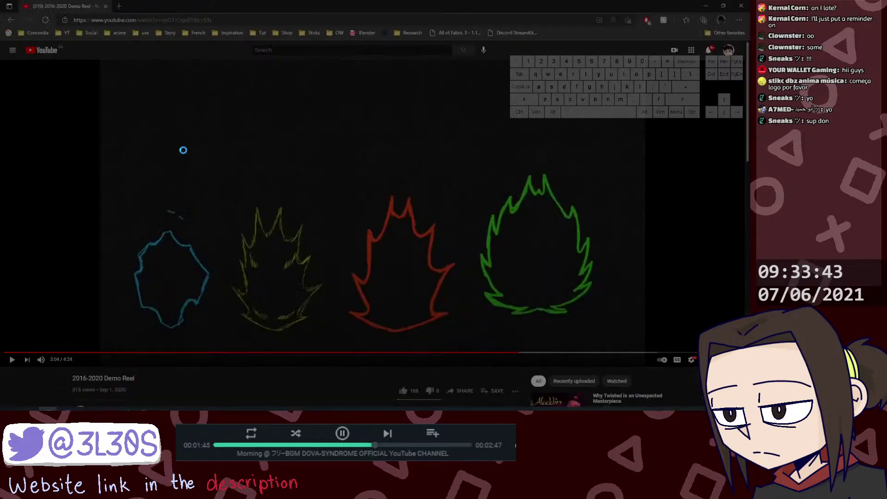
{"action": "left_click_drag", "start_coordinate": [122, 170], "coordinate": [594, 338]}
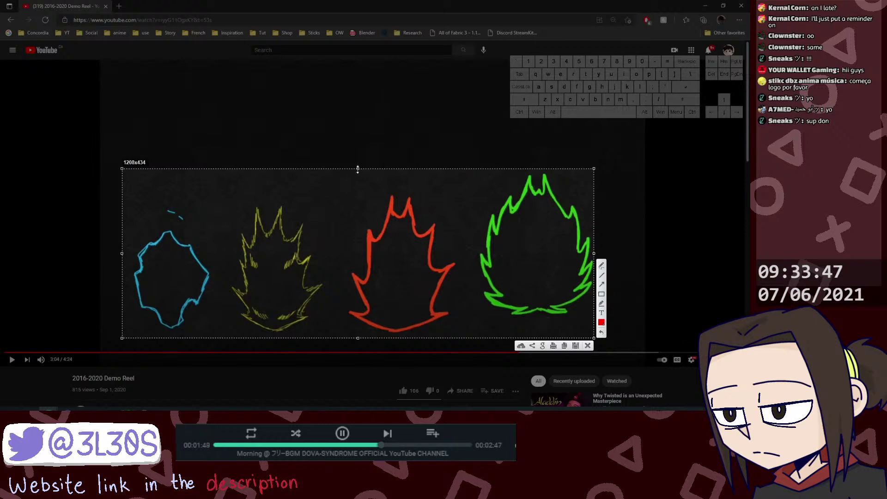
{"action": "left_click_drag", "start_coordinate": [356, 169], "coordinate": [355, 165]}
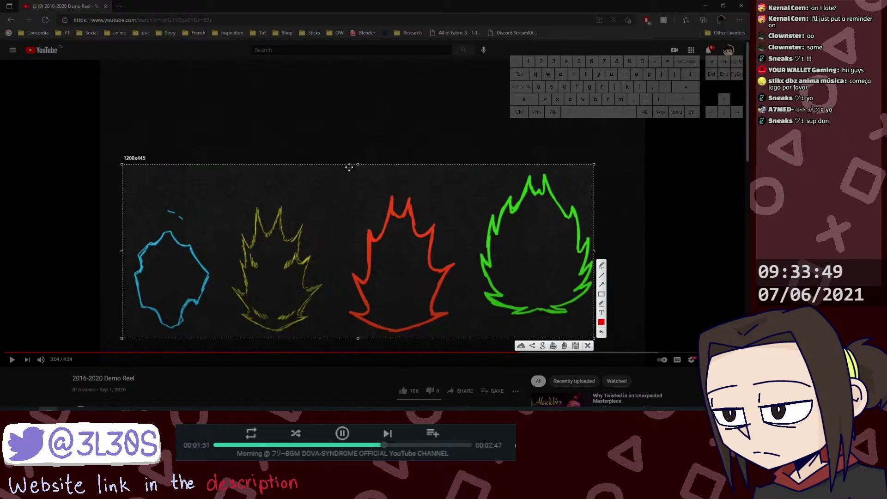
{"action": "left_click", "coordinate": [576, 346]}
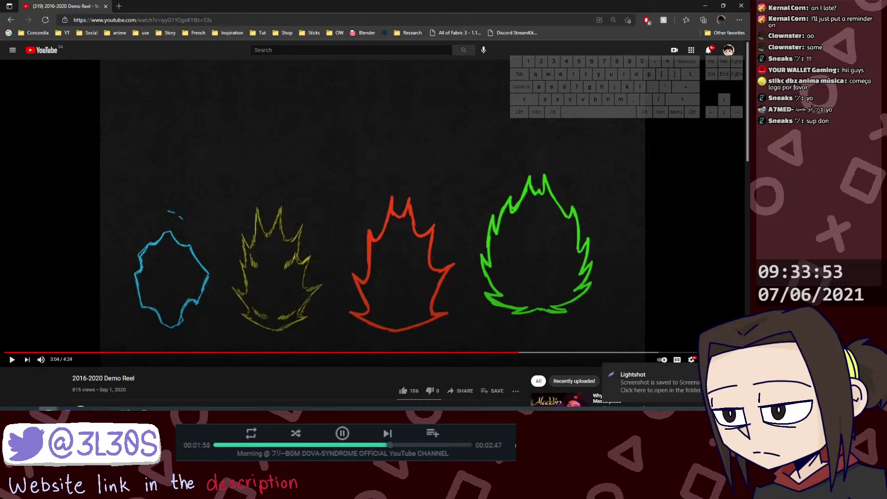
Step: Move one frame forward in the video and save a screenshot of about 1268x462 covering the four auras
{"action": "key", "text": "period"}
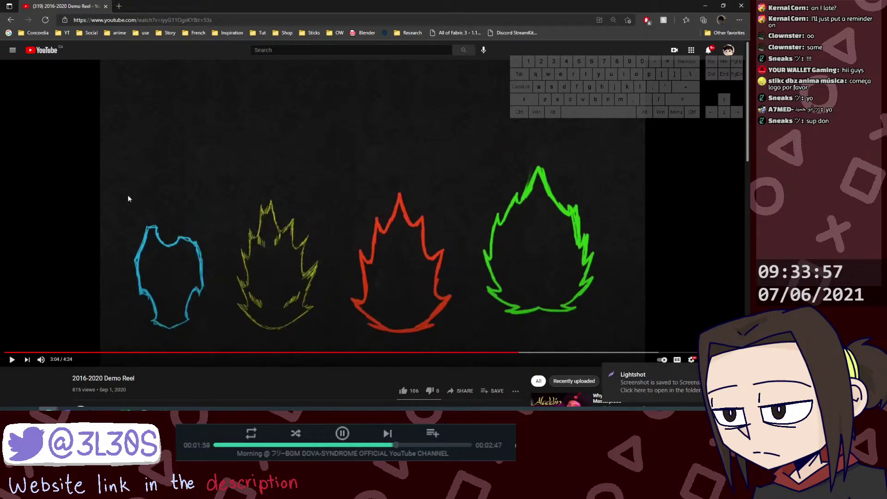
{"action": "key", "text": "Print"}
{"action": "left_click_drag", "start_coordinate": [121, 156], "coordinate": [616, 337]}
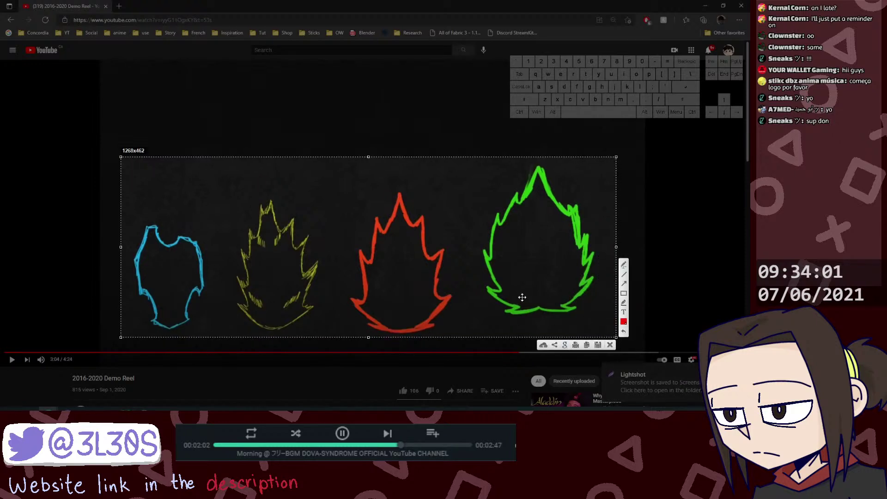
{"action": "left_click", "coordinate": [597, 345]}
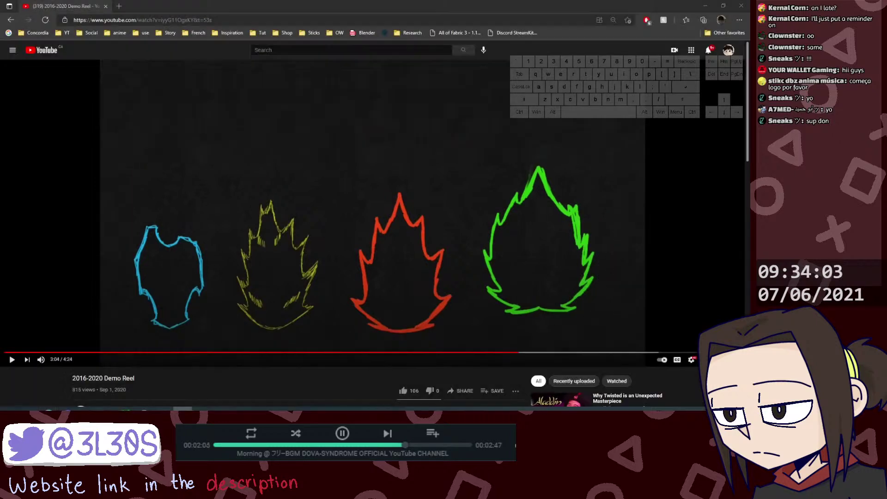
Step: Advance the video another frame, adjust the capture area around the auras to about 1297x536, and save the screenshot
{"action": "key", "text": "period"}
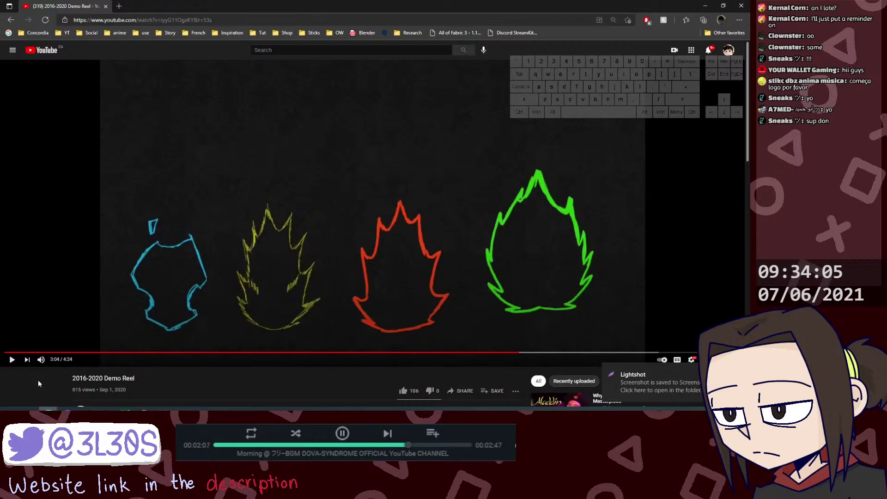
{"action": "key", "text": "Print"}
{"action": "left_click_drag", "start_coordinate": [129, 134], "coordinate": [617, 351]}
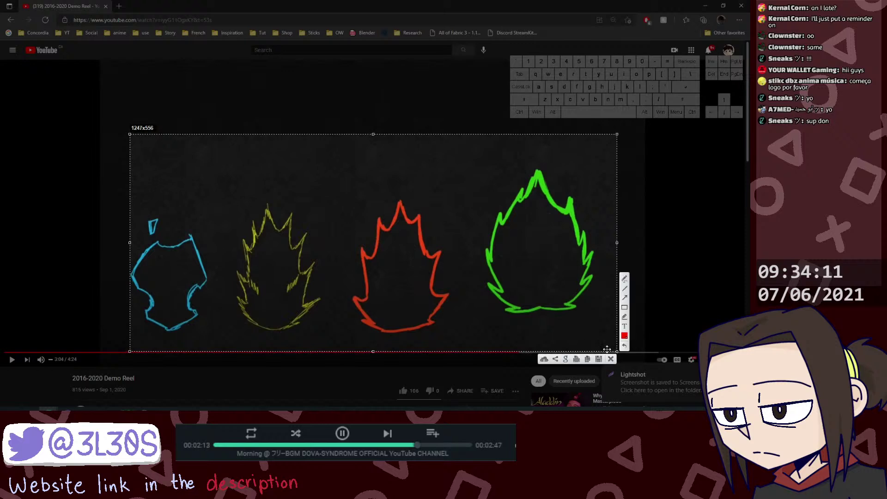
{"action": "left_click_drag", "start_coordinate": [129, 242], "coordinate": [110, 242]}
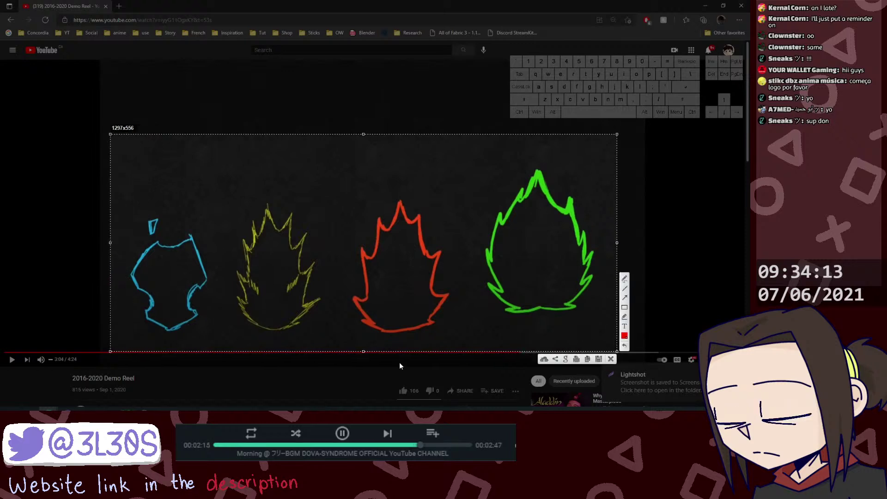
{"action": "left_click_drag", "start_coordinate": [363, 351], "coordinate": [363, 344]}
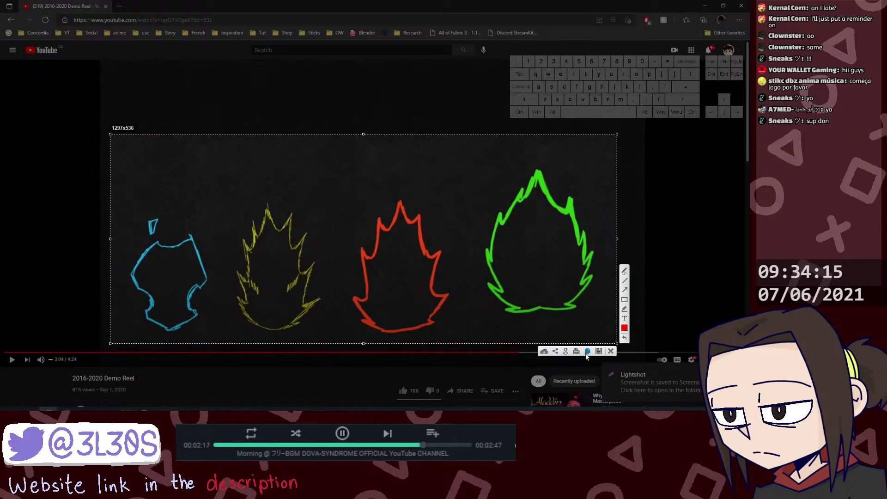
{"action": "left_click", "coordinate": [599, 353]}
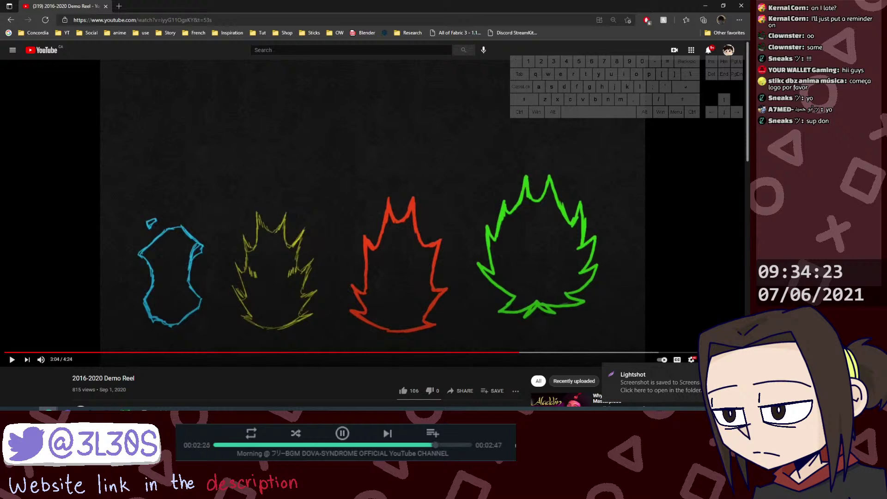
Step: Save a screenshot of about 1259x437 showing the four auras in the next video frame
{"action": "key", "text": "Print"}
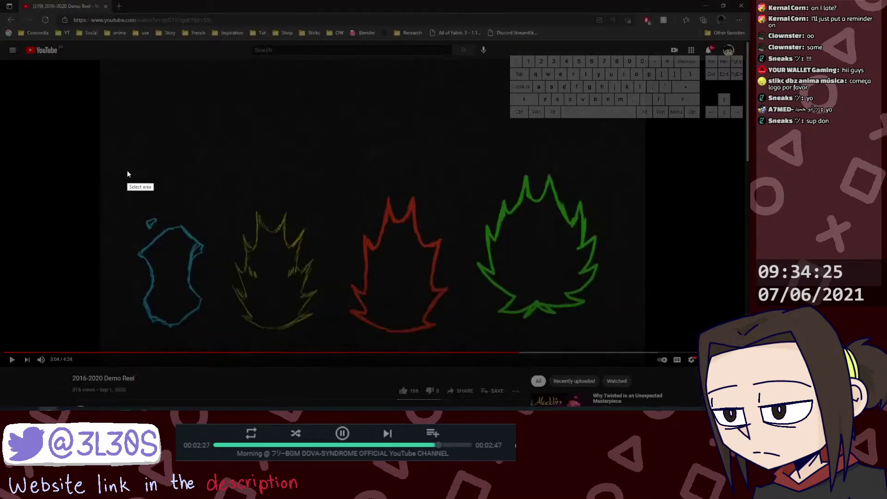
{"action": "left_click_drag", "start_coordinate": [119, 169], "coordinate": [612, 340]}
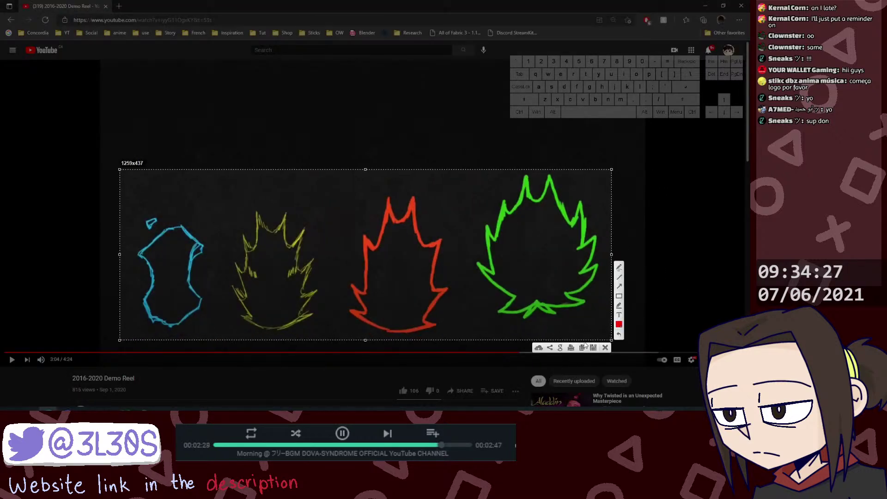
{"action": "left_click", "coordinate": [594, 349]}
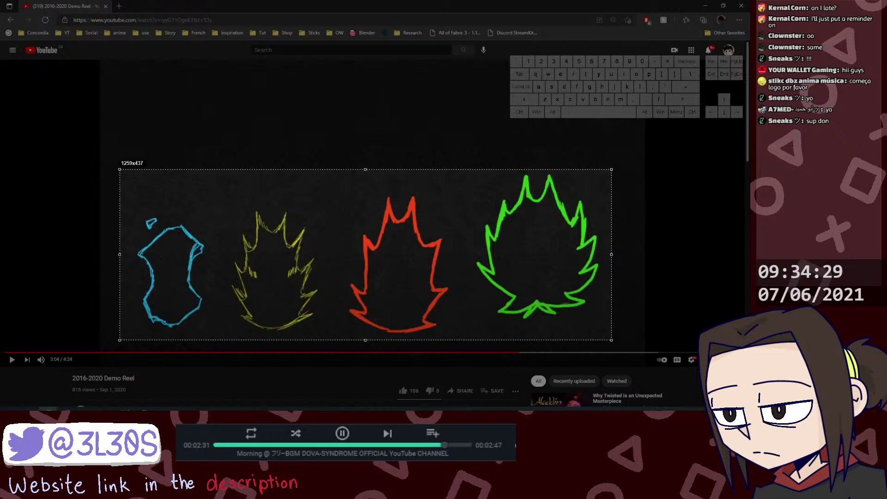
{"action": "key", "text": "ctrl+s"}
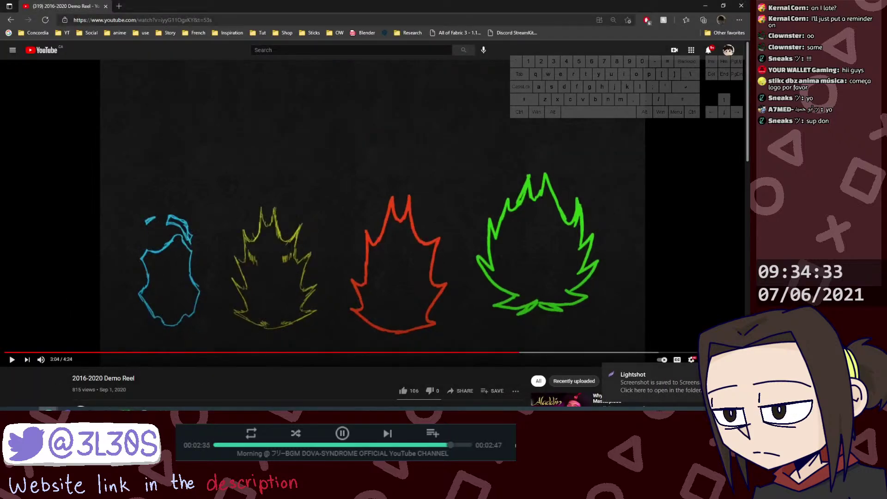
Step: Capture the next frame's four auras as an area of about 1281x442 and save the screenshot
{"action": "key", "text": "Print"}
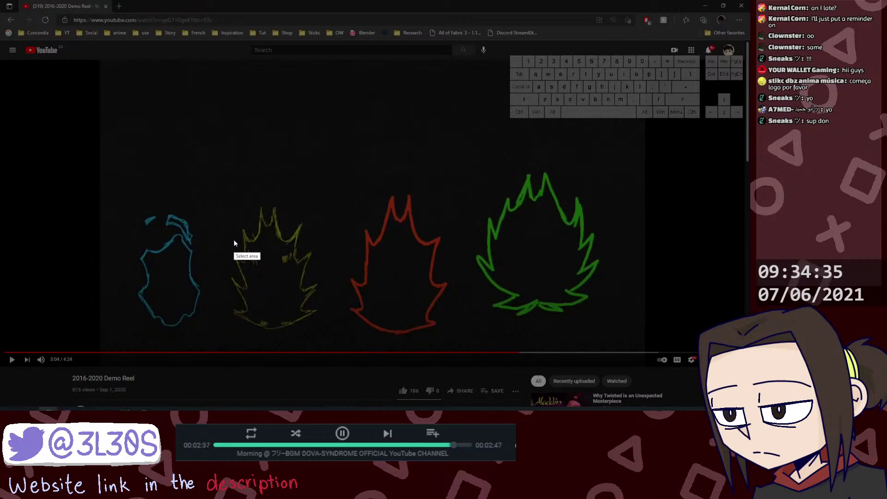
{"action": "left_click_drag", "start_coordinate": [118, 165], "coordinate": [619, 338]}
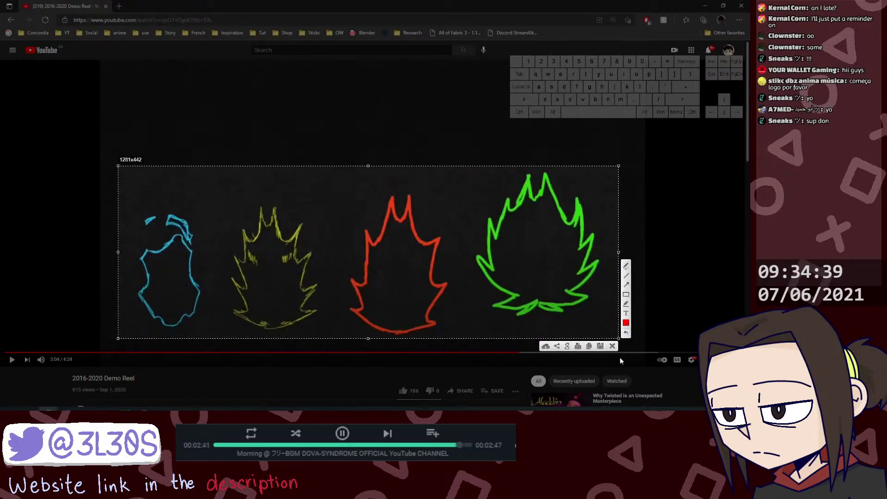
{"action": "left_click", "coordinate": [600, 346]}
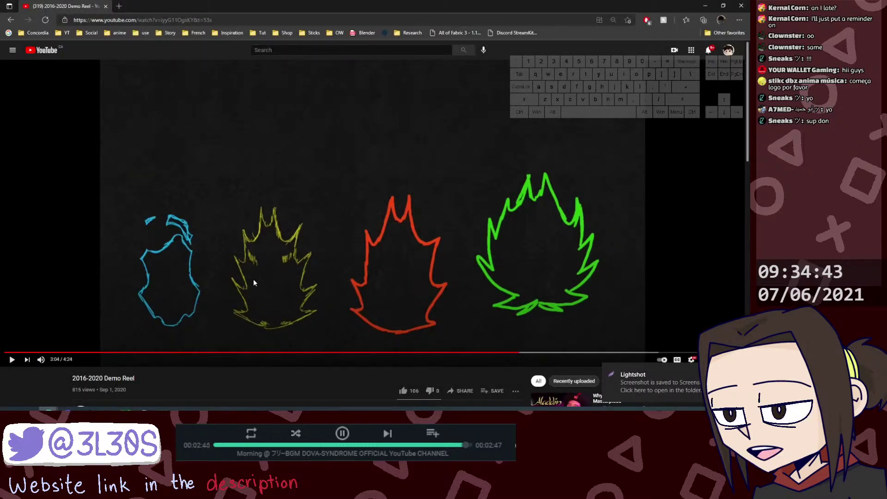
Step: Advance the demo reel one frame, and switch to Pivot Animator alone, filling half of the screen with its window
{"action": "key", "text": "."}
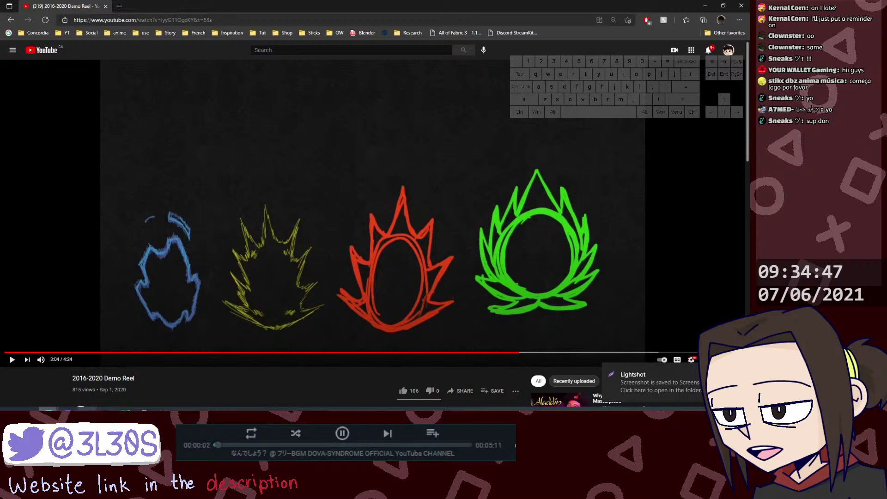
{"action": "left_click", "coordinate": [106, 409]}
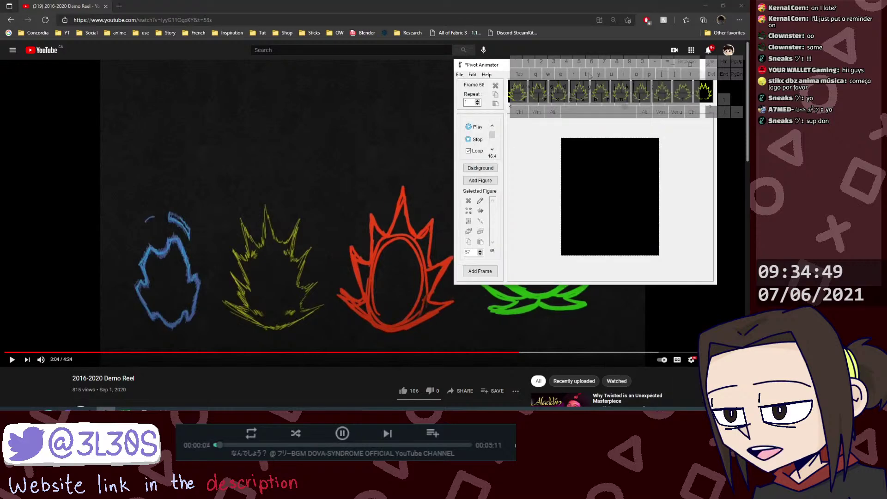
{"action": "left_click_drag", "start_coordinate": [594, 66], "coordinate": [388, 93]}
{"action": "left_click", "coordinate": [705, 6]}
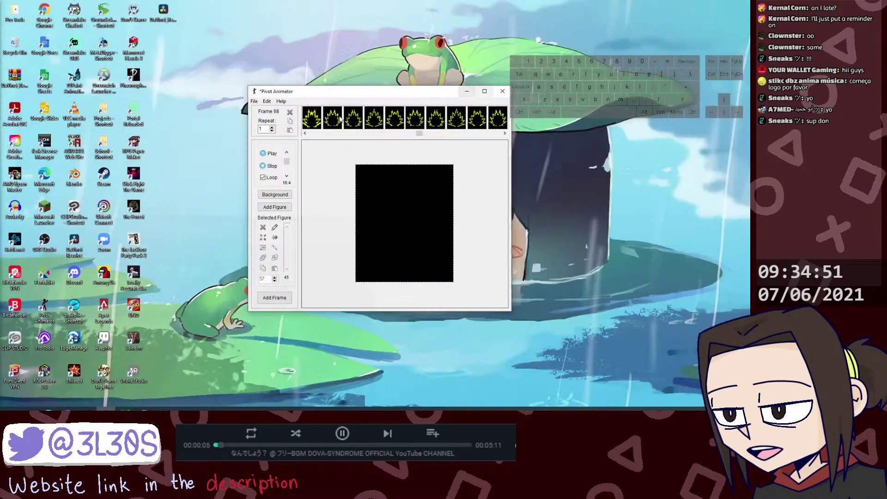
{"action": "key", "text": "super+Right"}
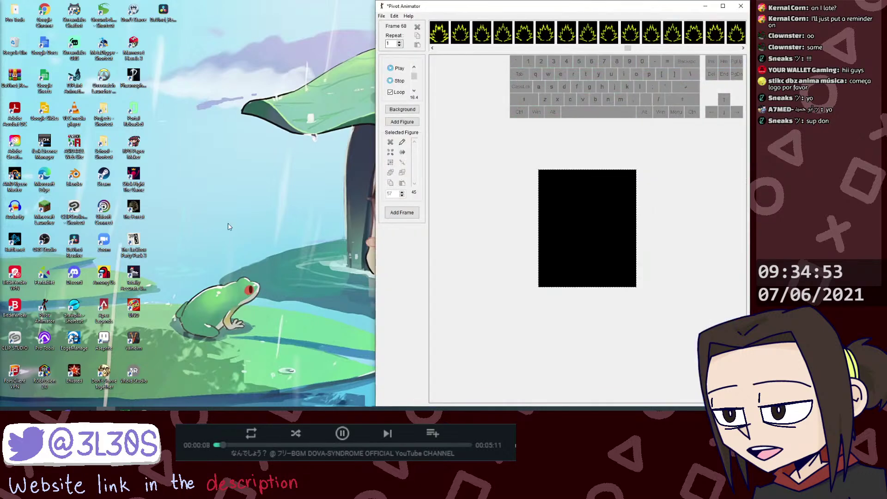
Step: Open the saved aura capture Screenshot_0.png in Photos and enlarge it around the blue aura
{"action": "left_click", "coordinate": [230, 226]}
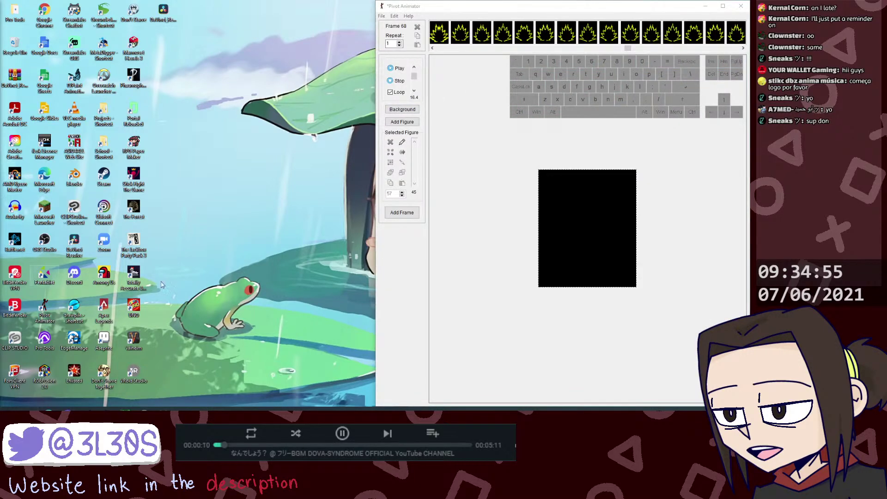
{"action": "key", "text": "super+e"}
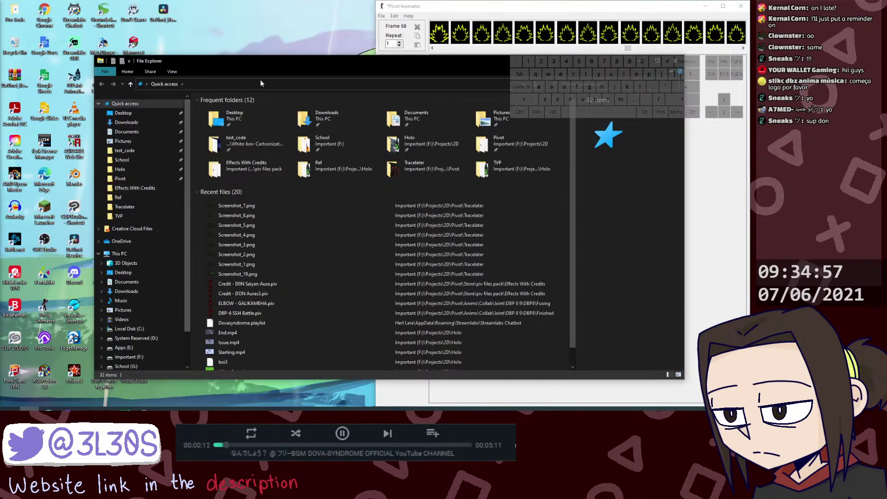
{"action": "left_click_drag", "start_coordinate": [261, 61], "coordinate": [0, 171]}
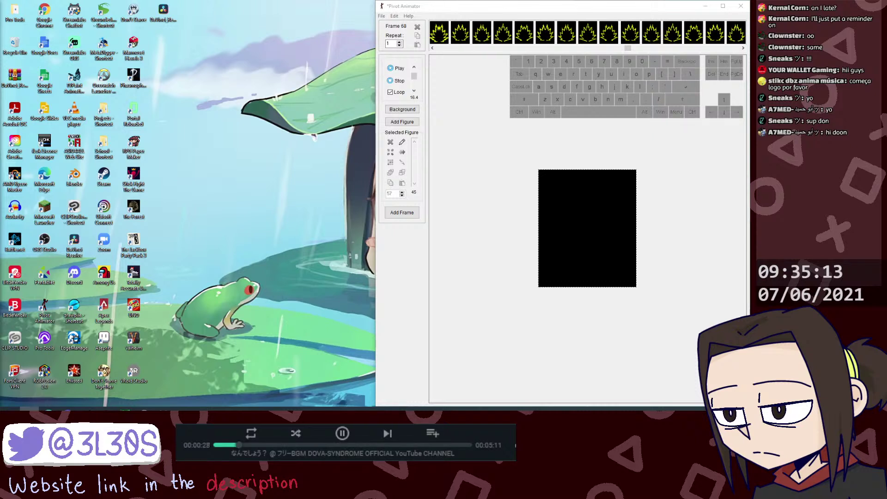
{"action": "type", "text": "BY@"}
{"action": "key", "text": "ctrl"}
{"action": "key", "text": "ctrl"}
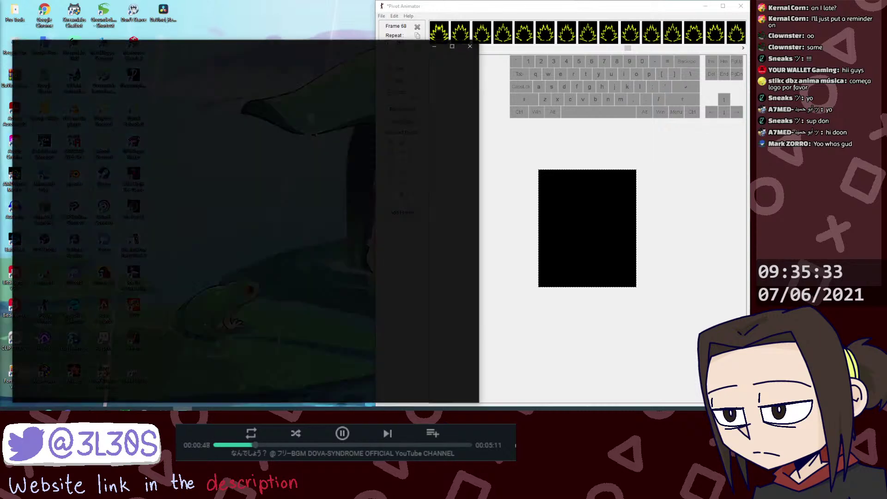
{"action": "scroll", "coordinate": [115, 223], "scroll_direction": "up", "scroll_amount": 5, "text": "ctrl"}
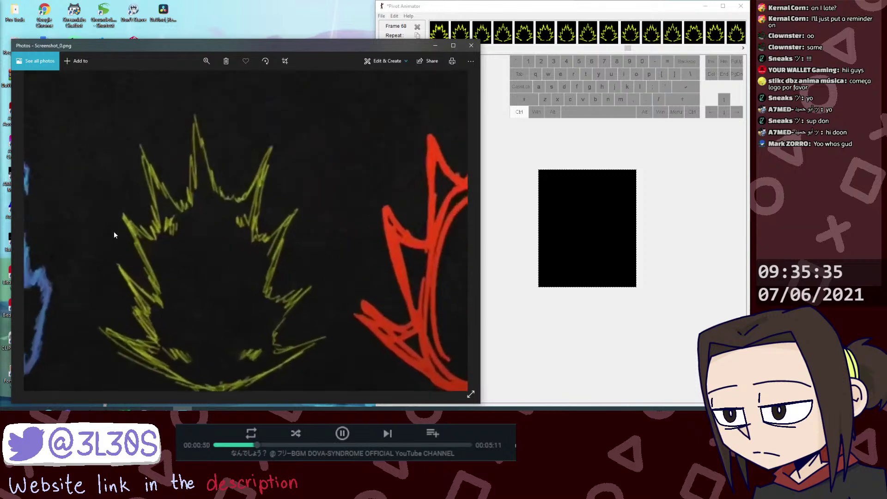
{"action": "scroll", "coordinate": [231, 226], "scroll_direction": "down", "scroll_amount": 1, "text": "ctrl"}
{"action": "left_click_drag", "start_coordinate": [178, 229], "coordinate": [233, 196]}
Step: Bring the translucent Stick Figure Builder over the blue aura and enlarge its window to cover the whole outline
{"action": "left_click", "coordinate": [553, 170]}
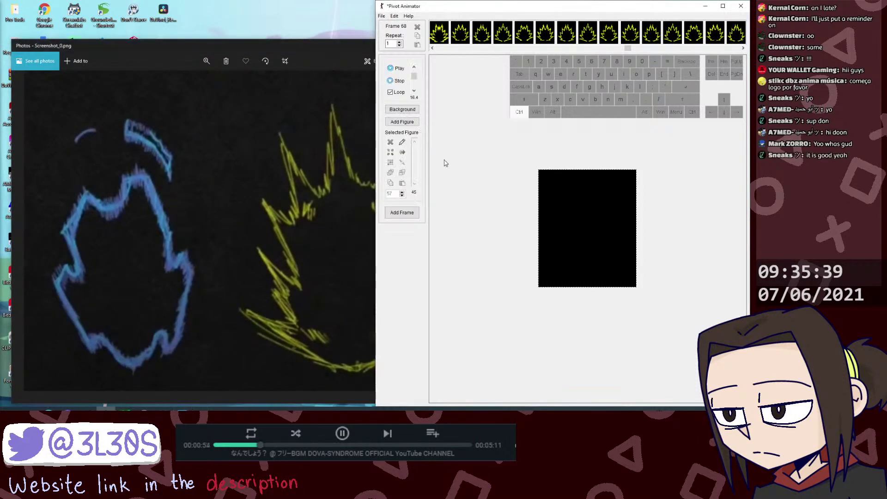
{"action": "key", "text": "alt+Tab"}
{"action": "left_click_drag", "start_coordinate": [190, 152], "coordinate": [133, 99]}
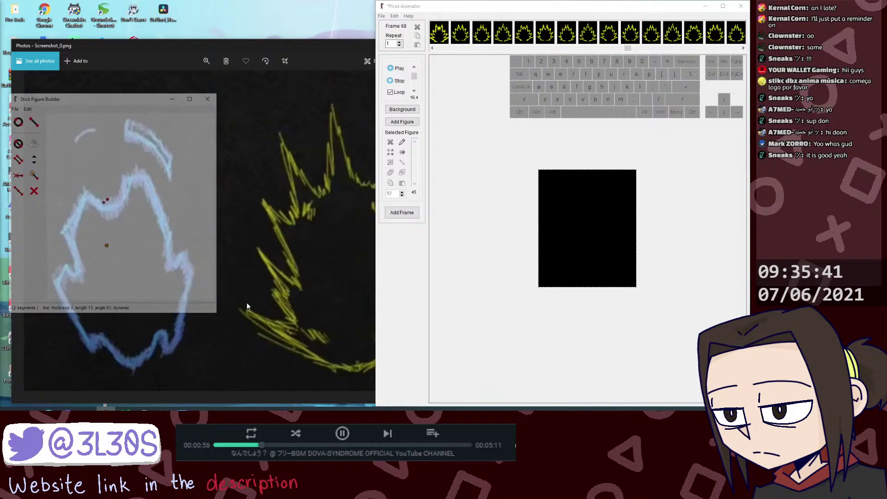
{"action": "left_click_drag", "start_coordinate": [216, 315], "coordinate": [239, 380]}
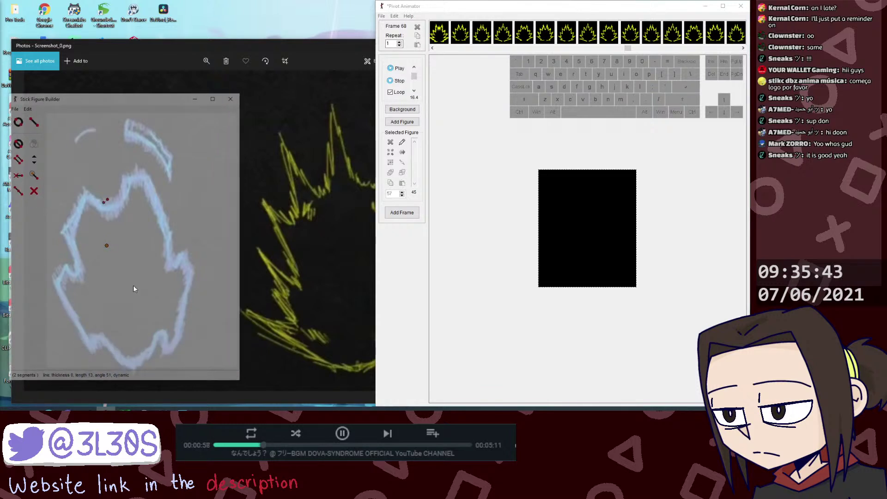
Step: Place the figure's origin low inside the blue aura and extend its guide segments up to the dip in the outline, the upper one about 155 long
{"action": "left_click_drag", "start_coordinate": [106, 245], "coordinate": [127, 319]}
{"action": "mouse_move", "coordinate": [123, 276]}
{"action": "left_mouse_down"}
{"action": "mouse_move", "coordinate": [114, 214]}
{"action": "mouse_move", "coordinate": [126, 270]}
{"action": "left_mouse_up"}
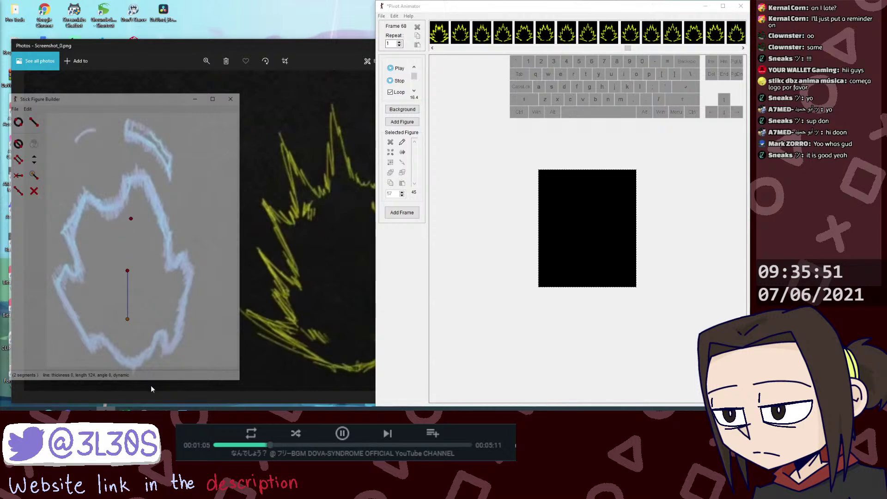
{"action": "left_click_drag", "start_coordinate": [151, 380], "coordinate": [149, 391]}
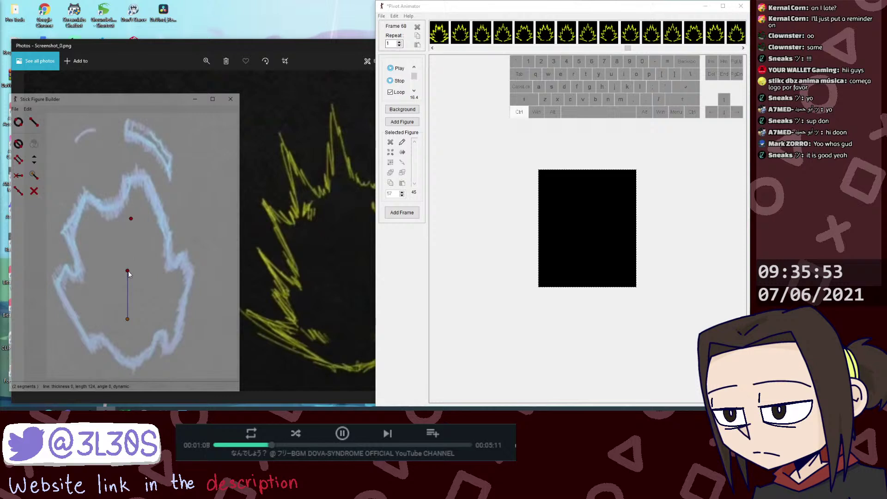
{"action": "left_click_drag", "start_coordinate": [131, 218], "coordinate": [118, 204]}
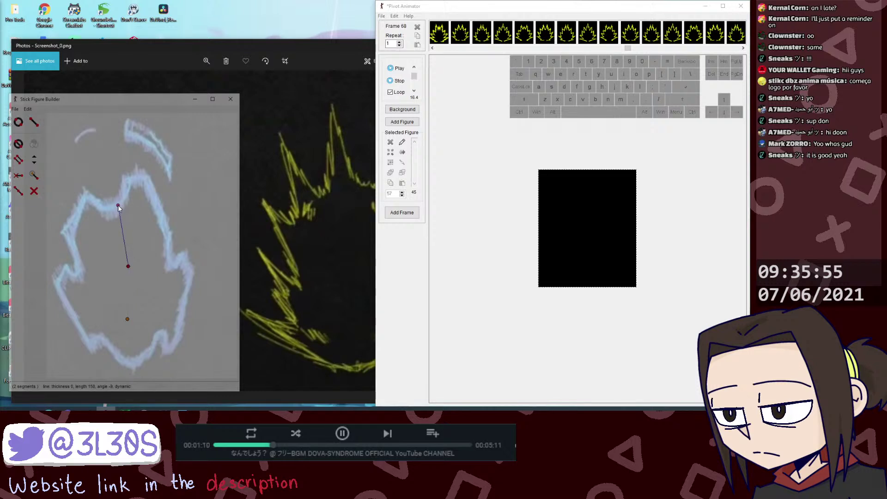
Step: Add a short line of thickness 2, about 19 long, rising from the upper guide joint along the blue aura's outline
{"action": "key", "text": "l"}
{"action": "left_click", "coordinate": [118, 205]}
{"action": "key", "text": "Up"}
{"action": "key", "text": "Up"}
{"action": "left_click_drag", "start_coordinate": [119, 198], "coordinate": [115, 198]}
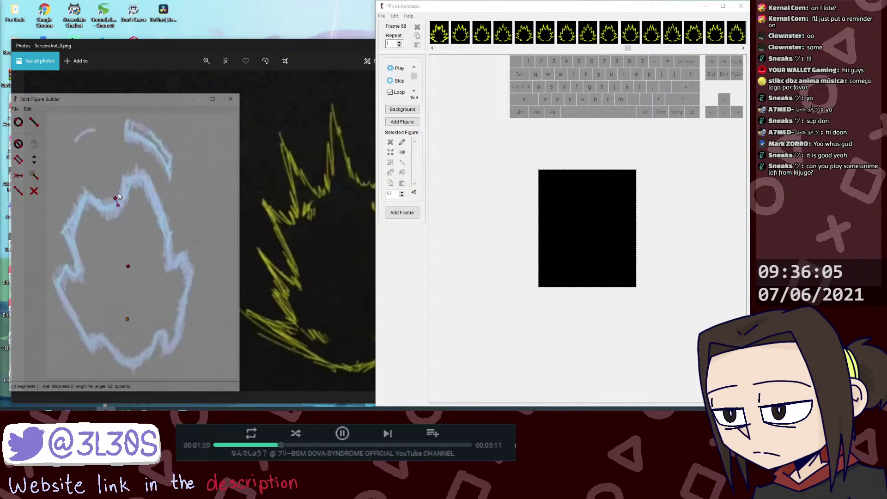
{"action": "left_click_drag", "start_coordinate": [115, 198], "coordinate": [117, 198]}
Step: Add a second short line of about 13 down from the same joint, thicken it, and make the long guide segment static
{"action": "key", "text": "l"}
{"action": "left_click_drag", "start_coordinate": [118, 205], "coordinate": [120, 212]}
{"action": "key", "text": "Up"}
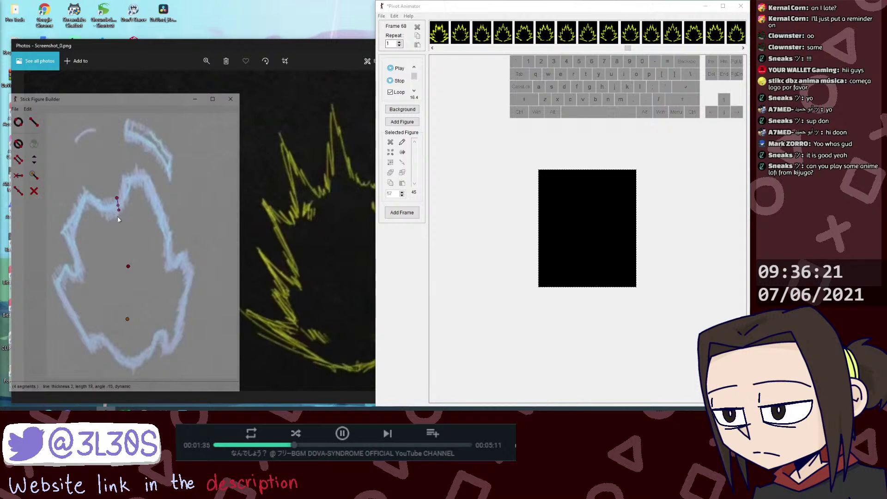
{"action": "left_click", "coordinate": [121, 230]}
{"action": "key", "text": "shift+s"}
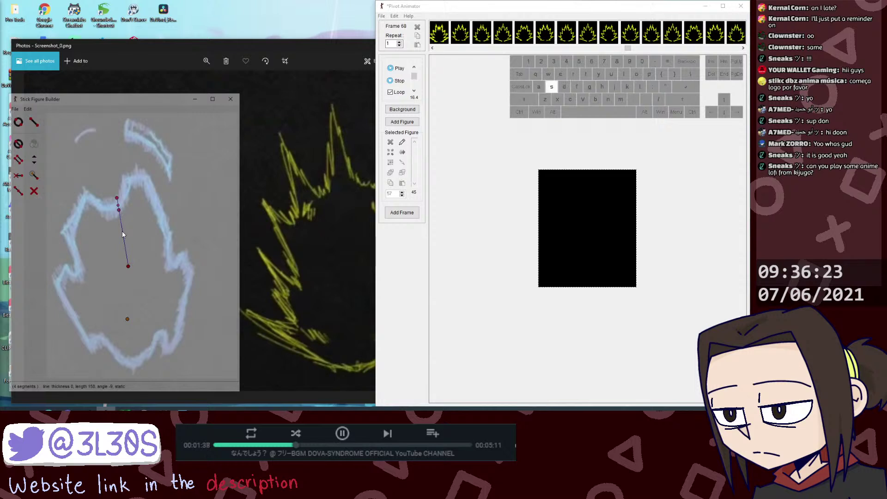
Step: Undo the last figure change and test swinging the upper guide segment upright and back with its attached short lines
{"action": "left_click_drag", "start_coordinate": [118, 206], "coordinate": [115, 178]}
{"action": "key", "text": "ctrl+z"}
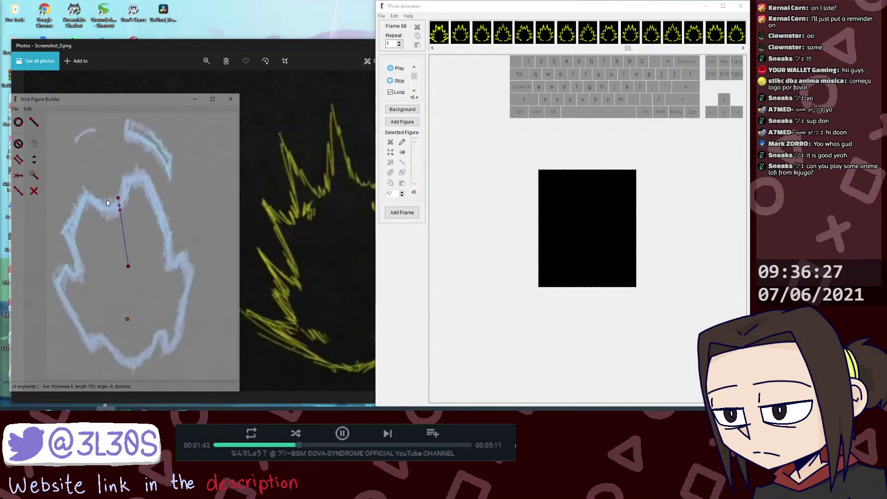
{"action": "left_click", "coordinate": [118, 196]}
{"action": "left_click_drag", "start_coordinate": [120, 209], "coordinate": [128, 159]}
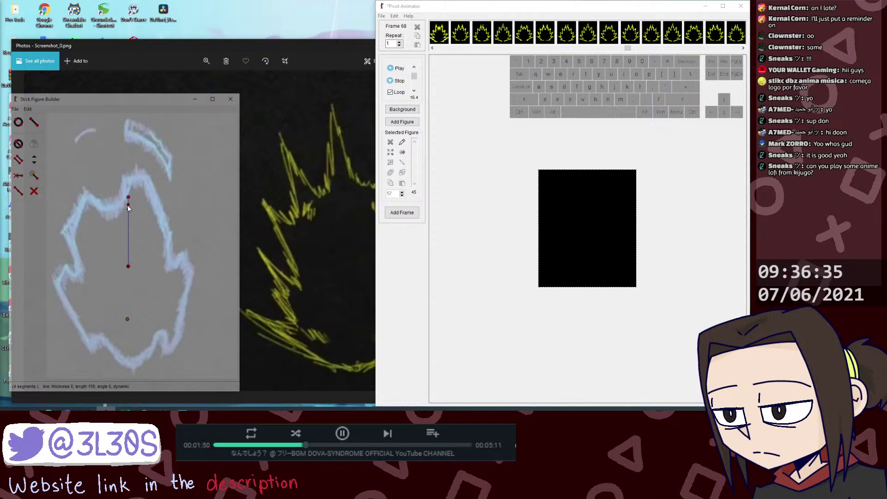
{"action": "left_click_drag", "start_coordinate": [127, 202], "coordinate": [108, 157]}
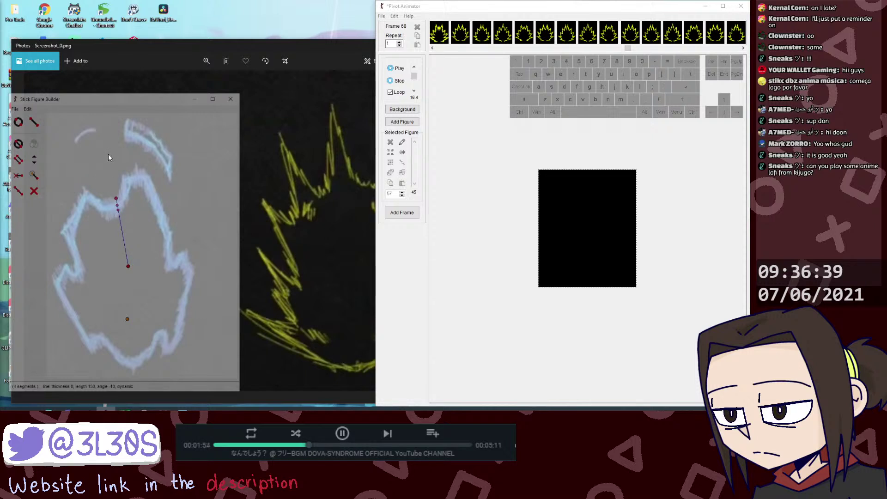
Step: Delete the lower short line and adjust the remaining outline line near the dip
{"action": "left_click", "coordinate": [119, 210]}
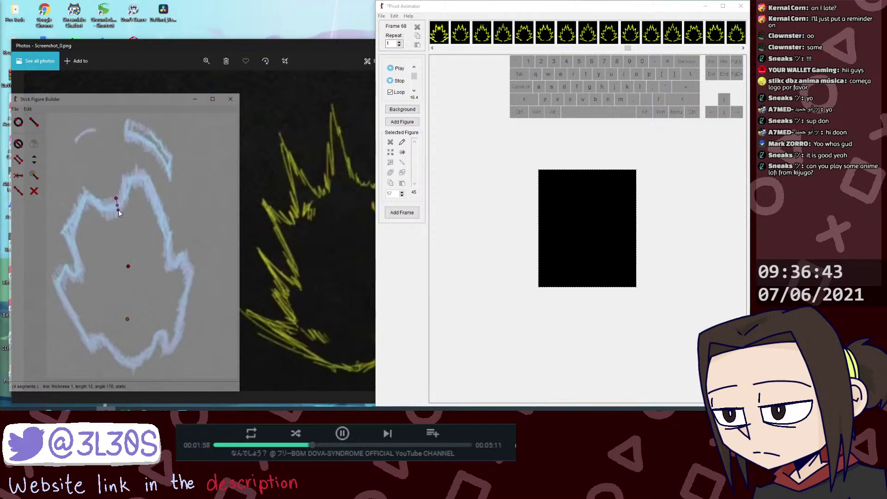
{"action": "key", "text": "Delete"}
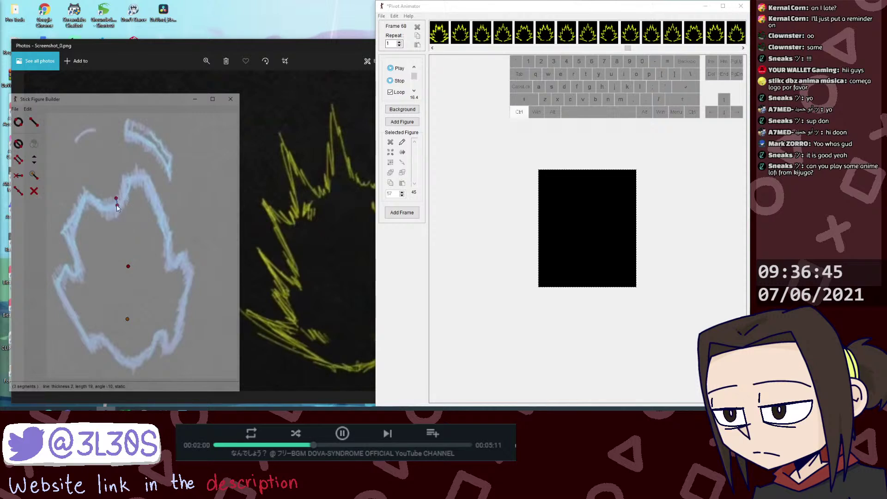
{"action": "left_click_drag", "start_coordinate": [116, 198], "coordinate": [118, 204]}
{"action": "key", "text": "ctrl+z"}
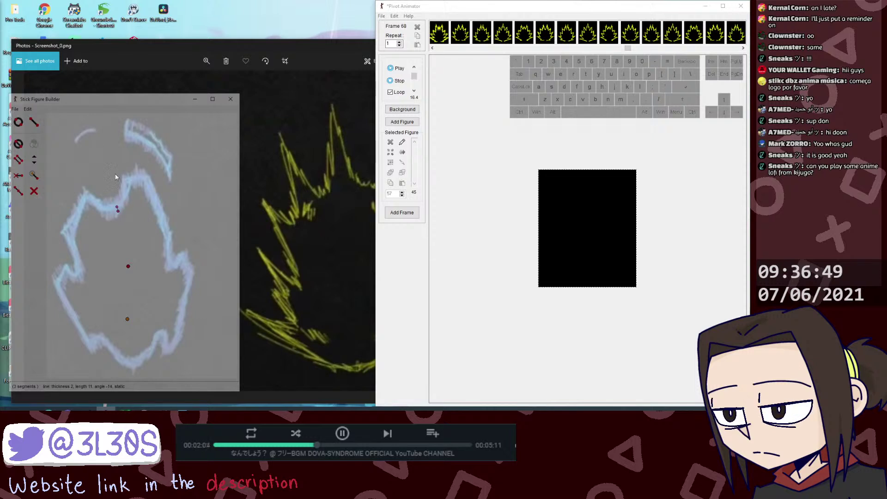
{"action": "key", "text": "l"}
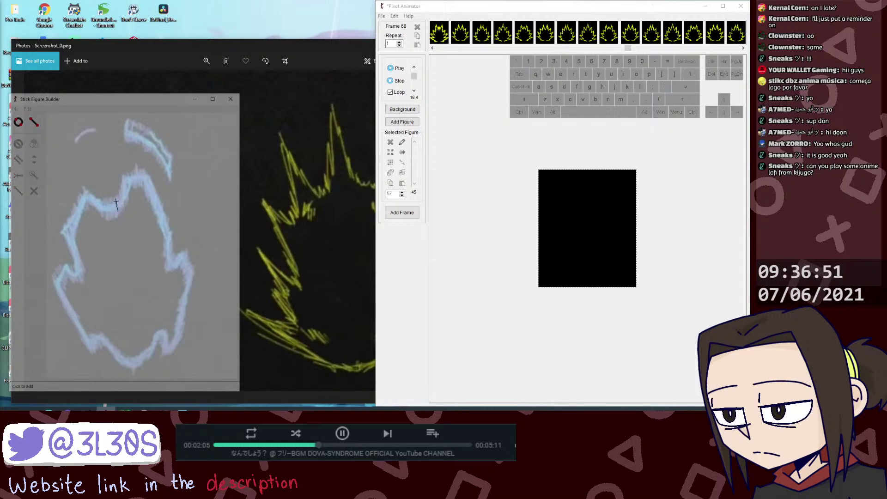
{"action": "left_click_drag", "start_coordinate": [116, 203], "coordinate": [119, 212]}
{"action": "key", "text": "ctrl"}
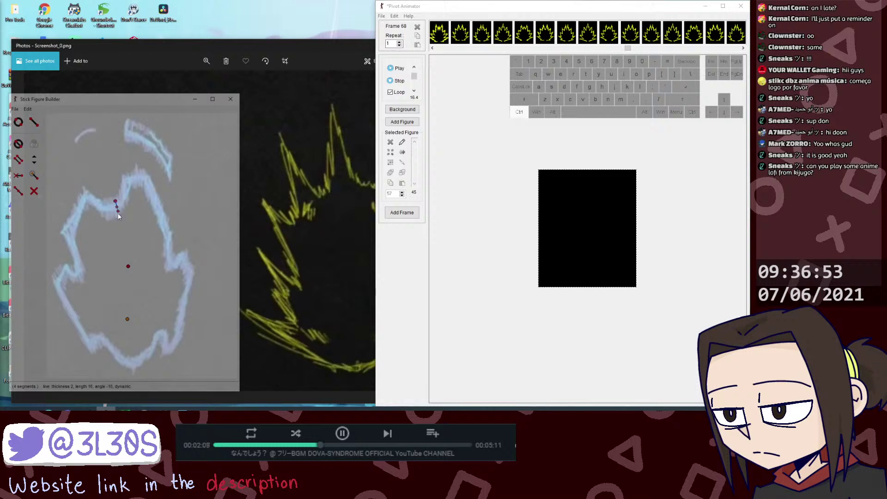
{"action": "key", "text": "ctrl+z"}
Step: Stretch the short outline line to about 37 long, split it into two segments, and set the segment's thickness to 2
{"action": "left_click_drag", "start_coordinate": [118, 211], "coordinate": [115, 198]}
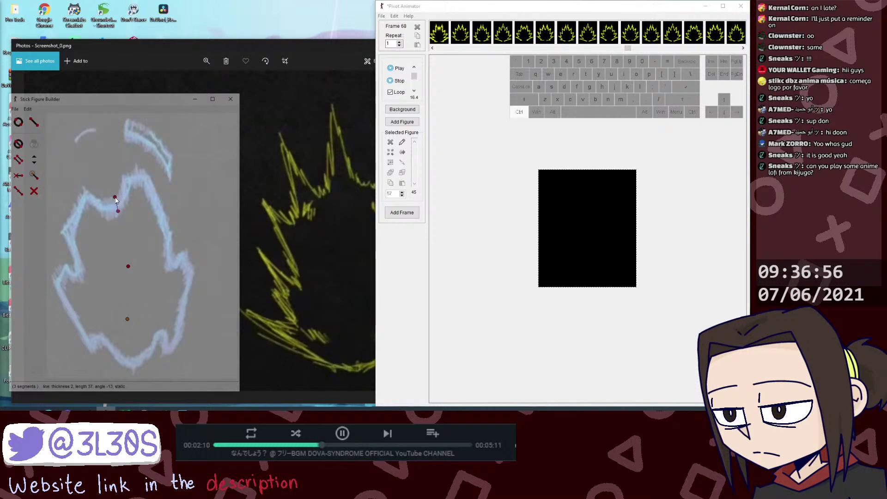
{"action": "left_click", "coordinate": [19, 192]}
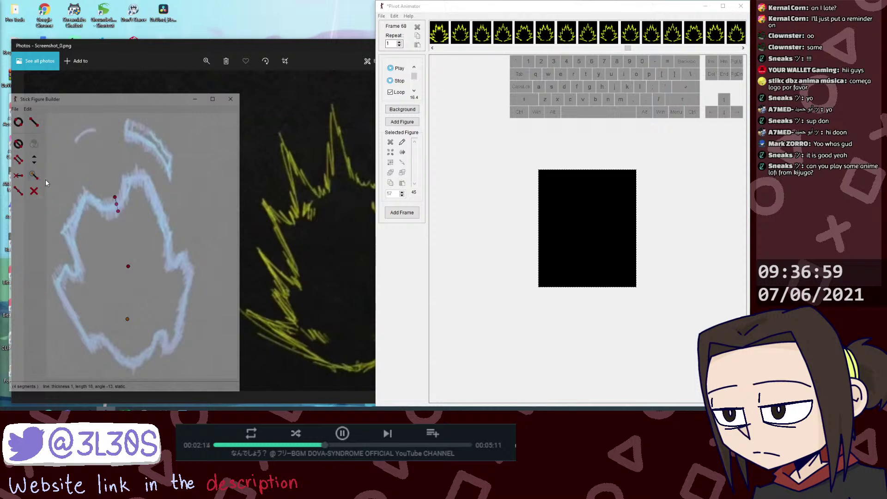
{"action": "left_click", "coordinate": [34, 157]}
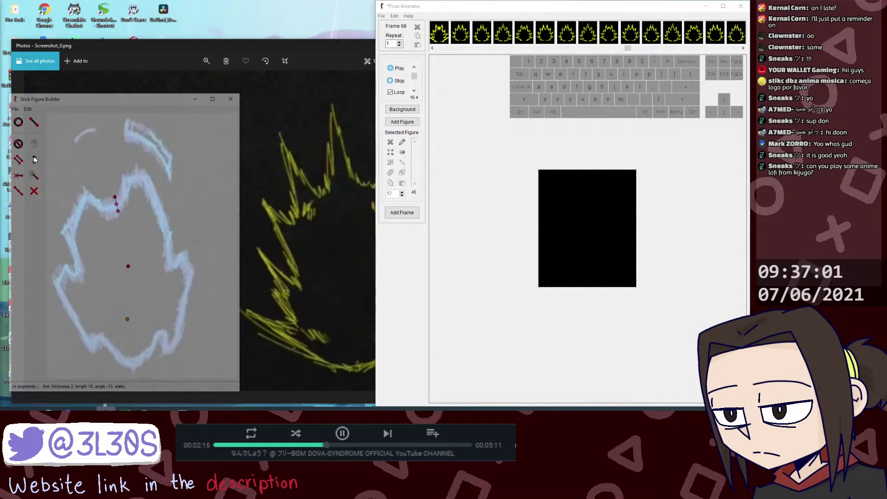
Step: Swing the split segments upright and extend their upper end with another segment about 15 long, reducing the thickness one level
{"action": "mouse_move", "coordinate": [118, 211]}
{"action": "left_mouse_down"}
{"action": "mouse_move", "coordinate": [128, 196]}
{"action": "mouse_move", "coordinate": [128, 205]}
{"action": "left_mouse_up"}
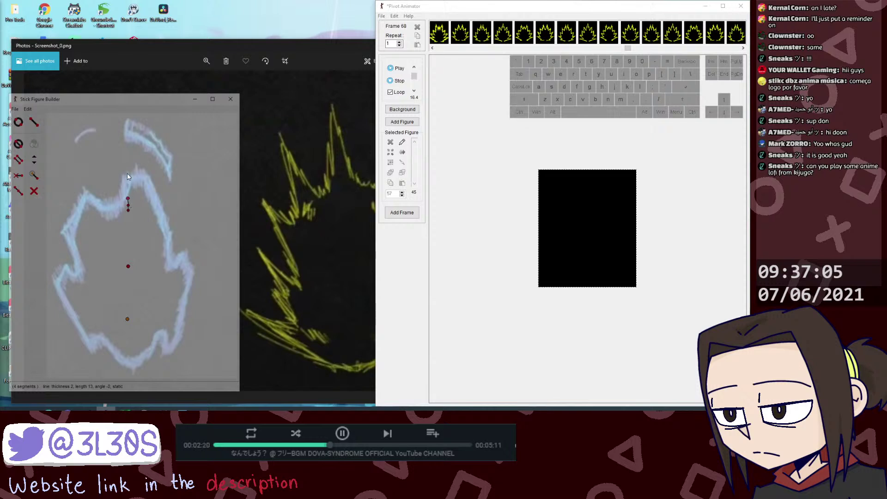
{"action": "left_click", "coordinate": [129, 197]}
{"action": "key", "text": "ctrl"}
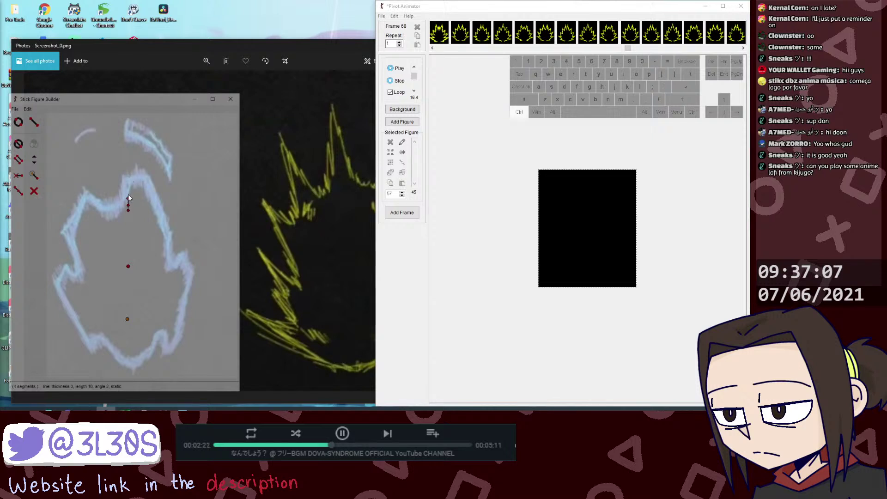
{"action": "left_click_drag", "start_coordinate": [129, 199], "coordinate": [129, 194]}
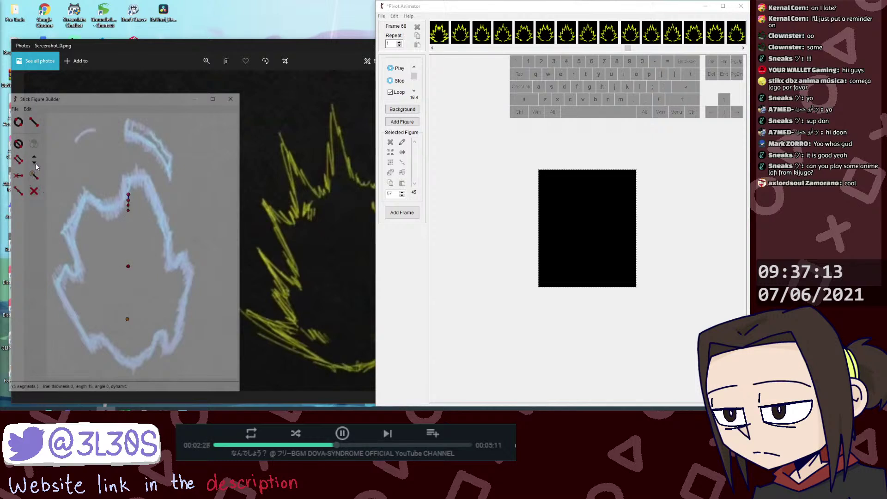
{"action": "left_click", "coordinate": [34, 162]}
Step: Swing the chain back onto the dip with the guide about 140 long, and add two short lines branching from its lower joint
{"action": "left_click", "coordinate": [129, 210]}
{"action": "left_click_drag", "start_coordinate": [130, 210], "coordinate": [120, 215]}
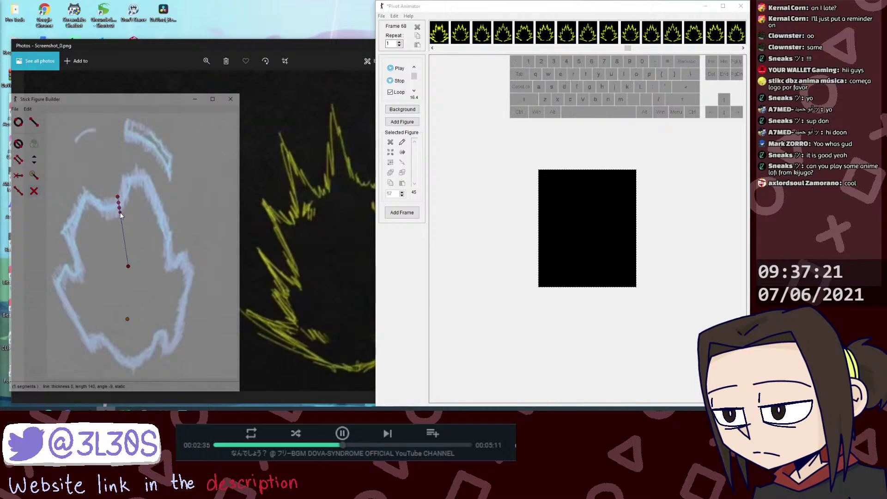
{"action": "key", "text": "l"}
{"action": "left_click", "coordinate": [121, 210]}
{"action": "key", "text": "l"}
{"action": "left_click", "coordinate": [122, 208]}
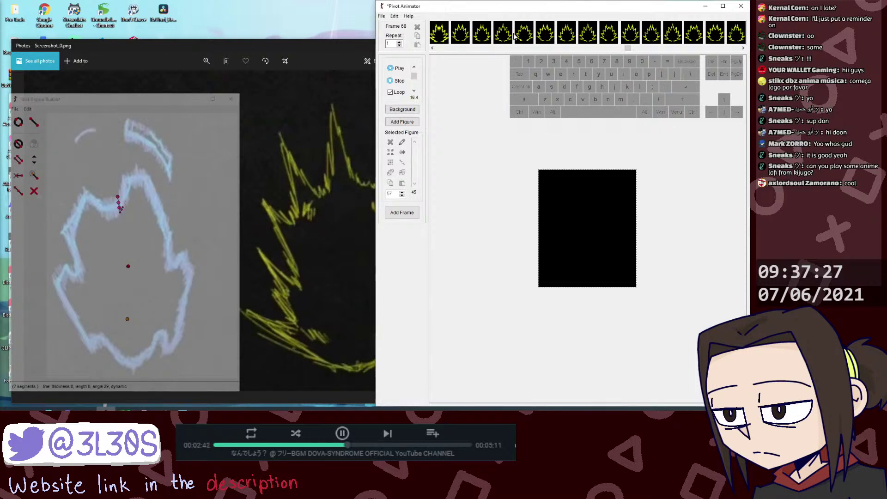
Step: Extend the branch beside the dip with a chain of short segments about 7 long, following the aura's inner edge upward
{"action": "left_click", "coordinate": [521, 40]}
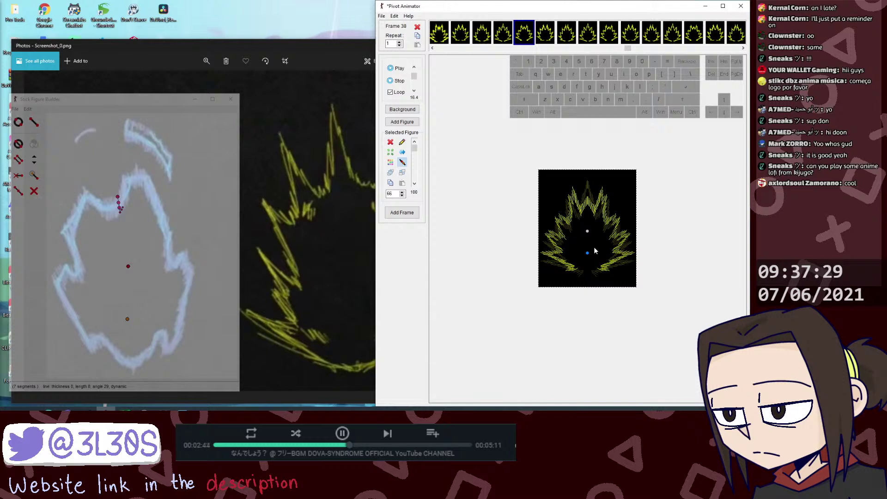
{"action": "left_click", "coordinate": [123, 208]}
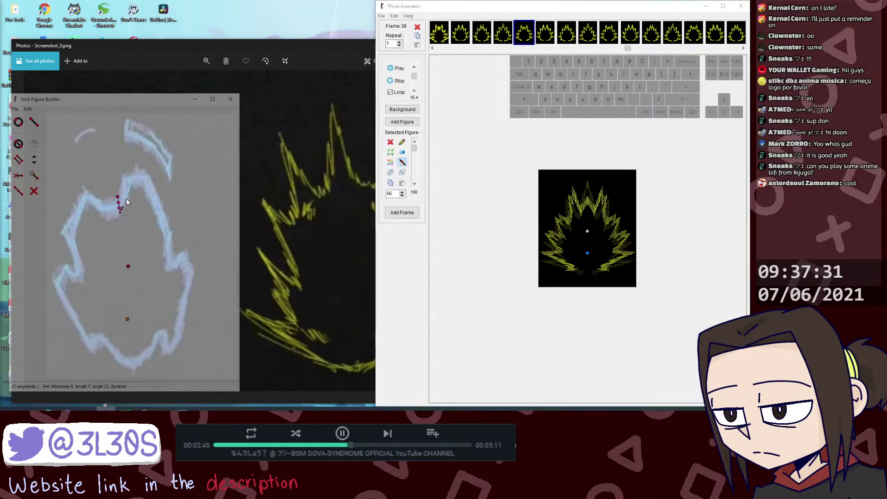
{"action": "left_click_drag", "start_coordinate": [120, 212], "coordinate": [123, 210]}
{"action": "key", "text": "ctrl"}
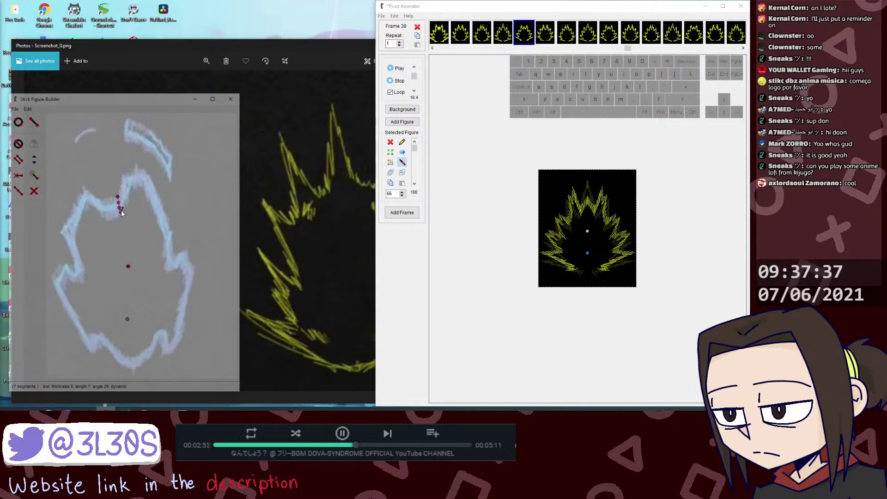
{"action": "key", "text": "shift+d"}
{"action": "left_click_drag", "start_coordinate": [122, 210], "coordinate": [127, 202]}
{"action": "left_click", "coordinate": [122, 211]}
{"action": "key", "text": "shift+d"}
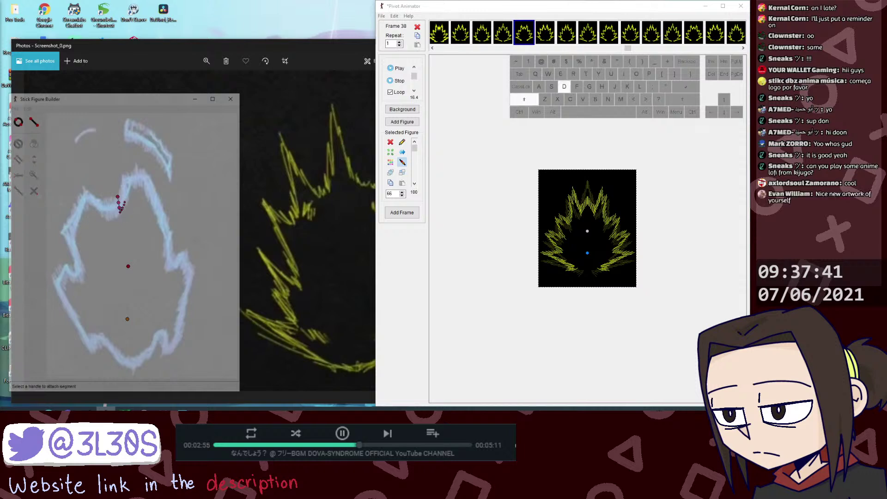
{"action": "left_click", "coordinate": [125, 202]}
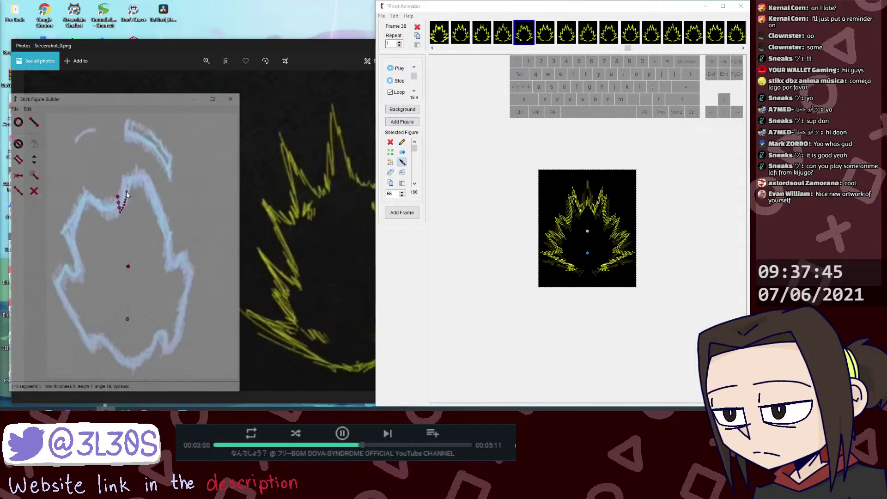
{"action": "left_click_drag", "start_coordinate": [127, 191], "coordinate": [127, 184]}
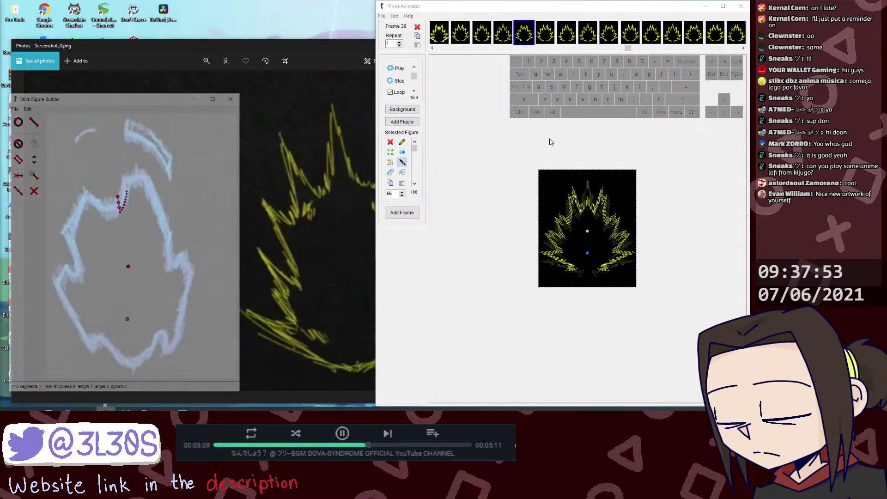
Step: Bring the last frame into view in the timeline and close the Stick Figure Builder
{"action": "left_click_drag", "start_coordinate": [628, 48], "coordinate": [742, 49]}
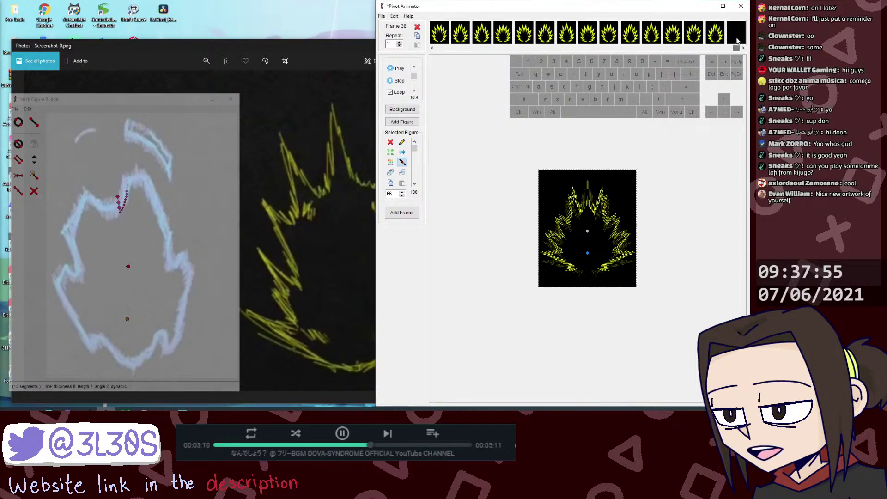
{"action": "left_click", "coordinate": [146, 230]}
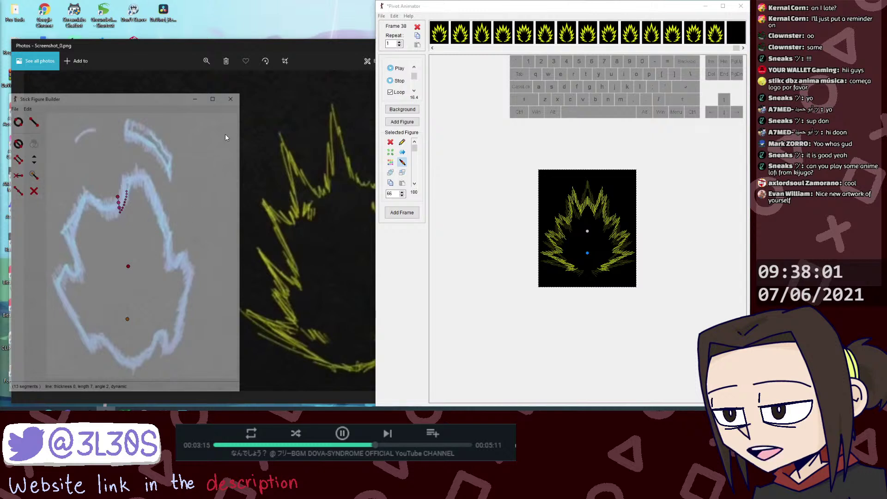
{"action": "left_click", "coordinate": [230, 101]}
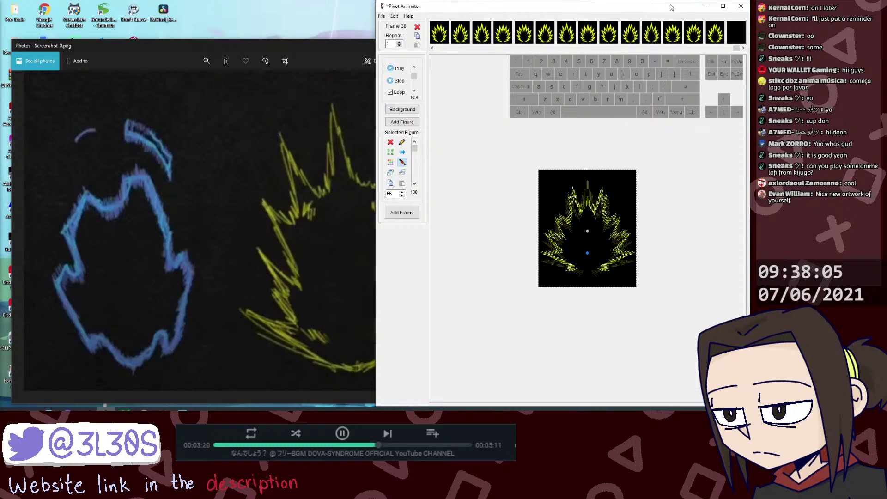
Step: Maximise the animation window and make it semi-transparent over the reference screenshot
{"action": "left_click_drag", "start_coordinate": [633, 6], "coordinate": [188, 122]}
{"action": "double_click", "coordinate": [188, 122]}
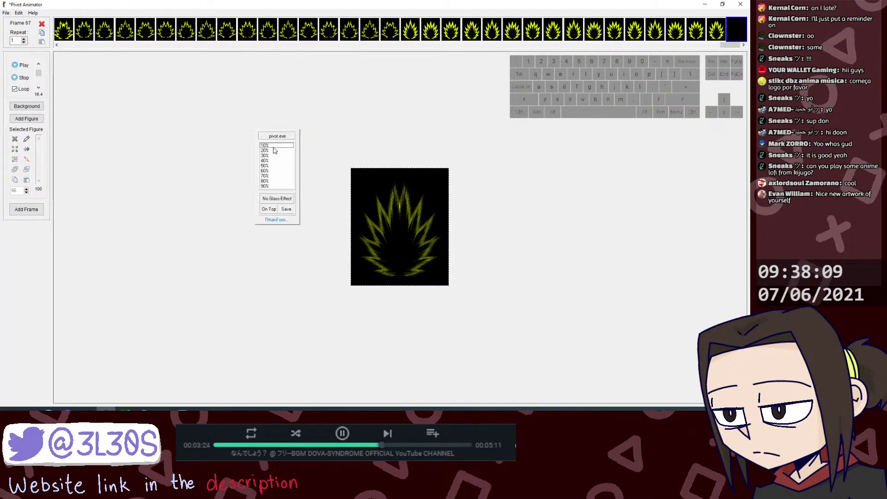
{"action": "key", "text": "ctrl+alt+Tab"}
{"action": "key", "text": "ctrl+alt+f"}
{"action": "left_click", "coordinate": [234, 99]}
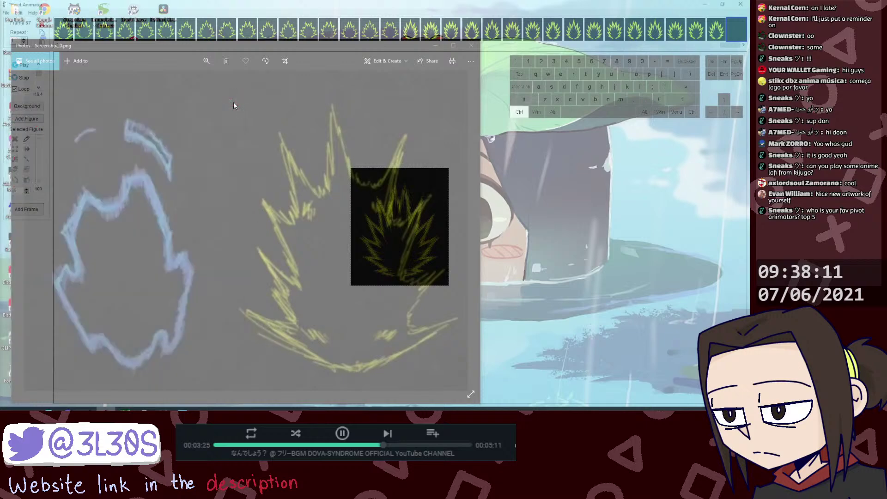
Step: Load a saved figure made of small strokes into the last frame and place it on the blue aura's upper peak
{"action": "key", "text": "ctrl+f"}
{"action": "left_click", "coordinate": [425, 105]}
{"action": "left_click_drag", "start_coordinate": [442, 92], "coordinate": [0, 148]}
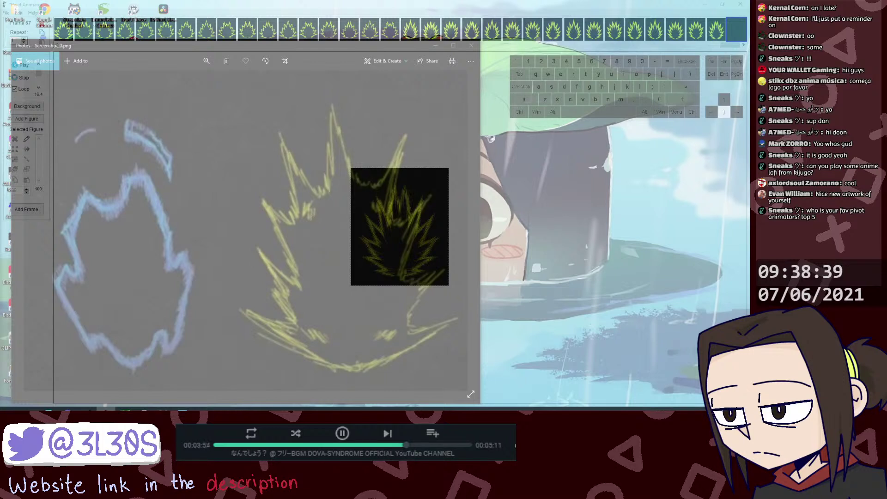
{"action": "key", "text": "Down"}
{"action": "key", "text": "Down"}
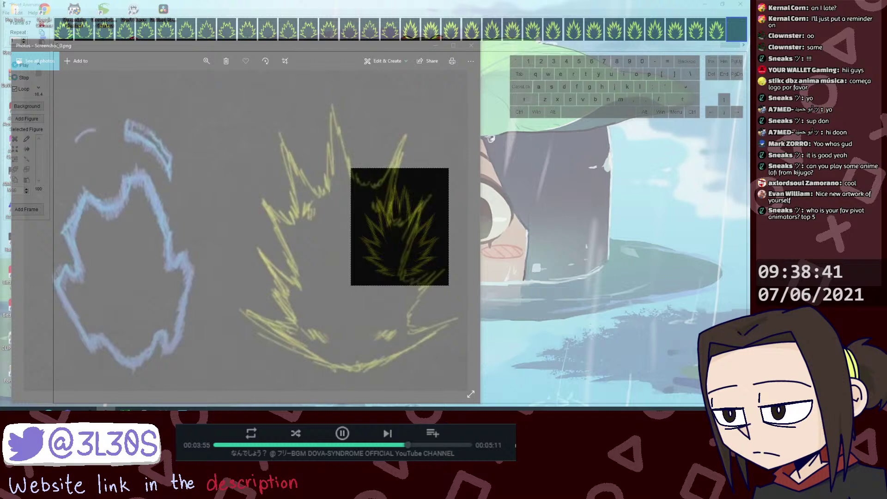
{"action": "key", "text": "Up"}
{"action": "key", "text": "Down"}
{"action": "key", "text": "Down"}
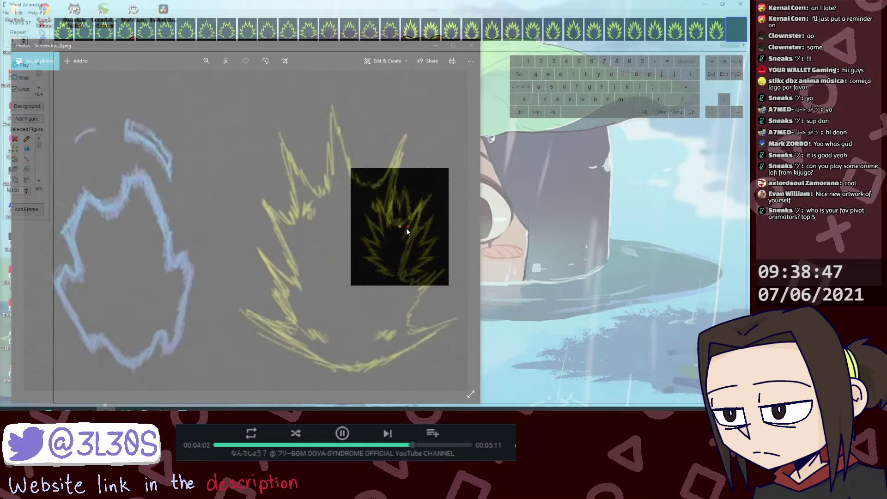
{"action": "mouse_move", "coordinate": [407, 228]}
{"action": "left_mouse_down"}
{"action": "mouse_move", "coordinate": [387, 242]}
{"action": "mouse_move", "coordinate": [398, 251]}
{"action": "mouse_move", "coordinate": [131, 181]}
{"action": "left_mouse_up"}
Step: Open the stroke figure in the Stick Figure Builder and add its edited copy to the animation as a named figure
{"action": "double_click", "coordinate": [131, 187]}
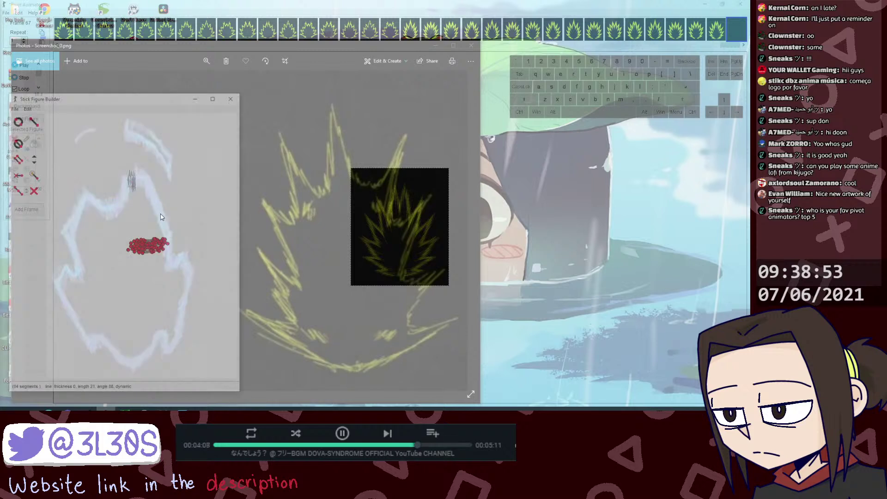
{"action": "key", "text": "shift"}
{"action": "key", "text": "shift+s"}
{"action": "key", "text": "ctrl+a"}
{"action": "left_click", "coordinate": [372, 230]}
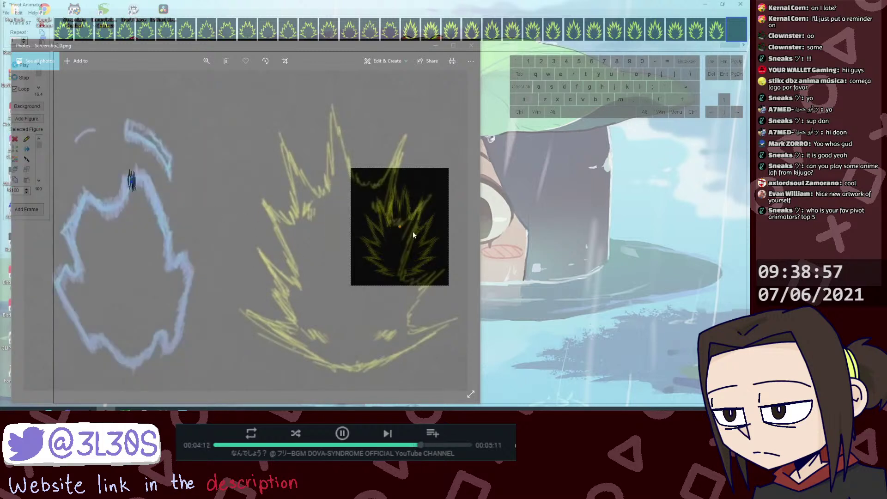
Step: Move the new stroke figure onto the aura's peak and delete the original stroke figure there
{"action": "left_click_drag", "start_coordinate": [399, 227], "coordinate": [131, 181]}
{"action": "key", "text": "Delete"}
{"action": "key", "text": "Return"}
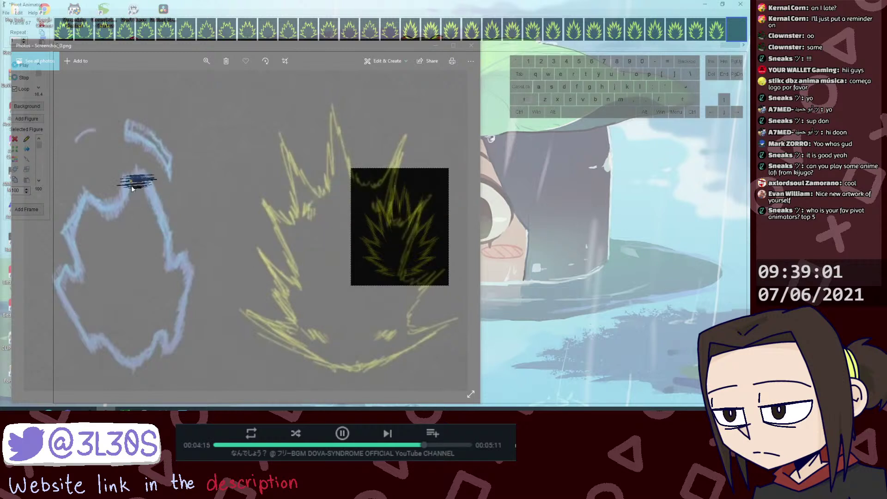
Step: Build a new one-segment figure with line thickness 0 and add it to the animation as "asdas"
{"action": "key", "text": "e"}
{"action": "left_click", "coordinate": [15, 109]}
{"action": "left_click", "coordinate": [21, 116]}
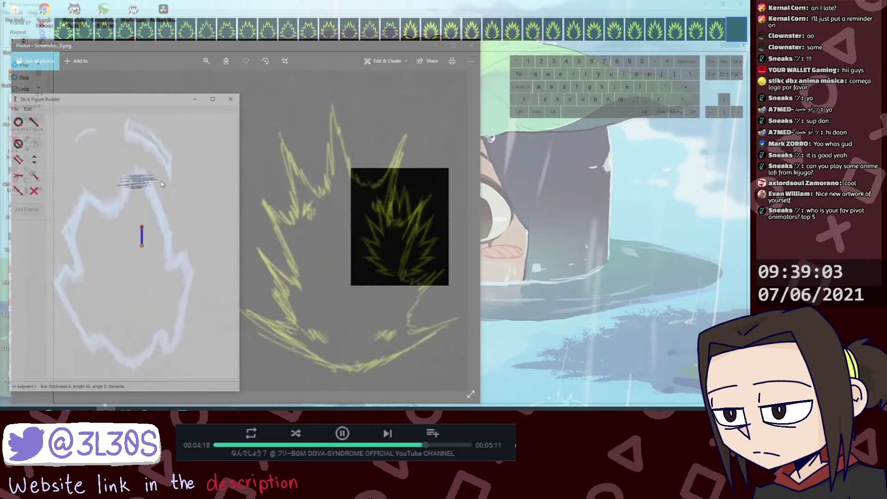
{"action": "left_click", "coordinate": [33, 164], "text": "ctrl"}
{"action": "key", "text": "a"}
{"action": "key", "text": "Return"}
{"action": "left_click", "coordinate": [374, 222]}
{"action": "key", "text": "ctrl+a"}
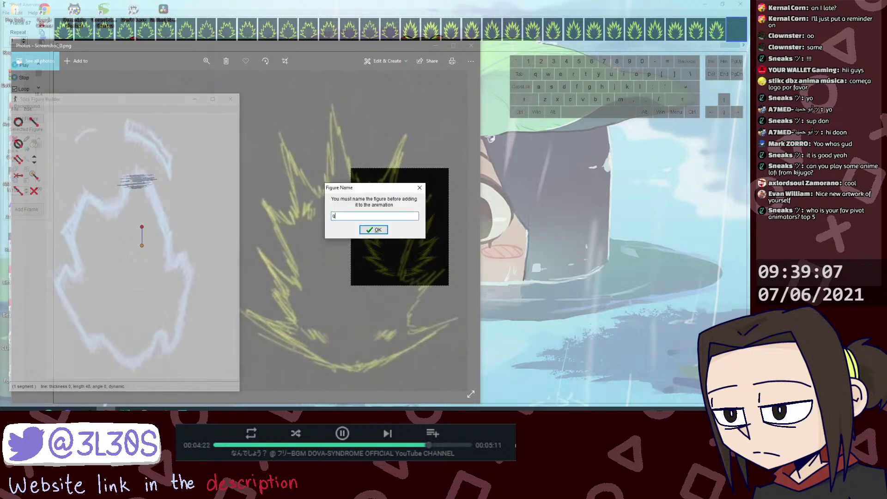
{"action": "type", "text": "asdas"}
{"action": "left_click", "coordinate": [372, 231]}
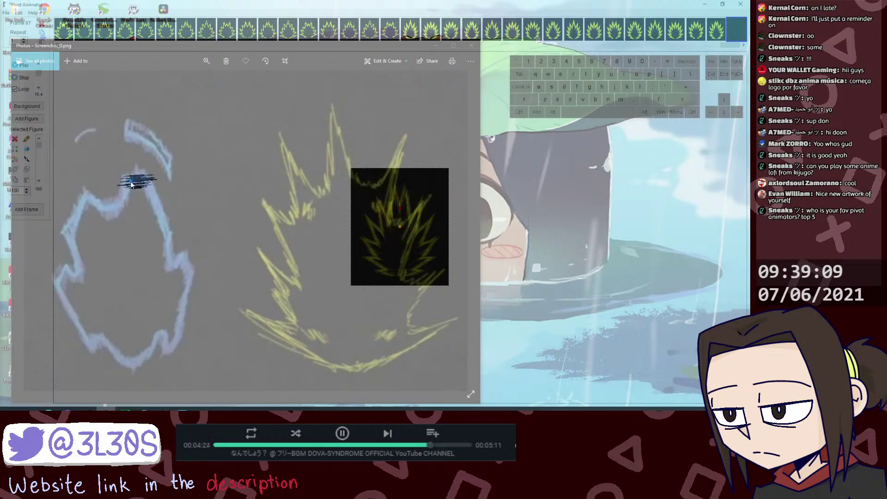
Step: Place the single-line figure beside the blue aura as a handle and turn the stroke cluster upright on the peak
{"action": "left_click_drag", "start_coordinate": [132, 185], "coordinate": [134, 179]}
{"action": "left_click_drag", "start_coordinate": [396, 227], "coordinate": [253, 199]}
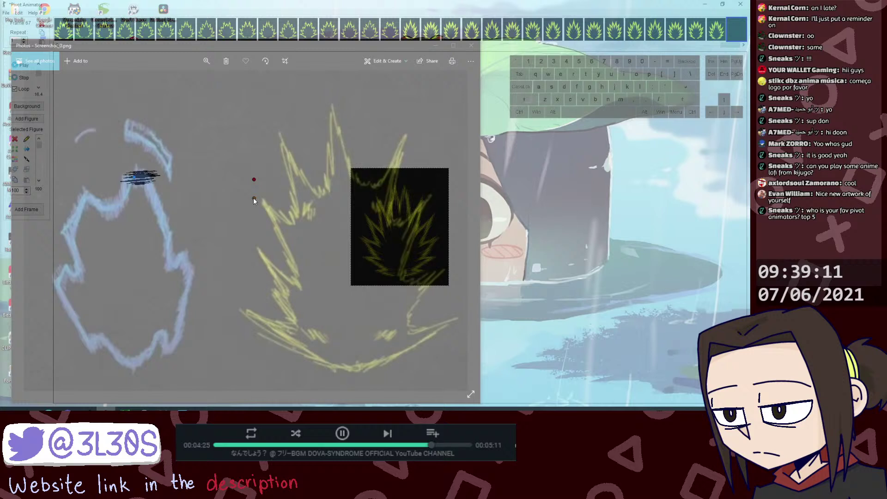
{"action": "left_click", "coordinate": [134, 178], "text": "shift"}
{"action": "key", "text": "ctrl+alt+z"}
{"action": "mouse_move", "coordinate": [206, 176]}
{"action": "left_mouse_down"}
{"action": "mouse_move", "coordinate": [215, 209]}
{"action": "mouse_move", "coordinate": [223, 195]}
{"action": "left_mouse_up"}
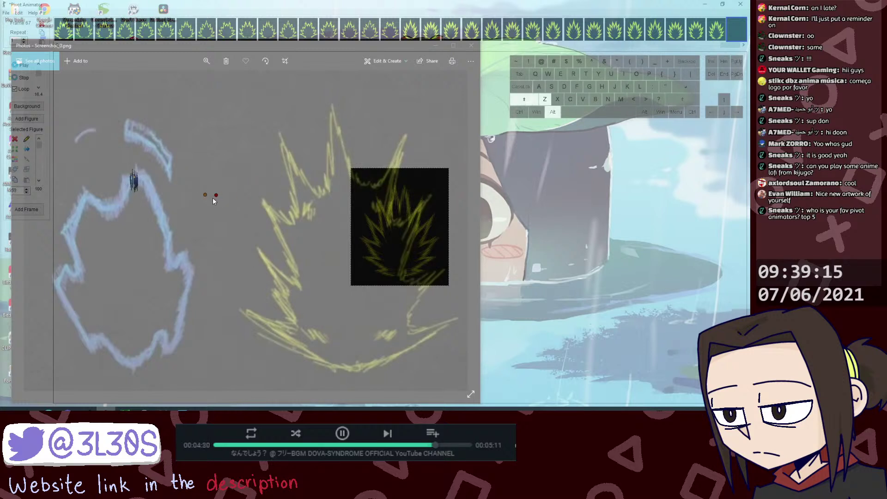
{"action": "left_click_drag", "start_coordinate": [133, 177], "coordinate": [135, 174]}
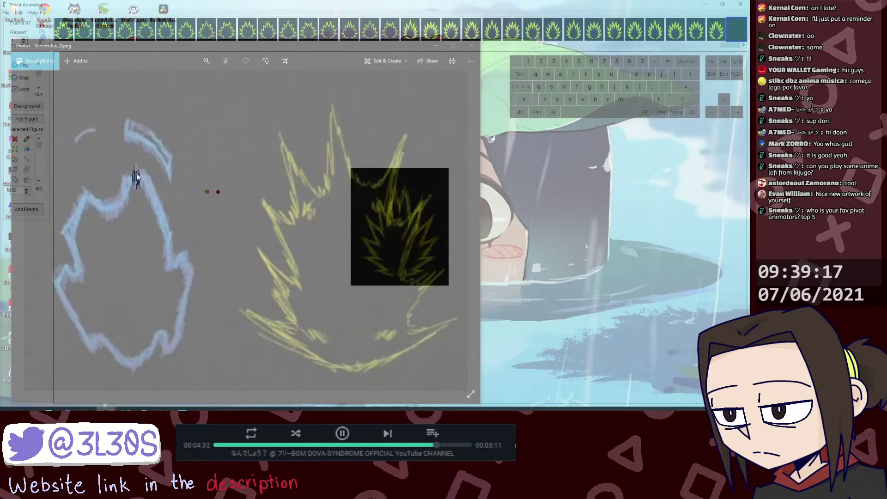
Step: Duplicate the upright stroke cluster and place the copies across the peak and onto its right slope
{"action": "key", "text": "ctrl+d"}
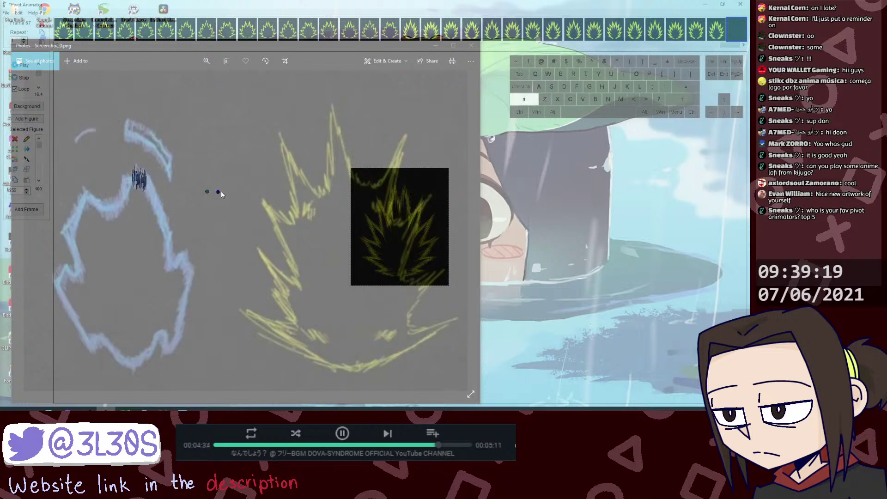
{"action": "key", "text": "ctrl+z"}
{"action": "key", "text": "ctrl+z"}
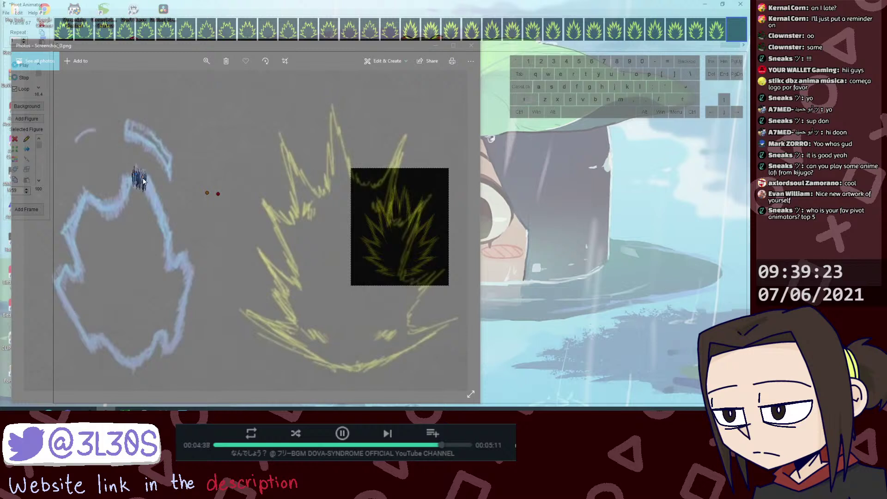
{"action": "key", "text": "ctrl+d"}
{"action": "left_click_drag", "start_coordinate": [153, 189], "coordinate": [149, 189]}
{"action": "left_click", "coordinate": [144, 180], "text": "shift"}
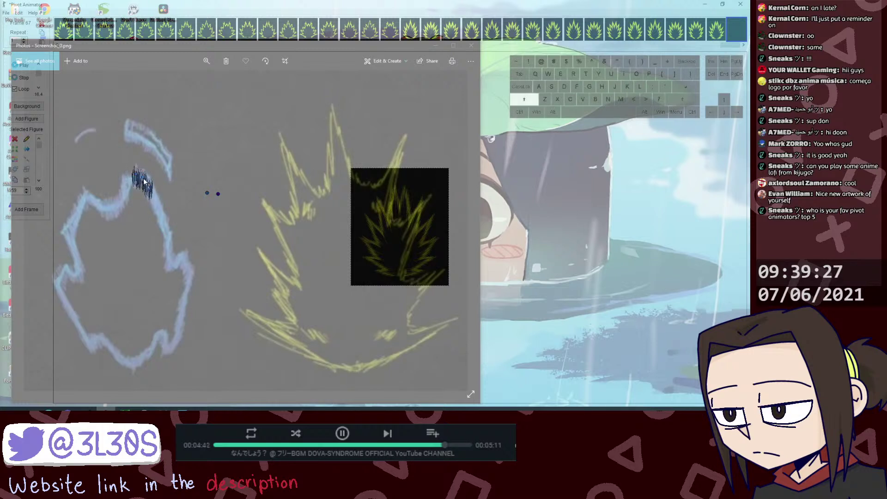
Step: Duplicate the selected strokes further down the right slope and adjust them with the handle line
{"action": "key", "text": "ctrl+d"}
{"action": "left_click_drag", "start_coordinate": [157, 193], "coordinate": [159, 203]}
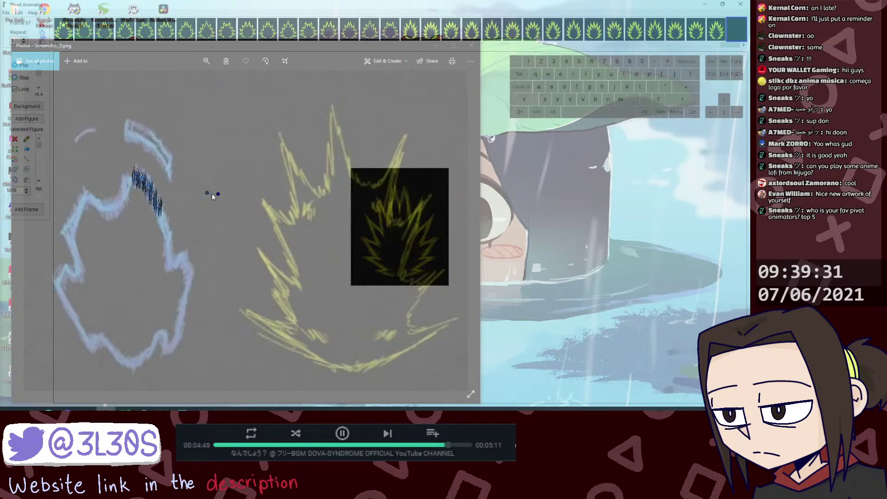
{"action": "key", "text": "ctrl+alt+z"}
{"action": "key", "text": "ctrl+alt+z"}
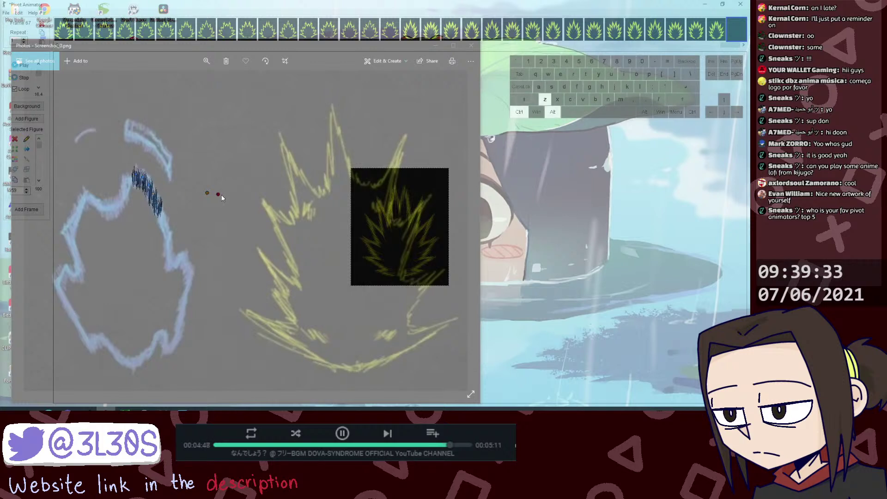
Step: Continue the hatching down the aura's right side to just above the notch with more duplicated strokes
{"action": "left_click", "coordinate": [159, 204]}
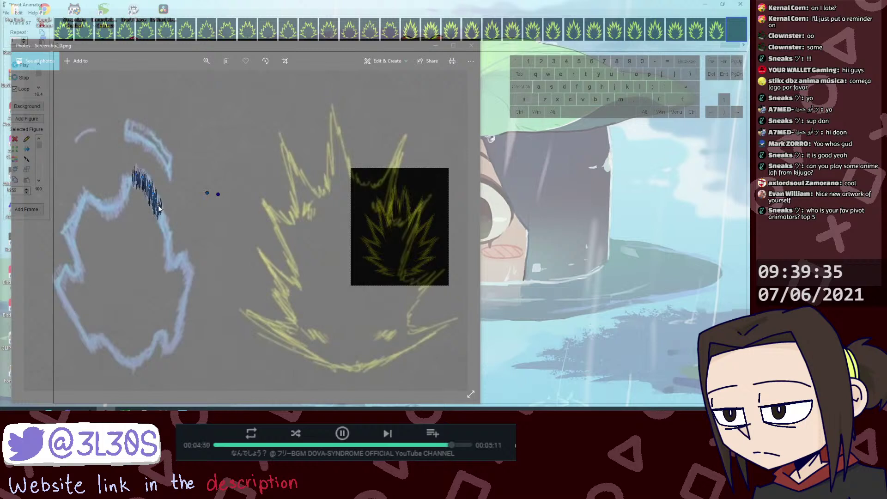
{"action": "key", "text": "ctrl+d"}
{"action": "left_click_drag", "start_coordinate": [159, 204], "coordinate": [172, 239]}
{"action": "key", "text": "ctrl+d"}
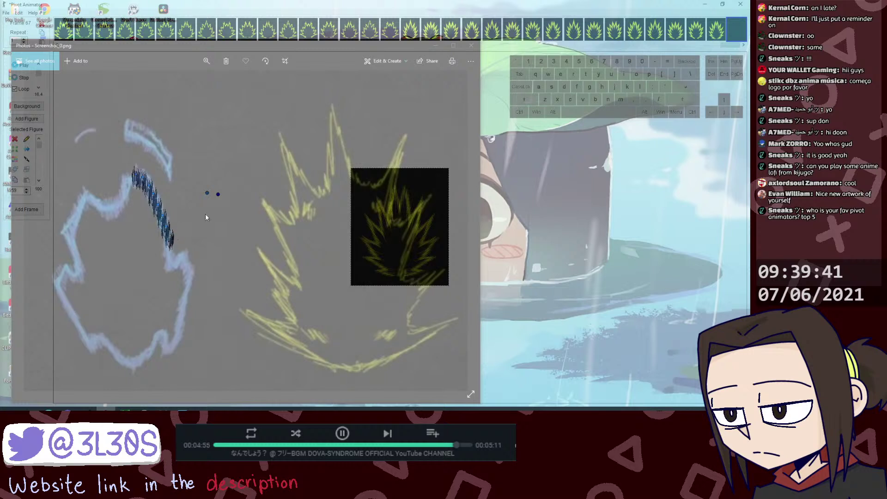
Step: Fine-tune the lowest strokes with the handle line and pull the line's free end farther out
{"action": "key", "text": "ctrl+alt+z"}
{"action": "left_click_drag", "start_coordinate": [217, 195], "coordinate": [218, 198]}
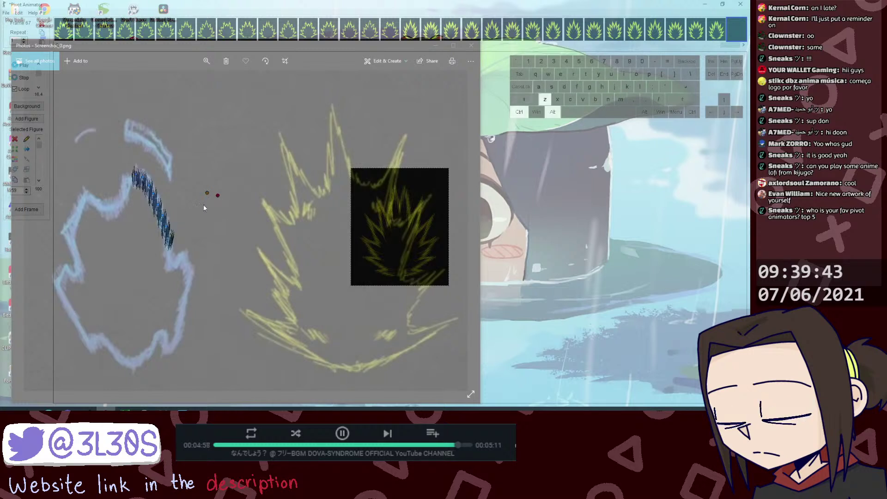
{"action": "key", "text": "shift+alt+z"}
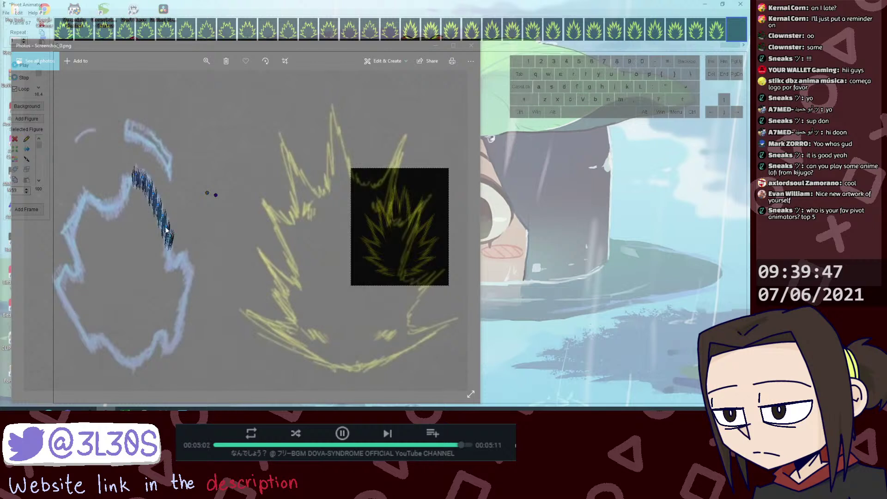
{"action": "left_click_drag", "start_coordinate": [216, 198], "coordinate": [245, 202]}
{"action": "key", "text": "shift+alt+z"}
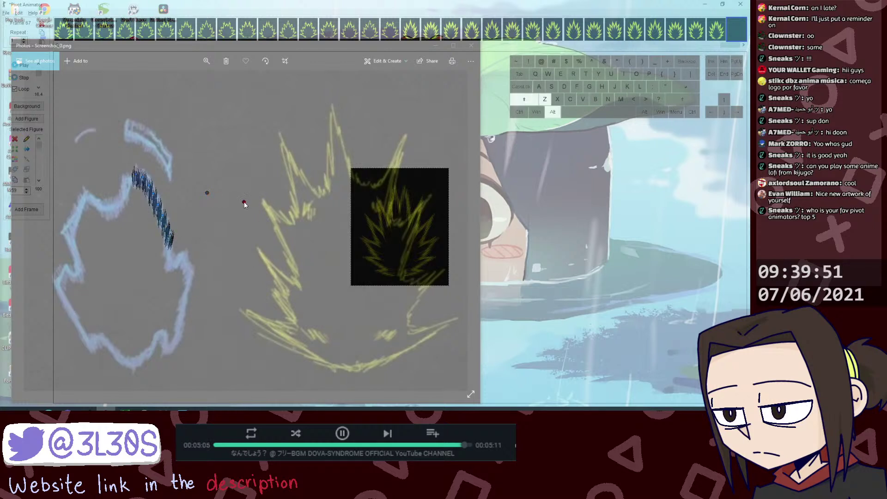
Step: Readjust the handle line's free end and extend the strokes down into the notch on the aura's right side
{"action": "left_click_drag", "start_coordinate": [244, 203], "coordinate": [236, 200]}
{"action": "left_click_drag", "start_coordinate": [170, 237], "coordinate": [170, 237]}
{"action": "key", "text": "ctrl+alt+z"}
{"action": "left_click_drag", "start_coordinate": [239, 202], "coordinate": [237, 203]}
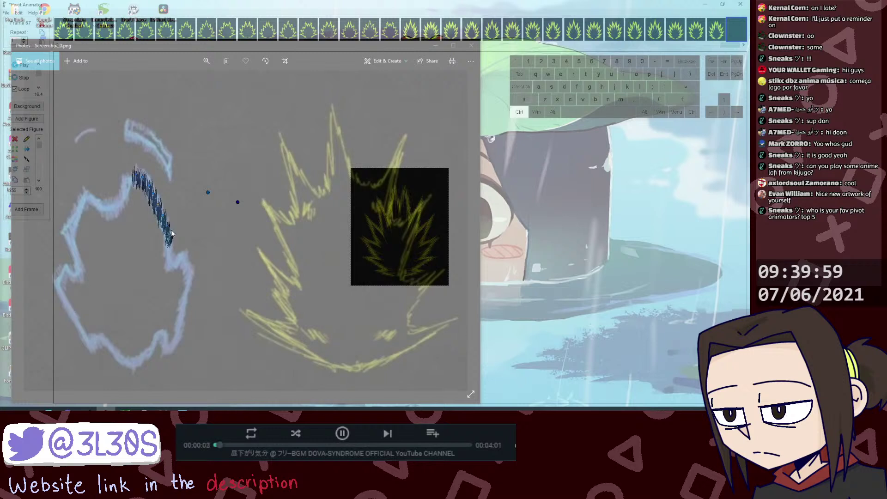
{"action": "mouse_move", "coordinate": [169, 236]}
{"action": "left_mouse_down"}
{"action": "mouse_move", "coordinate": [169, 215]}
{"action": "mouse_move", "coordinate": [186, 242]}
{"action": "mouse_move", "coordinate": [173, 247]}
{"action": "left_mouse_up"}
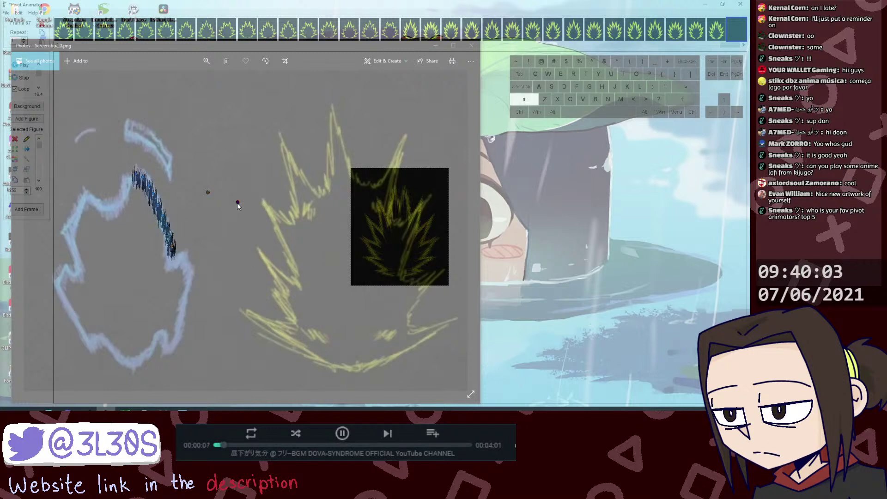
Step: Pull the handle line's free end inward and duplicate the lowest strokes into the notch's inner corner on the aura's right side
{"action": "mouse_move", "coordinate": [238, 203]}
{"action": "left_mouse_down"}
{"action": "mouse_move", "coordinate": [237, 212]}
{"action": "mouse_move", "coordinate": [229, 209]}
{"action": "left_mouse_up"}
{"action": "left_click", "coordinate": [172, 248]}
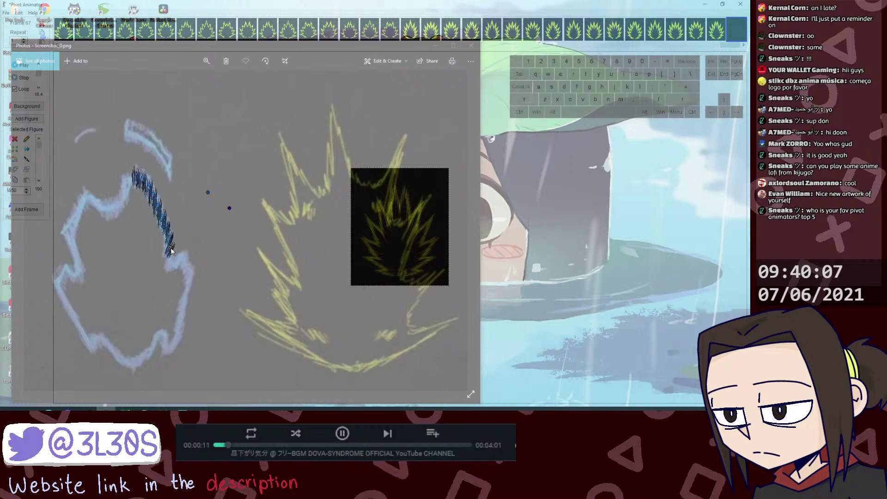
{"action": "left_click_drag", "start_coordinate": [171, 251], "coordinate": [176, 259]}
{"action": "key", "text": "ctrl+d"}
{"action": "key", "text": "alt+shift+z"}
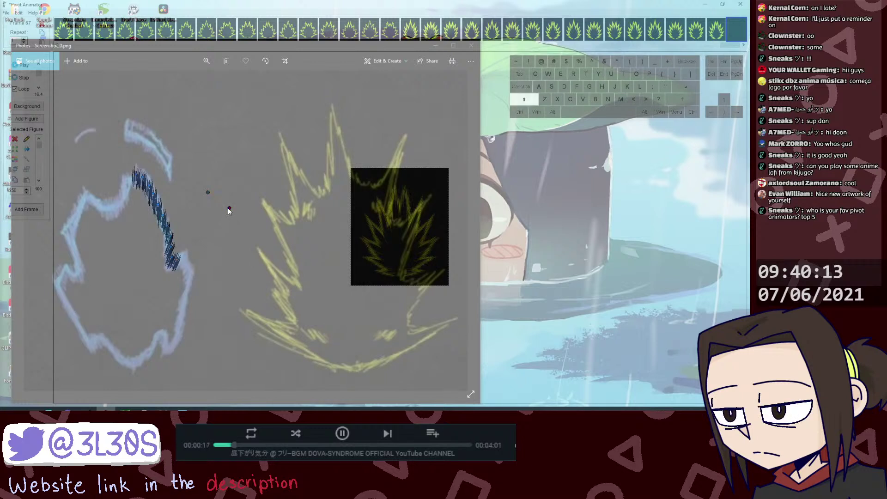
{"action": "key", "text": "alt+shift+z"}
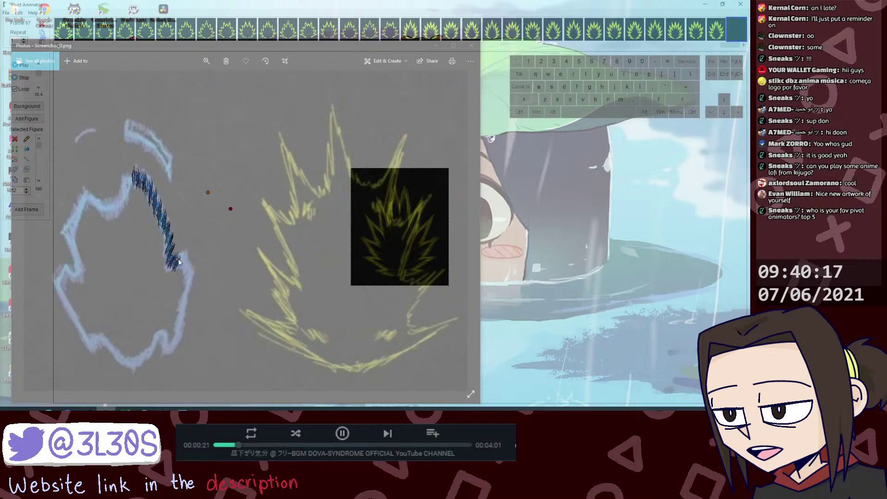
Step: Shift the notch strokes slightly outward and readjust them with the handle line
{"action": "left_click_drag", "start_coordinate": [176, 260], "coordinate": [179, 256]}
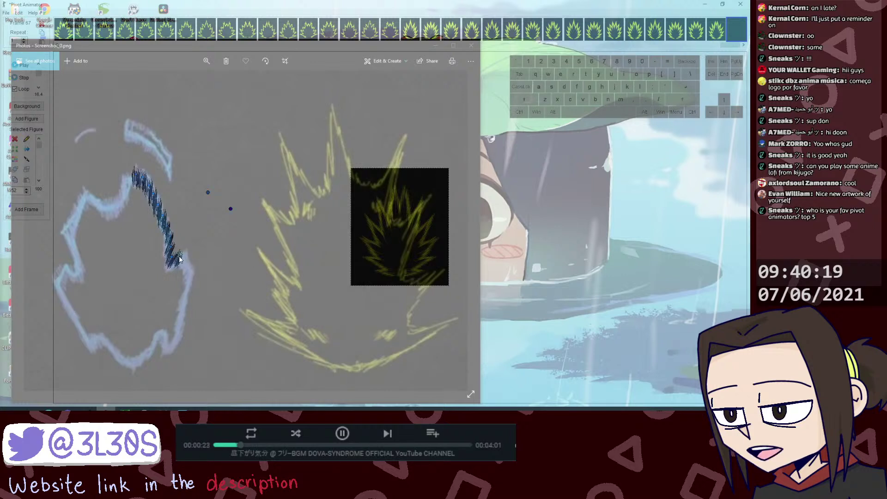
{"action": "left_click", "coordinate": [231, 209]}
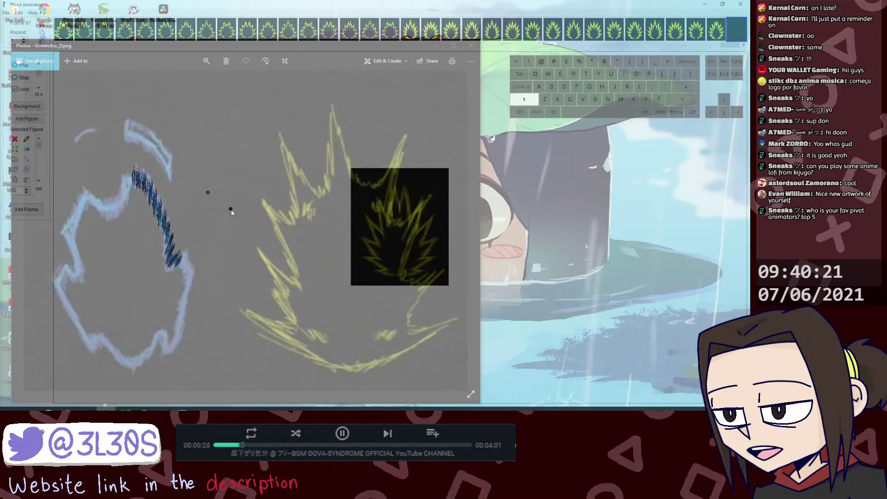
{"action": "left_click_drag", "start_coordinate": [230, 210], "coordinate": [235, 214]}
{"action": "left_click", "coordinate": [172, 259]}
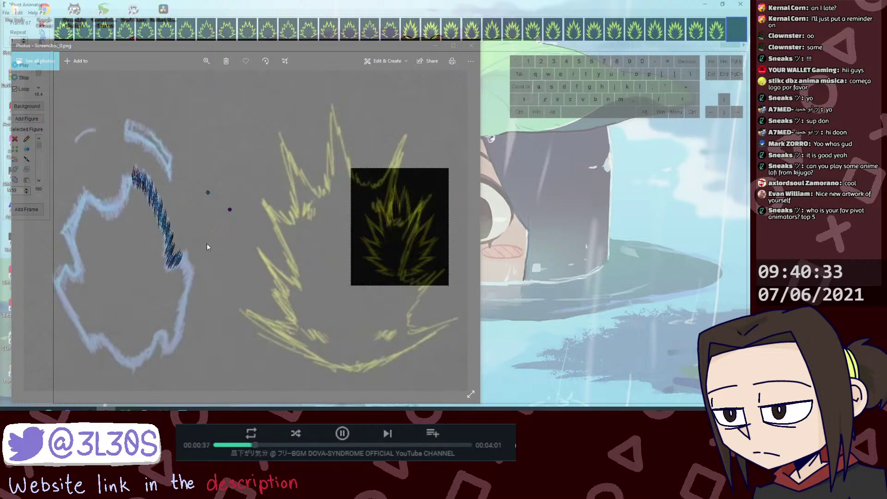
Step: Extend duplicated strokes outward from the notch to the aura's right tip and align them with the handle line
{"action": "mouse_move", "coordinate": [179, 257]}
{"action": "left_mouse_down"}
{"action": "mouse_move", "coordinate": [185, 265]}
{"action": "mouse_move", "coordinate": [187, 255]}
{"action": "left_mouse_up"}
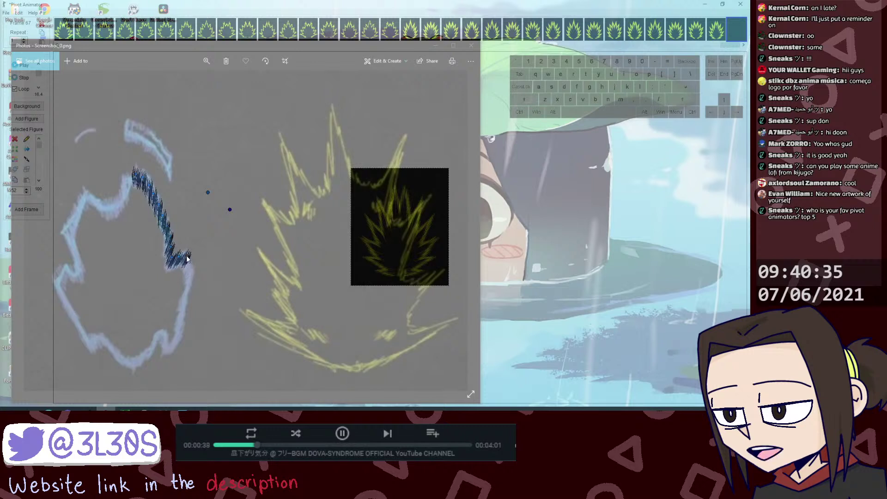
{"action": "left_click_drag", "start_coordinate": [231, 208], "coordinate": [230, 214]}
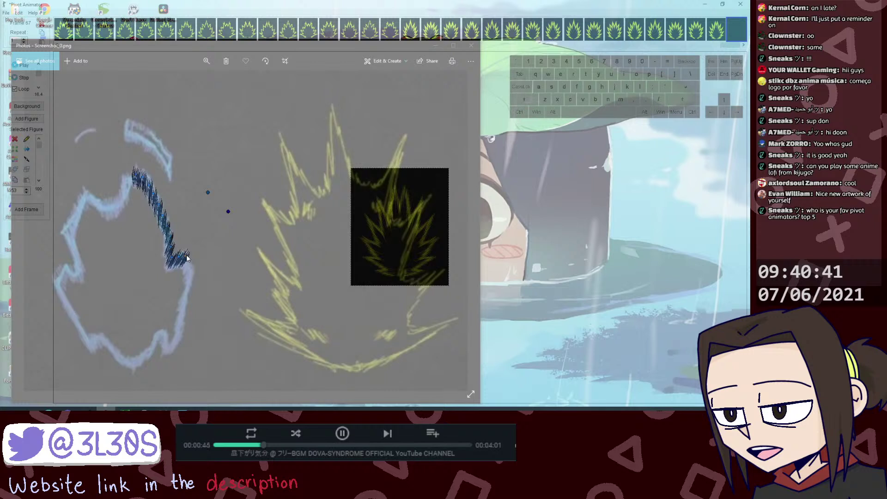
{"action": "left_click_drag", "start_coordinate": [187, 257], "coordinate": [195, 270]}
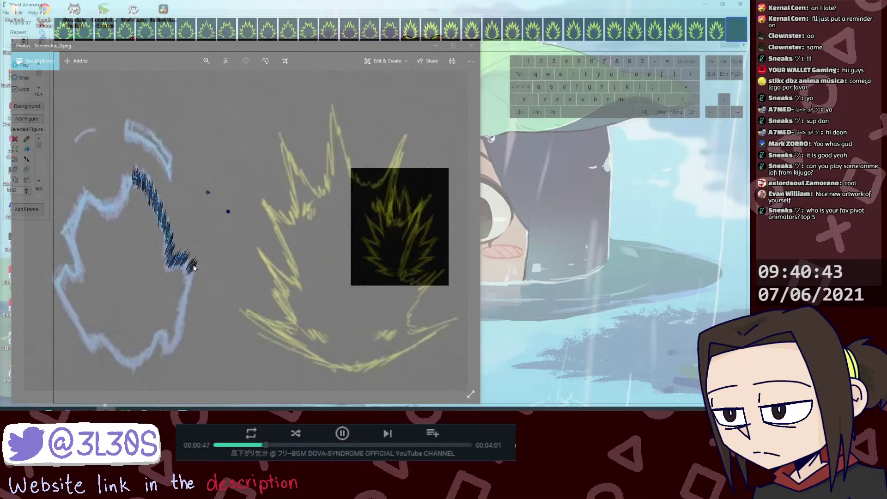
{"action": "left_click_drag", "start_coordinate": [194, 264], "coordinate": [189, 263]}
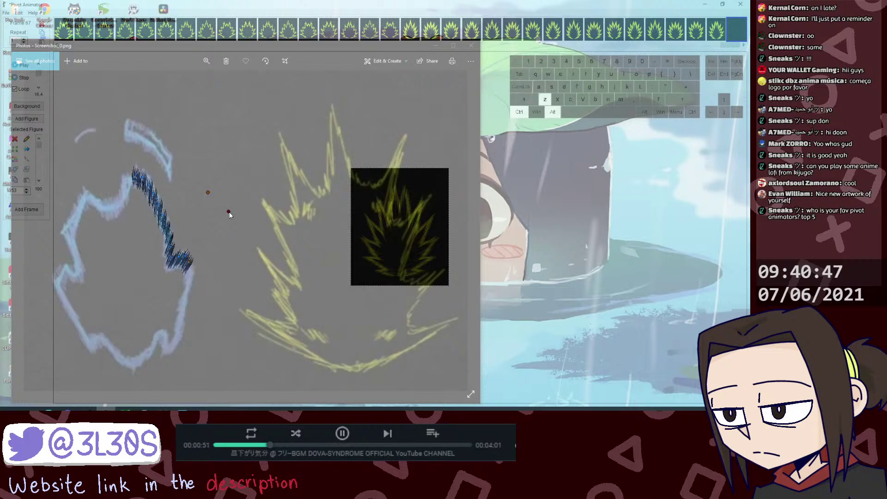
{"action": "mouse_move", "coordinate": [228, 211]}
{"action": "left_mouse_down"}
{"action": "mouse_move", "coordinate": [228, 224]}
{"action": "mouse_move", "coordinate": [224, 212]}
{"action": "left_mouse_up"}
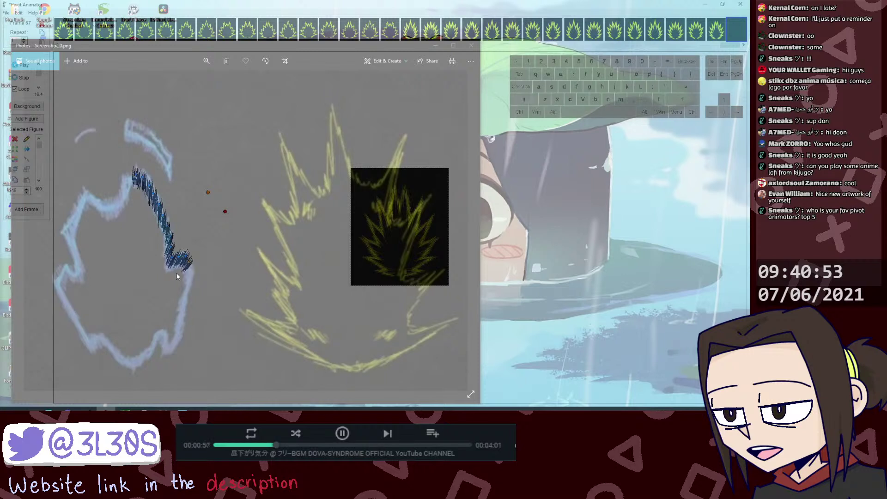
{"action": "left_click_drag", "start_coordinate": [190, 261], "coordinate": [187, 262]}
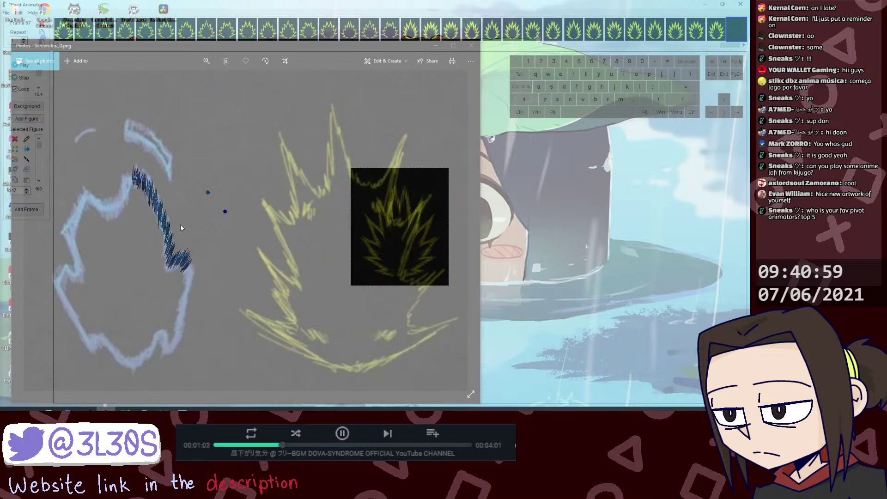
Step: Duplicate the right tip's strokes downward around the corner and move the handle line's free end slightly inward
{"action": "key", "text": "shift"}
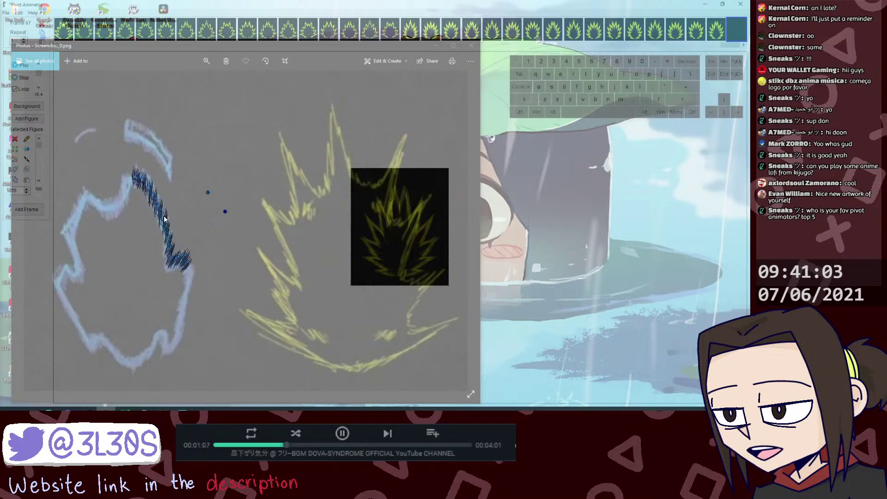
{"action": "key", "text": "ctrl"}
{"action": "left_click", "coordinate": [186, 262]}
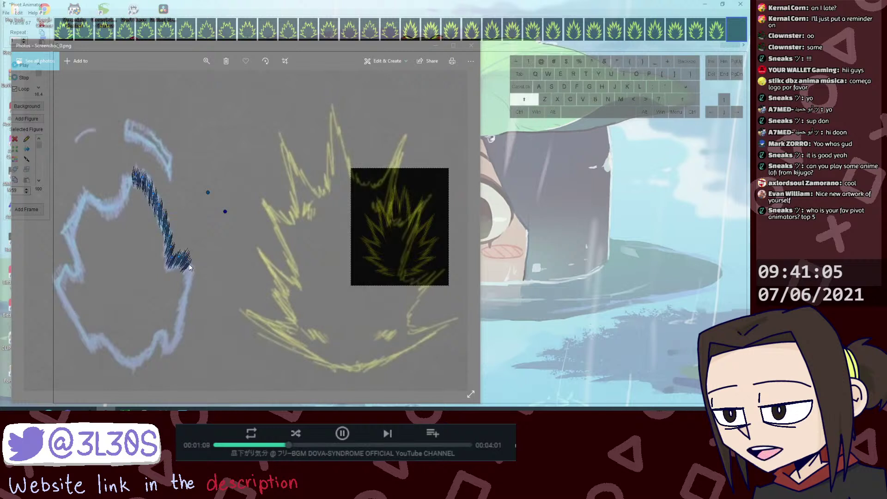
{"action": "key", "text": "ctrl+d"}
{"action": "left_click_drag", "start_coordinate": [188, 269], "coordinate": [192, 278]}
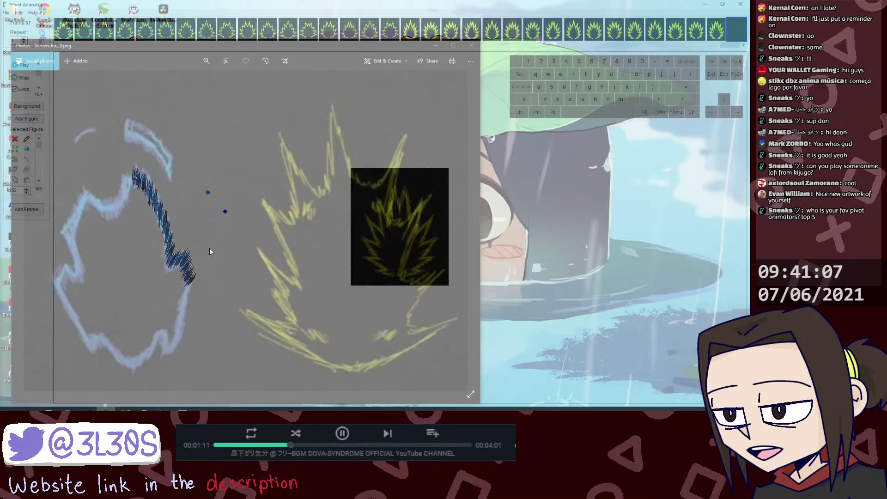
{"action": "left_click_drag", "start_coordinate": [225, 212], "coordinate": [222, 211]}
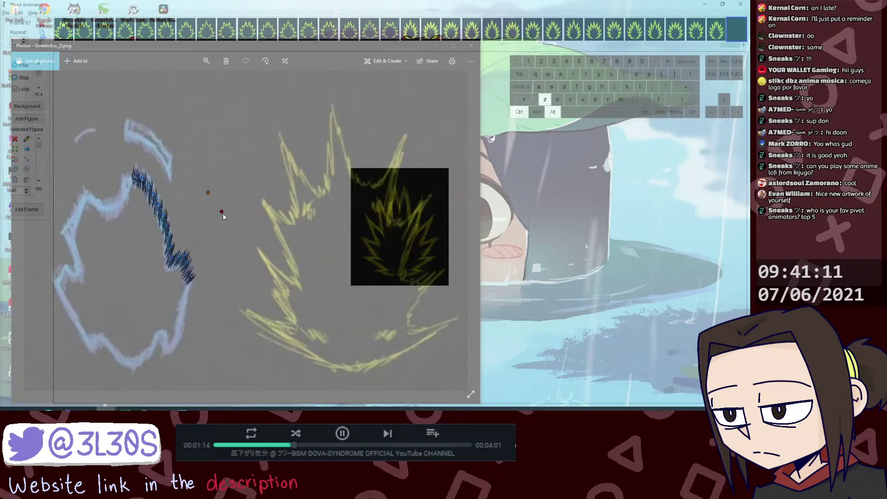
Step: Add duplicated strokes below the right tip along the aura's outer edge and adjust them with the handle line
{"action": "left_click", "coordinate": [191, 270]}
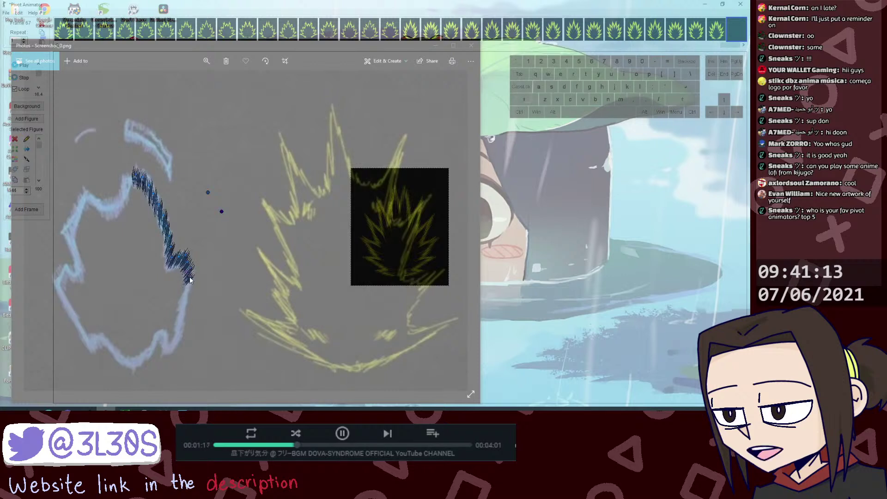
{"action": "key", "text": "ctrl+v"}
{"action": "left_click_drag", "start_coordinate": [194, 283], "coordinate": [194, 284]}
{"action": "left_click", "coordinate": [221, 212], "text": "shift"}
{"action": "left_click_drag", "start_coordinate": [191, 293], "coordinate": [191, 278]}
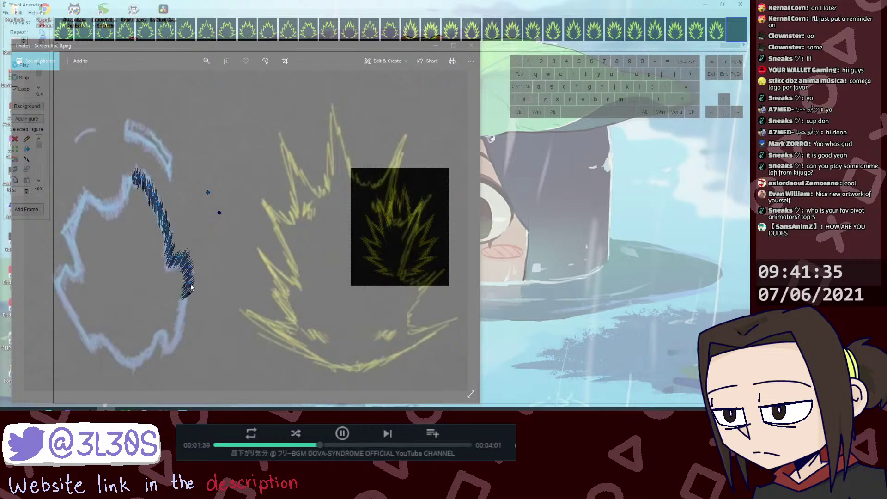
Step: Copy the strokes below the right tip, paste them farther down the edge, and tilt them with the handle line
{"action": "left_click_drag", "start_coordinate": [191, 269], "coordinate": [188, 297]}
{"action": "key", "text": "ctrl+c"}
{"action": "key", "text": "ctrl+v"}
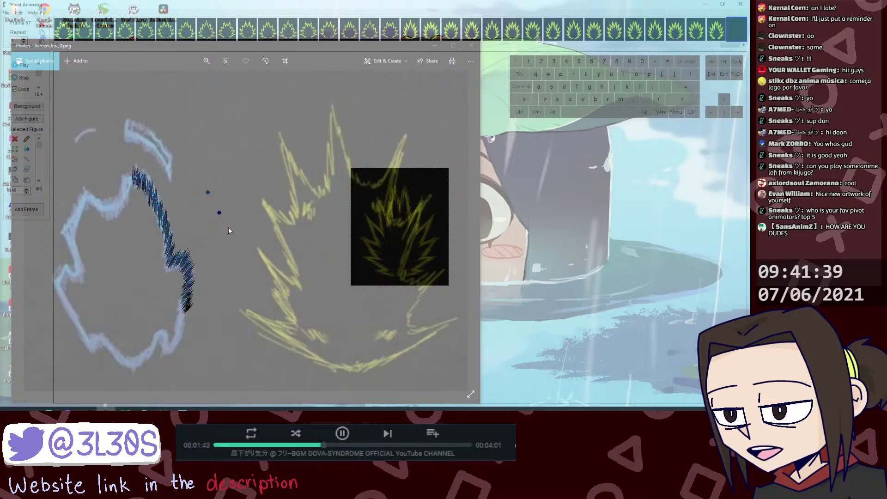
{"action": "key", "text": "ctrl+alt+z"}
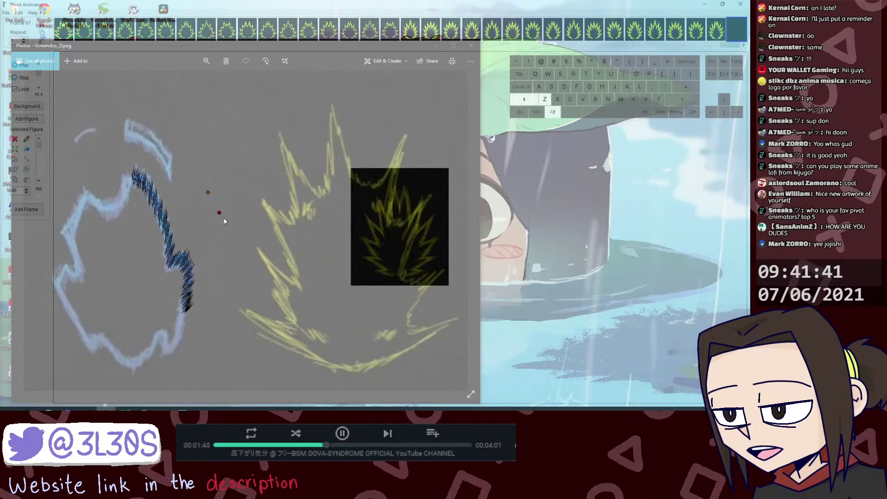
{"action": "left_click_drag", "start_coordinate": [219, 213], "coordinate": [217, 211]}
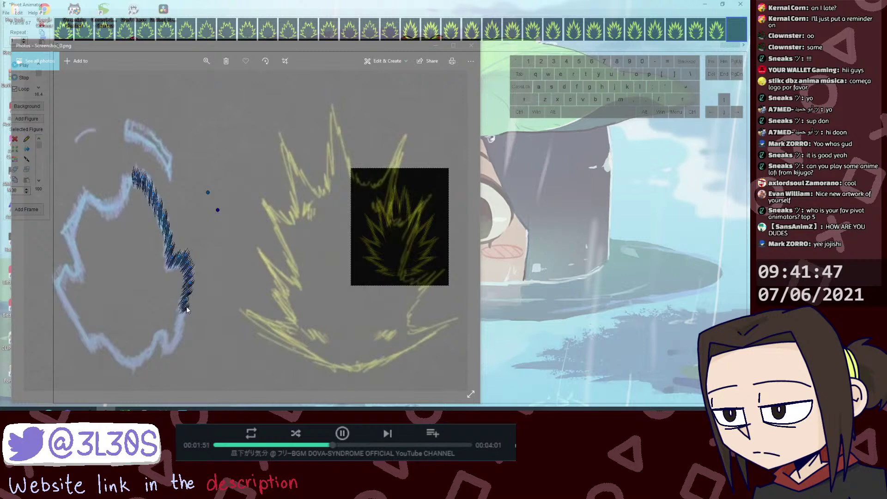
Step: Fine-tune the lowest strokes on the right edge and pull the handle line's free end closer in
{"action": "key", "text": "shift"}
{"action": "key", "text": "shift"}
{"action": "key", "text": "ctrl+z"}
{"action": "key", "text": "ctrl+z"}
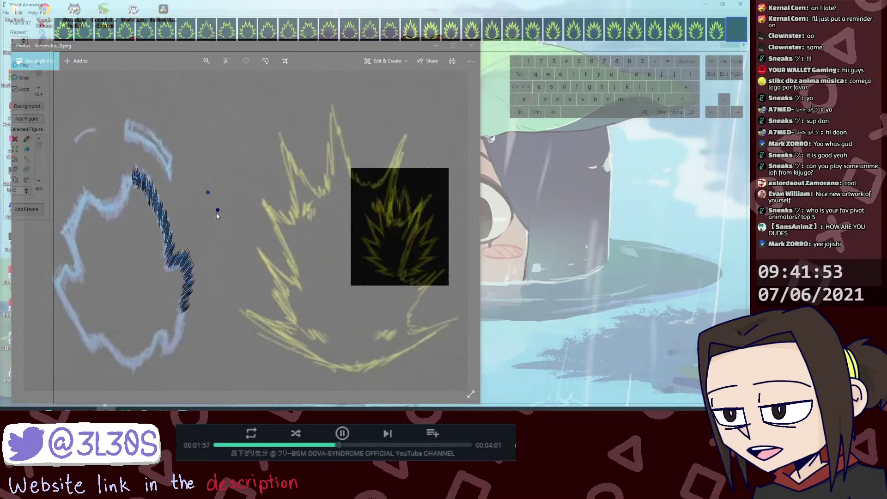
{"action": "key", "text": "ctrl+z"}
{"action": "left_click_drag", "start_coordinate": [186, 302], "coordinate": [185, 305]}
{"action": "left_click", "coordinate": [186, 307]}
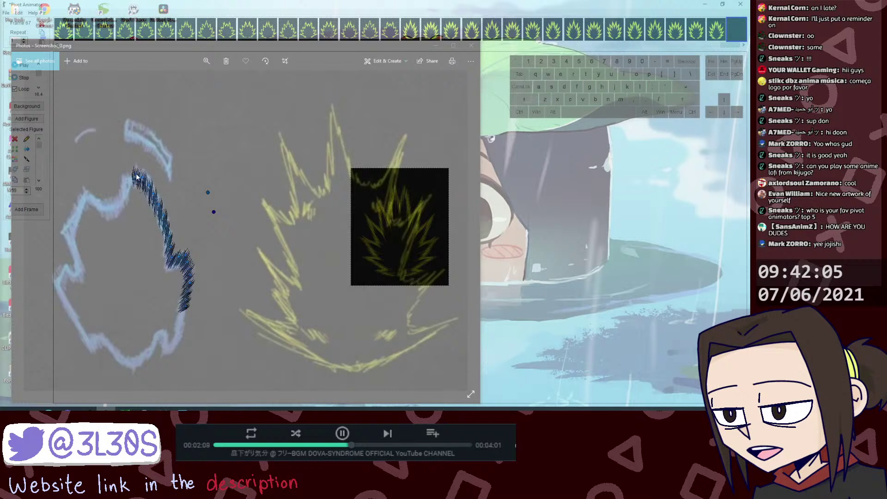
Step: Place duplicated strokes on the left side of the aura's top peak and adjust them with the handle line
{"action": "left_click_drag", "start_coordinate": [144, 185], "coordinate": [130, 181]}
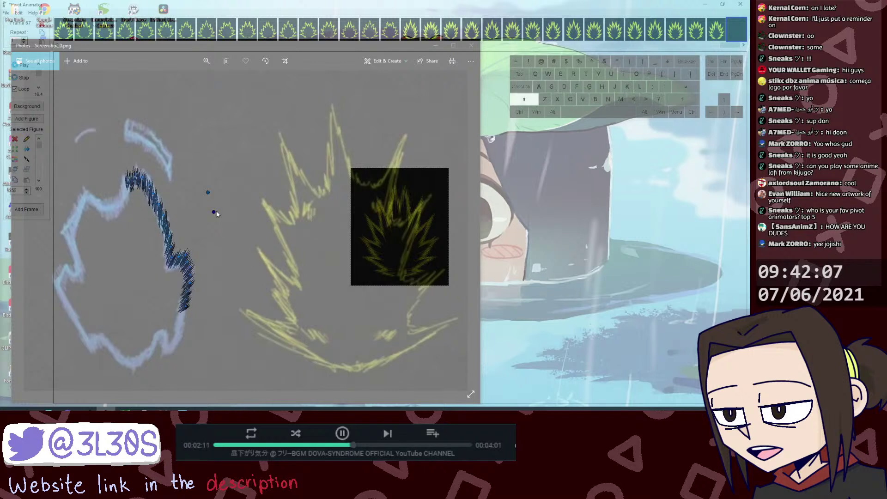
{"action": "left_click", "coordinate": [215, 211], "text": "shift"}
{"action": "key", "text": "ctrl+alt+z"}
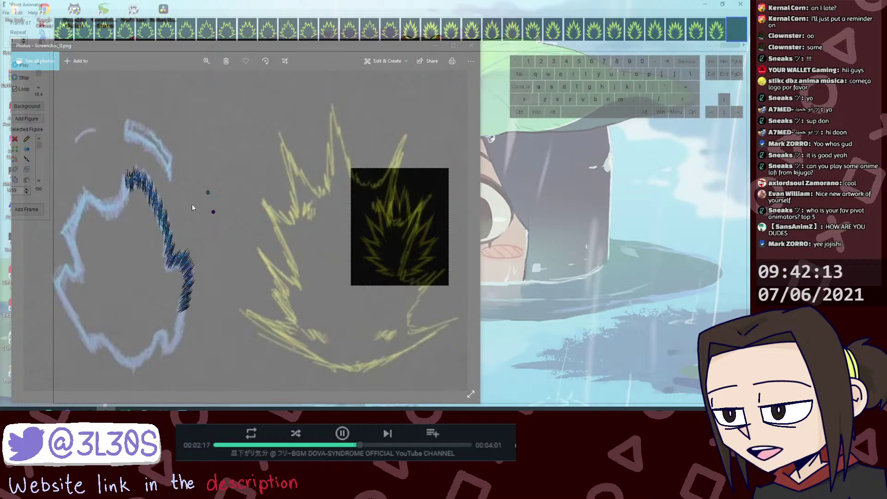
{"action": "key", "text": "shift+alt+z"}
{"action": "key", "text": "ctrl+alt+z"}
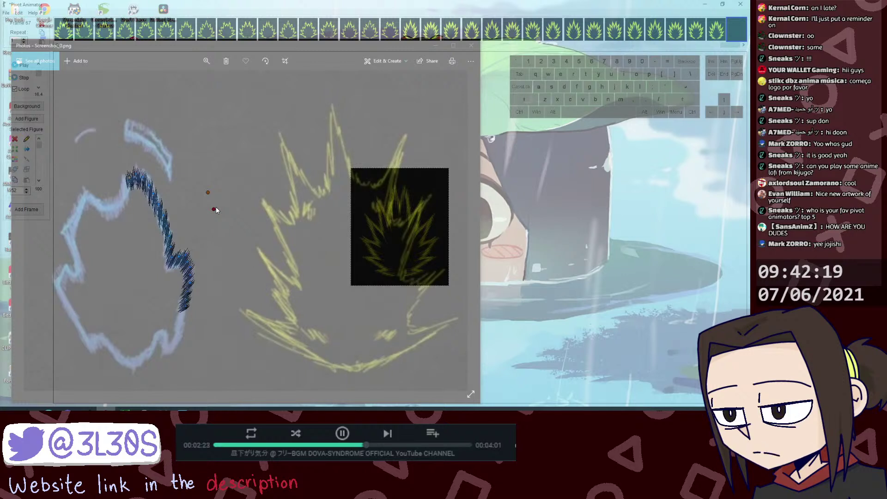
{"action": "left_click", "coordinate": [130, 180]}
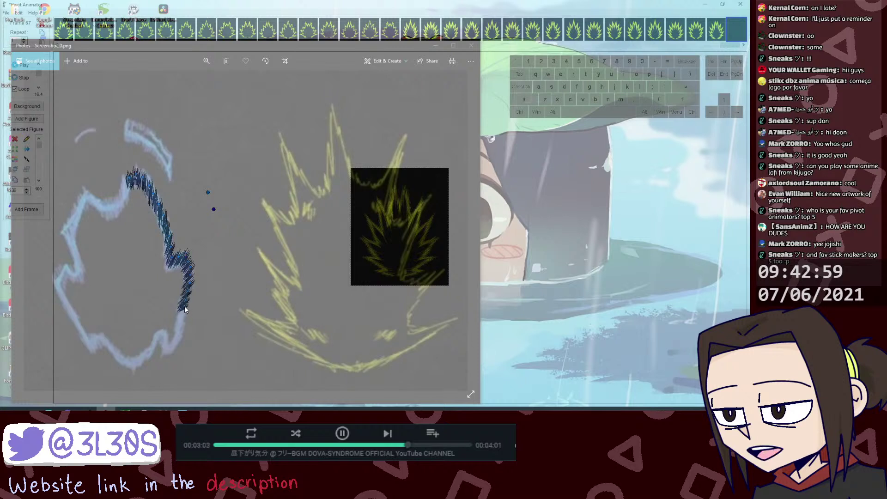
Step: Shorten the handle line slightly and duplicate the lowest right-edge strokes farther down toward the lower-right spike
{"action": "key", "text": "shift"}
{"action": "key", "text": "shift"}
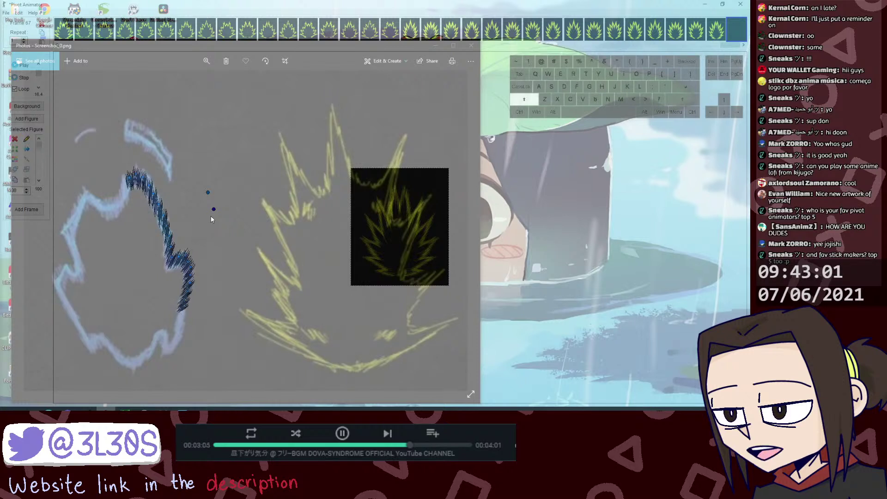
{"action": "left_click_drag", "start_coordinate": [214, 209], "coordinate": [213, 207]}
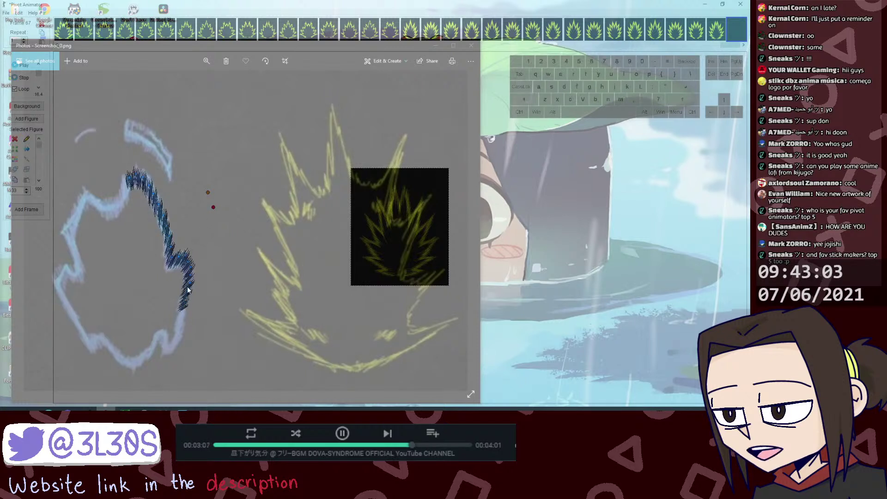
{"action": "left_click", "coordinate": [185, 307]}
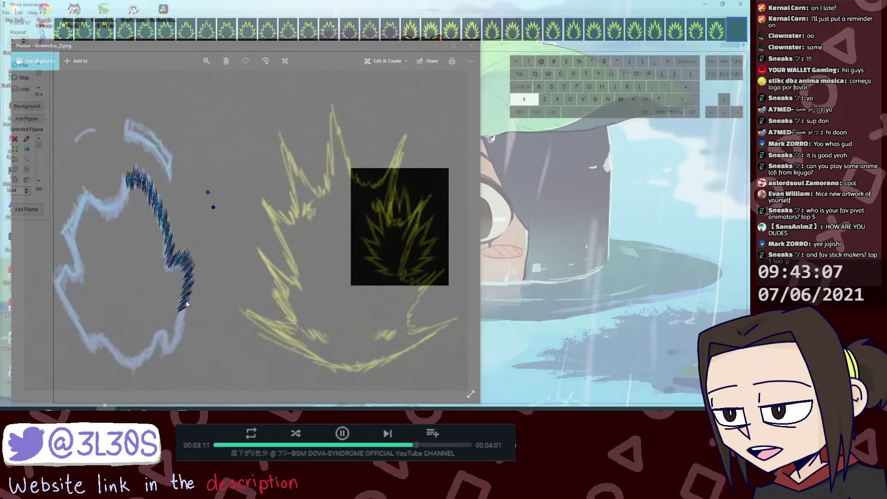
{"action": "left_click", "coordinate": [184, 307], "text": "shift"}
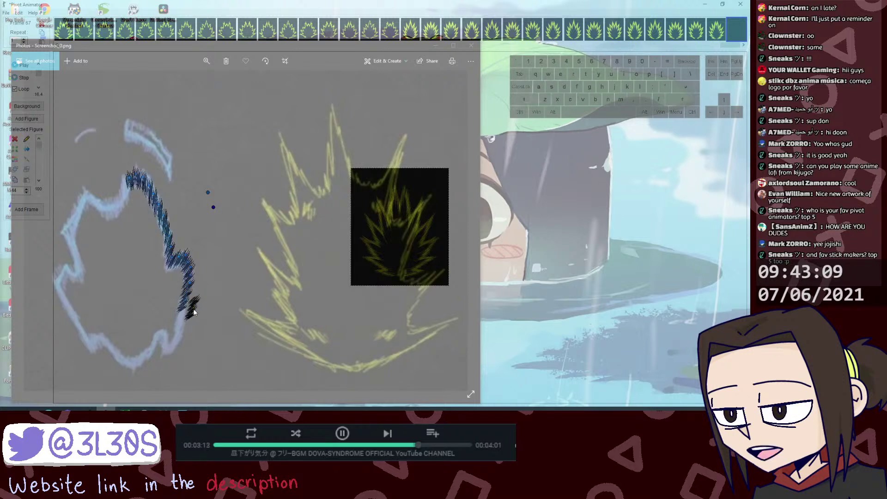
{"action": "left_click_drag", "start_coordinate": [184, 308], "coordinate": [184, 317]}
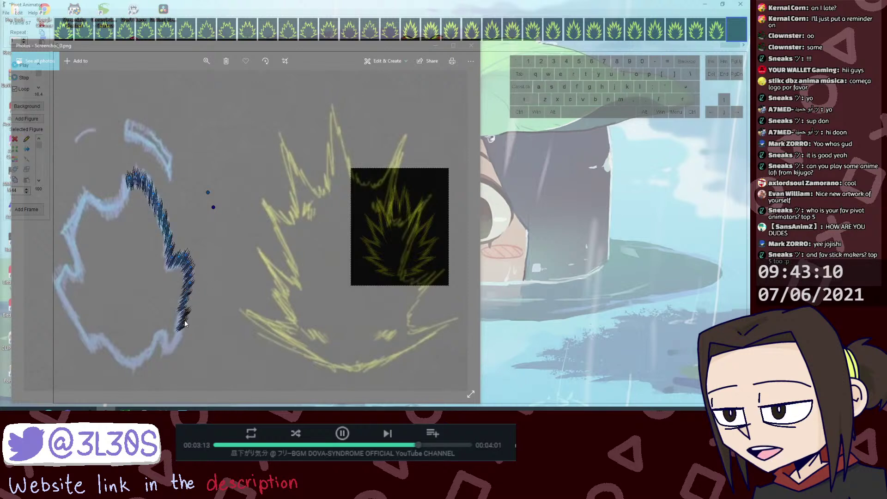
Step: Fine-tune the newly placed lower-right strokes by repeatedly adjusting the handle line's free end
{"action": "left_click", "coordinate": [212, 207], "text": "shift"}
{"action": "left_click_drag", "start_coordinate": [211, 206], "coordinate": [215, 214]}
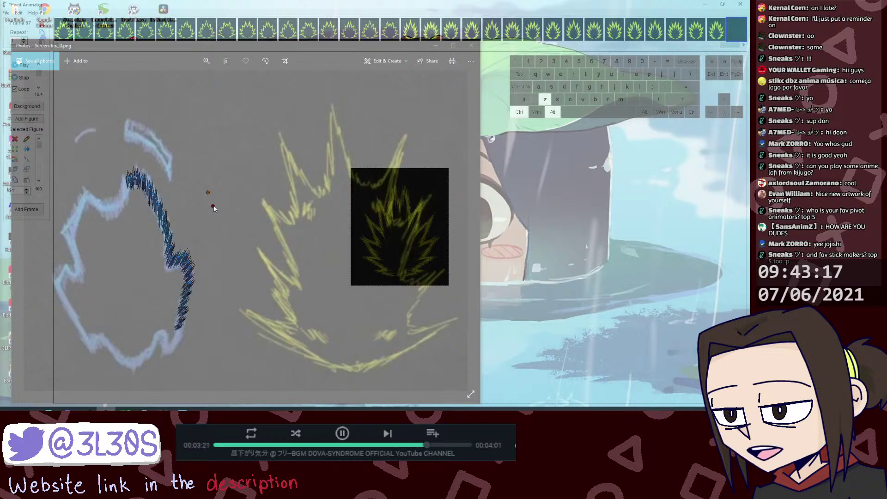
{"action": "left_click_drag", "start_coordinate": [213, 205], "coordinate": [213, 206]}
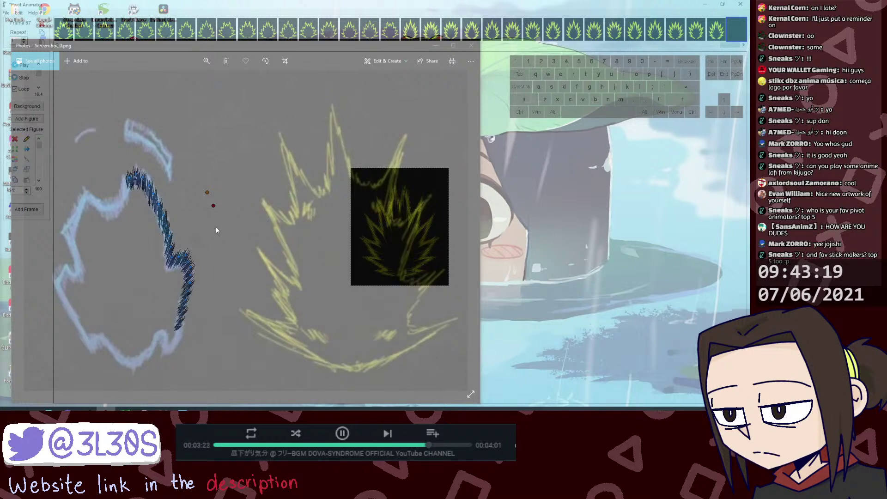
{"action": "key", "text": "ctrl+alt+z"}
{"action": "left_click_drag", "start_coordinate": [214, 206], "coordinate": [212, 209]}
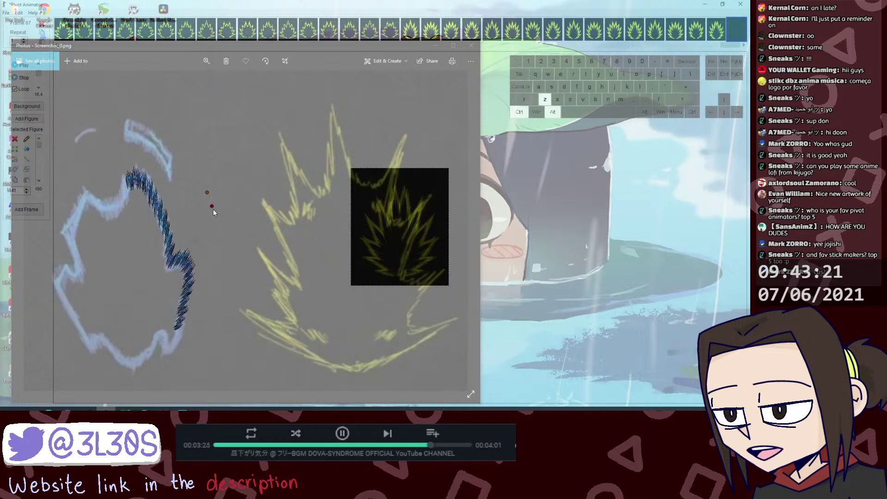
Step: Fine-tune the angles of the lowest strokes on the aura's right edge with small moves of the handle line's free end
{"action": "left_click", "coordinate": [184, 310]}
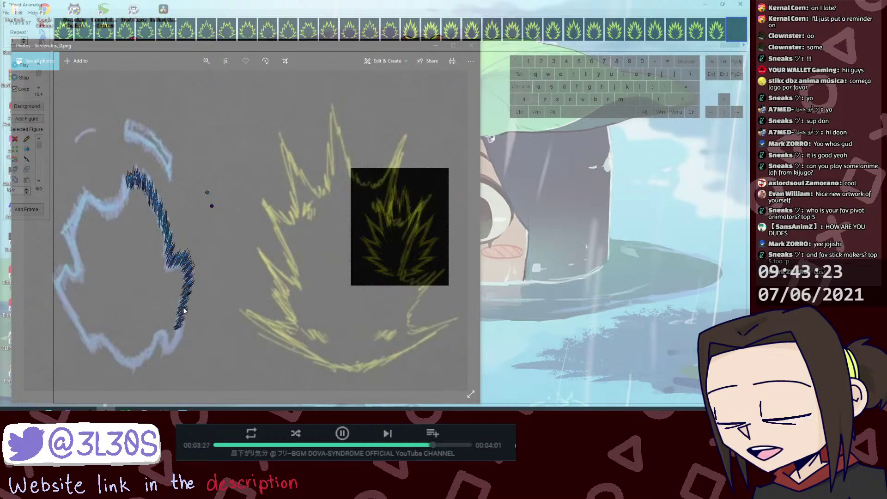
{"action": "left_click", "coordinate": [212, 207]}
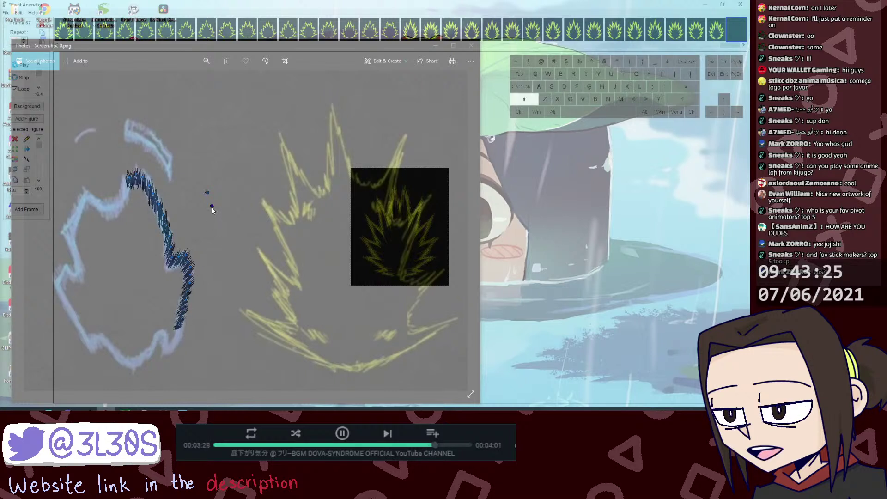
{"action": "key", "text": "alt+z"}
{"action": "key", "text": "ctrl"}
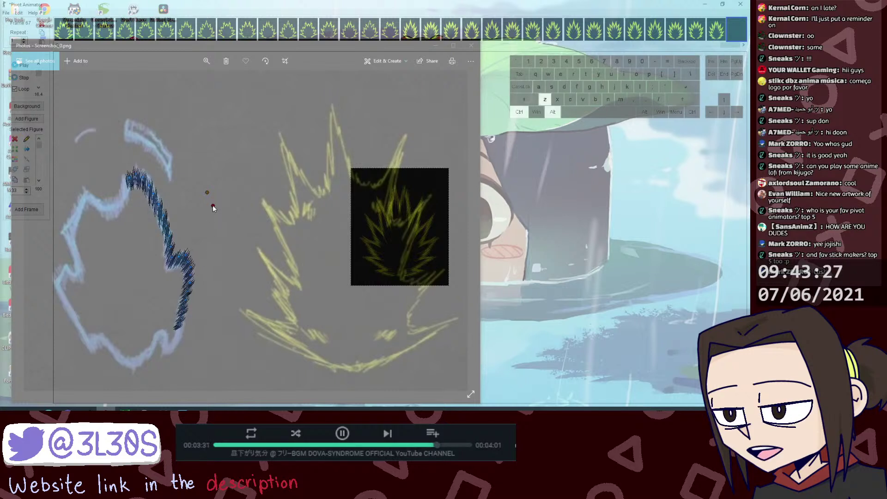
{"action": "left_click", "coordinate": [181, 321]}
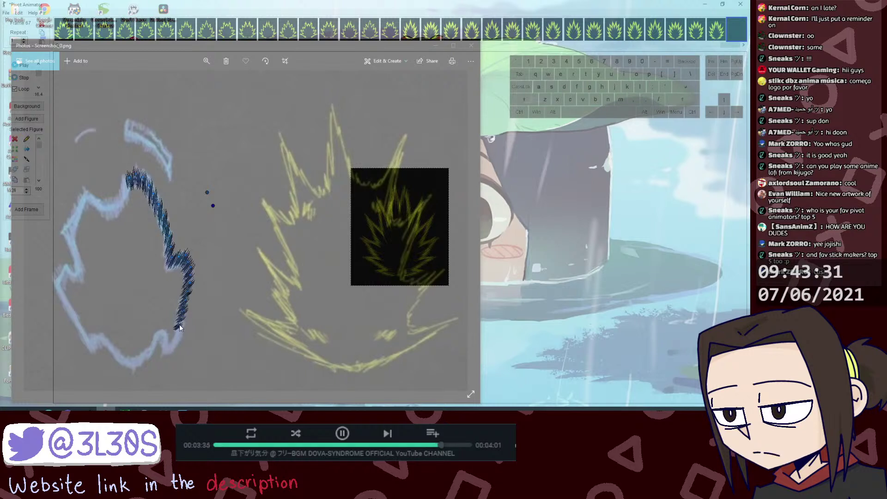
{"action": "left_click_drag", "start_coordinate": [180, 324], "coordinate": [181, 316]}
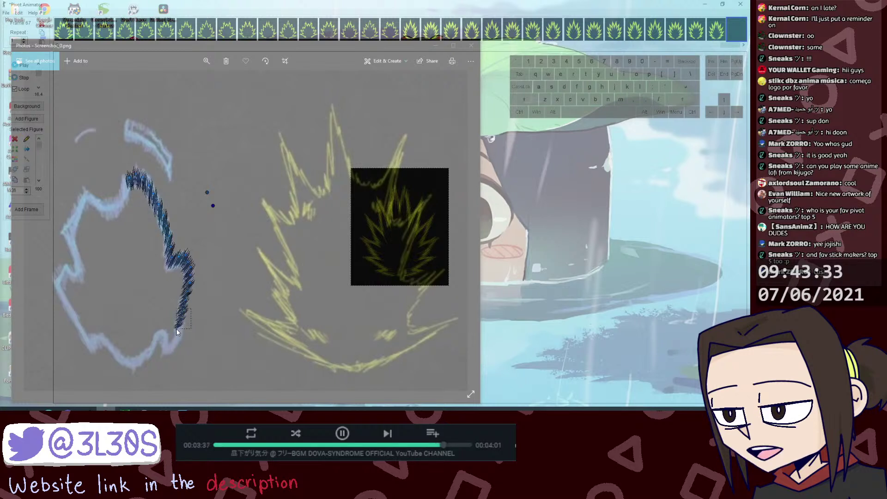
{"action": "key", "text": "shift"}
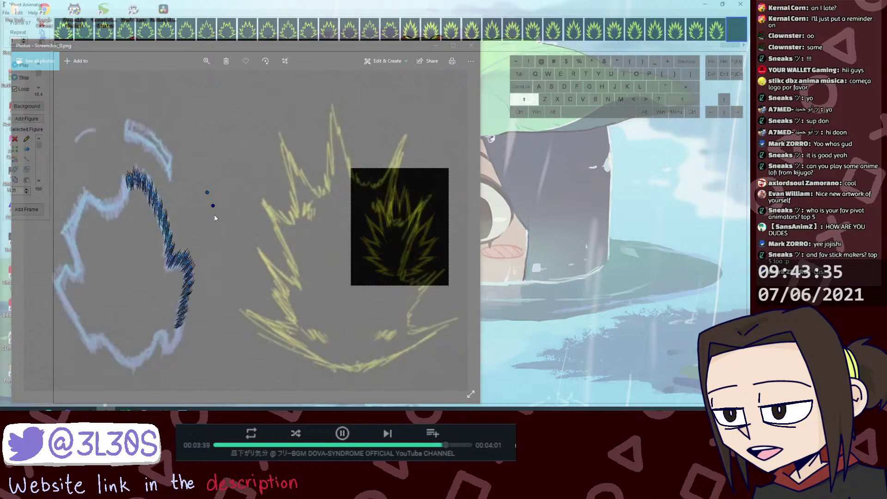
{"action": "key", "text": "ctrl+z"}
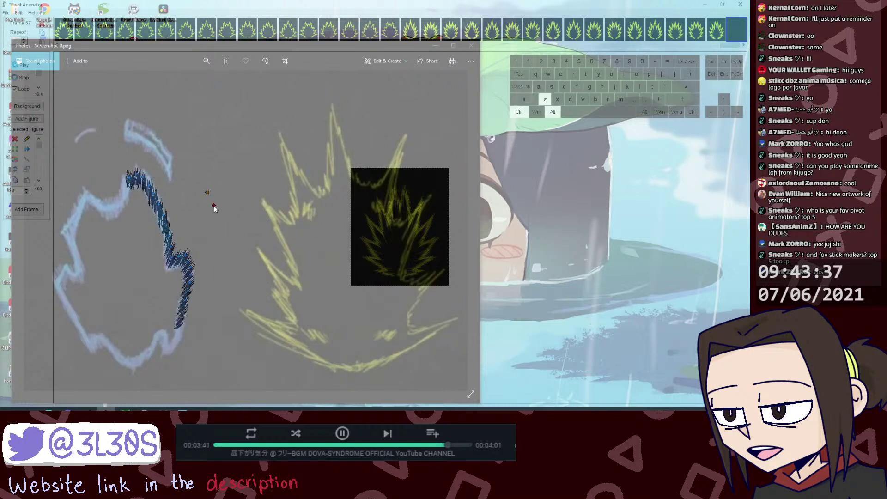
{"action": "key", "text": "ctrl+z"}
{"action": "key", "text": "shift"}
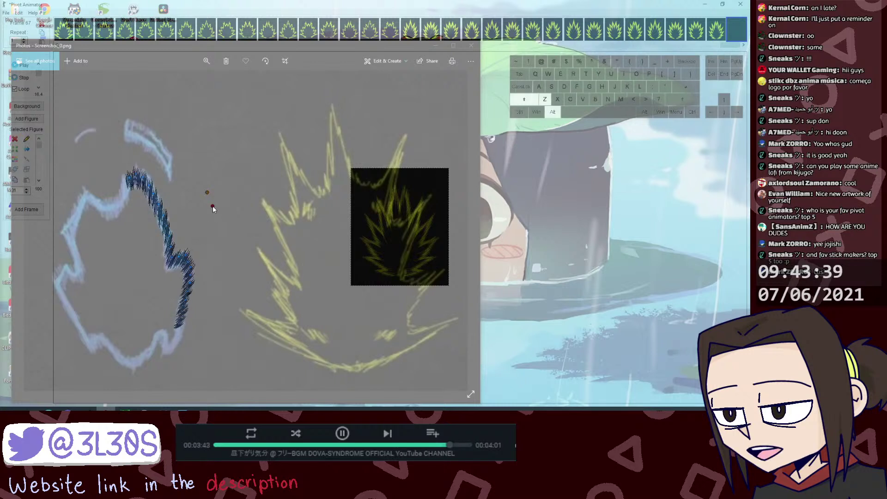
{"action": "left_click_drag", "start_coordinate": [212, 206], "coordinate": [213, 207]}
{"action": "left_click", "coordinate": [180, 324]}
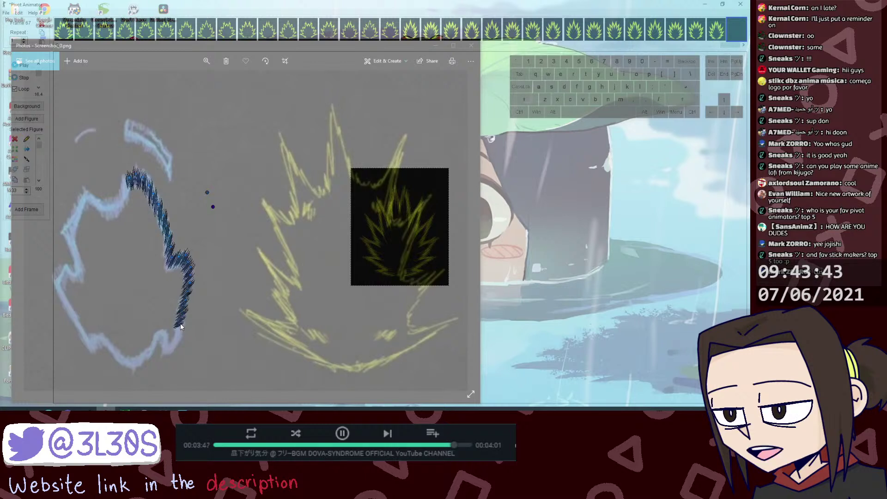
Step: Duplicate the lowest right-edge strokes twice farther down the outline and adjust the copies with the handle line
{"action": "key", "text": "shift"}
{"action": "key", "text": "ctrl+d"}
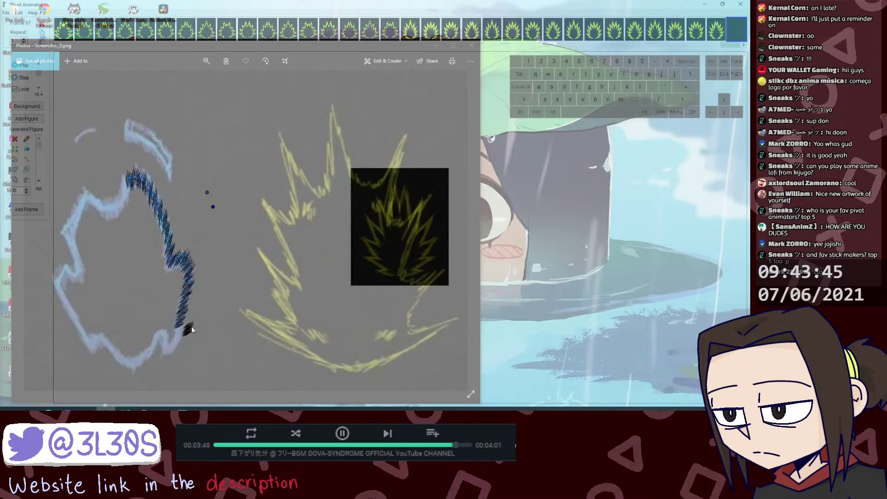
{"action": "left_click_drag", "start_coordinate": [190, 330], "coordinate": [179, 335]}
{"action": "key", "text": "ctrl+v"}
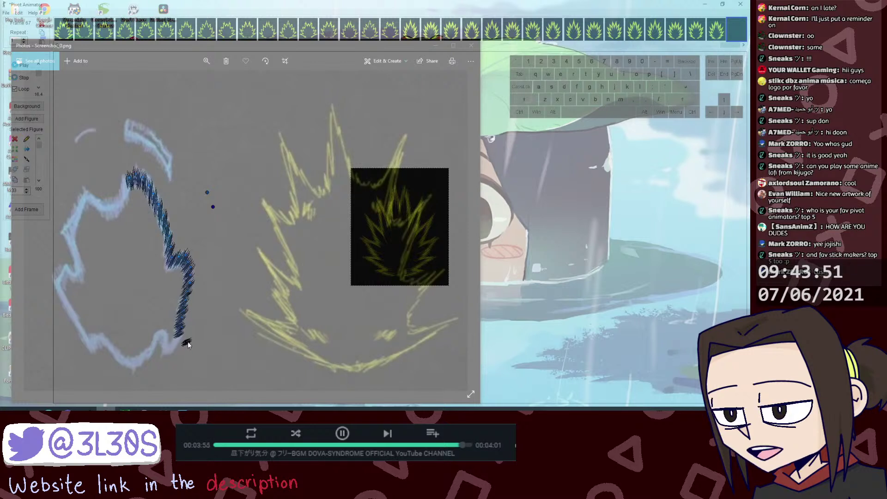
{"action": "left_click_drag", "start_coordinate": [188, 342], "coordinate": [179, 342]}
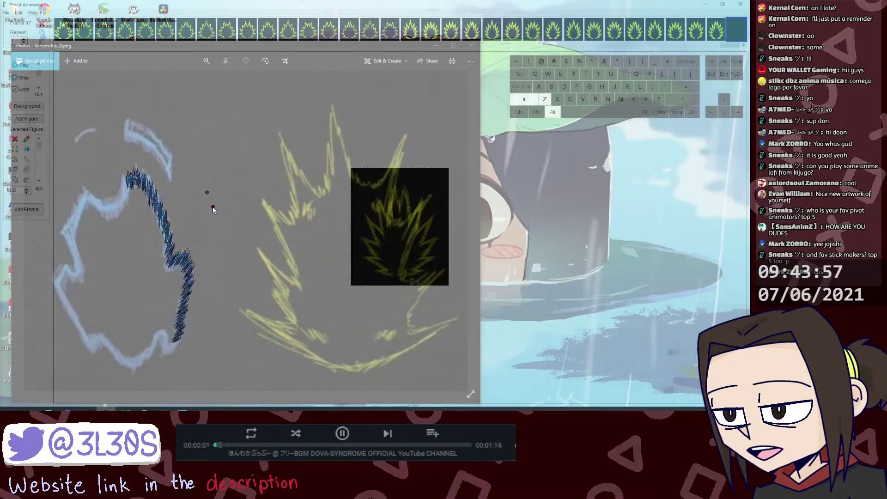
{"action": "left_click_drag", "start_coordinate": [212, 206], "coordinate": [214, 208]}
{"action": "left_click", "coordinate": [178, 339]}
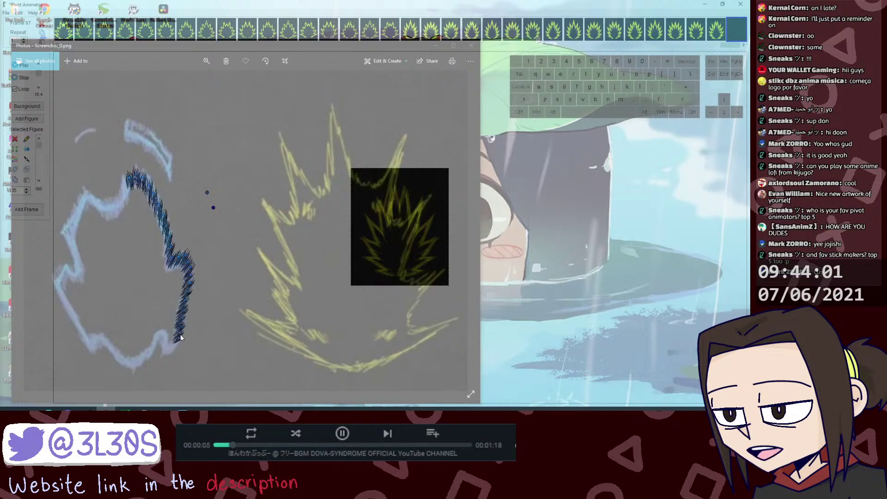
Step: Duplicate the bottom strokes down to the tip of the lower-right spike and adjust them with the handle line
{"action": "key", "text": "ctrl"}
{"action": "left_click", "coordinate": [180, 338], "text": "shift"}
{"action": "key", "text": "ctrl+d"}
{"action": "left_click_drag", "start_coordinate": [190, 344], "coordinate": [173, 347]}
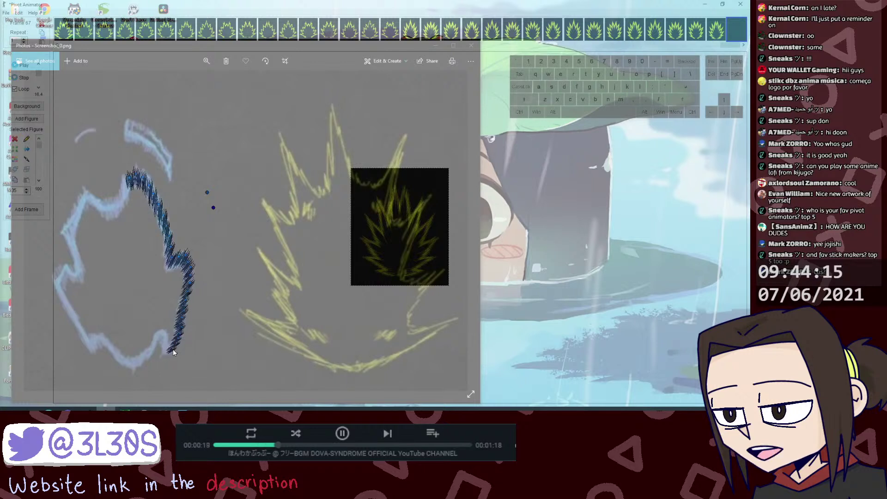
{"action": "left_click", "coordinate": [213, 208]}
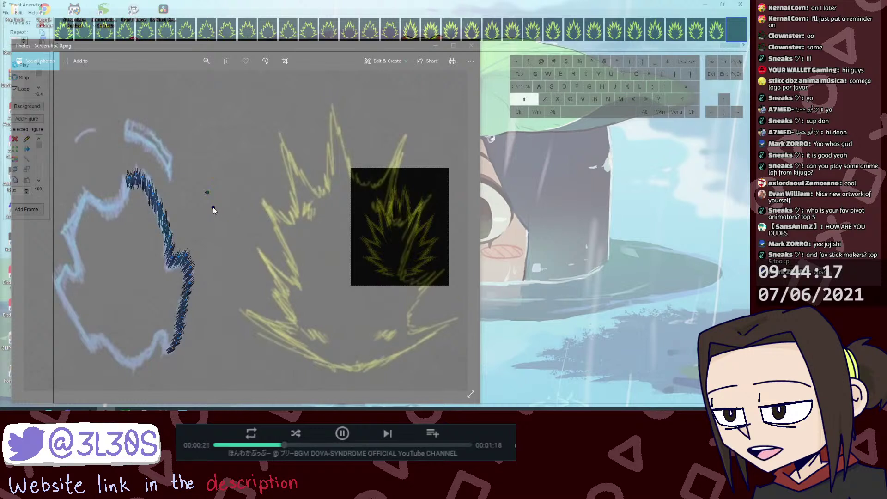
{"action": "key", "text": "ctrl+alt+z"}
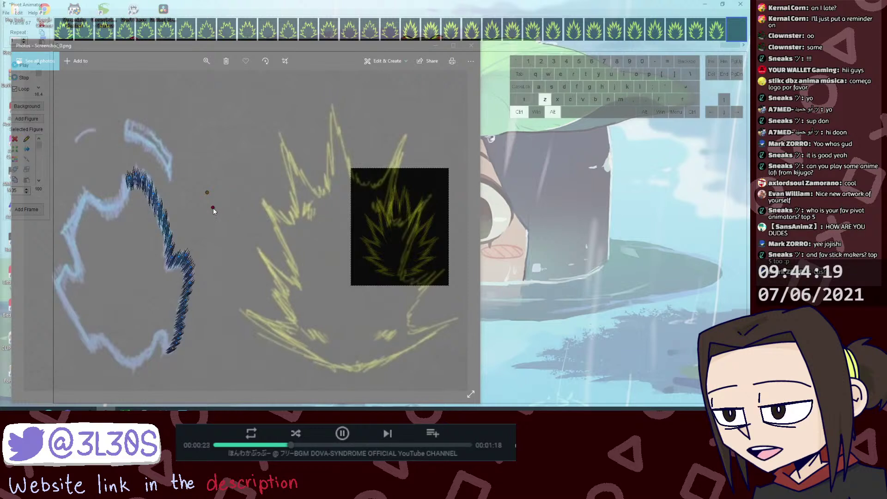
Step: Add strokes on the inner side of the lower-right spike's tip and swing the handle line's free end up and outward to angle them
{"action": "left_click", "coordinate": [174, 348], "text": "shift"}
{"action": "mouse_move", "coordinate": [180, 348]}
{"action": "left_mouse_down"}
{"action": "mouse_move", "coordinate": [156, 346]}
{"action": "mouse_move", "coordinate": [167, 347]}
{"action": "left_mouse_up"}
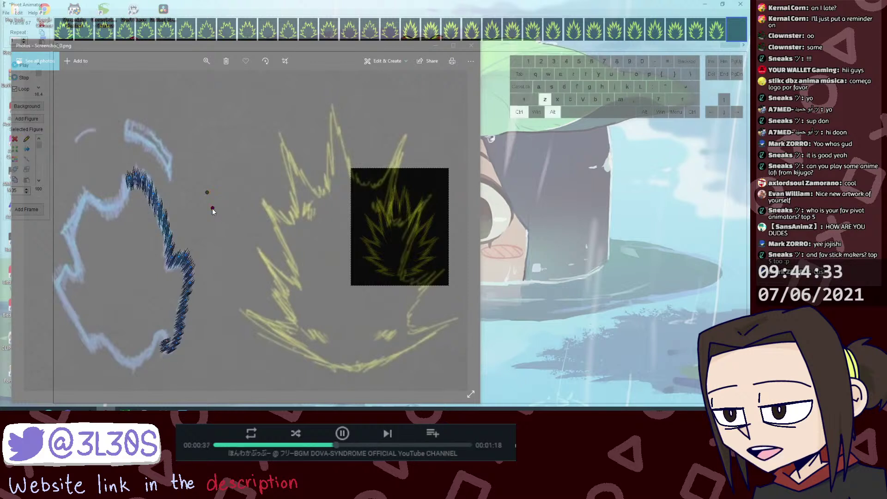
{"action": "left_click_drag", "start_coordinate": [212, 208], "coordinate": [215, 206]}
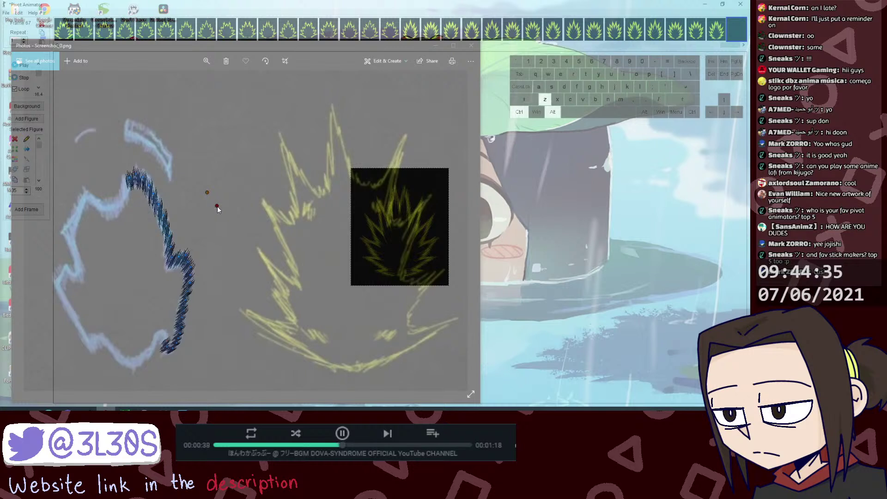
{"action": "key", "text": "shift"}
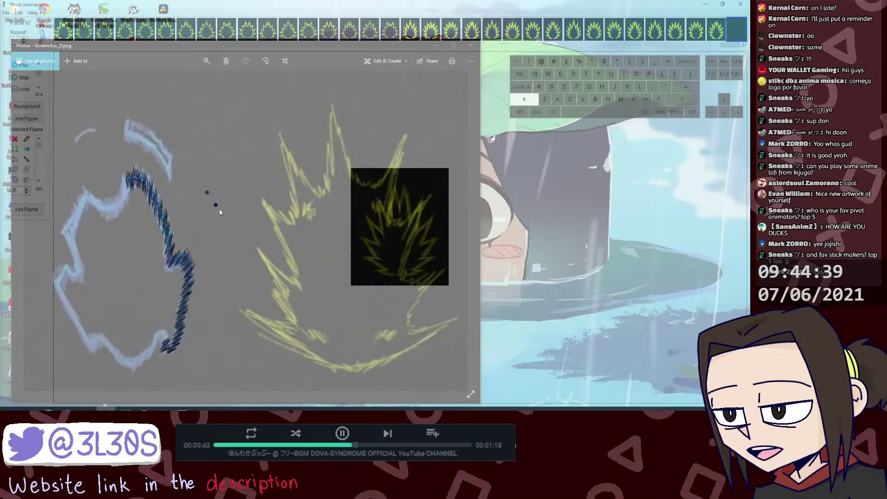
{"action": "left_click_drag", "start_coordinate": [216, 205], "coordinate": [219, 203]}
{"action": "key", "text": "ctrl"}
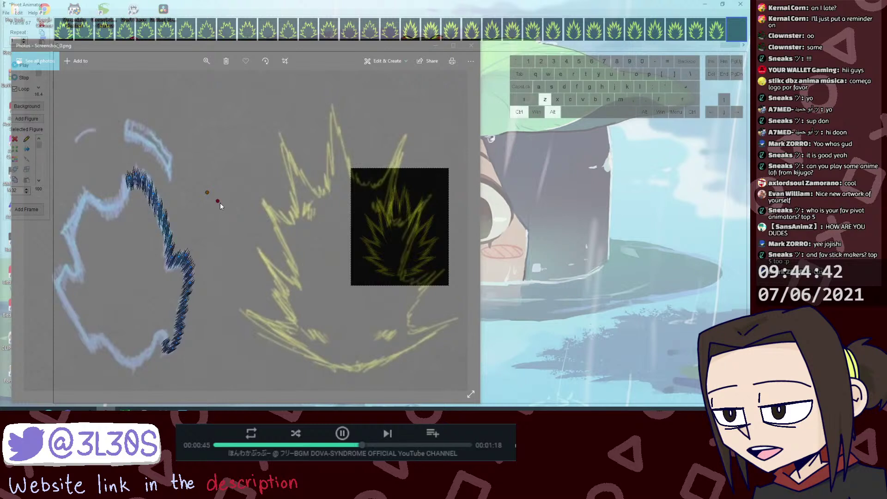
Step: Fine-tune individual strokes around the lower-right spike's tip, raising the handle line's free end until the line is nearly horizontal
{"action": "left_click", "coordinate": [175, 345]}
{"action": "left_click_drag", "start_coordinate": [218, 201], "coordinate": [220, 201]}
{"action": "left_click", "coordinate": [168, 347]}
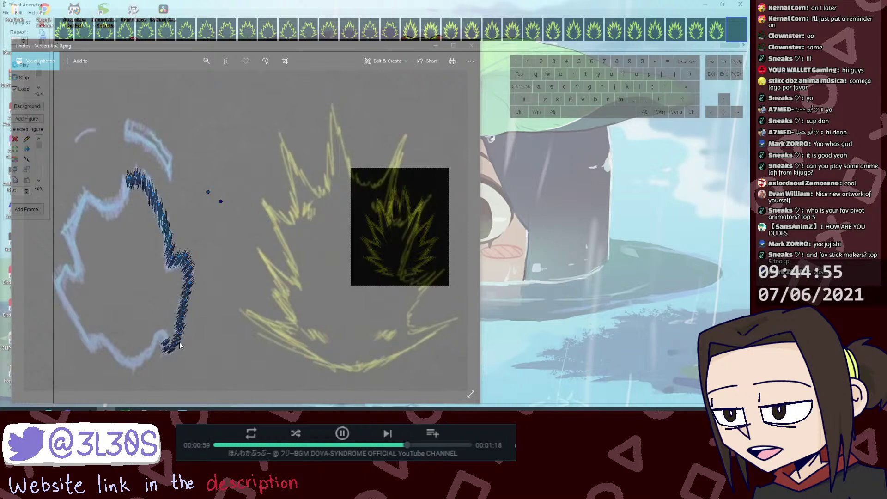
{"action": "left_click", "coordinate": [177, 345], "text": "shift"}
{"action": "left_click_drag", "start_coordinate": [220, 201], "coordinate": [222, 198]}
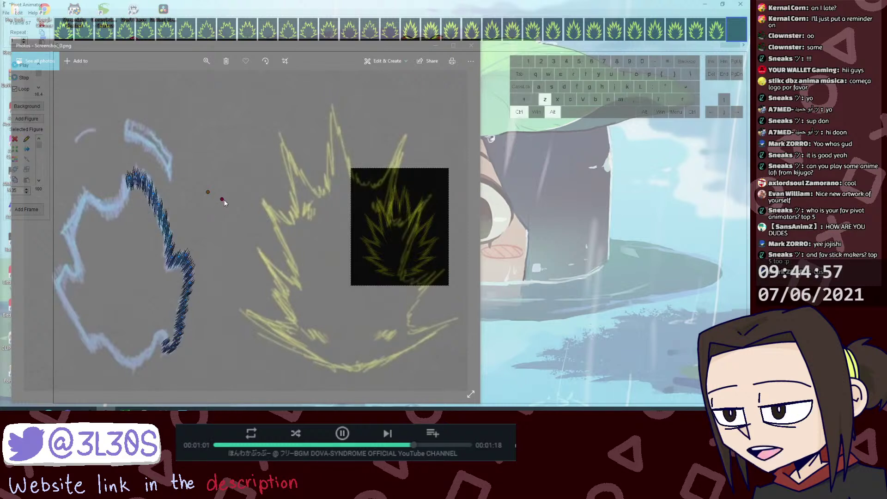
{"action": "left_click", "coordinate": [181, 335]}
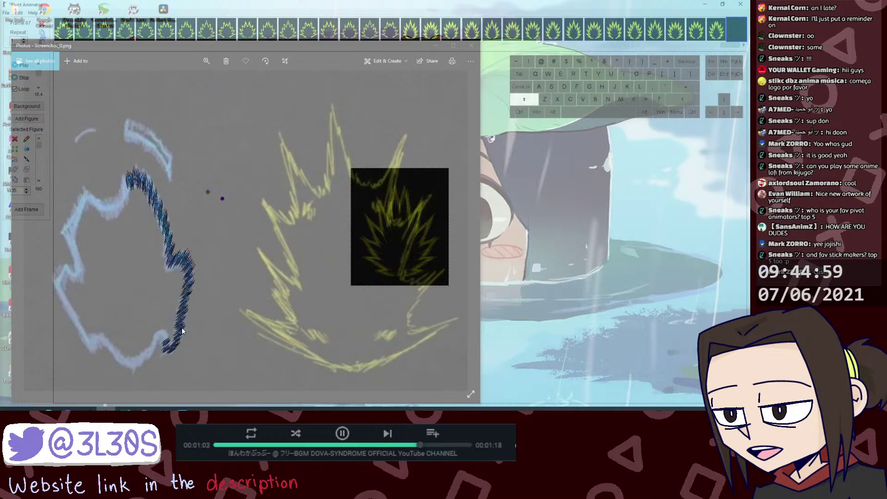
{"action": "key", "text": "alt+z"}
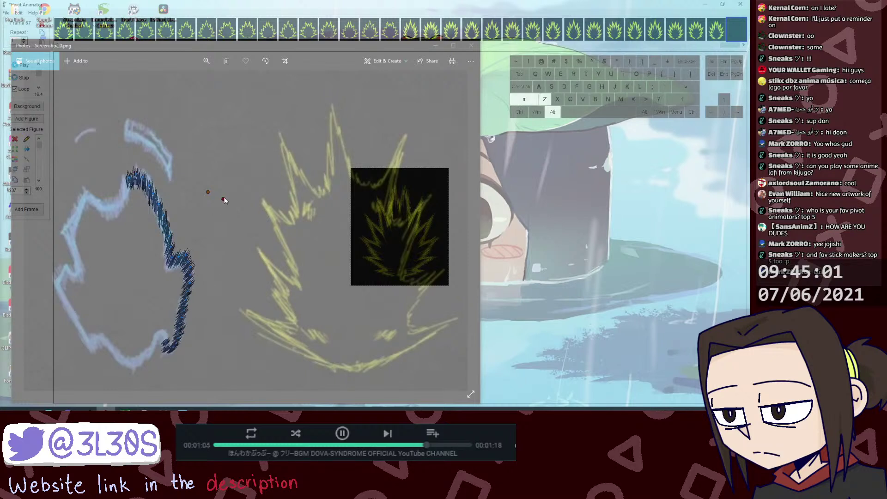
{"action": "left_click_drag", "start_coordinate": [220, 198], "coordinate": [221, 194]}
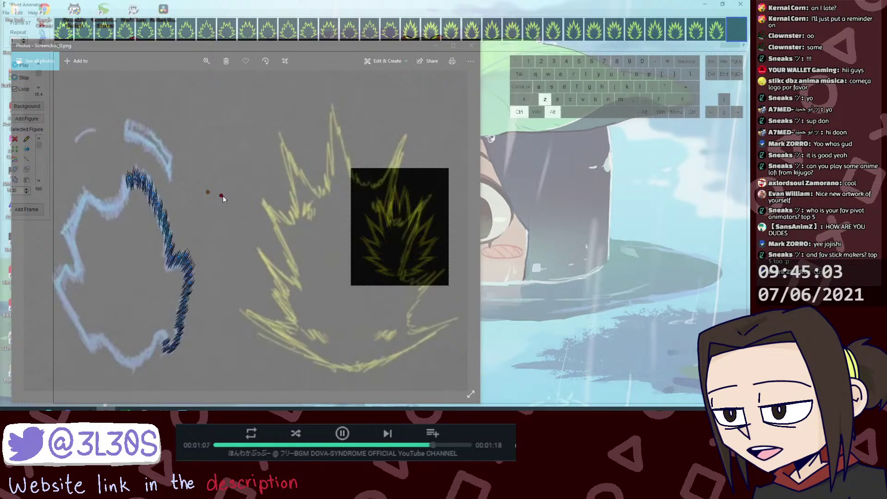
{"action": "left_click", "coordinate": [181, 336]}
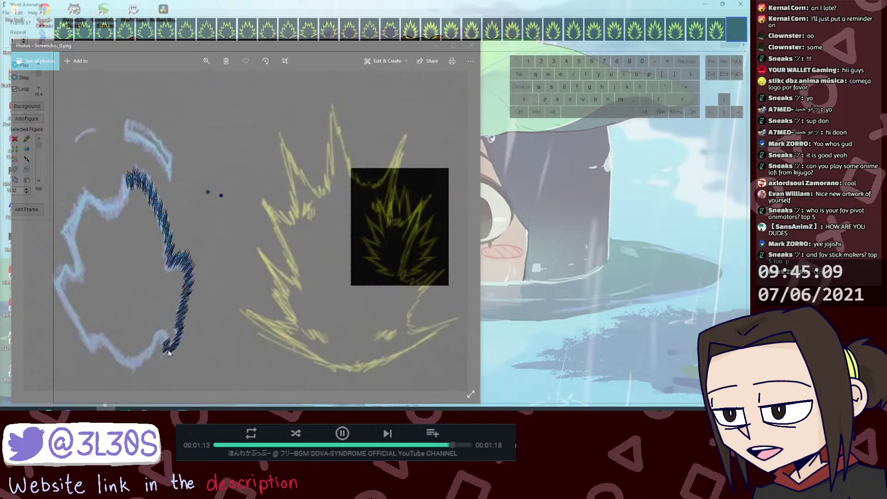
Step: Duplicate strokes up the inner side of the lower-right spike and lengthen the handle line for finer adjustment of them
{"action": "key", "text": "shift"}
{"action": "key", "text": "ctrl+d"}
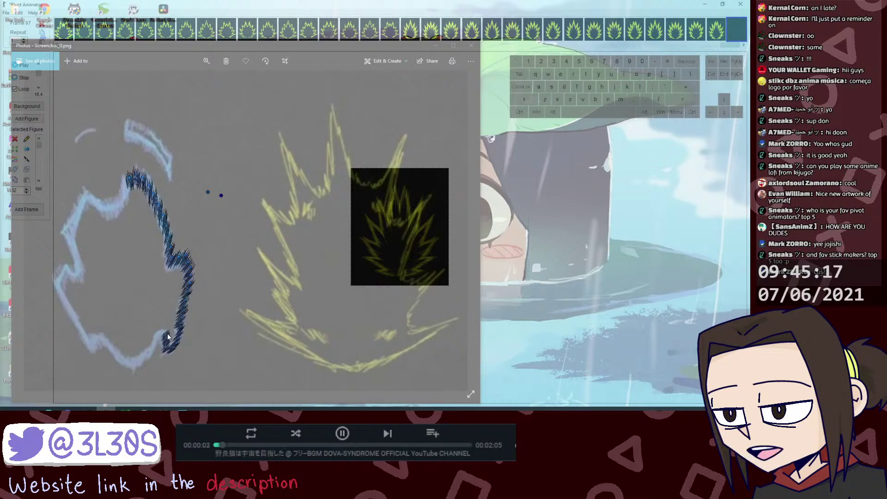
{"action": "key", "text": "shift"}
{"action": "left_click_drag", "start_coordinate": [221, 196], "coordinate": [245, 202]}
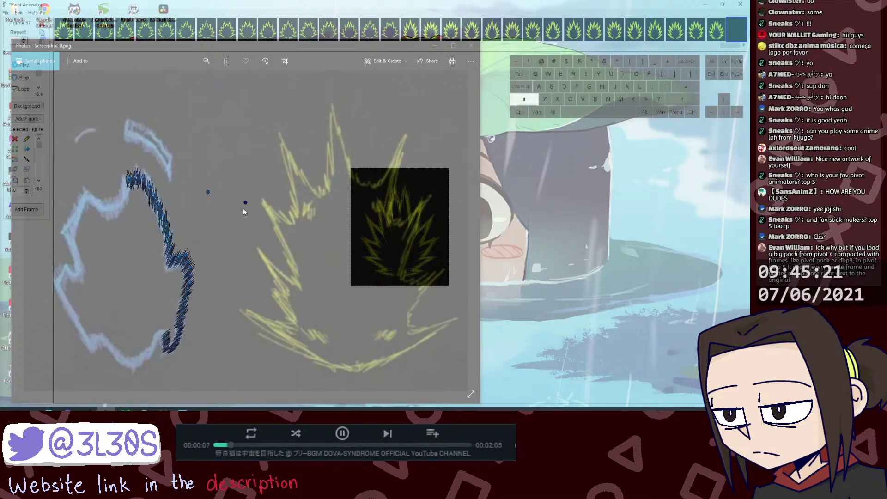
{"action": "key", "text": "alt+shift+z"}
{"action": "left_click_drag", "start_coordinate": [245, 202], "coordinate": [241, 200]}
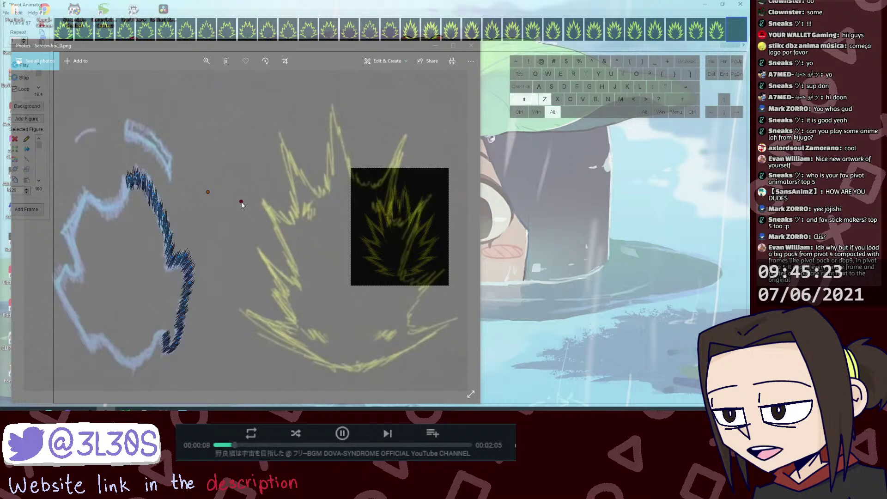
{"action": "key", "text": "ctrl+alt+z"}
{"action": "left_click", "coordinate": [168, 337]}
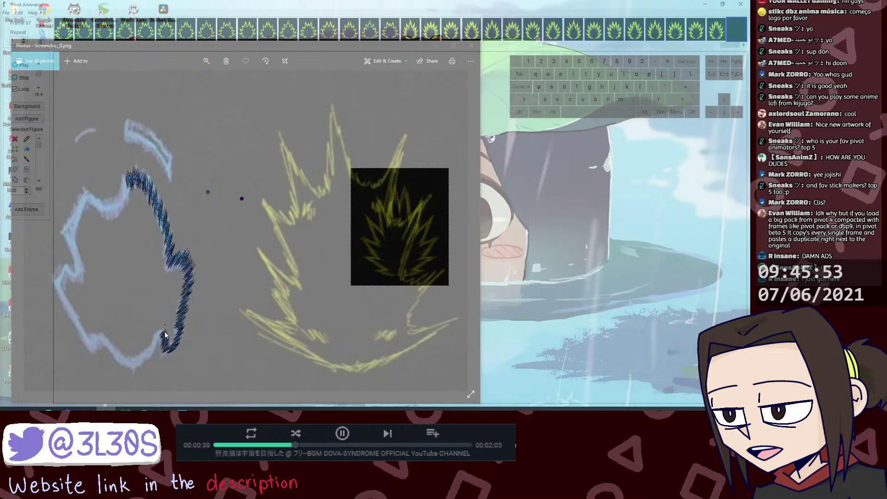
Step: Extend the strokes over the top of the notch beside the lower-right spike and adjust them with the lengthened handle line
{"action": "left_click", "coordinate": [241, 198]}
{"action": "key", "text": "ctrl+alt+z"}
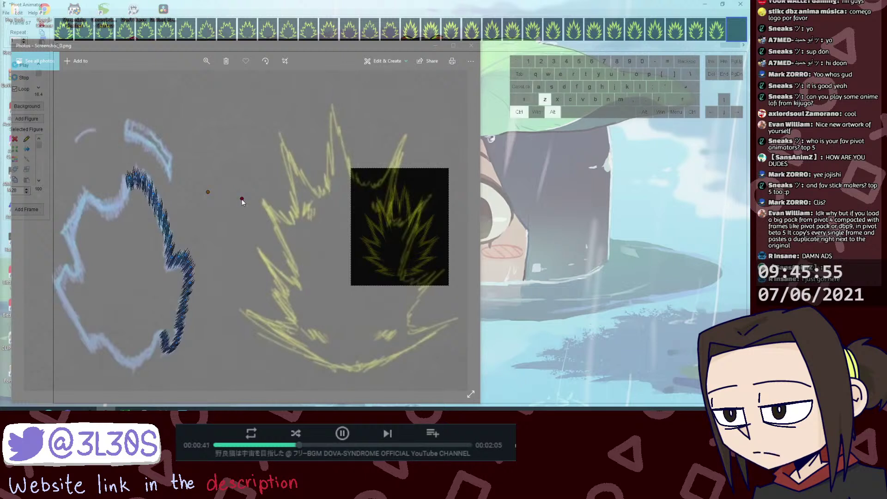
{"action": "left_click_drag", "start_coordinate": [242, 199], "coordinate": [242, 195]}
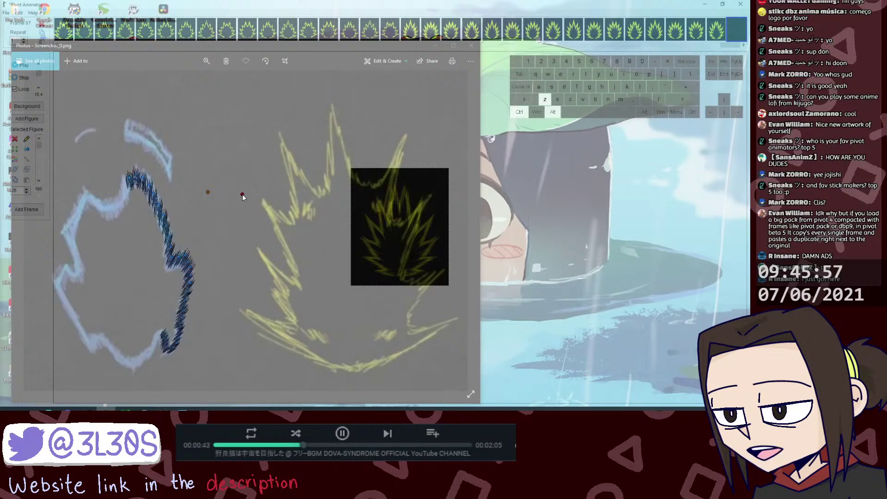
{"action": "left_click", "coordinate": [164, 333]}
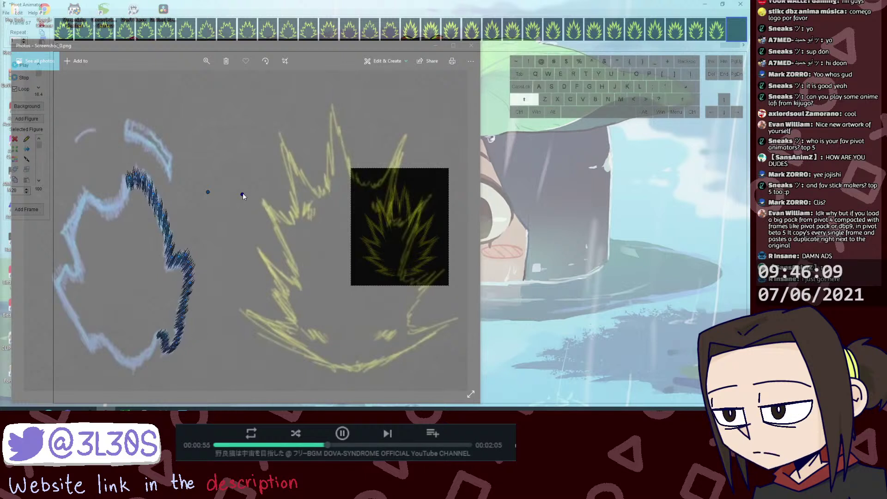
{"action": "left_click_drag", "start_coordinate": [242, 194], "coordinate": [246, 194]}
{"action": "key", "text": "ctrl+z"}
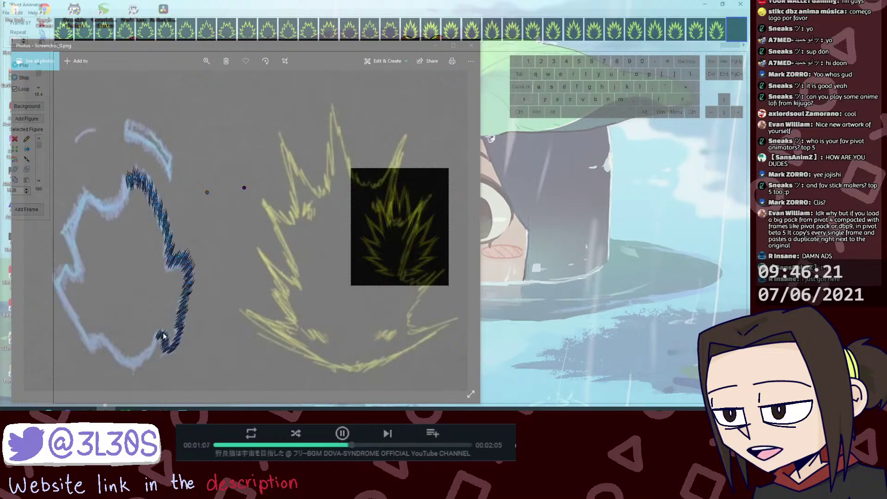
Step: Duplicate strokes down the left side of the notch and tilt them by moving the handle line's free end farther up
{"action": "key", "text": "ctrl+d"}
{"action": "key", "text": "ctrl+alt+z"}
{"action": "mouse_move", "coordinate": [244, 188]}
{"action": "left_mouse_down"}
{"action": "mouse_move", "coordinate": [242, 174]}
{"action": "mouse_move", "coordinate": [250, 178]}
{"action": "left_mouse_up"}
{"action": "key", "text": "alt+shift+z"}
{"action": "key", "text": "alt+shift+z"}
{"action": "left_click", "coordinate": [158, 339]}
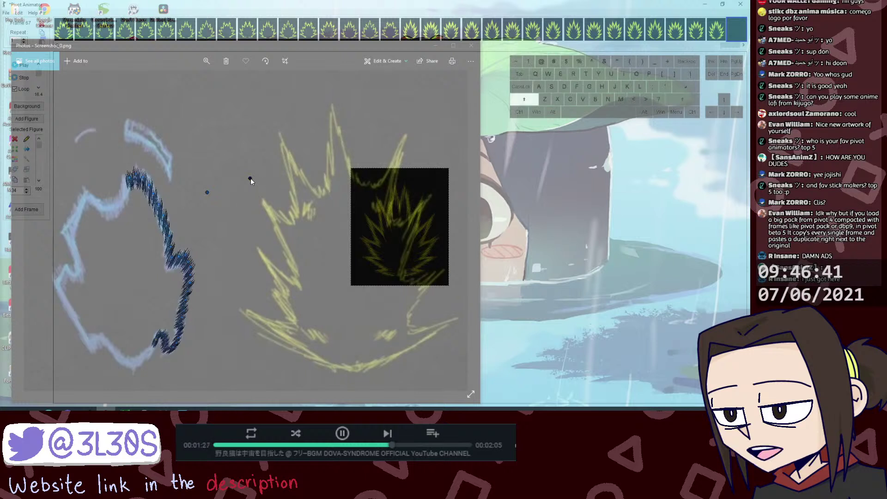
Step: Raise the handle line's free end slightly and fine-tune individual strokes around the top of the notch beside the lower-right spike
{"action": "left_click_drag", "start_coordinate": [251, 179], "coordinate": [251, 172]}
{"action": "key", "text": "ctrl+alt+z"}
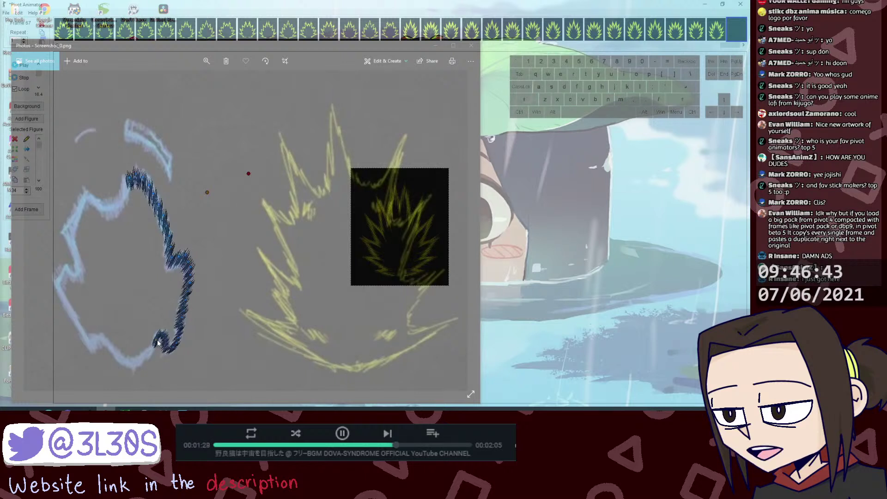
{"action": "left_click_drag", "start_coordinate": [156, 342], "coordinate": [159, 335]}
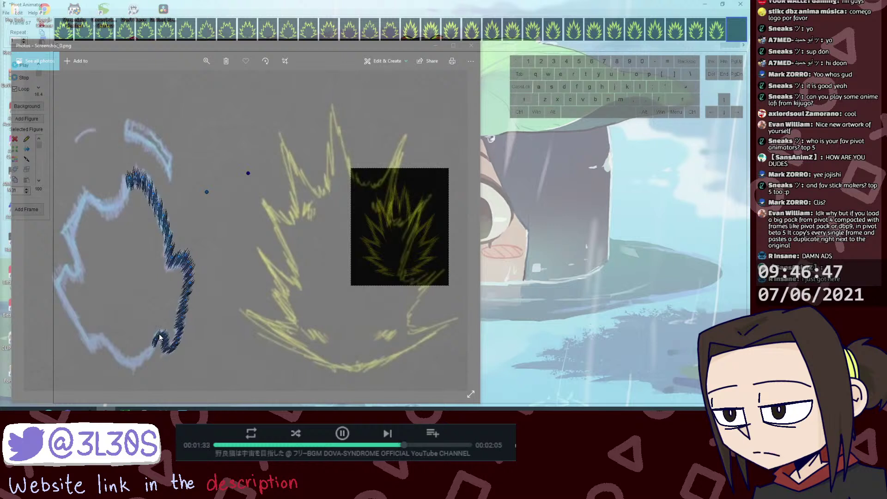
{"action": "left_click_drag", "start_coordinate": [164, 335], "coordinate": [162, 335]}
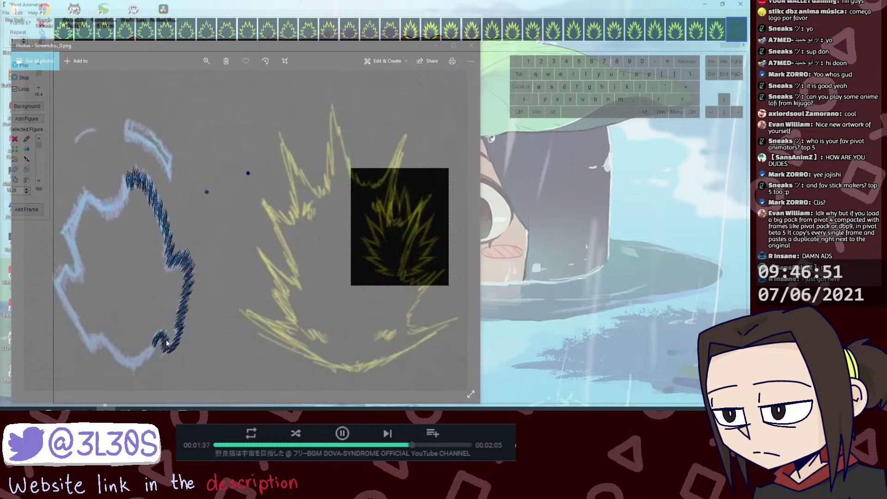
{"action": "left_click_drag", "start_coordinate": [167, 343], "coordinate": [166, 342]}
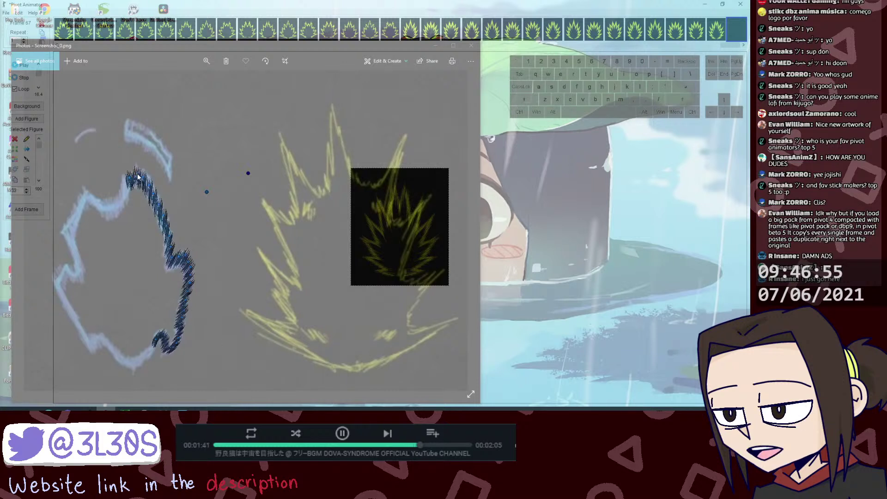
Step: Duplicate a stroke on the notch's left side and place copies down the slope towards the bottom spike
{"action": "mouse_move", "coordinate": [137, 175]}
{"action": "left_mouse_down"}
{"action": "mouse_move", "coordinate": [163, 226]}
{"action": "mouse_move", "coordinate": [150, 192]}
{"action": "left_mouse_up"}
{"action": "left_click", "coordinate": [159, 339], "text": "shift"}
{"action": "key", "text": "ctrl+d"}
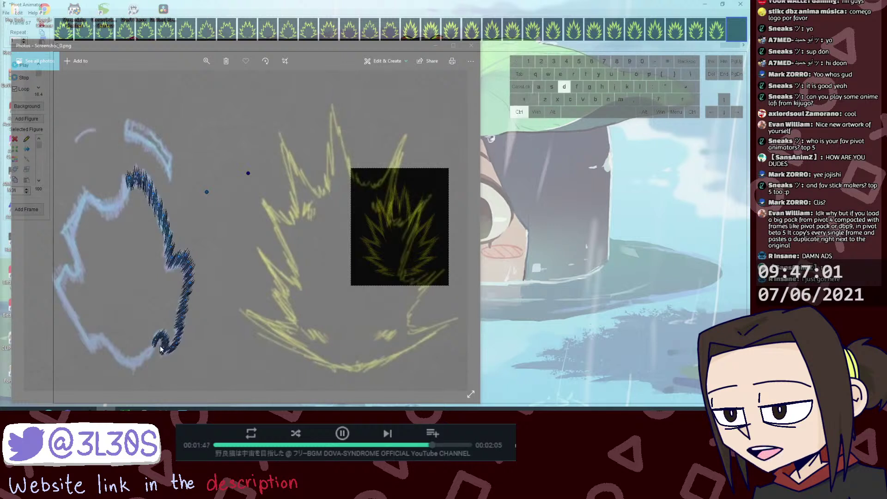
{"action": "left_click_drag", "start_coordinate": [160, 350], "coordinate": [154, 357]}
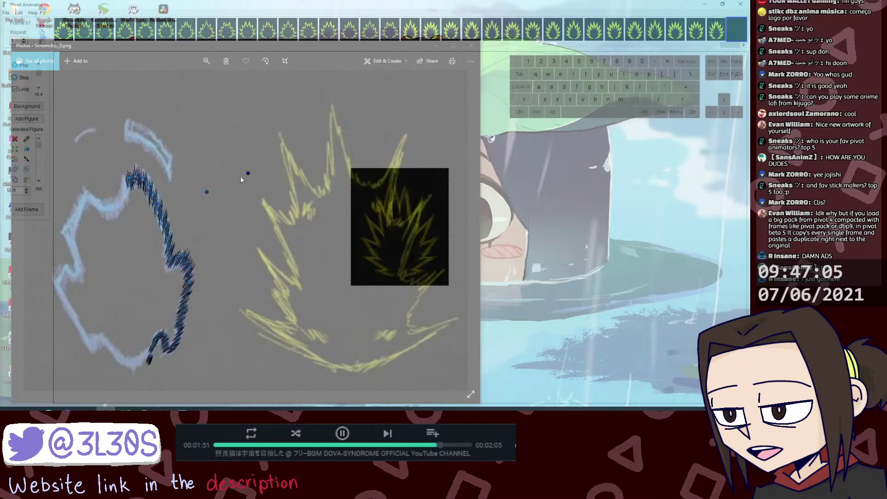
Step: Swing the handle line's free end farther up and nudge the lowest stroke on the slope towards the notch
{"action": "left_click", "coordinate": [248, 174], "text": "shift"}
{"action": "key", "text": "alt+shift+z"}
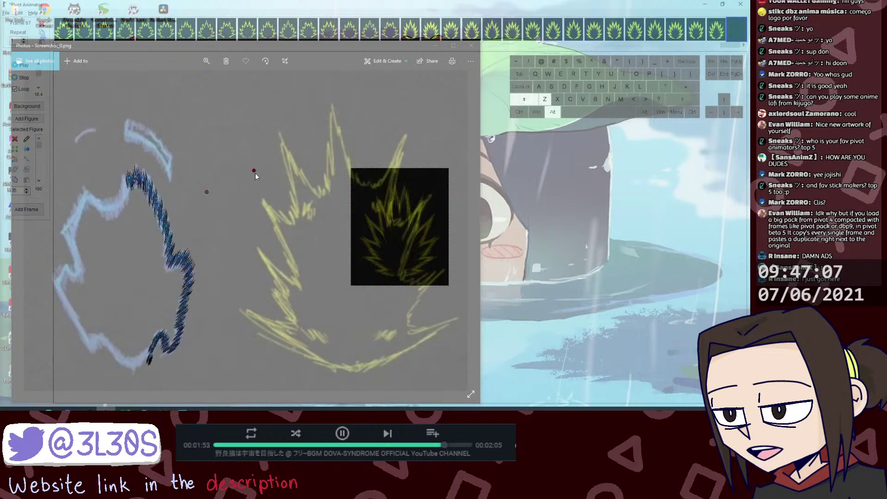
{"action": "left_click_drag", "start_coordinate": [255, 173], "coordinate": [250, 162]}
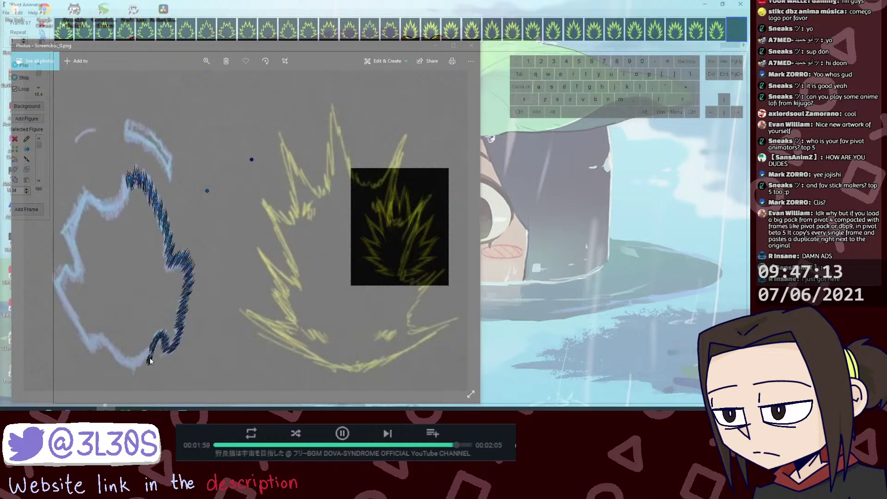
{"action": "left_click_drag", "start_coordinate": [149, 359], "coordinate": [148, 355]}
{"action": "key", "text": "shift+alt+z"}
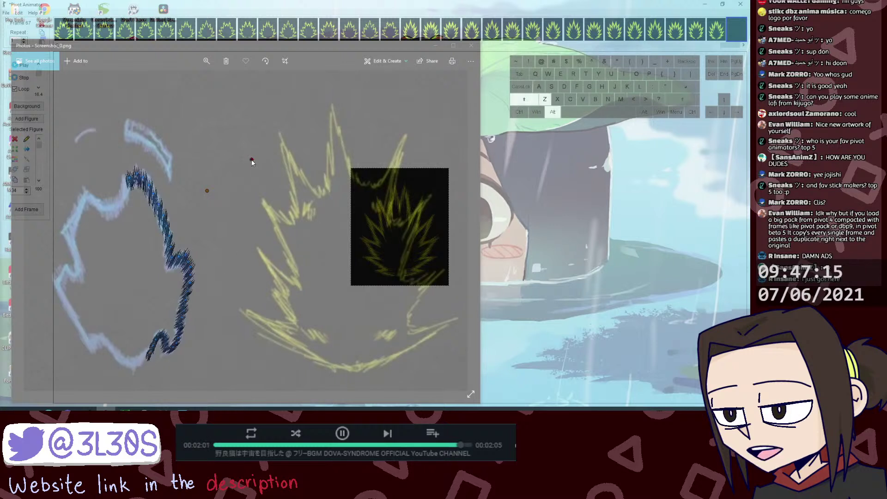
{"action": "key", "text": "ctrl+alt+z"}
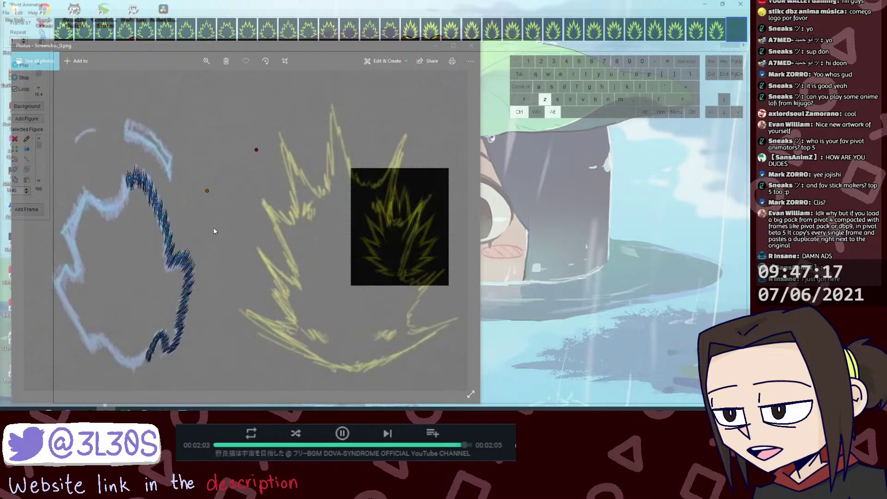
Step: Place strokes at the bottom spike's tip and stretch the handle line diagonally towards the upper right
{"action": "left_click_drag", "start_coordinate": [150, 353], "coordinate": [138, 364]}
{"action": "key", "text": "shift"}
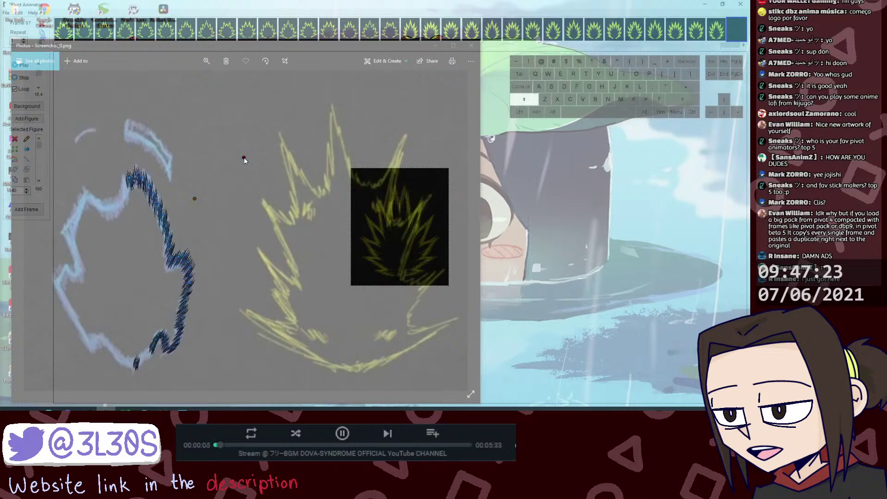
{"action": "left_click_drag", "start_coordinate": [244, 160], "coordinate": [270, 148]}
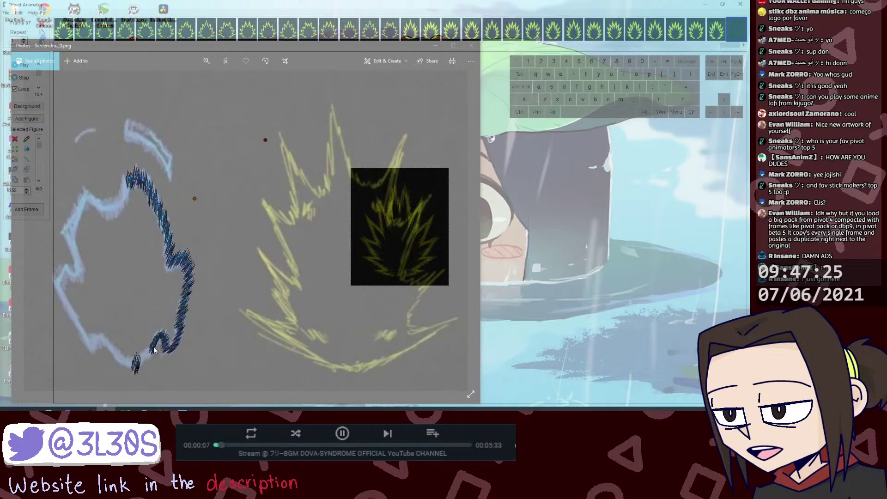
{"action": "key", "text": "shift"}
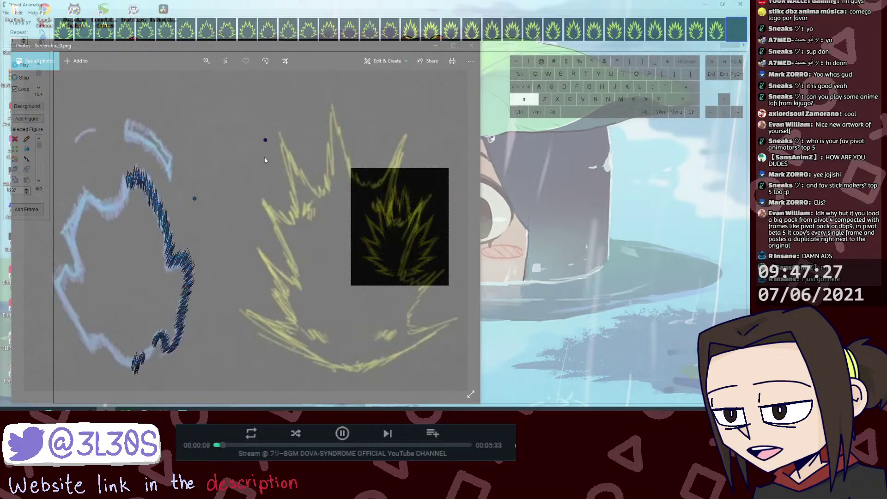
{"action": "left_click_drag", "start_coordinate": [265, 140], "coordinate": [291, 118]}
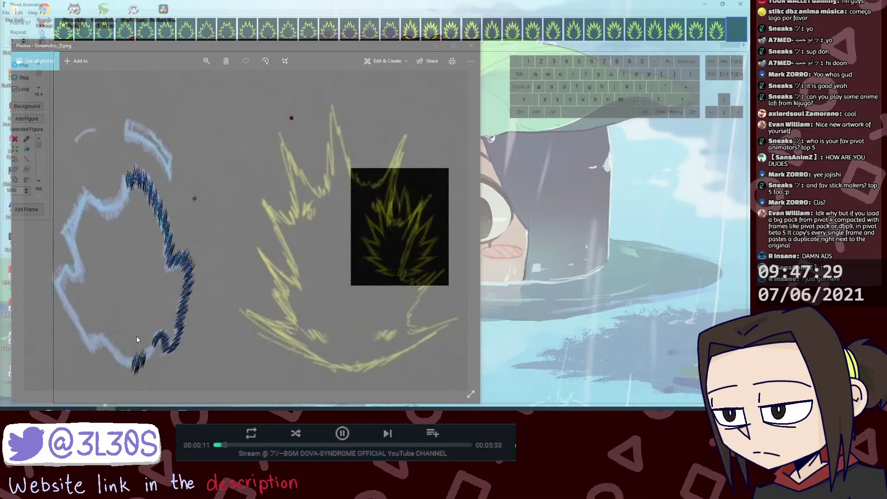
Step: Fill the gap between the notch and the bottom spike with strokes and shorten the handle line
{"action": "left_click", "coordinate": [157, 341]}
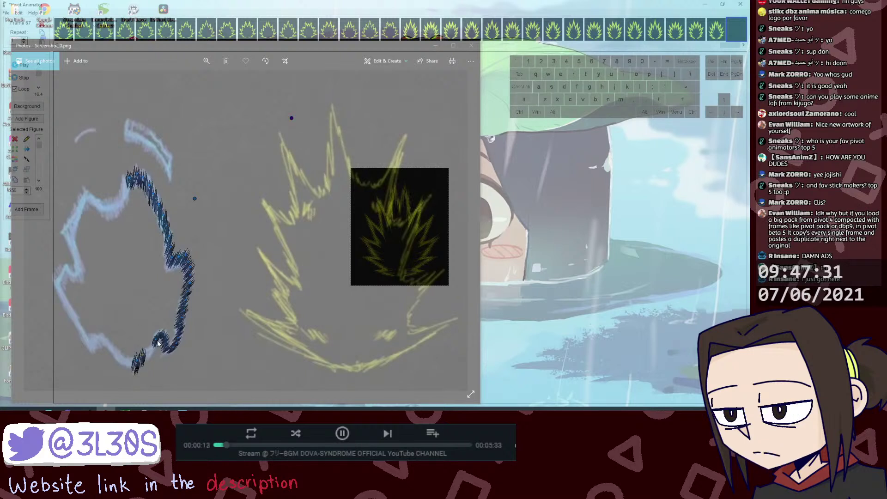
{"action": "left_click_drag", "start_coordinate": [158, 342], "coordinate": [149, 353]}
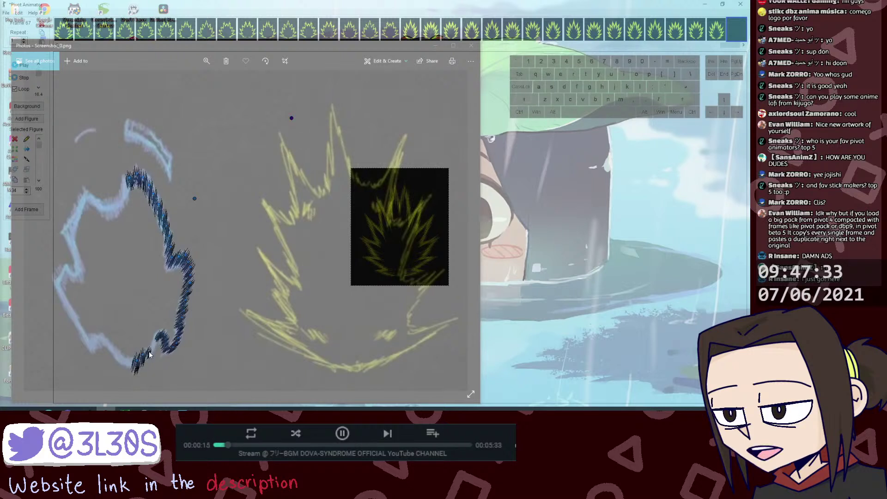
{"action": "left_click_drag", "start_coordinate": [292, 117], "coordinate": [216, 180]}
{"action": "left_click", "coordinate": [163, 336]}
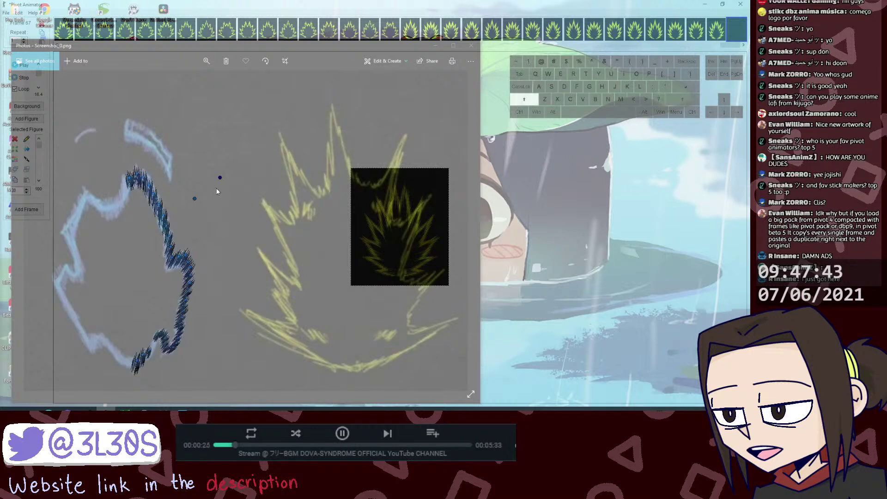
Step: Raise the handle line's free end to a steeper angle and readjust the strokes at the top of the notch
{"action": "key", "text": "shift+alt+z"}
{"action": "left_click_drag", "start_coordinate": [221, 176], "coordinate": [221, 171]}
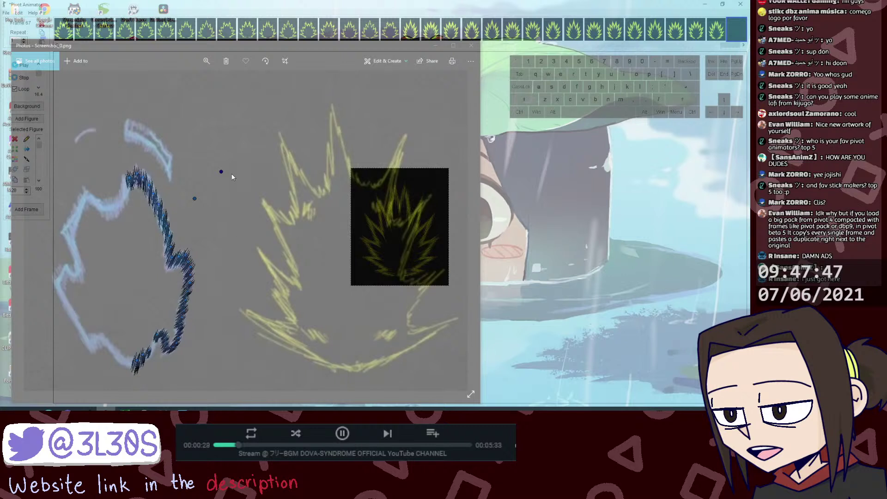
{"action": "key", "text": "shift+alt+z"}
{"action": "left_click_drag", "start_coordinate": [221, 171], "coordinate": [222, 163]}
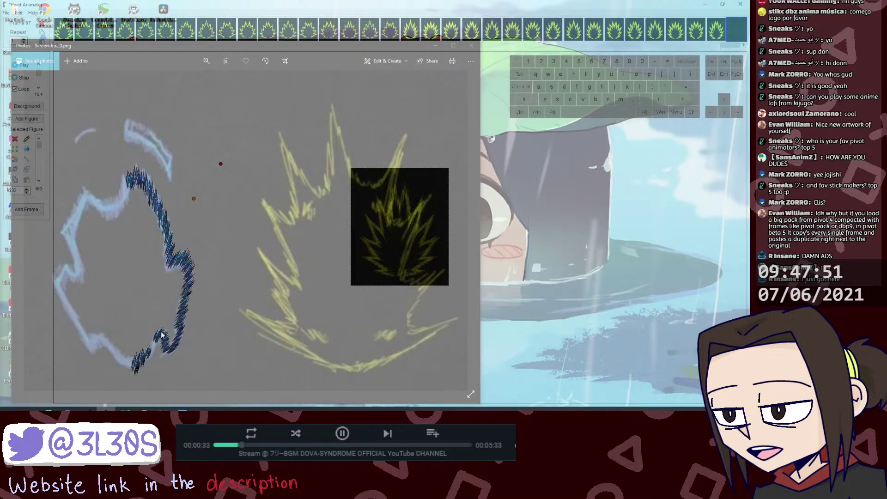
{"action": "left_click_drag", "start_coordinate": [162, 332], "coordinate": [163, 330]}
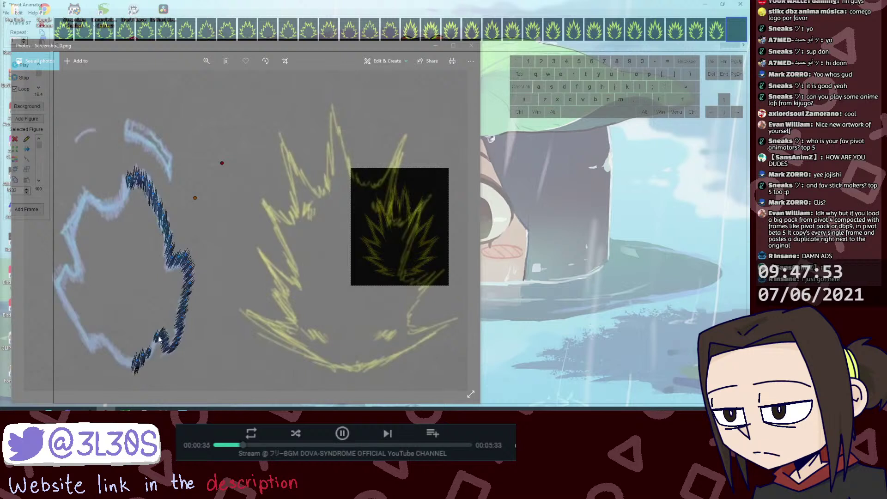
{"action": "left_click", "coordinate": [158, 335]}
{"action": "left_click_drag", "start_coordinate": [159, 336], "coordinate": [165, 346]}
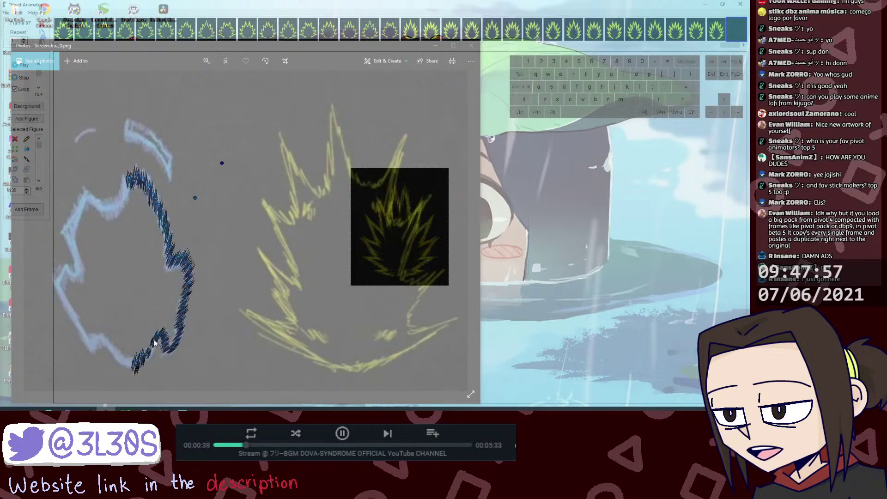
Step: Lengthen the handle line upwards and adjust a stroke on the notch's left slope
{"action": "key", "text": "shift"}
{"action": "left_click", "coordinate": [222, 164], "text": "shift"}
{"action": "key", "text": "alt+shift+z"}
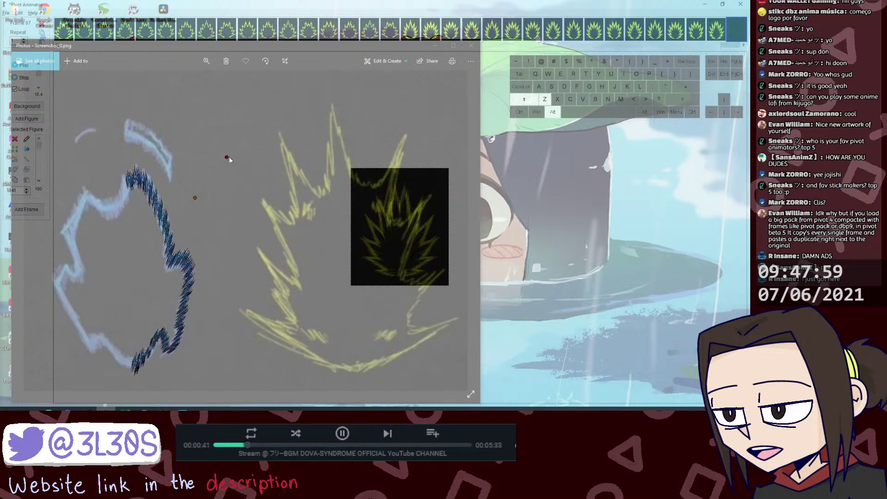
{"action": "left_click_drag", "start_coordinate": [229, 157], "coordinate": [230, 144]}
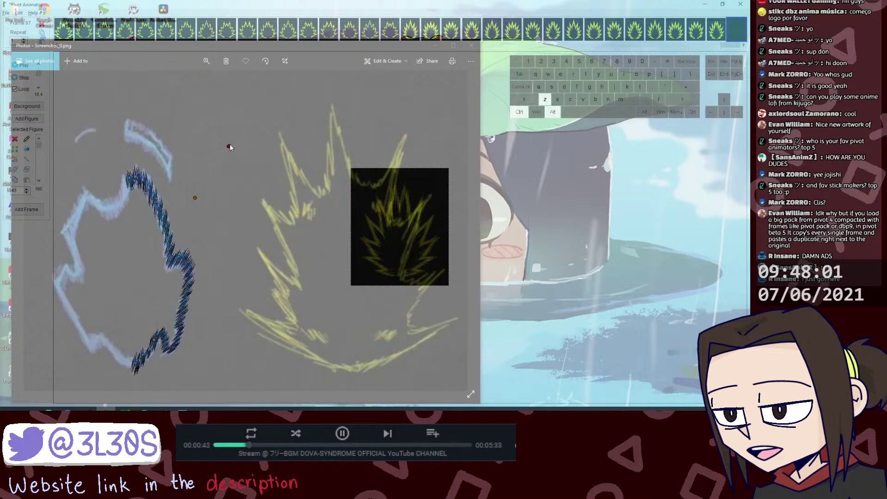
{"action": "left_click", "coordinate": [154, 342]}
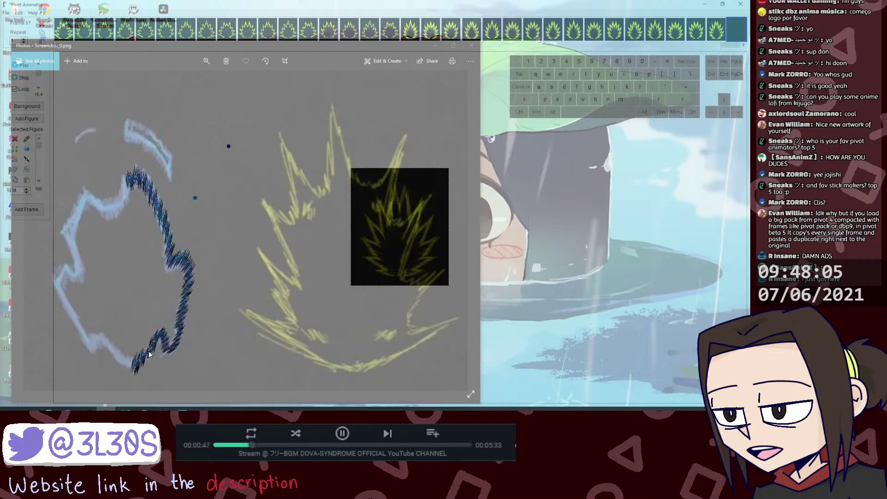
Step: Lengthen the handle line and relocate it beside the upper-left spikes of the large yellow aura
{"action": "key", "text": "shift"}
{"action": "key", "text": "shift+alt+z"}
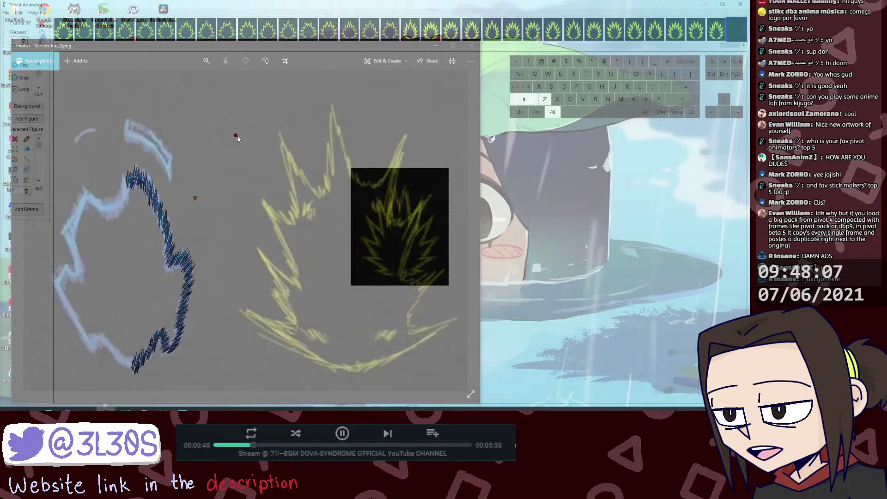
{"action": "left_click_drag", "start_coordinate": [236, 135], "coordinate": [240, 130]}
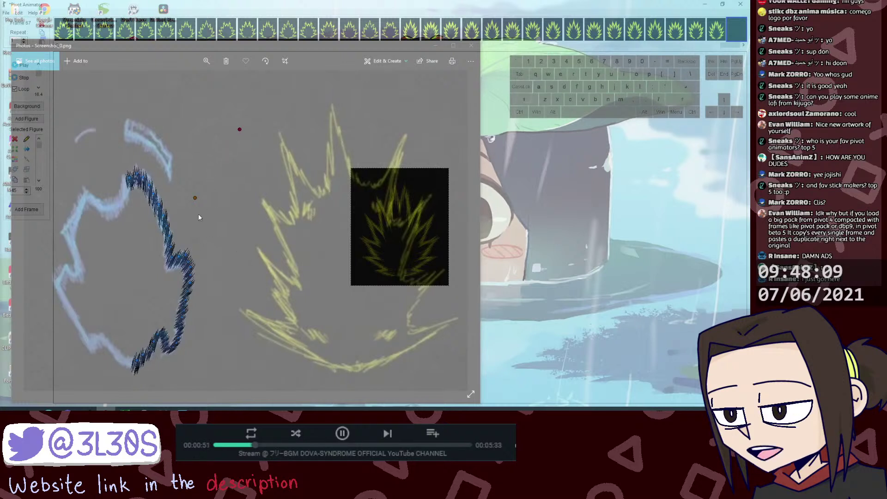
{"action": "left_click_drag", "start_coordinate": [195, 198], "coordinate": [269, 207]}
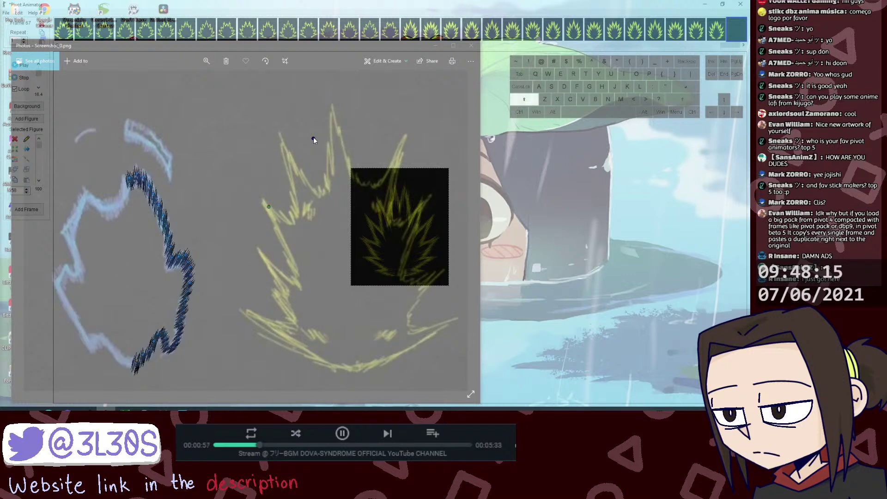
{"action": "left_click_drag", "start_coordinate": [313, 138], "coordinate": [305, 149]}
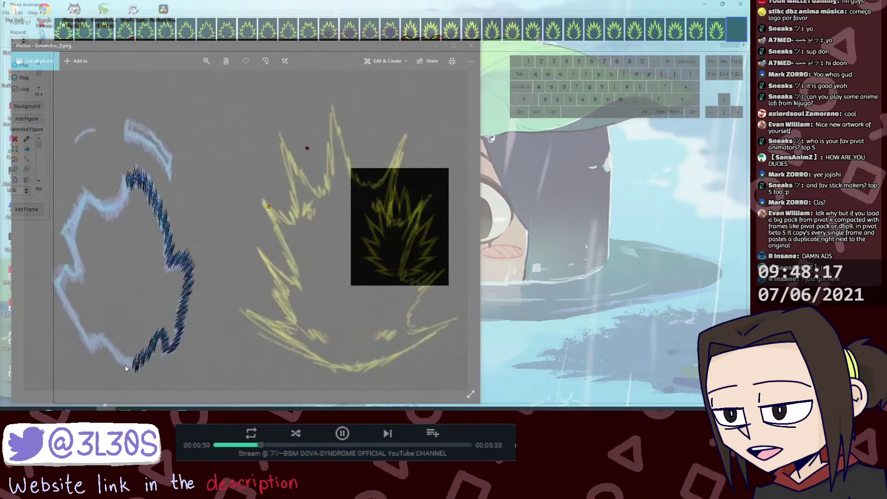
Step: Adjust strokes on the bottom spike's right side and swing the relocated handle line's free end to the left
{"action": "left_click_drag", "start_coordinate": [138, 361], "coordinate": [138, 362]}
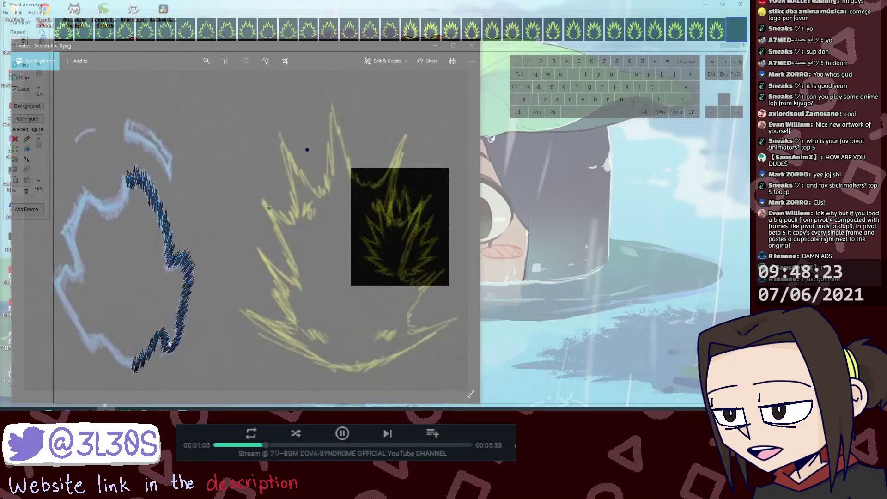
{"action": "left_click", "coordinate": [307, 149], "text": "shift"}
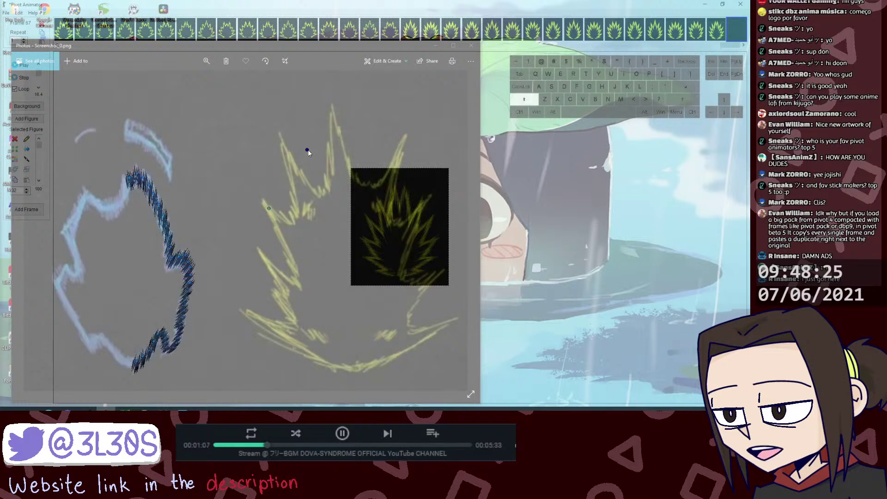
{"action": "key", "text": "alt+shift+z"}
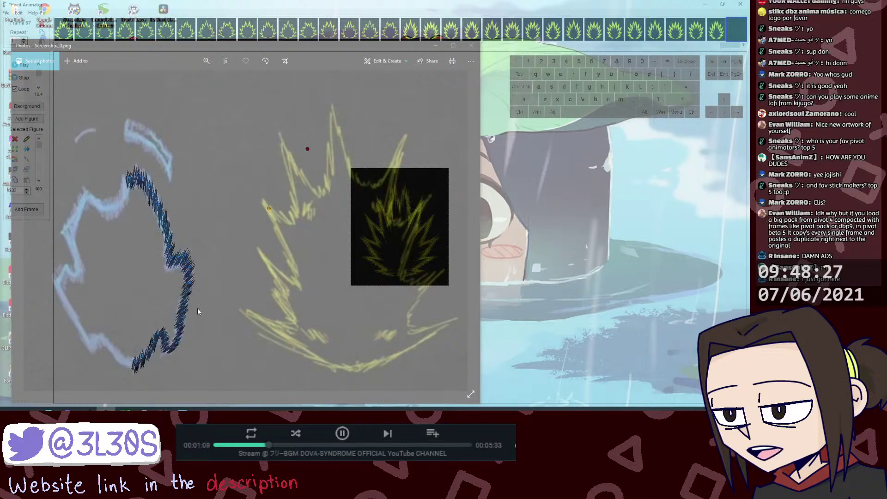
{"action": "key", "text": "ctrl+z"}
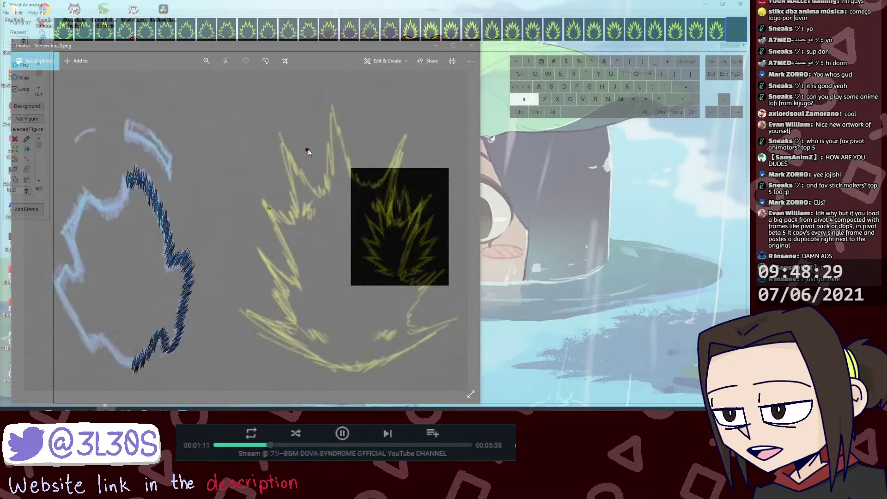
{"action": "left_click_drag", "start_coordinate": [308, 149], "coordinate": [286, 147]}
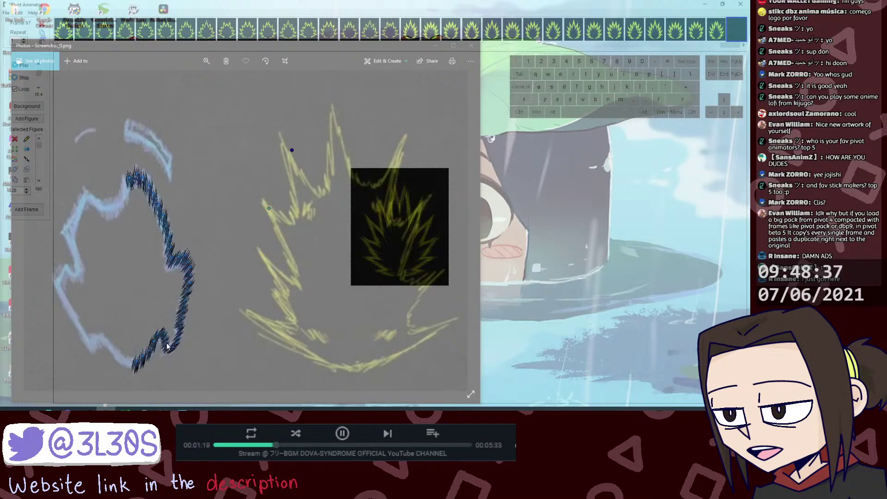
Step: Swing the handle line's free end farther left until the line is nearly vertical
{"action": "key", "text": "shift"}
{"action": "left_click_drag", "start_coordinate": [292, 150], "coordinate": [286, 149]}
{"action": "left_click", "coordinate": [269, 208]}
{"action": "key", "text": "alt+z"}
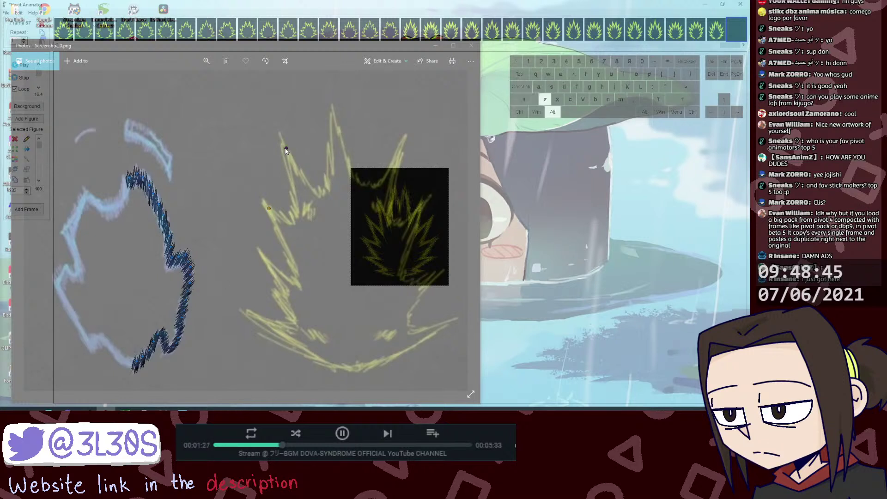
{"action": "left_click_drag", "start_coordinate": [286, 150], "coordinate": [280, 148]}
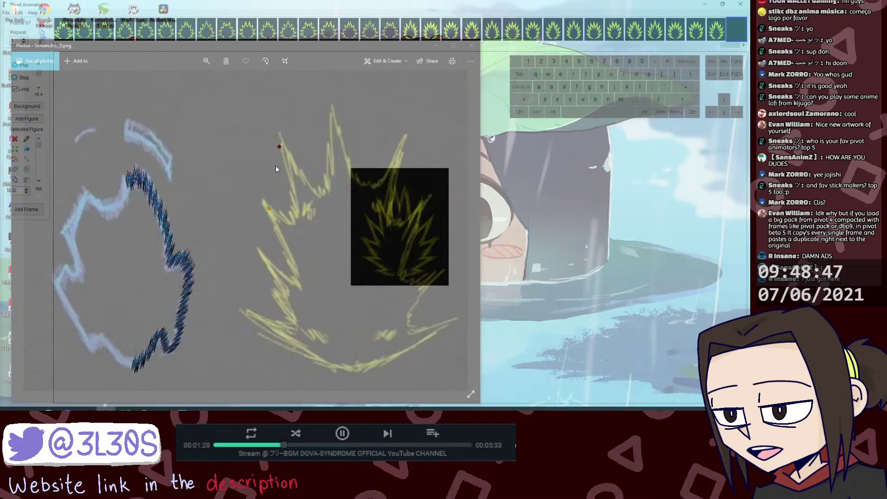
Step: Swing the handle line's free end slightly up and left, then duplicate strokes around the bottom spike's tip and up its left side
{"action": "key", "text": "shift"}
{"action": "left_click_drag", "start_coordinate": [279, 147], "coordinate": [276, 140]}
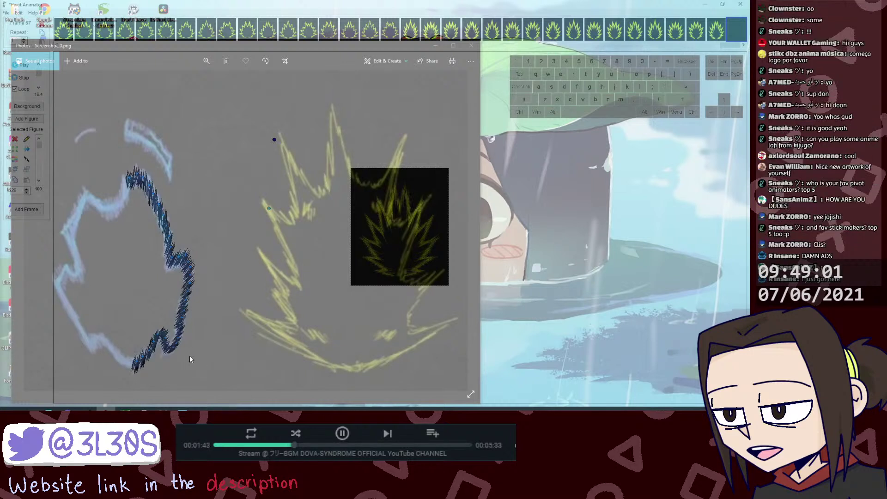
{"action": "left_click_drag", "start_coordinate": [126, 325], "coordinate": [160, 373]}
{"action": "key", "text": "ctrl+d"}
{"action": "mouse_move", "coordinate": [152, 374]}
{"action": "left_mouse_down"}
{"action": "mouse_move", "coordinate": [121, 358]}
{"action": "mouse_move", "coordinate": [132, 365]}
{"action": "left_mouse_up"}
{"action": "key", "text": "ctrl+f"}
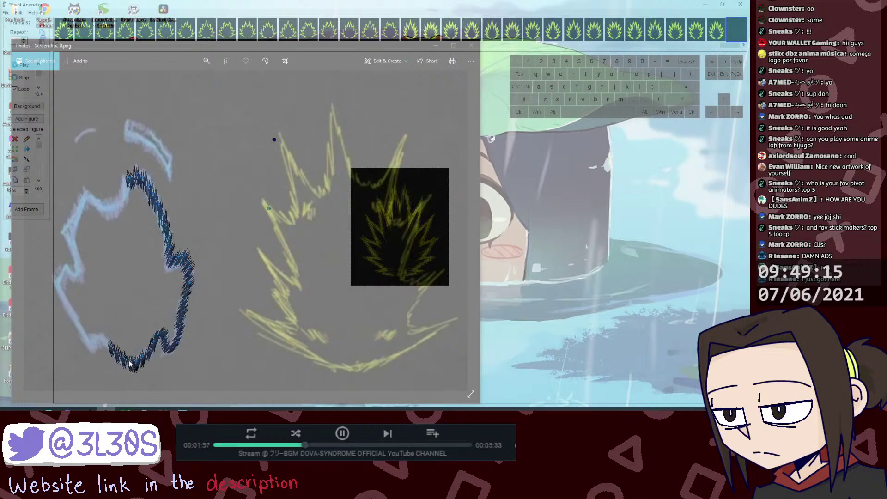
Step: Reposition the handle line's free end near the upper-left yellow spike and adjust strokes inside the bottom spike's tip
{"action": "key", "text": "ctrl+alt+z"}
{"action": "left_click_drag", "start_coordinate": [275, 140], "coordinate": [284, 139]}
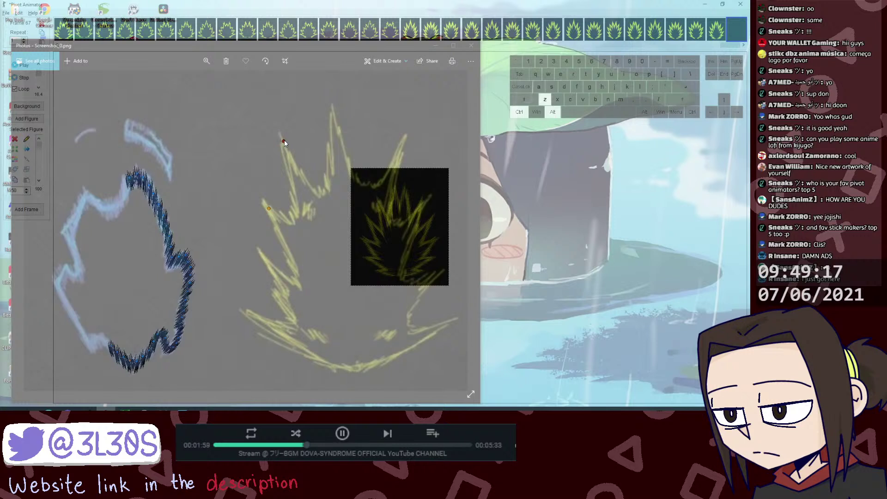
{"action": "left_click_drag", "start_coordinate": [129, 362], "coordinate": [132, 361]}
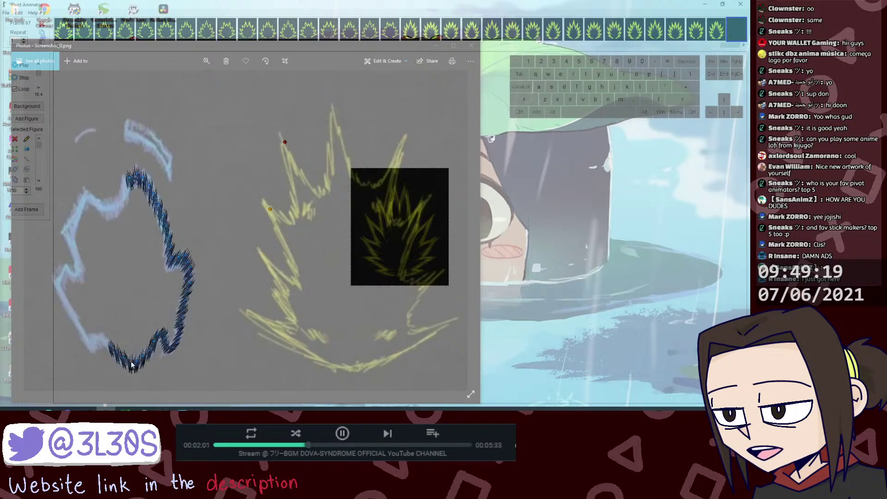
{"action": "left_click", "coordinate": [136, 363]}
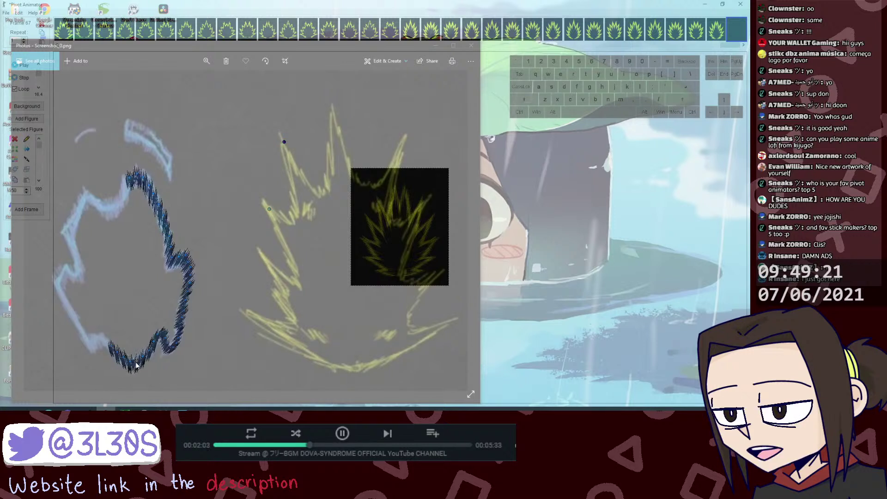
{"action": "left_click", "coordinate": [284, 142], "text": "shift"}
{"action": "left_click_drag", "start_coordinate": [284, 142], "coordinate": [279, 141]}
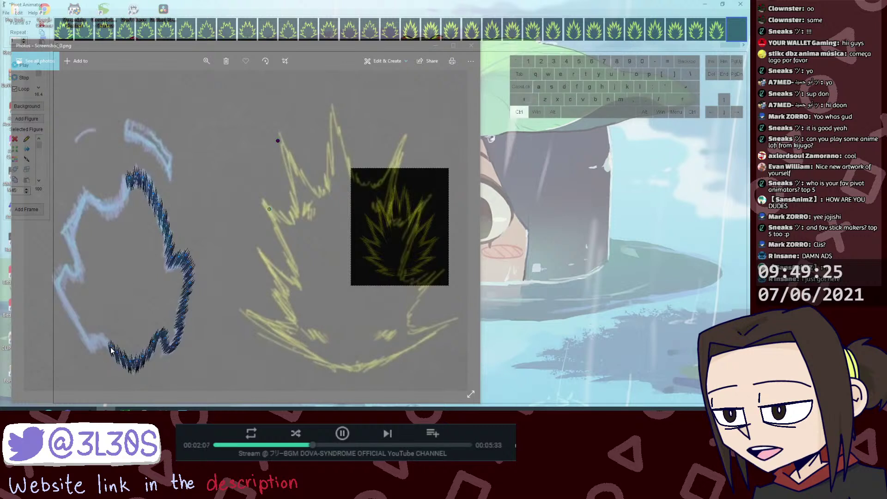
Step: Duplicate strokes from the bottom spike's left side up to the lower-left corner of the blue aura, shifting the handle line's end left
{"action": "left_click", "coordinate": [122, 358]}
{"action": "left_click_drag", "start_coordinate": [123, 358], "coordinate": [106, 345]}
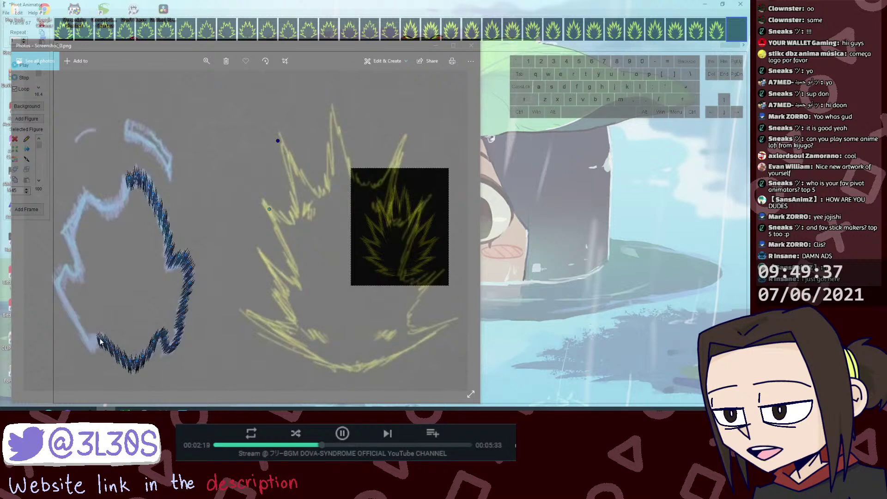
{"action": "key", "text": "shift"}
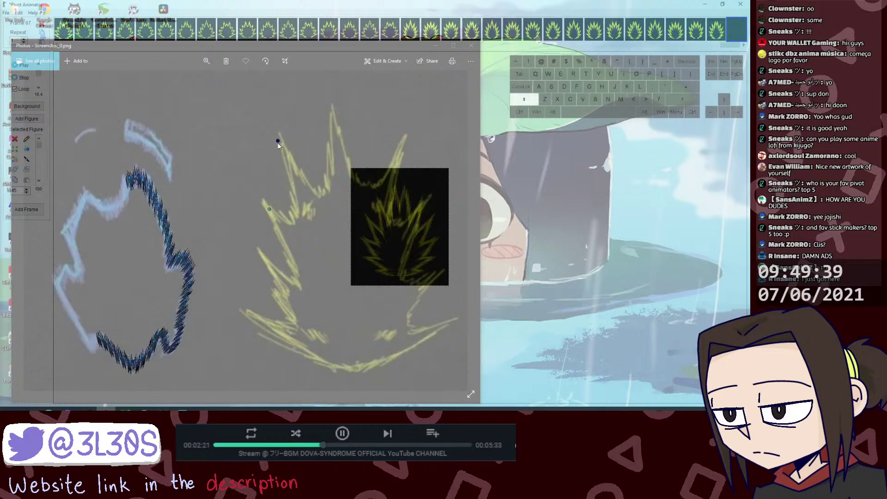
{"action": "left_click_drag", "start_coordinate": [278, 141], "coordinate": [273, 141]}
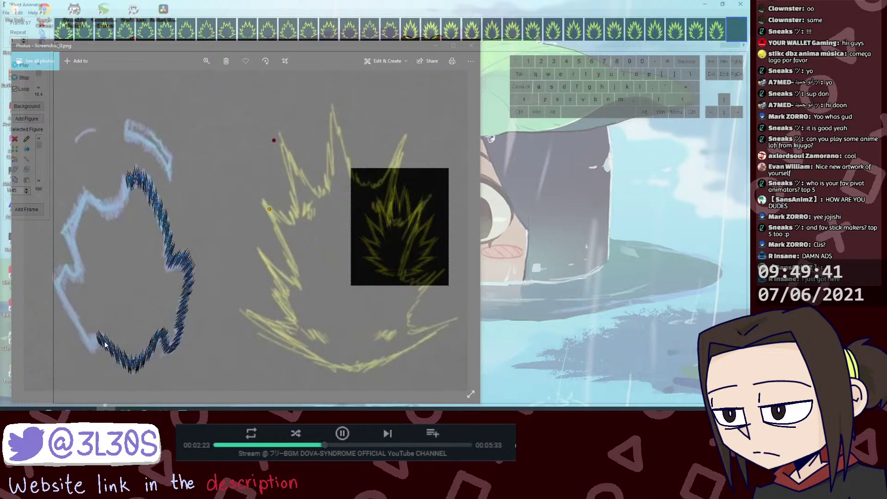
{"action": "left_click", "coordinate": [105, 341]}
{"action": "key", "text": "ctrl+d"}
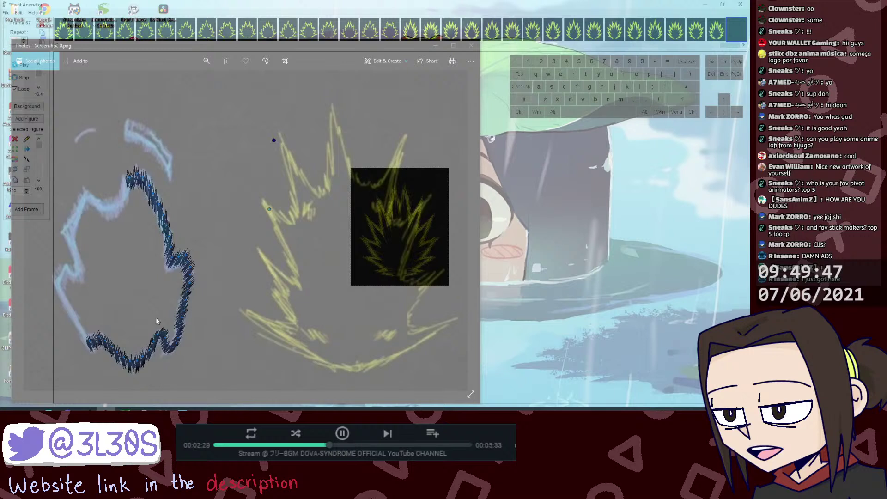
Step: Shorten the handle line and swing its free end left, away from the yellow spike, while adjusting strokes near the lower-left corner
{"action": "left_click_drag", "start_coordinate": [273, 140], "coordinate": [270, 153]}
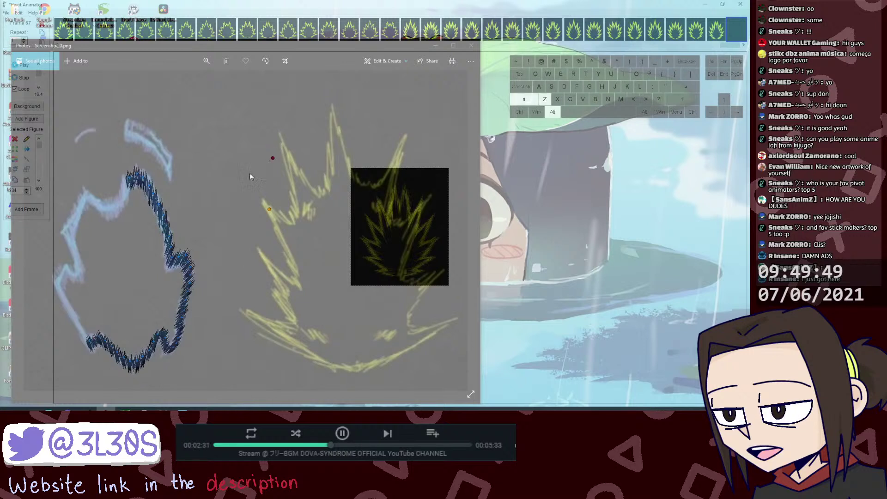
{"action": "left_click", "coordinate": [89, 341]}
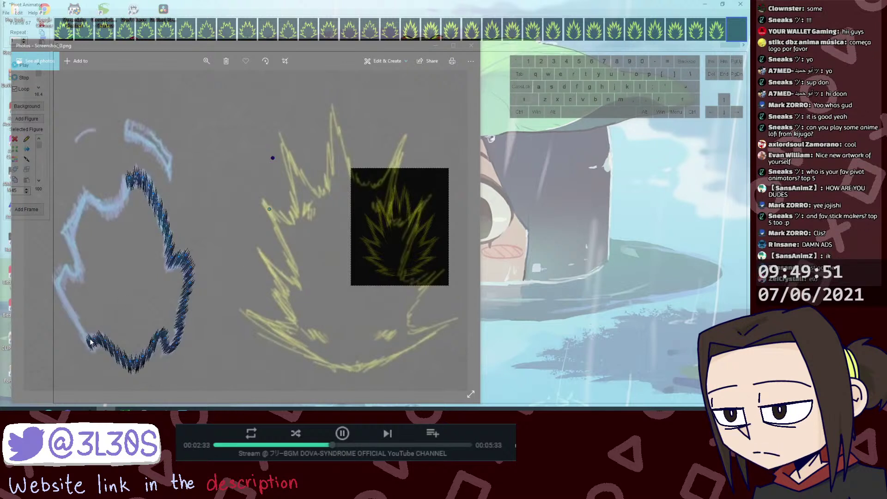
{"action": "left_click_drag", "start_coordinate": [274, 157], "coordinate": [274, 151]}
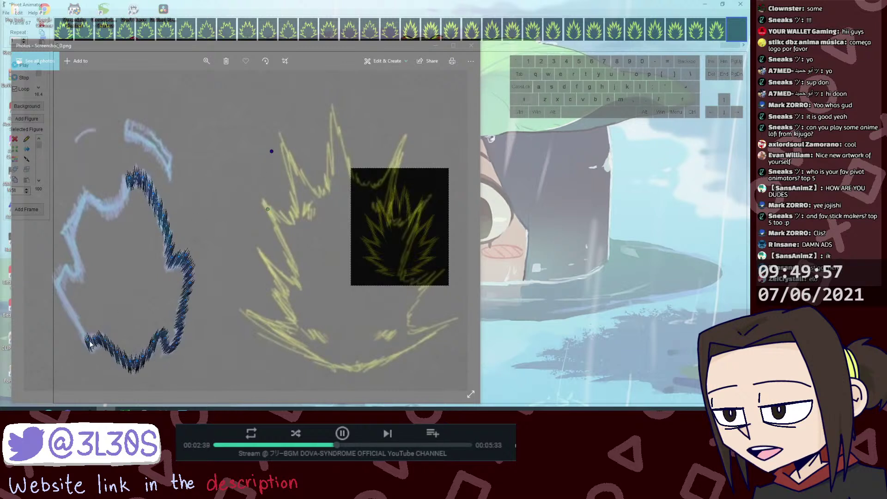
{"action": "left_click_drag", "start_coordinate": [270, 151], "coordinate": [255, 152]}
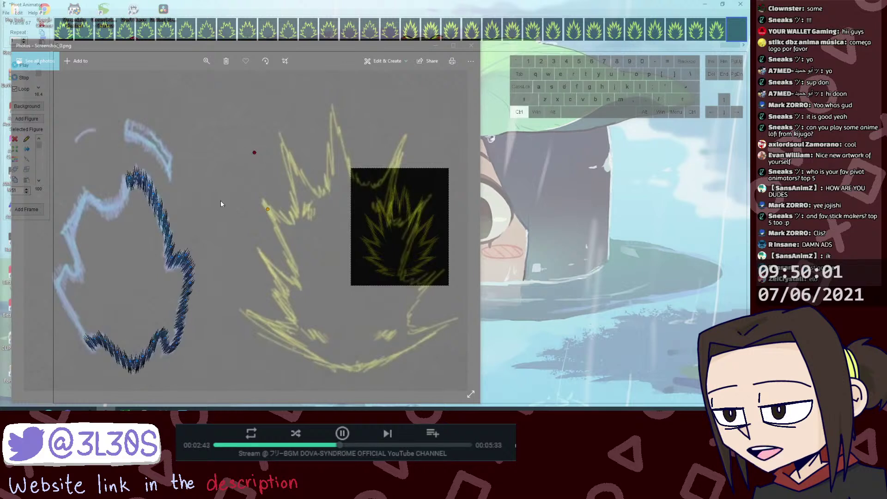
{"action": "left_click_drag", "start_coordinate": [126, 365], "coordinate": [122, 363]}
{"action": "key", "text": "ctrl+alt+z"}
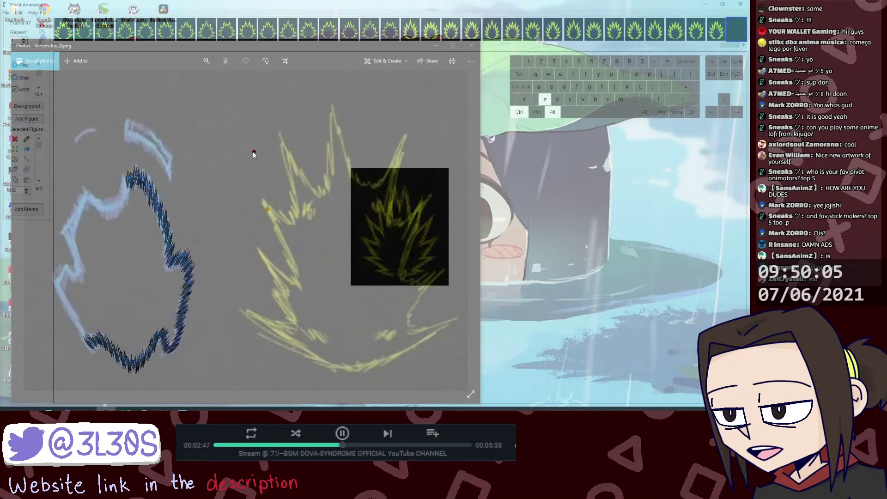
{"action": "left_click_drag", "start_coordinate": [254, 153], "coordinate": [244, 155]}
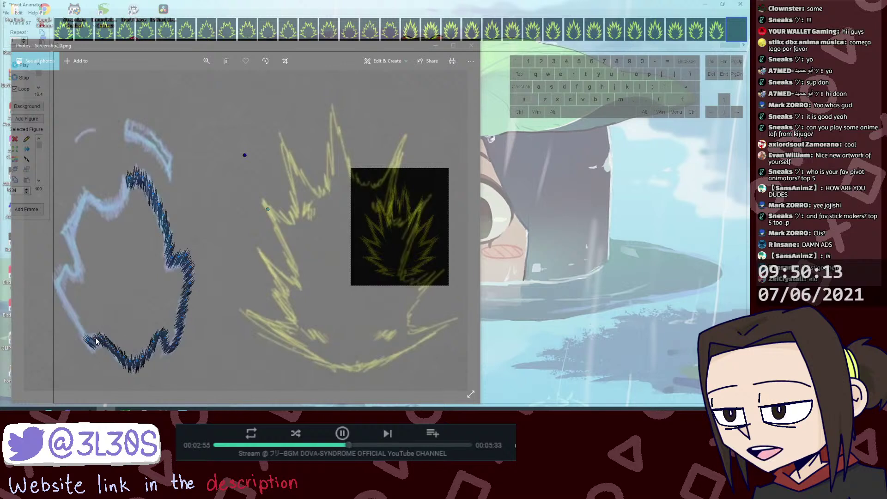
Step: Duplicate strokes past the lower-left corner and up the aura's lower-left edge towards its leftmost tip
{"action": "left_click_drag", "start_coordinate": [68, 336], "coordinate": [90, 352]}
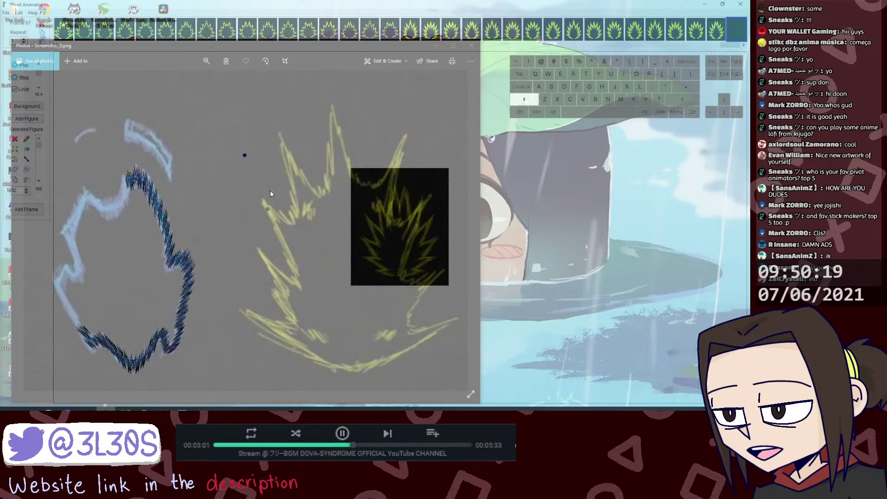
{"action": "key", "text": "shift"}
{"action": "key", "text": "shift+alt+z"}
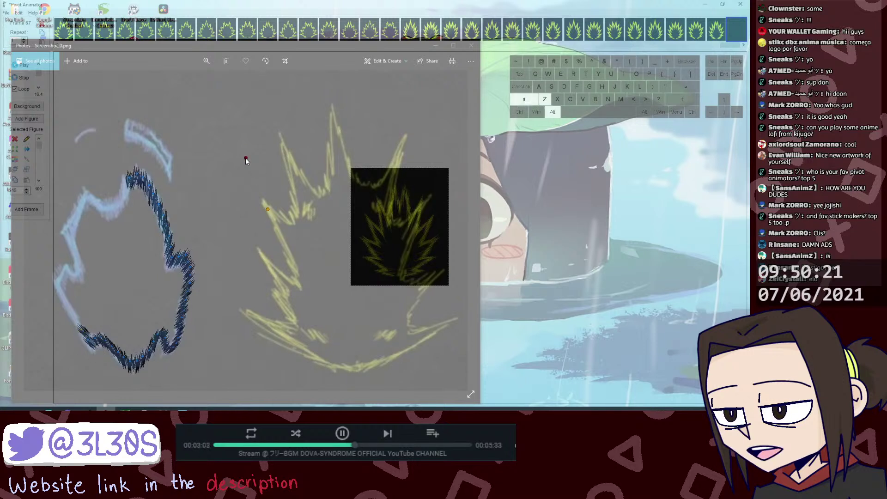
{"action": "key", "text": "ctrl+alt+z"}
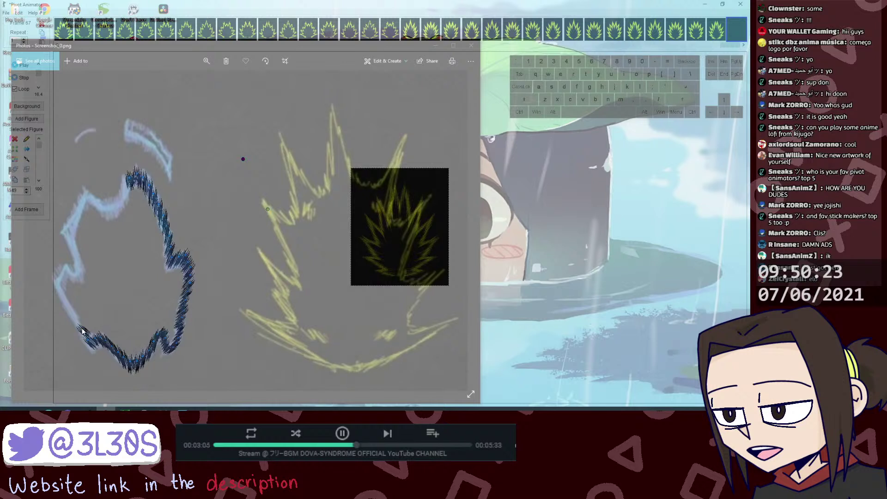
{"action": "key", "text": "ctrl+v"}
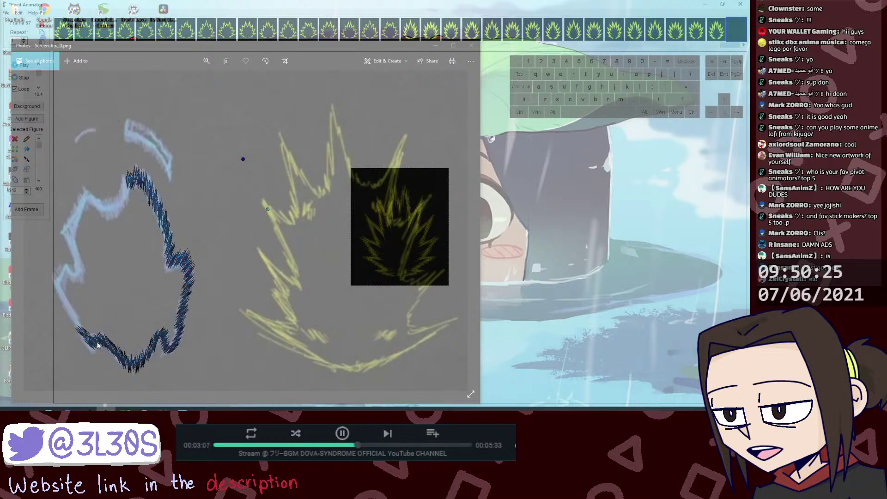
{"action": "left_click_drag", "start_coordinate": [87, 337], "coordinate": [75, 320]}
{"action": "key", "text": "ctrl"}
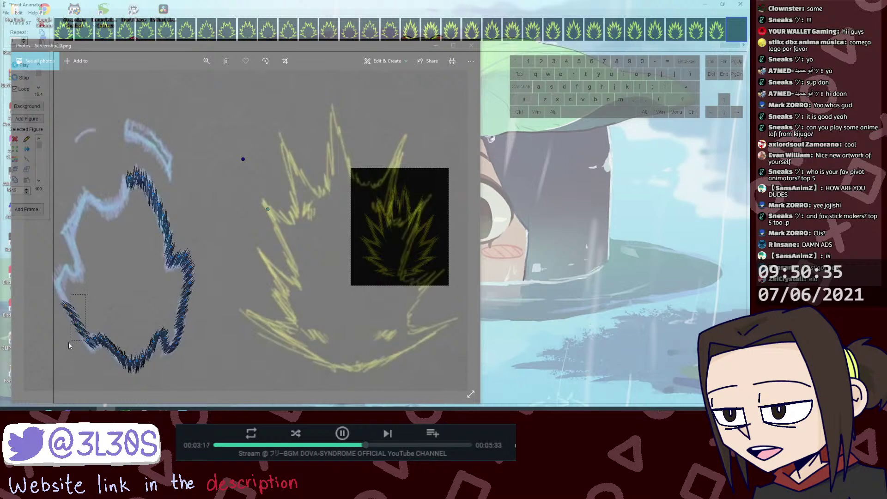
Step: Adjust the new strokes on the lower-left edge and nudge the handle line's free end slightly up and right
{"action": "left_click", "coordinate": [243, 160], "text": "alt+shift"}
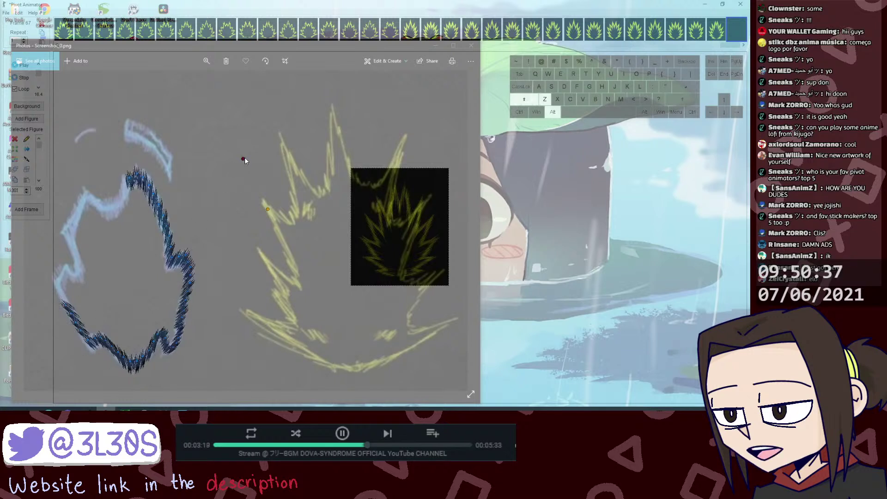
{"action": "left_click_drag", "start_coordinate": [59, 299], "coordinate": [80, 331]}
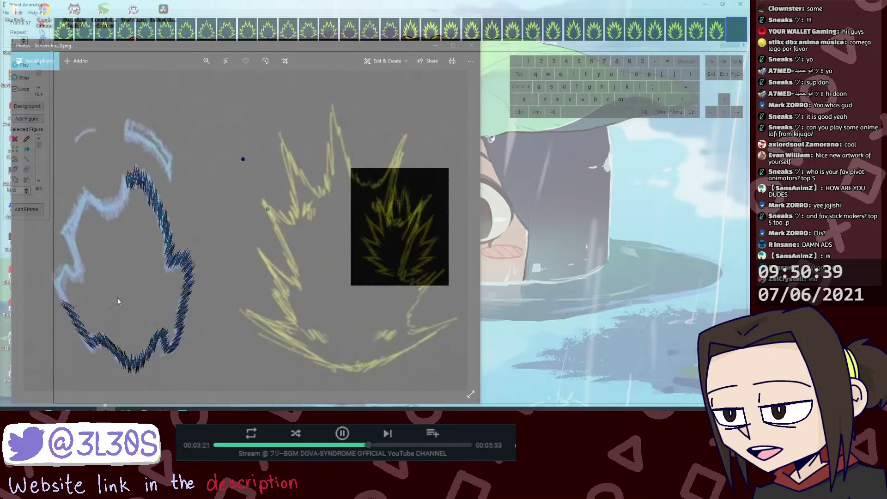
{"action": "key", "text": "ctrl+alt+z"}
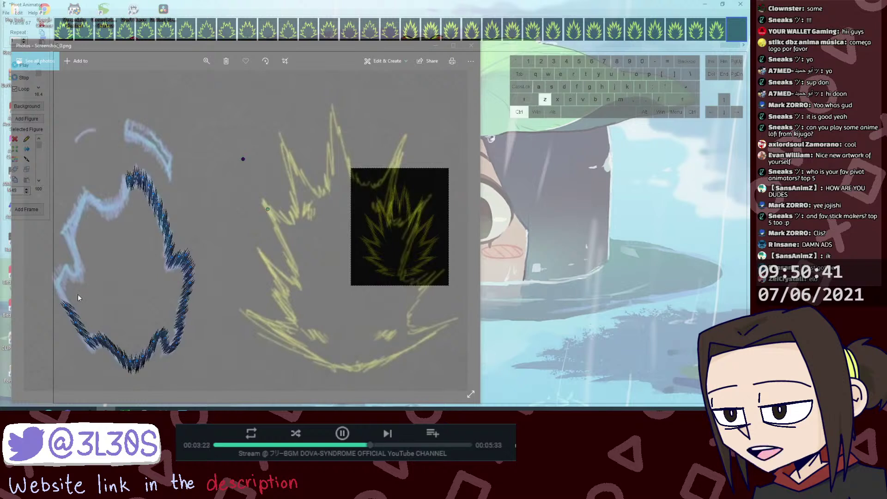
{"action": "left_click", "coordinate": [85, 337]}
{"action": "key", "text": "alt+z"}
{"action": "left_click", "coordinate": [243, 158]}
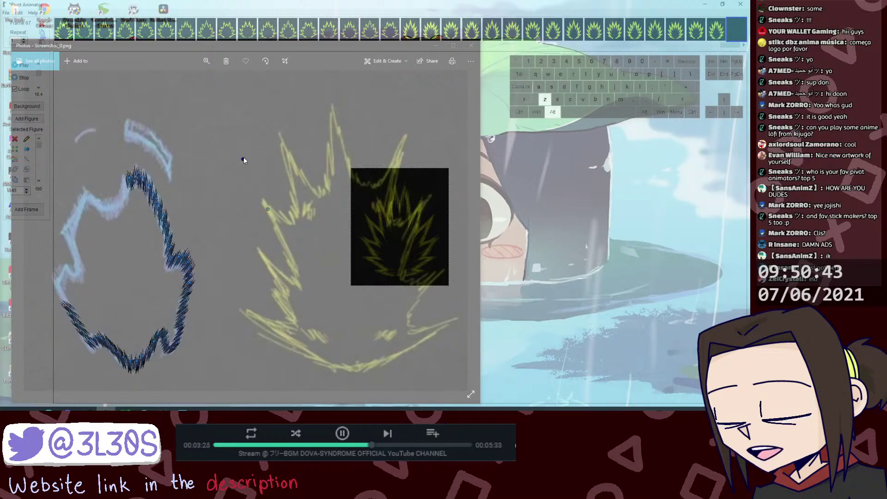
{"action": "key", "text": "alt+shift+z"}
{"action": "left_click_drag", "start_coordinate": [244, 158], "coordinate": [247, 156]}
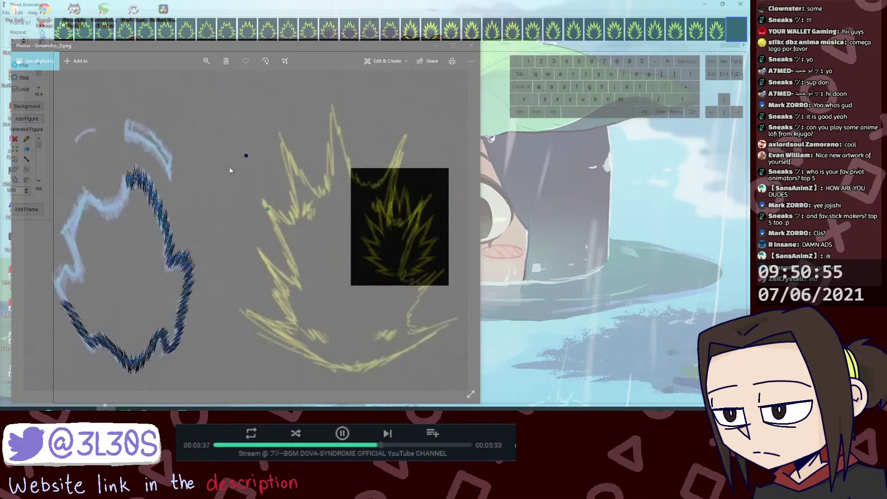
Step: Lengthen the handle line by moving its free end up and slightly left
{"action": "key", "text": "shift+alt+z"}
{"action": "left_click_drag", "start_coordinate": [245, 155], "coordinate": [244, 150]}
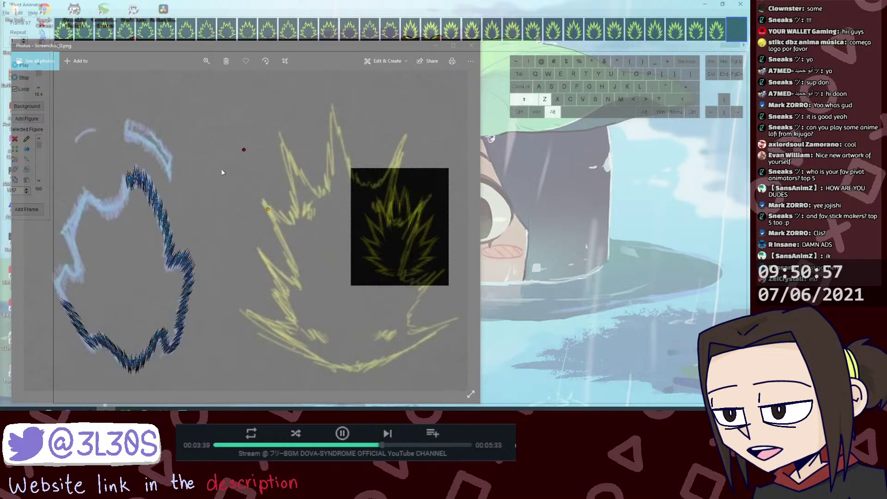
{"action": "key", "text": "shift+alt+z"}
{"action": "left_click_drag", "start_coordinate": [242, 149], "coordinate": [237, 139]}
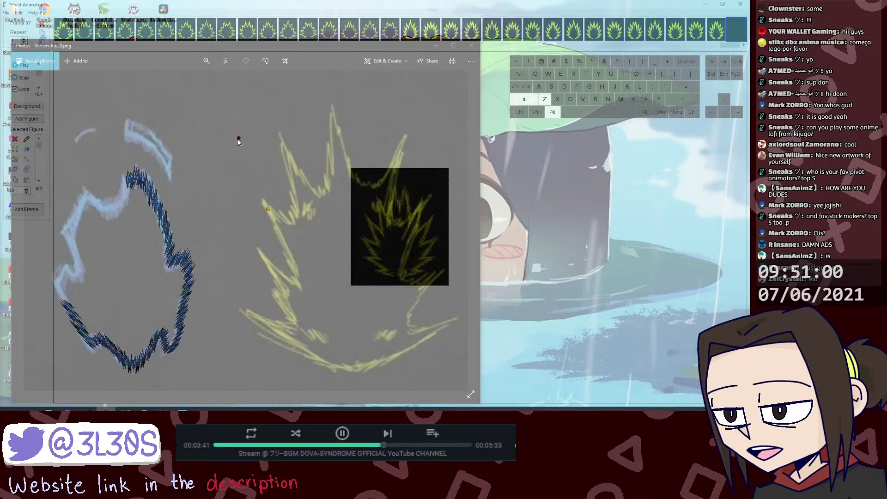
Step: Swing the handle line's end slightly left and paste more strokes along the lower-left edge towards the aura's leftmost tip
{"action": "left_click", "coordinate": [81, 334]}
{"action": "key", "text": "shift+alt+z"}
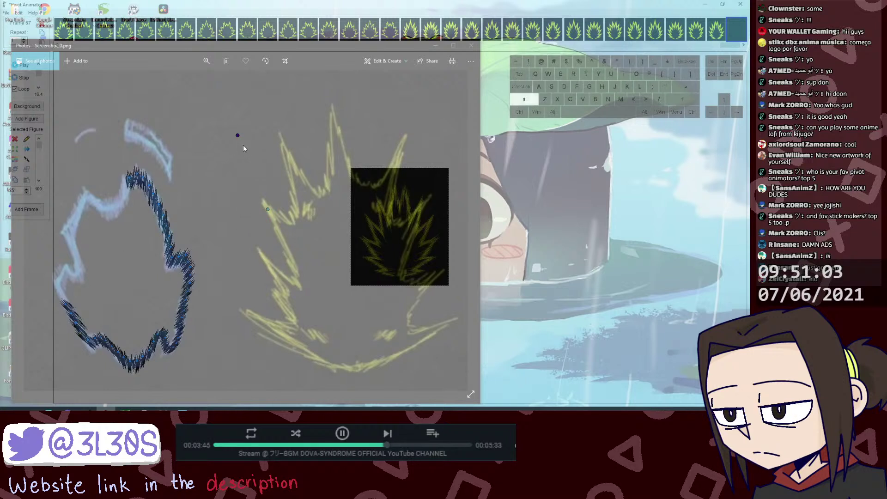
{"action": "left_click", "coordinate": [237, 136]}
{"action": "left_click_drag", "start_coordinate": [237, 136], "coordinate": [234, 137]}
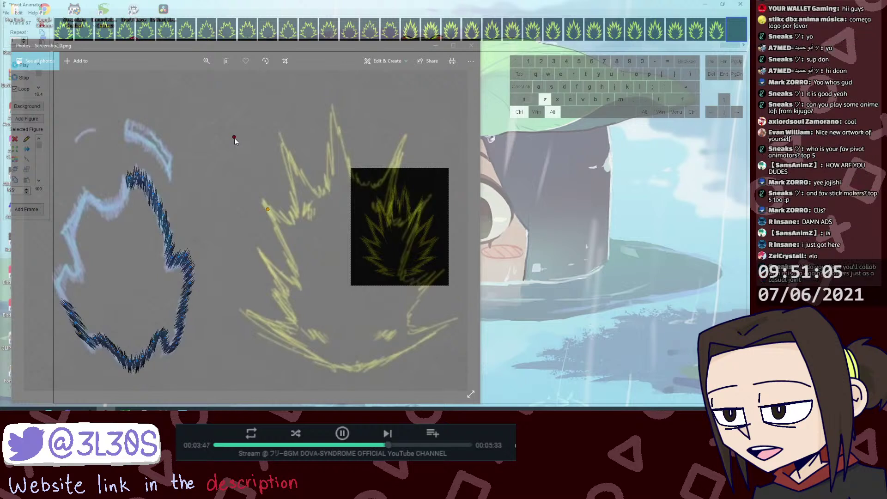
{"action": "key", "text": "ctrl+v"}
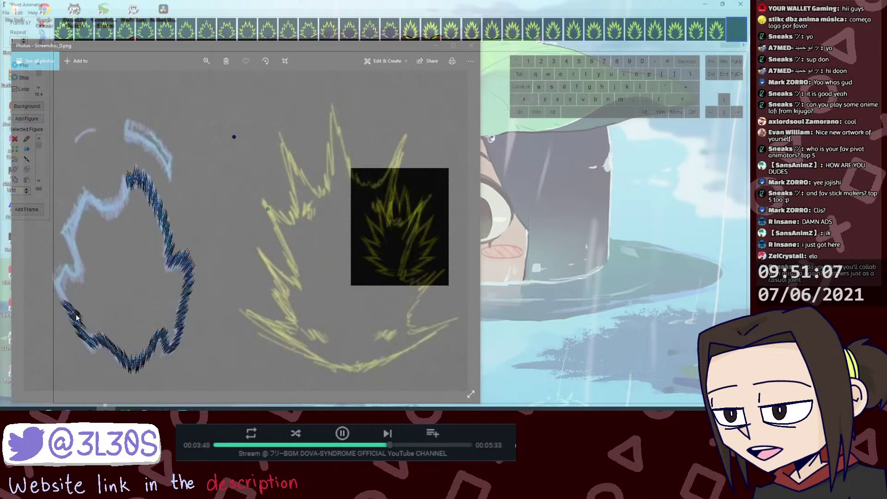
{"action": "left_click_drag", "start_coordinate": [74, 312], "coordinate": [61, 295]}
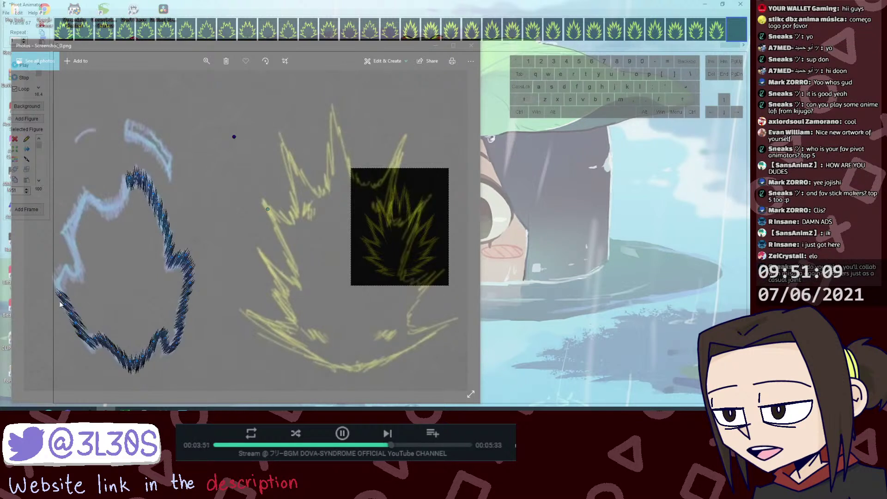
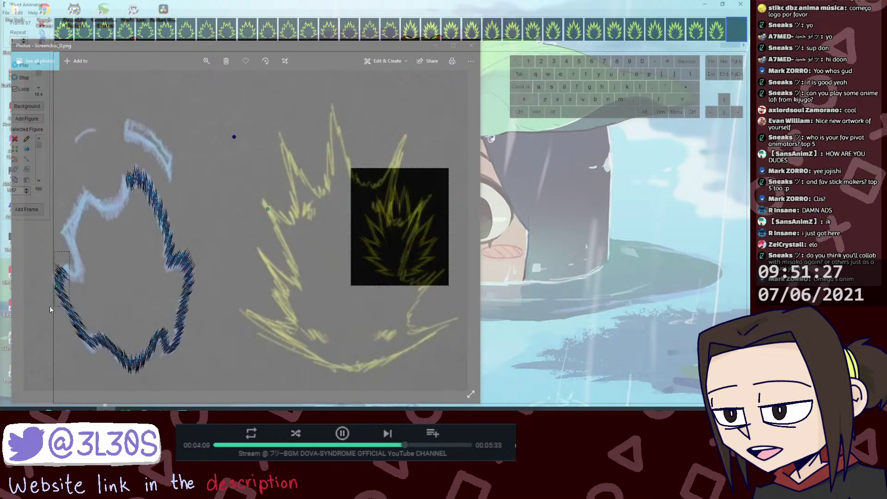
Step: Move the handle line's free end farther up and slightly right, then select a stroke on the aura's lower-left edge
{"action": "key", "text": "alt+z"}
{"action": "left_click", "coordinate": [234, 136]}
{"action": "key", "text": "alt+shift+z"}
{"action": "key", "text": "shift"}
{"action": "key", "text": "alt"}
{"action": "left_click_drag", "start_coordinate": [234, 136], "coordinate": [245, 125]}
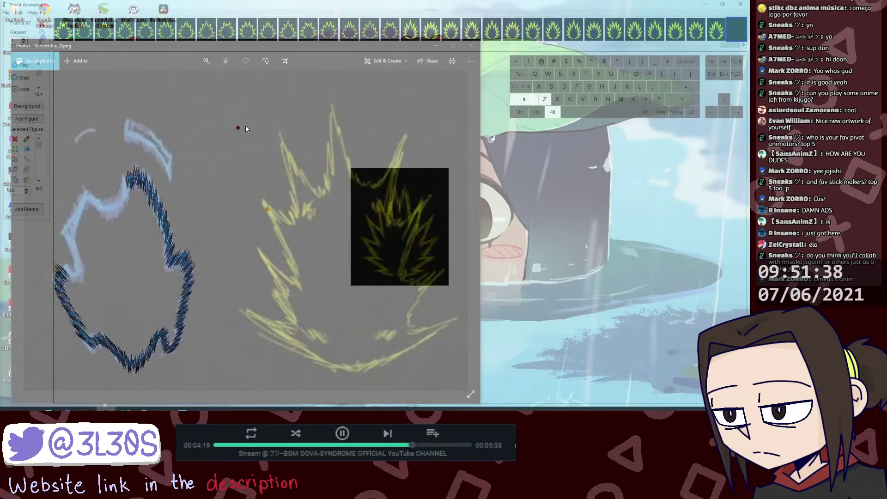
{"action": "left_click", "coordinate": [72, 316]}
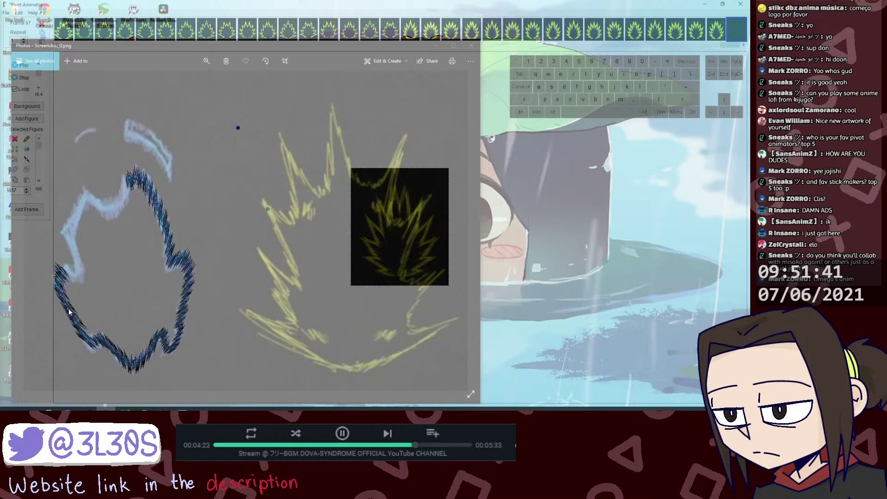
Step: Move the handle line's free end slightly down and right, then paste strokes just inside the aura's leftmost tip
{"action": "left_click", "coordinate": [237, 127]}
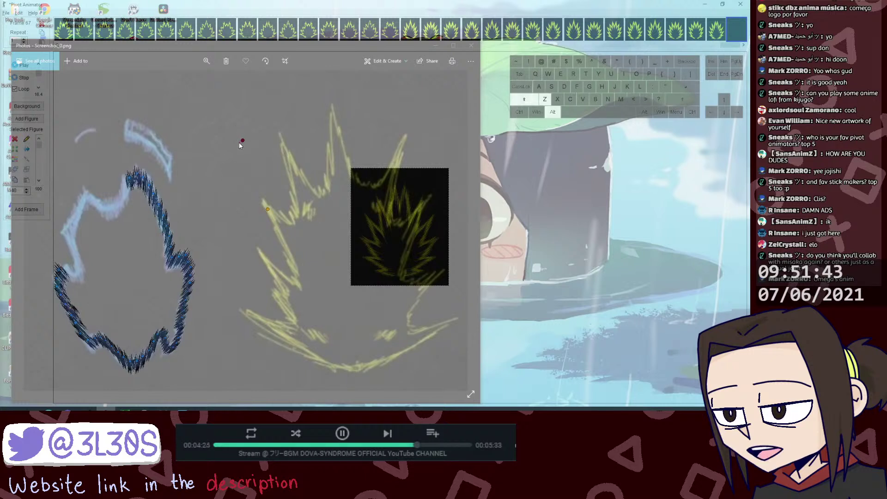
{"action": "left_click", "coordinate": [70, 313]}
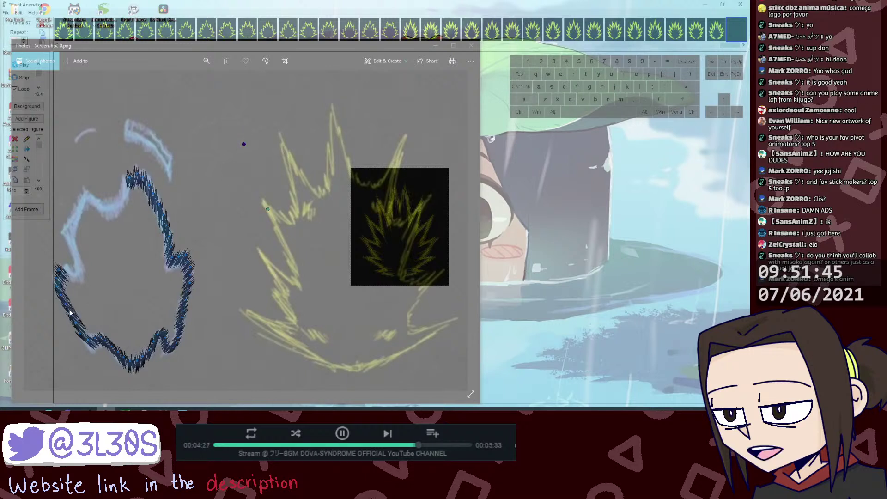
{"action": "left_click", "coordinate": [58, 271]}
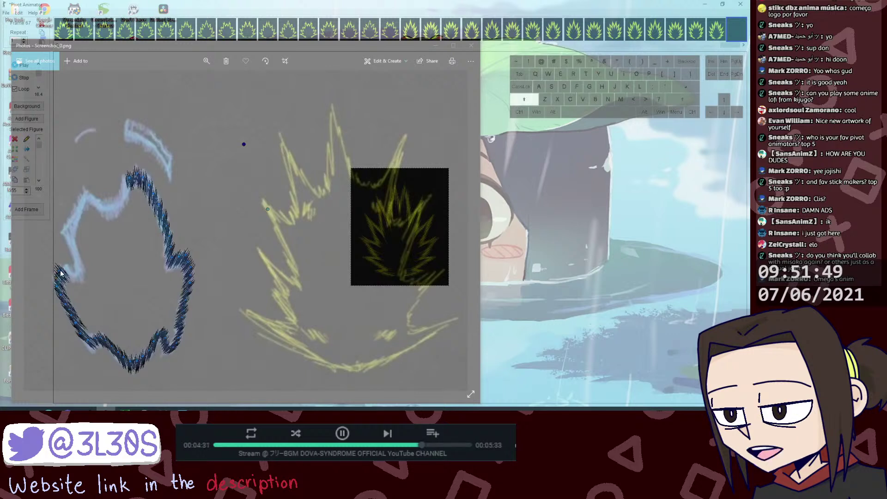
{"action": "key", "text": "ctrl+v"}
{"action": "mouse_move", "coordinate": [67, 280]}
{"action": "left_mouse_down"}
{"action": "mouse_move", "coordinate": [94, 286]}
{"action": "mouse_move", "coordinate": [73, 277]}
{"action": "left_mouse_up"}
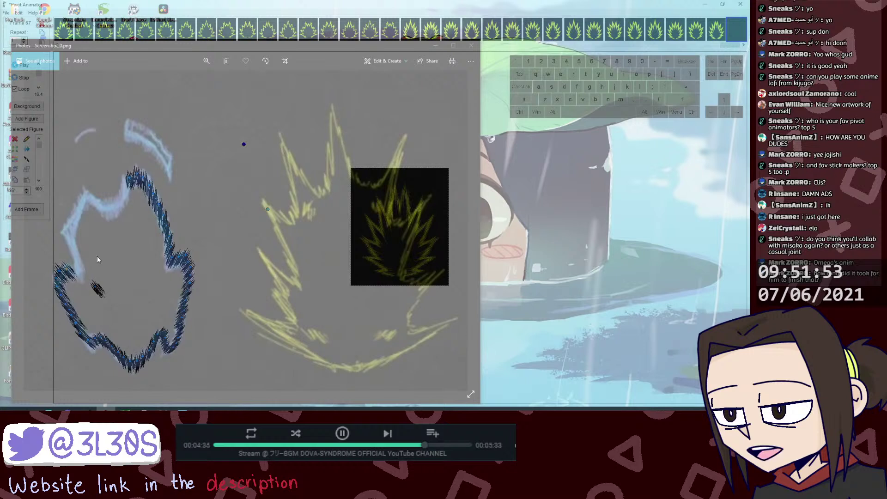
Step: Nudge the handle line's free end slightly right and place the loose strokes in the notch beside the aura's leftmost tip
{"action": "key", "text": "ctrl+alt+z"}
{"action": "left_click_drag", "start_coordinate": [244, 144], "coordinate": [251, 146]}
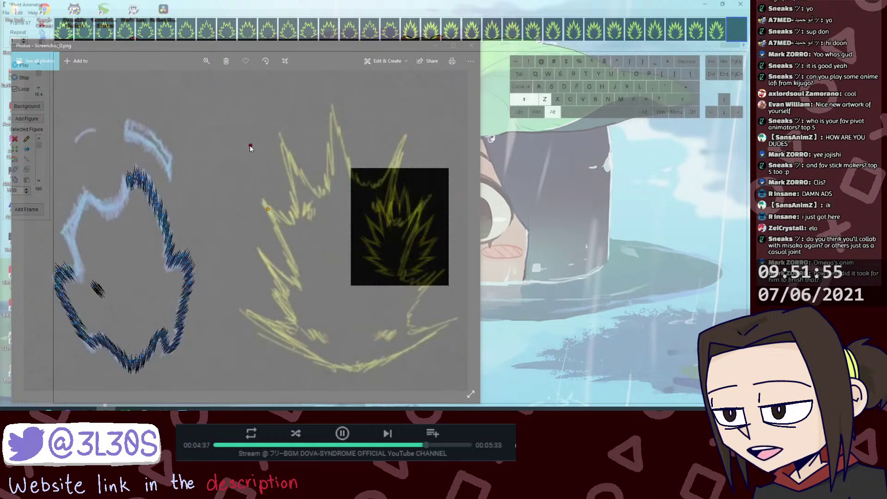
{"action": "left_click", "coordinate": [76, 278]}
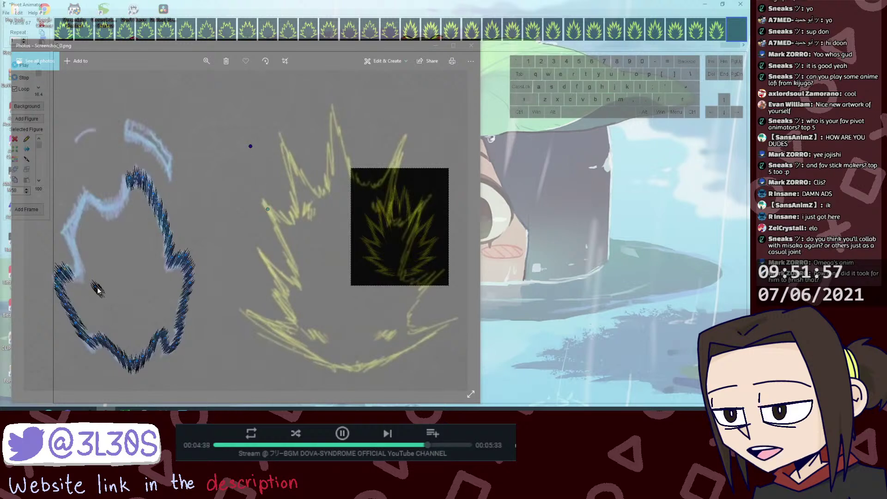
{"action": "left_click_drag", "start_coordinate": [96, 287], "coordinate": [74, 275]}
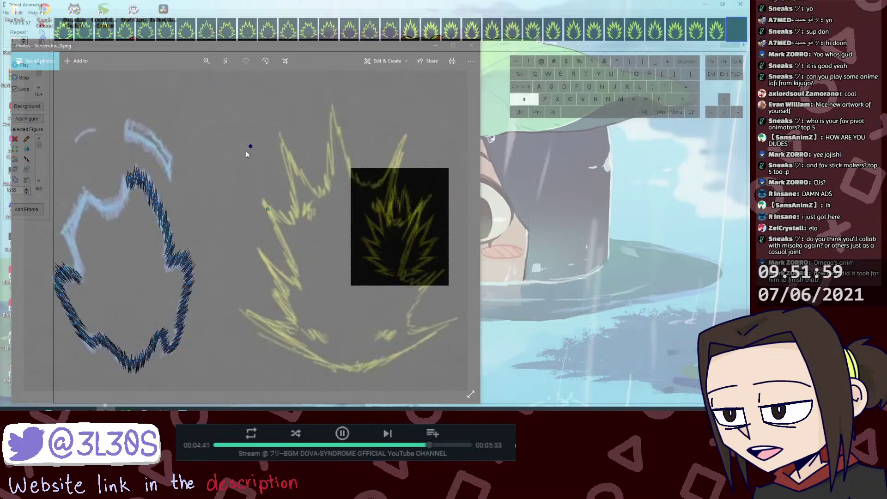
Step: Move the handle line's free end farther right and duplicate strokes to the inner end of the left notch
{"action": "left_click_drag", "start_coordinate": [251, 145], "coordinate": [264, 145]}
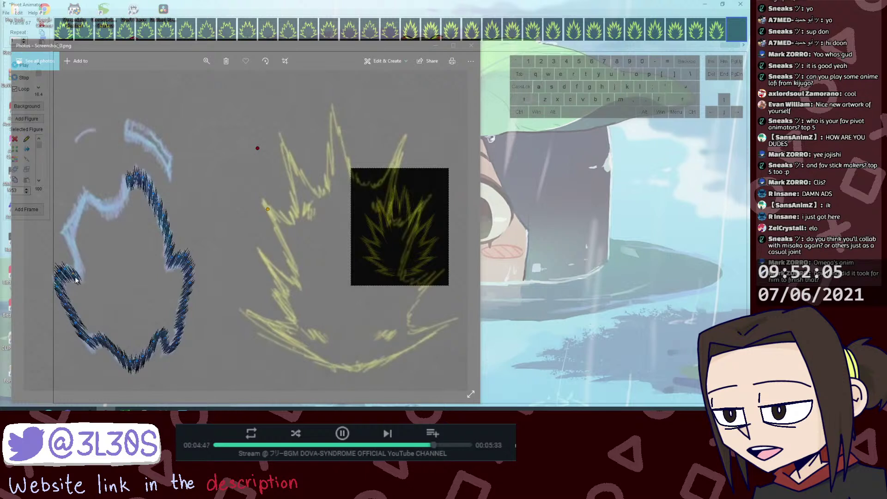
{"action": "left_click_drag", "start_coordinate": [74, 274], "coordinate": [75, 275]}
{"action": "left_click", "coordinate": [59, 271]}
{"action": "key", "text": "ctrl+d"}
{"action": "left_click_drag", "start_coordinate": [68, 282], "coordinate": [80, 270]}
Step: Refine the handle line's direction by moving its free end right and then slightly down
{"action": "left_click_drag", "start_coordinate": [258, 149], "coordinate": [265, 148]}
{"action": "key", "text": "ctrl+alt+z"}
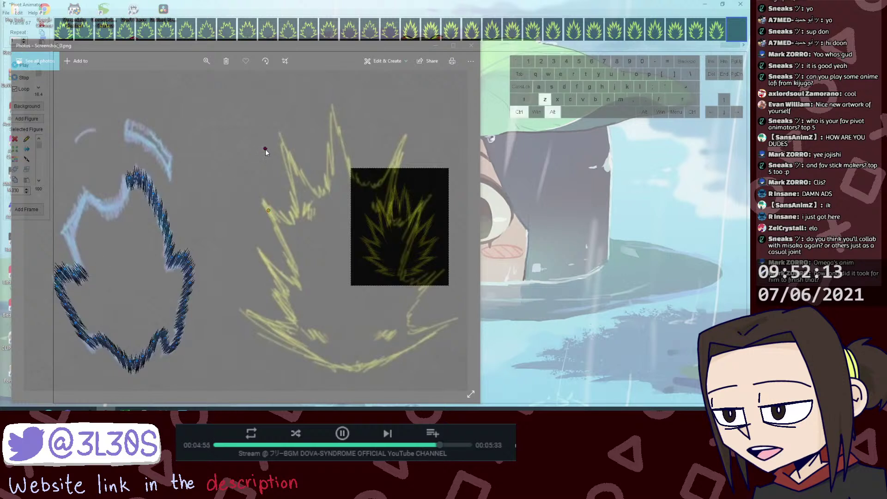
{"action": "key", "text": "ctrl+z"}
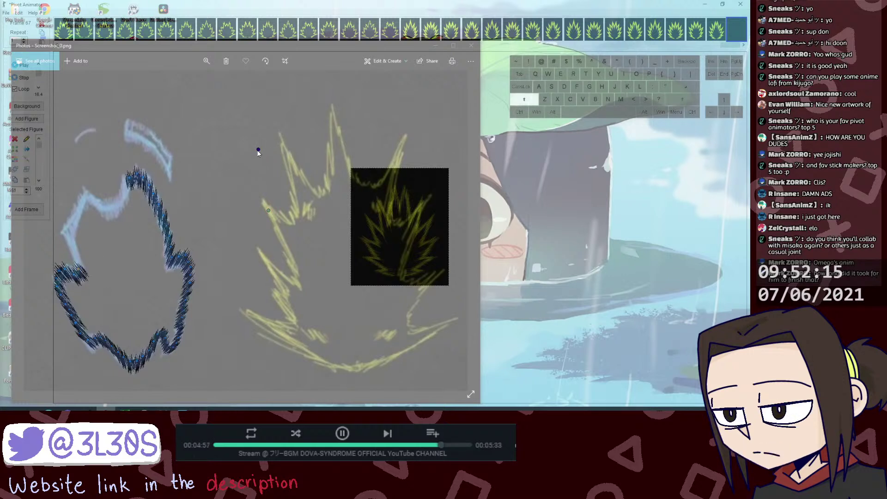
{"action": "key", "text": "ctrl+z"}
{"action": "left_click_drag", "start_coordinate": [259, 150], "coordinate": [269, 149]}
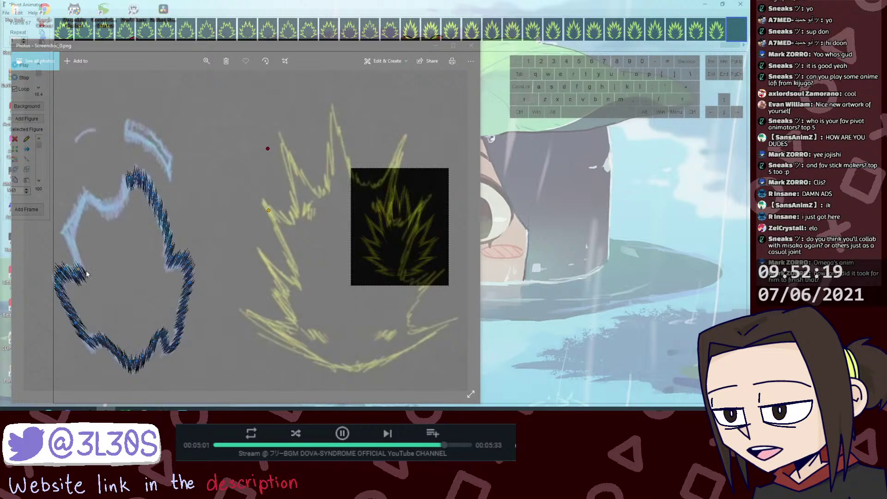
{"action": "left_click", "coordinate": [267, 149], "text": "shift"}
{"action": "key", "text": "alt+shift+z"}
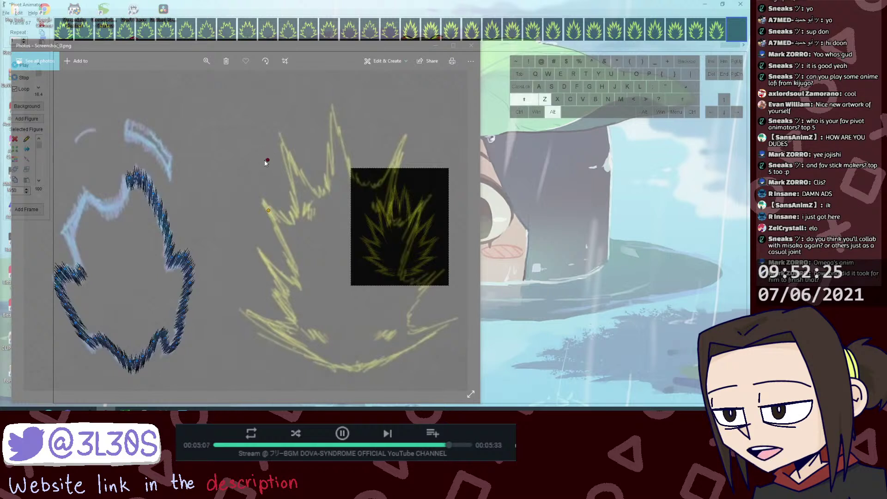
{"action": "left_click_drag", "start_coordinate": [264, 160], "coordinate": [264, 160]}
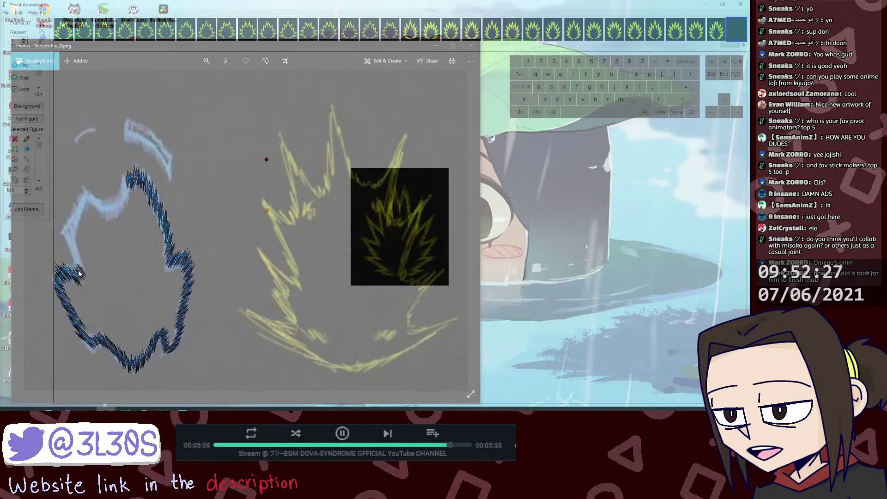
Step: Duplicate strokes onto the edge just above the left notch and move the handle line's free end slightly up and left
{"action": "left_click", "coordinate": [76, 278]}
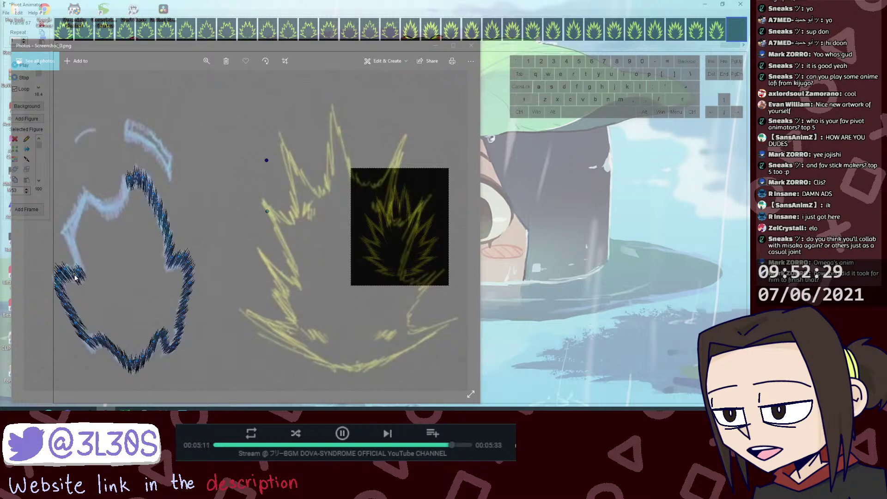
{"action": "left_click", "coordinate": [75, 274], "text": "shift"}
{"action": "key", "text": "ctrl+d"}
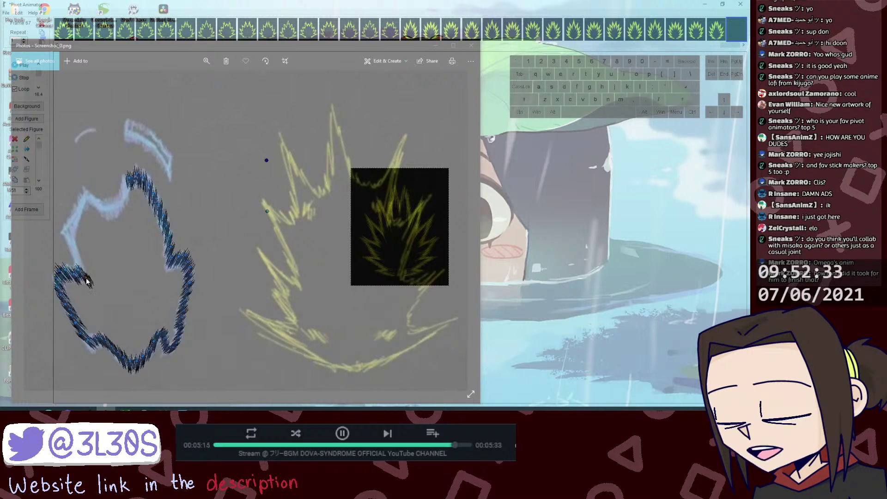
{"action": "left_click", "coordinate": [266, 160], "text": "shift"}
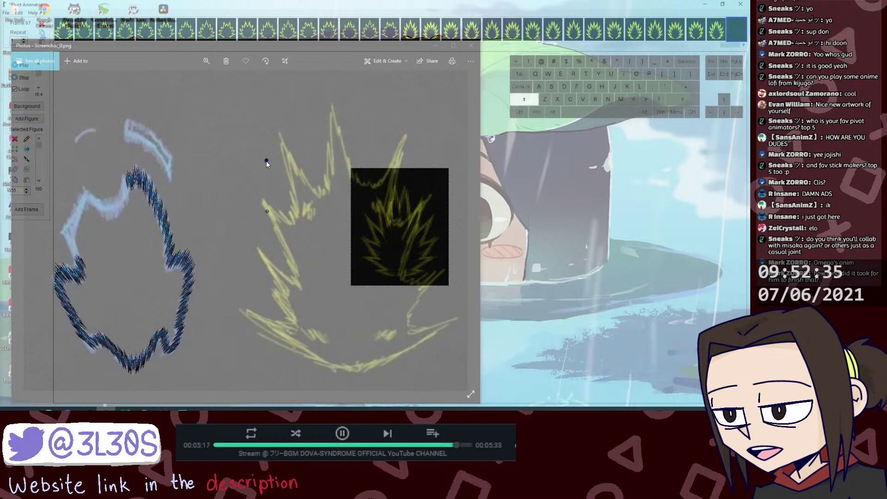
{"action": "key", "text": "alt+shift+z"}
{"action": "mouse_move", "coordinate": [267, 162]}
{"action": "left_mouse_down"}
{"action": "mouse_move", "coordinate": [271, 154]}
{"action": "mouse_move", "coordinate": [262, 154]}
{"action": "left_mouse_up"}
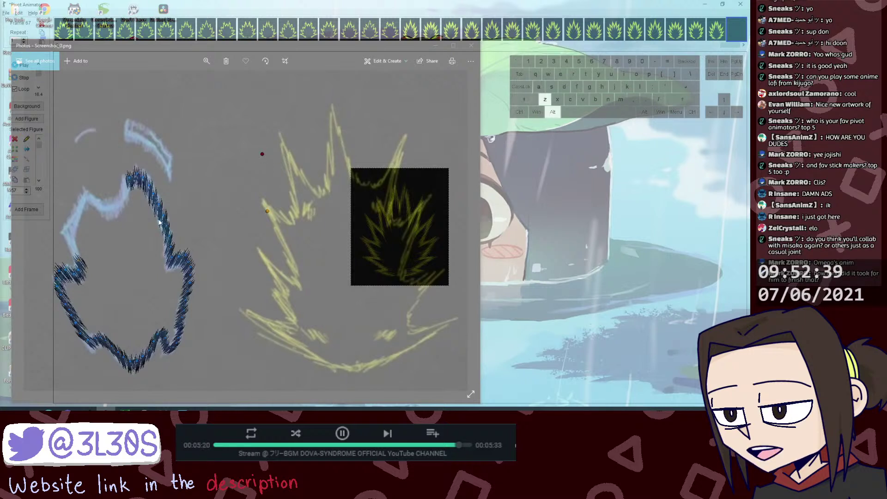
Step: Duplicate more strokes up the aura's left edge towards its upper-left tip
{"action": "left_click", "coordinate": [78, 262]}
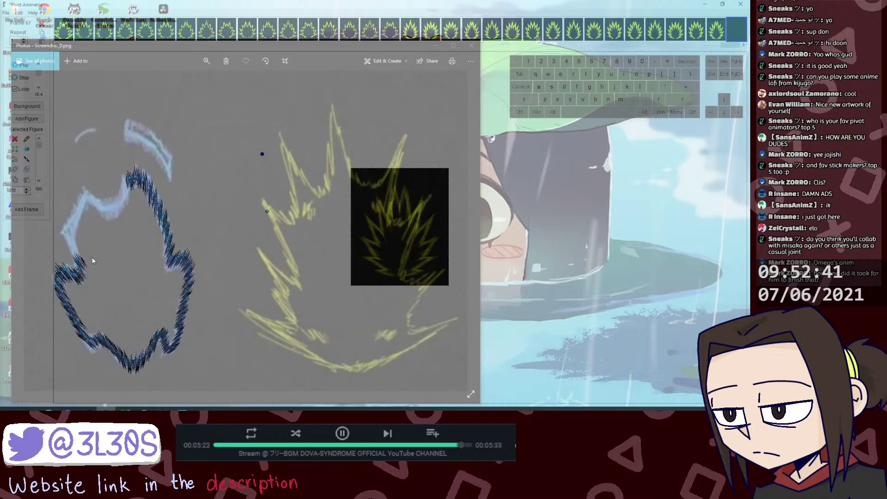
{"action": "key", "text": "ctrl+d"}
{"action": "left_click_drag", "start_coordinate": [85, 269], "coordinate": [75, 251]}
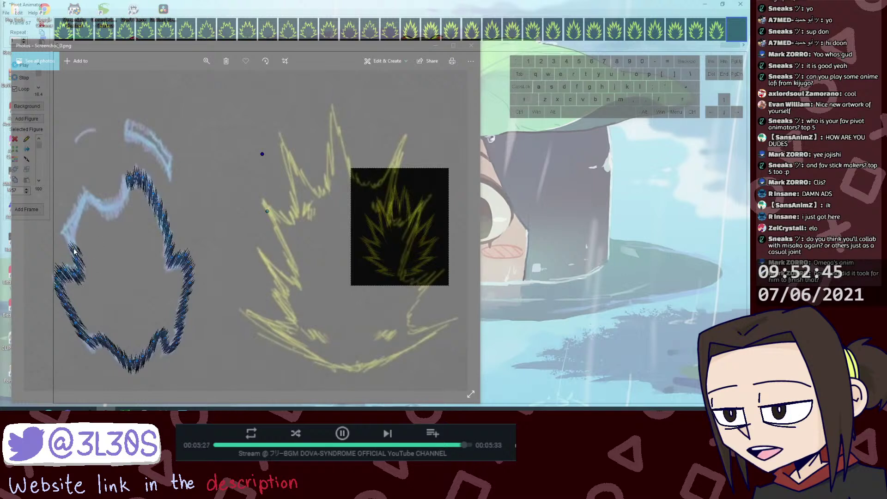
{"action": "key", "text": "ctrl+d"}
{"action": "left_click_drag", "start_coordinate": [81, 262], "coordinate": [71, 233]}
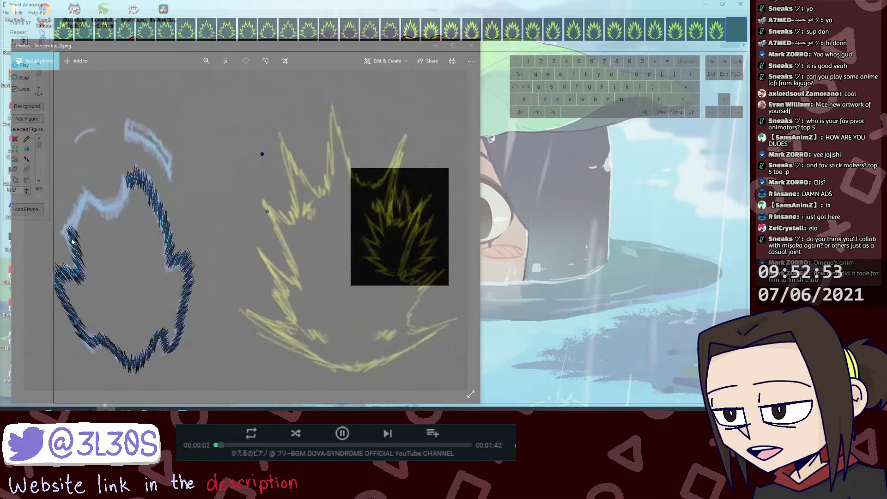
{"action": "left_click_drag", "start_coordinate": [56, 224], "coordinate": [86, 263]}
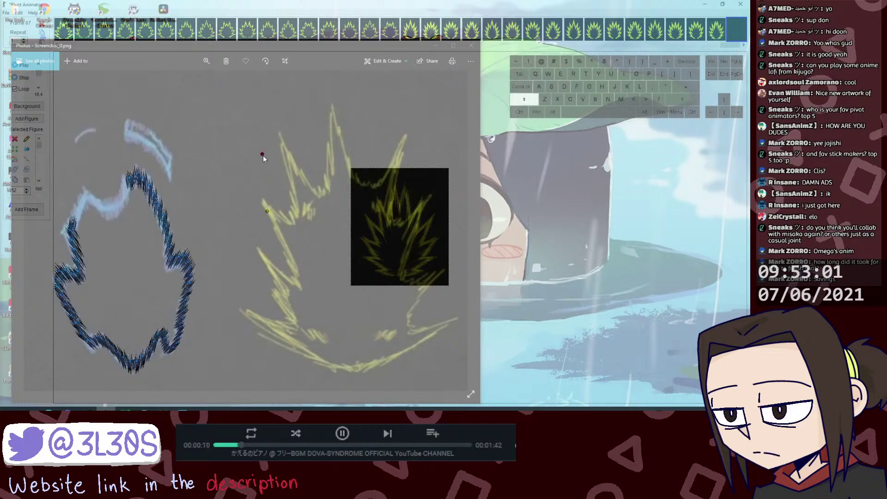
Step: Swing the handle line's free end well to the left and slightly down, adjusting the strokes at the upper-left tip
{"action": "left_click_drag", "start_coordinate": [262, 155], "coordinate": [226, 171]}
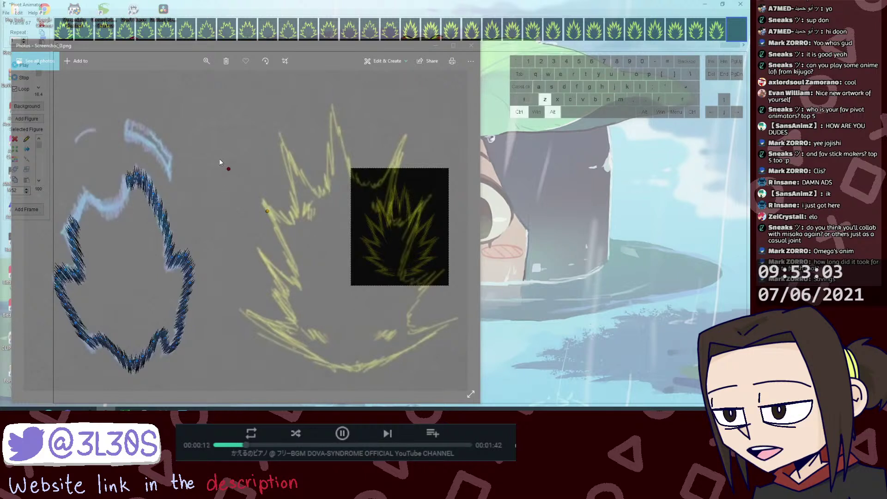
{"action": "left_click", "coordinate": [72, 223]}
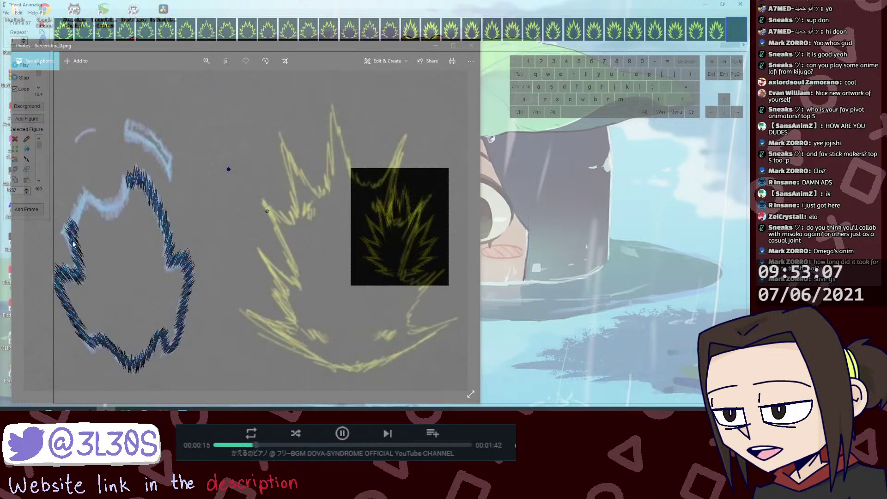
{"action": "key", "text": "shift"}
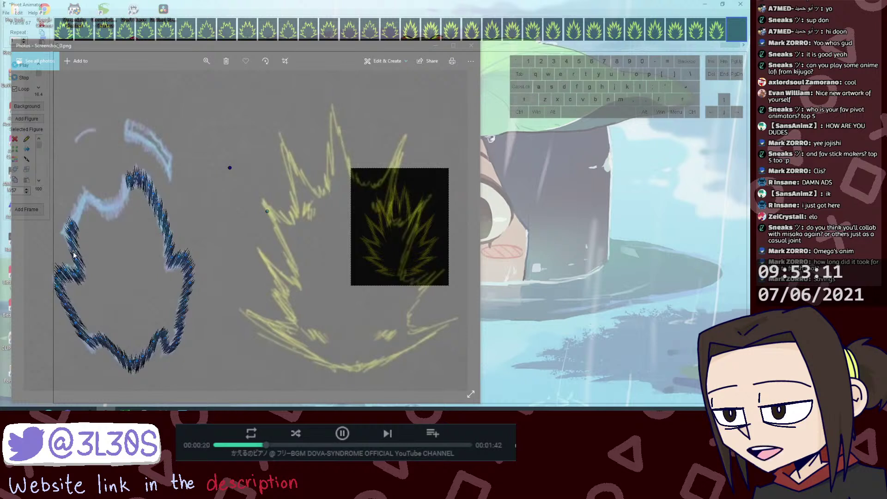
{"action": "left_click_drag", "start_coordinate": [230, 167], "coordinate": [222, 175]}
{"action": "key", "text": "shift"}
{"action": "left_click", "coordinate": [69, 231]}
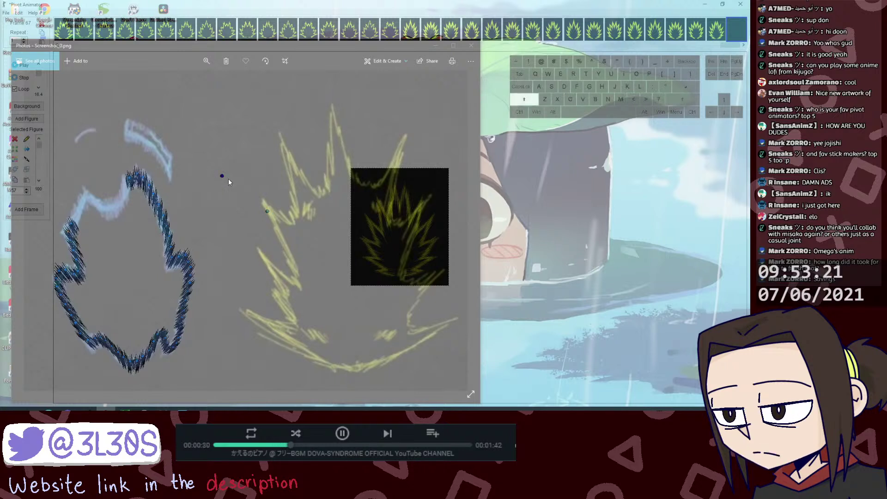
Step: Nudge the handle line's free end down and left, then add strokes from the upper-left tip up the slanted edge
{"action": "left_click_drag", "start_coordinate": [221, 175], "coordinate": [217, 179]}
{"action": "key", "text": "ctrl+alt+z"}
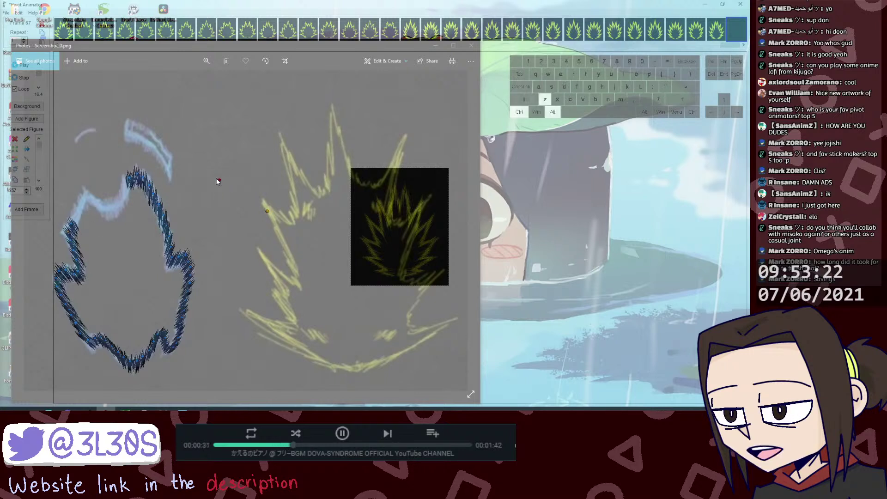
{"action": "left_click", "coordinate": [71, 229]}
{"action": "mouse_move", "coordinate": [60, 216]}
{"action": "left_mouse_down"}
{"action": "mouse_move", "coordinate": [75, 237]}
{"action": "mouse_move", "coordinate": [86, 206]}
{"action": "mouse_move", "coordinate": [77, 213]}
{"action": "left_mouse_up"}
{"action": "key", "text": "ctrl+v"}
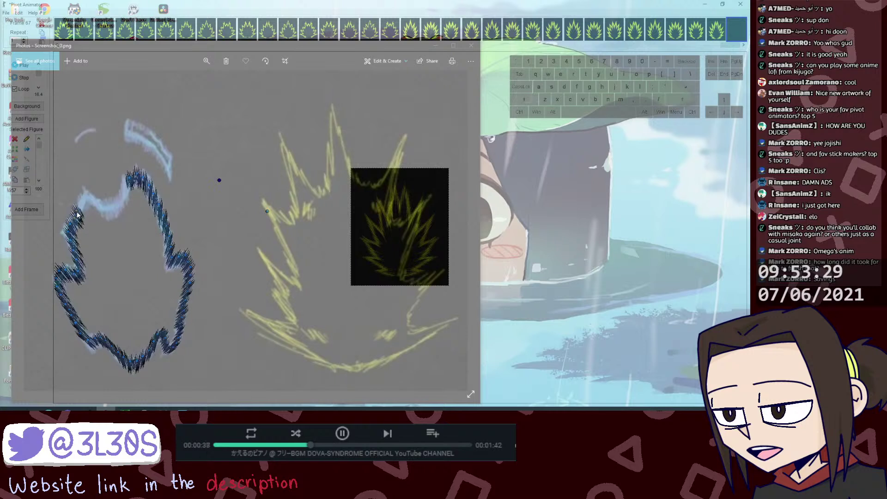
Step: Move the handle line's free end up and right, then extend the strokes to the peak of the upper-left edge
{"action": "left_click_drag", "start_coordinate": [220, 180], "coordinate": [228, 169]}
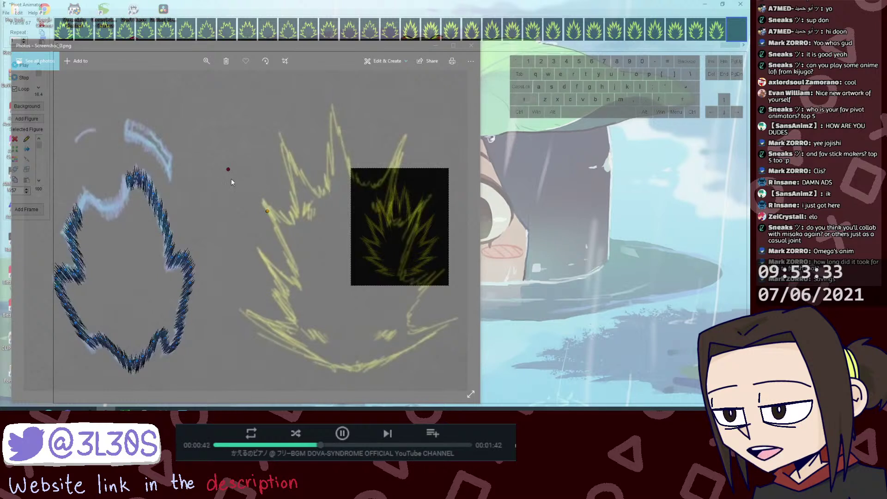
{"action": "left_click_drag", "start_coordinate": [228, 169], "coordinate": [231, 169]}
{"action": "left_click_drag", "start_coordinate": [77, 211], "coordinate": [82, 206]}
{"action": "key", "text": "ctrl+d"}
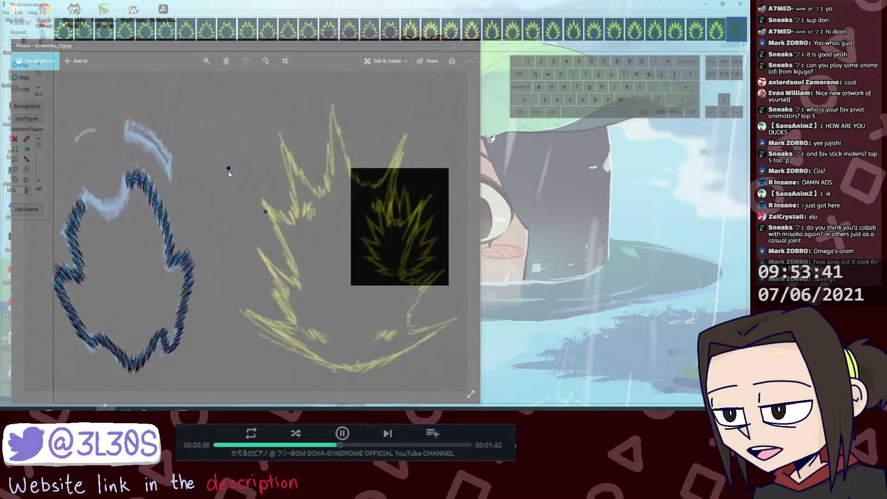
Step: Fine-tune the handle line's free end and the strokes at the peak of the aura's upper-left edge
{"action": "key", "text": "ctrl+z"}
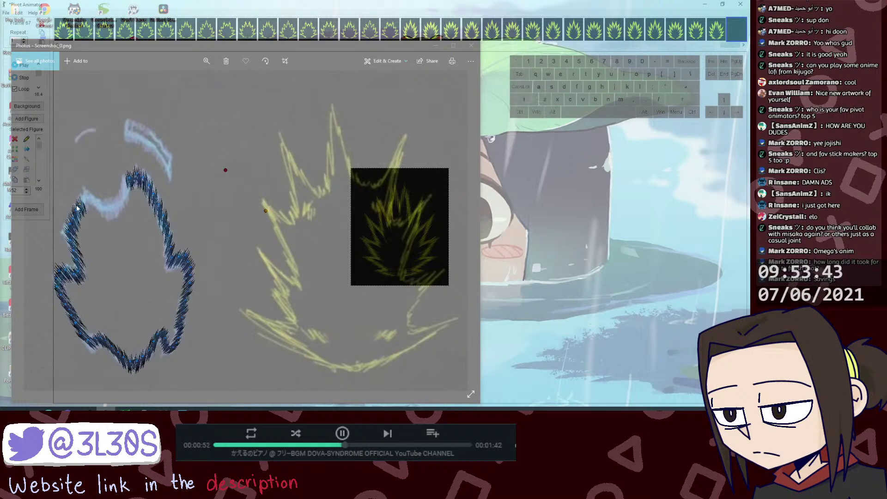
{"action": "left_click_drag", "start_coordinate": [80, 203], "coordinate": [77, 201]}
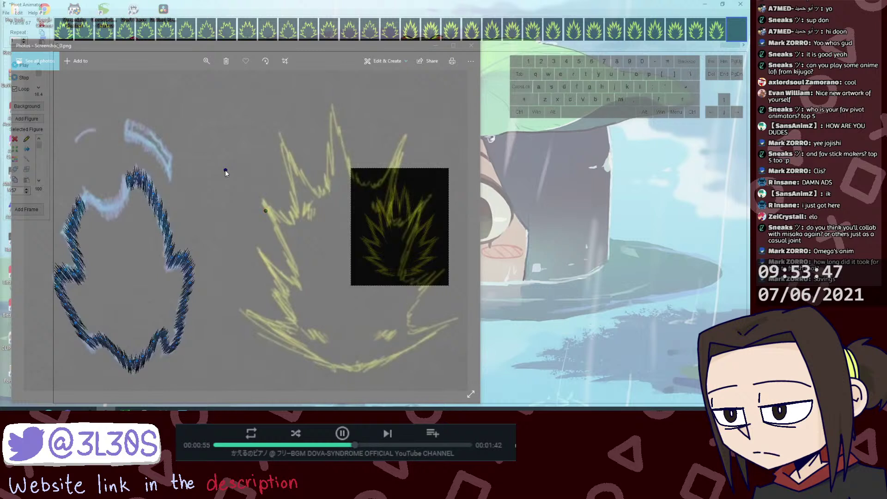
{"action": "key", "text": "ctrl+z"}
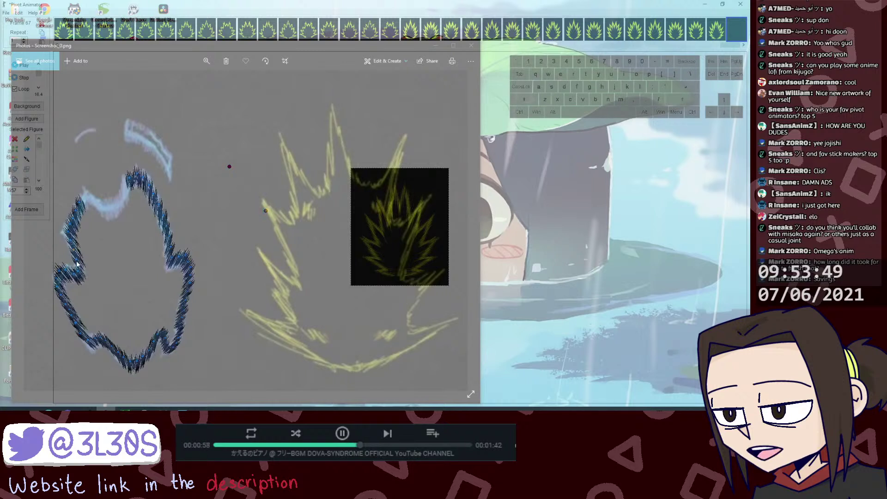
{"action": "key", "text": "ctrl+alt+z"}
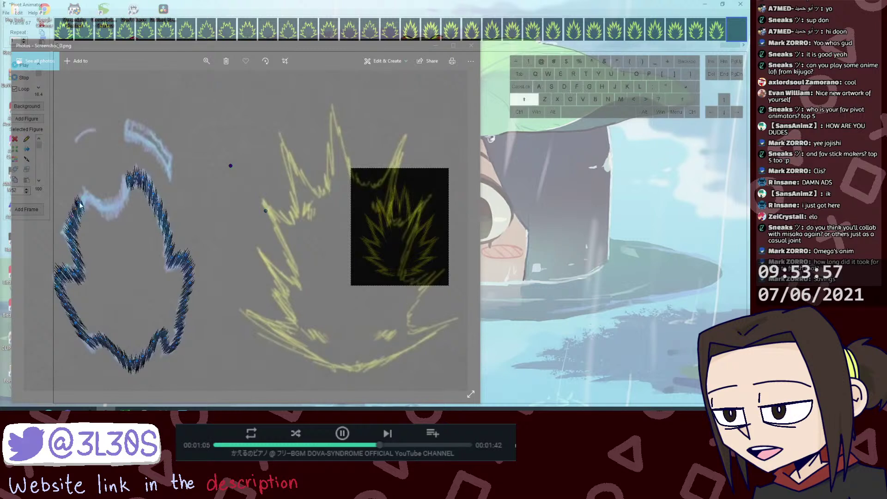
{"action": "key", "text": "ctrl+alt+z"}
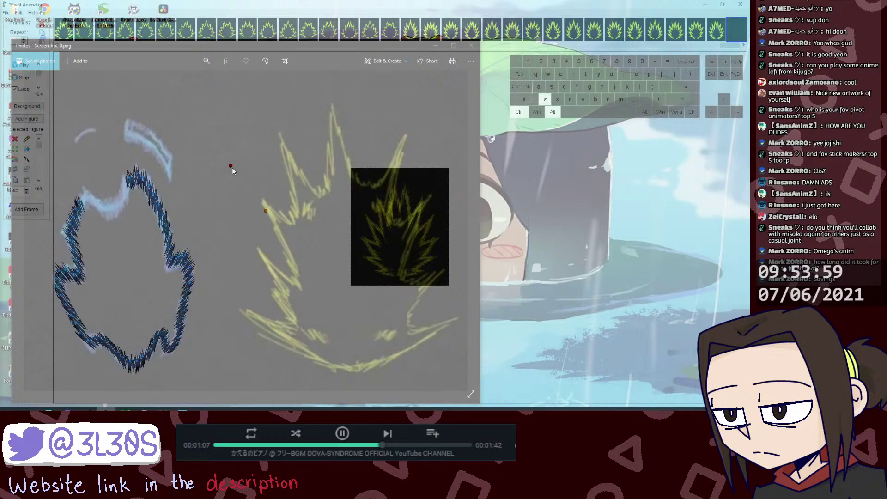
{"action": "left_click", "coordinate": [76, 210]}
{"action": "key", "text": "alt+shift+z"}
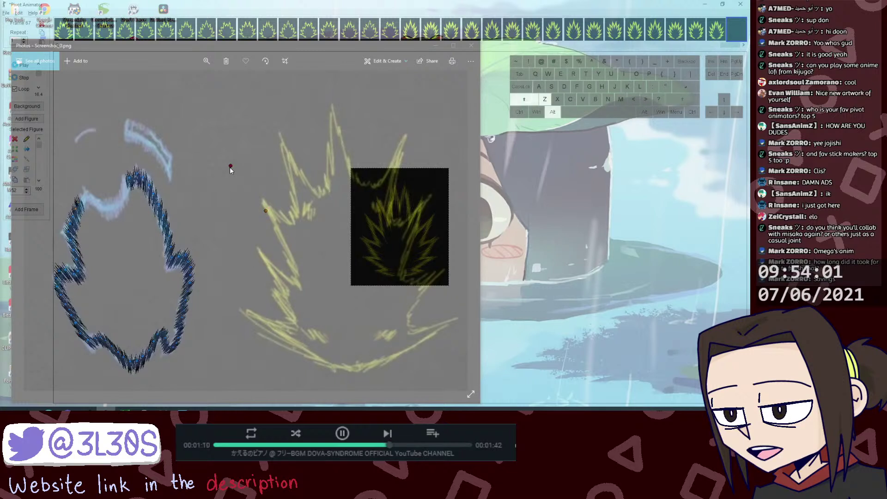
Step: Shift the handle line's free end slightly down-left and back up-right, adding strokes along the slanted edge just below the upper-left peak
{"action": "left_click_drag", "start_coordinate": [230, 167], "coordinate": [227, 172]}
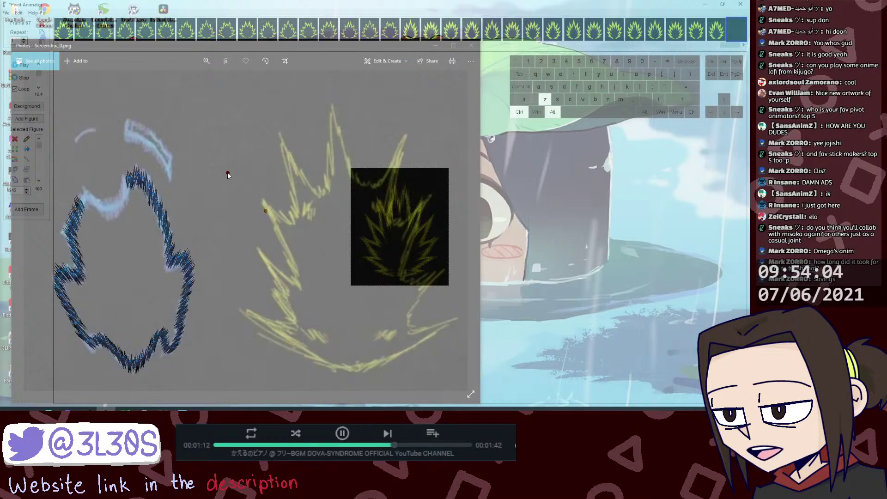
{"action": "left_click", "coordinate": [77, 208]}
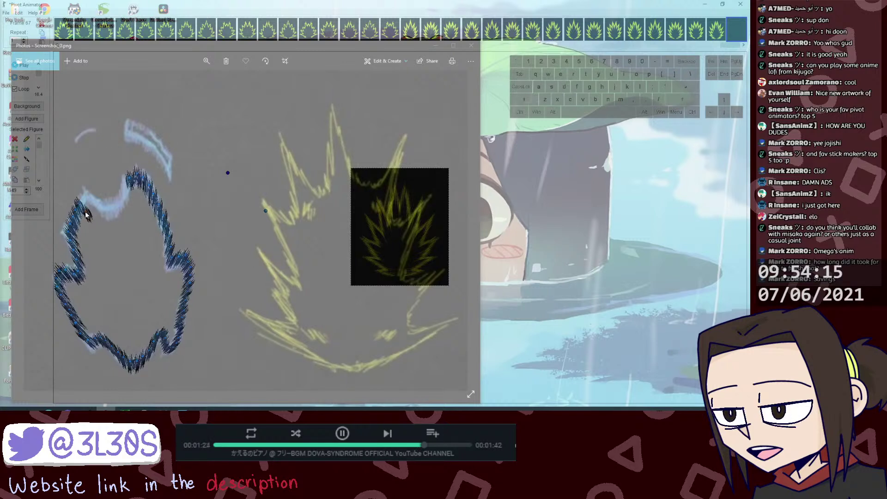
{"action": "key", "text": "shift"}
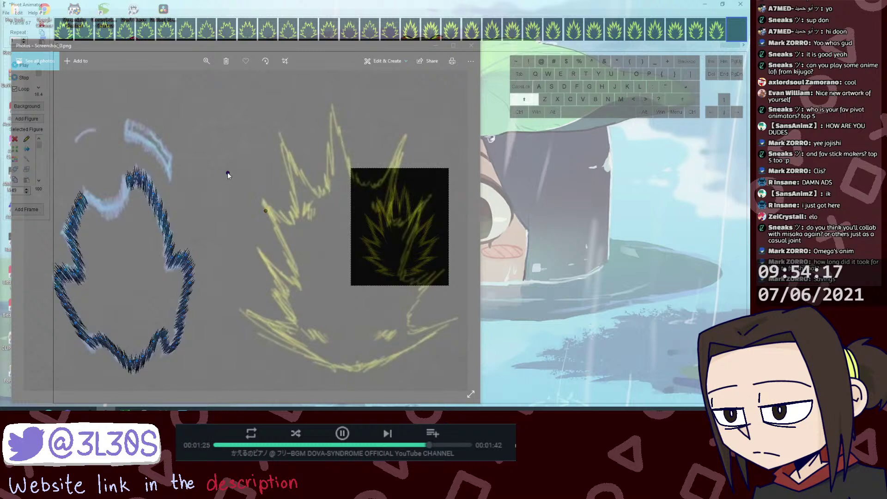
{"action": "left_click_drag", "start_coordinate": [228, 173], "coordinate": [231, 169]}
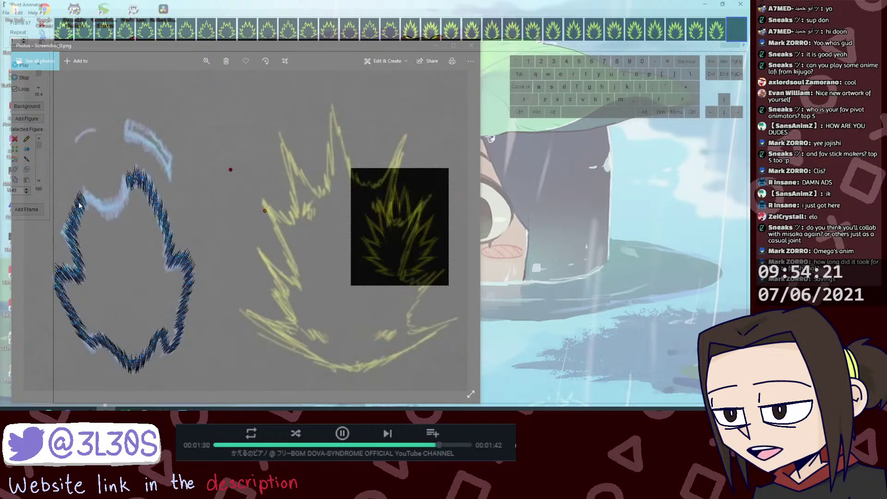
{"action": "key", "text": "shift"}
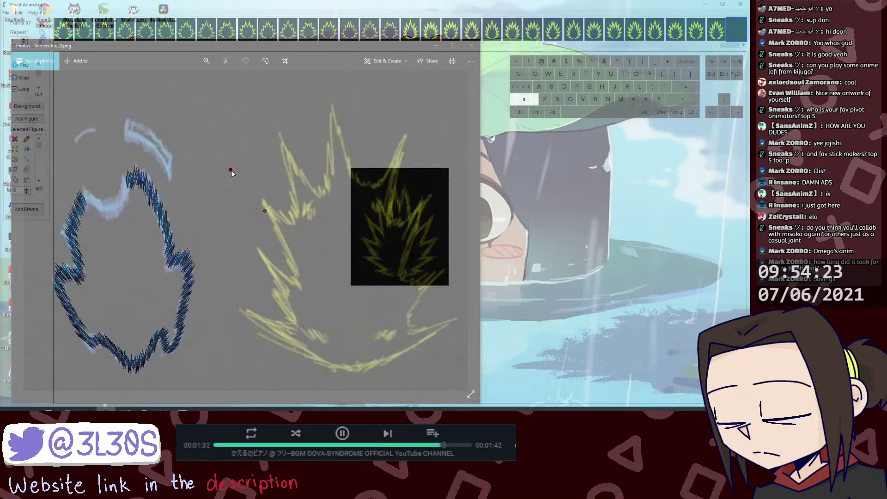
Step: Move the handle line's free end down and right, adding strokes at the tip of the upper-left peak
{"action": "left_click_drag", "start_coordinate": [231, 170], "coordinate": [237, 179]}
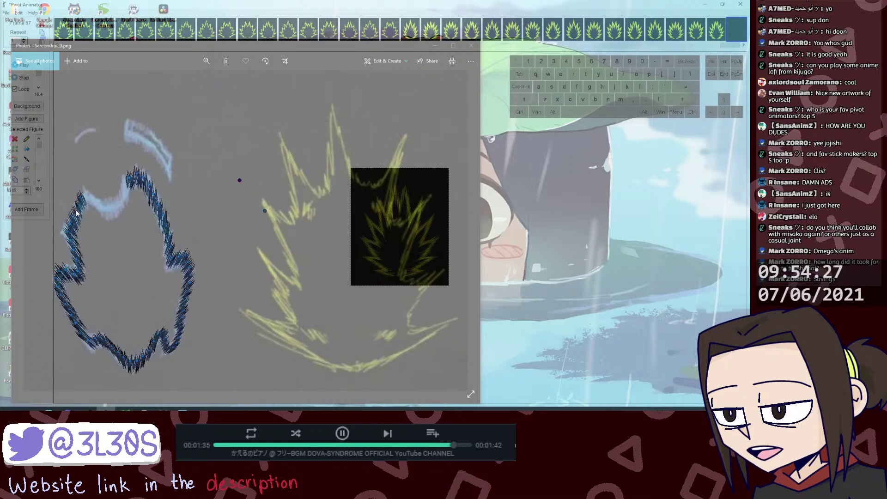
{"action": "key", "text": "shift"}
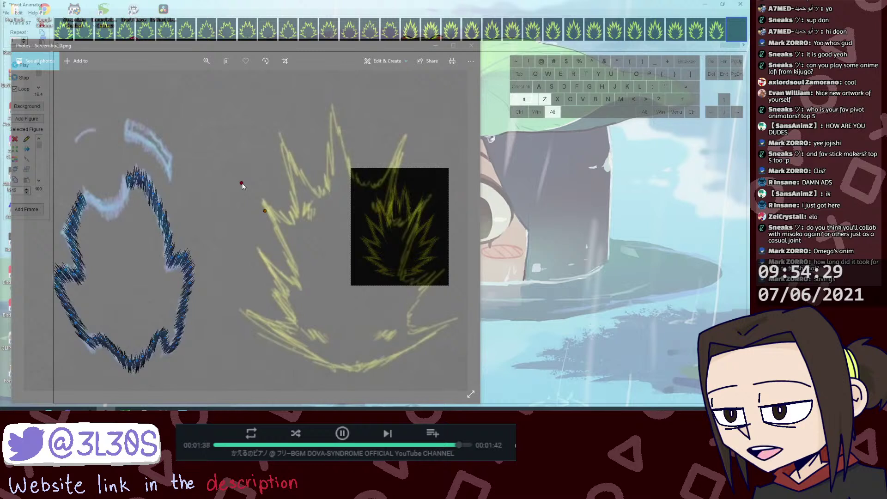
{"action": "left_click_drag", "start_coordinate": [239, 181], "coordinate": [244, 187]}
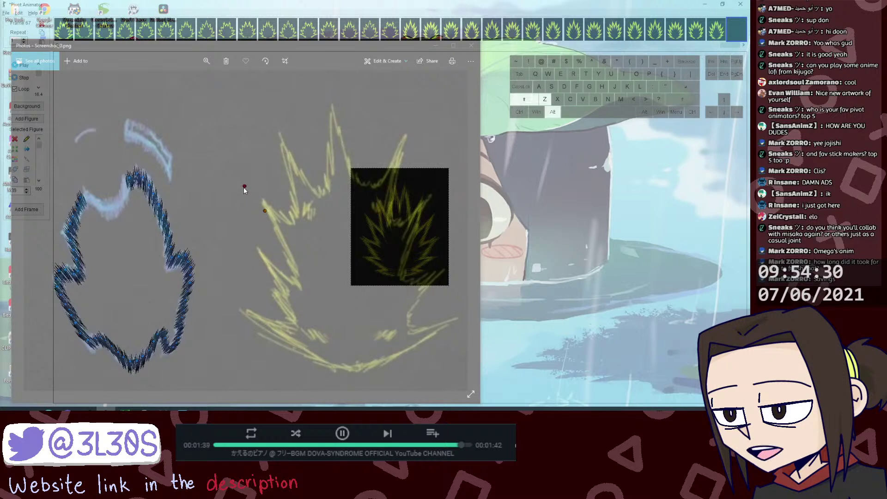
{"action": "left_click", "coordinate": [80, 199]}
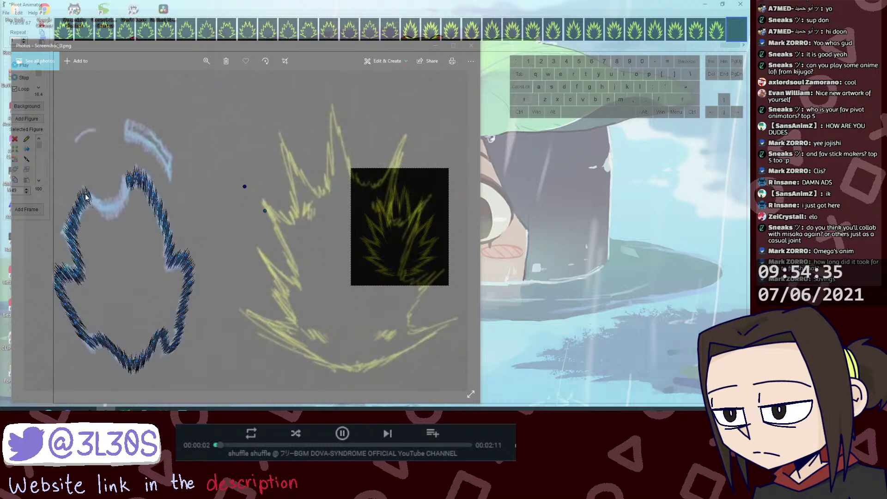
Step: Adjust the handle line's free end slightly up and right, then left, and place strokes down the inner side of the upper-left peak
{"action": "left_click", "coordinate": [244, 186], "text": "alt+shift"}
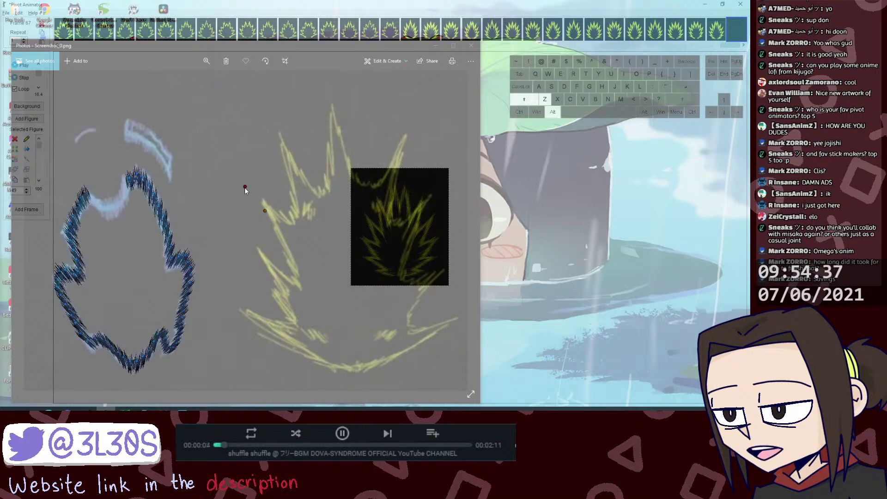
{"action": "left_click_drag", "start_coordinate": [245, 187], "coordinate": [248, 182]}
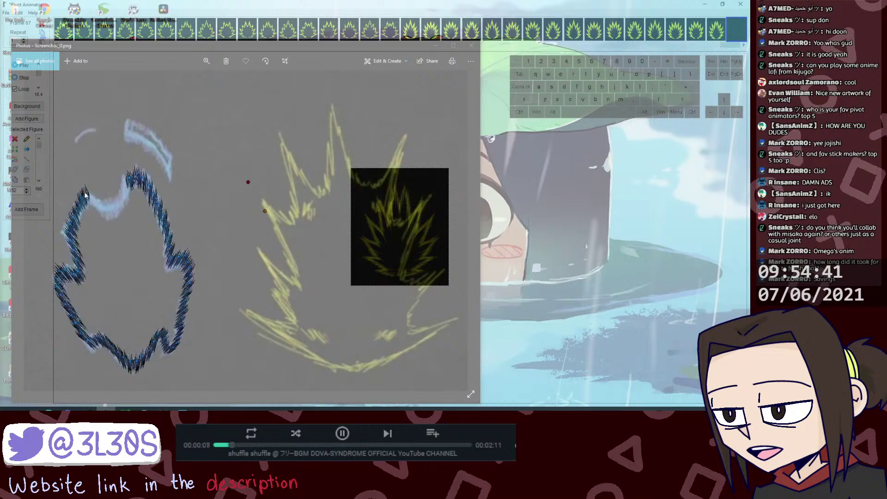
{"action": "key", "text": "shift"}
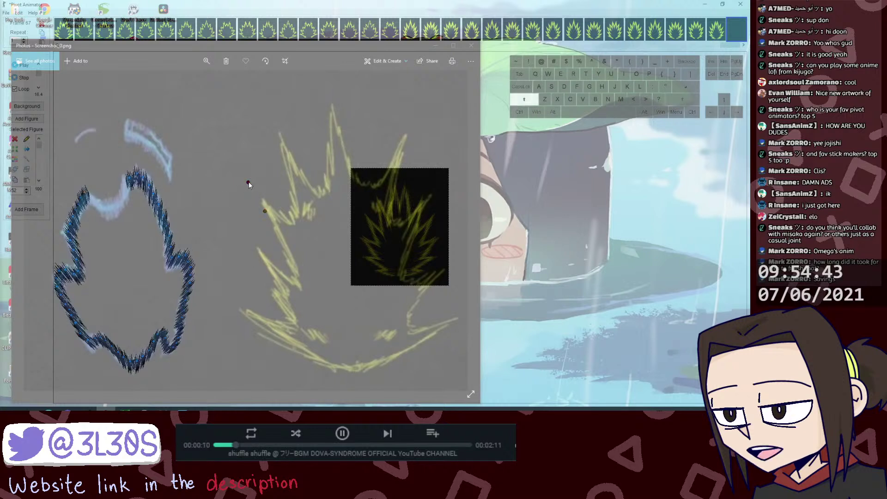
{"action": "left_click_drag", "start_coordinate": [249, 182], "coordinate": [245, 183]}
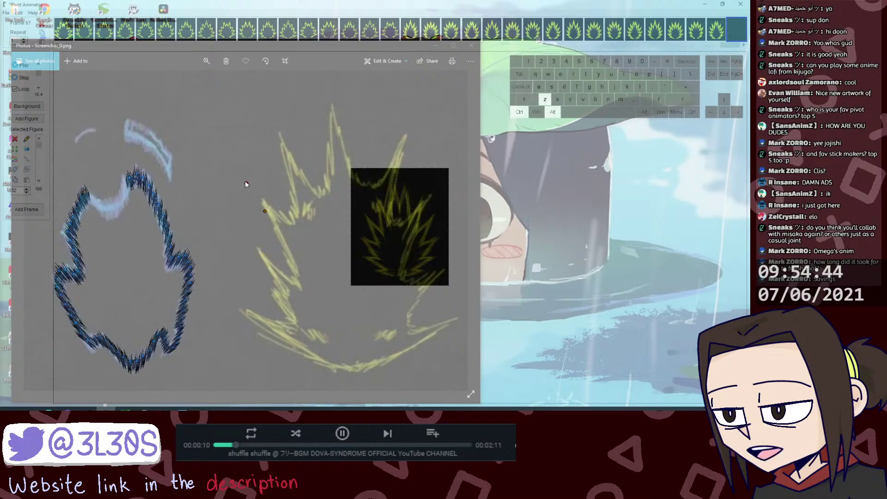
{"action": "left_click", "coordinate": [87, 192]}
{"action": "key", "text": "ctrl+d"}
{"action": "left_click_drag", "start_coordinate": [91, 201], "coordinate": [92, 198]}
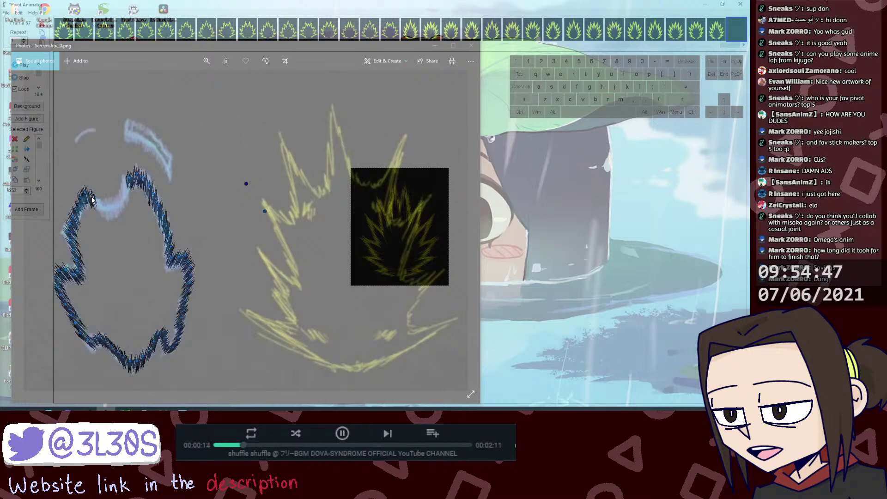
Step: Nudge the handle line's free end a little left and extend the strokes toward the notch between the two upper peaks
{"action": "key", "text": "ctrl+z"}
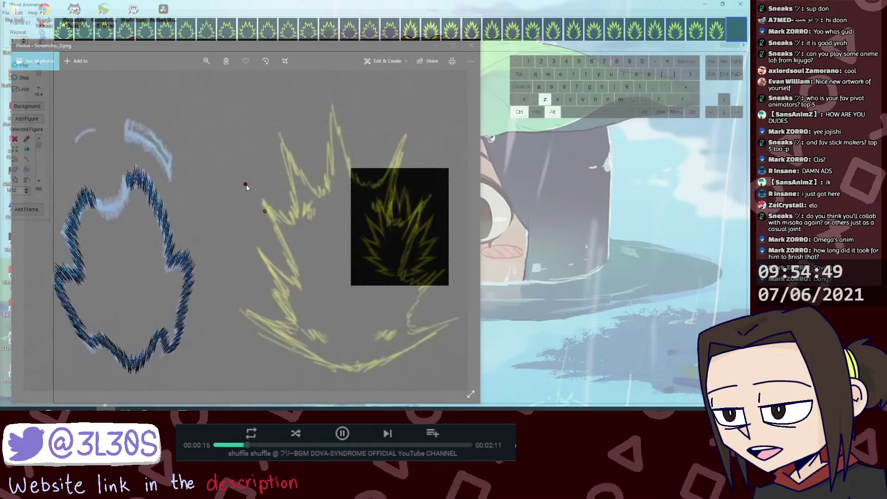
{"action": "left_click_drag", "start_coordinate": [248, 184], "coordinate": [244, 183]}
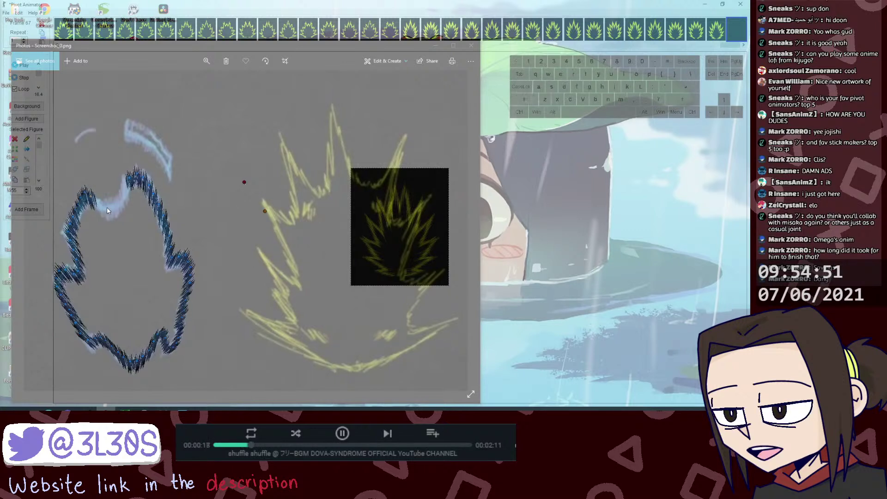
{"action": "key", "text": "ctrl+d"}
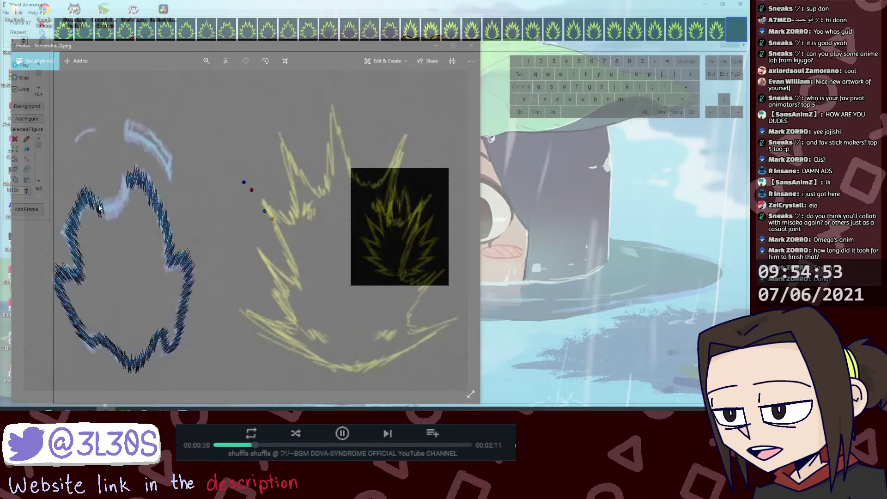
{"action": "key", "text": "ctrl+z"}
{"action": "key", "text": "ctrl+d"}
{"action": "left_click", "coordinate": [243, 183], "text": "shift"}
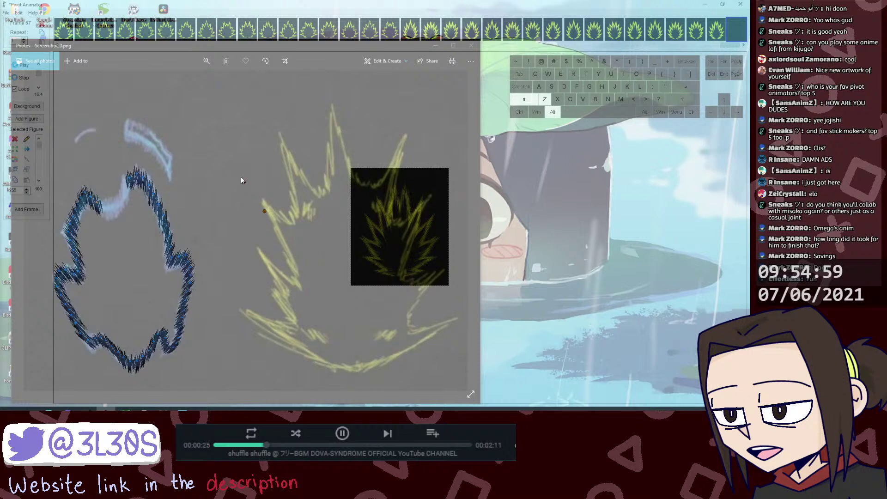
Step: Move the handle line's free end down and right, then carry the strokes through the bottom of the notch
{"action": "left_click_drag", "start_coordinate": [242, 182], "coordinate": [246, 189]}
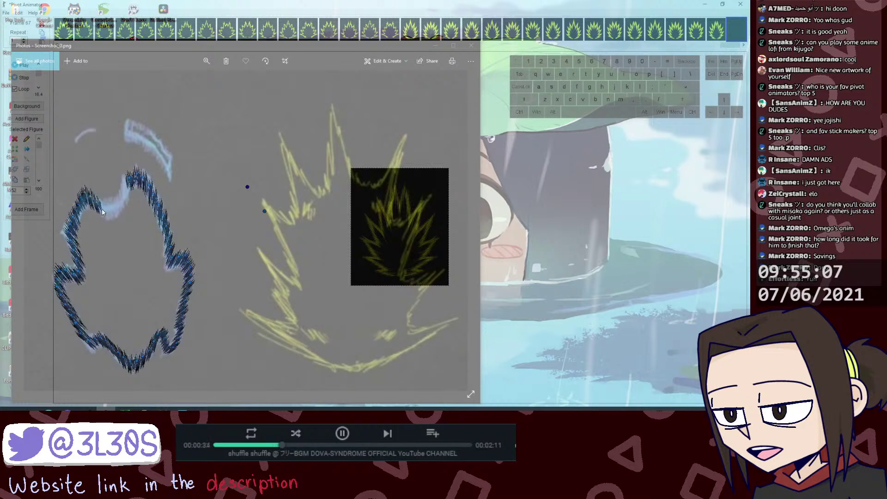
{"action": "mouse_move", "coordinate": [104, 204]}
{"action": "left_mouse_down"}
{"action": "mouse_move", "coordinate": [88, 193]}
{"action": "mouse_move", "coordinate": [106, 212]}
{"action": "left_mouse_up"}
{"action": "key", "text": "ctrl+d"}
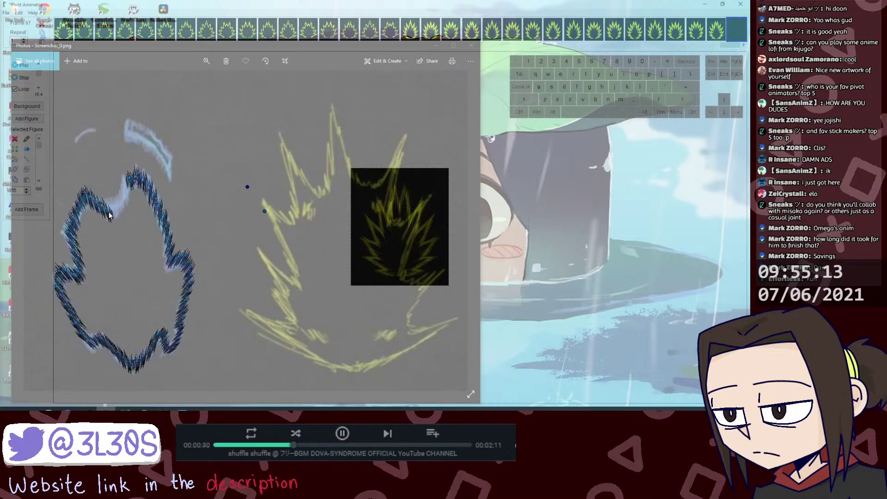
{"action": "left_click_drag", "start_coordinate": [104, 207], "coordinate": [116, 210]}
{"action": "key", "text": "ctrl+d"}
Step: Fill the remaining gap from the notch up to the top peak with strokes, closing the aura outline
{"action": "left_click", "coordinate": [119, 197], "text": "shift"}
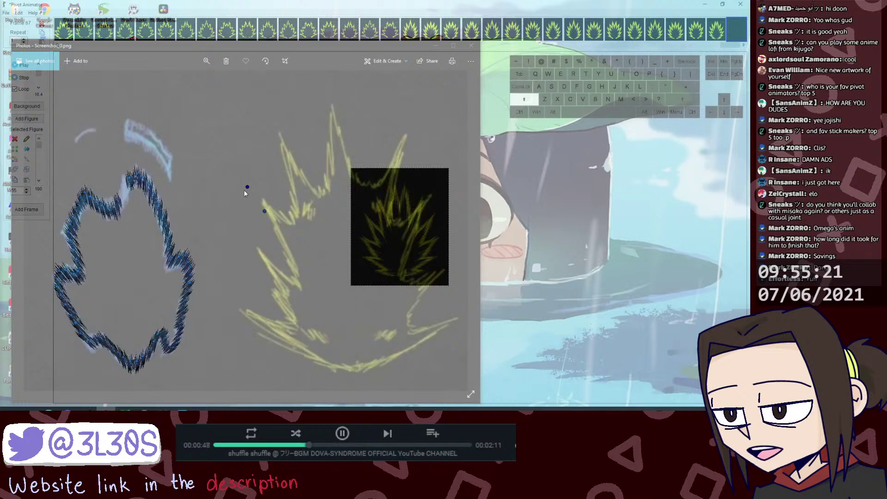
{"action": "left_click_drag", "start_coordinate": [114, 210], "coordinate": [114, 212]}
{"action": "left_click", "coordinate": [120, 200]}
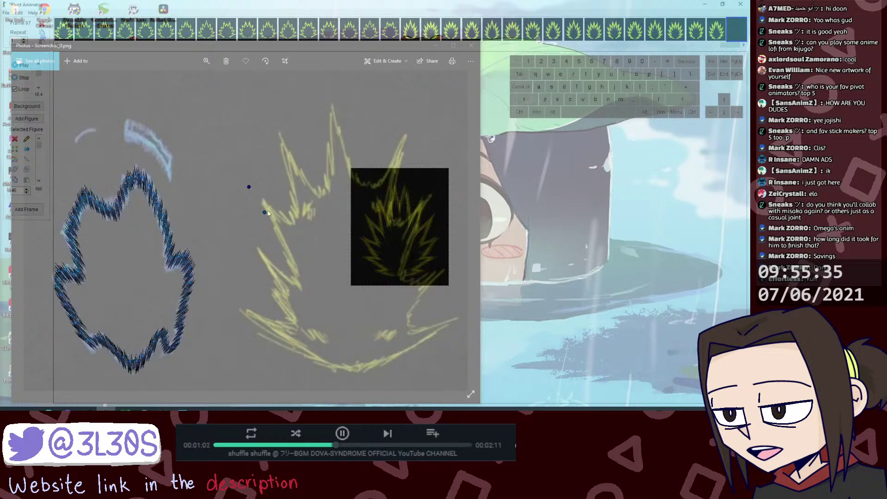
Step: Refine the strokes in the notch while shifting the handle line's free end up and left, and preview the animation
{"action": "left_click_drag", "start_coordinate": [250, 187], "coordinate": [244, 189]}
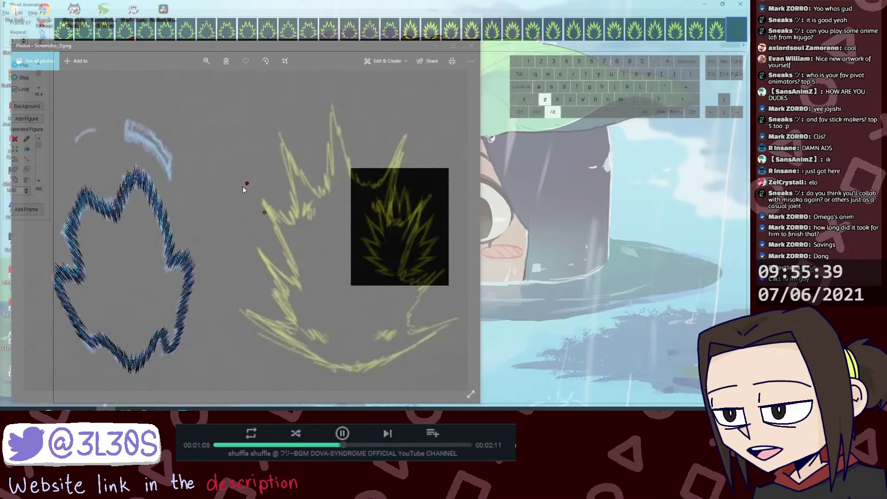
{"action": "key", "text": "ctrl+z"}
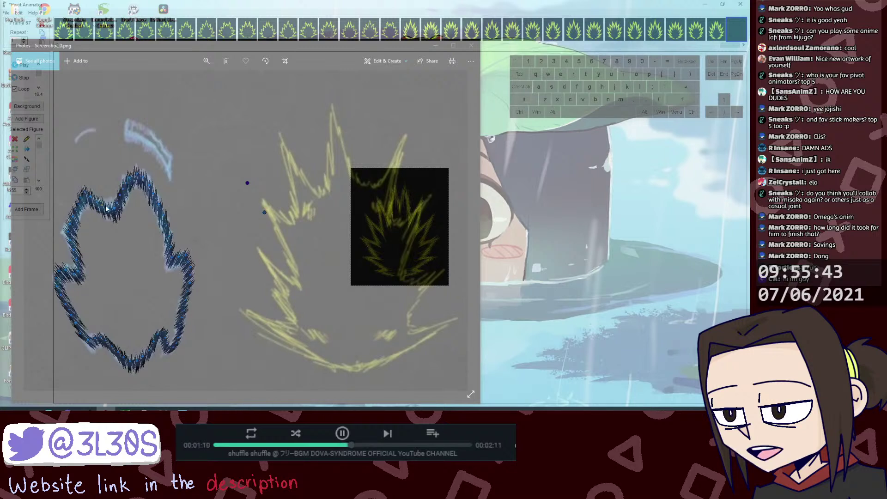
{"action": "left_click", "coordinate": [245, 184], "text": "alt+shift"}
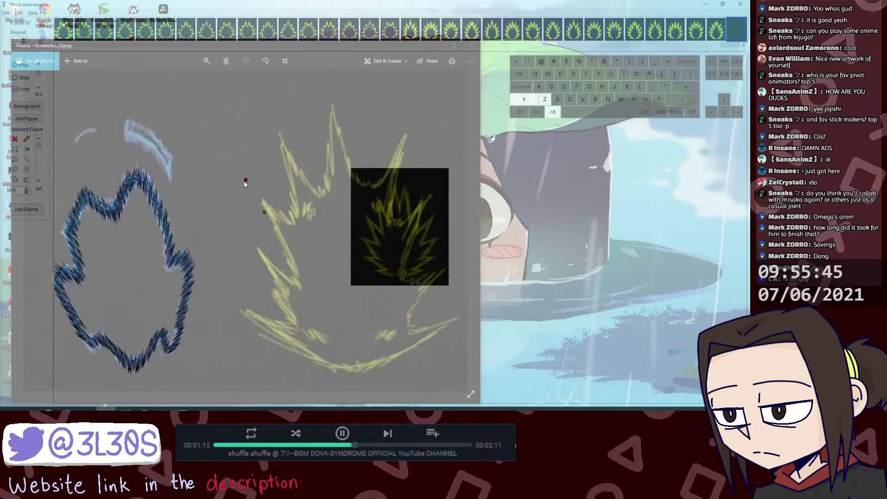
{"action": "key", "text": "space"}
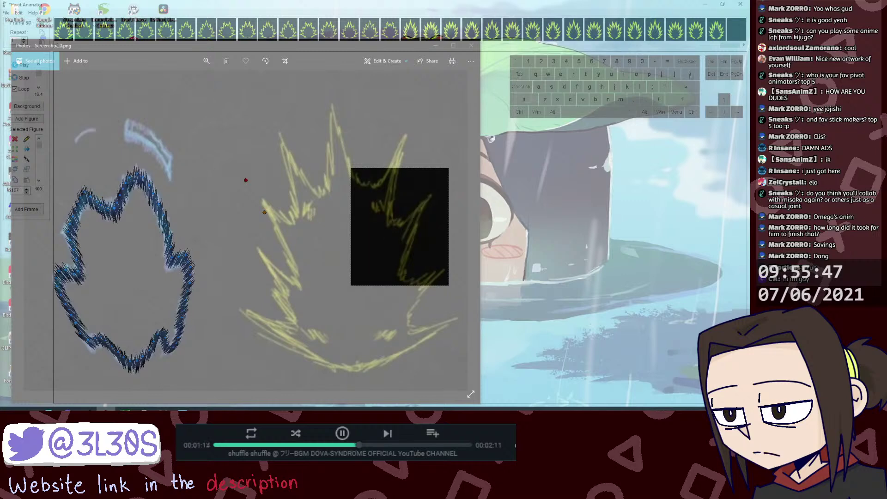
Step: Select all the aura strokes, try recolouring them cyan, and return them to their dark colour
{"action": "left_click", "coordinate": [202, 152]}
{"action": "key", "text": "ctrl+a"}
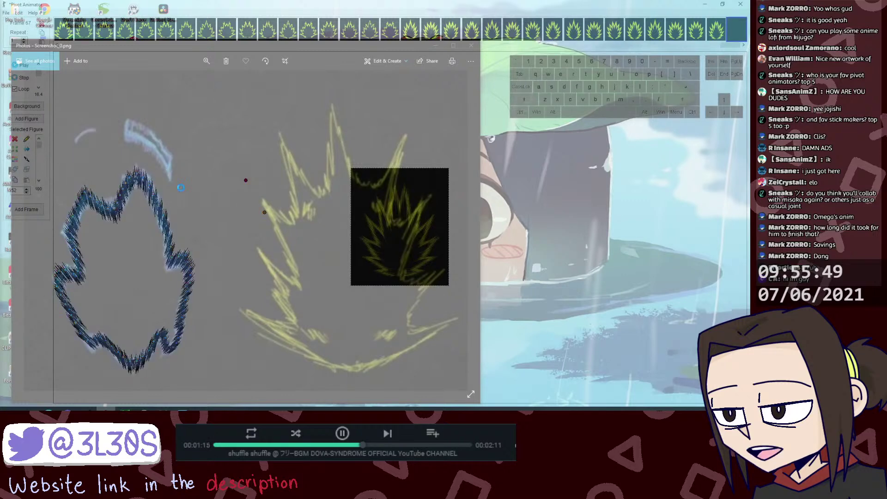
{"action": "left_click", "coordinate": [15, 160]}
{"action": "left_click", "coordinate": [380, 131]}
{"action": "left_click", "coordinate": [350, 218]}
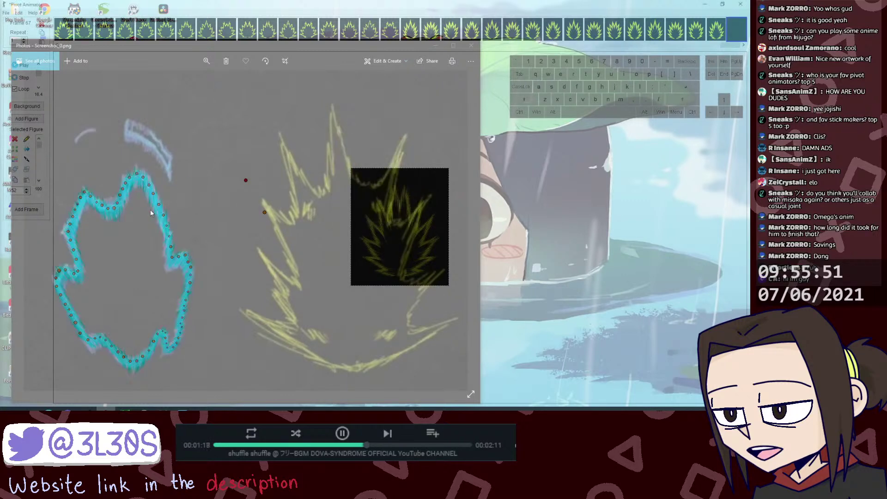
{"action": "left_click", "coordinate": [15, 159]}
{"action": "left_click", "coordinate": [339, 164]}
{"action": "left_click", "coordinate": [344, 218]}
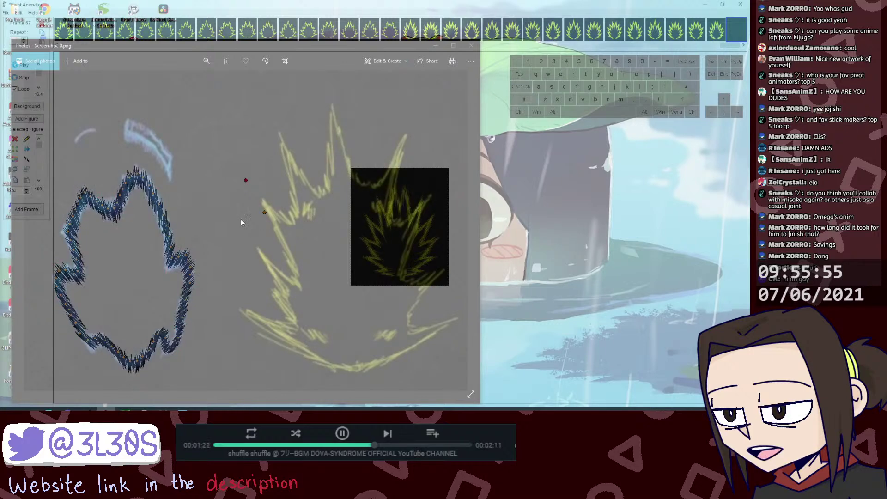
Step: Start a new stick figure in the builder and chain lines from inside the aura up into the notch between the upper peaks
{"action": "key", "text": "ctrl+alt+f"}
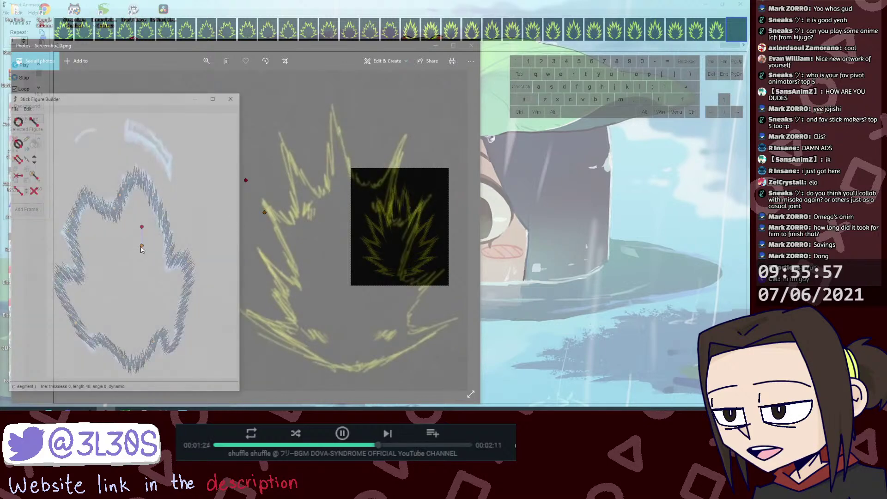
{"action": "left_click_drag", "start_coordinate": [142, 246], "coordinate": [121, 237]}
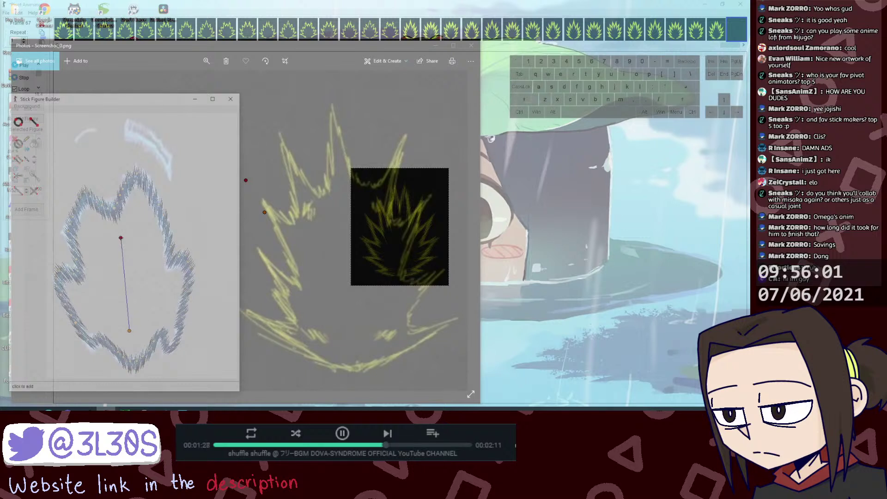
{"action": "left_click", "coordinate": [120, 238]}
{"action": "left_click", "coordinate": [114, 208]}
{"action": "left_click", "coordinate": [118, 202]}
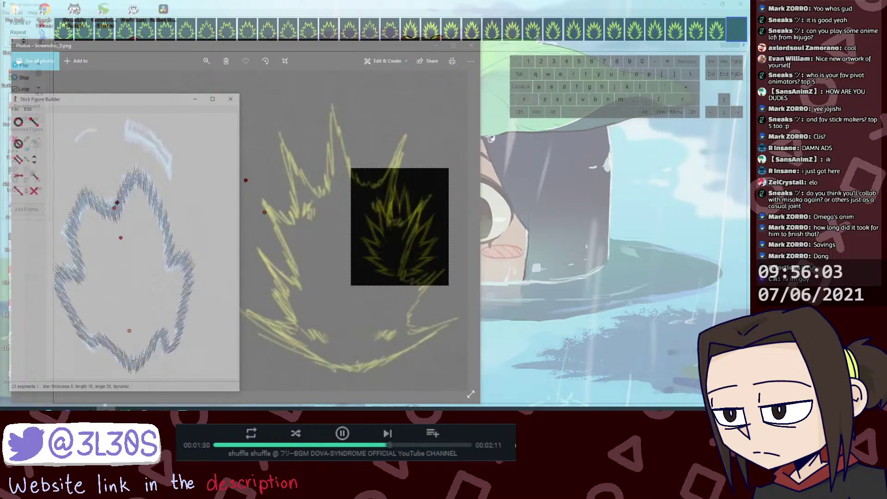
Step: Adjust the first handles in the notch between the upper peaks and add a line up the tall peak's inner side
{"action": "left_click", "coordinate": [115, 210]}
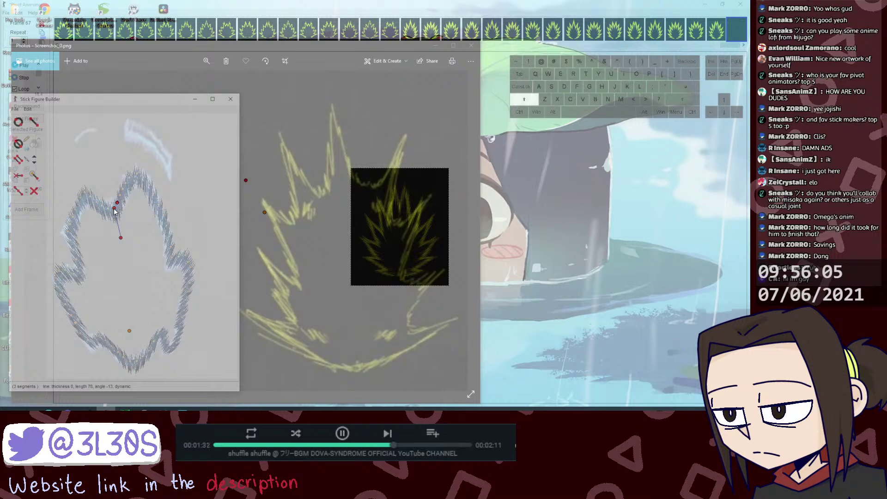
{"action": "left_click", "coordinate": [116, 208], "text": "shift"}
{"action": "left_click", "coordinate": [117, 206]}
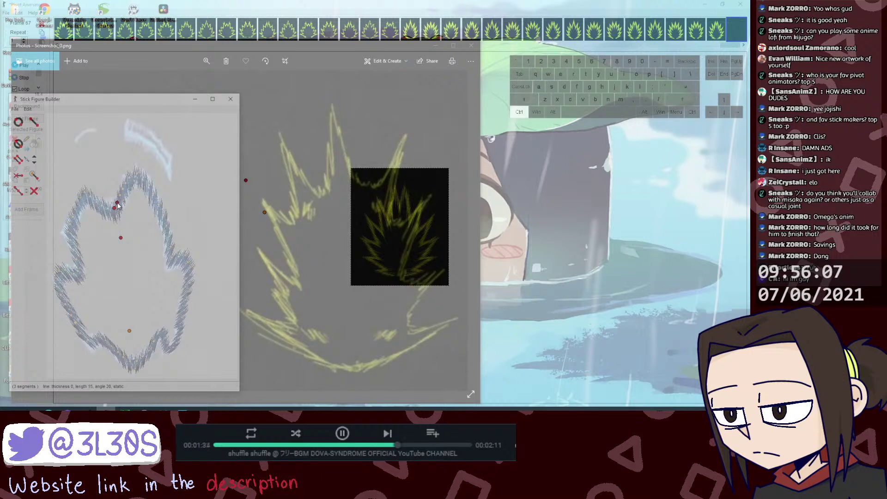
{"action": "key", "text": "l"}
{"action": "left_click", "coordinate": [120, 196]}
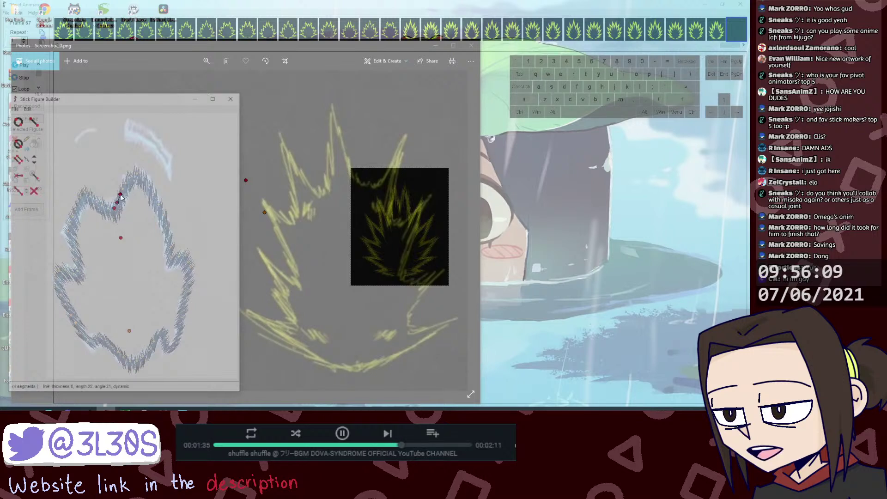
{"action": "left_click_drag", "start_coordinate": [120, 198], "coordinate": [120, 198]}
Step: Chain short lines up the left side of the tall peak to its tip
{"action": "key", "text": "l"}
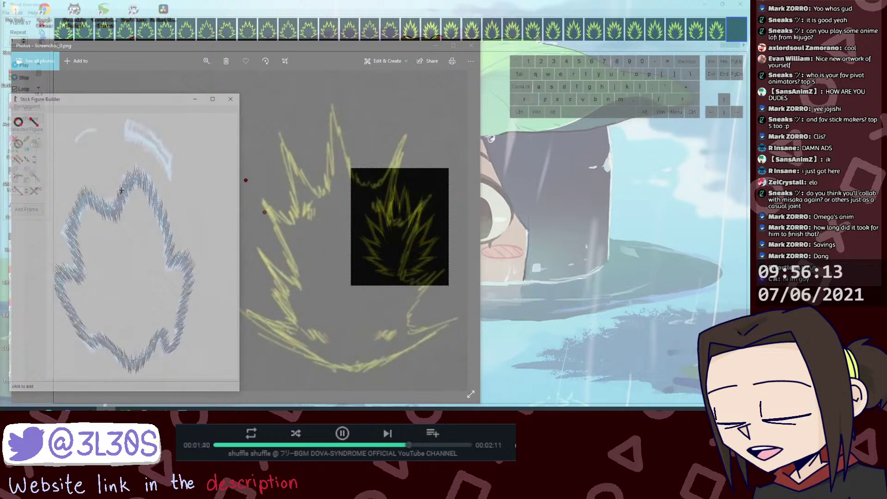
{"action": "left_click", "coordinate": [122, 190]}
{"action": "key", "text": "l"}
{"action": "left_click", "coordinate": [125, 182]}
{"action": "key", "text": "l"}
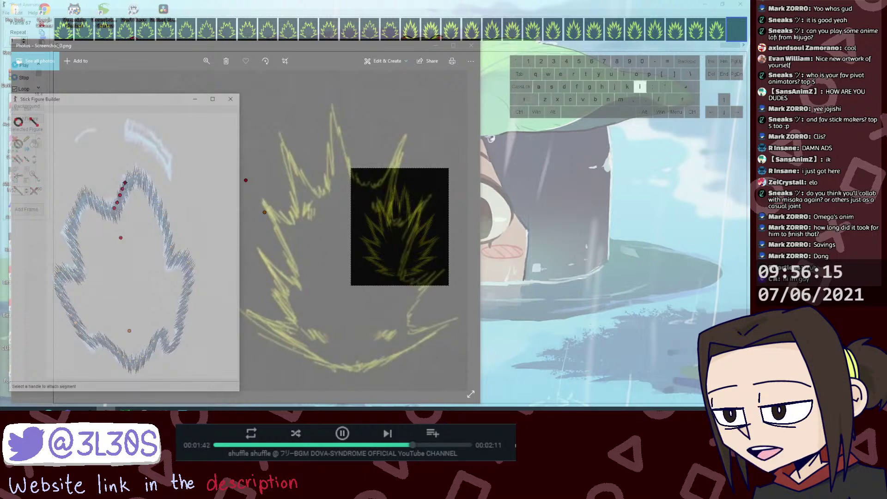
{"action": "left_click", "coordinate": [129, 177]}
{"action": "key", "text": "l"}
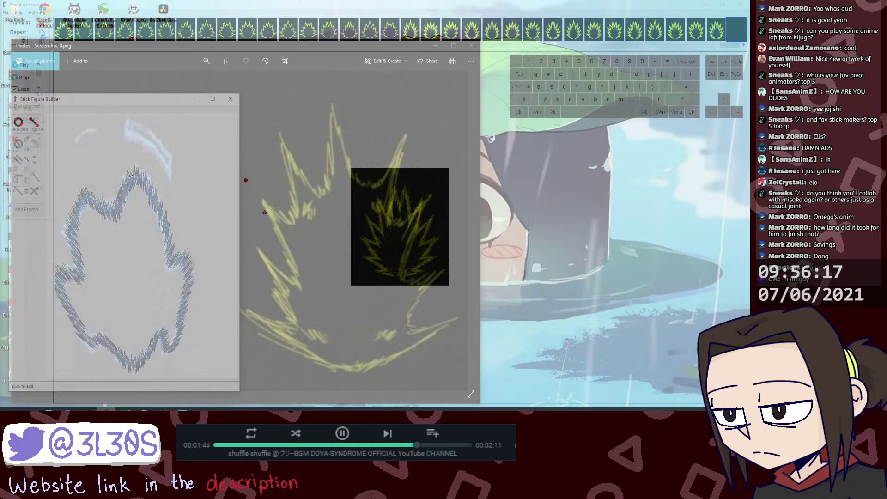
{"action": "left_click", "coordinate": [136, 173]}
Step: Chain lines over the tall peak's tip and onto its right side, repositioning the handles along the reference aura
{"action": "key", "text": "l"}
{"action": "left_click", "coordinate": [144, 177]}
{"action": "key", "text": "l"}
{"action": "left_click", "coordinate": [149, 184]}
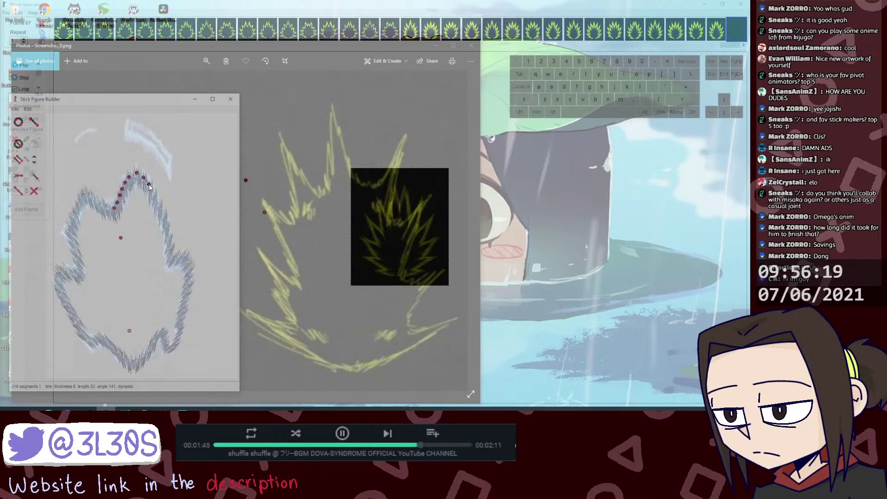
{"action": "key", "text": "l"}
{"action": "left_click", "coordinate": [149, 194]}
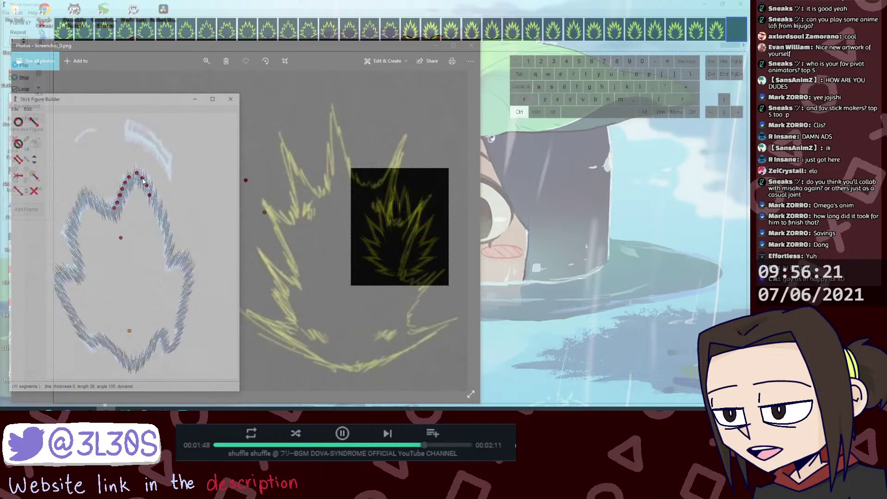
{"action": "left_click_drag", "start_coordinate": [142, 179], "coordinate": [153, 194]}
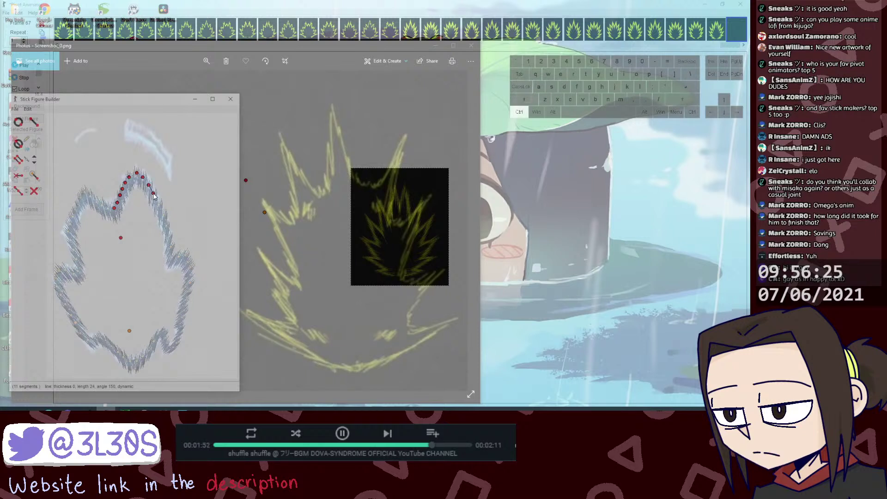
Step: Extend the line chain down the upper part of the aura's right slope, nudging handles onto the reference
{"action": "key", "text": "l"}
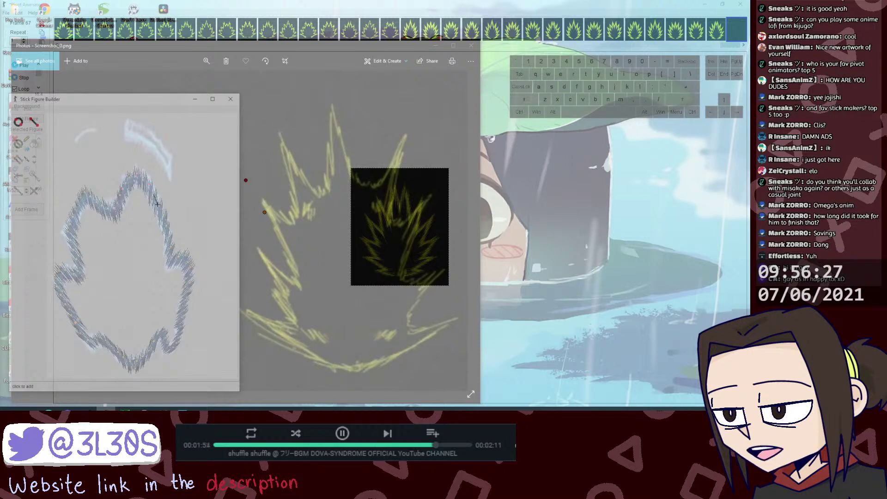
{"action": "left_click", "coordinate": [158, 204]}
{"action": "left_click_drag", "start_coordinate": [159, 206], "coordinate": [159, 207]}
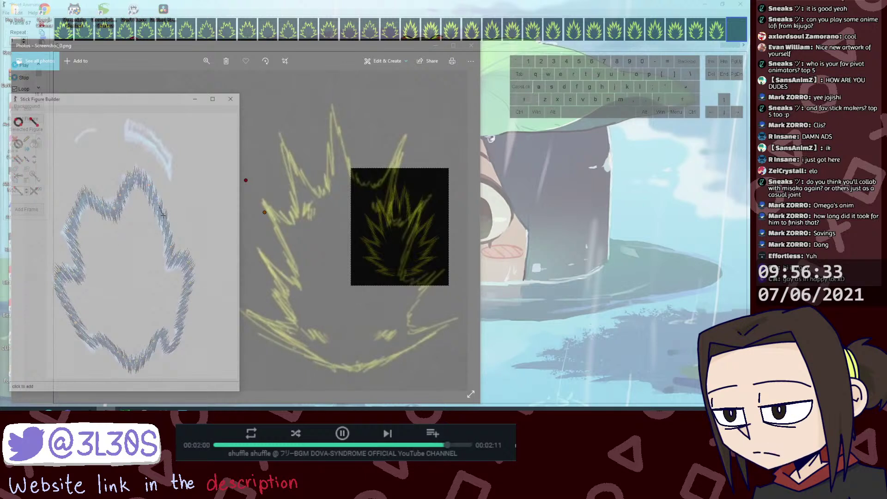
{"action": "key", "text": "l"}
{"action": "left_click_drag", "start_coordinate": [164, 214], "coordinate": [165, 225]}
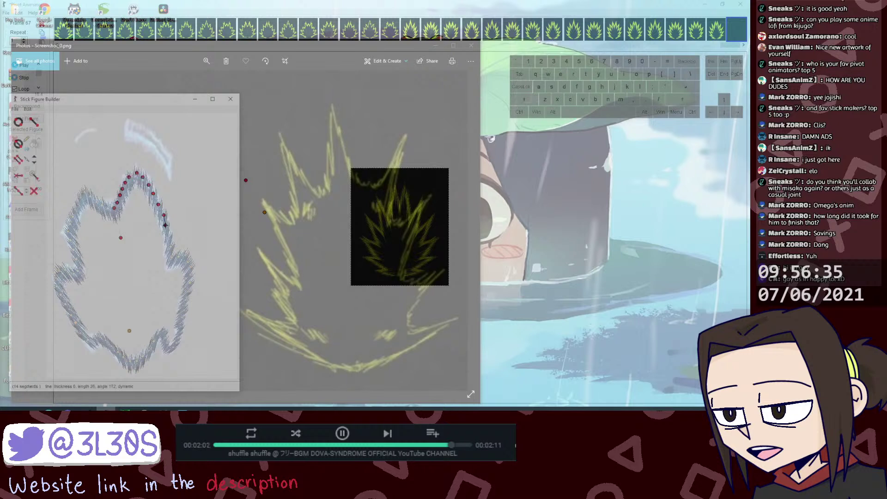
Step: Continue the line chain down the right slope to the inward corner above the right shoulder spike
{"action": "key", "text": "l"}
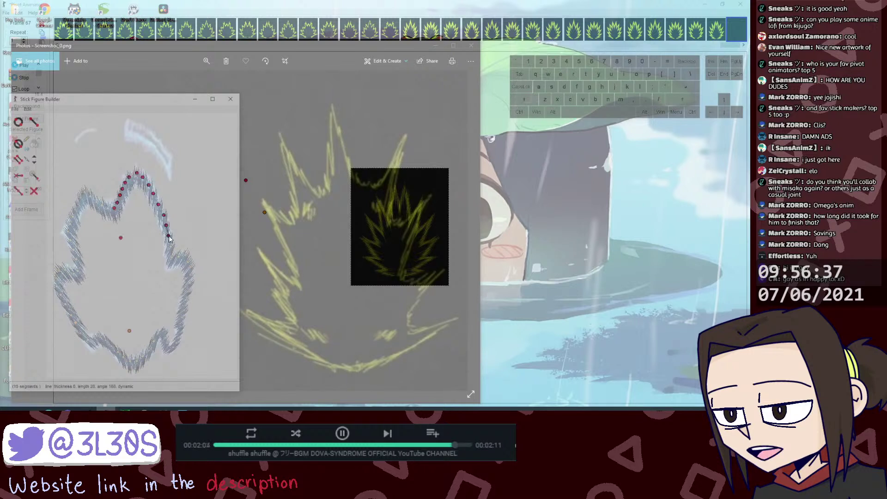
{"action": "left_click_drag", "start_coordinate": [166, 226], "coordinate": [169, 236]}
{"action": "key", "text": "l"}
{"action": "left_click", "coordinate": [170, 237]}
{"action": "left_click", "coordinate": [171, 246]}
{"action": "key", "text": "l"}
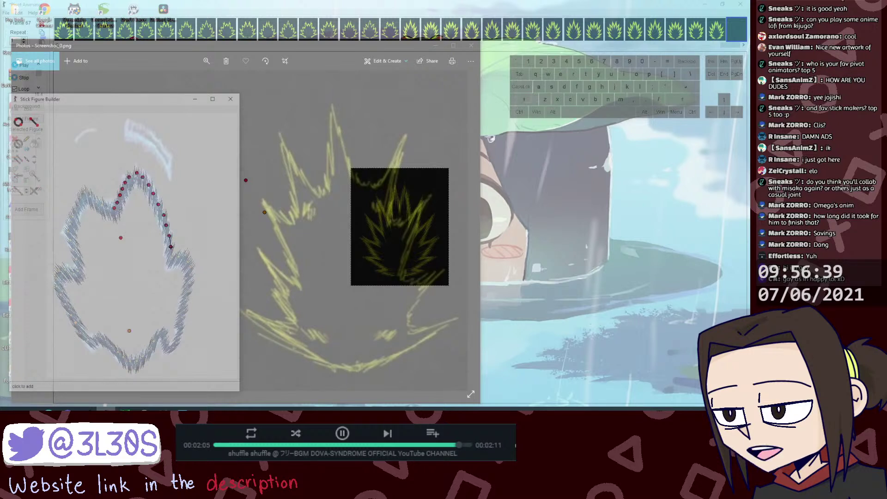
{"action": "left_click", "coordinate": [170, 246]}
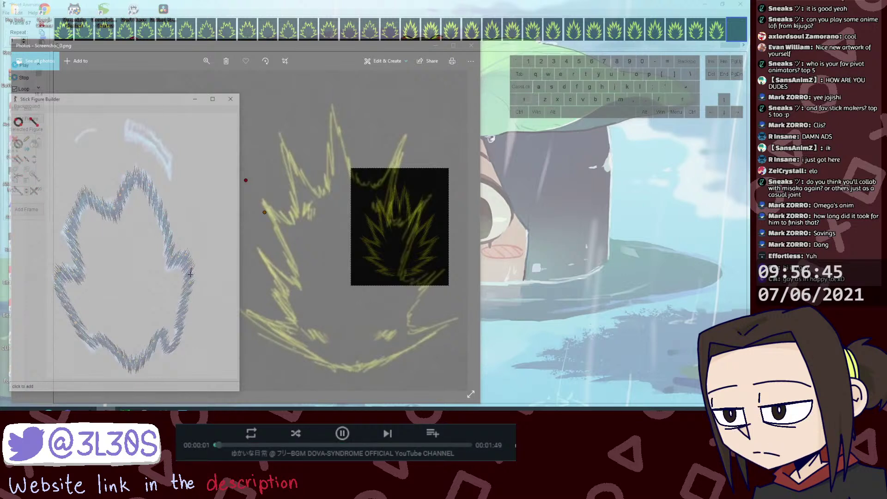
Step: Trace the outer edge of the right shoulder spike downward with short chained lines
{"action": "left_click", "coordinate": [191, 274]}
{"action": "key", "text": "l"}
{"action": "left_click", "coordinate": [190, 283]}
{"action": "key", "text": "l"}
{"action": "left_click", "coordinate": [188, 292]}
Step: Extend the line chain down the aura's lower right edge, moving the new handles onto the reference
{"action": "key", "text": "l"}
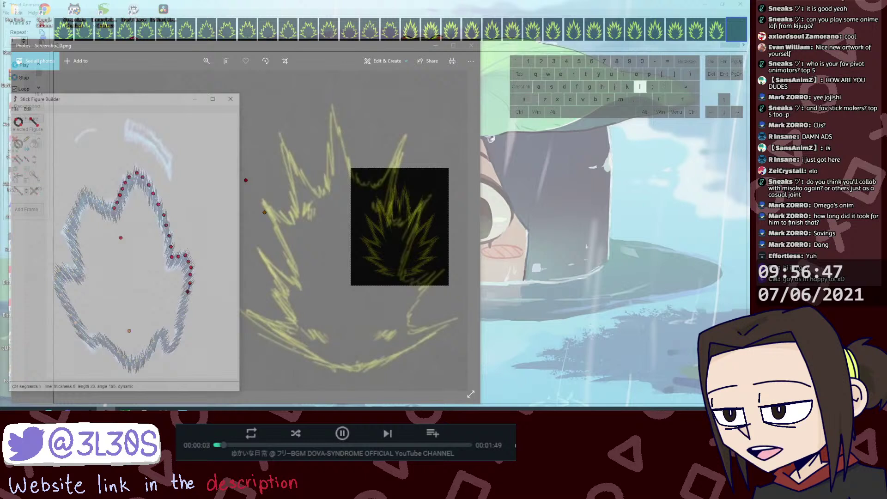
{"action": "key", "text": "l"}
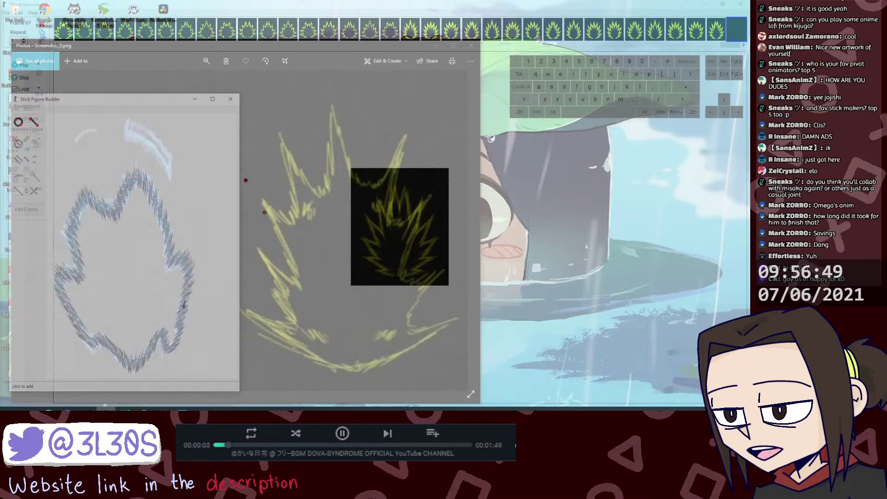
{"action": "left_click", "coordinate": [184, 305]}
{"action": "key", "text": "l"}
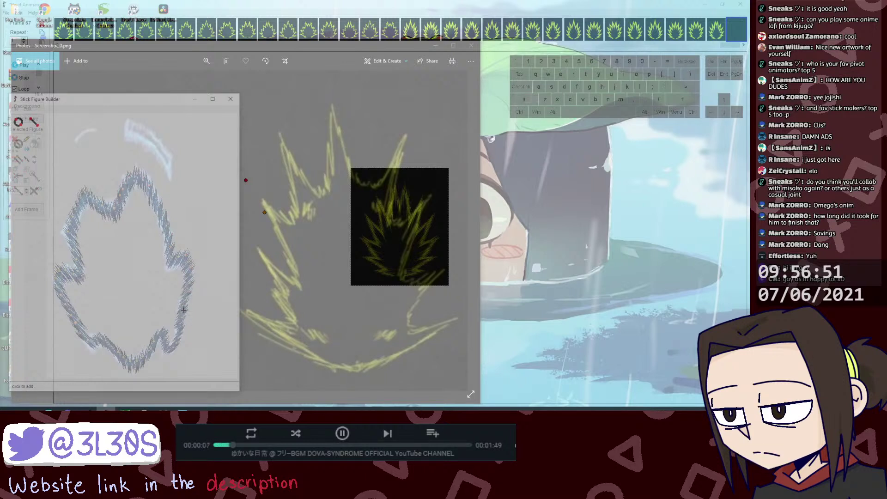
{"action": "left_click_drag", "start_coordinate": [184, 309], "coordinate": [183, 321]}
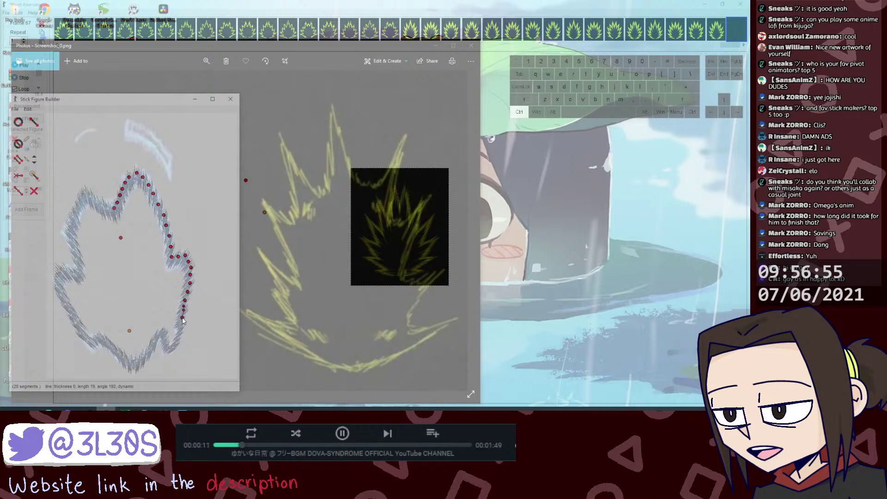
{"action": "key", "text": "l"}
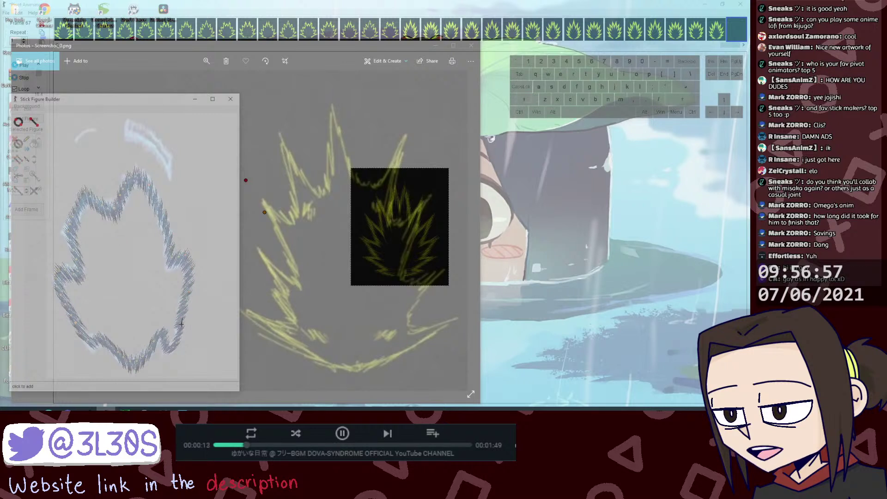
{"action": "left_click_drag", "start_coordinate": [181, 322], "coordinate": [181, 326]}
{"action": "key", "text": "l"}
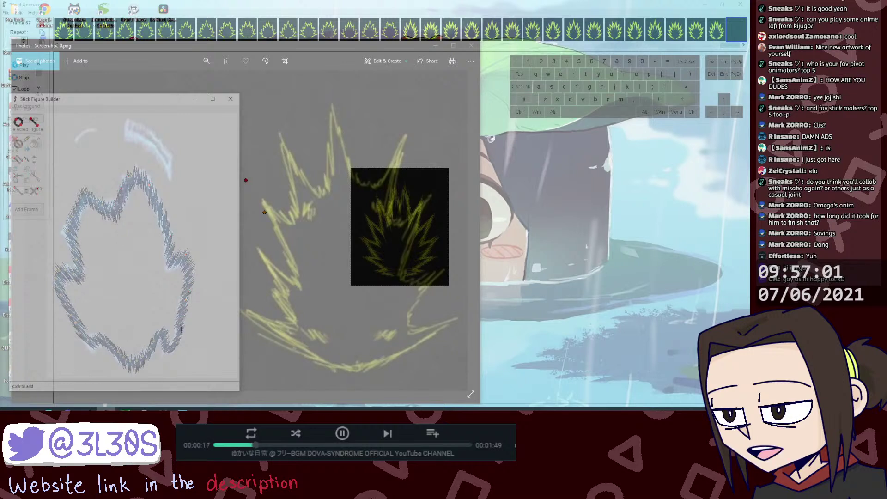
{"action": "left_click", "coordinate": [189, 324]}
{"action": "left_click_drag", "start_coordinate": [189, 325], "coordinate": [181, 327]}
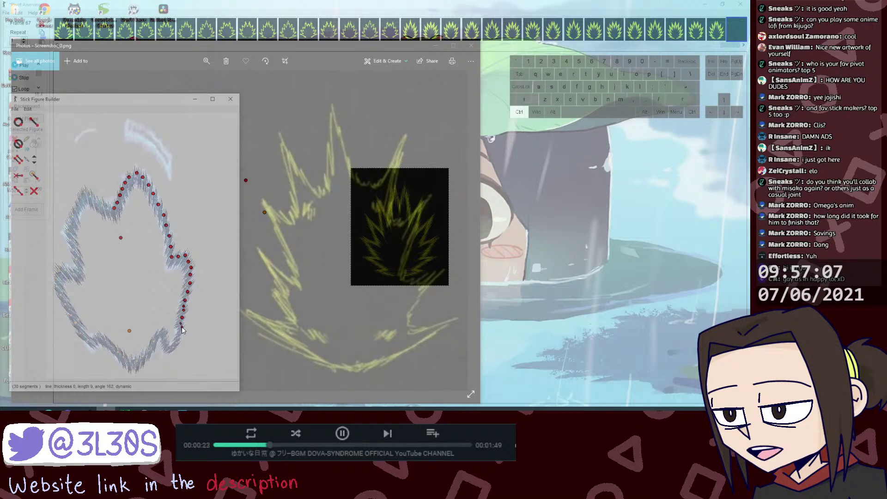
Step: Add short lines down the last stretch of the right edge toward the lower right tip
{"action": "key", "text": "l"}
{"action": "left_click_drag", "start_coordinate": [182, 327], "coordinate": [181, 332]}
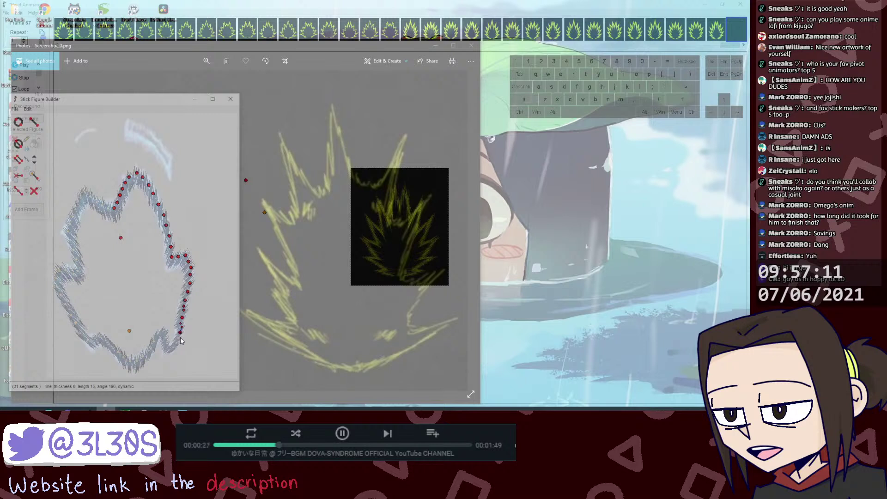
{"action": "key", "text": "ctrl"}
{"action": "key", "text": "l"}
{"action": "left_click", "coordinate": [179, 337]}
{"action": "key", "text": "ctrl"}
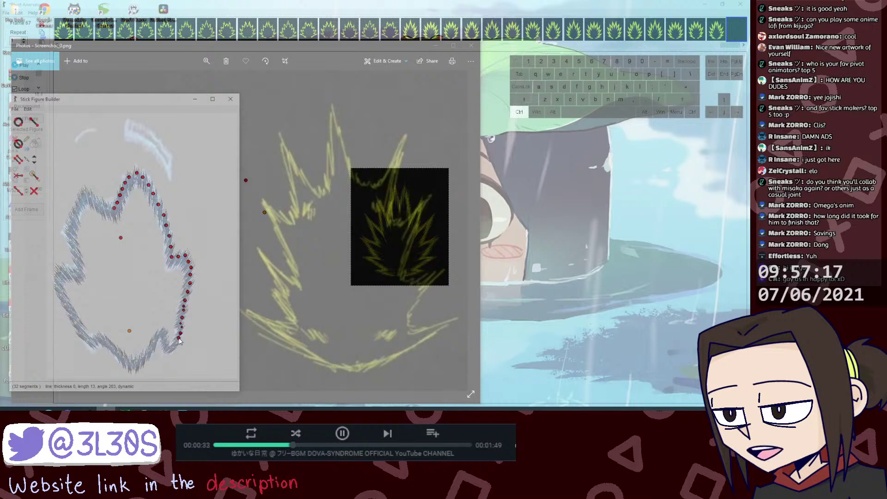
{"action": "key", "text": "l"}
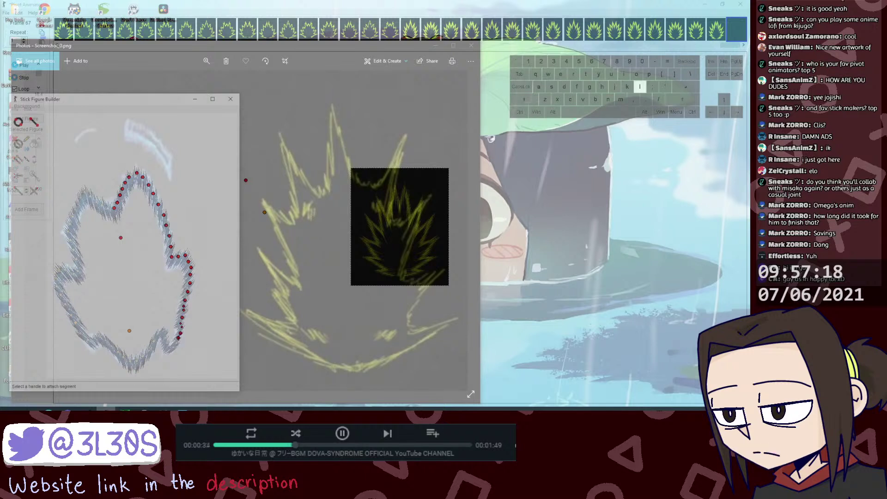
{"action": "left_click", "coordinate": [177, 343]}
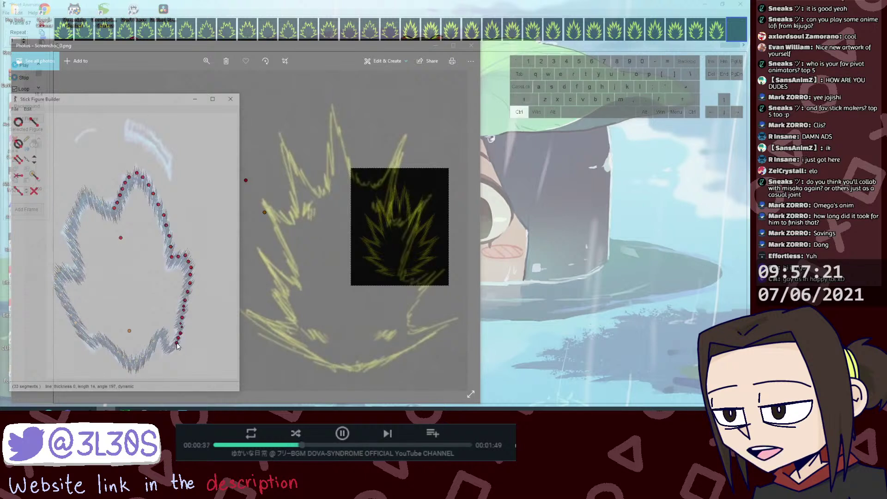
Step: Chain lines around the lower right tip and up to the small notch beside it
{"action": "key", "text": "l"}
{"action": "left_click", "coordinate": [176, 343]}
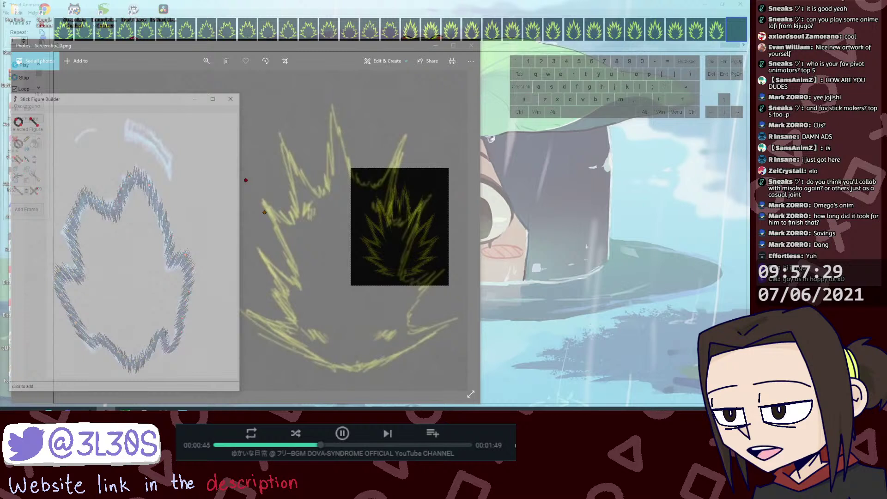
{"action": "left_click", "coordinate": [165, 334]}
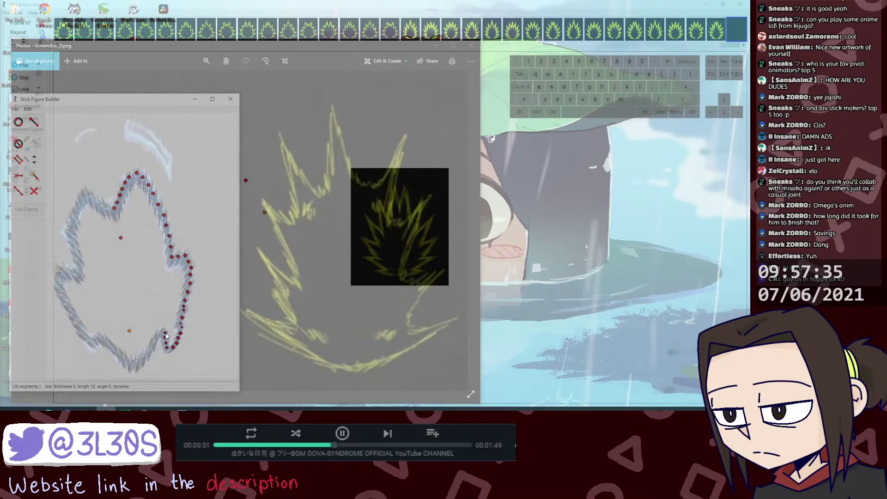
{"action": "left_click", "coordinate": [164, 330]}
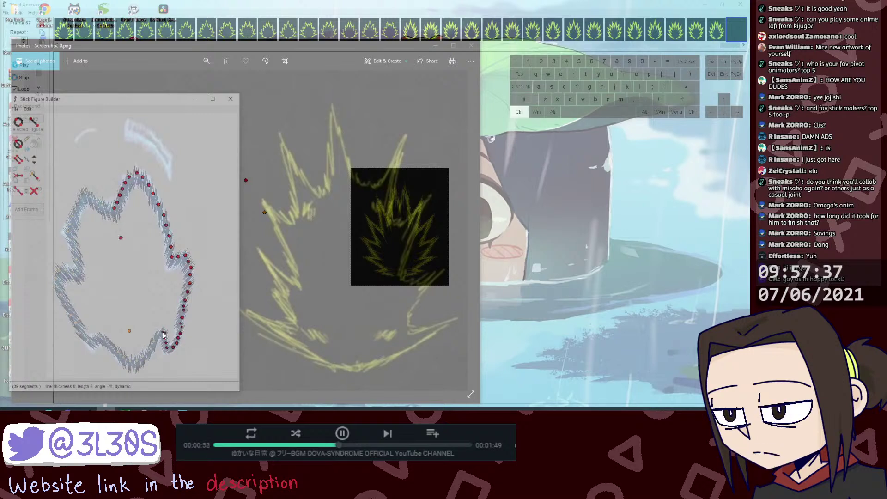
Step: Chain lines over the small lower right notch and down the slope toward the aura's bottom tip
{"action": "key", "text": "l"}
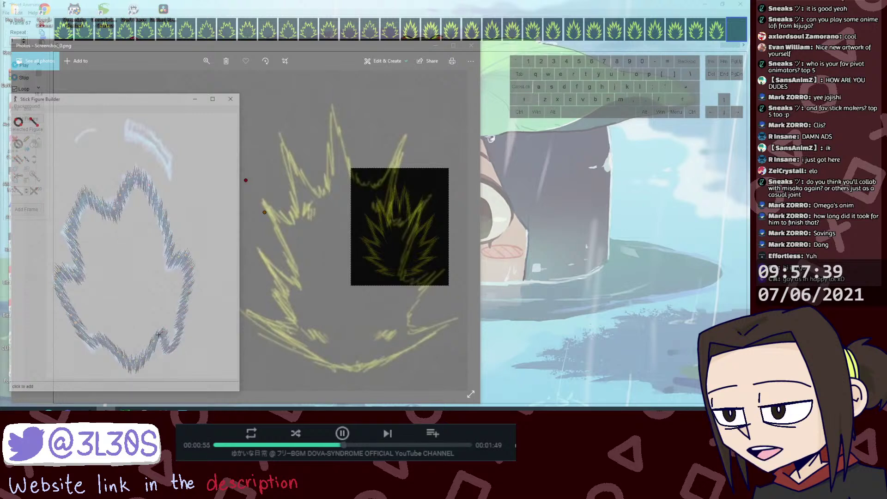
{"action": "left_click", "coordinate": [158, 334]}
{"action": "key", "text": "l"}
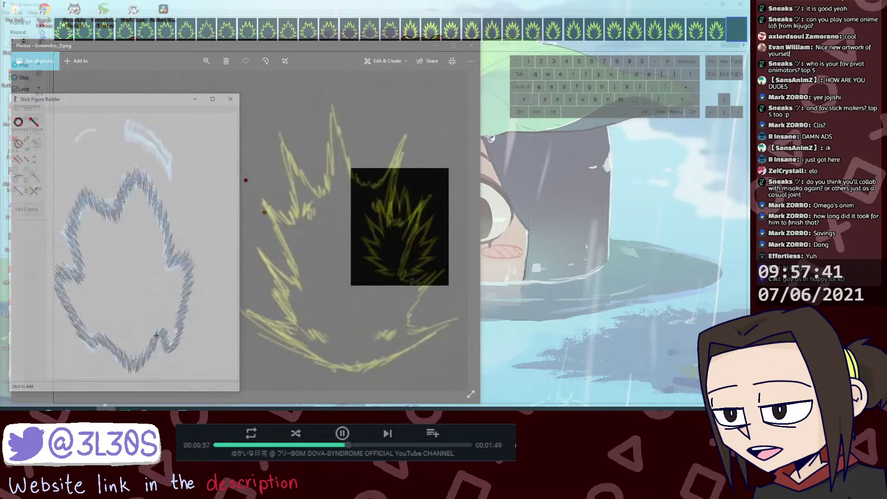
{"action": "left_click", "coordinate": [149, 349]}
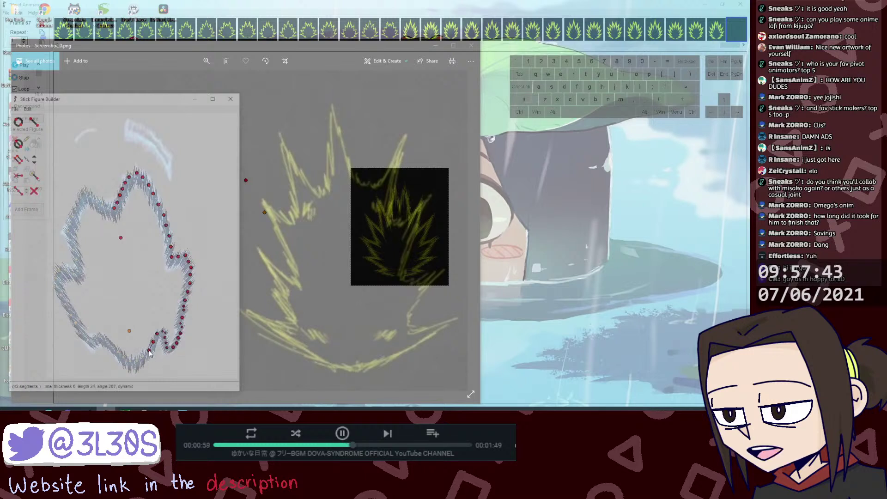
{"action": "key", "text": "l"}
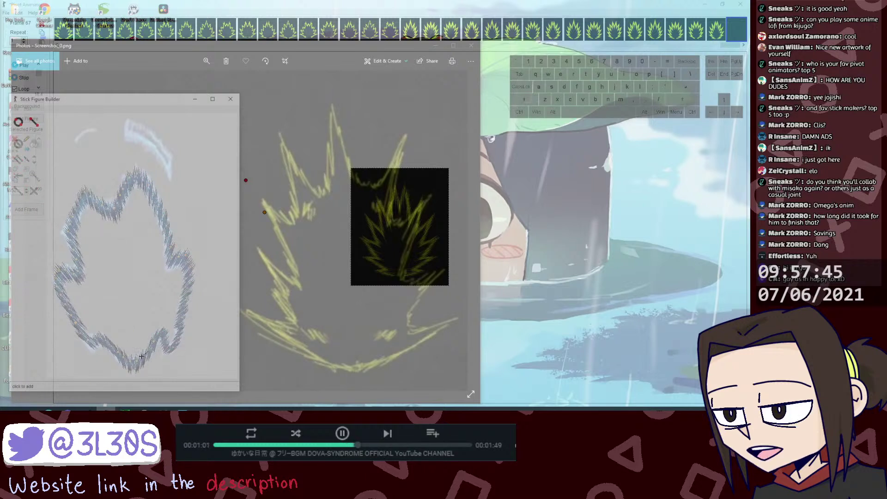
{"action": "left_click", "coordinate": [142, 356]}
Step: Trace around the aura's bottom tip with short chained lines and start up its left side
{"action": "key", "text": "l"}
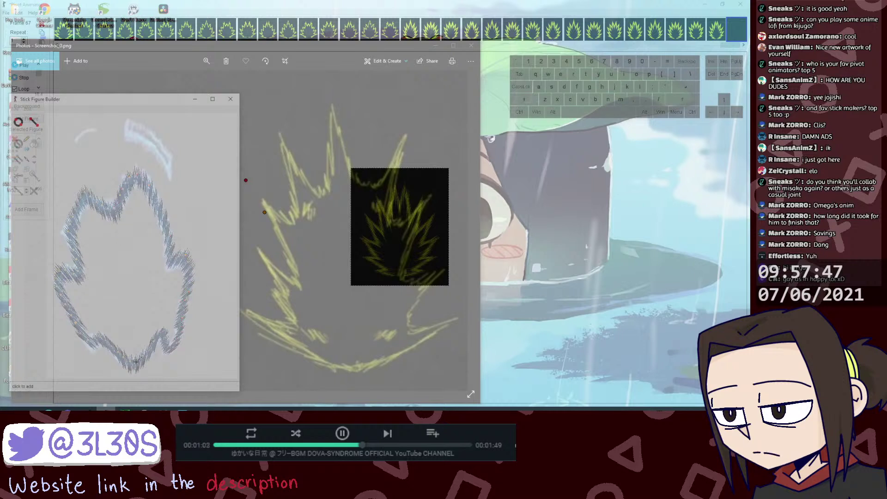
{"action": "left_click", "coordinate": [136, 359]}
{"action": "key", "text": "l"}
{"action": "left_click", "coordinate": [131, 361]}
{"action": "key", "text": "l"}
{"action": "left_click", "coordinate": [124, 359]}
{"action": "key", "text": "l"}
{"action": "left_click", "coordinate": [119, 352]}
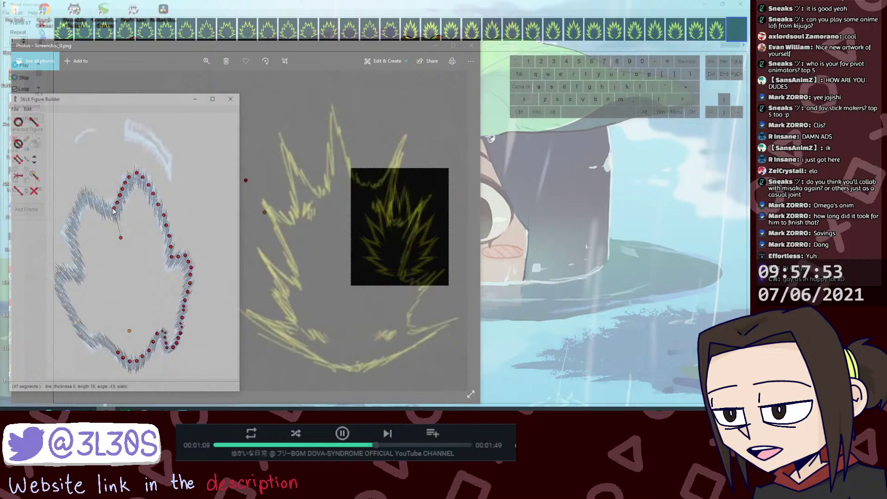
Step: Chain short lines from the dip left of the main peak up to the upper left peak
{"action": "key", "text": "l"}
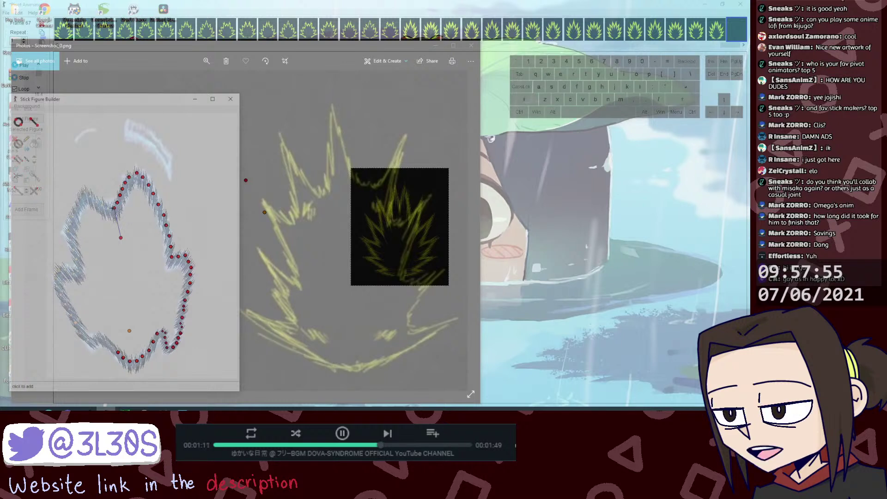
{"action": "left_click", "coordinate": [113, 208]}
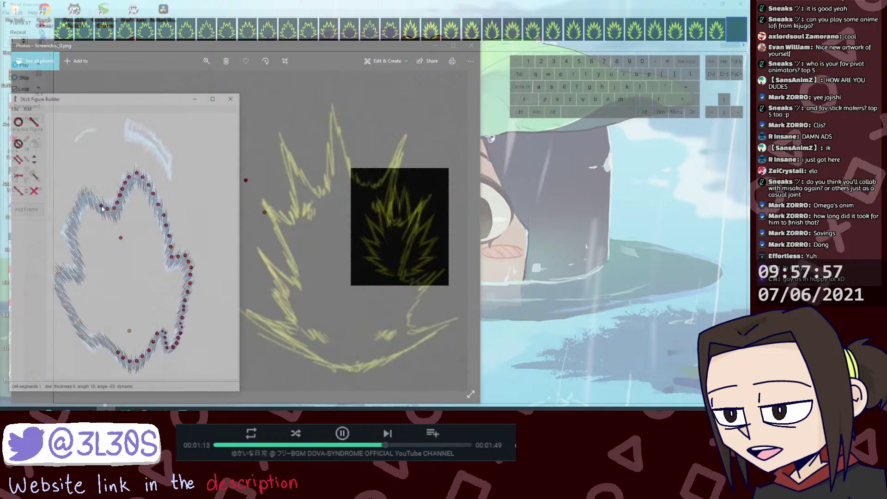
{"action": "key", "text": "l"}
{"action": "left_click", "coordinate": [95, 203]}
{"action": "key", "text": "l"}
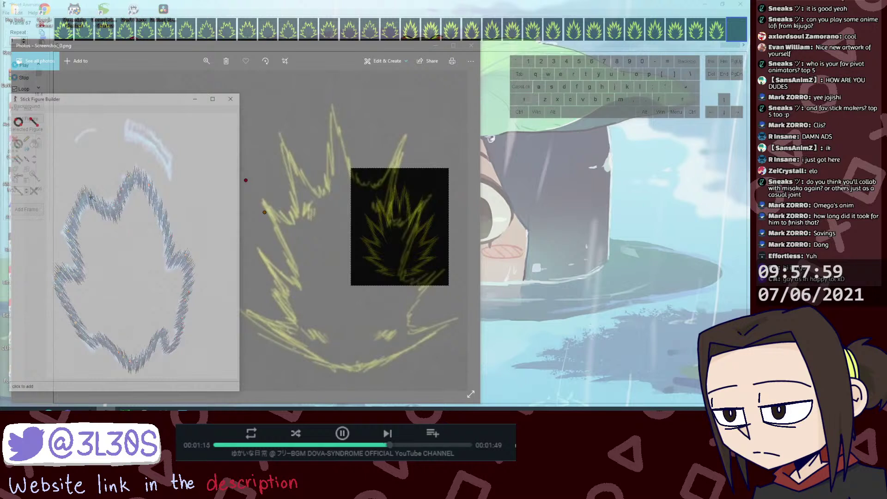
{"action": "left_click", "coordinate": [92, 198]}
{"action": "key", "text": "l"}
{"action": "left_click", "coordinate": [85, 192]}
{"action": "key", "text": "l"}
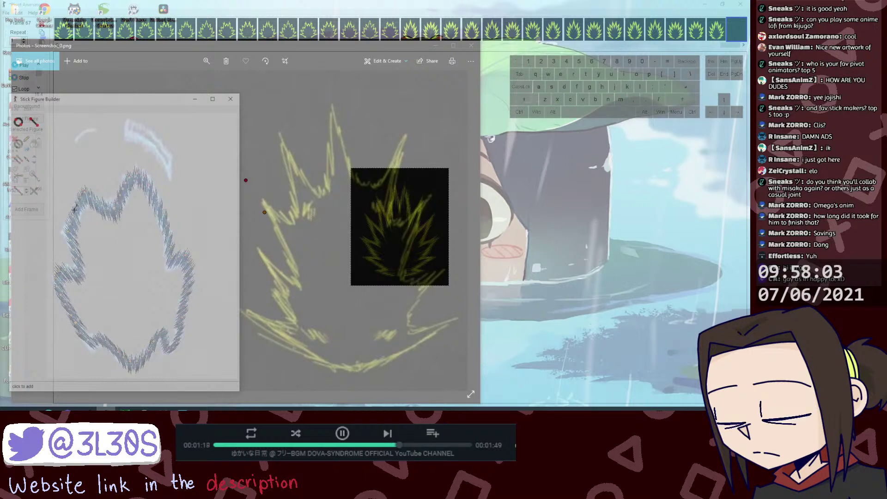
Step: Add short lines from the upper left peak down the aura's outer left edge
{"action": "left_click", "coordinate": [74, 211]}
{"action": "key", "text": "l"}
{"action": "left_click", "coordinate": [73, 216]}
{"action": "key", "text": "l"}
{"action": "left_click", "coordinate": [70, 224]}
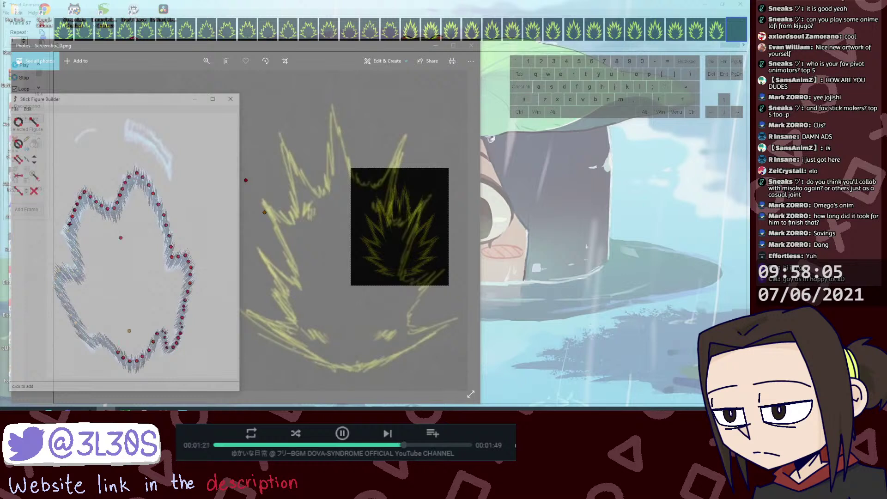
{"action": "key", "text": "l"}
{"action": "left_click", "coordinate": [68, 232]}
{"action": "key", "text": "l"}
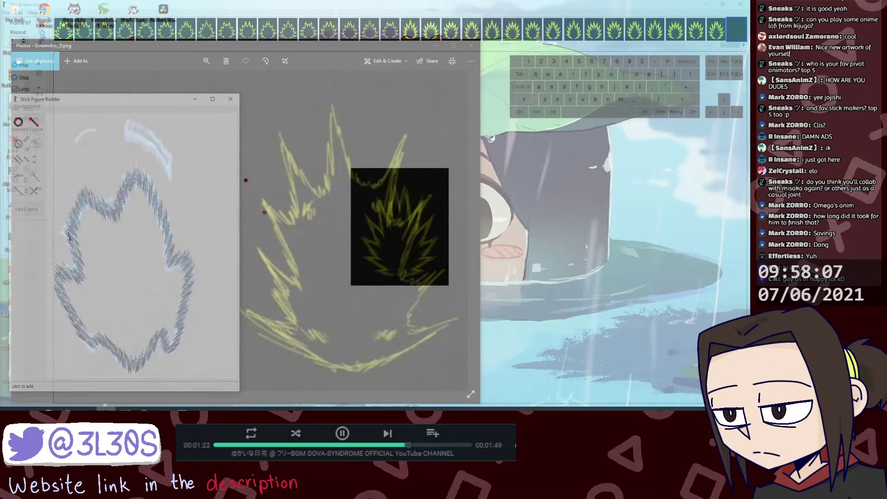
Step: Continue the chained lines down to the left notch and around its inner corner
{"action": "left_click", "coordinate": [70, 240]}
{"action": "key", "text": "l"}
{"action": "left_click", "coordinate": [73, 249]}
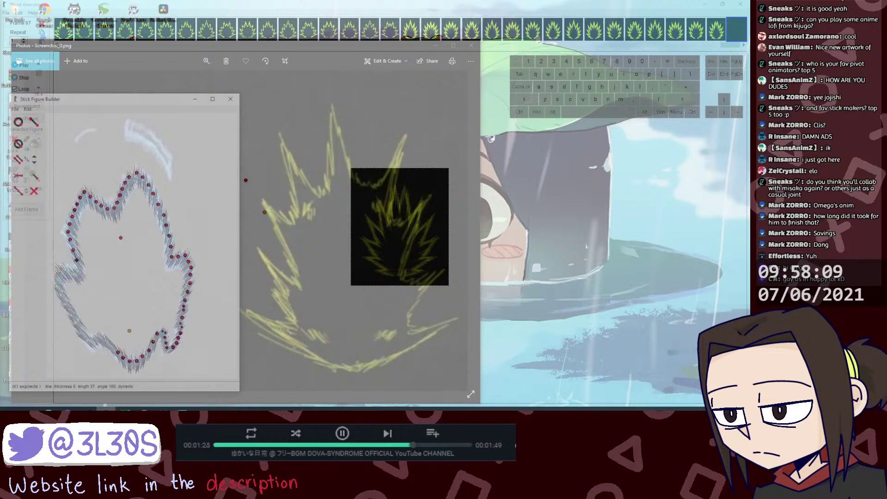
{"action": "key", "text": "l"}
{"action": "left_click", "coordinate": [79, 273]}
{"action": "key", "text": "l"}
{"action": "left_click", "coordinate": [71, 270]}
{"action": "key", "text": "l"}
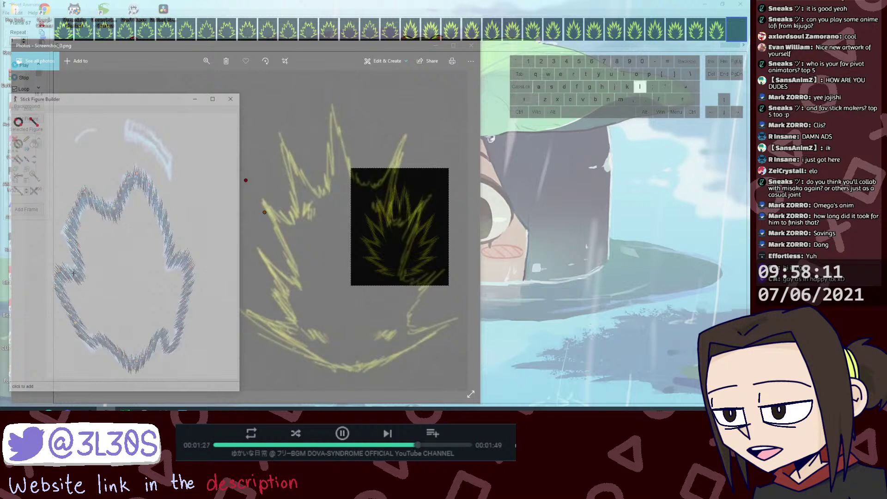
Step: Trace out from the left notch to the far left tip and around it with short lines
{"action": "left_click", "coordinate": [65, 269]}
{"action": "key", "text": "l"}
{"action": "left_click", "coordinate": [59, 269]}
{"action": "key", "text": "l"}
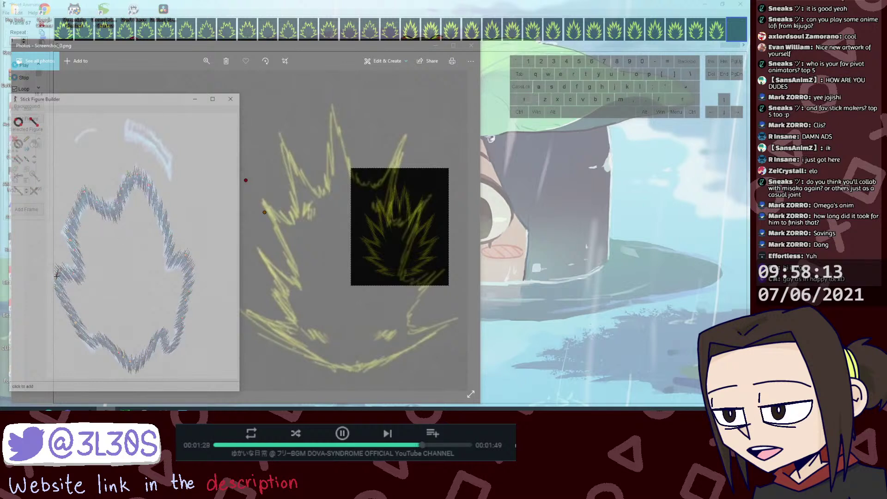
{"action": "left_click", "coordinate": [59, 272]}
{"action": "left_click", "coordinate": [59, 272]}
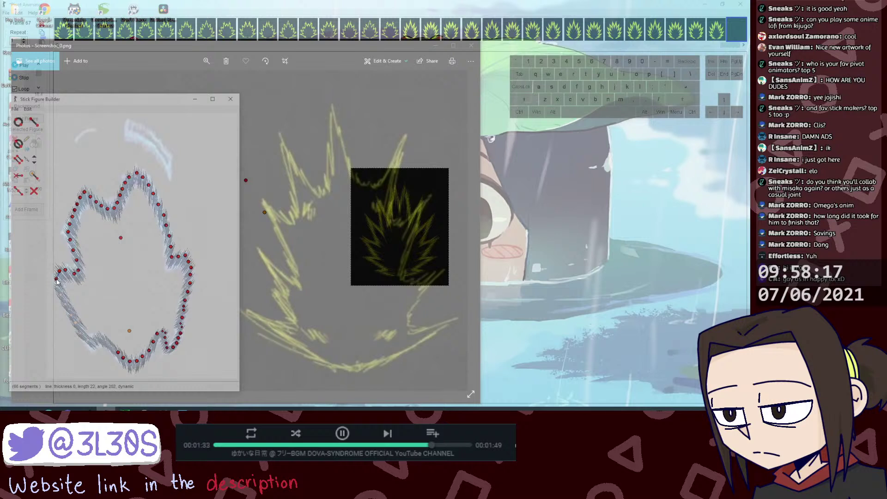
{"action": "key", "text": "l"}
{"action": "left_click", "coordinate": [57, 279]}
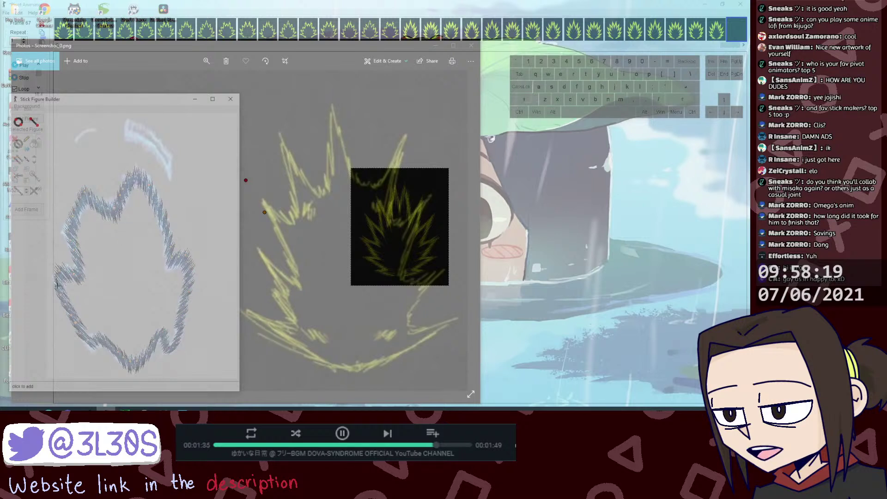
Step: Chain short lines from the far left tip down the upper part of the lower left slope
{"action": "left_click", "coordinate": [57, 286]}
{"action": "key", "text": "l"}
{"action": "left_click", "coordinate": [61, 296]}
{"action": "key", "text": "l"}
{"action": "left_click", "coordinate": [64, 303]}
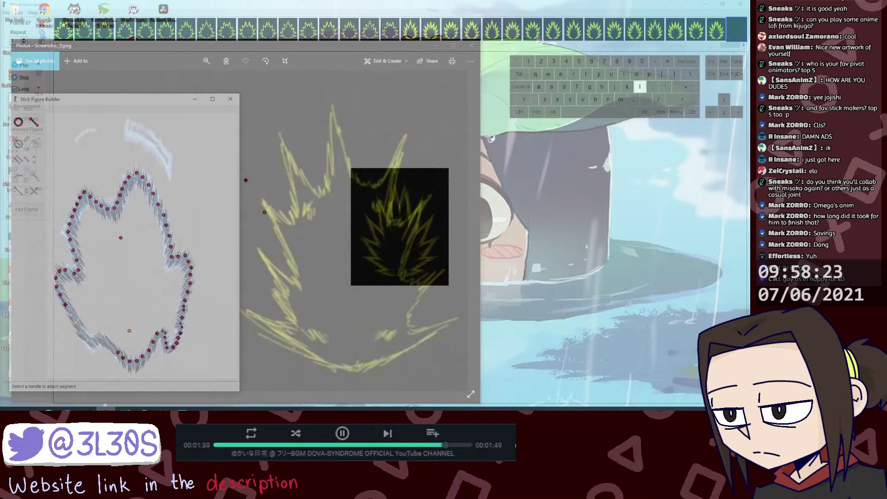
{"action": "key", "text": "l"}
{"action": "left_click", "coordinate": [70, 309]}
{"action": "key", "text": "l"}
{"action": "left_click", "coordinate": [72, 314]}
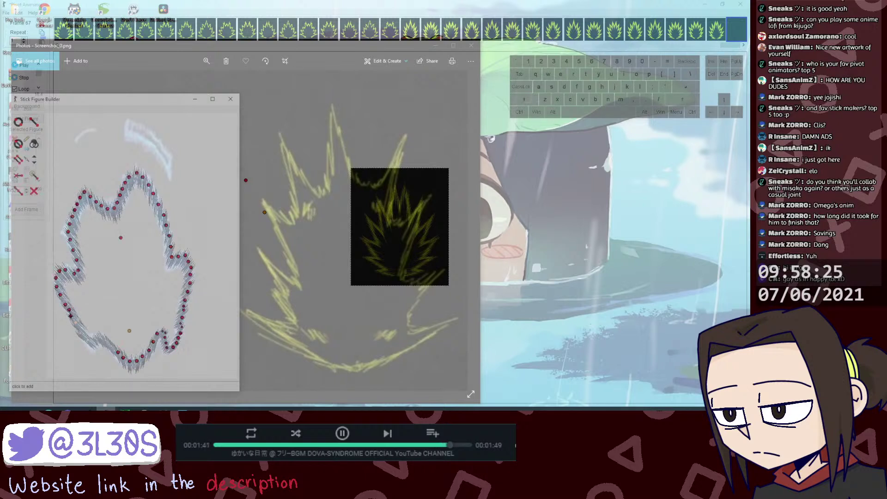
Step: Extend the chain down the rest of the lower left slope to the small corner near the bottom
{"action": "key", "text": "l"}
{"action": "left_click", "coordinate": [75, 322]}
{"action": "key", "text": "l"}
{"action": "left_click", "coordinate": [80, 331]}
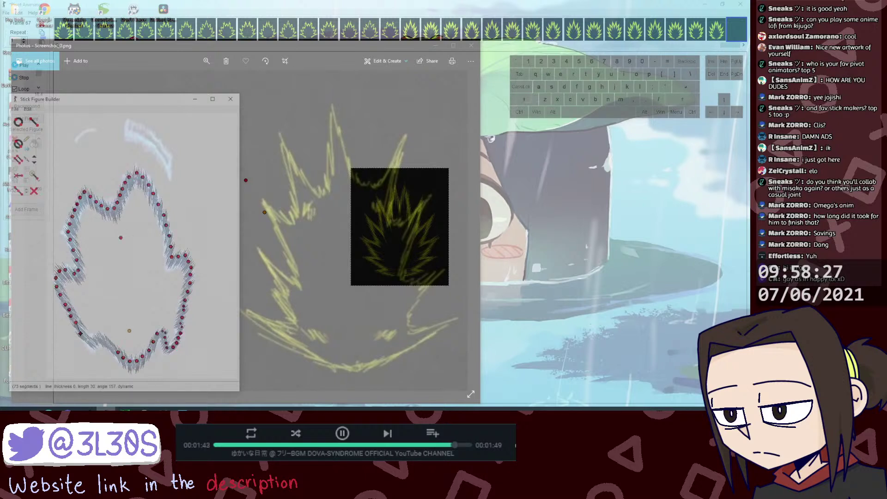
{"action": "key", "text": "l"}
{"action": "left_click", "coordinate": [91, 338]}
{"action": "key", "text": "l"}
{"action": "left_click", "coordinate": [93, 338]}
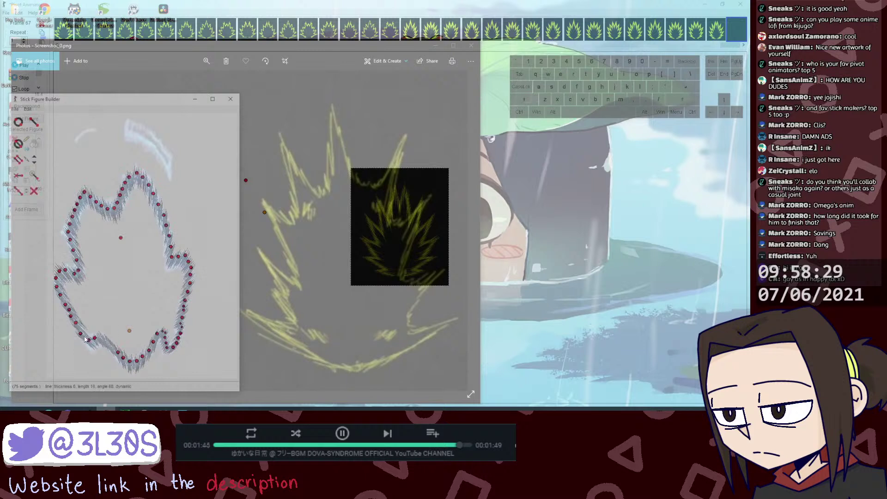
Step: Add the remaining lines from the lower left corner toward the bottom tip to complete the aura outline
{"action": "key", "text": "l"}
{"action": "left_click", "coordinate": [80, 331]}
{"action": "key", "text": "l"}
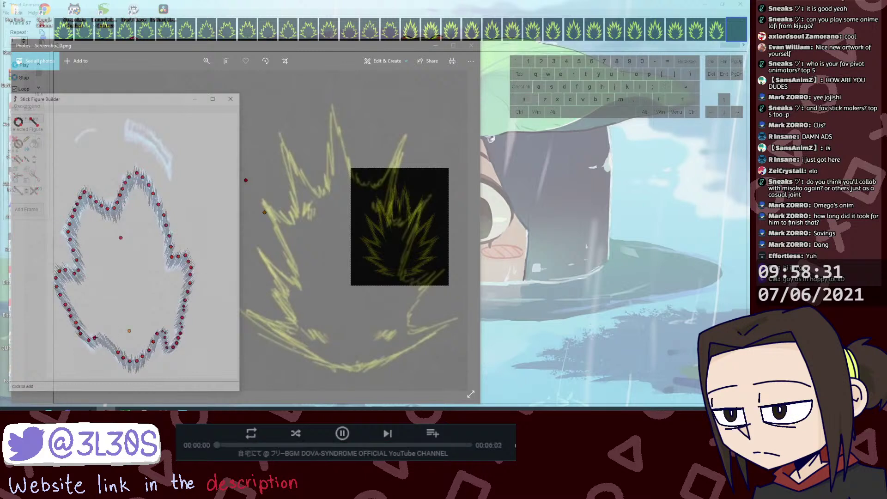
{"action": "left_click", "coordinate": [89, 338]}
{"action": "key", "text": "l"}
{"action": "left_click_drag", "start_coordinate": [106, 340], "coordinate": [120, 347]}
{"action": "key", "text": "l"}
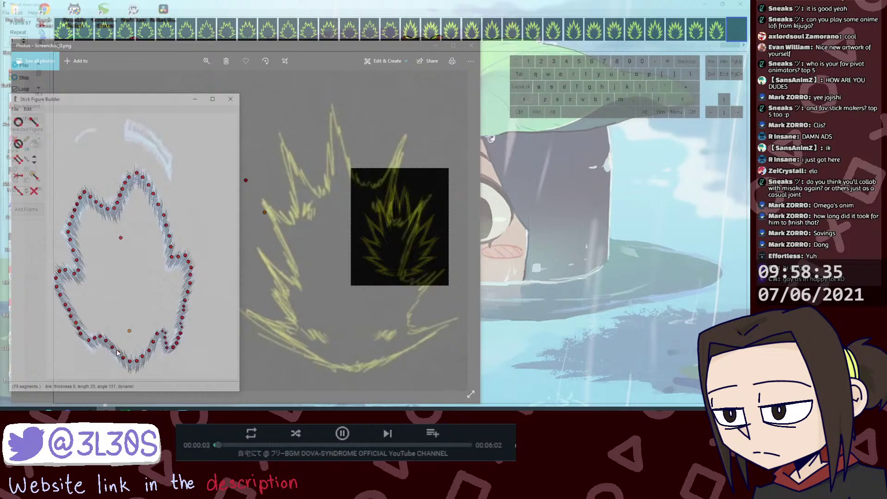
Step: Name the finished outline figure and add it to the animation
{"action": "left_click", "coordinate": [120, 238]}
{"action": "key", "text": "ctrl+a"}
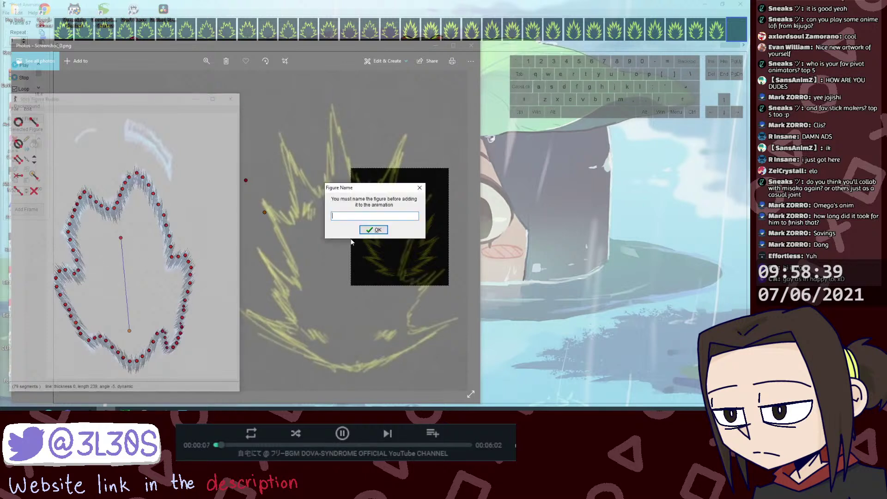
{"action": "key", "text": "Return"}
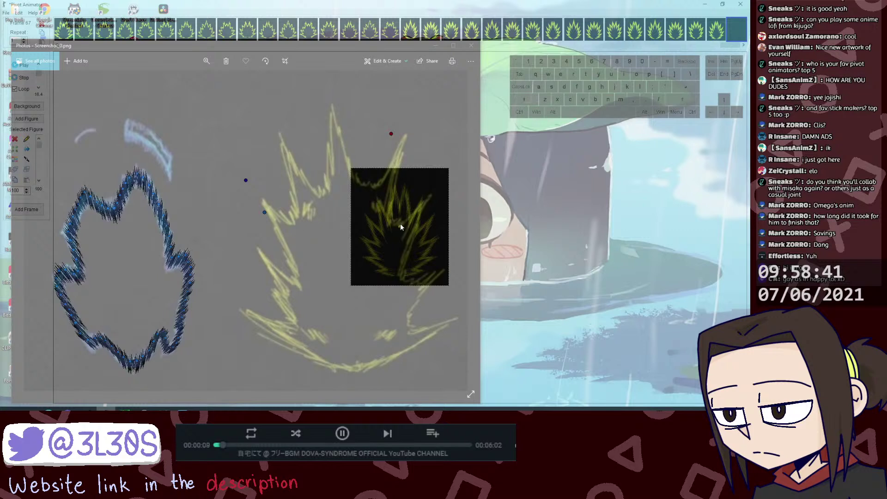
Step: Align the new outline over the blue aura using the Stick Figure Builder and close the builder
{"action": "left_click_drag", "start_coordinate": [128, 321], "coordinate": [130, 330]}
{"action": "double_click", "coordinate": [129, 330]}
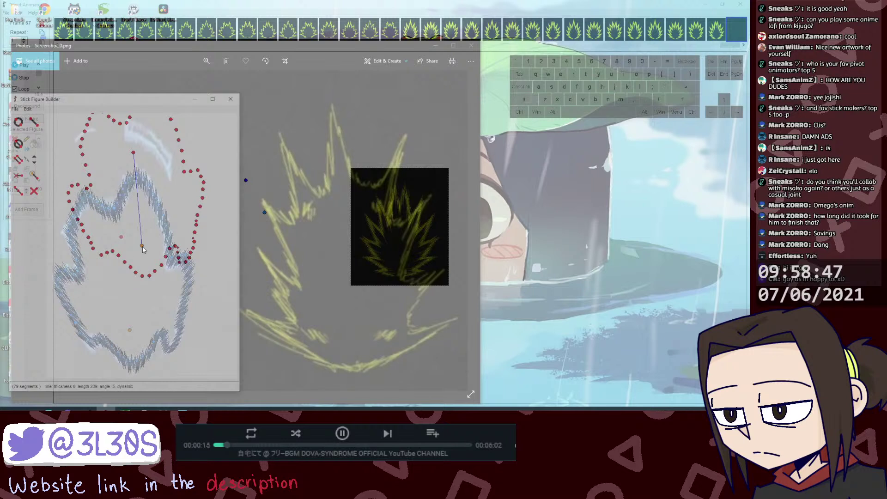
{"action": "left_click_drag", "start_coordinate": [143, 248], "coordinate": [130, 333]}
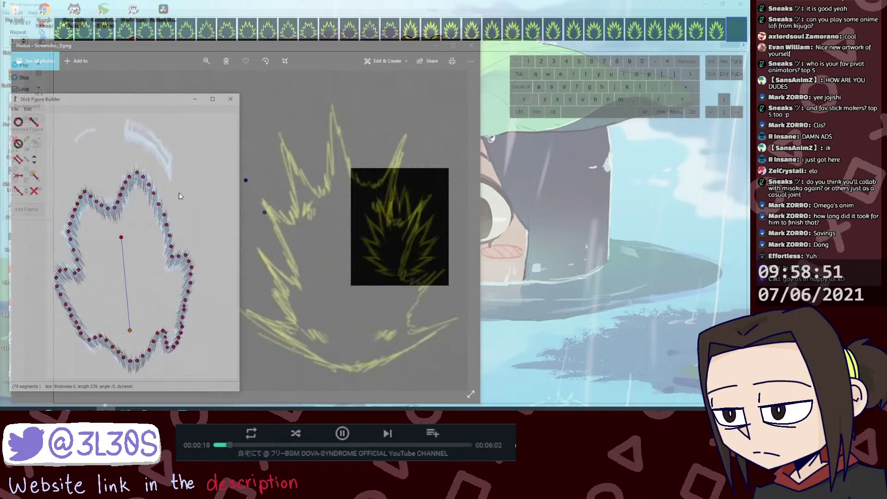
{"action": "left_click", "coordinate": [236, 99]}
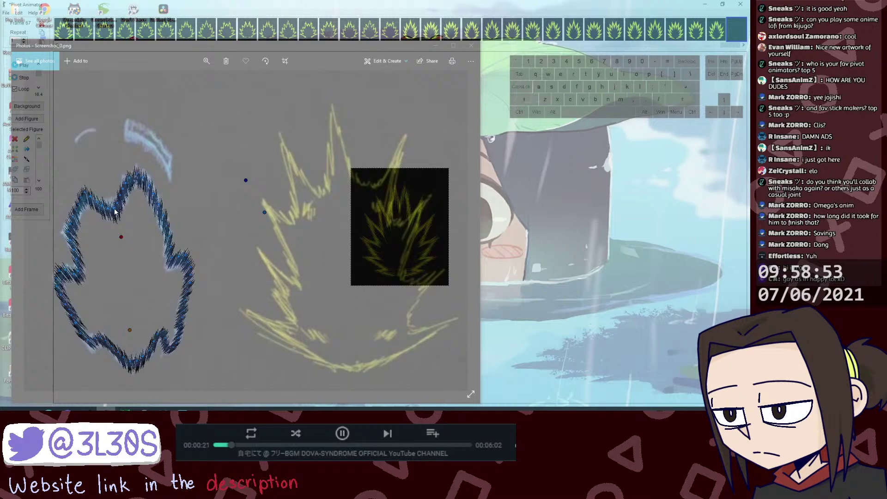
Step: Try to join the strands at the dip left of the main peak to the outline figure
{"action": "key", "text": "j"}
{"action": "key", "text": "j"}
{"action": "left_click", "coordinate": [114, 210]}
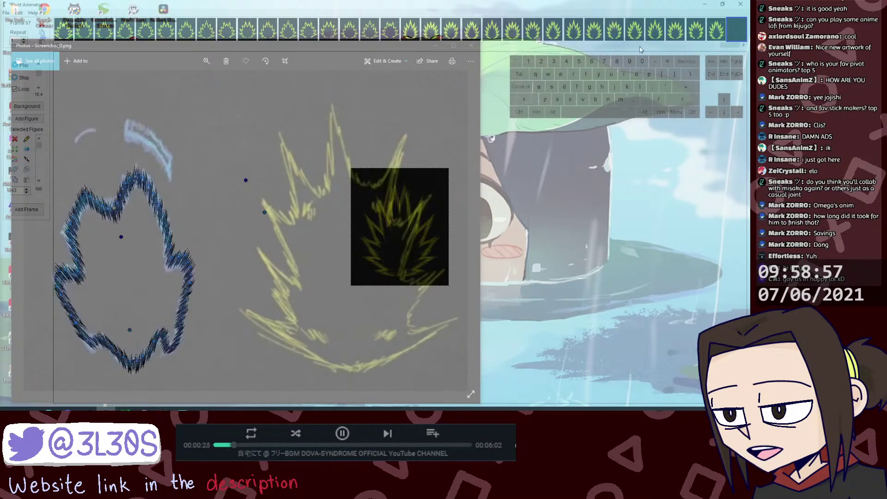
Step: Select all the aura's figures, scale them up together and move them right of the reference aura
{"action": "left_click_drag", "start_coordinate": [59, 150], "coordinate": [196, 368]}
{"action": "left_click_drag", "start_coordinate": [48, 303], "coordinate": [49, 305]}
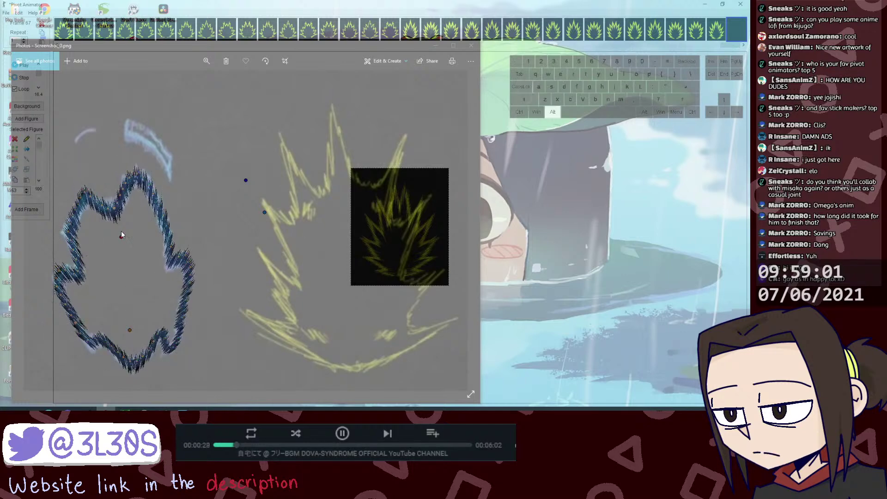
{"action": "mouse_move", "coordinate": [121, 236]}
{"action": "left_mouse_down"}
{"action": "mouse_move", "coordinate": [118, 192]}
{"action": "mouse_move", "coordinate": [114, 220]}
{"action": "left_mouse_up"}
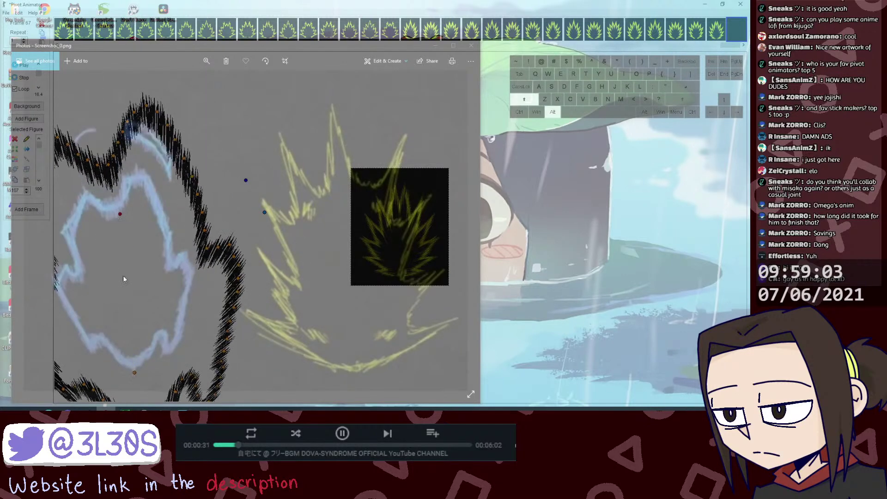
{"action": "left_click_drag", "start_coordinate": [134, 370], "coordinate": [278, 325]}
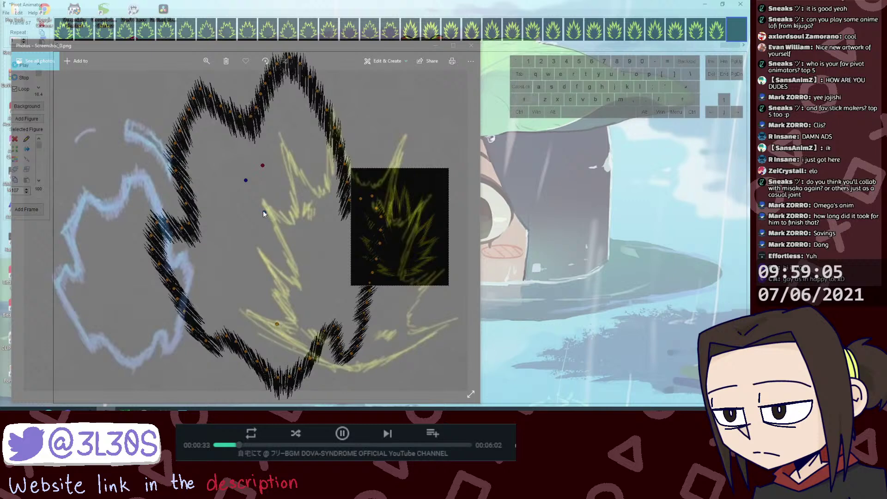
Step: Move the spare two-handle figure clear of the aura and shift the figures back toward the canvas's left side
{"action": "left_click_drag", "start_coordinate": [524, 229], "coordinate": [631, 235]}
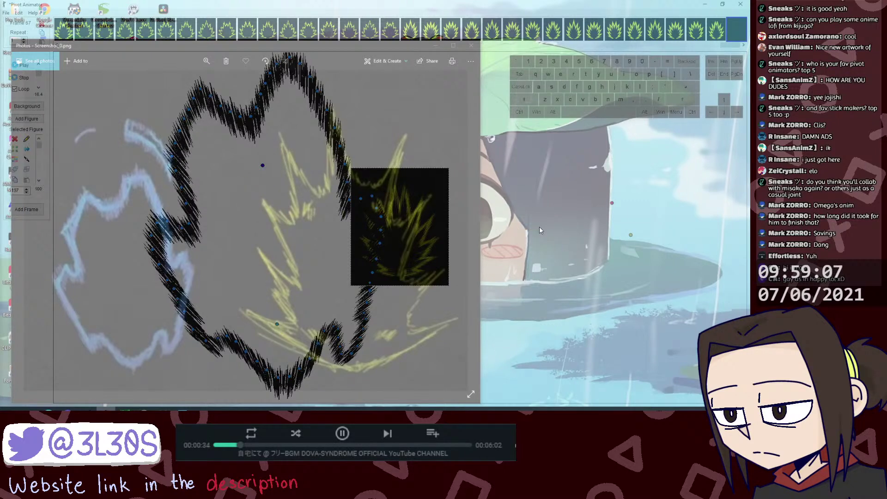
{"action": "left_click", "coordinate": [263, 166]}
{"action": "left_click_drag", "start_coordinate": [264, 167], "coordinate": [265, 175]}
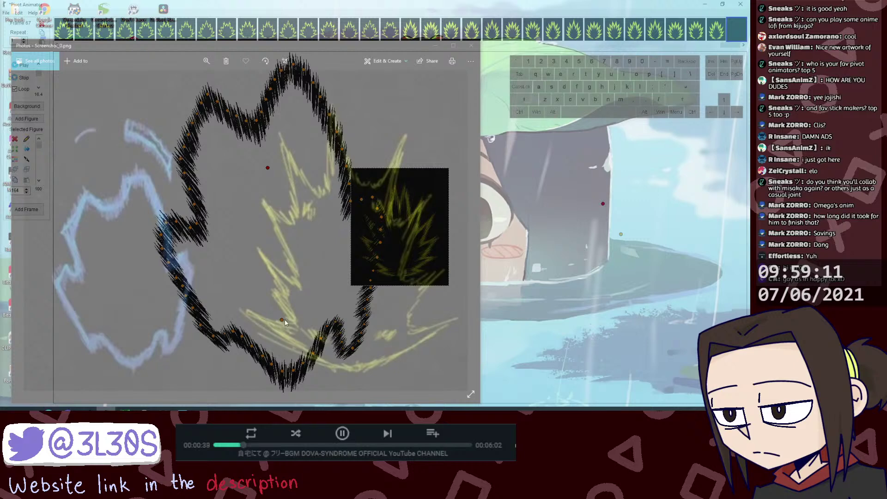
{"action": "left_click_drag", "start_coordinate": [285, 322], "coordinate": [233, 328]}
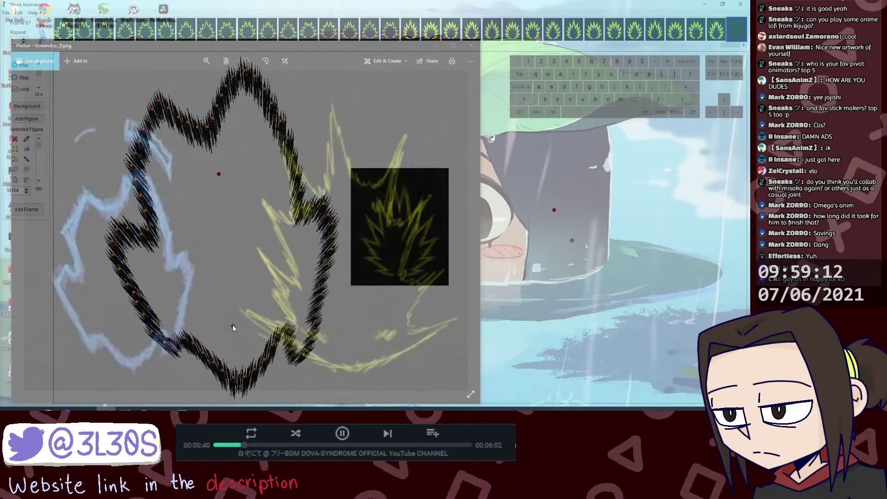
Step: Restore the animation window's full opacity and join the strands at the main peak to the nearest outline handles
{"action": "right_click", "coordinate": [349, 121], "text": "shift"}
{"action": "left_click", "coordinate": [318, 193]}
{"action": "left_click", "coordinate": [245, 72]}
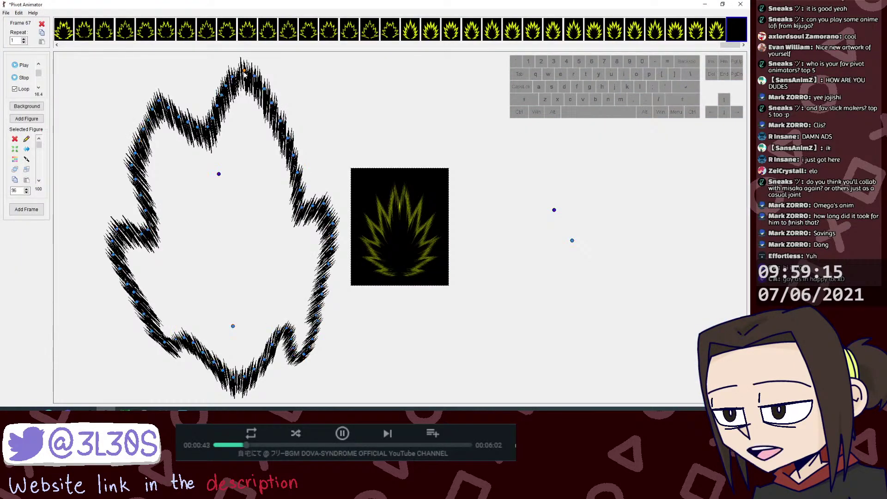
{"action": "key", "text": "j"}
{"action": "left_click", "coordinate": [244, 69]}
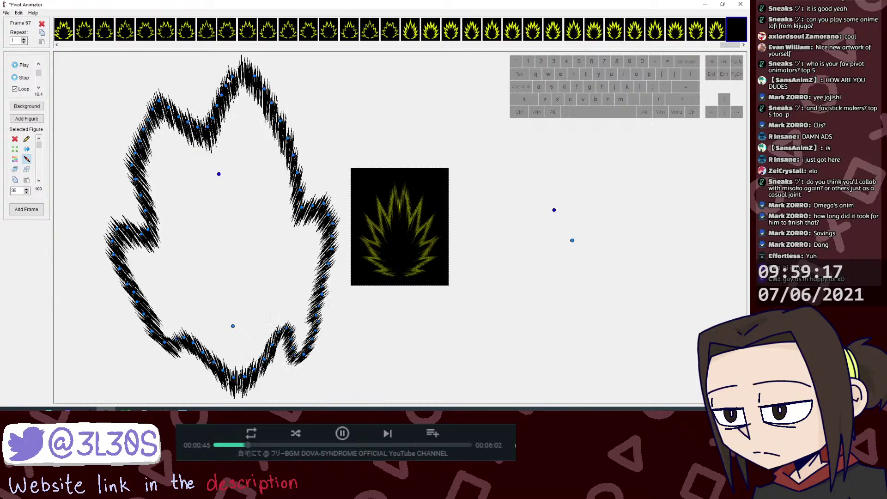
{"action": "left_click", "coordinate": [233, 77]}
{"action": "key", "text": "j"}
{"action": "mouse_move", "coordinate": [233, 79]}
{"action": "left_mouse_down"}
{"action": "mouse_move", "coordinate": [229, 96]}
{"action": "mouse_move", "coordinate": [226, 85]}
{"action": "left_mouse_up"}
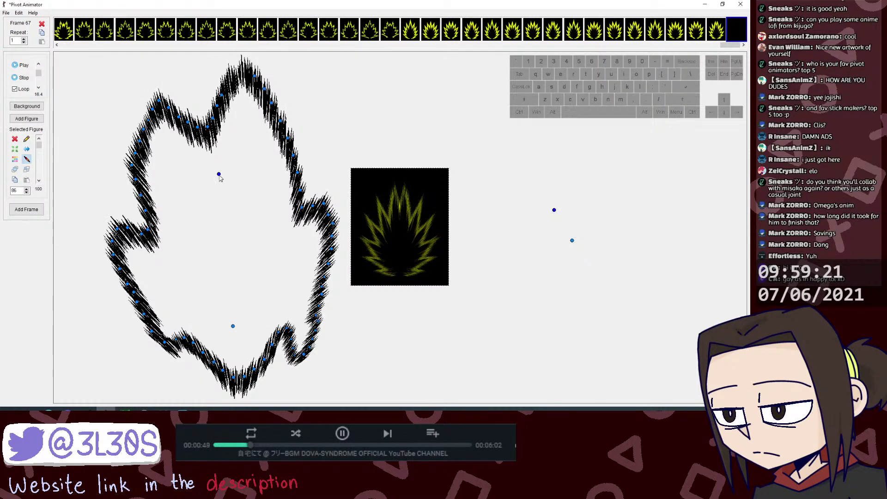
{"action": "mouse_move", "coordinate": [219, 175]}
{"action": "left_mouse_down"}
{"action": "mouse_move", "coordinate": [195, 179]}
{"action": "mouse_move", "coordinate": [218, 173]}
{"action": "left_mouse_up"}
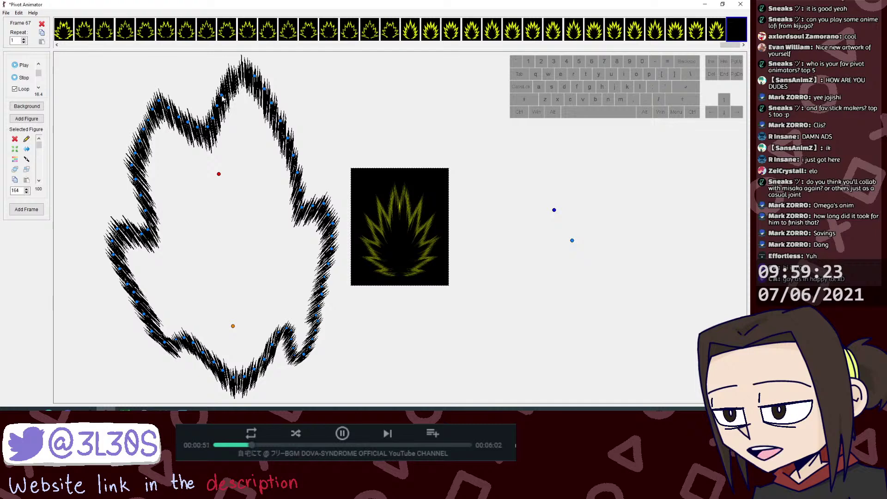
Step: Join the strands down the left side of the main peak to their matching outline handles
{"action": "key", "text": "j"}
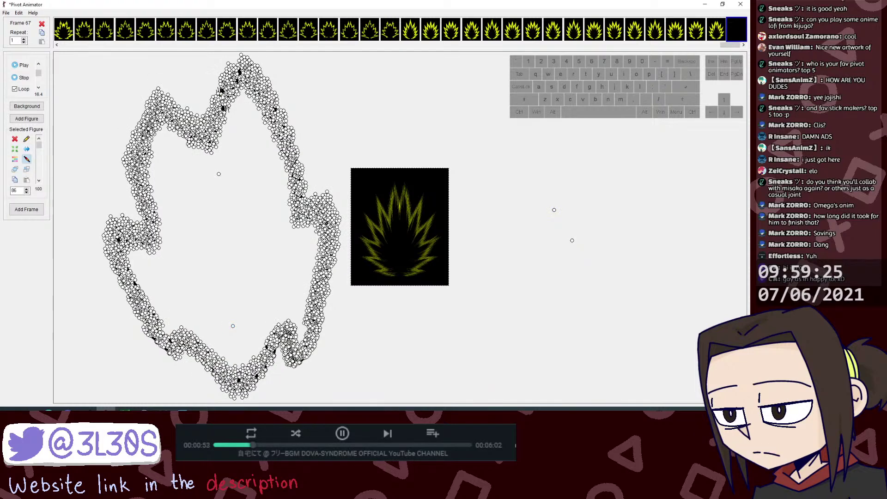
{"action": "left_click", "coordinate": [223, 96]}
{"action": "key", "text": "j"}
{"action": "left_click", "coordinate": [216, 104]}
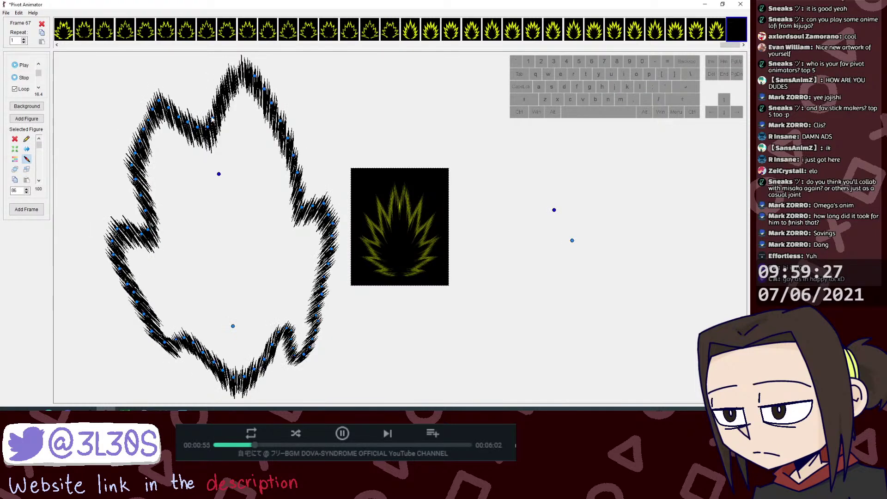
{"action": "left_click", "coordinate": [211, 118]}
{"action": "key", "text": "j"}
{"action": "left_click", "coordinate": [214, 122]}
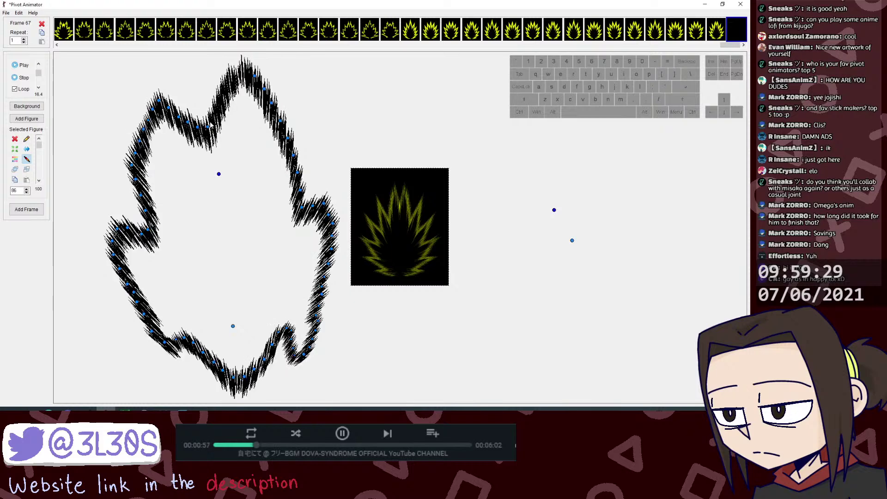
Step: Join the strands in the dip left of the main peak to the outline handles there
{"action": "left_click", "coordinate": [211, 127]}
{"action": "key", "text": "j"}
{"action": "left_click", "coordinate": [206, 130]}
{"action": "left_click", "coordinate": [198, 128]}
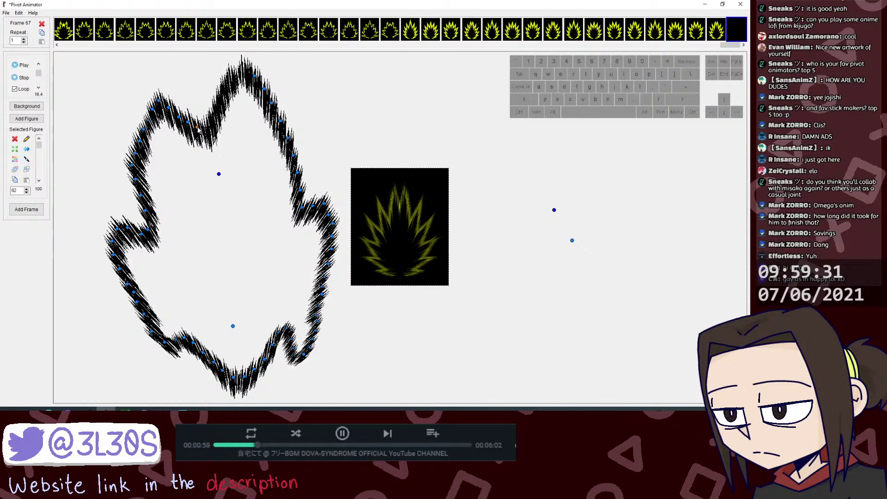
Step: Join the spiky segments between the upper notch and the left peak into the aura outline figure, one after another
{"action": "key", "text": "j"}
{"action": "left_click", "coordinate": [197, 129]}
{"action": "left_click", "coordinate": [188, 123]}
{"action": "key", "text": "j"}
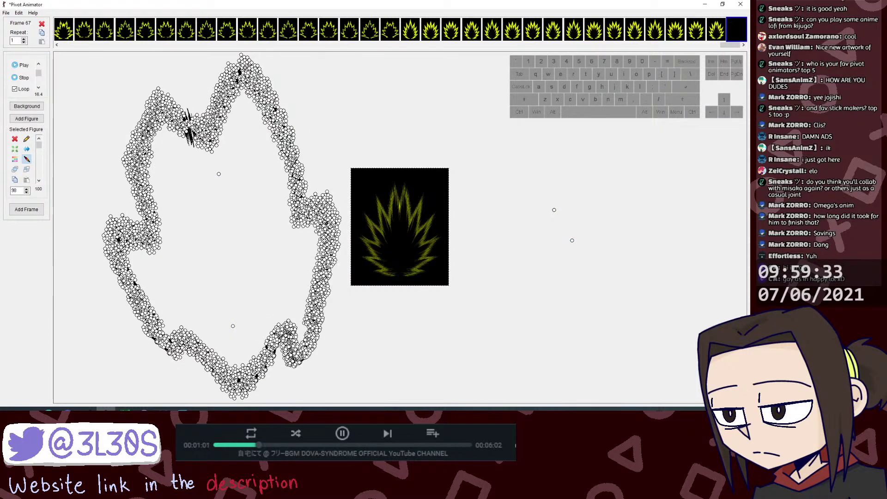
{"action": "left_click", "coordinate": [187, 123]}
{"action": "key", "text": "j"}
{"action": "left_click", "coordinate": [179, 119]}
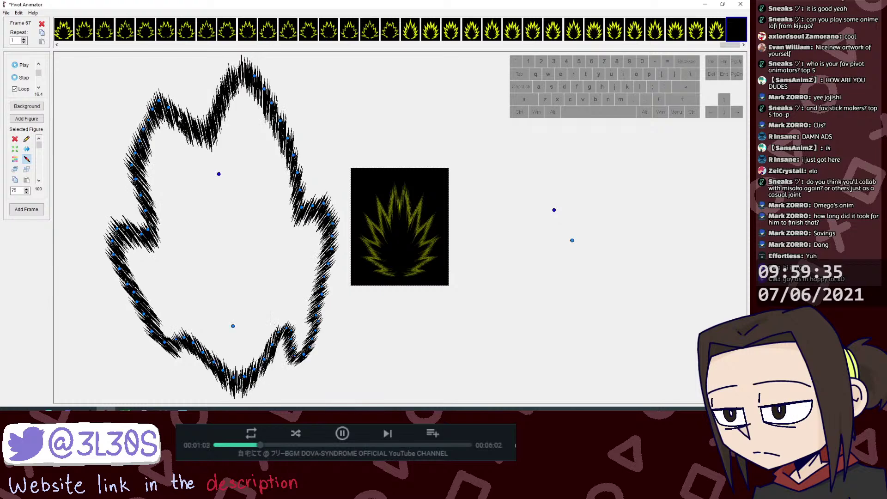
Step: Join the segment just before the left peak to the outline figure, and test the join by moving the figure's origin
{"action": "left_click", "coordinate": [169, 108]}
{"action": "key", "text": "j"}
{"action": "left_click", "coordinate": [170, 111]}
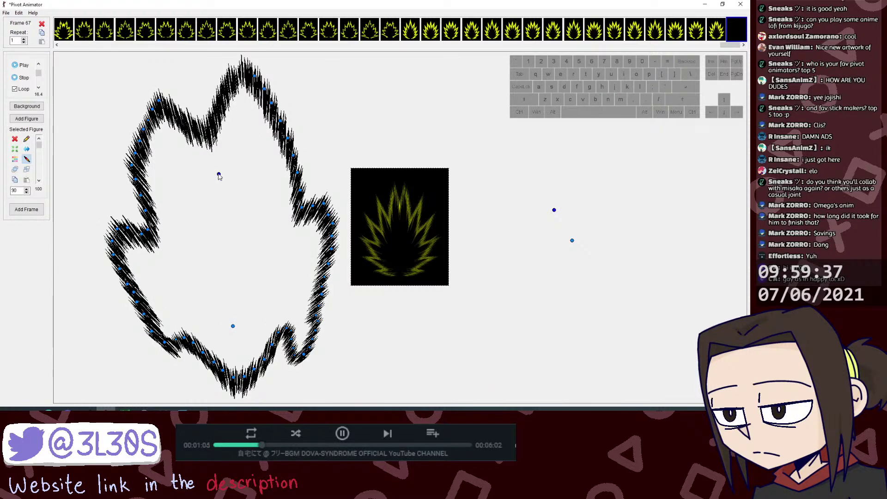
{"action": "left_click", "coordinate": [219, 175]}
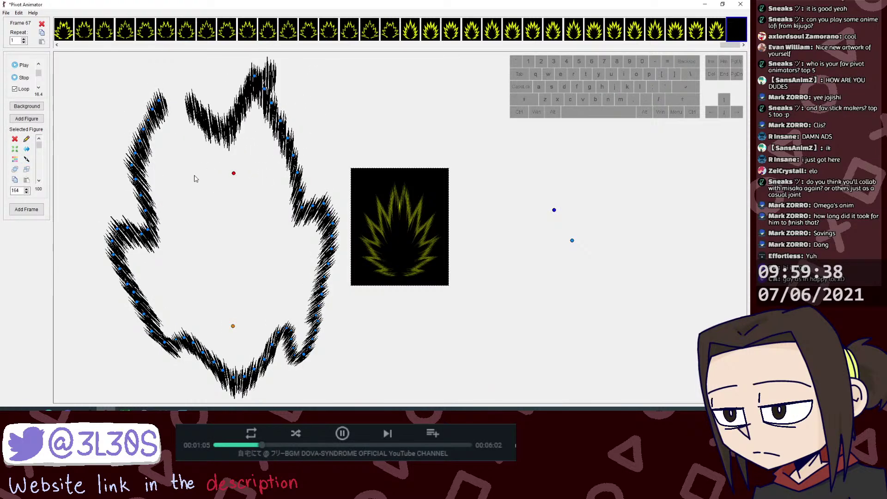
Step: Join the segments at the tip of the left peak and just over its outer side to the outline figure
{"action": "key", "text": "j"}
{"action": "left_click", "coordinate": [159, 102]}
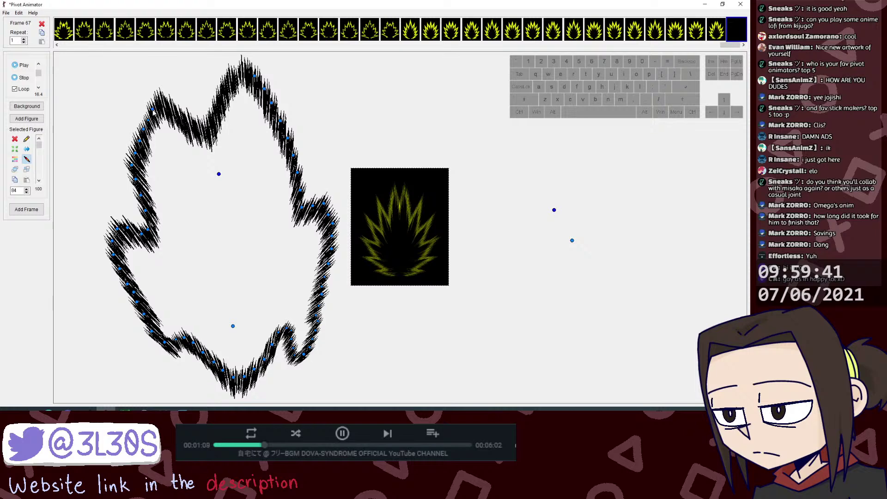
{"action": "left_click", "coordinate": [152, 110]}
{"action": "key", "text": "j"}
{"action": "left_click", "coordinate": [152, 110]}
{"action": "key", "text": "j"}
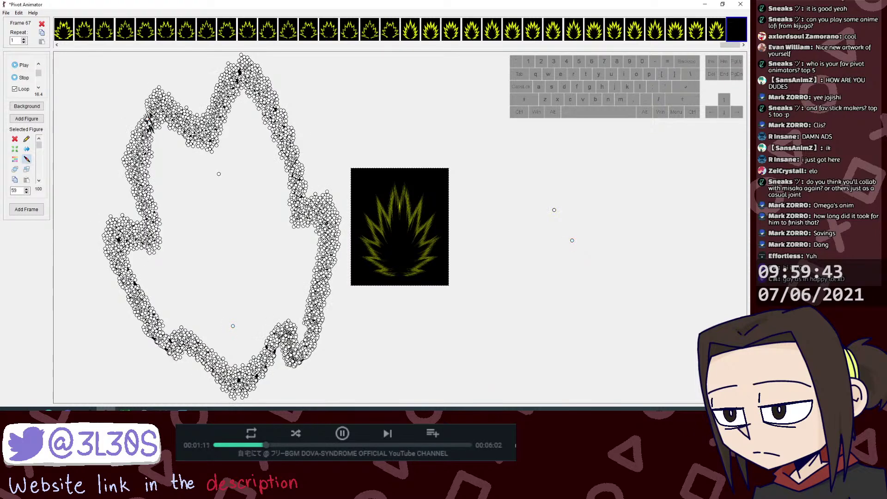
{"action": "left_click", "coordinate": [148, 121]}
Step: Join the segments running down the outer slope of the left peak to the outline figure
{"action": "left_click", "coordinate": [143, 129]}
{"action": "key", "text": "j"}
{"action": "left_click", "coordinate": [142, 129]}
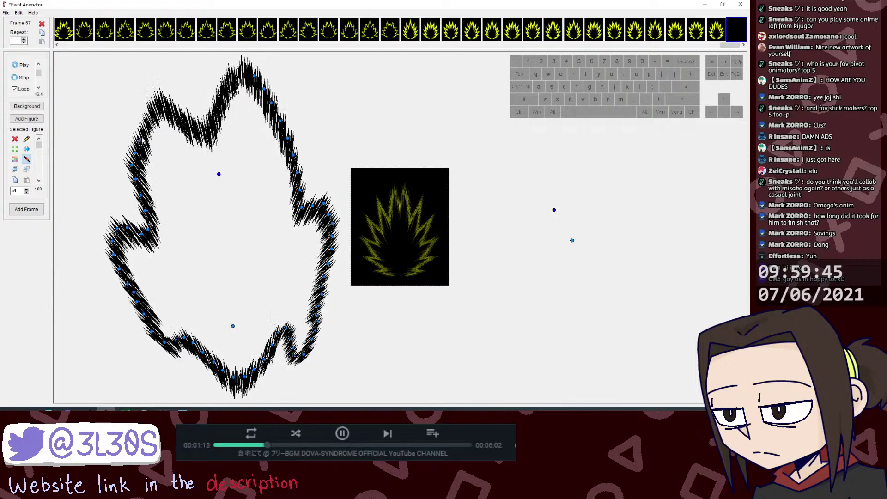
{"action": "left_click", "coordinate": [139, 140]}
{"action": "key", "text": "j"}
{"action": "left_click", "coordinate": [139, 140]}
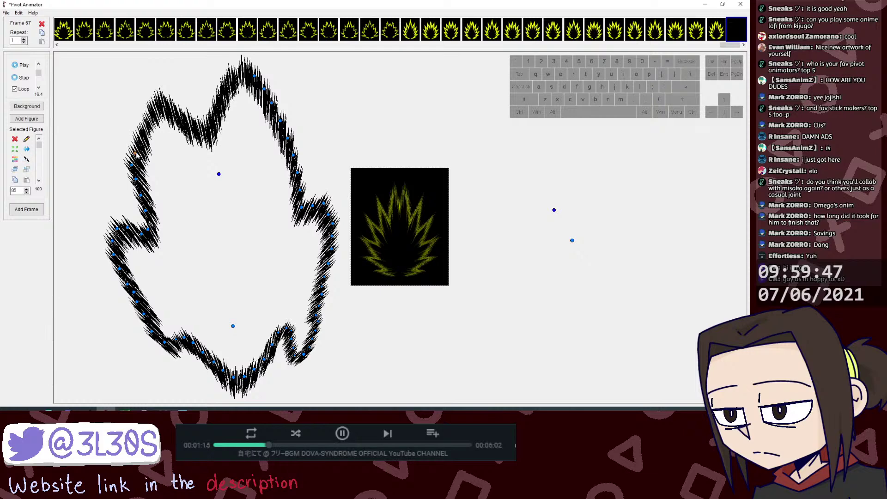
{"action": "key", "text": "j"}
{"action": "left_click", "coordinate": [136, 154]}
Step: Join the segments along the upper-left side, from its outermost bulge down toward the left inner corner
{"action": "left_click", "coordinate": [132, 166]}
{"action": "key", "text": "j"}
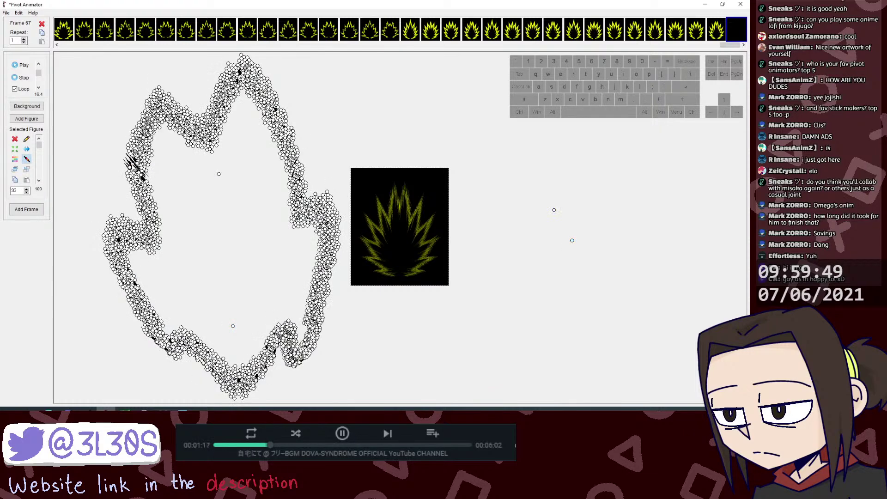
{"action": "left_click", "coordinate": [137, 181]}
{"action": "key", "text": "j"}
{"action": "left_click", "coordinate": [137, 187]}
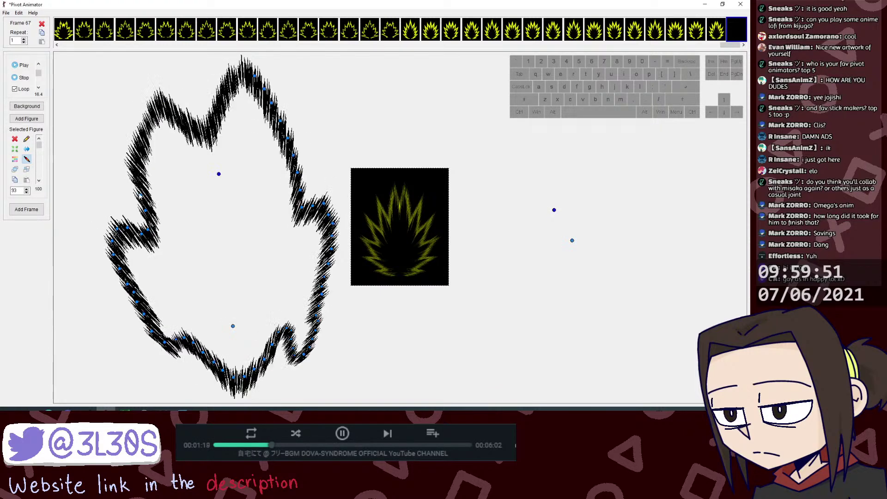
{"action": "key", "text": "j"}
{"action": "left_click", "coordinate": [145, 214]}
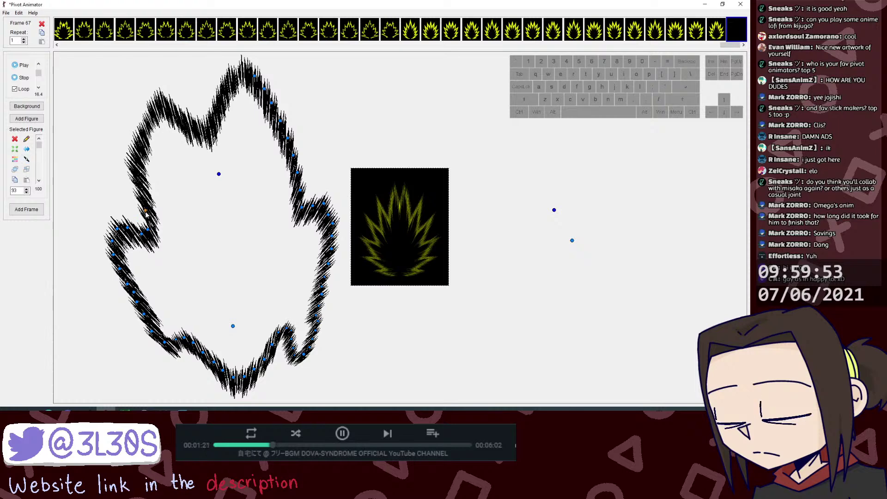
Step: Join the segments around the left inner corner above the left side tip to the outline figure
{"action": "key", "text": "j"}
{"action": "left_click", "coordinate": [146, 215]}
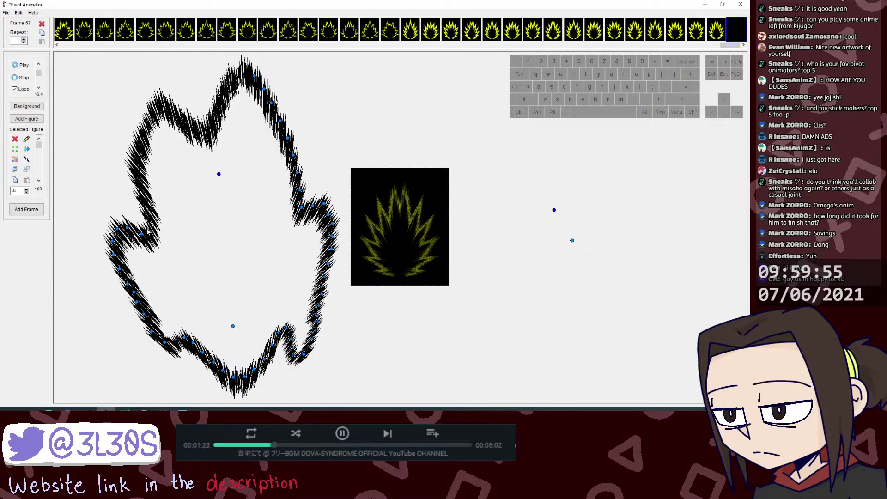
{"action": "key", "text": "j"}
{"action": "left_click", "coordinate": [149, 230]}
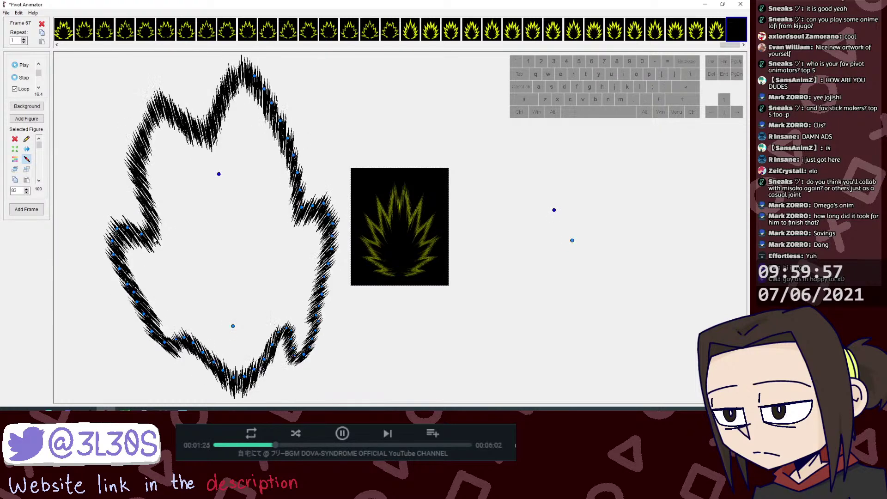
{"action": "key", "text": "j"}
{"action": "left_click", "coordinate": [139, 235]}
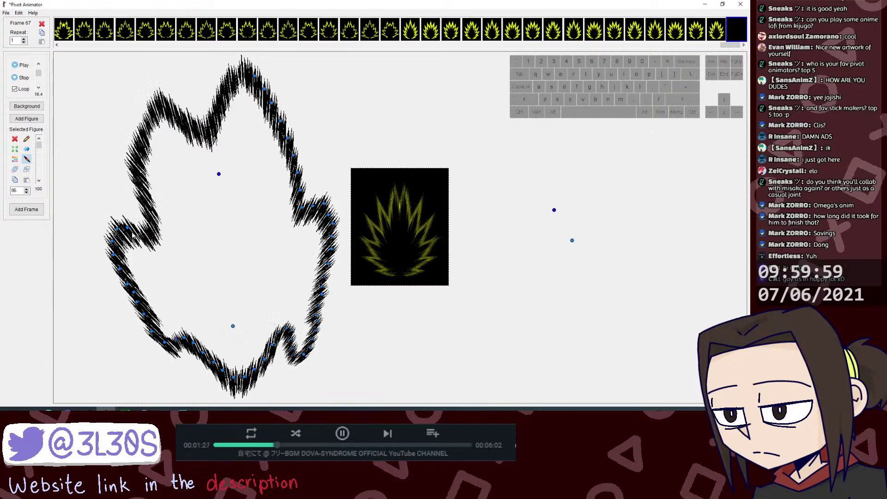
Step: Join the segments leading out to and around the left side tip to the outline figure
{"action": "key", "text": "j"}
{"action": "left_click", "coordinate": [130, 231]}
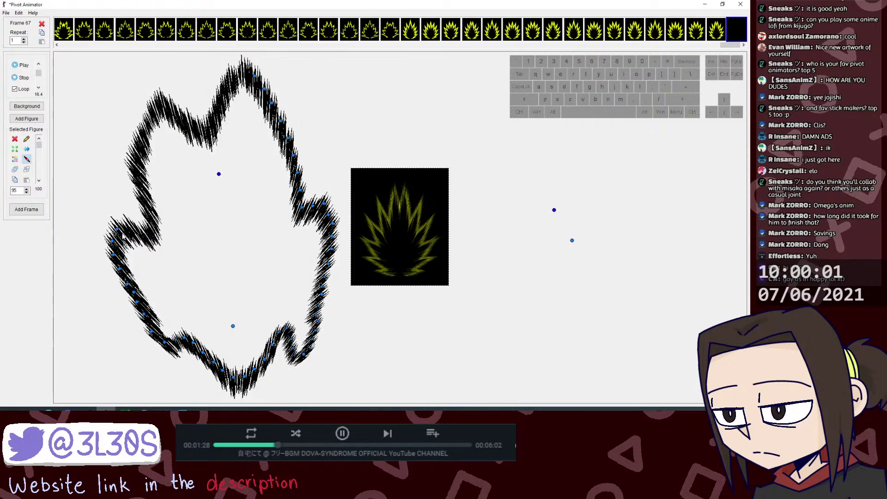
{"action": "key", "text": "j"}
{"action": "left_click", "coordinate": [119, 234]}
{"action": "key", "text": "j"}
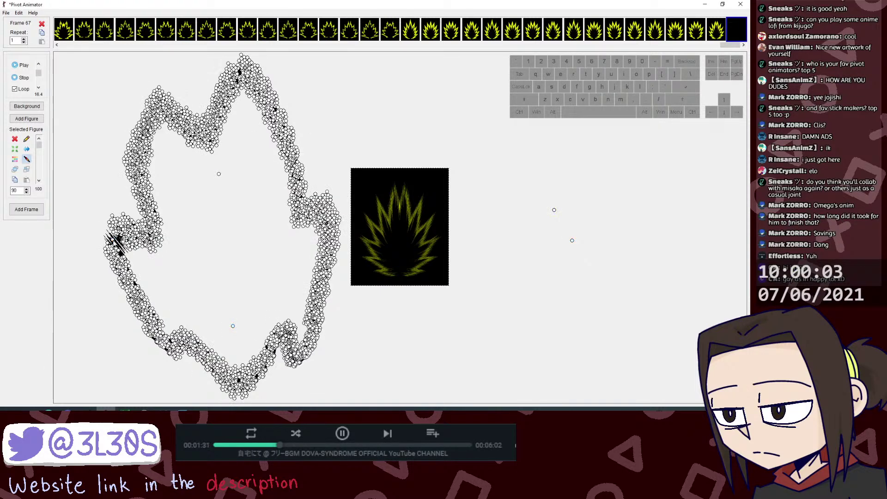
{"action": "left_click", "coordinate": [115, 245]}
{"action": "key", "text": "j"}
{"action": "left_click", "coordinate": [114, 257]}
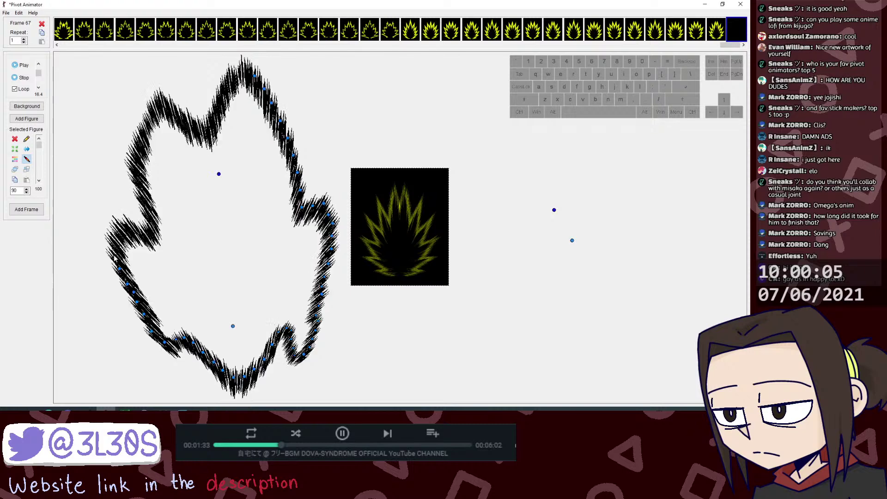
Step: Join the segments on the upper half of the lower-left edge, below the side tip, to the outline figure
{"action": "key", "text": "j"}
{"action": "left_click", "coordinate": [119, 271]}
{"action": "key", "text": "j"}
{"action": "left_click", "coordinate": [129, 287]}
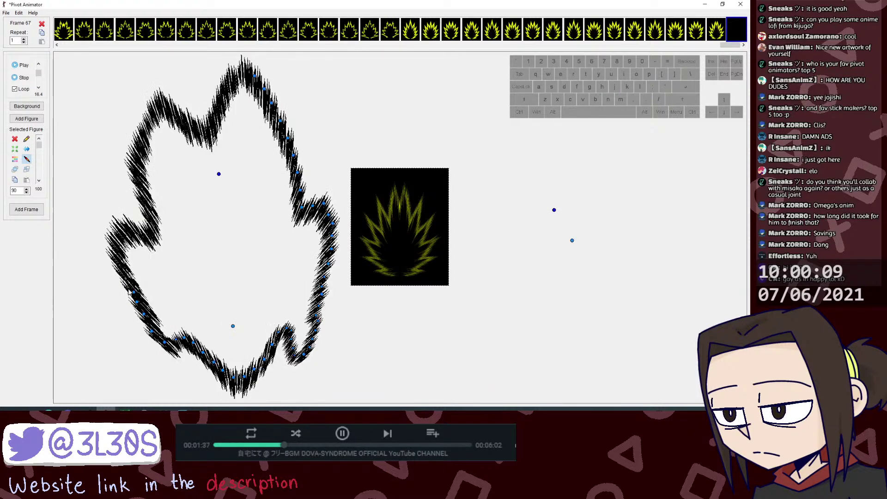
{"action": "key", "text": "j"}
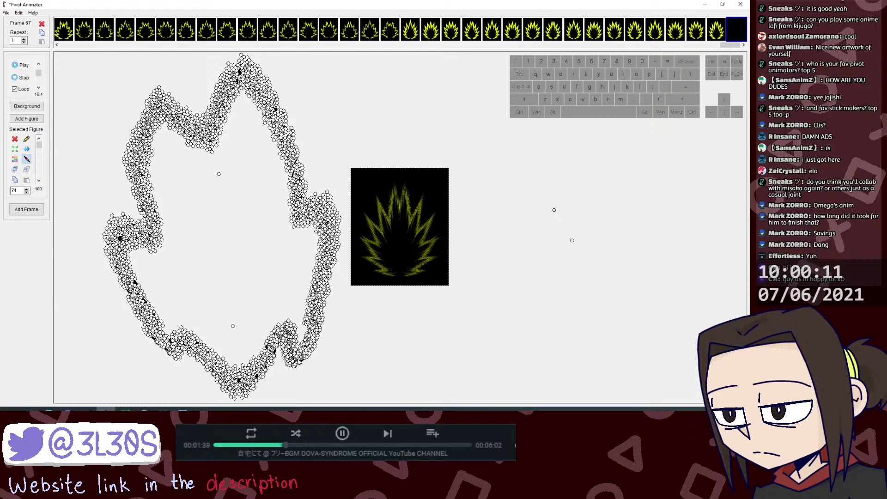
{"action": "left_click", "coordinate": [129, 288]}
{"action": "key", "text": "j"}
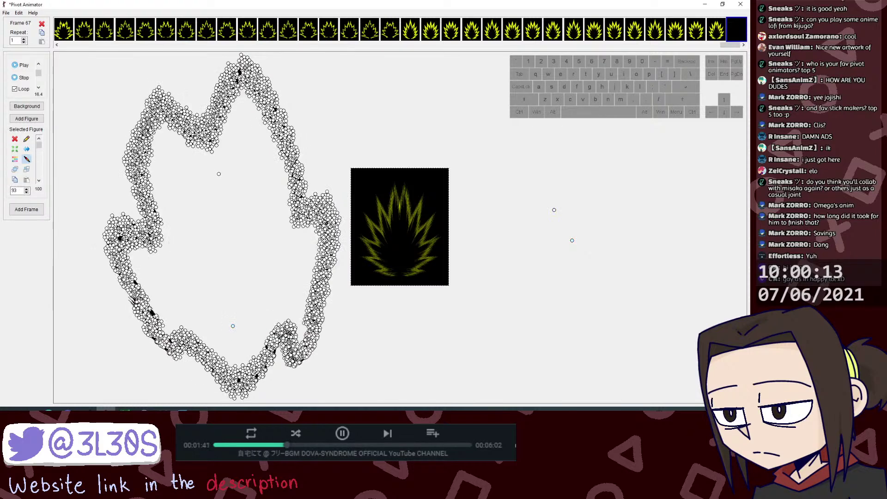
{"action": "left_click", "coordinate": [137, 305]}
Step: Join the remaining segments of the lower-left edge down to the lower-left corner to the outline figure
{"action": "left_click", "coordinate": [144, 316]}
{"action": "key", "text": "j"}
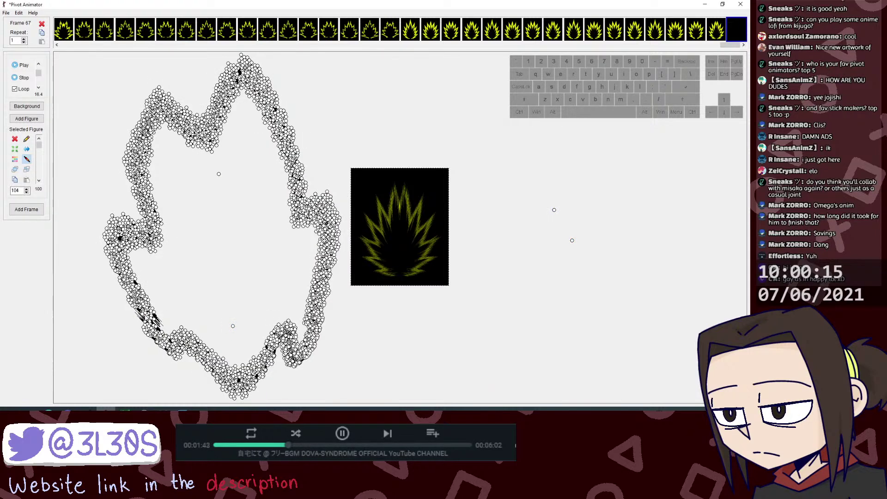
{"action": "left_click", "coordinate": [146, 315]}
{"action": "left_click", "coordinate": [152, 331]}
{"action": "key", "text": "j"}
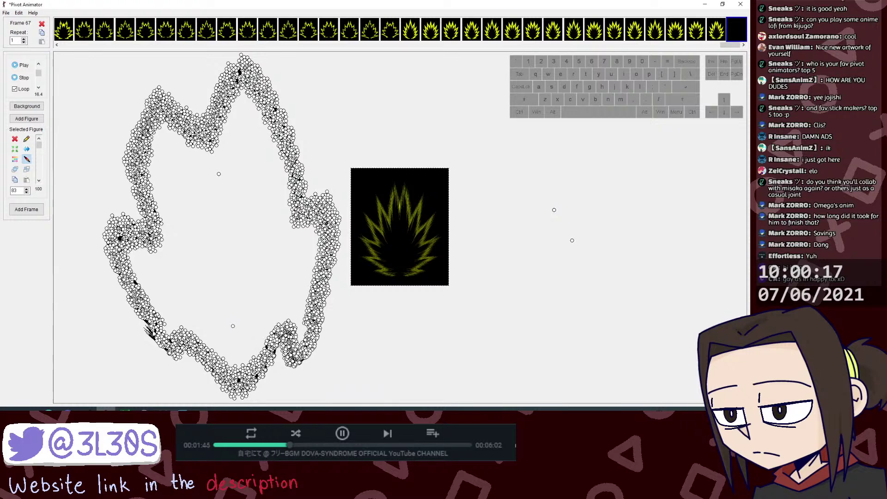
{"action": "left_click", "coordinate": [153, 329]}
{"action": "left_click", "coordinate": [164, 343]}
{"action": "key", "text": "j"}
{"action": "left_click", "coordinate": [170, 348]}
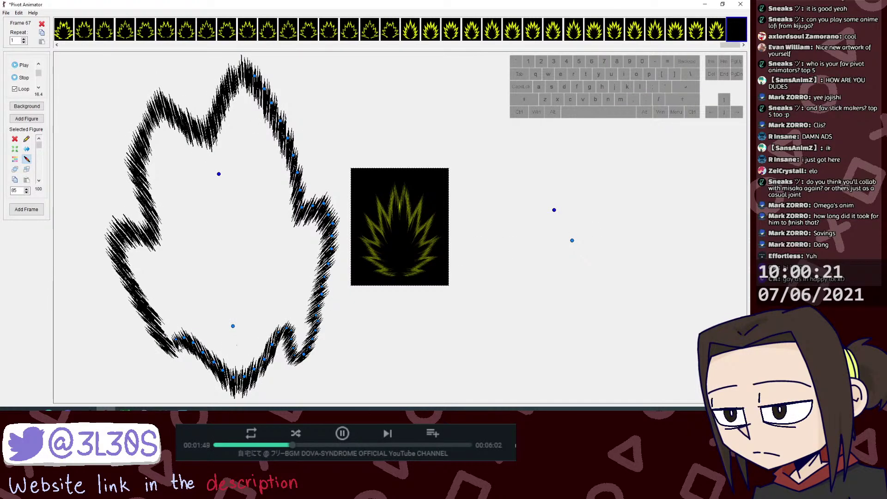
Step: Shift the short segment at the lower-left corner slightly and try to join it to the outline figure
{"action": "left_click", "coordinate": [176, 340]}
{"action": "left_click_drag", "start_coordinate": [176, 340], "coordinate": [183, 349]}
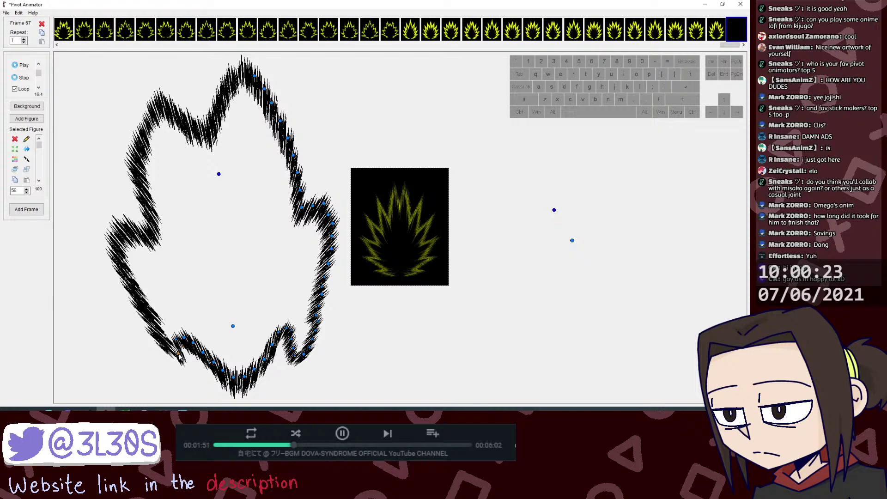
{"action": "key", "text": "j"}
{"action": "left_click", "coordinate": [179, 353]}
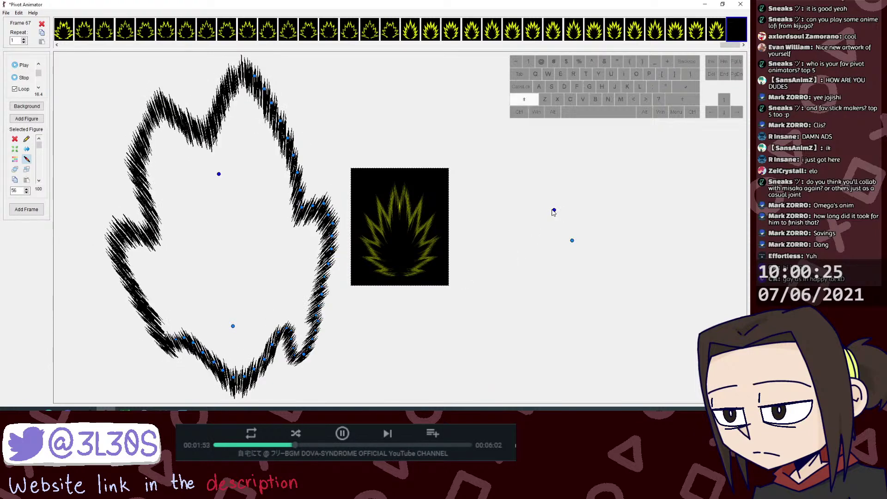
Step: Nudge the separate two-handle figure slightly, and join the segments of the small hump beside the lower-left corner to the outline
{"action": "mouse_move", "coordinate": [554, 210]}
{"action": "left_mouse_down"}
{"action": "mouse_move", "coordinate": [537, 218]}
{"action": "mouse_move", "coordinate": [548, 209]}
{"action": "left_mouse_up"}
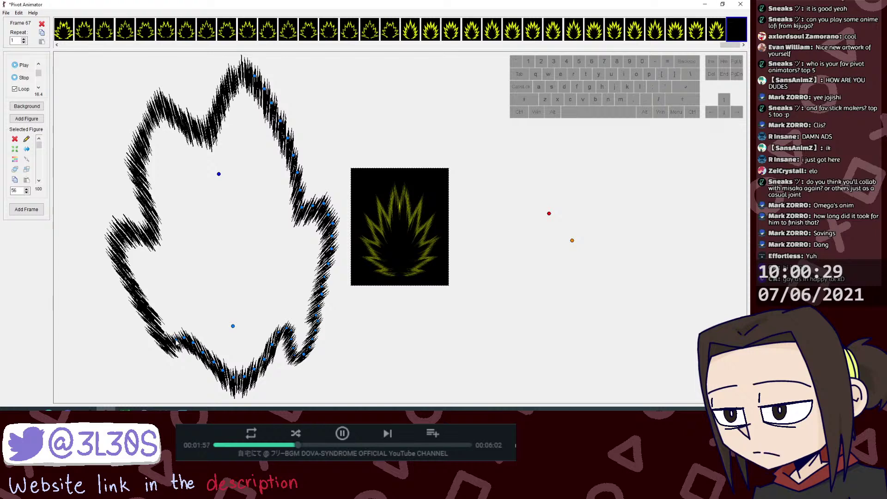
{"action": "key", "text": "j"}
{"action": "left_click", "coordinate": [183, 342]}
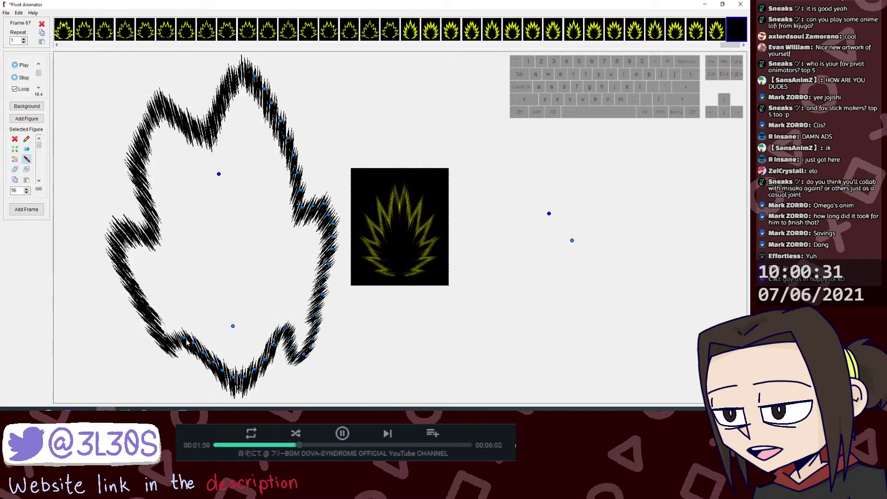
{"action": "key", "text": "j"}
{"action": "left_click", "coordinate": [182, 343]}
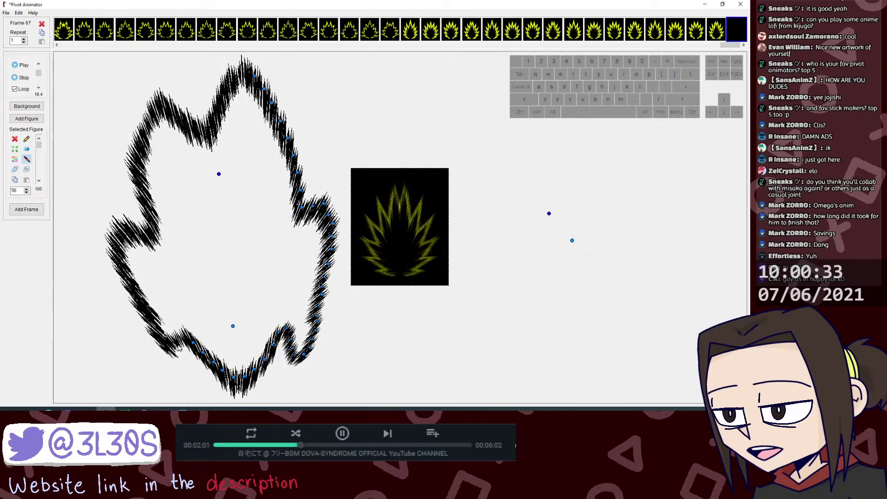
Step: Nudge the separate two-handle figure again, and join the segments sloping from the lower-left hump toward the bottom point
{"action": "left_click", "coordinate": [548, 215]}
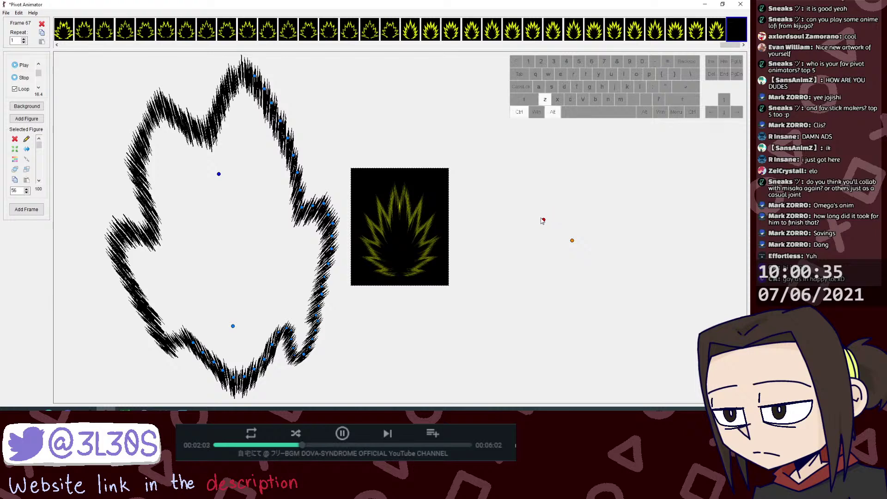
{"action": "left_click_drag", "start_coordinate": [548, 215], "coordinate": [543, 211]}
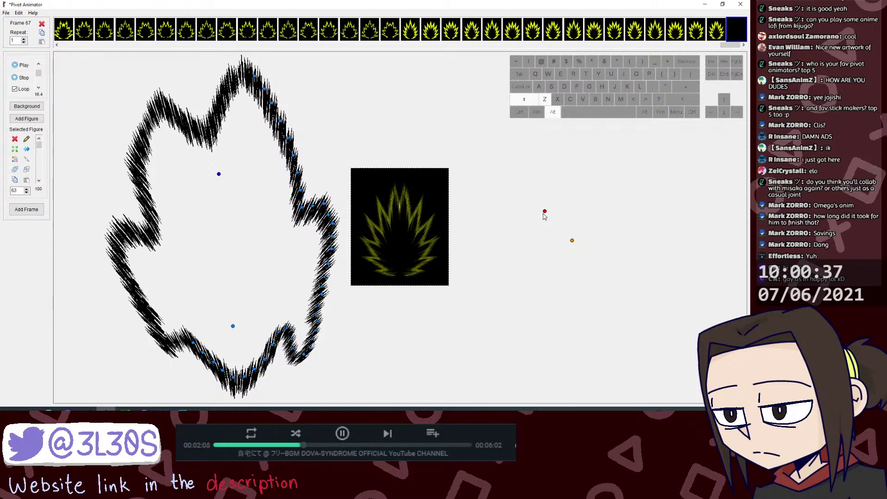
{"action": "key", "text": "j"}
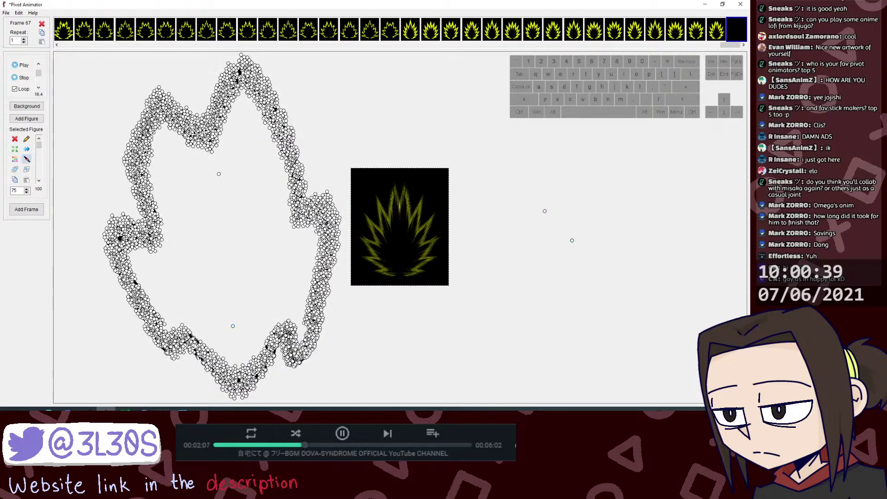
{"action": "left_click", "coordinate": [194, 345]}
{"action": "left_click", "coordinate": [202, 353]}
{"action": "key", "text": "j"}
{"action": "left_click", "coordinate": [216, 365]}
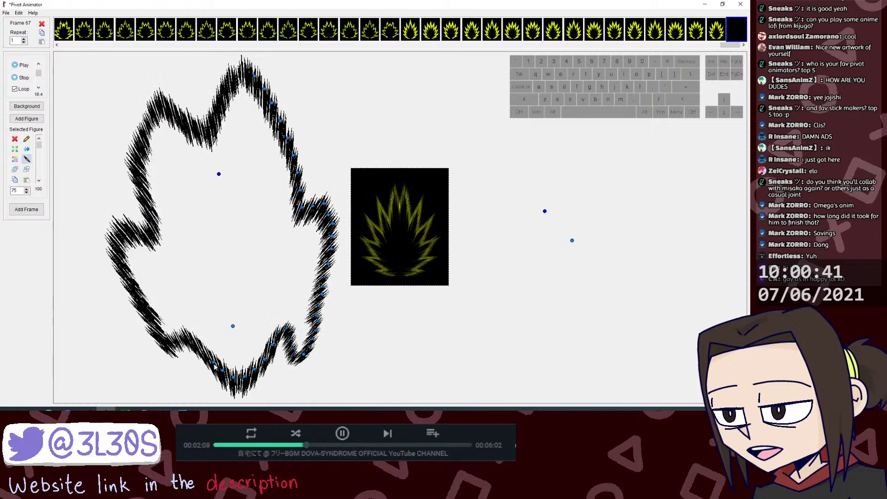
Step: Join the last segments of the lower-left slope and those around the bottom point to the outline figure
{"action": "key", "text": "j"}
{"action": "left_click", "coordinate": [214, 362]}
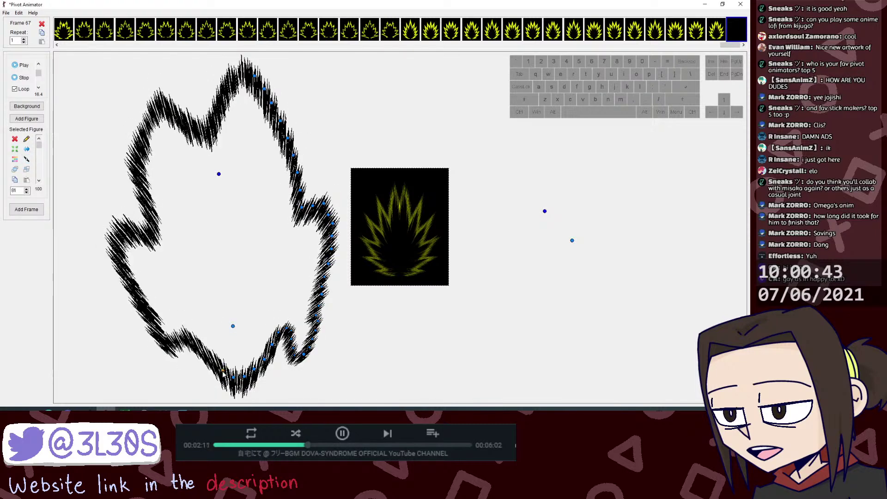
{"action": "key", "text": "j"}
{"action": "left_click", "coordinate": [236, 380]}
{"action": "key", "text": "j"}
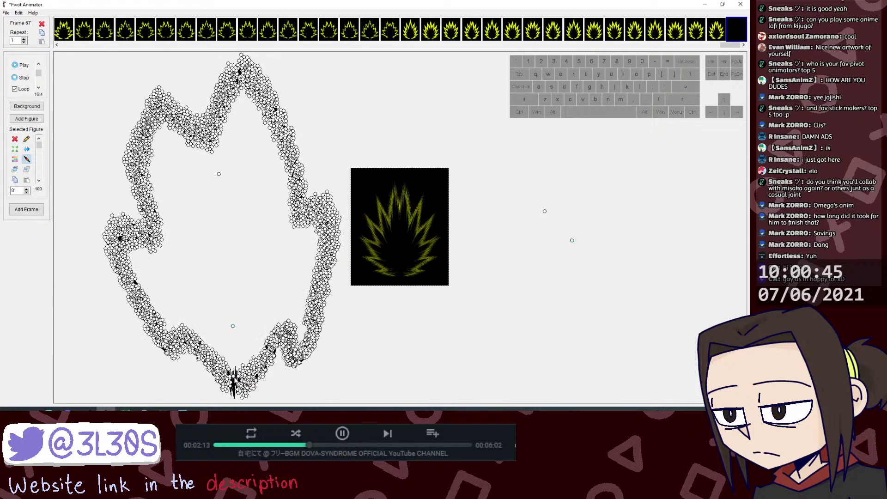
{"action": "left_click", "coordinate": [235, 380]}
{"action": "key", "text": "j"}
{"action": "left_click", "coordinate": [239, 380]}
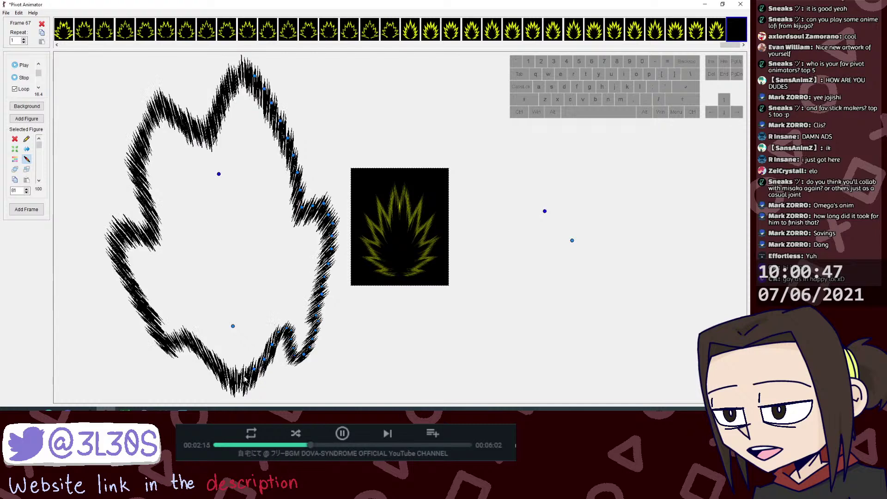
Step: Join the segments rising from the aura's bottom point toward the lower-right hump to the outline figure
{"action": "left_click", "coordinate": [254, 369]}
{"action": "key", "text": "j"}
{"action": "left_click", "coordinate": [240, 380]}
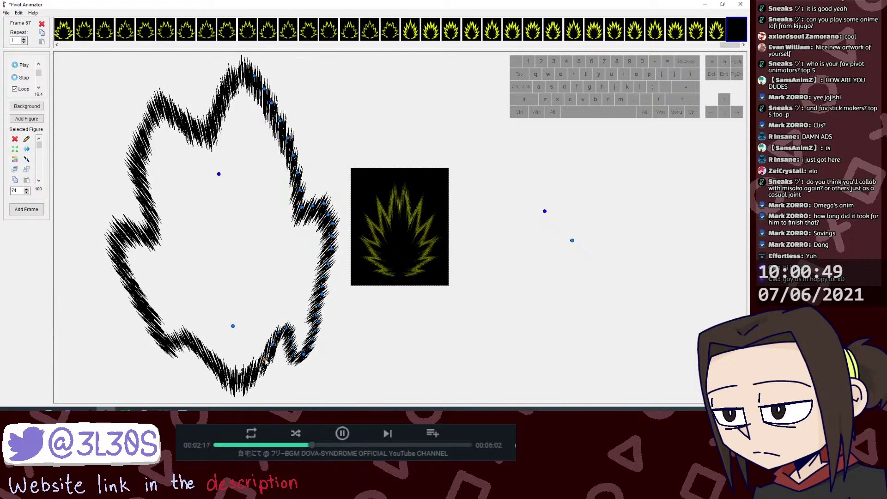
{"action": "key", "text": "j"}
{"action": "left_click", "coordinate": [265, 359]}
{"action": "key", "text": "j"}
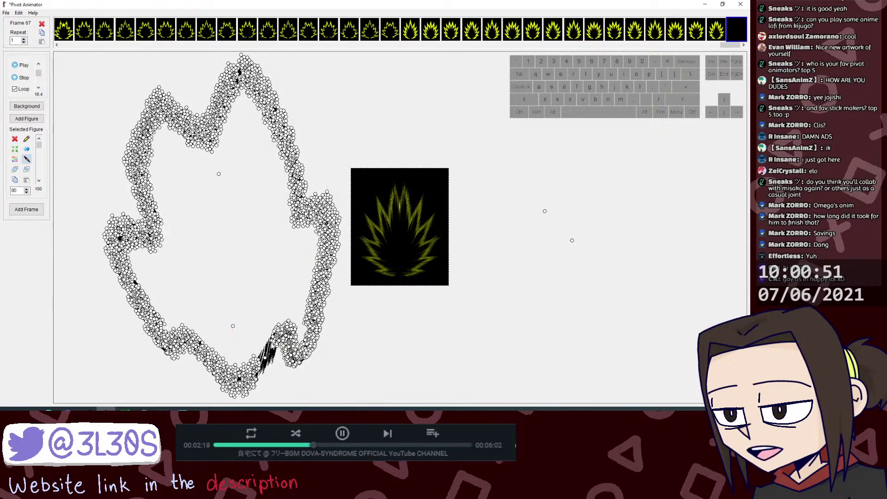
{"action": "left_click", "coordinate": [264, 358]}
Step: Join the segments at the peak of the lower-right hump to the outline figure
{"action": "left_click", "coordinate": [280, 337]}
{"action": "key", "text": "j"}
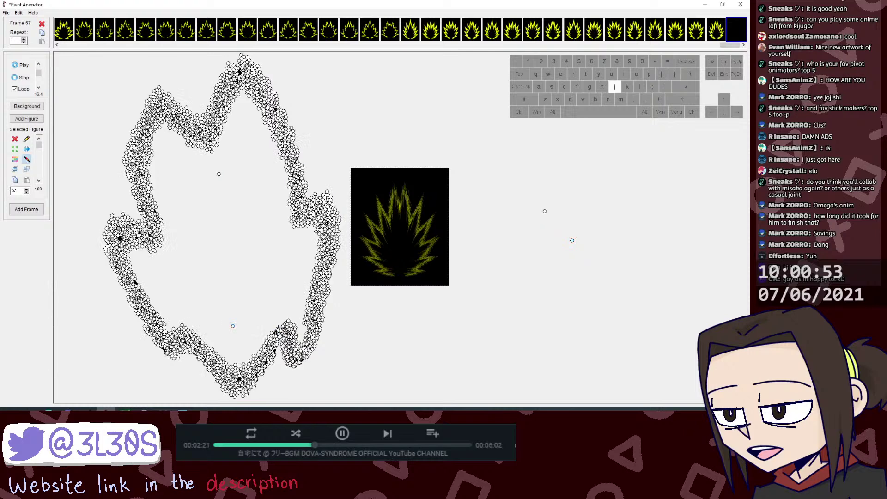
{"action": "left_click", "coordinate": [279, 333]}
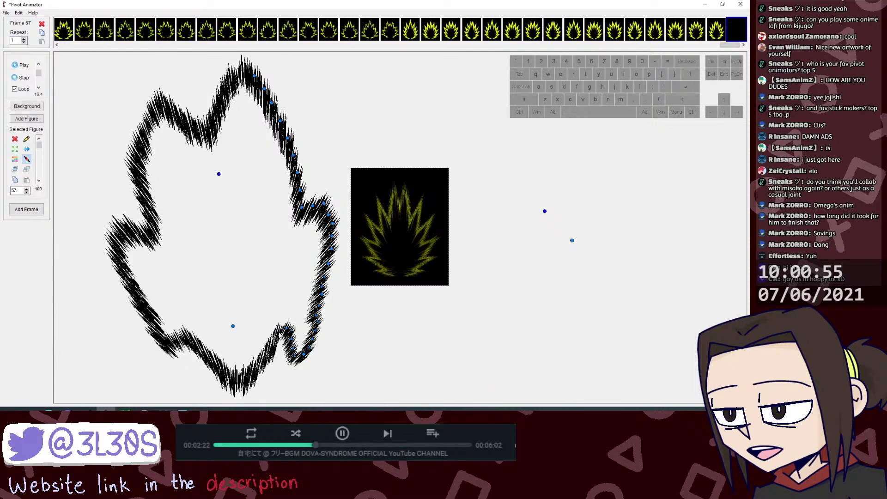
{"action": "left_click", "coordinate": [285, 330]}
{"action": "key", "text": "j"}
{"action": "left_click", "coordinate": [286, 328]}
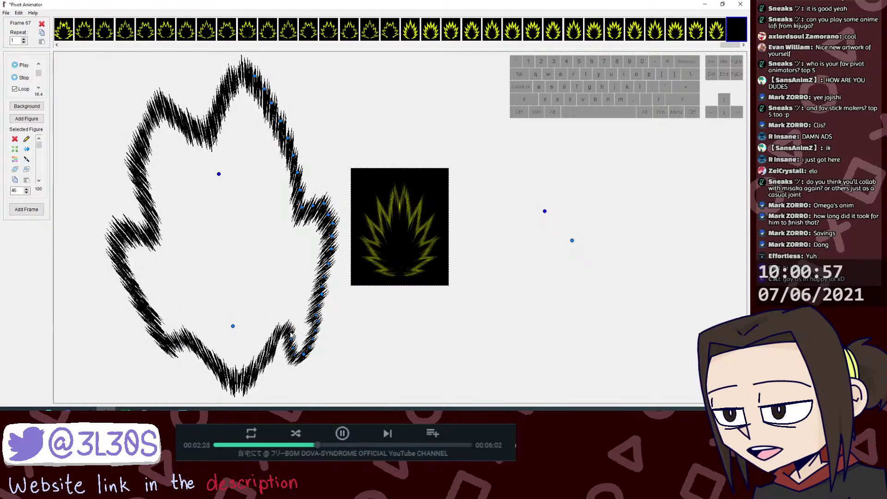
Step: Join the segments descending from the lower-right hump toward the small lower-right tip to the outline
{"action": "key", "text": "j"}
{"action": "left_click", "coordinate": [291, 337]}
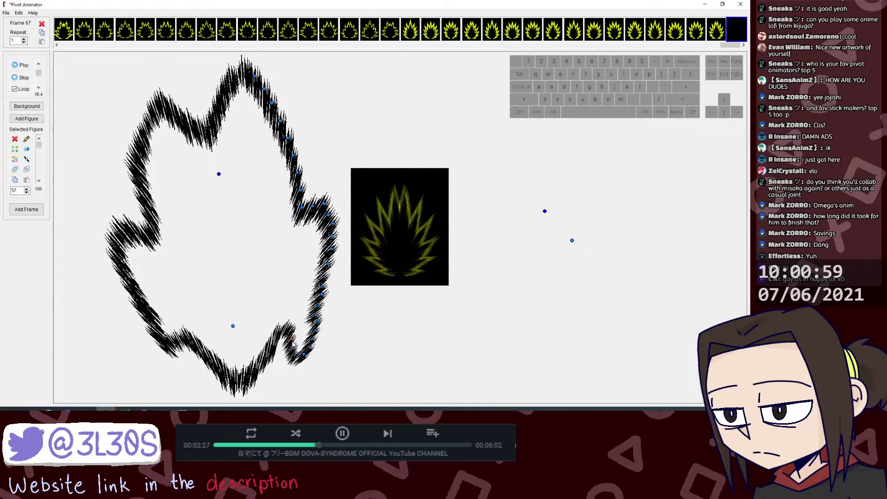
{"action": "key", "text": "j"}
{"action": "left_click", "coordinate": [291, 344]}
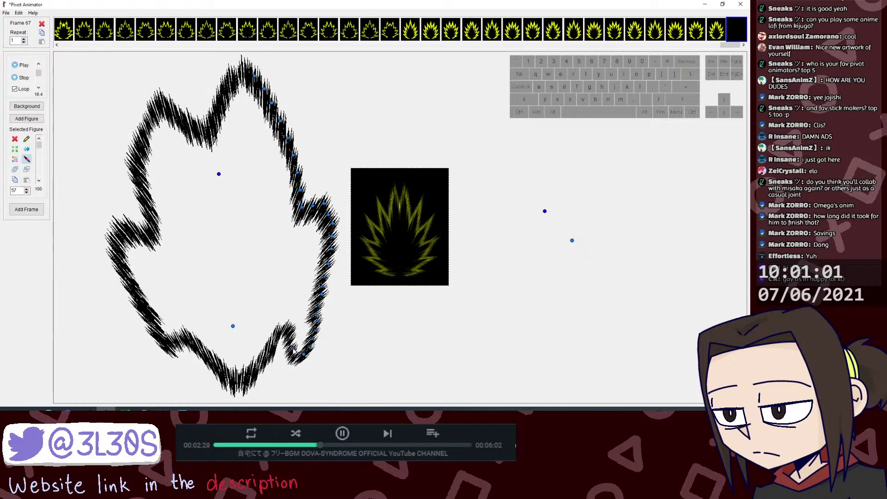
{"action": "key", "text": "j"}
{"action": "left_click", "coordinate": [291, 344]}
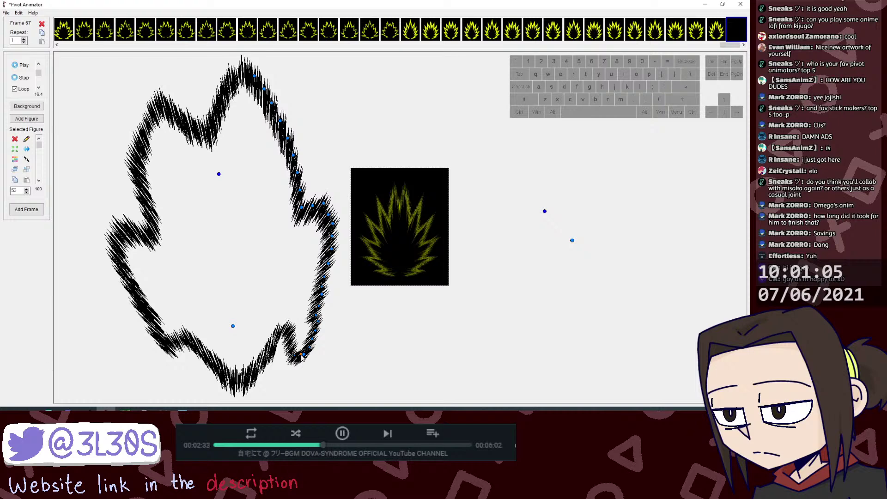
{"action": "key", "text": "j"}
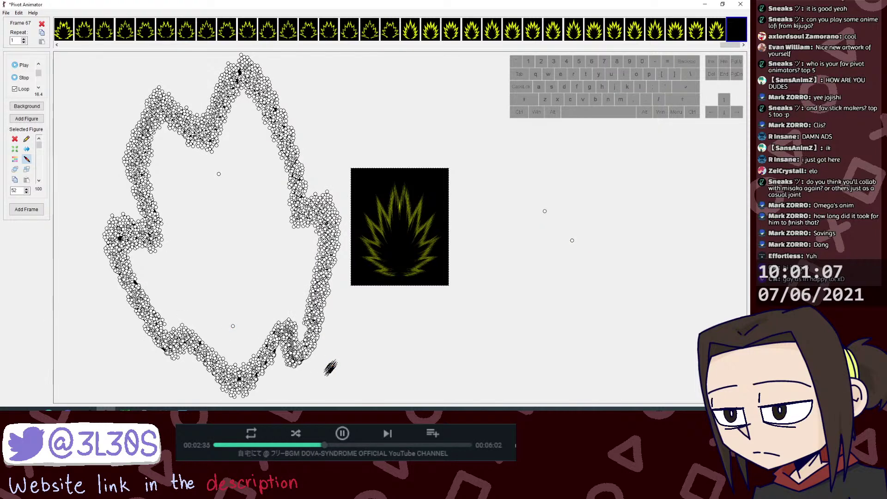
{"action": "left_click", "coordinate": [293, 344]}
Step: Move the separate two-handle figure slightly down and right, and join the segments at the small lower-right tip to the outline
{"action": "mouse_move", "coordinate": [544, 212]}
{"action": "left_mouse_down"}
{"action": "mouse_move", "coordinate": [552, 207]}
{"action": "mouse_move", "coordinate": [550, 234]}
{"action": "left_mouse_up"}
{"action": "key", "text": "ctrl+alt+z"}
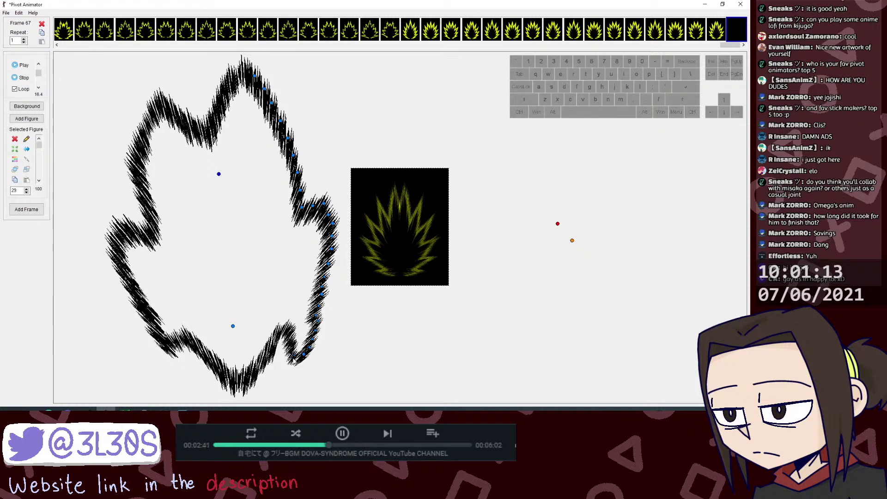
{"action": "key", "text": "ctrl+j"}
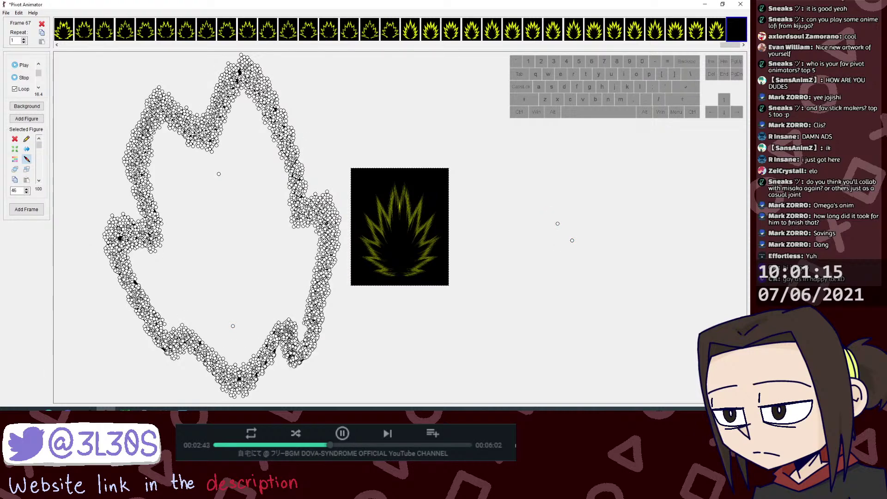
{"action": "left_click", "coordinate": [305, 355]}
{"action": "left_click", "coordinate": [304, 353]}
{"action": "key", "text": "ctrl+j"}
{"action": "left_click", "coordinate": [304, 353]}
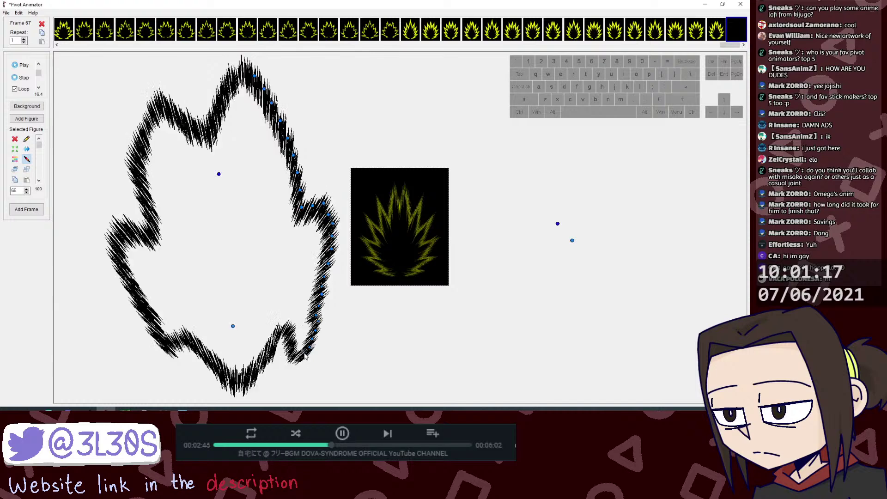
Step: Join the segments curving upward from the small lower-right tip to the outline figure
{"action": "left_click", "coordinate": [309, 348]}
{"action": "key", "text": "j"}
{"action": "left_click", "coordinate": [309, 347]}
{"action": "left_click", "coordinate": [312, 340]}
{"action": "key", "text": "j"}
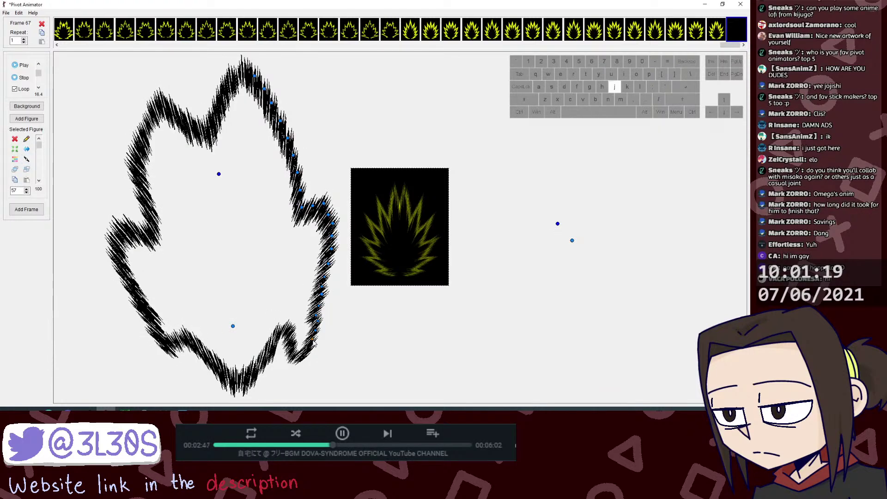
Step: Join the segments at the foot of the aura's long right side to the outline figure
{"action": "left_click", "coordinate": [316, 341]}
{"action": "key", "text": "ctrl+j"}
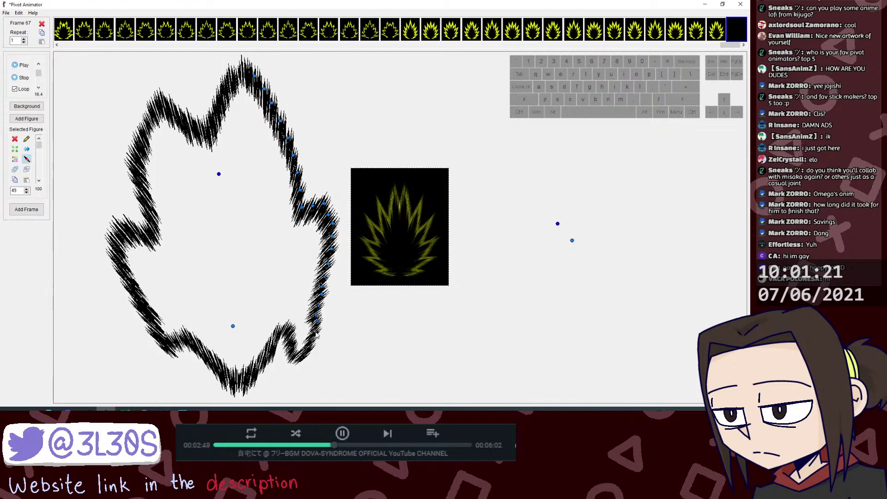
{"action": "left_click", "coordinate": [318, 322]}
{"action": "key", "text": "ctrl+j"}
{"action": "left_click", "coordinate": [317, 321]}
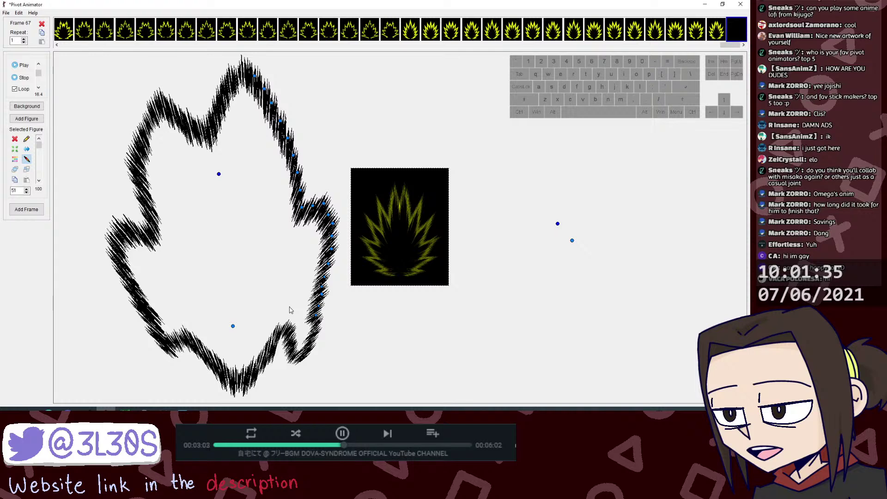
{"action": "left_click", "coordinate": [316, 315]}
Step: Nudge the separate two-handle figure slightly several times beside the background image
{"action": "left_click", "coordinate": [572, 240]}
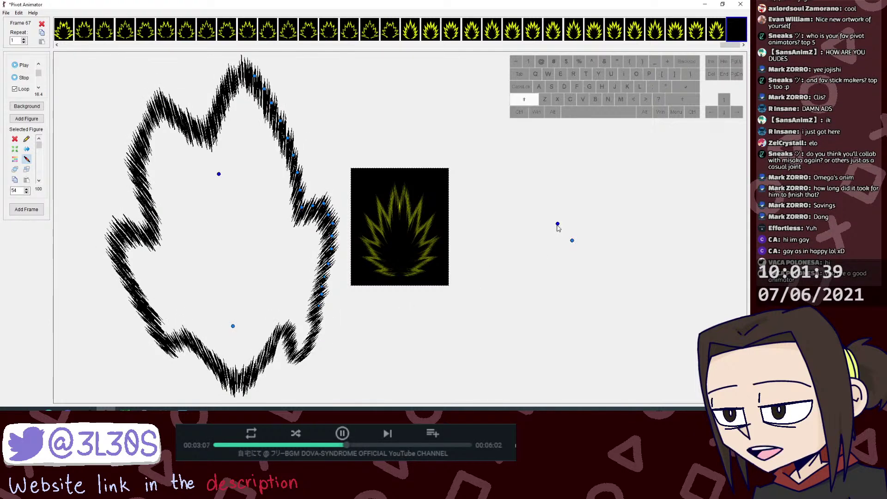
{"action": "mouse_move", "coordinate": [557, 224]}
{"action": "left_mouse_down"}
{"action": "mouse_move", "coordinate": [546, 237]}
{"action": "mouse_move", "coordinate": [554, 228]}
{"action": "left_mouse_up"}
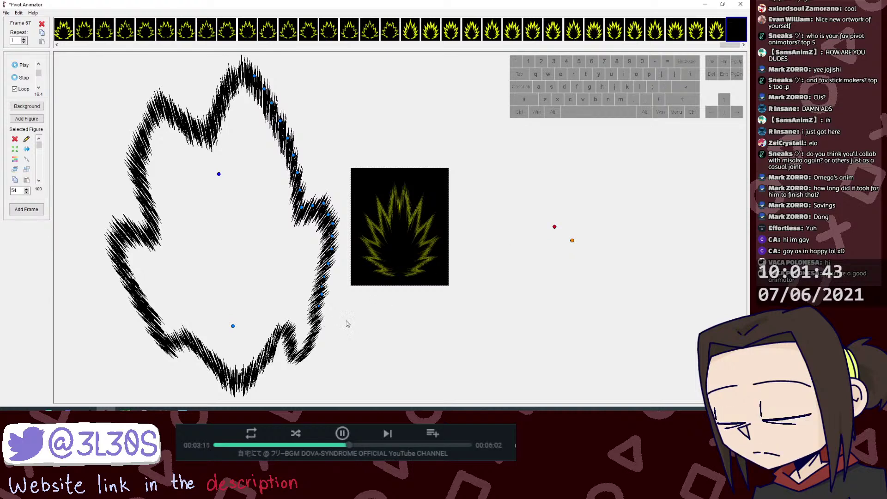
{"action": "key", "text": "shift+alt+z"}
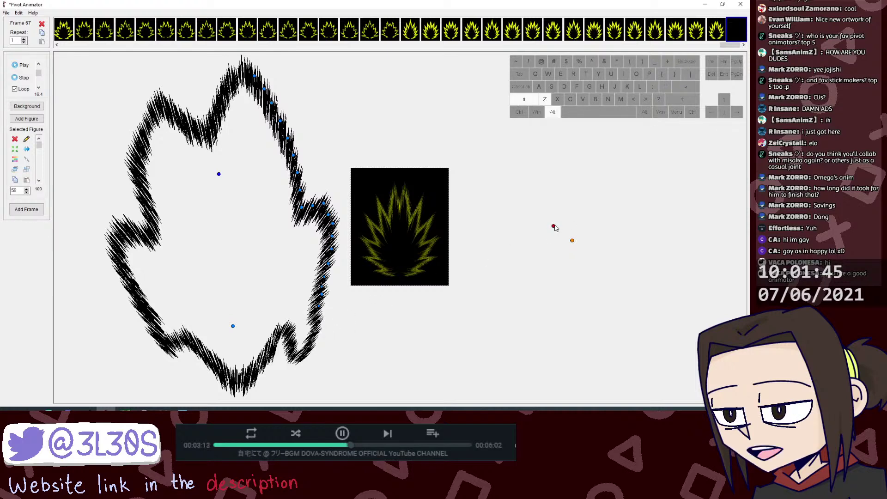
{"action": "left_click_drag", "start_coordinate": [557, 226], "coordinate": [559, 224]}
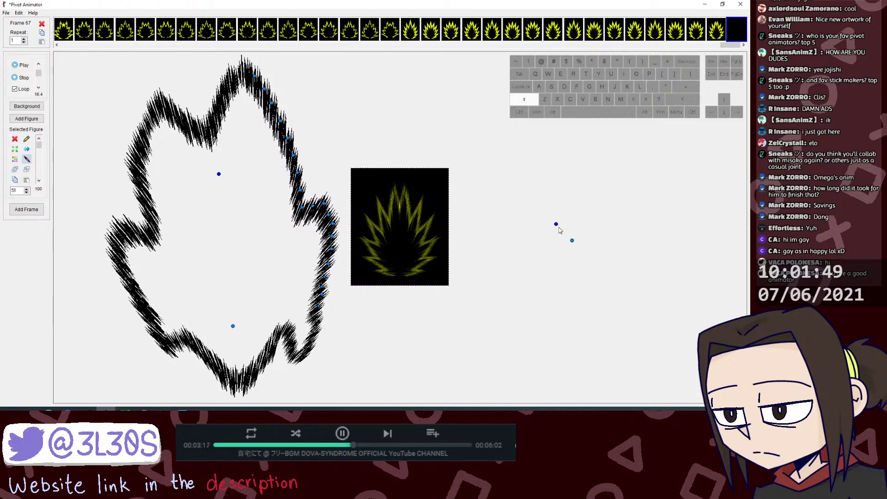
{"action": "left_click", "coordinate": [557, 225], "text": "shift"}
{"action": "left_click_drag", "start_coordinate": [557, 225], "coordinate": [563, 225]}
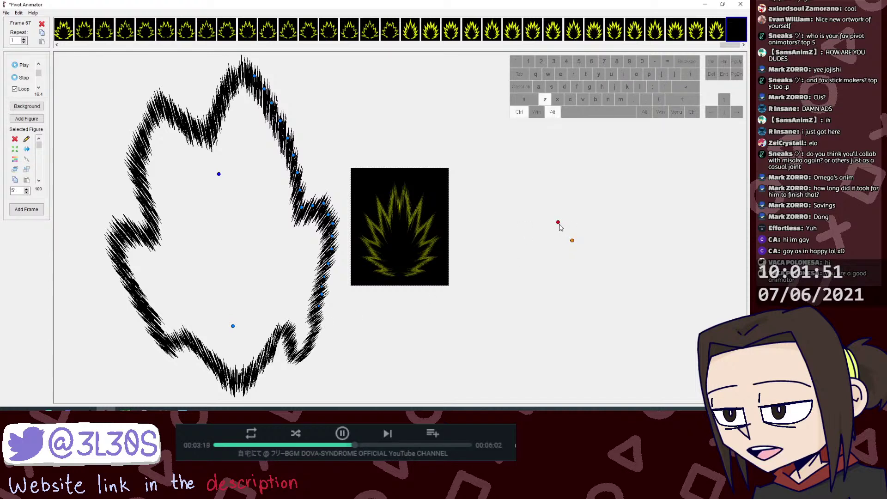
Step: Join the segments along the lower half of the aura's right side to the outline figure
{"action": "key", "text": "j"}
{"action": "left_click", "coordinate": [318, 306]}
{"action": "left_click", "coordinate": [322, 294]}
{"action": "key", "text": "j"}
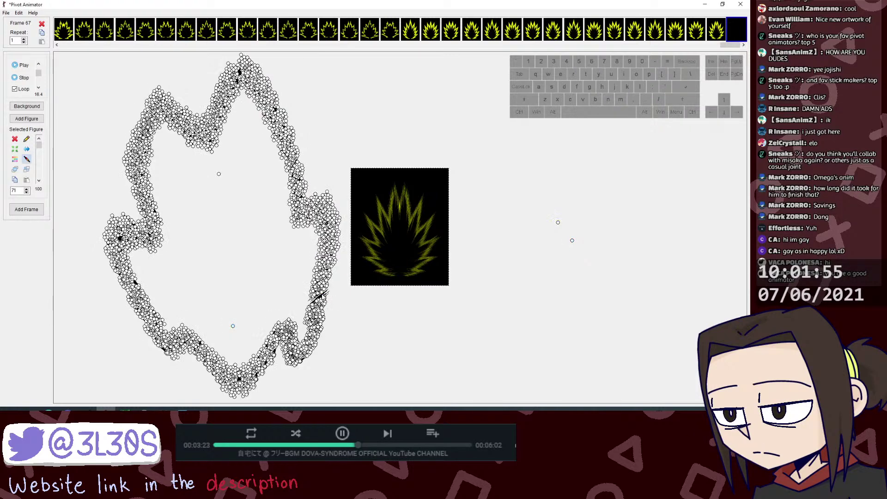
{"action": "left_click", "coordinate": [323, 297]}
{"action": "key", "text": "j"}
{"action": "left_click", "coordinate": [324, 287]}
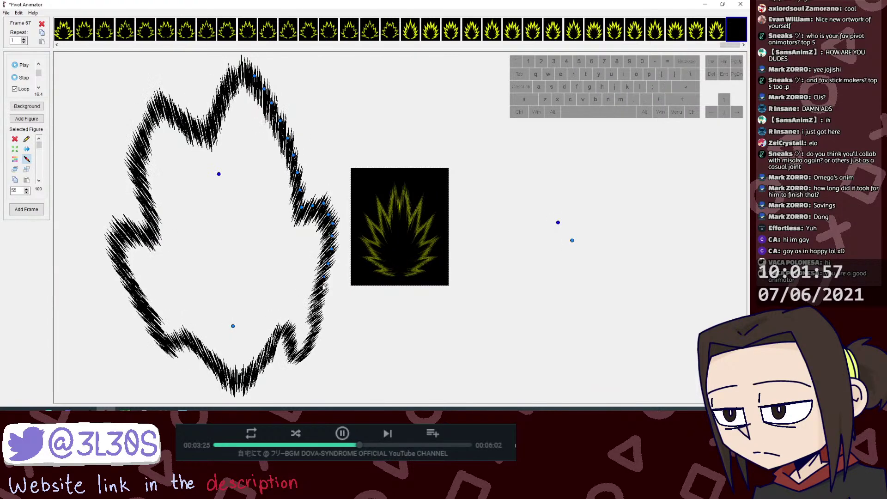
{"action": "key", "text": "j"}
{"action": "left_click", "coordinate": [325, 278]}
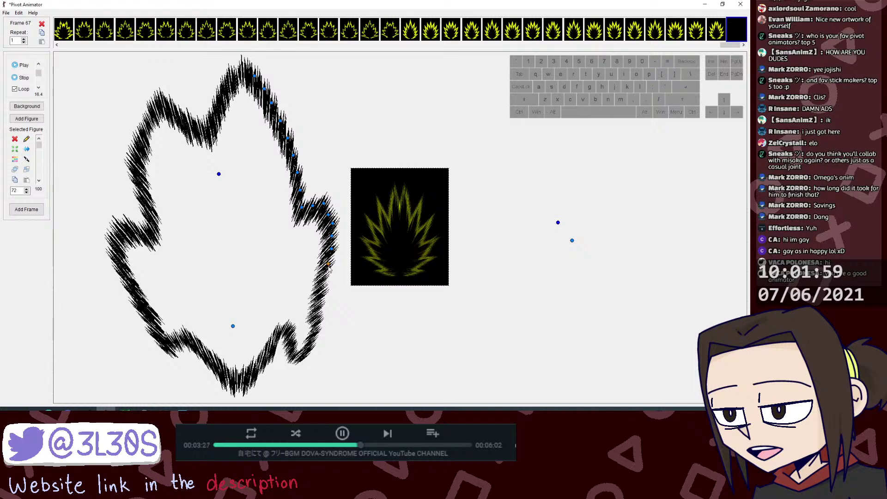
Step: Join the segments along the upper half of the aura's right side to the outline figure
{"action": "key", "text": "j"}
{"action": "left_click", "coordinate": [329, 264]}
{"action": "key", "text": "j"}
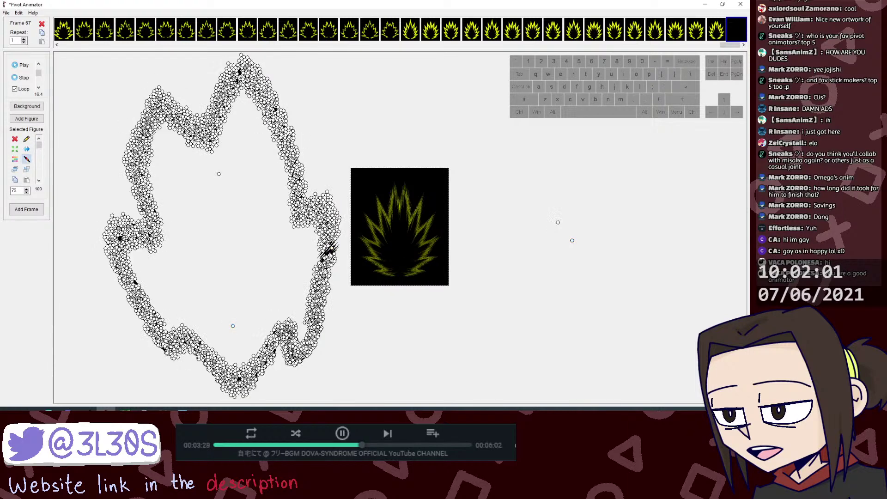
{"action": "left_click", "coordinate": [331, 249]}
{"action": "key", "text": "j"}
{"action": "left_click", "coordinate": [331, 236]}
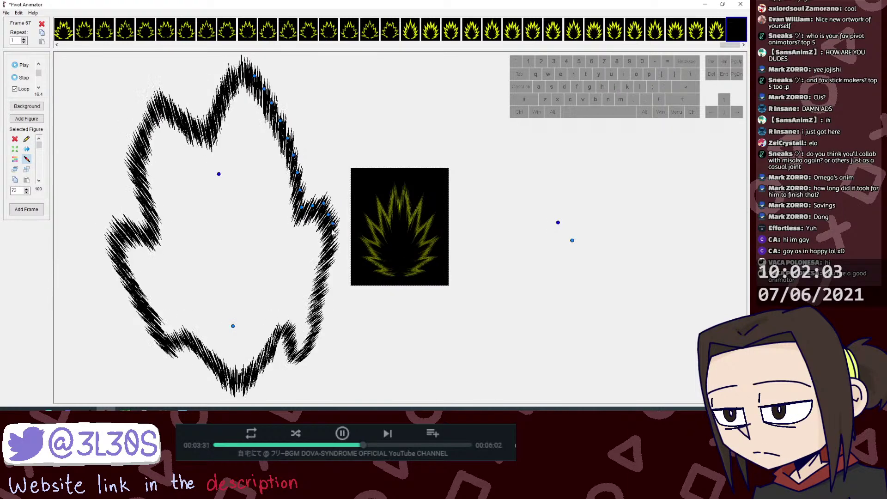
Step: Join the segments around the tip of the right shoulder spike to the outline figure
{"action": "key", "text": "j"}
{"action": "left_click", "coordinate": [335, 226]}
{"action": "key", "text": "j"}
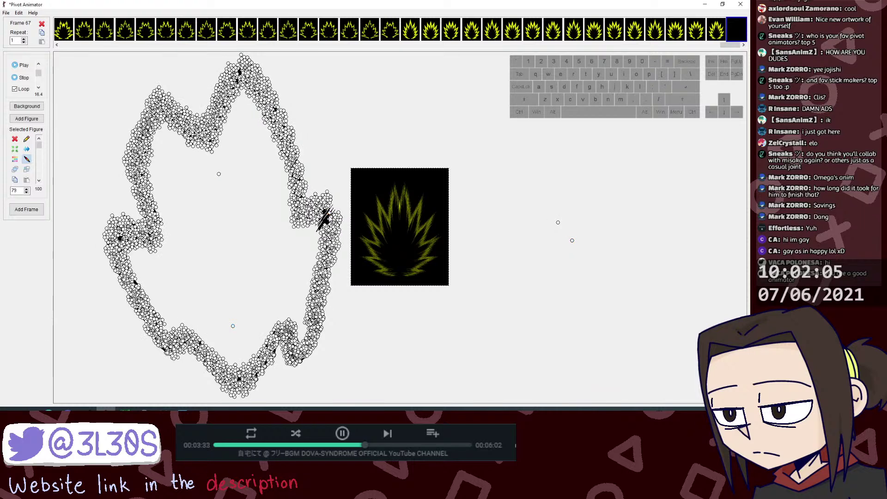
{"action": "left_click", "coordinate": [328, 215]}
{"action": "key", "text": "j"}
{"action": "left_click", "coordinate": [325, 204]}
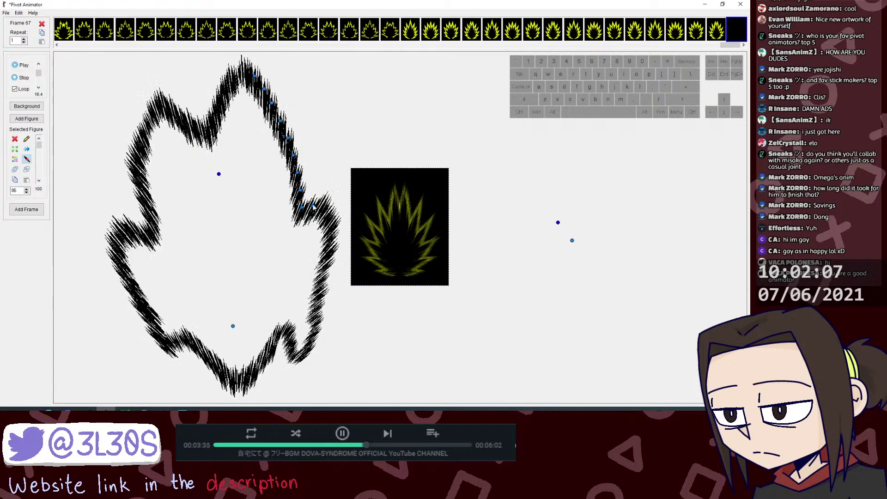
Step: Join the segments in the inner notch beside the right shoulder spike to the outline figure
{"action": "key", "text": "j"}
{"action": "left_click", "coordinate": [304, 209]}
{"action": "key", "text": "j"}
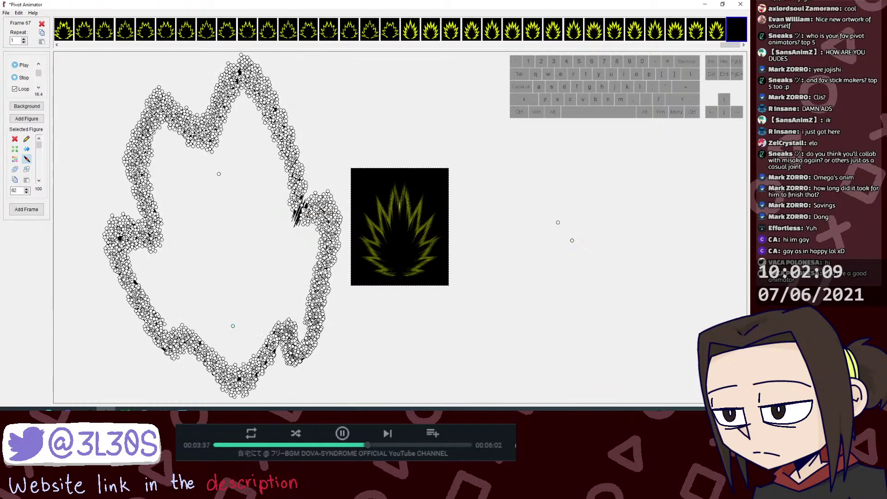
{"action": "left_click", "coordinate": [302, 211]}
{"action": "key", "text": "j"}
Step: Join the segments climbing from the right notch along the lower part of the tall top spike's right slope
{"action": "left_click", "coordinate": [299, 190]}
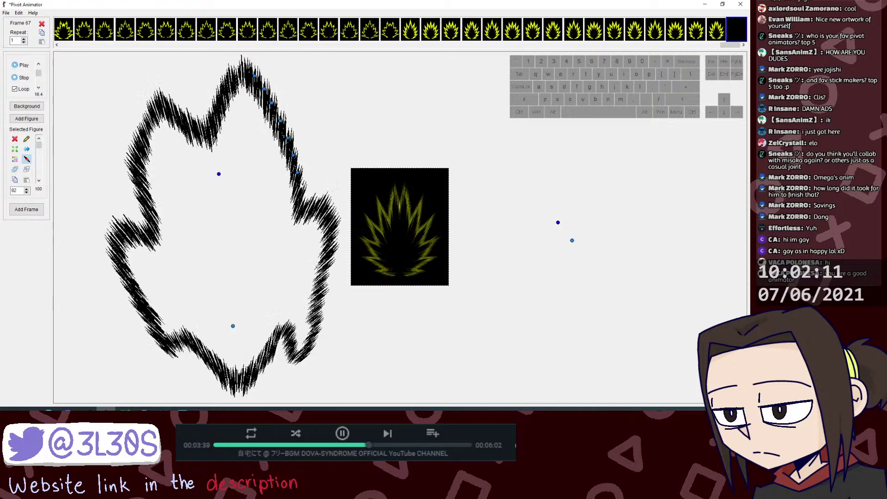
{"action": "key", "text": "j"}
{"action": "left_click", "coordinate": [298, 171]}
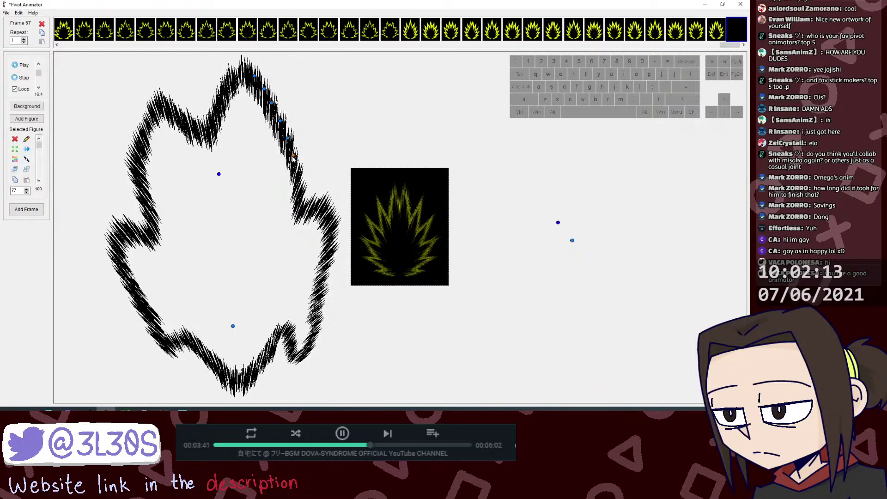
{"action": "key", "text": "j"}
{"action": "left_click", "coordinate": [295, 158]}
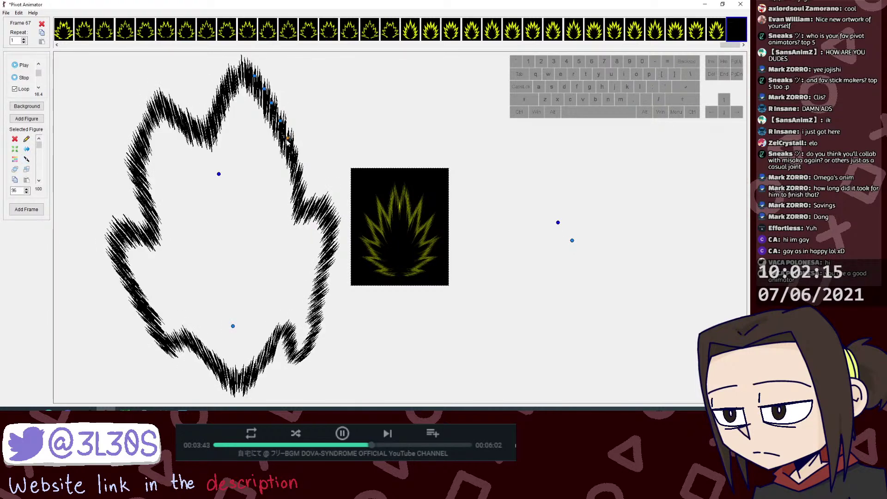
Step: Join the segments in the middle of the tall top spike's right slope to the outline figure
{"action": "key", "text": "j"}
{"action": "left_click", "coordinate": [290, 141]}
{"action": "key", "text": "j"}
{"action": "left_click", "coordinate": [280, 123]}
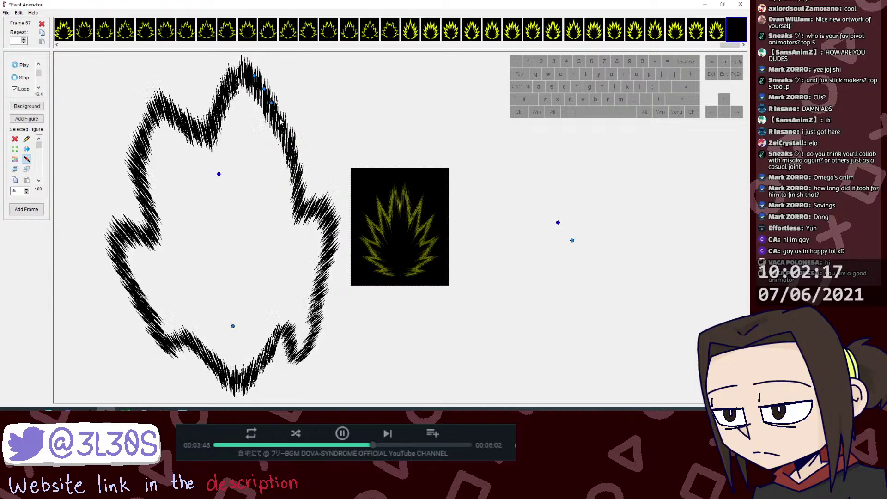
{"action": "key", "text": "j"}
{"action": "left_click", "coordinate": [273, 114]}
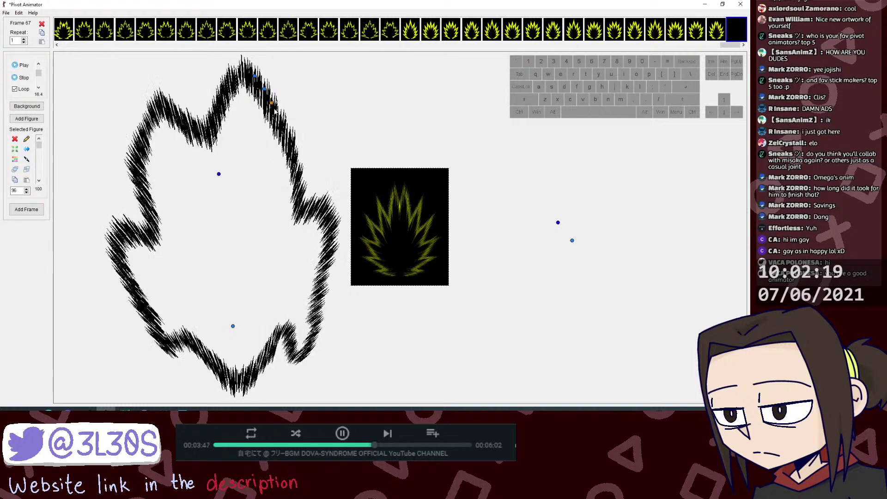
Step: Join the last separate segments just below the tip of the tall top spike to the outline figure
{"action": "key", "text": "j"}
{"action": "left_click", "coordinate": [269, 105]}
{"action": "key", "text": "j"}
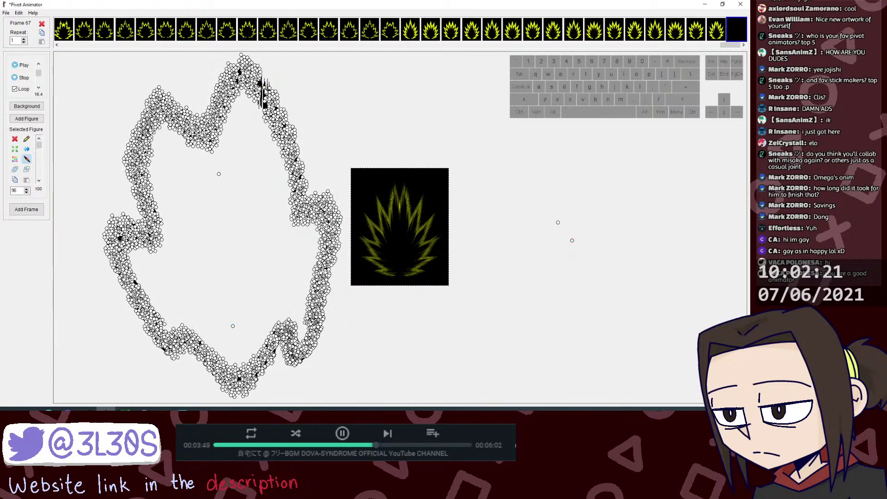
{"action": "left_click", "coordinate": [265, 89]}
{"action": "key", "text": "j"}
{"action": "left_click", "coordinate": [254, 77]}
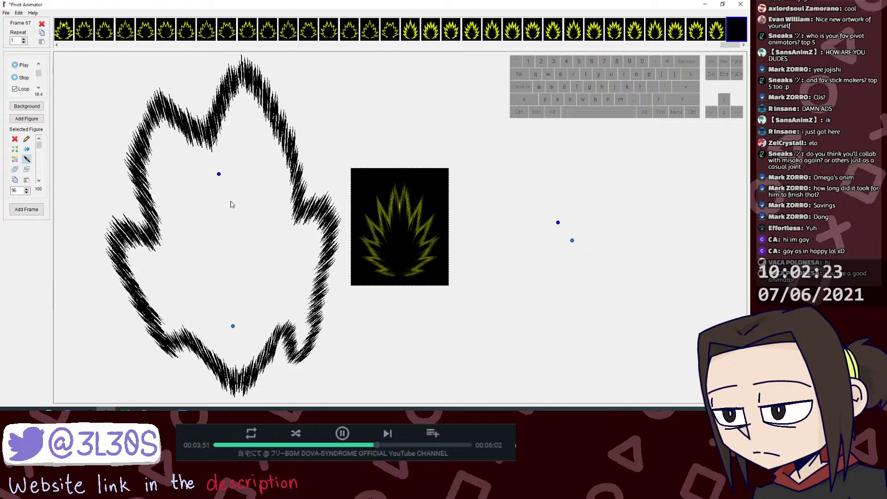
Step: Colour the joined outline figure cyan, and change its colour to blue from the basic colours
{"action": "key", "text": "c"}
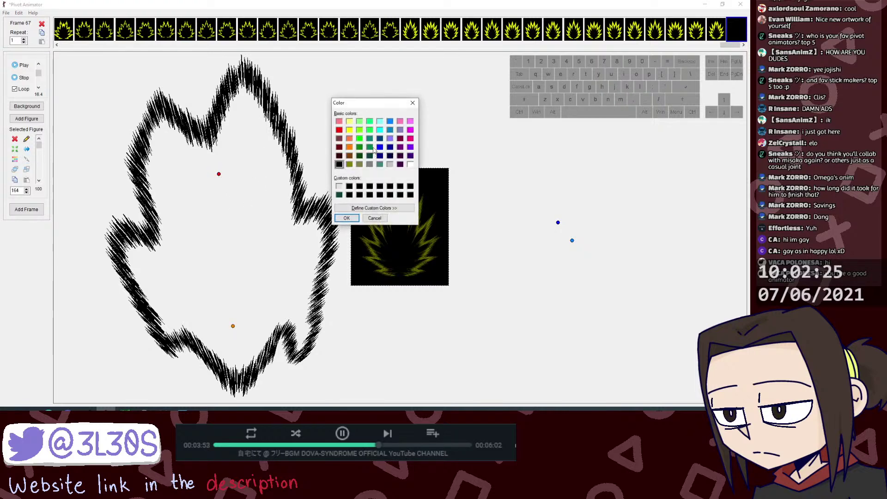
{"action": "left_click", "coordinate": [346, 218]}
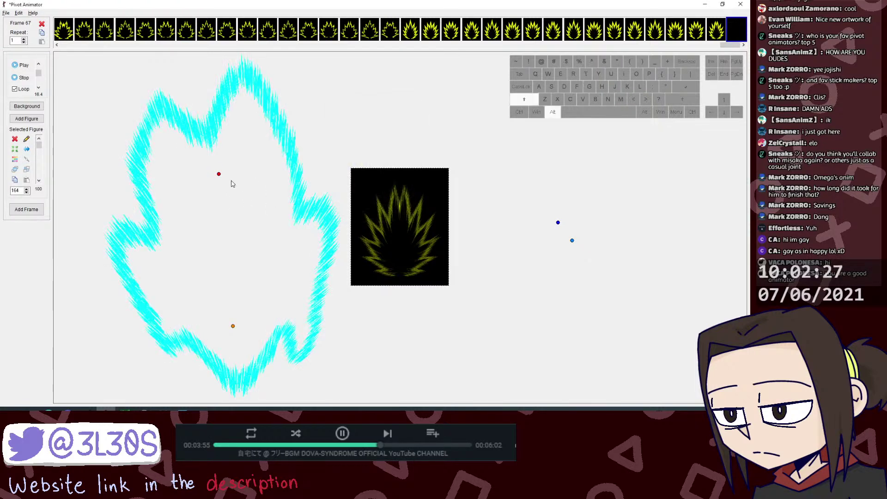
{"action": "double_click", "coordinate": [231, 181]}
{"action": "double_click", "coordinate": [380, 146]}
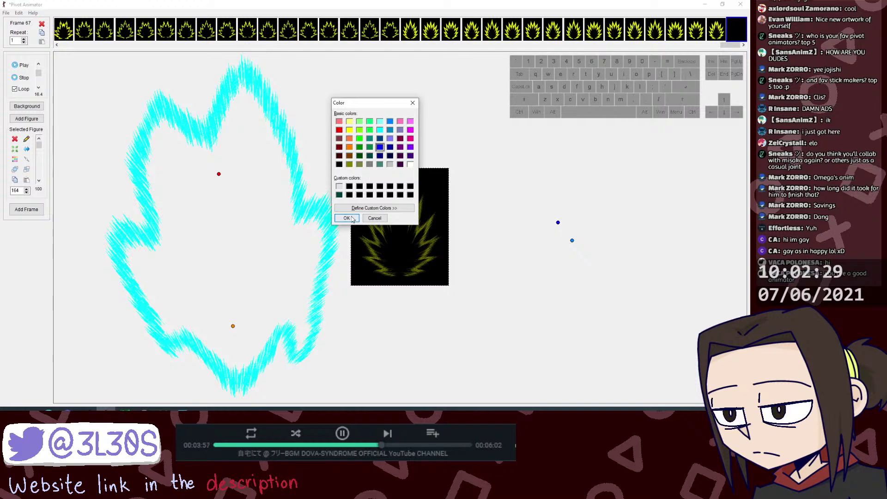
Step: Try the outline at size 55 over the black frame, and place it back beside the frame at size 113
{"action": "left_click_drag", "start_coordinate": [220, 189], "coordinate": [398, 257]}
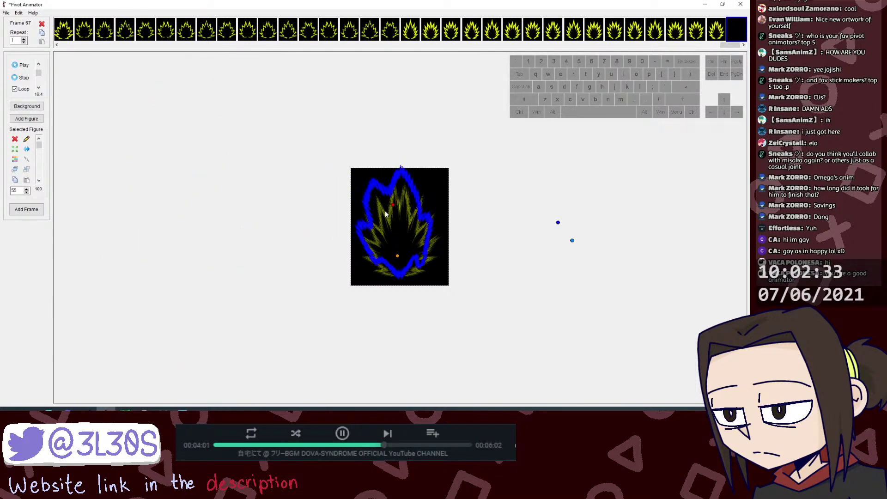
{"action": "left_click_drag", "start_coordinate": [392, 205], "coordinate": [393, 212]}
{"action": "key", "text": "ctrl+z"}
{"action": "left_click_drag", "start_coordinate": [397, 256], "coordinate": [231, 278]}
{"action": "left_click_drag", "start_coordinate": [226, 229], "coordinate": [221, 173]}
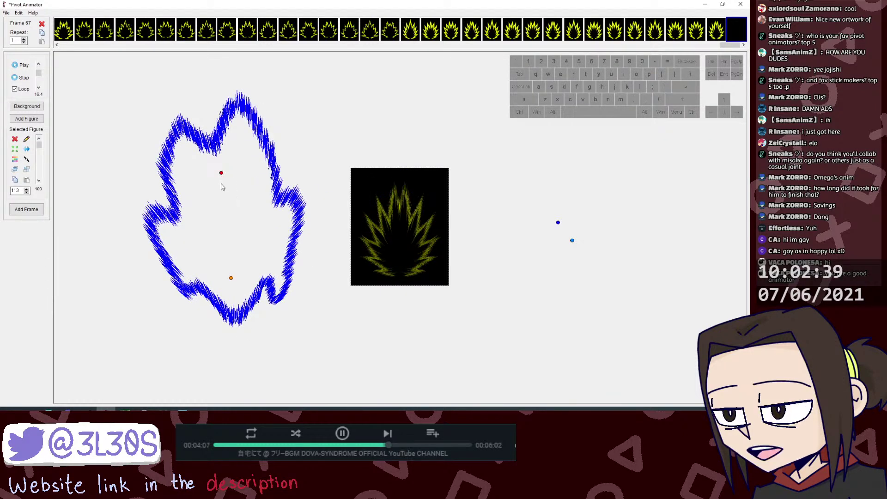
Step: Duplicate the blue outline figure and recolour the copy cyan
{"action": "key", "text": "ctrl+c"}
{"action": "key", "text": "ctrl+v"}
{"action": "left_click", "coordinate": [14, 159]}
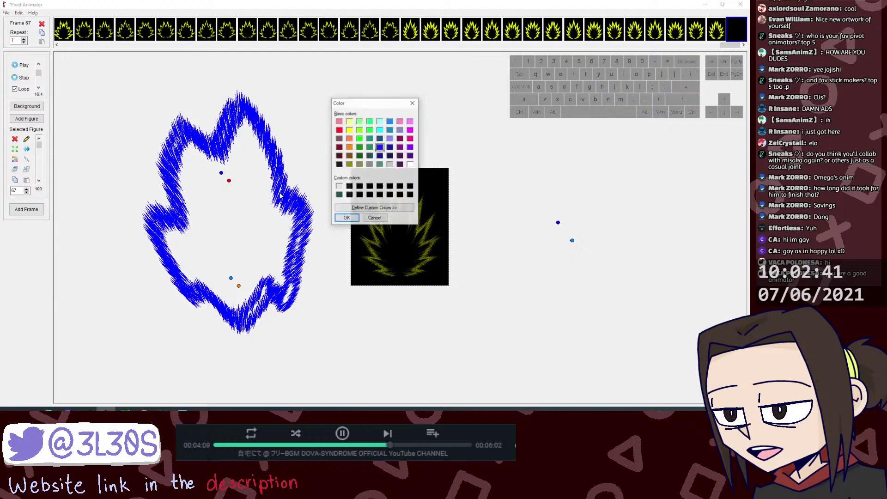
{"action": "left_click", "coordinate": [381, 131]}
{"action": "left_click", "coordinate": [355, 216]}
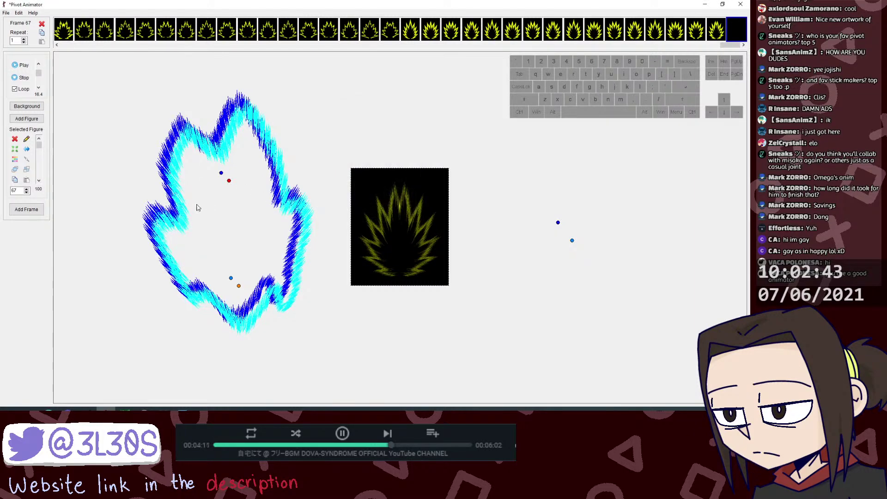
Step: Align the cyan copy over the blue outline at size 105 so it forms an inner glow
{"action": "left_click_drag", "start_coordinate": [238, 286], "coordinate": [231, 278]}
{"action": "left_click_drag", "start_coordinate": [222, 173], "coordinate": [223, 175]}
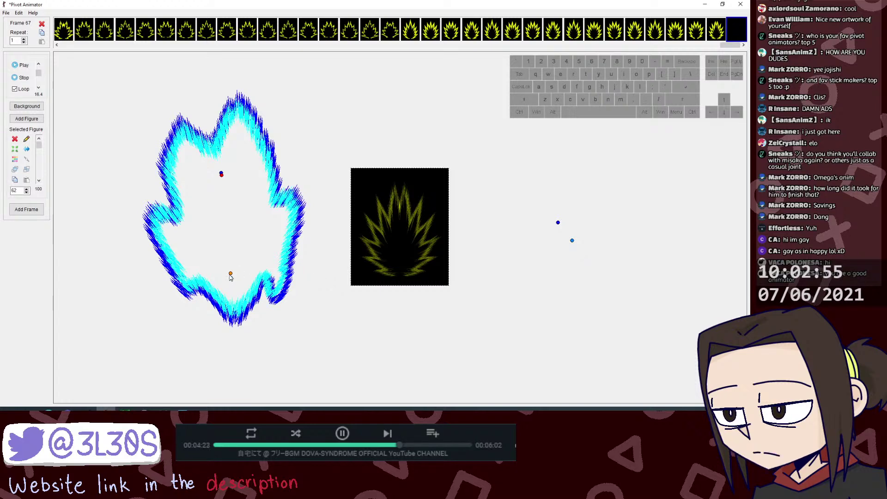
{"action": "left_click_drag", "start_coordinate": [231, 276], "coordinate": [232, 276]}
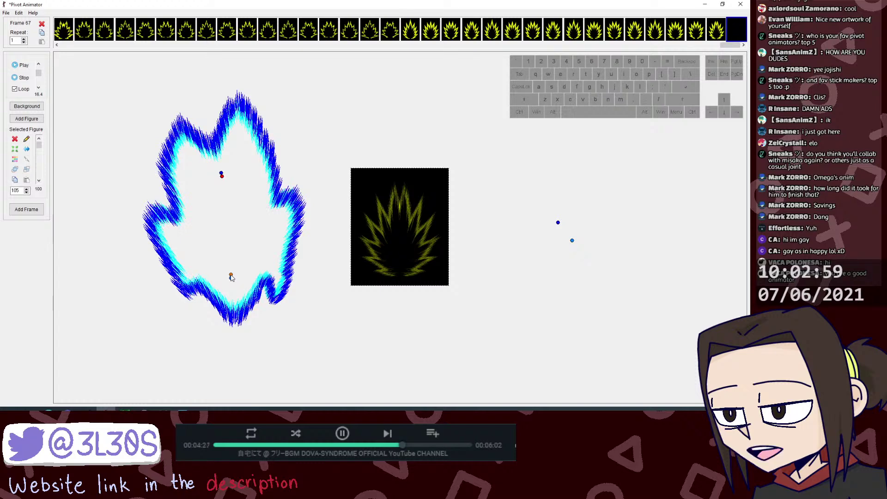
Step: Undo the recent changes to the overlaid outline copy
{"action": "key", "text": "ctrl+z"}
{"action": "key", "text": "ctrl+z"}
{"action": "key", "text": "ctrl+z"}
{"action": "key", "text": "ctrl+z"}
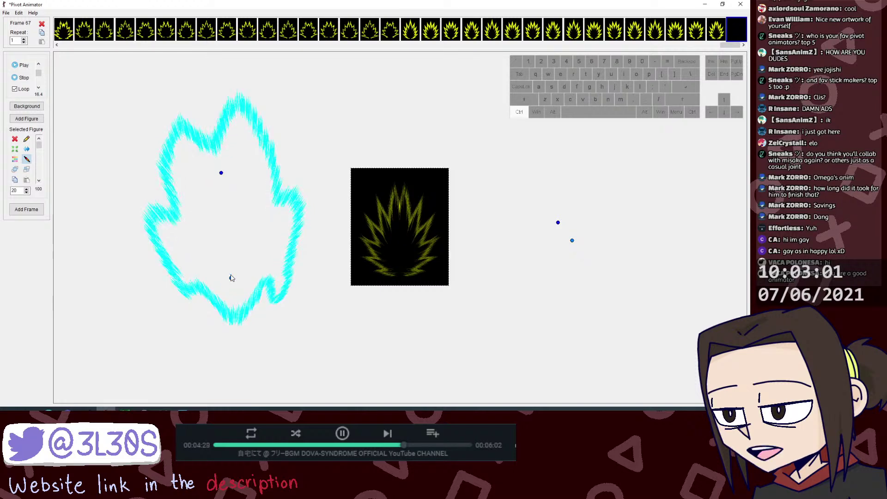
Step: Open the cyan outline in the Stick Figure Builder and start a new figure there, discarding the unsaved changes
{"action": "double_click", "coordinate": [231, 279]}
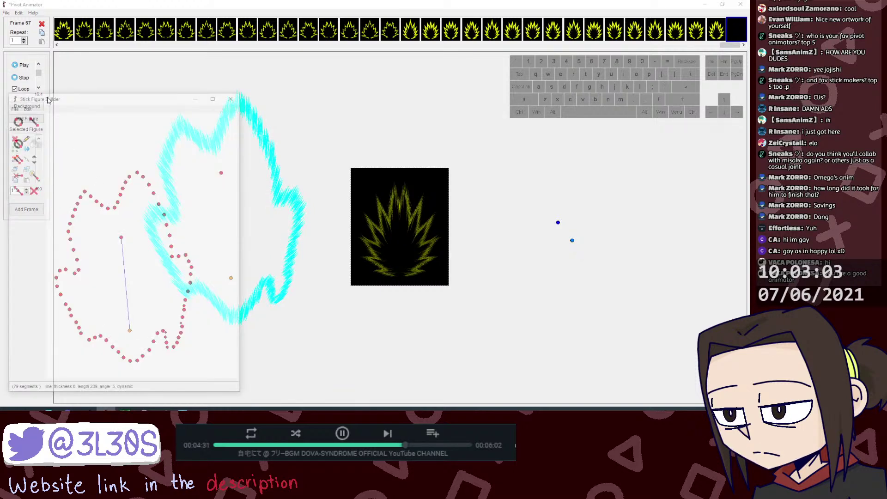
{"action": "left_click_drag", "start_coordinate": [48, 100], "coordinate": [164, 102]}
{"action": "left_click", "coordinate": [132, 111]}
{"action": "left_click", "coordinate": [137, 118]}
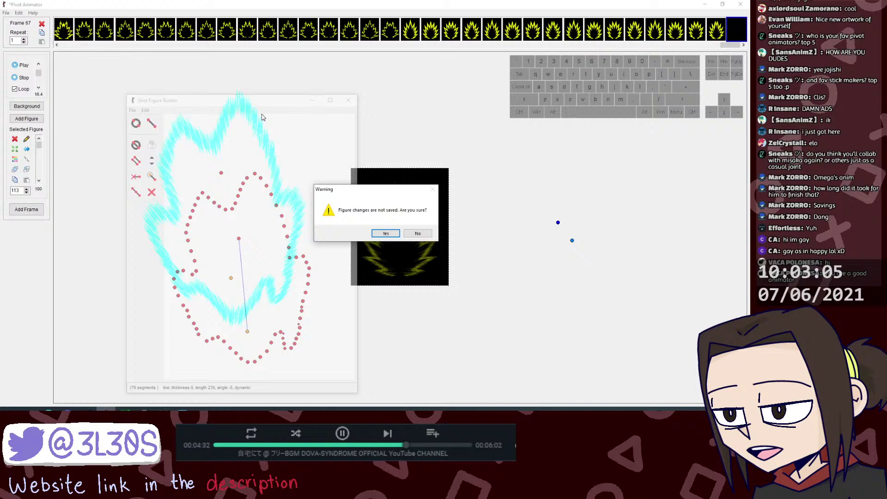
{"action": "left_click", "coordinate": [385, 233]}
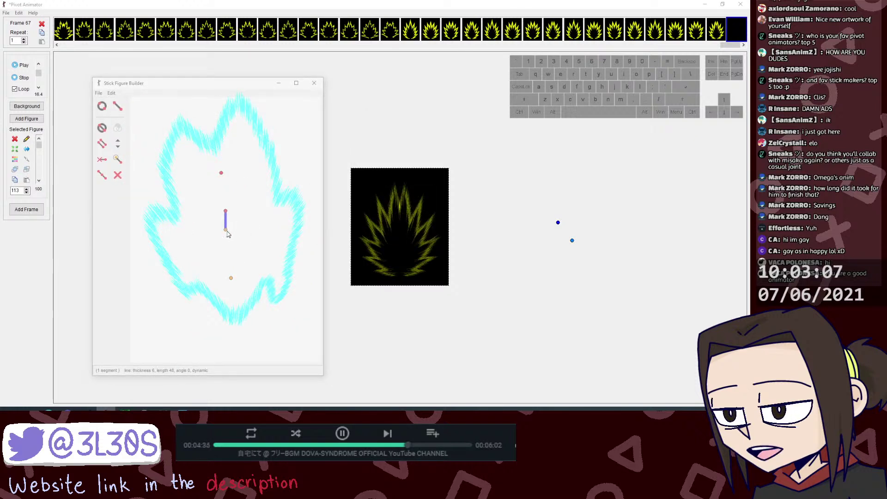
Step: Anchor the base segment at the outline's upper handle and add a short segment at the notch between the top spikes
{"action": "left_click_drag", "start_coordinate": [227, 233], "coordinate": [222, 176]}
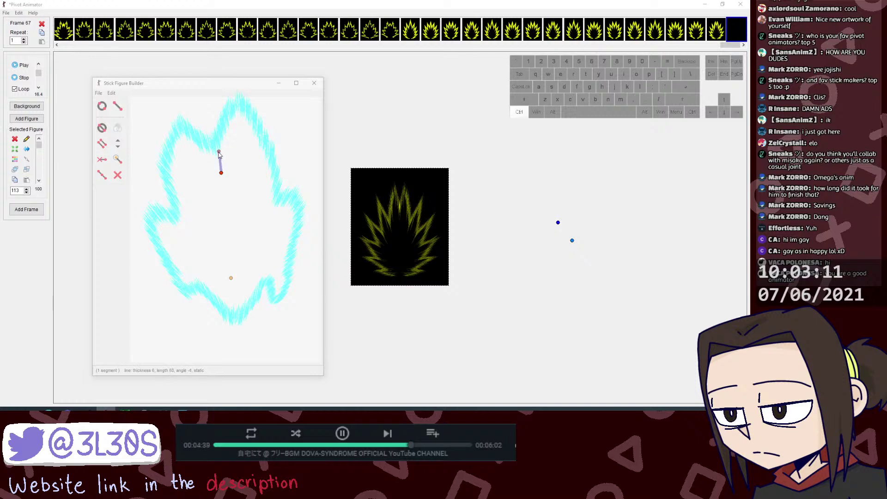
{"action": "left_click_drag", "start_coordinate": [221, 154], "coordinate": [222, 143]}
{"action": "key", "text": "l"}
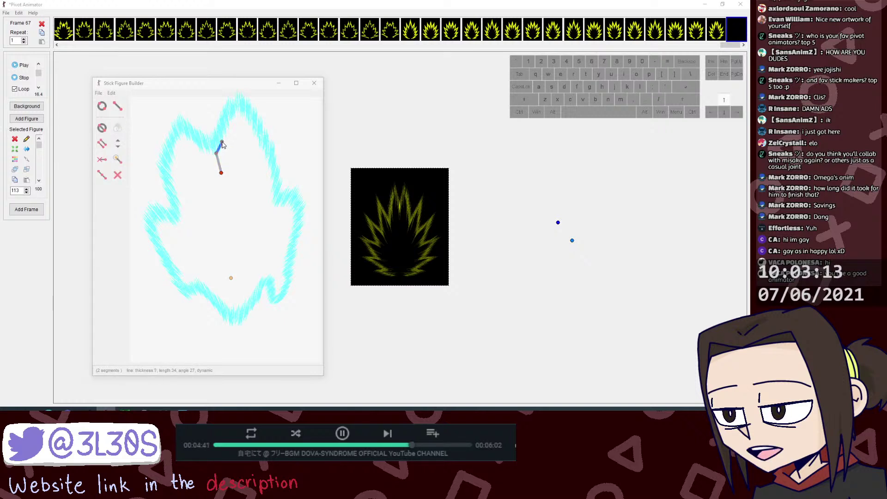
Step: Thicken the new segment until it is about as wide as the cyan aura band
{"action": "key", "text": "Up"}
{"action": "key", "text": "Up"}
{"action": "key", "text": "Up"}
{"action": "key", "text": "Up"}
{"action": "key", "text": "Up"}
{"action": "key", "text": "Up"}
{"action": "key", "text": "Up"}
{"action": "key", "text": "Up"}
{"action": "key", "text": "Up"}
{"action": "key", "text": "Up"}
{"action": "key", "text": "Up"}
{"action": "key", "text": "Up"}
{"action": "key", "text": "Up"}
{"action": "key", "text": "Up"}
{"action": "key", "text": "Up"}
{"action": "key", "text": "Up"}
{"action": "key", "text": "Up"}
{"action": "key", "text": "Up"}
{"action": "key", "text": "Up"}
{"action": "key", "text": "Up"}
Step: Trace the tall top spike with thick segments, continuing down its right slope and around the right shoulder spike
{"action": "key", "text": "l"}
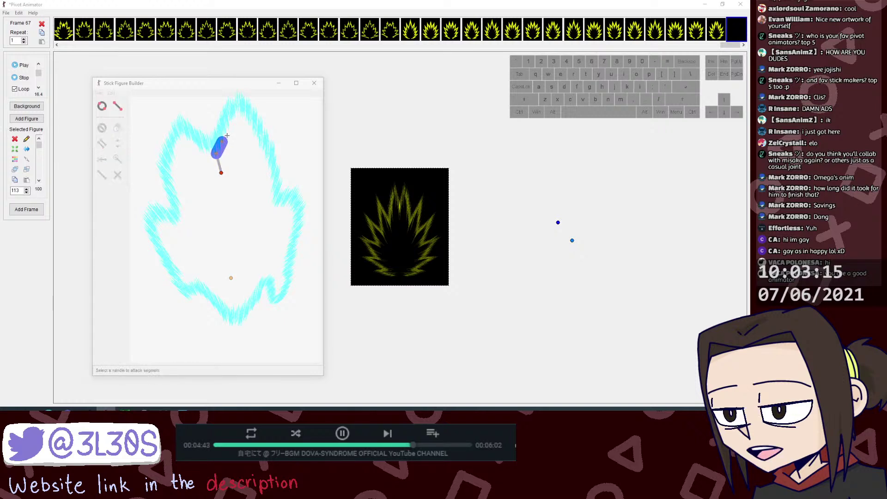
{"action": "mouse_move", "coordinate": [223, 140]}
{"action": "left_mouse_down"}
{"action": "mouse_move", "coordinate": [240, 111]}
{"action": "mouse_move", "coordinate": [267, 209]}
{"action": "mouse_move", "coordinate": [289, 205]}
{"action": "mouse_move", "coordinate": [289, 221]}
{"action": "mouse_move", "coordinate": [293, 207]}
{"action": "left_mouse_up"}
{"action": "key", "text": "l"}
{"action": "key", "text": "l"}
{"action": "key", "text": "l"}
{"action": "key", "text": "l"}
{"action": "key", "text": "l"}
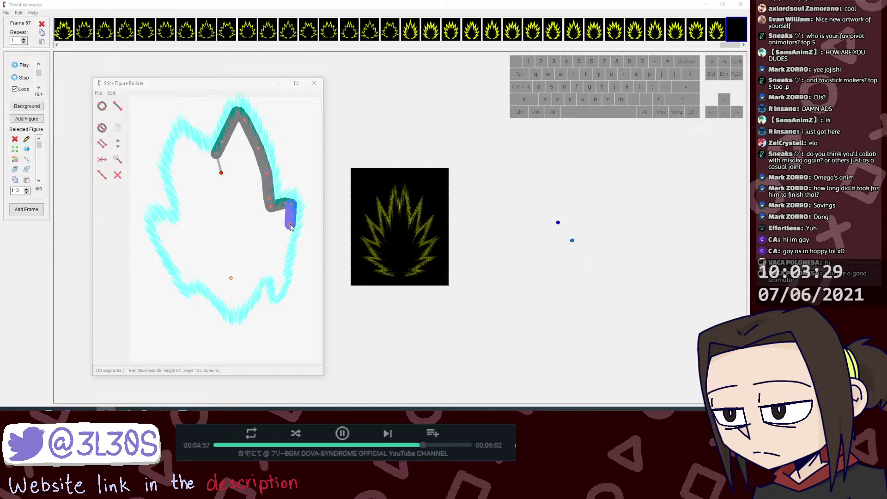
Step: Trace the lower right edge down to the small bottom-right spike's tip, and double back to thicken that side
{"action": "key", "text": "l"}
{"action": "left_click", "coordinate": [280, 256]}
{"action": "key", "text": "l"}
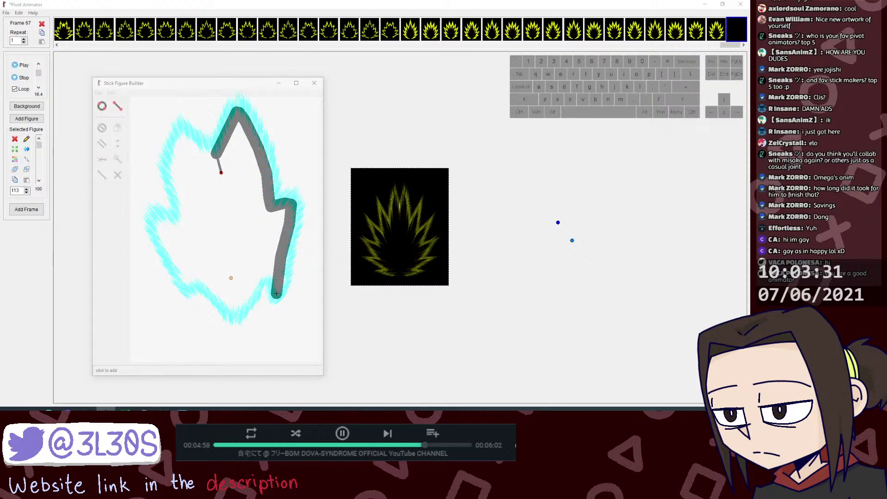
{"action": "left_click", "coordinate": [278, 294]}
{"action": "key", "text": "l"}
{"action": "left_click", "coordinate": [277, 293]}
{"action": "left_click", "coordinate": [281, 277]}
{"action": "key", "text": "l"}
{"action": "left_click", "coordinate": [281, 277]}
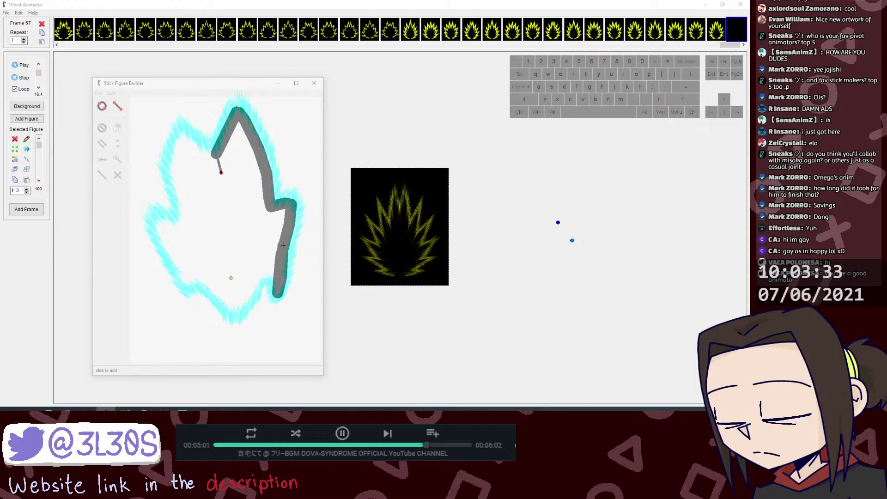
{"action": "left_click", "coordinate": [283, 245]}
Step: Add thick segments around the notch between the small bottom-right spike and the central bottom spike
{"action": "key", "text": "l"}
{"action": "left_click", "coordinate": [281, 278]}
{"action": "left_click", "coordinate": [272, 274]}
{"action": "key", "text": "l"}
{"action": "left_click", "coordinate": [271, 273]}
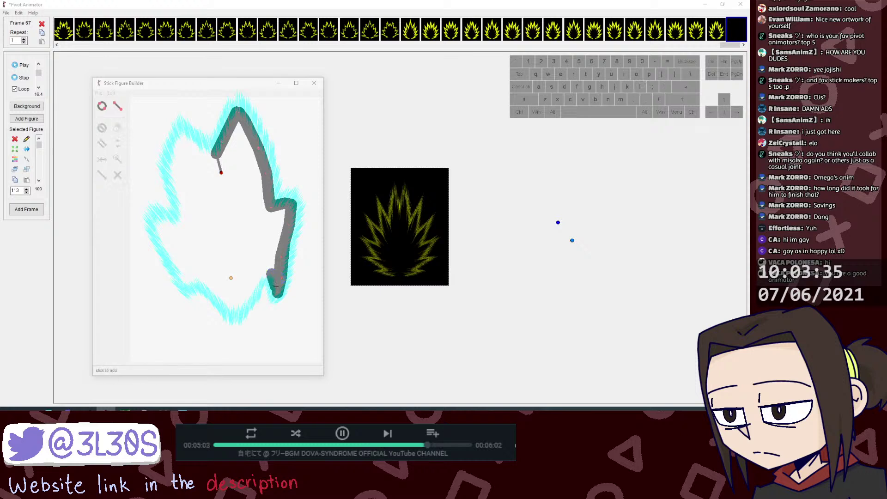
{"action": "left_click", "coordinate": [271, 272]}
{"action": "key", "text": "l"}
{"action": "left_click", "coordinate": [271, 274]}
{"action": "left_click", "coordinate": [260, 275]}
Step: Trace the central bottom spike with segments down to its tip and up its left slope
{"action": "key", "text": "l"}
{"action": "left_click", "coordinate": [260, 275]}
{"action": "left_click", "coordinate": [236, 308]}
{"action": "key", "text": "l"}
{"action": "left_click", "coordinate": [236, 309]}
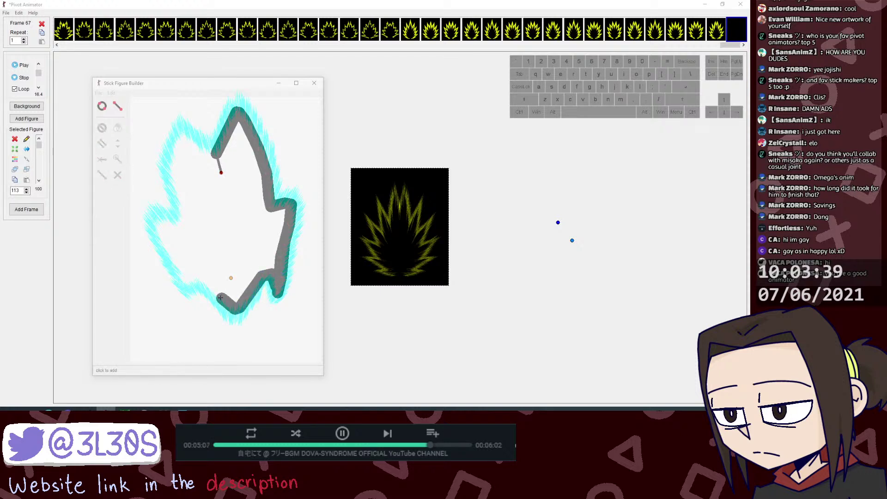
{"action": "left_click", "coordinate": [210, 283]}
Step: Extend the trace across the small bump and dip at the outline's lower left
{"action": "key", "text": "l"}
{"action": "left_click", "coordinate": [209, 284]}
{"action": "left_click", "coordinate": [199, 278]}
{"action": "key", "text": "l"}
{"action": "left_click", "coordinate": [198, 279]}
{"action": "left_click", "coordinate": [185, 283]}
Step: Trace the lower left edge up to the left shoulder spike and across to the inner notch beside it
{"action": "key", "text": "l"}
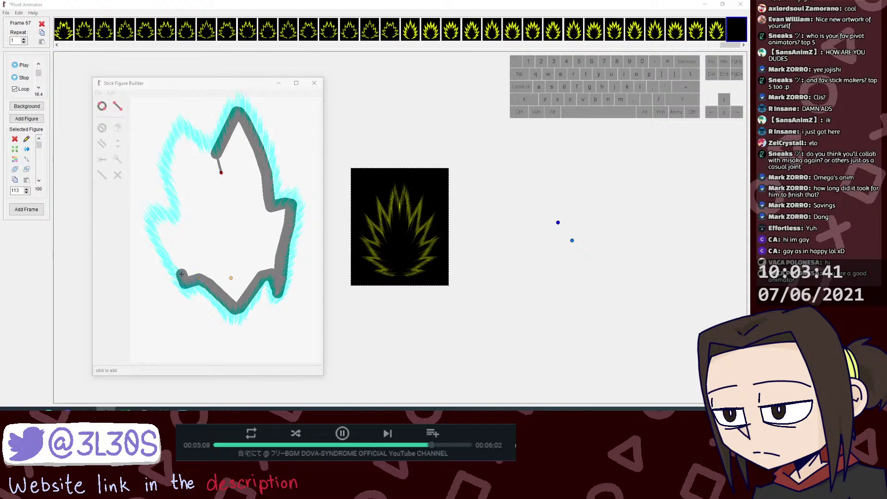
{"action": "left_click", "coordinate": [157, 223]}
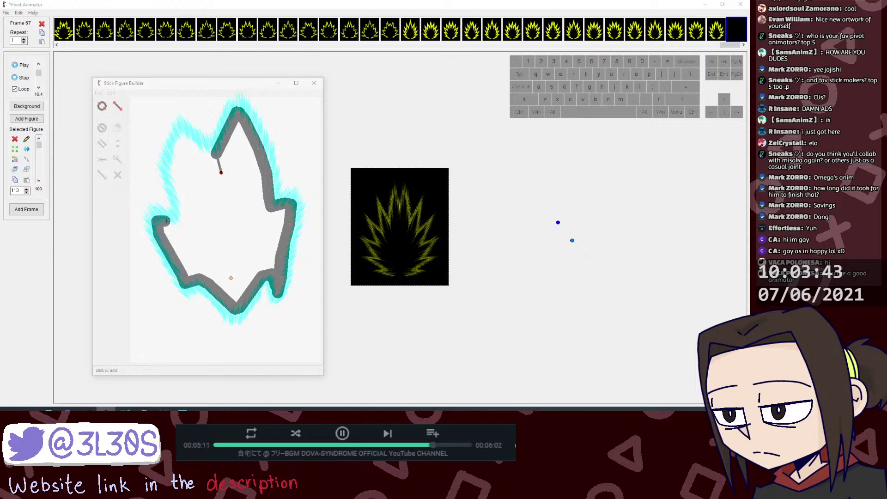
{"action": "key", "text": "l"}
{"action": "left_click", "coordinate": [157, 222]}
{"action": "left_click", "coordinate": [182, 224]}
Step: Trace from the left inner notch up the outer slope of the upper-left spike
{"action": "key", "text": "l"}
{"action": "left_click", "coordinate": [182, 225]}
{"action": "key", "text": "l"}
{"action": "left_click", "coordinate": [179, 199]}
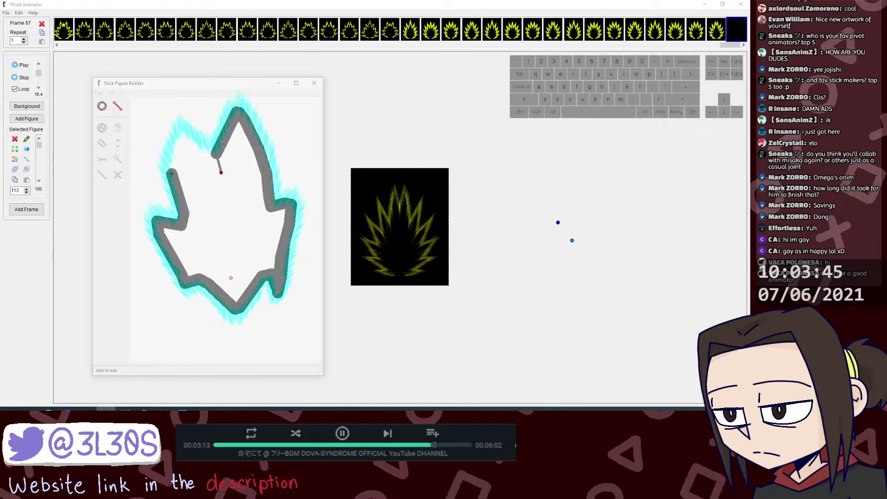
{"action": "left_click", "coordinate": [172, 173]}
{"action": "key", "text": "l"}
{"action": "left_click", "coordinate": [172, 174]}
{"action": "left_click", "coordinate": [172, 157]}
Step: Trace the upper-left spike's tip and its inner slope, closing the outline at the top notch
{"action": "key", "text": "l"}
{"action": "left_click", "coordinate": [173, 157]}
{"action": "key", "text": "l"}
{"action": "left_click", "coordinate": [187, 141]}
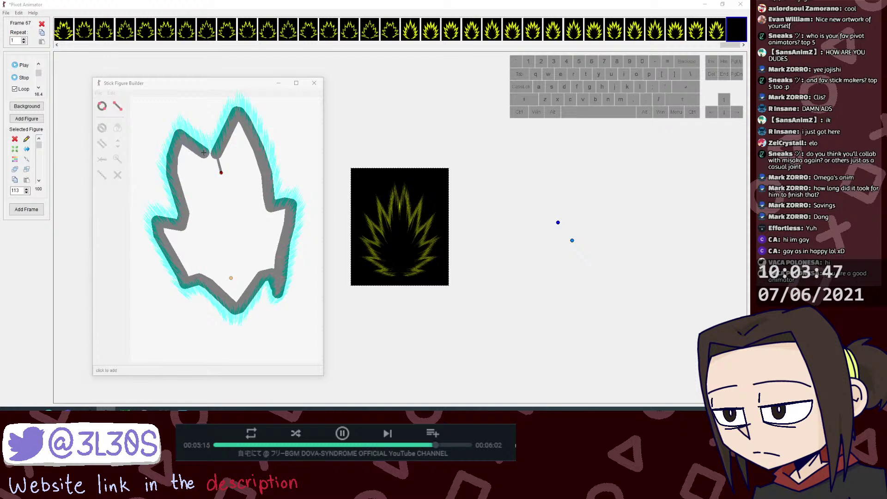
{"action": "left_click", "coordinate": [204, 153]}
{"action": "key", "text": "l"}
{"action": "left_click", "coordinate": [204, 153]}
{"action": "left_click", "coordinate": [217, 153]}
Step: Add short segments along the inside of the upper-left spike, ending inside the shape
{"action": "key", "text": "l"}
{"action": "left_click", "coordinate": [203, 147]}
{"action": "left_click", "coordinate": [203, 147]}
{"action": "left_click", "coordinate": [188, 143]}
{"action": "key", "text": "l"}
{"action": "left_click", "coordinate": [189, 142]}
{"action": "left_click", "coordinate": [198, 165]}
Step: Add a long segment from the upper-left spike into the interior and thicken it to fill that area, slimming the short segment above
{"action": "key", "text": "l"}
{"action": "left_click", "coordinate": [198, 165]}
{"action": "left_click", "coordinate": [232, 199]}
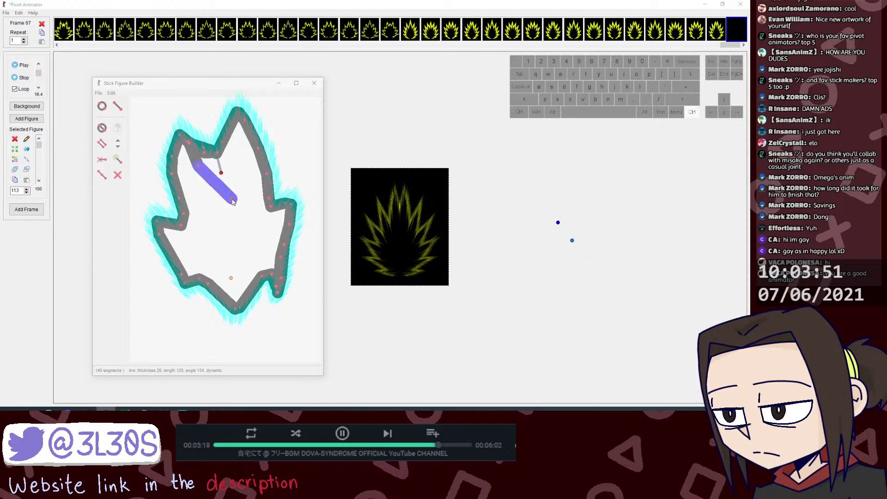
{"action": "scroll", "coordinate": [232, 200], "scroll_direction": "up", "scroll_amount": 19}
{"action": "left_click_drag", "start_coordinate": [231, 200], "coordinate": [212, 217]}
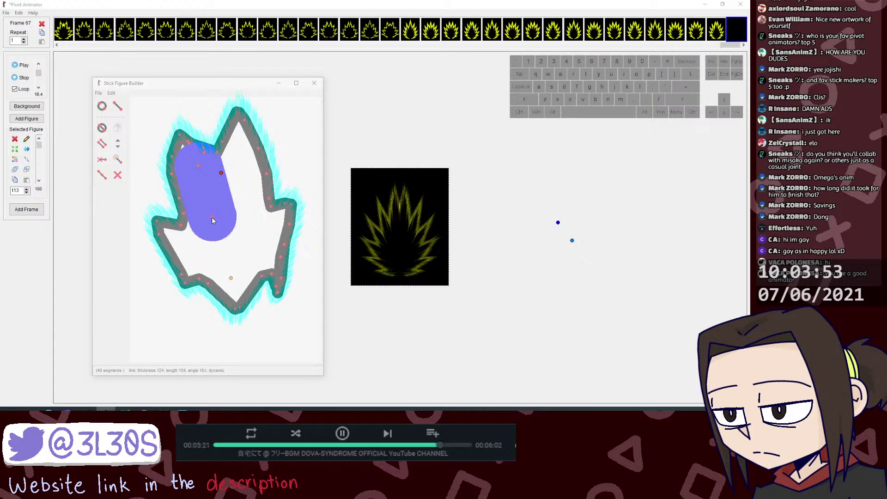
{"action": "left_click", "coordinate": [195, 169]}
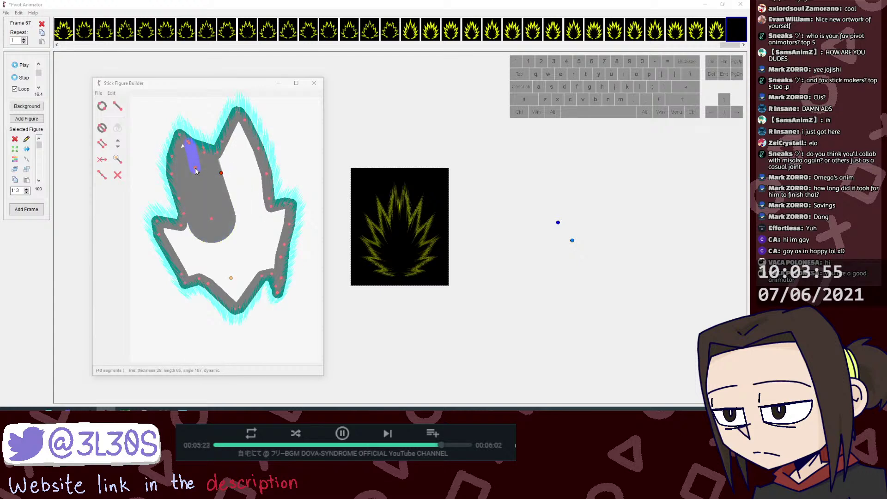
{"action": "key", "text": "shift+Down"}
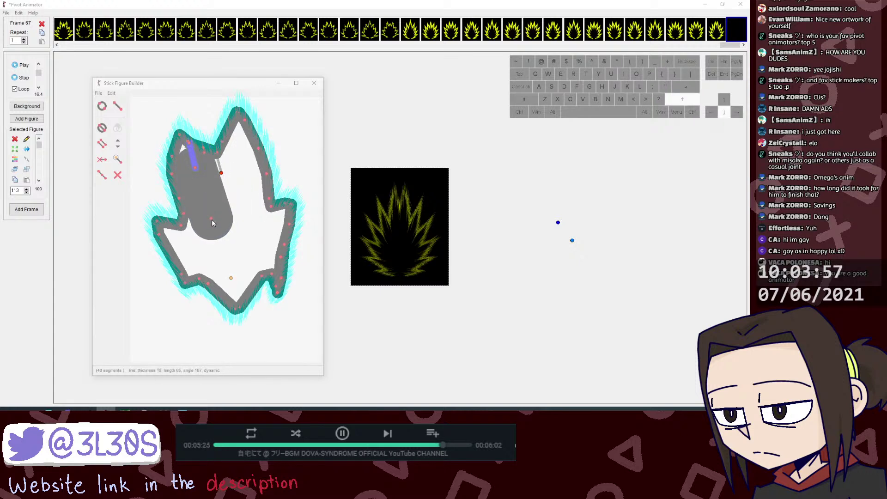
Step: Add a wide segment from the interior fill's lower end back into the upper-left spike, narrowing it to fit inside
{"action": "left_click", "coordinate": [211, 220]}
{"action": "key", "text": "l"}
{"action": "left_click", "coordinate": [188, 163]}
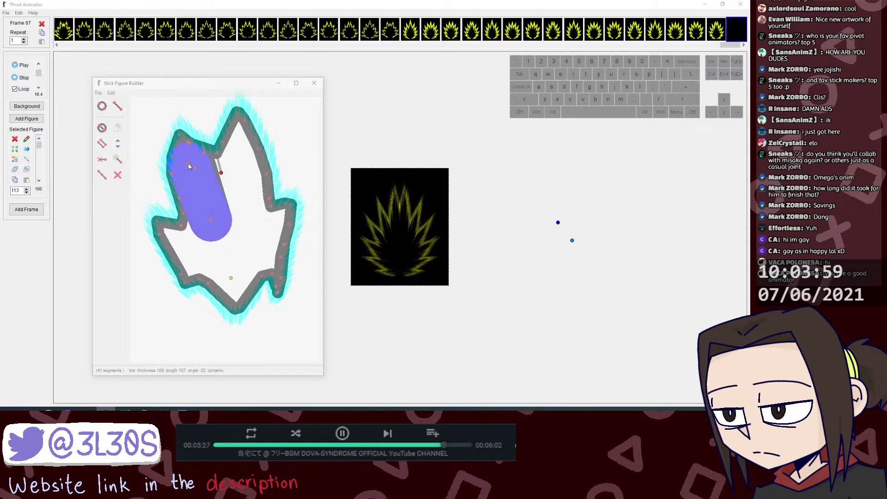
{"action": "key", "text": "ctrl+Down"}
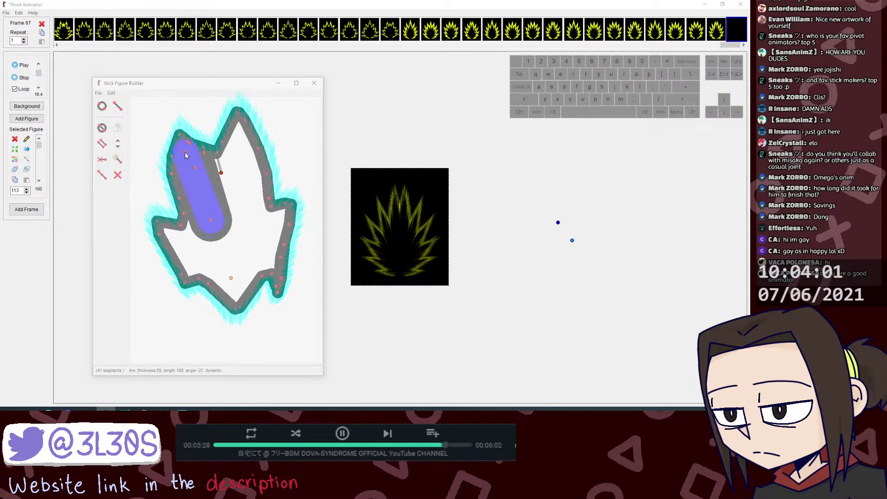
Step: Fill the interior below the notch between the two top spikes with wide segments
{"action": "key", "text": "l"}
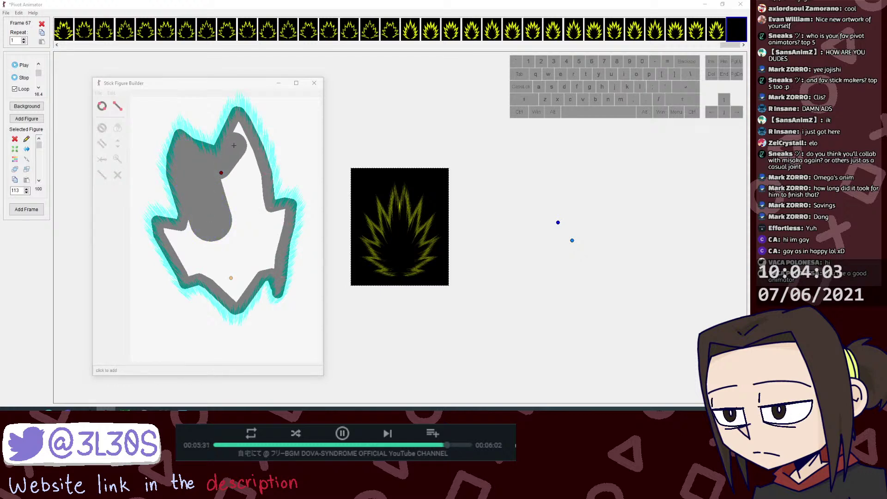
{"action": "left_click", "coordinate": [234, 144]}
{"action": "key", "text": "l"}
{"action": "left_click", "coordinate": [220, 155]}
{"action": "key", "text": "l"}
{"action": "left_click", "coordinate": [200, 157]}
{"action": "key", "text": "l"}
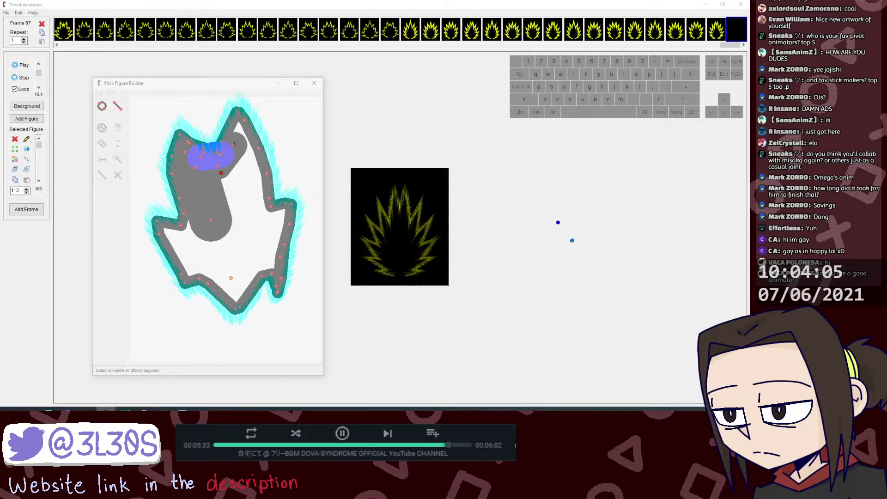
Step: Fill the inside of the tall top spike and its right slope with wide segments
{"action": "left_click", "coordinate": [233, 145]}
{"action": "left_click", "coordinate": [237, 131]}
{"action": "key", "text": "l"}
{"action": "left_click", "coordinate": [237, 132]}
{"action": "left_click", "coordinate": [250, 168]}
Step: Fill the interior's right side with wide segments, from below the tall spike down to the lower-right spike
{"action": "key", "text": "l"}
{"action": "left_click", "coordinate": [250, 168]}
{"action": "left_click", "coordinate": [263, 207]}
{"action": "key", "text": "l"}
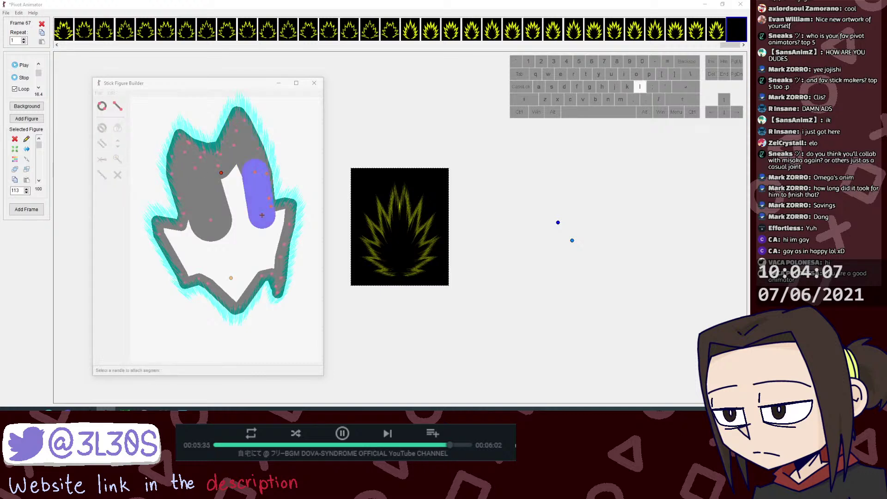
{"action": "left_click", "coordinate": [264, 207]}
{"action": "left_click", "coordinate": [265, 263]}
{"action": "key", "text": "l"}
{"action": "left_click", "coordinate": [265, 263]}
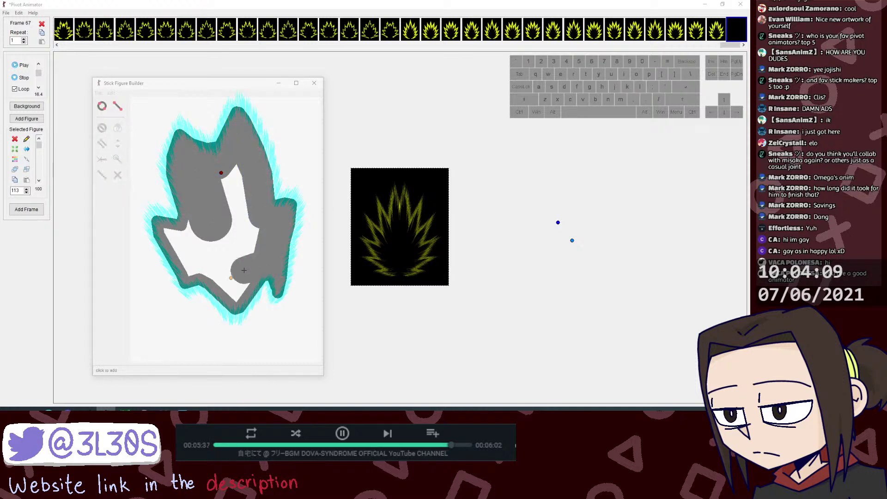
Step: Fill the bottom of the interior with wide segments, through the bottom tip and over to the lower-left edge
{"action": "left_click", "coordinate": [244, 270]}
{"action": "key", "text": "l"}
{"action": "left_click", "coordinate": [235, 291]}
{"action": "key", "text": "l"}
{"action": "left_click", "coordinate": [206, 271]}
{"action": "key", "text": "l"}
{"action": "left_click", "coordinate": [207, 271]}
{"action": "left_click", "coordinate": [192, 270]}
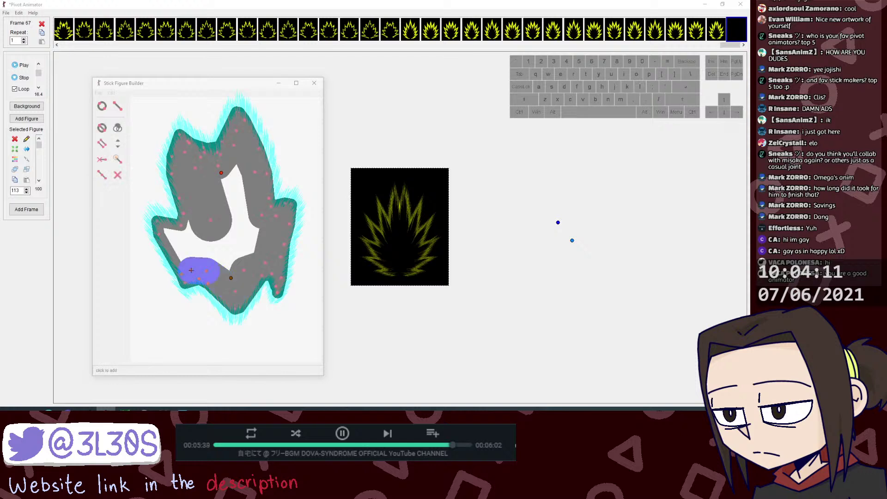
Step: Extend a wide segment from the lower-left edge up into the left spike to fill that side
{"action": "key", "text": "l"}
{"action": "left_click", "coordinate": [191, 270]}
{"action": "left_click", "coordinate": [170, 234]}
{"action": "key", "text": "l"}
{"action": "left_click", "coordinate": [170, 235]}
Step: Add segments across the lower centre of the interior, thickening the long one to 124 to cover the gap
{"action": "left_click", "coordinate": [200, 228]}
{"action": "left_click", "coordinate": [197, 244]}
{"action": "key", "text": "l"}
{"action": "left_click", "coordinate": [197, 243]}
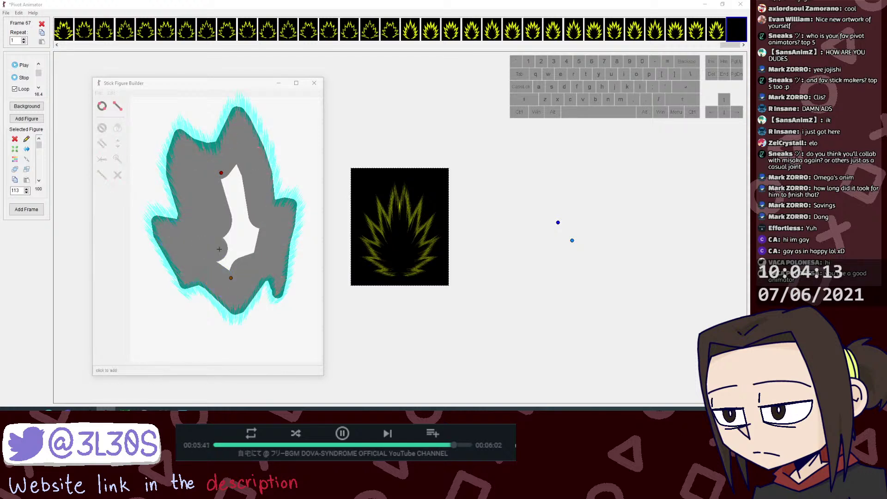
{"action": "left_click", "coordinate": [230, 251]}
{"action": "key", "text": "ctrl+Up"}
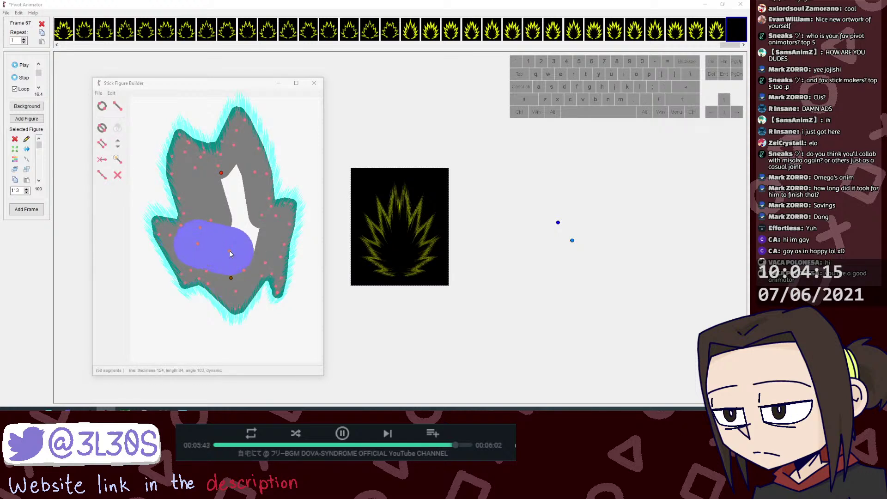
Step: Close the remaining gap in the middle of the interior with thick segments running to the right side and upward
{"action": "key", "text": "l"}
{"action": "left_click", "coordinate": [252, 236]}
{"action": "key", "text": "l"}
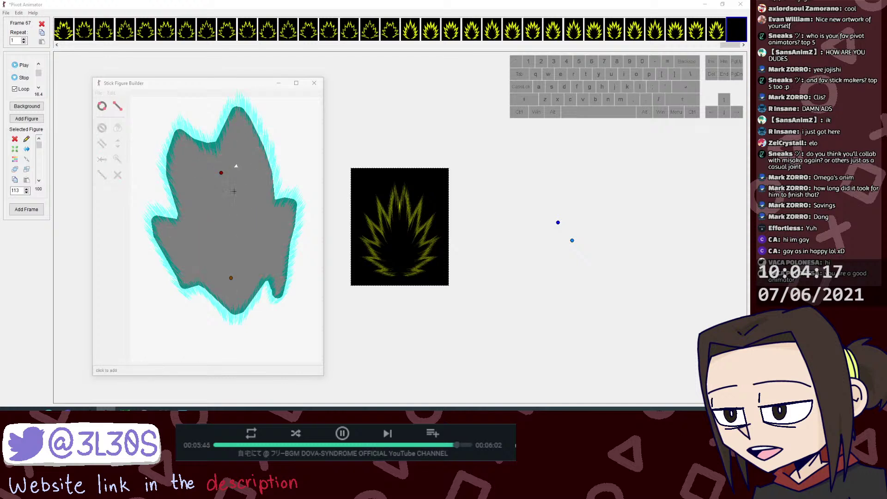
{"action": "left_click", "coordinate": [233, 185]}
{"action": "key", "text": "l"}
{"action": "left_click", "coordinate": [233, 223]}
{"action": "key", "text": "l"}
{"action": "left_click", "coordinate": [236, 234]}
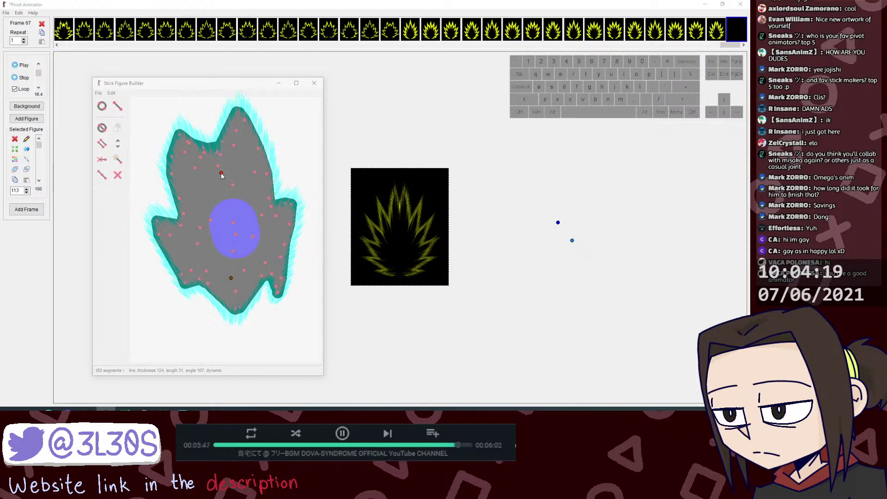
Step: Add the finished fill figure to the animation inside the cyan outline and colour it white
{"action": "left_click", "coordinate": [218, 160]}
{"action": "key", "text": "shift+s"}
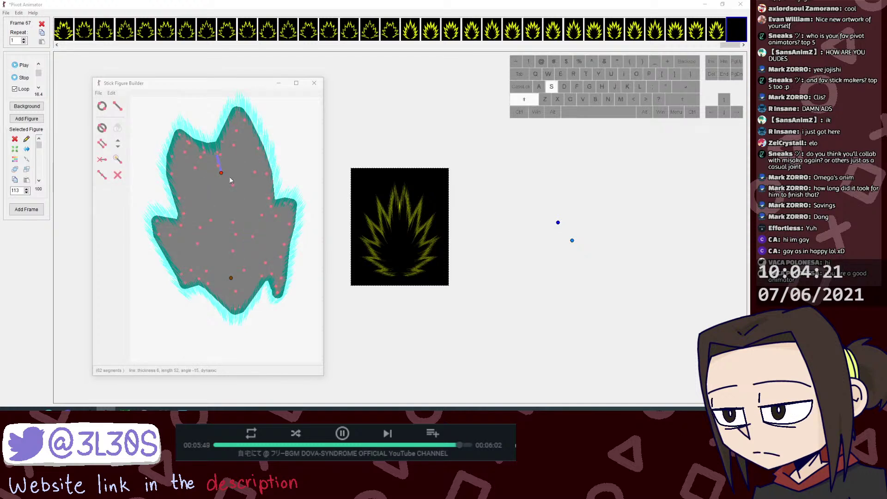
{"action": "key", "text": "ctrl+a"}
{"action": "left_click", "coordinate": [378, 229]}
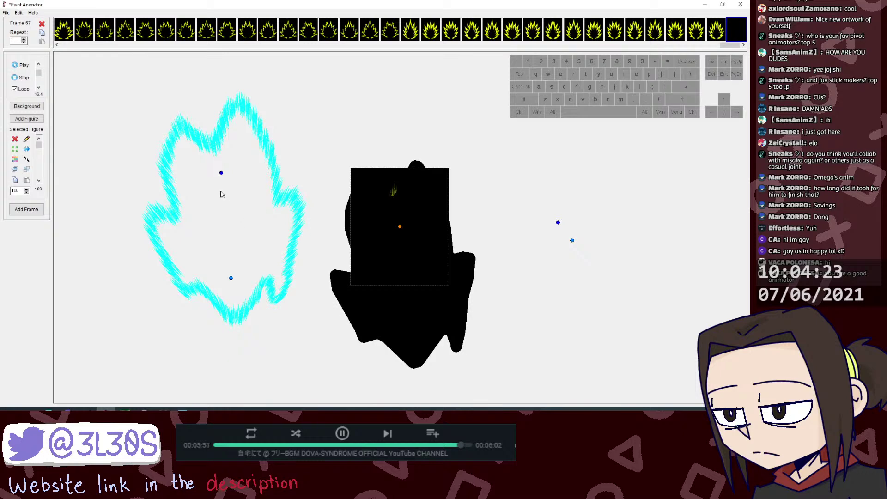
{"action": "key", "text": "c"}
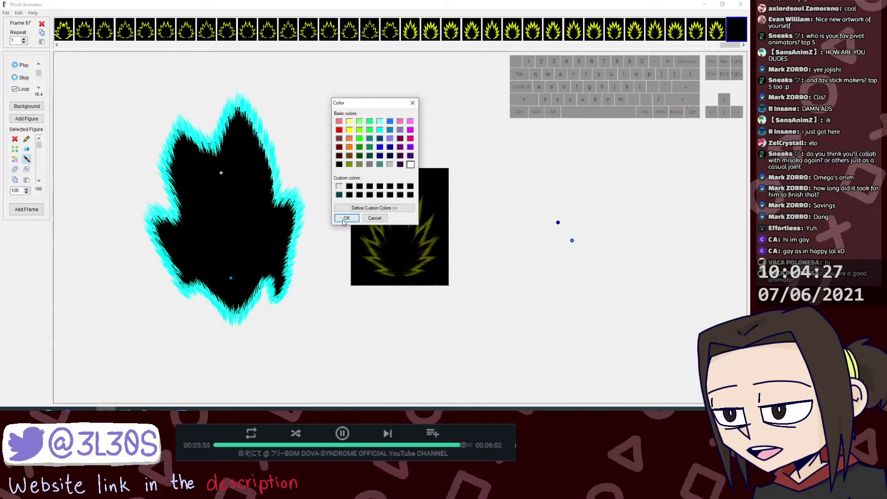
{"action": "left_click", "coordinate": [346, 218]}
Step: Duplicate the filled aura, move the copy to its lower right and delete the copied white fill
{"action": "key", "text": "ctrl+d"}
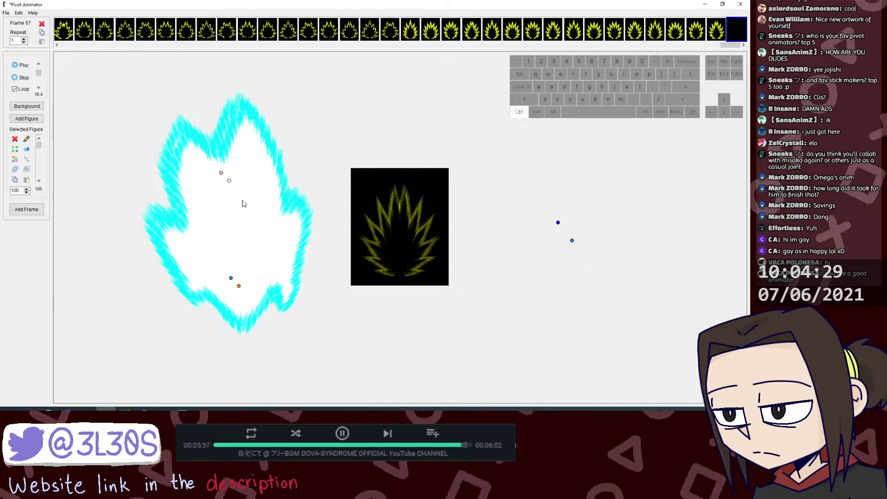
{"action": "left_click_drag", "start_coordinate": [239, 286], "coordinate": [300, 351]}
{"action": "key", "text": "Delete"}
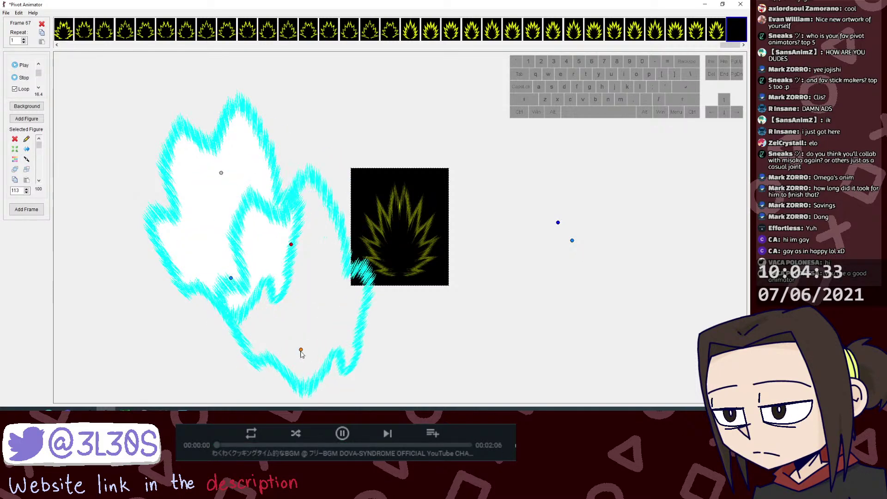
{"action": "key", "text": "j"}
{"action": "key", "text": "j"}
Step: Try to rework the outline copy's central segments in the figure builder and add the edited figure to the animation
{"action": "double_click", "coordinate": [291, 244]}
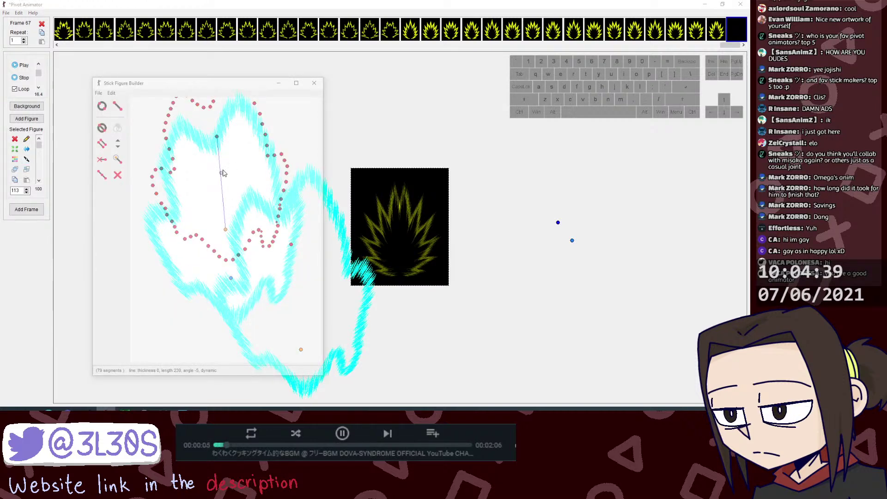
{"action": "left_click", "coordinate": [210, 111]}
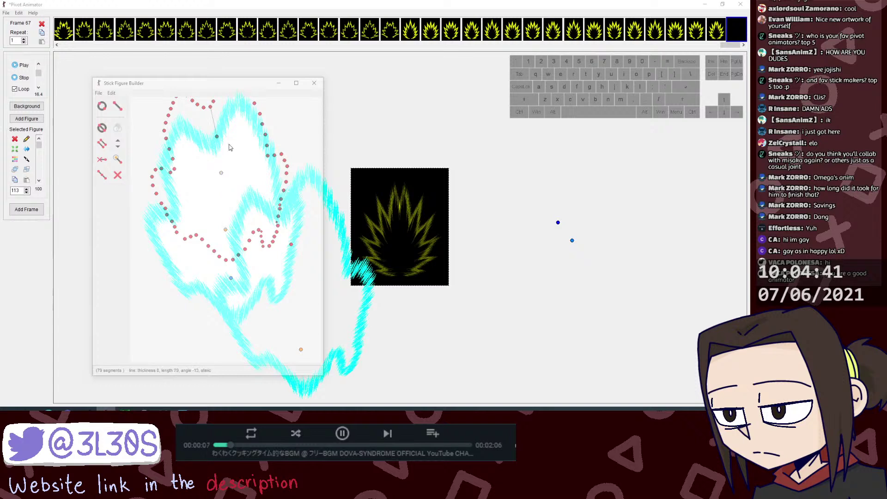
{"action": "key", "text": "o"}
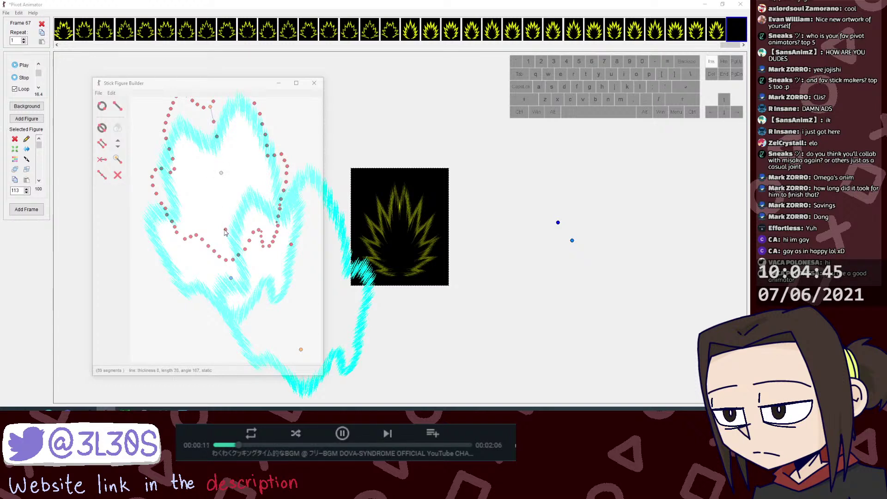
{"action": "left_click_drag", "start_coordinate": [209, 117], "coordinate": [223, 188]}
{"action": "key", "text": "o"}
{"action": "key", "text": "Delete"}
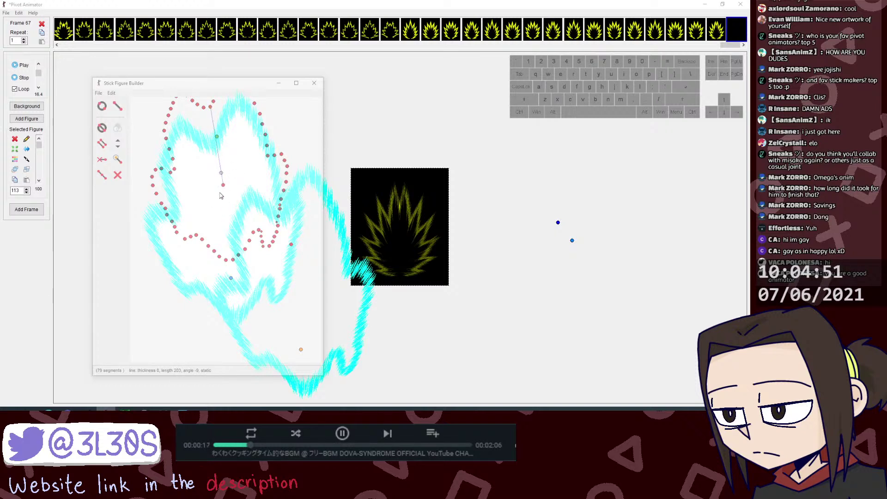
{"action": "key", "text": "ctrl"}
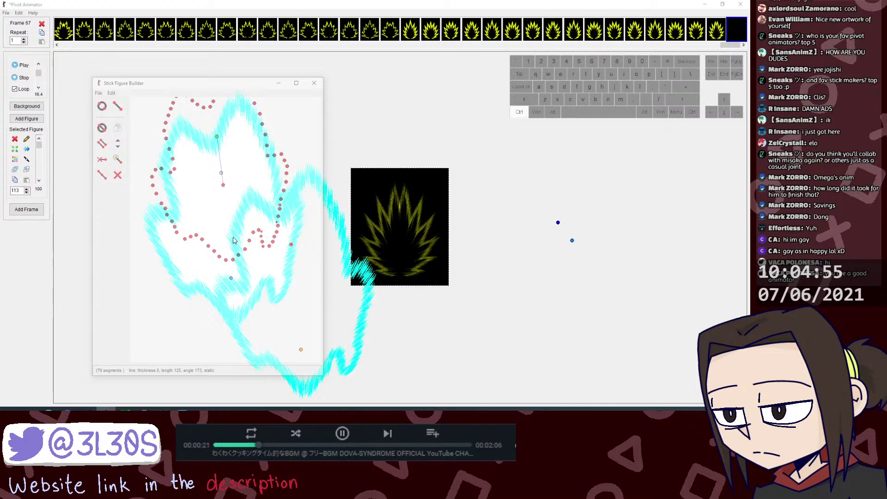
{"action": "key", "text": "ctrl+a"}
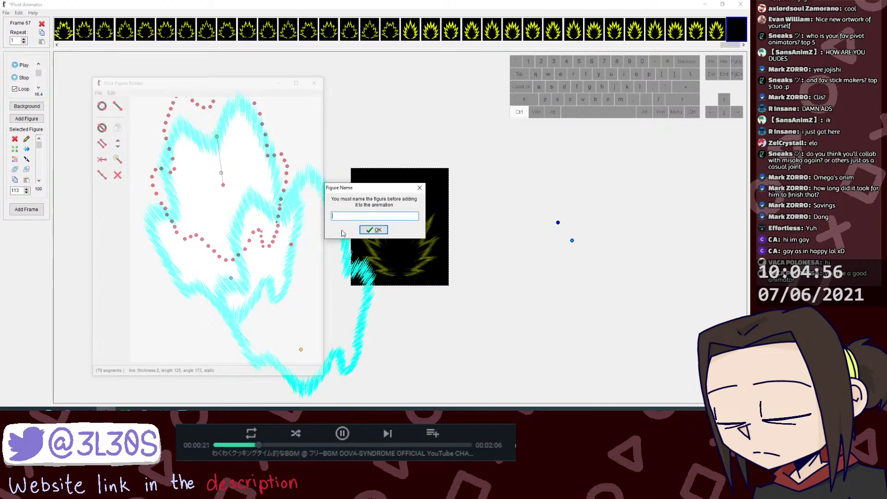
{"action": "left_click", "coordinate": [378, 230]}
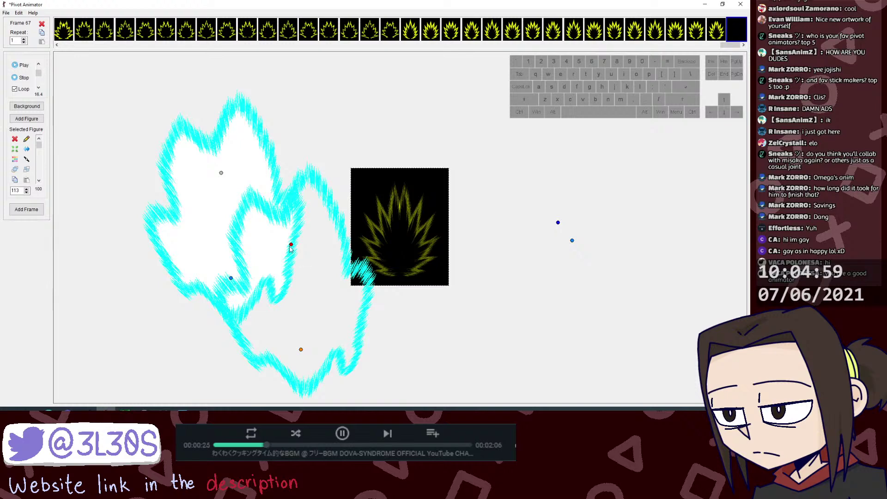
{"action": "left_click_drag", "start_coordinate": [291, 246], "coordinate": [275, 246]}
{"action": "key", "text": "ctrl+z"}
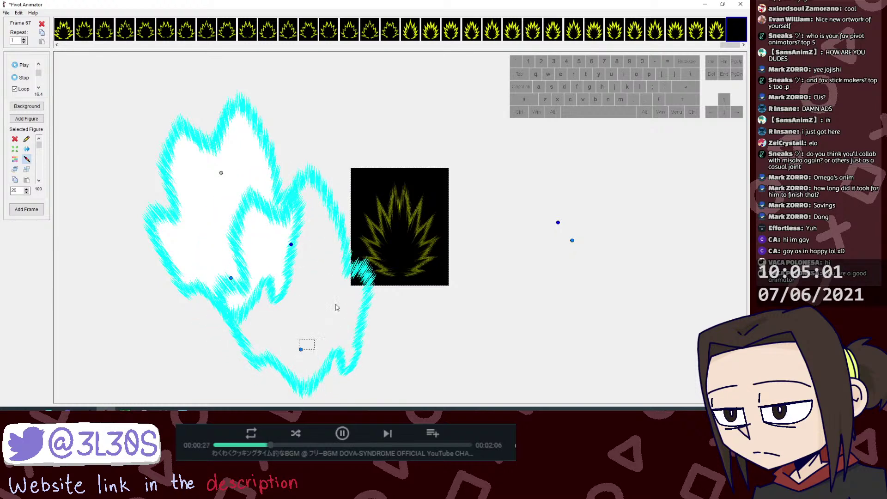
Step: Join the outline copy to the white fill figure and enlarge it slightly beyond the original outline, to scale 117
{"action": "left_click_drag", "start_coordinate": [301, 350], "coordinate": [226, 296]}
{"action": "key", "text": "j"}
{"action": "left_click", "coordinate": [231, 279]}
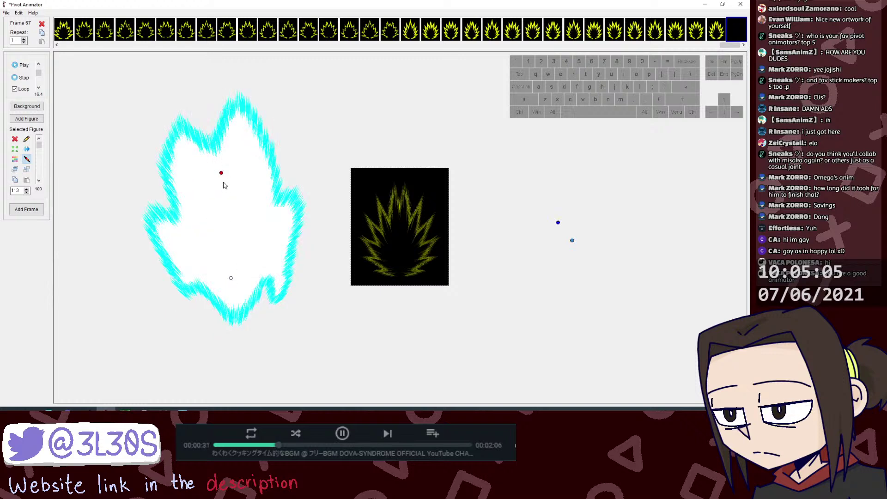
{"action": "left_click_drag", "start_coordinate": [221, 174], "coordinate": [222, 179]}
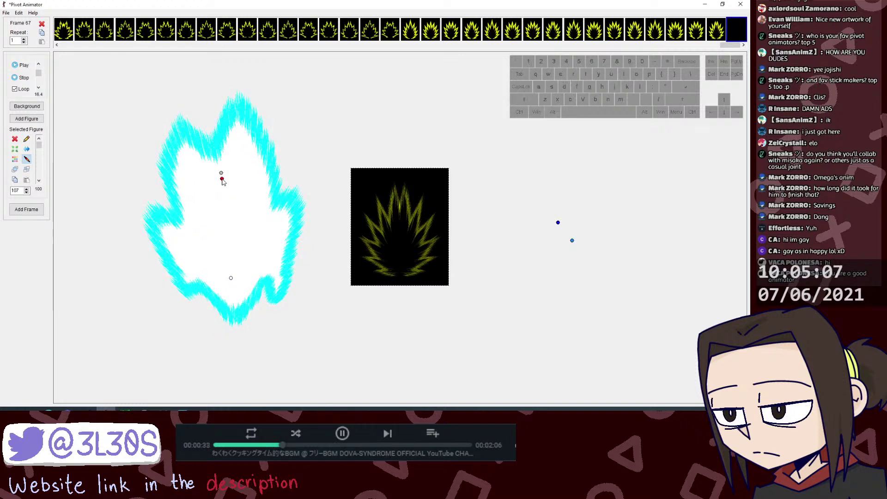
{"action": "key", "text": "shift"}
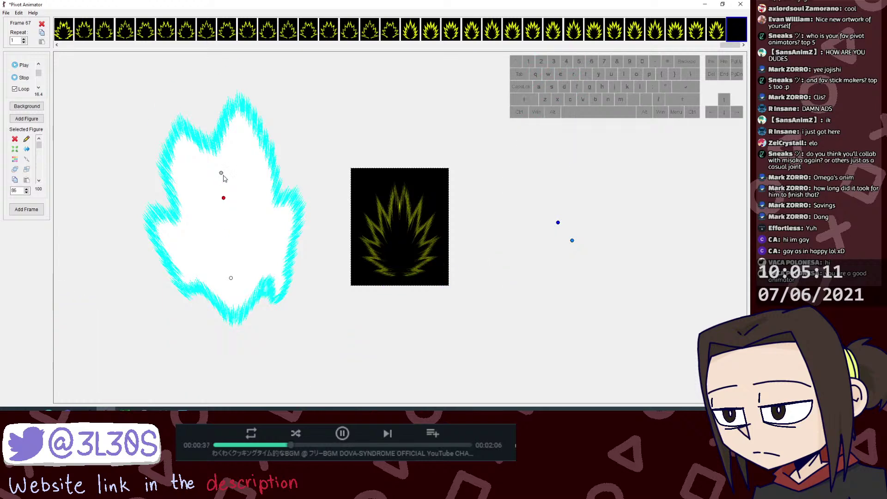
{"action": "left_click", "coordinate": [223, 181], "text": "ctrl"}
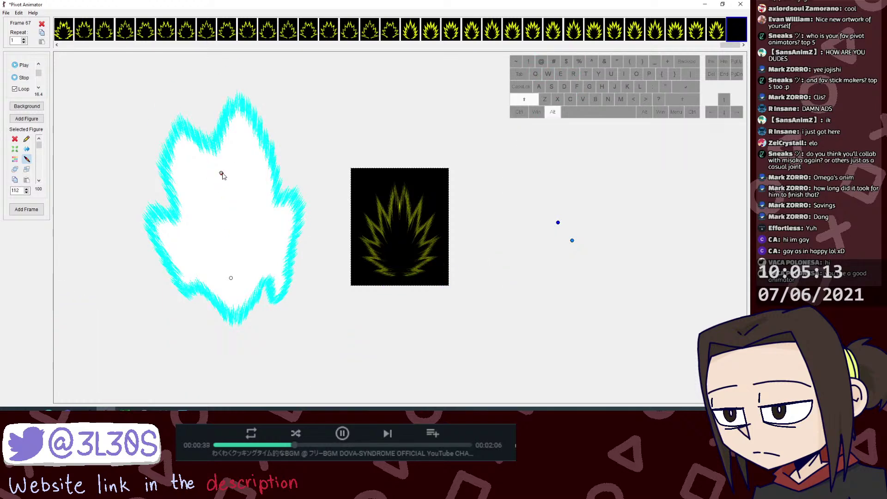
{"action": "left_click_drag", "start_coordinate": [223, 174], "coordinate": [222, 170]}
Step: Colour the enlarged outer outline blue
{"action": "key", "text": "c"}
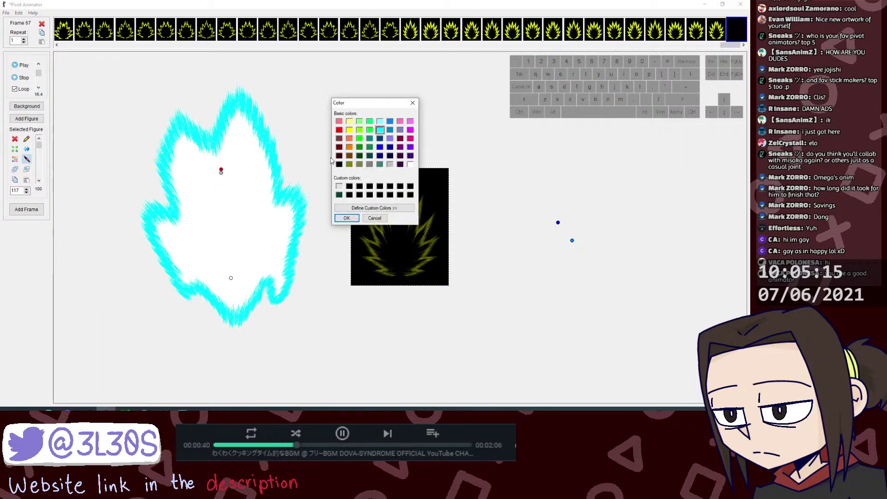
{"action": "left_click", "coordinate": [410, 165]}
{"action": "left_click", "coordinate": [347, 218]}
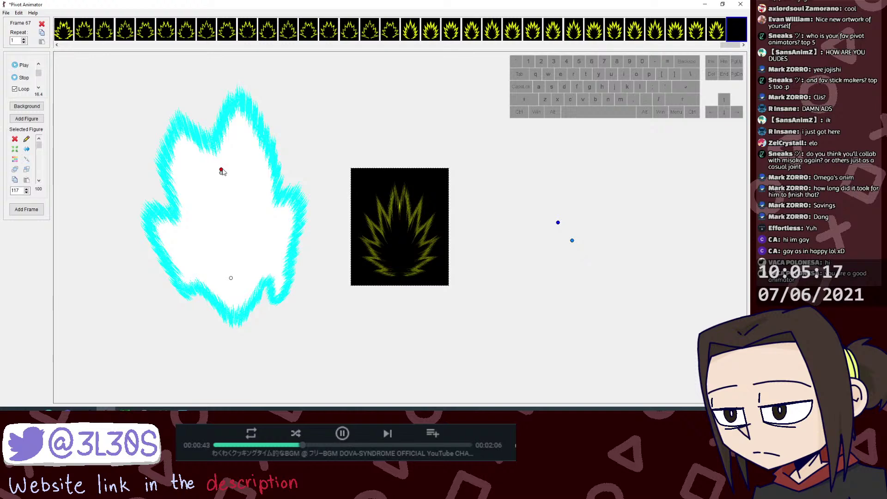
{"action": "double_click", "coordinate": [221, 170]}
{"action": "left_click", "coordinate": [380, 147]}
{"action": "left_click", "coordinate": [347, 218]}
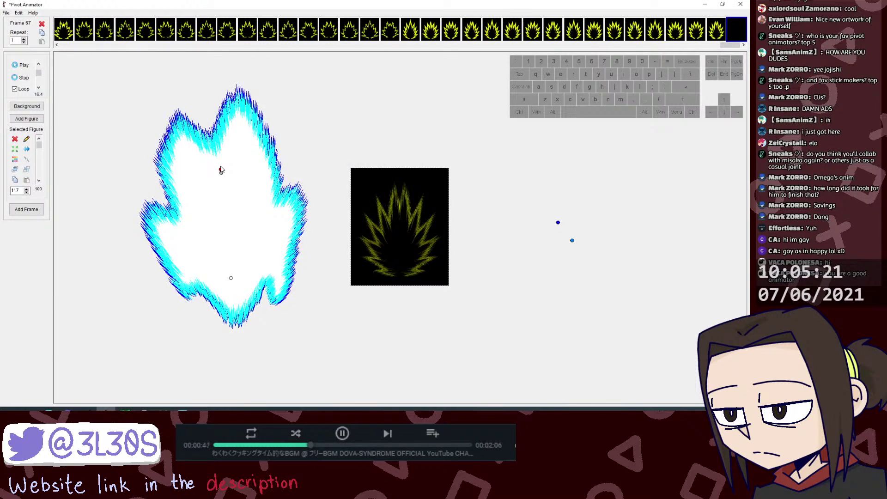
Step: Enlarge the outer outline to scale 120 and recolour it with a custom lighter blue
{"action": "left_click_drag", "start_coordinate": [221, 169], "coordinate": [220, 166]}
{"action": "key", "text": "c"}
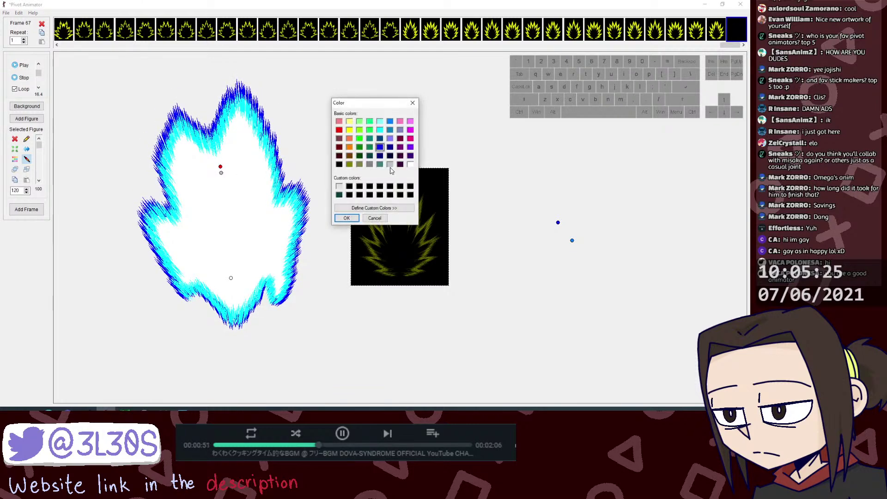
{"action": "left_click", "coordinate": [386, 209]}
{"action": "mouse_move", "coordinate": [502, 148]}
{"action": "left_mouse_down"}
{"action": "mouse_move", "coordinate": [501, 130]}
{"action": "mouse_move", "coordinate": [503, 145]}
{"action": "left_mouse_up"}
{"action": "left_click", "coordinate": [460, 113]}
{"action": "left_click", "coordinate": [346, 218]}
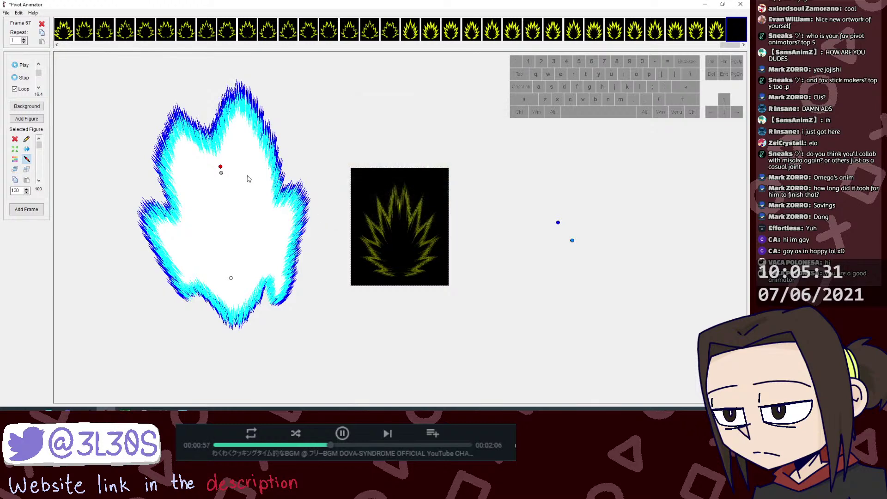
{"action": "left_click", "coordinate": [220, 168]}
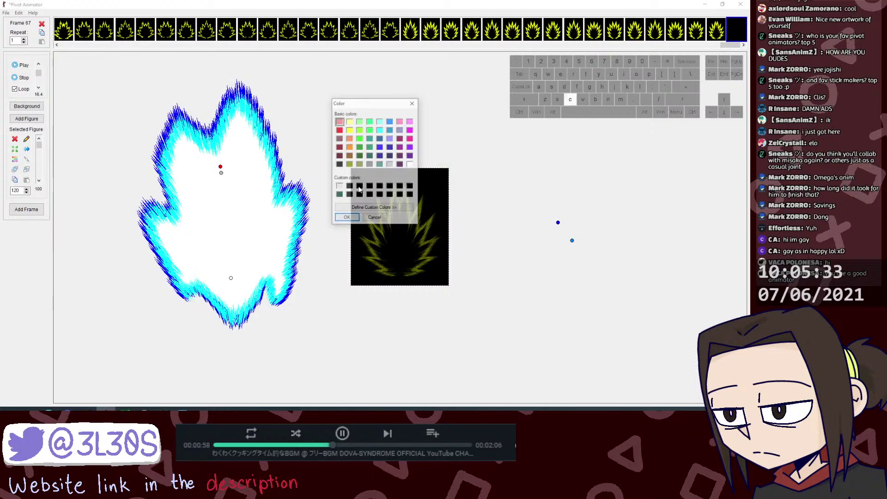
{"action": "left_click", "coordinate": [347, 218]}
Step: Move the joined aura to the right of the black canvas and delete the leftover dark blue outline
{"action": "left_click_drag", "start_coordinate": [220, 167], "coordinate": [220, 168]}
{"action": "left_click_drag", "start_coordinate": [231, 278], "coordinate": [546, 300]}
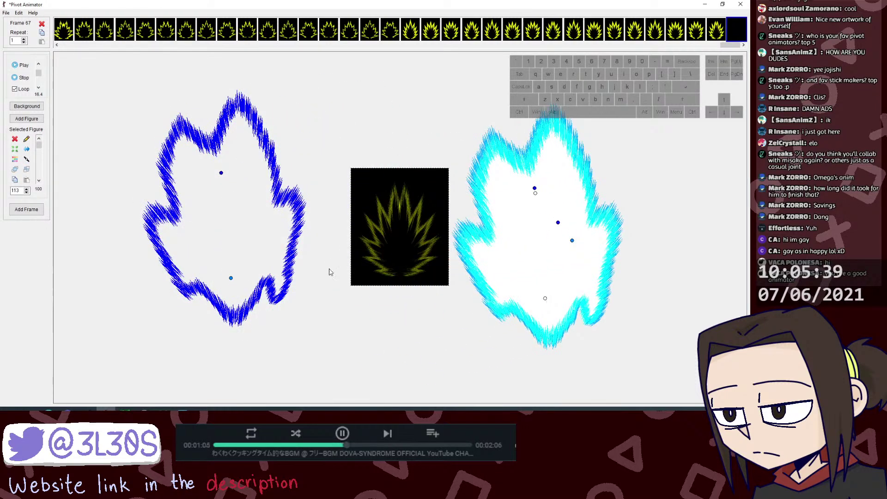
{"action": "key", "text": "Delete"}
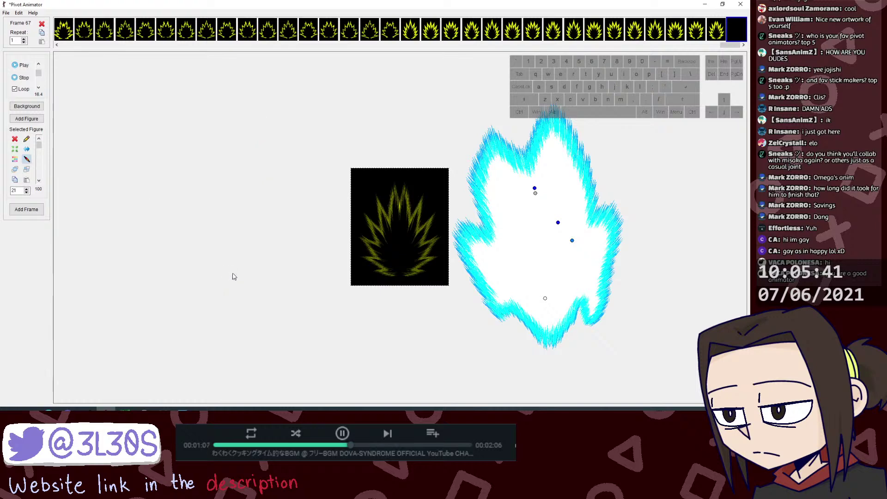
Step: Place the joined aura over the yellow spikes on the black canvas and shrink it to fit inside
{"action": "left_click_drag", "start_coordinate": [546, 302], "coordinate": [404, 250]}
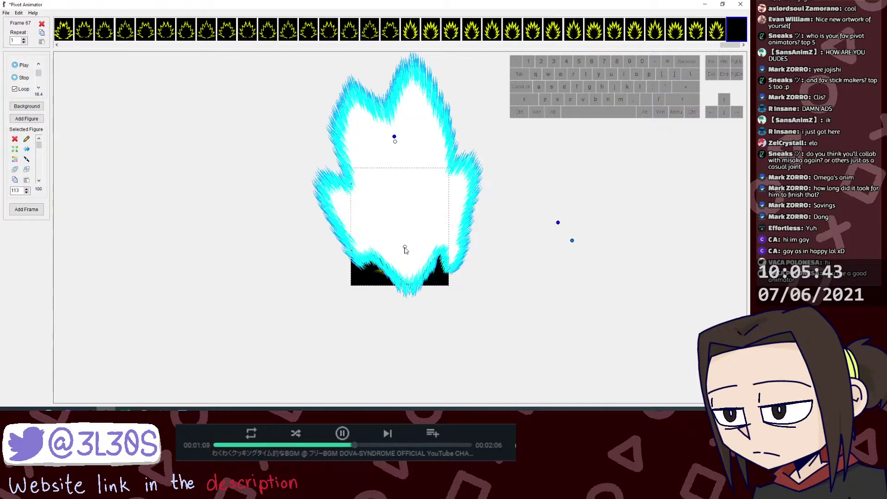
{"action": "left_click_drag", "start_coordinate": [394, 139], "coordinate": [404, 161]}
{"action": "left_click_drag", "start_coordinate": [401, 209], "coordinate": [399, 250]}
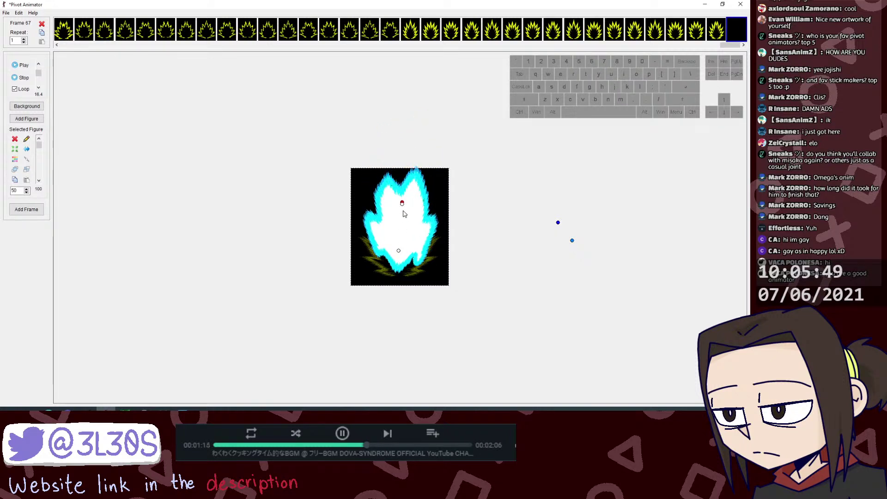
{"action": "left_click_drag", "start_coordinate": [402, 203], "coordinate": [402, 209]}
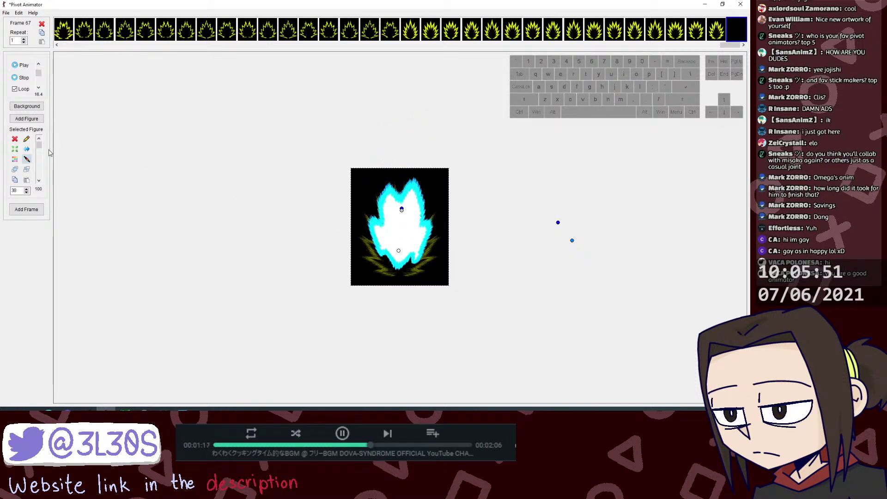
Step: Move the aura down over the base of the yellow spikes and set its size to scale 40
{"action": "mouse_move", "coordinate": [39, 145]}
{"action": "left_mouse_down"}
{"action": "mouse_move", "coordinate": [40, 158]}
{"action": "mouse_move", "coordinate": [39, 145]}
{"action": "left_mouse_up"}
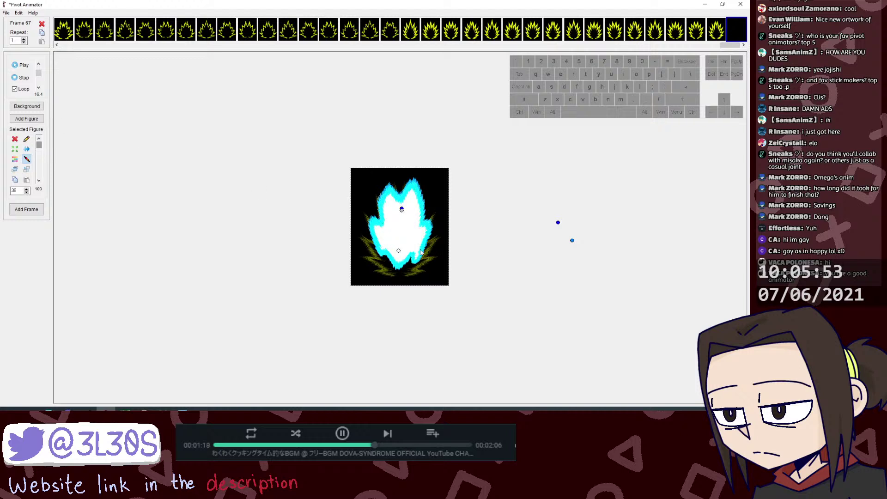
{"action": "left_click_drag", "start_coordinate": [398, 250], "coordinate": [400, 255]}
{"action": "left_click_drag", "start_coordinate": [403, 218], "coordinate": [401, 216]}
{"action": "left_click_drag", "start_coordinate": [400, 259], "coordinate": [399, 263]}
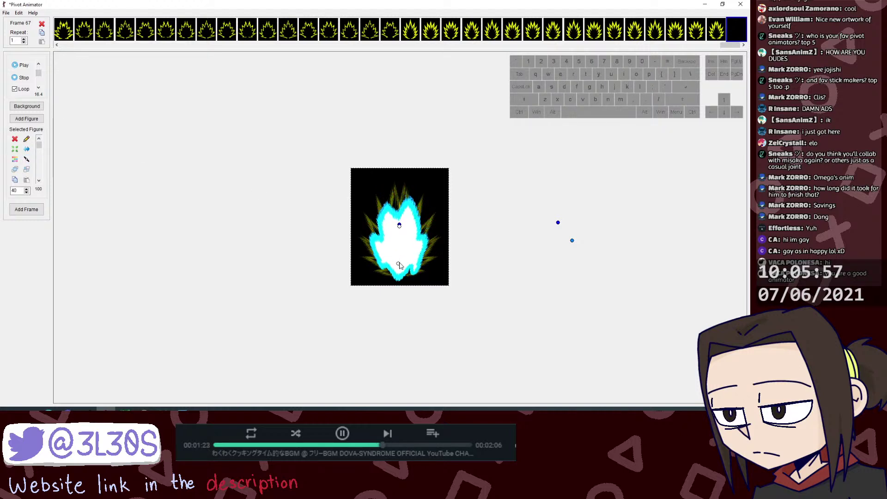
Step: Compare the aura with the preceding yellow spikes frame, nudge it slightly upward and add it as a frame
{"action": "key", "text": "Right"}
{"action": "left_click", "coordinate": [696, 33]}
{"action": "left_click", "coordinate": [720, 35]}
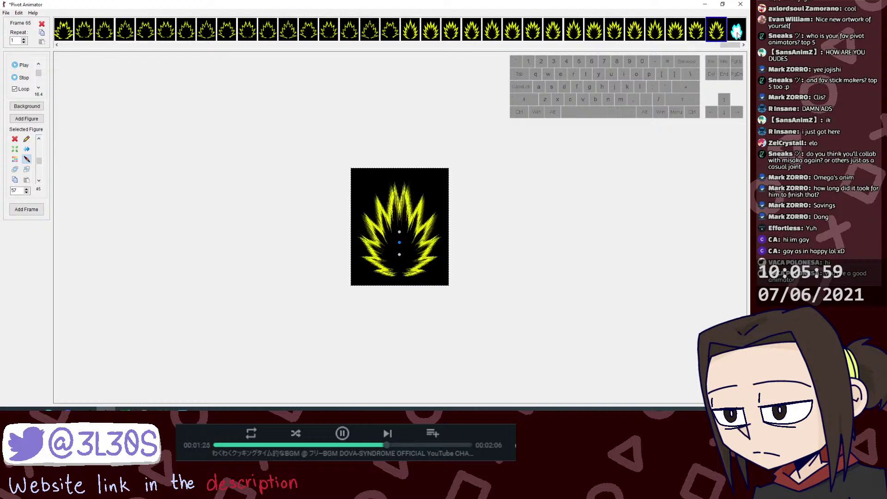
{"action": "left_click", "coordinate": [734, 35]}
{"action": "left_click_drag", "start_coordinate": [399, 225], "coordinate": [399, 224]}
{"action": "key", "text": "space"}
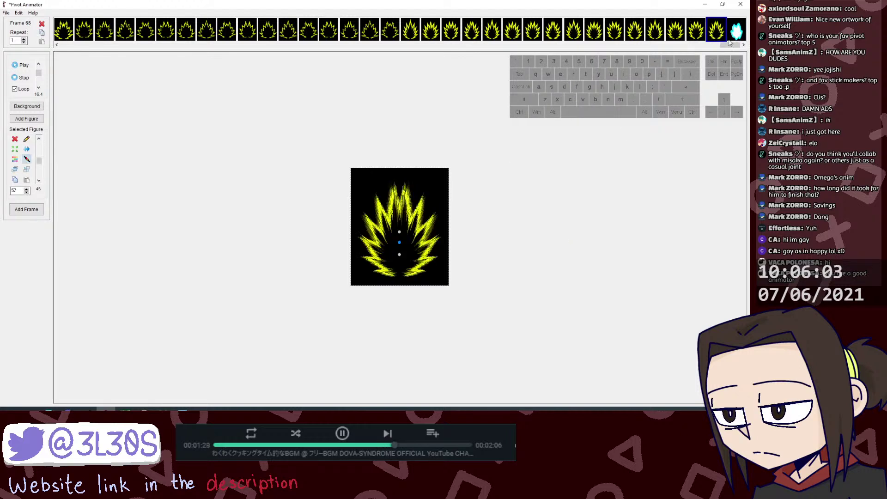
{"action": "key", "text": "space"}
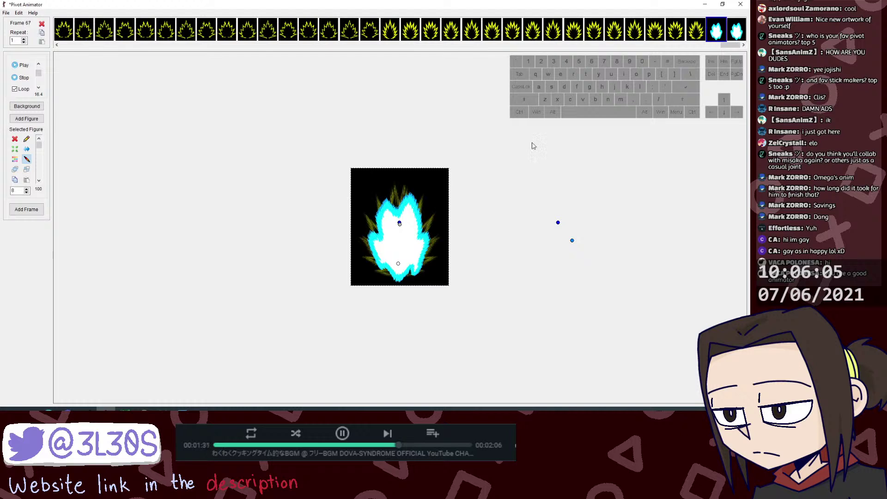
Step: Delete all figures from the working frame and add five empty black frames
{"action": "key", "text": "ctrl+a"}
{"action": "left_click", "coordinate": [15, 140]}
{"action": "key", "text": "space"}
{"action": "key", "text": "space"}
{"action": "key", "text": "space"}
{"action": "key", "text": "space"}
{"action": "key", "text": "space"}
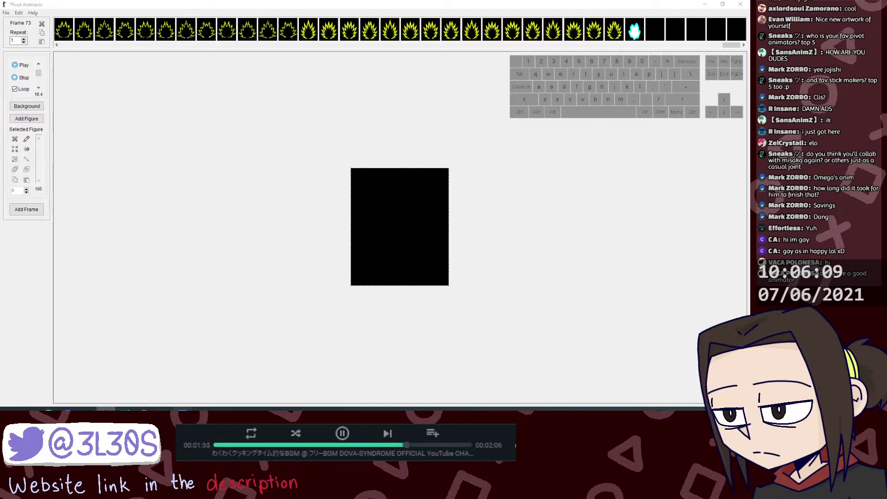
Step: Switch to the Photos window and browse the numbered reference screenshots of the aura sketches
{"action": "left_click", "coordinate": [182, 411]}
{"action": "key", "text": "Right"}
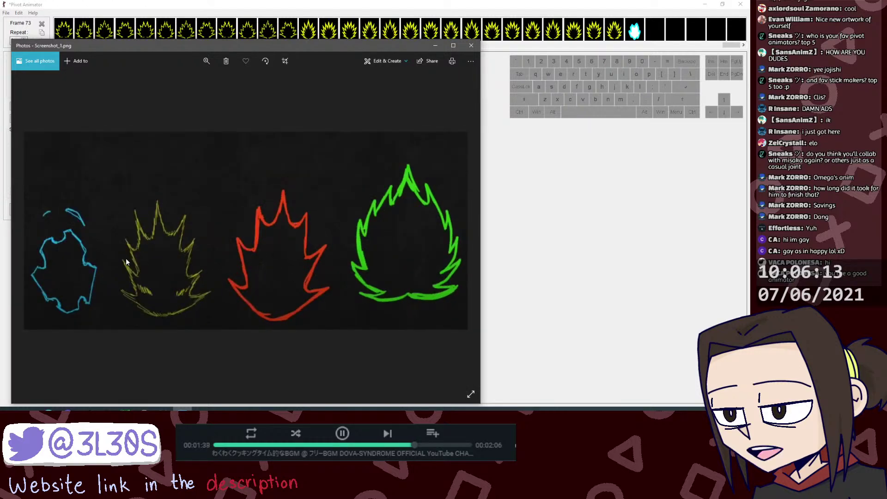
{"action": "key", "text": "Right"}
{"action": "key", "text": "Right"}
{"action": "key", "text": "Right"}
{"action": "key", "text": "Right"}
{"action": "key", "text": "Right"}
{"action": "key", "text": "Right"}
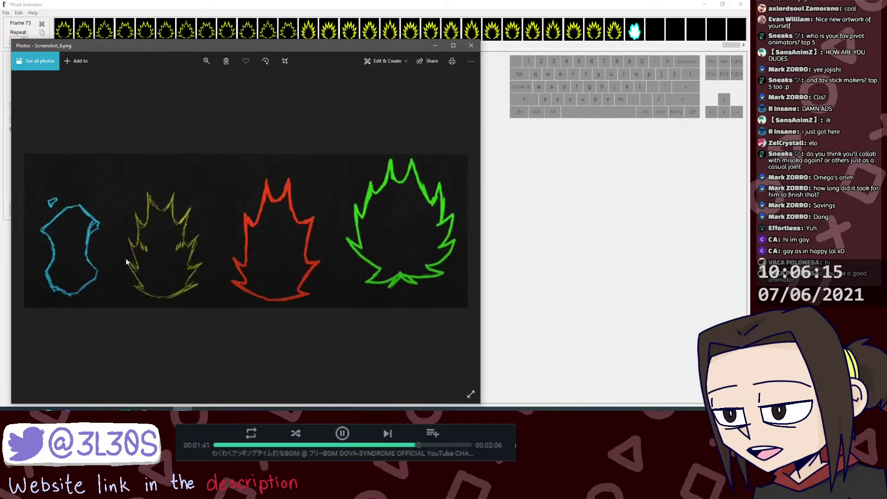
{"action": "key", "text": "Left"}
{"action": "key", "text": "Left"}
{"action": "key", "text": "Left"}
{"action": "key", "text": "Right"}
{"action": "key", "text": "Right"}
{"action": "key", "text": "Right"}
{"action": "key", "text": "Right"}
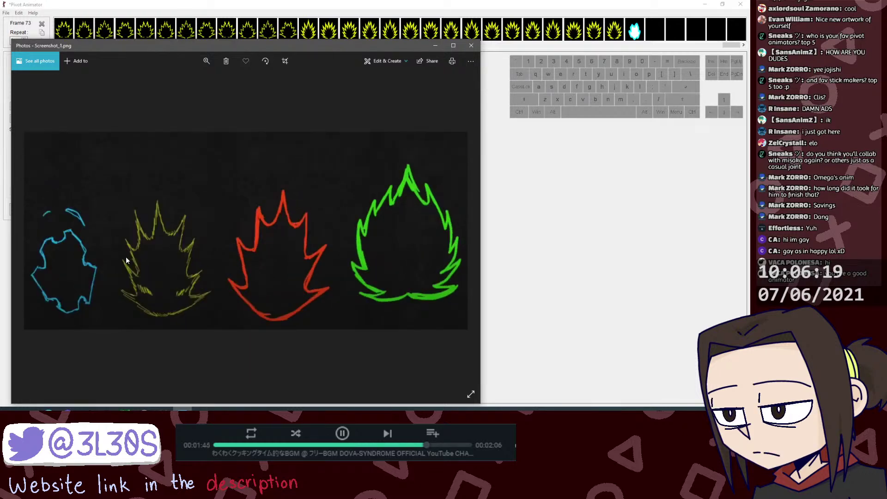
Step: Compare the aura outlines in Screenshot_1.png and Screenshot_2.png by alternating between the two pictures
{"action": "key", "text": "Left"}
{"action": "key", "text": "Right"}
{"action": "key", "text": "Left"}
{"action": "key", "text": "Right"}
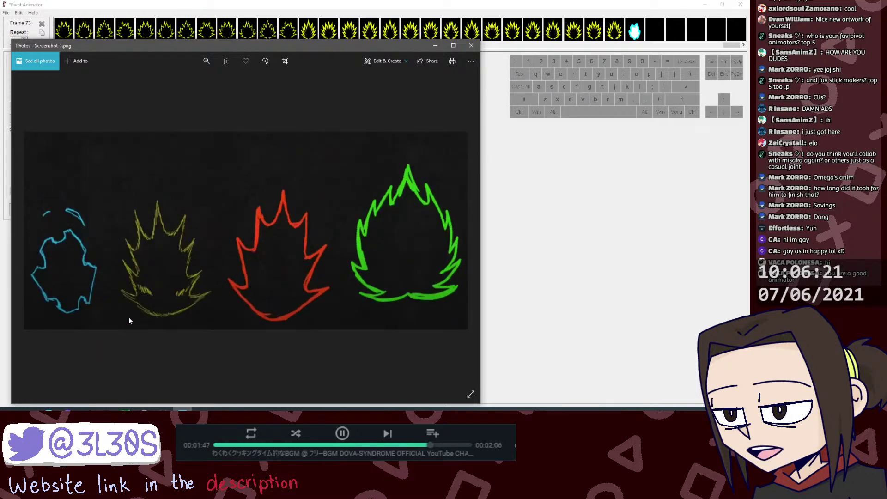
{"action": "key", "text": "Left"}
{"action": "key", "text": "Right"}
{"action": "key", "text": "Left"}
{"action": "key", "text": "Right"}
{"action": "key", "text": "Left"}
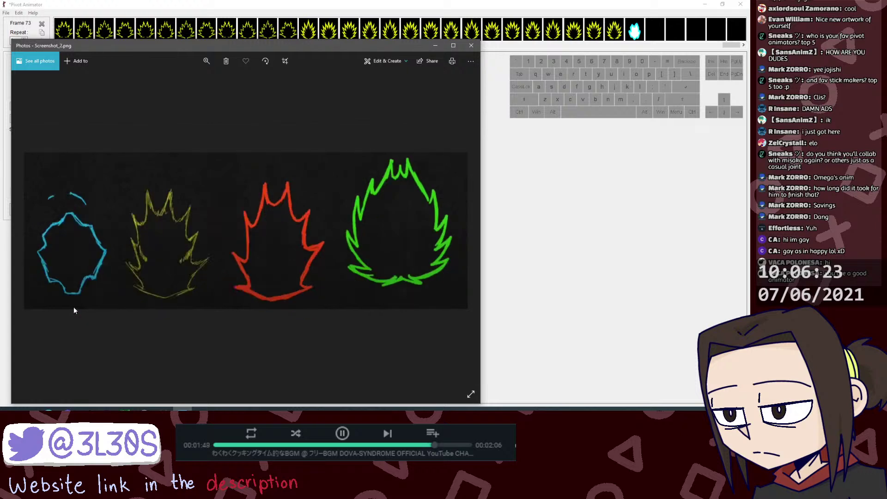
{"action": "key", "text": "Right"}
{"action": "key", "text": "Left"}
{"action": "key", "text": "Right"}
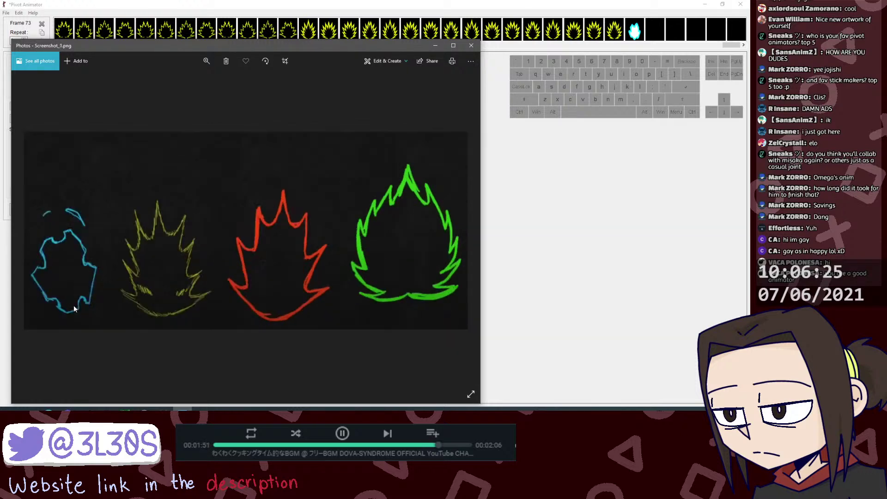
Step: Select empty frame 68 in Pivot Animator, then enlarge the blue and yellow sketches of Screenshot_1.png in Photos
{"action": "left_click", "coordinate": [636, 36]}
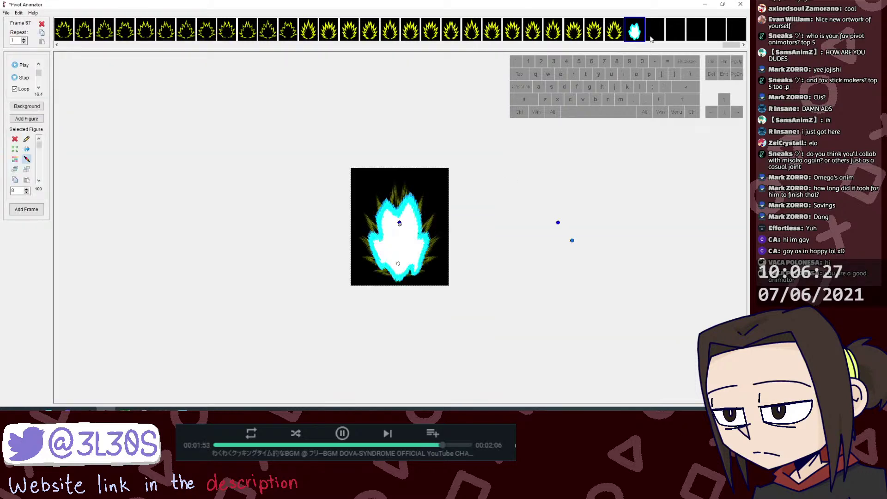
{"action": "left_click", "coordinate": [651, 36]}
{"action": "left_click", "coordinate": [183, 408]}
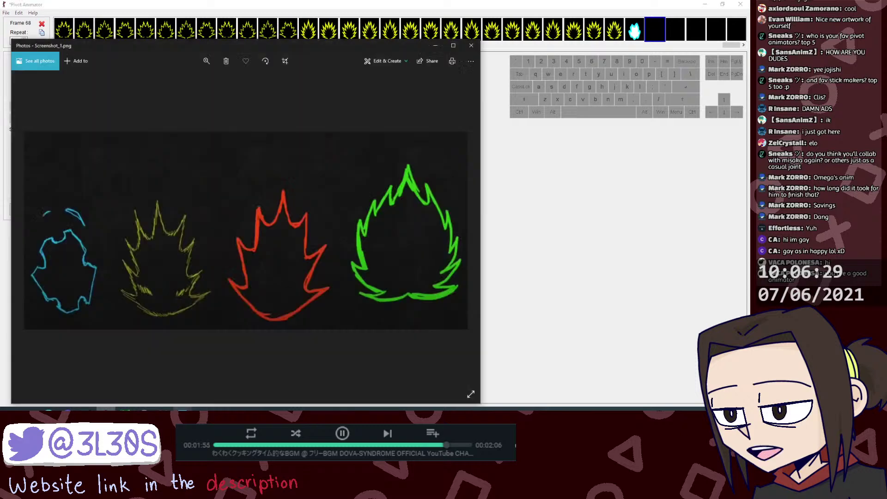
{"action": "scroll", "coordinate": [137, 256], "scroll_direction": "up", "scroll_amount": 3}
{"action": "left_click_drag", "start_coordinate": [98, 265], "coordinate": [207, 252]}
Step: Return to Pivot Animator and make its window see-through over the reference sketches
{"action": "left_click", "coordinate": [559, 242]}
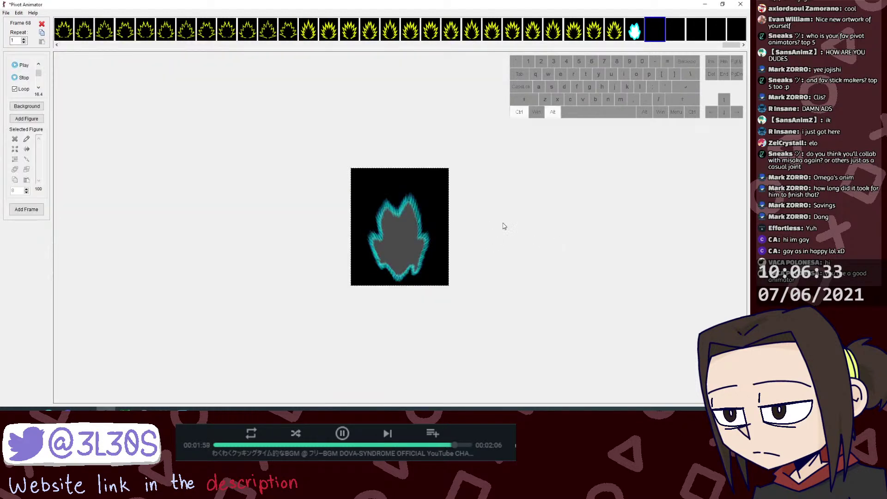
{"action": "key", "text": "ctrl+alt+f"}
{"action": "right_click", "coordinate": [486, 165], "text": "shift"}
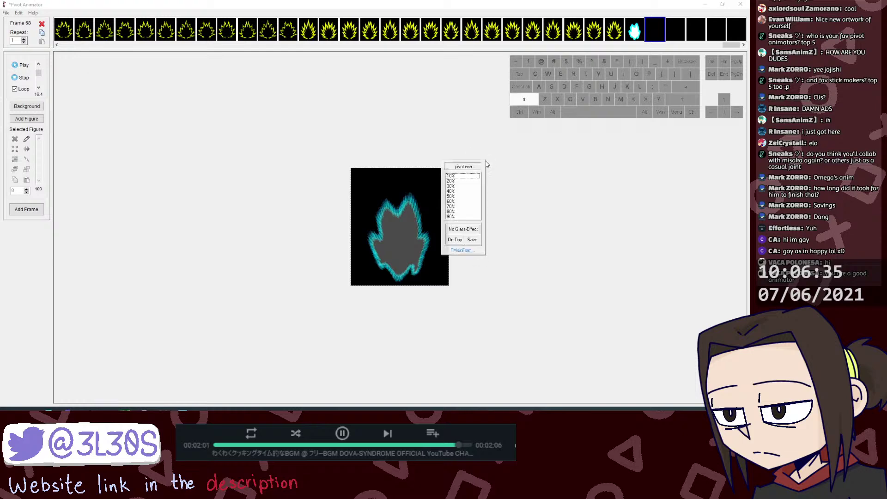
{"action": "left_click", "coordinate": [466, 178]}
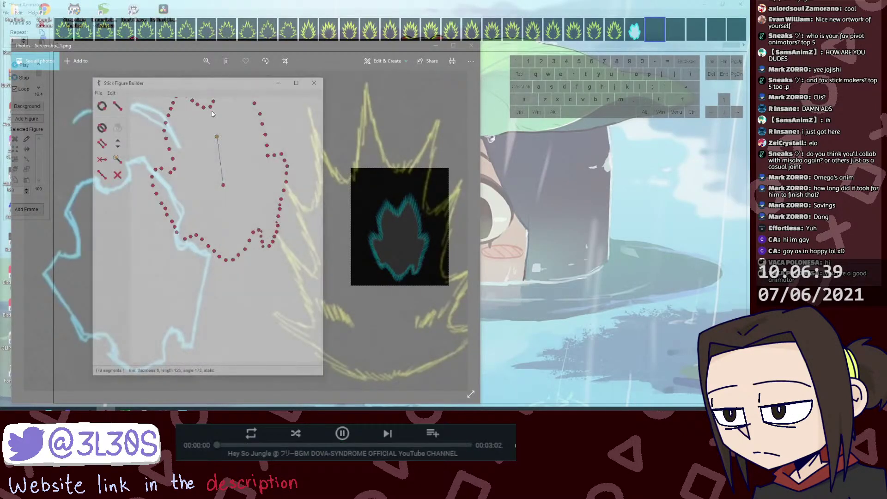
Step: Start a new blank figure in the Stick Figure Builder and move its window clear of the reference sketches
{"action": "left_click_drag", "start_coordinate": [170, 90], "coordinate": [94, 106]}
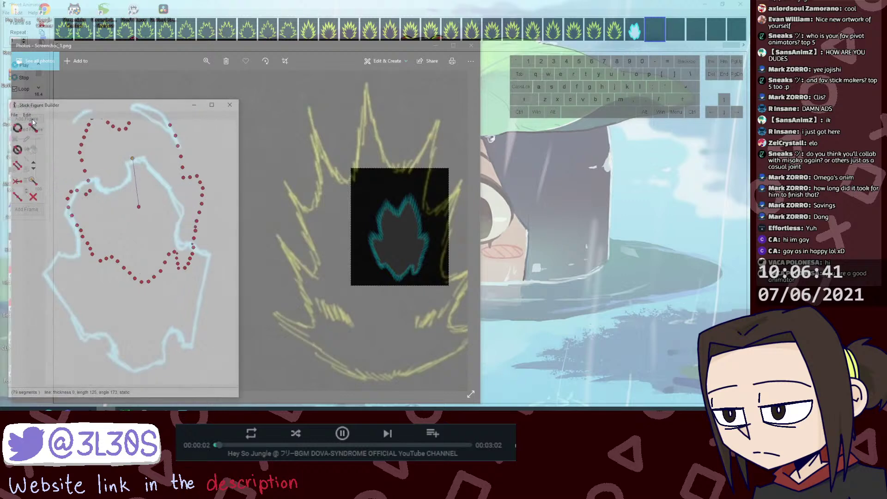
{"action": "left_click", "coordinate": [14, 115]}
{"action": "left_click", "coordinate": [21, 124]}
{"action": "left_click", "coordinate": [385, 233]}
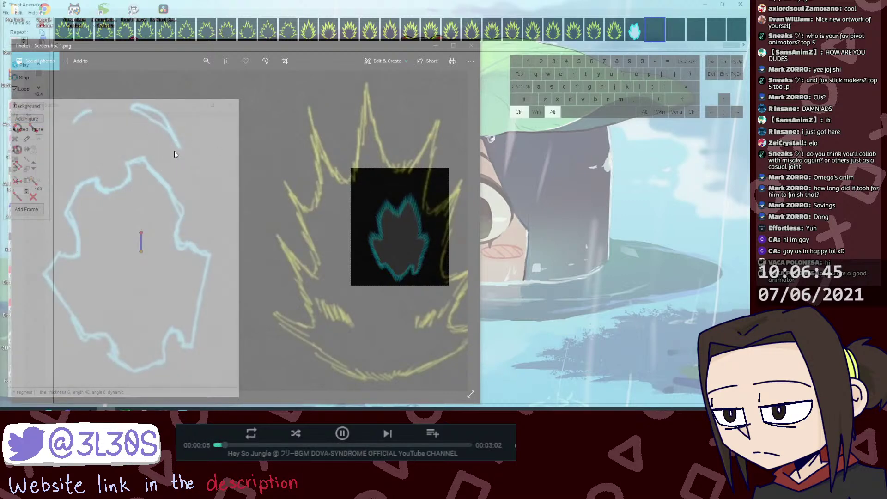
{"action": "left_click_drag", "start_coordinate": [163, 106], "coordinate": [628, 101]}
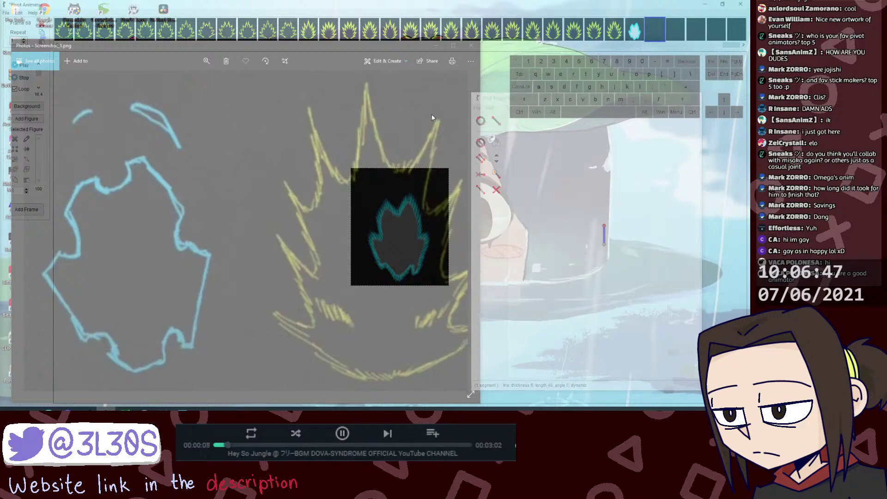
Step: Copy the cyan brush figure from the aura in frame 67 for use in empty frame 68
{"action": "left_click", "coordinate": [636, 29]}
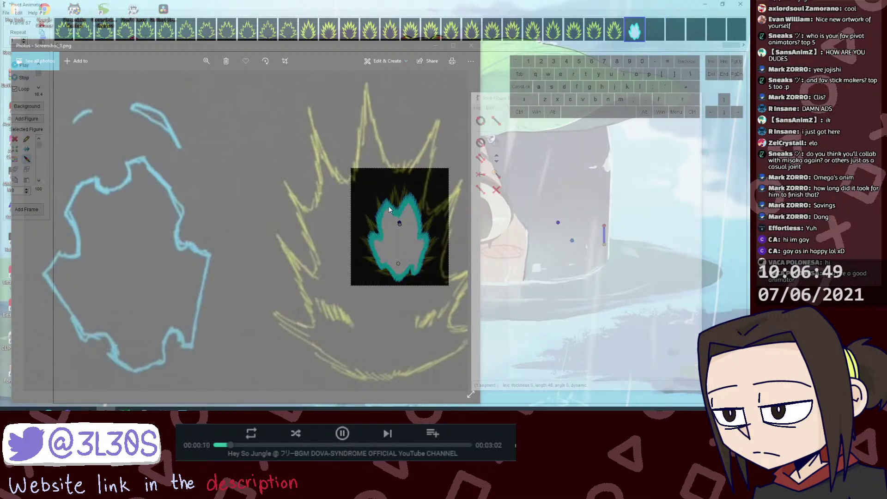
{"action": "key", "text": "ctrl+c"}
{"action": "left_click", "coordinate": [652, 32]}
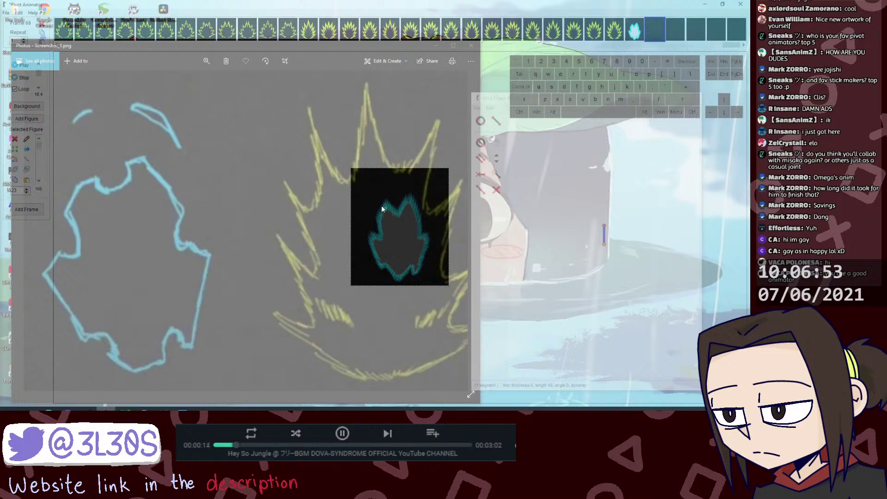
{"action": "left_click", "coordinate": [29, 117]}
{"action": "left_click_drag", "start_coordinate": [427, 182], "coordinate": [424, 265]}
{"action": "left_click", "coordinate": [364, 251]}
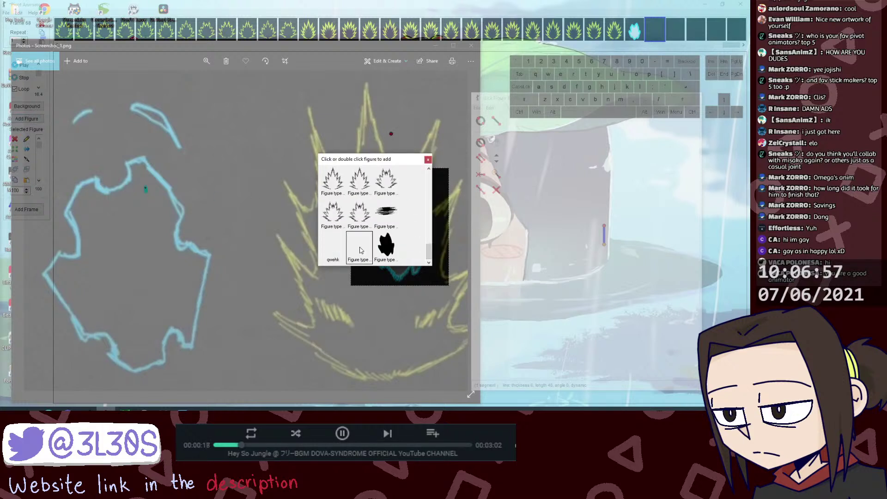
{"action": "left_click", "coordinate": [427, 159]}
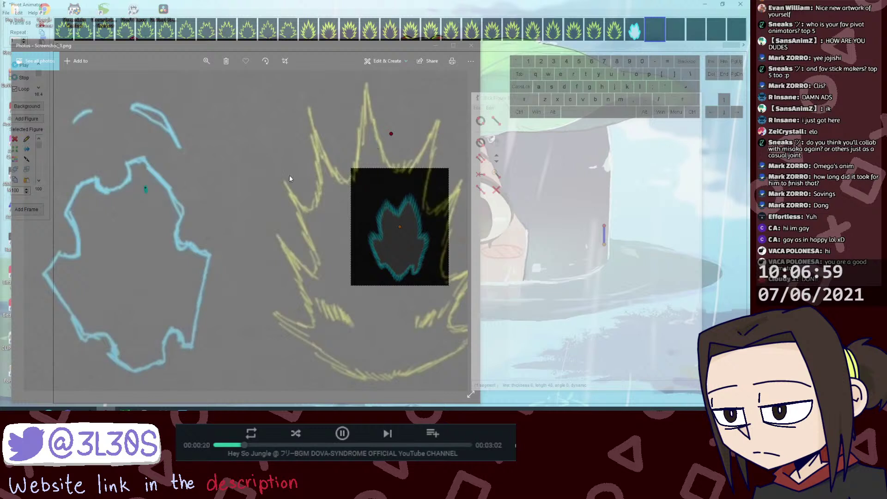
{"action": "key", "text": "Delete"}
Step: Add the qwehk figure to frame 68 and place it between the blue and yellow reference sketches
{"action": "left_click", "coordinate": [28, 118]}
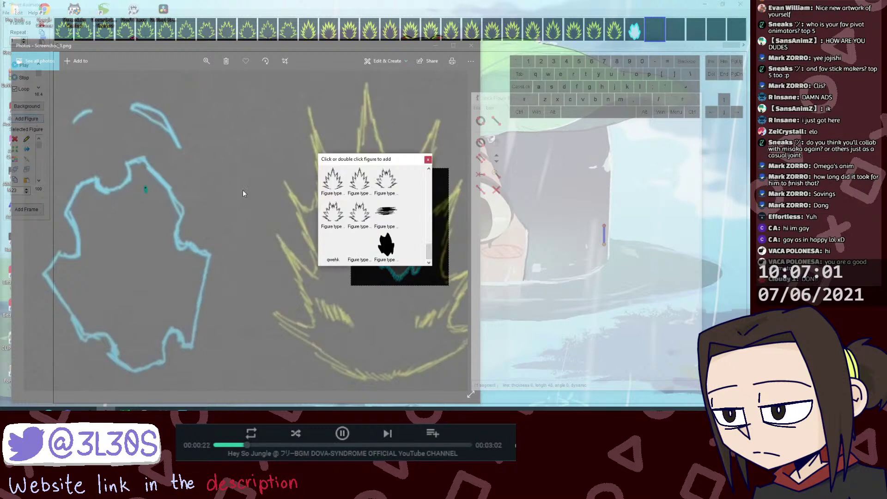
{"action": "left_click", "coordinate": [338, 248]}
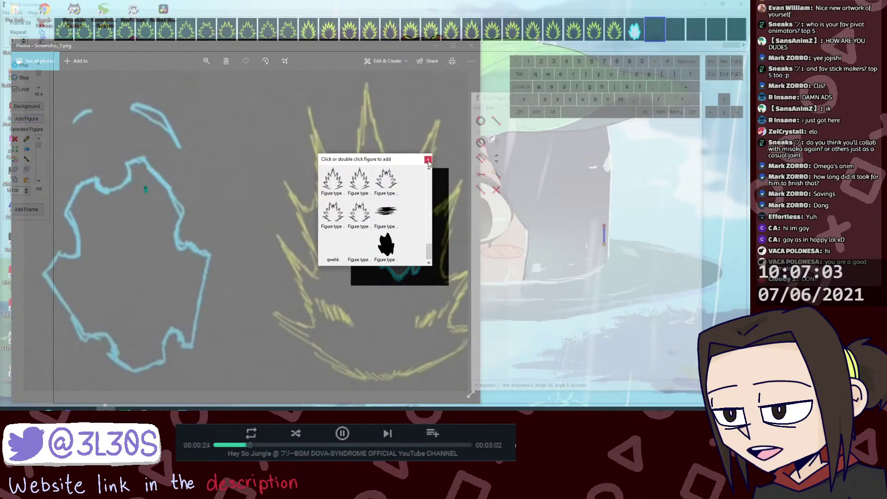
{"action": "left_click", "coordinate": [427, 159]}
{"action": "mouse_move", "coordinate": [400, 227]}
{"action": "left_mouse_down"}
{"action": "mouse_move", "coordinate": [202, 225]}
{"action": "mouse_move", "coordinate": [202, 124]}
{"action": "left_mouse_up"}
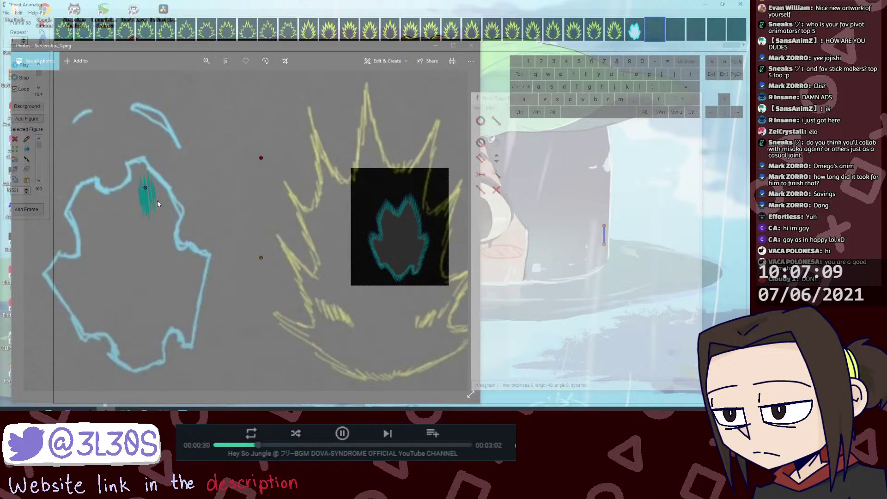
Step: Move the cyan brush figure onto the upper tip of the blue reference outline and shrink it
{"action": "left_click_drag", "start_coordinate": [145, 187], "coordinate": [132, 167]}
{"action": "key", "text": "shift"}
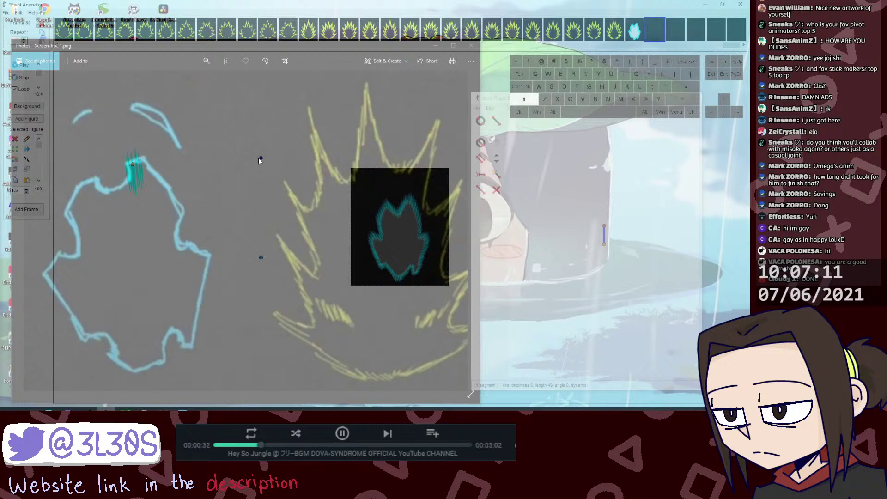
{"action": "left_click_drag", "start_coordinate": [261, 158], "coordinate": [261, 189]}
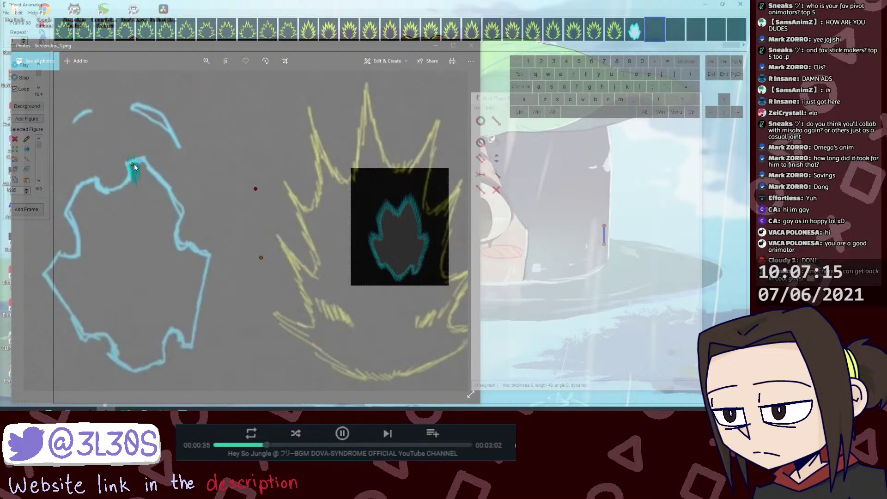
Step: Recolour the brush figure on the blue outline black
{"action": "double_click", "coordinate": [133, 165]}
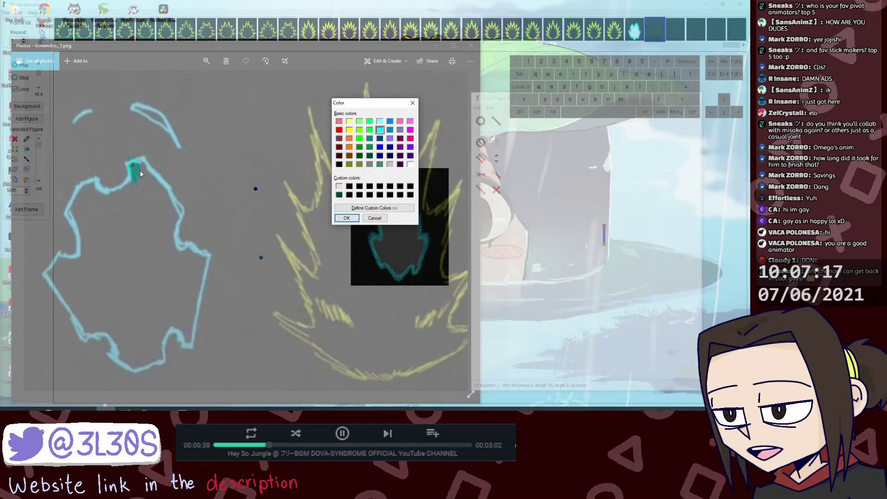
{"action": "left_click", "coordinate": [339, 164]}
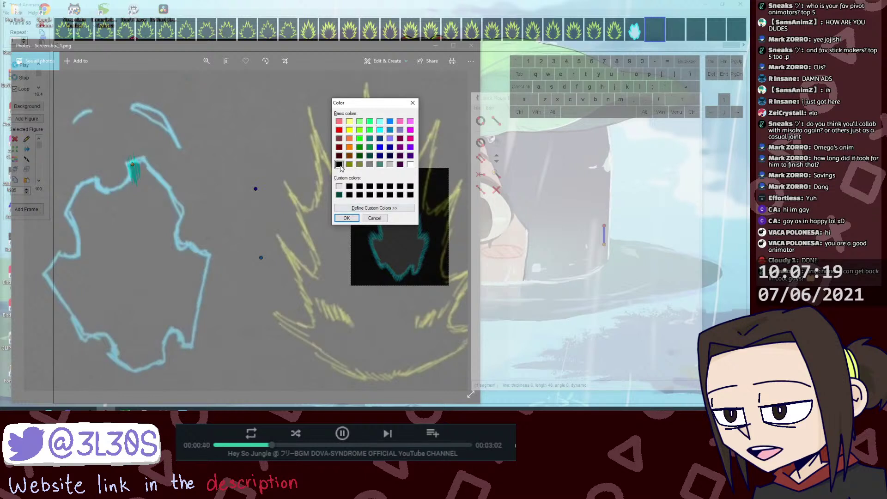
{"action": "left_click", "coordinate": [347, 218]}
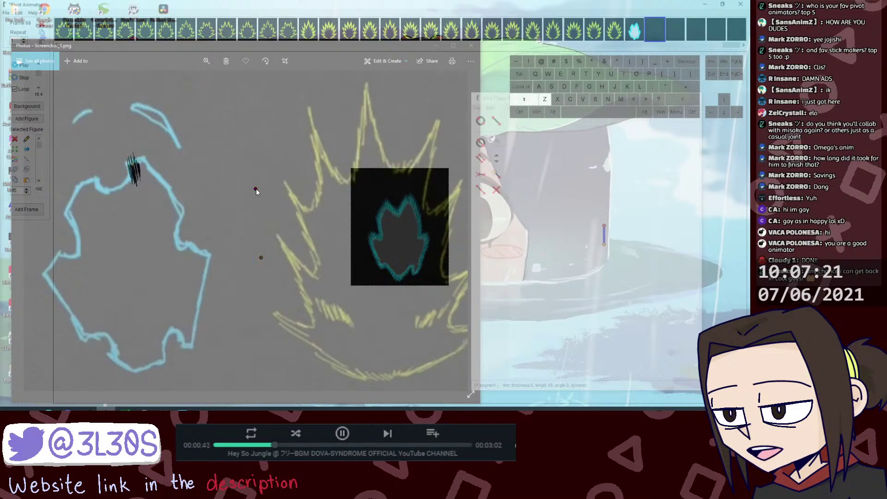
Step: Adjust the black brush figure's shape and move it to the lowest point of the blue reference outline
{"action": "left_click_drag", "start_coordinate": [256, 189], "coordinate": [275, 190]}
{"action": "key", "text": "ctrl+alt+z"}
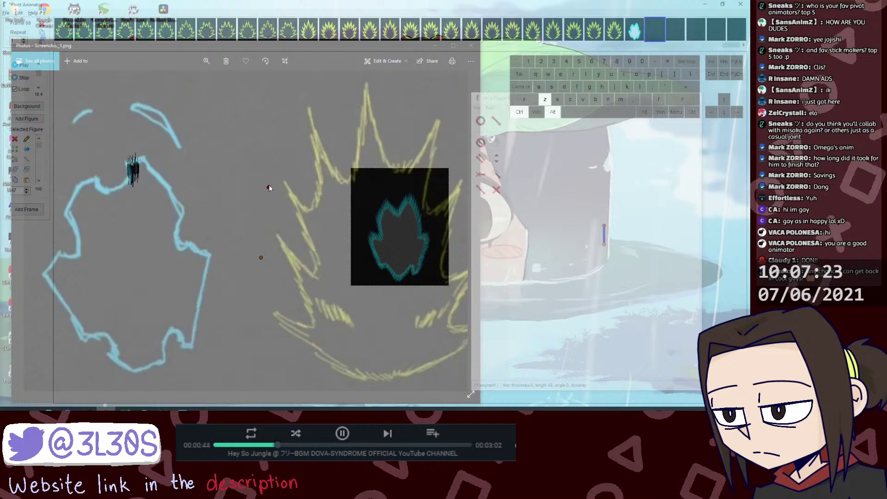
{"action": "mouse_move", "coordinate": [134, 170]}
{"action": "left_mouse_down"}
{"action": "mouse_move", "coordinate": [145, 215]}
{"action": "mouse_move", "coordinate": [141, 369]}
{"action": "left_mouse_up"}
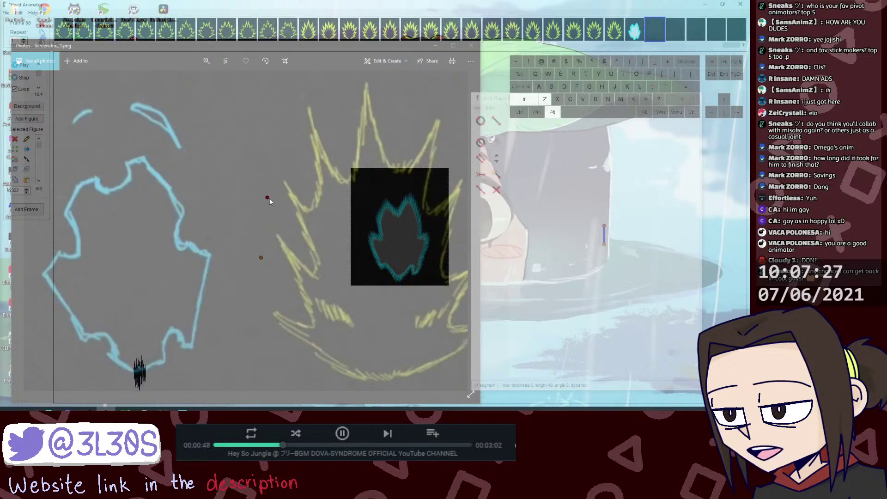
{"action": "left_click", "coordinate": [140, 368]}
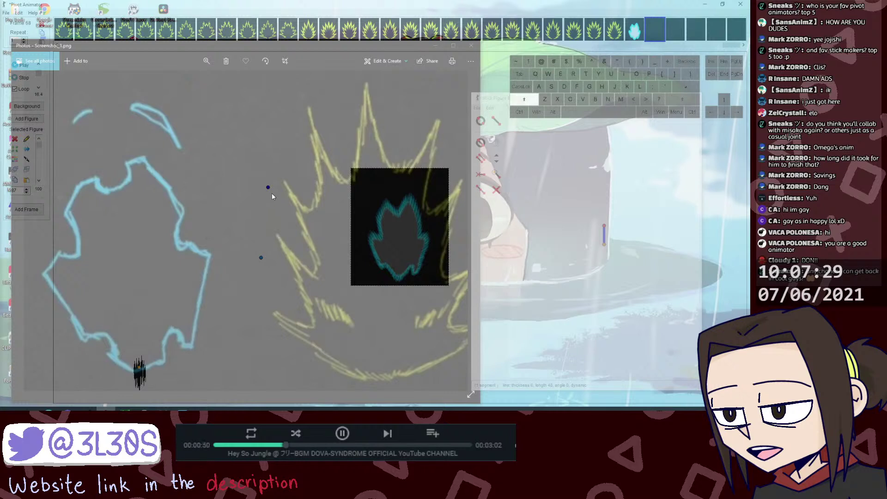
Step: Shrink the black brush figure at the blue outline's lowest point and fine-tune its scale and tilt
{"action": "left_click_drag", "start_coordinate": [268, 187], "coordinate": [269, 210]}
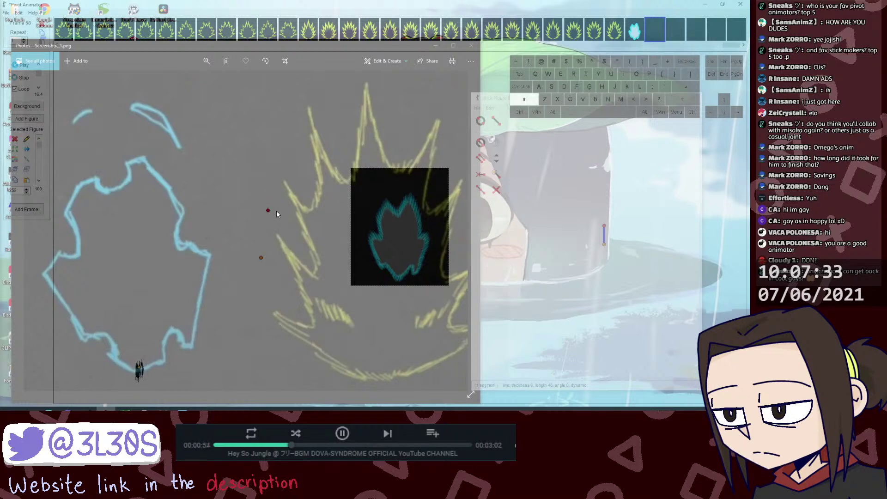
{"action": "left_click", "coordinate": [138, 368], "text": "shift"}
{"action": "left_click_drag", "start_coordinate": [269, 211], "coordinate": [270, 201]}
{"action": "left_click", "coordinate": [139, 368]}
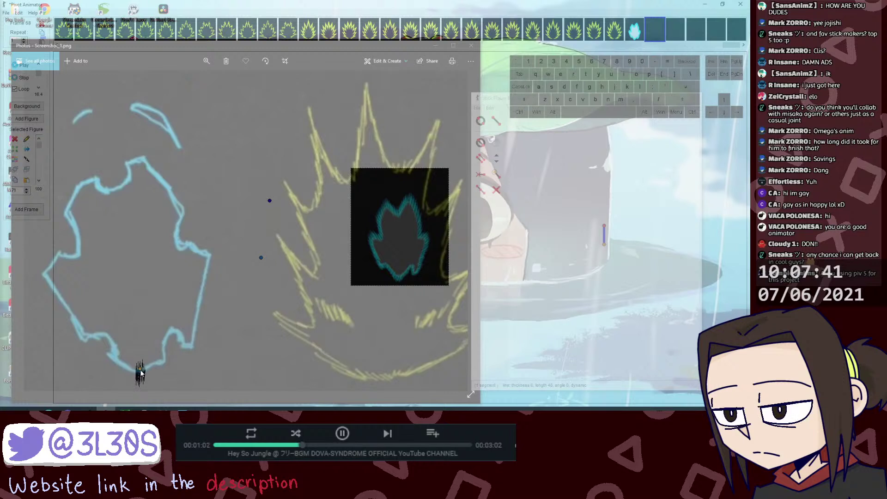
Step: Duplicate and tilt the black brush strokes, placing them along the blue outline's bottom edge as it rises from the lowest point
{"action": "key", "text": "ctrl+d"}
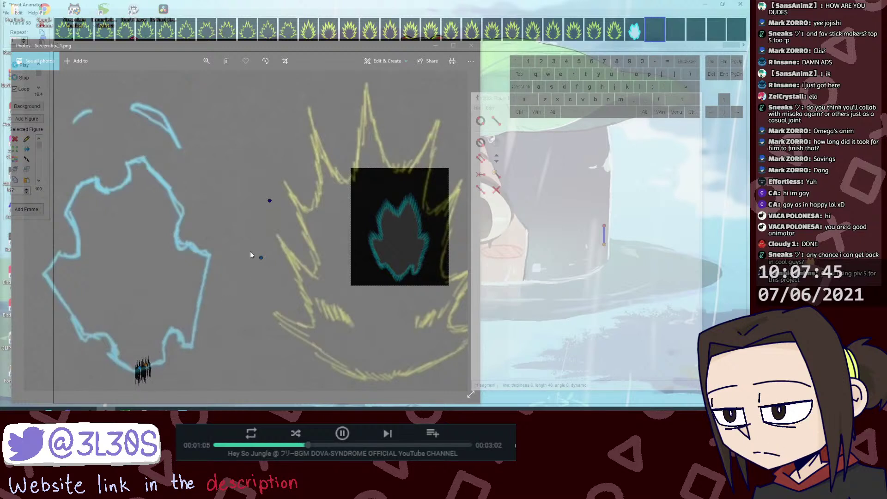
{"action": "left_click_drag", "start_coordinate": [270, 202], "coordinate": [277, 200]}
{"action": "left_click_drag", "start_coordinate": [147, 366], "coordinate": [147, 367]}
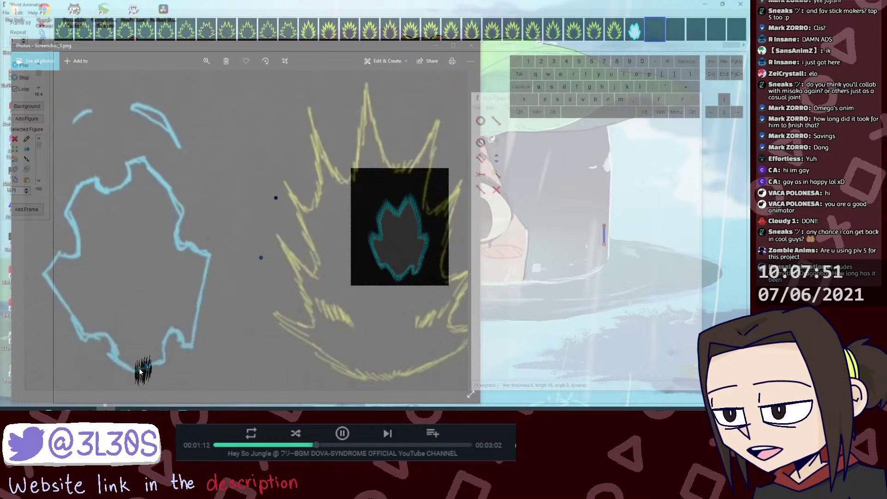
{"action": "mouse_move", "coordinate": [146, 368]}
{"action": "left_mouse_down"}
{"action": "mouse_move", "coordinate": [157, 374]}
{"action": "mouse_move", "coordinate": [160, 363]}
{"action": "left_mouse_up"}
{"action": "left_click", "coordinate": [153, 365]}
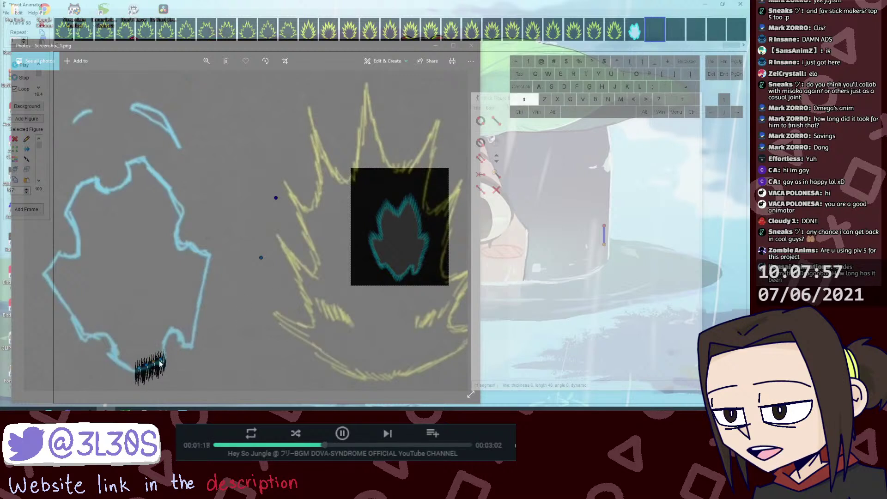
Step: Scale down and rotate the brush strokes on the outline's bottom edge so they hug the blue line
{"action": "left_click", "coordinate": [276, 197]}
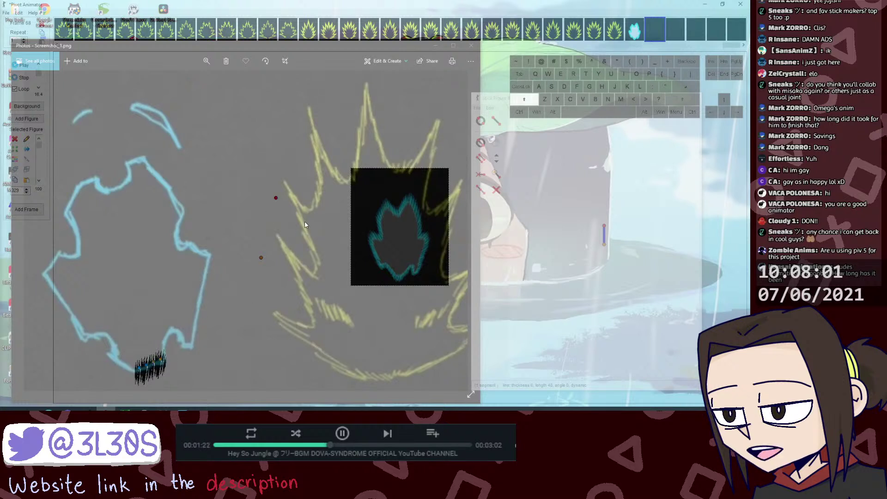
{"action": "key", "text": "alt+z"}
{"action": "left_click_drag", "start_coordinate": [282, 197], "coordinate": [279, 202]}
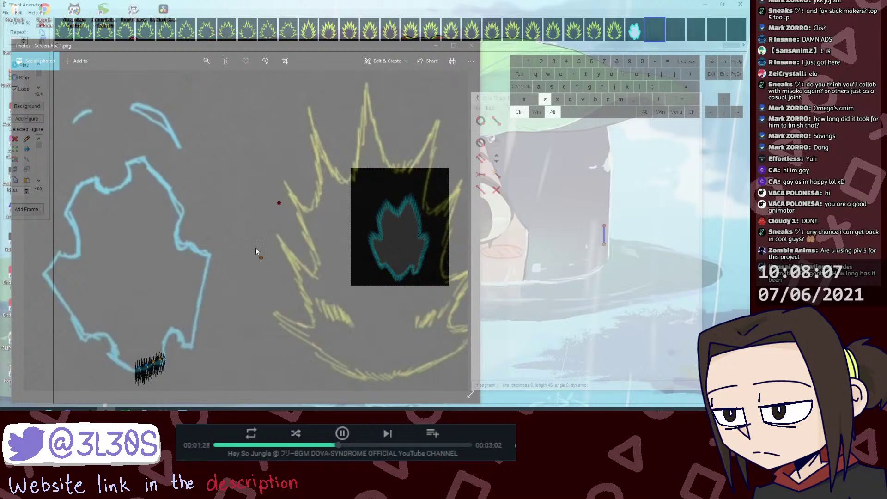
{"action": "left_click", "coordinate": [144, 370]}
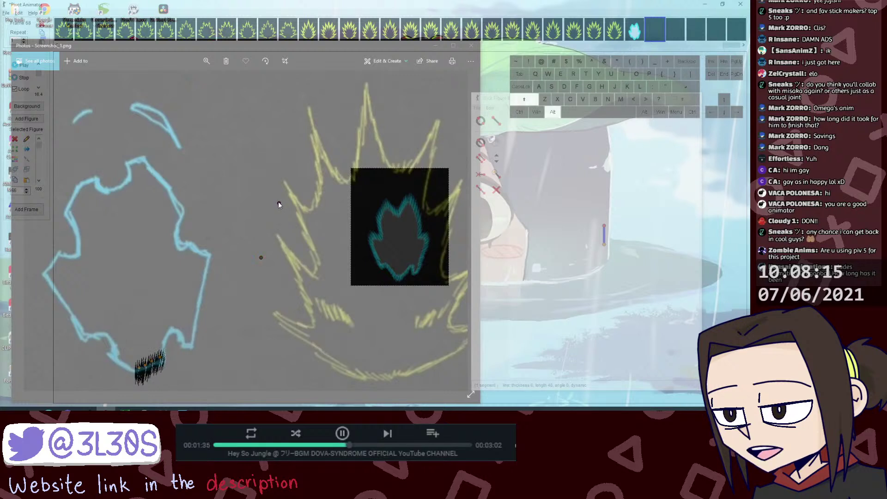
{"action": "left_click_drag", "start_coordinate": [278, 201], "coordinate": [272, 219]}
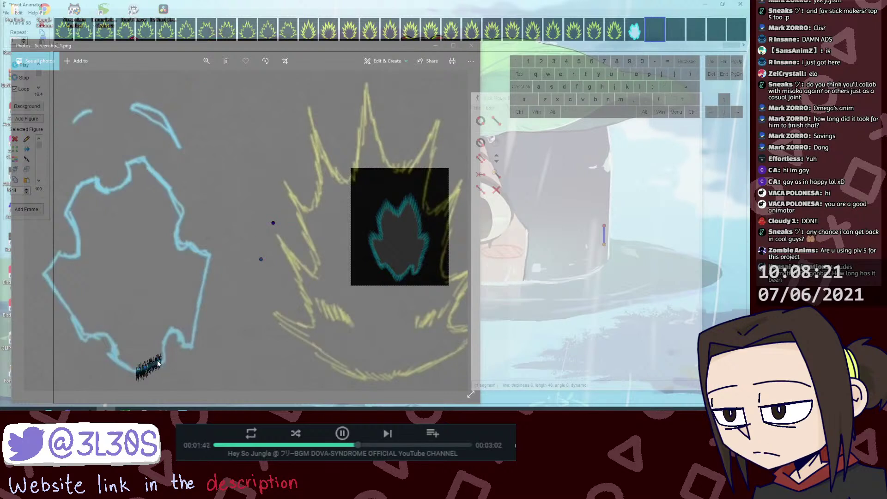
{"action": "left_click", "coordinate": [273, 223], "text": "alt+shift"}
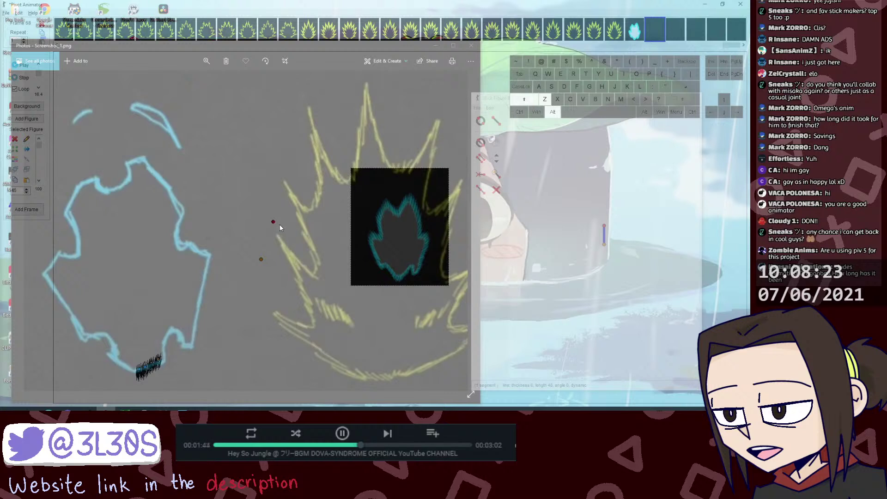
{"action": "left_click", "coordinate": [158, 364]}
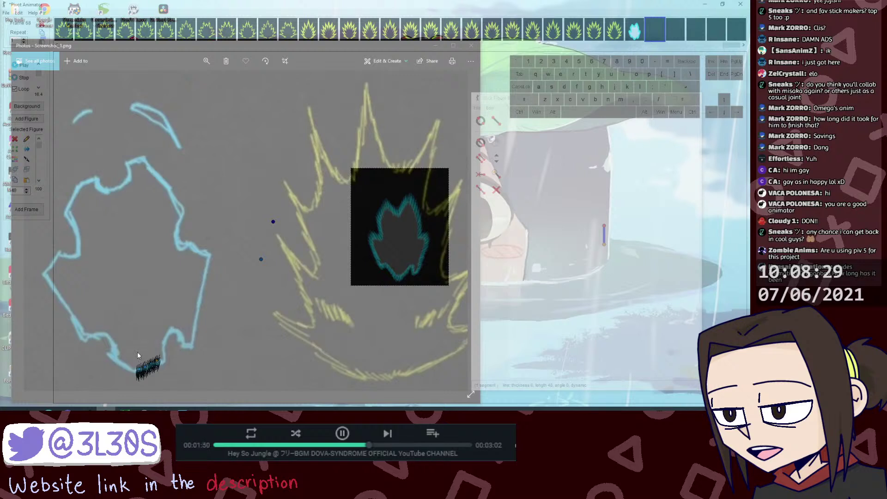
Step: Rotate and duplicate the brush strokes toward the end of the bottom edge, placing a steeper copy where the blue line bends upward
{"action": "left_click_drag", "start_coordinate": [159, 363], "coordinate": [165, 358]}
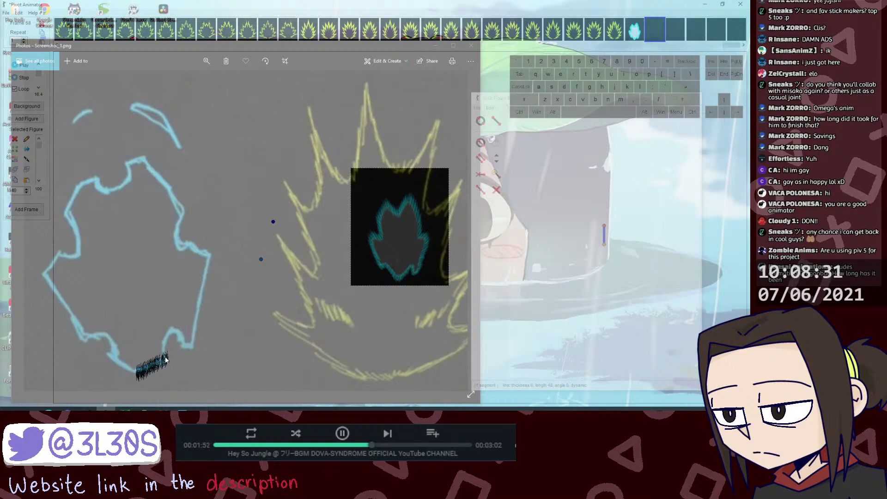
{"action": "left_click_drag", "start_coordinate": [274, 223], "coordinate": [271, 233]}
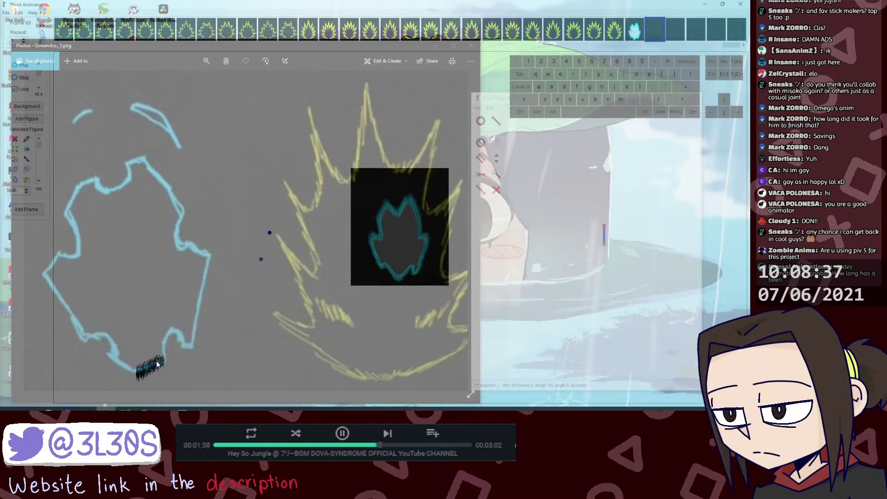
{"action": "key", "text": "ctrl+d"}
{"action": "left_click_drag", "start_coordinate": [180, 339], "coordinate": [175, 351]}
{"action": "mouse_move", "coordinate": [270, 232]}
{"action": "left_mouse_down"}
{"action": "mouse_move", "coordinate": [292, 250]}
{"action": "mouse_move", "coordinate": [283, 237]}
{"action": "left_mouse_up"}
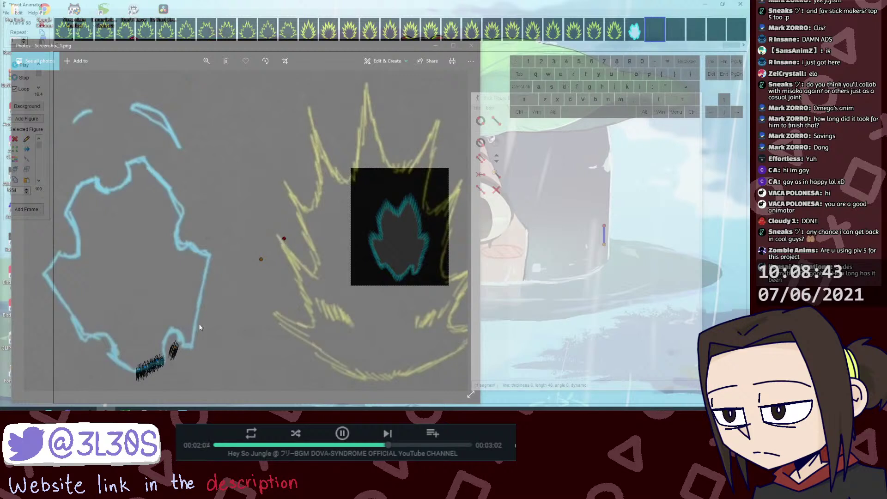
{"action": "left_click_drag", "start_coordinate": [171, 352], "coordinate": [165, 354]}
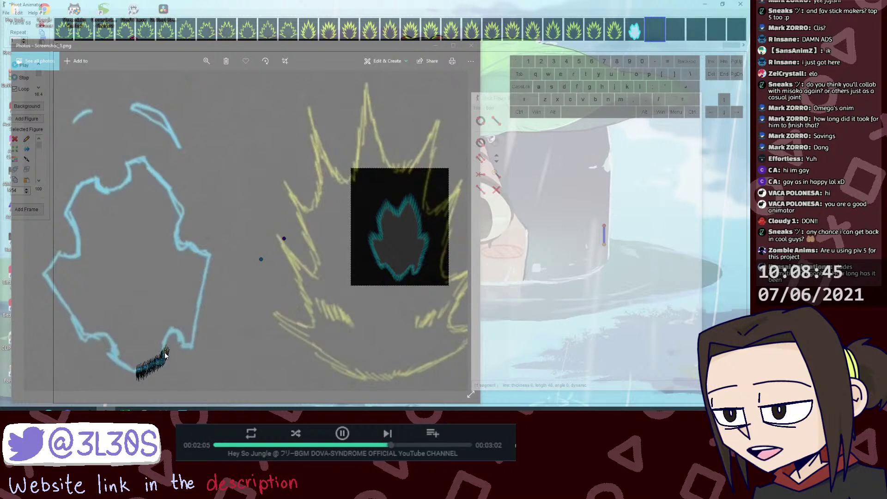
Step: Refine the size and angle of the brush copy at the bend and place strokes slightly up the vertical line
{"action": "left_click", "coordinate": [284, 239], "text": "shift"}
{"action": "left_click_drag", "start_coordinate": [284, 239], "coordinate": [279, 239]}
{"action": "left_click", "coordinate": [162, 362]}
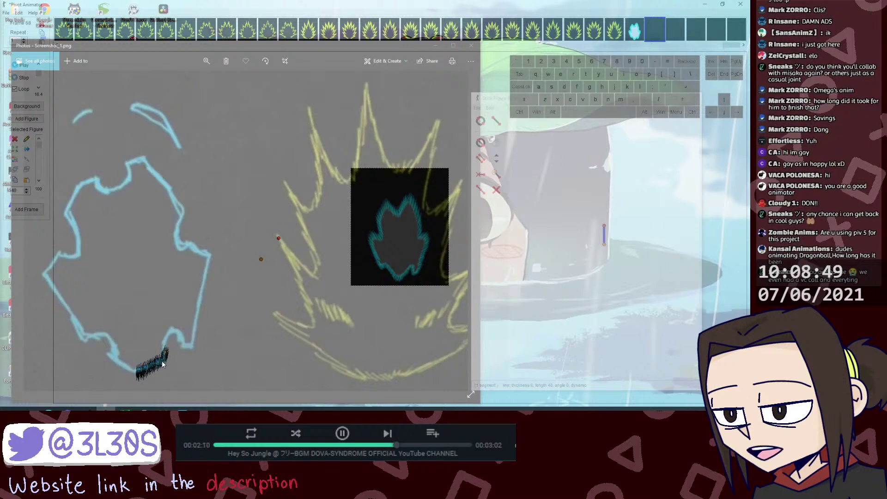
{"action": "left_click_drag", "start_coordinate": [166, 351], "coordinate": [165, 354]}
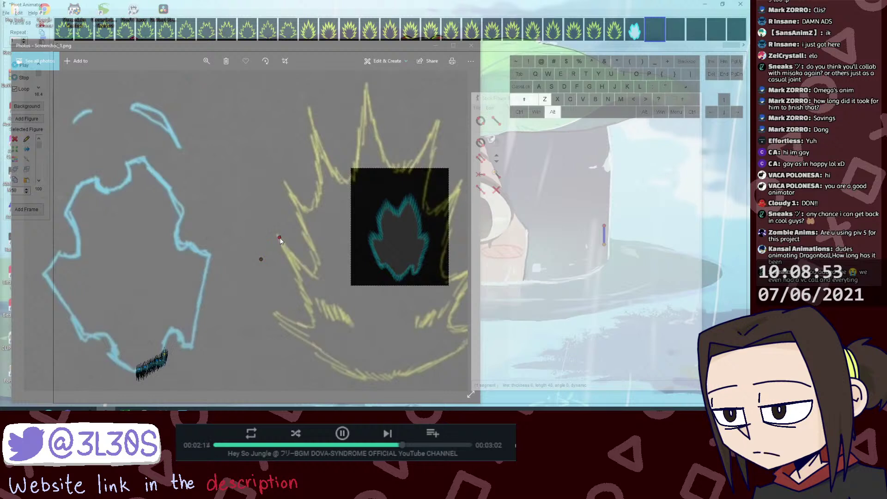
{"action": "left_click_drag", "start_coordinate": [279, 238], "coordinate": [276, 241]}
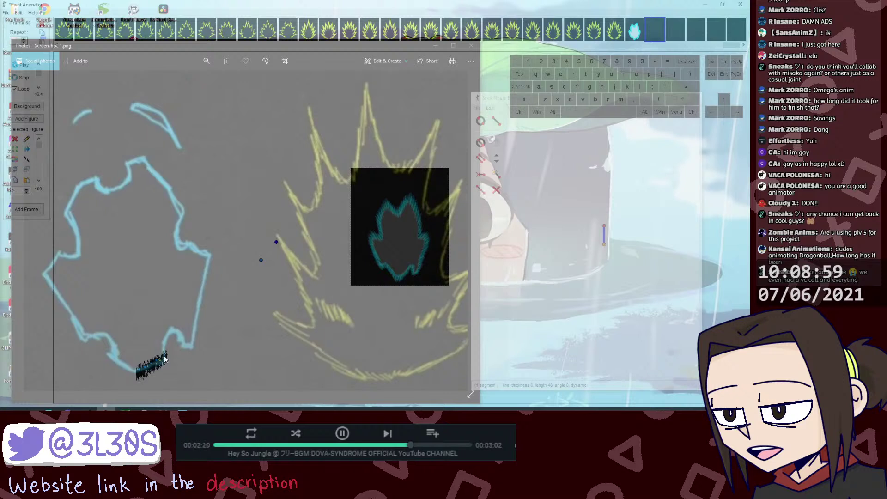
{"action": "mouse_move", "coordinate": [164, 358]}
{"action": "left_mouse_down"}
{"action": "mouse_move", "coordinate": [169, 374]}
{"action": "mouse_move", "coordinate": [166, 349]}
{"action": "left_mouse_up"}
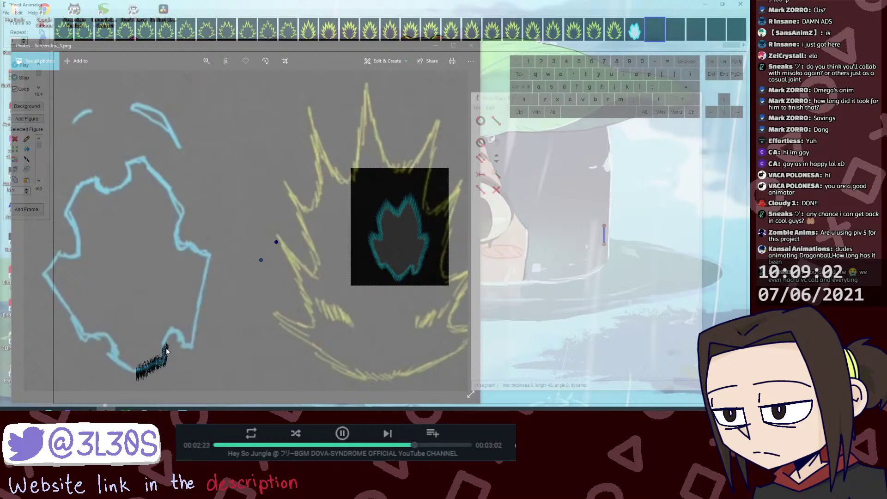
Step: Turn the brush strokes more diagonally and extend them up the vertical line to the base of the small arch
{"action": "left_click", "coordinate": [276, 243]}
{"action": "left_click_drag", "start_coordinate": [276, 243], "coordinate": [339, 205]}
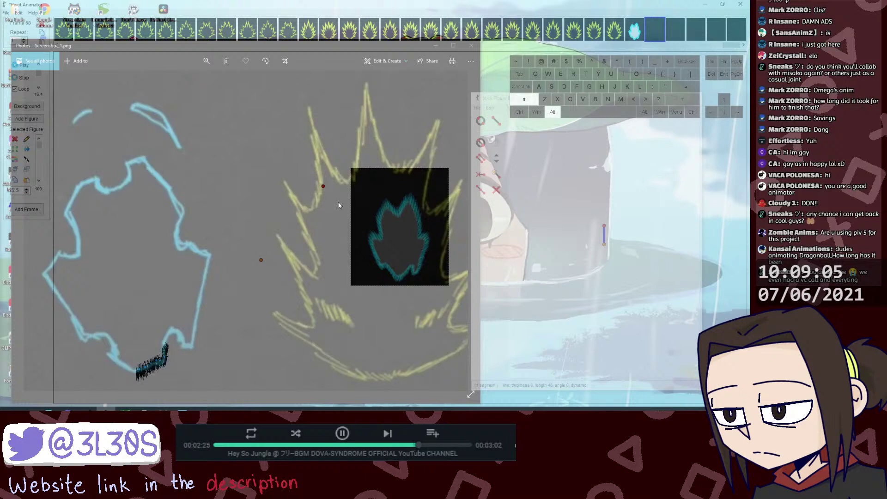
{"action": "left_click", "coordinate": [165, 352]}
{"action": "key", "text": "shift"}
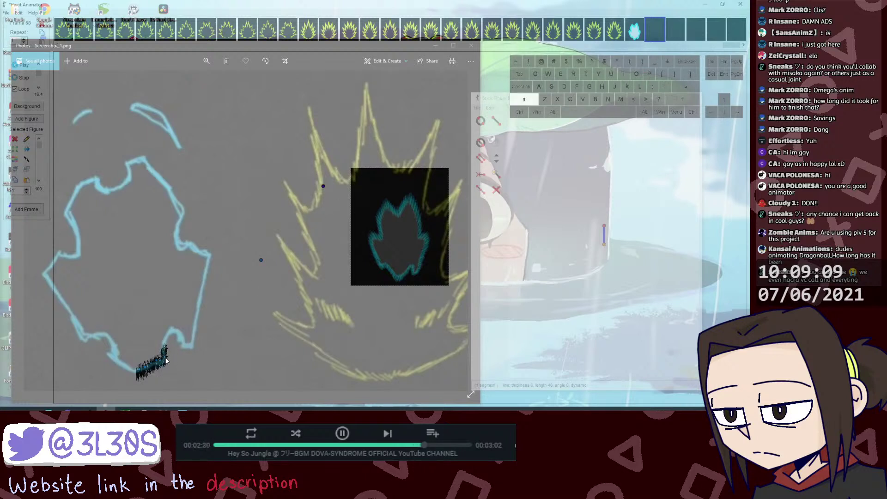
{"action": "left_click_drag", "start_coordinate": [166, 361], "coordinate": [167, 334]}
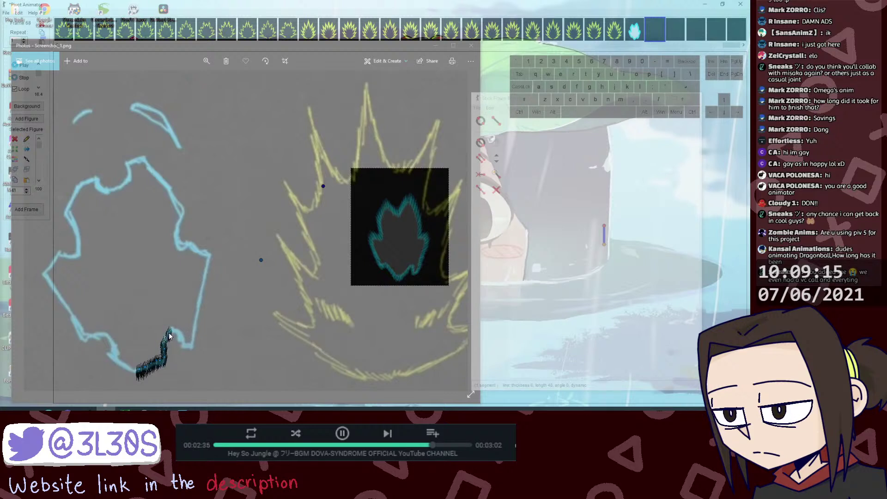
Step: Adjust the scale and tilt of the brush figure and add a copy along the rising side of the small arch
{"action": "key", "text": "shift"}
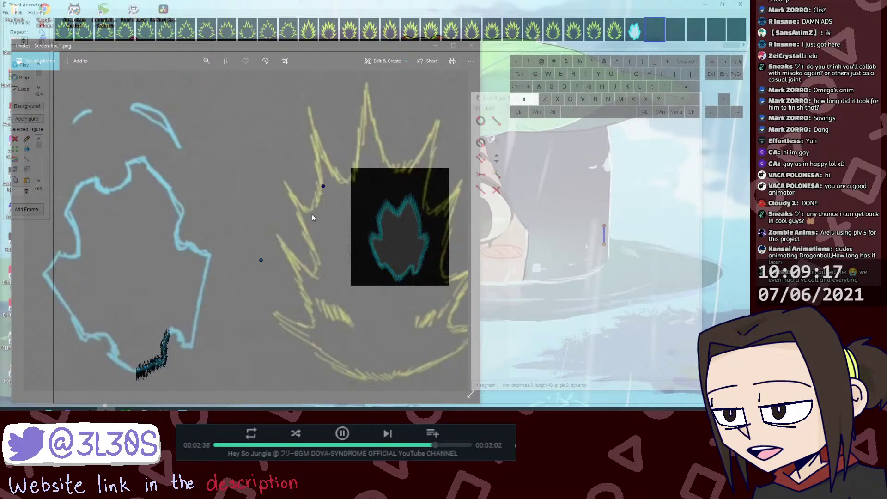
{"action": "key", "text": "shift+alt+z"}
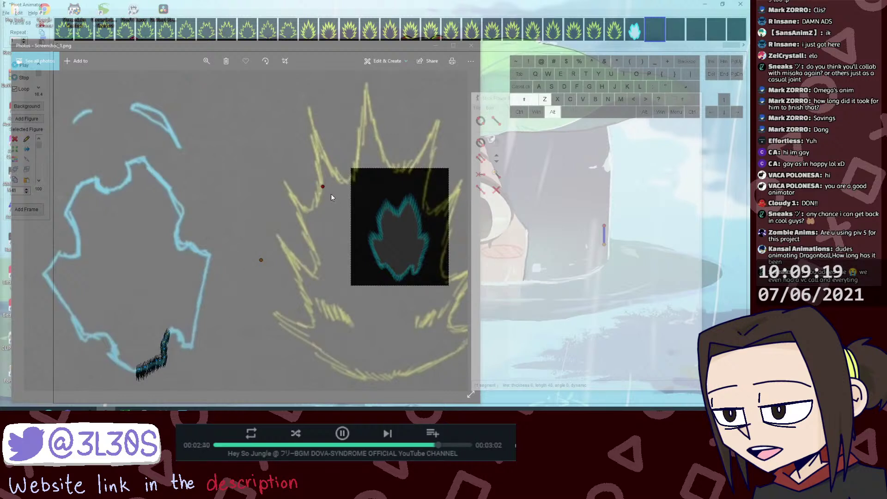
{"action": "mouse_move", "coordinate": [325, 186]}
{"action": "left_mouse_down"}
{"action": "mouse_move", "coordinate": [337, 192]}
{"action": "mouse_move", "coordinate": [330, 188]}
{"action": "left_mouse_up"}
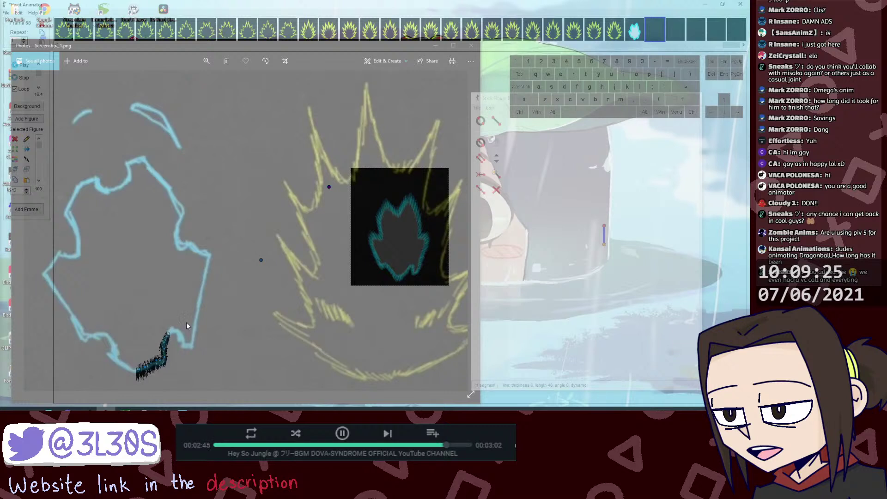
{"action": "left_click_drag", "start_coordinate": [331, 186], "coordinate": [337, 188]}
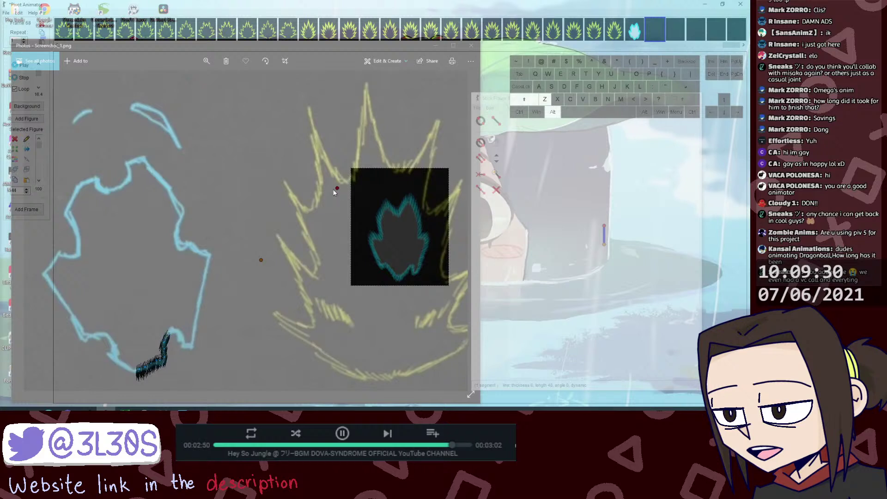
{"action": "left_click", "coordinate": [164, 352]}
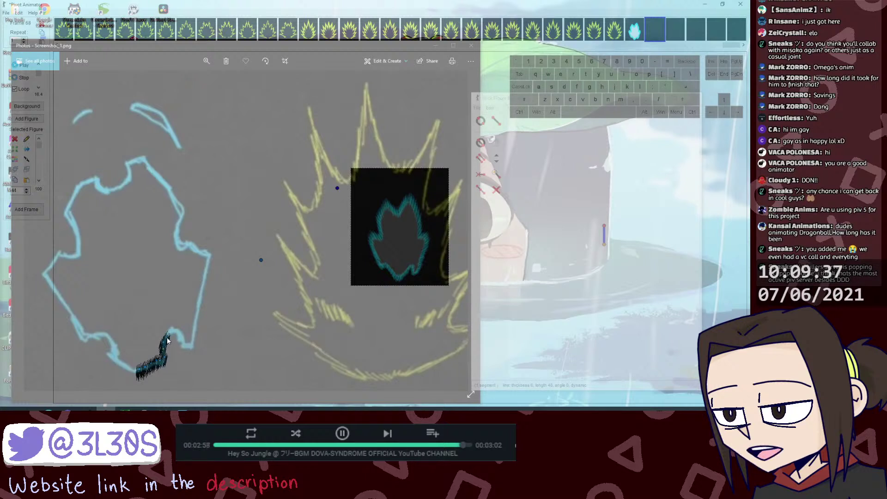
{"action": "key", "text": "ctrl+d"}
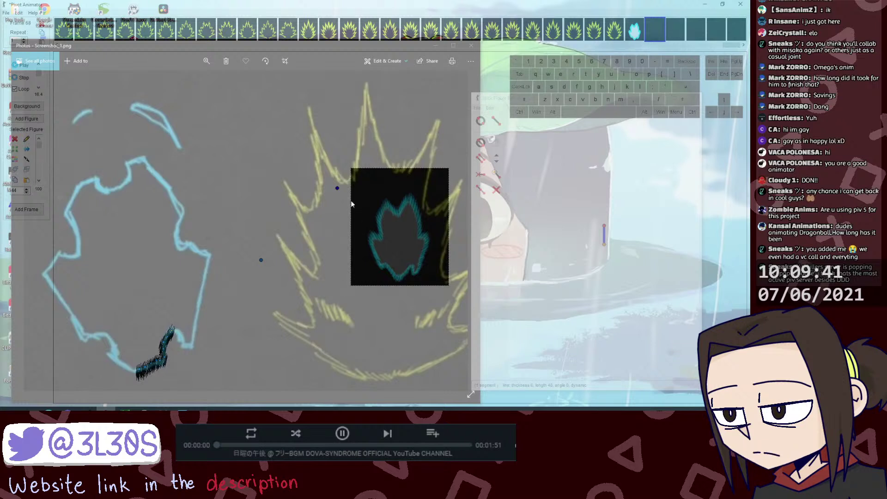
Step: Rotate the brush strokes and place a copy across the crest of the small arch, following its curve
{"action": "left_click_drag", "start_coordinate": [338, 189], "coordinate": [327, 208]}
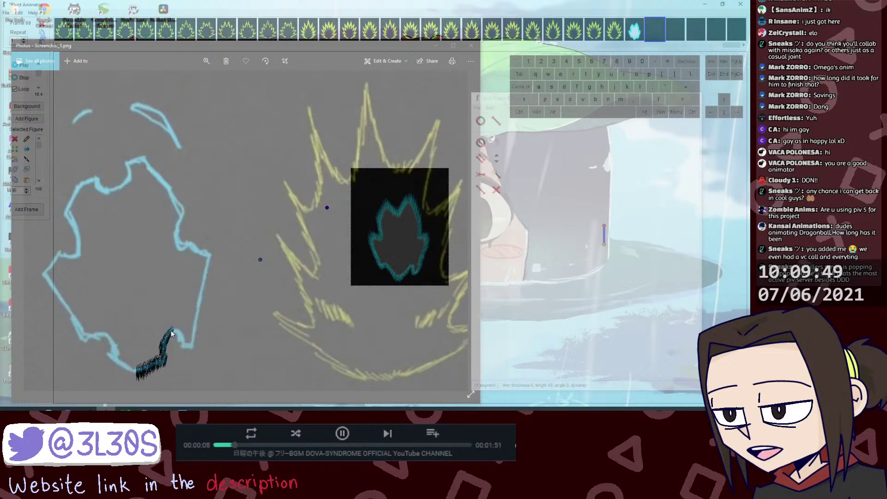
{"action": "left_click", "coordinate": [166, 339]}
{"action": "key", "text": "ctrl+d"}
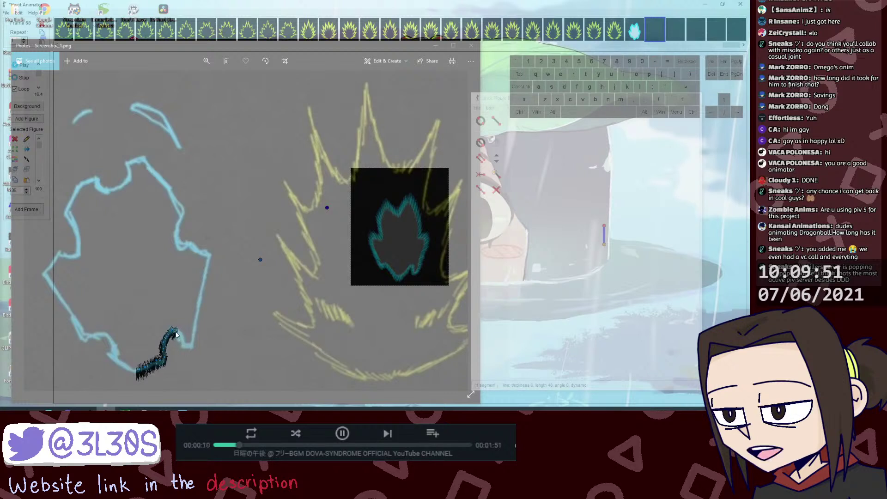
{"action": "left_click_drag", "start_coordinate": [328, 209], "coordinate": [331, 222]}
{"action": "key", "text": "alt+shift+z"}
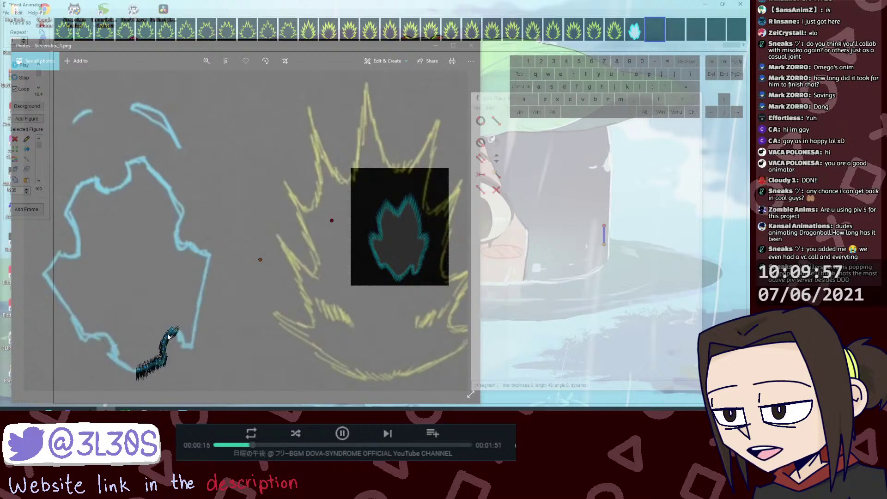
{"action": "key", "text": "ctrl+d"}
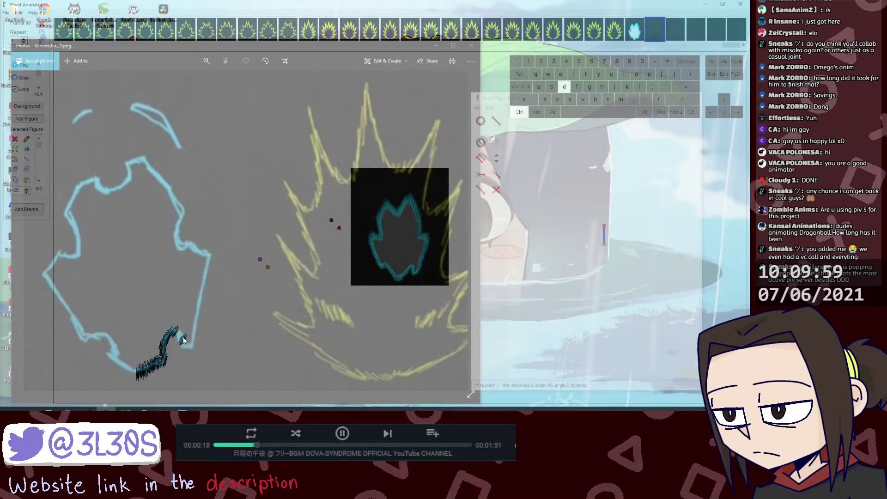
{"action": "left_click_drag", "start_coordinate": [183, 336], "coordinate": [180, 335]}
{"action": "key", "text": "ctrl+z"}
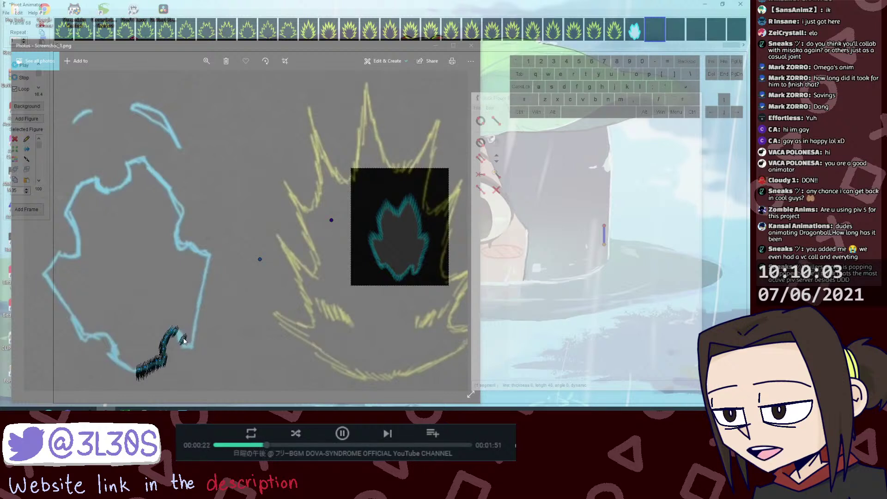
Step: Duplicate the brush figure, tilt the copy to a new angle and place a stroke just past the small arch's crest
{"action": "left_click", "coordinate": [259, 259]}
{"action": "key", "text": "ctrl+c"}
{"action": "key", "text": "ctrl+v"}
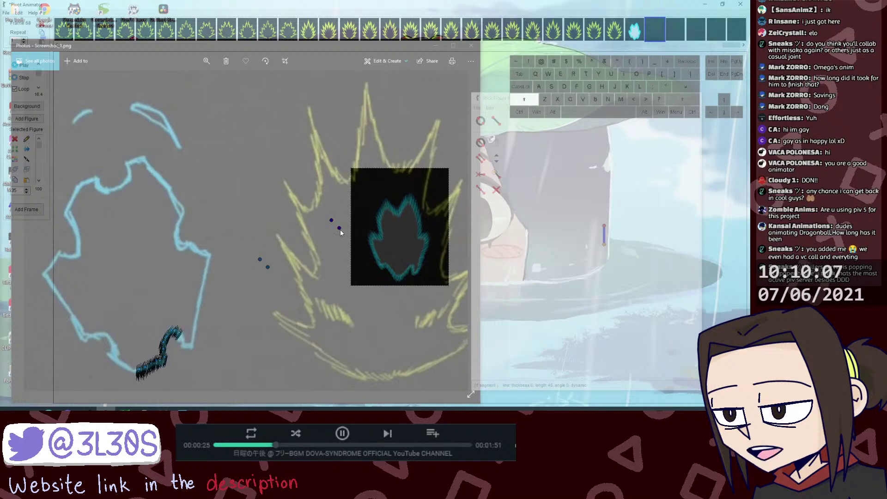
{"action": "left_click_drag", "start_coordinate": [338, 229], "coordinate": [340, 250]}
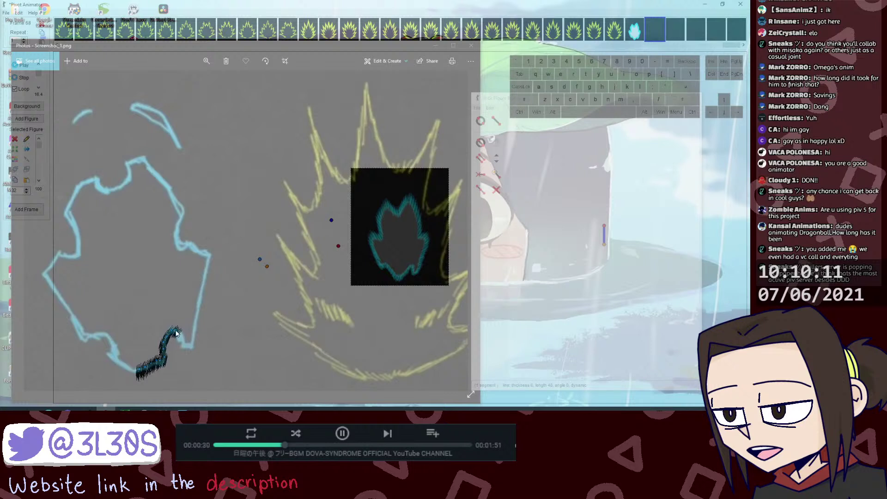
{"action": "left_click", "coordinate": [175, 333]}
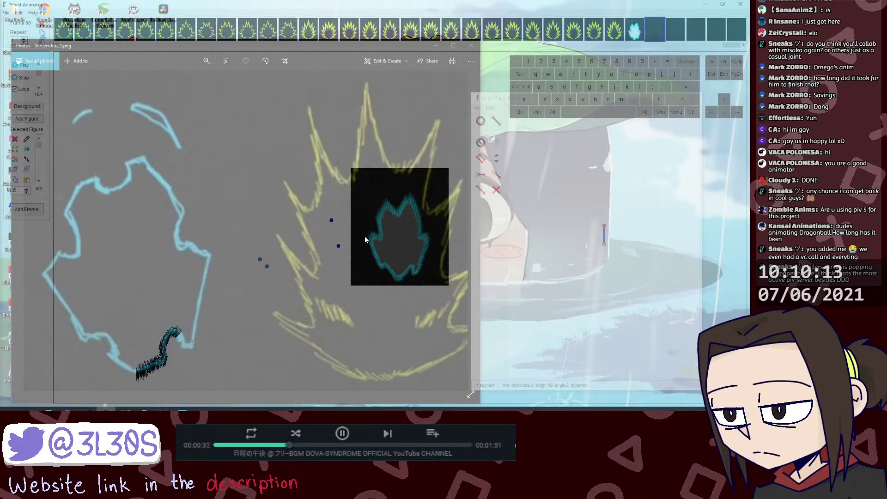
Step: Re-angle the brush copy for the falling side of the small arch and delete the original brush figure
{"action": "key", "text": "shift"}
{"action": "key", "text": "ctrl+z"}
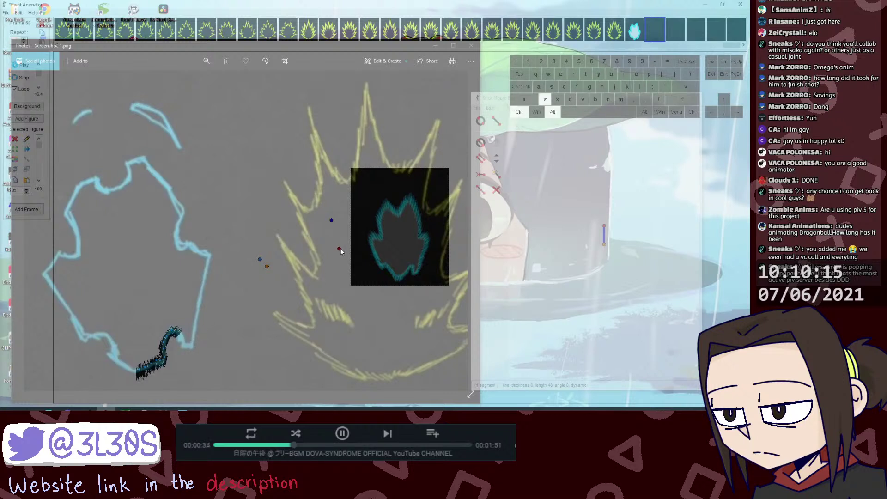
{"action": "left_click_drag", "start_coordinate": [340, 248], "coordinate": [345, 247]}
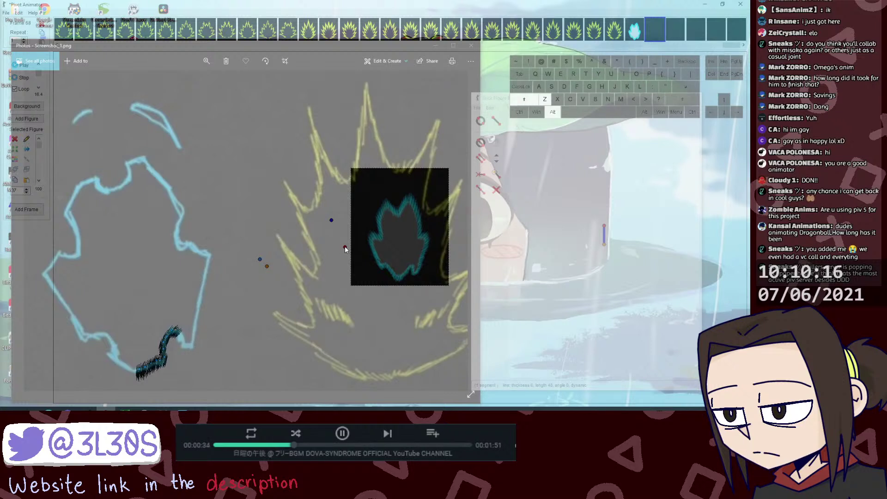
{"action": "left_click", "coordinate": [179, 334], "text": "ctrl"}
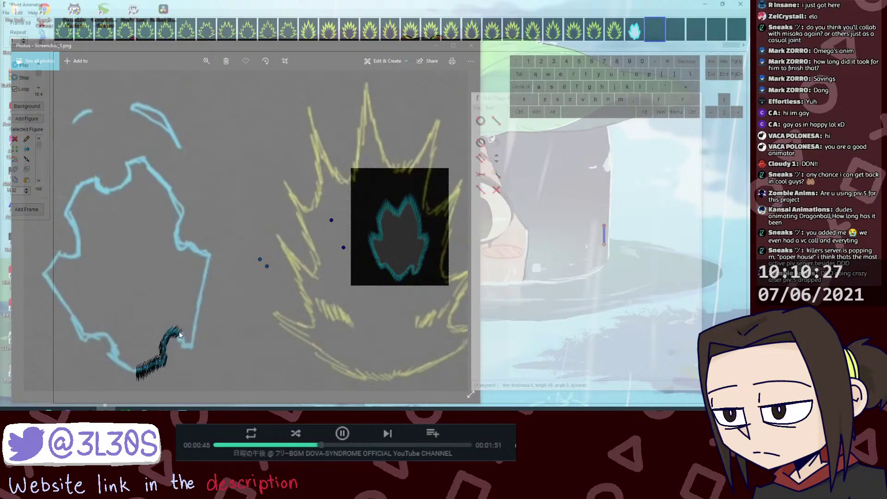
{"action": "left_click_drag", "start_coordinate": [344, 249], "coordinate": [354, 246]}
{"action": "left_click", "coordinate": [259, 259]}
{"action": "key", "text": "Delete"}
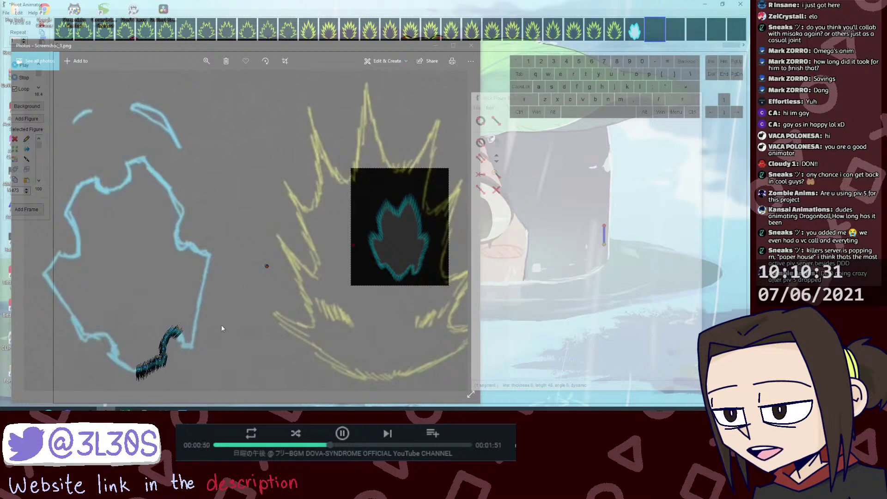
Step: Place brush strokes on the upper falling side of the small arch, re-angling the brush figure between strokes
{"action": "left_click", "coordinate": [179, 334], "text": "shift"}
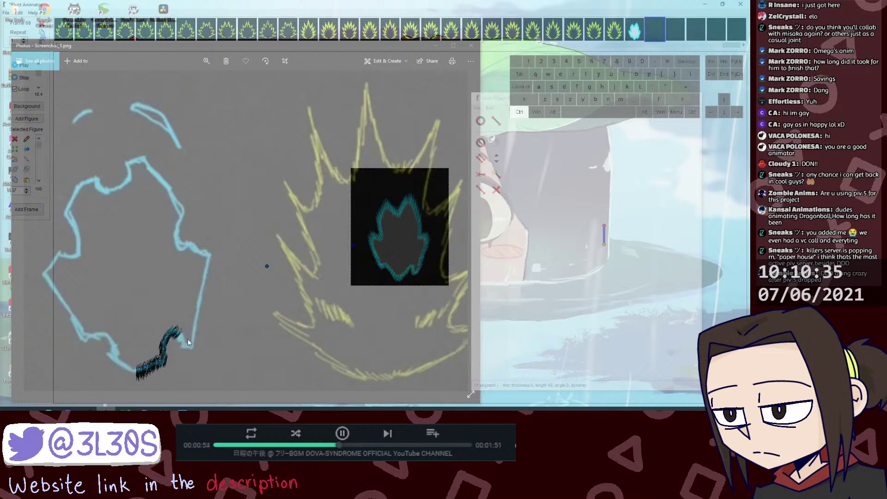
{"action": "left_click_drag", "start_coordinate": [187, 339], "coordinate": [186, 338]}
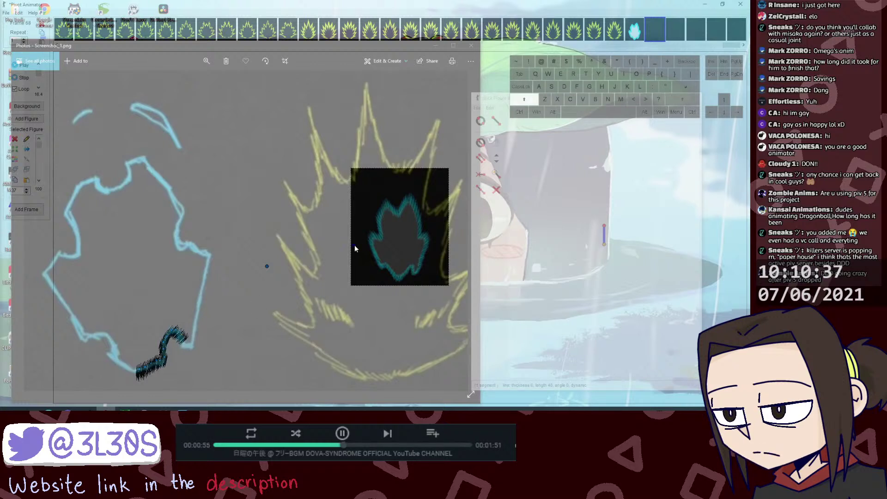
{"action": "left_click_drag", "start_coordinate": [354, 245], "coordinate": [336, 262]}
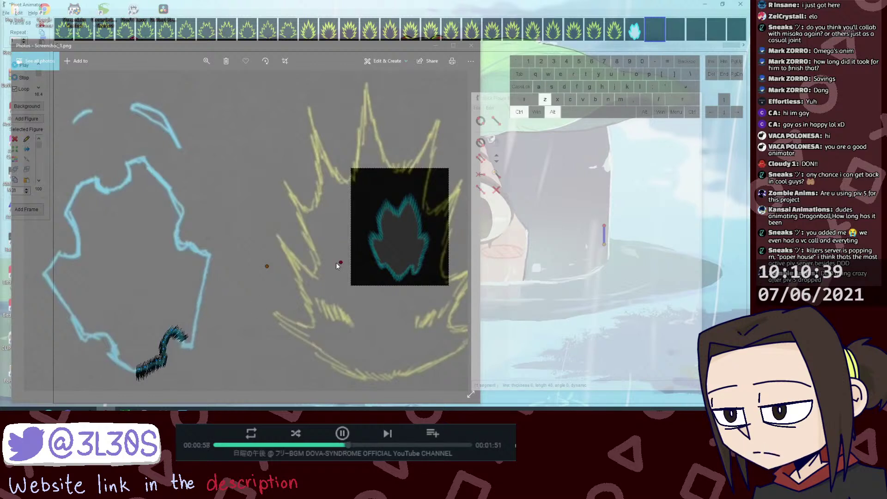
{"action": "left_click_drag", "start_coordinate": [182, 335], "coordinate": [183, 339]}
{"action": "left_click", "coordinate": [183, 339]}
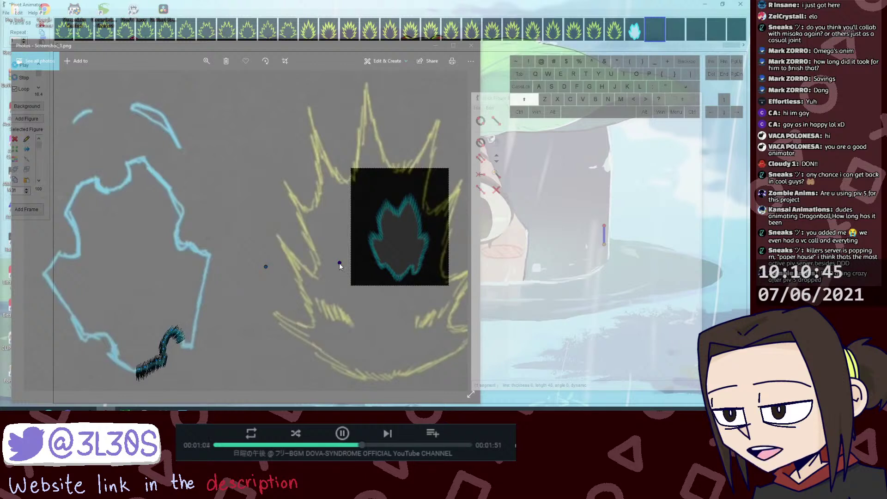
{"action": "left_click_drag", "start_coordinate": [339, 263], "coordinate": [346, 263], "text": "alt+shift"}
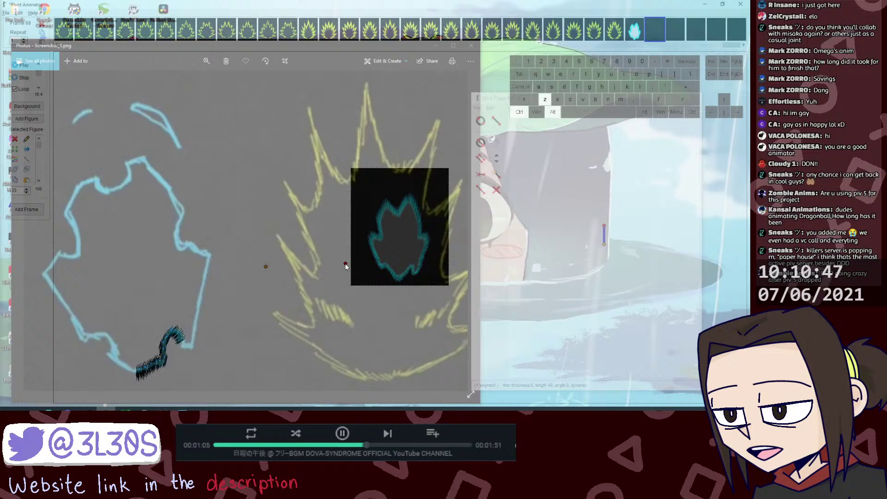
{"action": "left_click", "coordinate": [181, 338]}
{"action": "left_click", "coordinate": [182, 338]}
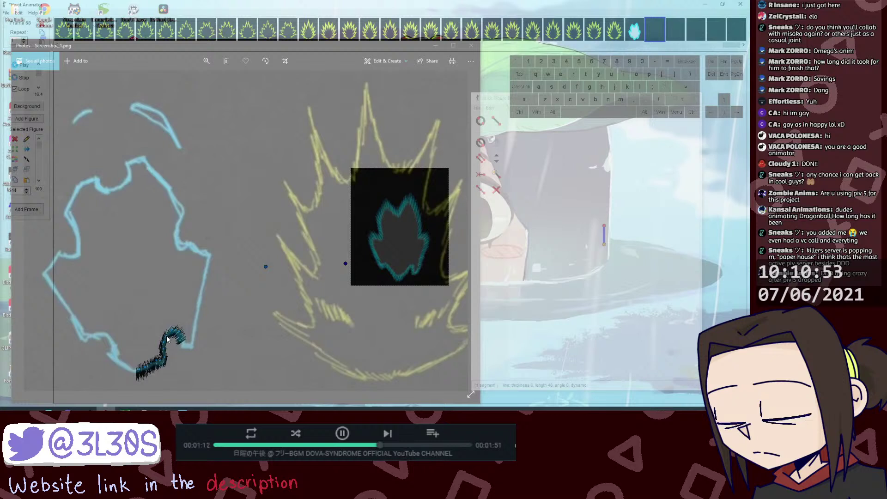
Step: Touch up the brush strokes on the inner rising side of the small arch and move a copy onto its falling side
{"action": "left_click", "coordinate": [163, 344]}
{"action": "left_click", "coordinate": [164, 346]}
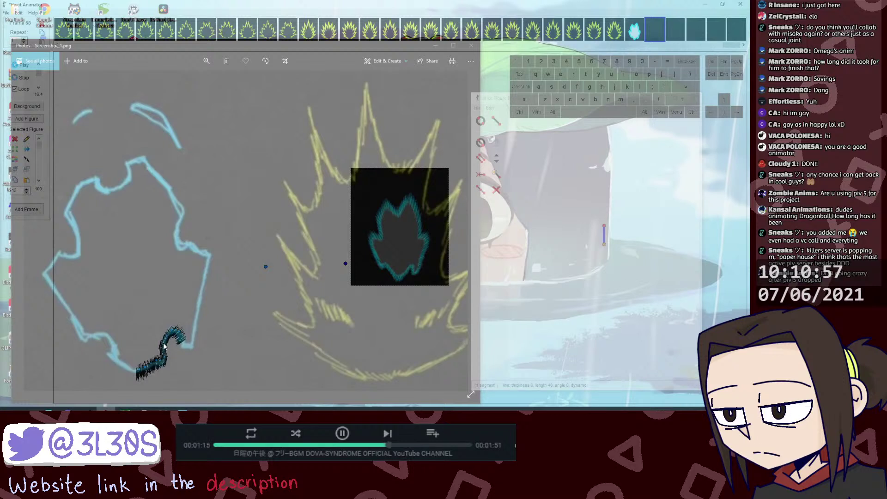
{"action": "left_click", "coordinate": [163, 345]}
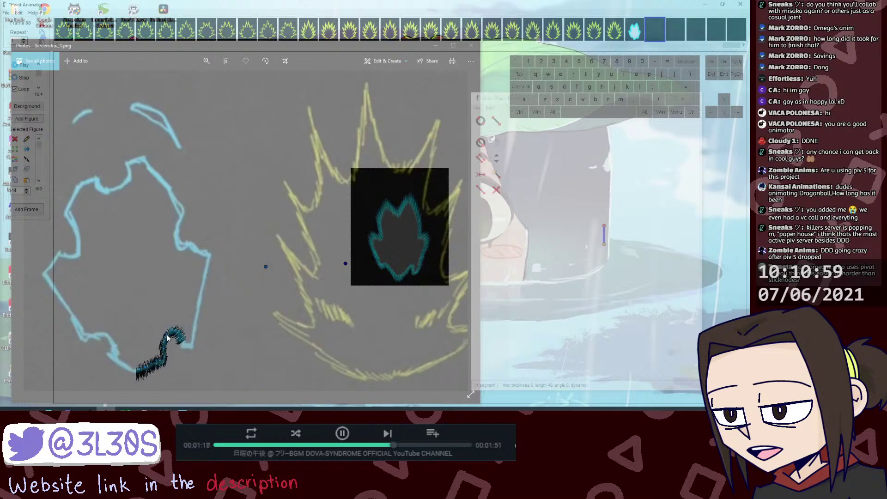
{"action": "left_click", "coordinate": [167, 337]}
{"action": "mouse_move", "coordinate": [168, 338]}
{"action": "left_mouse_down"}
{"action": "mouse_move", "coordinate": [176, 332]}
{"action": "mouse_move", "coordinate": [182, 342]}
{"action": "left_mouse_up"}
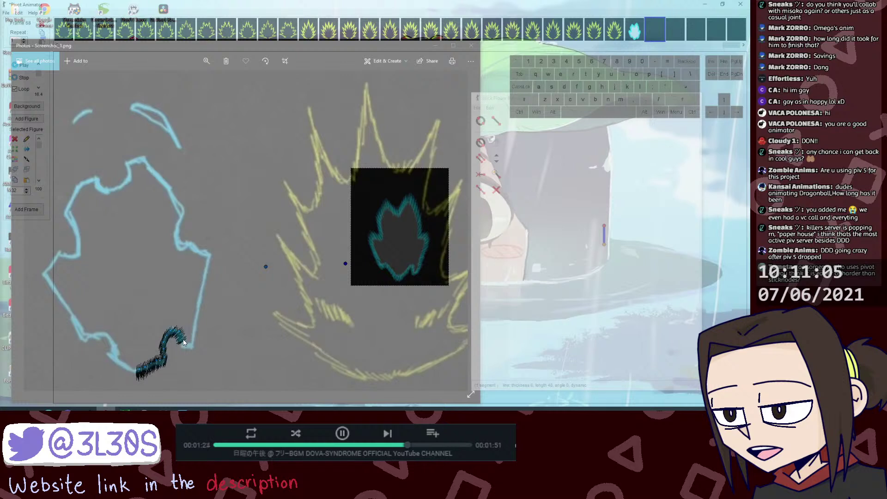
Step: Shorten and rotate the brush figure slightly and fit strokes midway down the falling side of the small arch
{"action": "left_click", "coordinate": [346, 265], "text": "shift"}
{"action": "left_click_drag", "start_coordinate": [346, 267], "coordinate": [325, 265]}
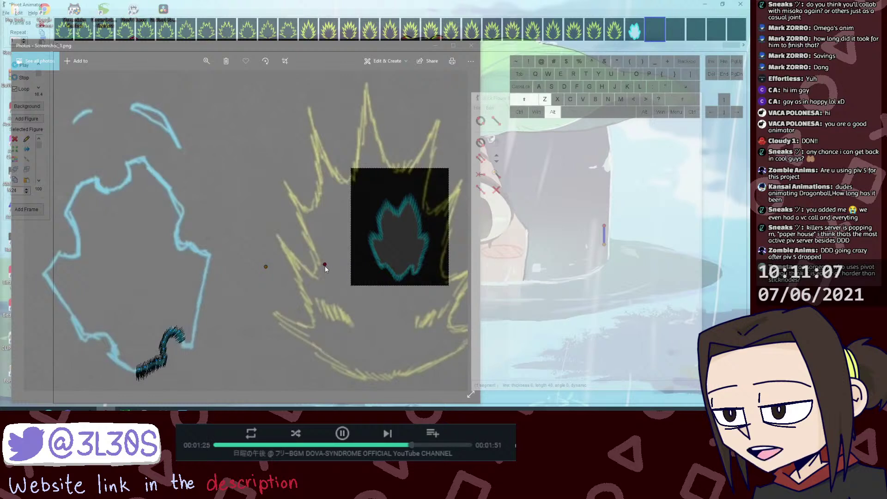
{"action": "left_click_drag", "start_coordinate": [183, 340], "coordinate": [181, 340]}
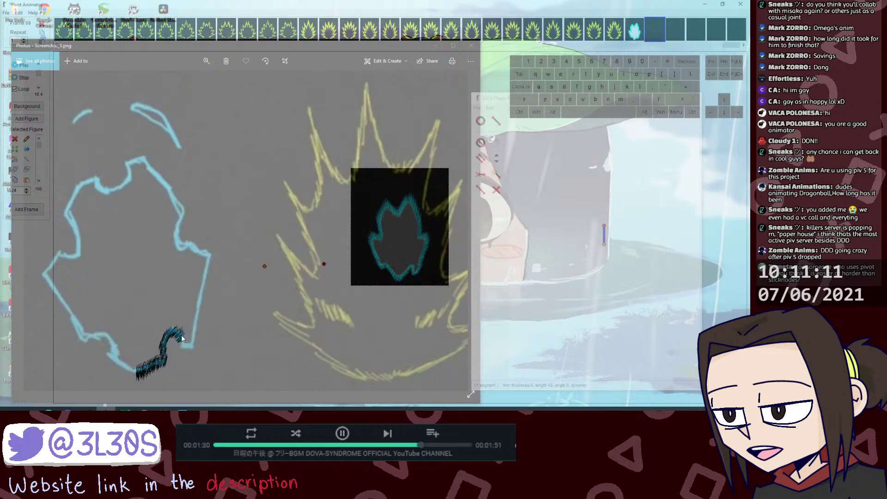
{"action": "left_click", "coordinate": [182, 341], "text": "shift"}
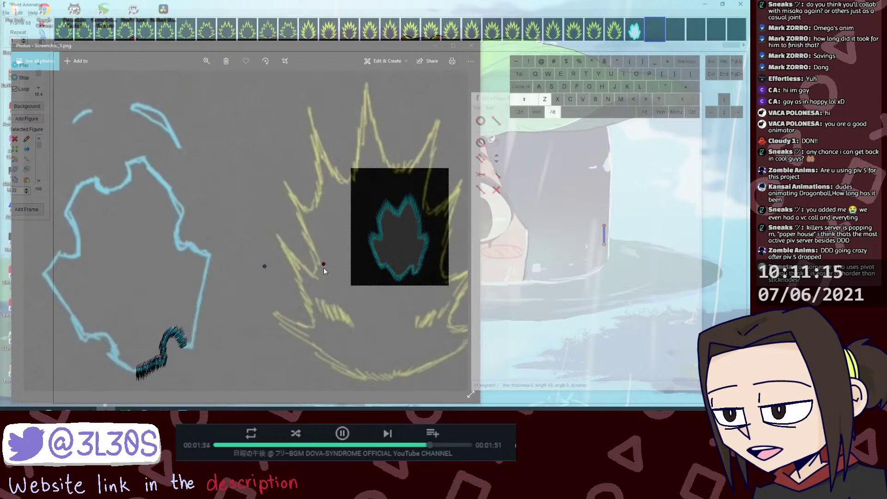
{"action": "mouse_move", "coordinate": [324, 265]}
{"action": "left_mouse_down"}
{"action": "mouse_move", "coordinate": [314, 269]}
{"action": "mouse_move", "coordinate": [323, 266]}
{"action": "left_mouse_up"}
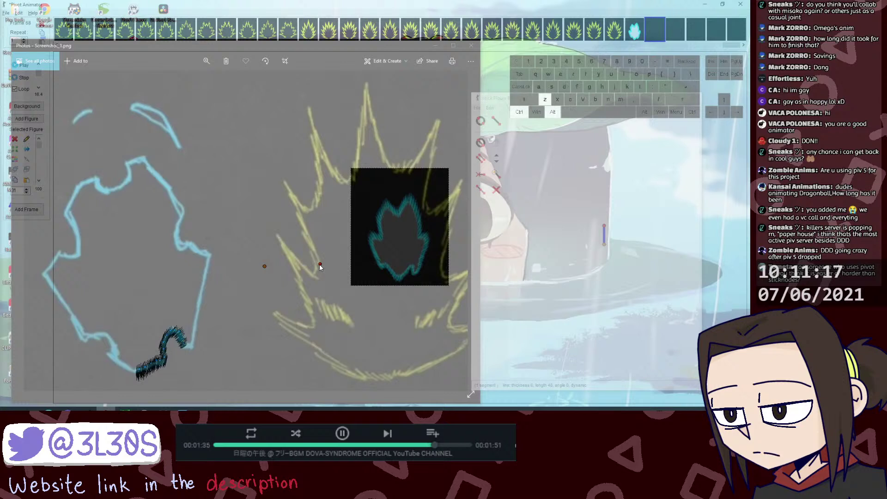
{"action": "left_click", "coordinate": [317, 267], "text": "ctrl"}
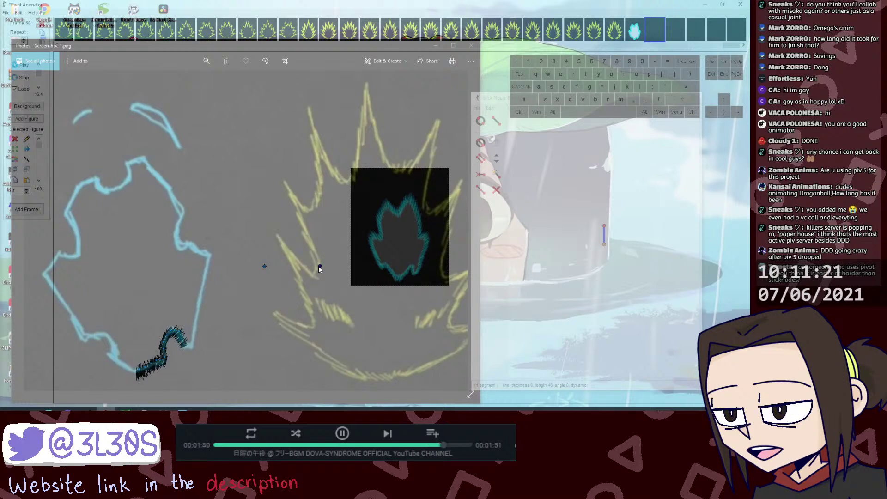
Step: Lengthen the brush figure again and extend the strokes down the falling side toward the lower corner of the outline
{"action": "left_click_drag", "start_coordinate": [320, 266], "coordinate": [322, 266]}
{"action": "key", "text": "ctrl+z"}
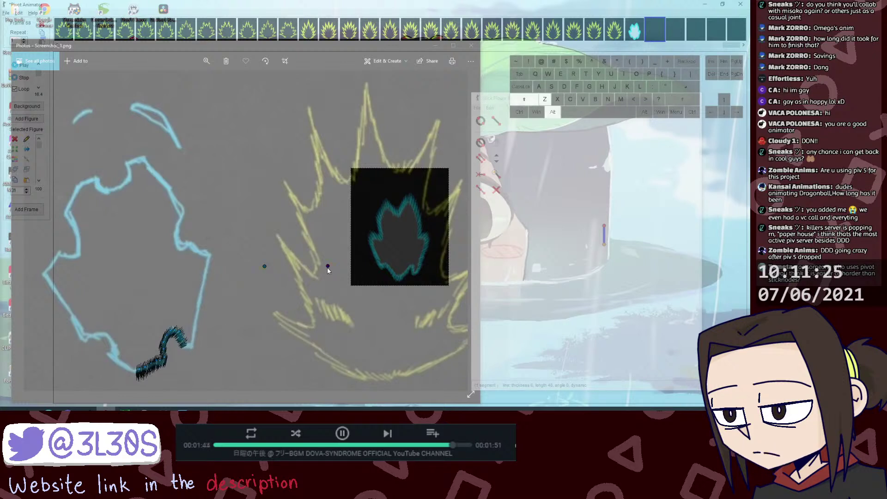
{"action": "left_click_drag", "start_coordinate": [327, 267], "coordinate": [338, 267]}
{"action": "left_click", "coordinate": [186, 346]}
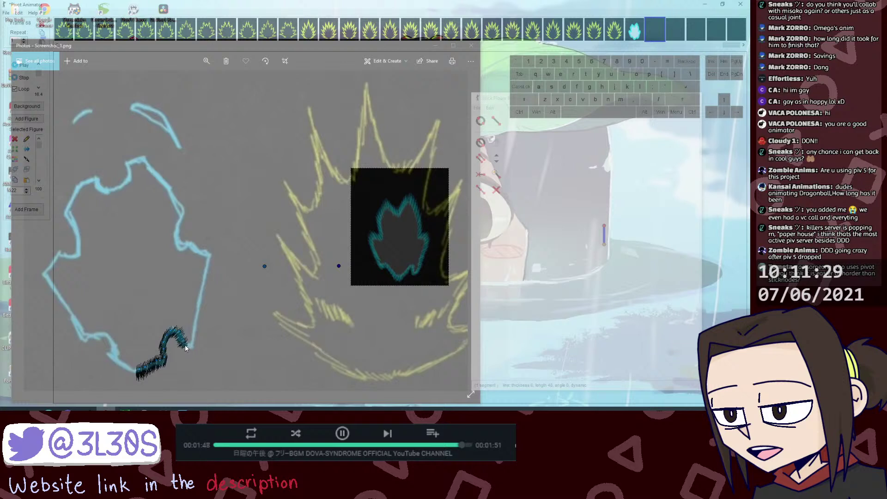
{"action": "left_click_drag", "start_coordinate": [340, 265], "coordinate": [349, 266]}
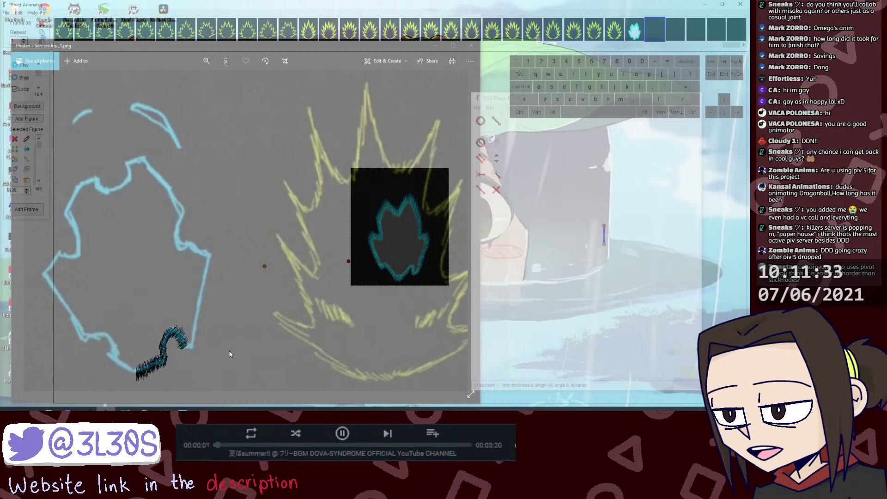
Step: Touch up the brush strokes along the first traced stretch at the bottom tip of the outline
{"action": "left_click", "coordinate": [161, 364]}
{"action": "left_click", "coordinate": [164, 358]}
{"action": "left_click", "coordinate": [149, 368]}
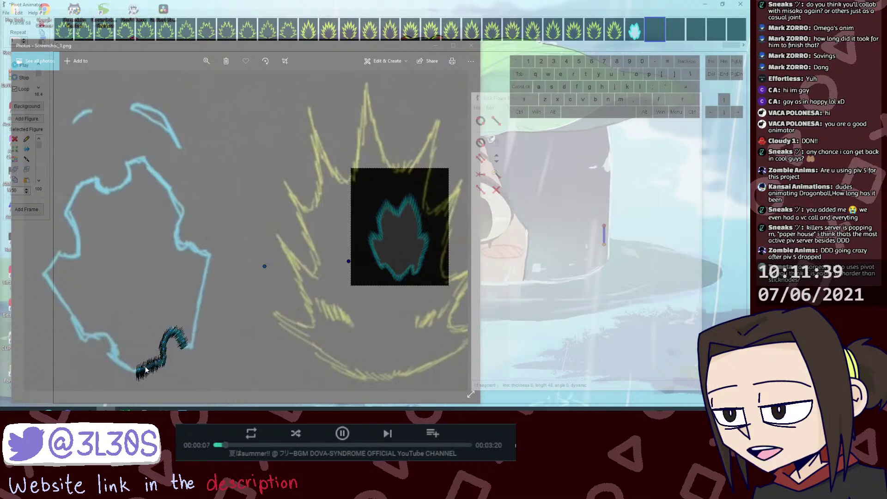
{"action": "left_click", "coordinate": [145, 368]}
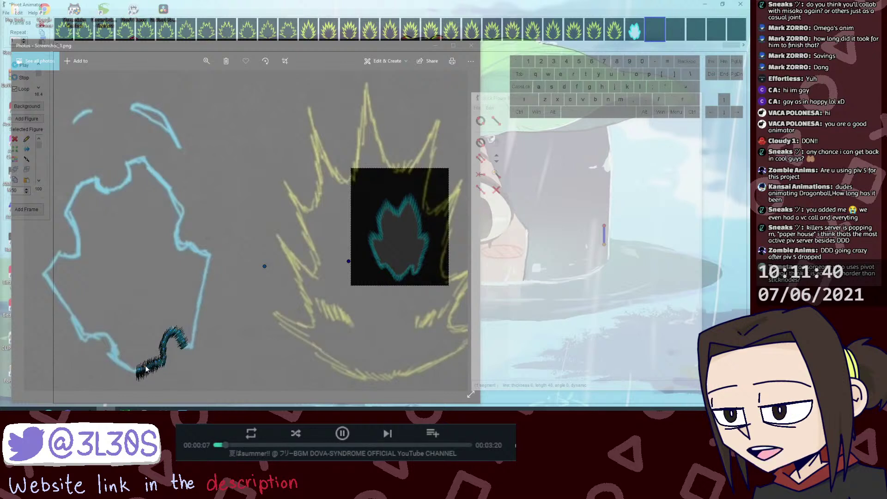
Step: Adjust the brush strokes on the falling side of the small arch so they follow the line to the corner
{"action": "left_click", "coordinate": [183, 343]}
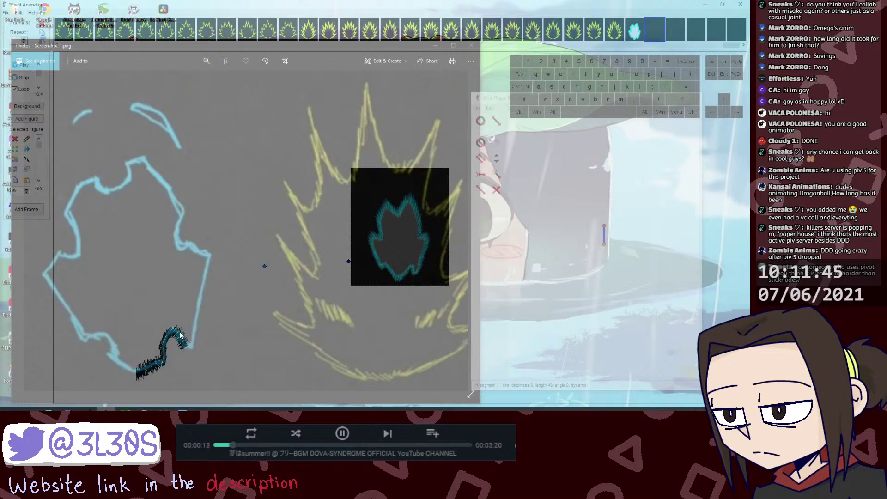
{"action": "left_click", "coordinate": [182, 340]}
{"action": "left_click", "coordinate": [185, 341]}
{"action": "left_click_drag", "start_coordinate": [187, 339], "coordinate": [188, 342]}
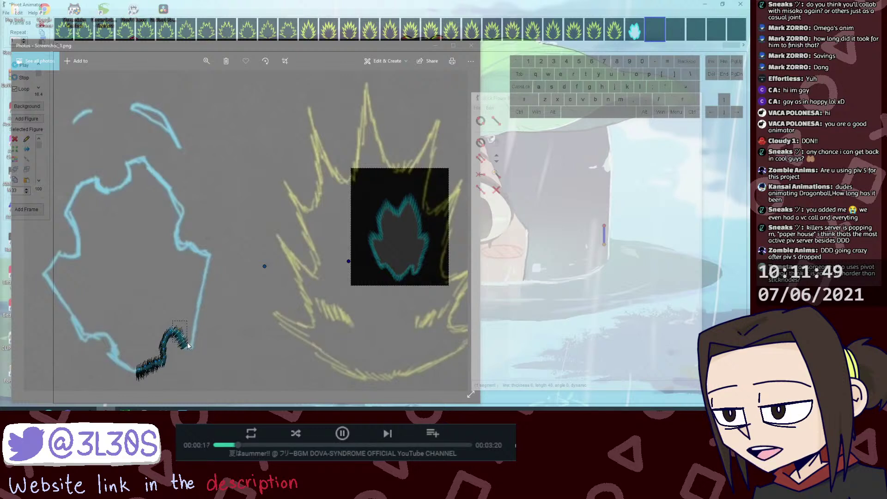
{"action": "left_click", "coordinate": [184, 348]}
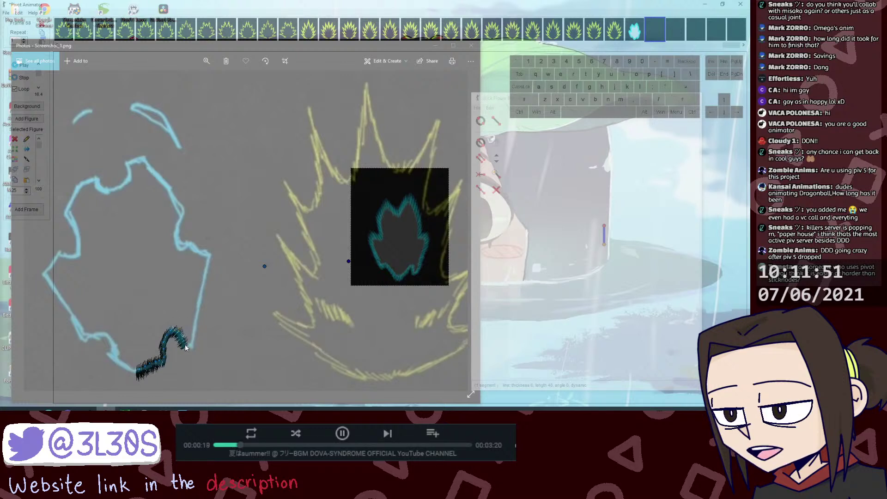
Step: Fill the lower corner with brush strokes, tilt the brush figure upward and start a stroke up the long side line
{"action": "key", "text": "ctrl"}
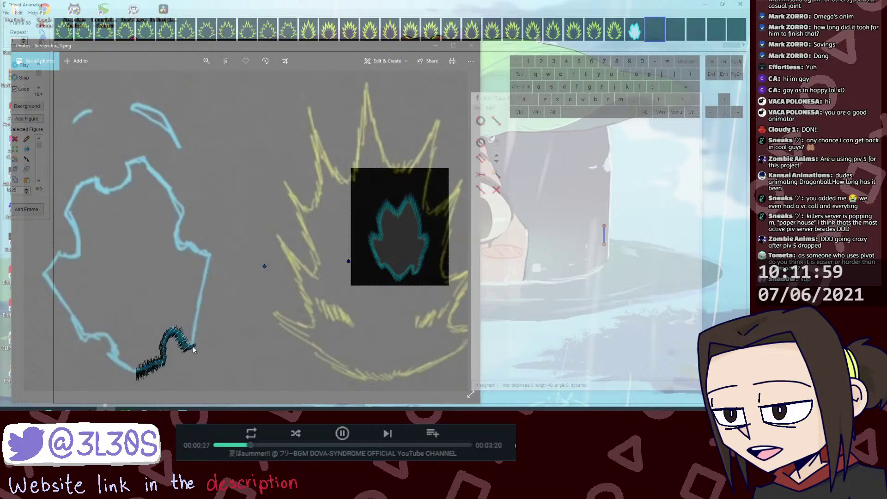
{"action": "left_click", "coordinate": [264, 267]}
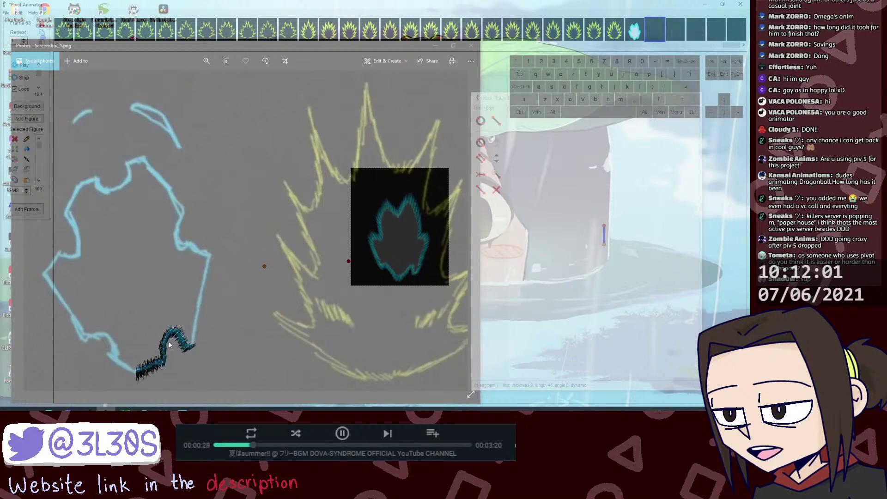
{"action": "left_click", "coordinate": [192, 347], "text": "shift"}
{"action": "key", "text": "ctrl+alt+z"}
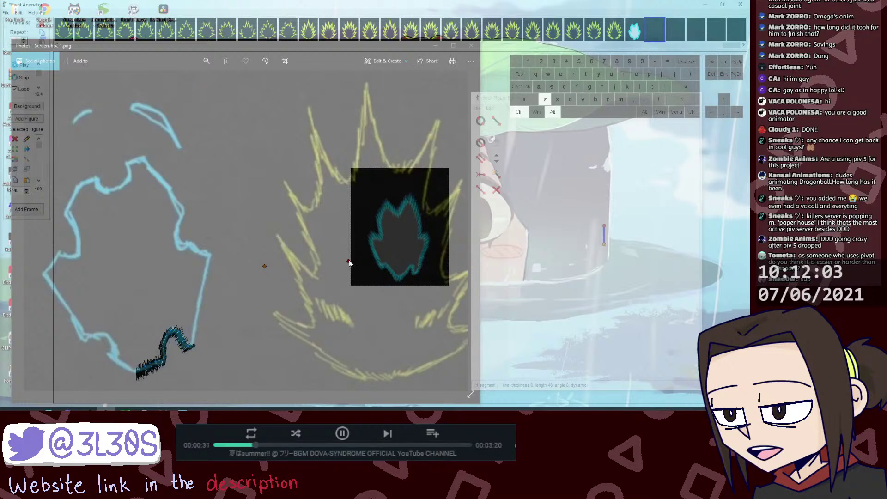
{"action": "left_click_drag", "start_coordinate": [350, 263], "coordinate": [345, 249]}
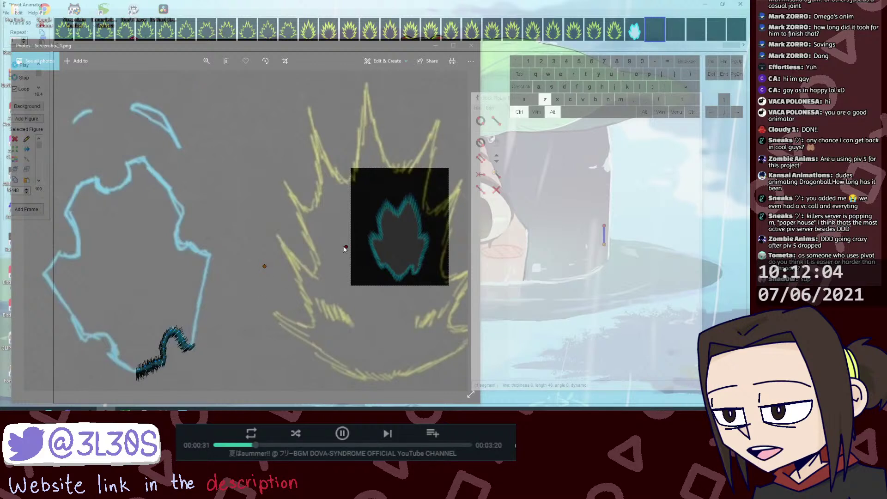
{"action": "left_click", "coordinate": [193, 348]}
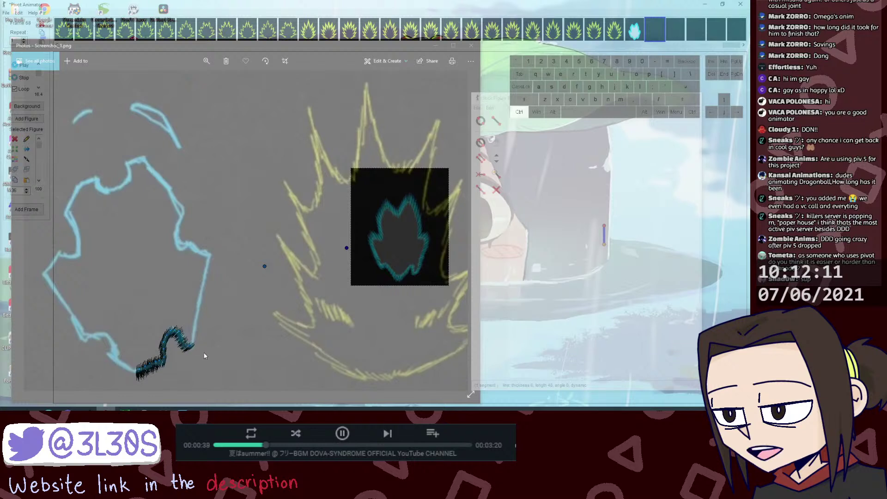
{"action": "left_click_drag", "start_coordinate": [189, 347], "coordinate": [199, 341]}
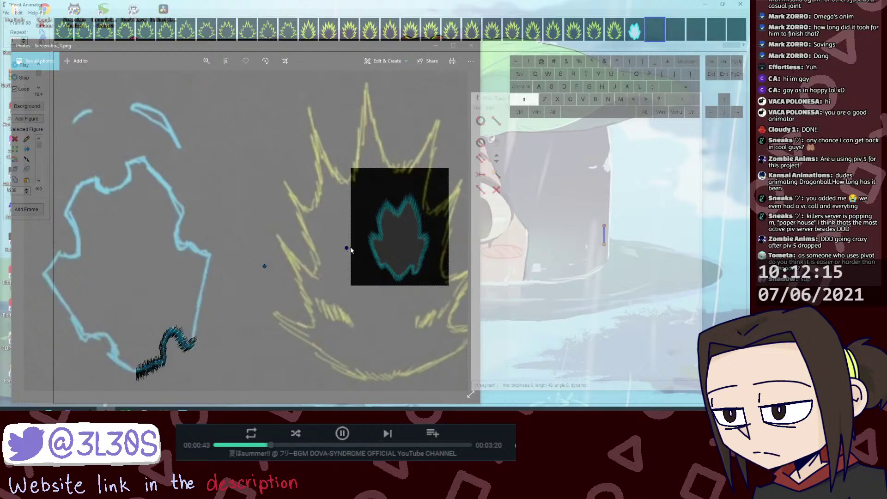
Step: Re-angle the brush figure and place strokes around the lower corner so they turn upward onto the long side line
{"action": "mouse_move", "coordinate": [347, 248]}
{"action": "left_mouse_down"}
{"action": "mouse_move", "coordinate": [323, 257]}
{"action": "mouse_move", "coordinate": [331, 255]}
{"action": "left_mouse_up"}
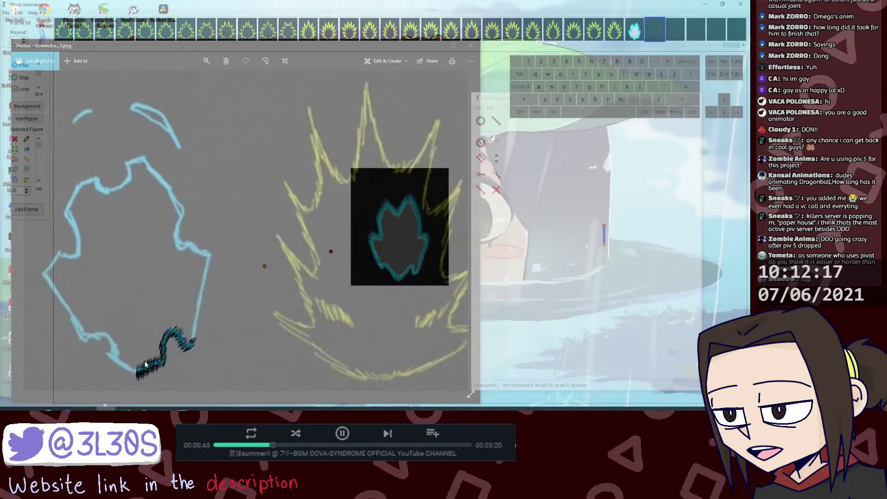
{"action": "left_click", "coordinate": [194, 343]}
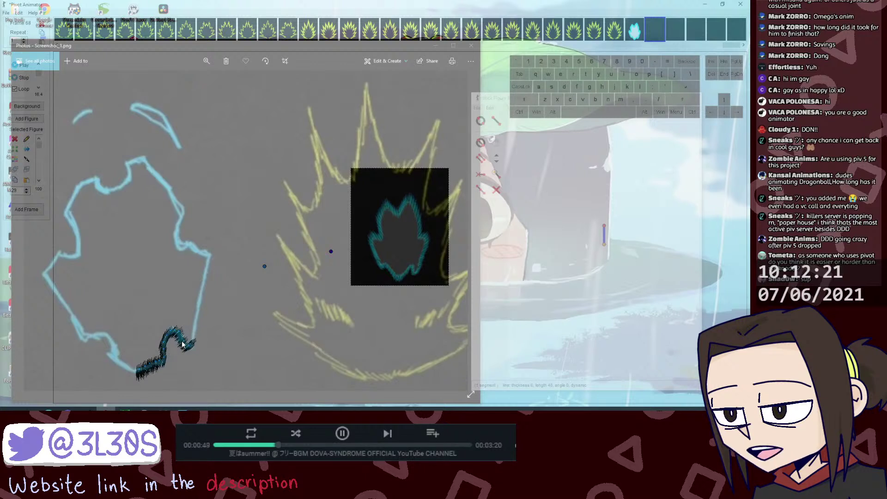
{"action": "left_click", "coordinate": [194, 344], "text": "ctrl"}
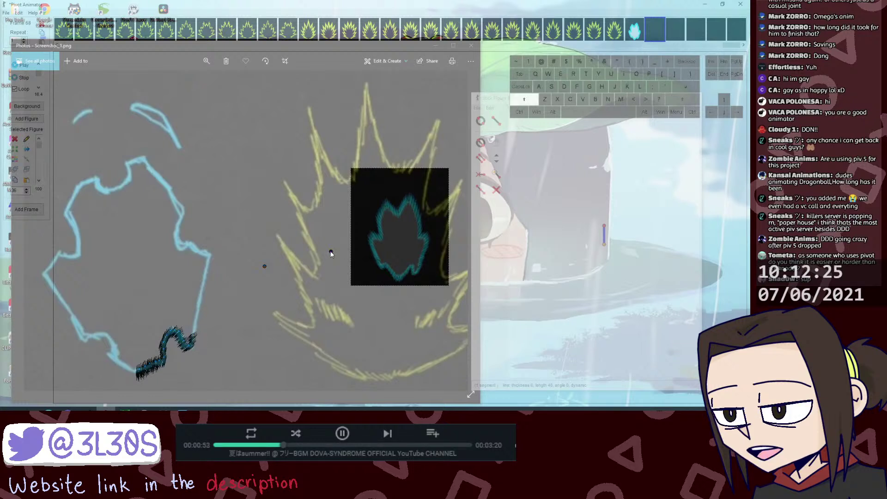
{"action": "left_click_drag", "start_coordinate": [331, 251], "coordinate": [322, 250]}
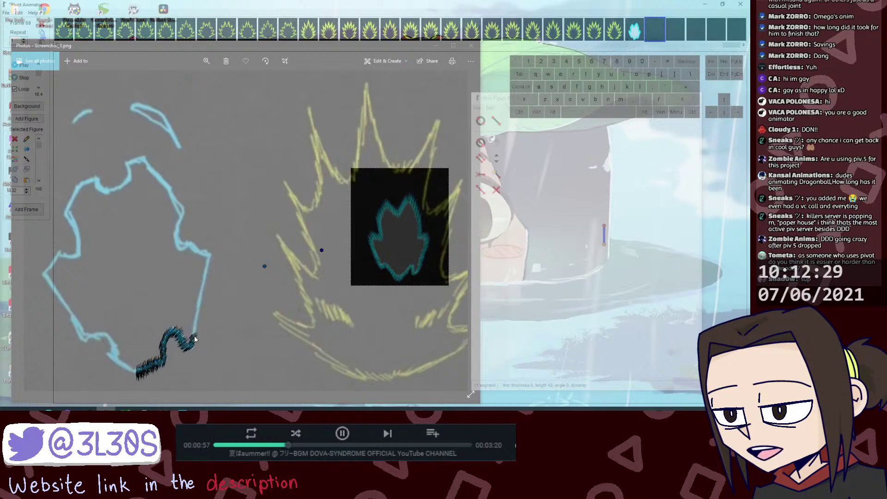
{"action": "left_click", "coordinate": [181, 333]}
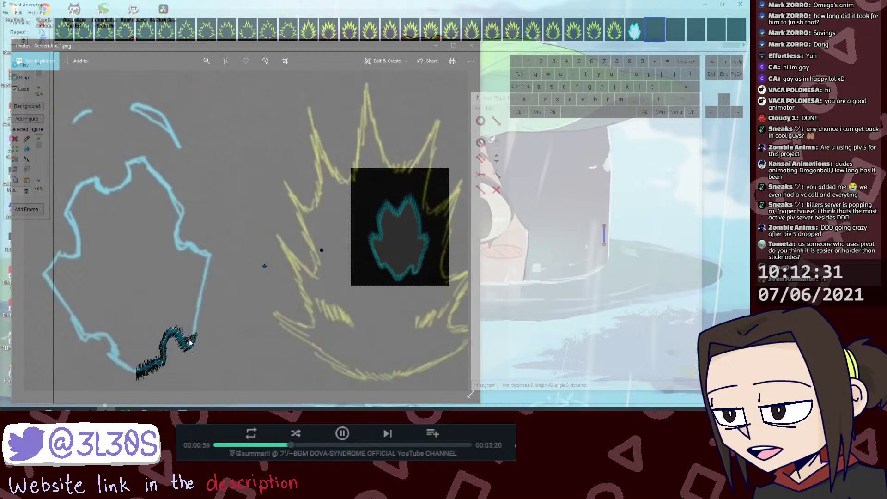
{"action": "left_click_drag", "start_coordinate": [192, 342], "coordinate": [198, 326]}
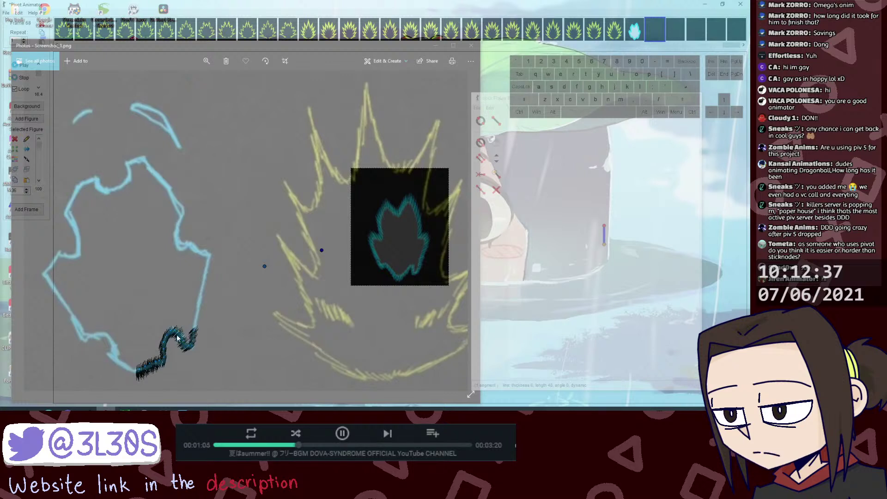
{"action": "left_click_drag", "start_coordinate": [180, 336], "coordinate": [185, 337]}
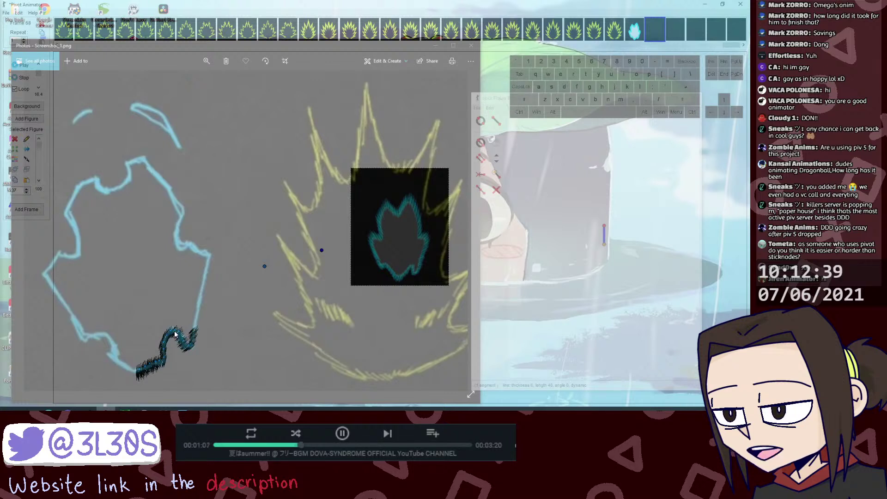
Step: Copy a brush stroke from the small arch to the base of the long side line and swing the brush figure's angle
{"action": "left_click", "coordinate": [167, 337]}
{"action": "key", "text": "ctrl+c"}
{"action": "key", "text": "ctrl+v"}
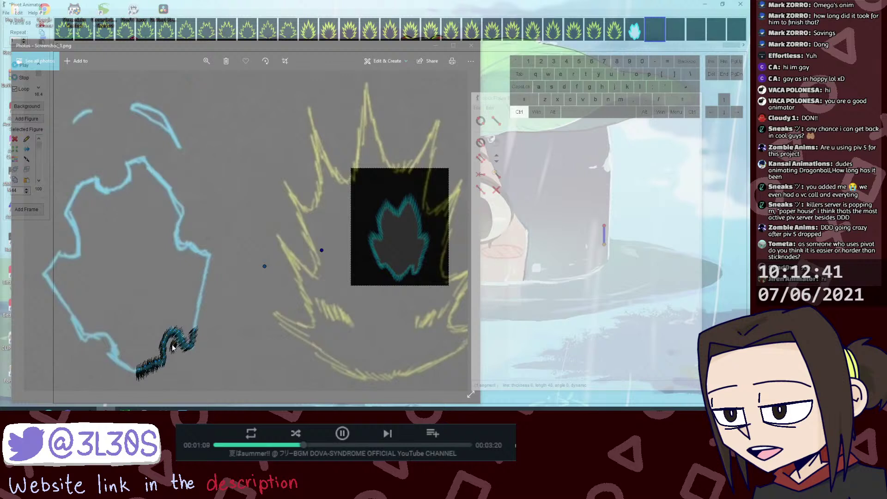
{"action": "left_click_drag", "start_coordinate": [173, 345], "coordinate": [199, 324]}
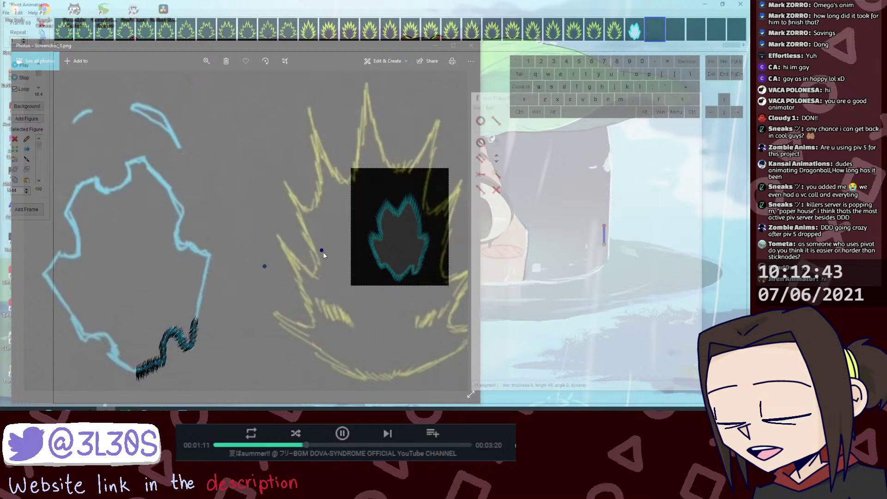
{"action": "key", "text": "ctrl+z"}
{"action": "mouse_move", "coordinate": [322, 251]}
{"action": "left_mouse_down"}
{"action": "mouse_move", "coordinate": [322, 291]}
{"action": "mouse_move", "coordinate": [325, 278]}
{"action": "left_mouse_up"}
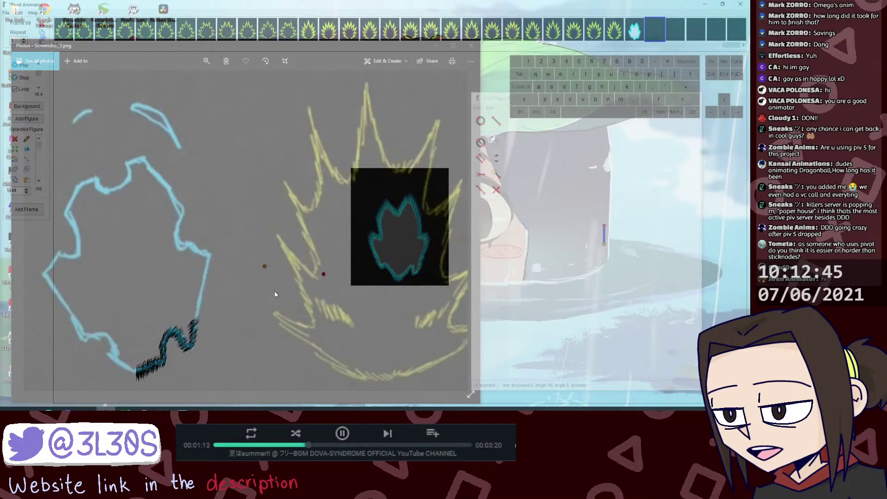
Step: Align the strokes at the base of the side line, add a duplicate just above them and tilt it along the line
{"action": "left_click_drag", "start_coordinate": [194, 324], "coordinate": [195, 327]}
{"action": "left_click", "coordinate": [196, 332]}
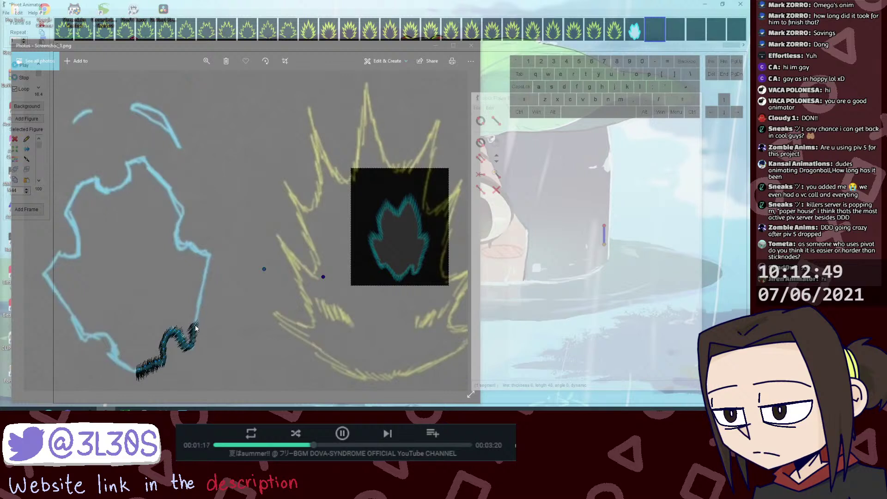
{"action": "left_click", "coordinate": [195, 327], "text": "shift"}
{"action": "key", "text": "ctrl+d"}
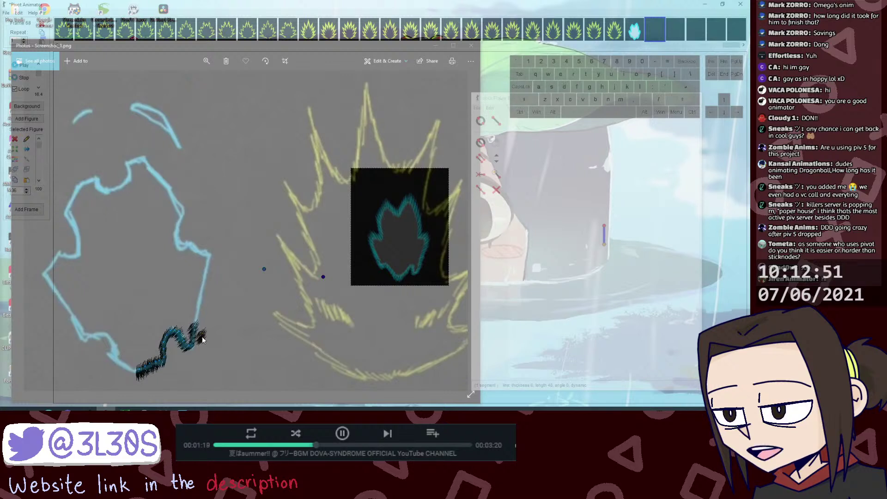
{"action": "mouse_move", "coordinate": [203, 340]}
{"action": "left_mouse_down"}
{"action": "mouse_move", "coordinate": [193, 307]}
{"action": "mouse_move", "coordinate": [196, 319]}
{"action": "left_mouse_up"}
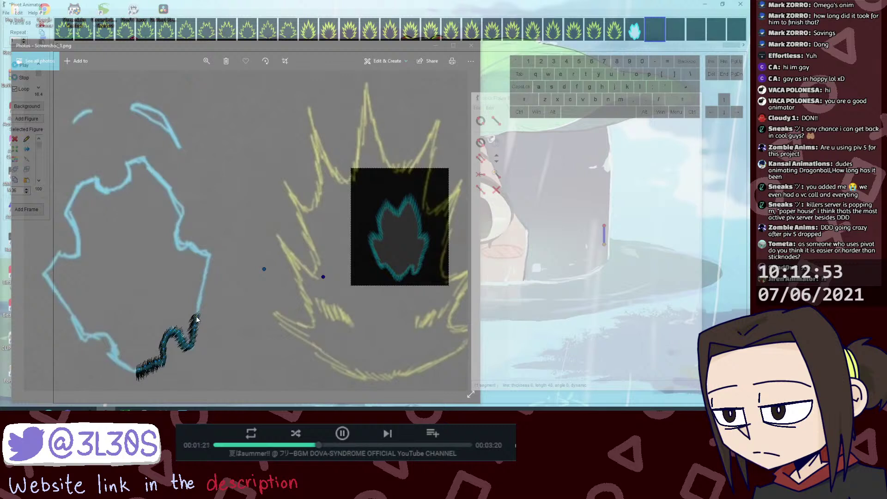
{"action": "left_click_drag", "start_coordinate": [323, 276], "coordinate": [322, 281]}
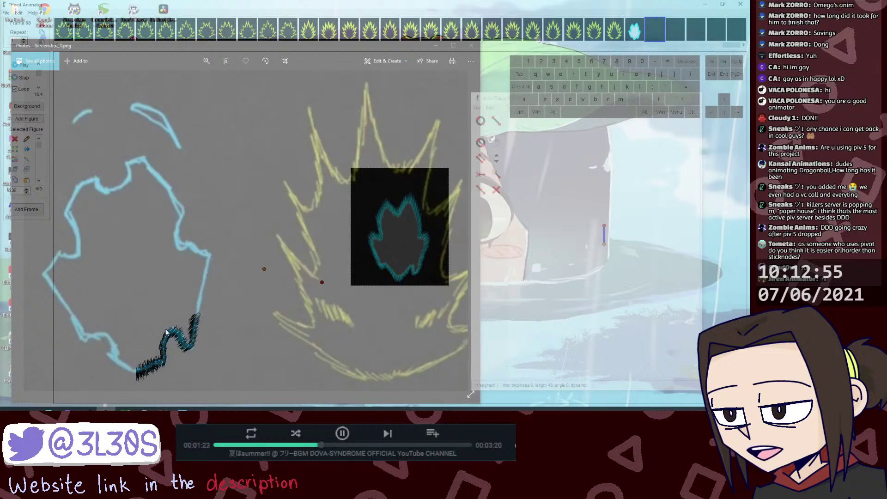
{"action": "left_click_drag", "start_coordinate": [195, 319], "coordinate": [197, 317]}
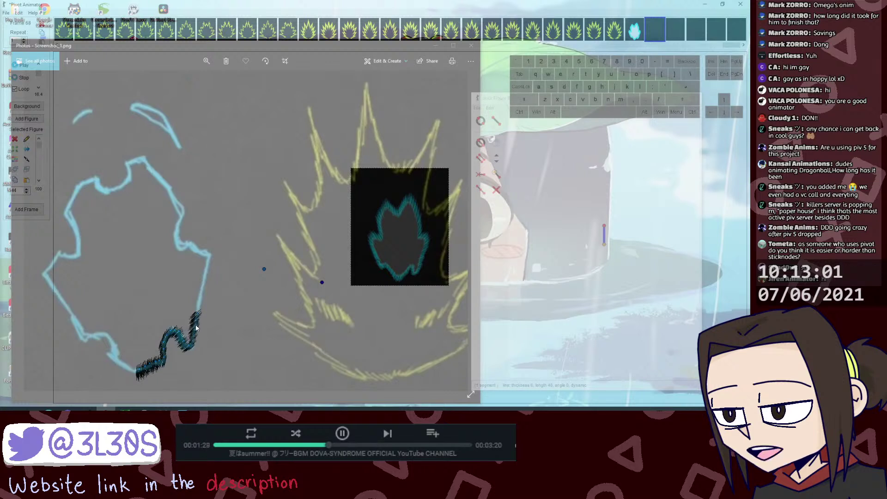
Step: Fine-tune the angle and length of the uppermost brush stroke on the side line
{"action": "left_click", "coordinate": [321, 284], "text": "shift"}
{"action": "key", "text": "ctrl+alt+z"}
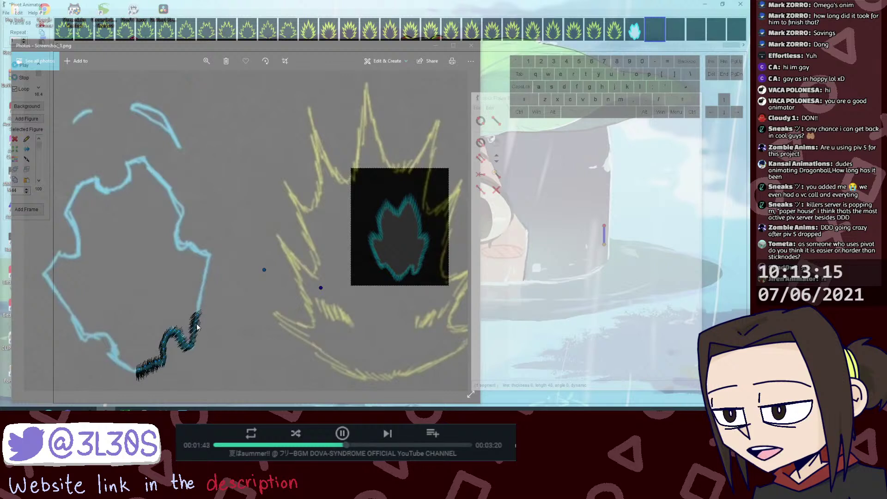
{"action": "key", "text": "shift+alt+z"}
{"action": "left_click_drag", "start_coordinate": [320, 287], "coordinate": [311, 285]}
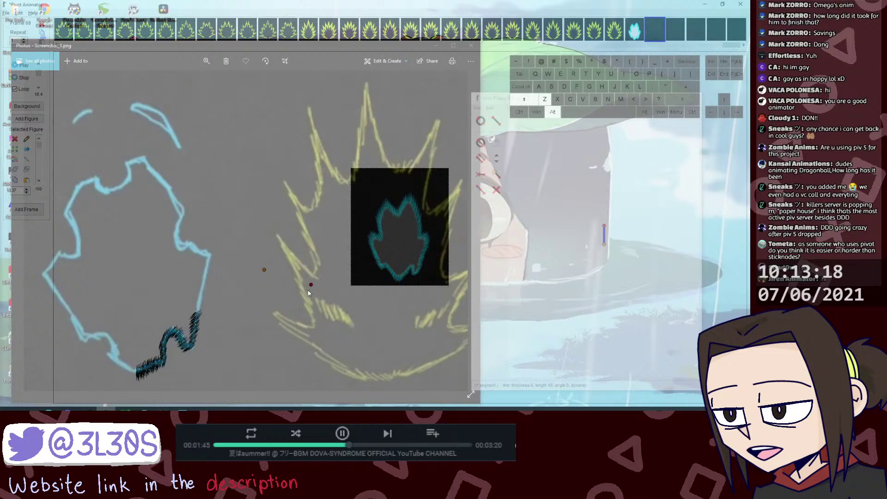
{"action": "left_click", "coordinate": [198, 316]}
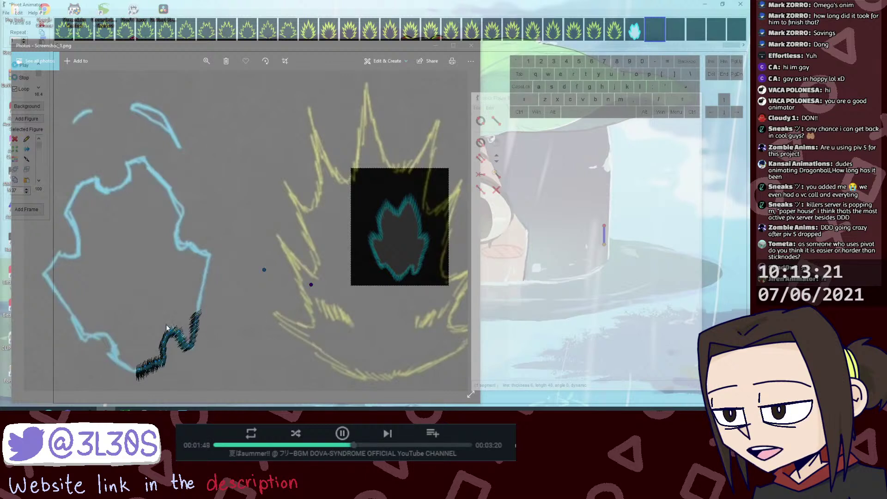
Step: Duplicate the brush stroke, place the copy higher on the long side line and rotate it to follow the outline
{"action": "key", "text": "ctrl+d"}
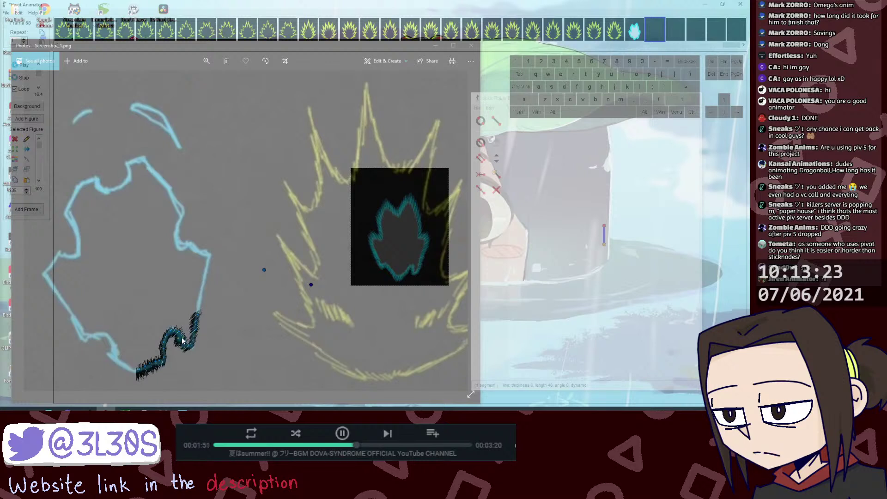
{"action": "left_click_drag", "start_coordinate": [182, 331], "coordinate": [199, 305]}
{"action": "mouse_move", "coordinate": [311, 284]}
{"action": "left_mouse_down"}
{"action": "mouse_move", "coordinate": [300, 291]}
{"action": "mouse_move", "coordinate": [318, 290]}
{"action": "mouse_move", "coordinate": [306, 303]}
{"action": "left_mouse_up"}
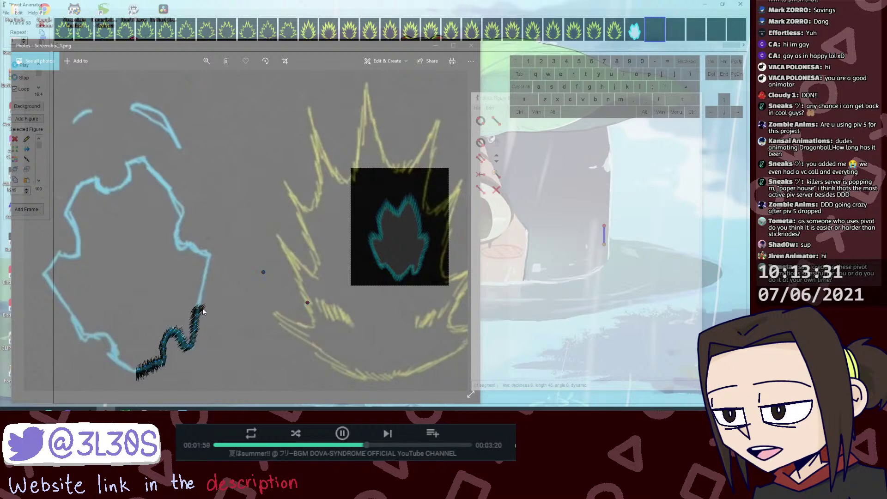
{"action": "left_click_drag", "start_coordinate": [202, 309], "coordinate": [199, 302]}
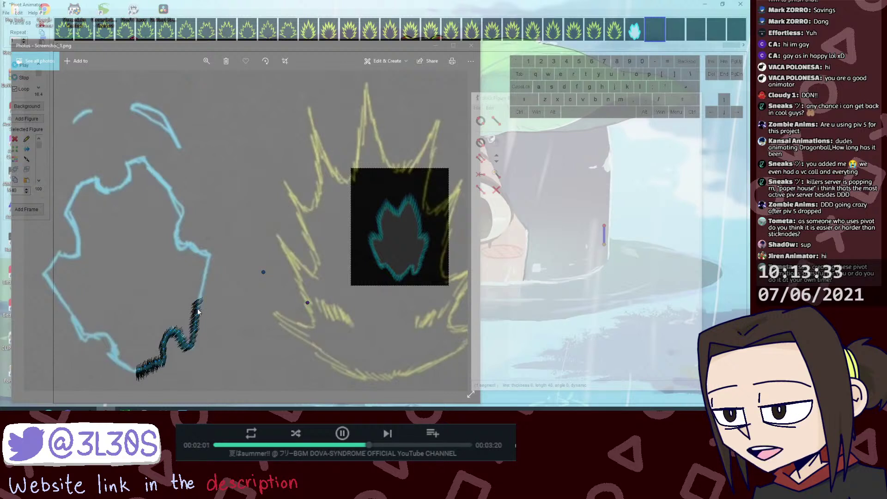
{"action": "key", "text": "ctrl+z"}
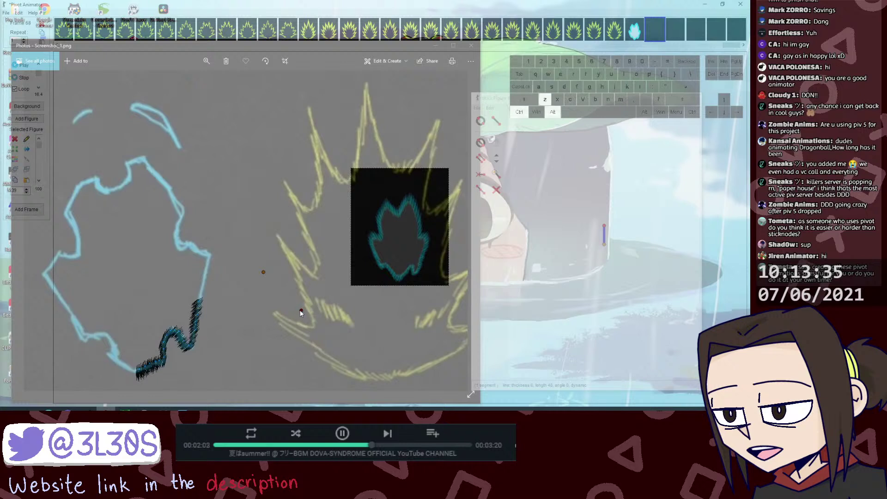
{"action": "left_click_drag", "start_coordinate": [198, 308], "coordinate": [199, 303]}
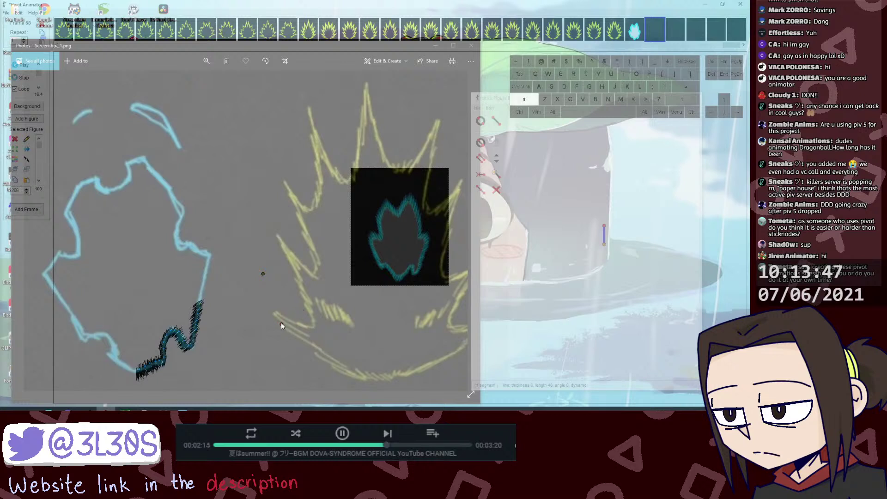
Step: Swing the brush figure's handle to its opposite side and realign the top stroke with the side line
{"action": "key", "text": "ctrl+alt+z"}
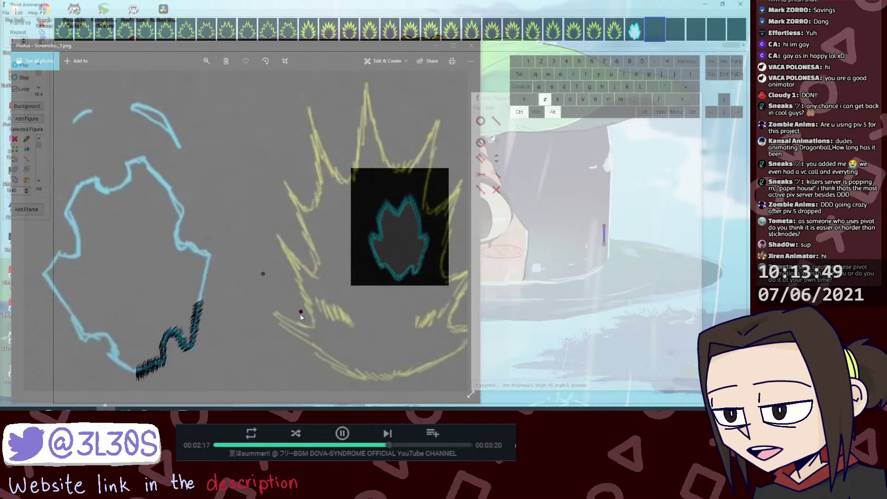
{"action": "mouse_move", "coordinate": [301, 311]}
{"action": "left_mouse_down"}
{"action": "mouse_move", "coordinate": [156, 292]}
{"action": "mouse_move", "coordinate": [254, 237]}
{"action": "left_mouse_up"}
{"action": "key", "text": "ctrl+z"}
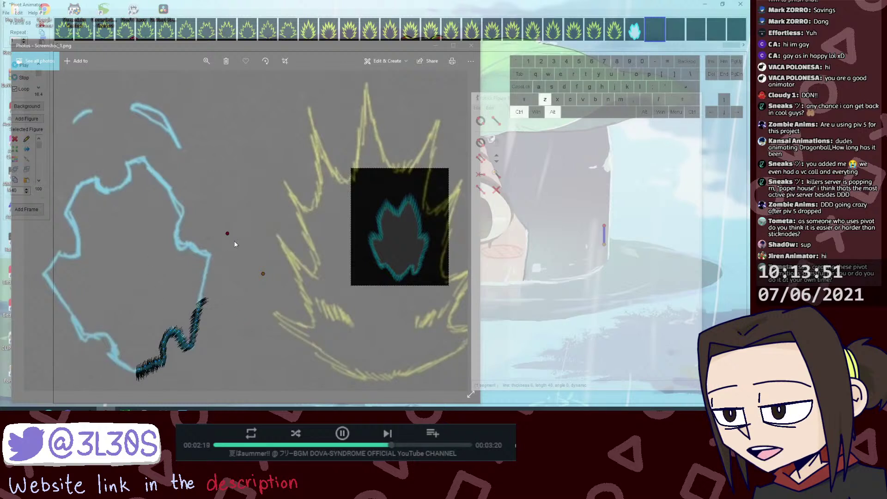
{"action": "key", "text": "ctrl+z"}
{"action": "key", "text": "ctrl+z"}
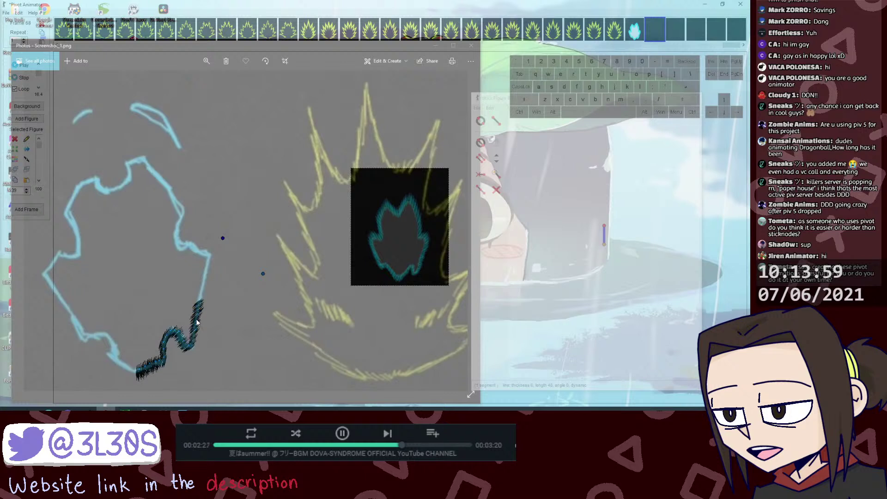
Step: Extend the side line with another duplicated brush stroke and slightly correct its tilt using the handle
{"action": "key", "text": "ctrl+d"}
{"action": "left_click_drag", "start_coordinate": [203, 311], "coordinate": [199, 299]}
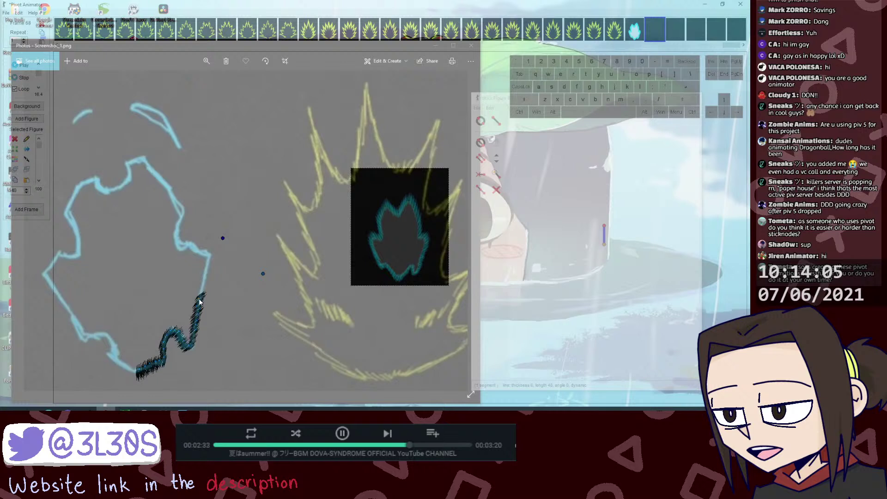
{"action": "key", "text": "shift"}
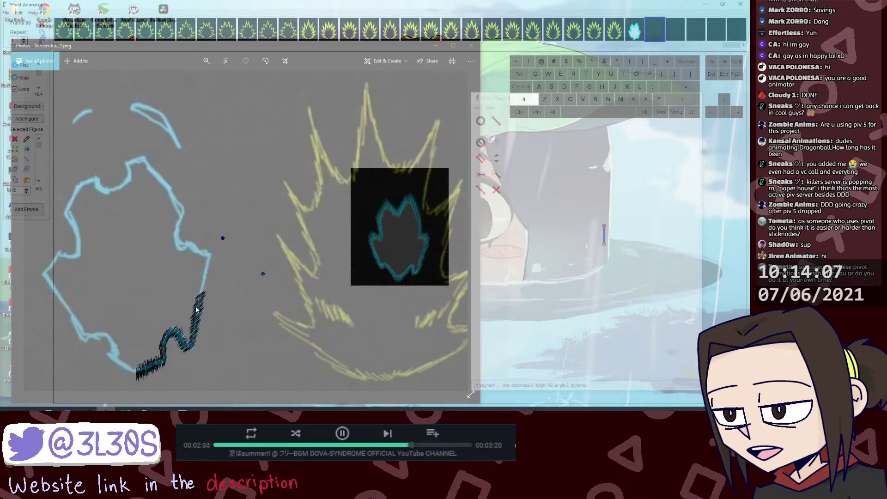
{"action": "left_click", "coordinate": [223, 238]}
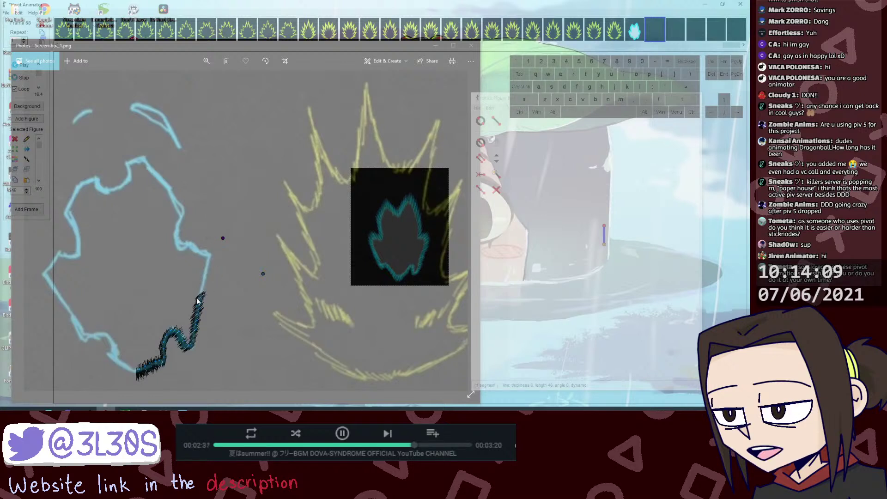
{"action": "left_click", "coordinate": [223, 239]}
{"action": "key", "text": "ctrl+alt+z"}
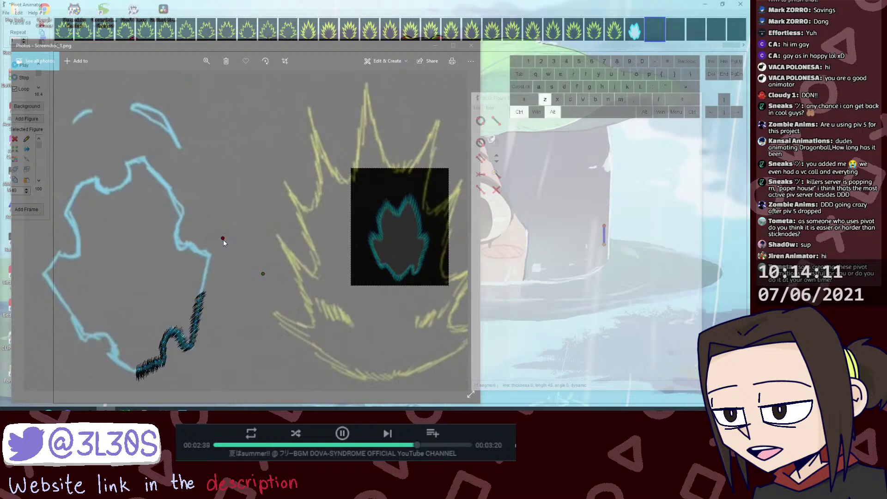
{"action": "left_click_drag", "start_coordinate": [223, 239], "coordinate": [220, 243]}
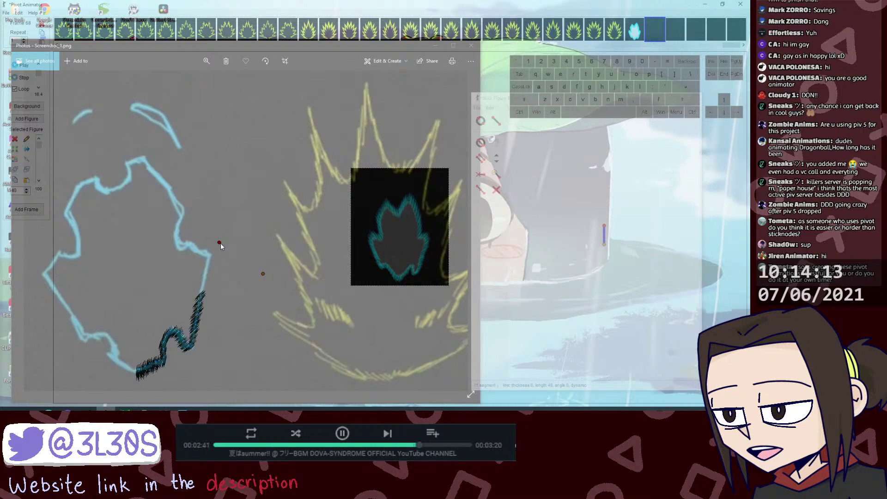
Step: Duplicate the top brush stroke again, turn the copy upright and continue the trace toward the outline's side point
{"action": "left_click", "coordinate": [198, 299]}
{"action": "key", "text": "ctrl+d"}
{"action": "mouse_move", "coordinate": [206, 305]}
{"action": "left_mouse_down"}
{"action": "mouse_move", "coordinate": [199, 289]}
{"action": "mouse_move", "coordinate": [221, 274]}
{"action": "left_mouse_up"}
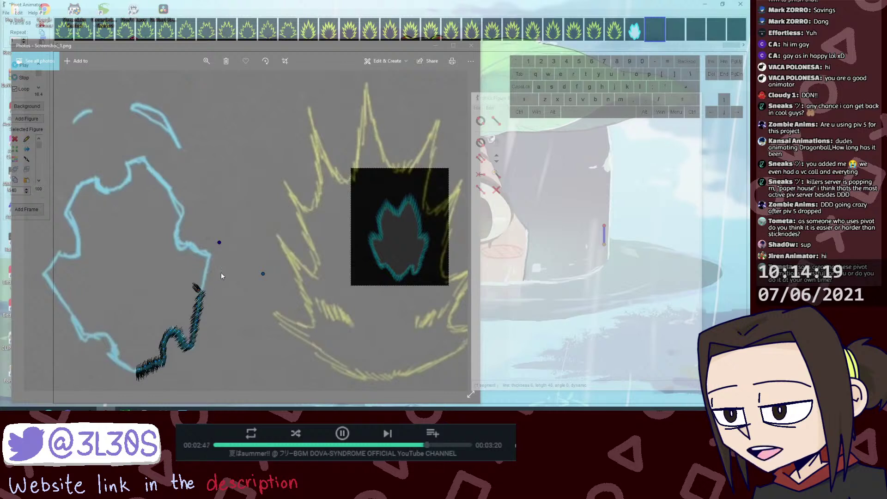
{"action": "key", "text": "ctrl+alt+z"}
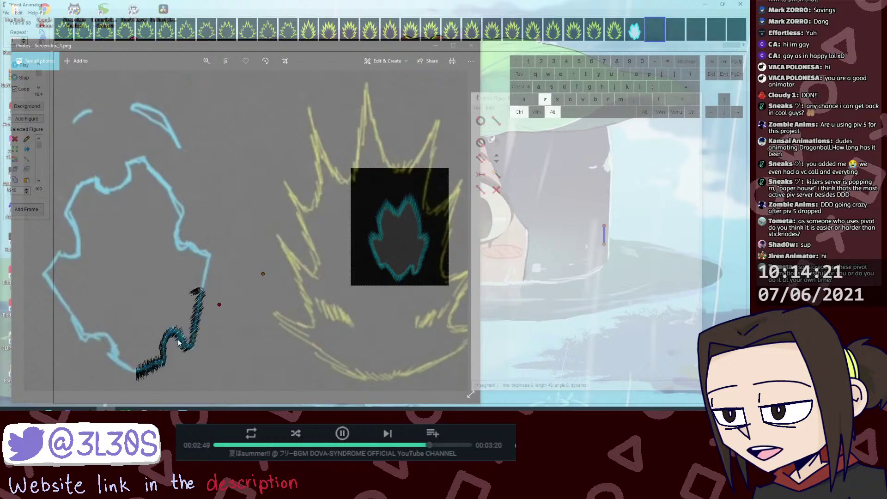
{"action": "key", "text": "ctrl+alt+z"}
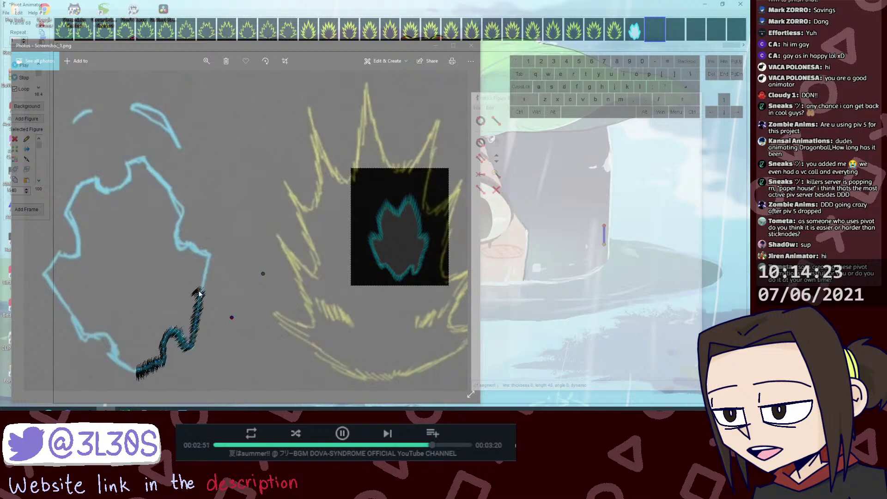
{"action": "key", "text": "ctrl+alt+z"}
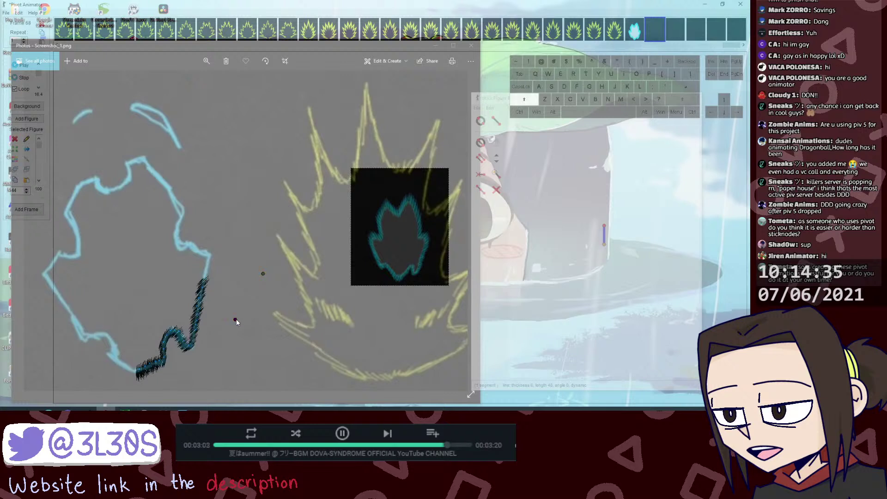
Step: Fine-tune the tilt of the top brush stroke on the side line with the figure's handle
{"action": "left_click_drag", "start_coordinate": [236, 319], "coordinate": [238, 321]}
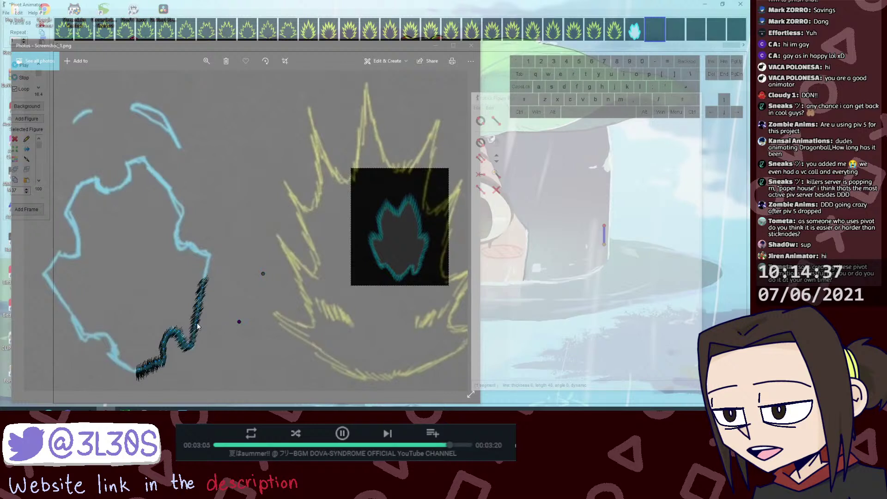
{"action": "key", "text": "ctrl+alt+z"}
{"action": "left_click_drag", "start_coordinate": [239, 323], "coordinate": [242, 324]}
{"action": "key", "text": "ctrl+alt+z"}
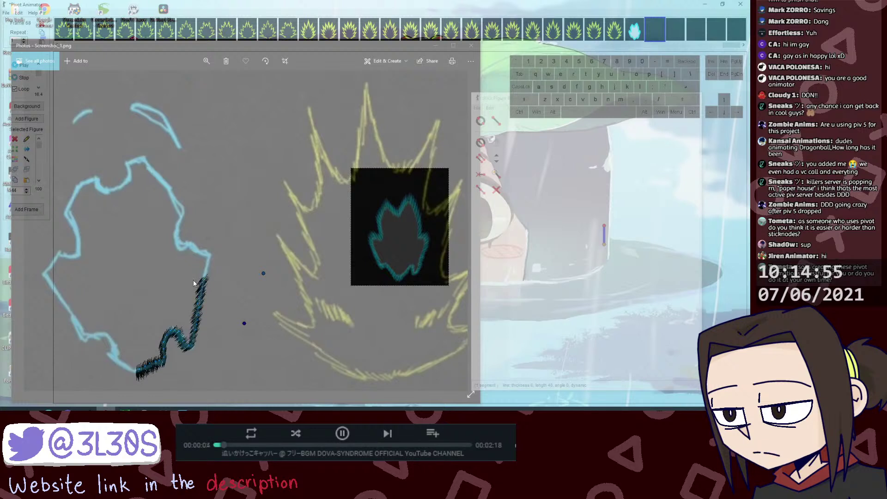
Step: Extend the side line with duplicated brush strokes up to the outline's side point and correct the last one's tilt
{"action": "mouse_move", "coordinate": [200, 296]}
{"action": "left_mouse_down"}
{"action": "mouse_move", "coordinate": [209, 280]}
{"action": "mouse_move", "coordinate": [213, 291]}
{"action": "mouse_move", "coordinate": [208, 268]}
{"action": "left_mouse_up"}
{"action": "key", "text": "ctrl+z"}
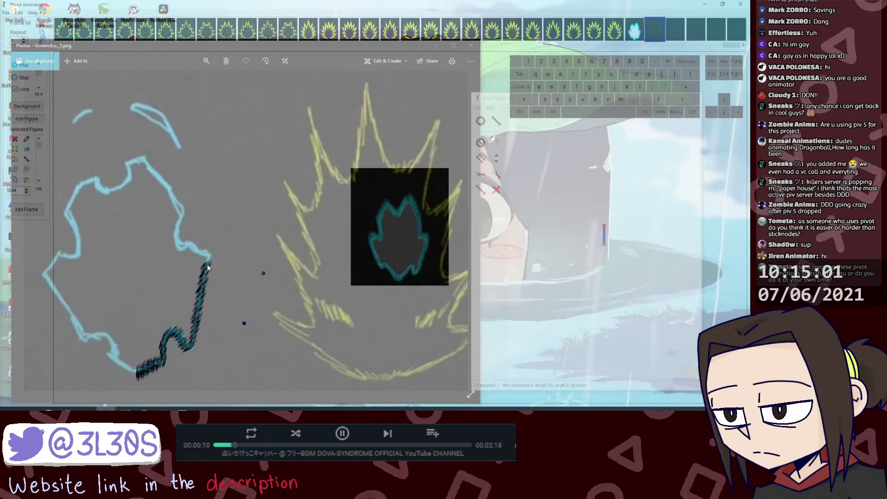
{"action": "key", "text": "ctrl+v"}
{"action": "left_click_drag", "start_coordinate": [213, 274], "coordinate": [210, 257]}
{"action": "key", "text": "ctrl+alt+z"}
{"action": "left_click_drag", "start_coordinate": [245, 323], "coordinate": [247, 326]}
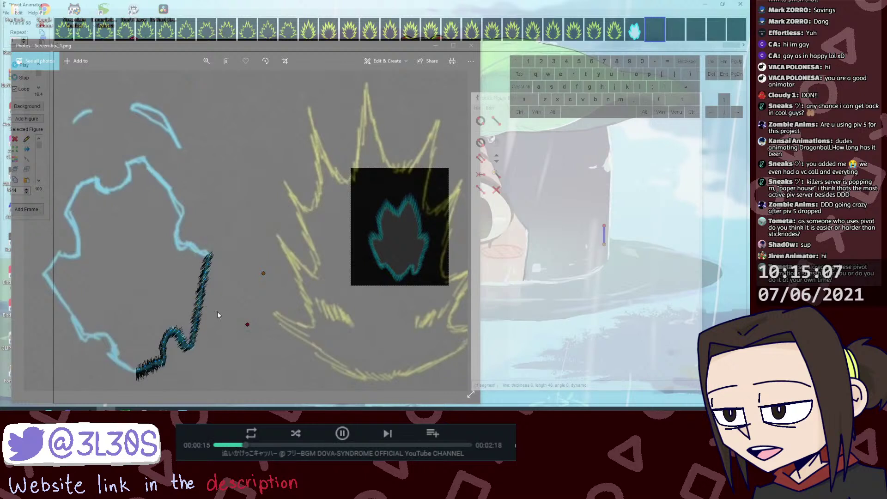
Step: Adjust the end stroke's tilt and place another copy at the very tip of the side point
{"action": "key", "text": "ctrl+alt+z"}
{"action": "key", "text": "ctrl+alt+z"}
{"action": "left_click_drag", "start_coordinate": [248, 324], "coordinate": [254, 325]}
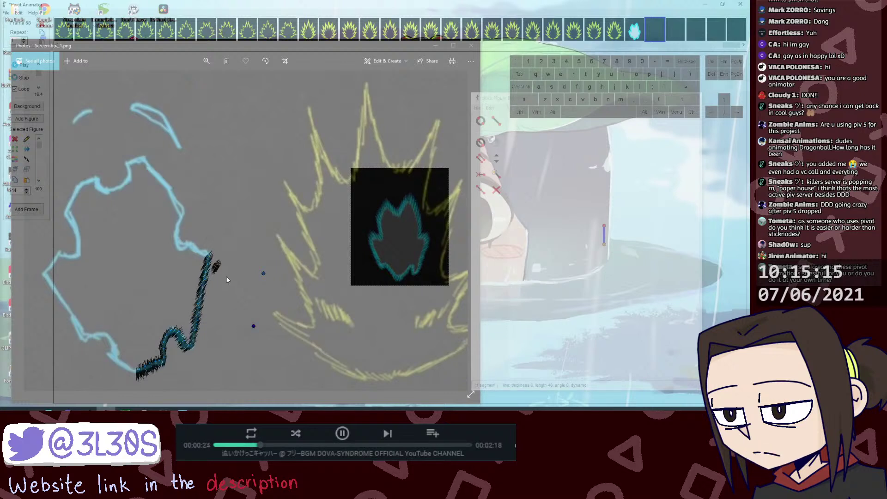
{"action": "left_click", "coordinate": [206, 252]}
{"action": "left_click_drag", "start_coordinate": [206, 252], "coordinate": [208, 253]}
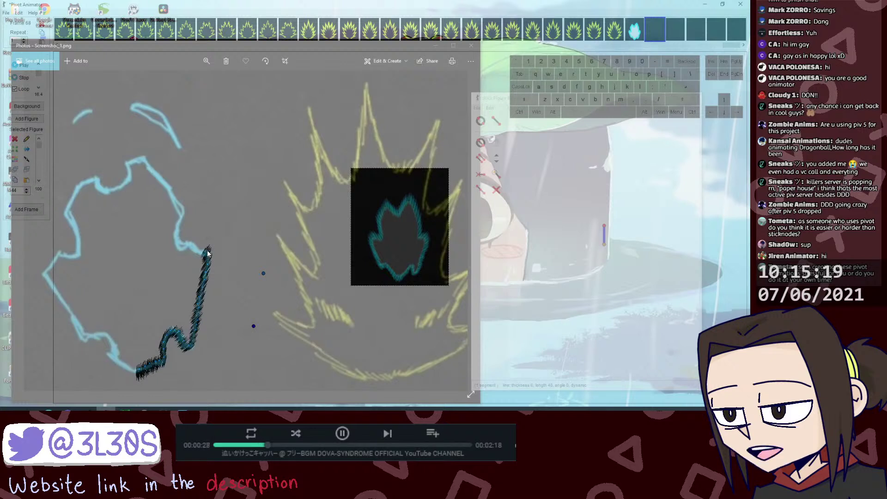
Step: Duplicate the tip stroke, set the copy just inside the side point and rotate it to turn the corner
{"action": "key", "text": "ctrl+v"}
{"action": "left_click_drag", "start_coordinate": [212, 258], "coordinate": [203, 254]}
{"action": "left_click", "coordinate": [253, 326], "text": "shift"}
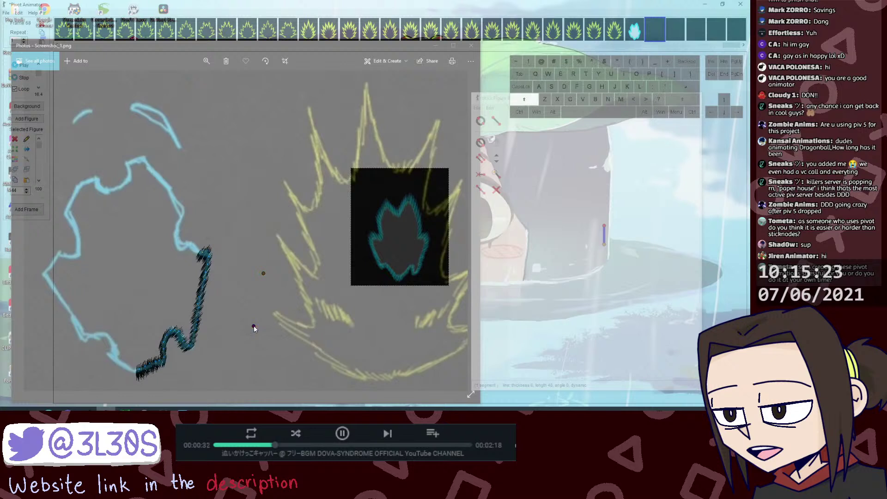
{"action": "left_click_drag", "start_coordinate": [254, 326], "coordinate": [258, 308]}
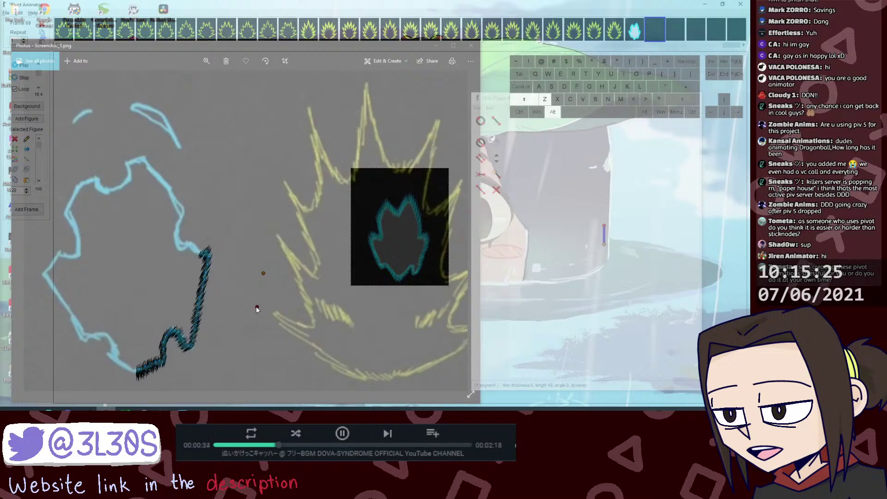
{"action": "left_click", "coordinate": [203, 255]}
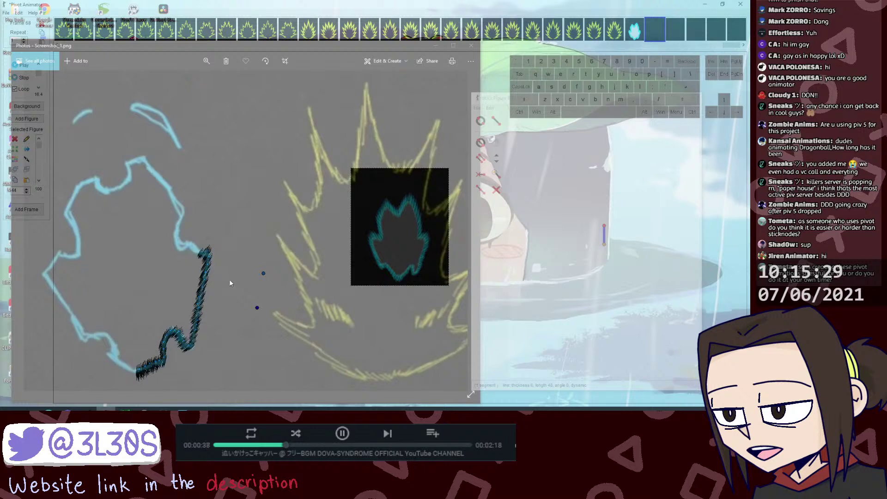
Step: Add another brush copy inward from the side point and rotate it to follow the short edge toward the notch
{"action": "key", "text": "ctrl+d"}
{"action": "key", "text": "ctrl+z"}
{"action": "left_click_drag", "start_coordinate": [210, 260], "coordinate": [202, 253]}
{"action": "left_click", "coordinate": [258, 308], "text": "shift"}
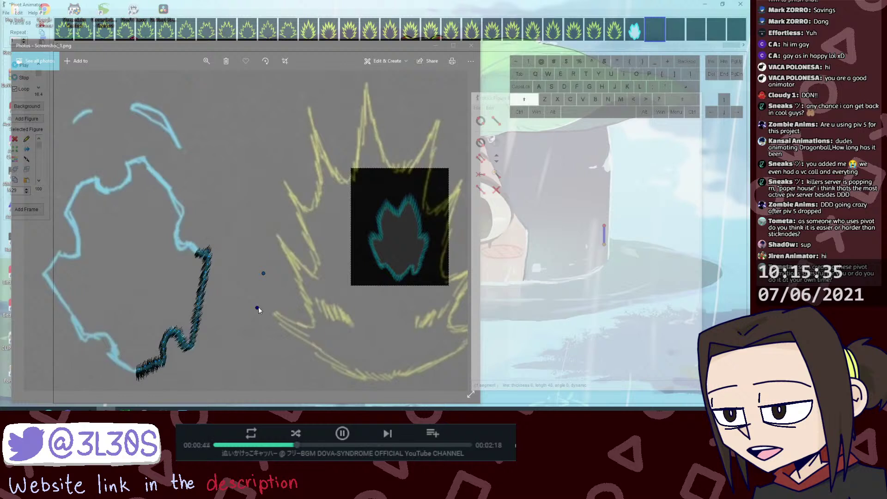
{"action": "left_click_drag", "start_coordinate": [257, 306], "coordinate": [254, 313]}
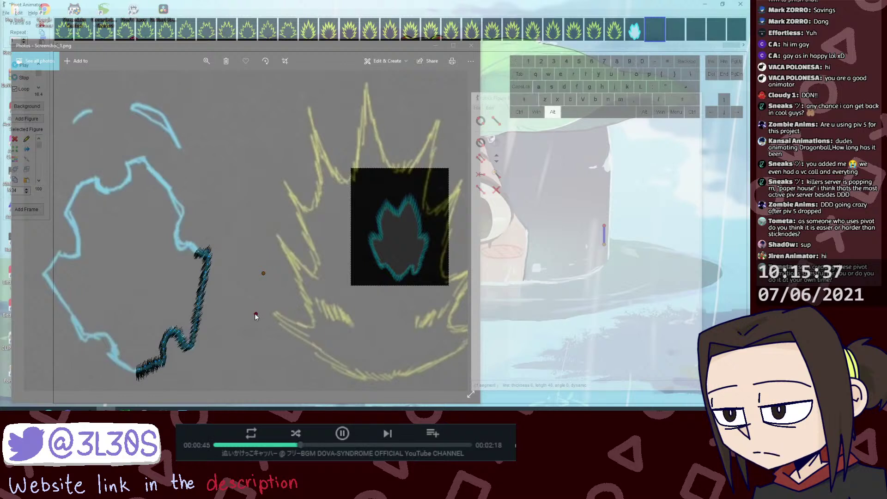
{"action": "key", "text": "ctrl+z"}
{"action": "left_click", "coordinate": [199, 253]}
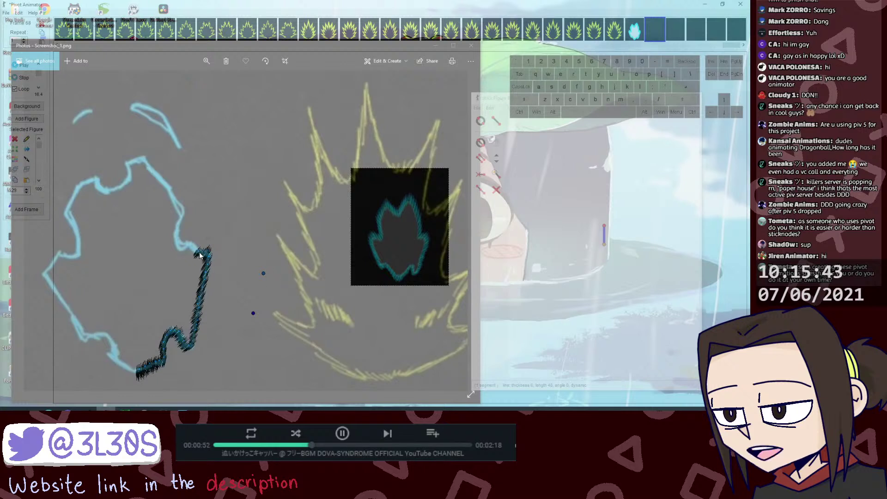
Step: Continue the short edge inward with further duplicated brush strokes, adjusting their tilt with the handle
{"action": "key", "text": "ctrl+d"}
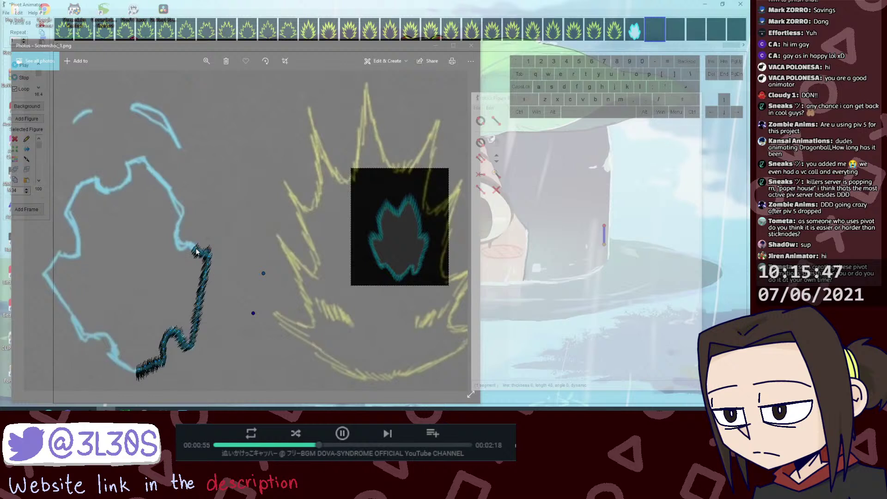
{"action": "left_click_drag", "start_coordinate": [254, 314], "coordinate": [256, 310]}
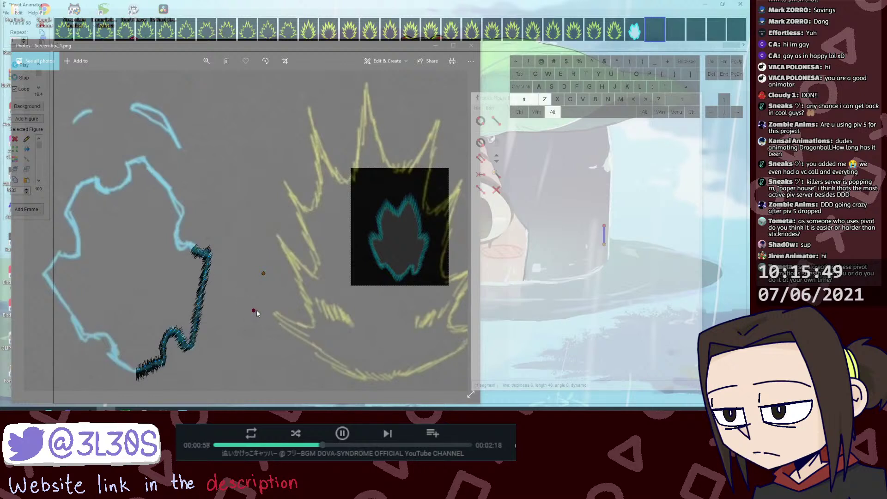
{"action": "key", "text": "shift+alt+z"}
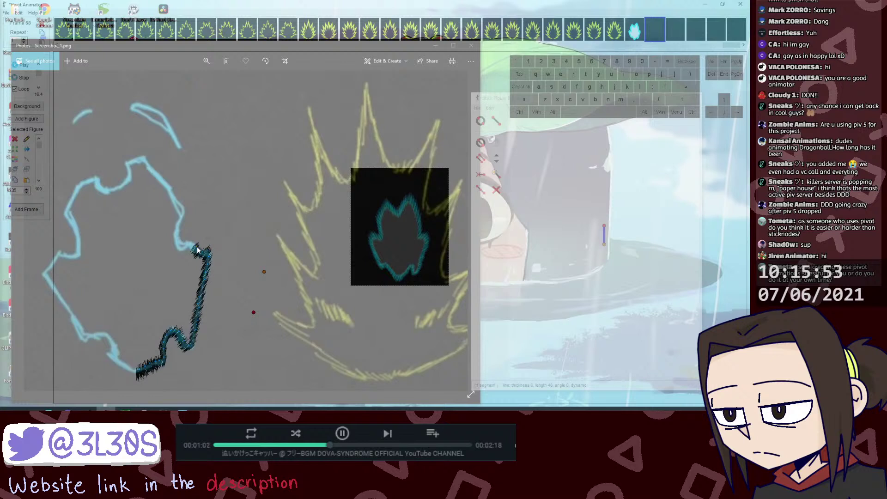
{"action": "key", "text": "ctrl+d"}
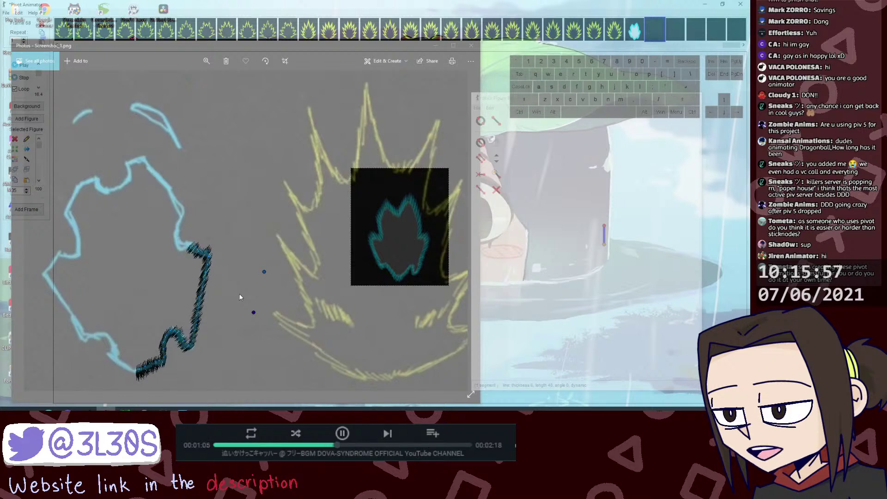
{"action": "left_click_drag", "start_coordinate": [253, 312], "coordinate": [256, 307]}
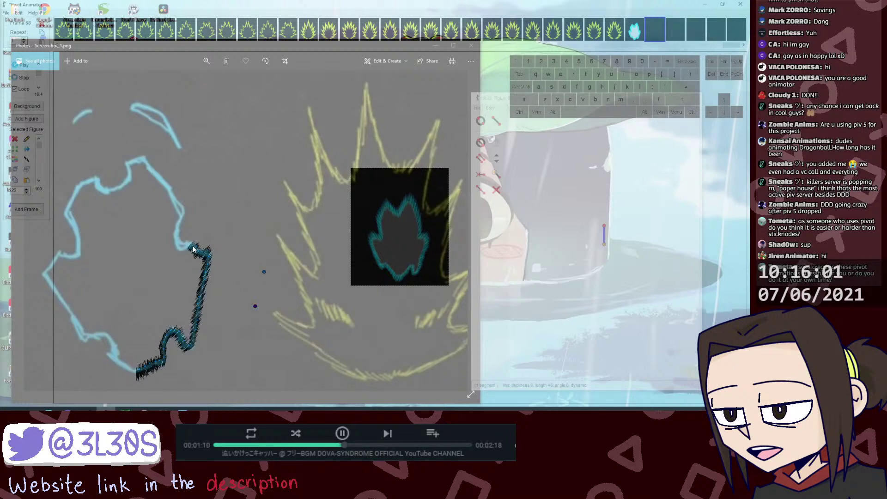
Step: Refine the rotation of the newest strokes on the short edge so they match the blue line
{"action": "key", "text": "shift"}
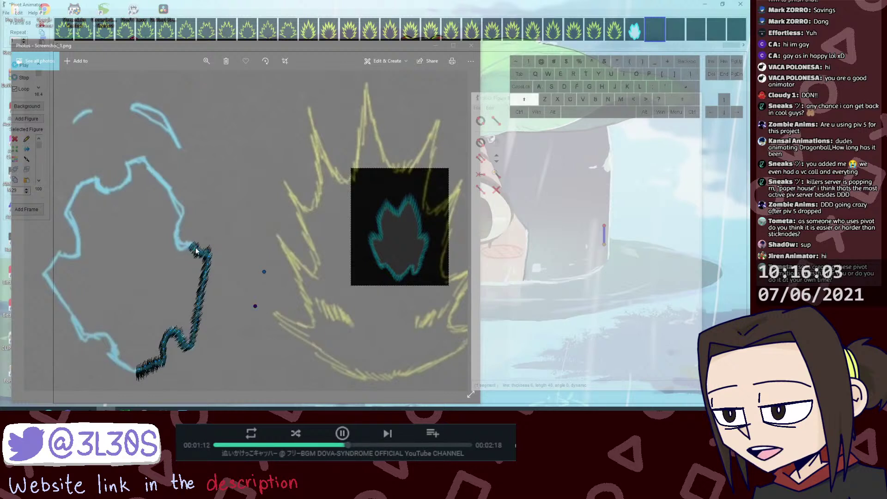
{"action": "key", "text": "shift+alt+z"}
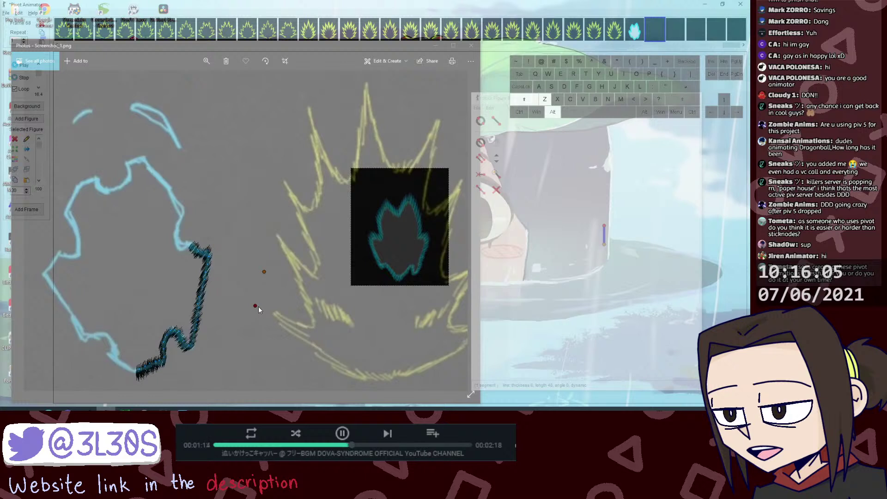
{"action": "key", "text": "ctrl+z"}
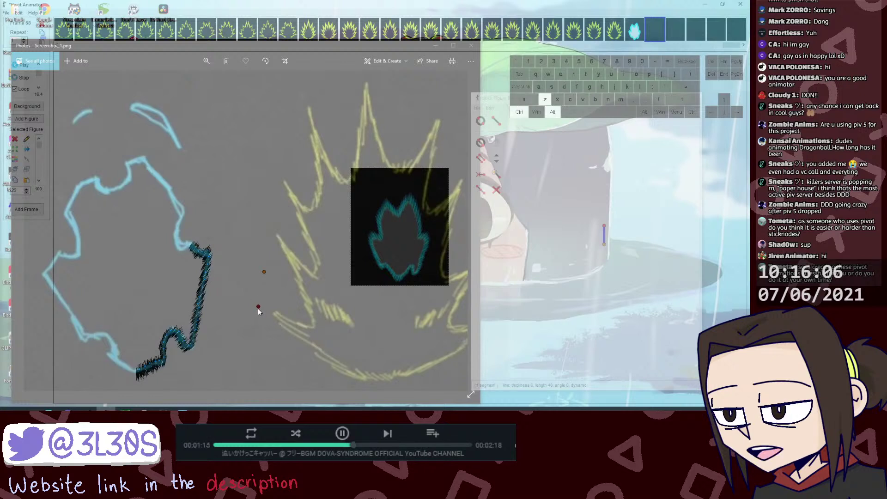
{"action": "left_click", "coordinate": [192, 245]}
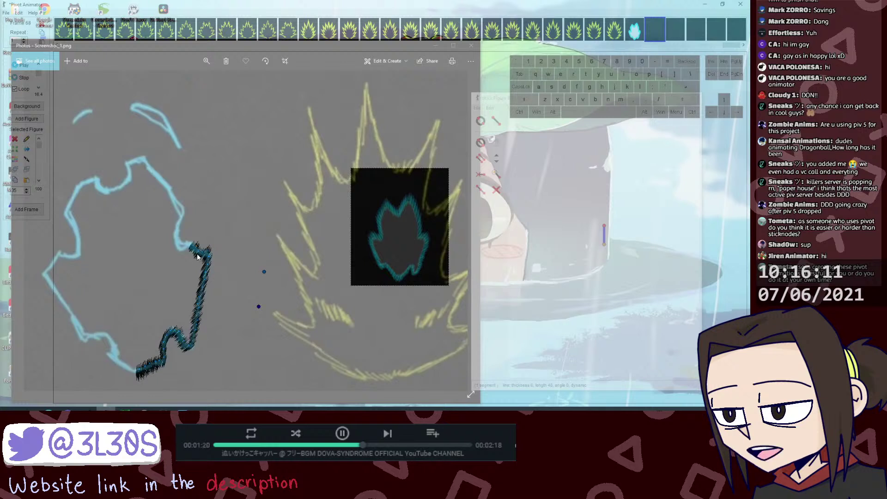
{"action": "key", "text": "ctrl+z"}
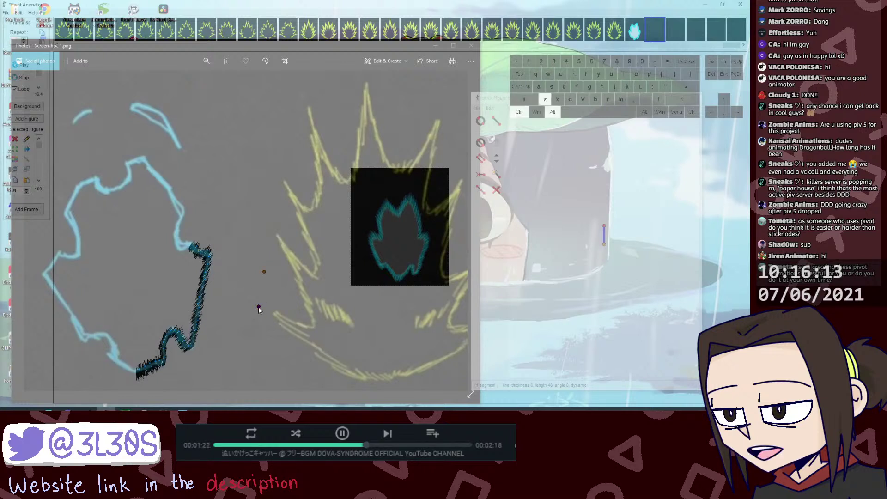
{"action": "left_click", "coordinate": [199, 253]}
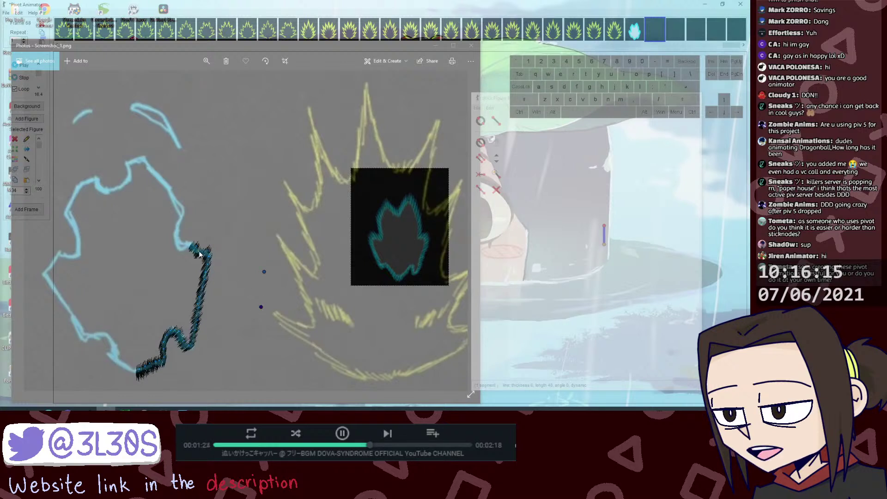
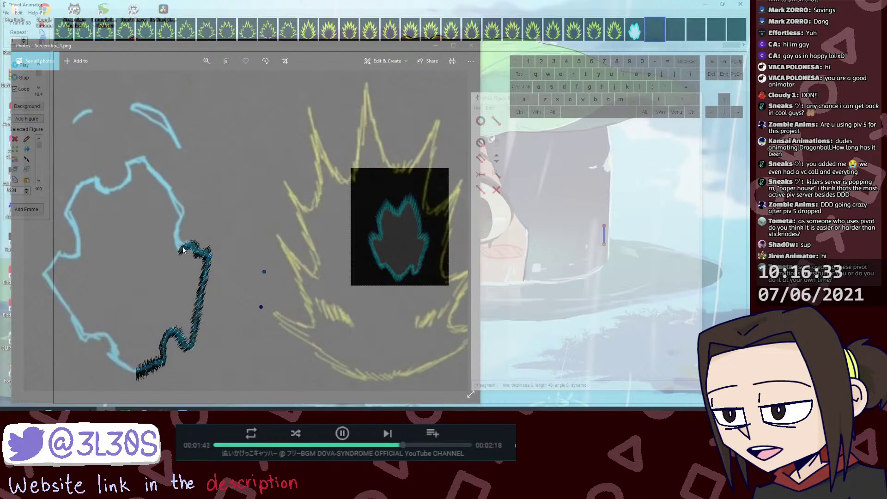
Step: Tilt the stroke nearest the notch's inner corner slightly and nudge it onto the outline
{"action": "key", "text": "shift"}
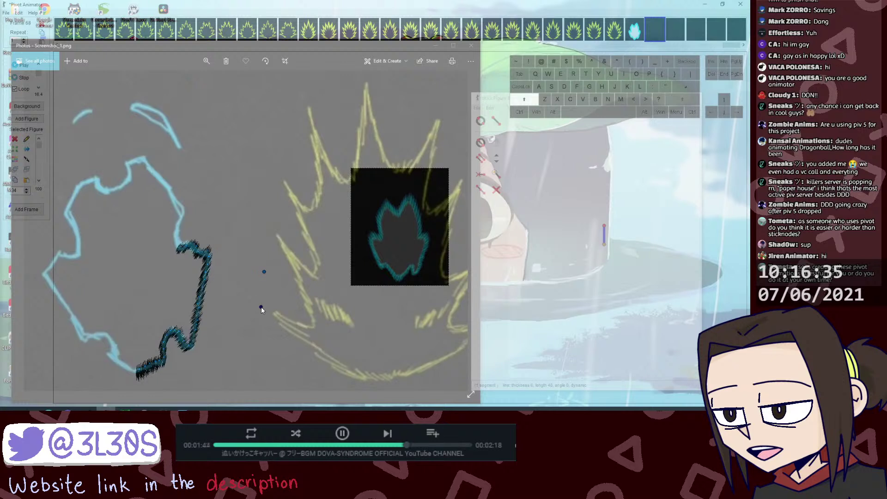
{"action": "left_click_drag", "start_coordinate": [263, 307], "coordinate": [265, 308]}
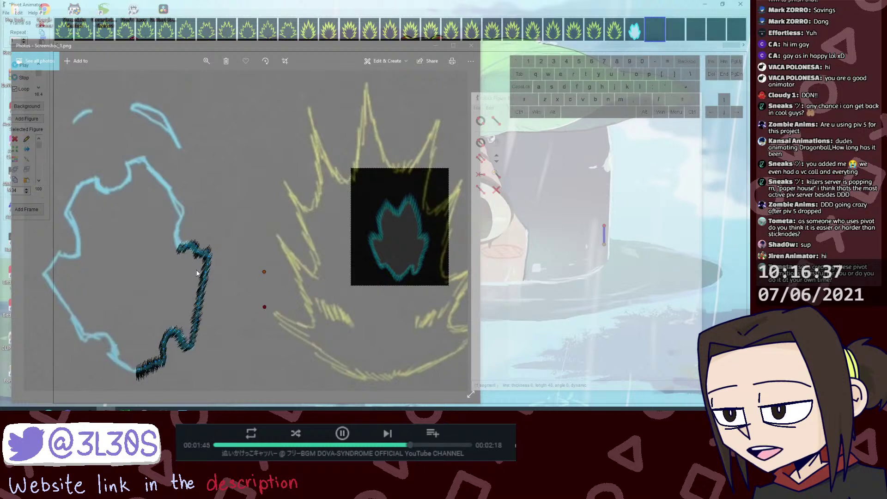
{"action": "left_click_drag", "start_coordinate": [181, 250], "coordinate": [181, 251]}
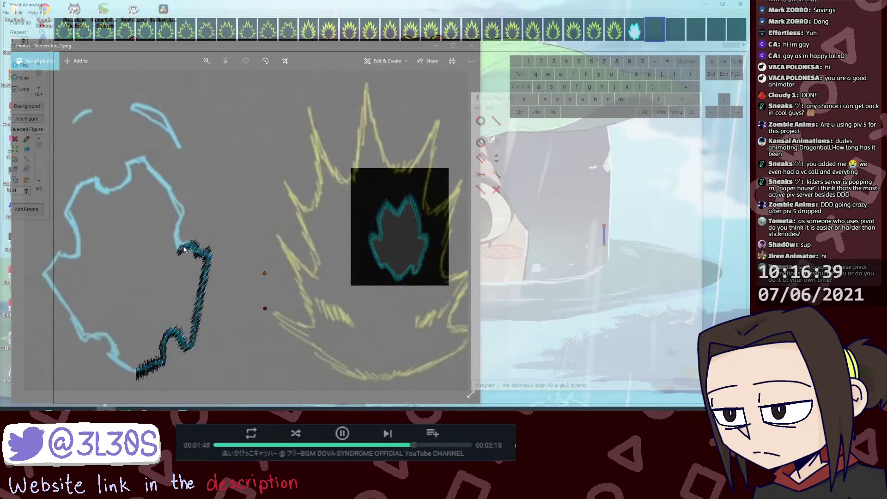
{"action": "key", "text": "ctrl+z"}
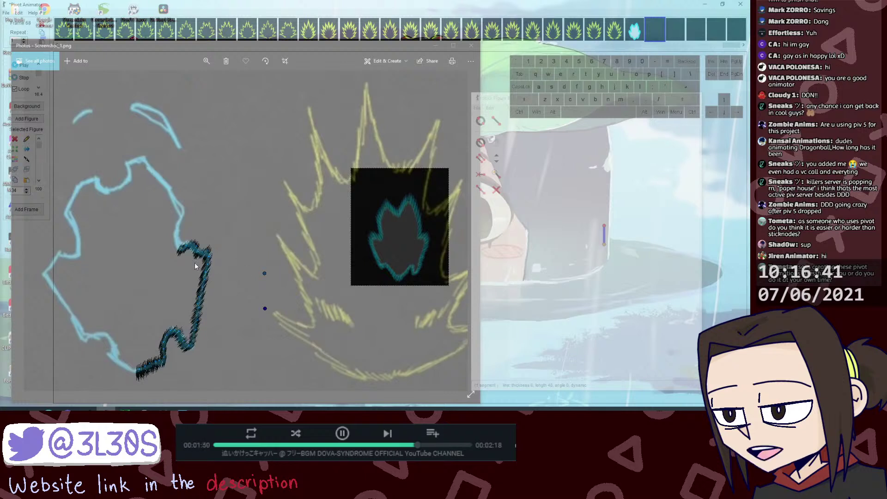
Step: Shift the end stroke into the notch's inner corner and realign it with the handle
{"action": "key", "text": "ctrl"}
{"action": "left_click_drag", "start_coordinate": [182, 247], "coordinate": [179, 247]}
{"action": "left_click", "coordinate": [265, 309], "text": "shift"}
{"action": "key", "text": "ctrl+alt+z"}
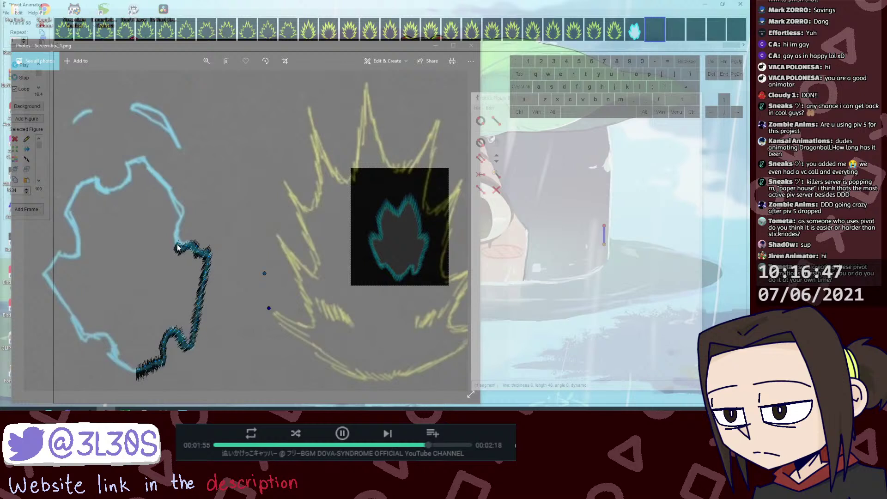
{"action": "key", "text": "shift+alt+z"}
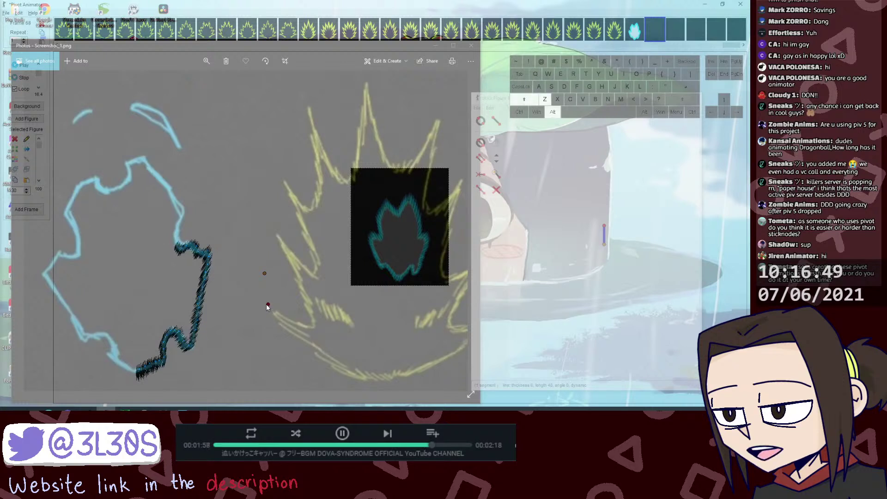
{"action": "left_click", "coordinate": [179, 249]}
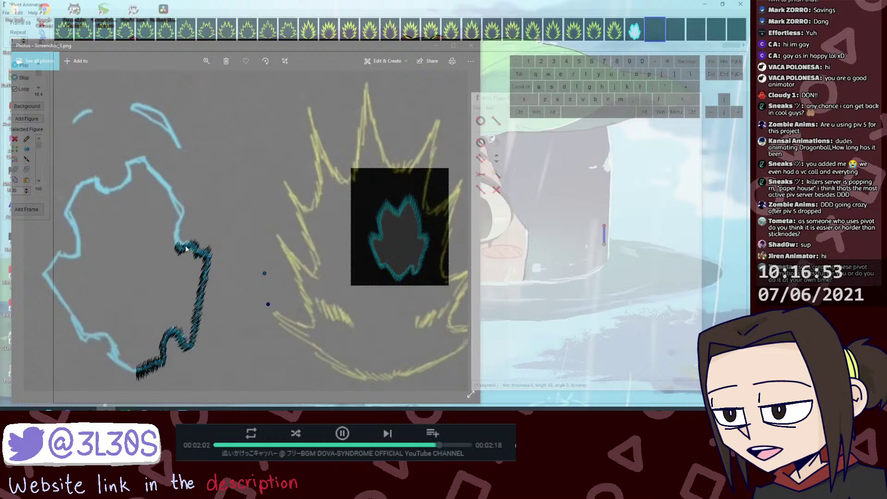
Step: Place the next brush stroke just above the notch corner and rotate it toward the upper side line
{"action": "mouse_move", "coordinate": [181, 248]}
{"action": "left_mouse_down"}
{"action": "mouse_move", "coordinate": [188, 259]}
{"action": "mouse_move", "coordinate": [176, 238]}
{"action": "left_mouse_up"}
{"action": "left_click", "coordinate": [268, 304], "text": "shift"}
{"action": "left_click_drag", "start_coordinate": [269, 304], "coordinate": [274, 310]}
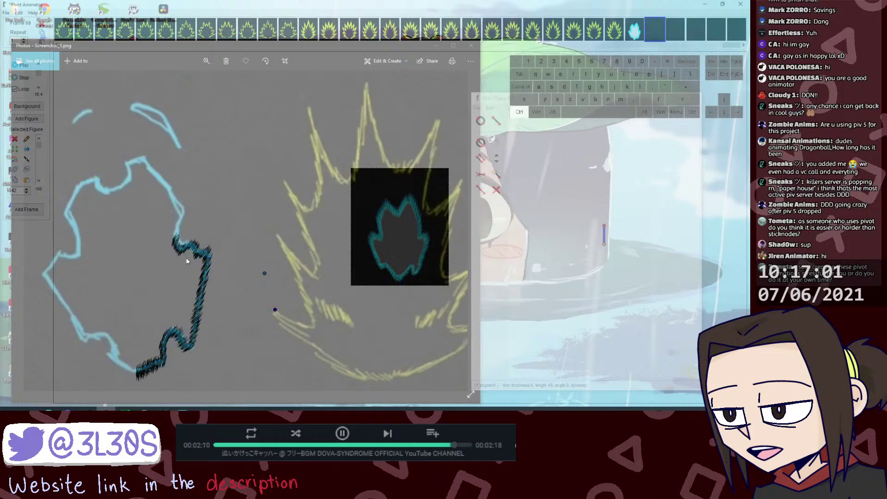
Step: Add a brush stroke just above the notch's inner corner and adjust its rotation to the blue line
{"action": "key", "text": "ctrl+d"}
{"action": "left_click_drag", "start_coordinate": [177, 241], "coordinate": [179, 235]}
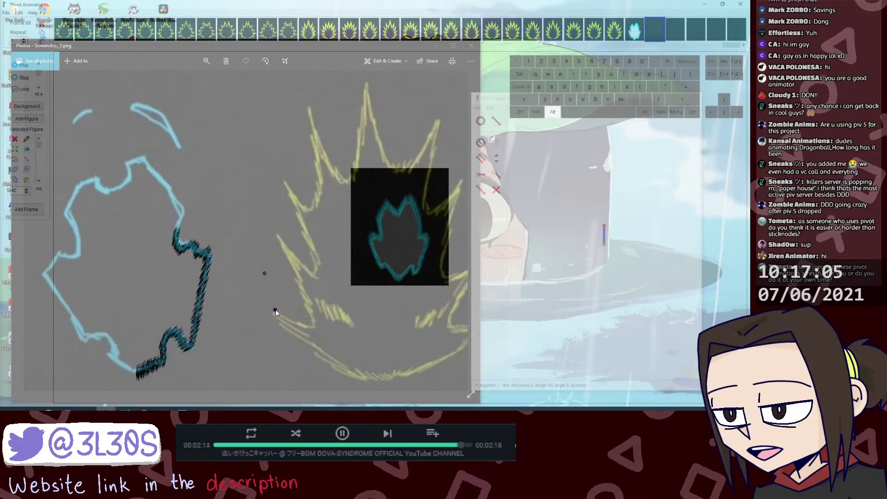
{"action": "key", "text": "ctrl+z"}
{"action": "key", "text": "ctrl+z"}
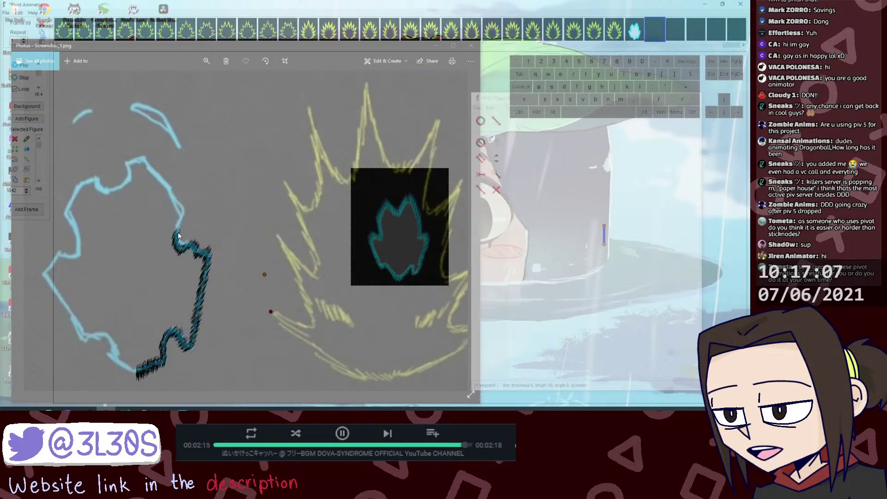
{"action": "left_click", "coordinate": [270, 312], "text": "shift"}
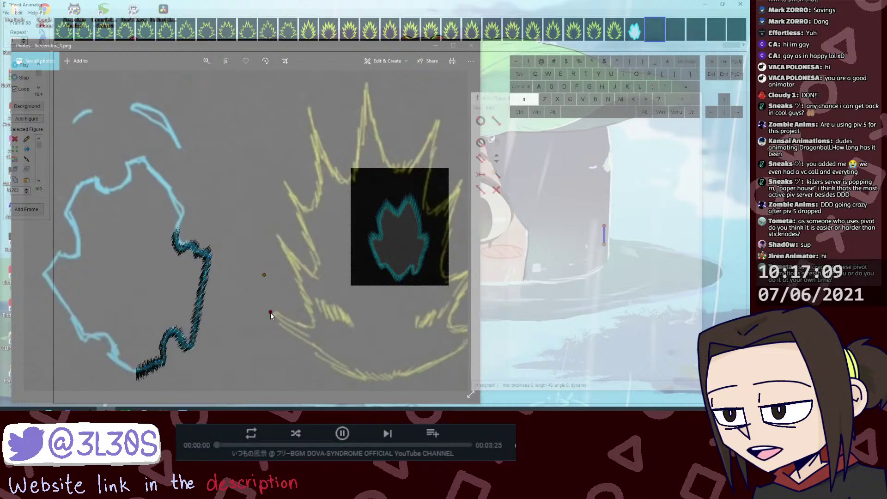
{"action": "left_click", "coordinate": [177, 233]}
{"action": "key", "text": "ctrl+z"}
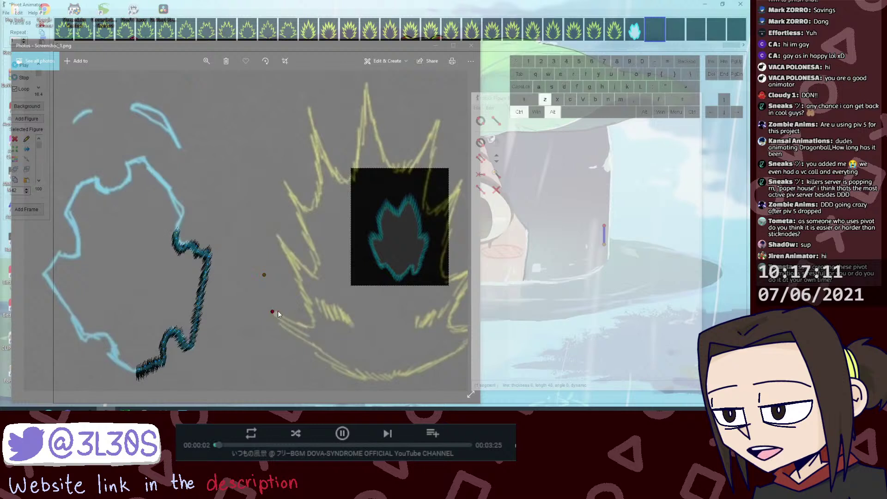
Step: Continue the strokes upward from the notch along the short vertical edge and tilt them onto the outline
{"action": "left_click", "coordinate": [176, 232]}
{"action": "key", "text": "ctrl"}
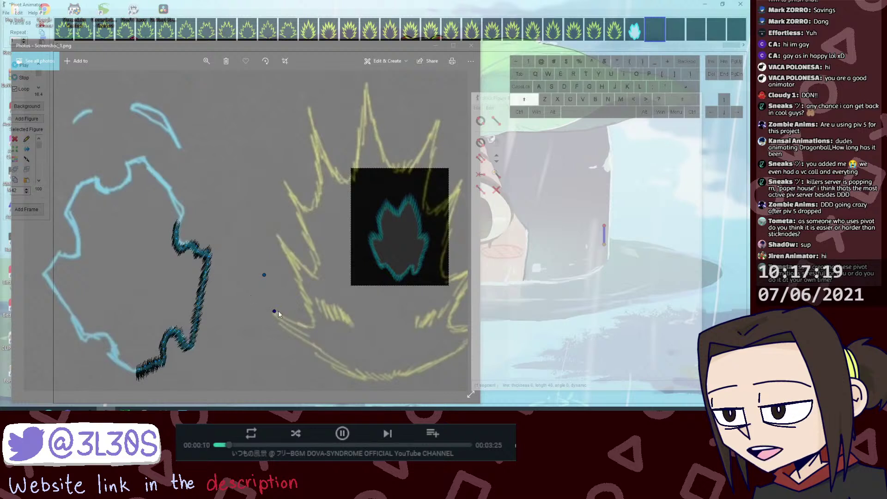
{"action": "left_click_drag", "start_coordinate": [275, 312], "coordinate": [273, 313]}
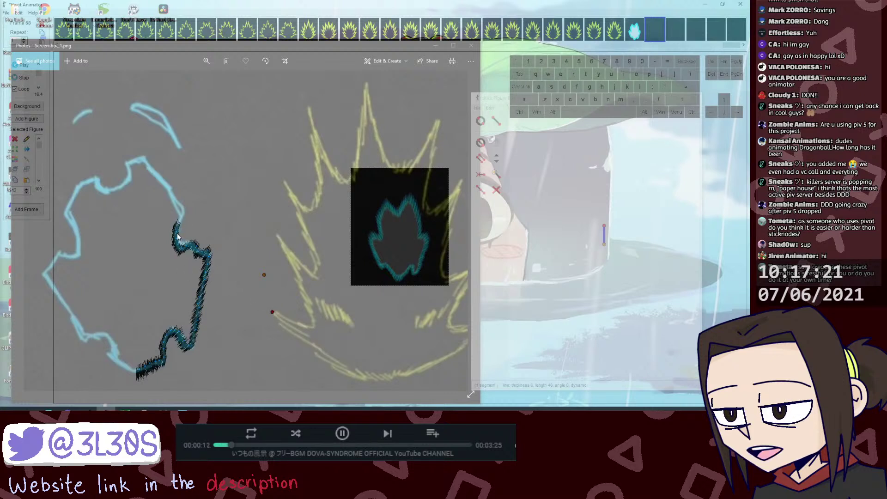
{"action": "left_click_drag", "start_coordinate": [177, 225], "coordinate": [176, 228]}
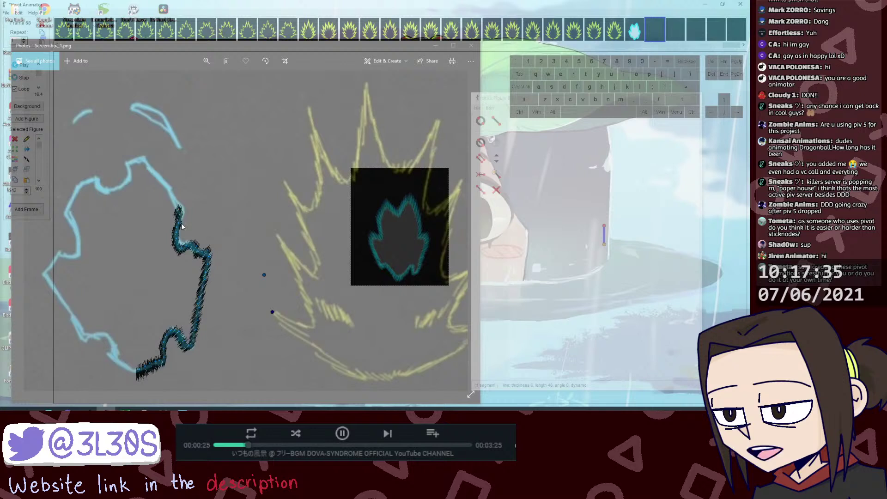
Step: Place further stroke copies around the outer bend and onto the start of the upper diagonal edge
{"action": "left_click_drag", "start_coordinate": [183, 225], "coordinate": [187, 234]}
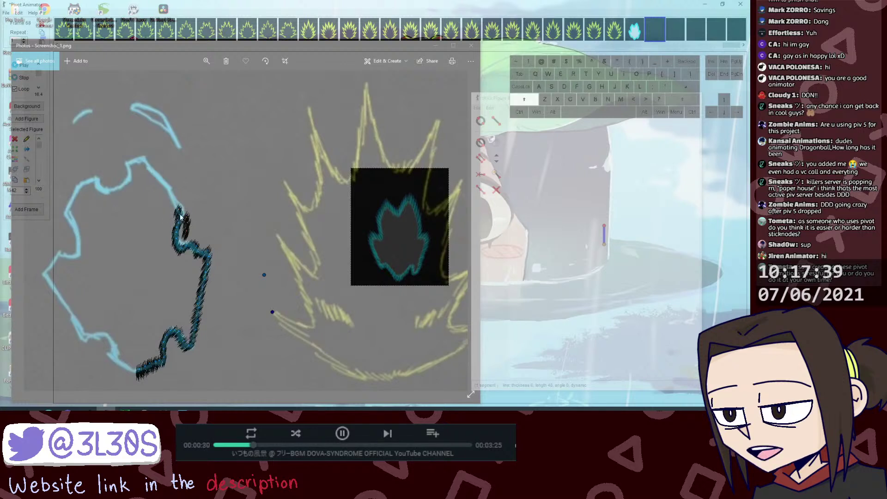
{"action": "mouse_move", "coordinate": [185, 219]}
{"action": "left_mouse_down"}
{"action": "mouse_move", "coordinate": [167, 193]}
{"action": "mouse_move", "coordinate": [173, 203]}
{"action": "left_mouse_up"}
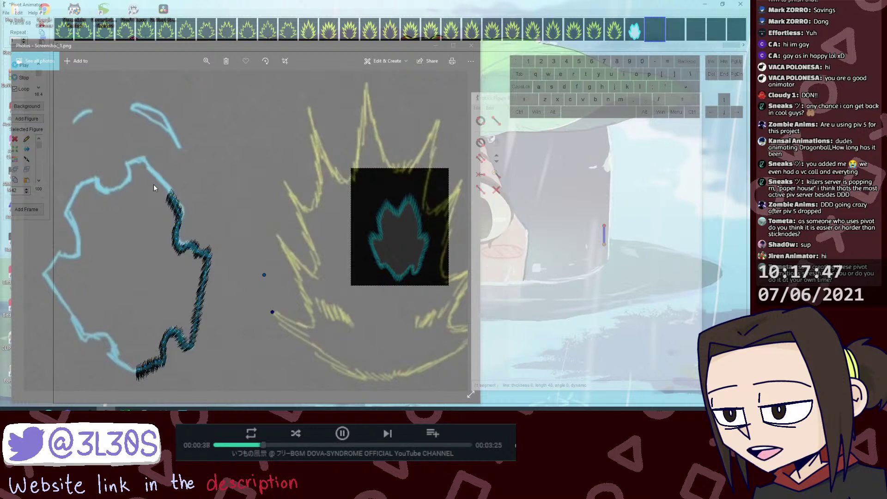
{"action": "left_click_drag", "start_coordinate": [158, 187], "coordinate": [184, 209]}
{"action": "left_click", "coordinate": [173, 199]}
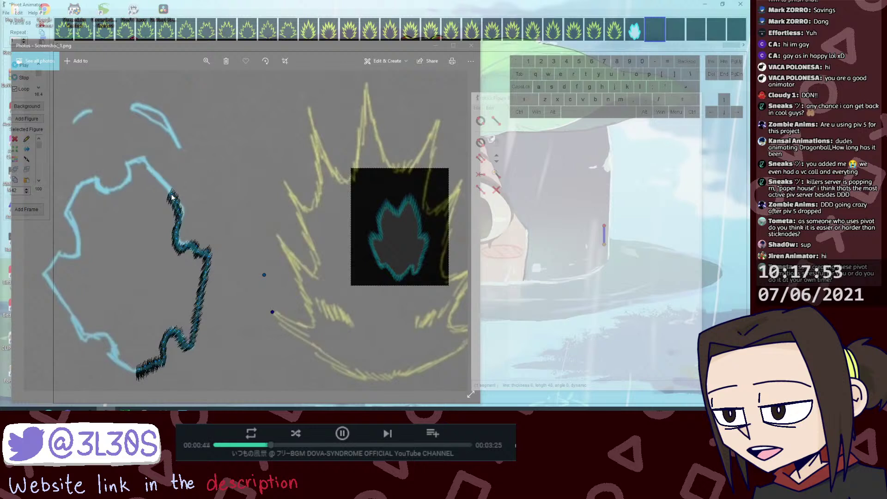
Step: Rotate the end strokes just above the outer bend so they follow the blue diagonal line
{"action": "left_click", "coordinate": [270, 312]}
{"action": "key", "text": "alt+shift+z"}
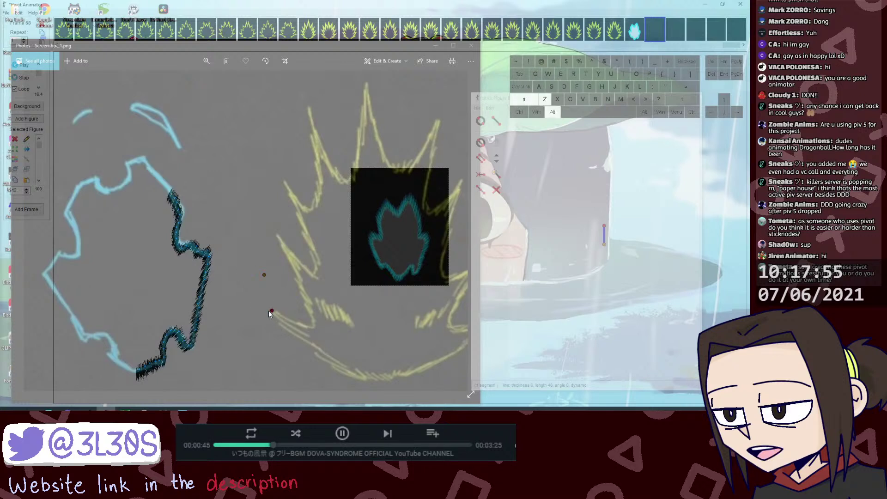
{"action": "mouse_move", "coordinate": [269, 311]}
{"action": "left_mouse_down"}
{"action": "mouse_move", "coordinate": [265, 299]}
{"action": "mouse_move", "coordinate": [271, 309]}
{"action": "left_mouse_up"}
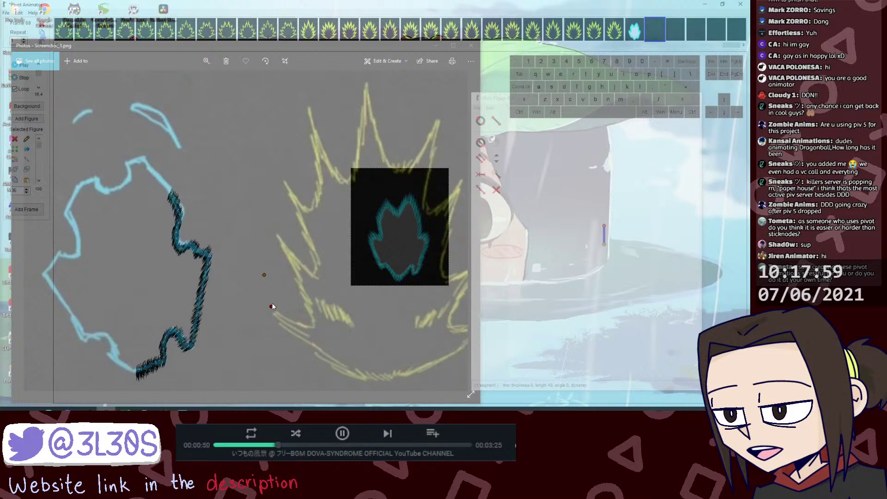
{"action": "left_click", "coordinate": [171, 197]}
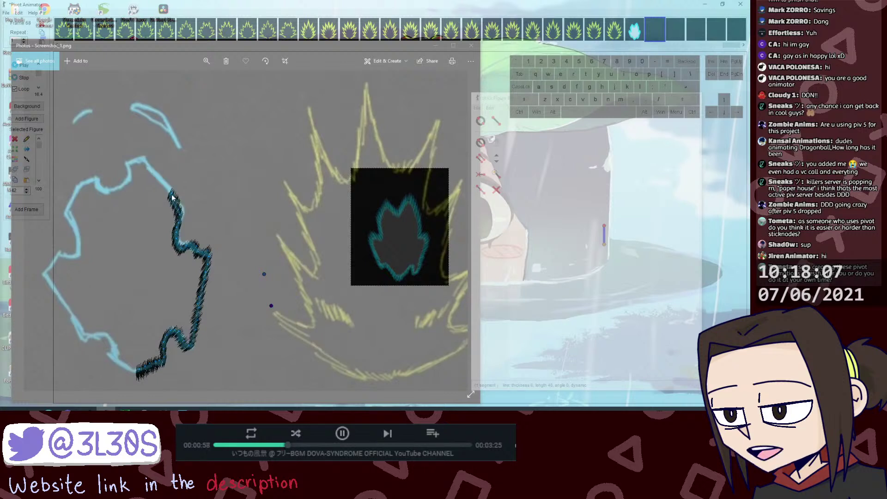
{"action": "left_click", "coordinate": [174, 198]}
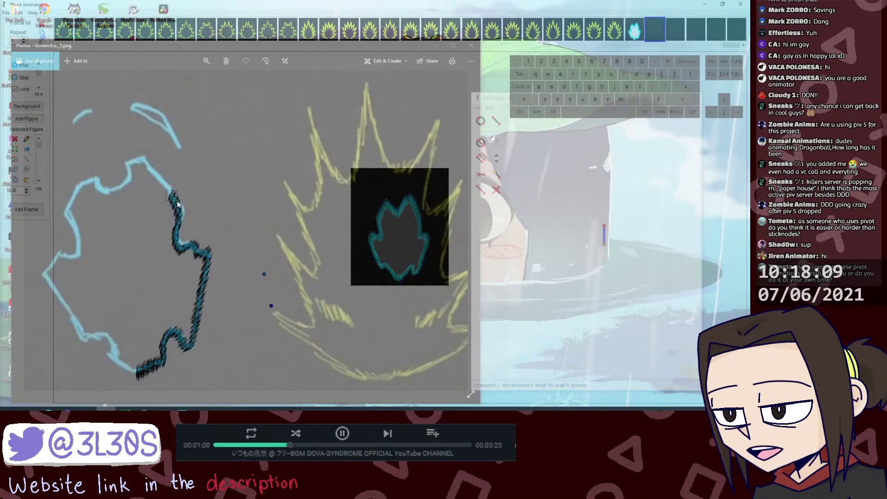
{"action": "left_click", "coordinate": [167, 189]}
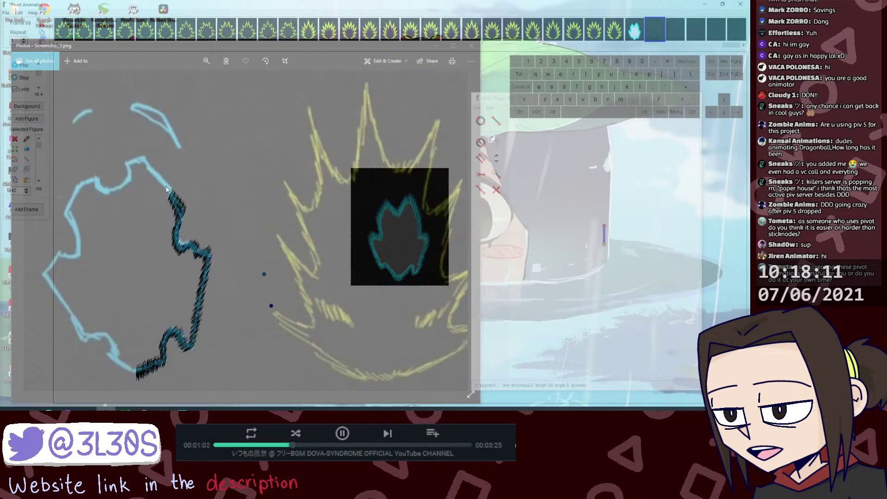
Step: Move a stroke further up the diagonal edge and rotate it to match the line's slope
{"action": "left_click_drag", "start_coordinate": [167, 189], "coordinate": [167, 184]}
{"action": "left_click", "coordinate": [271, 307], "text": "shift"}
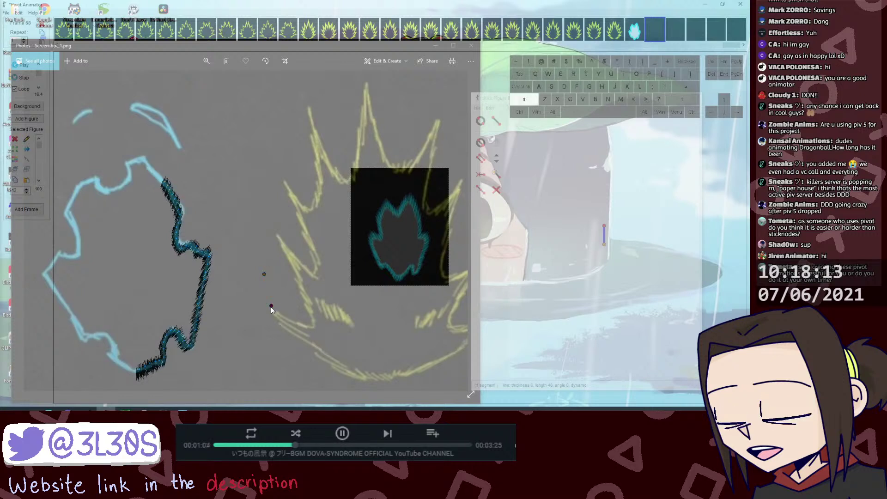
{"action": "left_click_drag", "start_coordinate": [270, 307], "coordinate": [270, 299]}
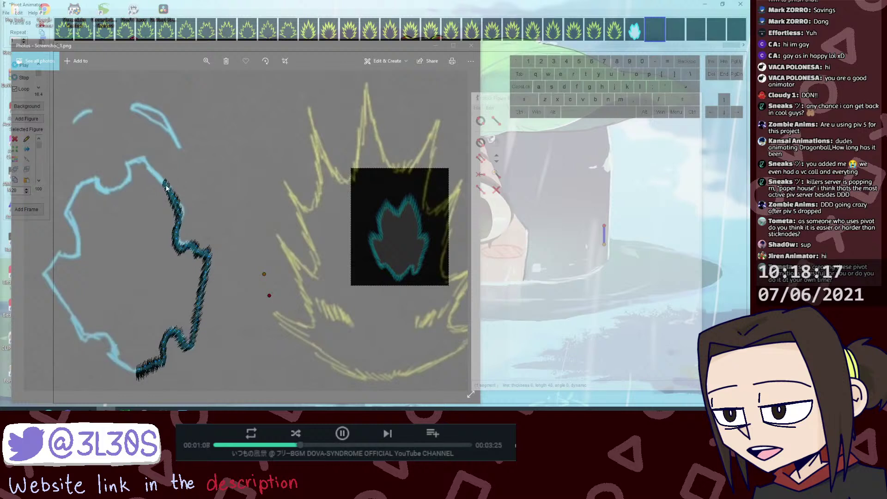
{"action": "key", "text": "alt+shift+z"}
{"action": "left_click", "coordinate": [164, 182]}
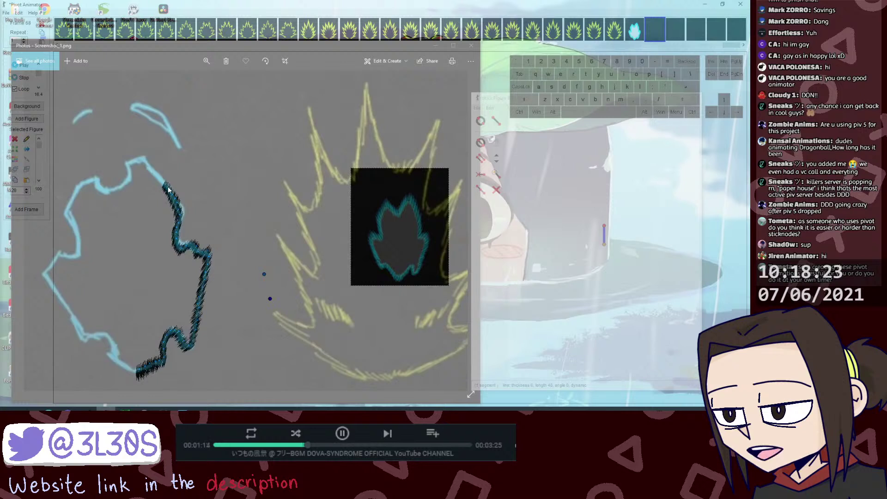
Step: Tilt the end stroke slightly and place another copy beyond it toward the upper peak
{"action": "left_click_drag", "start_coordinate": [270, 298], "coordinate": [268, 292], "text": "alt+shift"}
{"action": "key", "text": "ctrl+z"}
{"action": "key", "text": "ctrl+v"}
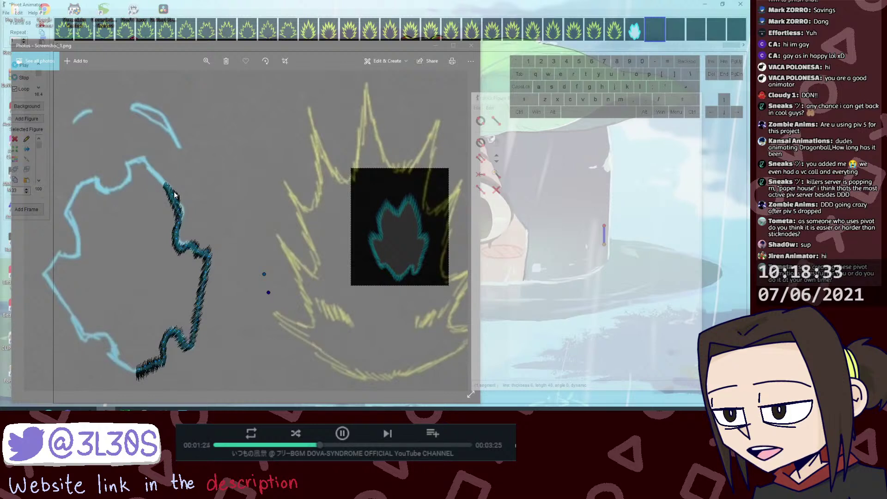
{"action": "mouse_move", "coordinate": [174, 194]}
{"action": "left_mouse_down"}
{"action": "mouse_move", "coordinate": [153, 180]}
{"action": "mouse_move", "coordinate": [160, 182]}
{"action": "left_mouse_up"}
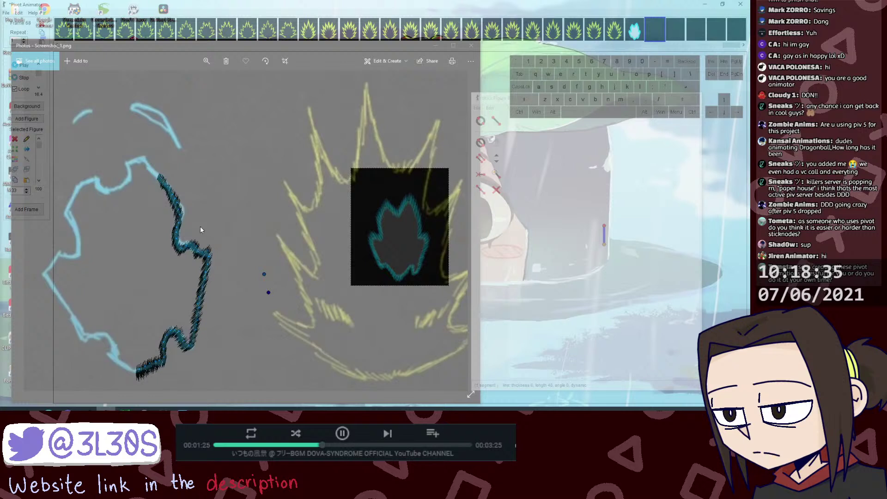
Step: Extend the strokes toward the upper peak and rotate the newest one onto the steepening diagonal line
{"action": "left_click", "coordinate": [269, 292]}
{"action": "key", "text": "alt+shift+z"}
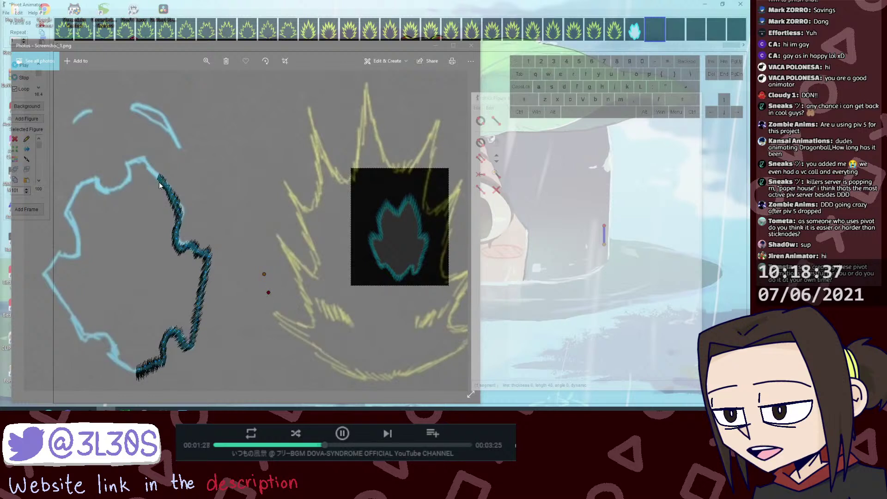
{"action": "left_click_drag", "start_coordinate": [156, 171], "coordinate": [166, 182]}
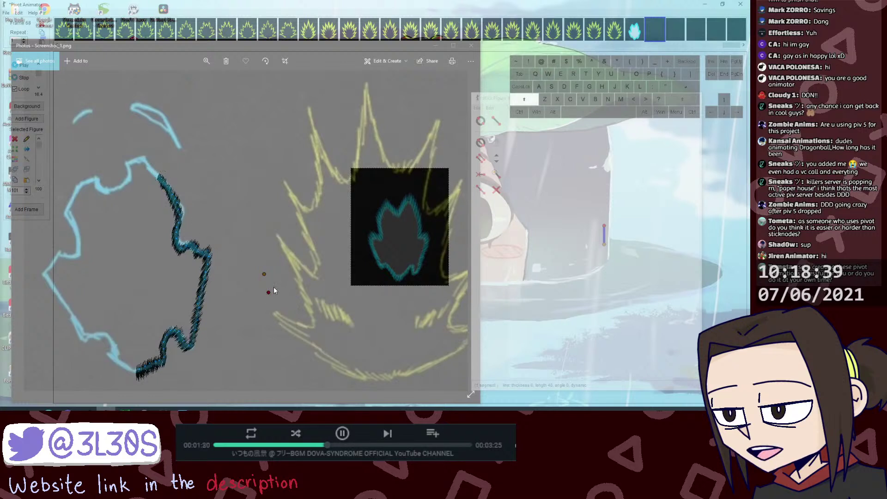
{"action": "left_click_drag", "start_coordinate": [270, 295], "coordinate": [271, 298]}
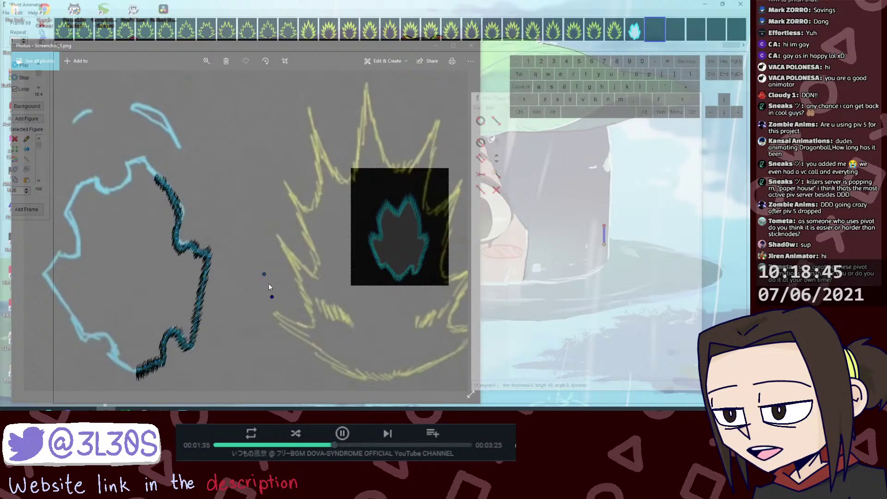
{"action": "left_click_drag", "start_coordinate": [272, 297], "coordinate": [276, 303]}
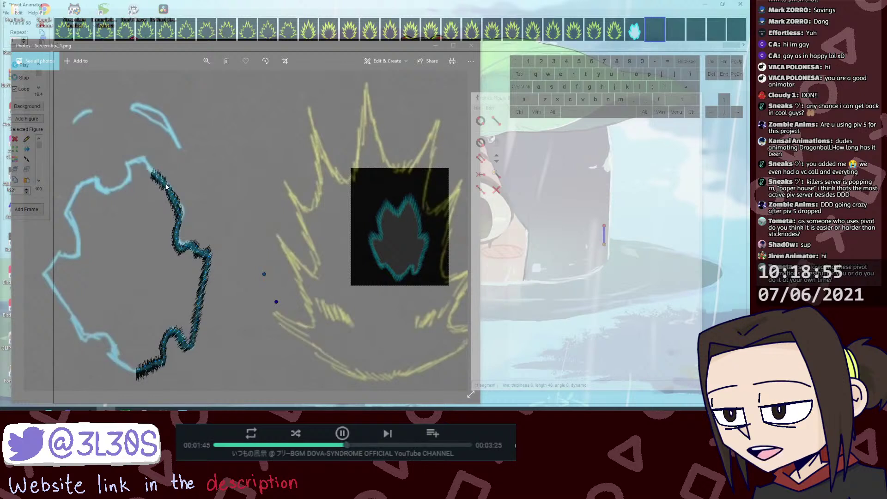
Step: Refine the rotation and position of the last stroke just below the upper peak
{"action": "key", "text": "shift"}
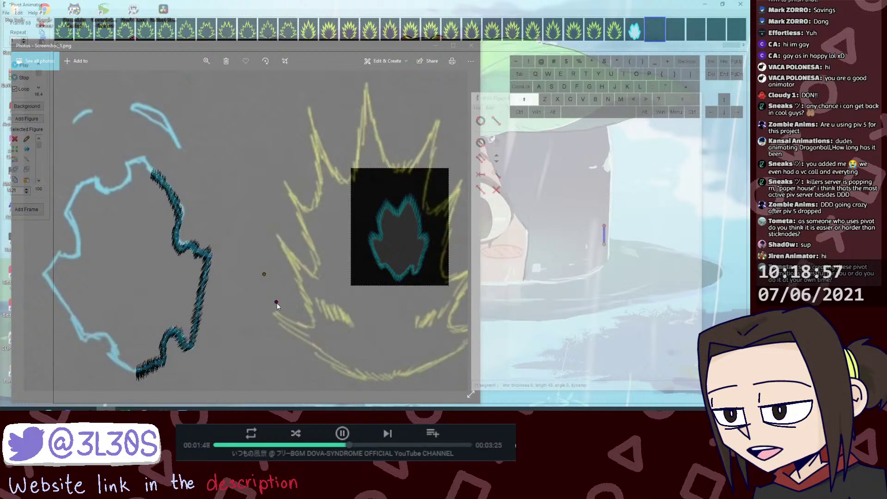
{"action": "key", "text": "alt+shift+z"}
{"action": "left_click_drag", "start_coordinate": [277, 303], "coordinate": [280, 311]}
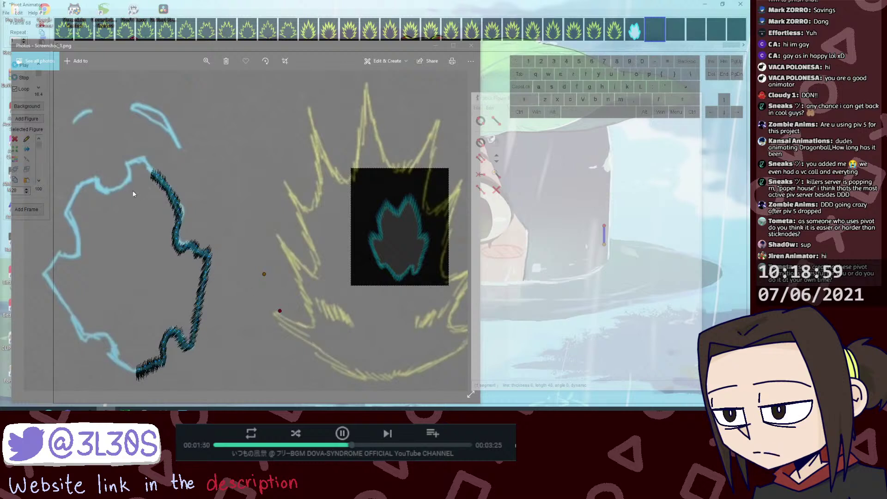
{"action": "left_click", "coordinate": [155, 177]}
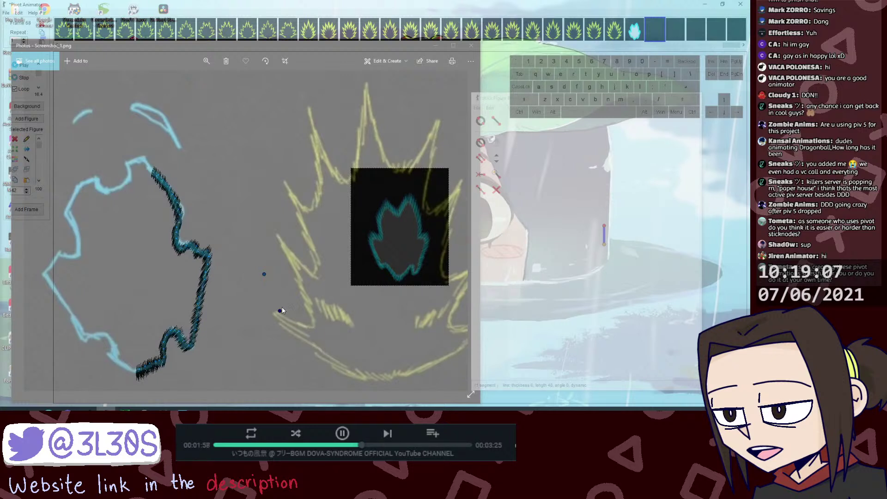
Step: Adjust the rotation of the stroke just below the outer bend with the handle
{"action": "key", "text": "ctrl+z"}
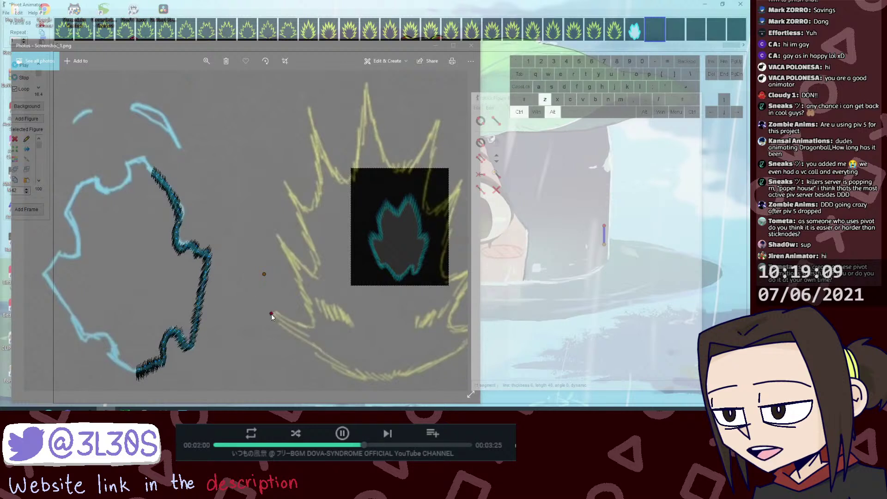
{"action": "key", "text": "ctrl+alt+z"}
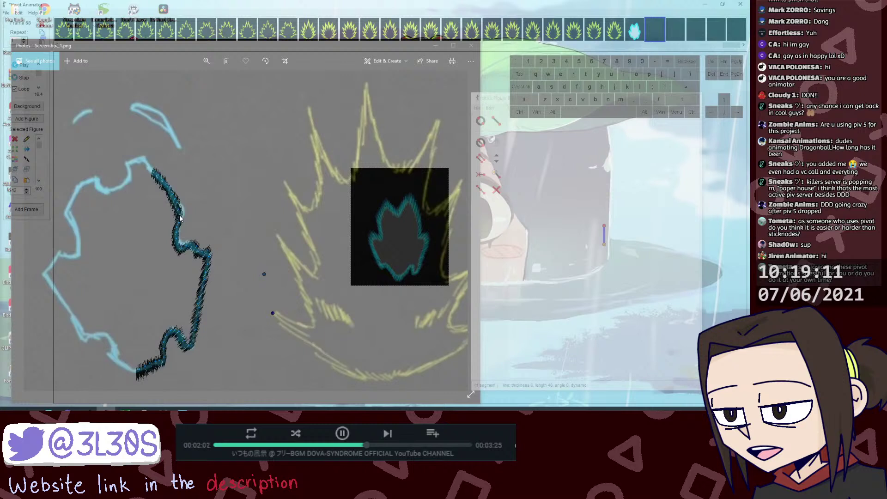
{"action": "key", "text": "ctrl+z"}
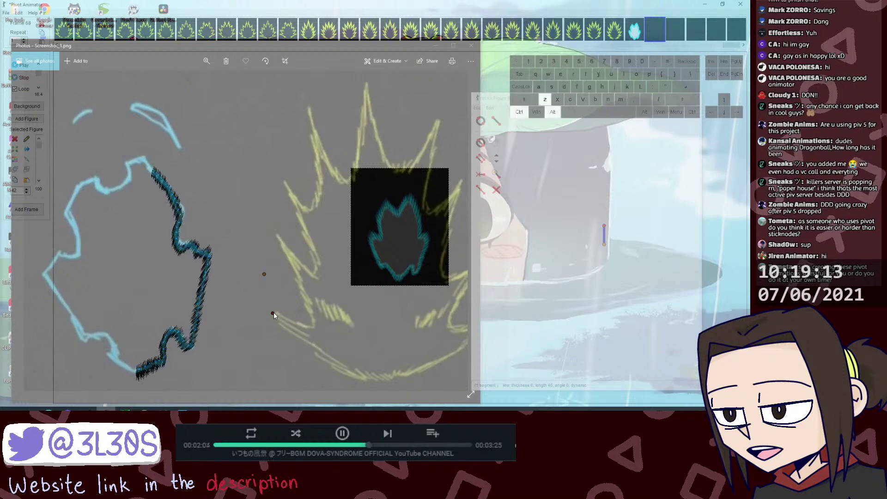
Step: Fine-tune the rotation of the strokes along the diagonal edge between the outer bend and the upper peak
{"action": "left_click", "coordinate": [180, 210]}
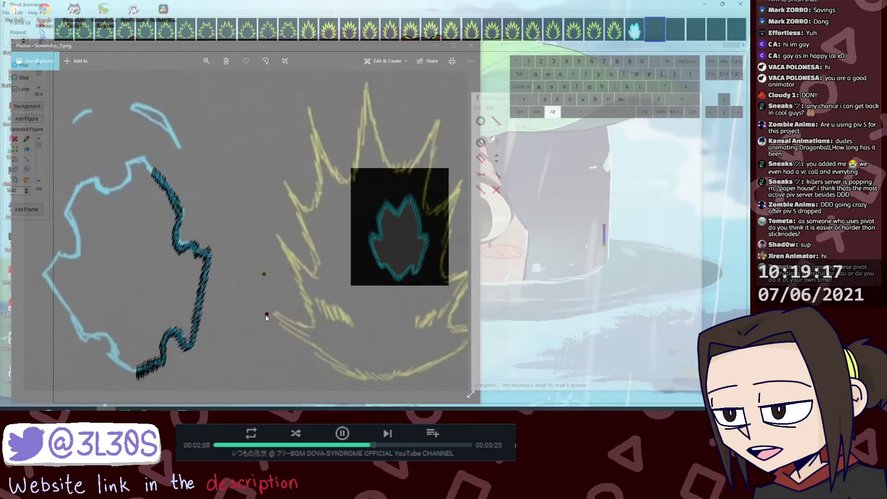
{"action": "key", "text": "ctrl+alt+z"}
{"action": "key", "text": "ctrl+alt+z"}
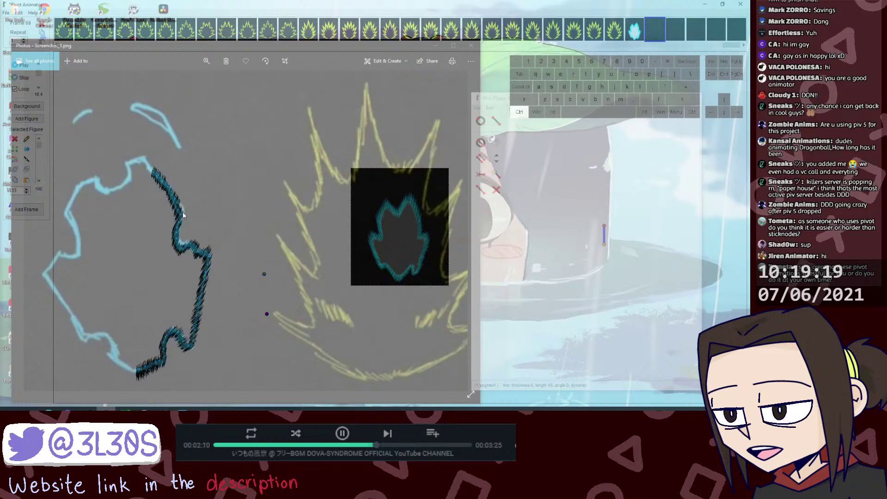
{"action": "key", "text": "ctrl+alt+z"}
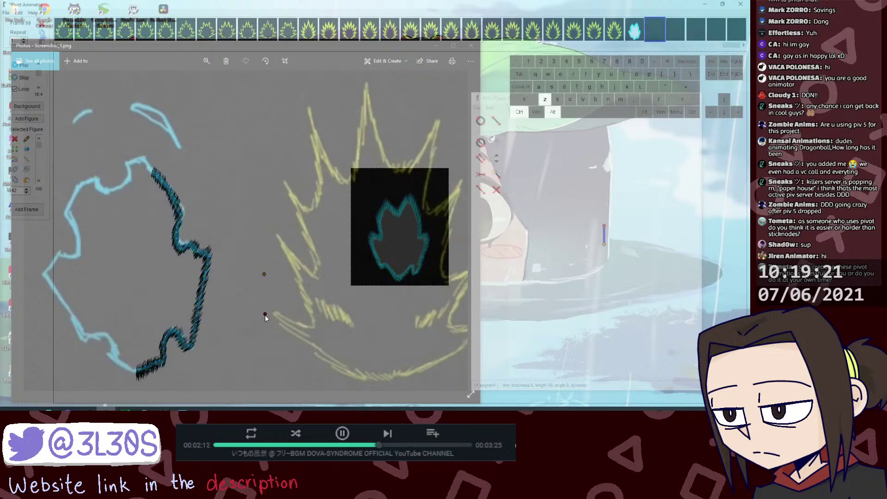
{"action": "left_click", "coordinate": [180, 210]}
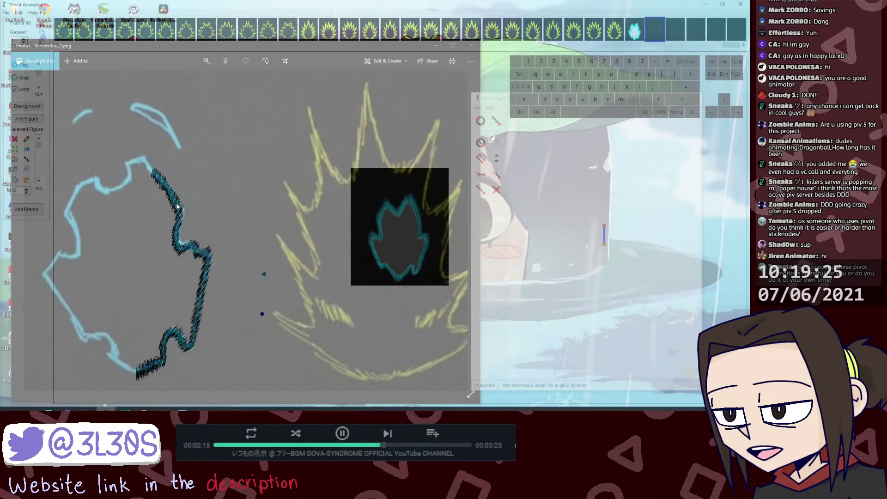
{"action": "left_click_drag", "start_coordinate": [262, 314], "coordinate": [258, 313]}
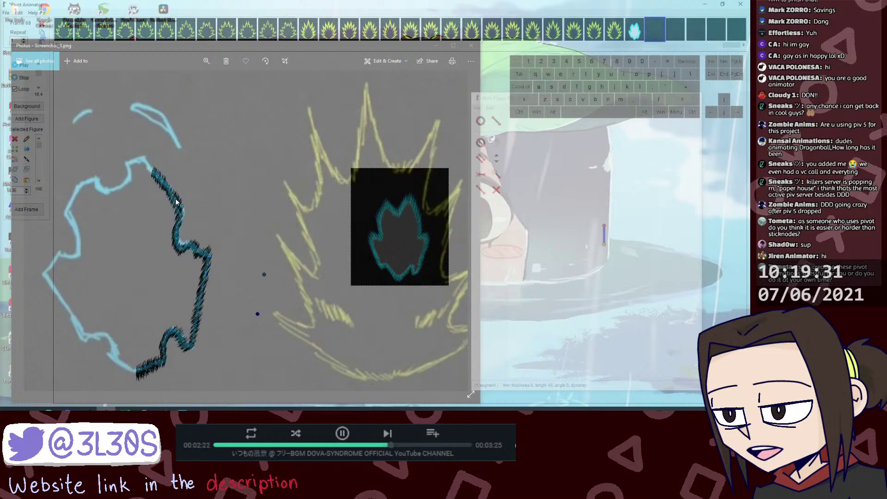
Step: Extend the diagonal strokes up to the upper peak and place a copy of a stroke from the outline's lower end on its tip
{"action": "left_click_drag", "start_coordinate": [147, 165], "coordinate": [161, 184]}
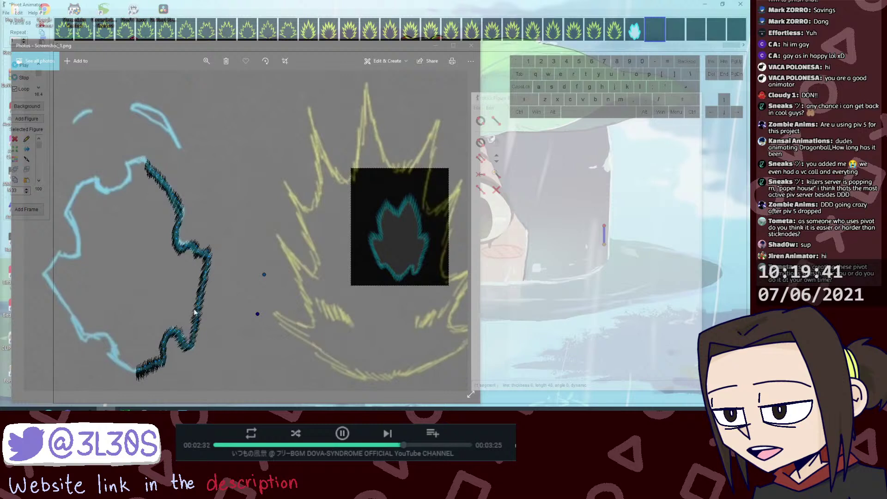
{"action": "key", "text": "ctrl+d"}
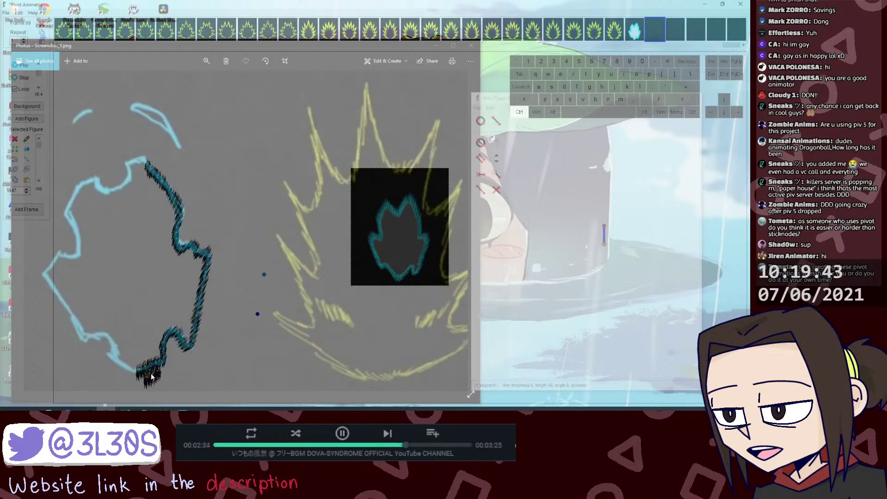
{"action": "key", "text": "ctrl+z"}
{"action": "left_click", "coordinate": [144, 368]}
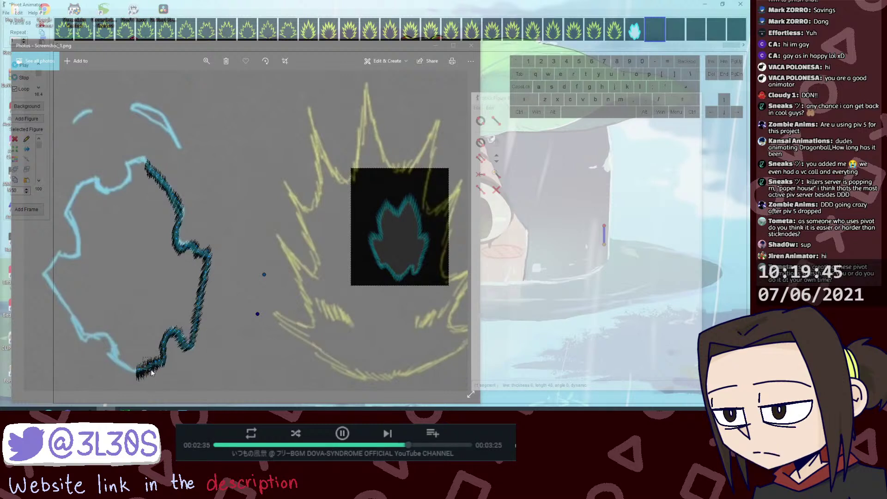
{"action": "left_click_drag", "start_coordinate": [151, 368], "coordinate": [163, 375]}
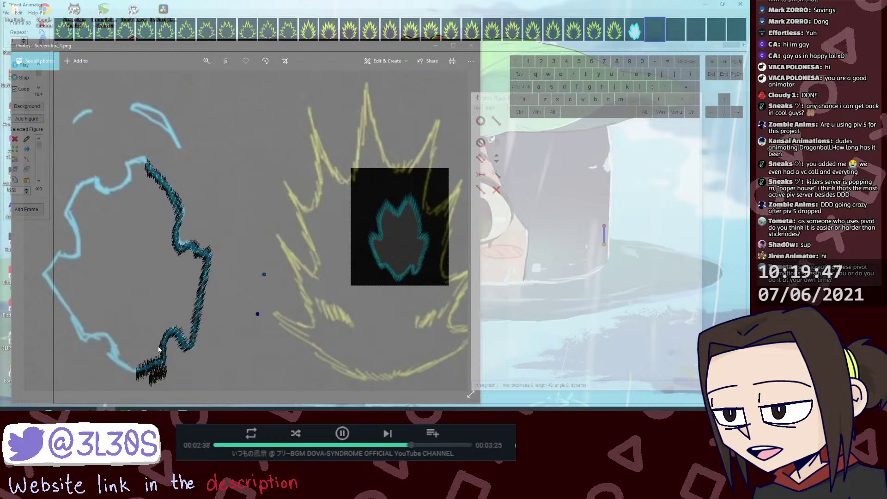
{"action": "left_click_drag", "start_coordinate": [140, 310], "coordinate": [148, 347]}
{"action": "mouse_move", "coordinate": [167, 378]}
{"action": "left_mouse_down"}
{"action": "mouse_move", "coordinate": [152, 367]}
{"action": "mouse_move", "coordinate": [146, 161]}
{"action": "mouse_move", "coordinate": [135, 163]}
{"action": "left_mouse_up"}
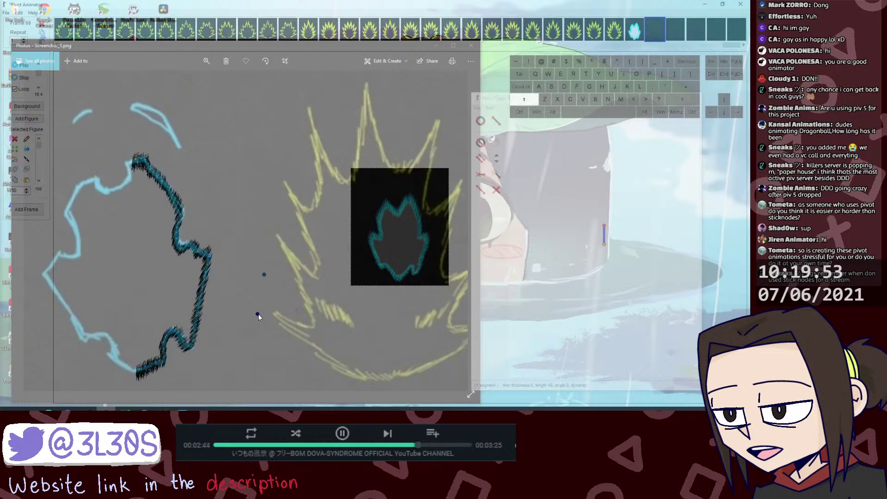
Step: Adjust the rotation of the strokes around the tip of the upper peak to follow the blue curve
{"action": "left_click_drag", "start_coordinate": [258, 314], "coordinate": [262, 314]}
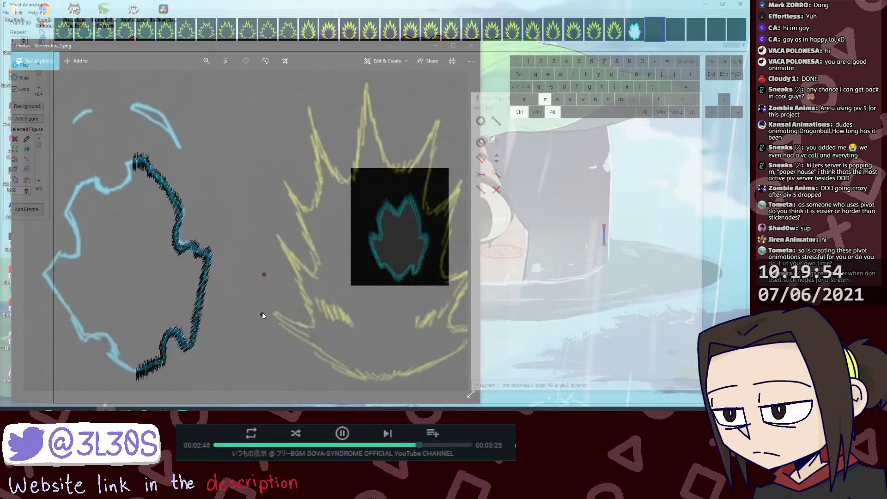
{"action": "left_click", "coordinate": [143, 161]}
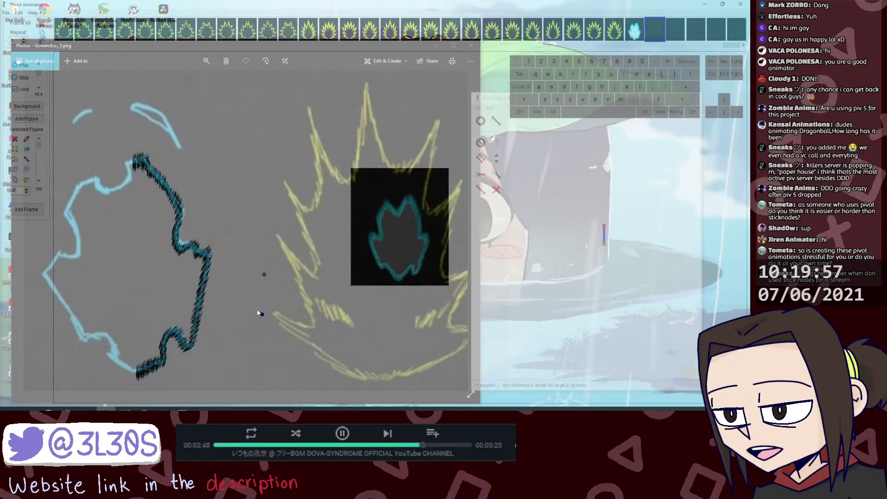
{"action": "left_click_drag", "start_coordinate": [257, 313], "coordinate": [263, 315]}
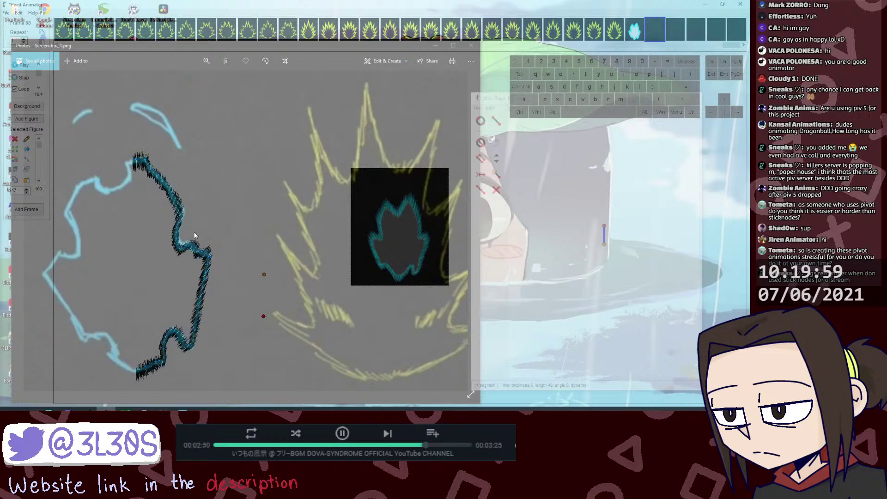
{"action": "left_click", "coordinate": [148, 163]}
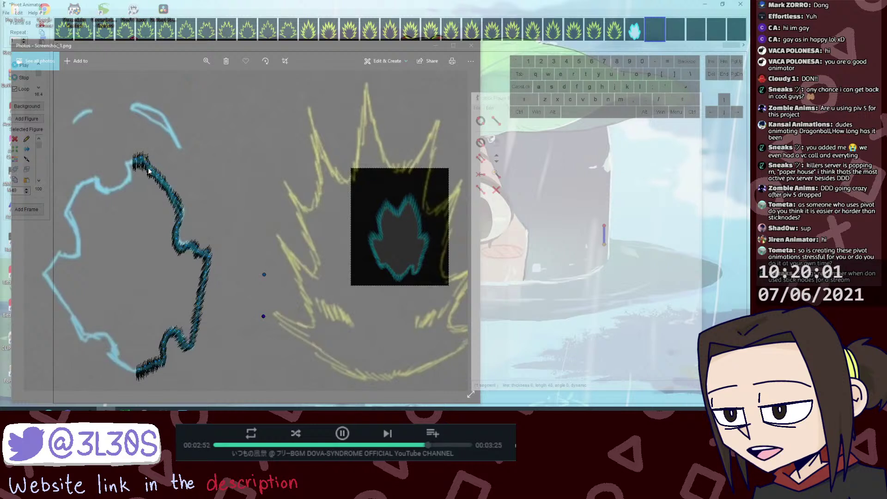
{"action": "left_click", "coordinate": [134, 160]}
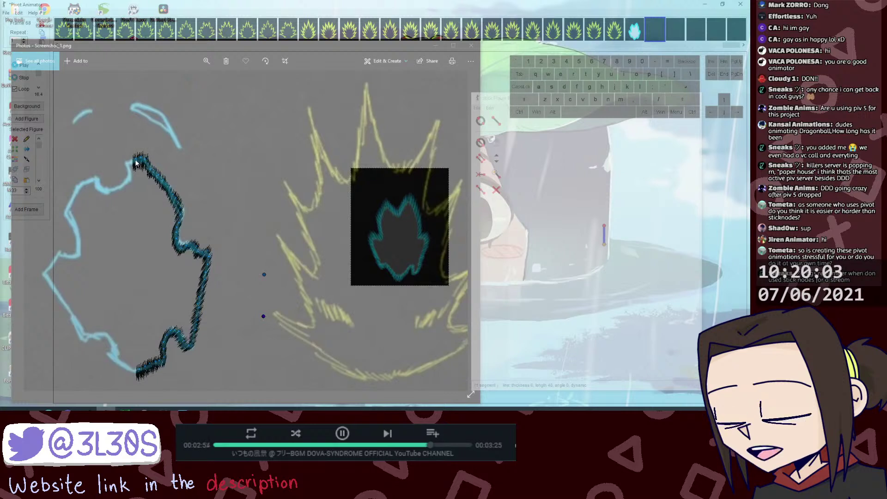
{"action": "key", "text": "ctrl+z"}
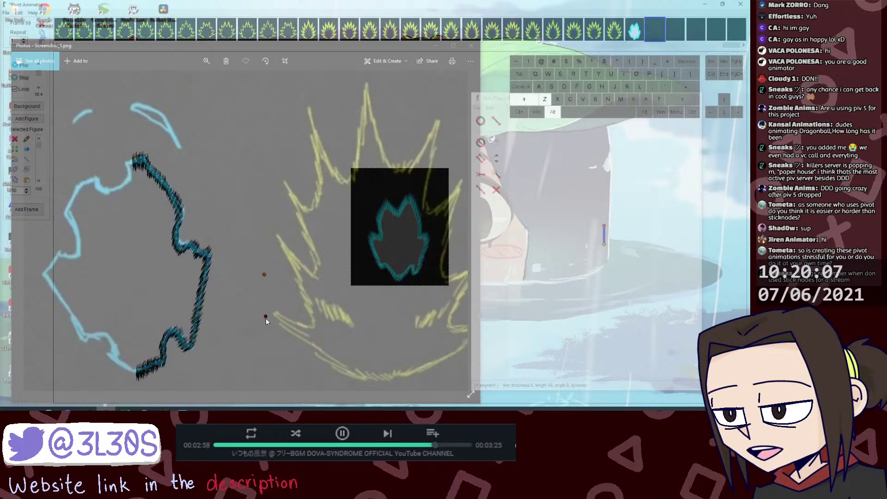
{"action": "left_click_drag", "start_coordinate": [264, 317], "coordinate": [265, 312]}
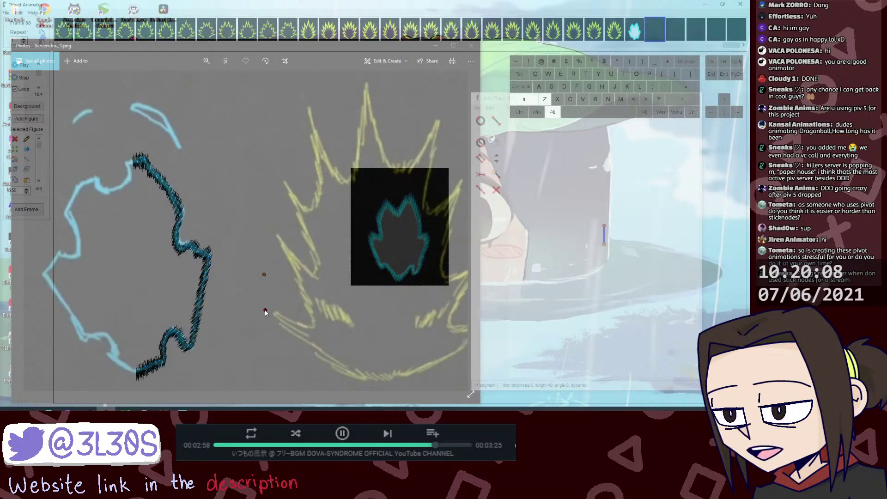
{"action": "left_click", "coordinate": [142, 159]}
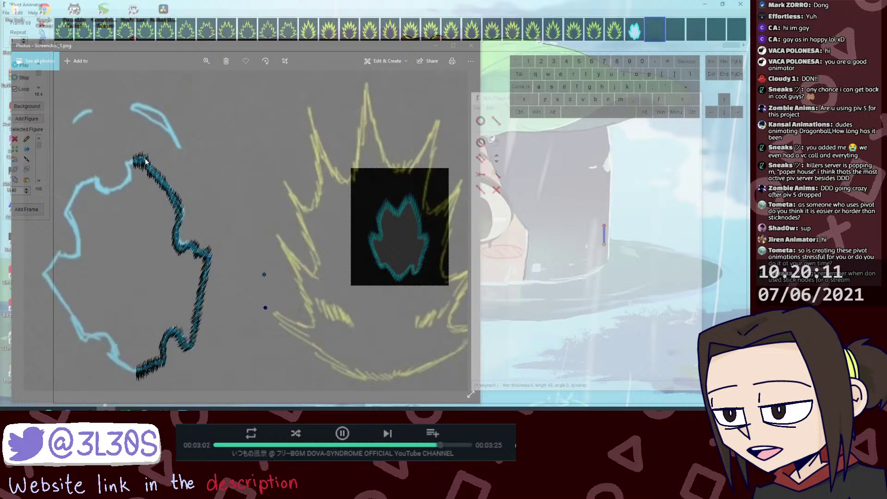
Step: Paste another stroke copy, place it on the inner side of the upper peak and rotate it onto the descending line
{"action": "key", "text": "ctrl+v"}
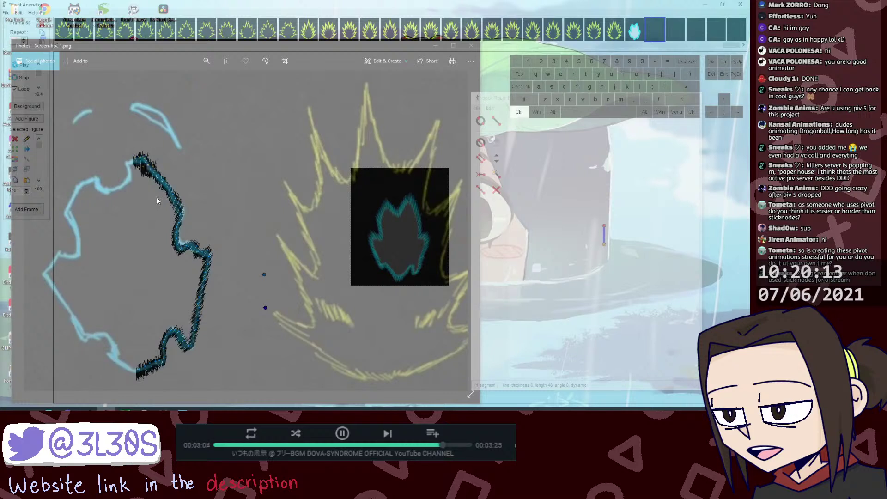
{"action": "left_click_drag", "start_coordinate": [143, 166], "coordinate": [123, 171]}
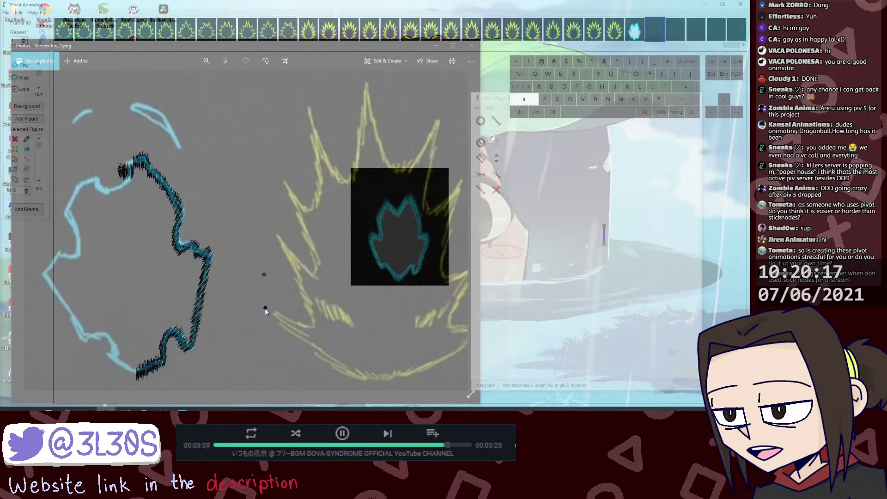
{"action": "key", "text": "ctrl+alt+z"}
{"action": "left_click_drag", "start_coordinate": [269, 307], "coordinate": [270, 306]}
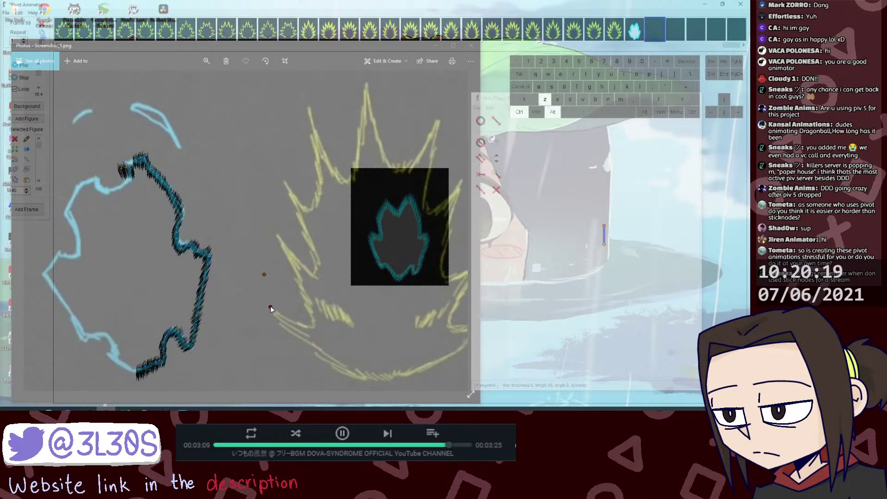
{"action": "mouse_move", "coordinate": [131, 170]}
{"action": "left_mouse_down"}
{"action": "mouse_move", "coordinate": [131, 160]}
{"action": "mouse_move", "coordinate": [129, 174]}
{"action": "left_mouse_up"}
{"action": "left_click", "coordinate": [128, 163]}
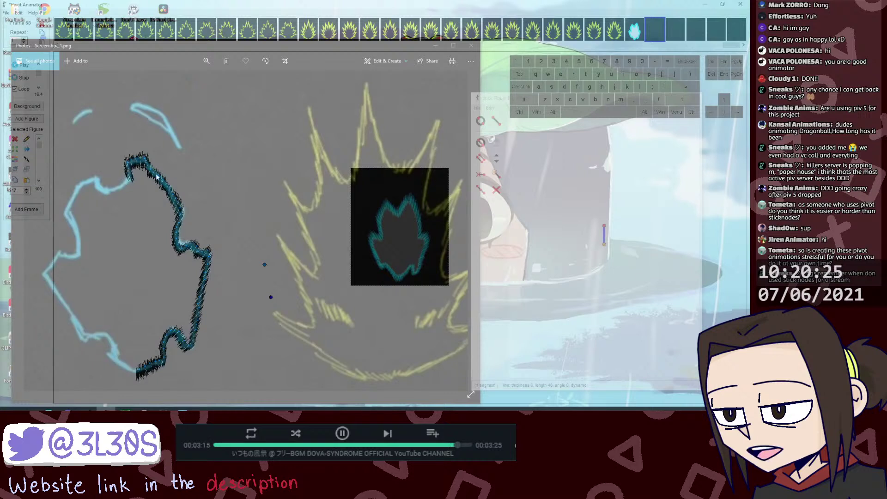
Step: Refine the rotation of the strokes where the upper peak turns into its descending inner side
{"action": "key", "text": "shift"}
{"action": "key", "text": "alt+z"}
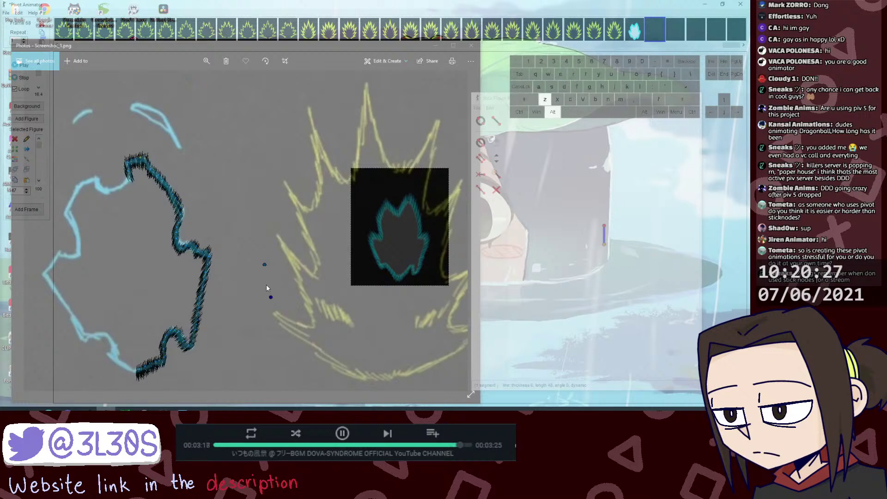
{"action": "left_click_drag", "start_coordinate": [271, 297], "coordinate": [274, 295]}
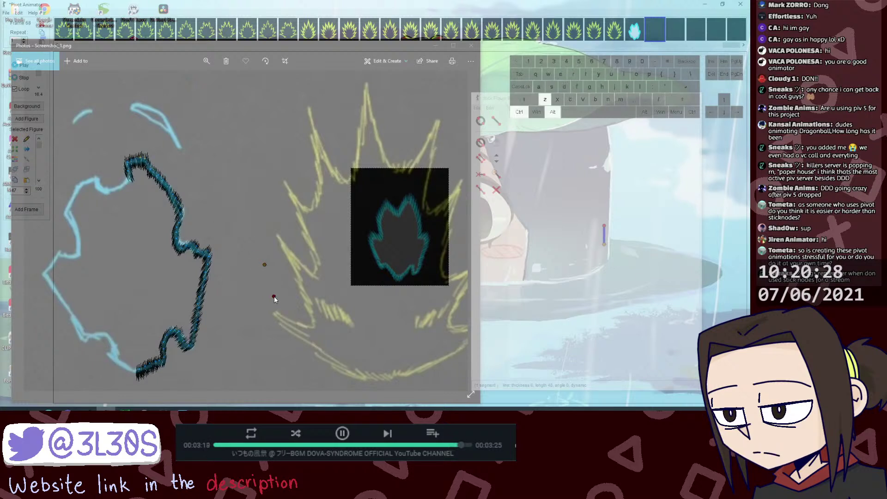
{"action": "left_click", "coordinate": [137, 161]}
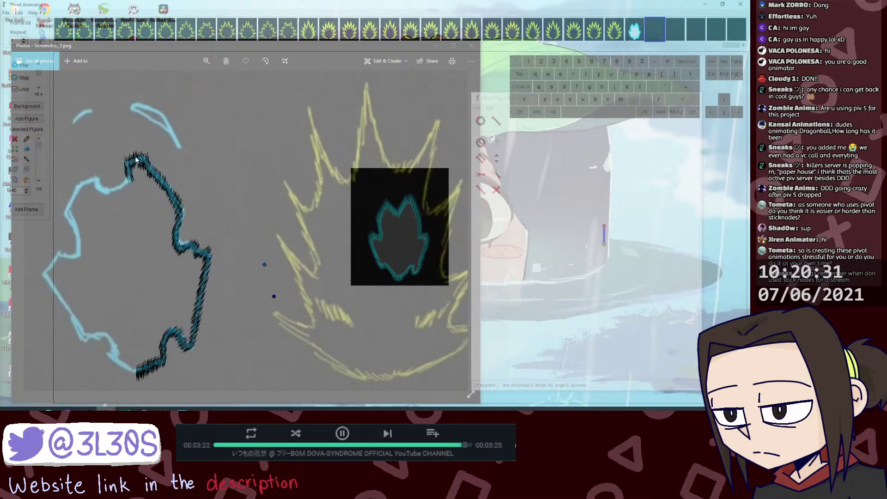
{"action": "left_click", "coordinate": [141, 160]}
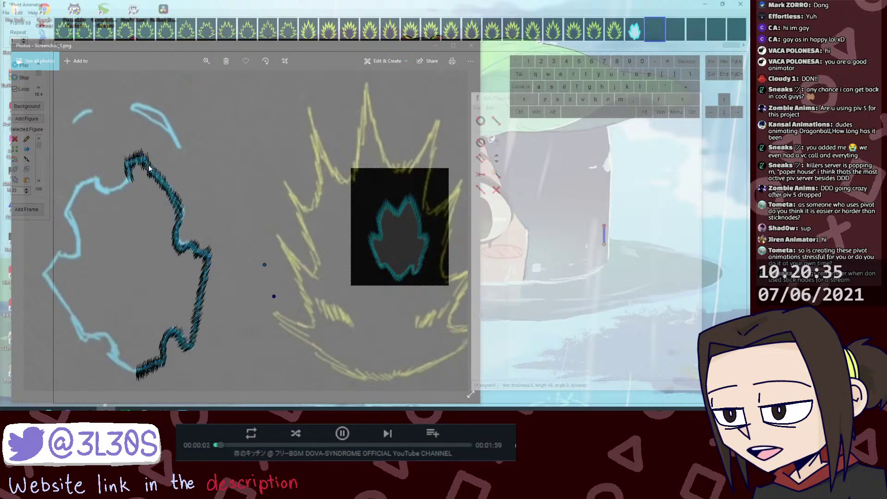
{"action": "left_click", "coordinate": [146, 160]}
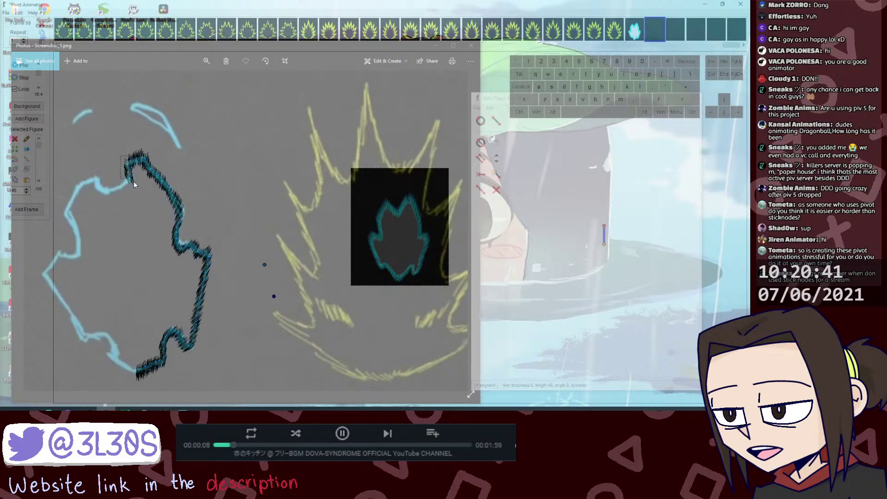
Step: Place a further stroke copy in the notch below the upper peak and rotate it to follow the blue line
{"action": "mouse_move", "coordinate": [133, 184]}
{"action": "left_mouse_down"}
{"action": "mouse_move", "coordinate": [123, 198]}
{"action": "mouse_move", "coordinate": [121, 191]}
{"action": "left_mouse_up"}
{"action": "left_click_drag", "start_coordinate": [274, 296], "coordinate": [278, 292]}
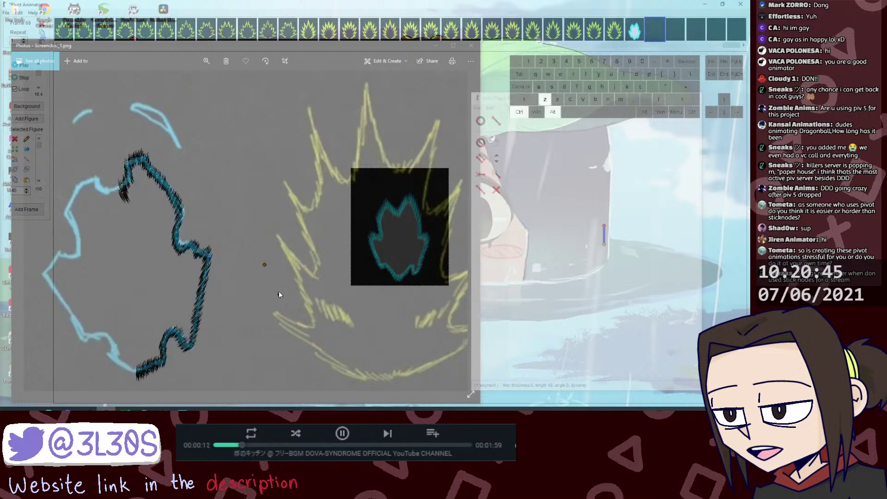
{"action": "key", "text": "ctrl+alt+z"}
{"action": "key", "text": "ctrl+alt+z"}
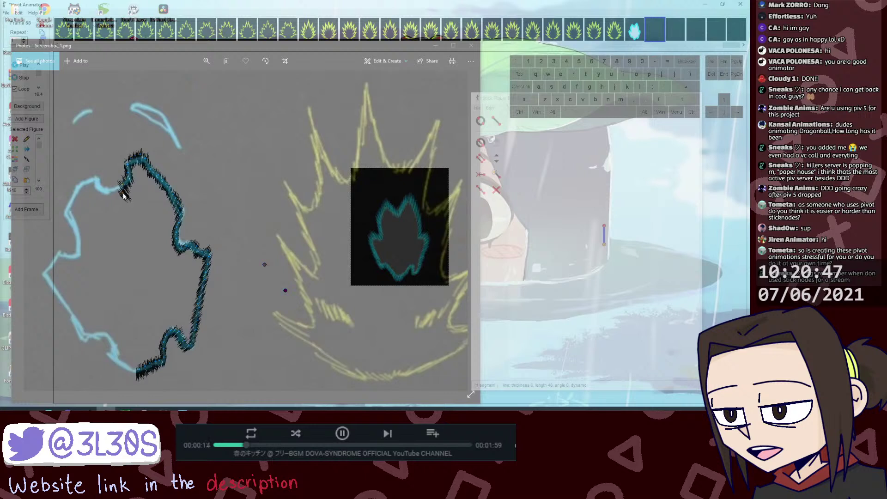
{"action": "mouse_move", "coordinate": [124, 196]}
{"action": "left_mouse_down"}
{"action": "mouse_move", "coordinate": [123, 186]}
{"action": "mouse_move", "coordinate": [115, 190]}
{"action": "left_mouse_up"}
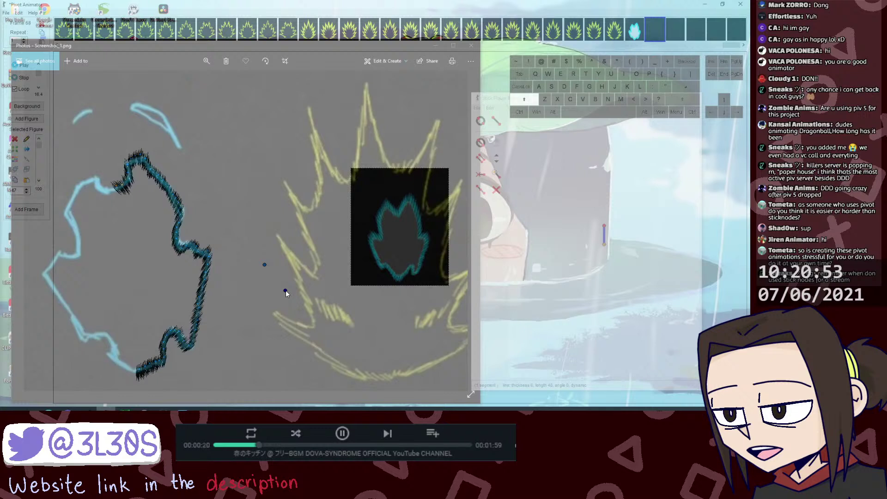
{"action": "left_click_drag", "start_coordinate": [285, 291], "coordinate": [272, 297]}
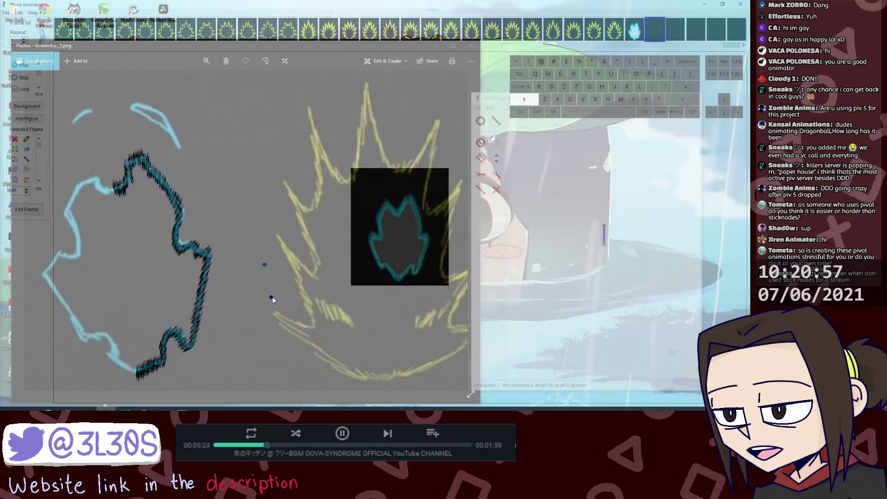
Step: Fine-tune the rotation of the strokes on the inner side of the upper peak above the notch
{"action": "key", "text": "ctrl+z"}
{"action": "mouse_move", "coordinate": [263, 302]}
{"action": "left_mouse_down"}
{"action": "mouse_move", "coordinate": [254, 306]}
{"action": "mouse_move", "coordinate": [264, 304]}
{"action": "left_mouse_up"}
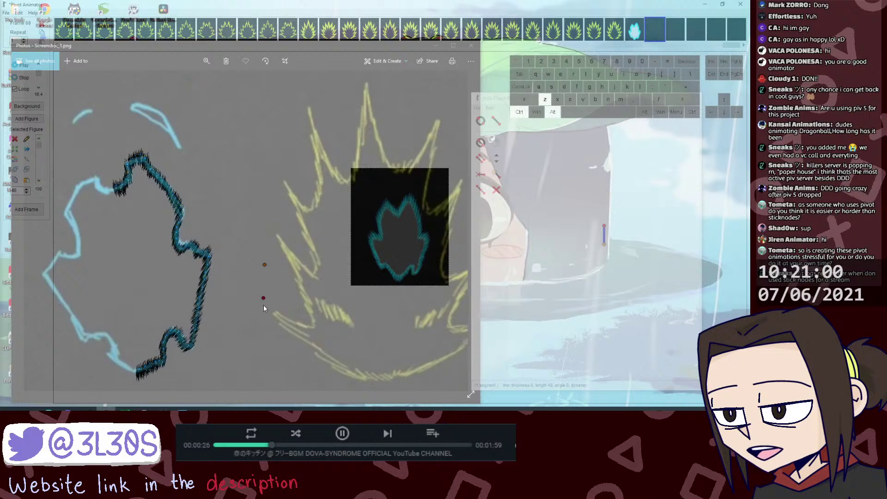
{"action": "left_click", "coordinate": [129, 165]}
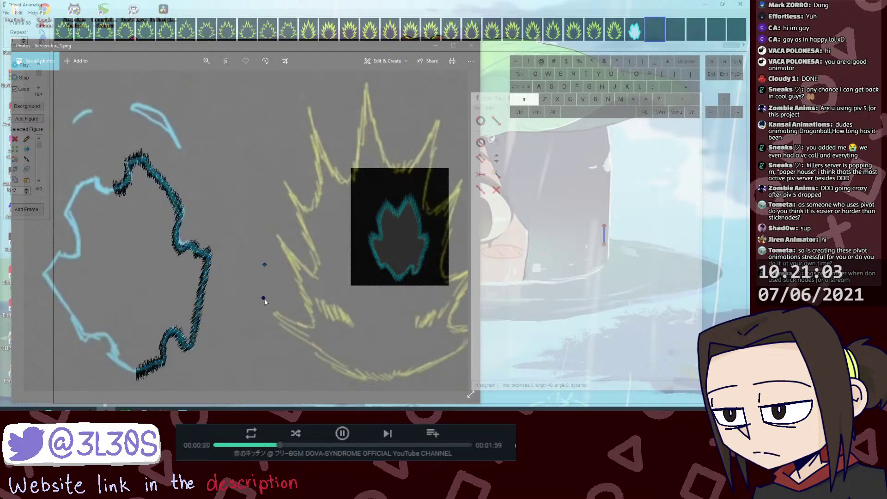
{"action": "left_click_drag", "start_coordinate": [263, 299], "coordinate": [264, 303]}
{"action": "key", "text": "ctrl+z"}
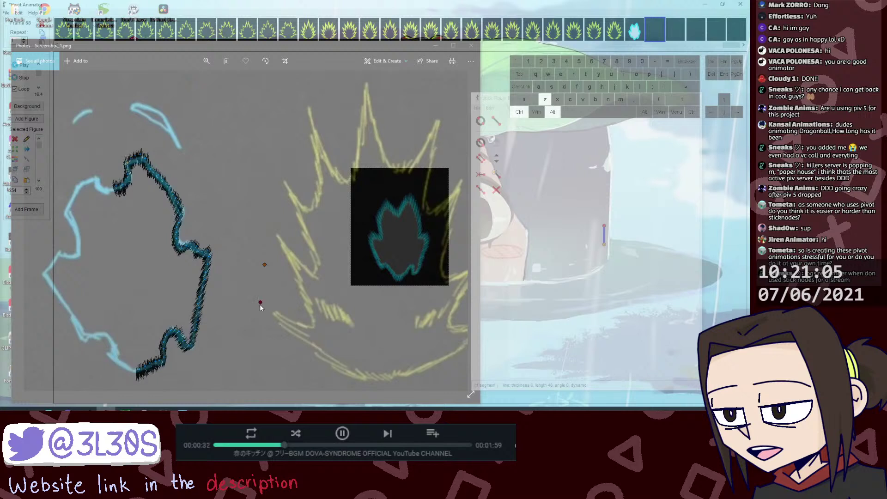
{"action": "left_click", "coordinate": [131, 159]}
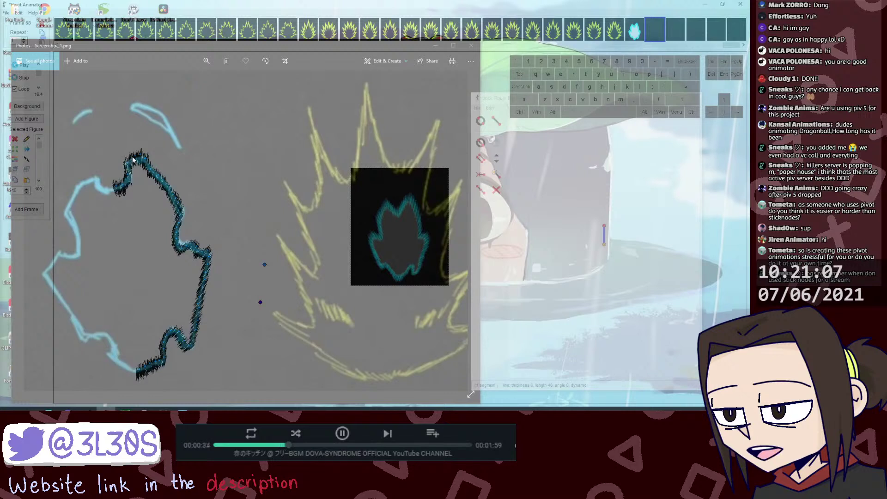
Step: Adjust the rotation of the last strokes running from the upper peak down into the notch
{"action": "left_click", "coordinate": [260, 302]}
{"action": "key", "text": "ctrl+alt+z"}
{"action": "left_click", "coordinate": [135, 155]}
{"action": "left_click_drag", "start_coordinate": [129, 206], "coordinate": [129, 206]}
{"action": "left_click", "coordinate": [116, 187]}
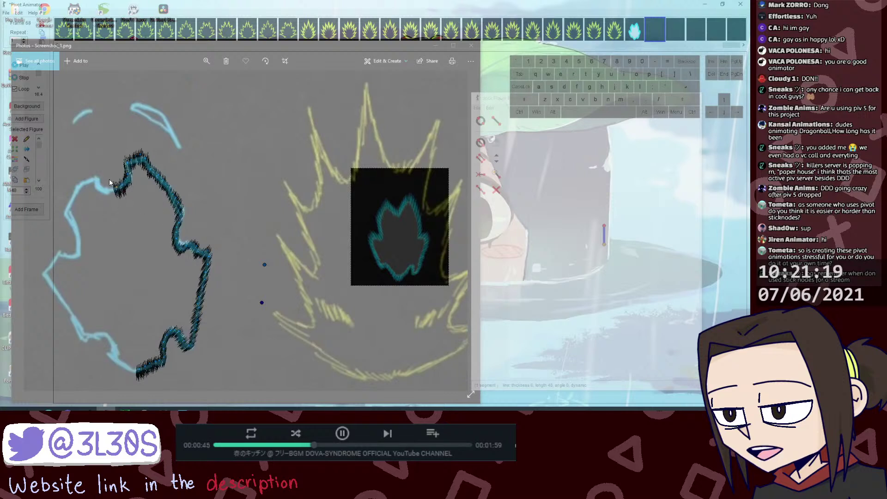
Step: Paste another stroke copy, place it at the open end of the black outline in the notch and rotate it onto the blue line
{"action": "key", "text": "ctrl+v"}
{"action": "key", "text": "m"}
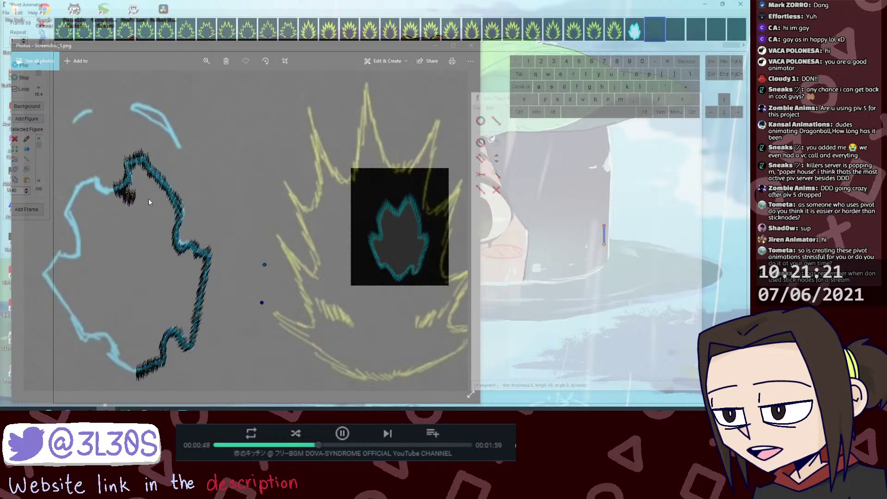
{"action": "left_click_drag", "start_coordinate": [128, 194], "coordinate": [111, 188]}
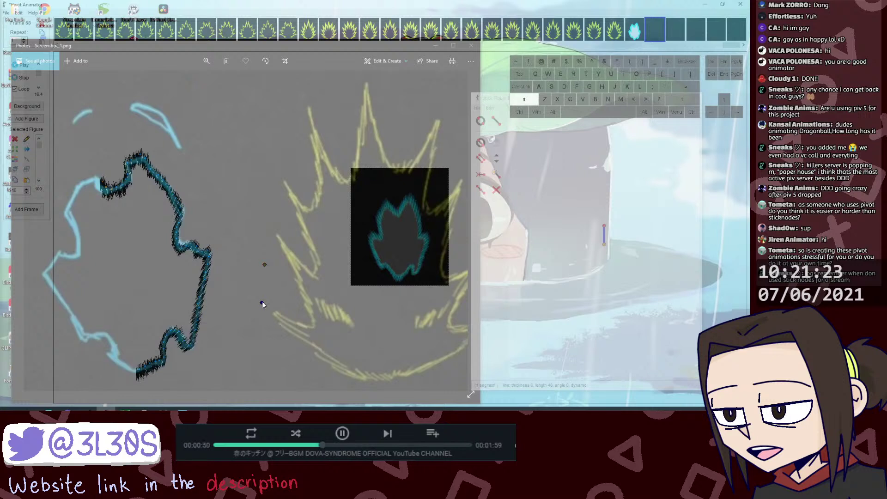
{"action": "left_click_drag", "start_coordinate": [263, 304], "coordinate": [266, 301]}
{"action": "key", "text": "ctrl+z"}
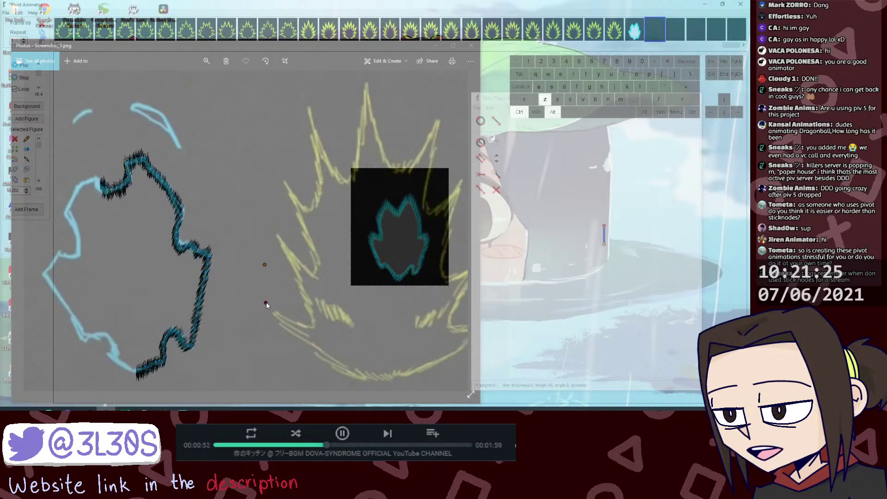
{"action": "key", "text": "ctrl+z"}
Step: Select the newly placed end stroke in the notch and rotate it further toward the rising blue line of the left peak
{"action": "left_click_drag", "start_coordinate": [93, 174], "coordinate": [113, 200]}
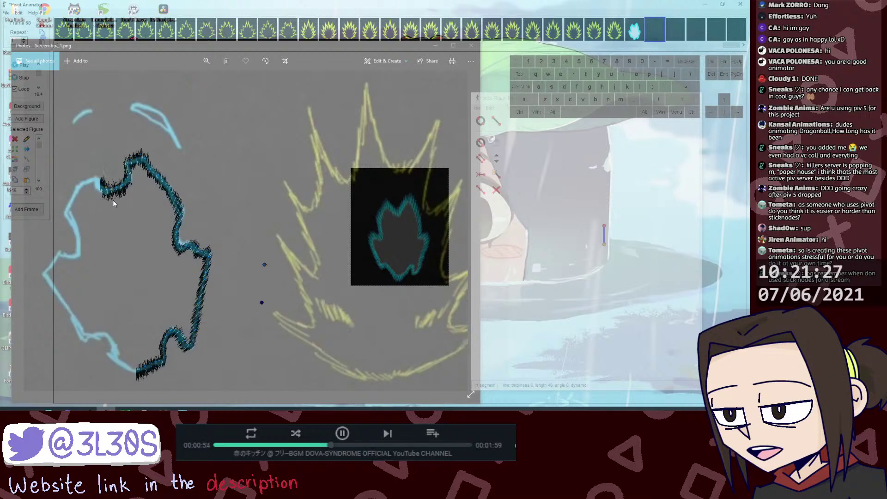
{"action": "key", "text": "shift"}
{"action": "left_click_drag", "start_coordinate": [262, 304], "coordinate": [282, 298]}
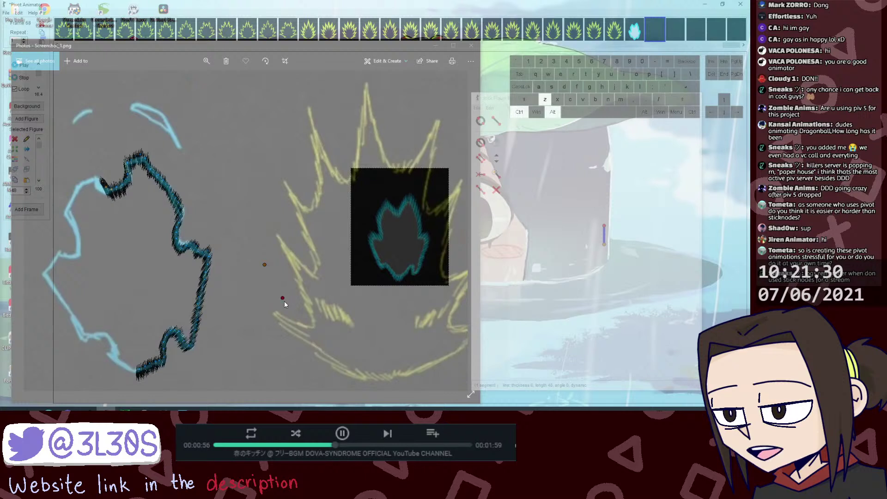
{"action": "left_click", "coordinate": [104, 185]}
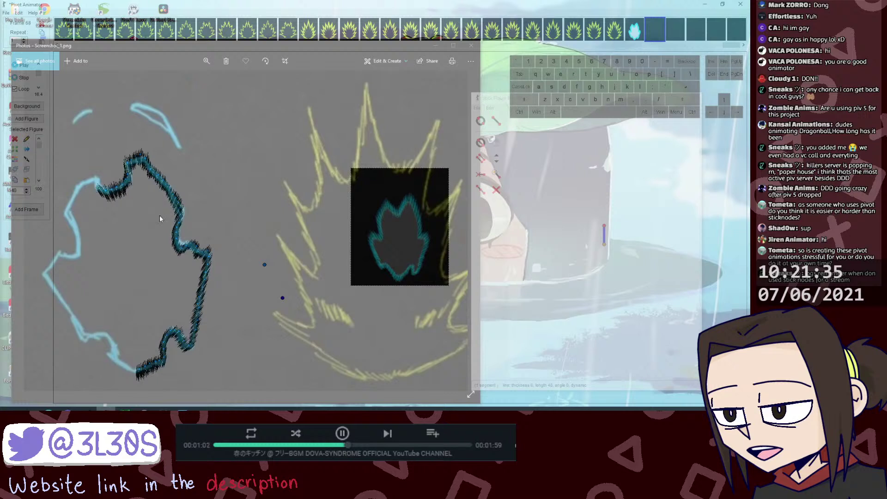
Step: Fine-tune the rotation of the strokes at the bottom of the notch so they follow the blue curve
{"action": "left_click", "coordinate": [106, 190]}
{"action": "key", "text": "shift"}
{"action": "key", "text": "shift+alt+z"}
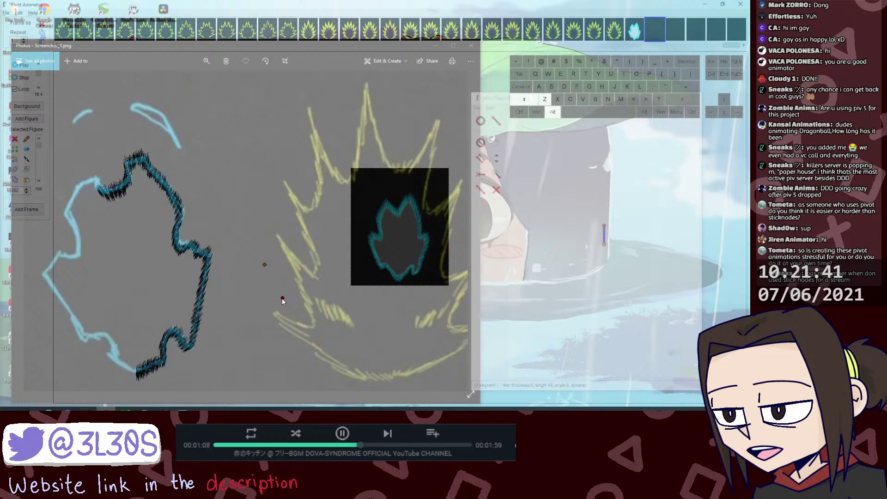
{"action": "key", "text": "z"}
{"action": "left_click_drag", "start_coordinate": [86, 179], "coordinate": [118, 198]}
{"action": "key", "text": "shift"}
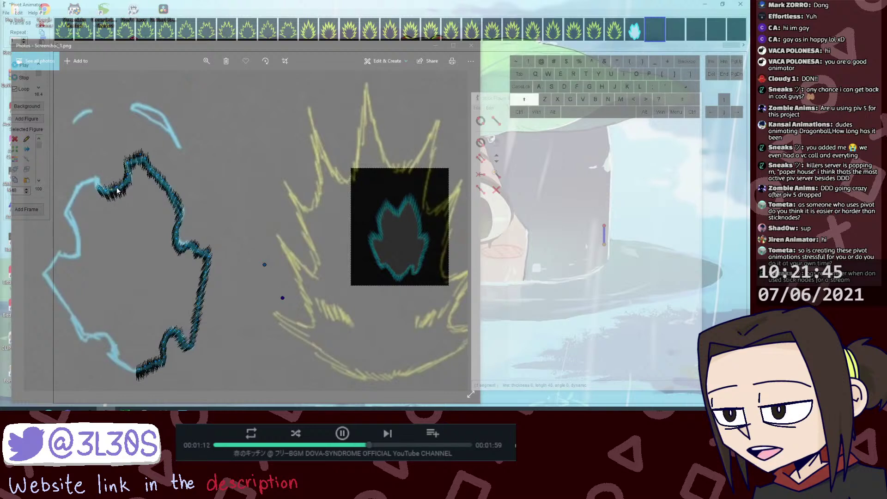
{"action": "left_click_drag", "start_coordinate": [283, 298], "coordinate": [277, 287]}
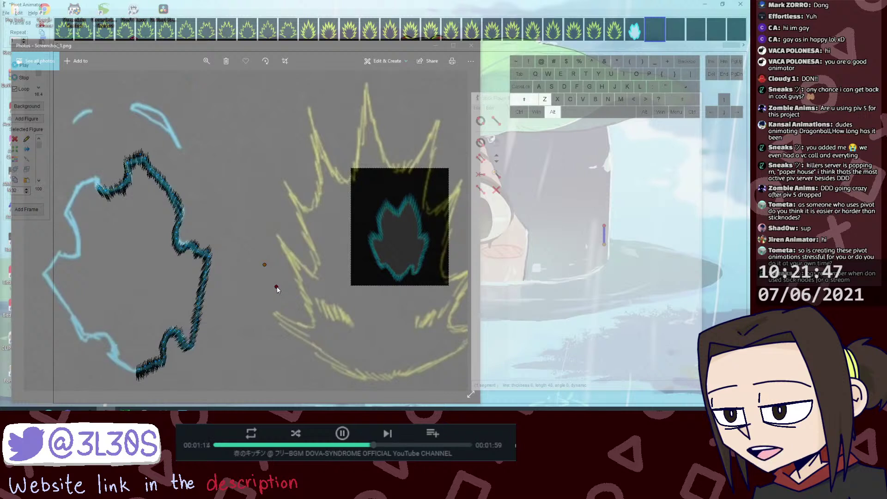
Step: Duplicate the small spiky piece at the outline's upper-left end and place the copy further along the blue sketch line
{"action": "left_click_drag", "start_coordinate": [109, 190], "coordinate": [107, 197]}
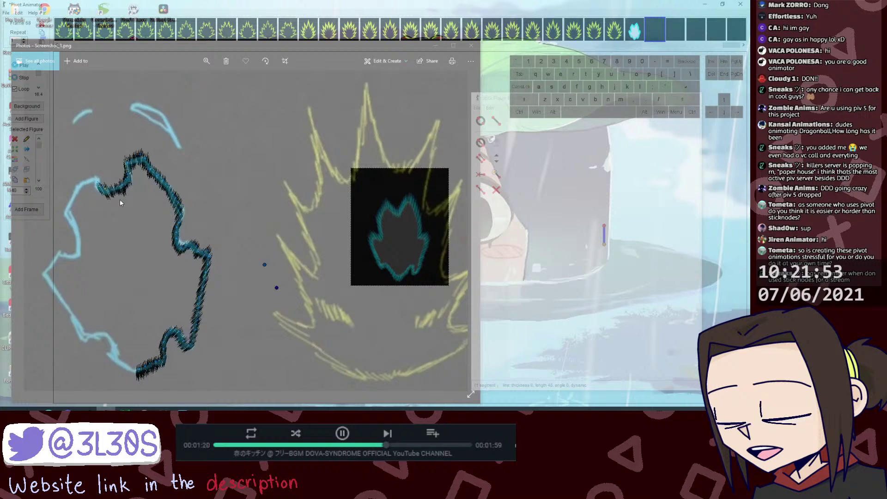
{"action": "key", "text": "ctrl+d"}
{"action": "left_click_drag", "start_coordinate": [111, 196], "coordinate": [96, 179]}
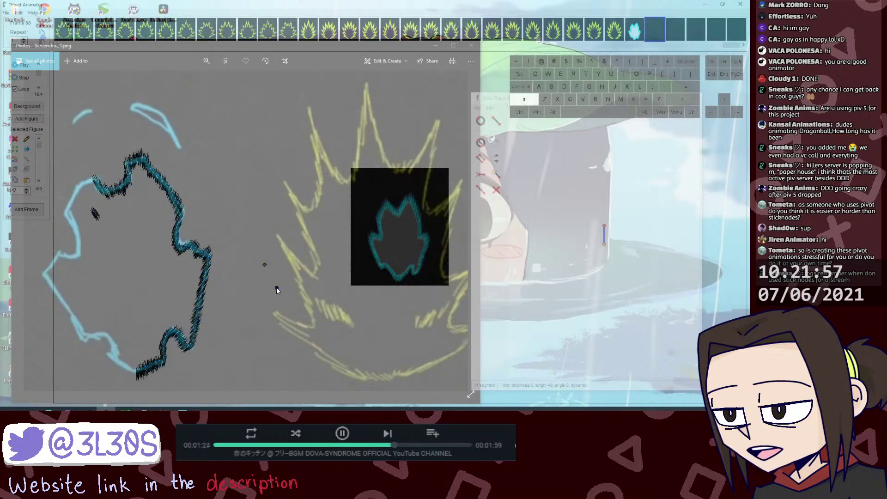
Step: Rotate and nudge the copied piece to follow the blue curve at the outline's upper-left end
{"action": "left_click_drag", "start_coordinate": [276, 288], "coordinate": [273, 282]}
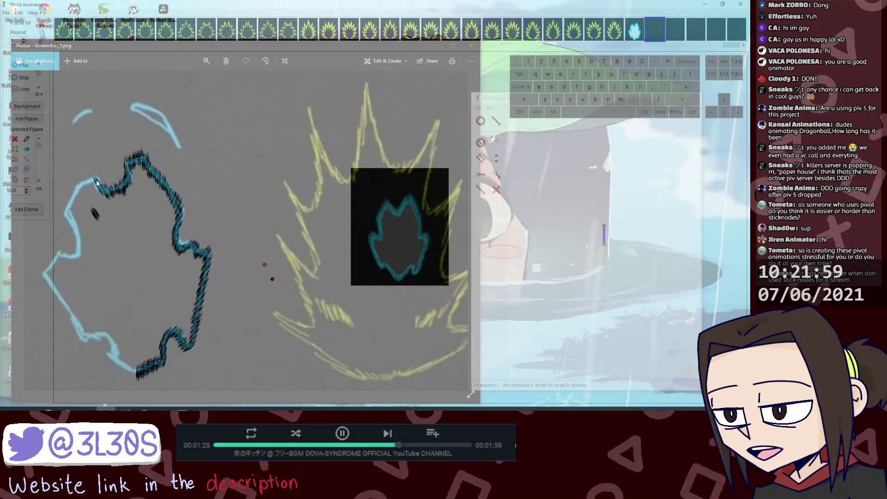
{"action": "left_click_drag", "start_coordinate": [96, 180], "coordinate": [95, 184]}
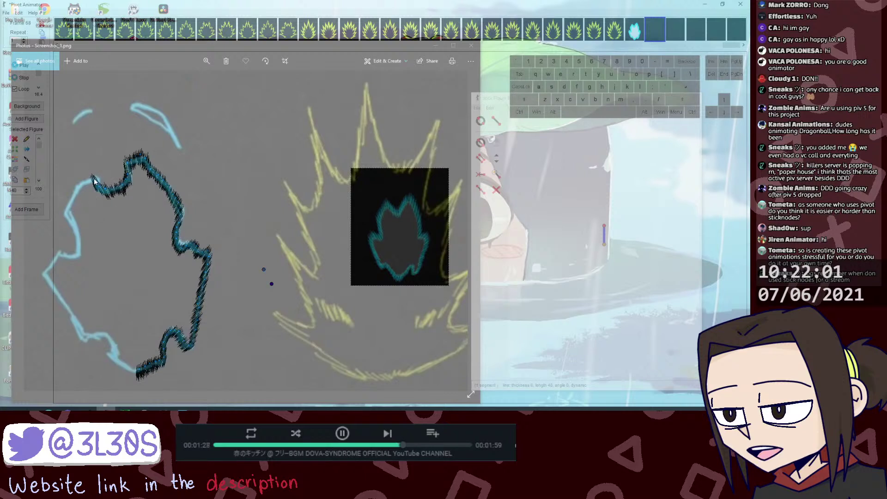
{"action": "left_click", "coordinate": [97, 181]}
{"action": "left_click_drag", "start_coordinate": [272, 284], "coordinate": [269, 280]}
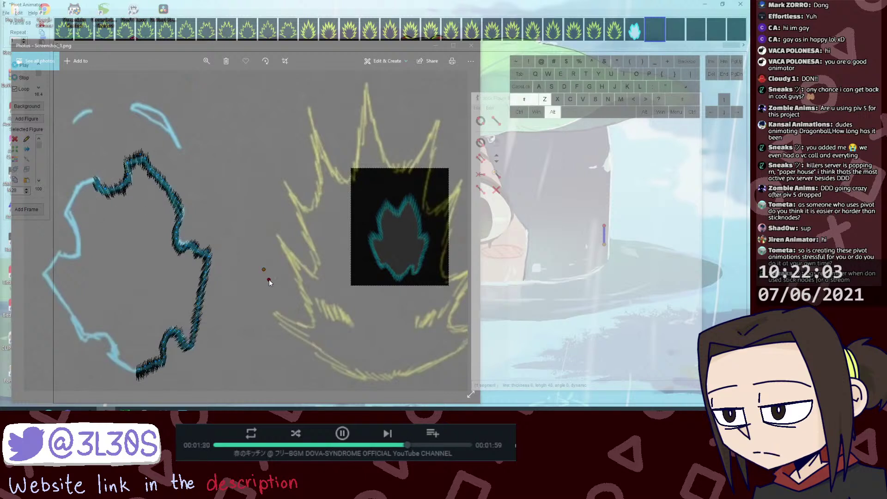
{"action": "left_click", "coordinate": [98, 181]}
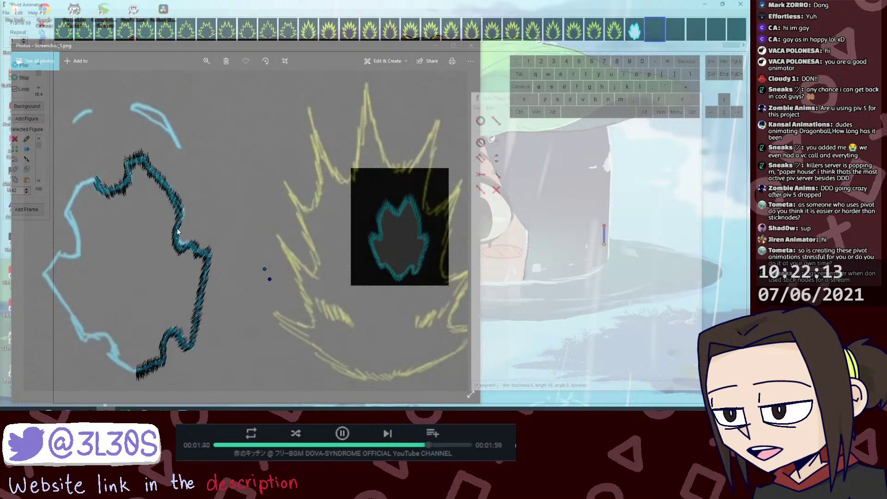
Step: Adjust the angles of the spiky pieces around the notch on the outline's right side
{"action": "key", "text": "shift"}
{"action": "left_click_drag", "start_coordinate": [270, 279], "coordinate": [304, 343]}
{"action": "key", "text": "shift"}
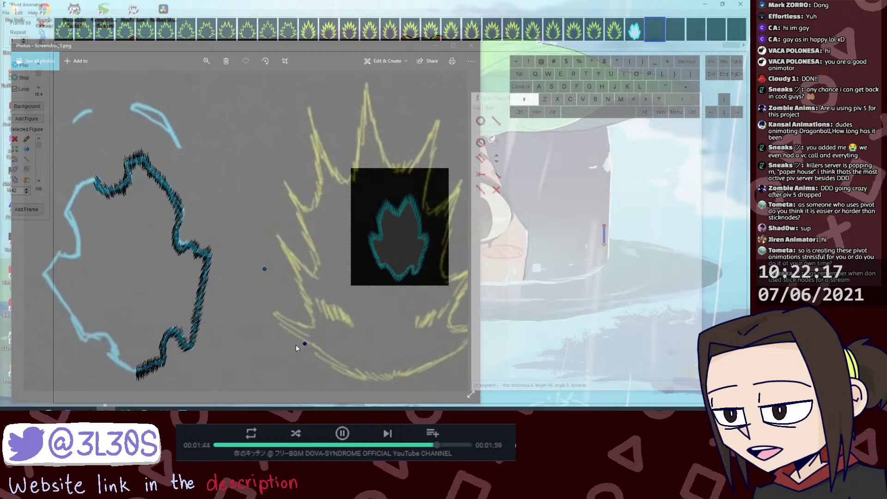
{"action": "key", "text": "alt+shift+z"}
{"action": "left_click_drag", "start_coordinate": [305, 343], "coordinate": [299, 351]}
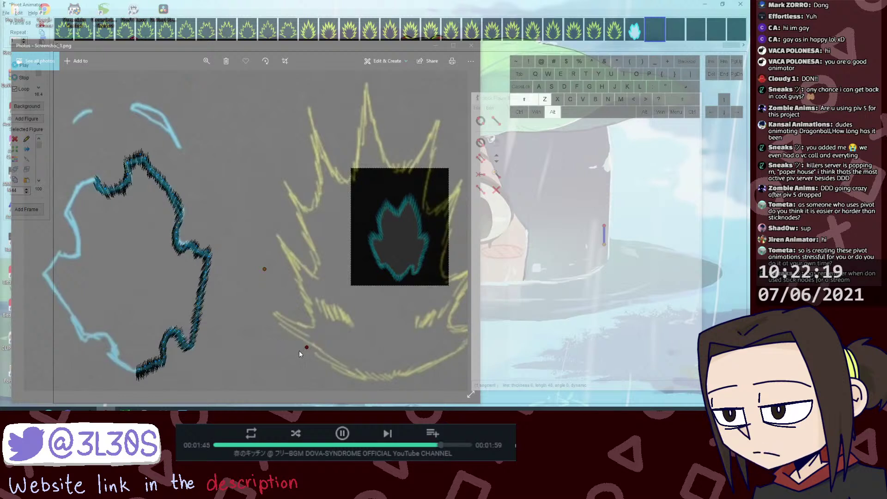
{"action": "left_click", "coordinate": [178, 238]}
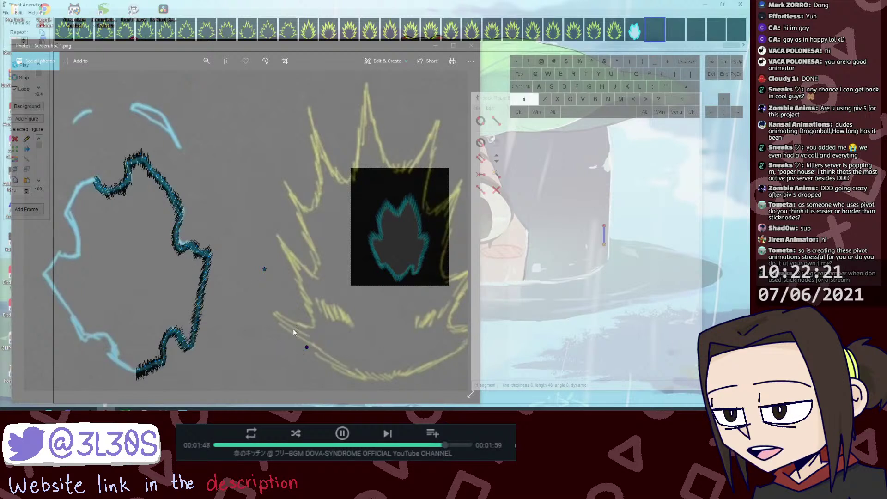
{"action": "key", "text": "shift+alt+z"}
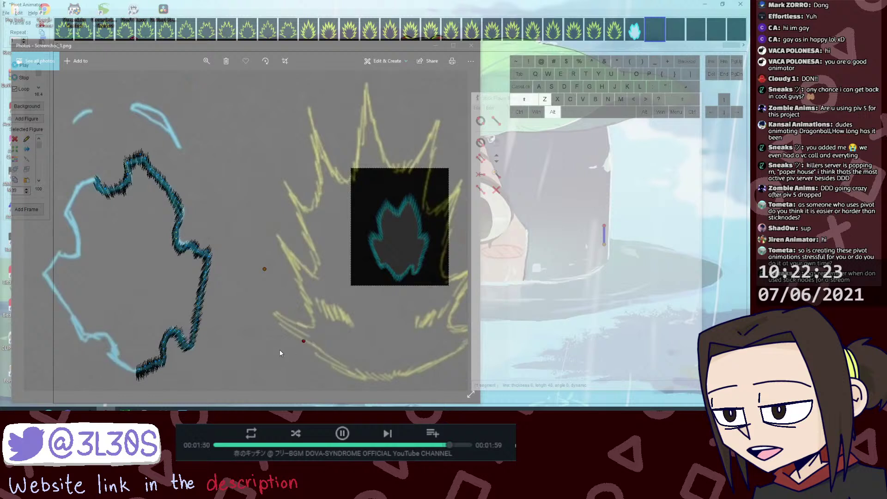
{"action": "left_click_drag", "start_coordinate": [280, 353], "coordinate": [304, 355]}
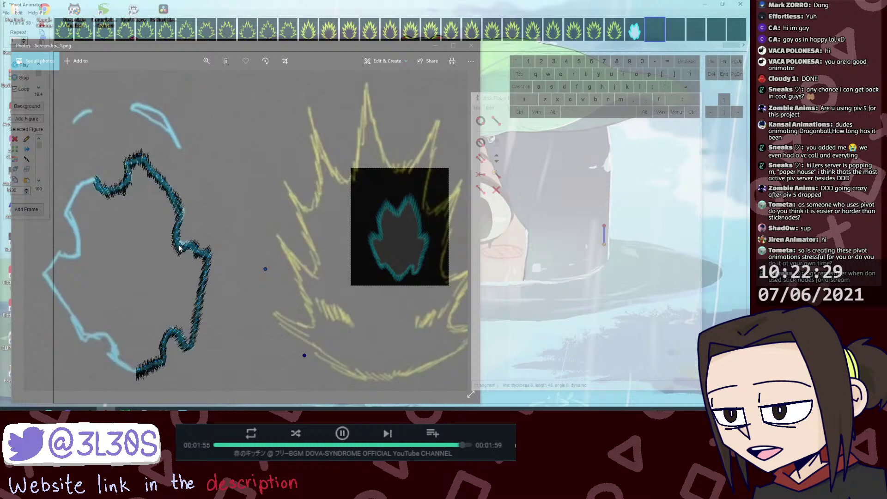
Step: Duplicate the piece at the upper-left end, extend the outline with the copy and rotate it
{"action": "left_click", "coordinate": [97, 180]}
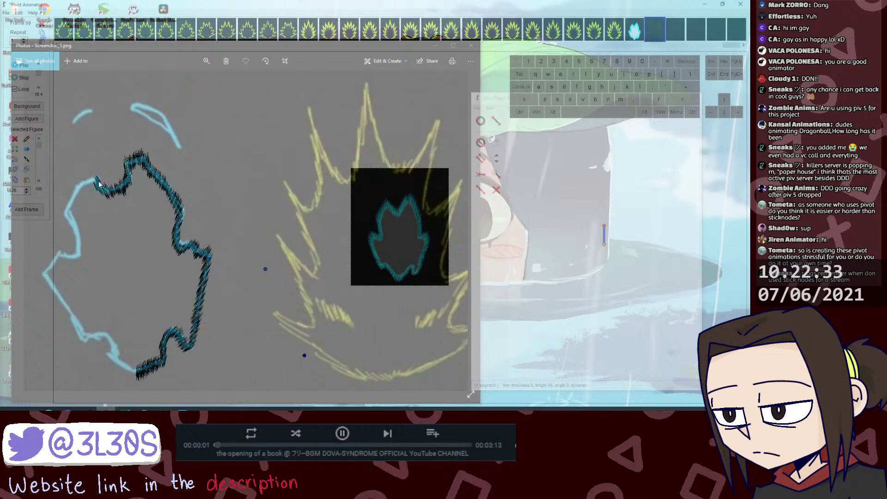
{"action": "key", "text": "ctrl+d"}
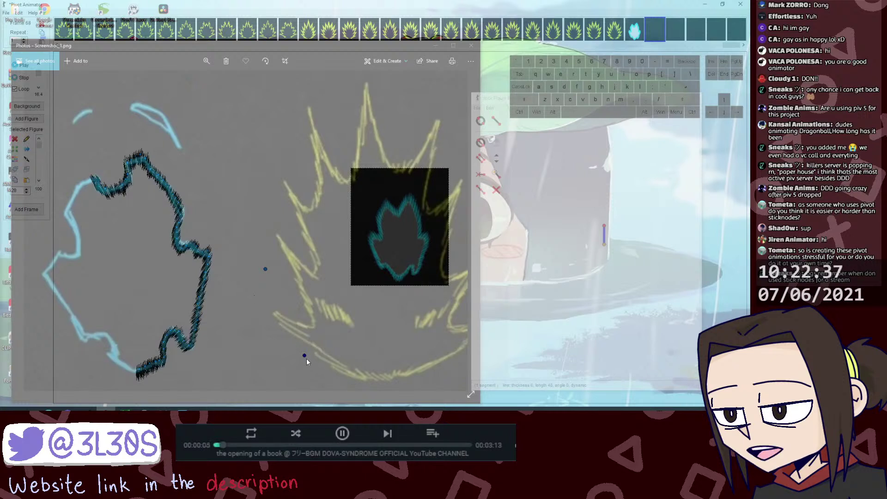
{"action": "left_click_drag", "start_coordinate": [304, 355], "coordinate": [319, 234]}
{"action": "left_click", "coordinate": [92, 179]}
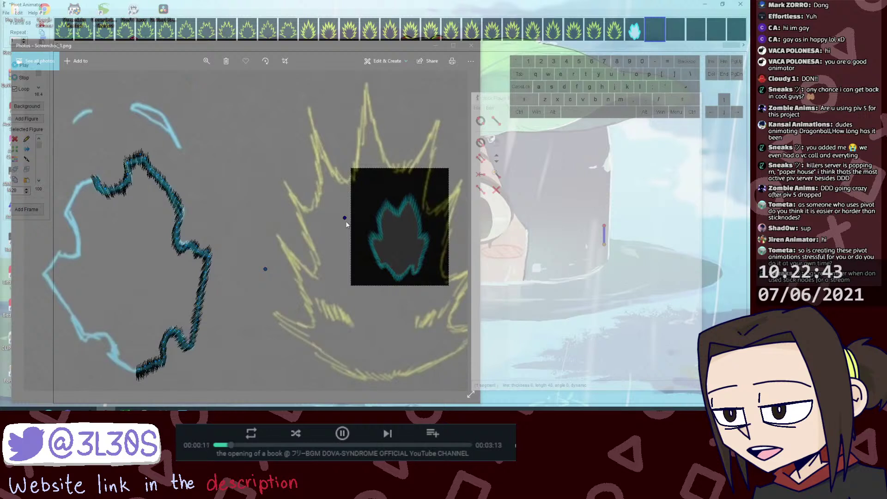
Step: Undo the last changes, then fine-tune the rotation of the end pieces to match the upper-left curve of the blue sketch
{"action": "key", "text": "ctrl+z"}
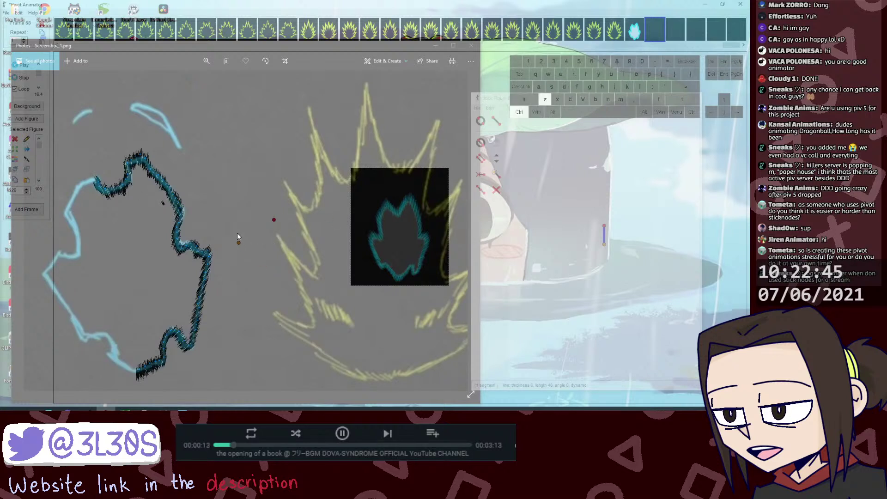
{"action": "key", "text": "ctrl+z"}
{"action": "left_click_drag", "start_coordinate": [344, 217], "coordinate": [293, 242]}
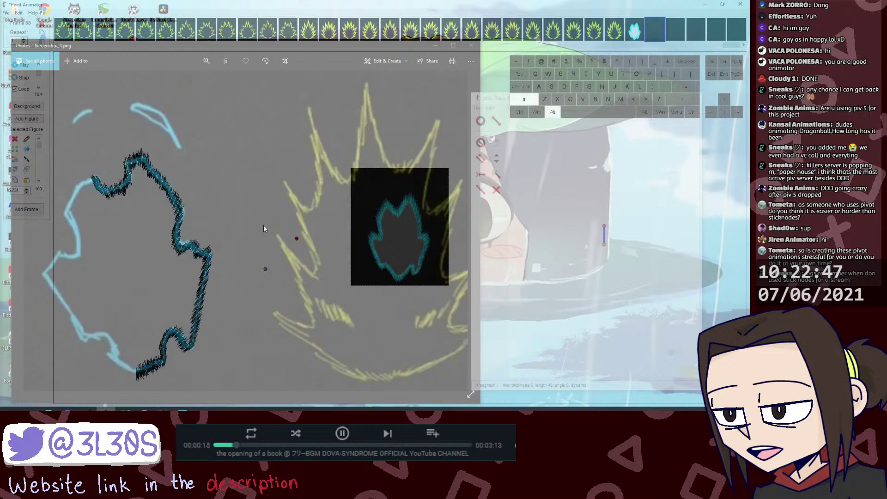
{"action": "left_click", "coordinate": [92, 179]}
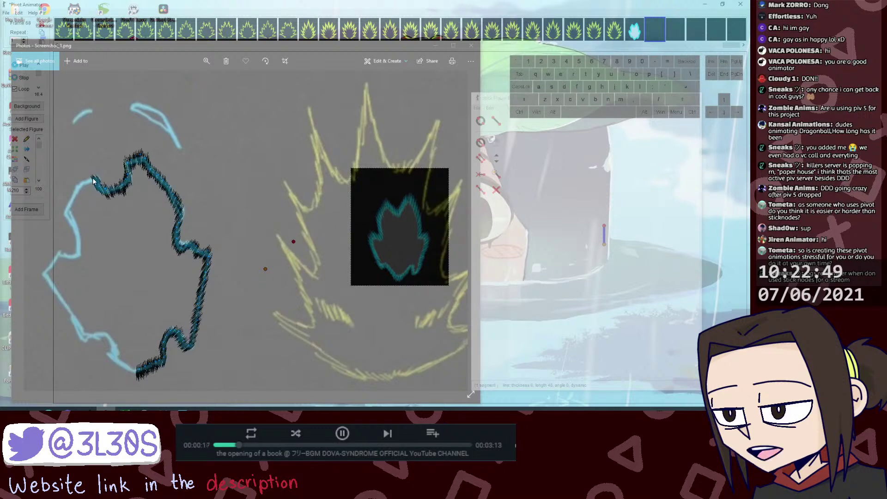
{"action": "left_click_drag", "start_coordinate": [293, 242], "coordinate": [307, 241]}
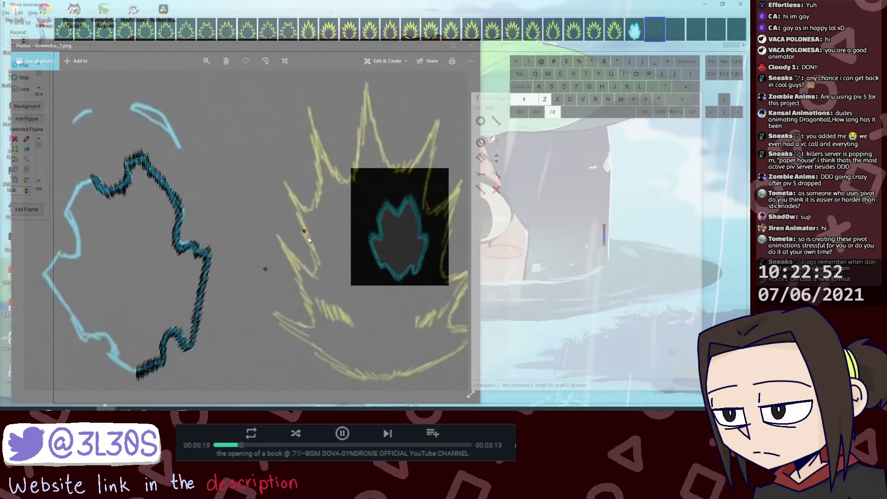
{"action": "left_click", "coordinate": [93, 182]}
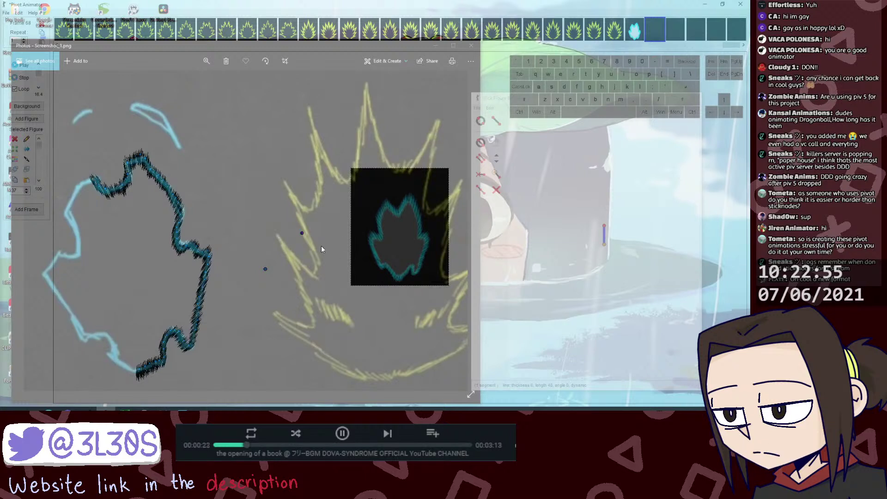
{"action": "left_click_drag", "start_coordinate": [302, 233], "coordinate": [305, 241]}
{"action": "left_click", "coordinate": [96, 179]}
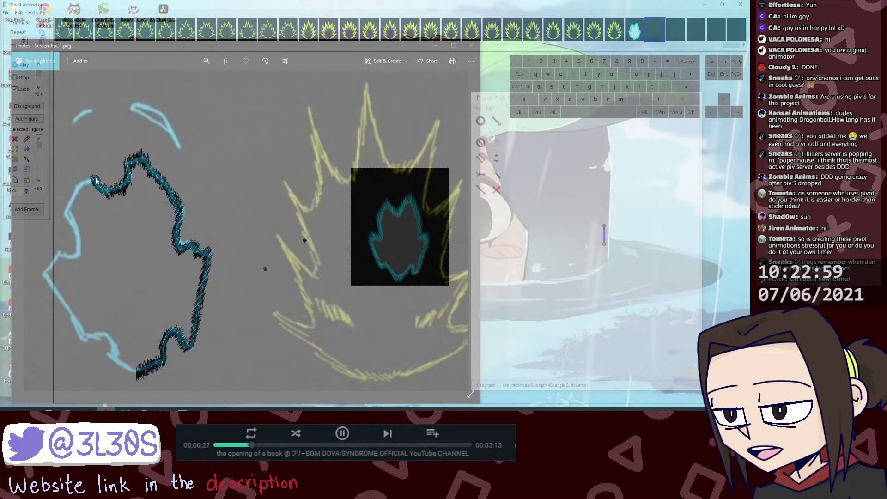
{"action": "left_click", "coordinate": [305, 241]}
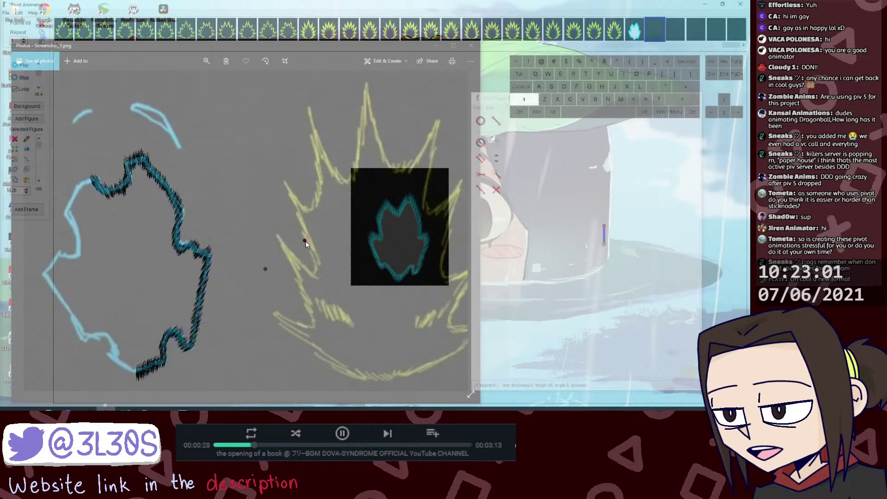
Step: Refine the angle of the outermost pieces where the upper-left outline begins to bend downward
{"action": "key", "text": "alt+z"}
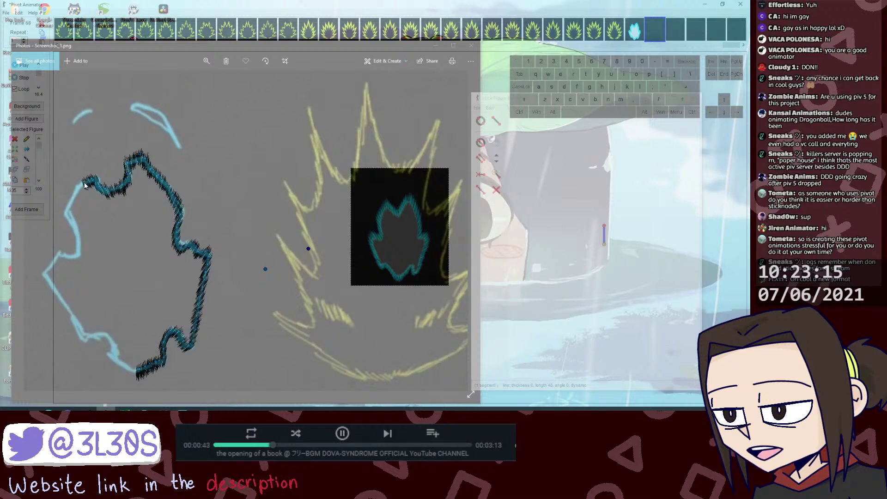
{"action": "key", "text": "shift"}
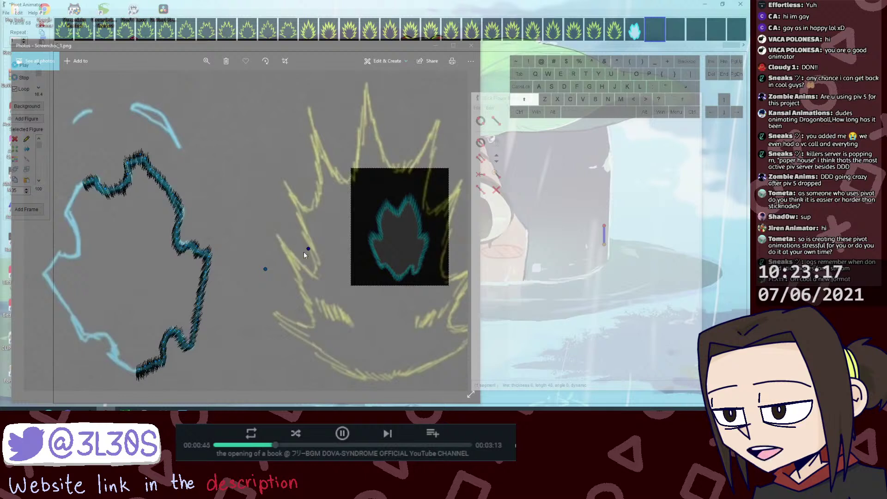
{"action": "mouse_move", "coordinate": [308, 249]}
{"action": "left_mouse_down"}
{"action": "mouse_move", "coordinate": [298, 242]}
{"action": "mouse_move", "coordinate": [308, 250]}
{"action": "mouse_move", "coordinate": [307, 243]}
{"action": "left_mouse_up"}
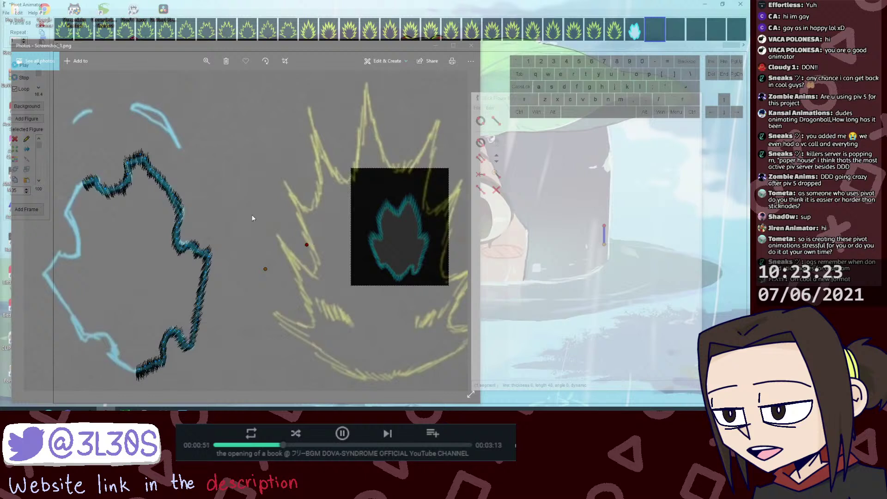
{"action": "left_click", "coordinate": [84, 185]}
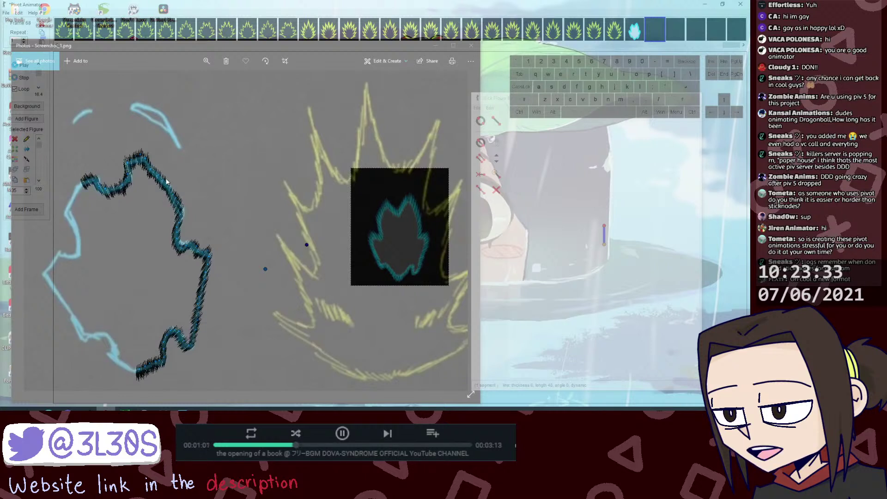
Step: Duplicate a run of pieces from the upper-right edge, place it at the upper-left end and rotate it along the blue line
{"action": "key", "text": "ctrl"}
{"action": "key", "text": "ctrl"}
{"action": "left_click", "coordinate": [172, 199]}
{"action": "key", "text": "ctrl+d"}
{"action": "left_click_drag", "start_coordinate": [170, 190], "coordinate": [75, 192]}
{"action": "left_click_drag", "start_coordinate": [307, 245], "coordinate": [294, 231]}
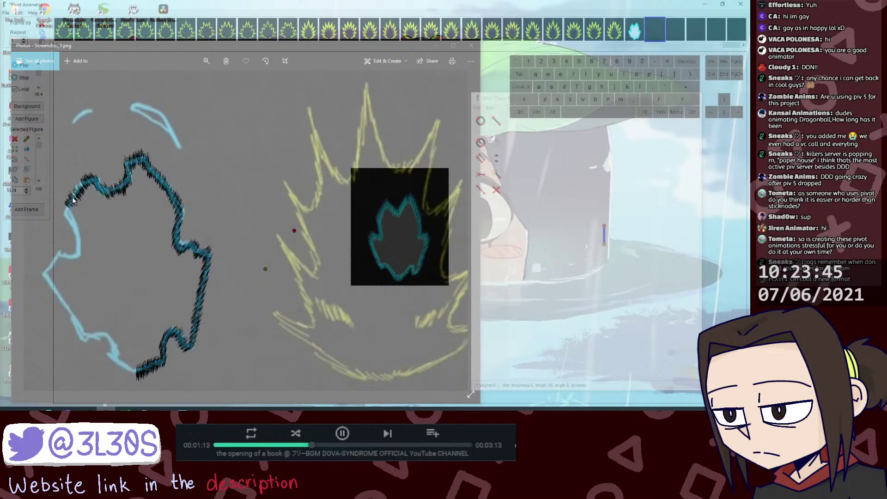
Step: Undo the shift of the copied run, then select its lower pieces and rotate them toward the blue line
{"action": "left_click_drag", "start_coordinate": [73, 198], "coordinate": [71, 203]}
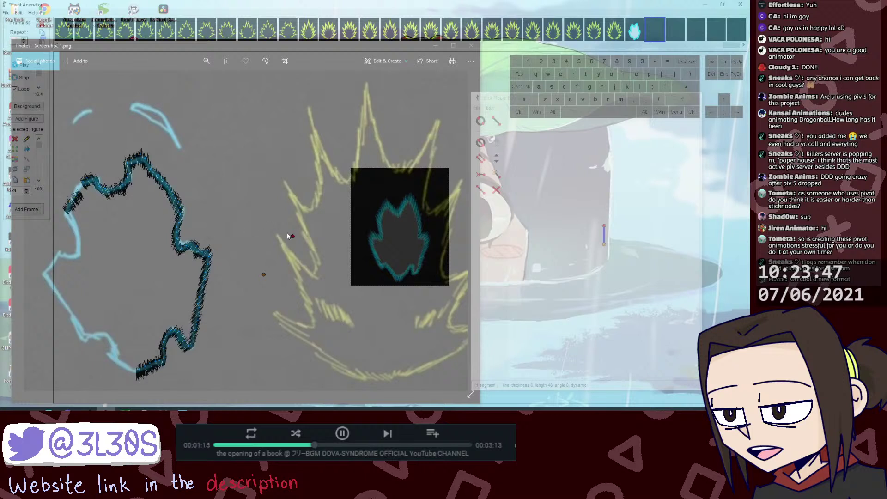
{"action": "key", "text": "ctrl+z"}
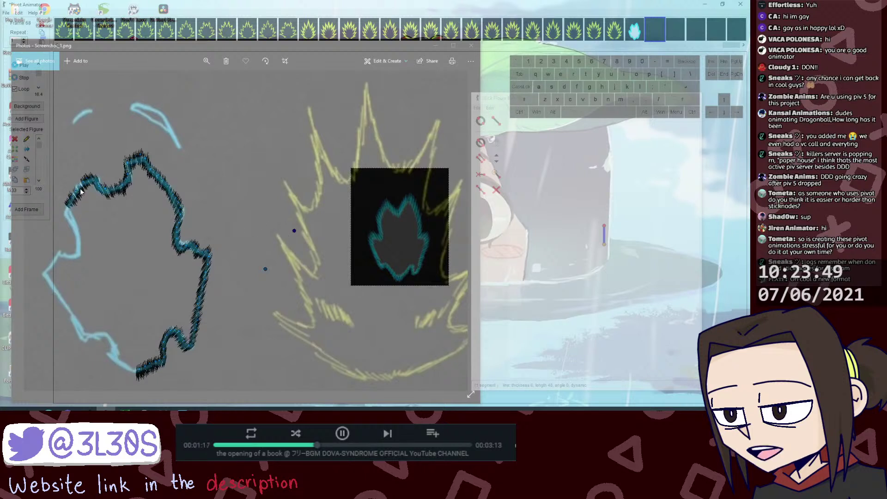
{"action": "left_click_drag", "start_coordinate": [59, 180], "coordinate": [81, 213]}
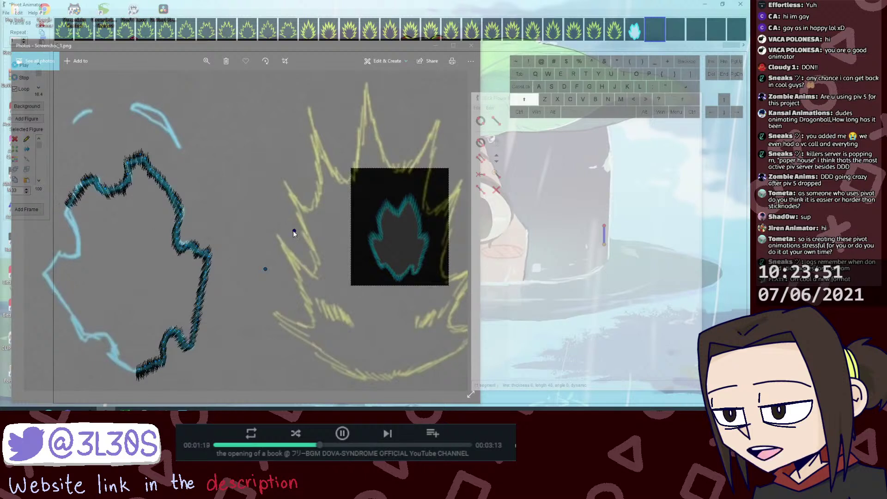
{"action": "left_click_drag", "start_coordinate": [295, 231], "coordinate": [282, 220]}
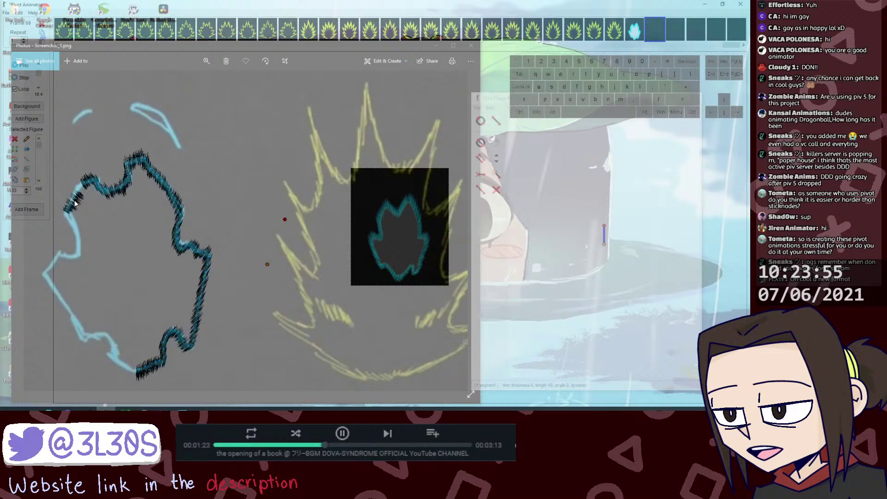
{"action": "key", "text": "ctrl+z"}
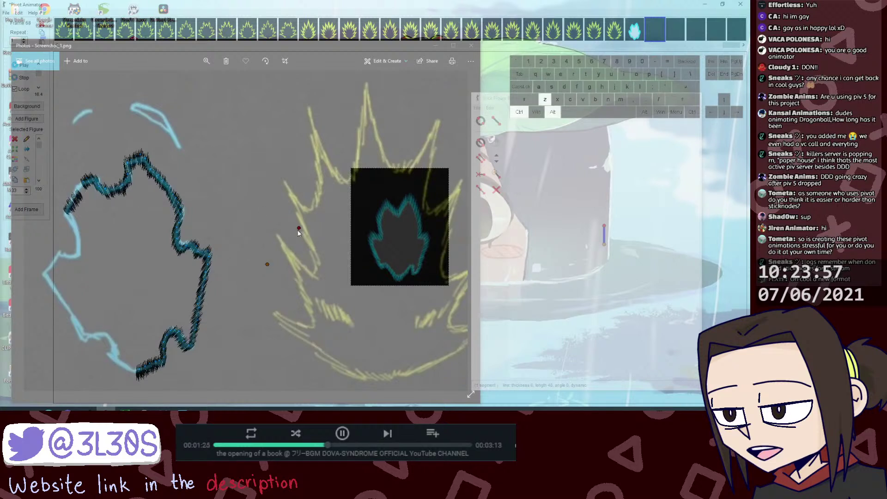
Step: Reposition the lower pieces of the upper-left run and turn the lowest ones to follow the sketch downward
{"action": "left_click", "coordinate": [77, 195]}
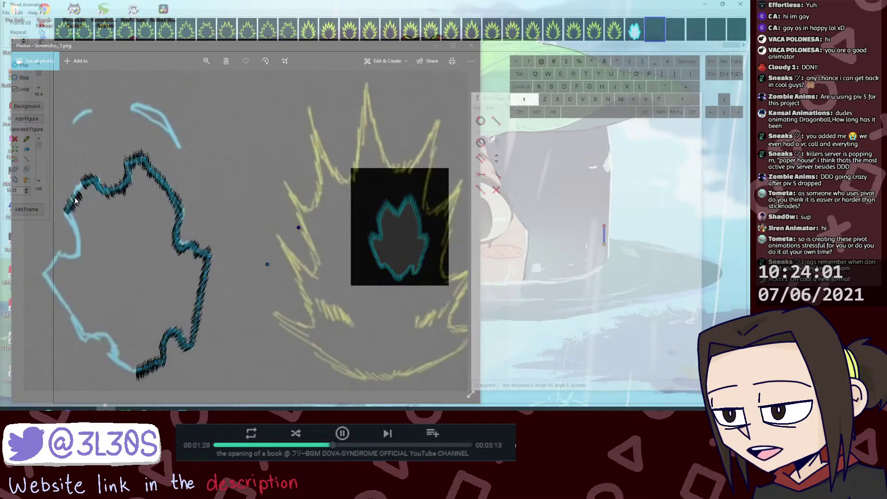
{"action": "left_click_drag", "start_coordinate": [78, 195], "coordinate": [75, 192]}
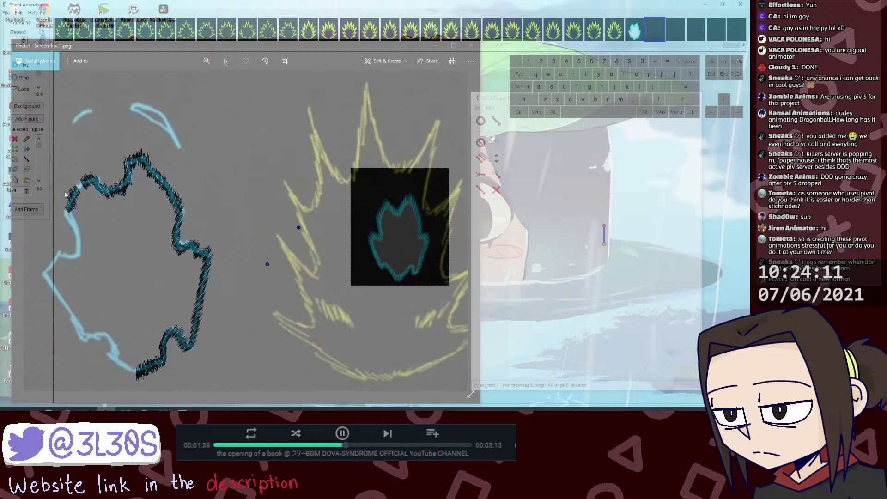
{"action": "left_click_drag", "start_coordinate": [58, 182], "coordinate": [78, 217]}
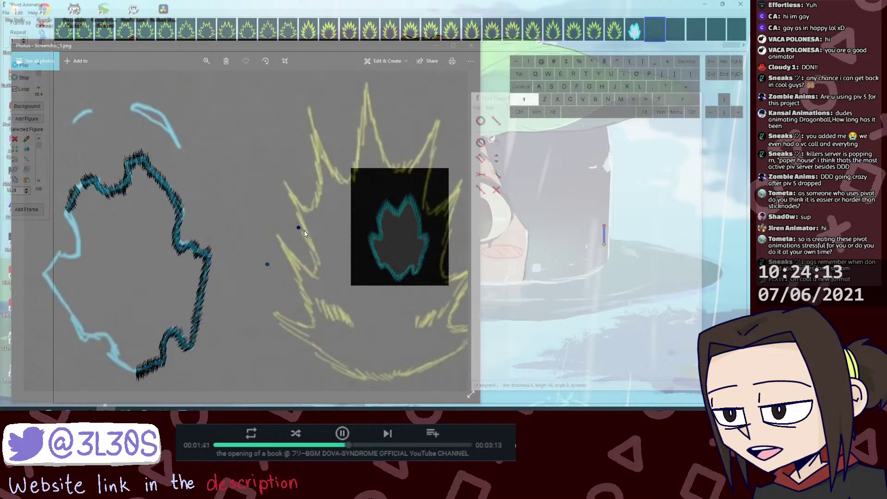
{"action": "left_click_drag", "start_coordinate": [299, 228], "coordinate": [298, 221]}
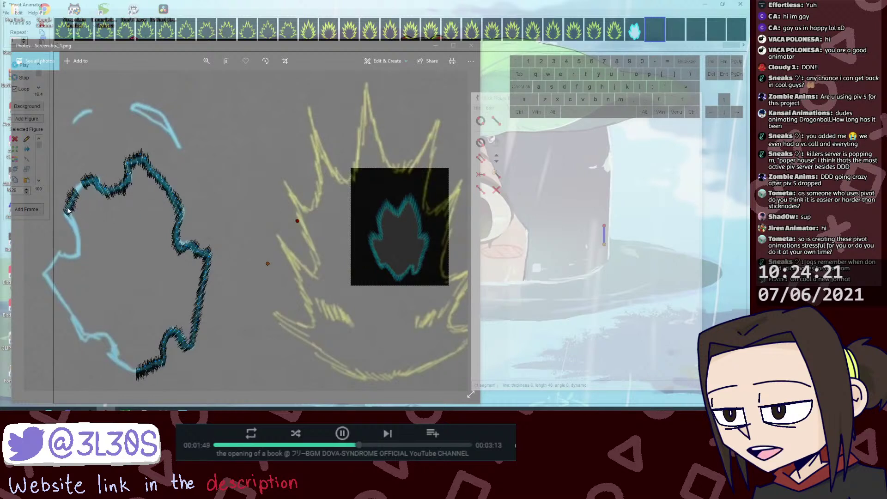
Step: Duplicate the pieces on the upper-left bend of the outline and rotate them to follow the blue line
{"action": "left_click", "coordinate": [76, 194]}
{"action": "key", "text": "ctrl+d"}
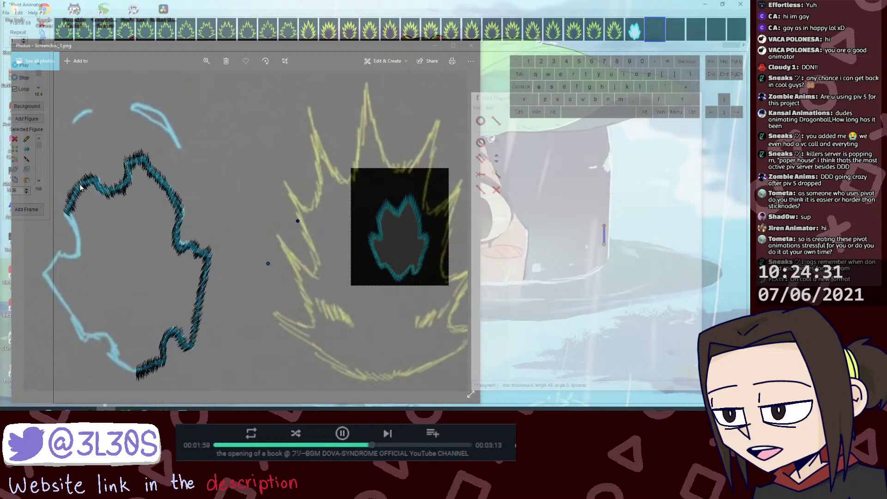
{"action": "key", "text": "shift"}
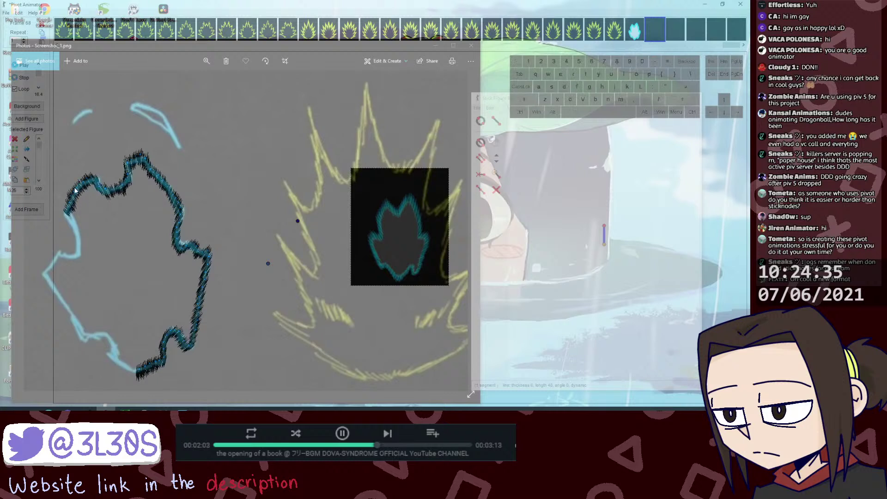
{"action": "key", "text": "shift"}
{"action": "key", "text": "shift"}
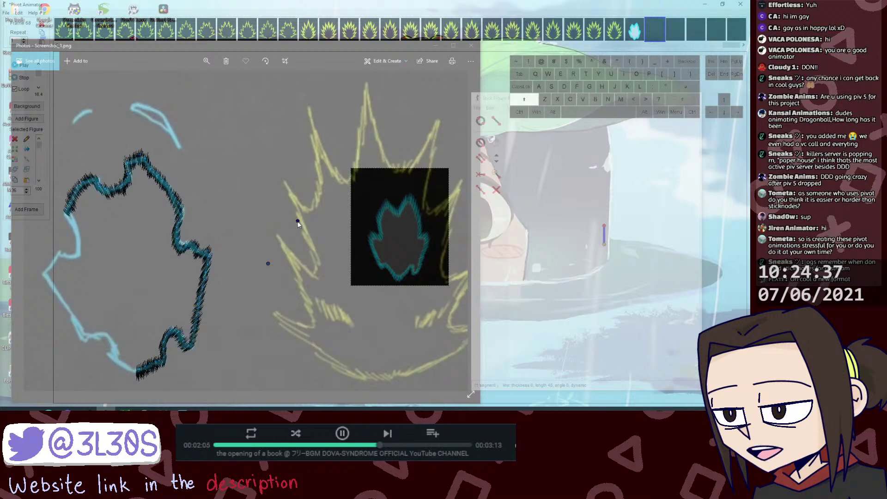
{"action": "key", "text": "alt+shift+z"}
{"action": "key", "text": "shift"}
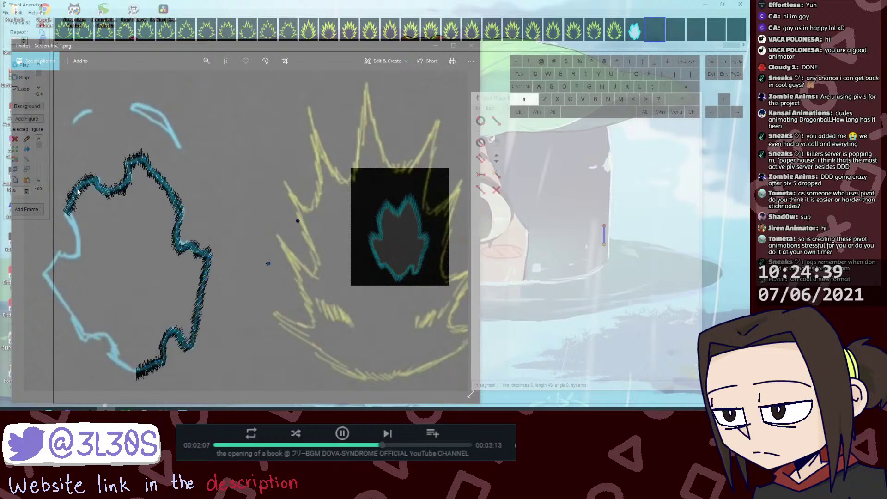
{"action": "key", "text": "alt+shift+z"}
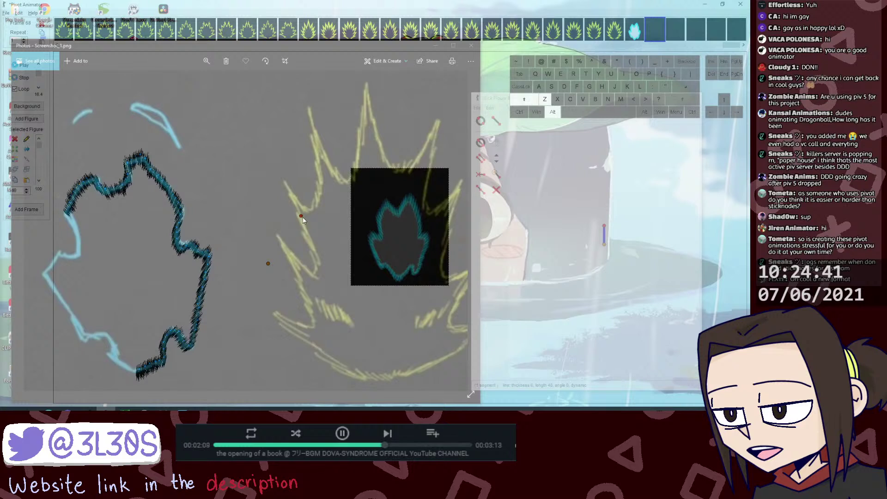
{"action": "left_click_drag", "start_coordinate": [301, 216], "coordinate": [286, 226]}
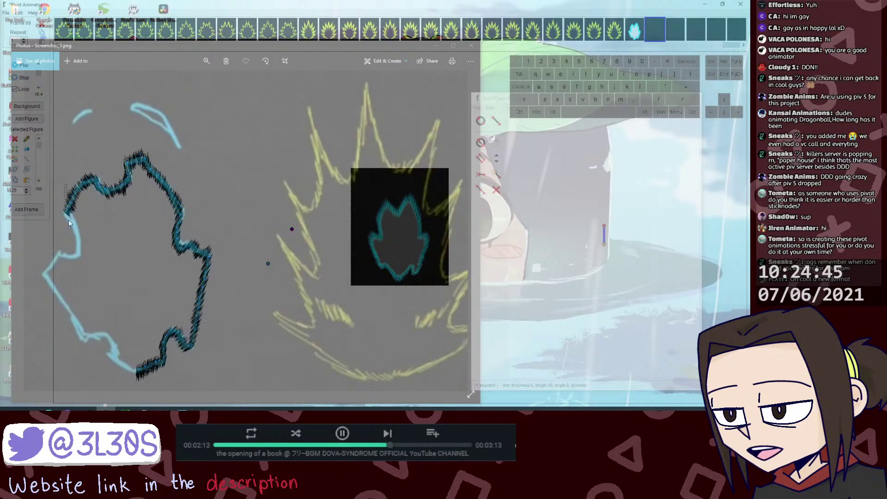
Step: Reposition the end pieces of the upper-left side and turn them downward along the sketch
{"action": "left_click_drag", "start_coordinate": [68, 220], "coordinate": [78, 222]}
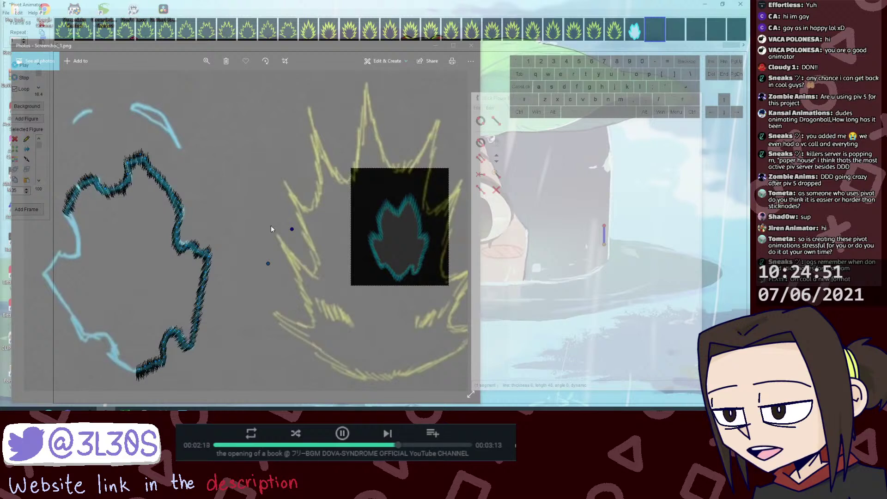
{"action": "left_click", "coordinate": [292, 229]}
{"action": "key", "text": "alt+shift+z"}
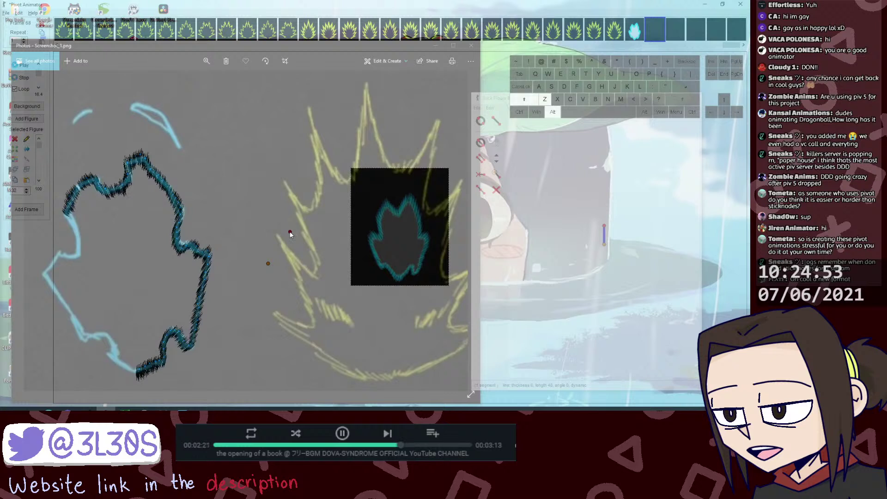
{"action": "left_click_drag", "start_coordinate": [290, 232], "coordinate": [288, 225]}
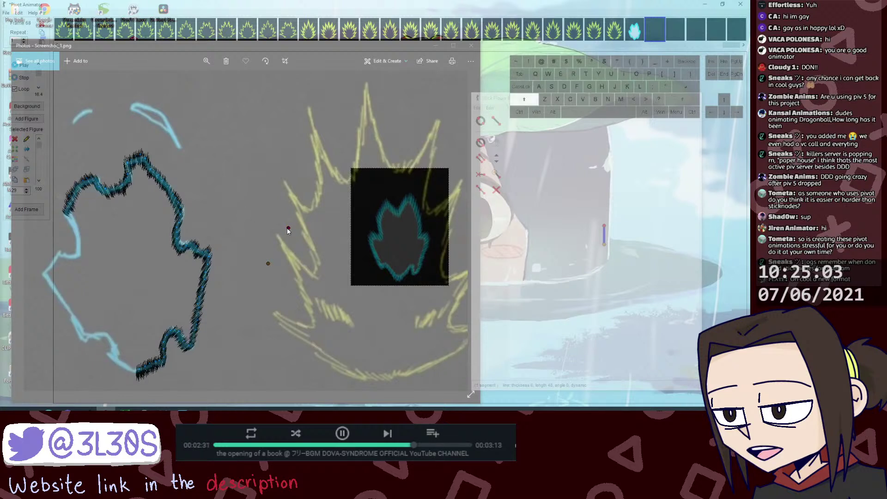
{"action": "left_click_drag", "start_coordinate": [288, 227], "coordinate": [298, 218]}
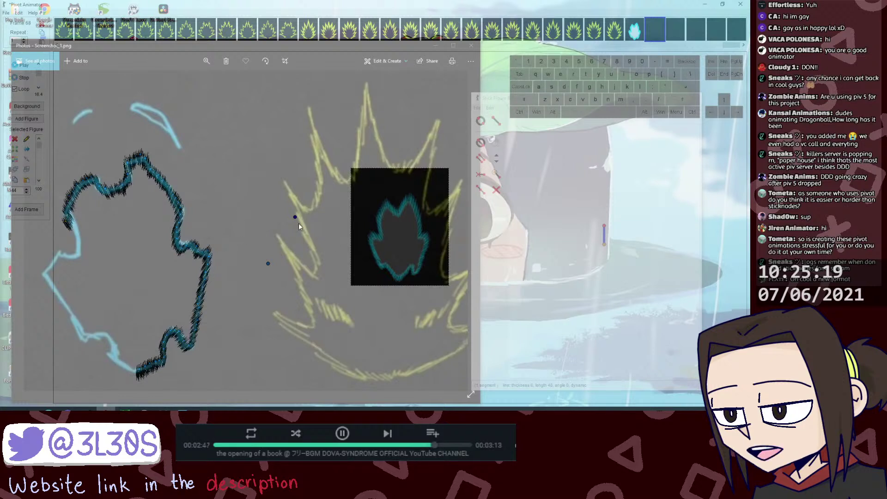
Step: Extend the spiky outline down the upper-left side to the inner notch, rotating the added pieces to fit the blue line
{"action": "key", "text": "ctrl+alt+z"}
{"action": "left_click_drag", "start_coordinate": [269, 215], "coordinate": [279, 214]}
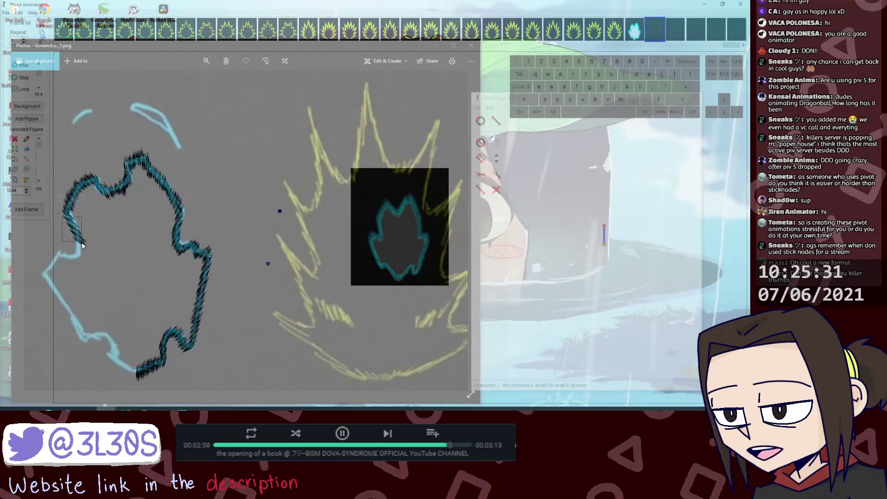
{"action": "key", "text": "shift"}
{"action": "key", "text": "alt+shift+z"}
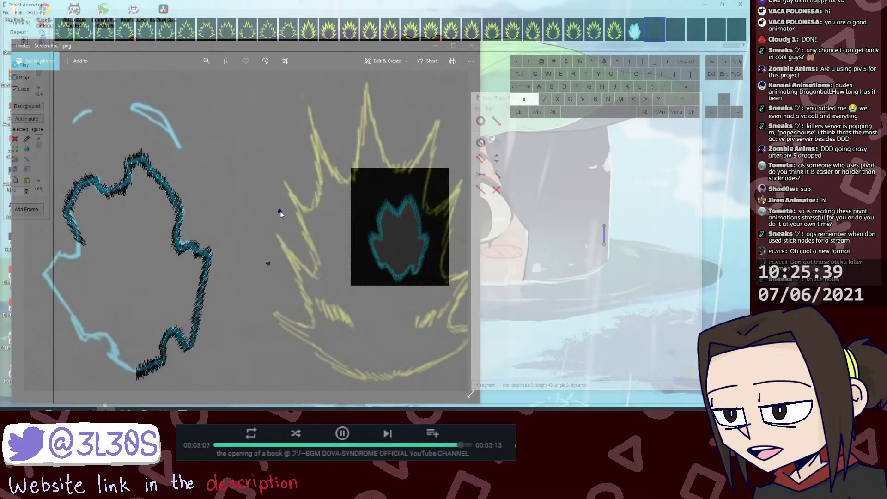
{"action": "key", "text": "shift+alt+z"}
{"action": "mouse_move", "coordinate": [277, 215]}
{"action": "left_mouse_down"}
{"action": "mouse_move", "coordinate": [283, 221]}
{"action": "mouse_move", "coordinate": [277, 214]}
{"action": "left_mouse_up"}
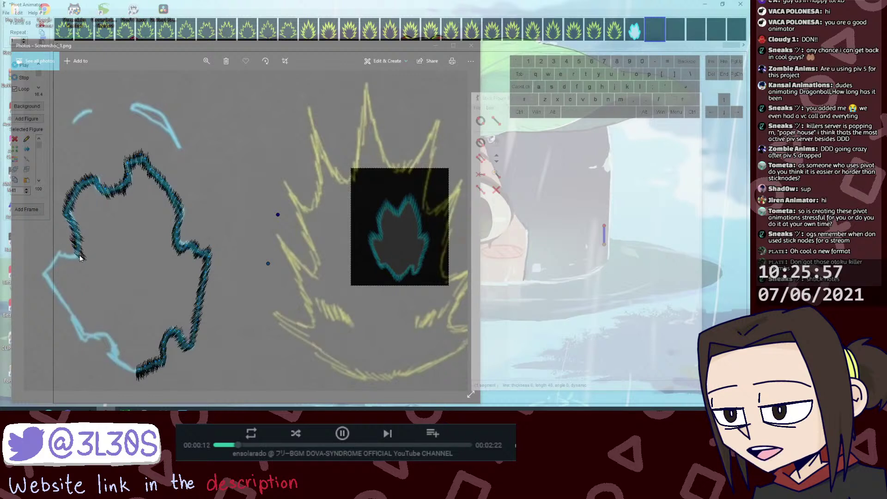
Step: Shift the reference photo to the right and move the whole traced outline back onto the blue sketch
{"action": "key", "text": "alt+Tab"}
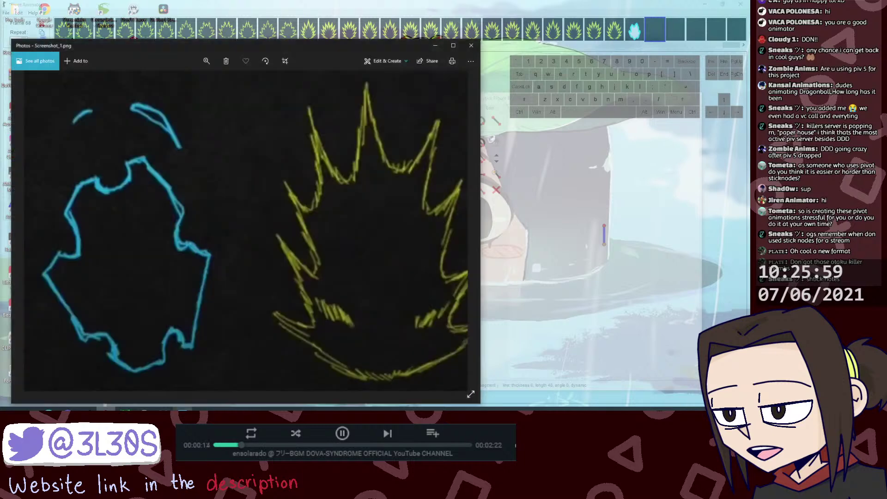
{"action": "left_click_drag", "start_coordinate": [275, 49], "coordinate": [380, 46]}
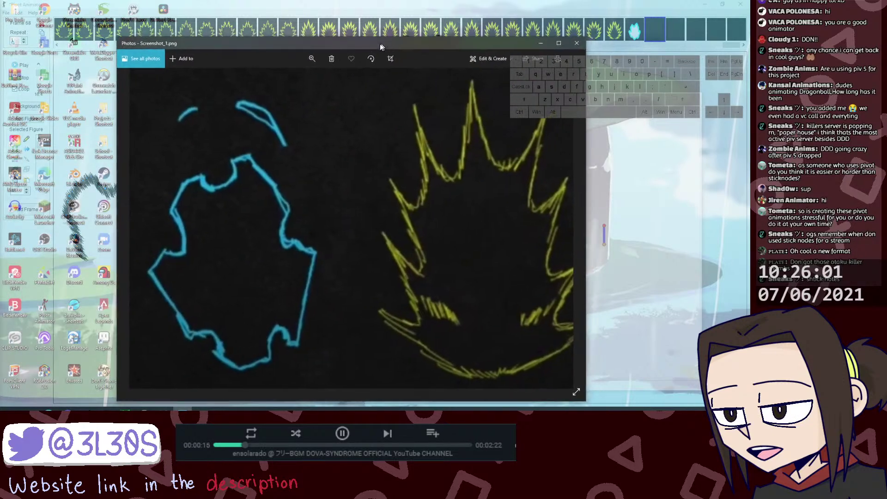
{"action": "key", "text": "alt+Tab"}
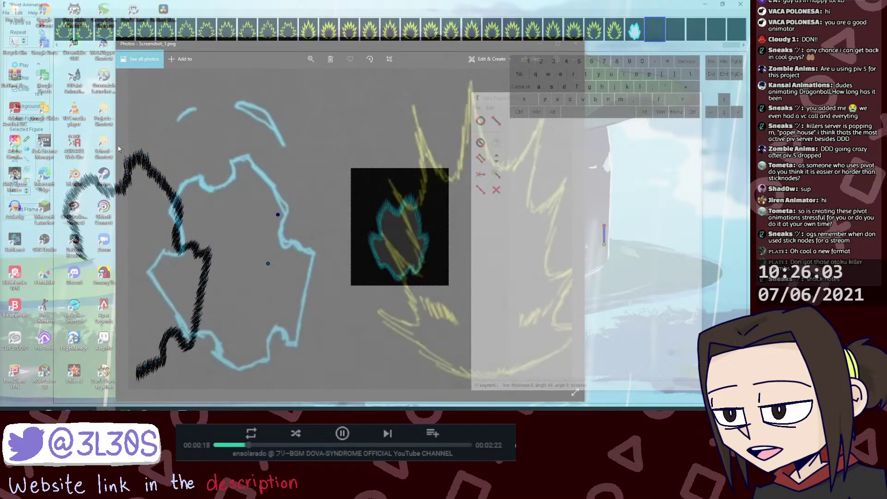
{"action": "left_click_drag", "start_coordinate": [60, 135], "coordinate": [237, 391]}
{"action": "left_click_drag", "start_coordinate": [139, 370], "coordinate": [222, 295]}
{"action": "left_click_drag", "start_coordinate": [139, 370], "coordinate": [245, 372]}
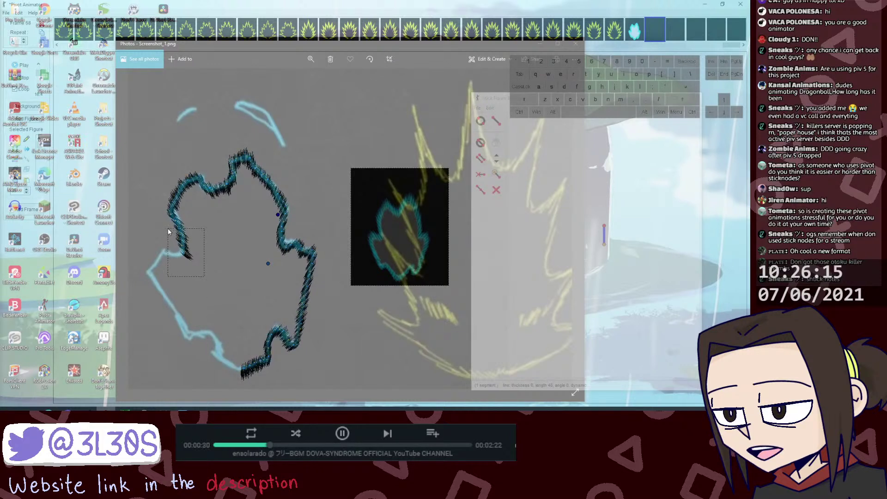
Step: Move the rotation stick up and clear of the outline, then select the pieces above the left notch and adjust their angle
{"action": "left_click_drag", "start_coordinate": [268, 264], "coordinate": [311, 214]}
{"action": "left_click_drag", "start_coordinate": [196, 267], "coordinate": [171, 231]}
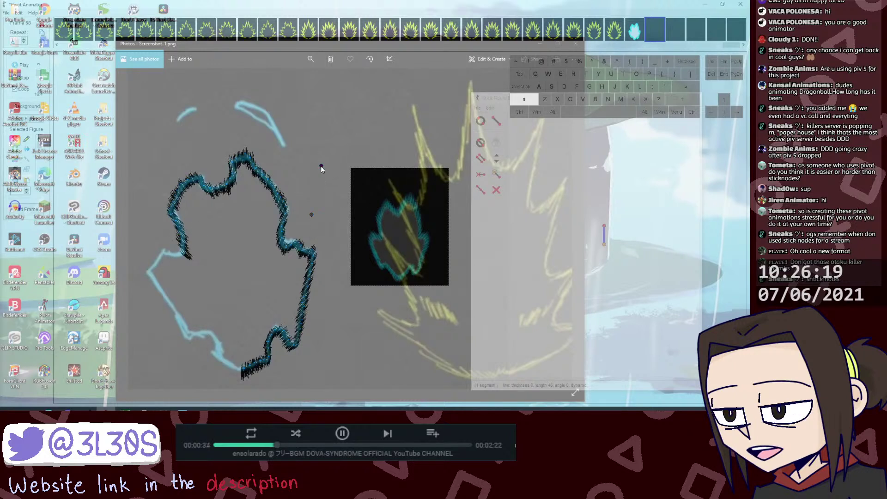
{"action": "left_click_drag", "start_coordinate": [321, 166], "coordinate": [321, 167]}
{"action": "key", "text": "ctrl+z"}
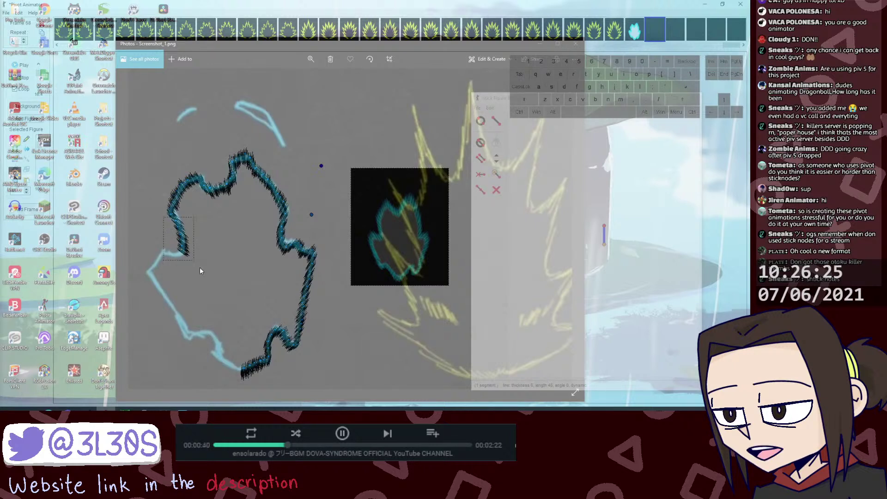
{"action": "key", "text": "alt+shift+z"}
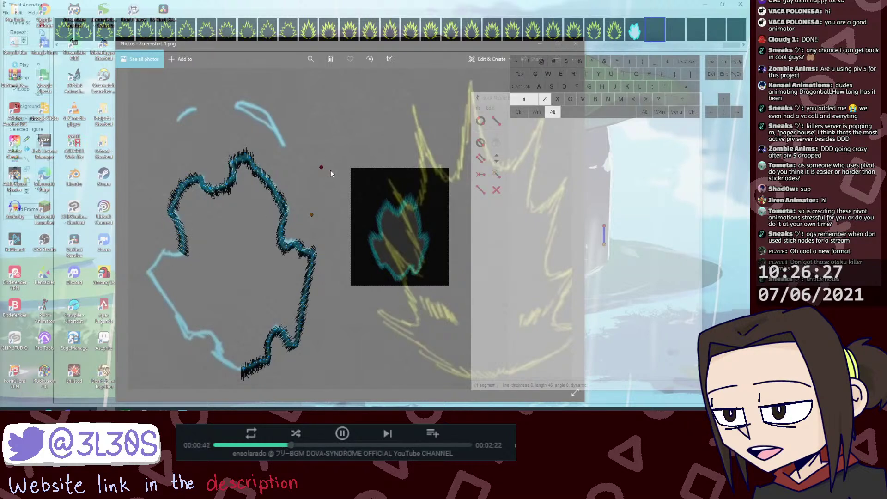
{"action": "left_click_drag", "start_coordinate": [321, 167], "coordinate": [331, 166]}
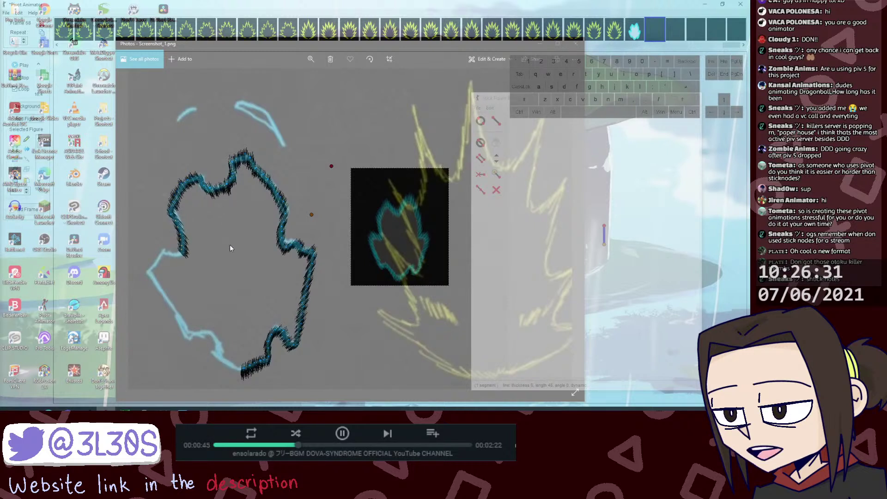
Step: Move the rotation stick slightly farther from the outline and turn the pieces placed at the left notch toward the outer corner
{"action": "left_click_drag", "start_coordinate": [162, 149], "coordinate": [317, 379]}
{"action": "left_click_drag", "start_coordinate": [244, 369], "coordinate": [244, 369]}
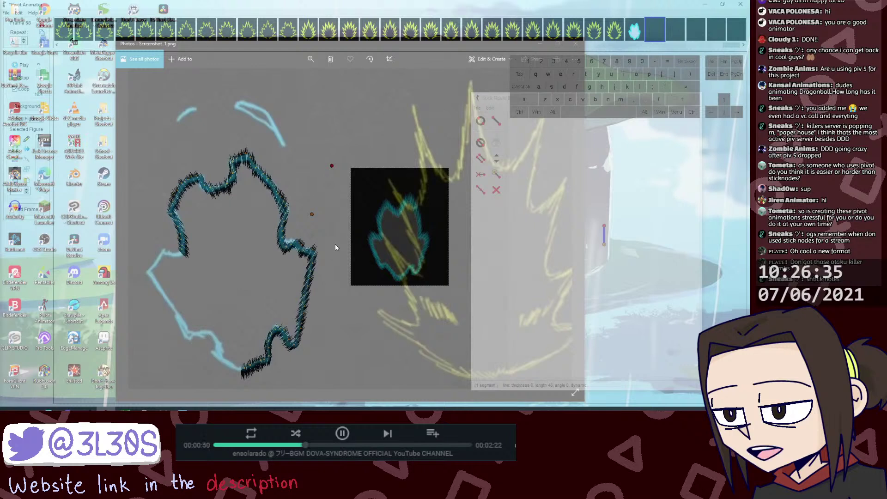
{"action": "left_click_drag", "start_coordinate": [312, 214], "coordinate": [322, 212]}
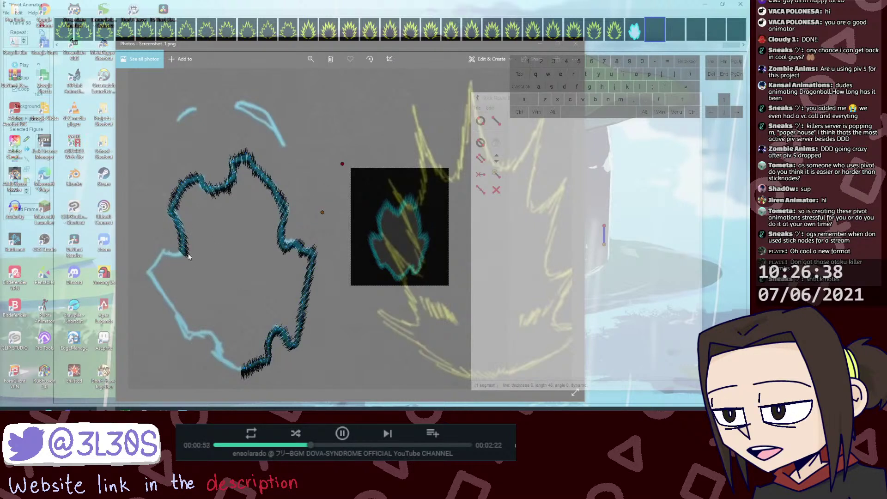
{"action": "left_click", "coordinate": [179, 228]}
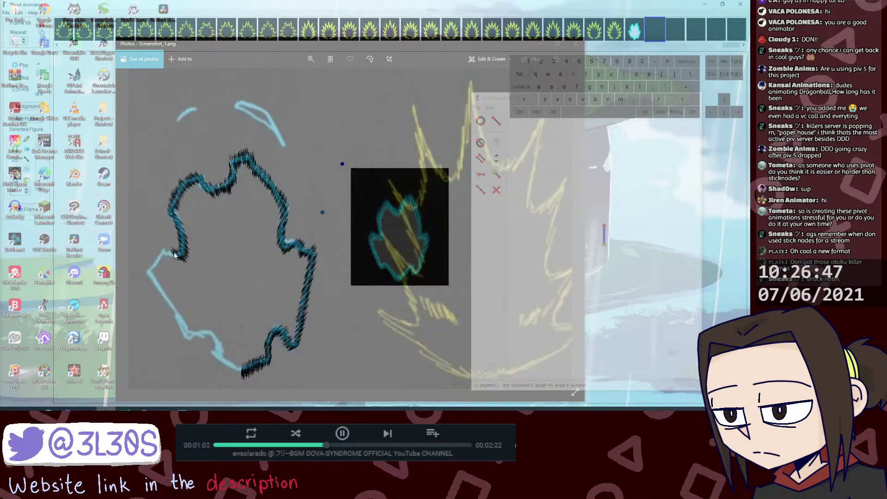
{"action": "key", "text": "shift"}
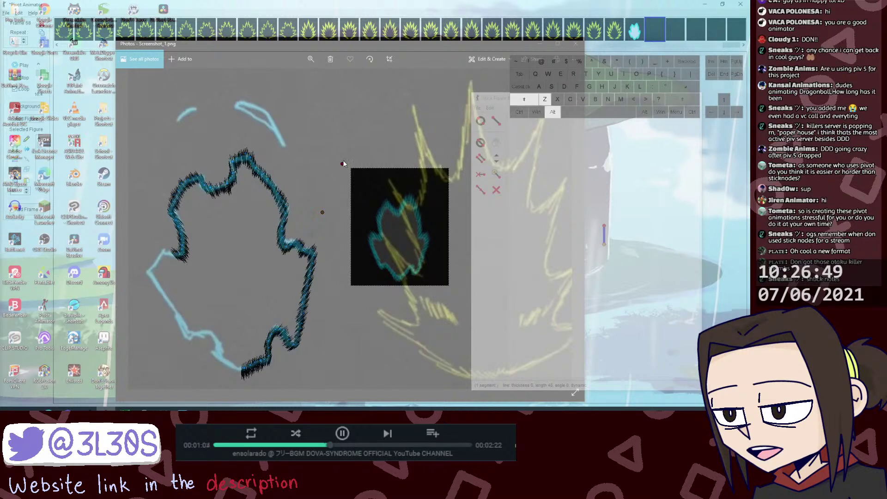
{"action": "key", "text": "ctrl+z"}
{"action": "left_click_drag", "start_coordinate": [344, 157], "coordinate": [338, 155]}
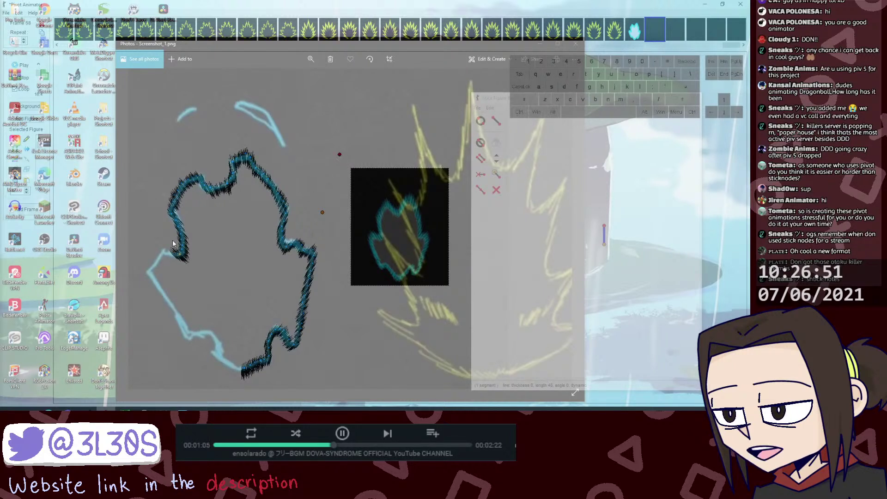
Step: Extend the outline along the short edge leading out of the left notch and fine-tune the angle of its pieces
{"action": "left_click", "coordinate": [183, 254]}
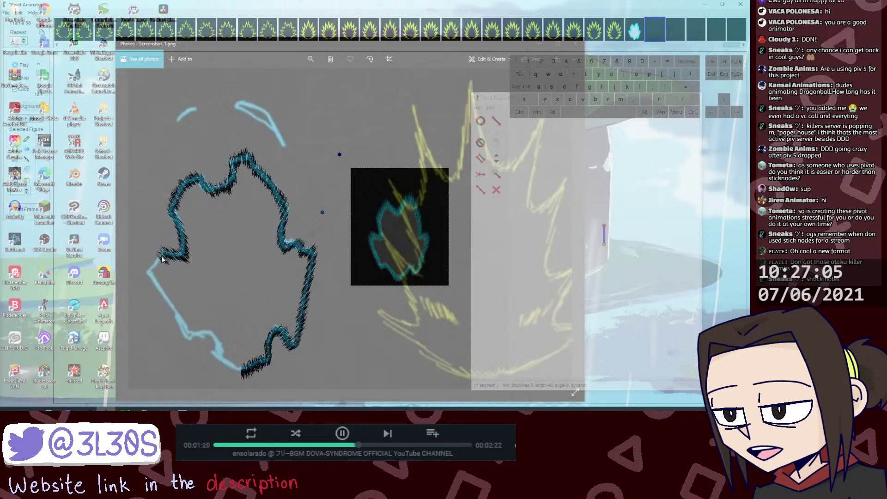
{"action": "key", "text": "shift"}
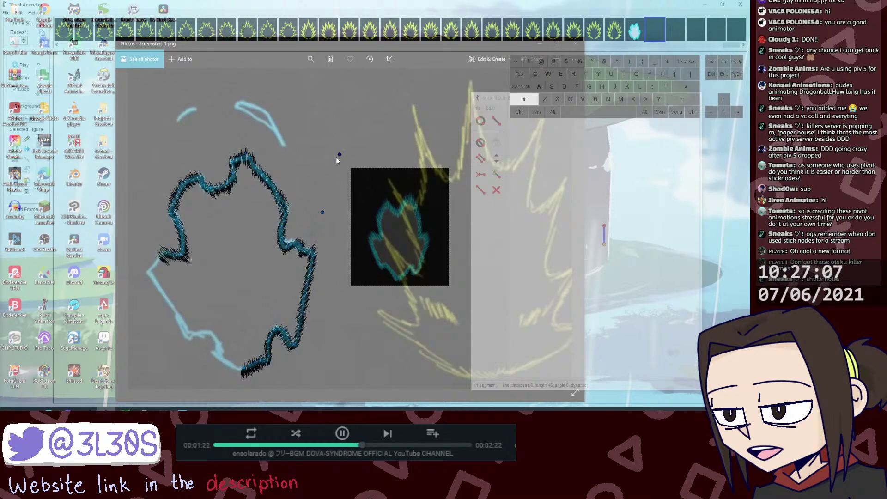
{"action": "key", "text": "shift+alt+z"}
{"action": "left_click_drag", "start_coordinate": [340, 154], "coordinate": [344, 154]}
{"action": "key", "text": "ctrl+alt+z"}
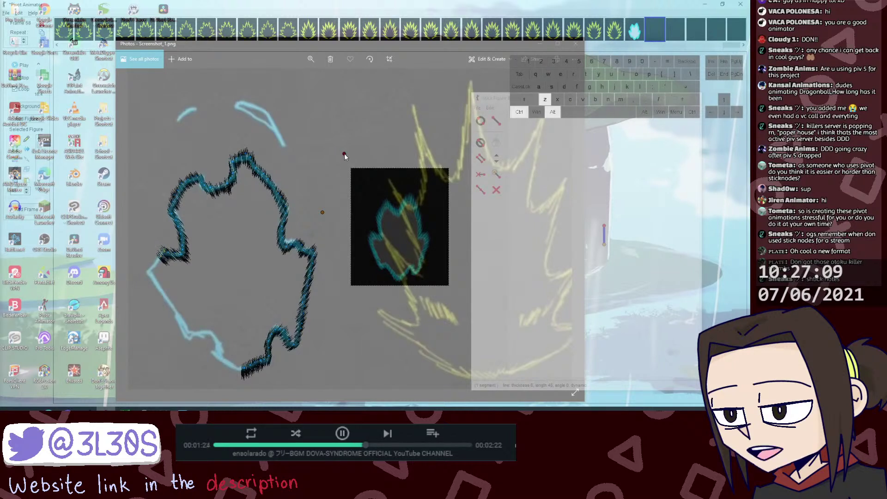
Step: Duplicate the end pieces, place the copies around the far-left corner of the sketch and rotate them downward along the blue line
{"action": "left_click", "coordinate": [164, 253]}
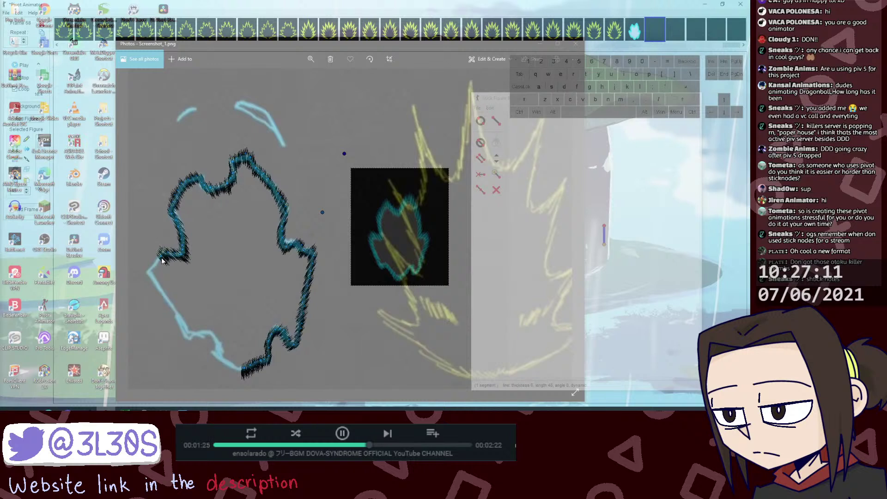
{"action": "left_click", "coordinate": [163, 257], "text": "shift"}
{"action": "key", "text": "ctrl+d"}
{"action": "left_click_drag", "start_coordinate": [169, 266], "coordinate": [156, 267]}
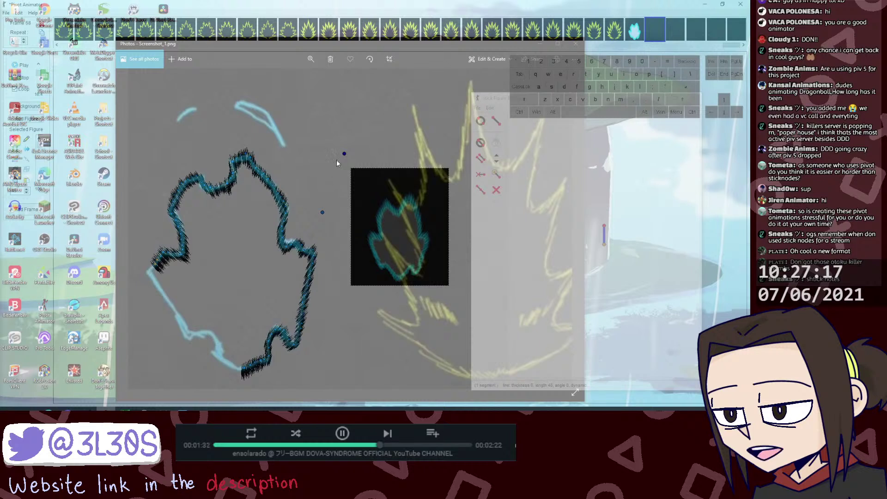
{"action": "left_click_drag", "start_coordinate": [343, 154], "coordinate": [337, 161]}
{"action": "key", "text": "ctrl+z"}
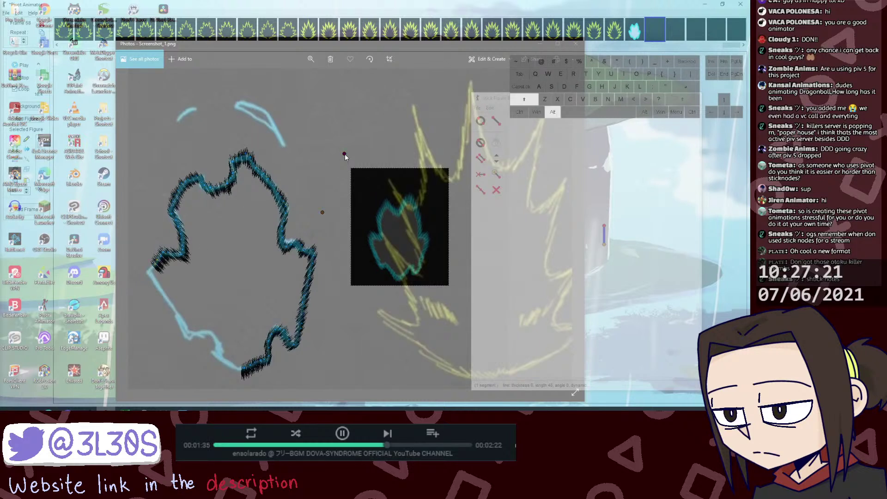
{"action": "left_click_drag", "start_coordinate": [344, 155], "coordinate": [341, 164]}
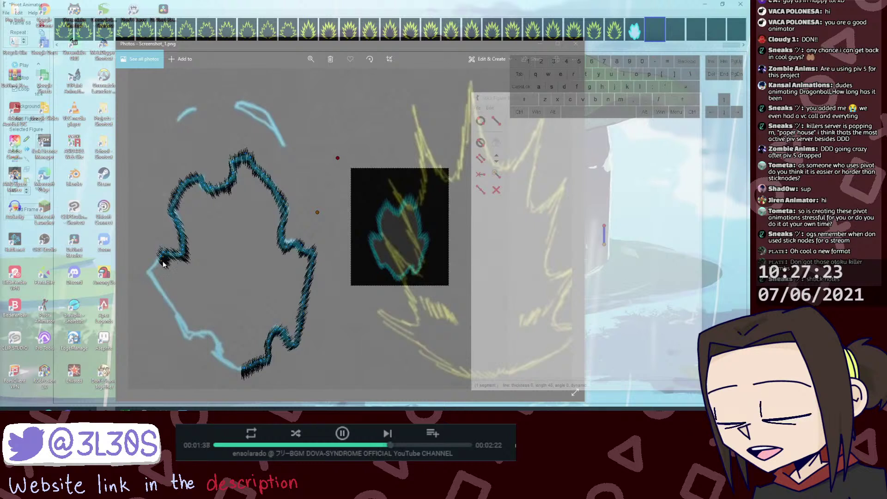
{"action": "left_click_drag", "start_coordinate": [162, 260], "coordinate": [158, 267]}
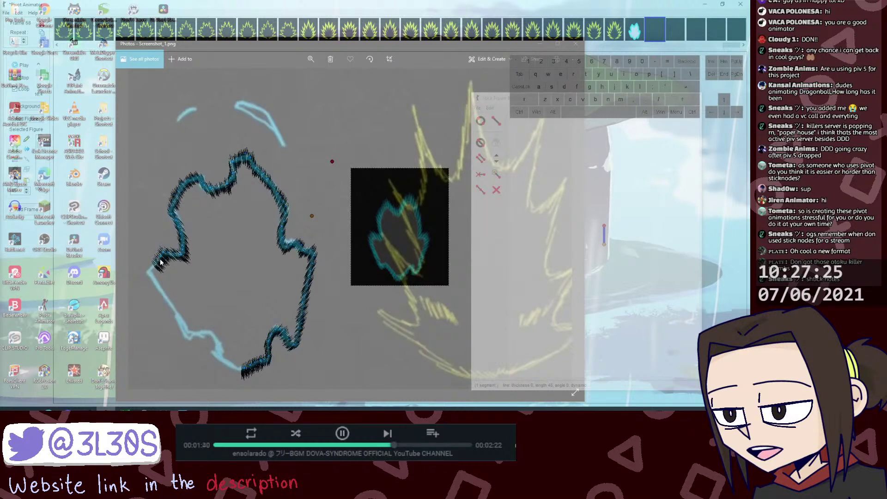
{"action": "left_click", "coordinate": [156, 265]}
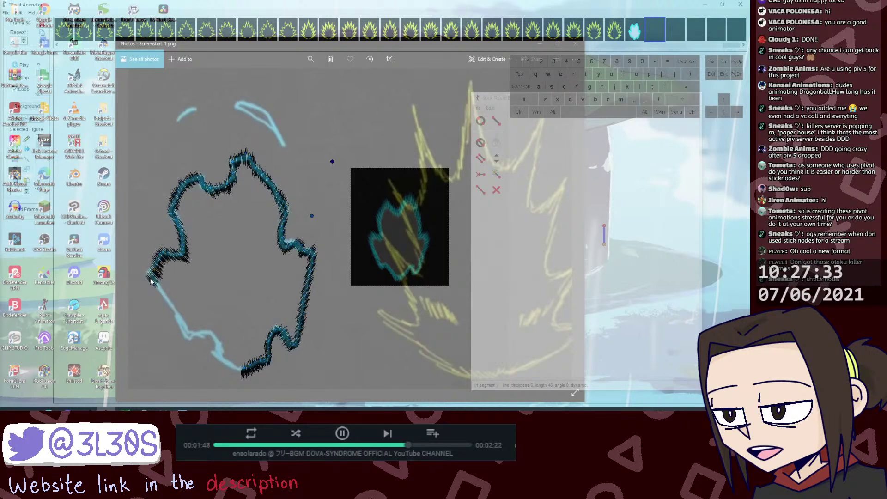
Step: Adjust the angle of the pieces at the far-left corner and extend the outline partway down the lower-left edge
{"action": "key", "text": "shift"}
{"action": "key", "text": "ctrl+alt+z"}
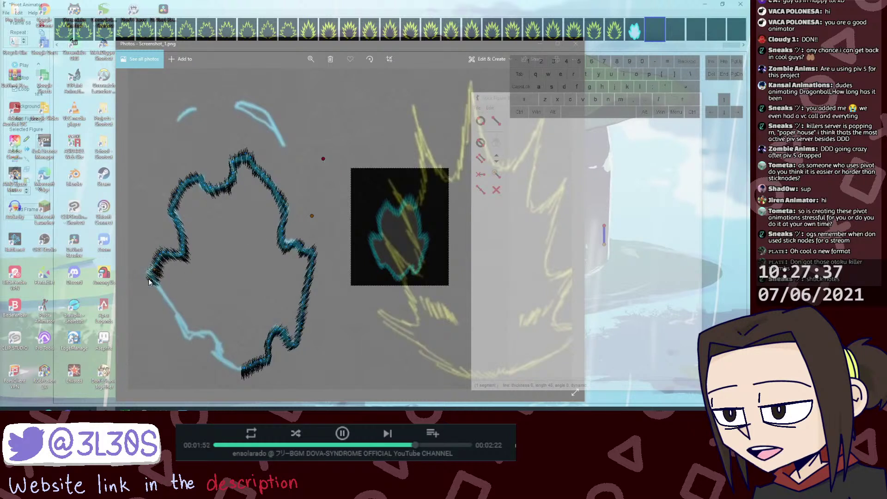
{"action": "left_click_drag", "start_coordinate": [149, 279], "coordinate": [152, 282]}
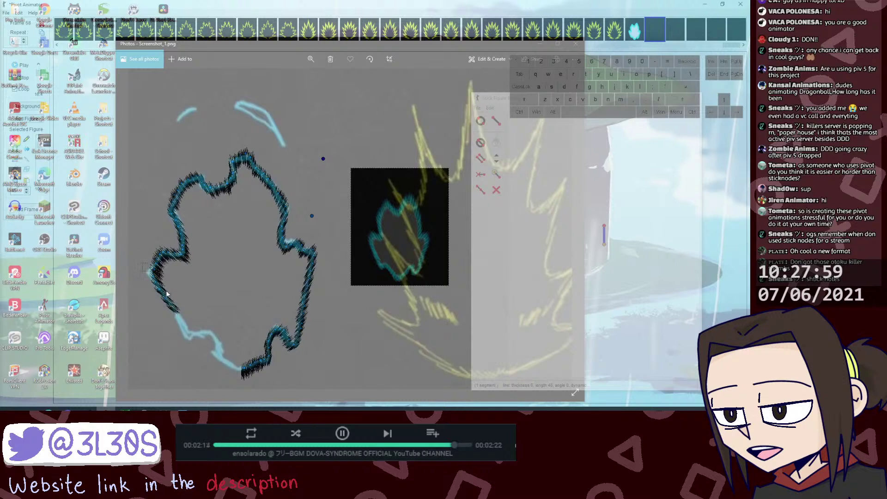
{"action": "left_click_drag", "start_coordinate": [166, 291], "coordinate": [164, 293]}
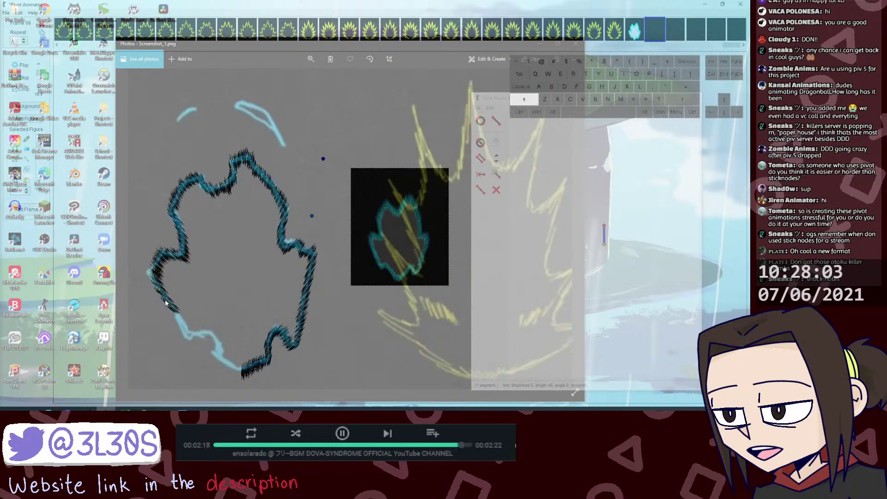
{"action": "key", "text": "ctrl+v"}
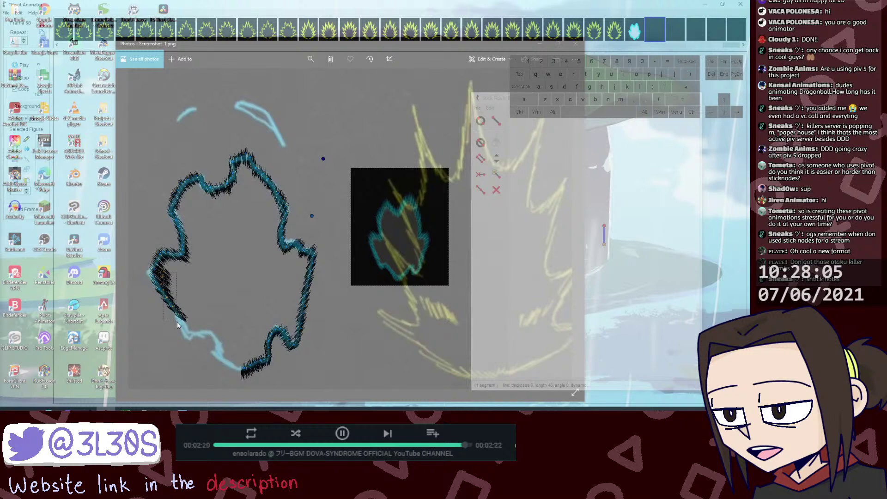
{"action": "left_click_drag", "start_coordinate": [159, 273], "coordinate": [176, 286]}
{"action": "key", "text": "ctrl+z"}
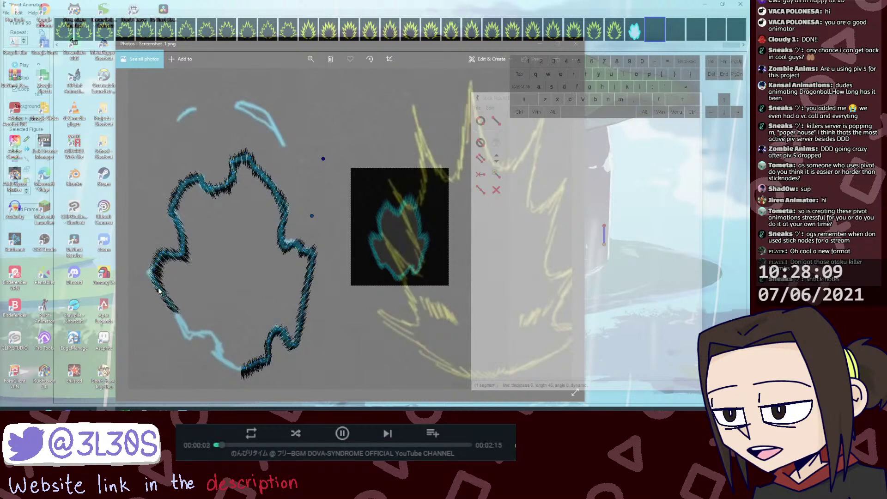
Step: Place copies of the pieces down to the end of the lower-left edge and rotate them onto the blue line
{"action": "left_click_drag", "start_coordinate": [169, 306], "coordinate": [180, 328]}
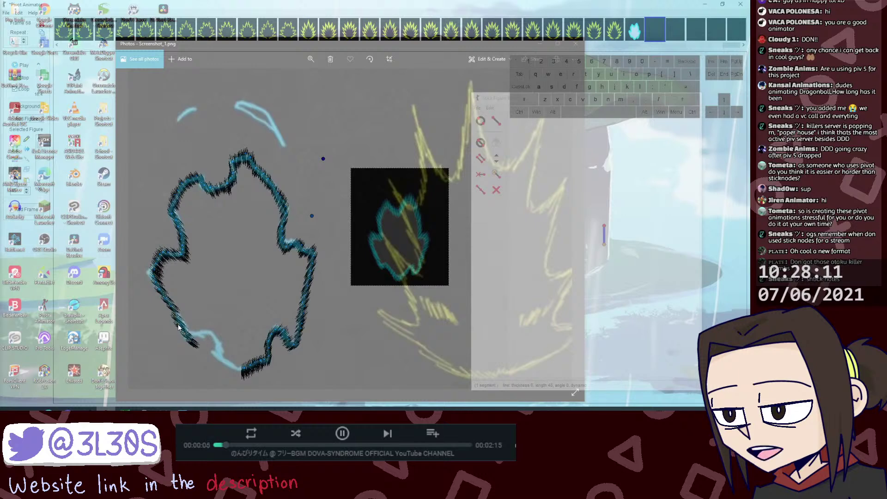
{"action": "left_click_drag", "start_coordinate": [323, 158], "coordinate": [316, 159]}
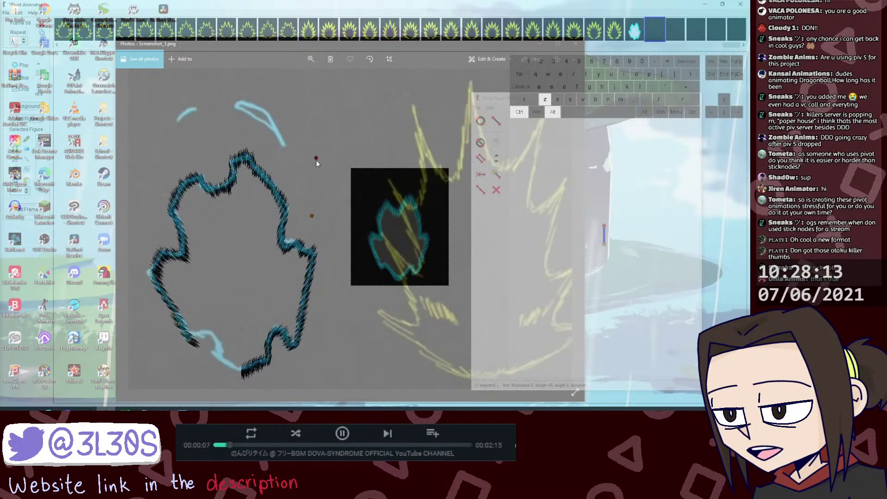
{"action": "left_click_drag", "start_coordinate": [177, 317], "coordinate": [174, 313]}
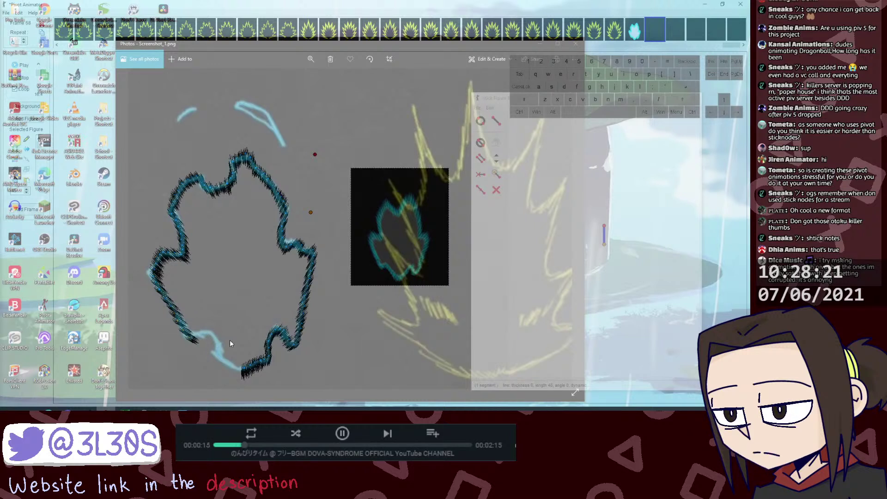
{"action": "left_click", "coordinate": [189, 338]}
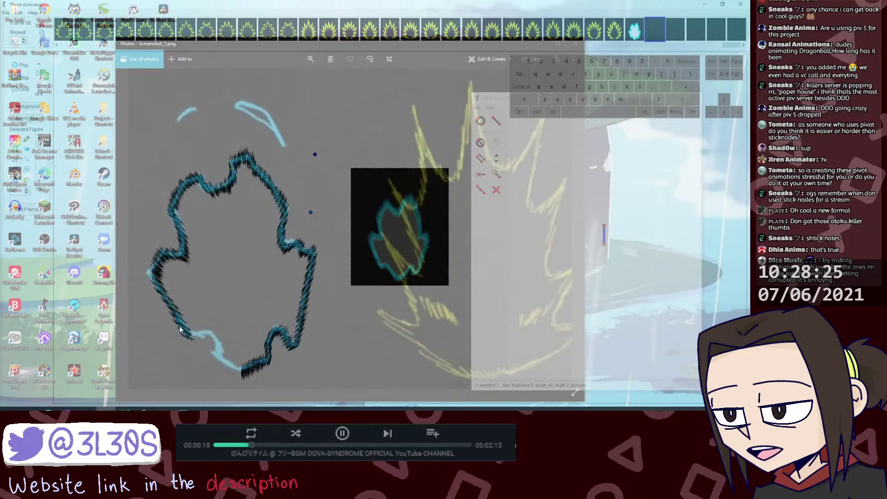
Step: Turn the end pieces at the lower-left corner inward and duplicate them along the short edge toward the bottom notch
{"action": "key", "text": "shift"}
{"action": "left_click_drag", "start_coordinate": [315, 155], "coordinate": [304, 154]}
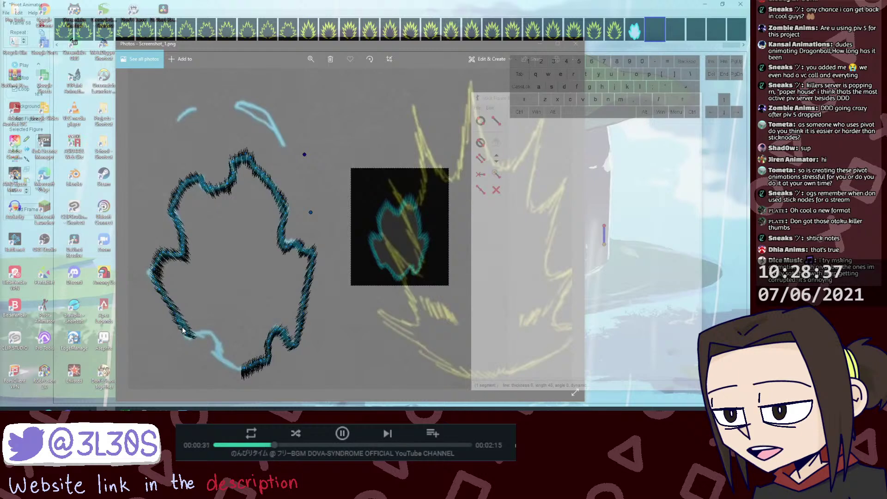
{"action": "key", "text": "ctrl"}
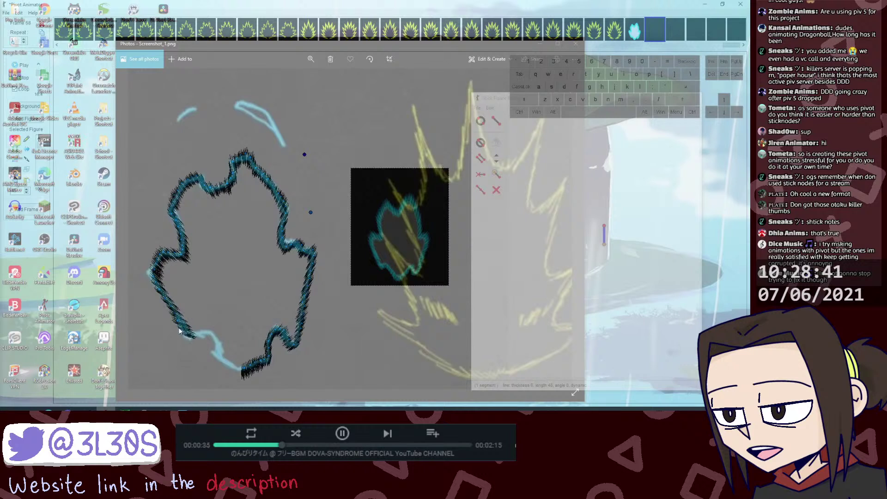
{"action": "mouse_move", "coordinate": [182, 328]}
{"action": "left_mouse_down", "text": "ctrl"}
{"action": "mouse_move", "coordinate": [200, 342]}
{"action": "mouse_move", "coordinate": [202, 332]}
{"action": "left_mouse_up", "text": "ctrl"}
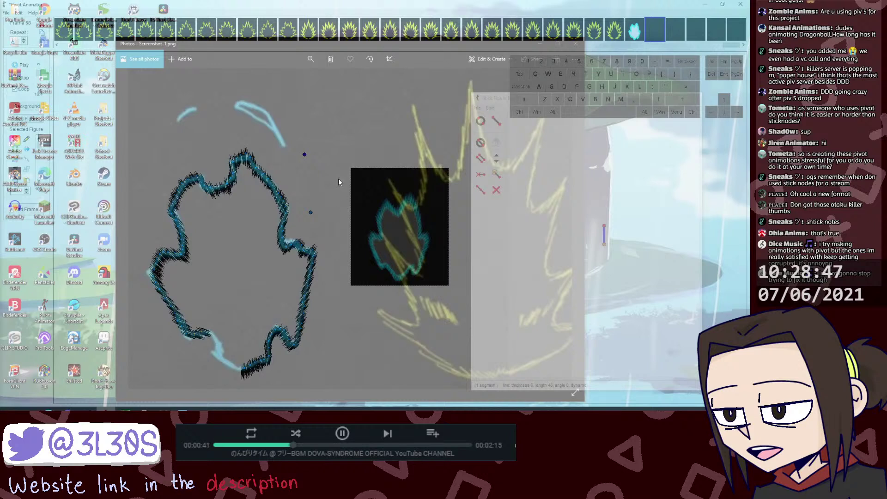
Step: Fine-tune the rotation of the pieces around the lower-left corner using the rotation stick so they follow the blue line
{"action": "key", "text": "ctrl+alt+z"}
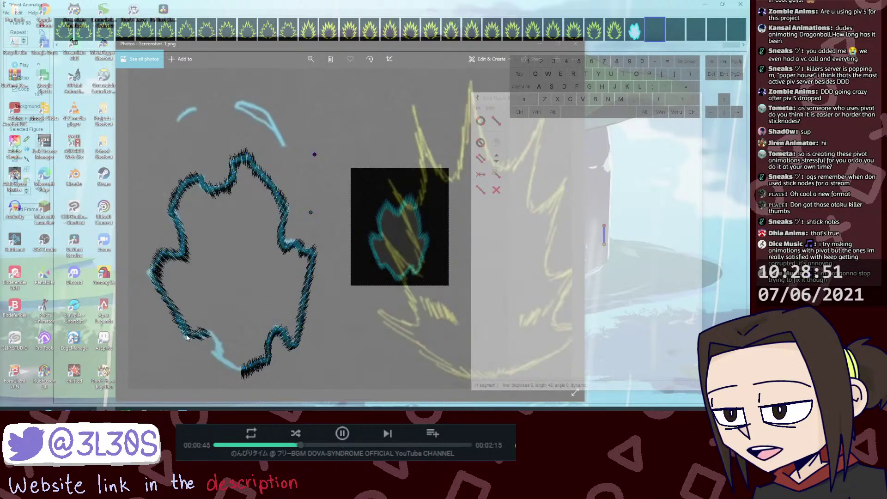
{"action": "key", "text": "shift"}
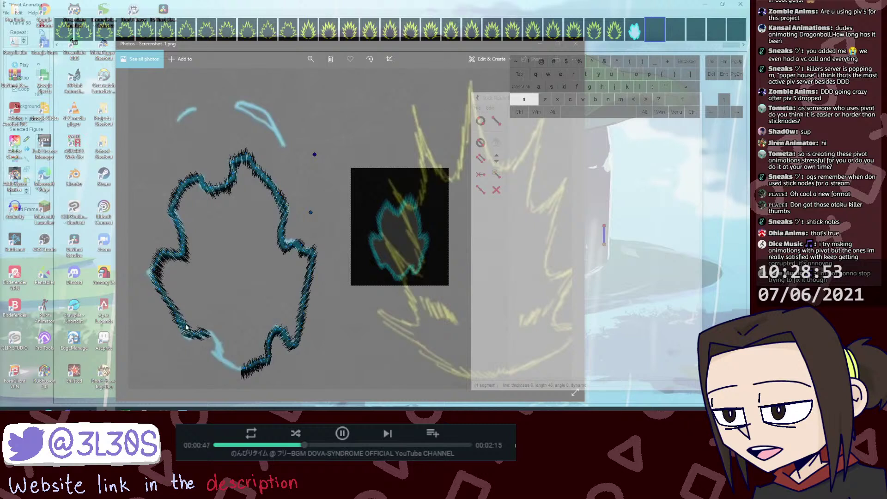
{"action": "key", "text": "ctrl+alt+z"}
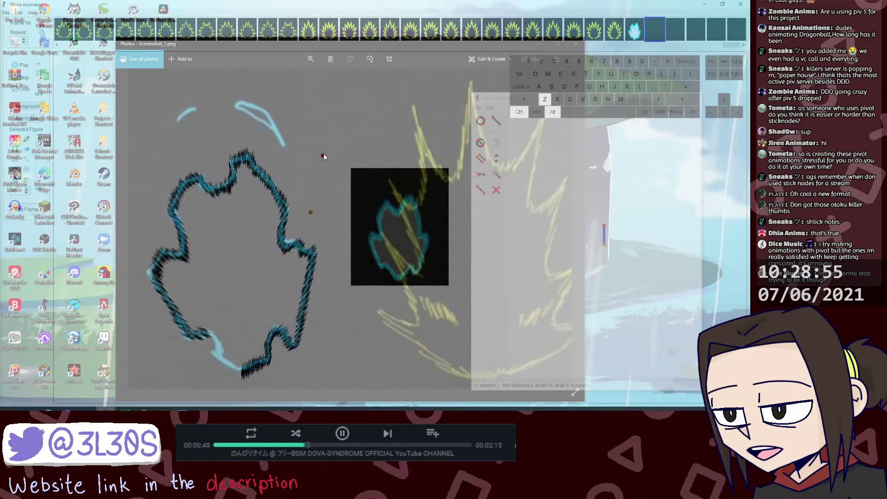
{"action": "left_click_drag", "start_coordinate": [323, 154], "coordinate": [328, 154]}
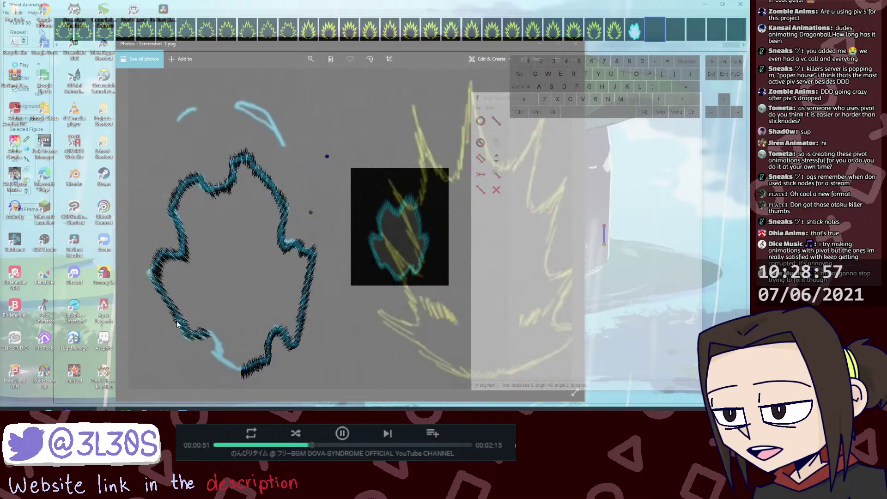
{"action": "key", "text": "shift"}
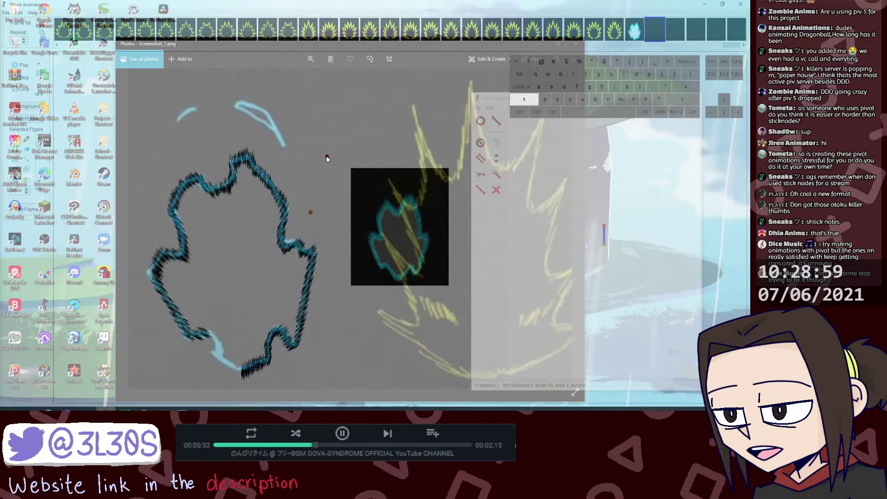
{"action": "key", "text": "ctrl+alt+z"}
{"action": "left_click_drag", "start_coordinate": [341, 169], "coordinate": [339, 166]}
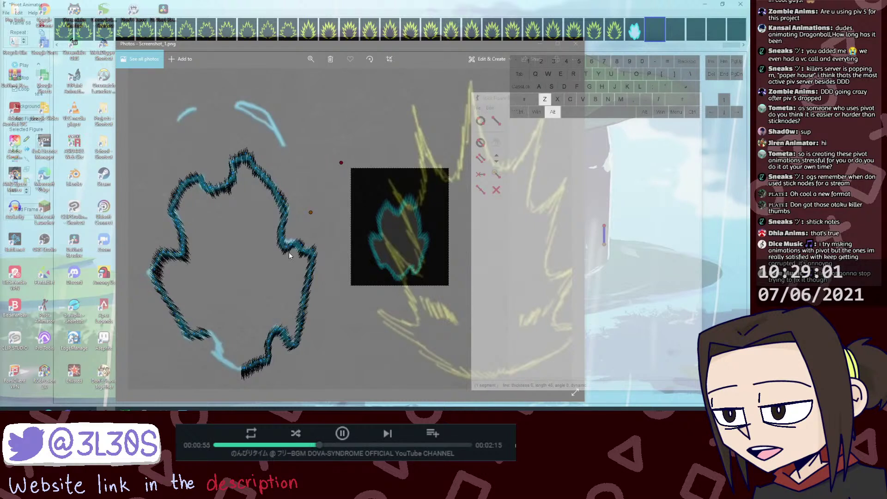
{"action": "left_click", "coordinate": [182, 327]}
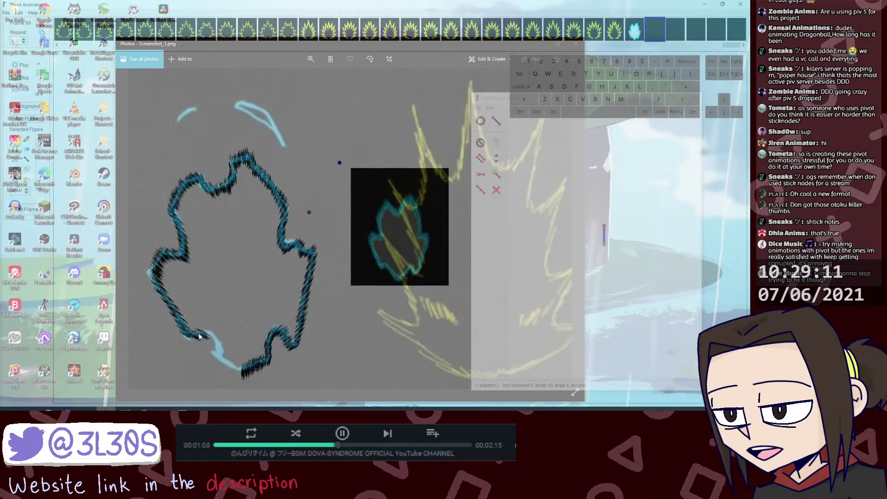
{"action": "left_click_drag", "start_coordinate": [340, 163], "coordinate": [339, 171]}
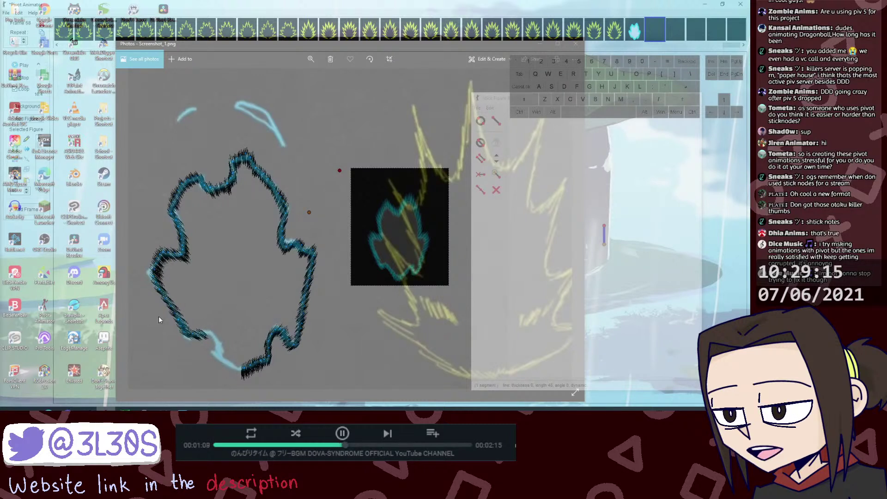
Step: Duplicate the end pieces, place the copies down the lower-left notch and rotate them toward the bottom tip
{"action": "mouse_move", "coordinate": [220, 351]}
{"action": "left_mouse_down"}
{"action": "mouse_move", "coordinate": [204, 362]}
{"action": "mouse_move", "coordinate": [204, 345]}
{"action": "left_mouse_up"}
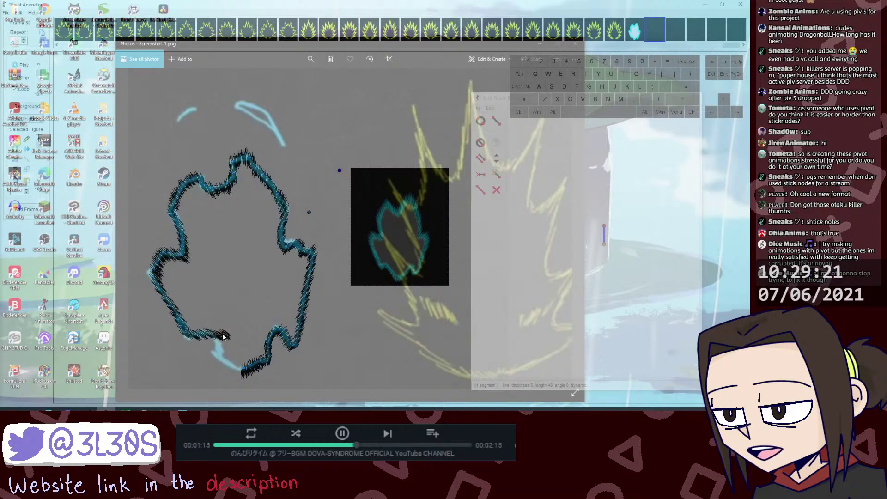
{"action": "left_click_drag", "start_coordinate": [224, 337], "coordinate": [217, 351]}
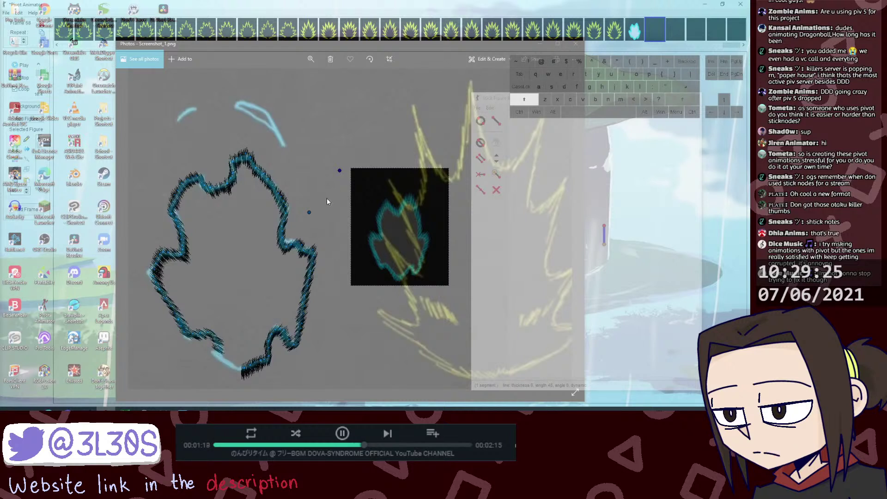
{"action": "left_click_drag", "start_coordinate": [339, 171], "coordinate": [342, 192]}
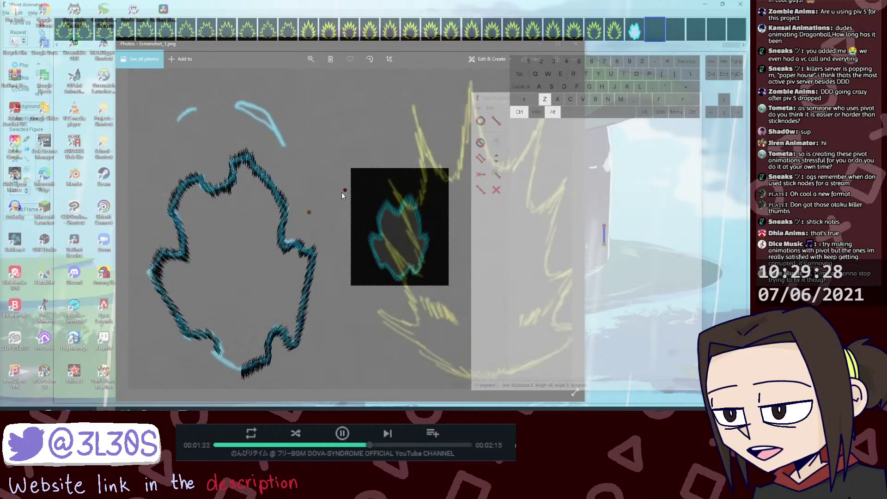
{"action": "left_click", "coordinate": [208, 334]}
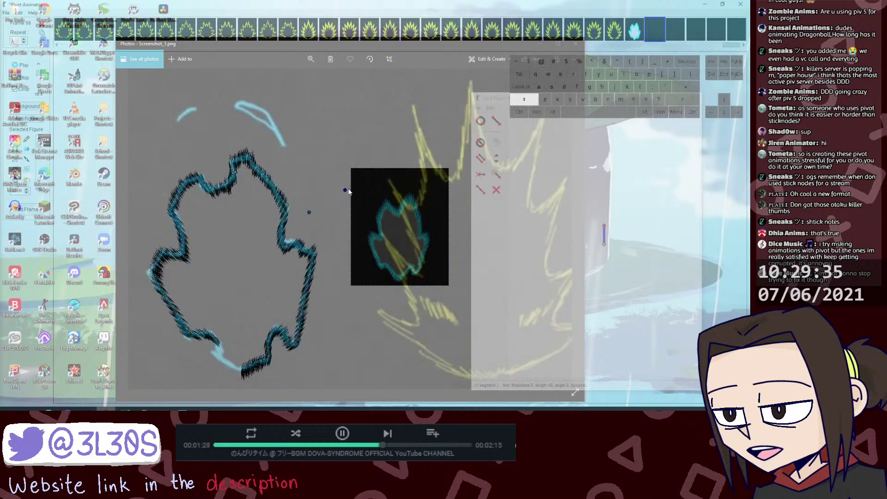
Step: Swing the rotation stick farther around to refine the angle of the pieces along the lower-left notch
{"action": "left_click", "coordinate": [345, 189], "text": "shift"}
{"action": "key", "text": "shift+alt+z"}
{"action": "left_click_drag", "start_coordinate": [345, 190], "coordinate": [351, 186]}
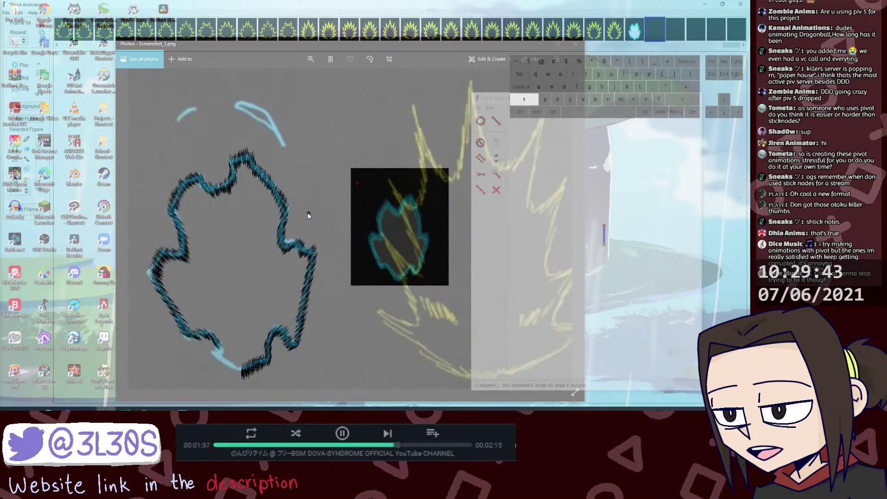
{"action": "key", "text": "alt+shift+z"}
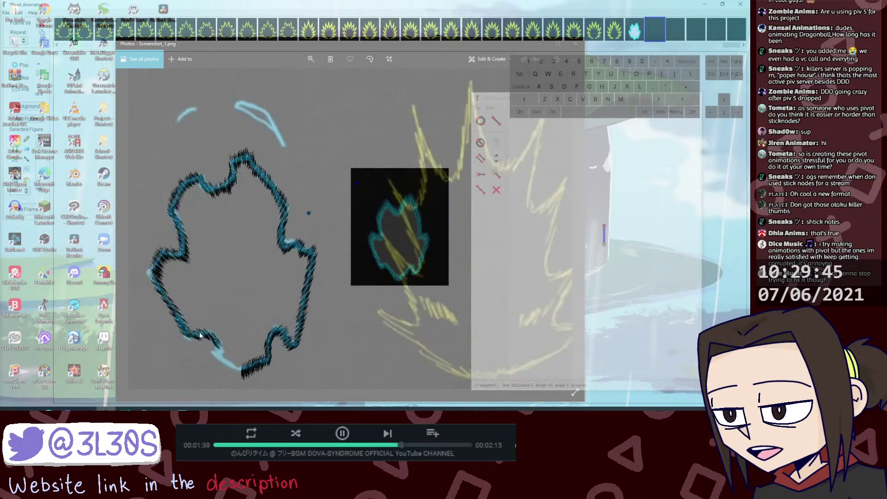
{"action": "key", "text": "alt+shift+z"}
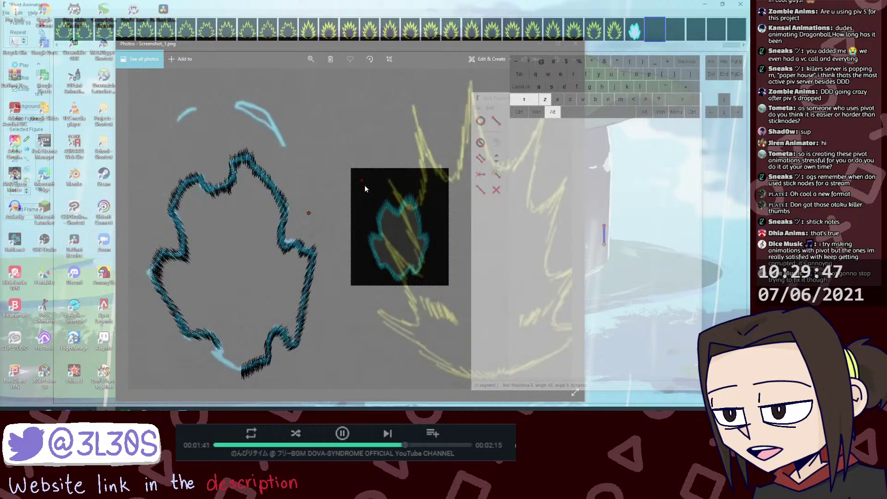
{"action": "key", "text": "ctrl+alt+z"}
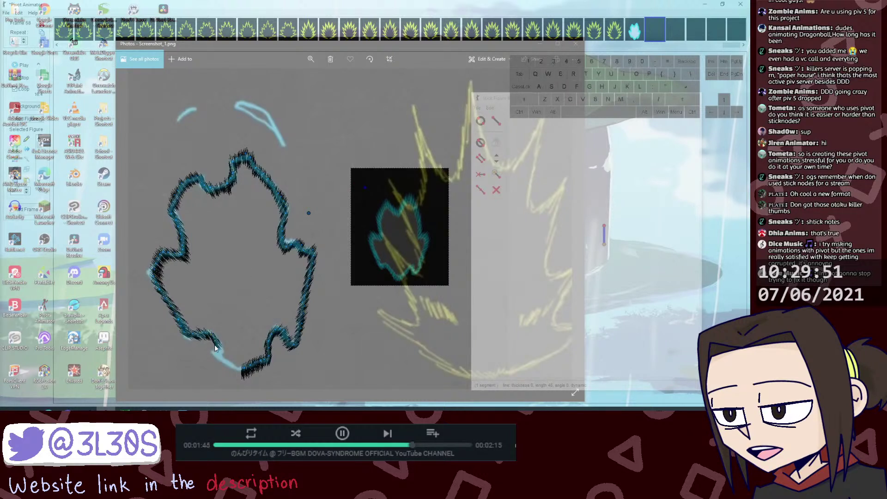
Step: Duplicate the notch's end pieces farther down toward the bottom tip and adjust their angle to the sketch
{"action": "key", "text": "ctrl+d"}
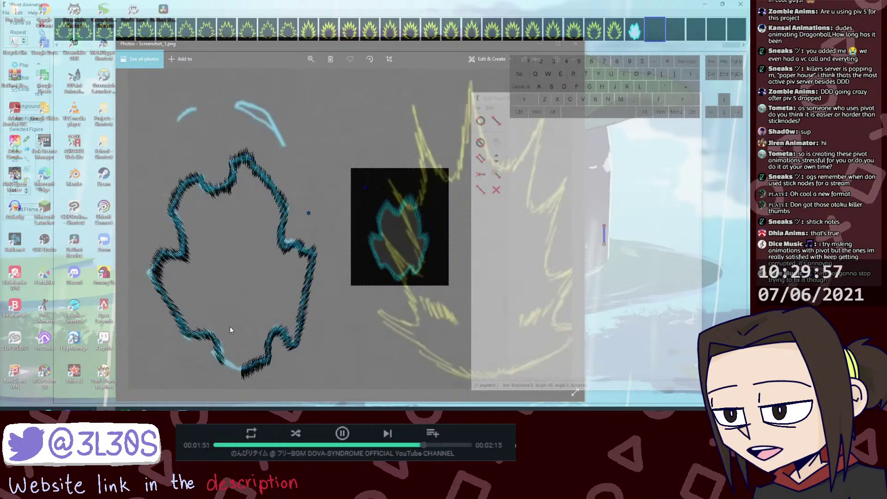
{"action": "left_click", "coordinate": [308, 213]}
{"action": "key", "text": "alt+shift+z"}
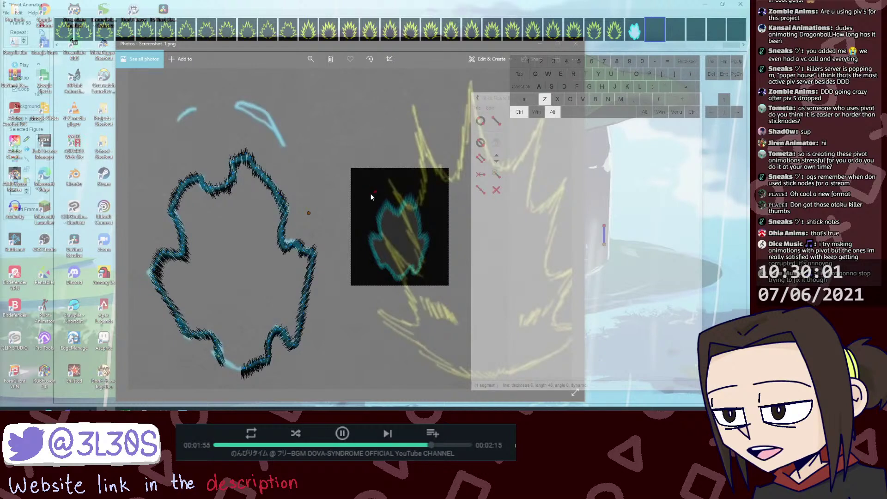
{"action": "key", "text": "shift"}
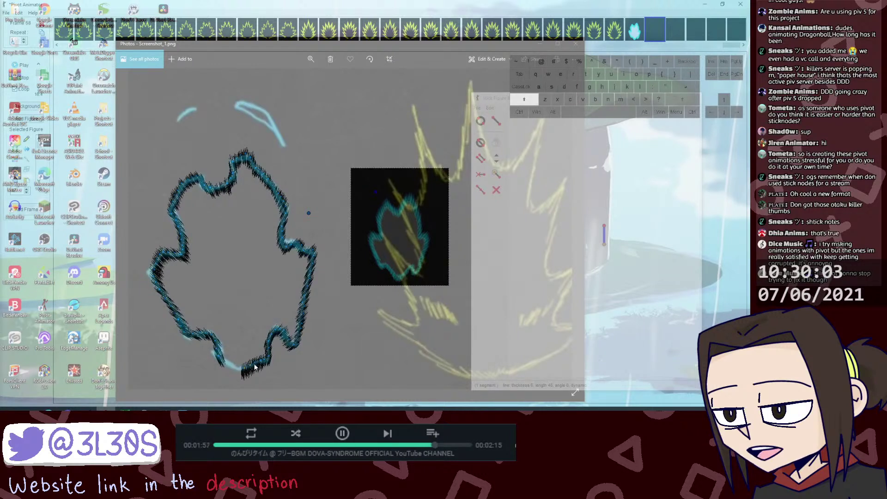
Step: Turn the rotation stick slightly and nudge the end piece so it follows the blue line right of the bottom tip
{"action": "key", "text": "shift+alt+z"}
{"action": "key", "text": "shift+alt+z"}
{"action": "key", "text": "ctrl+alt+z"}
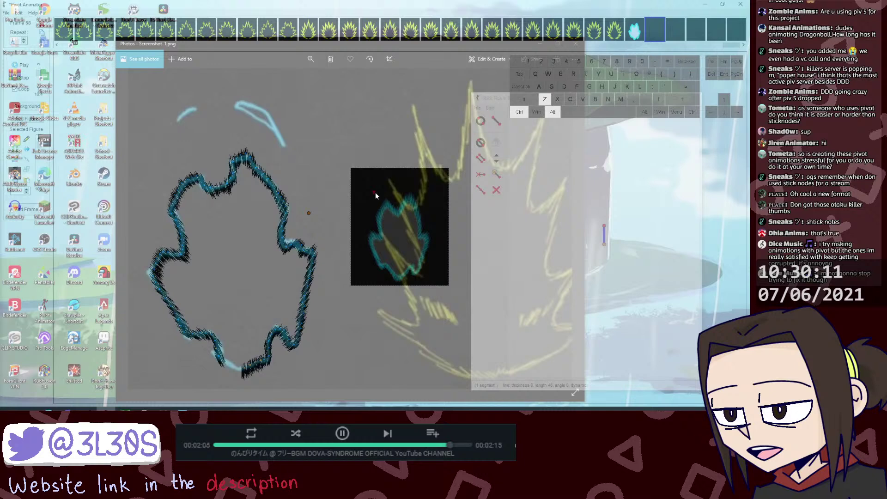
{"action": "left_click_drag", "start_coordinate": [375, 193], "coordinate": [377, 196]}
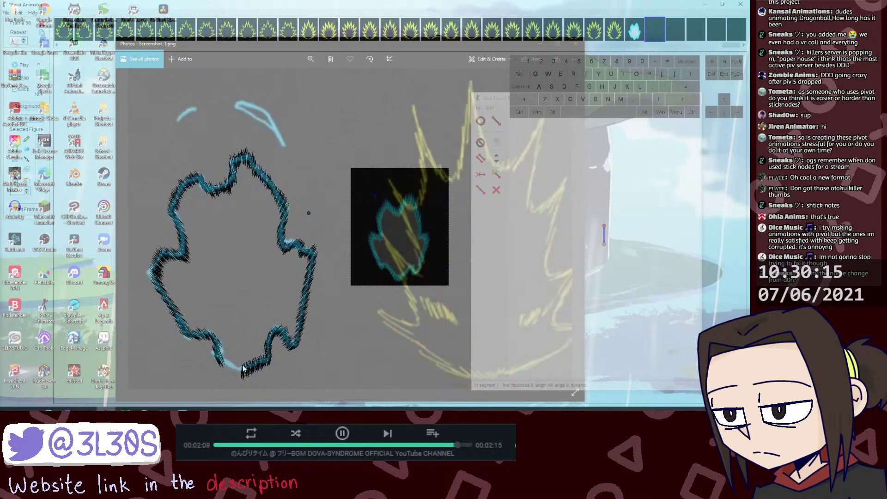
{"action": "left_click_drag", "start_coordinate": [253, 371], "coordinate": [250, 368]}
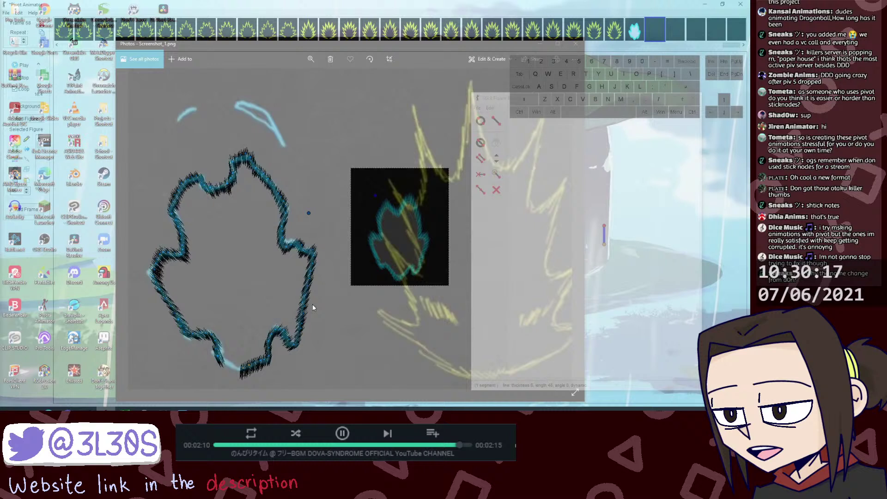
{"action": "left_click", "coordinate": [376, 196], "text": "shift"}
{"action": "key", "text": "ctrl+alt+shift+z"}
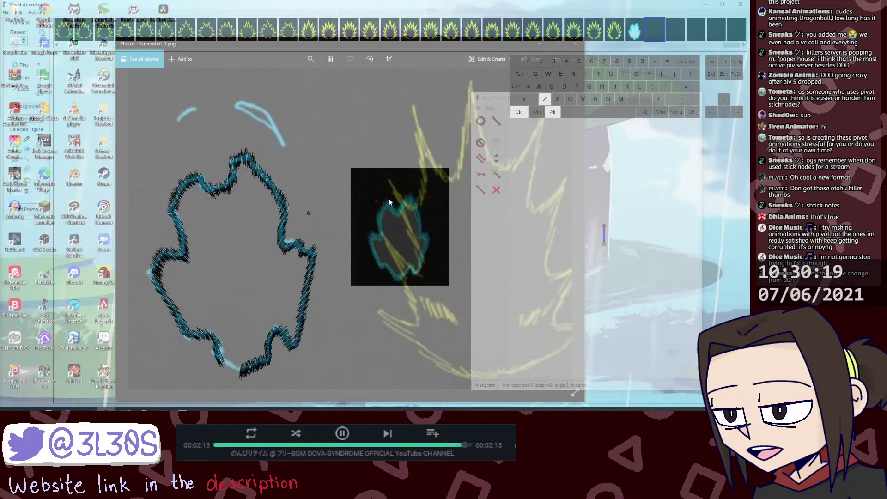
Step: Swing the rotation stick farther to refine the angle of the last pieces at the outline's bottom tip
{"action": "left_click", "coordinate": [243, 368]}
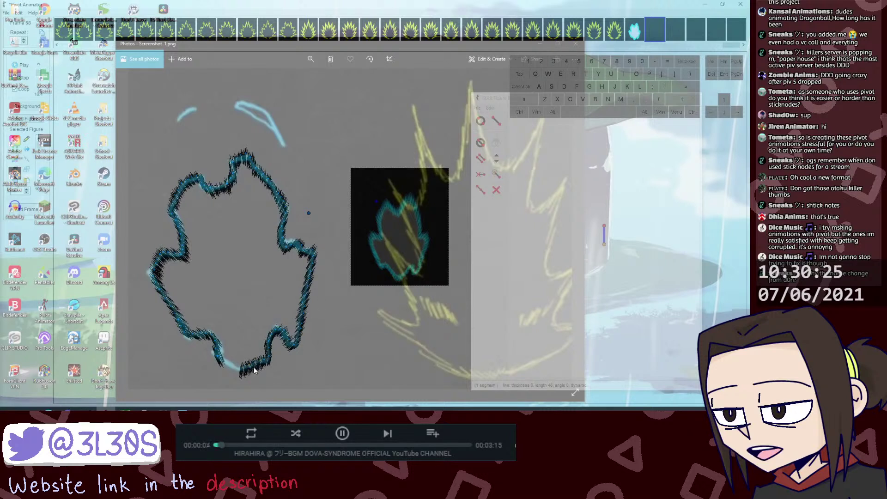
{"action": "key", "text": "shift"}
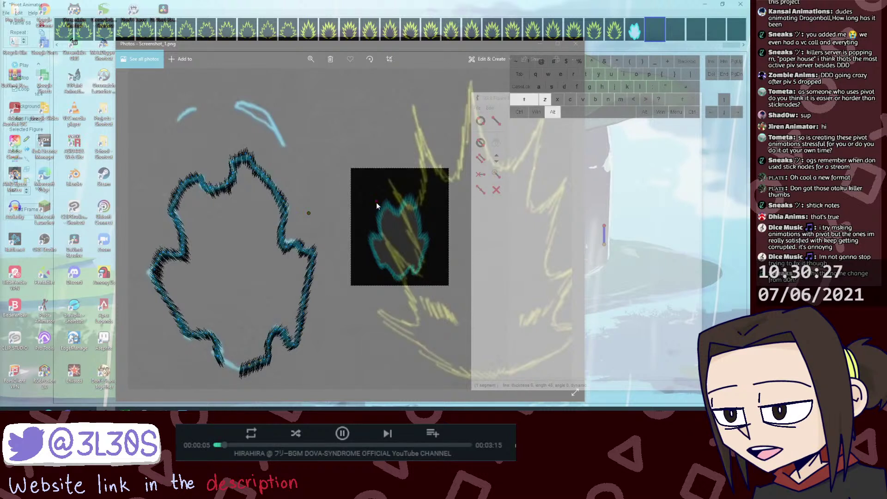
{"action": "mouse_move", "coordinate": [376, 201]}
{"action": "left_mouse_down"}
{"action": "mouse_move", "coordinate": [356, 211]}
{"action": "mouse_move", "coordinate": [361, 205]}
{"action": "left_mouse_up"}
{"action": "left_click", "coordinate": [254, 367]}
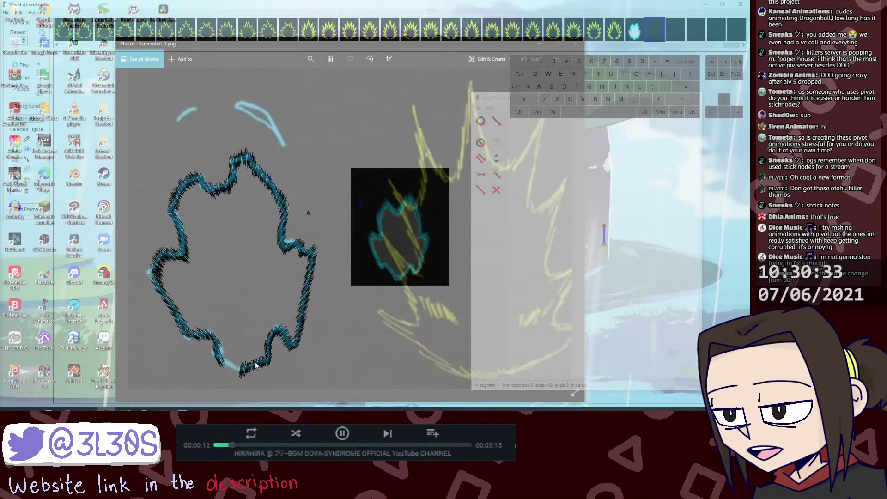
{"action": "left_click_drag", "start_coordinate": [362, 205], "coordinate": [367, 208]}
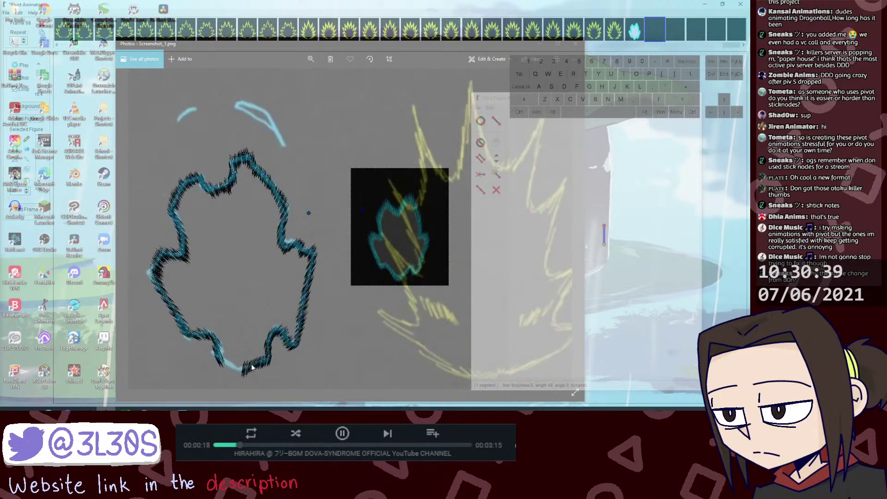
{"action": "left_click_drag", "start_coordinate": [363, 210], "coordinate": [366, 212]}
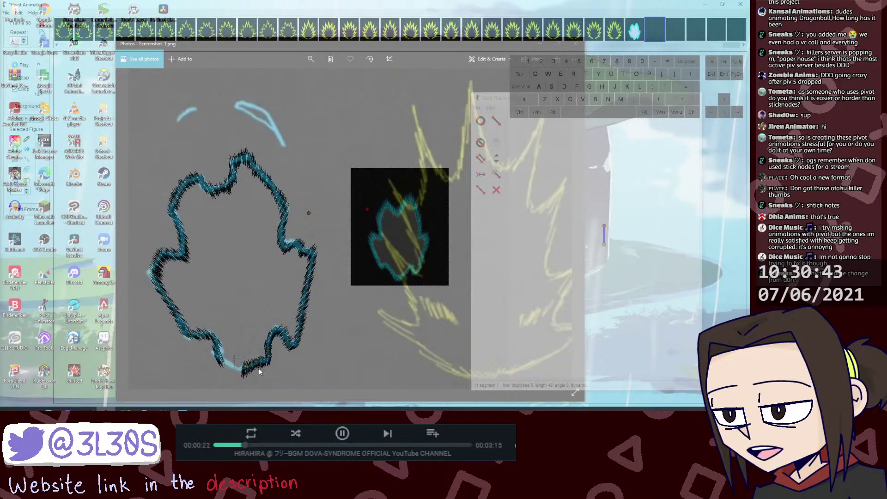
{"action": "key", "text": "ctrl+v"}
{"action": "key", "text": "ctrl+z"}
{"action": "left_click_drag", "start_coordinate": [239, 357], "coordinate": [250, 367]}
{"action": "key", "text": "ctrl+d"}
{"action": "key", "text": "f"}
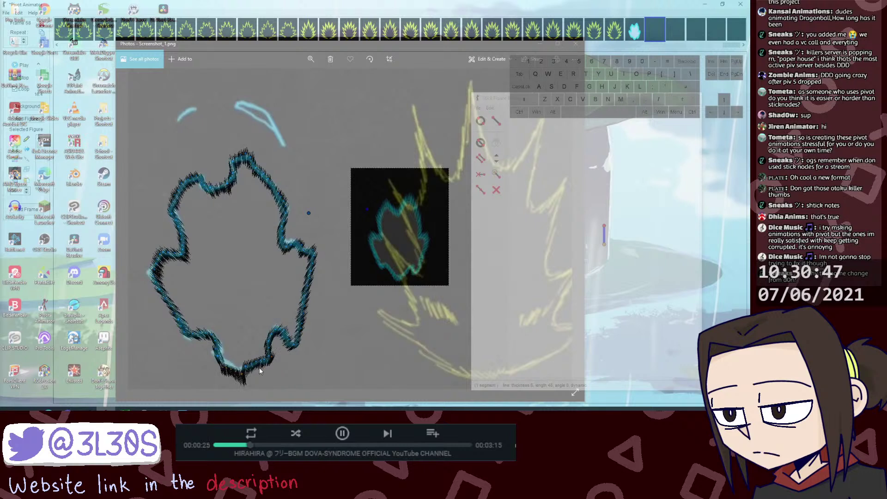
{"action": "key", "text": "ctrl+z"}
{"action": "key", "text": "ctrl+z"}
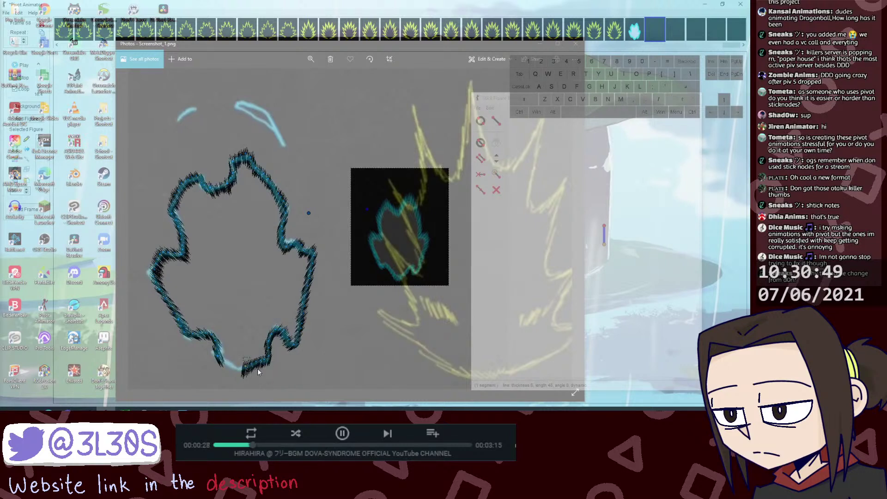
Step: Duplicate the bottom-tip pieces, flip the copy and place it along the left side of the tip
{"action": "key", "text": "ctrl+d"}
{"action": "key", "text": "f"}
{"action": "left_click_drag", "start_coordinate": [261, 376], "coordinate": [235, 366]}
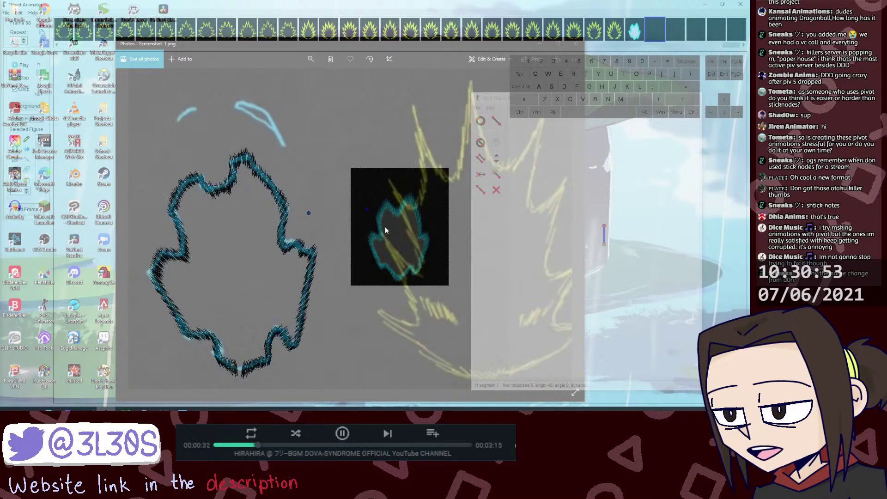
Step: Adjust the rotation stick, then duplicate a tip piece and place the copy to close the outline at the bottom
{"action": "left_click_drag", "start_coordinate": [368, 210], "coordinate": [368, 204]}
{"action": "left_click", "coordinate": [236, 367]}
{"action": "key", "text": "ctrl+d"}
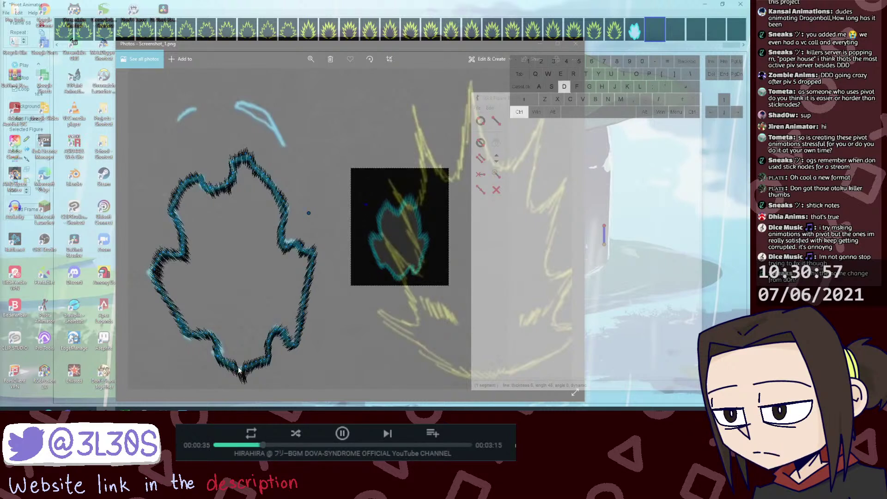
{"action": "left_click_drag", "start_coordinate": [240, 373], "coordinate": [239, 366]}
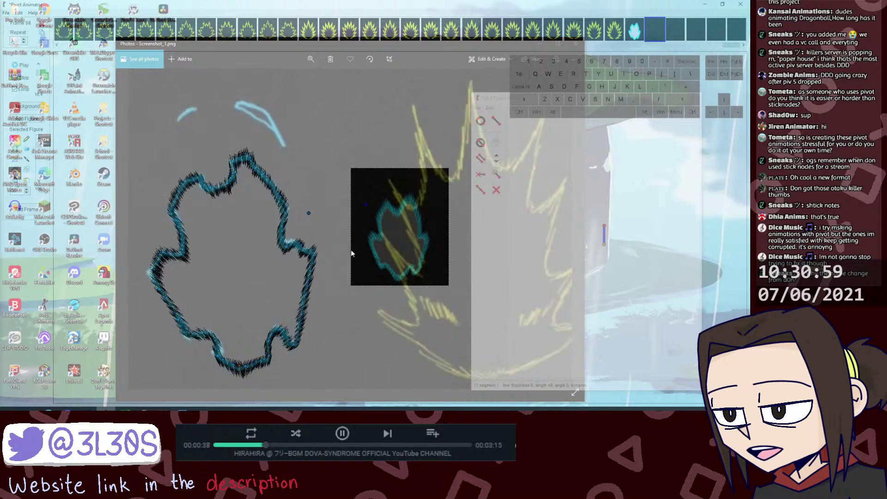
Step: Compare the closed outline with the neighbouring aura frame and return to the outline frame
{"action": "key", "text": "ctrl+alt+z"}
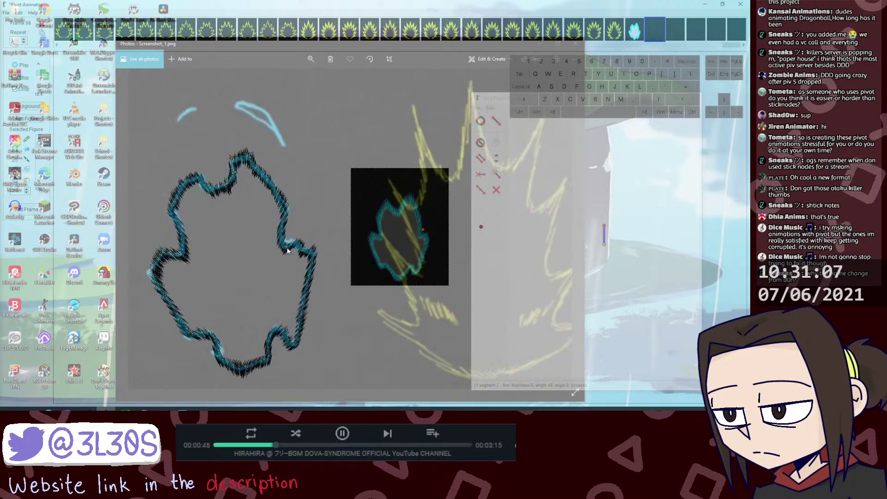
{"action": "key", "text": "Delete"}
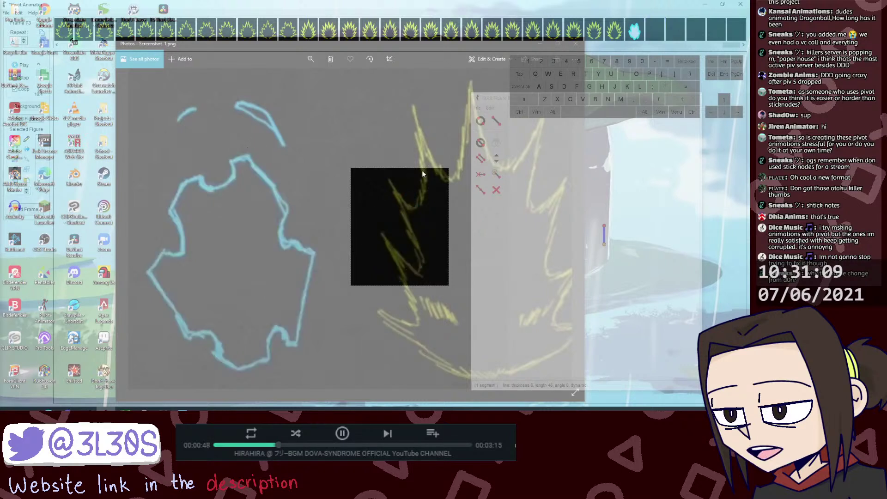
{"action": "left_click", "coordinate": [613, 36]}
{"action": "left_click", "coordinate": [636, 35]}
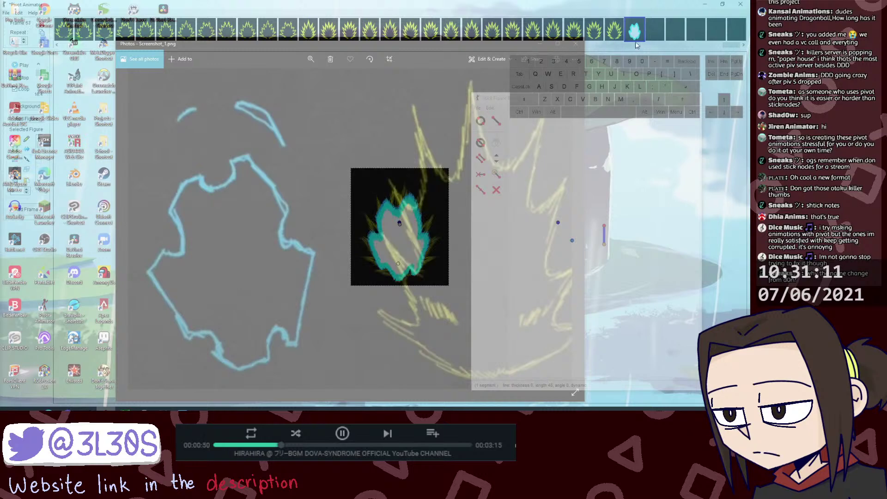
{"action": "left_click", "coordinate": [650, 35]}
Step: Place the Stick Figure Builder over the traced outline and move the figure's starting segment into the lower middle of the shape
{"action": "key", "text": "alt+Tab"}
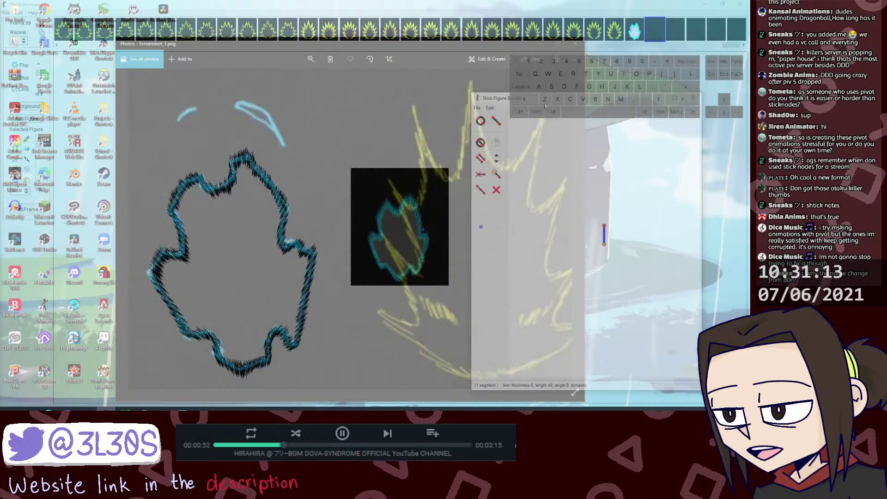
{"action": "left_click_drag", "start_coordinate": [545, 107], "coordinate": [185, 101]}
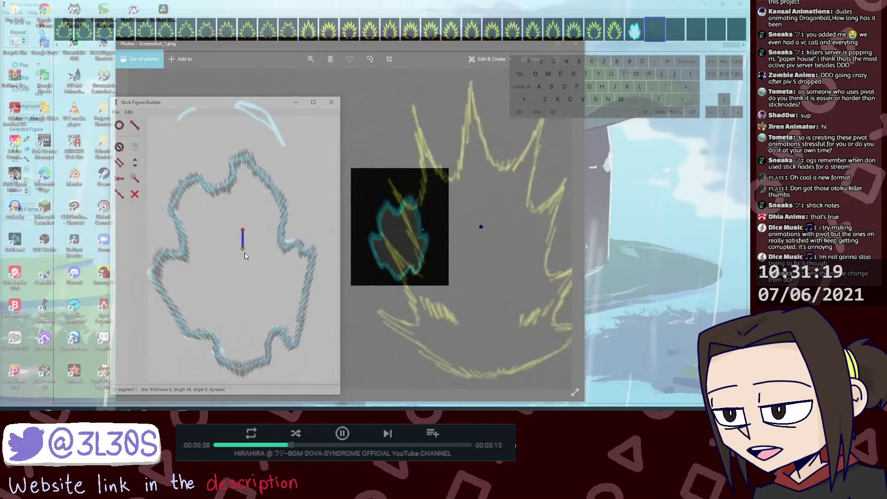
{"action": "left_click_drag", "start_coordinate": [243, 249], "coordinate": [231, 231]}
{"action": "left_click_drag", "start_coordinate": [240, 292], "coordinate": [240, 323]}
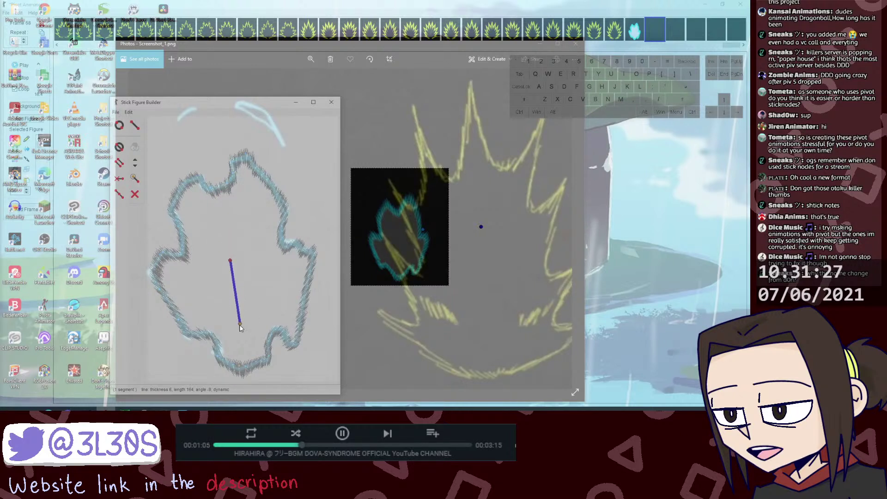
Step: Extend the figure up to the notch left of the top peak and reduce the upper segment's thickness to 0
{"action": "left_click_drag", "start_coordinate": [231, 260], "coordinate": [232, 191]}
{"action": "key", "text": "Down"}
{"action": "key", "text": "Down"}
{"action": "key", "text": "Down"}
{"action": "key", "text": "Down"}
{"action": "key", "text": "Down"}
{"action": "key", "text": "Down"}
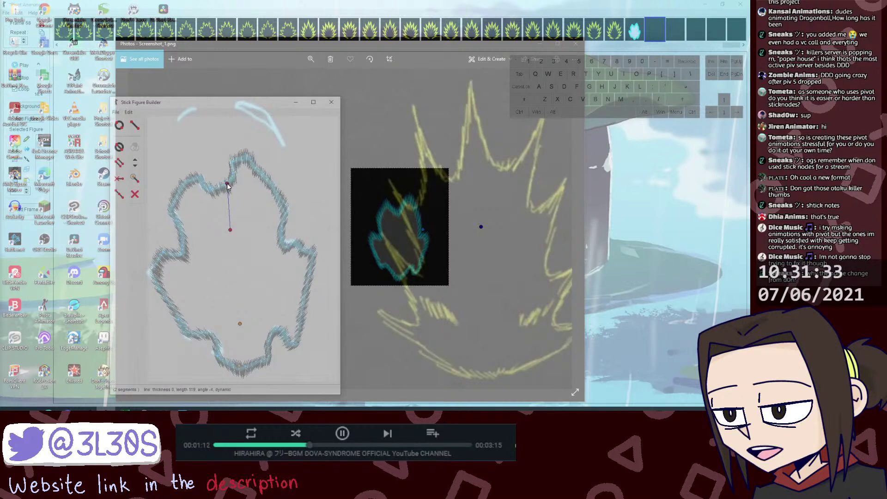
Step: Add short thickness-0 segments from the notch up the left side of the top peak, making the placed ones static
{"action": "key", "text": "s"}
{"action": "key", "text": "l"}
{"action": "left_click", "coordinate": [227, 184]}
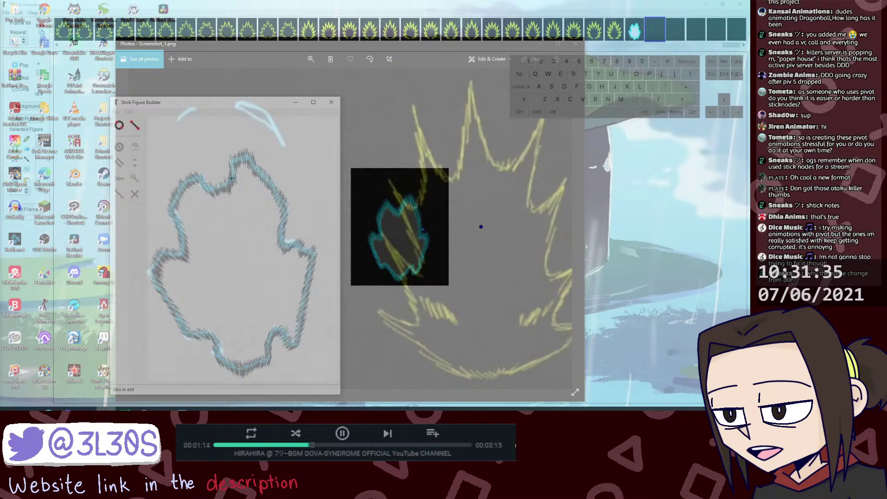
{"action": "left_click", "coordinate": [230, 177]}
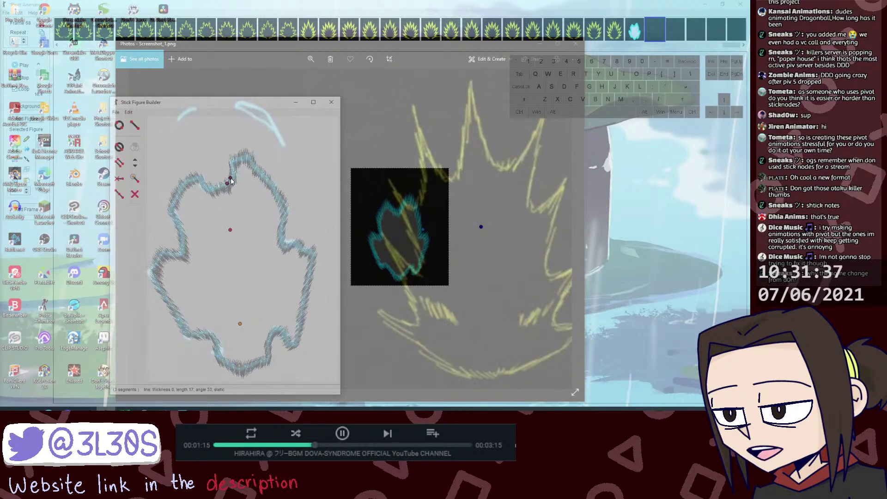
{"action": "key", "text": "l"}
{"action": "left_click", "coordinate": [231, 178]}
{"action": "left_click", "coordinate": [234, 172]}
{"action": "key", "text": "s"}
{"action": "key", "text": "l"}
{"action": "left_click", "coordinate": [233, 173]}
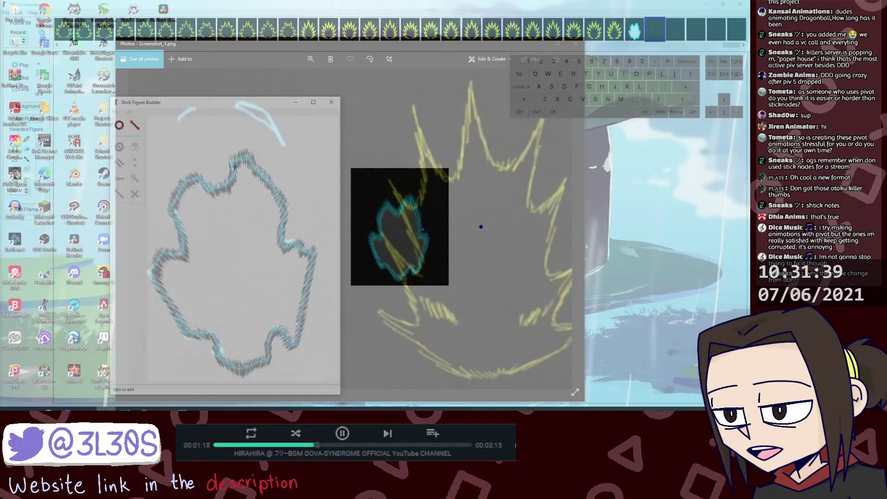
{"action": "left_click", "coordinate": [233, 165]}
{"action": "left_click_drag", "start_coordinate": [234, 165], "coordinate": [232, 164]}
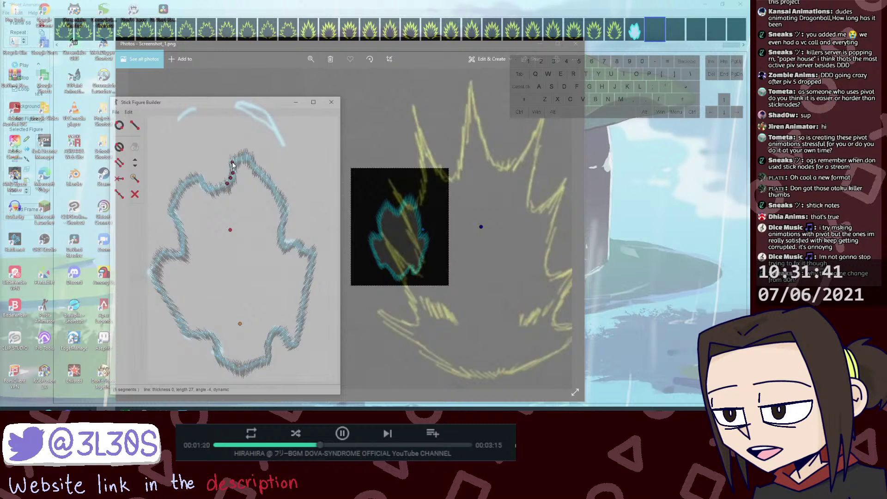
Step: Continue the chain with short static segments over the rounded tip of the top peak
{"action": "key", "text": "l"}
{"action": "left_click", "coordinate": [236, 159]}
{"action": "key", "text": "s"}
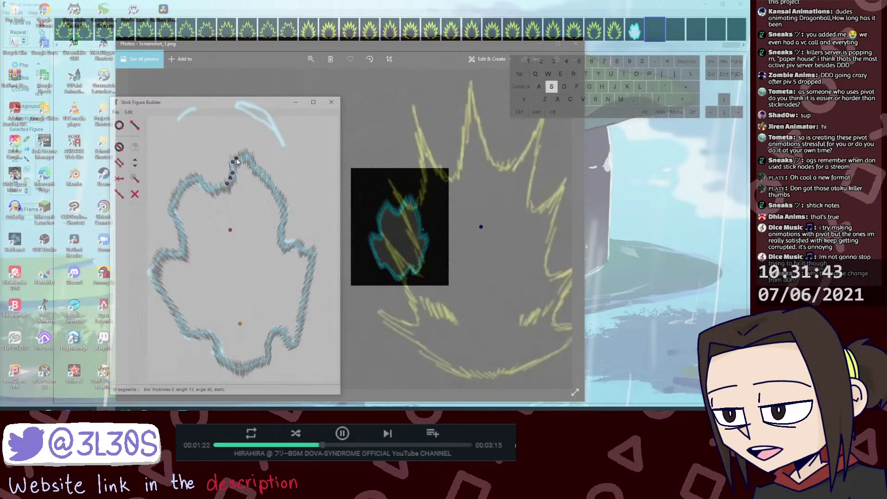
{"action": "key", "text": "l"}
{"action": "left_click", "coordinate": [241, 157]}
{"action": "key", "text": "s"}
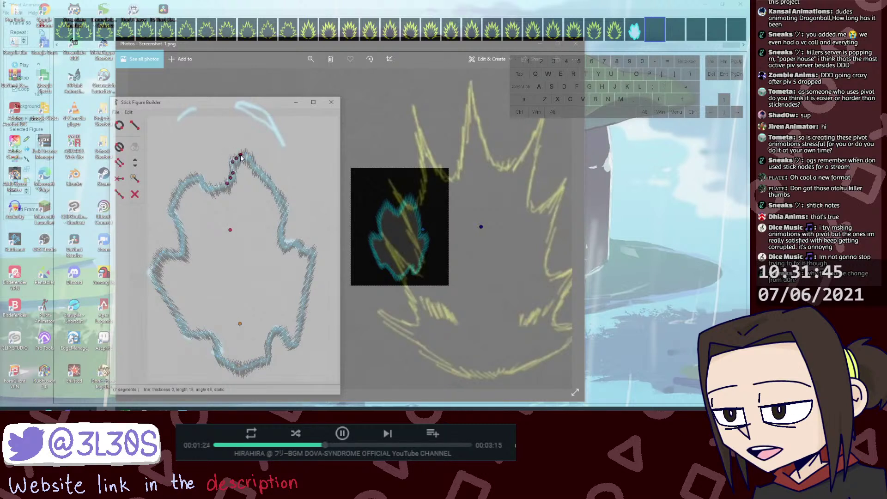
{"action": "key", "text": "l"}
{"action": "left_click", "coordinate": [246, 153]}
{"action": "key", "text": "s"}
Step: Add segments down the upper right side of the top peak, adjusting their ends to the outline and making them static
{"action": "left_click", "coordinate": [251, 157]}
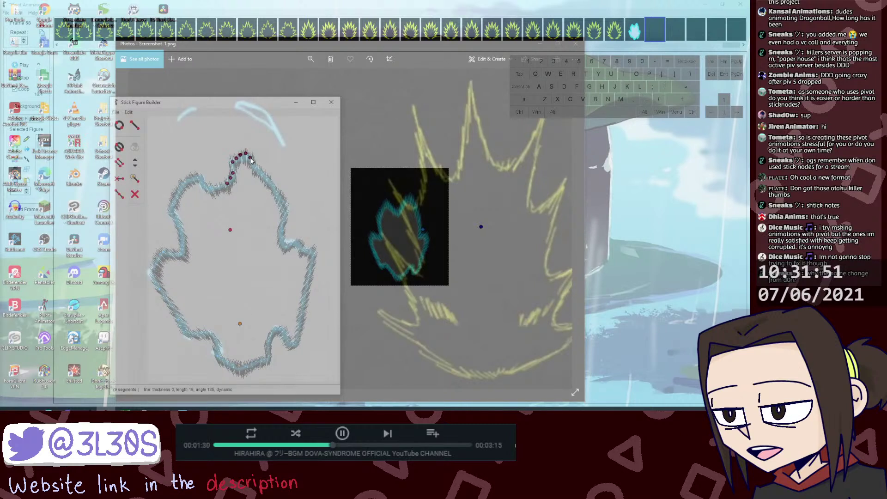
{"action": "left_click_drag", "start_coordinate": [251, 159], "coordinate": [252, 161]}
{"action": "key", "text": "s"}
{"action": "key", "text": "l"}
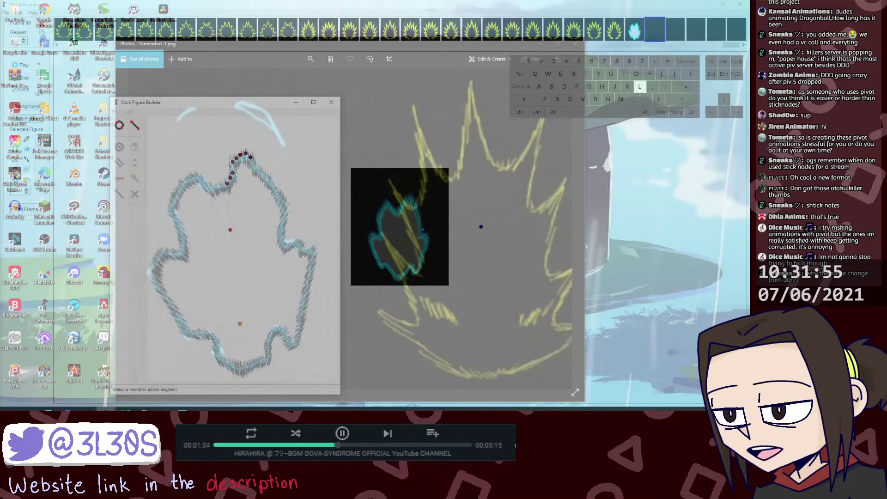
{"action": "left_click", "coordinate": [259, 161]}
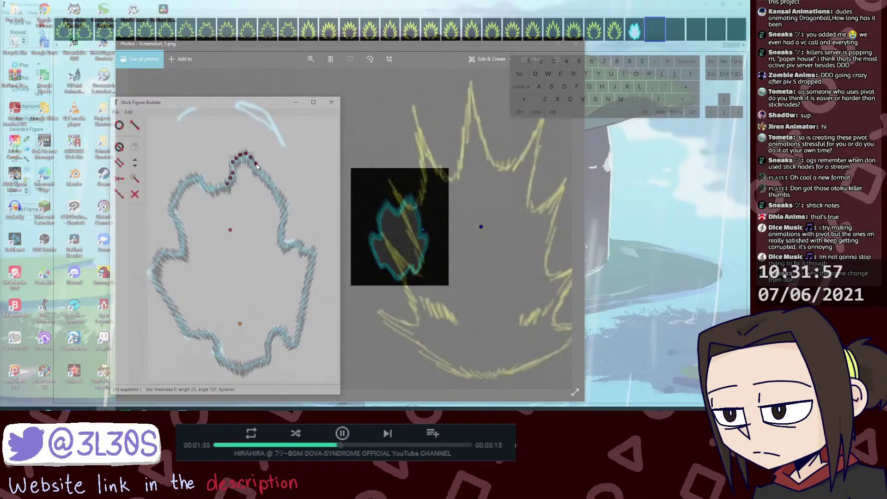
{"action": "key", "text": "s"}
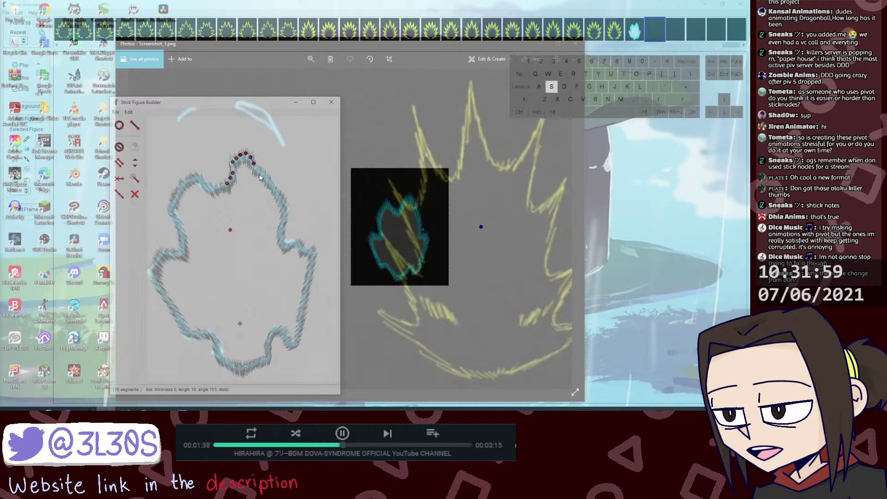
{"action": "key", "text": "l"}
{"action": "left_click_drag", "start_coordinate": [255, 165], "coordinate": [258, 171]}
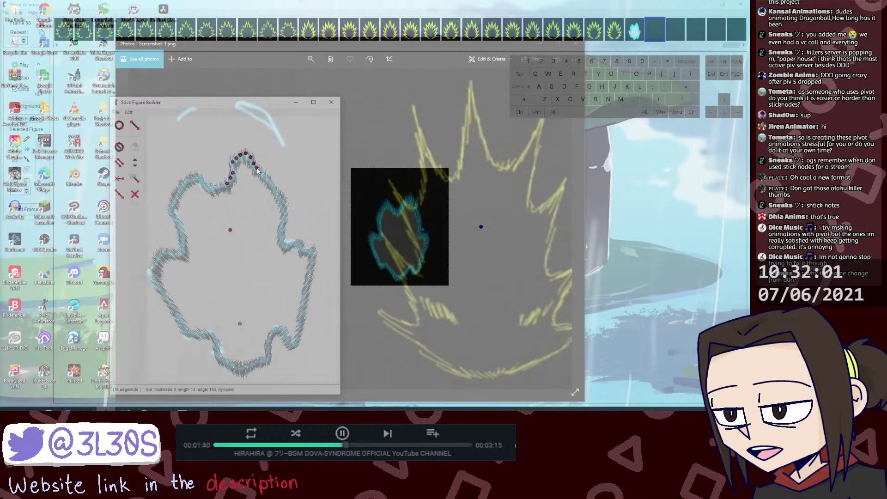
Step: Extend the static segment chain farther down the outline's right shoulder, below the top peak
{"action": "key", "text": "l"}
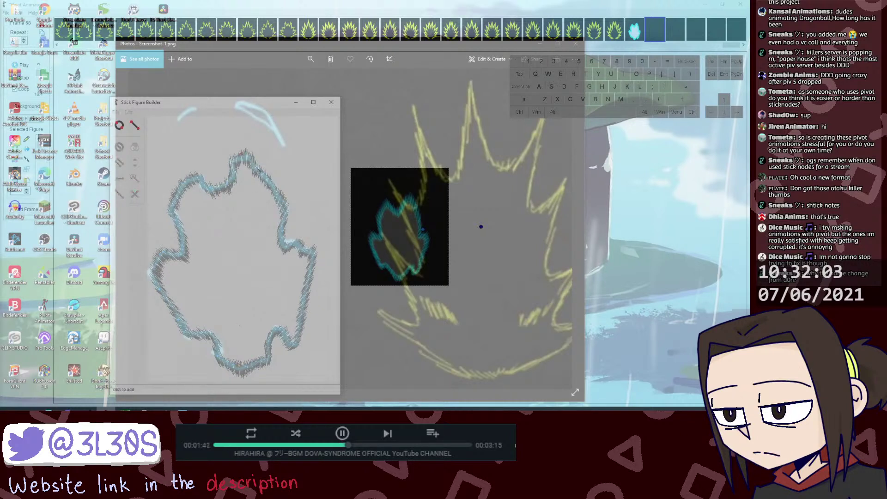
{"action": "mouse_move", "coordinate": [257, 169]}
{"action": "left_mouse_down"}
{"action": "mouse_move", "coordinate": [257, 185]}
{"action": "mouse_move", "coordinate": [257, 172]}
{"action": "left_mouse_up"}
{"action": "key", "text": "s"}
{"action": "left_click", "coordinate": [257, 171]}
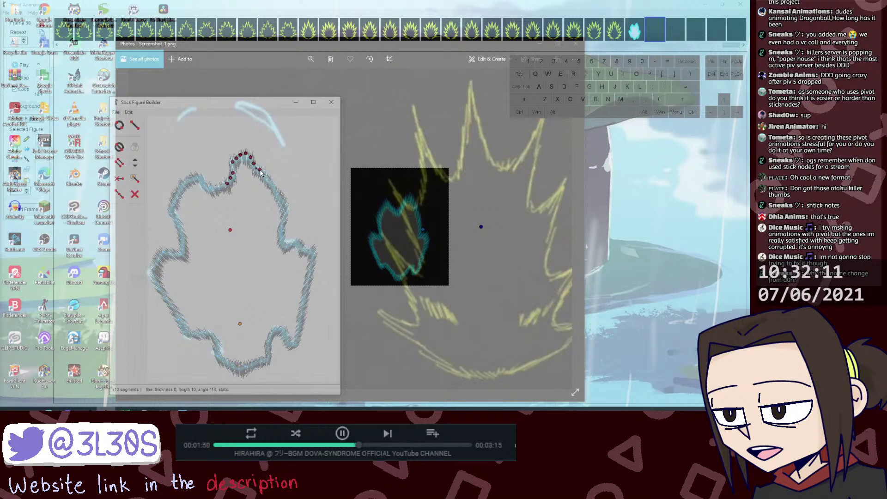
{"action": "left_click_drag", "start_coordinate": [260, 172], "coordinate": [268, 179]}
{"action": "key", "text": "l"}
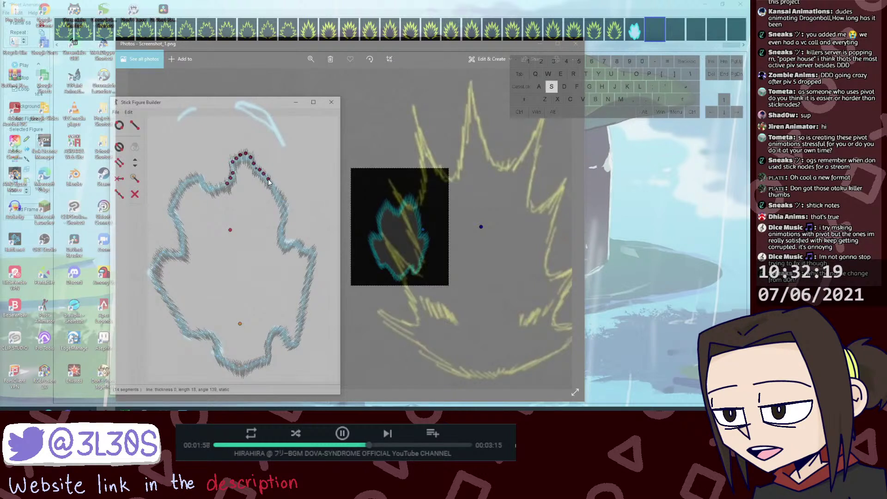
Step: Continue the thickness-0 segment chain down the sloping right shoulder of the outline below the top peak
{"action": "left_click_drag", "start_coordinate": [269, 181], "coordinate": [272, 187]}
{"action": "key", "text": "l"}
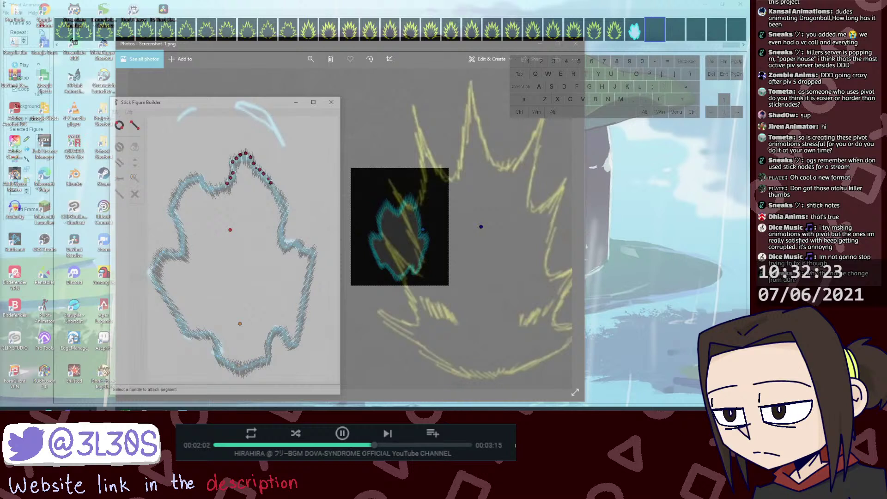
{"action": "mouse_move", "coordinate": [272, 187]}
{"action": "left_mouse_down"}
{"action": "mouse_move", "coordinate": [270, 195]}
{"action": "mouse_move", "coordinate": [273, 188]}
{"action": "left_mouse_up"}
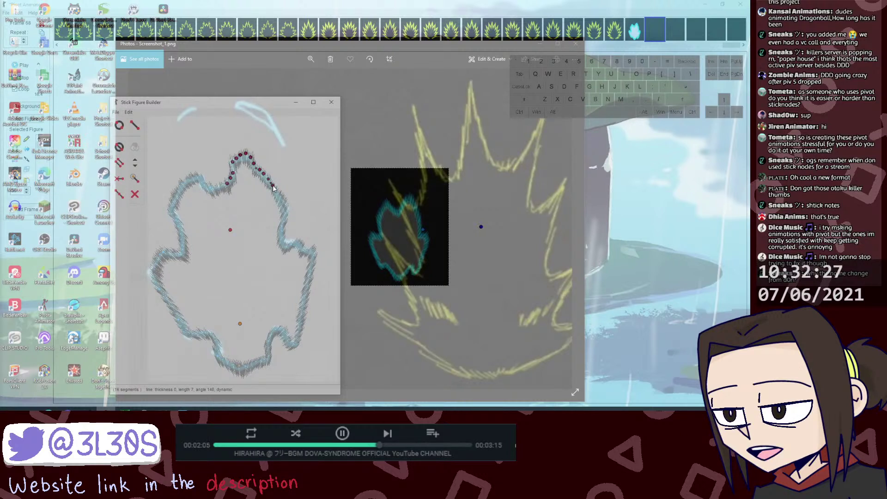
{"action": "key", "text": "l"}
{"action": "left_click_drag", "start_coordinate": [272, 187], "coordinate": [275, 192]}
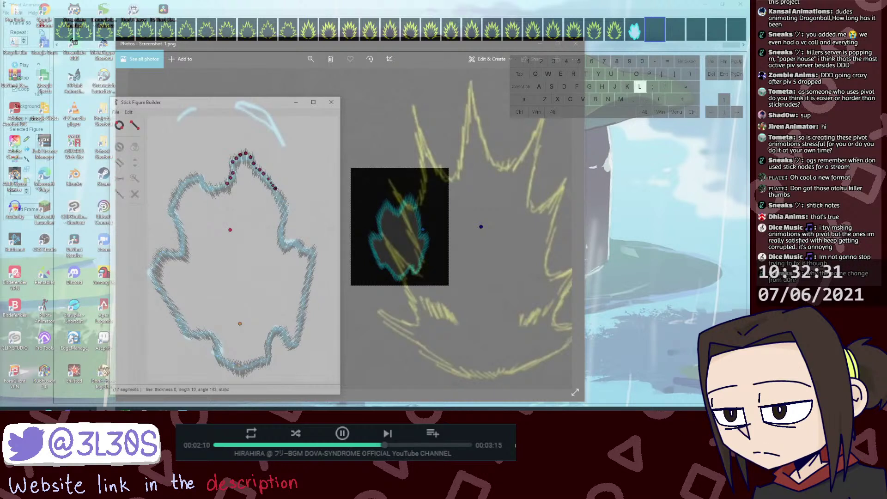
{"action": "key", "text": "l"}
{"action": "left_click_drag", "start_coordinate": [276, 192], "coordinate": [278, 198]}
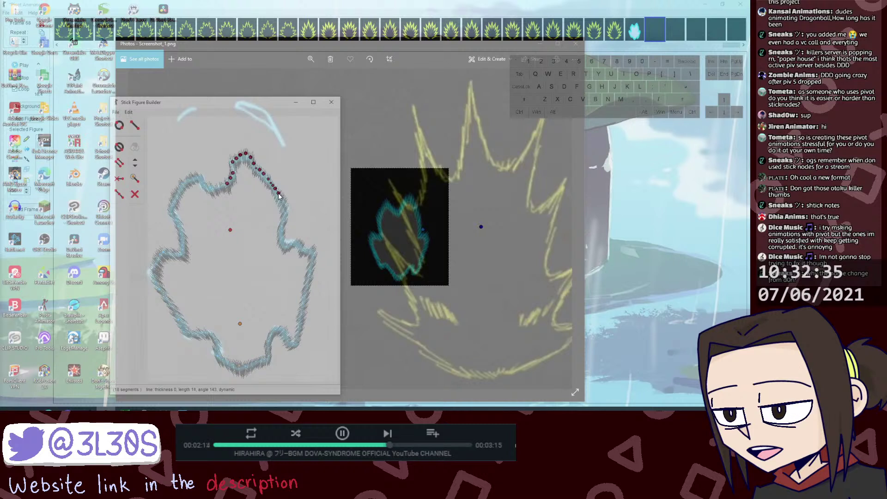
Step: Make the shoulder segment static and extend the chain around the bend, down the steep upper right side
{"action": "key", "text": "s"}
{"action": "key", "text": "l"}
{"action": "left_click_drag", "start_coordinate": [279, 193], "coordinate": [284, 224]}
{"action": "key", "text": "s"}
{"action": "key", "text": "l"}
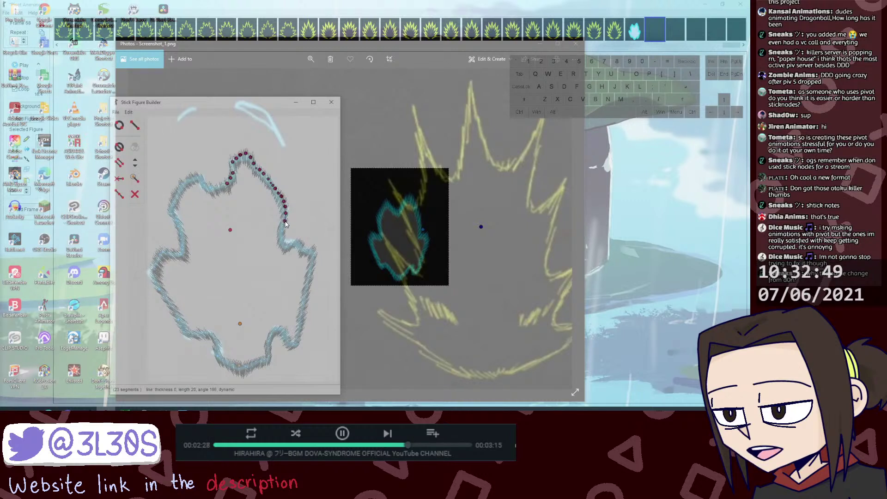
Step: Add short static segments along the steep right side just above the right notch, aligning their ends with the outline
{"action": "left_click_drag", "start_coordinate": [285, 224], "coordinate": [285, 225]}
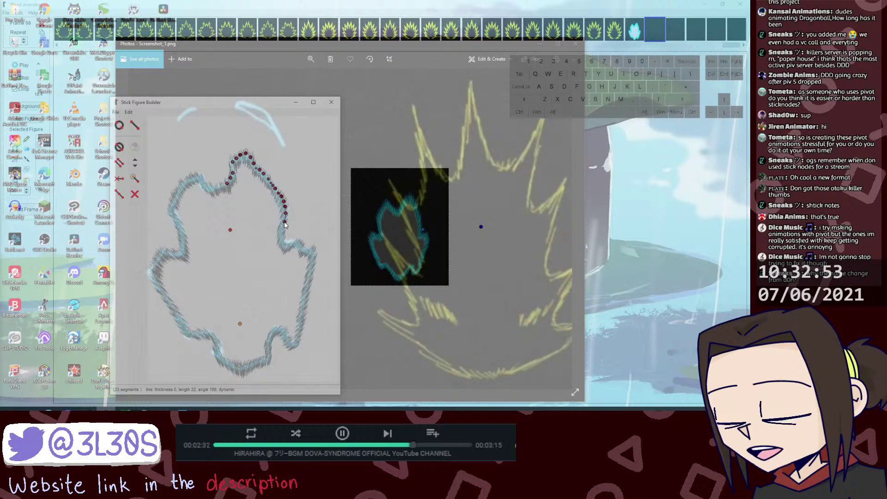
{"action": "key", "text": "l"}
{"action": "left_click", "coordinate": [283, 225]}
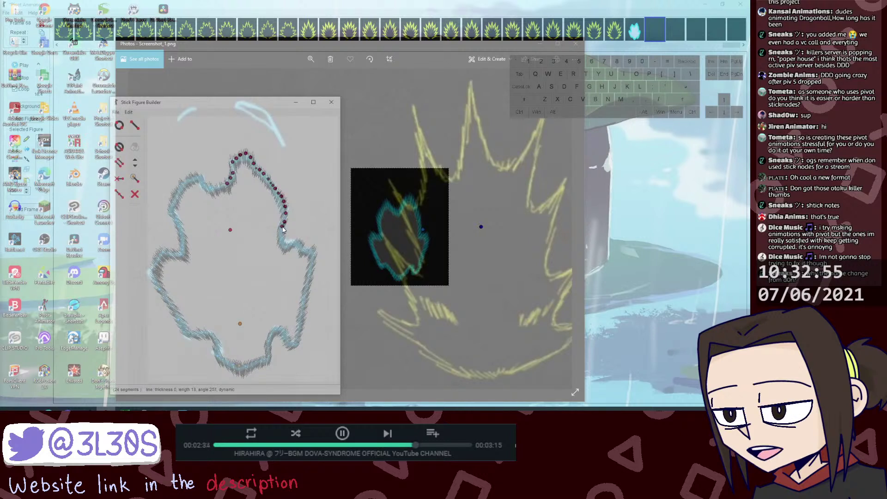
{"action": "key", "text": "s"}
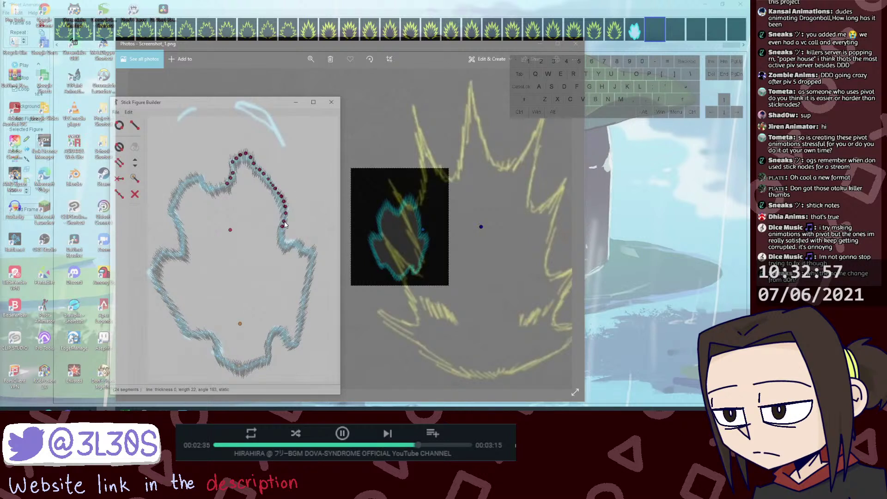
{"action": "left_click_drag", "start_coordinate": [284, 224], "coordinate": [285, 225]}
{"action": "key", "text": "l"}
{"action": "left_click", "coordinate": [283, 226]}
{"action": "left_click", "coordinate": [282, 232]}
{"action": "key", "text": "s"}
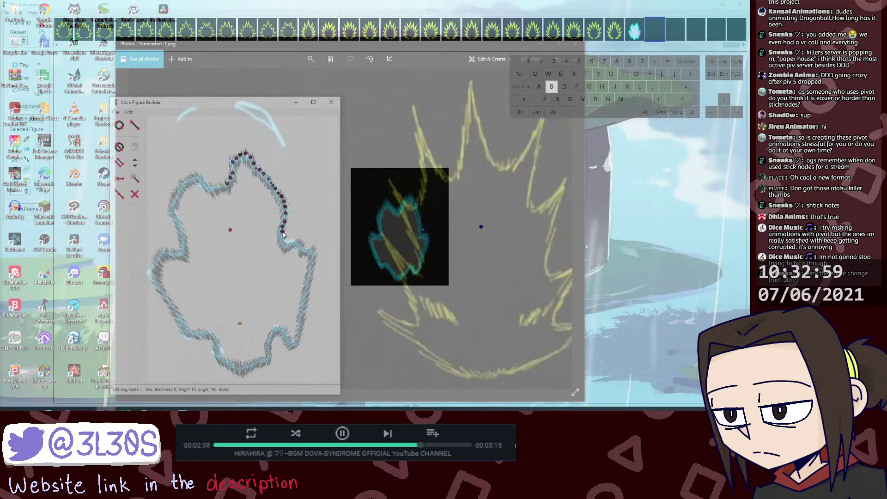
Step: Extend the chain down into the right notch and turn it outward along the notch's floor
{"action": "key", "text": "l"}
{"action": "left_click", "coordinate": [282, 231]}
{"action": "left_click", "coordinate": [281, 237]}
{"action": "left_click_drag", "start_coordinate": [281, 238], "coordinate": [283, 241]}
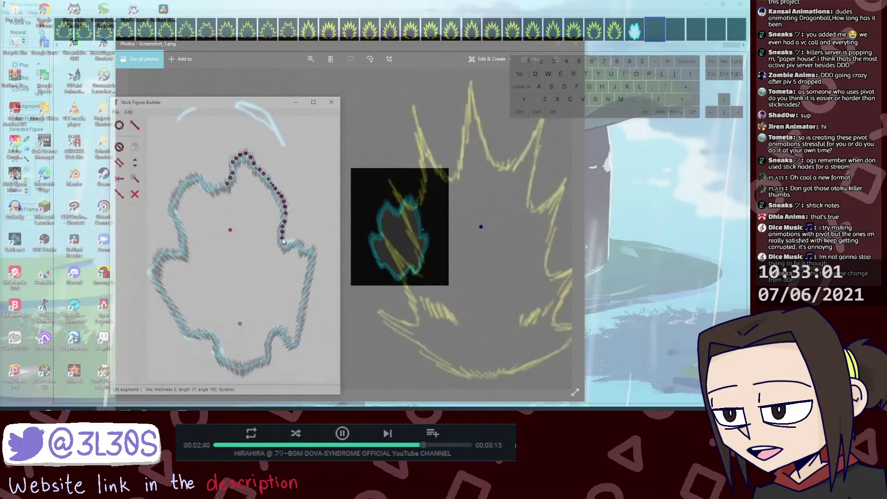
{"action": "left_click", "coordinate": [283, 240]}
{"action": "left_click_drag", "start_coordinate": [285, 246], "coordinate": [287, 250]}
{"action": "left_click", "coordinate": [290, 247]}
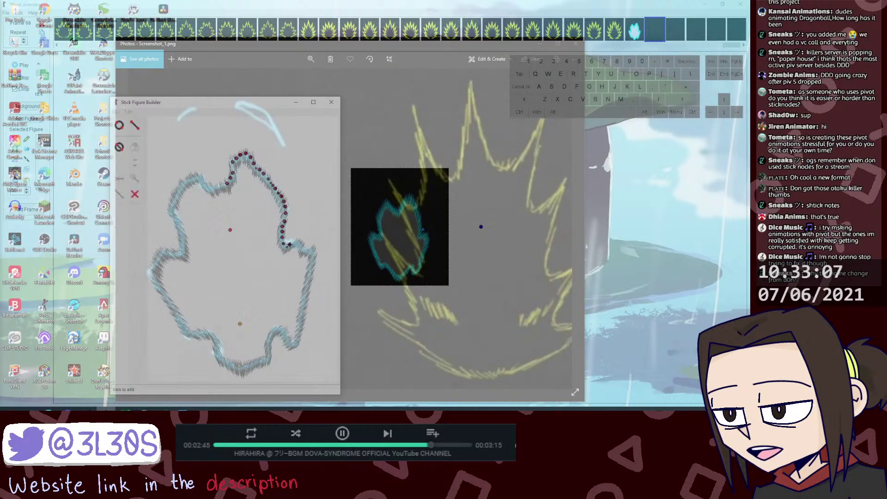
Step: Add short segments from the right notch along the small ledge out to the outline's rightmost tip
{"action": "left_click_drag", "start_coordinate": [291, 248], "coordinate": [296, 245]}
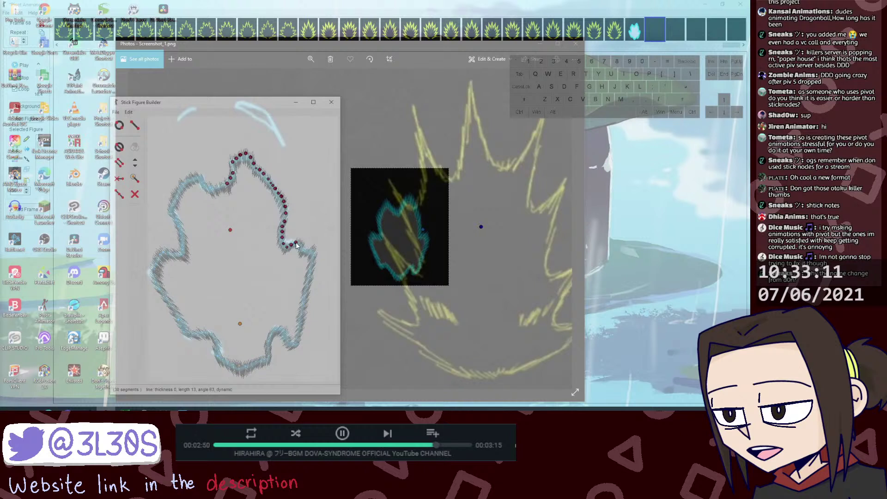
{"action": "left_click", "coordinate": [298, 244]}
{"action": "left_click", "coordinate": [299, 245]}
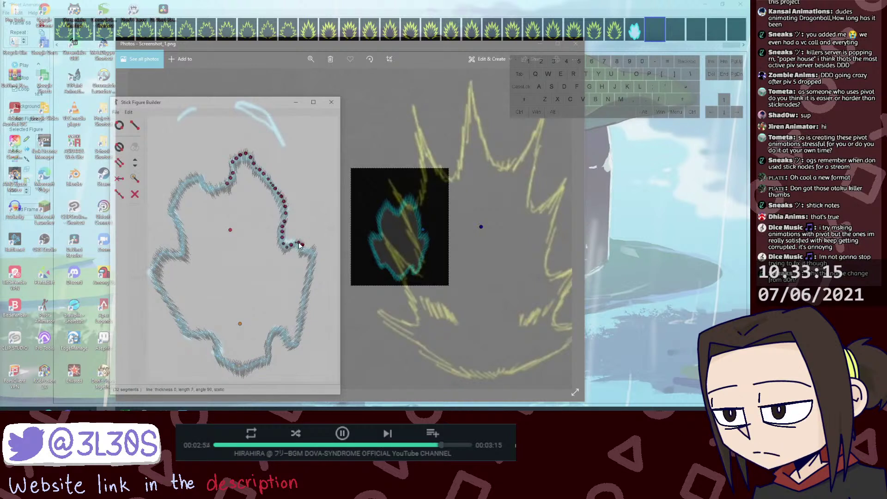
{"action": "left_click_drag", "start_coordinate": [299, 245], "coordinate": [303, 245]}
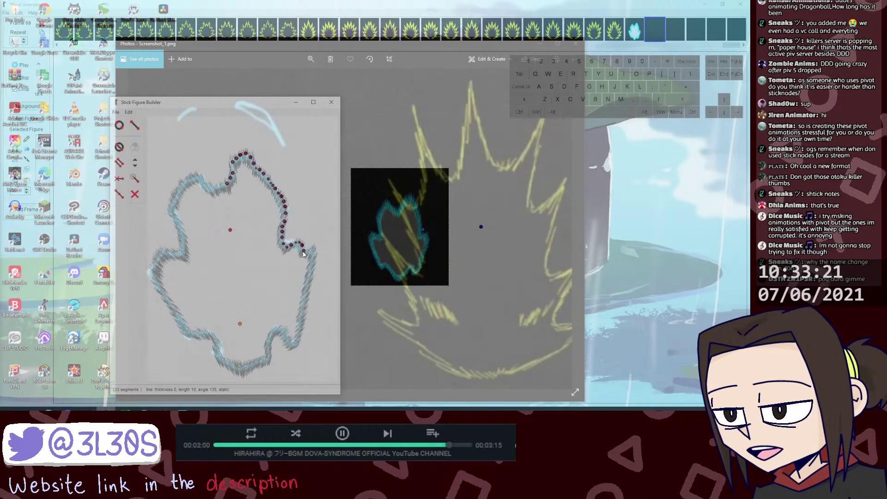
{"action": "key", "text": "l"}
{"action": "left_click", "coordinate": [309, 253]}
{"action": "key", "text": "l"}
{"action": "left_click", "coordinate": [313, 251]}
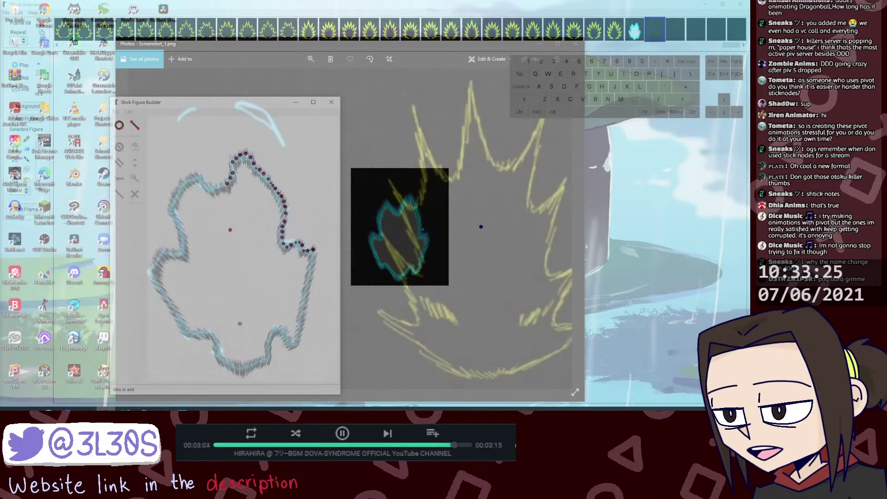
Step: Turn the chain at the rightmost tip and add the first segments down the outer right side
{"action": "left_click", "coordinate": [311, 268]}
{"action": "left_click", "coordinate": [312, 264]}
{"action": "key", "text": "l"}
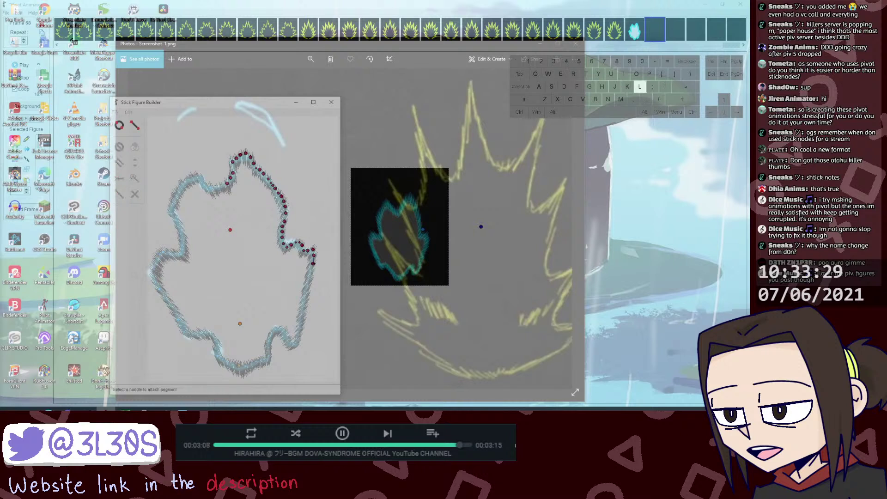
{"action": "left_click", "coordinate": [313, 263]}
{"action": "left_click", "coordinate": [310, 271]}
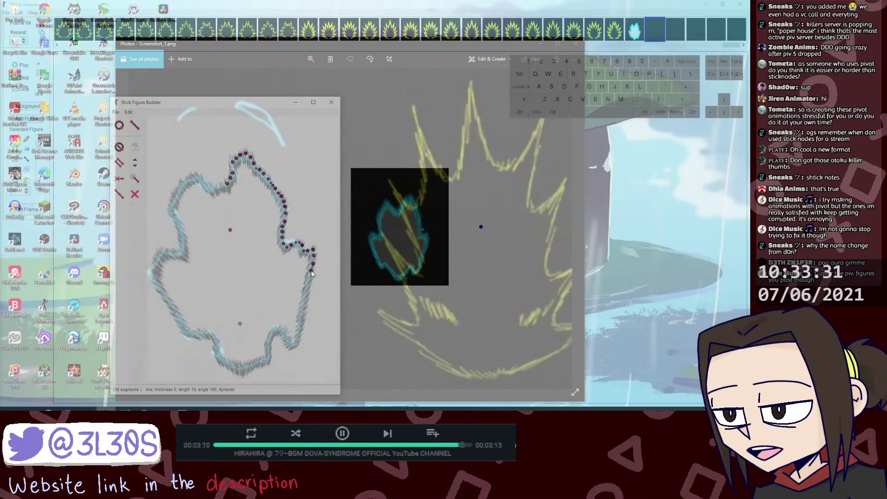
Step: Extend the chain with short segments down the upper half of the outer right side
{"action": "key", "text": "l"}
{"action": "left_click", "coordinate": [311, 272]}
{"action": "left_click", "coordinate": [309, 279]}
{"action": "key", "text": "l"}
{"action": "left_click", "coordinate": [310, 278]}
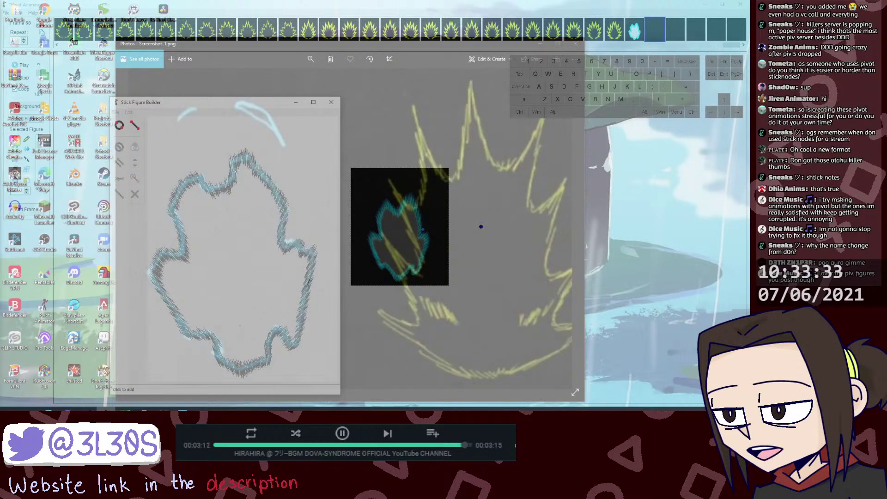
{"action": "left_click", "coordinate": [307, 285]}
{"action": "left_click", "coordinate": [308, 290]}
{"action": "left_click", "coordinate": [305, 300]}
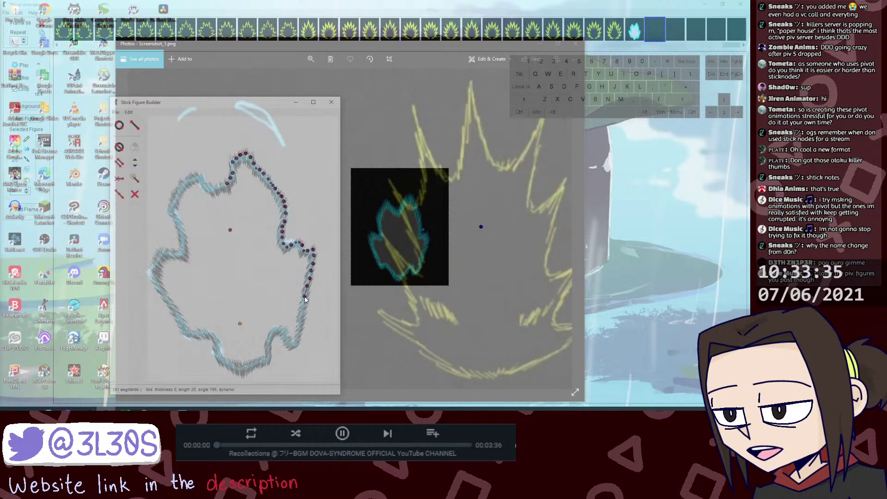
Step: Continue adding short segments down the lower half of the outer right side, toward the lower right corner
{"action": "key", "text": "l"}
{"action": "left_click", "coordinate": [305, 296]}
{"action": "left_click", "coordinate": [303, 302]}
{"action": "left_click", "coordinate": [303, 308]}
{"action": "left_click", "coordinate": [304, 314]}
{"action": "key", "text": "l"}
{"action": "left_click", "coordinate": [303, 321]}
{"action": "key", "text": "l"}
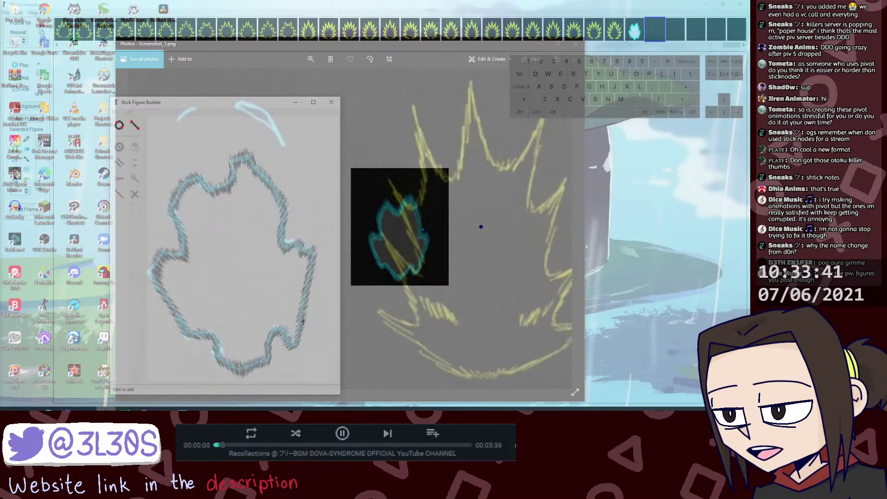
{"action": "left_click", "coordinate": [303, 323]}
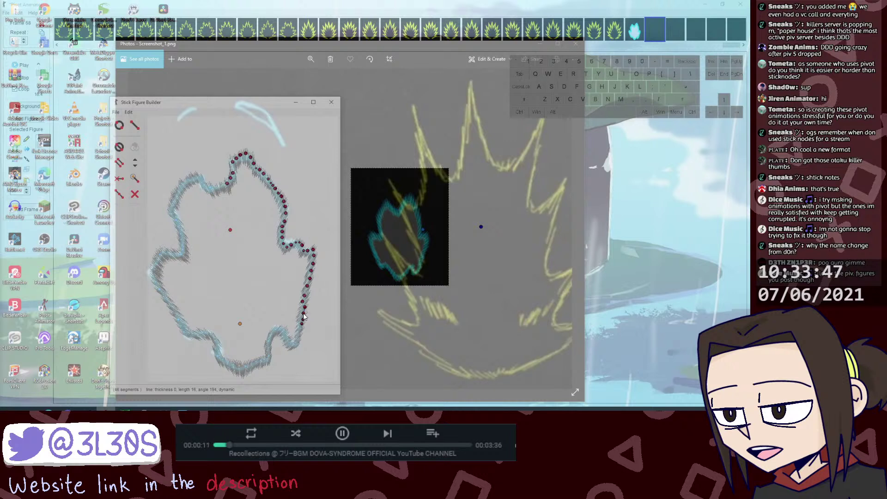
Step: Carry the segment chain around the lower right corner and up to the top of the small inner arch
{"action": "left_click_drag", "start_coordinate": [305, 318], "coordinate": [287, 340]}
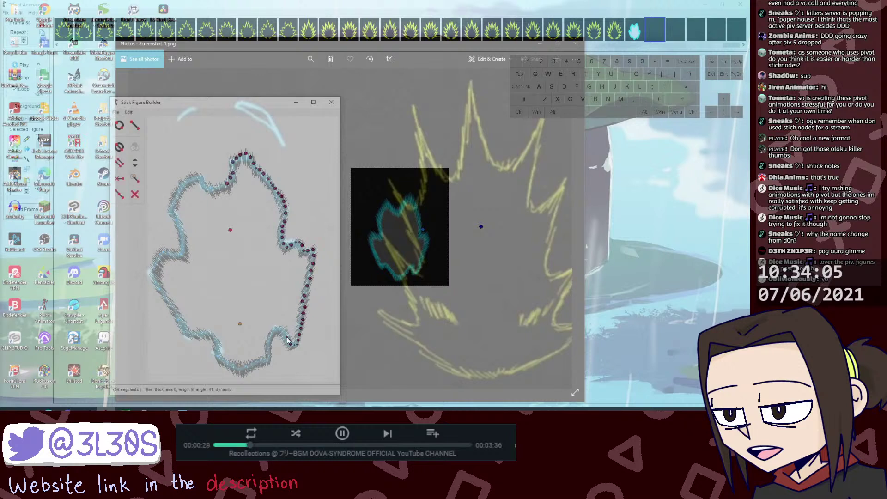
{"action": "key", "text": "l"}
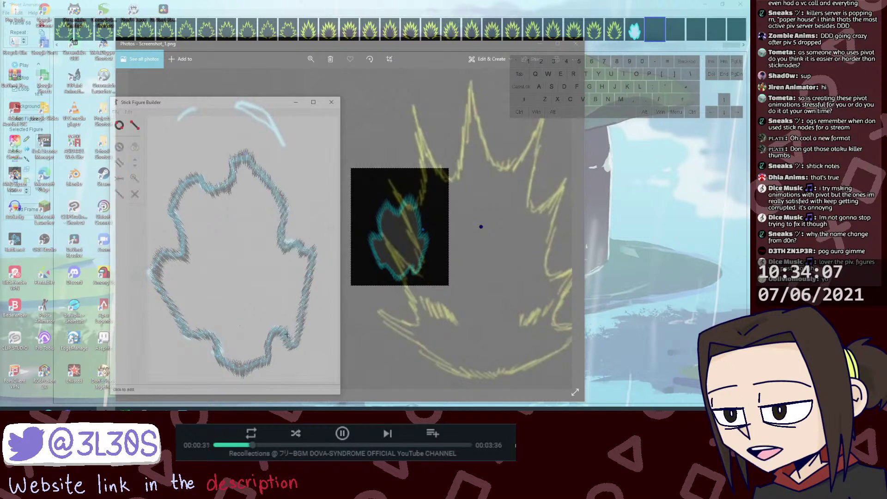
{"action": "left_click", "coordinate": [286, 333]}
{"action": "key", "text": "l"}
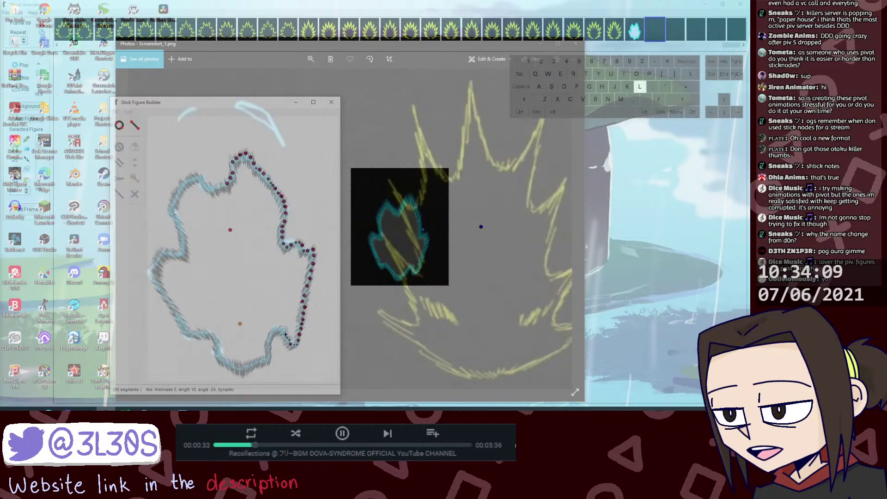
{"action": "left_click", "coordinate": [284, 331]}
{"action": "key", "text": "l"}
{"action": "left_click", "coordinate": [279, 331]}
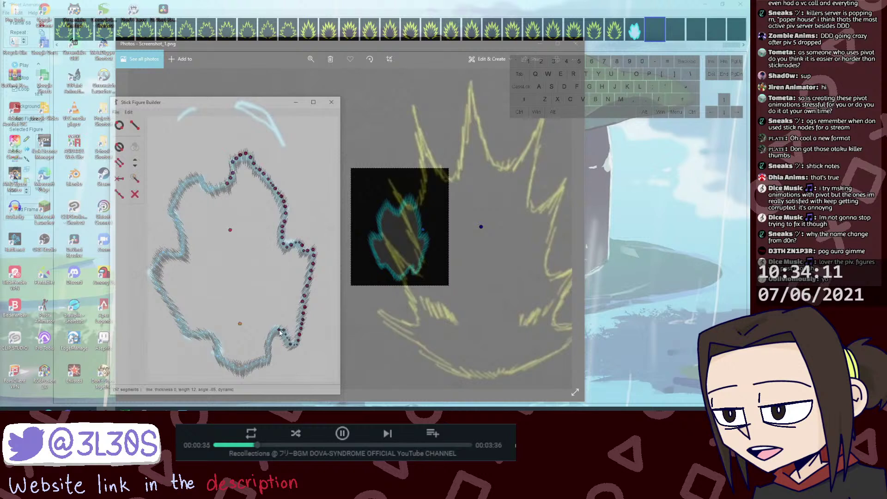
Step: Add segments over the top of the small lower right arch and down its inner side
{"action": "key", "text": "l"}
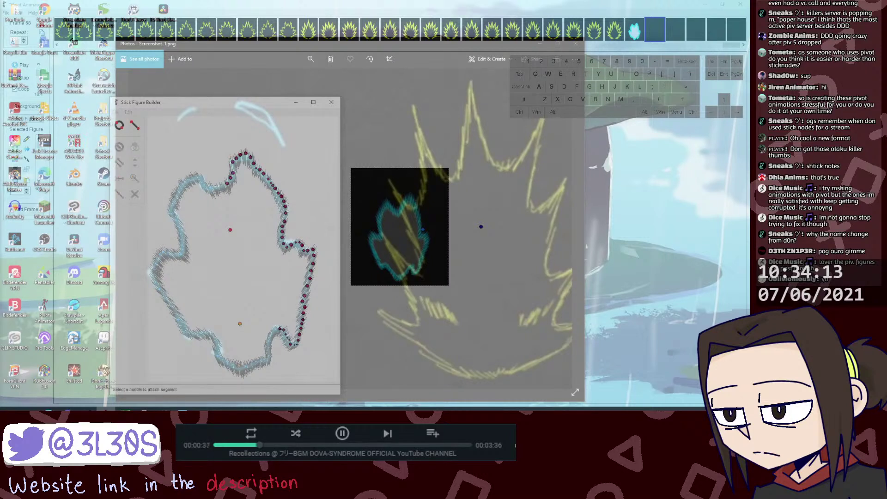
{"action": "left_click", "coordinate": [277, 330]}
{"action": "key", "text": "l"}
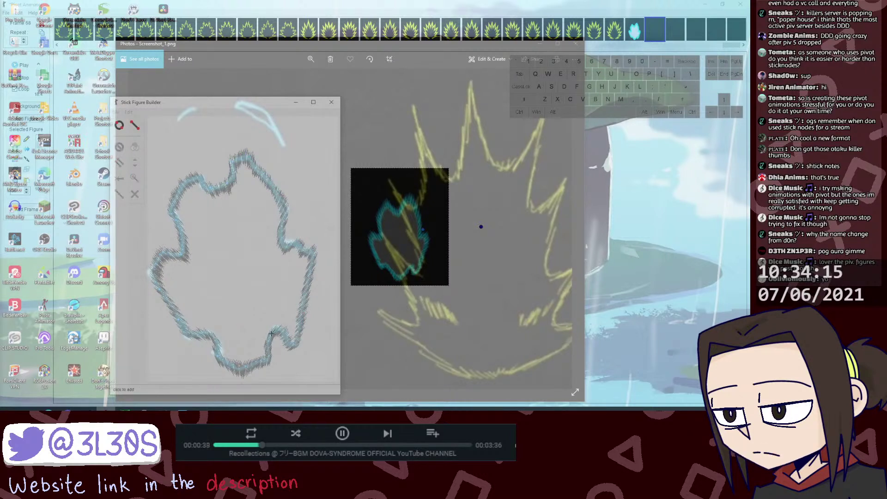
{"action": "left_click", "coordinate": [271, 334]}
{"action": "key", "text": "l"}
{"action": "left_click", "coordinate": [271, 334]}
{"action": "left_click", "coordinate": [268, 341]}
{"action": "key", "text": "l"}
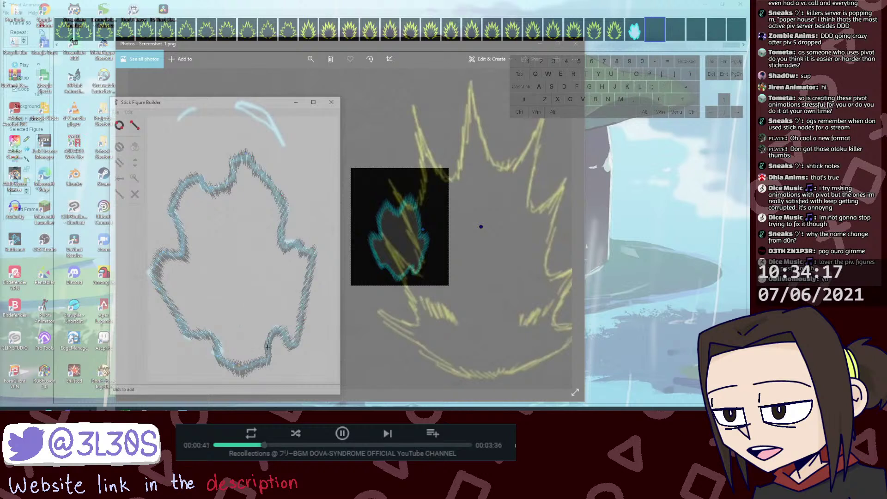
Step: Extend the chain down the right side of the bottom lobe and around its lower corner
{"action": "left_click", "coordinate": [269, 347]}
{"action": "key", "text": "l"}
{"action": "left_click", "coordinate": [269, 348]}
{"action": "left_click", "coordinate": [270, 355]}
{"action": "key", "text": "l"}
{"action": "left_click", "coordinate": [271, 359]}
{"action": "left_click", "coordinate": [265, 362]}
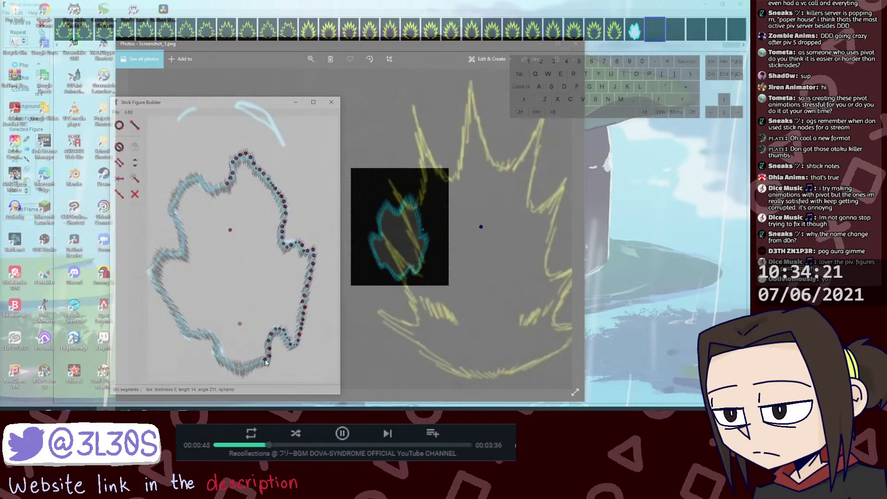
Step: Add short segments along the right half of the bottom lobe's lower edge, toward the bottom tip
{"action": "key", "text": "l"}
{"action": "left_click", "coordinate": [265, 362]}
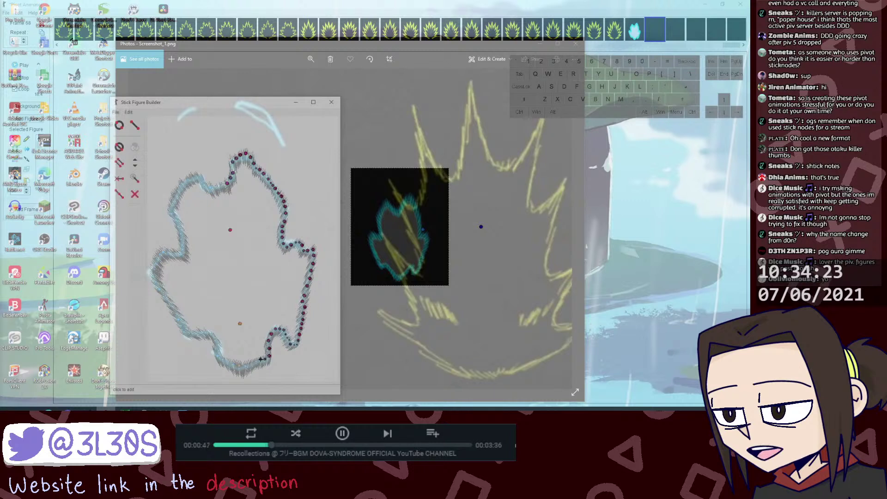
{"action": "key", "text": "l"}
{"action": "left_click", "coordinate": [256, 363]}
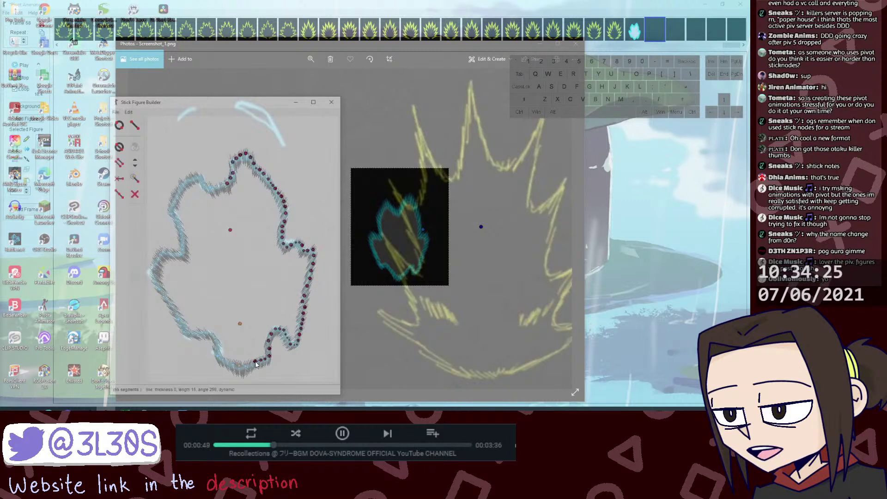
{"action": "key", "text": "l"}
{"action": "left_click", "coordinate": [251, 363]}
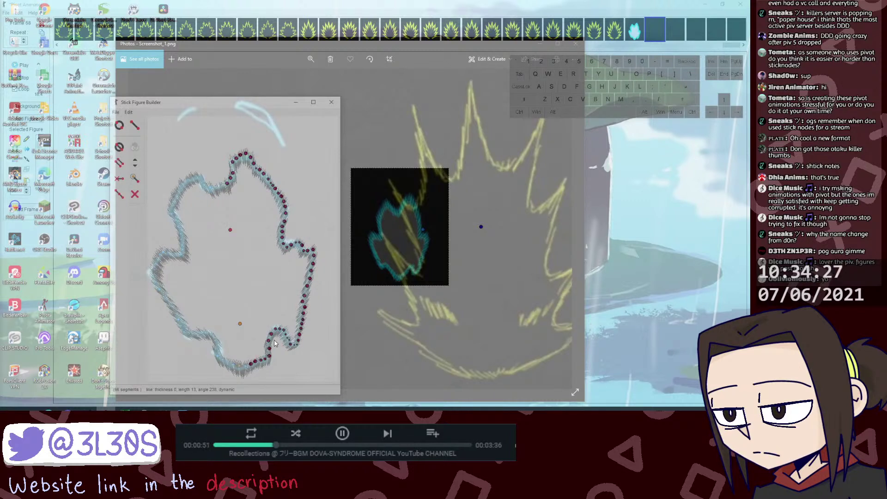
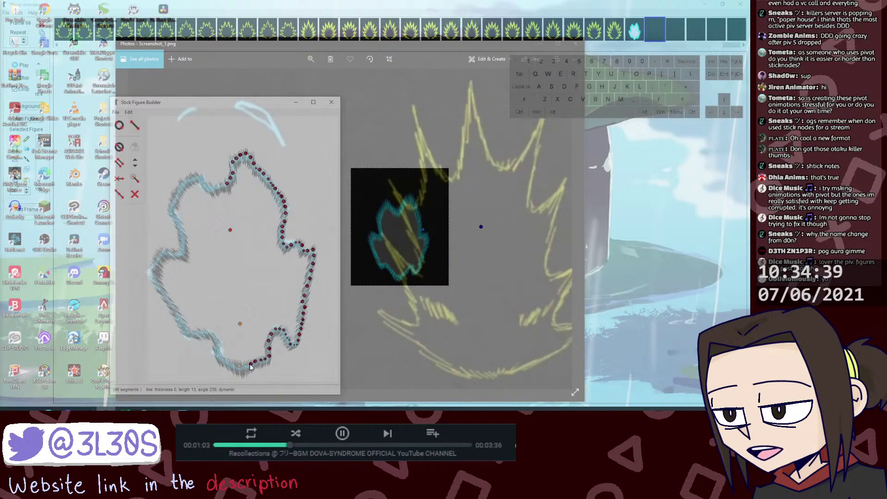
Step: Continue the segment chain across the bottom tip to the left half of the bottom lobe
{"action": "key", "text": "l"}
{"action": "left_click", "coordinate": [246, 367]}
{"action": "key", "text": "l"}
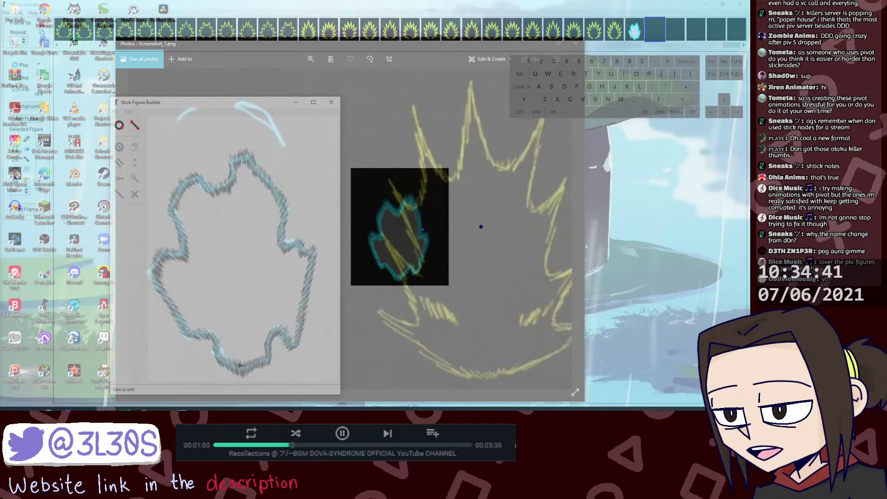
{"action": "left_click", "coordinate": [239, 365]}
{"action": "key", "text": "l"}
{"action": "left_click", "coordinate": [232, 365]}
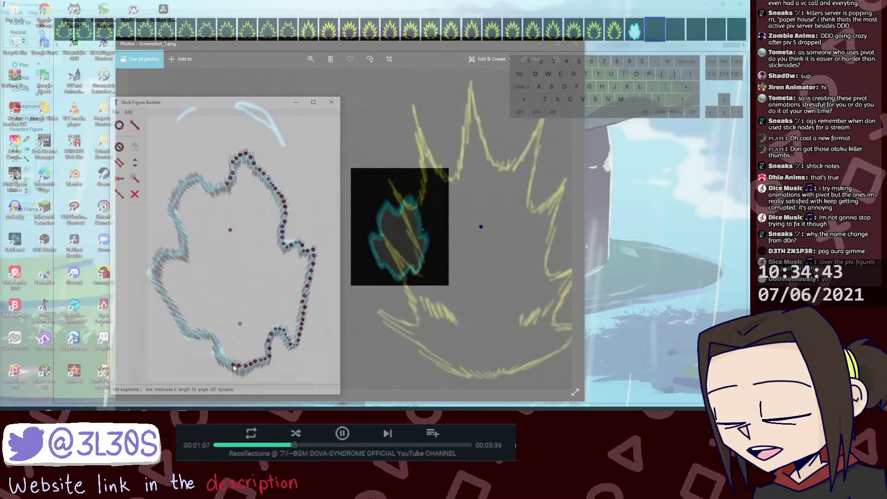
Step: Add short segments along the left end of the bottom lobe's lower edge, toward its lower left corner
{"action": "key", "text": "l"}
{"action": "left_click", "coordinate": [228, 363]}
{"action": "key", "text": "l"}
{"action": "left_click", "coordinate": [224, 360]}
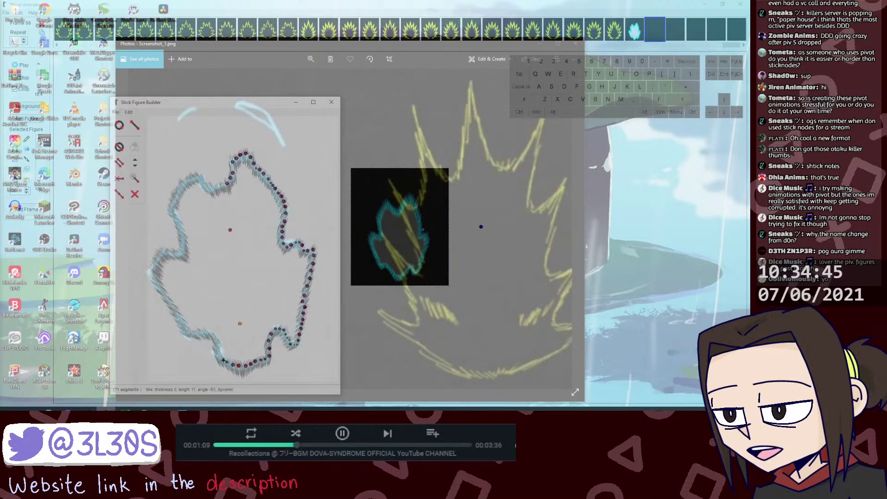
Step: Extend the segment chain from the lower left corner up the left side of the bottom lobe
{"action": "key", "text": "l"}
{"action": "left_click", "coordinate": [217, 351]}
{"action": "key", "text": "l"}
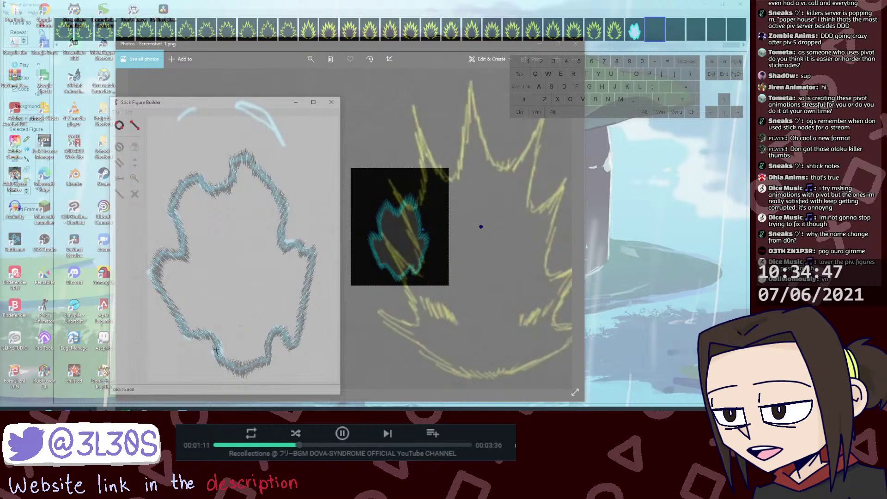
{"action": "left_click", "coordinate": [216, 352]}
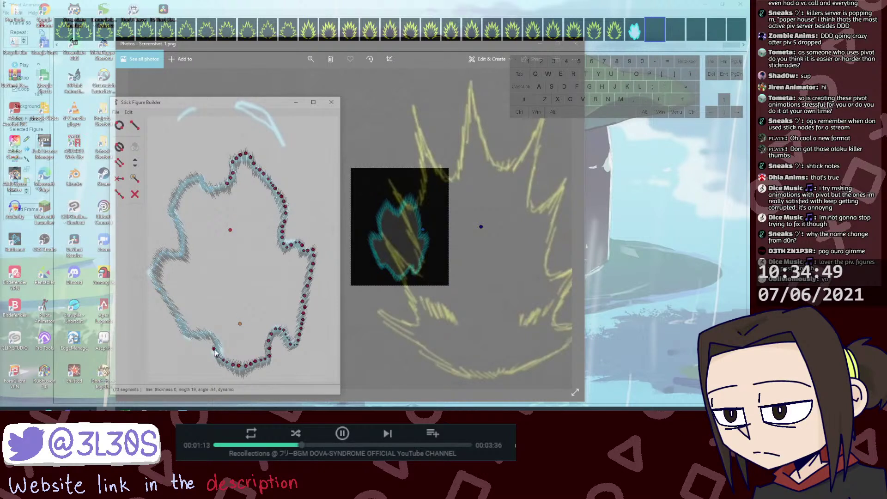
{"action": "left_click", "coordinate": [215, 350]}
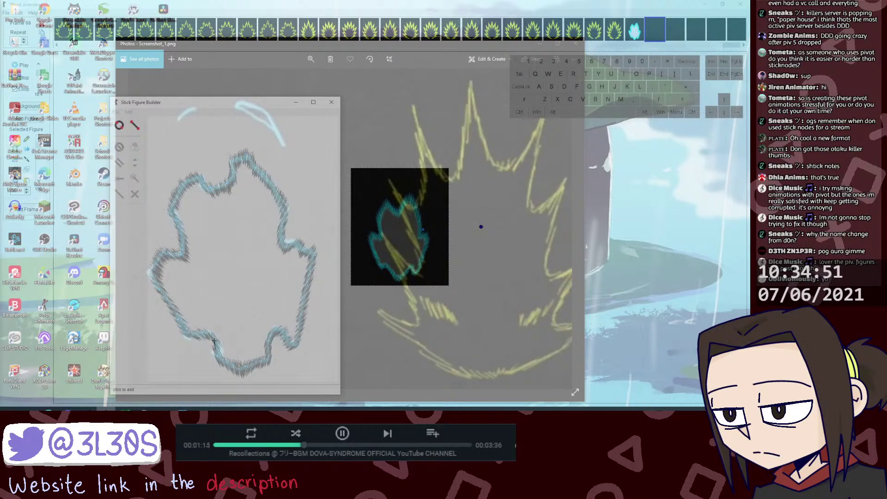
Step: Carry the chain over the upper left corner of the bottom lobe and along the small ledge beside it
{"action": "left_click", "coordinate": [211, 335]}
{"action": "key", "text": "l"}
{"action": "left_click", "coordinate": [211, 335]}
{"action": "left_click", "coordinate": [205, 333]}
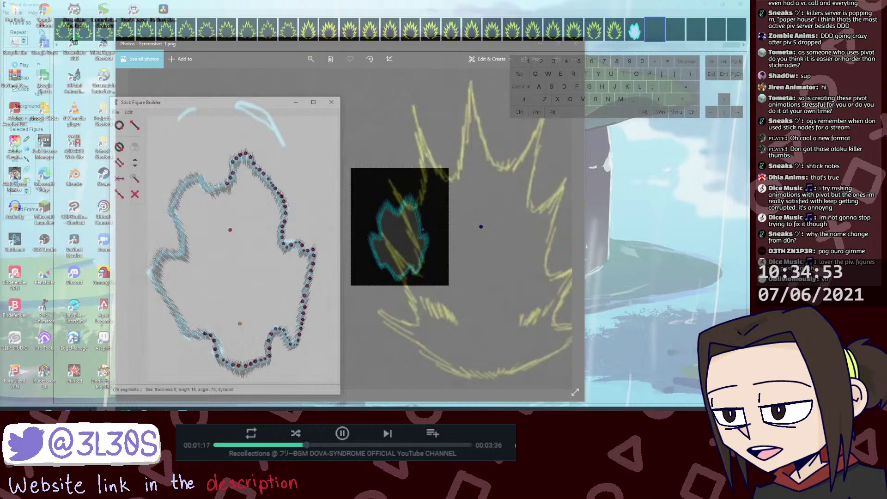
{"action": "key", "text": "l"}
{"action": "left_click", "coordinate": [205, 333]}
{"action": "left_click", "coordinate": [199, 333]}
{"action": "left_click", "coordinate": [202, 335]}
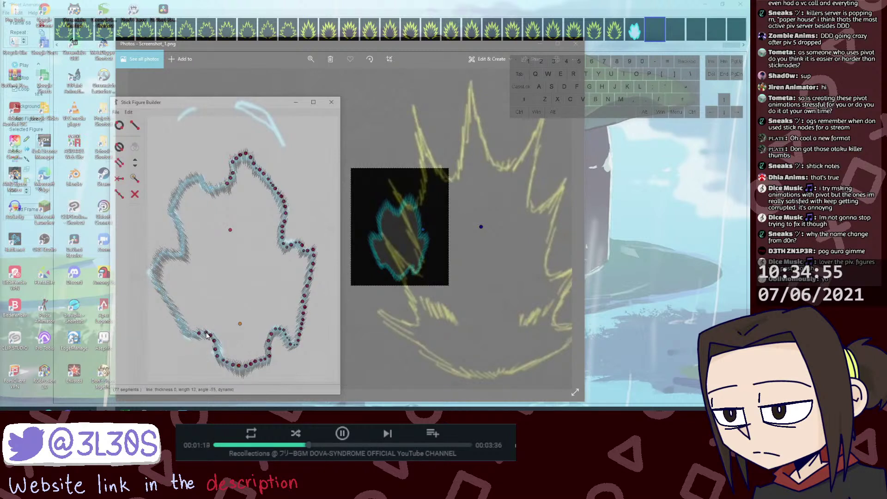
Step: Continue the short segments around the ledge's outer end and up the aura's lower left edge
{"action": "key", "text": "l"}
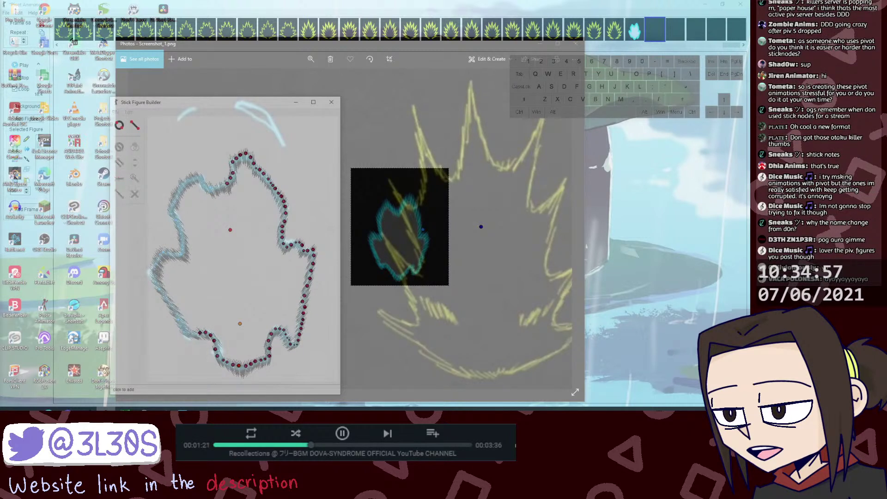
{"action": "left_click", "coordinate": [178, 318]}
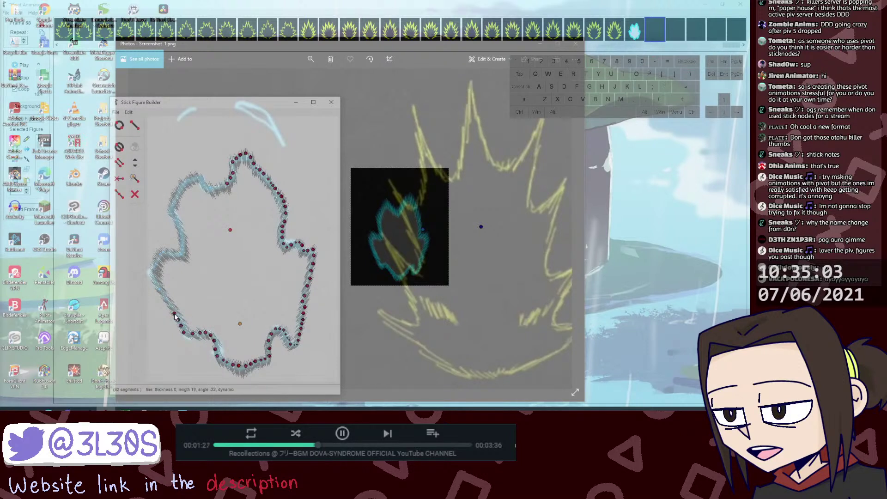
{"action": "key", "text": "l"}
{"action": "left_click", "coordinate": [174, 314]}
{"action": "left_click", "coordinate": [169, 306]}
{"action": "key", "text": "l"}
{"action": "left_click", "coordinate": [169, 306]}
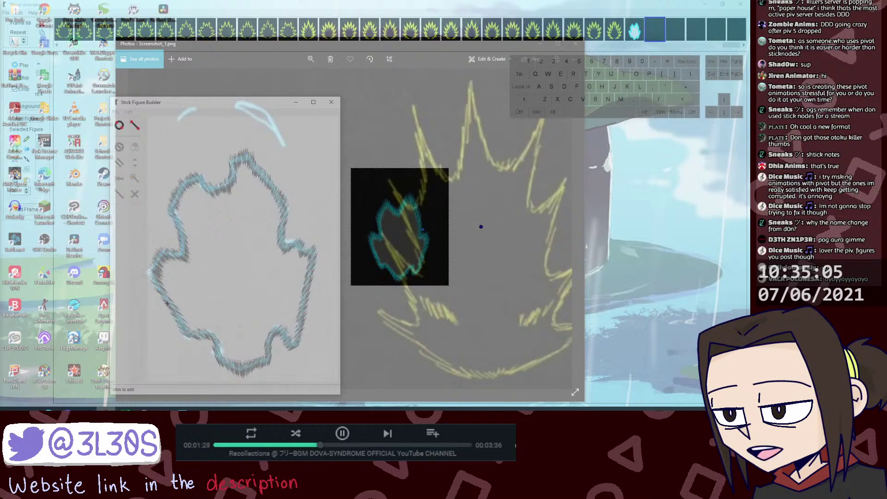
{"action": "left_click", "coordinate": [165, 299]}
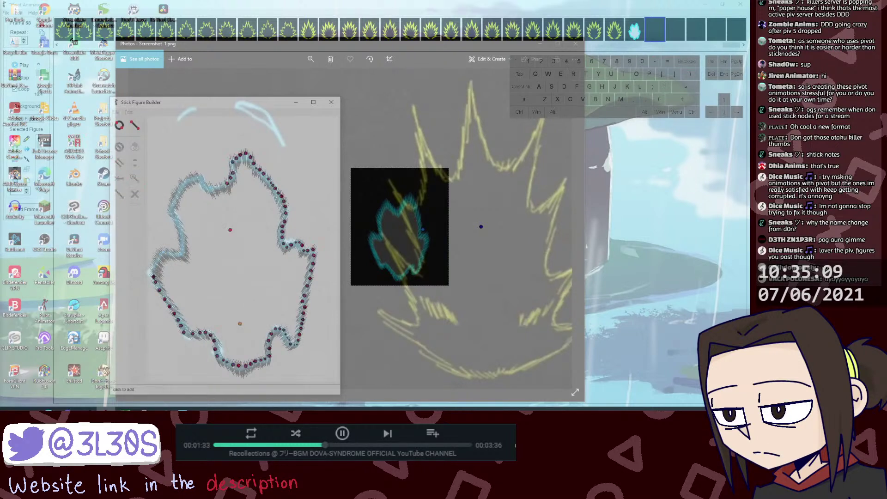
Step: Add segments around the leftmost tip of the aura outline
{"action": "left_click", "coordinate": [153, 270]}
{"action": "key", "text": "l"}
{"action": "left_click", "coordinate": [153, 269]}
{"action": "left_click", "coordinate": [153, 263]}
{"action": "key", "text": "l"}
{"action": "left_click", "coordinate": [154, 263]}
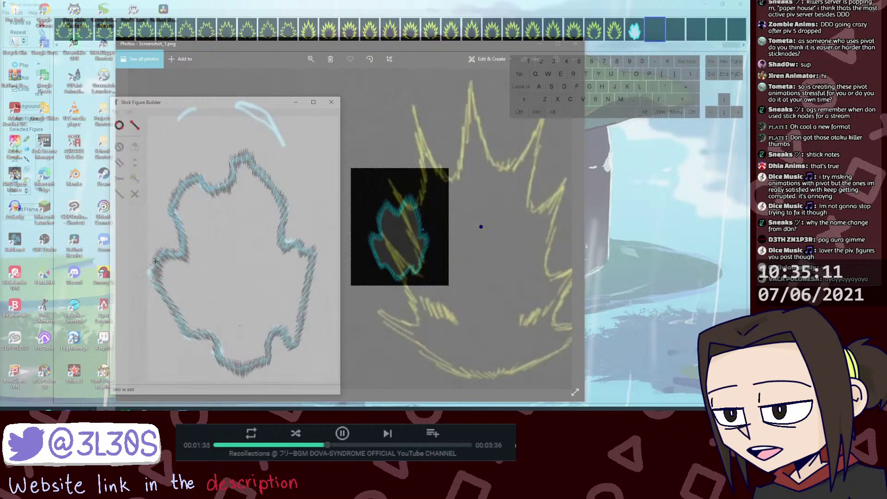
Step: Trace the top of the left spike with short segments, from its outer tip toward the inner corner
{"action": "left_click", "coordinate": [156, 259]}
{"action": "key", "text": "l"}
{"action": "left_click", "coordinate": [157, 259]}
{"action": "left_click", "coordinate": [159, 253]}
{"action": "left_click", "coordinate": [167, 253]}
{"action": "key", "text": "l"}
{"action": "left_click", "coordinate": [167, 254]}
{"action": "left_click", "coordinate": [174, 254]}
{"action": "key", "text": "l"}
{"action": "left_click", "coordinate": [174, 254]}
{"action": "left_click", "coordinate": [175, 255]}
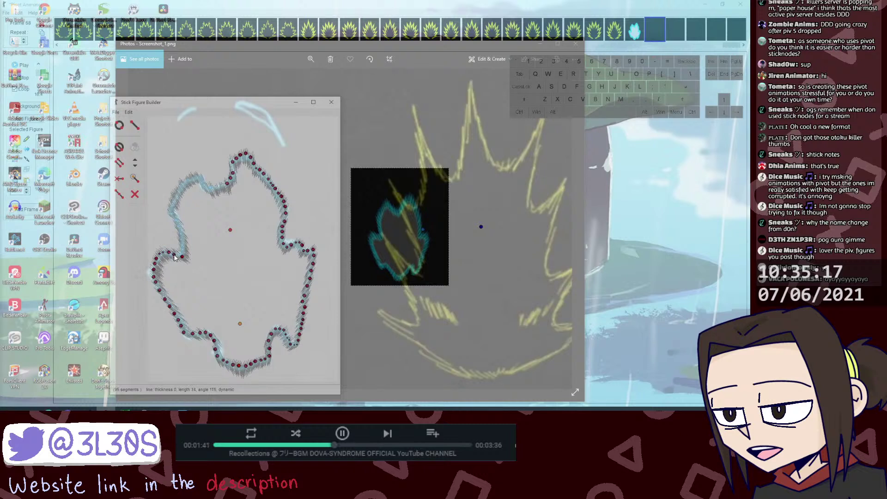
Step: Turn the chain at the inner corner above the left spike and extend it up the aura's left side
{"action": "key", "text": "l"}
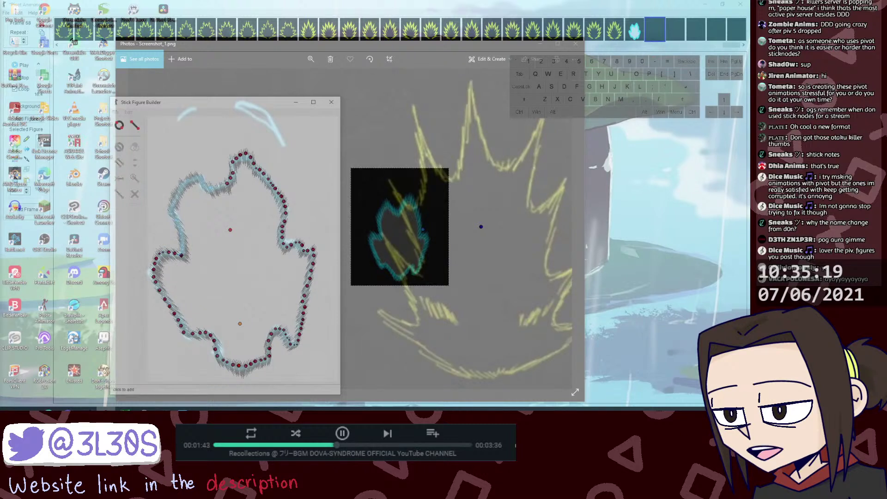
{"action": "left_click", "coordinate": [182, 257]}
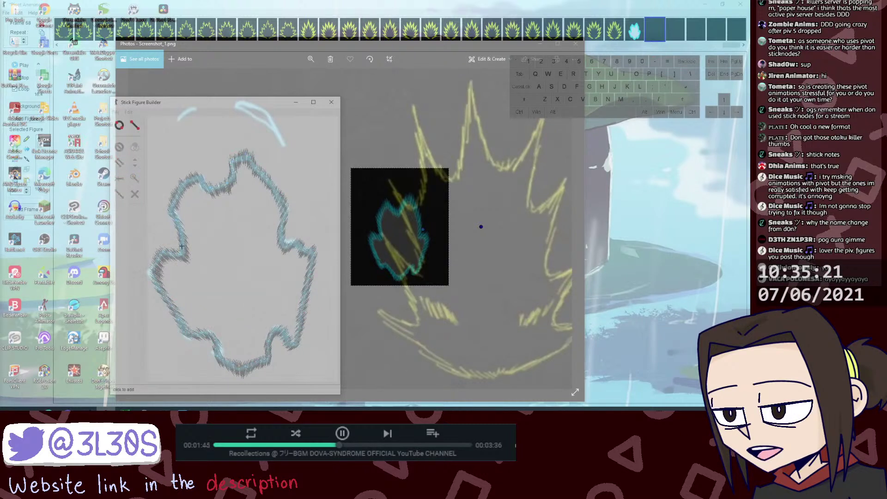
{"action": "left_click", "coordinate": [181, 245]}
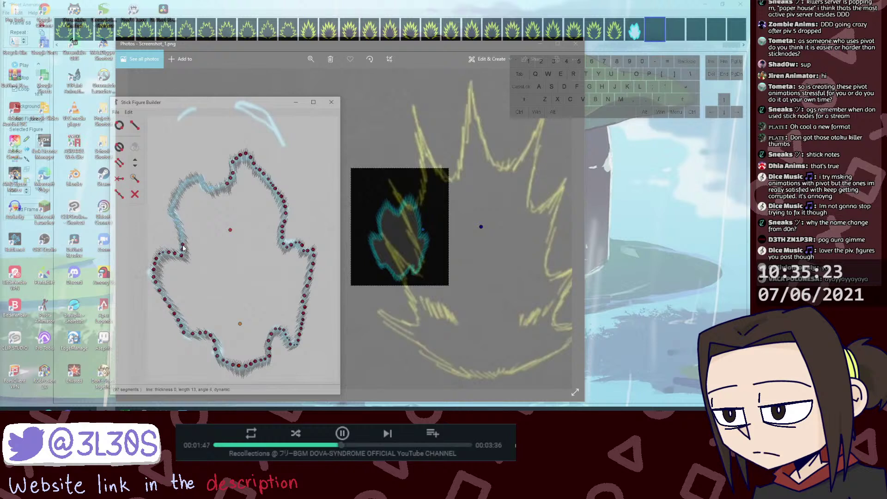
{"action": "key", "text": "l"}
{"action": "left_click", "coordinate": [183, 246]}
{"action": "left_click", "coordinate": [181, 239]}
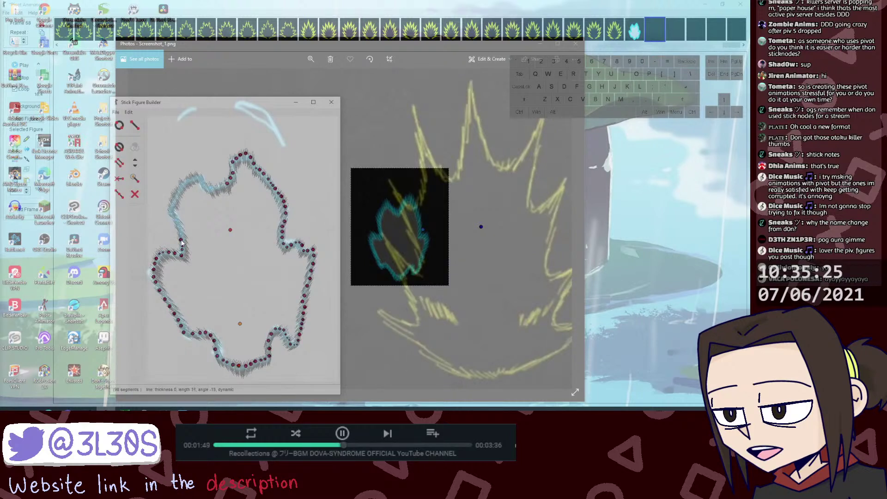
{"action": "key", "text": "l"}
{"action": "left_click", "coordinate": [181, 240]}
{"action": "left_click", "coordinate": [180, 234]}
{"action": "key", "text": "l"}
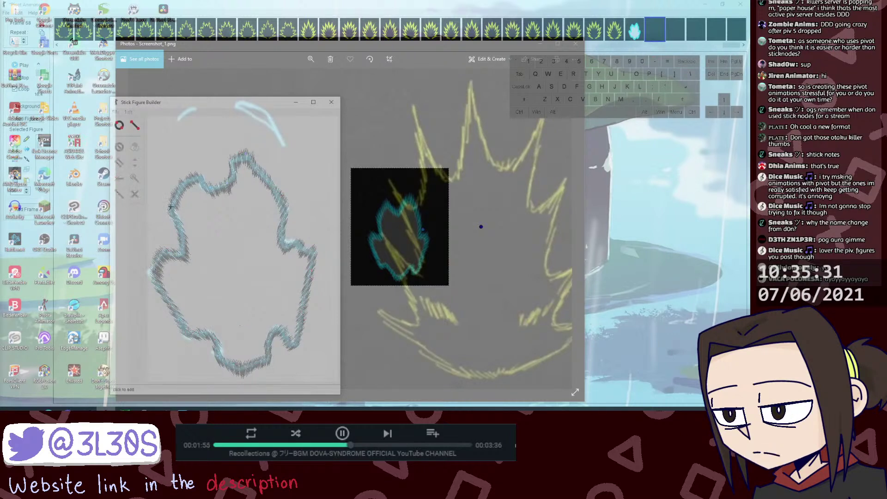
Step: Continue the chain along the outer side of the upper left lobe toward its shoulder
{"action": "left_click", "coordinate": [174, 198]}
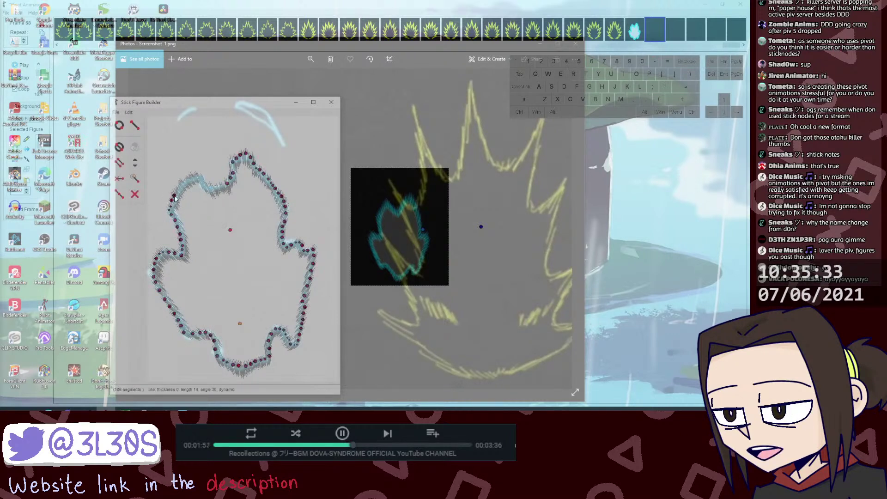
{"action": "key", "text": "l"}
{"action": "left_click", "coordinate": [175, 195]}
{"action": "left_click", "coordinate": [176, 191]}
{"action": "key", "text": "l"}
{"action": "left_click", "coordinate": [177, 191]}
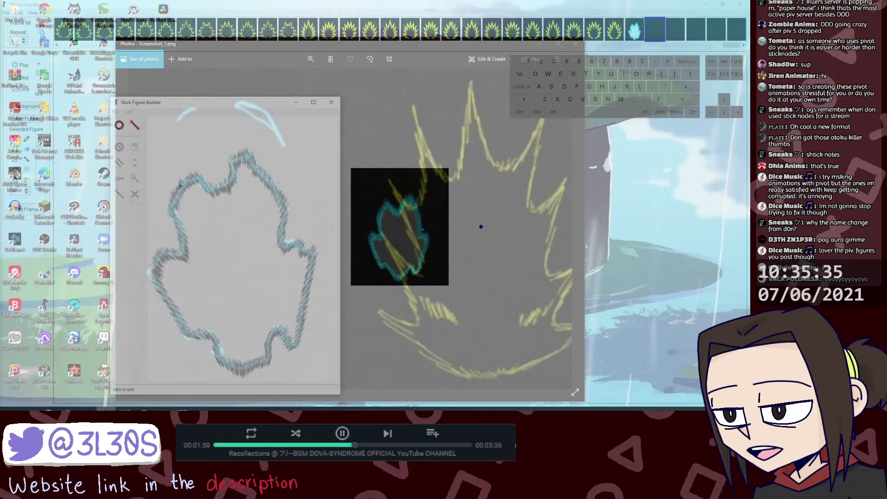
Step: Add short segments along the sloping shoulder of the upper left lobe, toward its peak
{"action": "left_click", "coordinate": [181, 188]}
{"action": "key", "text": "l"}
{"action": "left_click", "coordinate": [180, 187]}
{"action": "left_click", "coordinate": [184, 183]}
{"action": "key", "text": "l"}
{"action": "left_click", "coordinate": [183, 183]}
{"action": "left_click", "coordinate": [183, 185]}
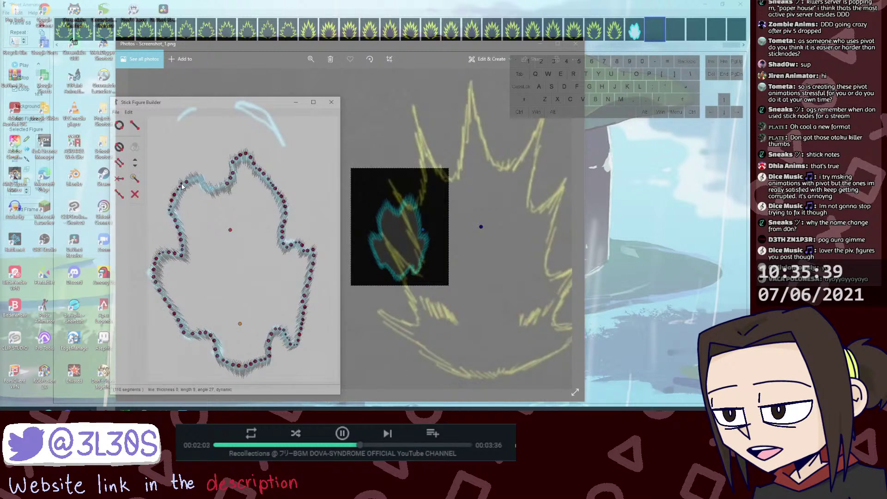
{"action": "left_click", "coordinate": [188, 181]}
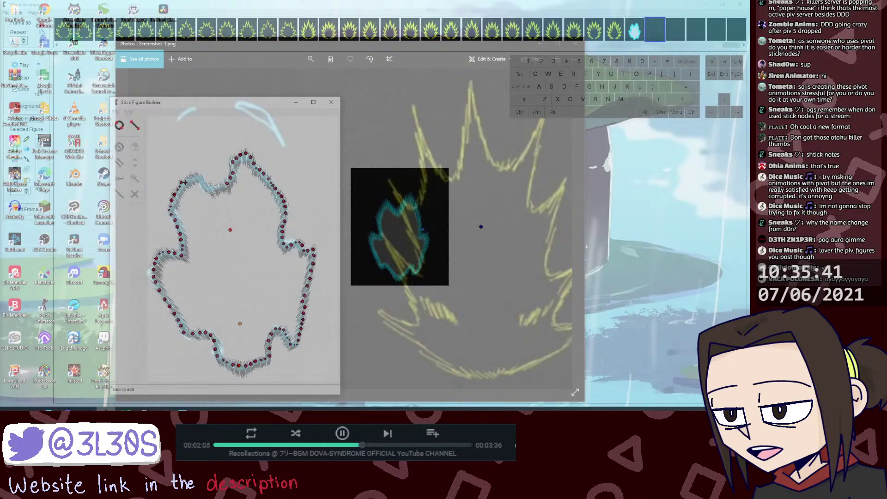
Step: Trace the rounded peak of the upper left lobe with short segments and start down its inner side
{"action": "left_click", "coordinate": [189, 177]}
{"action": "left_click", "coordinate": [192, 176]}
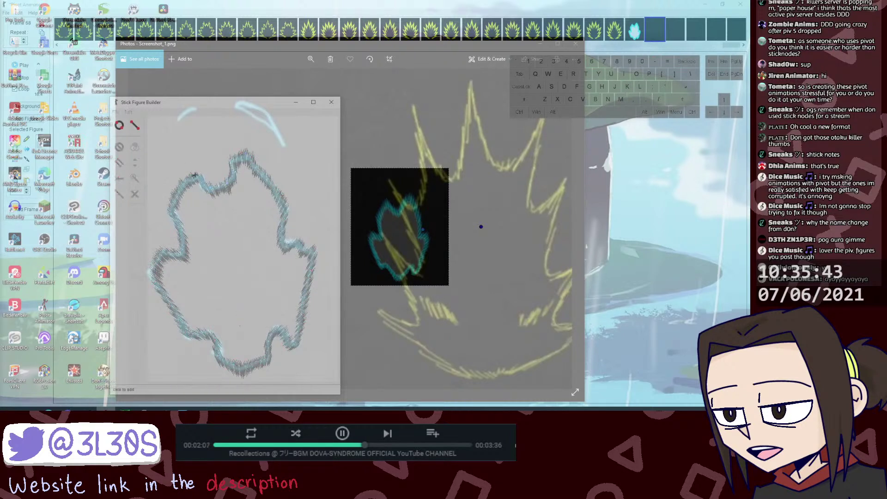
{"action": "left_click", "coordinate": [196, 175]}
{"action": "left_click", "coordinate": [199, 176]}
{"action": "left_click", "coordinate": [199, 176]}
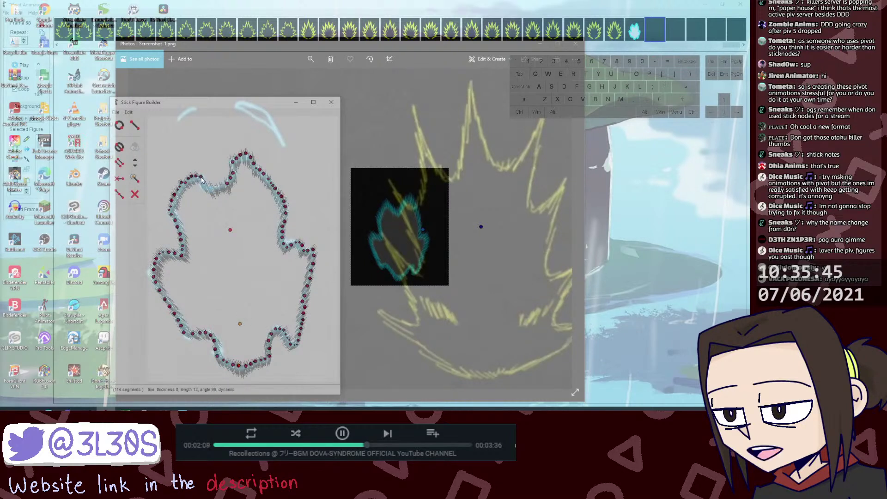
{"action": "left_click", "coordinate": [202, 179]}
{"action": "left_click", "coordinate": [202, 182]}
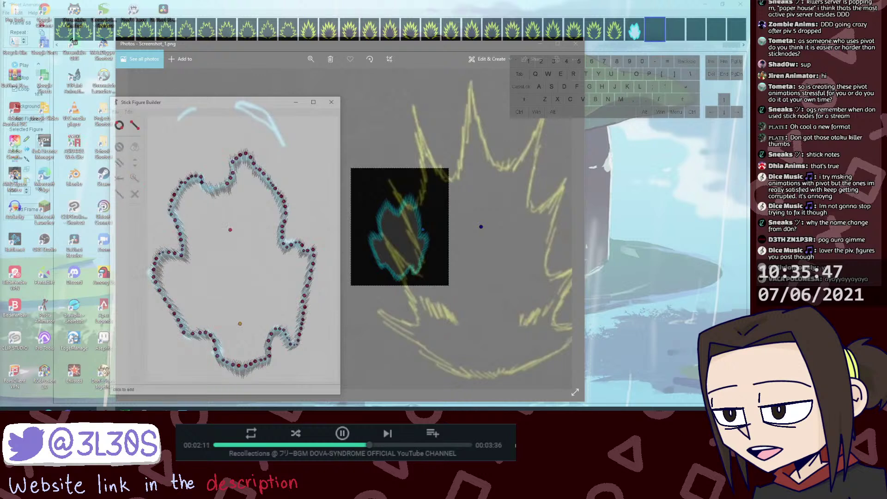
Step: Run the chain through the dip between the upper left lobe and the top spike, closing in on the starting segments
{"action": "left_click", "coordinate": [203, 182]}
{"action": "left_click", "coordinate": [204, 184]}
{"action": "key", "text": "l"}
{"action": "left_click", "coordinate": [205, 185]}
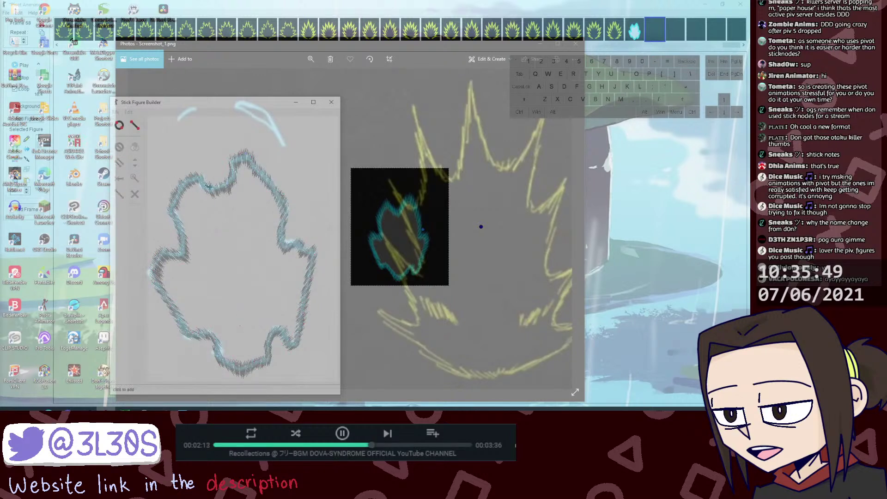
{"action": "left_click", "coordinate": [209, 187]}
{"action": "key", "text": "l"}
{"action": "left_click", "coordinate": [210, 187]}
{"action": "left_click", "coordinate": [216, 188]}
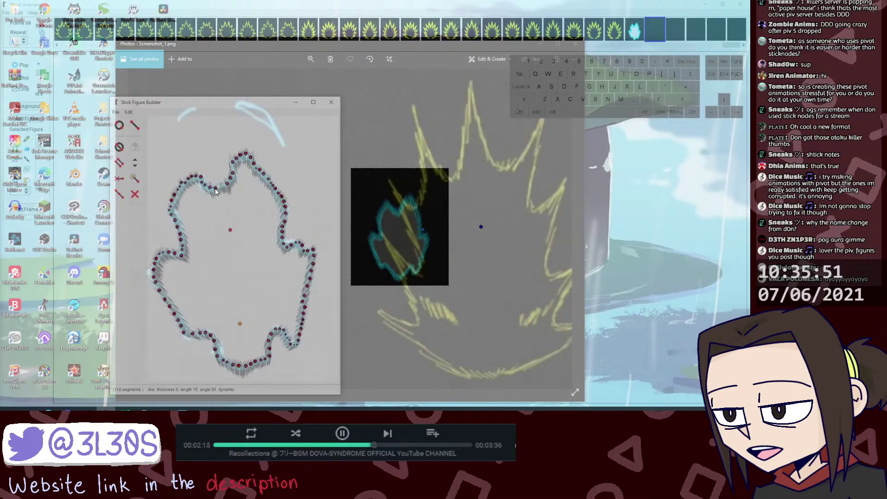
{"action": "key", "text": "l"}
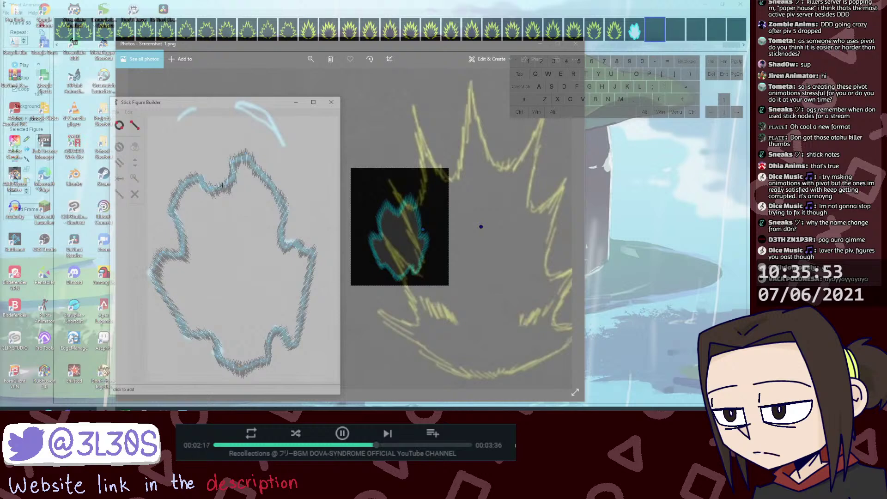
{"action": "left_click", "coordinate": [223, 185]}
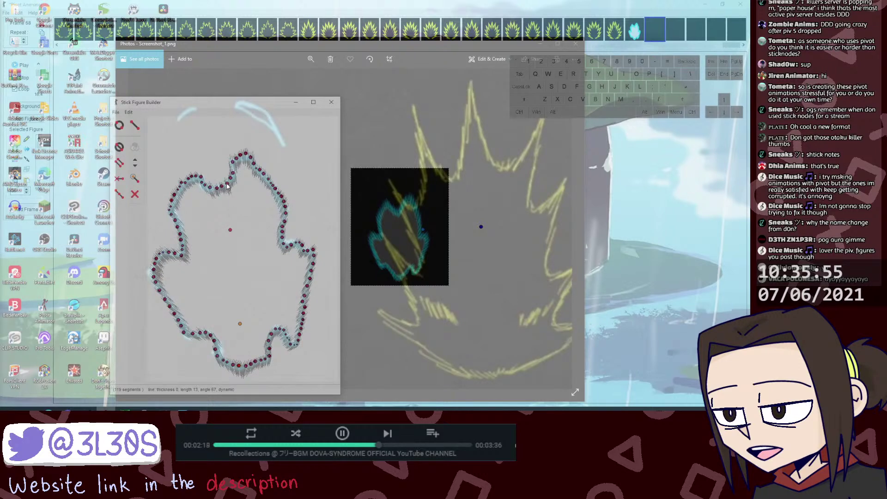
Step: Add the finished aura outline figure to the animation
{"action": "key", "text": "shift+s"}
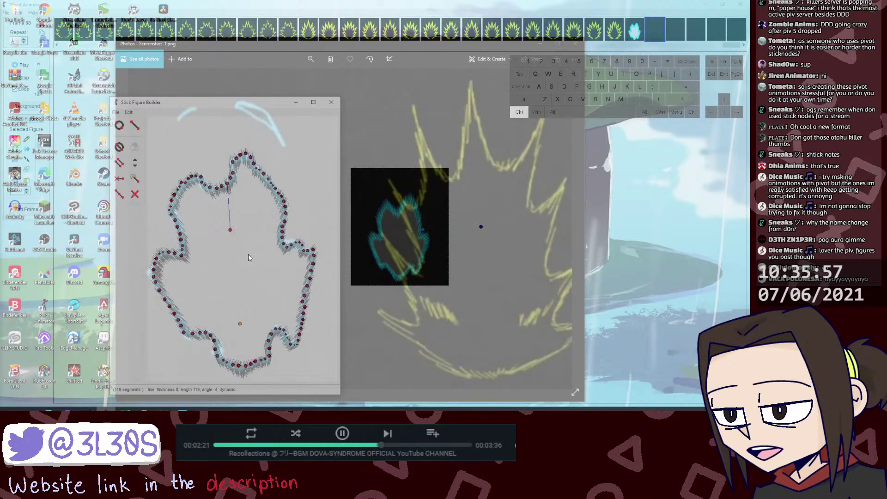
{"action": "key", "text": "ctrl+a"}
{"action": "left_click", "coordinate": [369, 230]}
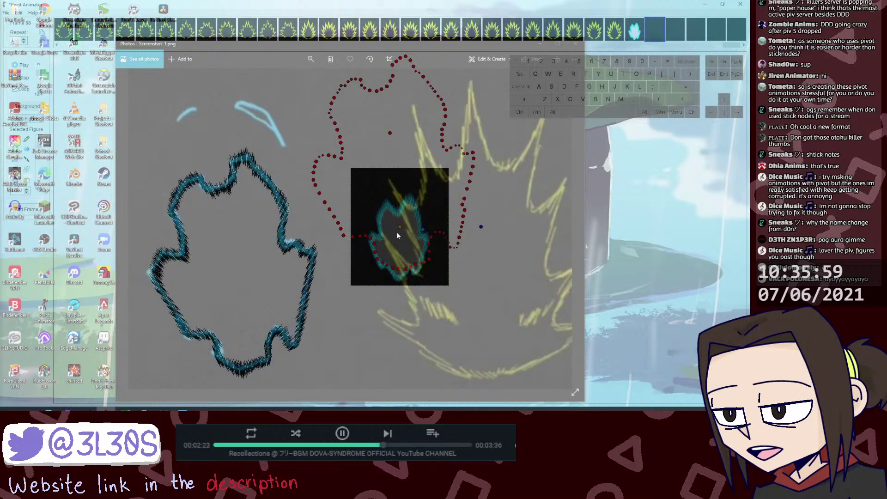
Step: Edit the added aura figure so its outline segments are static, and add the revised figure to the animation
{"action": "key", "text": "e"}
{"action": "key", "text": "shift"}
{"action": "key", "text": "s"}
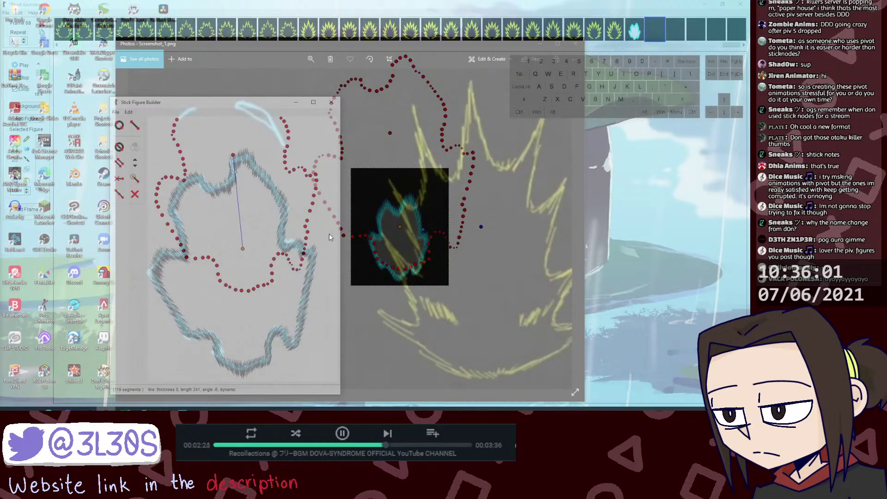
{"action": "key", "text": "ctrl+a"}
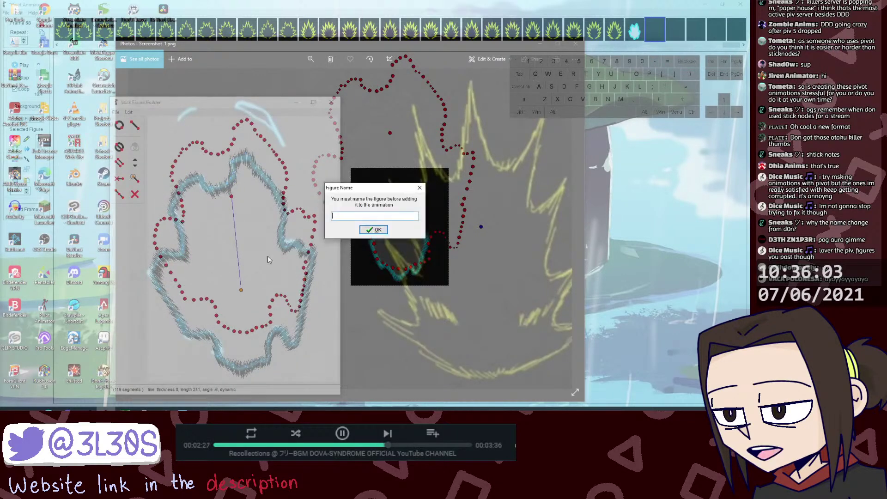
{"action": "key", "text": "Return"}
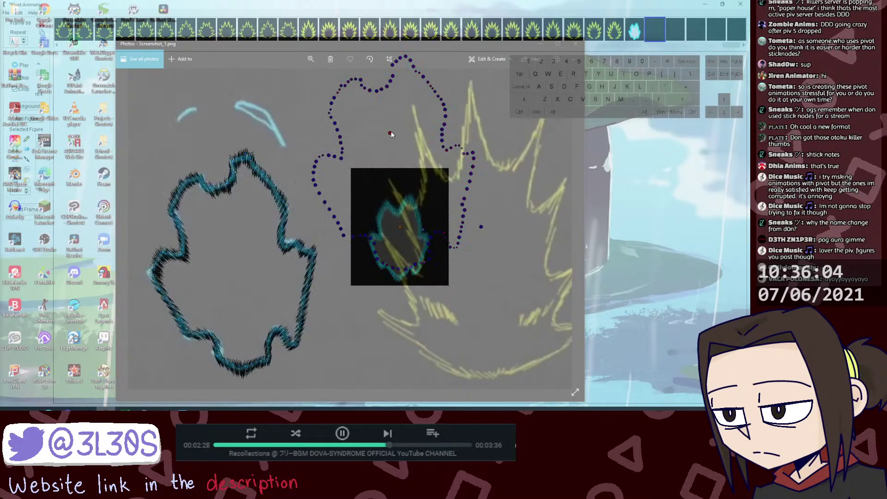
Step: Move the revised figure onto the blue aura sketch, and delete the earlier copy along with its unused figure type
{"action": "left_click_drag", "start_coordinate": [398, 228], "coordinate": [238, 314]}
{"action": "left_click", "coordinate": [400, 226]}
{"action": "key", "text": "Delete"}
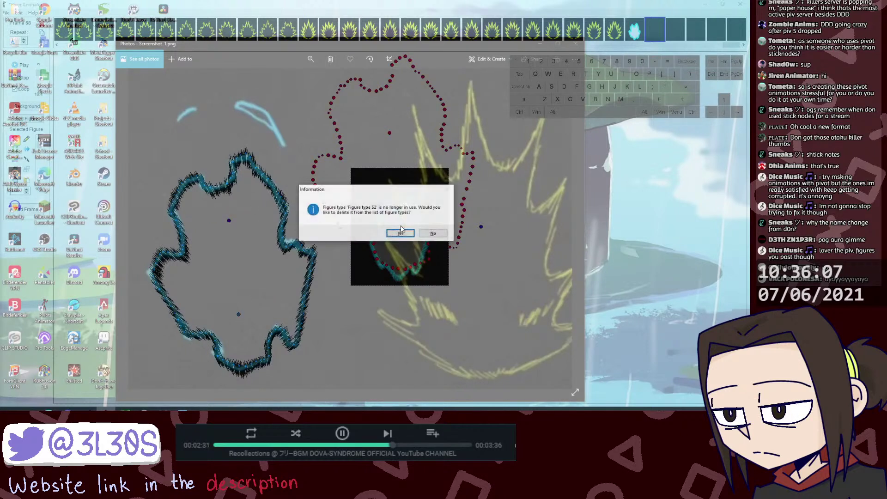
{"action": "left_click", "coordinate": [400, 233]}
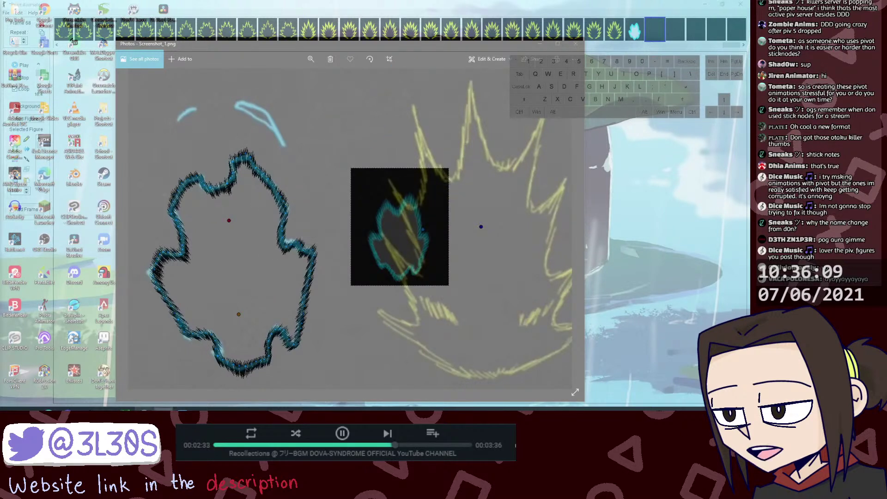
Step: Nudge the static outline figure slightly downward to align it with the ring of black spike figures
{"action": "left_click", "coordinate": [387, 435]}
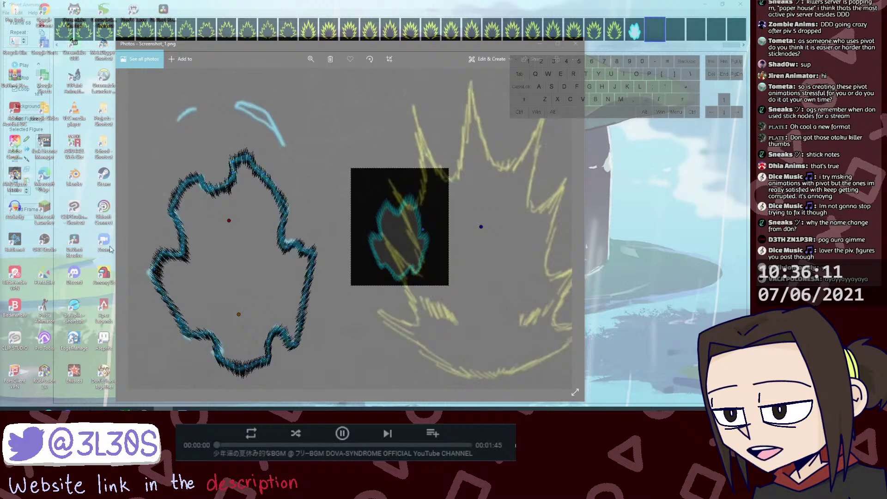
{"action": "left_click_drag", "start_coordinate": [238, 314], "coordinate": [240, 318]}
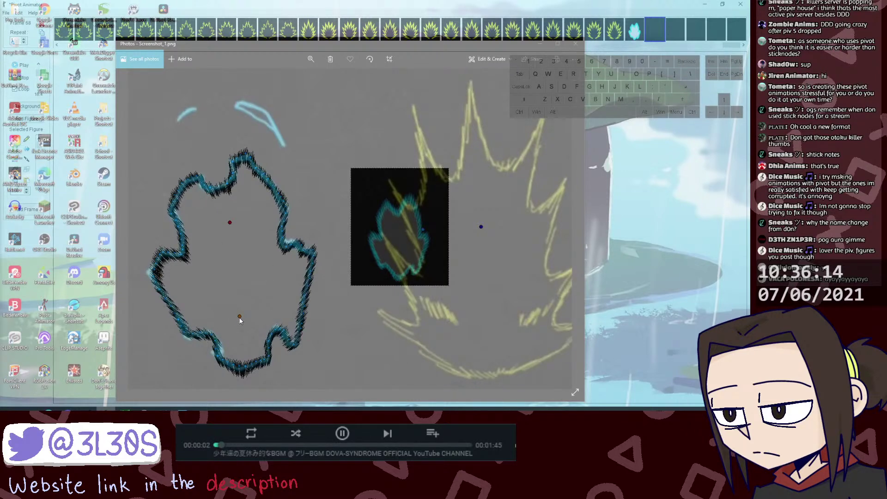
{"action": "double_click", "coordinate": [219, 189]}
{"action": "left_click", "coordinate": [332, 102]}
{"action": "left_click_drag", "start_coordinate": [237, 320], "coordinate": [239, 323]}
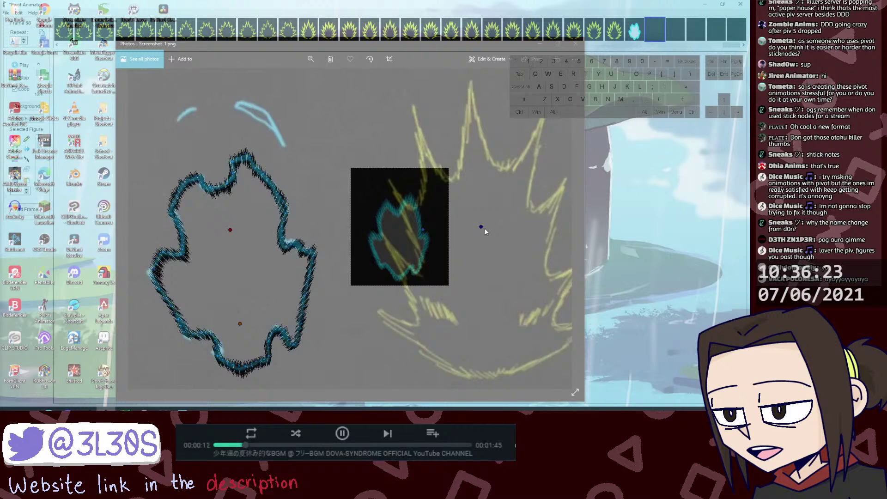
Step: Select all figures, enlarge them together, and move them to the right of the blue aura sketch
{"action": "left_click", "coordinate": [240, 324]}
{"action": "key", "text": "ctrl+a"}
{"action": "left_click_drag", "start_coordinate": [230, 230], "coordinate": [222, 170]}
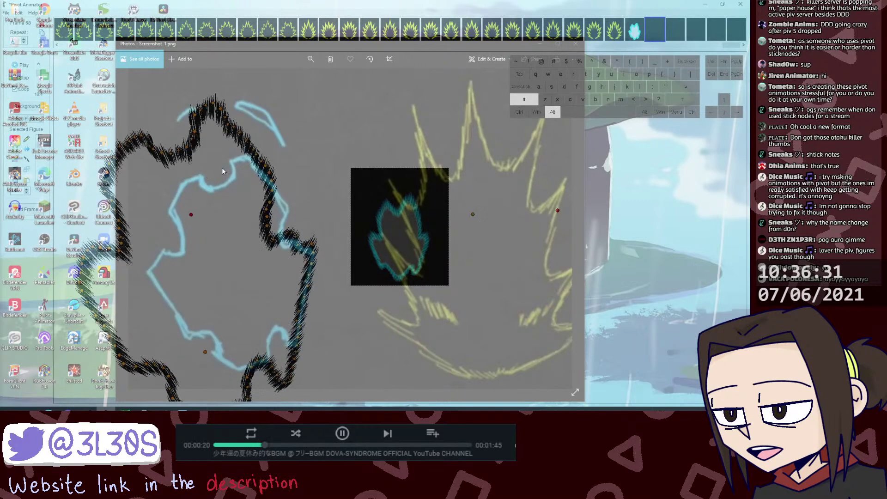
{"action": "left_click_drag", "start_coordinate": [206, 352], "coordinate": [359, 313]}
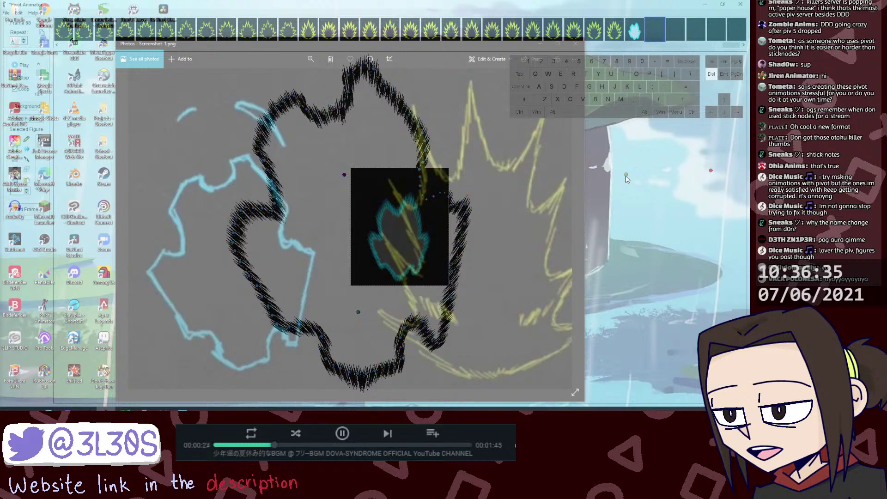
Step: Make the animation window fully opaque again, and centre all the figures around the black aura image
{"action": "right_click", "coordinate": [502, 228]}
{"action": "left_click", "coordinate": [498, 292]}
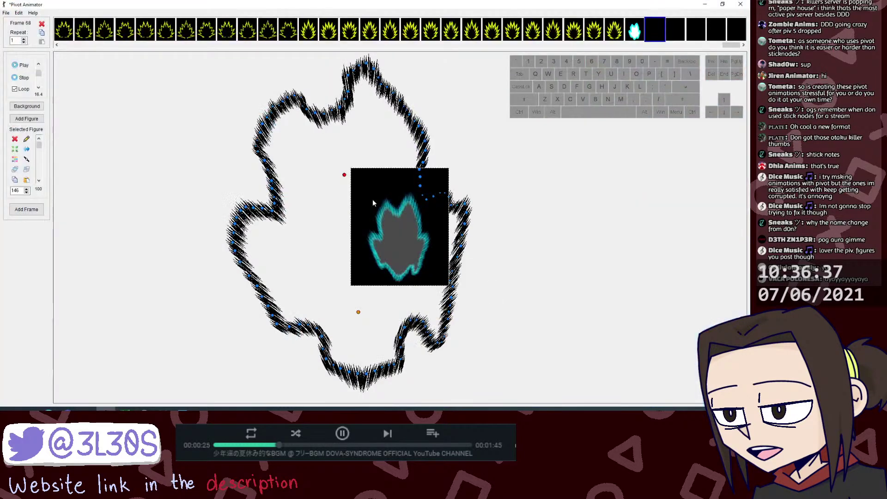
{"action": "left_click_drag", "start_coordinate": [358, 312], "coordinate": [408, 314]}
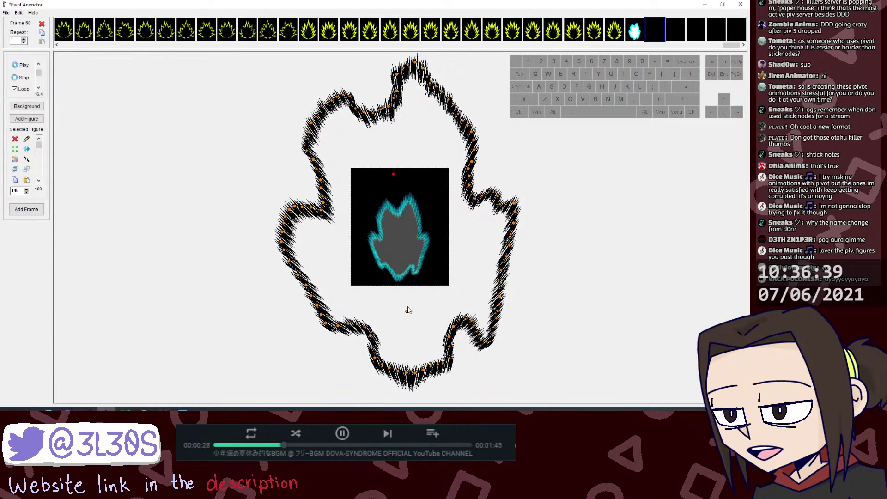
Step: Rescale all figures together to a scale of 151 and lower them slightly on the canvas
{"action": "key", "text": "shift+alt"}
{"action": "left_click_drag", "start_coordinate": [394, 174], "coordinate": [392, 167]}
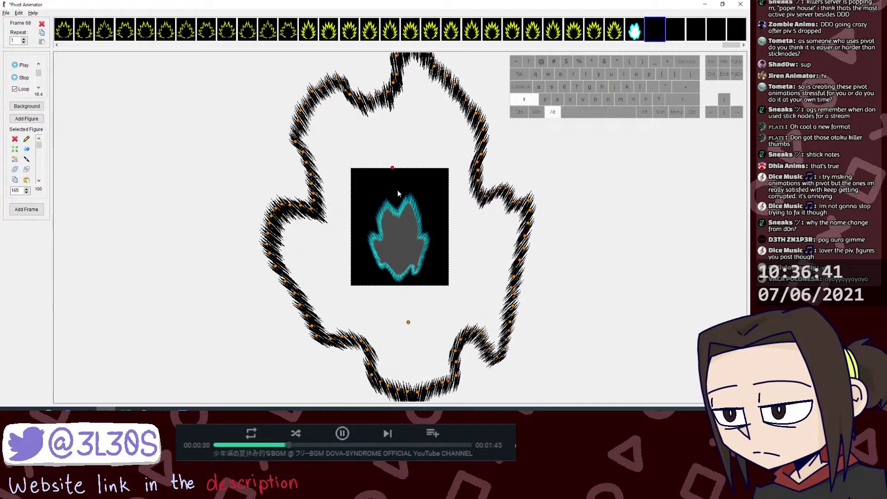
{"action": "left_click_drag", "start_coordinate": [408, 322], "coordinate": [408, 328]}
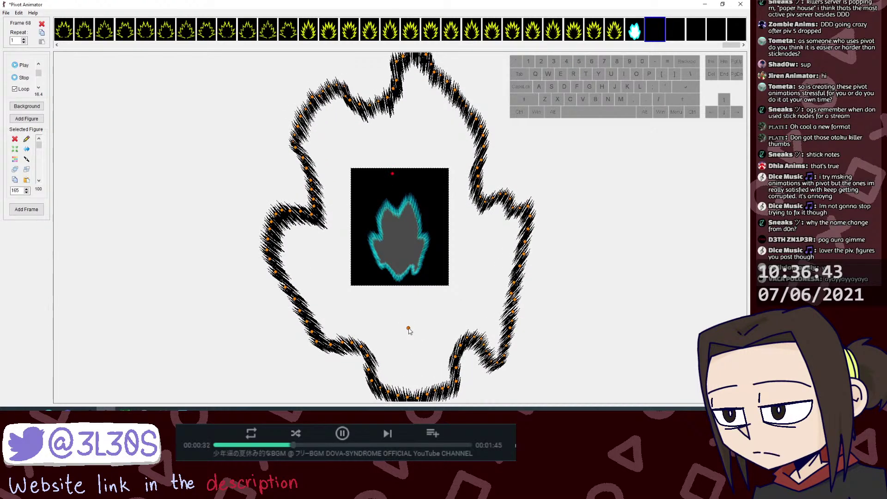
{"action": "key", "text": "shift+alt"}
{"action": "left_click_drag", "start_coordinate": [393, 175], "coordinate": [393, 179]}
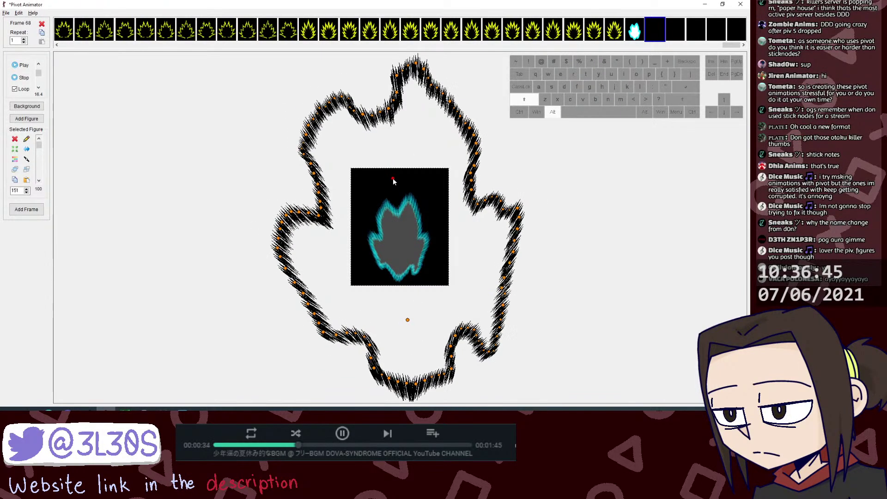
Step: Join the black spike figures along the left flank of the top peak to the outline figure
{"action": "left_click", "coordinate": [389, 110]}
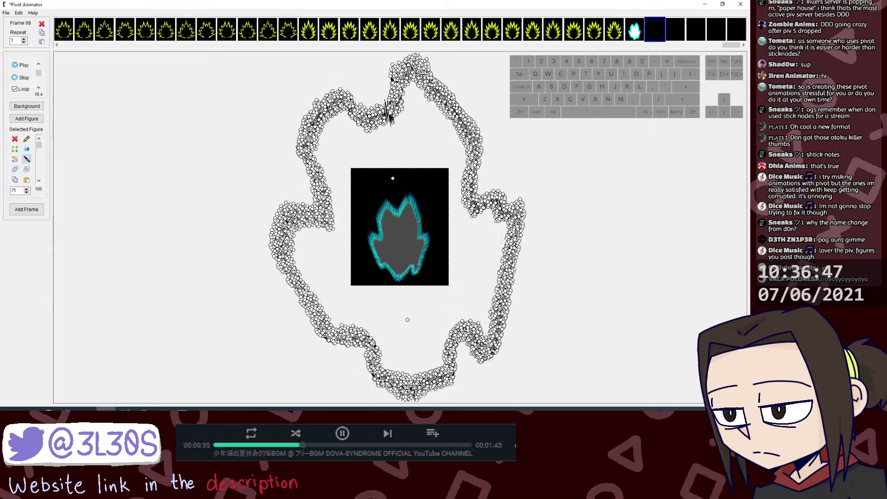
{"action": "left_click", "coordinate": [394, 100]}
{"action": "key", "text": "j"}
{"action": "left_click", "coordinate": [393, 100]}
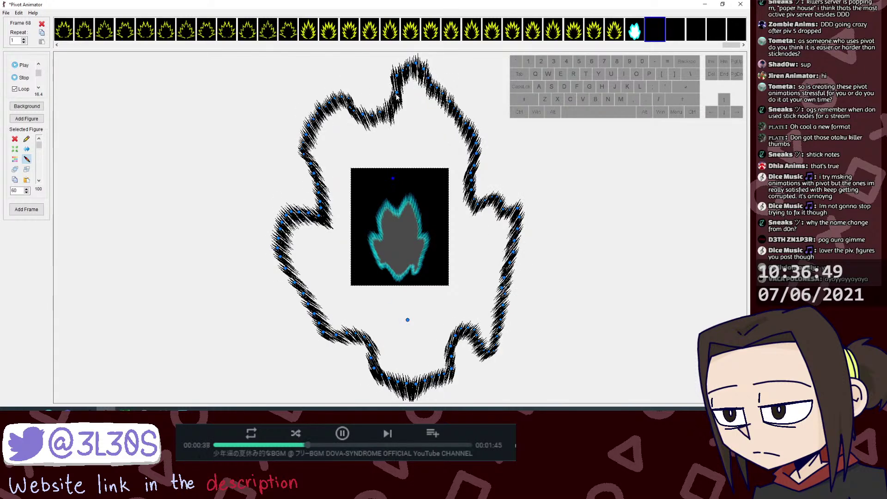
{"action": "left_click", "coordinate": [397, 93]}
{"action": "key", "text": "j"}
{"action": "left_click", "coordinate": [396, 92]}
{"action": "key", "text": "j"}
{"action": "left_click", "coordinate": [396, 75]}
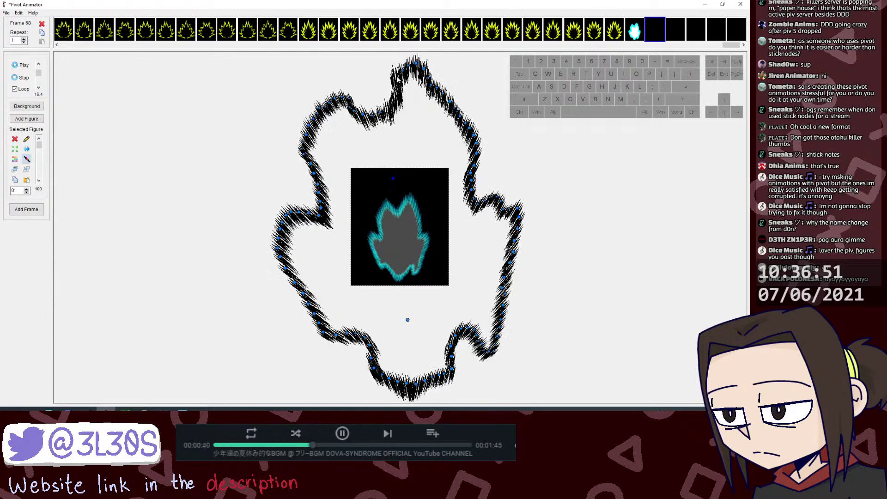
Step: Join the spike figures around the tip of the top peak to the outline figure's matching nodes
{"action": "left_click", "coordinate": [403, 71]}
{"action": "key", "text": "j"}
{"action": "left_click", "coordinate": [403, 70]}
{"action": "left_click", "coordinate": [407, 65]}
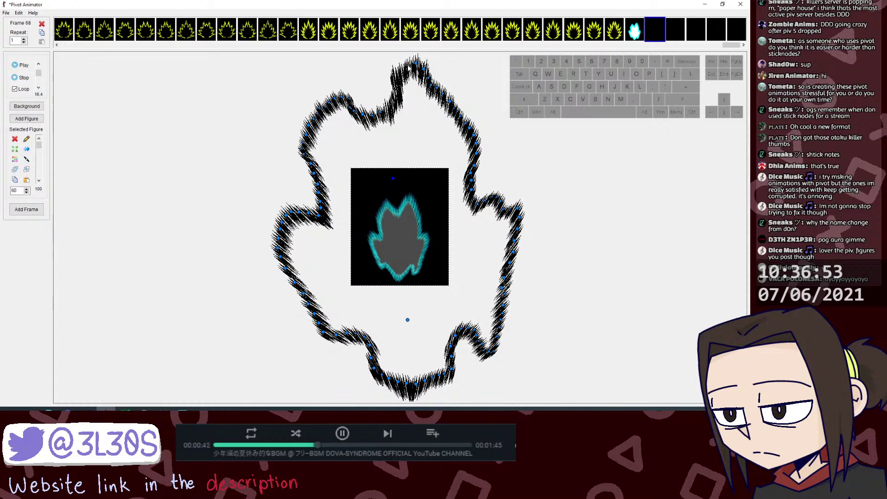
{"action": "key", "text": "j"}
{"action": "left_click", "coordinate": [407, 65]}
{"action": "left_click", "coordinate": [415, 64]}
{"action": "key", "text": "j"}
{"action": "left_click", "coordinate": [415, 65]}
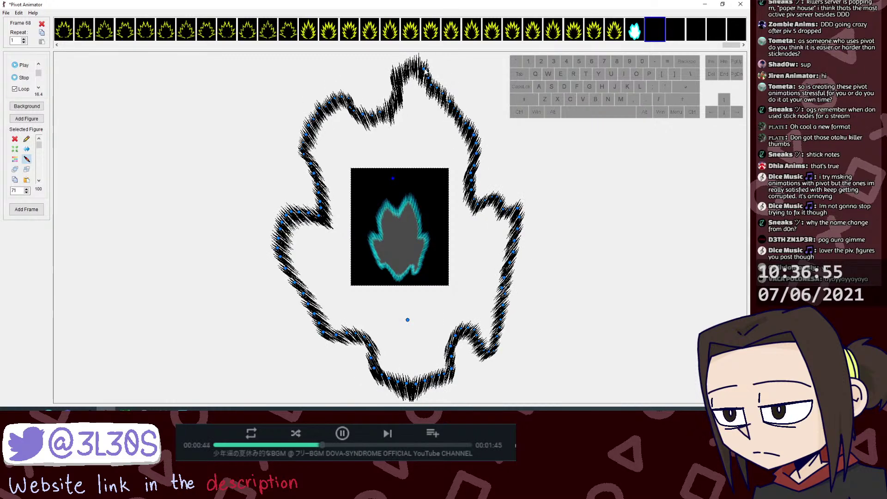
{"action": "key", "text": "j"}
{"action": "left_click", "coordinate": [418, 67]}
Step: Join the spike figures on the upper right flank, just below the peak's tip, to the outline figure
{"action": "left_click", "coordinate": [429, 77]}
{"action": "key", "text": "j"}
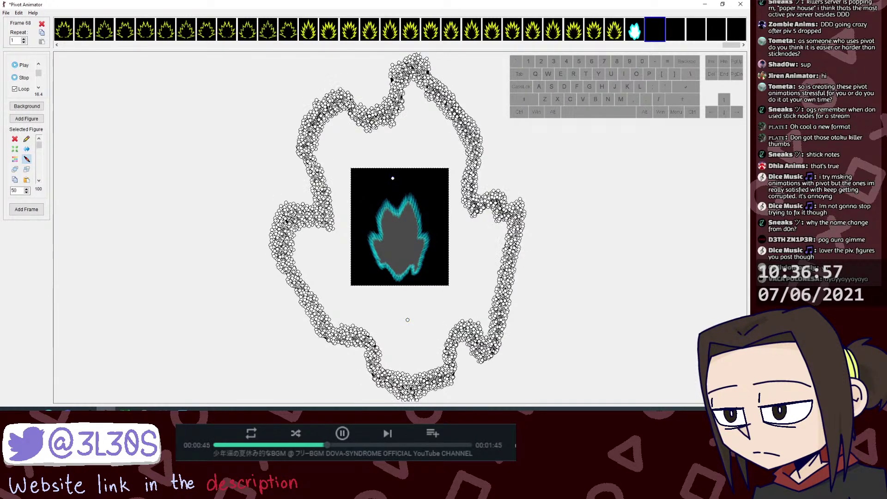
{"action": "left_click", "coordinate": [429, 79]}
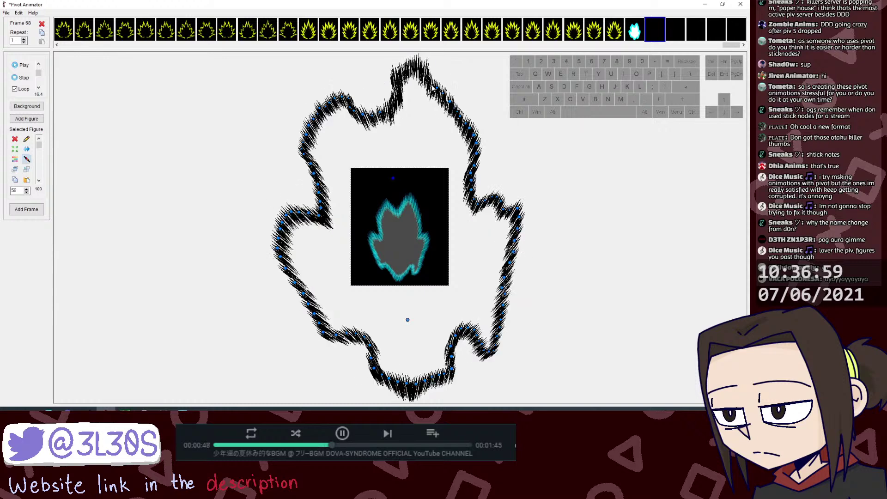
{"action": "key", "text": "j"}
{"action": "left_click", "coordinate": [436, 91]}
{"action": "left_click", "coordinate": [444, 95]}
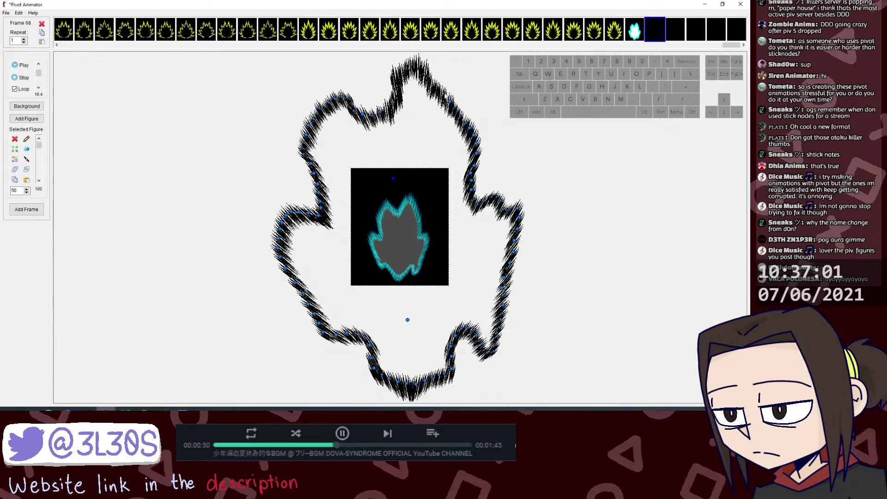
{"action": "key", "text": "j"}
{"action": "left_click", "coordinate": [444, 96]}
{"action": "left_click", "coordinate": [450, 101]}
{"action": "key", "text": "j"}
{"action": "left_click", "coordinate": [450, 102]}
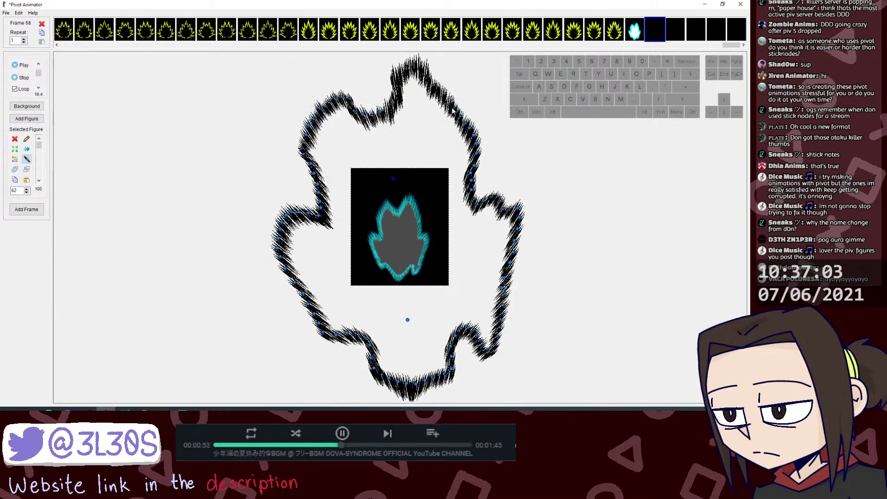
Step: Join the spike figures midway down the top peak's right flank to the outline figure
{"action": "left_click", "coordinate": [456, 114]}
{"action": "key", "text": "j"}
{"action": "left_click", "coordinate": [459, 116]}
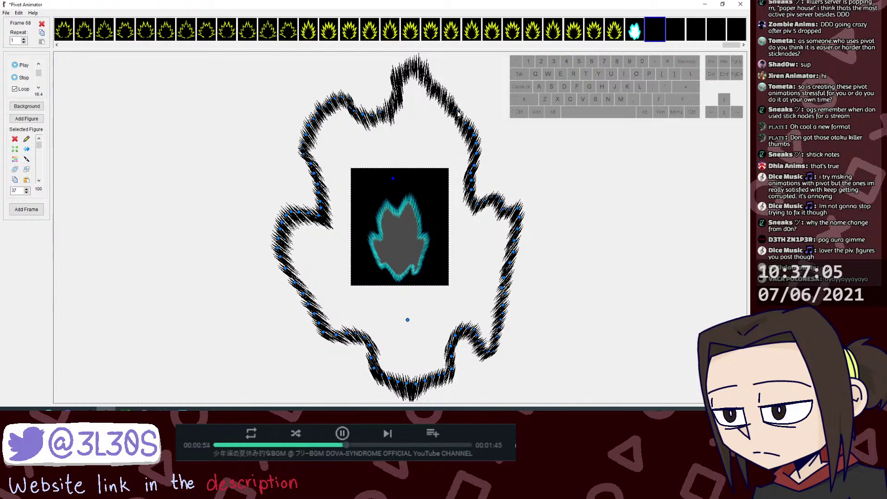
{"action": "left_click", "coordinate": [460, 116]}
{"action": "key", "text": "j"}
{"action": "left_click", "coordinate": [460, 118]}
{"action": "key", "text": "j"}
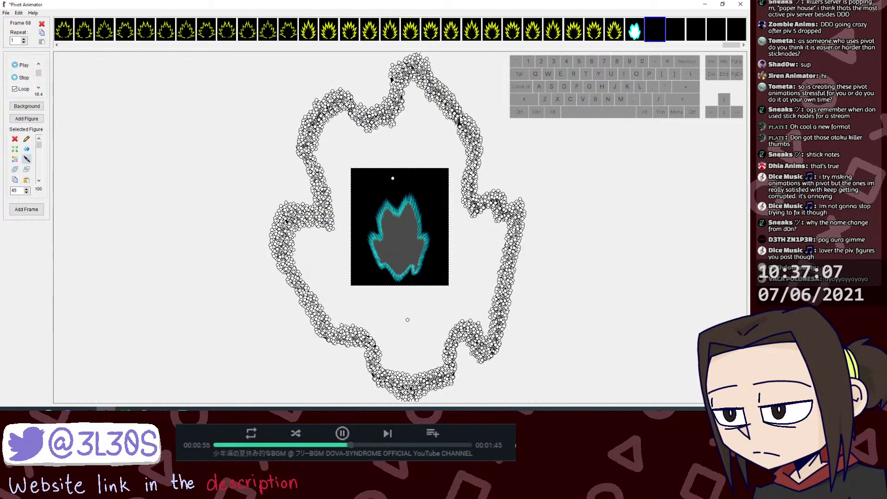
{"action": "left_click", "coordinate": [462, 123]}
{"action": "key", "text": "j"}
{"action": "left_click", "coordinate": [468, 125]}
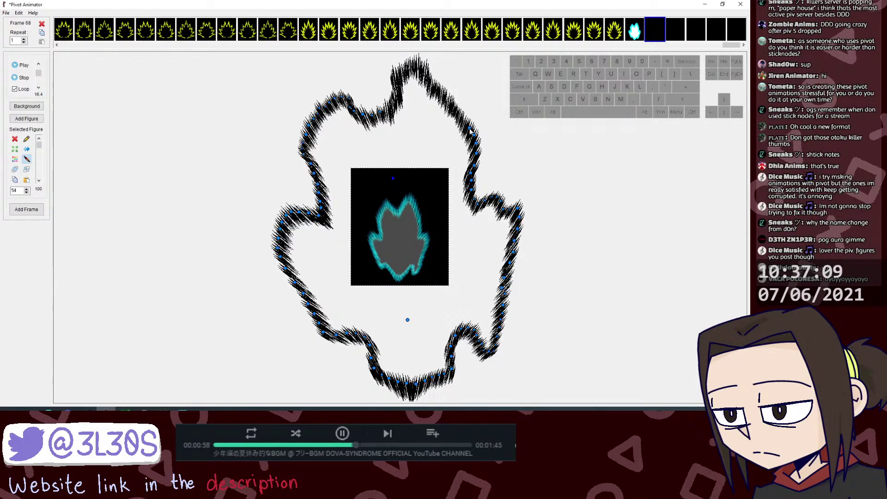
Step: Join the spike figures around the bulge at the lower right flank of the top peak to the outline figure
{"action": "key", "text": "j"}
{"action": "left_click", "coordinate": [469, 130]}
{"action": "key", "text": "j"}
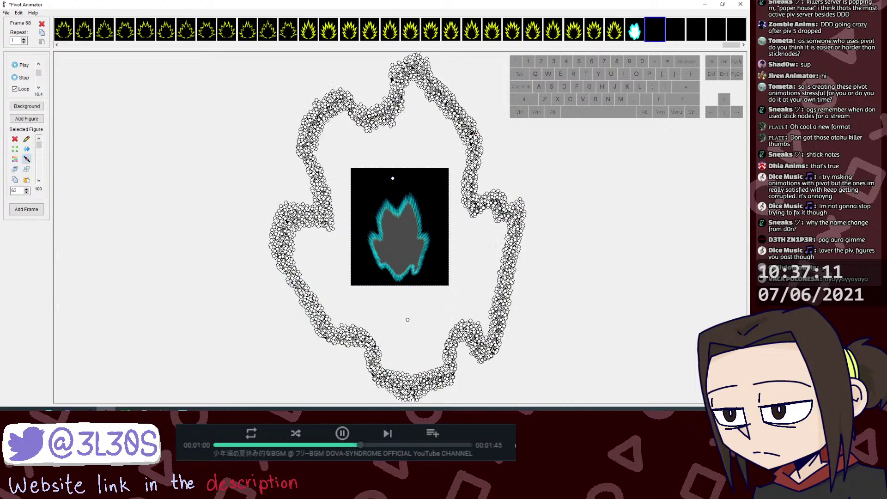
{"action": "left_click", "coordinate": [473, 133]}
{"action": "key", "text": "j"}
{"action": "left_click", "coordinate": [477, 151]}
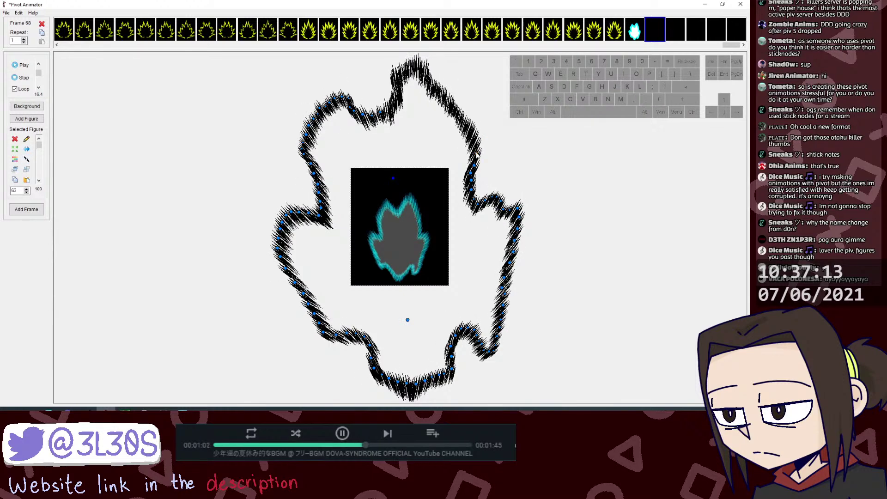
{"action": "key", "text": "j"}
{"action": "left_click", "coordinate": [473, 175]}
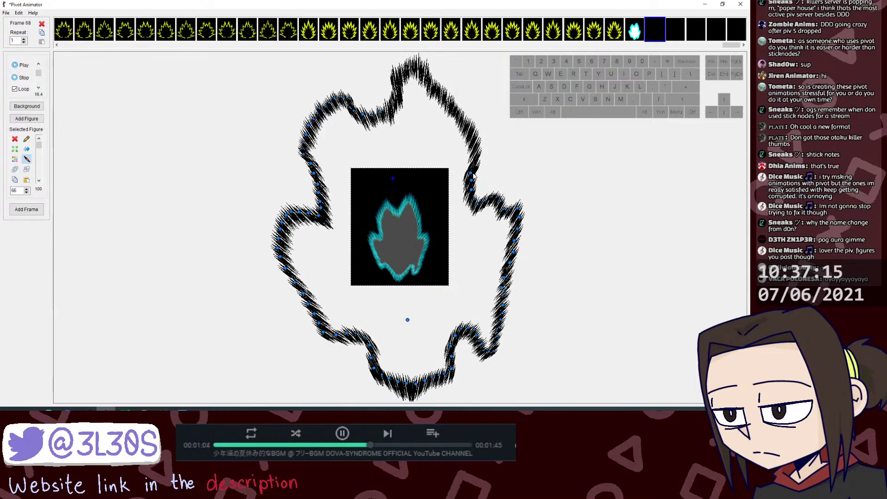
Step: Join the spike figures running down into the right-hand notch below the top peak to the outline figure
{"action": "key", "text": "j"}
{"action": "left_click", "coordinate": [471, 186]}
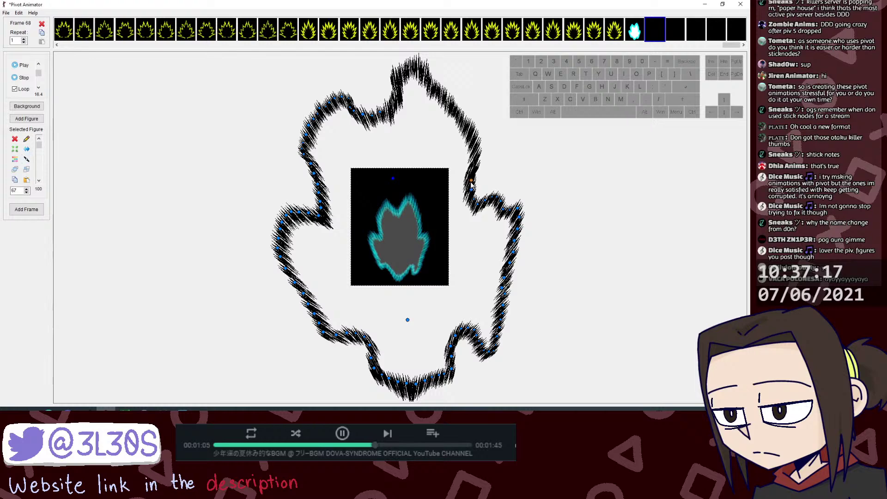
{"action": "key", "text": "j"}
{"action": "left_click", "coordinate": [472, 183]}
{"action": "key", "text": "j"}
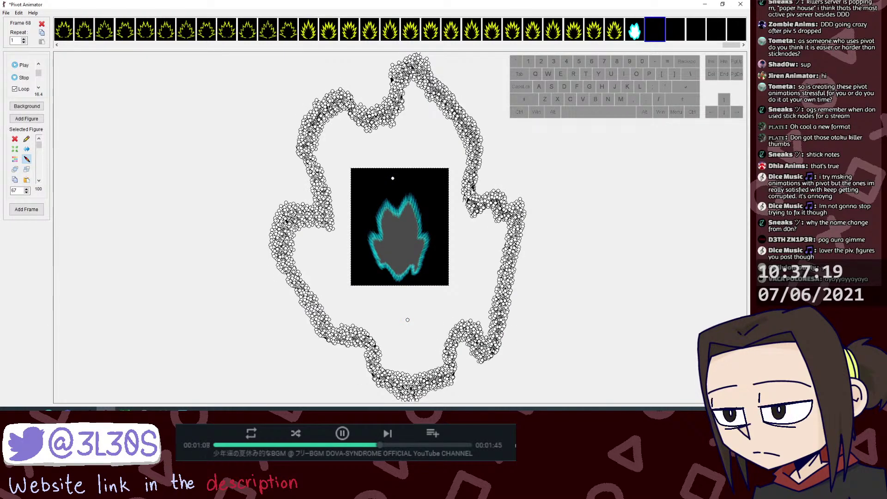
{"action": "left_click", "coordinate": [470, 194]}
{"action": "key", "text": "j"}
{"action": "left_click", "coordinate": [475, 203]}
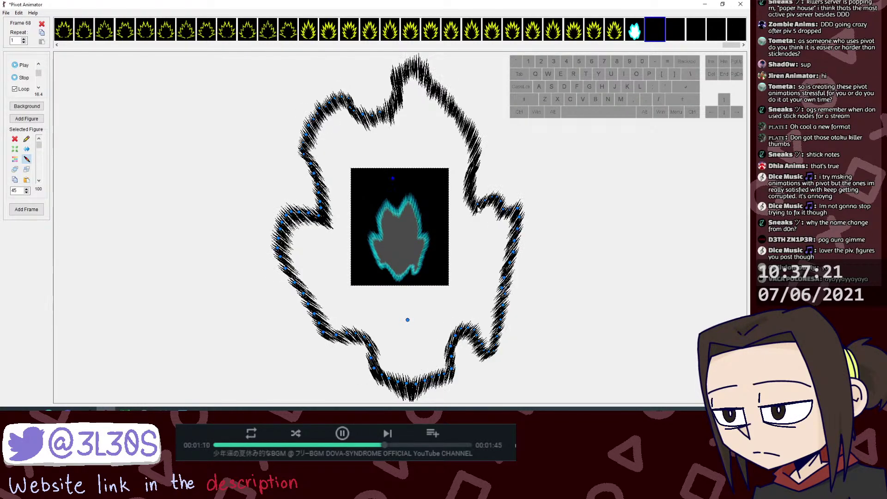
Step: Join the spike figures from the bottom of the right-hand notch over the small bump beside it to the outline figure
{"action": "key", "text": "j"}
{"action": "left_click", "coordinate": [481, 207]}
{"action": "key", "text": "j"}
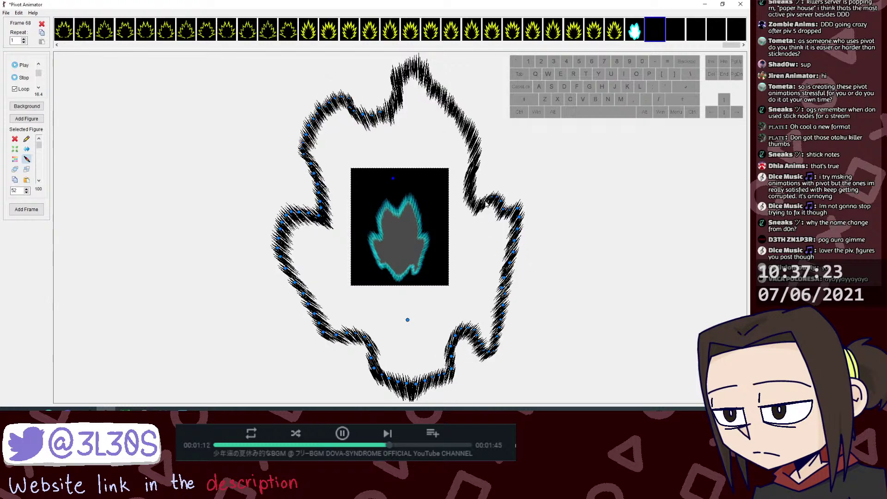
{"action": "key", "text": "j"}
{"action": "left_click", "coordinate": [495, 199]}
{"action": "key", "text": "j"}
{"action": "left_click", "coordinate": [497, 200]}
{"action": "key", "text": "j"}
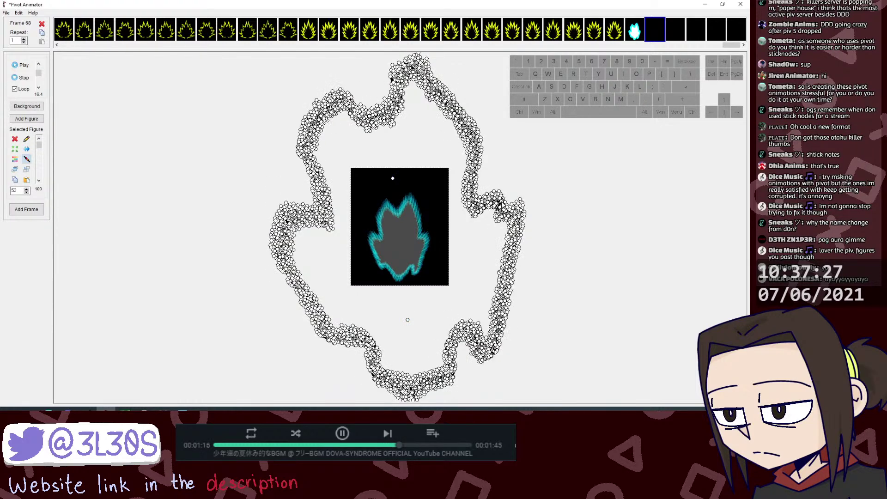
{"action": "left_click", "coordinate": [501, 203]}
Step: Join the spike figures between the small right-hand bump and the outline's outermost right corner to the outline figure
{"action": "key", "text": "j"}
{"action": "left_click", "coordinate": [504, 211]}
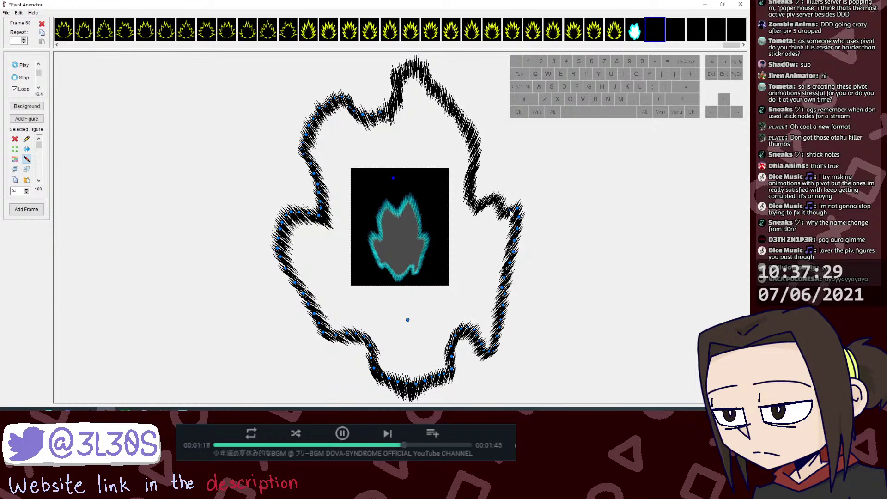
{"action": "key", "text": "j"}
{"action": "left_click", "coordinate": [518, 214]}
{"action": "key", "text": "j"}
{"action": "left_click", "coordinate": [519, 215]}
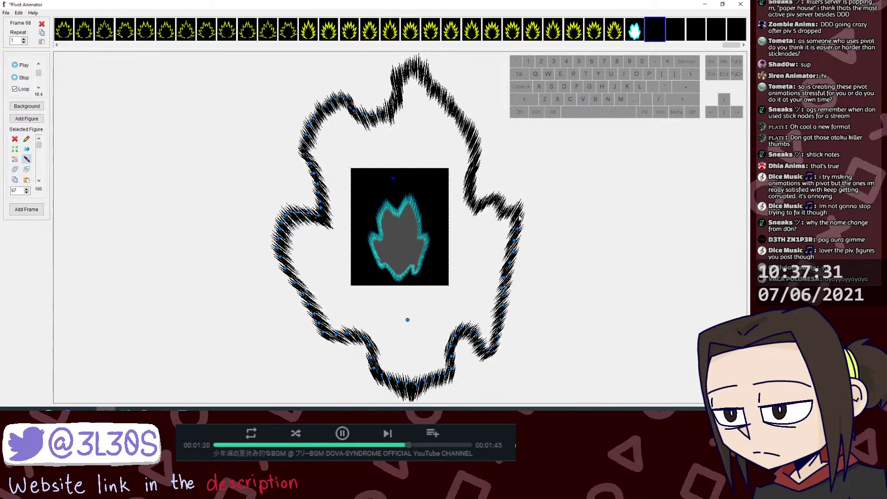
Step: Join the spike figures on the upper half of the long right side, below the outer corner, to the outline figure
{"action": "key", "text": "j"}
{"action": "left_click", "coordinate": [518, 219]}
{"action": "key", "text": "j"}
{"action": "left_click", "coordinate": [517, 229]}
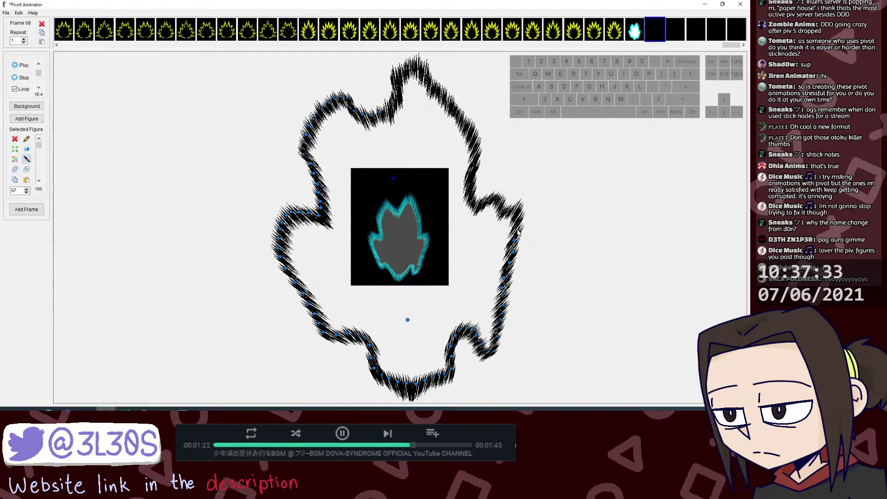
{"action": "key", "text": "j"}
{"action": "left_click", "coordinate": [516, 244]}
{"action": "key", "text": "j"}
{"action": "left_click", "coordinate": [513, 258]}
{"action": "key", "text": "j"}
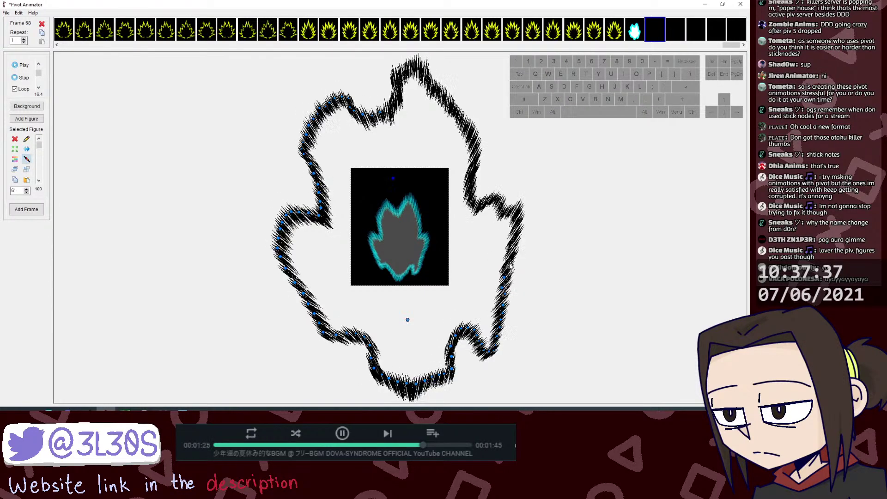
{"action": "left_click", "coordinate": [506, 279]}
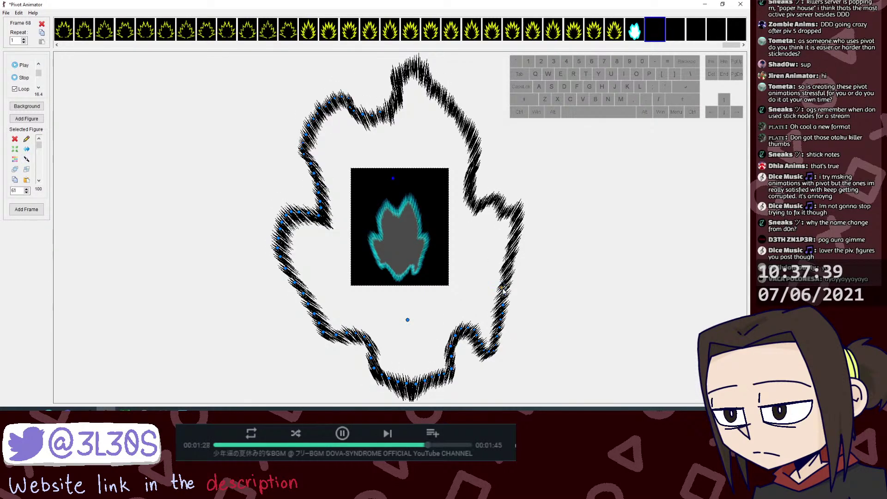
Step: Join the spike figures on the upper part of the long right side's lower half to the outline figure
{"action": "key", "text": "j"}
{"action": "left_click", "coordinate": [504, 294]}
{"action": "key", "text": "j"}
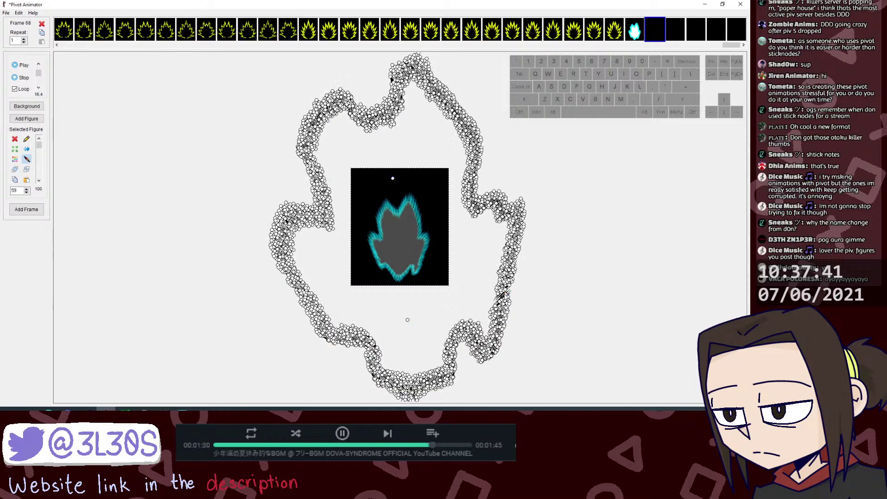
{"action": "left_click", "coordinate": [504, 295]}
{"action": "left_click", "coordinate": [503, 305]}
{"action": "key", "text": "j"}
{"action": "left_click", "coordinate": [503, 305]}
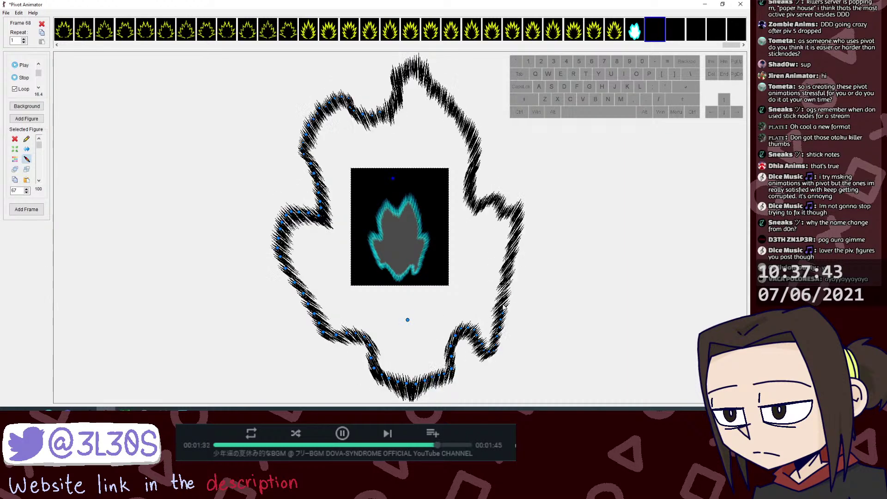
{"action": "left_click", "coordinate": [503, 315]}
{"action": "key", "text": "j"}
{"action": "left_click", "coordinate": [502, 314]}
Step: Join the spike figures from the end of the long right side down to the lower-right tip to the outline figure
{"action": "left_click", "coordinate": [501, 320]}
{"action": "key", "text": "j"}
{"action": "left_click", "coordinate": [501, 321]}
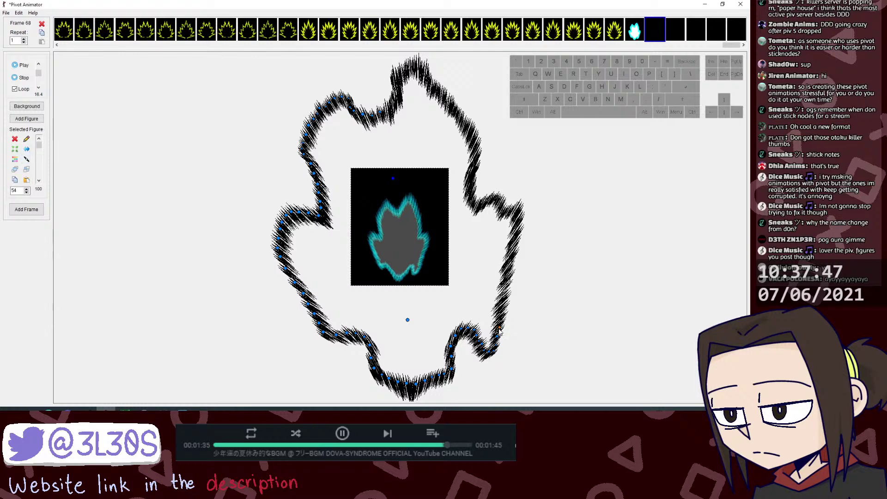
{"action": "key", "text": "j"}
{"action": "key", "text": "j"}
{"action": "left_click", "coordinate": [497, 337]}
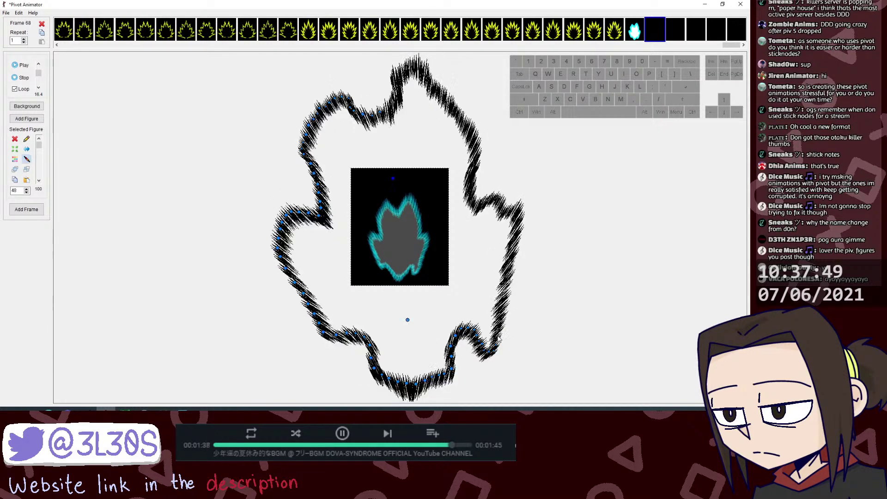
{"action": "key", "text": "j"}
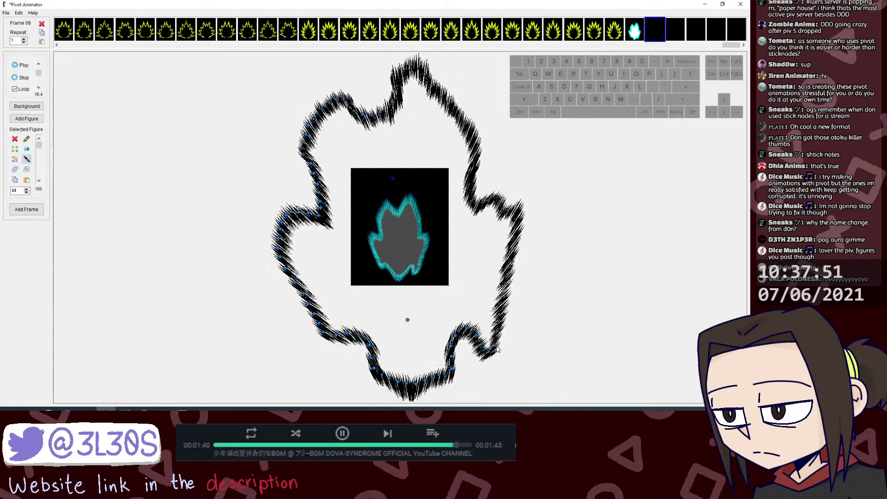
{"action": "key", "text": "j"}
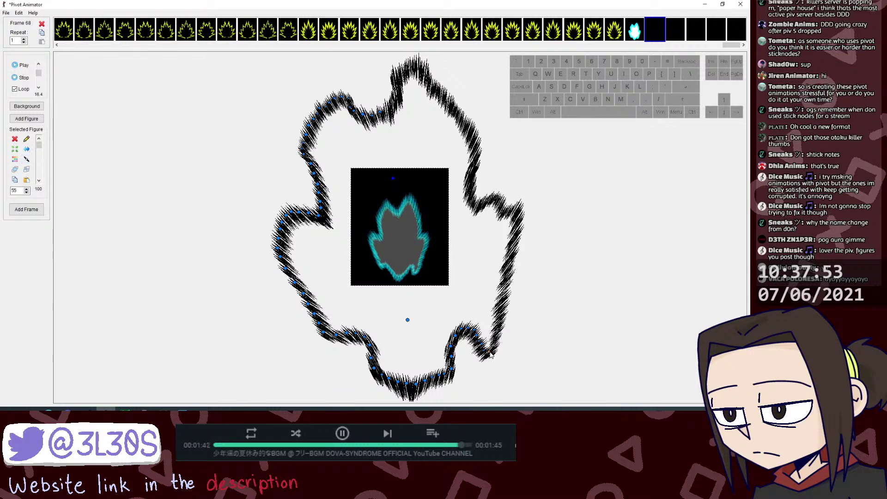
Step: Join the spike figures from the lower-right tip up and over the adjacent bump to the outline figure
{"action": "key", "text": "j"}
{"action": "key", "text": "j"}
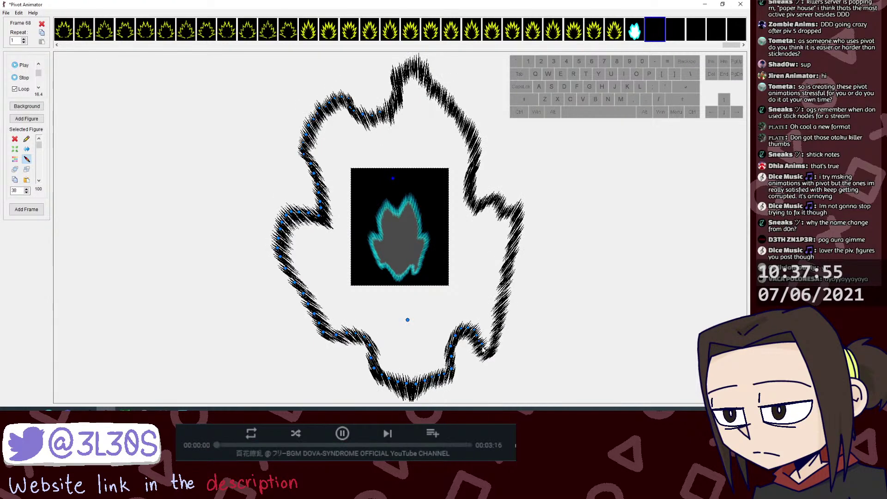
{"action": "key", "text": "j"}
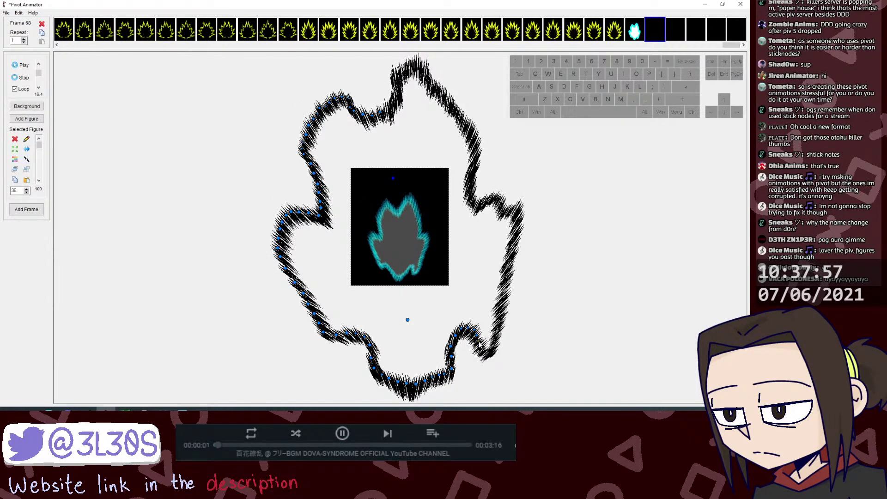
{"action": "key", "text": "j"}
{"action": "key", "text": "j"}
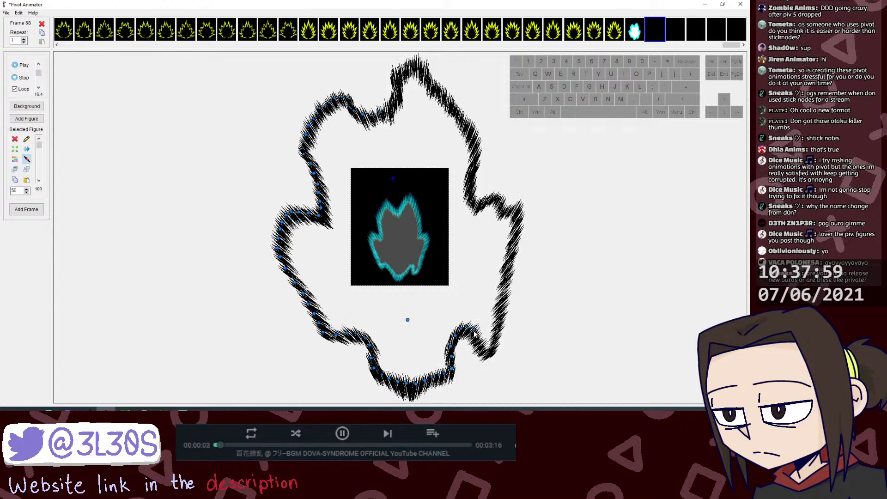
{"action": "key", "text": "j"}
{"action": "key", "text": "j"}
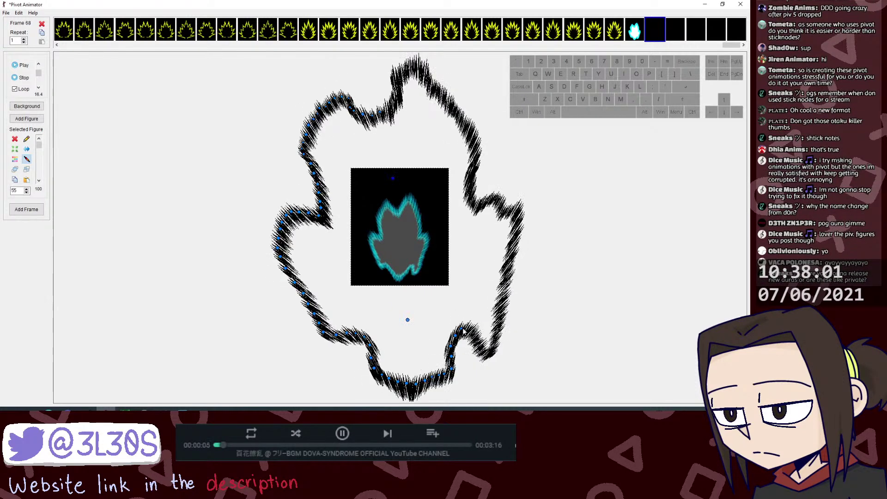
{"action": "key", "text": "j"}
{"action": "key", "text": "j"}
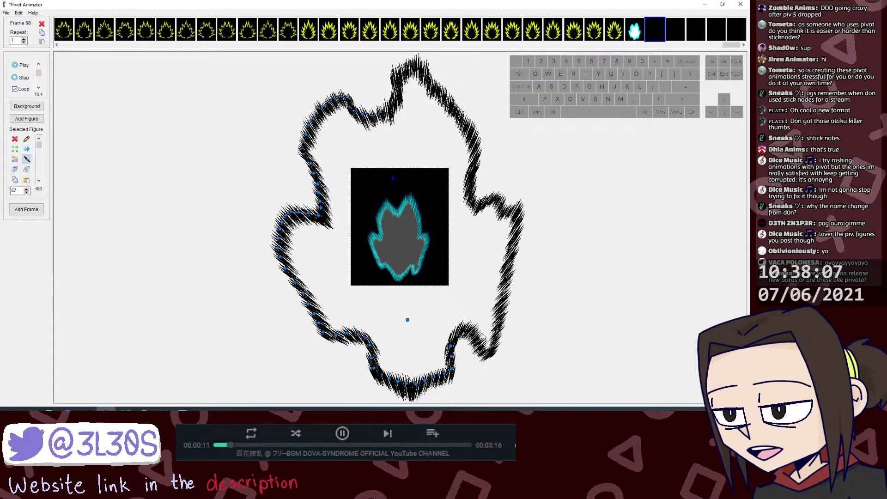
Step: Join the spike figures running from the bump down to the bottom lobe's right corner to the outline figure
{"action": "left_click", "coordinate": [451, 347]}
{"action": "key", "text": "j"}
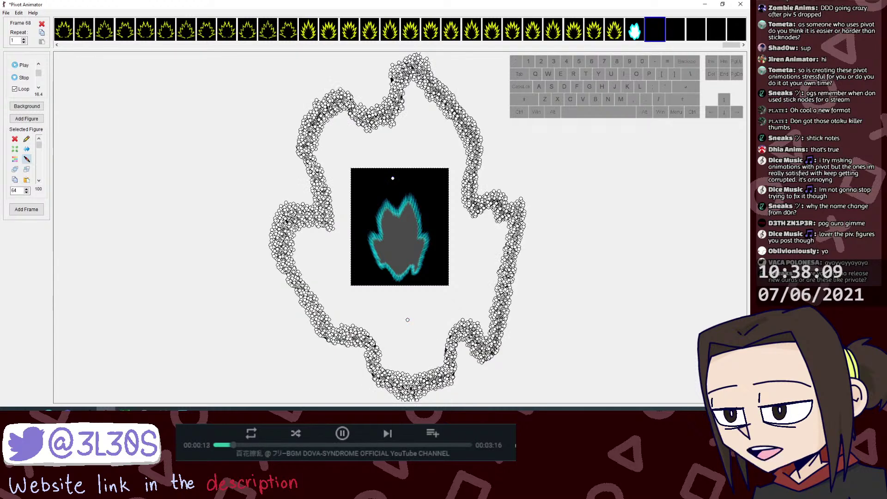
{"action": "left_click", "coordinate": [408, 319]}
{"action": "left_click", "coordinate": [452, 357]}
{"action": "key", "text": "j"}
{"action": "left_click", "coordinate": [452, 357]}
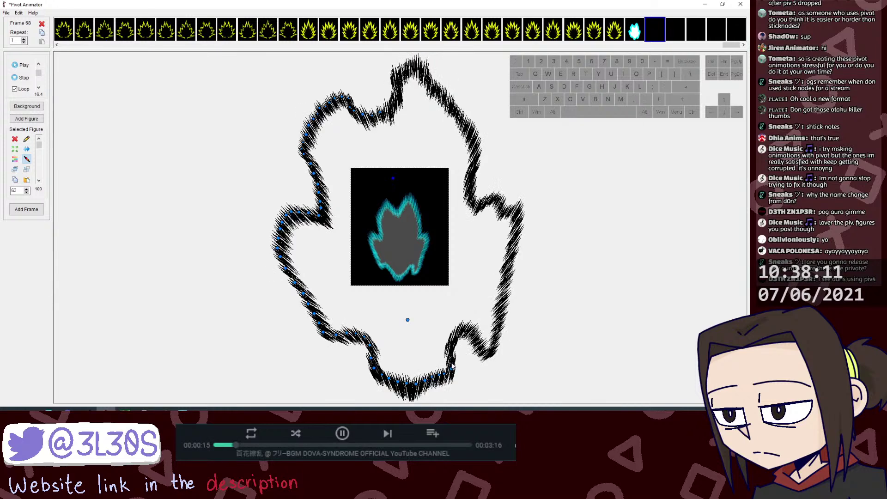
{"action": "left_click", "coordinate": [451, 369]}
{"action": "key", "text": "j"}
{"action": "left_click", "coordinate": [451, 369]}
Step: Join the spike figures along the right half of the bottom lobe, up to its lowest point, to the outline figure
{"action": "left_click", "coordinate": [444, 374]}
{"action": "key", "text": "j"}
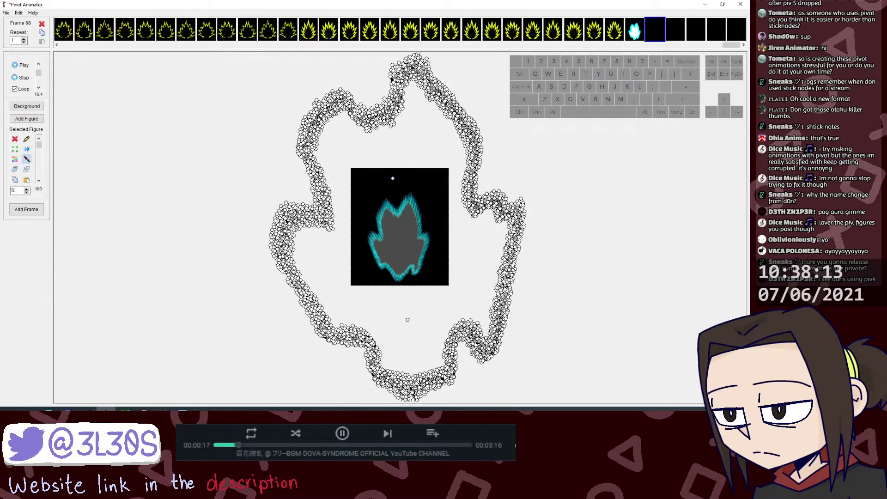
{"action": "left_click", "coordinate": [445, 375]}
{"action": "left_click", "coordinate": [438, 376]}
{"action": "key", "text": "j"}
{"action": "left_click", "coordinate": [438, 376]}
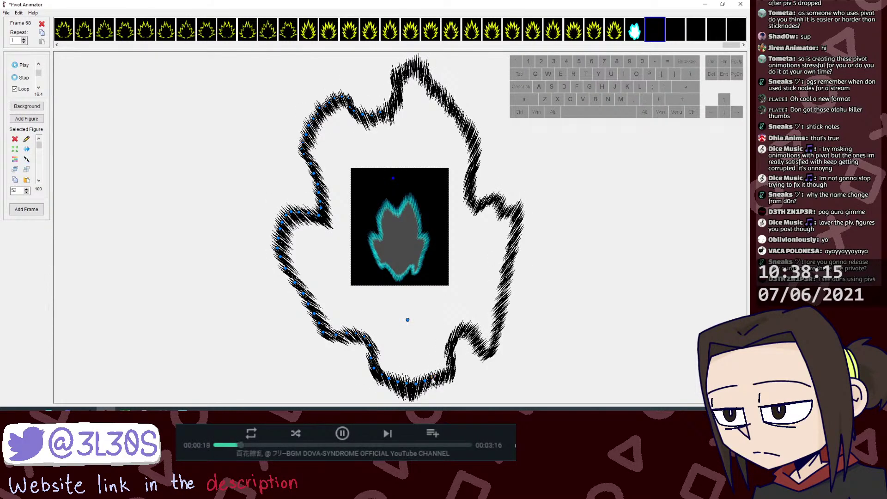
{"action": "key", "text": "j"}
{"action": "left_click", "coordinate": [433, 377]}
{"action": "left_click", "coordinate": [425, 381]}
{"action": "key", "text": "j"}
{"action": "left_click", "coordinate": [425, 380]}
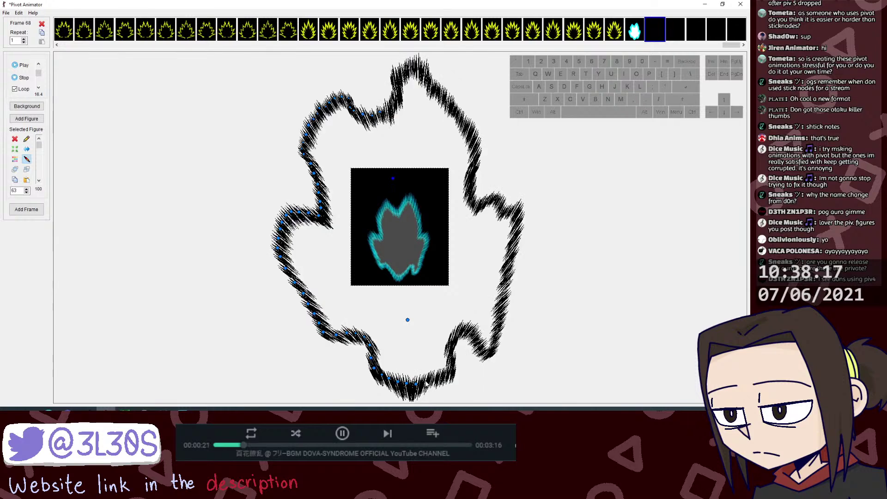
{"action": "key", "text": "j"}
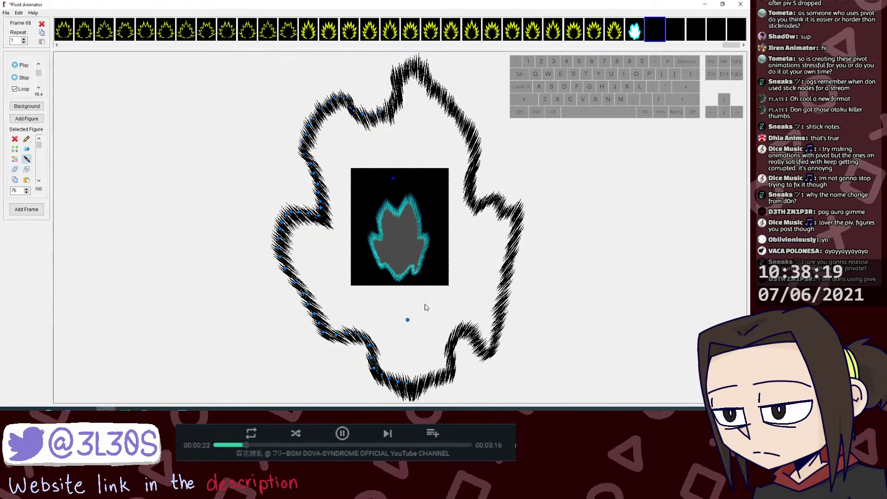
{"action": "left_click", "coordinate": [393, 178]}
{"action": "key", "text": "ctrl+v"}
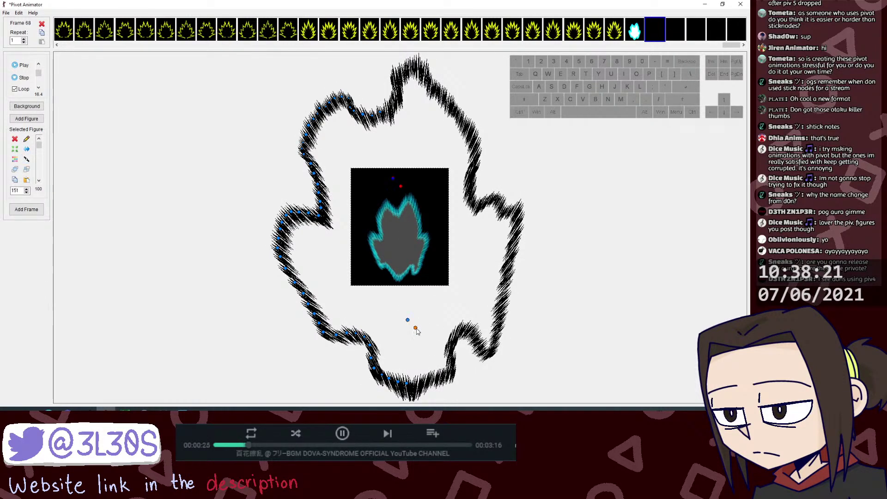
{"action": "left_click_drag", "start_coordinate": [408, 320], "coordinate": [574, 313]}
{"action": "left_click", "coordinate": [572, 196]}
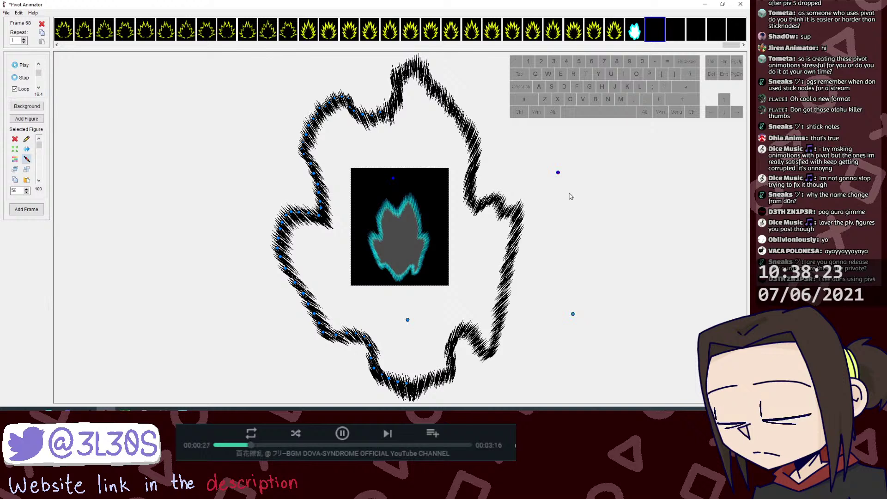
{"action": "key", "text": "ctrl+alt+z"}
{"action": "left_click_drag", "start_coordinate": [558, 172], "coordinate": [590, 147]}
{"action": "key", "text": "ctrl+alt+z"}
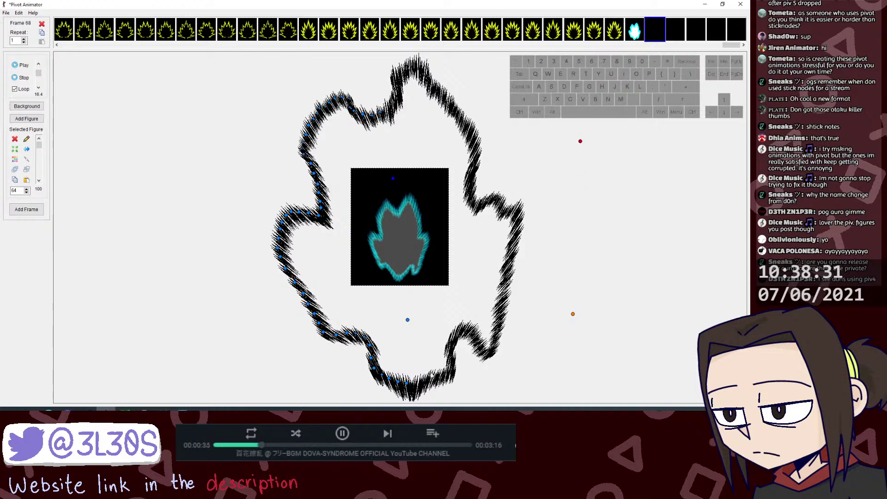
{"action": "left_click_drag", "start_coordinate": [579, 142], "coordinate": [608, 131]}
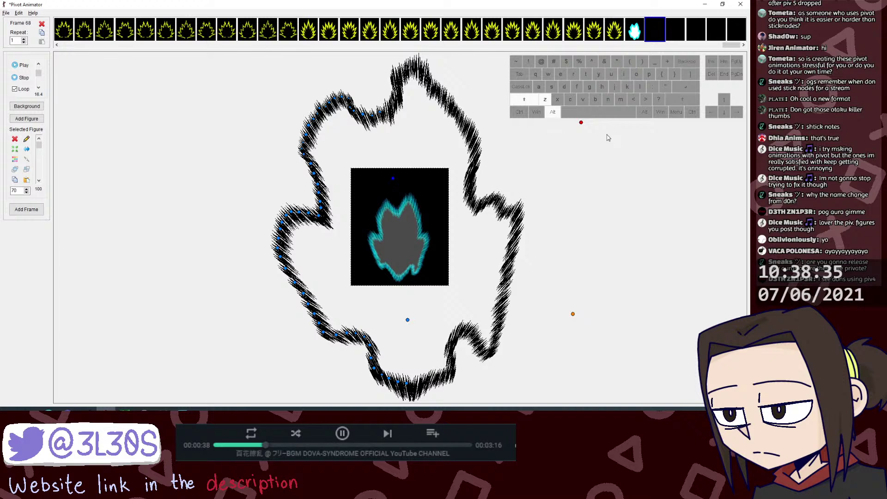
{"action": "left_click", "coordinate": [454, 356]}
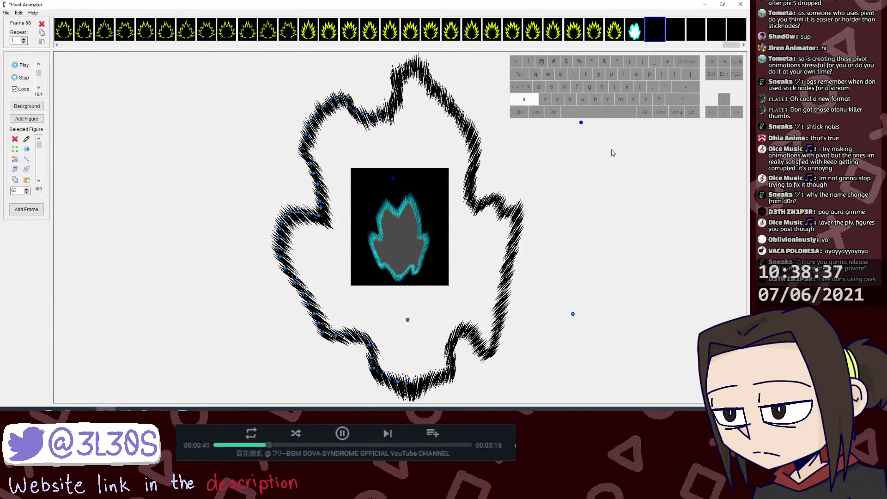
{"action": "key", "text": "shift+alt+z"}
{"action": "left_click_drag", "start_coordinate": [594, 123], "coordinate": [592, 141]}
{"action": "left_click", "coordinate": [447, 349]}
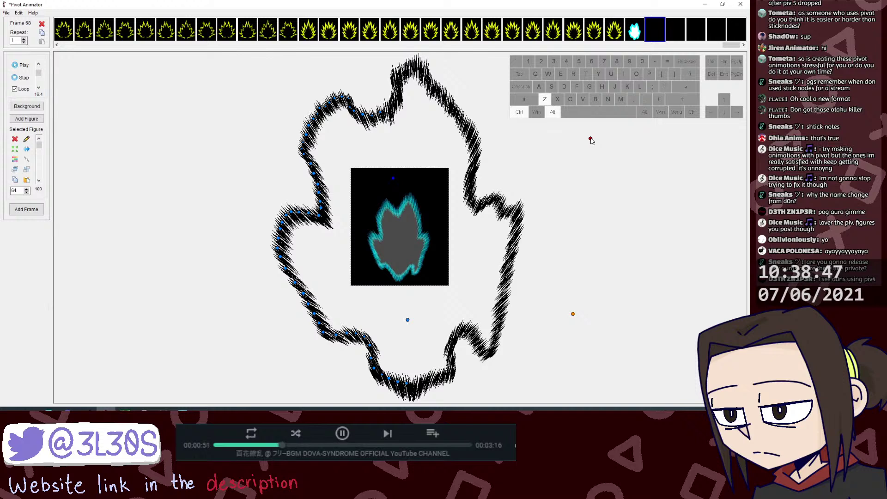
{"action": "left_click_drag", "start_coordinate": [591, 140], "coordinate": [589, 154]}
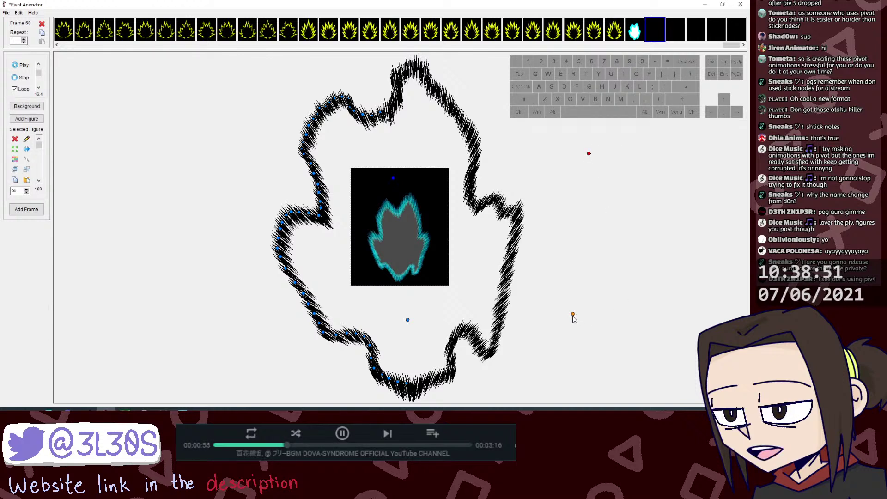
{"action": "key", "text": "Delete"}
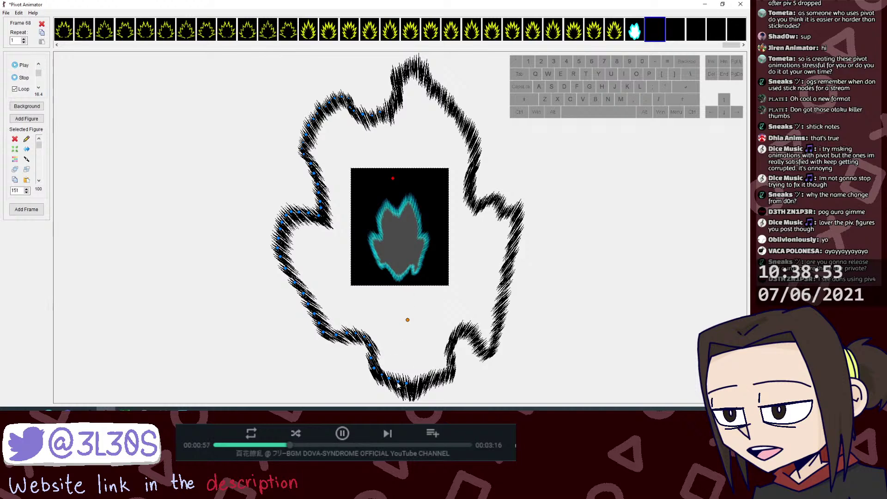
Step: Join the spike figures from the bottom lobe's lowest point to its left corner to the outline figure
{"action": "key", "text": "j"}
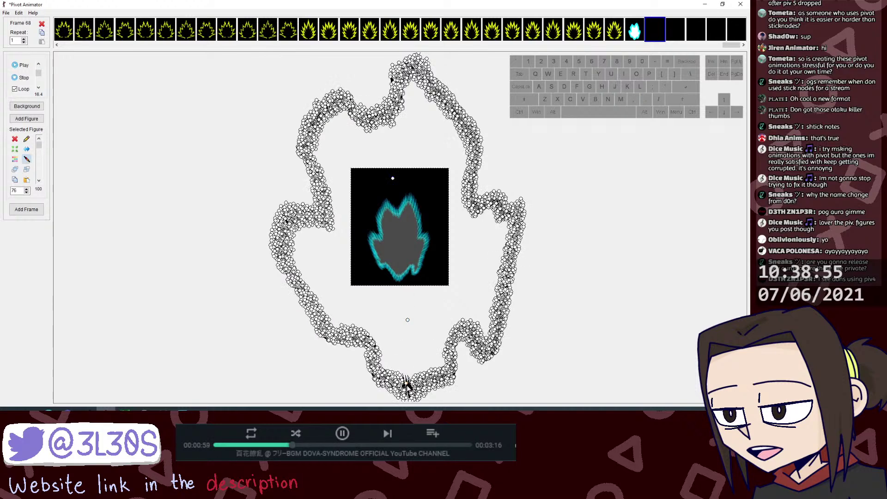
{"action": "left_click", "coordinate": [409, 387]}
{"action": "left_click", "coordinate": [398, 382]}
{"action": "key", "text": "j"}
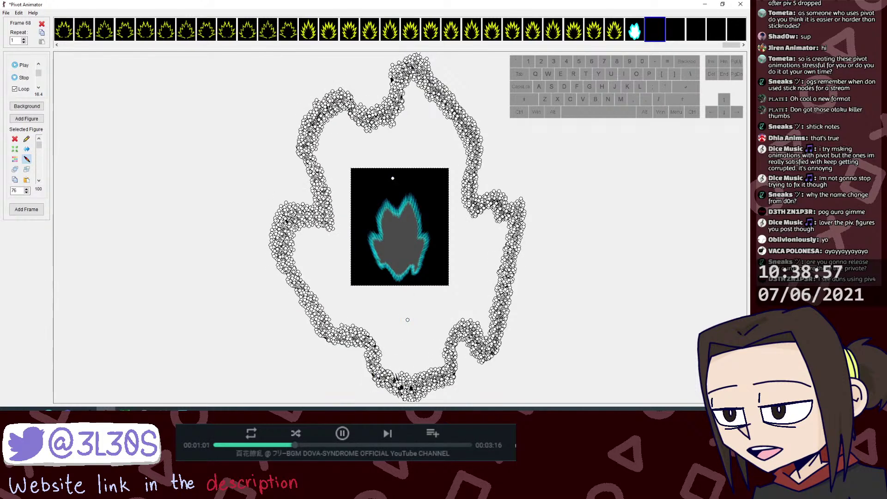
{"action": "key", "text": "j"}
{"action": "key", "text": "j"}
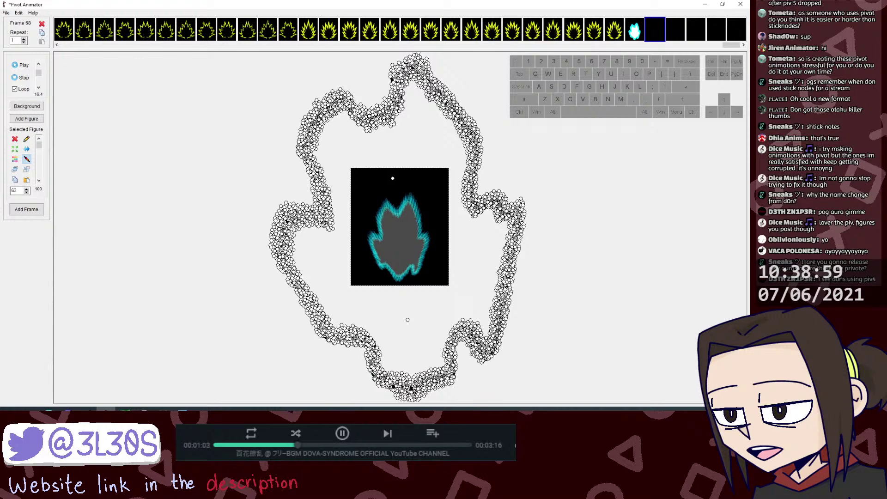
{"action": "key", "text": "j"}
{"action": "key", "text": "j"}
{"action": "key", "text": "j"}
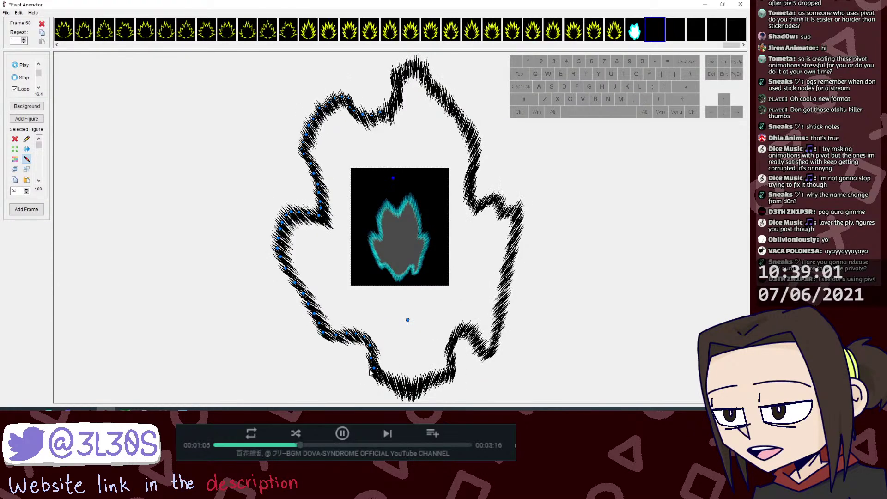
Step: Join the spike figures going up the left side of the bottom lobe to the outline figure
{"action": "key", "text": "j"}
{"action": "key", "text": "j"}
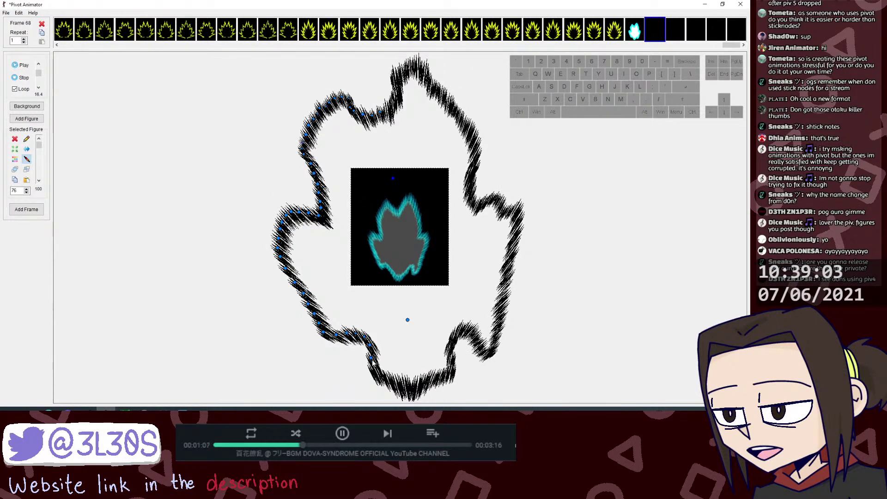
{"action": "left_click", "coordinate": [371, 358]}
{"action": "key", "text": "j"}
{"action": "left_click", "coordinate": [371, 358]}
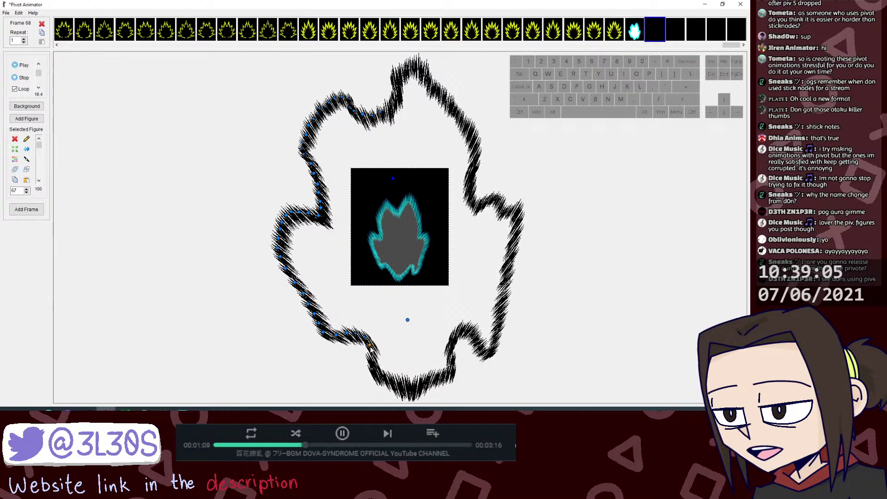
{"action": "key", "text": "j"}
{"action": "key", "text": "j"}
Step: Join the spike figures along the short ledge from the bottom lobe's upper left to the lower-left corner to the outline figure
{"action": "key", "text": "j"}
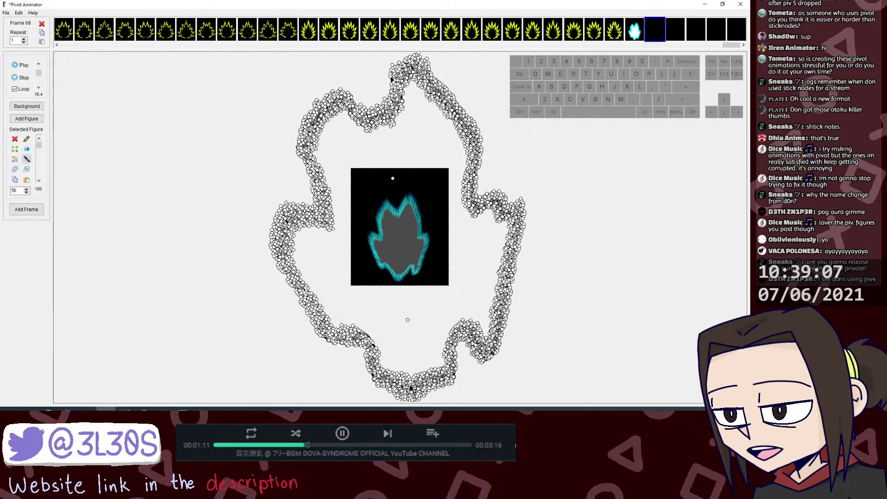
{"action": "key", "text": "j"}
{"action": "key", "text": "j"}
{"action": "key", "text": "j"}
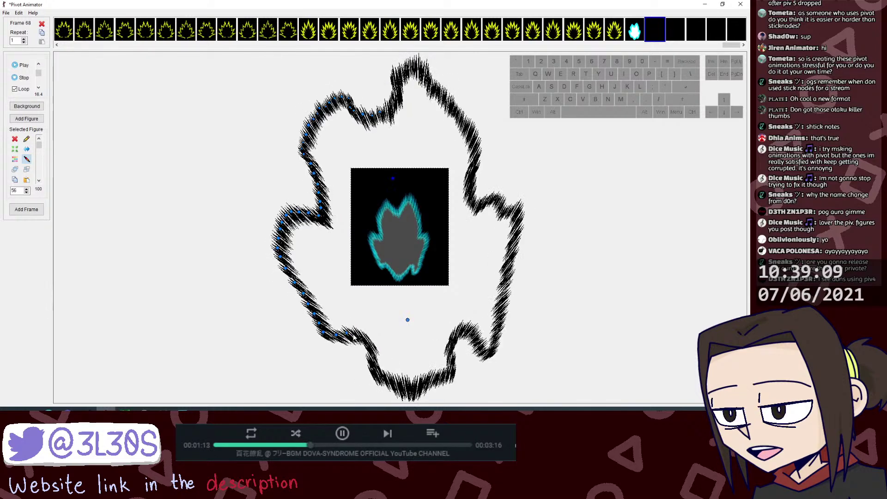
{"action": "key", "text": "j"}
{"action": "key", "text": "j"}
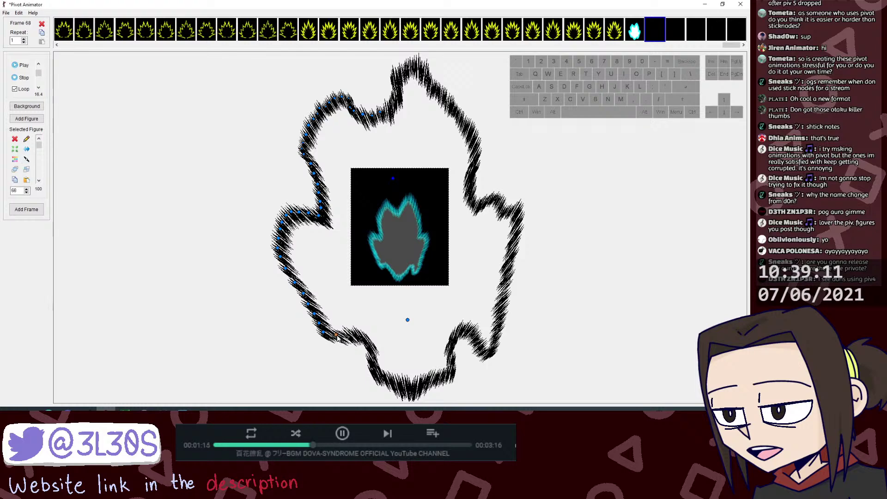
{"action": "key", "text": "j"}
{"action": "key", "text": "j"}
{"action": "key", "text": "j"}
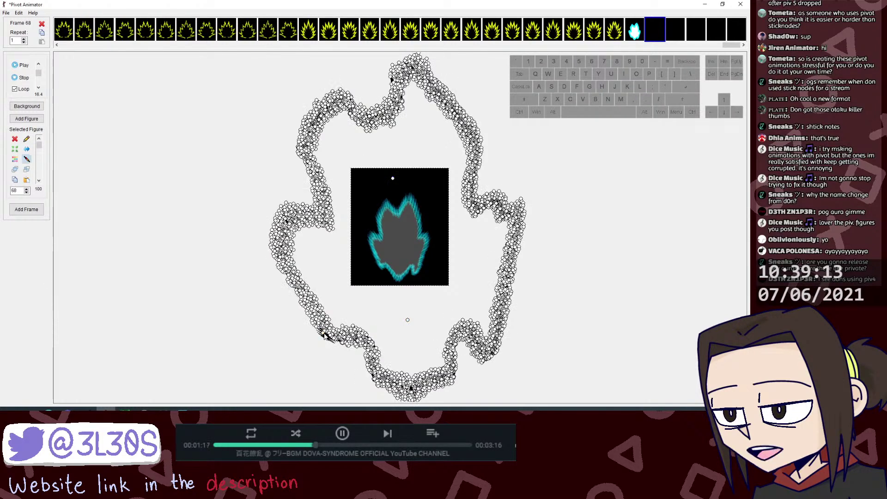
Step: Join the spike figures at the lower-left corner and the start of the lower-left slope to the outline figure
{"action": "key", "text": "j"}
{"action": "key", "text": "j"}
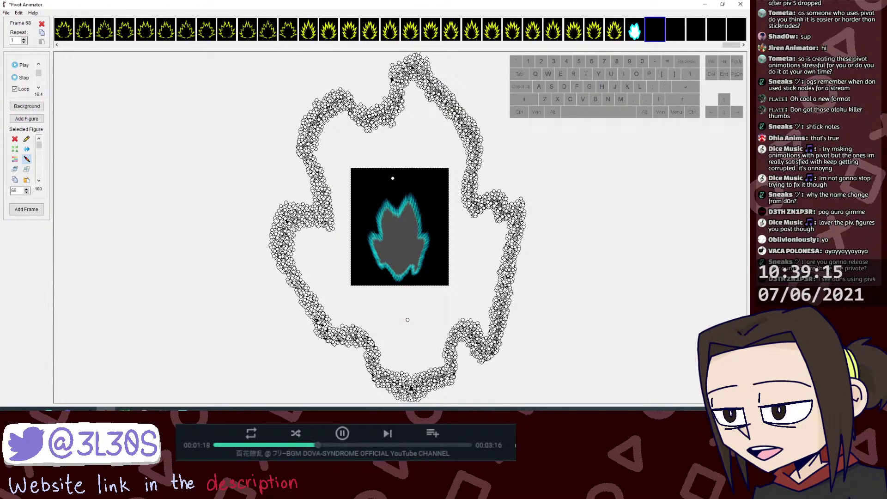
{"action": "key", "text": "j"}
{"action": "key", "text": "j"}
{"action": "key", "text": "j"}
{"action": "key", "text": "j"}
{"action": "key", "text": "j"}
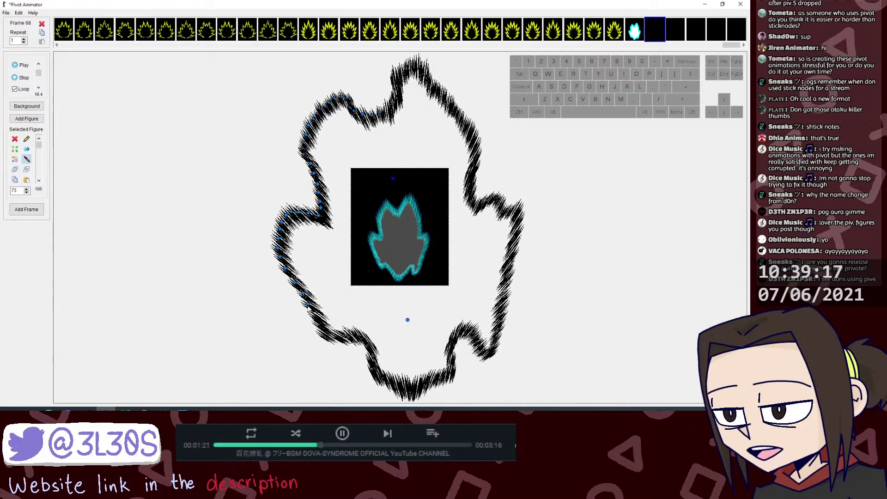
Step: Join the spike figures up the rest of the lower-left slope to the outline figure
{"action": "key", "text": "j"}
{"action": "key", "text": "j"}
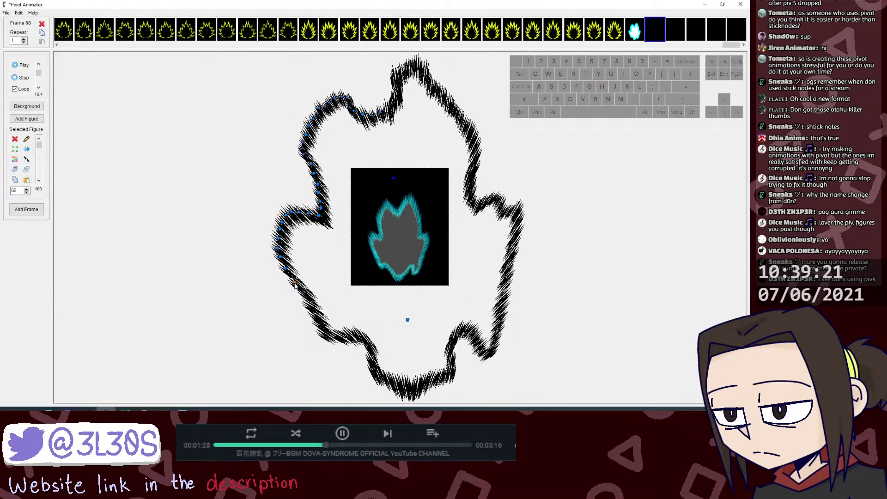
{"action": "key", "text": "j"}
{"action": "key", "text": "j"}
{"action": "key", "text": "j"}
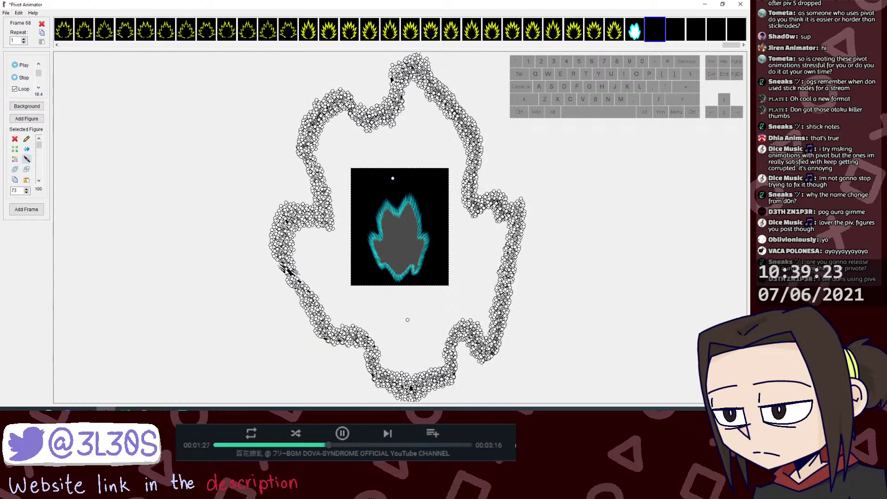
{"action": "key", "text": "j"}
{"action": "key", "text": "j"}
{"action": "key", "text": "j"}
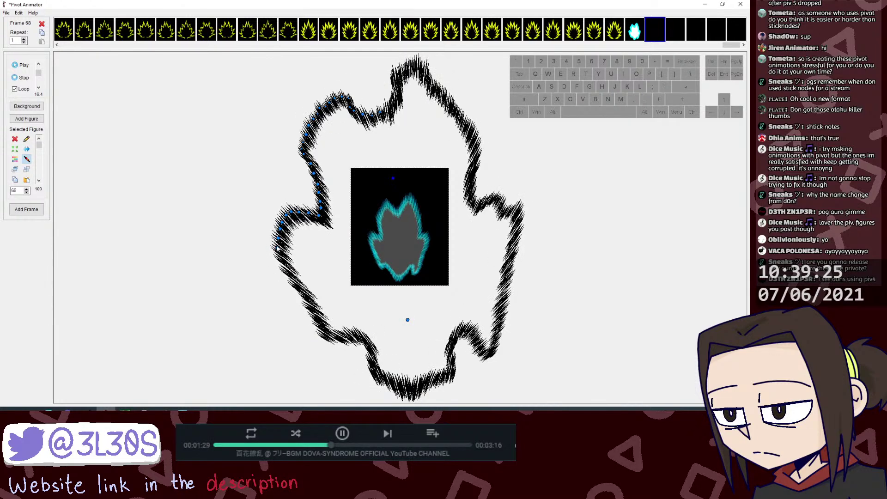
Step: Join the spike figures up the outer edge of the left shoulder to the outline figure
{"action": "key", "text": "j"}
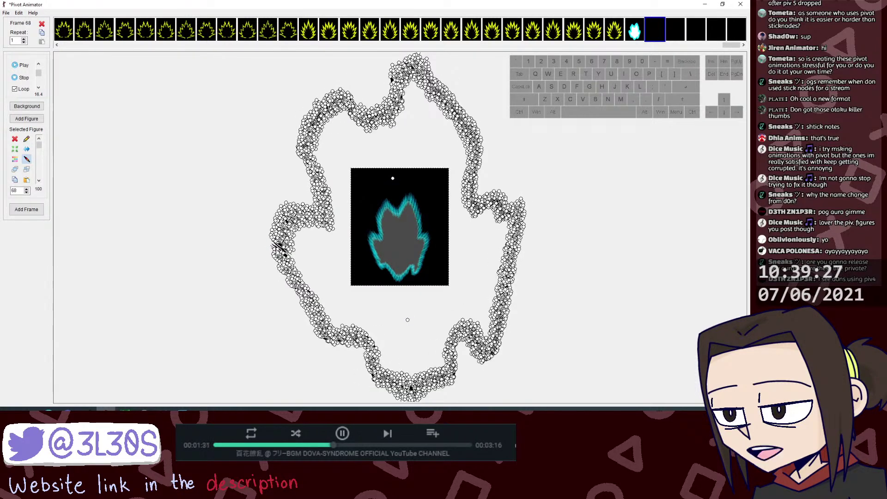
{"action": "key", "text": "j"}
{"action": "key", "text": "j"}
{"action": "key", "text": "j"}
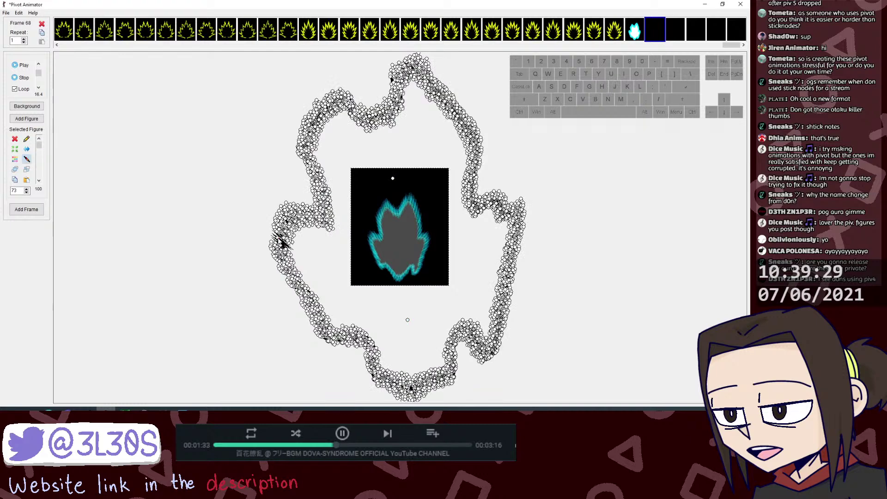
{"action": "left_click", "coordinate": [280, 228]}
{"action": "key", "text": "j"}
{"action": "left_click", "coordinate": [280, 229]}
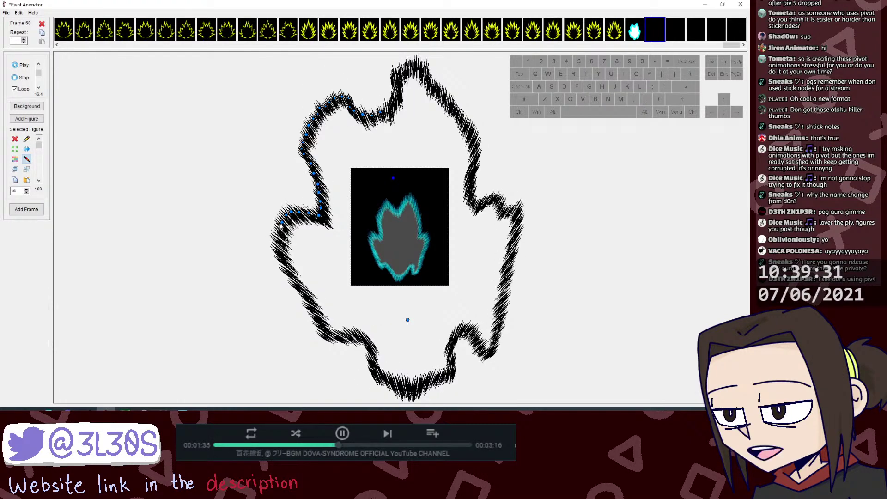
Step: Join the spike figures around the left shoulder's upper corner to the outline figure
{"action": "left_click", "coordinate": [280, 223]}
{"action": "key", "text": "j"}
{"action": "left_click", "coordinate": [282, 223]}
{"action": "left_click", "coordinate": [286, 215]}
{"action": "key", "text": "j"}
{"action": "key", "text": "j"}
{"action": "key", "text": "j"}
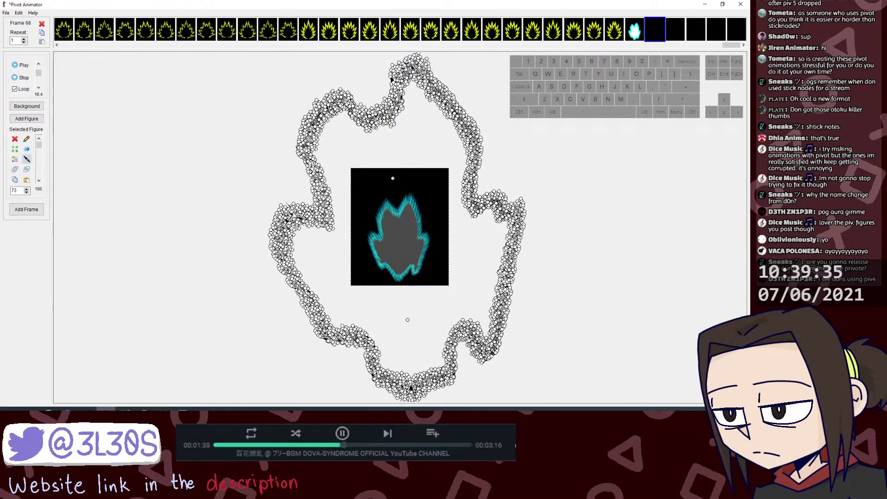
Step: Join the spike figures along the left shoulder's top edge, as far as the inner notch, to the outline figure
{"action": "left_click", "coordinate": [292, 213]}
{"action": "left_click", "coordinate": [299, 213]}
{"action": "key", "text": "j"}
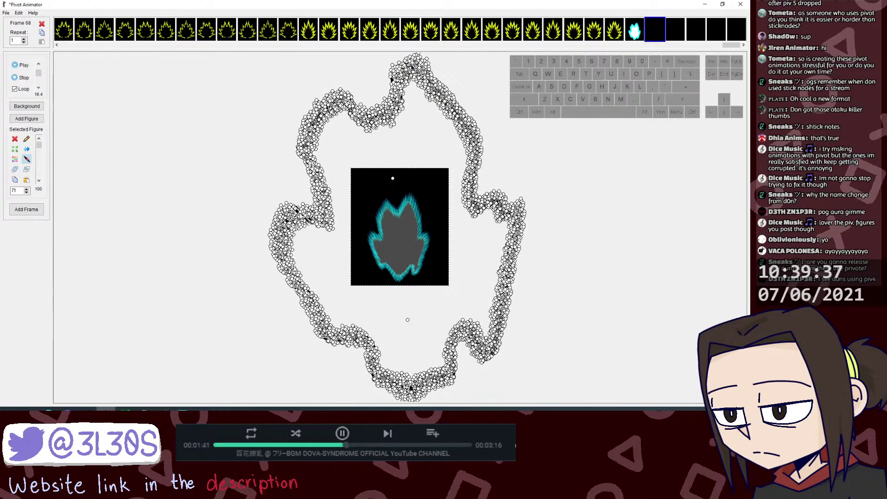
{"action": "left_click", "coordinate": [299, 214]}
{"action": "left_click", "coordinate": [309, 212]}
{"action": "key", "text": "j"}
{"action": "left_click", "coordinate": [309, 212]}
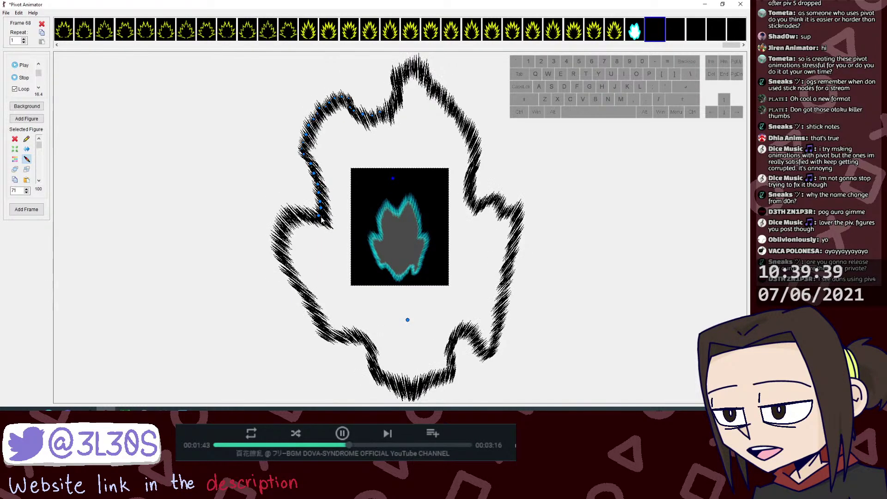
{"action": "left_click", "coordinate": [319, 216]}
{"action": "key", "text": "j"}
{"action": "left_click", "coordinate": [319, 216]}
Step: Join the spike figures going up from the left inner notch to the outline figure
{"action": "left_click", "coordinate": [320, 209]}
{"action": "key", "text": "j"}
{"action": "left_click", "coordinate": [321, 208]}
{"action": "left_click", "coordinate": [319, 201]}
{"action": "key", "text": "j"}
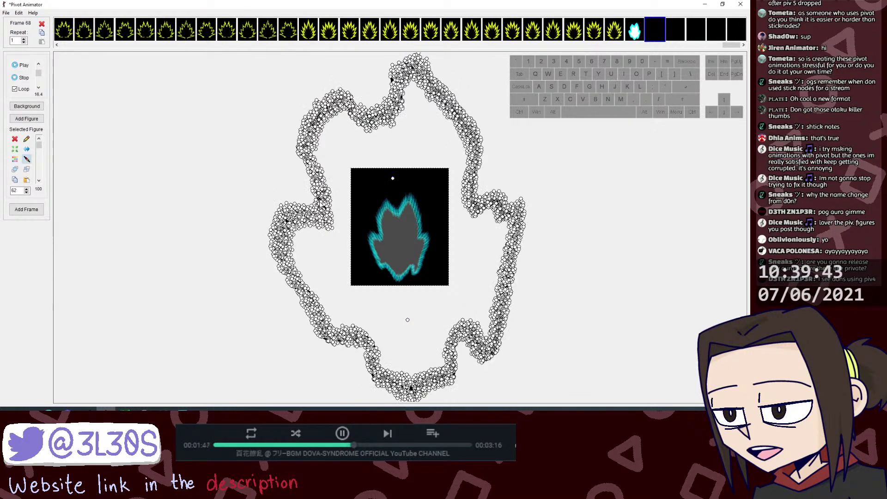
{"action": "key", "text": "j"}
{"action": "left_click_drag", "start_coordinate": [320, 202], "coordinate": [316, 191]}
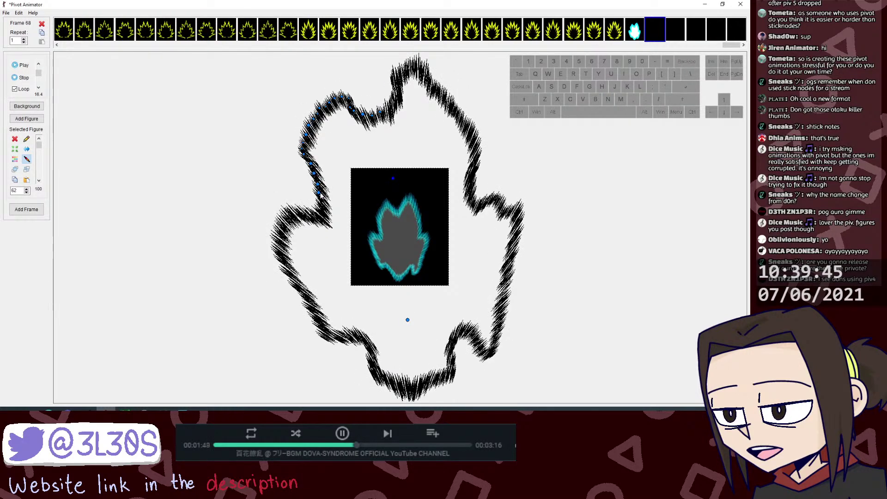
{"action": "key", "text": "j"}
{"action": "key", "text": "j"}
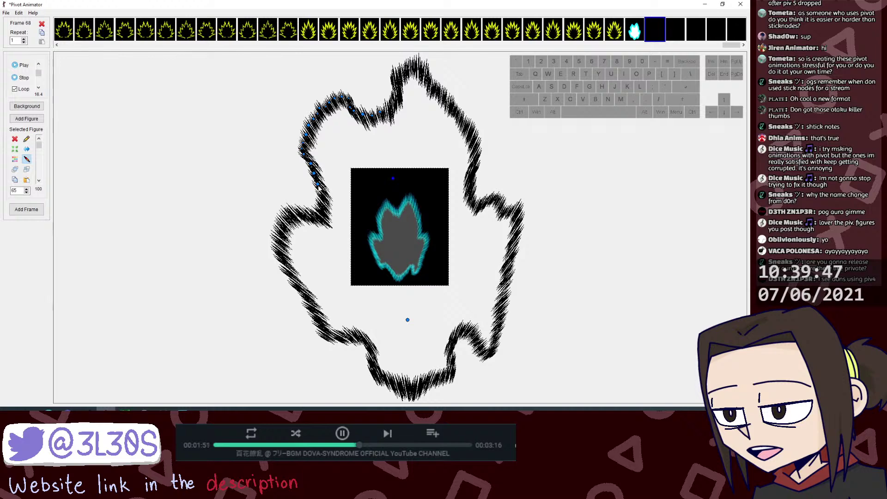
Step: Join the spike figures from above the left inner notch to the base corner of the upper-left peak to the outline figure
{"action": "key", "text": "j"}
{"action": "left_click", "coordinate": [317, 186]}
{"action": "left_click", "coordinate": [315, 176]}
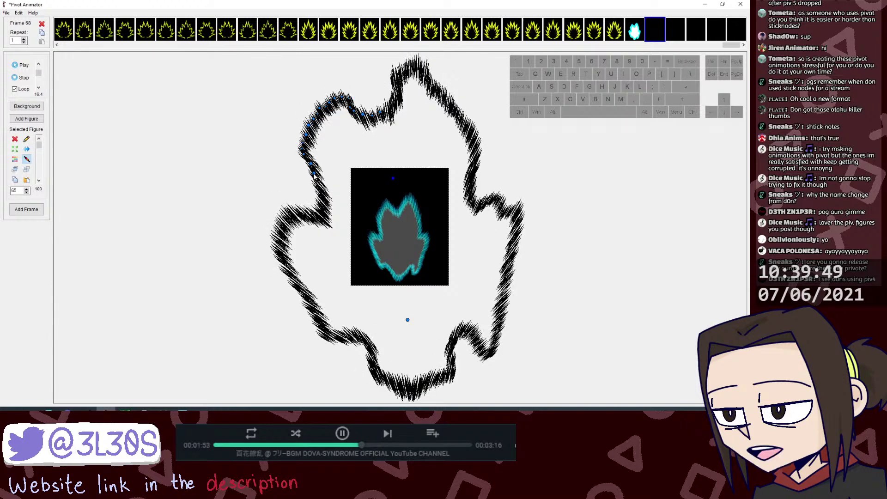
{"action": "key", "text": "j"}
{"action": "left_click", "coordinate": [314, 175]}
{"action": "key", "text": "j"}
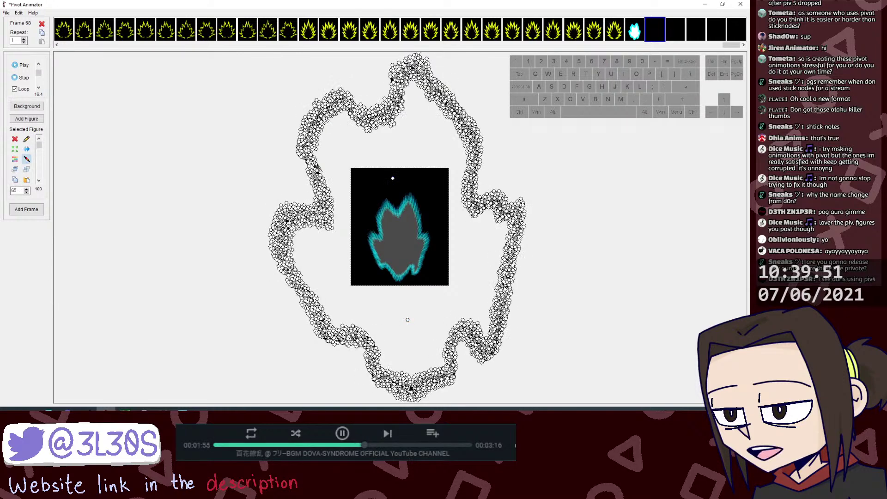
{"action": "key", "text": "j"}
{"action": "key", "text": "j"}
{"action": "key", "text": "j"}
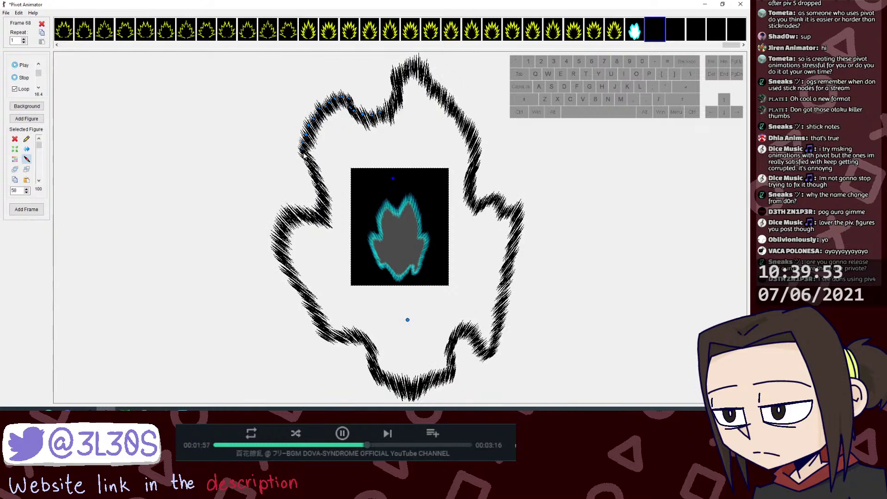
{"action": "key", "text": "j"}
{"action": "key", "text": "j"}
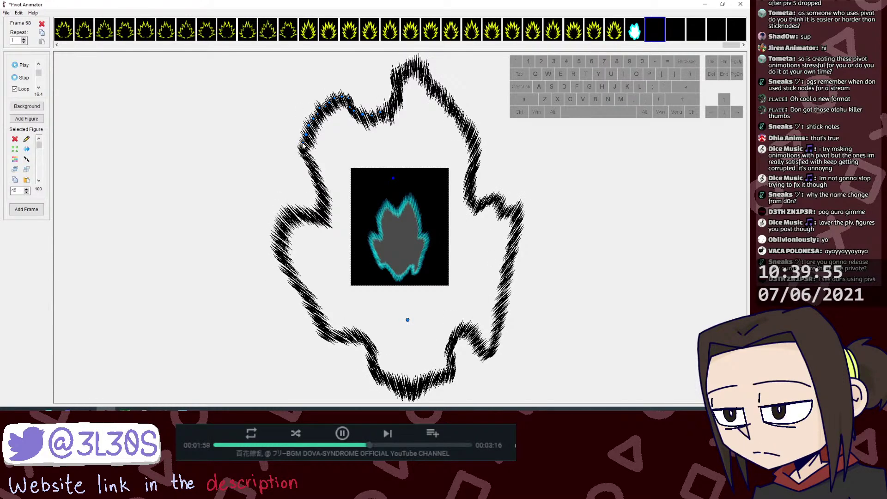
Step: Join the spike figures up the lower outer side of the upper-left peak to the outline figure
{"action": "key", "text": "j"}
{"action": "left_click", "coordinate": [303, 143]}
{"action": "key", "text": "j"}
{"action": "key", "text": "j"}
{"action": "key", "text": "j"}
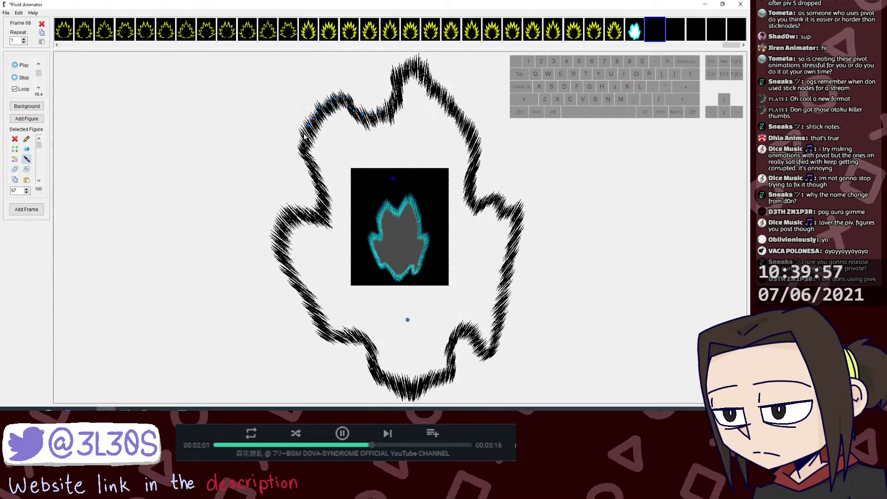
{"action": "key", "text": "j"}
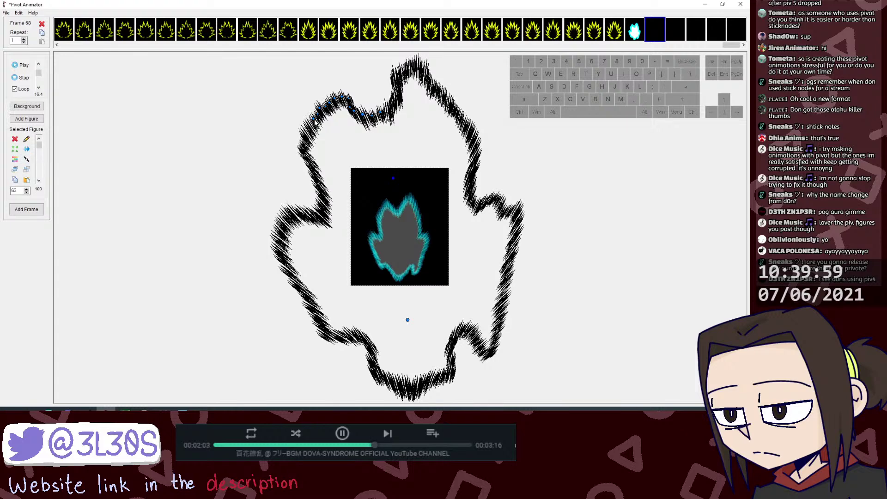
{"action": "key", "text": "j"}
{"action": "key", "text": "j"}
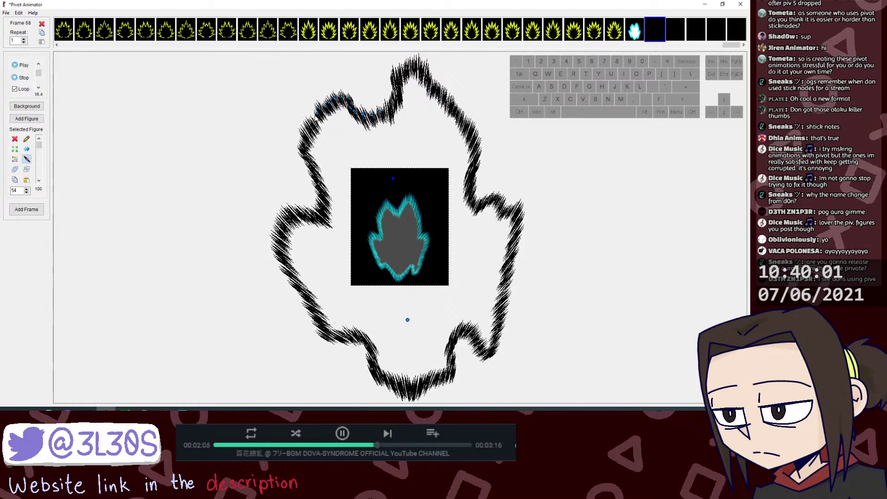
Step: Join the spike figures on the upper outer slope of the upper-left peak to the outline figure
{"action": "left_click", "coordinate": [315, 120], "text": "ctrl"}
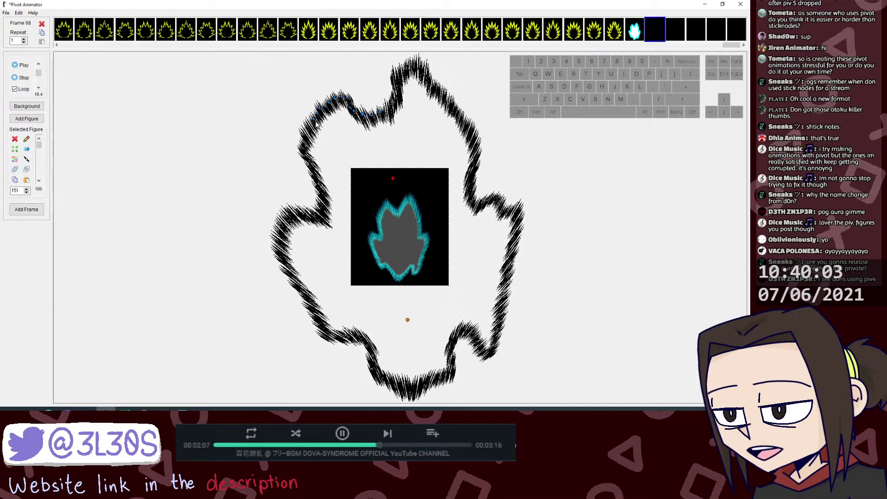
{"action": "key", "text": "j"}
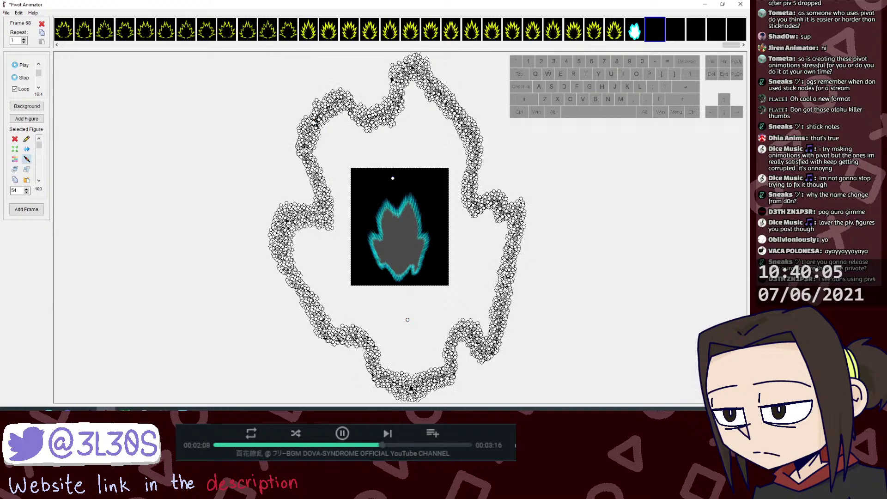
{"action": "key", "text": "j"}
{"action": "key", "text": "j"}
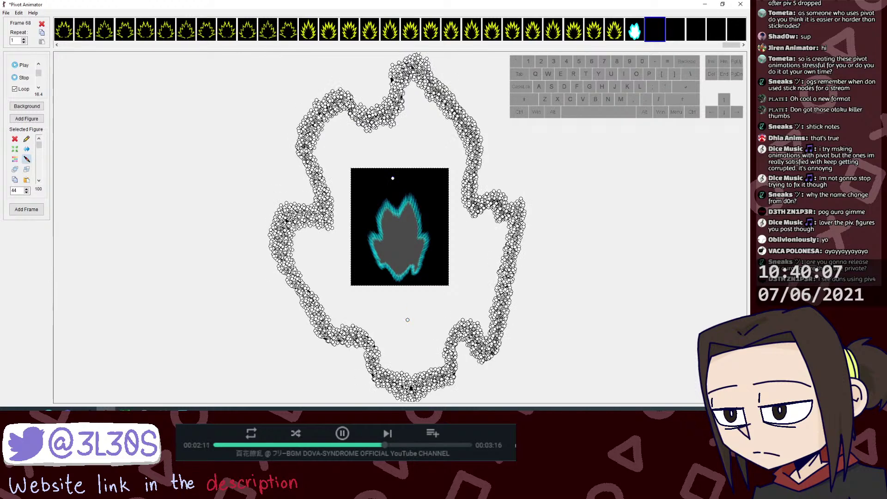
{"action": "key", "text": "j"}
{"action": "key", "text": "j"}
{"action": "key", "text": "j"}
{"action": "key", "text": "j"}
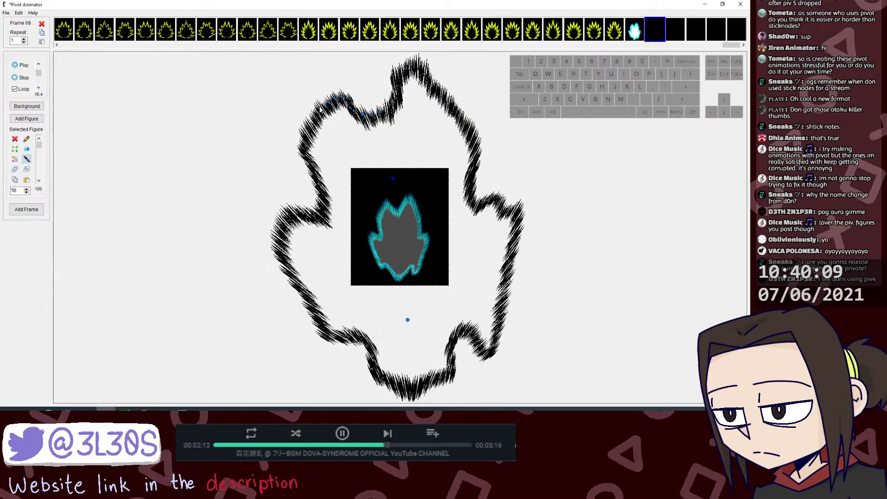
Step: Join the spike figures over the crest of the upper-left peak to the outline figure
{"action": "key", "text": "j"}
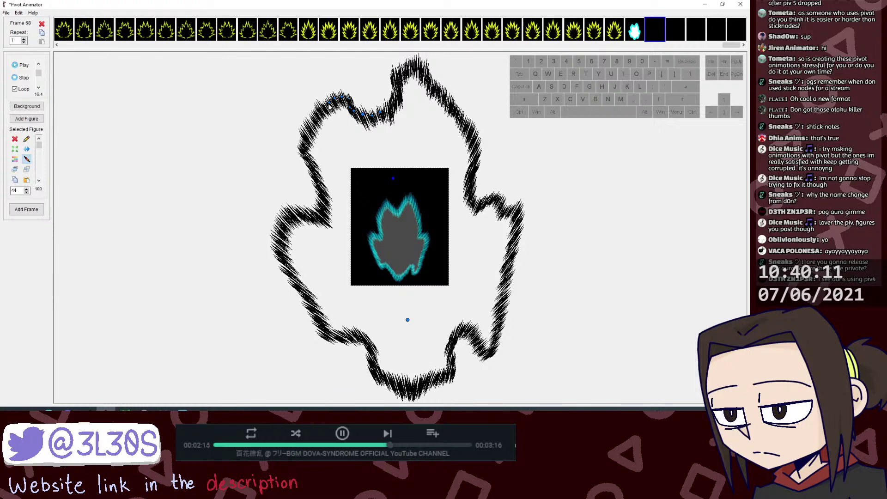
{"action": "key", "text": "j"}
{"action": "key", "text": "j"}
{"action": "key", "text": "j"}
{"action": "key", "text": "j"}
{"action": "key", "text": "j"}
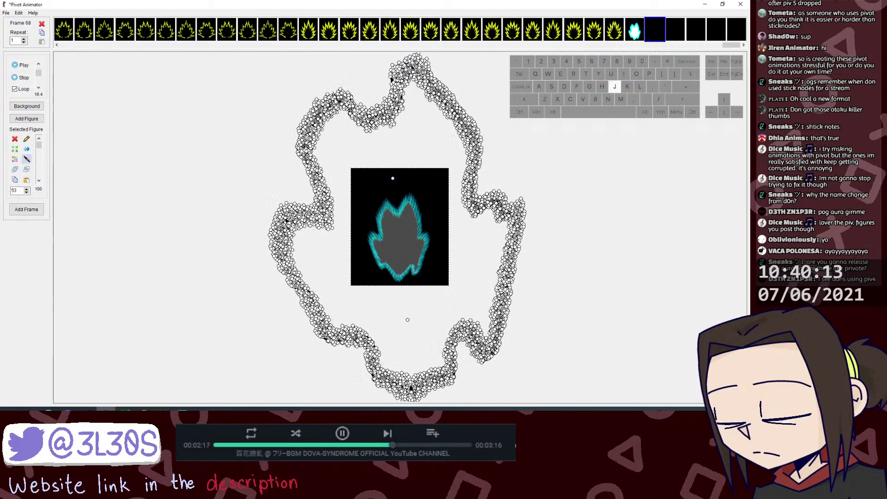
{"action": "key", "text": "j"}
{"action": "key", "text": "j"}
{"action": "key", "text": "j"}
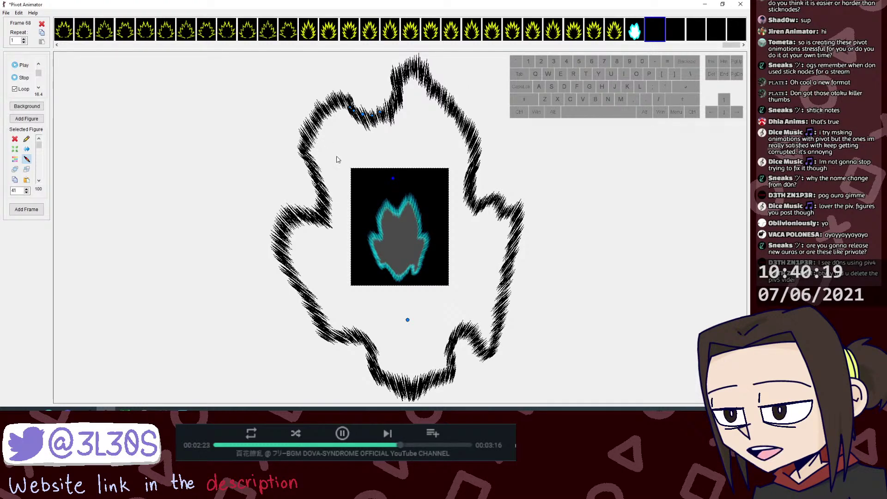
Step: Join the spike figures running down from the upper-left peak into the valley beside the main peak to the outline figure
{"action": "left_click", "coordinate": [351, 109]}
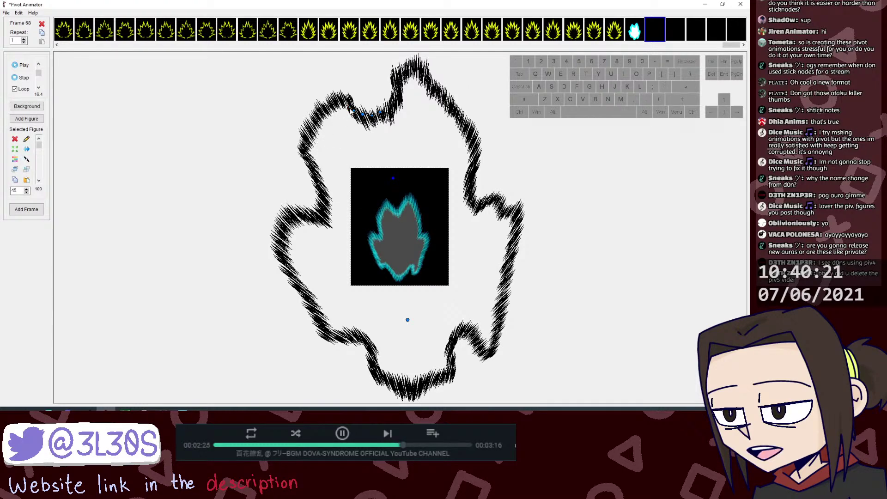
{"action": "left_click", "coordinate": [350, 107]}
{"action": "left_click", "coordinate": [354, 112]}
{"action": "key", "text": "j"}
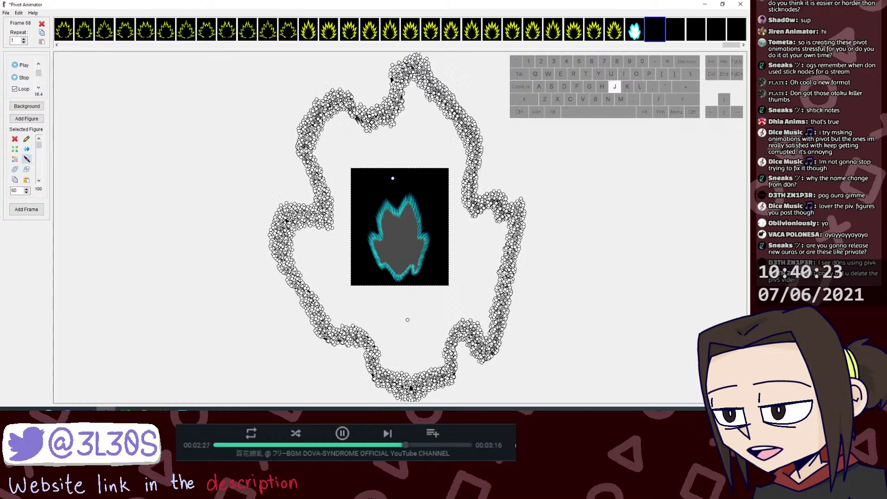
{"action": "left_click", "coordinate": [354, 111]}
{"action": "left_click", "coordinate": [363, 114]}
{"action": "key", "text": "j"}
{"action": "left_click", "coordinate": [362, 115]}
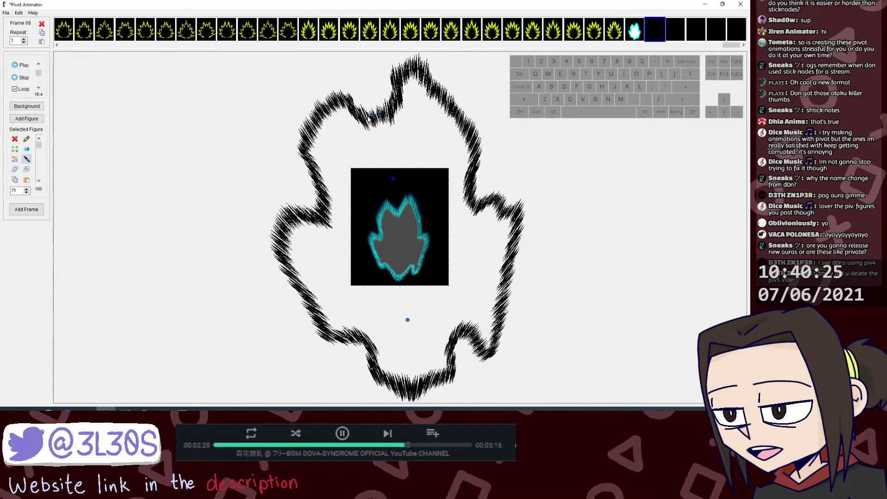
Step: Join the last spike figures in the valley between the upper-left peak and the main peak to the outline figure
{"action": "key", "text": "j"}
{"action": "left_click", "coordinate": [372, 117]}
{"action": "left_click", "coordinate": [381, 113]}
{"action": "key", "text": "j"}
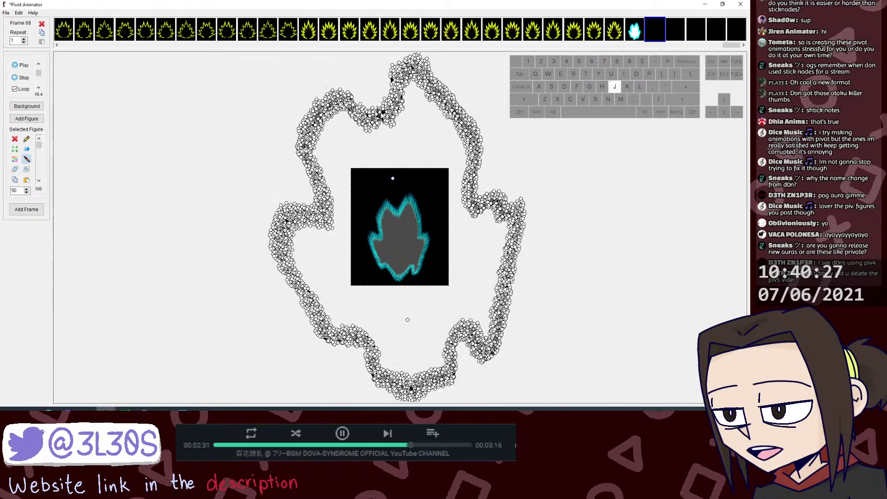
{"action": "left_click", "coordinate": [382, 114]}
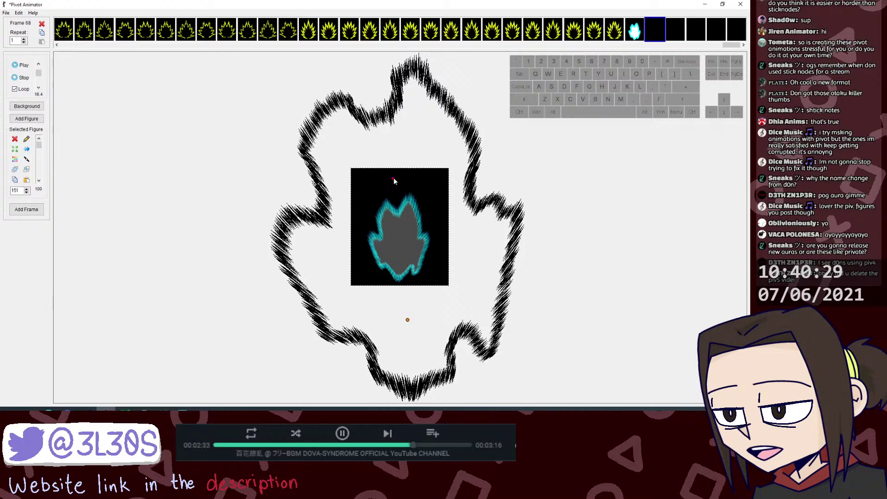
Step: Scale the finished black outline figure down to 67 and move it into the empty area beside the black canvas
{"action": "left_click_drag", "start_coordinate": [394, 179], "coordinate": [395, 273]}
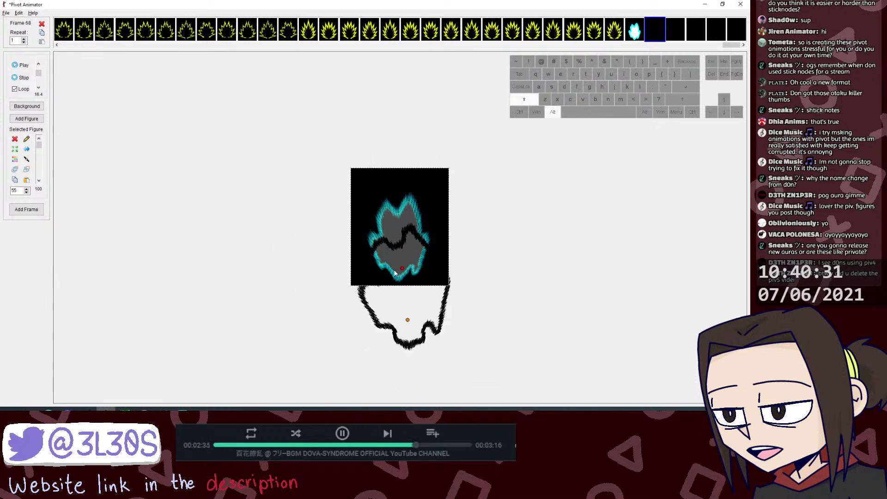
{"action": "left_click_drag", "start_coordinate": [406, 320], "coordinate": [198, 263]}
{"action": "left_click", "coordinate": [15, 159]}
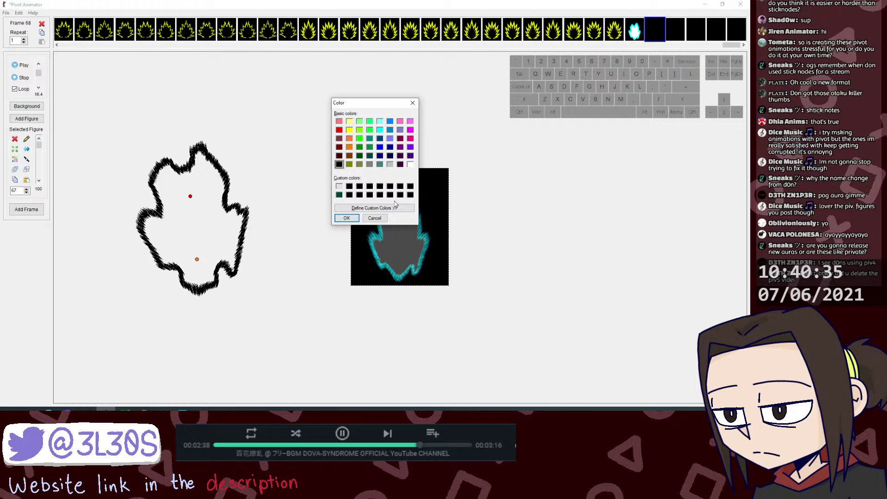
{"action": "left_click", "coordinate": [375, 219]}
Step: Copy the cyan aura from frame 67 into frame 68 and place it between the black outline figure and the canvas
{"action": "left_click", "coordinate": [634, 32]}
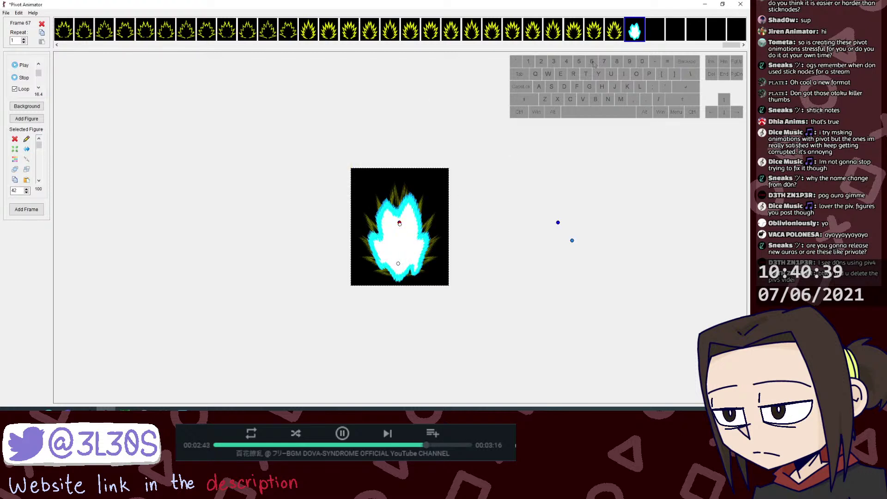
{"action": "key", "text": "ctrl+c"}
{"action": "left_click", "coordinate": [655, 30]}
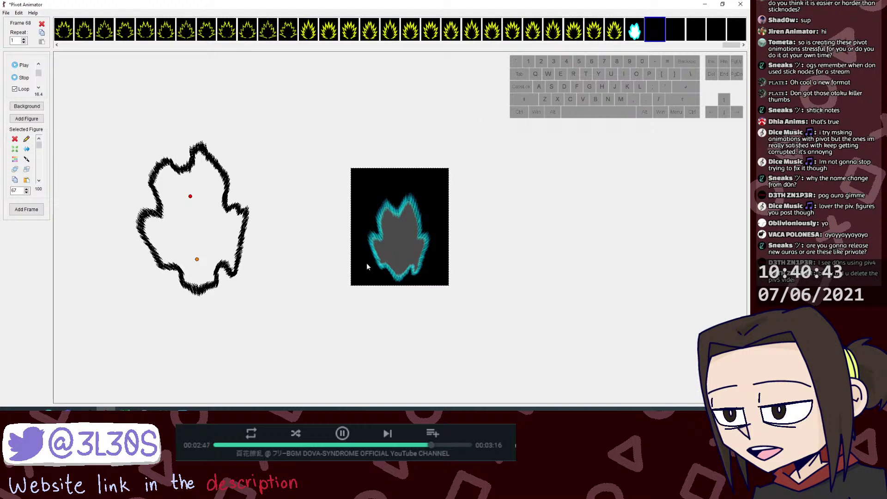
{"action": "left_click", "coordinate": [398, 266]}
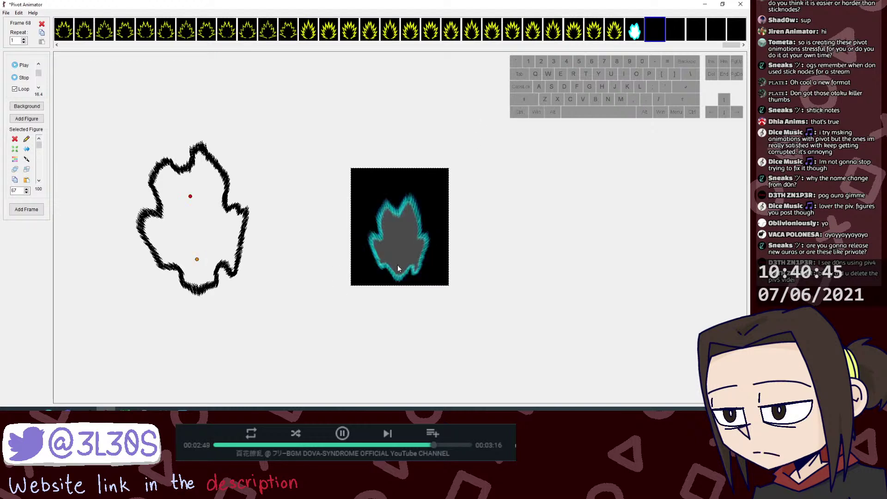
{"action": "left_click_drag", "start_coordinate": [398, 268], "coordinate": [324, 259]}
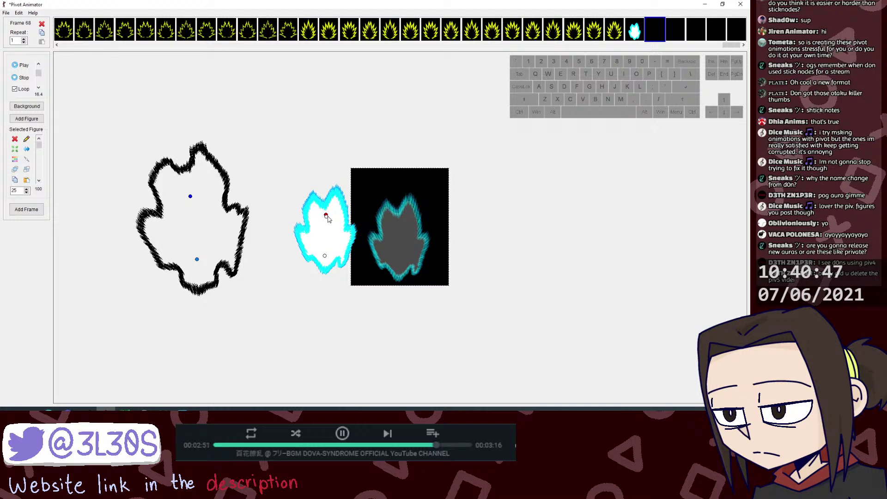
Step: Delete the white fill figure from the pasted aura copy and move the main cyan outline pieces apart from the rest
{"action": "left_click_drag", "start_coordinate": [327, 217], "coordinate": [333, 225]}
{"action": "key", "text": "ctrl+z"}
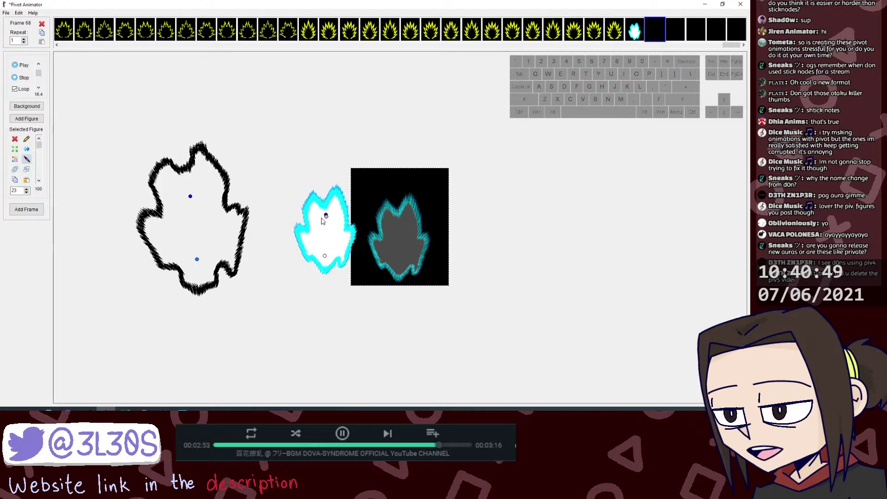
{"action": "key", "text": "Delete"}
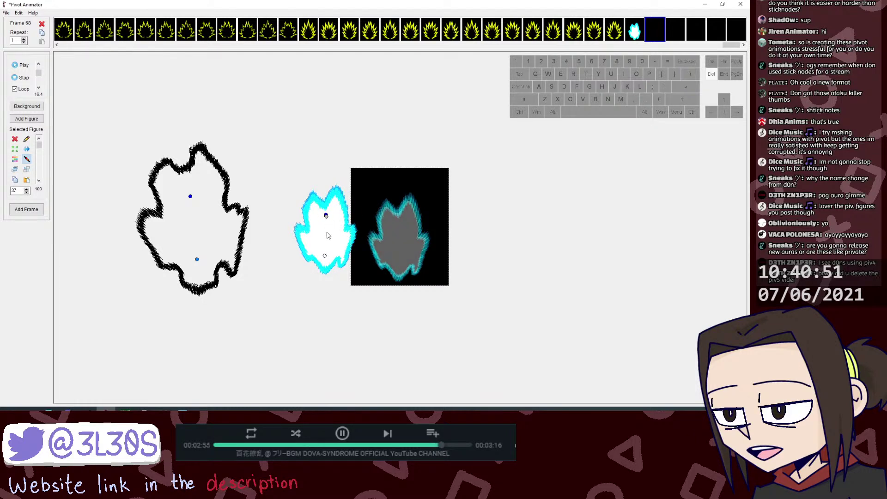
{"action": "left_click_drag", "start_coordinate": [325, 257], "coordinate": [324, 302]}
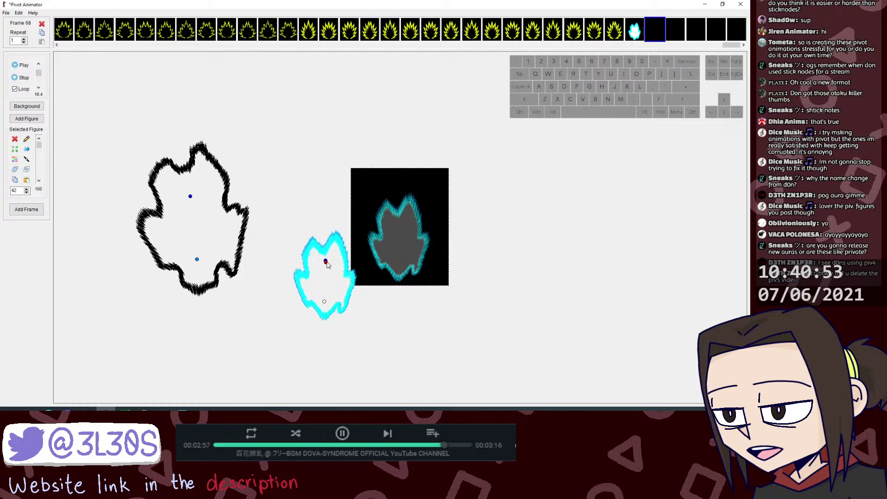
{"action": "left_click_drag", "start_coordinate": [325, 262], "coordinate": [331, 273]}
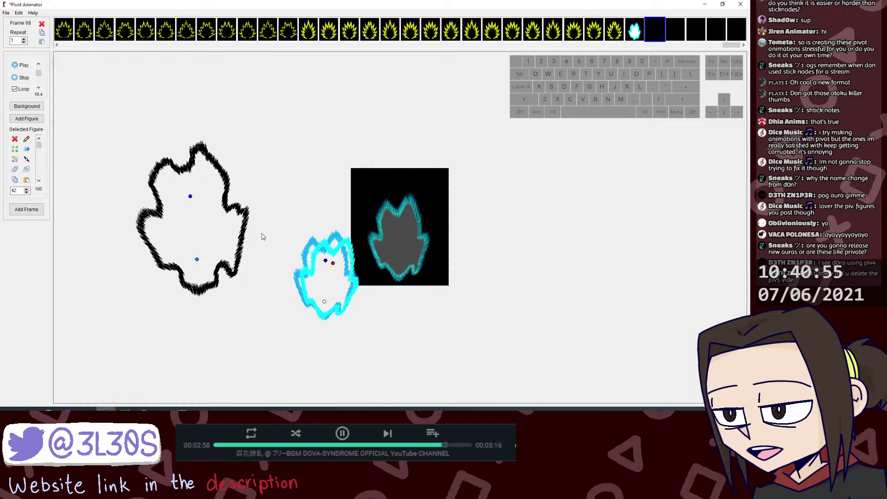
Step: Recolour the black outline figure to the aura's cyan and move it farther away from the pasted copy
{"action": "left_click", "coordinate": [190, 196], "text": "shift"}
{"action": "key", "text": "c"}
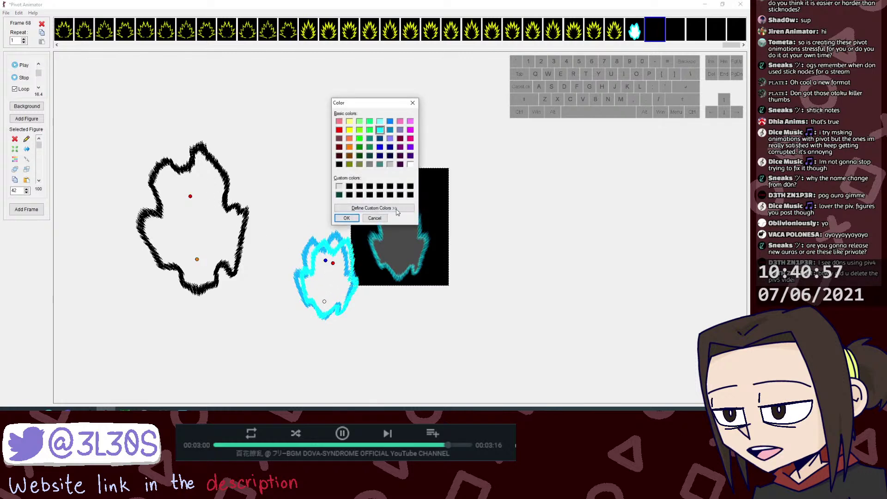
{"action": "left_click", "coordinate": [346, 218]}
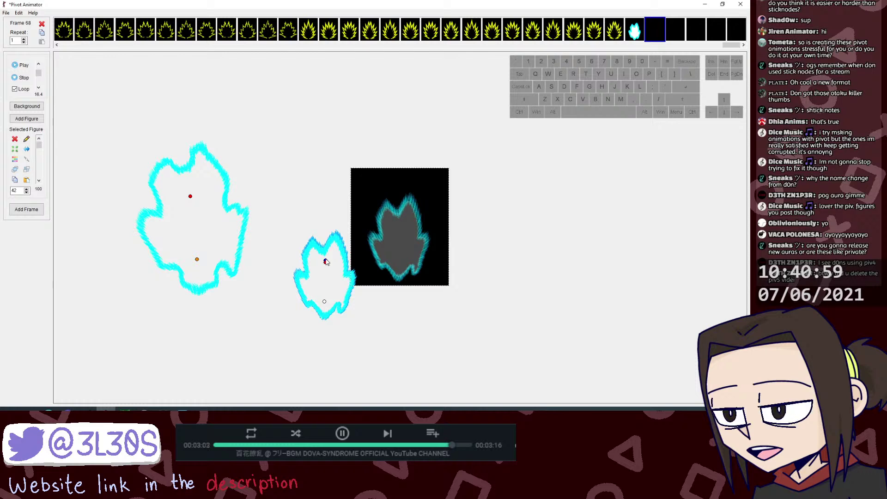
{"action": "left_click_drag", "start_coordinate": [271, 234], "coordinate": [337, 333]}
{"action": "left_click_drag", "start_coordinate": [197, 261], "coordinate": [173, 231]}
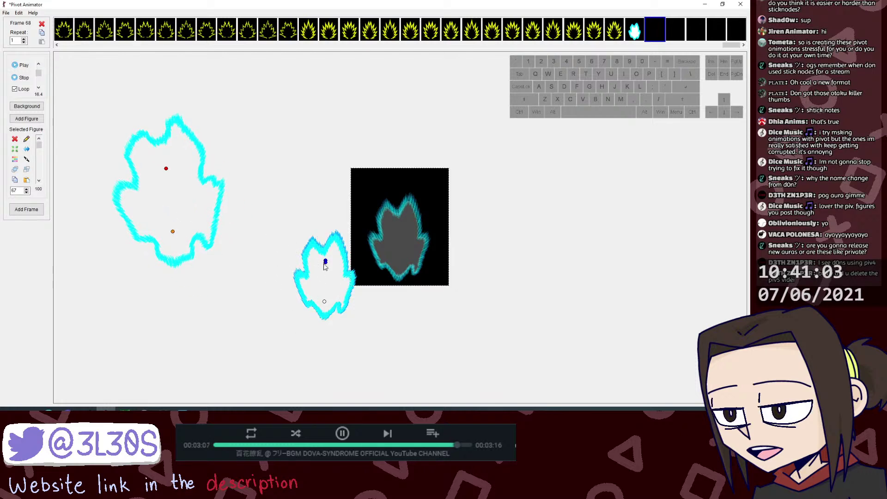
Step: Delete all remaining figures of the pasted aura copy from frame 68
{"action": "left_click_drag", "start_coordinate": [289, 235], "coordinate": [359, 342]}
{"action": "key", "text": "Delete"}
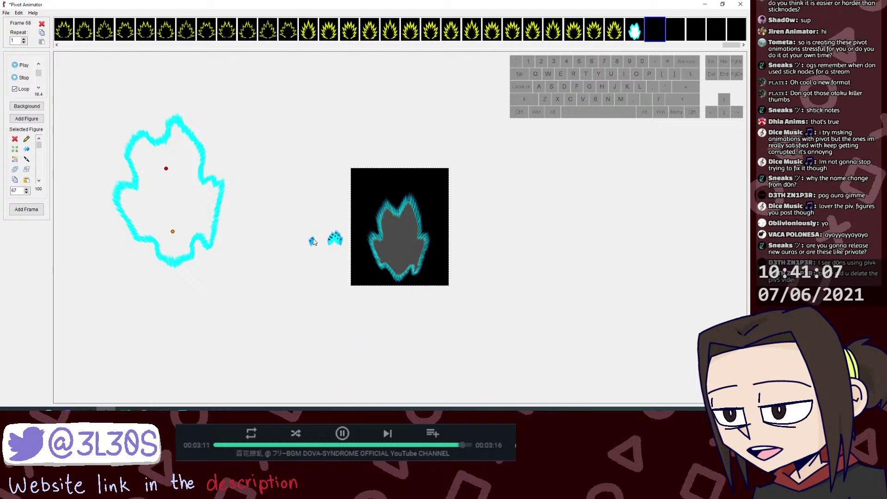
{"action": "left_click_drag", "start_coordinate": [297, 224], "coordinate": [353, 262]}
{"action": "key", "text": "Delete"}
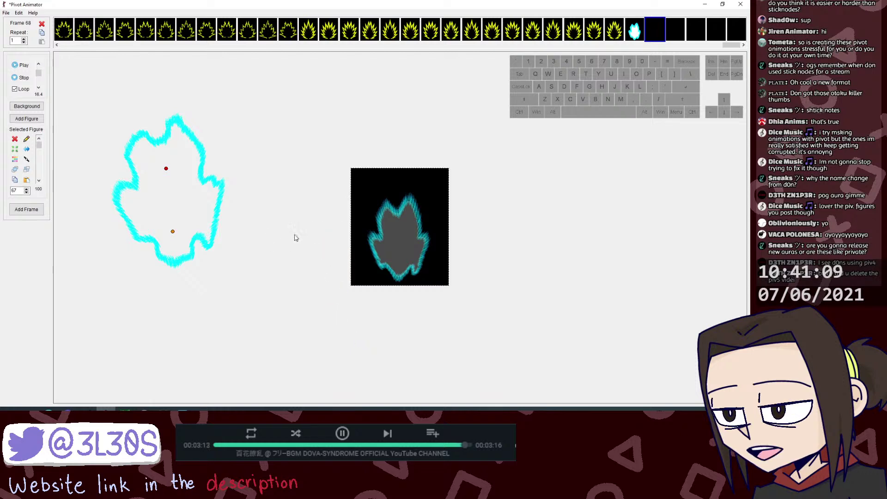
{"action": "key", "text": "Delete"}
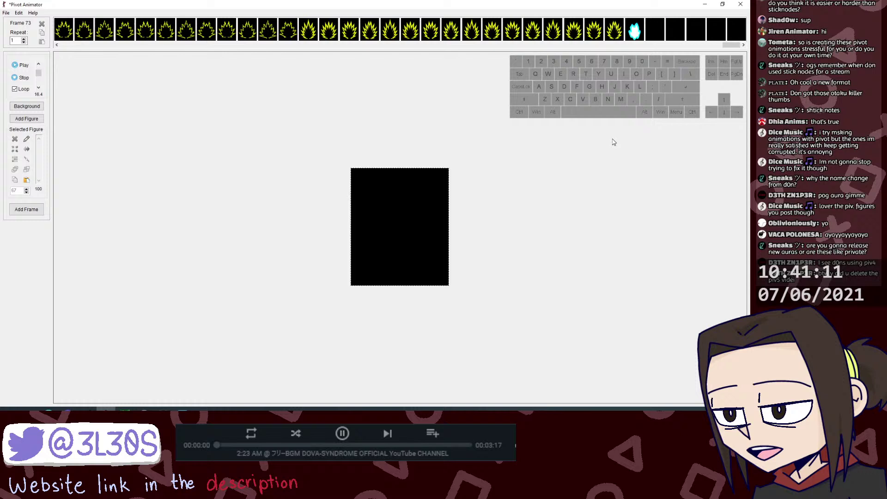
Step: Place the cyan outline figure over the onion-skinned aura in frame 68 and rotate it slightly clockwise to match
{"action": "left_click", "coordinate": [635, 34]}
{"action": "left_click", "coordinate": [652, 32]}
{"action": "left_click_drag", "start_coordinate": [173, 231], "coordinate": [389, 235]}
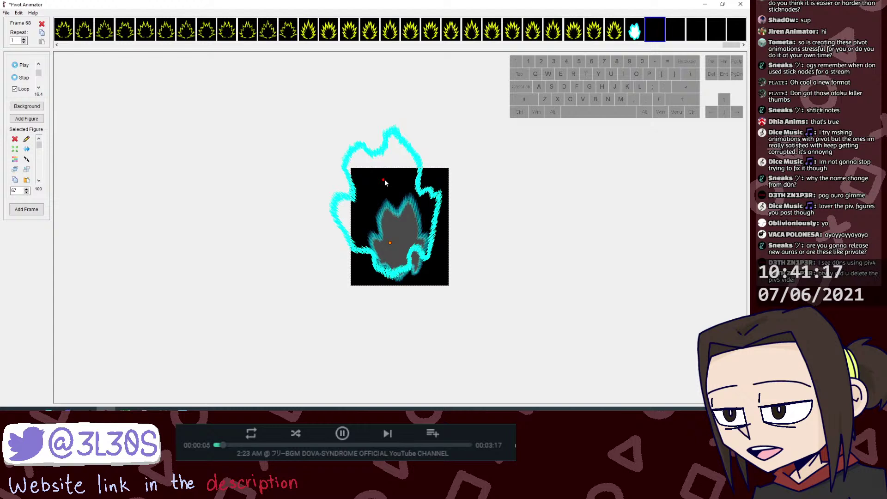
{"action": "left_click_drag", "start_coordinate": [384, 179], "coordinate": [388, 179]}
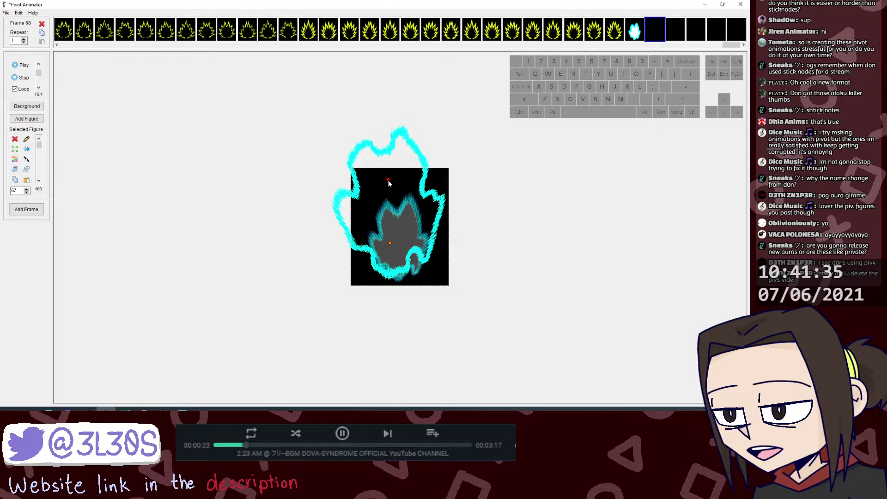
{"action": "left_click_drag", "start_coordinate": [390, 242], "coordinate": [400, 251]}
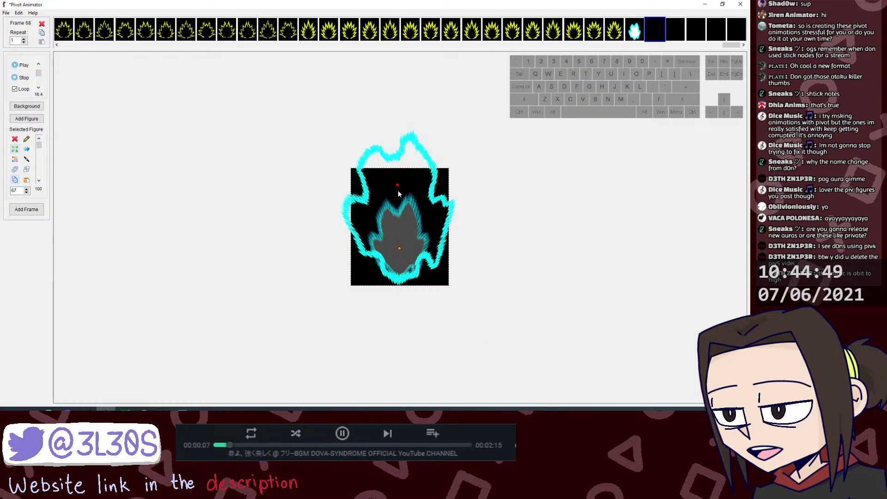
Step: Scale the cyan outline figure down to 39 and align its base with the base of the onion-skinned aura
{"action": "left_click_drag", "start_coordinate": [397, 185], "coordinate": [398, 205]}
{"action": "left_click_drag", "start_coordinate": [401, 248], "coordinate": [400, 257]}
{"action": "left_click_drag", "start_coordinate": [398, 214], "coordinate": [397, 218]}
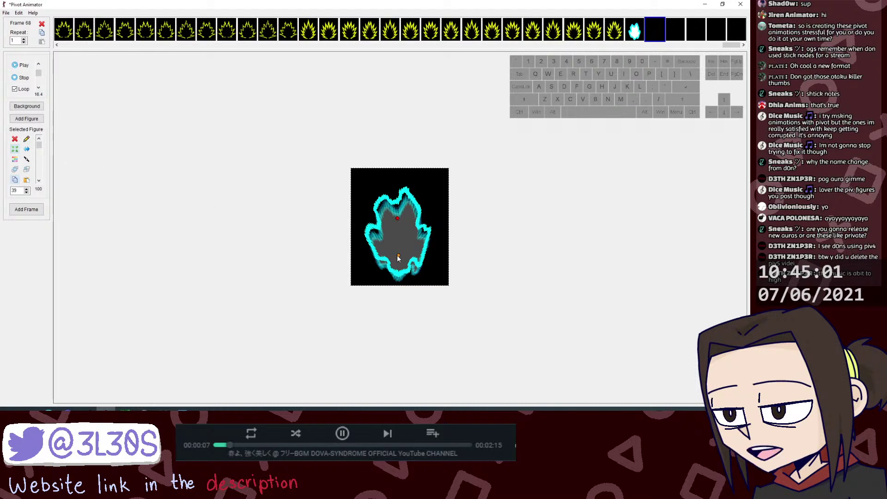
{"action": "left_click_drag", "start_coordinate": [398, 255], "coordinate": [398, 259]}
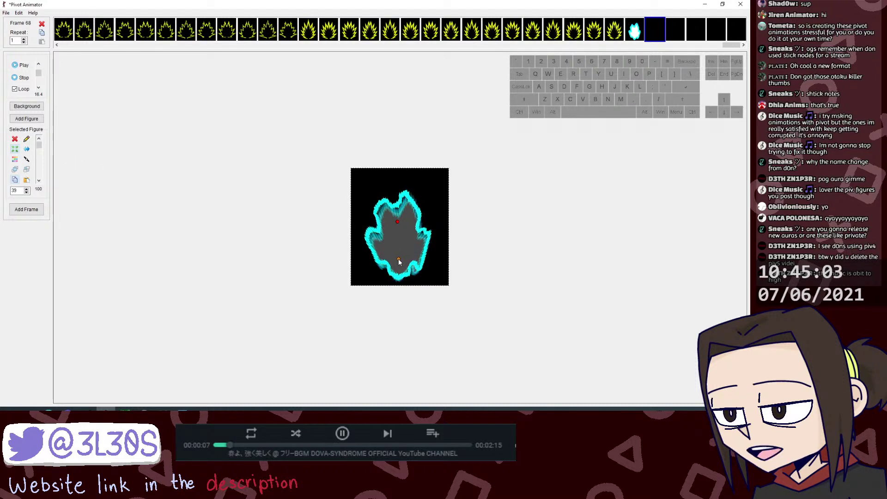
Step: Compare frames 66 to 68 and nudge the outline figure slightly down and across to follow the previous frame's aura
{"action": "left_click", "coordinate": [614, 30]}
{"action": "left_click", "coordinate": [635, 31]}
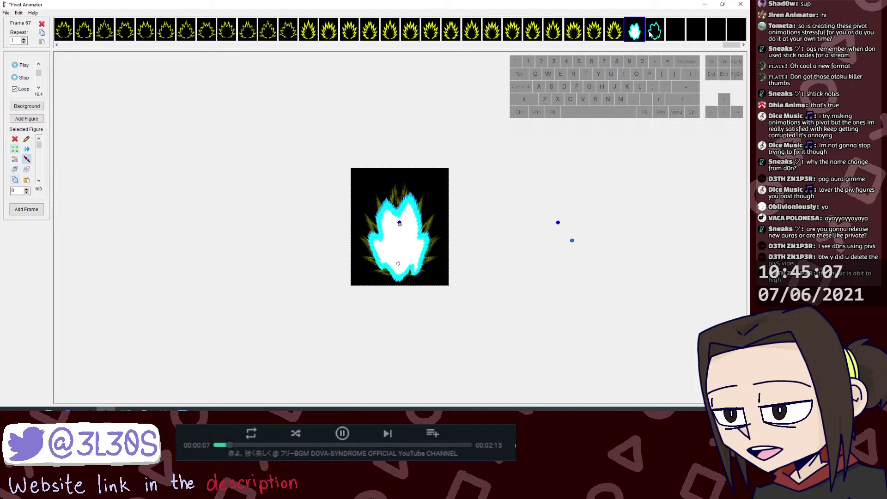
{"action": "left_click", "coordinate": [651, 33]}
{"action": "left_click", "coordinate": [634, 33]}
{"action": "left_click", "coordinate": [653, 37]}
{"action": "left_click_drag", "start_coordinate": [399, 221], "coordinate": [399, 218]}
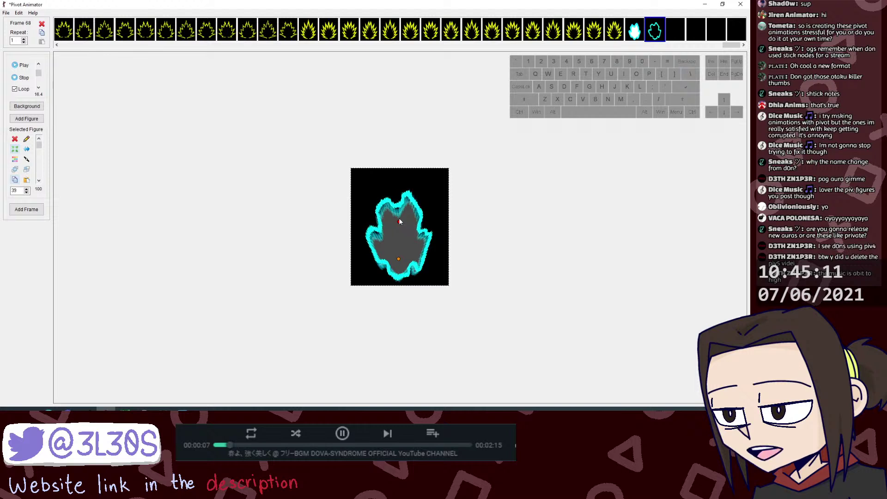
{"action": "key", "text": "ctrl+z"}
{"action": "left_click_drag", "start_coordinate": [397, 263], "coordinate": [400, 263]}
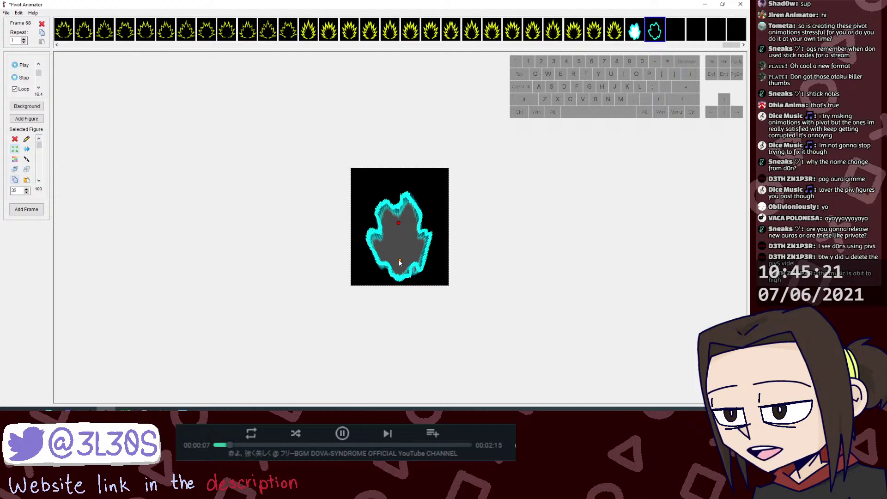
{"action": "left_click_drag", "start_coordinate": [400, 258], "coordinate": [399, 263]}
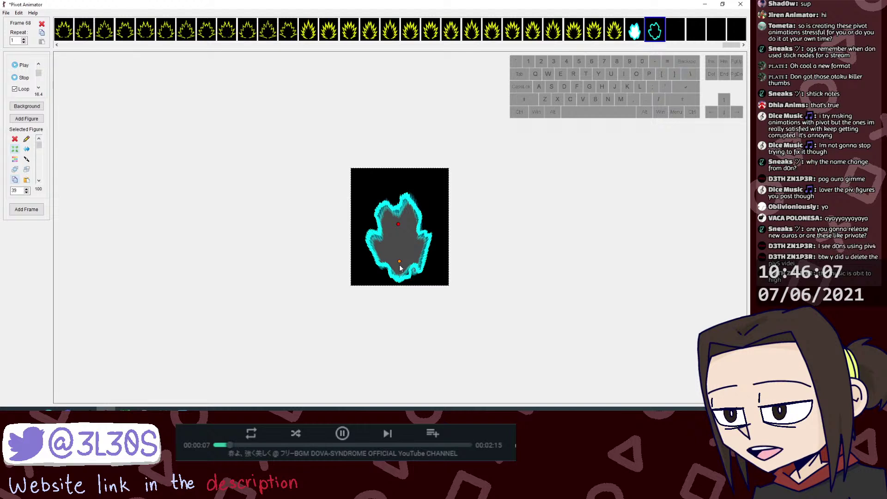
{"action": "left_click_drag", "start_coordinate": [400, 263], "coordinate": [401, 263]}
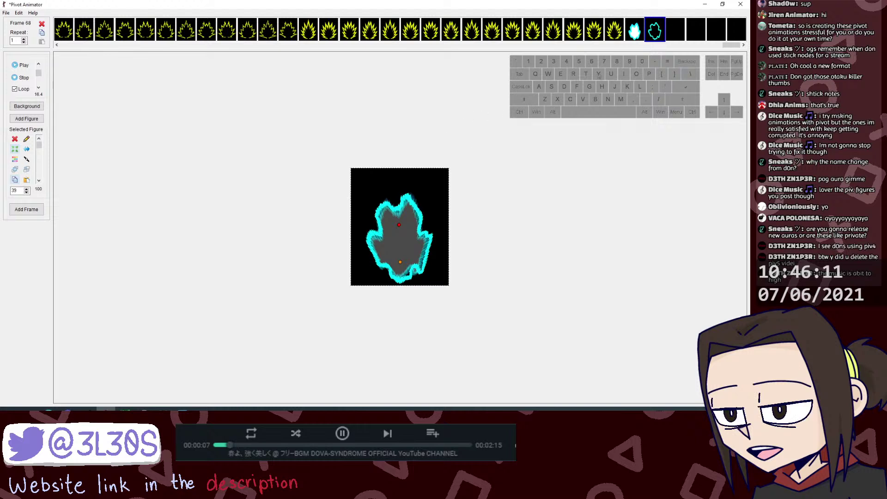
Step: Check frame 68 against frame 67, realign the outline figure and enlarge it to scale 43
{"action": "left_click", "coordinate": [635, 31]}
{"action": "left_click", "coordinate": [655, 33]}
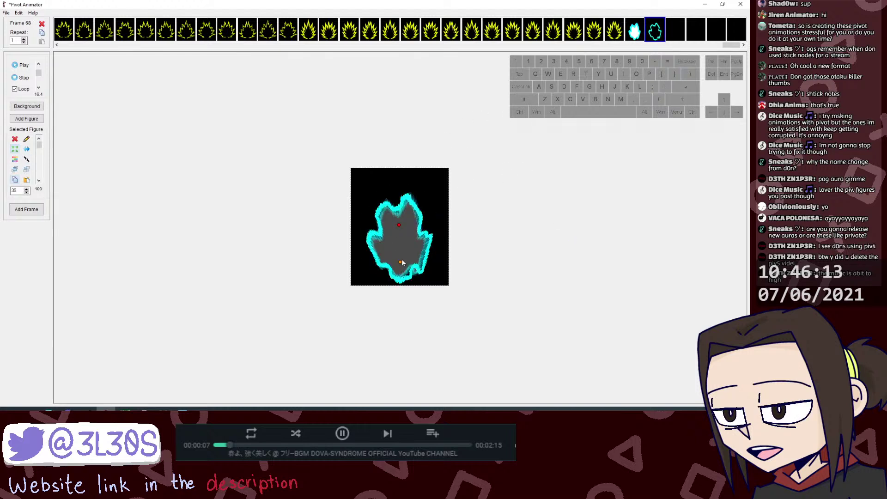
{"action": "left_click_drag", "start_coordinate": [400, 261], "coordinate": [399, 263]}
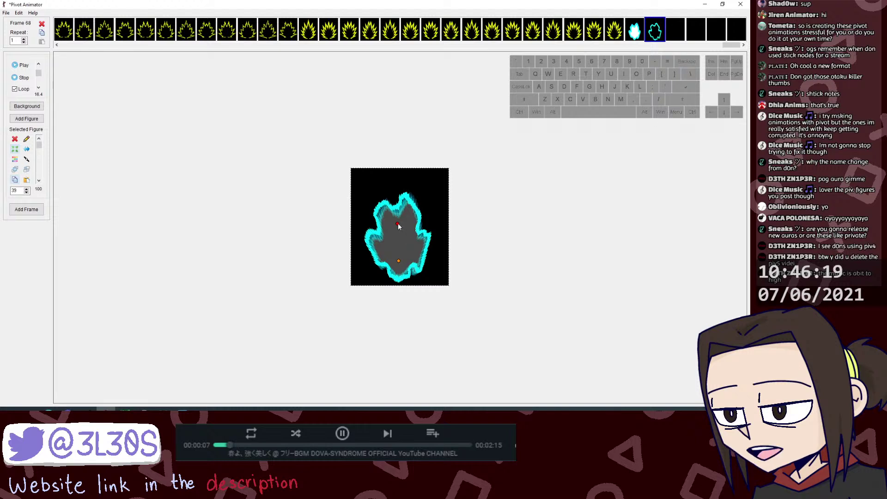
{"action": "left_click_drag", "start_coordinate": [398, 226], "coordinate": [398, 221]}
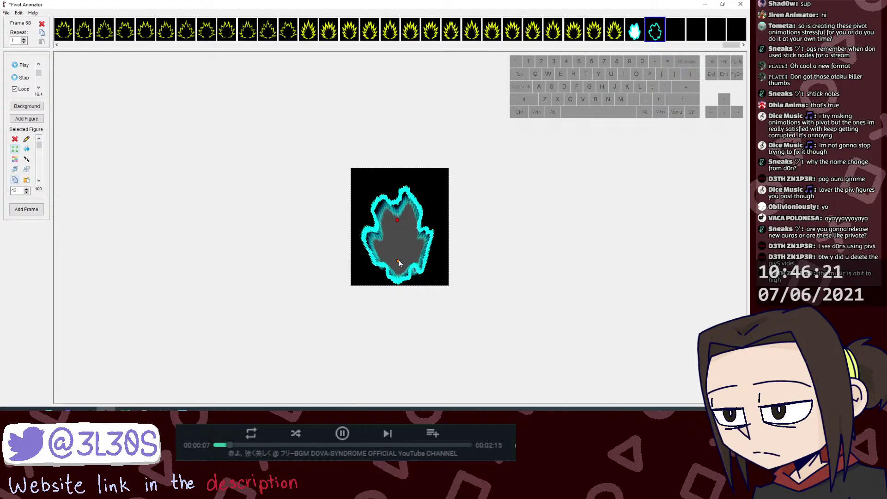
{"action": "left_click_drag", "start_coordinate": [399, 263], "coordinate": [401, 264]}
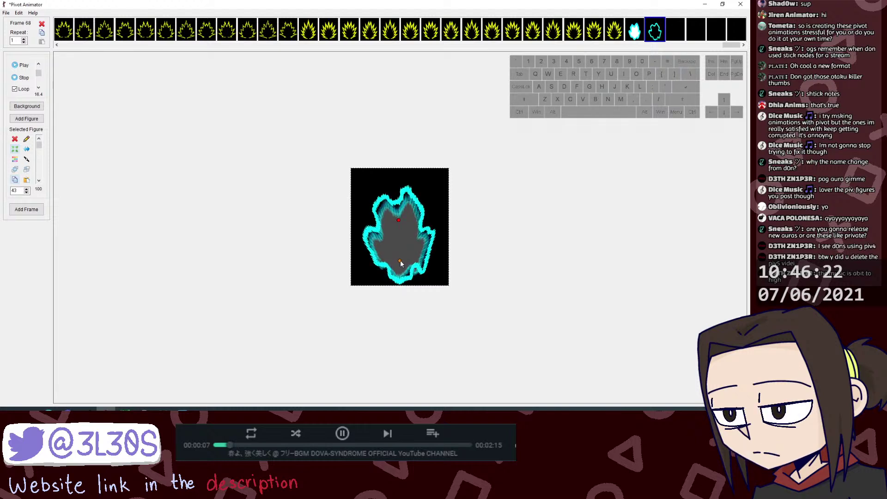
Step: Reduce the outline figure to scale 42, recentre it over the onion-skinned aura and compare frames 66 to 68
{"action": "left_click", "coordinate": [616, 33]}
{"action": "left_click", "coordinate": [638, 33]}
{"action": "left_click", "coordinate": [653, 34]}
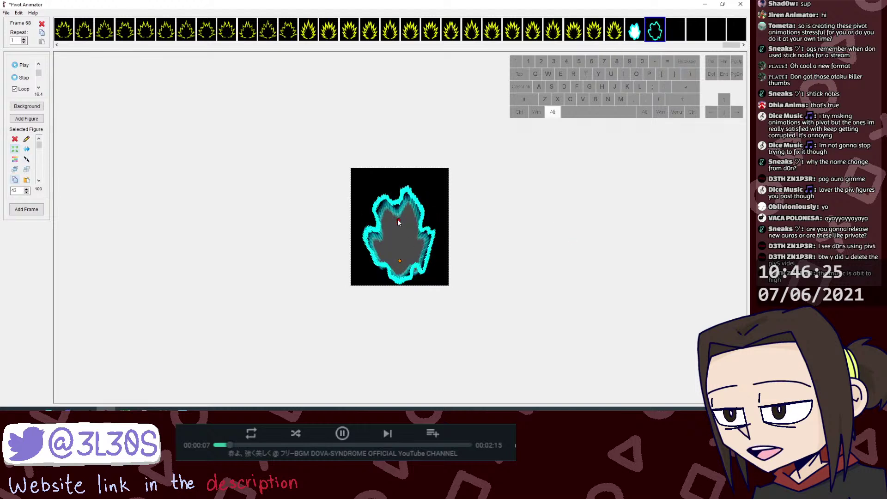
{"action": "left_click_drag", "start_coordinate": [399, 221], "coordinate": [399, 222]}
{"action": "left_click_drag", "start_coordinate": [401, 263], "coordinate": [399, 262]}
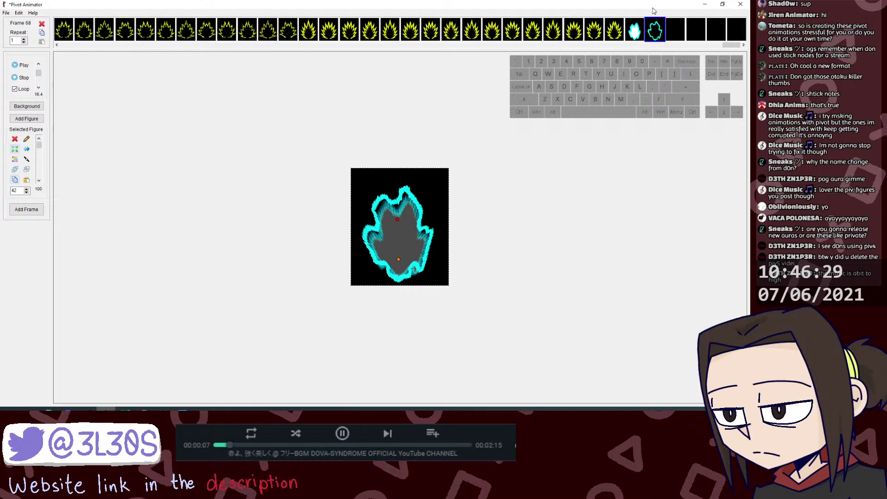
{"action": "left_click", "coordinate": [611, 35]}
{"action": "left_click", "coordinate": [634, 35]}
{"action": "left_click", "coordinate": [652, 36]}
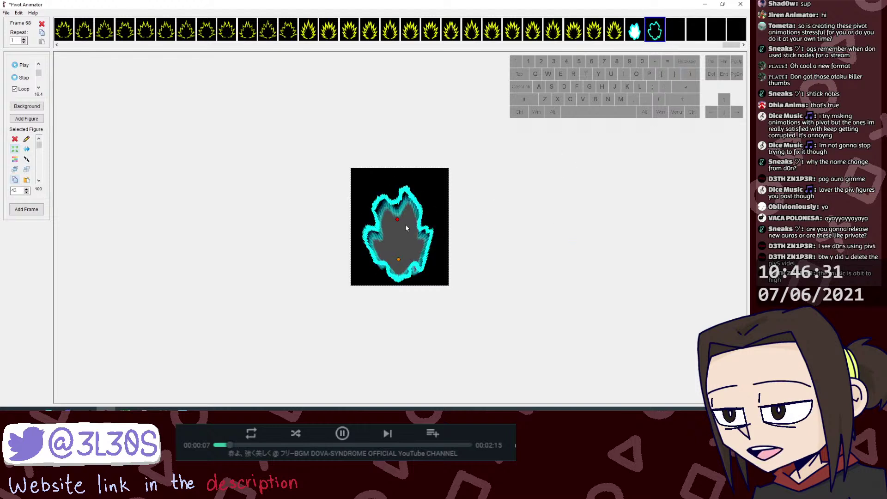
Step: Reduce the outline figure to scale 40, realign it over the onion-skinned aura and compare frames 66 to 68
{"action": "left_click_drag", "start_coordinate": [397, 220], "coordinate": [397, 222]}
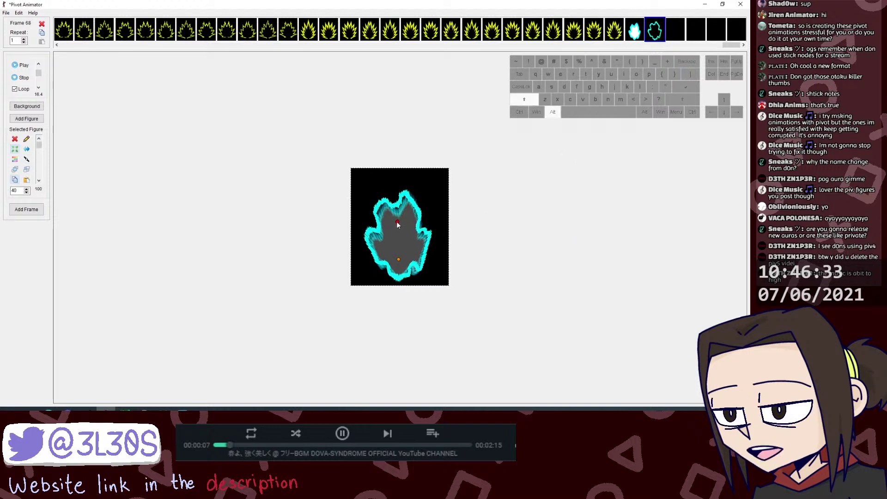
{"action": "left_click", "coordinate": [634, 30]}
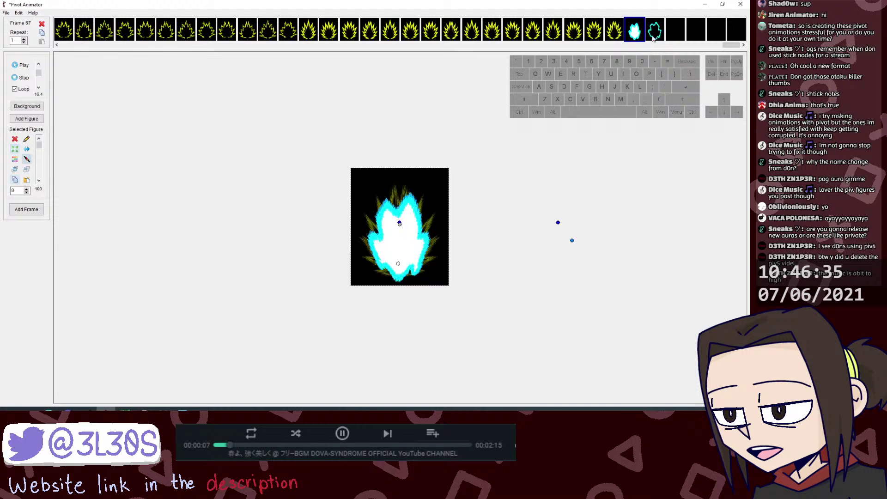
{"action": "left_click", "coordinate": [653, 38]}
{"action": "left_click_drag", "start_coordinate": [397, 221], "coordinate": [400, 209]}
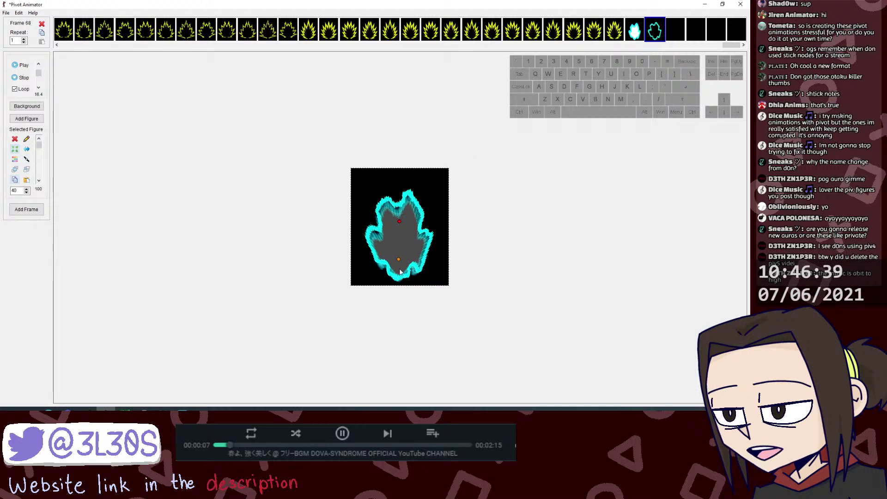
{"action": "left_click_drag", "start_coordinate": [399, 262], "coordinate": [399, 263]}
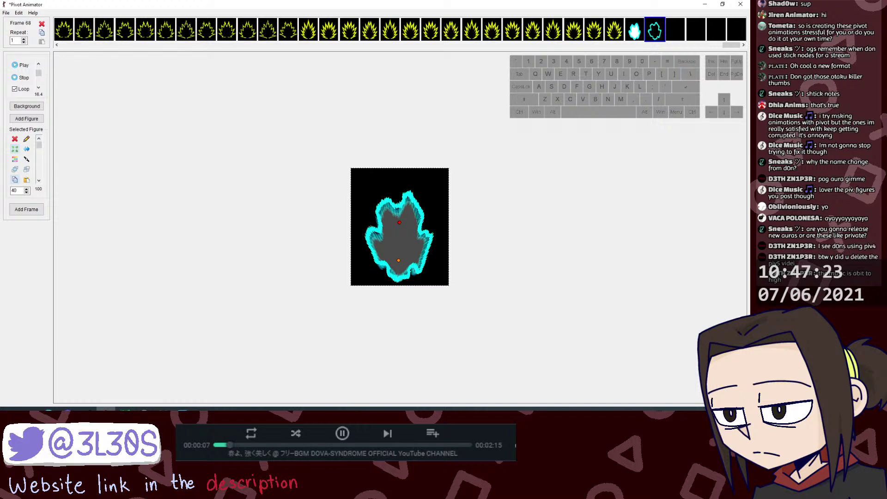
{"action": "left_click", "coordinate": [620, 34]}
{"action": "left_click", "coordinate": [637, 34]}
{"action": "left_click", "coordinate": [653, 34]}
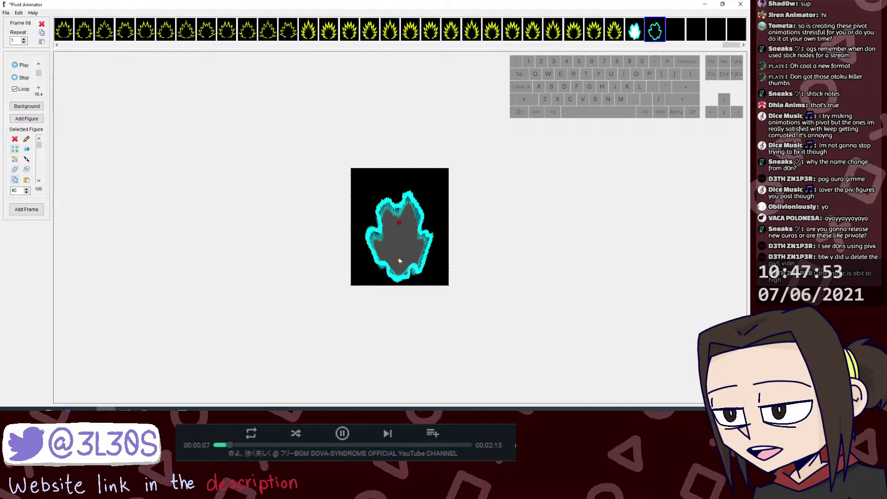
Step: Place a copy of the cyan outline beside the stage and enlarge it to scale 123
{"action": "left_click_drag", "start_coordinate": [399, 263], "coordinate": [193, 295]}
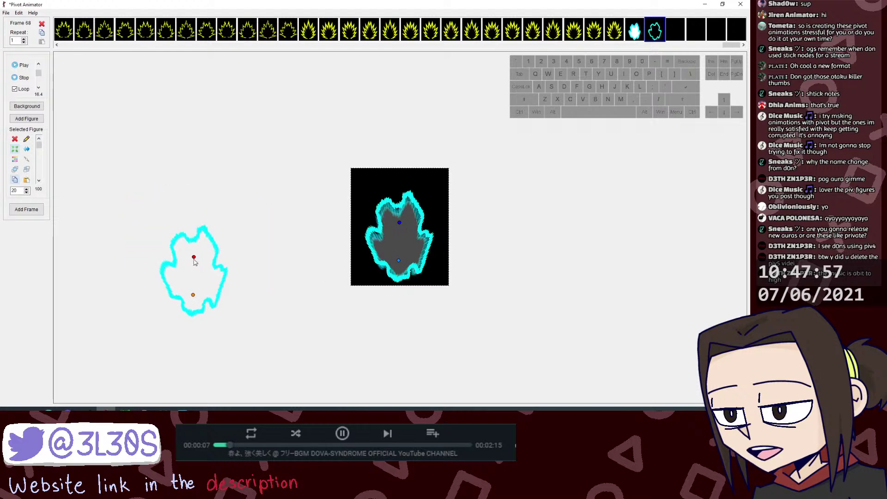
{"action": "mouse_move", "coordinate": [194, 260]}
{"action": "left_mouse_down"}
{"action": "mouse_move", "coordinate": [196, 184]}
{"action": "mouse_move", "coordinate": [193, 243]}
{"action": "left_mouse_up"}
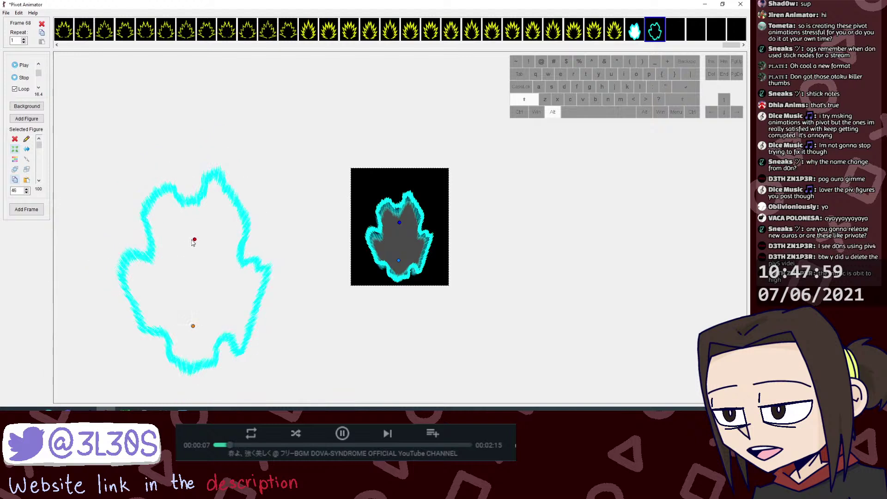
{"action": "left_click_drag", "start_coordinate": [193, 325], "coordinate": [194, 302]}
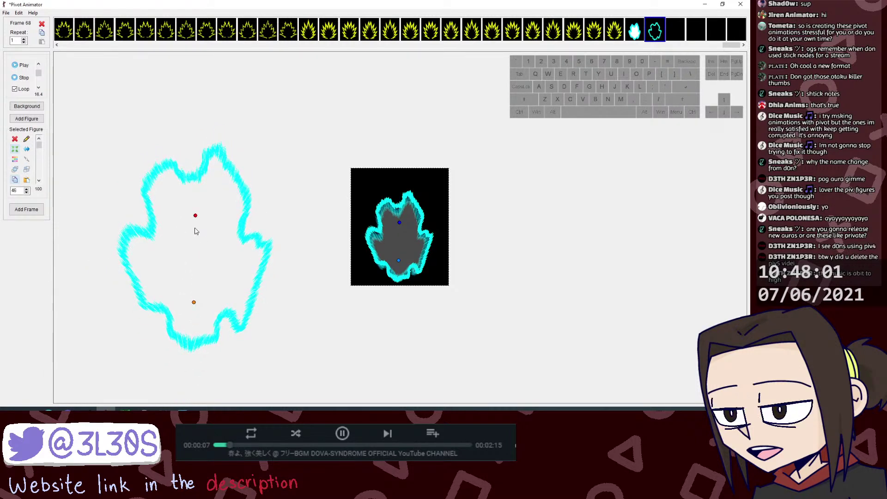
{"action": "left_click_drag", "start_coordinate": [195, 215], "coordinate": [196, 186]}
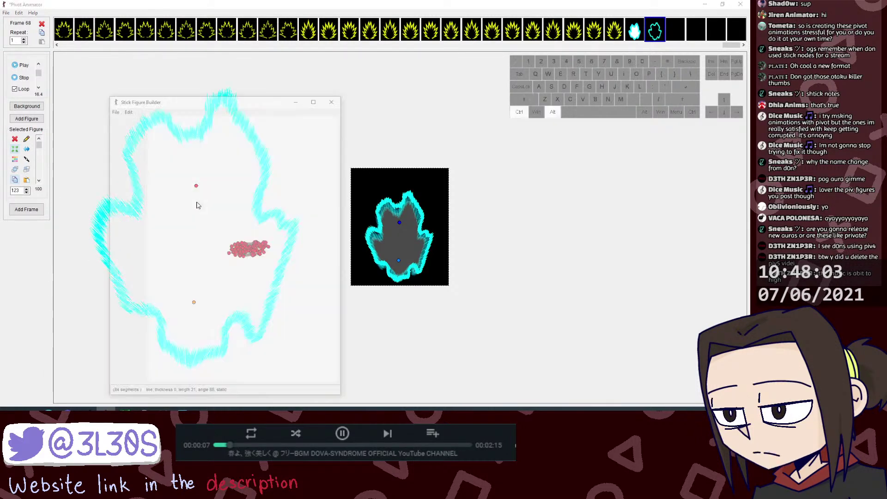
Step: Start a new figure in the Stick Figure Builder and resize its window to cover the enlarged outline
{"action": "left_click", "coordinate": [115, 112]}
{"action": "left_click", "coordinate": [125, 121]}
{"action": "left_click_drag", "start_coordinate": [177, 105], "coordinate": [100, 65]}
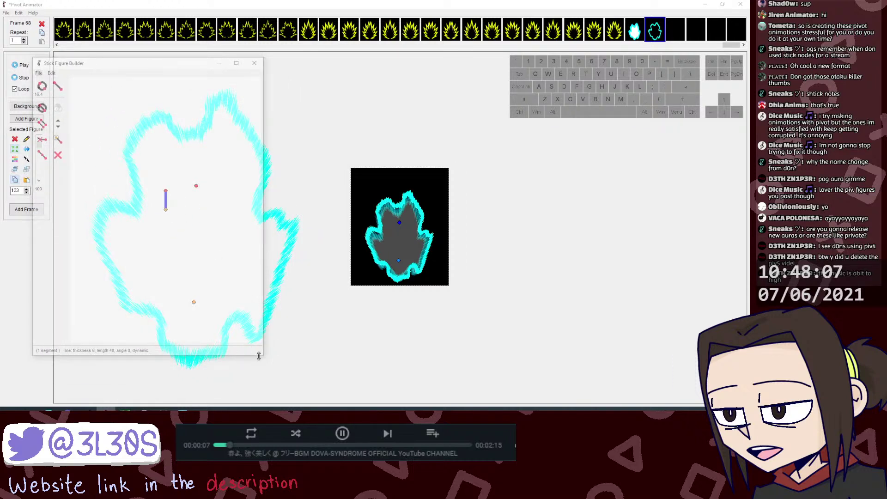
{"action": "left_click_drag", "start_coordinate": [259, 355], "coordinate": [354, 396]}
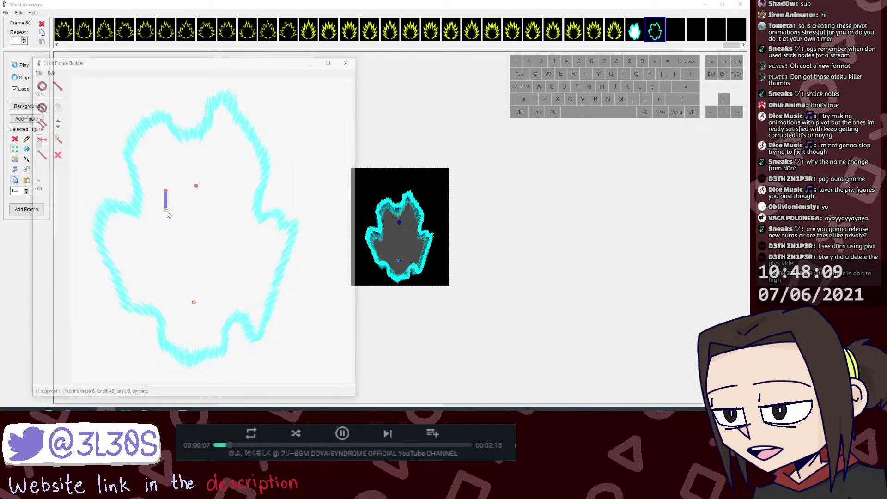
Step: Place the new figure's origin on the outline's origin, extend its segment to the upper-left peak and thicken it to 40
{"action": "left_click_drag", "start_coordinate": [166, 211], "coordinate": [197, 187]}
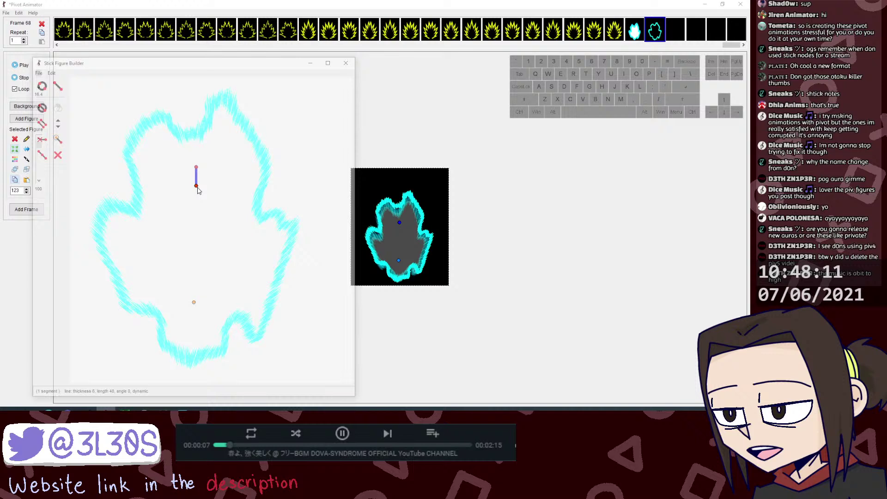
{"action": "key", "text": "Down"}
{"action": "key", "text": "Down"}
{"action": "key", "text": "Down"}
{"action": "key", "text": "Down"}
{"action": "key", "text": "Down"}
{"action": "key", "text": "Down"}
{"action": "left_click_drag", "start_coordinate": [197, 167], "coordinate": [161, 126]}
{"action": "key", "text": "Up"}
{"action": "key", "text": "Up"}
{"action": "key", "text": "Up"}
{"action": "key", "text": "Up"}
{"action": "key", "text": "Up"}
{"action": "key", "text": "Up"}
{"action": "key", "text": "Up"}
{"action": "key", "text": "Up"}
{"action": "key", "text": "Up"}
{"action": "key", "text": "Up"}
{"action": "key", "text": "Up"}
{"action": "key", "text": "Up"}
{"action": "key", "text": "Up"}
{"action": "key", "text": "Up"}
{"action": "key", "text": "Up"}
{"action": "key", "text": "Up"}
{"action": "key", "text": "Up"}
{"action": "key", "text": "Up"}
{"action": "key", "text": "Up"}
{"action": "key", "text": "Up"}
{"action": "key", "text": "Up"}
{"action": "key", "text": "Up"}
{"action": "key", "text": "Up"}
{"action": "key", "text": "Up"}
{"action": "key", "text": "Up"}
{"action": "key", "text": "Up"}
{"action": "key", "text": "Up"}
{"action": "key", "text": "Up"}
{"action": "key", "text": "Up"}
{"action": "key", "text": "Up"}
{"action": "key", "text": "Up"}
{"action": "key", "text": "Up"}
{"action": "key", "text": "Up"}
{"action": "key", "text": "Up"}
{"action": "key", "text": "Up"}
{"action": "key", "text": "Up"}
{"action": "key", "text": "Up"}
{"action": "key", "text": "Up"}
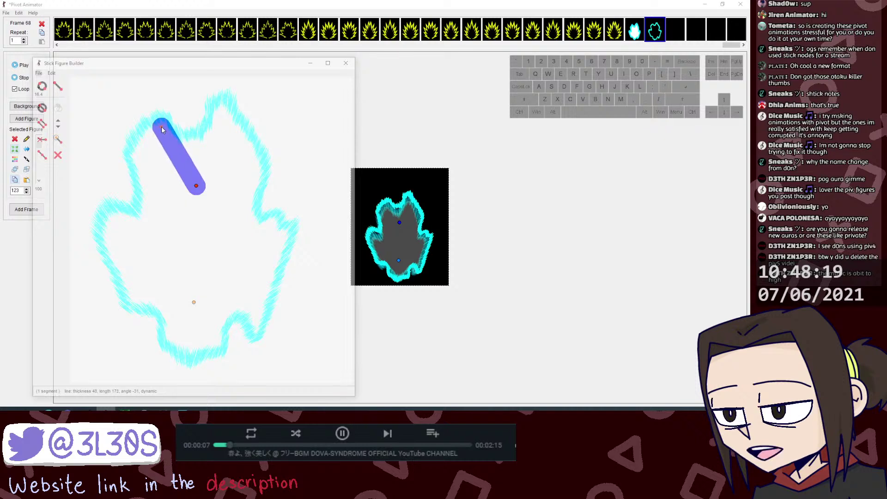
Step: Add segments from the upper-left peak down the inside of the outline to the notch above the left lobe
{"action": "key", "text": "l"}
{"action": "left_click", "coordinate": [162, 127]}
{"action": "left_click", "coordinate": [141, 146]}
{"action": "right_click", "coordinate": [141, 146]}
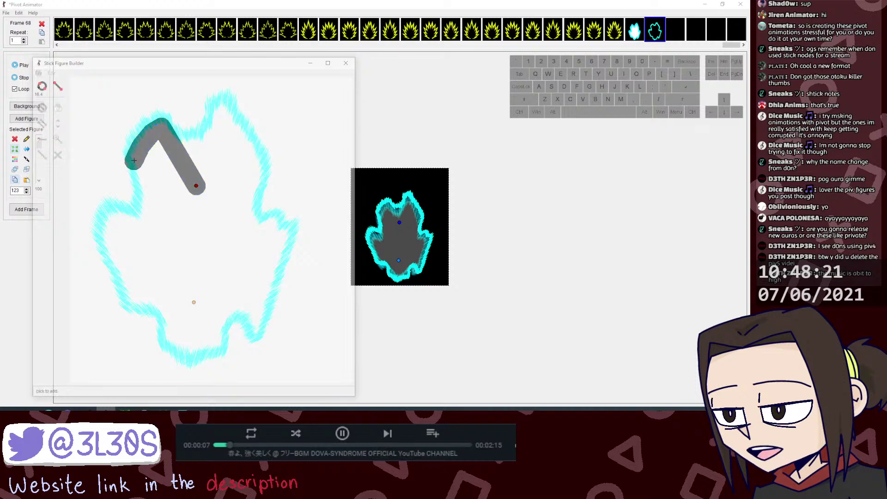
{"action": "left_click", "coordinate": [139, 157]}
{"action": "key", "text": "l"}
{"action": "left_click", "coordinate": [147, 179]}
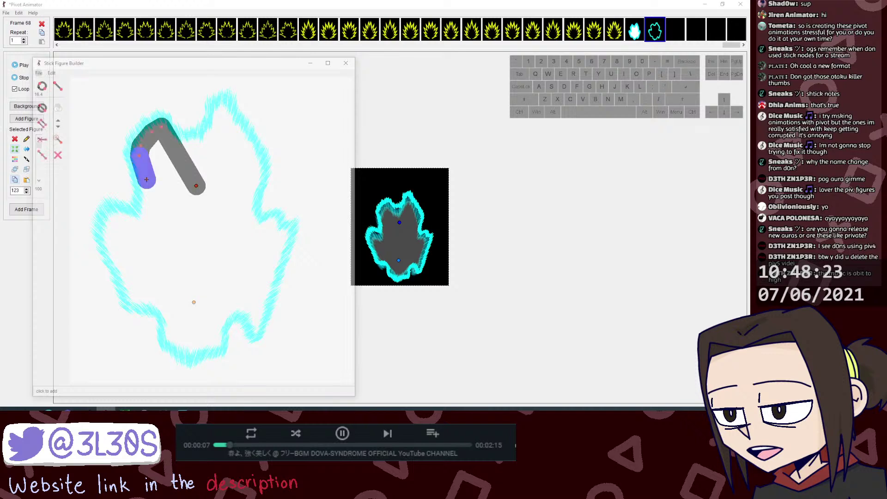
{"action": "key", "text": "l"}
{"action": "left_click", "coordinate": [146, 212]}
{"action": "key", "text": "l"}
{"action": "left_click", "coordinate": [146, 212]}
{"action": "left_click", "coordinate": [144, 219]}
{"action": "key", "text": "l"}
{"action": "left_click", "coordinate": [136, 218]}
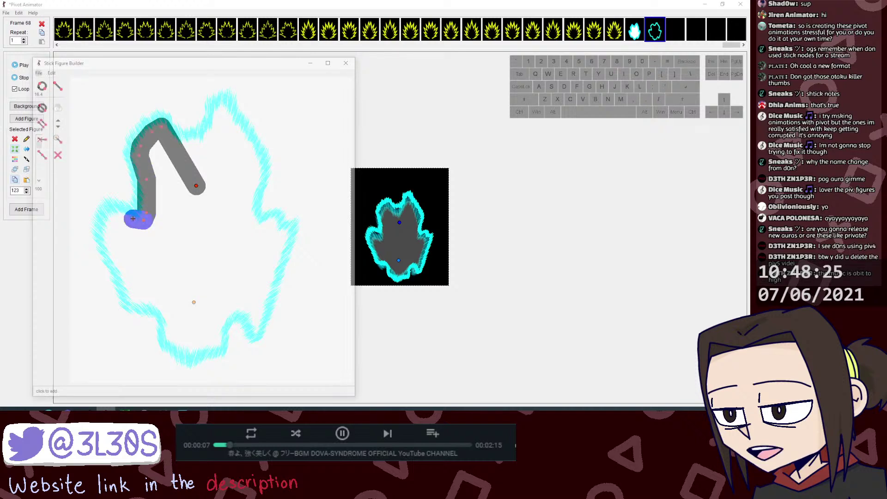
Step: Continue the segment chain around the left lobe and along the outline's lower-left edge
{"action": "key", "text": "l"}
{"action": "left_click", "coordinate": [110, 215]}
{"action": "key", "text": "l"}
{"action": "left_click", "coordinate": [110, 215]}
{"action": "left_click", "coordinate": [109, 223]}
{"action": "key", "text": "l"}
{"action": "left_click", "coordinate": [110, 242]}
{"action": "key", "text": "l"}
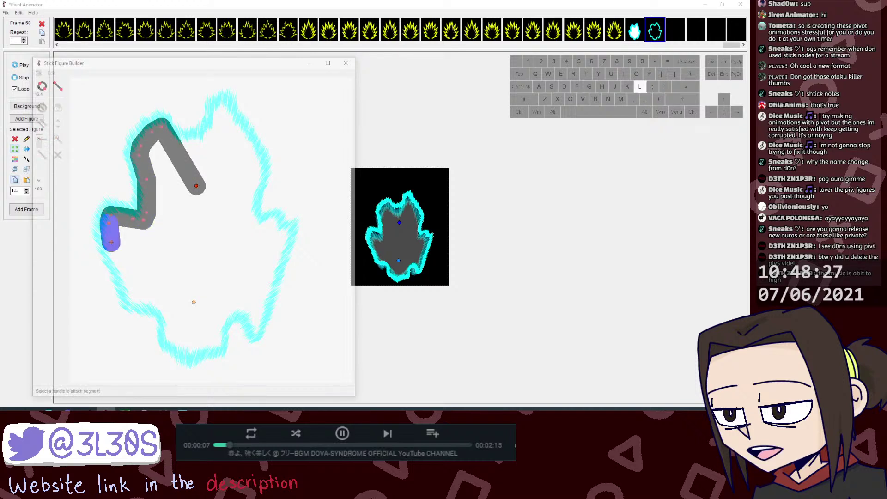
{"action": "left_click", "coordinate": [118, 263]}
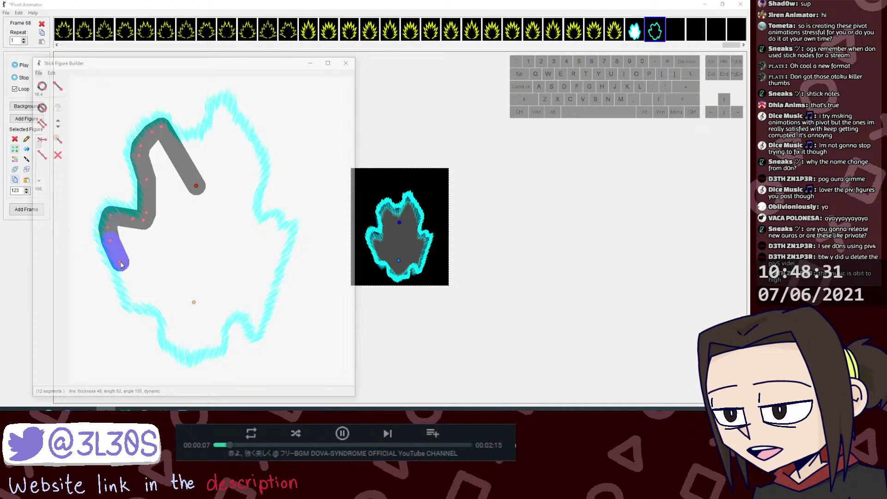
{"action": "key", "text": "l"}
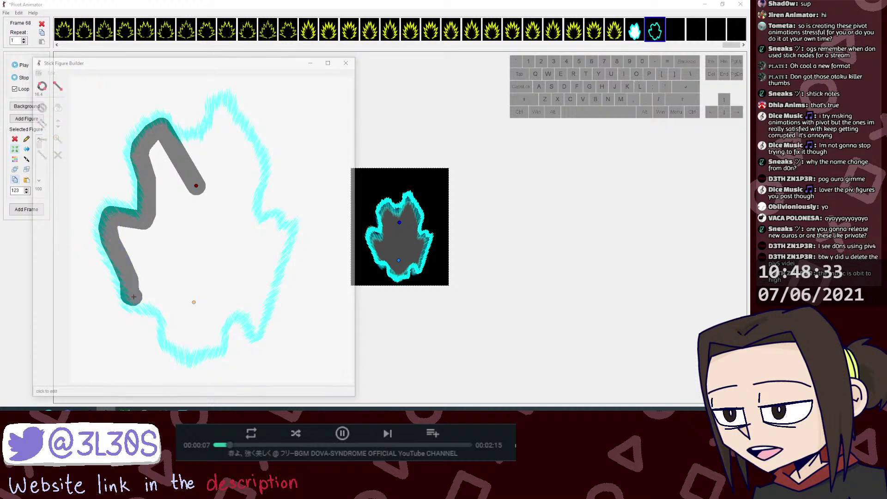
{"action": "left_click_drag", "start_coordinate": [129, 295], "coordinate": [147, 301]}
{"action": "left_click", "coordinate": [157, 301]}
{"action": "left_click", "coordinate": [168, 311]}
{"action": "key", "text": "l"}
{"action": "left_click", "coordinate": [168, 311]}
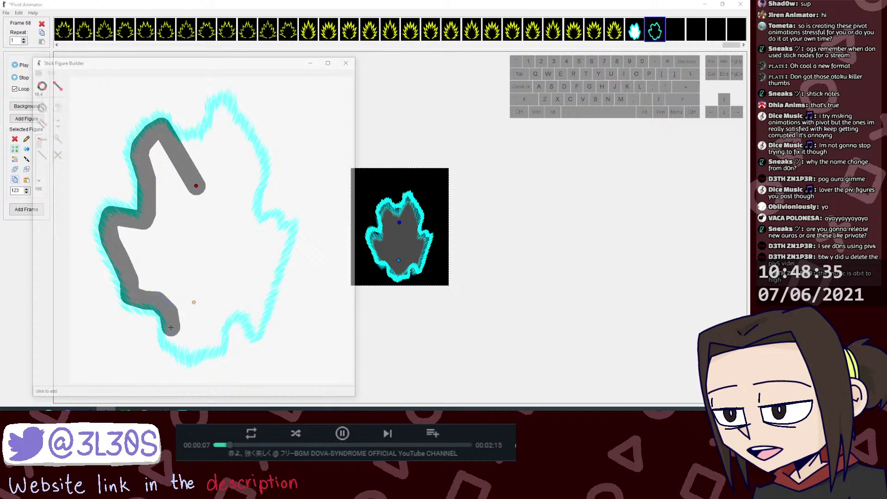
Step: Trace the outline's bottom lobe with connected segments, ending on its right-hand side
{"action": "left_click", "coordinate": [170, 325]}
{"action": "key", "text": "l"}
{"action": "left_click", "coordinate": [171, 324]}
{"action": "left_click", "coordinate": [172, 333]}
{"action": "left_click", "coordinate": [188, 346]}
{"action": "key", "text": "l"}
{"action": "left_click", "coordinate": [188, 346]}
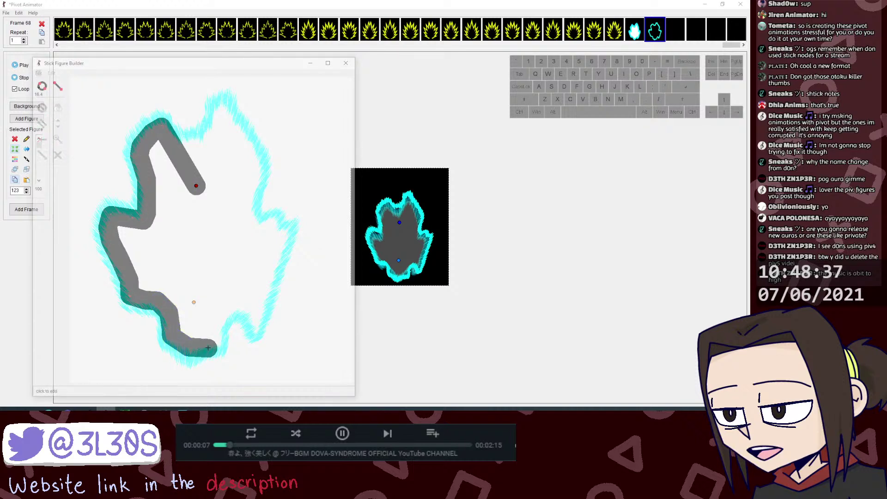
{"action": "left_click", "coordinate": [206, 346]}
{"action": "key", "text": "l"}
{"action": "left_click", "coordinate": [206, 346]}
{"action": "left_click", "coordinate": [215, 341]}
{"action": "key", "text": "l"}
{"action": "left_click", "coordinate": [215, 342]}
{"action": "left_click", "coordinate": [218, 320]}
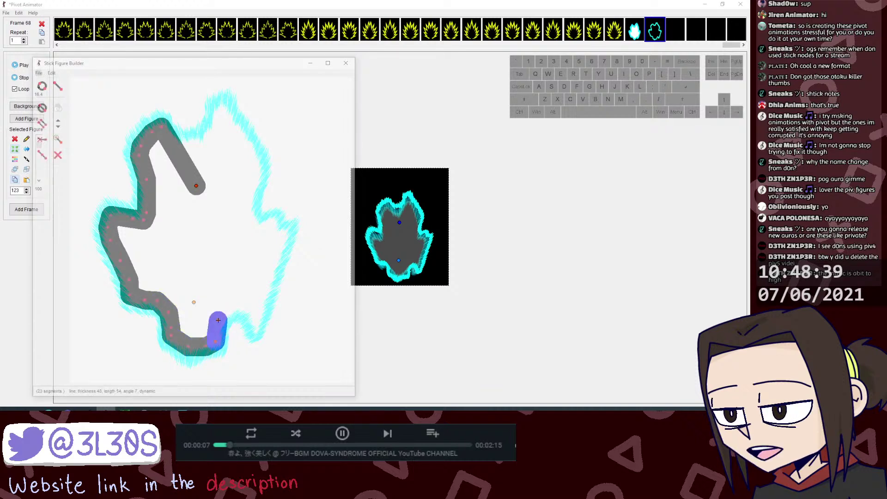
Step: Trace the notch right of the bottom lobe with segments and extend them to the lower-right spike's tip
{"action": "key", "text": "l"}
{"action": "left_click", "coordinate": [218, 320]}
{"action": "left_click", "coordinate": [234, 306]}
{"action": "key", "text": "l"}
{"action": "left_click", "coordinate": [233, 307]}
{"action": "left_click", "coordinate": [242, 306]}
{"action": "left_click", "coordinate": [242, 306]}
{"action": "left_click", "coordinate": [251, 313]}
{"action": "key", "text": "l"}
{"action": "left_click", "coordinate": [251, 313]}
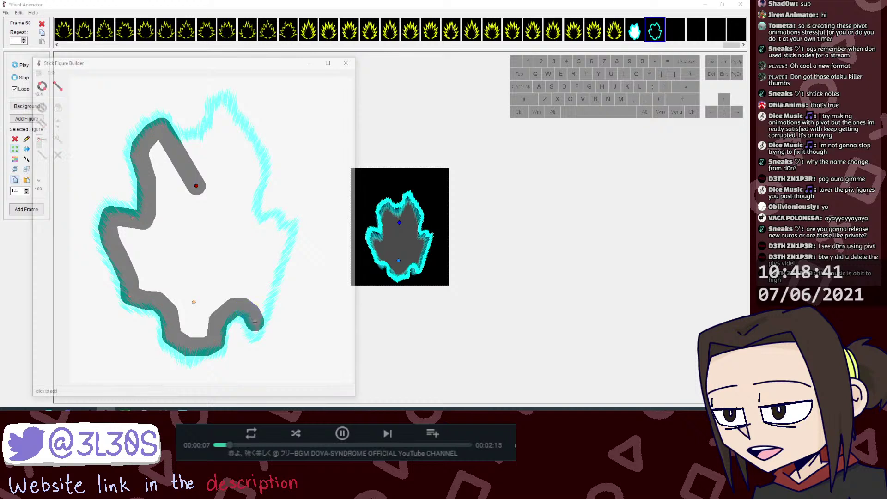
{"action": "left_click", "coordinate": [256, 326]}
Step: Trace the outline's right side and top peaks with segments, closing the chain back at the upper-left peak
{"action": "key", "text": "Down"}
{"action": "key", "text": "Down"}
{"action": "key", "text": "Down"}
{"action": "key", "text": "Down"}
{"action": "mouse_move", "coordinate": [257, 330]}
{"action": "left_mouse_down"}
{"action": "mouse_move", "coordinate": [283, 235]}
{"action": "mouse_move", "coordinate": [250, 204]}
{"action": "mouse_move", "coordinate": [249, 139]}
{"action": "mouse_move", "coordinate": [222, 107]}
{"action": "mouse_move", "coordinate": [198, 142]}
{"action": "mouse_move", "coordinate": [161, 137]}
{"action": "mouse_move", "coordinate": [172, 138]}
{"action": "mouse_move", "coordinate": [162, 167]}
{"action": "left_mouse_up"}
{"action": "key", "text": "l"}
{"action": "key", "text": "l"}
{"action": "key", "text": "l"}
{"action": "key", "text": "l"}
{"action": "key", "text": "l"}
{"action": "key", "text": "l"}
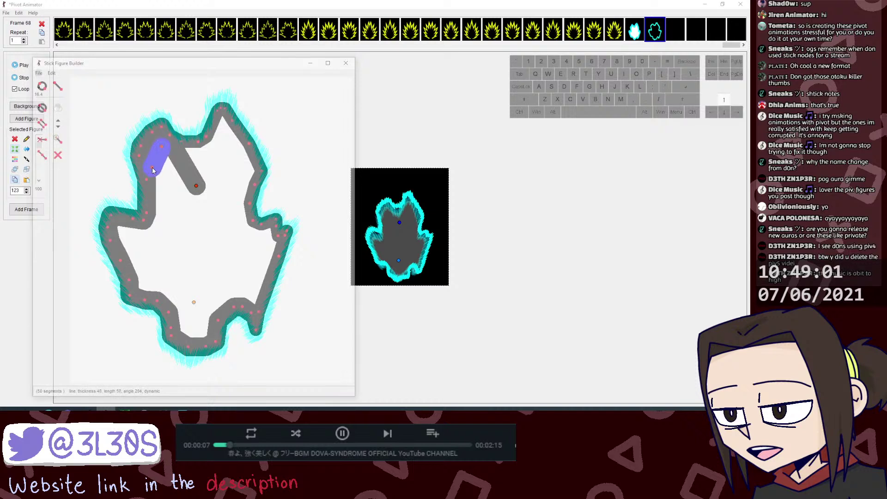
Step: Fill the upper-left lobe with thicker segments and run one across beneath the dip between the peaks
{"action": "key", "text": "Up"}
{"action": "key", "text": "Up"}
{"action": "key", "text": "Up"}
{"action": "key", "text": "Up"}
{"action": "key", "text": "l"}
{"action": "left_click", "coordinate": [152, 168]}
{"action": "left_click", "coordinate": [180, 200]}
{"action": "key", "text": "l"}
{"action": "left_click", "coordinate": [179, 201]}
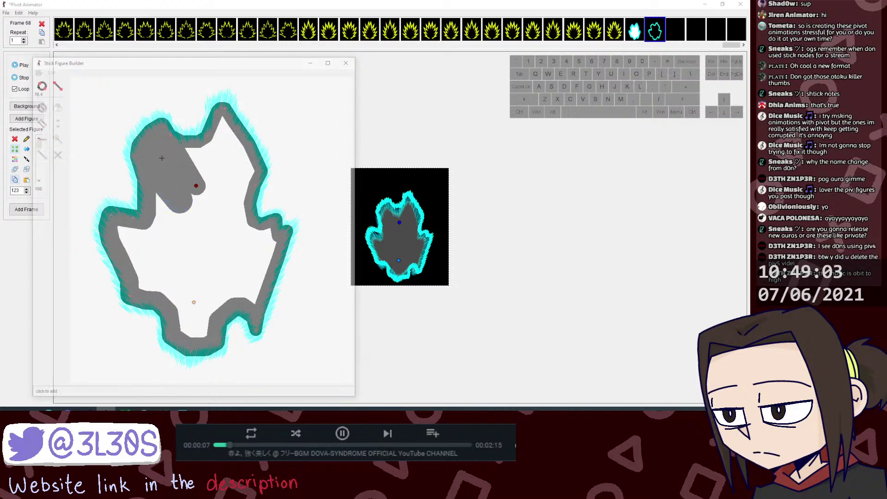
{"action": "left_click", "coordinate": [162, 158]}
{"action": "key", "text": "l"}
{"action": "left_click", "coordinate": [161, 159]}
{"action": "left_click", "coordinate": [199, 158]}
{"action": "key", "text": "l"}
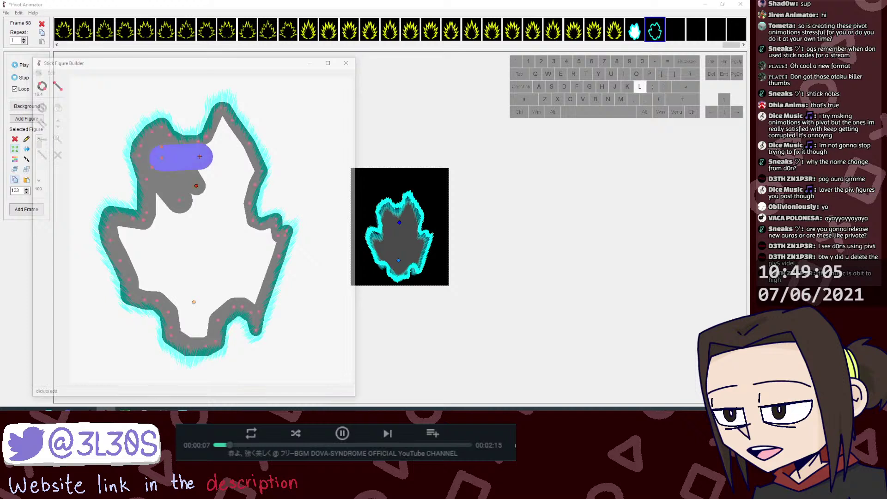
Step: Fill the upper-right peak with thick segments and add a wide one back across the figure's upper body
{"action": "left_click", "coordinate": [200, 157]}
{"action": "left_click", "coordinate": [224, 148]}
{"action": "key", "text": "l"}
{"action": "left_click", "coordinate": [224, 148]}
{"action": "left_click", "coordinate": [245, 162]}
{"action": "key", "text": "l"}
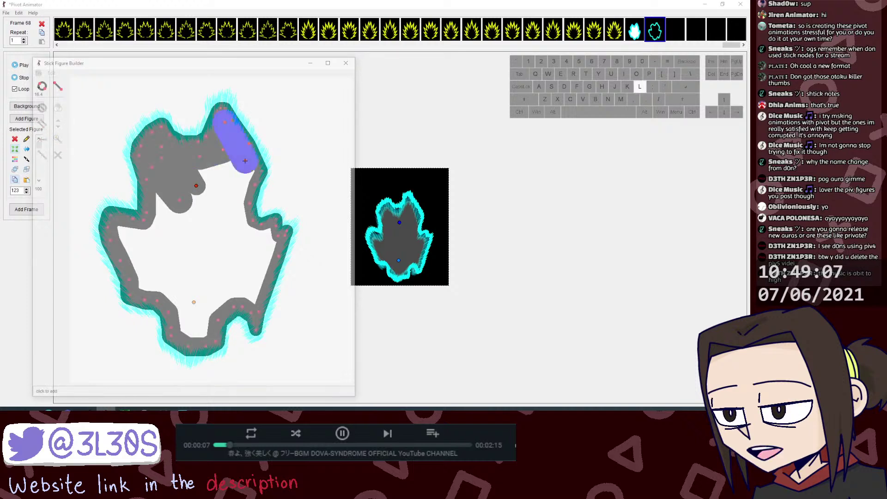
{"action": "left_click", "coordinate": [245, 162]}
{"action": "left_click", "coordinate": [242, 176]}
{"action": "key", "text": "l"}
{"action": "left_click", "coordinate": [245, 162]}
{"action": "left_click", "coordinate": [168, 185]}
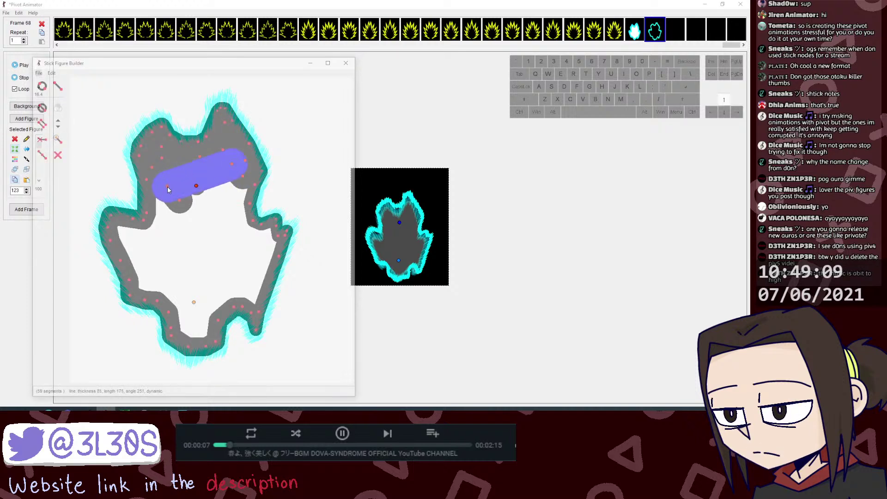
Step: Extend thick segments from the figure's upper body down into the left lobe
{"action": "key", "text": "l"}
{"action": "left_click_drag", "start_coordinate": [167, 186], "coordinate": [160, 227]}
{"action": "left_click", "coordinate": [160, 227]}
{"action": "left_click", "coordinate": [140, 238]}
{"action": "key", "text": "l"}
{"action": "left_click", "coordinate": [140, 238]}
{"action": "left_click", "coordinate": [129, 234]}
Step: Fill the lower-left side with thick segments leading from the left lobe toward the top of the bottom lobe
{"action": "key", "text": "l"}
{"action": "left_click", "coordinate": [129, 234]}
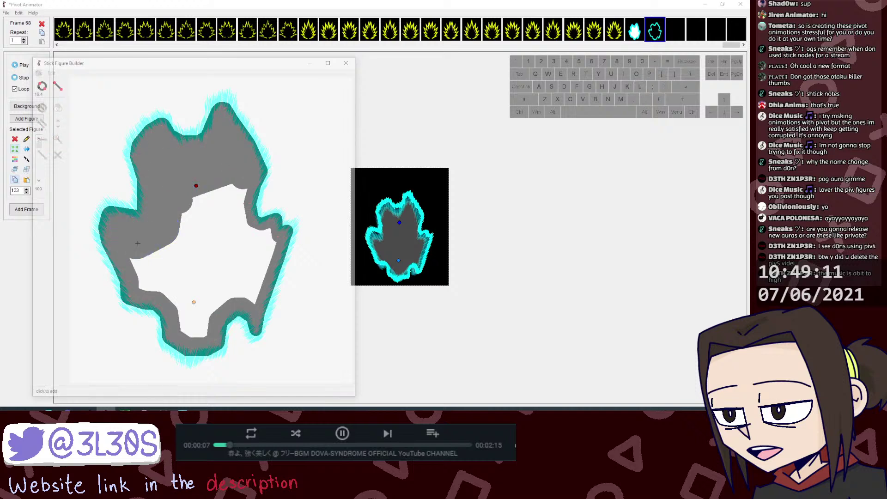
{"action": "left_click", "coordinate": [153, 290]}
{"action": "left_click_drag", "start_coordinate": [153, 291], "coordinate": [149, 278]}
{"action": "key", "text": "l"}
{"action": "left_click", "coordinate": [149, 278]}
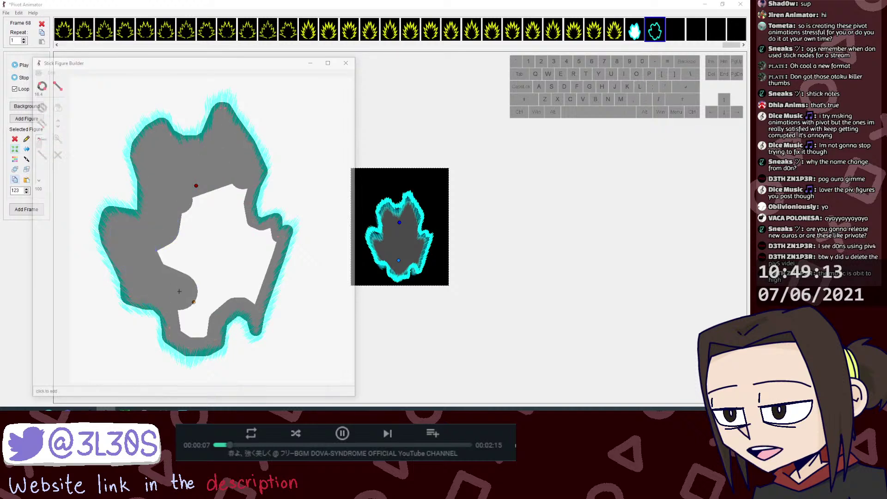
{"action": "left_click", "coordinate": [179, 291]}
Step: Fill the bottom lobe with a chain of thick segments running down, across and back up
{"action": "key", "text": "l"}
{"action": "left_click", "coordinate": [179, 291]}
{"action": "left_click", "coordinate": [187, 307]}
{"action": "key", "text": "l"}
{"action": "left_click", "coordinate": [186, 324]}
{"action": "key", "text": "l"}
{"action": "left_click", "coordinate": [186, 323]}
{"action": "left_click", "coordinate": [200, 326]}
{"action": "key", "text": "l"}
{"action": "left_click", "coordinate": [199, 326]}
{"action": "left_click", "coordinate": [202, 300]}
Step: Carry thick segments from the bottom lobe across to the lower-right side and up into the right lobe
{"action": "key", "text": "l"}
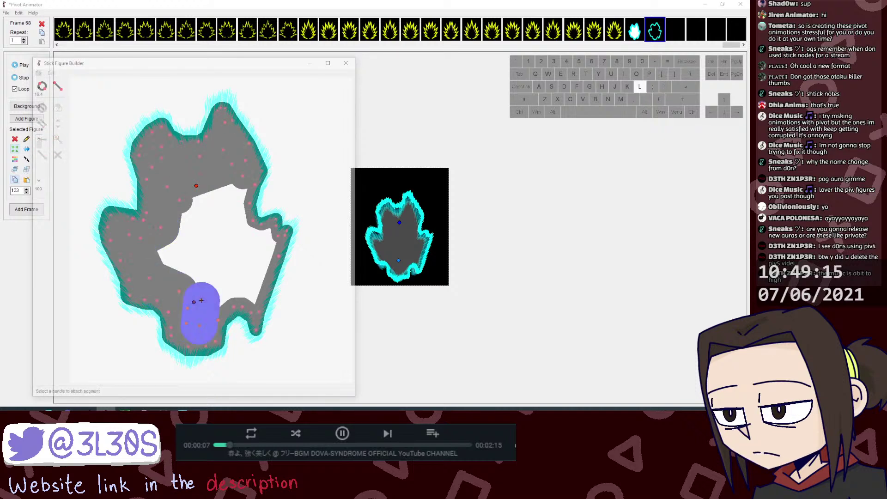
{"action": "left_click", "coordinate": [250, 299]}
{"action": "left_click", "coordinate": [263, 247]}
{"action": "key", "text": "l"}
{"action": "left_click", "coordinate": [263, 246]}
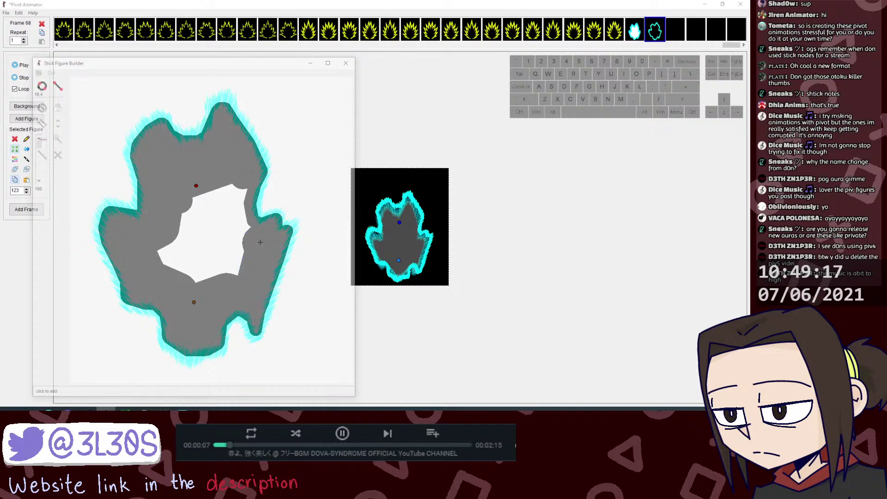
{"action": "left_click", "coordinate": [259, 241]}
Step: Continue thick segments from the right lobe up the inner right side to the upper body beside the origin
{"action": "key", "text": "l"}
{"action": "left_click", "coordinate": [259, 241]}
{"action": "left_click", "coordinate": [234, 228]}
{"action": "left_click", "coordinate": [234, 199]}
{"action": "key", "text": "l"}
{"action": "left_click", "coordinate": [233, 198]}
{"action": "left_click", "coordinate": [214, 193]}
Step: Zigzag two segments across the central gap, ending at its lower right, and widen the second one
{"action": "key", "text": "l"}
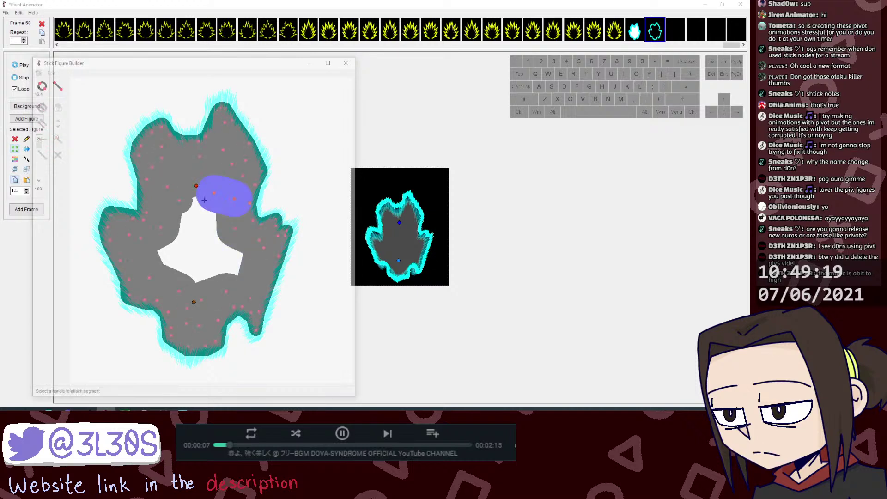
{"action": "left_click", "coordinate": [213, 194]}
{"action": "left_click", "coordinate": [178, 240]}
{"action": "key", "text": "l"}
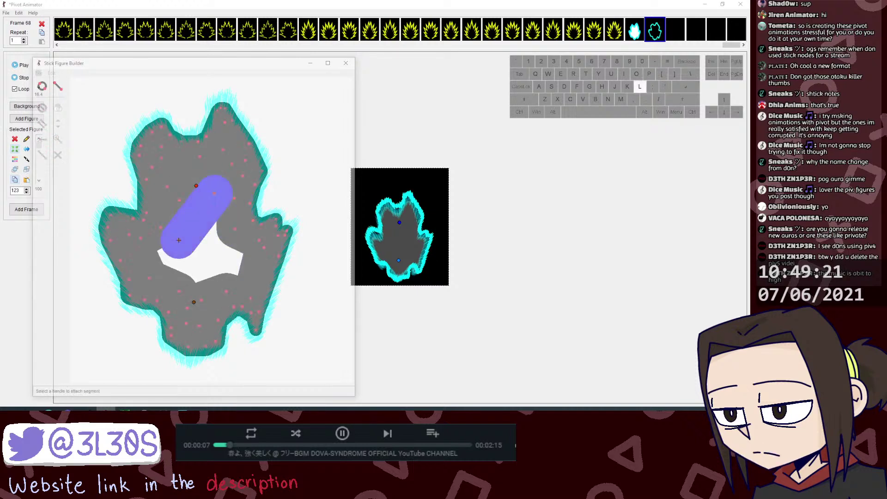
{"action": "left_click", "coordinate": [179, 239]}
{"action": "left_click", "coordinate": [229, 271]}
{"action": "key", "text": "Up"}
{"action": "key", "text": "Up"}
{"action": "key", "text": "Up"}
{"action": "key", "text": "Up"}
{"action": "key", "text": "Up"}
{"action": "key", "text": "Up"}
{"action": "key", "text": "Up"}
{"action": "key", "text": "Up"}
{"action": "key", "text": "Up"}
{"action": "key", "text": "Up"}
{"action": "key", "text": "Up"}
{"action": "key", "text": "Up"}
{"action": "key", "text": "Up"}
{"action": "key", "text": "Up"}
{"action": "key", "text": "Up"}
{"action": "key", "text": "Up"}
{"action": "key", "text": "Up"}
{"action": "key", "text": "Up"}
{"action": "key", "text": "Up"}
{"action": "key", "text": "Up"}
{"action": "key", "text": "Up"}
{"action": "key", "text": "Up"}
{"action": "key", "text": "Up"}
{"action": "key", "text": "Up"}
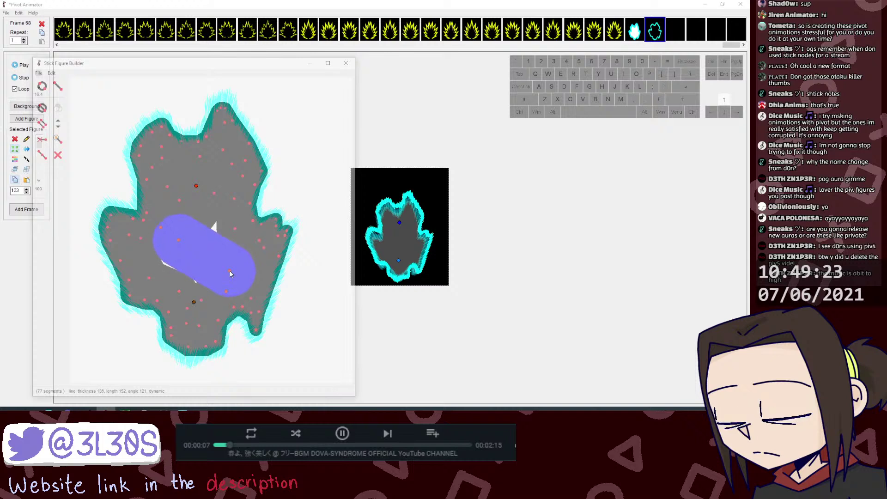
Step: Cover the remaining gap at the figure's centre with one more wide segment angled toward the origin
{"action": "key", "text": "l"}
{"action": "left_click", "coordinate": [230, 270]}
{"action": "left_click", "coordinate": [210, 230]}
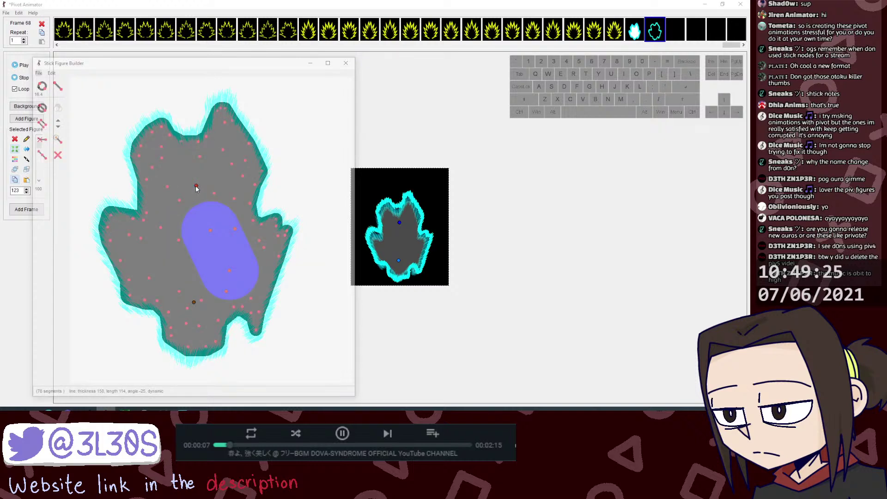
Step: Make the figure's segments static and delete the tiny segment at its origin
{"action": "key", "text": "l"}
{"action": "left_click", "coordinate": [197, 187]}
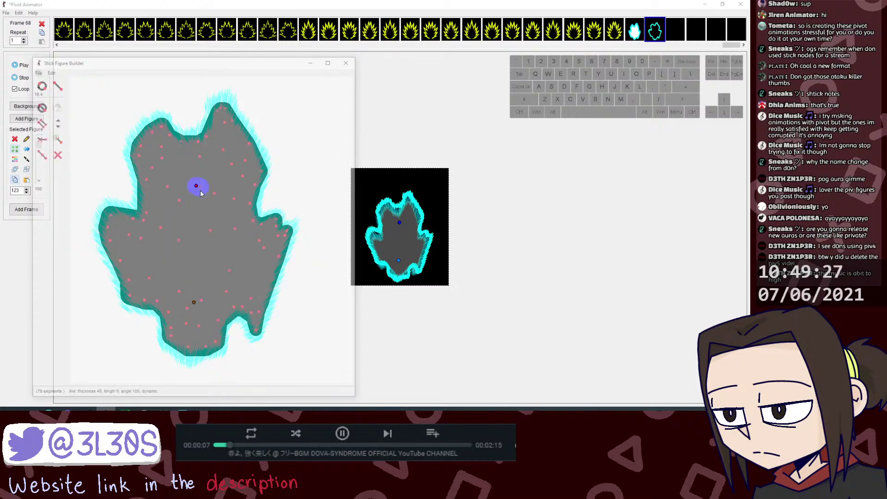
{"action": "left_click", "coordinate": [59, 156]}
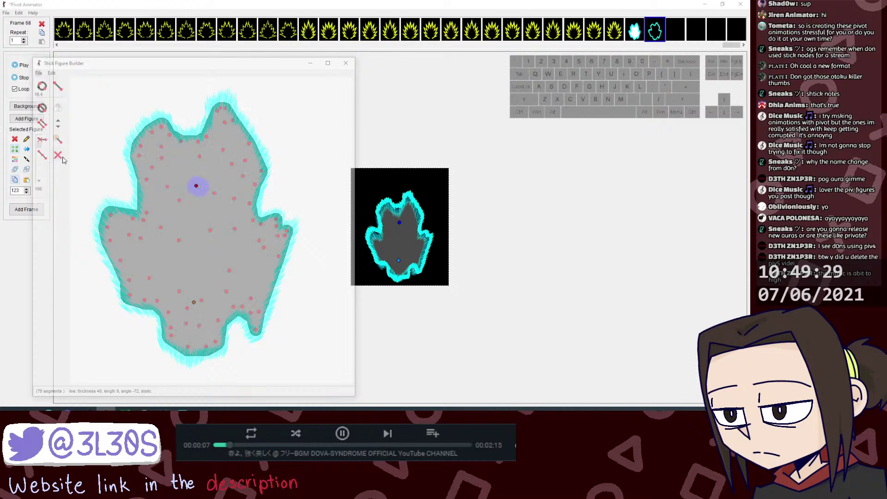
Step: Add the finished figure to the animation under the name QWEDHFGJHJ
{"action": "key", "text": "ctrl+a"}
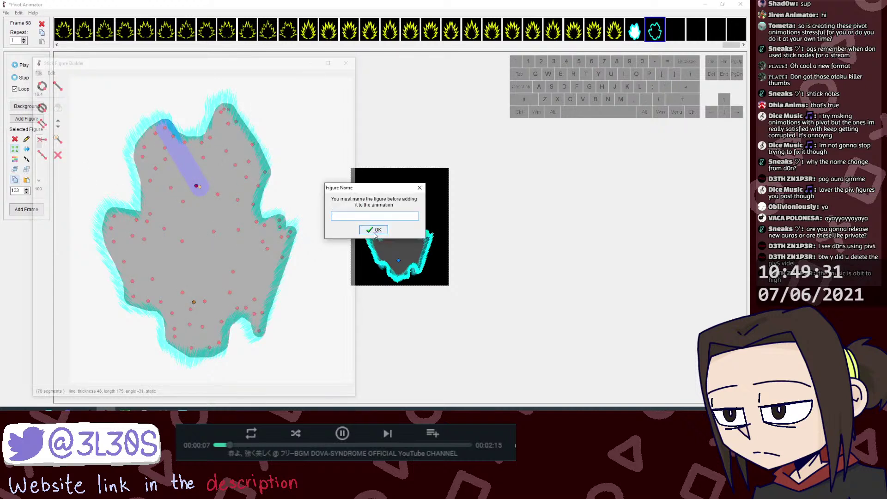
{"action": "left_click", "coordinate": [376, 231]}
{"action": "left_click", "coordinate": [386, 223]}
{"action": "key", "text": "ctrl+a"}
{"action": "type", "text": "QWEDHFGJHJ"}
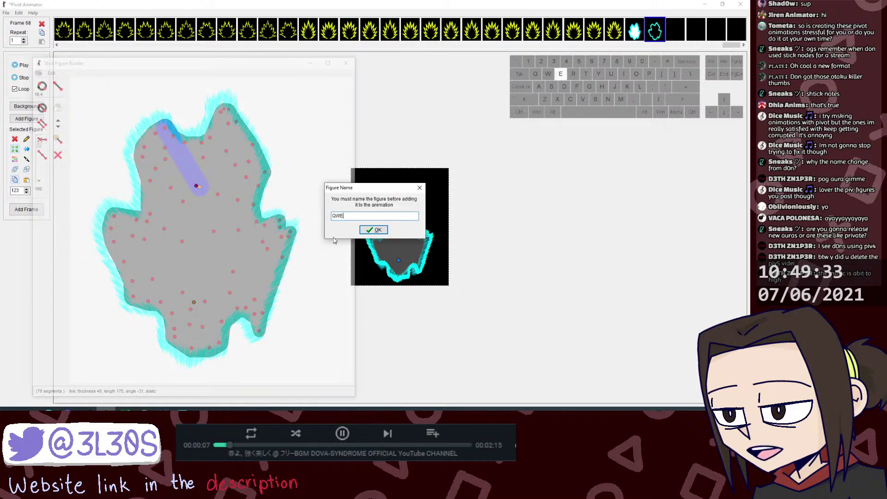
{"action": "left_click", "coordinate": [375, 230]}
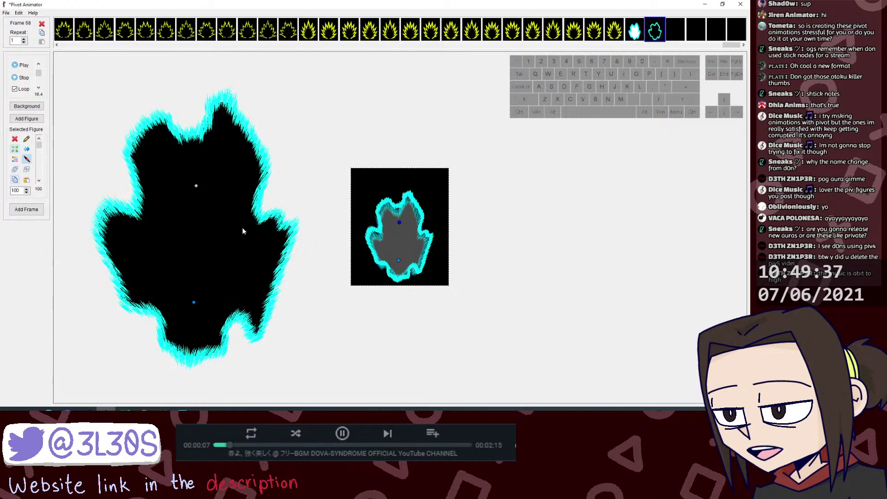
Step: Choose white as the color of the newly added inner figure
{"action": "left_click", "coordinate": [410, 166]}
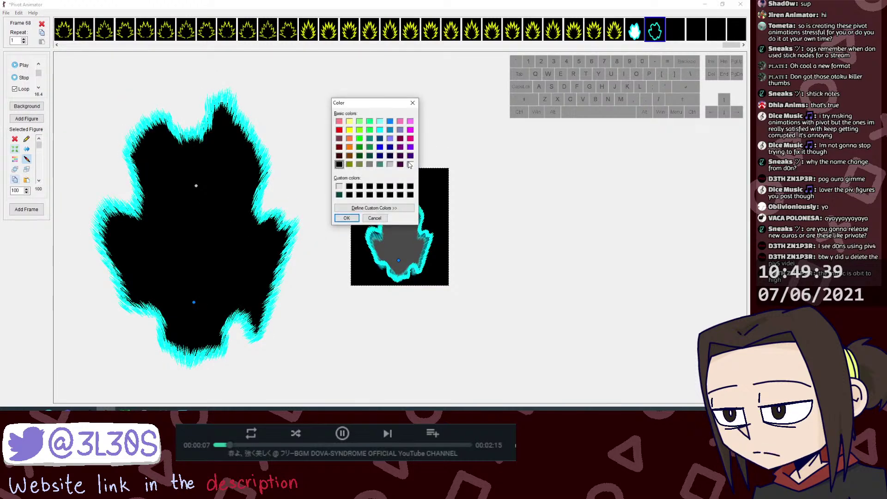
Step: Color the large aura's interior white and paste a duplicate of its cyan outline in frame 68
{"action": "left_click", "coordinate": [347, 218]}
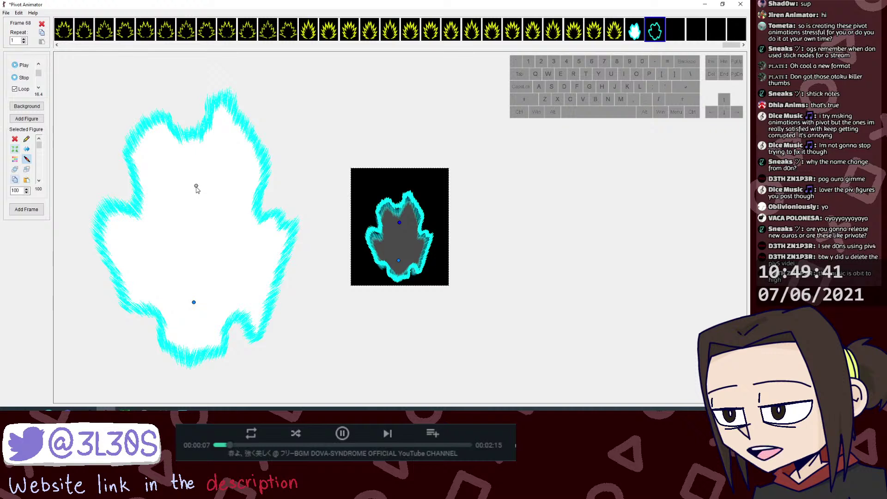
{"action": "key", "text": "ctrl+v"}
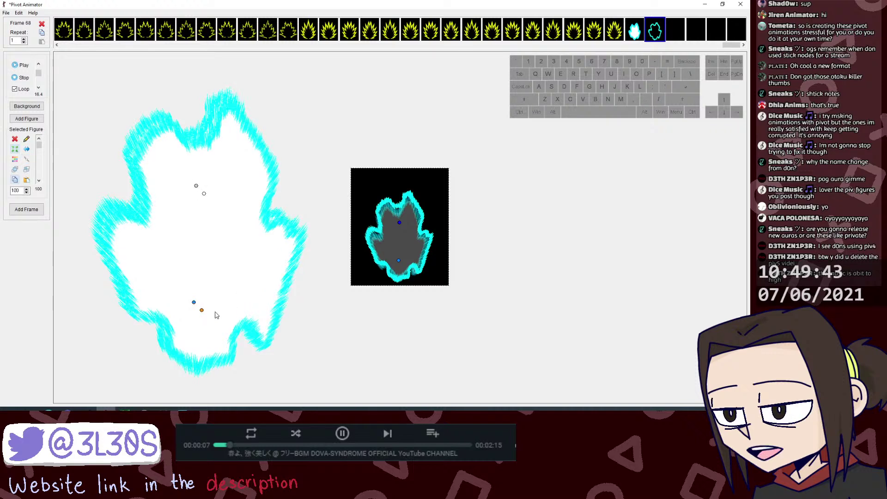
{"action": "key", "text": "Delete"}
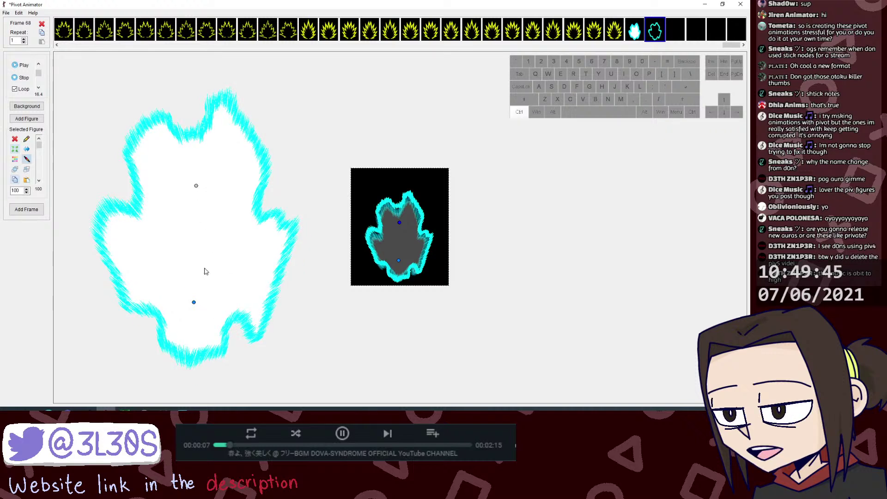
{"action": "key", "text": "ctrl+v"}
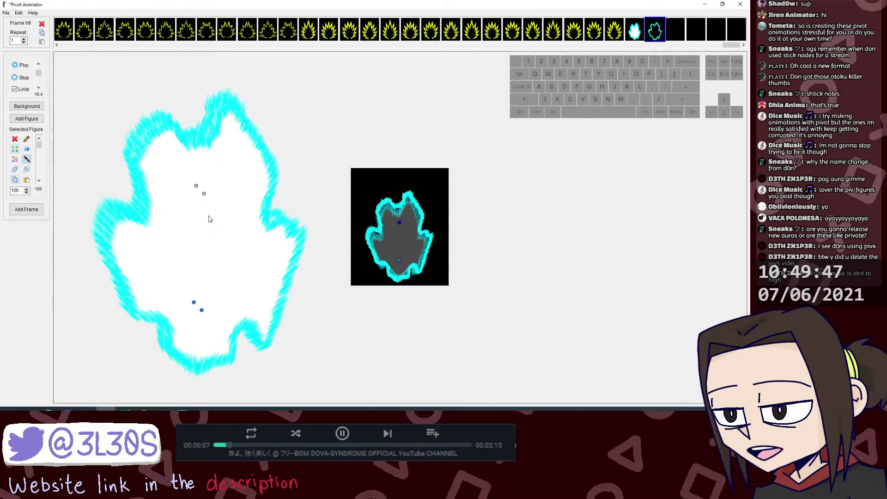
Step: Move the duplicate outline aside, join it to the white aura's base, and enlarge it to scale 127
{"action": "left_click", "coordinate": [201, 310]}
{"action": "left_click_drag", "start_coordinate": [201, 310], "coordinate": [545, 333]}
{"action": "key", "text": "j"}
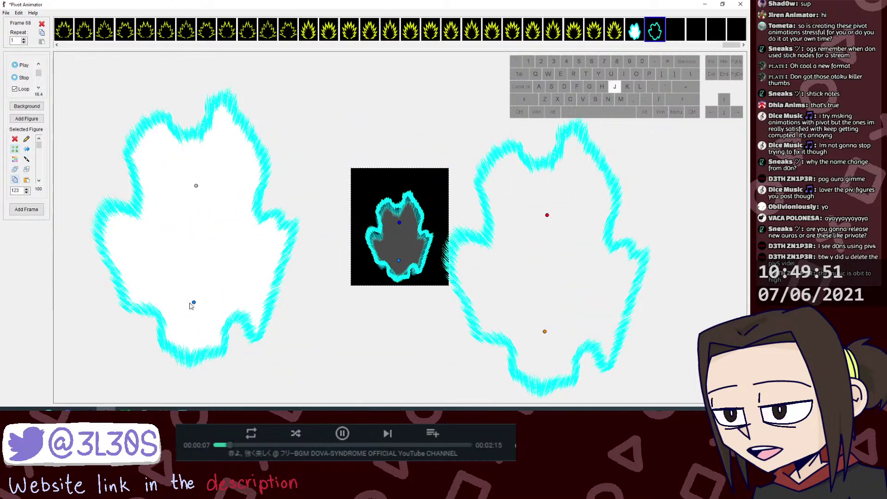
{"action": "left_click", "coordinate": [193, 303]}
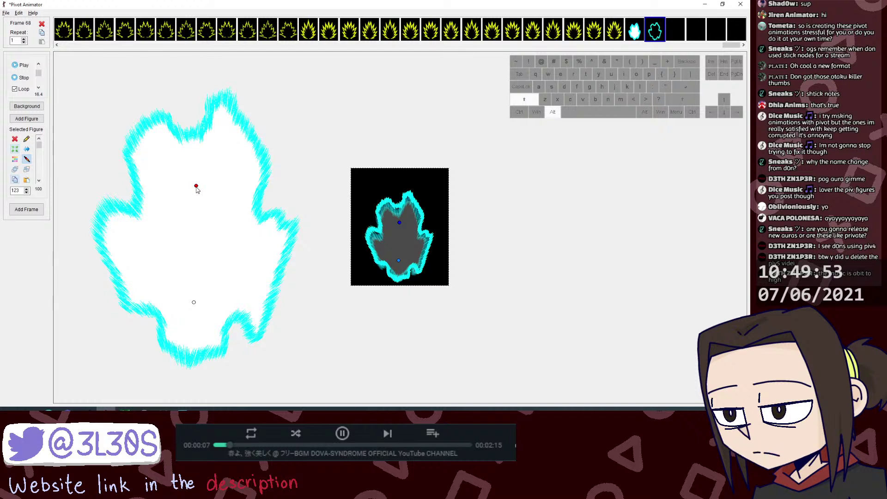
{"action": "left_click_drag", "start_coordinate": [196, 186], "coordinate": [196, 183]}
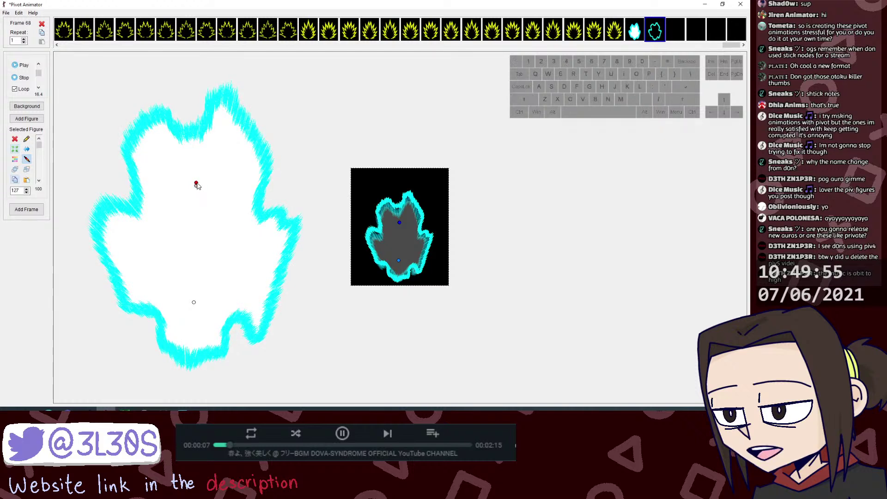
Step: Copy the scale 44 aura outline from frame 67 into frame 68, place it beside the stage, and delete the old cyan outline there
{"action": "key", "text": "c"}
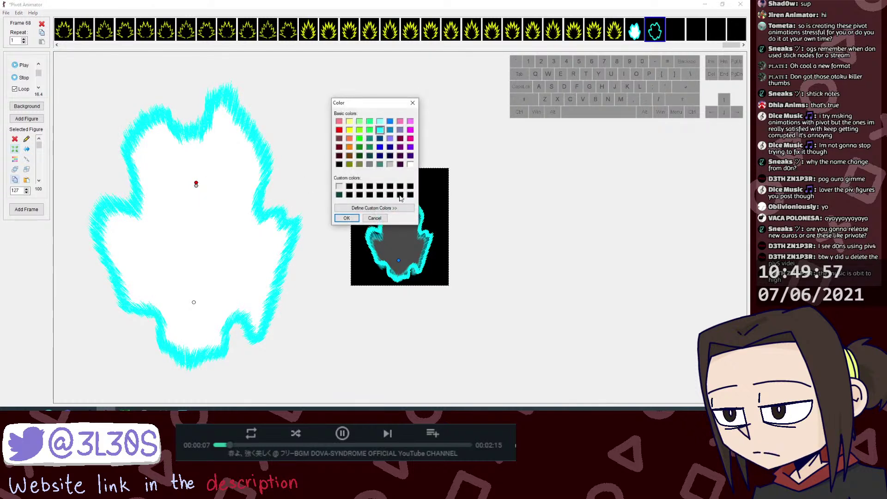
{"action": "left_click", "coordinate": [382, 221]}
{"action": "left_click", "coordinate": [639, 28]}
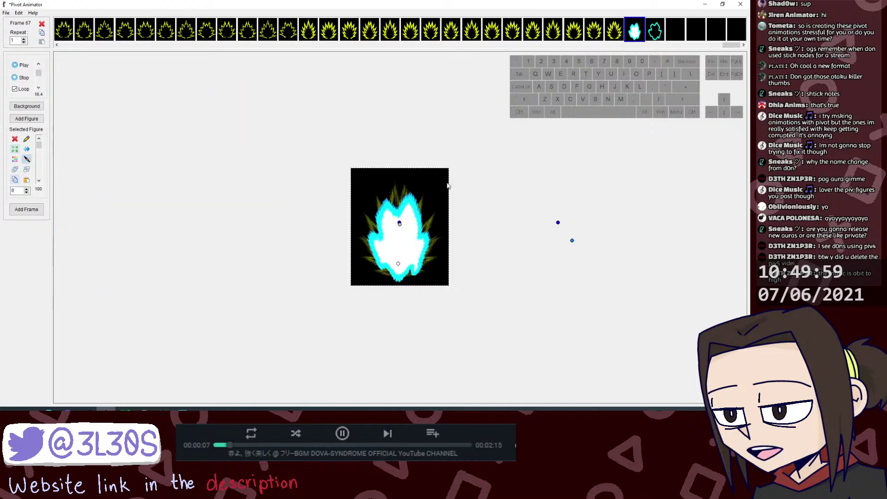
{"action": "left_click", "coordinate": [400, 224]}
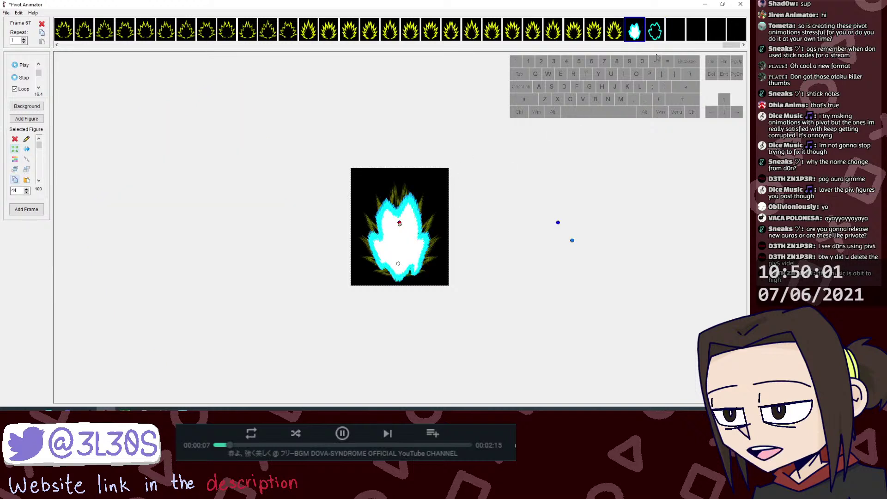
{"action": "key", "text": "ctrl+c"}
{"action": "left_click", "coordinate": [660, 37]}
{"action": "key", "text": "ctrl+v"}
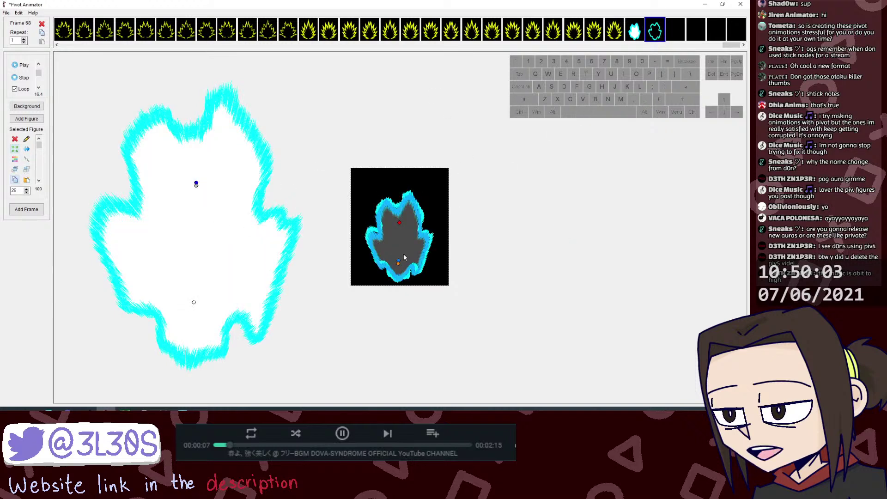
{"action": "left_click_drag", "start_coordinate": [397, 263], "coordinate": [354, 301]}
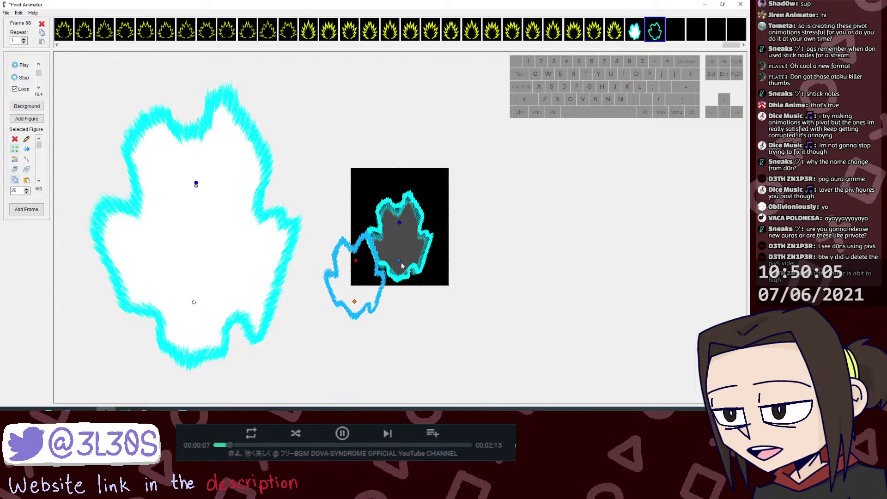
{"action": "key", "text": "Delete"}
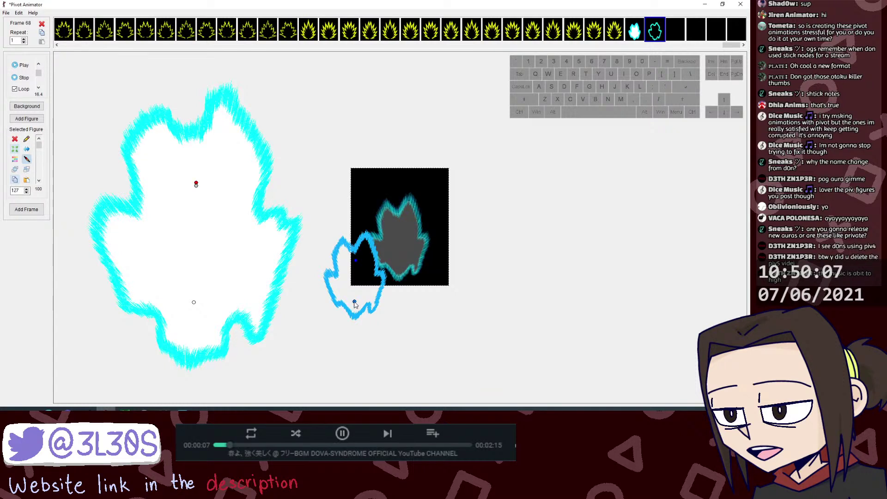
Step: Recolor the large aura's outer outline to the blue of the pasted outline and delete the pasted outline
{"action": "left_click", "coordinate": [195, 183], "text": "shift"}
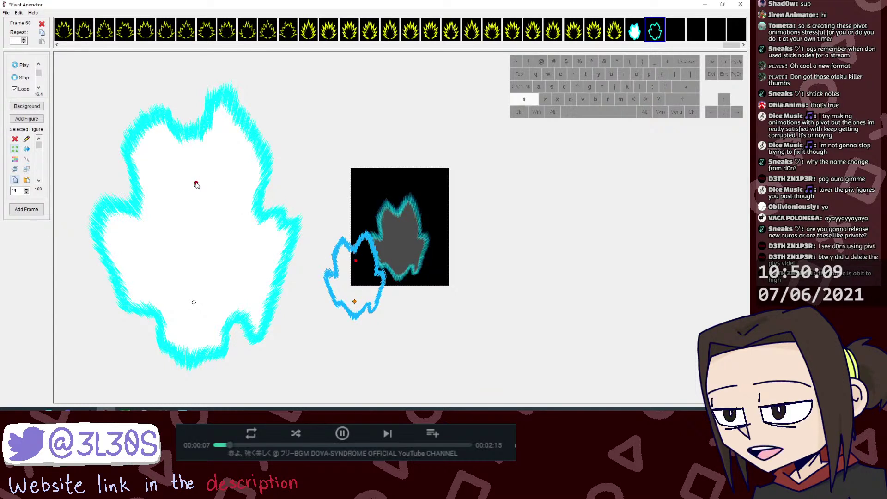
{"action": "left_click", "coordinate": [15, 159]}
{"action": "left_click", "coordinate": [347, 218]}
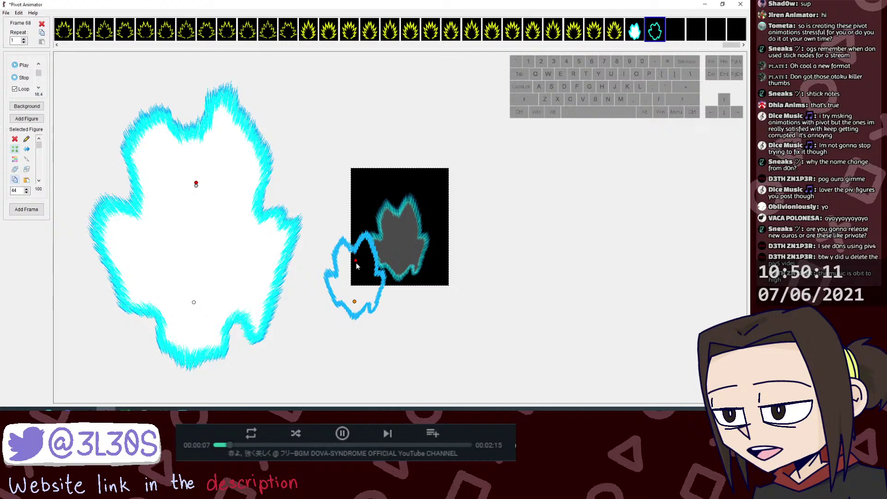
{"action": "key", "text": "Delete"}
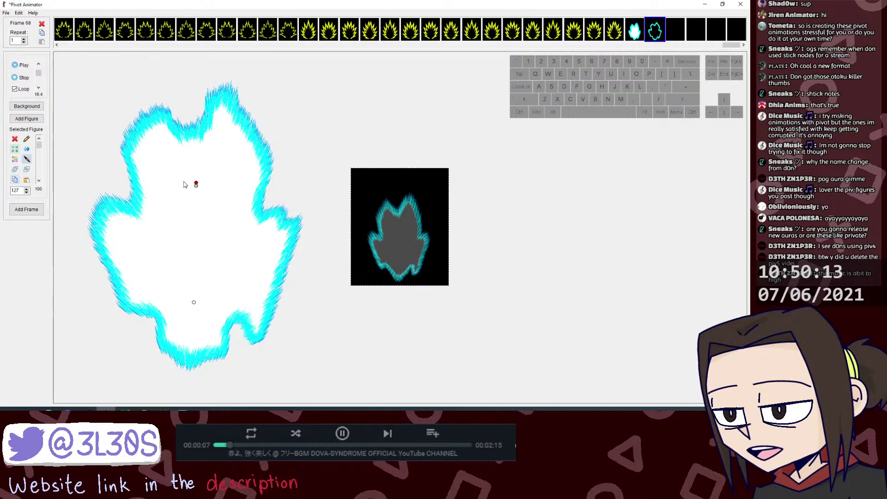
Step: Shrink the joined white aura to a scale of about 38 and position it on the black stage over the onion-skin outline
{"action": "left_click_drag", "start_coordinate": [196, 183], "coordinate": [400, 234]}
{"action": "left_click_drag", "start_coordinate": [400, 268], "coordinate": [400, 259]}
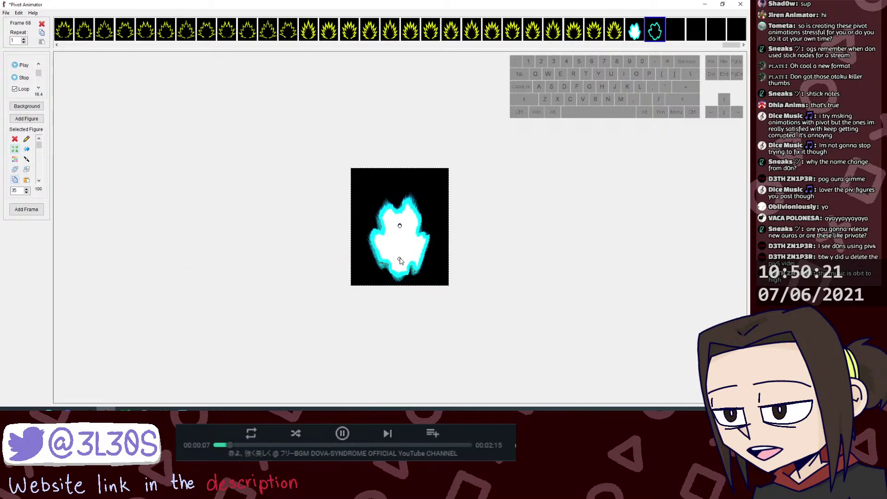
{"action": "left_click_drag", "start_coordinate": [400, 225], "coordinate": [400, 223]}
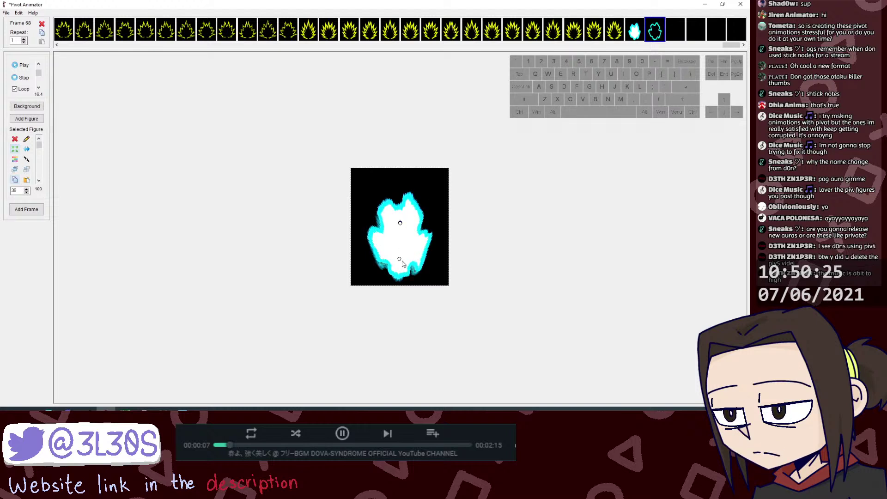
{"action": "left_click_drag", "start_coordinate": [399, 259], "coordinate": [401, 258]}
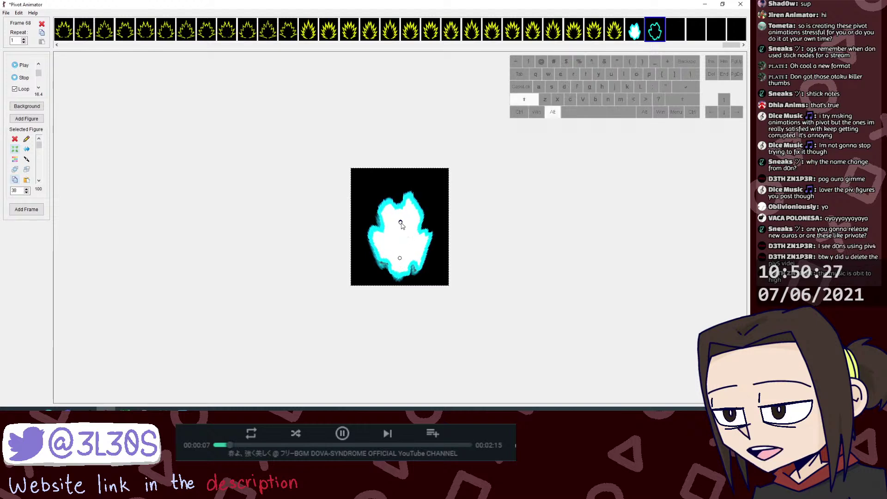
{"action": "left_click_drag", "start_coordinate": [401, 223], "coordinate": [401, 223]}
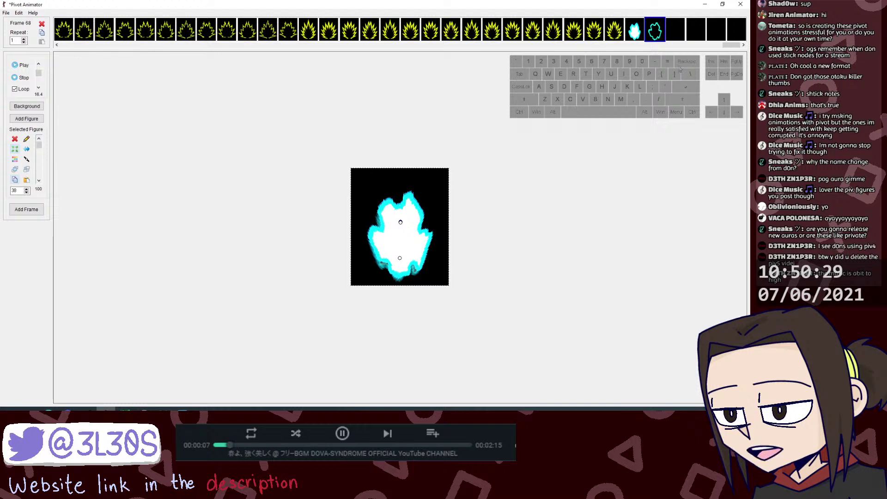
Step: Flip back and forth through frames 67 to 69 and the following blank frames to check how the aura changes
{"action": "left_click", "coordinate": [615, 37]}
{"action": "left_click", "coordinate": [634, 32]}
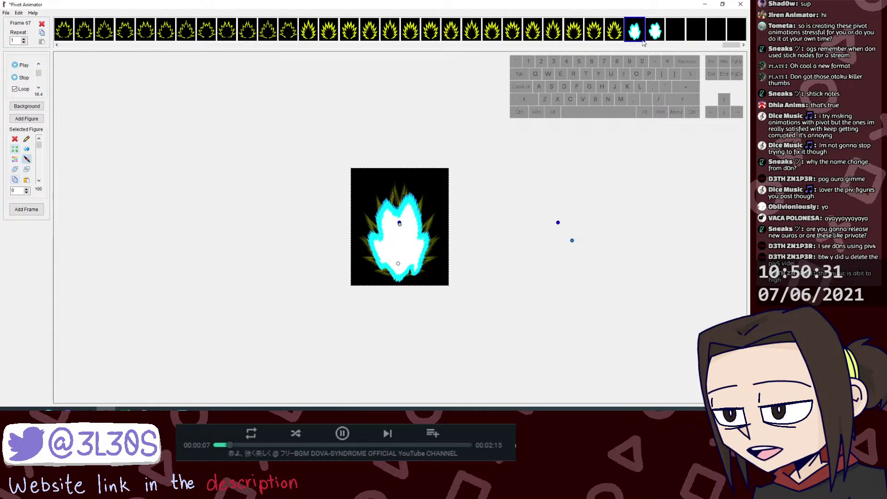
{"action": "left_click", "coordinate": [655, 33]}
{"action": "left_click", "coordinate": [676, 32]}
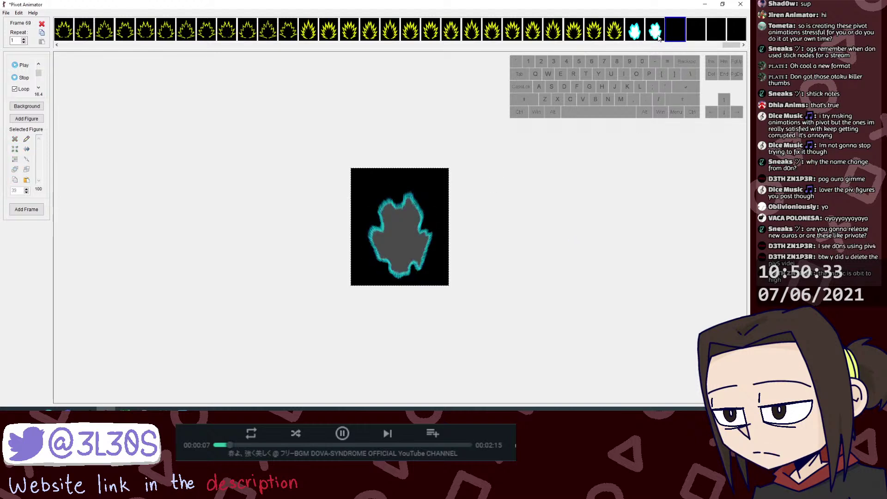
{"action": "left_click", "coordinate": [635, 37]}
{"action": "left_click", "coordinate": [652, 37]}
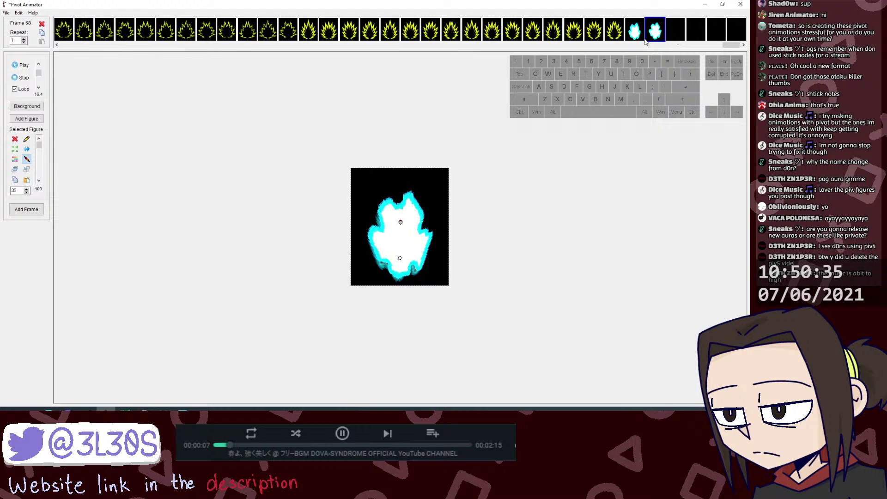
{"action": "left_click", "coordinate": [668, 38]}
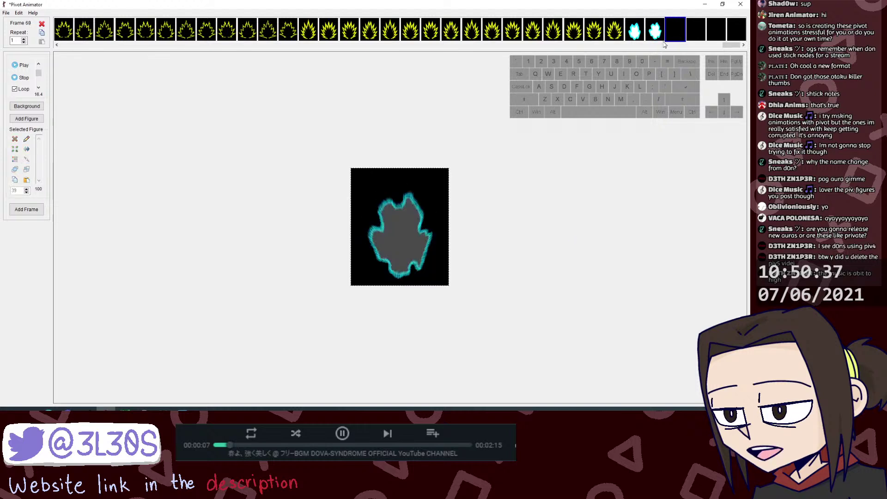
{"action": "left_click", "coordinate": [638, 38]}
{"action": "left_click", "coordinate": [655, 38]}
{"action": "left_click", "coordinate": [674, 38]}
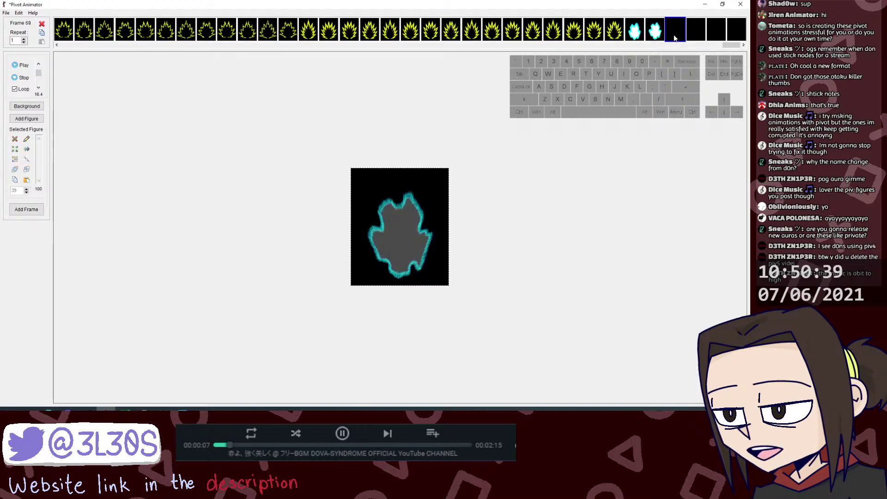
{"action": "left_click", "coordinate": [637, 31]}
{"action": "left_click", "coordinate": [654, 32]}
{"action": "left_click", "coordinate": [675, 31]}
{"action": "left_click", "coordinate": [696, 32]}
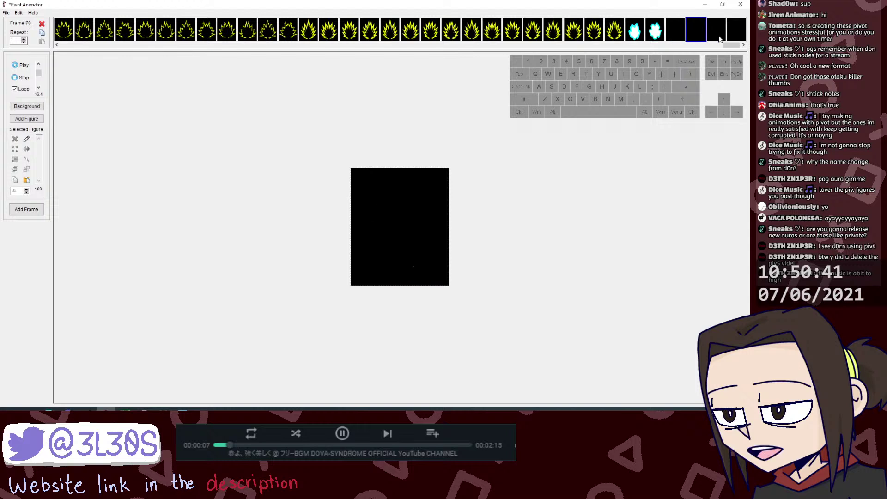
{"action": "left_click", "coordinate": [736, 39]}
{"action": "key", "text": "space"}
{"action": "key", "text": "space"}
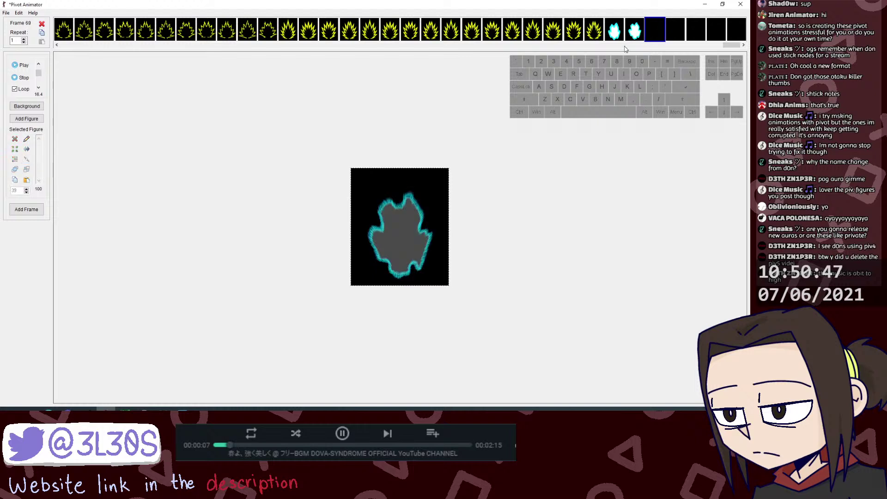
{"action": "left_click", "coordinate": [636, 34]}
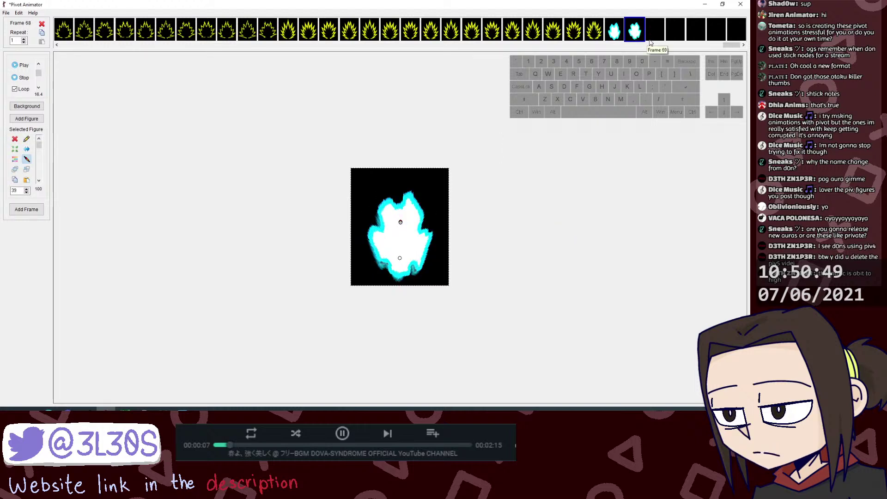
{"action": "left_click", "coordinate": [618, 36]}
{"action": "left_click", "coordinate": [642, 38]}
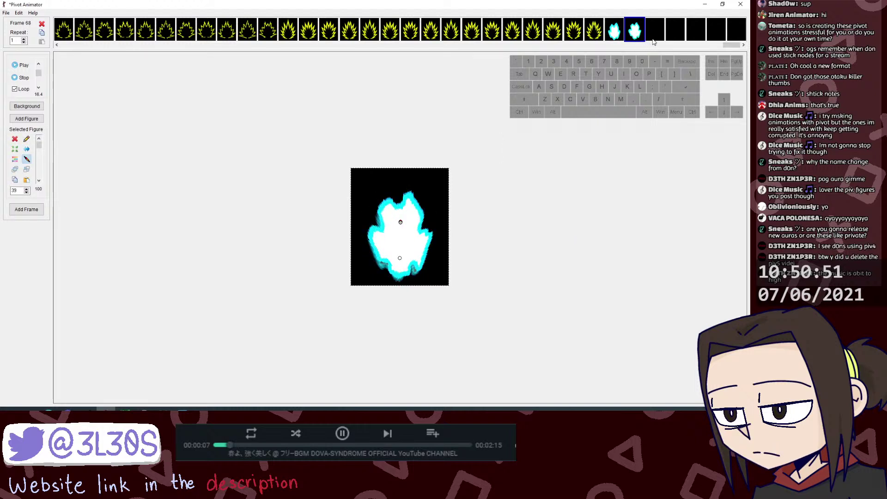
{"action": "left_click", "coordinate": [657, 38]}
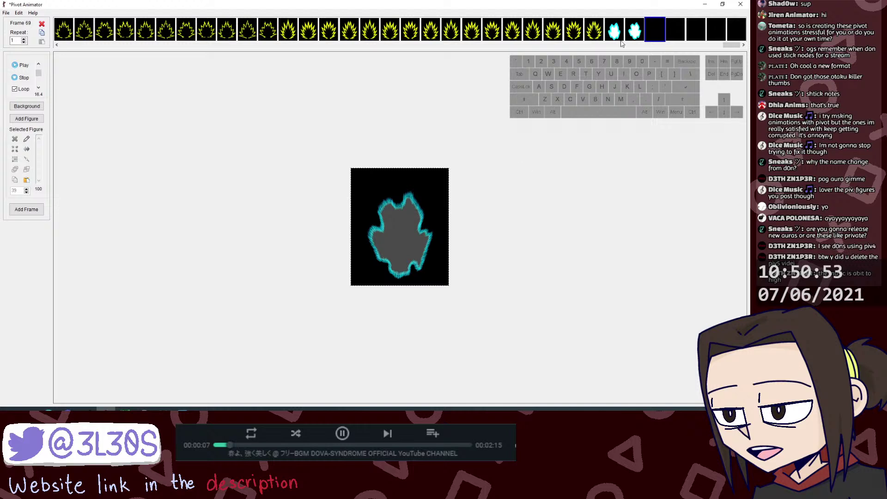
{"action": "left_click", "coordinate": [633, 33]}
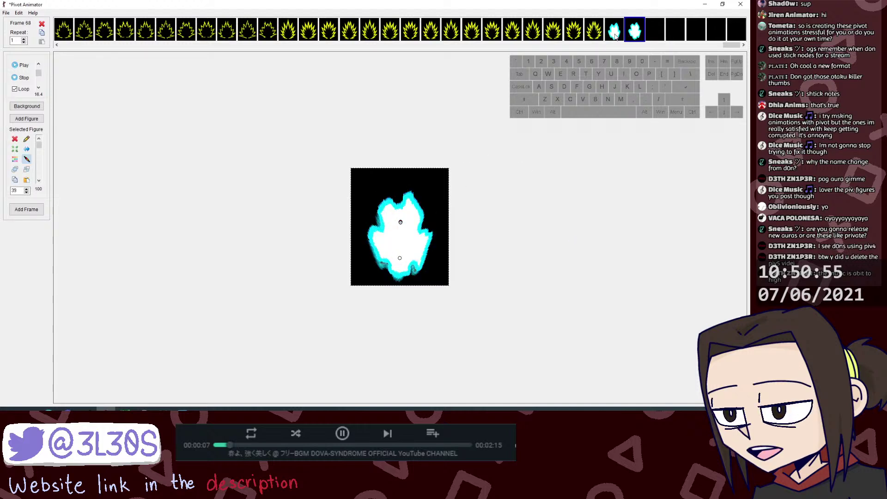
{"action": "left_click", "coordinate": [615, 37]}
{"action": "left_click", "coordinate": [632, 36]}
{"action": "left_click", "coordinate": [615, 33]}
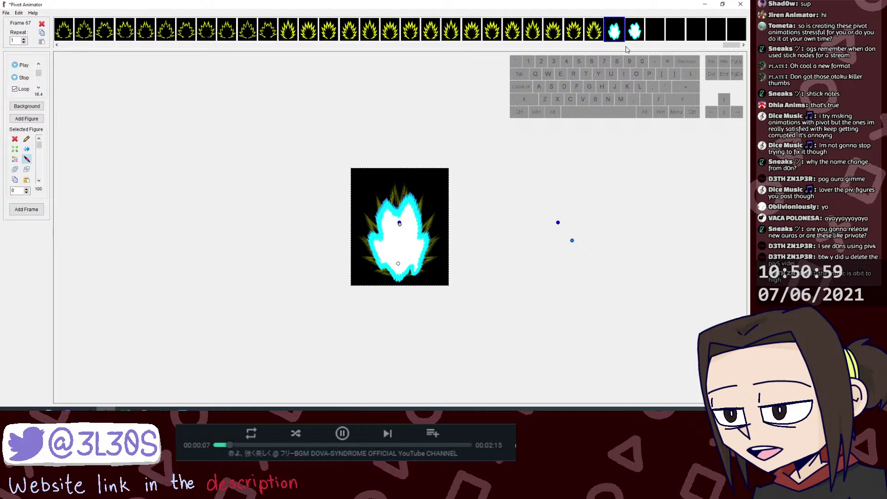
Step: Enlarge the aura's outer outline in frame 68 to scale 40 and compare it with frames 67 and 69
{"action": "left_click", "coordinate": [634, 31]}
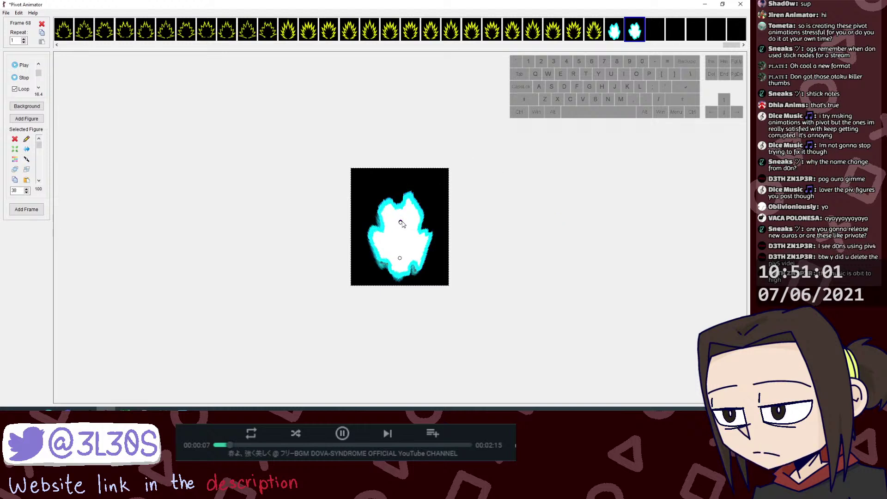
{"action": "left_click_drag", "start_coordinate": [402, 221], "coordinate": [402, 223]}
{"action": "key", "text": "ctrl+z"}
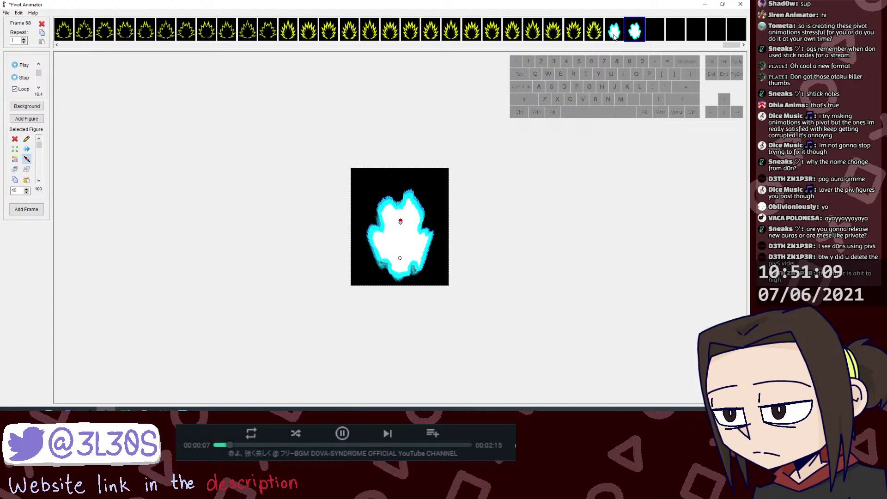
{"action": "left_click", "coordinate": [615, 36]}
{"action": "left_click", "coordinate": [636, 36]}
{"action": "left_click", "coordinate": [655, 34]}
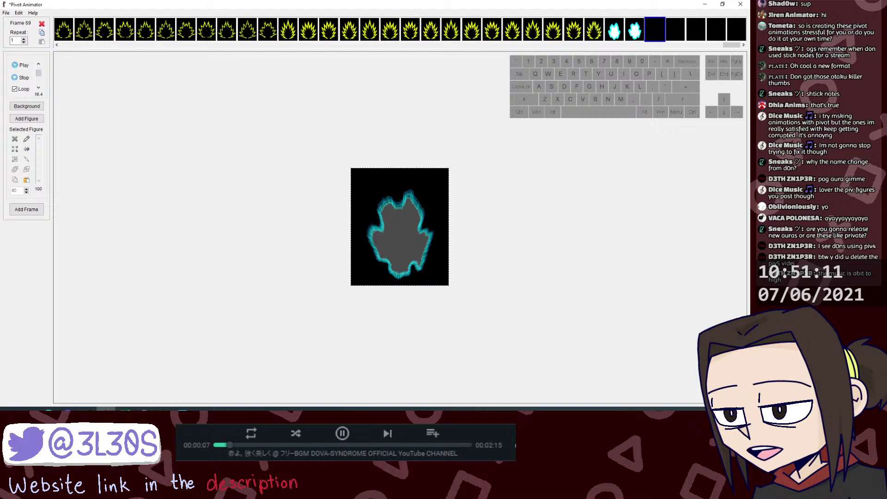
Step: Compare the aura in frame 68 with frames 67 and 69 by flipping between them, and save the animation
{"action": "left_click", "coordinate": [619, 36]}
{"action": "left_click", "coordinate": [638, 36]}
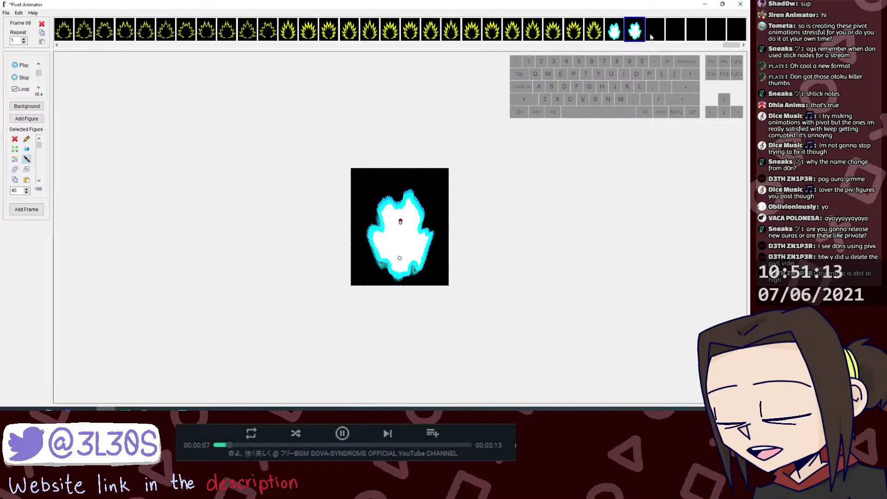
{"action": "left_click", "coordinate": [650, 36]}
{"action": "left_click", "coordinate": [618, 35]}
{"action": "left_click", "coordinate": [636, 35]}
{"action": "left_click", "coordinate": [654, 36]}
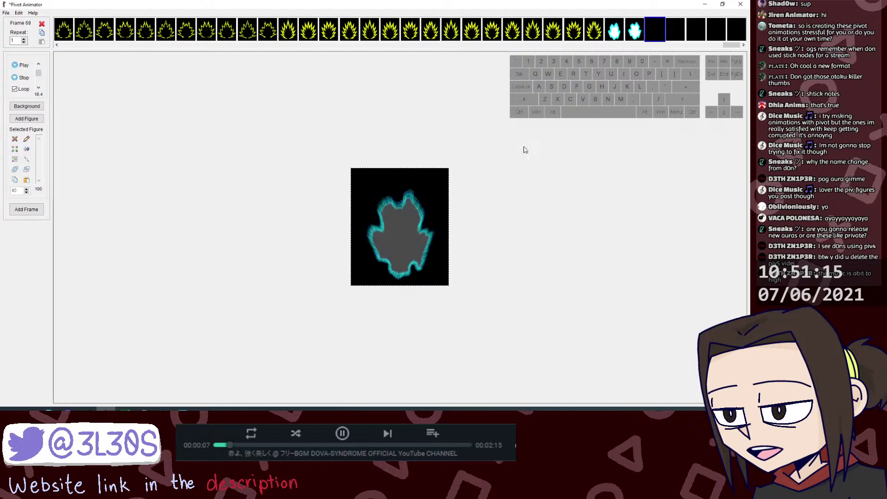
{"action": "left_click", "coordinate": [618, 35]}
{"action": "left_click", "coordinate": [637, 36]}
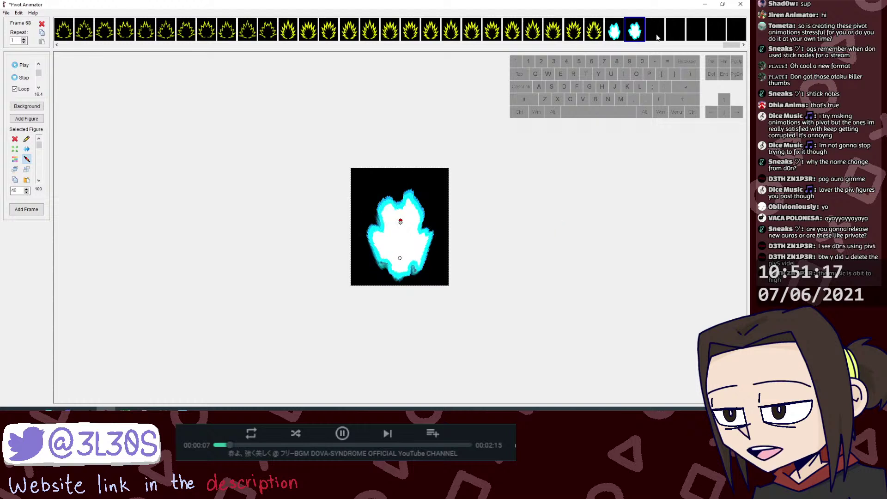
{"action": "left_click", "coordinate": [652, 41]}
{"action": "left_click", "coordinate": [630, 37]}
{"action": "left_click", "coordinate": [654, 36]}
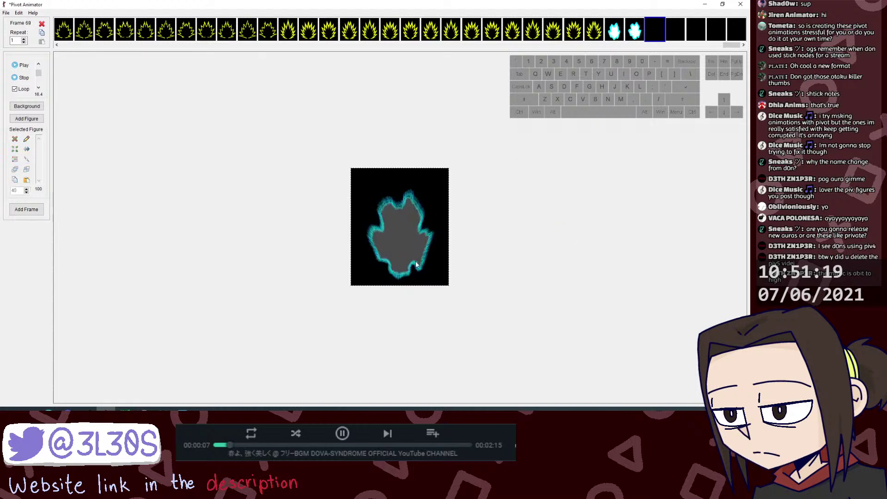
{"action": "left_click", "coordinate": [629, 37]}
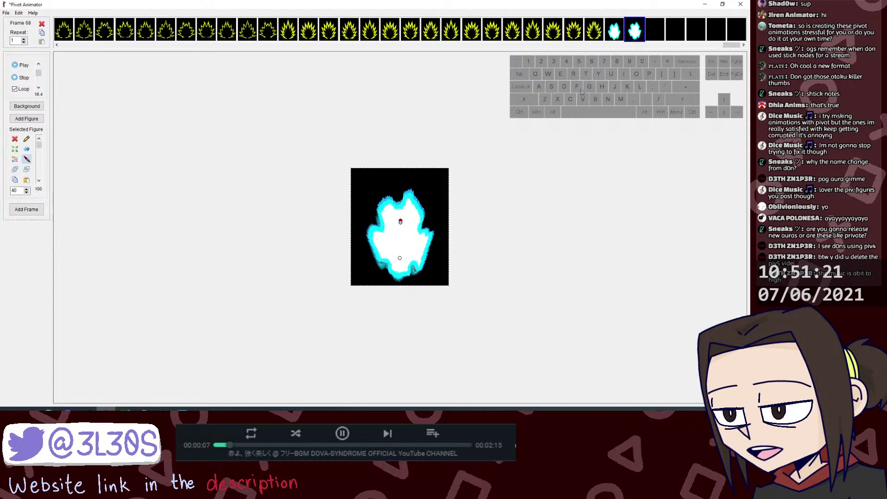
{"action": "left_click", "coordinate": [655, 36]}
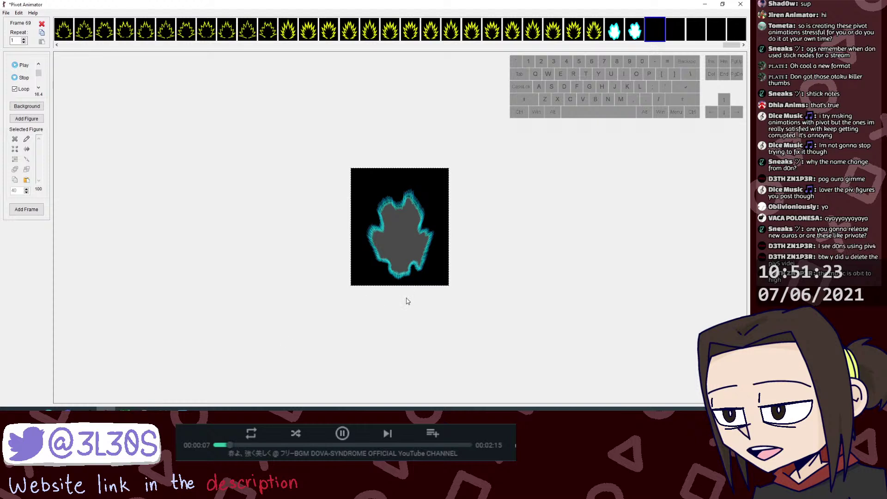
{"action": "key", "text": "ctrl+s"}
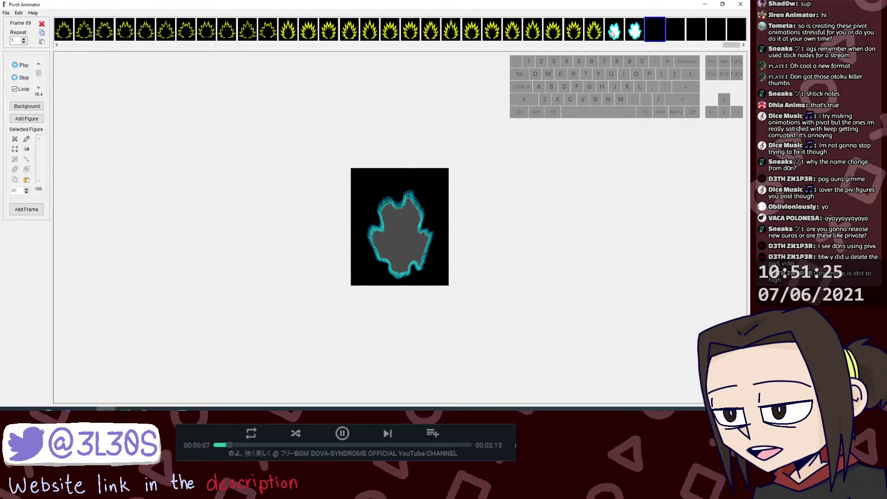
Step: Flip repeatedly through frames 67 to 69 in order to check the aura's motion
{"action": "left_click", "coordinate": [612, 33]}
{"action": "left_click", "coordinate": [639, 35]}
{"action": "left_click", "coordinate": [653, 35]}
{"action": "left_click", "coordinate": [617, 37]}
{"action": "left_click", "coordinate": [636, 37]}
{"action": "left_click", "coordinate": [656, 38]}
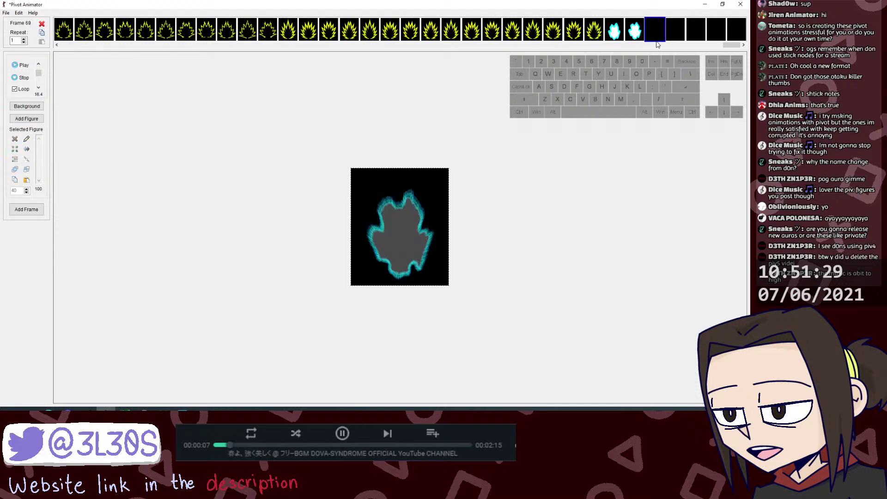
{"action": "left_click", "coordinate": [613, 36]}
{"action": "left_click", "coordinate": [635, 35]}
{"action": "left_click", "coordinate": [656, 35]}
{"action": "left_click", "coordinate": [615, 36]}
{"action": "left_click", "coordinate": [636, 36]}
{"action": "left_click", "coordinate": [656, 36]}
Step: Switch to Photos, bring the blue aura outline of Screenshot_2.png into view, and return to Pivot Animator
{"action": "left_click", "coordinate": [182, 409]}
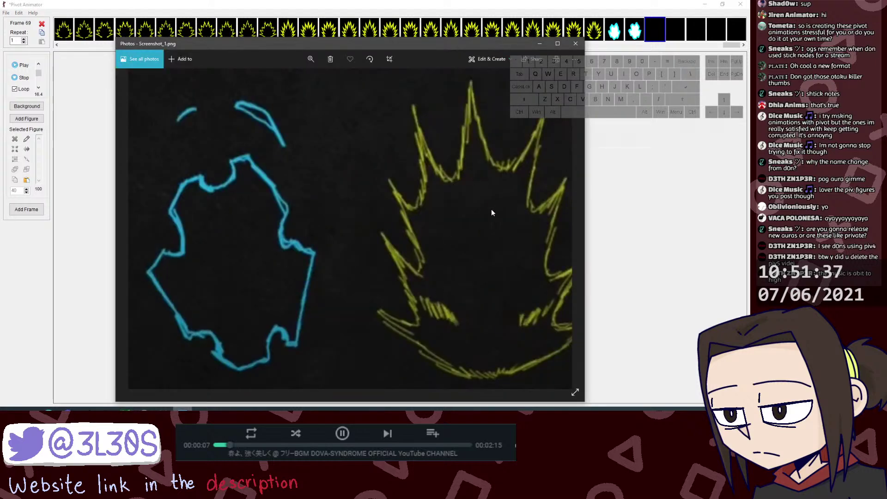
{"action": "left_click_drag", "start_coordinate": [492, 209], "coordinate": [505, 74]}
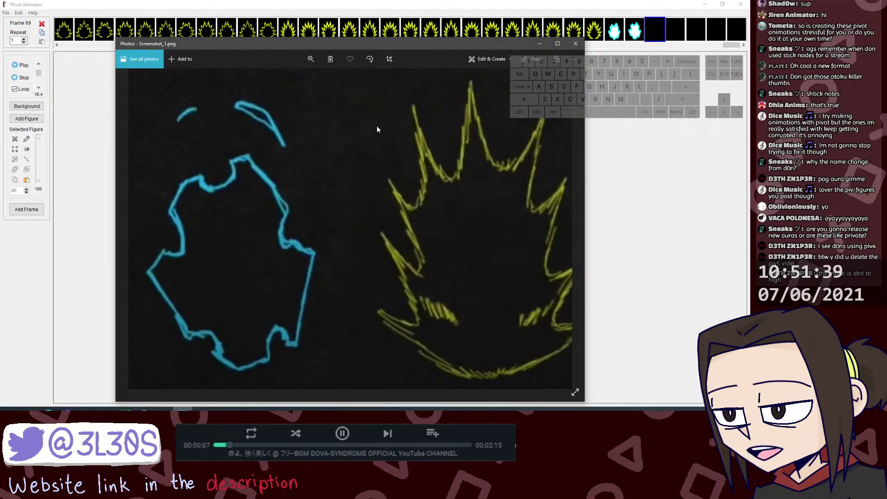
{"action": "key", "text": "Right"}
{"action": "scroll", "coordinate": [240, 256], "scroll_direction": "up", "scroll_amount": 3}
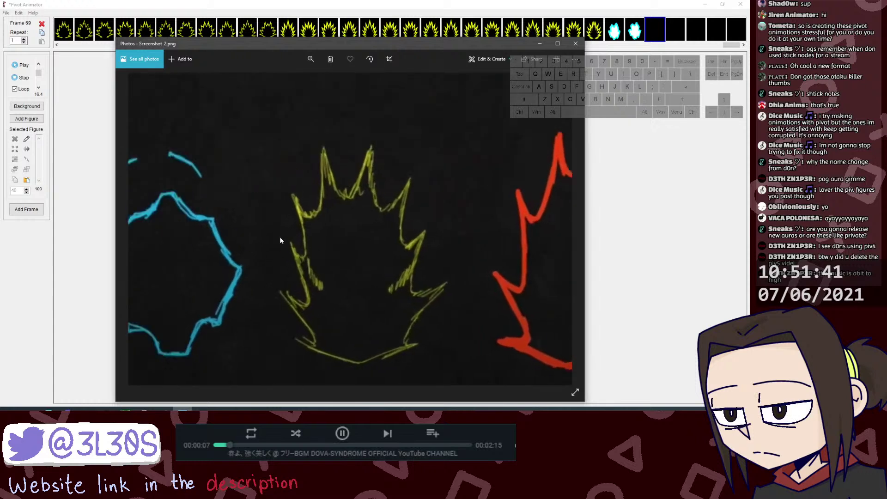
{"action": "left_click_drag", "start_coordinate": [280, 241], "coordinate": [372, 221]}
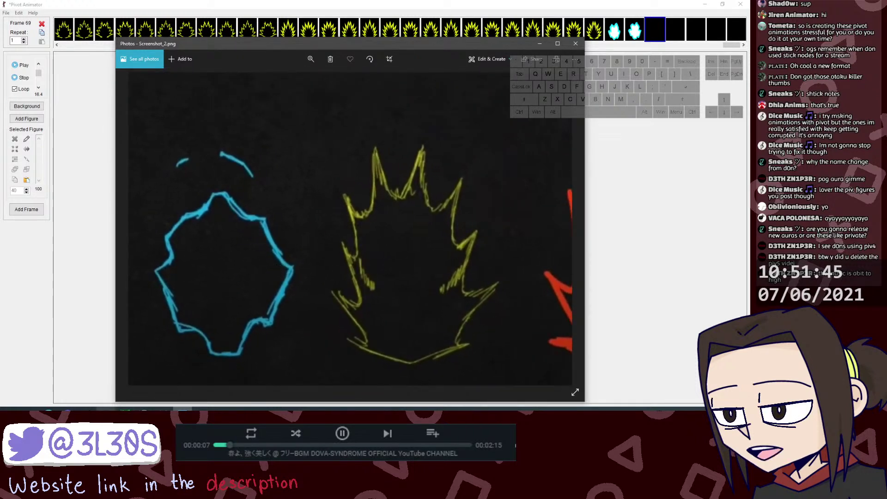
{"action": "left_click", "coordinate": [183, 411]}
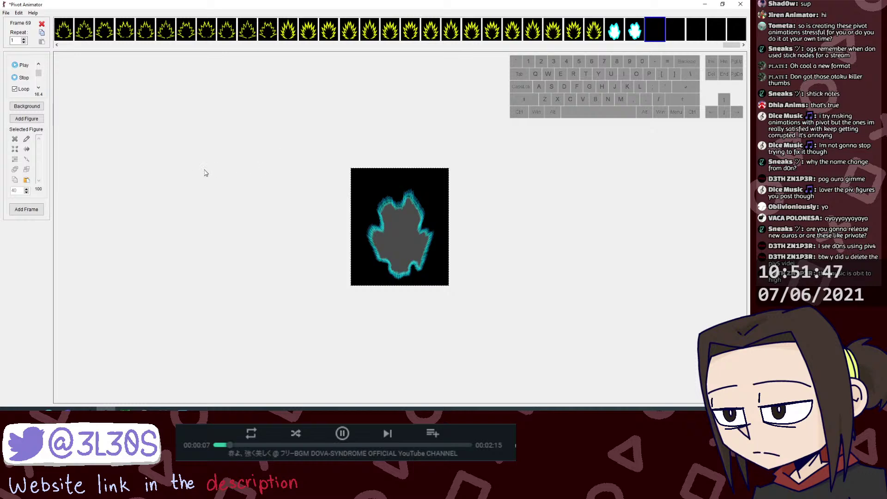
Step: Save the animation and make the Pivot Animator window see-through so the reference sketch shows behind it
{"action": "key", "text": "ctrl+s"}
{"action": "right_click", "coordinate": [241, 213]}
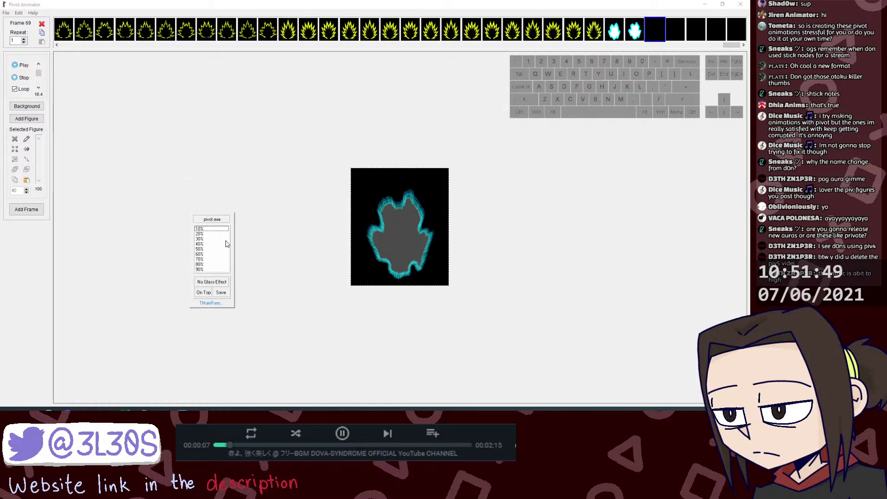
{"action": "left_click", "coordinate": [213, 283]}
{"action": "right_click", "coordinate": [226, 272]}
{"action": "left_click", "coordinate": [203, 306]}
{"action": "key", "text": "alt+Tab"}
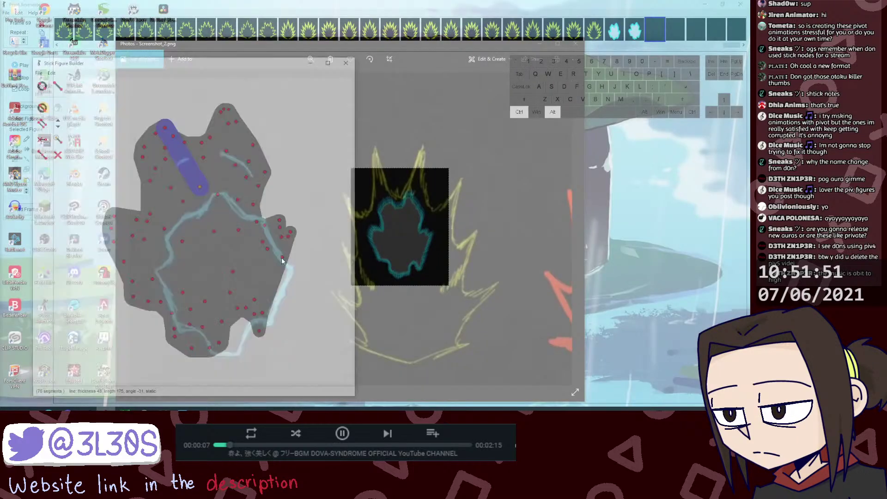
Step: Clear and close the Stick Figure Builder, and copy the small cyan spiky outline piece from frame 68 into frame 69
{"action": "left_click", "coordinate": [39, 73]}
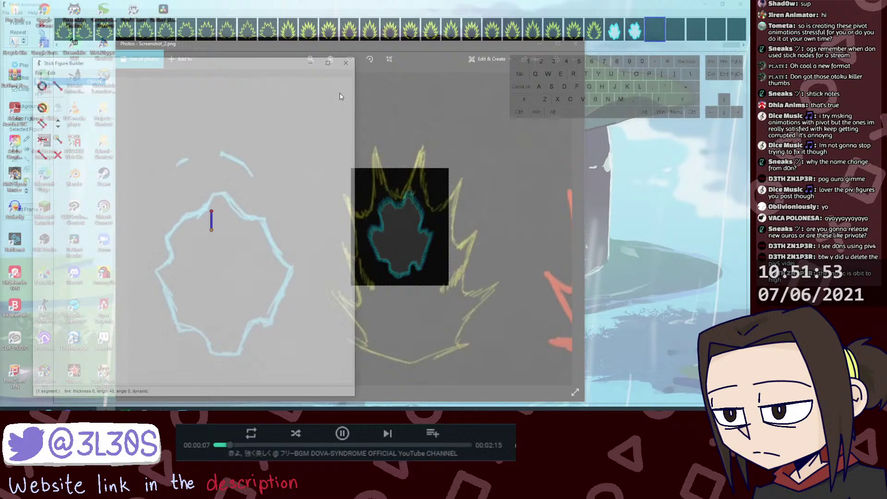
{"action": "left_click", "coordinate": [346, 63]}
{"action": "left_click", "coordinate": [640, 32]}
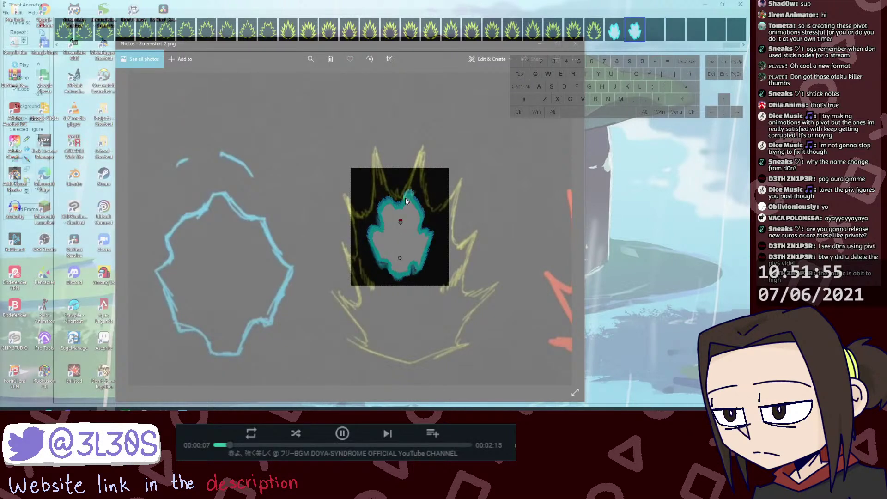
{"action": "key", "text": "ctrl+c"}
{"action": "key", "text": "ctrl+v"}
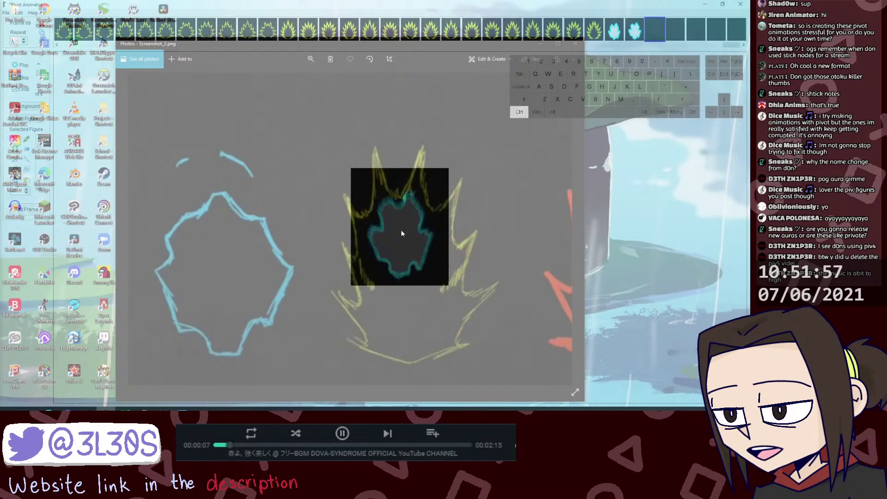
{"action": "left_click", "coordinate": [404, 198]}
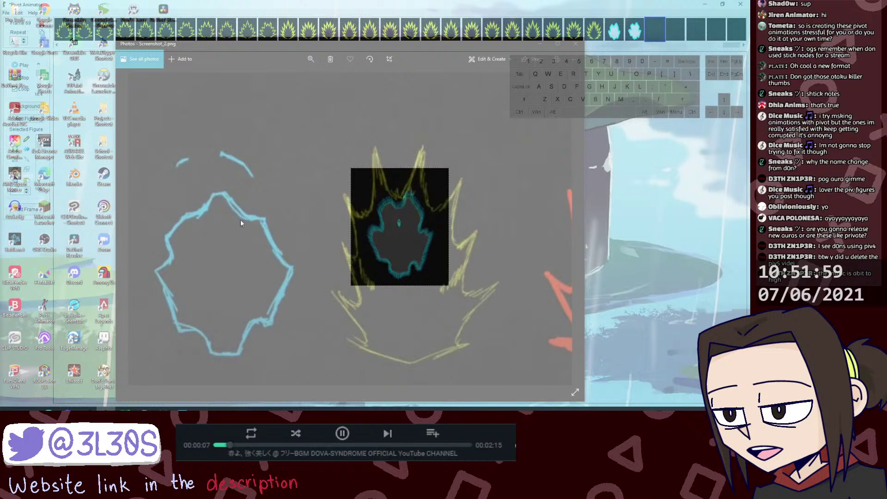
Step: Add the invisible two-handle helper figure to frame 69, place it beside the black stage and stretch it upward
{"action": "left_click", "coordinate": [25, 210]}
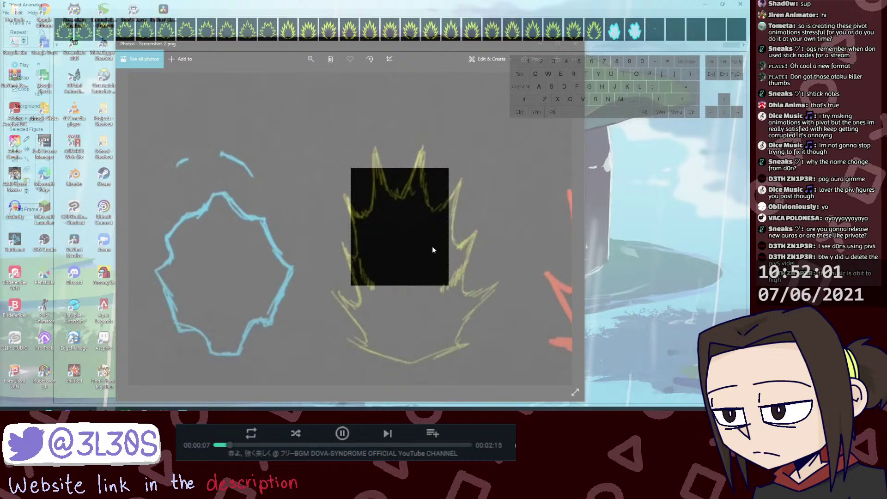
{"action": "left_click", "coordinate": [34, 122]}
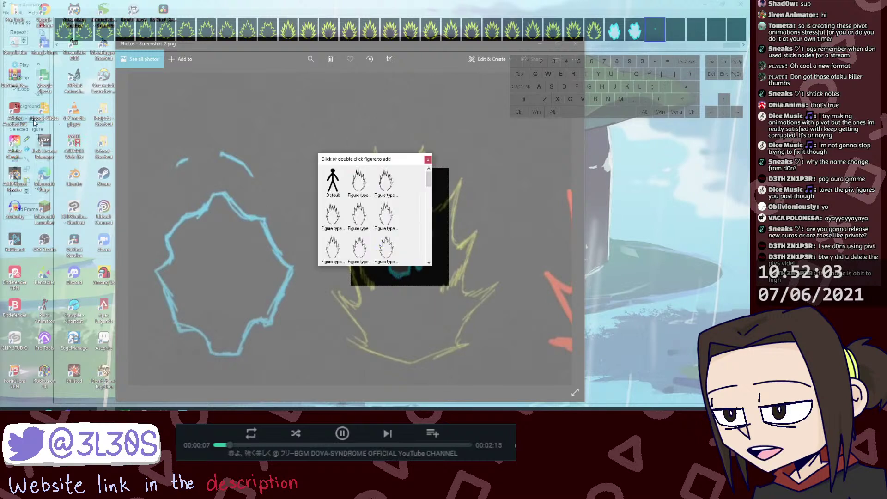
{"action": "scroll", "coordinate": [429, 171], "scroll_direction": "down", "scroll_amount": 5}
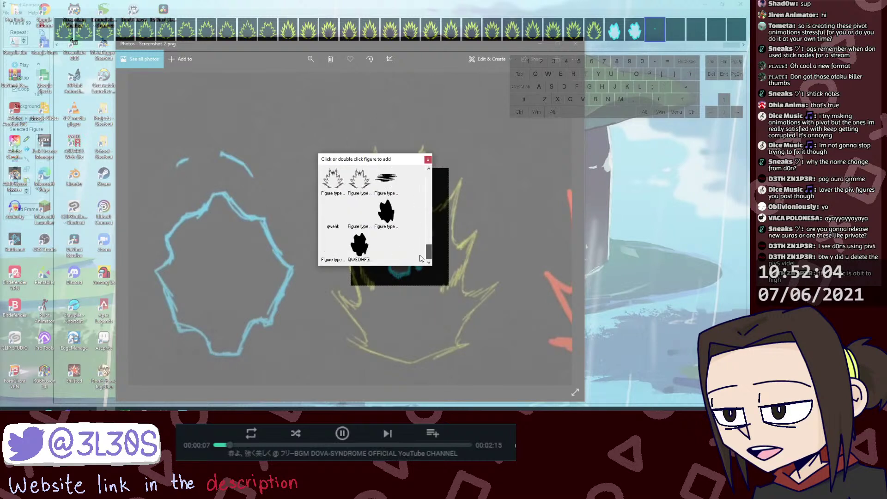
{"action": "left_click", "coordinate": [427, 160]}
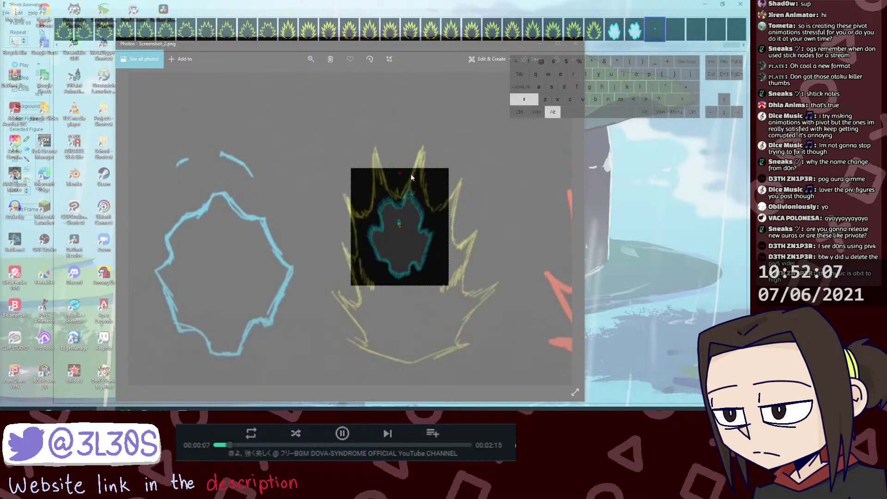
{"action": "left_click_drag", "start_coordinate": [399, 226], "coordinate": [483, 251]}
{"action": "left_click", "coordinate": [400, 222]}
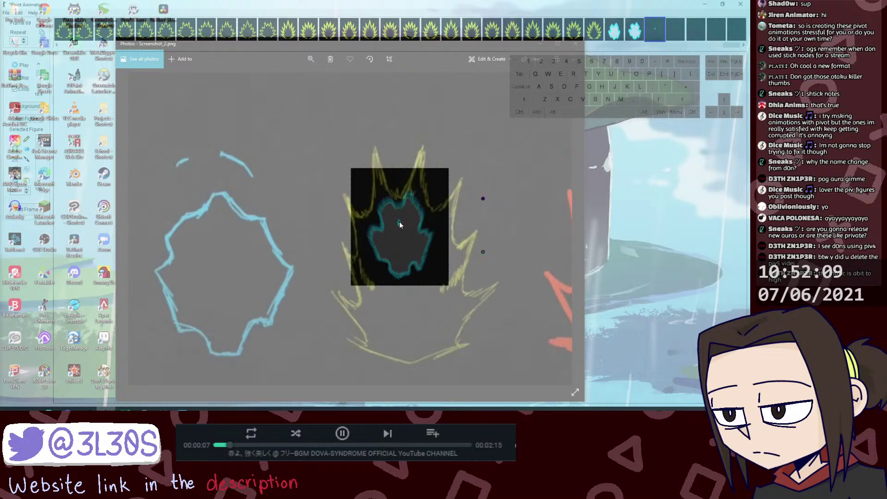
{"action": "left_click_drag", "start_coordinate": [483, 198], "coordinate": [486, 103]}
Step: Position the cyan spiky piece at the peak of the reference's blue outline and recolor it black
{"action": "left_click_drag", "start_coordinate": [399, 221], "coordinate": [211, 195]}
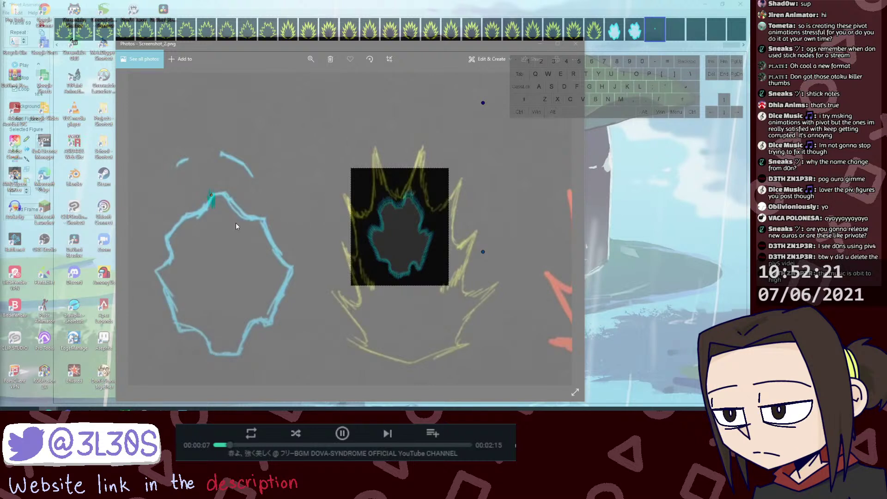
{"action": "left_click", "coordinate": [15, 150]}
{"action": "left_click", "coordinate": [339, 165]}
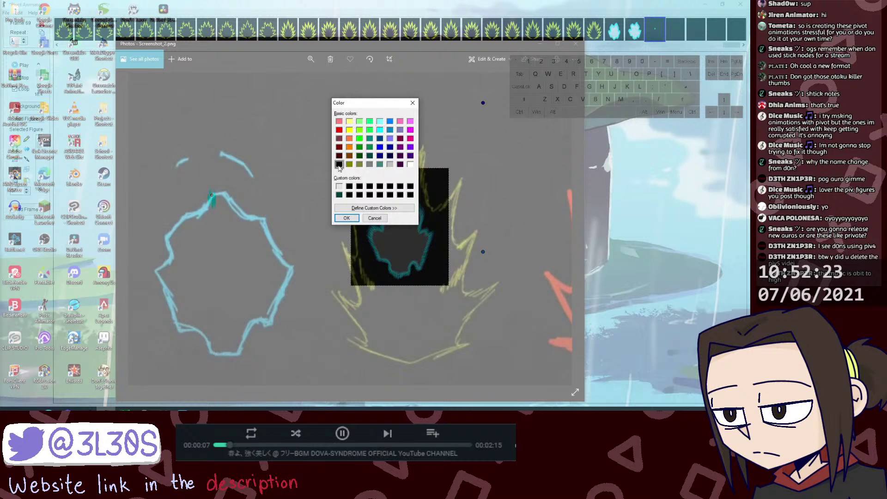
{"action": "left_click", "coordinate": [346, 218]}
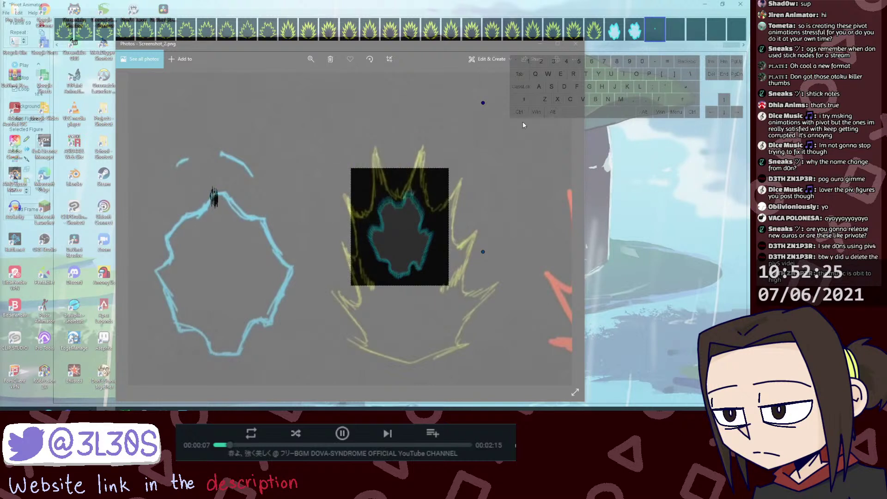
Step: Tilt the helper figure slightly and extend the black spikes with another copy across the outline's peak
{"action": "left_click_drag", "start_coordinate": [483, 102], "coordinate": [453, 105]}
{"action": "key", "text": "ctrl+z"}
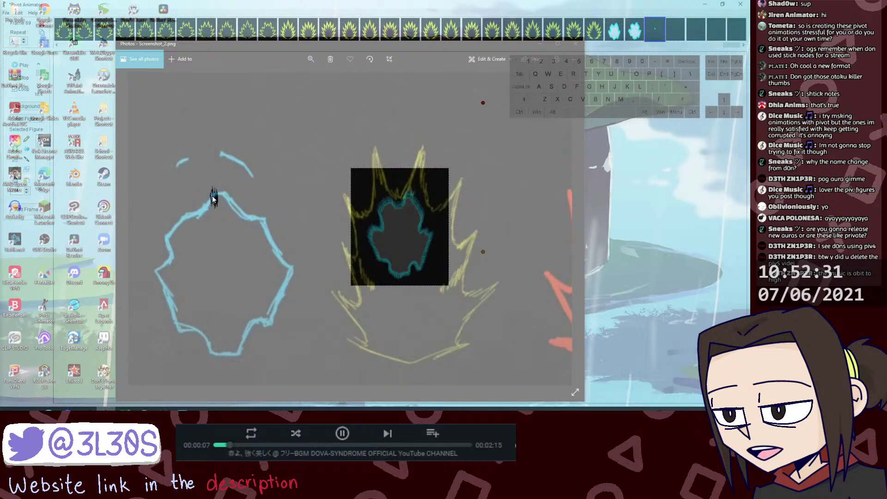
{"action": "key", "text": "shift"}
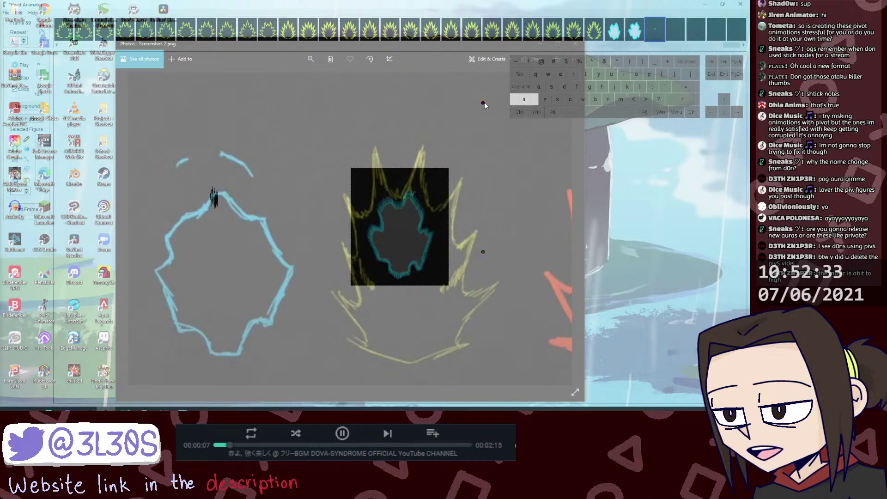
{"action": "left_click_drag", "start_coordinate": [483, 102], "coordinate": [470, 103]}
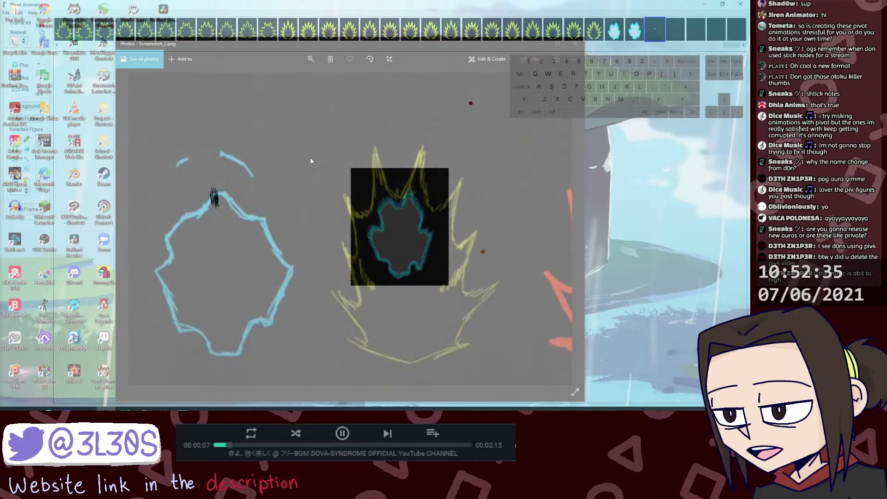
{"action": "left_click", "coordinate": [220, 198]}
{"action": "key", "text": "ctrl+alt+z"}
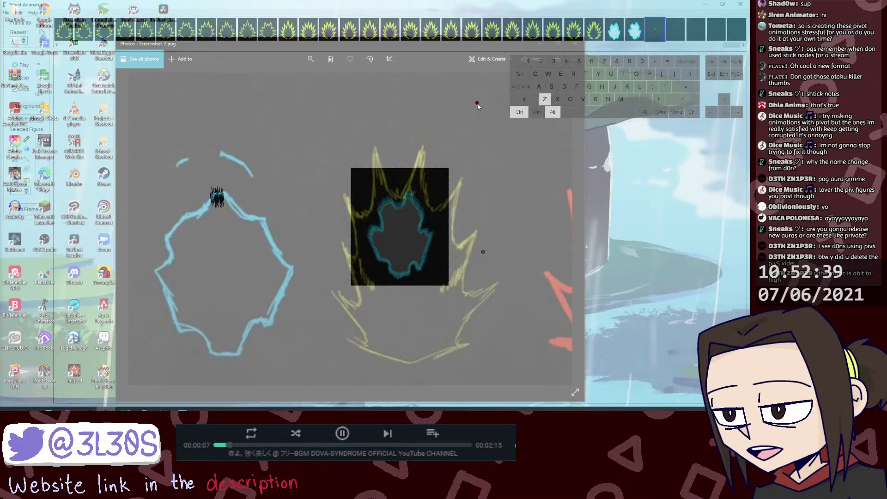
Step: Paste further copies of the black spiky piece down the outline's upper right slope, tilting the helper figure between copies
{"action": "left_click", "coordinate": [215, 197]}
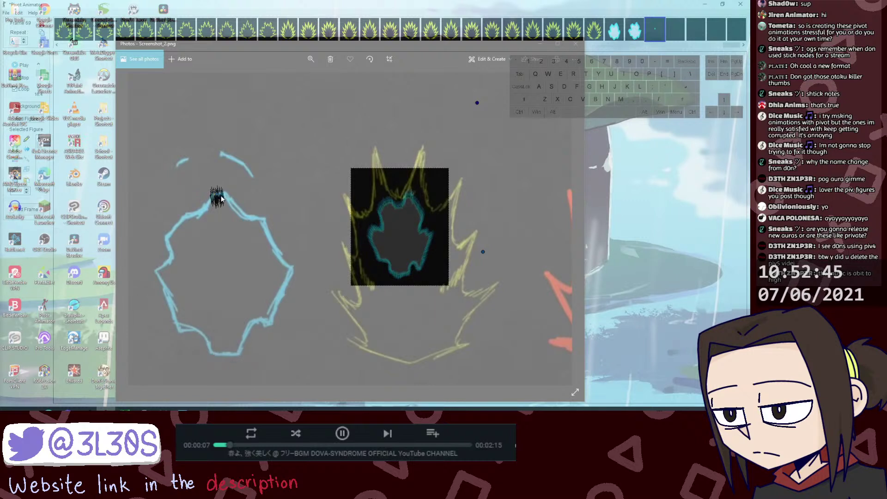
{"action": "key", "text": "ctrl+v"}
{"action": "left_click_drag", "start_coordinate": [224, 202], "coordinate": [233, 200]}
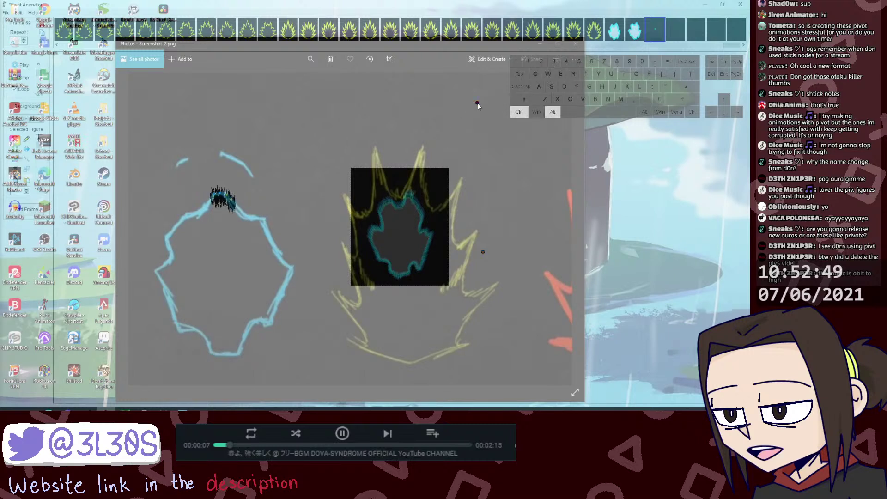
{"action": "left_click_drag", "start_coordinate": [477, 103], "coordinate": [485, 103]}
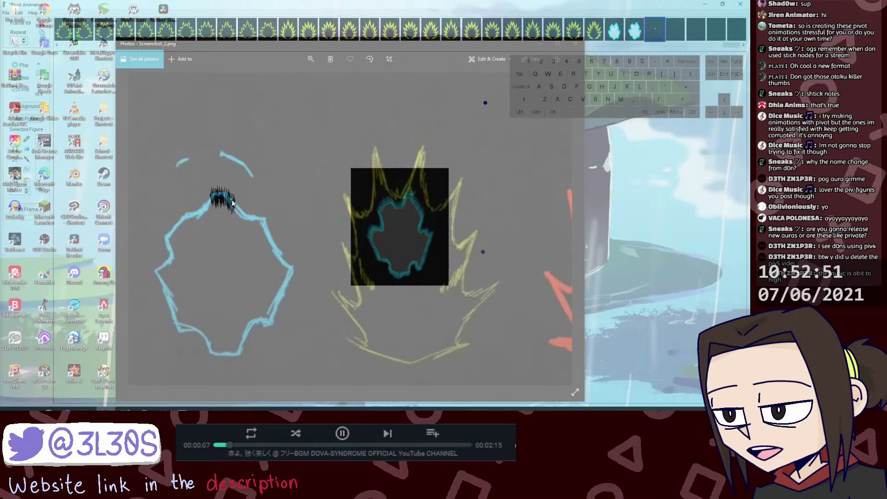
{"action": "left_click_drag", "start_coordinate": [227, 197], "coordinate": [245, 215]}
{"action": "key", "text": "shift"}
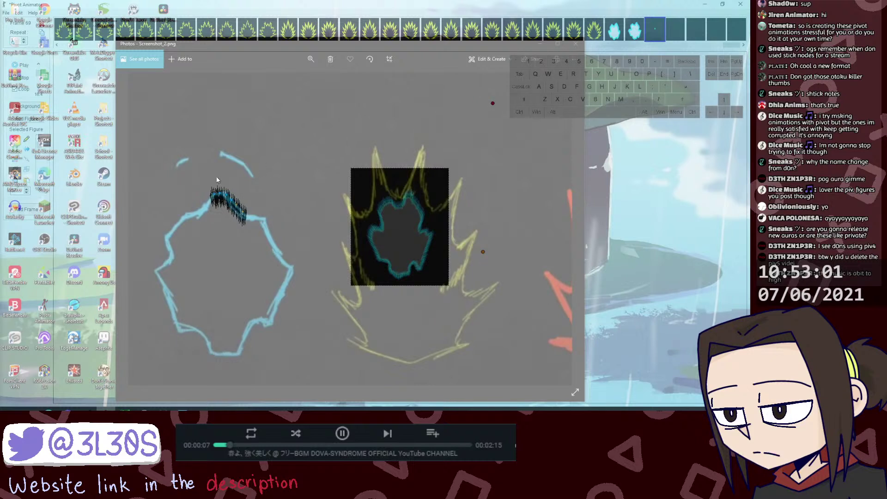
Step: Tilt the helper figure between copies and extend the black spikes along the shoulder and down the reference outline's right slope
{"action": "key", "text": "alt+shift+z"}
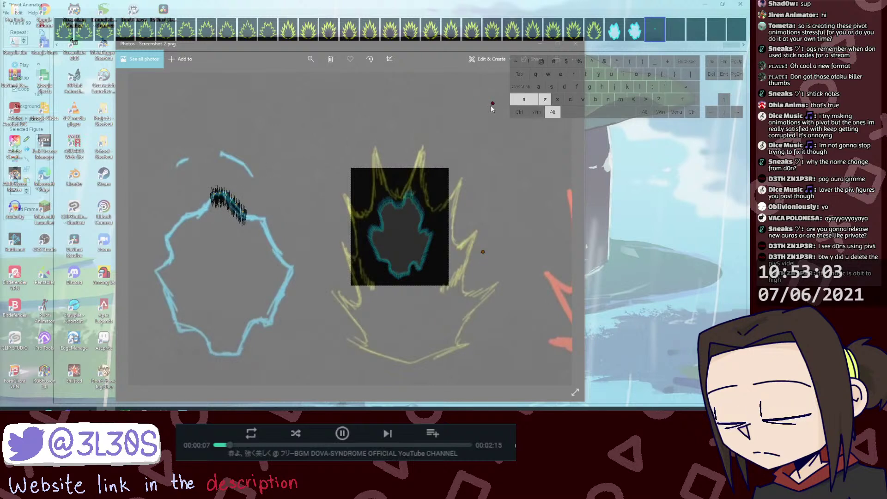
{"action": "left_click_drag", "start_coordinate": [480, 110], "coordinate": [472, 125]}
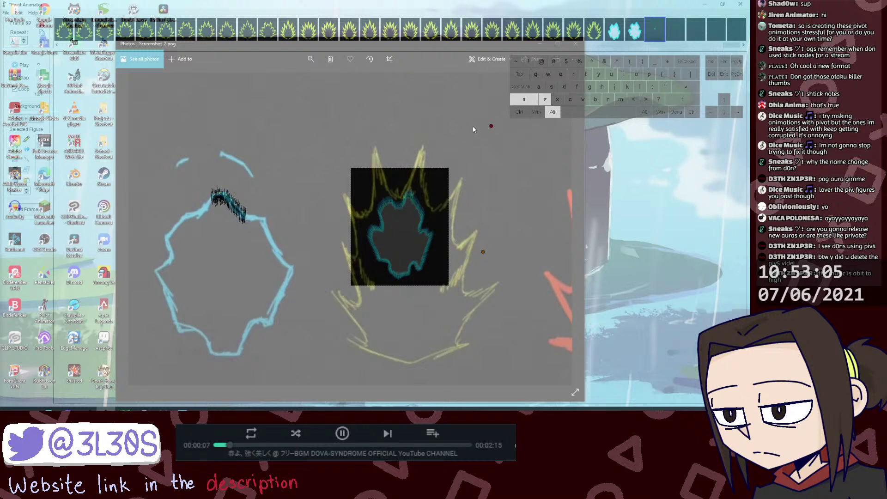
{"action": "mouse_move", "coordinate": [242, 211]}
{"action": "left_mouse_down"}
{"action": "mouse_move", "coordinate": [256, 226]}
{"action": "mouse_move", "coordinate": [247, 217]}
{"action": "mouse_move", "coordinate": [262, 220]}
{"action": "left_mouse_up"}
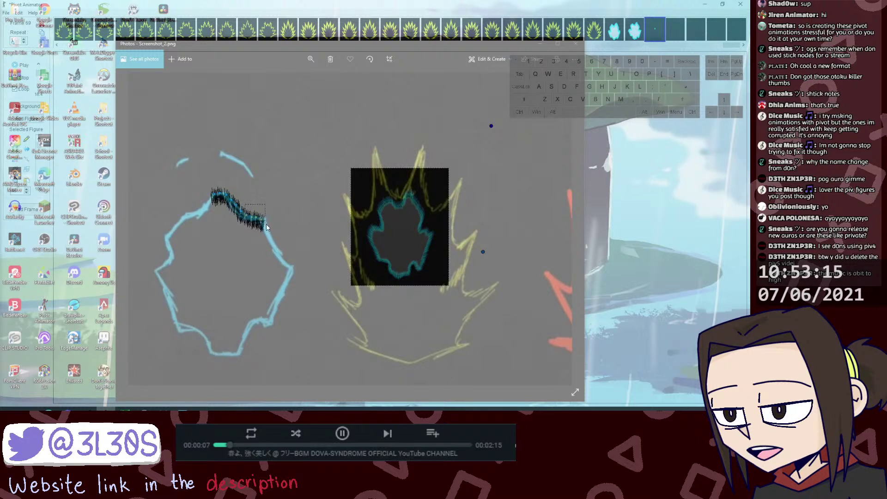
{"action": "key", "text": "shift"}
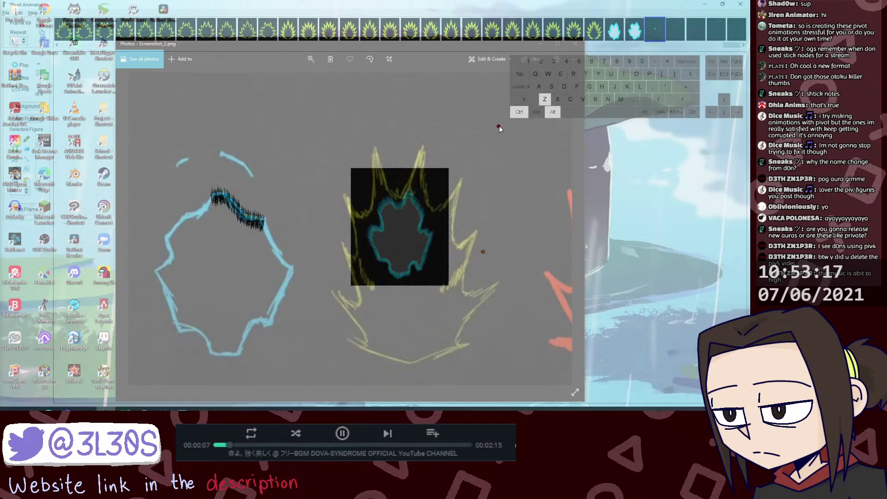
{"action": "left_click", "coordinate": [261, 223]}
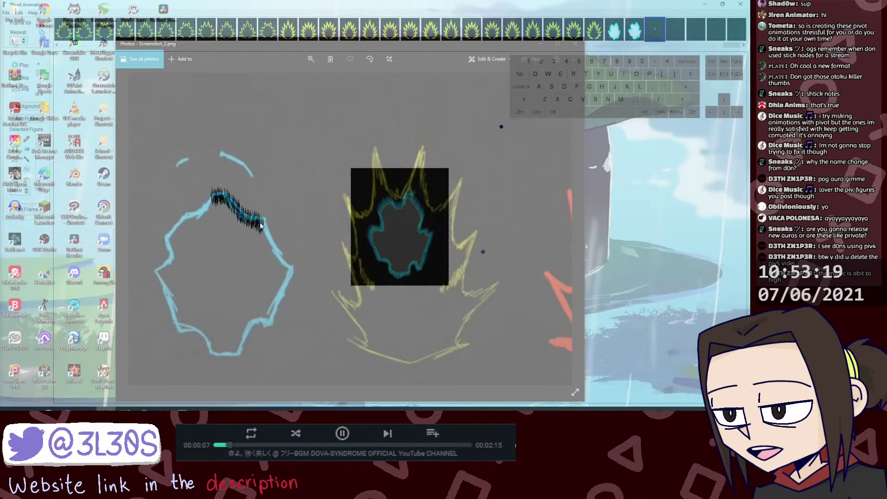
{"action": "mouse_move", "coordinate": [268, 226]}
{"action": "left_mouse_down"}
{"action": "mouse_move", "coordinate": [279, 228]}
{"action": "mouse_move", "coordinate": [272, 243]}
{"action": "mouse_move", "coordinate": [270, 231]}
{"action": "mouse_move", "coordinate": [280, 234]}
{"action": "mouse_move", "coordinate": [276, 242]}
{"action": "mouse_move", "coordinate": [265, 223]}
{"action": "left_mouse_up"}
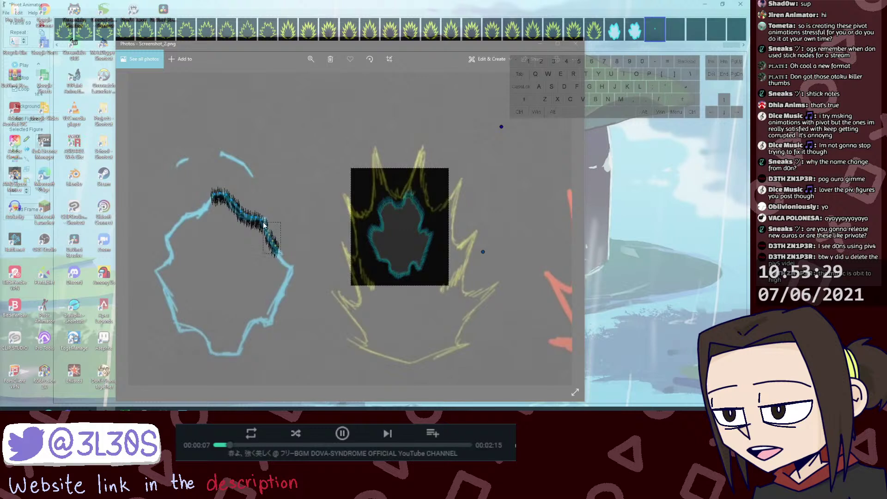
Step: Layer more black spikes over the slope just below the shoulder, shifting the helper figure's upper handle outward and slightly down between copies
{"action": "left_click_drag", "start_coordinate": [501, 127], "coordinate": [510, 128]}
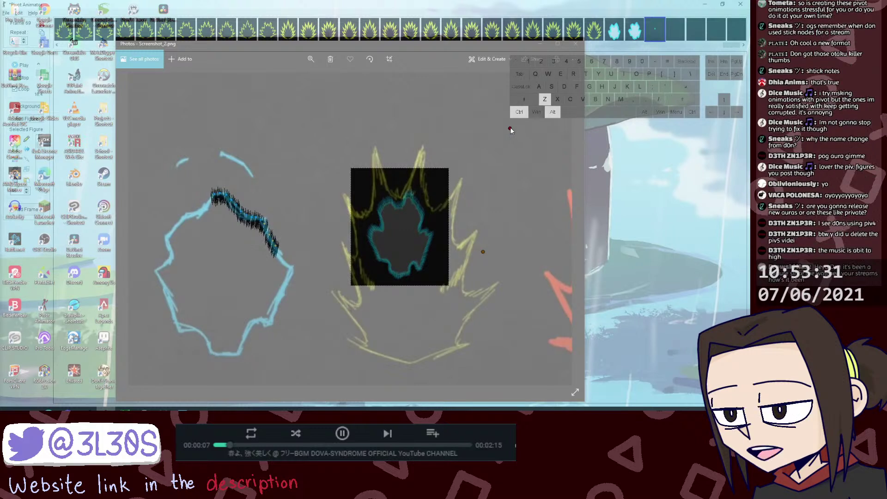
{"action": "left_click", "coordinate": [265, 227]}
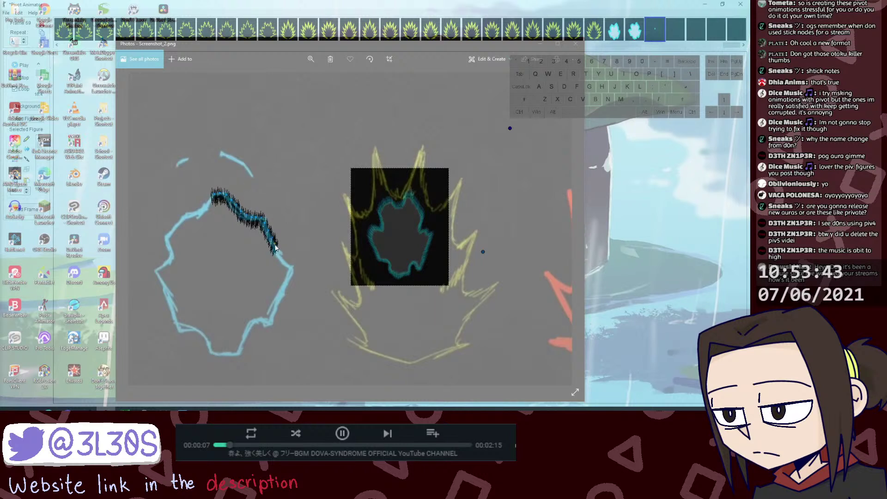
{"action": "left_click_drag", "start_coordinate": [284, 253], "coordinate": [263, 220]}
{"action": "left_click", "coordinate": [510, 130], "text": "shift"}
{"action": "key", "text": "ctrl+alt+z"}
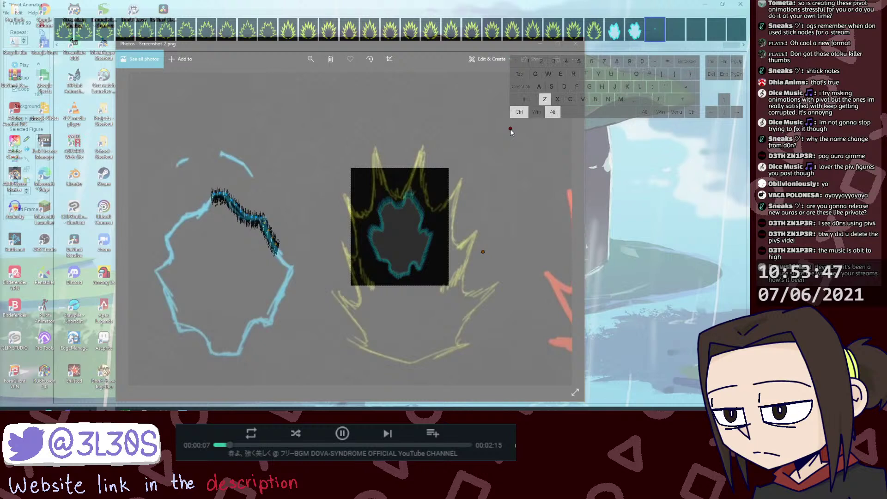
{"action": "mouse_move", "coordinate": [510, 129]}
{"action": "left_mouse_down"}
{"action": "mouse_move", "coordinate": [519, 128]}
{"action": "mouse_move", "coordinate": [513, 140]}
{"action": "left_mouse_up"}
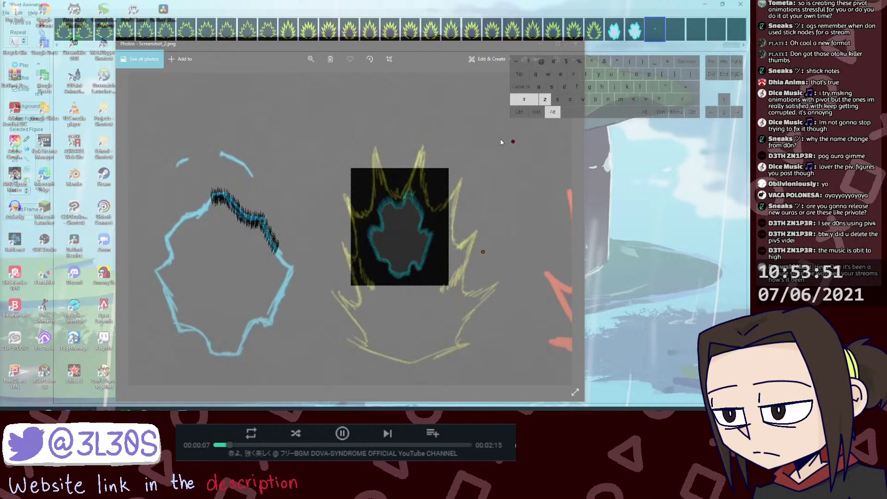
{"action": "left_click", "coordinate": [272, 239]}
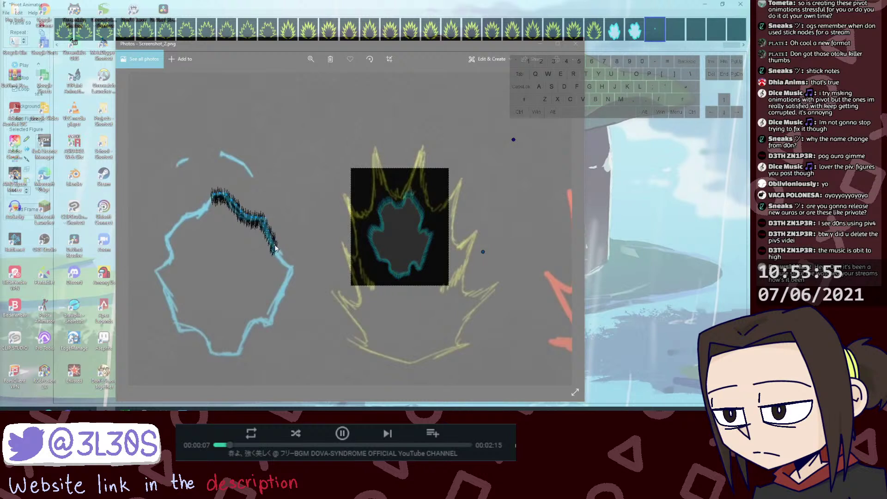
{"action": "left_click_drag", "start_coordinate": [248, 204], "coordinate": [280, 253]}
{"action": "key", "text": "shift"}
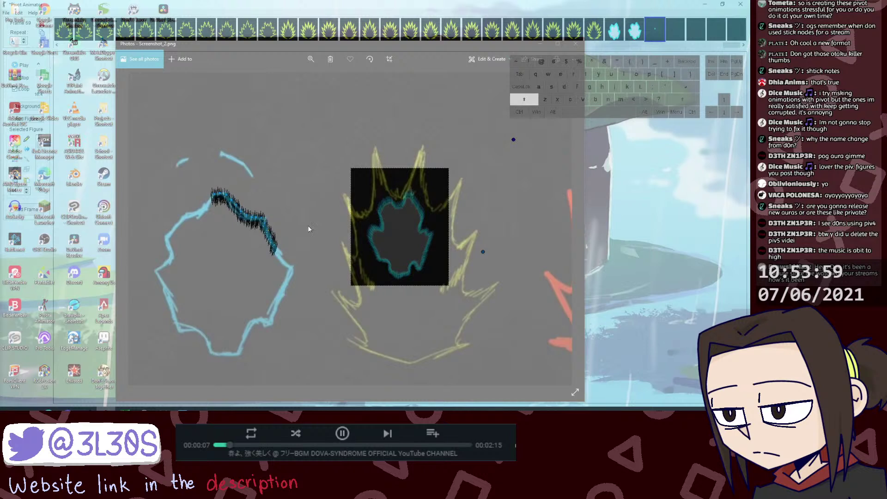
Step: Readjust the helper figure by raising its upper handle, undoing the discarded tilts along the way
{"action": "key", "text": "alt+shift+z"}
{"action": "left_click", "coordinate": [513, 140], "text": "alt+shift"}
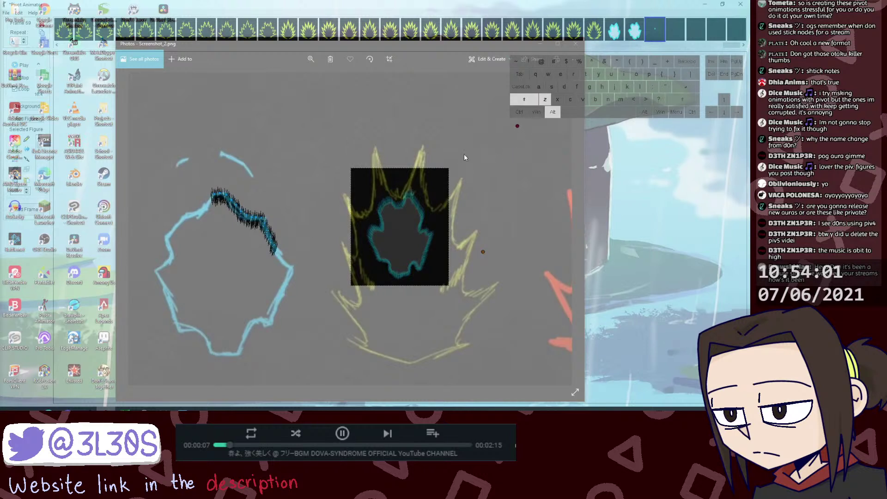
{"action": "key", "text": "ctrl+z"}
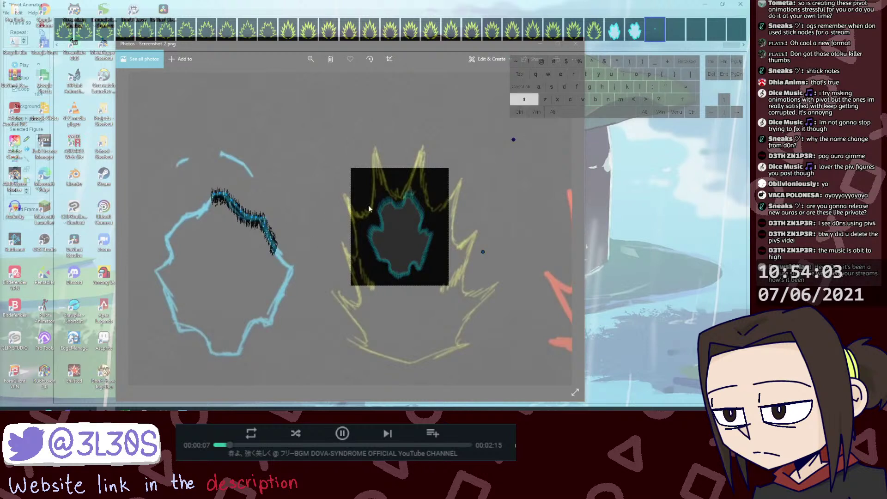
{"action": "key", "text": "alt+shift+z"}
{"action": "key", "text": "ctrl+z"}
{"action": "left_click_drag", "start_coordinate": [515, 140], "coordinate": [516, 126]}
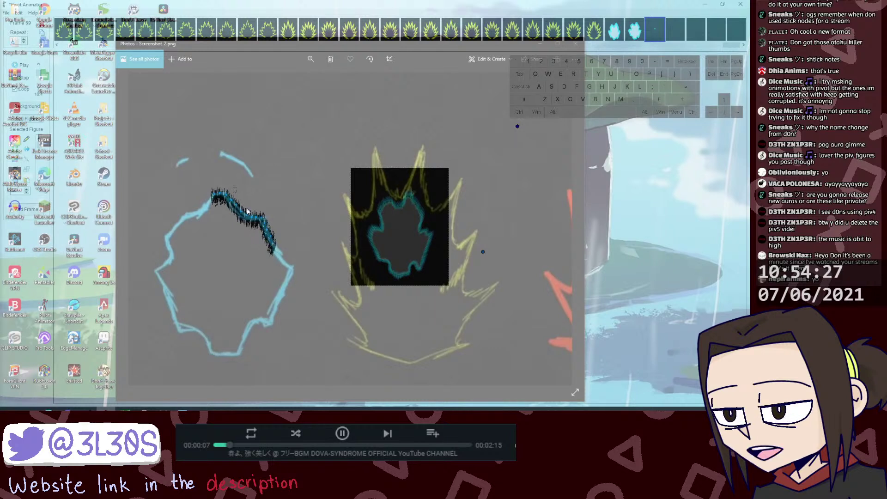
Step: Paste another black spiky copy, undo the misplaced attempts and continue the spikes down the right slope toward the outline's rightmost corner
{"action": "key", "text": "ctrl+v"}
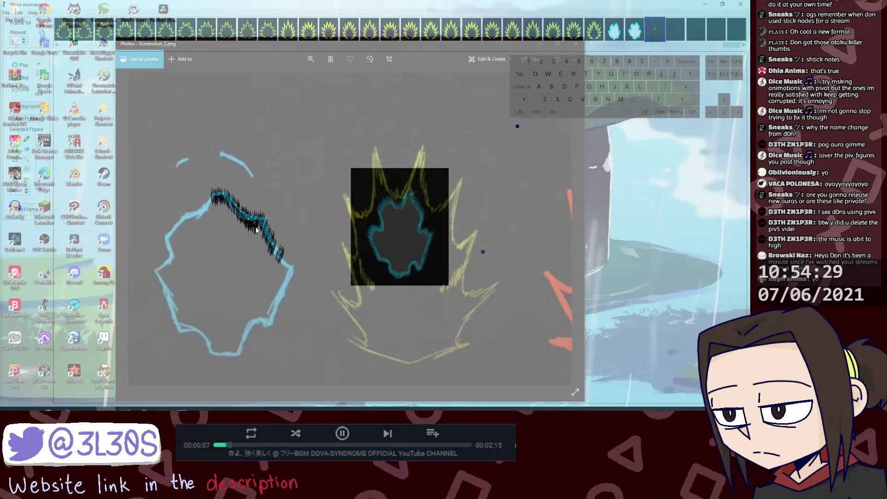
{"action": "key", "text": "ctrl+z"}
{"action": "left_click_drag", "start_coordinate": [260, 226], "coordinate": [263, 227]}
{"action": "key", "text": "ctrl+c"}
{"action": "key", "text": "ctrl+v"}
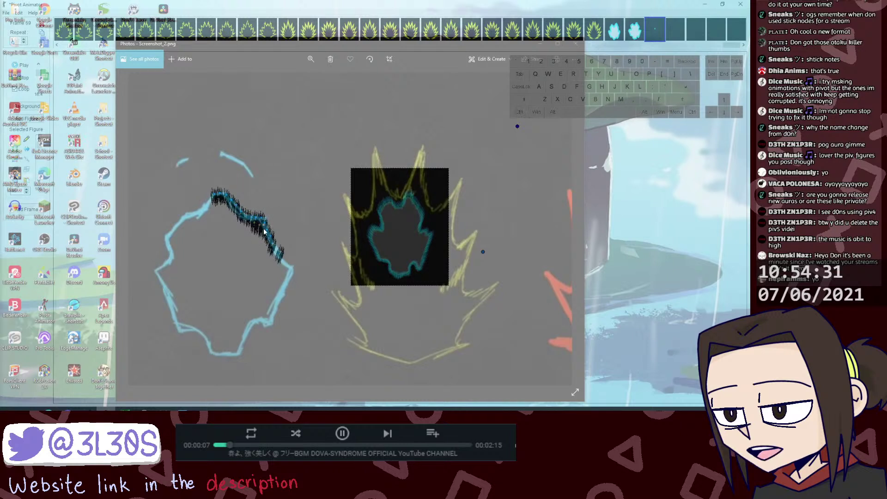
{"action": "key", "text": "ctrl+z"}
{"action": "key", "text": "ctrl+z"}
{"action": "key", "text": "ctrl+z"}
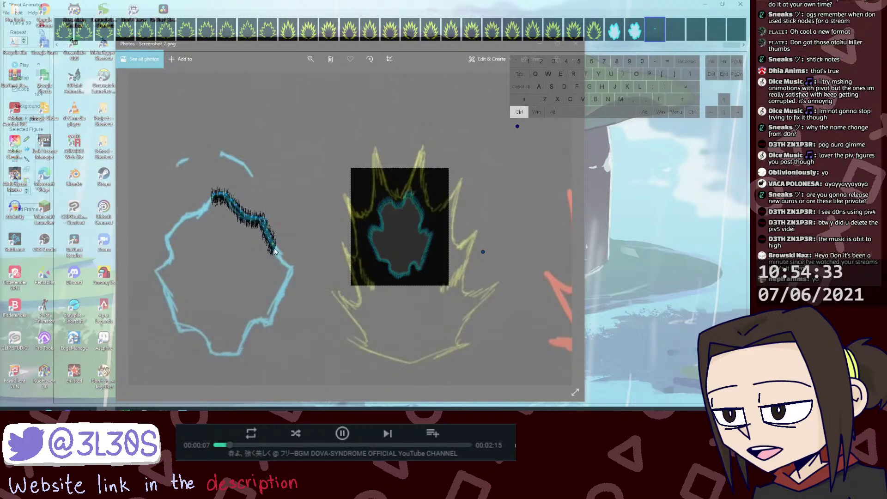
{"action": "key", "text": "ctrl+y"}
{"action": "key", "text": "ctrl+y"}
{"action": "key", "text": "ctrl+y"}
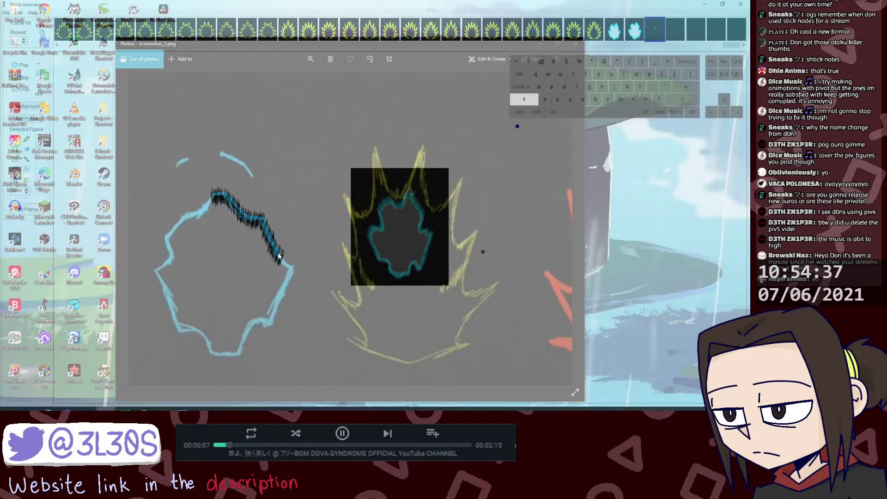
Step: Move the helper figure's upper handle outward and duplicate the black spiky piece to just above the outline's rightmost corner
{"action": "key", "text": "shift"}
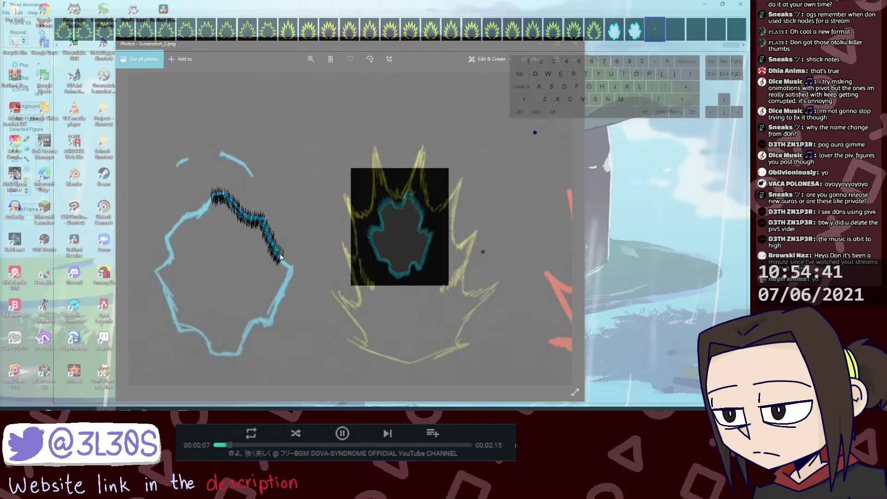
{"action": "key", "text": "ctrl"}
{"action": "key", "text": "shift"}
{"action": "key", "text": "ctrl+d"}
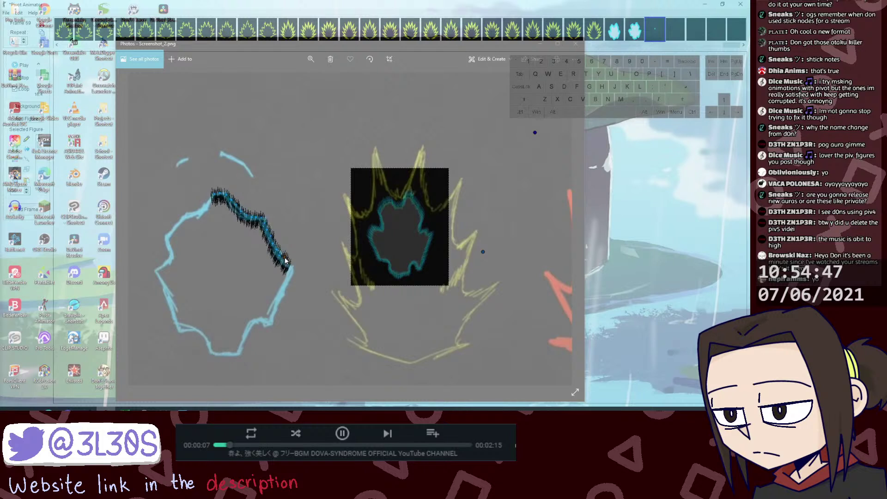
{"action": "left_click_drag", "start_coordinate": [283, 264], "coordinate": [287, 266]}
{"action": "key", "text": "shift"}
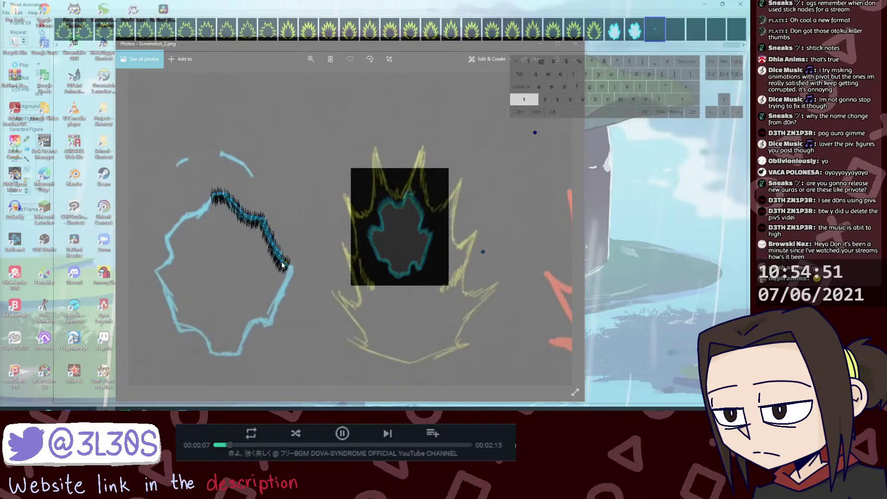
Step: Duplicate the black spiky piece onto the outline's rightmost corner, retilting the helper figure before and after placing it
{"action": "left_click_drag", "start_coordinate": [535, 133], "coordinate": [527, 149]}
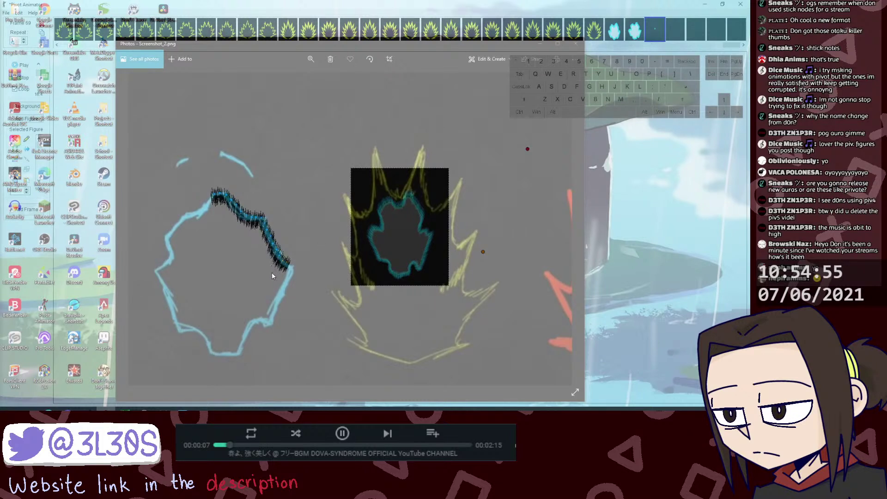
{"action": "left_click", "coordinate": [287, 265]}
{"action": "key", "text": "ctrl+d"}
{"action": "left_click_drag", "start_coordinate": [293, 271], "coordinate": [293, 269]}
{"action": "key", "text": "shift"}
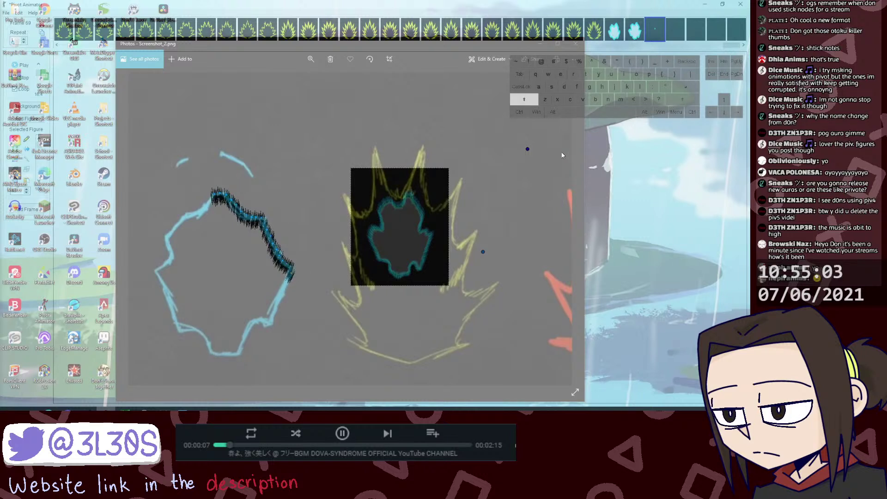
{"action": "left_click_drag", "start_coordinate": [527, 149], "coordinate": [532, 145]}
{"action": "key", "text": "alt+shift+z"}
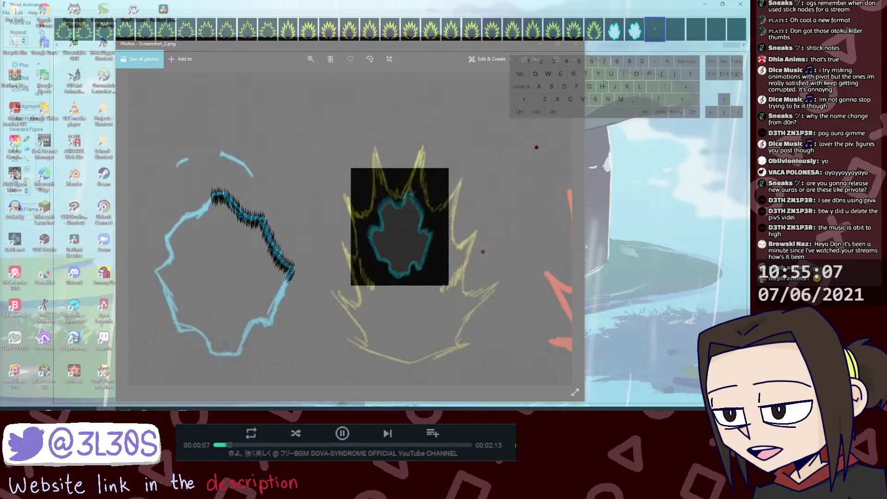
Step: Paste the helper figure into frame 68, place it beside the black stage, and return to frame 69
{"action": "left_click", "coordinate": [636, 27]}
{"action": "key", "text": "ctrl+v"}
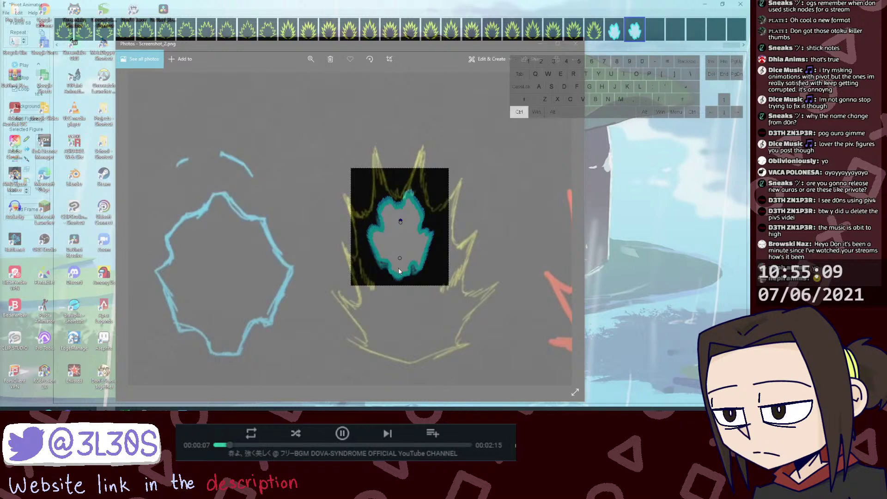
{"action": "left_click_drag", "start_coordinate": [401, 259], "coordinate": [505, 253]}
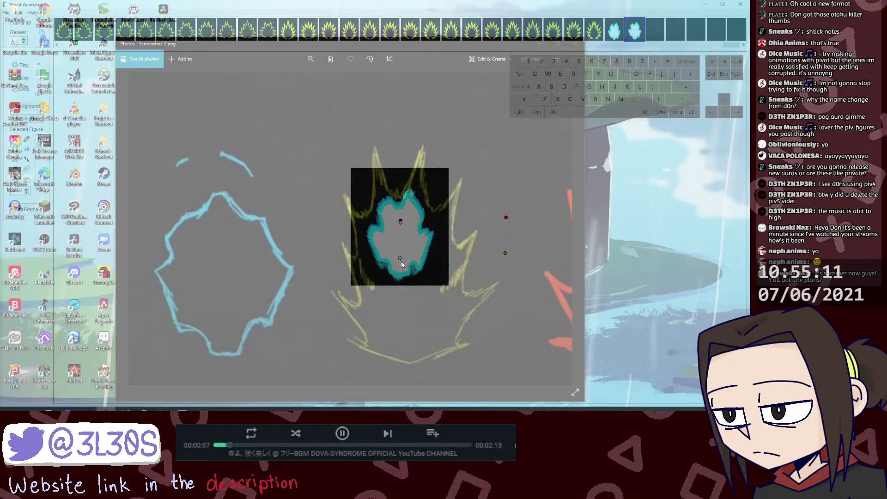
{"action": "left_click", "coordinate": [399, 259]}
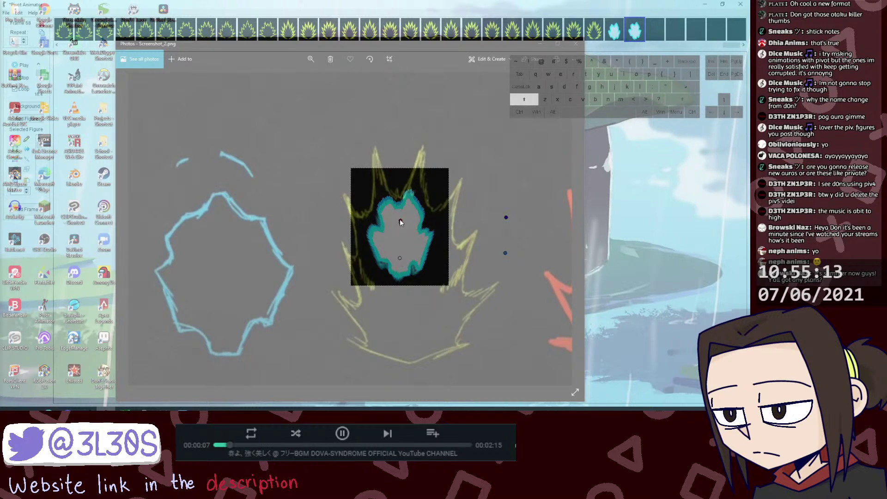
{"action": "left_click_drag", "start_coordinate": [507, 217], "coordinate": [405, 255]}
{"action": "key", "text": "ctrl+z"}
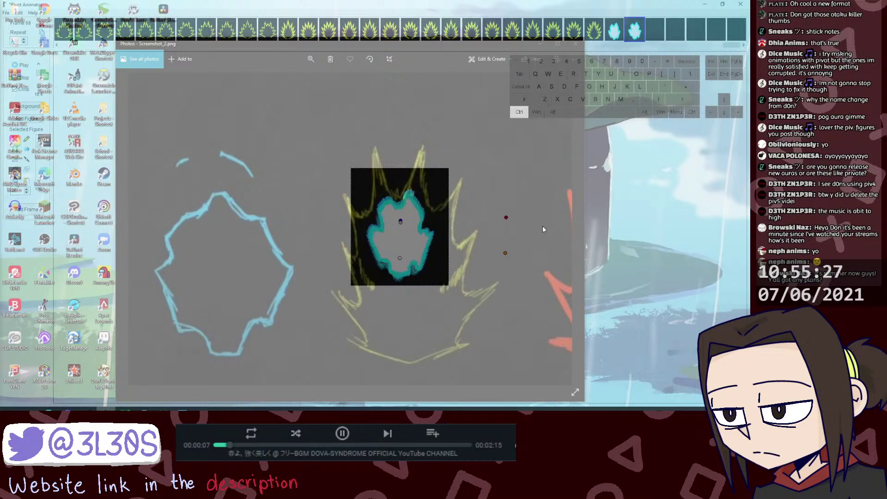
{"action": "left_click", "coordinate": [661, 32]}
{"action": "key", "text": "ctrl+alt+f"}
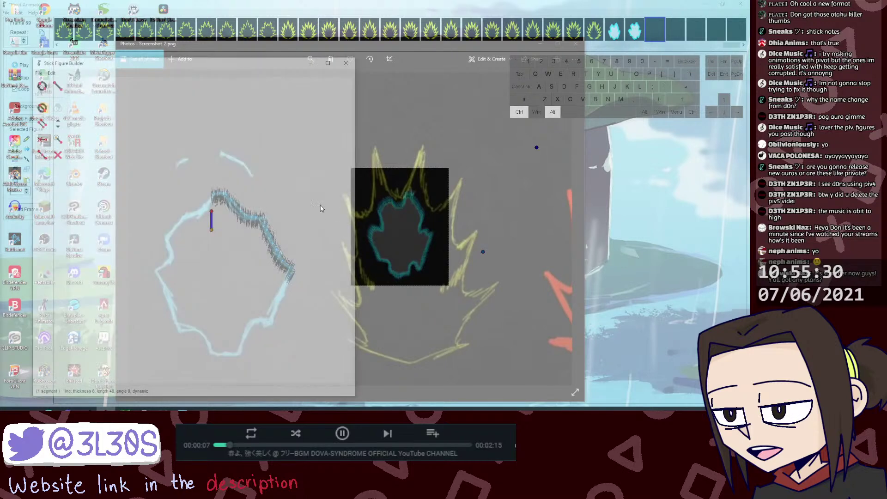
{"action": "left_click", "coordinate": [345, 62]}
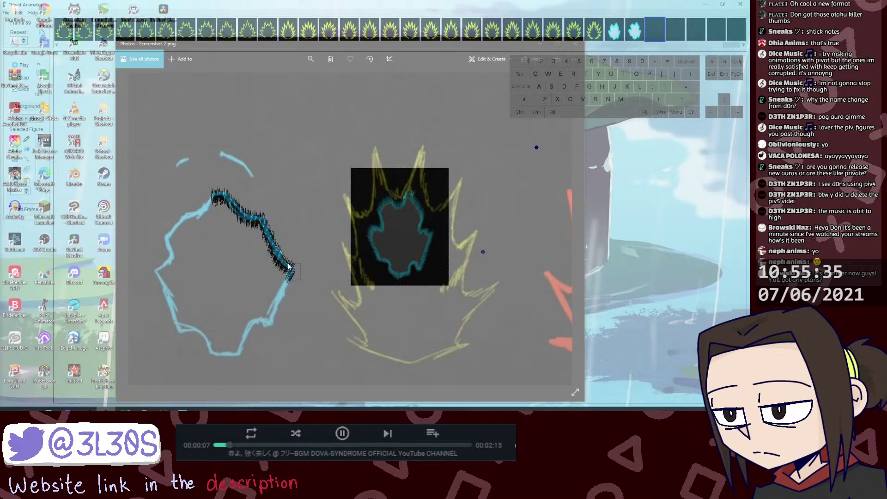
Step: Place a black spiky copy on the slope below the outline's rightmost corner and tilt the helper figure further outward
{"action": "key", "text": "ctrl+d"}
{"action": "key", "text": "ctrl+z"}
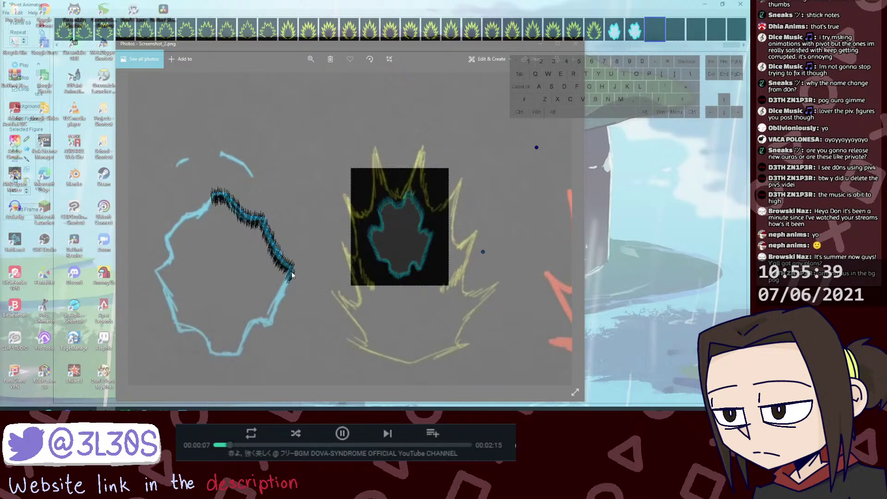
{"action": "mouse_move", "coordinate": [292, 274]}
{"action": "left_mouse_down"}
{"action": "mouse_move", "coordinate": [295, 289]}
{"action": "mouse_move", "coordinate": [281, 295]}
{"action": "left_mouse_up"}
{"action": "key", "text": "ctrl+alt+z"}
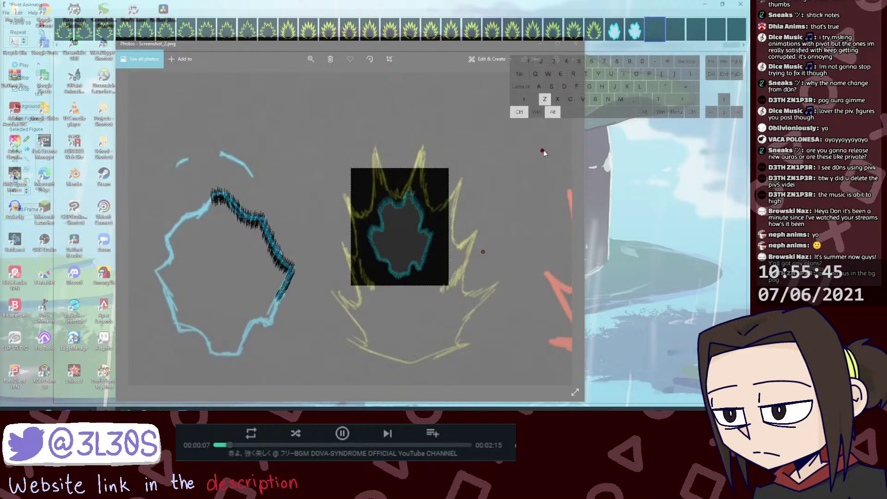
{"action": "left_click_drag", "start_coordinate": [543, 150], "coordinate": [554, 160]}
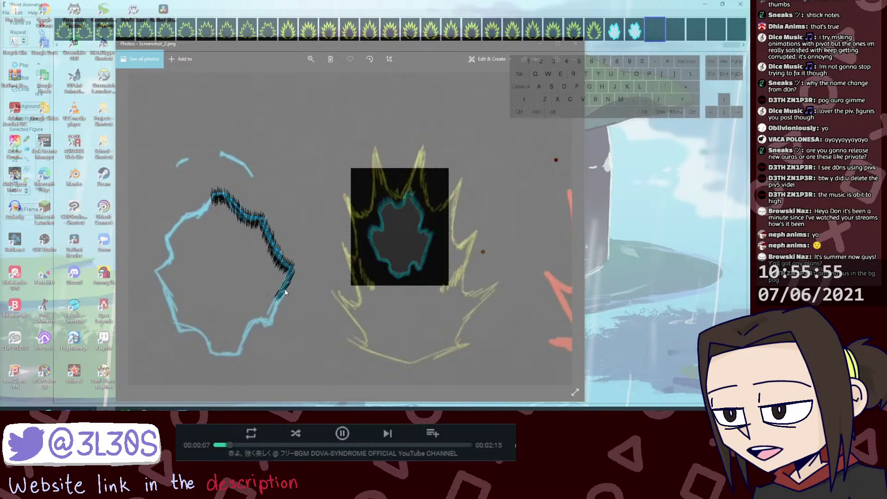
{"action": "key", "text": "shift"}
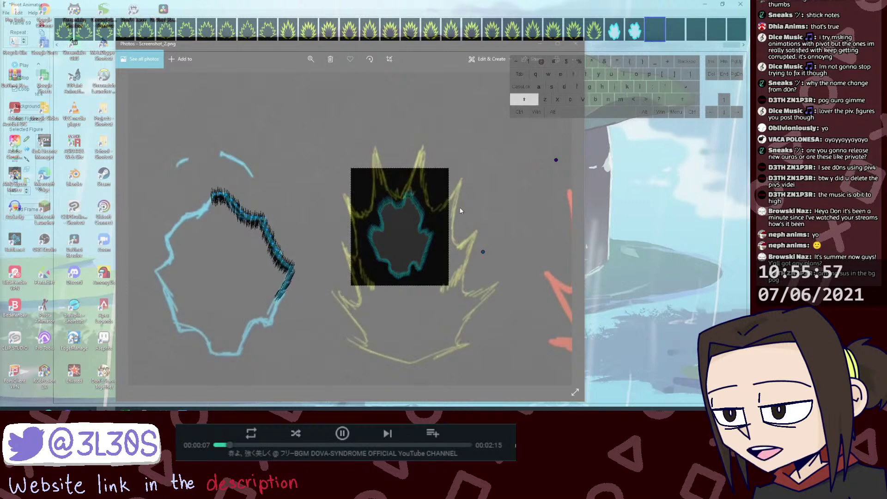
Step: Place a black spiky copy on the outline's lower right slope and fit it to the line by retilting the helper figure
{"action": "left_click_drag", "start_coordinate": [556, 161], "coordinate": [565, 168]}
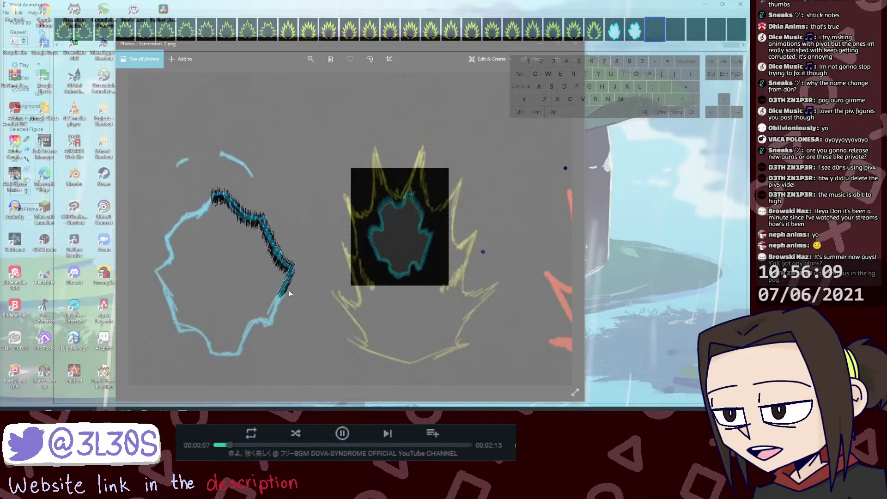
{"action": "mouse_move", "coordinate": [288, 301]}
{"action": "left_mouse_down"}
{"action": "mouse_move", "coordinate": [295, 293]}
{"action": "mouse_move", "coordinate": [278, 303]}
{"action": "left_mouse_up"}
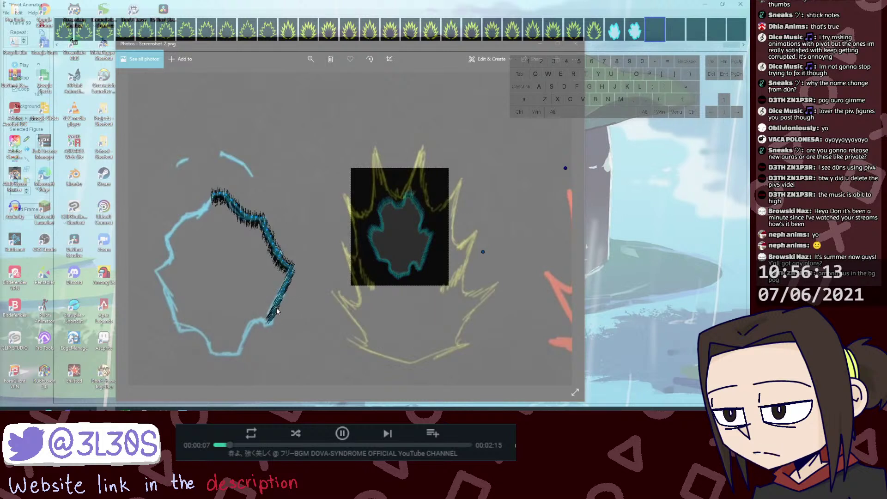
{"action": "key", "text": "ctrl+alt+z"}
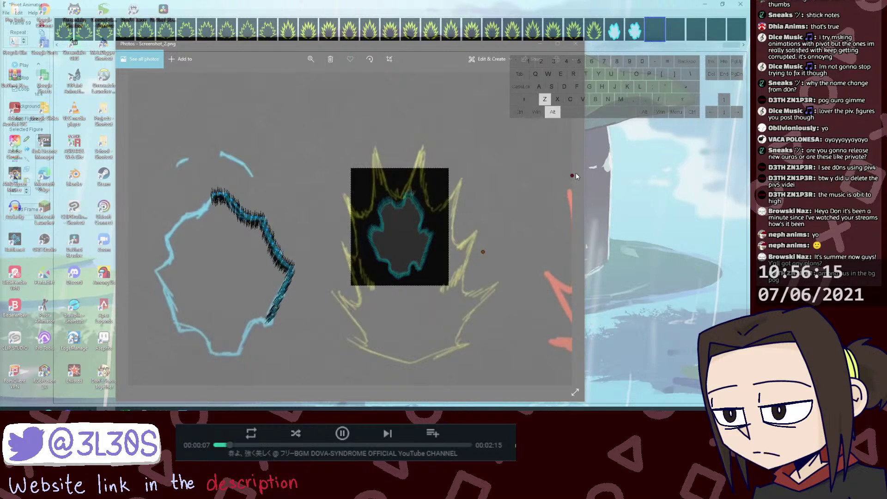
{"action": "left_click_drag", "start_coordinate": [572, 176], "coordinate": [568, 176]}
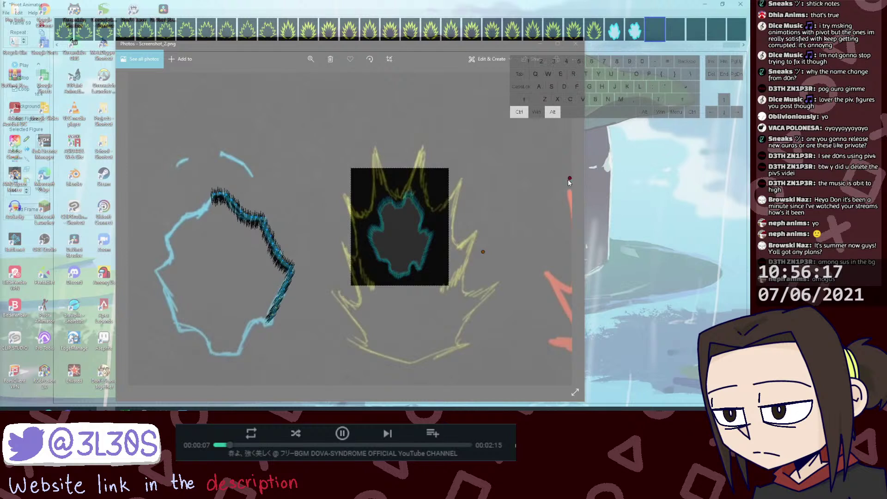
{"action": "key", "text": "ctrl+alt+x"}
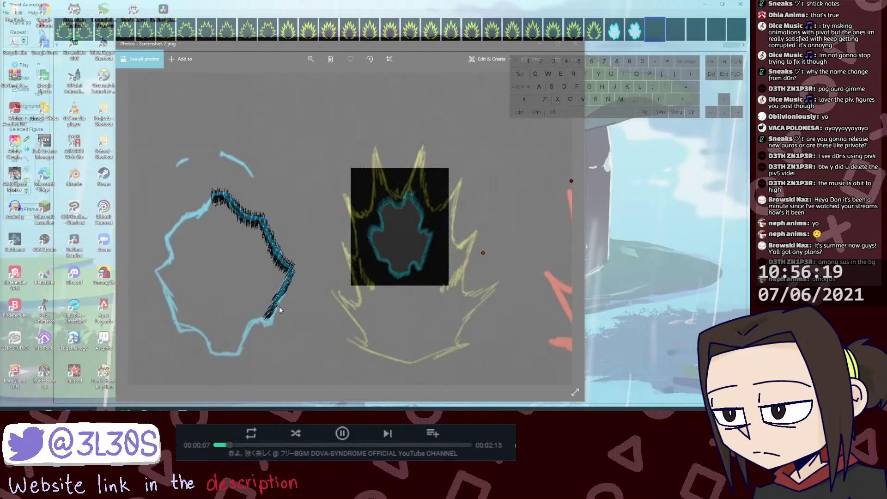
{"action": "left_click_drag", "start_coordinate": [276, 306], "coordinate": [279, 308]}
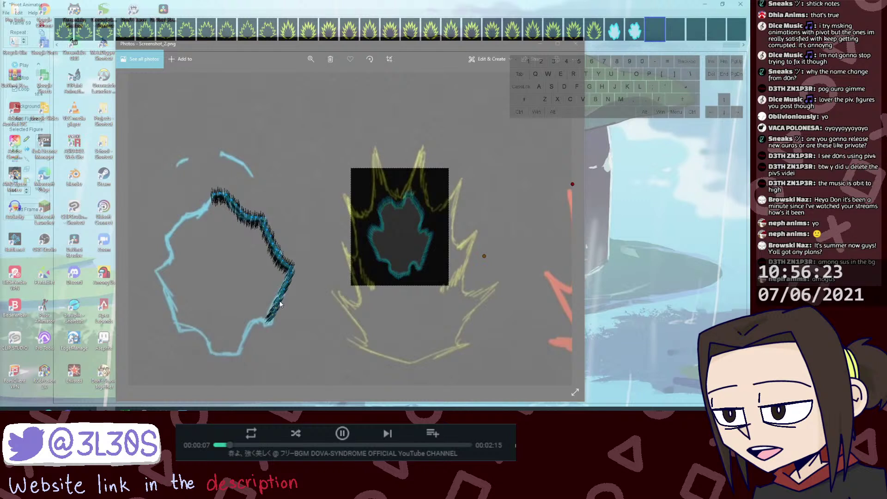
{"action": "left_click_drag", "start_coordinate": [280, 304], "coordinate": [283, 301]}
Step: Duplicate the black spiky piece and lay the copy across the notch at the foot of the outline's right slope
{"action": "left_click", "coordinate": [276, 305]}
{"action": "left_click_drag", "start_coordinate": [273, 315], "coordinate": [275, 313]}
{"action": "key", "text": "ctrl+d"}
{"action": "left_click_drag", "start_coordinate": [281, 320], "coordinate": [273, 319]}
{"action": "mouse_move", "coordinate": [274, 317]}
{"action": "left_mouse_down"}
{"action": "mouse_move", "coordinate": [282, 329]}
{"action": "mouse_move", "coordinate": [256, 324]}
{"action": "left_mouse_up"}
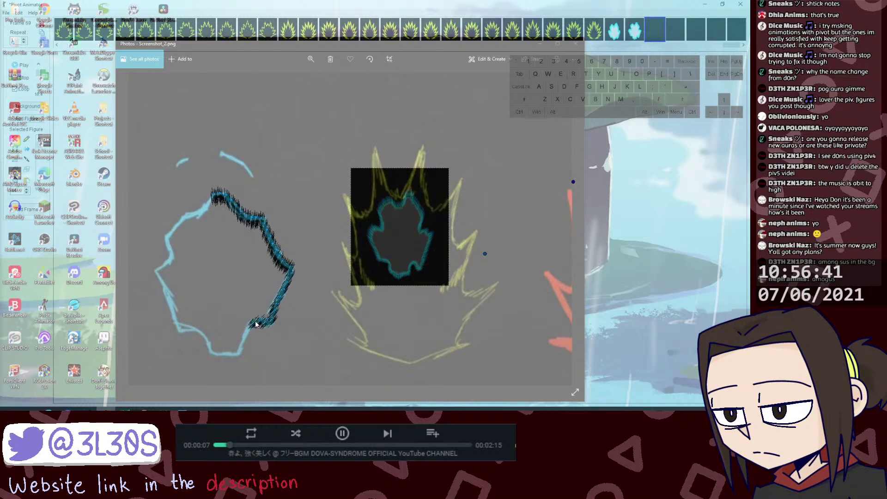
Step: Retilt the helper figure inward and duplicate the black spiky piece onto the short slope just below the lower right notch
{"action": "key", "text": "ctrl+z"}
{"action": "left_click_drag", "start_coordinate": [572, 181], "coordinate": [564, 176]}
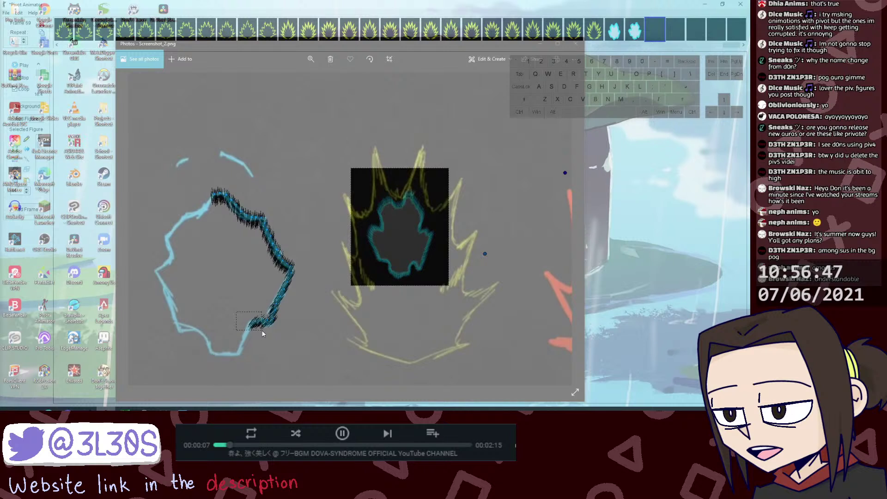
{"action": "key", "text": "ctrl+d"}
{"action": "left_click_drag", "start_coordinate": [263, 331], "coordinate": [248, 336]}
{"action": "key", "text": "ctrl+alt+z"}
{"action": "mouse_move", "coordinate": [566, 173]}
{"action": "left_mouse_down"}
{"action": "mouse_move", "coordinate": [536, 154]}
{"action": "mouse_move", "coordinate": [555, 169]}
{"action": "left_mouse_up"}
{"action": "key", "text": "Delete"}
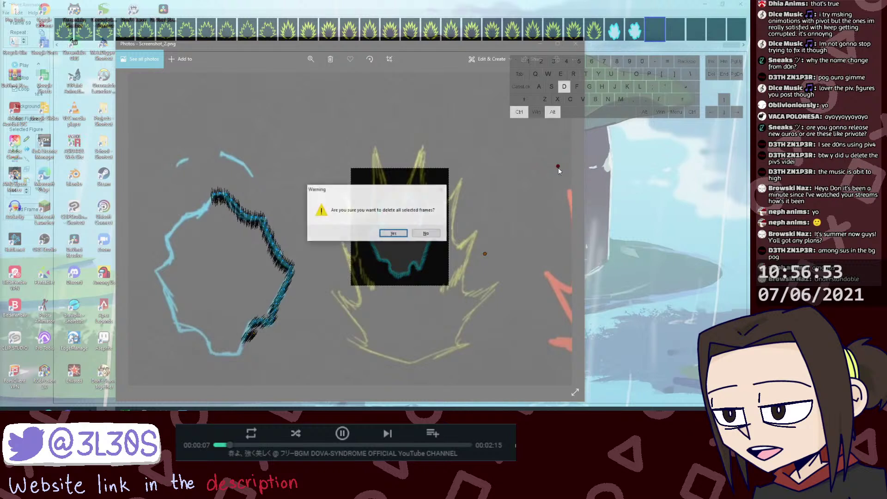
{"action": "left_click", "coordinate": [426, 234]}
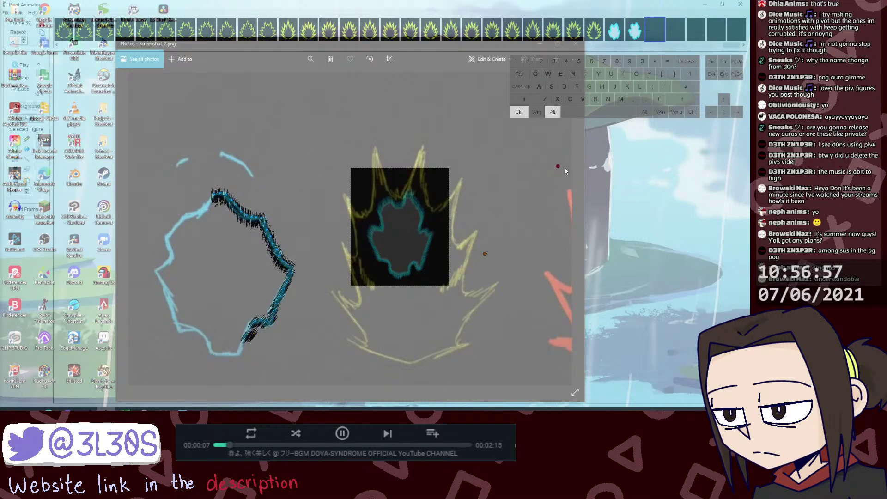
{"action": "left_click_drag", "start_coordinate": [558, 166], "coordinate": [516, 158], "text": "ctrl+alt"}
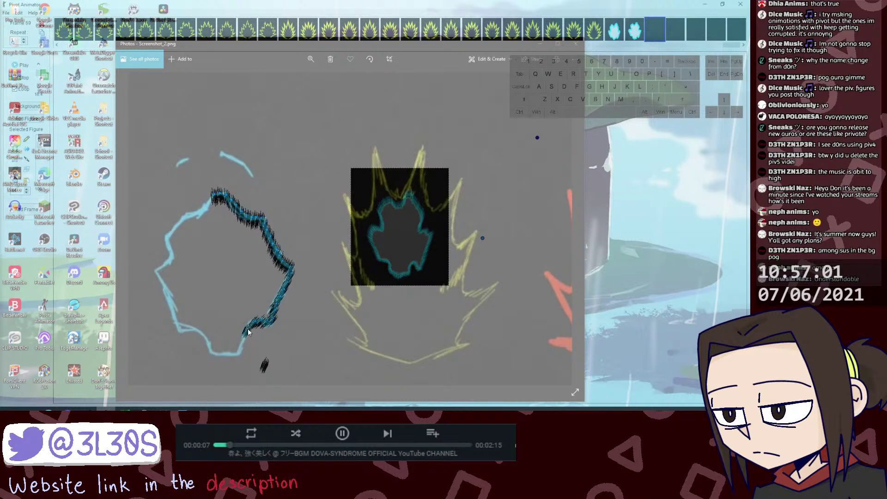
{"action": "left_click_drag", "start_coordinate": [265, 367], "coordinate": [245, 337]}
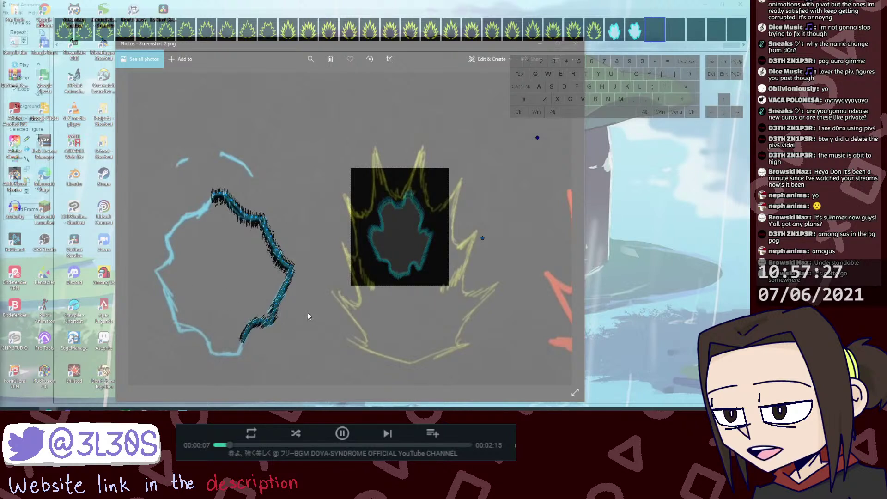
Step: Add two black spiky copies down to the outline's bottom right corner, tilting the helper figure outward between them
{"action": "left_click", "coordinate": [245, 336]}
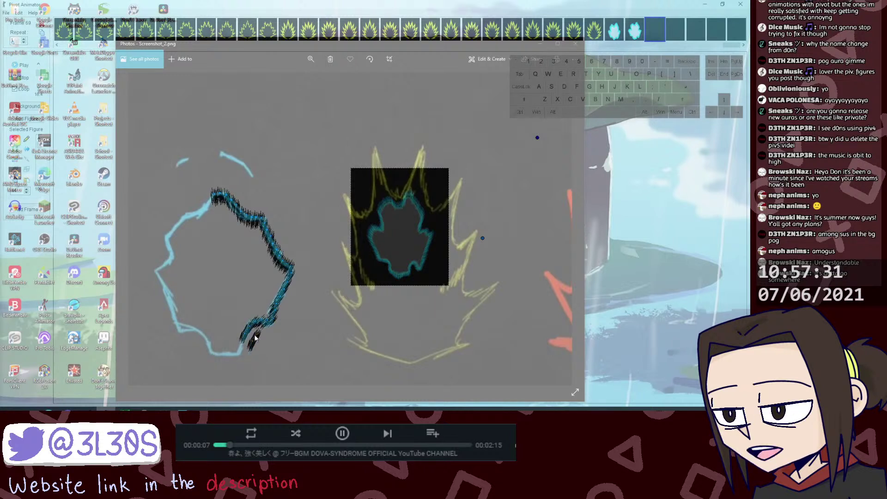
{"action": "left_click_drag", "start_coordinate": [254, 338], "coordinate": [237, 351]}
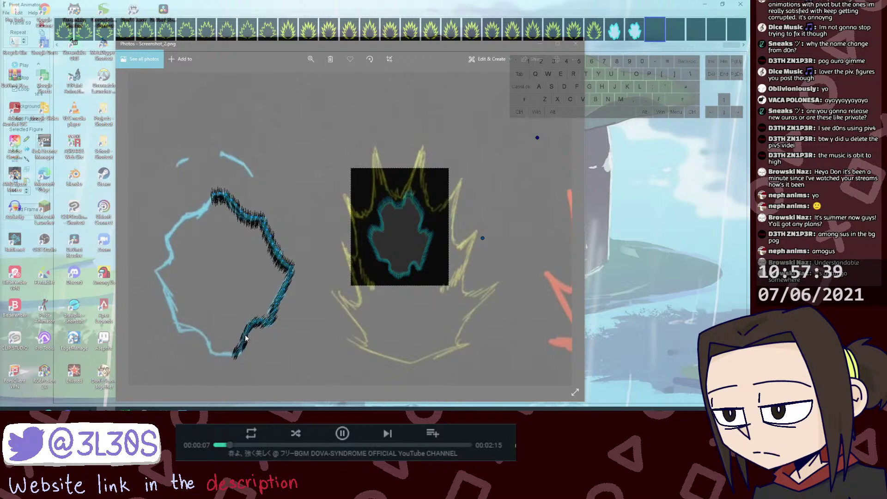
{"action": "key", "text": "ctrl+alt+z"}
{"action": "left_click_drag", "start_coordinate": [537, 137], "coordinate": [567, 167]}
{"action": "left_click", "coordinate": [512, 176]}
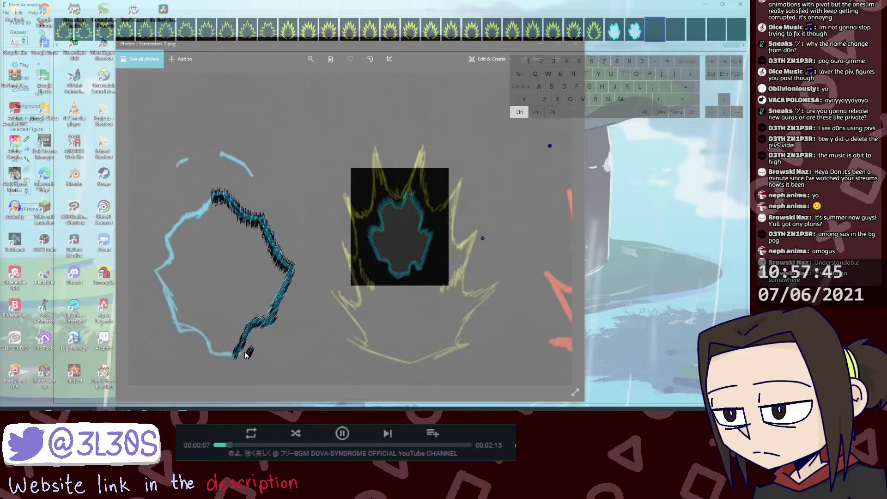
{"action": "left_click_drag", "start_coordinate": [249, 352], "coordinate": [234, 356]}
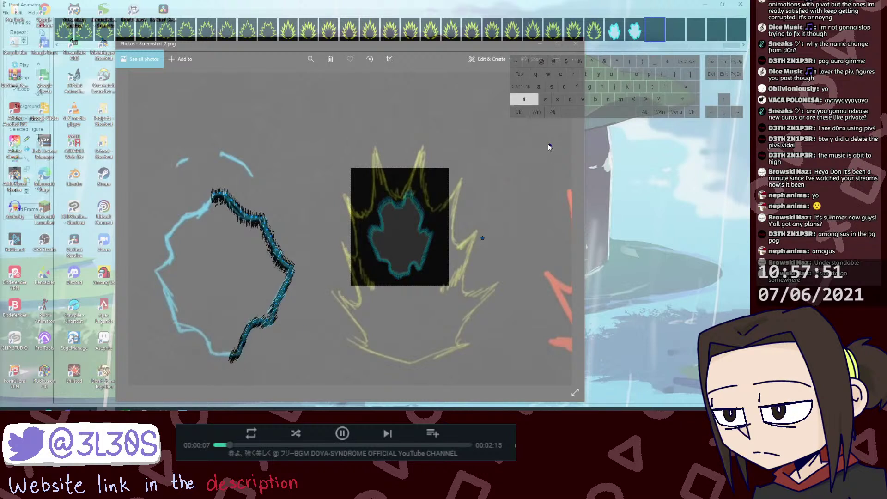
Step: Lay a black spiky copy along the outline's bottom edge and paste another to fill the bottom right corner
{"action": "key", "text": "ctrl+alt+z"}
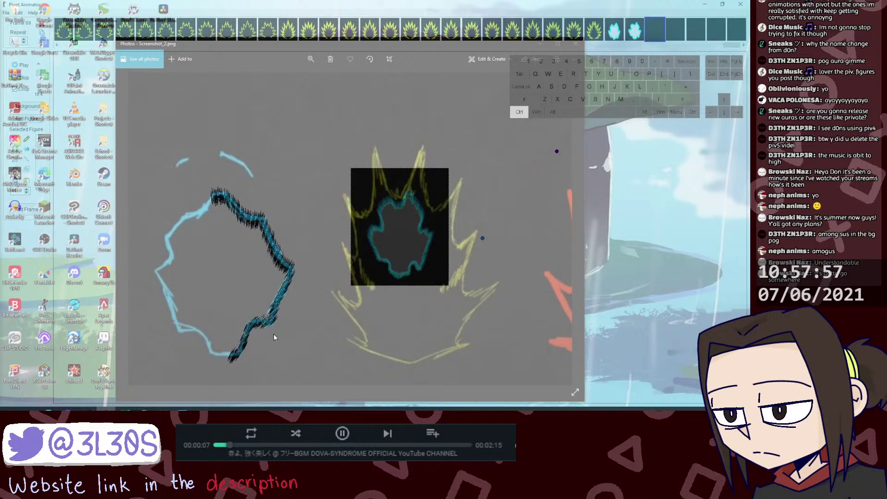
{"action": "left_click_drag", "start_coordinate": [274, 341], "coordinate": [234, 368]}
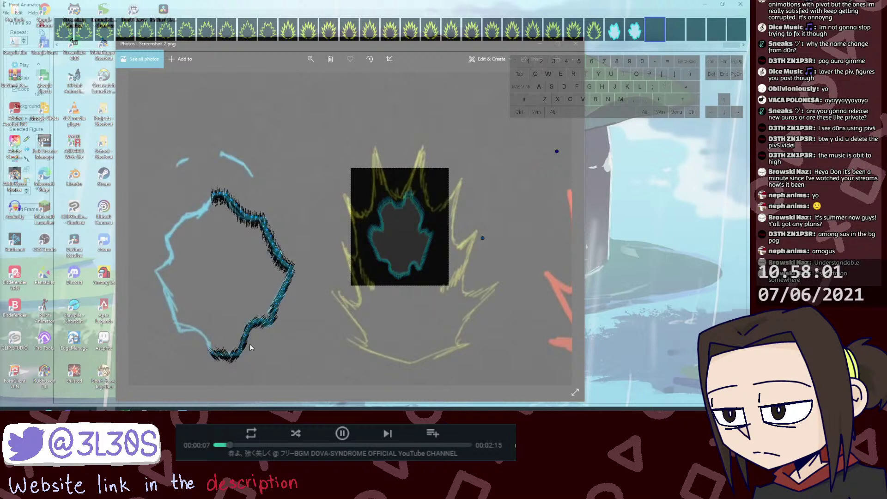
{"action": "key", "text": "shift"}
{"action": "key", "text": "ctrl+z"}
{"action": "key", "text": "ctrl+v"}
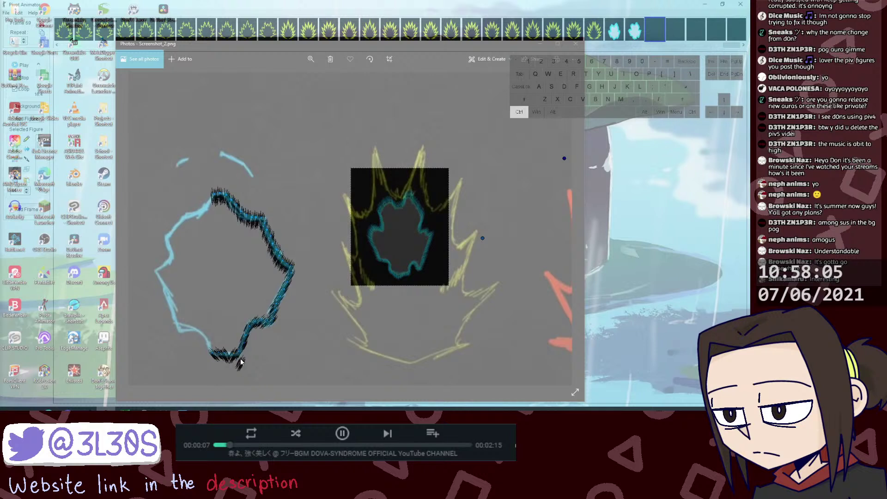
{"action": "left_click_drag", "start_coordinate": [240, 363], "coordinate": [231, 354]}
Step: Fine-tune the bottom-edge spiky piece by nudging it toward the bottom left corner and adjusting the helper figure's upper handle
{"action": "key", "text": "shift"}
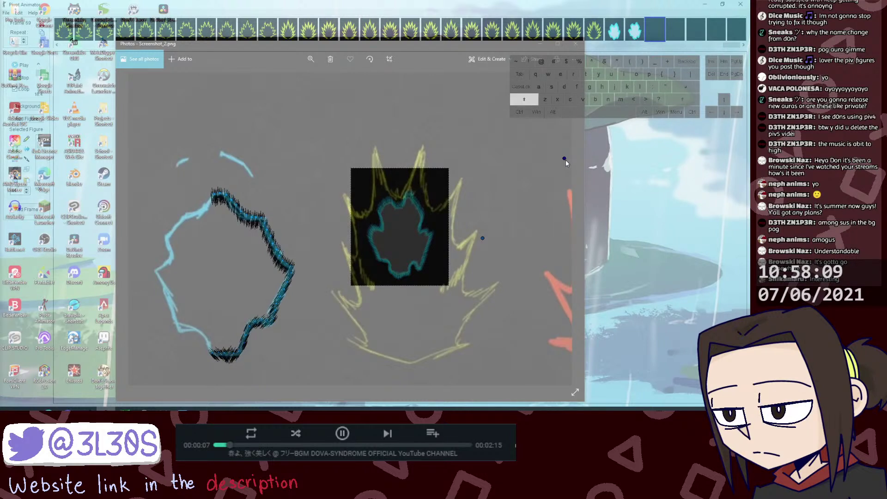
{"action": "left_click_drag", "start_coordinate": [564, 159], "coordinate": [559, 149]}
{"action": "key", "text": "ctrl+alt+z"}
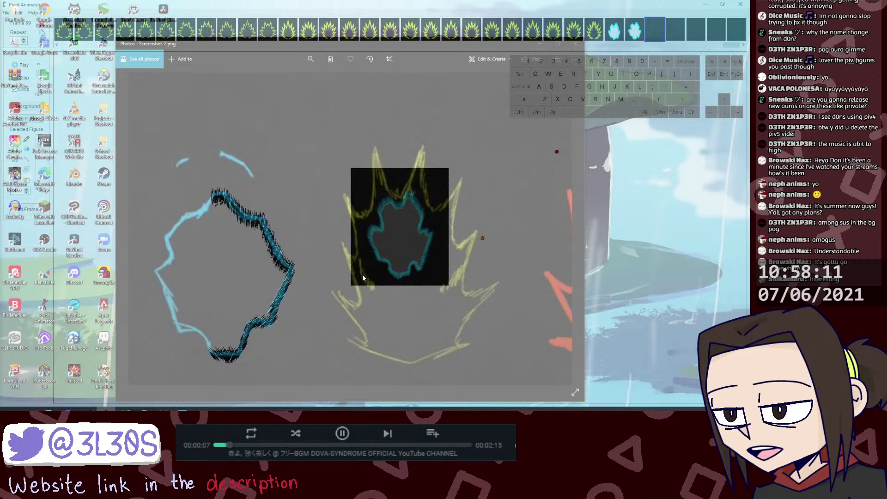
{"action": "key", "text": "ctrl+alt+z"}
{"action": "left_click_drag", "start_coordinate": [230, 353], "coordinate": [226, 359]}
{"action": "key", "text": "ctrl+alt+z"}
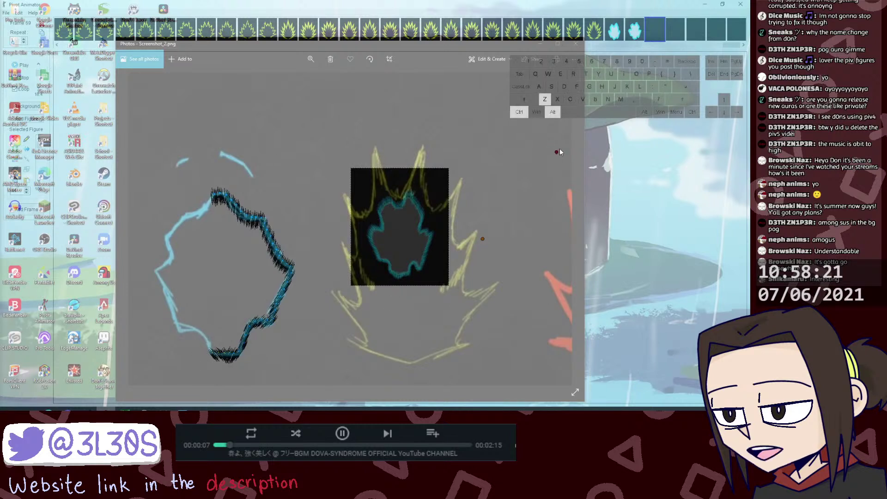
{"action": "left_click_drag", "start_coordinate": [559, 148], "coordinate": [568, 149]}
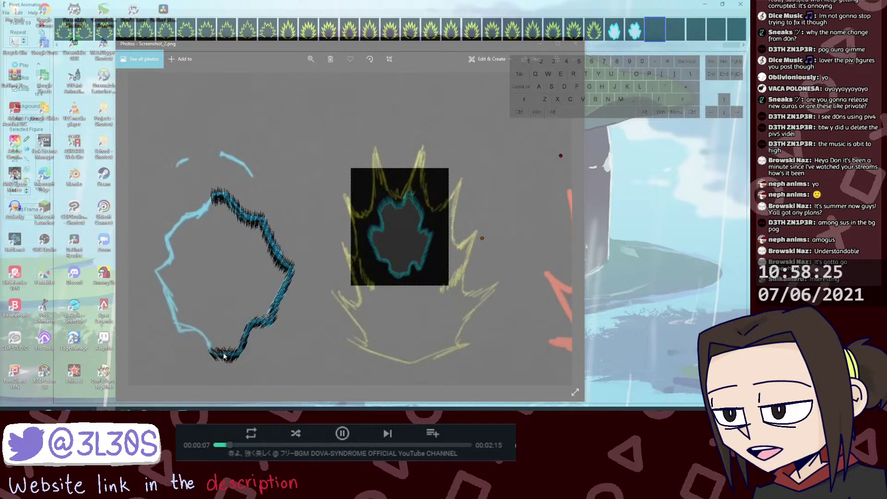
{"action": "left_click_drag", "start_coordinate": [224, 355], "coordinate": [222, 356]}
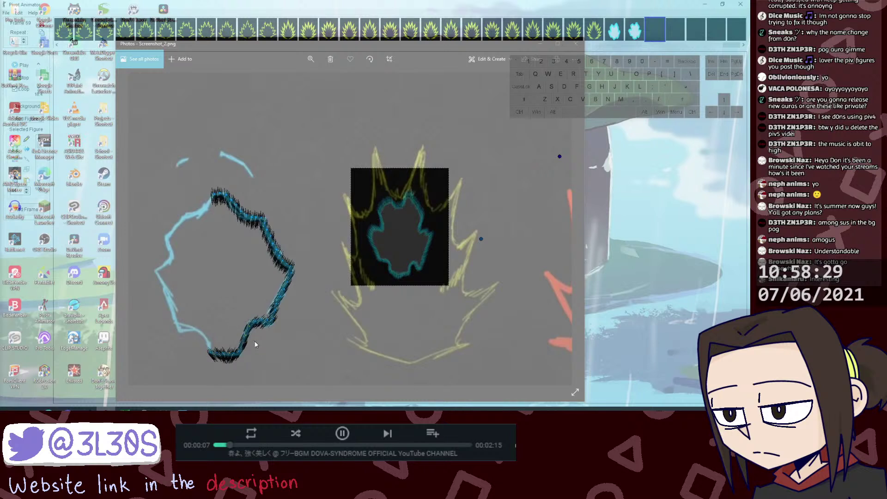
Step: Mirror a copy of the short lower right slope's spiky piece and fit it onto the opposite slope, tilting the helper figure inward
{"action": "key", "text": "ctrl+v"}
{"action": "key", "text": "ctrl+z"}
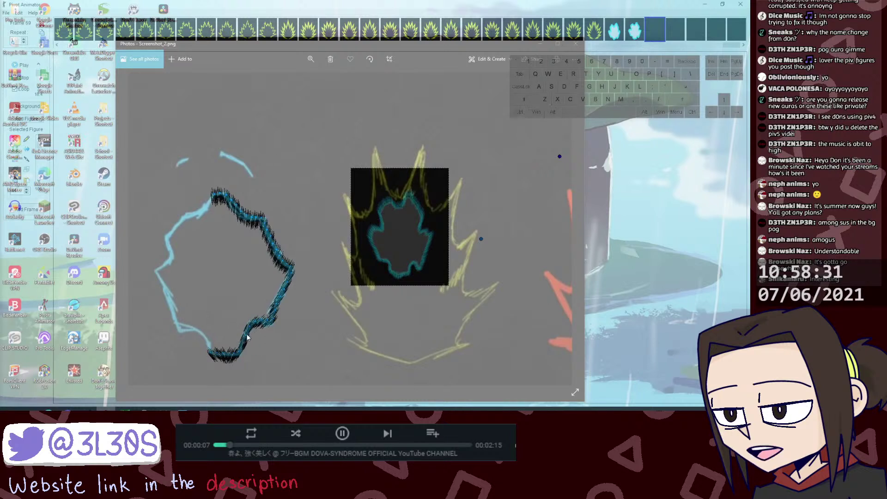
{"action": "left_click_drag", "start_coordinate": [254, 338], "coordinate": [256, 343]}
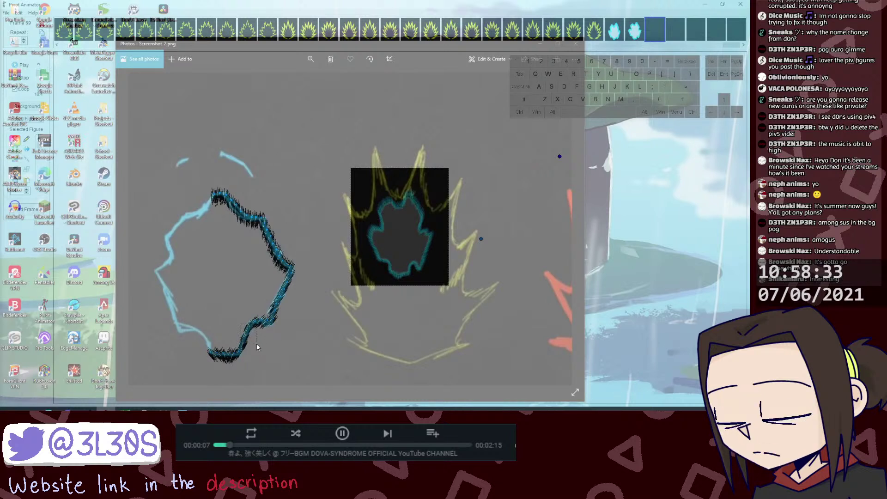
{"action": "key", "text": "ctrl+c"}
{"action": "key", "text": "ctrl+v"}
{"action": "key", "text": "m"}
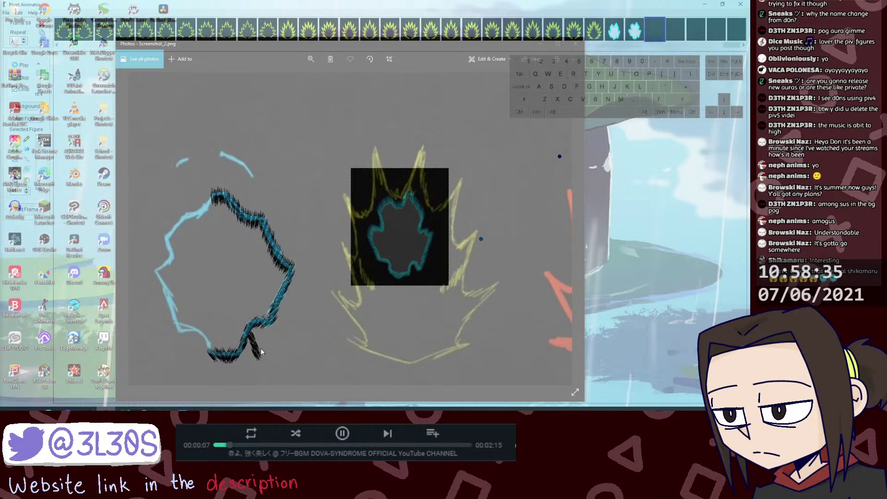
{"action": "left_click_drag", "start_coordinate": [255, 351], "coordinate": [206, 349]}
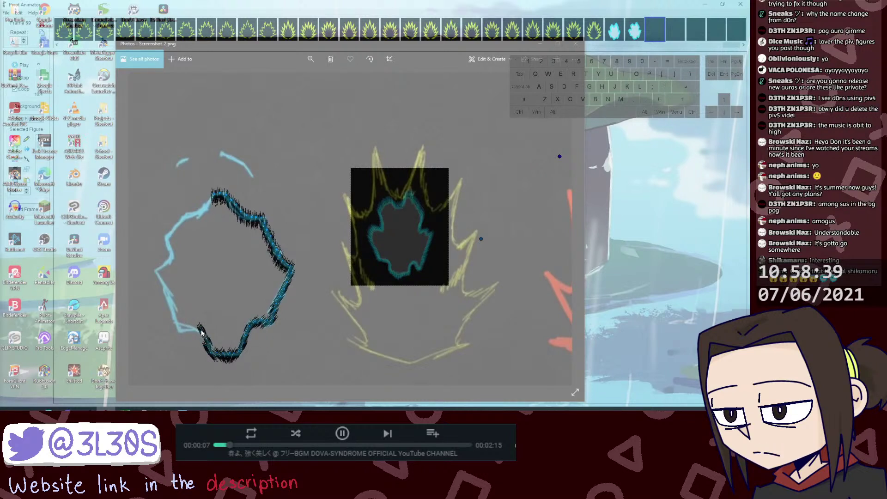
{"action": "left_click_drag", "start_coordinate": [201, 331], "coordinate": [205, 336]}
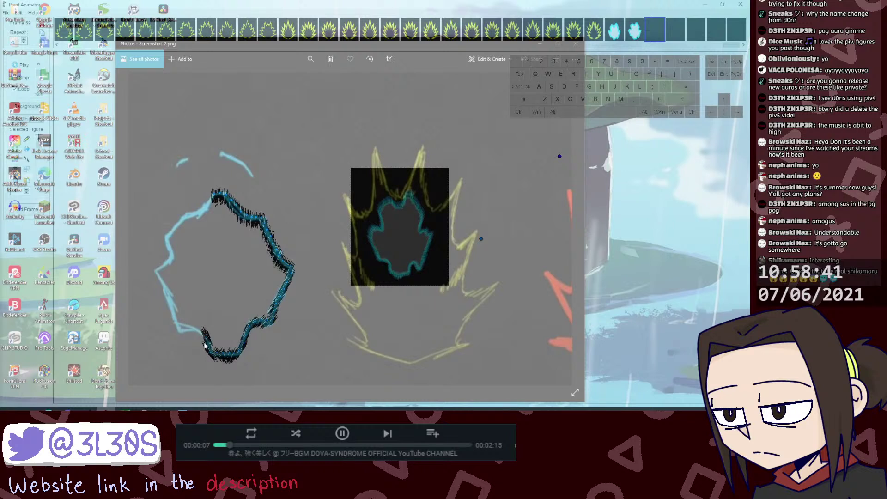
{"action": "key", "text": "shift"}
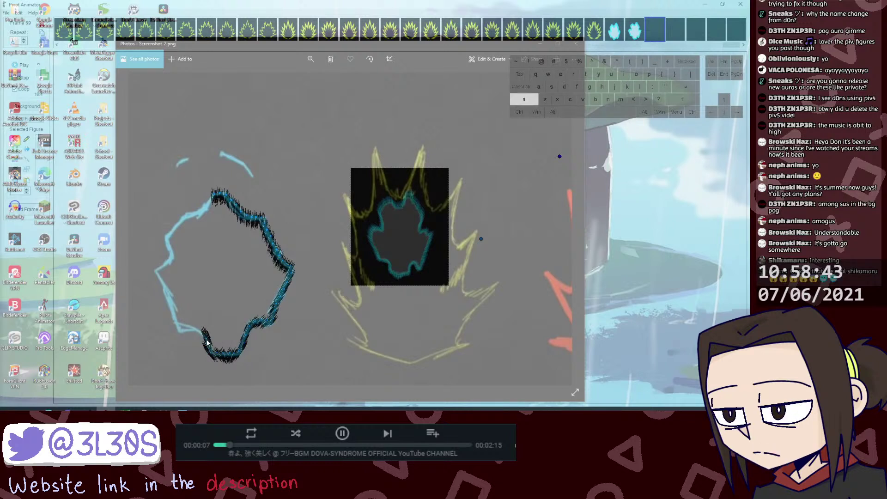
{"action": "left_click_drag", "start_coordinate": [560, 157], "coordinate": [542, 142]}
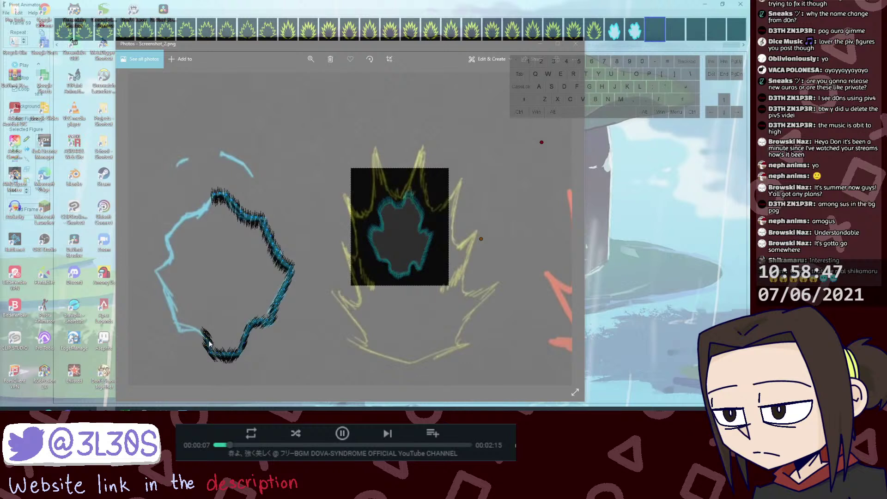
{"action": "left_click_drag", "start_coordinate": [207, 339], "coordinate": [209, 342]}
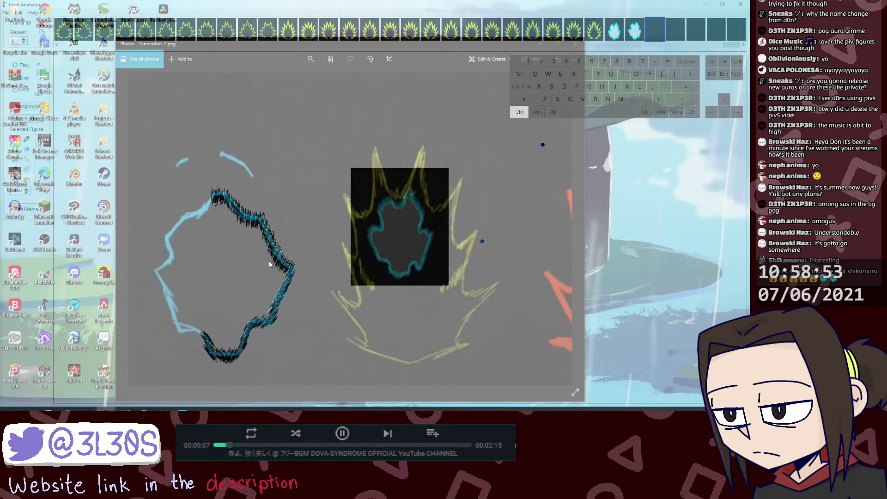
{"action": "key", "text": "ctrl+v"}
{"action": "key", "text": "m"}
{"action": "key", "text": "ctrl+z"}
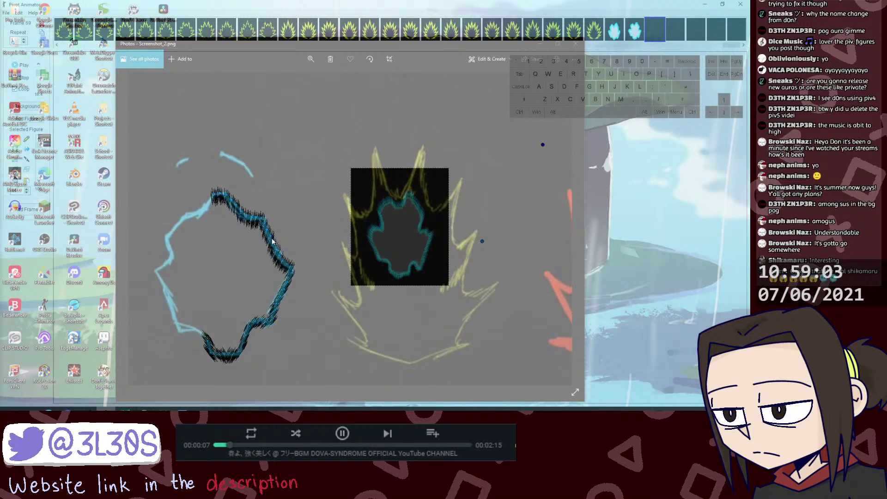
{"action": "left_click_drag", "start_coordinate": [262, 264], "coordinate": [262, 264]}
{"action": "key", "text": "ctrl+d"}
{"action": "key", "text": "ctrl+f"}
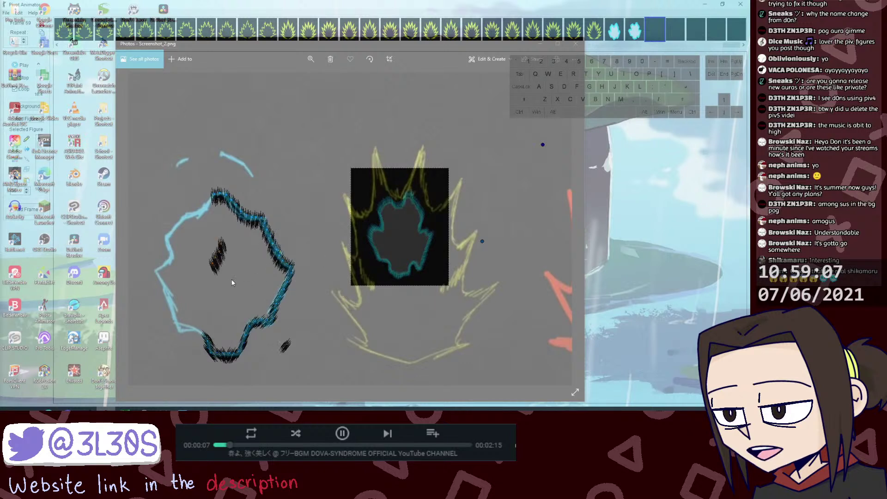
{"action": "key", "text": "ctrl+z"}
{"action": "key", "text": "ctrl+z"}
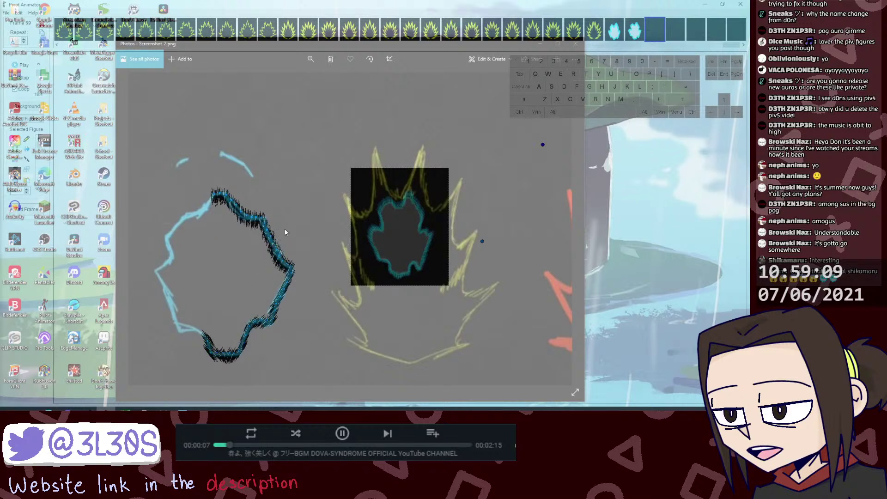
Step: Lay a black spiky copy along the outline's upper left slope and tilt the helper figure inward to fit it
{"action": "left_click_drag", "start_coordinate": [292, 223], "coordinate": [264, 261]}
{"action": "key", "text": "ctrl+d"}
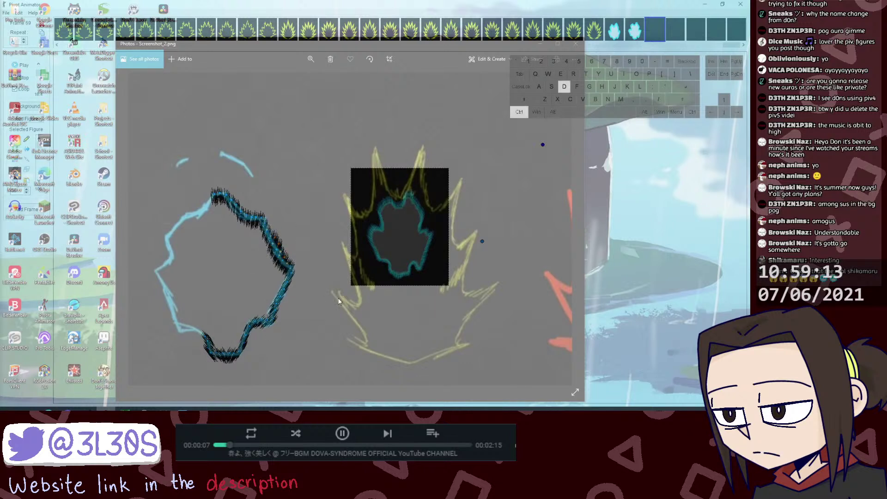
{"action": "mouse_move", "coordinate": [289, 267]}
{"action": "left_mouse_down"}
{"action": "mouse_move", "coordinate": [143, 241]}
{"action": "mouse_move", "coordinate": [169, 241]}
{"action": "left_mouse_up"}
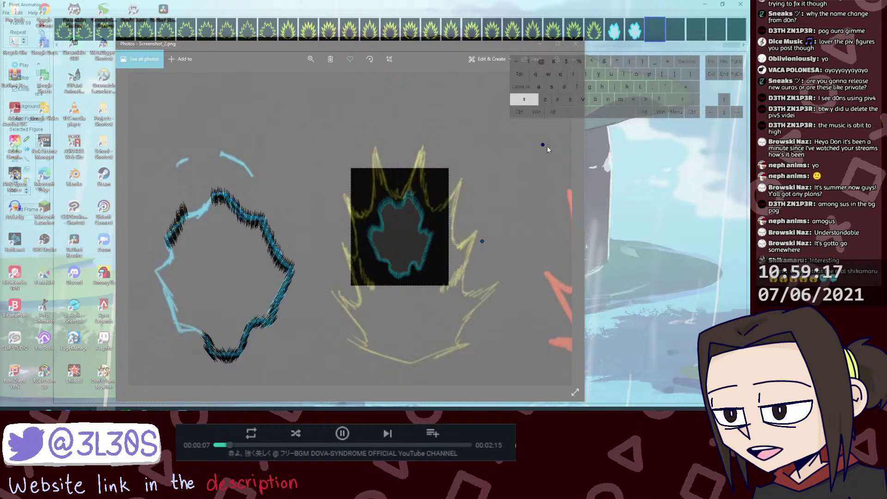
{"action": "left_click_drag", "start_coordinate": [541, 144], "coordinate": [532, 162]}
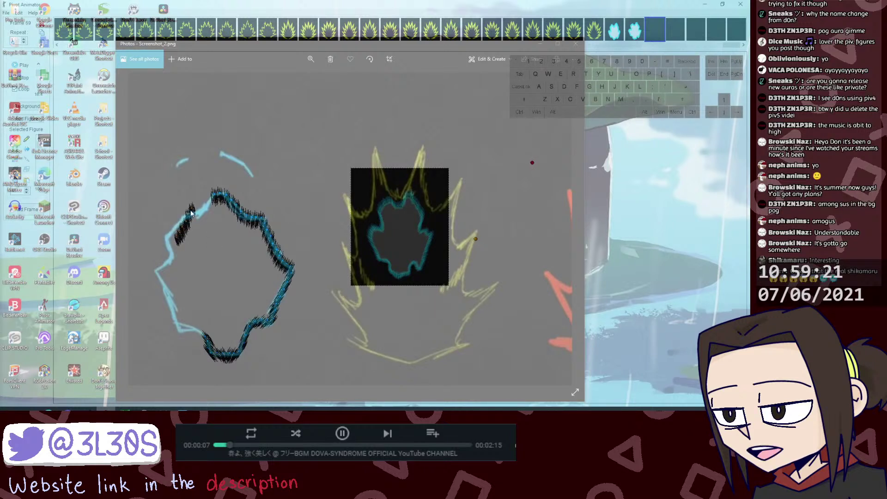
{"action": "left_click_drag", "start_coordinate": [191, 211], "coordinate": [183, 217]}
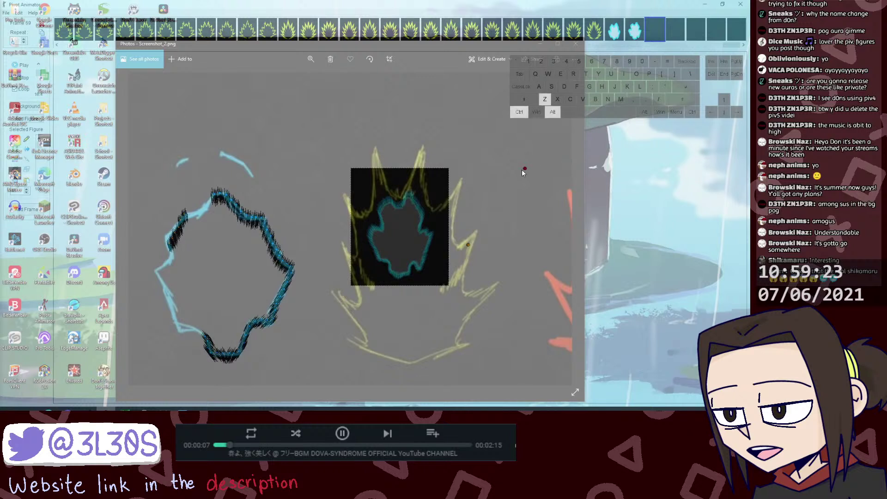
{"action": "mouse_move", "coordinate": [522, 169]}
{"action": "left_mouse_down"}
{"action": "mouse_move", "coordinate": [494, 166]}
{"action": "mouse_move", "coordinate": [504, 175]}
{"action": "left_mouse_up"}
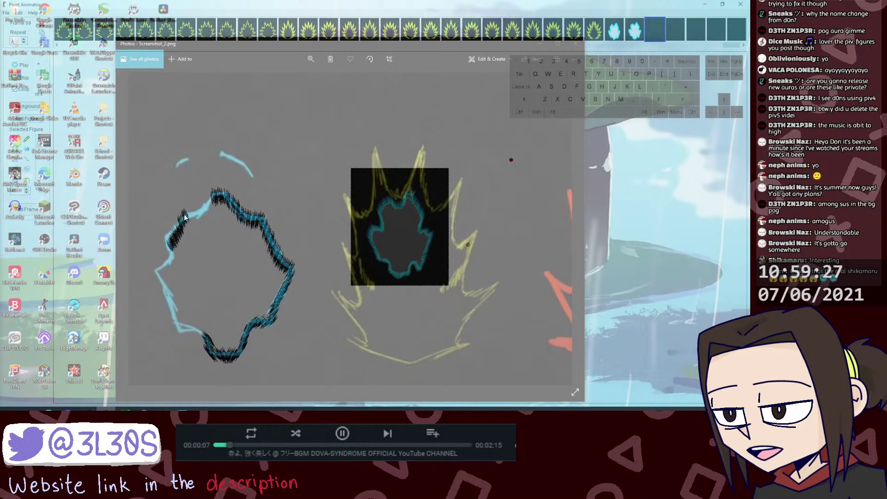
{"action": "left_click_drag", "start_coordinate": [184, 214], "coordinate": [183, 211]}
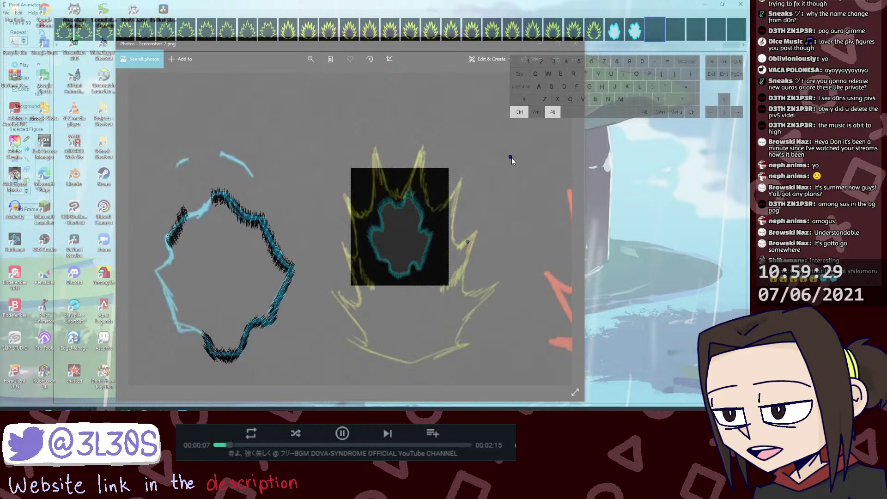
Step: Tilt the helper figure back slightly and slide the upper left spiky piece down along the traced line
{"action": "key", "text": "shift"}
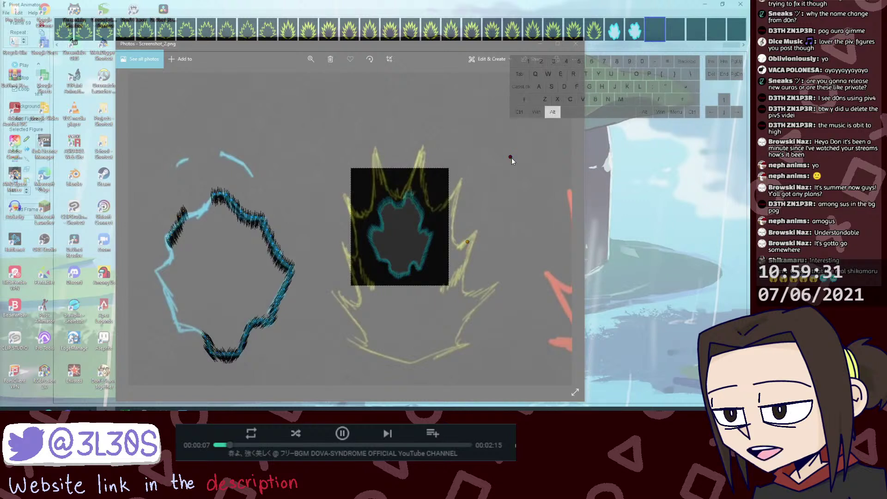
{"action": "key", "text": "x"}
{"action": "left_click_drag", "start_coordinate": [511, 158], "coordinate": [523, 163]}
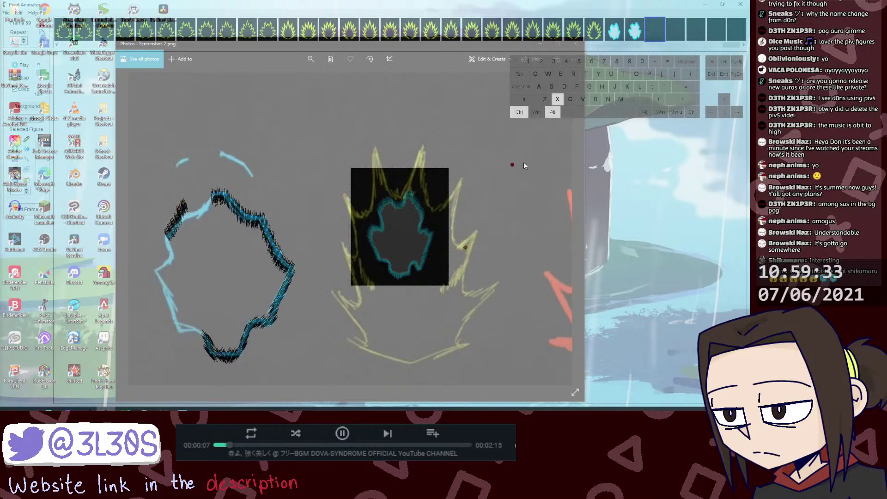
{"action": "left_click_drag", "start_coordinate": [167, 235], "coordinate": [167, 245]}
{"action": "left_click", "coordinate": [168, 243]}
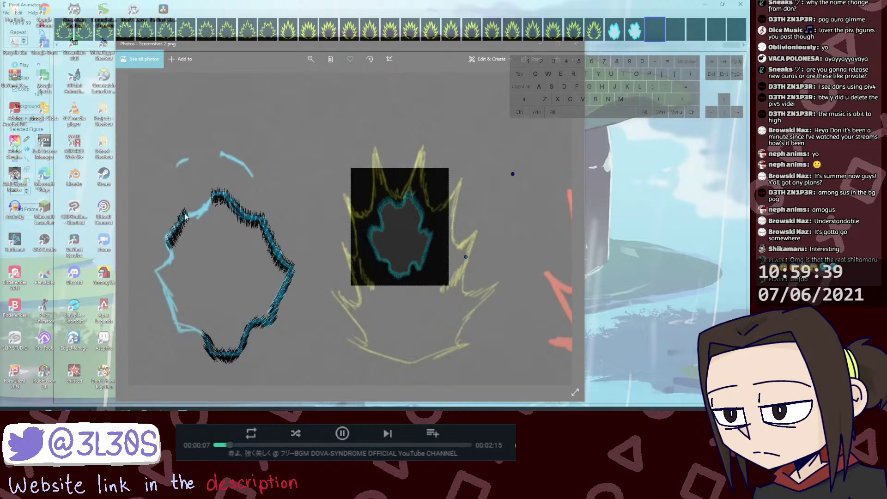
Step: Fill the gap between the upper left slope and the top peak with spiky pieces, moving the helper figure's upper handle inward
{"action": "key", "text": "shift"}
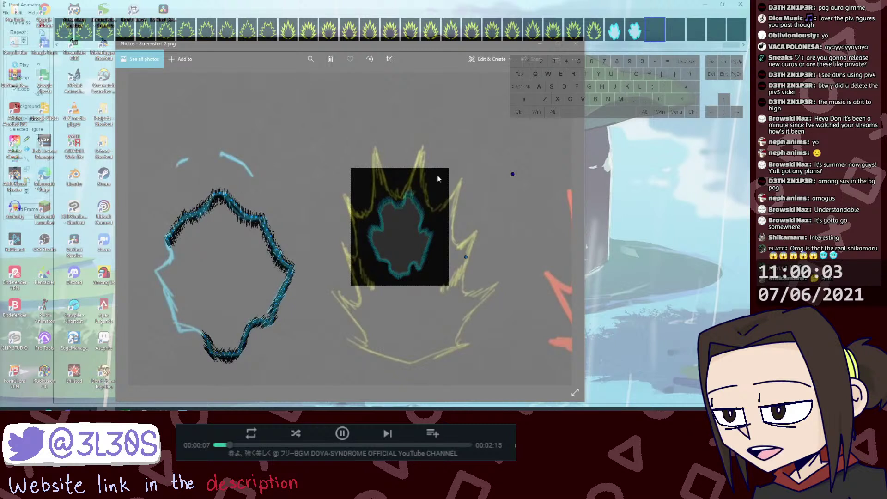
{"action": "key", "text": "ctrl+alt+z"}
{"action": "key", "text": "shift"}
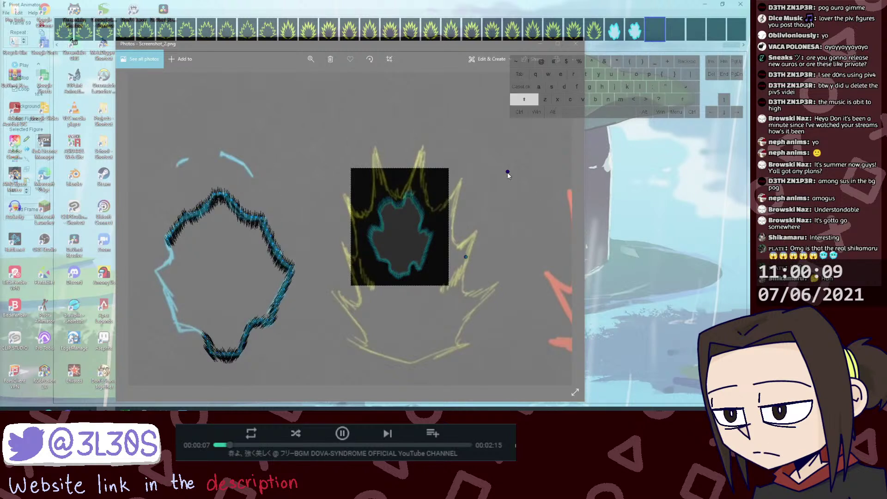
{"action": "key", "text": "ctrl+alt+z"}
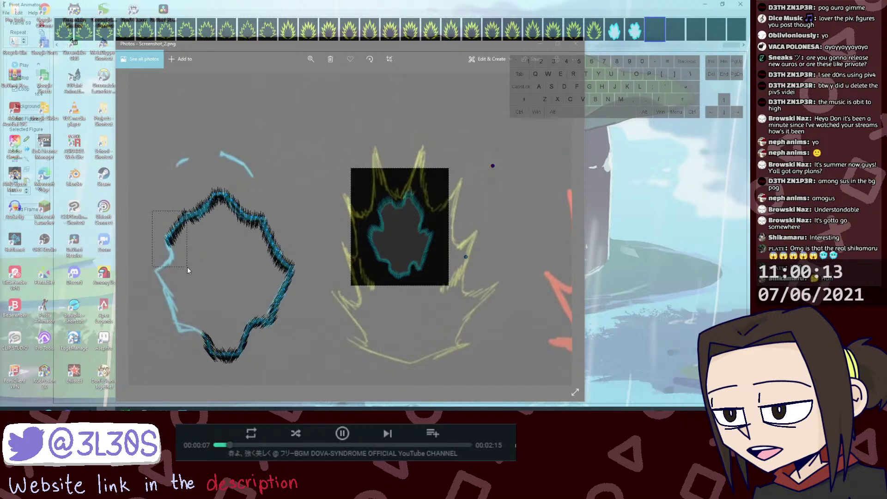
{"action": "left_click_drag", "start_coordinate": [187, 267], "coordinate": [188, 267]}
{"action": "left_click", "coordinate": [493, 166], "text": "shift"}
{"action": "key", "text": "ctrl+alt+z"}
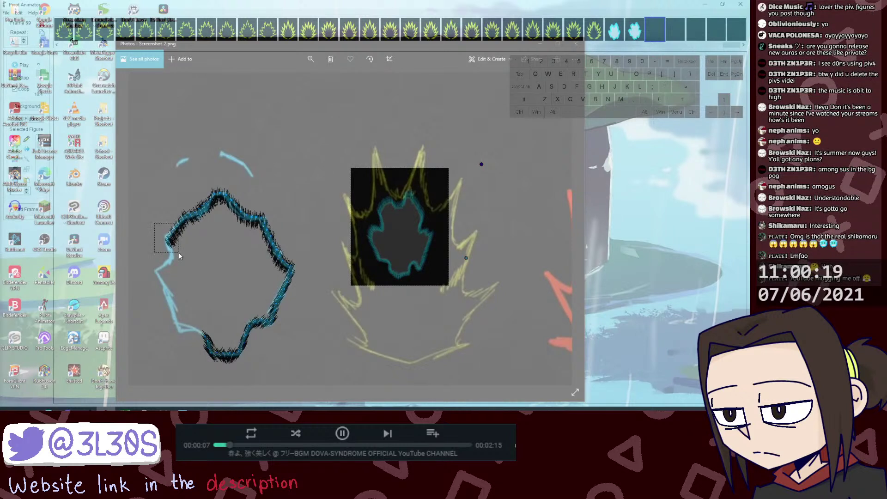
{"action": "left_click_drag", "start_coordinate": [179, 253], "coordinate": [178, 253]}
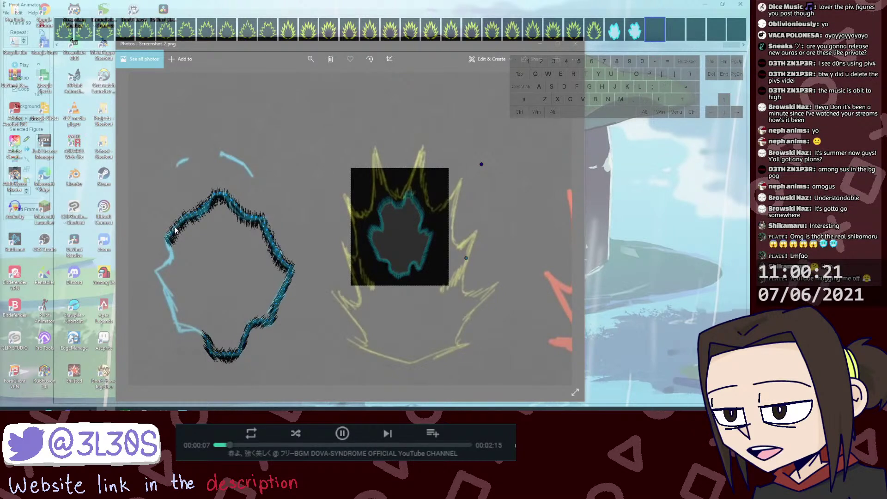
{"action": "key", "text": "shift"}
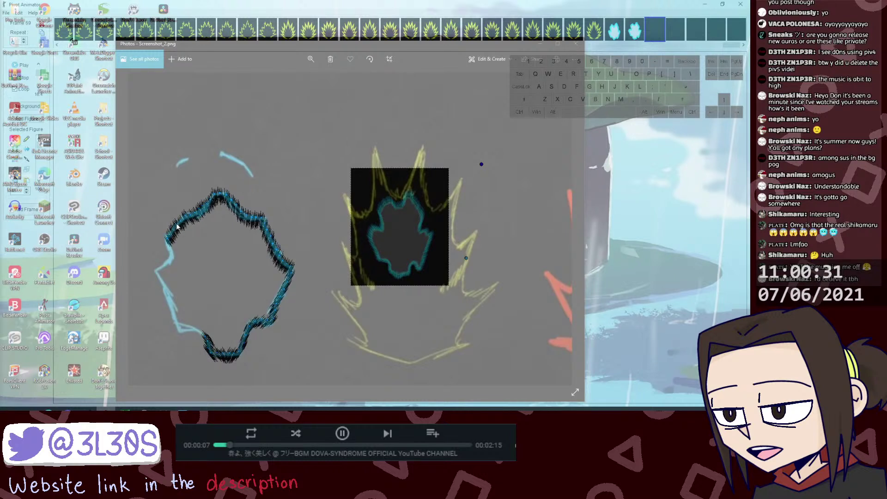
Step: Add a spiky copy down to the left notch and fit a mirrored copy along the long lower left slope
{"action": "left_click_drag", "start_coordinate": [151, 222], "coordinate": [167, 247]}
{"action": "key", "text": "ctrl+d"}
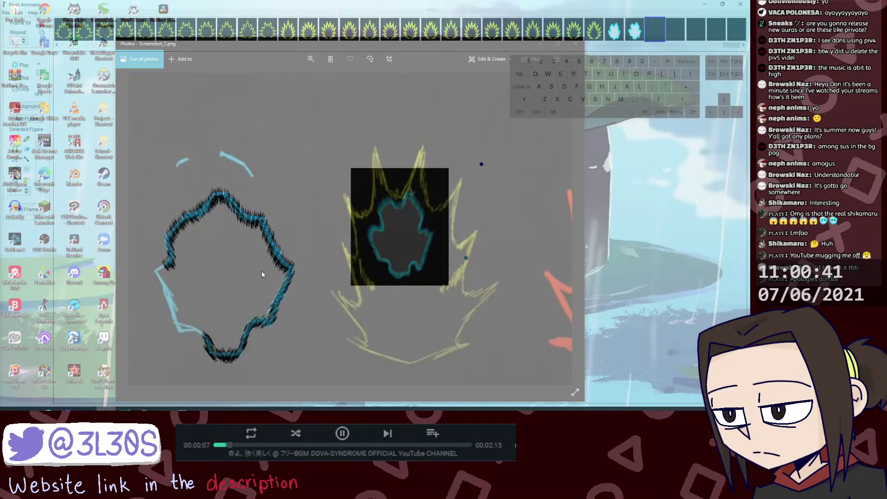
{"action": "left_click_drag", "start_coordinate": [297, 314], "coordinate": [298, 315]}
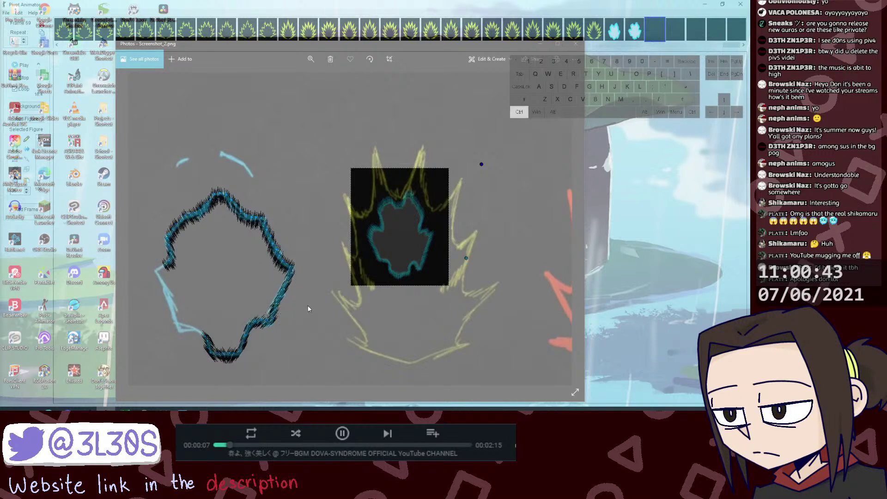
{"action": "key", "text": "ctrl+c"}
{"action": "key", "text": "ctrl+v"}
{"action": "key", "text": "m"}
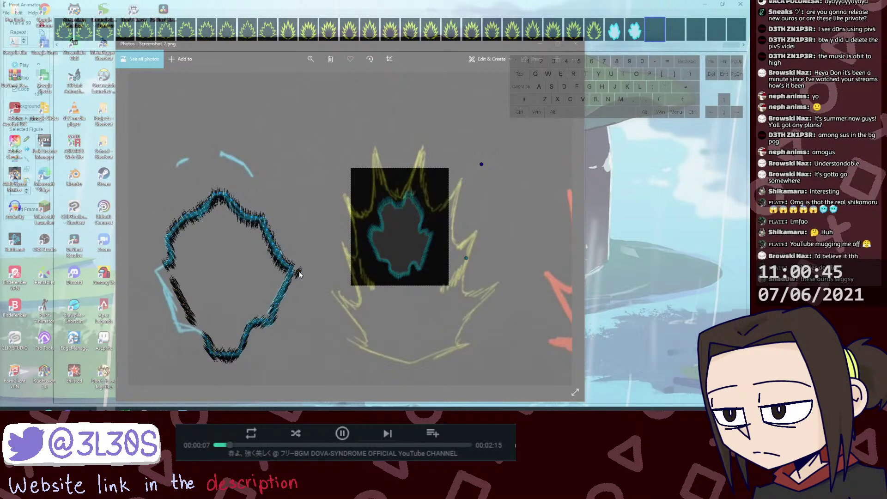
{"action": "left_click_drag", "start_coordinate": [300, 274], "coordinate": [285, 266]}
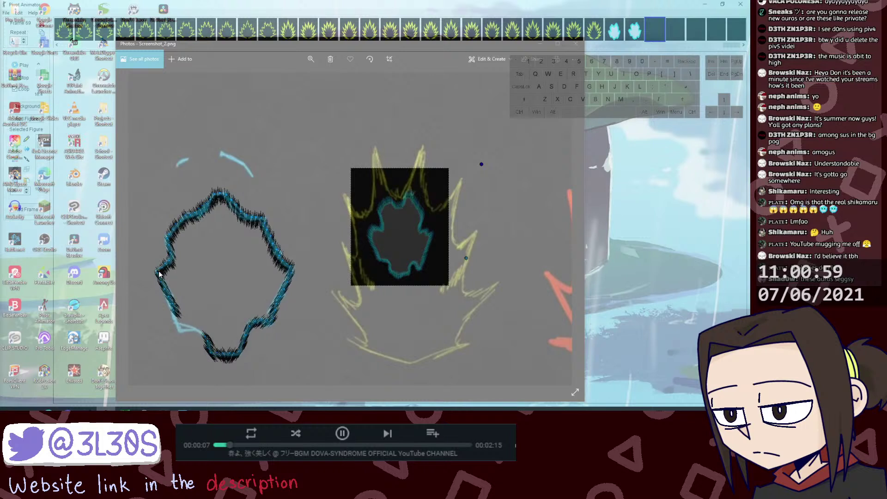
Step: Refine the spiky piece at the outline's left corner by nudging the helper figure's upper handle inward, and reselect frame 69
{"action": "key", "text": "shift"}
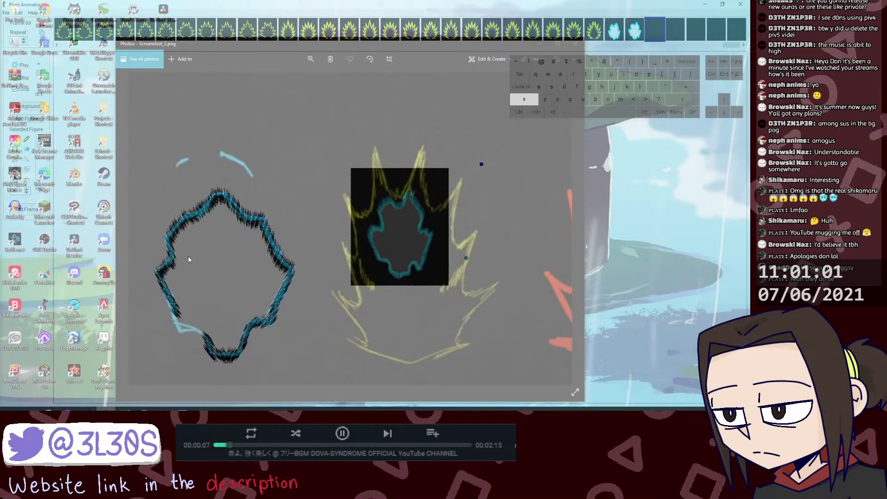
{"action": "left_click_drag", "start_coordinate": [481, 165], "coordinate": [473, 163]}
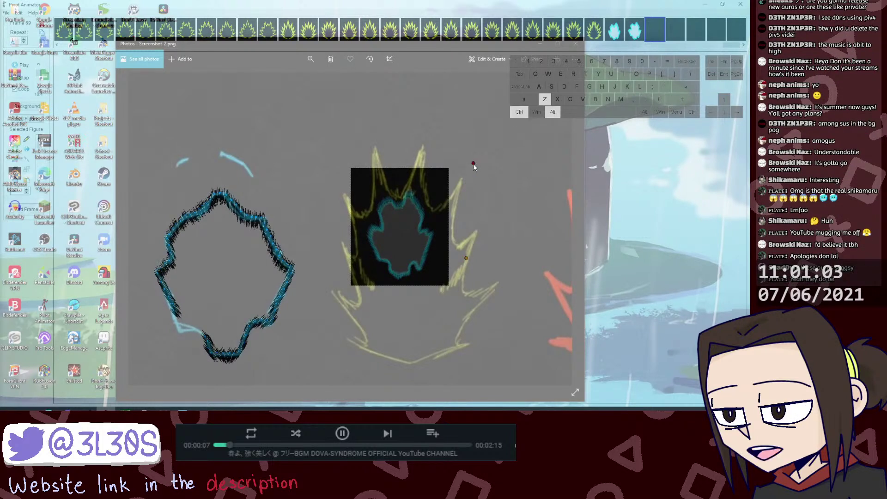
{"action": "left_click", "coordinate": [170, 266]}
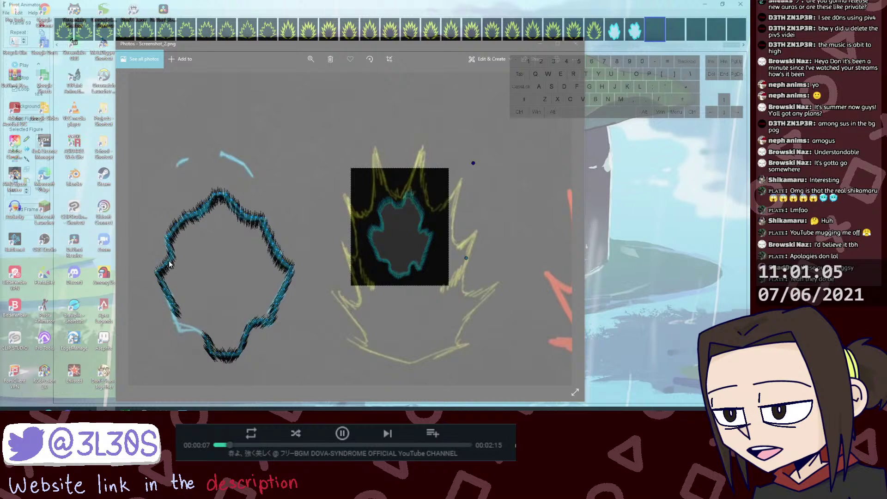
{"action": "key", "text": "shift"}
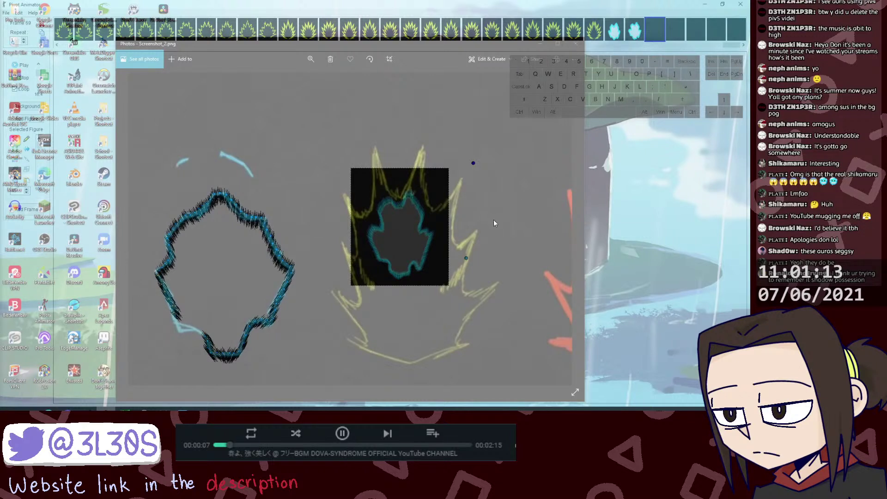
{"action": "key", "text": "Delete"}
{"action": "left_click", "coordinate": [655, 34]}
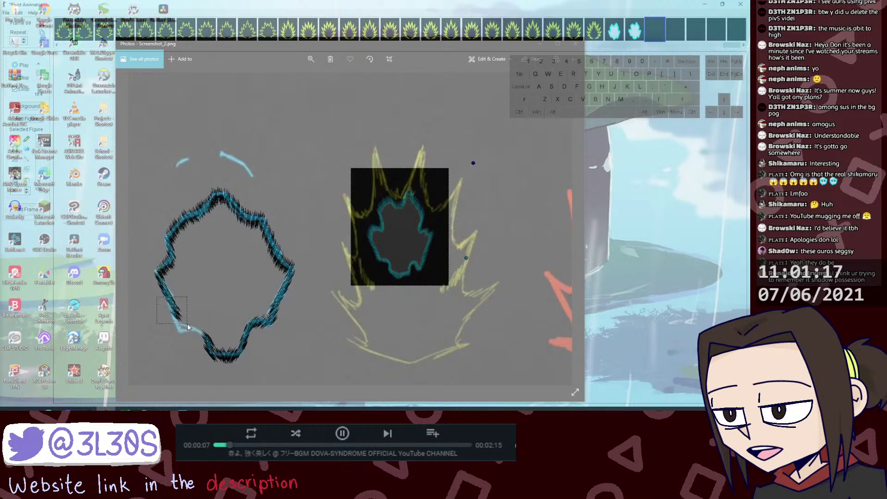
Step: Close the outline's lower left corner with spiky copies joining the bottom edge, and adjust the helper figure's upper handle
{"action": "left_click_drag", "start_coordinate": [187, 324], "coordinate": [183, 325]}
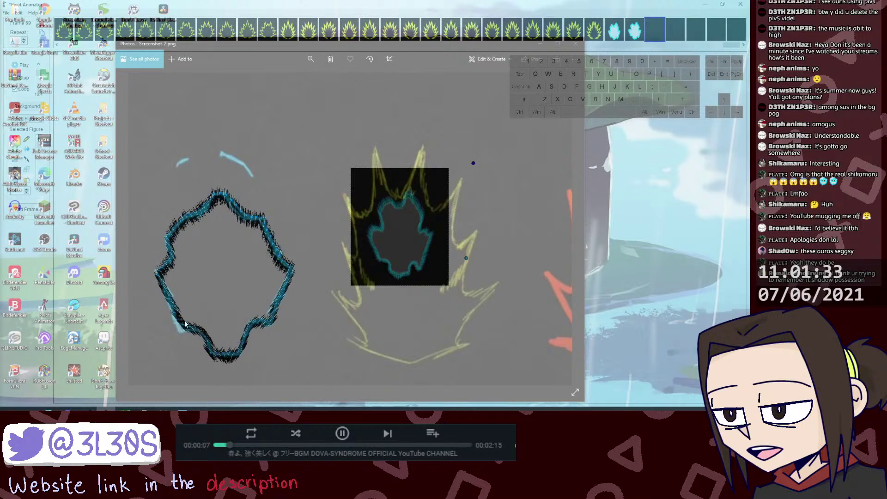
{"action": "left_click_drag", "start_coordinate": [177, 316], "coordinate": [202, 332]}
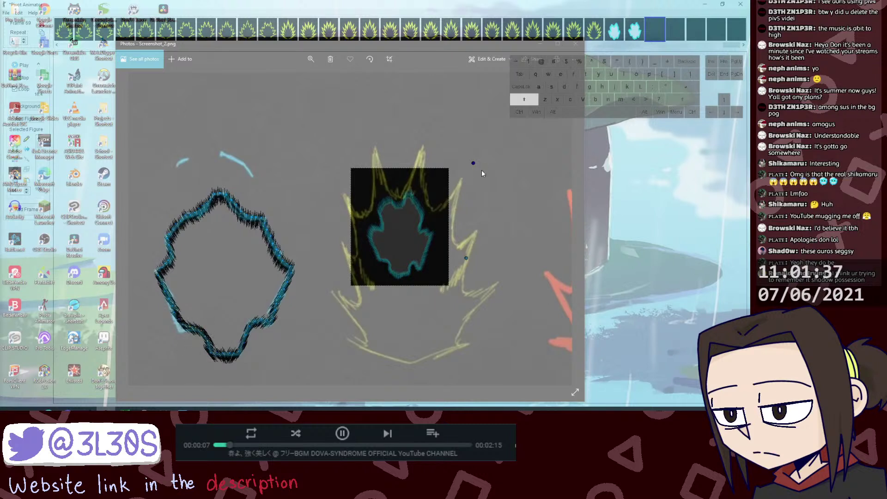
{"action": "key", "text": "ctrl+alt+z"}
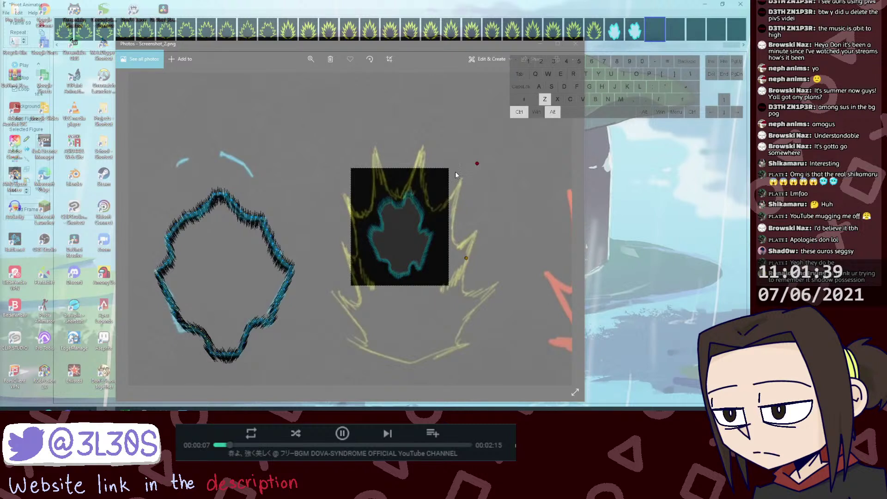
{"action": "left_click", "coordinate": [200, 331]}
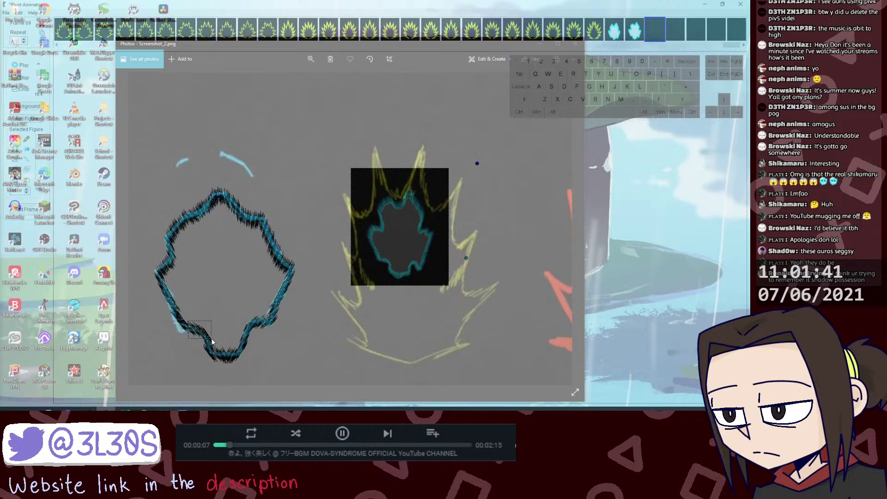
{"action": "key", "text": "ctrl+alt+z"}
Step: Enlarge the finished black spiky outline and centre it around the black square with the cyan aura
{"action": "key", "text": "ctrl+z"}
{"action": "left_click_drag", "start_coordinate": [478, 164], "coordinate": [496, 102]}
{"action": "left_click_drag", "start_coordinate": [508, 257], "coordinate": [590, 223]}
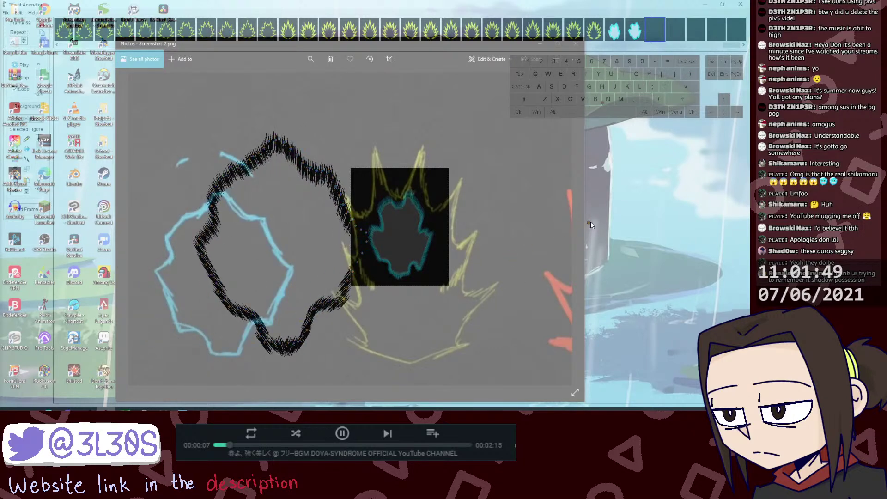
{"action": "left_click_drag", "start_coordinate": [498, 239], "coordinate": [264, 296]}
{"action": "left_click_drag", "start_coordinate": [278, 177], "coordinate": [259, 239]}
{"action": "mouse_move", "coordinate": [265, 260]}
{"action": "left_mouse_down"}
{"action": "mouse_move", "coordinate": [267, 251]}
{"action": "mouse_move", "coordinate": [265, 286]}
{"action": "mouse_move", "coordinate": [259, 272]}
{"action": "left_mouse_up"}
{"action": "left_click_drag", "start_coordinate": [255, 317], "coordinate": [281, 315]}
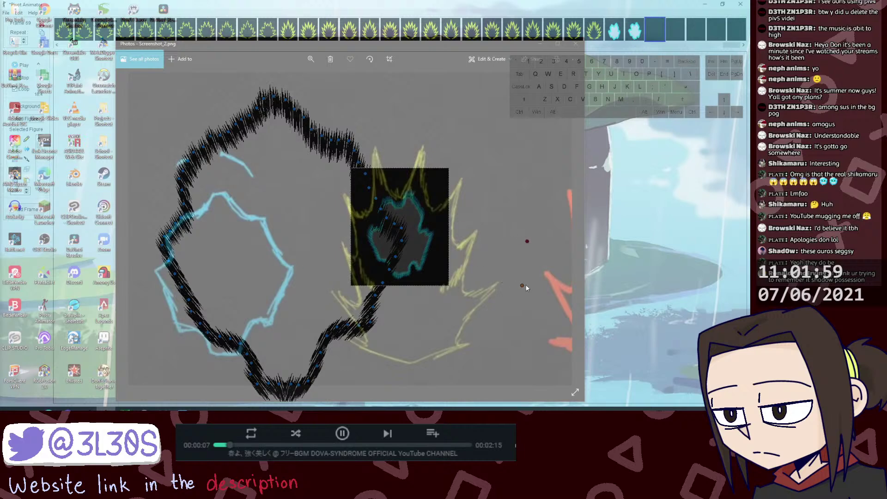
{"action": "left_click_drag", "start_coordinate": [526, 288], "coordinate": [649, 275]}
{"action": "key", "text": "Return"}
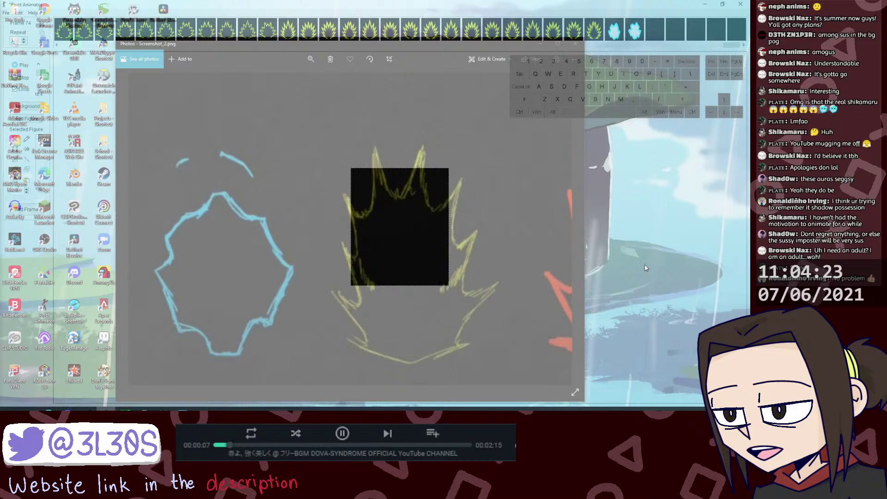
Step: Return to frame 69, hide the reference overlay, and open a new figure in Stick Figure Builder over the spiky outline
{"action": "left_click", "coordinate": [655, 27]}
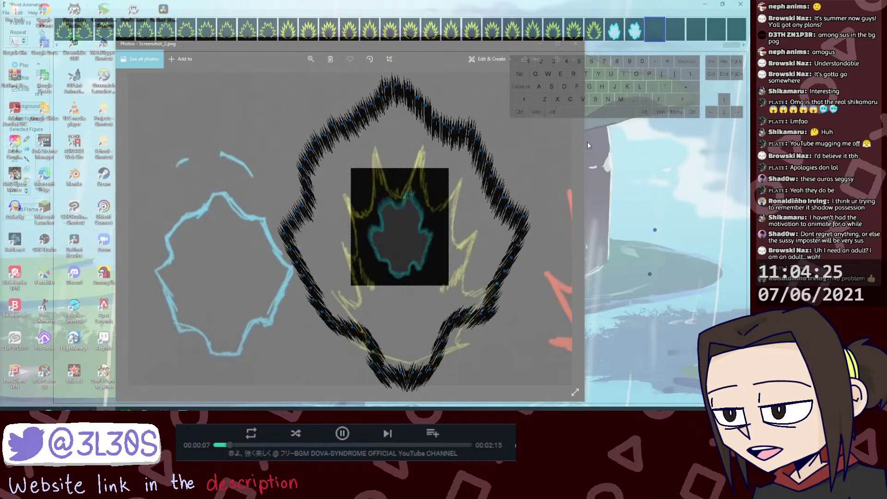
{"action": "key", "text": "f"}
{"action": "left_click_drag", "start_coordinate": [258, 69], "coordinate": [407, 65]}
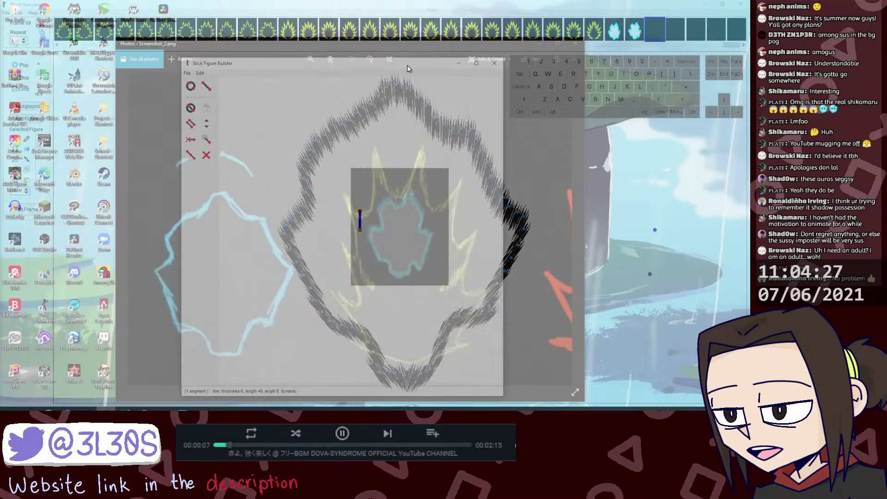
{"action": "right_click", "coordinate": [134, 152]}
{"action": "left_click", "coordinate": [109, 204]}
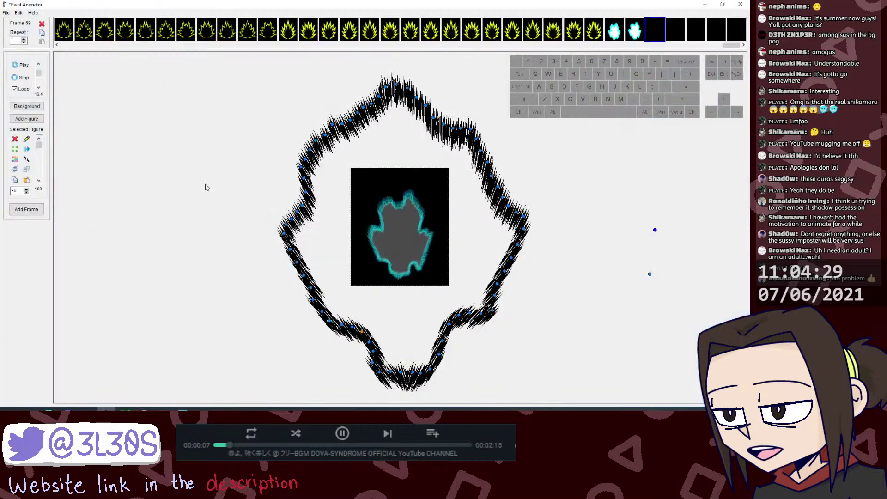
{"action": "right_click", "coordinate": [408, 157], "text": "ctrl+alt"}
{"action": "left_click_drag", "start_coordinate": [369, 68], "coordinate": [410, 65]}
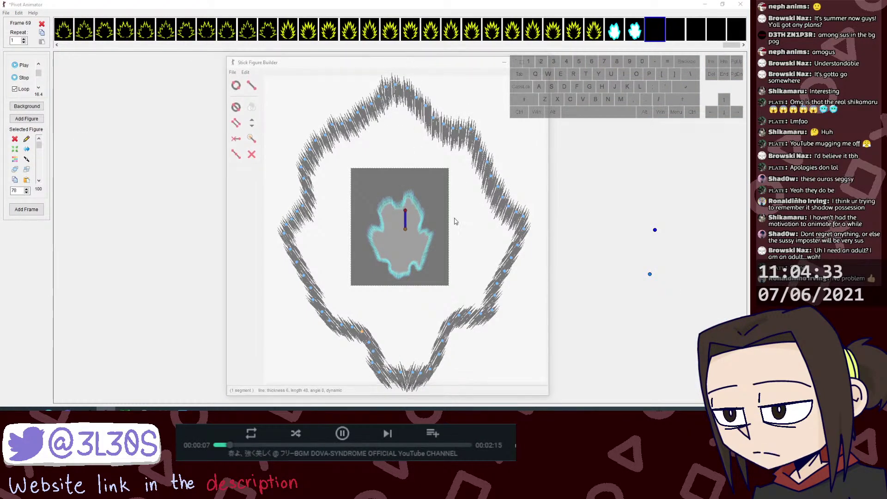
Step: Position the new figure's starting segment over the black square at thickness 0, and attach a segment reaching the outline's top tip
{"action": "left_click_drag", "start_coordinate": [405, 229], "coordinate": [396, 88]}
{"action": "key", "text": "Down"}
{"action": "key", "text": "Down"}
{"action": "key", "text": "Down"}
{"action": "key", "text": "Down"}
{"action": "key", "text": "Down"}
{"action": "key", "text": "Down"}
{"action": "right_click", "coordinate": [400, 164]}
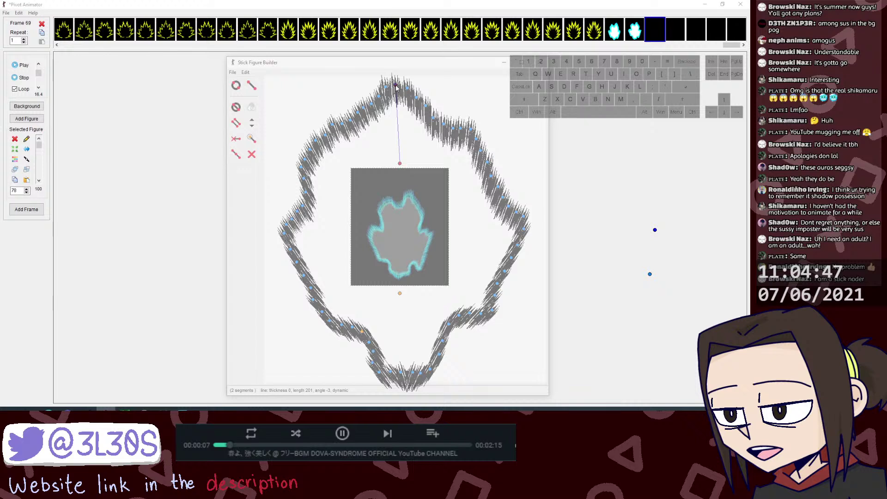
{"action": "key", "text": "s"}
Step: Chain thickness 0 segments from the outline's top tip down its upper right slope to the start of the flat notch
{"action": "right_click", "coordinate": [395, 87]}
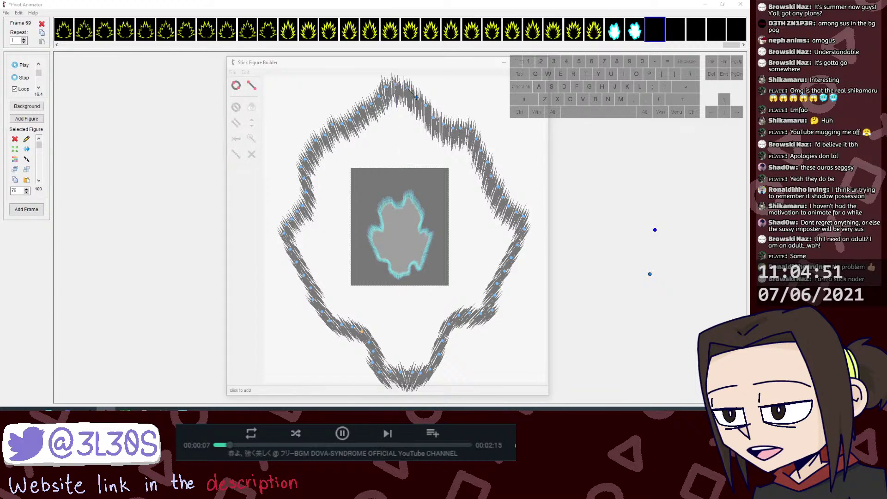
{"action": "left_click", "coordinate": [416, 98]}
{"action": "right_click", "coordinate": [416, 97]}
{"action": "left_click", "coordinate": [426, 107]}
{"action": "right_click", "coordinate": [427, 107]}
{"action": "left_click", "coordinate": [434, 119]}
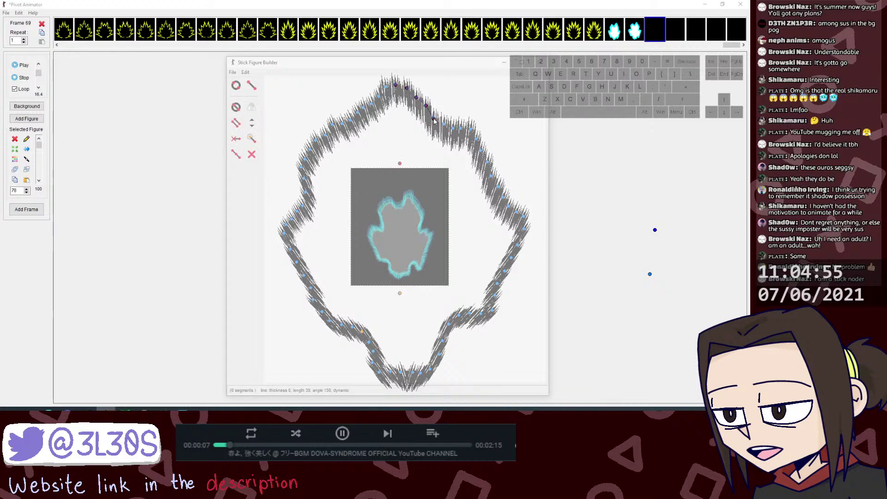
{"action": "left_click_drag", "start_coordinate": [433, 119], "coordinate": [445, 126]}
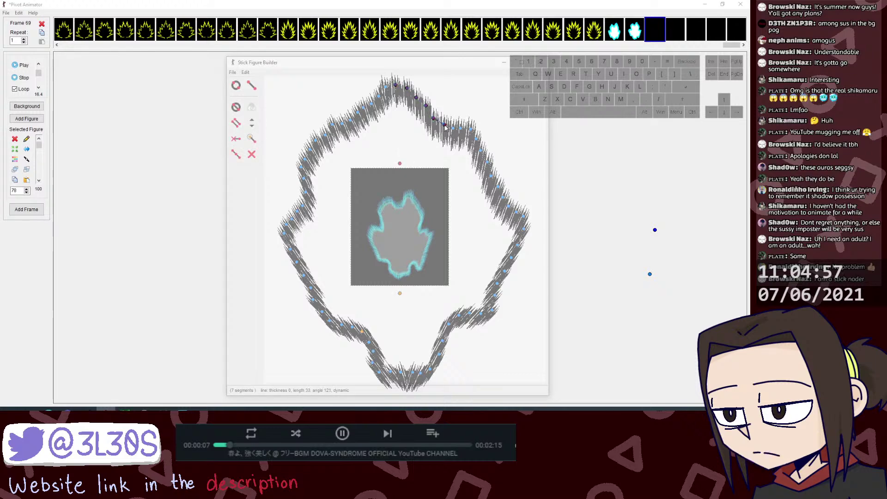
Step: In the main animation window, select the spiky pieces before the upper right notch and nudge the helper figure's upper handle outward
{"action": "left_click", "coordinate": [643, 140]}
{"action": "left_click", "coordinate": [444, 124]}
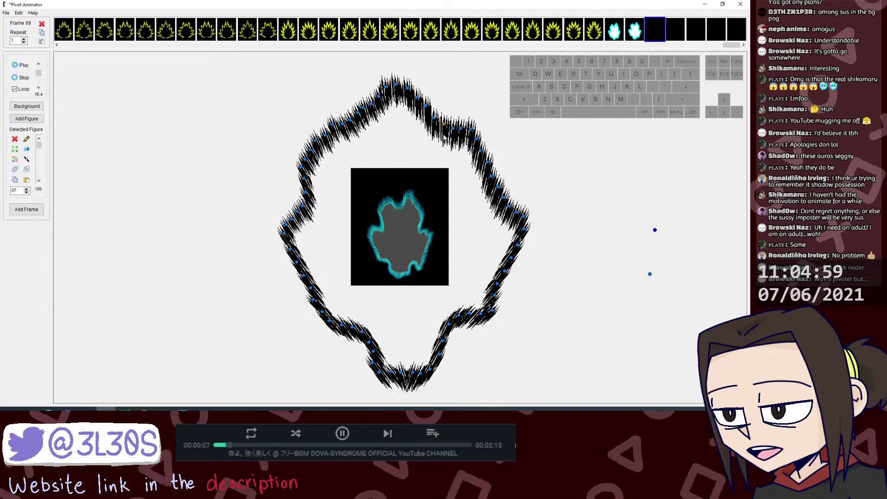
{"action": "left_click", "coordinate": [435, 131], "text": "shift"}
{"action": "left_click", "coordinate": [427, 119], "text": "shift"}
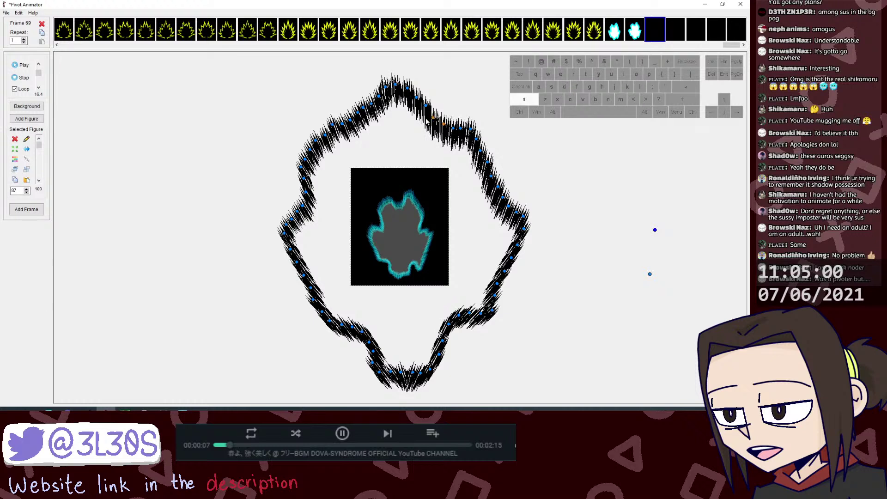
{"action": "left_click", "coordinate": [655, 230], "text": "shift"}
{"action": "left_click_drag", "start_coordinate": [655, 230], "coordinate": [659, 231]}
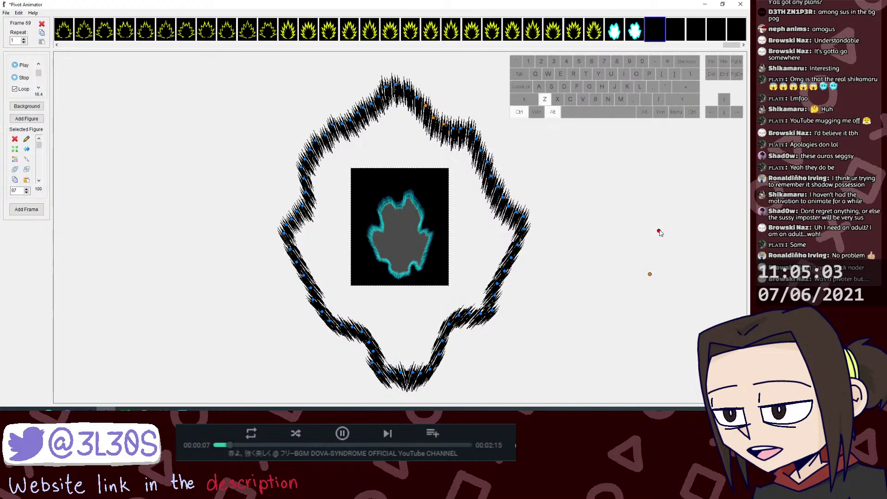
Step: Select the spiky pieces across the upper right notch and its corner, nudging the helper figure's upper handle outward for each selection
{"action": "left_click", "coordinate": [453, 139]}
{"action": "left_click", "coordinate": [462, 137], "text": "shift"}
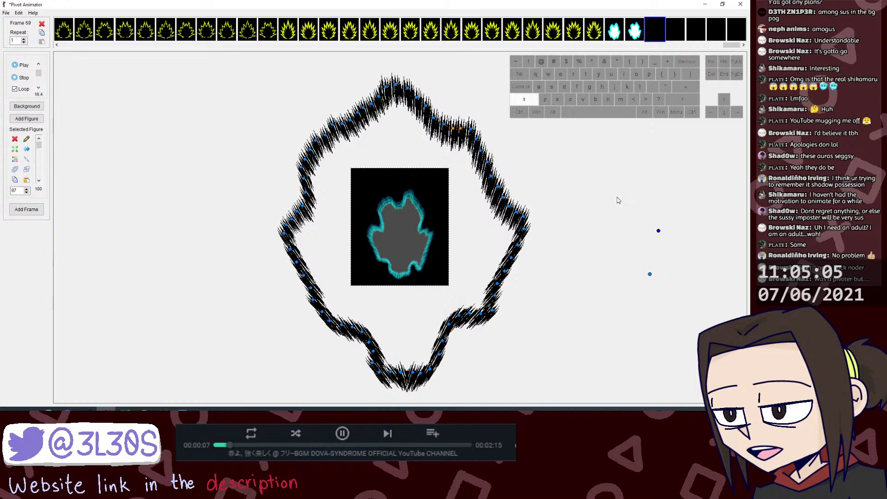
{"action": "left_click", "coordinate": [659, 231], "text": "shift"}
{"action": "left_click_drag", "start_coordinate": [659, 232], "coordinate": [662, 232]}
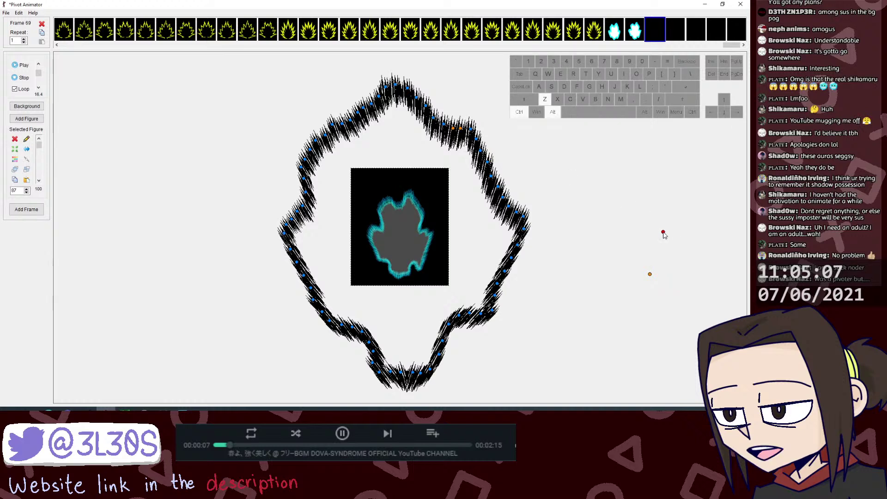
{"action": "left_click", "coordinate": [468, 140]}
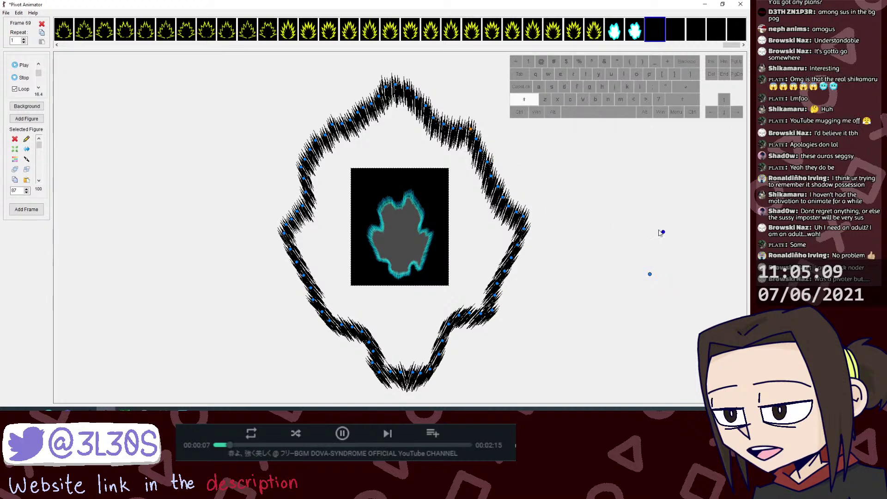
{"action": "left_click_drag", "start_coordinate": [661, 232], "coordinate": [667, 233]}
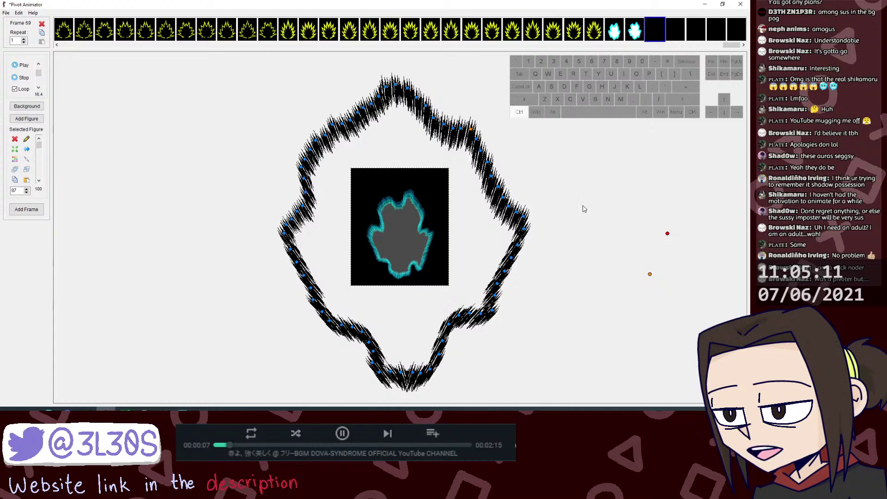
Step: Return to Stick Figure Builder and extend the segment chain across the flat upper right notch to its outer corner
{"action": "key", "text": "alt+Tab"}
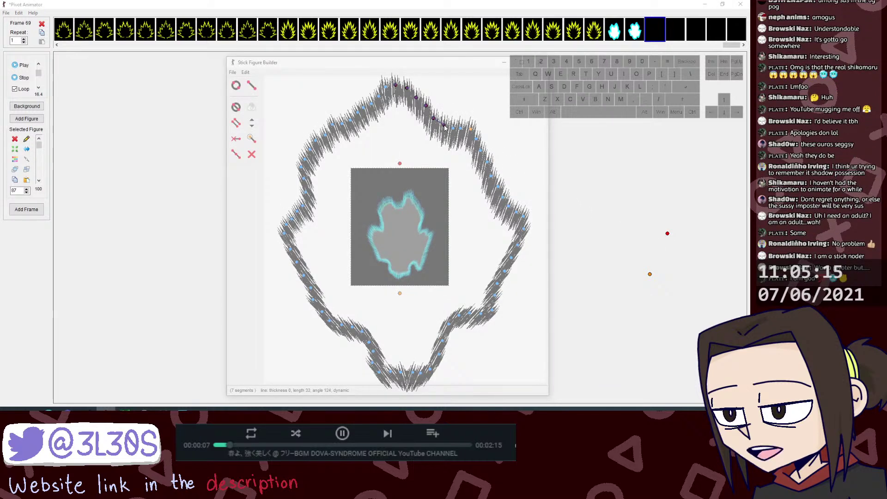
{"action": "left_click_drag", "start_coordinate": [444, 125], "coordinate": [453, 132]}
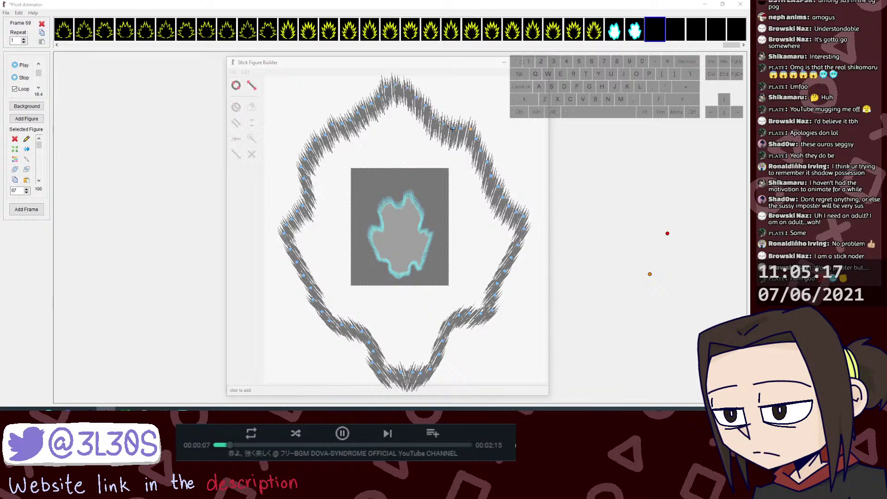
{"action": "right_click", "coordinate": [453, 129]}
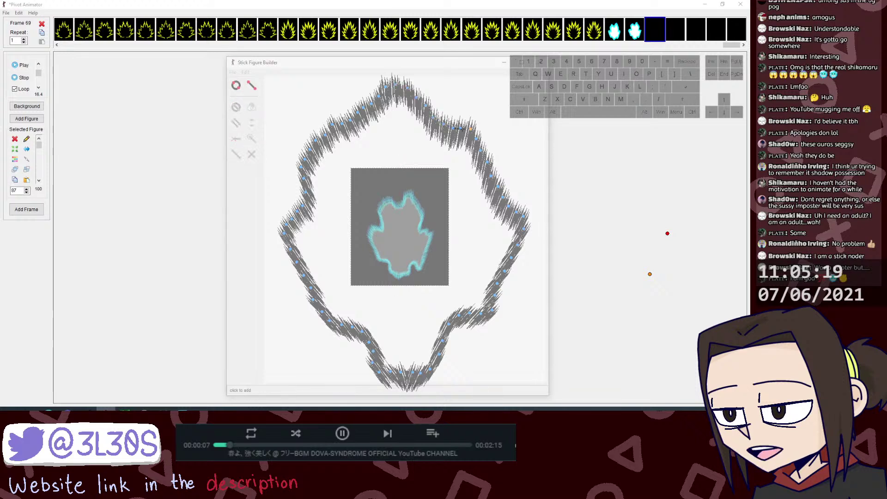
{"action": "left_click", "coordinate": [460, 129]}
{"action": "right_click", "coordinate": [460, 129]}
{"action": "left_click", "coordinate": [462, 130]}
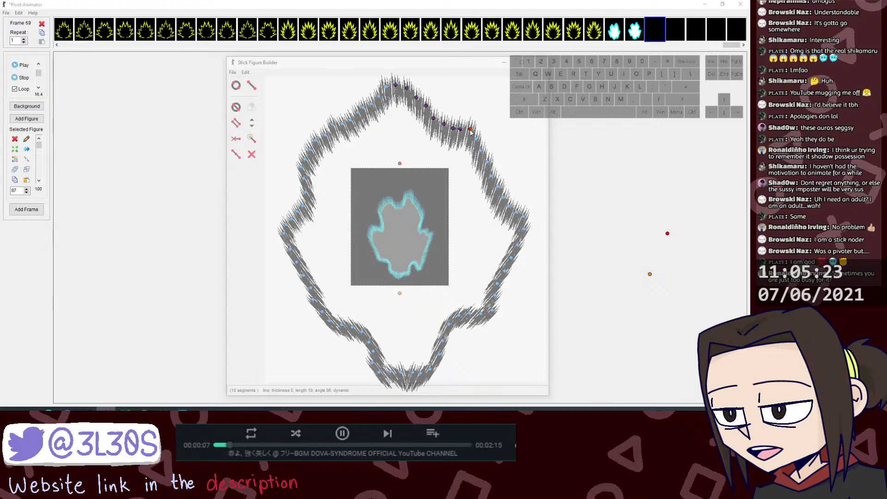
Step: Continue the segment chain from the notch's outer corner down the first half of the outline's upper right side
{"action": "left_click_drag", "start_coordinate": [470, 131], "coordinate": [488, 165]}
{"action": "left_click", "coordinate": [476, 141]}
{"action": "key", "text": "l"}
{"action": "left_click", "coordinate": [488, 163]}
{"action": "left_click", "coordinate": [491, 176]}
{"action": "key", "text": "l"}
{"action": "left_click", "coordinate": [491, 176]}
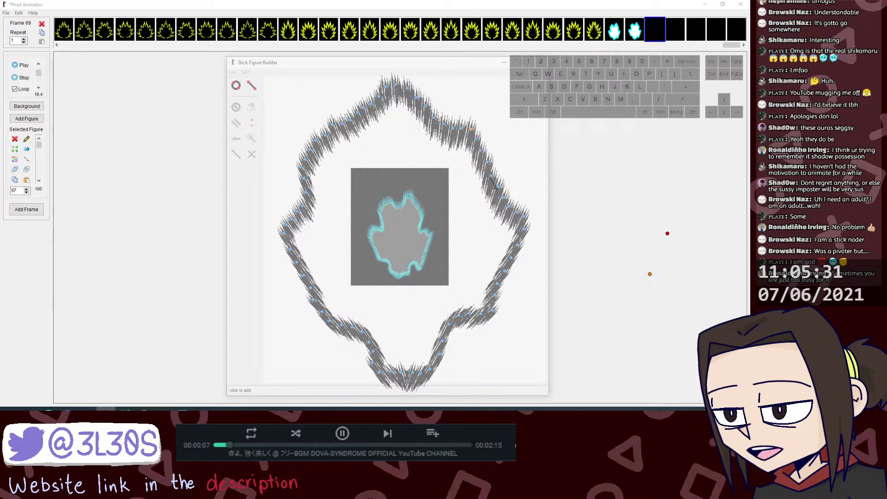
{"action": "left_click", "coordinate": [494, 185]}
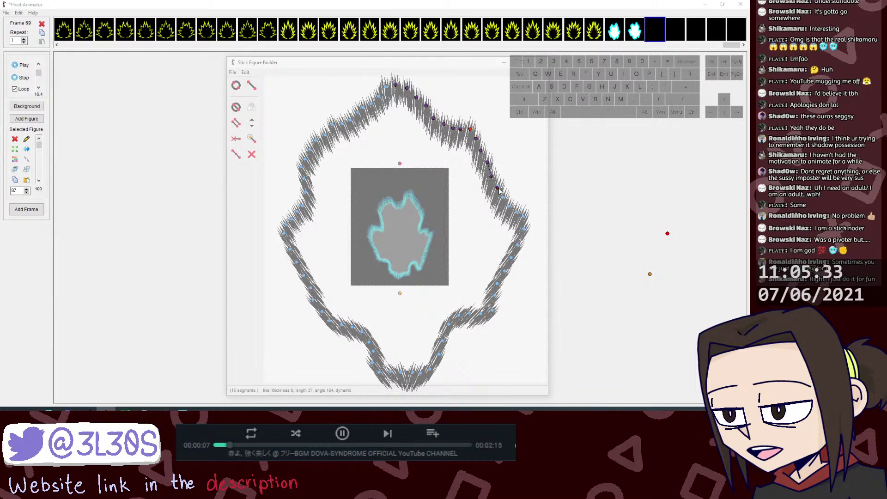
Step: Extend the segment chain along the spiky outline's remaining upper right side to its widest right corner
{"action": "key", "text": "l"}
{"action": "left_click", "coordinate": [498, 187]}
{"action": "left_click", "coordinate": [503, 198]}
{"action": "key", "text": "l"}
{"action": "left_click", "coordinate": [503, 197]}
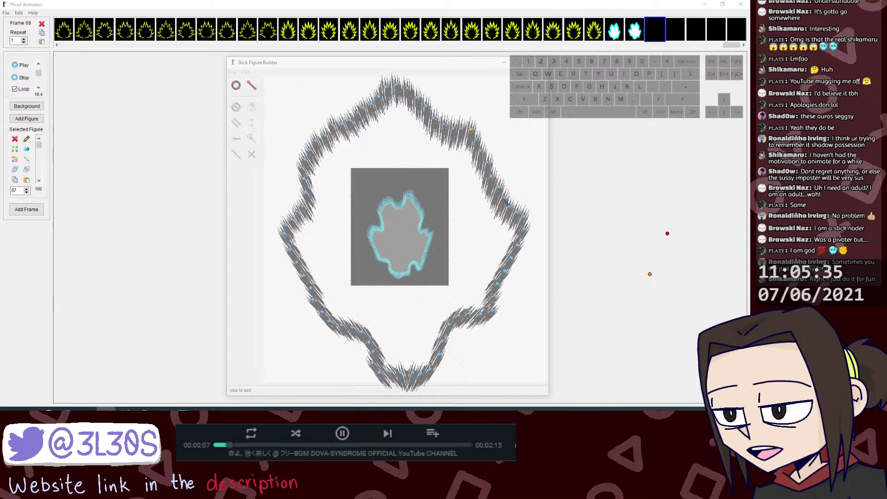
{"action": "left_click", "coordinate": [508, 206]}
{"action": "key", "text": "l"}
{"action": "left_click", "coordinate": [508, 205]}
{"action": "left_click", "coordinate": [516, 212]}
{"action": "key", "text": "l"}
{"action": "left_click", "coordinate": [516, 213]}
{"action": "left_click", "coordinate": [523, 215]}
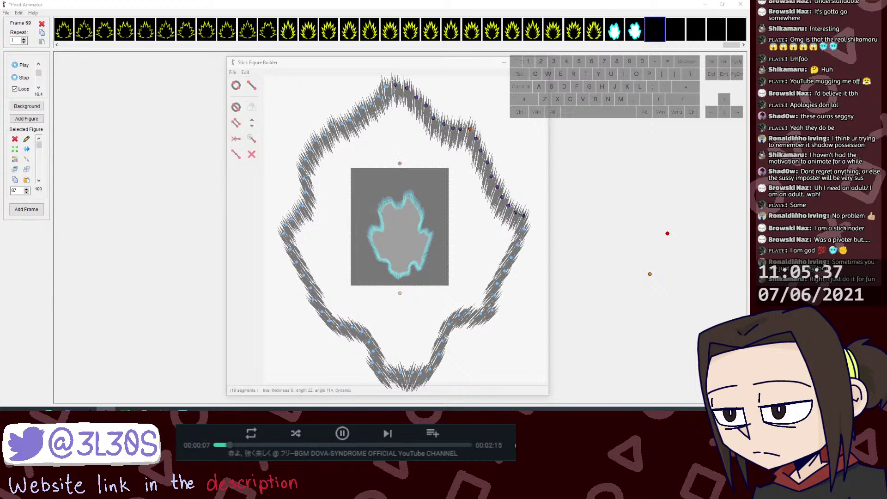
Step: Trace the outline's lower right side with chained segments from the widest corner down to the start of the inward ledge
{"action": "left_click_drag", "start_coordinate": [523, 215], "coordinate": [502, 275]}
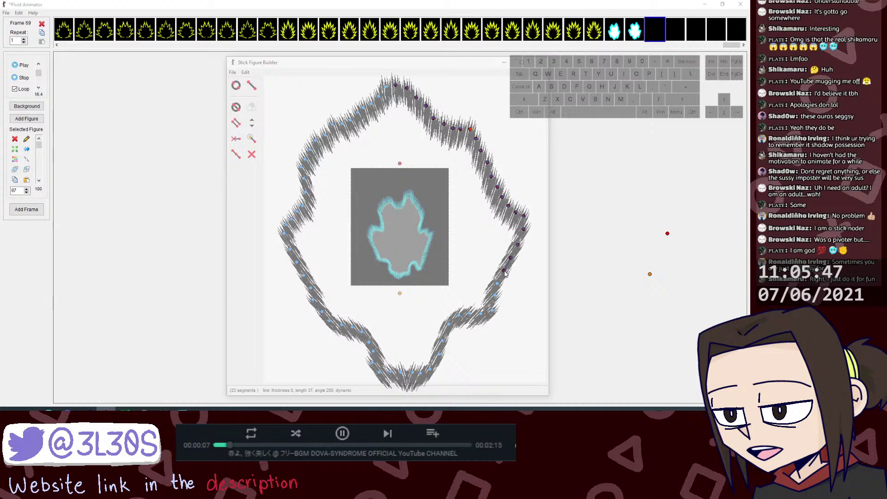
{"action": "key", "text": "l"}
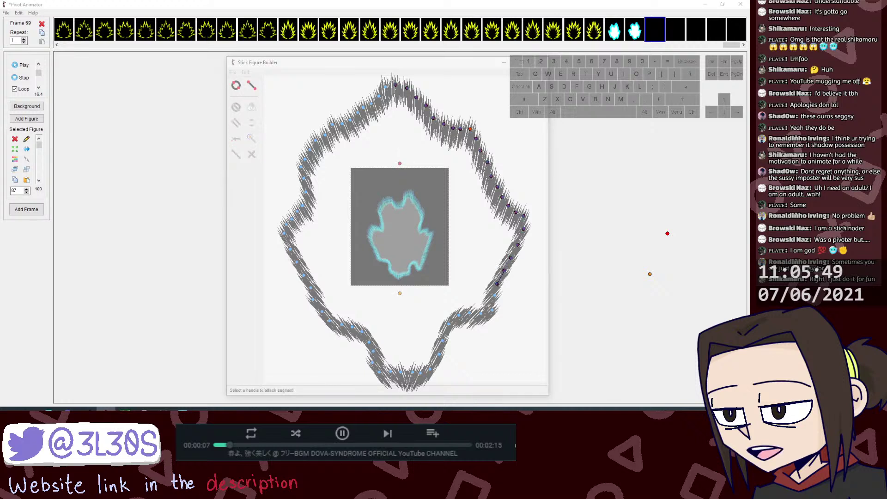
{"action": "left_click_drag", "start_coordinate": [497, 283], "coordinate": [481, 316]}
{"action": "key", "text": "l"}
{"action": "key", "text": "l"}
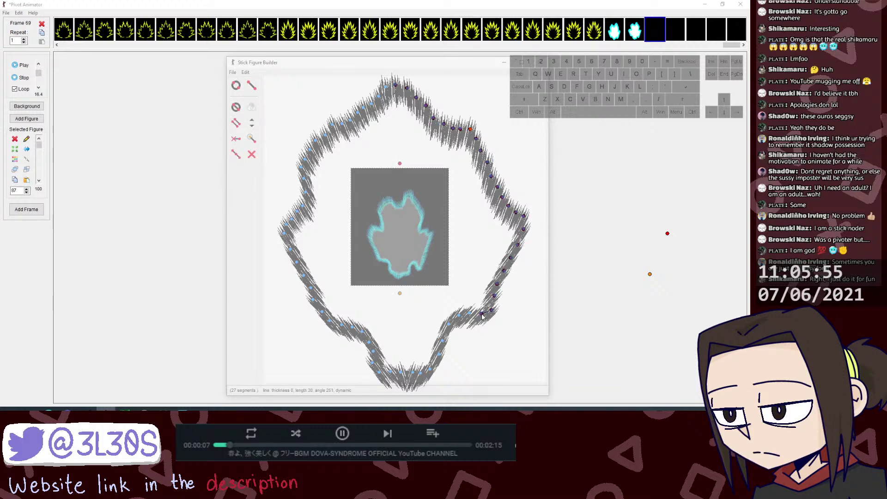
Step: Continue the segment chain across the lower right ledge and down the narrow neck to the outline's bottom edge
{"action": "key", "text": "l"}
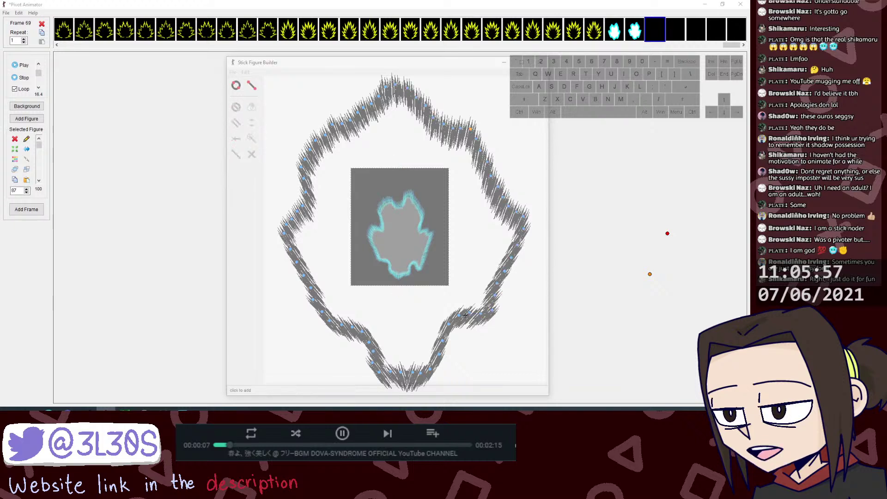
{"action": "left_click_drag", "start_coordinate": [465, 314], "coordinate": [442, 337]}
{"action": "key", "text": "l"}
{"action": "key", "text": "l"}
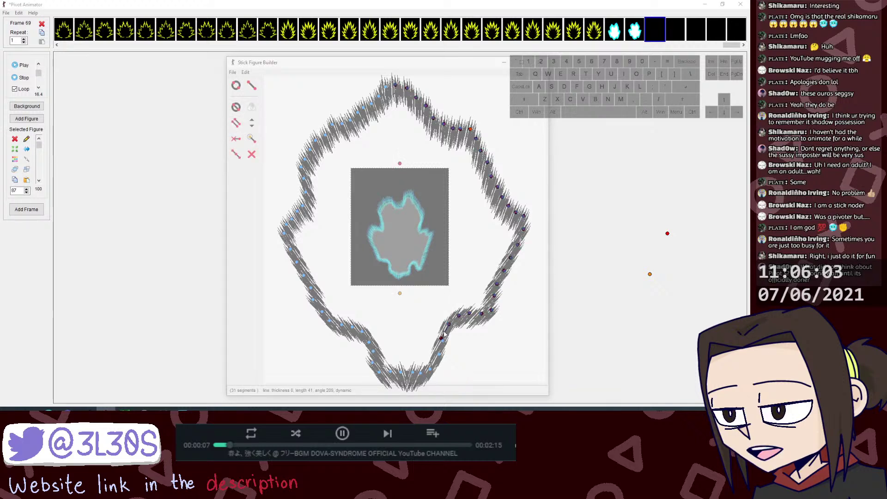
{"action": "key", "text": "l"}
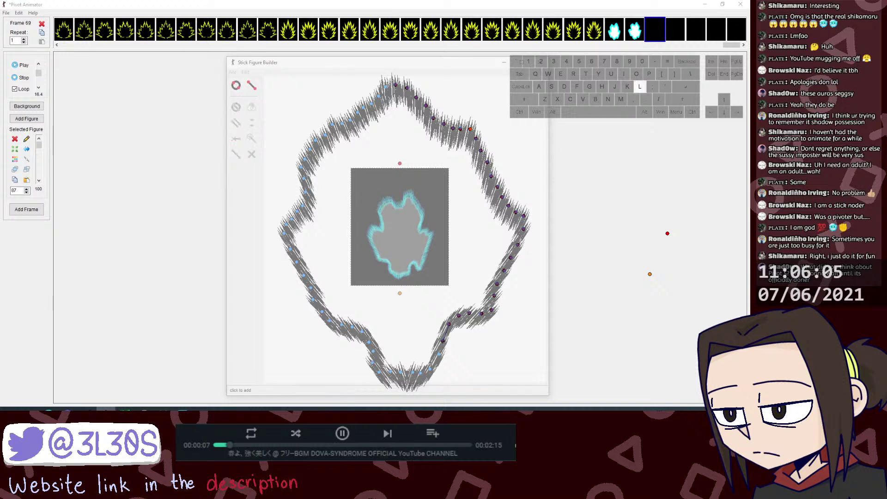
{"action": "left_click_drag", "start_coordinate": [442, 344], "coordinate": [430, 369]}
{"action": "key", "text": "l"}
{"action": "key", "text": "l"}
{"action": "left_click", "coordinate": [421, 373]}
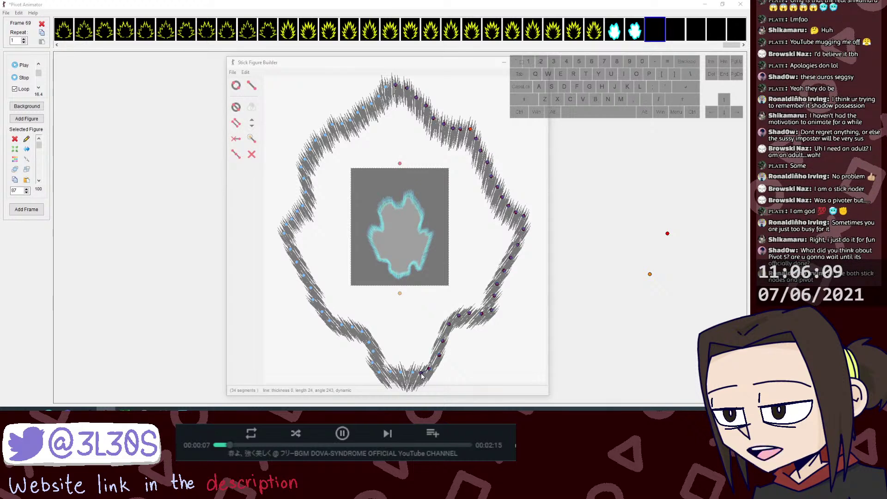
Step: Extend the segment chain across the outline's bottom edge towards its lower left corner, aligning the handles with the spiky pieces
{"action": "key", "text": "l"}
{"action": "left_click", "coordinate": [414, 373]}
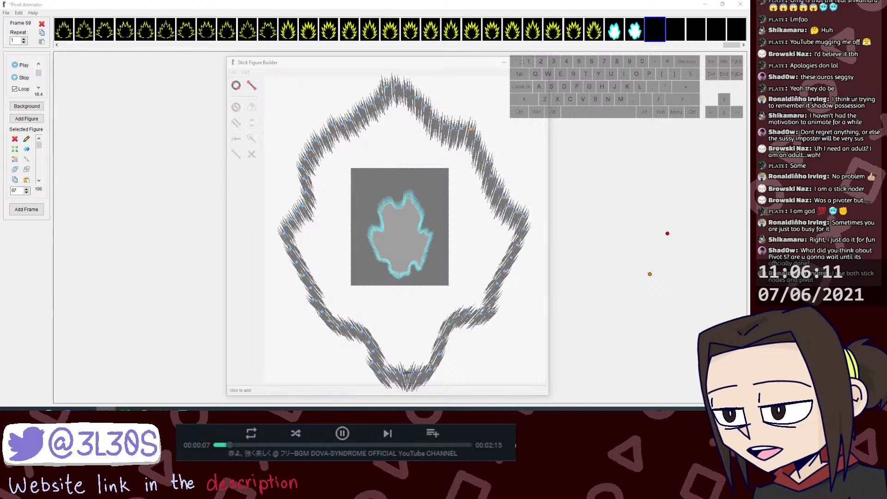
{"action": "key", "text": "l"}
{"action": "left_click_drag", "start_coordinate": [393, 371], "coordinate": [399, 368]}
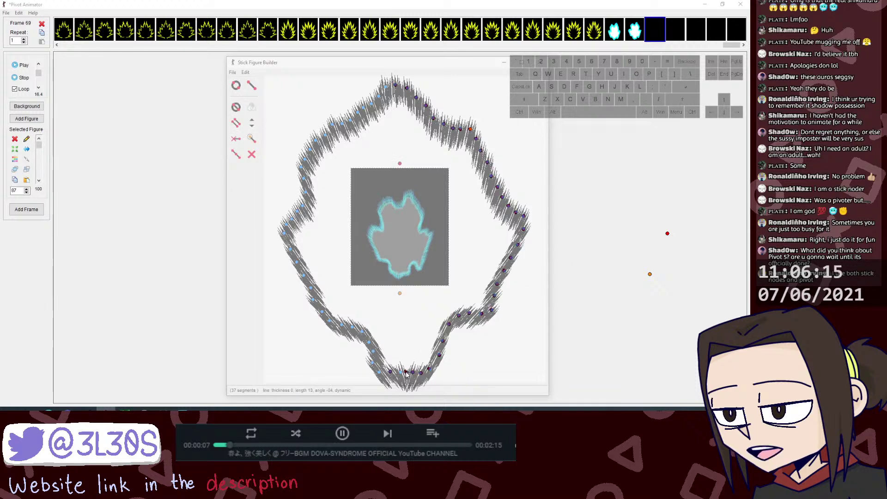
{"action": "left_click_drag", "start_coordinate": [400, 375], "coordinate": [396, 373]}
{"action": "key", "text": "l"}
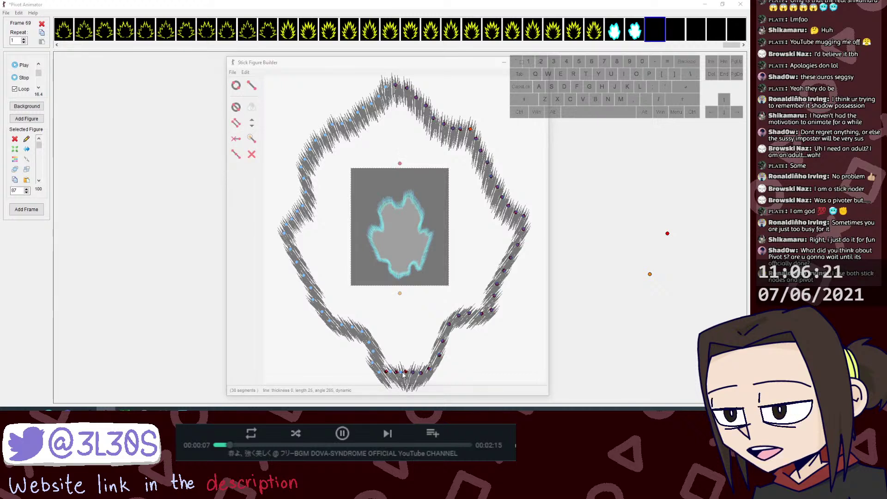
Step: Return to the frame and shift the middle spiky piece along the outline's bottom edge to adjust its spacing
{"action": "left_click", "coordinate": [691, 134]}
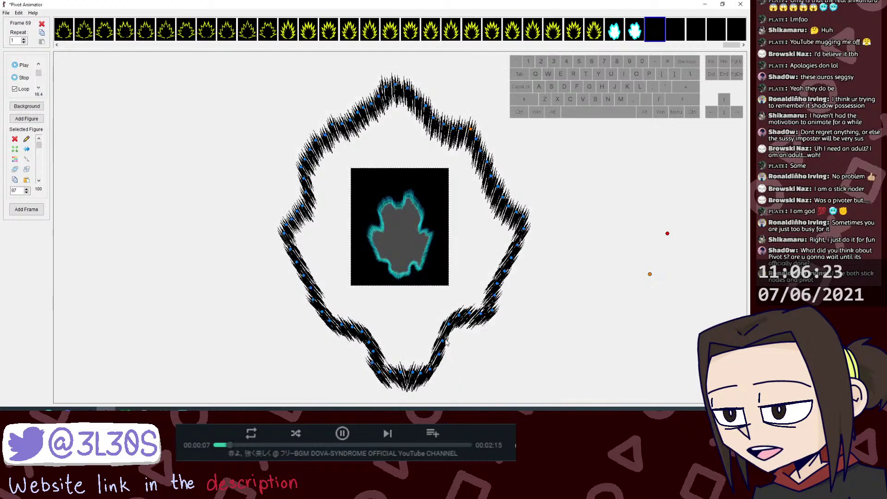
{"action": "left_click_drag", "start_coordinate": [403, 372], "coordinate": [404, 372]}
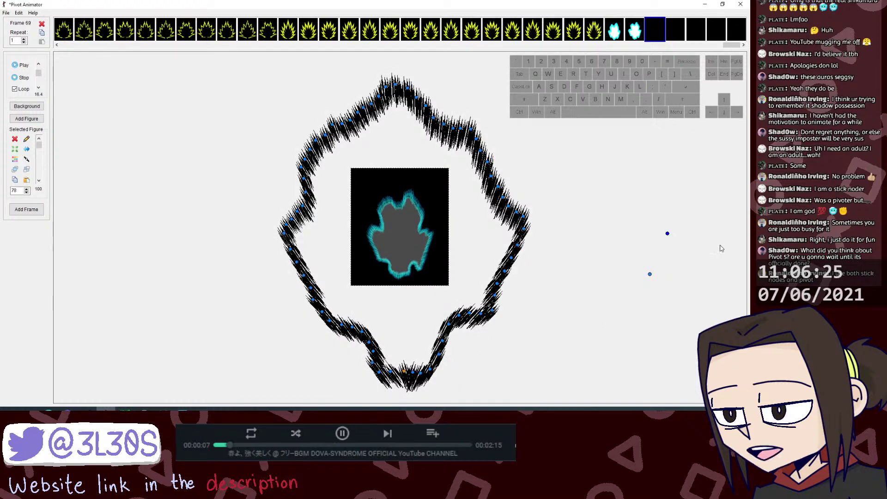
{"action": "left_click", "coordinate": [668, 234], "text": "shift"}
{"action": "key", "text": "ctrl+alt+z"}
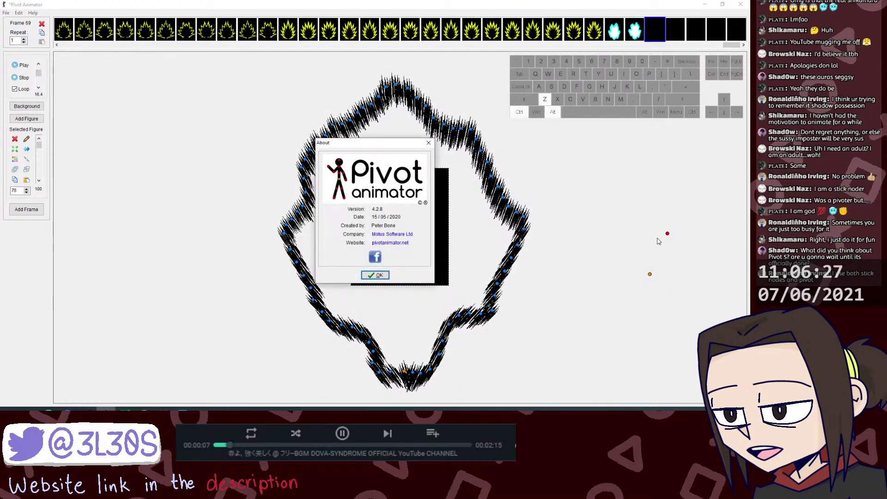
{"action": "left_click", "coordinate": [429, 143]}
{"action": "key", "text": "ctrl+alt+z"}
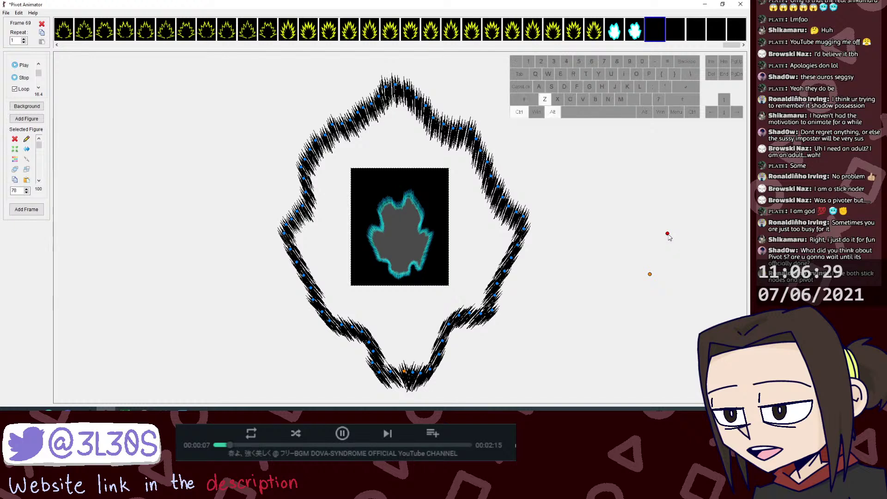
{"action": "left_click_drag", "start_coordinate": [668, 234], "coordinate": [672, 235]}
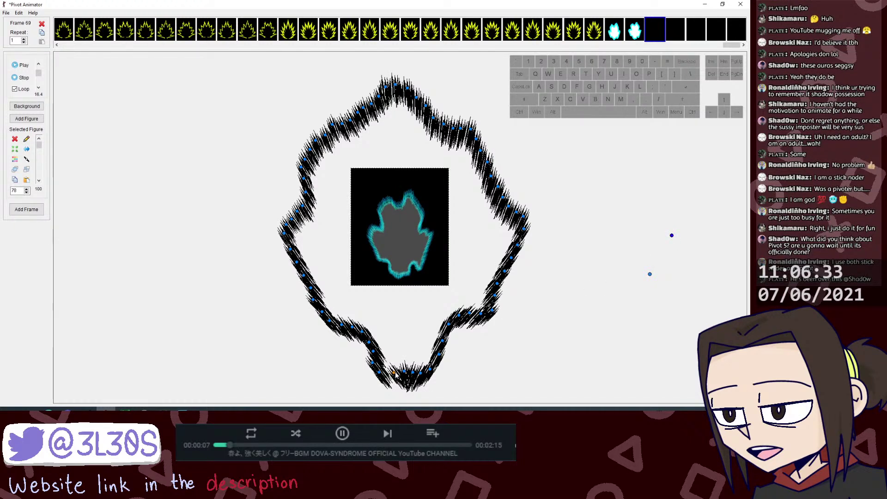
Step: Add and space spiky pieces across the lower left end of the outline's bottom edge to fill its gap
{"action": "key", "text": "shift"}
{"action": "key", "text": "ctrl+alt+z"}
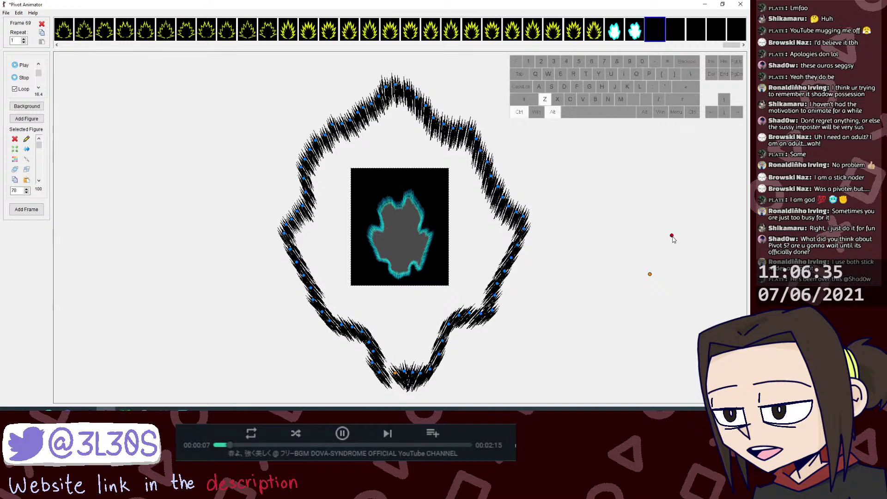
{"action": "left_click_drag", "start_coordinate": [672, 235], "coordinate": [679, 241]}
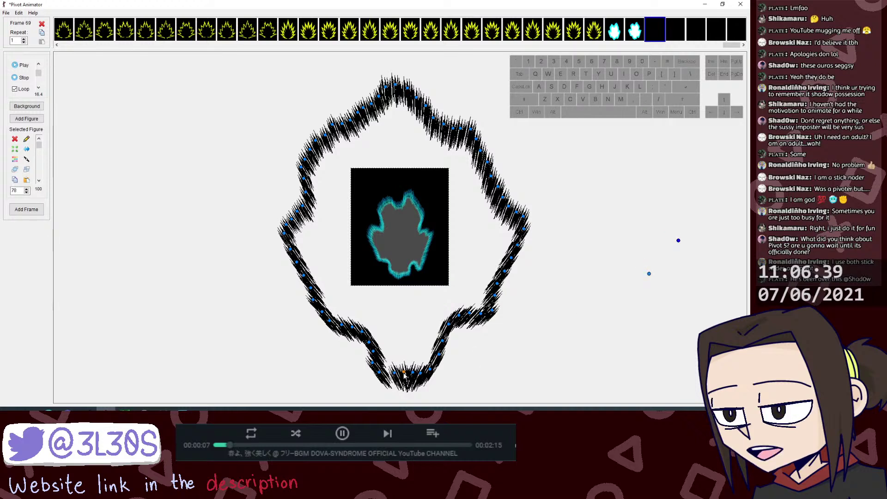
{"action": "key", "text": "ctrl+v"}
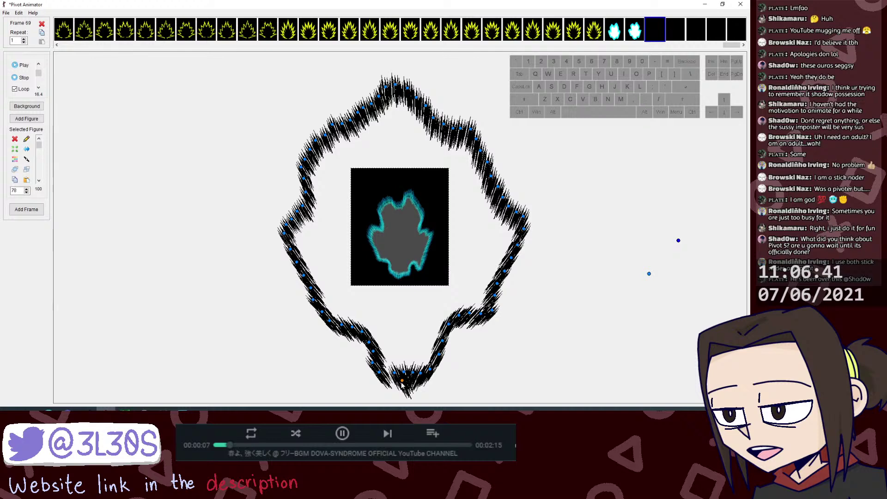
{"action": "left_click_drag", "start_coordinate": [402, 382], "coordinate": [387, 376]}
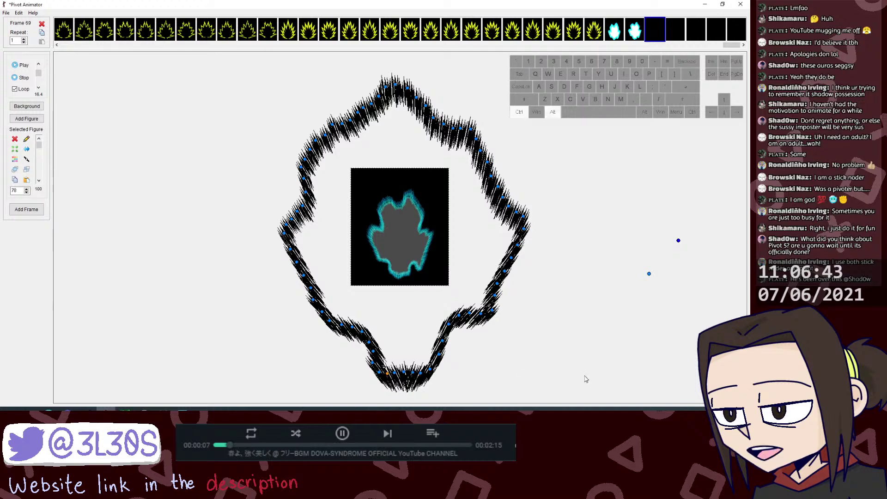
Step: Extend the segment chain in the Stick Figure Builder from the bottom edge up the outline's lower left neck
{"action": "key", "text": "alt+Tab"}
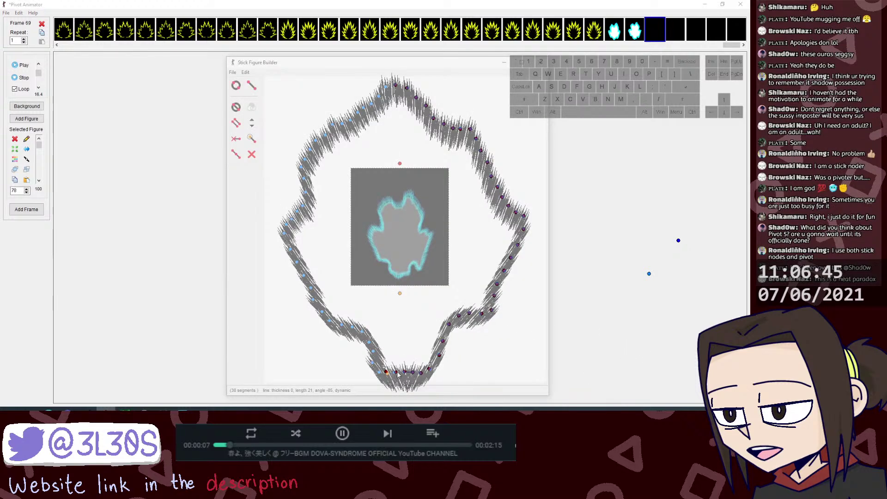
{"action": "left_click_drag", "start_coordinate": [398, 375], "coordinate": [379, 372]}
{"action": "key", "text": "l"}
{"action": "key", "text": "l"}
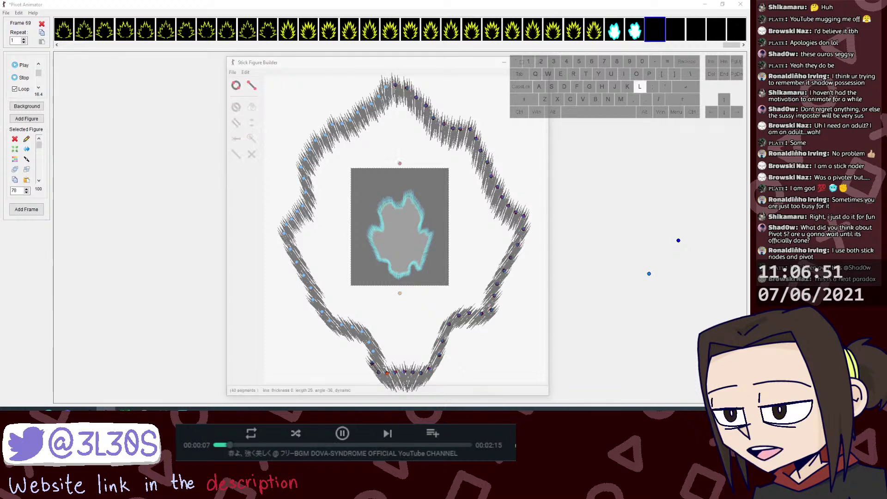
{"action": "left_click", "coordinate": [373, 352]}
{"action": "key", "text": "l"}
{"action": "left_click", "coordinate": [368, 342]}
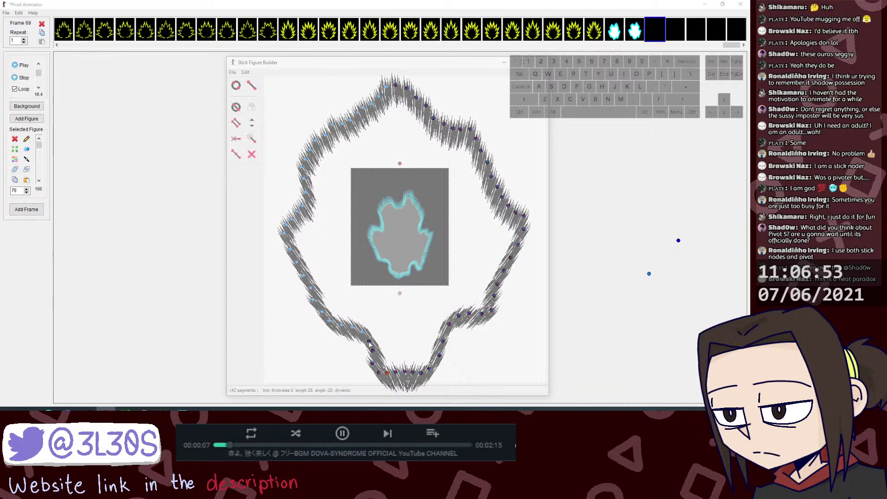
{"action": "key", "text": "l"}
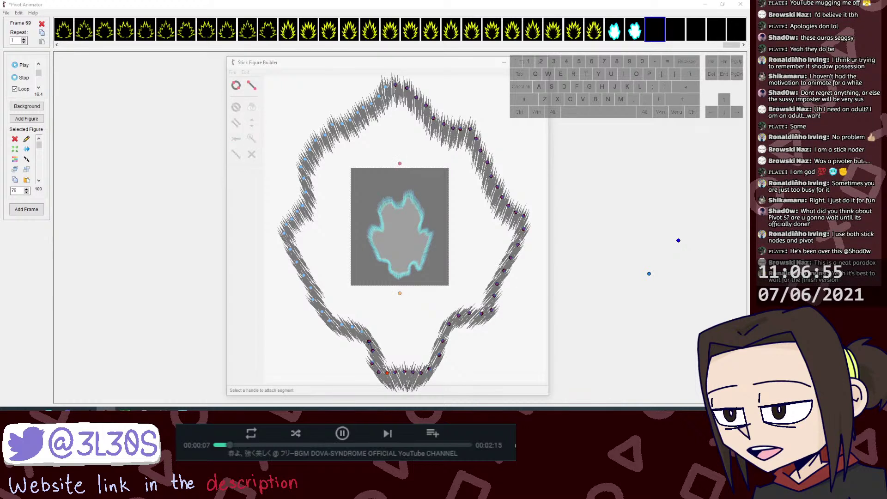
{"action": "left_click", "coordinate": [368, 342]}
{"action": "left_click", "coordinate": [362, 334]}
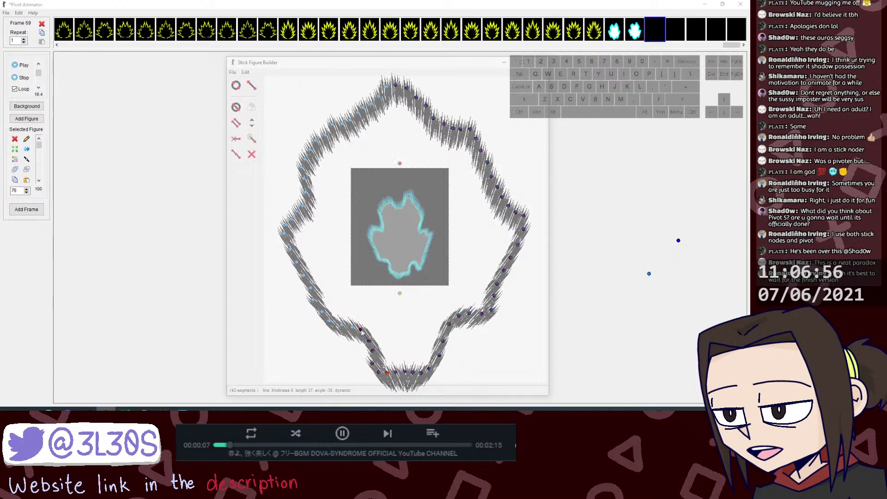
Step: Continue the segment chain across the outline's lower left ledge to the start of its long lower left side
{"action": "key", "text": "l"}
{"action": "left_click", "coordinate": [363, 333]}
{"action": "left_click", "coordinate": [351, 327]}
{"action": "key", "text": "l"}
{"action": "left_click", "coordinate": [352, 327]}
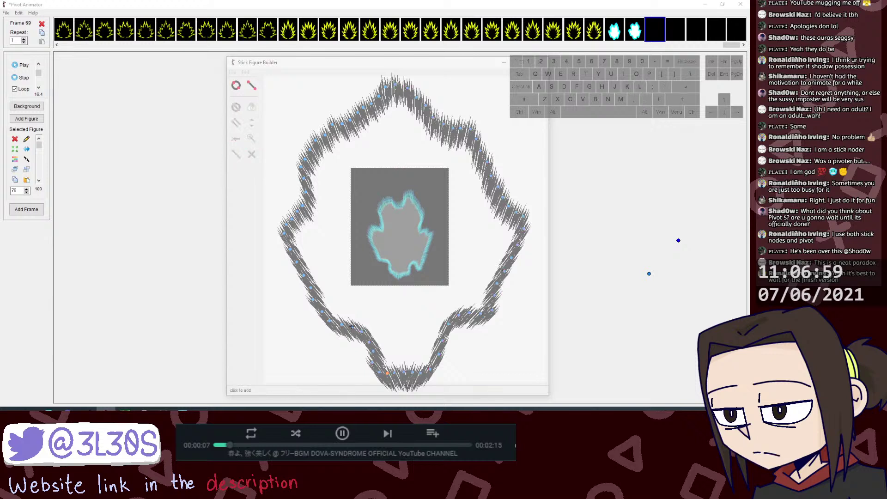
{"action": "left_click", "coordinate": [350, 326]}
{"action": "left_click_drag", "start_coordinate": [350, 327], "coordinate": [313, 300]}
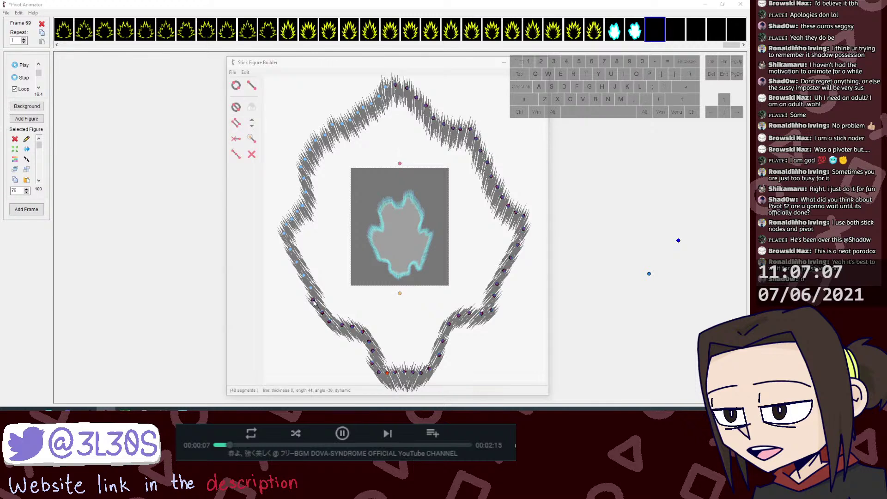
Step: Trace the outline's lower left side with chained segments up to its widest left corner
{"action": "key", "text": "l"}
{"action": "left_click", "coordinate": [313, 300]}
{"action": "left_click", "coordinate": [311, 288]}
{"action": "key", "text": "l"}
{"action": "left_click", "coordinate": [311, 289]}
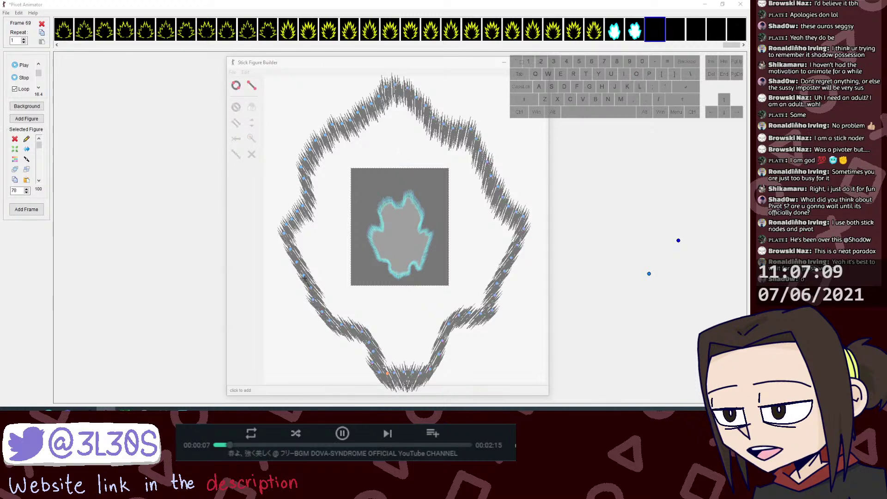
{"action": "left_click", "coordinate": [304, 278]}
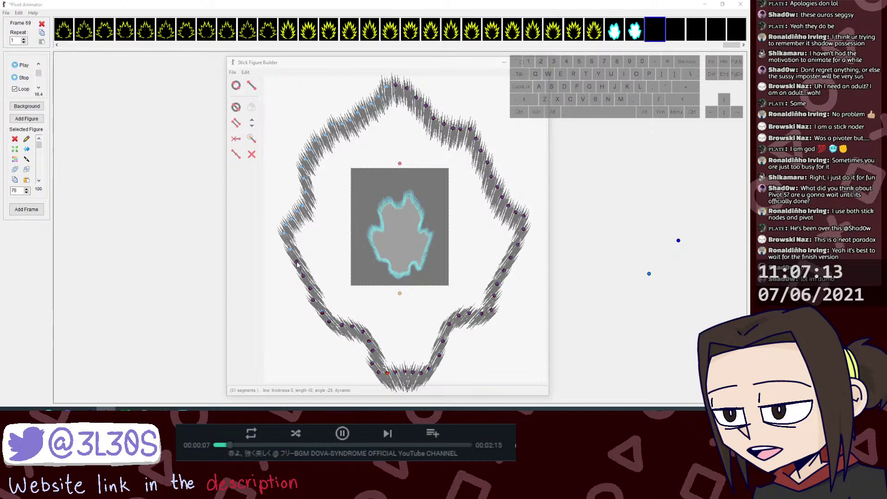
{"action": "key", "text": "l"}
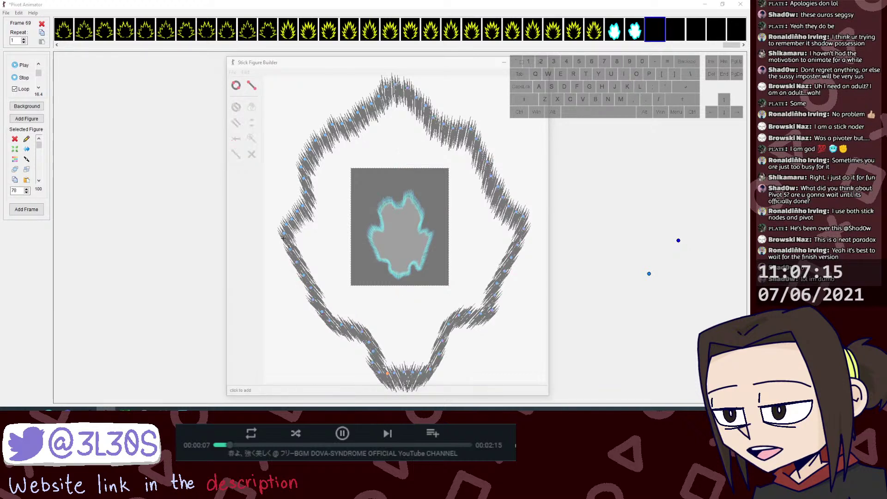
{"action": "left_click", "coordinate": [291, 221]}
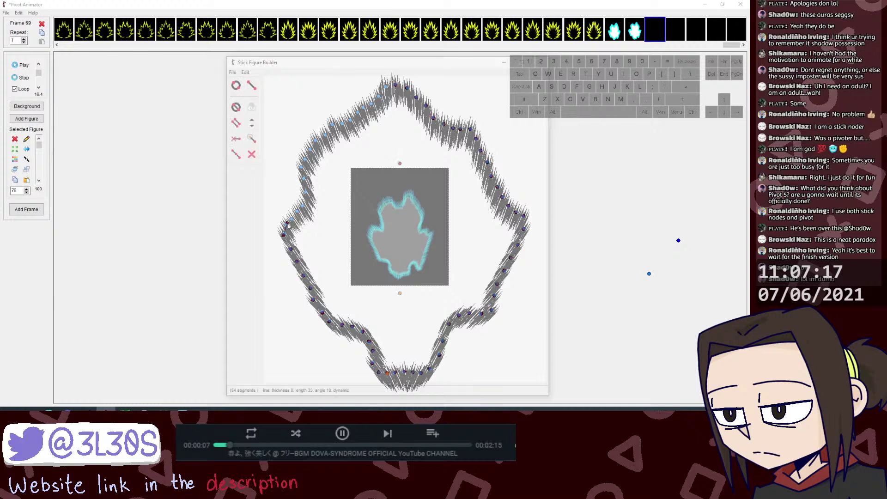
Step: Extend the segment chain from the widest left corner up the short slope to the inward bend on the left side
{"action": "key", "text": "l"}
{"action": "left_click", "coordinate": [291, 221]}
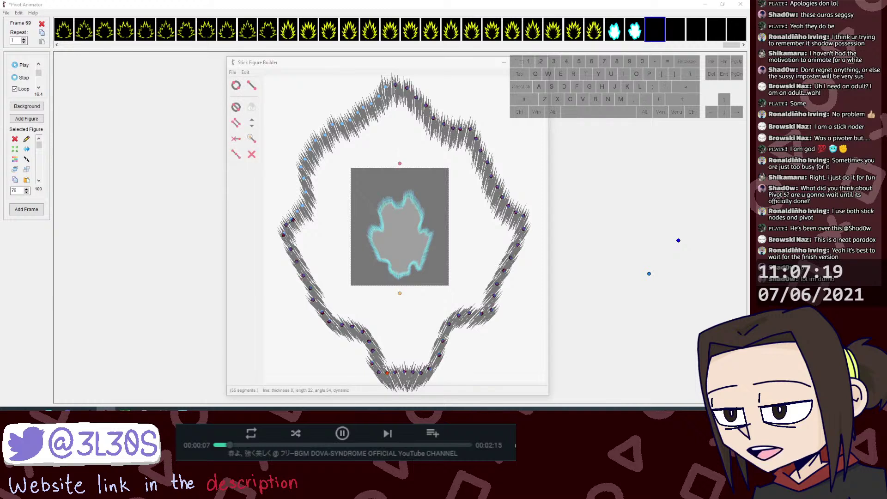
{"action": "key", "text": "l"}
{"action": "left_click", "coordinate": [292, 221]}
{"action": "key", "text": "l"}
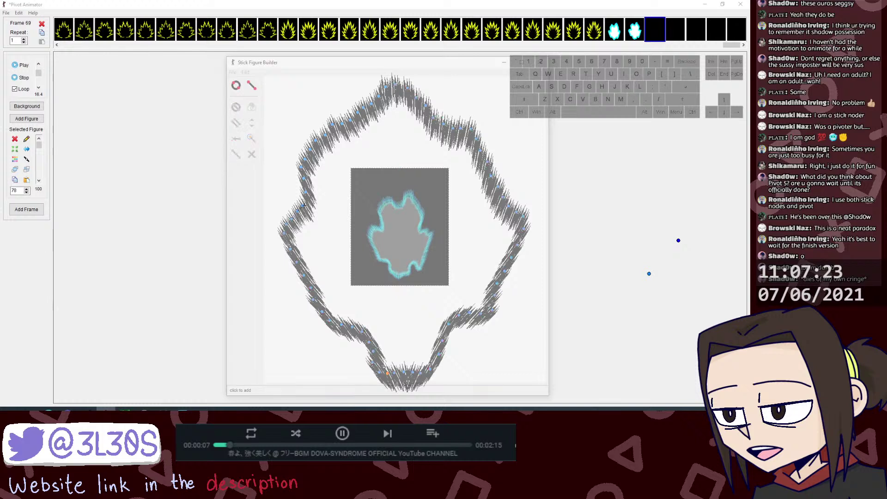
{"action": "left_click", "coordinate": [303, 209]}
Step: Continue the segment chain from the left side's inward bend up to the upper left shoulder
{"action": "key", "text": "l"}
{"action": "left_click", "coordinate": [305, 194]}
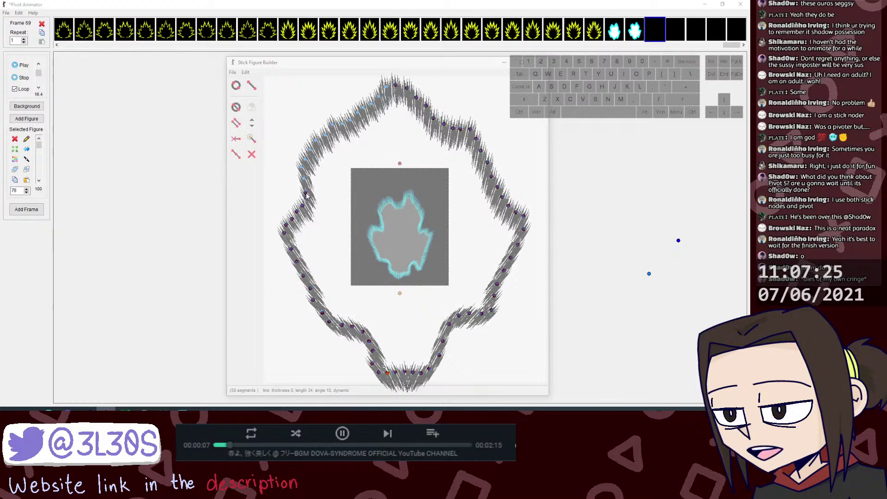
{"action": "key", "text": "l"}
{"action": "left_click", "coordinate": [305, 179]}
{"action": "key", "text": "l"}
{"action": "left_click", "coordinate": [305, 159]}
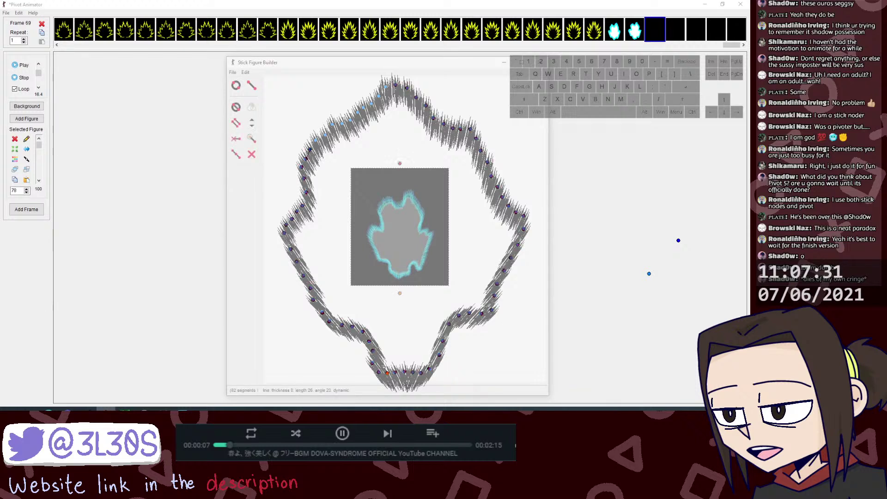
Step: Trace the outline's upper left shoulder with chained segments to the foot of the slope towards the peak
{"action": "key", "text": "l"}
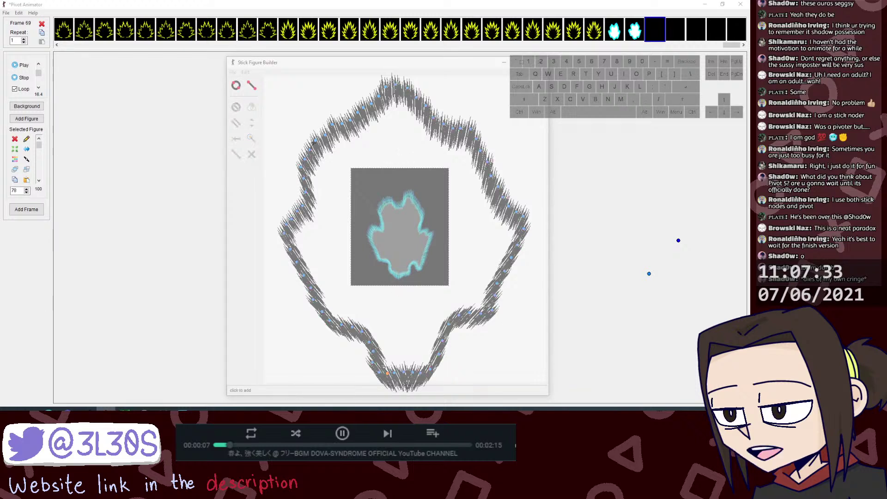
{"action": "left_click", "coordinate": [316, 141]}
{"action": "key", "text": "l"}
{"action": "left_click", "coordinate": [329, 126]}
{"action": "key", "text": "l"}
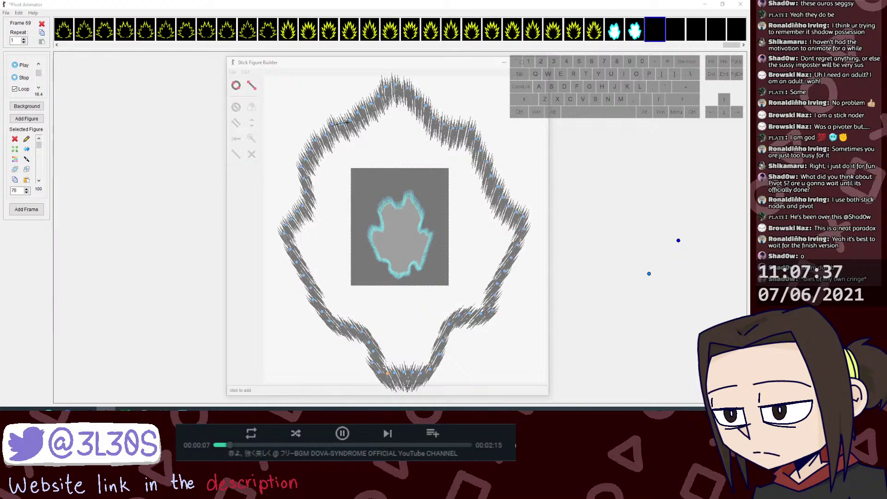
{"action": "left_click", "coordinate": [344, 124]}
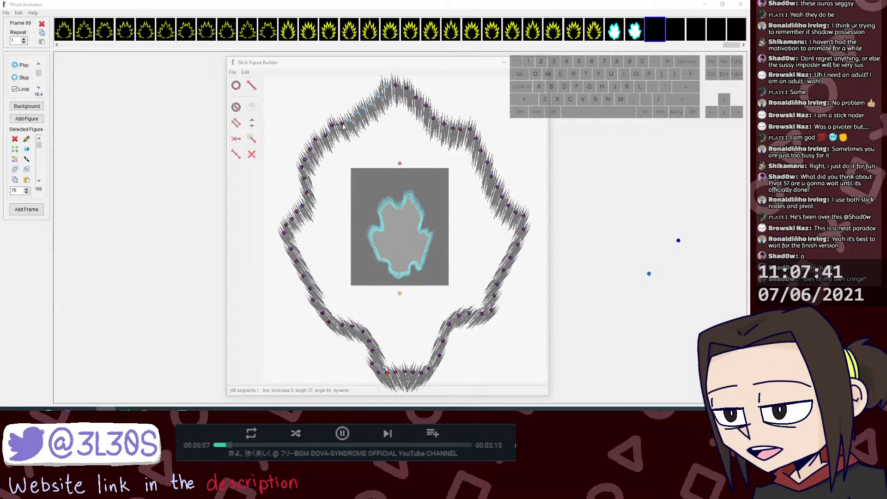
Step: Extend the segment chain up the last upper left slope to the outline's peak, finishing the trace
{"action": "key", "text": "l"}
{"action": "left_click_drag", "start_coordinate": [342, 124], "coordinate": [384, 87]}
{"action": "key", "text": "l"}
{"action": "key", "text": "l"}
{"action": "key", "text": "l"}
{"action": "key", "text": "l"}
{"action": "key", "text": "l"}
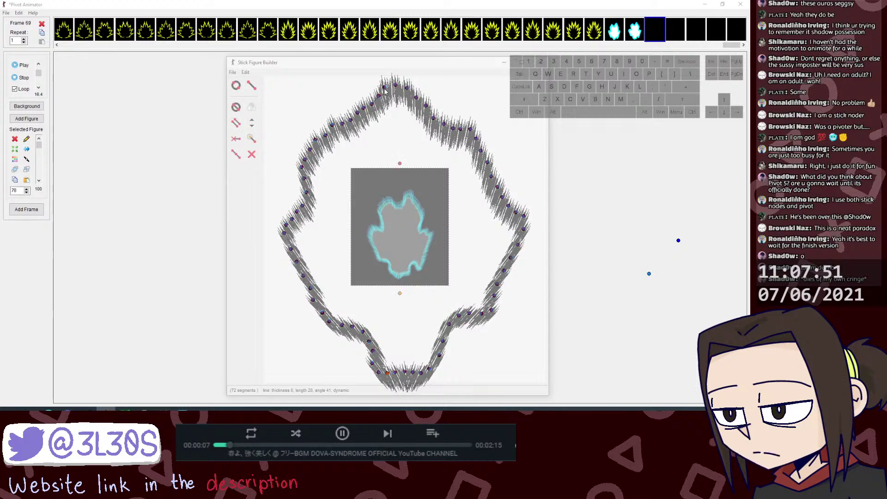
Step: Select the long segment leading to the peak, add the traced figure to frame 69 and move it
{"action": "left_click", "coordinate": [396, 88]}
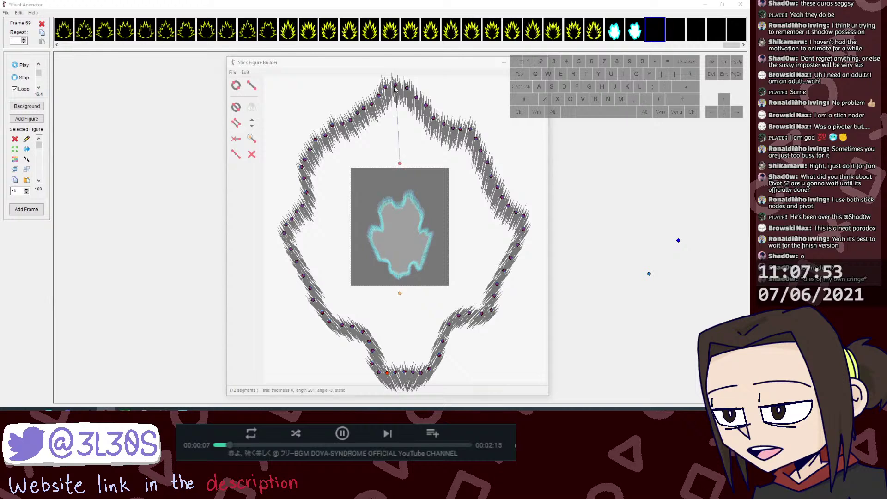
{"action": "key", "text": "shift"}
{"action": "key", "text": "shift"}
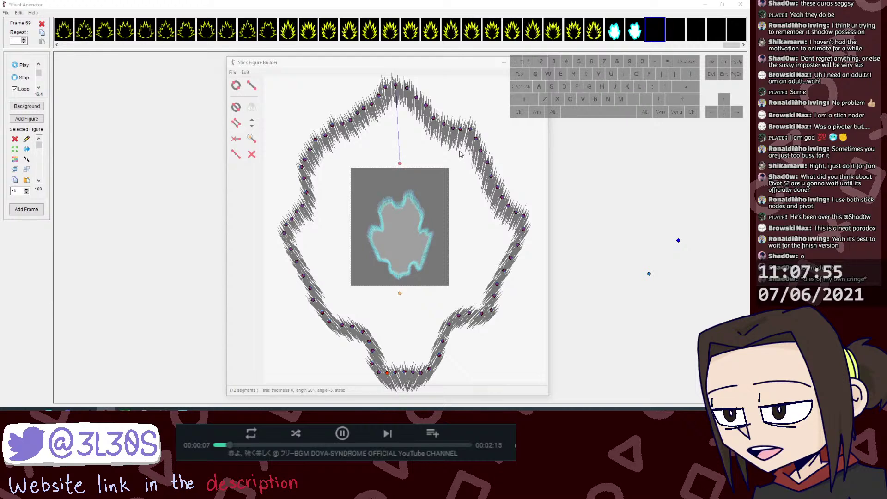
{"action": "key", "text": "ctrl+a"}
{"action": "left_click", "coordinate": [377, 228]}
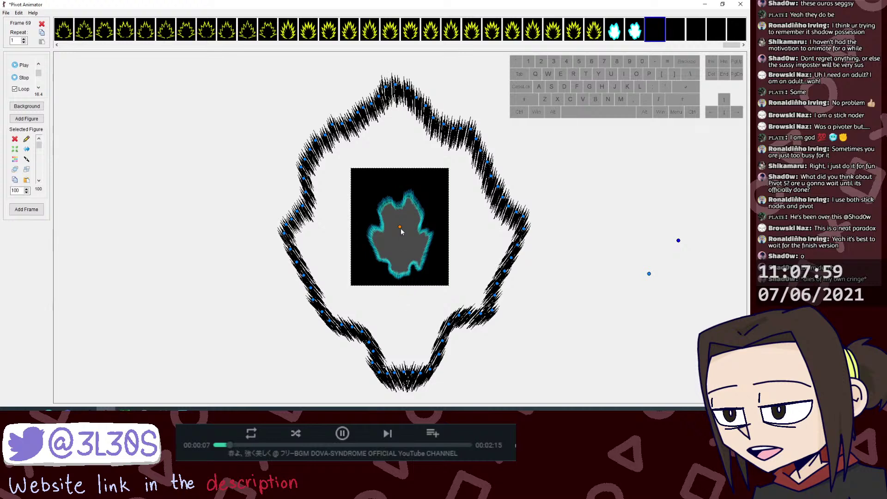
{"action": "left_click_drag", "start_coordinate": [400, 226], "coordinate": [420, 325]}
Step: Reopen the traced figure, make its long central segment dynamic, and add it to the frame again, deleting the unused figure type
{"action": "double_click", "coordinate": [373, 306]}
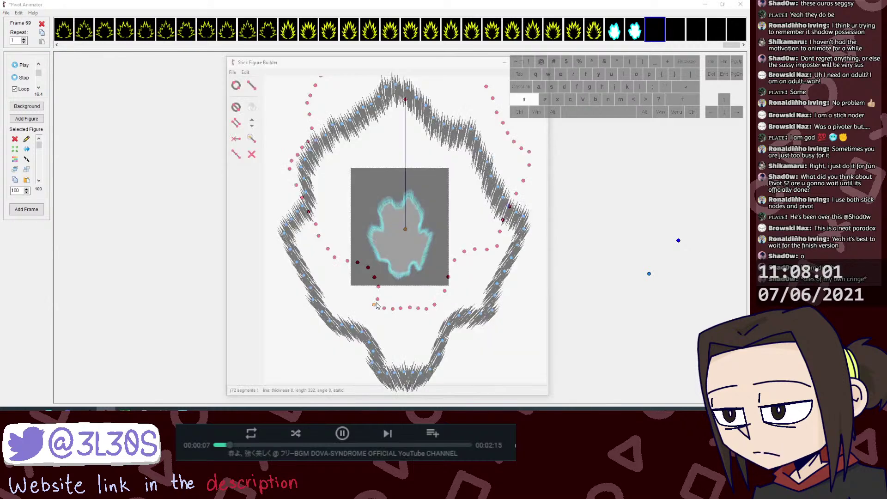
{"action": "key", "text": "shift+s"}
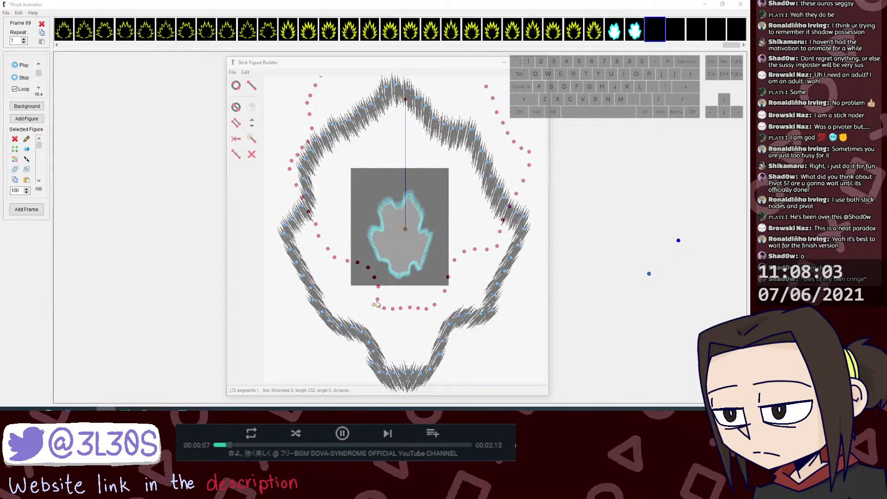
{"action": "key", "text": "ctrl+a"}
{"action": "left_click", "coordinate": [373, 231]}
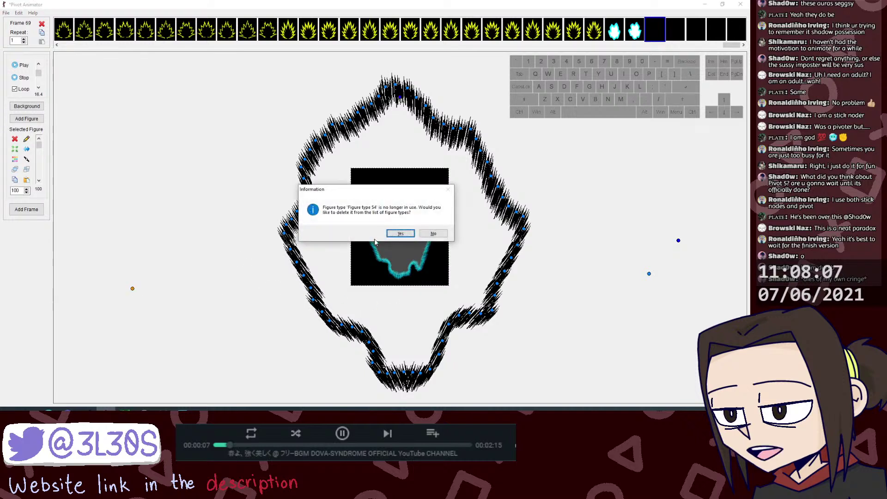
{"action": "key", "text": "y"}
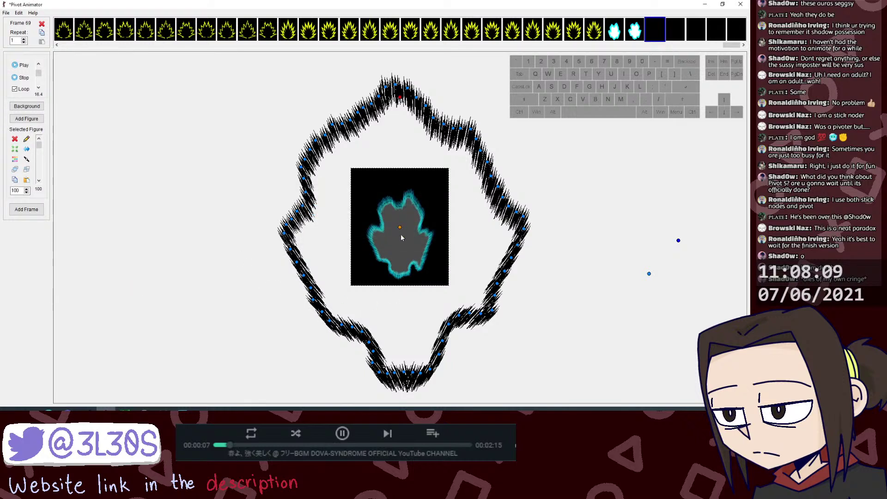
Step: Move the traced figure straight down below the dark reference image and try to join the peak's spike figures to it
{"action": "left_click_drag", "start_coordinate": [400, 227], "coordinate": [401, 293]}
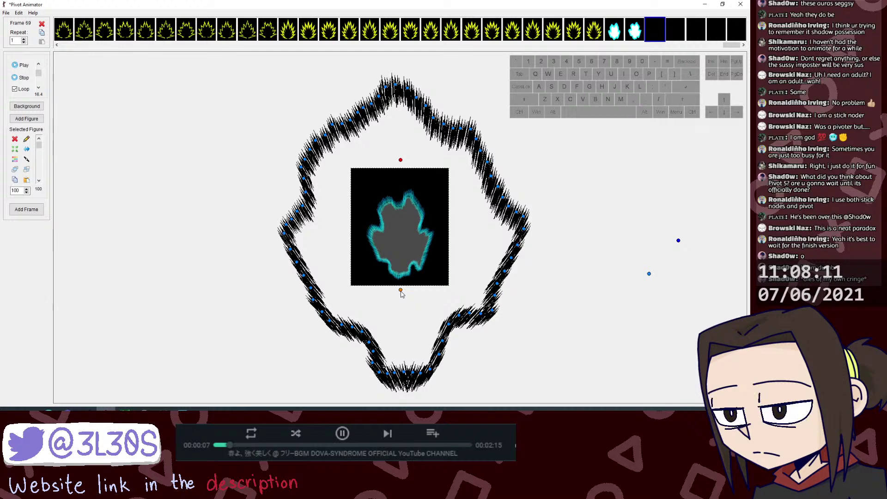
{"action": "key", "text": "j"}
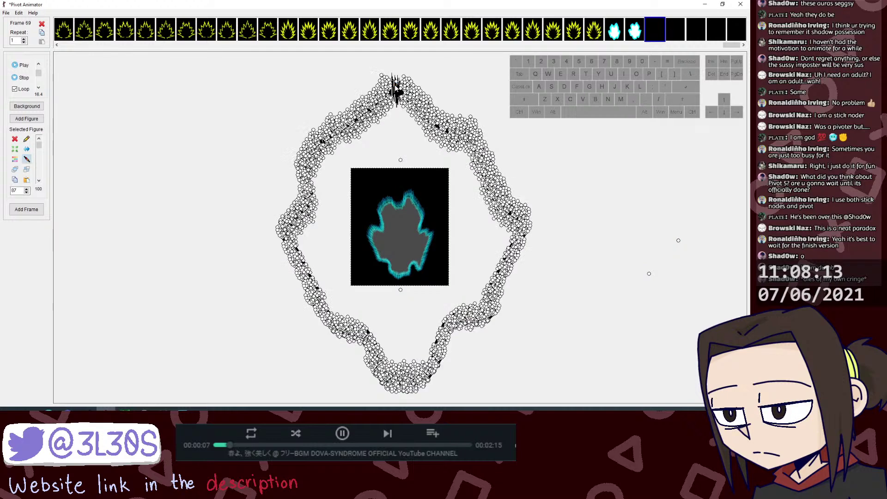
{"action": "left_click", "coordinate": [398, 84]}
{"action": "key", "text": "j"}
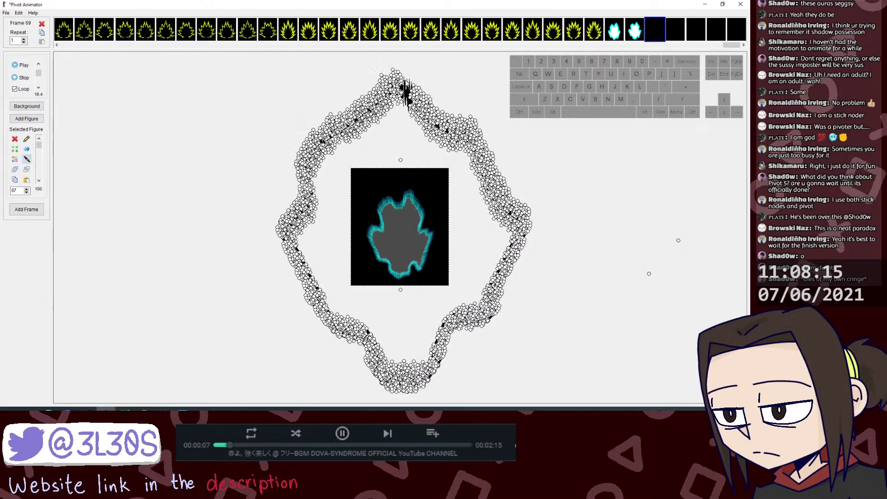
{"action": "left_click", "coordinate": [407, 87]}
{"action": "key", "text": "ctrl+z"}
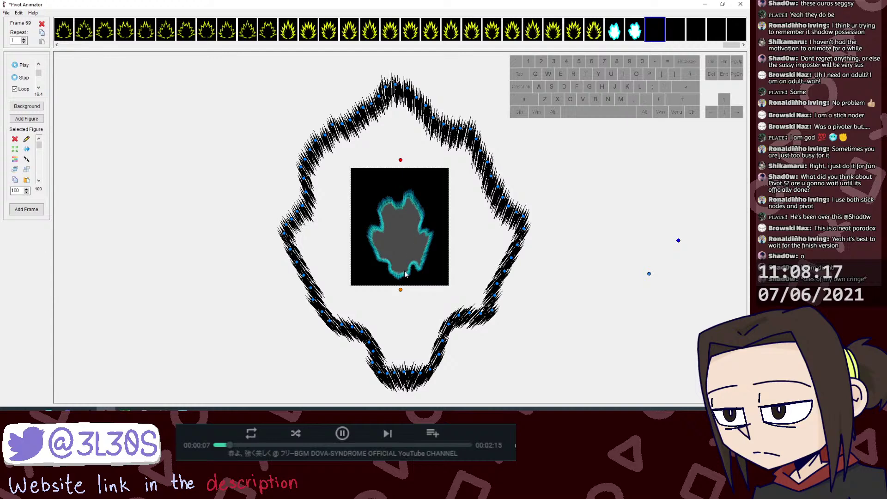
Step: Join the spike figures at the outline's peak to the traced figure, nudging the traced figure down slightly to realign them
{"action": "key", "text": "j"}
{"action": "left_click", "coordinate": [397, 87]}
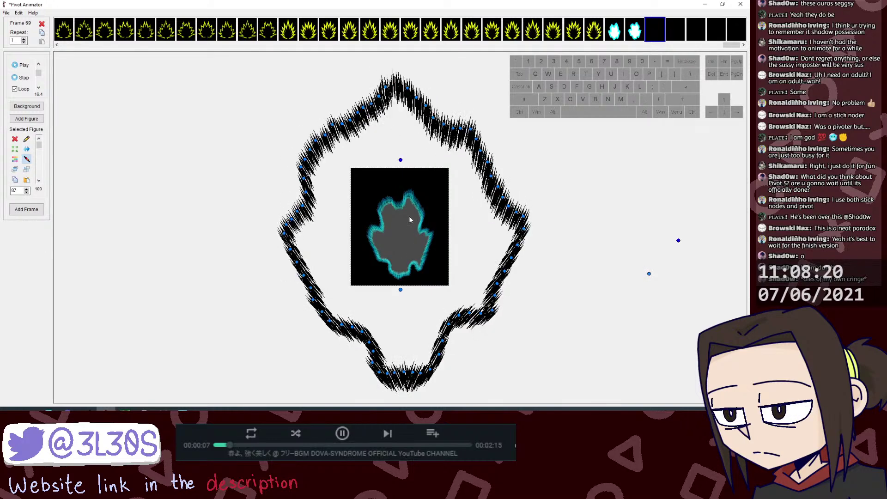
{"action": "left_click", "coordinate": [401, 291]}
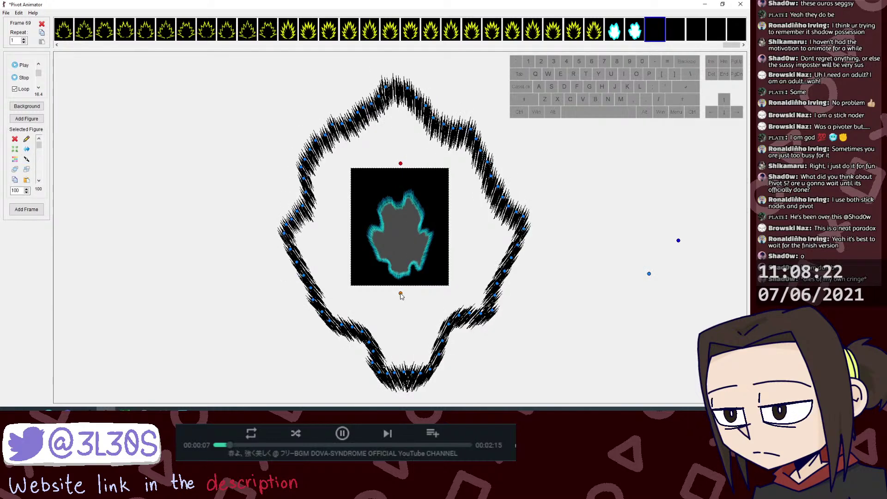
{"action": "key", "text": "j"}
{"action": "left_click", "coordinate": [409, 93]}
Step: Join the spike figures down the slope right of the peak to the traced figure
{"action": "key", "text": "j"}
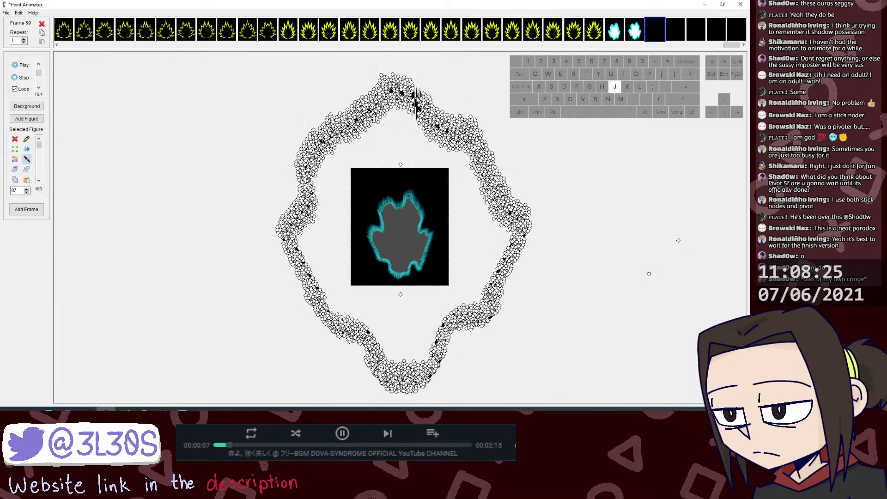
{"action": "key", "text": "j"}
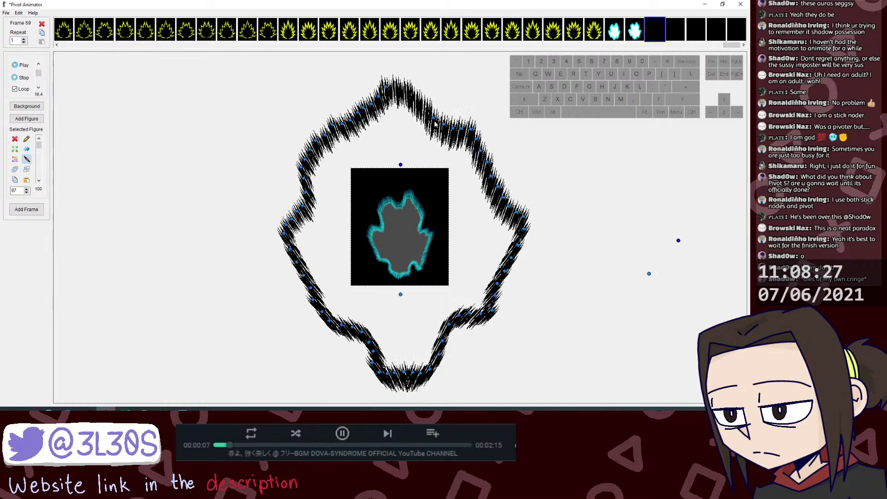
{"action": "key", "text": "j"}
{"action": "key", "text": "j"}
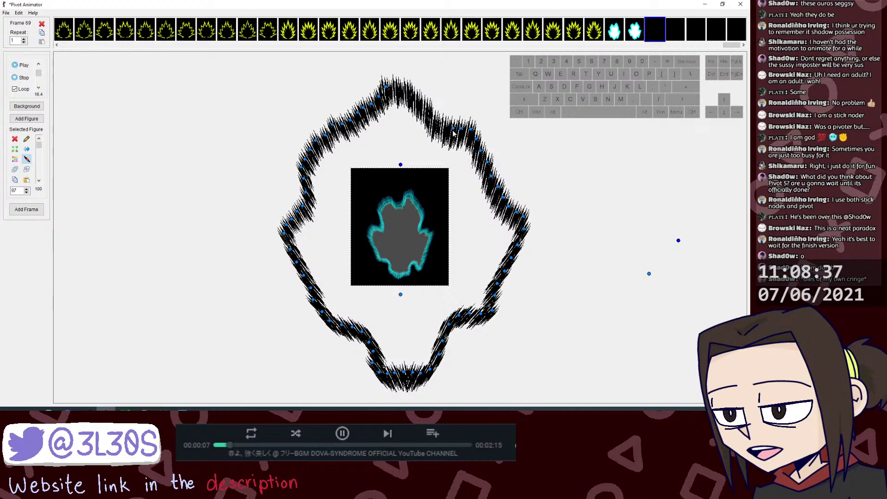
Step: Join the spike figures along the flat upper right shoulder of the outline to the traced figure
{"action": "key", "text": "j"}
{"action": "left_click", "coordinate": [453, 130]}
{"action": "key", "text": "j"}
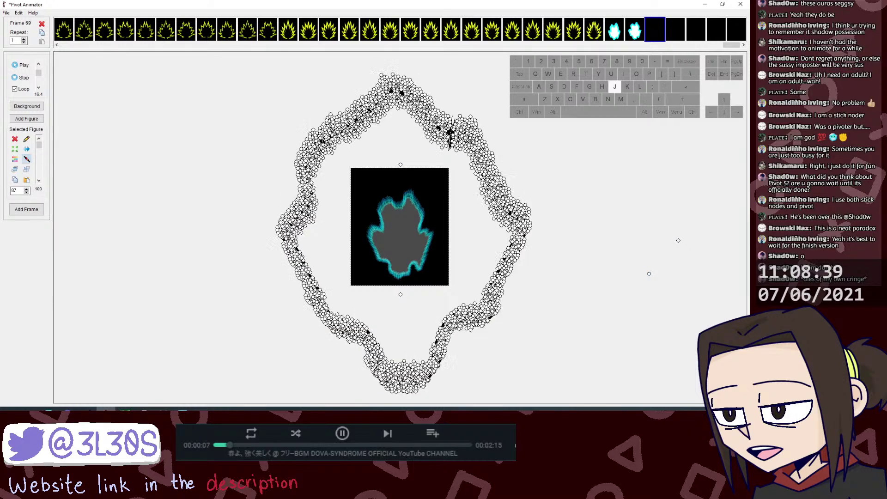
{"action": "left_click", "coordinate": [454, 131]}
{"action": "key", "text": "j"}
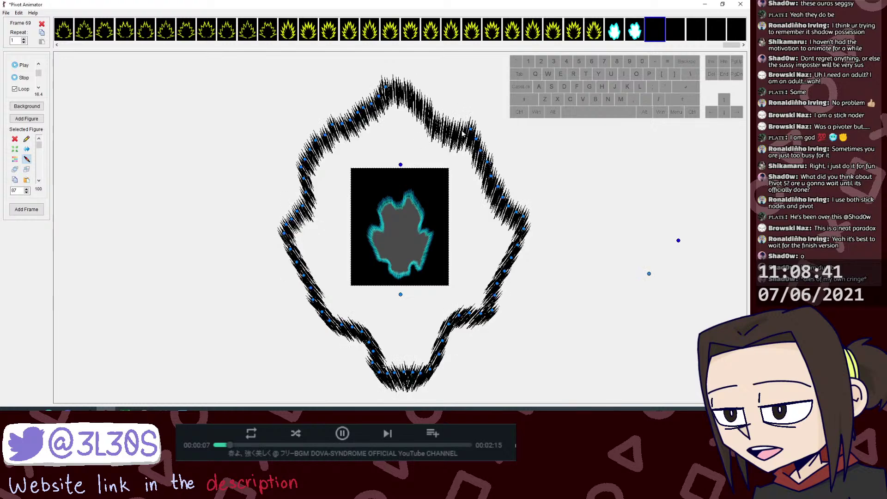
{"action": "key", "text": "j"}
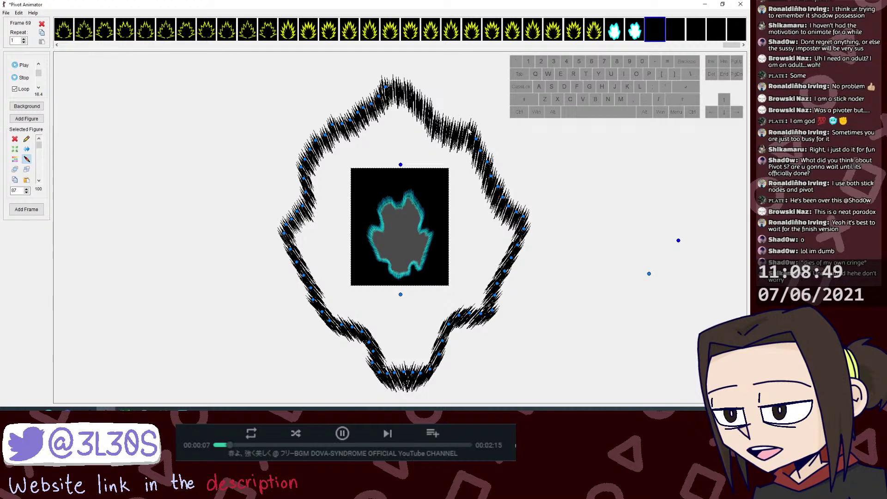
Step: Try to join the spike figure at the upper right shoulder's outer corner to the traced figure
{"action": "key", "text": "j"}
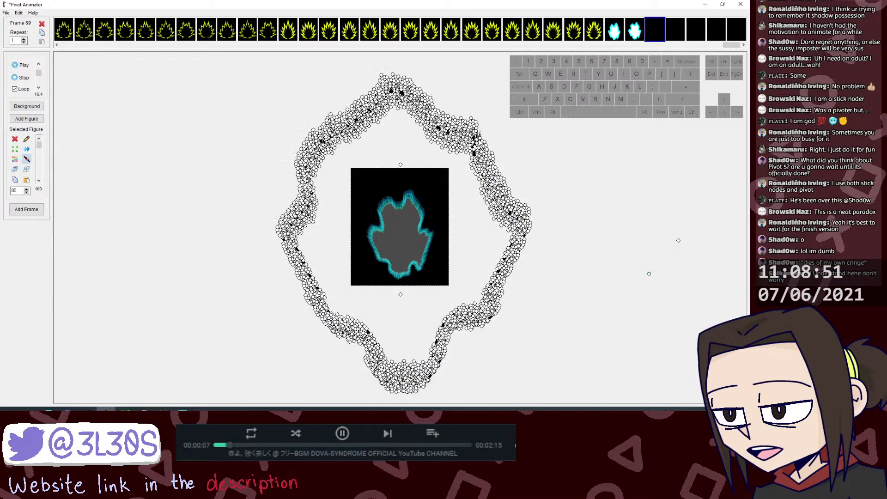
{"action": "left_click", "coordinate": [478, 140]}
{"action": "left_click", "coordinate": [479, 142]}
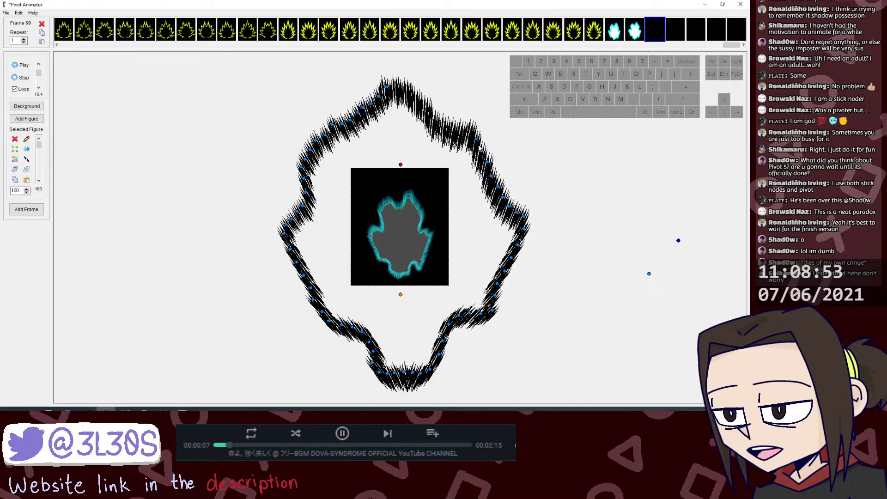
{"action": "key", "text": "j"}
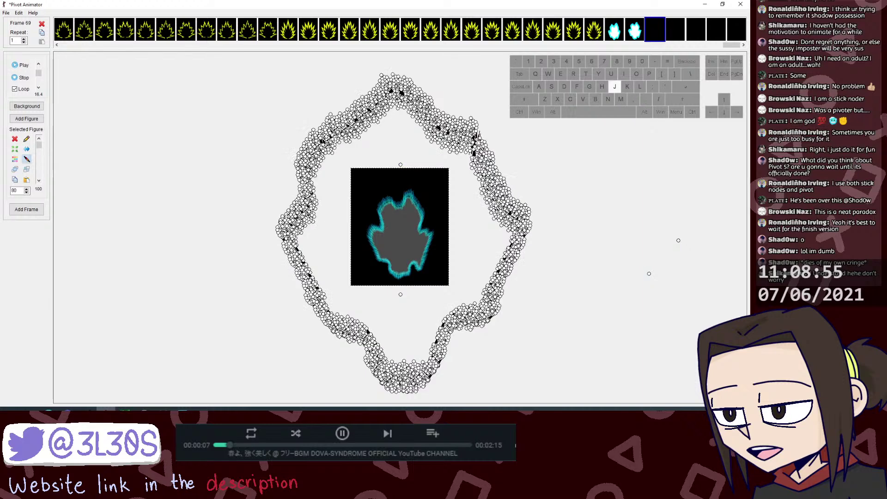
{"action": "left_click", "coordinate": [478, 143]}
{"action": "left_click", "coordinate": [482, 155]}
{"action": "key", "text": "j"}
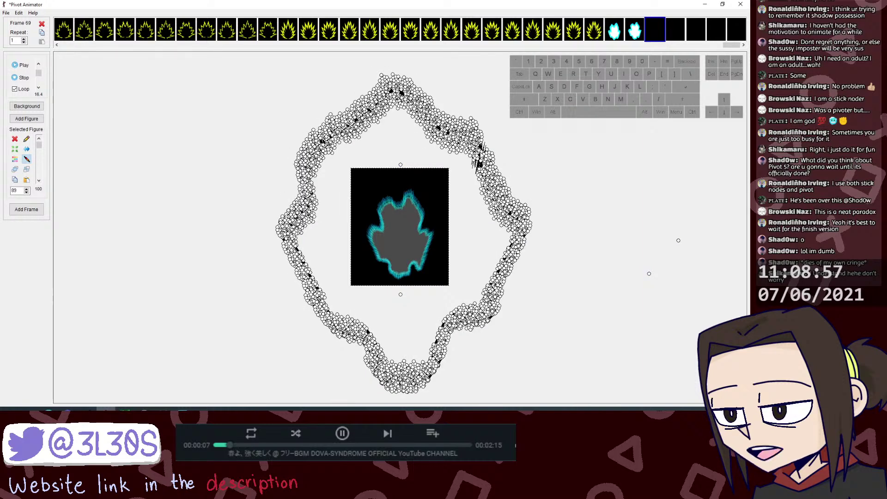
{"action": "key", "text": "j"}
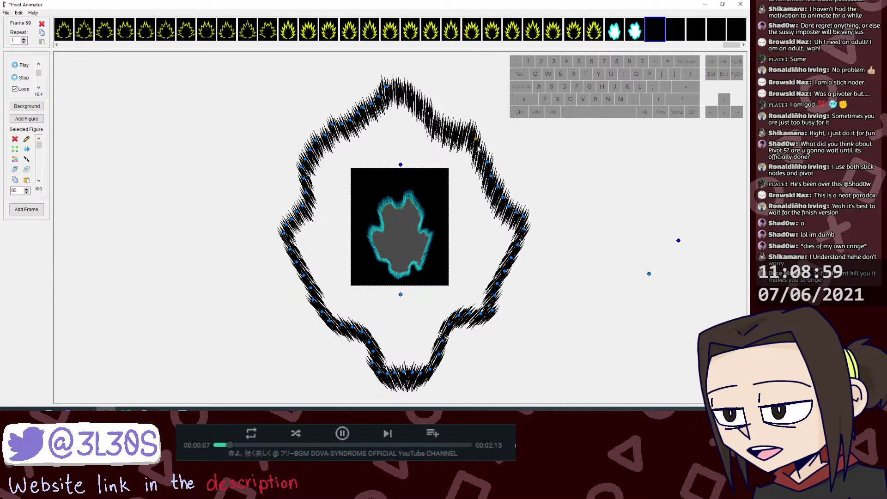
Step: Join the shoulder's outer corner spike and the spikes on the upper half of the right slope to the traced figure
{"action": "key", "text": "j"}
{"action": "left_click", "coordinate": [476, 142]}
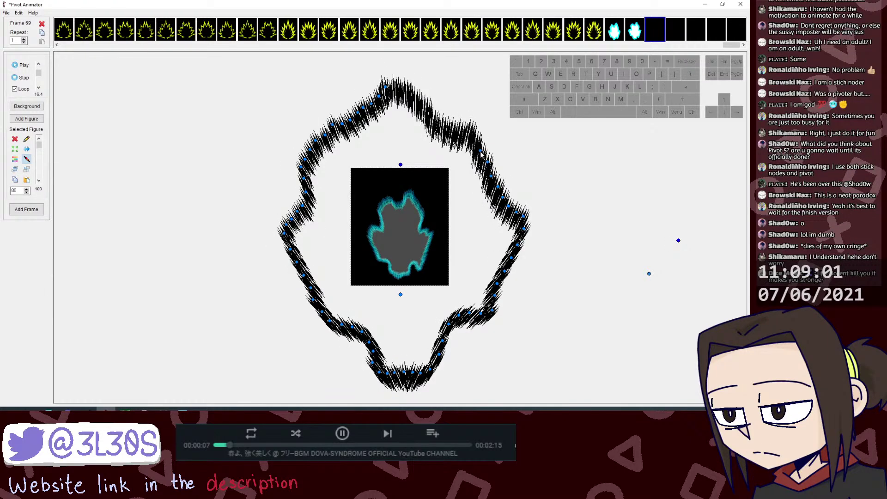
{"action": "key", "text": "j"}
{"action": "left_click", "coordinate": [482, 152]}
{"action": "key", "text": "j"}
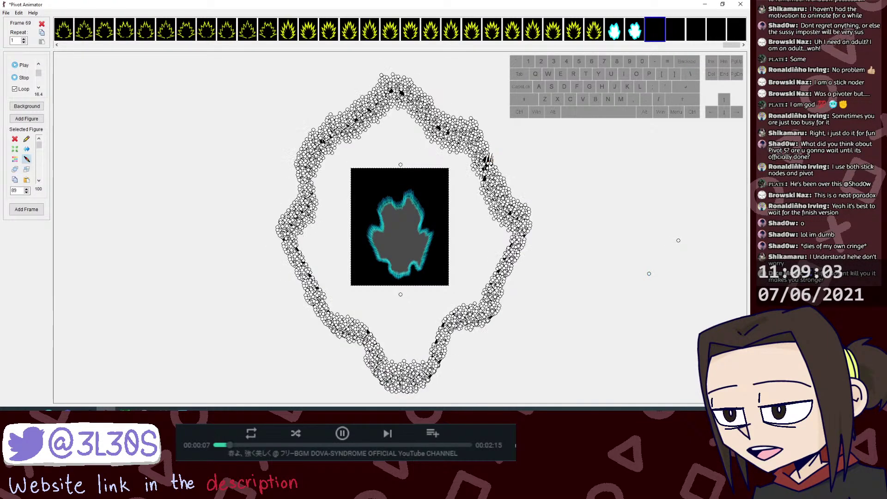
{"action": "left_click", "coordinate": [489, 172]}
{"action": "key", "text": "j"}
{"action": "left_click", "coordinate": [489, 185]}
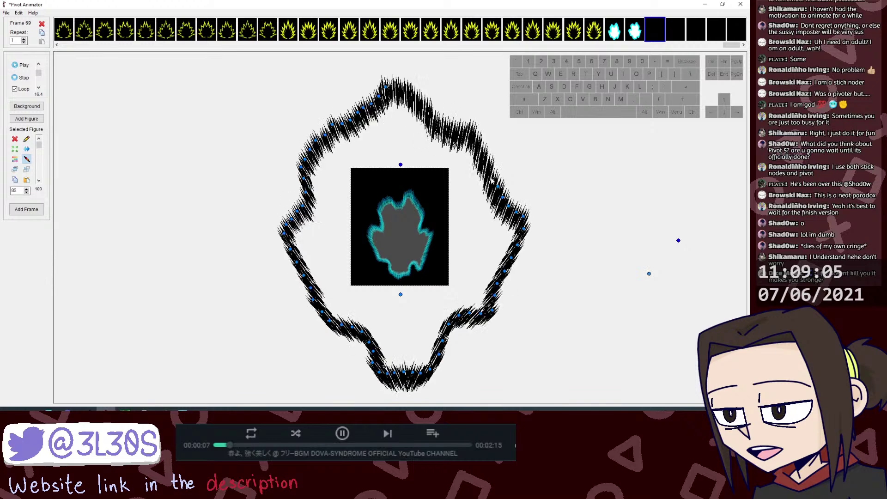
Step: Join the spike figures on the lower half of the upper right slope to the traced figure
{"action": "key", "text": "j"}
{"action": "left_click", "coordinate": [498, 190]}
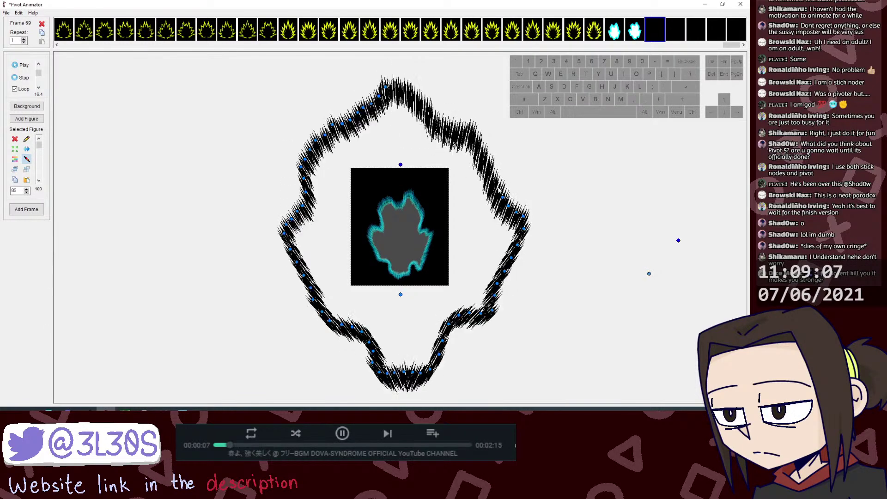
{"action": "key", "text": "j"}
{"action": "left_click", "coordinate": [505, 202]}
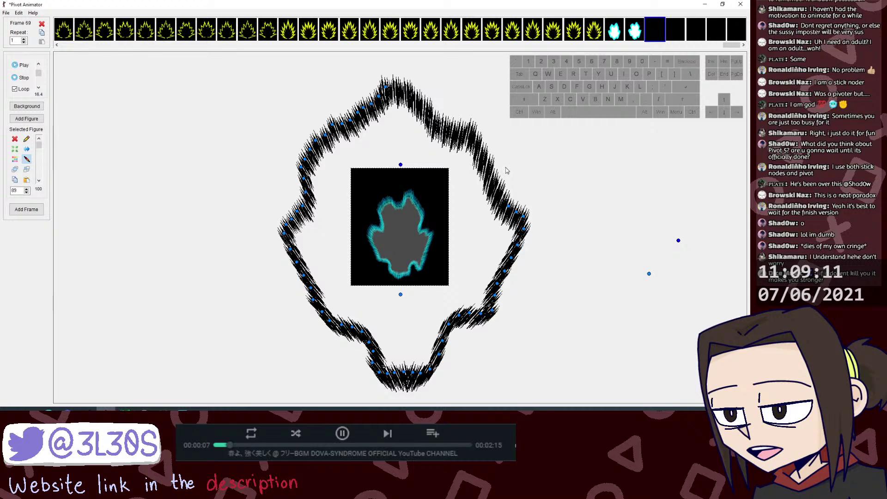
{"action": "left_click", "coordinate": [509, 206]}
{"action": "key", "text": "j"}
{"action": "left_click", "coordinate": [506, 205]}
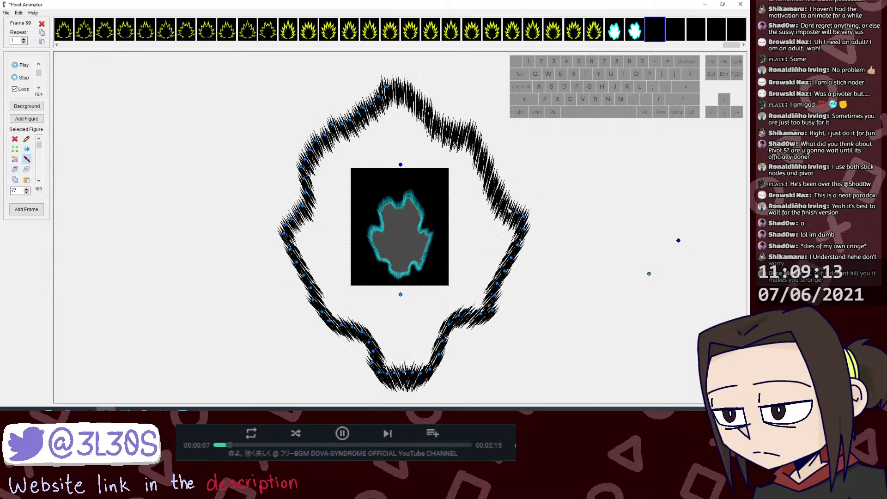
Step: Join the last spike figures leading to the outline's rightmost tip to the traced figure
{"action": "left_click", "coordinate": [522, 217]}
{"action": "key", "text": "j"}
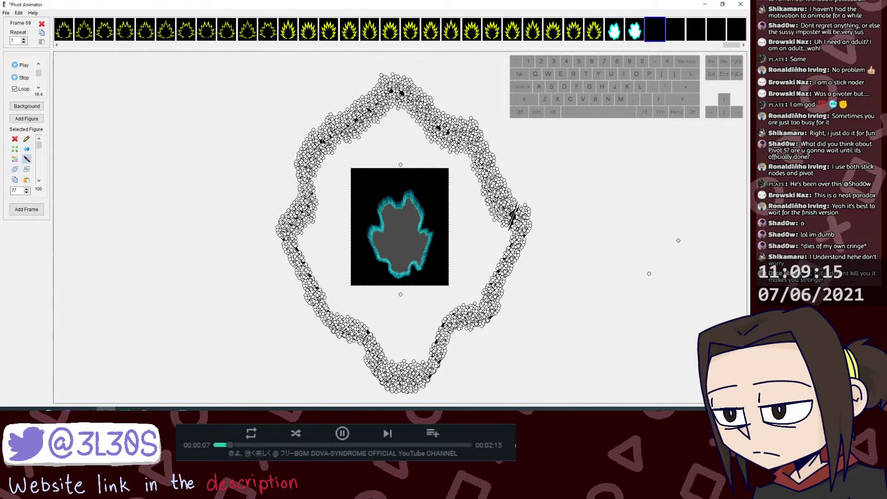
{"action": "left_click", "coordinate": [518, 215]}
{"action": "key", "text": "j"}
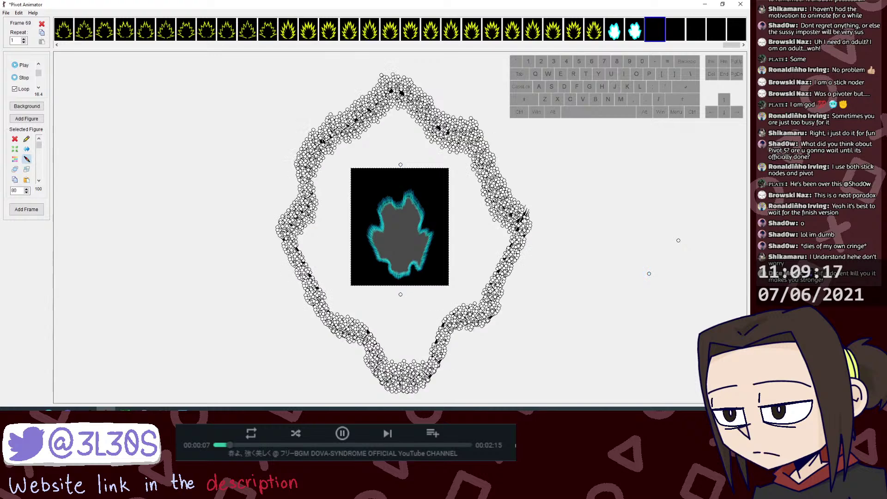
{"action": "left_click", "coordinate": [525, 222]}
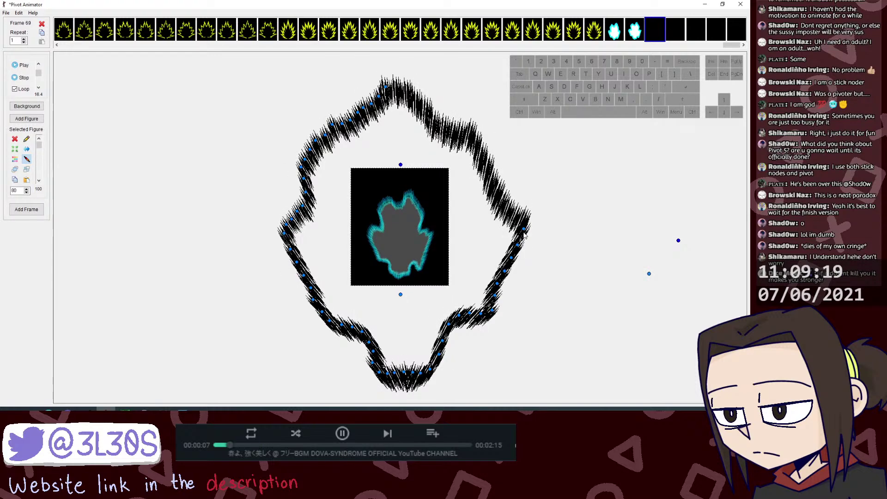
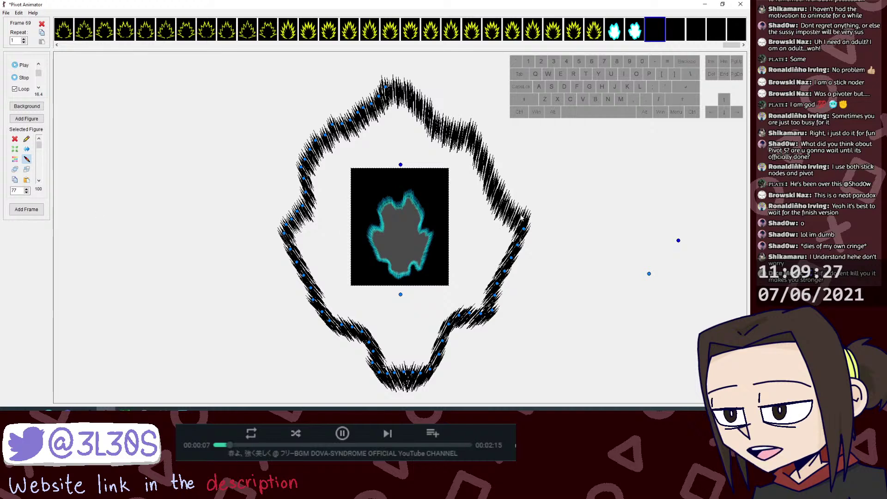
Step: Join the spike figures from just below the rightmost tip down the start of the lower right edge to the traced figure
{"action": "left_click", "coordinate": [524, 230]}
{"action": "key", "text": "j"}
{"action": "left_click", "coordinate": [523, 230]}
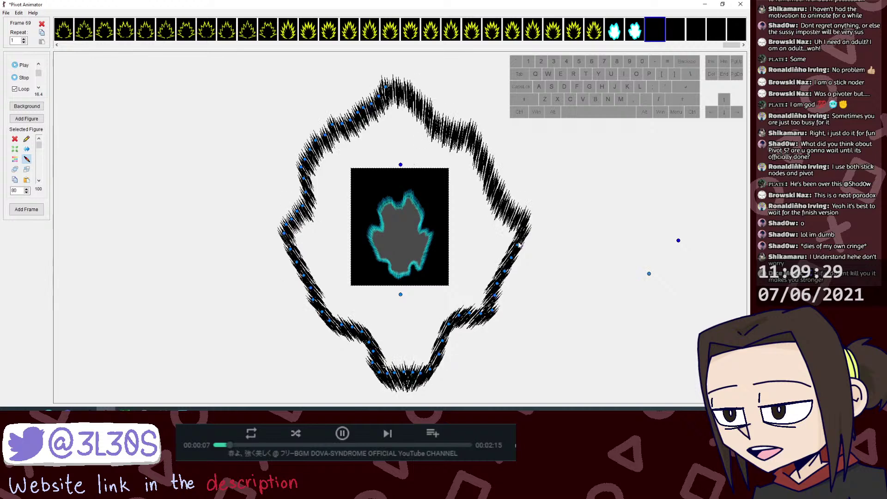
{"action": "left_click", "coordinate": [518, 244]}
{"action": "key", "text": "j"}
{"action": "left_click", "coordinate": [518, 248]}
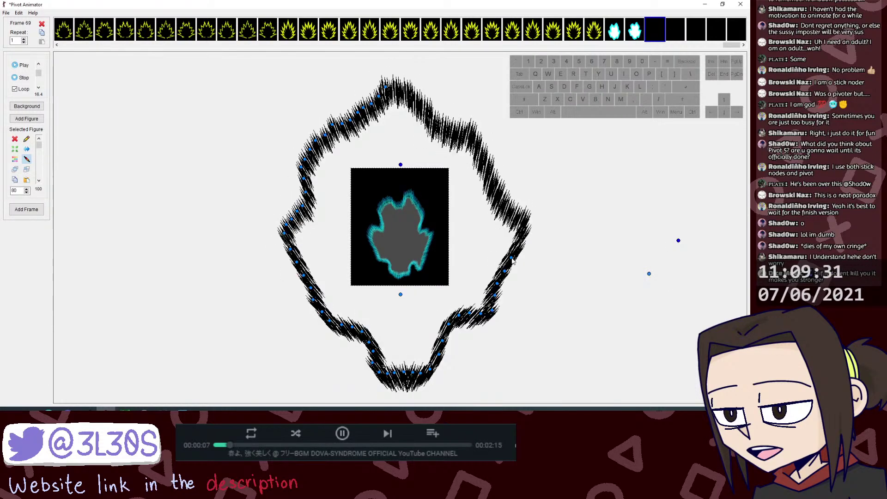
{"action": "left_click", "coordinate": [512, 258]}
{"action": "key", "text": "j"}
{"action": "left_click", "coordinate": [512, 259]}
Step: Join the remaining spike figures down the lower right edge, as far as just above its bottom corner, to the traced figure
{"action": "left_click", "coordinate": [506, 271]}
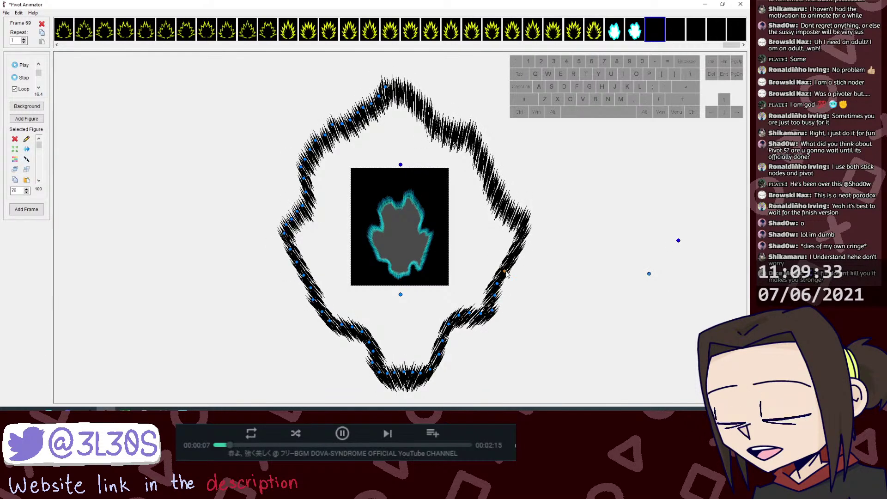
{"action": "key", "text": "j"}
{"action": "left_click", "coordinate": [505, 272]}
{"action": "left_click", "coordinate": [497, 283]}
{"action": "key", "text": "j"}
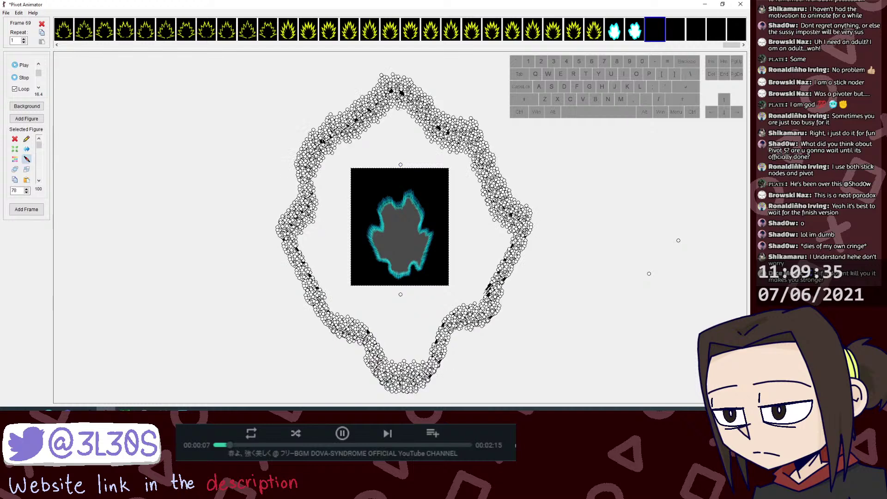
{"action": "left_click", "coordinate": [496, 285]}
{"action": "left_click", "coordinate": [497, 298]}
{"action": "key", "text": "j"}
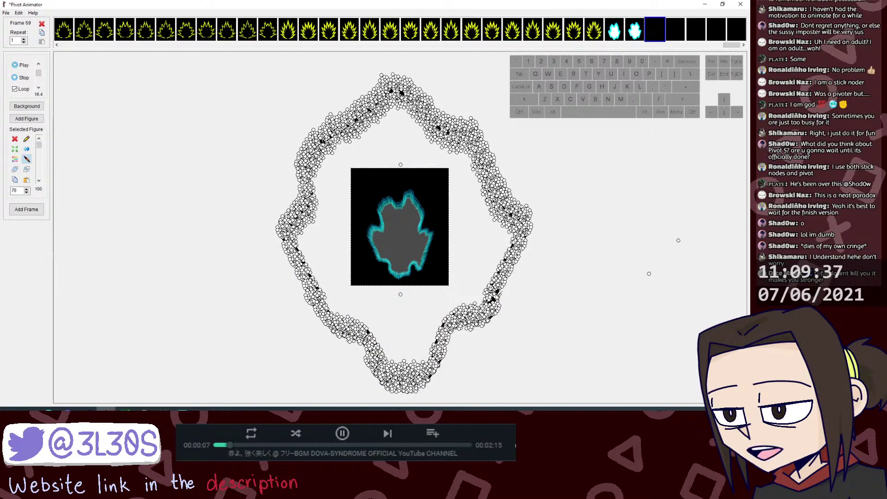
{"action": "left_click", "coordinate": [497, 292]}
Step: Join the spike figures at the lower right corner and the start of its inward ledge to the traced figure
{"action": "left_click", "coordinate": [493, 313]}
{"action": "key", "text": "j"}
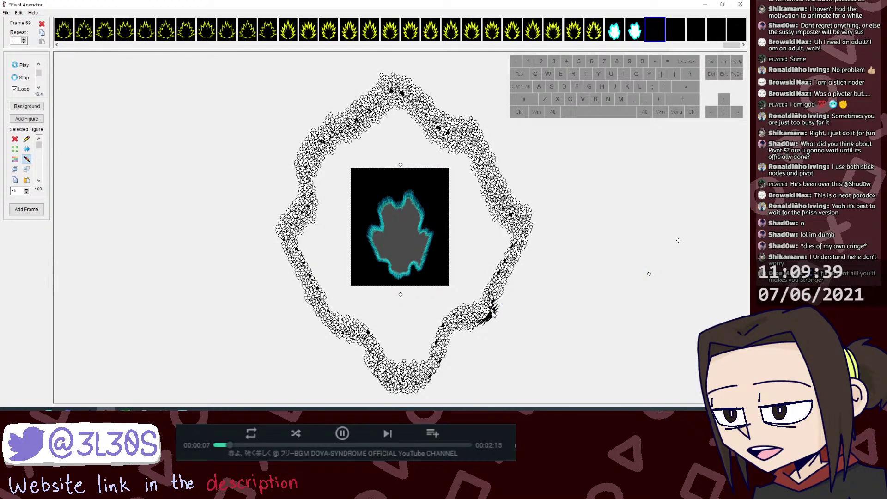
{"action": "left_click", "coordinate": [493, 313]}
{"action": "left_click", "coordinate": [481, 316]}
{"action": "key", "text": "j"}
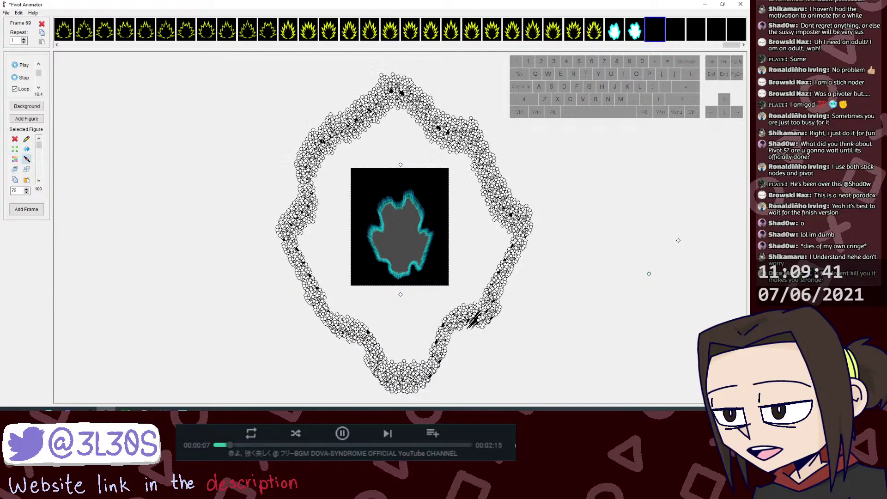
{"action": "left_click", "coordinate": [480, 318]}
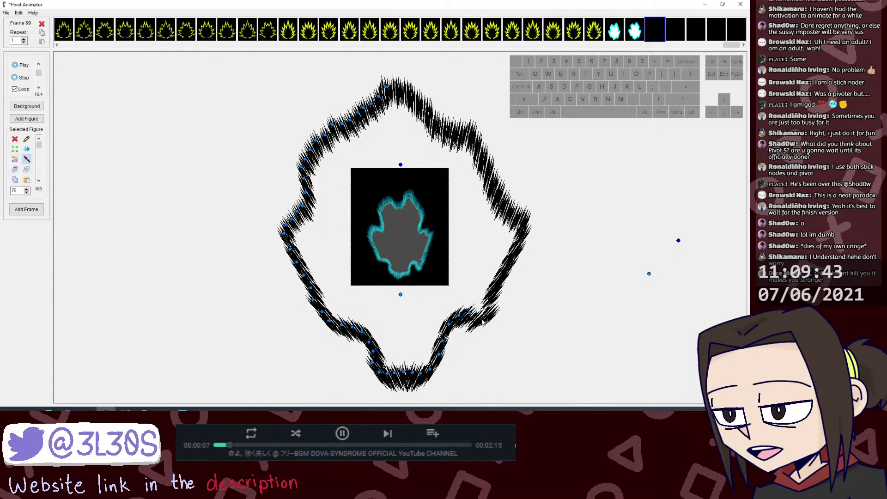
Step: Join the stray spike figure at the outer end of the lower right ledge to the traced figure
{"action": "left_click", "coordinate": [484, 326]}
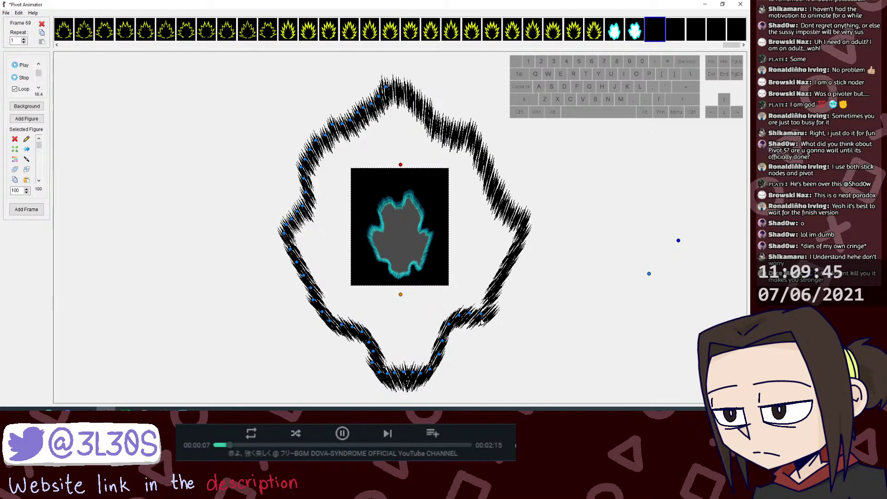
{"action": "left_click", "coordinate": [481, 315]}
{"action": "key", "text": "j"}
{"action": "left_click", "coordinate": [482, 314]}
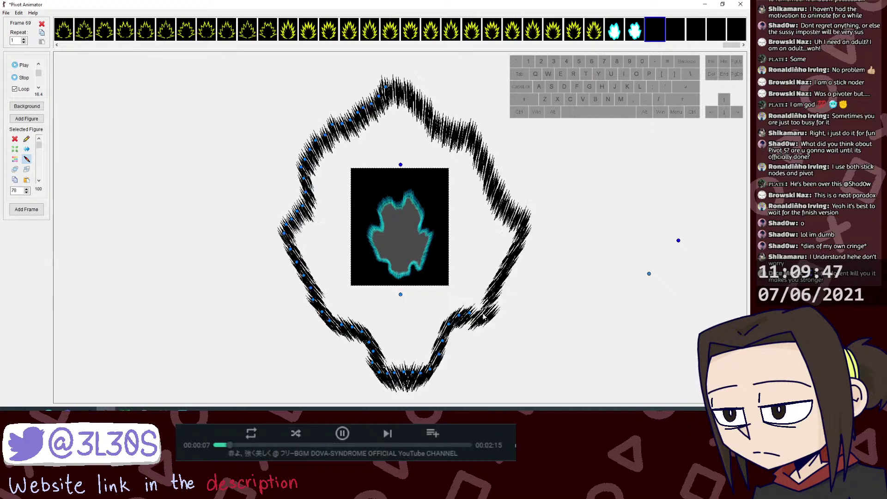
{"action": "left_click_drag", "start_coordinate": [480, 321], "coordinate": [490, 323]}
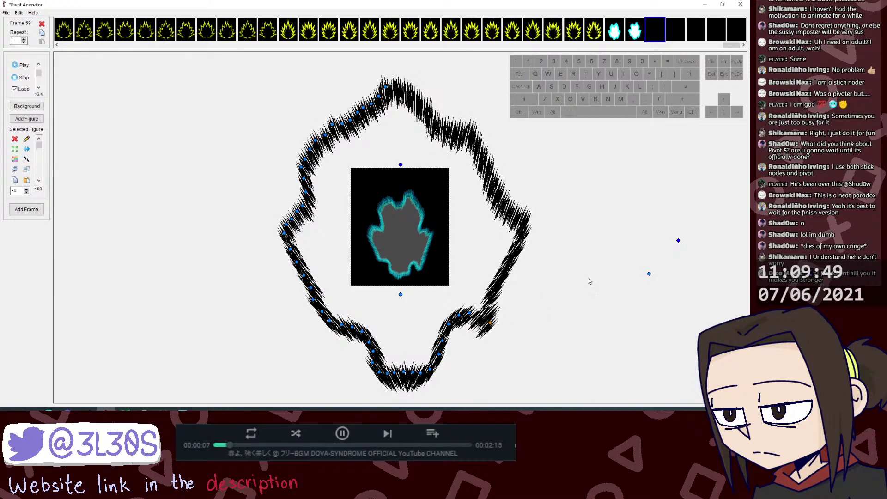
{"action": "left_click", "coordinate": [679, 240], "text": "shift"}
{"action": "left_click_drag", "start_coordinate": [678, 240], "coordinate": [666, 254]}
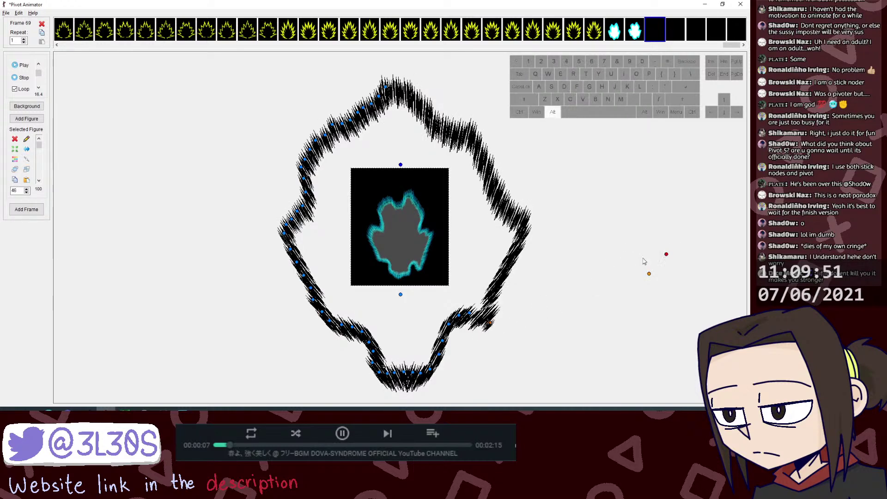
{"action": "key", "text": "j"}
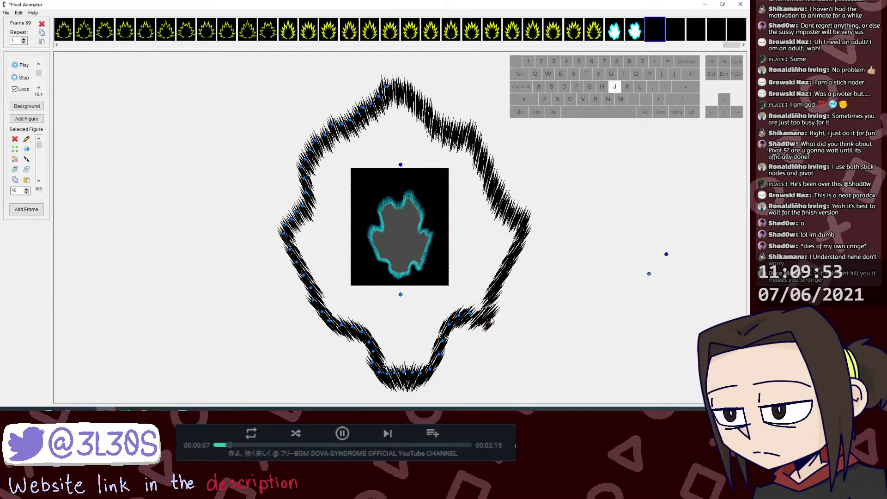
{"action": "left_click", "coordinate": [492, 304]}
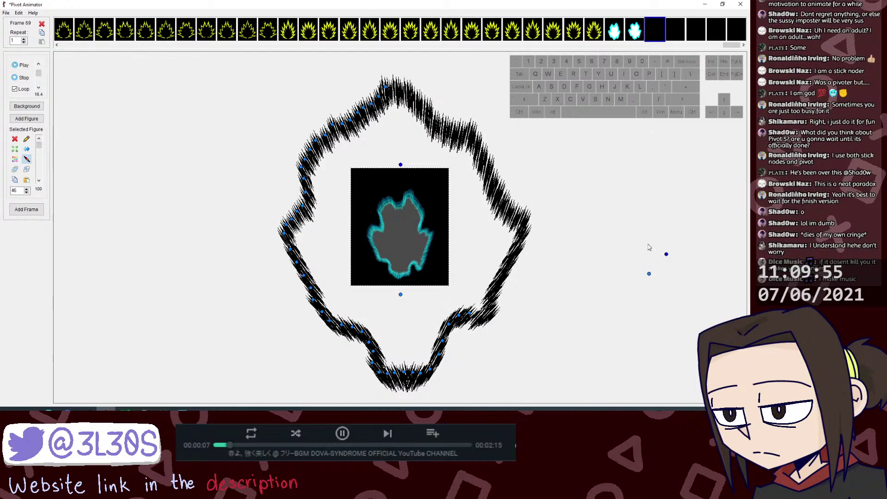
Step: Try adjusting the detached two-handle figure beside the outline, undoing the unwanted changes
{"action": "left_click_drag", "start_coordinate": [666, 254], "coordinate": [671, 252]}
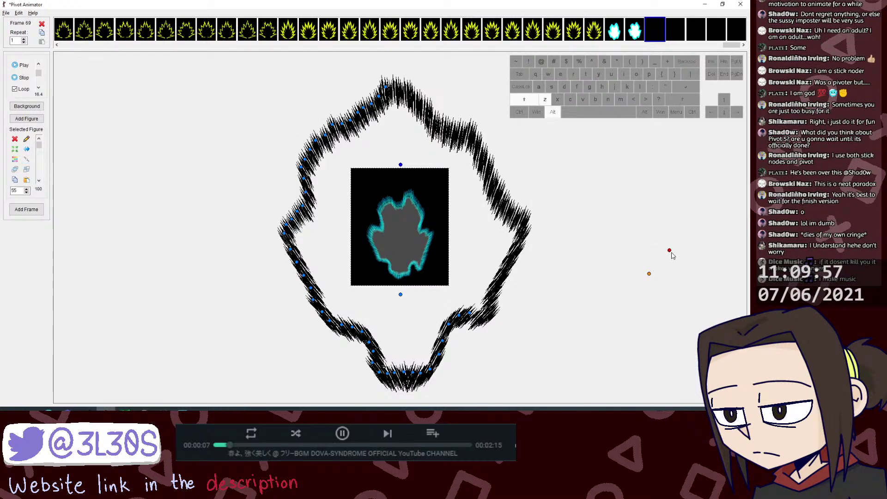
{"action": "left_click", "coordinate": [510, 308]}
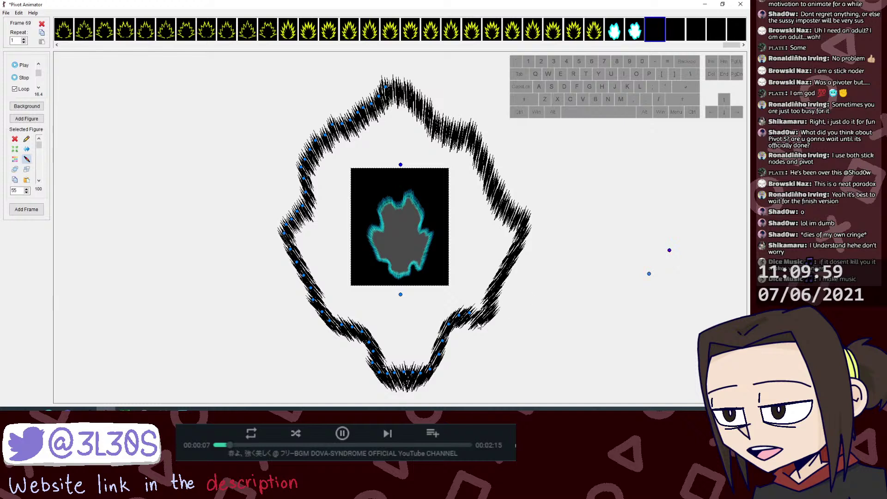
{"action": "left_click_drag", "start_coordinate": [669, 250], "coordinate": [675, 256]}
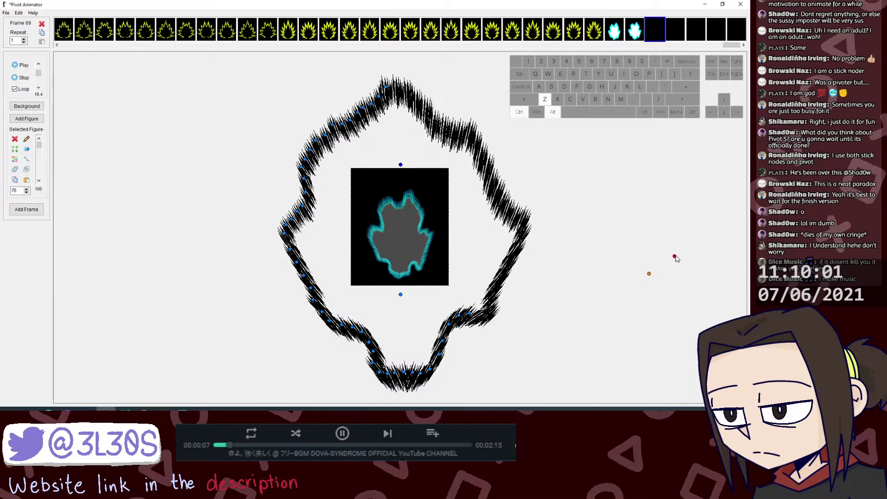
{"action": "key", "text": "ctrl+z"}
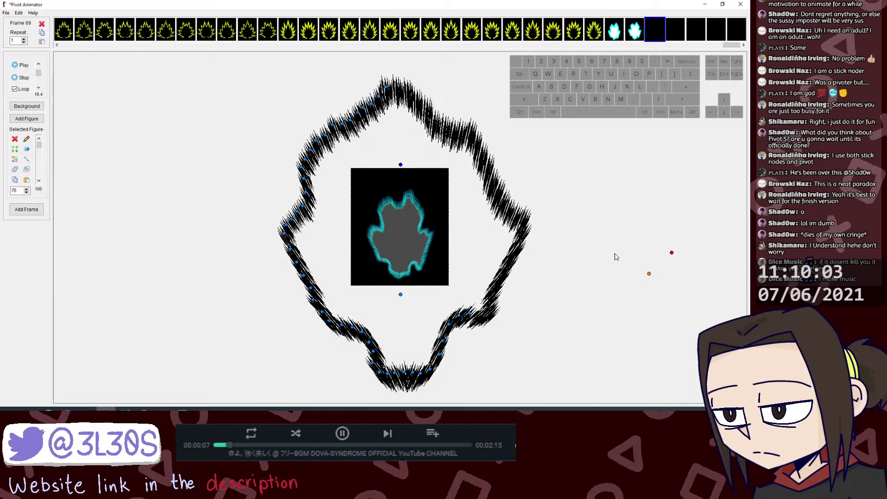
{"action": "key", "text": "ctrl+z"}
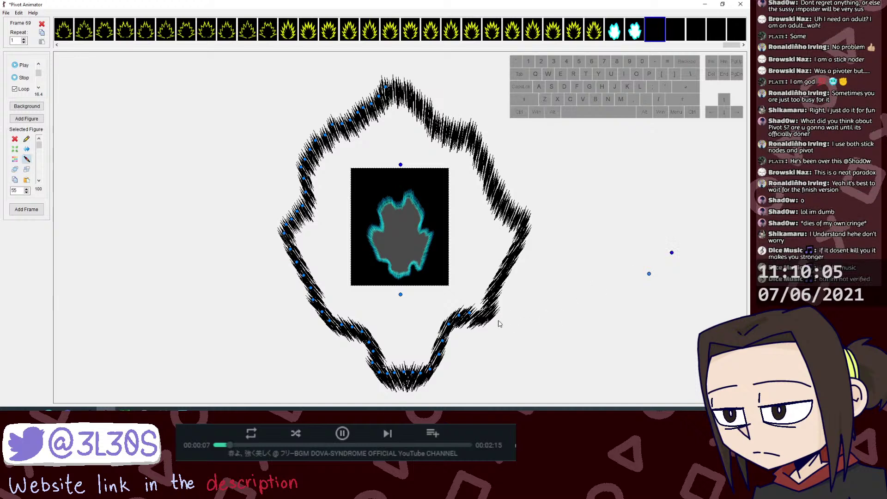
{"action": "left_click_drag", "start_coordinate": [671, 253], "coordinate": [674, 256]}
{"action": "key", "text": "ctrl+z"}
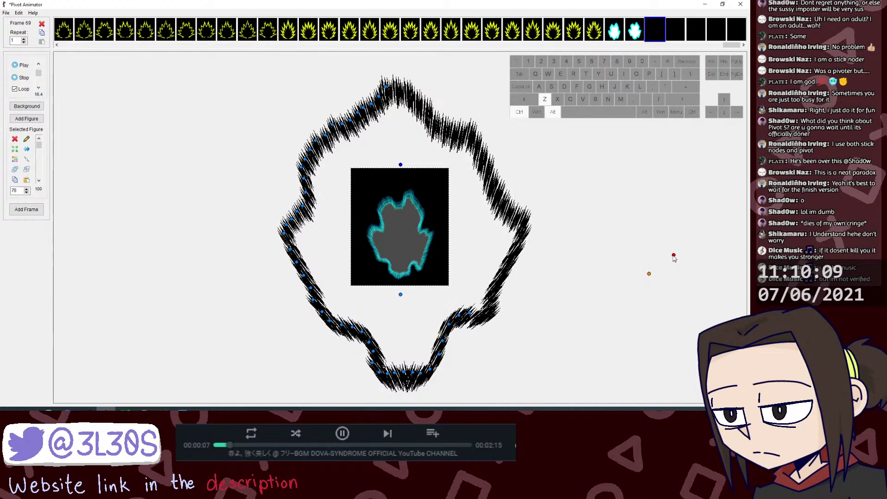
Step: Join the spike figures along the lower right ledge, as far as its inner corner, to the traced figure
{"action": "key", "text": "j"}
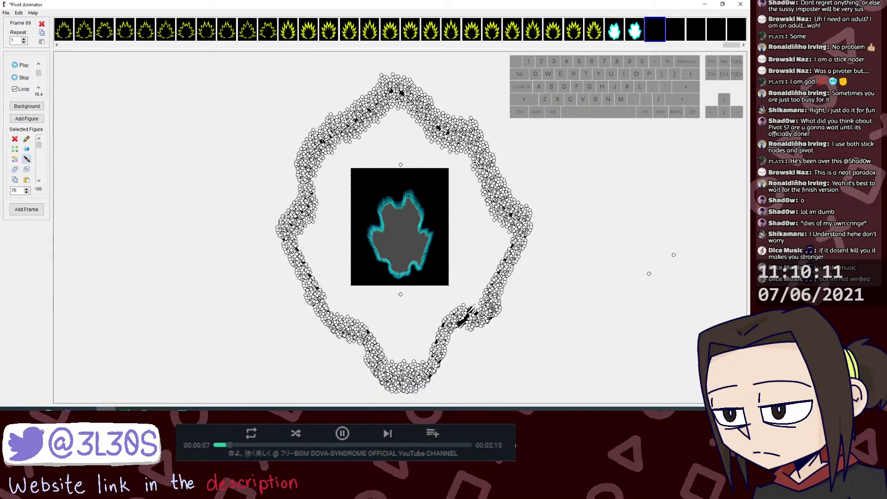
{"action": "key", "text": "j"}
{"action": "left_click", "coordinate": [458, 319]}
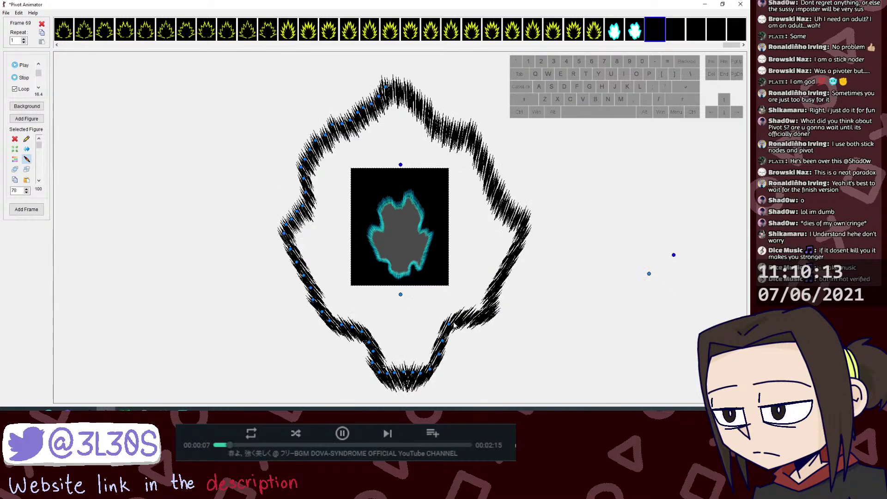
{"action": "left_click", "coordinate": [449, 324]}
{"action": "key", "text": "j"}
{"action": "left_click", "coordinate": [448, 325]}
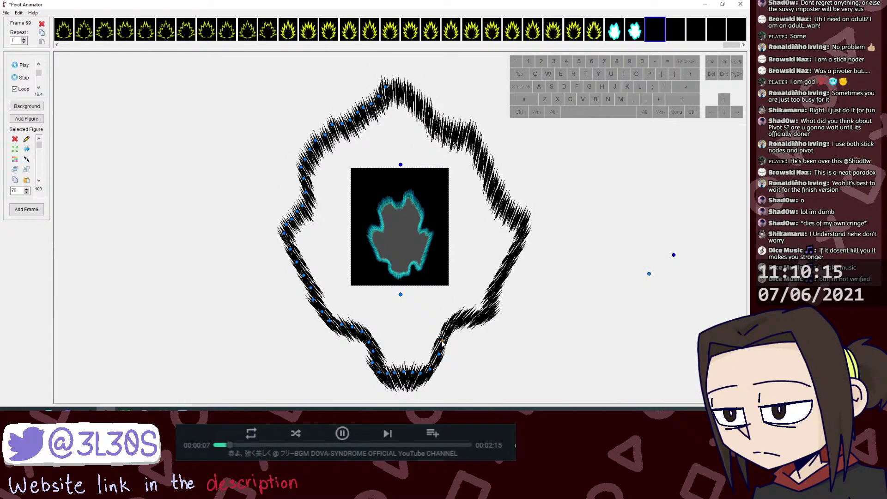
Step: Join the spike figures down the right side of the narrow bottom section, including its corner, to the traced figure
{"action": "key", "text": "j"}
{"action": "left_click", "coordinate": [439, 359]}
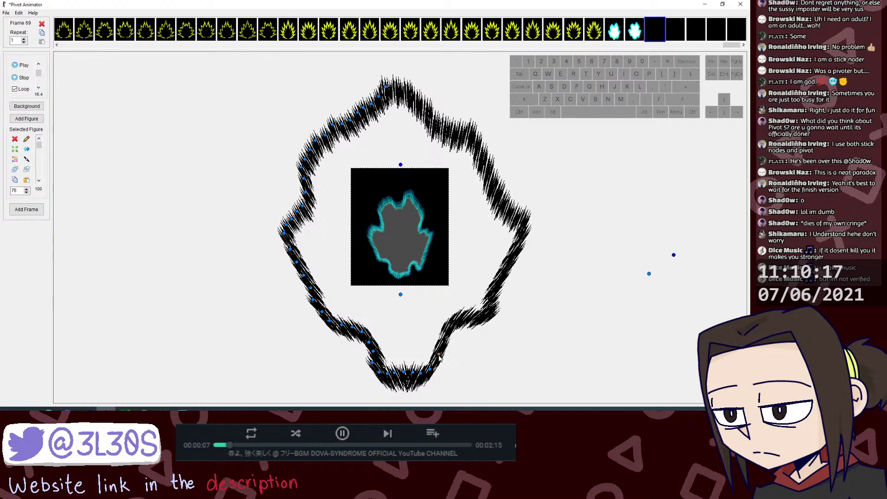
{"action": "key", "text": "j"}
{"action": "left_click", "coordinate": [439, 359]}
{"action": "key", "text": "j"}
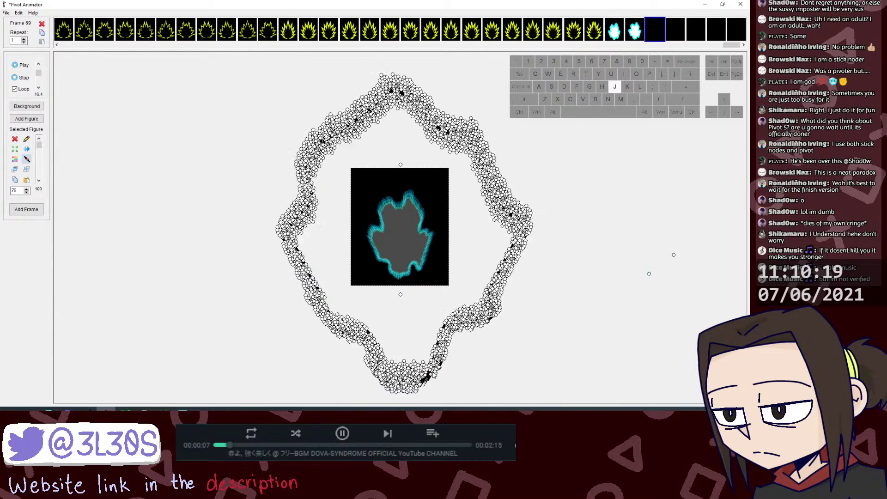
{"action": "left_click", "coordinate": [433, 375]}
Step: Join the spike figures on the right half of the outline's bottom edge to the traced figure
{"action": "key", "text": "j"}
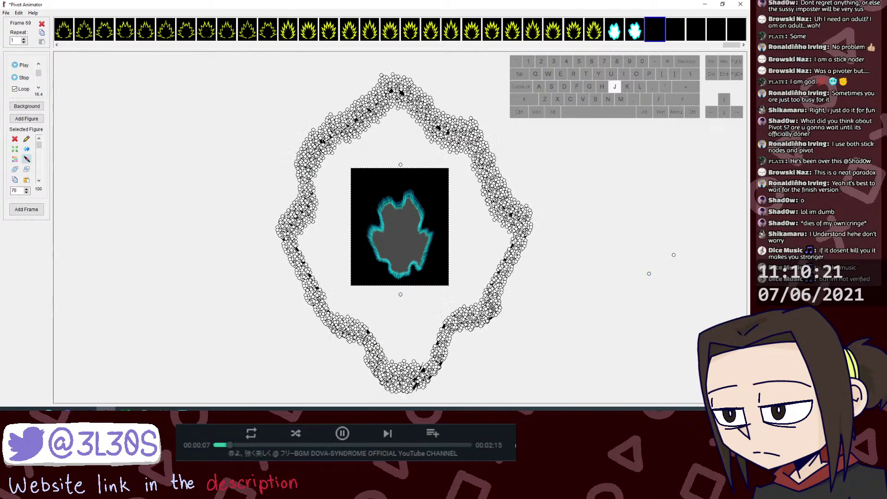
{"action": "left_click", "coordinate": [422, 374]}
{"action": "key", "text": "j"}
{"action": "left_click", "coordinate": [414, 374]}
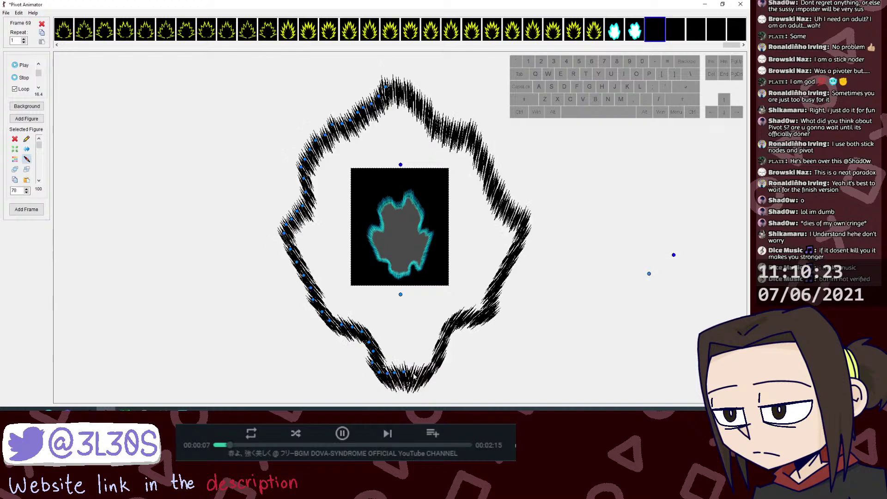
{"action": "key", "text": "j"}
{"action": "left_click", "coordinate": [404, 374]}
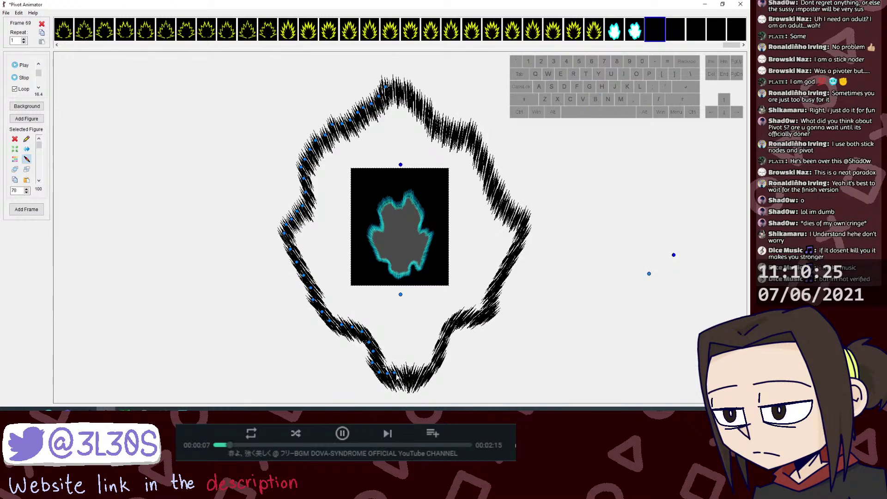
Step: Join the spike figures on the left half of the bottom edge, including its corner, to the traced figure
{"action": "left_click", "coordinate": [395, 373]}
{"action": "key", "text": "j"}
{"action": "left_click", "coordinate": [396, 373]}
{"action": "left_click", "coordinate": [388, 373]}
{"action": "key", "text": "j"}
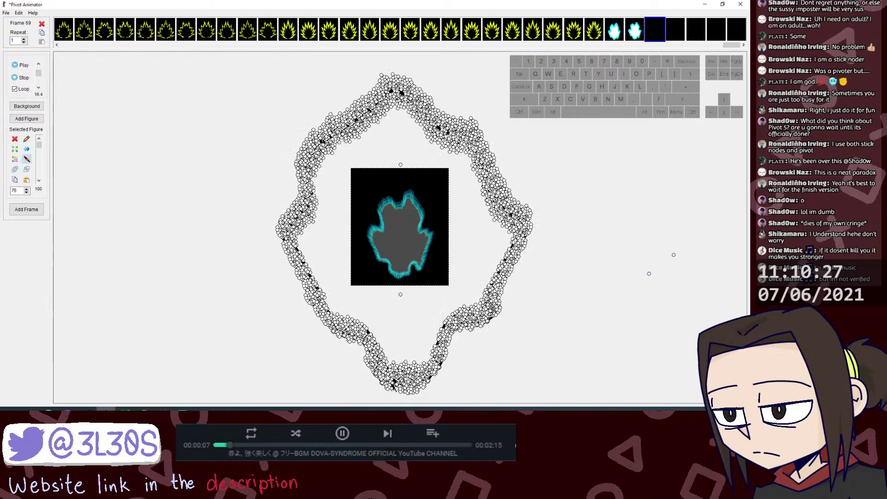
{"action": "left_click", "coordinate": [389, 378]}
{"action": "key", "text": "j"}
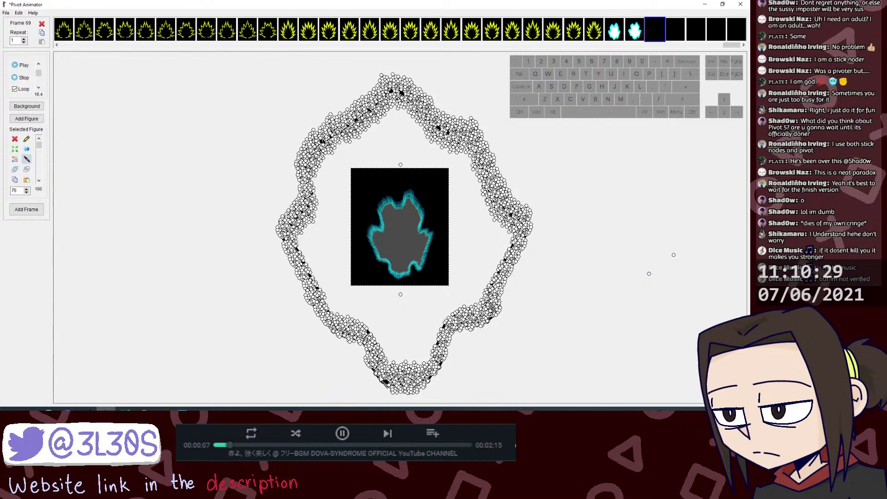
{"action": "left_click", "coordinate": [379, 377]}
Step: Join the spike figures up the left side of the narrow bottom section to the traced figure
{"action": "key", "text": "j"}
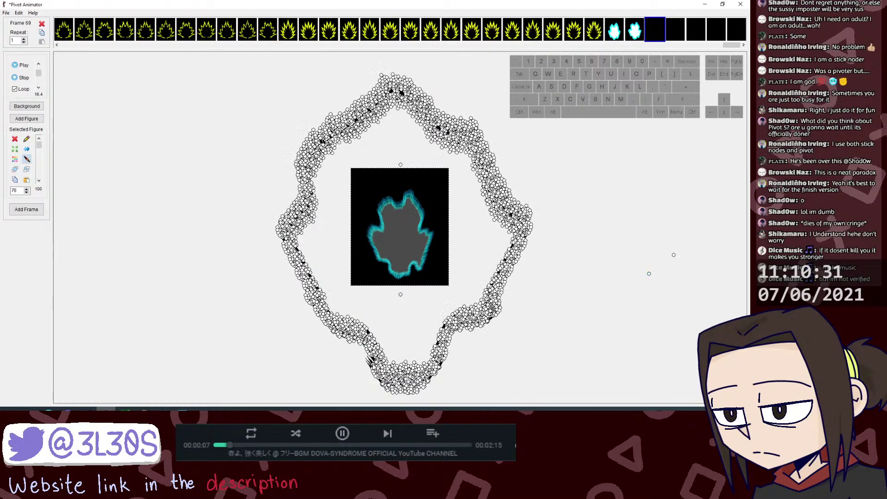
{"action": "left_click", "coordinate": [374, 368]}
{"action": "key", "text": "j"}
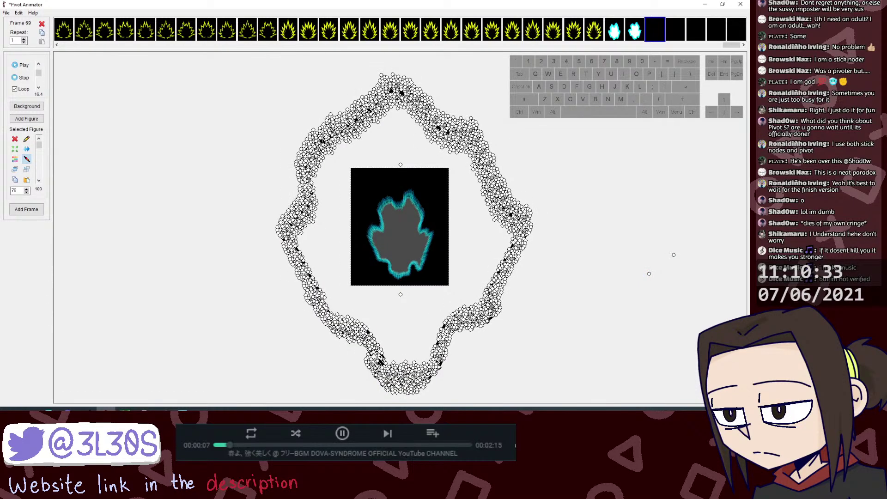
{"action": "left_click", "coordinate": [368, 347]}
{"action": "key", "text": "j"}
{"action": "left_click", "coordinate": [368, 344]}
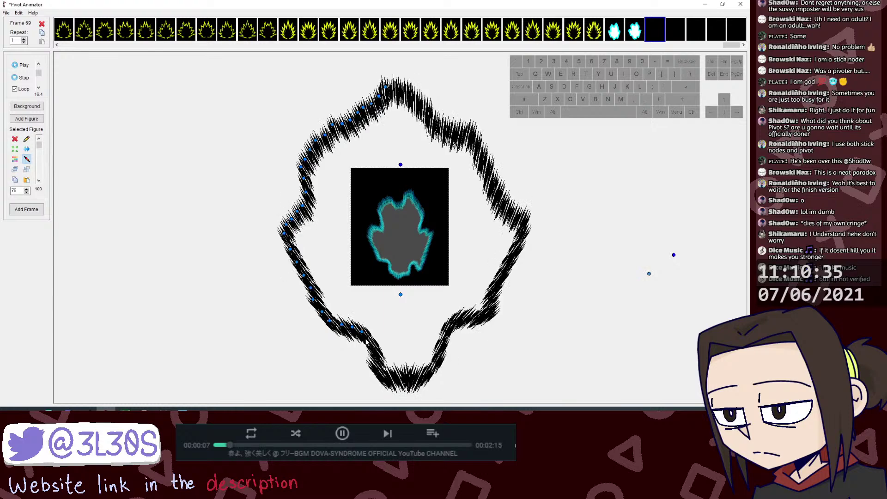
Step: Join the spike figures along the inner part of the lower left ledge to the traced figure
{"action": "key", "text": "j"}
{"action": "left_click", "coordinate": [353, 331]}
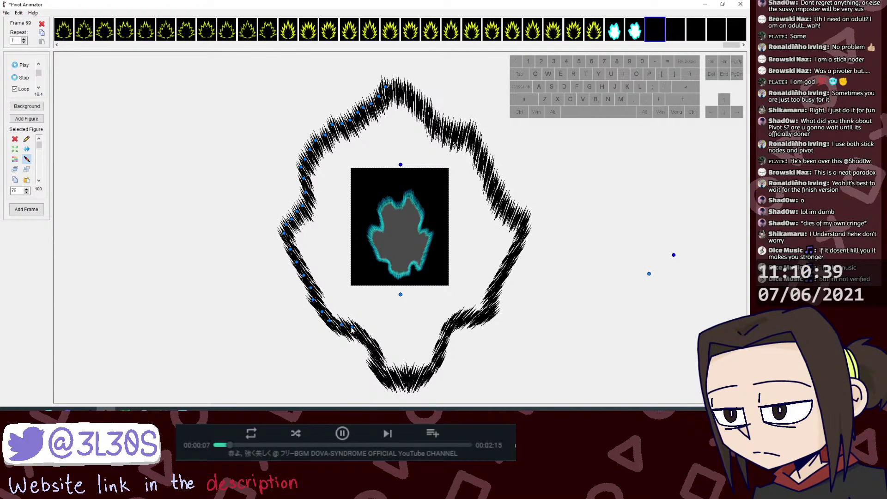
{"action": "left_click", "coordinate": [351, 328]}
{"action": "key", "text": "j"}
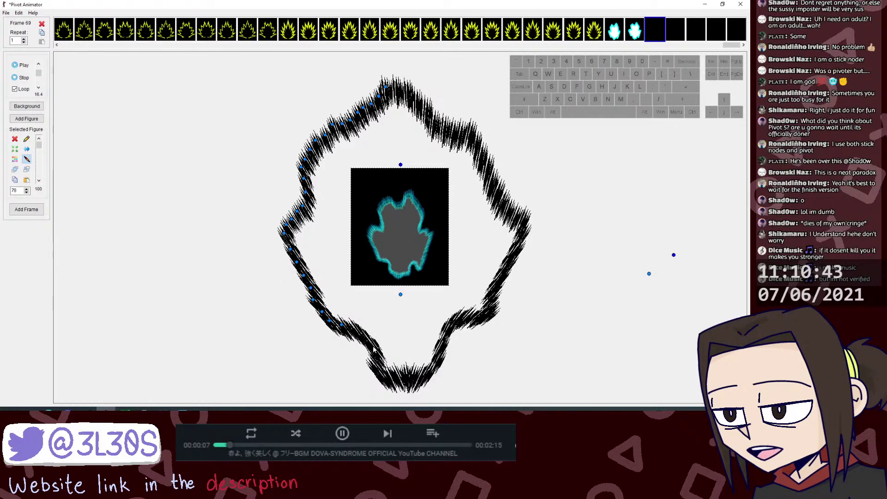
{"action": "left_click", "coordinate": [673, 255], "text": "shift"}
{"action": "key", "text": "ctrl+alt+z"}
{"action": "left_click_drag", "start_coordinate": [673, 255], "coordinate": [673, 258]}
{"action": "key", "text": "j"}
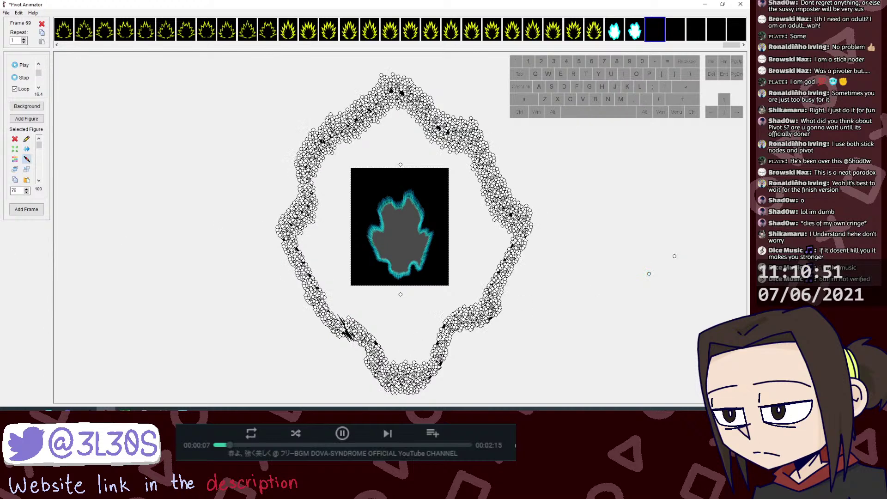
{"action": "left_click", "coordinate": [346, 328]}
Step: Join the spike figures at the outer corner of the lower left ledge to the traced figure
{"action": "left_click", "coordinate": [330, 325]}
{"action": "key", "text": "j"}
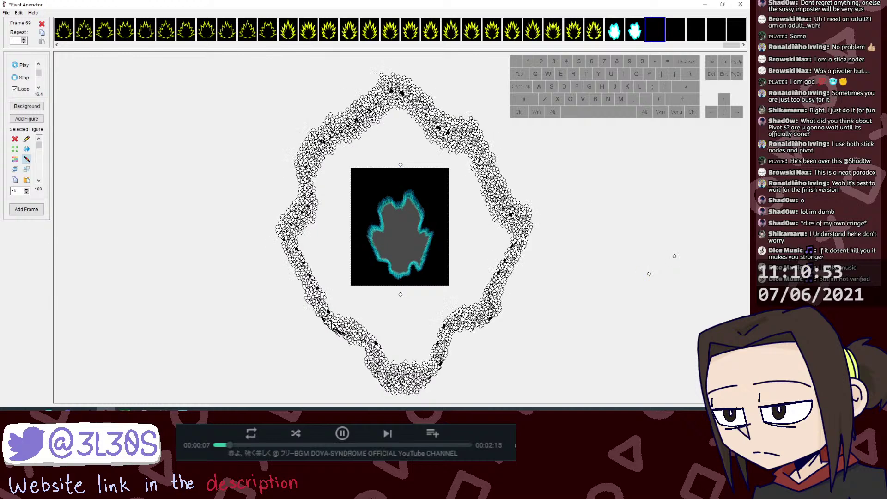
{"action": "left_click", "coordinate": [333, 324]}
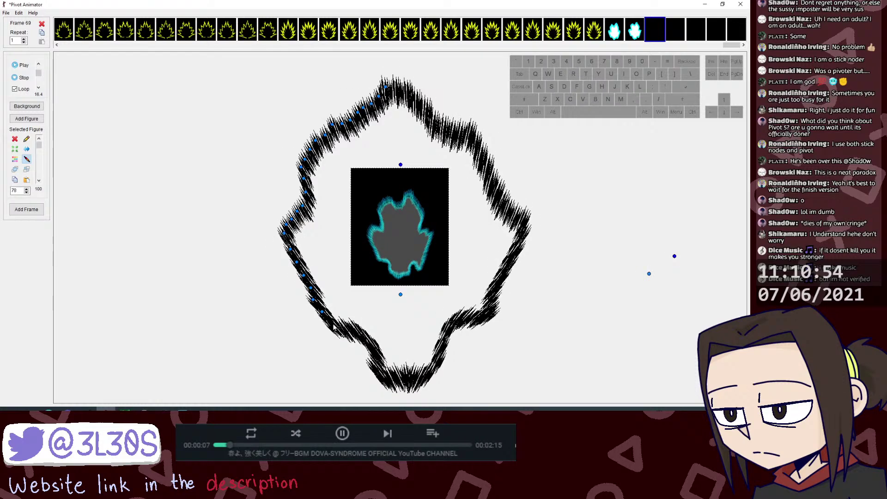
{"action": "left_click", "coordinate": [674, 257], "text": "shift"}
{"action": "key", "text": "ctrl+alt+z"}
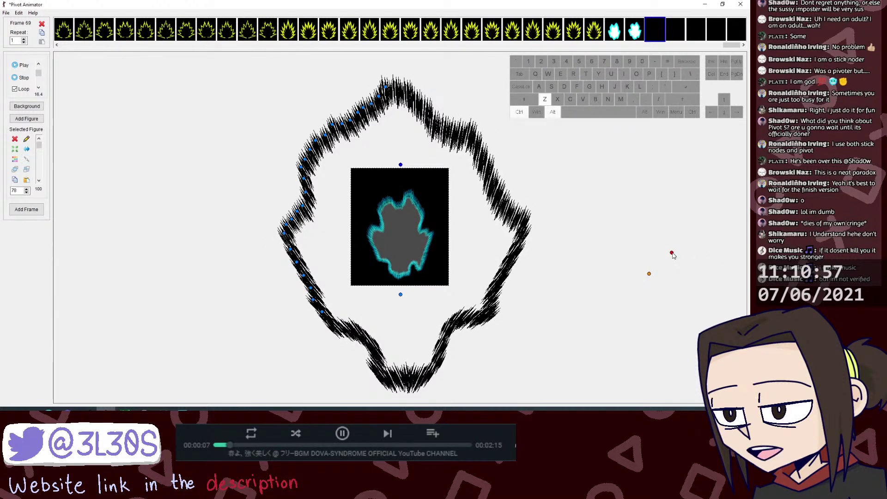
{"action": "left_click", "coordinate": [27, 159]}
{"action": "left_click", "coordinate": [322, 312]}
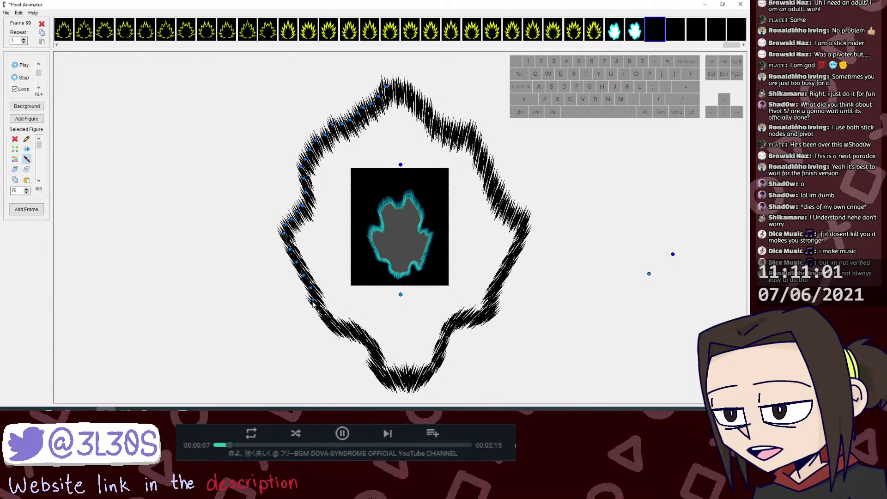
Step: Join the spike figures up the lower left edge, as far as just below the outline's leftmost tip, to the traced figure
{"action": "left_click", "coordinate": [312, 300]}
{"action": "key", "text": "j"}
{"action": "left_click", "coordinate": [313, 300]}
{"action": "left_click", "coordinate": [311, 288]}
{"action": "key", "text": "j"}
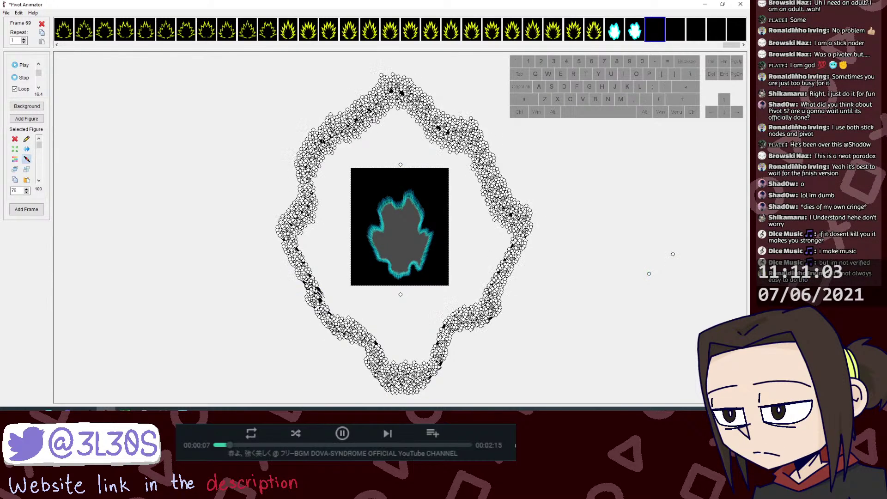
{"action": "left_click", "coordinate": [313, 293]}
{"action": "key", "text": "j"}
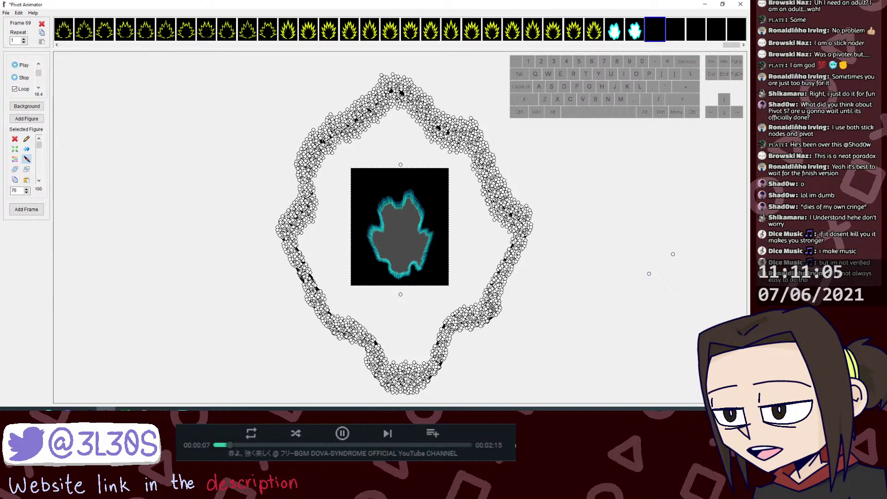
{"action": "left_click", "coordinate": [306, 281]}
{"action": "key", "text": "j"}
{"action": "left_click", "coordinate": [297, 266]}
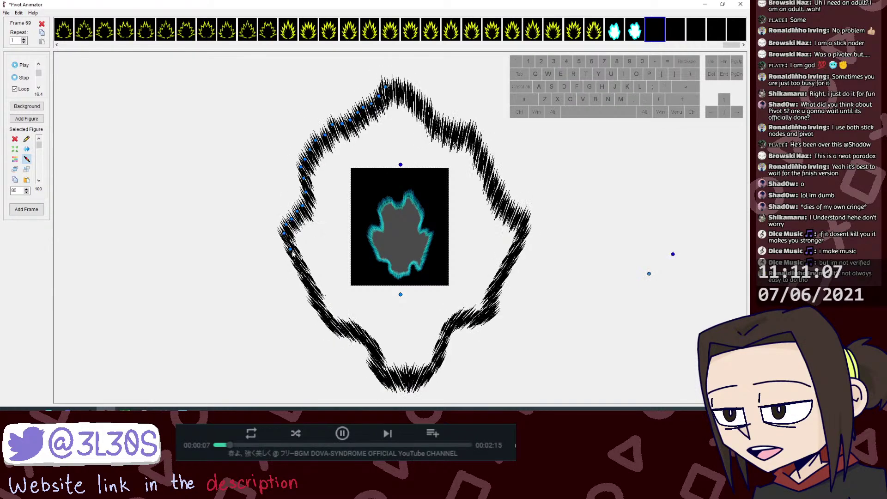
Step: Join the spike figures around the outline's leftmost tip to the traced figure
{"action": "left_click", "coordinate": [293, 254]}
{"action": "key", "text": "j"}
{"action": "left_click", "coordinate": [290, 251]}
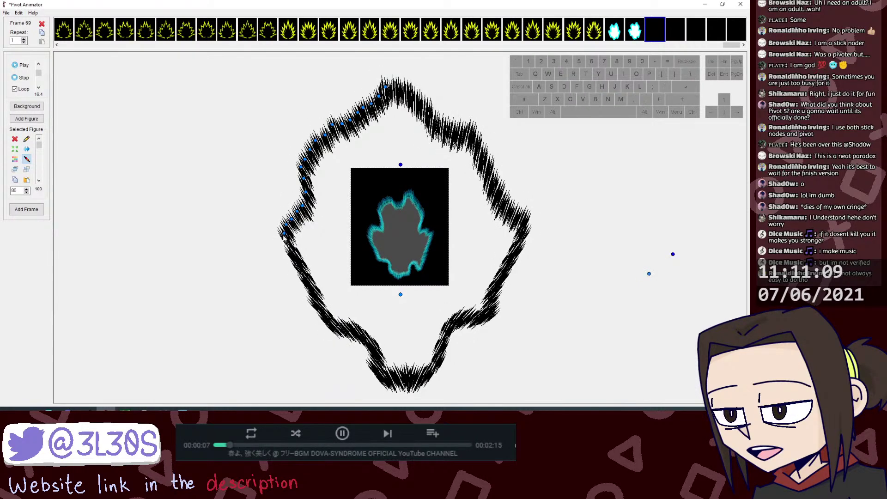
{"action": "key", "text": "j"}
{"action": "left_click", "coordinate": [284, 235]}
{"action": "key", "text": "j"}
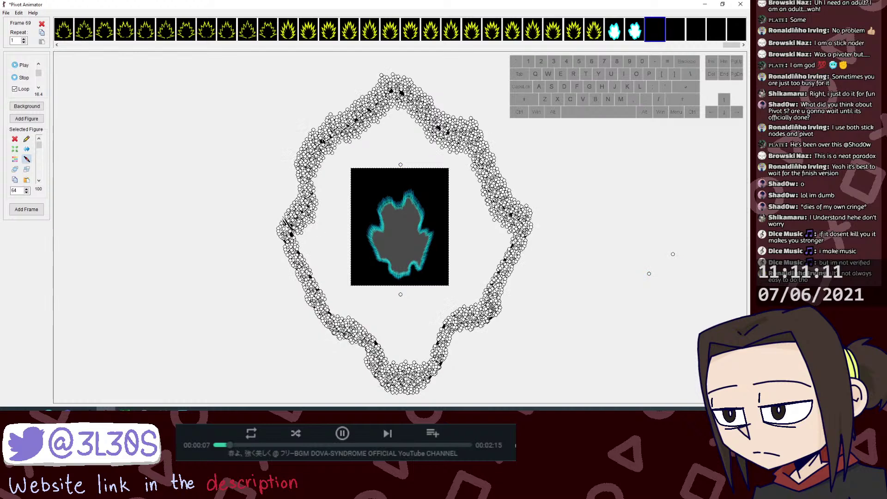
{"action": "left_click", "coordinate": [285, 224]}
{"action": "key", "text": "j"}
Step: Join the spike figures from above the leftmost tip up through the left side's inward bend to the traced figure
{"action": "left_click", "coordinate": [292, 223]}
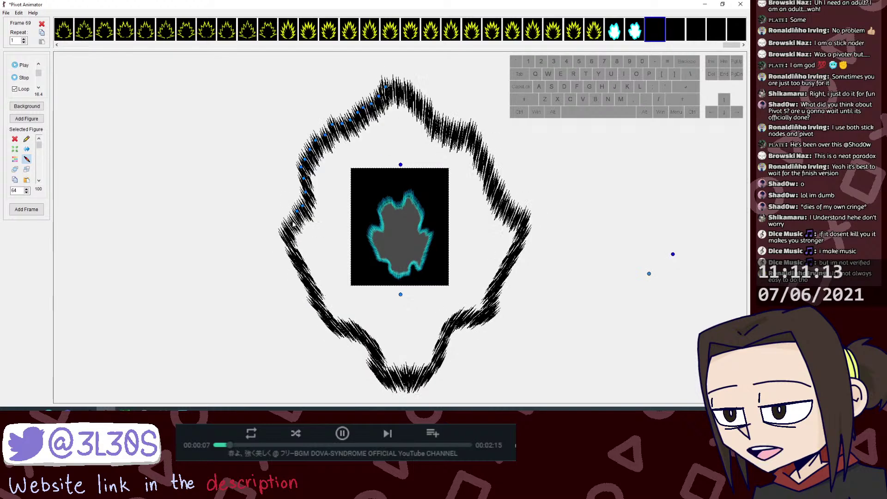
{"action": "key", "text": "j"}
{"action": "left_click", "coordinate": [298, 216]}
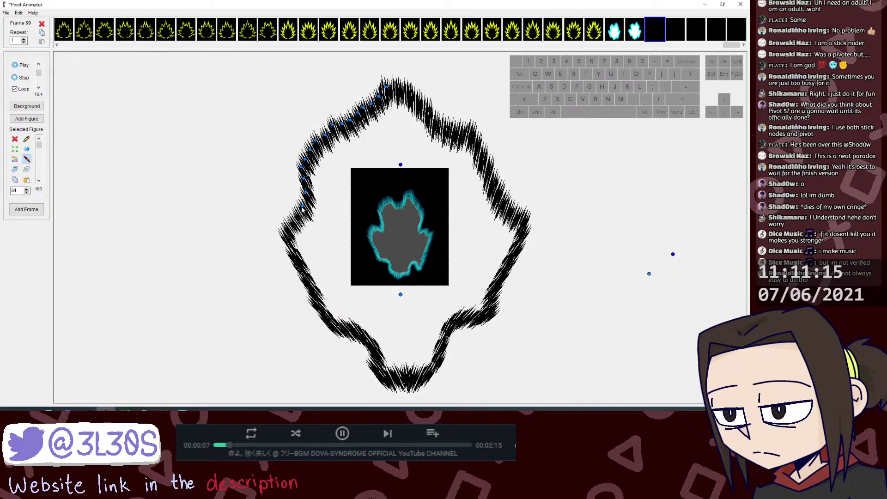
{"action": "key", "text": "j"}
{"action": "left_click", "coordinate": [303, 210]}
{"action": "key", "text": "j"}
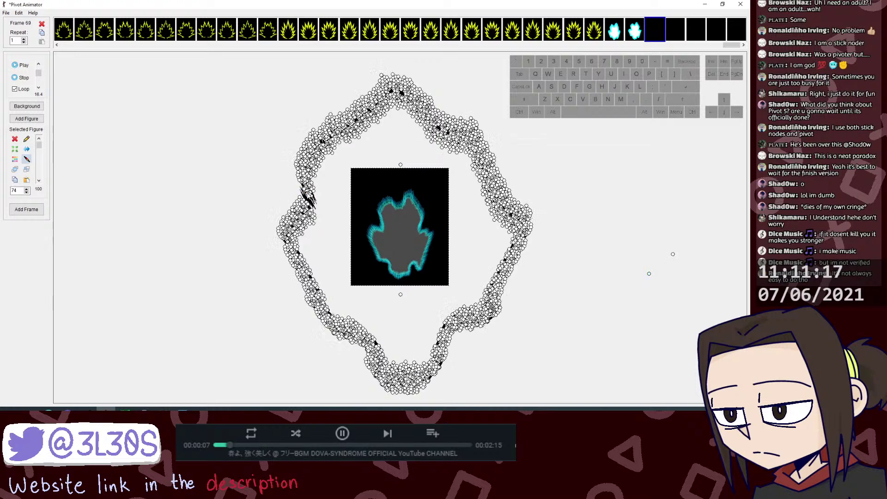
{"action": "left_click", "coordinate": [305, 191]}
{"action": "key", "text": "j"}
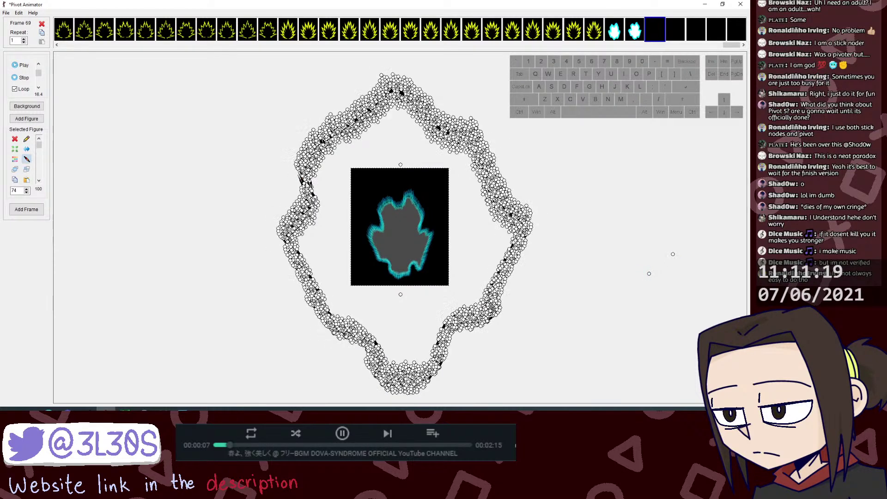
{"action": "left_click", "coordinate": [305, 180]}
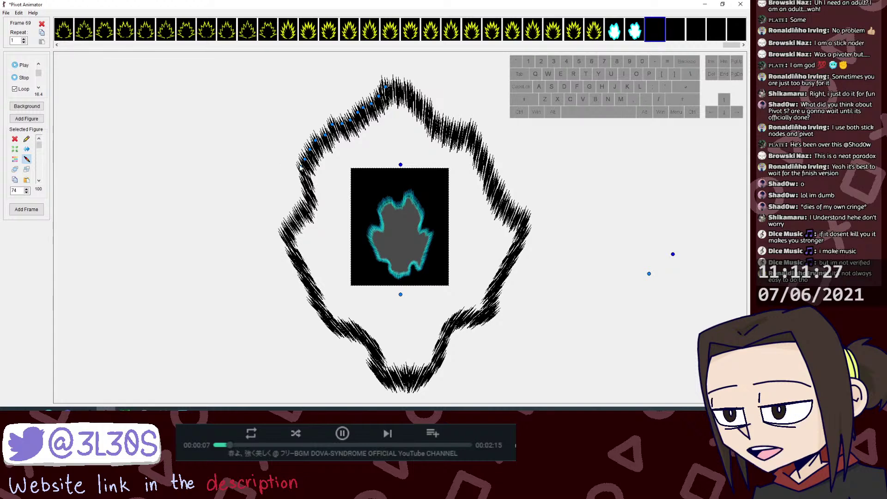
Step: Join the spike figures at the outer corner above the left side's inward bend to the traced figure
{"action": "left_click", "coordinate": [305, 160]}
{"action": "left_click", "coordinate": [27, 159]}
{"action": "left_click", "coordinate": [304, 159]}
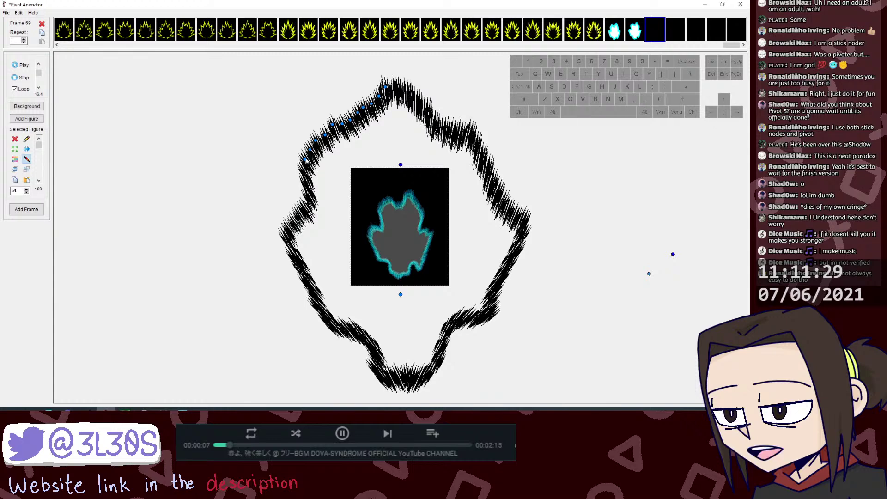
{"action": "left_click", "coordinate": [304, 159]}
{"action": "key", "text": "j"}
{"action": "left_click", "coordinate": [305, 159]}
Step: Join the spike figures up the curved shoulder of the upper left edge to the traced figure
{"action": "left_click", "coordinate": [309, 150]}
{"action": "key", "text": "j"}
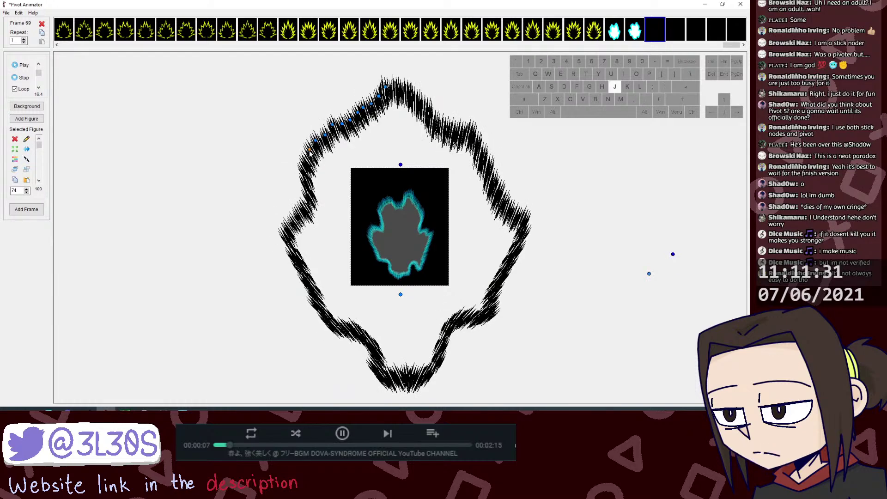
{"action": "left_click", "coordinate": [310, 150]}
{"action": "left_click", "coordinate": [315, 141]}
{"action": "key", "text": "j"}
{"action": "left_click", "coordinate": [316, 141]}
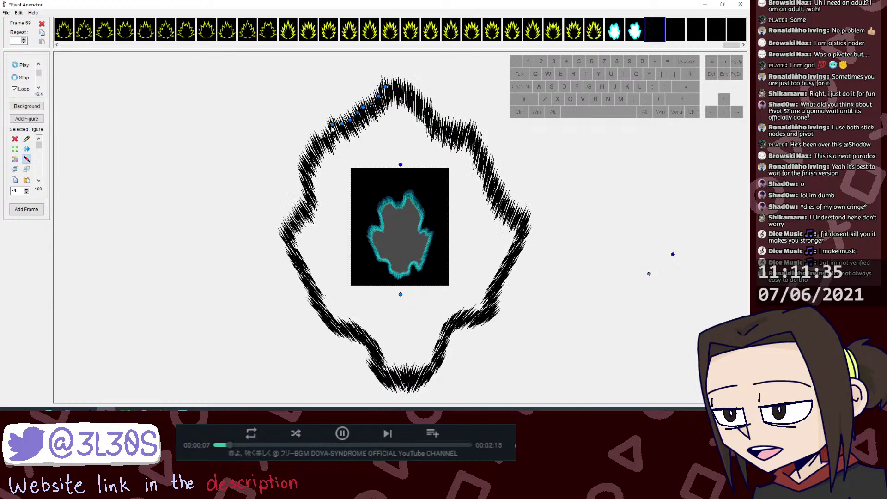
Step: Join the spike figures along the middle of the upper left slope to the traced figure
{"action": "key", "text": "j"}
{"action": "key", "text": "j"}
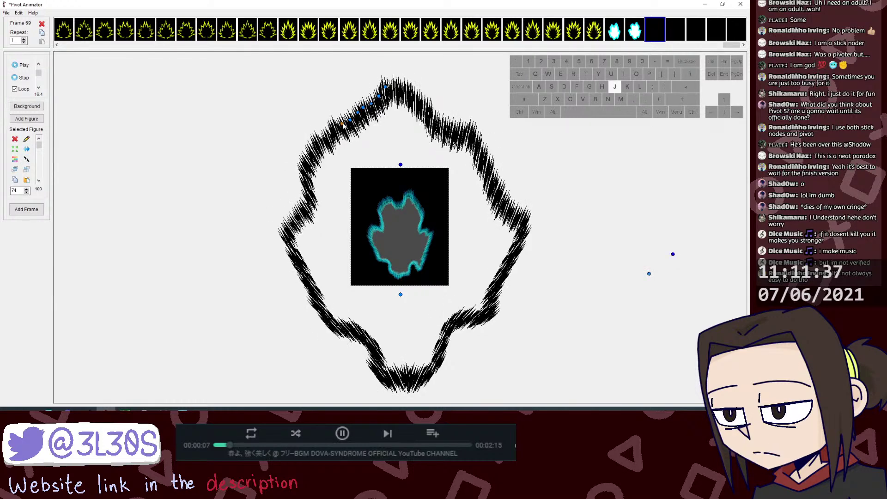
{"action": "key", "text": "j"}
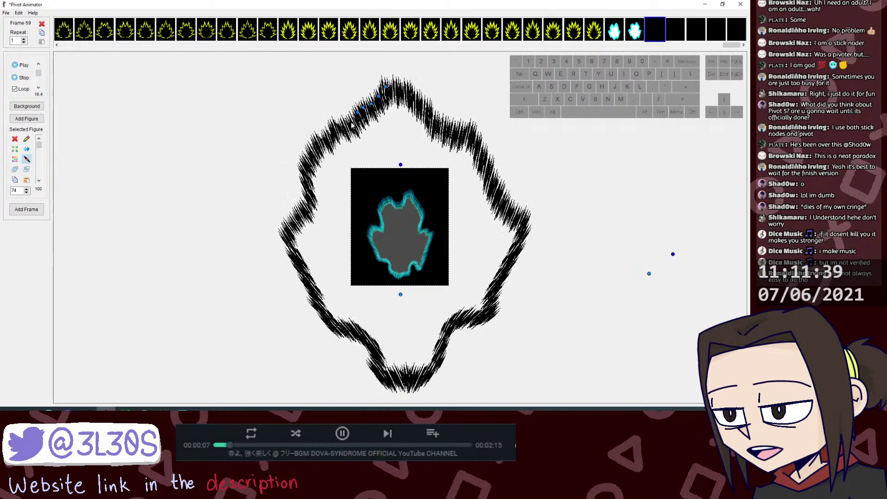
{"action": "left_click", "coordinate": [357, 112]}
{"action": "key", "text": "j"}
{"action": "left_click", "coordinate": [362, 113]}
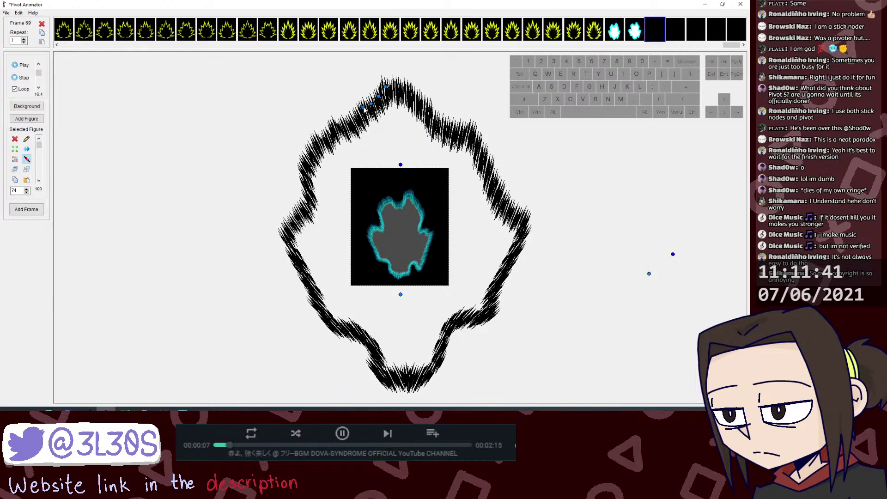
Step: Join the remaining spike figures just left of the outline's top peak to the traced figure
{"action": "key", "text": "j"}
{"action": "key", "text": "j"}
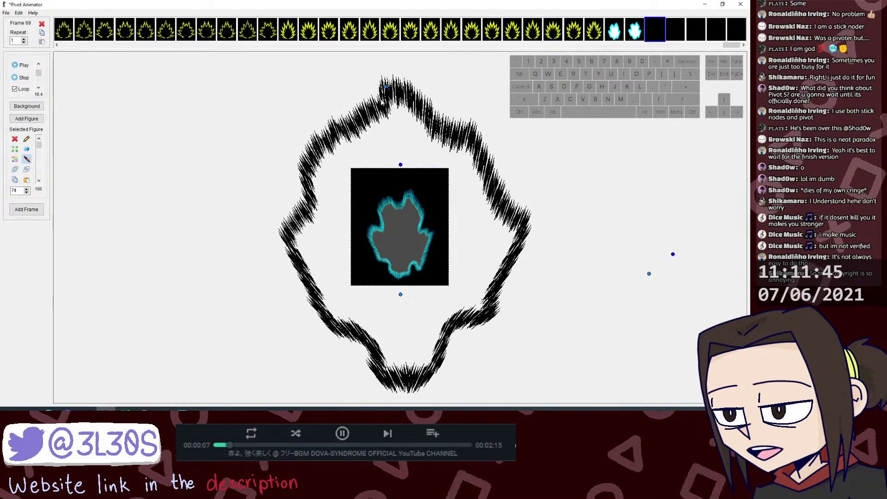
{"action": "key", "text": "ctrl"}
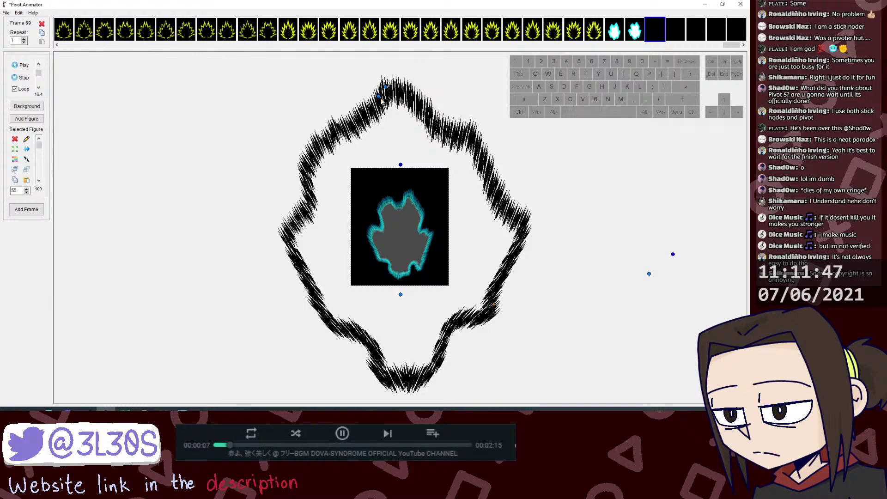
{"action": "key", "text": "j"}
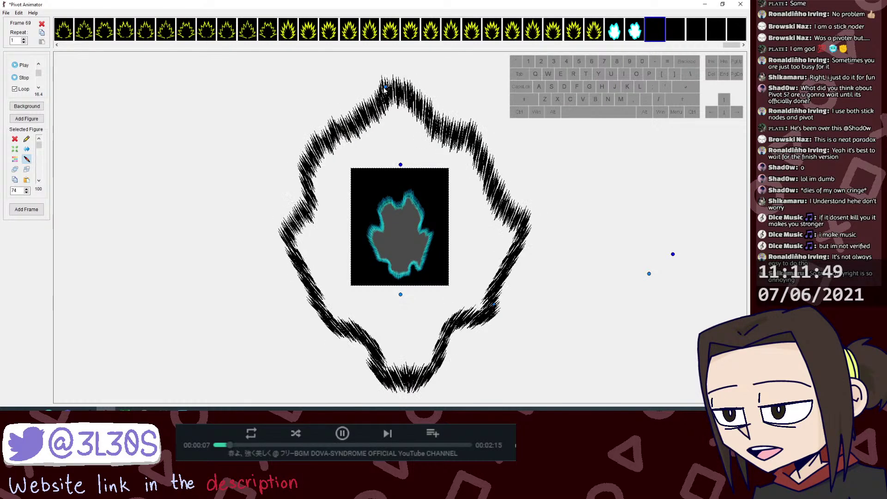
{"action": "key", "text": "j"}
{"action": "left_click", "coordinate": [400, 165]}
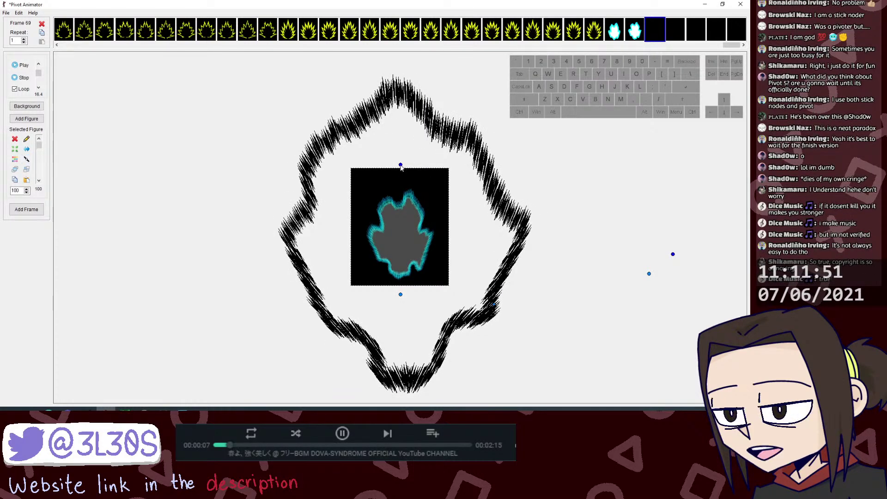
{"action": "left_click_drag", "start_coordinate": [401, 165], "coordinate": [378, 165]}
{"action": "key", "text": "ctrl+z"}
{"action": "left_click", "coordinate": [364, 118]}
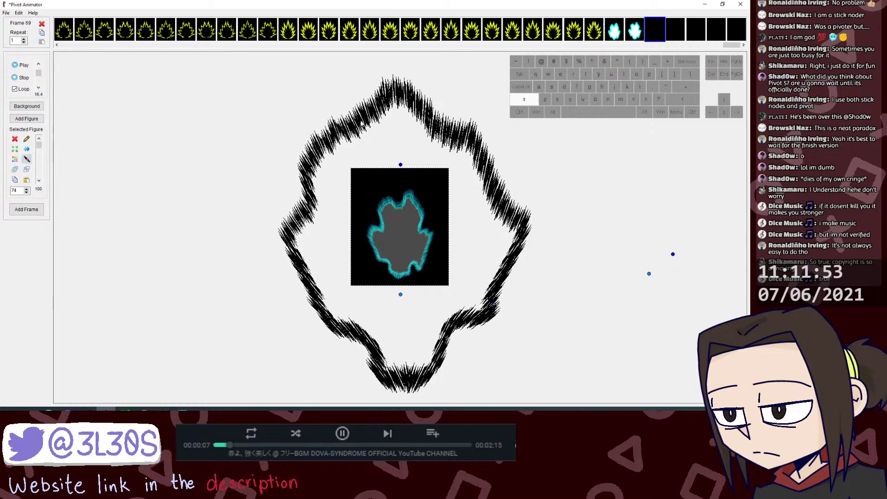
{"action": "left_click", "coordinate": [673, 254]}
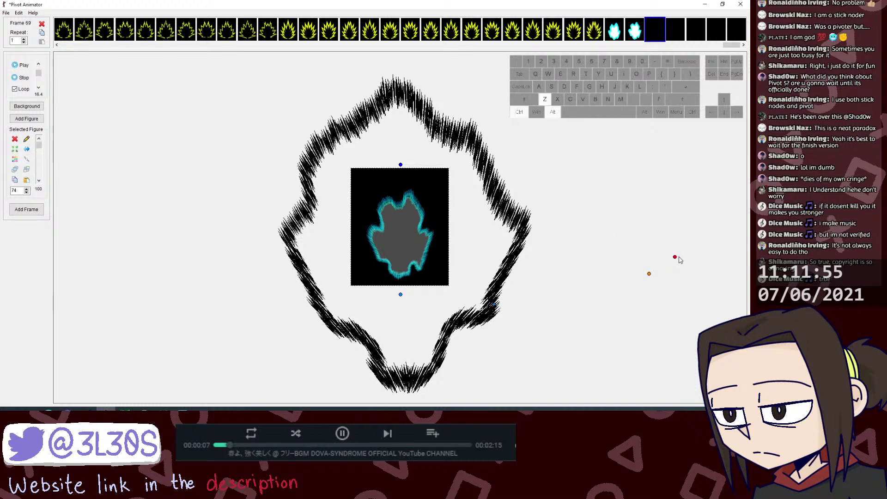
{"action": "key", "text": "ctrl+alt+z"}
{"action": "left_click_drag", "start_coordinate": [338, 108], "coordinate": [382, 150]}
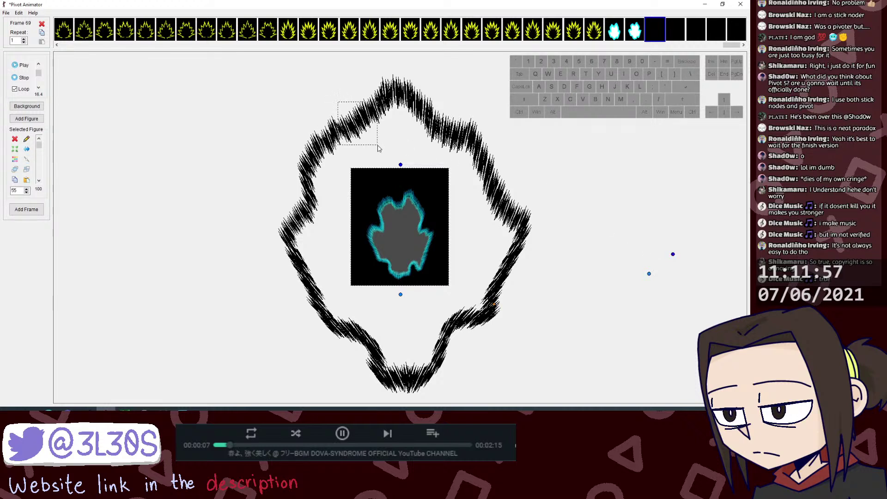
{"action": "left_click", "coordinate": [673, 255]}
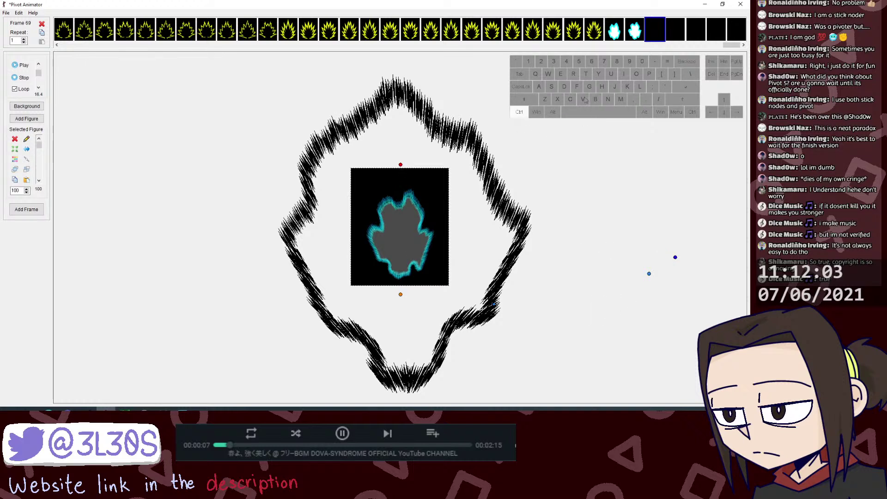
{"action": "key", "text": "ctrl+c"}
{"action": "left_click", "coordinate": [635, 37]}
{"action": "key", "text": "Right"}
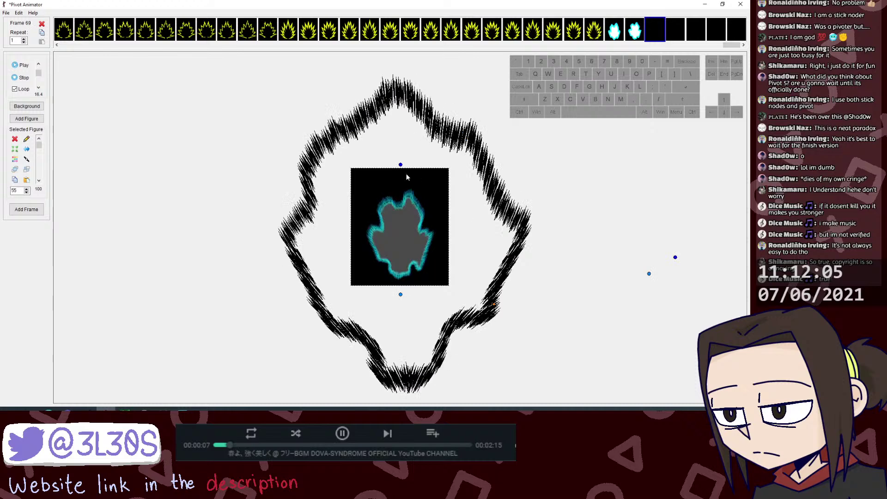
Step: Scale the joined outline down to 31, move it lower over the previous frame's aura, and colour it cyan
{"action": "left_click_drag", "start_coordinate": [400, 165], "coordinate": [398, 255]}
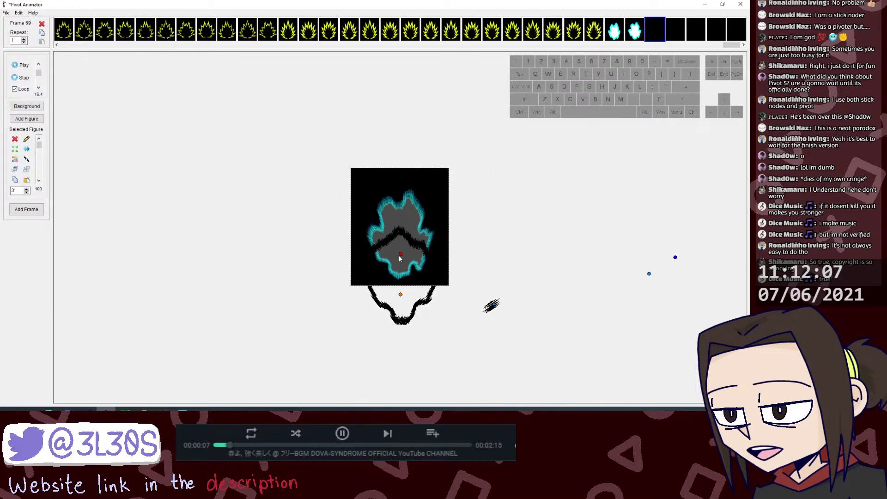
{"action": "key", "text": "c"}
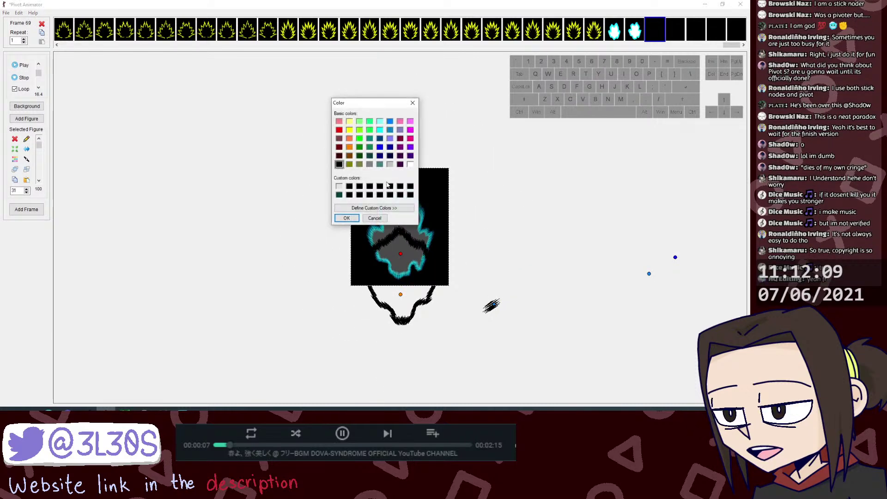
{"action": "left_click", "coordinate": [346, 218]}
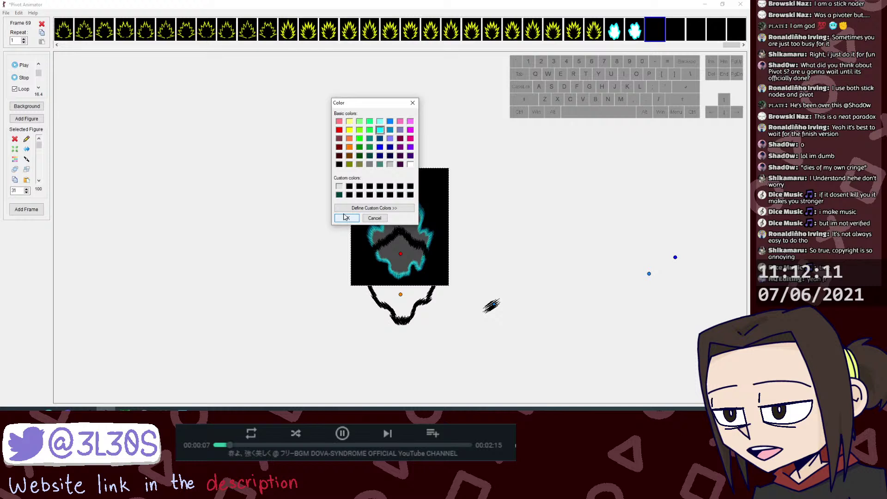
{"action": "double_click", "coordinate": [401, 292]}
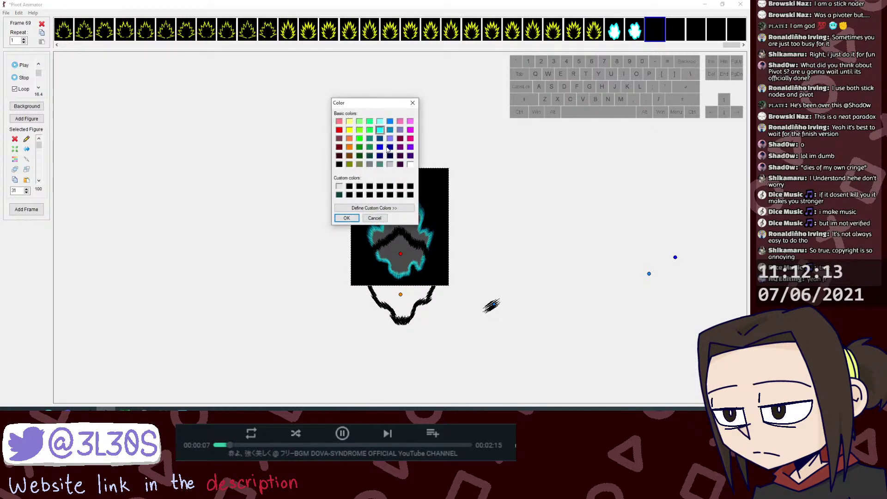
{"action": "left_click", "coordinate": [346, 218]}
Step: Copy the finished aura figure from frame 68 into frame 69 and place it beside the canvas, left of the outline
{"action": "left_click", "coordinate": [631, 31]}
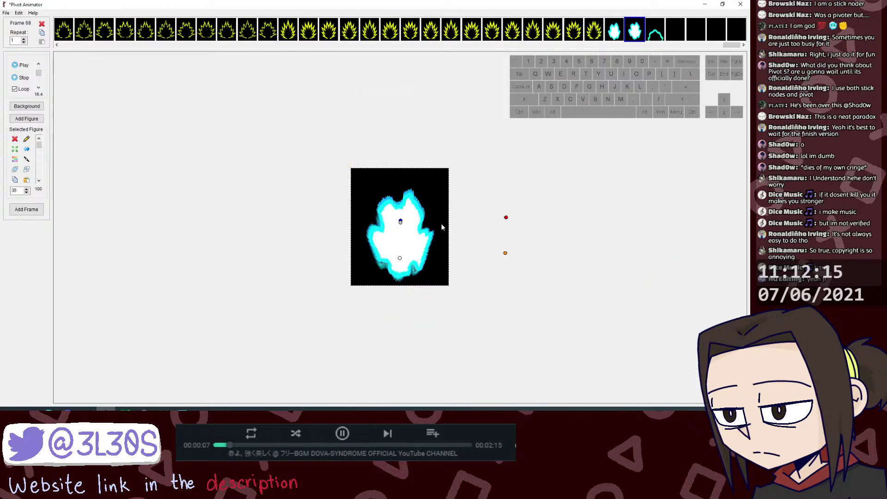
{"action": "left_click", "coordinate": [400, 221]}
{"action": "key", "text": "ctrl+c"}
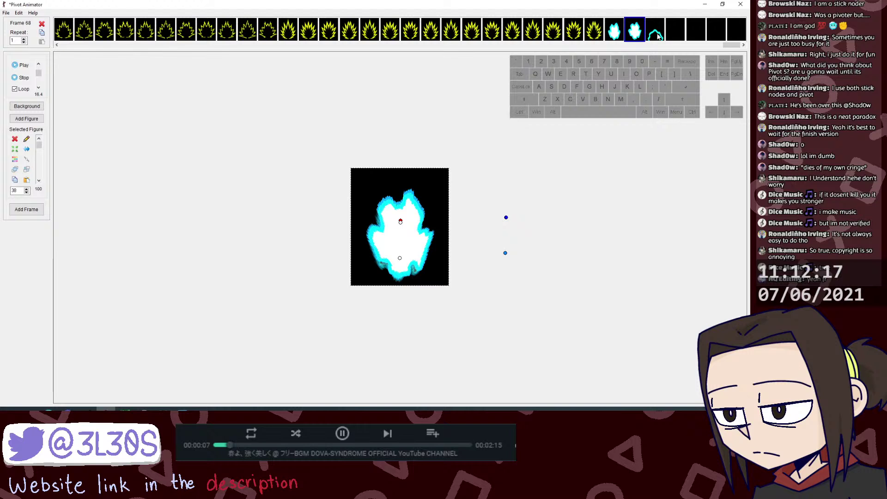
{"action": "left_click", "coordinate": [654, 31]}
{"action": "key", "text": "ctrl+v"}
{"action": "left_click_drag", "start_coordinate": [402, 221], "coordinate": [175, 235]}
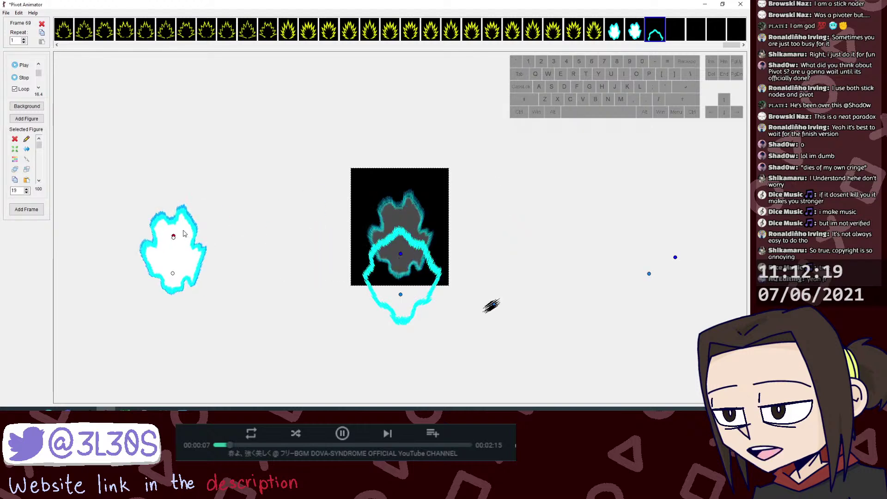
Step: Scale the cyan outline up to 102 and move the unjoined black spikes clear of its lower right ledge
{"action": "left_click", "coordinate": [401, 255], "text": "shift"}
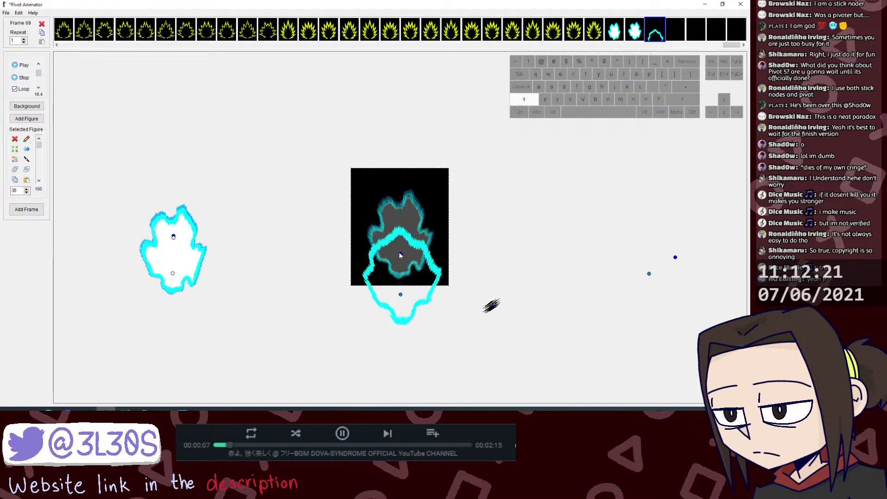
{"action": "key", "text": "c"}
{"action": "left_click", "coordinate": [366, 218]}
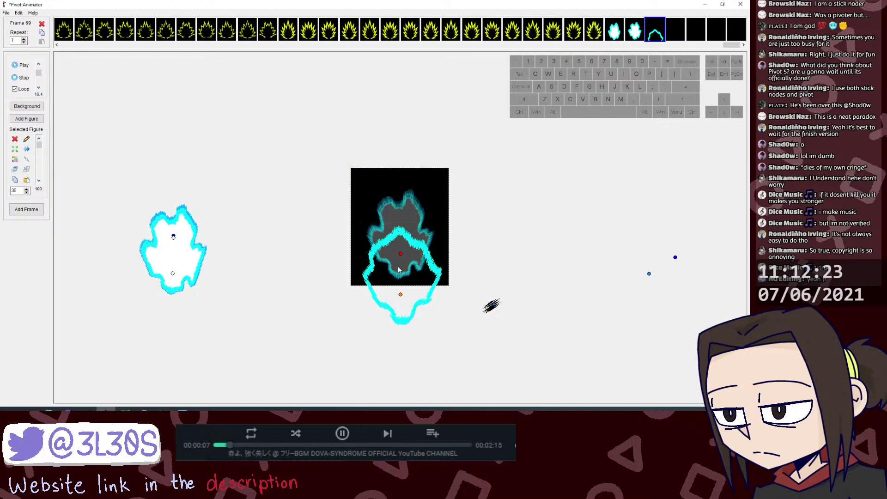
{"action": "left_click_drag", "start_coordinate": [400, 254], "coordinate": [390, 287]}
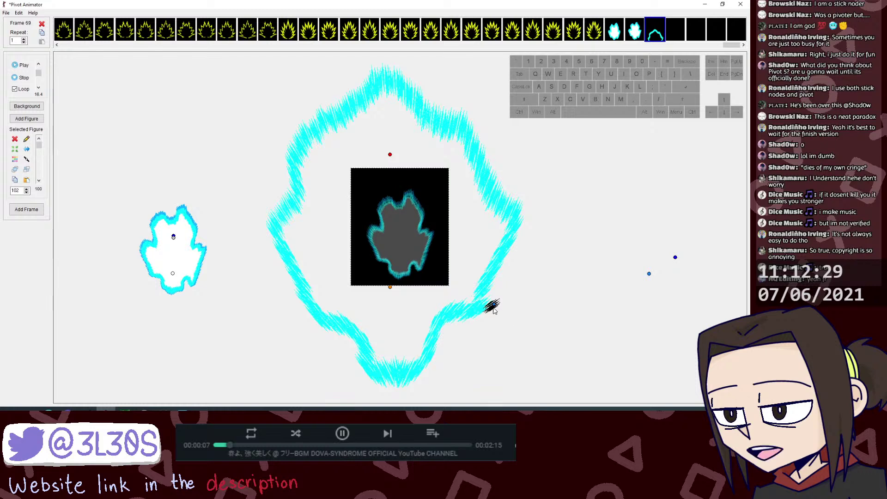
{"action": "left_click_drag", "start_coordinate": [494, 305], "coordinate": [531, 313]}
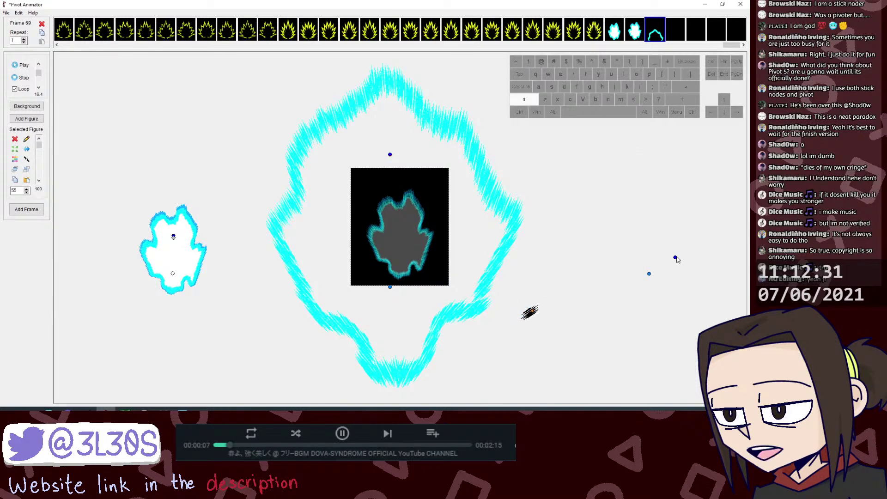
Step: Copy the loose black spikes and the separate figure at the far right into frames 70 to 73
{"action": "key", "text": "ctrl+c"}
{"action": "left_click", "coordinate": [682, 34]}
{"action": "key", "text": "ctrl+v"}
{"action": "left_click", "coordinate": [697, 34]}
{"action": "key", "text": "ctrl+v"}
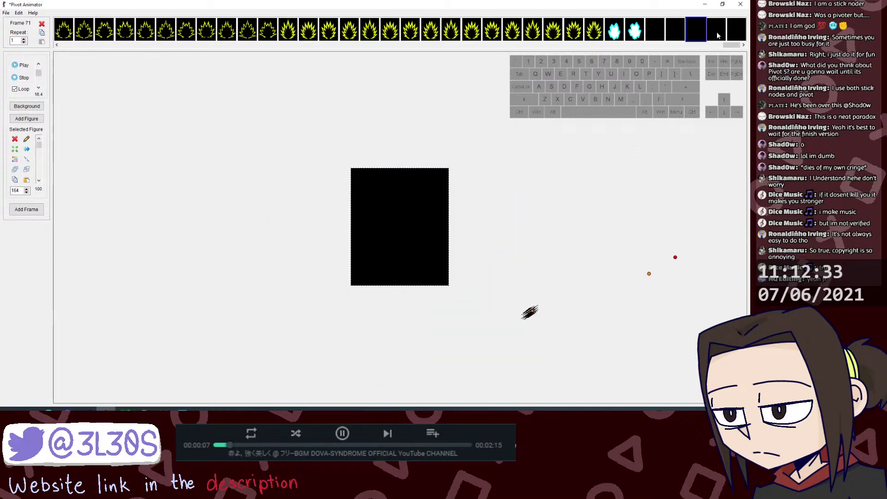
{"action": "left_click", "coordinate": [719, 35]}
{"action": "key", "text": "ctrl+v"}
{"action": "left_click", "coordinate": [733, 39]}
{"action": "key", "text": "ctrl+v"}
Step: Start a new single-segment figure in frame 69's figure builder and place its origin inside the cyan outline below the top peak
{"action": "left_click", "coordinate": [650, 28]}
{"action": "key", "text": "ctrl+alt+e"}
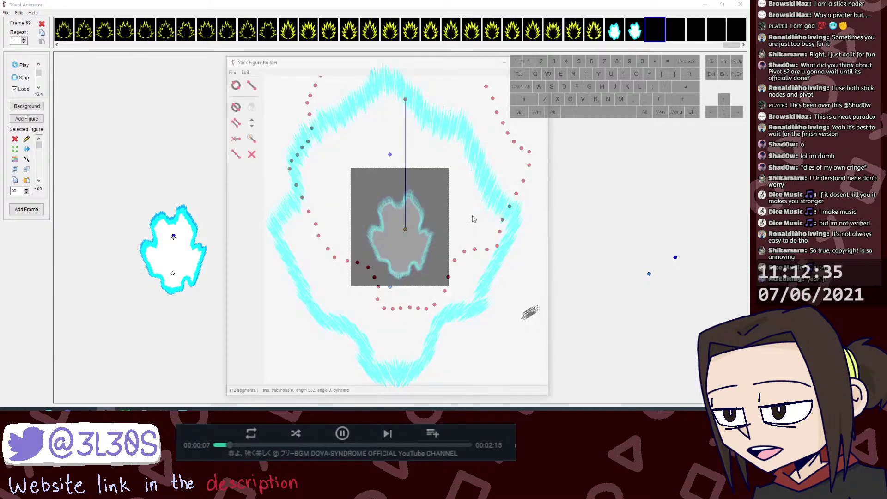
{"action": "left_click", "coordinate": [233, 72]}
{"action": "left_click", "coordinate": [245, 81]}
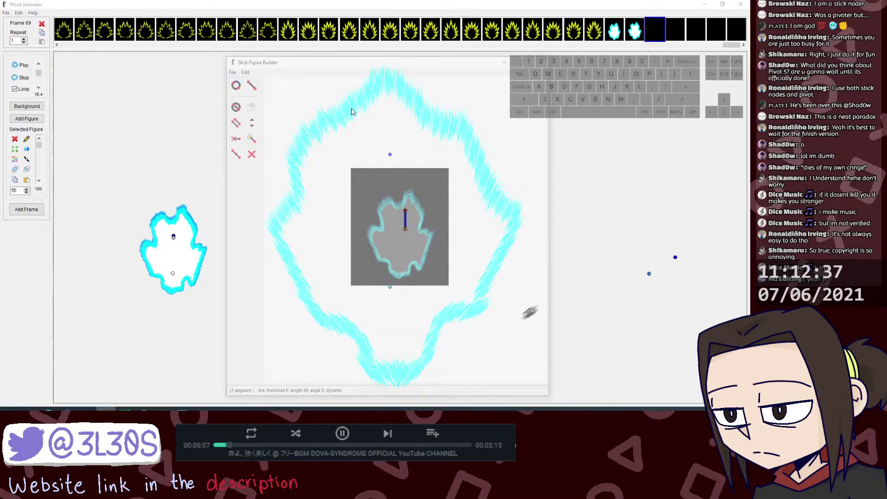
{"action": "left_click_drag", "start_coordinate": [404, 232], "coordinate": [392, 154]}
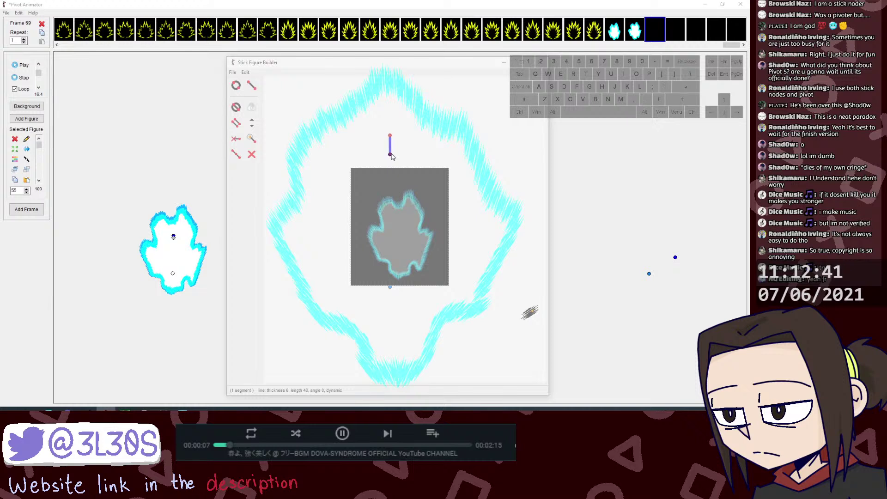
Step: Thicken the new figure's segment greatly and extend its free end up into the cyan outline's top peak
{"action": "key", "text": "ctrl+Up"}
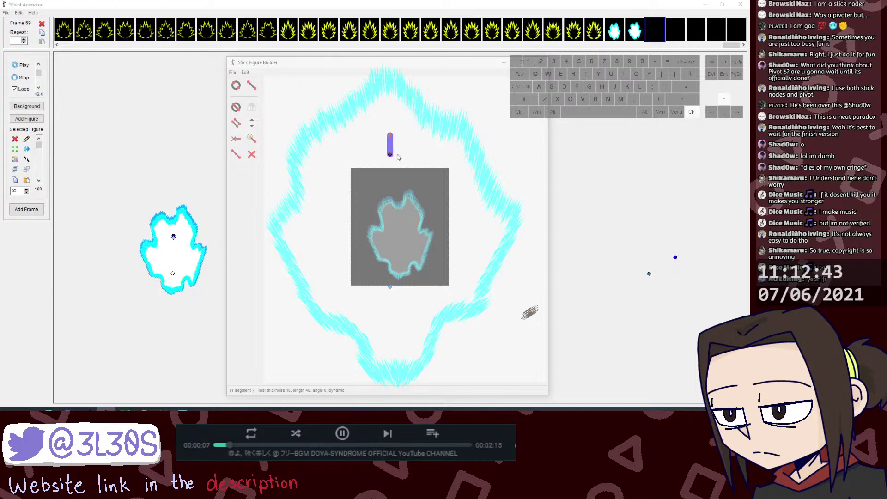
{"action": "key", "text": "ctrl+Up"}
{"action": "key", "text": "ctrl+Up"}
{"action": "key", "text": "ctrl+Up"}
{"action": "key", "text": "ctrl+Up"}
{"action": "key", "text": "ctrl+Up"}
{"action": "key", "text": "ctrl+Up"}
{"action": "key", "text": "ctrl+Up"}
{"action": "key", "text": "ctrl+Up"}
{"action": "key", "text": "ctrl+Up"}
{"action": "key", "text": "ctrl+Up"}
{"action": "key", "text": "ctrl+Up"}
{"action": "left_click_drag", "start_coordinate": [390, 135], "coordinate": [386, 99]}
{"action": "key", "text": "ctrl+Up"}
{"action": "key", "text": "ctrl+Up"}
{"action": "key", "text": "ctrl+Up"}
Step: Chain thick segments from the top peak along the inside of the outline's right side to the lower right ledge
{"action": "right_click", "coordinate": [386, 99]}
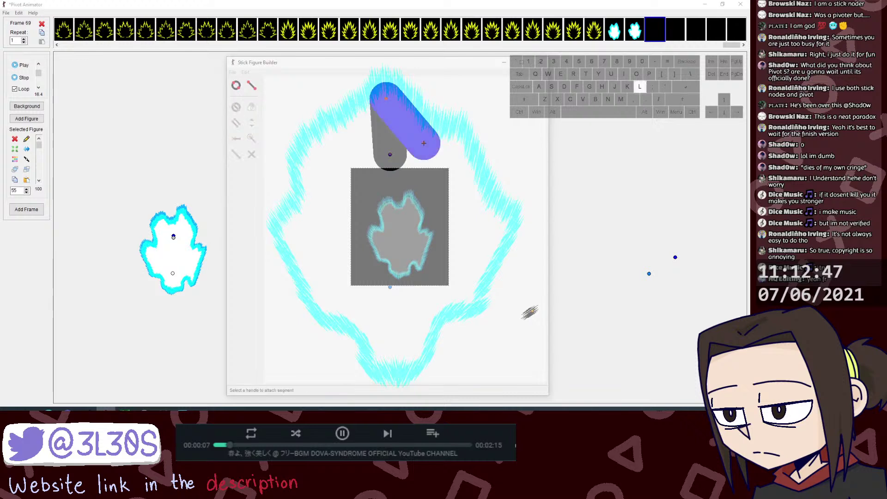
{"action": "left_click", "coordinate": [444, 137]}
{"action": "left_click", "coordinate": [494, 222]}
{"action": "key", "text": "l"}
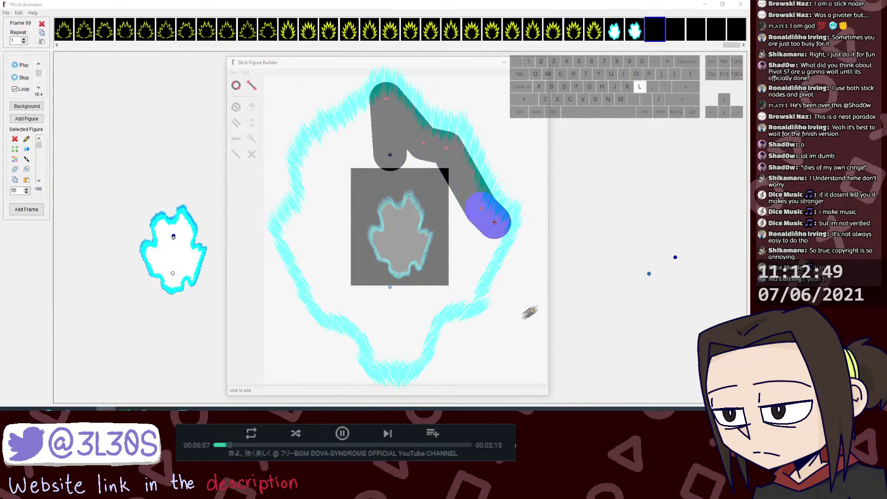
{"action": "left_click", "coordinate": [495, 222]}
{"action": "left_click", "coordinate": [461, 293]}
{"action": "key", "text": "l"}
{"action": "left_click", "coordinate": [461, 292]}
{"action": "left_click", "coordinate": [428, 305]}
{"action": "key", "text": "l"}
{"action": "left_click", "coordinate": [428, 305]}
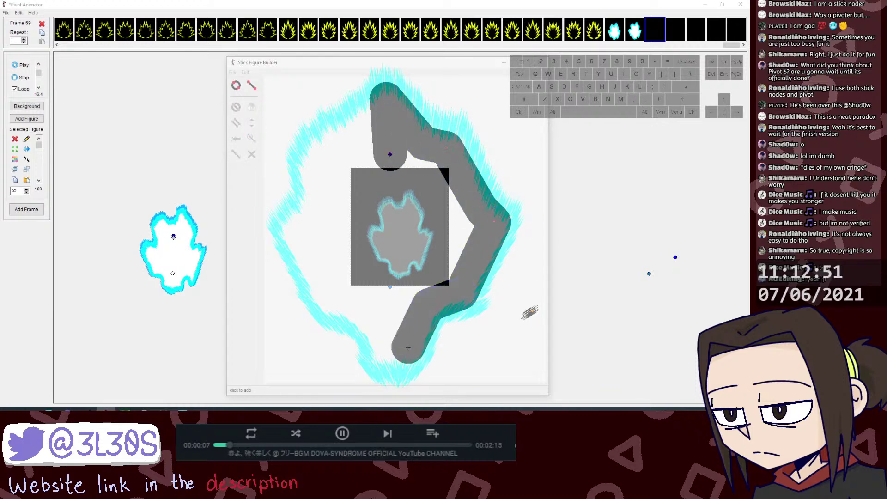
Step: Continue the thick segment chain around the outline's bottom tip and along its lower left edge
{"action": "left_click", "coordinate": [407, 351]}
{"action": "key", "text": "l"}
{"action": "left_click", "coordinate": [408, 351]}
{"action": "left_click", "coordinate": [384, 352]}
{"action": "key", "text": "l"}
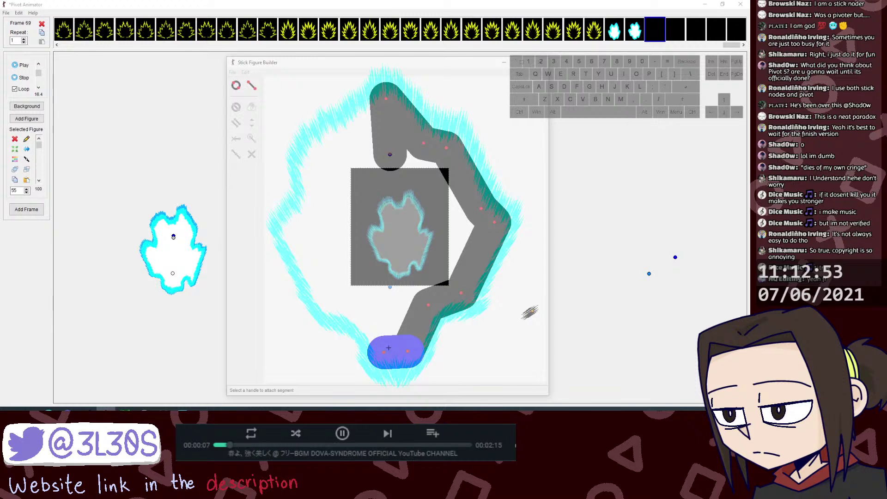
{"action": "left_click", "coordinate": [385, 351]}
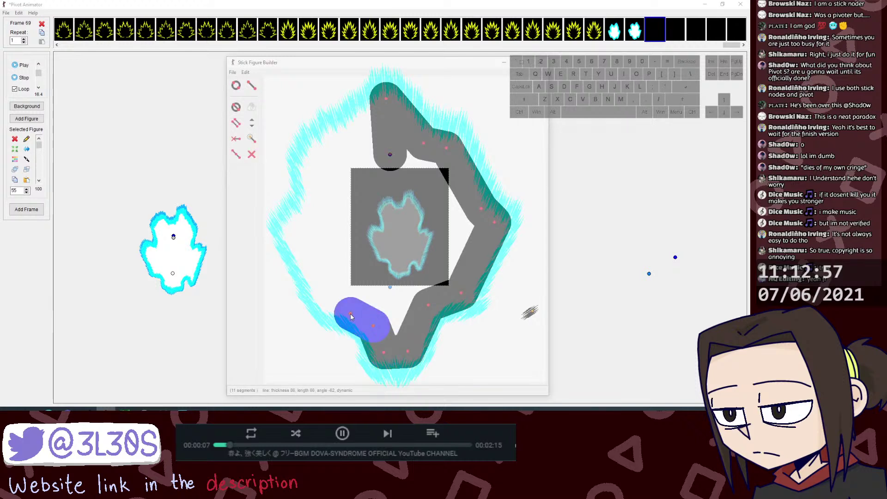
{"action": "key", "text": "l"}
{"action": "left_click", "coordinate": [350, 314]}
{"action": "left_click", "coordinate": [330, 304]}
{"action": "key", "text": "l"}
{"action": "left_click", "coordinate": [331, 303]}
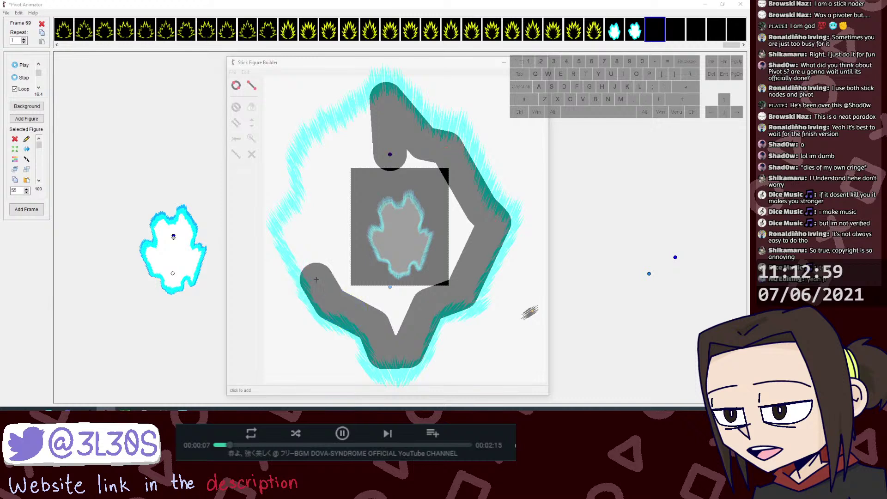
Step: Continue the thick segment chain up the outline's left side, around the left corner to the upper left bulge
{"action": "left_click", "coordinate": [316, 281]}
{"action": "key", "text": "l"}
{"action": "left_click", "coordinate": [317, 280]}
{"action": "left_click", "coordinate": [292, 229]}
{"action": "key", "text": "l"}
{"action": "left_click", "coordinate": [292, 230]}
{"action": "left_click", "coordinate": [311, 210]}
{"action": "key", "text": "l"}
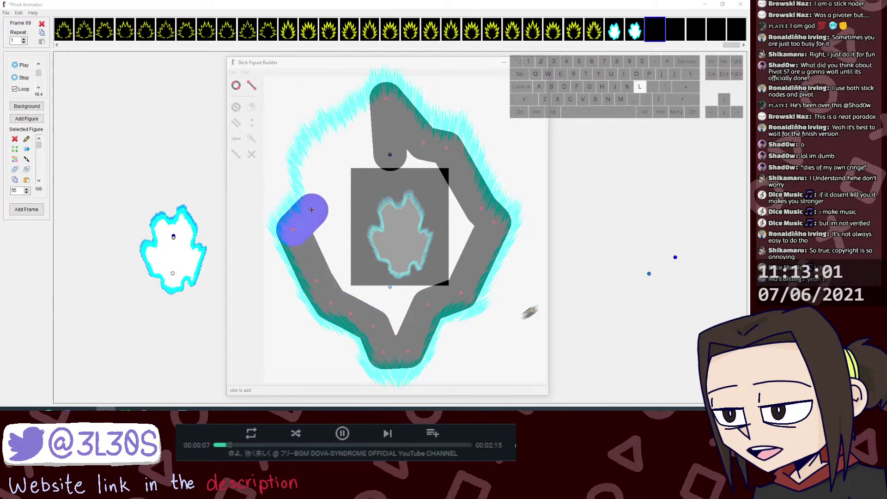
{"action": "left_click", "coordinate": [311, 210]}
{"action": "left_click", "coordinate": [315, 194]}
{"action": "key", "text": "l"}
{"action": "left_click", "coordinate": [315, 194]}
{"action": "left_click", "coordinate": [311, 174]}
{"action": "key", "text": "l"}
{"action": "left_click", "coordinate": [312, 174]}
{"action": "left_click", "coordinate": [316, 158]}
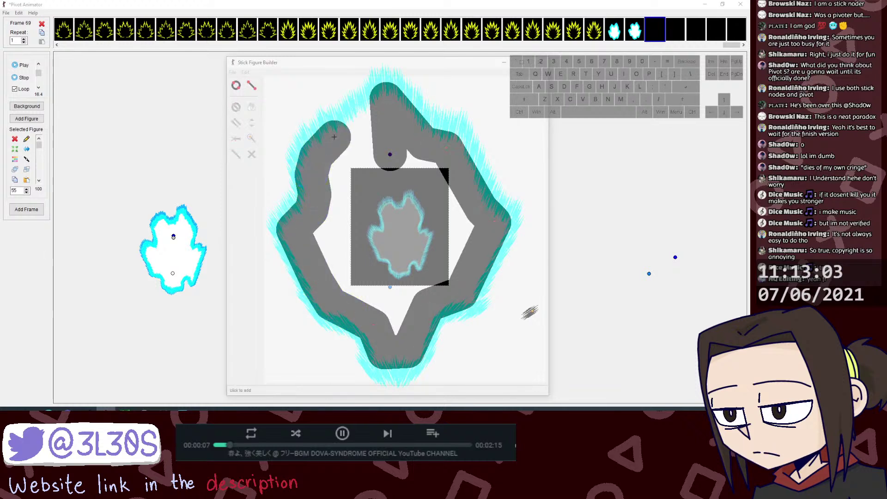
Step: Close the thick segment chain along the upper left edge to the top peak and add an inner segment beneath the peak
{"action": "left_click", "coordinate": [334, 137]}
{"action": "key", "text": "l"}
{"action": "left_click", "coordinate": [334, 137]}
{"action": "left_click", "coordinate": [374, 114]}
{"action": "key", "text": "l"}
{"action": "left_click", "coordinate": [375, 114]}
{"action": "left_click", "coordinate": [387, 99]}
{"action": "key", "text": "l"}
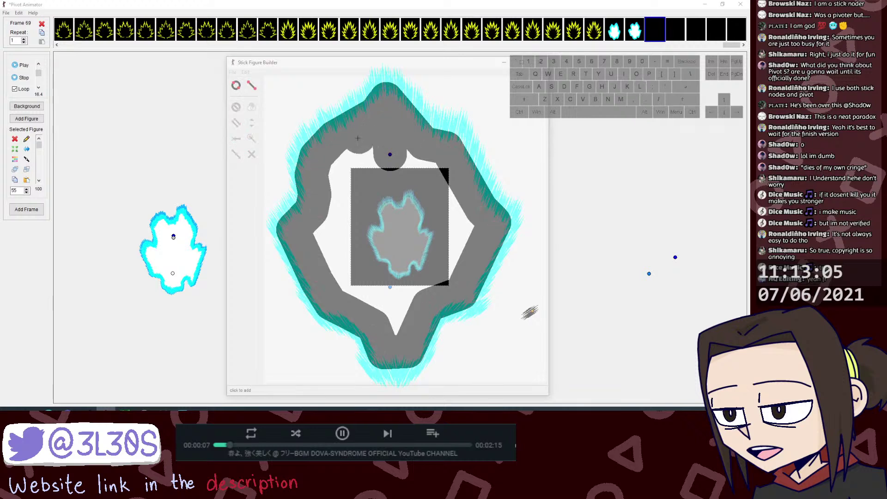
{"action": "left_click", "coordinate": [357, 138]}
{"action": "left_click", "coordinate": [377, 110]}
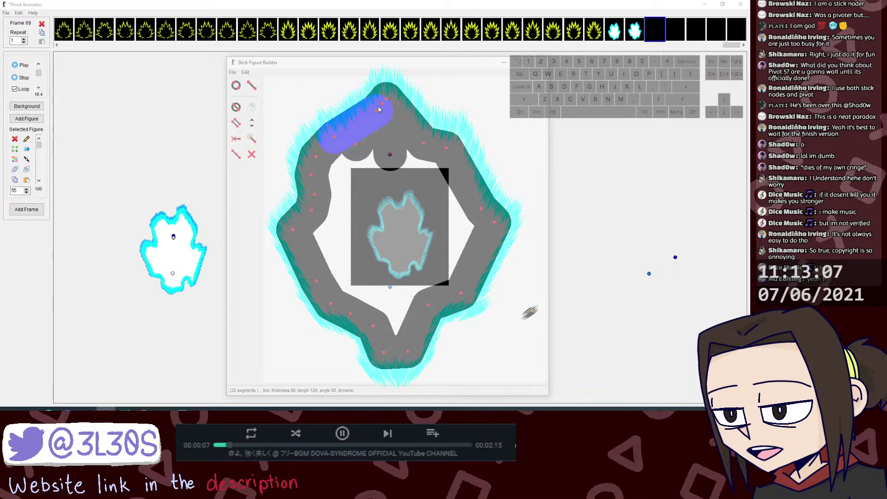
{"action": "left_click", "coordinate": [383, 104]}
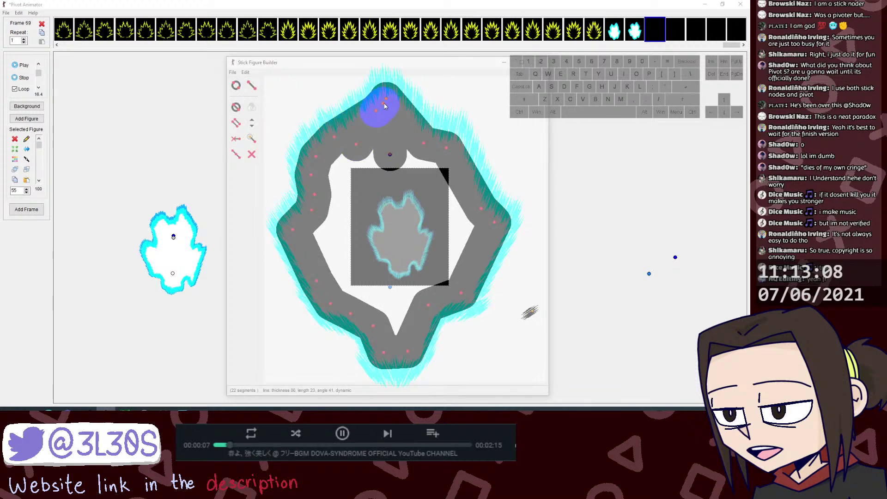
{"action": "left_click", "coordinate": [362, 153]}
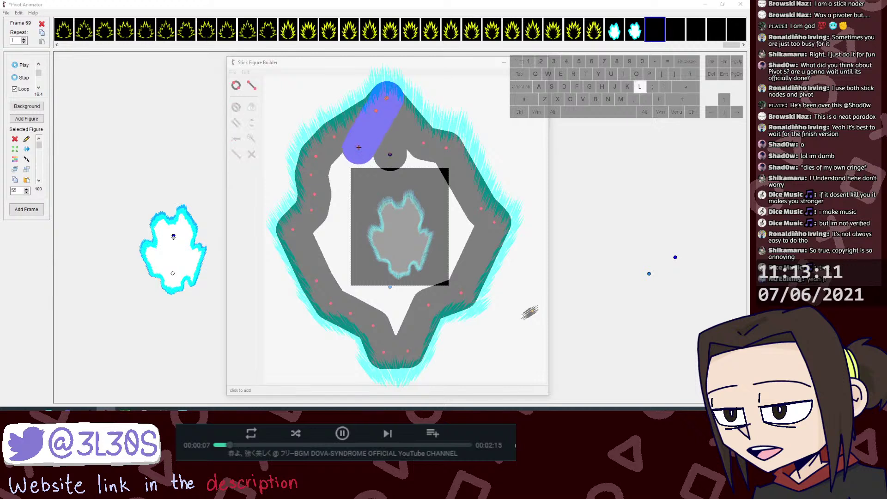
Step: Add a segment down the left part of the interior and widen it well beyond the border segments
{"action": "left_click_drag", "start_coordinate": [362, 152], "coordinate": [334, 250]}
{"action": "key", "text": "Up"}
{"action": "key", "text": "Up"}
{"action": "key", "text": "Up"}
{"action": "key", "text": "Up"}
{"action": "key", "text": "Up"}
{"action": "key", "text": "Up"}
{"action": "key", "text": "Up"}
{"action": "key", "text": "Up"}
{"action": "key", "text": "Up"}
{"action": "key", "text": "Up"}
{"action": "key", "text": "Up"}
{"action": "key", "text": "Up"}
{"action": "key", "text": "Up"}
{"action": "key", "text": "Up"}
{"action": "key", "text": "Up"}
{"action": "key", "text": "Up"}
{"action": "key", "text": "Up"}
{"action": "key", "text": "Up"}
{"action": "key", "text": "Up"}
{"action": "key", "text": "Up"}
Step: Chain the wide fill segments through the interior's lower part and up the right side to cover the remaining gaps
{"action": "right_click", "coordinate": [333, 250]}
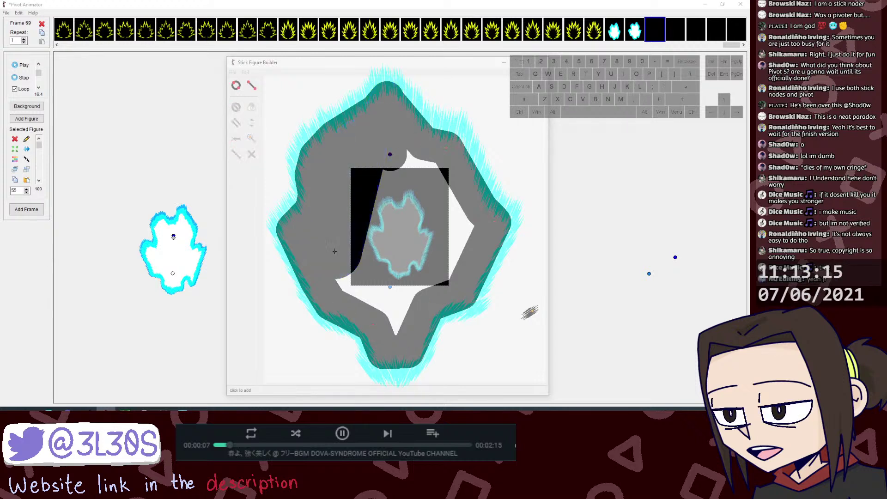
{"action": "left_click", "coordinate": [391, 303]}
{"action": "right_click", "coordinate": [392, 303]}
{"action": "left_click", "coordinate": [392, 317]}
{"action": "right_click", "coordinate": [392, 317]}
{"action": "left_click", "coordinate": [415, 277]}
{"action": "right_click", "coordinate": [414, 277]}
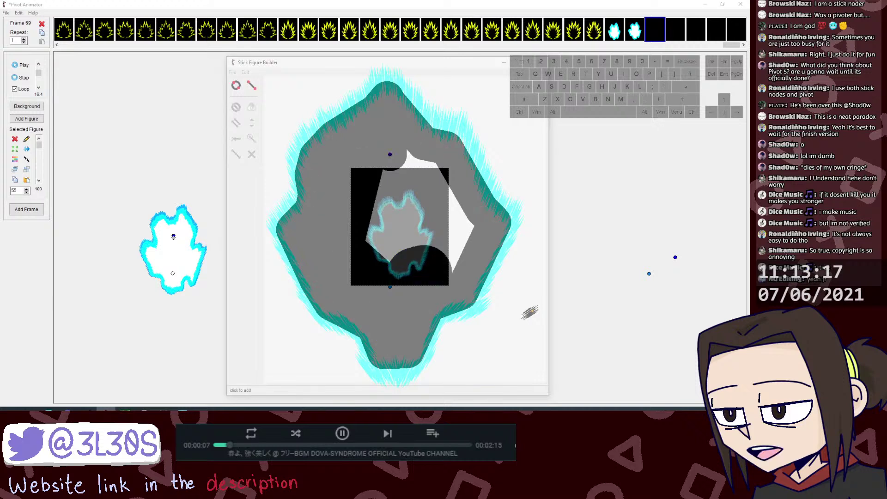
{"action": "left_click", "coordinate": [435, 265]}
{"action": "right_click", "coordinate": [435, 264]}
{"action": "left_click", "coordinate": [457, 228]}
{"action": "right_click", "coordinate": [456, 228]}
{"action": "left_click", "coordinate": [417, 163]}
{"action": "right_click", "coordinate": [417, 163]}
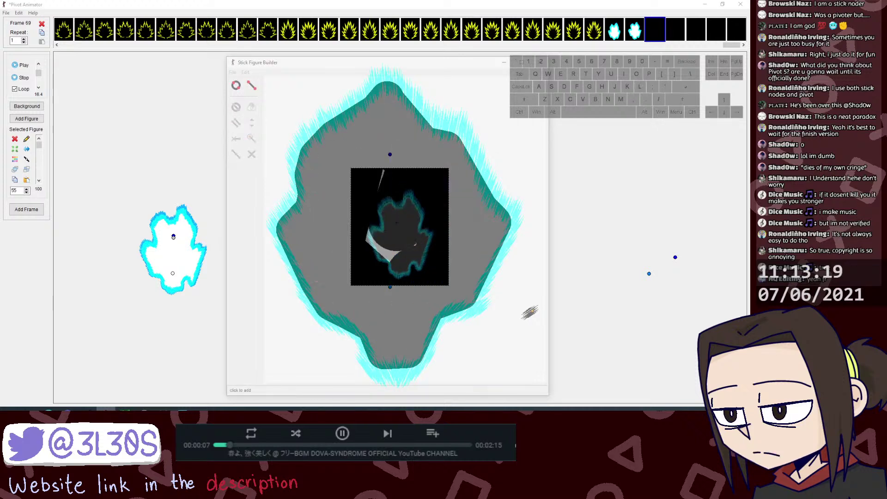
Step: Add wide segments across the middle of the figure to fill the last holes in its interior
{"action": "left_click", "coordinate": [395, 223]}
{"action": "right_click", "coordinate": [396, 223]}
{"action": "left_click", "coordinate": [393, 257]}
{"action": "right_click", "coordinate": [393, 256]}
{"action": "left_click", "coordinate": [390, 178]}
{"action": "left_click", "coordinate": [423, 232]}
{"action": "left_click", "coordinate": [423, 233]}
{"action": "key", "text": "l"}
{"action": "left_click", "coordinate": [423, 232]}
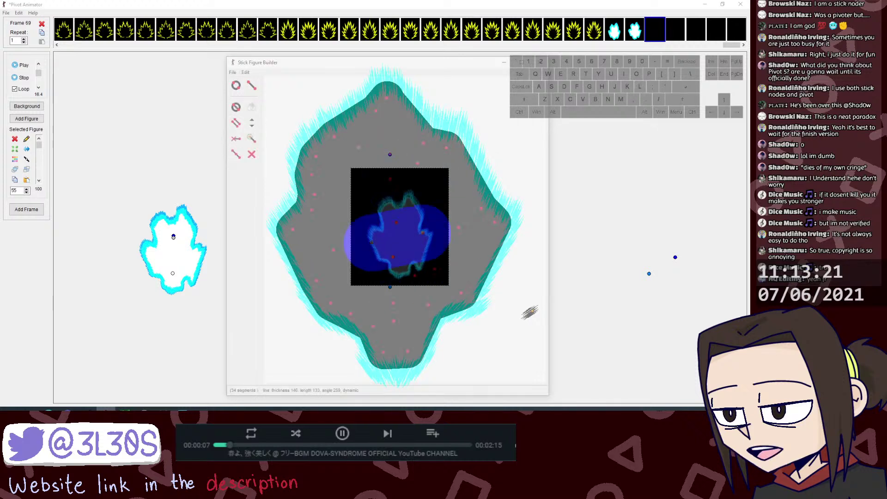
{"action": "left_click", "coordinate": [372, 243]}
{"action": "key", "text": "l"}
{"action": "left_click", "coordinate": [372, 242]}
{"action": "left_click", "coordinate": [365, 224]}
Step: Make the segment at the top peak static and add the filled figure to frame 69 under an unused name
{"action": "left_click", "coordinate": [418, 163]}
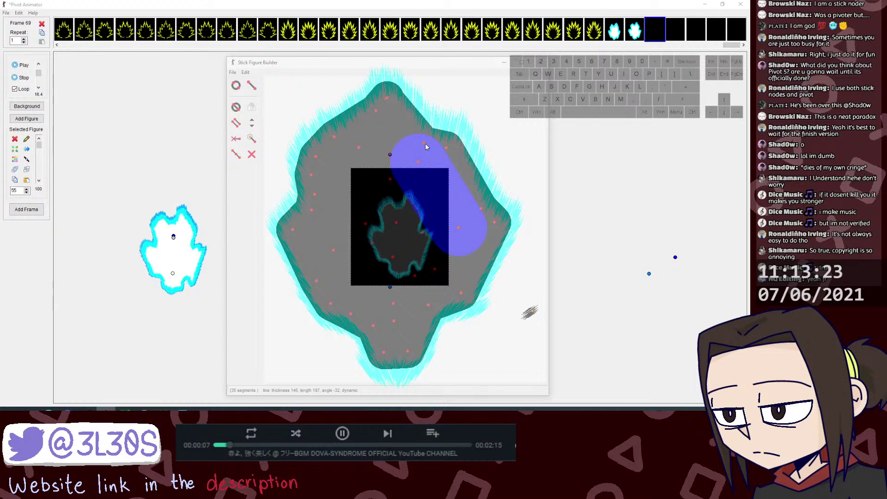
{"action": "left_click", "coordinate": [425, 144]}
{"action": "left_click", "coordinate": [387, 100]}
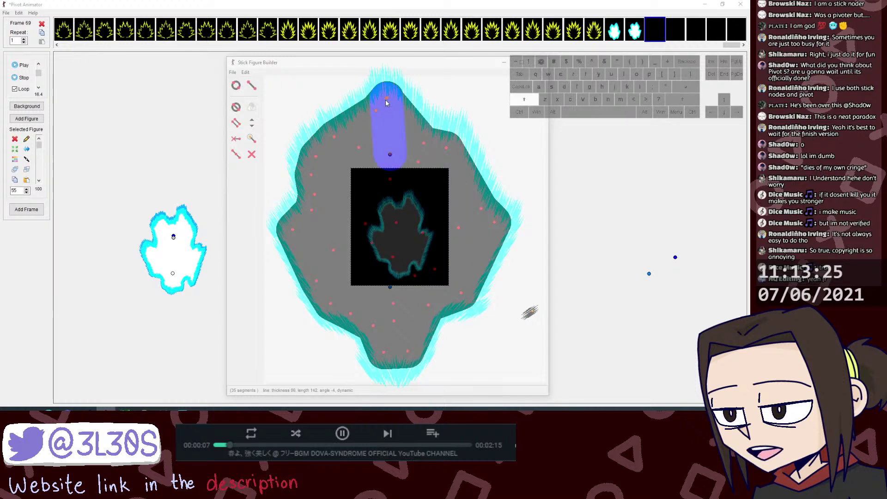
{"action": "left_click", "coordinate": [387, 101], "text": "shift"}
{"action": "key", "text": "ctrl+a"}
{"action": "left_click", "coordinate": [373, 230]}
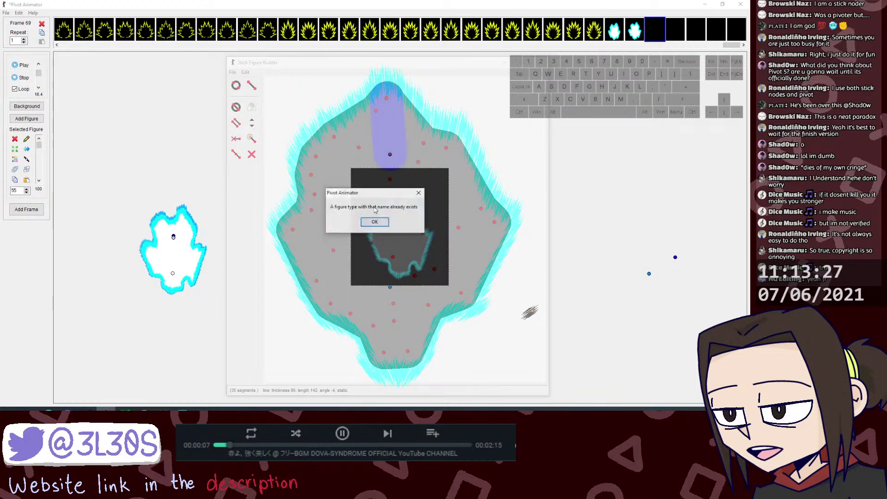
{"action": "left_click", "coordinate": [375, 225]}
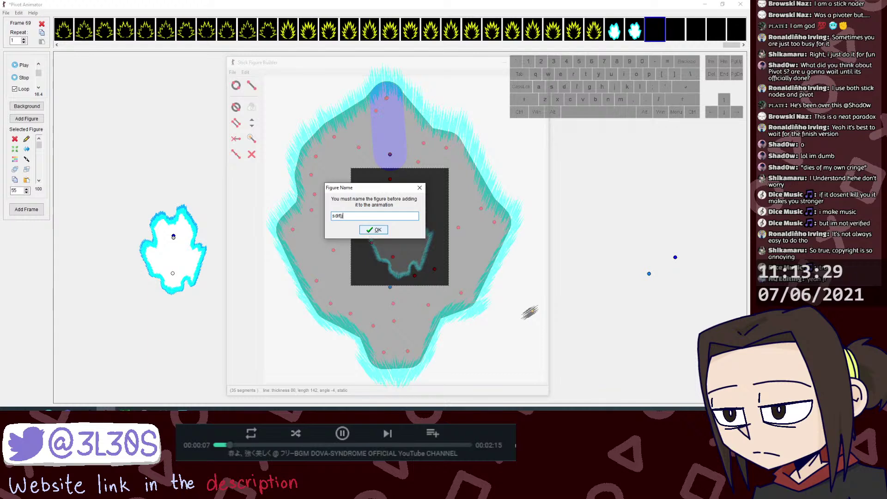
{"action": "left_click", "coordinate": [372, 231]}
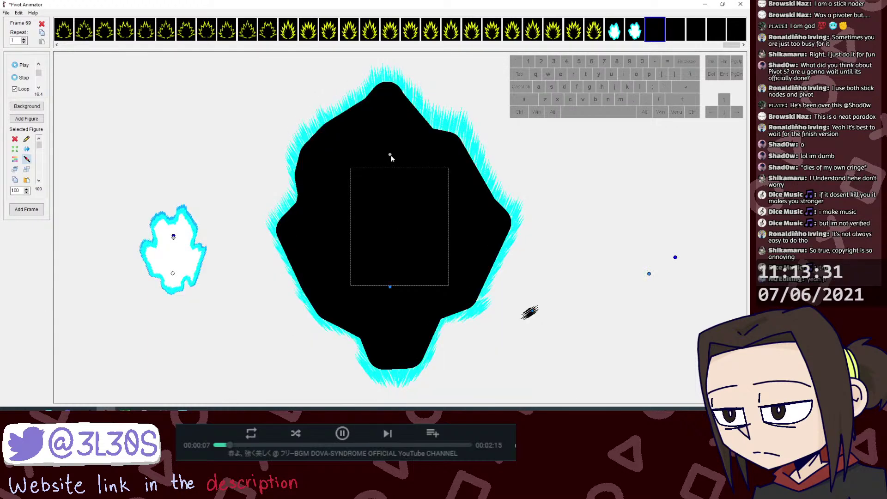
Step: Colour the new fill figure white and layer it behind the cyan outline
{"action": "key", "text": "c"}
{"action": "left_click", "coordinate": [410, 164]}
{"action": "left_click", "coordinate": [347, 218]}
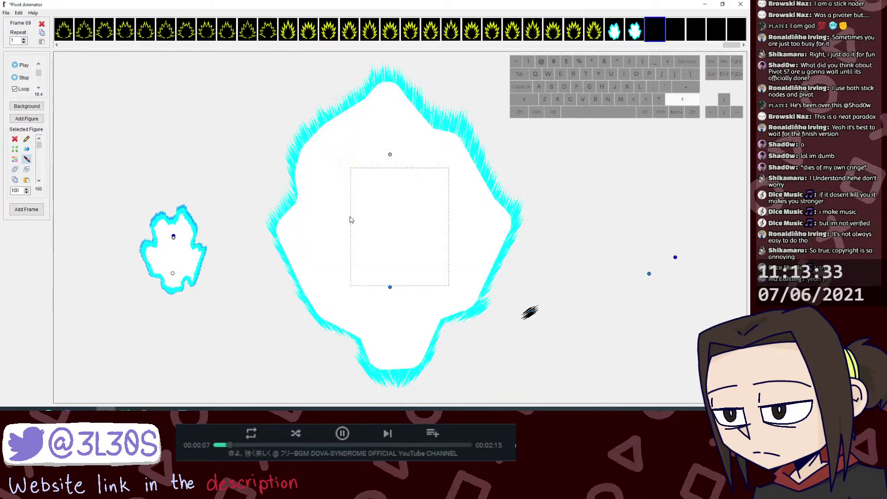
{"action": "key", "text": "Shift_R"}
{"action": "left_click", "coordinate": [389, 154]}
{"action": "key", "text": "Shift_L"}
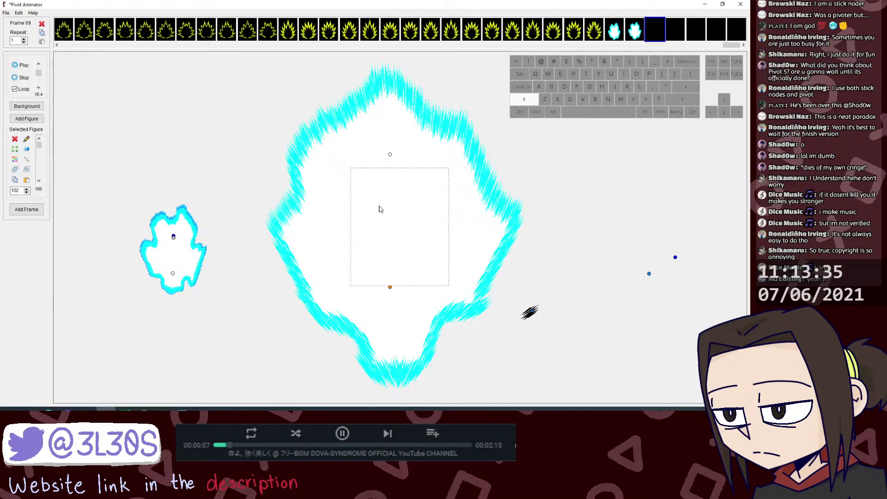
Step: Paste a copy of the cyan outline, join it to the aura's lower handle and fit it slightly larger around the original
{"action": "key", "text": "ctrl+v"}
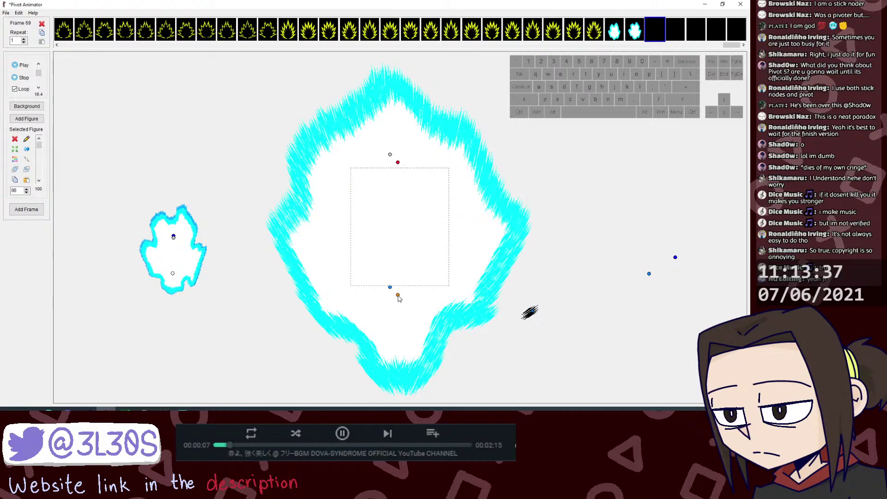
{"action": "left_click_drag", "start_coordinate": [399, 298], "coordinate": [287, 307]}
{"action": "key", "text": "j"}
{"action": "left_click", "coordinate": [390, 286]}
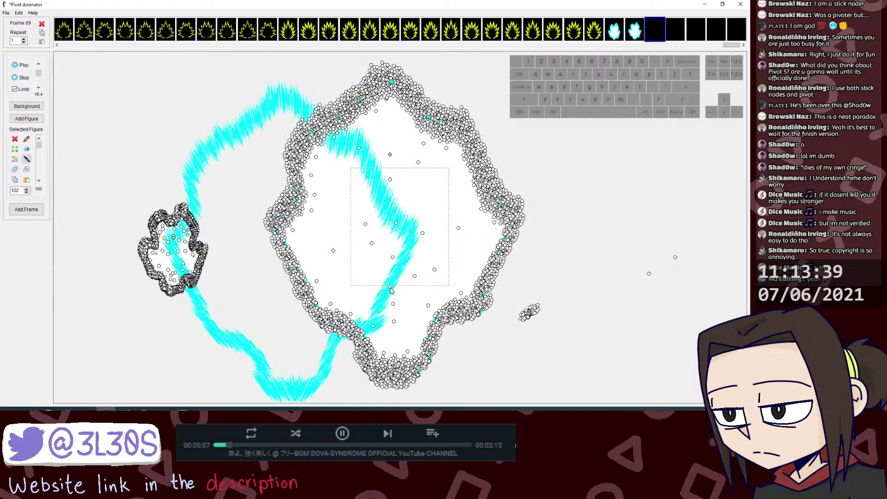
{"action": "left_click_drag", "start_coordinate": [390, 158], "coordinate": [390, 152]}
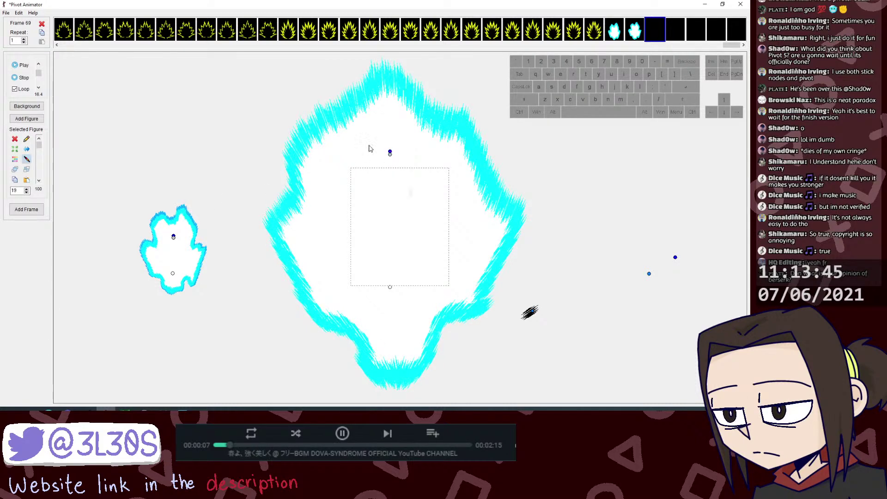
Step: Layer the larger outline copy behind the cyan outline and colour it blue
{"action": "key", "text": "shift"}
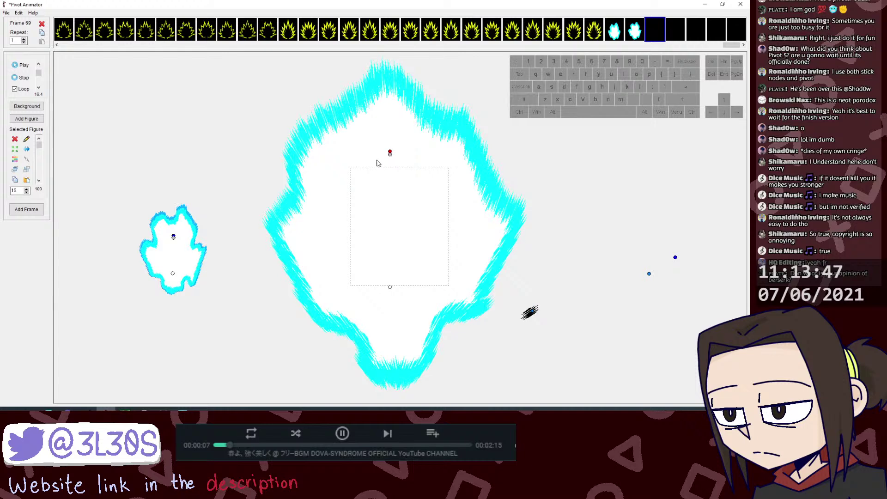
{"action": "key", "text": "c"}
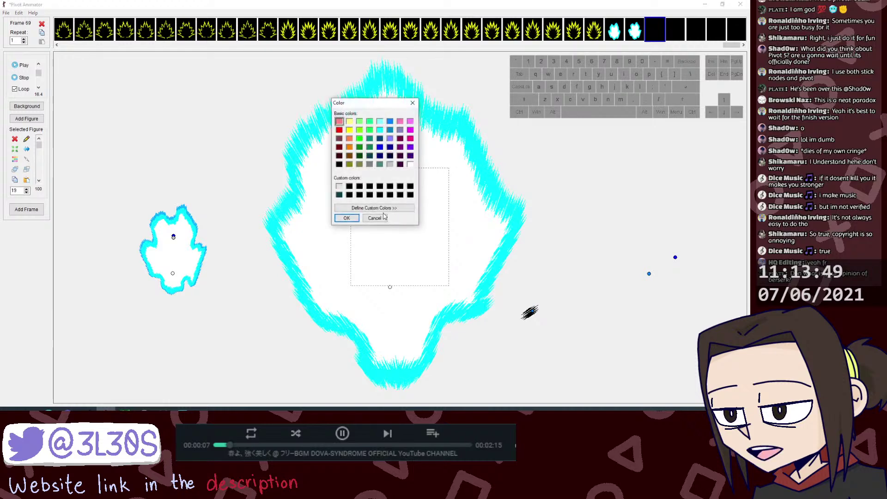
{"action": "left_click", "coordinate": [349, 218]}
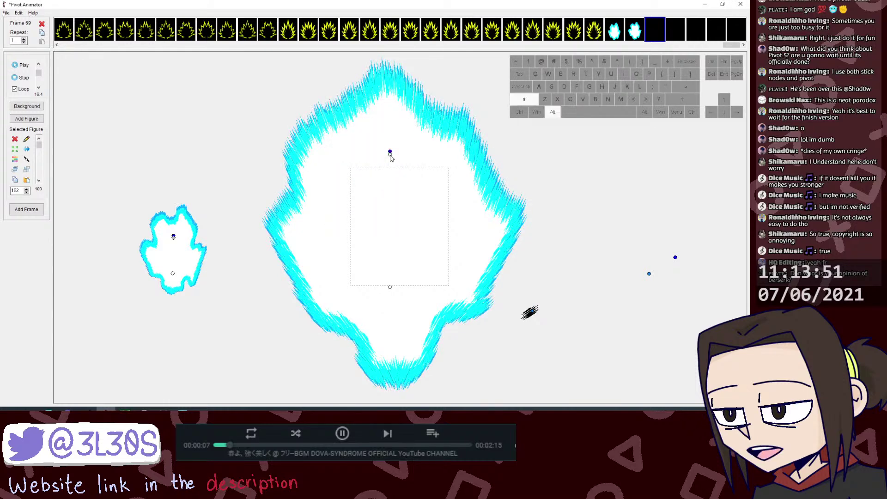
Step: Scale the finished aura down to 27 and position it over the previous frame's aura on the black canvas
{"action": "left_click_drag", "start_coordinate": [390, 153], "coordinate": [383, 245]}
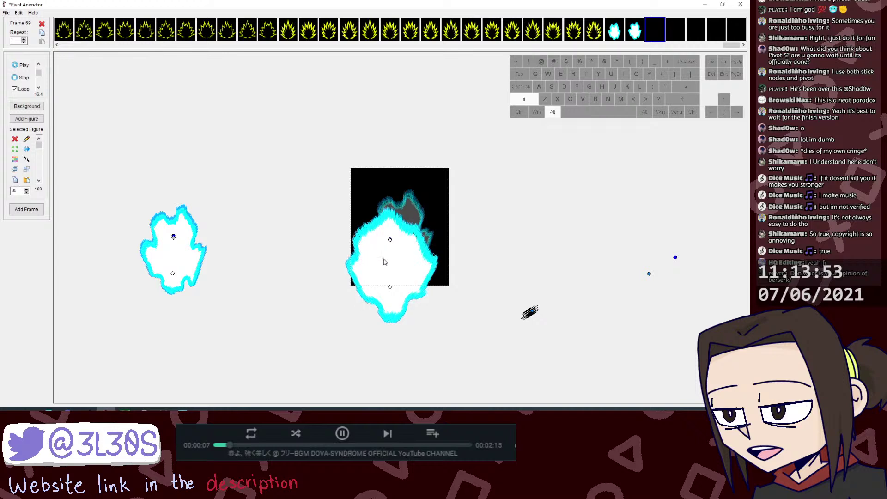
{"action": "left_click_drag", "start_coordinate": [389, 289], "coordinate": [400, 249]}
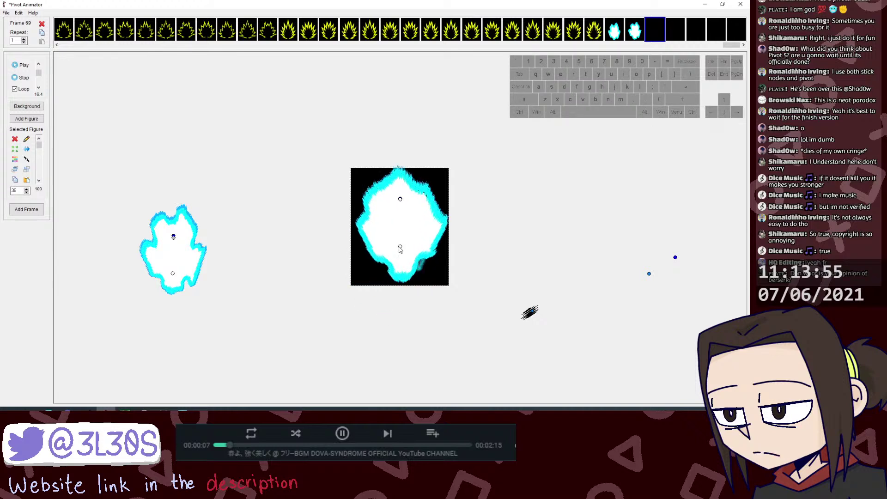
{"action": "left_click_drag", "start_coordinate": [400, 200], "coordinate": [400, 200]}
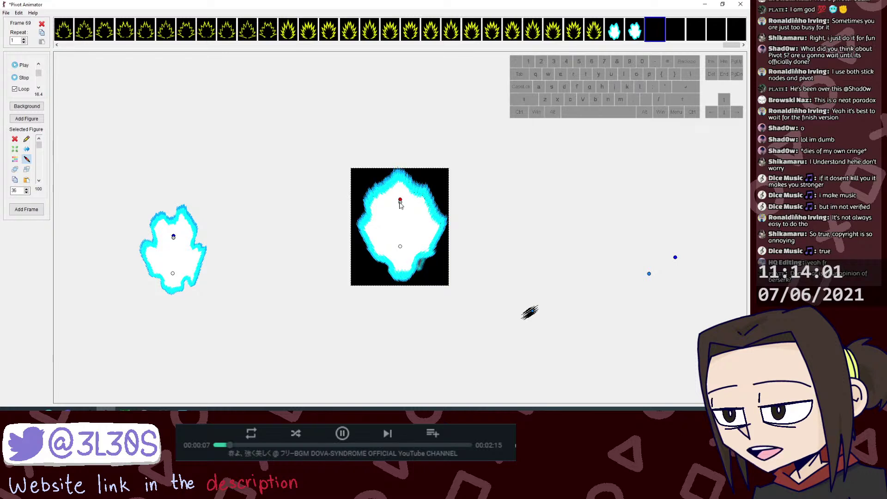
{"action": "left_click_drag", "start_coordinate": [400, 201], "coordinate": [400, 211]}
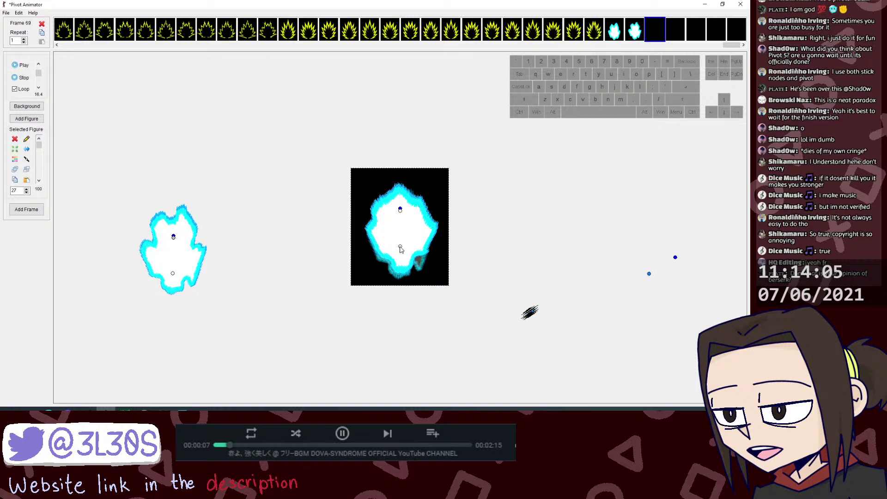
{"action": "left_click_drag", "start_coordinate": [400, 250], "coordinate": [397, 251]}
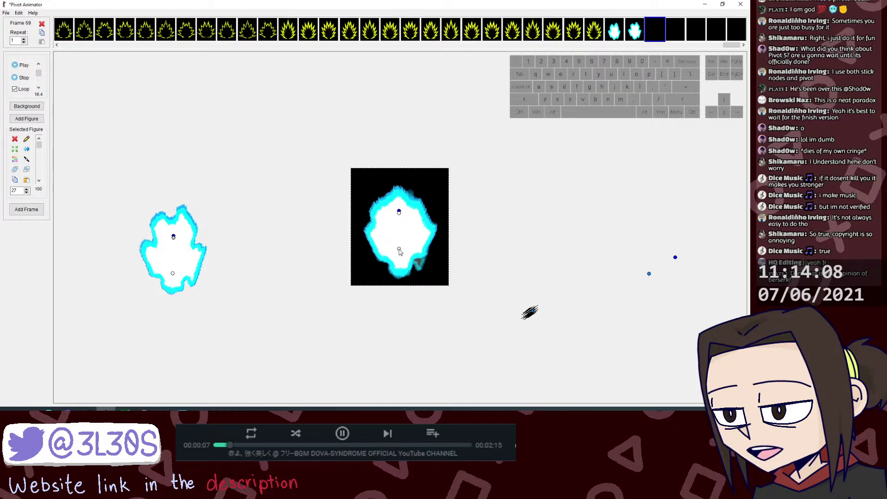
Step: Compare the aura across frames 67 to 69 and nudge frame 69's aura slightly for alignment
{"action": "left_click", "coordinate": [617, 38]}
{"action": "left_click", "coordinate": [636, 36]}
{"action": "left_click", "coordinate": [654, 37]}
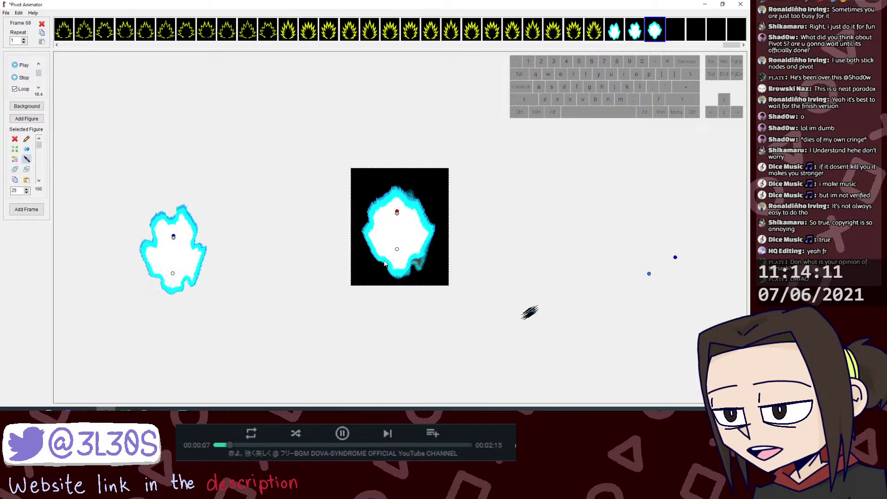
{"action": "left_click_drag", "start_coordinate": [398, 252], "coordinate": [399, 253]}
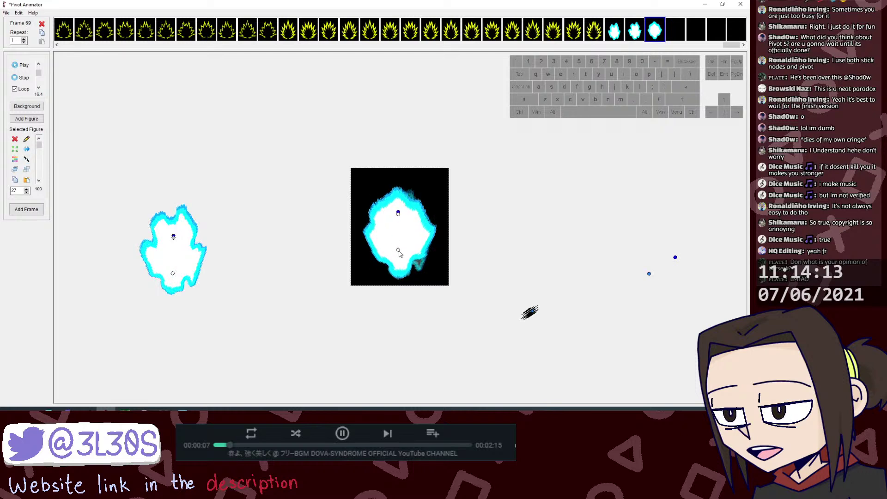
Step: Check frames 67 and 68, then delete the spare flame figure standing apart from the black panel in frame 69
{"action": "left_click", "coordinate": [618, 35]}
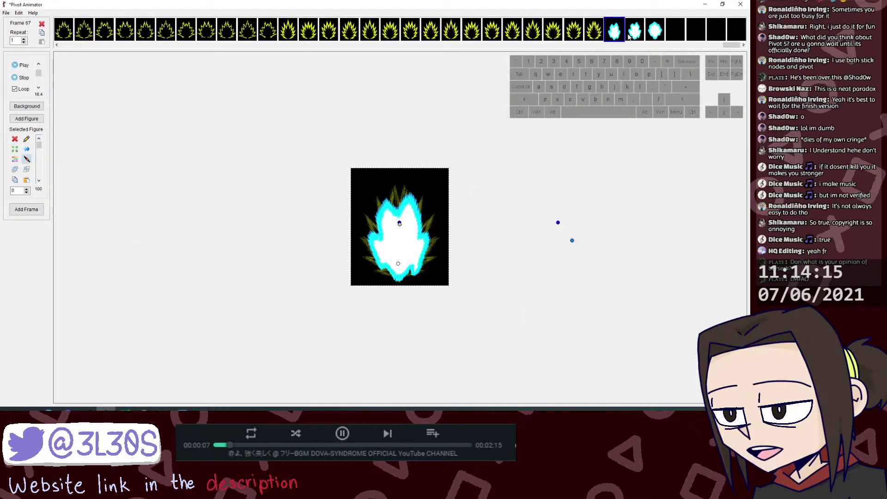
{"action": "left_click", "coordinate": [635, 36]}
{"action": "left_click", "coordinate": [653, 36]}
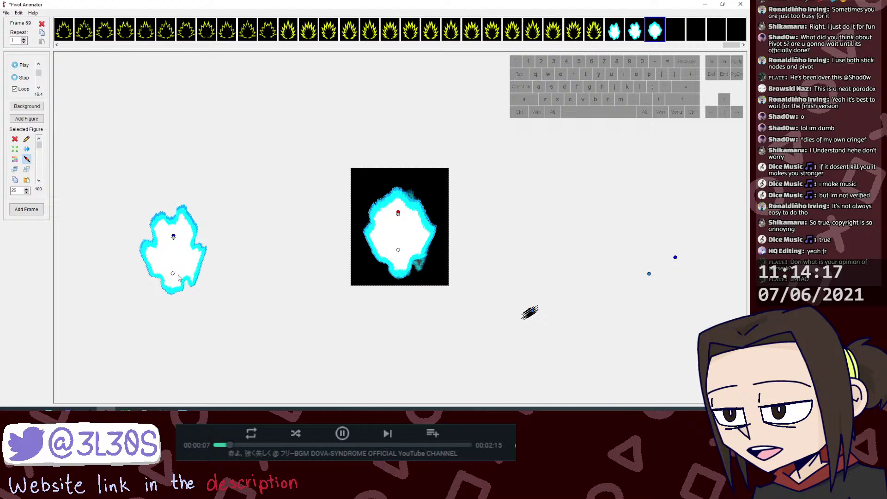
{"action": "key", "text": "Delete"}
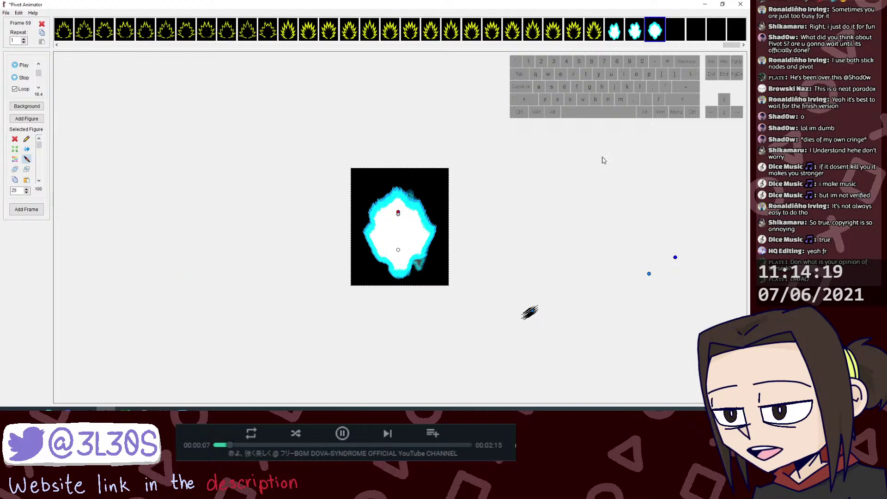
Step: Review the cyan flame in frames 67 to 69 and move on to frame 70
{"action": "left_click", "coordinate": [613, 34]}
{"action": "left_click", "coordinate": [634, 33]}
{"action": "left_click", "coordinate": [658, 34]}
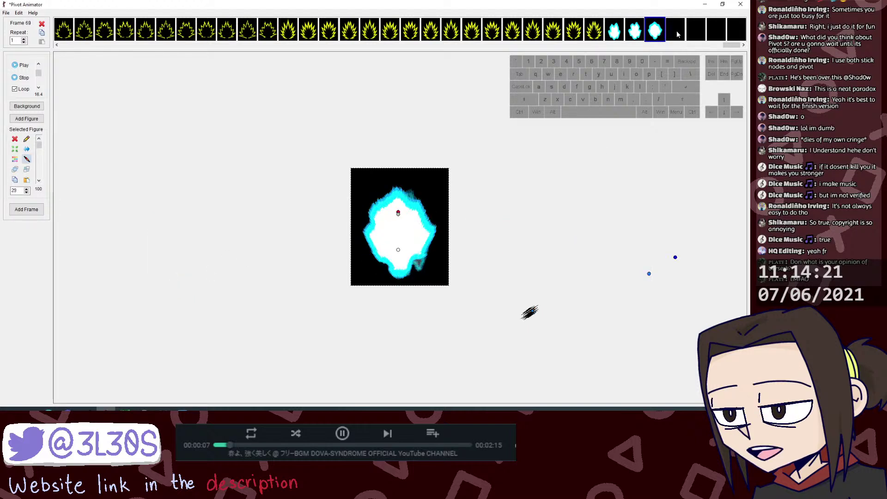
{"action": "left_click", "coordinate": [668, 35]}
{"action": "key", "text": "ctrl+alt+f"}
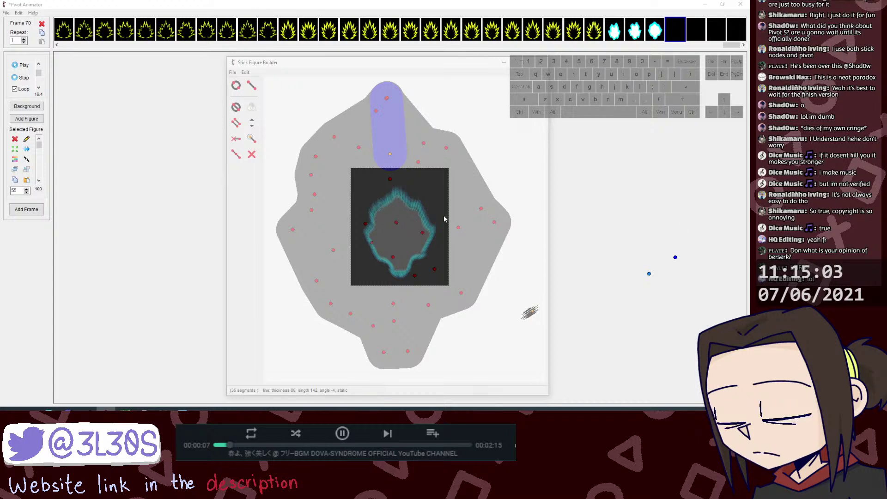
Step: Make the Pivot Animator window semi-transparent so that reference images behind it can be traced
{"action": "left_click", "coordinate": [618, 305]}
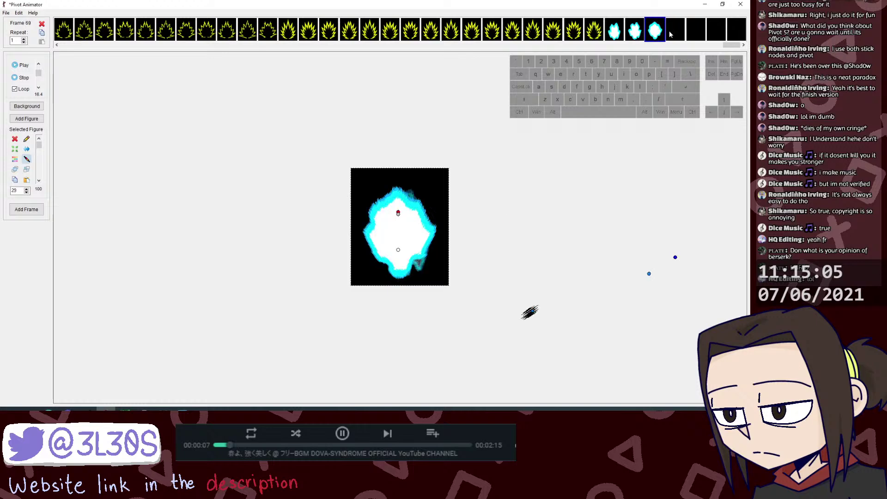
{"action": "right_click", "coordinate": [245, 183], "text": "shift"}
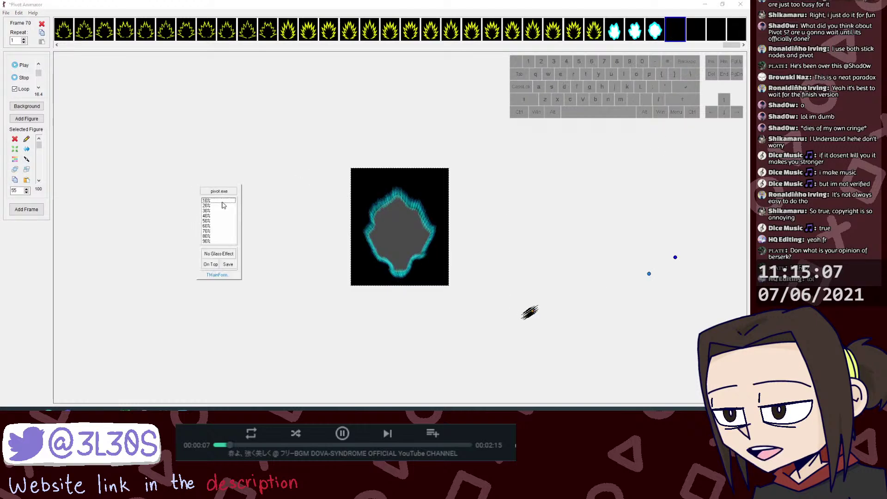
{"action": "left_click", "coordinate": [217, 236]}
Step: Switch to Photos and compare the blue flame outline across the reference screenshots
{"action": "left_click", "coordinate": [182, 412]}
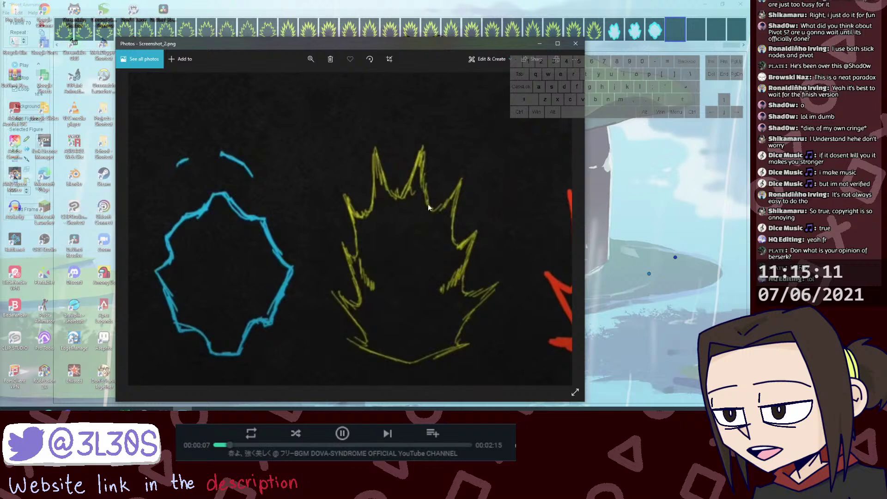
{"action": "left_click_drag", "start_coordinate": [416, 218], "coordinate": [415, 218]}
{"action": "key", "text": "Right"}
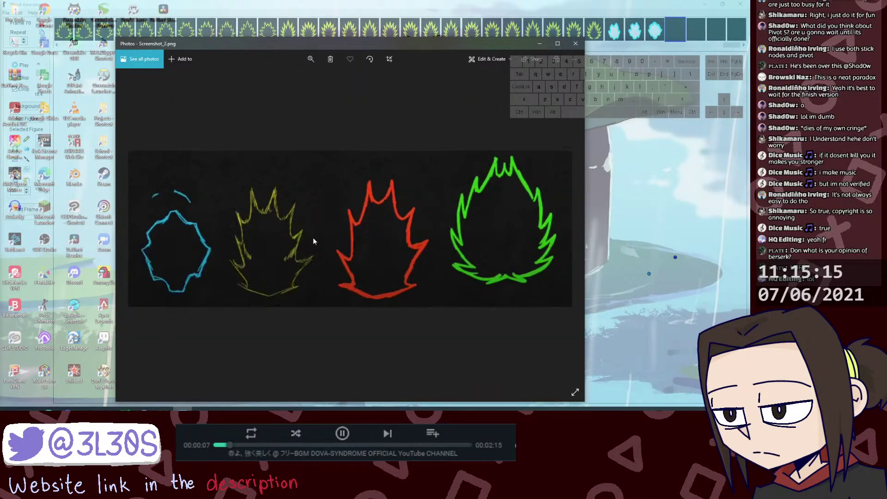
{"action": "key", "text": "Left"}
{"action": "key", "text": "Right"}
{"action": "key", "text": "Left"}
{"action": "key", "text": "Right"}
{"action": "key", "text": "Left"}
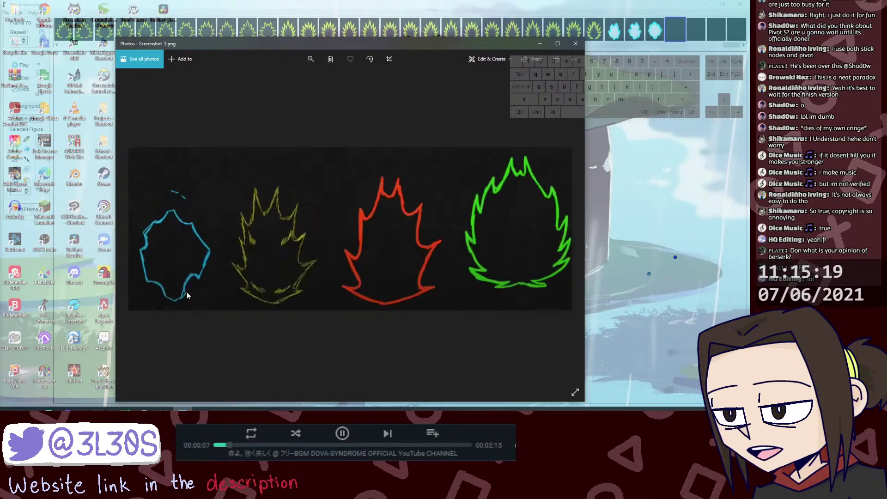
{"action": "key", "text": "Right"}
{"action": "key", "text": "Right"}
{"action": "key", "text": "Right"}
{"action": "key", "text": "Left"}
{"action": "key", "text": "Right"}
{"action": "key", "text": "Left"}
{"action": "key", "text": "Left"}
{"action": "key", "text": "Left"}
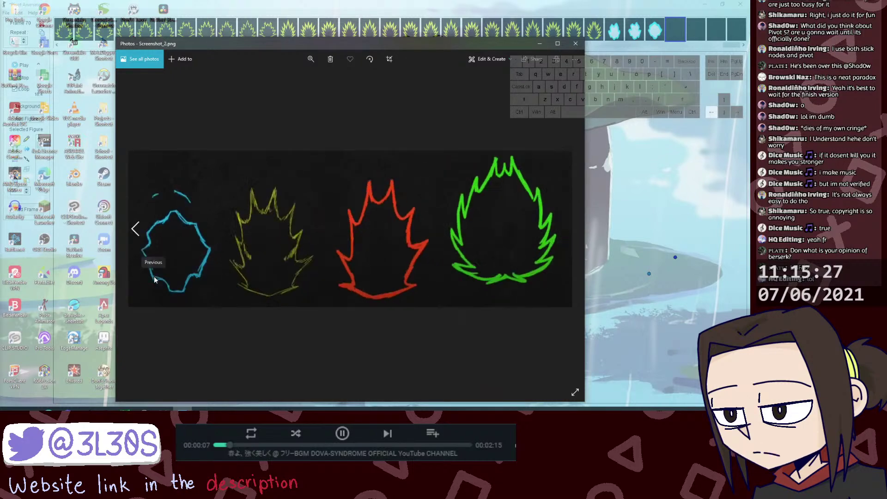
Step: Bring up Screenshot_4.png in Photos and enlarge its blue flame outline beside the animation's black panel as a tracing reference
{"action": "left_click", "coordinate": [557, 43]}
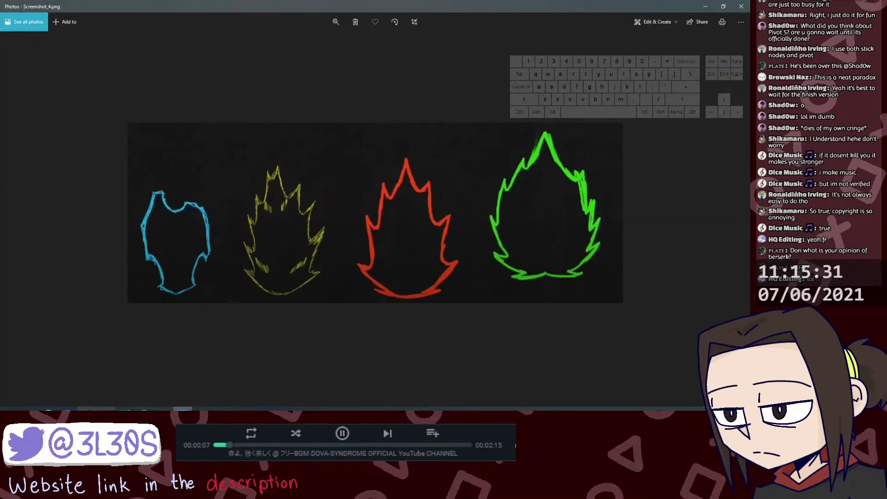
{"action": "key", "text": "super+Down"}
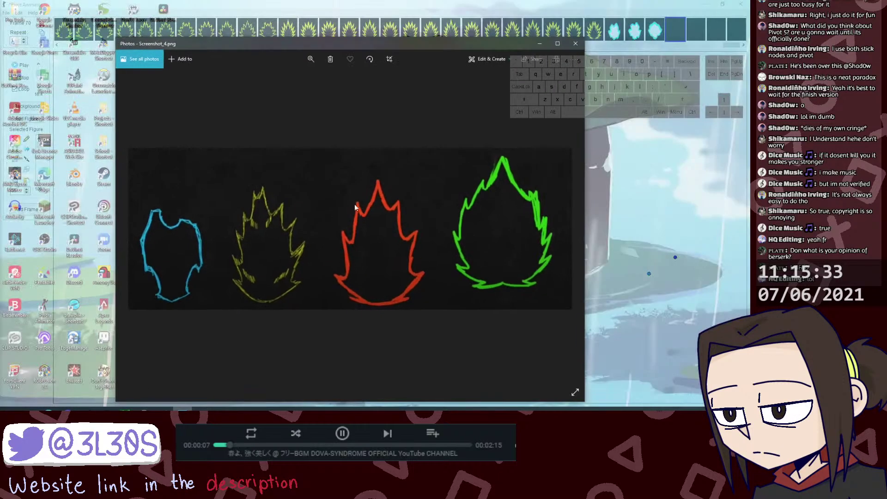
{"action": "scroll", "coordinate": [298, 226], "scroll_direction": "up", "scroll_amount": 3}
{"action": "left_click_drag", "start_coordinate": [272, 245], "coordinate": [414, 250]}
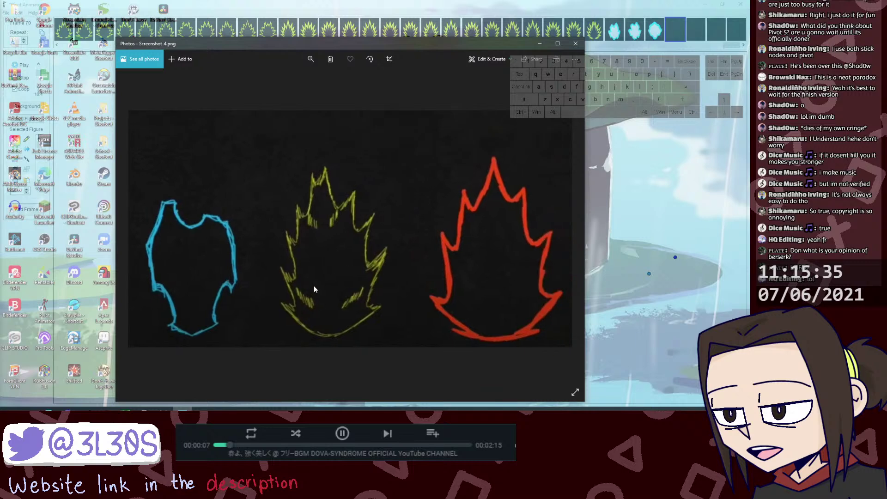
{"action": "key", "text": "Left"}
{"action": "key", "text": "Left"}
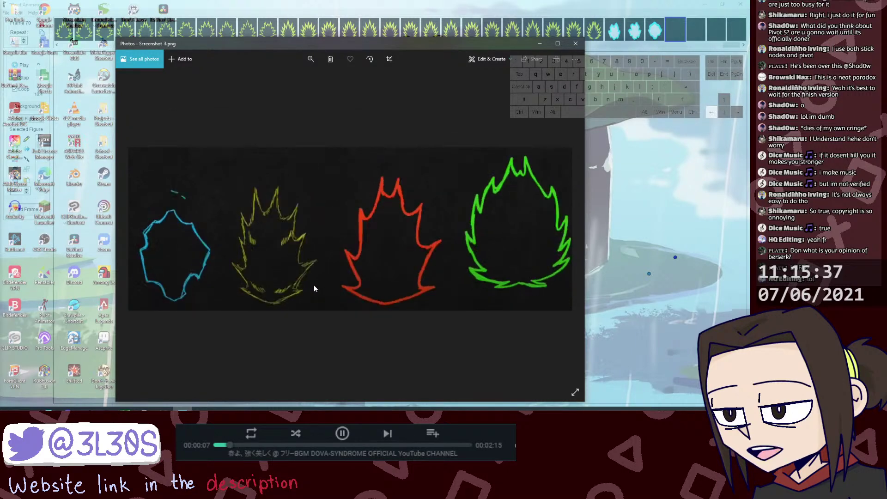
{"action": "key", "text": "Right"}
{"action": "key", "text": "Right"}
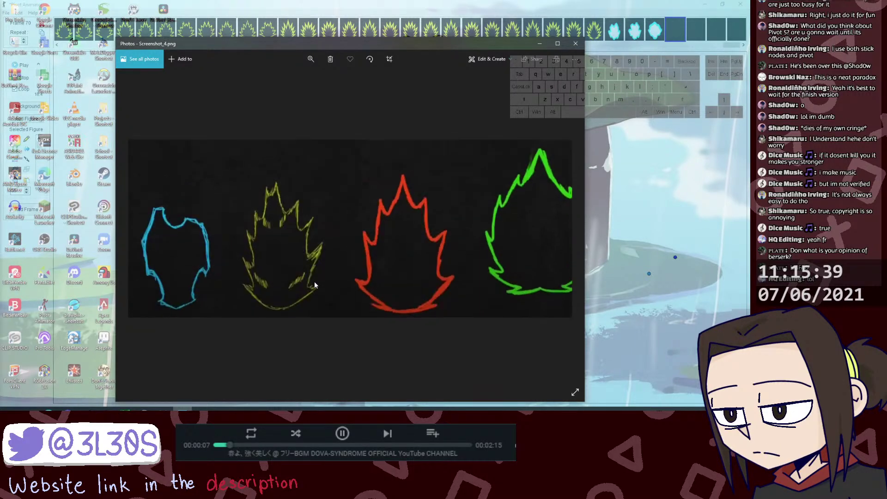
{"action": "scroll", "coordinate": [314, 285], "scroll_direction": "up", "scroll_amount": 2}
{"action": "left_click_drag", "start_coordinate": [262, 279], "coordinate": [400, 280]}
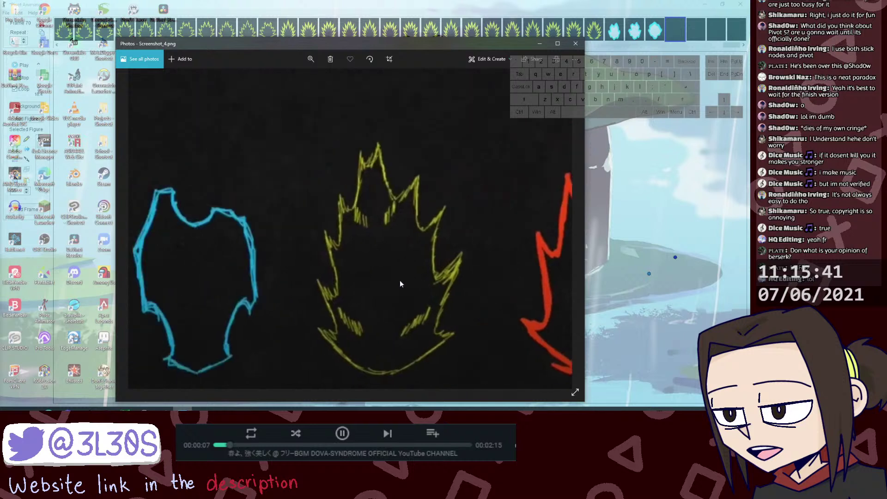
{"action": "left_click_drag", "start_coordinate": [208, 265], "coordinate": [262, 218]}
{"action": "scroll", "coordinate": [240, 249], "scroll_direction": "up", "scroll_amount": 2}
{"action": "left_click_drag", "start_coordinate": [261, 252], "coordinate": [319, 206]}
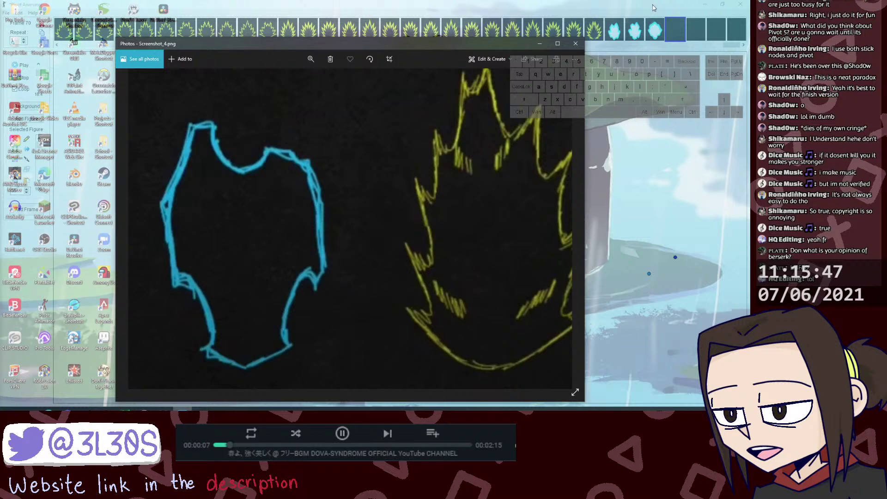
Step: Switch back to Pivot Animator over the reference image and close the Stick Figure Builder
{"action": "left_click", "coordinate": [627, 7]}
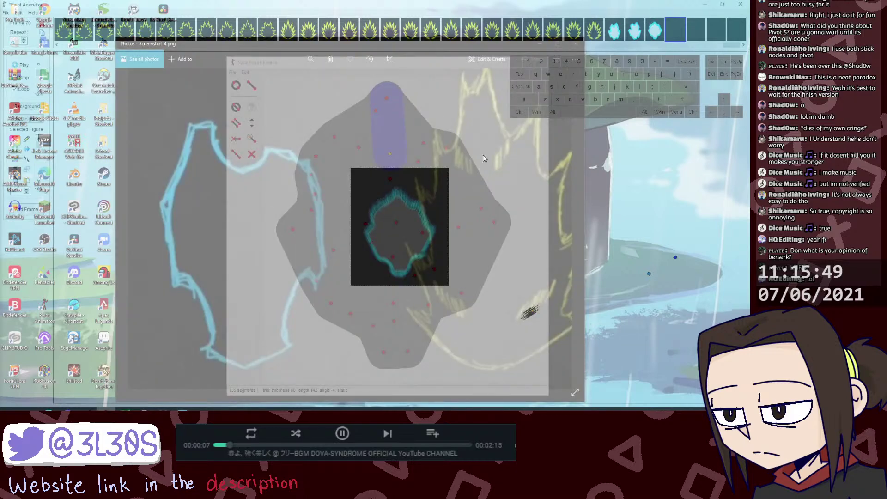
{"action": "left_click", "coordinate": [106, 410]}
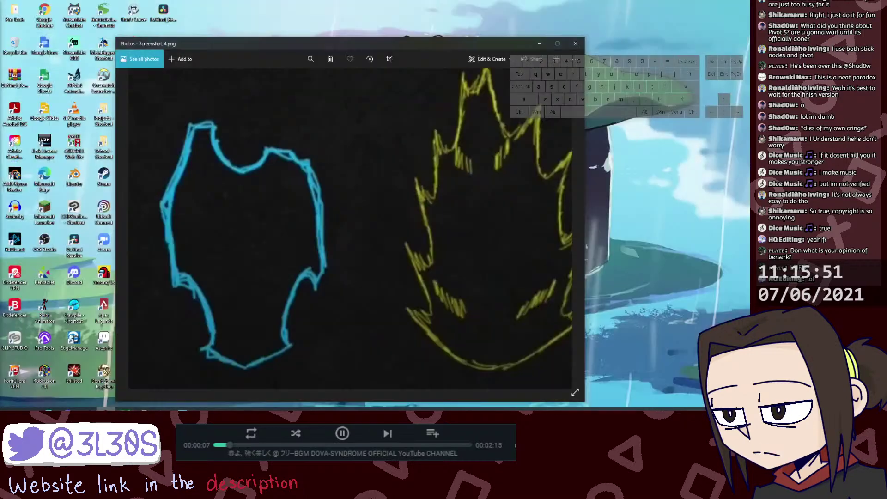
{"action": "left_click", "coordinate": [106, 410]}
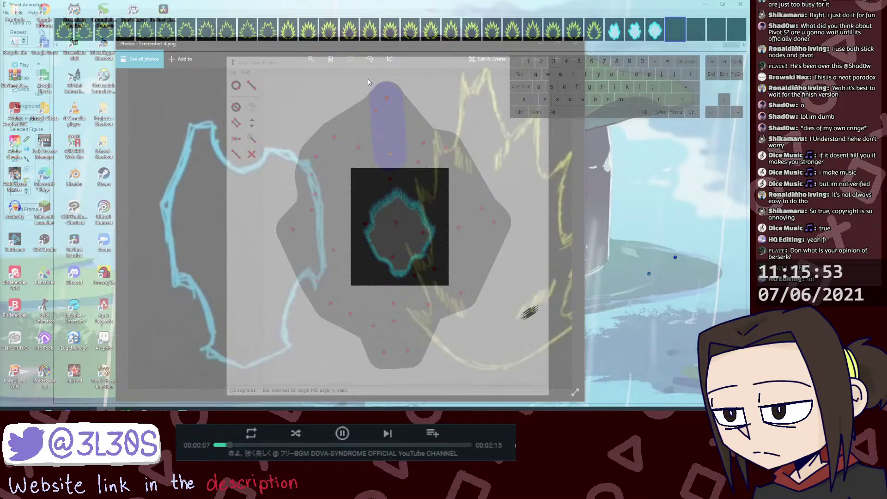
{"action": "key", "text": "ctrl"}
{"action": "key", "text": "ctrl+alt+g"}
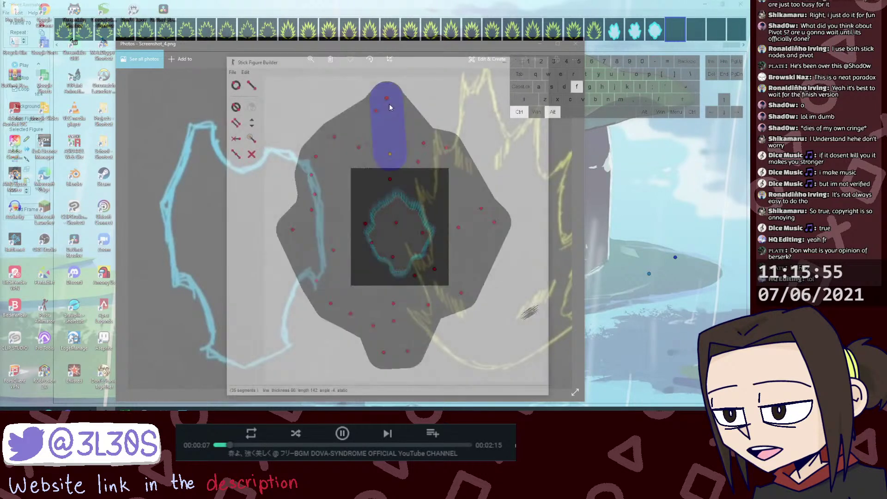
{"action": "left_click", "coordinate": [541, 62]}
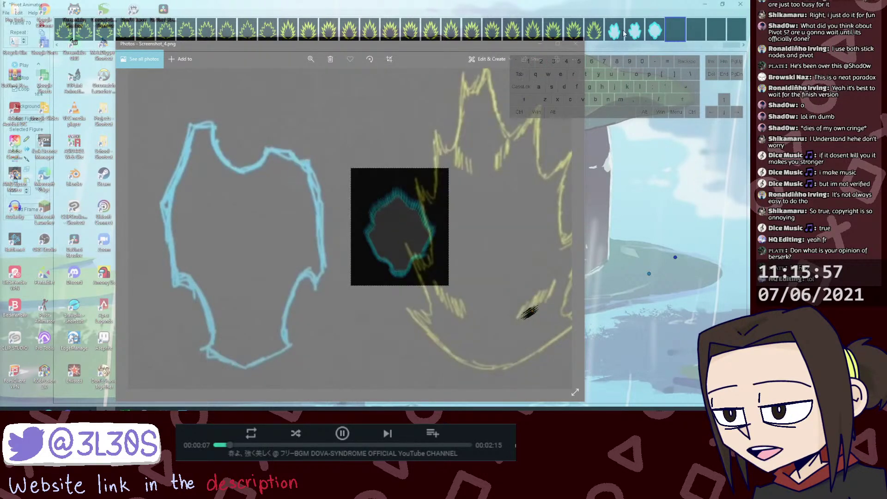
Step: Place a copy of the black hatch stroke on the blue flame's lower-right notch, bring its handles nearby and adjust its angle
{"action": "key", "text": "ctrl"}
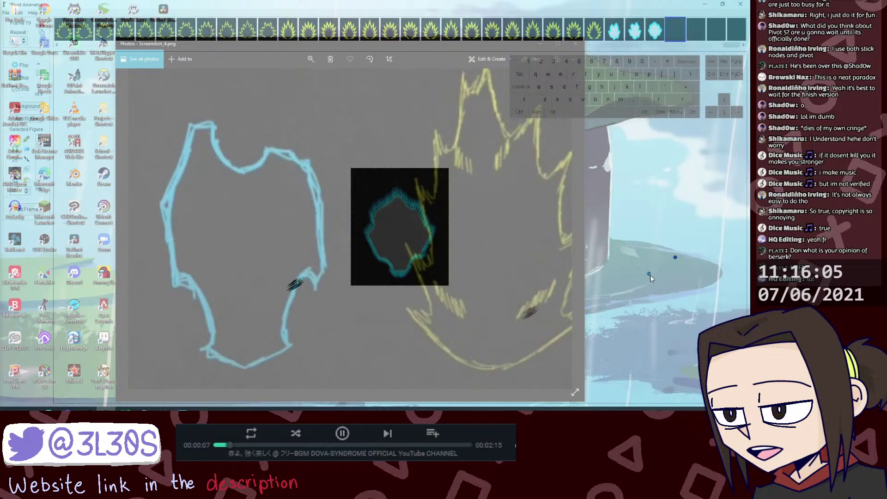
{"action": "left_click_drag", "start_coordinate": [650, 275], "coordinate": [442, 288]}
{"action": "key", "text": "shift"}
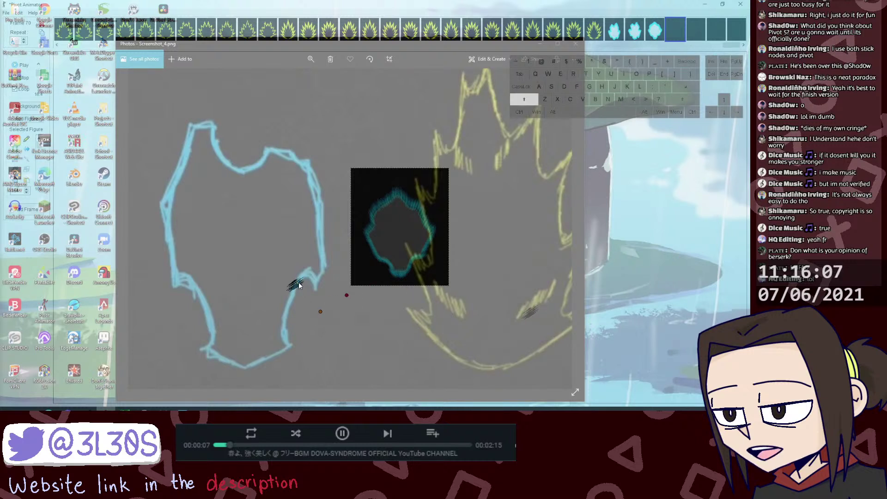
{"action": "key", "text": "ctrl+alt+z"}
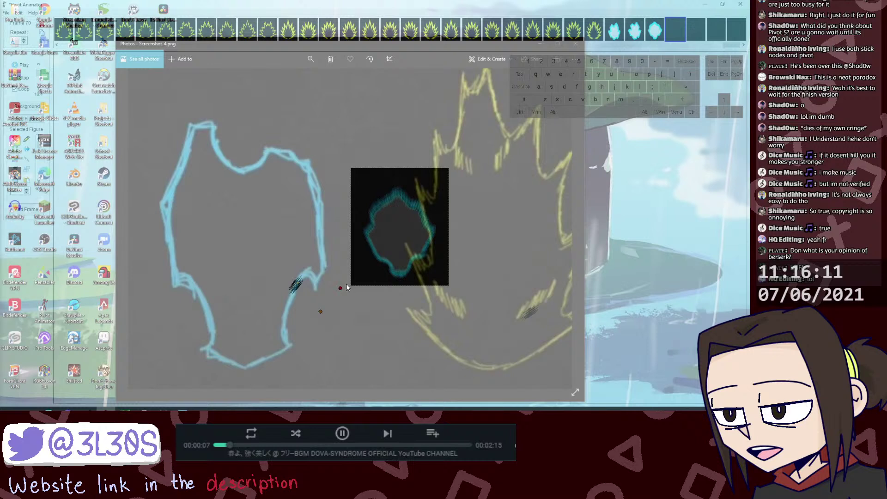
Step: Add steeper hatch strokes below the first one, following the blue flame's lower-right curve
{"action": "left_click_drag", "start_coordinate": [342, 288], "coordinate": [377, 253]}
{"action": "mouse_move", "coordinate": [291, 279]}
{"action": "left_mouse_down"}
{"action": "mouse_move", "coordinate": [301, 297]}
{"action": "mouse_move", "coordinate": [290, 299]}
{"action": "mouse_move", "coordinate": [296, 291]}
{"action": "left_mouse_up"}
{"action": "key", "text": "shift"}
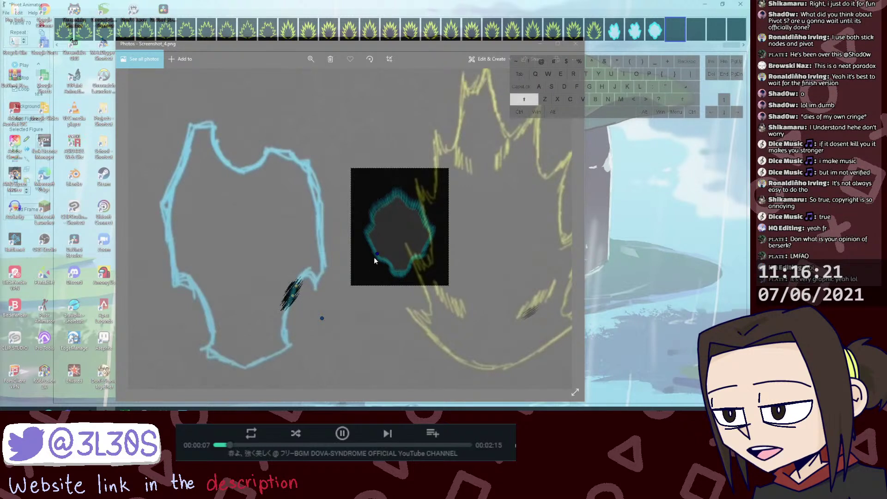
{"action": "key", "text": "ctrl+alt+z"}
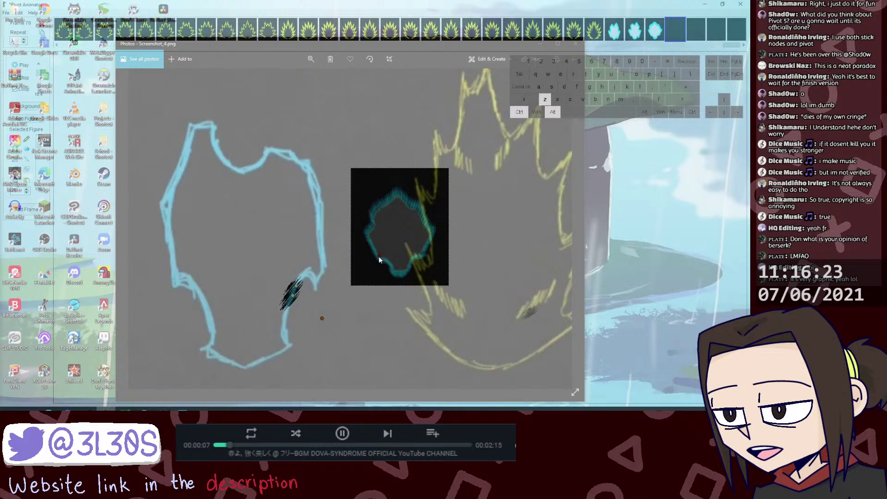
{"action": "left_click_drag", "start_coordinate": [292, 300], "coordinate": [292, 299]}
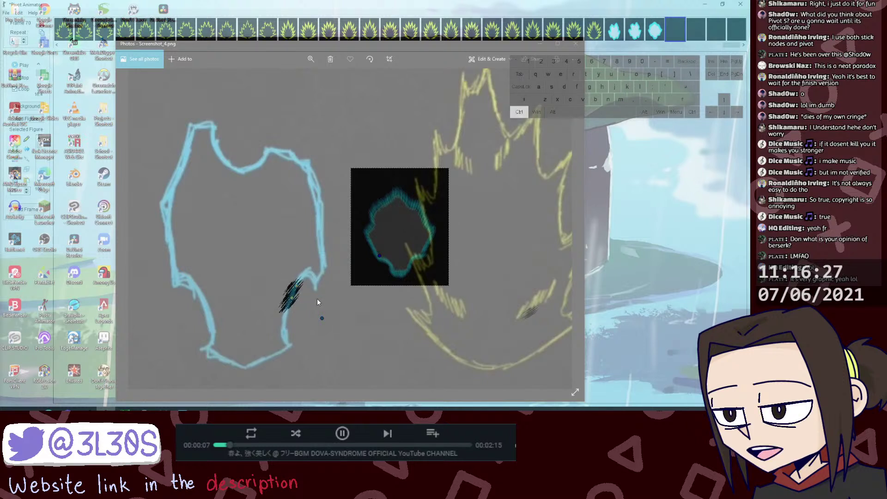
Step: Continue the hatching down the lower-right curve almost to the flame's base and readjust the stroke angle
{"action": "left_click_drag", "start_coordinate": [300, 309], "coordinate": [286, 318]}
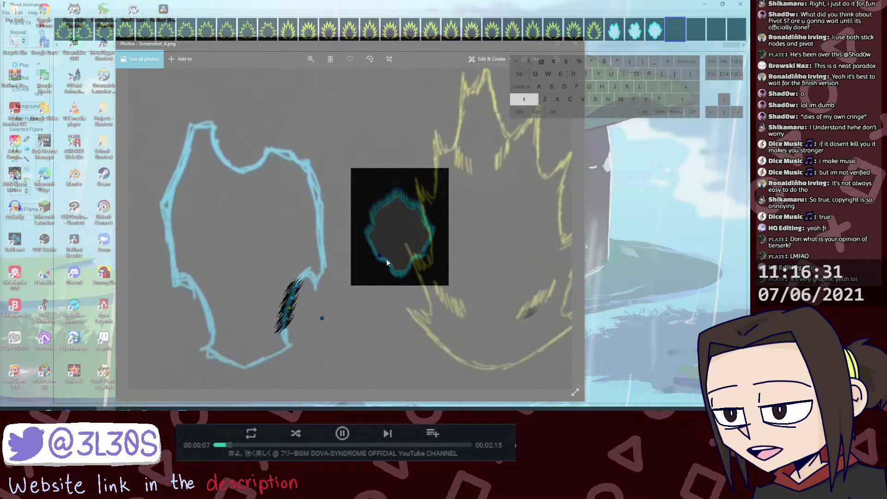
{"action": "key", "text": "shift+alt+z"}
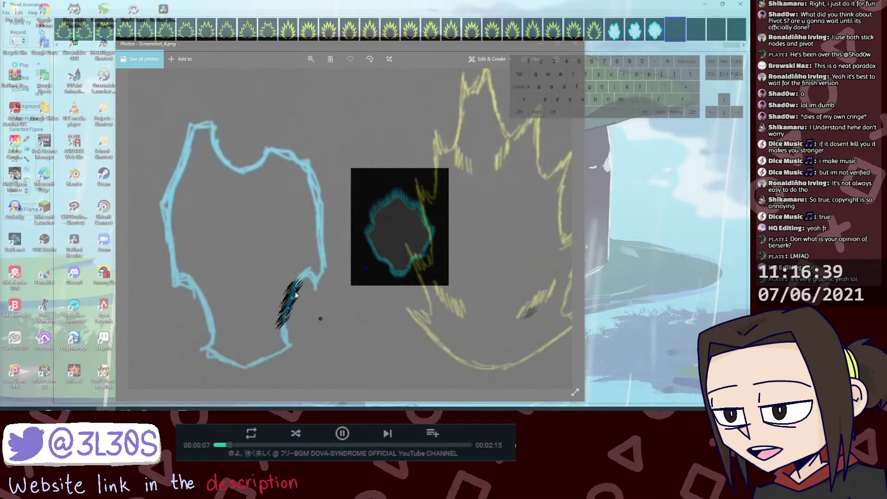
{"action": "left_click_drag", "start_coordinate": [305, 301], "coordinate": [300, 319]}
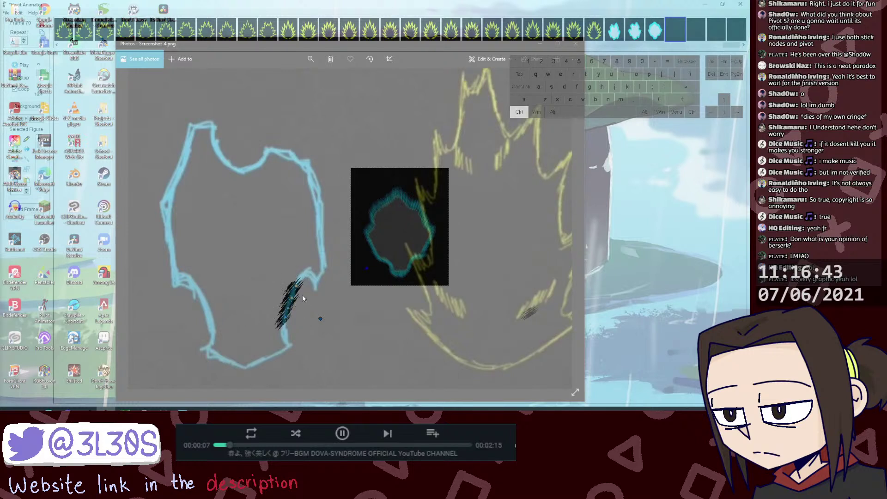
Step: Duplicate hatch strokes upward along the curve to the tip of the lower-right notch and adjust their angle
{"action": "key", "text": "ctrl+d"}
{"action": "mouse_move", "coordinate": [305, 296]}
{"action": "left_mouse_down"}
{"action": "mouse_move", "coordinate": [302, 277]}
{"action": "mouse_move", "coordinate": [312, 274]}
{"action": "left_mouse_up"}
{"action": "key", "text": "ctrl+d"}
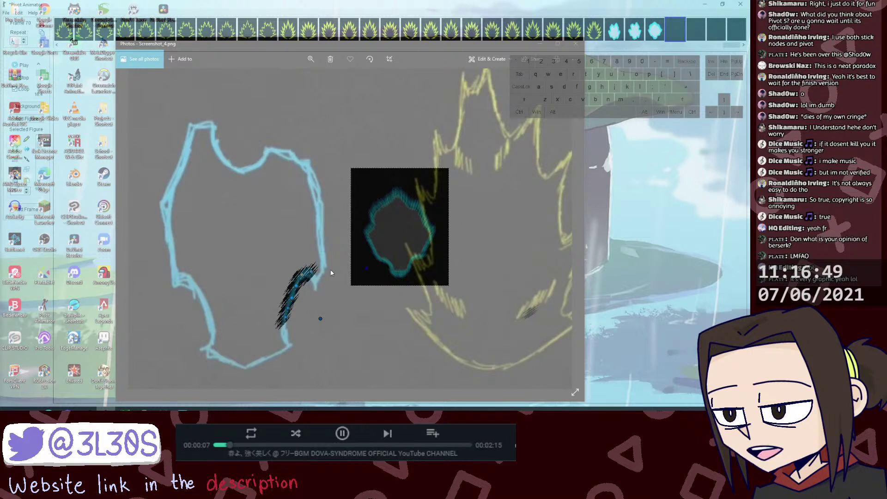
{"action": "key", "text": "shift"}
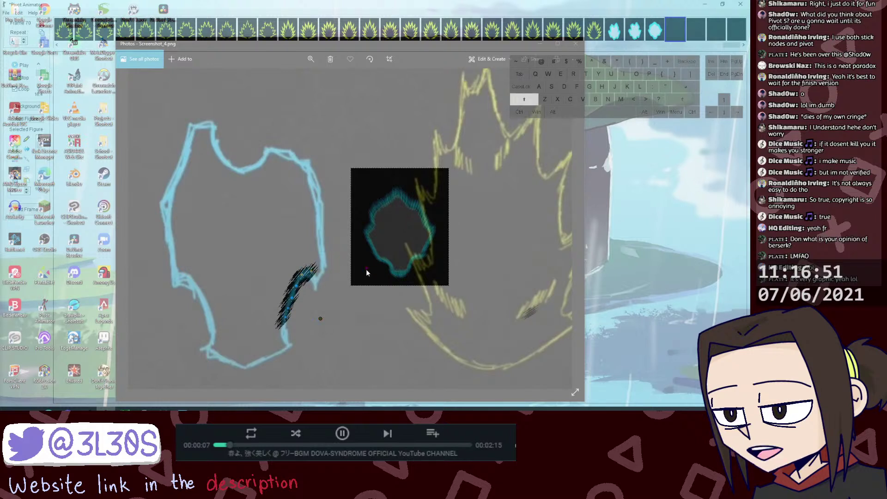
{"action": "key", "text": "shift+alt+z"}
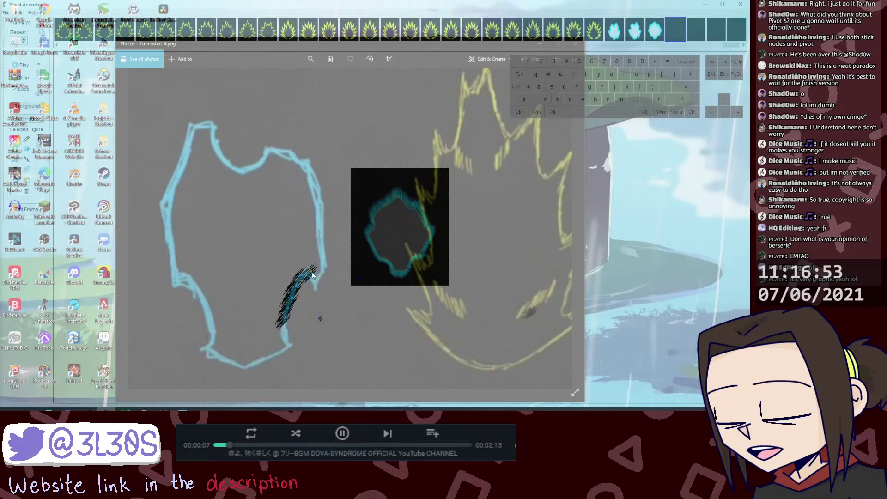
Step: Duplicate a hatch stroke around the tip of the lower-right notch and adjust its angle toward the flame's right edge
{"action": "left_click_drag", "start_coordinate": [309, 273], "coordinate": [313, 273]}
{"action": "key", "text": "ctrl+d"}
{"action": "key", "text": "shift"}
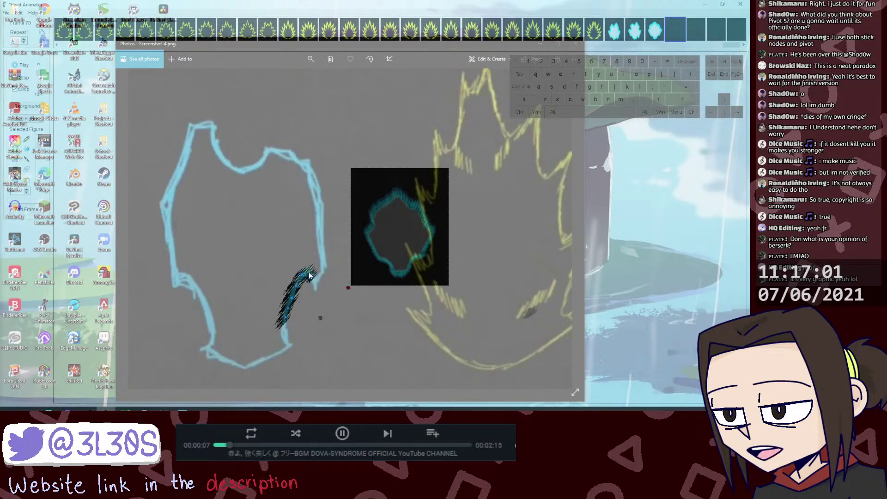
{"action": "left_click_drag", "start_coordinate": [314, 276], "coordinate": [321, 281]}
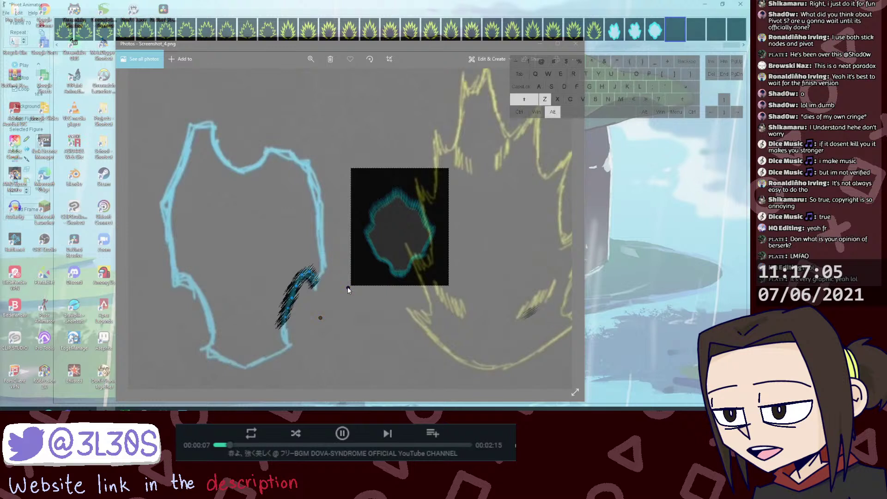
{"action": "mouse_move", "coordinate": [349, 288]}
{"action": "left_mouse_down"}
{"action": "mouse_move", "coordinate": [359, 277]}
{"action": "mouse_move", "coordinate": [316, 282]}
{"action": "left_mouse_up"}
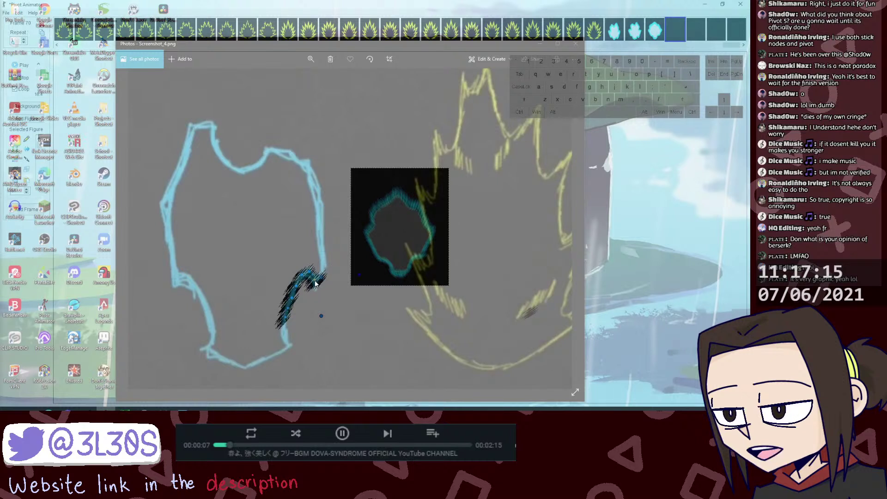
Step: Add duplicated hatch strokes up the start of the blue flame's right edge and adjust their angle
{"action": "mouse_move", "coordinate": [322, 279]}
{"action": "left_mouse_down"}
{"action": "mouse_move", "coordinate": [325, 266]}
{"action": "mouse_move", "coordinate": [358, 276]}
{"action": "mouse_move", "coordinate": [323, 269]}
{"action": "left_mouse_up"}
{"action": "key", "text": "ctrl+d"}
{"action": "left_click", "coordinate": [321, 277]}
{"action": "key", "text": "ctrl+d"}
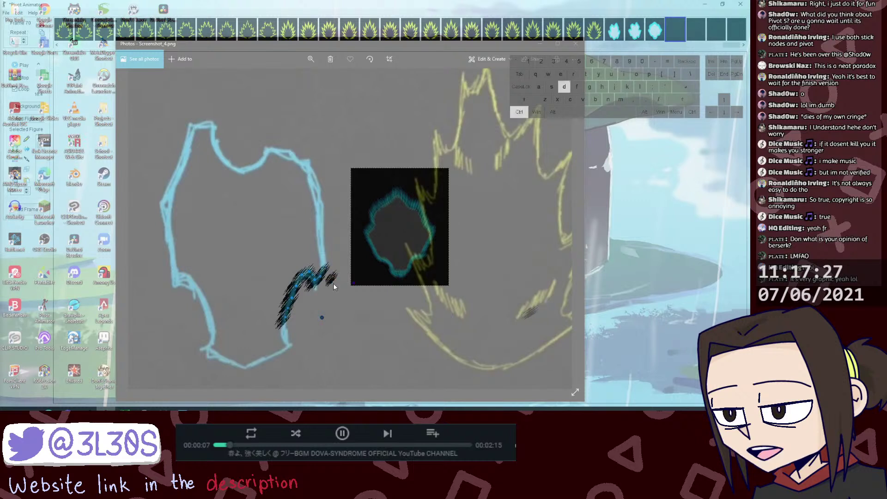
{"action": "left_click_drag", "start_coordinate": [333, 278], "coordinate": [326, 261]}
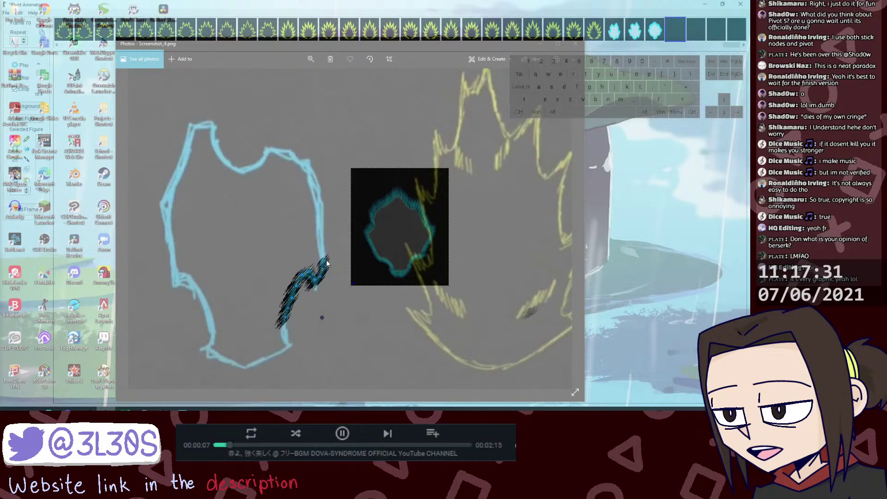
{"action": "left_click_drag", "start_coordinate": [354, 283], "coordinate": [359, 278]}
{"action": "key", "text": "shift"}
{"action": "key", "text": "ctrl+alt+z"}
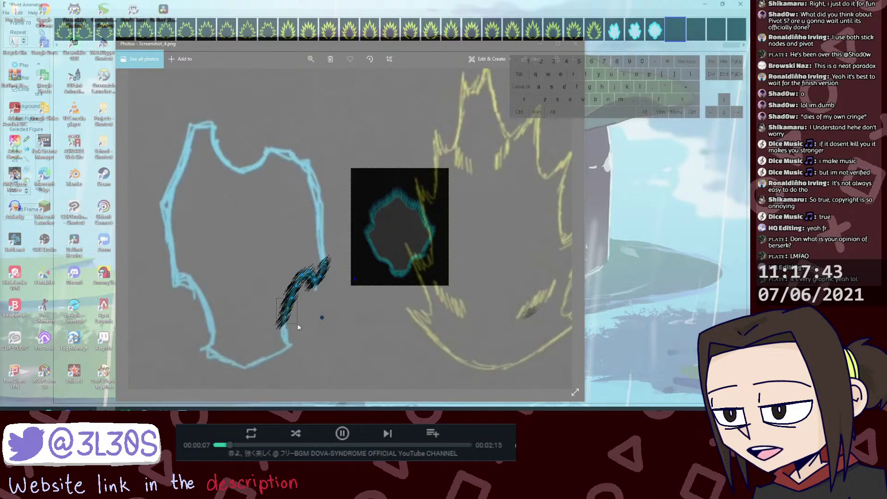
Step: Duplicate the lower part of the curve's hatching and place the copy down to the blue flame's lower-right base corner
{"action": "left_click_drag", "start_coordinate": [259, 292], "coordinate": [298, 326]}
{"action": "key", "text": "ctrl+d"}
{"action": "key", "text": "ctrl+z"}
{"action": "key", "text": "ctrl+d"}
{"action": "key", "text": "ctrl+z"}
{"action": "mouse_move", "coordinate": [268, 297]}
{"action": "left_mouse_down"}
{"action": "mouse_move", "coordinate": [300, 330]}
{"action": "mouse_move", "coordinate": [287, 329]}
{"action": "left_mouse_up"}
{"action": "key", "text": "ctrl+d"}
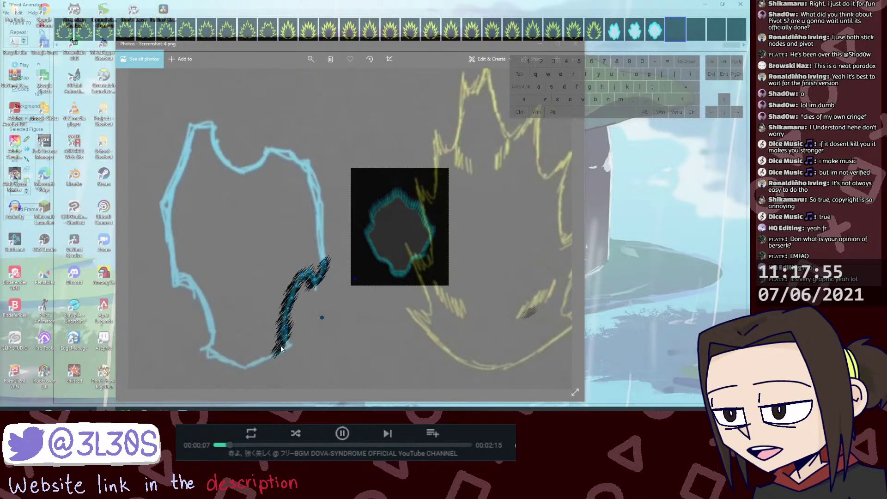
{"action": "mouse_move", "coordinate": [280, 346]}
{"action": "left_mouse_down"}
{"action": "mouse_move", "coordinate": [290, 337]}
{"action": "mouse_move", "coordinate": [304, 344]}
{"action": "mouse_move", "coordinate": [299, 358]}
{"action": "left_mouse_up"}
{"action": "key", "text": "alt+shift+z"}
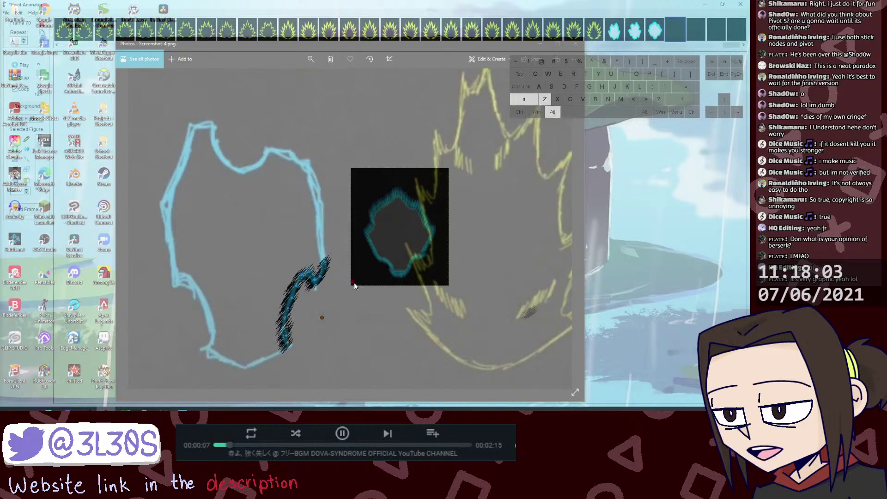
Step: Readjust the angle of the copied hatch strokes so they follow the outline above the base corner
{"action": "key", "text": "ctrl+alt+z"}
{"action": "key", "text": "ctrl+alt+z"}
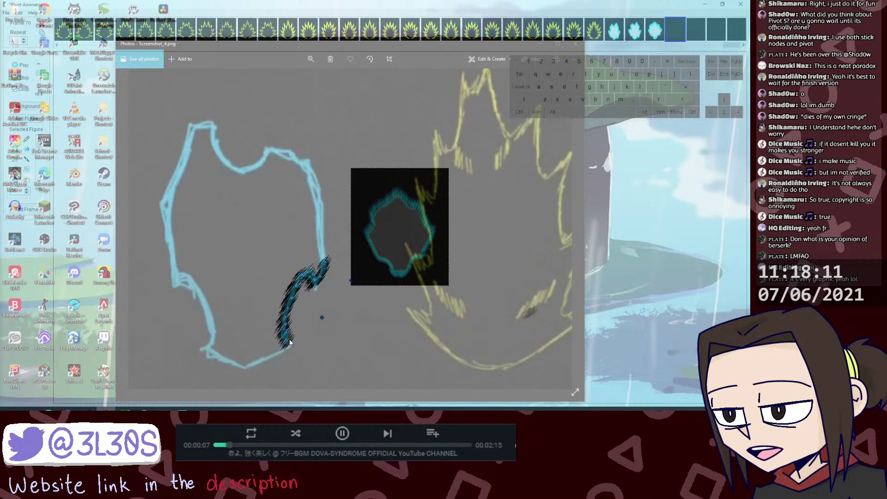
{"action": "left_click_drag", "start_coordinate": [254, 298], "coordinate": [304, 354]}
{"action": "key", "text": "ctrl+alt+z"}
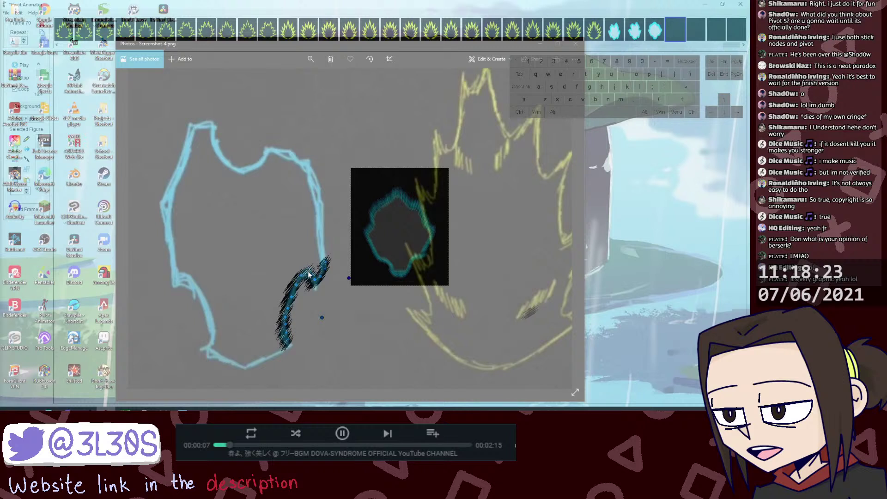
{"action": "key", "text": "shift"}
{"action": "key", "text": "shift+alt+z"}
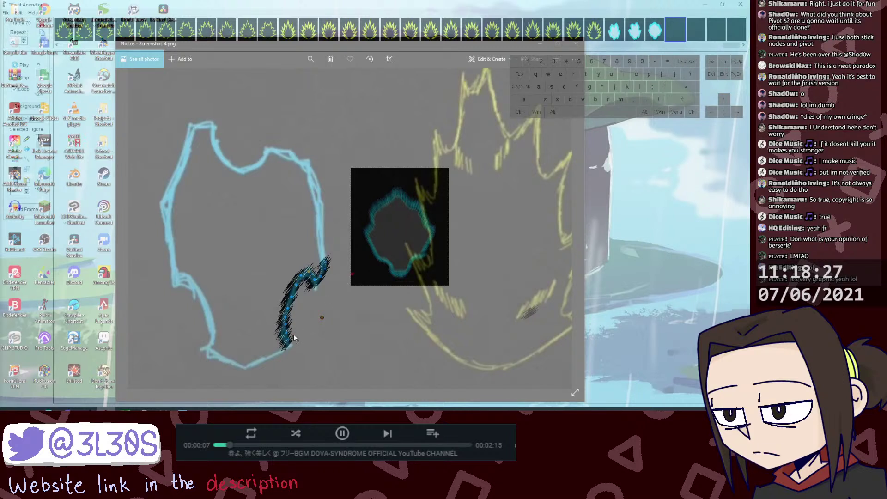
{"action": "left_click_drag", "start_coordinate": [323, 318], "coordinate": [325, 317]}
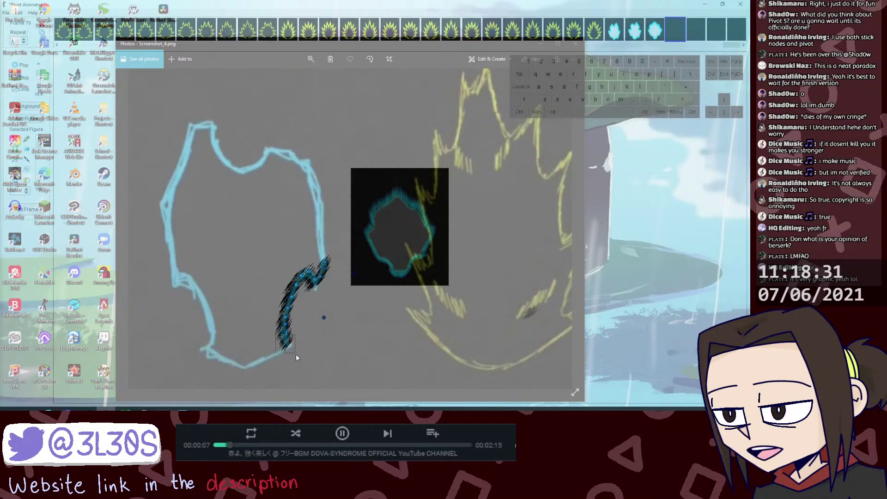
Step: Paste another hatch stroke at the lower-right base corner and nudge it onto the blue outline
{"action": "left_click", "coordinate": [286, 340], "text": "shift"}
{"action": "key", "text": "ctrl+v"}
{"action": "left_click_drag", "start_coordinate": [296, 350], "coordinate": [294, 345]}
{"action": "left_click", "coordinate": [354, 276], "text": "shift"}
{"action": "key", "text": "shift+alt+z"}
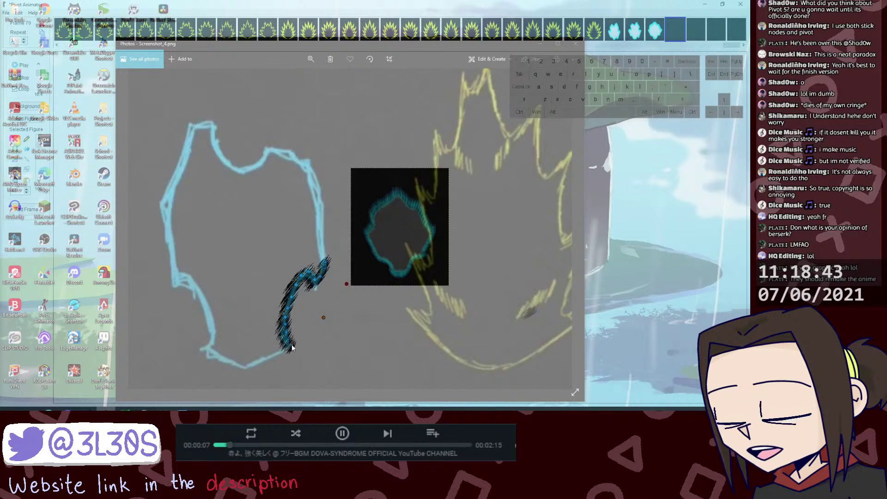
{"action": "key", "text": "shift"}
{"action": "left_click", "coordinate": [346, 284], "text": "shift"}
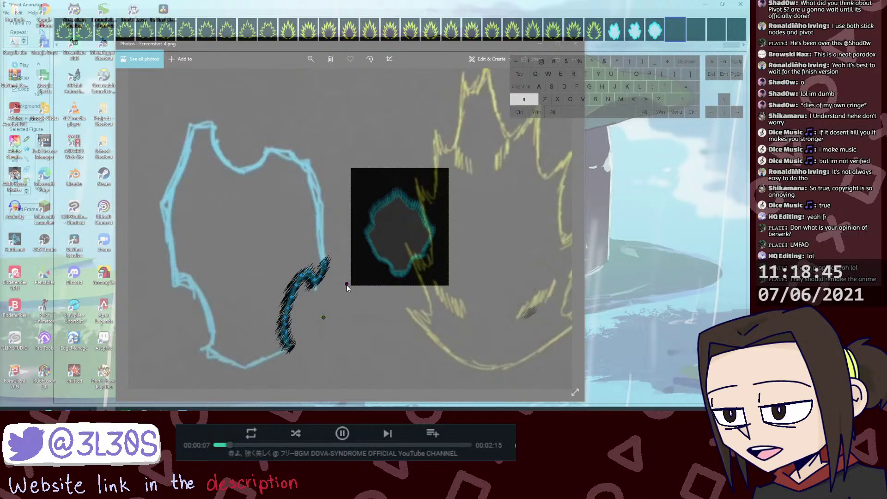
Step: Fine-tune the angle of the hatch strokes at the lower-right base corner using the nearby handles
{"action": "left_click_drag", "start_coordinate": [347, 284], "coordinate": [351, 288]}
{"action": "key", "text": "ctrl+alt+z"}
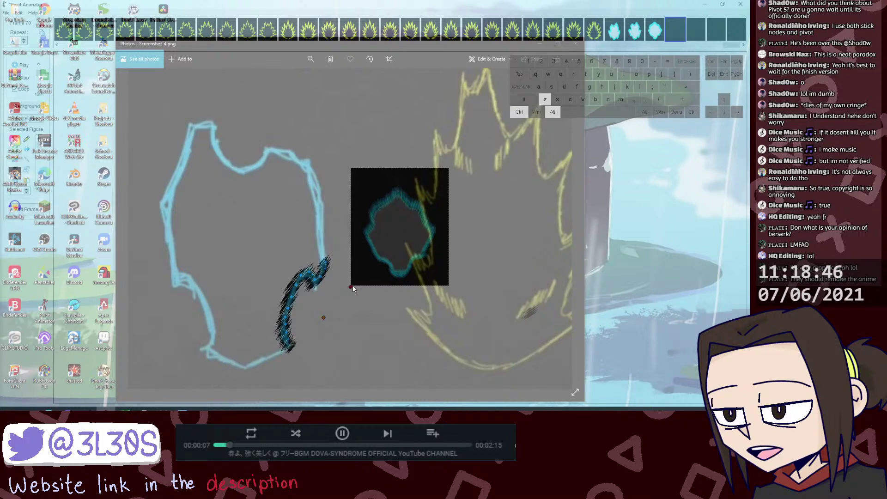
{"action": "left_click", "coordinate": [290, 341]}
{"action": "key", "text": "shift"}
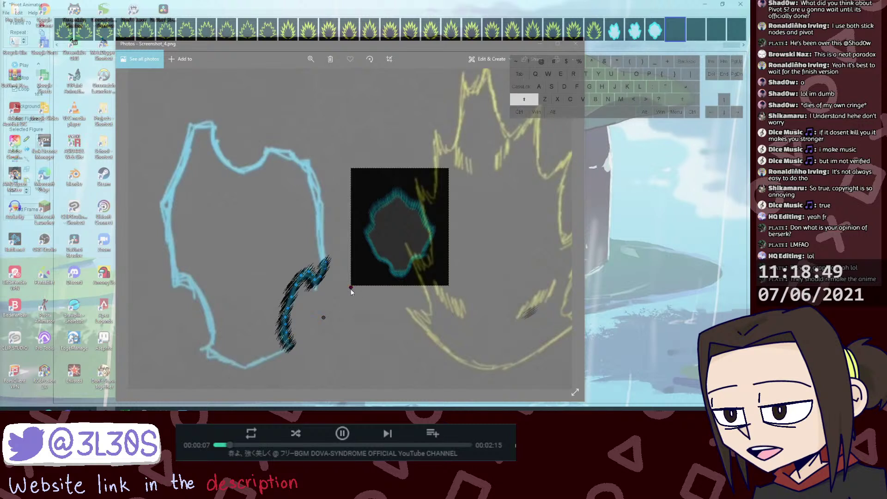
{"action": "left_click_drag", "start_coordinate": [351, 287], "coordinate": [354, 291]}
{"action": "key", "text": "ctrl+alt+z"}
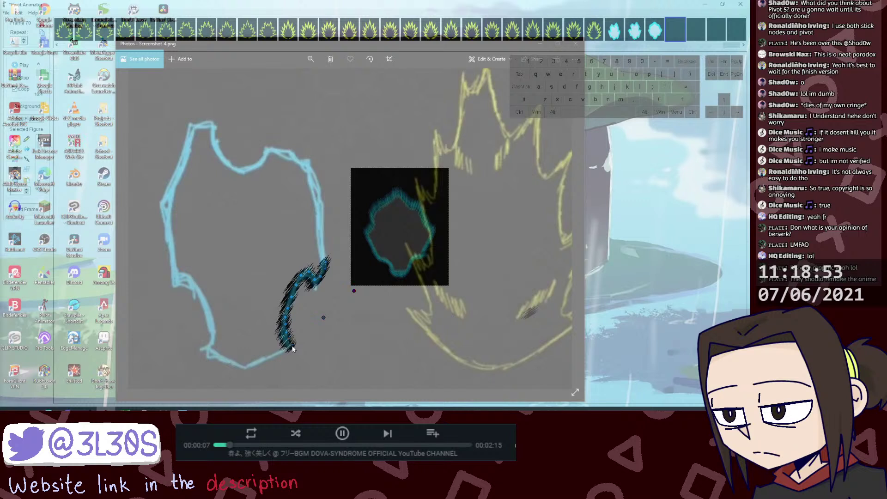
{"action": "left_click", "coordinate": [292, 349]}
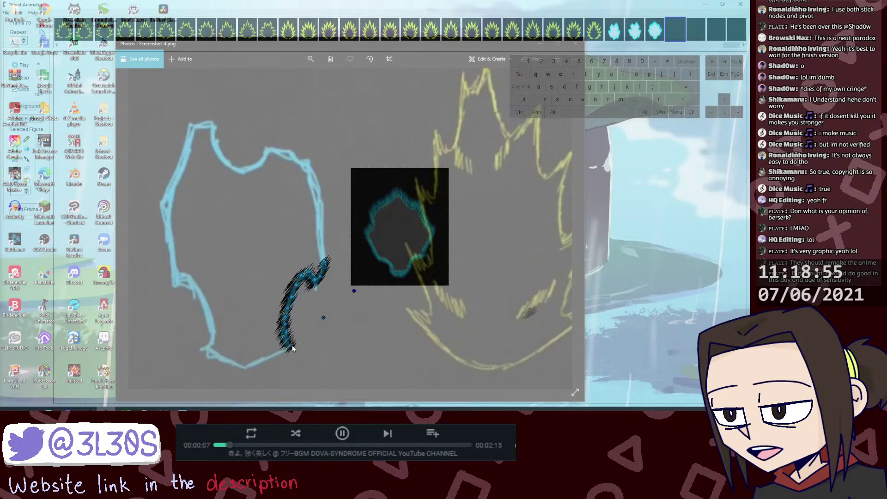
Step: Duplicate a hatch stroke around the base corner onto the bottom edge and refine its angle with the handles moved outward
{"action": "key", "text": "ctrl+d"}
{"action": "left_click_drag", "start_coordinate": [297, 347], "coordinate": [286, 349]}
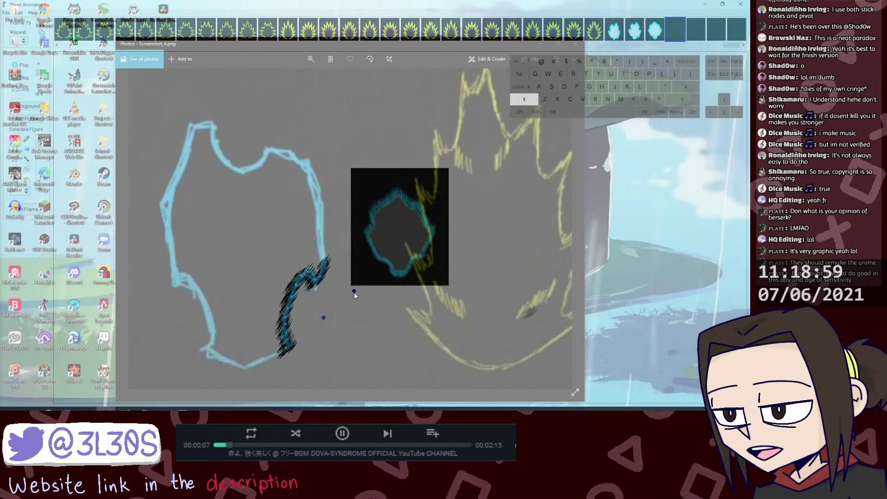
{"action": "mouse_move", "coordinate": [353, 292]}
{"action": "left_mouse_down"}
{"action": "mouse_move", "coordinate": [368, 293]}
{"action": "mouse_move", "coordinate": [363, 287]}
{"action": "left_mouse_up"}
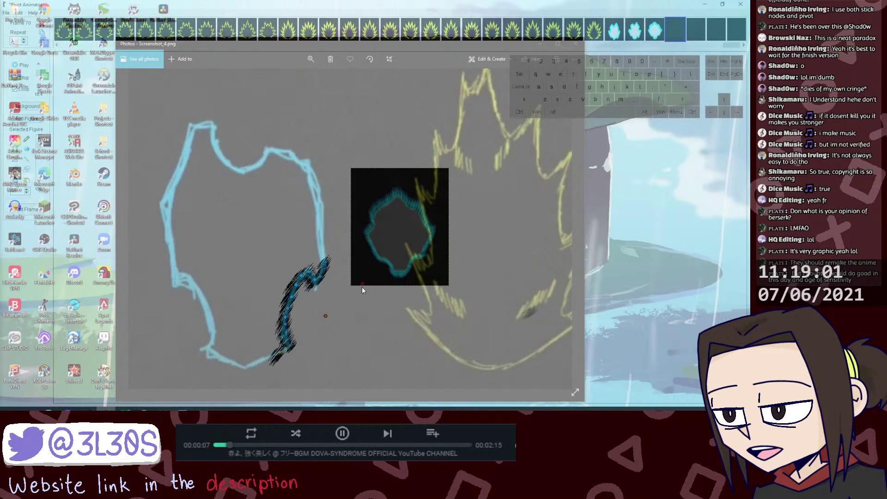
{"action": "mouse_move", "coordinate": [359, 325]}
{"action": "left_mouse_down"}
{"action": "mouse_move", "coordinate": [327, 314]}
{"action": "mouse_move", "coordinate": [361, 326]}
{"action": "left_mouse_up"}
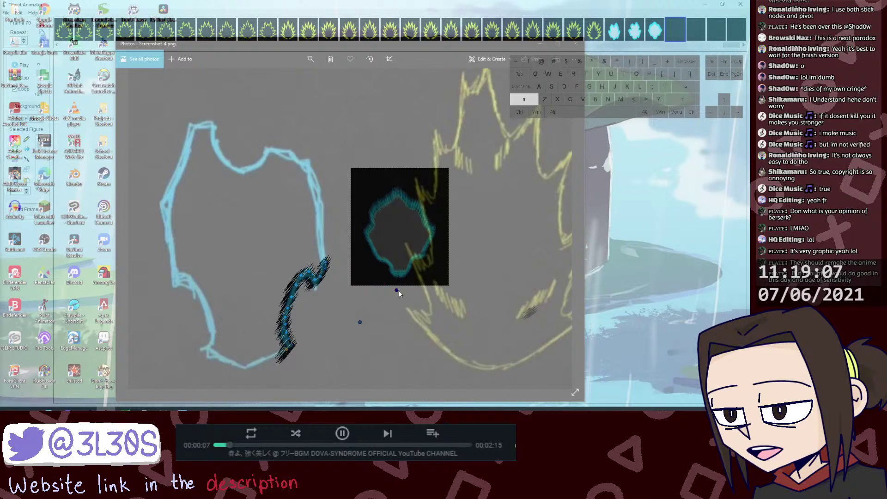
{"action": "left_click_drag", "start_coordinate": [397, 290], "coordinate": [447, 249]}
{"action": "left_click_drag", "start_coordinate": [286, 349], "coordinate": [284, 348]}
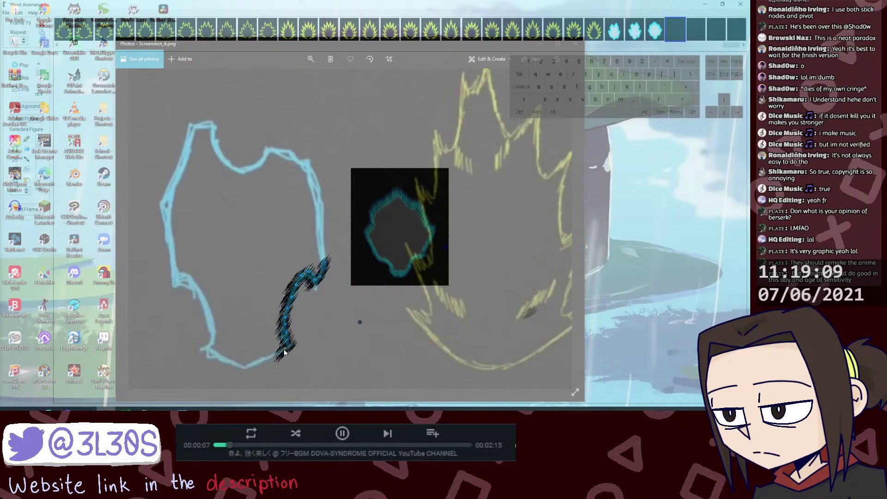
{"action": "mouse_move", "coordinate": [446, 247]}
{"action": "left_mouse_down"}
{"action": "mouse_move", "coordinate": [436, 254]}
{"action": "mouse_move", "coordinate": [442, 261]}
{"action": "left_mouse_up"}
{"action": "key", "text": "ctrl+z"}
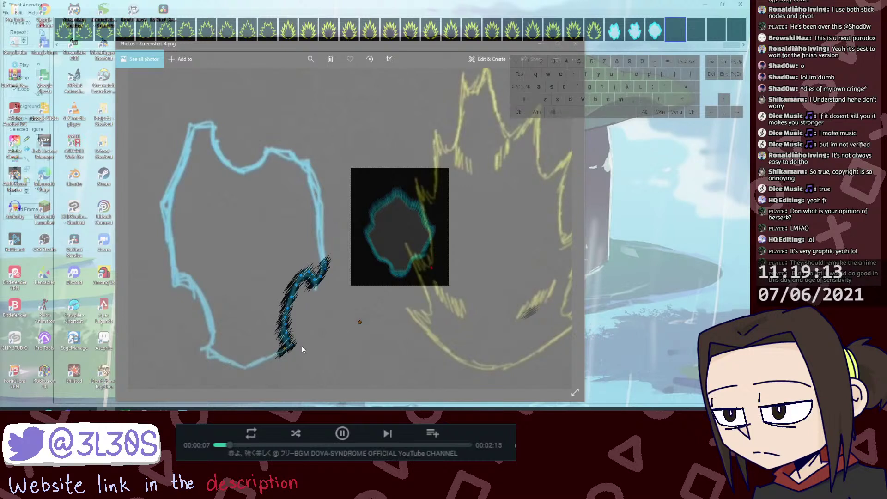
{"action": "left_click_drag", "start_coordinate": [285, 350], "coordinate": [286, 351]}
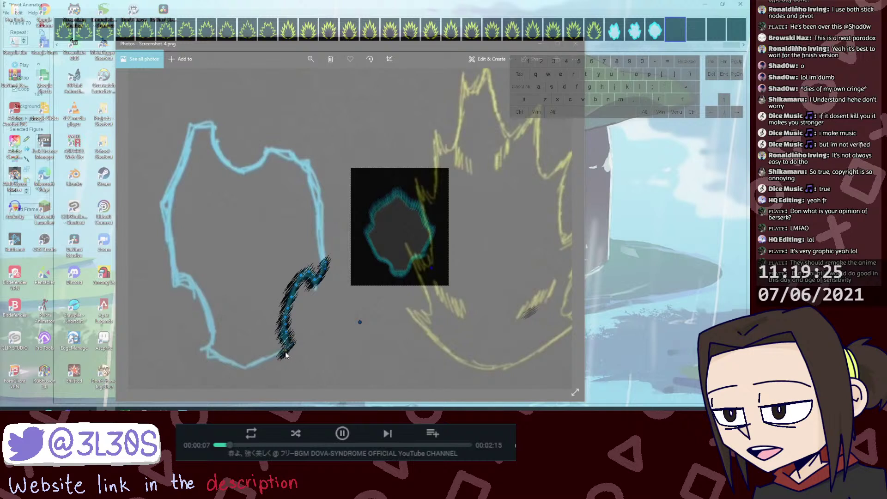
Step: Continue the hatching along the bottom edge to the blue flame's lowest point and adjust the stroke angle
{"action": "mouse_move", "coordinate": [284, 351]}
{"action": "left_mouse_down"}
{"action": "mouse_move", "coordinate": [295, 360]}
{"action": "mouse_move", "coordinate": [261, 365]}
{"action": "left_mouse_up"}
{"action": "key", "text": "shift"}
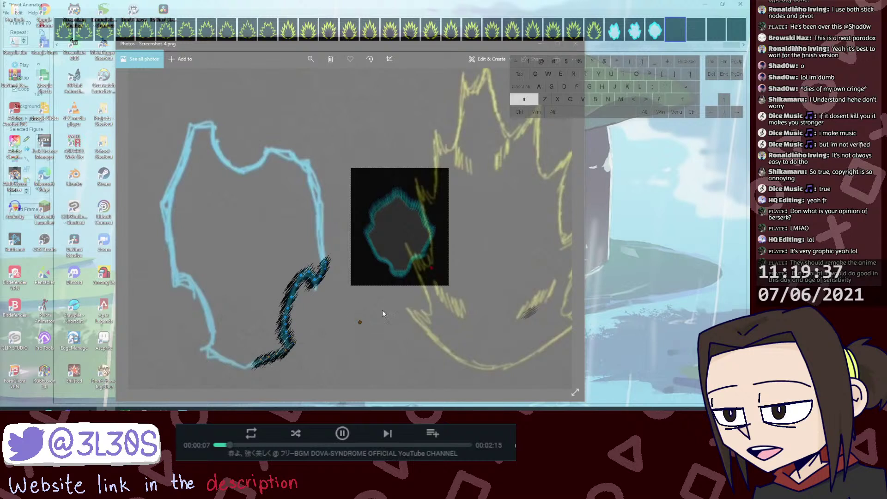
{"action": "key", "text": "ctrl+alt+z"}
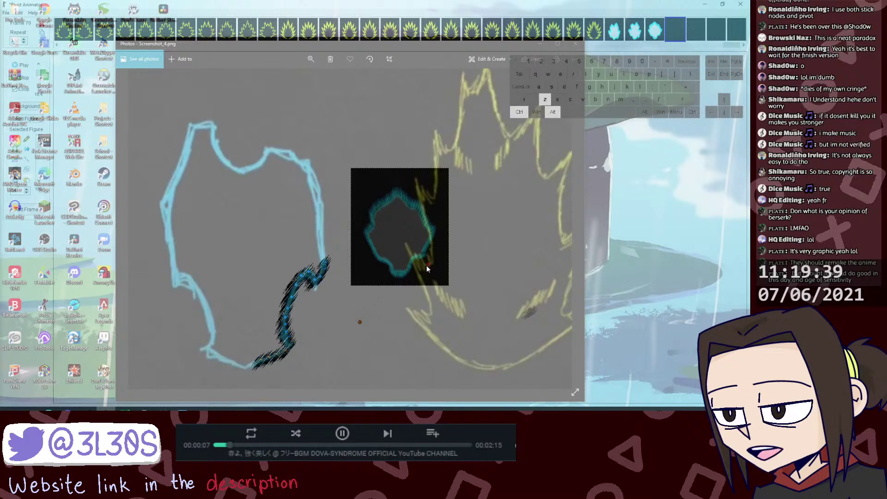
{"action": "left_click_drag", "start_coordinate": [427, 265], "coordinate": [437, 257]}
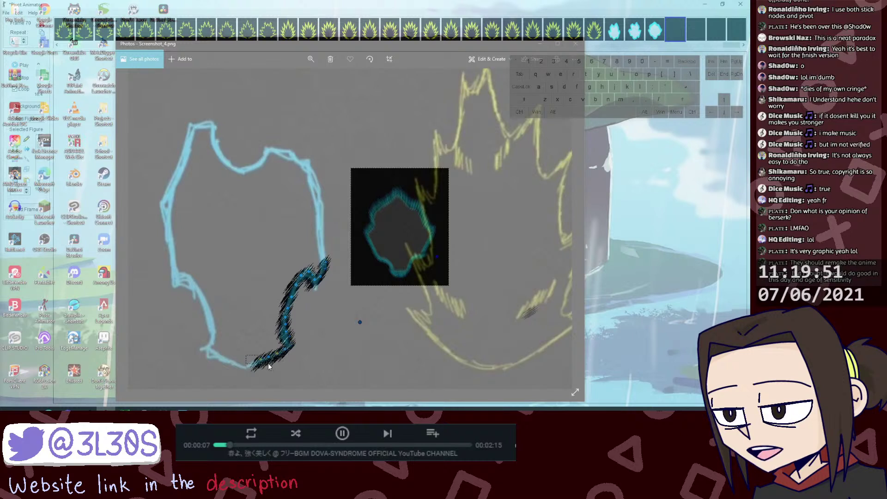
Step: Select the hatch strokes near the blue flame's lowest point and realign them along the bottom edge
{"action": "left_click_drag", "start_coordinate": [268, 363], "coordinate": [271, 364]}
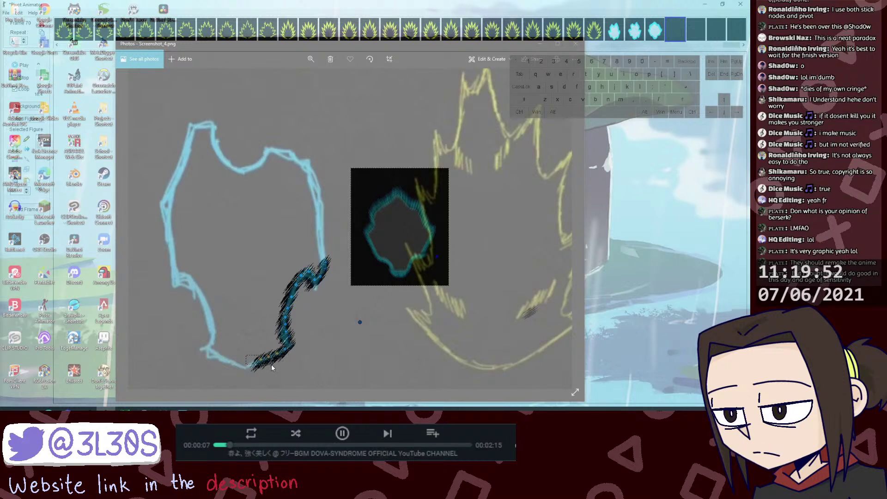
{"action": "left_click", "coordinate": [360, 322]}
{"action": "left_click_drag", "start_coordinate": [238, 343], "coordinate": [278, 367]}
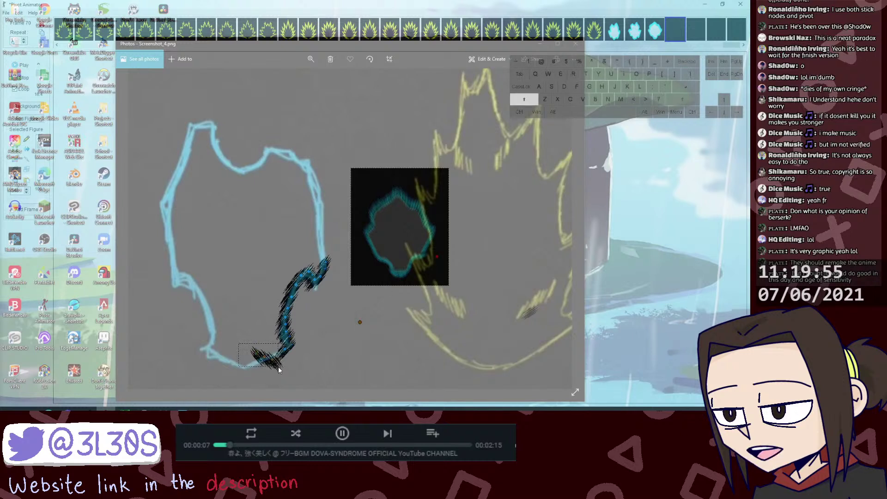
{"action": "key", "text": "ctrl+alt+z"}
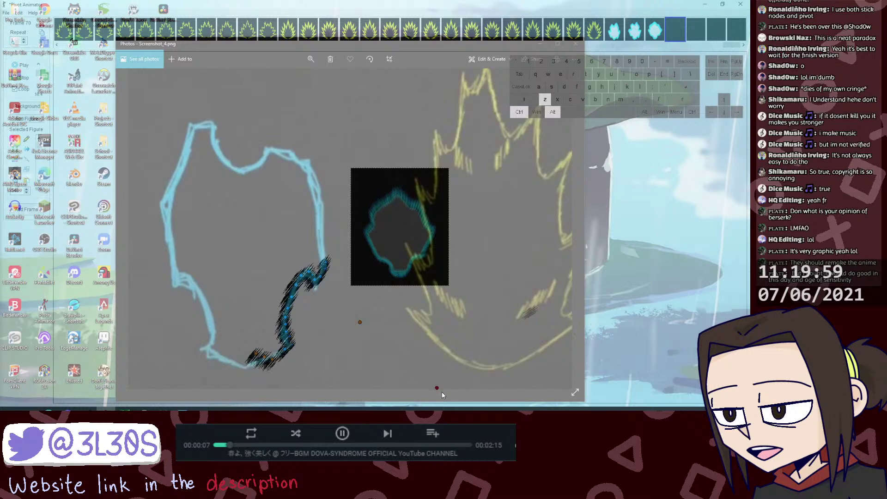
{"action": "mouse_move", "coordinate": [437, 388]}
{"action": "left_mouse_down"}
{"action": "mouse_move", "coordinate": [463, 347]}
{"action": "mouse_move", "coordinate": [414, 376]}
{"action": "left_mouse_up"}
{"action": "mouse_move", "coordinate": [360, 319]}
{"action": "left_mouse_down"}
{"action": "mouse_move", "coordinate": [367, 301]}
{"action": "mouse_move", "coordinate": [352, 301]}
{"action": "mouse_move", "coordinate": [355, 313]}
{"action": "left_mouse_up"}
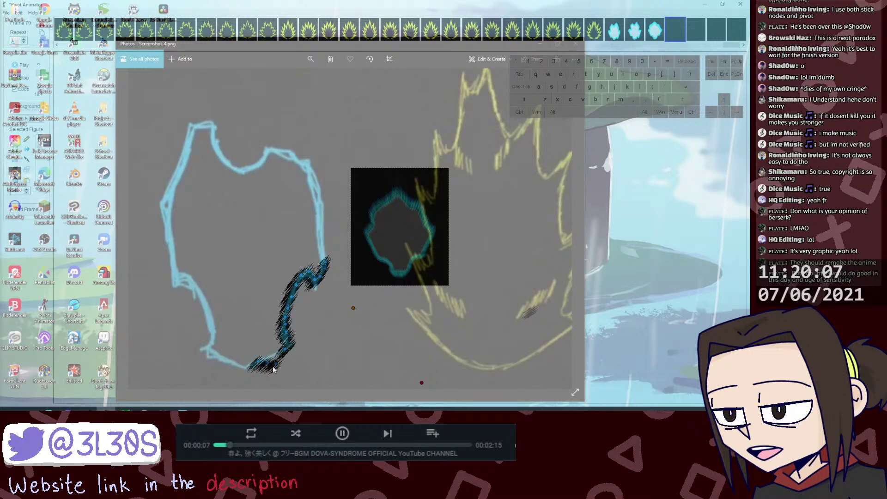
{"action": "key", "text": "shift"}
{"action": "key", "text": "shift"}
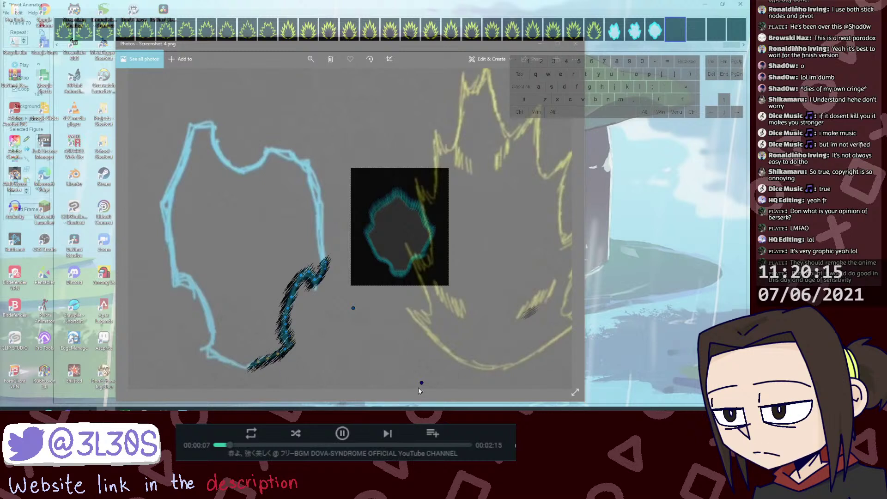
{"action": "left_click_drag", "start_coordinate": [421, 382], "coordinate": [431, 384]}
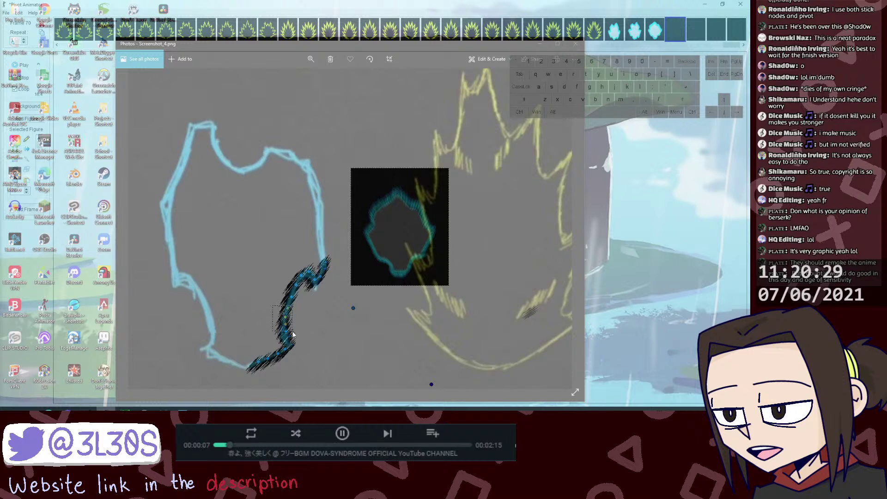
Step: Copy a section of the curve's hatching onto the right edge above the notch and tilt it to follow the outline
{"action": "key", "text": "ctrl+c"}
{"action": "mouse_move", "coordinate": [292, 332]}
{"action": "left_mouse_down"}
{"action": "mouse_move", "coordinate": [327, 252]}
{"action": "mouse_move", "coordinate": [323, 235]}
{"action": "mouse_move", "coordinate": [325, 257]}
{"action": "left_mouse_up"}
{"action": "key", "text": "ctrl+v"}
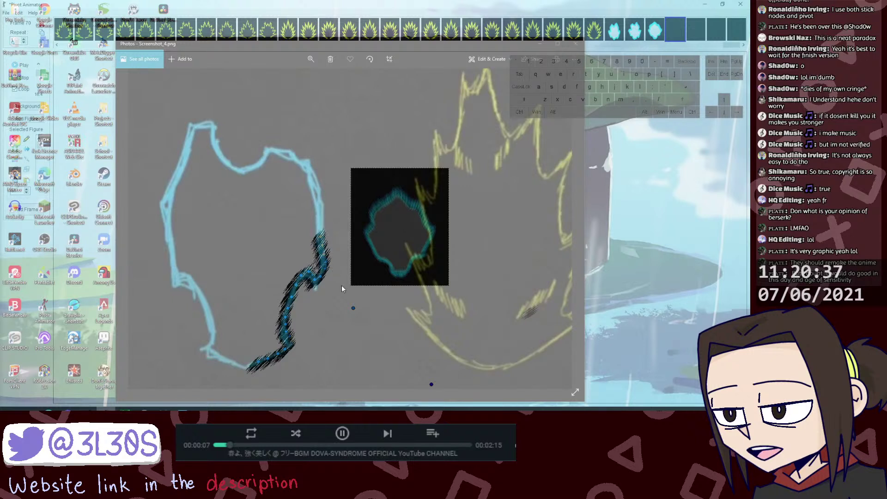
{"action": "mouse_move", "coordinate": [353, 309]}
{"action": "left_mouse_down"}
{"action": "mouse_move", "coordinate": [354, 231]}
{"action": "mouse_move", "coordinate": [341, 267]}
{"action": "left_mouse_up"}
{"action": "mouse_move", "coordinate": [433, 308]}
{"action": "left_mouse_down"}
{"action": "mouse_move", "coordinate": [418, 299]}
{"action": "mouse_move", "coordinate": [414, 308]}
{"action": "mouse_move", "coordinate": [417, 295]}
{"action": "left_mouse_up"}
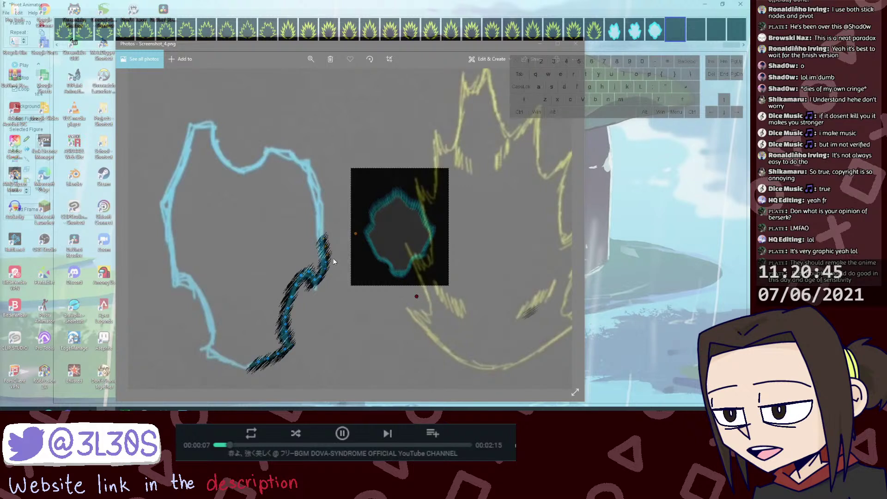
Step: Duplicate the hatch stroke onto the blue flame's right edge above the notch and adjust its angle to follow the outline
{"action": "left_click_drag", "start_coordinate": [327, 254], "coordinate": [325, 256]}
{"action": "key", "text": "ctrl+d"}
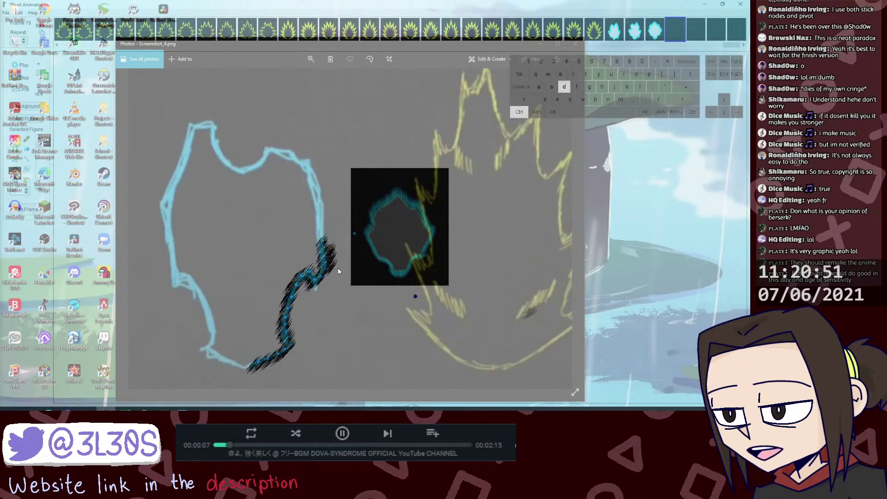
{"action": "left_click_drag", "start_coordinate": [336, 266], "coordinate": [324, 237]}
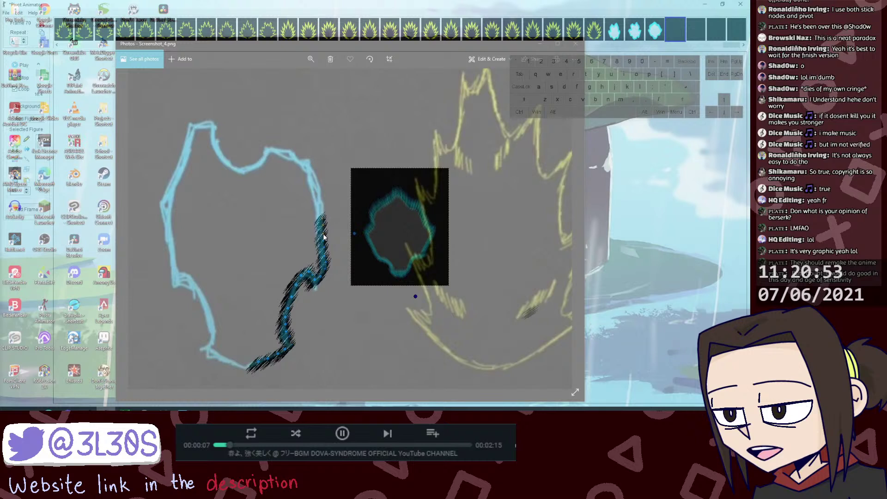
{"action": "left_click", "coordinate": [415, 297], "text": "shift"}
{"action": "left_click_drag", "start_coordinate": [415, 296], "coordinate": [411, 296]}
{"action": "left_click_drag", "start_coordinate": [354, 235], "coordinate": [352, 235]}
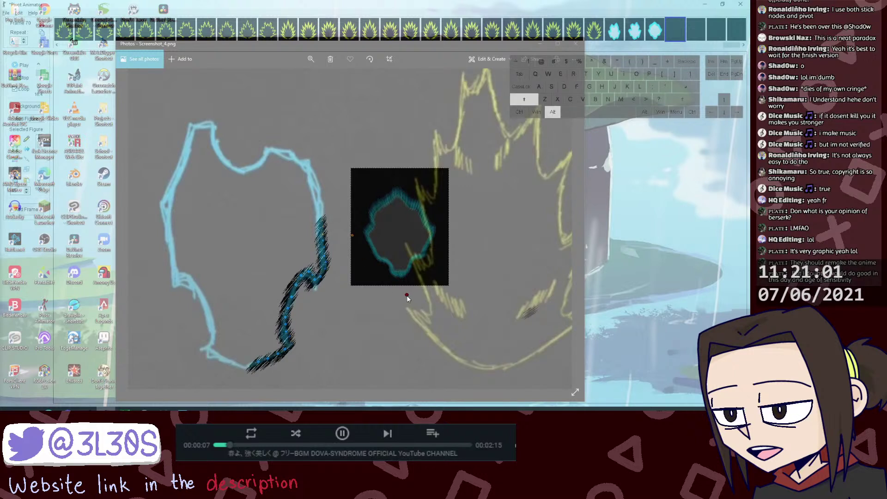
{"action": "left_click_drag", "start_coordinate": [407, 295], "coordinate": [404, 293]}
{"action": "left_click_drag", "start_coordinate": [351, 236], "coordinate": [357, 262]}
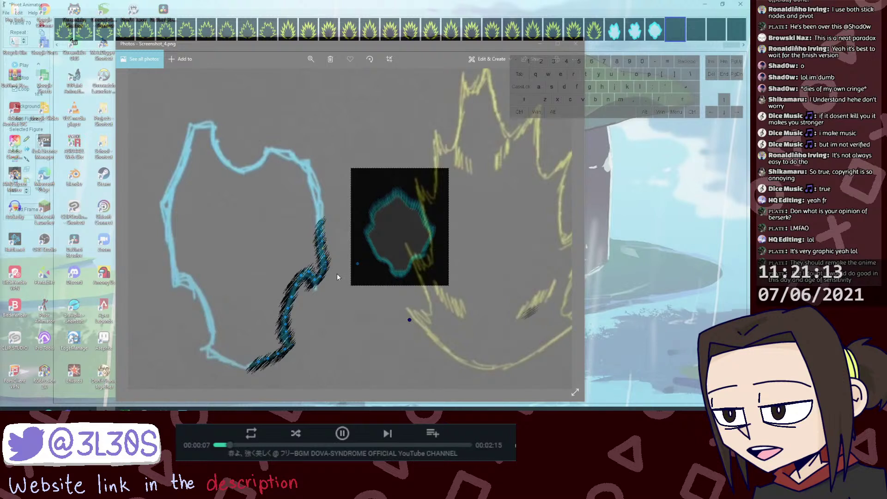
Step: Copy the right-edge hatching upward section by section until it reaches the blue flame's upper-right shoulder
{"action": "mouse_move", "coordinate": [302, 207]}
{"action": "left_mouse_down"}
{"action": "mouse_move", "coordinate": [329, 237]}
{"action": "mouse_move", "coordinate": [323, 248]}
{"action": "mouse_move", "coordinate": [317, 199]}
{"action": "left_mouse_up"}
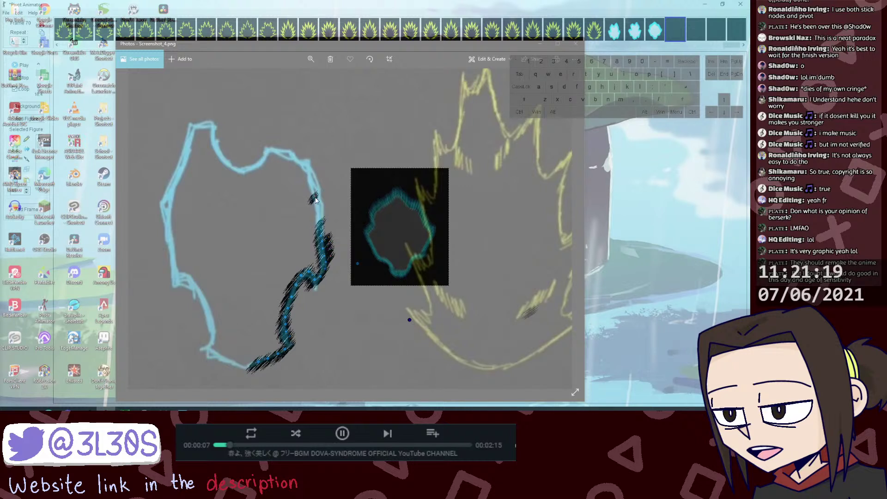
{"action": "key", "text": "ctrl+z"}
{"action": "left_click_drag", "start_coordinate": [334, 246], "coordinate": [320, 215]}
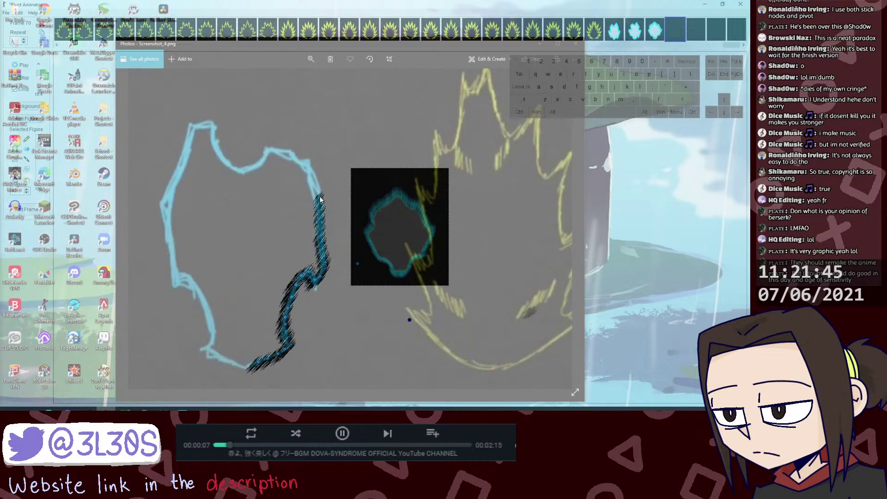
{"action": "key", "text": "ctrl+v"}
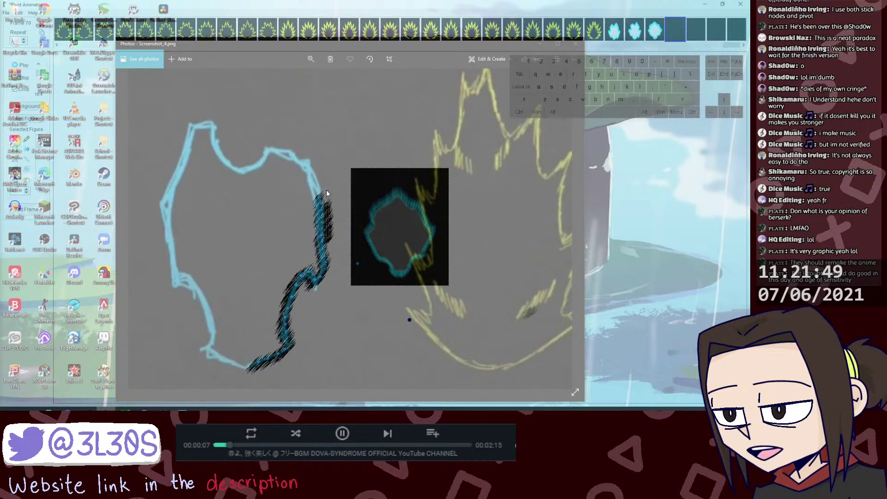
{"action": "mouse_move", "coordinate": [328, 219]}
{"action": "left_mouse_down"}
{"action": "mouse_move", "coordinate": [308, 180]}
{"action": "mouse_move", "coordinate": [317, 185]}
{"action": "left_mouse_up"}
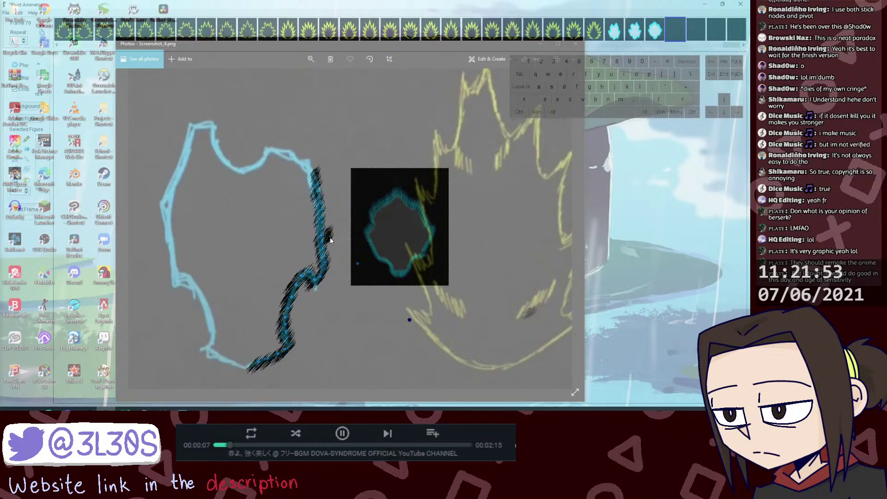
{"action": "left_click_drag", "start_coordinate": [328, 234], "coordinate": [310, 171]}
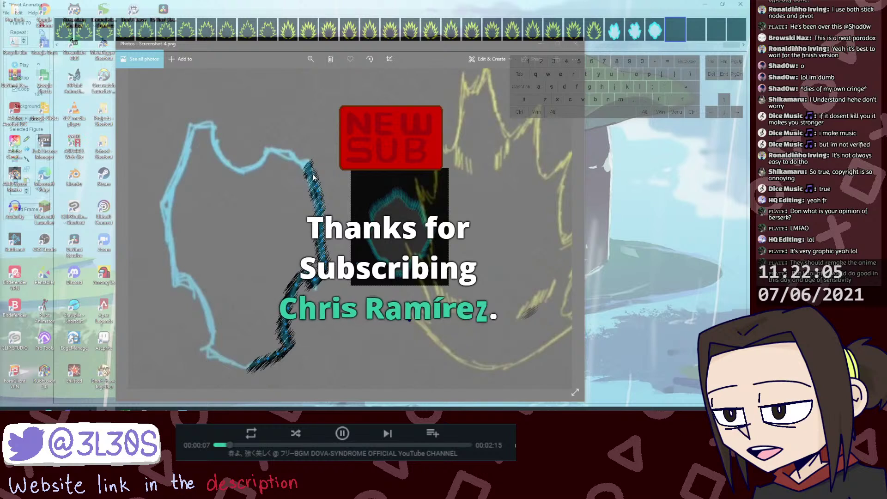
Step: Realign the topmost hatch stroke along the right edge and place a copy of it at the start of the shoulder curve
{"action": "left_click_drag", "start_coordinate": [299, 159], "coordinate": [317, 192]}
{"action": "left_click", "coordinate": [411, 320]}
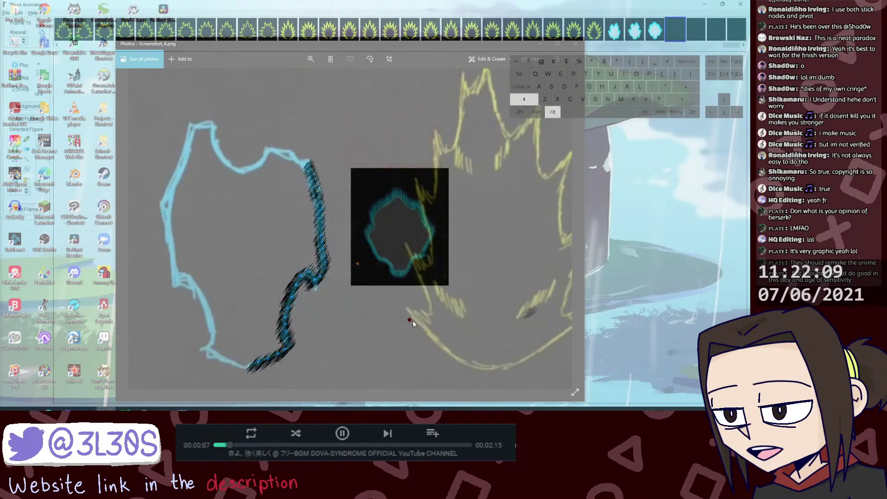
{"action": "left_click_drag", "start_coordinate": [412, 320], "coordinate": [414, 312]}
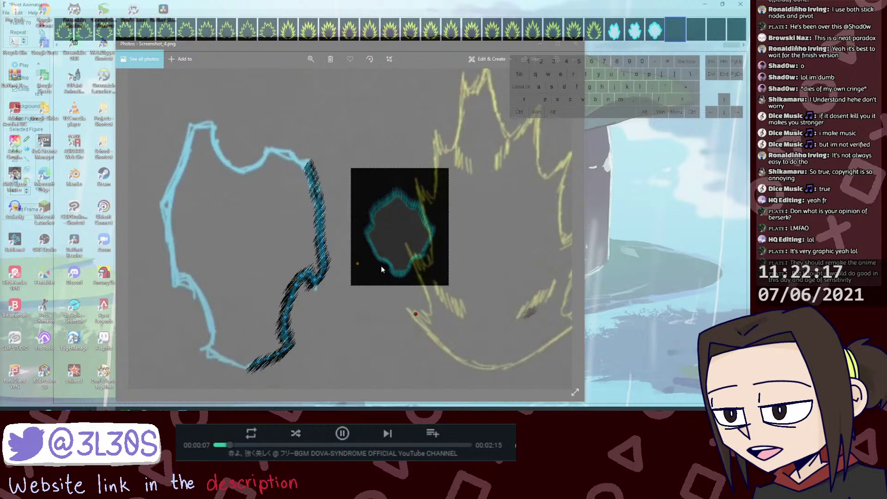
{"action": "left_click_drag", "start_coordinate": [289, 155], "coordinate": [332, 212]}
{"action": "left_click_drag", "start_coordinate": [416, 315], "coordinate": [420, 319]}
{"action": "mouse_move", "coordinate": [320, 188]}
{"action": "left_mouse_down"}
{"action": "mouse_move", "coordinate": [287, 160]}
{"action": "mouse_move", "coordinate": [304, 162]}
{"action": "left_mouse_up"}
Step: Rotate the copied hatch stroke and seat it on the upper-right shoulder's slope
{"action": "key", "text": "shift"}
{"action": "key", "text": "ctrl+alt"}
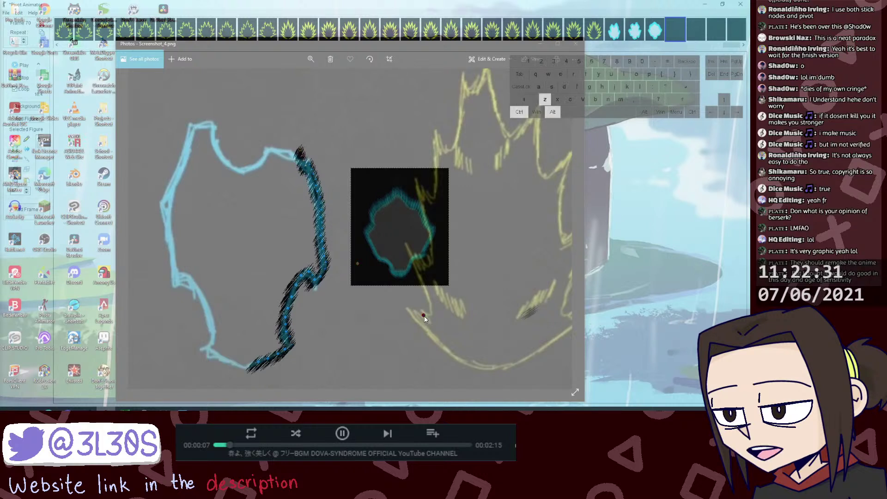
{"action": "mouse_move", "coordinate": [421, 320]}
{"action": "left_mouse_down"}
{"action": "mouse_move", "coordinate": [446, 287]}
{"action": "mouse_move", "coordinate": [414, 315]}
{"action": "mouse_move", "coordinate": [440, 309]}
{"action": "mouse_move", "coordinate": [452, 287]}
{"action": "mouse_move", "coordinate": [448, 299]}
{"action": "left_mouse_up"}
{"action": "key", "text": "ctrl+alt+z"}
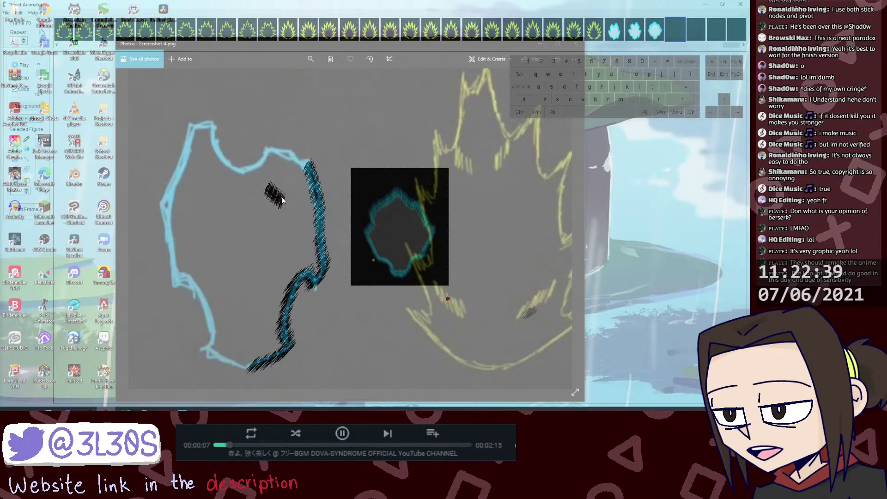
{"action": "left_click_drag", "start_coordinate": [282, 200], "coordinate": [305, 164]}
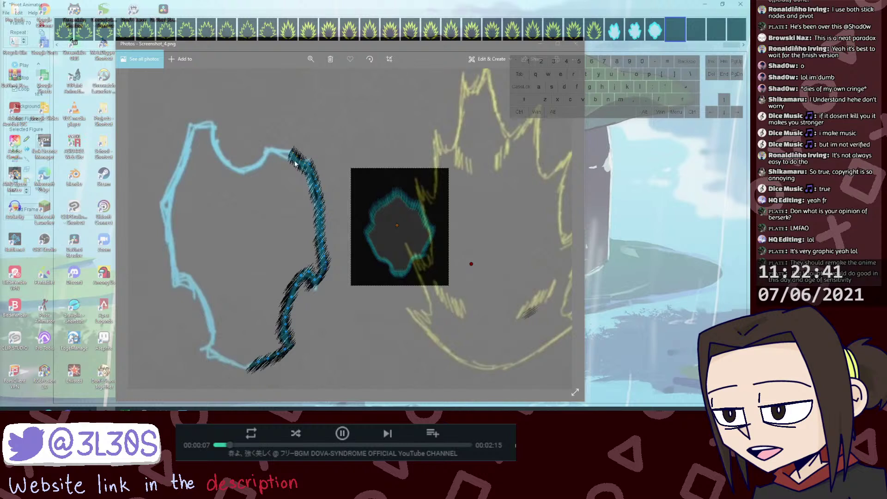
{"action": "left_click", "coordinate": [302, 163]}
{"action": "mouse_move", "coordinate": [302, 151]}
{"action": "left_mouse_down"}
{"action": "mouse_move", "coordinate": [319, 180]}
{"action": "mouse_move", "coordinate": [307, 146]}
{"action": "mouse_move", "coordinate": [300, 165]}
{"action": "left_mouse_up"}
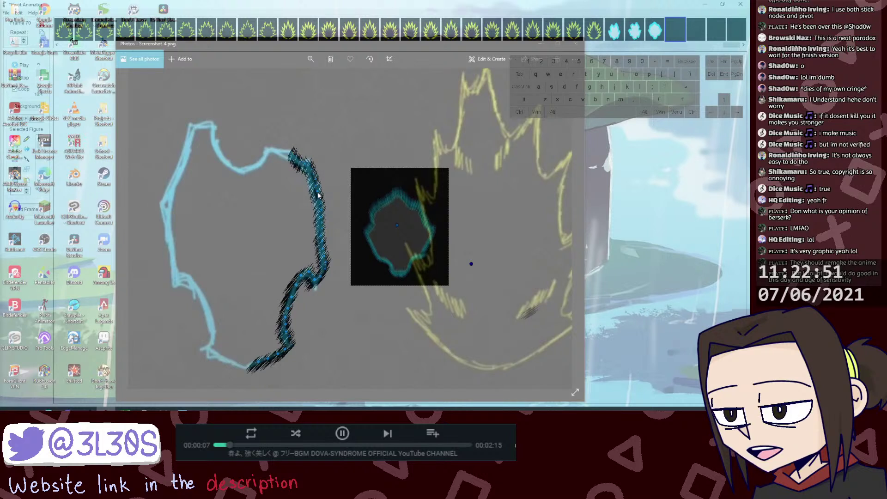
{"action": "mouse_move", "coordinate": [339, 183]}
{"action": "left_mouse_down"}
{"action": "mouse_move", "coordinate": [305, 214]}
{"action": "mouse_move", "coordinate": [313, 243]}
{"action": "left_mouse_up"}
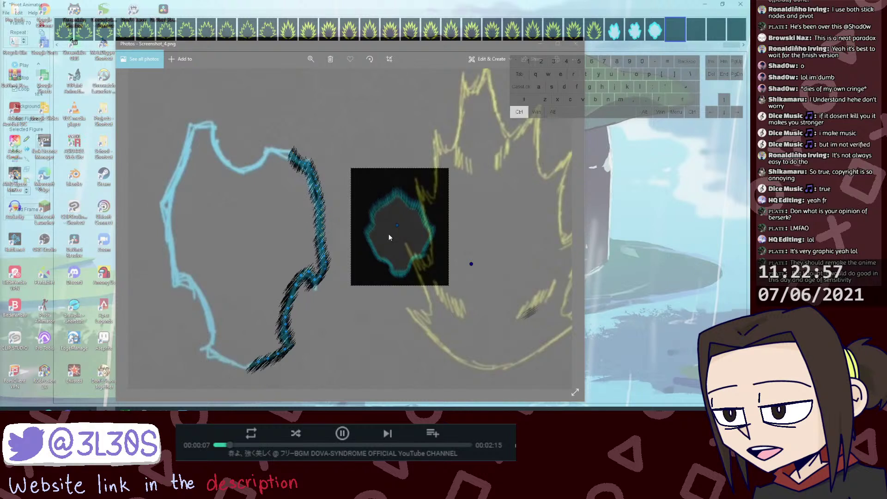
{"action": "key", "text": "ctrl+d"}
{"action": "key", "text": "ctrl+z"}
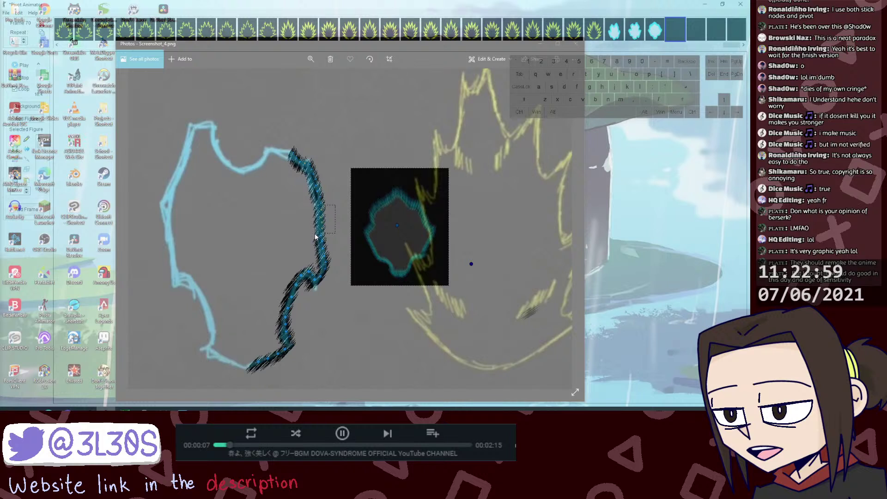
{"action": "left_click_drag", "start_coordinate": [315, 234], "coordinate": [315, 235]}
{"action": "key", "text": "ctrl+d"}
{"action": "key", "text": "ctrl+z"}
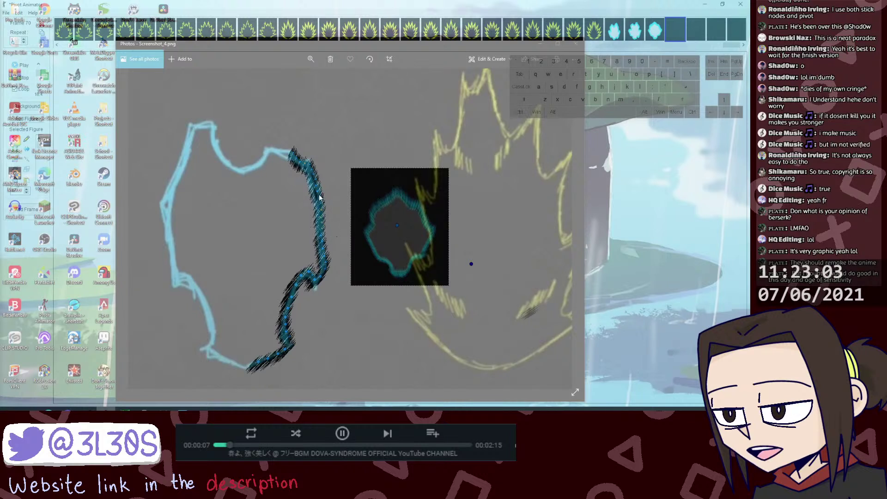
Step: Paste a section of hatching onto the blue flame's lower-left edge above the left notch and tilt it to match the outline
{"action": "key", "text": "ctrl+v"}
{"action": "mouse_move", "coordinate": [329, 226]}
{"action": "left_mouse_down"}
{"action": "mouse_move", "coordinate": [250, 221]}
{"action": "mouse_move", "coordinate": [275, 252]}
{"action": "mouse_move", "coordinate": [170, 247]}
{"action": "mouse_move", "coordinate": [173, 268]}
{"action": "left_mouse_up"}
{"action": "key", "text": "Delete"}
{"action": "key", "text": "m"}
{"action": "mouse_move", "coordinate": [471, 263]}
{"action": "left_mouse_down"}
{"action": "mouse_move", "coordinate": [484, 242]}
{"action": "mouse_move", "coordinate": [469, 267]}
{"action": "left_mouse_up"}
{"action": "key", "text": "ctrl+alt+z"}
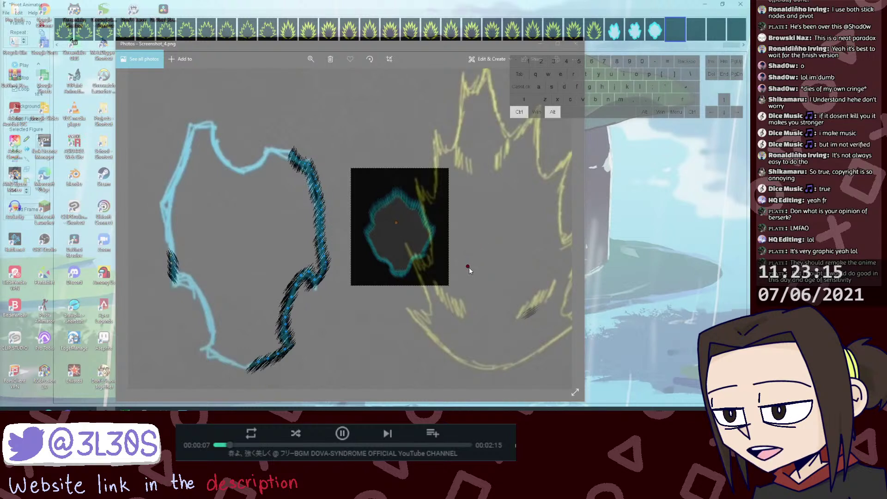
{"action": "left_click_drag", "start_coordinate": [172, 255], "coordinate": [173, 256]}
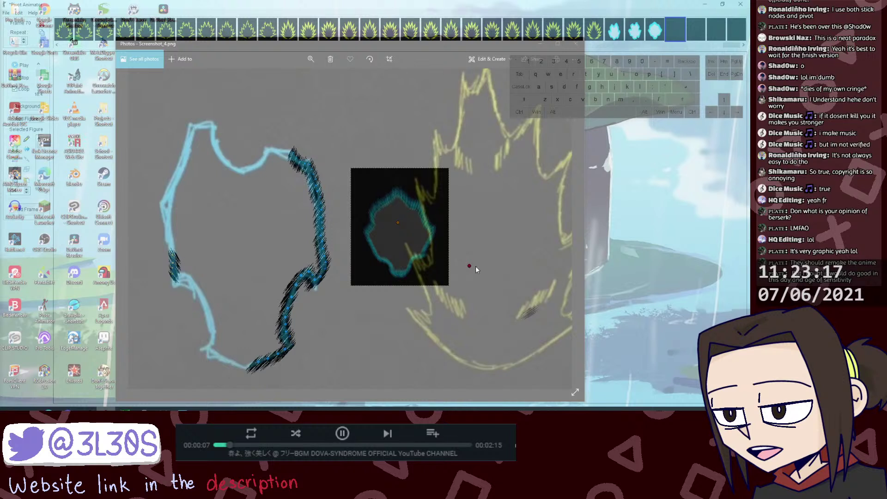
{"action": "key", "text": "ctrl+alt+z"}
{"action": "left_click_drag", "start_coordinate": [172, 257], "coordinate": [171, 257]}
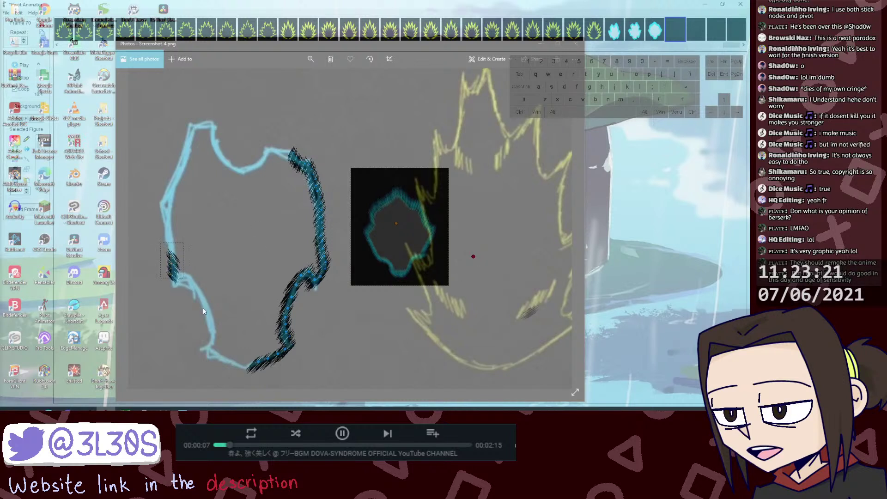
Step: Duplicate the left-edge hatch stroke, tilt the copy and fit it around the corner of the left notch
{"action": "mouse_move", "coordinate": [203, 308]}
{"action": "left_mouse_down"}
{"action": "mouse_move", "coordinate": [184, 302]}
{"action": "mouse_move", "coordinate": [173, 275]}
{"action": "left_mouse_up"}
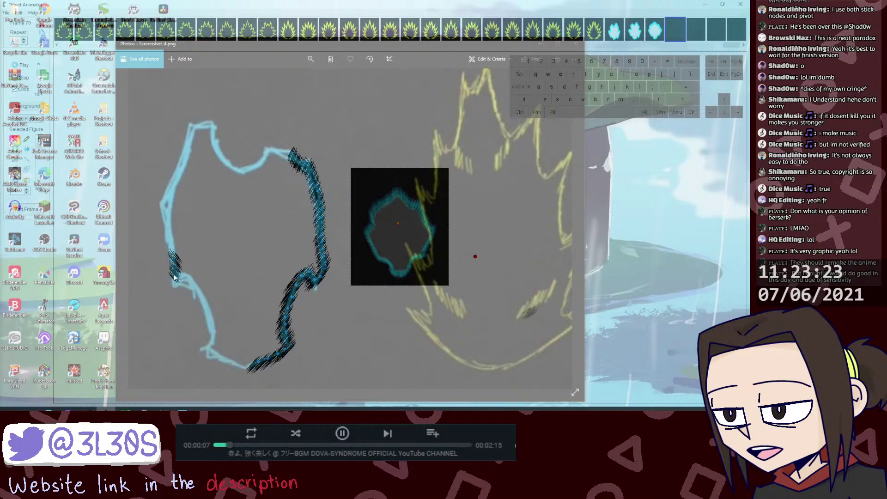
{"action": "key", "text": "ctrl+z"}
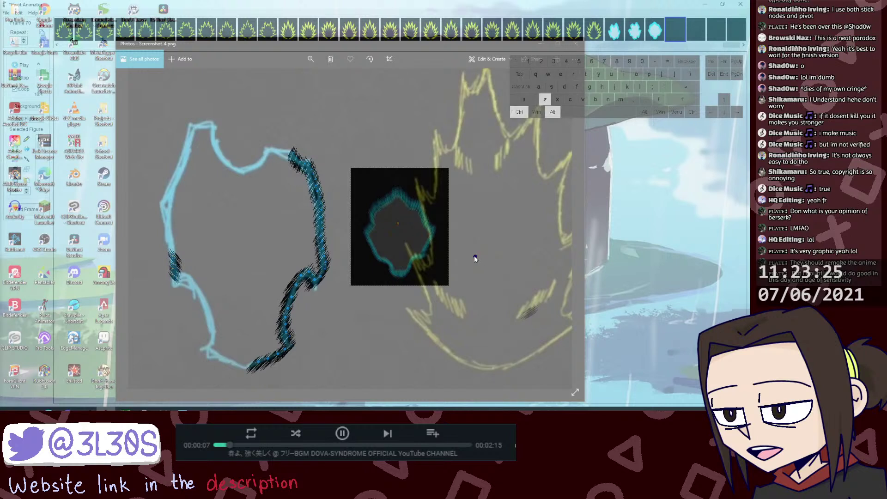
{"action": "key", "text": "ctrl+z"}
{"action": "key", "text": "shift"}
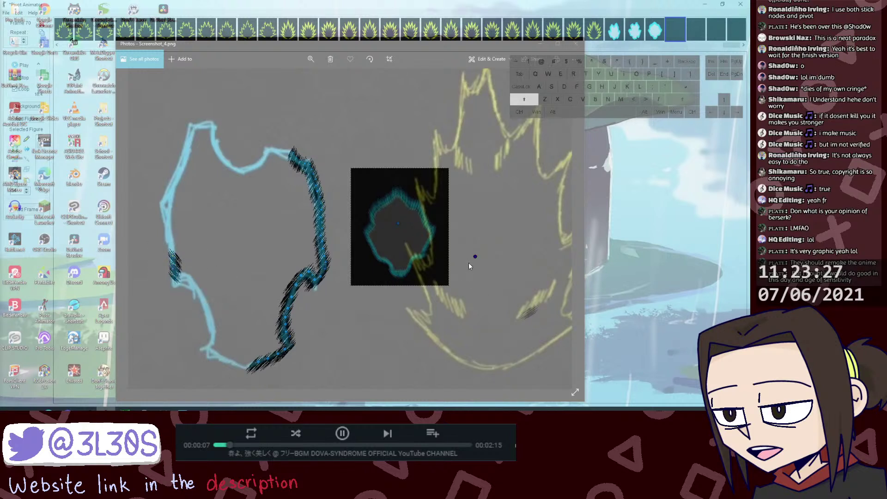
{"action": "key", "text": "ctrl+alt+z"}
{"action": "mouse_move", "coordinate": [477, 256]}
{"action": "left_mouse_down"}
{"action": "mouse_move", "coordinate": [467, 270]}
{"action": "mouse_move", "coordinate": [470, 260]}
{"action": "left_mouse_up"}
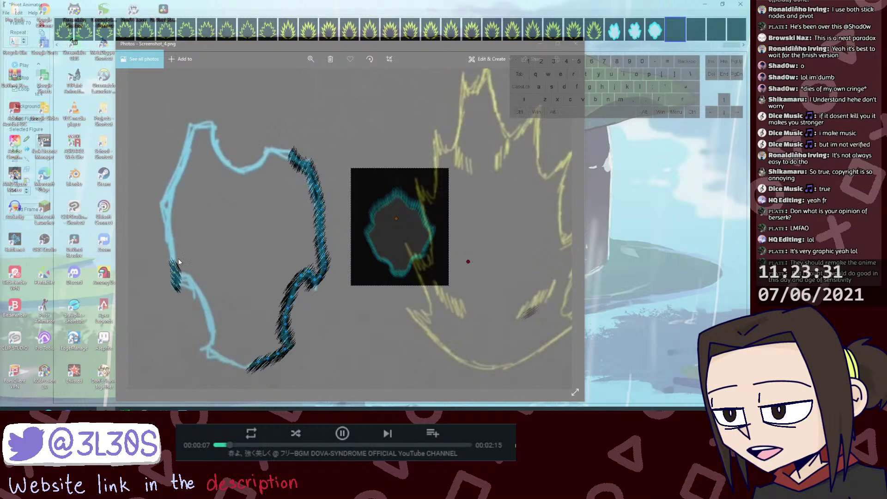
{"action": "mouse_move", "coordinate": [173, 256]}
{"action": "left_mouse_down"}
{"action": "mouse_move", "coordinate": [178, 290]}
{"action": "mouse_move", "coordinate": [183, 277]}
{"action": "left_mouse_up"}
{"action": "key", "text": "ctrl+d"}
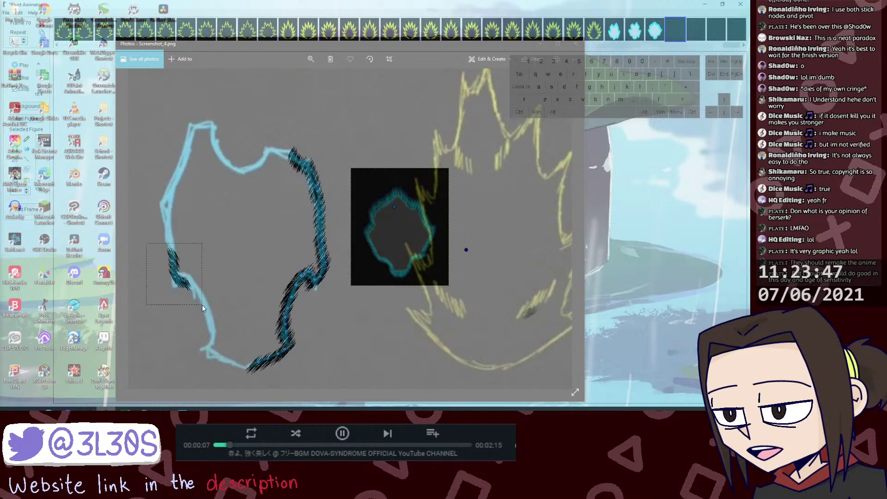
Step: Copy the left notch's hatching onto the slope just below the corner and adjust its angle
{"action": "key", "text": "ctrl+alt+z"}
{"action": "mouse_move", "coordinate": [201, 296]}
{"action": "left_mouse_down"}
{"action": "mouse_move", "coordinate": [177, 274]}
{"action": "mouse_move", "coordinate": [200, 286]}
{"action": "left_mouse_up"}
{"action": "key", "text": "ctrl+c"}
{"action": "key", "text": "ctrl+v"}
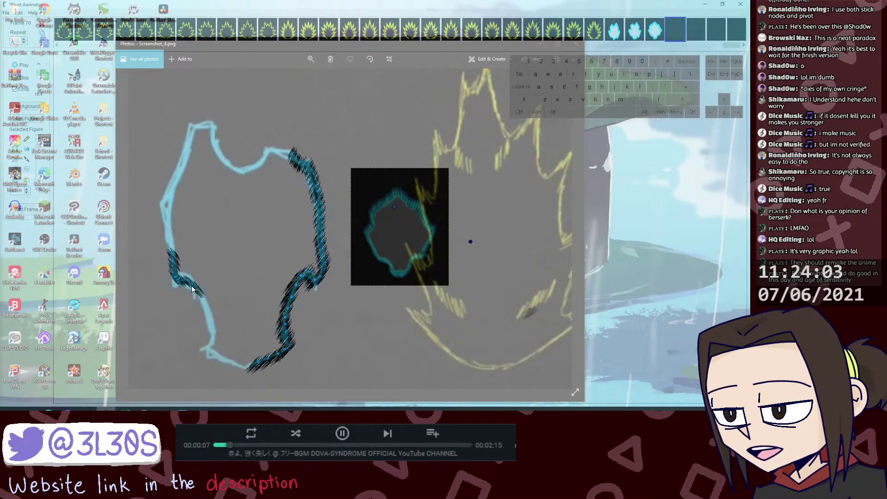
{"action": "key", "text": "shift"}
{"action": "key", "text": "ctrl+alt+z"}
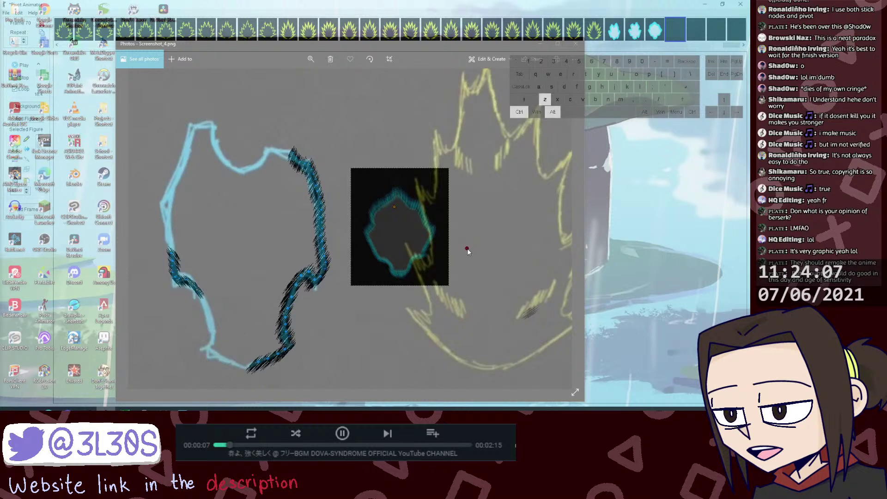
{"action": "key", "text": "alt+shift+z"}
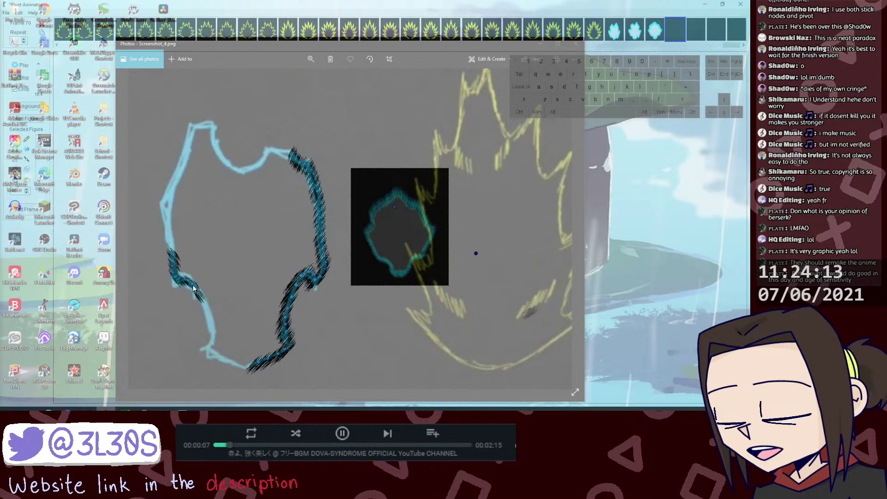
Step: Extend the hatching farther down the lower-left edge toward the base, rotating the strokes to follow the steeper outline
{"action": "key", "text": "shift"}
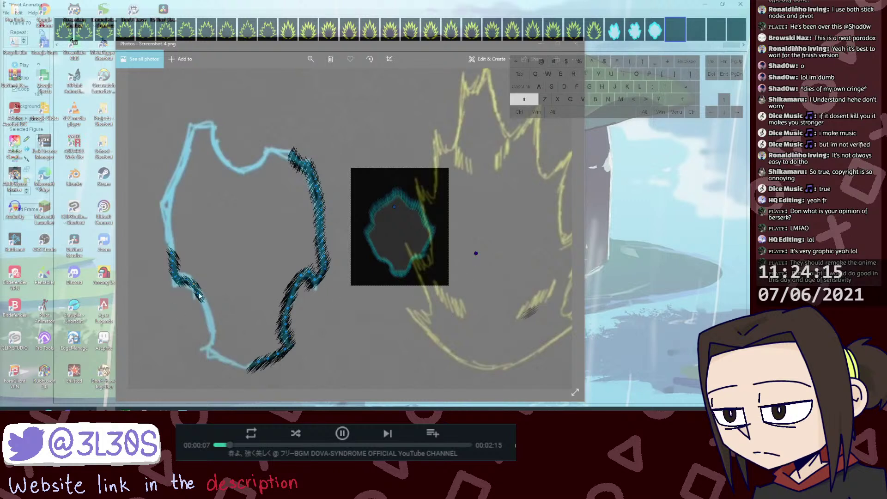
{"action": "left_click_drag", "start_coordinate": [476, 253], "coordinate": [483, 253]}
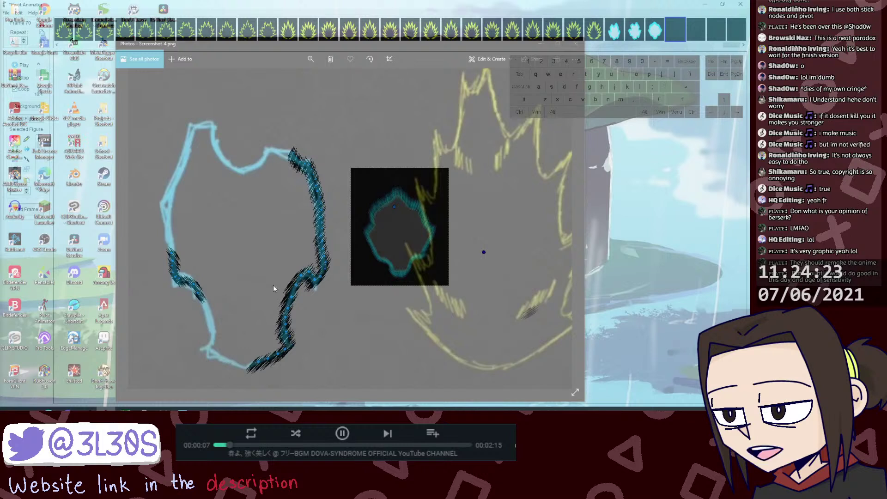
{"action": "left_click", "coordinate": [483, 252], "text": "shift"}
{"action": "left_click_drag", "start_coordinate": [483, 251], "coordinate": [498, 248]}
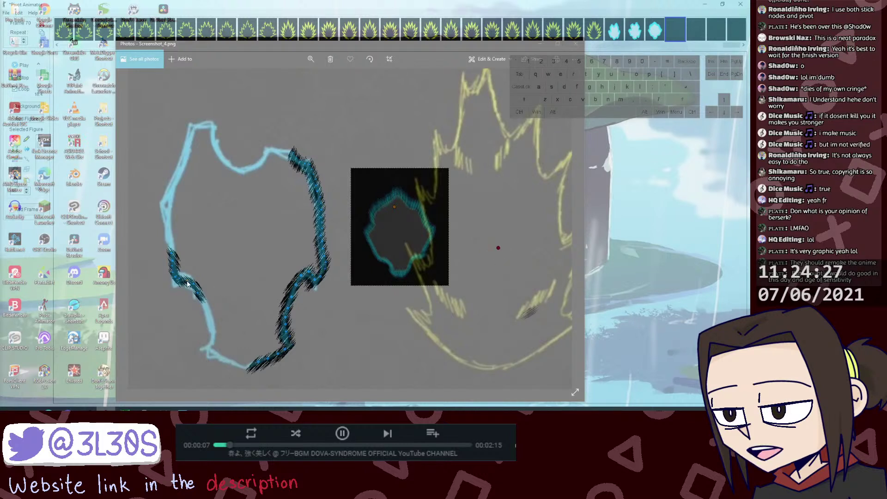
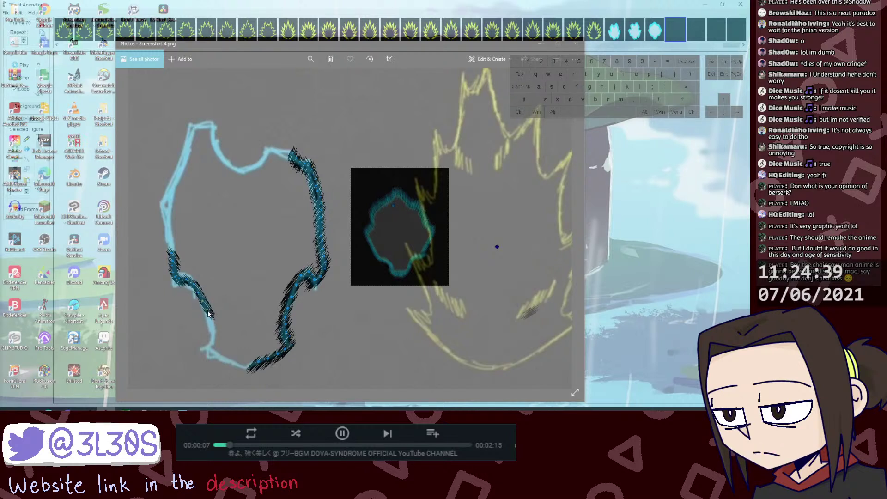
{"action": "key", "text": "shift"}
{"action": "key", "text": "shift+alt+z"}
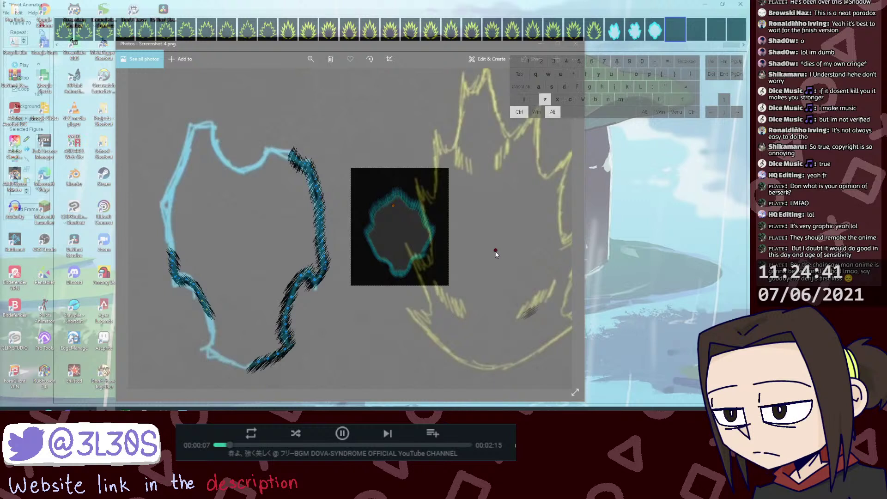
{"action": "left_click_drag", "start_coordinate": [498, 253], "coordinate": [497, 252]}
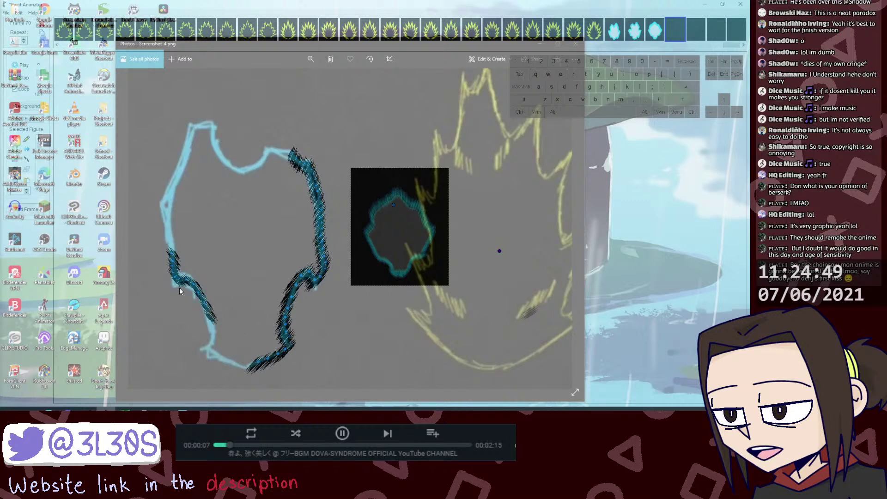
Step: Duplicate the hatching down to the bottom end of the lower-left edge and tilt the strokes to follow the outline
{"action": "key", "text": "ctrl+d"}
{"action": "key", "text": "ctrl+d"}
{"action": "mouse_move", "coordinate": [213, 319]}
{"action": "left_mouse_down"}
{"action": "mouse_move", "coordinate": [220, 343]}
{"action": "mouse_move", "coordinate": [212, 340]}
{"action": "left_mouse_up"}
{"action": "left_click_drag", "start_coordinate": [197, 298], "coordinate": [225, 342]}
{"action": "key", "text": "alt+shift+z"}
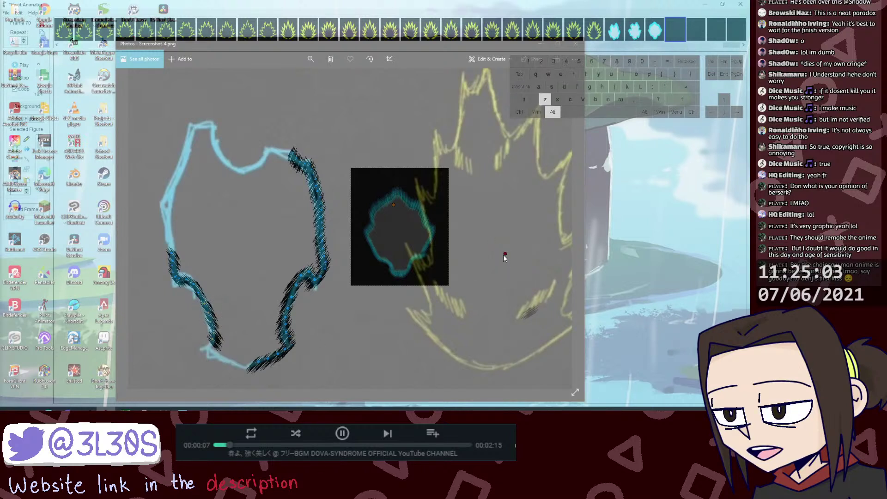
{"action": "key", "text": "ctrl+alt+z"}
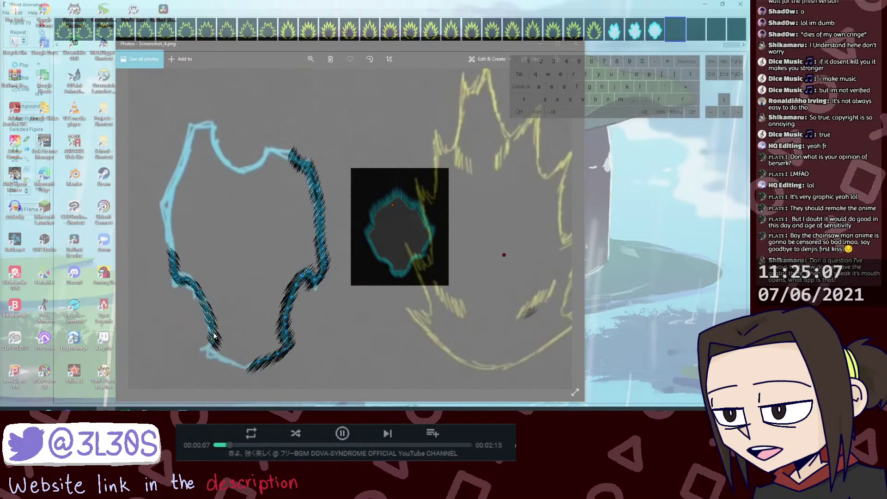
{"action": "left_click", "coordinate": [202, 308]}
{"action": "left_click", "coordinate": [504, 255], "text": "shift"}
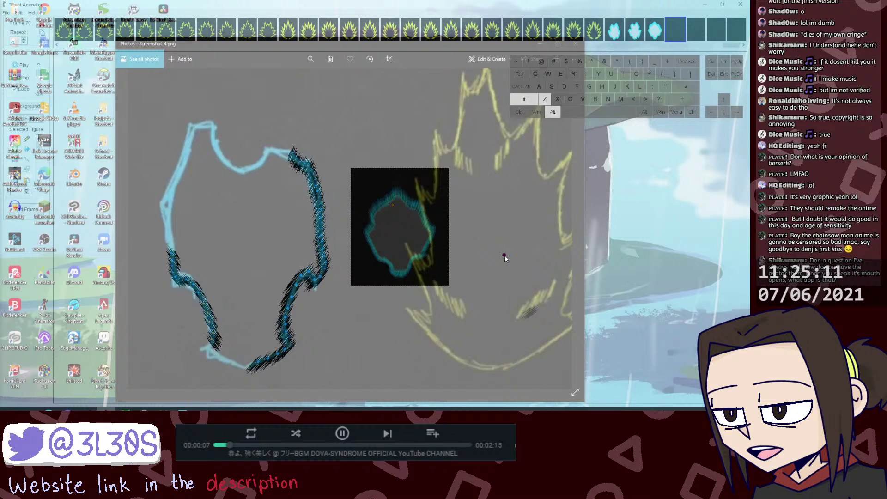
{"action": "left_click_drag", "start_coordinate": [505, 255], "coordinate": [511, 260]}
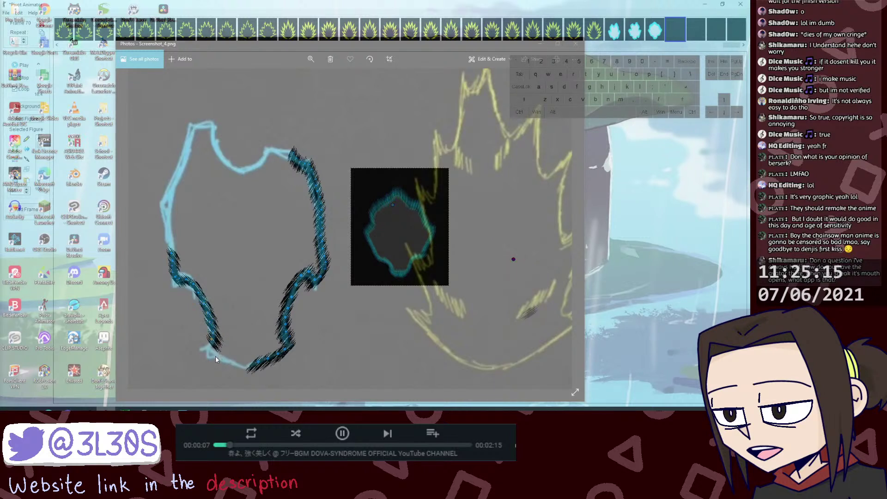
Step: Copy the hatching from the right side of the flame's base and flip it onto the left side to close the base
{"action": "left_click_drag", "start_coordinate": [256, 365], "coordinate": [285, 375]}
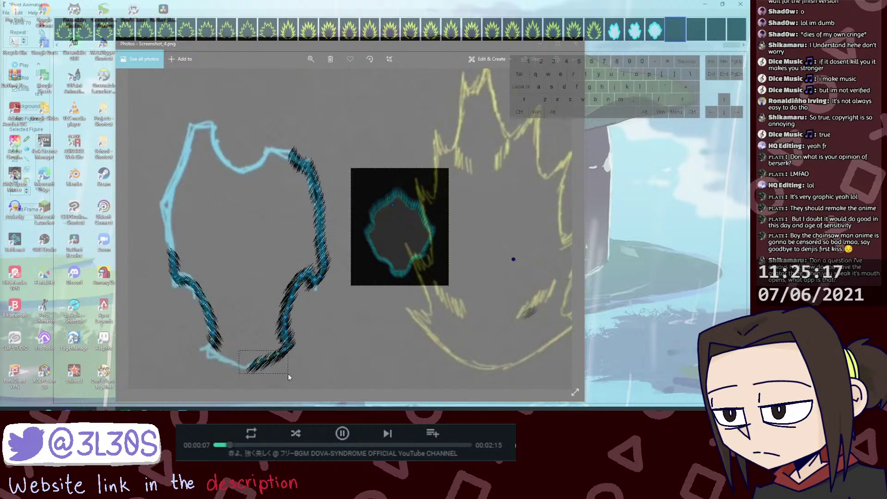
{"action": "left_click", "coordinate": [212, 340], "text": "shift"}
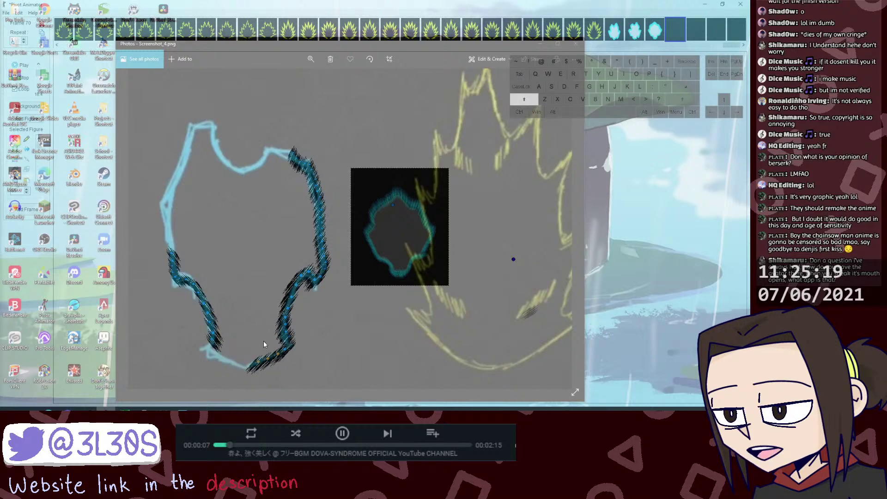
{"action": "key", "text": "ctrl+d"}
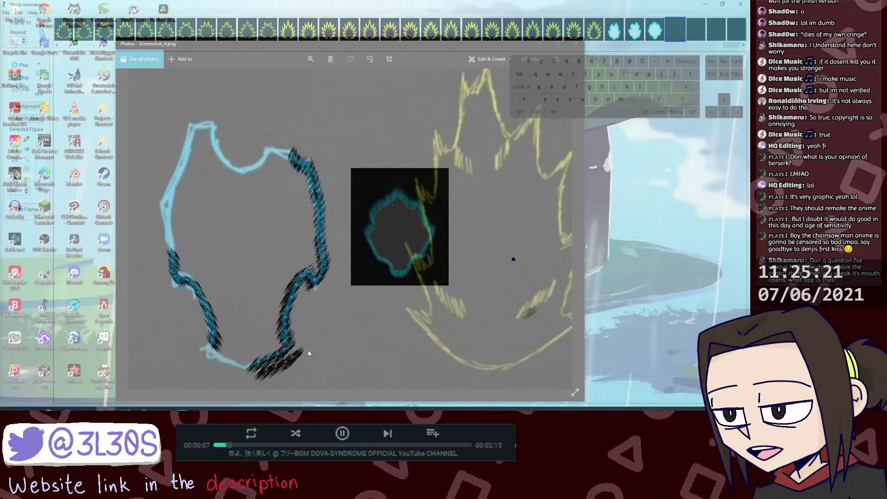
{"action": "mouse_move", "coordinate": [308, 353]}
{"action": "left_mouse_down"}
{"action": "mouse_move", "coordinate": [288, 368]}
{"action": "mouse_move", "coordinate": [215, 353]}
{"action": "mouse_move", "coordinate": [240, 364]}
{"action": "left_mouse_up"}
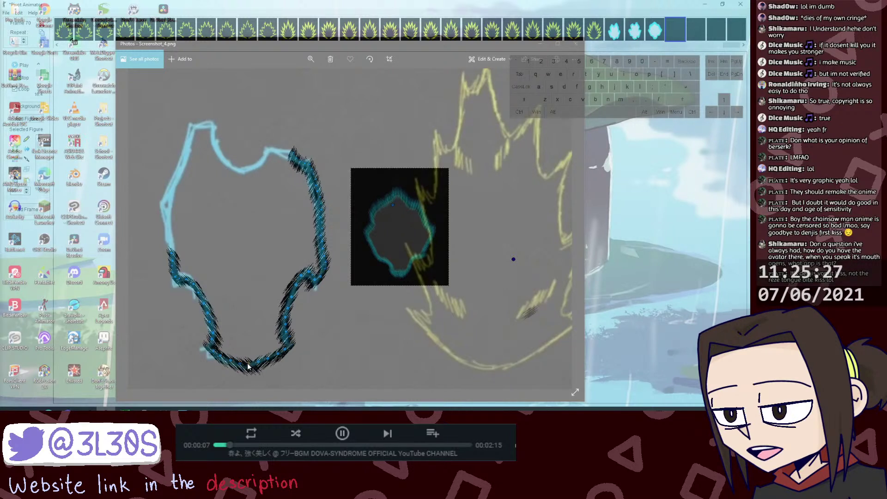
{"action": "key", "text": "ctrl+alt+z"}
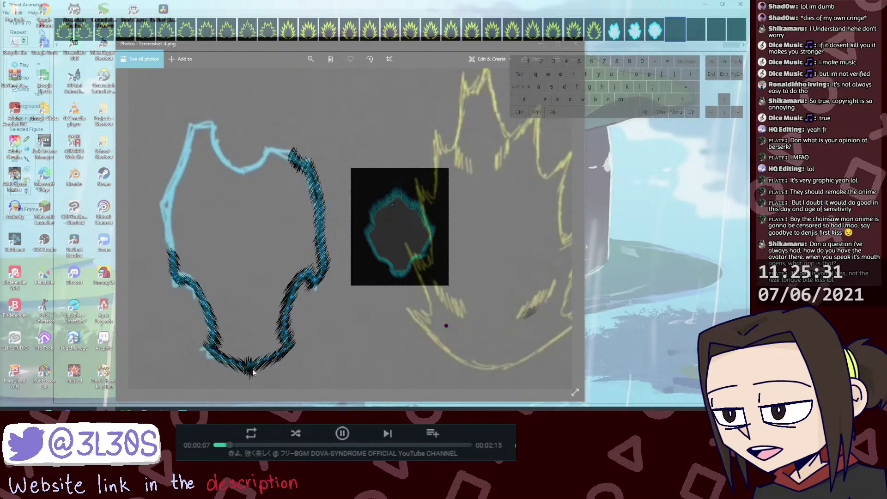
Step: Fine-tune the tilt of the base hatching where the two sides meet at the lowest point
{"action": "key", "text": "ctrl+alt+z"}
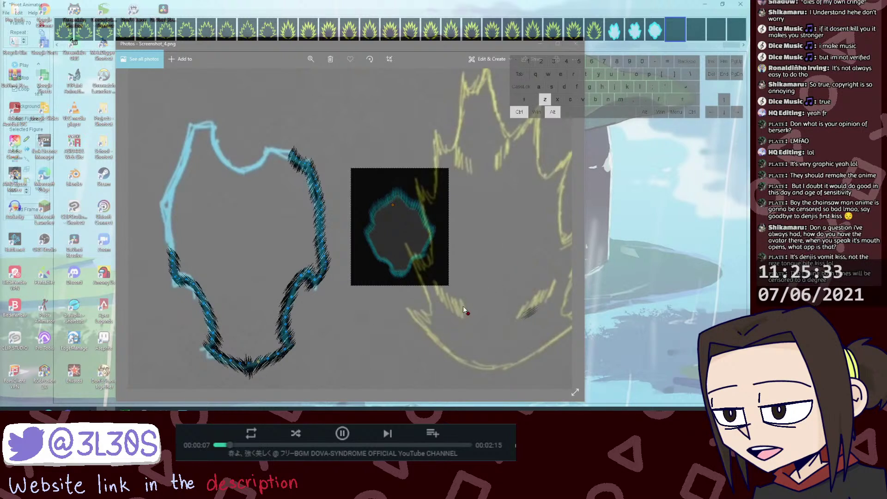
{"action": "key", "text": "shift"}
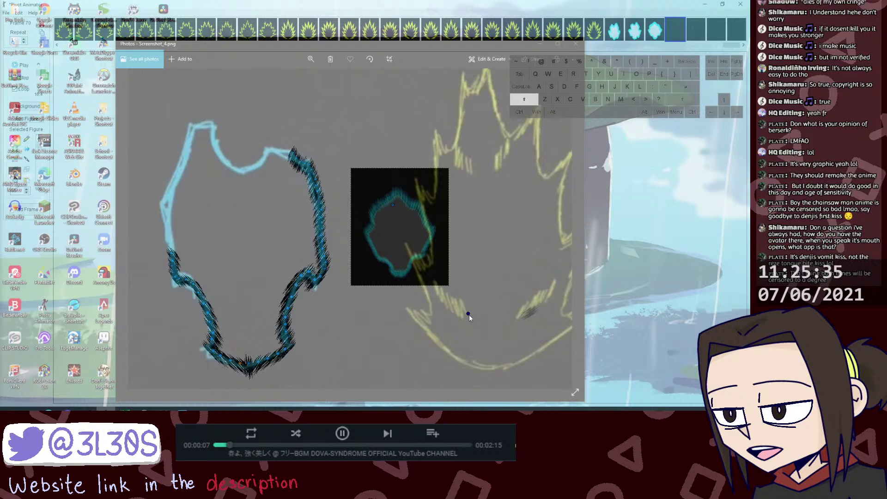
{"action": "key", "text": "ctrl+alt+z"}
{"action": "left_click_drag", "start_coordinate": [467, 314], "coordinate": [448, 336]}
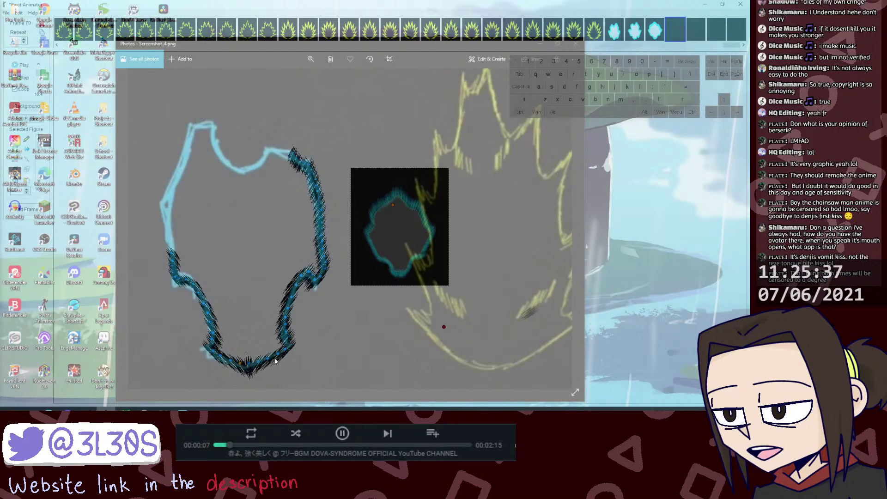
{"action": "key", "text": "shift"}
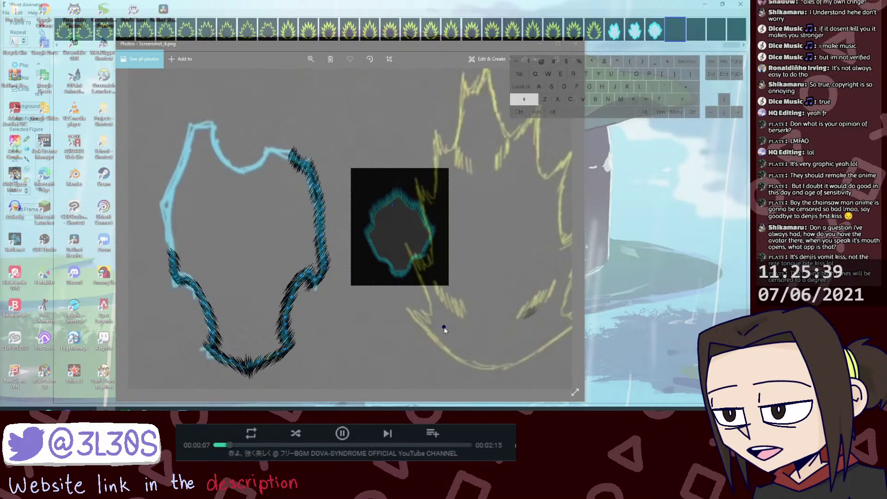
{"action": "key", "text": "ctrl+alt+z"}
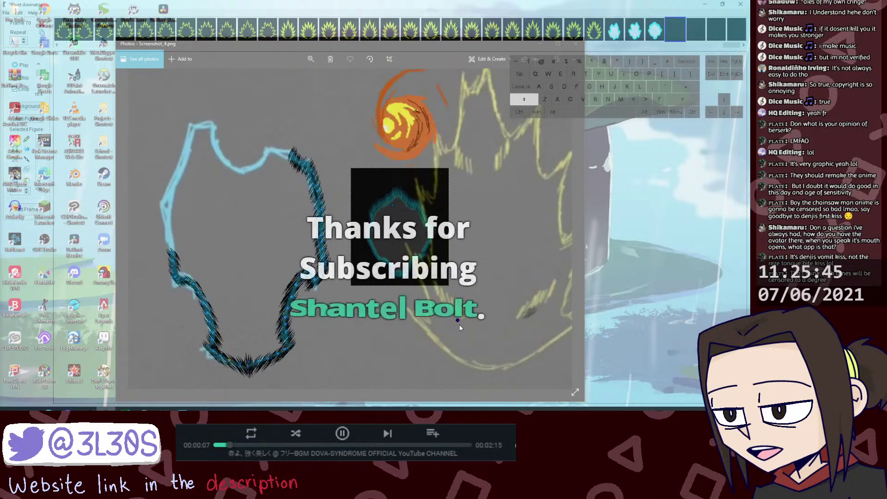
Step: Extend the hatching up the flame's left edge above the notch and rotate the section to match the outline
{"action": "left_click", "coordinate": [457, 321], "text": "shift"}
{"action": "key", "text": "ctrl+alt+z"}
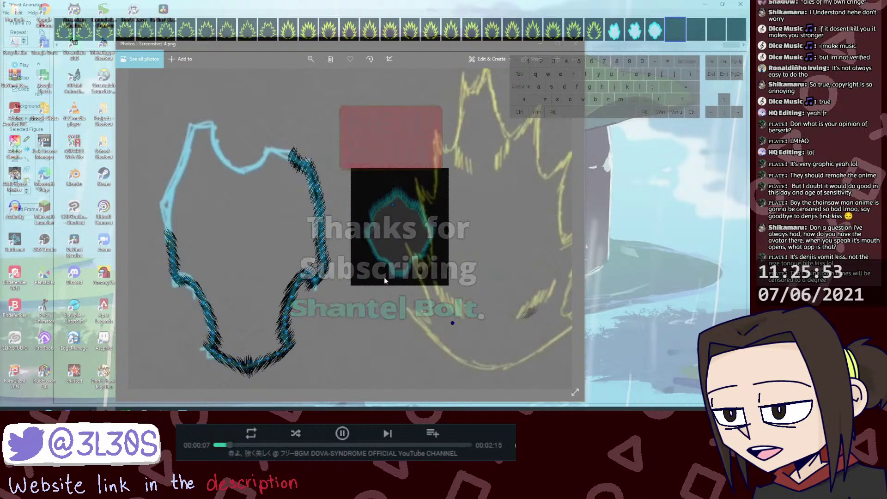
{"action": "left_click", "coordinate": [452, 323], "text": "shift"}
{"action": "key", "text": "ctrl+alt+z"}
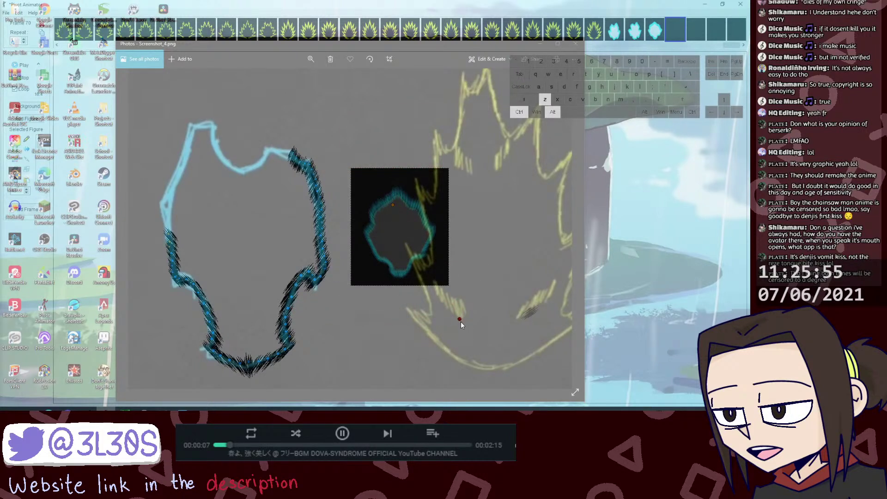
{"action": "left_click", "coordinate": [168, 237]}
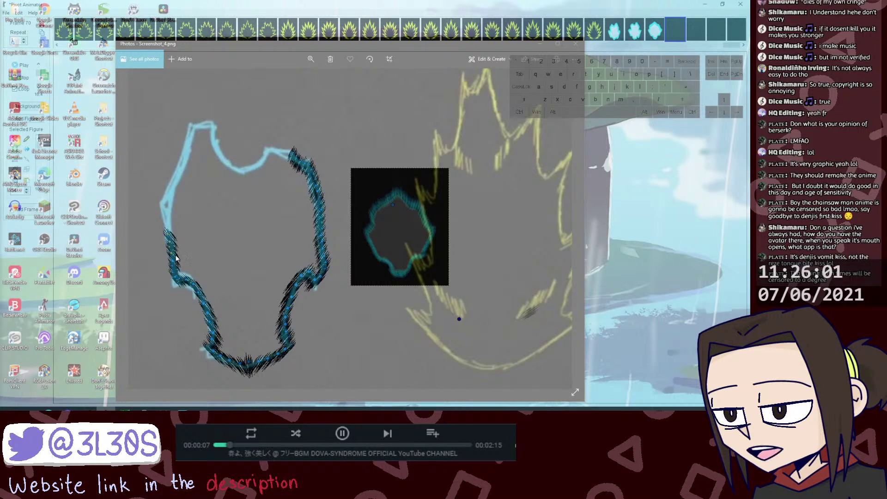
Step: Copy the left-edge hatching farther up to the outermost left corner and adjust its angle
{"action": "mouse_move", "coordinate": [141, 220]}
{"action": "left_mouse_down"}
{"action": "mouse_move", "coordinate": [186, 270]}
{"action": "mouse_move", "coordinate": [168, 228]}
{"action": "left_mouse_up"}
{"action": "key", "text": "ctrl+c"}
{"action": "key", "text": "ctrl+v"}
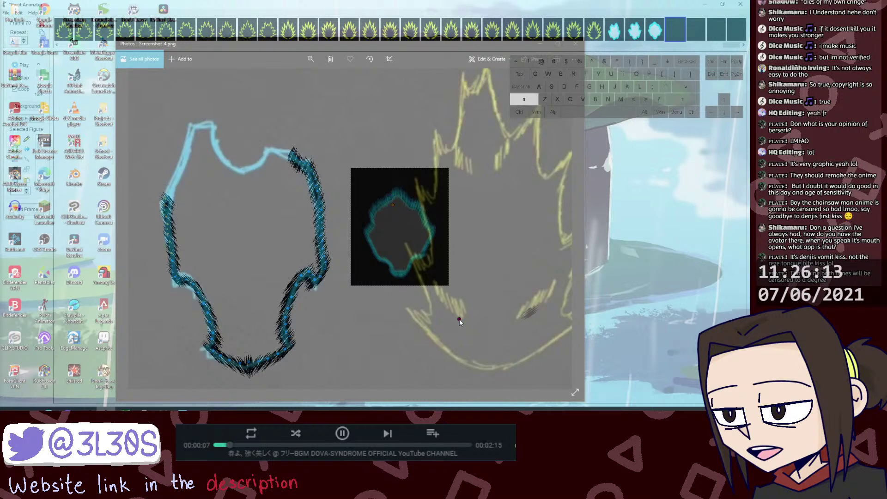
{"action": "key", "text": "shift+alt+z"}
{"action": "left_click_drag", "start_coordinate": [459, 321], "coordinate": [464, 325]}
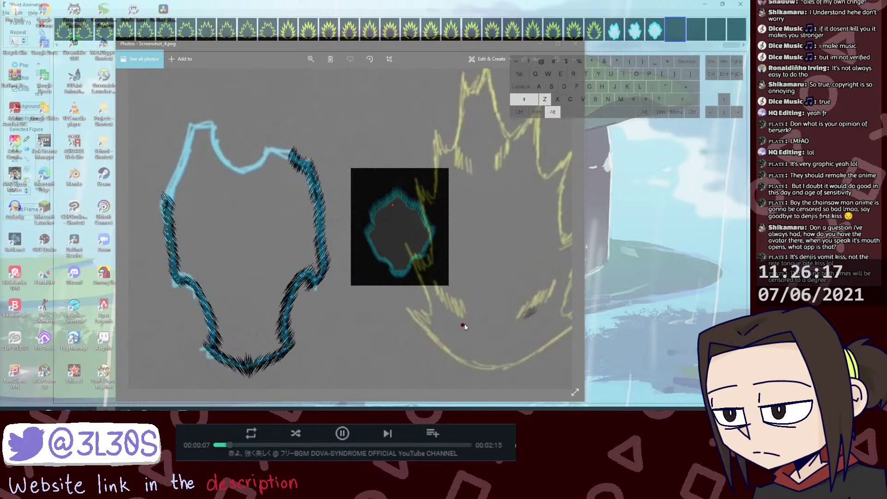
{"action": "key", "text": "ctrl+alt"}
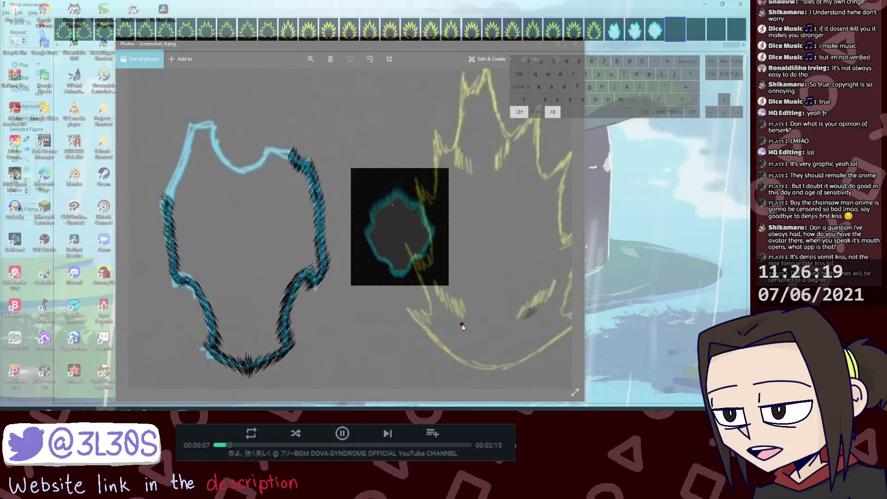
{"action": "key", "text": "ctrl+alt+z"}
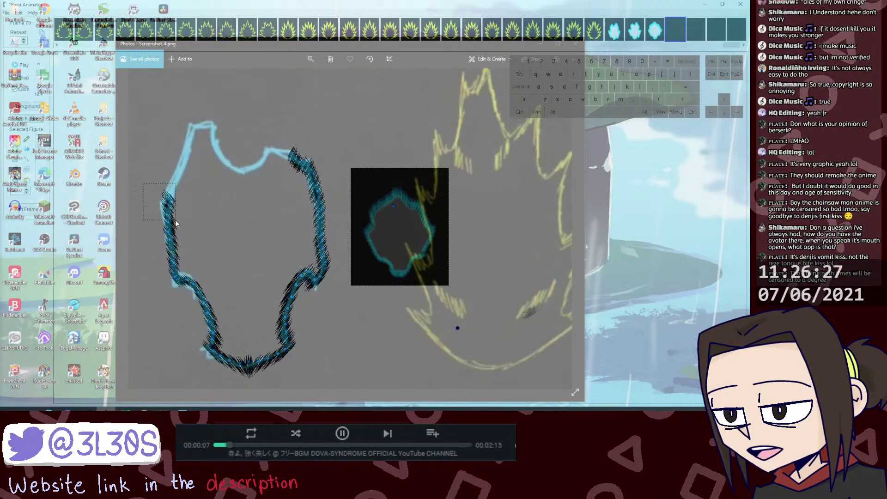
Step: Duplicate the uppermost left-edge hatching and place the copy just above the outermost left corner
{"action": "left_click_drag", "start_coordinate": [176, 221], "coordinate": [180, 224]}
{"action": "key", "text": "ctrl+c"}
{"action": "key", "text": "ctrl+v"}
{"action": "key", "text": "ctrl+z"}
{"action": "key", "text": "ctrl+d"}
{"action": "left_click_drag", "start_coordinate": [175, 205], "coordinate": [171, 173]}
{"action": "left_click", "coordinate": [457, 328], "text": "shift"}
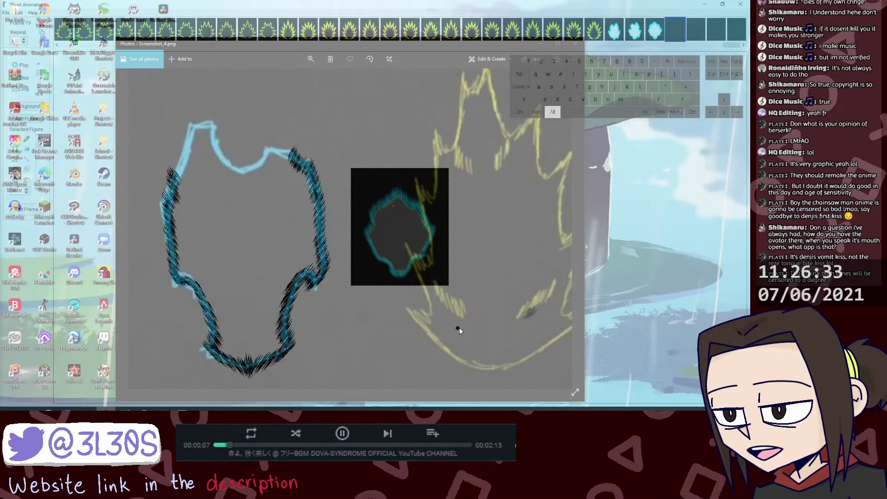
Step: Tilt the hatching above the left corner inward and shift it onto the outline
{"action": "key", "text": "ctrl+z"}
{"action": "left_click_drag", "start_coordinate": [458, 331], "coordinate": [451, 330]}
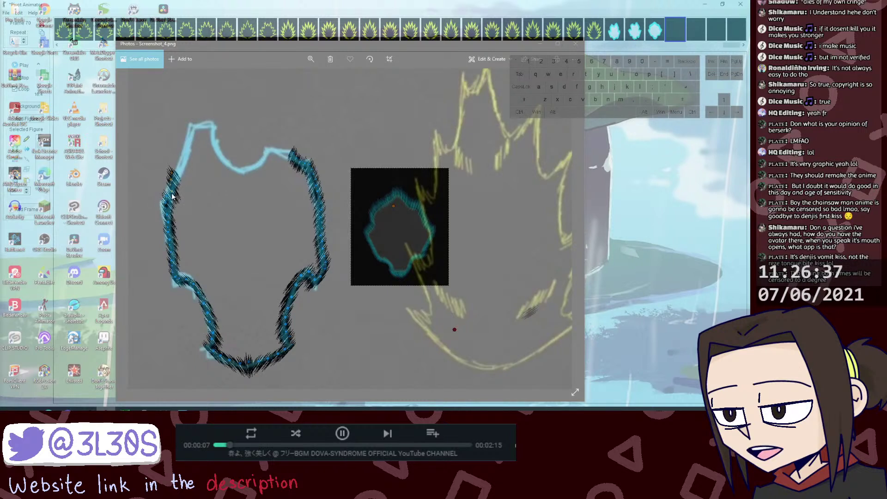
{"action": "left_click_drag", "start_coordinate": [172, 192], "coordinate": [169, 190]}
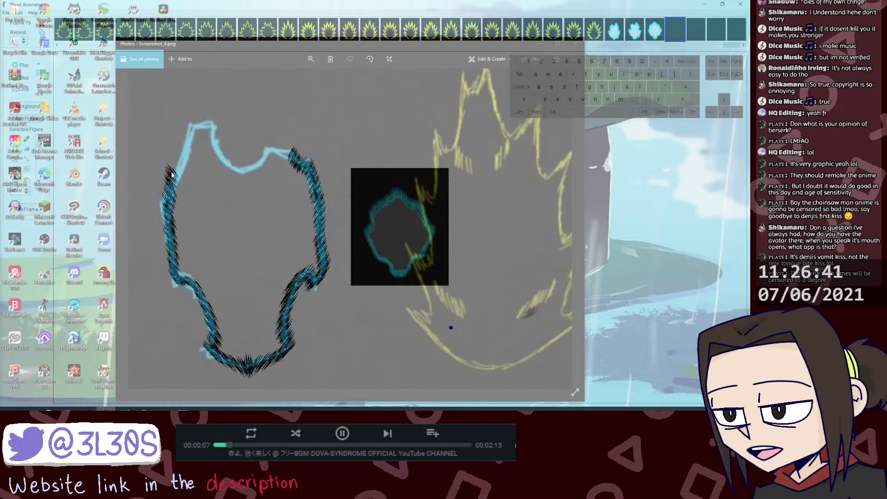
{"action": "left_click_drag", "start_coordinate": [169, 173], "coordinate": [172, 174]}
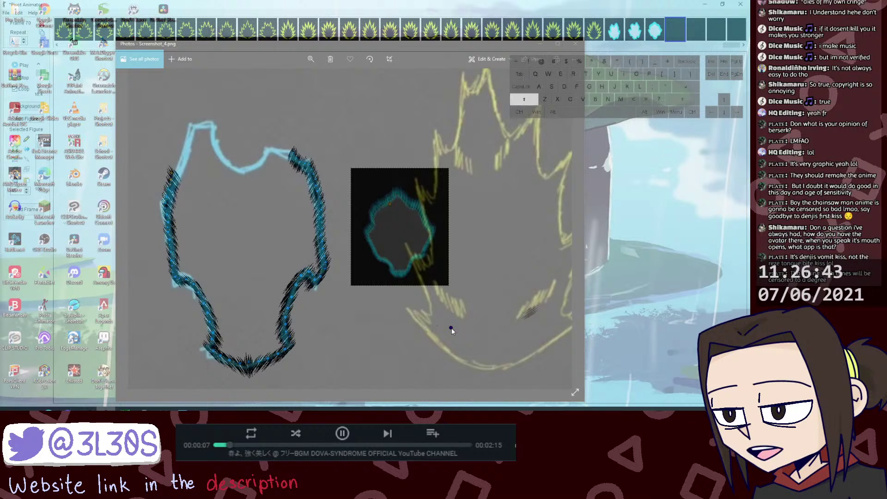
{"action": "key", "text": "ctrl+alt+z"}
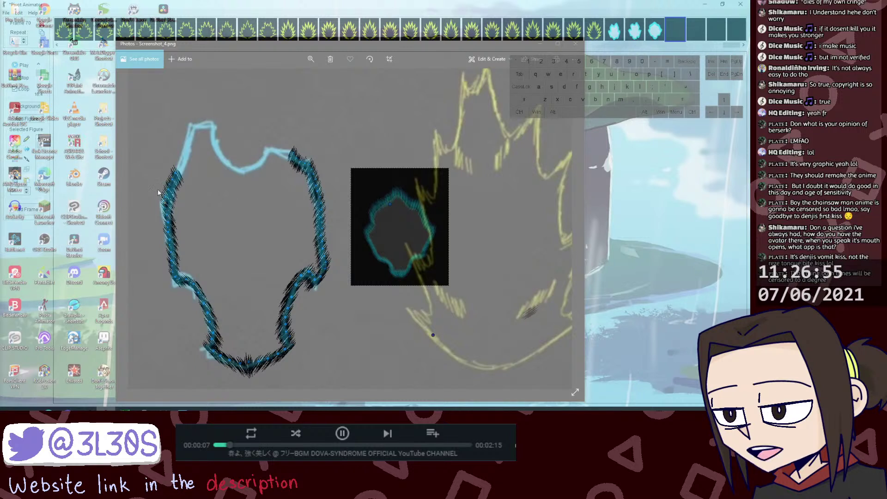
Step: Copy the upper-left hatching along the outer side of the top spike up to its tip and match its slope
{"action": "left_click", "coordinate": [167, 199], "text": "shift"}
{"action": "left_click_drag", "start_coordinate": [186, 193], "coordinate": [189, 133]}
{"action": "key", "text": "ctrl+c"}
{"action": "key", "text": "ctrl+v"}
{"action": "key", "text": "shift"}
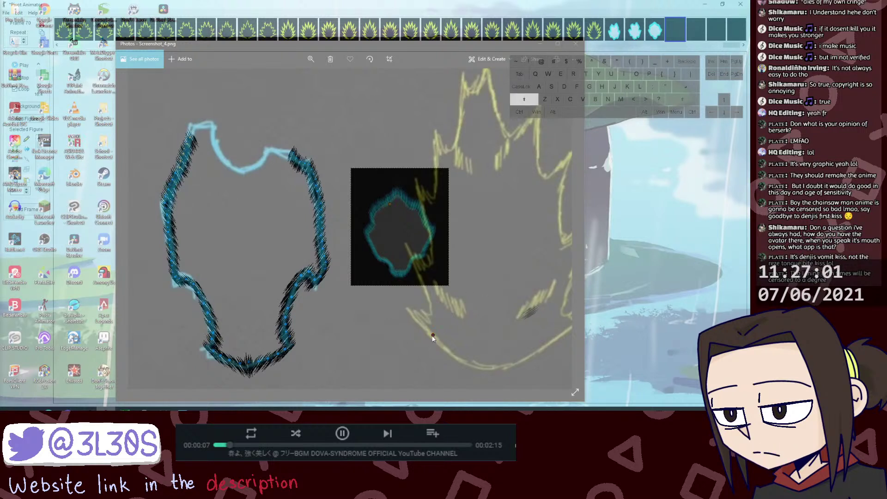
{"action": "left_click", "coordinate": [433, 336], "text": "shift"}
{"action": "left_click_drag", "start_coordinate": [433, 336], "coordinate": [395, 349]}
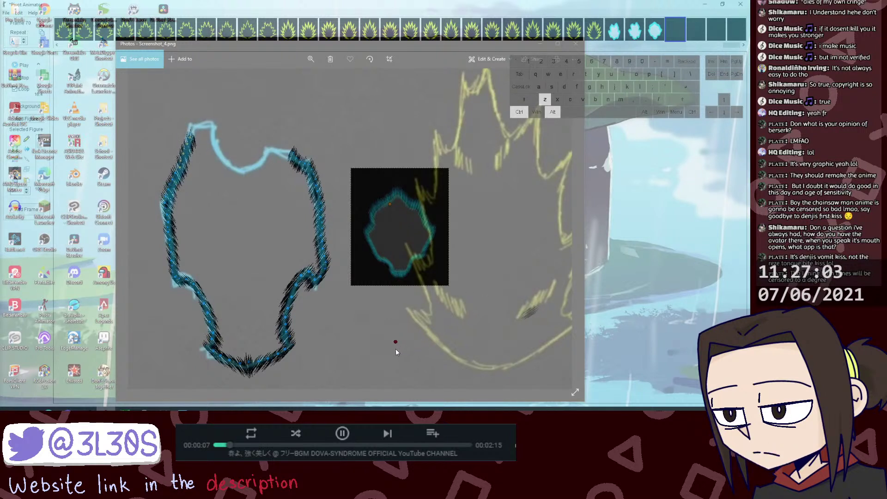
{"action": "key", "text": "ctrl+alt+z"}
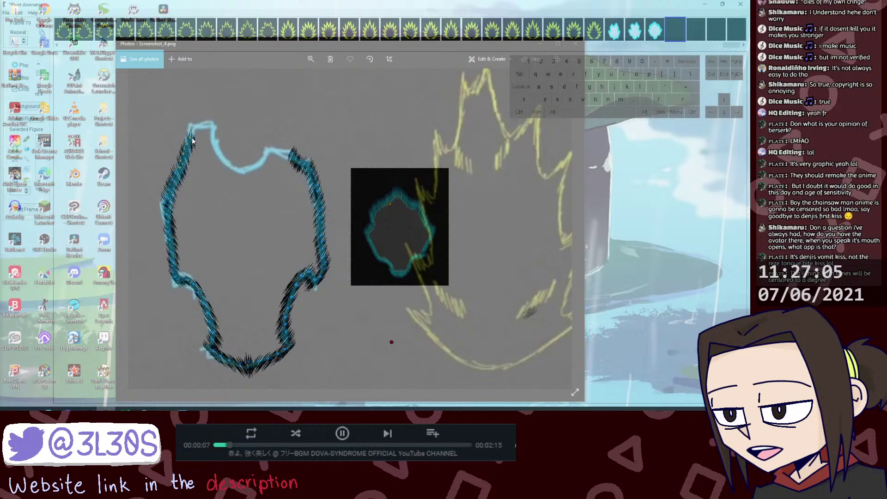
Step: Place a mirrored copy of the hatching down the spike's inner side and fit its lower end to the curve
{"action": "mouse_move", "coordinate": [192, 138]}
{"action": "left_mouse_down"}
{"action": "mouse_move", "coordinate": [187, 164]}
{"action": "mouse_move", "coordinate": [205, 186]}
{"action": "mouse_move", "coordinate": [226, 183]}
{"action": "mouse_move", "coordinate": [224, 162]}
{"action": "left_mouse_up"}
{"action": "key", "text": "m"}
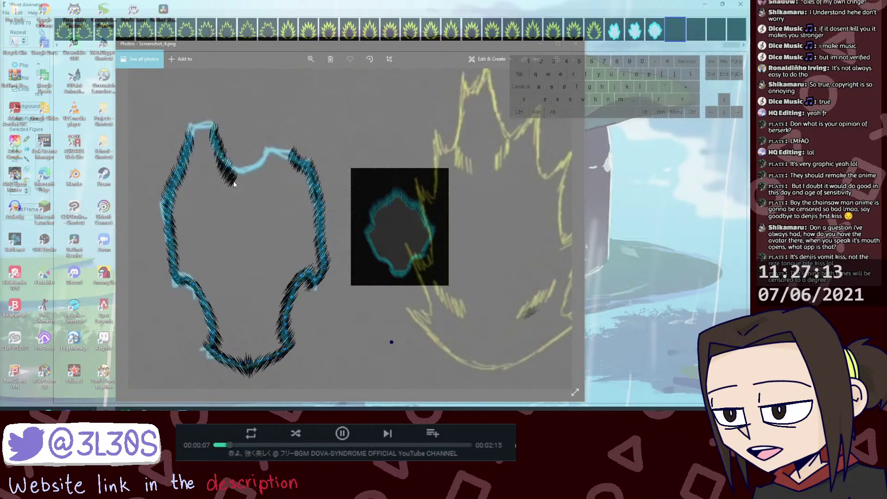
{"action": "left_click", "coordinate": [229, 172], "text": "shift"}
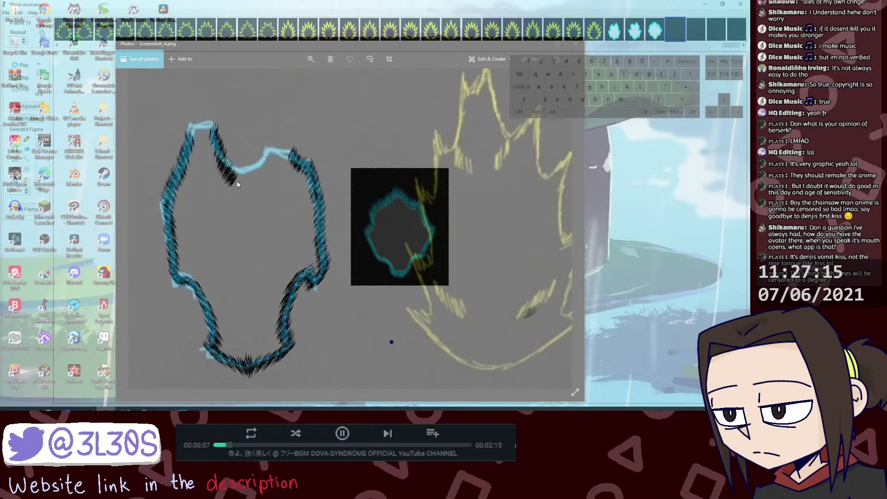
{"action": "left_click", "coordinate": [232, 175]}
{"action": "left_click_drag", "start_coordinate": [235, 179], "coordinate": [238, 171]}
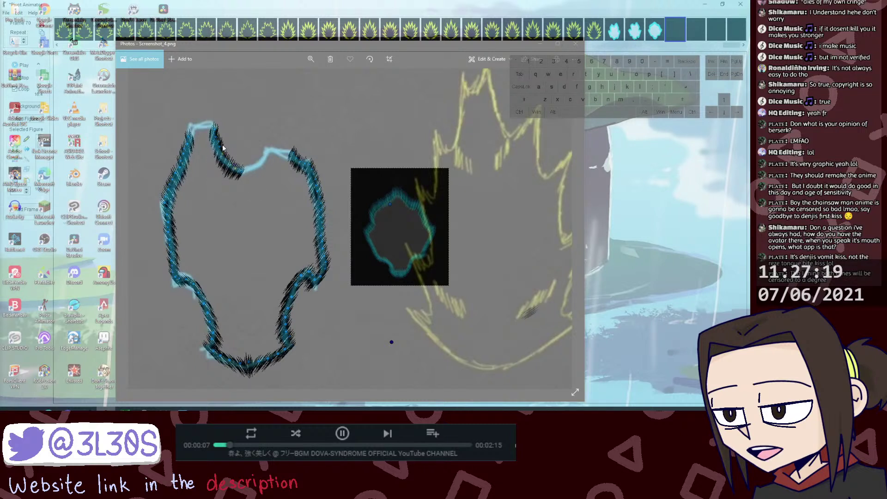
Step: Adjust the tilt and position of the hatching on the spike's inner side to follow the outline
{"action": "key", "text": "ctrl+alt+z"}
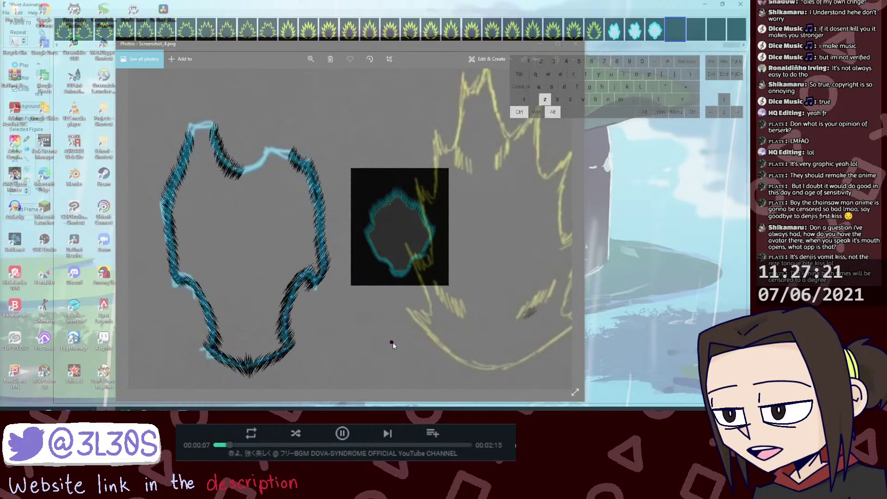
{"action": "mouse_move", "coordinate": [392, 342]}
{"action": "left_mouse_down"}
{"action": "mouse_move", "coordinate": [486, 362]}
{"action": "mouse_move", "coordinate": [476, 362]}
{"action": "left_mouse_up"}
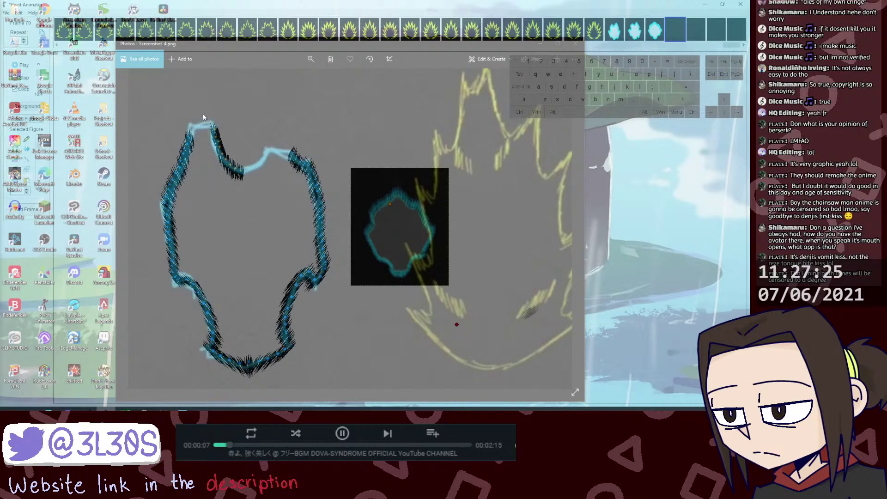
{"action": "mouse_move", "coordinate": [206, 121]}
{"action": "left_mouse_down"}
{"action": "mouse_move", "coordinate": [235, 164]}
{"action": "mouse_move", "coordinate": [223, 161]}
{"action": "left_mouse_up"}
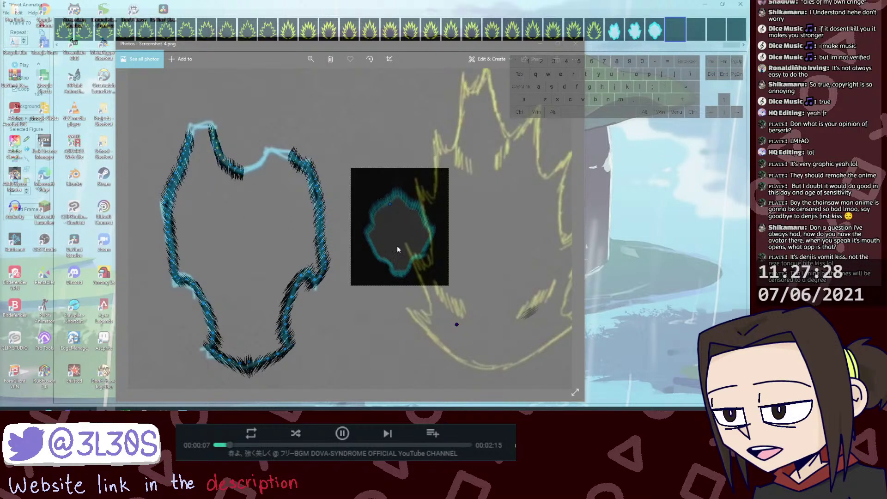
Step: Fit the hatching at the base of the spike's inner side and copy it through the valley up towards the second peak
{"action": "left_click", "coordinate": [457, 325]}
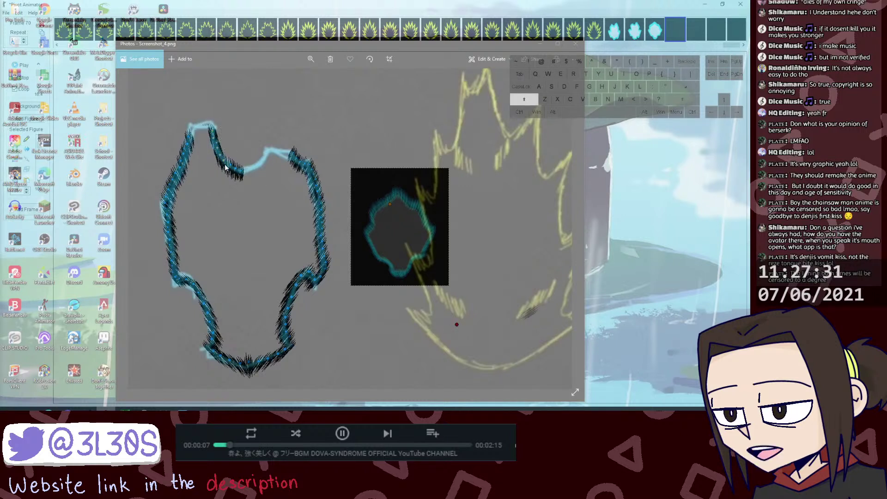
{"action": "mouse_move", "coordinate": [456, 324]}
{"action": "left_mouse_down"}
{"action": "mouse_move", "coordinate": [468, 316]}
{"action": "mouse_move", "coordinate": [402, 336]}
{"action": "mouse_move", "coordinate": [423, 337]}
{"action": "left_mouse_up"}
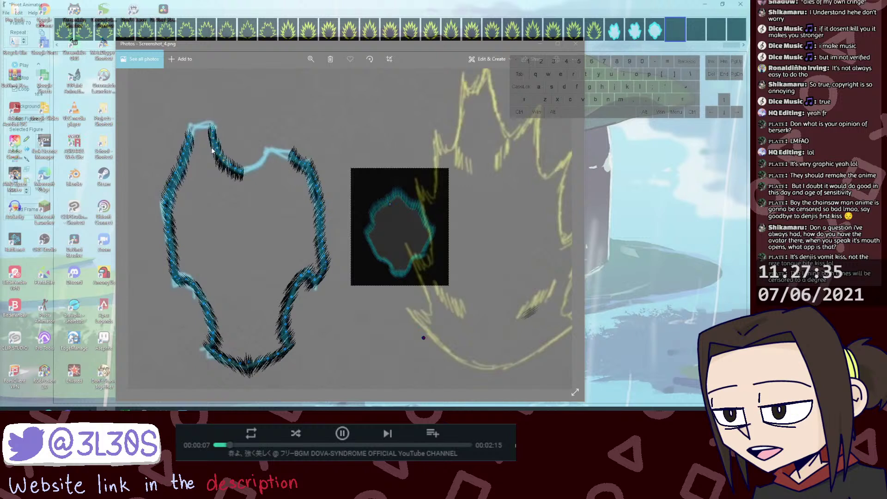
{"action": "left_click_drag", "start_coordinate": [211, 146], "coordinate": [228, 169]}
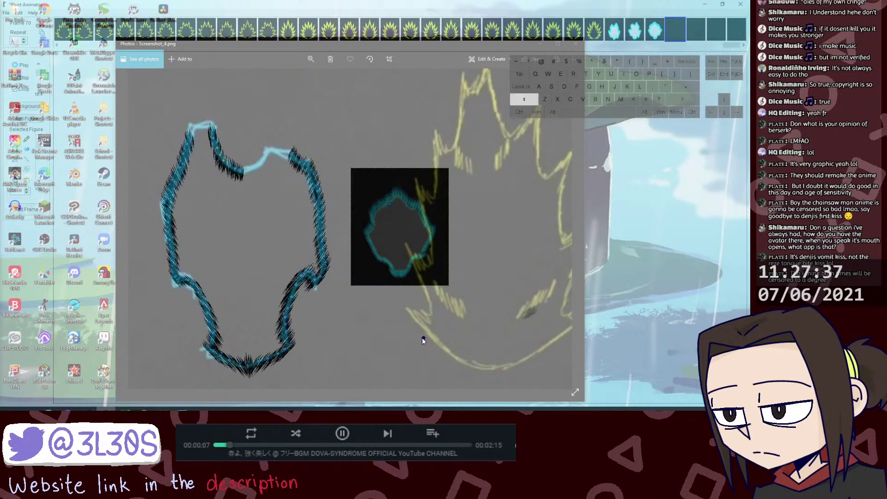
{"action": "key", "text": "ctrl+alt+z"}
{"action": "left_click_drag", "start_coordinate": [438, 343], "coordinate": [443, 340]}
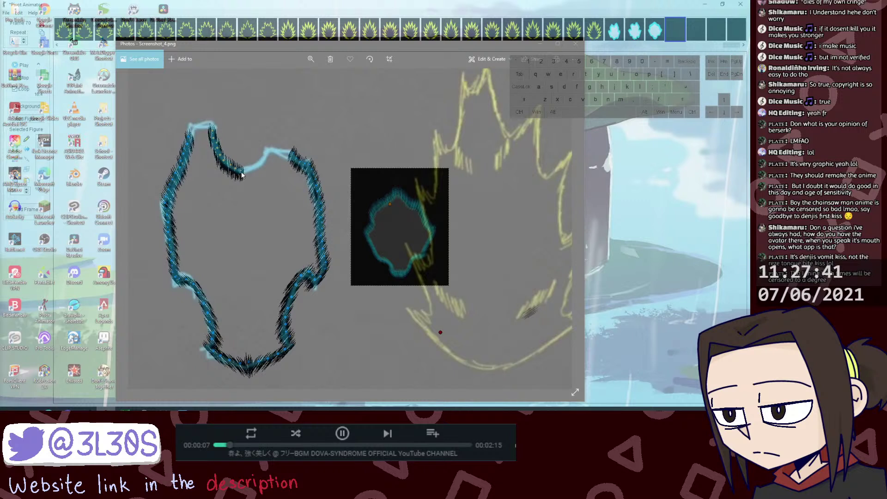
{"action": "mouse_move", "coordinate": [241, 172]}
{"action": "left_mouse_down"}
{"action": "mouse_move", "coordinate": [218, 182]}
{"action": "mouse_move", "coordinate": [254, 188]}
{"action": "mouse_move", "coordinate": [241, 182]}
{"action": "mouse_move", "coordinate": [277, 213]}
{"action": "mouse_move", "coordinate": [244, 172]}
{"action": "left_mouse_up"}
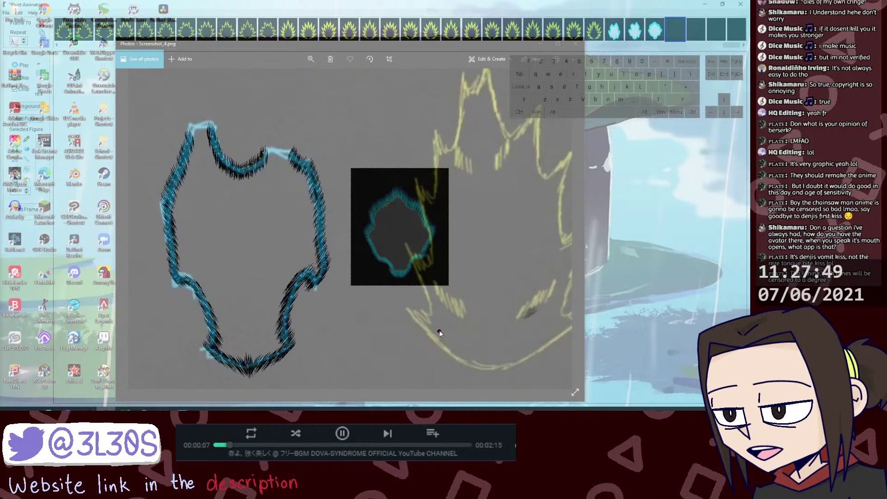
Step: Tilt the valley's rising hatching to follow the curve and shift a copy of the right shoulder hatching onto the outline
{"action": "key", "text": "ctrl+alt+z"}
{"action": "left_click_drag", "start_coordinate": [402, 339], "coordinate": [414, 339]}
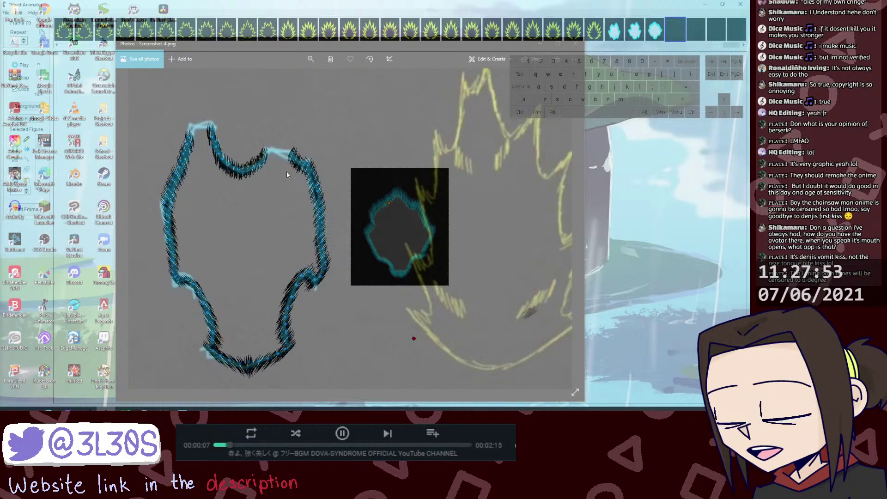
{"action": "left_click_drag", "start_coordinate": [286, 147], "coordinate": [300, 164]}
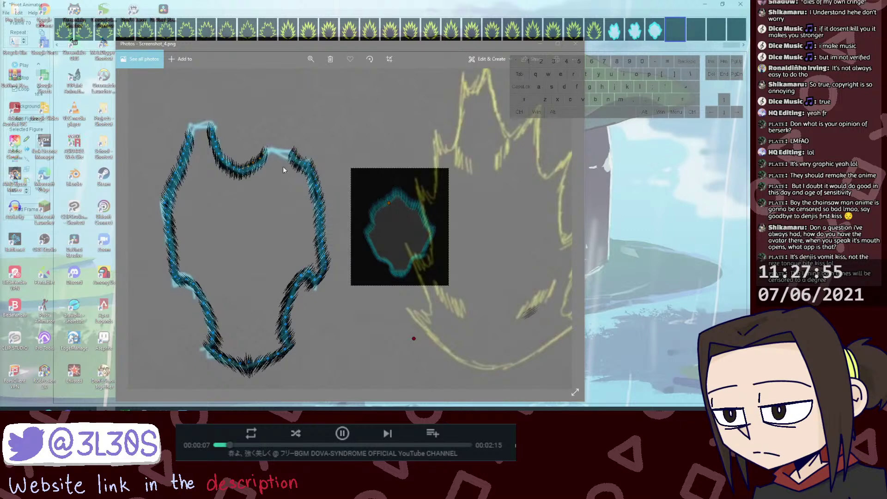
{"action": "key", "text": "ctrl+d"}
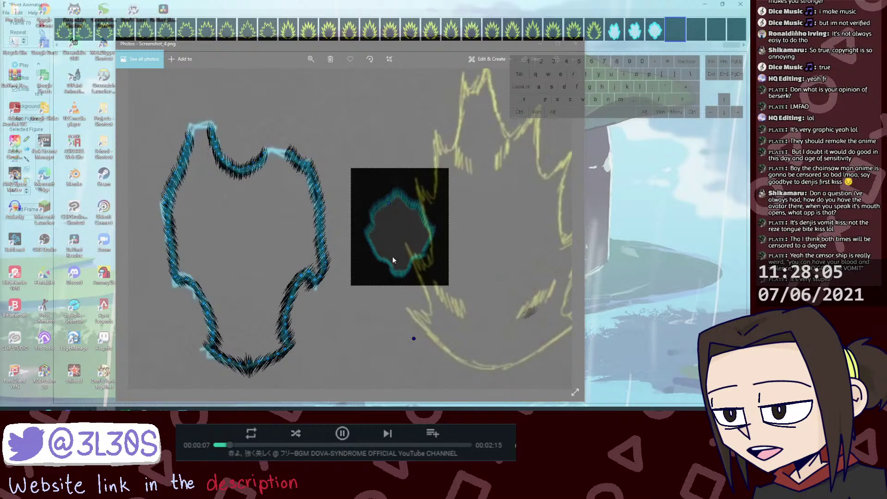
{"action": "left_click_drag", "start_coordinate": [414, 339], "coordinate": [421, 339]}
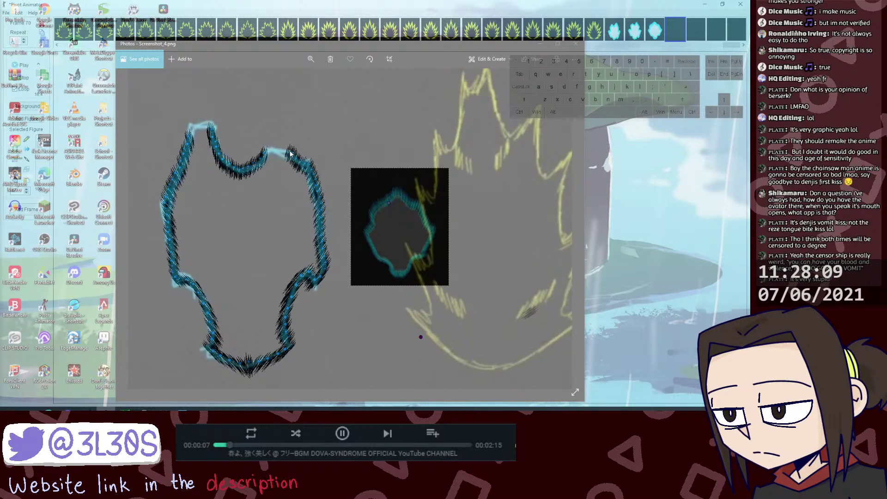
Step: Duplicate the shoulder hatching across the second peak until it joins the hatching rising from the valley
{"action": "key", "text": "ctrl"}
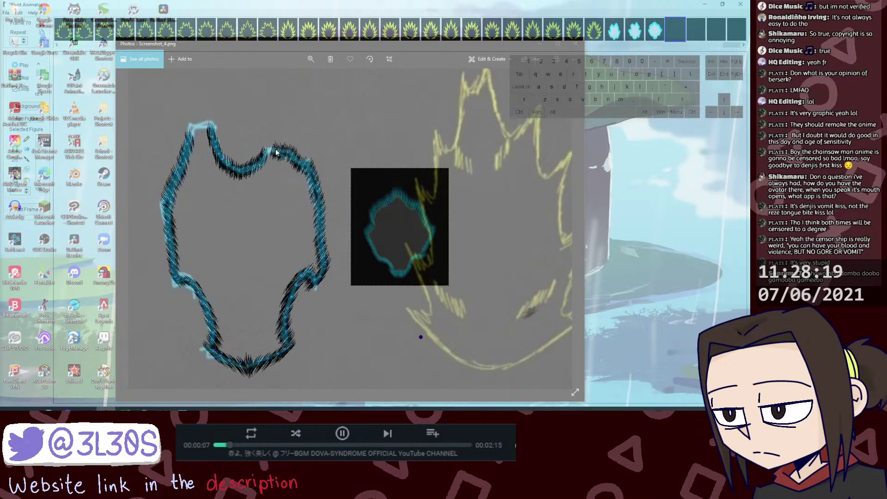
{"action": "key", "text": "ctrl+d"}
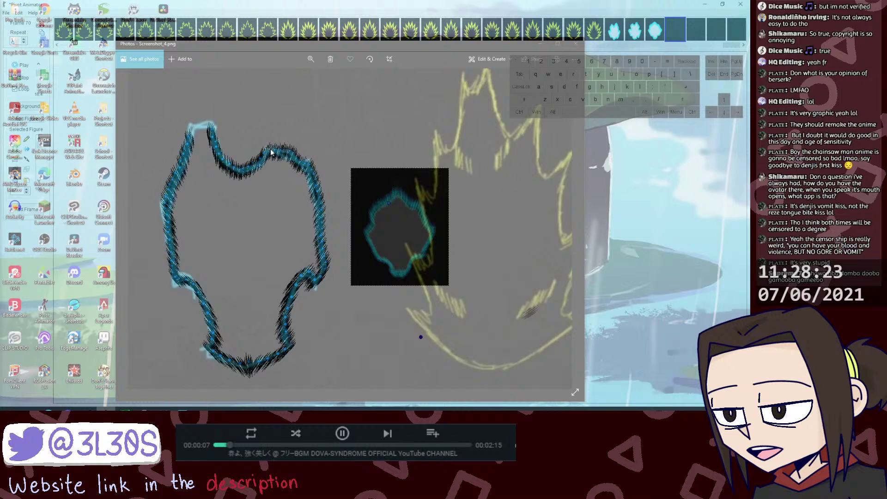
{"action": "left_click_drag", "start_coordinate": [277, 156], "coordinate": [273, 168]}
{"action": "key", "text": "m"}
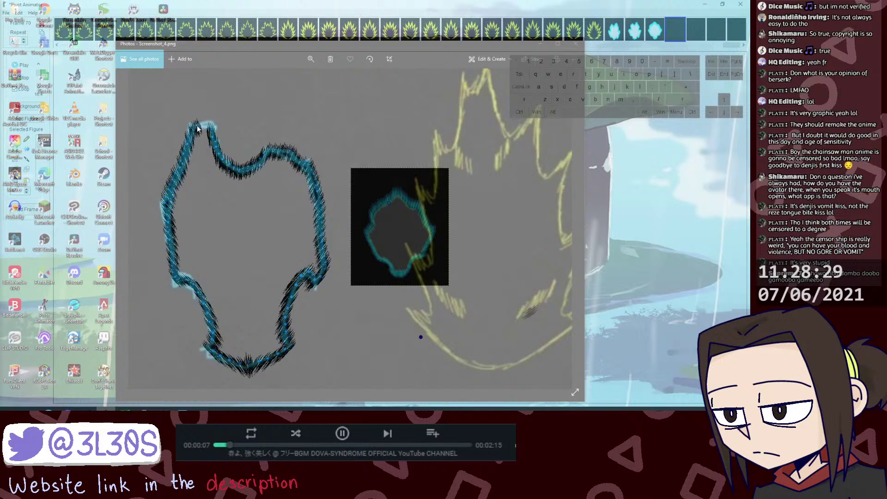
Step: Place tilted copies of the hatching across the top of the tall spike to close its tip
{"action": "key", "text": "shift"}
{"action": "key", "text": "ctrl+alt+z"}
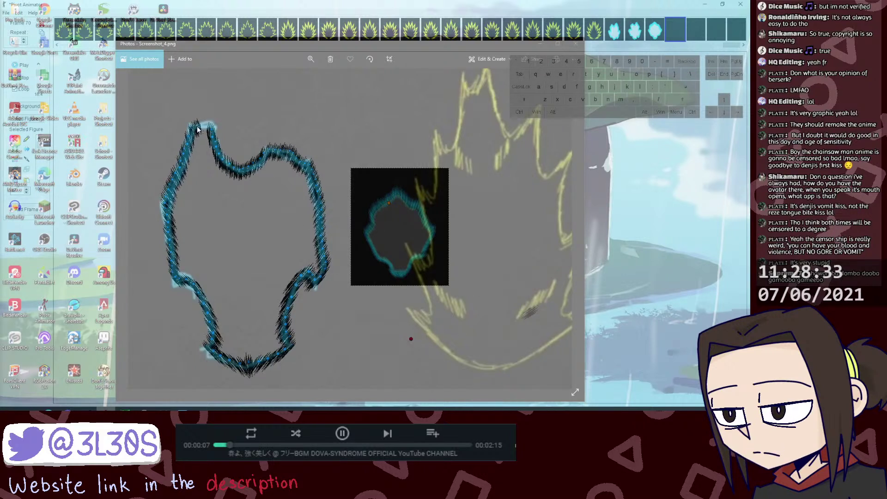
{"action": "key", "text": "ctrl+d"}
{"action": "left_click_drag", "start_coordinate": [203, 134], "coordinate": [203, 127]}
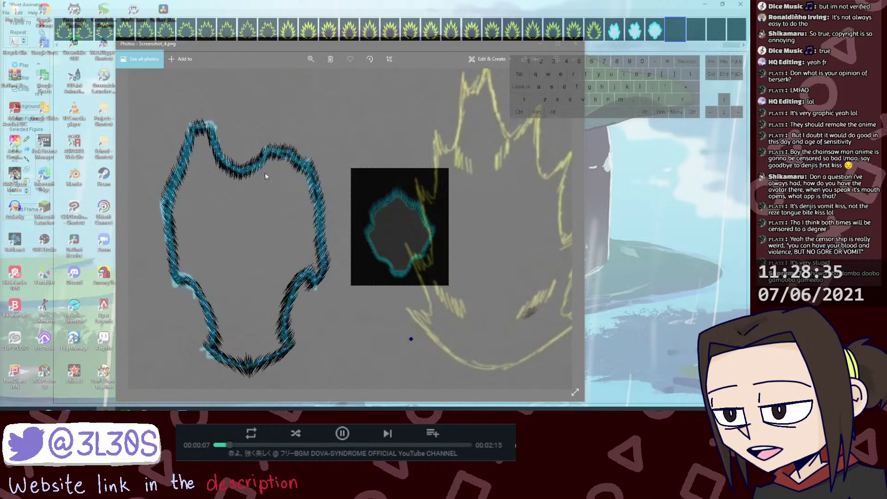
Step: Refine the tilt and placement of the hatching copies at the spike's tip and along its inner side
{"action": "key", "text": "shift"}
{"action": "key", "text": "ctrl+z"}
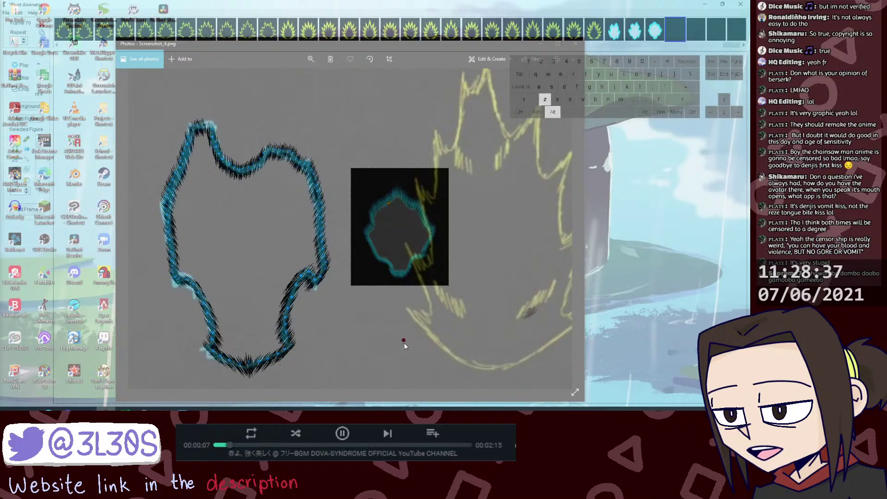
{"action": "left_click_drag", "start_coordinate": [404, 340], "coordinate": [405, 350]}
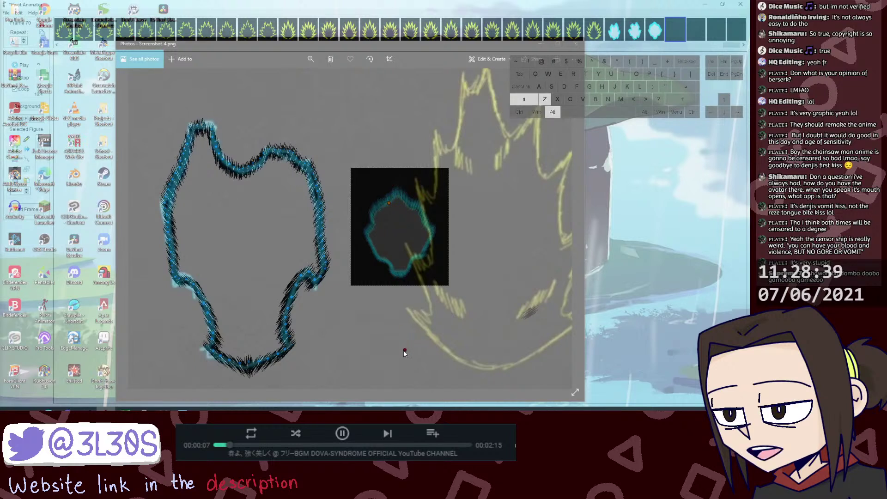
{"action": "key", "text": "ctrl+d"}
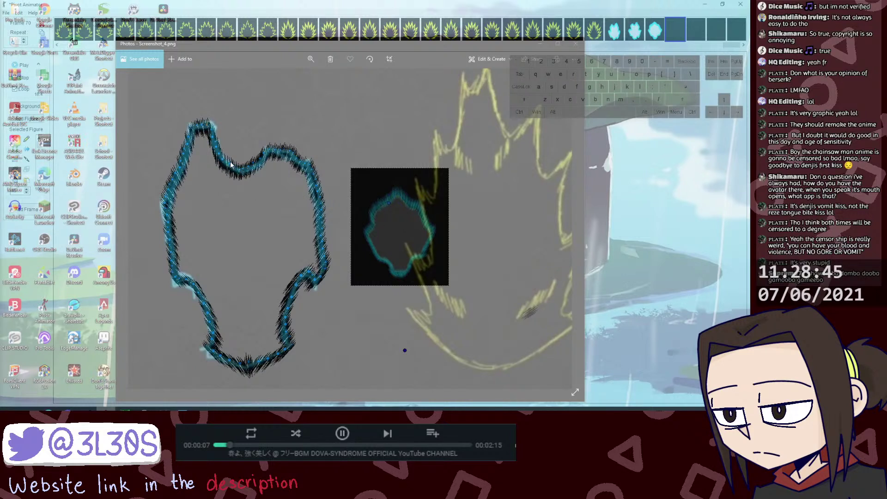
{"action": "key", "text": "shift+alt+z"}
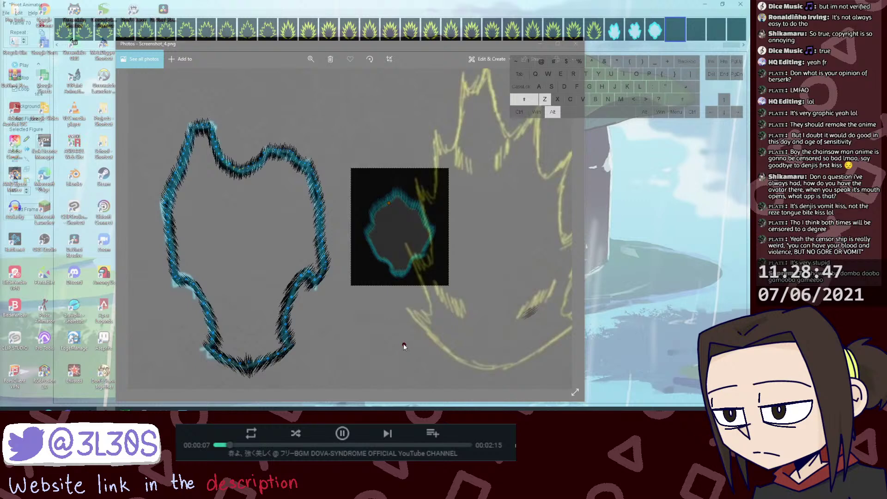
{"action": "left_click_drag", "start_coordinate": [404, 345], "coordinate": [401, 316]}
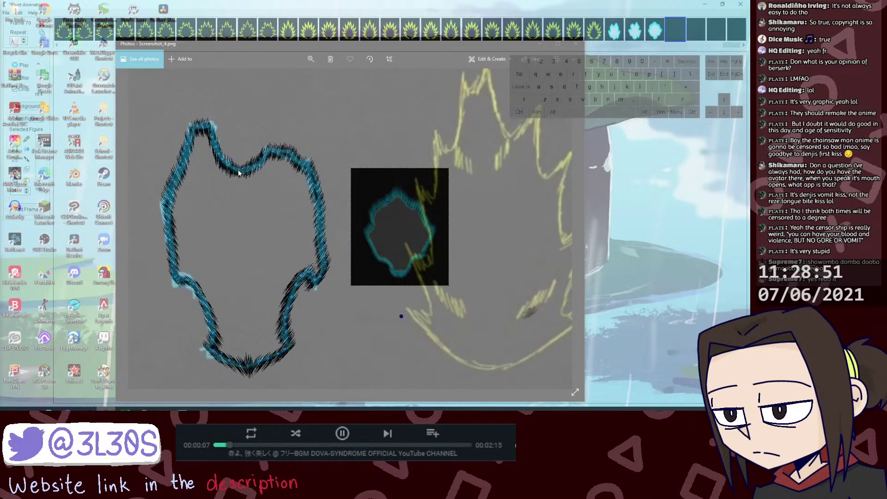
Step: Select the whole hatched outline, enlarge it and move it off the cyan sketch so it surrounds the black canvas
{"action": "key", "text": "Return"}
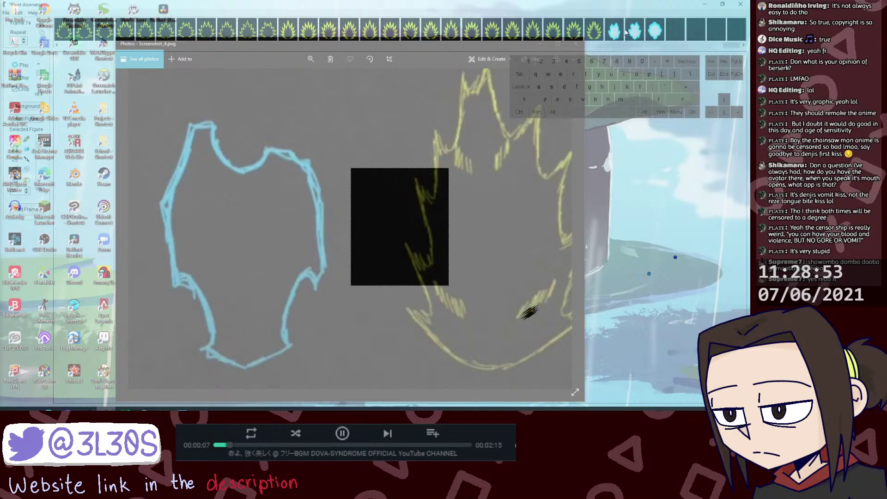
{"action": "left_click", "coordinate": [675, 30]}
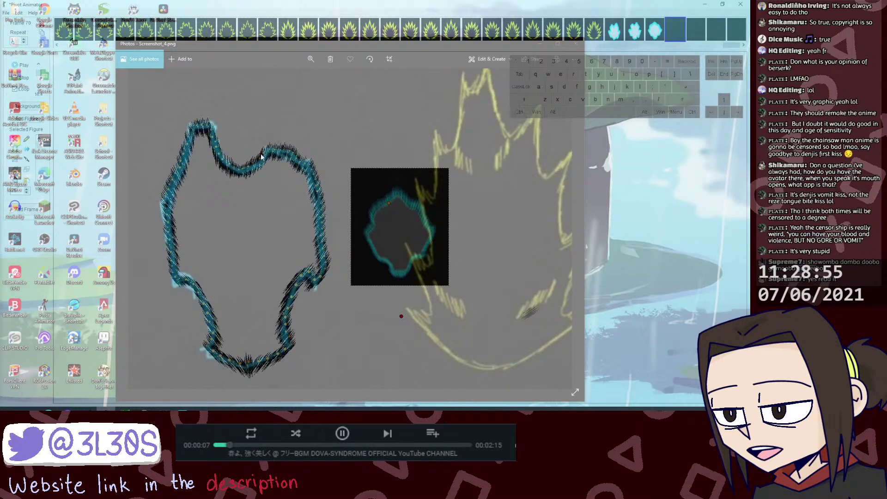
{"action": "left_click_drag", "start_coordinate": [261, 167], "coordinate": [286, 280]}
{"action": "left_click_drag", "start_coordinate": [171, 242], "coordinate": [328, 233]}
{"action": "left_click_drag", "start_coordinate": [558, 312], "coordinate": [576, 337]}
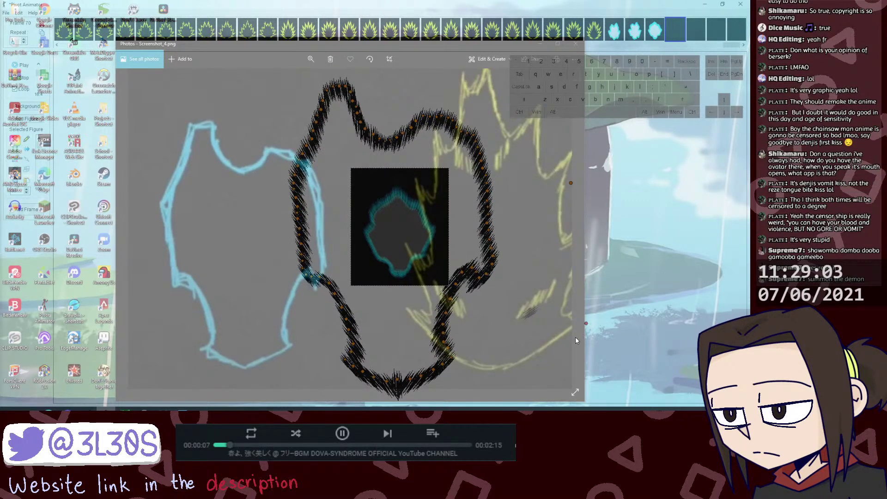
{"action": "left_click_drag", "start_coordinate": [571, 185], "coordinate": [633, 174]}
{"action": "left_click", "coordinate": [654, 33]}
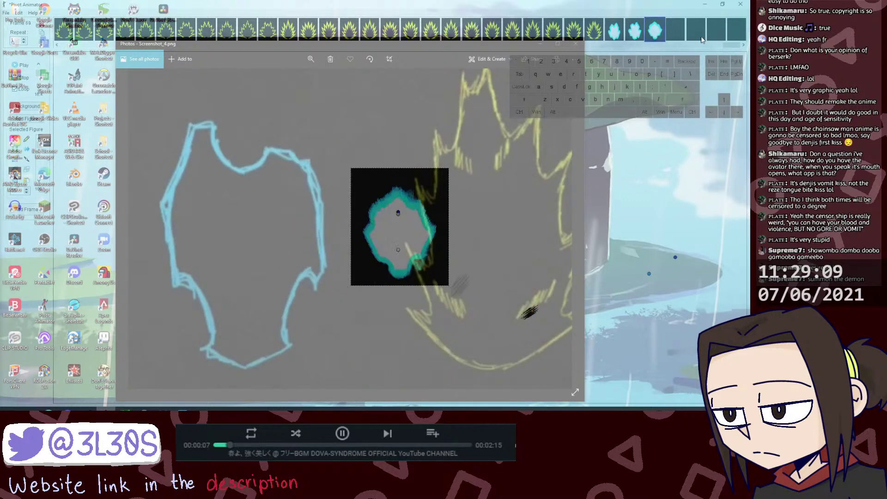
{"action": "left_click", "coordinate": [677, 32]}
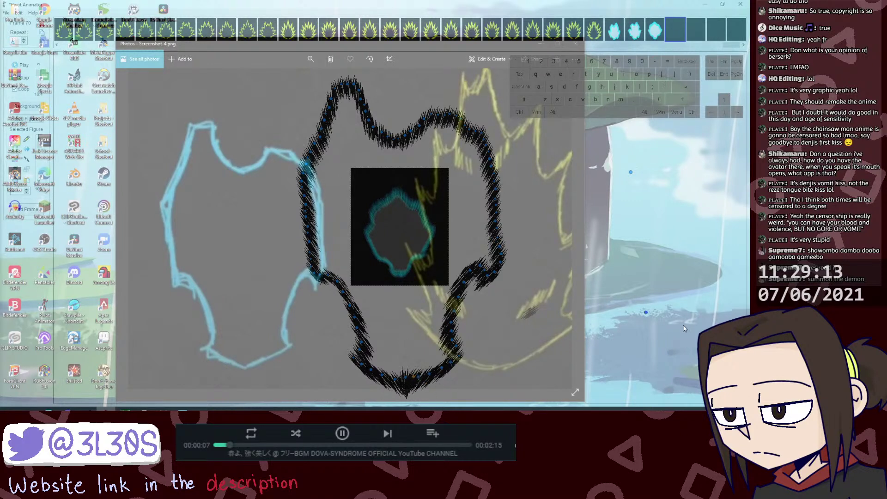
Step: Adjust the tilt of the hatching pieces around the bottom tip of the enlarged outline
{"action": "mouse_move", "coordinate": [646, 312]}
{"action": "left_mouse_down"}
{"action": "mouse_move", "coordinate": [636, 303]}
{"action": "mouse_move", "coordinate": [644, 306]}
{"action": "left_mouse_up"}
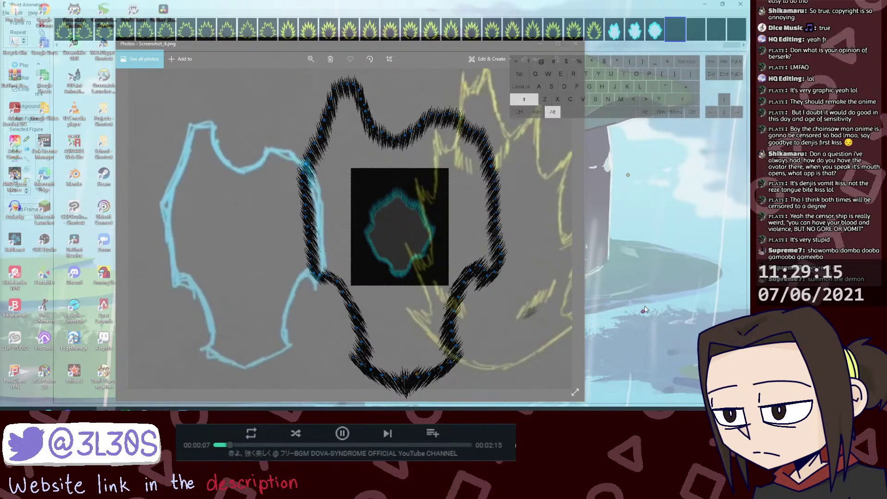
{"action": "key", "text": "ctrl+alt+z"}
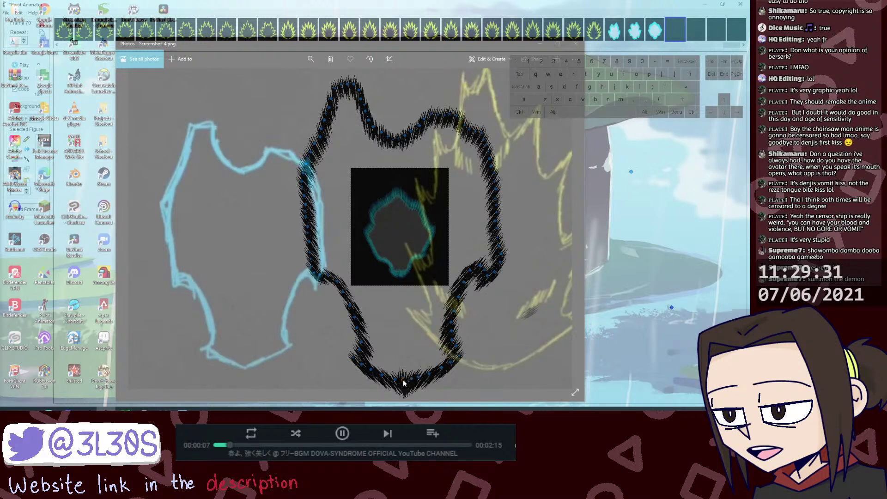
{"action": "key", "text": "shift"}
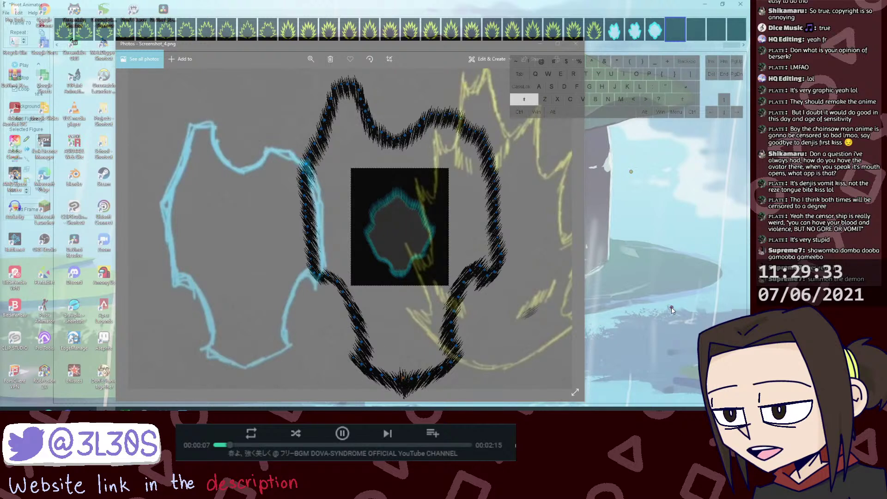
{"action": "key", "text": "ctrl+alt+z"}
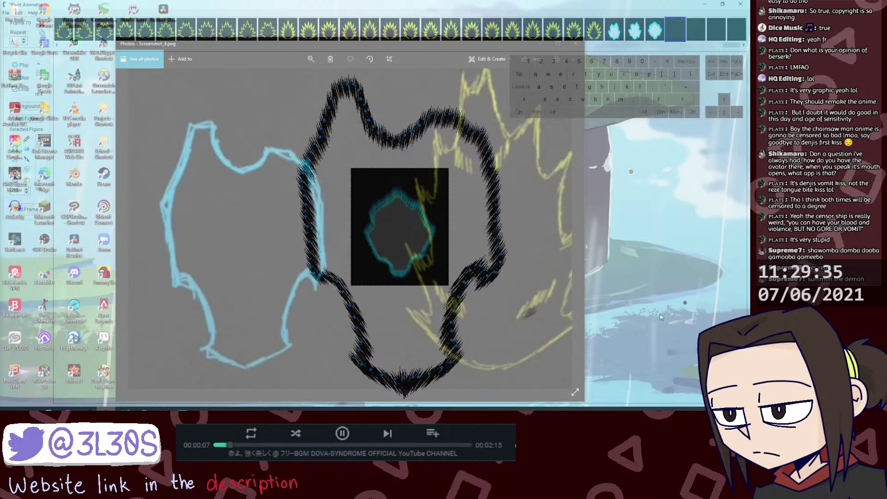
{"action": "key", "text": "ctrl+z"}
{"action": "key", "text": "shift"}
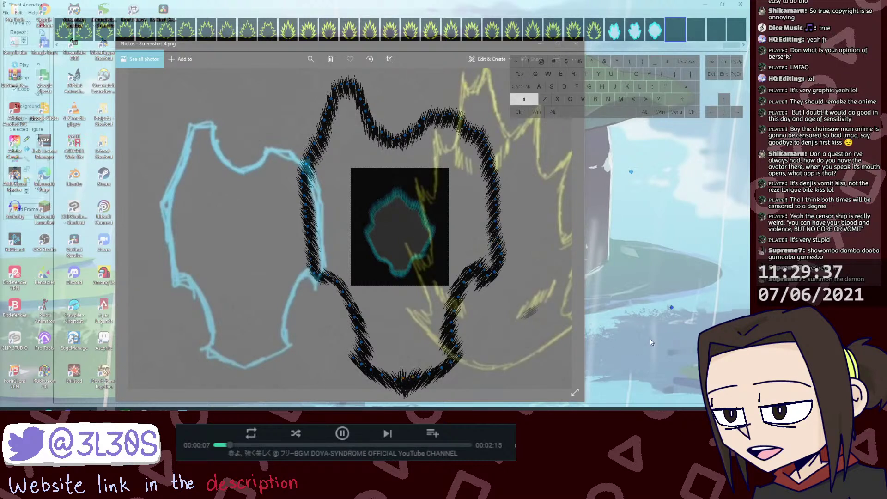
{"action": "key", "text": "alt+z"}
{"action": "left_click_drag", "start_coordinate": [672, 307], "coordinate": [666, 291]}
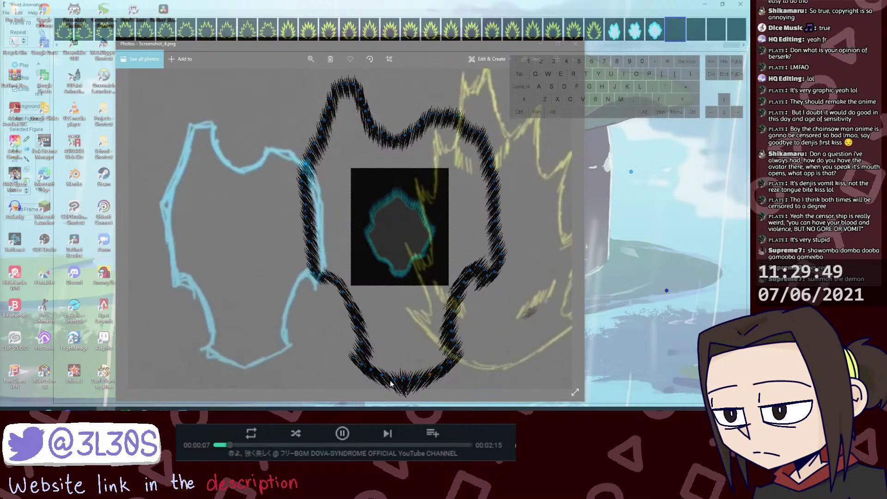
{"action": "key", "text": "ctrl+z"}
Step: Copy the previous frame's cyan aura figure into the current frame and place it beside the hatched outline
{"action": "left_click", "coordinate": [654, 30]}
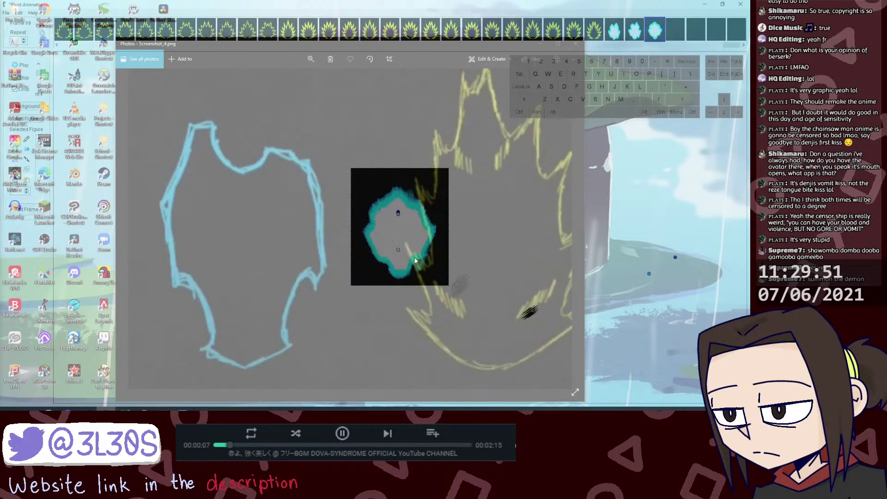
{"action": "key", "text": "ctrl+c"}
{"action": "key", "text": "ctrl+v"}
{"action": "left_click_drag", "start_coordinate": [397, 212], "coordinate": [183, 218]}
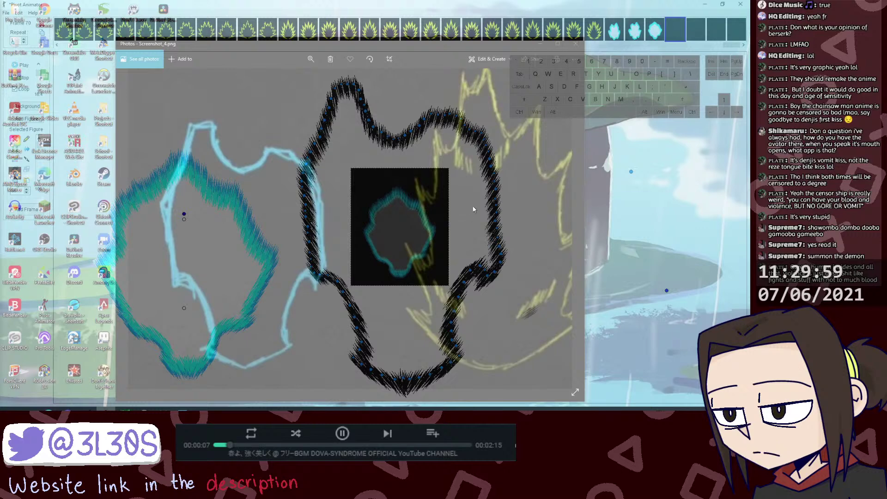
Step: Start a new figure in the Stick Figure Builder and stretch its first segment upward inside the hatched outline
{"action": "key", "text": "ctrl+r"}
{"action": "left_click", "coordinate": [233, 72]}
{"action": "left_click", "coordinate": [241, 83]}
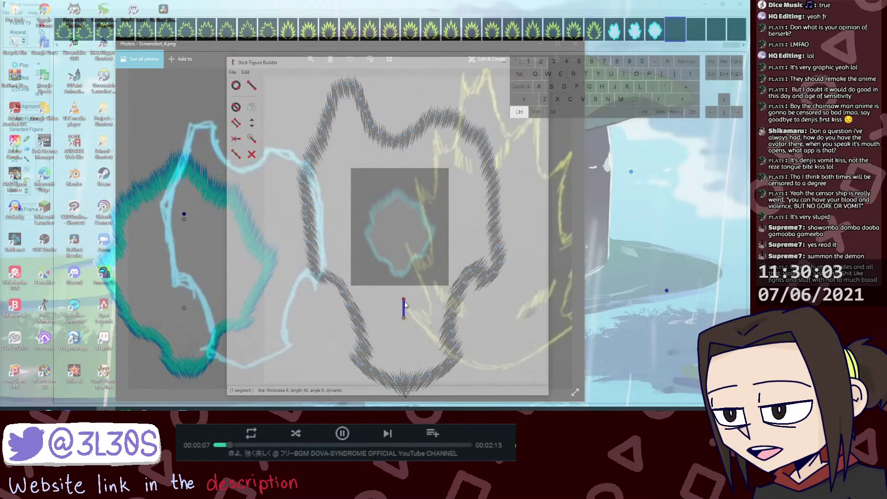
{"action": "mouse_move", "coordinate": [402, 297]}
{"action": "left_mouse_down"}
{"action": "mouse_move", "coordinate": [412, 269]}
{"action": "mouse_move", "coordinate": [404, 191]}
{"action": "mouse_move", "coordinate": [354, 85]}
{"action": "mouse_move", "coordinate": [370, 124]}
{"action": "mouse_move", "coordinate": [393, 139]}
{"action": "mouse_move", "coordinate": [406, 135]}
{"action": "left_mouse_up"}
Step: Trace the hatching with a chain of zero-thickness line segments from the tall top spike down into the dip beside it
{"action": "key", "text": "l"}
{"action": "key", "text": "l"}
{"action": "key", "text": "l"}
{"action": "key", "text": "l"}
{"action": "key", "text": "l"}
{"action": "key", "text": "l"}
{"action": "key", "text": "l"}
{"action": "key", "text": "l"}
{"action": "key", "text": "l"}
{"action": "key", "text": "l"}
{"action": "key", "text": "l"}
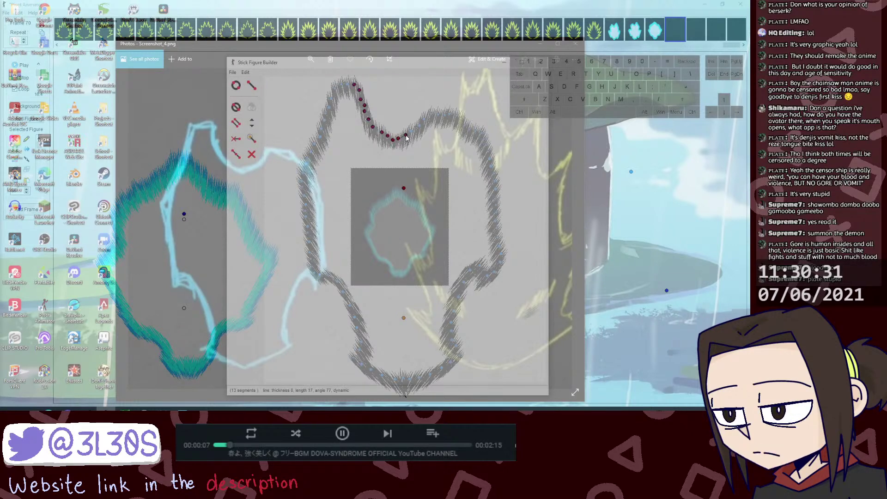
{"action": "key", "text": "l"}
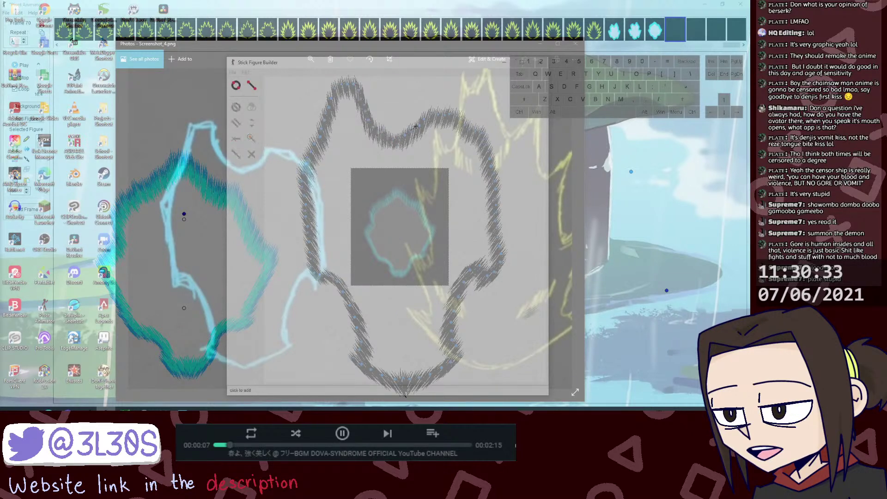
Step: Extend the chain of short line segments up out of the dip and over the rounded right hump of the hatched outline
{"action": "left_click", "coordinate": [419, 127]}
{"action": "key", "text": "l"}
{"action": "left_click", "coordinate": [424, 120]}
{"action": "key", "text": "l"}
{"action": "left_click", "coordinate": [430, 114]}
{"action": "key", "text": "l"}
{"action": "left_click", "coordinate": [438, 114]}
{"action": "left_click_drag", "start_coordinate": [437, 114], "coordinate": [475, 131]}
{"action": "key", "text": "l"}
{"action": "key", "text": "l"}
{"action": "key", "text": "l"}
{"action": "key", "text": "l"}
{"action": "key", "text": "l"}
{"action": "left_click", "coordinate": [479, 134]}
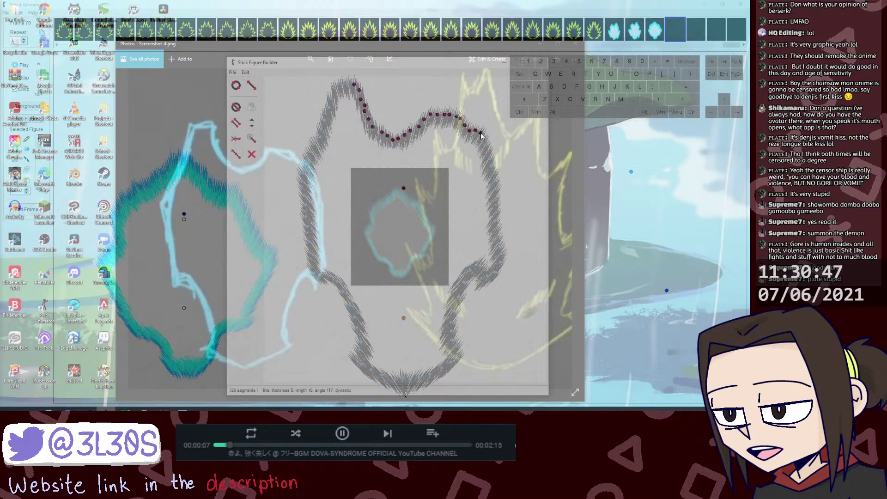
Step: Add line segments down the outer right shoulder of the hatched outline, just below the rounded hump
{"action": "key", "text": "l"}
{"action": "left_click", "coordinate": [483, 139]}
{"action": "key", "text": "l"}
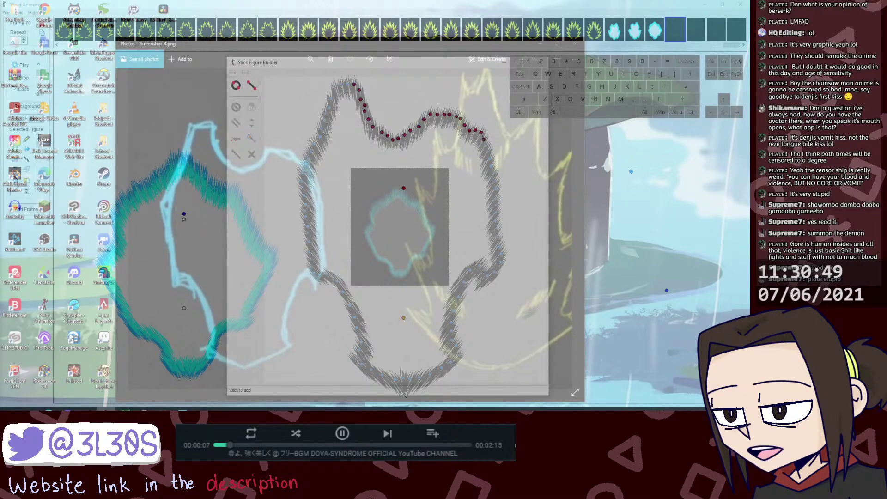
{"action": "left_click", "coordinate": [483, 139]}
{"action": "left_click", "coordinate": [485, 145]}
{"action": "key", "text": "l"}
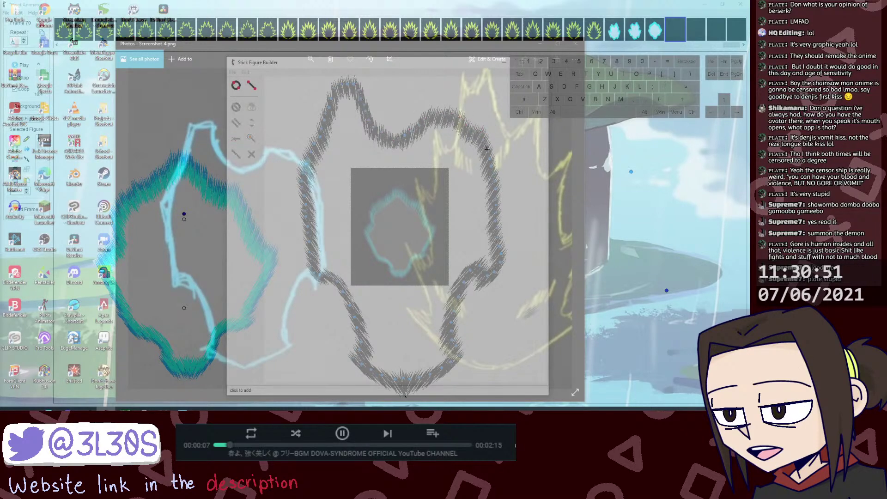
{"action": "left_click_drag", "start_coordinate": [485, 145], "coordinate": [488, 152]}
{"action": "key", "text": "l"}
{"action": "left_click", "coordinate": [487, 154]}
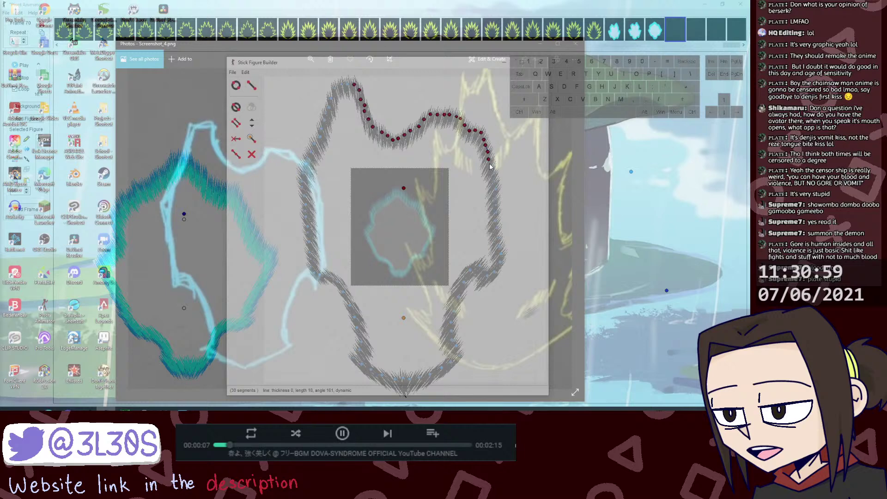
{"action": "left_click", "coordinate": [490, 166]}
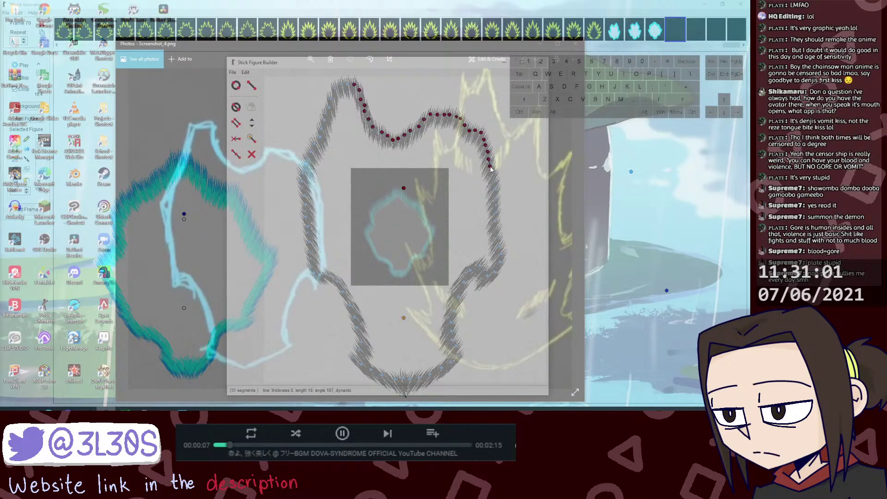
{"action": "left_click", "coordinate": [491, 168]}
{"action": "left_click", "coordinate": [493, 174]}
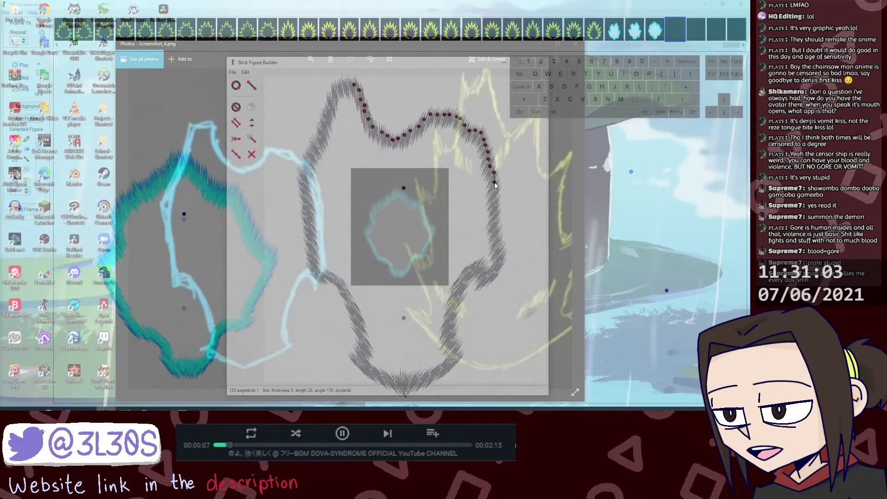
Step: Continue the chain of line segments down the middle of the outline's right side
{"action": "left_click", "coordinate": [495, 185]}
{"action": "left_click", "coordinate": [494, 197]}
{"action": "left_click", "coordinate": [496, 205]}
{"action": "left_click", "coordinate": [497, 212]}
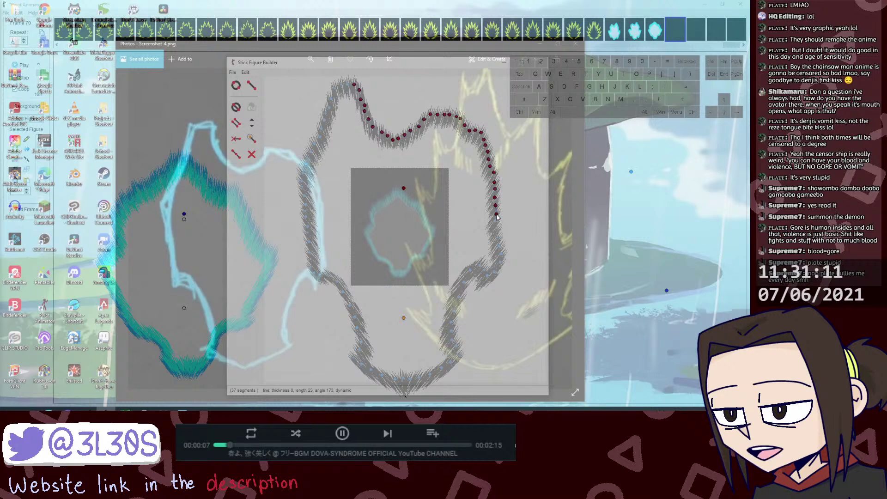
{"action": "key", "text": "l"}
{"action": "left_click", "coordinate": [496, 214]}
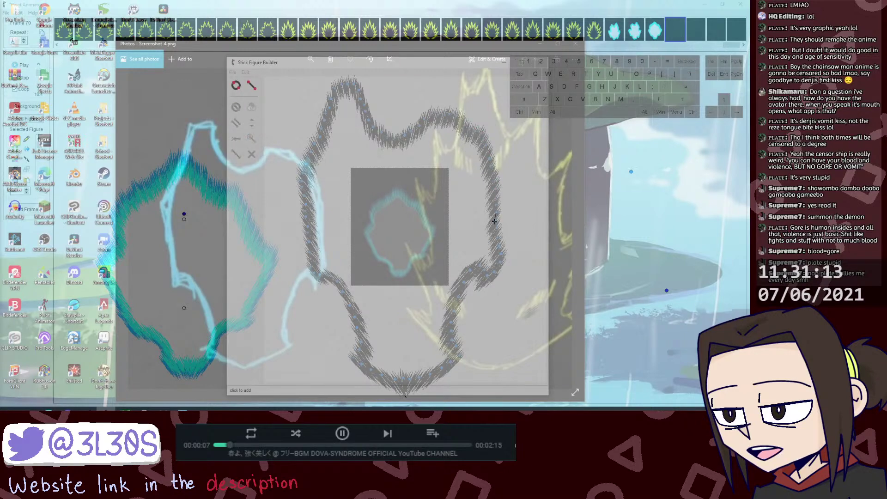
{"action": "left_click", "coordinate": [495, 221]}
{"action": "left_click", "coordinate": [496, 222]}
{"action": "left_click", "coordinate": [496, 229]}
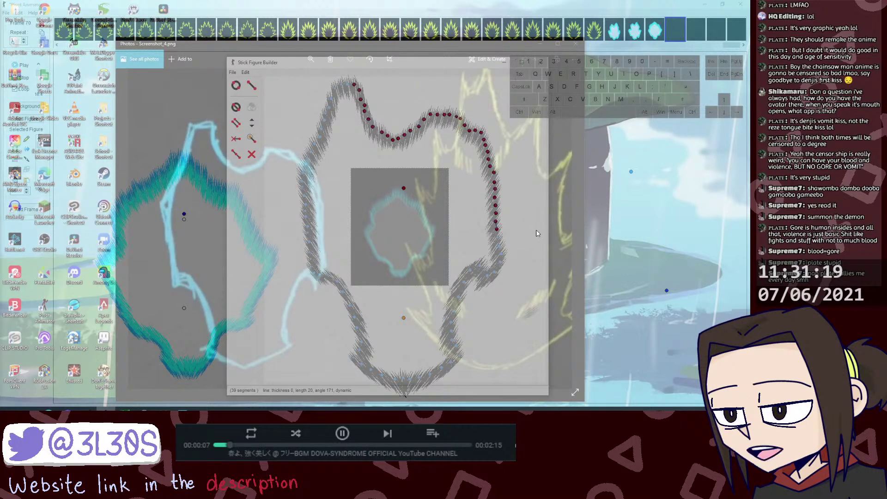
Step: Add line segments along the lower part of the right side down to the protruding right corner
{"action": "key", "text": "l"}
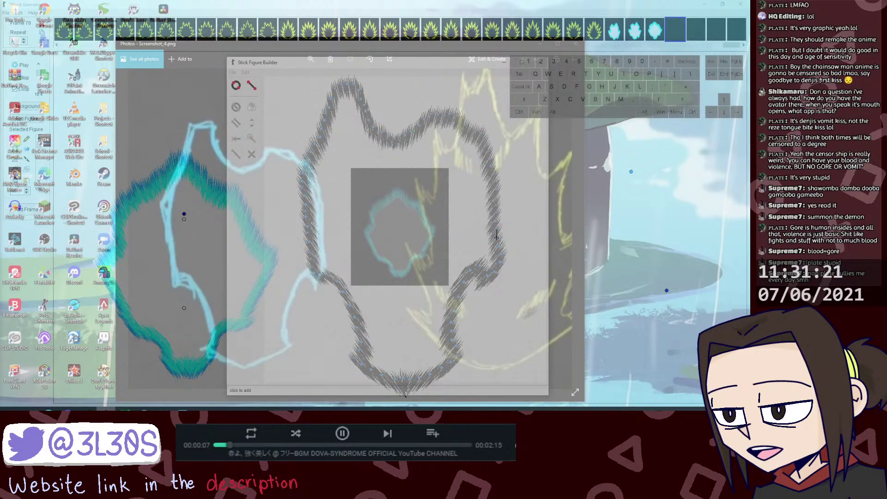
{"action": "left_click", "coordinate": [498, 239]}
{"action": "key", "text": "l"}
{"action": "left_click", "coordinate": [498, 245]}
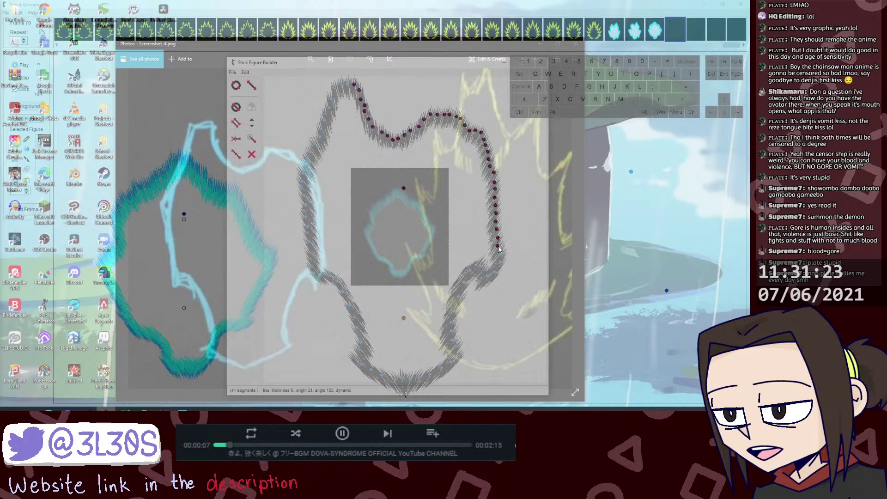
{"action": "key", "text": "l"}
{"action": "left_click", "coordinate": [501, 254]}
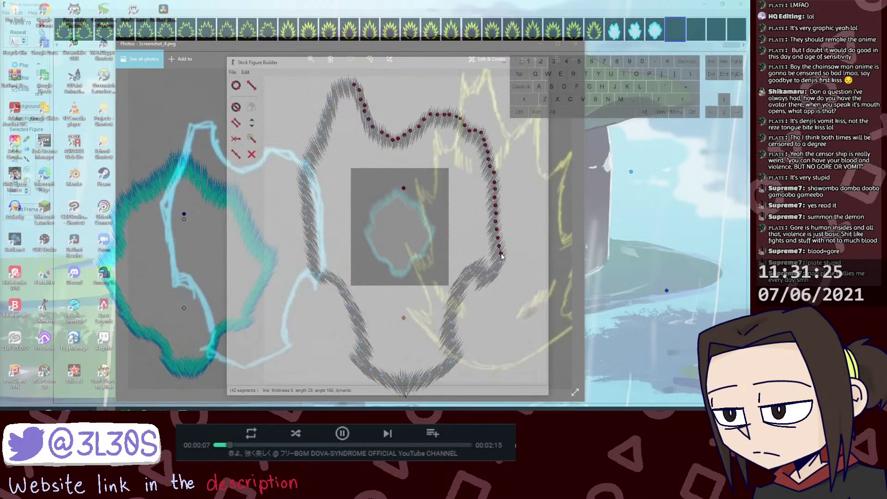
Step: Trace line segments around the protruding right corner and into the small notch beneath it
{"action": "key", "text": "l"}
{"action": "left_click", "coordinate": [499, 265]}
{"action": "key", "text": "l"}
{"action": "left_click", "coordinate": [494, 275]}
{"action": "key", "text": "l"}
{"action": "left_click", "coordinate": [486, 278]}
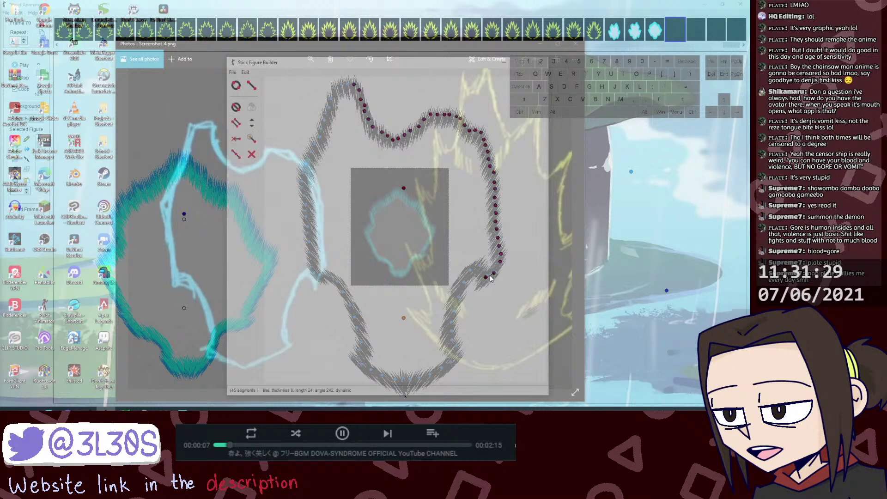
{"action": "key", "text": "l"}
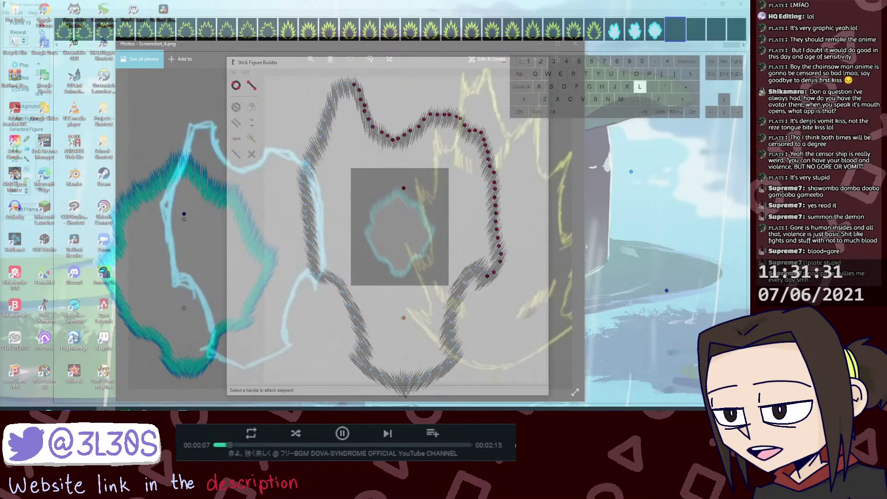
{"action": "left_click", "coordinate": [485, 273]}
{"action": "key", "text": "l"}
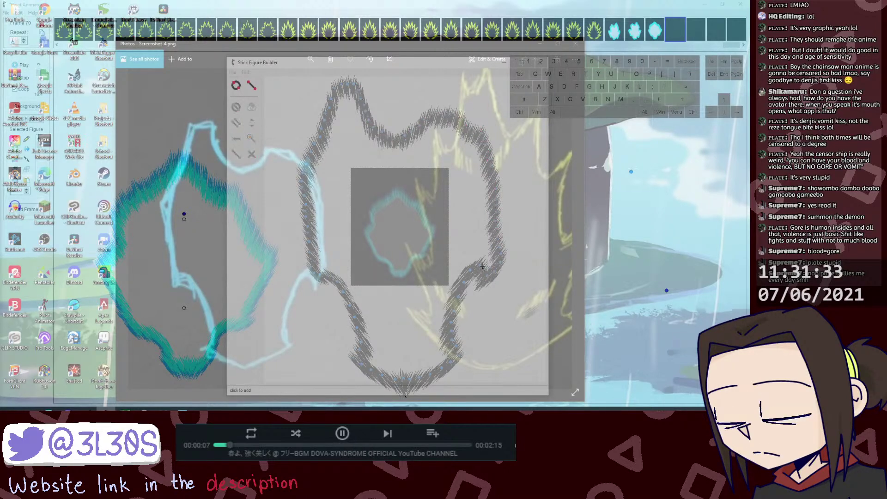
Step: Trace line segments from the right notch down the inward-sloping lower right edge, then select the long central segment
{"action": "left_click_drag", "start_coordinate": [484, 272], "coordinate": [471, 271]}
{"action": "key", "text": "l"}
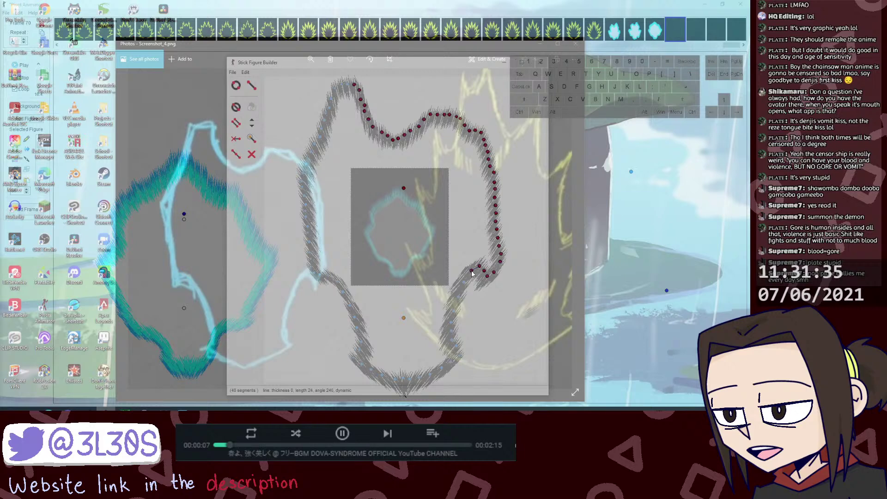
{"action": "key", "text": "l"}
{"action": "left_click", "coordinate": [463, 281]}
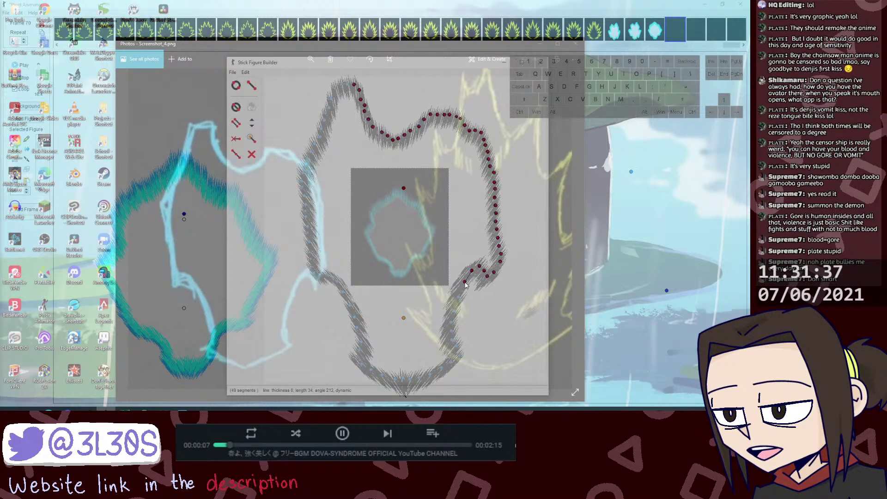
{"action": "key", "text": "l"}
{"action": "left_click", "coordinate": [458, 298]}
{"action": "key", "text": "l"}
{"action": "left_click", "coordinate": [453, 310]}
{"action": "left_click", "coordinate": [404, 190]}
{"action": "key", "text": "s"}
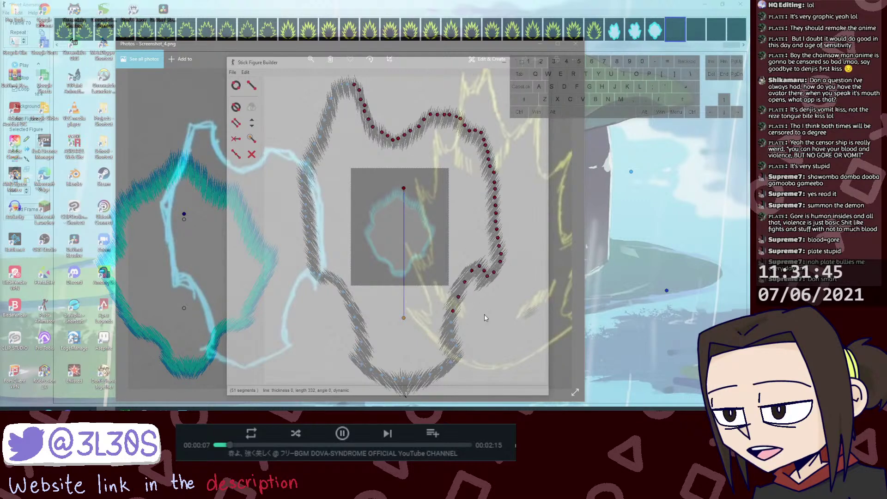
Step: Attach further line segments from the chain's end down the narrow lower right edge toward the bottom right corner
{"action": "left_click", "coordinate": [453, 312]}
{"action": "key", "text": "l"}
{"action": "left_click", "coordinate": [453, 312]}
{"action": "left_click", "coordinate": [450, 322]}
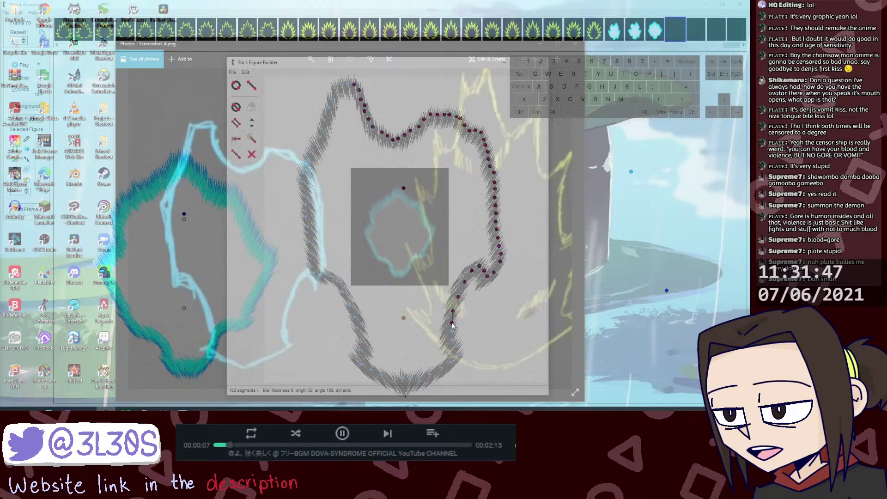
{"action": "key", "text": "l"}
{"action": "left_click", "coordinate": [450, 322]}
{"action": "left_click", "coordinate": [450, 330]}
{"action": "key", "text": "l"}
{"action": "left_click", "coordinate": [451, 332]}
{"action": "left_click", "coordinate": [452, 342]}
{"action": "left_click", "coordinate": [451, 342]}
{"action": "key", "text": "l"}
{"action": "left_click", "coordinate": [452, 342]}
{"action": "key", "text": "l"}
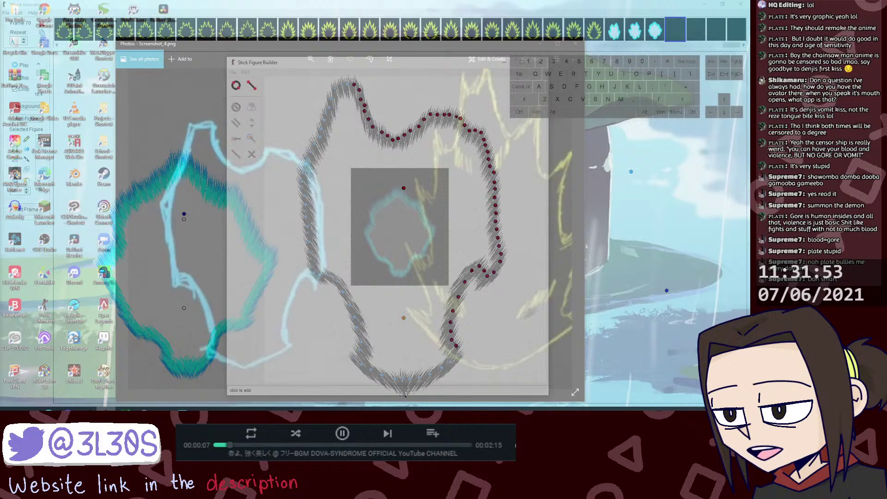
Step: Trace line segments around the bottom right corner and along the bottom curve toward the bottom tip
{"action": "left_click", "coordinate": [461, 355]}
{"action": "key", "text": "l"}
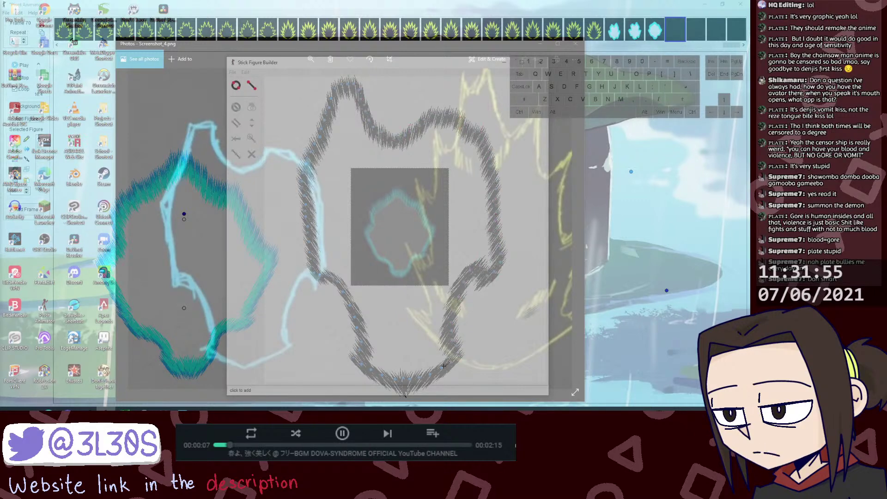
{"action": "left_click", "coordinate": [441, 369]}
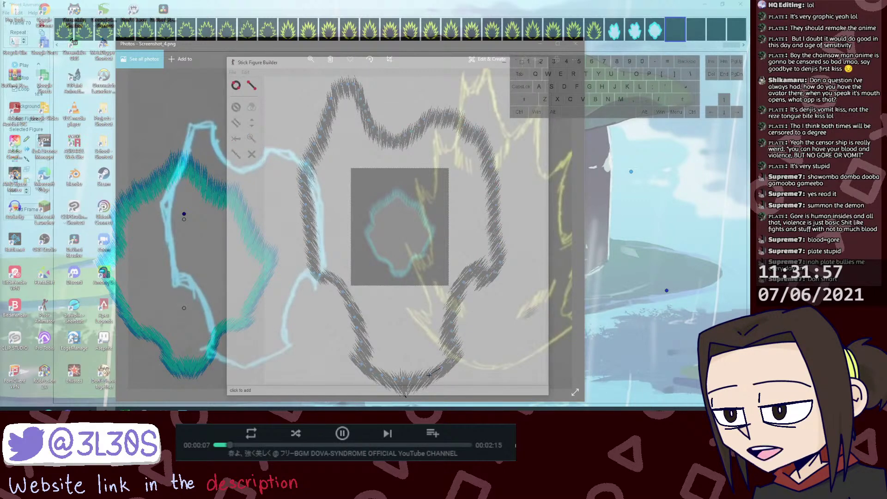
{"action": "key", "text": "l"}
{"action": "left_click", "coordinate": [418, 380]}
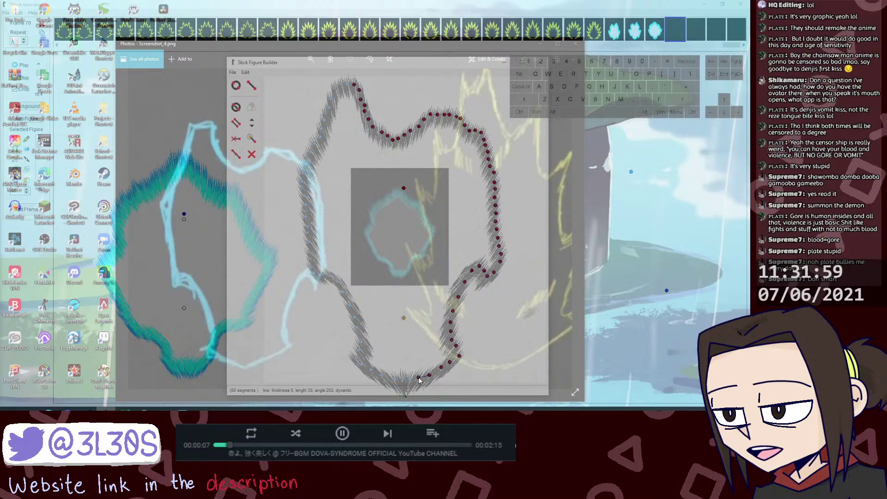
Step: Carry the chain of line segments across the bottom tip to the start of the bottom left curve
{"action": "key", "text": "l"}
{"action": "left_click", "coordinate": [409, 379]}
{"action": "key", "text": "l"}
{"action": "left_click", "coordinate": [402, 379]}
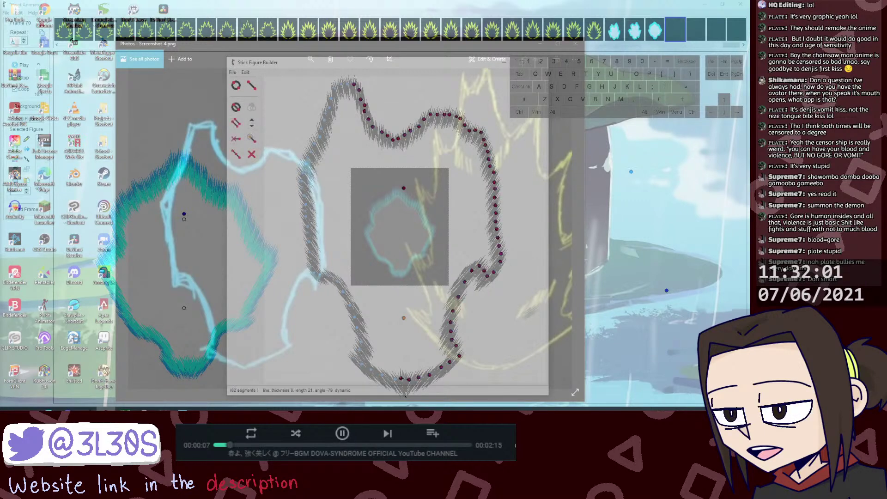
{"action": "key", "text": "l"}
{"action": "left_click", "coordinate": [394, 377]}
{"action": "key", "text": "l"}
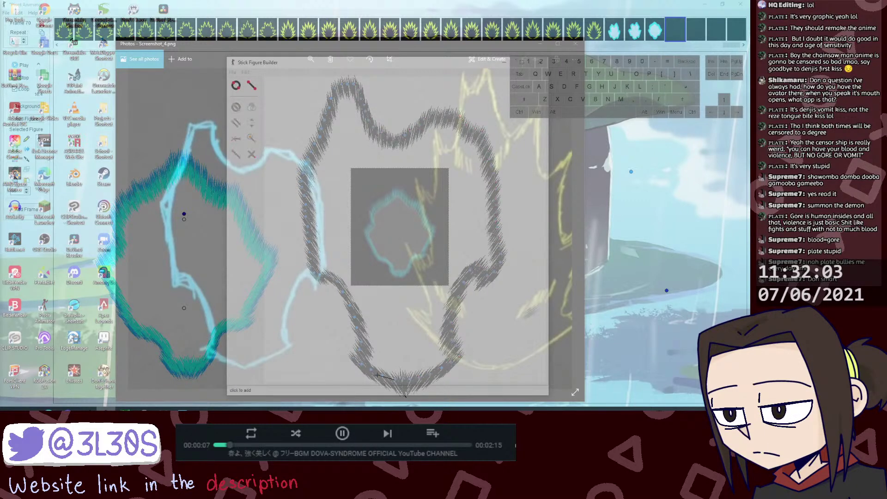
{"action": "left_click", "coordinate": [380, 376]}
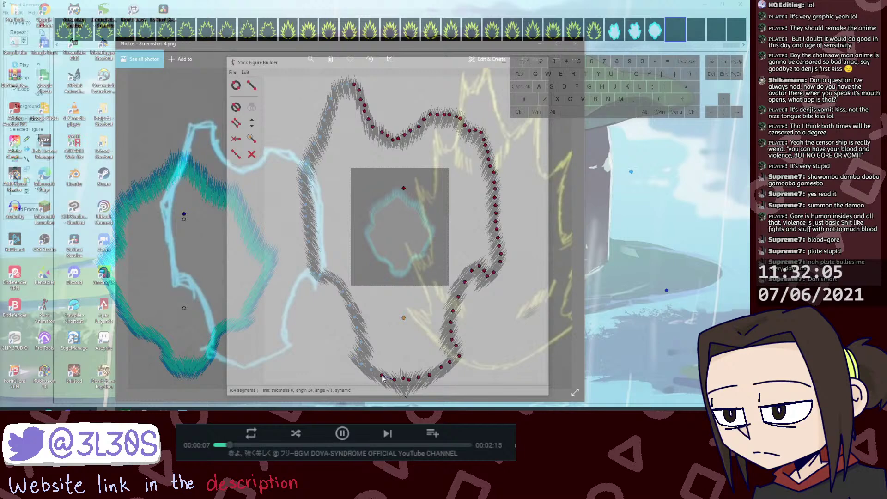
Step: Trace line segments along the bottom left curve up to the outline's bottom left corner
{"action": "key", "text": "l"}
{"action": "left_click", "coordinate": [369, 371]}
{"action": "key", "text": "l"}
{"action": "left_click", "coordinate": [362, 365]}
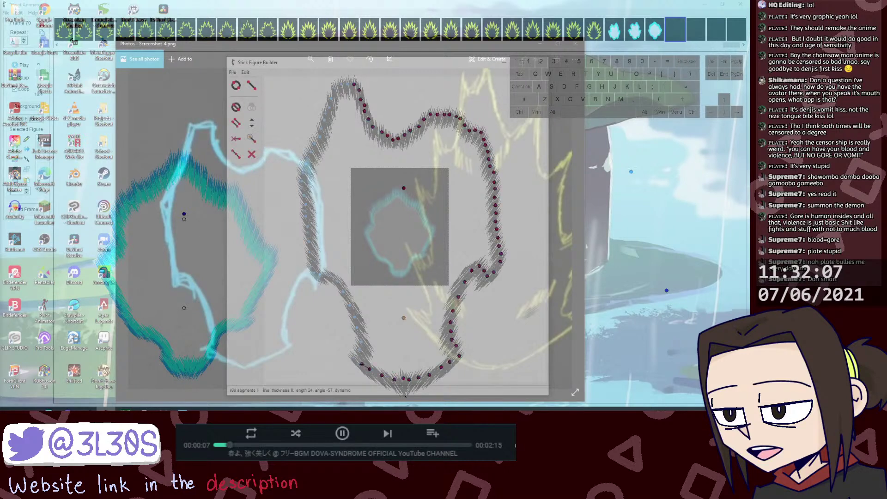
{"action": "key", "text": "l"}
{"action": "left_click", "coordinate": [357, 354]}
{"action": "key", "text": "l"}
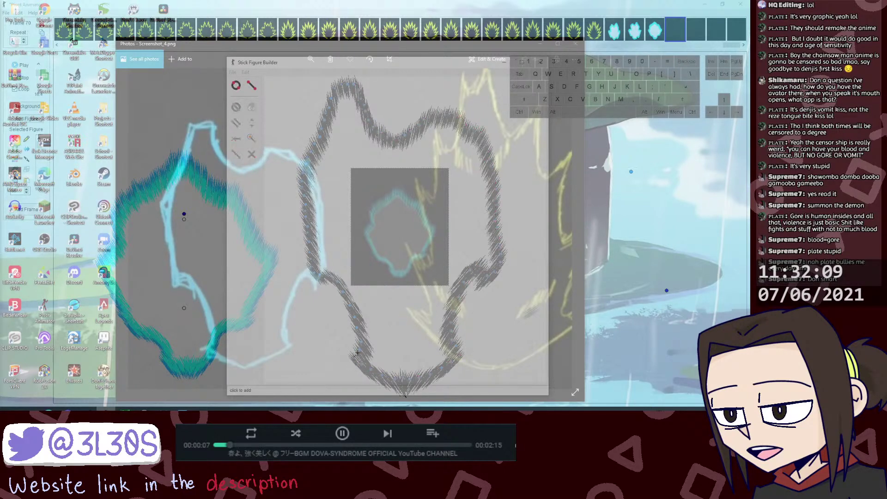
{"action": "left_click", "coordinate": [357, 352]}
Step: Extend the line segments from the bottom left corner up the lower left edge toward the left notch
{"action": "key", "text": "l"}
{"action": "left_click", "coordinate": [360, 342]}
{"action": "key", "text": "l"}
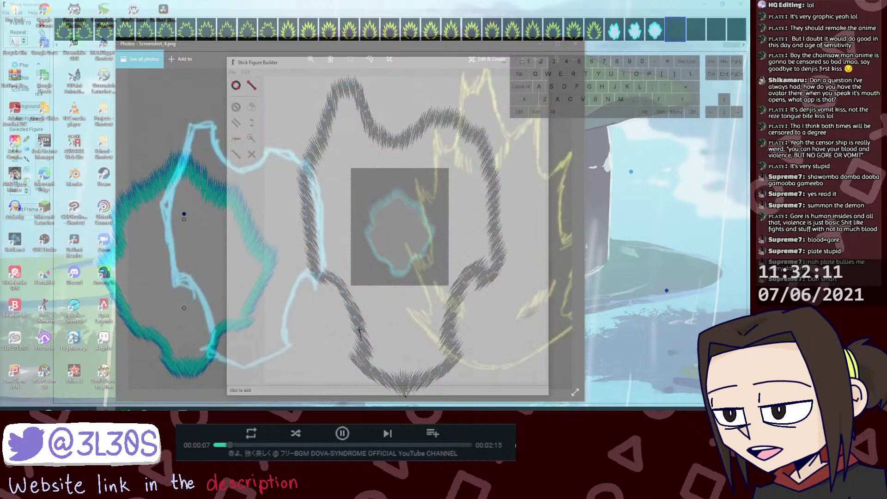
{"action": "left_click", "coordinate": [359, 331]}
{"action": "key", "text": "l"}
{"action": "left_click", "coordinate": [354, 317]}
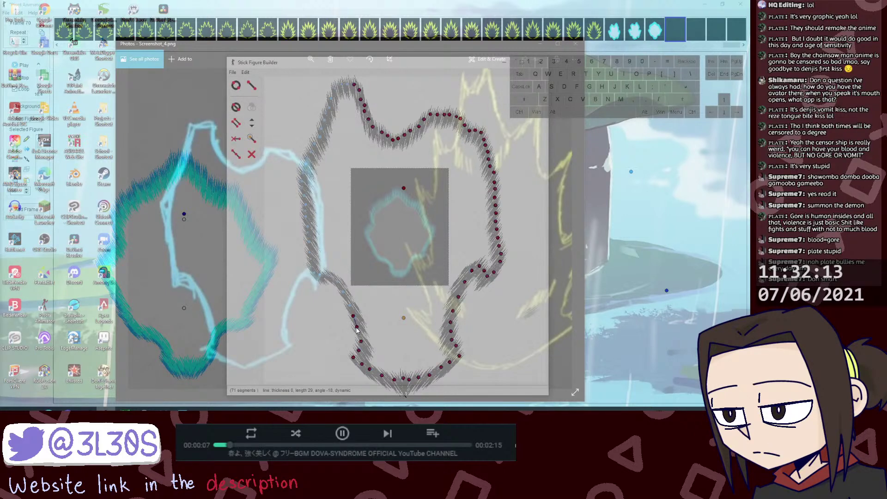
{"action": "left_click", "coordinate": [350, 308]}
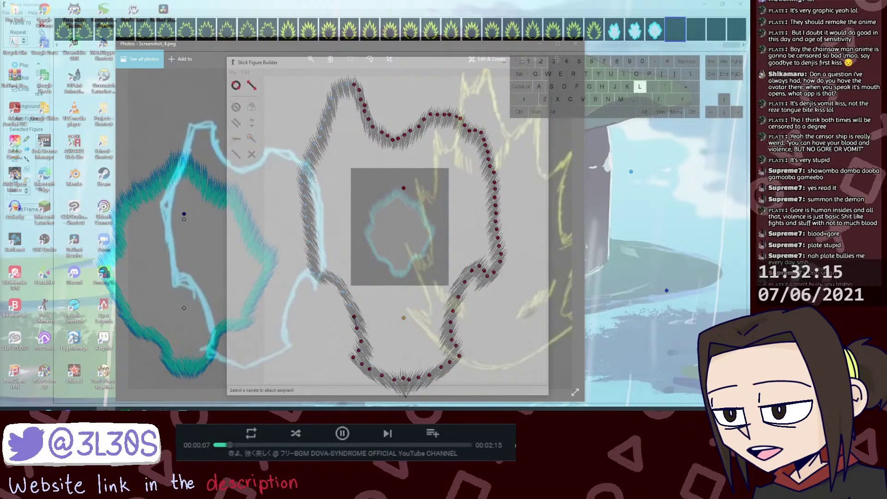
{"action": "key", "text": "l"}
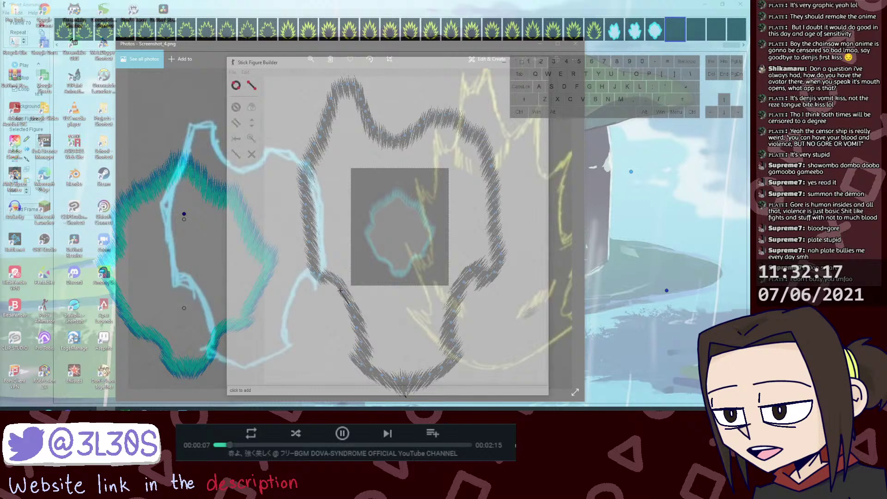
{"action": "left_click", "coordinate": [340, 290]}
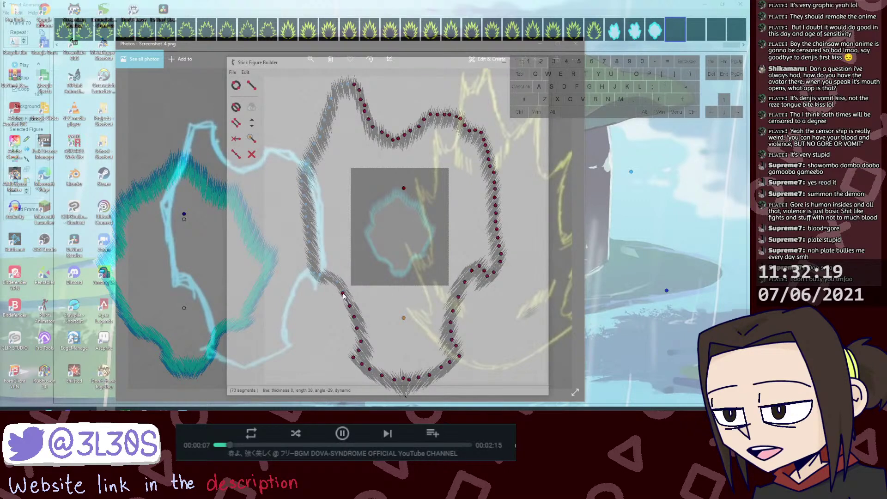
Step: Continue the line segments through the left notch to the outline's outer left corner
{"action": "key", "text": "l"}
{"action": "left_click", "coordinate": [341, 290]}
{"action": "key", "text": "l"}
{"action": "left_click", "coordinate": [329, 277]}
{"action": "key", "text": "l"}
{"action": "left_click", "coordinate": [320, 275]}
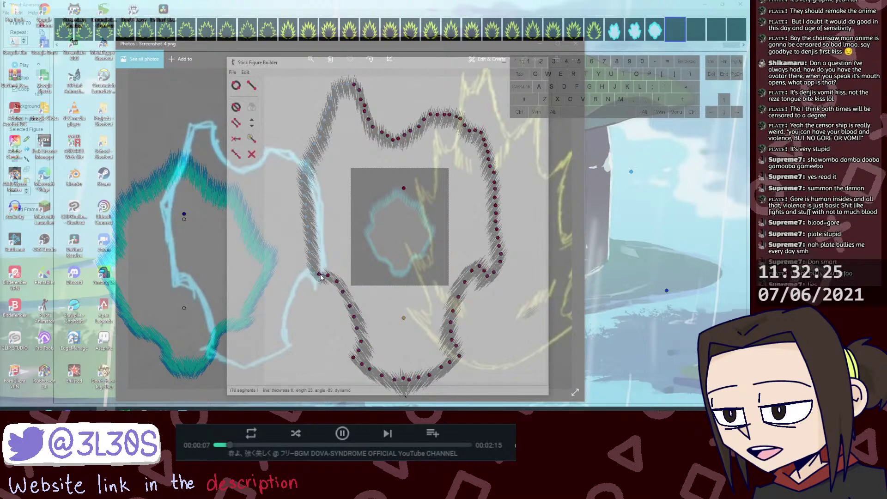
{"action": "key", "text": "l"}
{"action": "left_click", "coordinate": [314, 276]}
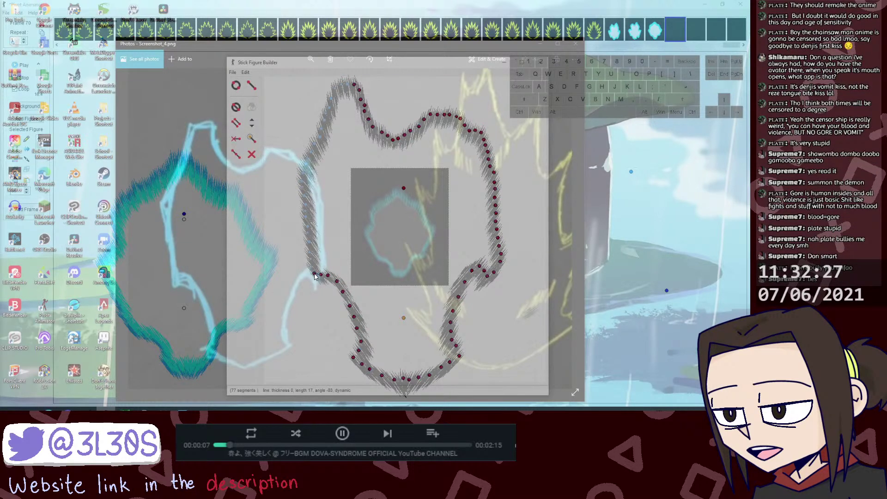
Step: Extend the line segments from the outer left corner up the lower part of the left edge
{"action": "key", "text": "l"}
{"action": "left_click", "coordinate": [311, 268]}
{"action": "key", "text": "l"}
{"action": "left_click", "coordinate": [310, 260]}
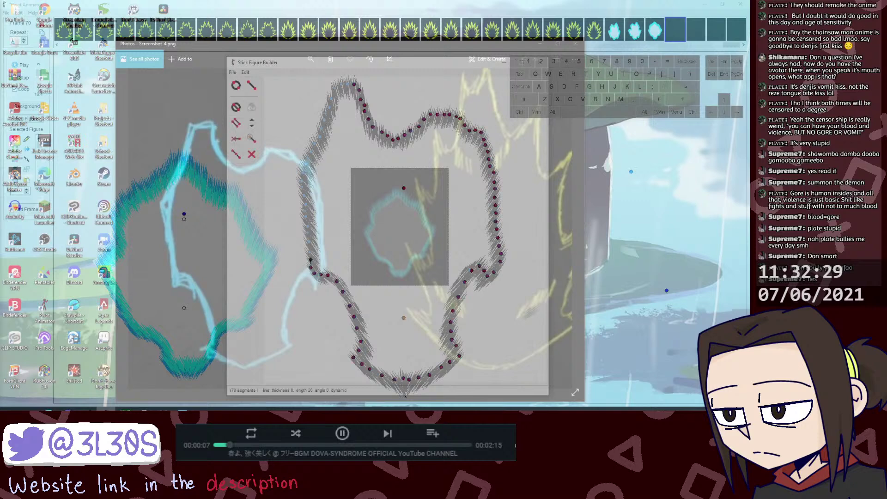
{"action": "key", "text": "l"}
{"action": "left_click", "coordinate": [308, 251]}
{"action": "key", "text": "l"}
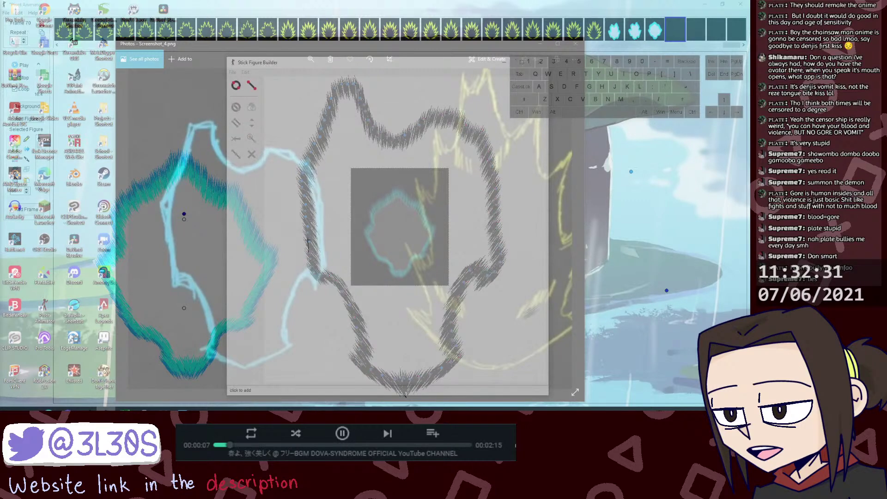
{"action": "left_click", "coordinate": [307, 241]}
Step: Trace line segments up the middle of the outline's left edge
{"action": "key", "text": "l"}
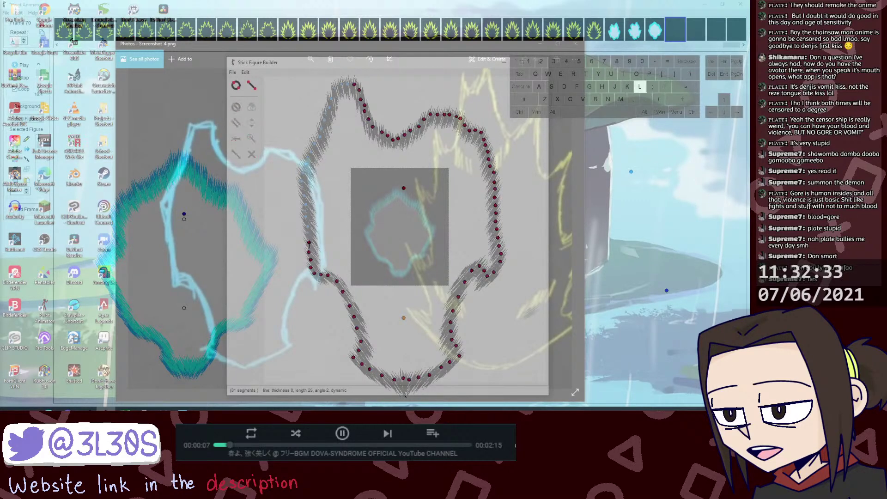
{"action": "left_click", "coordinate": [307, 235]}
{"action": "key", "text": "l"}
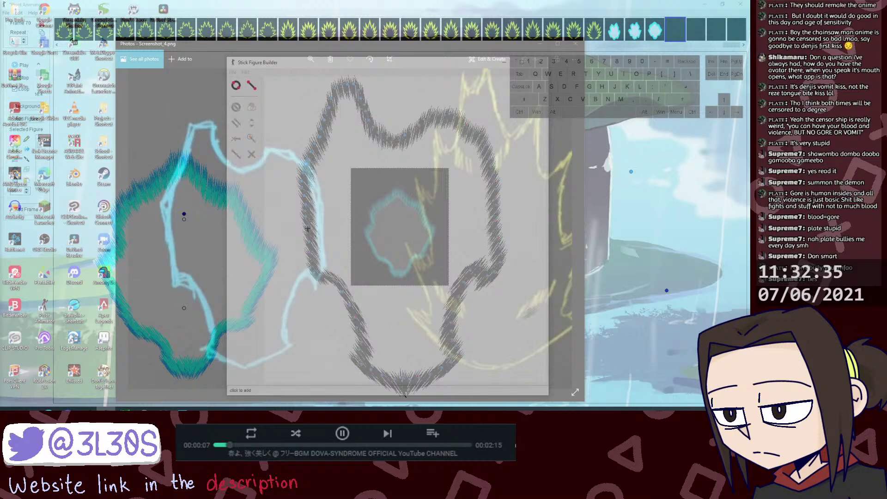
{"action": "left_click", "coordinate": [307, 227]}
{"action": "key", "text": "l"}
{"action": "left_click", "coordinate": [305, 218]}
{"action": "key", "text": "l"}
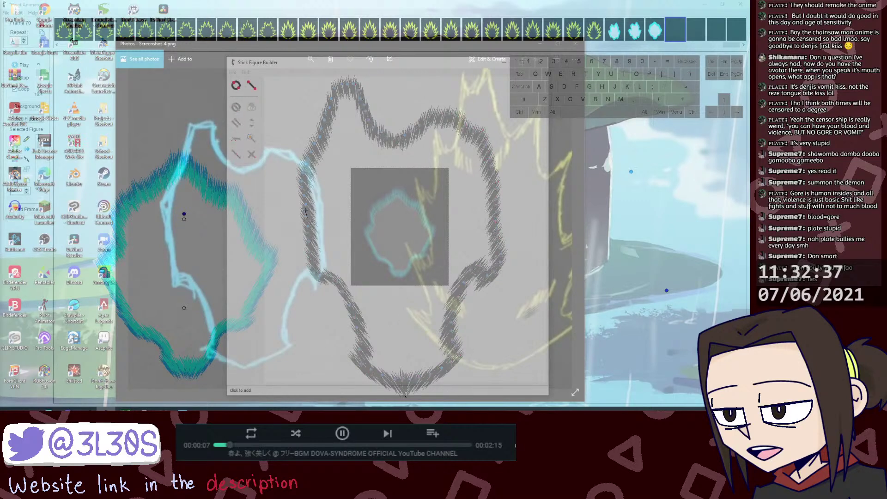
{"action": "left_click", "coordinate": [306, 220]}
{"action": "key", "text": "l"}
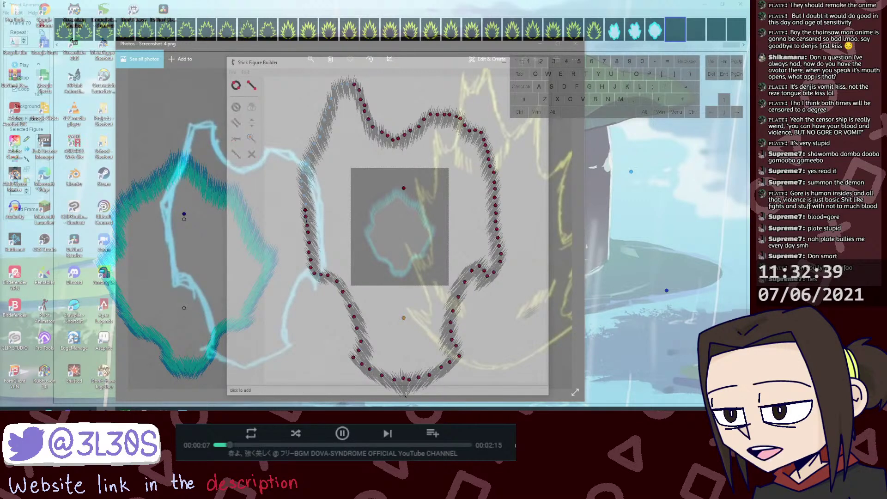
{"action": "left_click", "coordinate": [307, 208]}
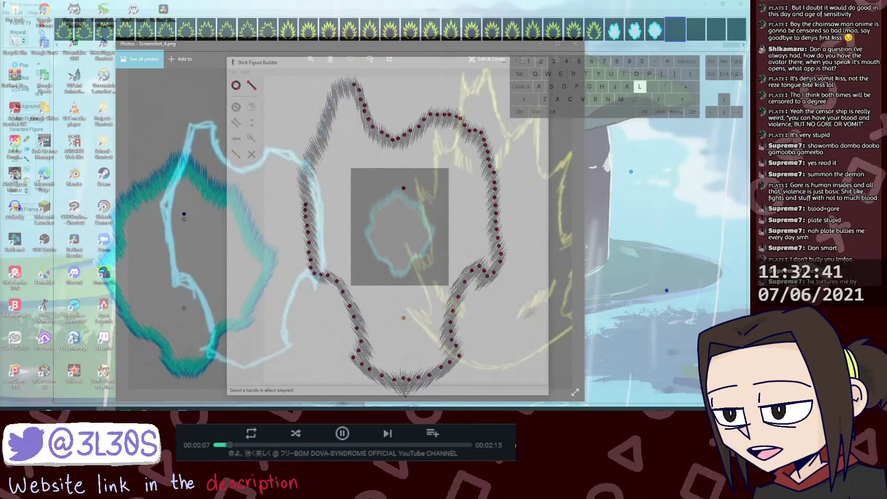
Step: Carry the line segments along the upper part of the left edge to the bend at the upper left corner
{"action": "key", "text": "l"}
{"action": "left_click", "coordinate": [304, 194]}
{"action": "left_click", "coordinate": [302, 187]}
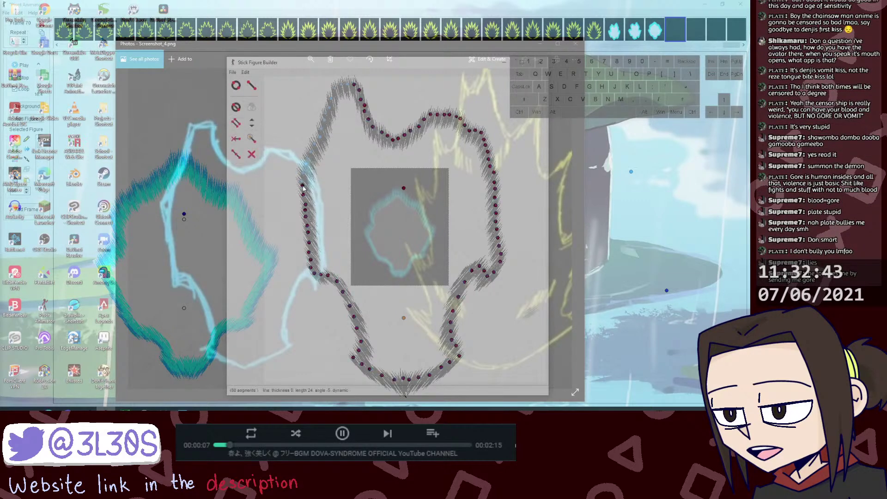
{"action": "key", "text": "l"}
{"action": "left_click", "coordinate": [302, 187]}
{"action": "left_click", "coordinate": [302, 182]}
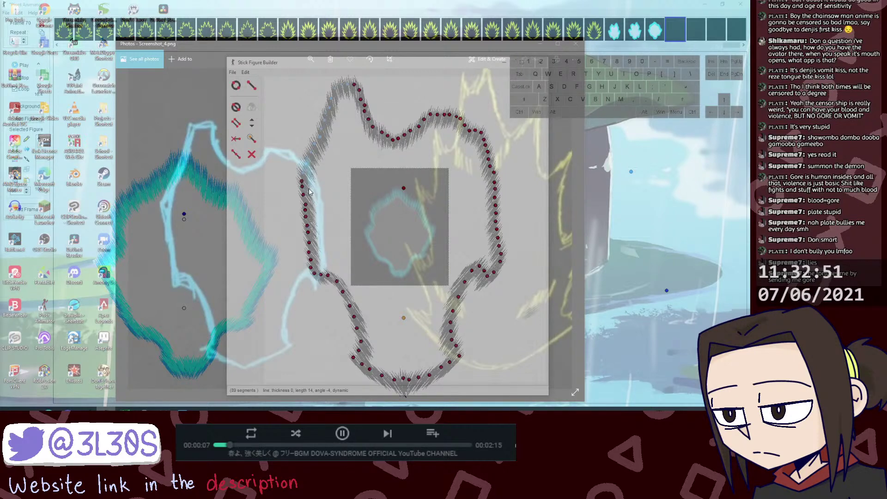
{"action": "key", "text": "l"}
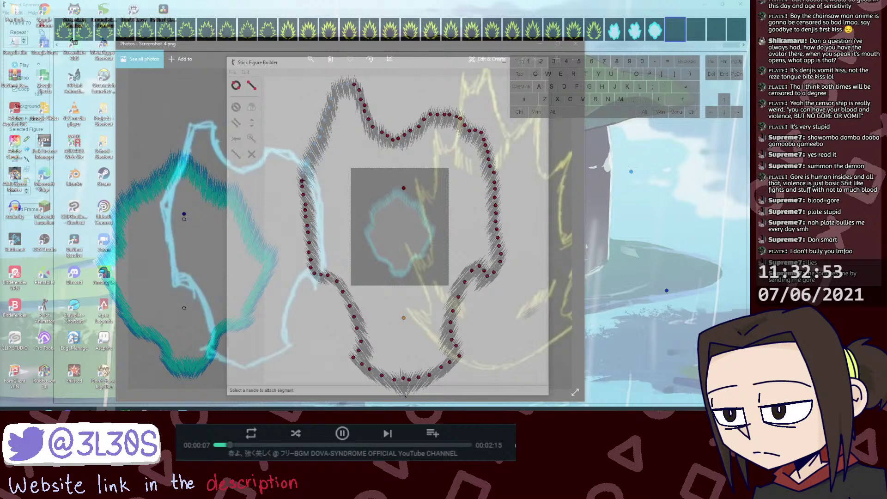
{"action": "left_click", "coordinate": [302, 180]}
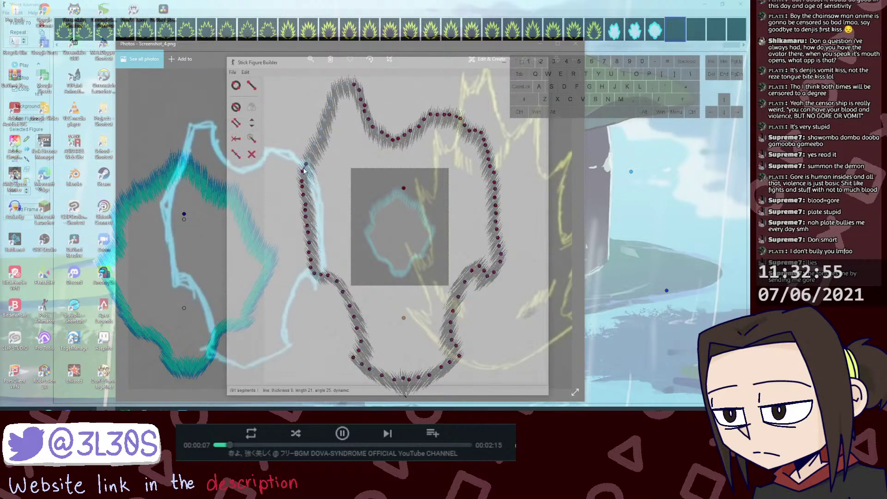
{"action": "left_click_drag", "start_coordinate": [305, 164], "coordinate": [307, 165]}
Step: Trace short line segments around the upper left bend toward the tall peak
{"action": "key", "text": "l"}
{"action": "left_click", "coordinate": [307, 164]}
{"action": "left_click", "coordinate": [308, 158]}
{"action": "key", "text": "l"}
{"action": "left_click", "coordinate": [308, 159]}
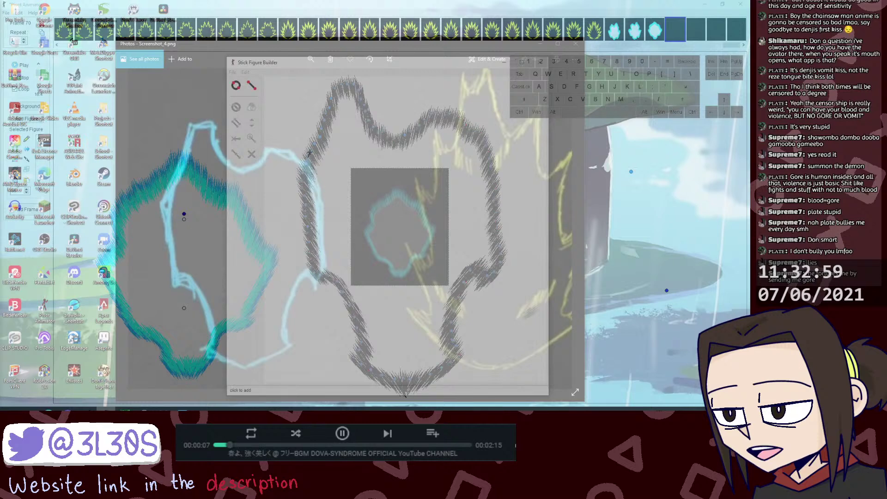
{"action": "left_click", "coordinate": [310, 153]}
{"action": "key", "text": "l"}
{"action": "left_click", "coordinate": [314, 147]}
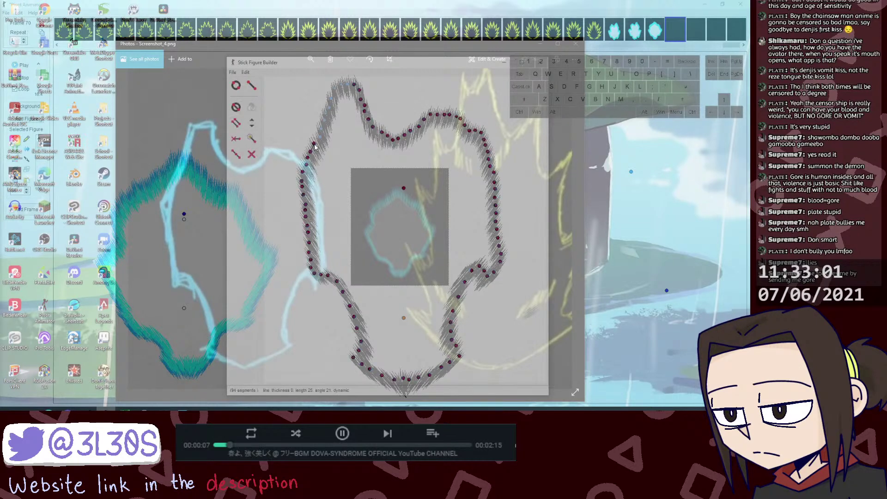
Step: Extend the line segments up the left slope of the tall peak
{"action": "key", "text": "l"}
{"action": "left_click", "coordinate": [320, 132]}
{"action": "key", "text": "l"}
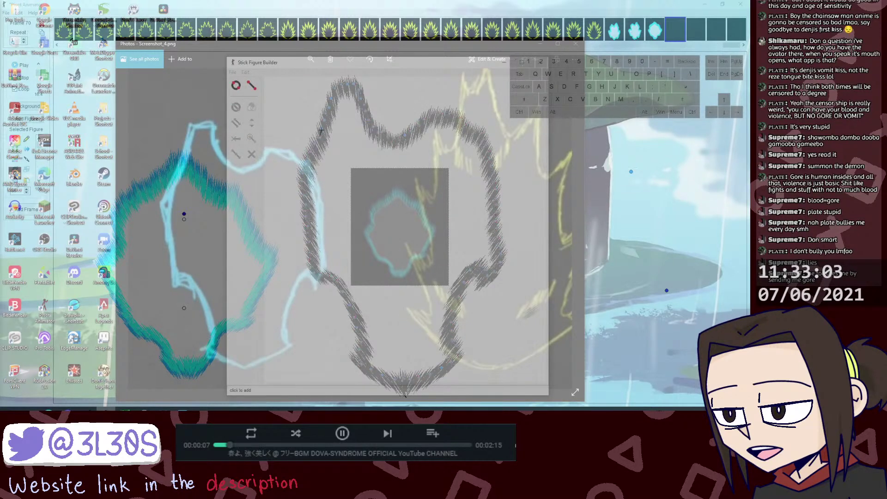
{"action": "left_click", "coordinate": [324, 116]}
{"action": "key", "text": "l"}
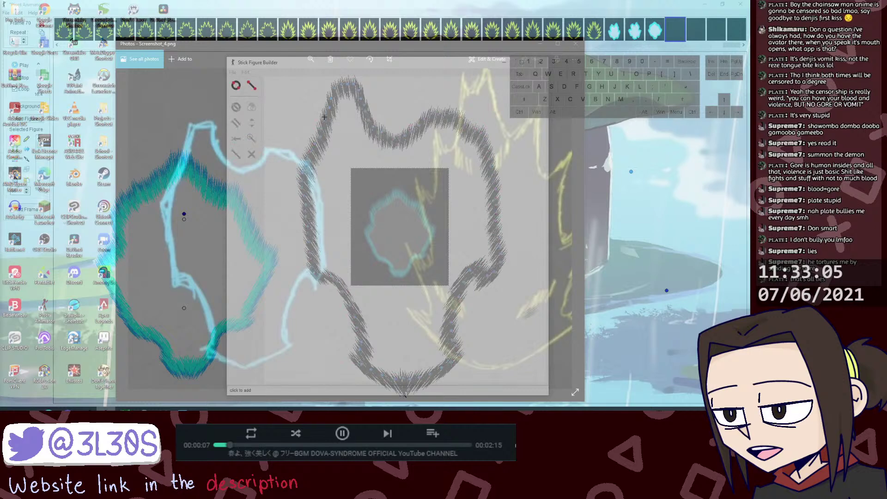
{"action": "left_click", "coordinate": [326, 114]}
{"action": "key", "text": "l"}
{"action": "left_click", "coordinate": [330, 111]}
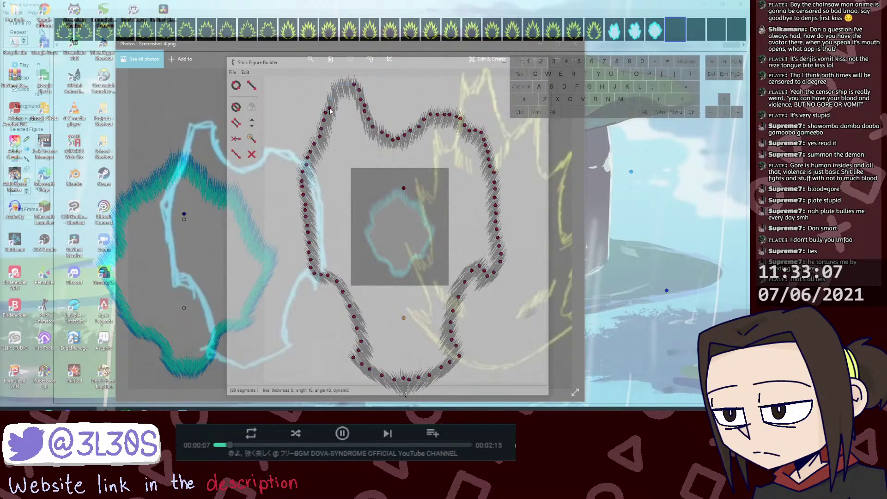
Step: Close the traced outline by carrying the line segments over the tip of the tall peak to the starting point
{"action": "key", "text": "l"}
{"action": "left_click", "coordinate": [332, 104]}
{"action": "key", "text": "l"}
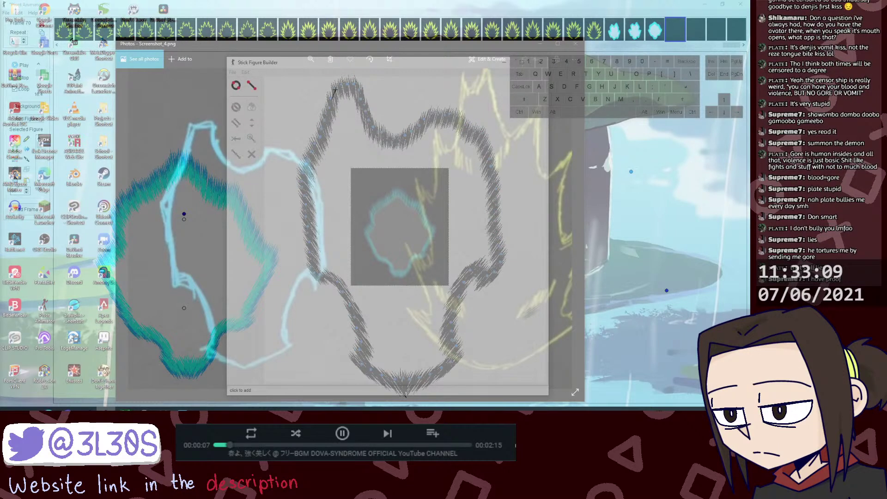
{"action": "left_click", "coordinate": [335, 91]}
{"action": "key", "text": "l"}
{"action": "left_click", "coordinate": [341, 87]}
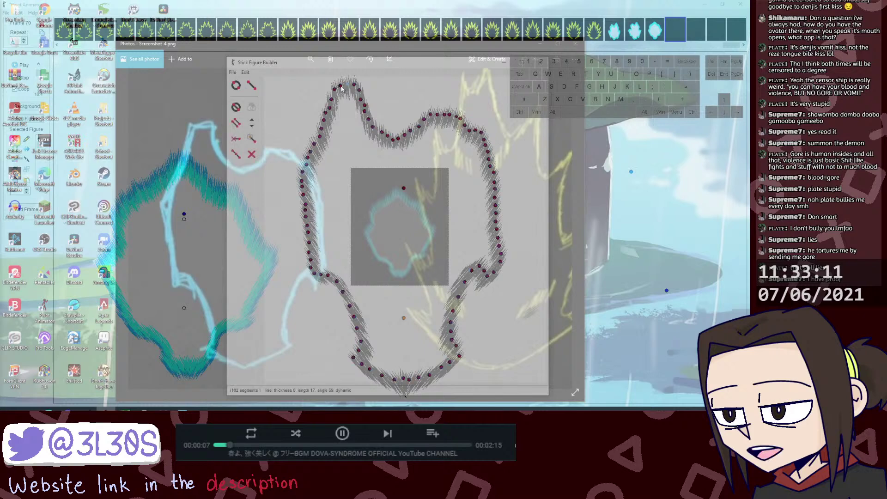
{"action": "key", "text": "l"}
{"action": "left_click", "coordinate": [345, 85]}
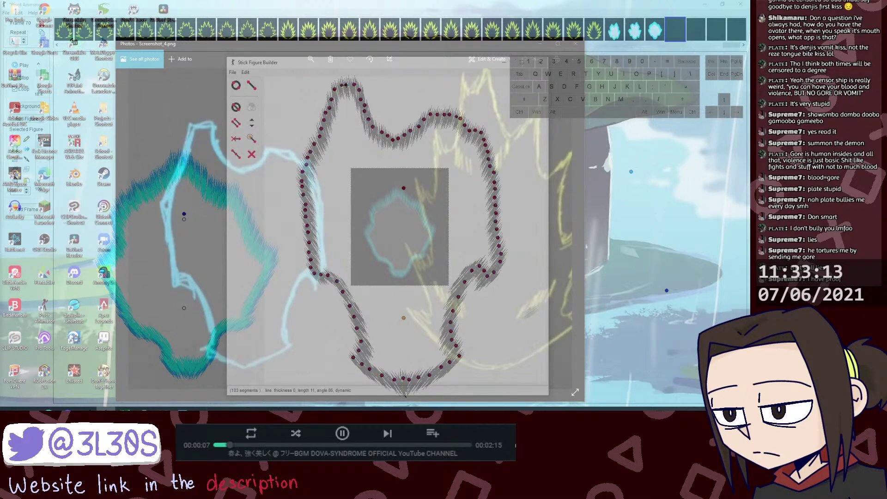
{"action": "left_click", "coordinate": [354, 84]}
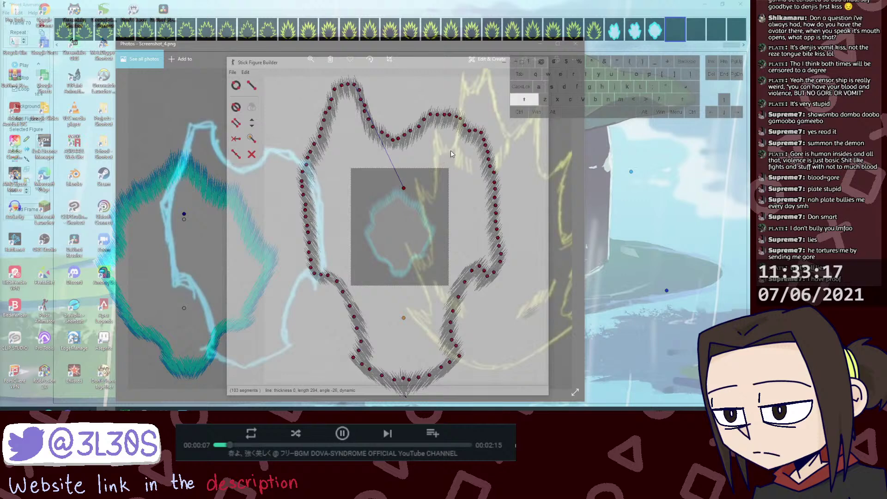
Step: Add the traced figure to the animation and align it with the enlarged hatched outline, checking its placement against the Stick Figure Builder
{"action": "key", "text": "ctrl+a"}
{"action": "left_click", "coordinate": [376, 229]}
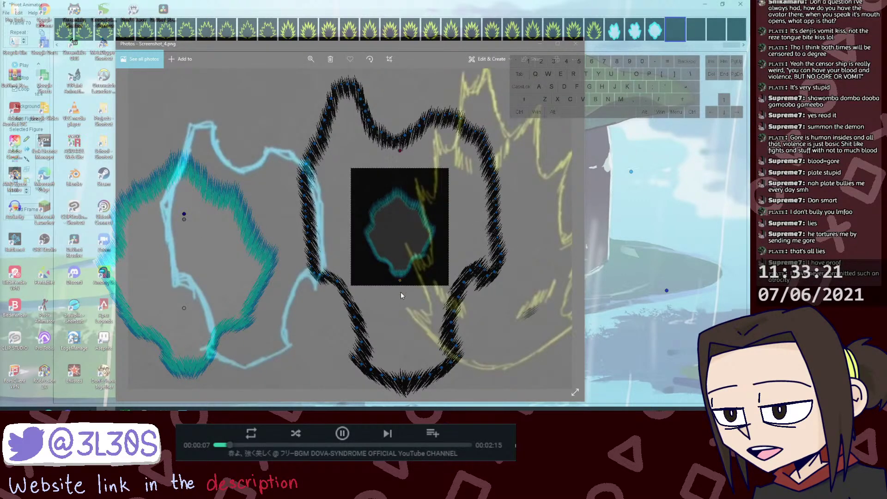
{"action": "left_click_drag", "start_coordinate": [401, 291], "coordinate": [400, 293]}
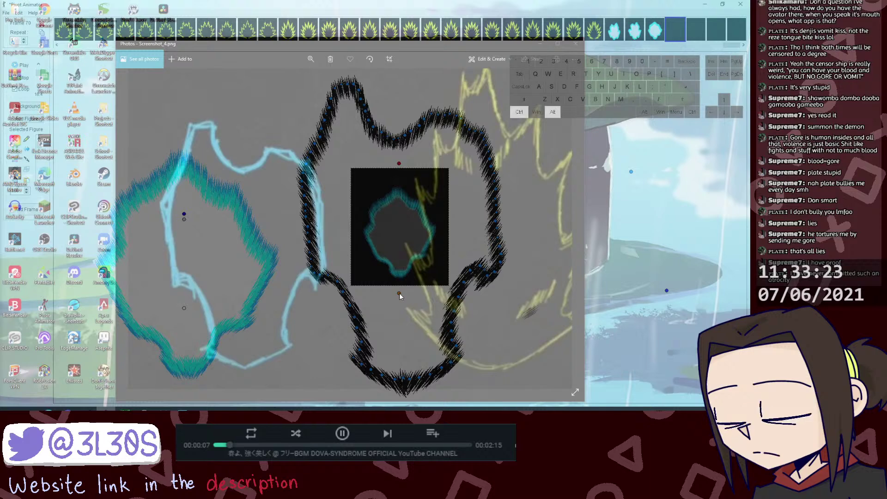
{"action": "left_click", "coordinate": [399, 293], "text": "ctrl+alt"}
{"action": "left_click", "coordinate": [539, 62]}
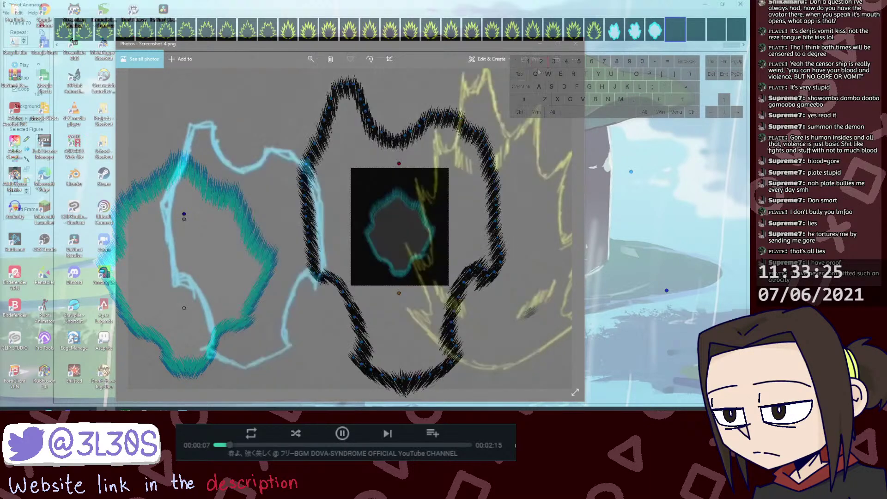
{"action": "left_click_drag", "start_coordinate": [398, 293], "coordinate": [399, 322]}
{"action": "left_click", "coordinate": [370, 247], "text": "ctrl+alt"}
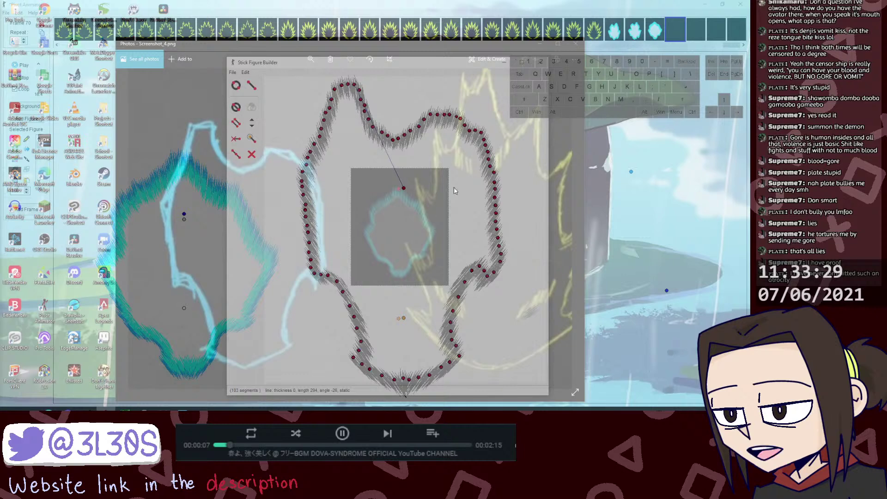
{"action": "left_click", "coordinate": [540, 61]}
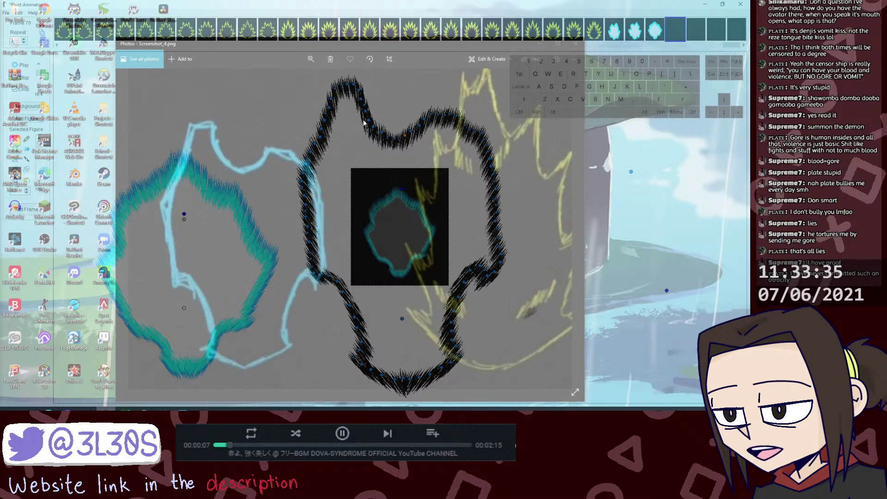
Step: Join the hatched strokes at the tip of the tall peak to the traced figure's matching handles
{"action": "key", "text": "j"}
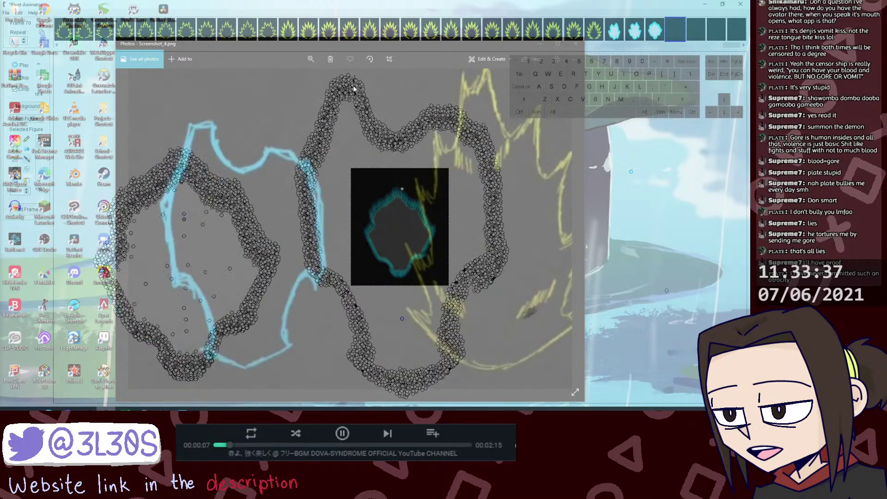
{"action": "left_click", "coordinate": [353, 85]}
{"action": "key", "text": "j"}
{"action": "left_click", "coordinate": [354, 85]}
{"action": "key", "text": "j"}
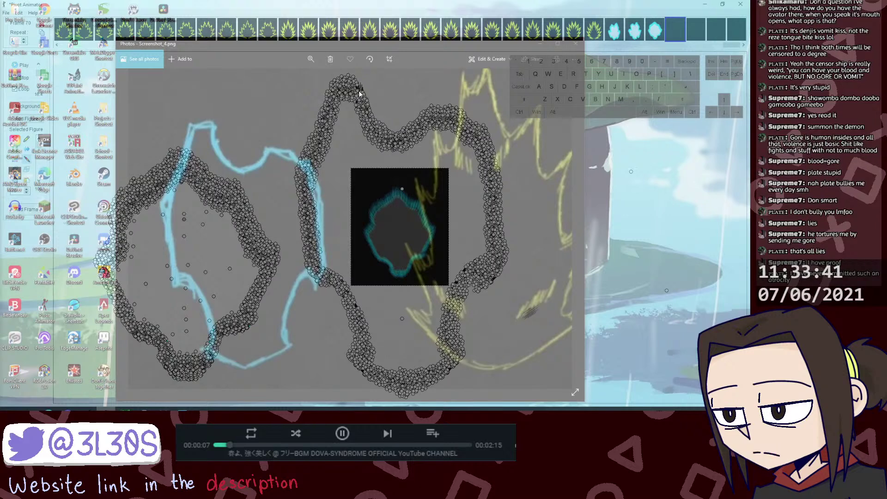
{"action": "left_click", "coordinate": [360, 94]}
{"action": "key", "text": "j"}
{"action": "left_click", "coordinate": [363, 104]}
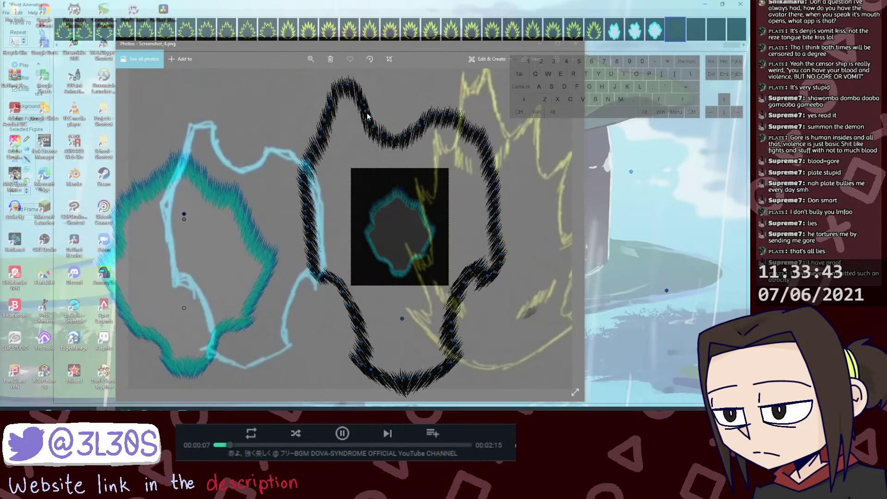
Step: Join the hatched strokes down the right slope of the tall peak to the traced figure's handles
{"action": "key", "text": "j"}
{"action": "left_click", "coordinate": [367, 113]}
{"action": "key", "text": "j"}
{"action": "left_click", "coordinate": [367, 118]}
{"action": "key", "text": "j"}
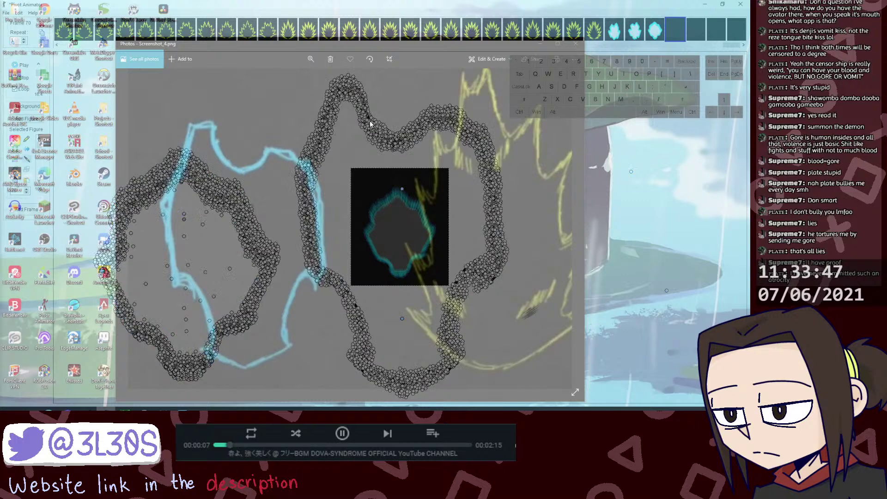
{"action": "left_click", "coordinate": [369, 122]}
{"action": "key", "text": "j"}
{"action": "left_click", "coordinate": [372, 131]}
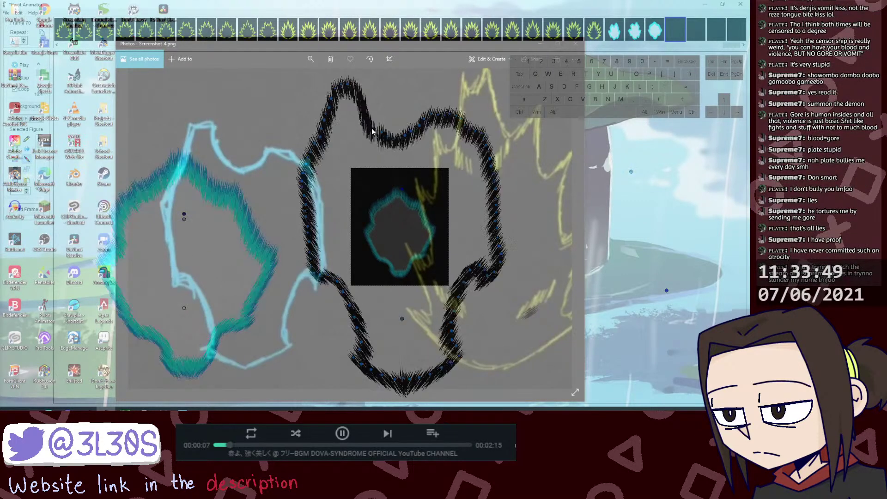
Step: Join the hatched strokes in the dip between the tall peak and the rounded hump to the traced figure's handles
{"action": "key", "text": "j"}
{"action": "left_click", "coordinate": [386, 141]}
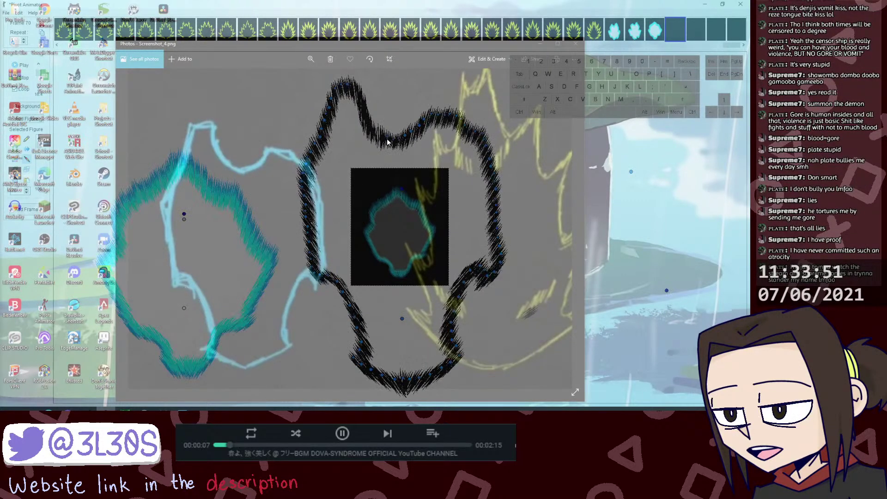
{"action": "key", "text": "j"}
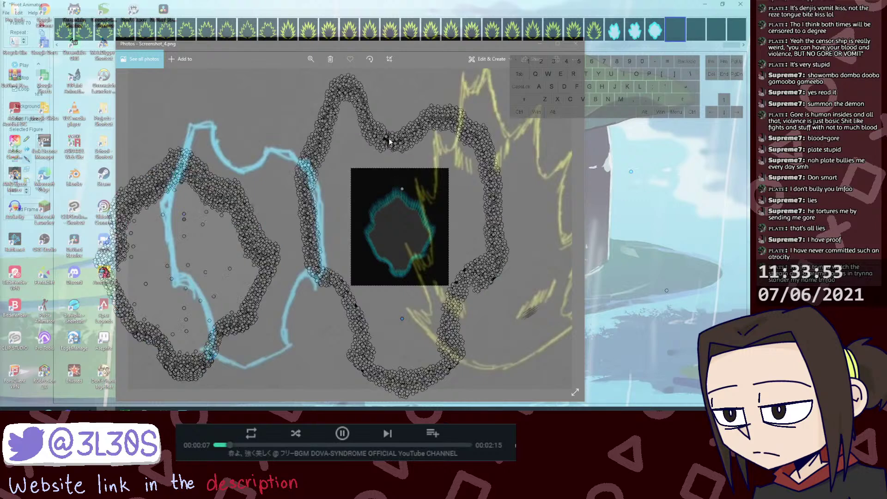
{"action": "left_click", "coordinate": [391, 141]}
{"action": "key", "text": "j"}
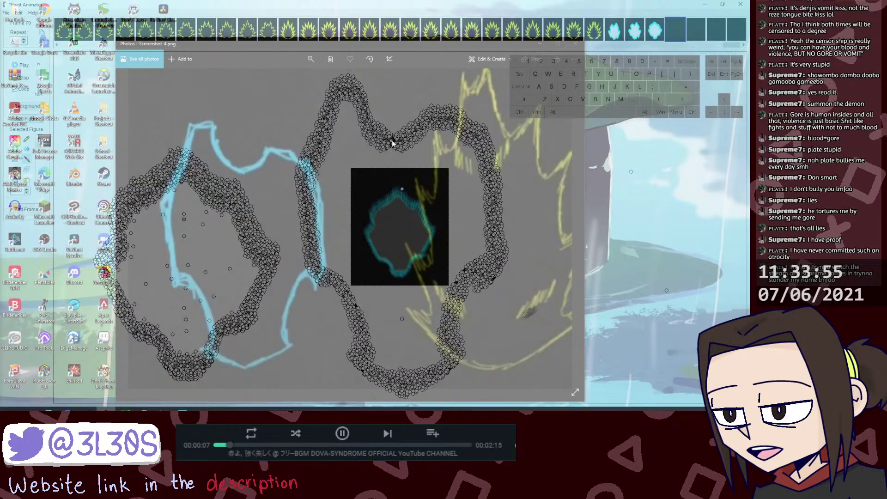
{"action": "left_click", "coordinate": [392, 141]}
{"action": "key", "text": "j"}
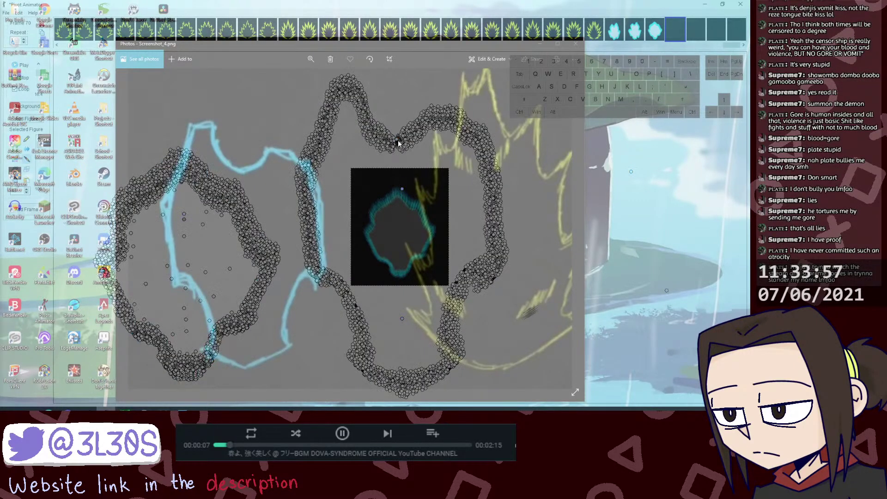
{"action": "left_click", "coordinate": [398, 140]}
Step: Join the hatched strokes rising from the dip toward the rounded hump to the traced figure's handles
{"action": "key", "text": "j"}
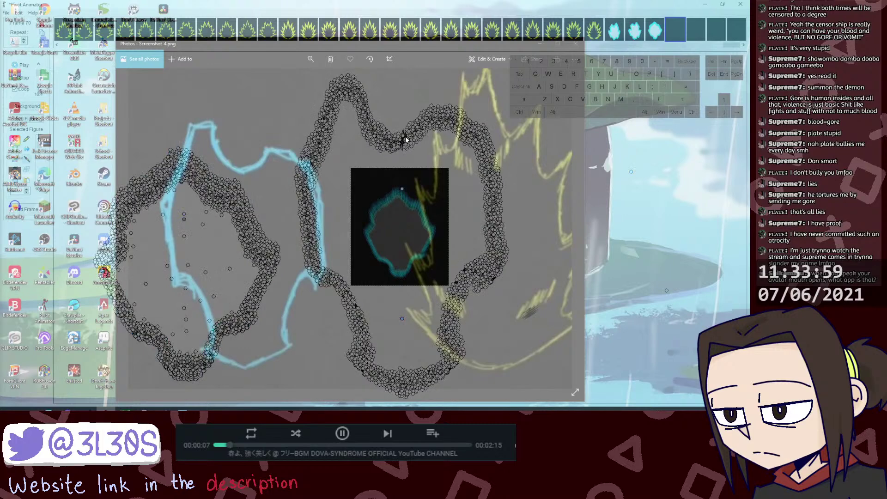
{"action": "left_click", "coordinate": [410, 135]}
{"action": "key", "text": "j"}
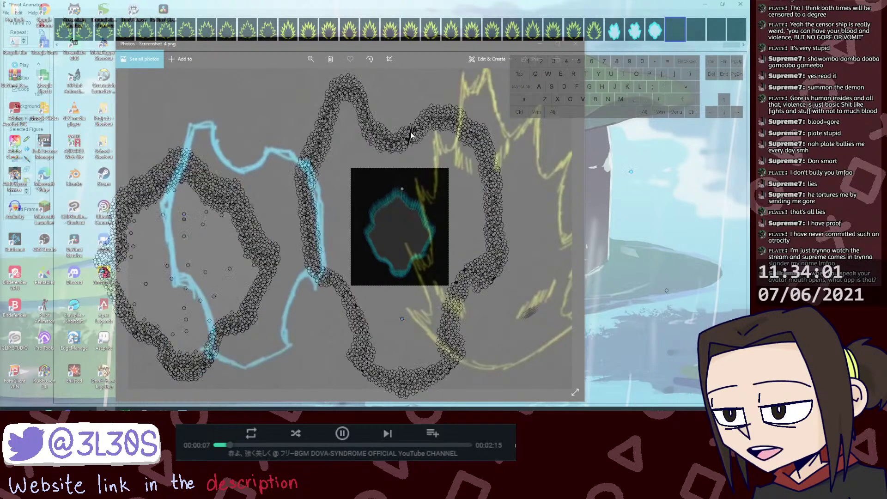
{"action": "left_click", "coordinate": [410, 133]}
{"action": "key", "text": "j"}
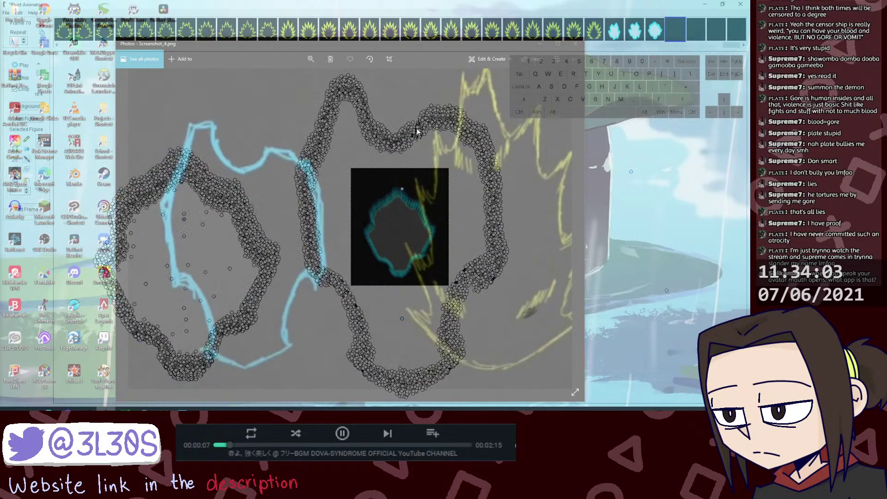
{"action": "left_click", "coordinate": [418, 130]}
{"action": "key", "text": "j"}
{"action": "left_click", "coordinate": [423, 120]}
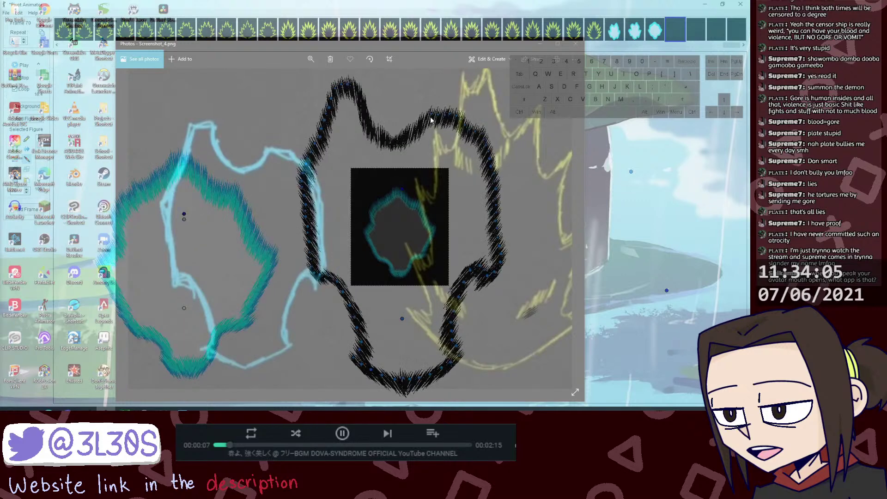
Step: Join the hatched strokes across the crest of the rounded hump to the traced figure's handles
{"action": "key", "text": "j"}
{"action": "left_click", "coordinate": [430, 118]}
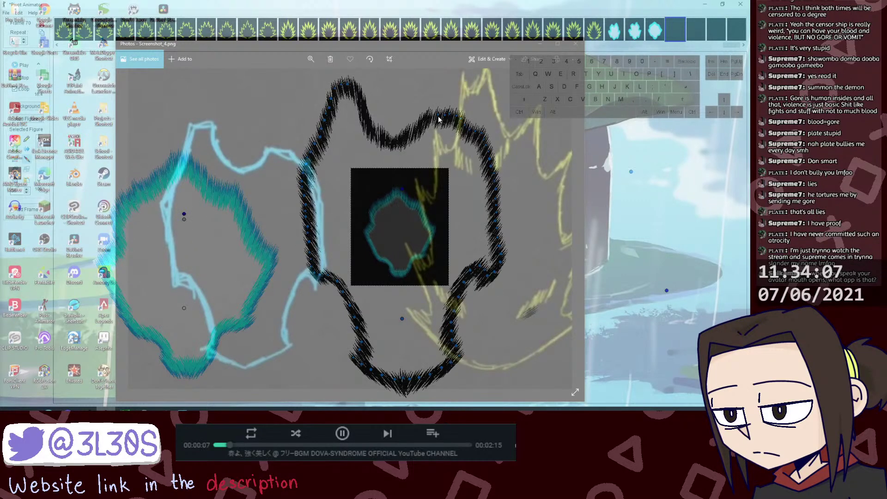
{"action": "key", "text": "j"}
{"action": "left_click", "coordinate": [437, 119]}
{"action": "key", "text": "j"}
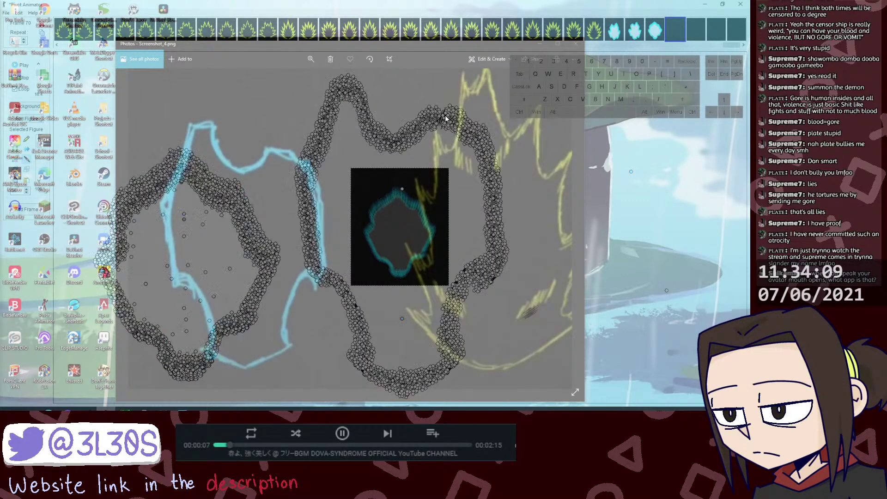
{"action": "left_click", "coordinate": [445, 115]}
{"action": "key", "text": "j"}
{"action": "left_click", "coordinate": [450, 115]}
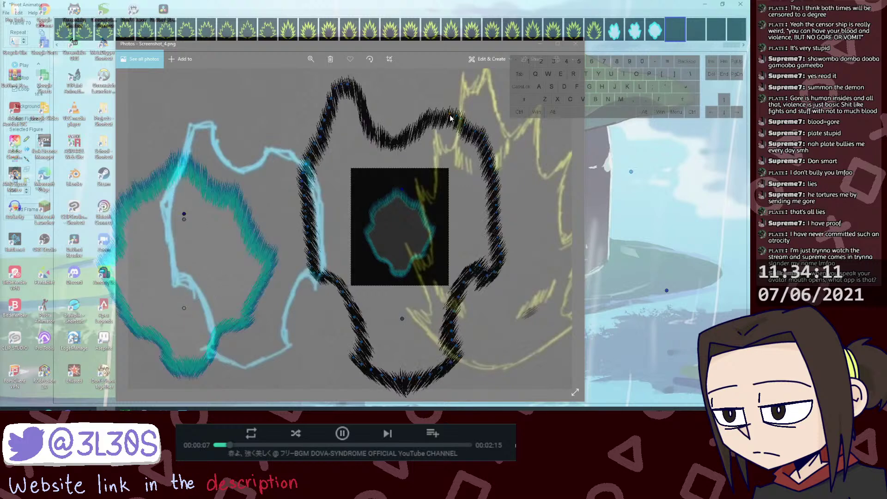
{"action": "key", "text": "j"}
{"action": "left_click", "coordinate": [449, 117]}
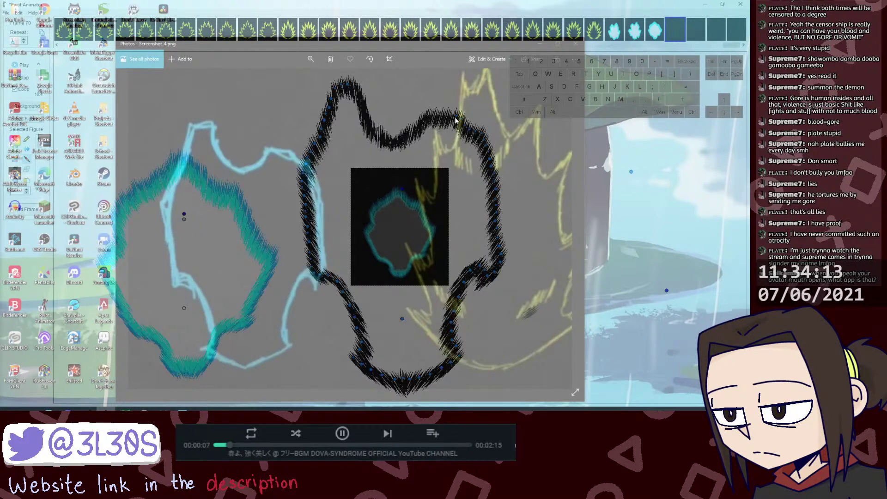
Step: Join the hatched strokes descending from the hump's crest toward the outline's right shoulder to the traced figure's handles
{"action": "key", "text": "j"}
{"action": "left_click", "coordinate": [455, 120]}
{"action": "key", "text": "j"}
{"action": "left_click", "coordinate": [463, 123]}
{"action": "key", "text": "j"}
{"action": "left_click", "coordinate": [467, 133]}
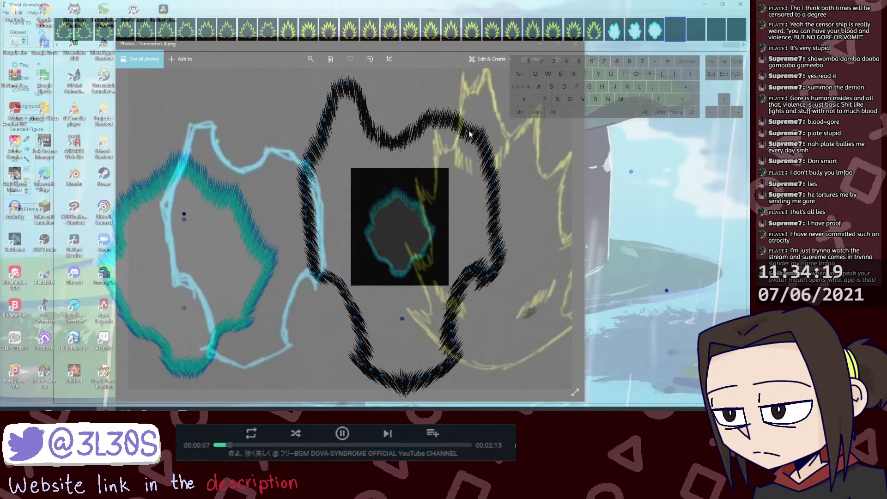
{"action": "key", "text": "j"}
{"action": "left_click", "coordinate": [471, 134]}
{"action": "left_click", "coordinate": [475, 132]}
{"action": "key", "text": "j"}
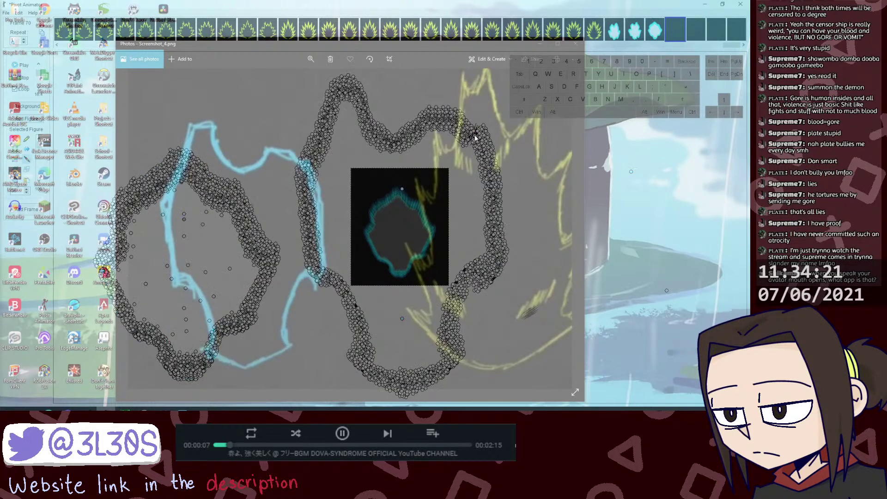
{"action": "left_click", "coordinate": [473, 137]}
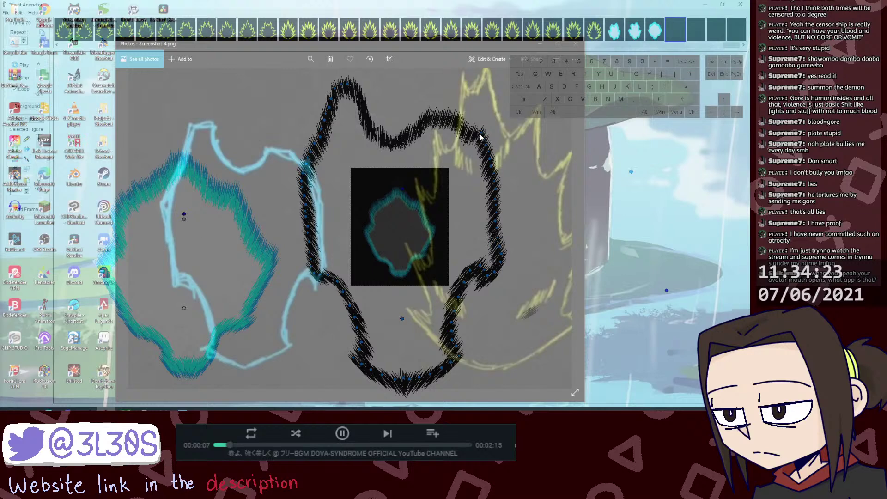
Step: Join the hatched strokes around the right shoulder and just below it to the traced figure's handles
{"action": "key", "text": "j"}
{"action": "left_click", "coordinate": [481, 137]}
{"action": "key", "text": "j"}
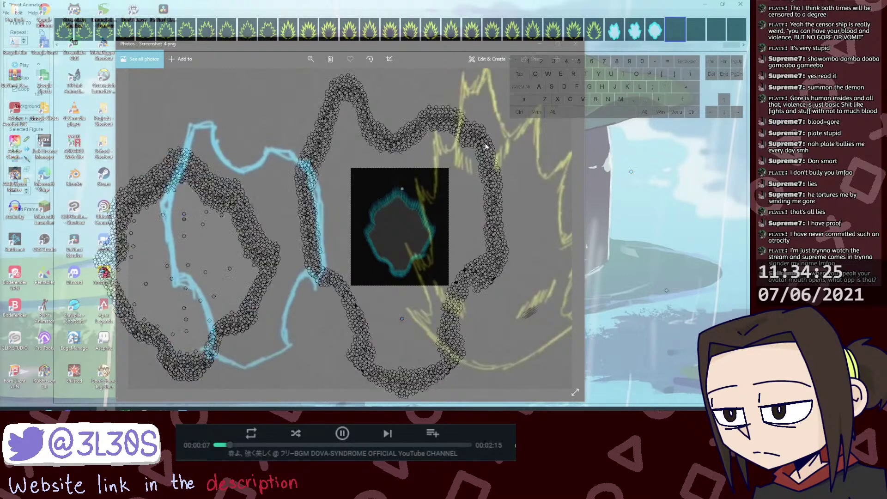
{"action": "left_click", "coordinate": [484, 145]}
{"action": "key", "text": "j"}
{"action": "left_click", "coordinate": [485, 151]}
{"action": "key", "text": "j"}
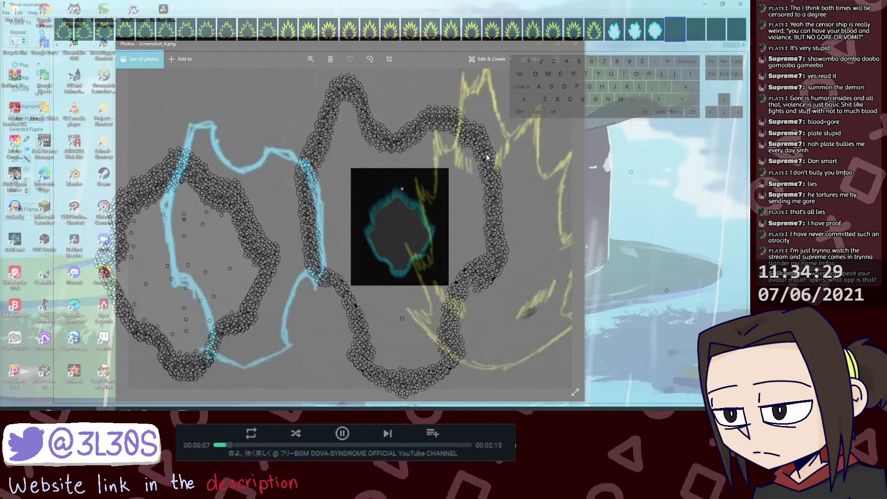
{"action": "left_click", "coordinate": [487, 155]}
{"action": "key", "text": "j"}
{"action": "left_click", "coordinate": [487, 164]}
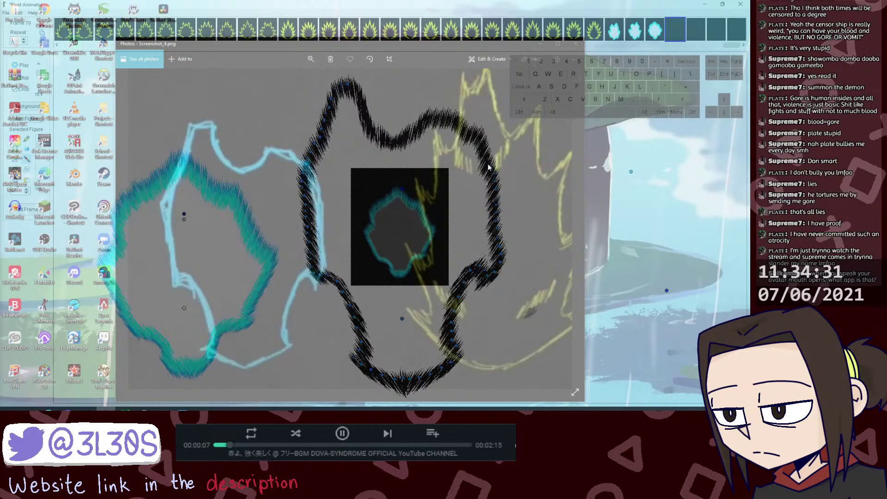
{"action": "left_click", "coordinate": [492, 170]}
Step: Join the hatched strokes down the upper part of the outline's right side to the traced figure's handles
{"action": "key", "text": "j"}
{"action": "left_click", "coordinate": [490, 169]}
{"action": "key", "text": "j"}
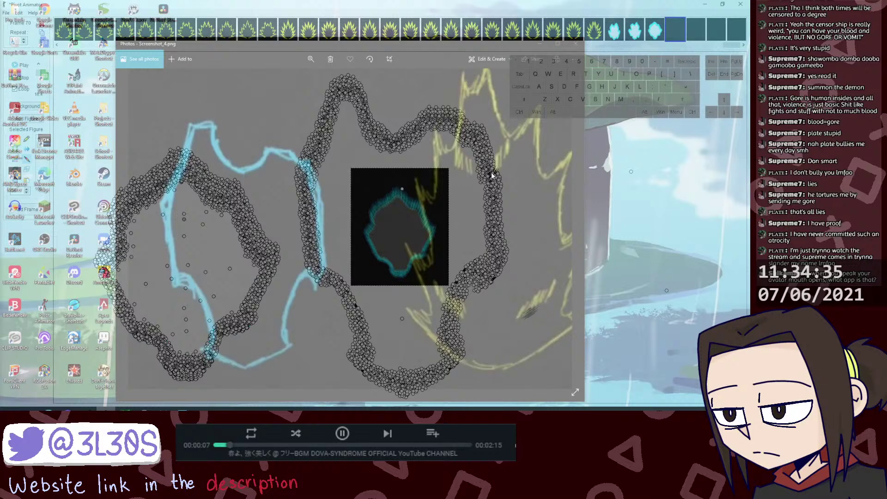
{"action": "left_click", "coordinate": [492, 176]}
{"action": "key", "text": "j"}
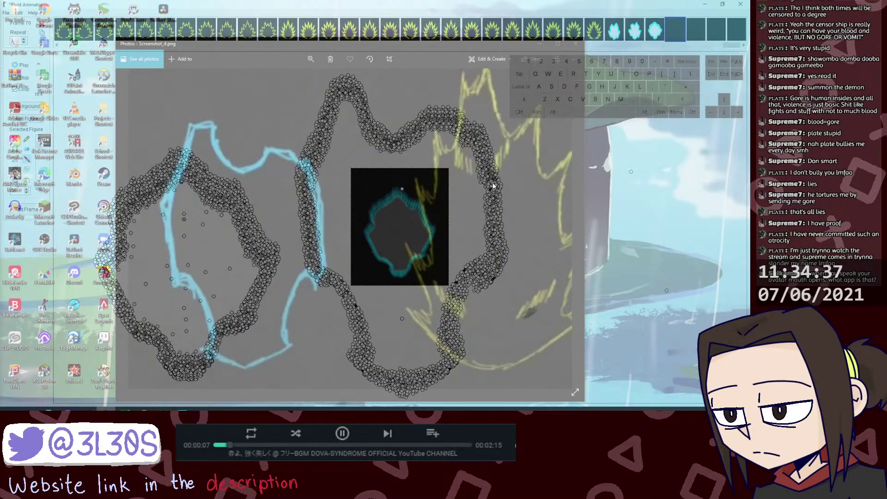
{"action": "left_click", "coordinate": [494, 187]}
{"action": "key", "text": "j"}
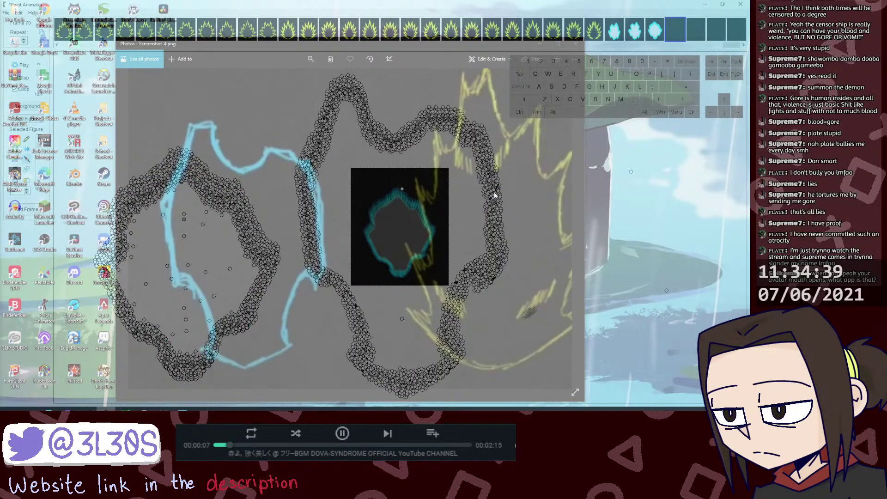
{"action": "key", "text": "j"}
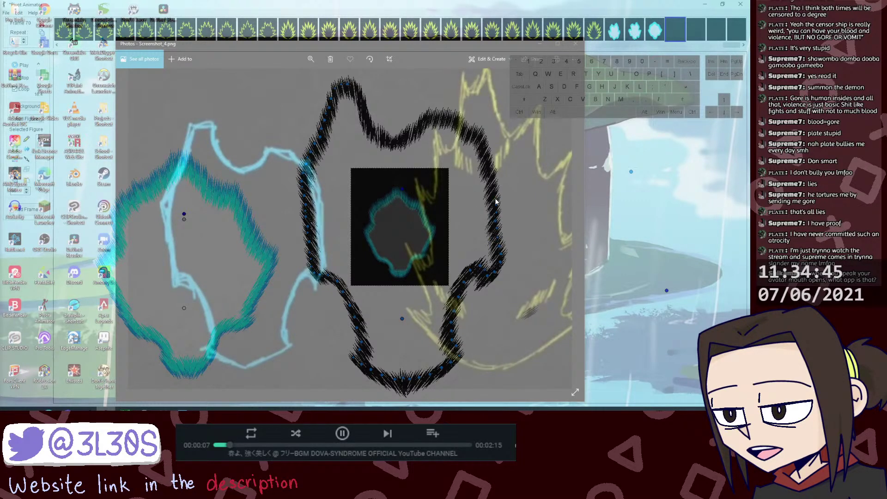
{"action": "key", "text": "ctrl"}
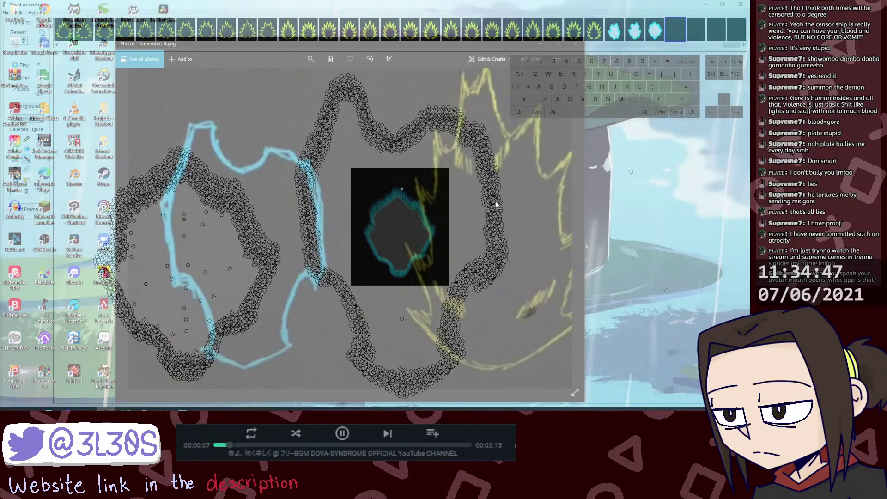
{"action": "left_click", "coordinate": [497, 202]}
{"action": "key", "text": "j"}
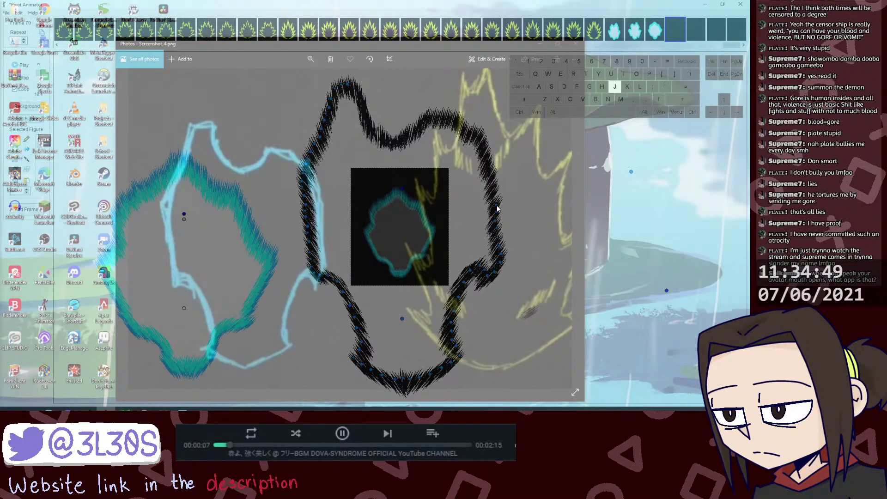
{"action": "left_click", "coordinate": [496, 202]}
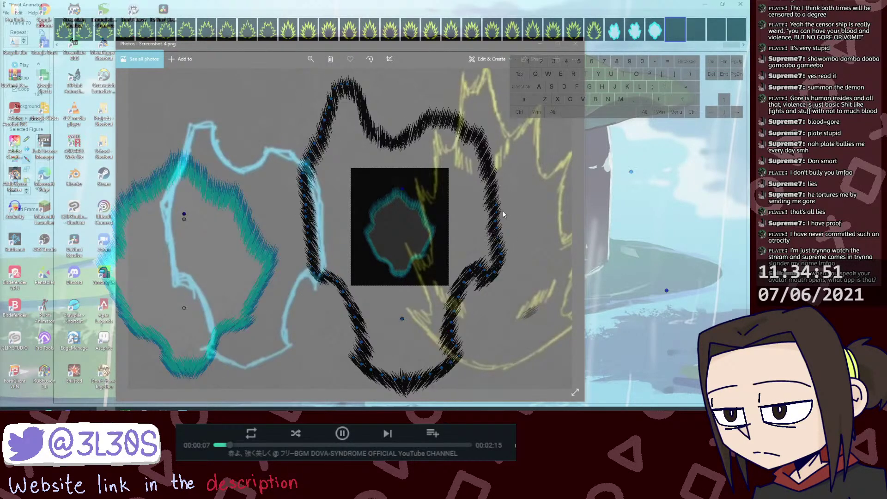
Step: Continue joining the hatched strokes along the middle of the outline's right side, undoing the accidental shift of the joined strokes
{"action": "key", "text": "ctrl"}
{"action": "key", "text": "ctrl"}
{"action": "key", "text": "ctrl"}
{"action": "key", "text": "ctrl"}
{"action": "key", "text": "ctrl"}
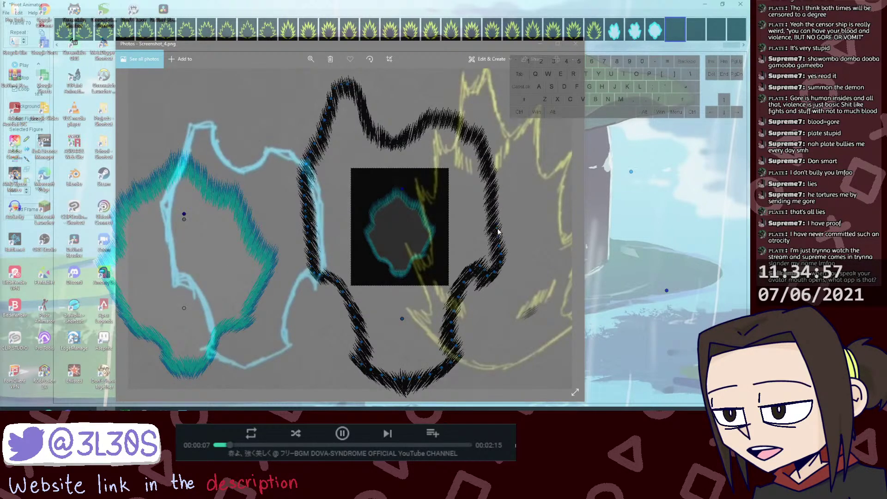
{"action": "key", "text": "ctrl"}
{"action": "key", "text": "ctrl"}
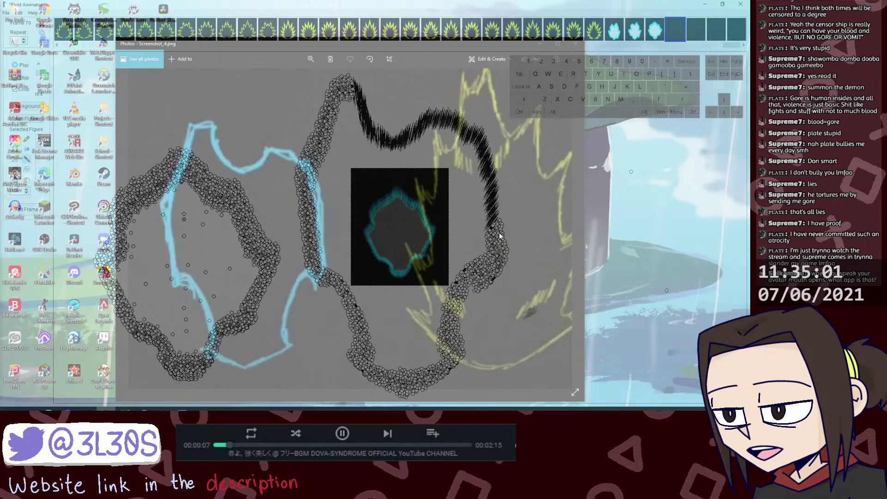
{"action": "key", "text": "ctrl+z"}
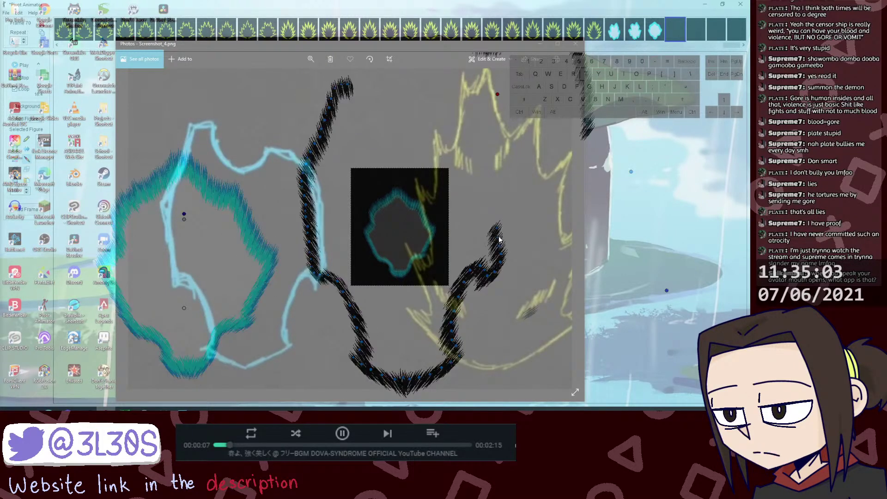
{"action": "key", "text": "ctrl+z"}
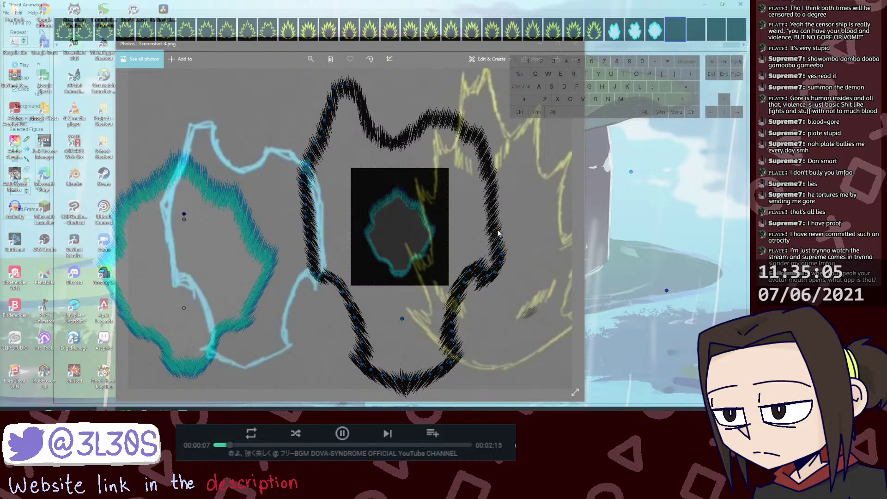
Step: Join the hatched strokes down the lower part of the outline's right side to the protruding corner to the traced figure's handles
{"action": "key", "text": "ctrl"}
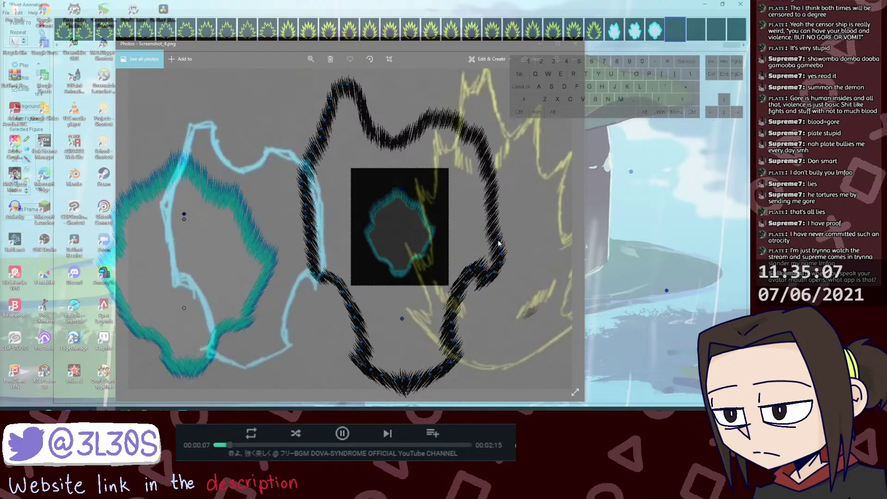
{"action": "key", "text": "ctrl"}
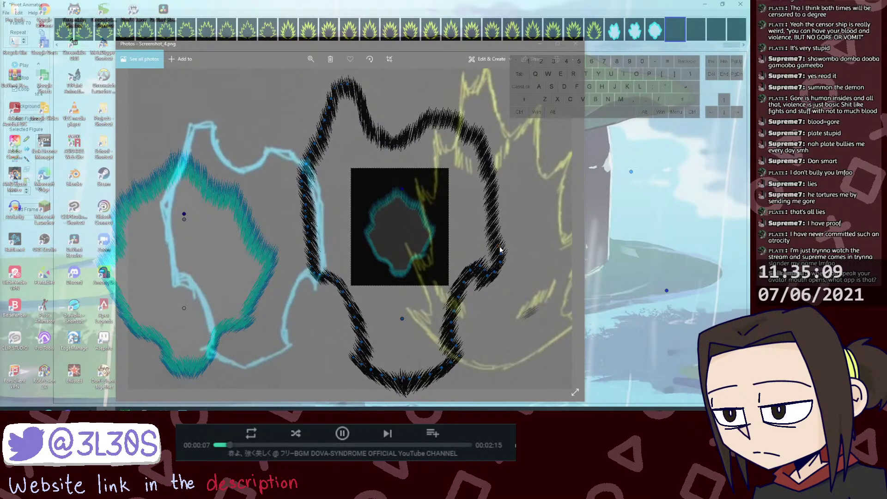
{"action": "key", "text": "ctrl"}
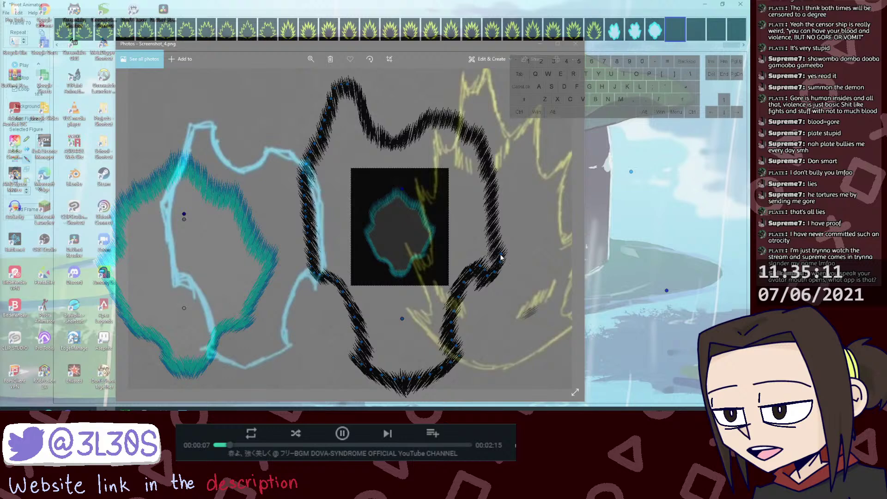
{"action": "key", "text": "ctrl+z"}
{"action": "left_click", "coordinate": [500, 245]}
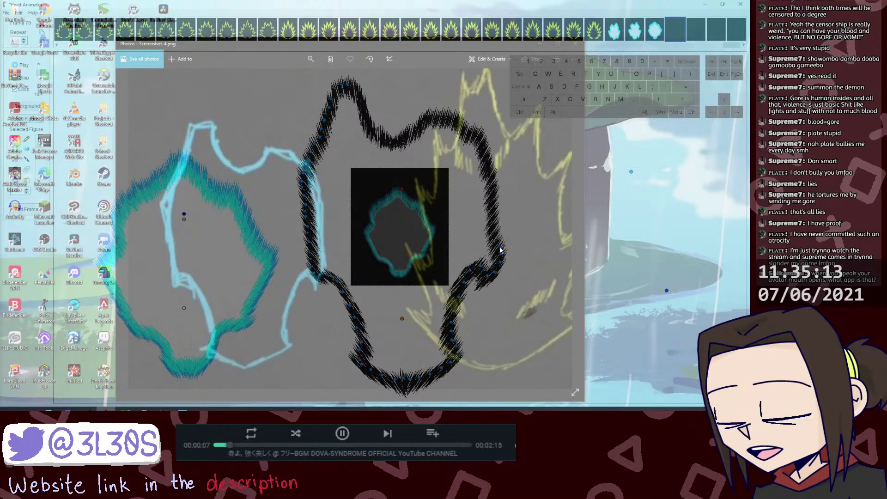
{"action": "key", "text": "j"}
{"action": "left_click", "coordinate": [499, 247]}
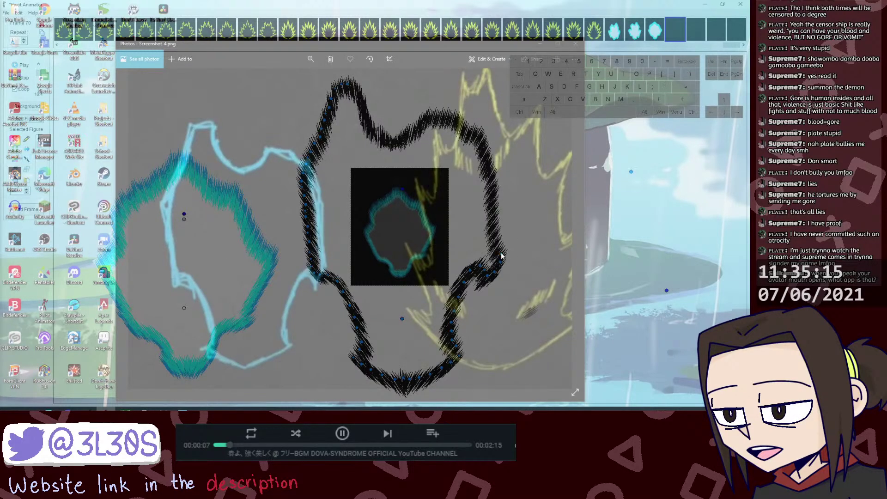
{"action": "key", "text": "j"}
{"action": "left_click", "coordinate": [501, 255]}
{"action": "left_click", "coordinate": [501, 262]}
{"action": "key", "text": "j"}
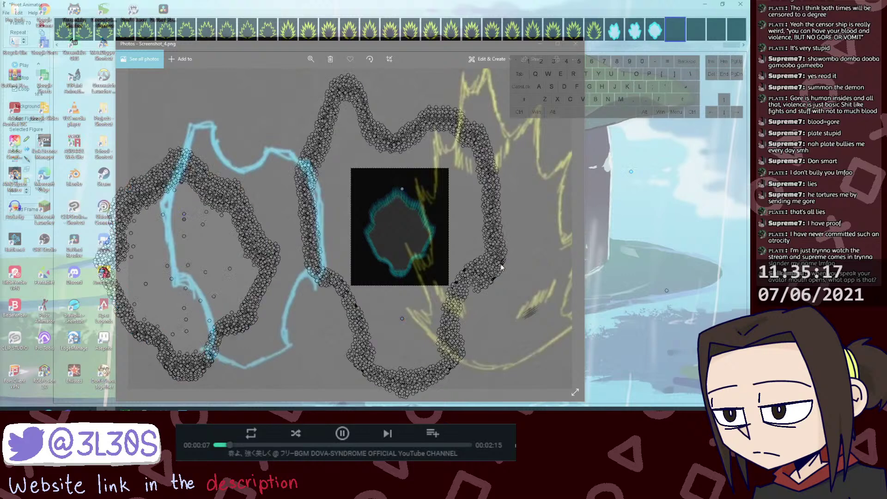
Step: Join the hatched strokes around the protruding right corner and along its underside to the traced figure's handles
{"action": "key", "text": "j"}
{"action": "key", "text": "j"}
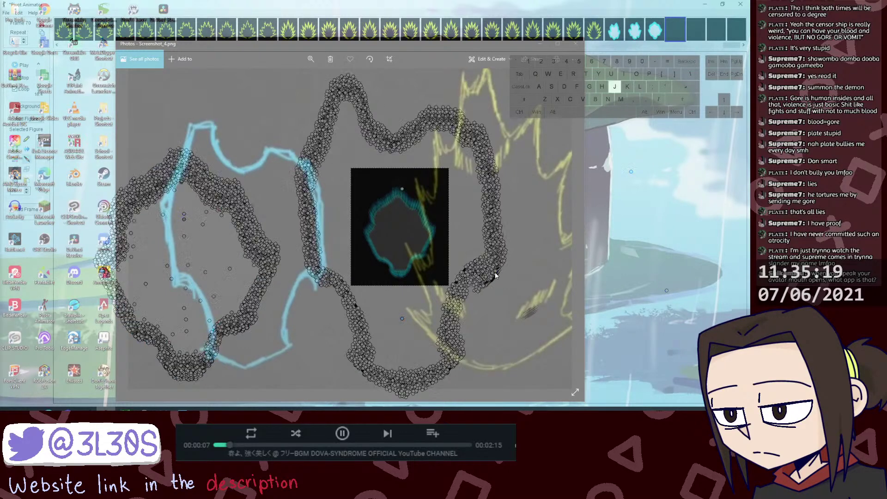
{"action": "left_click", "coordinate": [492, 274]}
{"action": "left_click", "coordinate": [489, 277]}
{"action": "key", "text": "j"}
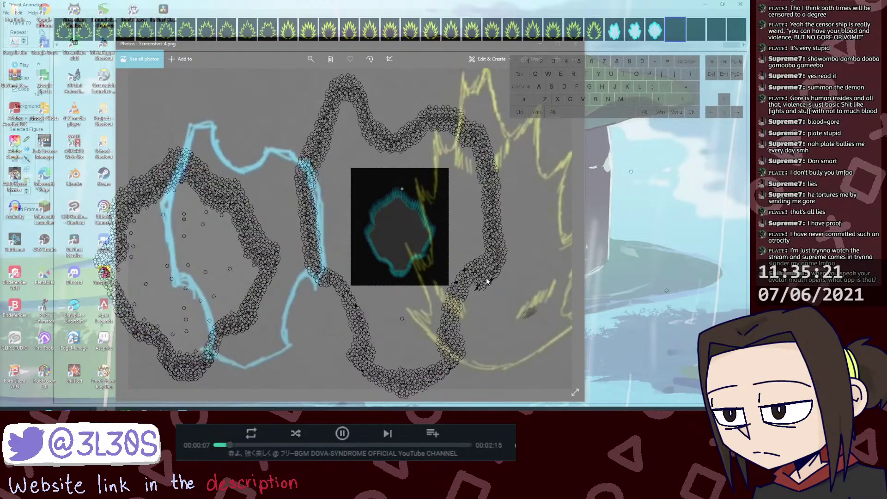
{"action": "key", "text": "j"}
{"action": "key", "text": "j"}
{"action": "key", "text": "j"}
{"action": "key", "text": "j"}
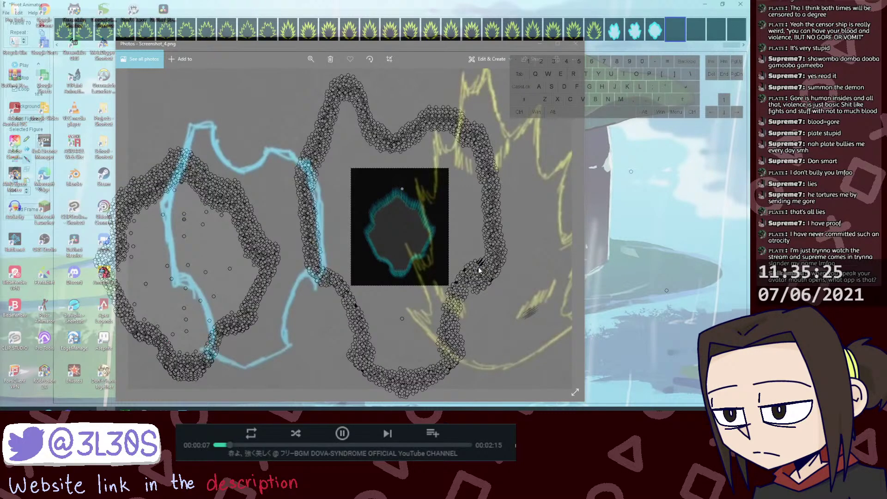
Step: Join the hatched strokes running inward from the right corner to the top of the narrow lower lobe to the traced figure's handles
{"action": "key", "text": "j"}
{"action": "key", "text": "j"}
{"action": "key", "text": "j"}
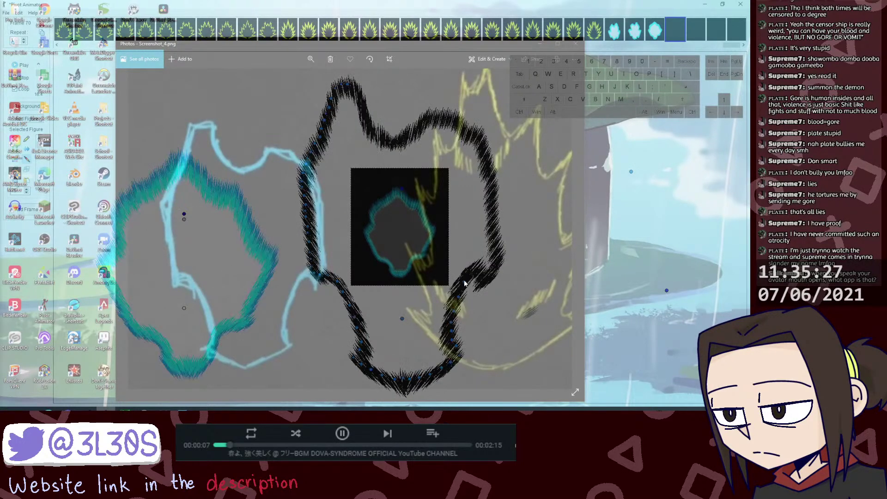
{"action": "key", "text": "j"}
{"action": "key", "text": "j"}
{"action": "key", "text": "j"}
{"action": "key", "text": "j"}
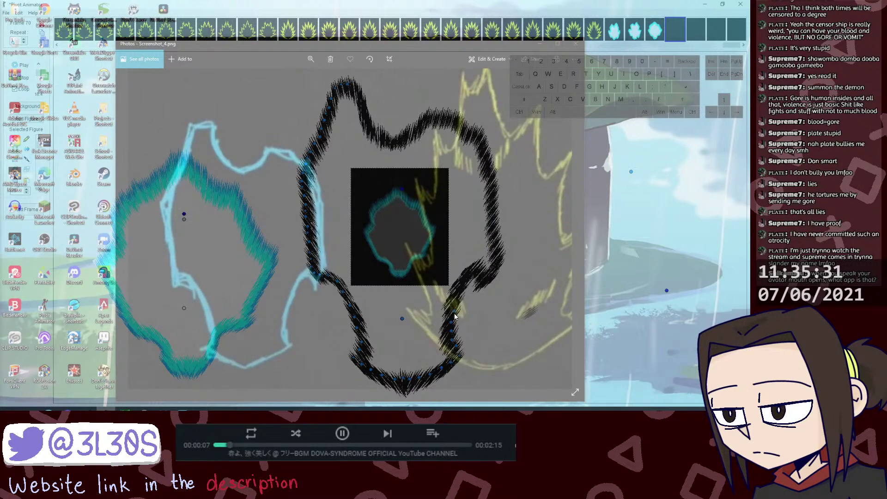
Step: Join the hatched strokes down the right side of the narrow lower lobe to the traced figure's handles
{"action": "key", "text": "j"}
{"action": "key", "text": "j"}
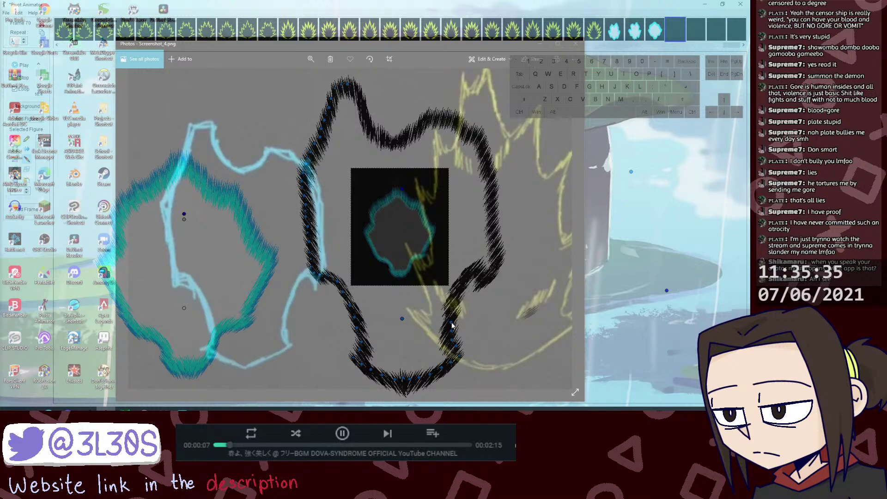
{"action": "key", "text": "j"}
{"action": "key", "text": "j"}
{"action": "key", "text": "j"}
{"action": "key", "text": "j"}
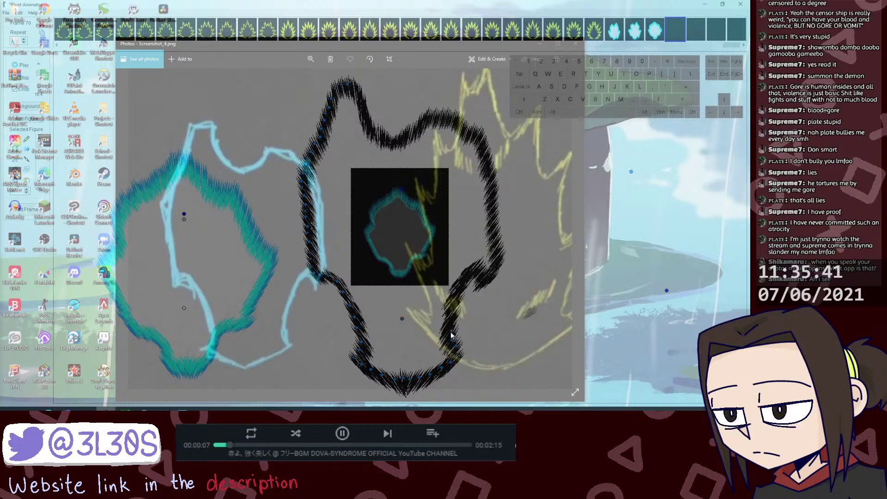
{"action": "key", "text": "j"}
{"action": "key", "text": "j"}
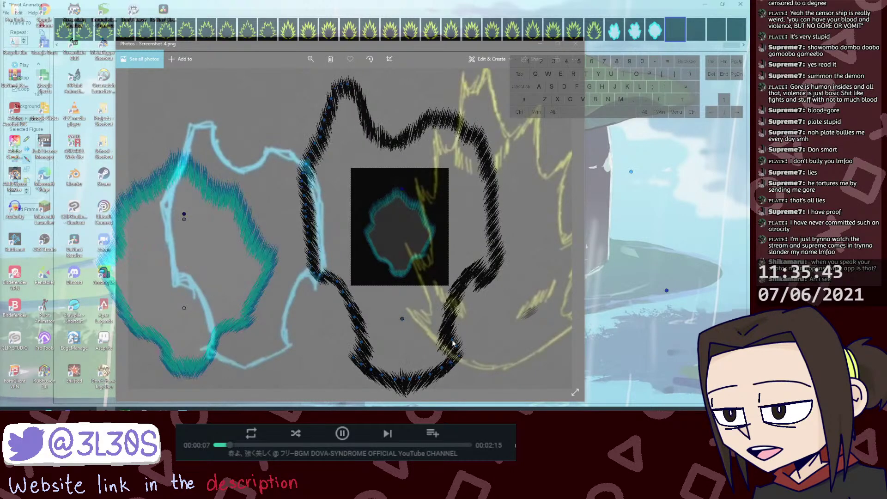
{"action": "key", "text": "j"}
{"action": "key", "text": "j"}
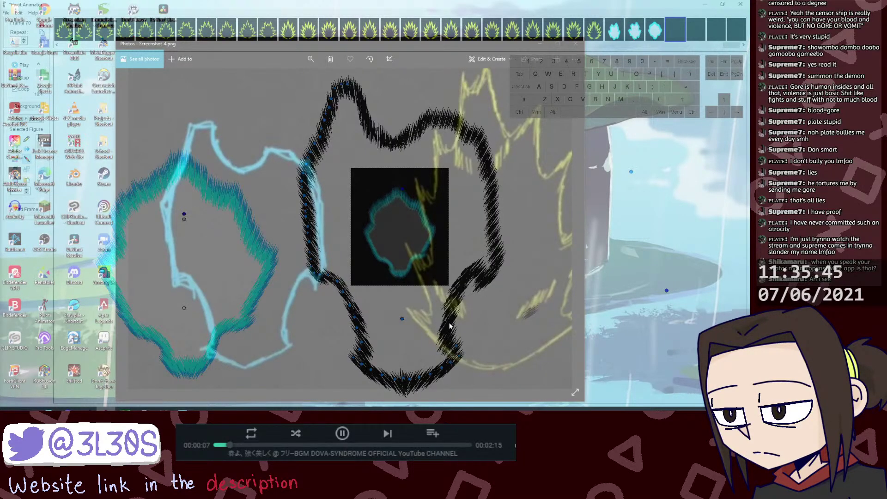
Step: Join the remaining hatched strokes midway down the lower lobe's right side, then test-move the joined strokes and undo the move
{"action": "key", "text": "j"}
{"action": "key", "text": "j"}
{"action": "left_click", "coordinate": [449, 331]}
{"action": "key", "text": "j"}
{"action": "key", "text": "j"}
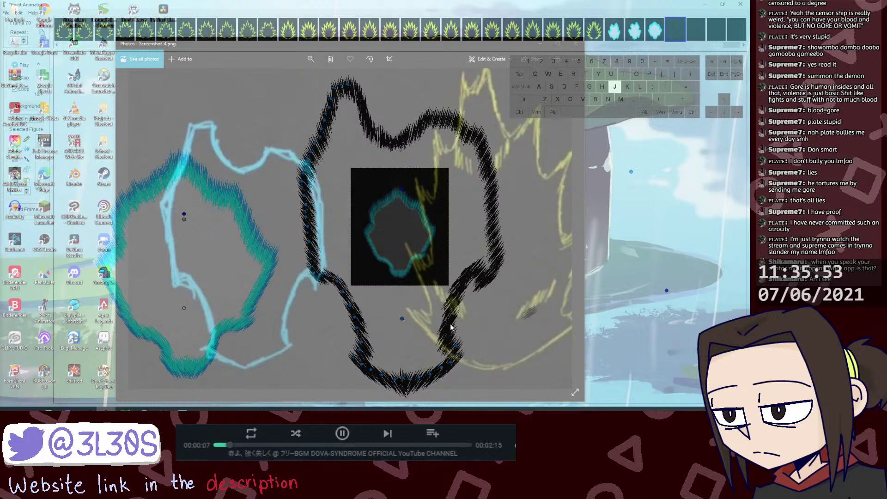
{"action": "key", "text": "j"}
{"action": "key", "text": "j"}
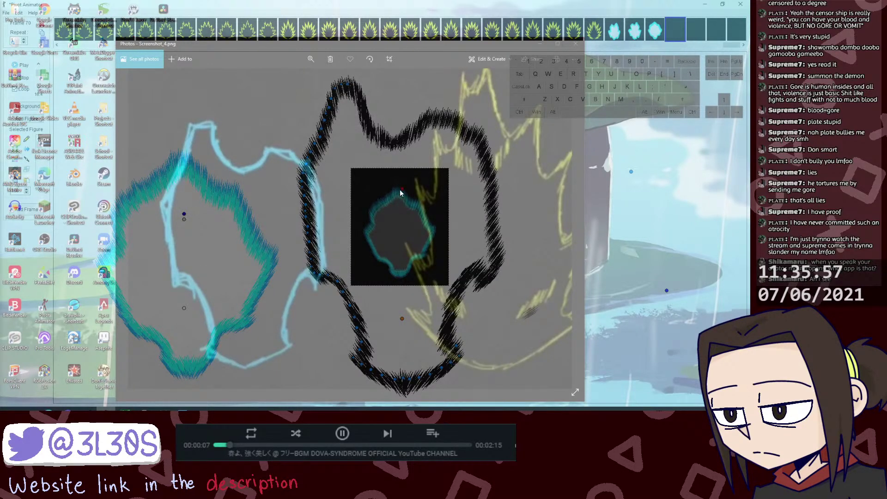
{"action": "left_click_drag", "start_coordinate": [401, 189], "coordinate": [354, 190]}
{"action": "key", "text": "ctrl+z"}
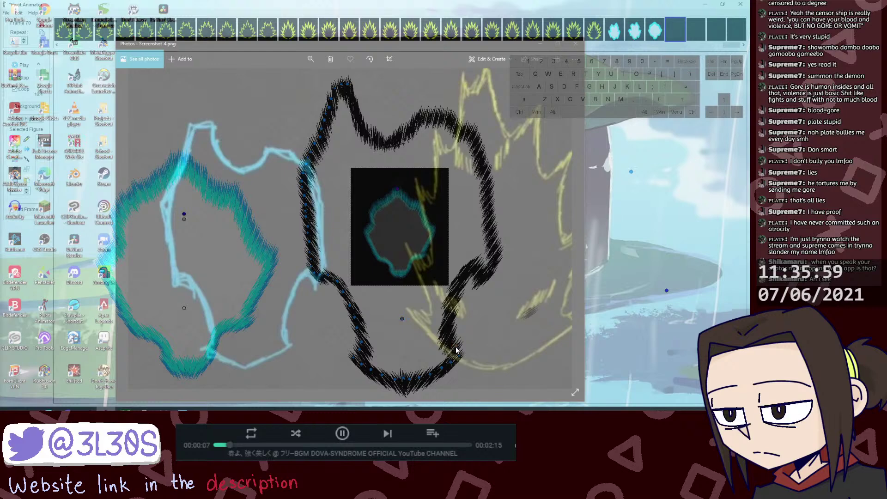
Step: Join the hatched strokes around the lower lobe's bottom-right corner and along its bottom curve to the traced figure's handles
{"action": "key", "text": "j"}
{"action": "left_click", "coordinate": [456, 347]}
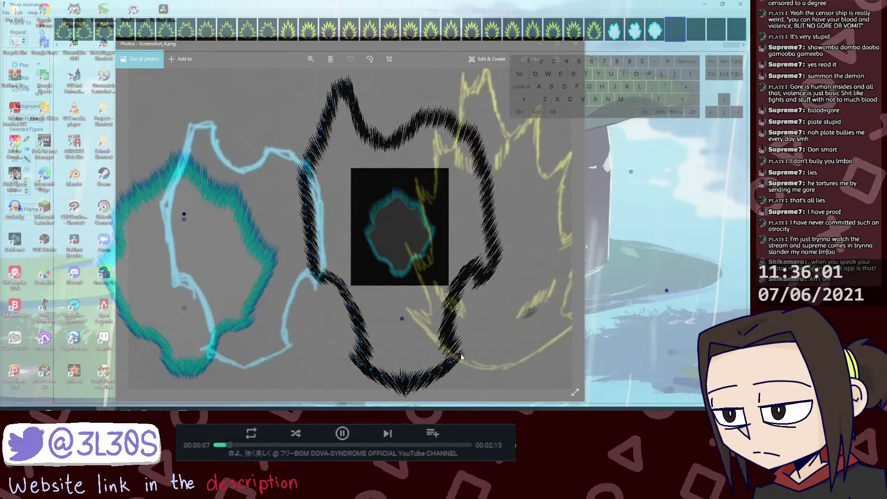
{"action": "left_click", "coordinate": [458, 357]}
{"action": "key", "text": "j"}
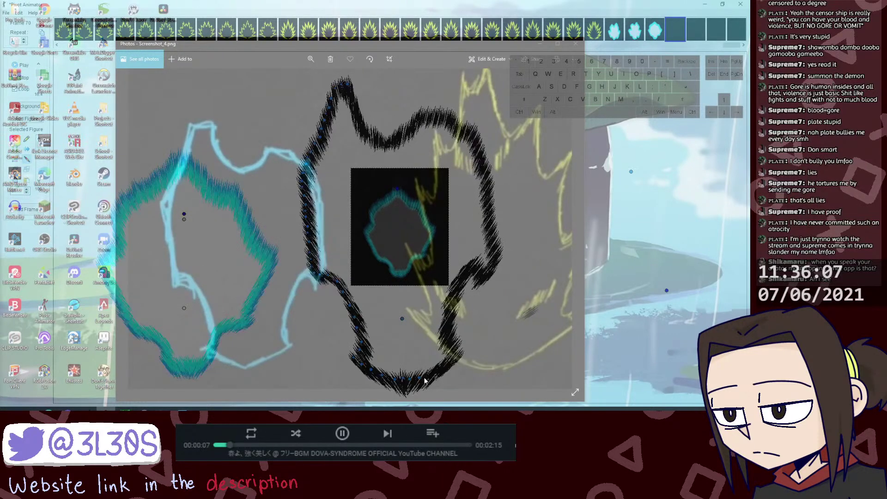
{"action": "key", "text": "j"}
{"action": "key", "text": "j"}
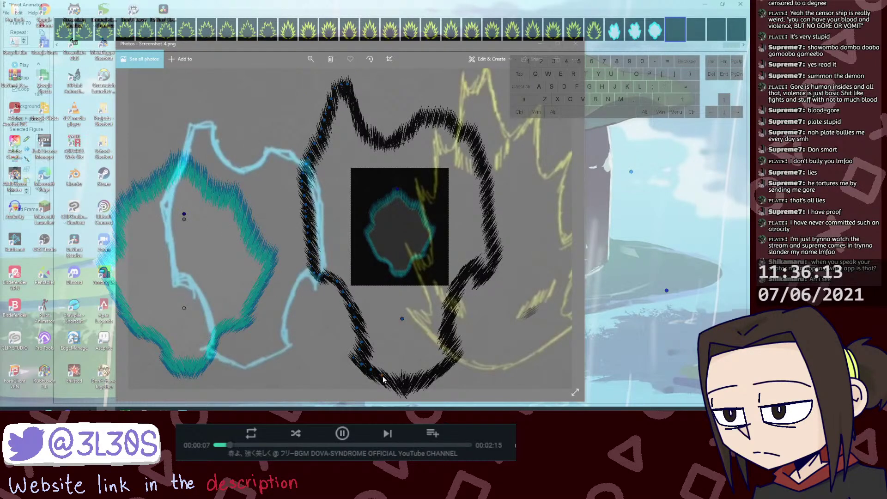
Step: Join the hatched strokes along the left part of the lower lobe's bottom curve to the traced figure's handles
{"action": "key", "text": "j"}
{"action": "left_click", "coordinate": [376, 377]}
{"action": "left_click", "coordinate": [371, 370]}
{"action": "key", "text": "j"}
{"action": "left_click", "coordinate": [365, 372]}
{"action": "key", "text": "j"}
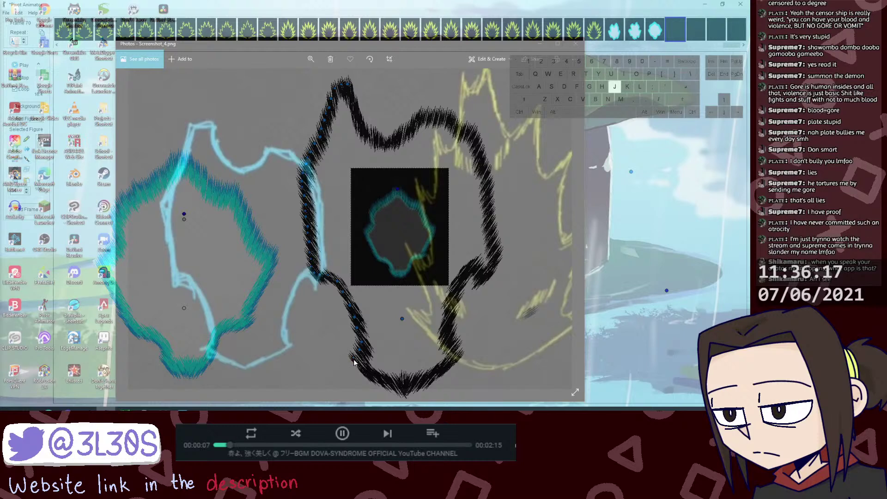
Step: Undo the last change and join the hatched strokes at the lower lobe's bottom-left corner to the traced figure's handles
{"action": "key", "text": "ctrl+z"}
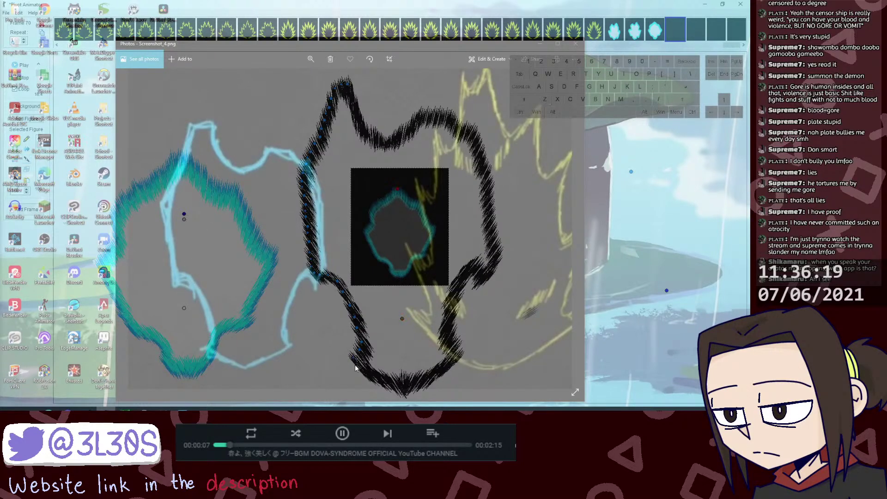
{"action": "key", "text": "j"}
{"action": "left_click", "coordinate": [357, 358]}
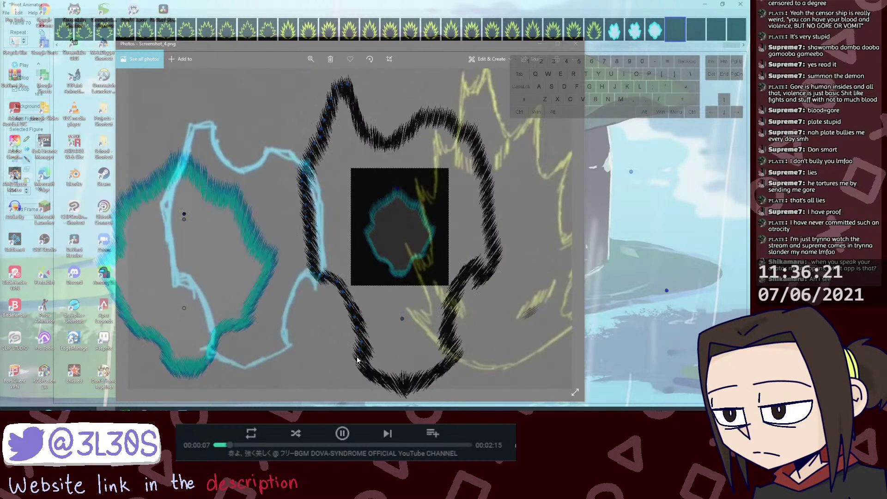
{"action": "left_click", "coordinate": [360, 351]}
{"action": "key", "text": "j"}
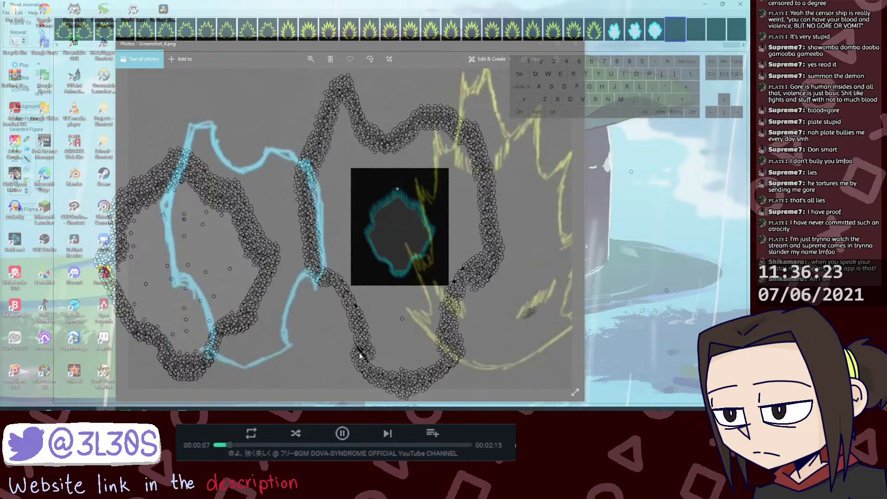
{"action": "left_click", "coordinate": [360, 353]}
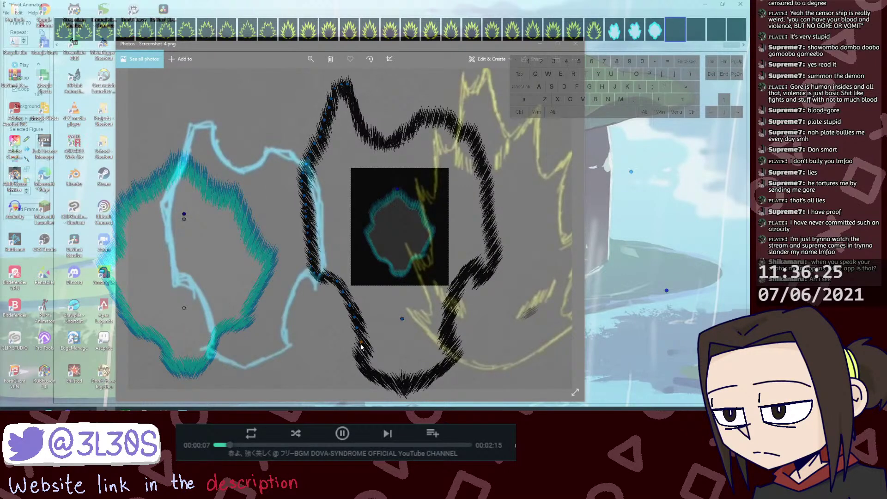
Step: Join the hatched strokes going up the lower lobe's left side to the traced figure's handles
{"action": "key", "text": "j"}
{"action": "left_click", "coordinate": [362, 342]}
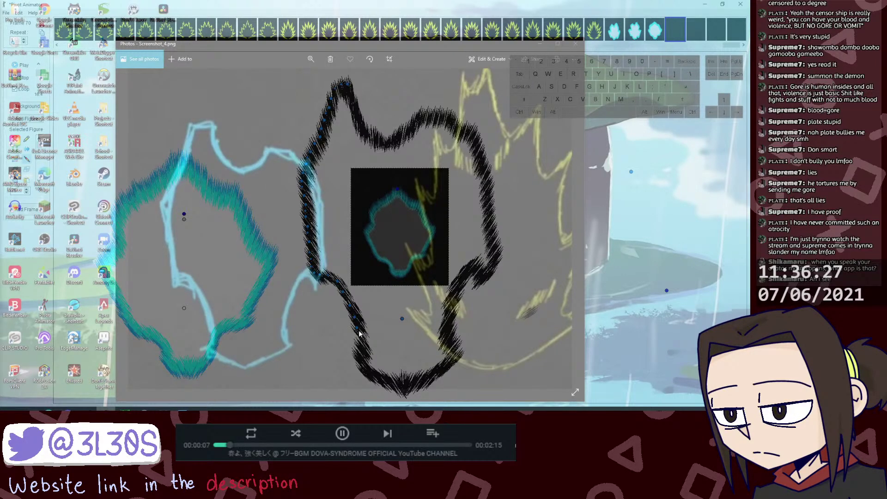
{"action": "key", "text": "j"}
{"action": "left_click", "coordinate": [358, 329]}
{"action": "key", "text": "j"}
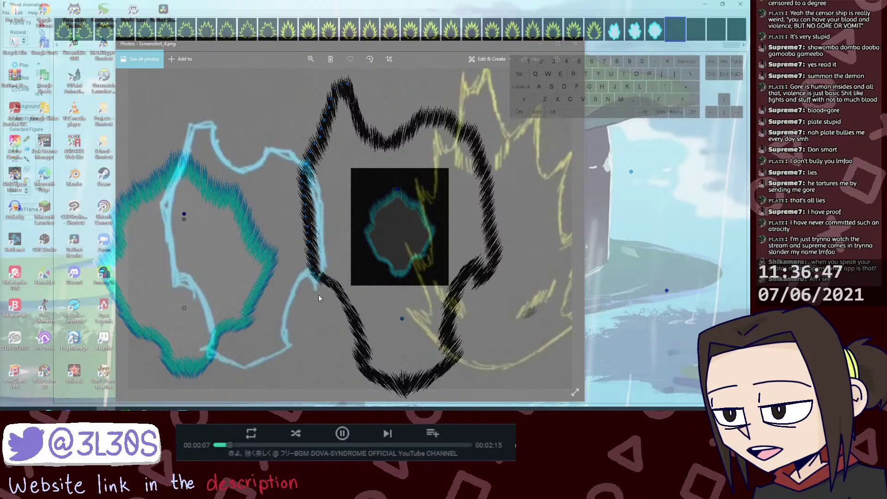
Step: Join the hatched strokes around the left corner where the lower lobe meets the outline's left side to the traced figure's handles
{"action": "left_click", "coordinate": [321, 277]}
{"action": "left_click", "coordinate": [318, 278]}
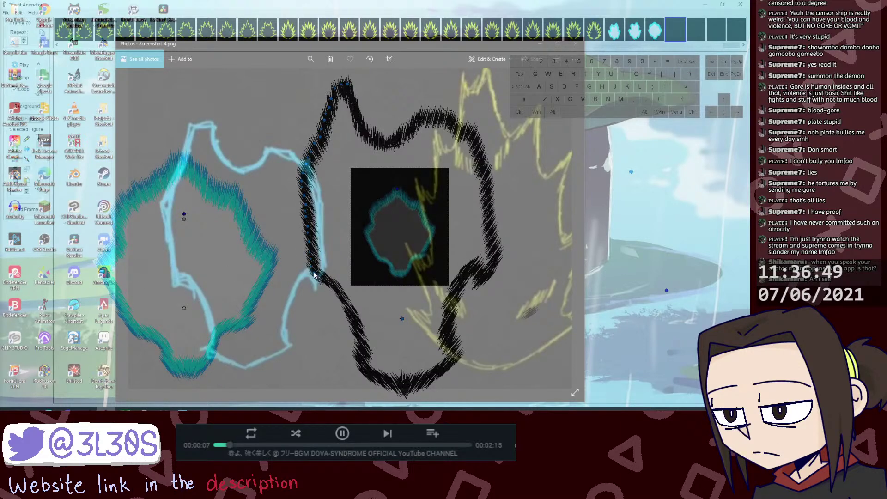
{"action": "left_click", "coordinate": [314, 275]}
{"action": "left_click", "coordinate": [314, 275]}
{"action": "left_click", "coordinate": [315, 272]}
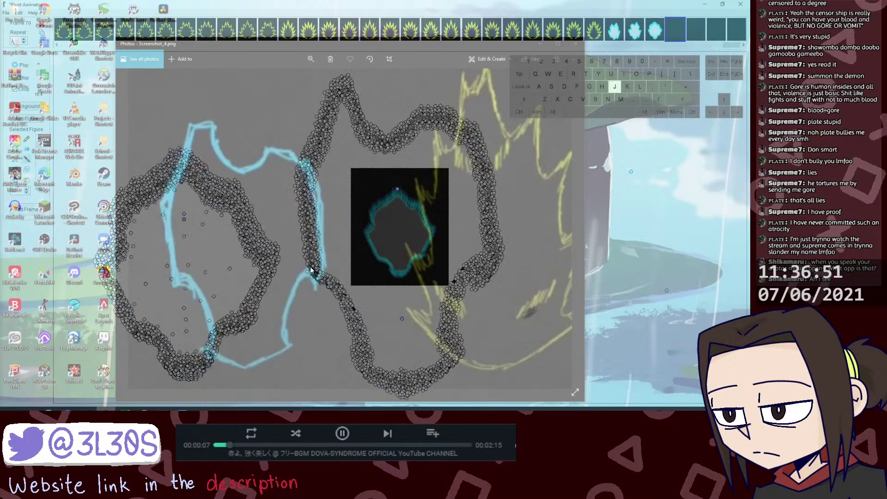
{"action": "left_click", "coordinate": [312, 269]}
{"action": "left_click", "coordinate": [310, 263]}
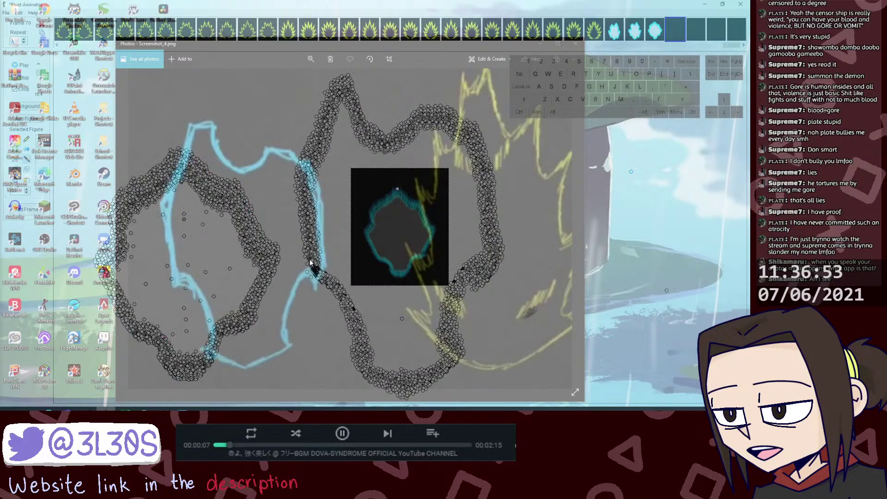
{"action": "left_click", "coordinate": [310, 266]}
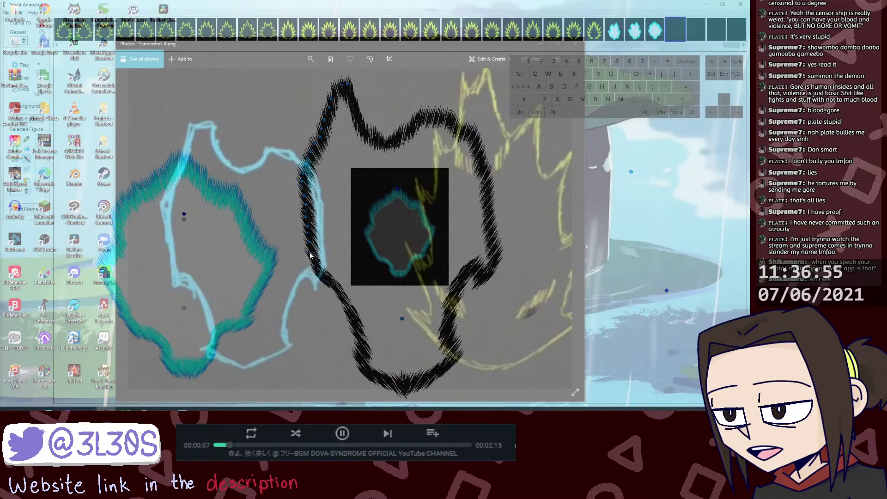
Step: Join the hatched strokes up the lower part of the outline's left side, undoing the accidental shift of the joined strokes
{"action": "left_click", "coordinate": [310, 253]}
{"action": "key", "text": "j"}
{"action": "left_click", "coordinate": [311, 254]}
{"action": "left_click", "coordinate": [309, 244]}
{"action": "key", "text": "j"}
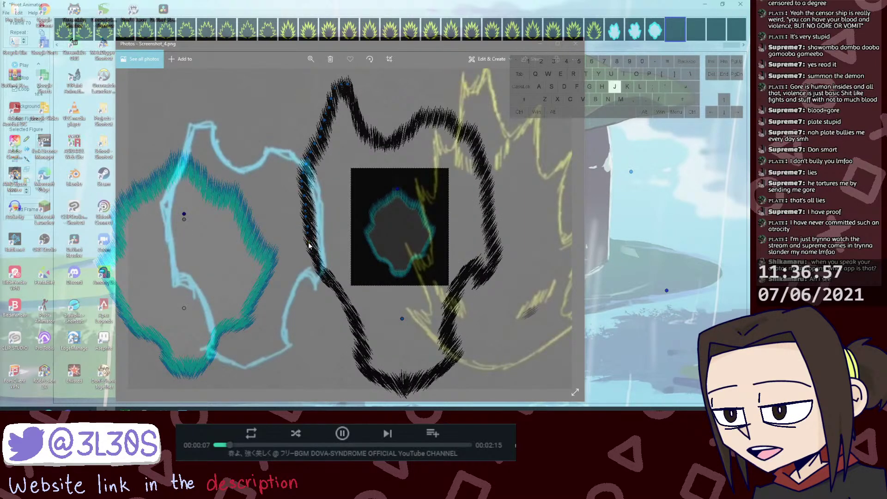
{"action": "left_click", "coordinate": [308, 245]}
{"action": "left_click", "coordinate": [312, 250]}
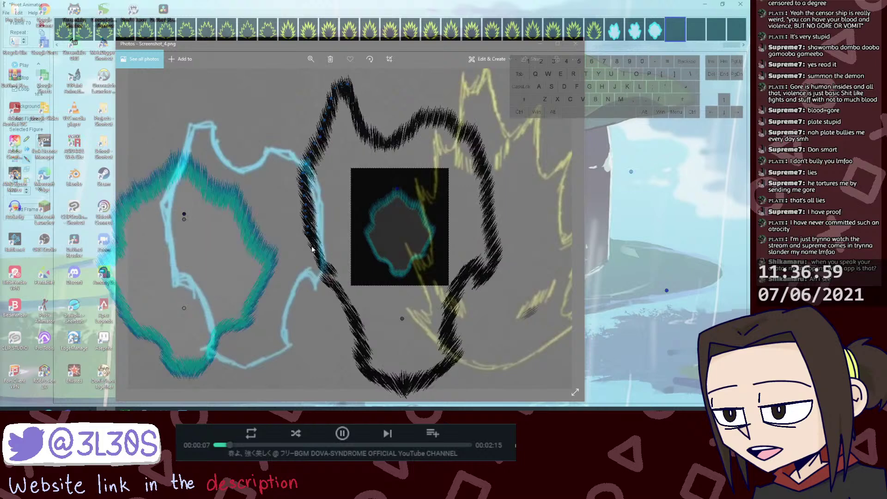
{"action": "key", "text": "ctrl+z"}
{"action": "key", "text": "ctrl+z"}
{"action": "key", "text": "ctrl+z"}
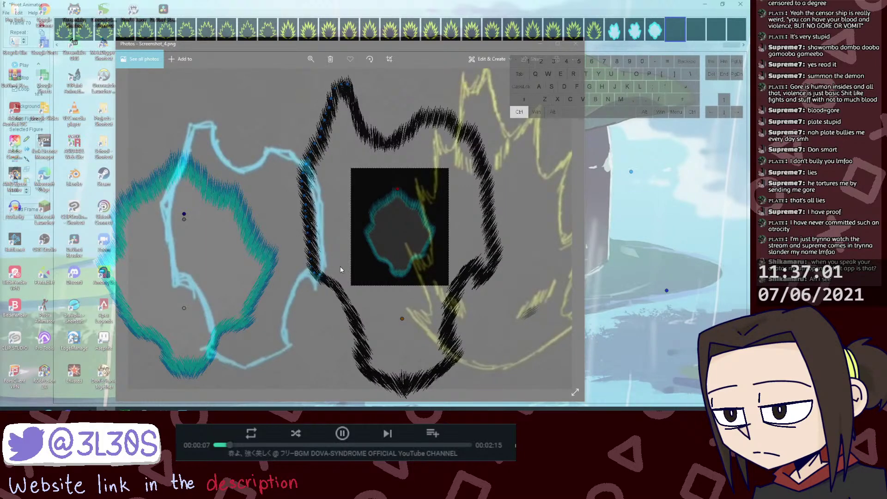
Step: Undo the most recent joins of the hatched strokes and check the figures beside the outline
{"action": "key", "text": "ctrl+z"}
{"action": "key", "text": "ctrl+z"}
{"action": "key", "text": "ctrl+z"}
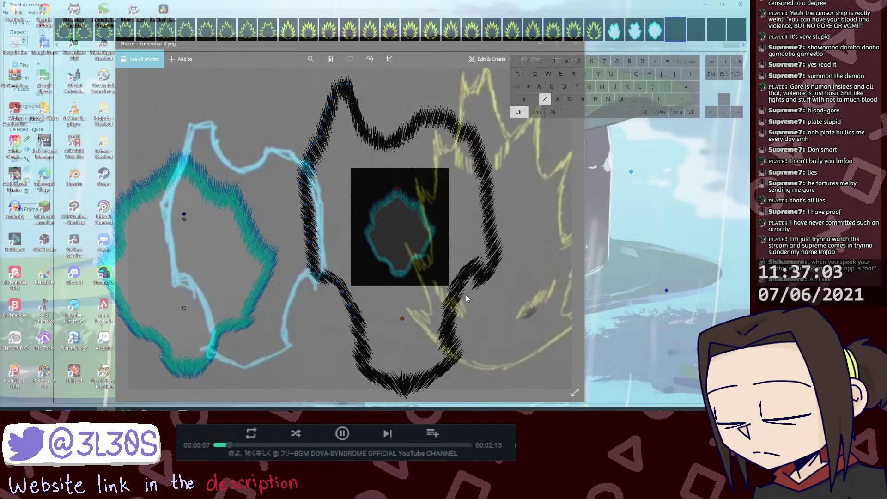
{"action": "key", "text": "ctrl+z"}
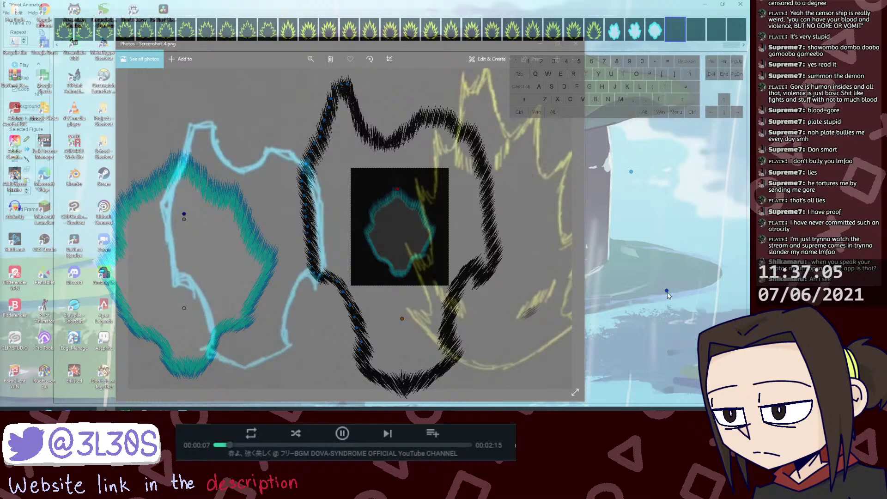
{"action": "key", "text": "shift"}
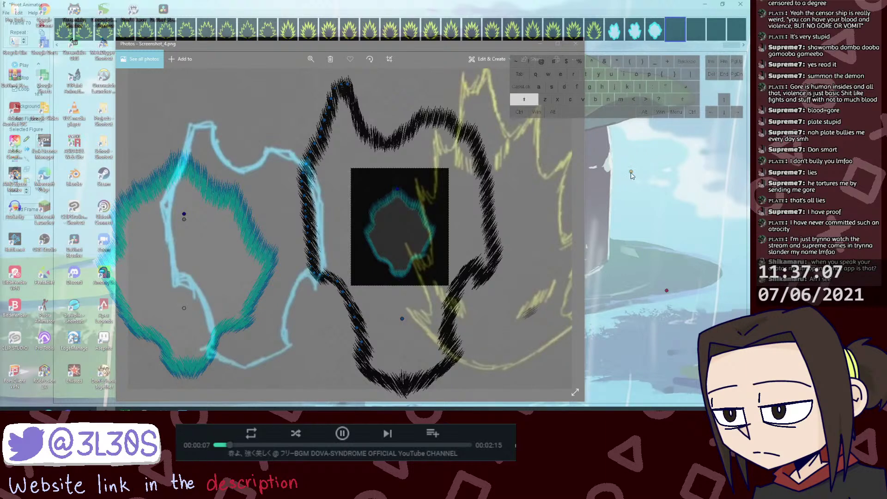
{"action": "key", "text": "ctrl+alt+z"}
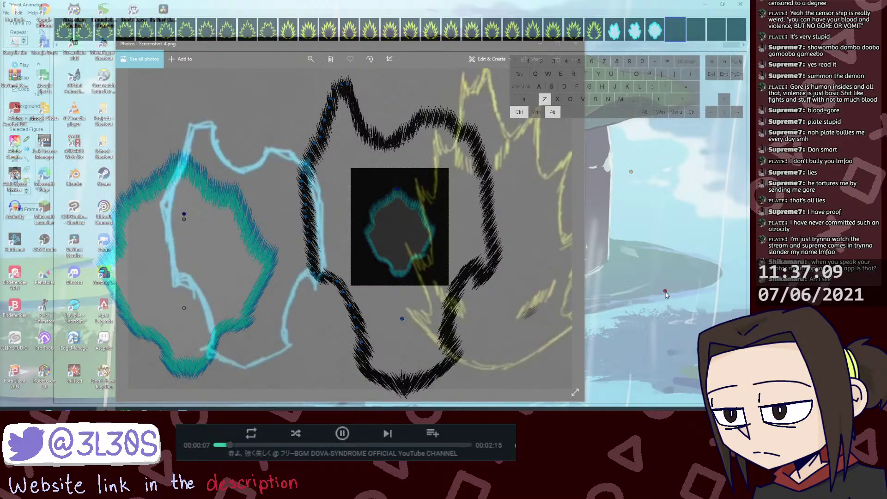
{"action": "key", "text": "ctrl+alt+z"}
Step: Undo further stroke joins, testing a small move of the traced figure and reverting it
{"action": "key", "text": "ctrl+z"}
{"action": "key", "text": "ctrl+z"}
{"action": "key", "text": "ctrl+z"}
{"action": "key", "text": "ctrl+z"}
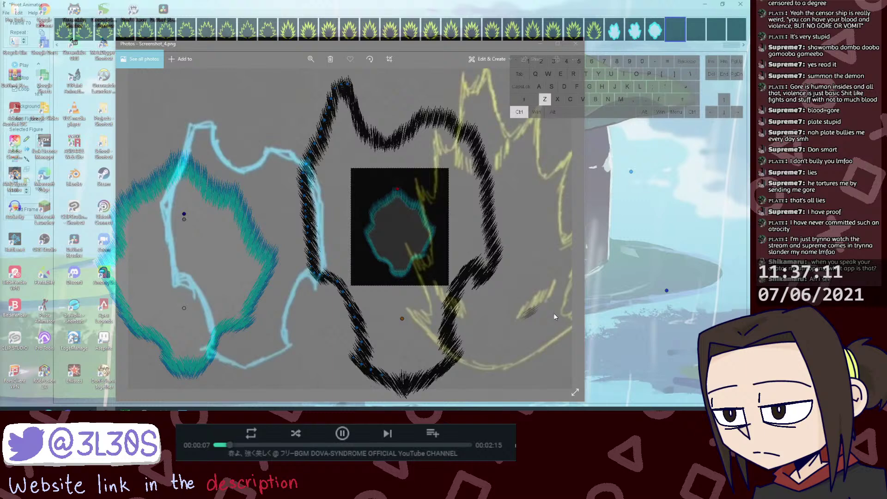
{"action": "key", "text": "ctrl+z"}
{"action": "left_click_drag", "start_coordinate": [402, 318], "coordinate": [404, 313]}
{"action": "key", "text": "ctrl+z"}
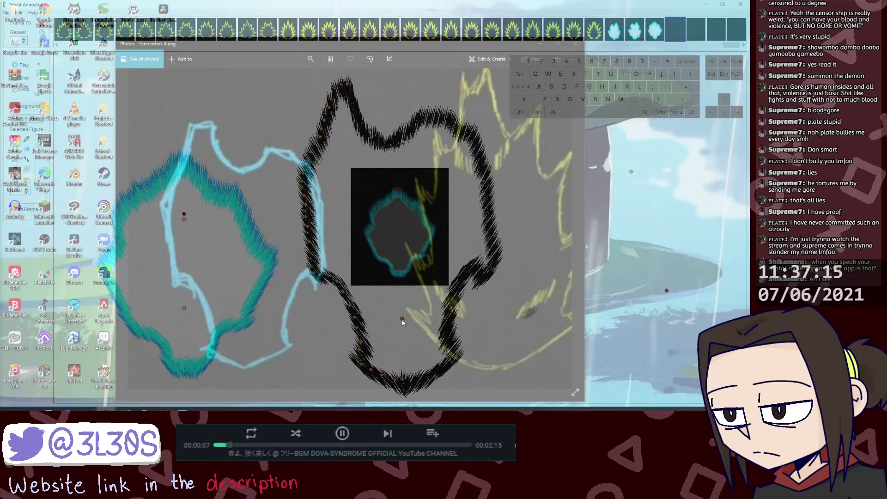
Step: Try to delete the traced figure together with its unused figure type
{"action": "key", "text": "Delete"}
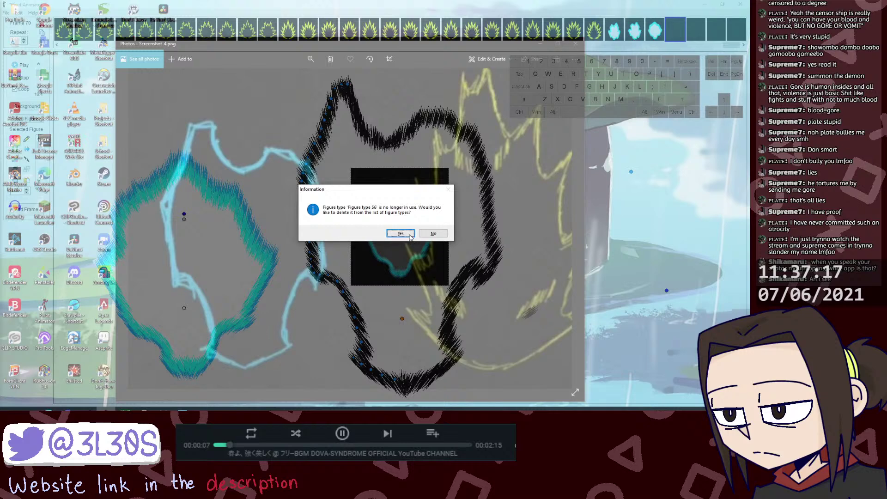
{"action": "left_click", "coordinate": [410, 236]}
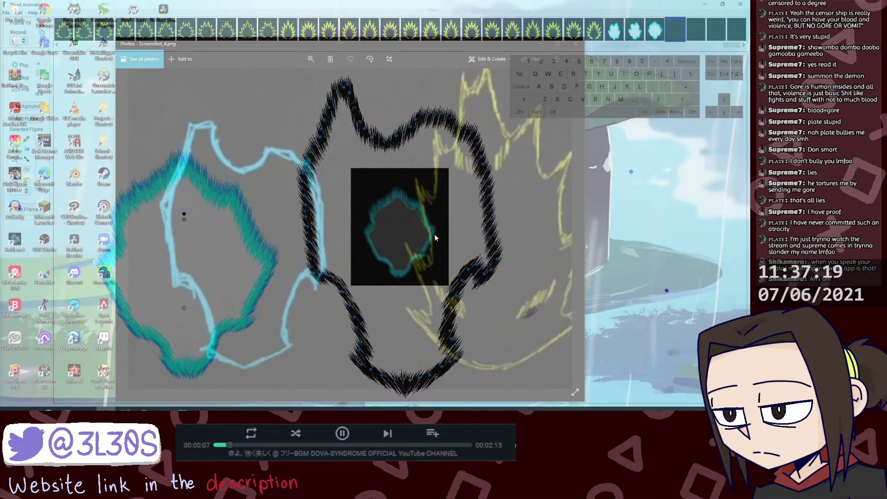
{"action": "key", "text": "ctrl+z"}
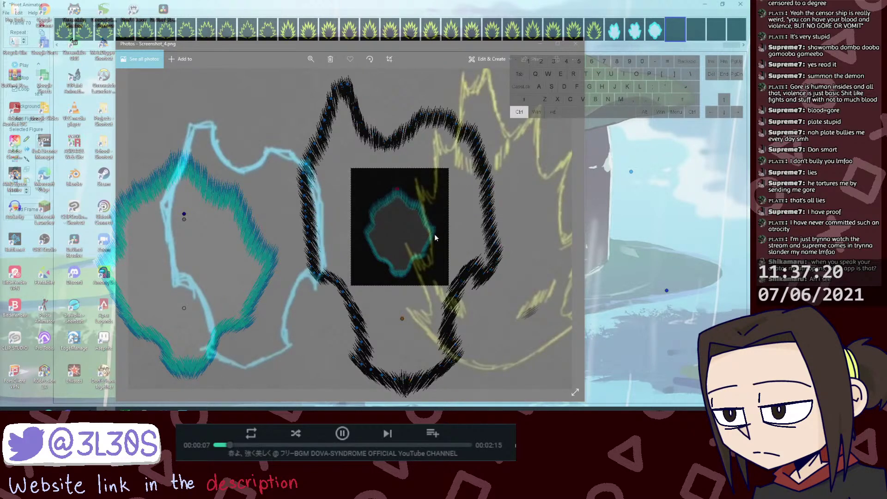
Step: Copy all figures except the traced one, clear the frame without deleting the figure type, and paste the copies back
{"action": "key", "text": "ctrl+a"}
{"action": "left_click", "coordinate": [402, 319], "text": "shift"}
{"action": "key", "text": "ctrl+c"}
{"action": "key", "text": "Delete"}
{"action": "key", "text": "n"}
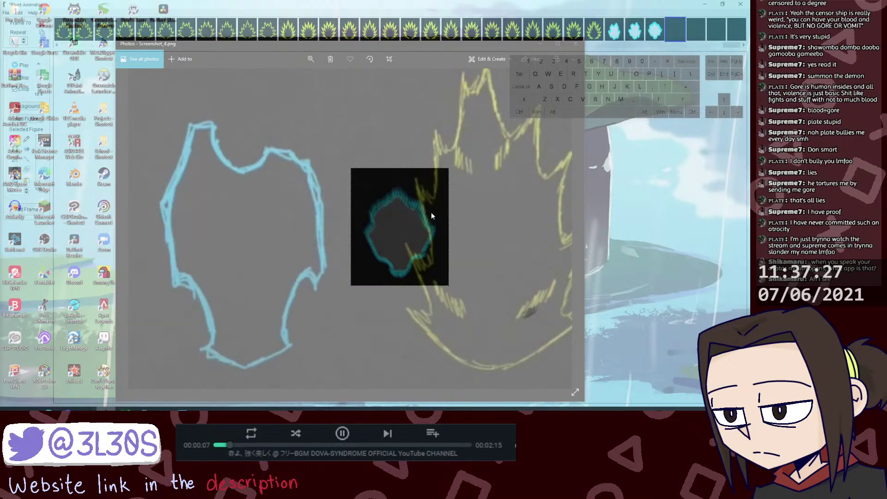
{"action": "key", "text": "ctrl+v"}
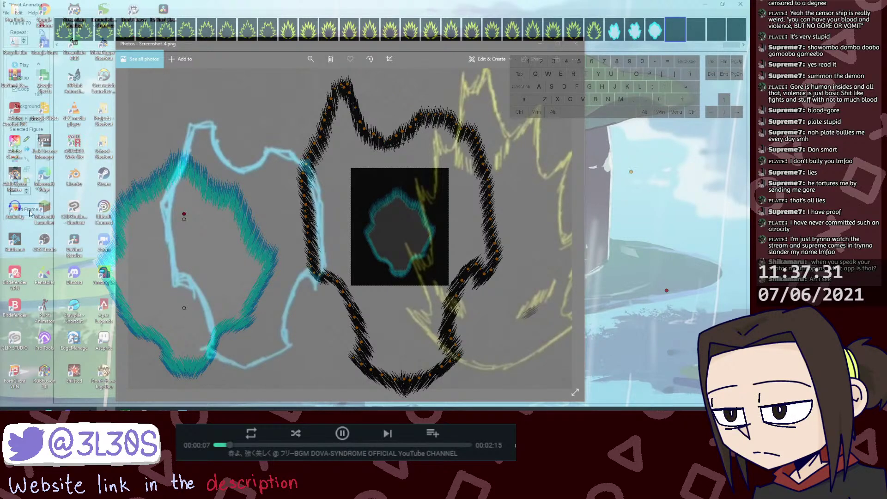
Step: Remove the glass transparency effect from the animation window
{"action": "key", "text": "ctrl+f"}
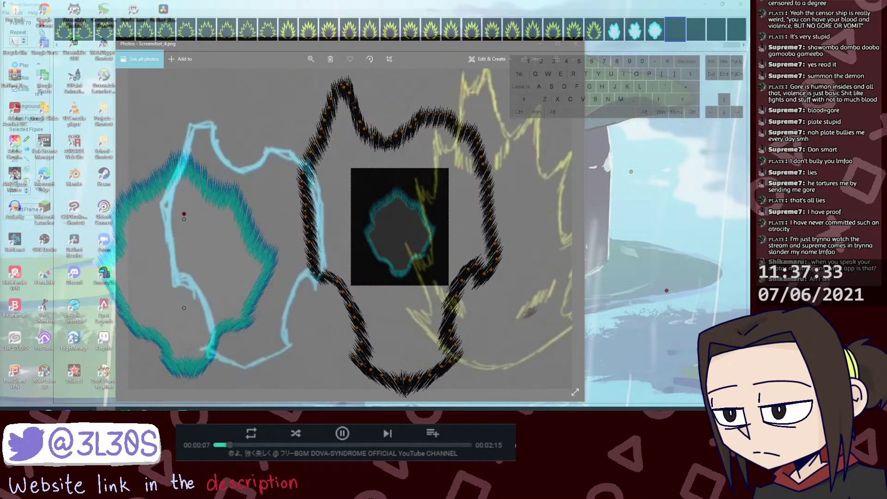
{"action": "double_click", "coordinate": [92, 99]}
{"action": "right_click", "coordinate": [250, 131]}
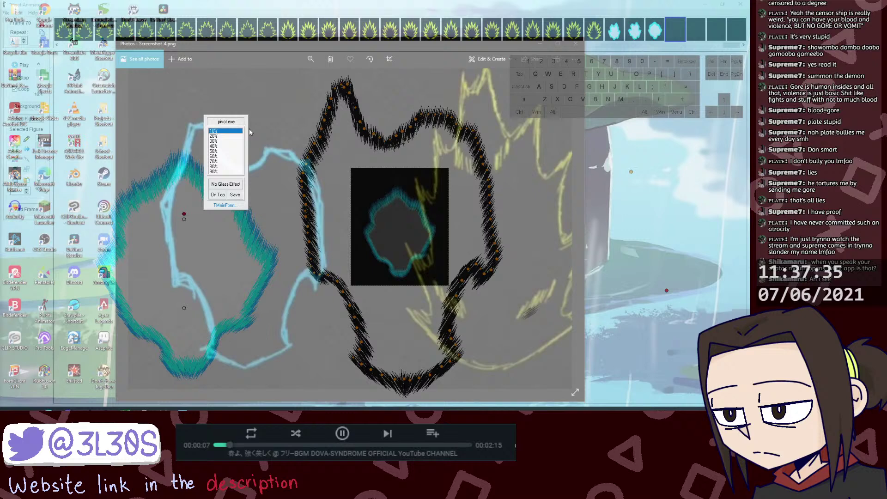
{"action": "left_click", "coordinate": [239, 190]}
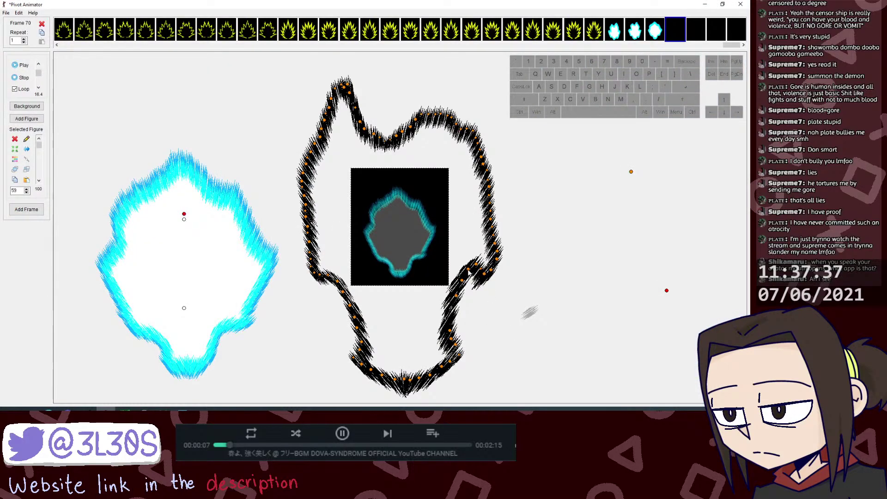
Step: Shift all figures slightly upward and align the traced figure in the Stick Figure Builder with the hatched outline
{"action": "mouse_move", "coordinate": [468, 269]}
{"action": "left_mouse_down"}
{"action": "mouse_move", "coordinate": [474, 255]}
{"action": "mouse_move", "coordinate": [468, 267]}
{"action": "left_mouse_up"}
{"action": "key", "text": "ctrl+alt+f"}
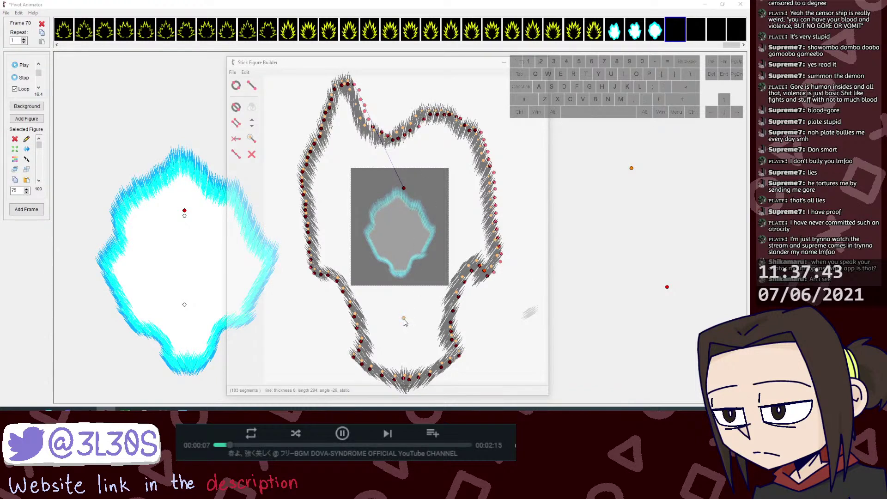
{"action": "left_click_drag", "start_coordinate": [404, 320], "coordinate": [404, 316]}
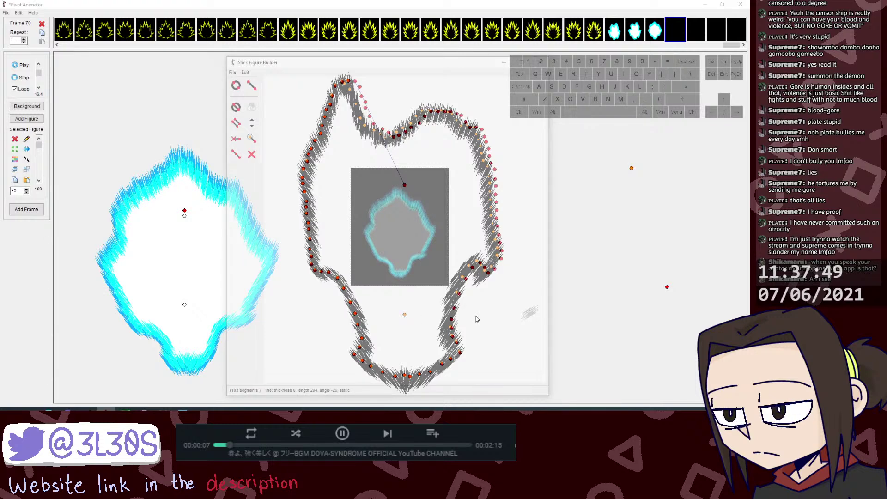
{"action": "left_click", "coordinate": [582, 287]}
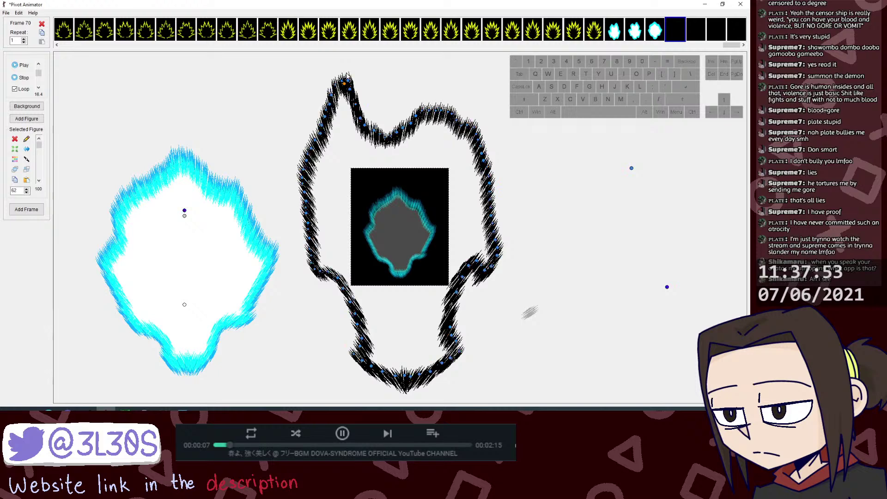
Step: Move the hatched strokes from the top peak down the outline's right side onto the traced figure's handles
{"action": "left_click_drag", "start_coordinate": [343, 71], "coordinate": [460, 288]}
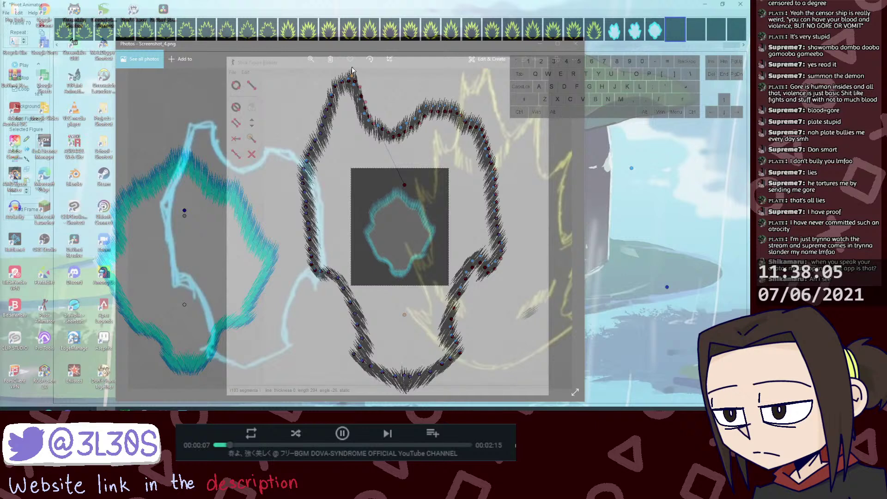
{"action": "left_click_drag", "start_coordinate": [352, 68], "coordinate": [485, 183]}
{"action": "left_click_drag", "start_coordinate": [512, 280], "coordinate": [500, 315]}
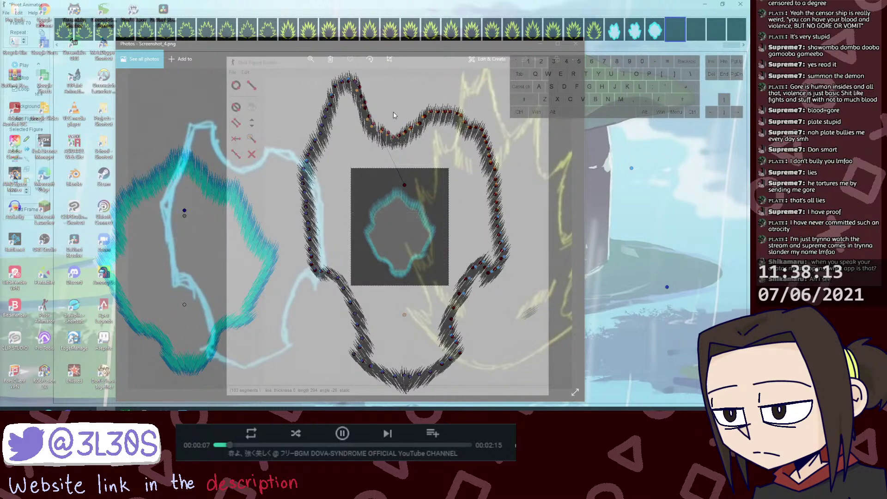
{"action": "left_click", "coordinate": [360, 87]}
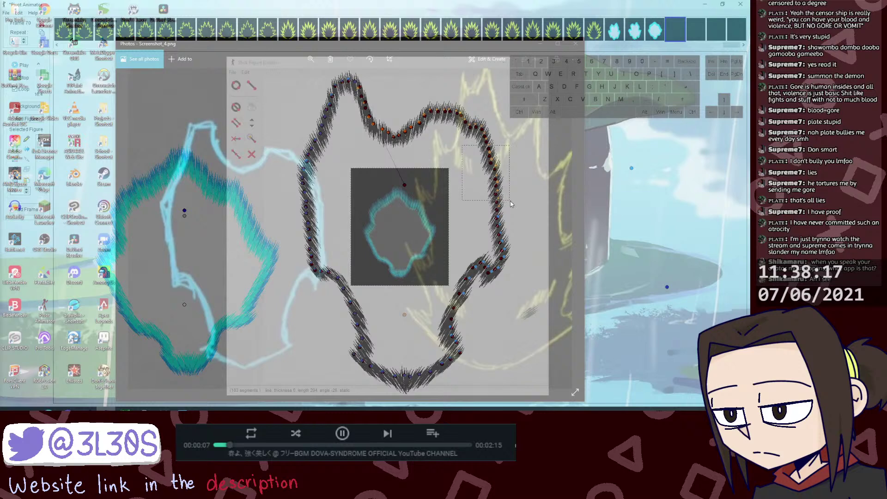
{"action": "left_click_drag", "start_coordinate": [510, 201], "coordinate": [509, 200]}
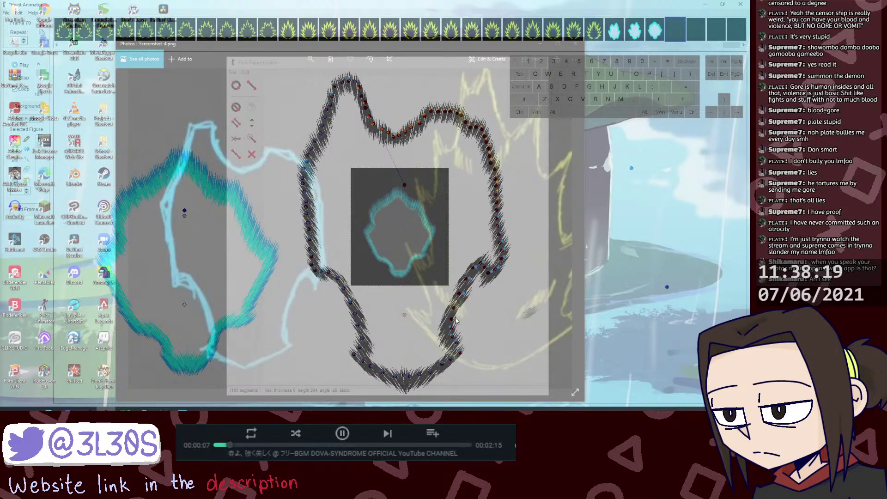
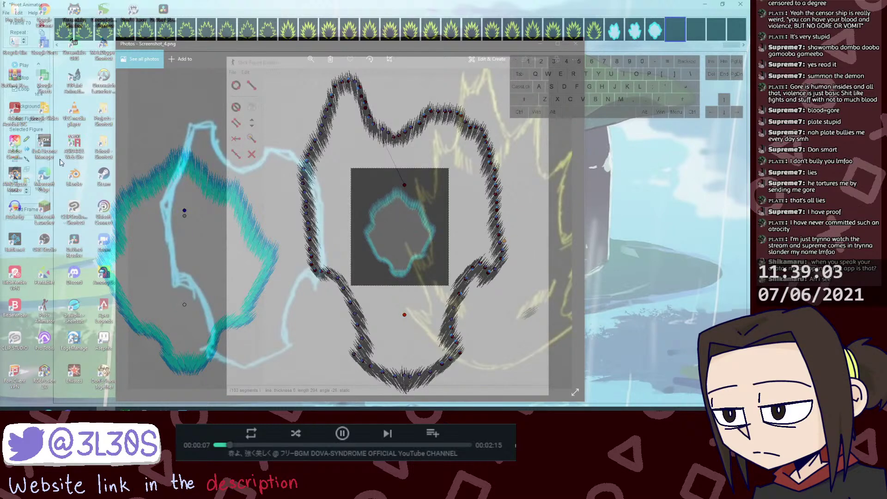
Step: Add a figure in the middle of the hatched outline and place the two-handle figure to the outline's right
{"action": "right_click", "coordinate": [175, 199], "text": "ctrl+shift"}
{"action": "left_click", "coordinate": [148, 270]}
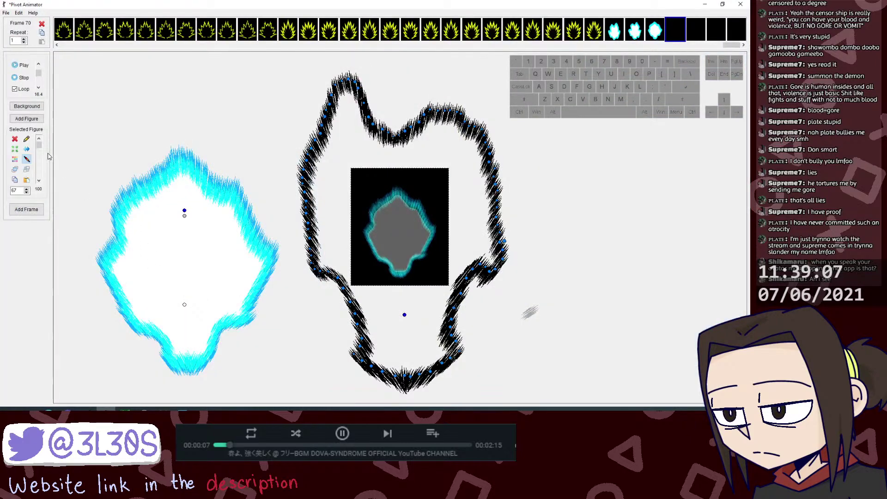
{"action": "left_click", "coordinate": [26, 118]}
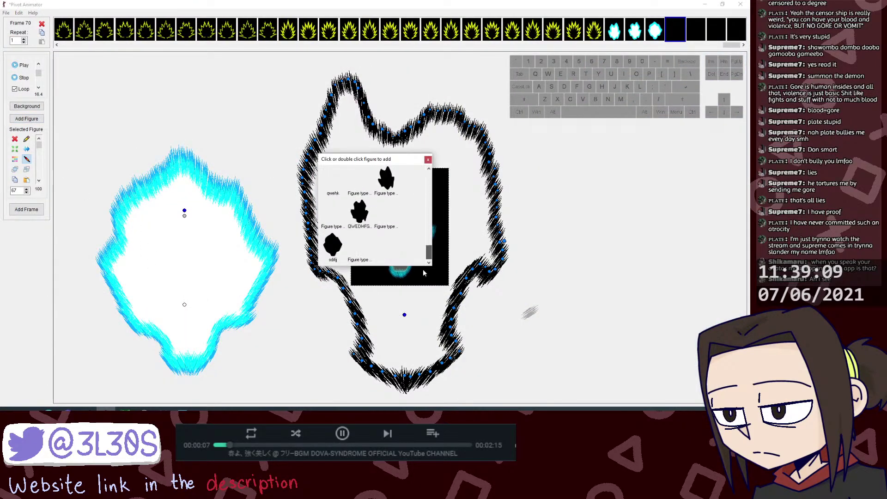
{"action": "left_click", "coordinate": [428, 159]}
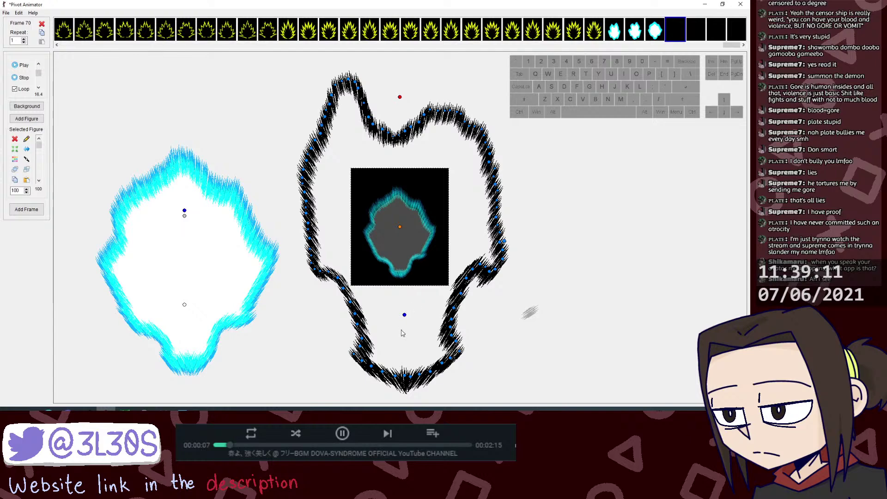
{"action": "left_click", "coordinate": [404, 315]}
{"action": "left_click_drag", "start_coordinate": [506, 240], "coordinate": [651, 215]}
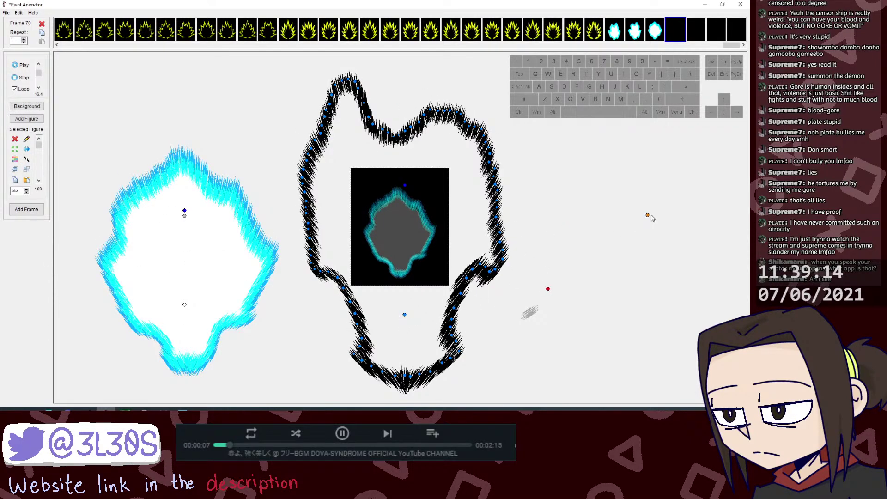
Step: Join the first hatched strokes at the top of the outline's peak and make the animation window transparent again
{"action": "key", "text": "j"}
{"action": "left_click", "coordinate": [350, 81]}
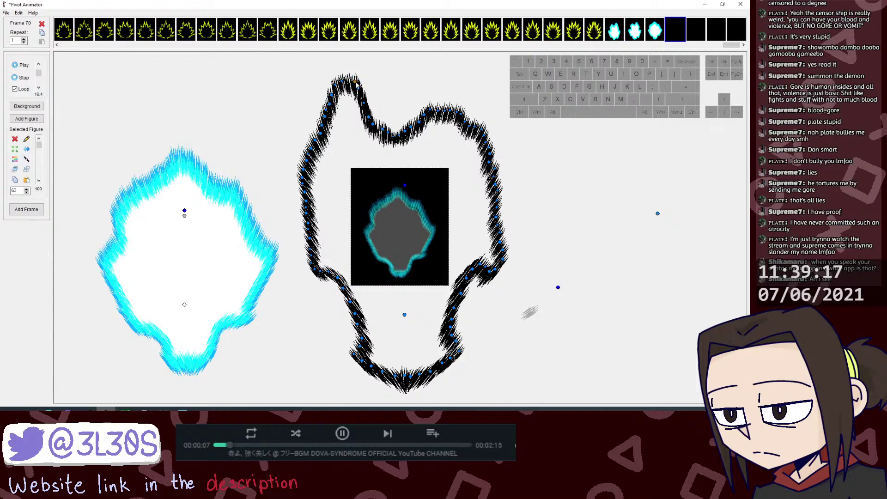
{"action": "key", "text": "j"}
{"action": "left_click", "coordinate": [355, 83]}
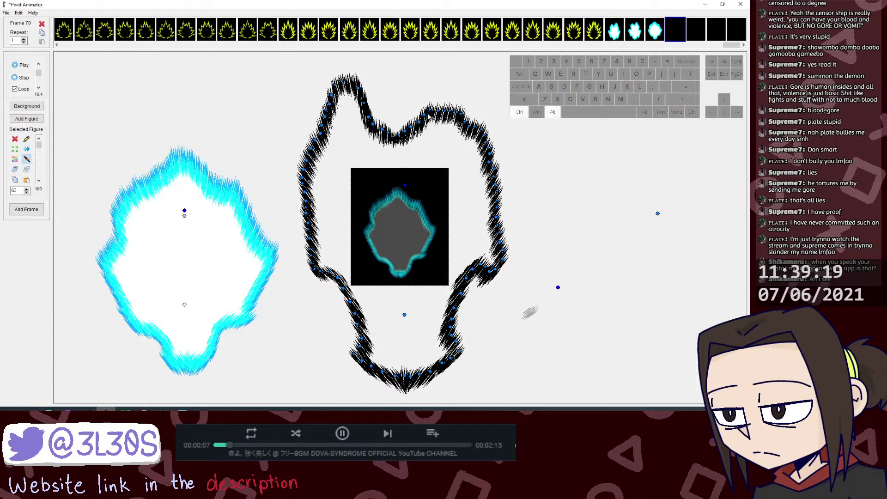
{"action": "right_click", "coordinate": [415, 96], "text": "shift"}
{"action": "left_click", "coordinate": [392, 116]}
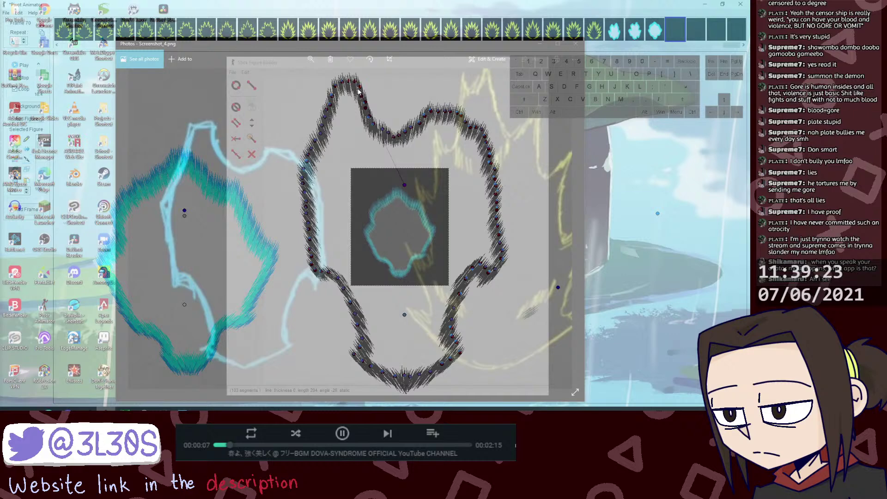
Step: Join the hatched strokes around the peak's upper-right corner to the traced figure's handles
{"action": "key", "text": "ctrl"}
{"action": "left_click", "coordinate": [350, 86]}
{"action": "left_click", "coordinate": [349, 82]}
{"action": "key", "text": "j"}
{"action": "left_click", "coordinate": [355, 83]}
{"action": "left_click", "coordinate": [361, 93]}
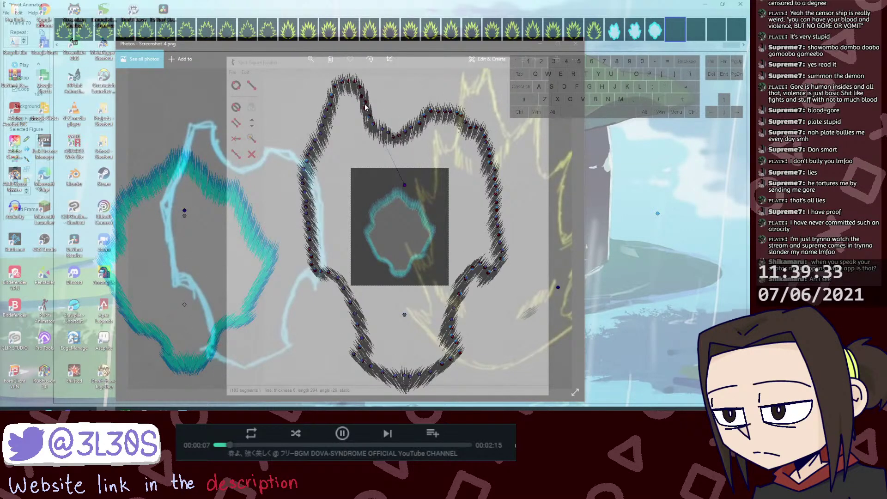
Step: Undo the last join, pull the strokes on the peak's right slope aside and rejoin them to the traced figure
{"action": "key", "text": "ctrl+z"}
{"action": "left_click_drag", "start_coordinate": [363, 97], "coordinate": [393, 84]}
{"action": "key", "text": "j"}
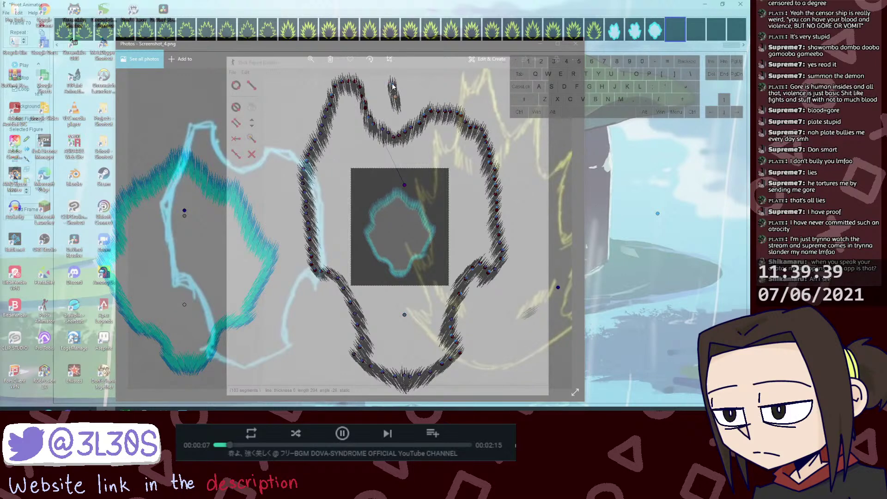
{"action": "key", "text": "j"}
{"action": "left_click", "coordinate": [364, 107]}
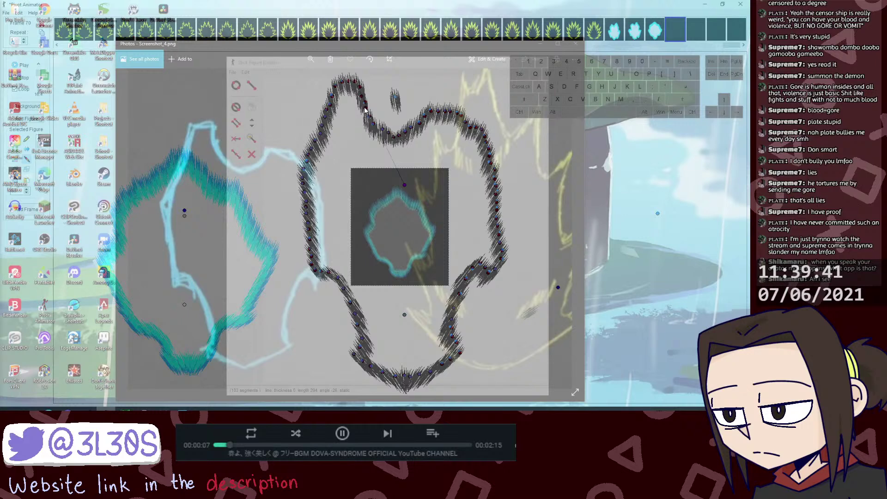
Step: Join the hatched strokes midway down the peak's right slope to the traced figure's handles
{"action": "mouse_move", "coordinate": [365, 110]}
{"action": "left_mouse_down"}
{"action": "mouse_move", "coordinate": [384, 103]}
{"action": "mouse_move", "coordinate": [373, 110]}
{"action": "left_mouse_up"}
{"action": "key", "text": "j"}
{"action": "left_click", "coordinate": [365, 103]}
{"action": "key", "text": "j"}
{"action": "left_click", "coordinate": [365, 109]}
{"action": "key", "text": "j"}
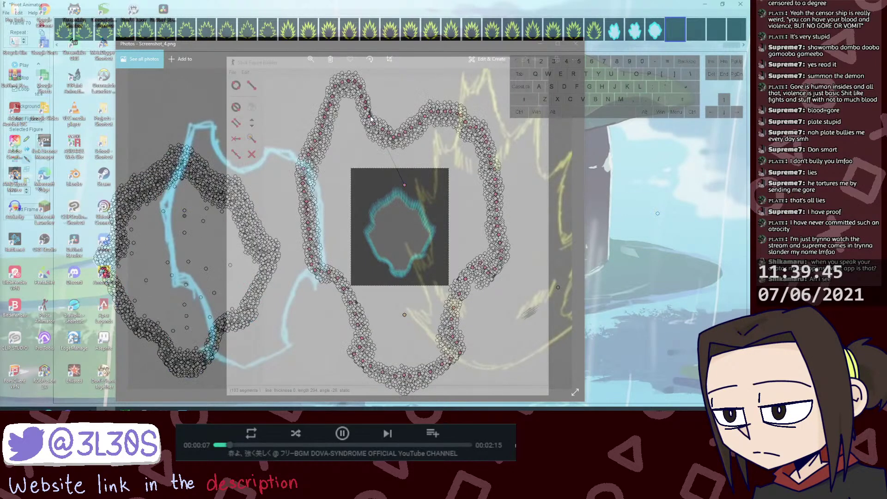
Step: Join the hatched strokes at the foot of the peak's right slope, near the valley, to the traced figure's handles
{"action": "left_click", "coordinate": [370, 116]}
{"action": "key", "text": "j"}
{"action": "left_click", "coordinate": [374, 124]}
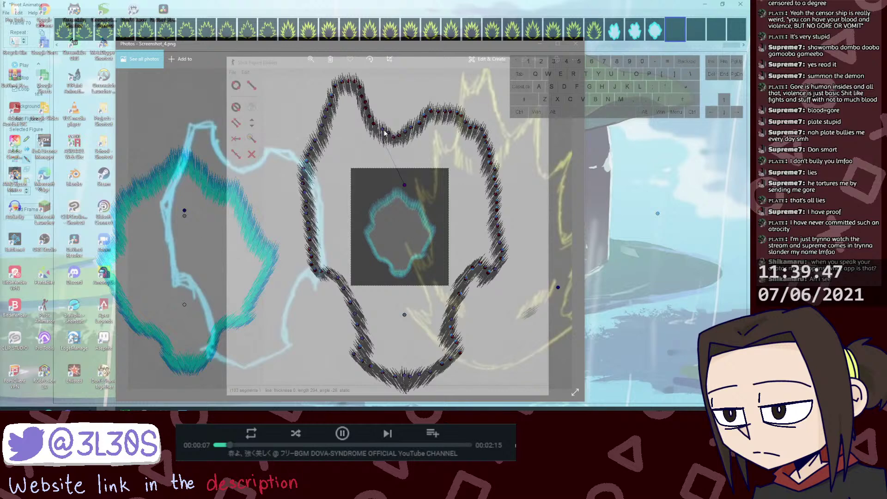
{"action": "left_click", "coordinate": [384, 130]}
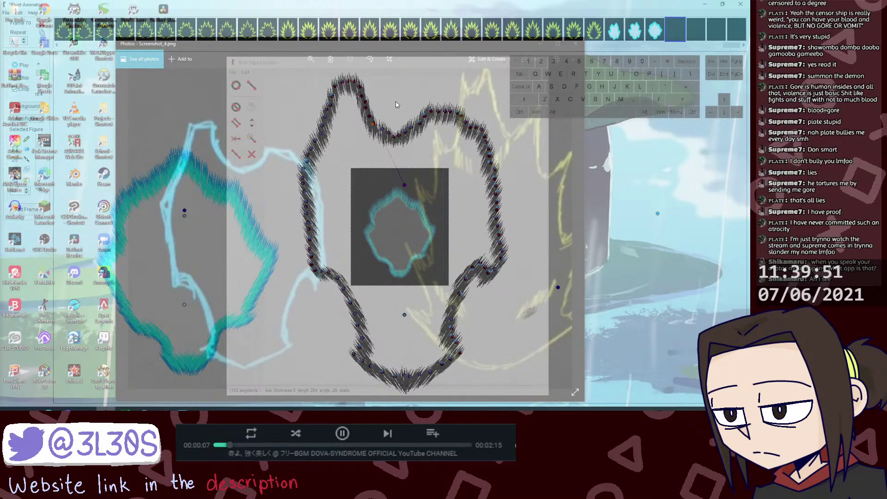
{"action": "left_click", "coordinate": [385, 135], "text": "ctrl"}
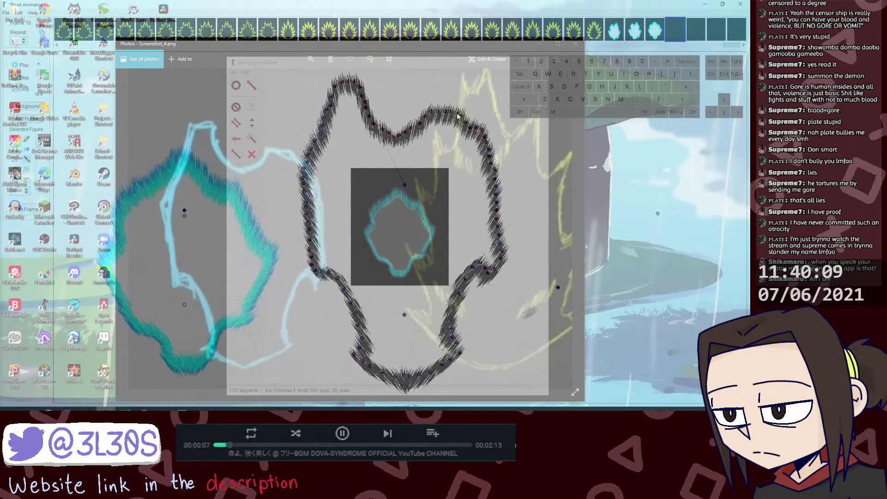
Step: Join the hatched strokes around the outline's upper-right corner and down its right side to the traced figure's handles
{"action": "left_click", "coordinate": [481, 129]}
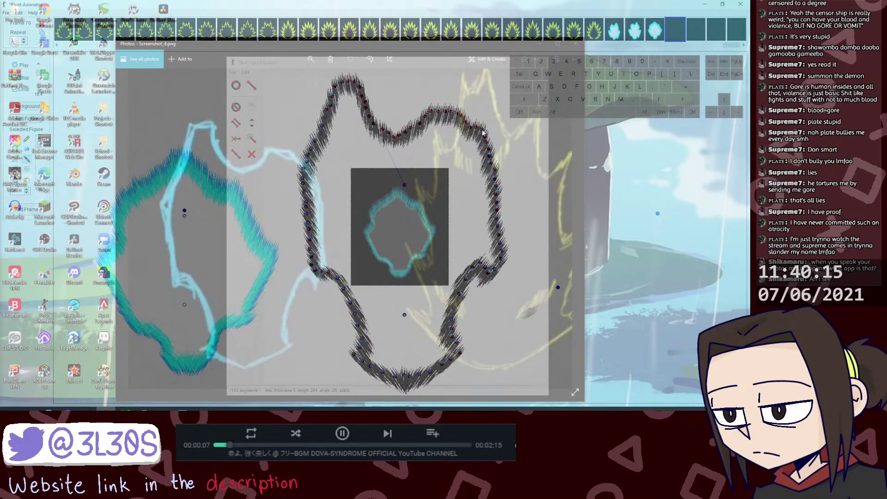
{"action": "key", "text": "j"}
{"action": "left_click", "coordinate": [481, 129]}
{"action": "left_click", "coordinate": [485, 141]}
{"action": "key", "text": "j"}
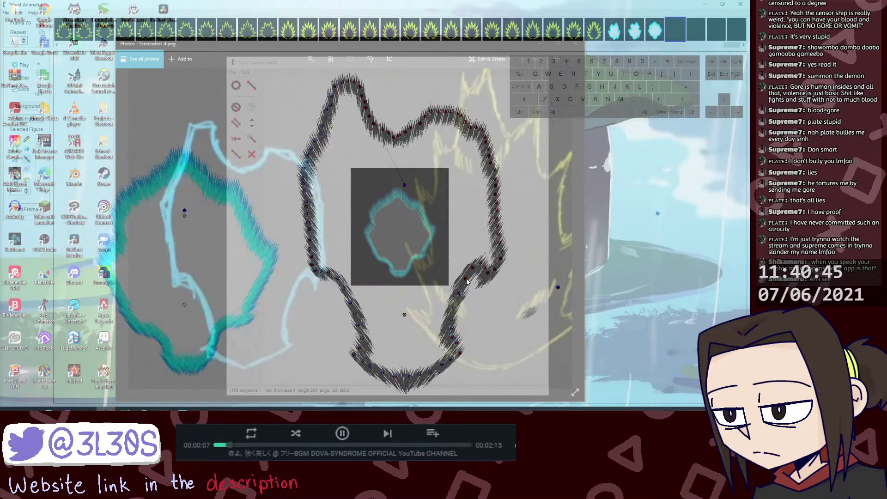
{"action": "left_click", "coordinate": [453, 331], "text": "ctrl"}
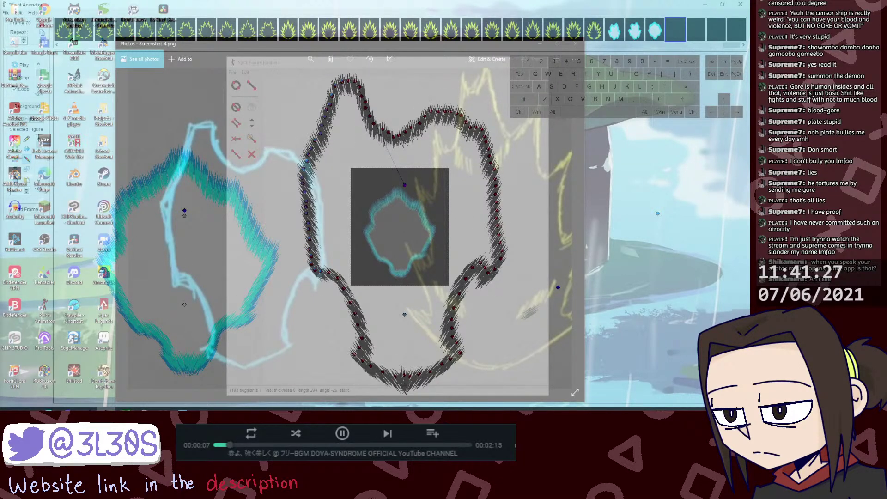
Step: Join the hatched strokes at the outline's lower-left shoulder and up its left side to the traced figure's handles
{"action": "left_click", "coordinate": [387, 433]}
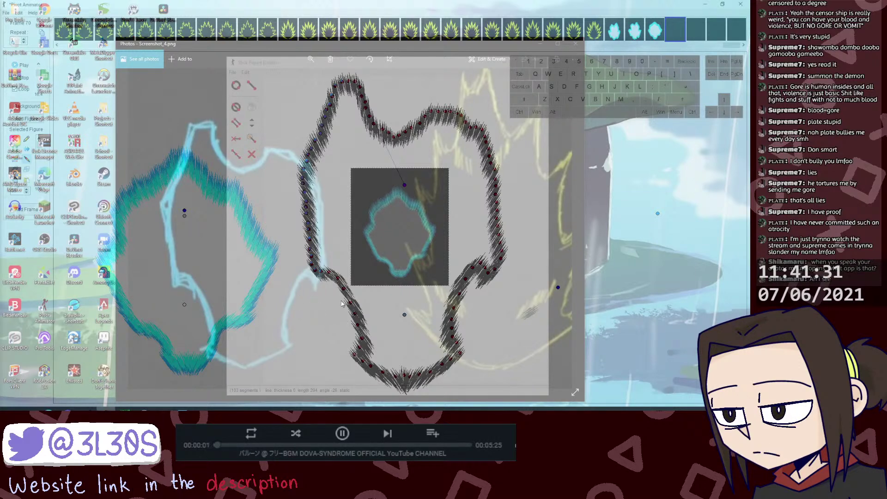
{"action": "key", "text": "j"}
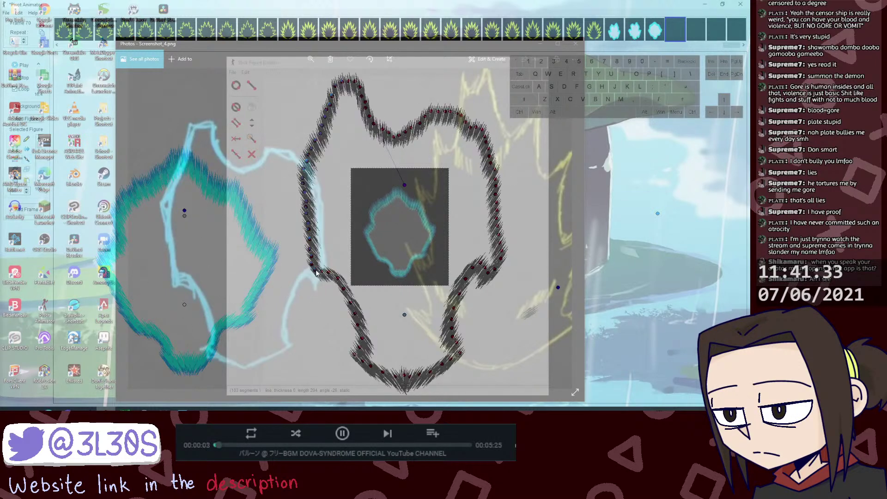
{"action": "key", "text": "j"}
{"action": "left_click", "coordinate": [315, 271]}
{"action": "key", "text": "j"}
{"action": "left_click", "coordinate": [312, 265]}
{"action": "key", "text": "j"}
{"action": "left_click", "coordinate": [310, 257]}
{"action": "key", "text": "j"}
{"action": "left_click", "coordinate": [310, 247]}
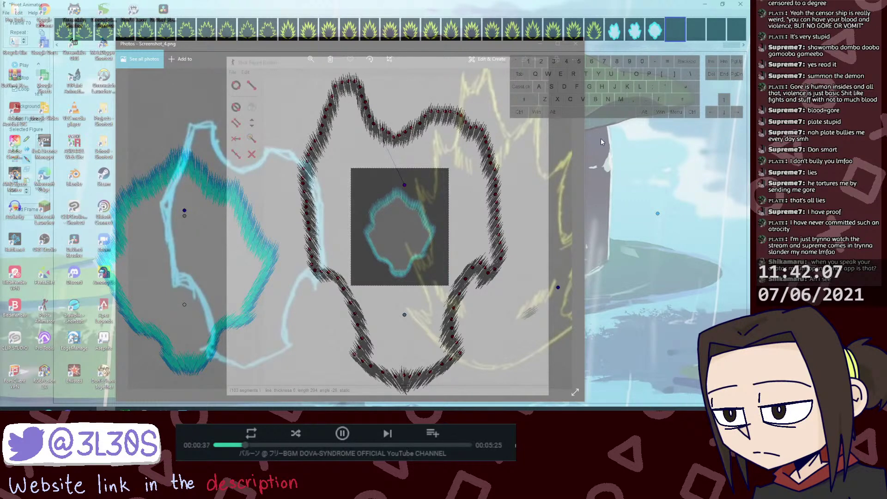
Step: Remove the animation window's transparency and shift the joined hatched outline slightly to the right
{"action": "right_click", "coordinate": [565, 184], "text": "shift"}
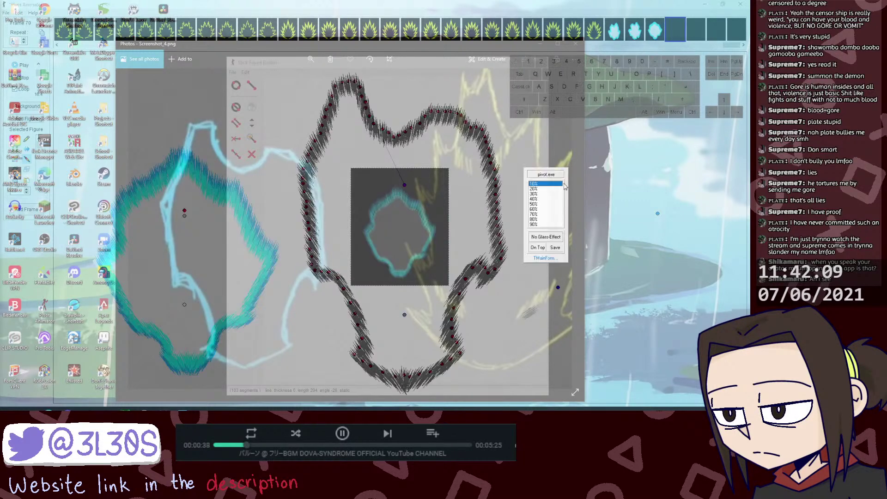
{"action": "left_click", "coordinate": [552, 238]}
{"action": "left_click_drag", "start_coordinate": [404, 315], "coordinate": [410, 313]}
{"action": "left_click", "coordinate": [184, 212]}
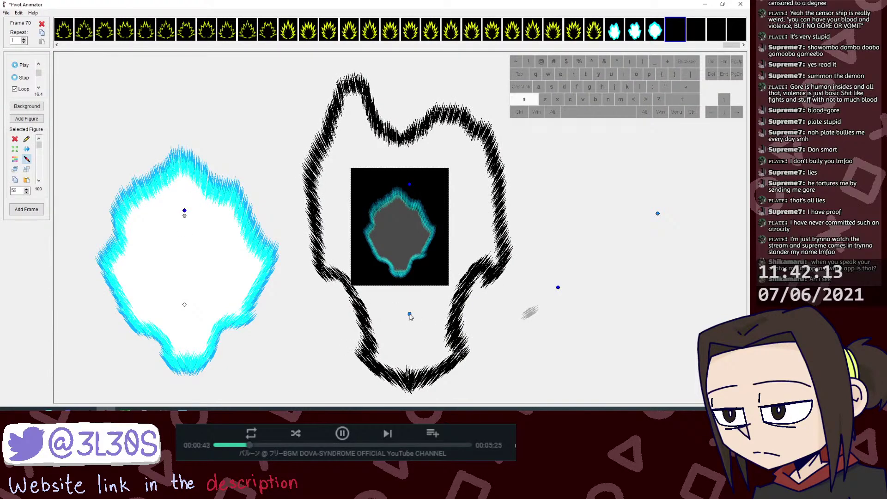
Step: Recolour the joined hatched outline from black to cyan
{"action": "left_click", "coordinate": [409, 314]}
{"action": "key", "text": "c"}
{"action": "left_click", "coordinate": [354, 218]}
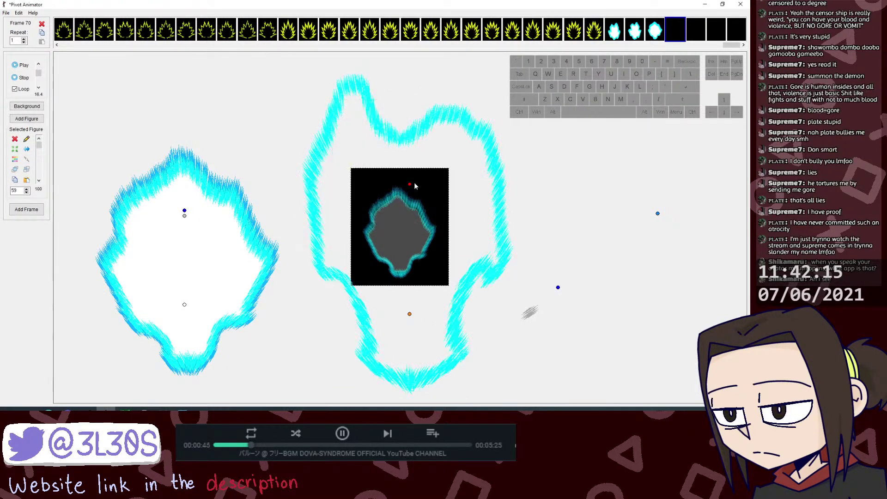
{"action": "left_click_drag", "start_coordinate": [409, 185], "coordinate": [409, 238]}
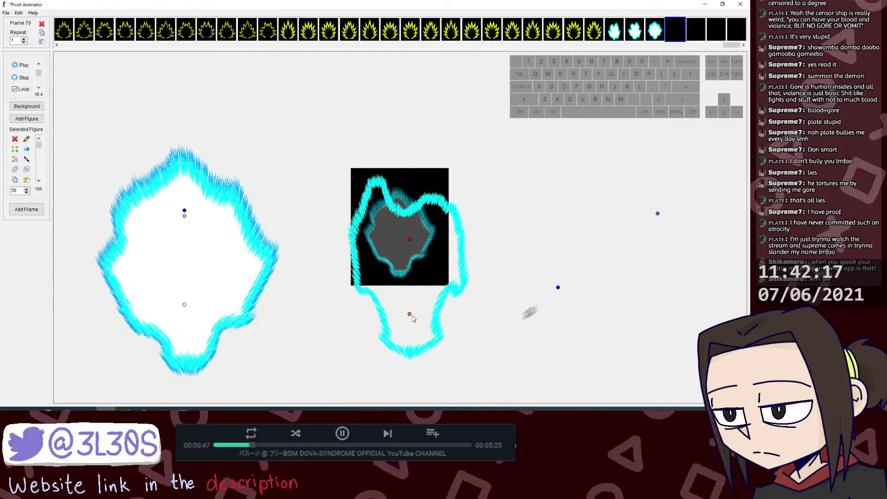
{"action": "left_click_drag", "start_coordinate": [410, 314], "coordinate": [400, 270]}
{"action": "key", "text": "ctrl+z"}
{"action": "key", "text": "ctrl+z"}
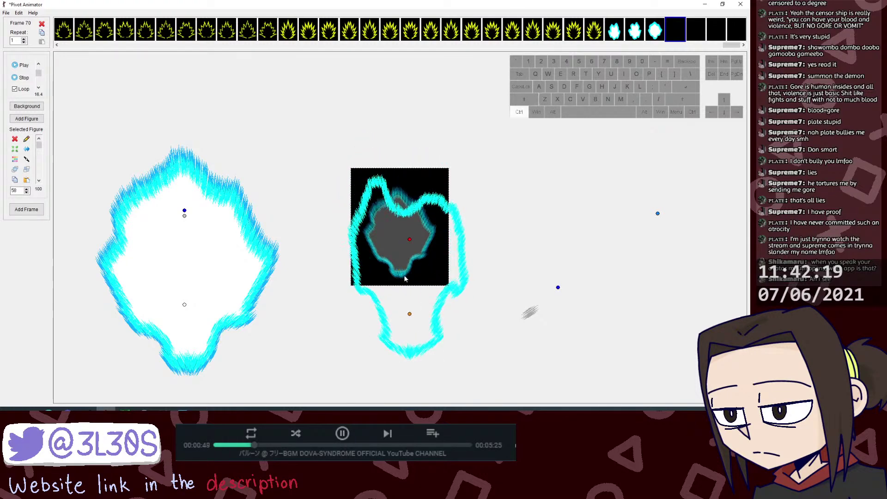
Step: Start a new figure in the Stick Figure Builder, centred over the outline, with a thick static first segment
{"action": "key", "text": "ctrl+alt+e"}
{"action": "left_click", "coordinate": [232, 72]}
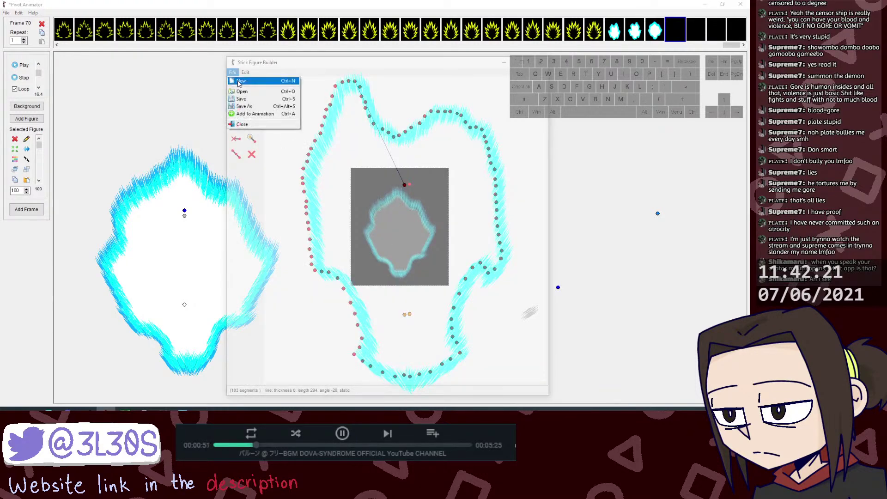
{"action": "left_click", "coordinate": [240, 80]}
{"action": "left_click", "coordinate": [409, 231]}
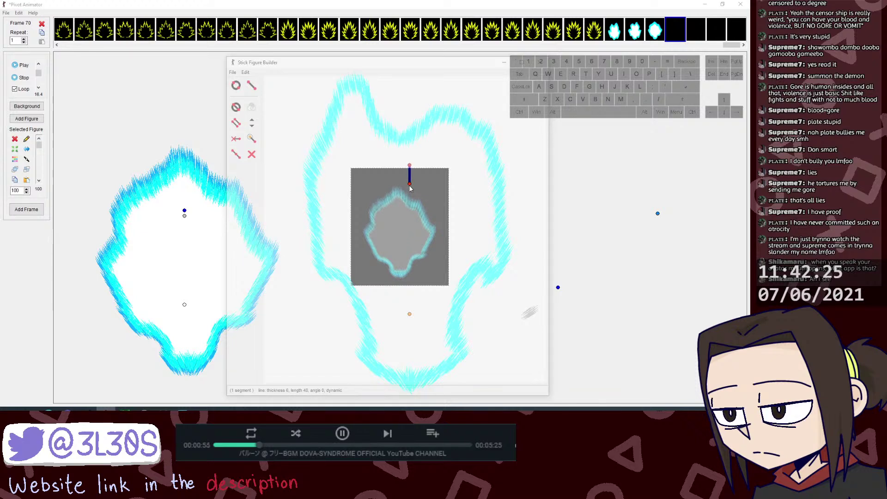
{"action": "left_click", "coordinate": [253, 122]}
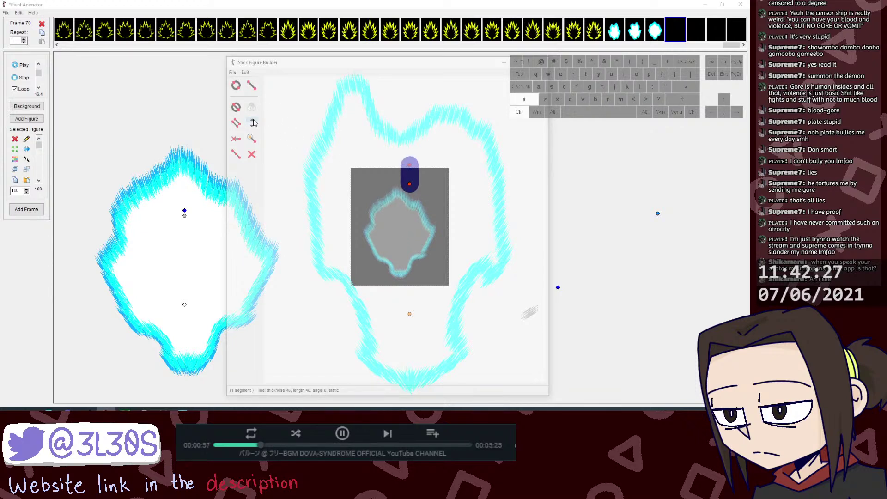
{"action": "left_click", "coordinate": [253, 122], "text": "ctrl+shift"}
Step: Add a thinner segment running up into the tip of the outline's peak and adjust its end
{"action": "mouse_move", "coordinate": [410, 165]}
{"action": "left_mouse_down"}
{"action": "mouse_move", "coordinate": [363, 152]}
{"action": "mouse_move", "coordinate": [373, 153]}
{"action": "mouse_move", "coordinate": [354, 106]}
{"action": "left_mouse_up"}
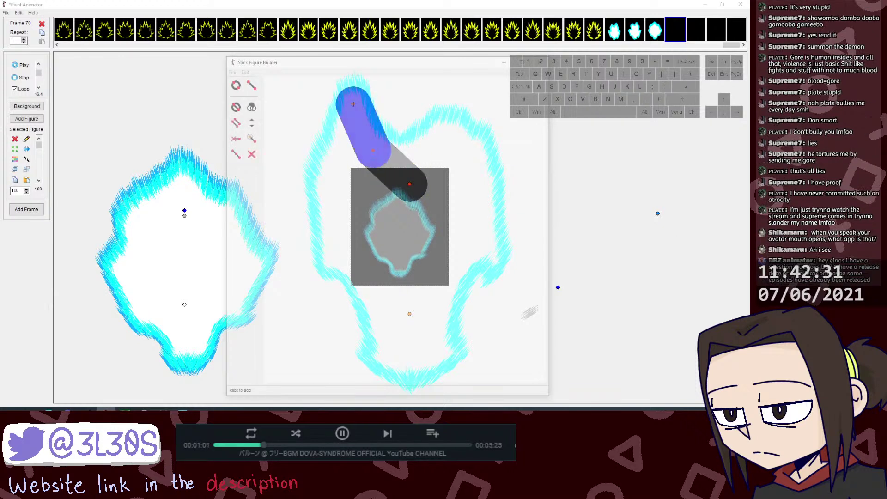
{"action": "scroll", "coordinate": [355, 107], "scroll_direction": "down", "scroll_amount": 5}
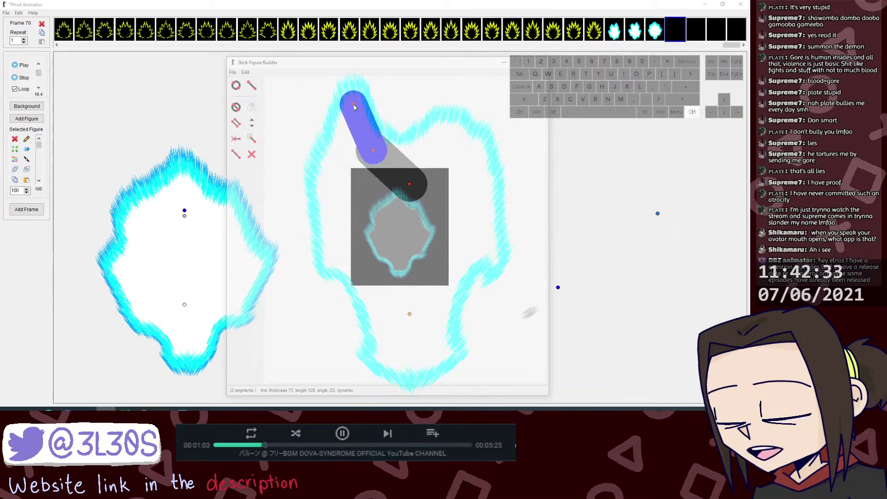
{"action": "left_click_drag", "start_coordinate": [353, 105], "coordinate": [355, 104]}
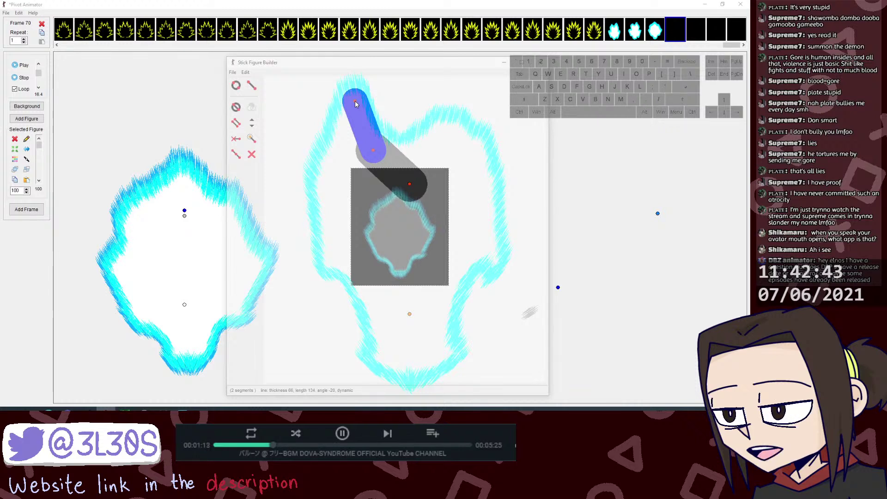
Step: Add segments down the peak's left slope and move their handles to follow the inside of the hatched outline
{"action": "key", "text": "l"}
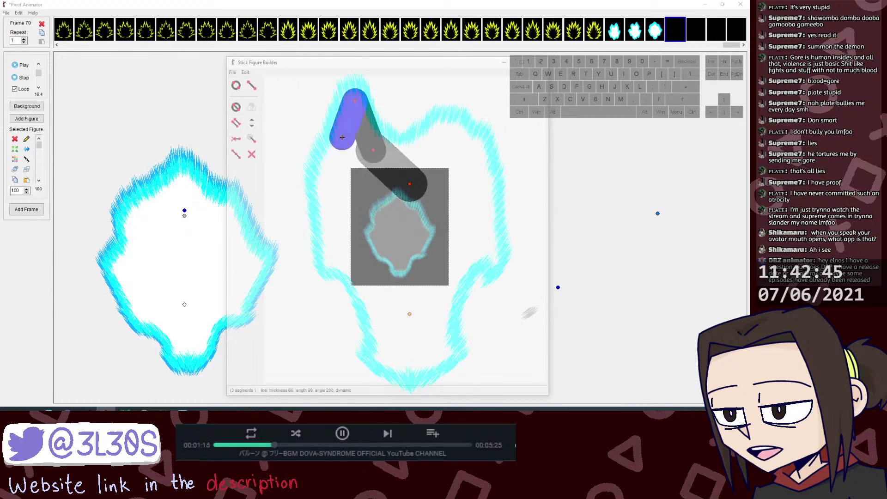
{"action": "left_click", "coordinate": [337, 166]}
{"action": "key", "text": "l"}
{"action": "left_click", "coordinate": [329, 188]}
{"action": "left_click_drag", "start_coordinate": [338, 165], "coordinate": [329, 160]}
{"action": "key", "text": "s"}
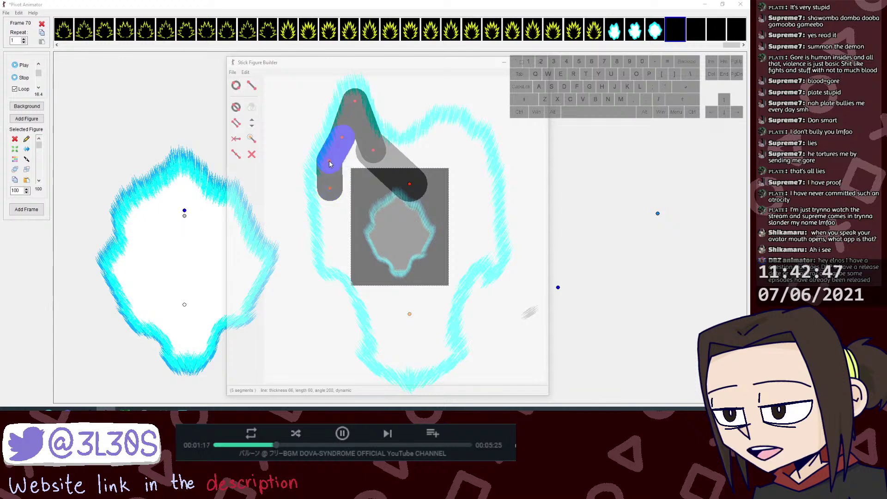
{"action": "left_click_drag", "start_coordinate": [341, 131], "coordinate": [339, 134]}
{"action": "left_click_drag", "start_coordinate": [358, 104], "coordinate": [353, 96]}
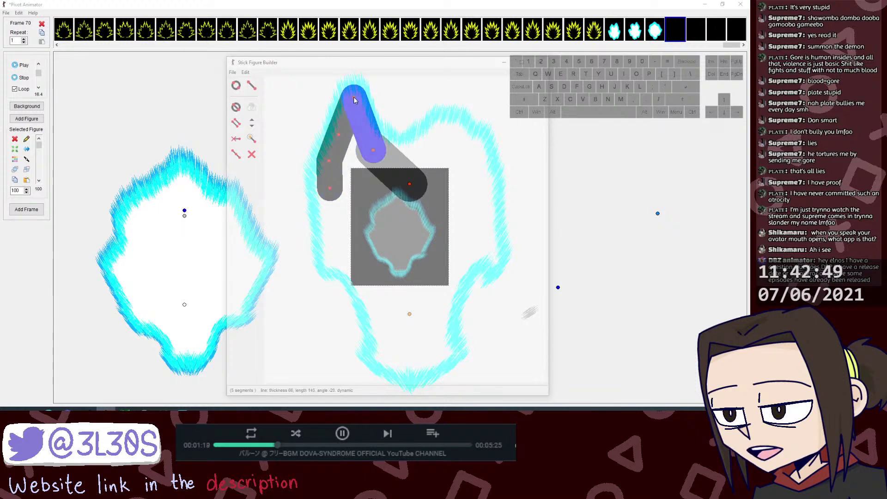
{"action": "left_click", "coordinate": [373, 148]}
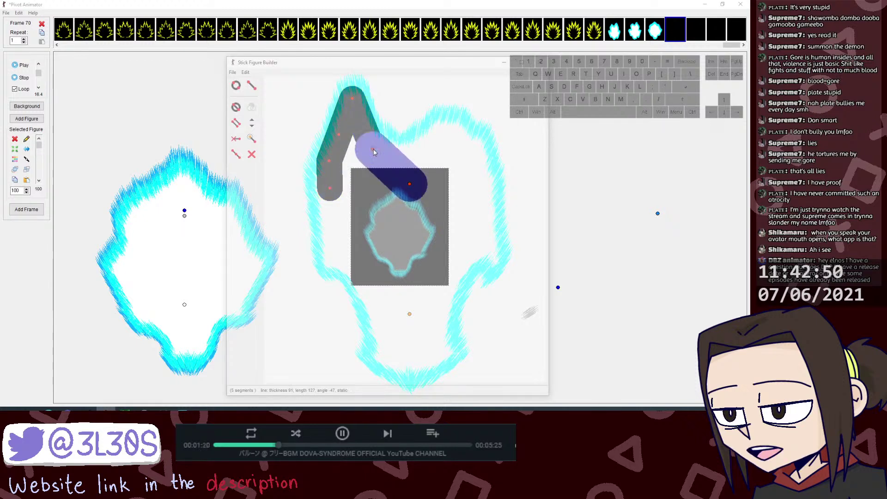
Step: Continue the chain of thick segments down the outline's left side to its bottom edge
{"action": "left_click", "coordinate": [328, 183]}
{"action": "key", "text": "l"}
{"action": "mouse_move", "coordinate": [329, 220]}
{"action": "left_mouse_down"}
{"action": "mouse_move", "coordinate": [336, 261]}
{"action": "mouse_move", "coordinate": [360, 279]}
{"action": "mouse_move", "coordinate": [377, 311]}
{"action": "mouse_move", "coordinate": [382, 354]}
{"action": "mouse_move", "coordinate": [380, 345]}
{"action": "mouse_move", "coordinate": [404, 365]}
{"action": "left_mouse_up"}
{"action": "key", "text": "l"}
{"action": "key", "text": "l"}
Step: Add segments from the bottom edge up the lower-right side, ending with a thinner one, thickness 31, in the right corner
{"action": "mouse_move", "coordinate": [405, 365]}
{"action": "left_mouse_down"}
{"action": "mouse_move", "coordinate": [427, 362]}
{"action": "mouse_move", "coordinate": [443, 340]}
{"action": "mouse_move", "coordinate": [448, 282]}
{"action": "mouse_move", "coordinate": [483, 243]}
{"action": "mouse_move", "coordinate": [492, 266]}
{"action": "left_mouse_up"}
{"action": "key", "text": "l"}
{"action": "key", "text": "l"}
{"action": "key", "text": "l"}
{"action": "key", "text": "l"}
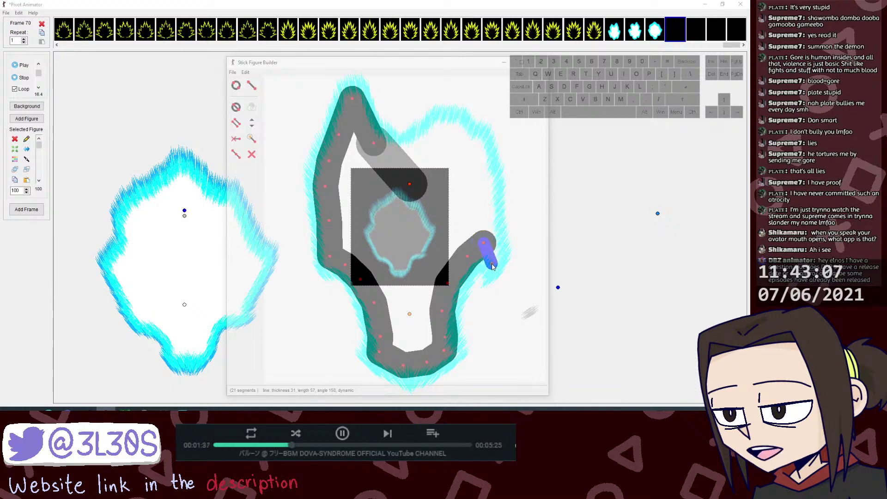
{"action": "key", "text": "l"}
{"action": "left_click", "coordinate": [492, 266]}
Step: Extend the chain with thin segments from the right corner up the outline's right side
{"action": "left_click", "coordinate": [492, 264]}
{"action": "key", "text": "l"}
{"action": "left_click", "coordinate": [492, 263]}
{"action": "left_click", "coordinate": [492, 234]}
{"action": "key", "text": "l"}
{"action": "left_click", "coordinate": [491, 233]}
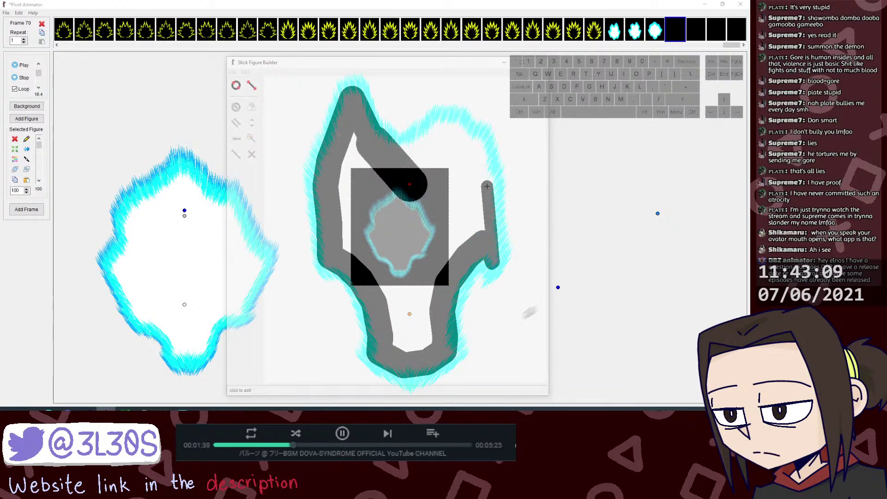
{"action": "left_click", "coordinate": [487, 186]}
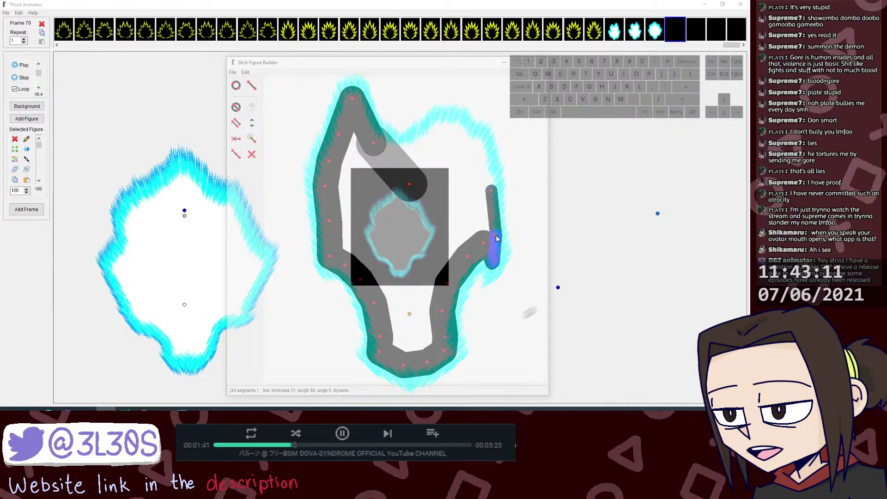
Step: Carry the thin segments around the upper-right corner and across the top to the foot of the peak
{"action": "left_click_drag", "start_coordinate": [492, 194], "coordinate": [474, 137]}
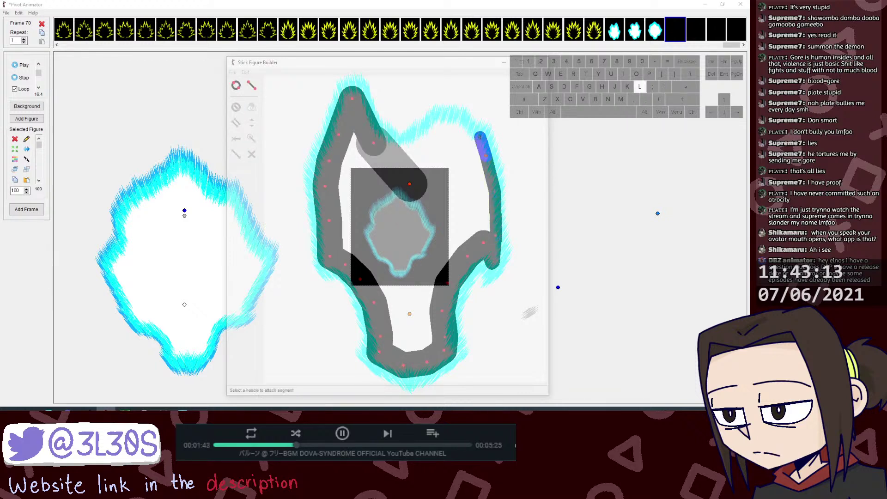
{"action": "key", "text": "l"}
{"action": "left_click", "coordinate": [473, 137]}
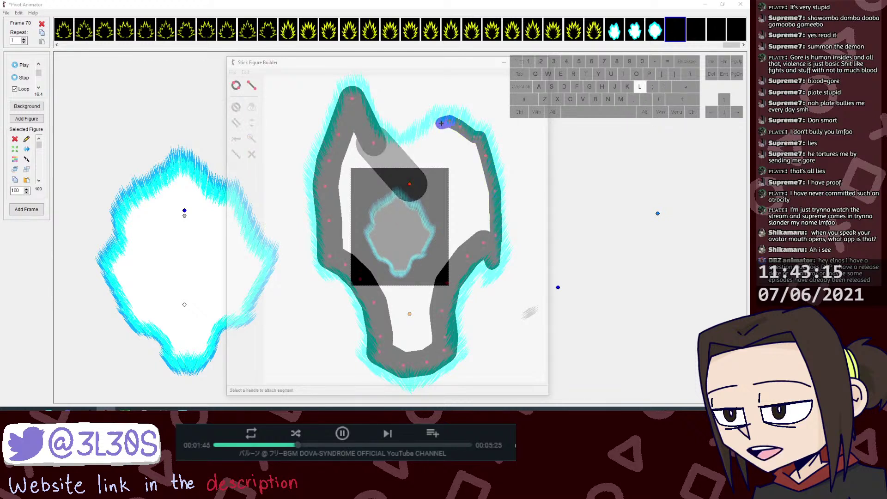
{"action": "left_click", "coordinate": [395, 144]}
{"action": "left_click", "coordinate": [390, 140]}
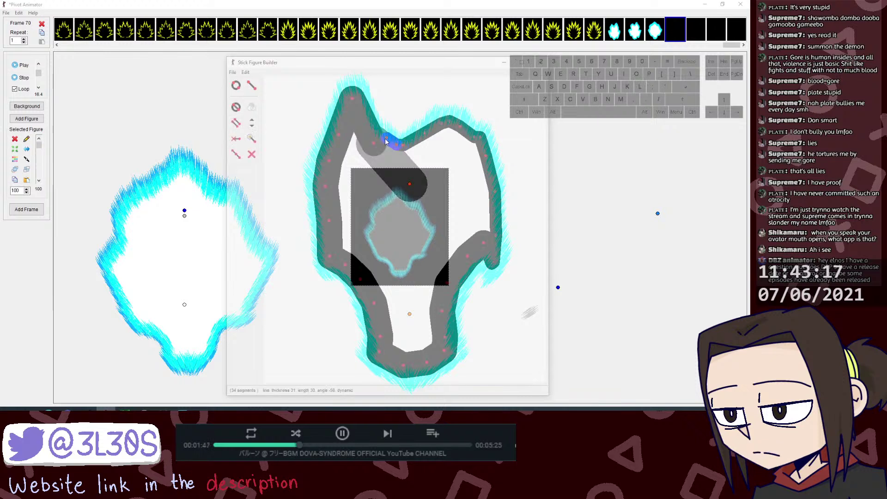
Step: Add thick segments from the foot of the peak downward to fill the upper-left interior of the shape
{"action": "left_click", "coordinate": [374, 143]}
{"action": "key", "text": "l"}
{"action": "left_click", "coordinate": [373, 143]}
{"action": "left_click", "coordinate": [362, 135]}
{"action": "key", "text": "l"}
{"action": "left_click", "coordinate": [362, 135]}
{"action": "left_click", "coordinate": [354, 206]}
{"action": "key", "text": "l"}
{"action": "left_click", "coordinate": [355, 206]}
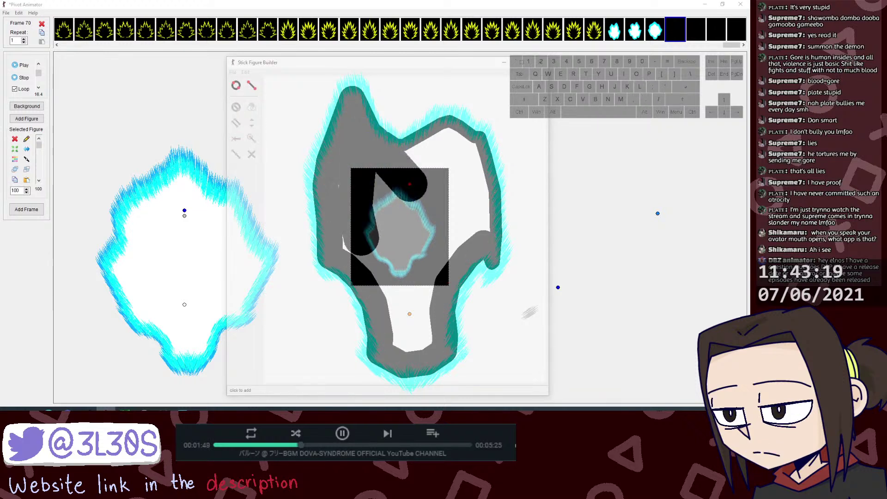
Step: Fill the remaining gap along the middle-left interior of the shape with more thick segments
{"action": "left_click", "coordinate": [358, 238]}
{"action": "left_click_drag", "start_coordinate": [359, 238], "coordinate": [358, 254]}
{"action": "key", "text": "l"}
{"action": "left_click", "coordinate": [358, 253]}
{"action": "left_click", "coordinate": [344, 184]}
{"action": "key", "text": "l"}
{"action": "left_click", "coordinate": [344, 184]}
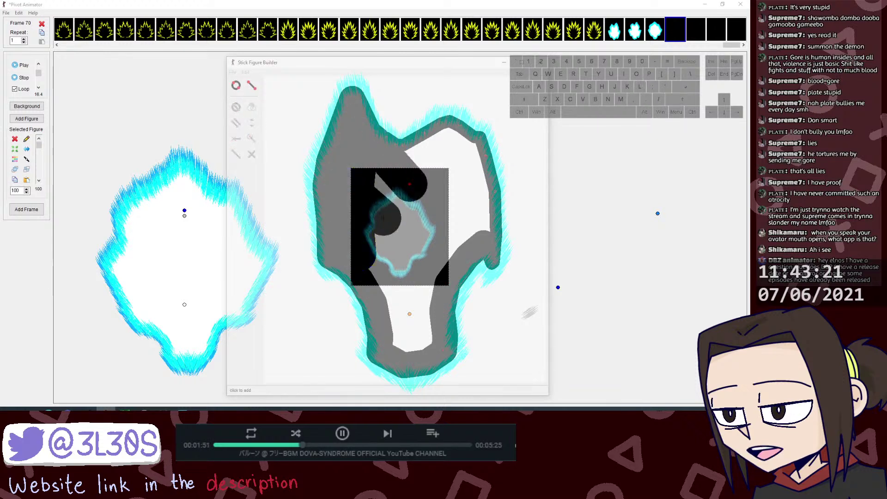
Step: Fill the shape's centre and its narrow lower section with thick segments
{"action": "left_click", "coordinate": [384, 214]}
{"action": "key", "text": "l"}
{"action": "left_click", "coordinate": [383, 214]}
{"action": "left_click", "coordinate": [380, 180]}
{"action": "key", "text": "l"}
{"action": "left_click", "coordinate": [380, 180]}
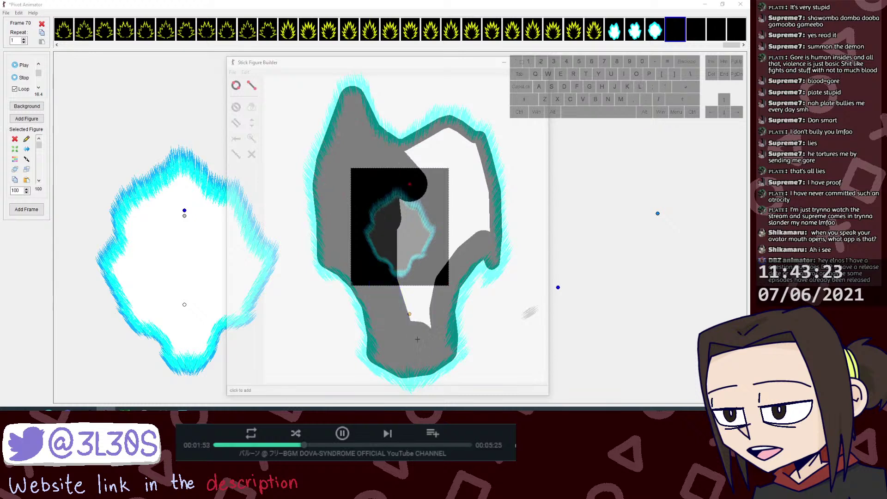
{"action": "left_click", "coordinate": [427, 297]}
{"action": "key", "text": "l"}
{"action": "left_click", "coordinate": [427, 298]}
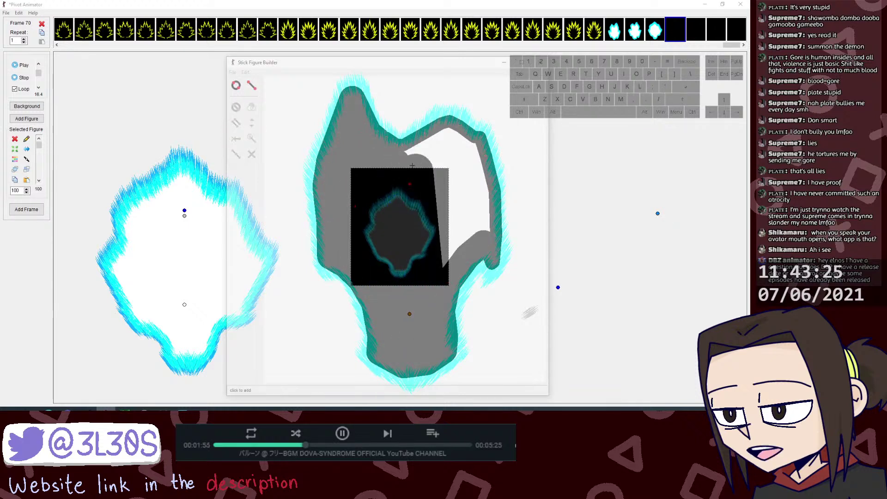
Step: Add thick segments from the upper centre across to the upper-right interior and down the shape's right side
{"action": "left_click", "coordinate": [411, 163]}
{"action": "key", "text": "l"}
{"action": "left_click", "coordinate": [411, 162]}
{"action": "left_click", "coordinate": [451, 138]}
{"action": "key", "text": "l"}
{"action": "left_click", "coordinate": [452, 139]}
{"action": "left_click", "coordinate": [465, 149]}
{"action": "left_click", "coordinate": [465, 149]}
{"action": "left_click", "coordinate": [477, 205]}
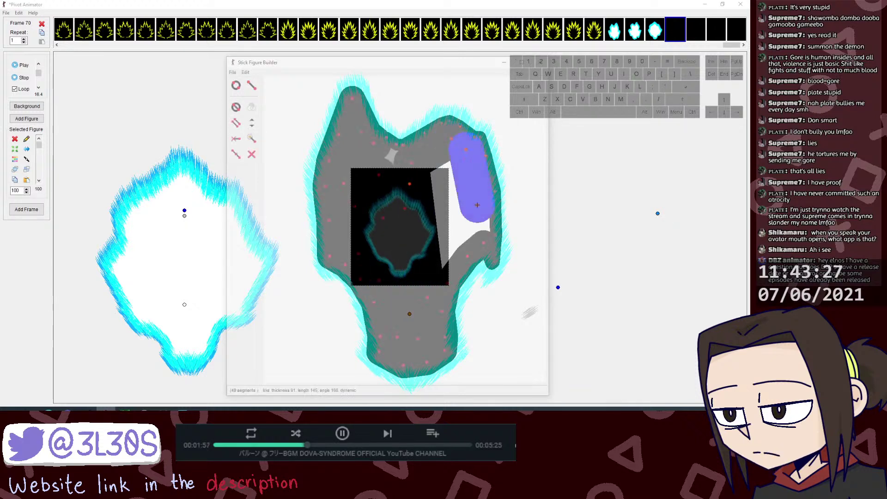
Step: Extend the thick segments down the right side and diagonally back toward the lower centre of the shape
{"action": "key", "text": "l"}
{"action": "left_click", "coordinate": [477, 205]}
{"action": "left_click", "coordinate": [477, 224]}
{"action": "key", "text": "l"}
{"action": "left_click", "coordinate": [477, 224]}
{"action": "left_click", "coordinate": [438, 266]}
Step: Fill the remaining gap between the shape's centre and its right side with more thick segments
{"action": "left_click", "coordinate": [432, 176]}
{"action": "key", "text": "l"}
{"action": "left_click", "coordinate": [432, 176]}
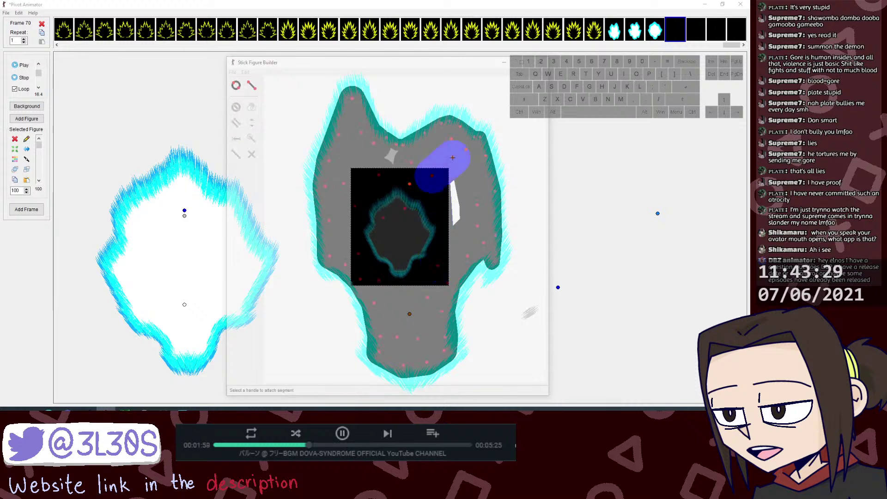
{"action": "left_click", "coordinate": [452, 157]}
{"action": "key", "text": "l"}
{"action": "left_click", "coordinate": [453, 158]}
{"action": "left_click", "coordinate": [453, 232]}
Step: Make the slanted segment near the upper centre static and add the finished fill figure to the animation
{"action": "left_click", "coordinate": [375, 141]}
{"action": "key", "text": "shift+s"}
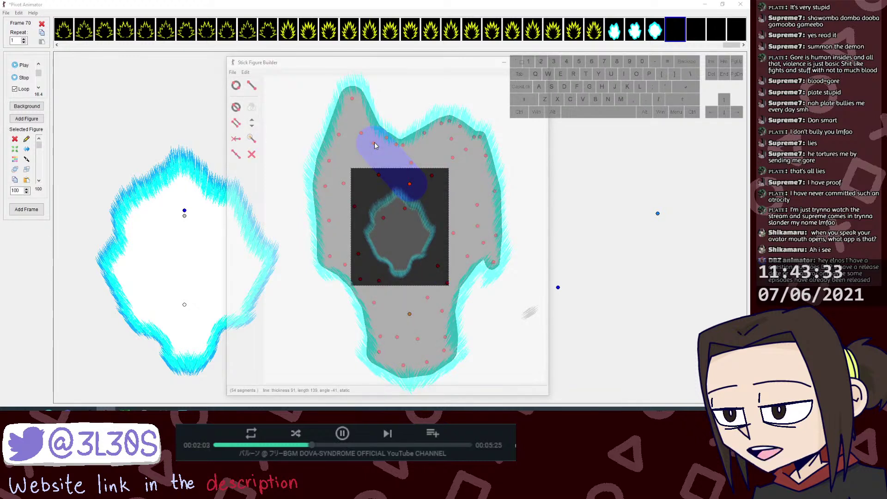
{"action": "key", "text": "ctrl+a"}
{"action": "key", "text": "Return"}
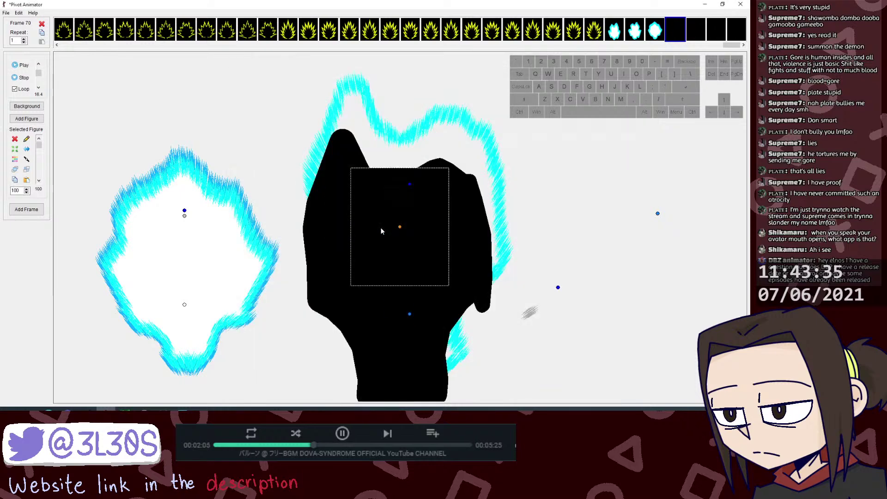
Step: Join the black fill figure to the cyan outline's upper handle and send it behind the outline
{"action": "key", "text": "j"}
{"action": "left_click", "coordinate": [411, 184]}
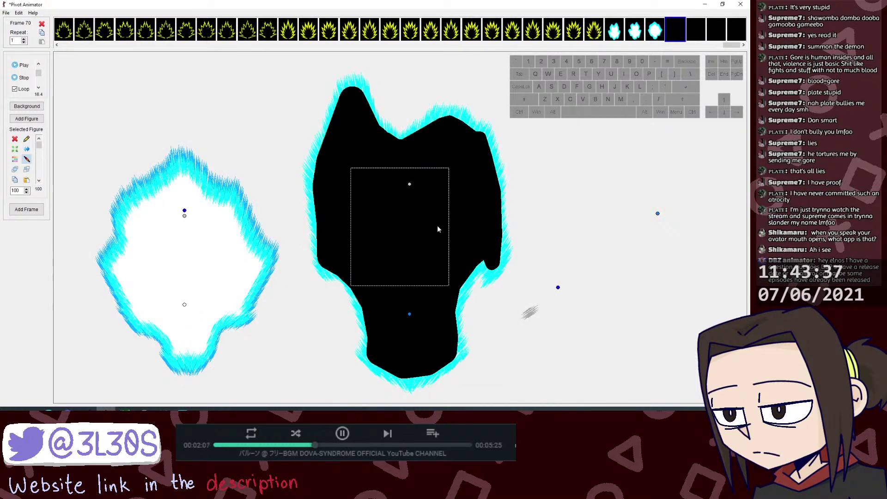
{"action": "key", "text": "shift+Down"}
{"action": "left_click", "coordinate": [432, 214], "text": "shift"}
Step: Colour the fill figure white
{"action": "key", "text": "c"}
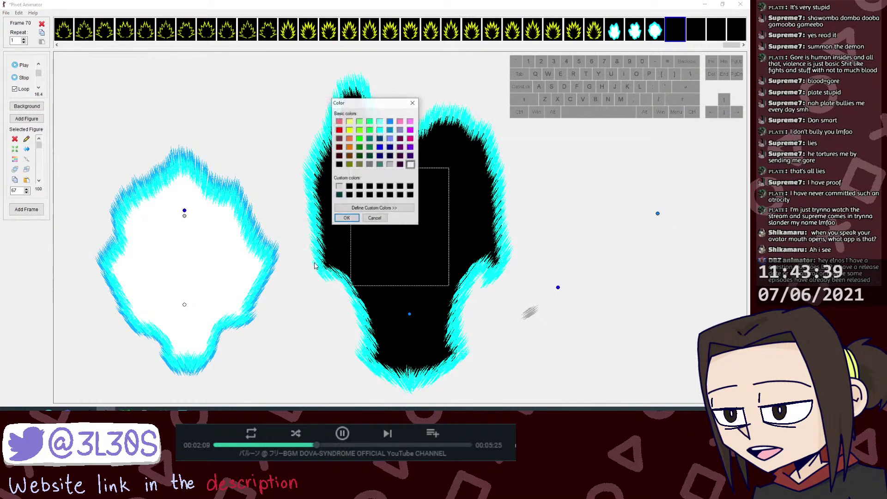
{"action": "left_click", "coordinate": [410, 165]}
{"action": "left_click", "coordinate": [351, 219]}
{"action": "left_click", "coordinate": [347, 218]}
{"action": "left_click", "coordinate": [409, 185]}
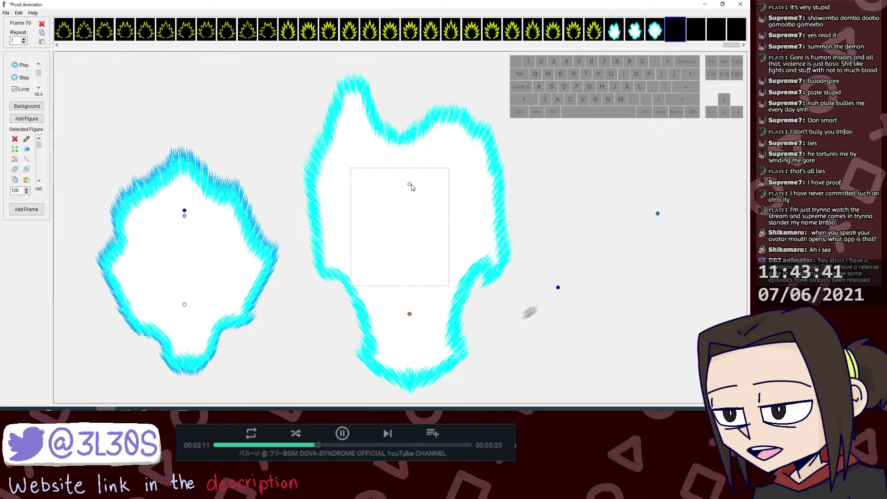
Step: Duplicate the filled aura, delete the copy's white fill, and move the copied outline over the original
{"action": "key", "text": "ctrl+d"}
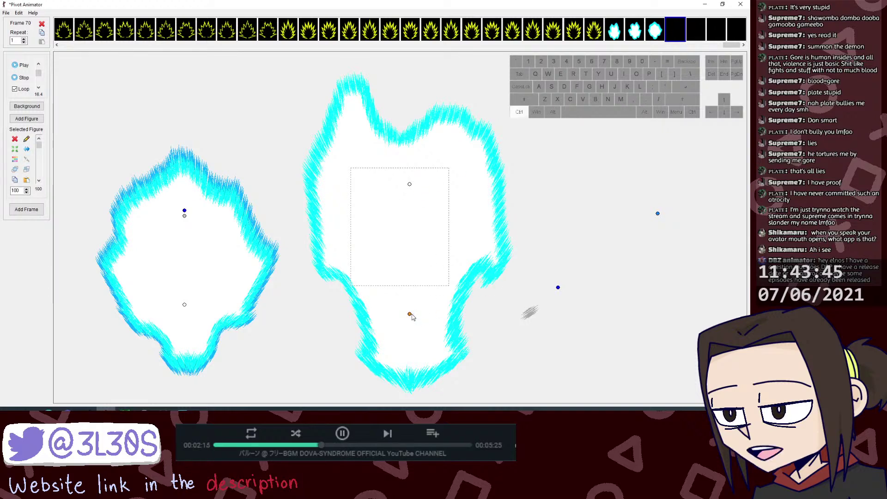
{"action": "left_click_drag", "start_coordinate": [417, 321], "coordinate": [599, 235]}
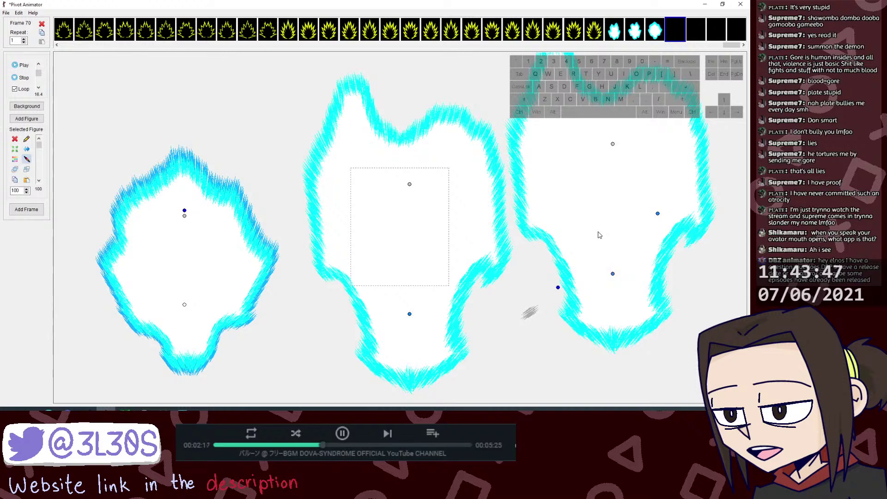
{"action": "key", "text": "Delete"}
{"action": "left_click_drag", "start_coordinate": [612, 274], "coordinate": [417, 291]}
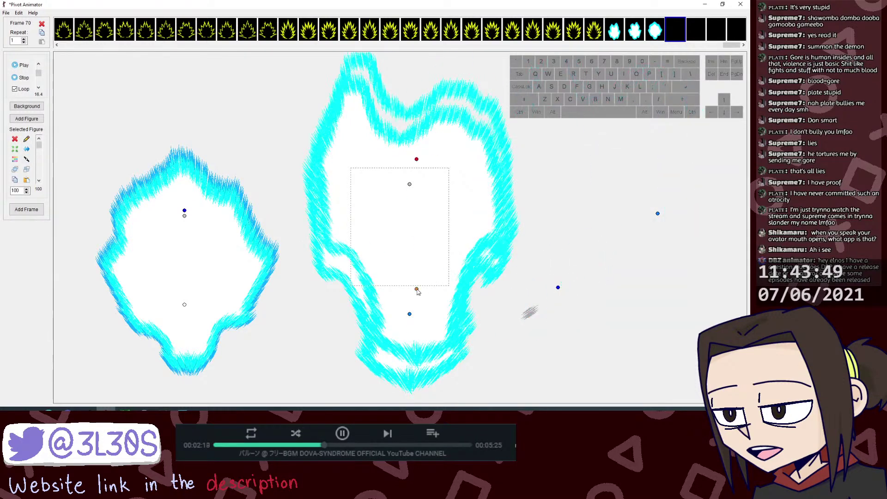
Step: Join the copied outline to the original's lower handle and scale the copy to 103
{"action": "key", "text": "j"}
{"action": "left_click", "coordinate": [410, 314]}
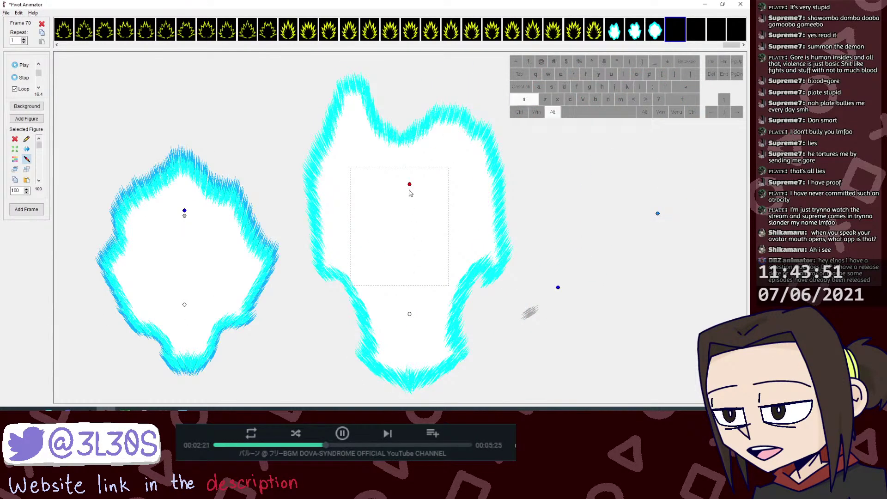
{"action": "left_click_drag", "start_coordinate": [410, 185], "coordinate": [410, 185]}
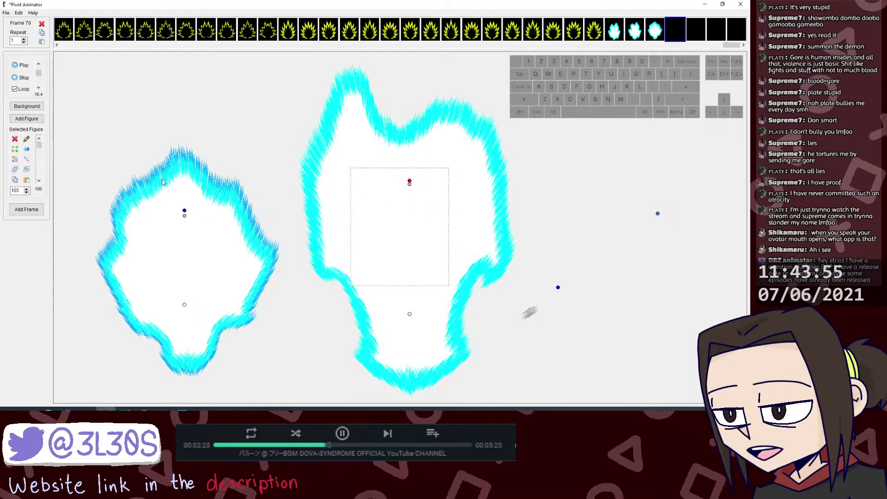
Step: Scale the large two-peaked flame figures down to about 28 and centre them inside the black canvas of frame 70
{"action": "left_click", "coordinate": [184, 210]}
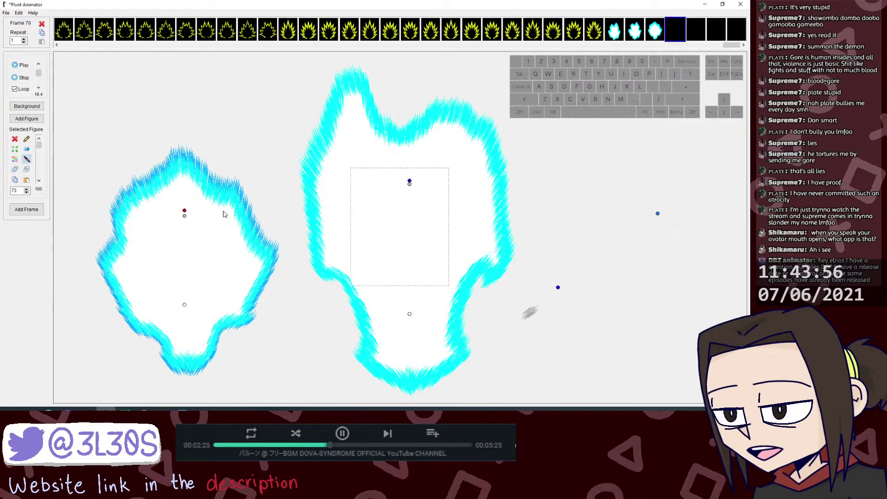
{"action": "left_click", "coordinate": [410, 181]}
{"action": "left_click", "coordinate": [354, 221]}
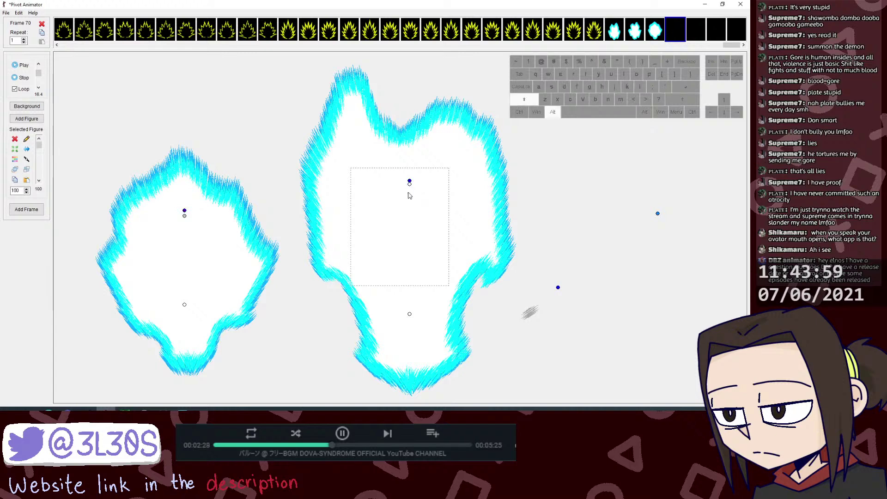
{"action": "left_click_drag", "start_coordinate": [409, 185], "coordinate": [410, 276]}
{"action": "left_click", "coordinate": [410, 276]}
{"action": "left_click", "coordinate": [410, 277]}
{"action": "left_click_drag", "start_coordinate": [410, 314], "coordinate": [399, 258]}
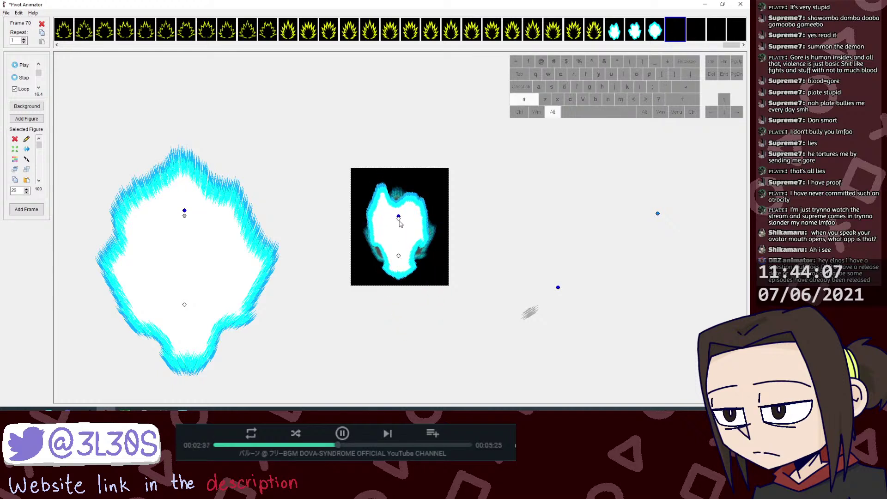
{"action": "left_click_drag", "start_coordinate": [399, 219], "coordinate": [399, 219]}
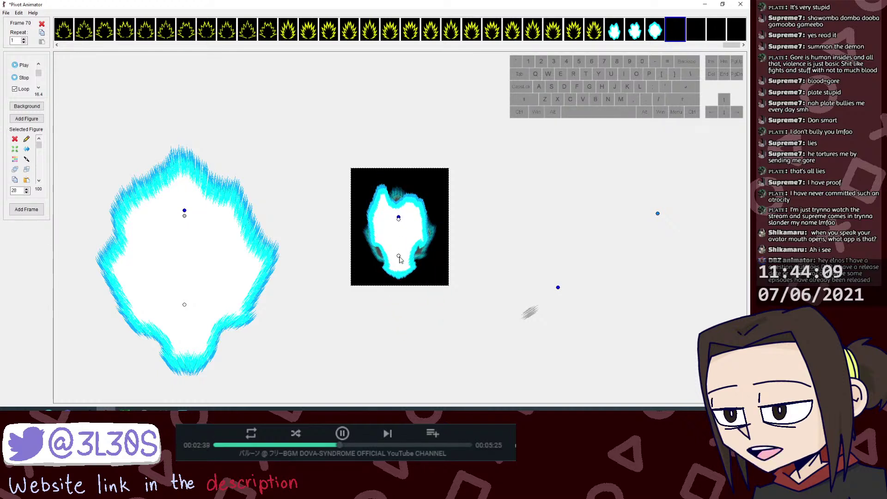
{"action": "left_click_drag", "start_coordinate": [398, 256], "coordinate": [400, 255]}
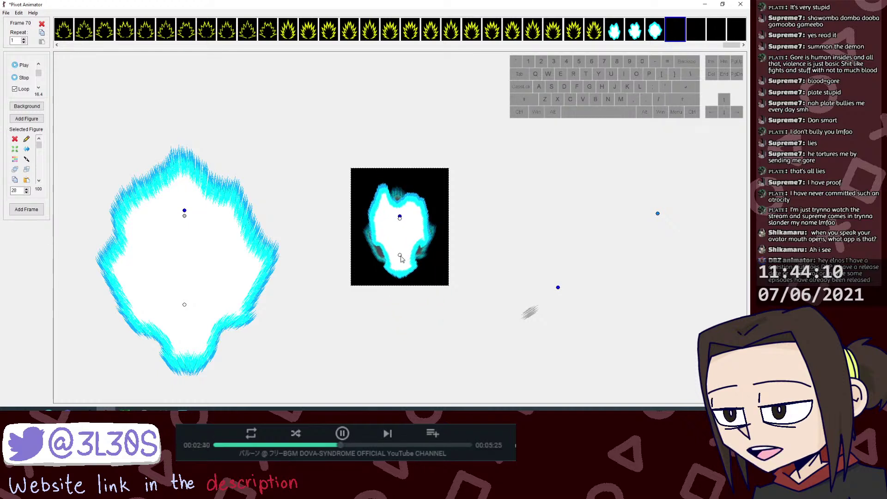
Step: Compare the flame in frame 70 with frames 68 and 69 and nudge it slightly upward
{"action": "left_click", "coordinate": [633, 31]}
{"action": "left_click", "coordinate": [654, 31]}
{"action": "left_click", "coordinate": [674, 32]}
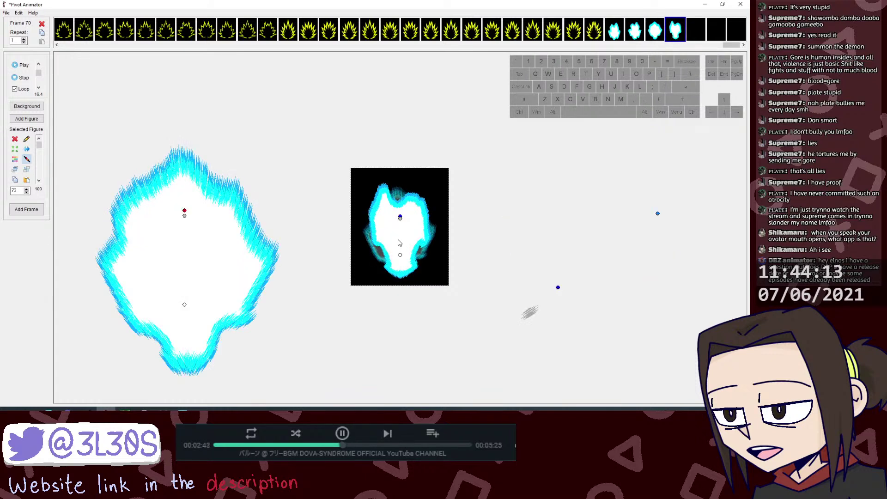
{"action": "left_click", "coordinate": [400, 259]}
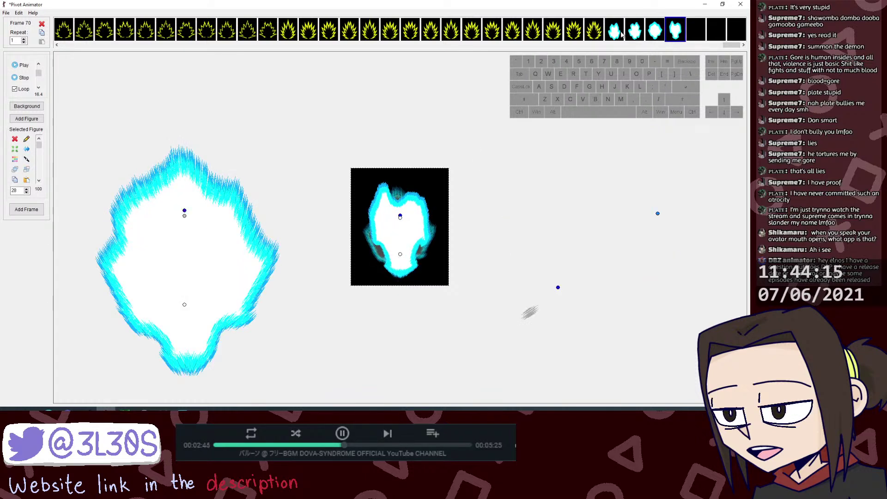
Step: Review frames 67 to 71 and delete the oversized flame figure beside the canvas in frame 70
{"action": "left_click", "coordinate": [616, 33]}
{"action": "left_click", "coordinate": [635, 32]}
{"action": "left_click", "coordinate": [654, 33]}
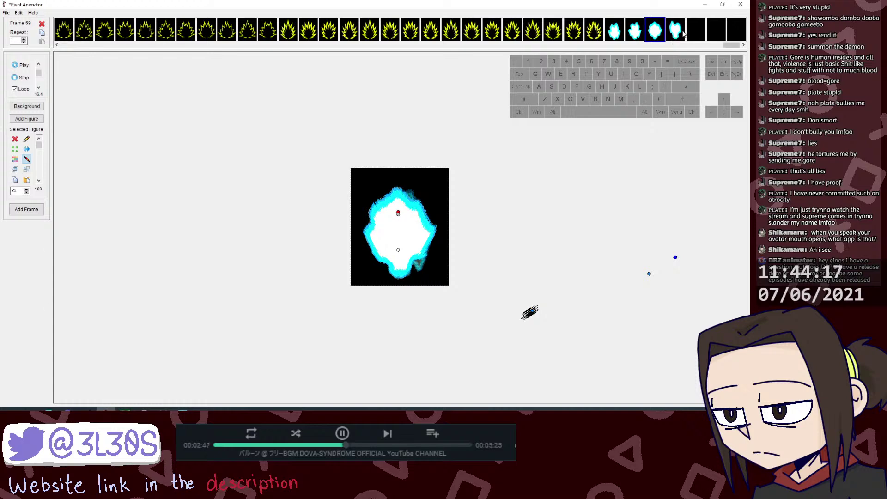
{"action": "left_click", "coordinate": [679, 33]}
{"action": "left_click", "coordinate": [696, 33]}
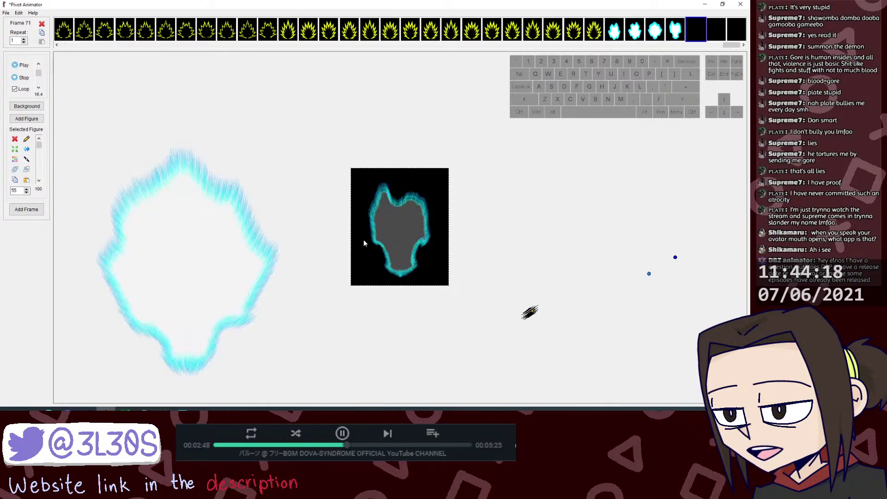
{"action": "left_click", "coordinate": [676, 34]}
{"action": "left_click", "coordinate": [185, 216]}
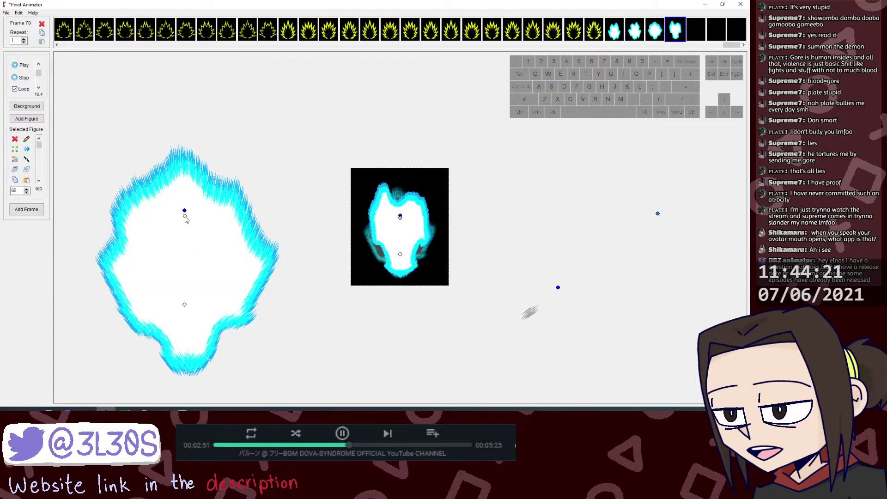
{"action": "key", "text": "Delete"}
{"action": "left_click", "coordinate": [690, 33]}
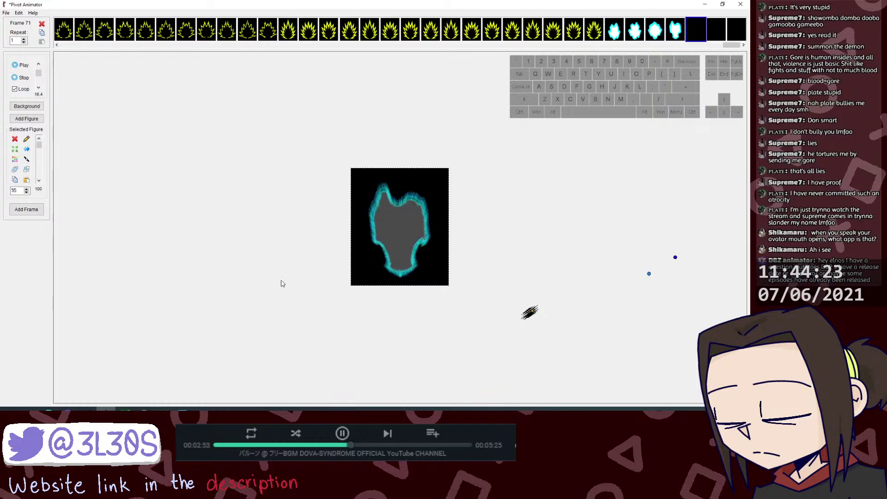
Step: Switch to Photos and browse the aura reference images to bring up Screenshot_5.png
{"action": "key", "text": "alt+Tab"}
{"action": "scroll", "coordinate": [184, 279], "scroll_direction": "down", "scroll_amount": 7}
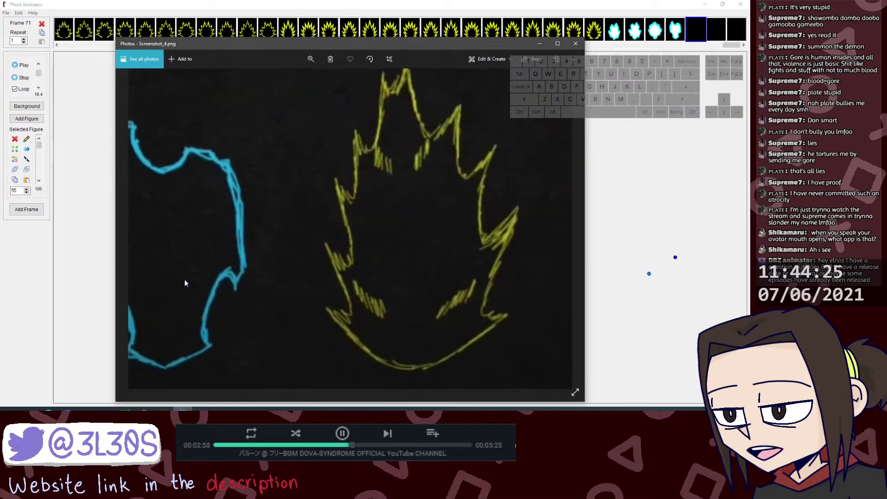
{"action": "scroll", "coordinate": [372, 292], "scroll_direction": "up", "scroll_amount": 1}
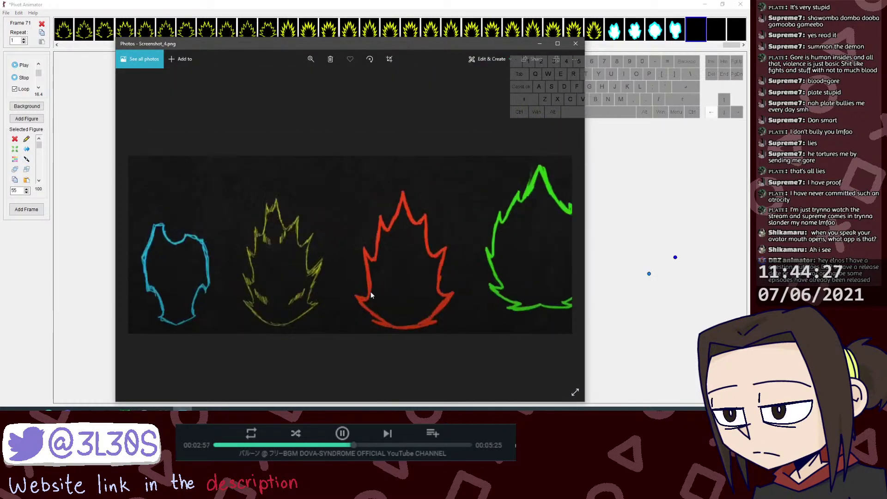
{"action": "scroll", "coordinate": [371, 292], "scroll_direction": "down", "scroll_amount": 3}
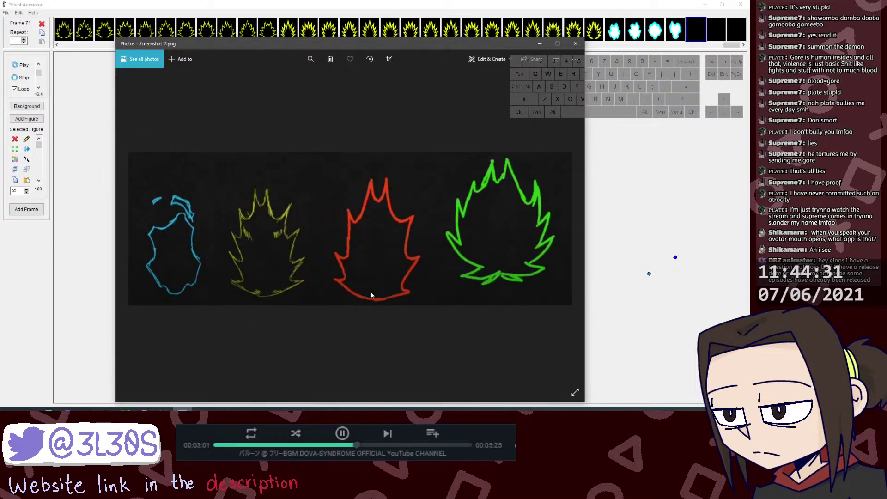
{"action": "scroll", "coordinate": [370, 292], "scroll_direction": "up", "scroll_amount": 3}
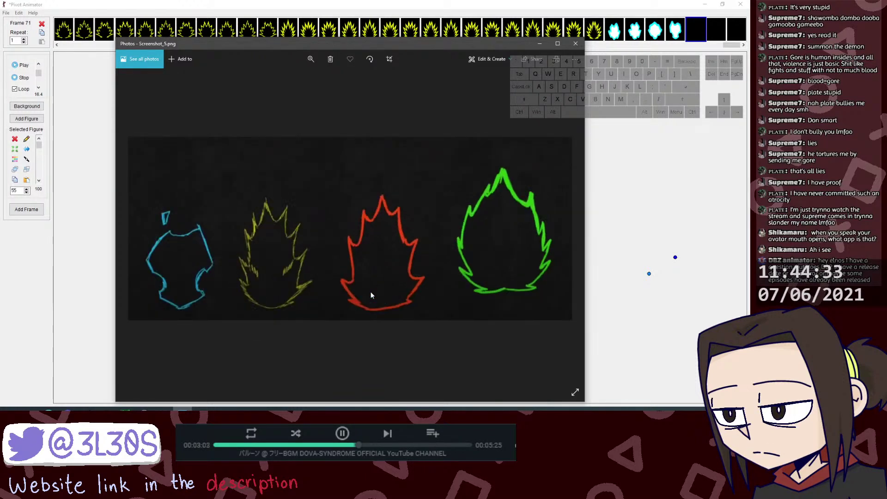
{"action": "scroll", "coordinate": [371, 292], "scroll_direction": "down", "scroll_amount": 1}
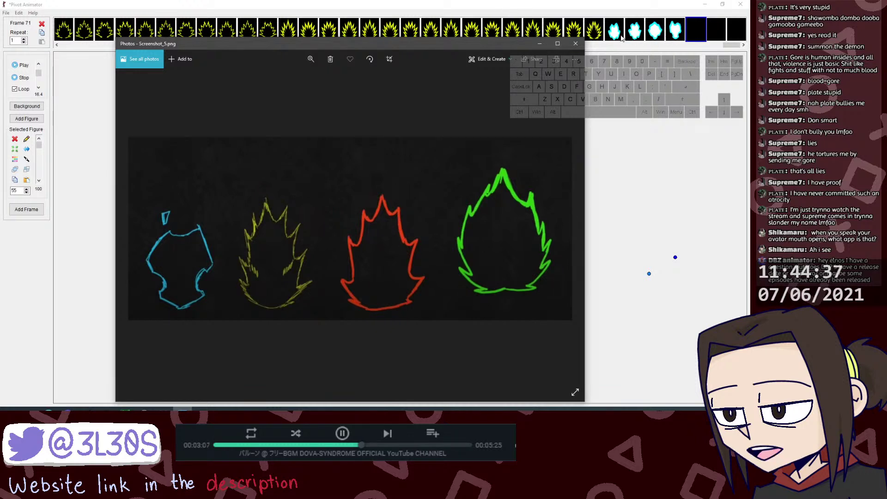
Step: Switch back to Pivot Animator and compare the blue flame shapes across frames 67 to 71
{"action": "left_click", "coordinate": [618, 36]}
{"action": "left_click", "coordinate": [638, 36]}
{"action": "left_click", "coordinate": [660, 35]}
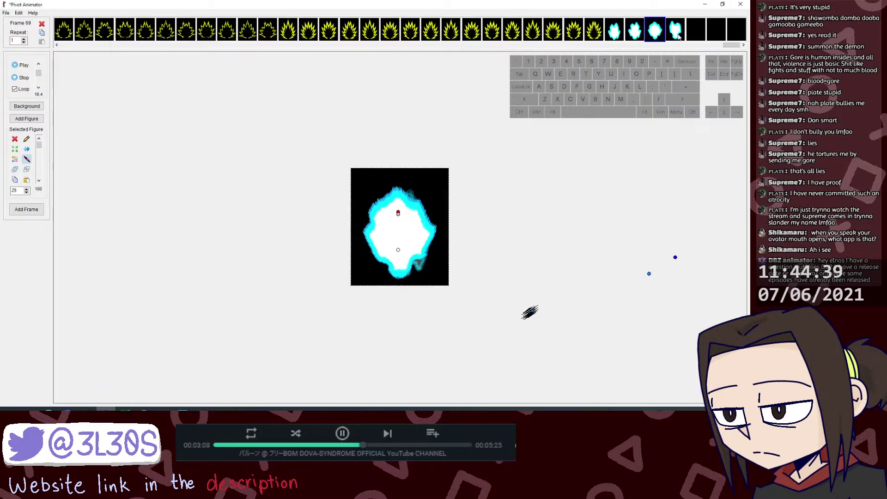
{"action": "left_click", "coordinate": [678, 37]}
{"action": "left_click", "coordinate": [634, 33]}
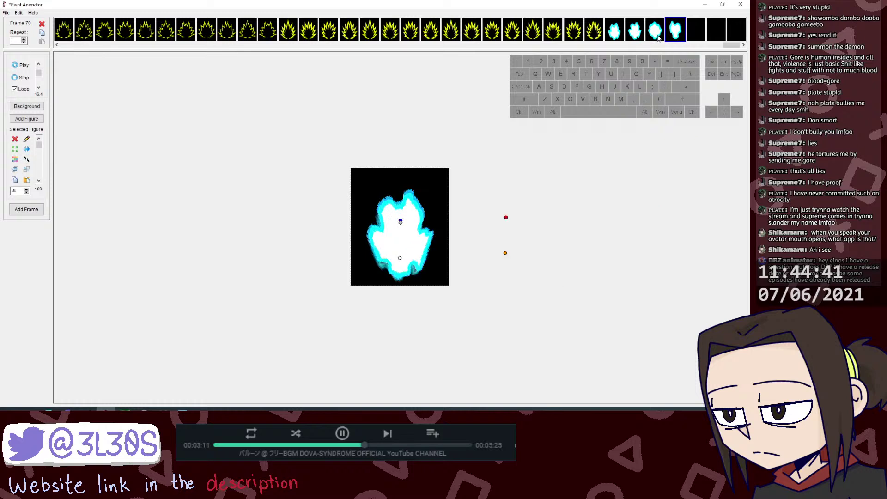
{"action": "left_click", "coordinate": [655, 36]}
{"action": "left_click", "coordinate": [675, 40]}
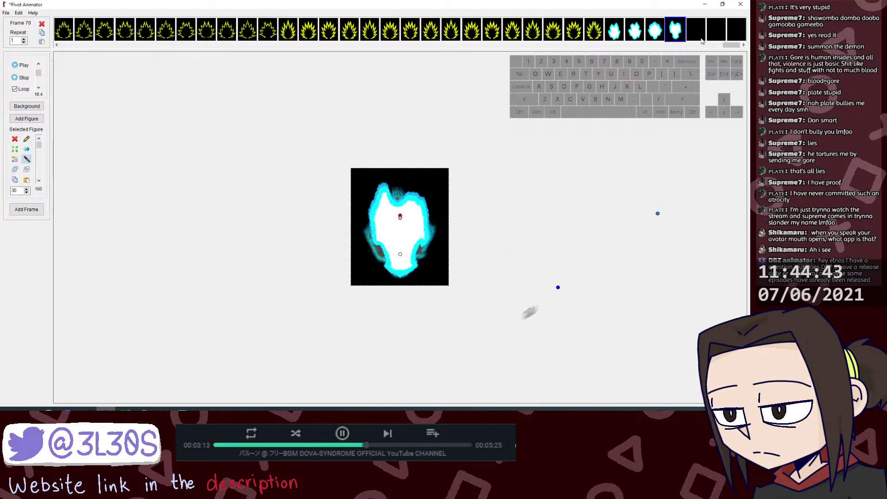
{"action": "left_click", "coordinate": [699, 34]}
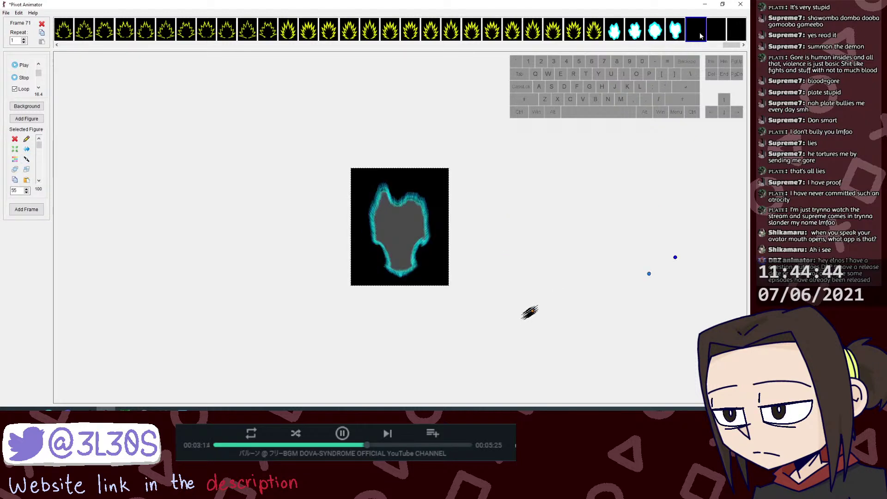
Step: Make the Pivot Animator window semi-transparent so the reference image shows through behind it
{"action": "double_click", "coordinate": [435, 196]}
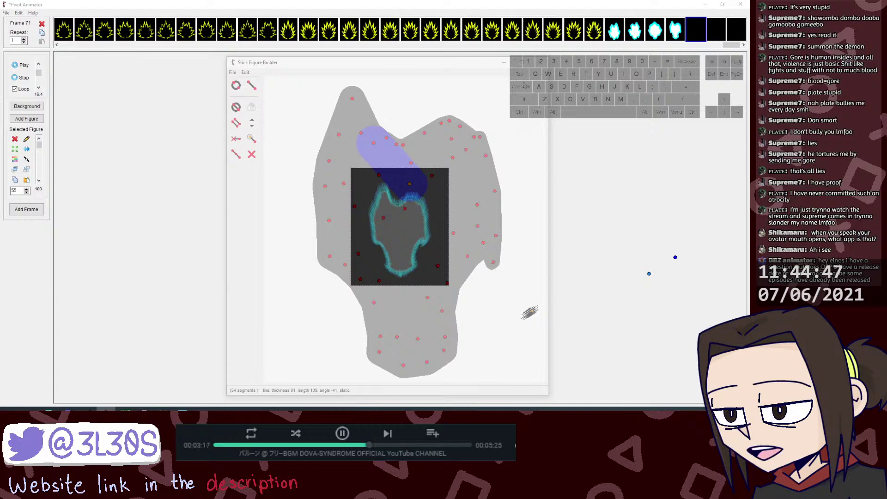
{"action": "left_click", "coordinate": [538, 62]}
{"action": "right_click", "coordinate": [230, 109], "text": "ctrl+shift"}
{"action": "left_click", "coordinate": [205, 147]}
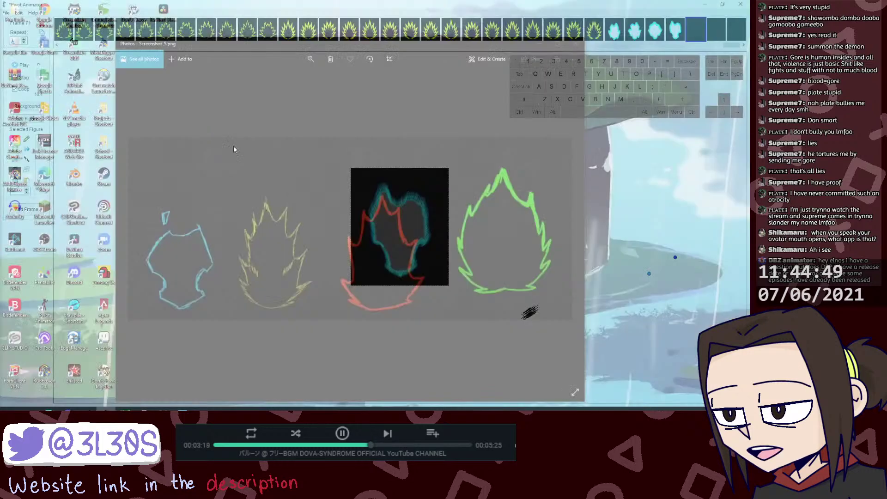
Step: Bring the Photos window forward and zoom in on the blue aura outline in Screenshot_5.png
{"action": "left_click", "coordinate": [182, 412]}
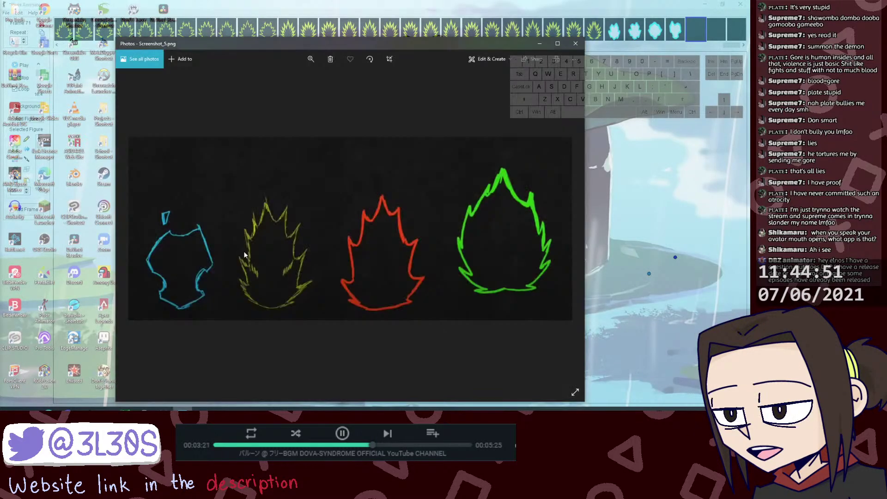
{"action": "scroll", "coordinate": [238, 264], "scroll_direction": "up", "scroll_amount": 5}
{"action": "left_click_drag", "start_coordinate": [216, 281], "coordinate": [489, 289]}
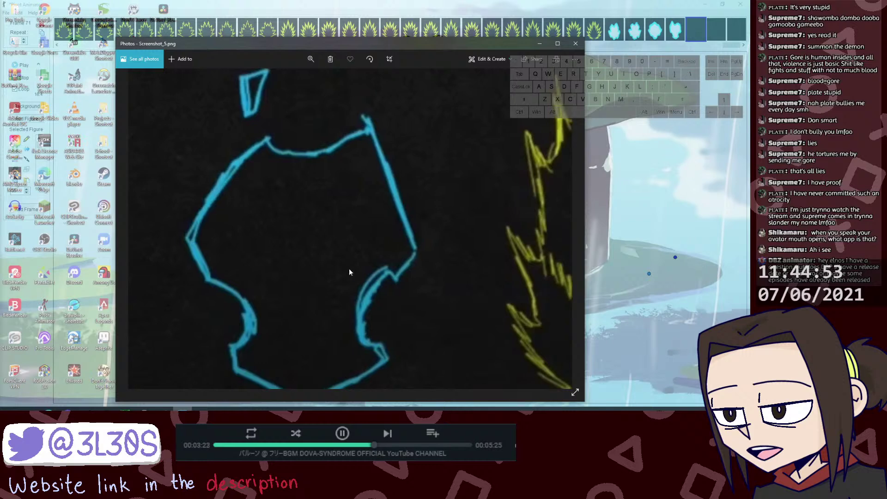
{"action": "scroll", "coordinate": [342, 250], "scroll_direction": "down", "scroll_amount": 1}
{"action": "scroll", "coordinate": [339, 249], "scroll_direction": "down", "scroll_amount": 2}
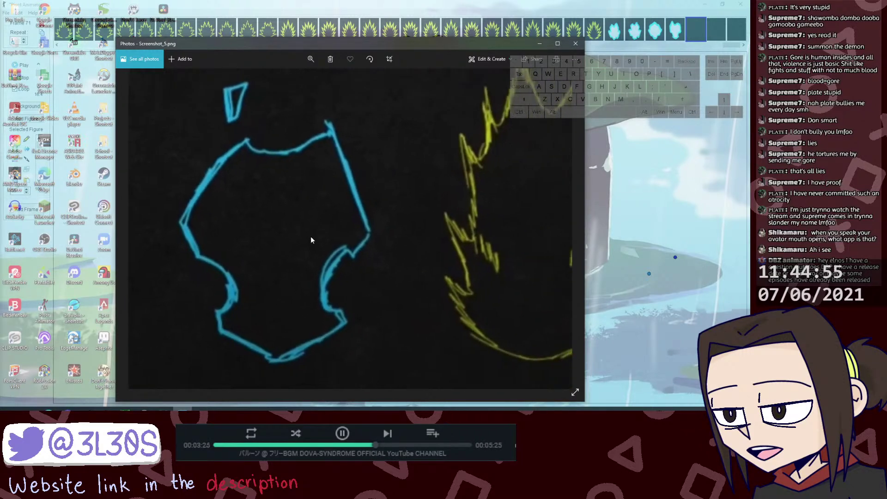
{"action": "left_click", "coordinate": [628, 214]}
{"action": "left_click", "coordinate": [430, 211], "text": "ctrl+alt"}
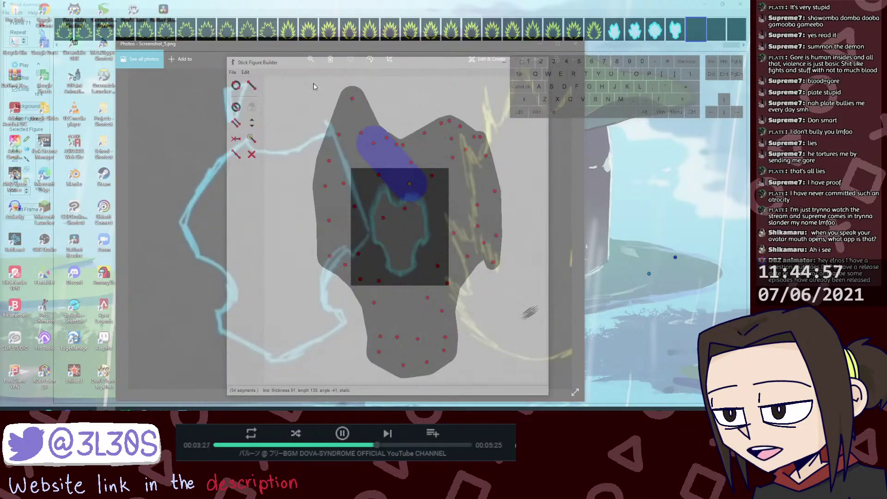
{"action": "left_click", "coordinate": [539, 62]}
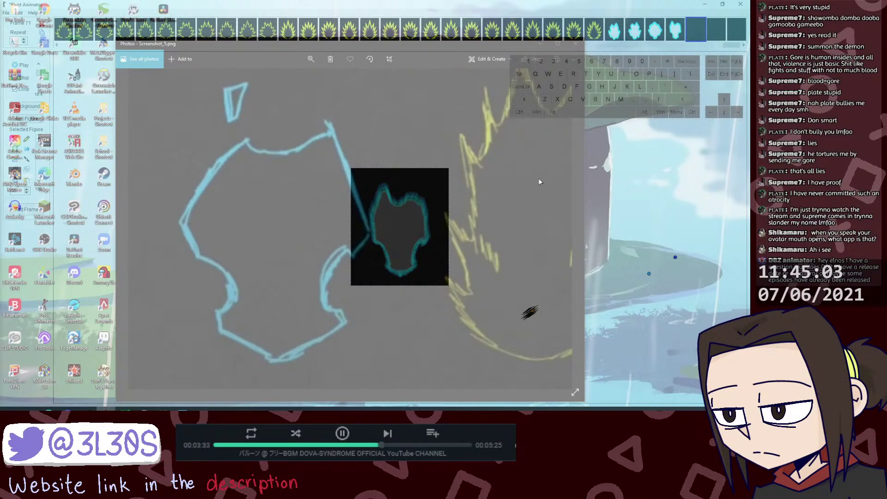
{"action": "left_click", "coordinate": [676, 34]}
{"action": "left_click", "coordinate": [694, 36]}
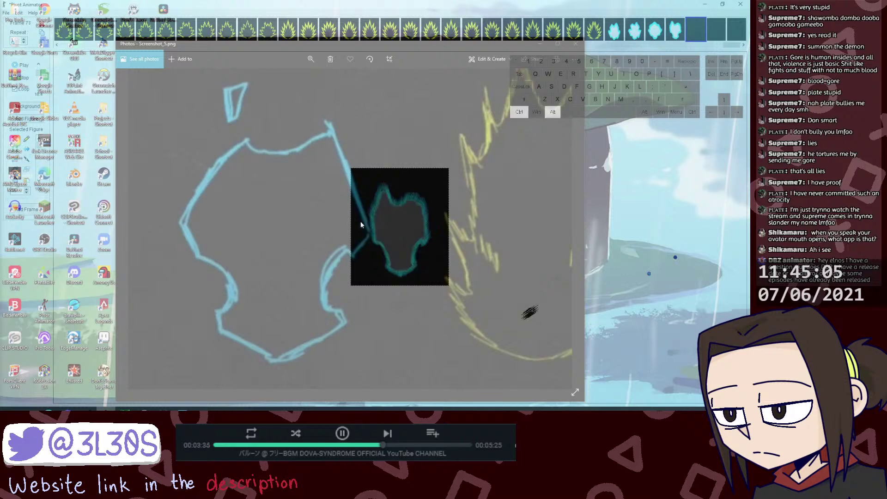
{"action": "left_click", "coordinate": [350, 223], "text": "ctrl+alt"}
{"action": "left_click", "coordinate": [542, 63]}
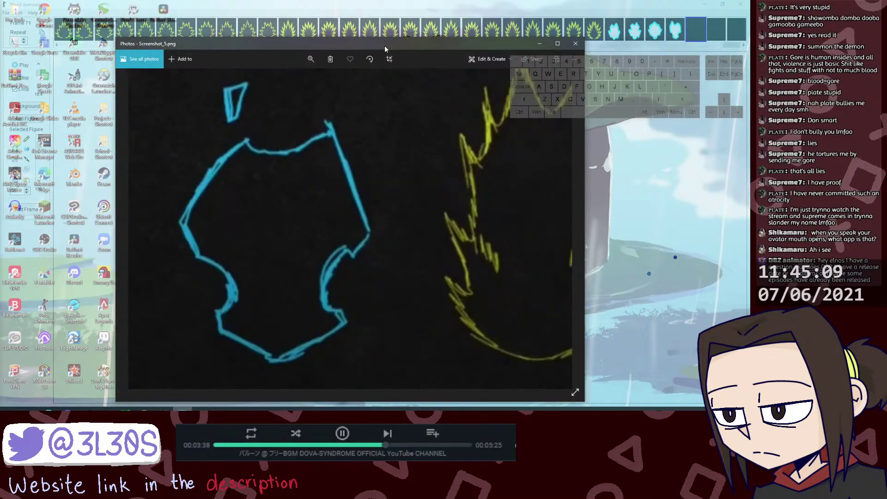
Step: Start a new figure in the Stick Figure Builder and line its window up over the blue aura reference in Photos
{"action": "left_click_drag", "start_coordinate": [385, 46], "coordinate": [355, 44]}
{"action": "left_click", "coordinate": [617, 172]}
{"action": "left_click", "coordinate": [376, 141], "text": "ctrl+alt"}
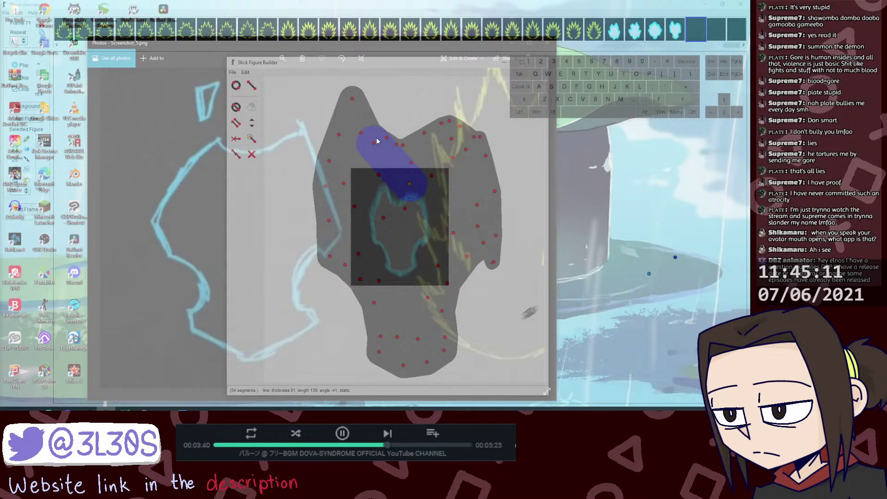
{"action": "left_click", "coordinate": [233, 73]}
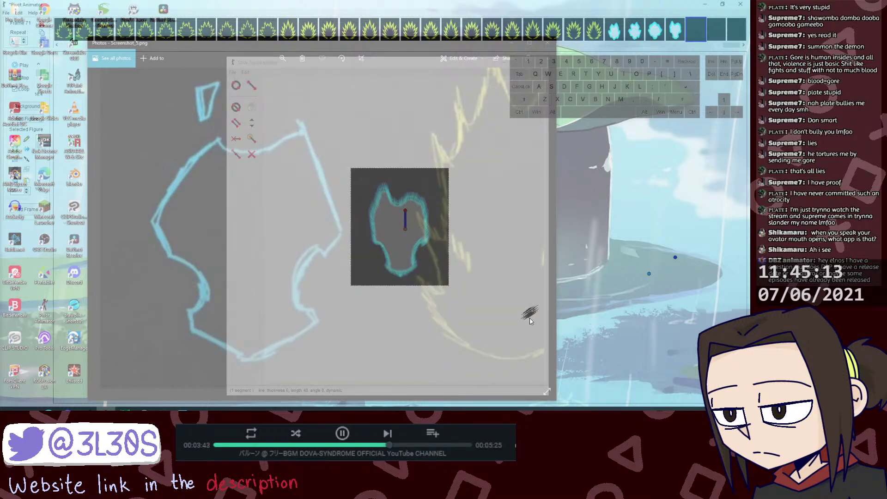
{"action": "left_click", "coordinate": [283, 225]}
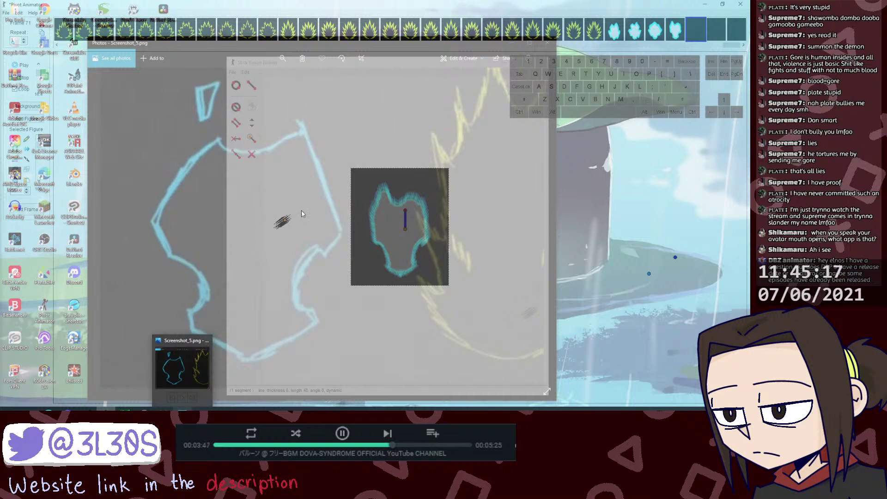
{"action": "left_click_drag", "start_coordinate": [437, 63], "coordinate": [296, 62]}
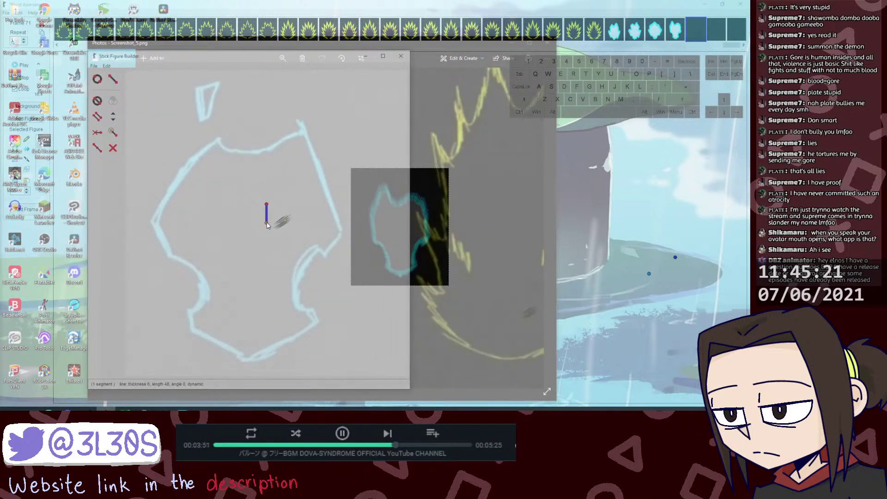
{"action": "mouse_move", "coordinate": [266, 224]}
{"action": "left_mouse_down"}
{"action": "mouse_move", "coordinate": [249, 294]}
{"action": "mouse_move", "coordinate": [252, 191]}
{"action": "mouse_move", "coordinate": [250, 204]}
{"action": "mouse_move", "coordinate": [217, 140]}
{"action": "mouse_move", "coordinate": [242, 151]}
{"action": "left_mouse_up"}
{"action": "key", "text": "Down"}
{"action": "key", "text": "l"}
{"action": "key", "text": "l"}
{"action": "key", "text": "l"}
{"action": "key", "text": "l"}
{"action": "key", "text": "l"}
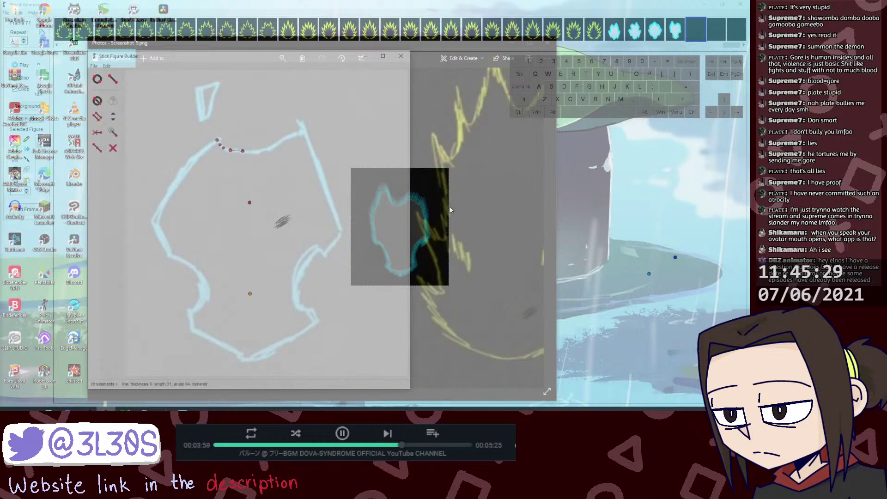
{"action": "left_click", "coordinate": [382, 225]}
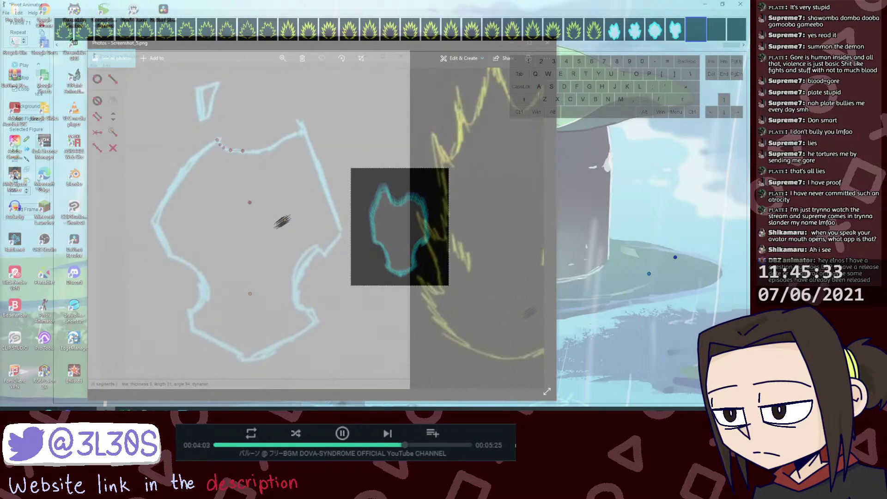
{"action": "left_click", "coordinate": [106, 409]}
{"action": "left_click", "coordinate": [106, 409]}
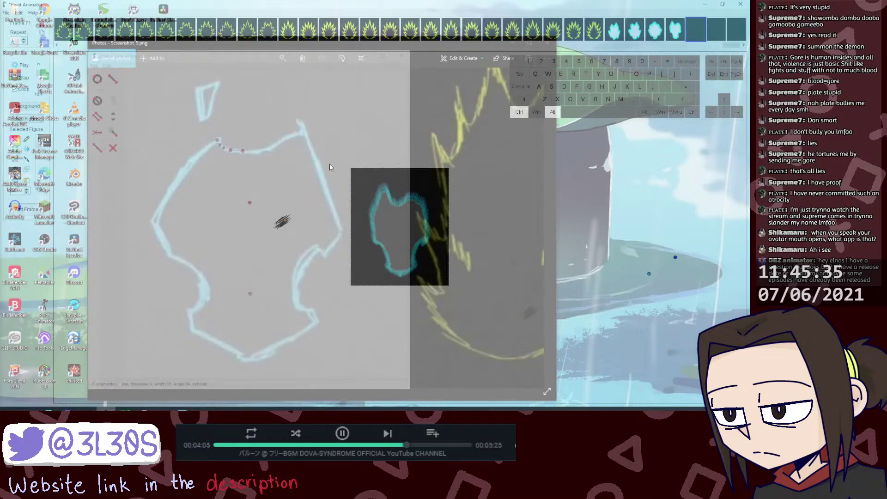
{"action": "left_click", "coordinate": [404, 56]}
Step: Place the black hatched stroke on the blue outline's upper-left peak and extend it with angled strokes down into the top notch
{"action": "left_click_drag", "start_coordinate": [283, 221], "coordinate": [216, 142]}
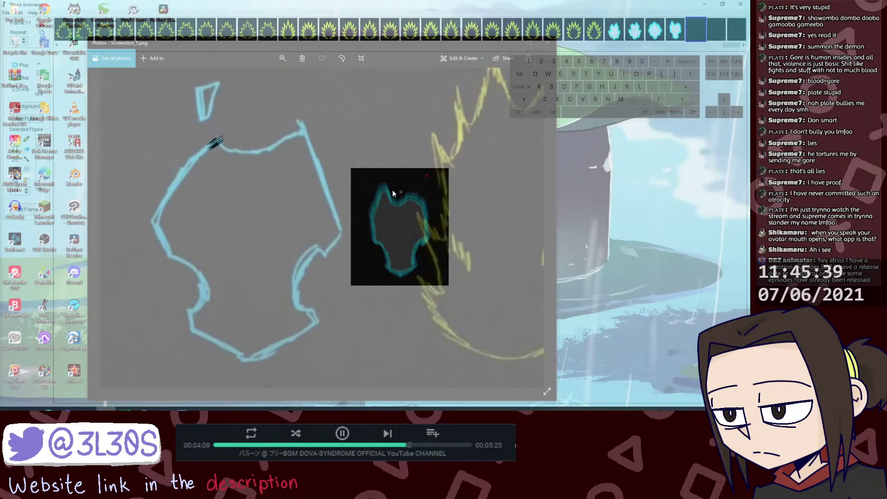
{"action": "mouse_move", "coordinate": [401, 192]}
{"action": "left_mouse_down"}
{"action": "mouse_move", "coordinate": [340, 148]}
{"action": "mouse_move", "coordinate": [379, 121]}
{"action": "mouse_move", "coordinate": [334, 106]}
{"action": "left_mouse_up"}
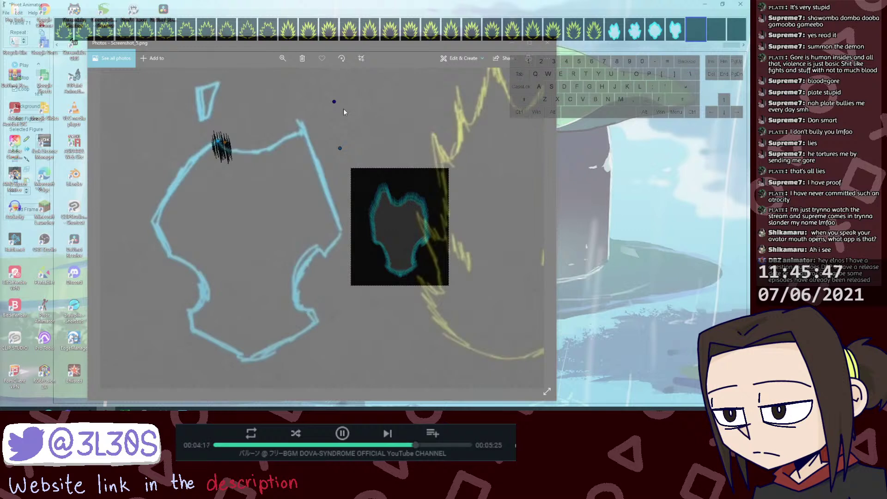
{"action": "key", "text": "ctrl+alt+z"}
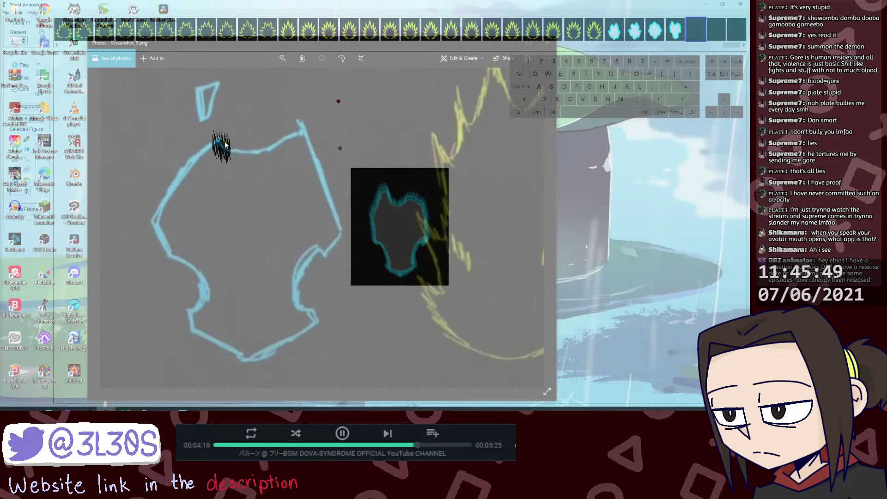
{"action": "left_click_drag", "start_coordinate": [223, 148], "coordinate": [239, 150]}
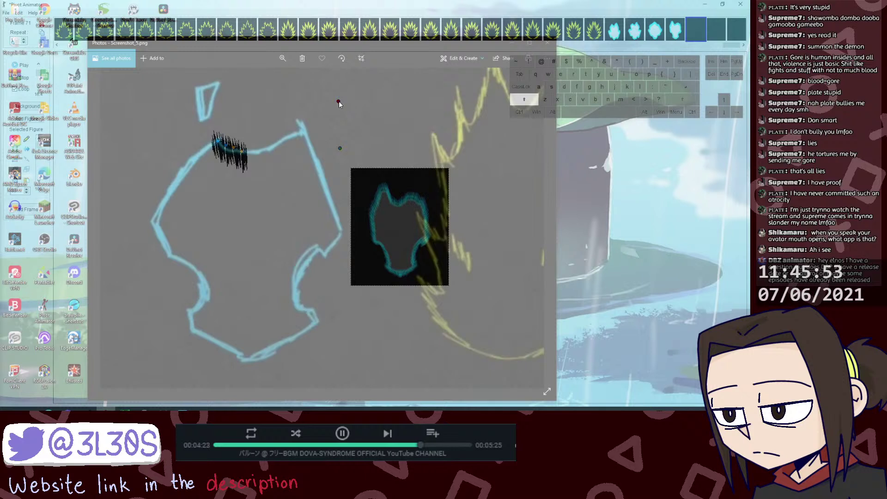
{"action": "left_click_drag", "start_coordinate": [339, 101], "coordinate": [341, 114]}
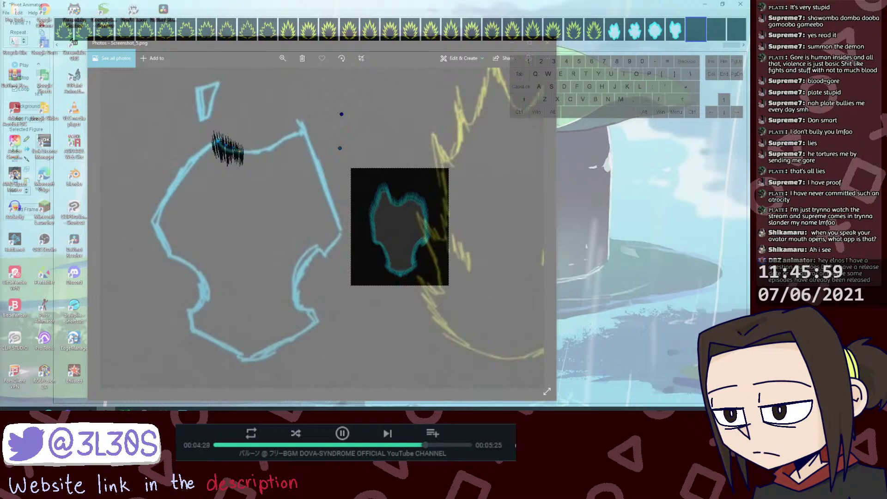
Step: Skip through the music player's tracks to "Away from the moment"
{"action": "left_click", "coordinate": [387, 432]}
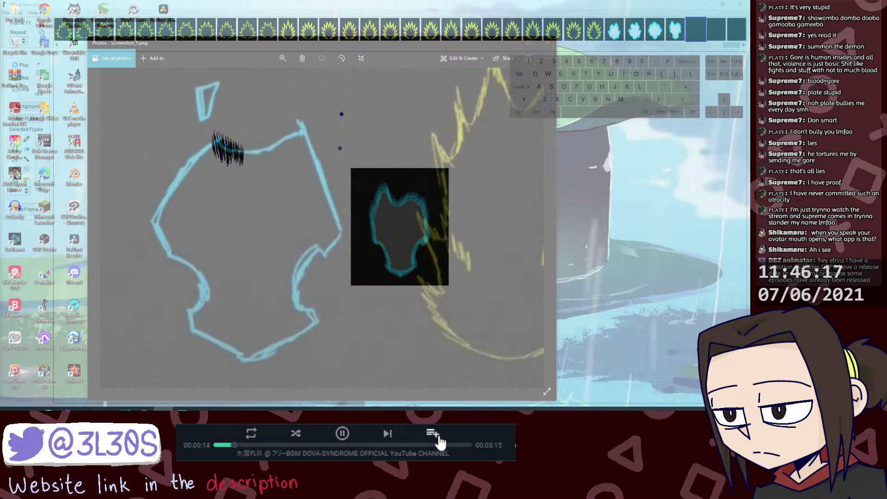
{"action": "left_click", "coordinate": [387, 434]}
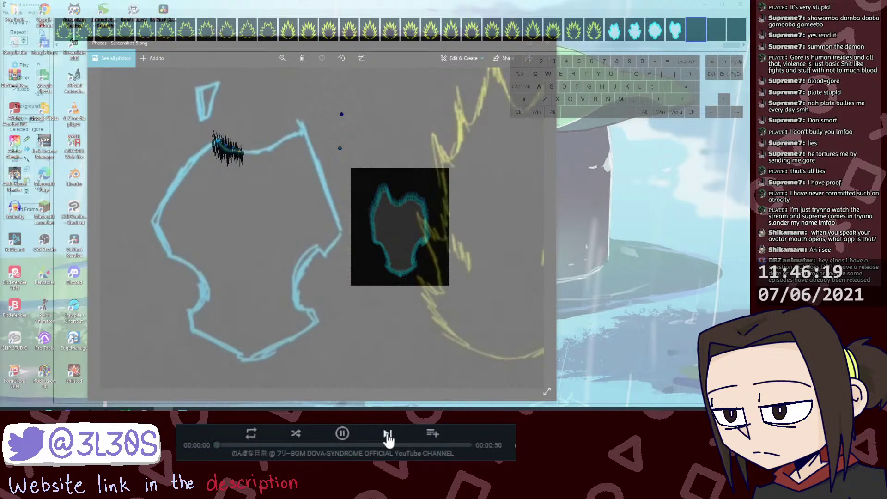
{"action": "left_click", "coordinate": [387, 434]}
{"action": "left_click", "coordinate": [387, 435]}
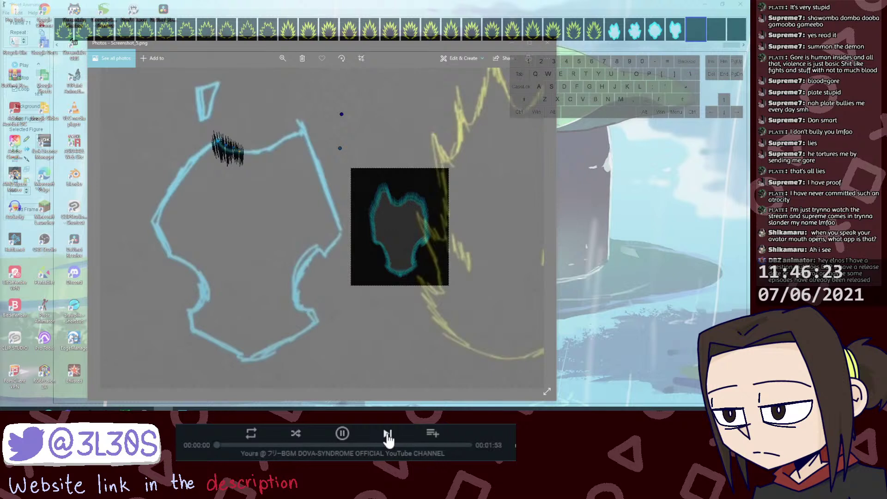
{"action": "left_click", "coordinate": [387, 434]}
{"action": "left_click", "coordinate": [387, 434]}
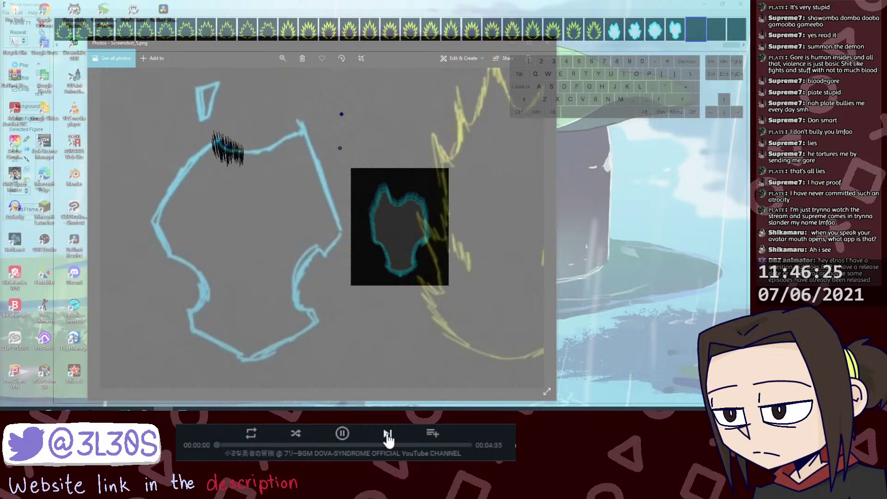
{"action": "left_click", "coordinate": [387, 435]}
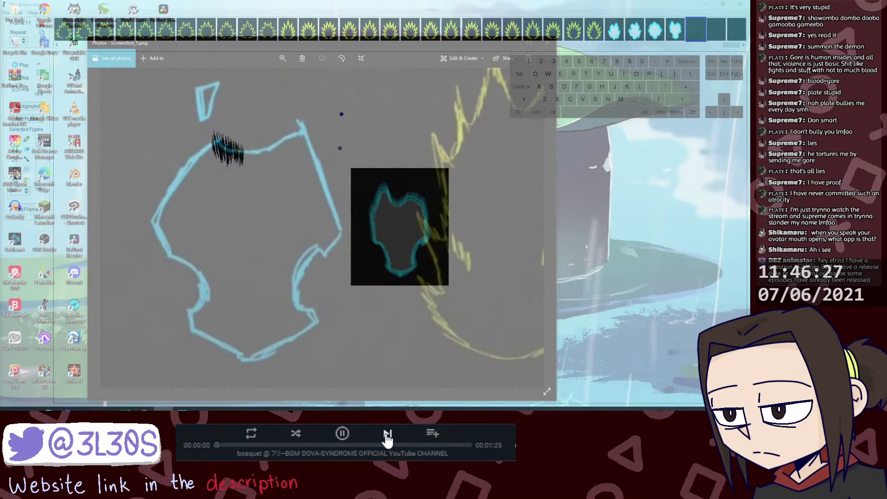
{"action": "left_click", "coordinate": [387, 434]}
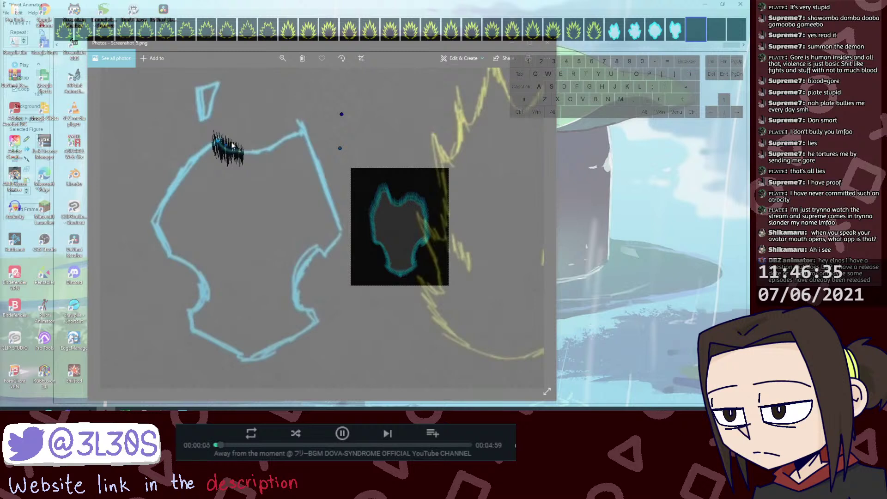
Step: Continue the hatched strokes along the bottom of the top notch and adjust their angle to the blue line
{"action": "mouse_move", "coordinate": [233, 145]}
{"action": "left_mouse_down"}
{"action": "mouse_move", "coordinate": [242, 164]}
{"action": "mouse_move", "coordinate": [255, 155]}
{"action": "mouse_move", "coordinate": [244, 159]}
{"action": "left_mouse_up"}
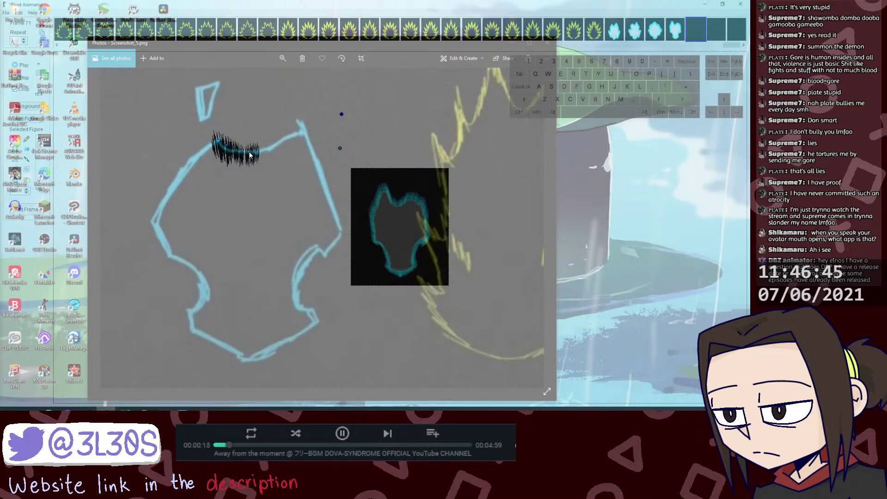
{"action": "left_click_drag", "start_coordinate": [251, 144], "coordinate": [262, 160]}
{"action": "left_click_drag", "start_coordinate": [341, 114], "coordinate": [340, 115]}
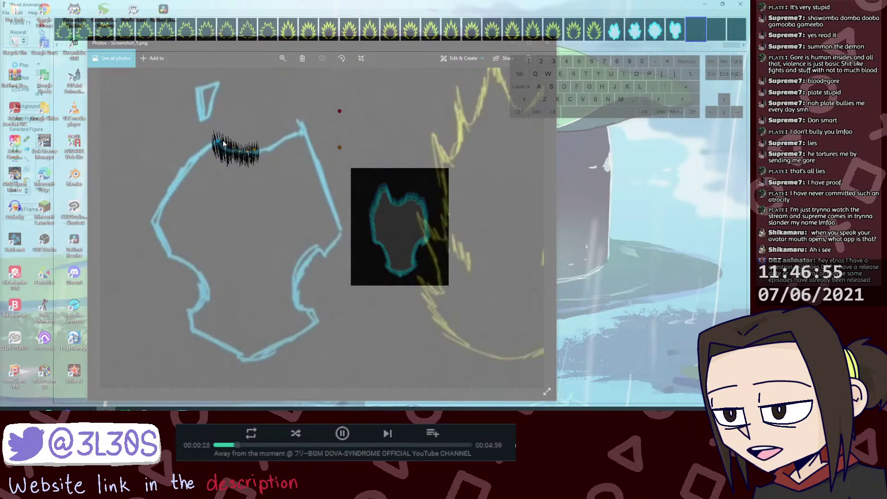
Step: Duplicate and flip the hatched strokes, and place the mirrored copy up the notch's right side to the outline's upper-right peak
{"action": "left_click_drag", "start_coordinate": [283, 168], "coordinate": [283, 168]}
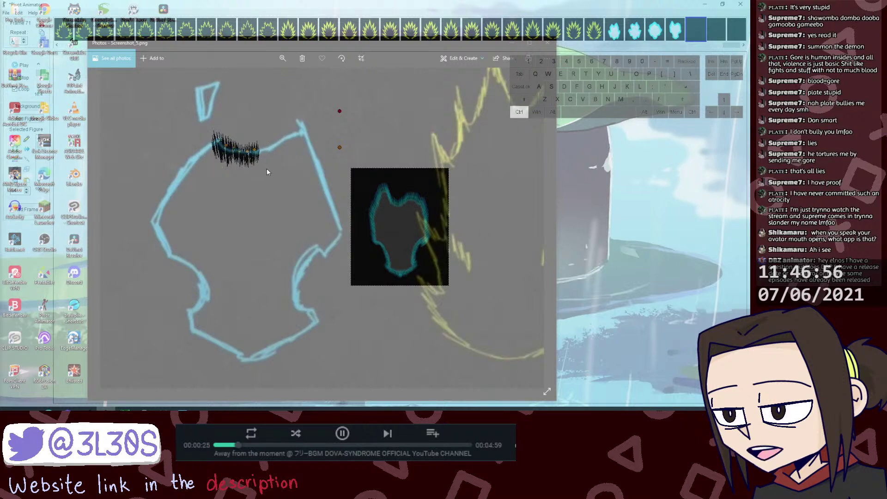
{"action": "left_click", "coordinate": [340, 111], "text": "shift"}
{"action": "key", "text": "ctrl+d"}
{"action": "key", "text": "f"}
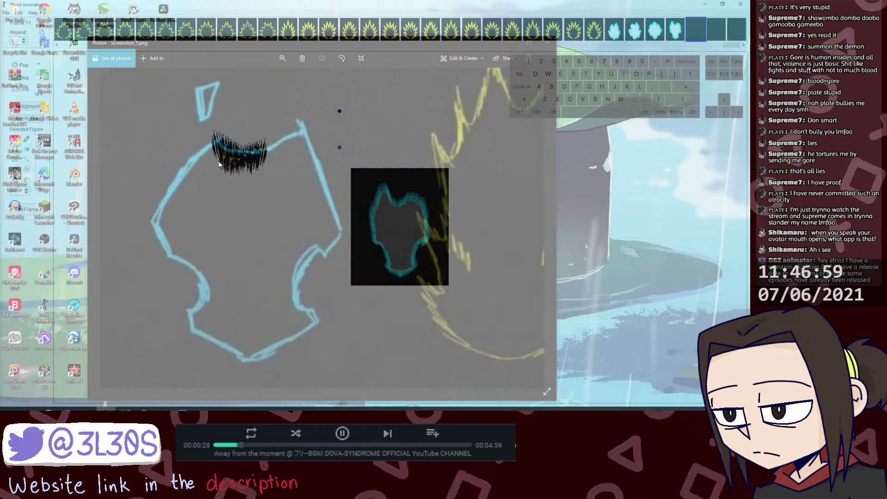
{"action": "mouse_move", "coordinate": [231, 159]}
{"action": "left_mouse_down"}
{"action": "mouse_move", "coordinate": [283, 149]}
{"action": "mouse_move", "coordinate": [267, 151]}
{"action": "left_mouse_up"}
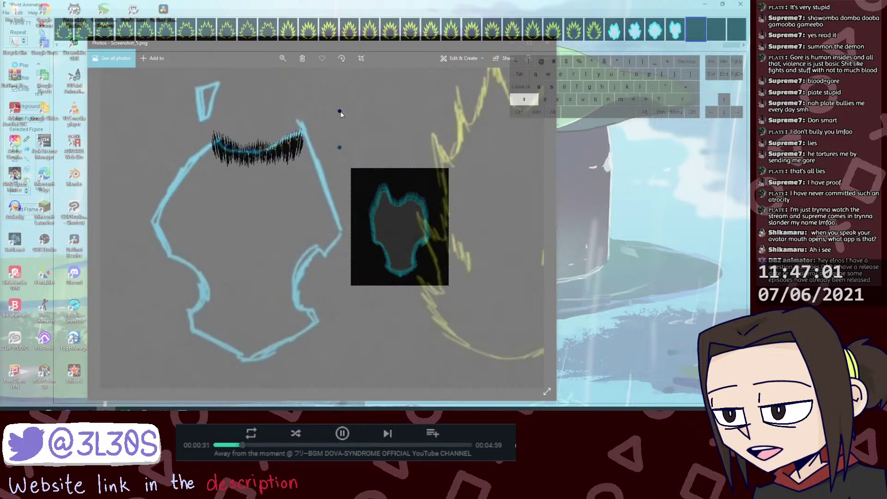
{"action": "mouse_move", "coordinate": [339, 111]}
{"action": "left_mouse_down"}
{"action": "mouse_move", "coordinate": [331, 110]}
{"action": "mouse_move", "coordinate": [340, 142]}
{"action": "mouse_move", "coordinate": [340, 110]}
{"action": "left_mouse_up"}
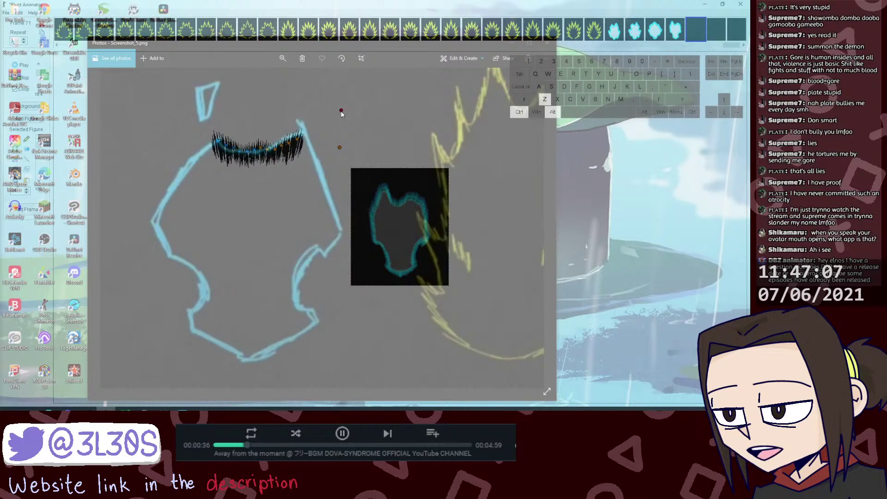
Step: Adjust the mirrored hatched strokes at the right end of the notch to end at the upper-right peak
{"action": "left_click", "coordinate": [260, 149]}
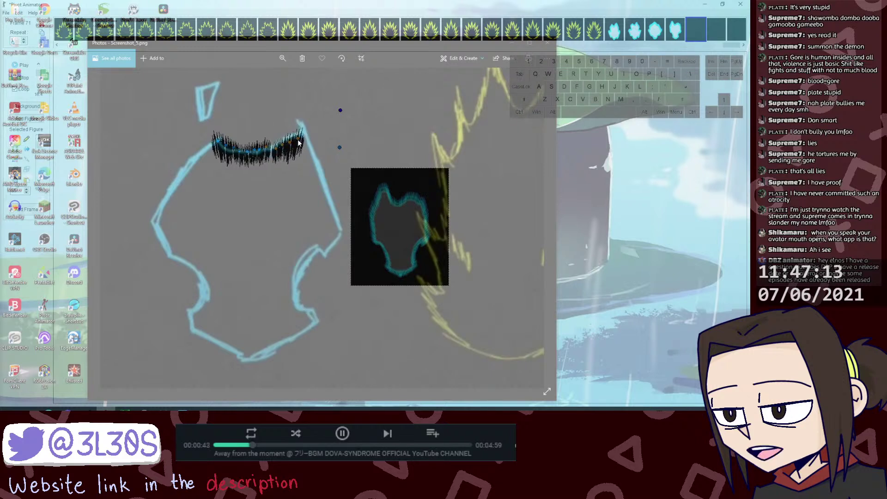
{"action": "mouse_move", "coordinate": [275, 132]}
{"action": "left_mouse_down"}
{"action": "mouse_move", "coordinate": [313, 166]}
{"action": "mouse_move", "coordinate": [294, 136]}
{"action": "mouse_move", "coordinate": [316, 165]}
{"action": "left_mouse_up"}
{"action": "key", "text": "ctrl+d"}
{"action": "key", "text": "ctrl+z"}
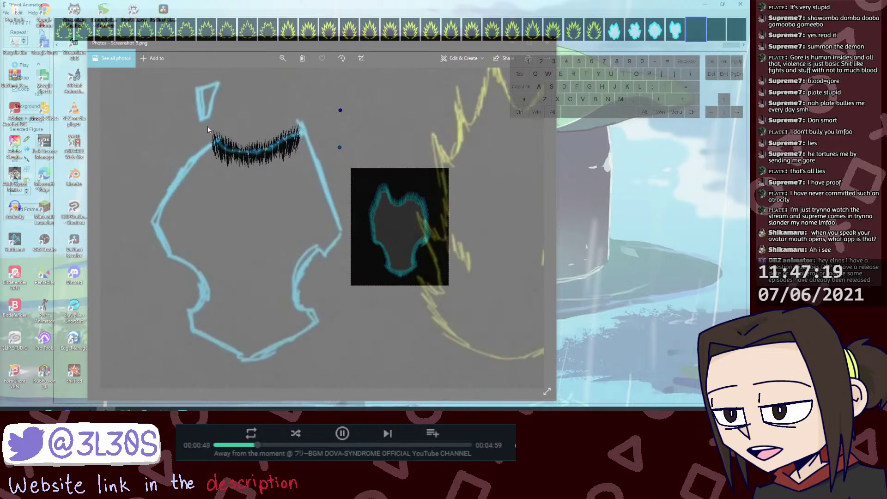
Step: Duplicate the hatched strokes on the right half of the notch and undo moving a single stroke away from them
{"action": "left_click", "coordinate": [257, 153]}
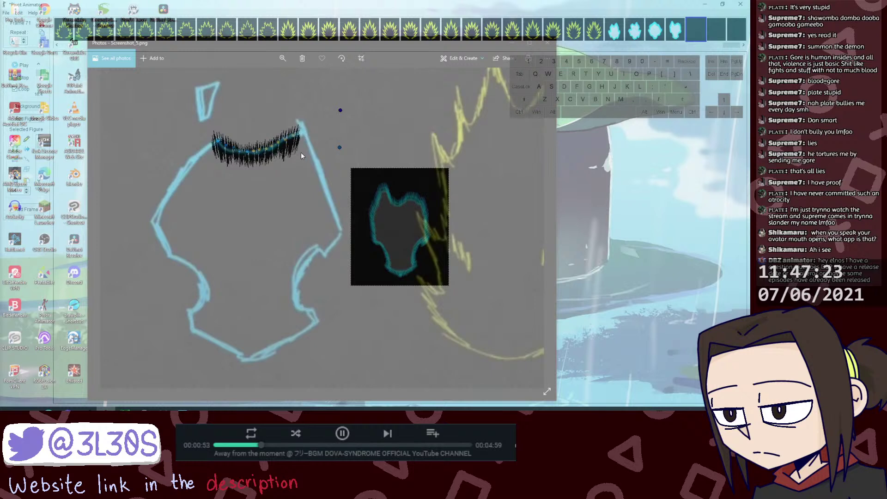
{"action": "key", "text": "ctrl+d"}
{"action": "left_click_drag", "start_coordinate": [302, 145], "coordinate": [303, 178]}
{"action": "key", "text": "ctrl+z"}
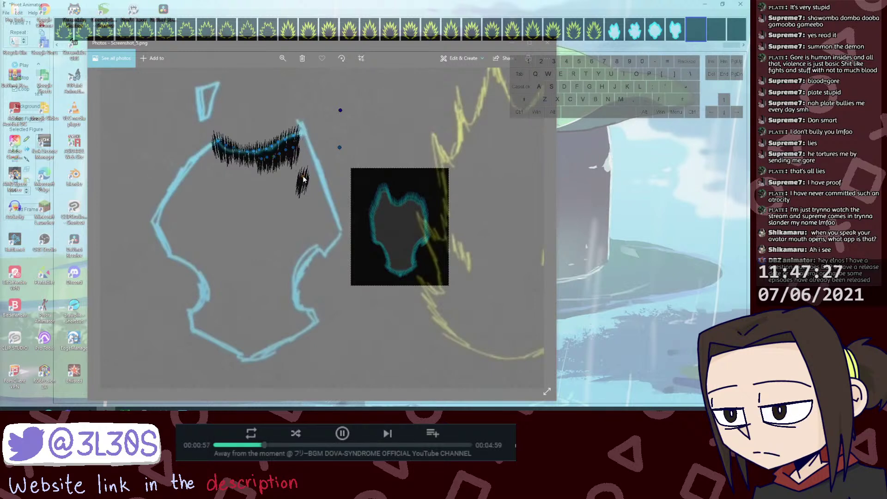
{"action": "key", "text": "ctrl+z"}
Step: Select the duplicated strokes together and move them below the notch, next to the outline's long right edge
{"action": "left_click", "coordinate": [301, 144]}
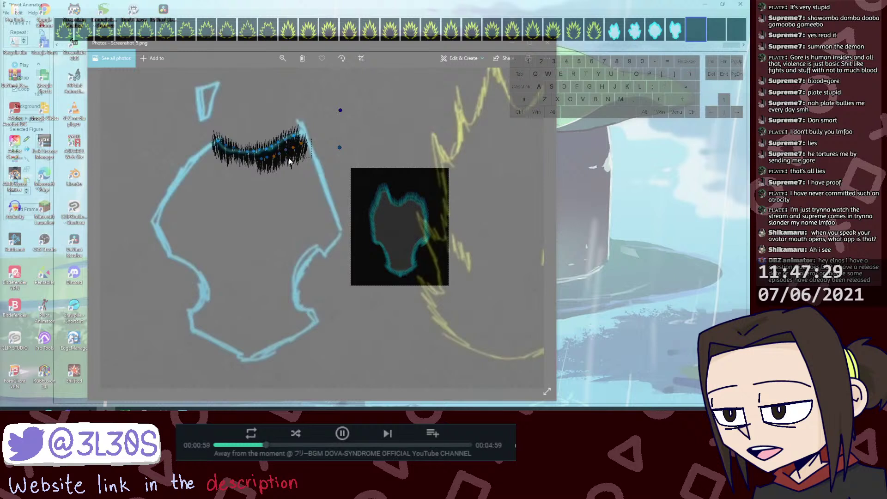
{"action": "left_click", "coordinate": [293, 148], "text": "shift"}
{"action": "left_click_drag", "start_coordinate": [279, 153], "coordinate": [293, 163]}
{"action": "key", "text": "ctrl+z"}
{"action": "left_click", "coordinate": [280, 154], "text": "shift"}
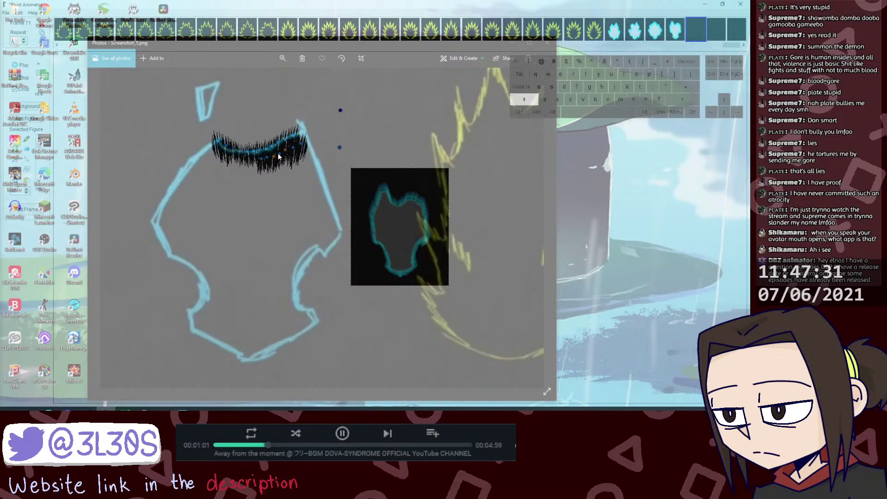
{"action": "left_click", "coordinate": [279, 154], "text": "shift"}
{"action": "left_click", "coordinate": [268, 157], "text": "shift"}
{"action": "left_click", "coordinate": [262, 158], "text": "shift"}
{"action": "left_click", "coordinate": [293, 147], "text": "shift"}
{"action": "left_click", "coordinate": [301, 145], "text": "shift"}
{"action": "left_click_drag", "start_coordinate": [302, 145], "coordinate": [314, 166]}
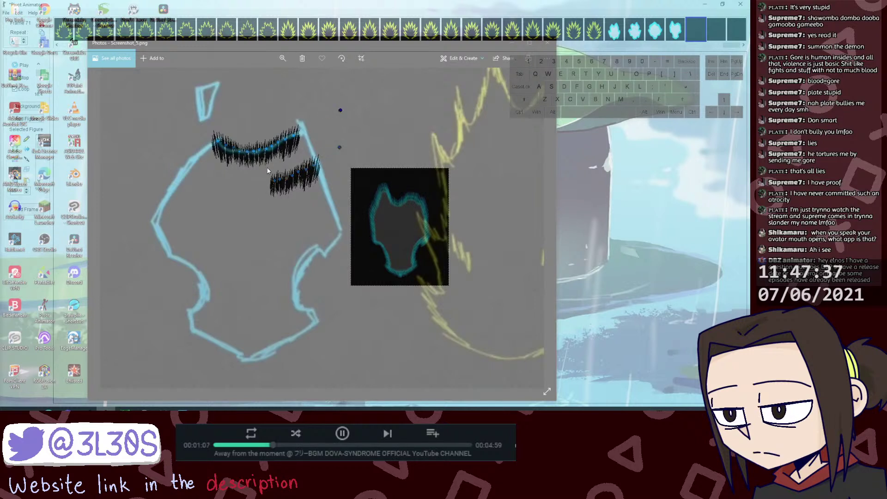
Step: Rotate the copied strokes as a group and line them up down the outline's right edge from the upper-right peak
{"action": "key", "text": "shift"}
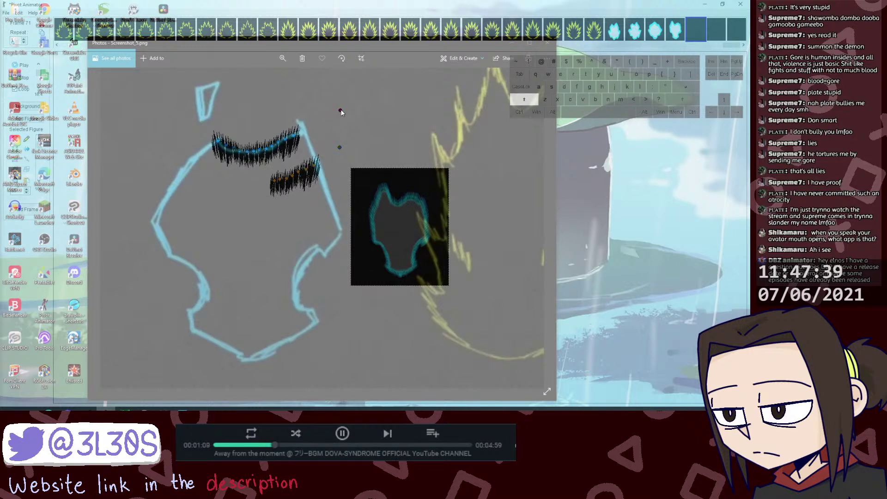
{"action": "mouse_move", "coordinate": [341, 110]}
{"action": "left_mouse_down"}
{"action": "mouse_move", "coordinate": [300, 110]}
{"action": "mouse_move", "coordinate": [380, 124]}
{"action": "mouse_move", "coordinate": [355, 111]}
{"action": "mouse_move", "coordinate": [390, 137]}
{"action": "mouse_move", "coordinate": [375, 141]}
{"action": "mouse_move", "coordinate": [287, 114]}
{"action": "mouse_move", "coordinate": [298, 109]}
{"action": "left_mouse_up"}
{"action": "left_click_drag", "start_coordinate": [313, 140], "coordinate": [308, 139]}
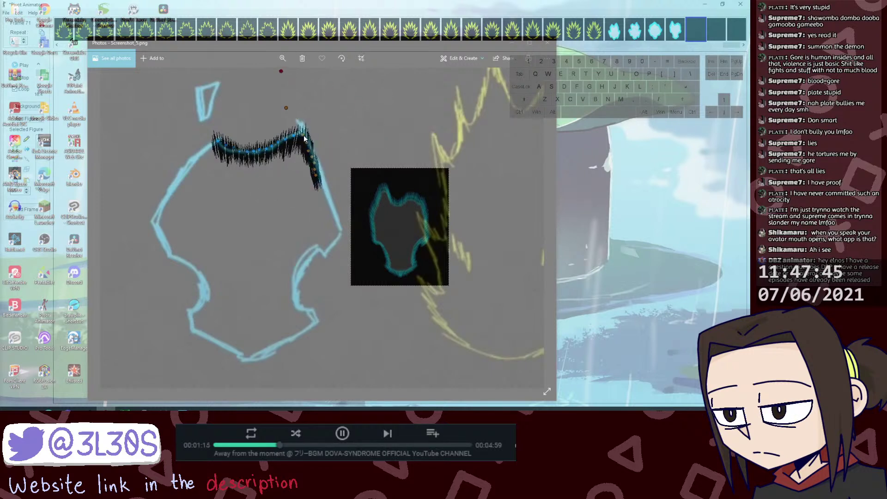
{"action": "left_click_drag", "start_coordinate": [288, 76], "coordinate": [282, 73]}
{"action": "key", "text": "ctrl+alt+z"}
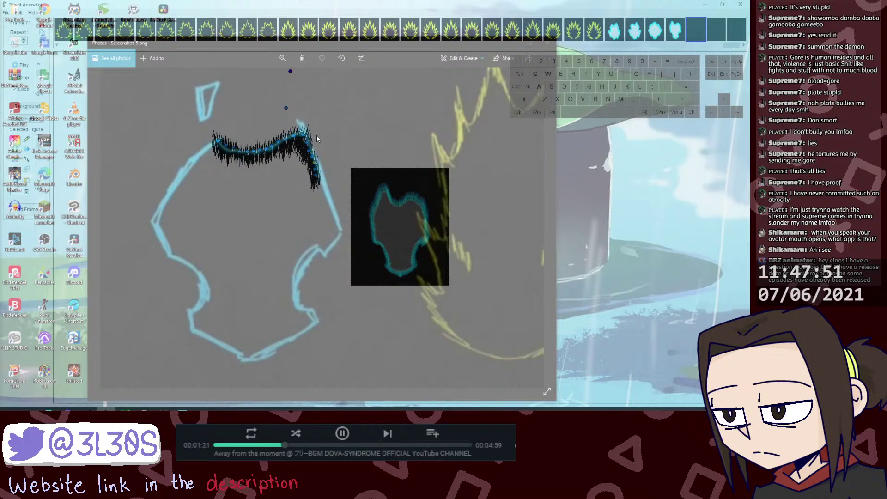
Step: Fine-tune the position and angle of the hatched strokes below the upper-right peak to follow the straight right edge
{"action": "left_click", "coordinate": [308, 147], "text": "shift"}
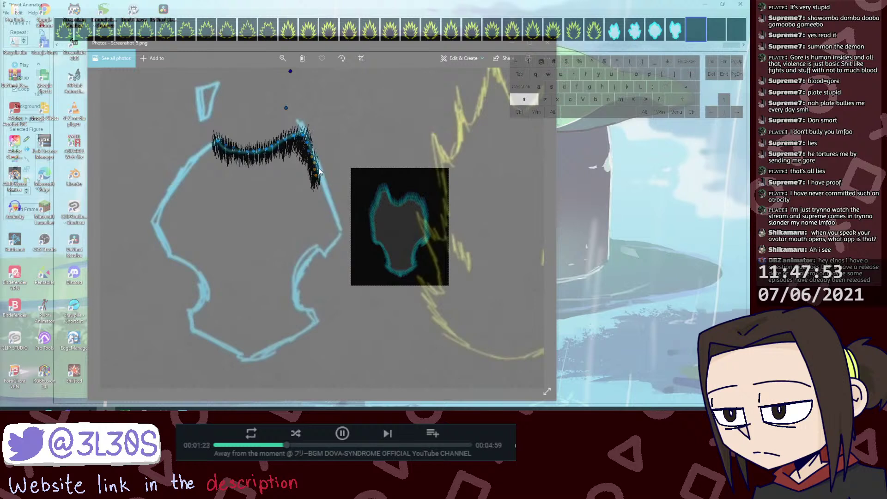
{"action": "left_click", "coordinate": [316, 174], "text": "shift"}
{"action": "key", "text": "ctrl+alt+z"}
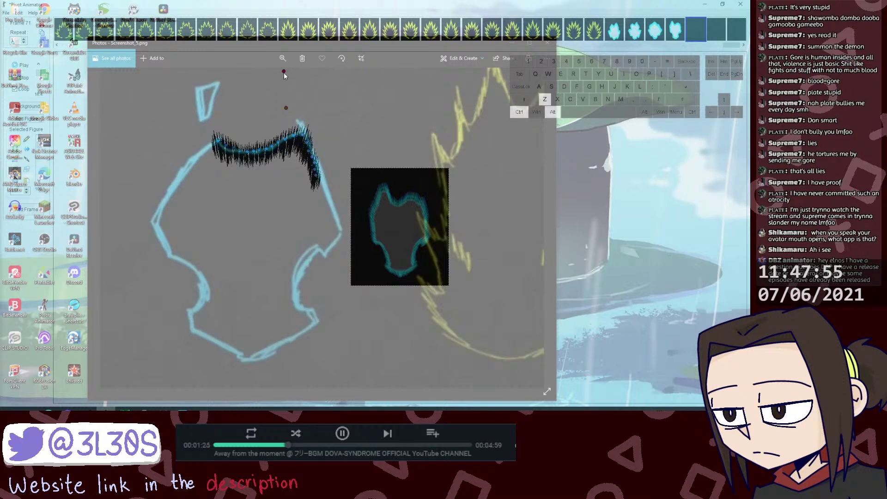
{"action": "key", "text": "shift"}
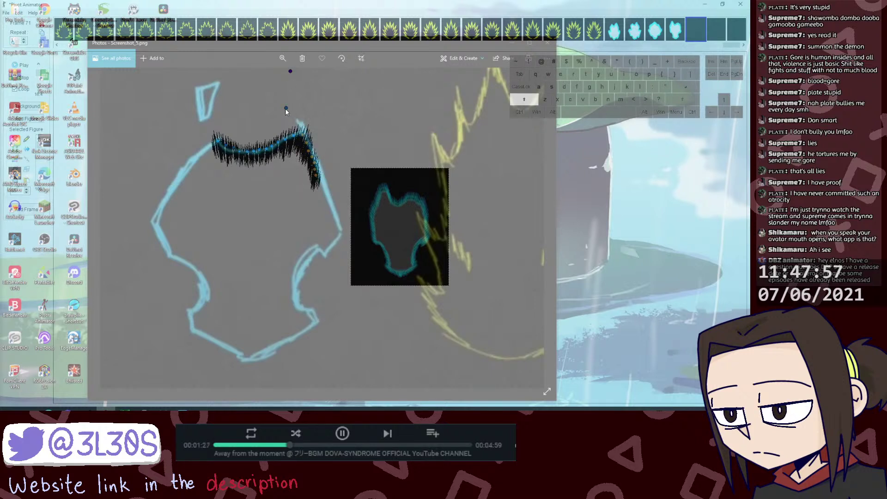
{"action": "left_click", "coordinate": [286, 108], "text": "shift"}
{"action": "key", "text": "ctrl+alt+z"}
{"action": "left_click_drag", "start_coordinate": [290, 71], "coordinate": [288, 73]}
{"action": "key", "text": "ctrl+alt+z"}
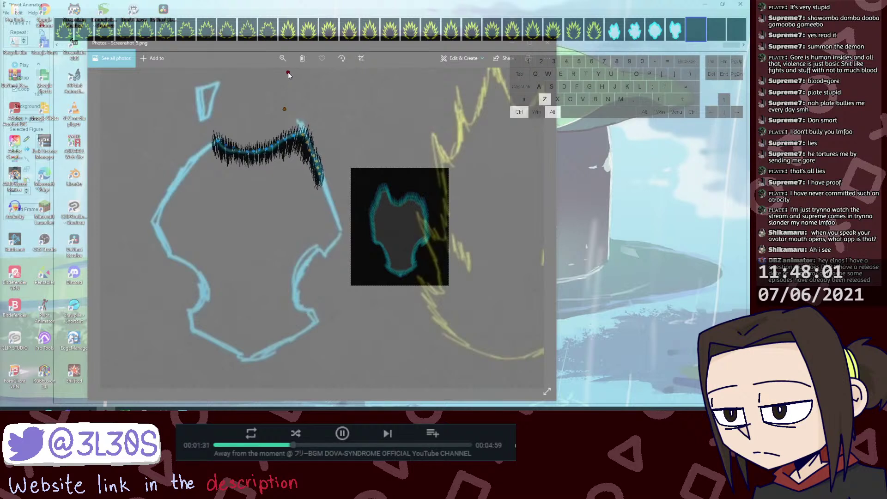
{"action": "left_click_drag", "start_coordinate": [320, 175], "coordinate": [323, 180]}
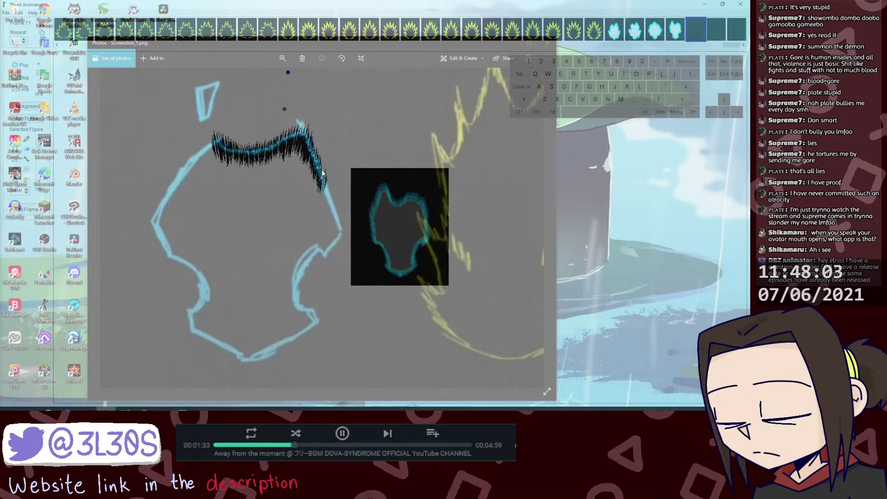
Step: Nudge and slightly rotate the hatched strokes just below the upper-right peak to align them with the outline
{"action": "left_click", "coordinate": [317, 169]}
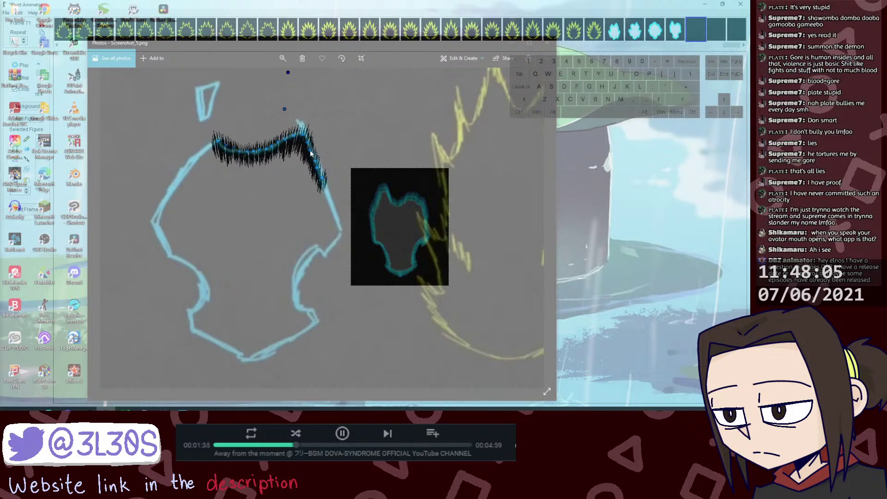
{"action": "left_click_drag", "start_coordinate": [308, 151], "coordinate": [307, 149]}
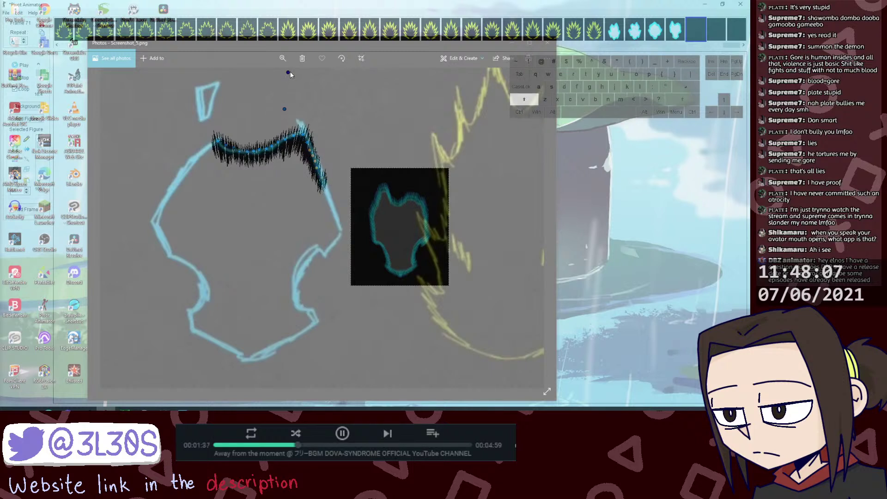
{"action": "left_click", "coordinate": [289, 72], "text": "shift"}
{"action": "left_click_drag", "start_coordinate": [289, 72], "coordinate": [290, 72]}
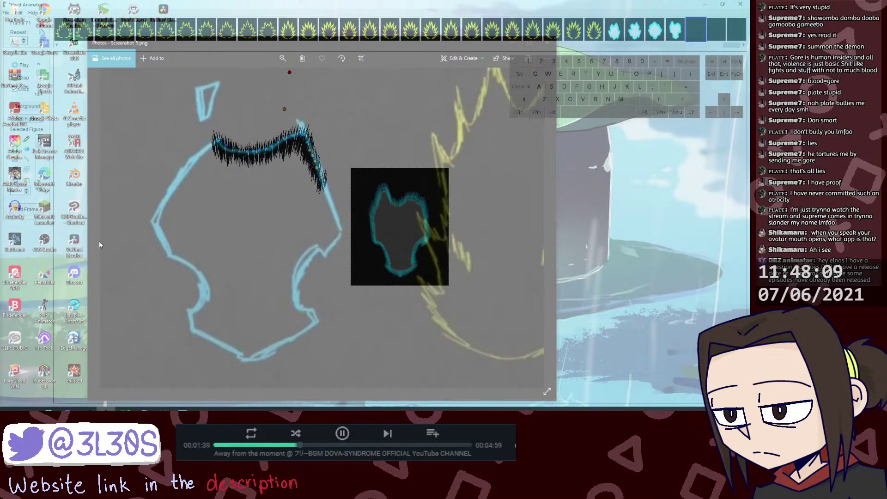
Step: Switch to the music player, skip tracks and browse the playlist to play Cassette Tape Dream
{"action": "left_click", "coordinate": [387, 434]}
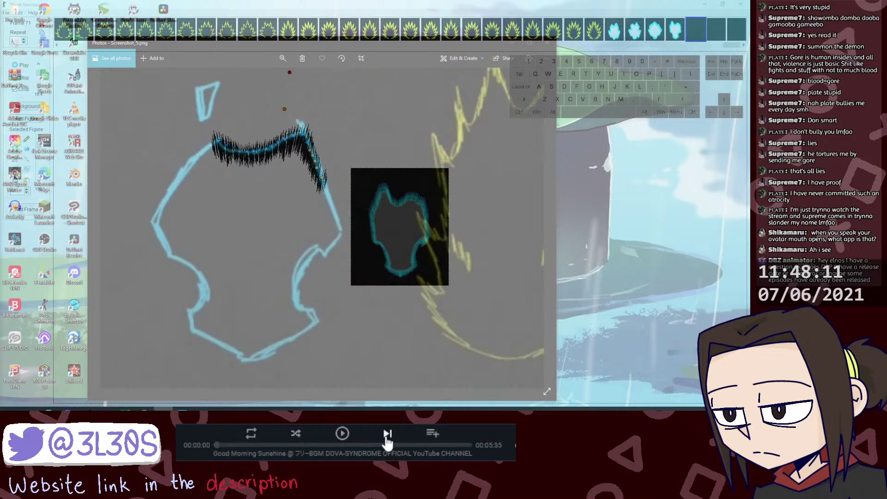
{"action": "left_click", "coordinate": [387, 434]}
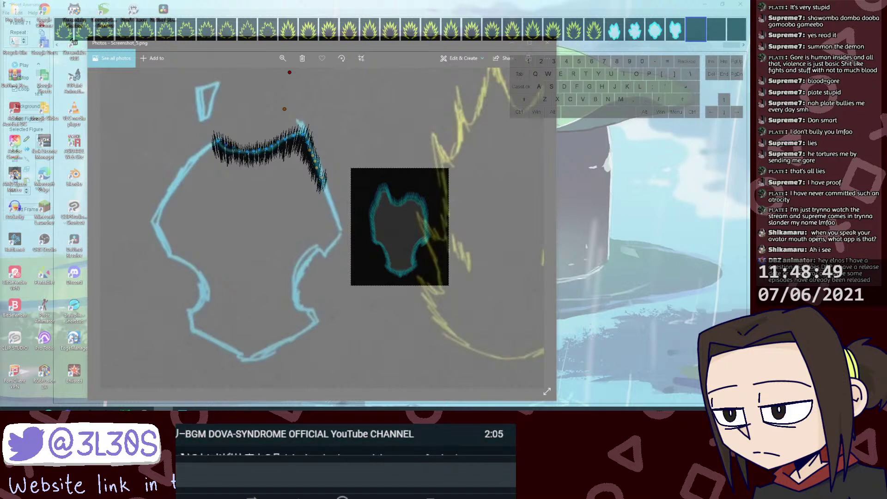
{"action": "scroll", "coordinate": [372, 426], "scroll_direction": "down", "scroll_amount": 6}
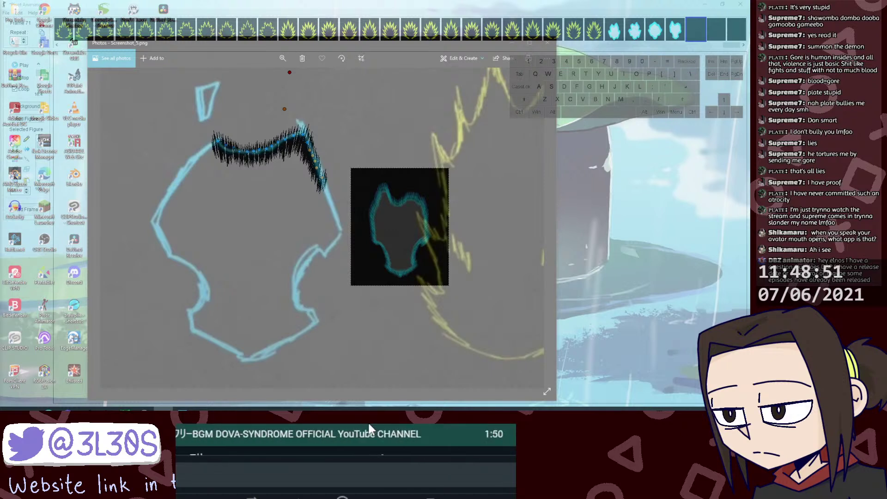
{"action": "scroll", "coordinate": [291, 436], "scroll_direction": "down", "scroll_amount": 2}
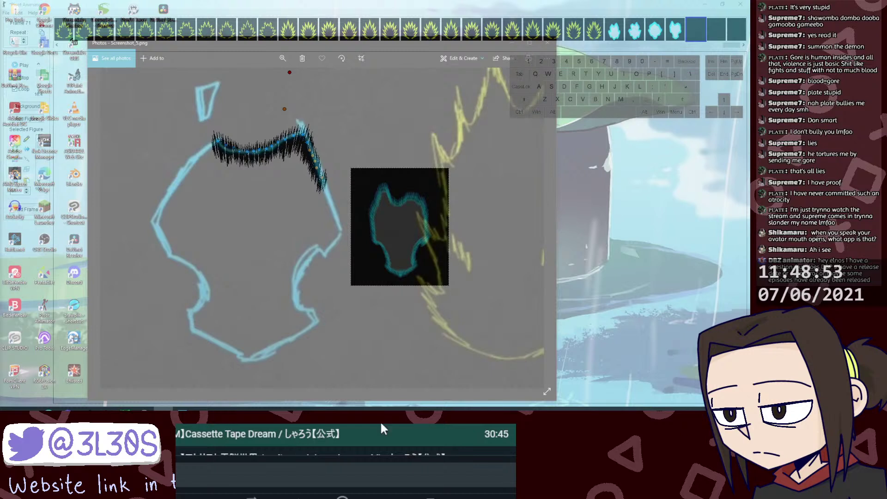
{"action": "scroll", "coordinate": [329, 434], "scroll_direction": "down", "scroll_amount": 2}
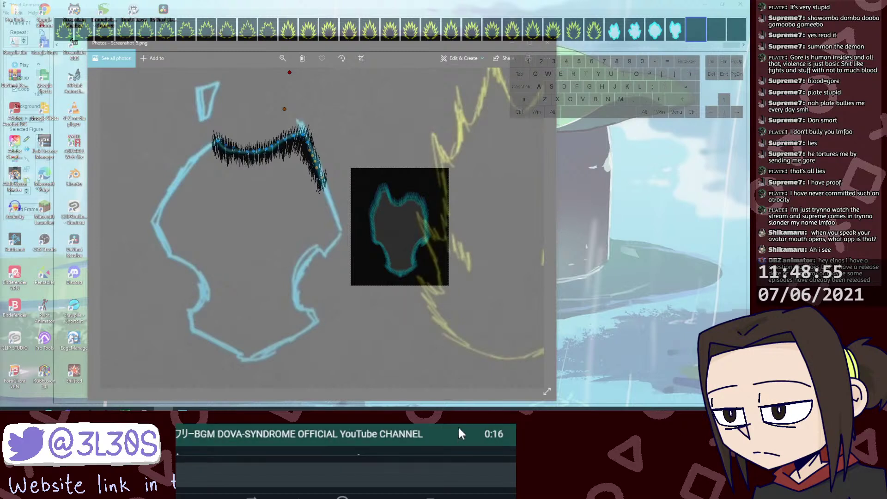
{"action": "scroll", "coordinate": [459, 433], "scroll_direction": "up", "scroll_amount": 2}
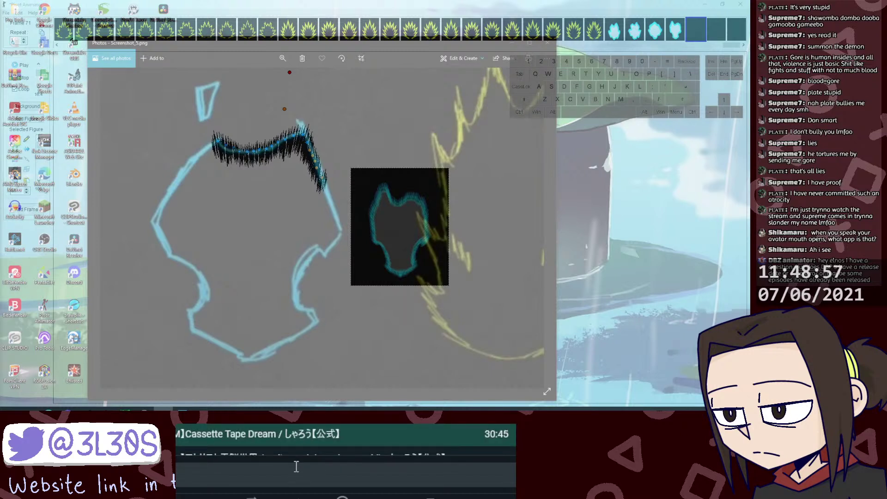
{"action": "scroll", "coordinate": [356, 432], "scroll_direction": "down", "scroll_amount": 2}
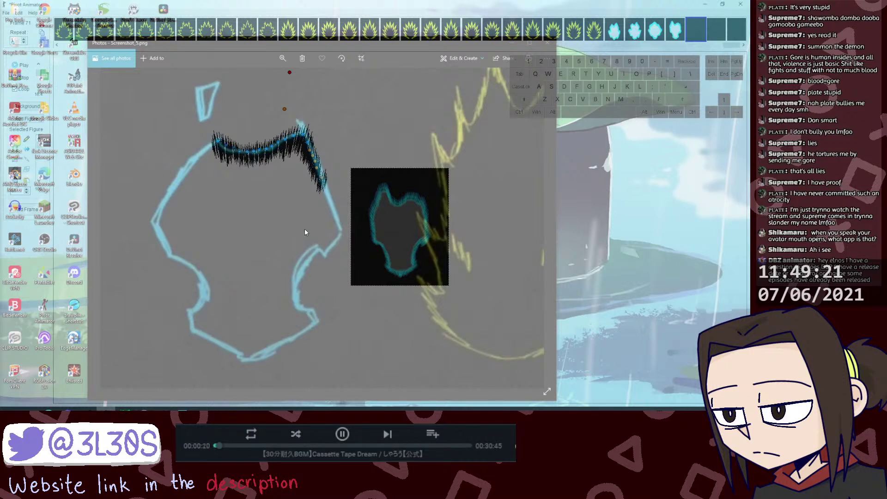
Step: Shift the hatched strokes below the upper-right peak and adjust their group rotation to match the edge's slope
{"action": "left_click_drag", "start_coordinate": [320, 179], "coordinate": [323, 177]}
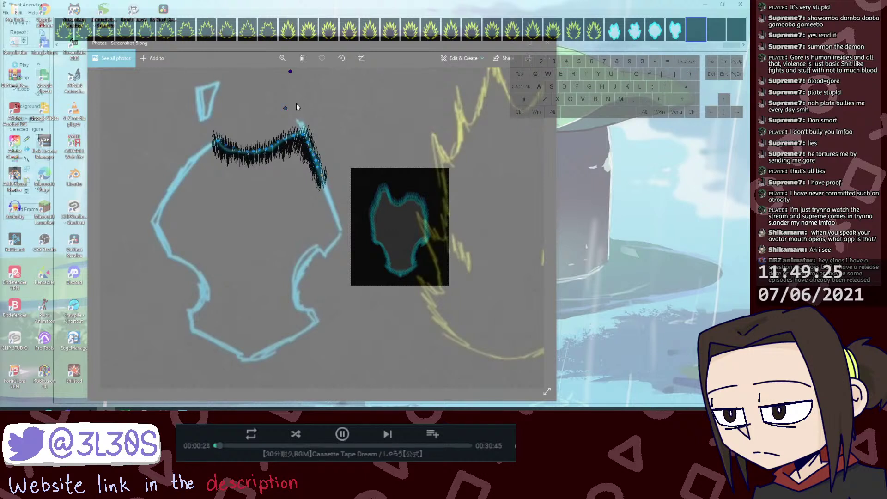
{"action": "key", "text": "ctrl+alt+z"}
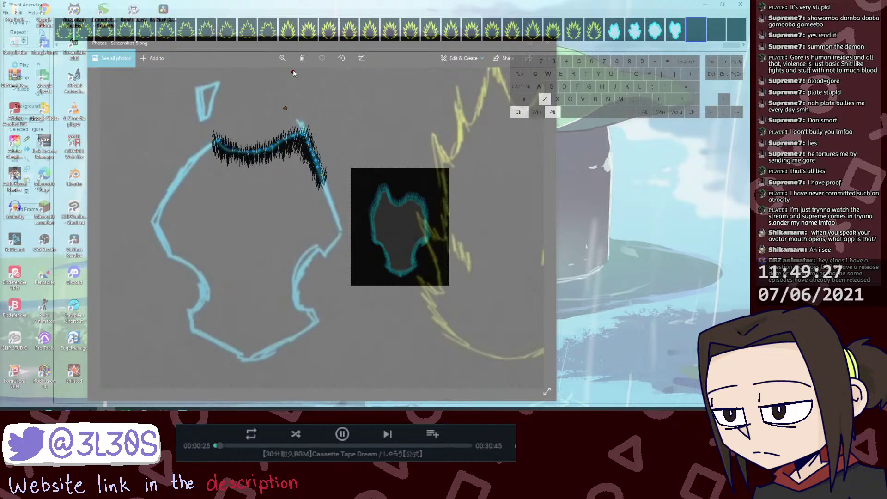
{"action": "left_click_drag", "start_coordinate": [293, 70], "coordinate": [292, 65]}
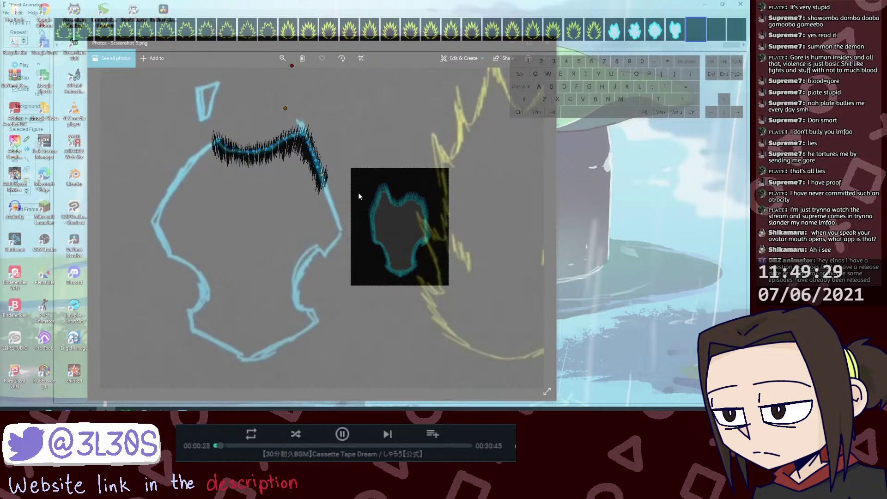
Step: Copy the hatched strokes down the straight right edge to the outline's right corner and adjust their angle
{"action": "left_click_drag", "start_coordinate": [306, 147], "coordinate": [331, 188]}
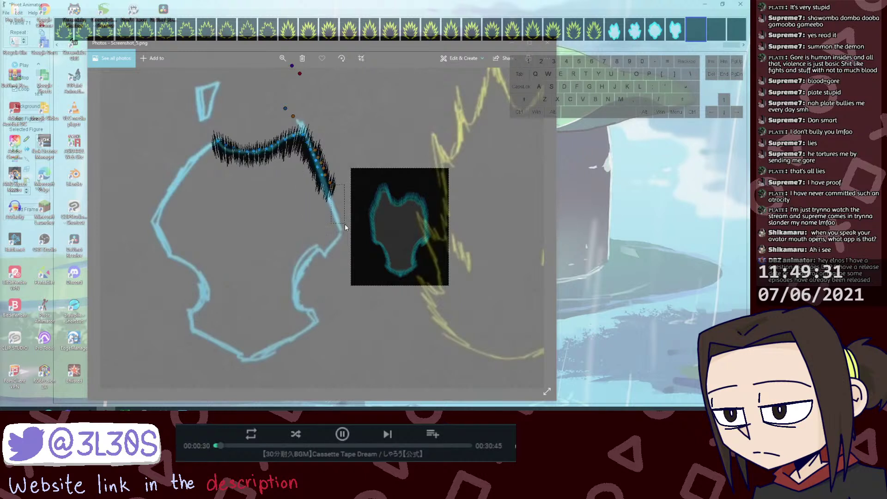
{"action": "left_click_drag", "start_coordinate": [345, 224], "coordinate": [344, 224]}
{"action": "left_click_drag", "start_coordinate": [330, 184], "coordinate": [339, 212]}
{"action": "key", "text": "alt+shift+z"}
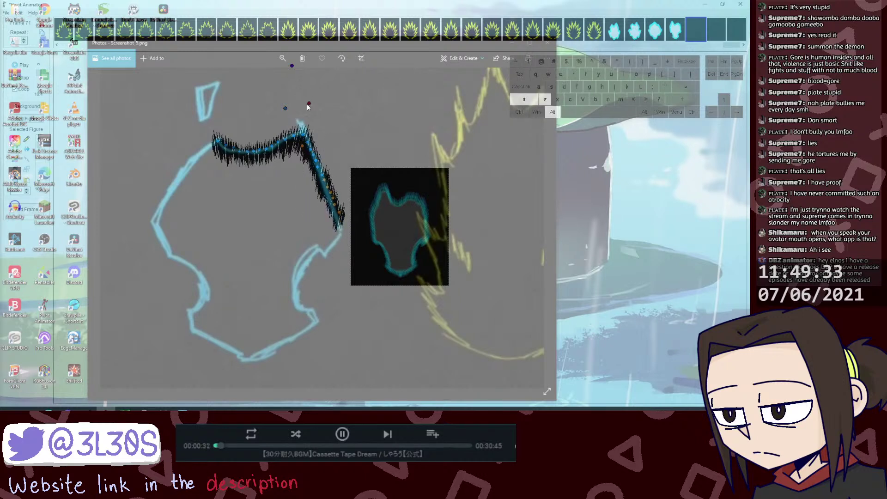
{"action": "left_click_drag", "start_coordinate": [309, 103], "coordinate": [313, 106]}
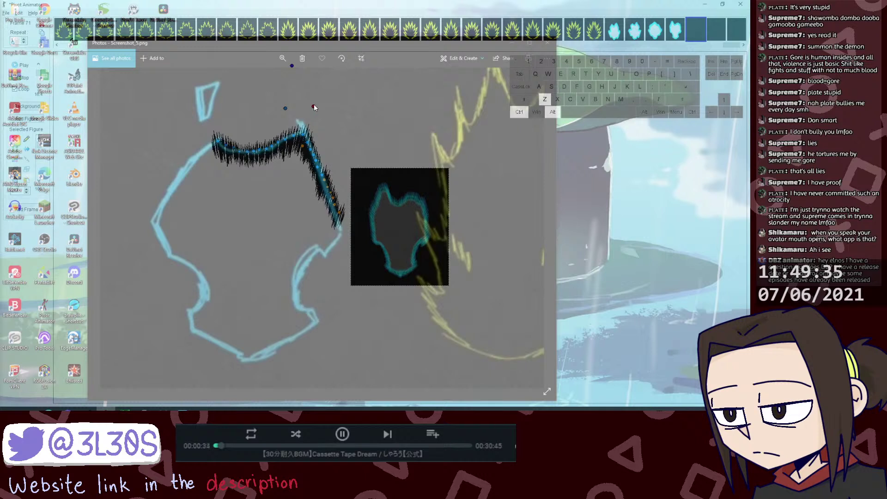
{"action": "left_click_drag", "start_coordinate": [340, 218], "coordinate": [338, 226]}
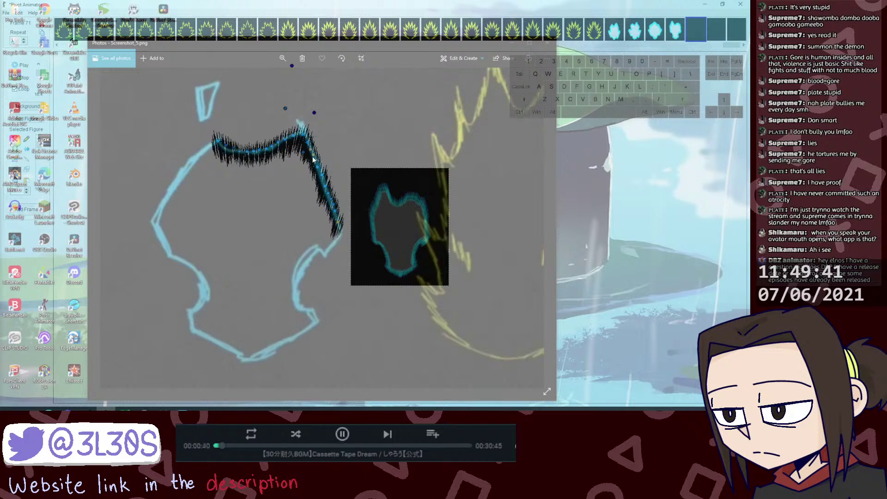
Step: Duplicate the right-edge strokes, move the copy to the right corner and rotate it toward the short edge below
{"action": "key", "text": "Delete"}
{"action": "left_click_drag", "start_coordinate": [285, 109], "coordinate": [403, 185]}
{"action": "key", "text": "ctrl+d"}
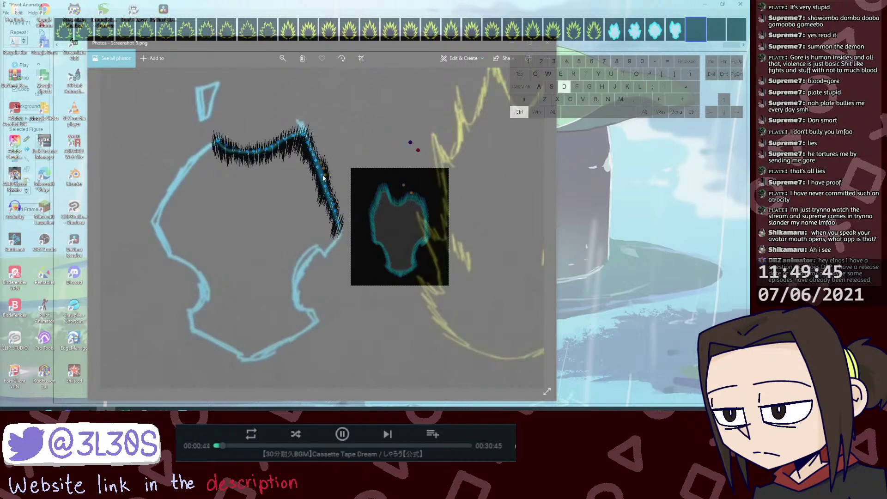
{"action": "mouse_move", "coordinate": [323, 173]}
{"action": "left_mouse_down"}
{"action": "mouse_move", "coordinate": [334, 241]}
{"action": "mouse_move", "coordinate": [343, 239]}
{"action": "left_mouse_up"}
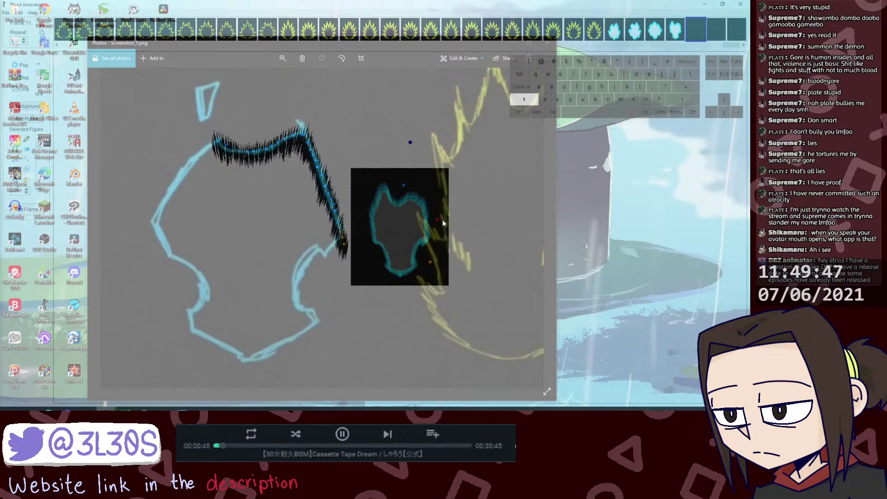
{"action": "mouse_move", "coordinate": [437, 219]}
{"action": "left_mouse_down"}
{"action": "mouse_move", "coordinate": [463, 245]}
{"action": "mouse_move", "coordinate": [412, 285]}
{"action": "mouse_move", "coordinate": [405, 303]}
{"action": "left_mouse_up"}
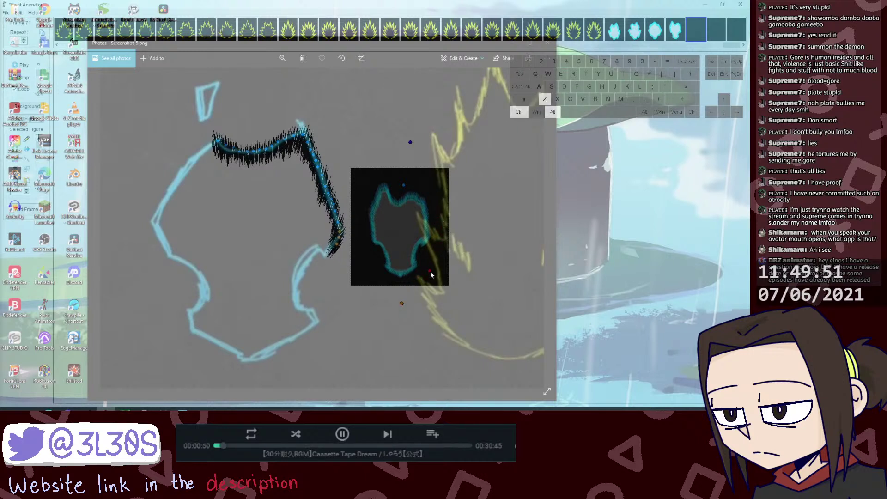
Step: Align the rotated strokes with the short edge below the right corner and extend them inward with another duplicate
{"action": "mouse_move", "coordinate": [430, 271]}
{"action": "left_mouse_down"}
{"action": "mouse_move", "coordinate": [420, 257]}
{"action": "mouse_move", "coordinate": [431, 275]}
{"action": "left_mouse_up"}
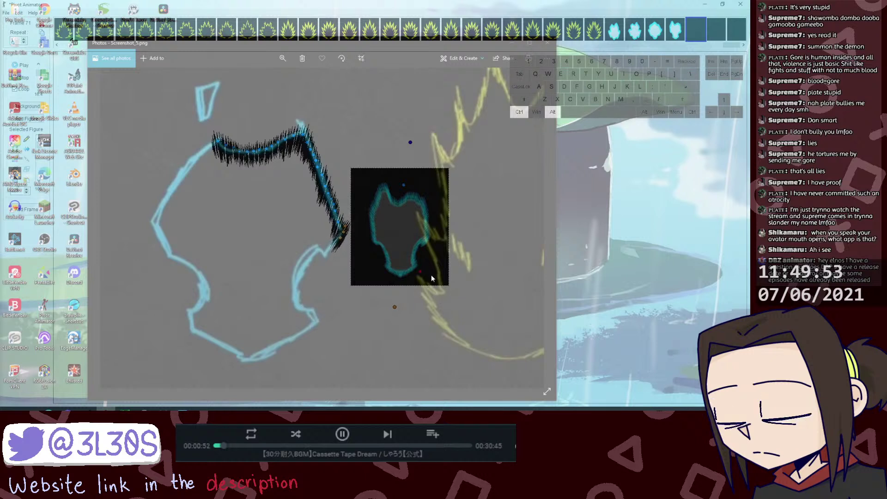
{"action": "left_click_drag", "start_coordinate": [401, 303], "coordinate": [389, 312]}
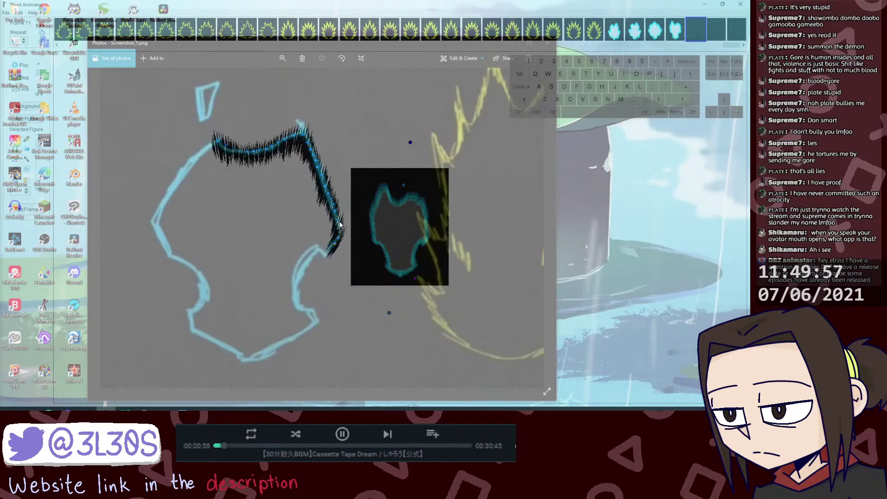
{"action": "key", "text": "shift"}
{"action": "left_click_drag", "start_coordinate": [414, 279], "coordinate": [420, 283]}
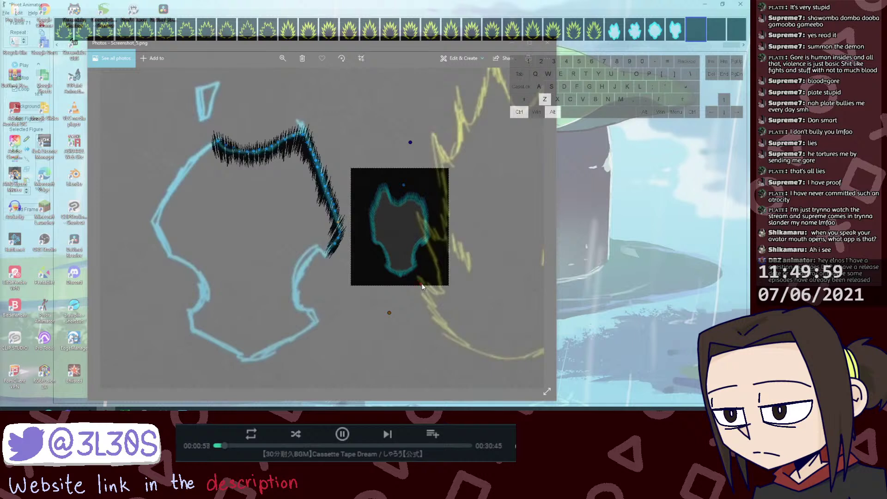
{"action": "left_click_drag", "start_coordinate": [339, 225], "coordinate": [339, 239]}
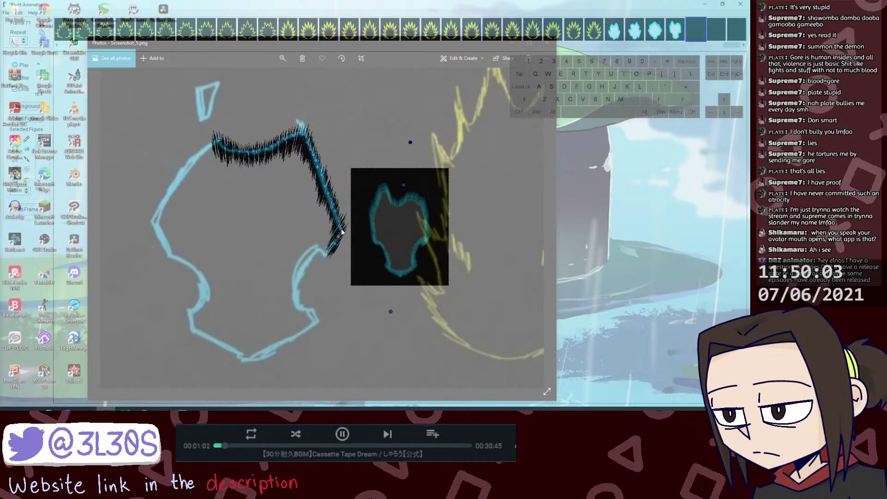
{"action": "key", "text": "ctrl+d"}
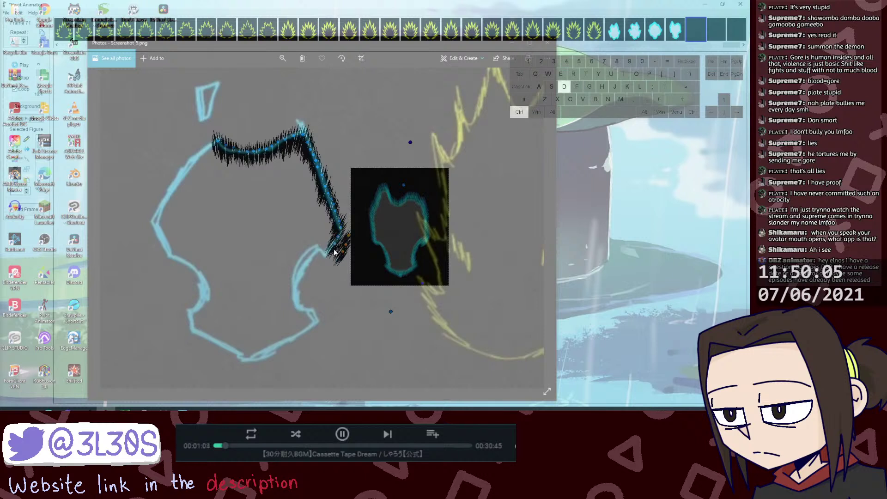
{"action": "mouse_move", "coordinate": [349, 255]}
{"action": "left_mouse_down"}
{"action": "mouse_move", "coordinate": [310, 276]}
{"action": "mouse_move", "coordinate": [323, 270]}
{"action": "mouse_move", "coordinate": [314, 255]}
{"action": "left_mouse_up"}
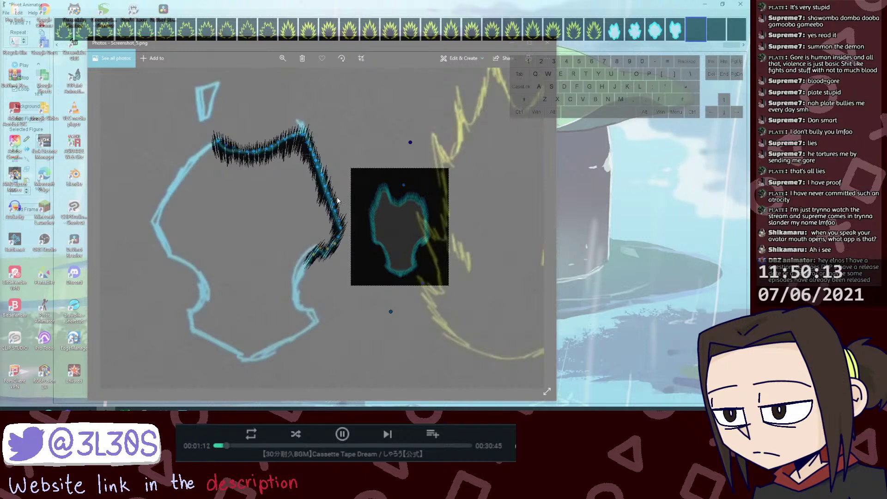
Step: Copy hatched strokes from the right edge, mirror them and move the copy to the outline's upper-left edge
{"action": "key", "text": "shift"}
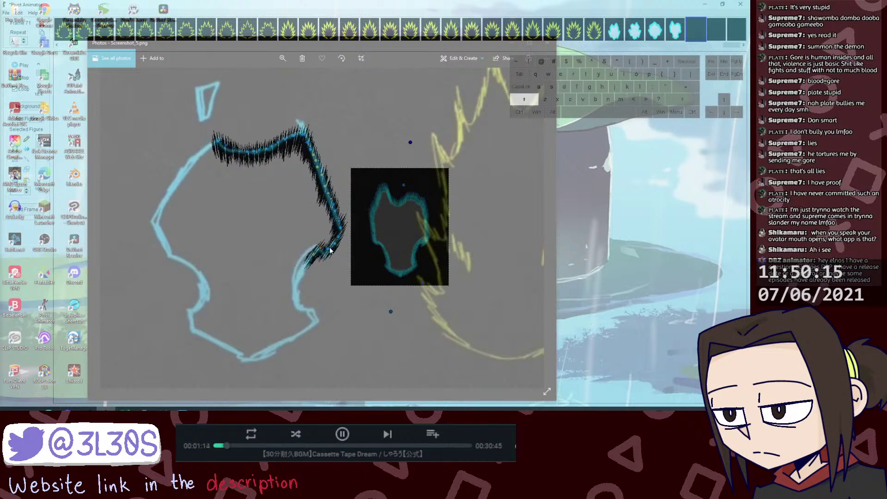
{"action": "key", "text": "ctrl+v"}
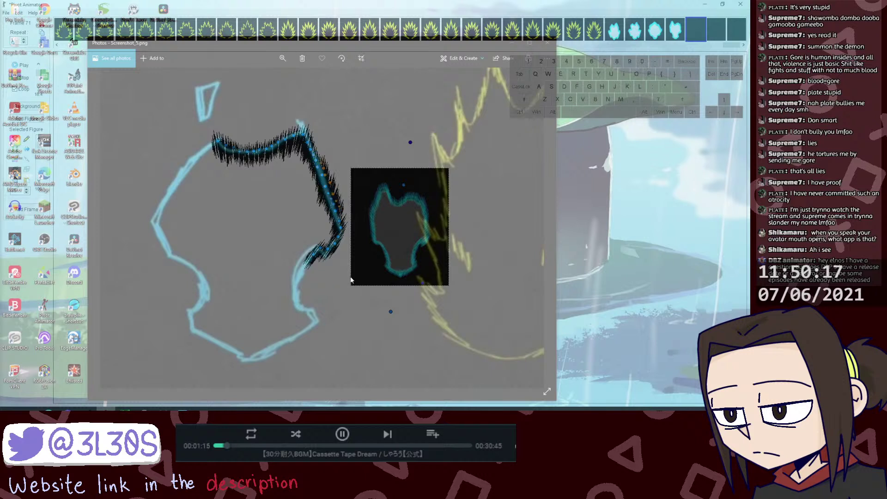
{"action": "key", "text": "m"}
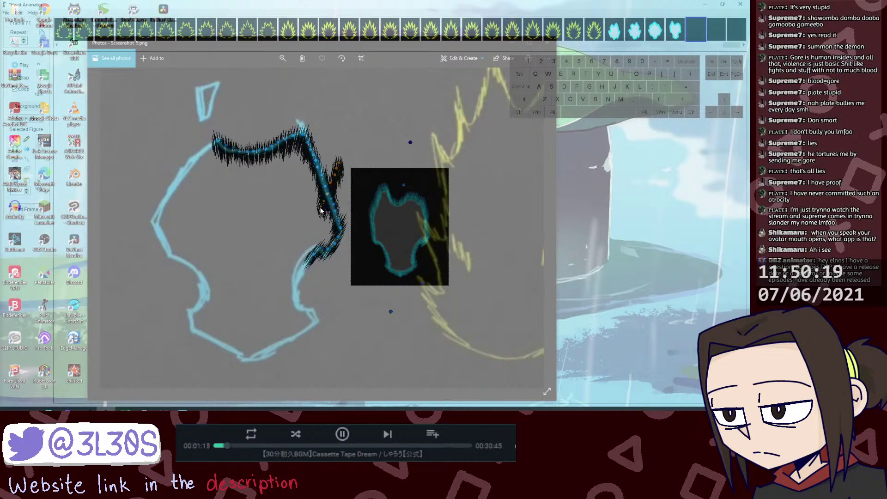
{"action": "left_click_drag", "start_coordinate": [321, 210], "coordinate": [192, 189]}
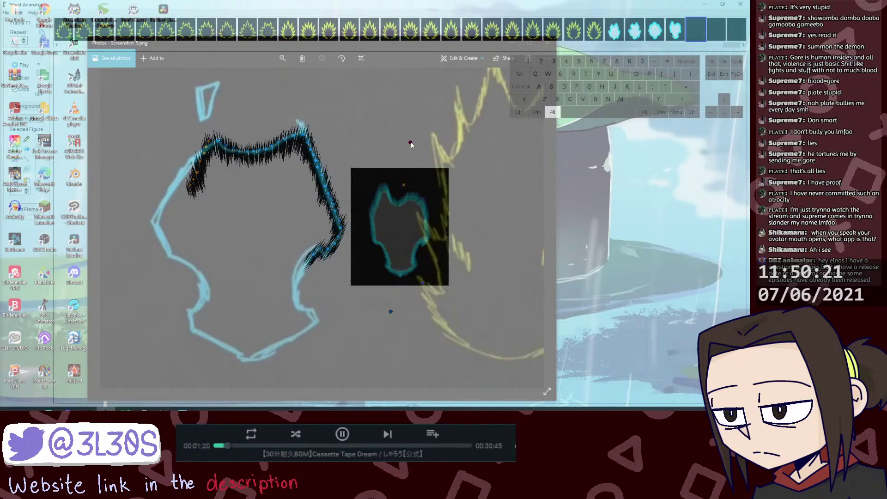
Step: Rotate the mirrored strokes as a group and fit them along the slope below the upper-left peak
{"action": "key", "text": "ctrl+alt+z"}
{"action": "left_click_drag", "start_coordinate": [408, 142], "coordinate": [457, 162]}
{"action": "left_click_drag", "start_coordinate": [398, 205], "coordinate": [395, 218]}
{"action": "key", "text": "ctrl+alt+z"}
{"action": "mouse_move", "coordinate": [407, 176]}
{"action": "left_mouse_down"}
{"action": "mouse_move", "coordinate": [414, 182]}
{"action": "mouse_move", "coordinate": [399, 177]}
{"action": "left_mouse_up"}
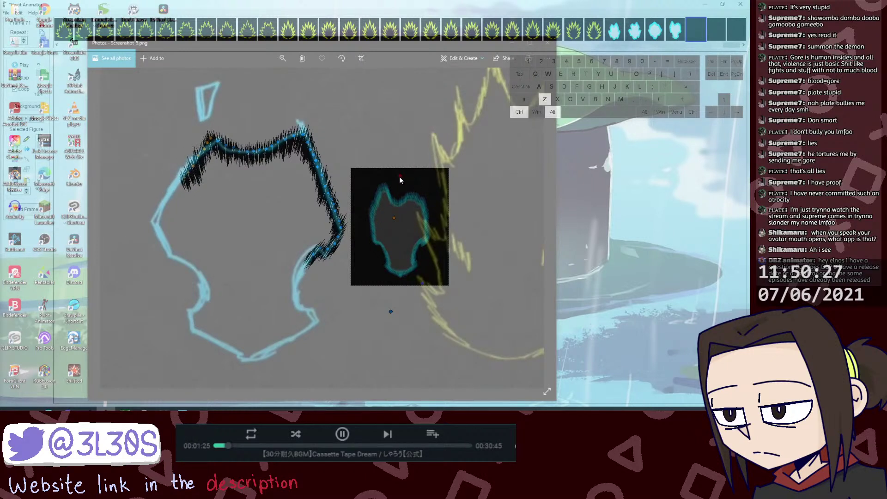
{"action": "left_click_drag", "start_coordinate": [394, 218], "coordinate": [394, 221]}
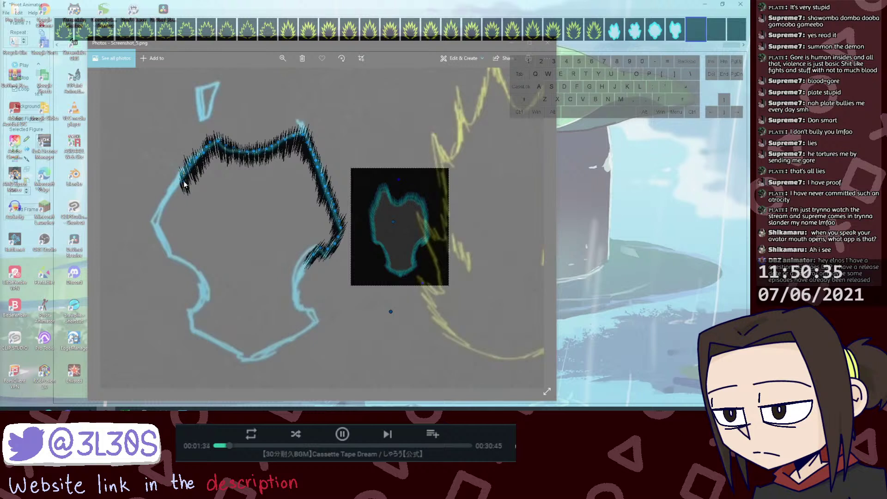
Step: Fine-tune the position and rotation of the mirrored strokes on the upper-left slope to follow the outline
{"action": "left_click_drag", "start_coordinate": [184, 181], "coordinate": [180, 179]}
{"action": "left_click", "coordinate": [398, 180], "text": "shift"}
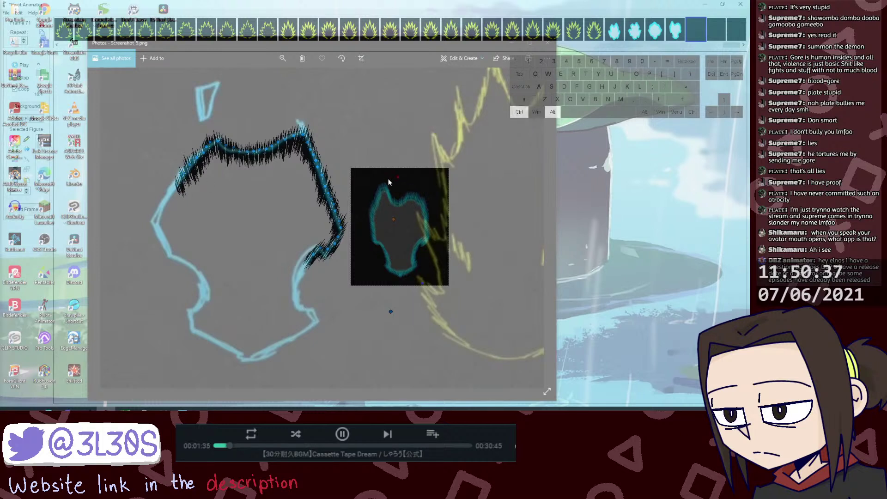
{"action": "key", "text": "ctrl+alt+z"}
{"action": "left_click_drag", "start_coordinate": [397, 181], "coordinate": [384, 185]}
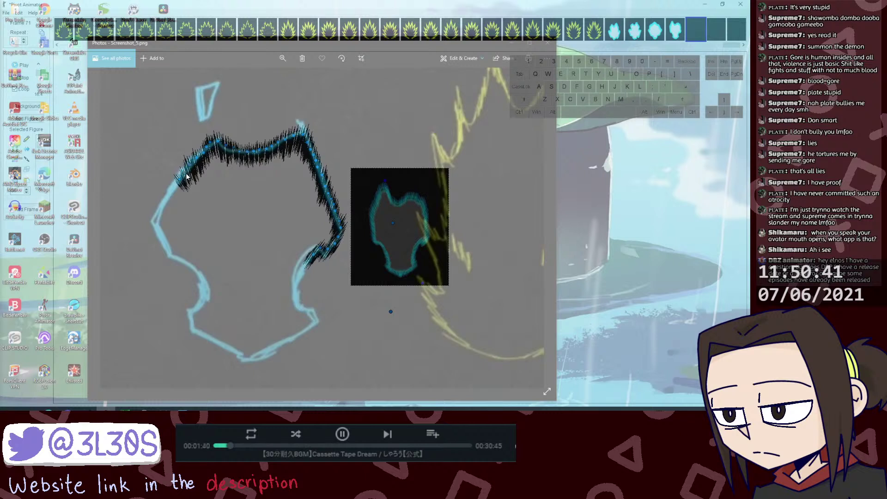
Step: Copy the upper-left hatched strokes and place the copy farther down the slope to the outline's leftmost corner
{"action": "key", "text": "shift"}
{"action": "left_click_drag", "start_coordinate": [160, 144], "coordinate": [207, 196]}
{"action": "key", "text": "ctrl+c"}
{"action": "key", "text": "ctrl+v"}
{"action": "left_click_drag", "start_coordinate": [212, 162], "coordinate": [174, 188]}
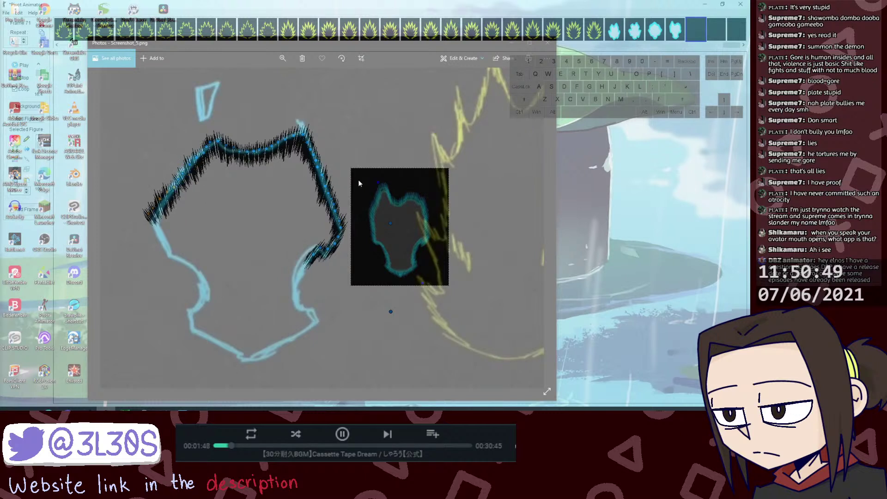
Step: Rotate the hatched strokes at the outline's leftmost corner and nudge them onto the traced line
{"action": "key", "text": "shift"}
{"action": "key", "text": "ctrl+alt+z"}
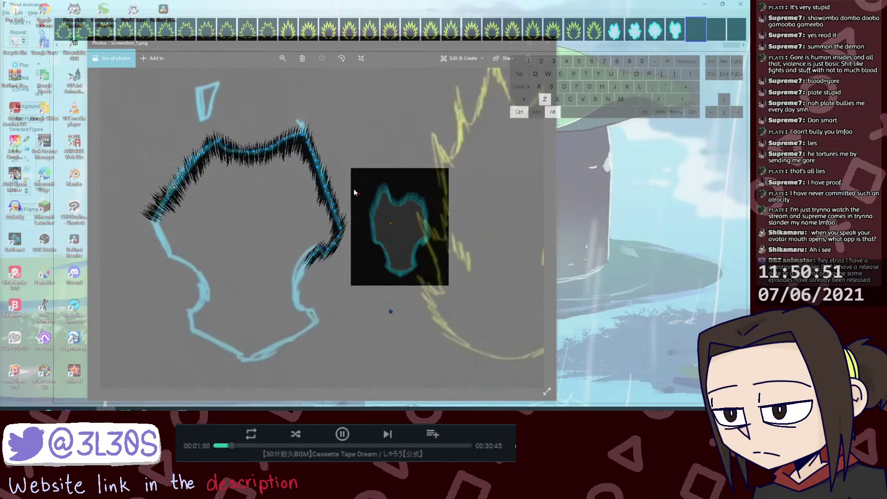
{"action": "left_click_drag", "start_coordinate": [358, 194], "coordinate": [356, 191]}
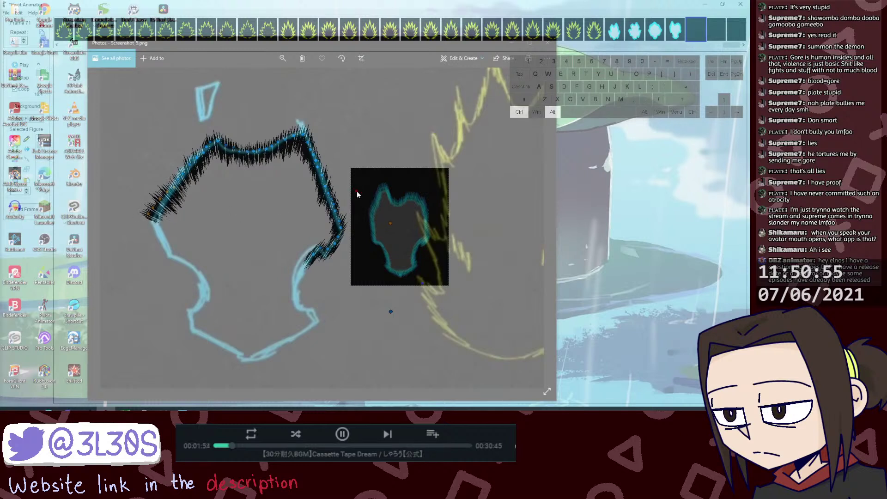
{"action": "left_click", "coordinate": [161, 200]}
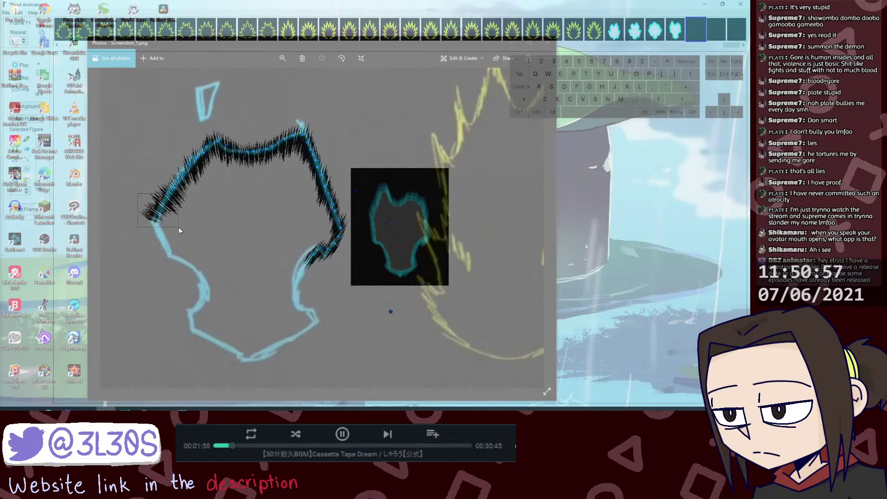
{"action": "left_click_drag", "start_coordinate": [178, 227], "coordinate": [179, 227]}
{"action": "left_click_drag", "start_coordinate": [159, 199], "coordinate": [162, 201]}
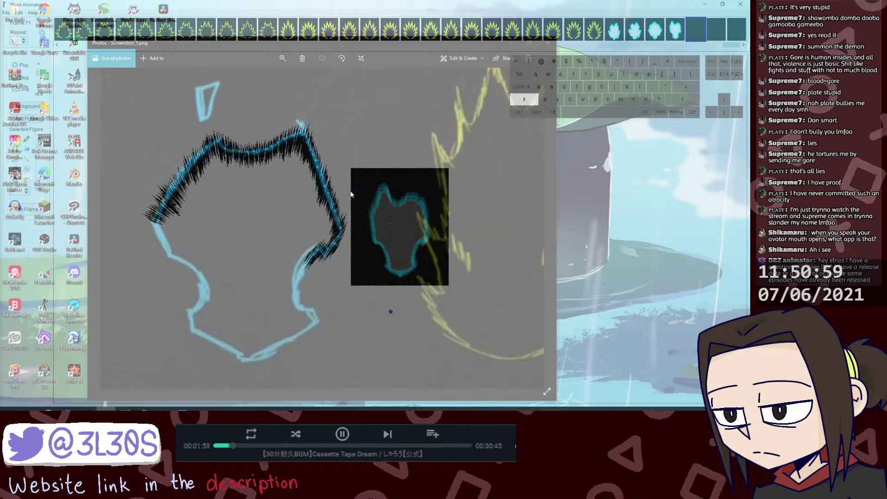
Step: Fine-tune the rotation of the hatched strokes along the lower end of the upper-left slope
{"action": "left_click_drag", "start_coordinate": [356, 191], "coordinate": [360, 188]}
{"action": "key", "text": "ctrl+alt+z"}
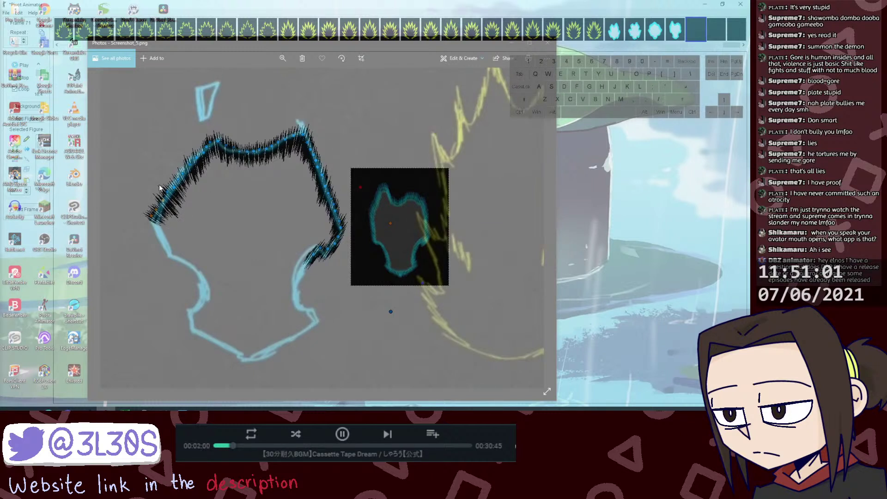
{"action": "left_click", "coordinate": [171, 177]}
{"action": "key", "text": "ctrl+alt+z"}
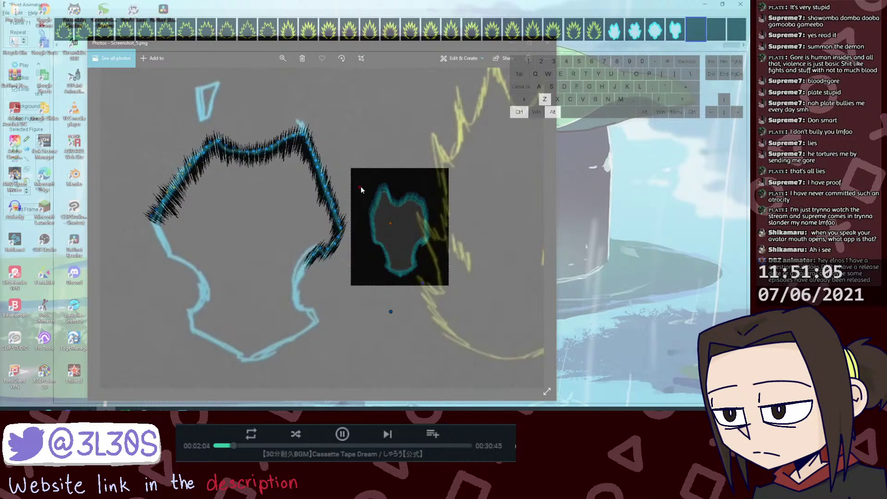
{"action": "left_click_drag", "start_coordinate": [360, 187], "coordinate": [365, 183]}
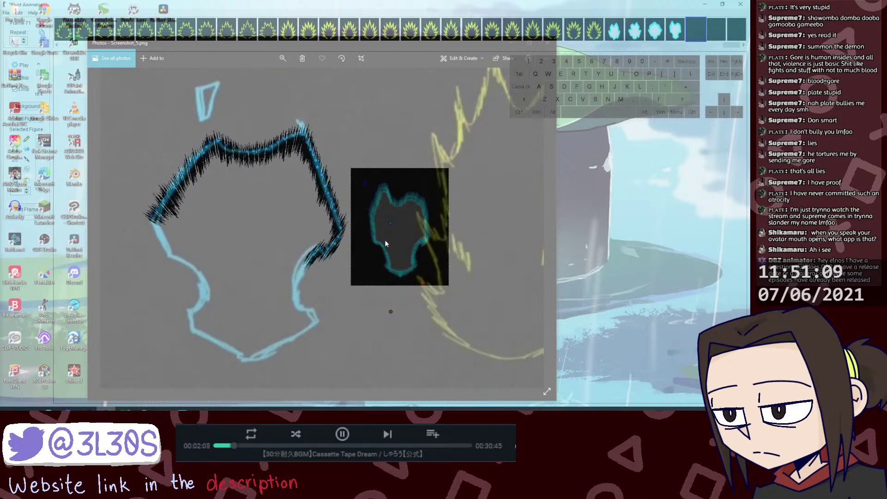
Step: Copy hatched strokes from the right edge, mirror them and fit the copy along the outline just below the leftmost corner
{"action": "left_click_drag", "start_coordinate": [391, 224], "coordinate": [465, 259]}
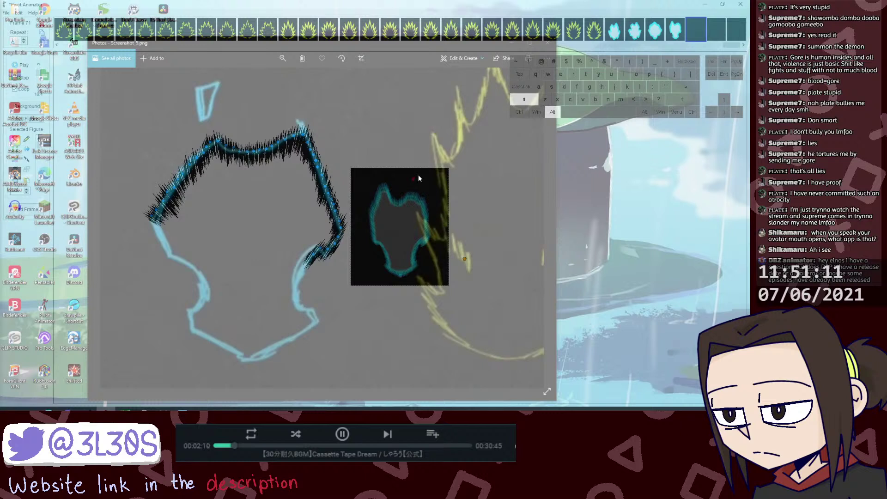
{"action": "left_click_drag", "start_coordinate": [417, 174], "coordinate": [411, 165]}
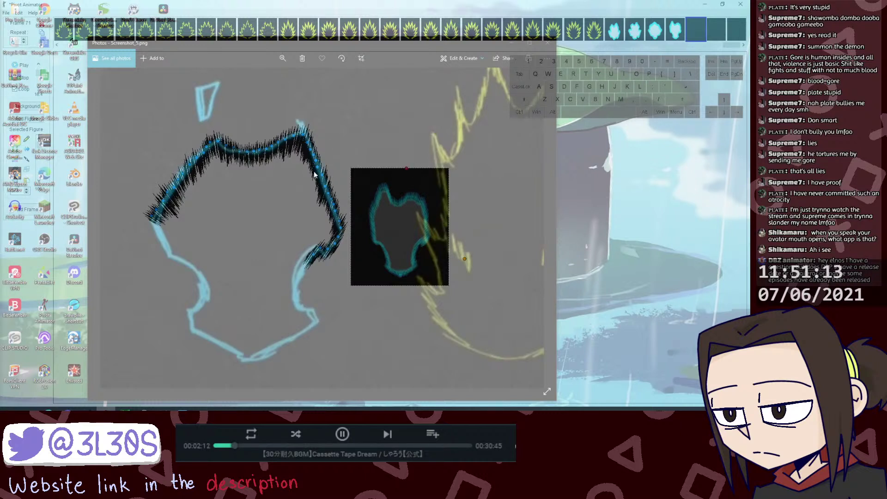
{"action": "mouse_move", "coordinate": [304, 160]}
{"action": "left_mouse_down"}
{"action": "mouse_move", "coordinate": [337, 206]}
{"action": "mouse_move", "coordinate": [195, 244]}
{"action": "mouse_move", "coordinate": [230, 253]}
{"action": "mouse_move", "coordinate": [240, 243]}
{"action": "mouse_move", "coordinate": [209, 252]}
{"action": "mouse_move", "coordinate": [223, 257]}
{"action": "mouse_move", "coordinate": [214, 286]}
{"action": "mouse_move", "coordinate": [245, 256]}
{"action": "mouse_move", "coordinate": [214, 267]}
{"action": "mouse_move", "coordinate": [222, 263]}
{"action": "left_mouse_up"}
{"action": "left_click", "coordinate": [340, 190]}
{"action": "key", "text": "m"}
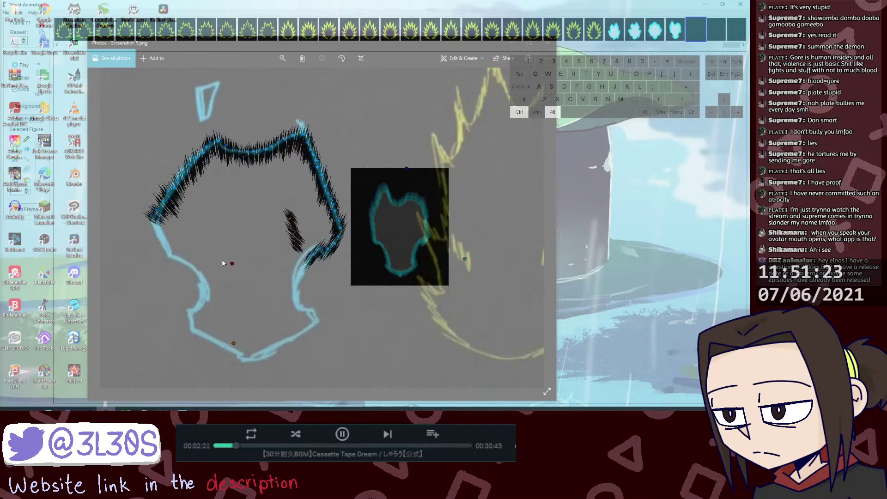
{"action": "mouse_move", "coordinate": [294, 236]}
{"action": "left_mouse_down"}
{"action": "mouse_move", "coordinate": [205, 239]}
{"action": "mouse_move", "coordinate": [136, 269]}
{"action": "mouse_move", "coordinate": [133, 262]}
{"action": "left_mouse_up"}
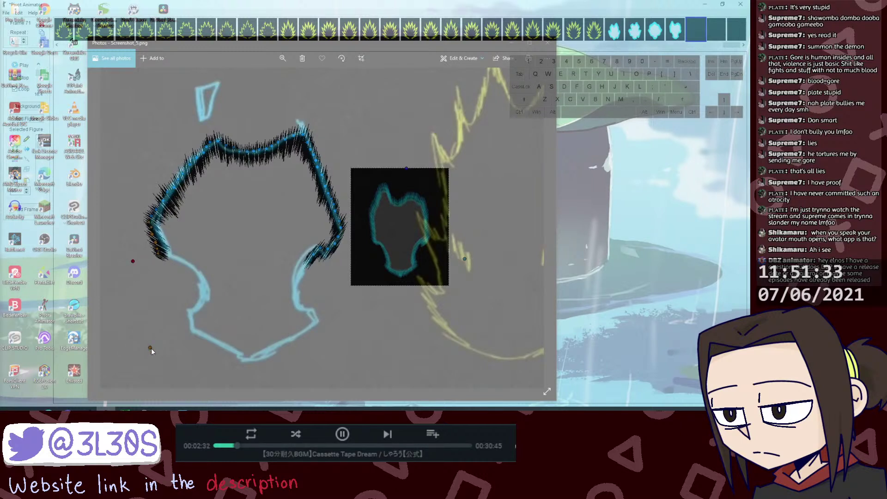
{"action": "left_click_drag", "start_coordinate": [151, 347], "coordinate": [154, 346]}
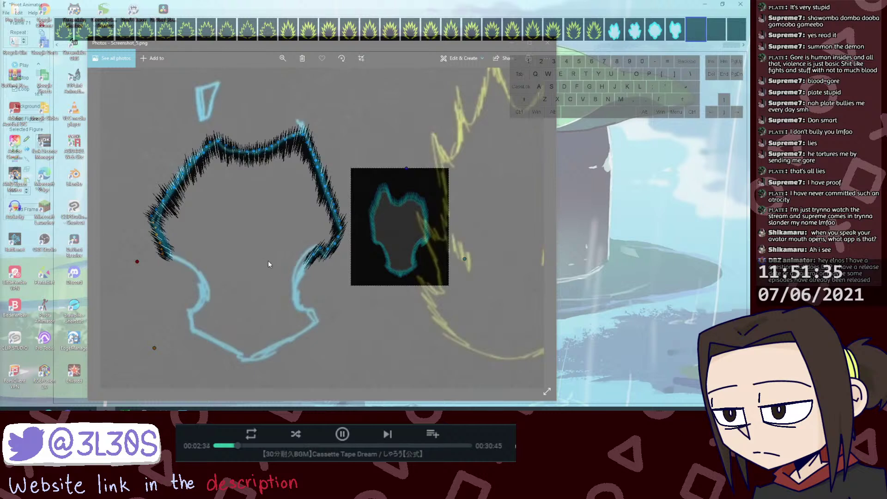
Step: Duplicate the strokes at the lower-right bend and rotate the copy to continue down the start of the inner curve
{"action": "left_click", "coordinate": [320, 248]}
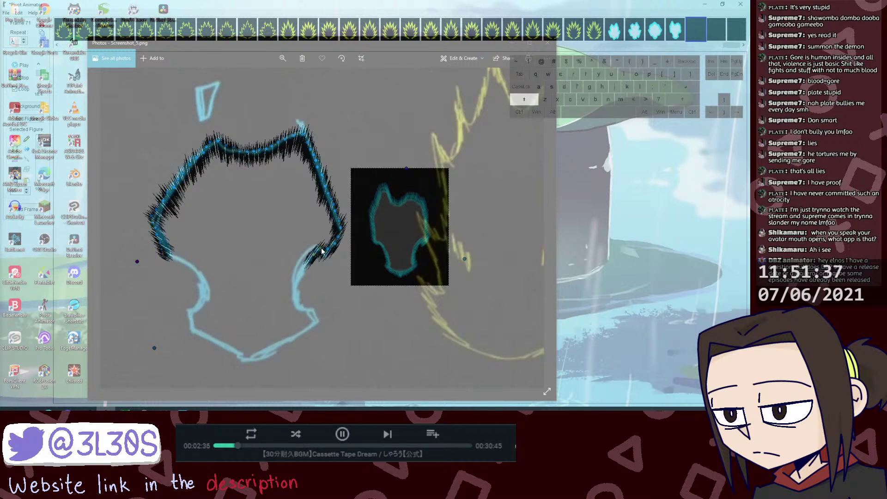
{"action": "key", "text": "ctrl+d"}
{"action": "left_click_drag", "start_coordinate": [318, 266], "coordinate": [301, 274]}
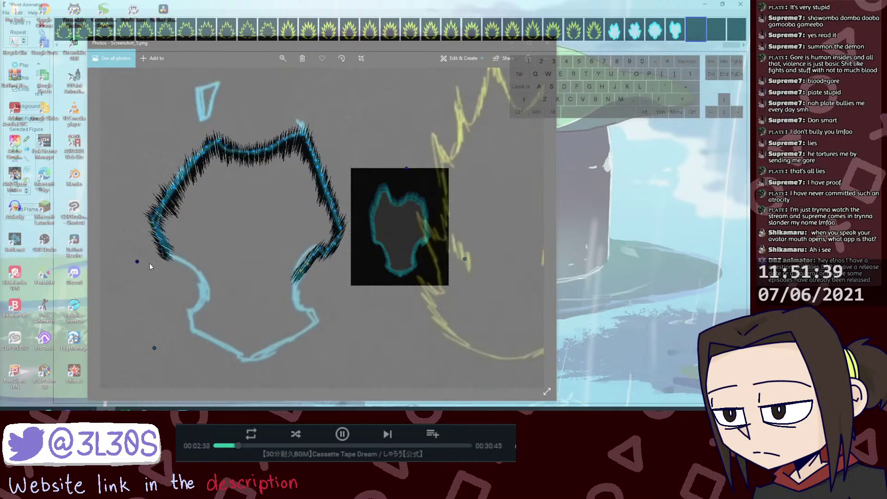
{"action": "left_click", "coordinate": [137, 262], "text": "shift"}
{"action": "left_click_drag", "start_coordinate": [138, 262], "coordinate": [124, 266]}
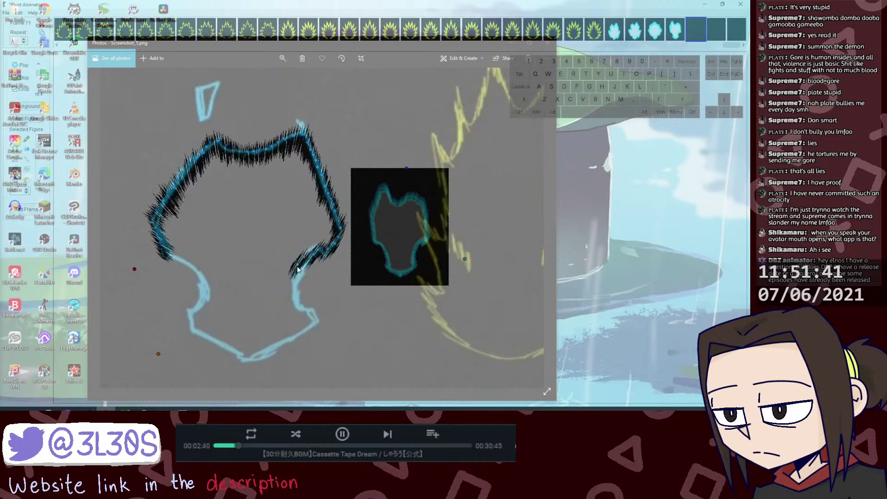
{"action": "left_click_drag", "start_coordinate": [298, 269], "coordinate": [299, 276]}
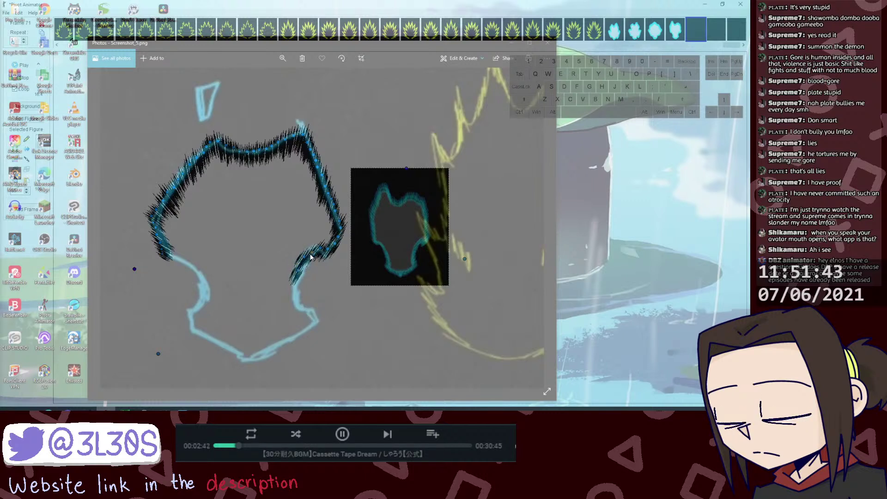
{"action": "left_click_drag", "start_coordinate": [299, 271], "coordinate": [300, 273]}
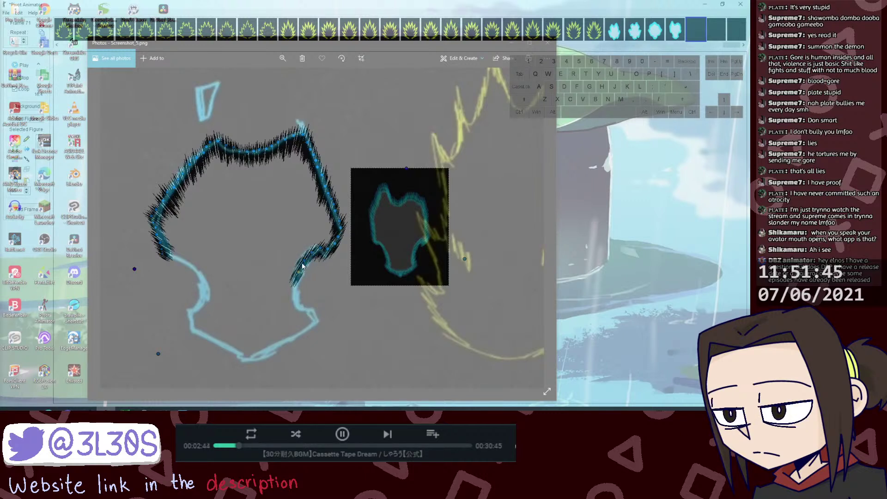
Step: Copy the strokes from the right inner curve, rotate the copy and place it at the curve's lower end
{"action": "left_click", "coordinate": [304, 260]}
{"action": "left_click", "coordinate": [311, 253], "text": "shift"}
{"action": "left_click", "coordinate": [299, 272], "text": "shift"}
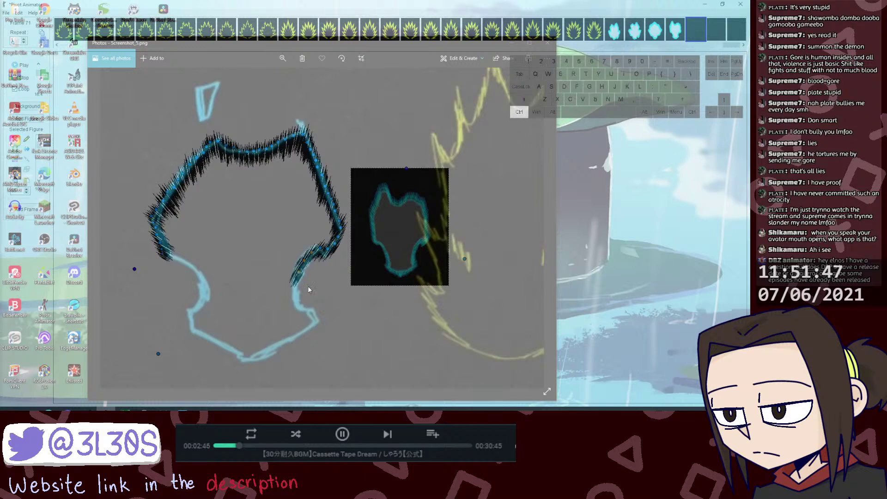
{"action": "key", "text": "ctrl+v"}
{"action": "left_click_drag", "start_coordinate": [306, 282], "coordinate": [292, 298]}
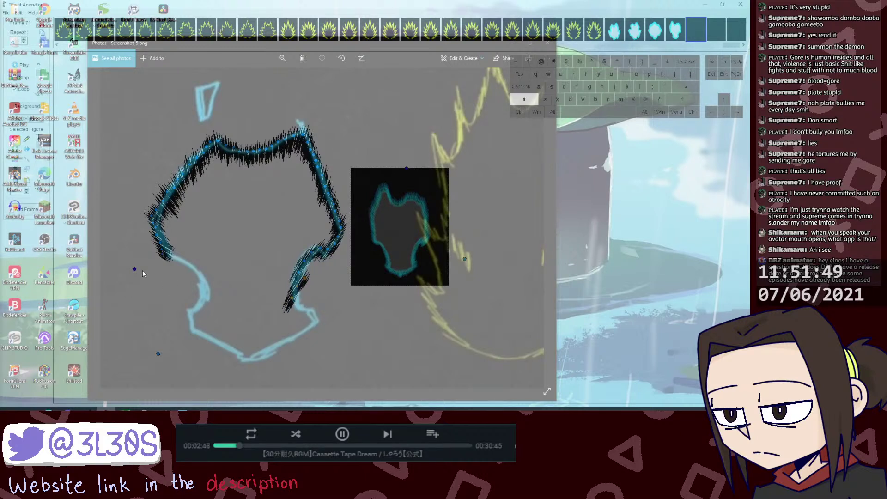
{"action": "key", "text": "ctrl+z"}
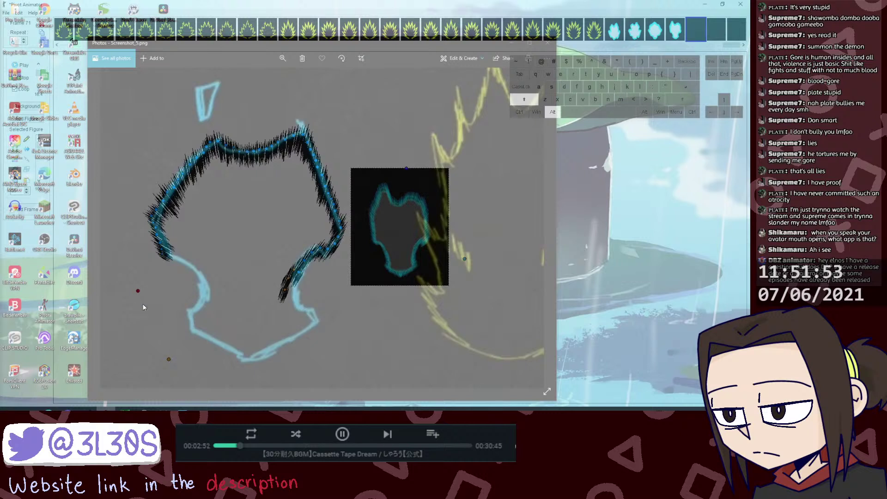
{"action": "mouse_move", "coordinate": [285, 293]}
{"action": "left_mouse_down"}
{"action": "mouse_move", "coordinate": [297, 298]}
{"action": "mouse_move", "coordinate": [296, 282]}
{"action": "mouse_move", "coordinate": [306, 305]}
{"action": "left_mouse_up"}
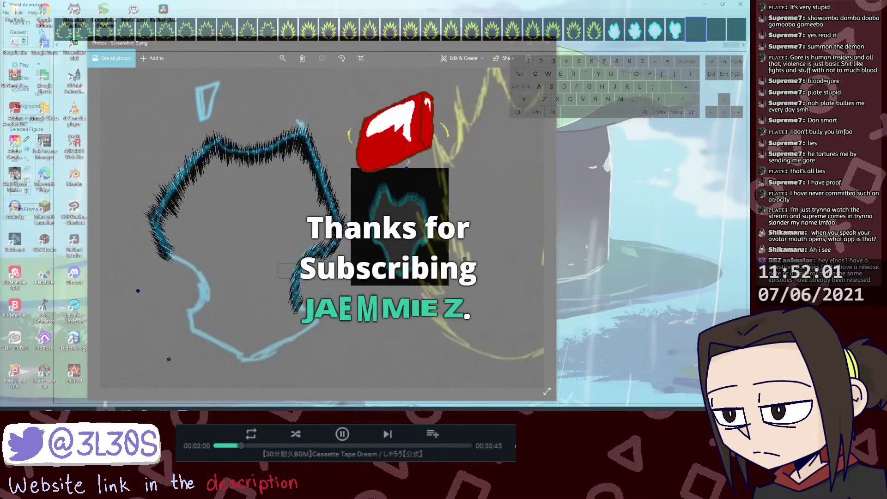
Step: Copy the right inner curve's strokes, mirror them and fit the copy onto the matching curve on the left side
{"action": "key", "text": "ctrl+c"}
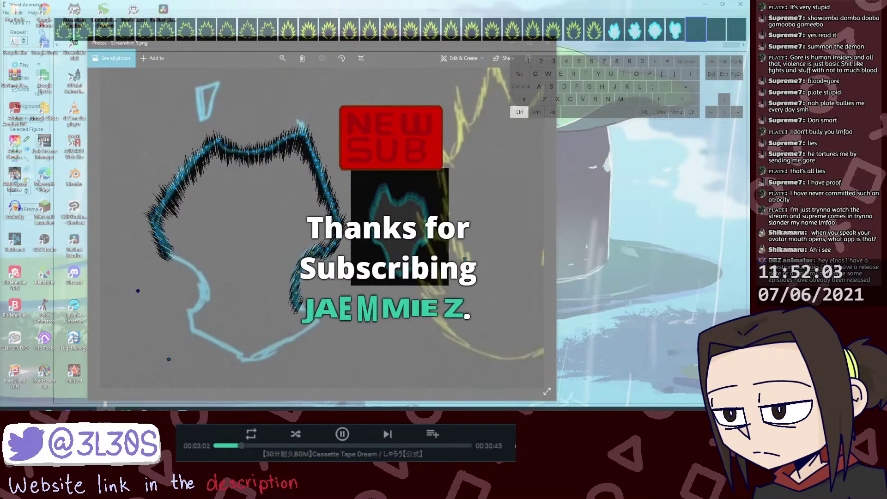
{"action": "key", "text": "ctrl+v"}
{"action": "left_click_drag", "start_coordinate": [315, 278], "coordinate": [202, 279]}
{"action": "left_click_drag", "start_coordinate": [138, 291], "coordinate": [131, 301]}
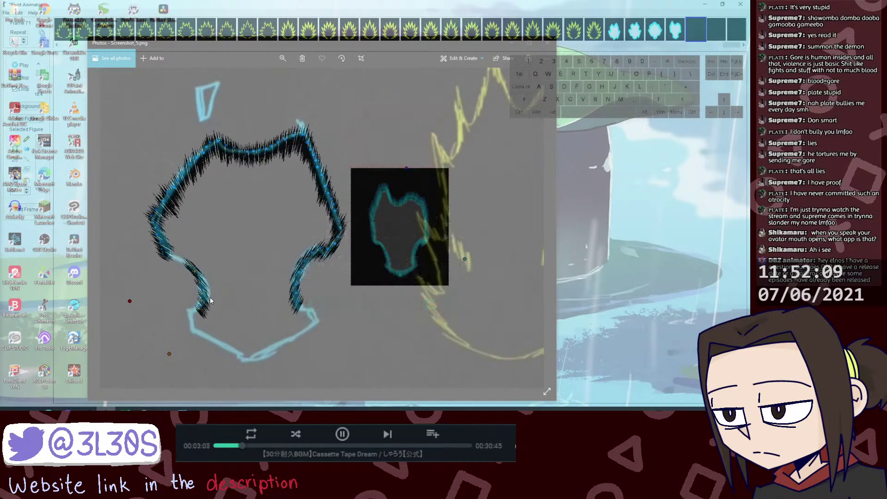
{"action": "left_click_drag", "start_coordinate": [205, 295], "coordinate": [205, 294]}
{"action": "left_click", "coordinate": [189, 267]}
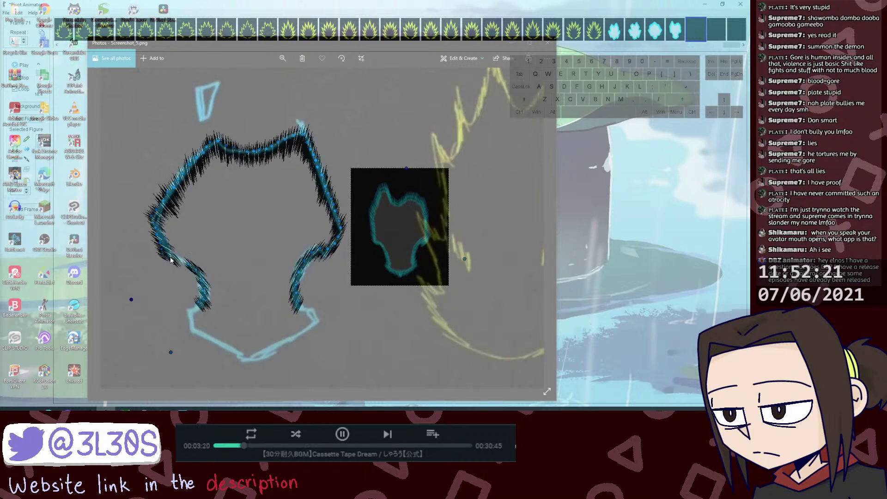
Step: Rotate a copied stroke section and use it to close the gap at the top of the left inner curve
{"action": "key", "text": "ctrl+alt+z"}
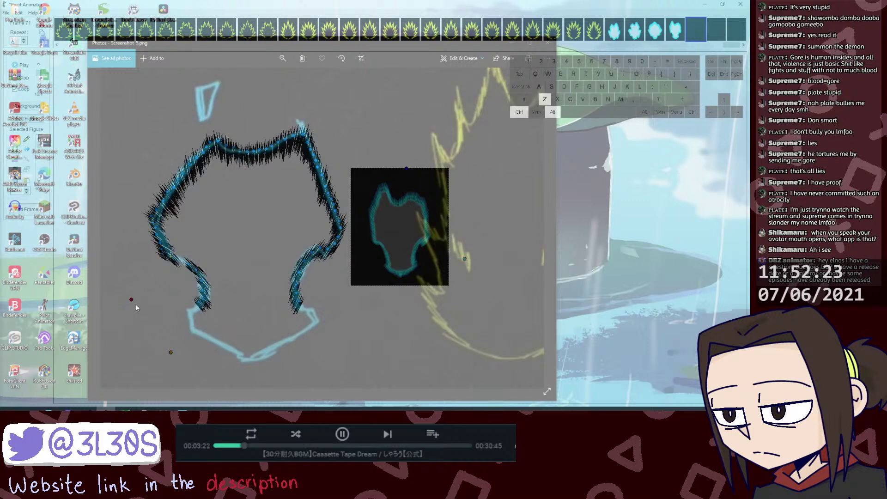
{"action": "left_click_drag", "start_coordinate": [120, 312], "coordinate": [125, 306]}
{"action": "key", "text": "ctrl+v"}
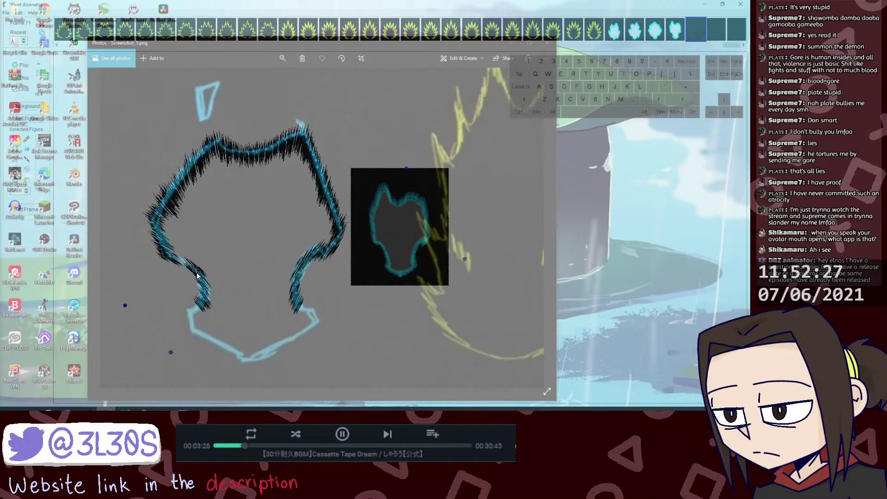
{"action": "left_click_drag", "start_coordinate": [195, 271], "coordinate": [179, 260]}
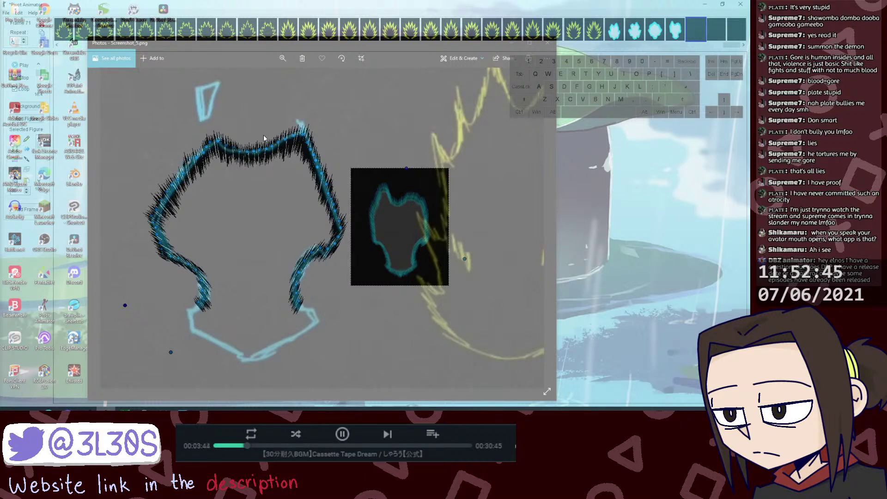
Step: Copy the hatched strokes from the outline's top edge and place the copy at the lower-right corner
{"action": "key", "text": "ctrl+v"}
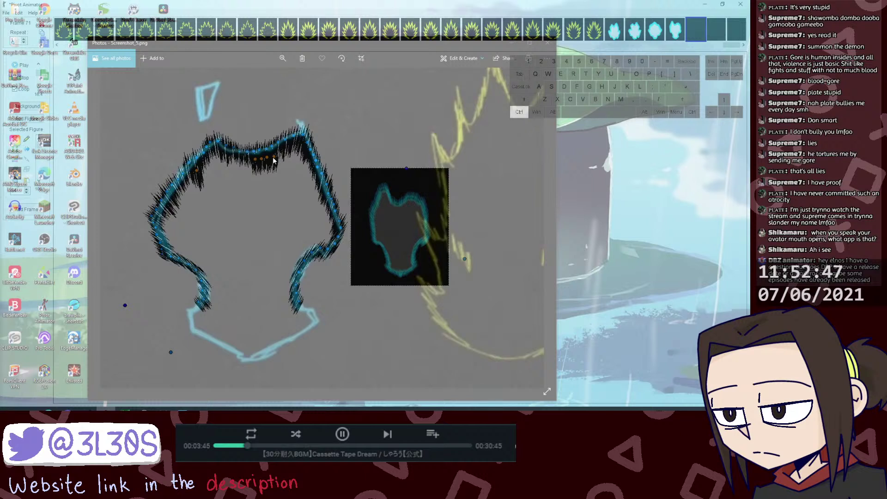
{"action": "key", "text": "ctrl+d"}
{"action": "key", "text": "ctrl+z"}
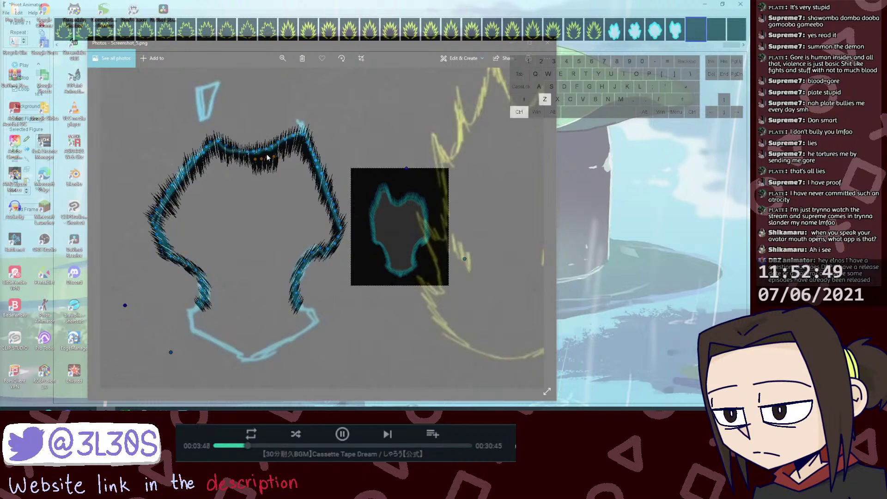
{"action": "key", "text": "ctrl+v"}
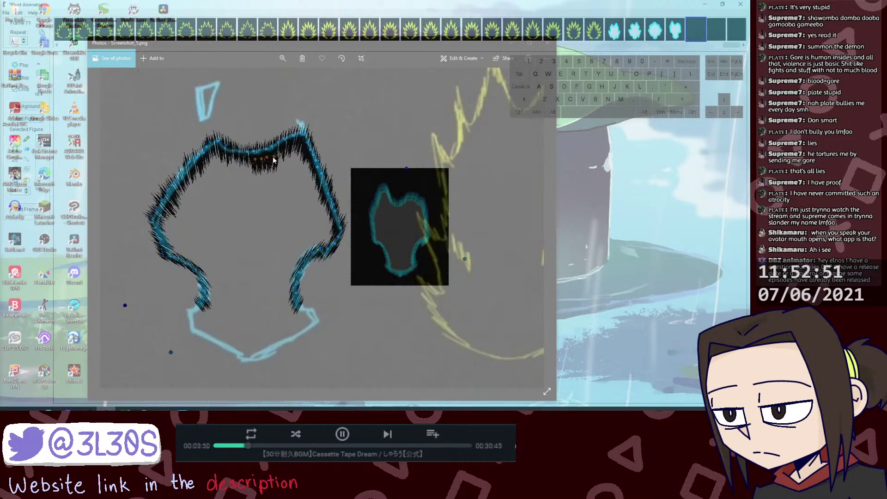
{"action": "left_click_drag", "start_coordinate": [273, 156], "coordinate": [314, 324]}
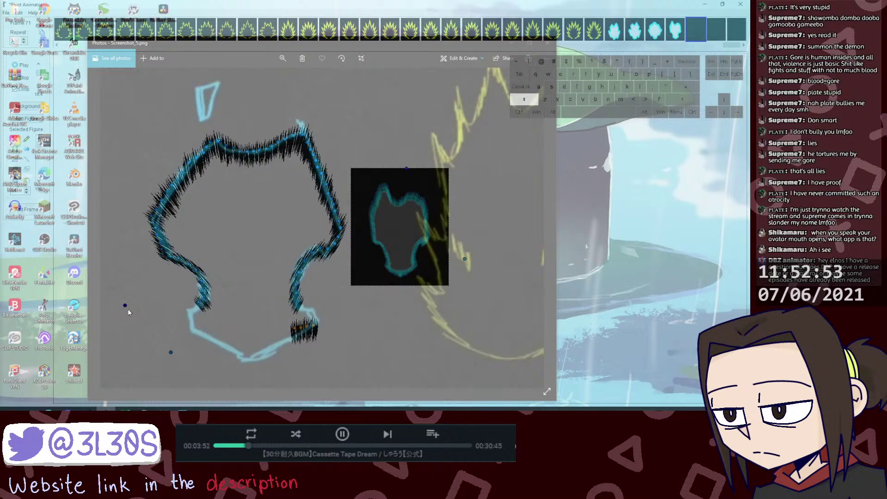
Step: Rotate the lower-right strokes to the slope and extend them along the bottom edge to the outline's lowest point
{"action": "key", "text": "ctrl+alt+z"}
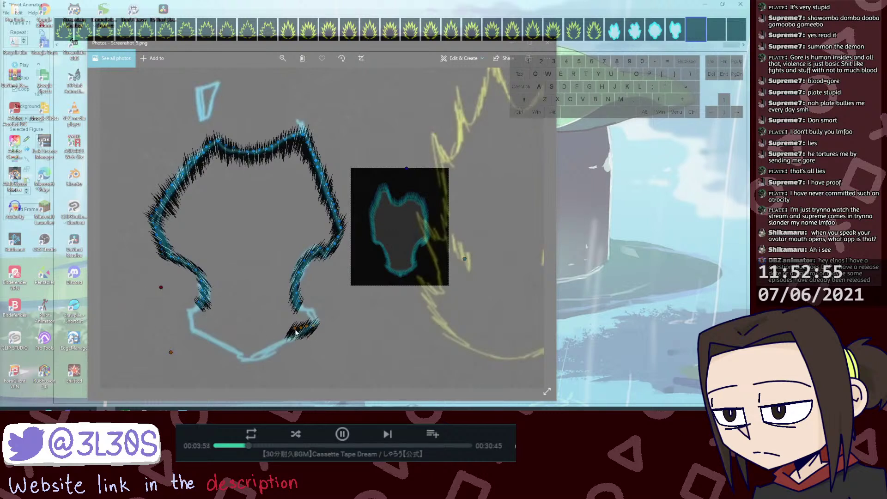
{"action": "mouse_move", "coordinate": [297, 330]}
{"action": "left_mouse_down"}
{"action": "mouse_move", "coordinate": [274, 354]}
{"action": "mouse_move", "coordinate": [308, 331]}
{"action": "left_mouse_up"}
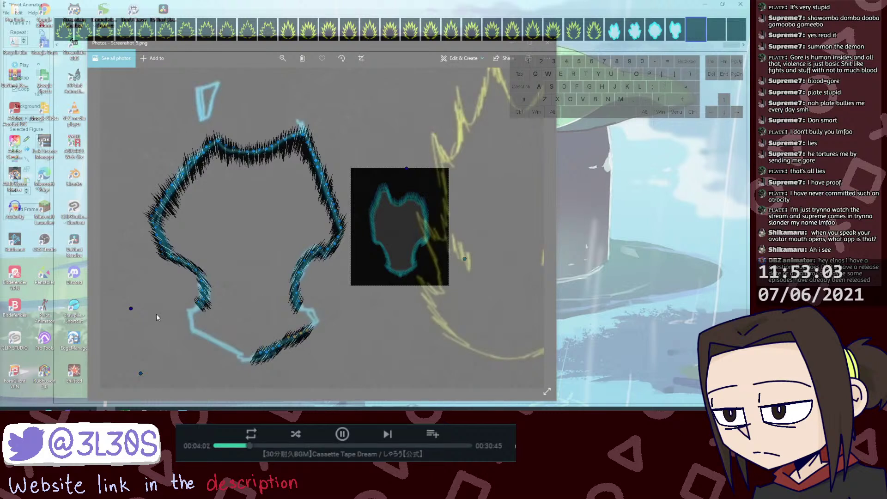
{"action": "key", "text": "shift"}
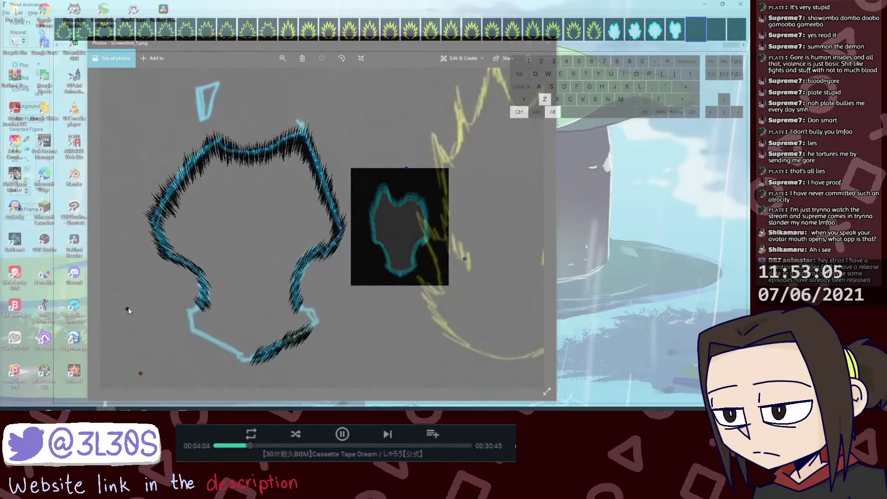
{"action": "left_click", "coordinate": [277, 350]}
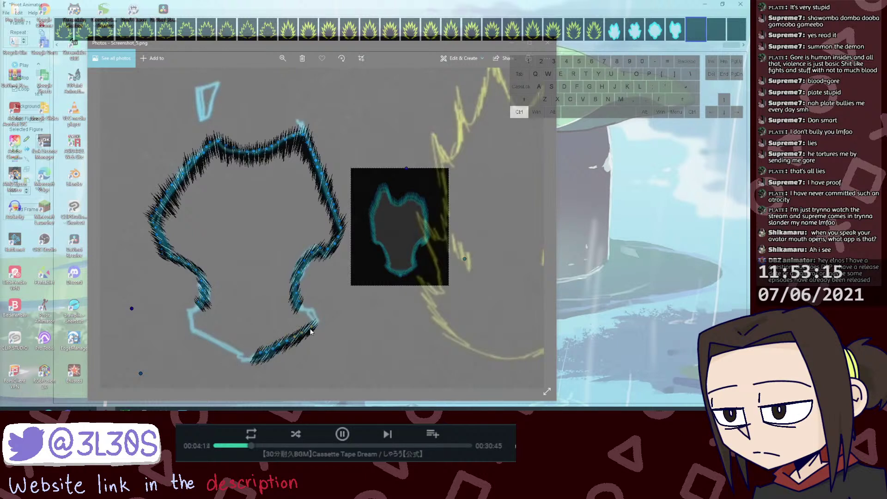
Step: Fill the gap above the lower-right corner with a pasted stroke section and mirror the lower-right strokes onto the outline's lower-left side
{"action": "key", "text": "ctrl+v"}
{"action": "left_click_drag", "start_coordinate": [319, 335], "coordinate": [303, 310]}
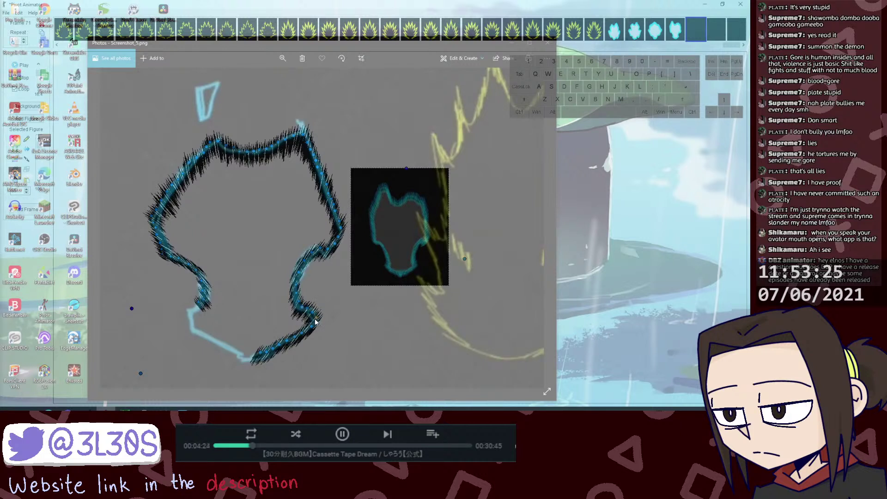
{"action": "key", "text": "shift"}
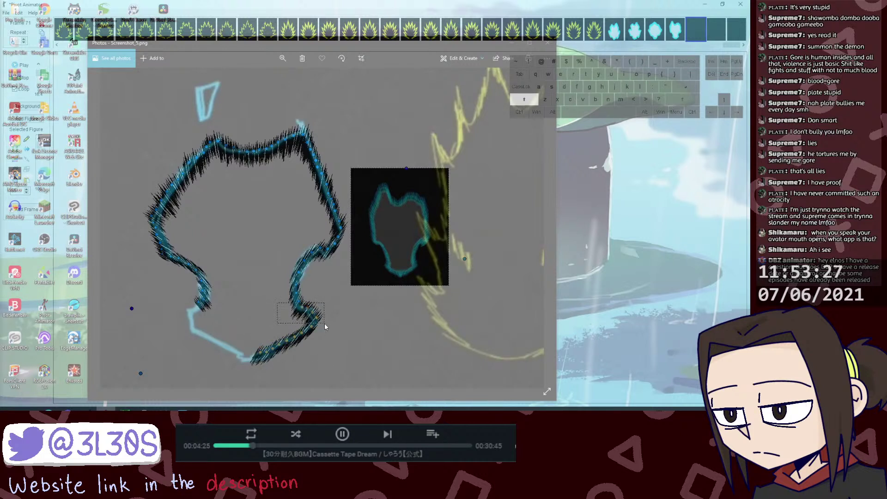
{"action": "left_click_drag", "start_coordinate": [325, 324], "coordinate": [326, 324]}
{"action": "key", "text": "ctrl+d"}
{"action": "key", "text": "m"}
{"action": "left_click_drag", "start_coordinate": [301, 354], "coordinate": [226, 349]}
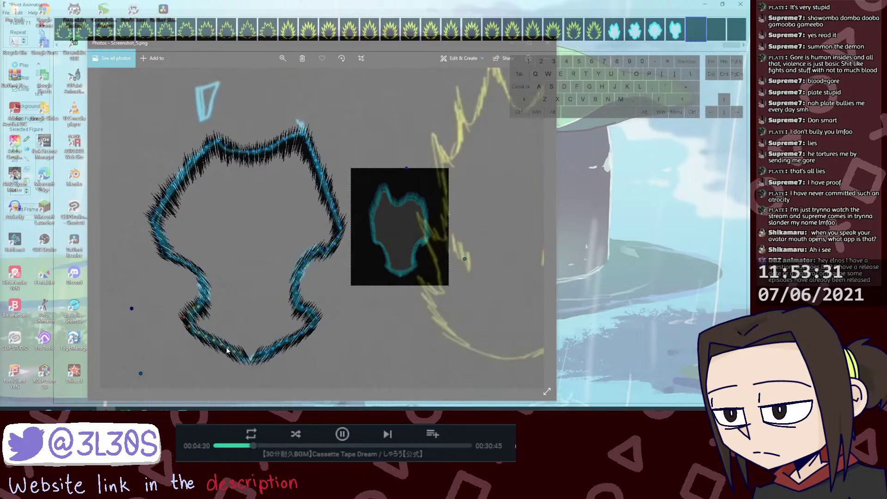
Step: Rotate short stroke copies and place them over the outline's lowest point to cover the bottom tip
{"action": "key", "text": "alt+shift+z"}
{"action": "left_click_drag", "start_coordinate": [132, 309], "coordinate": [126, 318]}
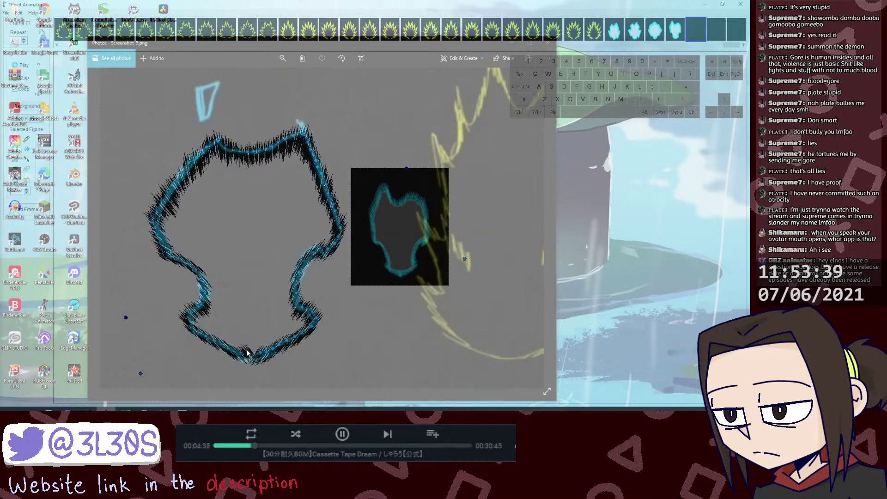
{"action": "left_click_drag", "start_coordinate": [126, 317], "coordinate": [126, 307]}
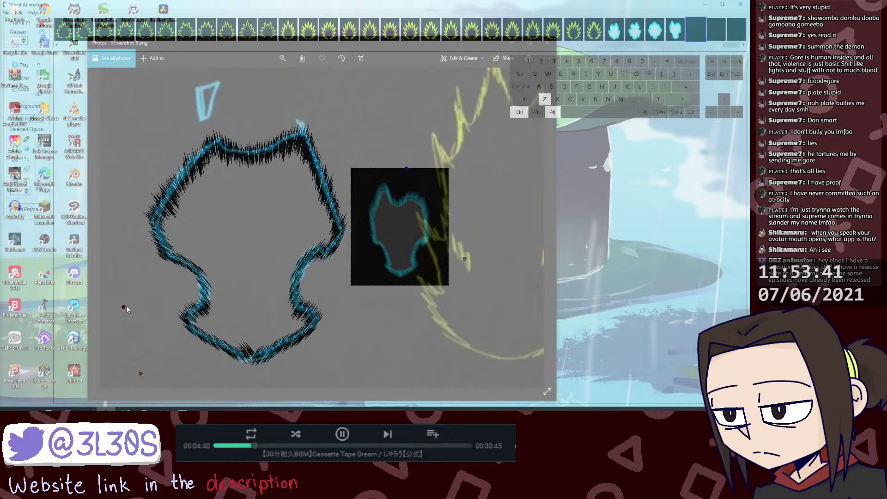
{"action": "key", "text": "ctrl+z"}
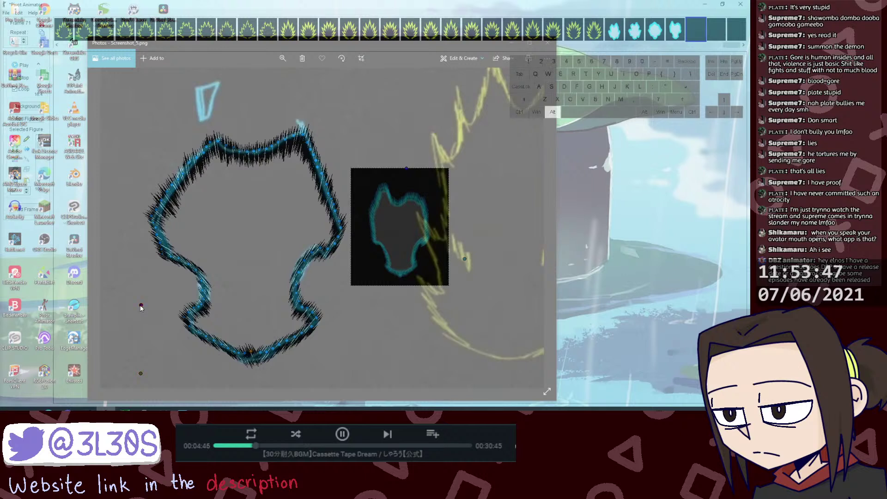
{"action": "left_click_drag", "start_coordinate": [141, 306], "coordinate": [173, 292]}
{"action": "left_click_drag", "start_coordinate": [252, 352], "coordinate": [253, 353]}
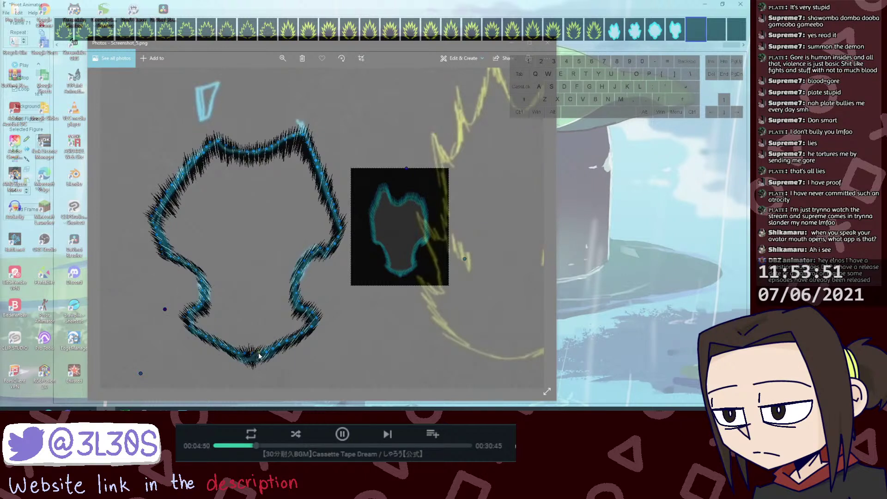
{"action": "key", "text": "ctrl+alt+z"}
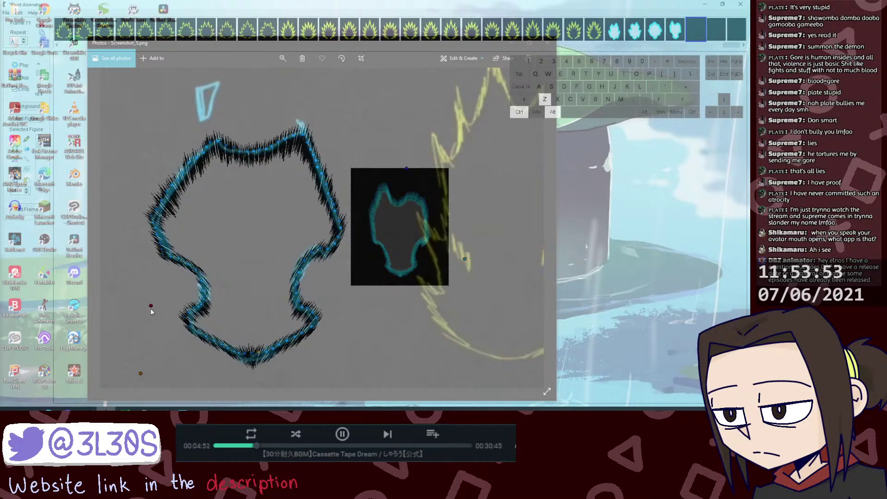
{"action": "left_click_drag", "start_coordinate": [258, 356], "coordinate": [258, 357]}
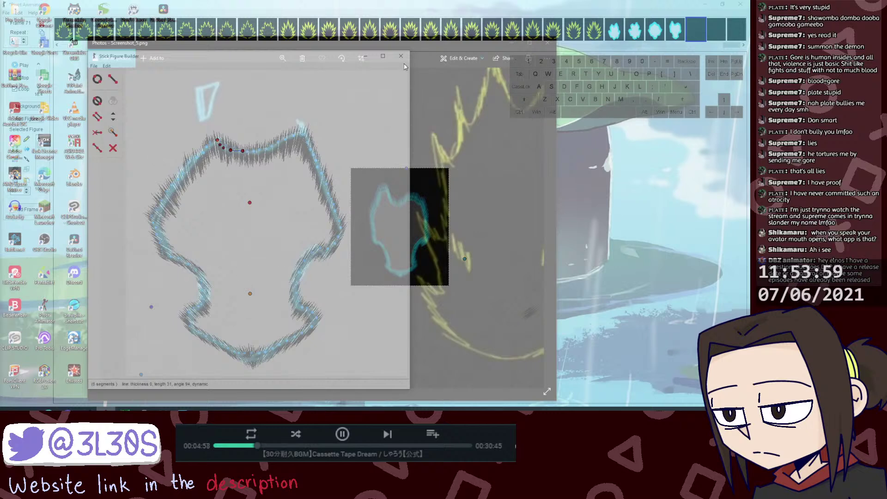
Step: Move the spare stroke's origin to the middle of the outline and align the builder figure's origin with it
{"action": "left_click_drag", "start_coordinate": [141, 375], "coordinate": [250, 298]}
{"action": "key", "text": "ctrl"}
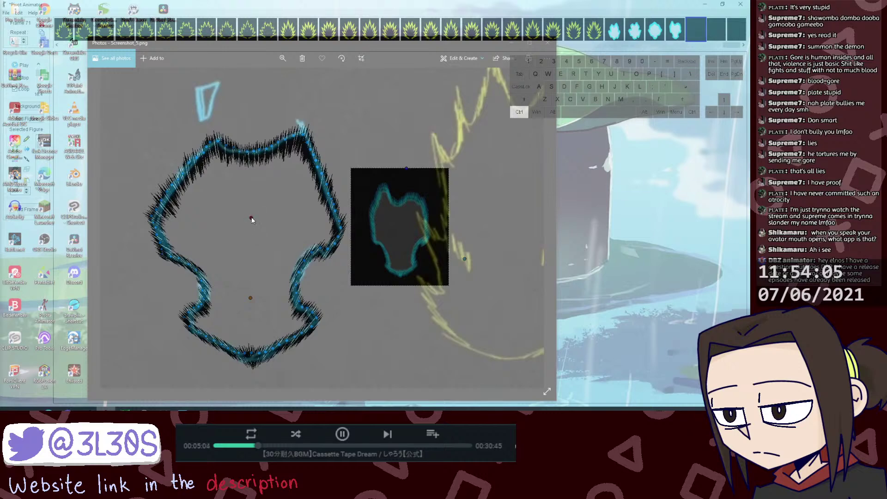
{"action": "double_click", "coordinate": [247, 215]}
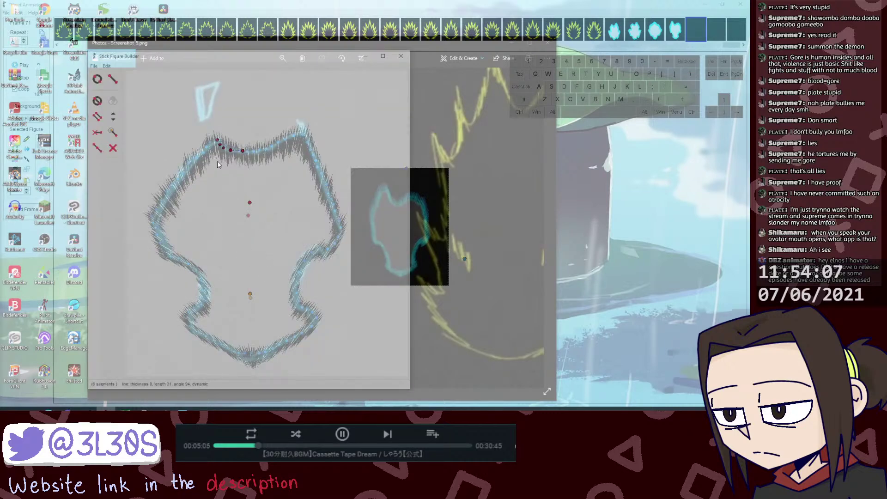
{"action": "left_click_drag", "start_coordinate": [250, 294], "coordinate": [251, 298]}
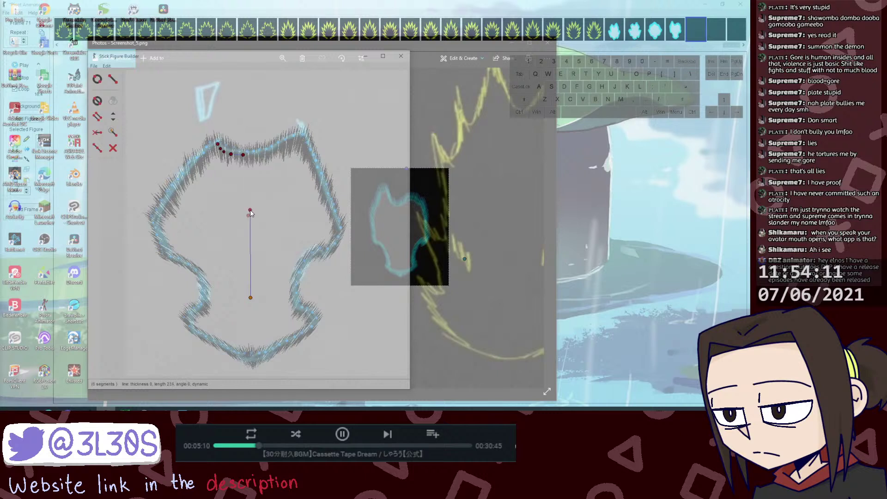
Step: Make the builder figure's upper-edge segments static and space their handles along the left half of the traced top edge
{"action": "left_click", "coordinate": [243, 155]}
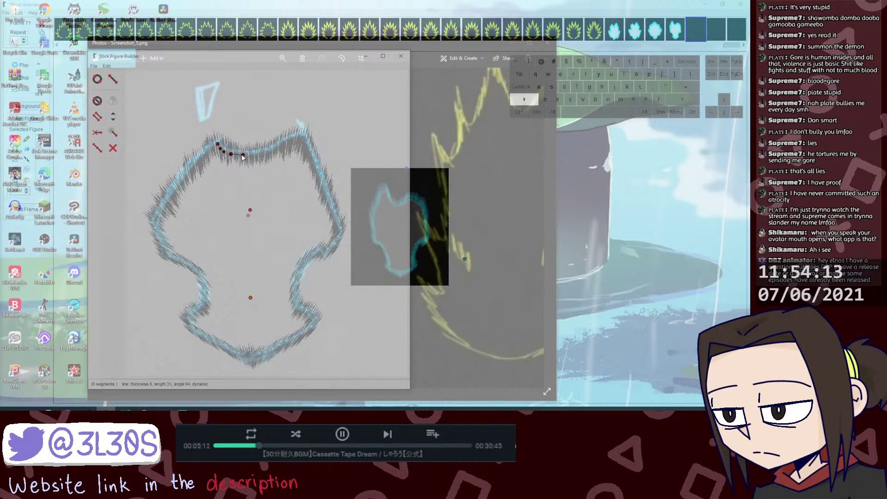
{"action": "key", "text": "shift+s"}
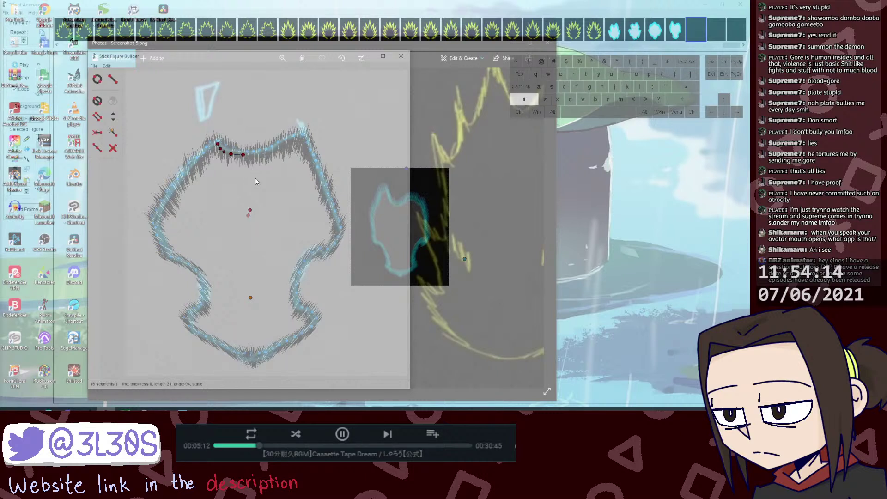
{"action": "left_click", "coordinate": [218, 145]}
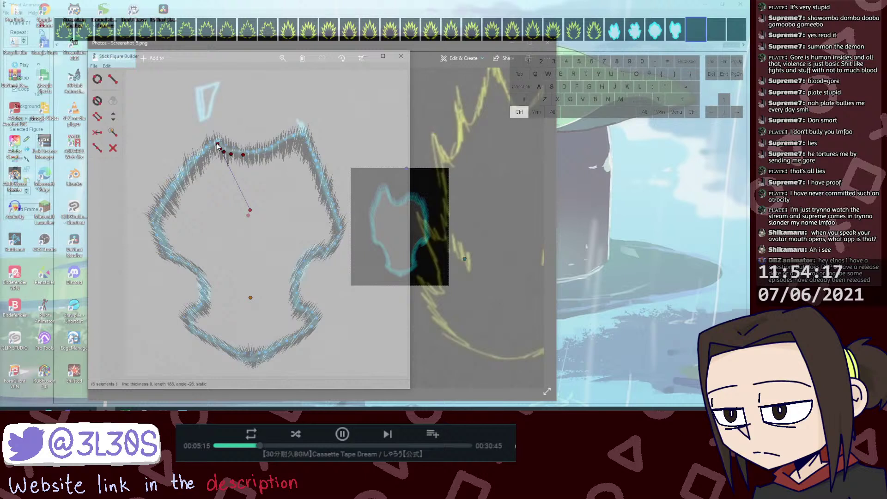
{"action": "left_click_drag", "start_coordinate": [218, 146], "coordinate": [248, 155]}
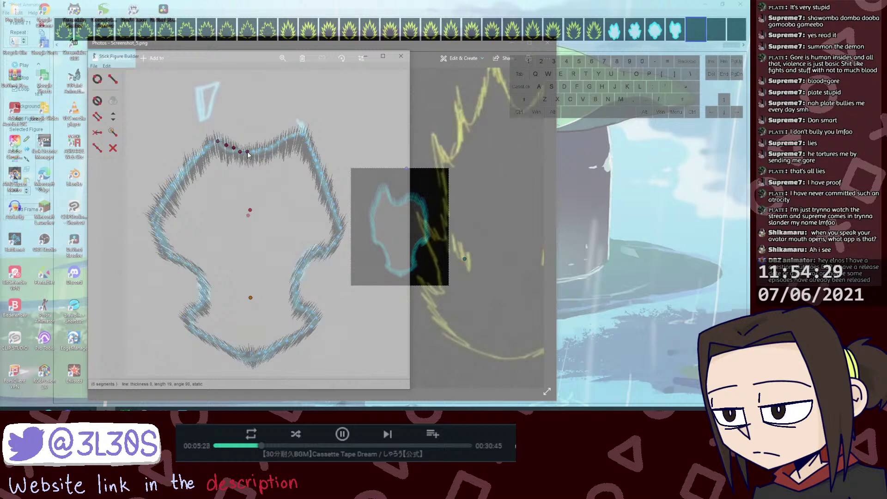
Step: Extend the chain with short line segments past the middle of the top edge, adjust their handles and make them static
{"action": "key", "text": "l"}
{"action": "left_click", "coordinate": [247, 151]}
{"action": "left_click", "coordinate": [253, 151]}
{"action": "key", "text": "l"}
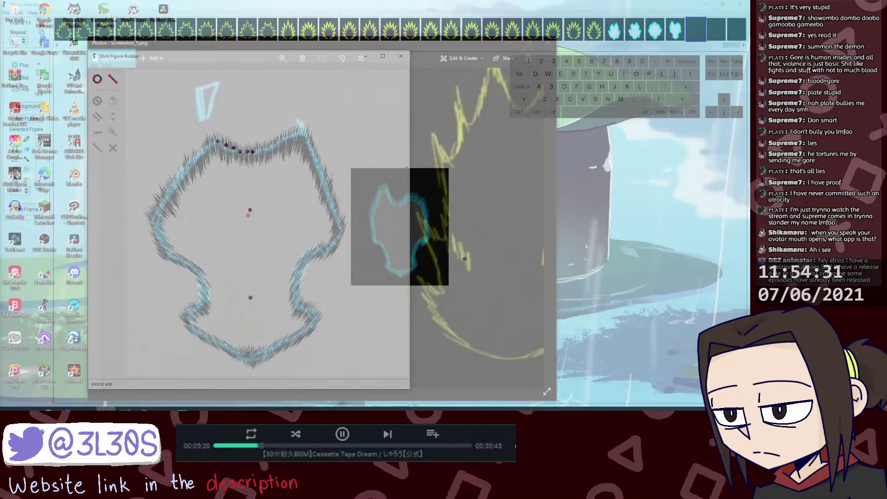
{"action": "left_click", "coordinate": [253, 151]}
{"action": "left_click", "coordinate": [258, 150]}
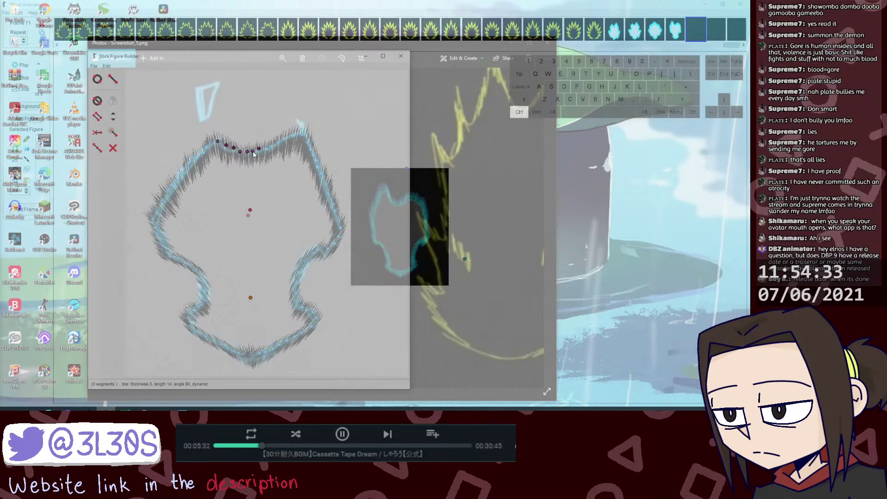
{"action": "left_click_drag", "start_coordinate": [253, 152], "coordinate": [260, 154]}
{"action": "left_click", "coordinate": [226, 145]}
{"action": "key", "text": "shift+s"}
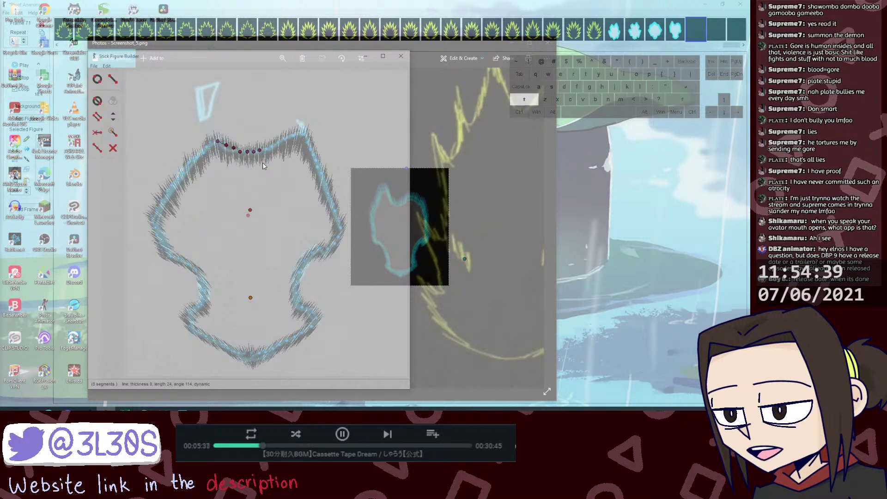
{"action": "key", "text": "shift+s"}
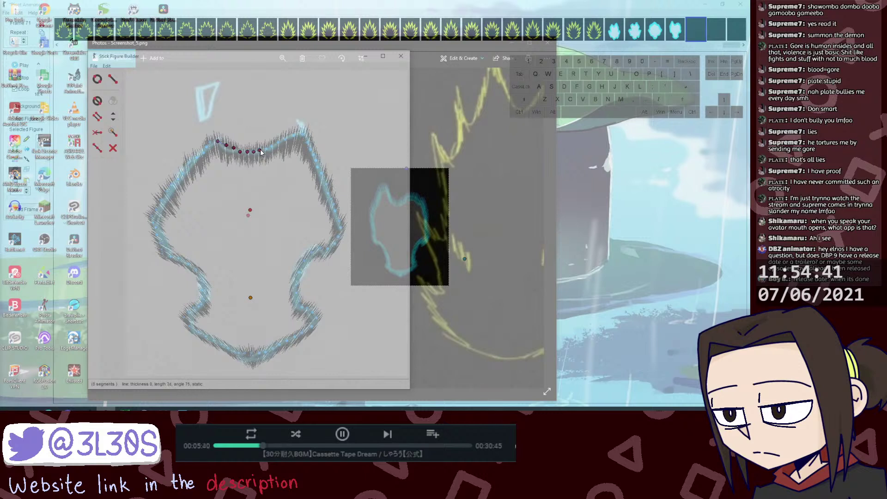
Step: Continue the chain of line segments along the top edge up to the outline's upper-right peak
{"action": "key", "text": "k"}
{"action": "key", "text": "l"}
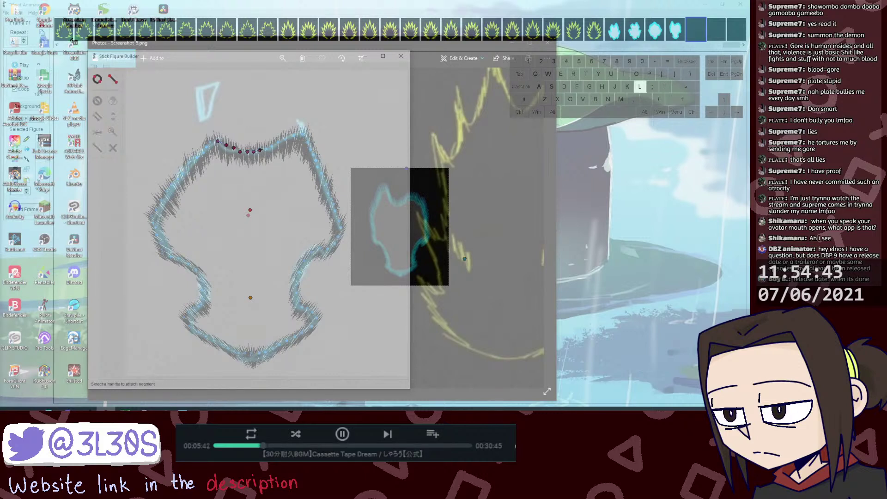
{"action": "left_click", "coordinate": [260, 150]}
{"action": "left_click", "coordinate": [266, 149]}
{"action": "key", "text": "l"}
{"action": "left_click", "coordinate": [267, 149]}
{"action": "left_click", "coordinate": [272, 147]}
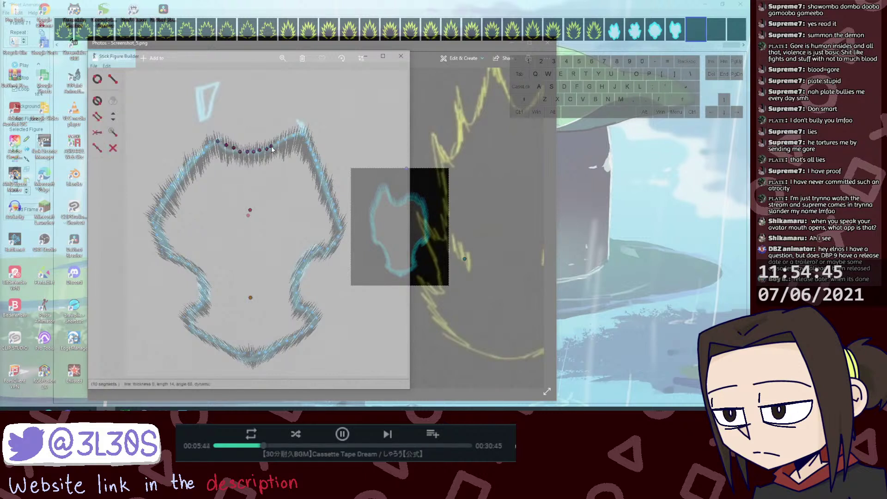
{"action": "key", "text": "l"}
{"action": "left_click", "coordinate": [273, 146]}
{"action": "left_click", "coordinate": [279, 142]}
{"action": "key", "text": "l"}
{"action": "left_click", "coordinate": [279, 142]}
{"action": "left_click", "coordinate": [285, 139]}
{"action": "key", "text": "l"}
{"action": "left_click", "coordinate": [285, 139]}
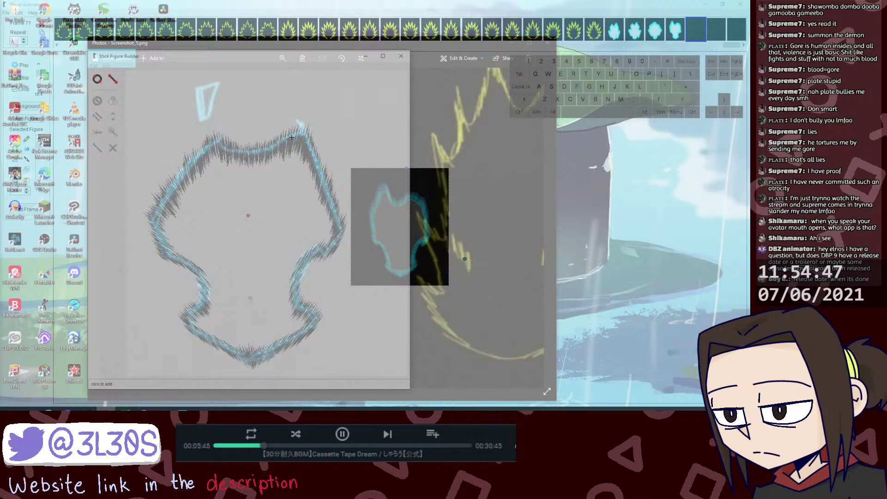
{"action": "left_click", "coordinate": [293, 136]}
{"action": "key", "text": "l"}
{"action": "left_click", "coordinate": [293, 136]}
{"action": "left_click", "coordinate": [303, 134]}
Step: Add linked line segments from the upper-right peak down the outline's right edge
{"action": "key", "text": "l"}
{"action": "left_click", "coordinate": [302, 133]}
{"action": "left_click", "coordinate": [307, 142]}
{"action": "key", "text": "l"}
{"action": "left_click", "coordinate": [307, 142]}
{"action": "left_click", "coordinate": [310, 150]}
{"action": "key", "text": "l"}
{"action": "left_click", "coordinate": [310, 150]}
{"action": "left_click", "coordinate": [312, 155]}
{"action": "key", "text": "l"}
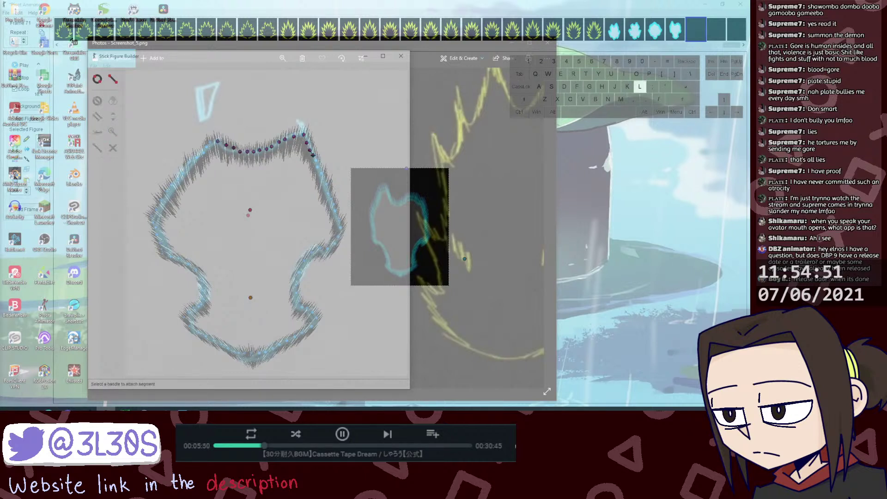
{"action": "left_click", "coordinate": [313, 155]}
{"action": "left_click", "coordinate": [315, 160]}
{"action": "key", "text": "l"}
{"action": "left_click", "coordinate": [318, 167]}
{"action": "key", "text": "l"}
{"action": "left_click", "coordinate": [318, 168]}
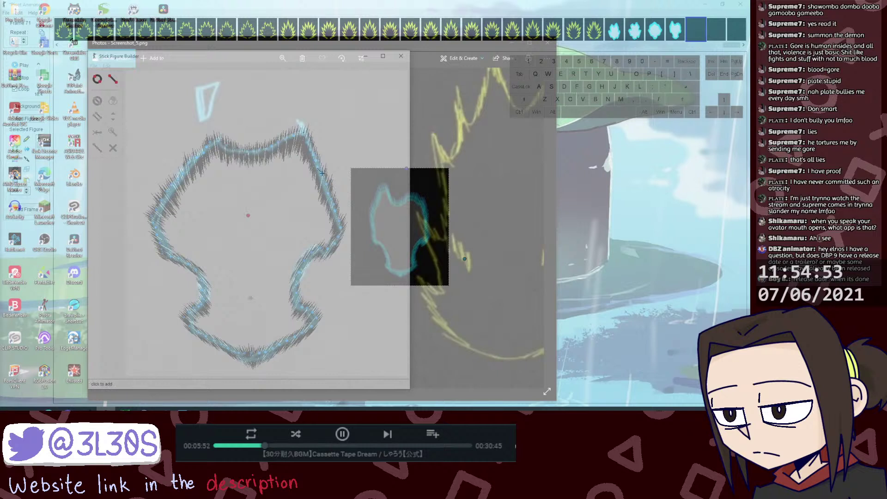
{"action": "left_click", "coordinate": [321, 174]}
{"action": "key", "text": "l"}
{"action": "left_click", "coordinate": [321, 173]}
{"action": "left_click", "coordinate": [326, 183]}
{"action": "key", "text": "l"}
{"action": "left_click", "coordinate": [326, 183]}
{"action": "left_click", "coordinate": [329, 193]}
{"action": "key", "text": "l"}
{"action": "left_click", "coordinate": [329, 193]}
{"action": "left_click", "coordinate": [331, 198]}
{"action": "key", "text": "l"}
{"action": "left_click", "coordinate": [331, 198]}
{"action": "left_click", "coordinate": [333, 203]}
{"action": "key", "text": "l"}
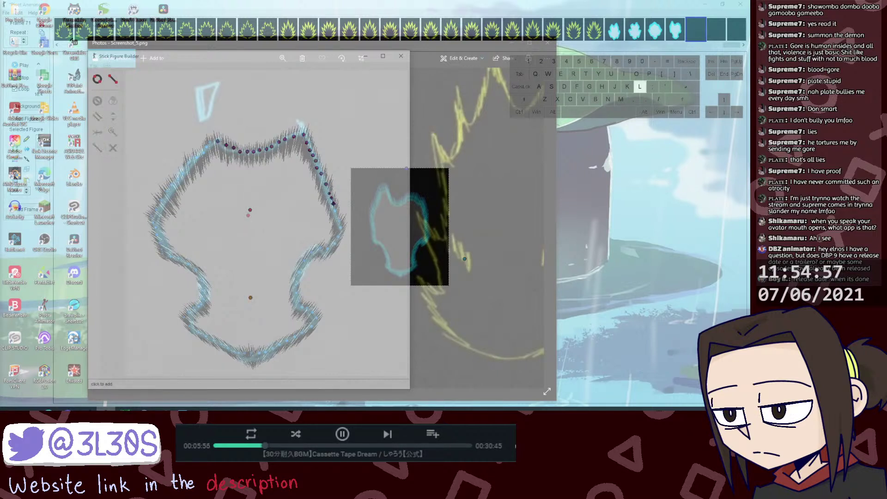
{"action": "left_click", "coordinate": [333, 204]}
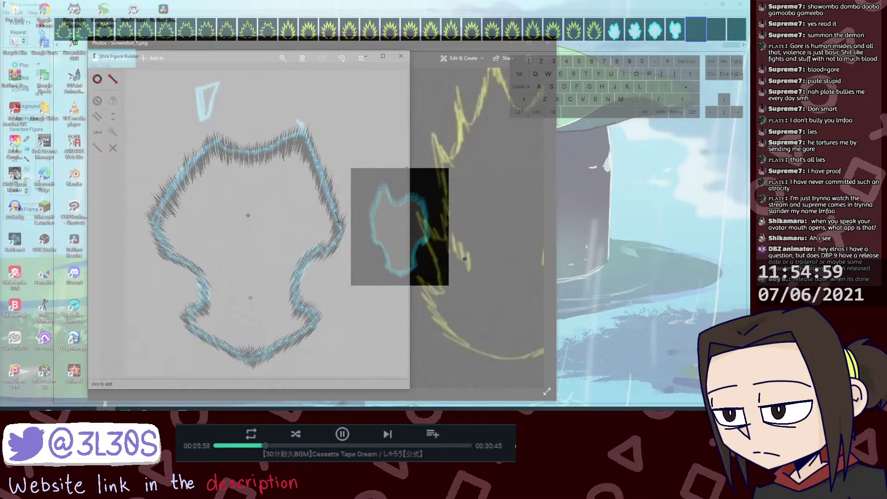
Step: Carry the line segments around the widest corner on the right and adjust the chain's end handle to the traced edge
{"action": "key", "text": "l"}
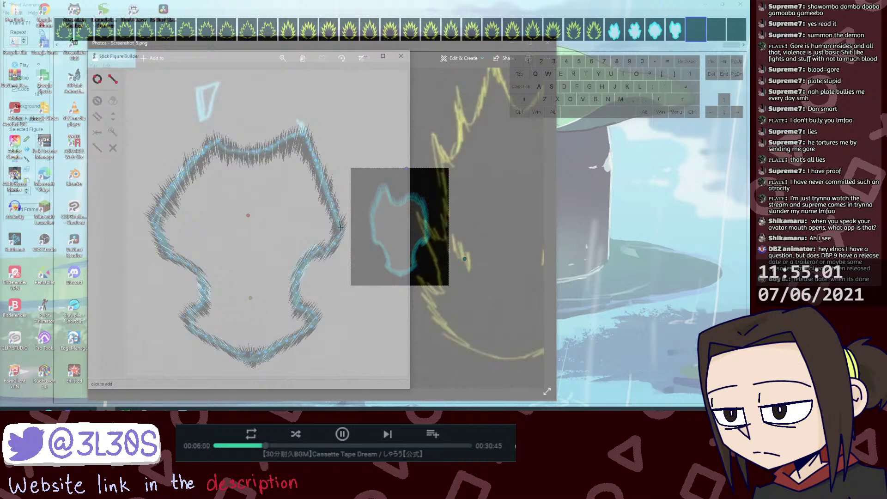
{"action": "key", "text": "l"}
{"action": "key", "text": "l"}
{"action": "key", "text": "l"}
{"action": "key", "text": "l"}
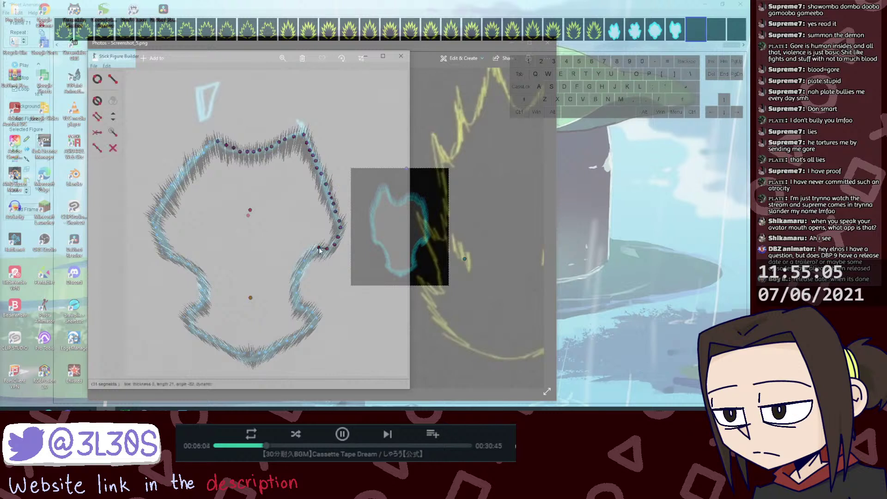
{"action": "key", "text": "ctrl+e"}
{"action": "left_click_drag", "start_coordinate": [318, 248], "coordinate": [321, 249]}
Step: Add linked line segments down the right inner curve to its lower end
{"action": "key", "text": "l"}
{"action": "left_click", "coordinate": [321, 249]}
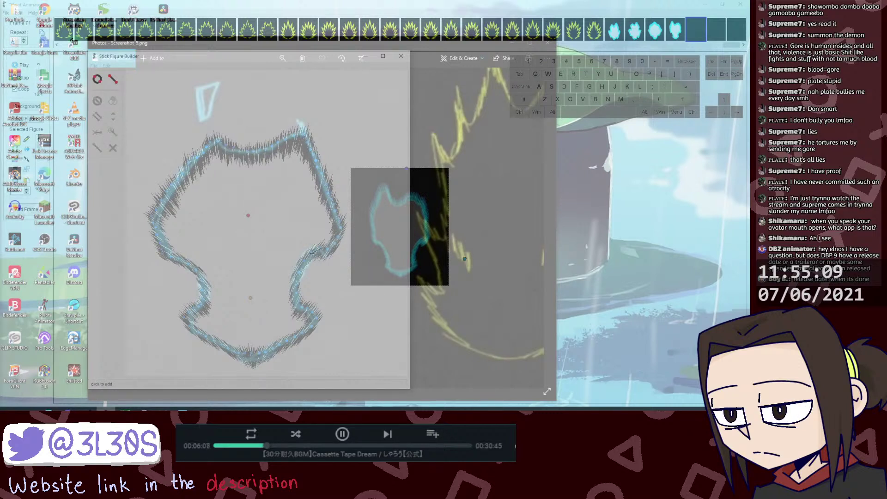
{"action": "left_click", "coordinate": [311, 252]}
{"action": "key", "text": "l"}
{"action": "left_click", "coordinate": [312, 252]}
{"action": "left_click", "coordinate": [304, 260]}
{"action": "key", "text": "l"}
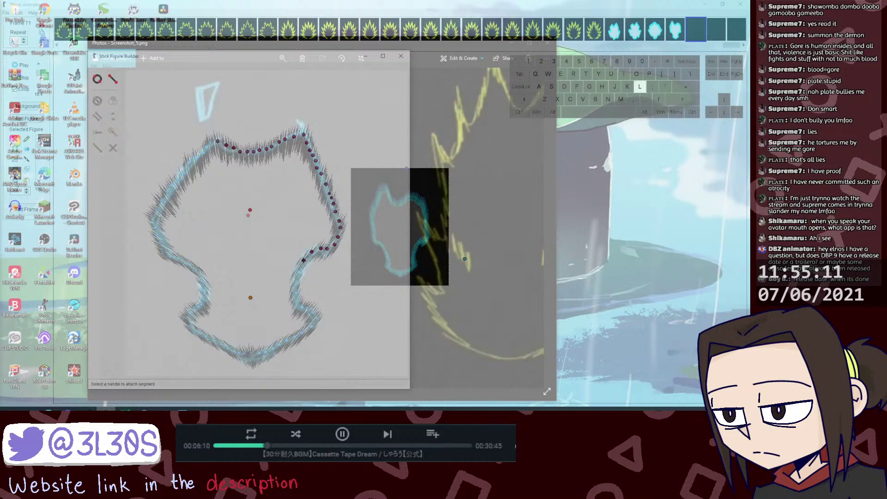
{"action": "left_click", "coordinate": [304, 260]}
{"action": "left_click", "coordinate": [299, 274]}
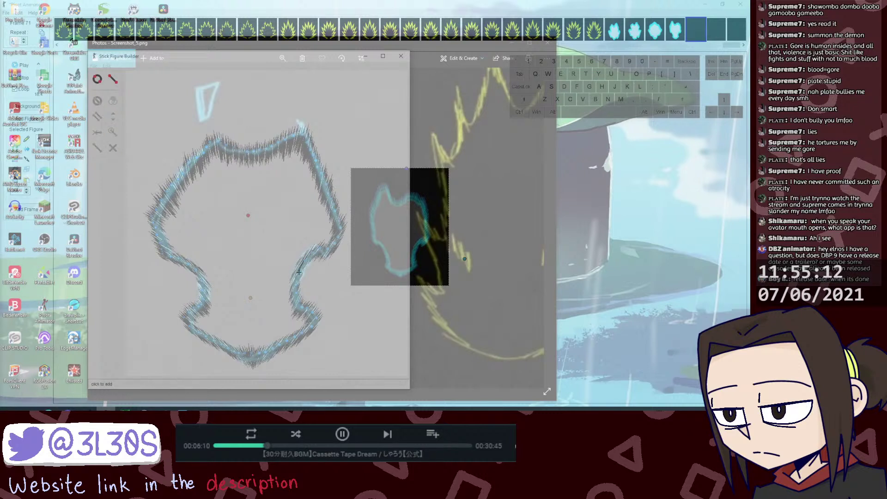
{"action": "left_click", "coordinate": [299, 302]}
{"action": "key", "text": "l"}
{"action": "left_click", "coordinate": [300, 303]}
{"action": "left_click", "coordinate": [302, 307]}
Step: Add linked line segments from the right inner curve's lower end around the outline's lower-right corner
{"action": "key", "text": "l"}
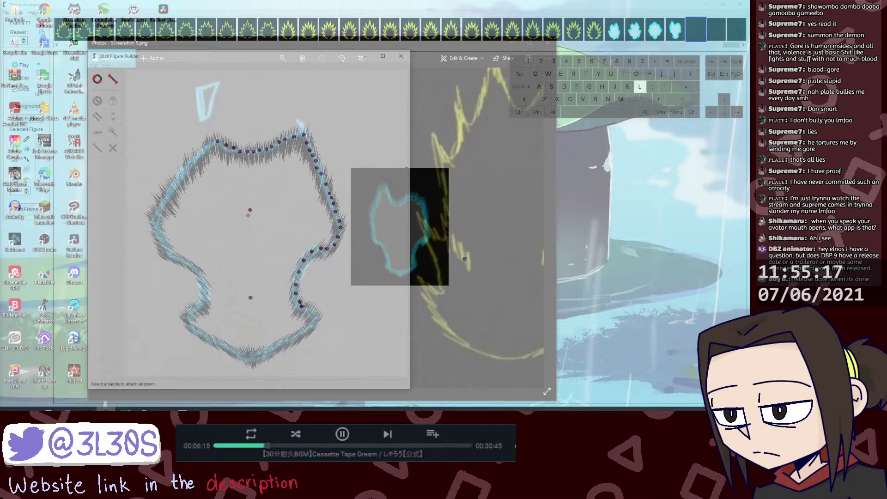
{"action": "left_click", "coordinate": [302, 306]}
{"action": "left_click", "coordinate": [308, 309]}
{"action": "key", "text": "l"}
{"action": "left_click", "coordinate": [308, 309]}
{"action": "left_click", "coordinate": [313, 312]}
{"action": "key", "text": "l"}
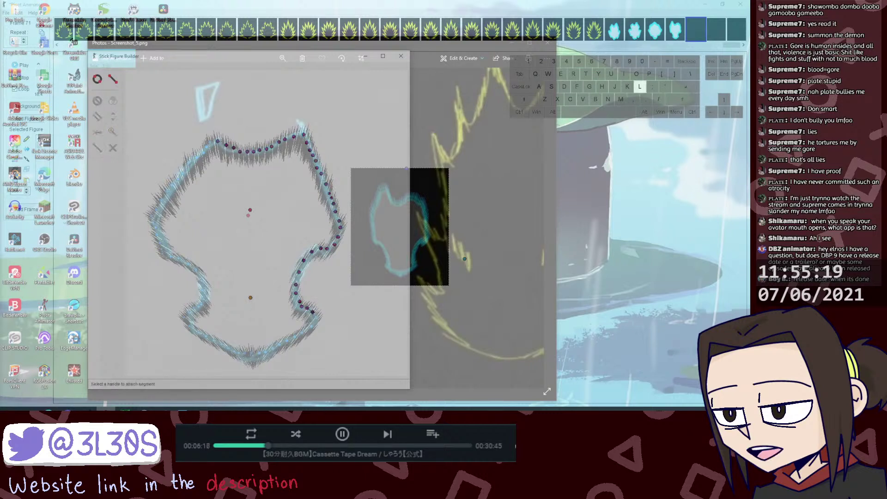
{"action": "left_click", "coordinate": [313, 312]}
{"action": "left_click", "coordinate": [317, 317]}
{"action": "key", "text": "l"}
{"action": "left_click", "coordinate": [316, 317]}
{"action": "left_click", "coordinate": [311, 328]}
Step: Extend the chain just past the lower-right corner and adjust its handle on the traced edge
{"action": "key", "text": "l"}
{"action": "left_click", "coordinate": [311, 328]}
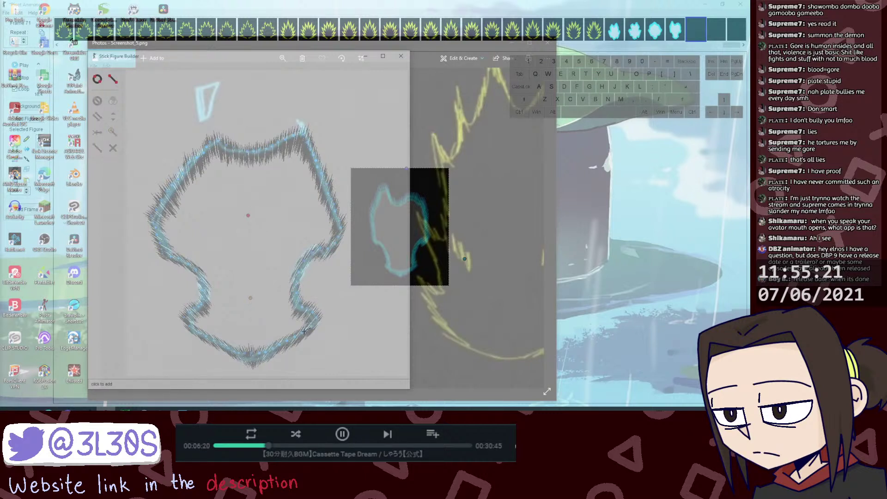
{"action": "left_click", "coordinate": [303, 333]}
{"action": "left_click_drag", "start_coordinate": [311, 329], "coordinate": [311, 327]}
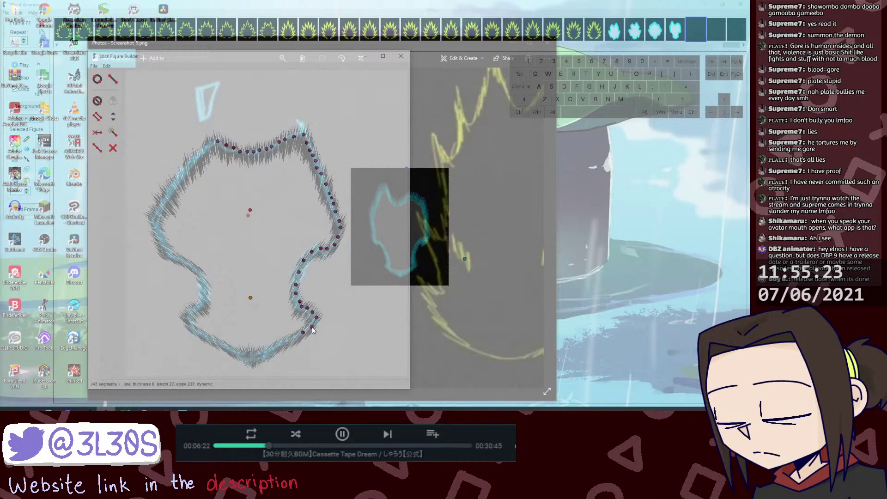
Step: Continue the linked line segments along the outline's lower-right edge toward the bottom tip
{"action": "left_click", "coordinate": [303, 332]}
{"action": "key", "text": "l"}
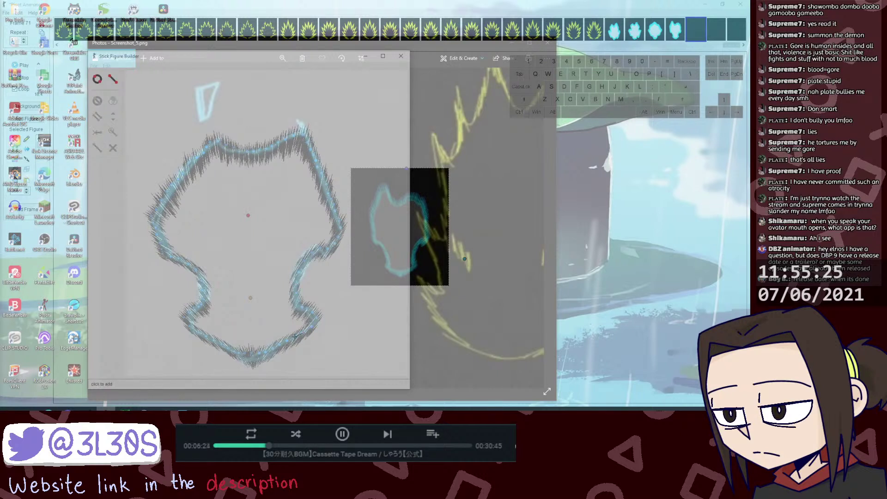
{"action": "left_click", "coordinate": [295, 337]}
{"action": "key", "text": "l"}
{"action": "left_click", "coordinate": [295, 336]}
{"action": "left_click", "coordinate": [287, 341]}
{"action": "key", "text": "l"}
{"action": "left_click", "coordinate": [288, 340]}
{"action": "left_click", "coordinate": [278, 344]}
{"action": "key", "text": "l"}
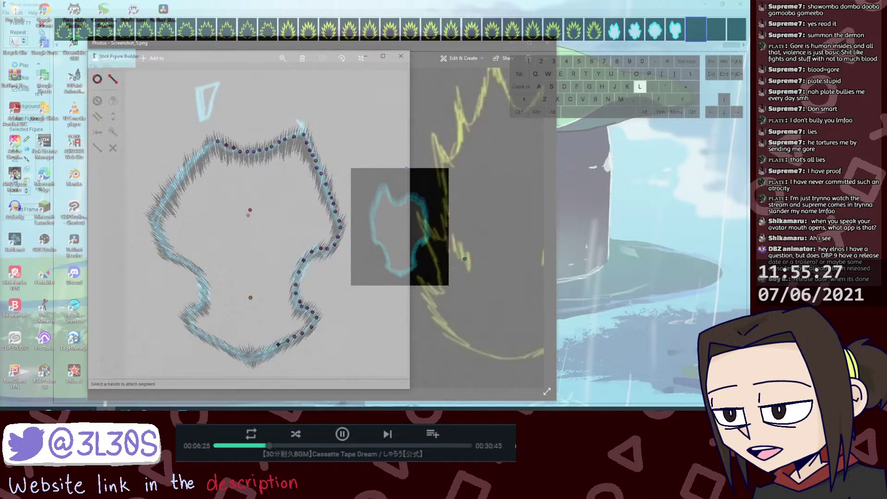
Step: Carry the chain of line segments down to the outline's bottom tip
{"action": "left_click_drag", "start_coordinate": [278, 344], "coordinate": [272, 352]}
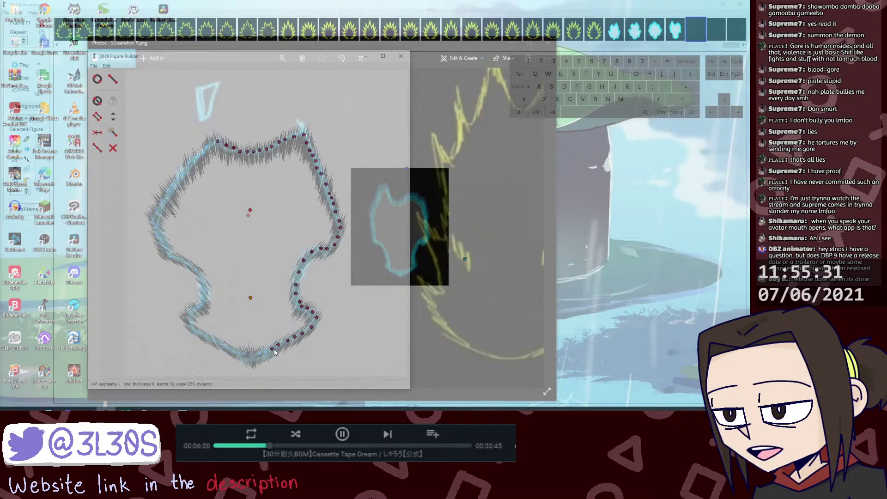
{"action": "left_click", "coordinate": [271, 349]}
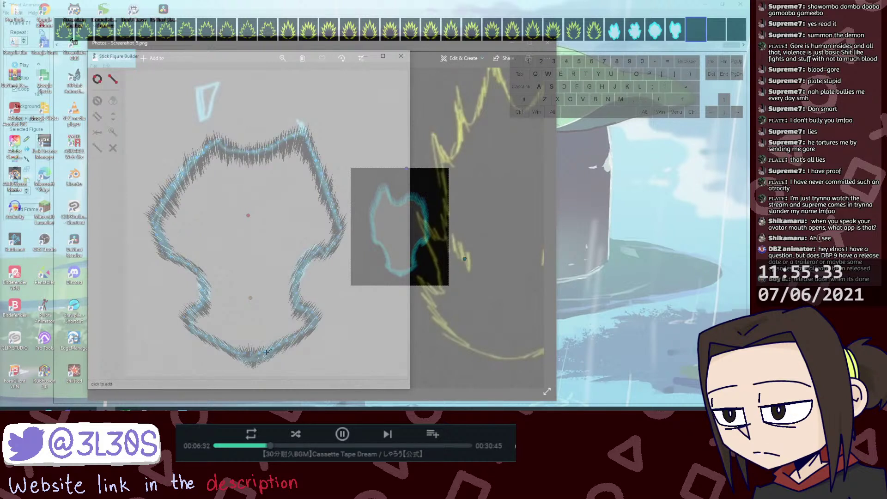
{"action": "left_click", "coordinate": [267, 352]}
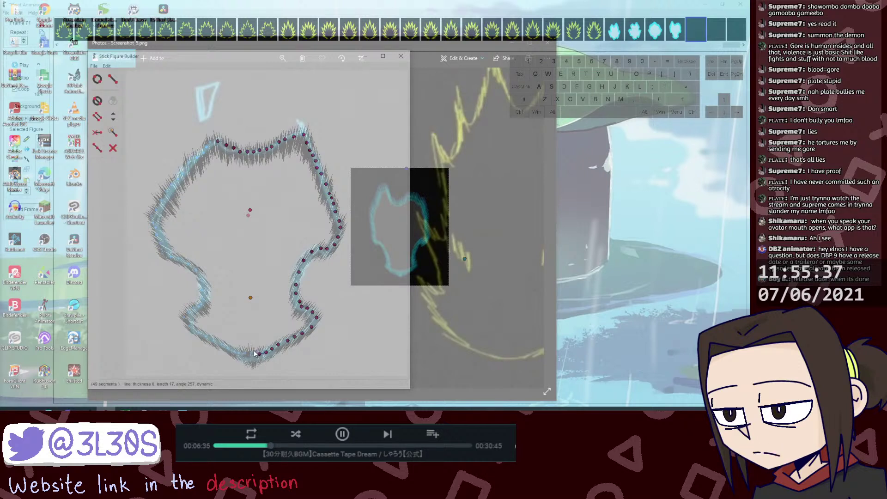
{"action": "key", "text": "l"}
{"action": "left_click", "coordinate": [259, 354]}
{"action": "key", "text": "l"}
{"action": "key", "text": "l"}
{"action": "key", "text": "l"}
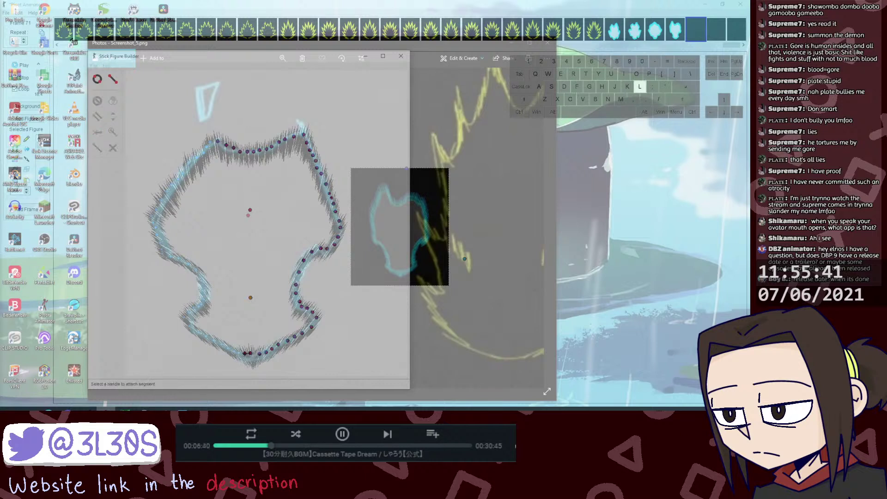
Step: Add linked line segments from the bottom tip up the lower-left edge and around the lower-left corner
{"action": "key", "text": "l"}
{"action": "key", "text": "l"}
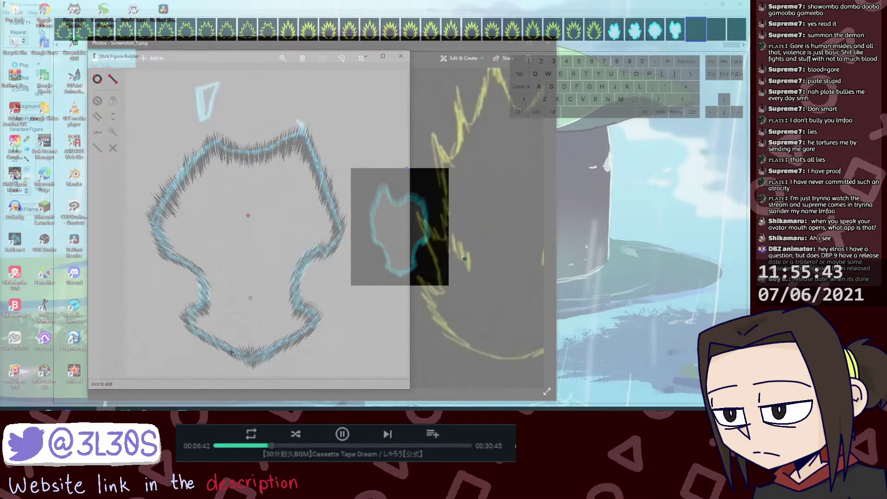
{"action": "left_click", "coordinate": [221, 345]}
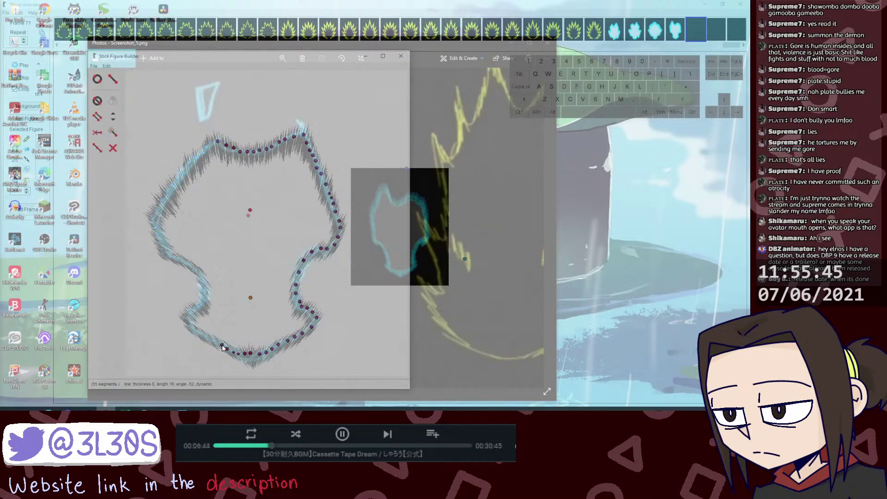
{"action": "left_click_drag", "start_coordinate": [222, 345], "coordinate": [160, 242]}
{"action": "key", "text": "l"}
{"action": "key", "text": "l"}
{"action": "key", "text": "l"}
{"action": "key", "text": "l"}
{"action": "key", "text": "l"}
{"action": "left_click", "coordinate": [203, 290]}
Step: Continue the chain up the left inner curve to the outline's left bulge
{"action": "key", "text": "l"}
{"action": "key", "text": "l"}
{"action": "key", "text": "l"}
{"action": "key", "text": "l"}
{"action": "key", "text": "l"}
{"action": "key", "text": "l"}
{"action": "key", "text": "l"}
{"action": "key", "text": "l"}
{"action": "left_click", "coordinate": [160, 242]}
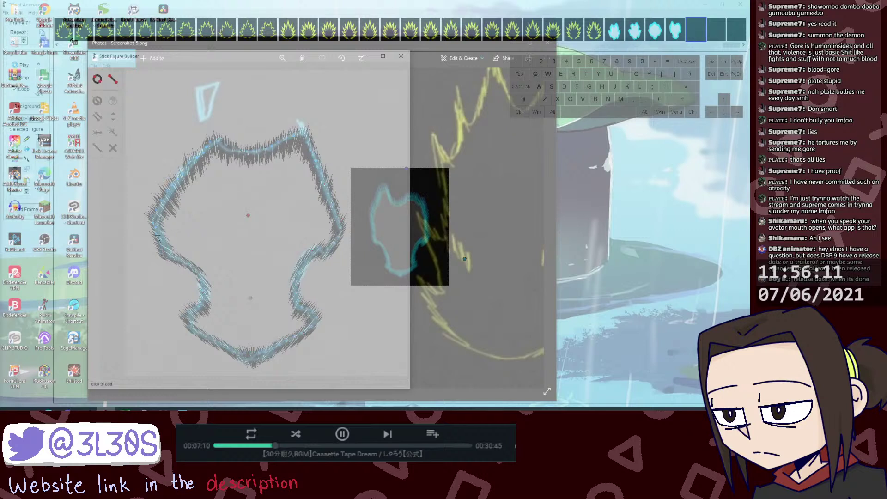
Step: Add short linked line segments up the left bulge toward the outline's widest left corner
{"action": "left_click", "coordinate": [159, 236]}
{"action": "key", "text": "l"}
{"action": "left_click", "coordinate": [159, 236]}
{"action": "left_click", "coordinate": [156, 231]}
{"action": "key", "text": "l"}
{"action": "left_click", "coordinate": [155, 231]}
{"action": "left_click", "coordinate": [154, 226]}
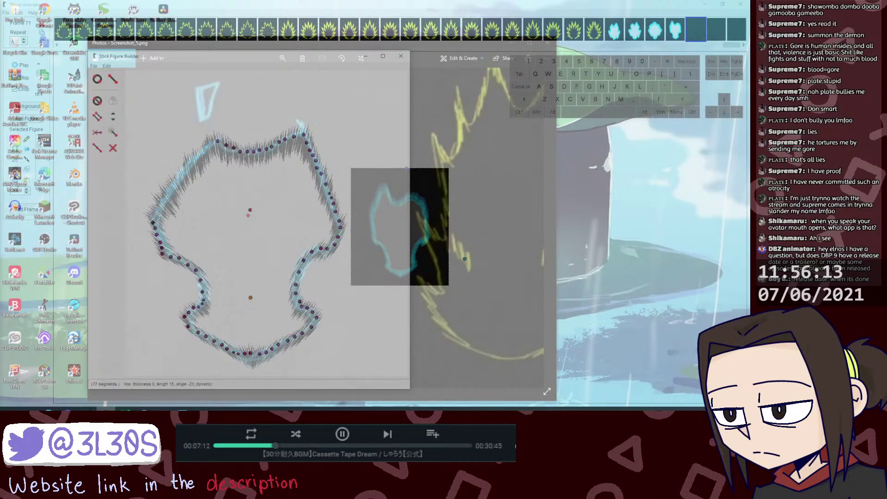
{"action": "key", "text": "l"}
{"action": "left_click", "coordinate": [154, 226]}
{"action": "left_click", "coordinate": [153, 221]}
{"action": "key", "text": "l"}
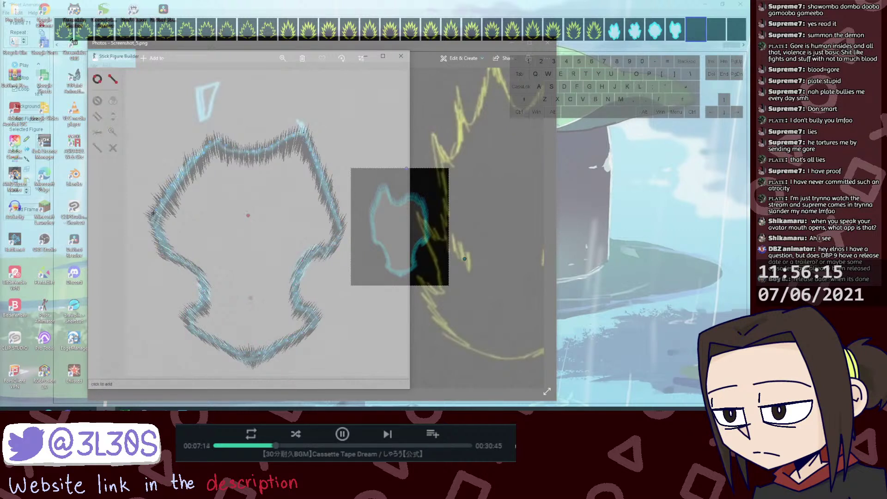
Step: Carry the line segments around the widest left corner onto the upper-left edge
{"action": "left_click", "coordinate": [156, 209]}
{"action": "key", "text": "l"}
{"action": "left_click", "coordinate": [156, 209]}
{"action": "left_click", "coordinate": [163, 200]}
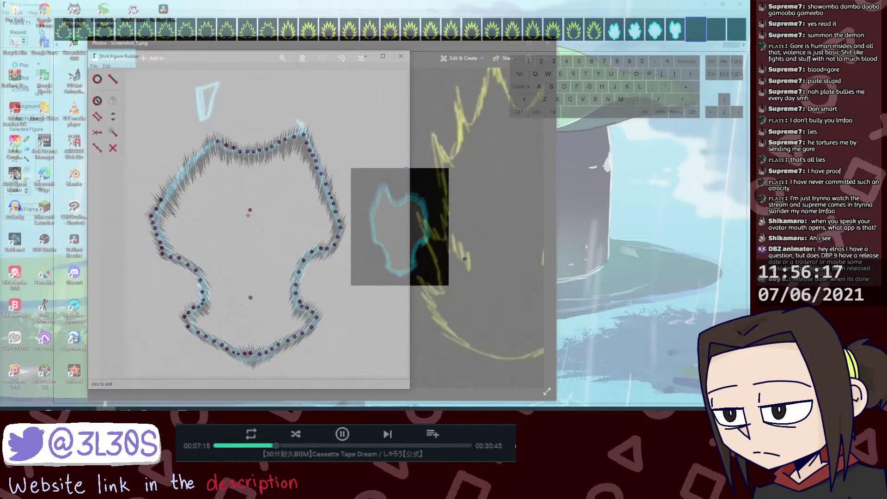
{"action": "key", "text": "l"}
{"action": "left_click", "coordinate": [162, 200]}
{"action": "left_click", "coordinate": [170, 191]}
{"action": "key", "text": "l"}
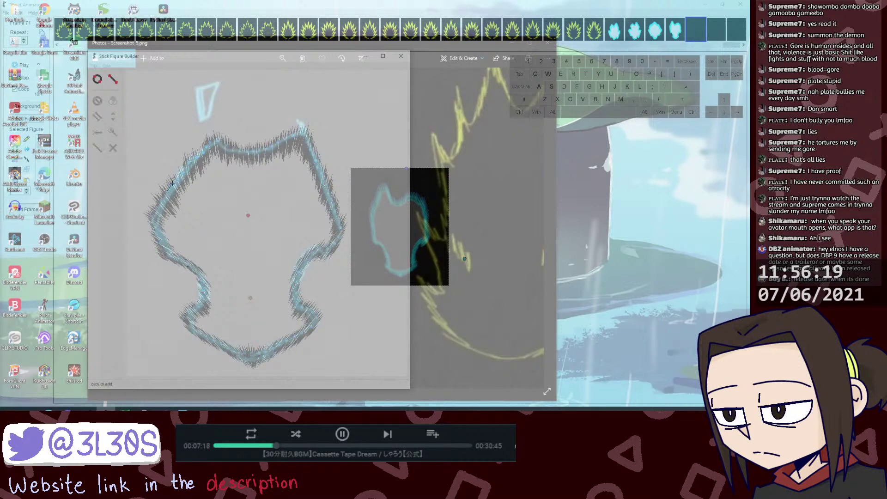
Step: Continue the chain of line segments up the middle of the upper-left edge
{"action": "left_click", "coordinate": [172, 184]}
{"action": "key", "text": "l"}
{"action": "left_click", "coordinate": [171, 185]}
{"action": "left_click", "coordinate": [178, 179]}
{"action": "key", "text": "l"}
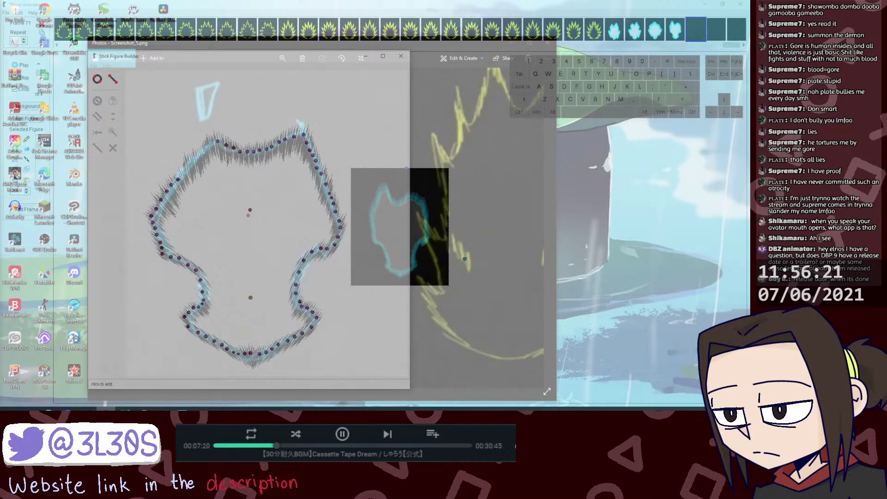
{"action": "left_click", "coordinate": [178, 179]}
{"action": "left_click", "coordinate": [182, 173]}
{"action": "key", "text": "l"}
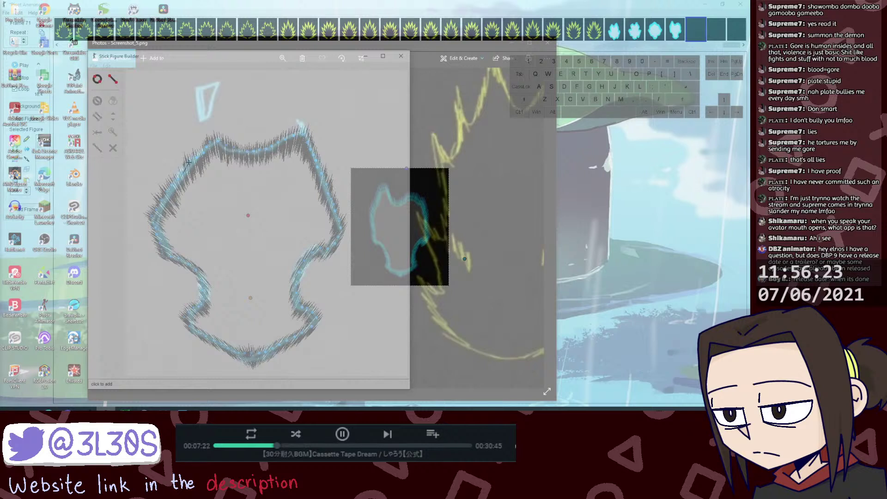
Step: Finish the chain with linked line segments up to the outline's upper-left peak
{"action": "left_click", "coordinate": [188, 163]}
{"action": "key", "text": "l"}
{"action": "left_click", "coordinate": [196, 158]}
{"action": "key", "text": "l"}
{"action": "left_click", "coordinate": [204, 153]}
{"action": "key", "text": "l"}
{"action": "left_click", "coordinate": [205, 148]}
{"action": "key", "text": "l"}
{"action": "key", "text": "Escape"}
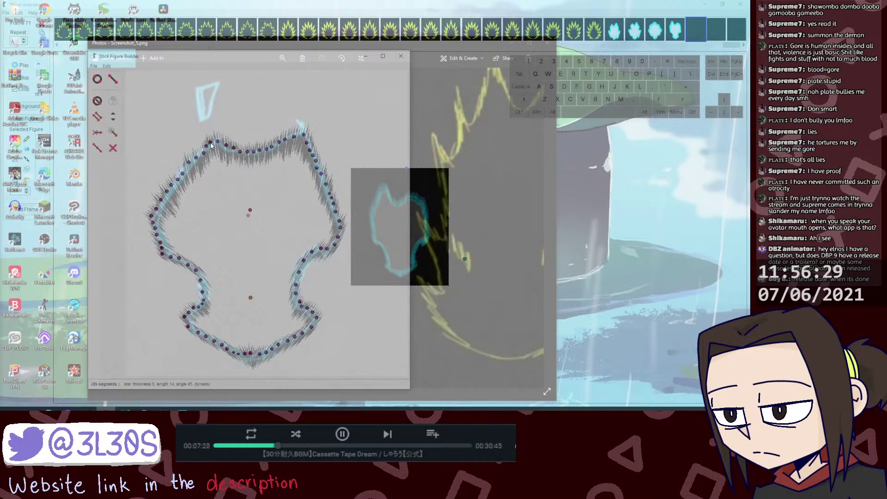
Step: Add the traced figure to the animation and open the hatched outline figure for editing in the Stick Figure Builder
{"action": "left_click", "coordinate": [218, 145]}
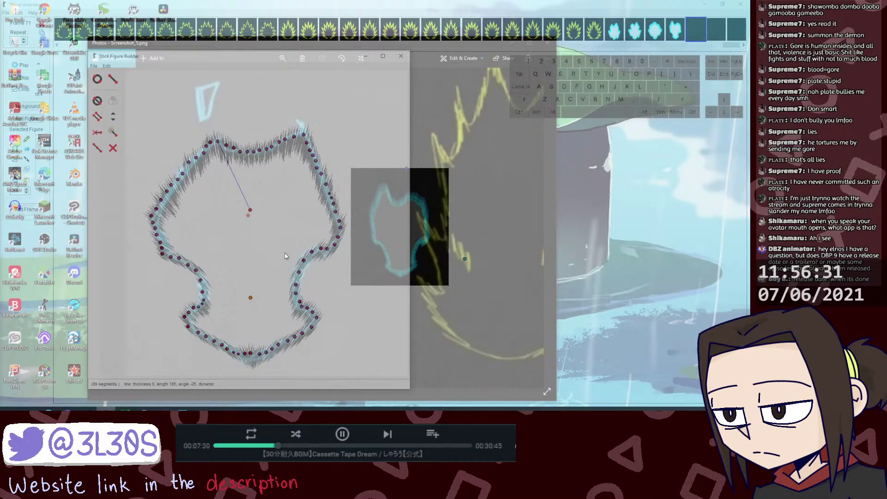
{"action": "key", "text": "ctrl+a"}
{"action": "left_click", "coordinate": [374, 230]}
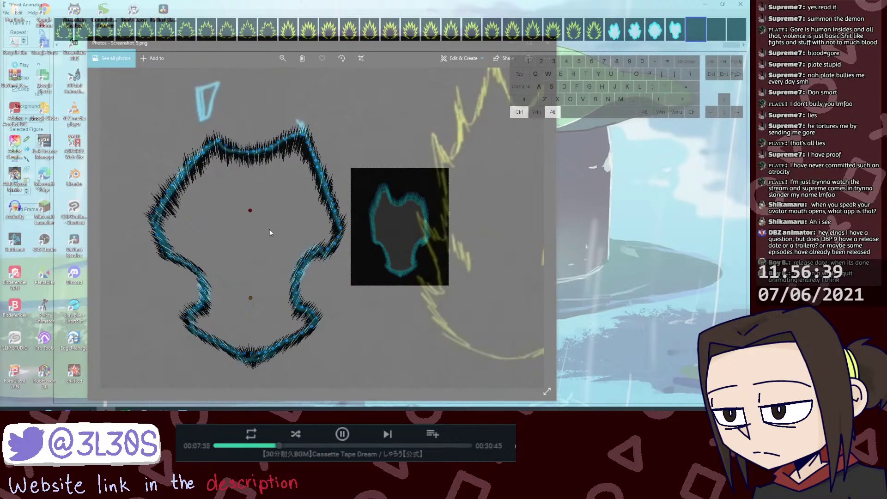
{"action": "left_click", "coordinate": [250, 211], "text": "ctrl+alt"}
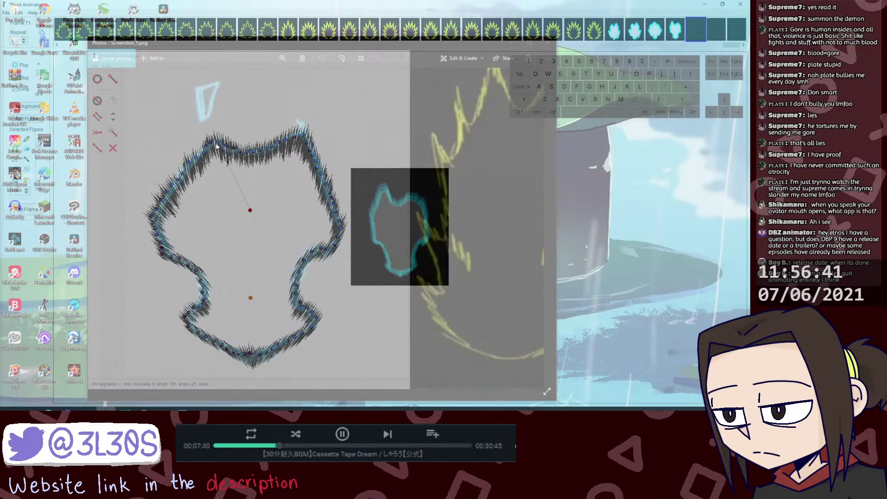
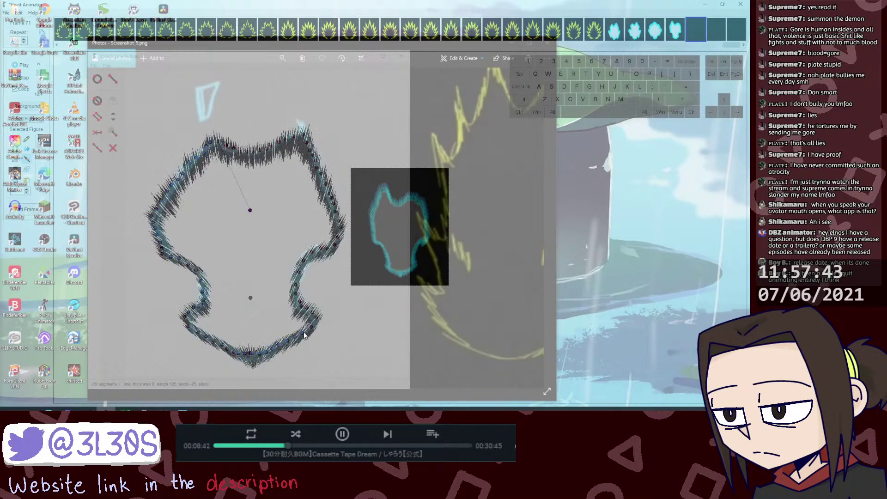
Step: Join the figure's handles along the lower-right edge to the bottom tip
{"action": "key", "text": "j"}
{"action": "key", "text": "j"}
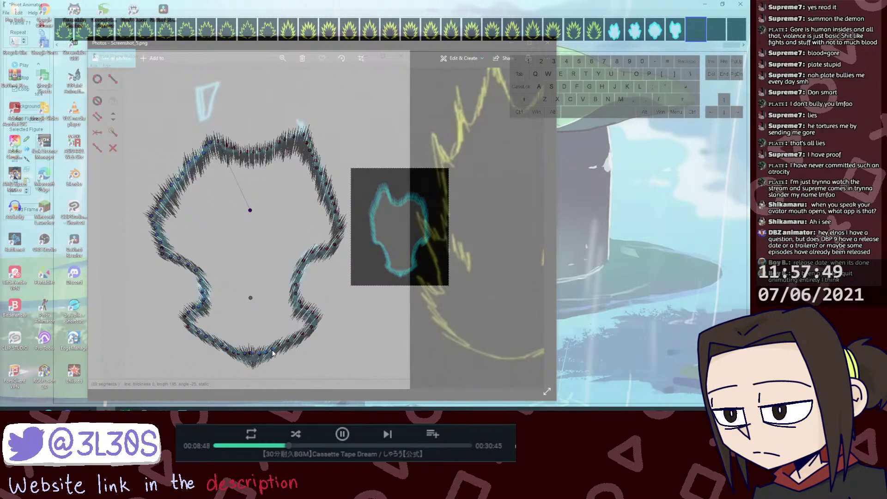
{"action": "key", "text": "j"}
{"action": "key", "text": "j"}
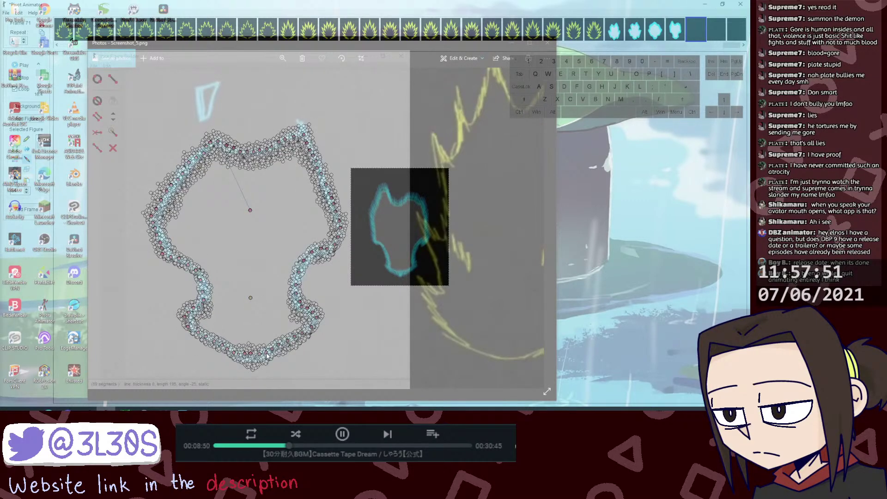
{"action": "key", "text": "j"}
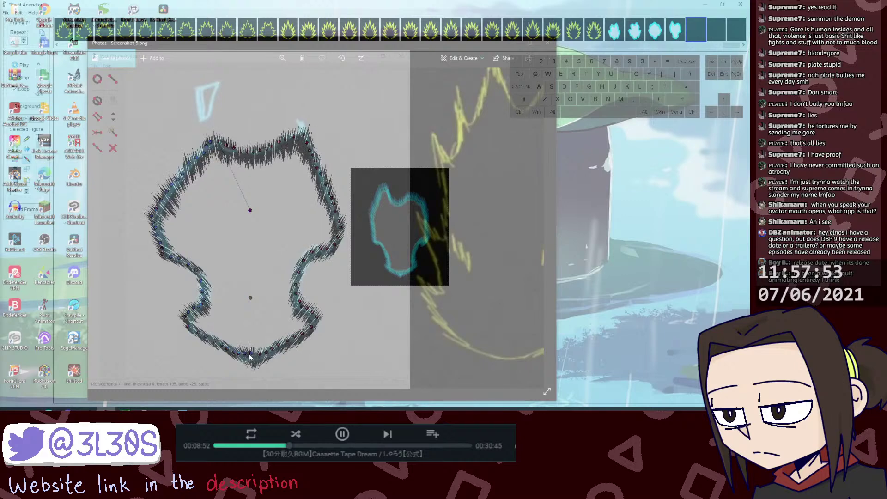
{"action": "key", "text": "j"}
{"action": "left_click", "coordinate": [251, 354]}
{"action": "key", "text": "j"}
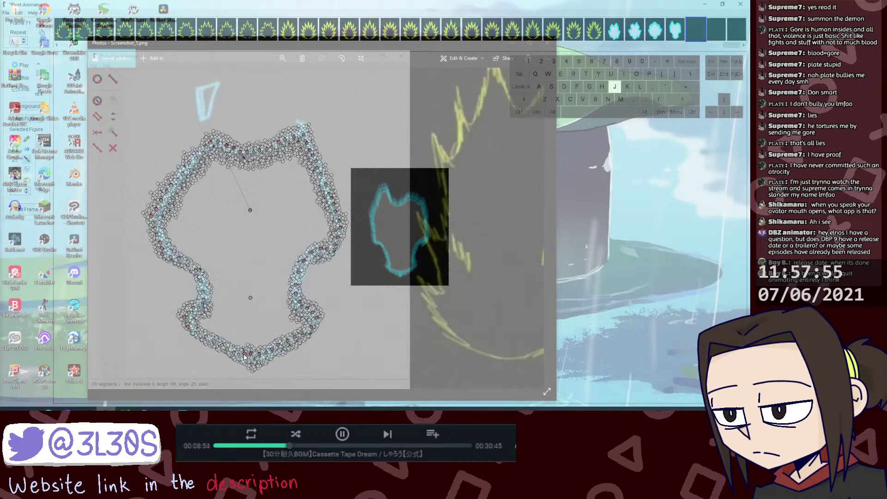
Step: Join the handles from the bottom tip along the first part of the lower-left edge
{"action": "left_click", "coordinate": [245, 354]}
{"action": "key", "text": "j"}
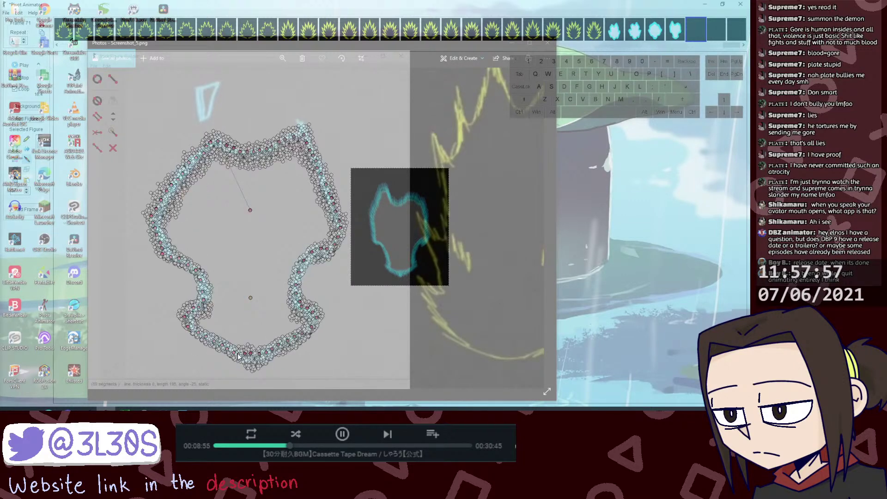
{"action": "key", "text": "j"}
{"action": "key", "text": "j"}
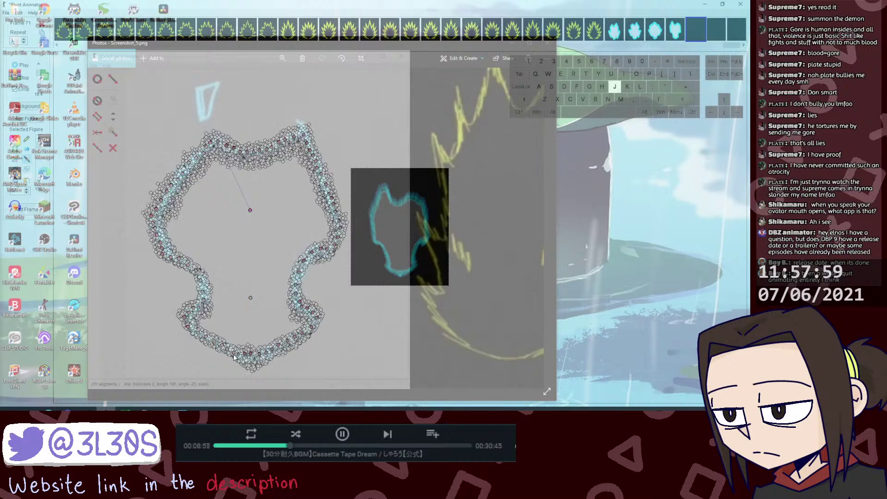
{"action": "key", "text": "j"}
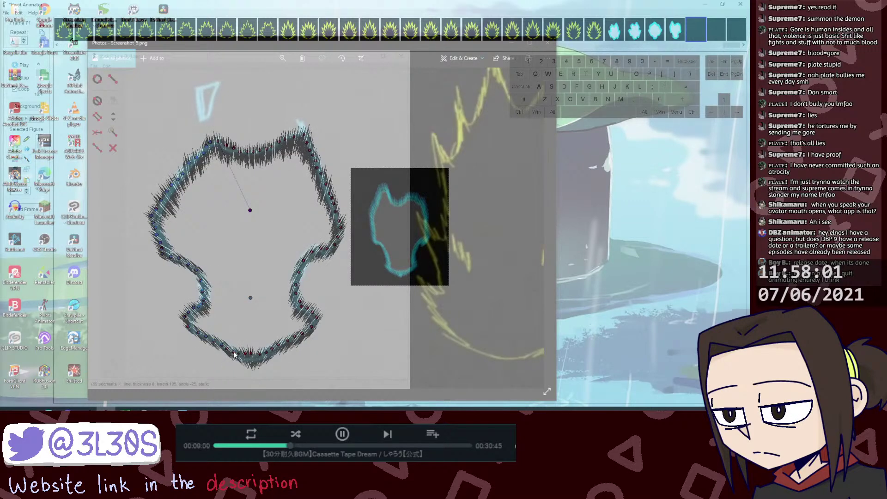
{"action": "key", "text": "j"}
{"action": "key", "text": "j"}
{"action": "key", "text": "j"}
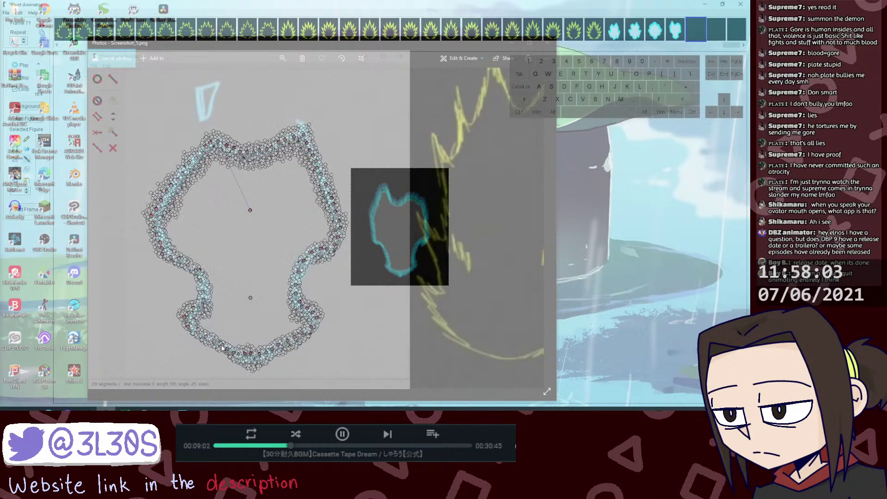
{"action": "key", "text": "j"}
{"action": "key", "text": "j"}
{"action": "key", "text": "j"}
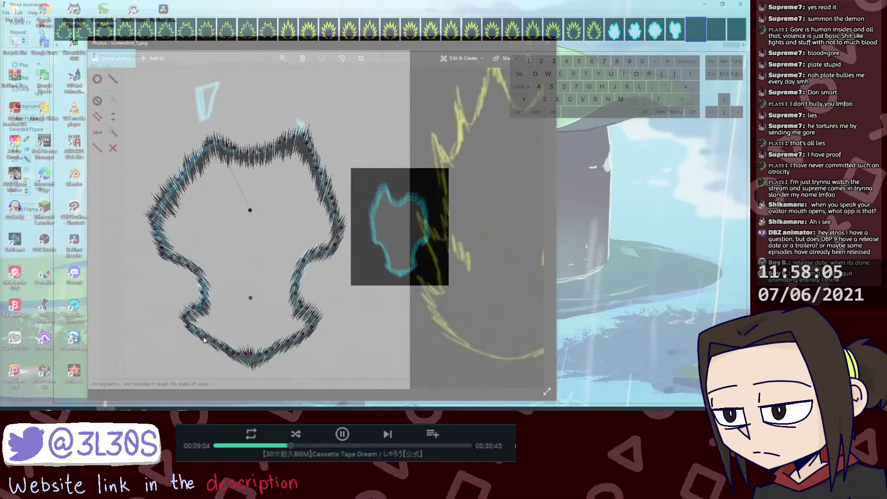
Step: Continue joining the outline figure's handles along the lower-left edge to the lower-left corner
{"action": "key", "text": "j"}
{"action": "left_click", "coordinate": [206, 336]}
{"action": "left_click", "coordinate": [199, 333]}
{"action": "key", "text": "j"}
{"action": "left_click", "coordinate": [189, 327]}
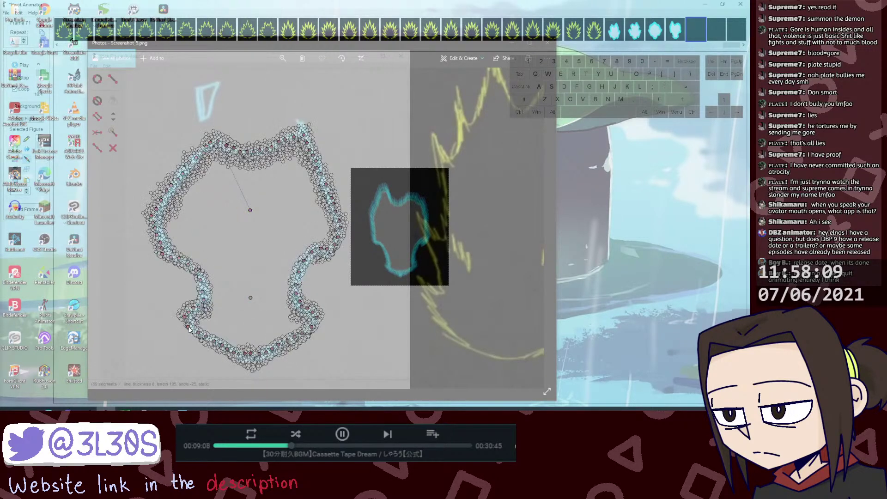
{"action": "key", "text": "j"}
{"action": "key", "text": "j"}
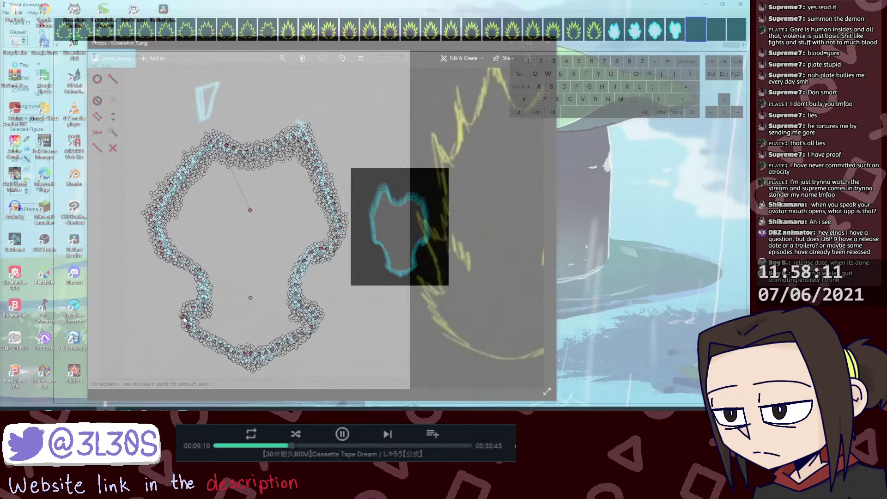
Step: Join the handles around the lower-left corner toward the narrow neck of the outline
{"action": "key", "text": "j"}
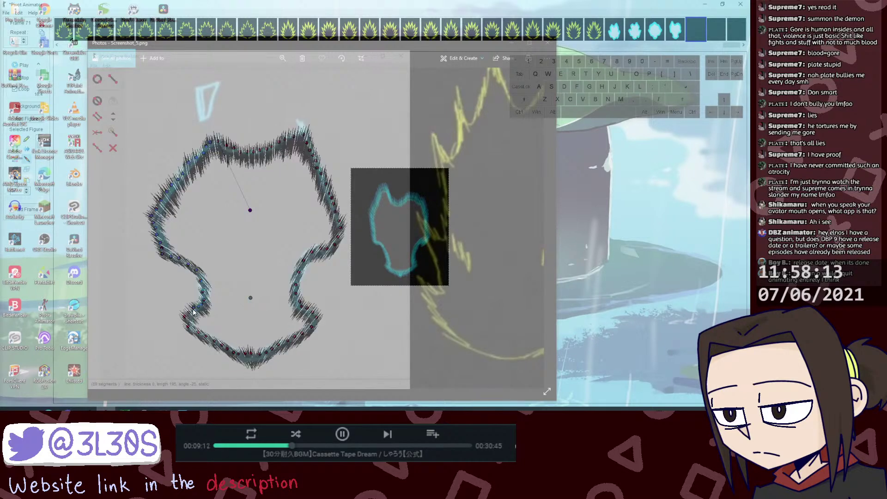
{"action": "key", "text": "j"}
{"action": "left_click", "coordinate": [194, 309]}
{"action": "key", "text": "j"}
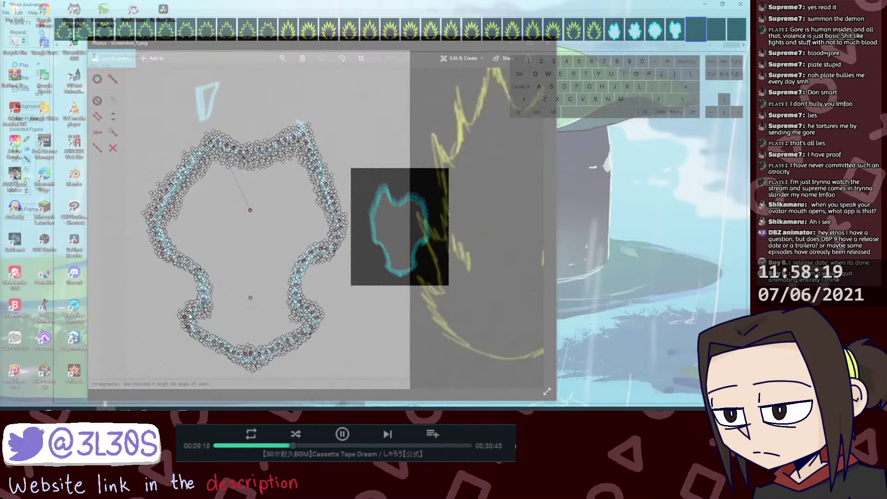
{"action": "key", "text": "j"}
{"action": "left_click", "coordinate": [187, 314], "text": "ctrl"}
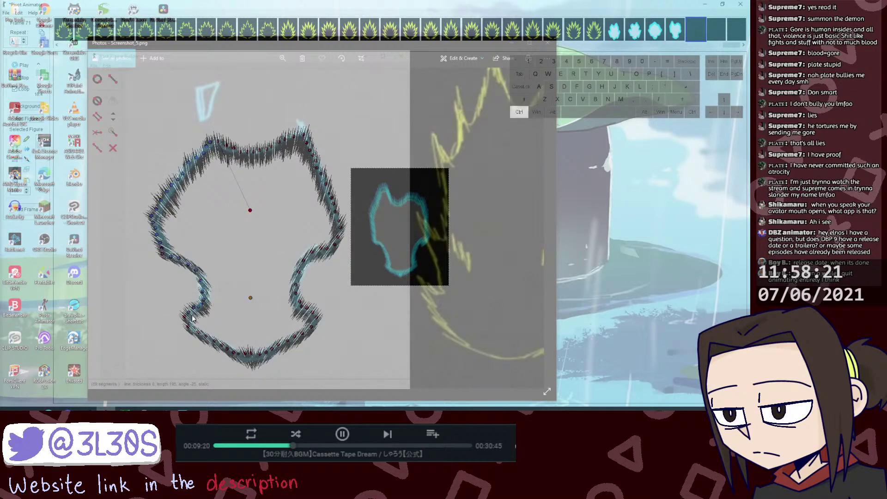
{"action": "key", "text": "j"}
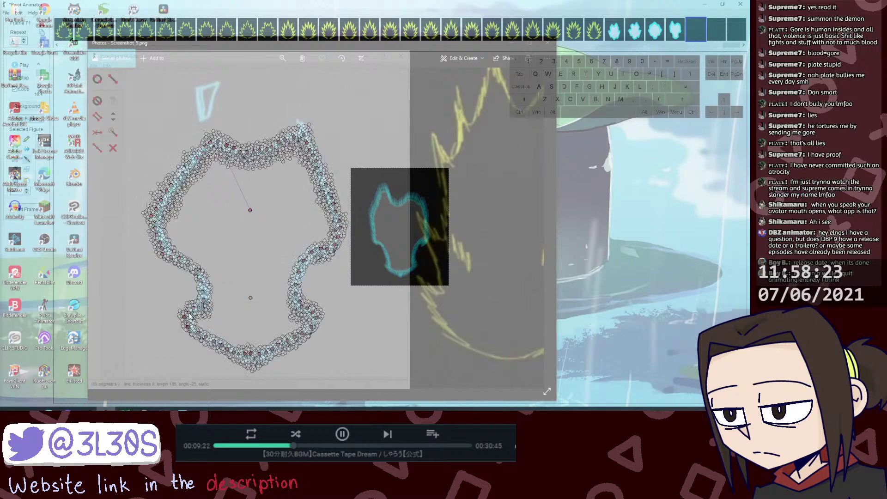
{"action": "key", "text": "j"}
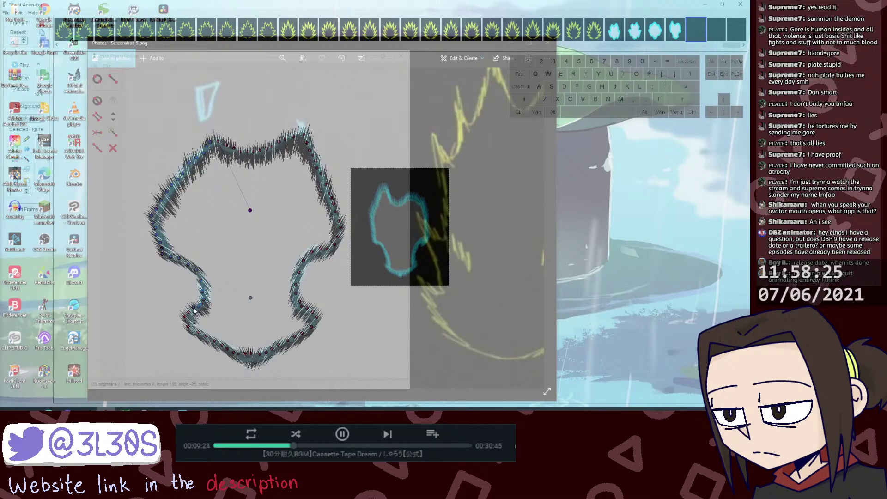
{"action": "key", "text": "j"}
{"action": "key", "text": "j"}
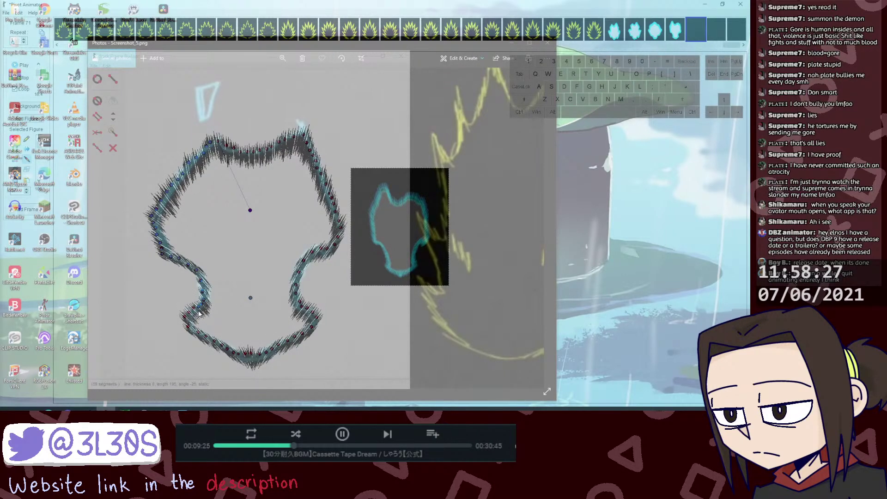
Step: Join the remaining handles up the left side of the outline's neck
{"action": "key", "text": "j"}
{"action": "key", "text": "j"}
{"action": "key", "text": "j"}
{"action": "key", "text": "j"}
{"action": "key", "text": "j"}
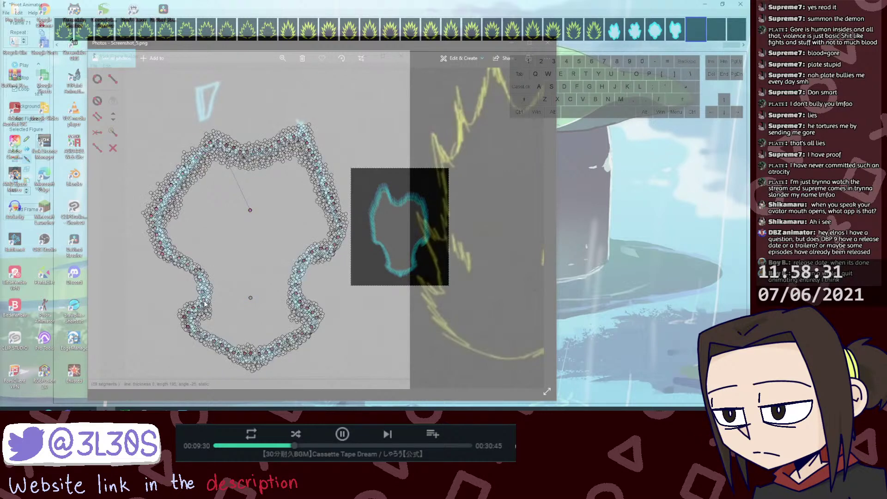
{"action": "key", "text": "j"}
{"action": "left_click_drag", "start_coordinate": [202, 291], "coordinate": [202, 282]}
{"action": "key", "text": "j"}
{"action": "left_click", "coordinate": [195, 271]}
{"action": "key", "text": "j"}
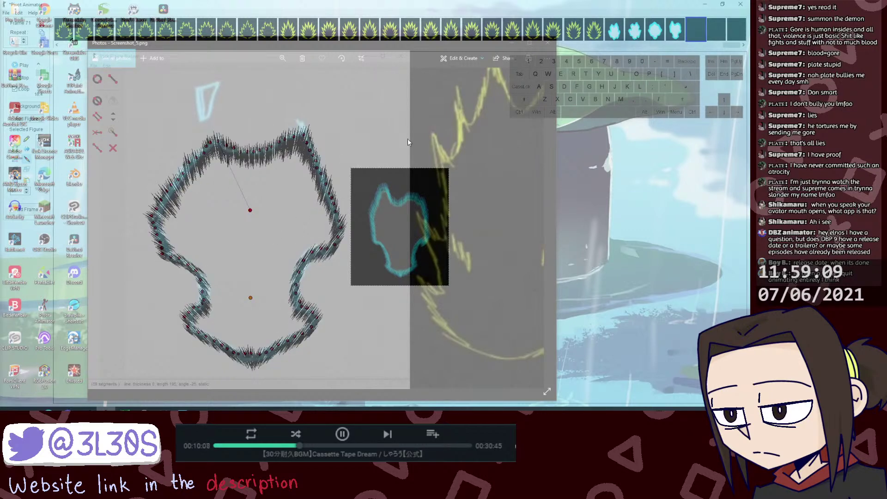
Step: Move the hatched outline figure so it surrounds the black canvas area and colour it cyan
{"action": "left_click_drag", "start_coordinate": [254, 299], "coordinate": [421, 299]}
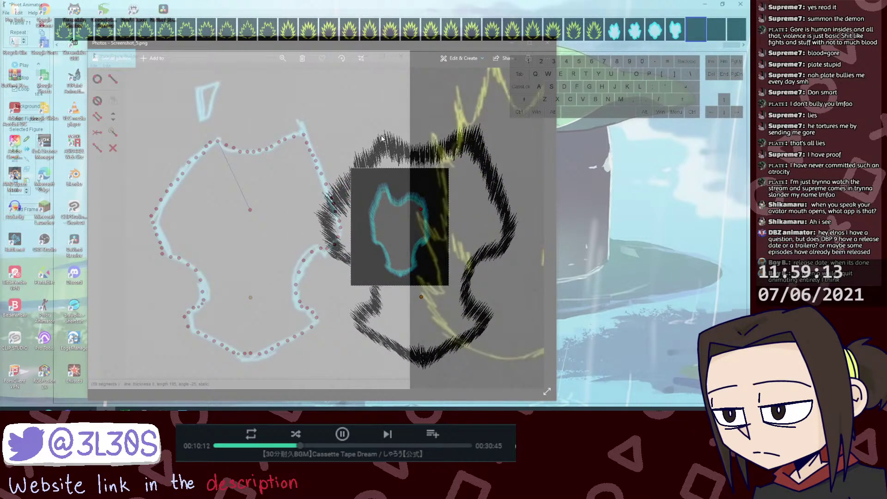
{"action": "right_click", "coordinate": [309, 134], "text": "shift"}
{"action": "left_click", "coordinate": [293, 195]}
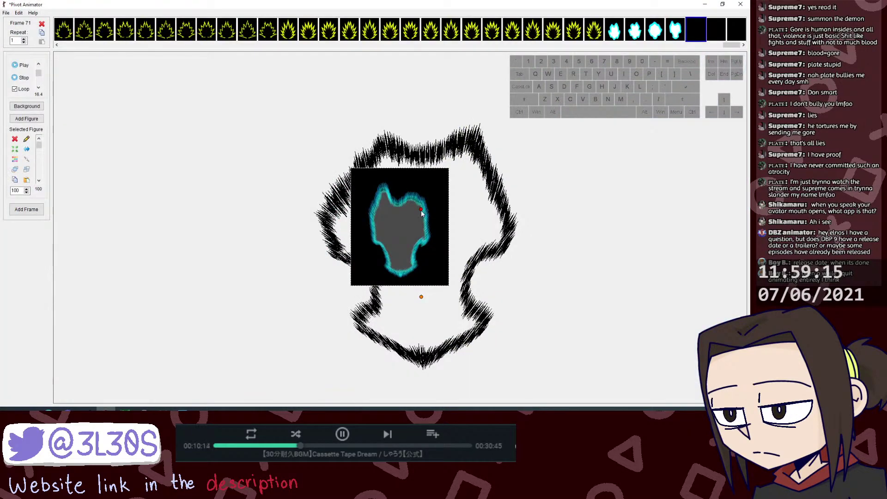
{"action": "left_click_drag", "start_coordinate": [421, 296], "coordinate": [403, 297]}
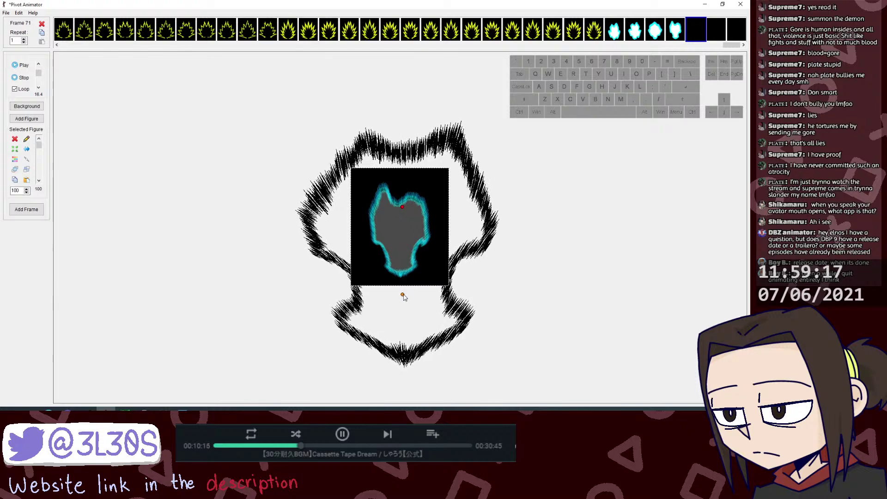
{"action": "key", "text": "c"}
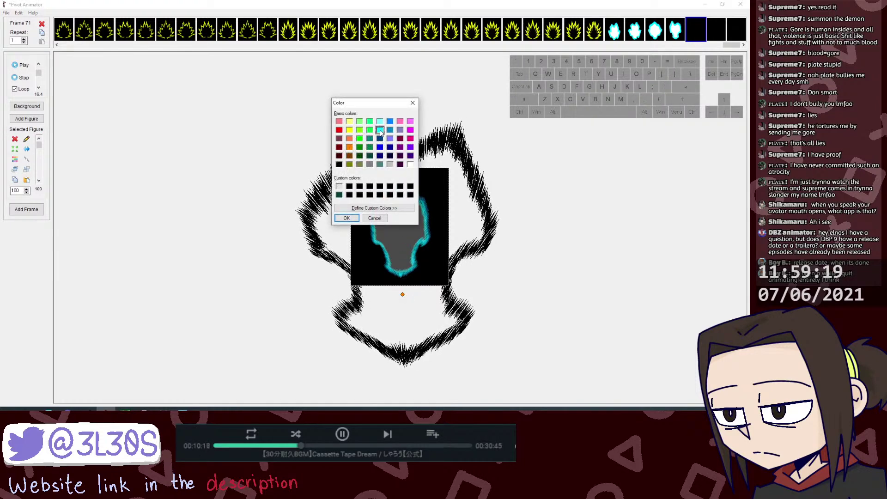
{"action": "left_click", "coordinate": [352, 219]}
Step: Copy the white-filled flame figure from frame 70 into frame 71 and place it to the left of the cyan outline
{"action": "left_click", "coordinate": [675, 30]}
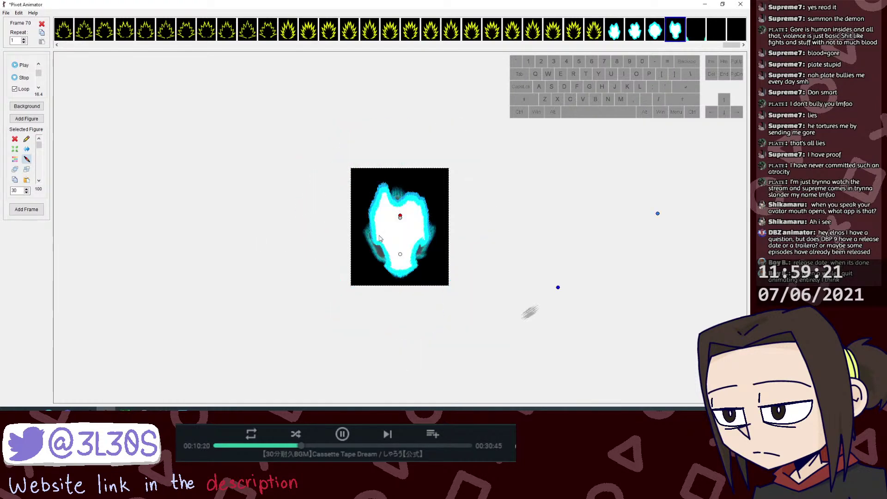
{"action": "left_click", "coordinate": [695, 37]}
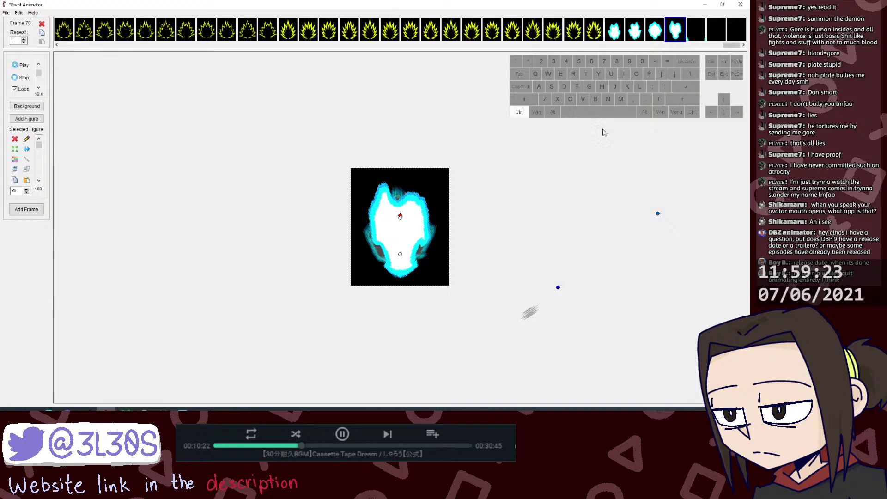
{"action": "key", "text": "ctrl+v"}
{"action": "left_click_drag", "start_coordinate": [400, 216], "coordinate": [211, 237]}
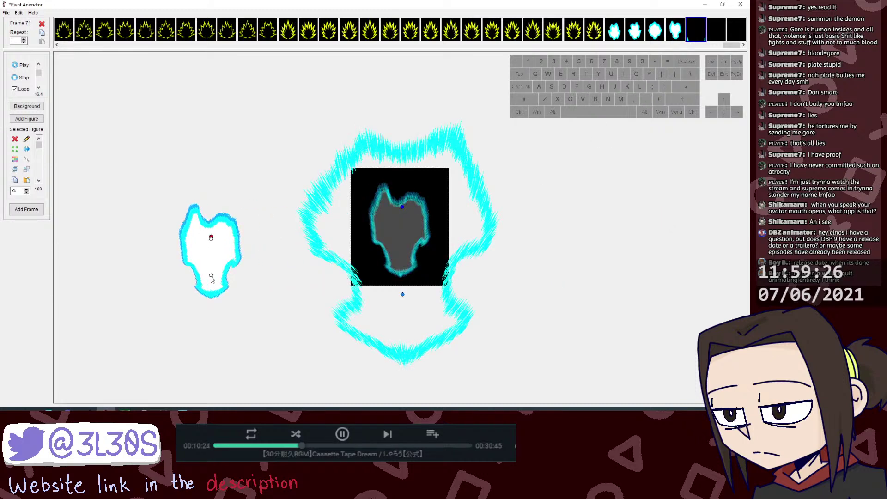
Step: Duplicate the cyan outline figure and place the copy to the right of the original
{"action": "left_click", "coordinate": [402, 207]}
{"action": "key", "text": "ctrl+c"}
{"action": "key", "text": "ctrl+v"}
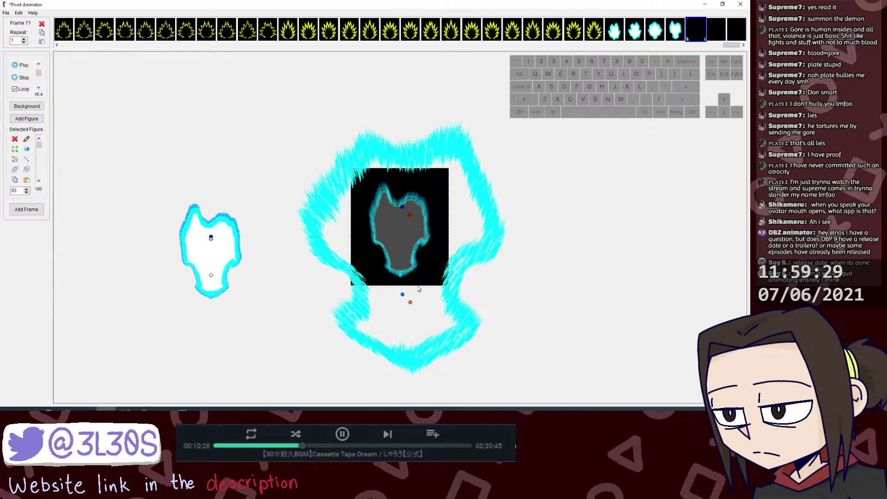
{"action": "left_click_drag", "start_coordinate": [410, 302], "coordinate": [598, 264]}
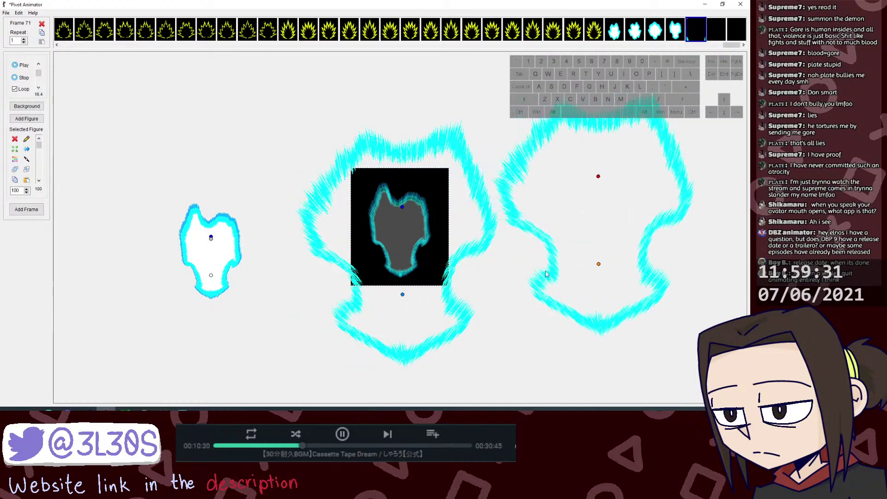
{"action": "left_click_drag", "start_coordinate": [405, 294], "coordinate": [403, 293]}
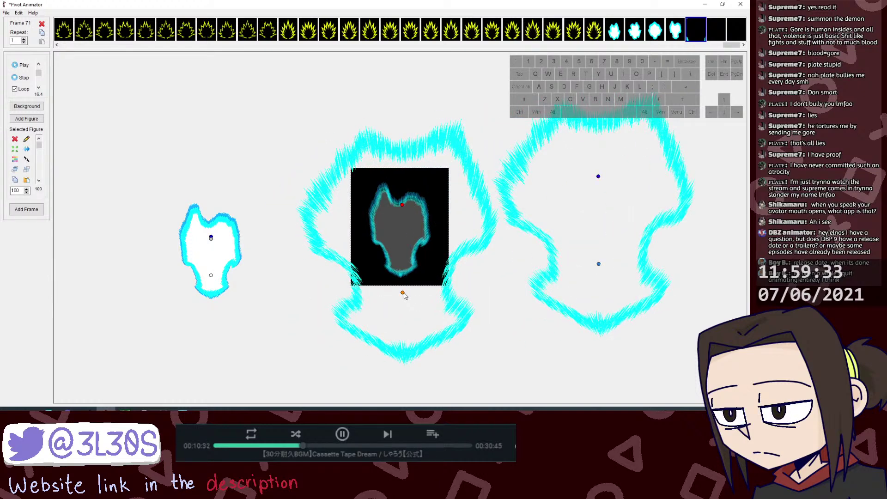
Step: Start a new figure in the Stick Figure Builder and place its base handle on the original cyan outline's origin
{"action": "left_click", "coordinate": [402, 293], "text": "ctrl+alt"}
{"action": "left_click", "coordinate": [94, 66]}
{"action": "left_click", "coordinate": [102, 75]}
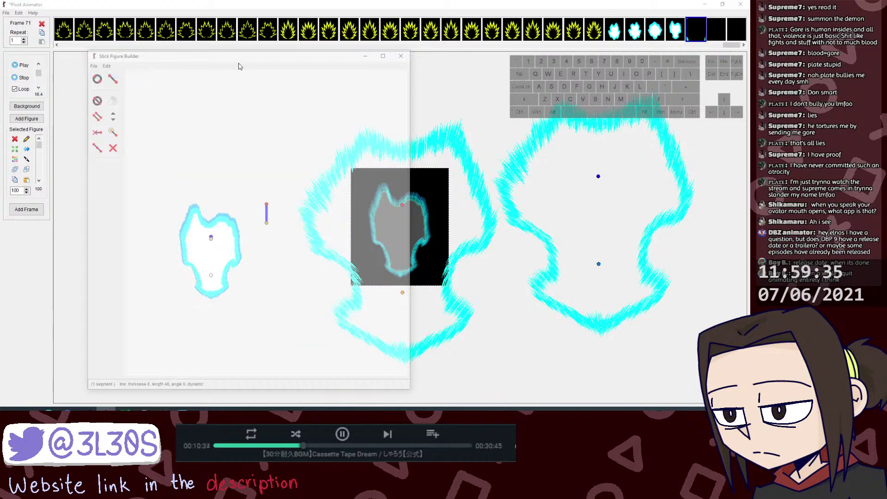
{"action": "left_click_drag", "start_coordinate": [239, 56], "coordinate": [388, 79]}
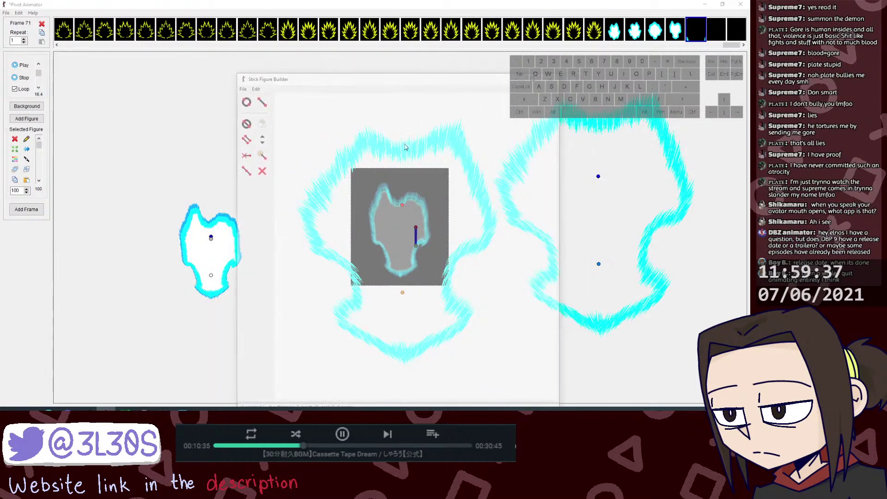
{"action": "left_click_drag", "start_coordinate": [416, 250], "coordinate": [401, 207]}
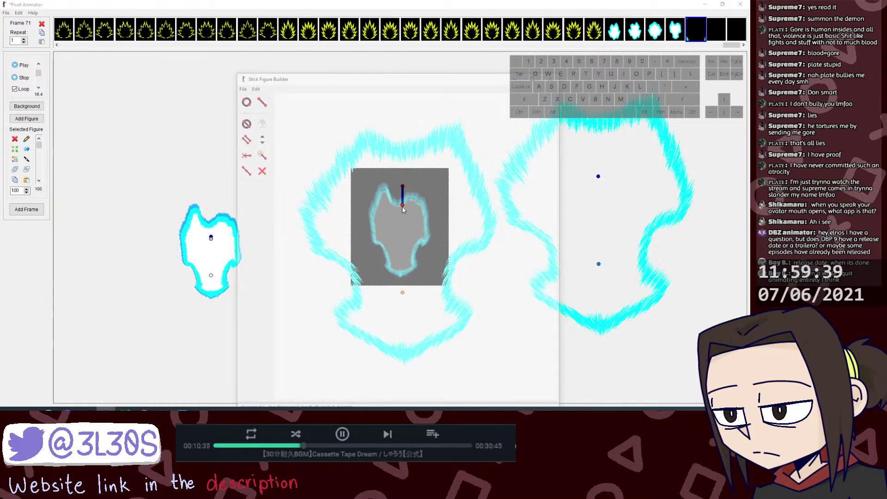
Step: Thicken the new figure's first segment into a wide rounded bar
{"action": "key", "text": "s"}
{"action": "left_click", "coordinate": [265, 137], "text": "ctrl+shift"}
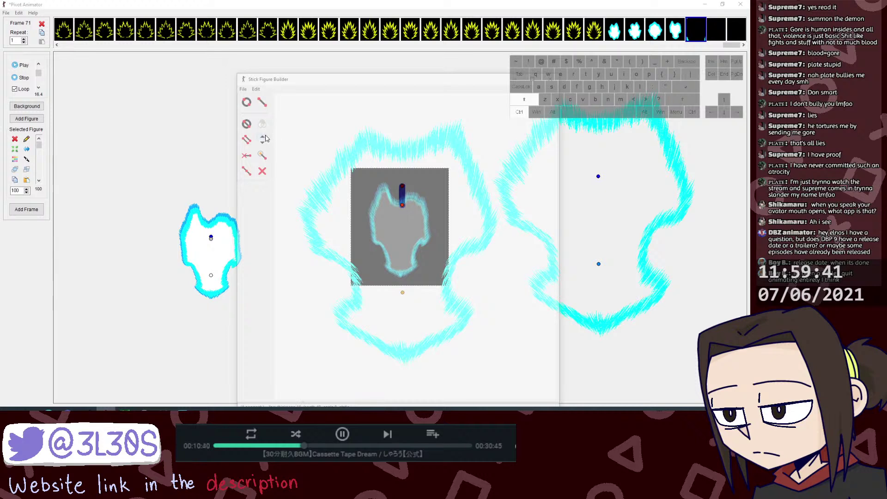
{"action": "left_click", "coordinate": [265, 137], "text": "ctrl+shift"}
{"action": "left_click", "coordinate": [265, 136], "text": "ctrl+shift"}
{"action": "left_click", "coordinate": [265, 136], "text": "ctrl+shift"}
{"action": "left_click", "coordinate": [265, 137], "text": "ctrl+shift"}
{"action": "left_click", "coordinate": [265, 136], "text": "ctrl+shift"}
{"action": "left_click", "coordinate": [265, 136], "text": "ctrl+shift"}
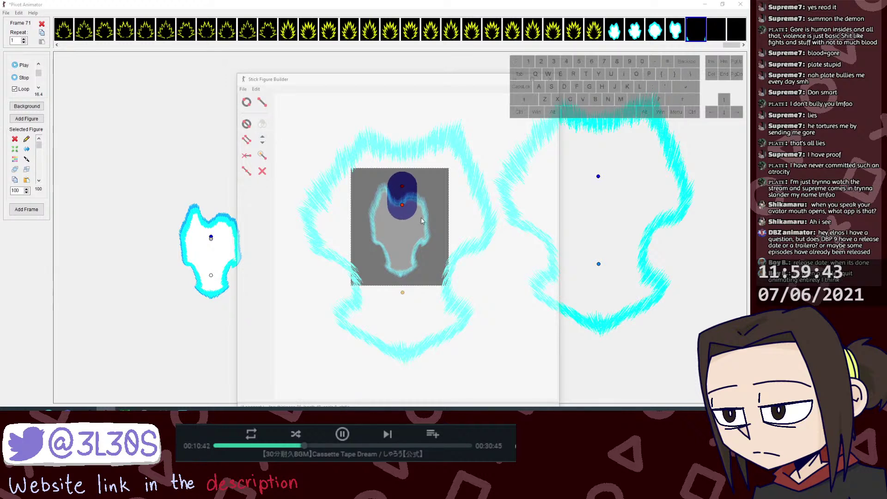
Step: Swing the thick segment toward the outline's upper-left peak and add line segments along the top edge
{"action": "left_click_drag", "start_coordinate": [402, 186], "coordinate": [388, 169]}
{"action": "left_click", "coordinate": [262, 102]}
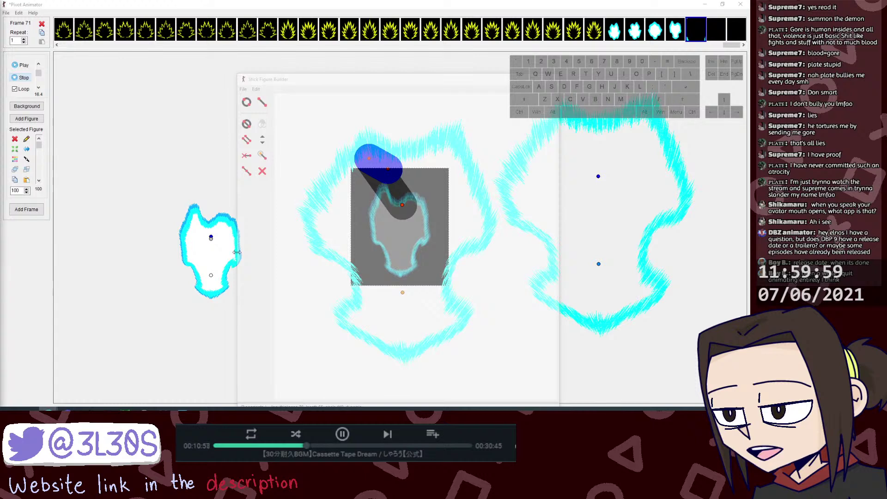
{"action": "left_click_drag", "start_coordinate": [388, 169], "coordinate": [393, 166]}
{"action": "key", "text": "l"}
{"action": "left_click", "coordinate": [392, 166]}
{"action": "left_click", "coordinate": [413, 162]}
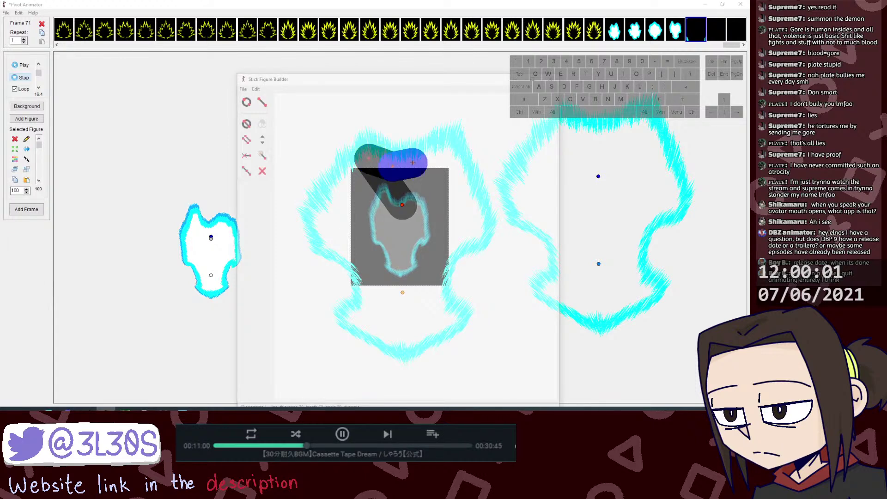
{"action": "key", "text": "l"}
{"action": "left_click", "coordinate": [413, 162]}
Step: Extend the thick segment chain down the outline's right side and along the bottom to the lower-left corner
{"action": "left_click_drag", "start_coordinate": [445, 156], "coordinate": [480, 227]}
{"action": "mouse_move", "coordinate": [480, 228]}
{"action": "left_mouse_down"}
{"action": "mouse_move", "coordinate": [455, 242]}
{"action": "mouse_move", "coordinate": [475, 221]}
{"action": "mouse_move", "coordinate": [442, 248]}
{"action": "mouse_move", "coordinate": [435, 304]}
{"action": "left_mouse_up"}
{"action": "key", "text": "l"}
{"action": "key", "text": "l"}
{"action": "key", "text": "l"}
{"action": "key", "text": "l"}
{"action": "mouse_move", "coordinate": [434, 304]}
{"action": "left_mouse_down"}
{"action": "mouse_move", "coordinate": [446, 314]}
{"action": "mouse_move", "coordinate": [402, 334]}
{"action": "mouse_move", "coordinate": [356, 315]}
{"action": "left_mouse_up"}
{"action": "key", "text": "l"}
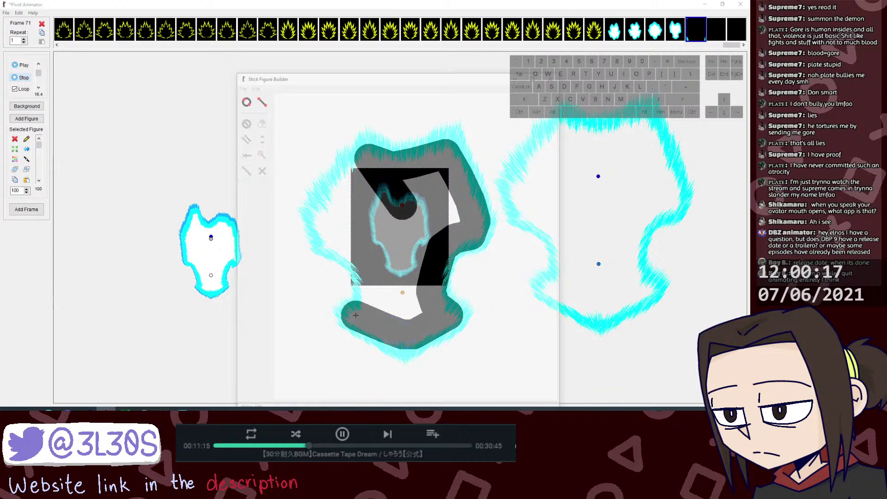
Step: Adjust the handles at the bottom tip and top edge to fit the outline, and make all segments static
{"action": "left_click_drag", "start_coordinate": [403, 335], "coordinate": [404, 339]}
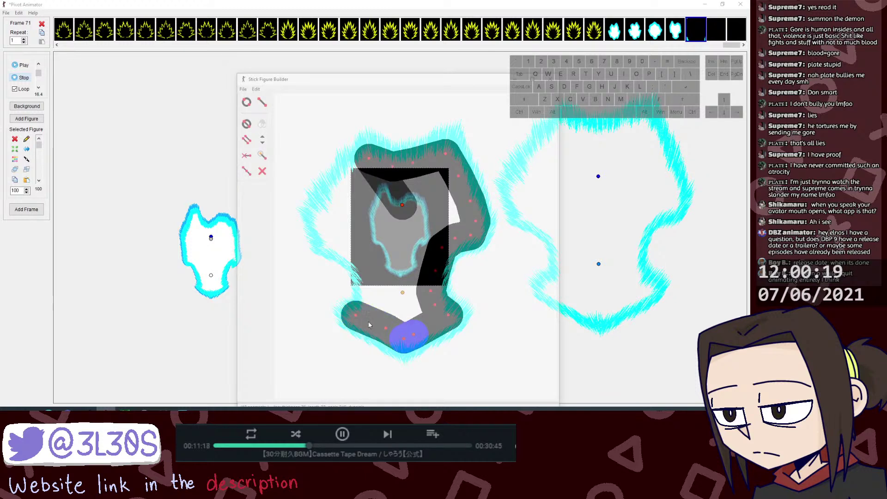
{"action": "left_click", "coordinate": [370, 161]}
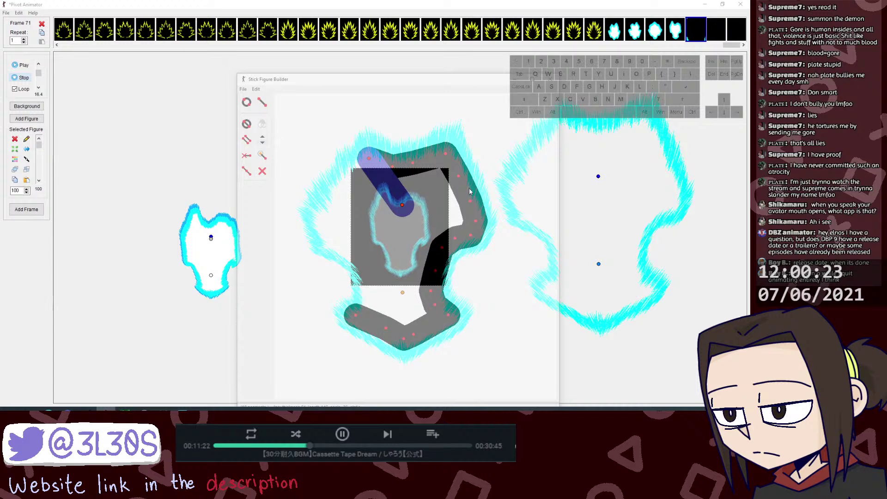
{"action": "left_click_drag", "start_coordinate": [393, 170], "coordinate": [398, 167]}
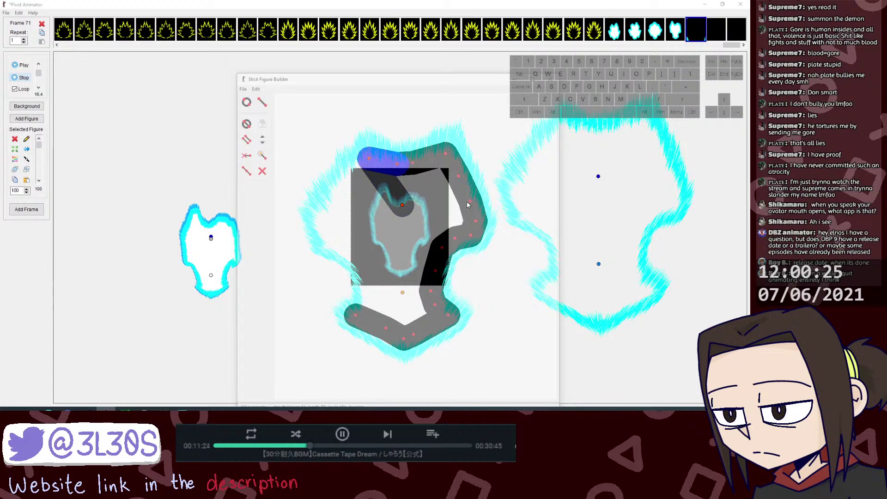
{"action": "key", "text": "ctrl+shift+s"}
{"action": "left_click", "coordinate": [415, 166]}
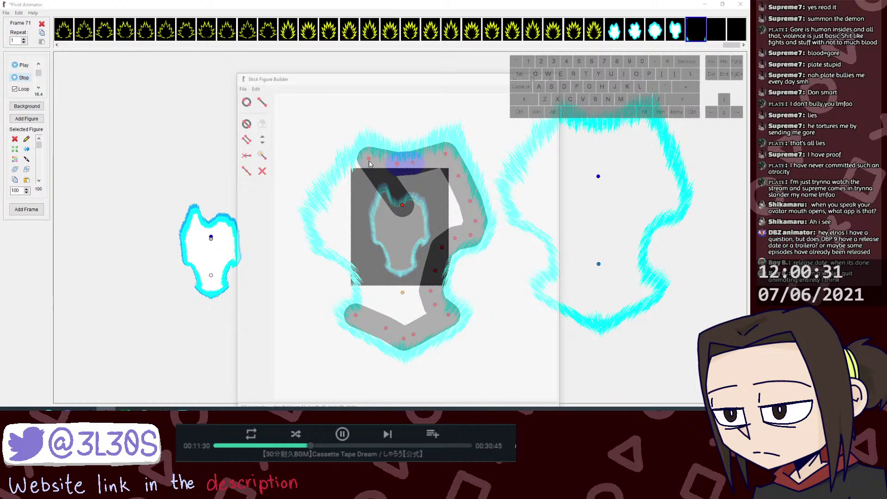
Step: Add thick line segments down the outline's left side from the upper-left peak to the lower-left corner
{"action": "key", "text": "l"}
{"action": "left_click_drag", "start_coordinate": [370, 159], "coordinate": [369, 304]}
{"action": "key", "text": "l"}
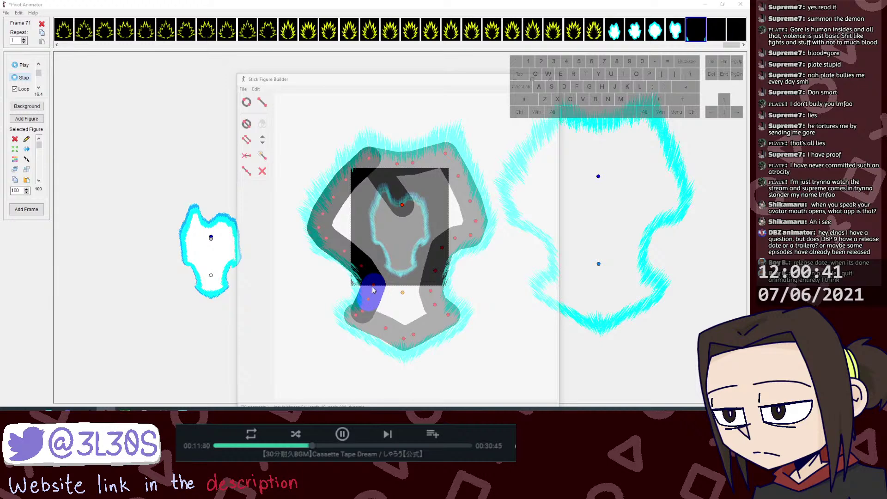
{"action": "left_click", "coordinate": [369, 285]}
Step: Add a line segment across the centre of the silhouette and increase its thickness to cover the gap
{"action": "left_click_drag", "start_coordinate": [367, 280], "coordinate": [415, 222]}
{"action": "key", "text": "ctrl+Up"}
{"action": "key", "text": "ctrl+Up"}
{"action": "key", "text": "ctrl+Up"}
{"action": "key", "text": "ctrl+Up"}
{"action": "key", "text": "ctrl+Up"}
{"action": "key", "text": "ctrl+Up"}
{"action": "key", "text": "ctrl+Up"}
{"action": "key", "text": "ctrl+Up"}
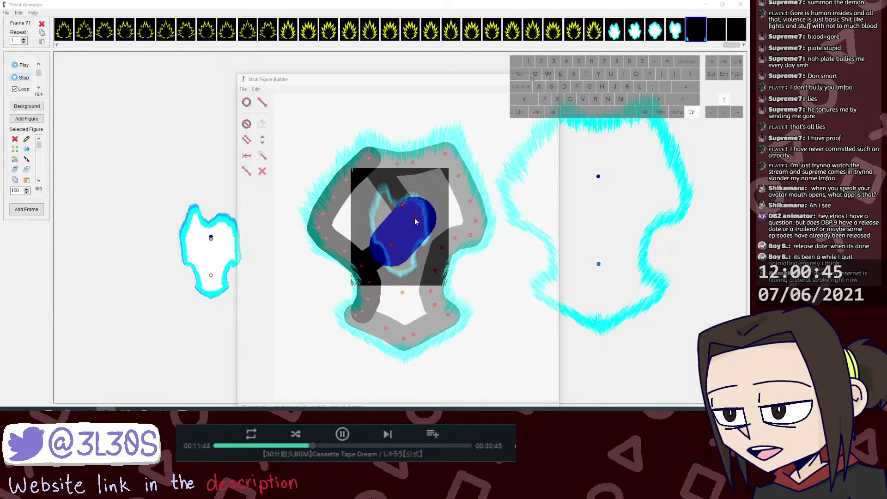
Step: Fill the rest of the silhouette's interior with thick line segments from the upper body down to the base
{"action": "left_click_drag", "start_coordinate": [414, 221], "coordinate": [374, 199]}
{"action": "key", "text": "l"}
{"action": "left_click_drag", "start_coordinate": [373, 200], "coordinate": [422, 234]}
{"action": "left_click_drag", "start_coordinate": [422, 234], "coordinate": [413, 254]}
{"action": "left_click_drag", "start_coordinate": [413, 254], "coordinate": [394, 300]}
{"action": "key", "text": "l"}
{"action": "left_click", "coordinate": [368, 161]}
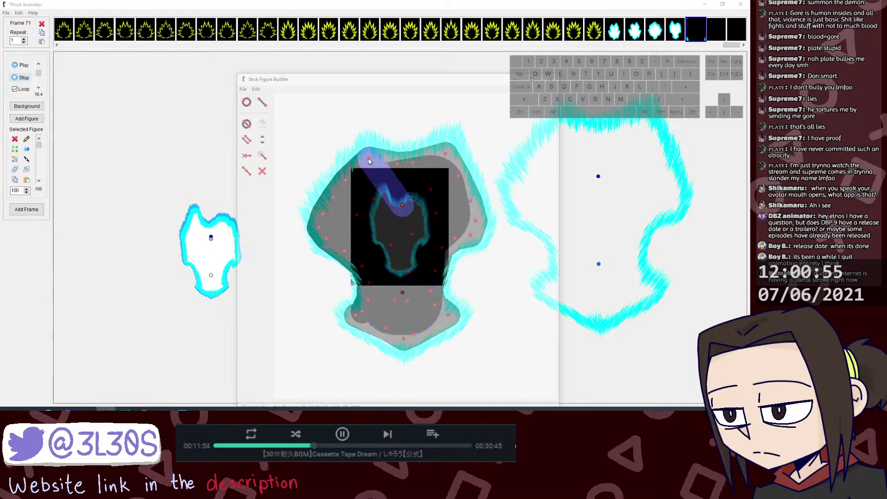
Step: Make the fill figure's segments static and add the figure to the animation in frame 71
{"action": "key", "text": "shift+s"}
{"action": "key", "text": "shift+s"}
{"action": "key", "text": "ctrl+a"}
{"action": "left_click", "coordinate": [374, 232]}
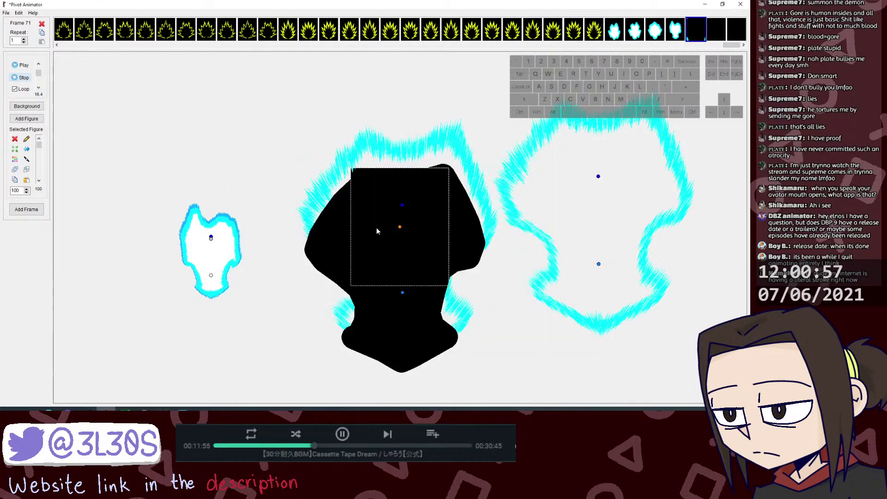
Step: Position the fill figure inside the cyan outline, behind its hatching, and colour it white
{"action": "left_click", "coordinate": [403, 204], "text": "shift"}
{"action": "left_click", "coordinate": [337, 218], "text": "shift"}
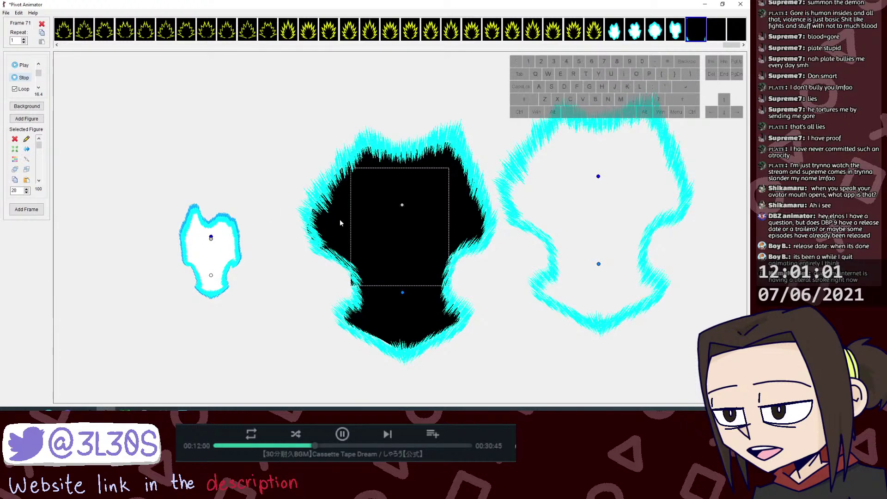
{"action": "key", "text": "c"}
{"action": "left_click", "coordinate": [349, 222]}
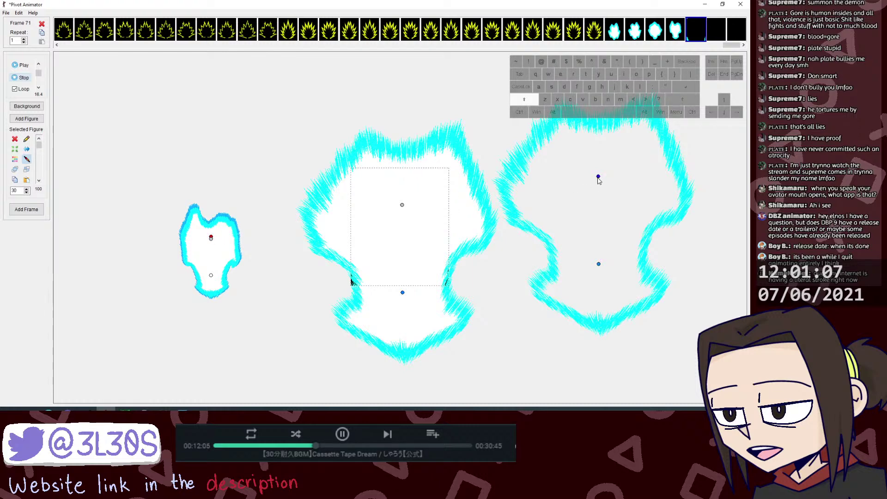
Step: Recolour the duplicate outline a deeper blue and join it to the lower handle of the white-filled aura
{"action": "left_click", "coordinate": [15, 159]}
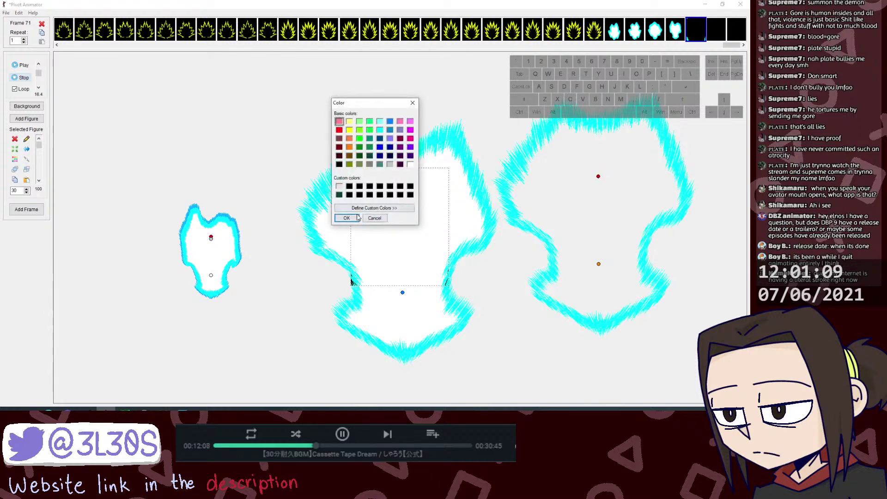
{"action": "left_click", "coordinate": [339, 187]}
{"action": "left_click", "coordinate": [345, 218]}
{"action": "left_click", "coordinate": [598, 264]}
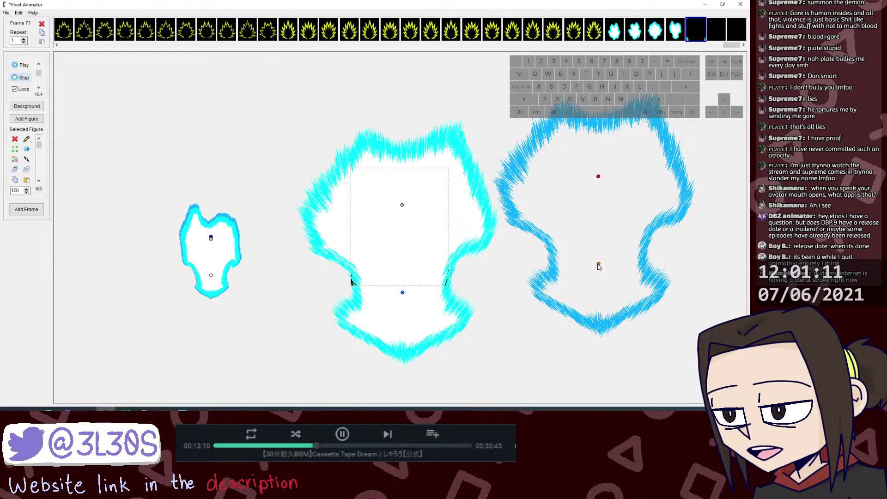
{"action": "key", "text": "j"}
{"action": "left_click", "coordinate": [402, 293]}
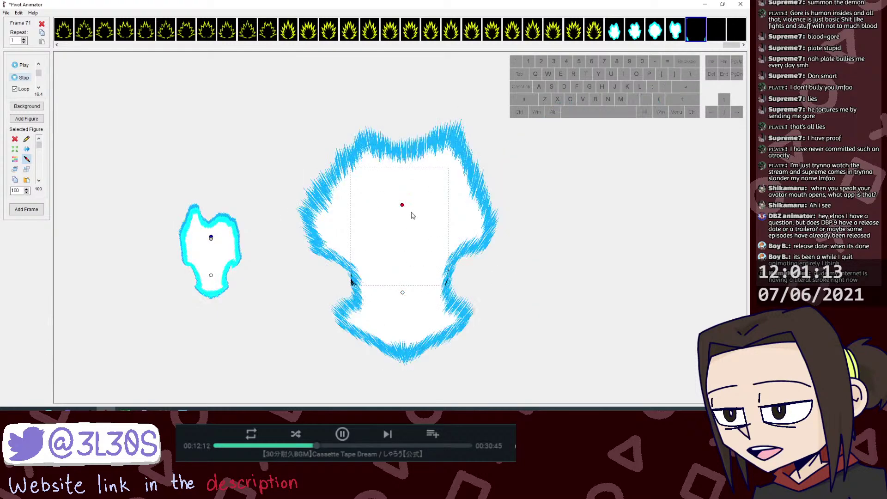
Step: Enlarge the joined blue outline to a scale of 106 to form an outer rim, trying it behind and in front of the cyan outline
{"action": "left_click_drag", "start_coordinate": [403, 205], "coordinate": [401, 202]}
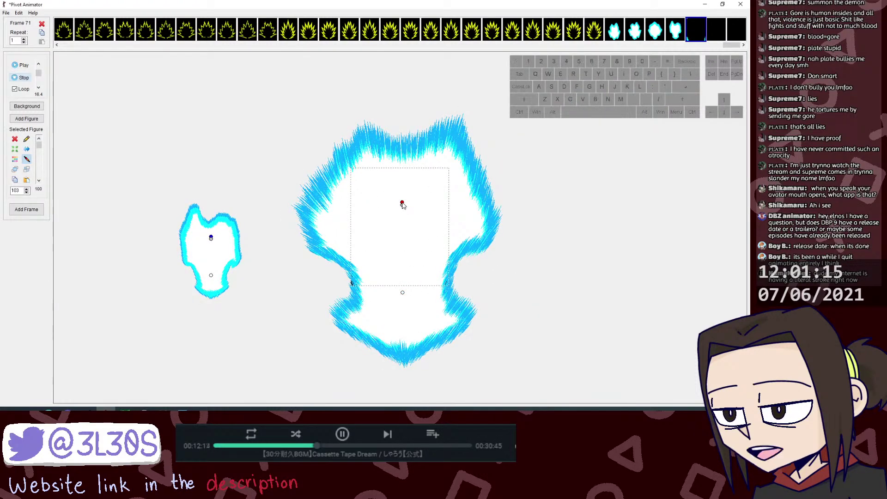
{"action": "key", "text": "shift+Down"}
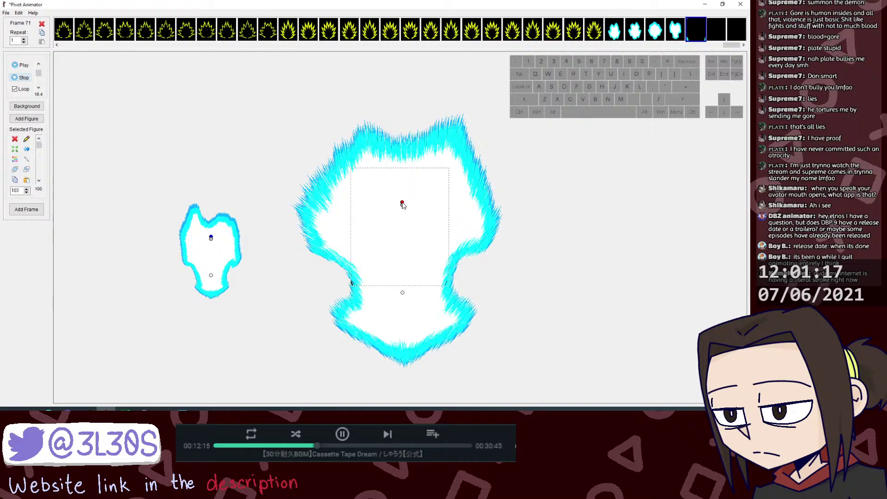
{"action": "scroll", "coordinate": [403, 205], "scroll_direction": "up", "scroll_amount": 3}
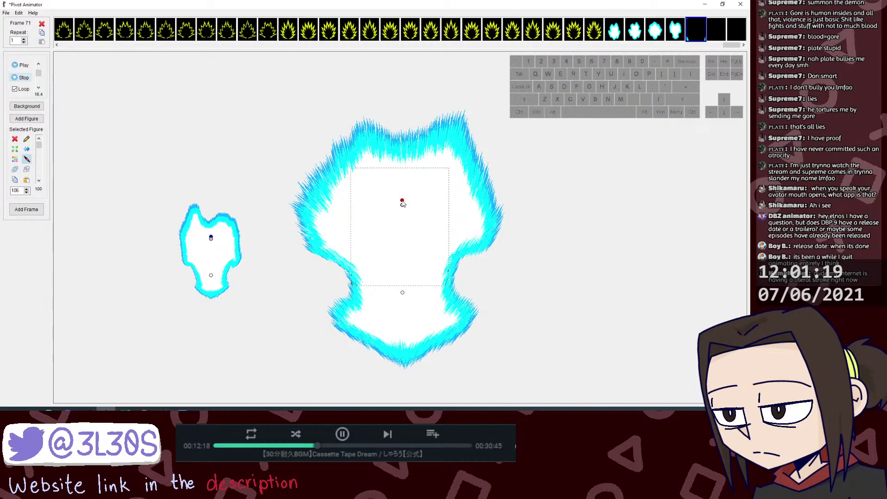
{"action": "key", "text": "shift+Up"}
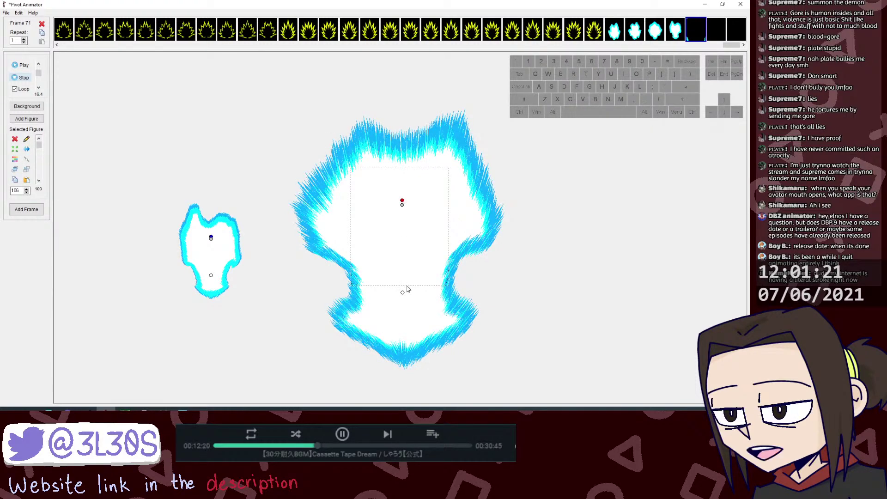
Step: Shrink the joined aura until its blue outline is at scale 56, and place the blue outline behind the cyan one
{"action": "left_click_drag", "start_coordinate": [403, 204], "coordinate": [402, 244]}
{"action": "left_click", "coordinate": [402, 244]}
{"action": "key", "text": "shift+Down"}
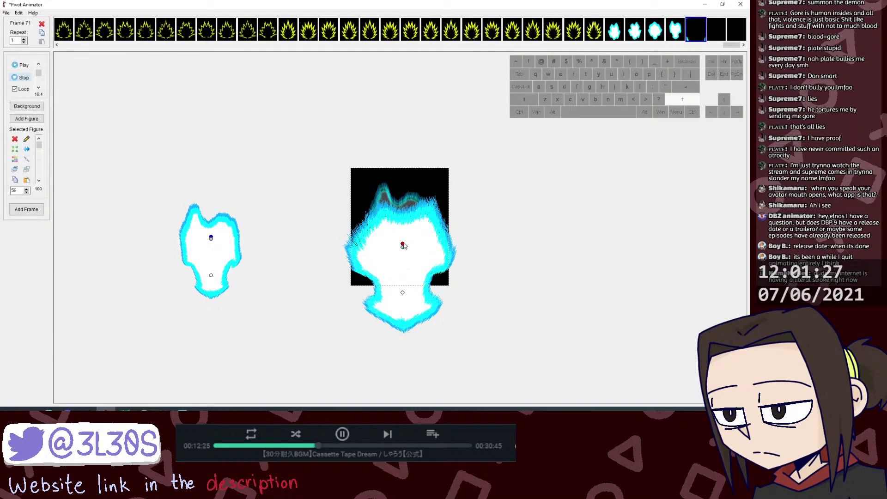
{"action": "key", "text": "shift+Up"}
{"action": "key", "text": "shift+Down"}
{"action": "key", "text": "shift+Up"}
{"action": "key", "text": "shift+Down"}
{"action": "key", "text": "shift+Up"}
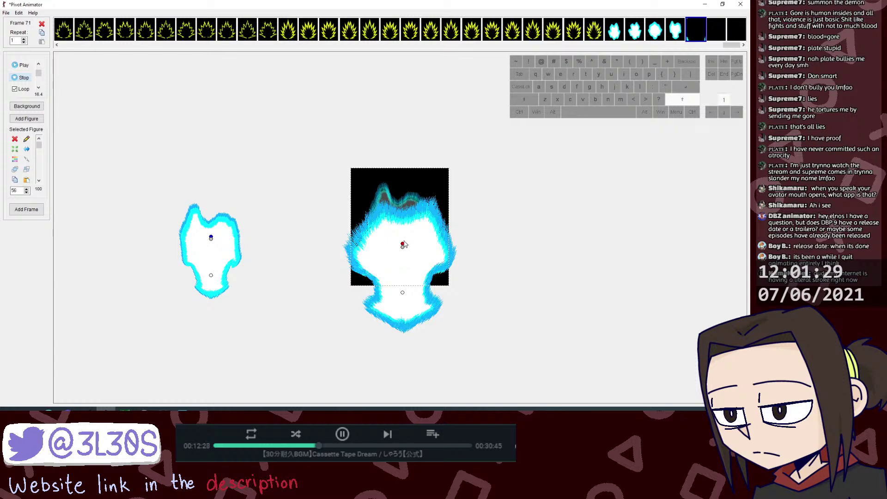
{"action": "key", "text": "shift+Down"}
{"action": "key", "text": "shift+Up"}
{"action": "key", "text": "shift+Down"}
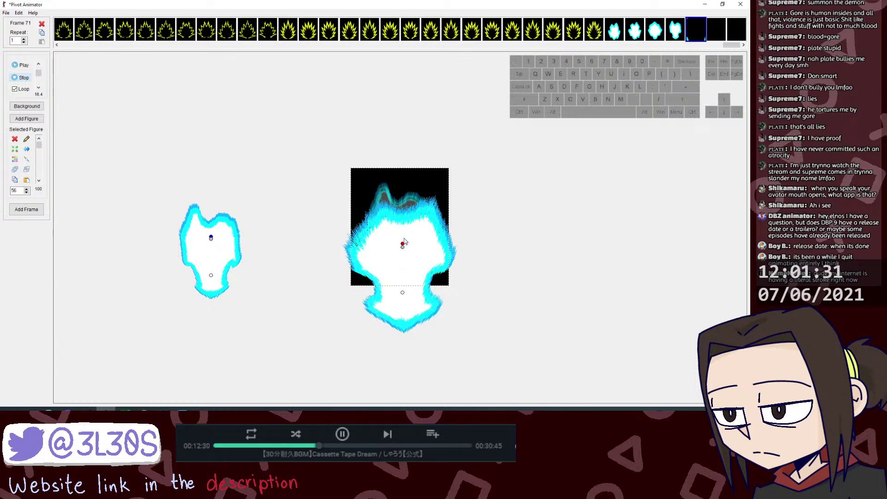
Step: Reduce the aura further and move it inside the black canvas over the previous frame's ghost image
{"action": "left_click_drag", "start_coordinate": [403, 293], "coordinate": [398, 221]}
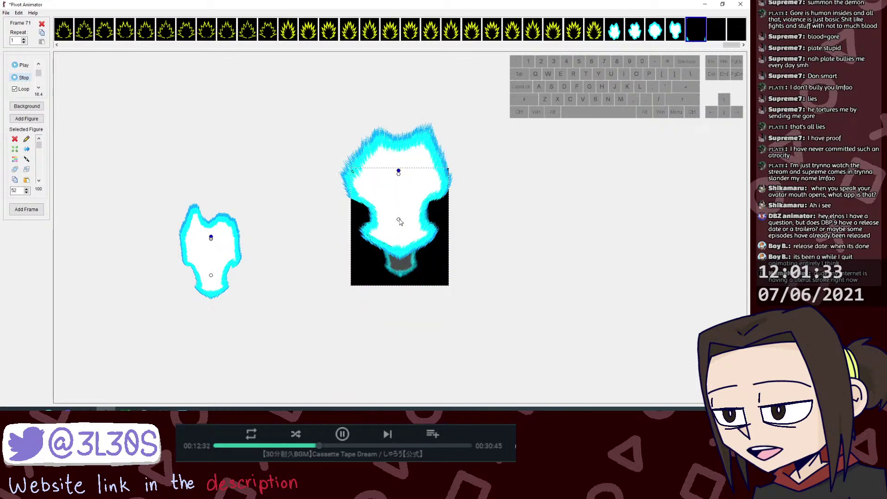
{"action": "mouse_move", "coordinate": [399, 175]}
{"action": "left_mouse_down"}
{"action": "mouse_move", "coordinate": [399, 188]}
{"action": "mouse_move", "coordinate": [399, 181]}
{"action": "left_mouse_up"}
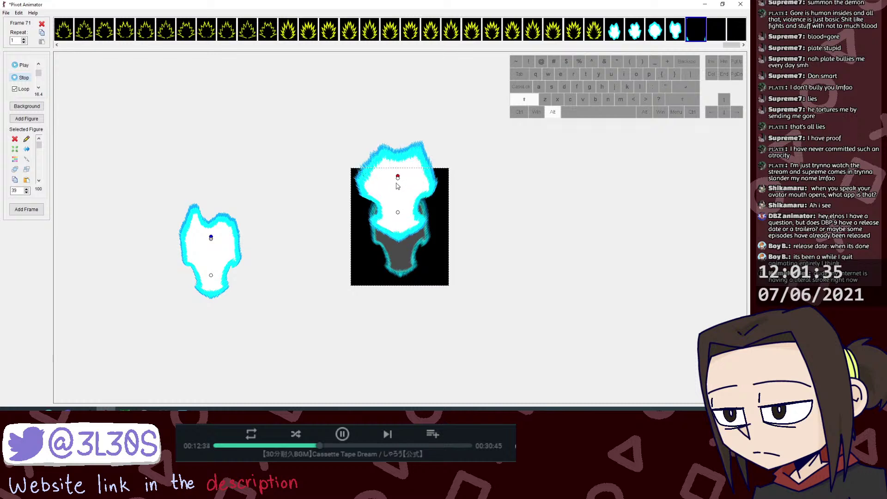
{"action": "left_click_drag", "start_coordinate": [399, 214], "coordinate": [401, 254]}
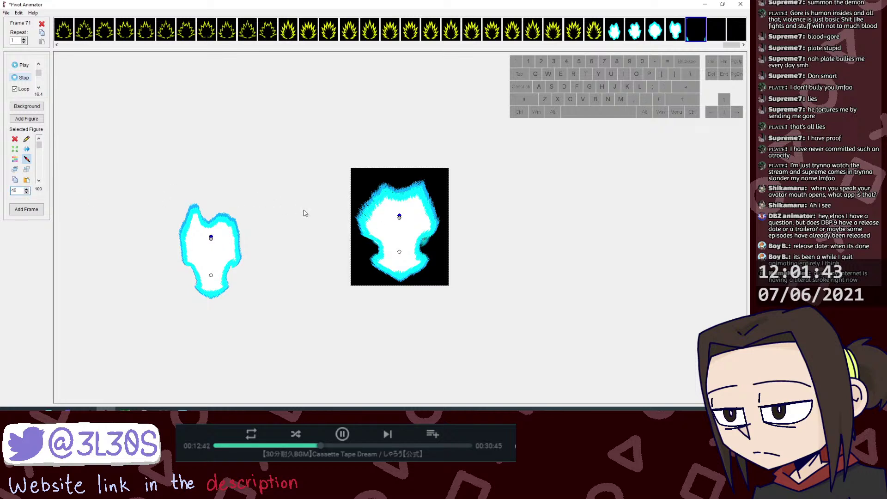
Step: Compare frame 71 with frames 68 to 70 and adjust its aura's position and size to match
{"action": "left_click", "coordinate": [662, 37]}
{"action": "left_click", "coordinate": [673, 37]}
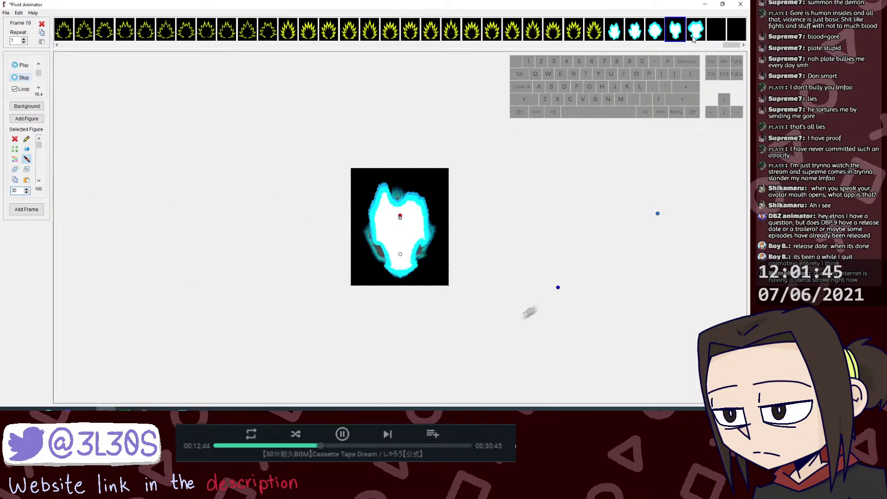
{"action": "left_click", "coordinate": [688, 37]}
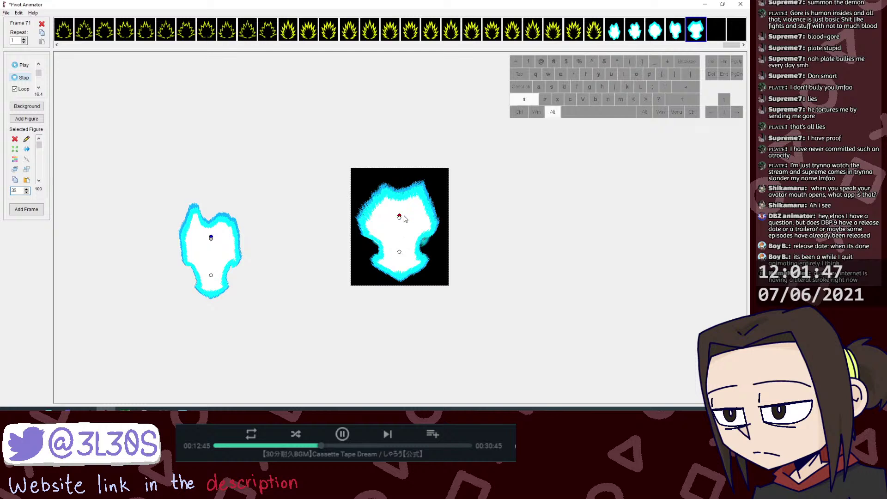
{"action": "mouse_move", "coordinate": [399, 254]}
{"action": "left_mouse_down"}
{"action": "mouse_move", "coordinate": [399, 216]}
{"action": "mouse_move", "coordinate": [400, 252]}
{"action": "left_mouse_up"}
{"action": "left_click", "coordinate": [635, 37]}
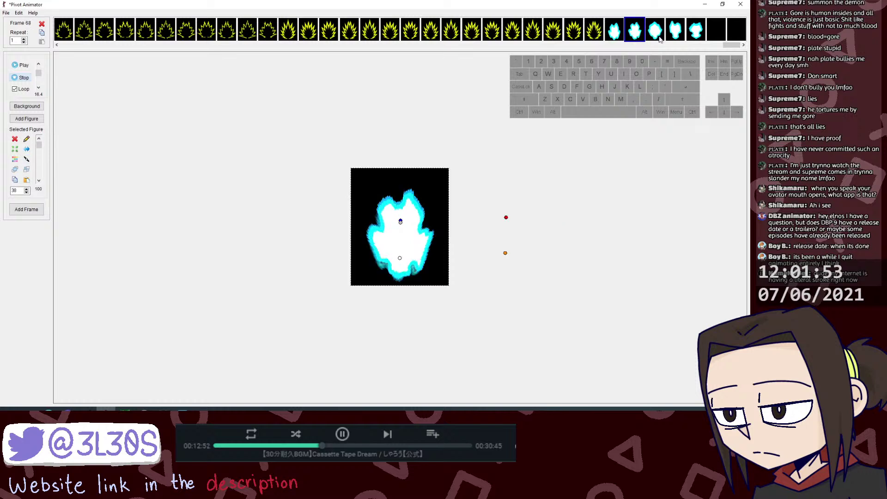
{"action": "left_click", "coordinate": [659, 36]}
{"action": "left_click", "coordinate": [672, 38]}
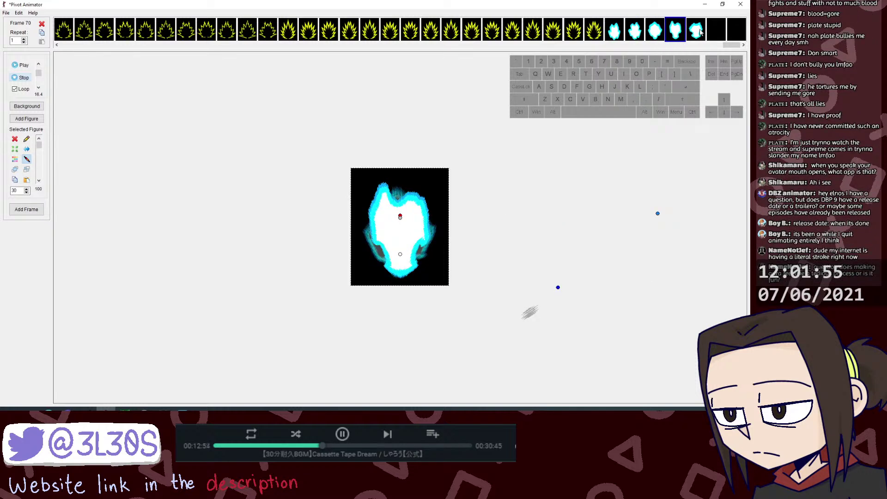
{"action": "left_click", "coordinate": [698, 33]}
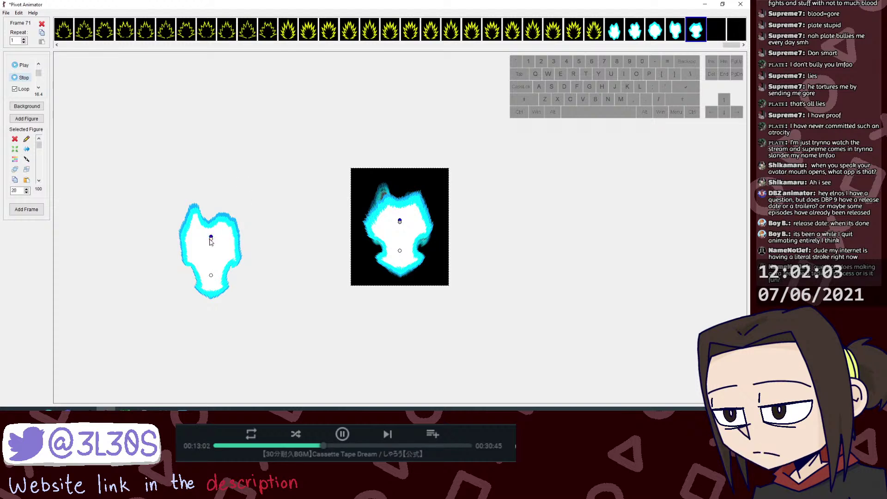
Step: Delete the spare aura copy beside the canvas, compare frame 71 with the previous frame, and go to frame 72
{"action": "key", "text": "Delete"}
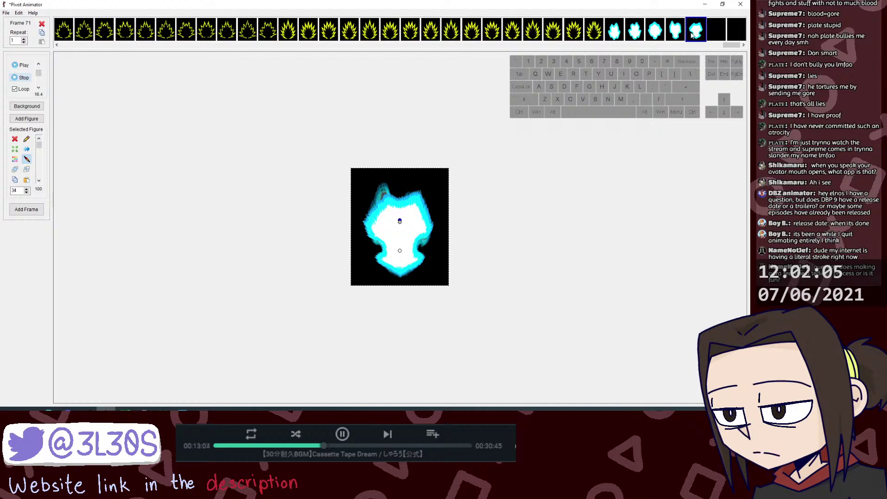
{"action": "left_click", "coordinate": [676, 31]}
{"action": "left_click", "coordinate": [696, 32]}
{"action": "left_click", "coordinate": [719, 33]}
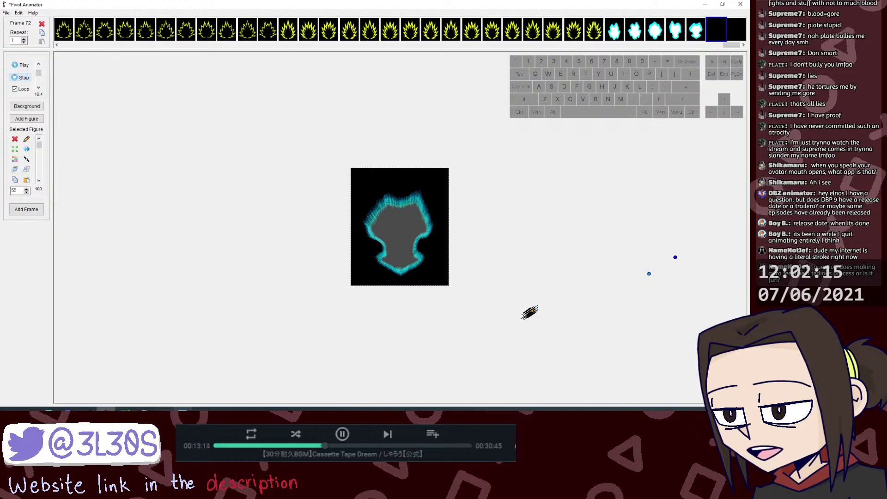
Step: Switch to Photos and compare the blue aura's shape in Screenshot_5.png and Screenshot_6.png
{"action": "left_click", "coordinate": [183, 410]}
{"action": "scroll", "coordinate": [267, 284], "scroll_direction": "right", "scroll_amount": 2}
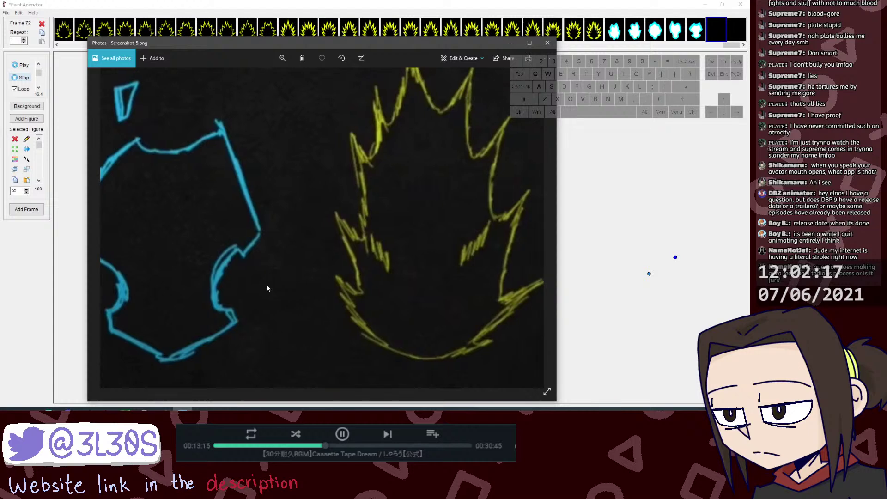
{"action": "key", "text": "Right"}
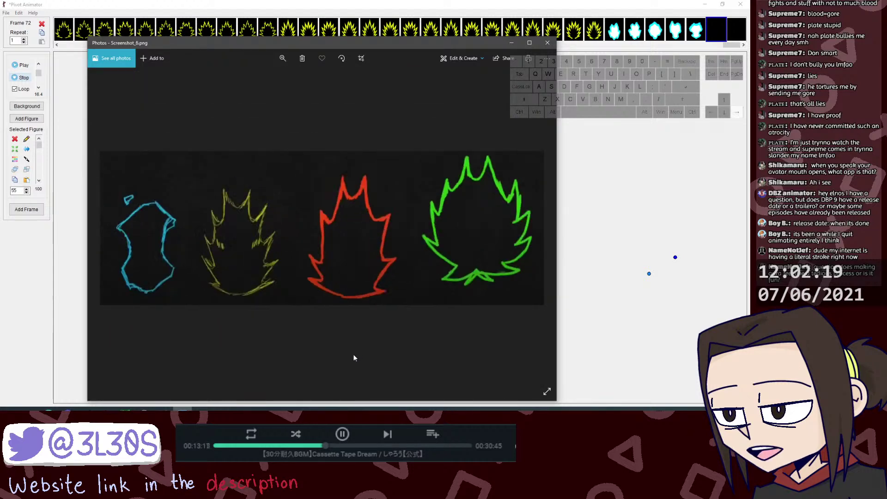
{"action": "key", "text": "Left"}
{"action": "key", "text": "Right"}
{"action": "key", "text": "Left"}
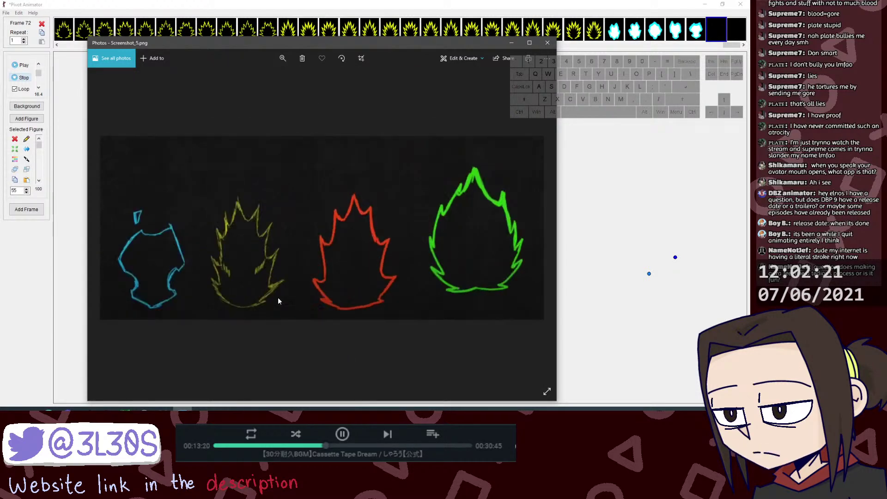
{"action": "key", "text": "Right"}
{"action": "key", "text": "Left"}
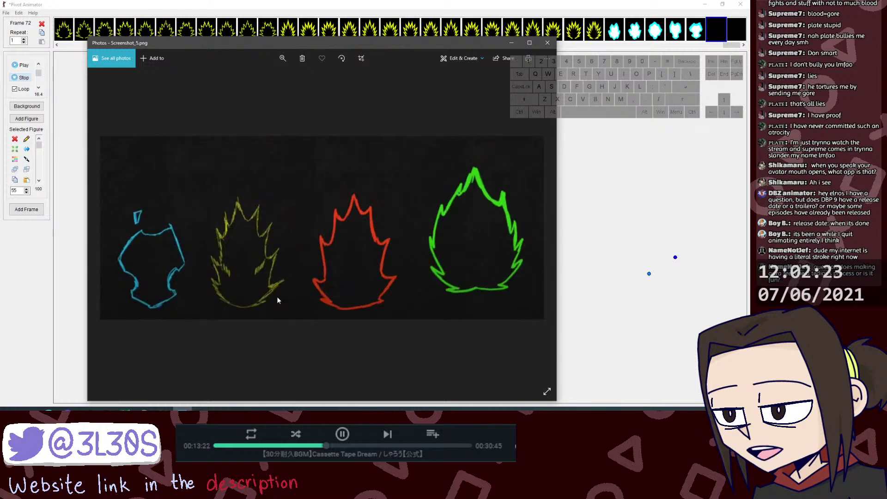
{"action": "key", "text": "Right"}
{"action": "key", "text": "Left"}
{"action": "key", "text": "Right"}
Step: Enlarge Screenshot_6.png and centre its blue aura outline as the tracing reference
{"action": "scroll", "coordinate": [265, 287], "scroll_direction": "up", "scroll_amount": 2}
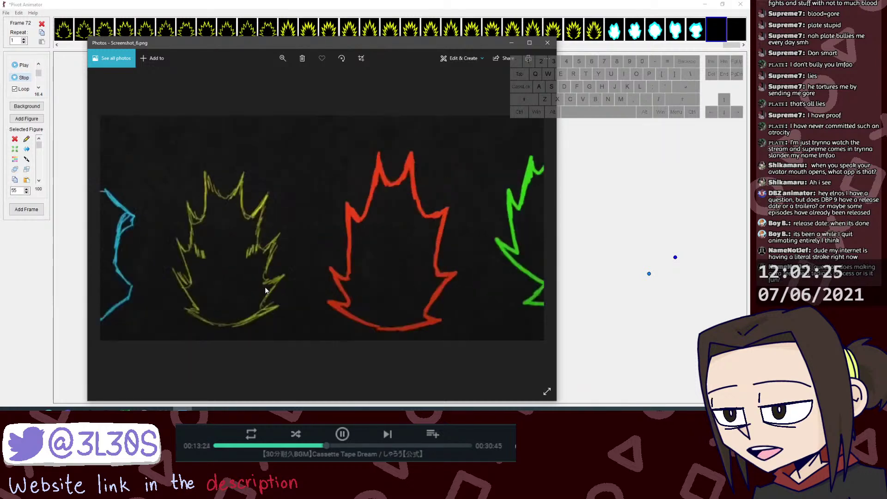
{"action": "scroll", "coordinate": [265, 286], "scroll_direction": "up", "scroll_amount": 2}
{"action": "left_click_drag", "start_coordinate": [237, 281], "coordinate": [318, 278]}
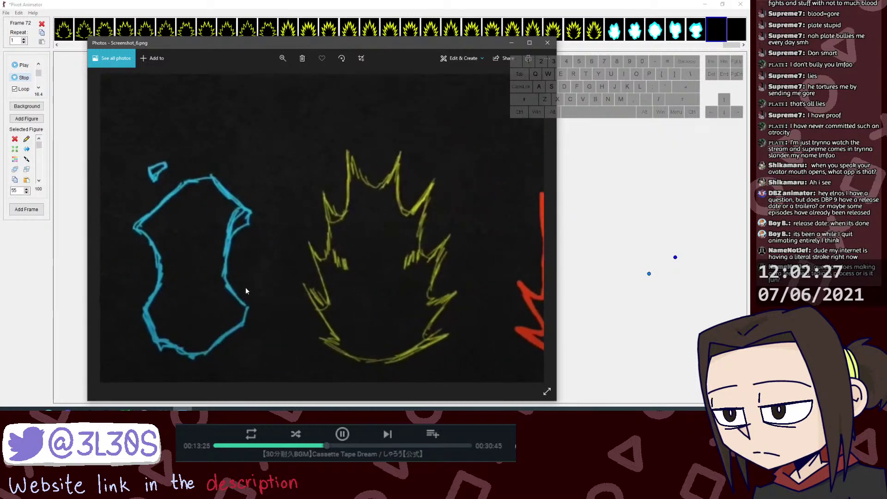
{"action": "scroll", "coordinate": [200, 260], "scroll_direction": "down", "scroll_amount": 3}
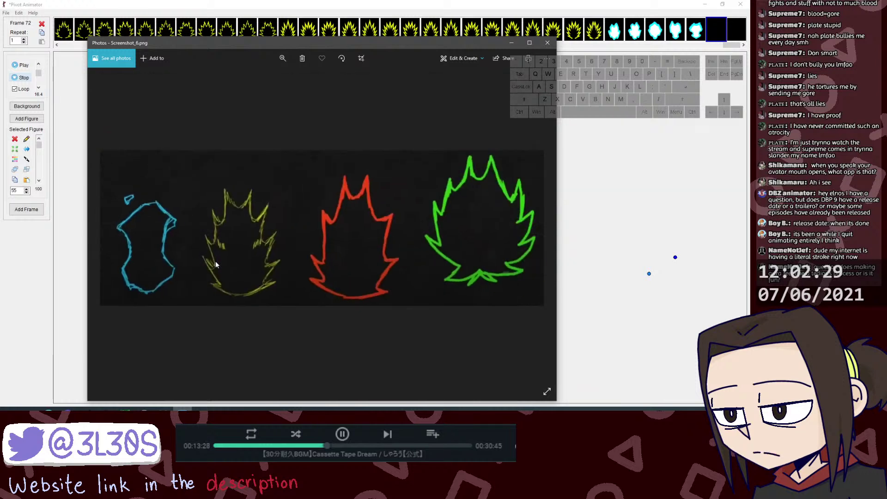
{"action": "scroll", "coordinate": [215, 264], "scroll_direction": "up", "scroll_amount": 3}
{"action": "left_click_drag", "start_coordinate": [210, 244], "coordinate": [356, 245]}
{"action": "left_click", "coordinate": [284, 59]}
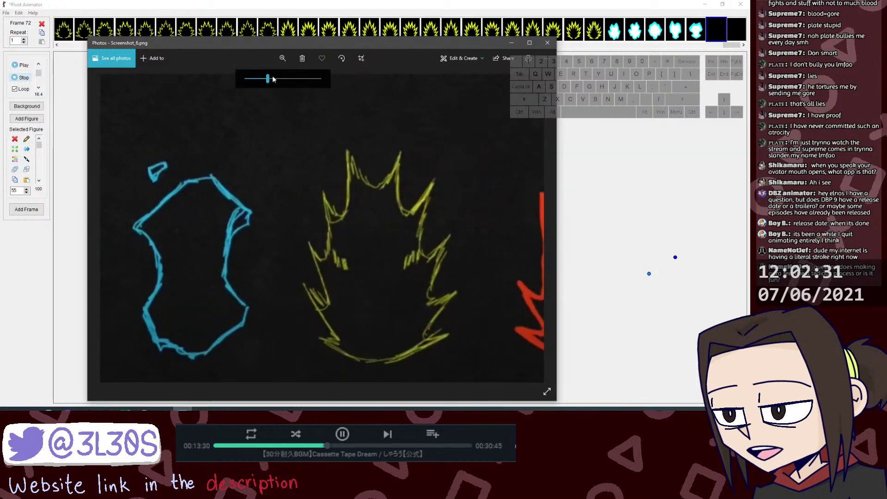
{"action": "left_click_drag", "start_coordinate": [266, 84], "coordinate": [275, 82]}
{"action": "left_click_drag", "start_coordinate": [251, 158], "coordinate": [314, 134]}
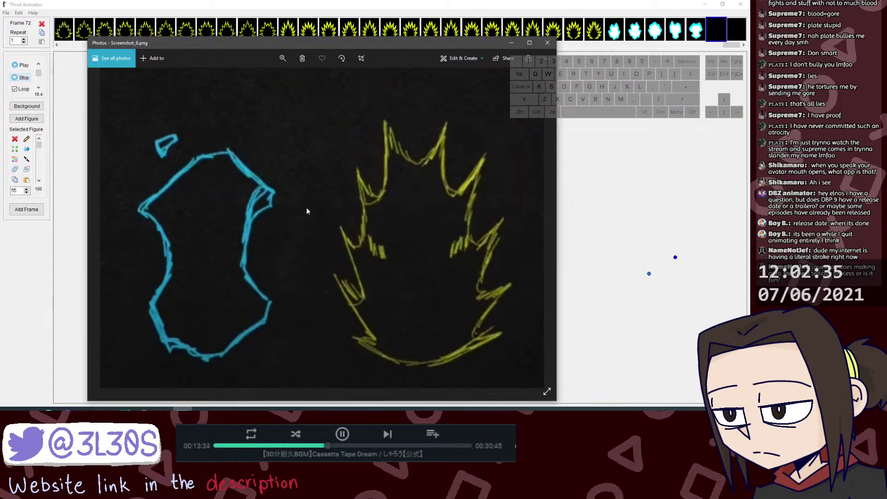
Step: Switch to Pivot Animator and apply the 10% glass effect to its window over the reference sketch
{"action": "left_click", "coordinate": [627, 191]}
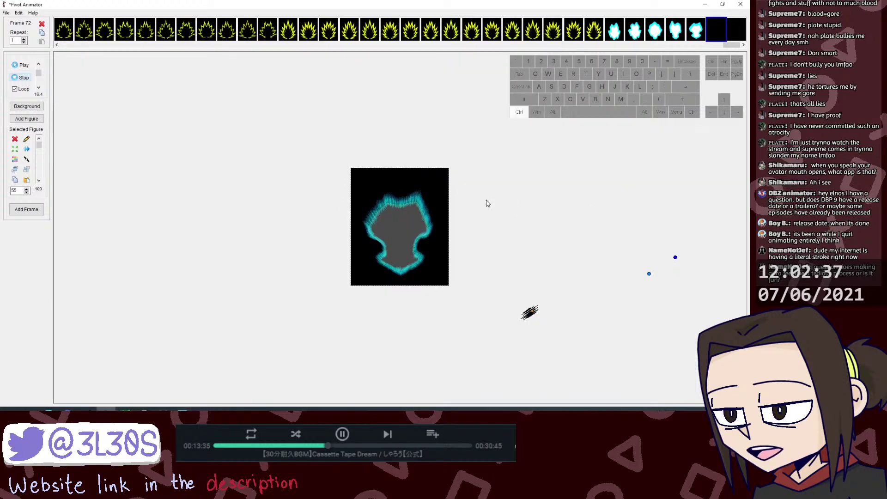
{"action": "right_click", "coordinate": [244, 155], "text": "shift"}
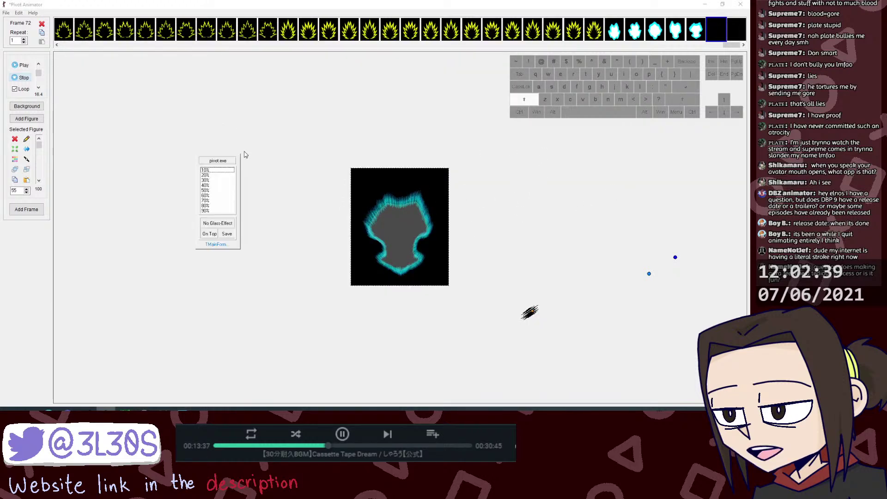
{"action": "left_click", "coordinate": [218, 170]}
{"action": "key", "text": "ctrl+alt+f"}
{"action": "left_click", "coordinate": [243, 88]}
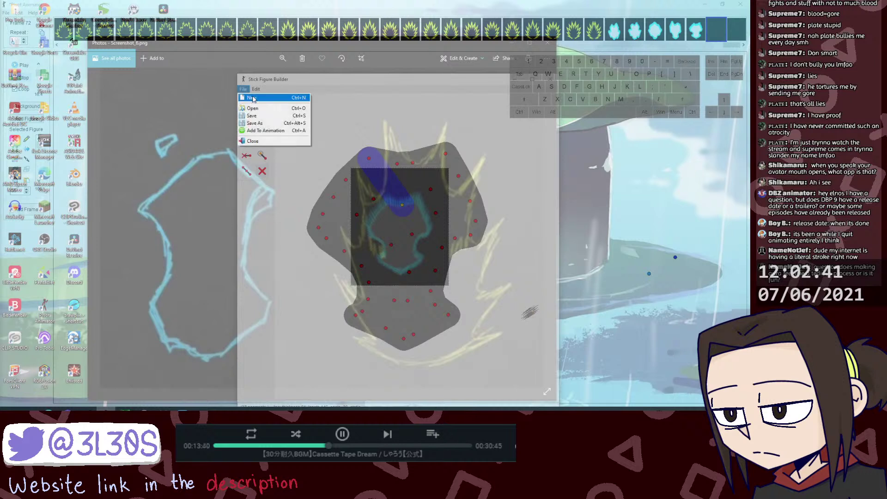
{"action": "left_click", "coordinate": [257, 99]}
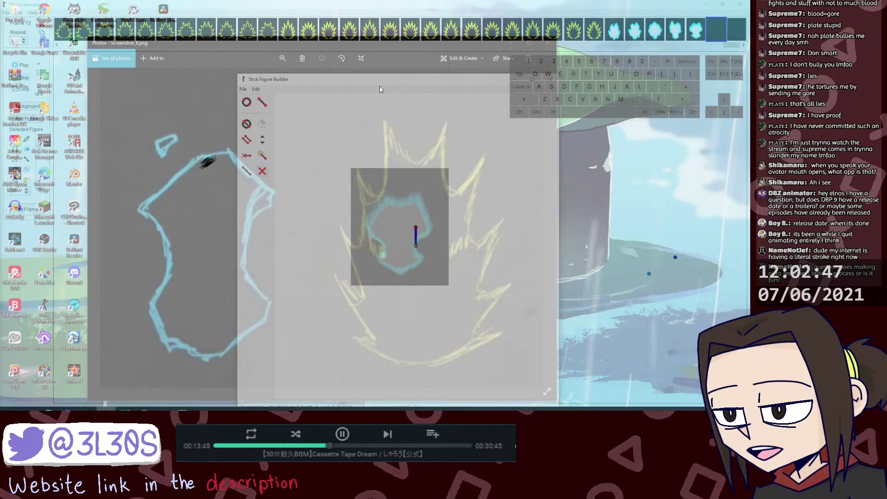
{"action": "left_click_drag", "start_coordinate": [379, 86], "coordinate": [337, 237]}
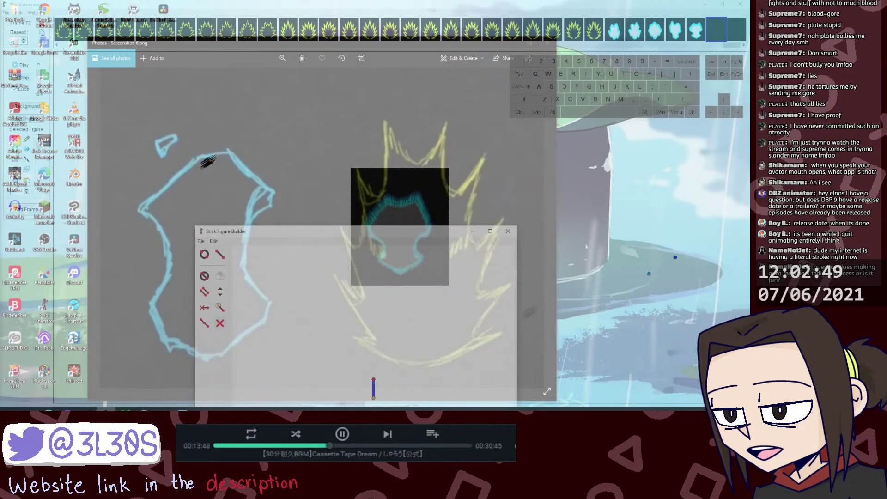
{"action": "left_click", "coordinate": [473, 232]}
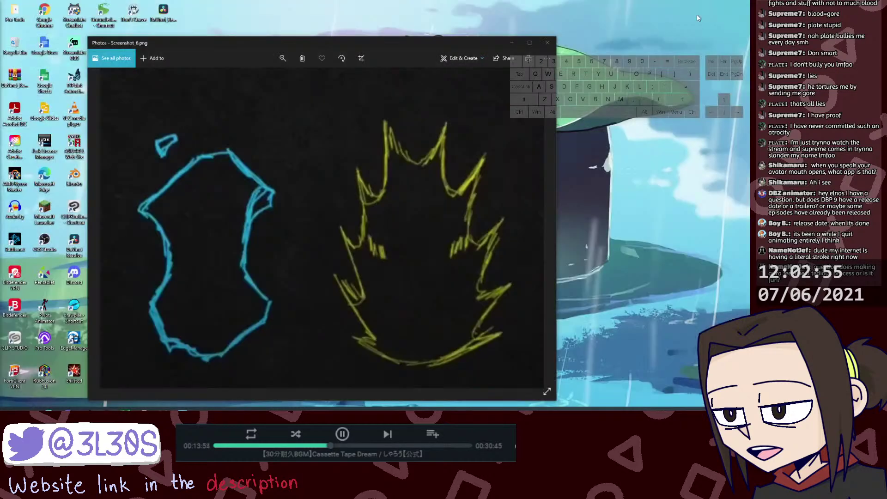
{"action": "key", "text": "alt+Tab"}
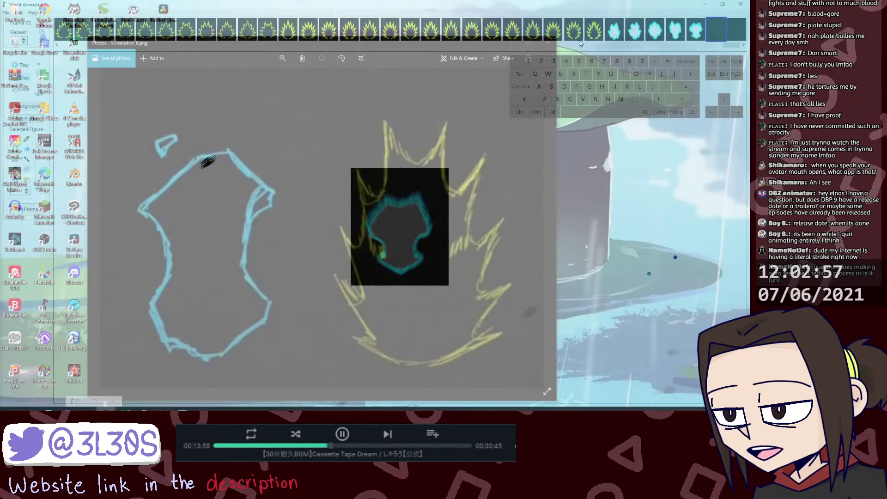
{"action": "left_click", "coordinate": [591, 31]}
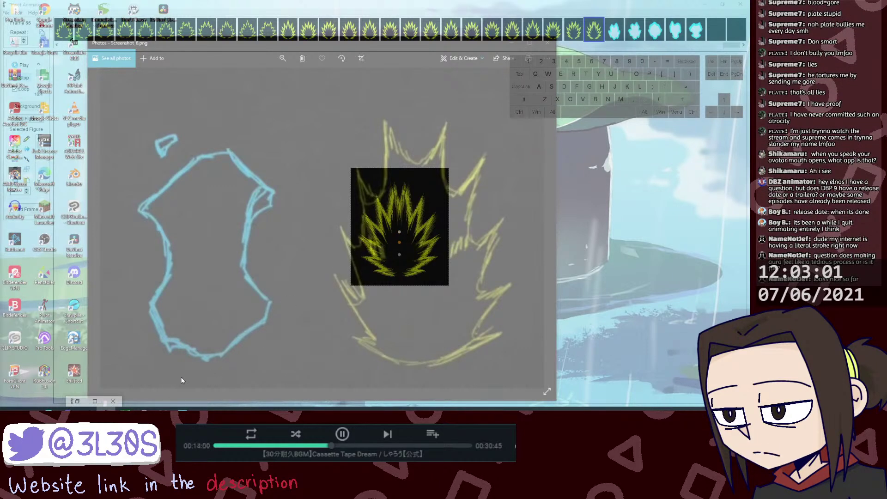
{"action": "left_click", "coordinate": [78, 401]}
{"action": "left_click_drag", "start_coordinate": [383, 235], "coordinate": [339, 110]}
{"action": "left_click", "coordinate": [461, 110]}
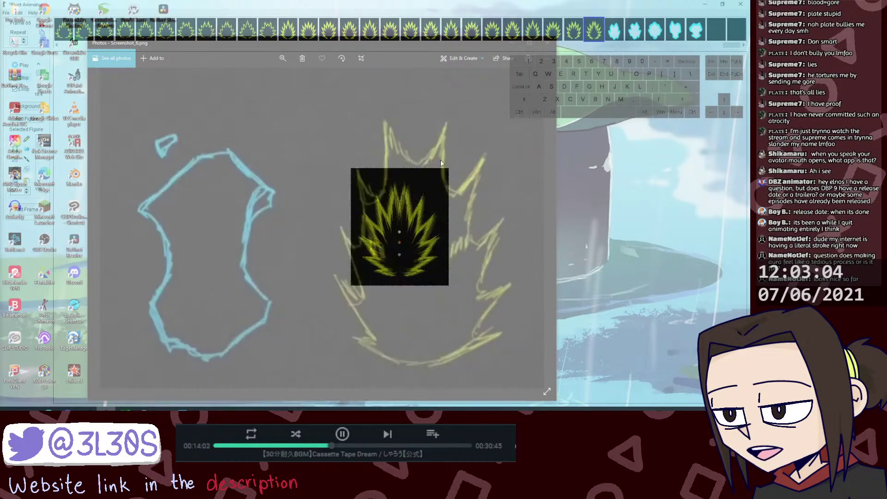
Step: Open frame 66's yellow aura in the Stick Figure Builder, reposition the whole figure, and leave the builder
{"action": "double_click", "coordinate": [418, 214]}
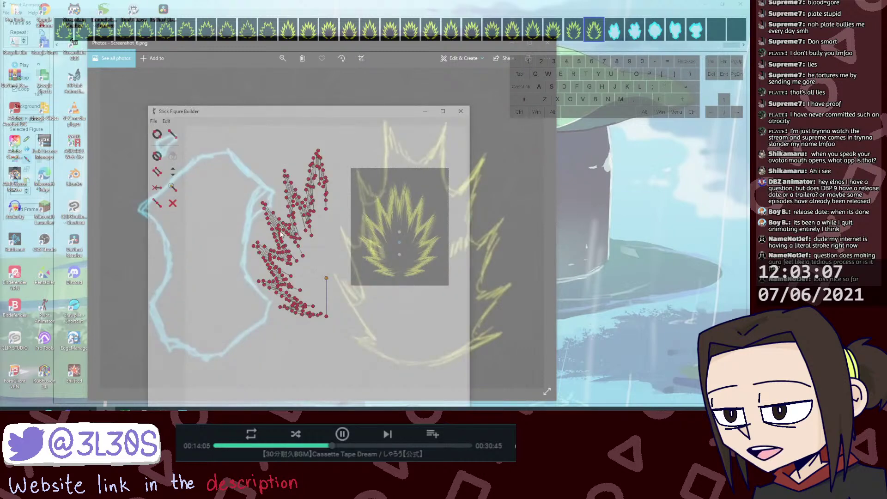
{"action": "left_click_drag", "start_coordinate": [325, 283], "coordinate": [291, 308]}
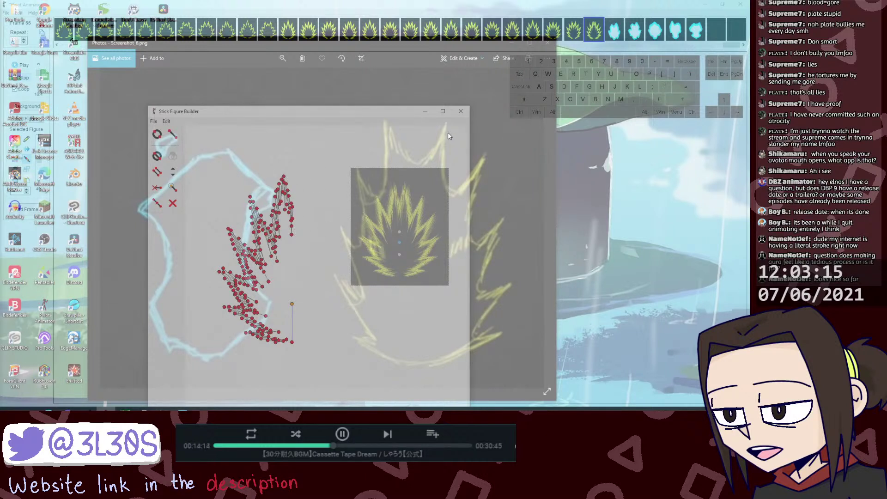
{"action": "left_click", "coordinate": [460, 111]}
Step: Review the blue aura's shape across frames 67 to 71 and go to the empty frame 72
{"action": "left_click", "coordinate": [696, 31]}
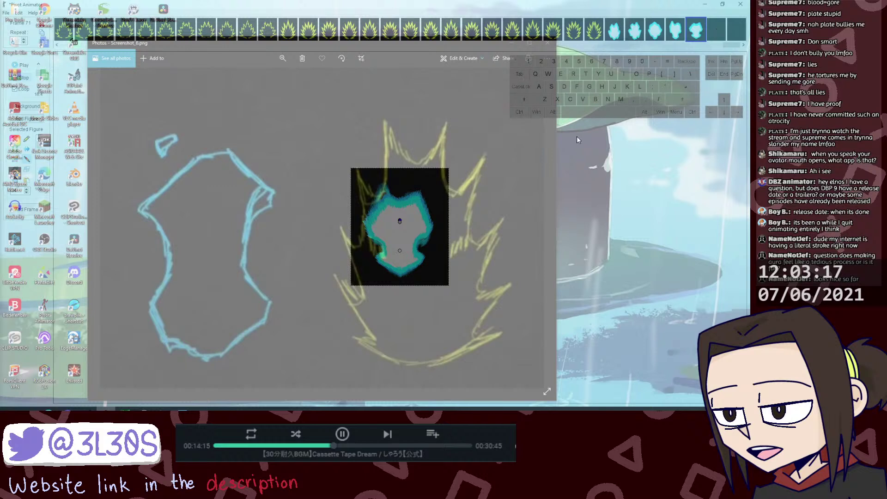
{"action": "left_click", "coordinate": [715, 32]}
{"action": "left_click", "coordinate": [612, 32]}
{"action": "left_click", "coordinate": [634, 32]}
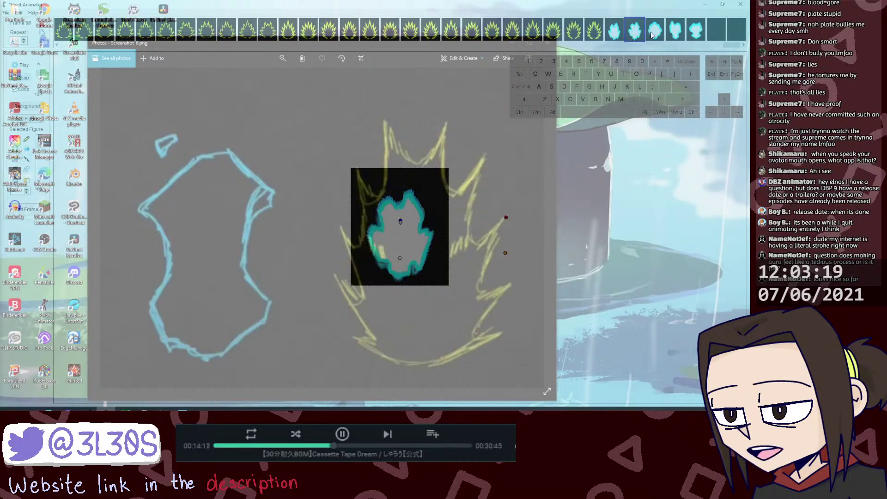
{"action": "left_click", "coordinate": [655, 32]}
{"action": "left_click", "coordinate": [677, 32]}
{"action": "left_click", "coordinate": [621, 36]}
{"action": "key", "text": "Right"}
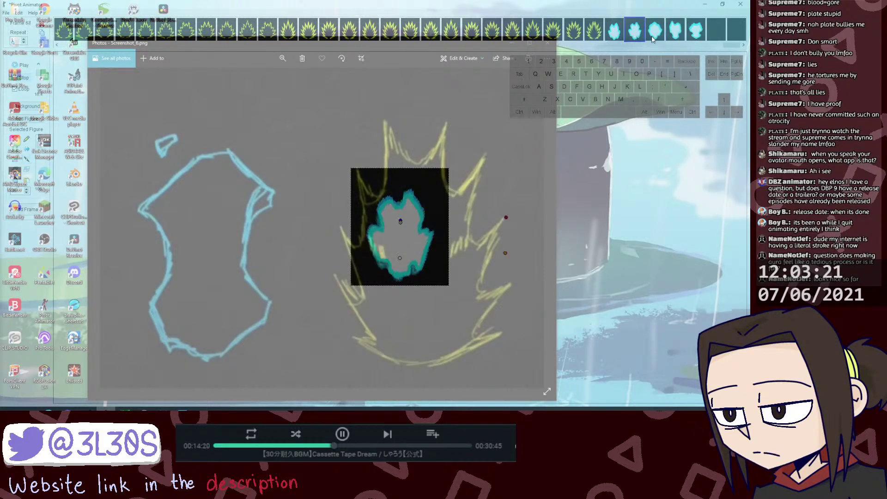
{"action": "key", "text": "Right"}
{"action": "left_click", "coordinate": [677, 35]}
{"action": "left_click", "coordinate": [699, 36]}
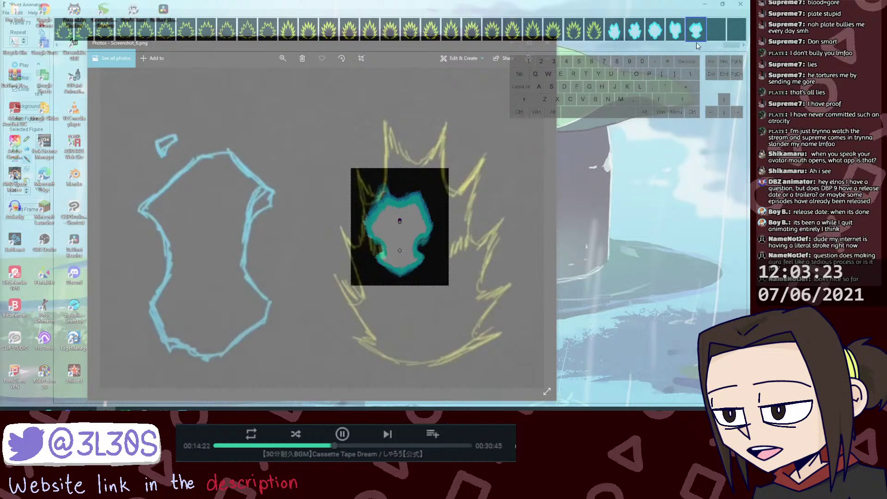
{"action": "key", "text": "Right"}
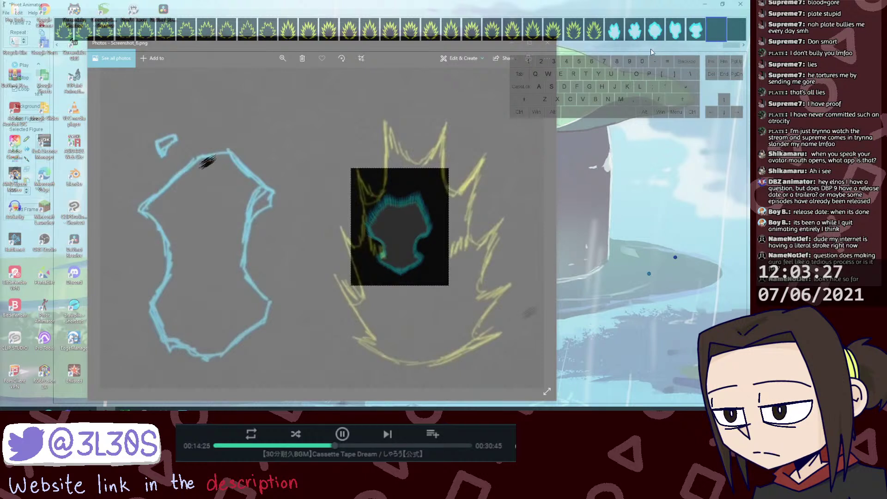
Step: Compare the yellow aura in frames 61 to 66 with the blue aura in frame 67, ending on frame 72
{"action": "left_click", "coordinate": [606, 37]}
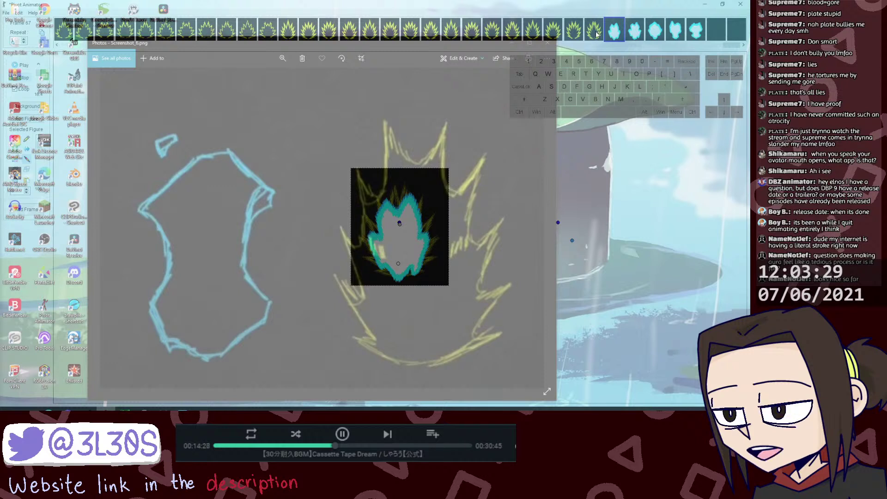
{"action": "left_click", "coordinate": [596, 33]}
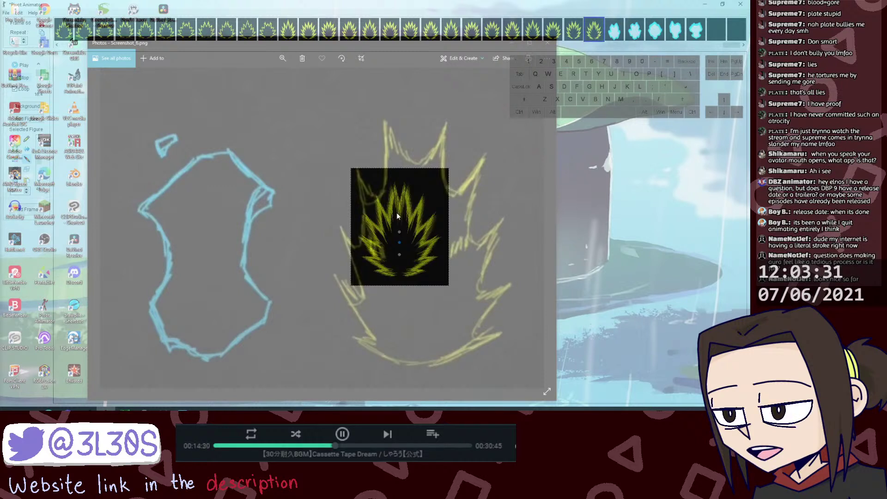
{"action": "left_click", "coordinate": [488, 34]}
{"action": "left_click", "coordinate": [515, 34]}
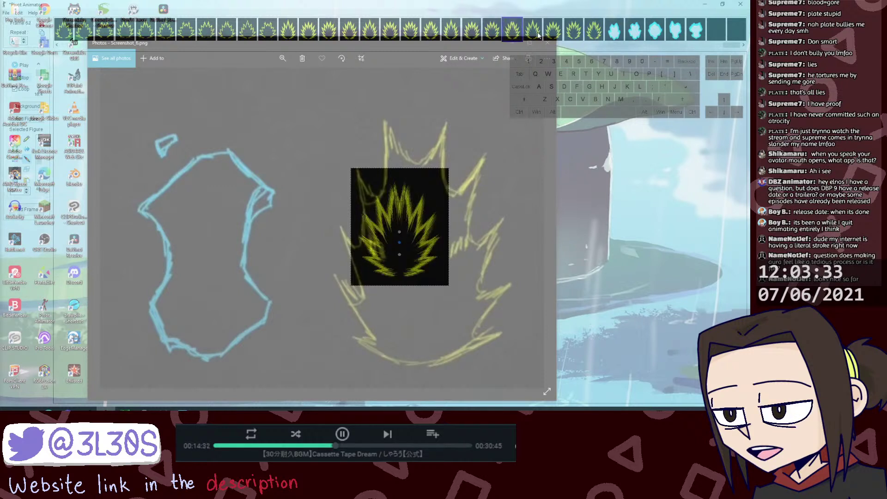
{"action": "left_click", "coordinate": [536, 34]}
{"action": "left_click", "coordinate": [554, 37]}
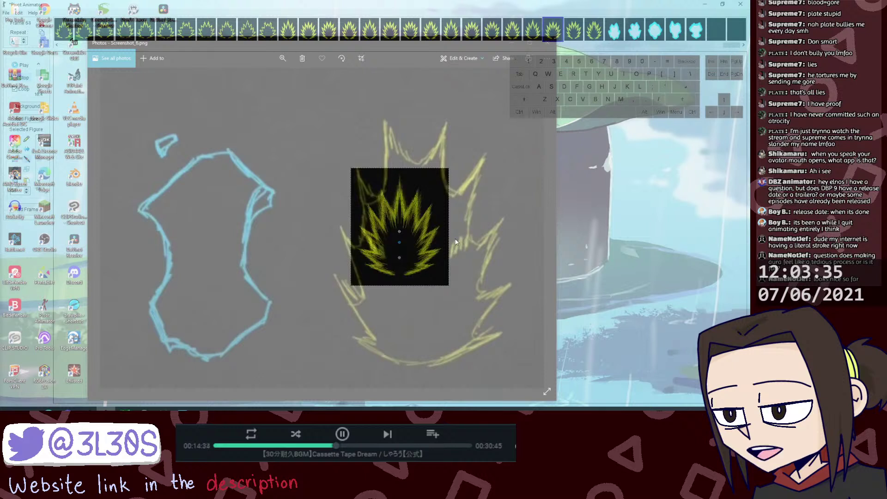
{"action": "left_click", "coordinate": [575, 35]}
{"action": "left_click", "coordinate": [594, 35]}
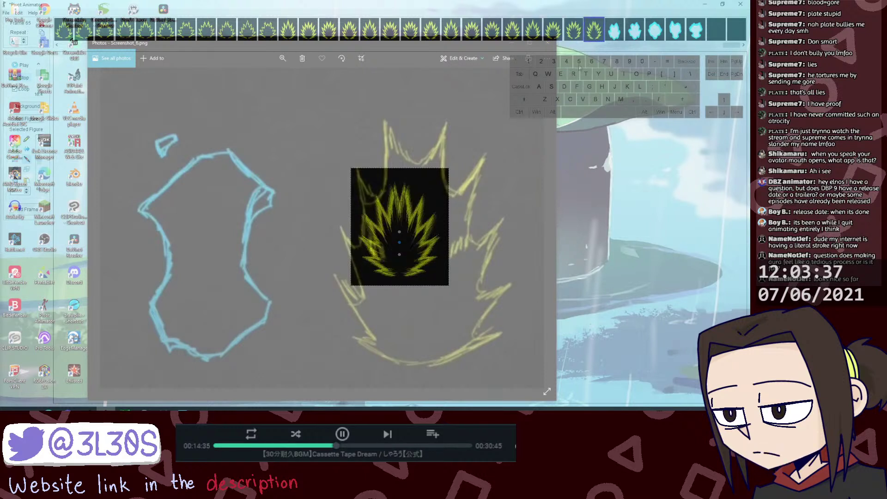
{"action": "left_click", "coordinate": [615, 35]}
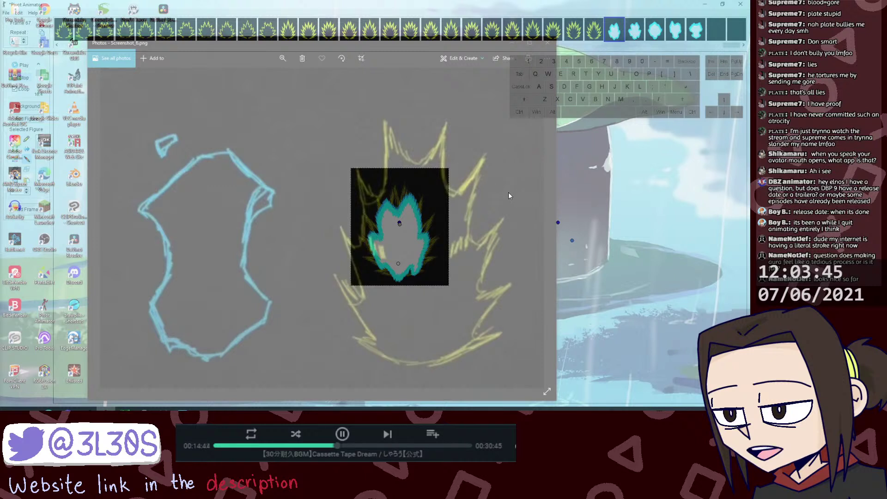
{"action": "left_click", "coordinate": [699, 32]}
{"action": "left_click", "coordinate": [711, 29]}
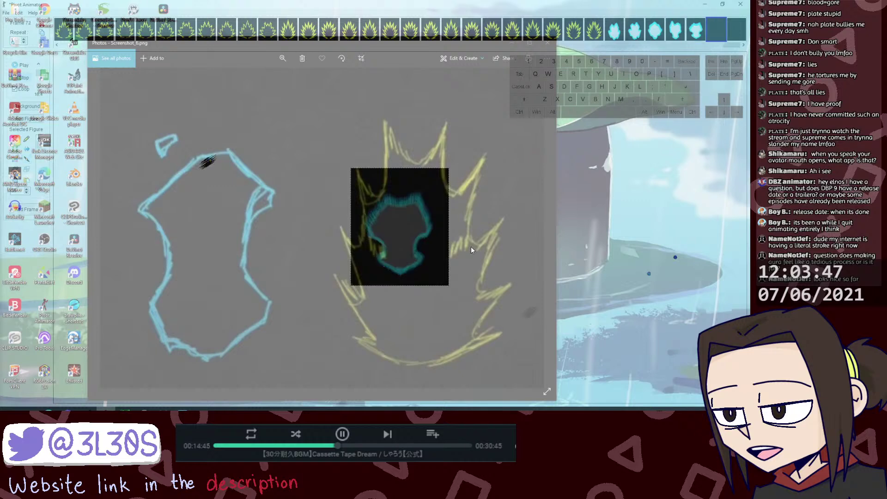
Step: Overlay the Stick Figure Builder's yellow aura on the sketch's blue outline and close the builder
{"action": "key", "text": "alt+Tab"}
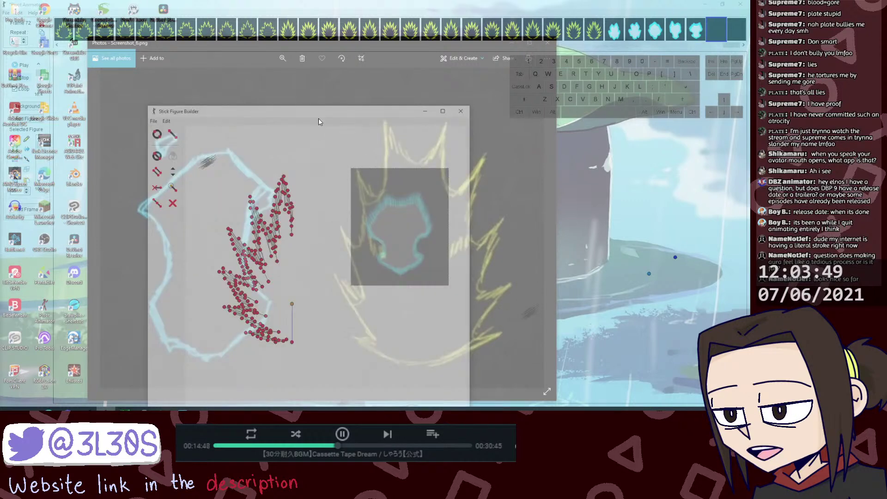
{"action": "left_click_drag", "start_coordinate": [318, 118], "coordinate": [242, 101]}
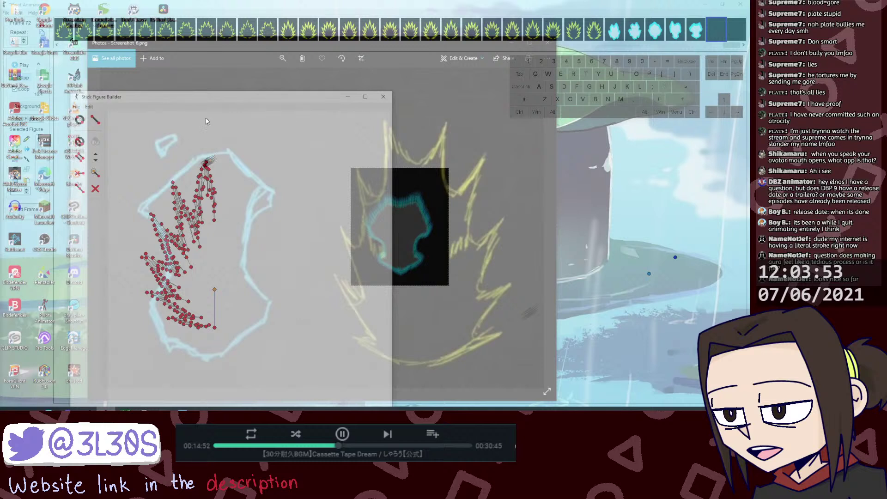
{"action": "left_click", "coordinate": [383, 97]}
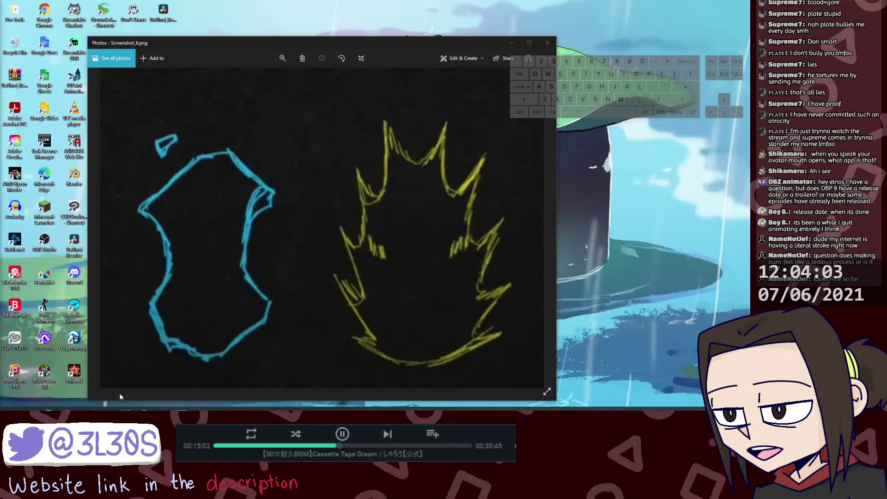
Step: Return to Pivot Animator and copy the yellow aura from frame 66 into frame 67, beside the canvas
{"action": "left_click", "coordinate": [110, 414]}
{"action": "left_click", "coordinate": [592, 33]}
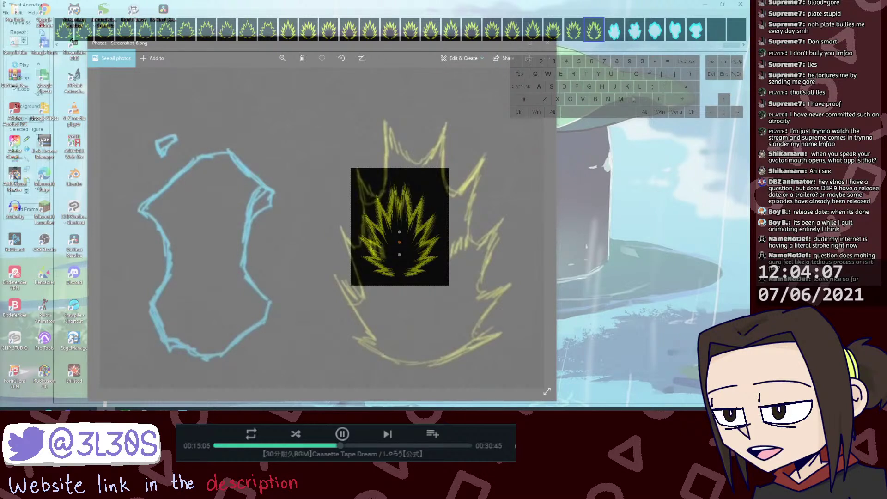
{"action": "key", "text": "Right"}
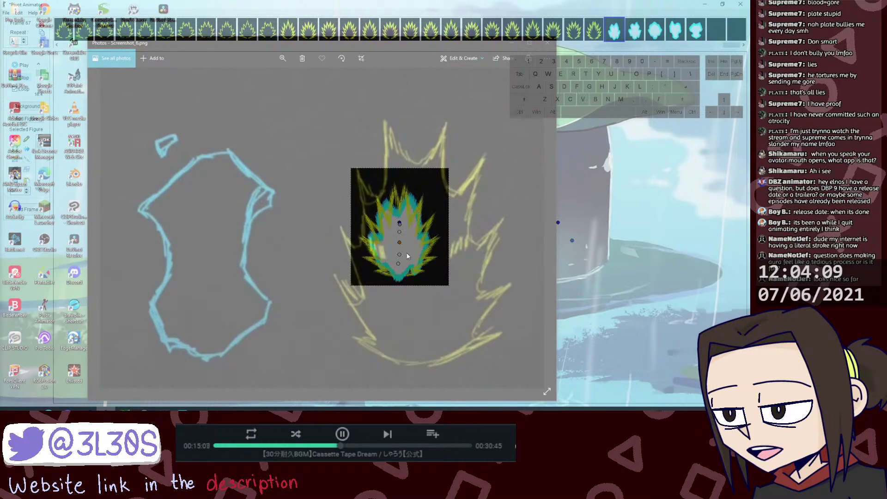
Step: Remove the glass effect from the Pivot Animator window with the No Glass-Effect option
{"action": "right_click", "coordinate": [240, 299], "text": "ctrl+shift"}
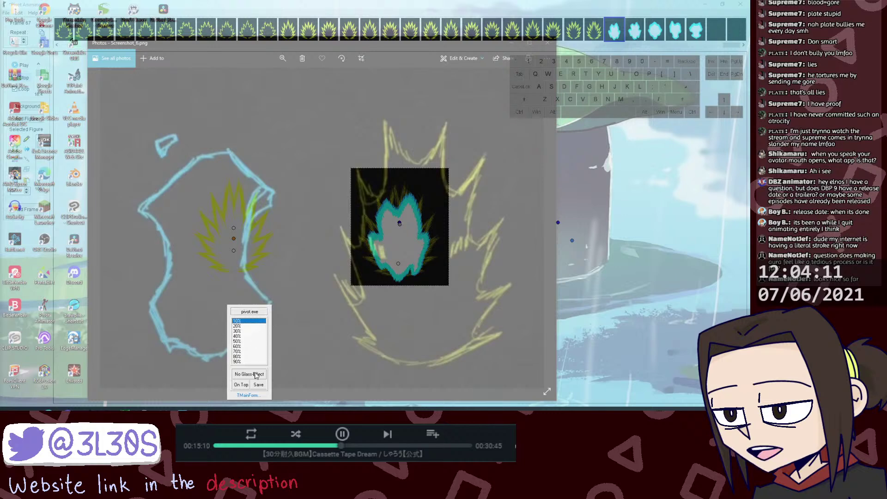
{"action": "left_click", "coordinate": [256, 375]}
{"action": "right_click", "coordinate": [273, 330], "text": "ctrl+shift"}
{"action": "left_click", "coordinate": [258, 401]}
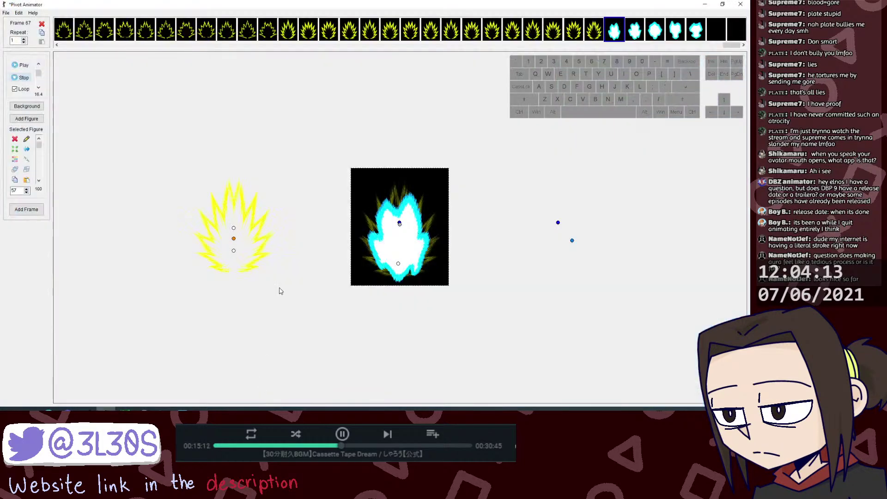
Step: Recolour the yellow aura copy black, enlarge it to about 346%, and move it farther from the canvas
{"action": "key", "text": "c"}
{"action": "left_click", "coordinate": [340, 163]}
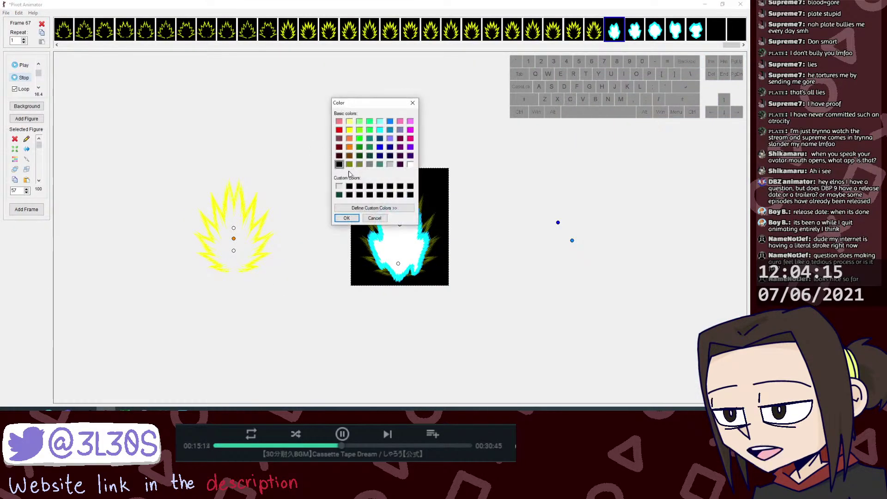
{"action": "left_click", "coordinate": [344, 219]}
{"action": "left_click_drag", "start_coordinate": [234, 228], "coordinate": [238, 174]}
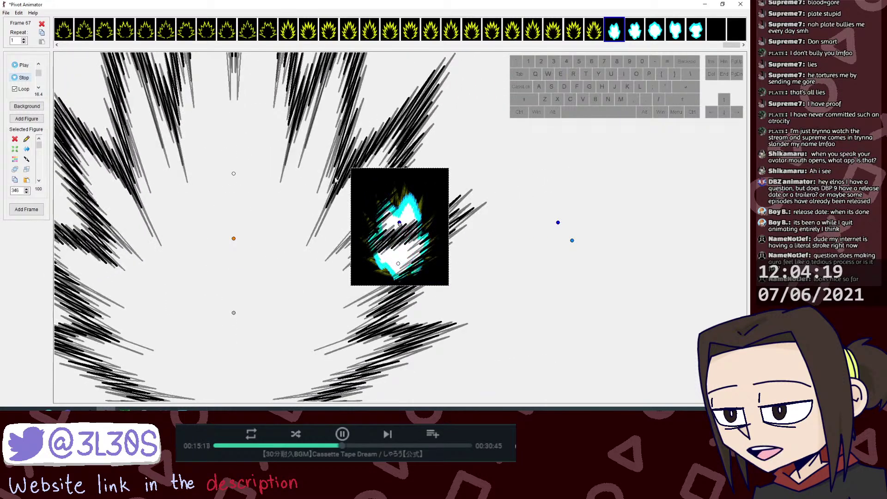
{"action": "left_click_drag", "start_coordinate": [234, 239], "coordinate": [141, 250]}
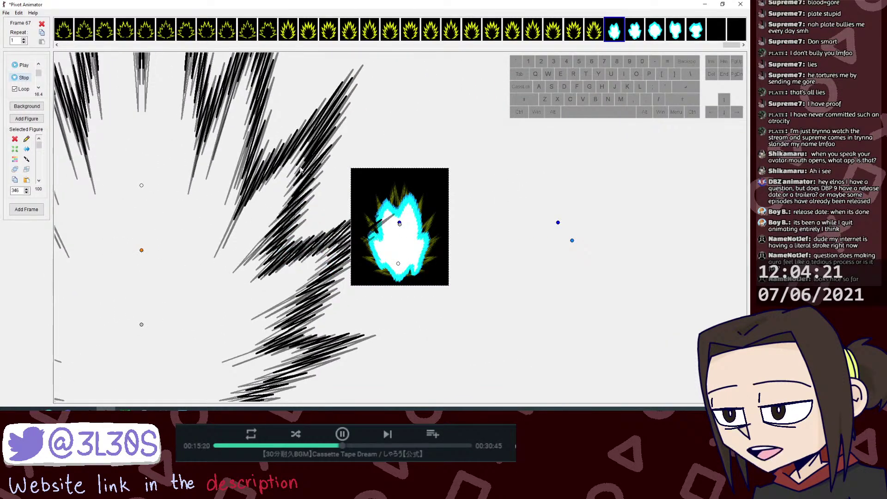
Step: Move and enlarge frame 67's white and cyan aura beside the canvas, and scale the black aura up to 504%
{"action": "left_click_drag", "start_coordinate": [398, 263], "coordinate": [479, 291]}
{"action": "left_click_drag", "start_coordinate": [481, 251], "coordinate": [479, 172]}
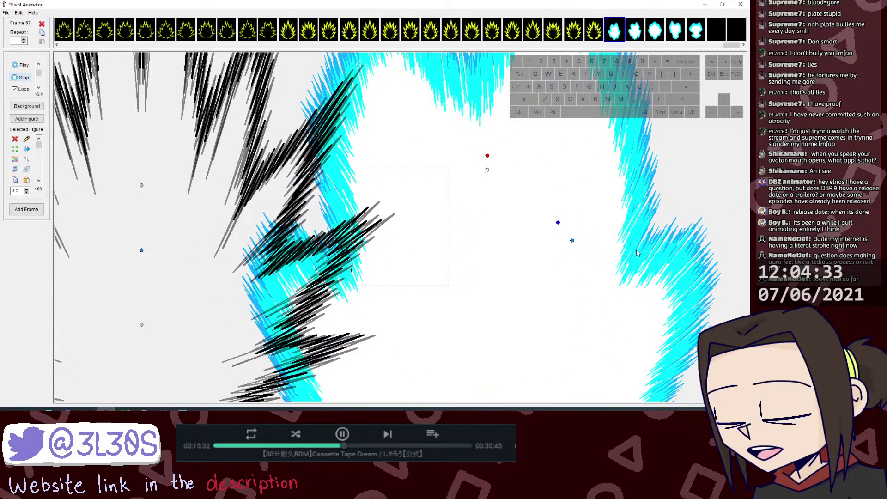
{"action": "left_click_drag", "start_coordinate": [486, 155], "coordinate": [470, 213]}
{"action": "left_click_drag", "start_coordinate": [142, 186], "coordinate": [142, 143]}
{"action": "key", "text": "ctrl+z"}
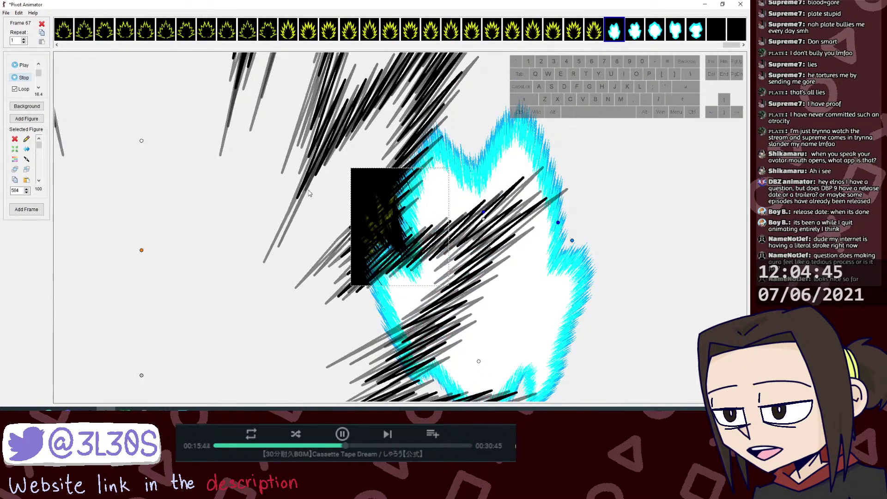
Step: Undo the pasted copy, recolouring, moves and enlargements in frame 67, and save the animation with frame 72 open
{"action": "key", "text": "ctrl+z"}
{"action": "key", "text": "ctrl+z"}
{"action": "key", "text": "ctrl+z"}
{"action": "key", "text": "ctrl+z"}
{"action": "key", "text": "ctrl+z"}
{"action": "key", "text": "ctrl+z"}
{"action": "key", "text": "ctrl+z"}
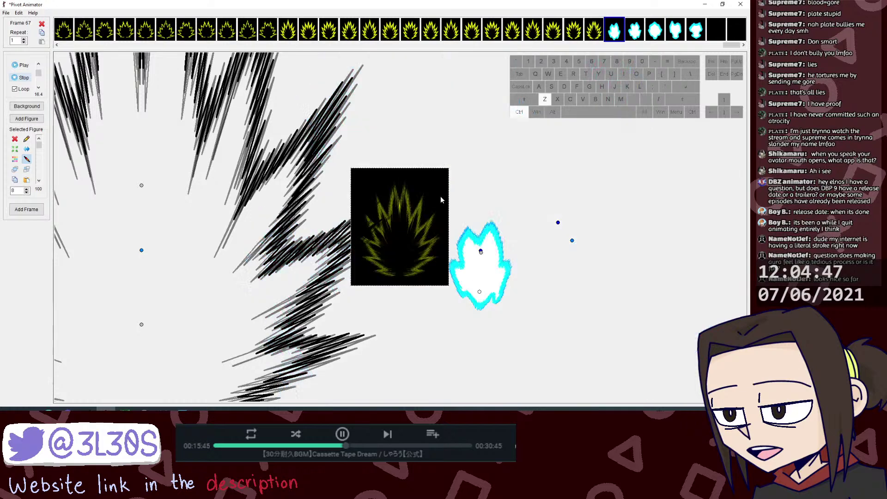
{"action": "key", "text": "ctrl+z"}
{"action": "key", "text": "ctrl+z"}
{"action": "key", "text": "ctrl+z"}
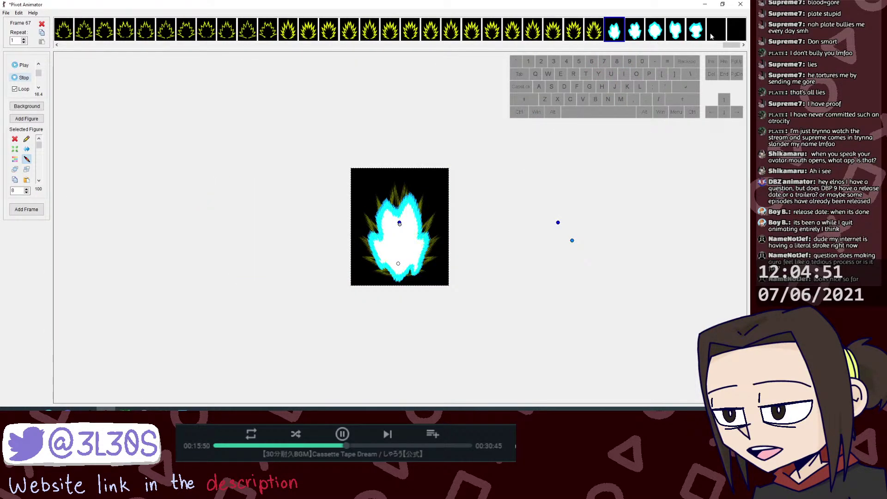
{"action": "left_click", "coordinate": [712, 36]}
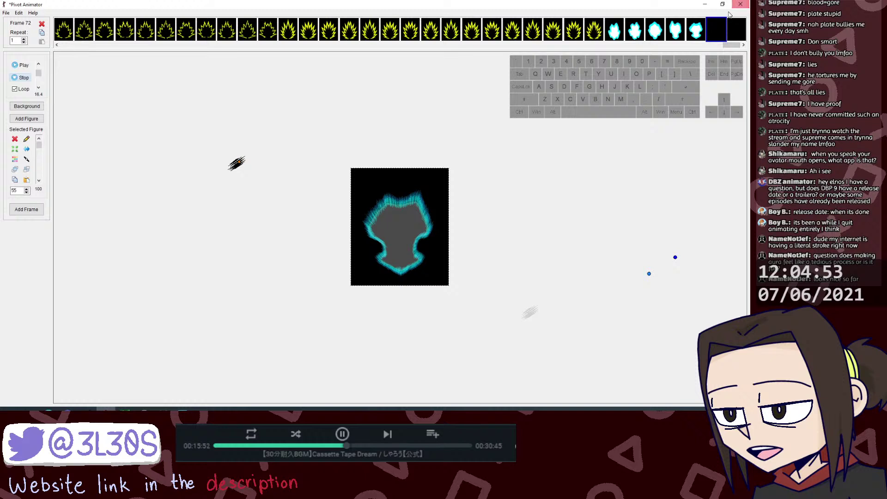
{"action": "key", "text": "ctrl+s"}
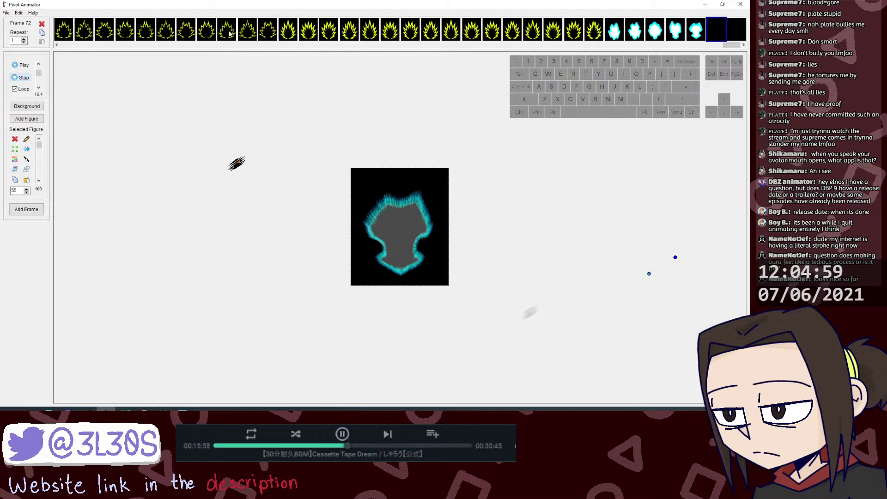
Step: Try enlarging a duplicate of frame 49's yellow aura to 402% beside the canvas, and undo the enlargement
{"action": "left_click", "coordinate": [245, 32]}
{"action": "left_click", "coordinate": [405, 240]}
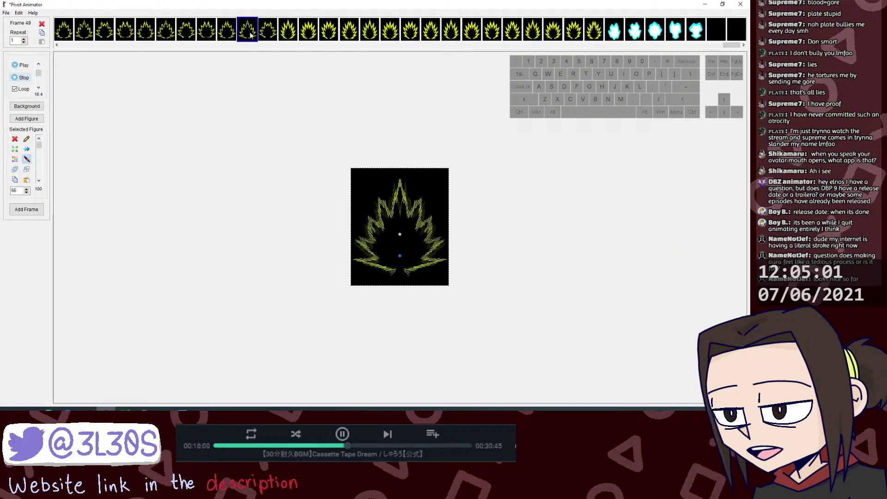
{"action": "left_click", "coordinate": [400, 235]}
{"action": "key", "text": "ctrl+c"}
{"action": "key", "text": "ctrl+v"}
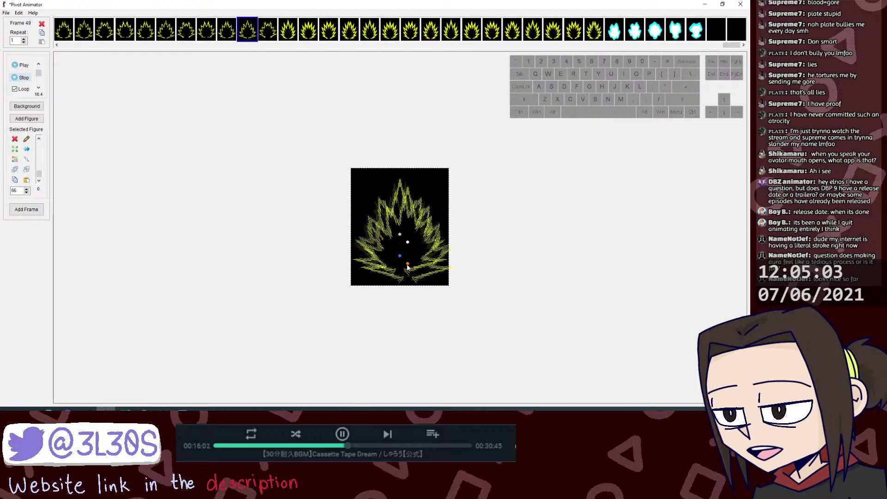
{"action": "left_click_drag", "start_coordinate": [406, 264], "coordinate": [176, 194]}
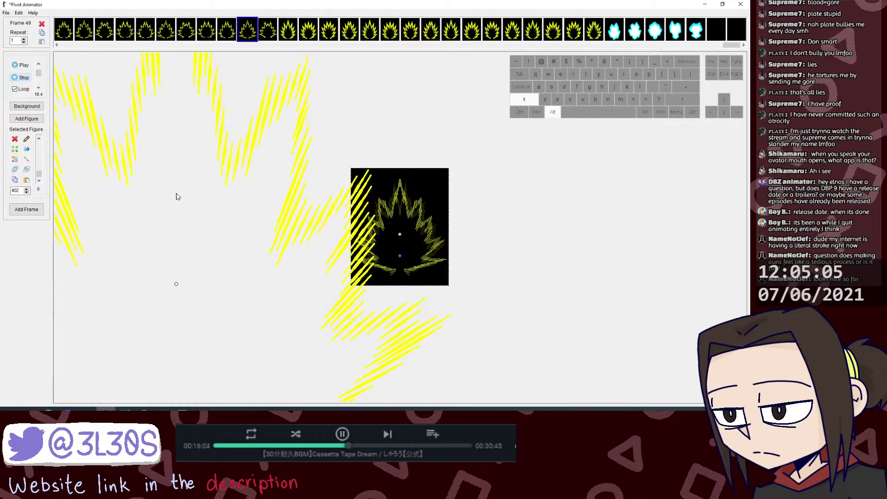
{"action": "key", "text": "ctrl+z"}
{"action": "key", "text": "ctrl+z"}
Step: Inspect the yellow aura's segments in the Stick Figure Builder by moving and stretching the figure, and close the builder
{"action": "key", "text": "alt+Tab"}
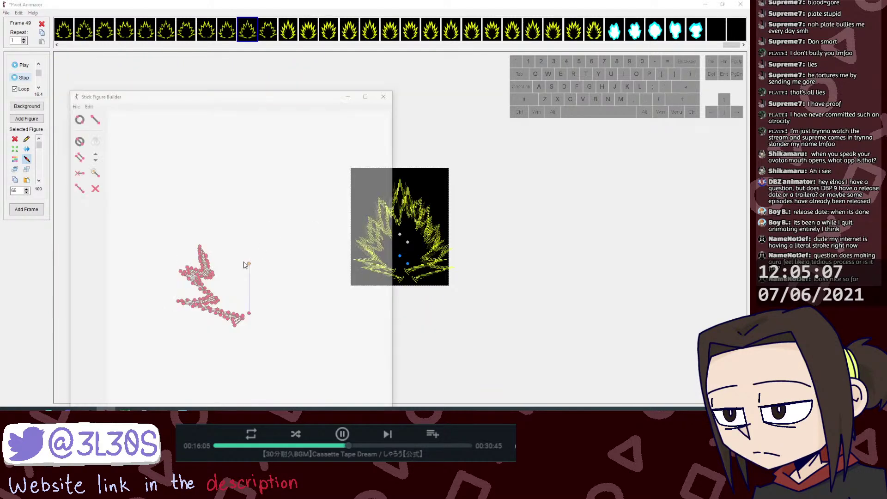
{"action": "left_click_drag", "start_coordinate": [248, 264], "coordinate": [259, 187]}
{"action": "left_click_drag", "start_coordinate": [259, 235], "coordinate": [258, 291]}
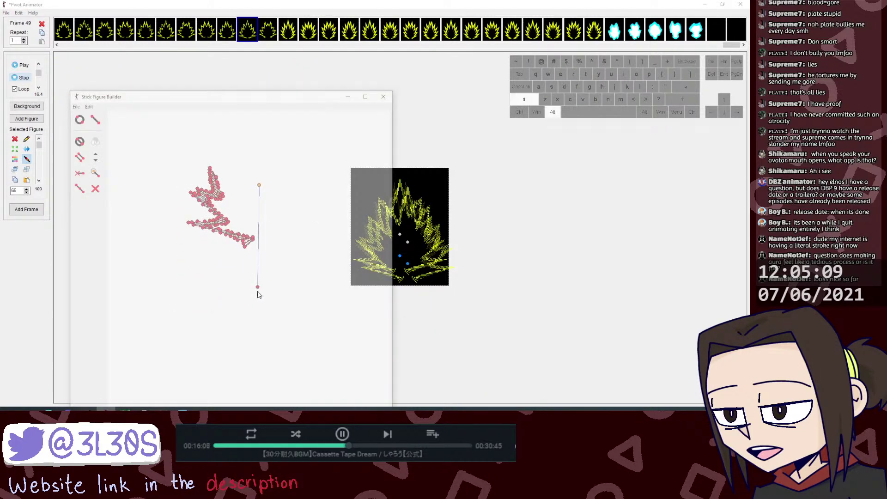
{"action": "key", "text": "ctrl+z"}
{"action": "left_click_drag", "start_coordinate": [259, 237], "coordinate": [268, 344]}
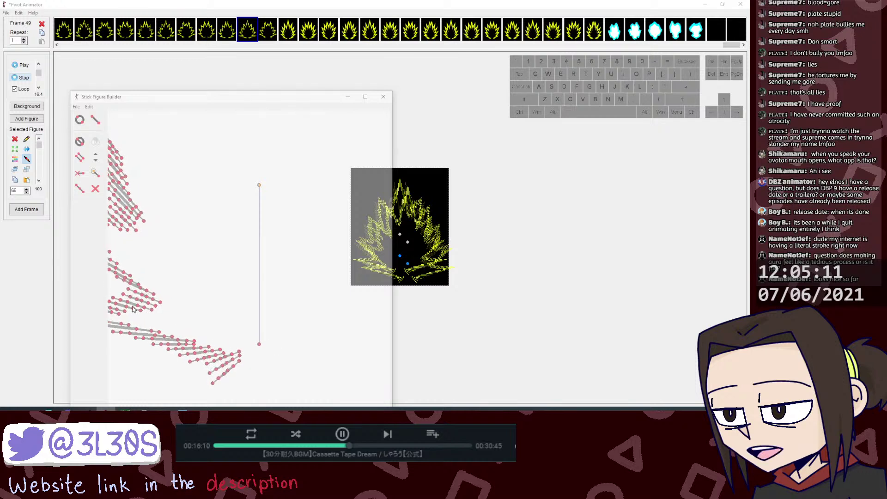
{"action": "left_click", "coordinate": [383, 97]}
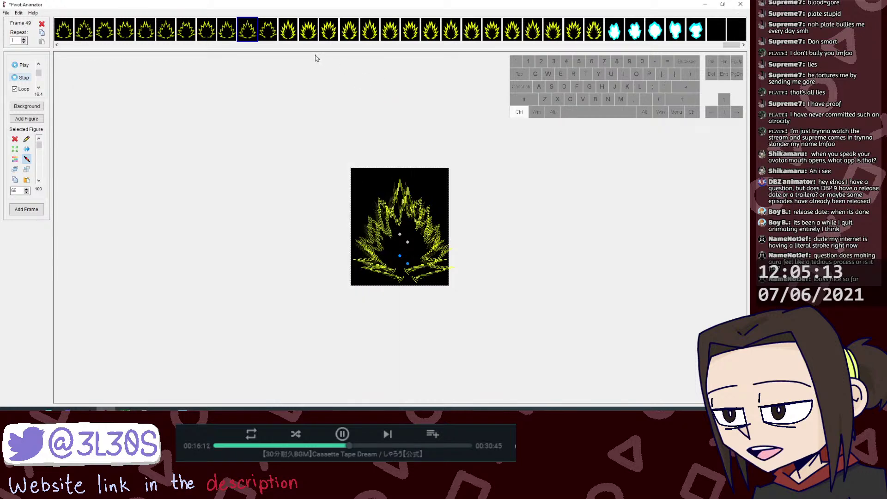
Step: Play the aura animation from frames 52, 59 and 69 to review the yellow and blue flames
{"action": "left_click", "coordinate": [308, 29]}
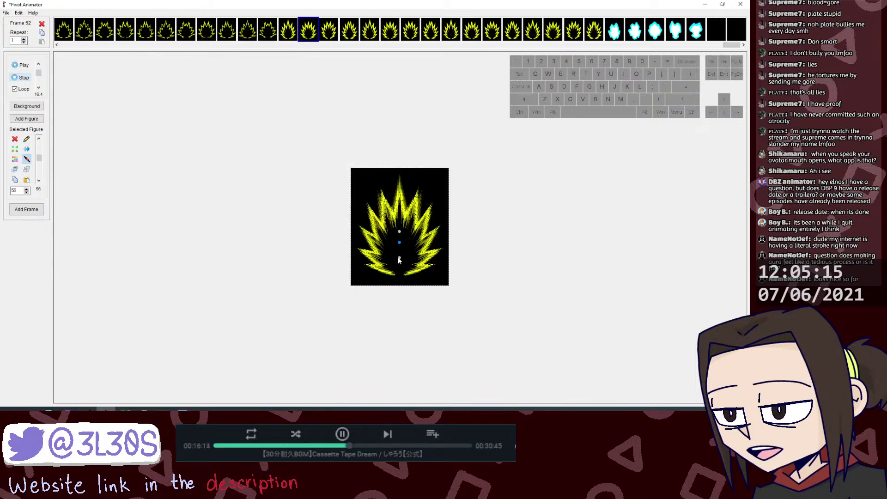
{"action": "left_click", "coordinate": [20, 65], "text": "ctrl"}
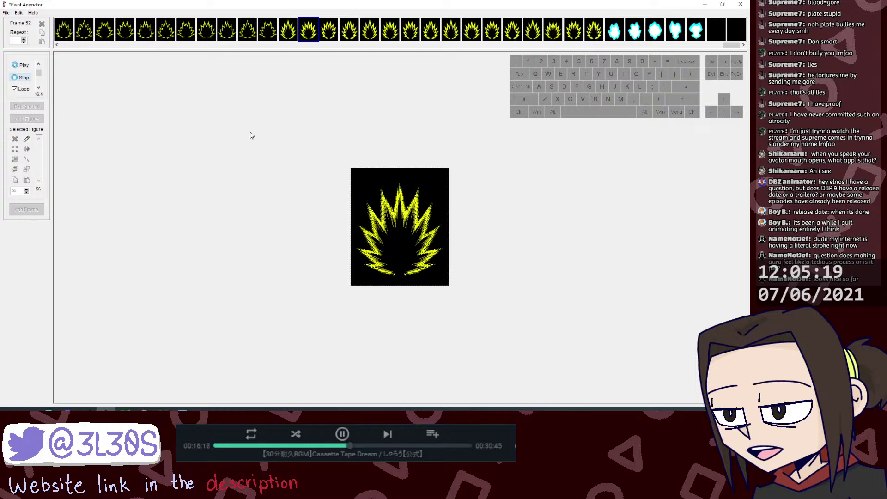
{"action": "left_click", "coordinate": [21, 79]}
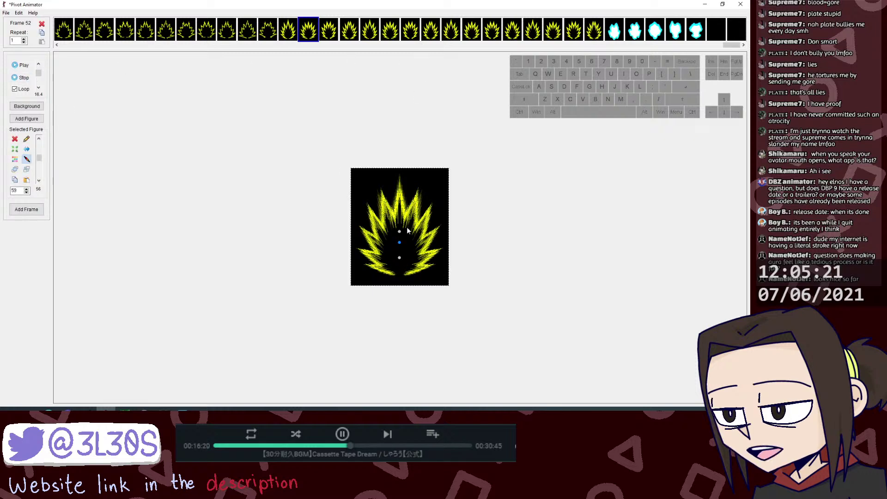
{"action": "left_click", "coordinate": [451, 34]}
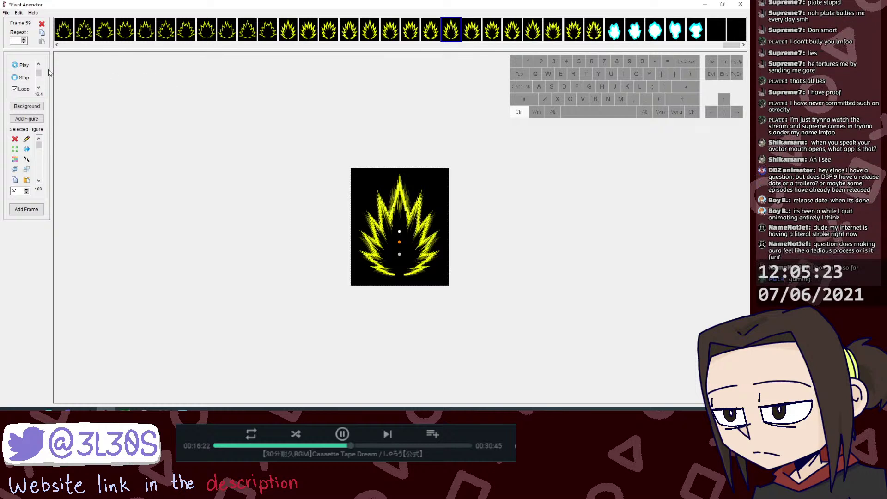
{"action": "left_click", "coordinate": [21, 65]}
{"action": "left_click", "coordinate": [22, 79]}
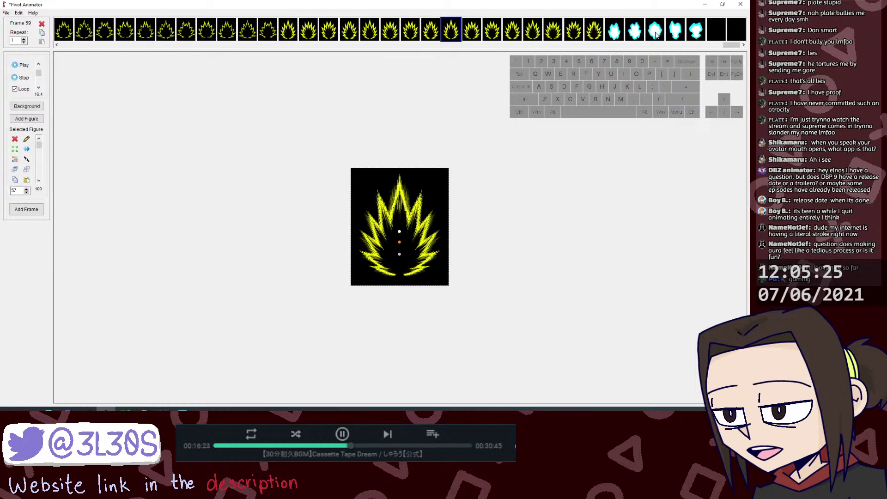
{"action": "left_click", "coordinate": [656, 35]}
{"action": "left_click", "coordinate": [22, 65], "text": "ctrl"}
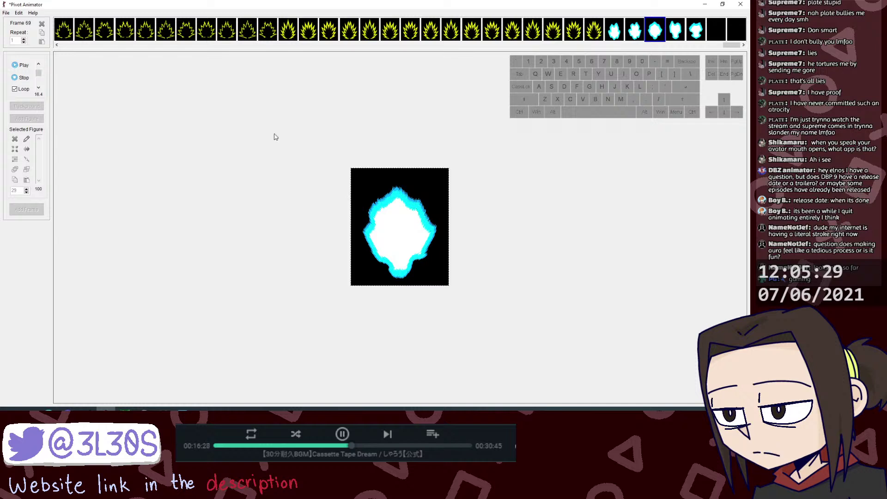
{"action": "left_click", "coordinate": [23, 78]}
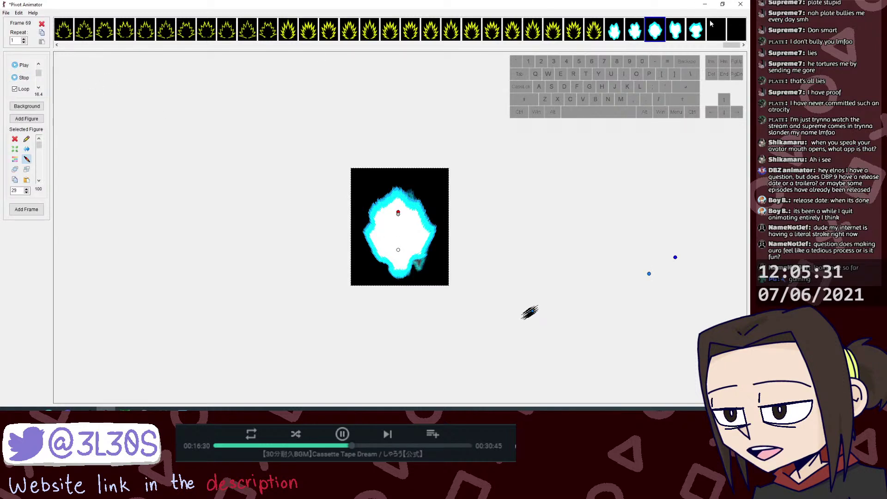
Step: Open frame 72 and make the Pivot Animator window see-through over the reference sketch using the glass effect
{"action": "left_click", "coordinate": [716, 35]}
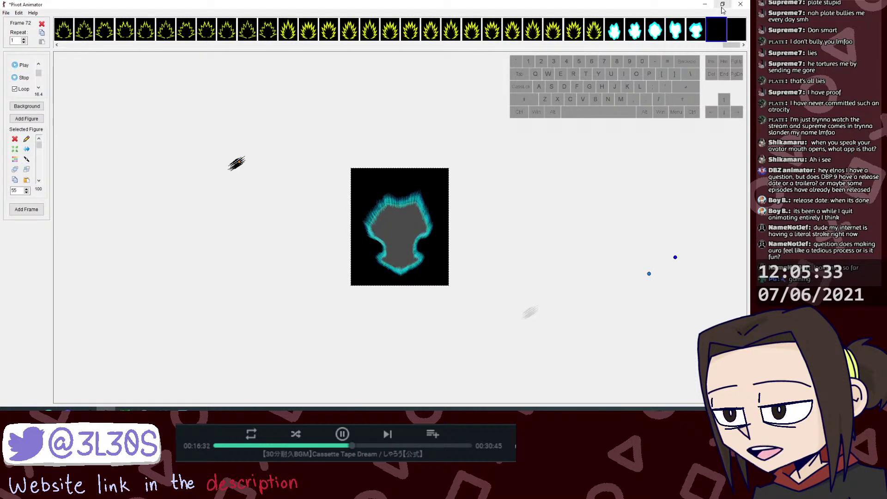
{"action": "right_click", "coordinate": [550, 139], "text": "shift"}
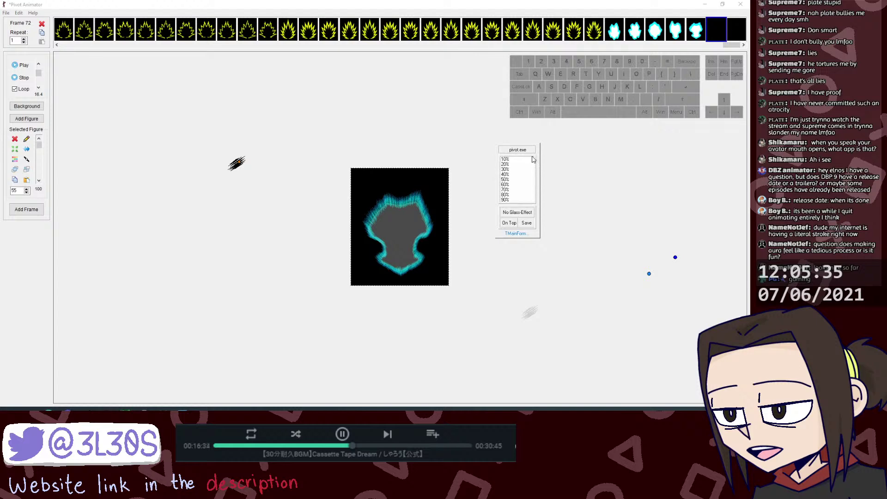
{"action": "left_click", "coordinate": [545, 147]}
{"action": "right_click", "coordinate": [517, 169], "text": "shift"}
{"action": "left_click", "coordinate": [498, 178]}
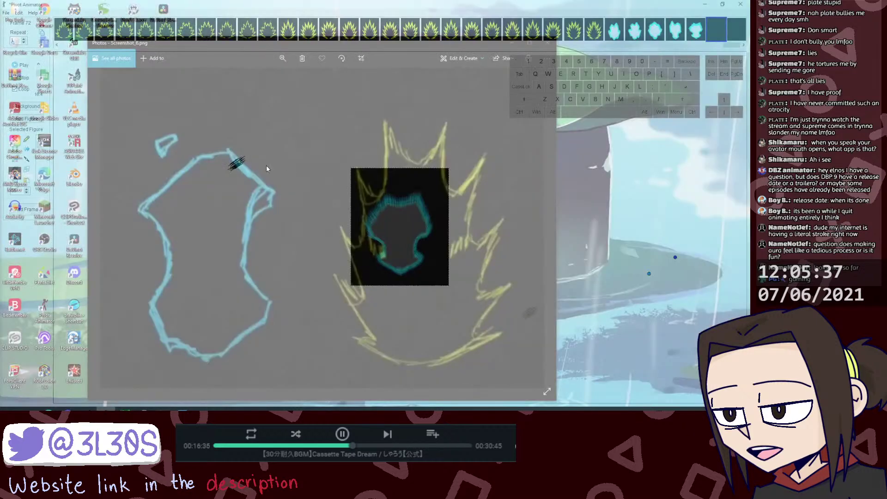
Step: Align the black spike cluster with the start of the blue sketch's upper-right edge, rotate it nearly upright and duplicate it
{"action": "left_click_drag", "start_coordinate": [238, 165], "coordinate": [226, 170]}
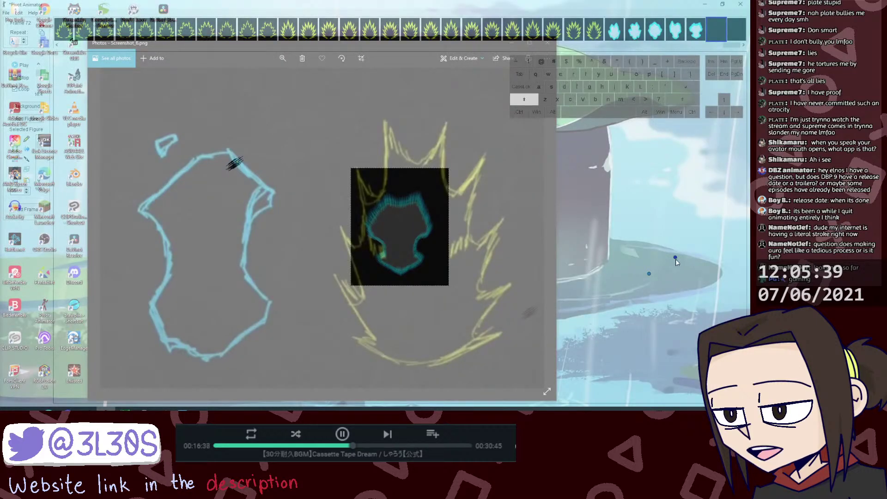
{"action": "mouse_move", "coordinate": [675, 258]}
{"action": "left_mouse_down"}
{"action": "mouse_move", "coordinate": [692, 220]}
{"action": "mouse_move", "coordinate": [686, 250]}
{"action": "mouse_move", "coordinate": [629, 234]}
{"action": "mouse_move", "coordinate": [658, 235]}
{"action": "left_mouse_up"}
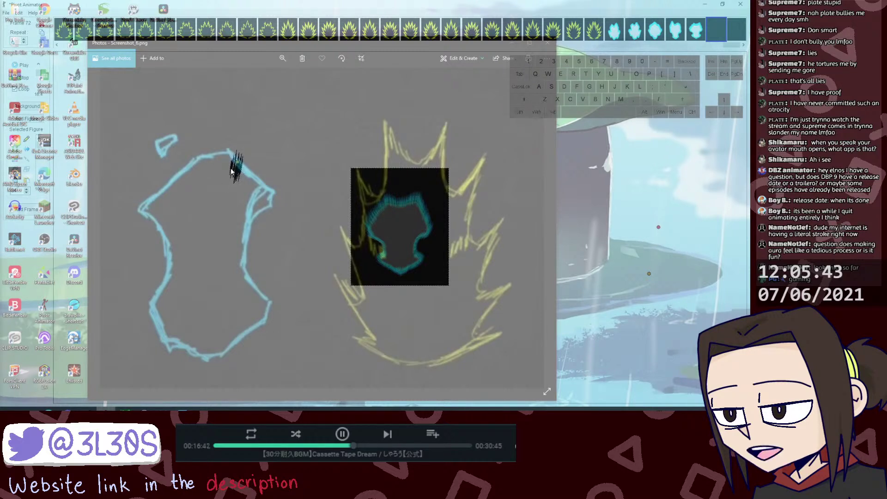
{"action": "left_click_drag", "start_coordinate": [237, 162], "coordinate": [239, 165]}
{"action": "key", "text": "ctrl+v"}
{"action": "left_click_drag", "start_coordinate": [658, 227], "coordinate": [657, 239]}
{"action": "left_click", "coordinate": [230, 150]}
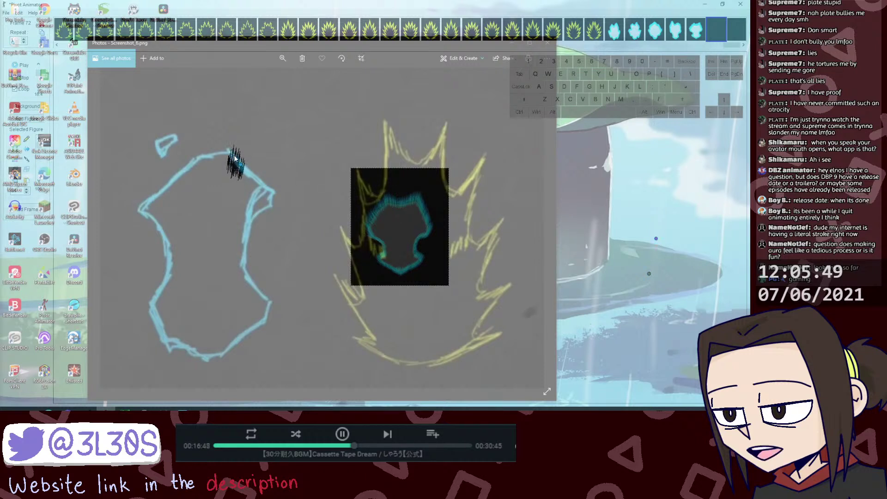
Step: Add another spike cluster farther down the blue sketch's upper-right edge and refine its position and rotation
{"action": "key", "text": "ctrl+v"}
{"action": "left_click_drag", "start_coordinate": [245, 174], "coordinate": [253, 177]}
{"action": "key", "text": "shift"}
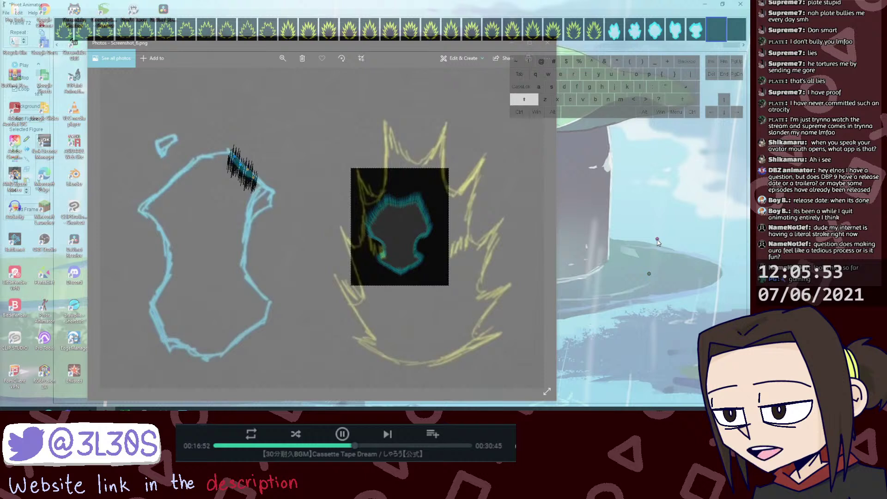
{"action": "left_click_drag", "start_coordinate": [656, 240], "coordinate": [651, 249]}
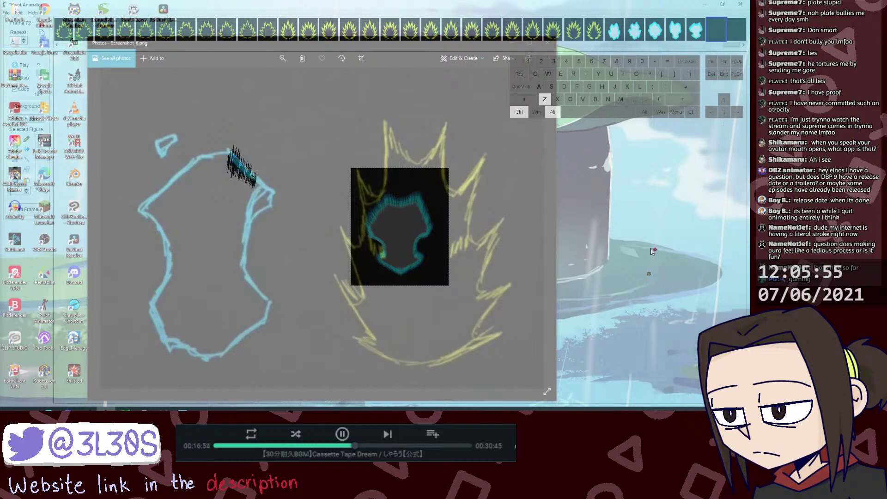
{"action": "key", "text": "shift"}
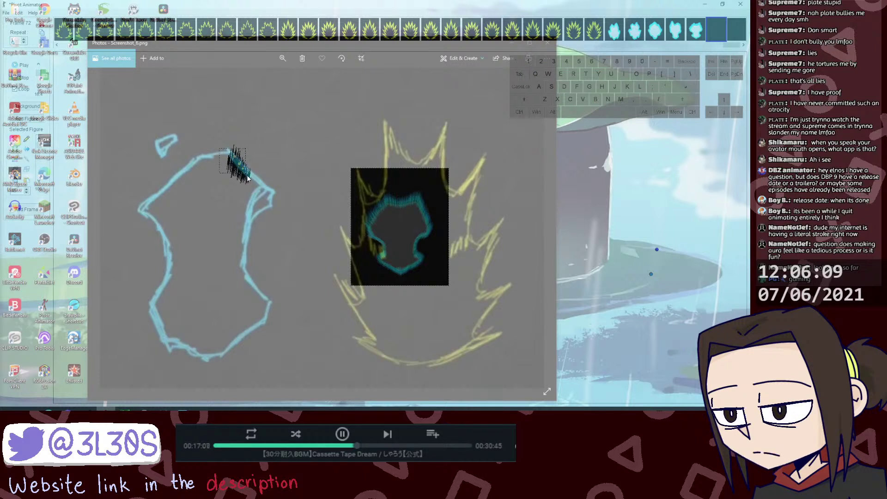
{"action": "key", "text": "shift+alt+z"}
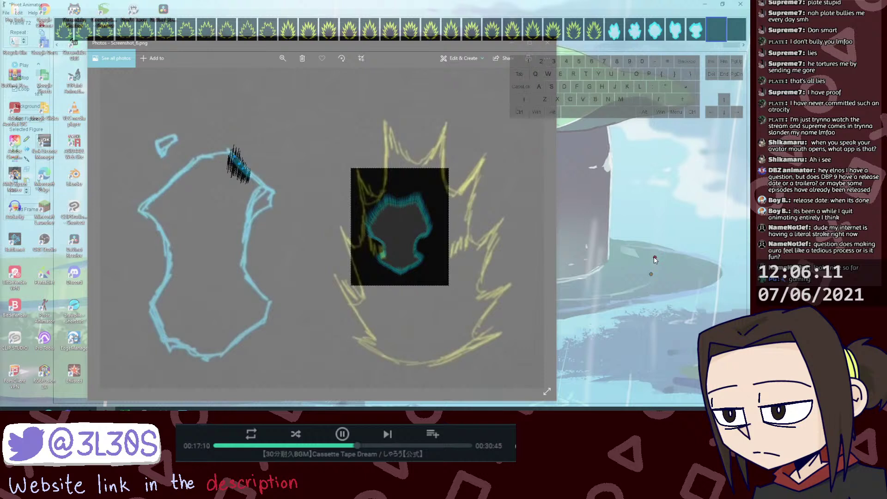
{"action": "key", "text": "ctrl+z"}
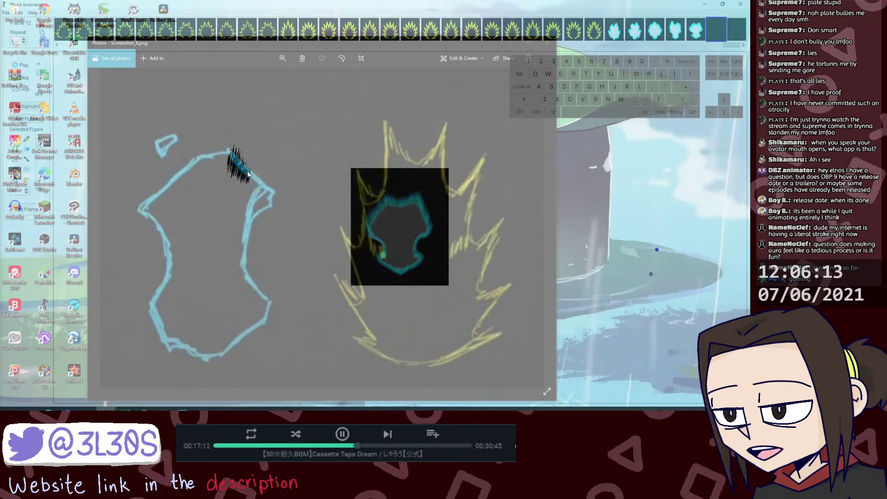
{"action": "left_click", "coordinate": [657, 249], "text": "shift"}
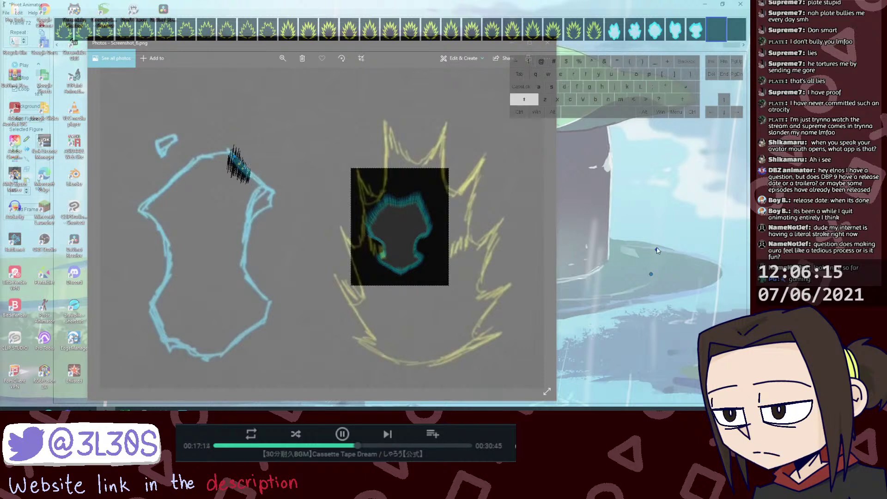
{"action": "left_click_drag", "start_coordinate": [658, 249], "coordinate": [659, 242]}
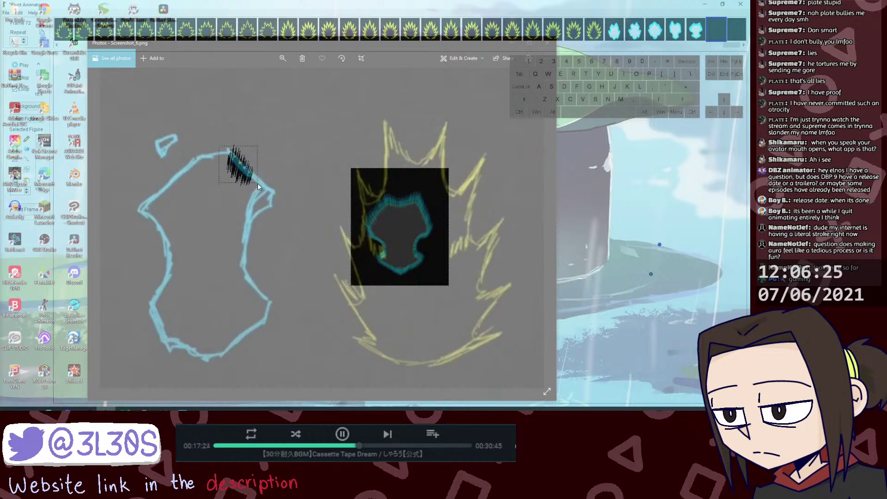
Step: Extend the black spikes to the blue outline's right corner and adjust the last cluster's angle
{"action": "left_click_drag", "start_coordinate": [257, 186], "coordinate": [270, 194]}
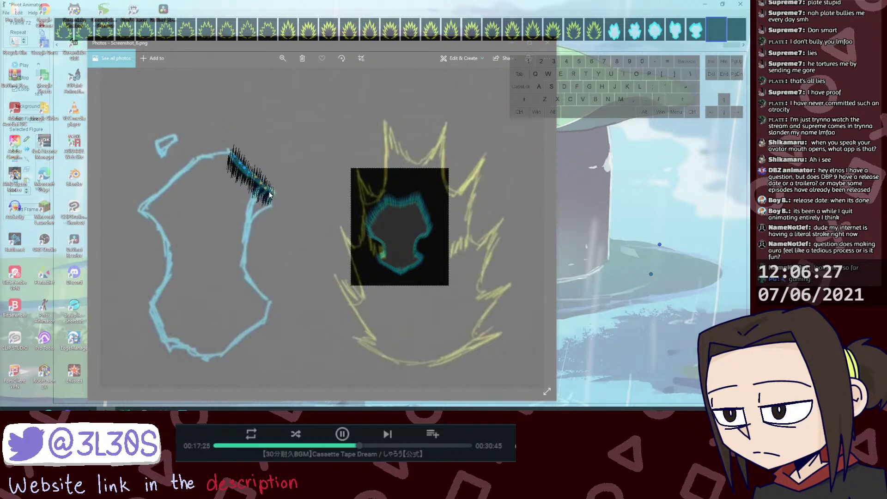
{"action": "left_click_drag", "start_coordinate": [659, 244], "coordinate": [658, 249]}
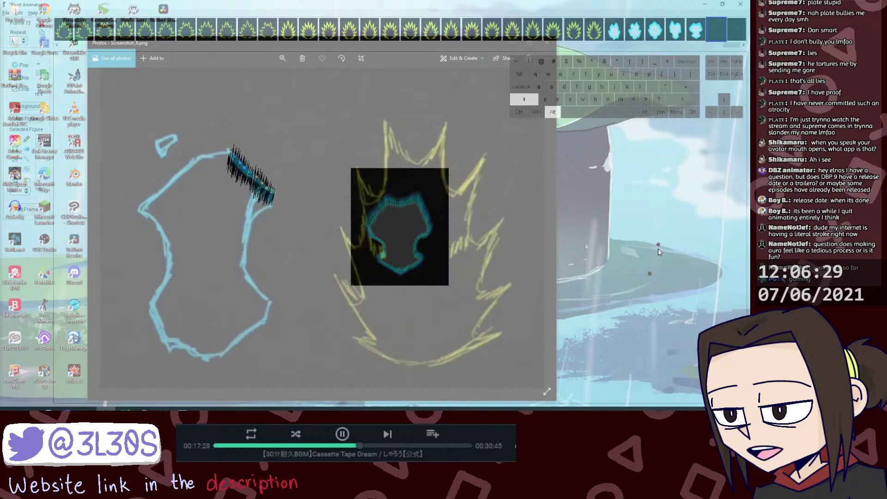
{"action": "key", "text": "shift+alt+z"}
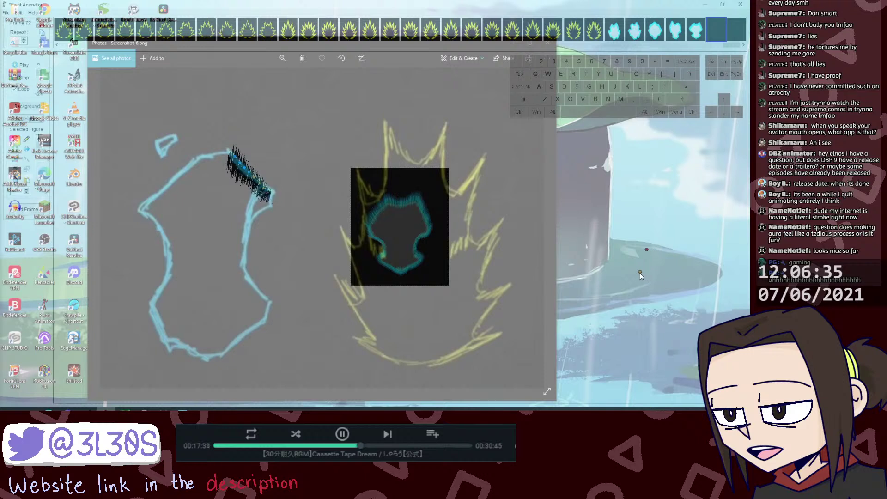
{"action": "key", "text": "shift+alt"}
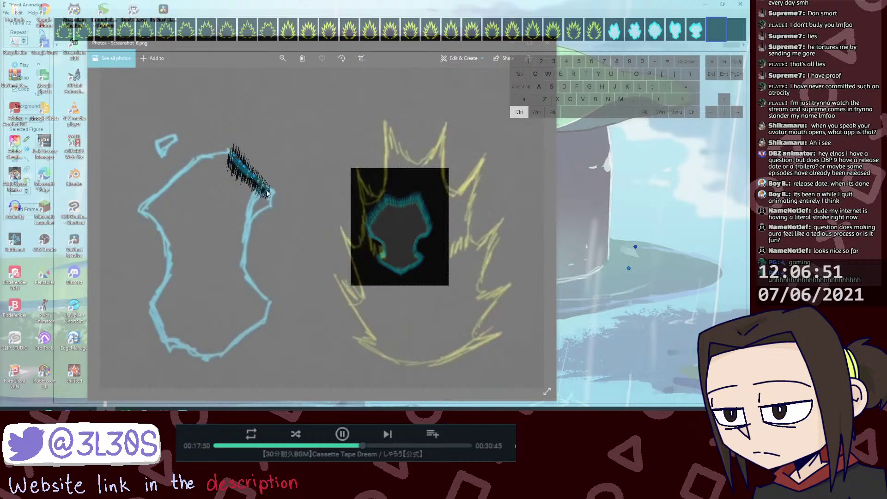
Step: Continue the black spikes just below the blue outline's right corner with another cluster and adjust its rotation
{"action": "left_click_drag", "start_coordinate": [264, 189], "coordinate": [282, 205]}
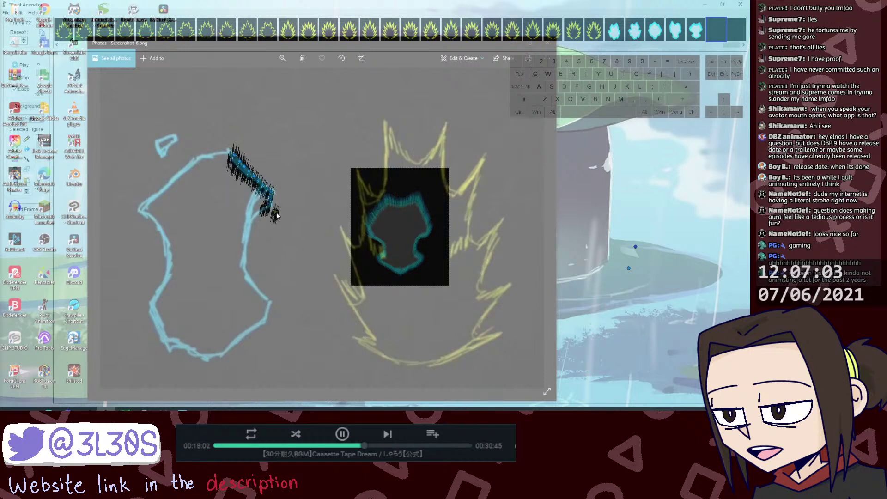
{"action": "key", "text": "shift"}
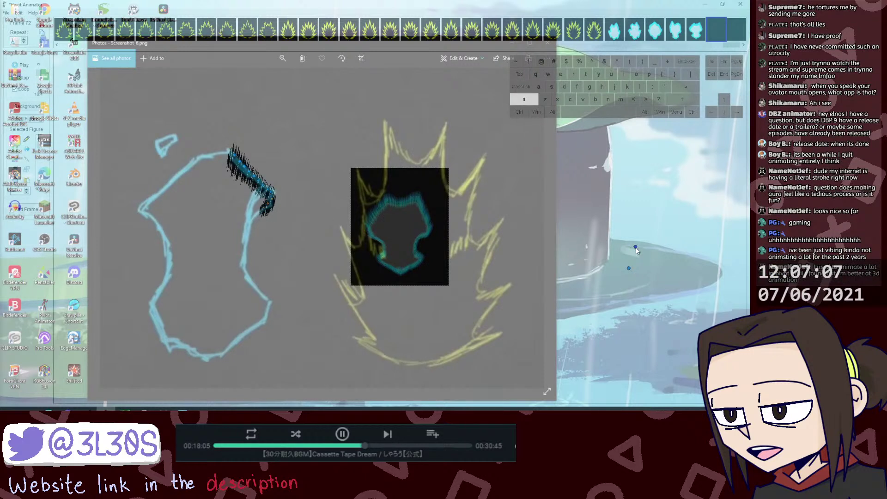
{"action": "key", "text": "alt"}
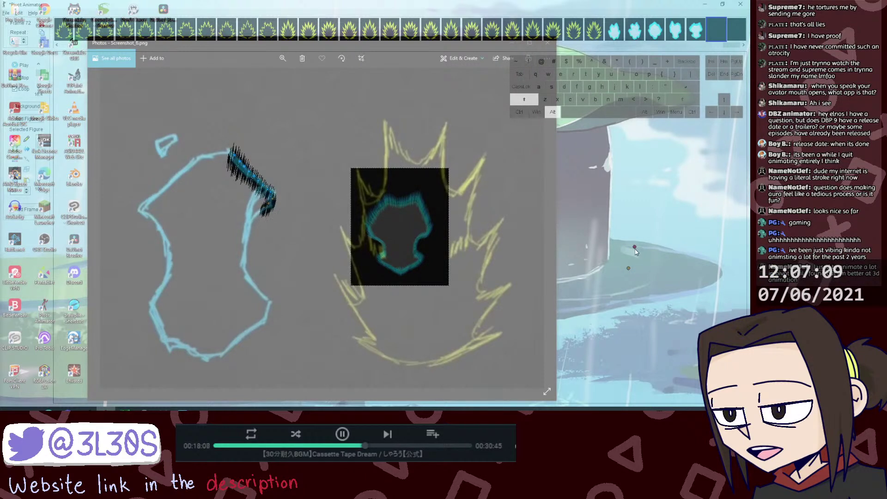
{"action": "key", "text": "ctrl"}
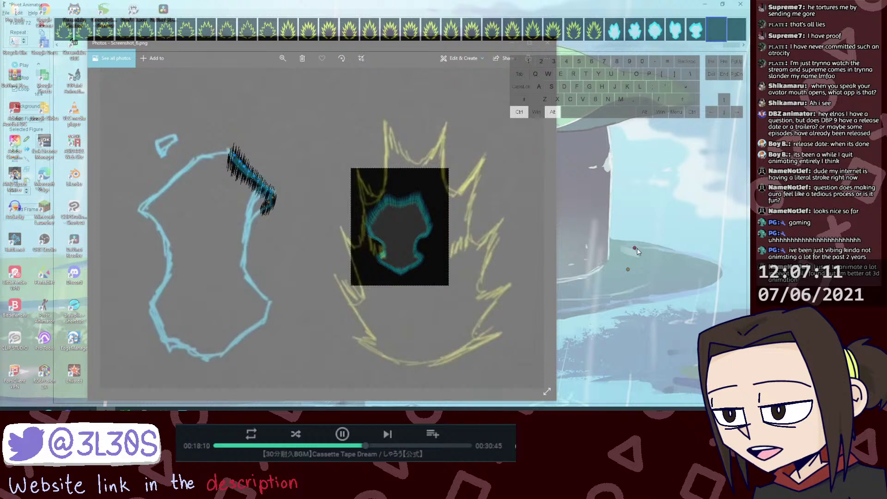
{"action": "key", "text": "ctrl+alt+z"}
{"action": "left_click_drag", "start_coordinate": [634, 245], "coordinate": [668, 180]}
{"action": "key", "text": "alt+shift"}
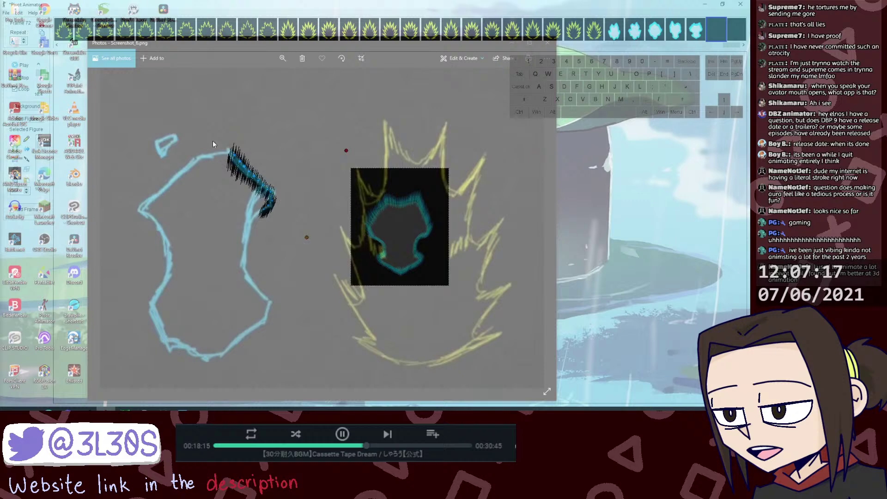
Step: Duplicate the spike clusters on the upper-right edge and place the copy lower, beside the blue outline's right side
{"action": "mouse_move", "coordinate": [213, 141]}
{"action": "left_mouse_down"}
{"action": "mouse_move", "coordinate": [259, 187]}
{"action": "mouse_move", "coordinate": [250, 224]}
{"action": "left_mouse_up"}
{"action": "key", "text": "ctrl+v"}
{"action": "key", "text": "ctrl+z"}
{"action": "key", "text": "ctrl+z"}
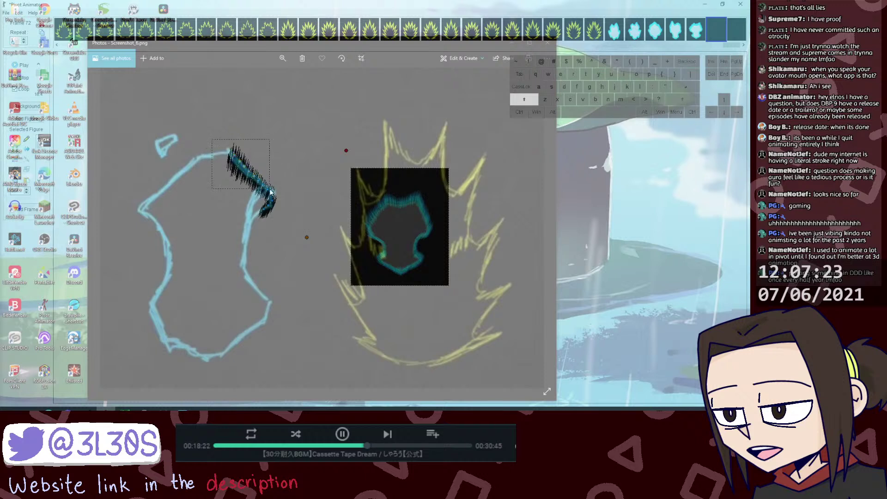
{"action": "key", "text": "ctrl+v"}
{"action": "key", "text": "ctrl+z"}
{"action": "left_click_drag", "start_coordinate": [243, 167], "coordinate": [260, 257]}
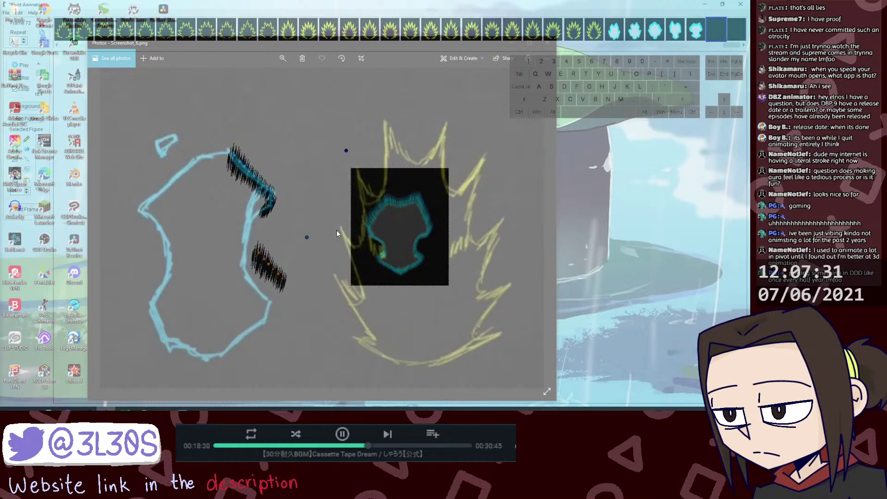
Step: Rotate the copied spikes to slope down and inward, and align them with the blue edge below the right corner
{"action": "key", "text": "shift"}
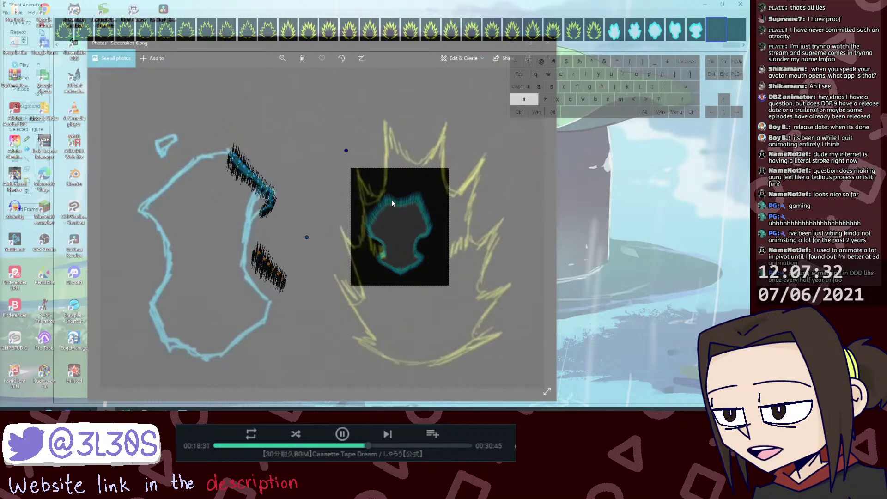
{"action": "left_click", "coordinate": [346, 151], "text": "shift"}
{"action": "left_click_drag", "start_coordinate": [346, 151], "coordinate": [293, 150]}
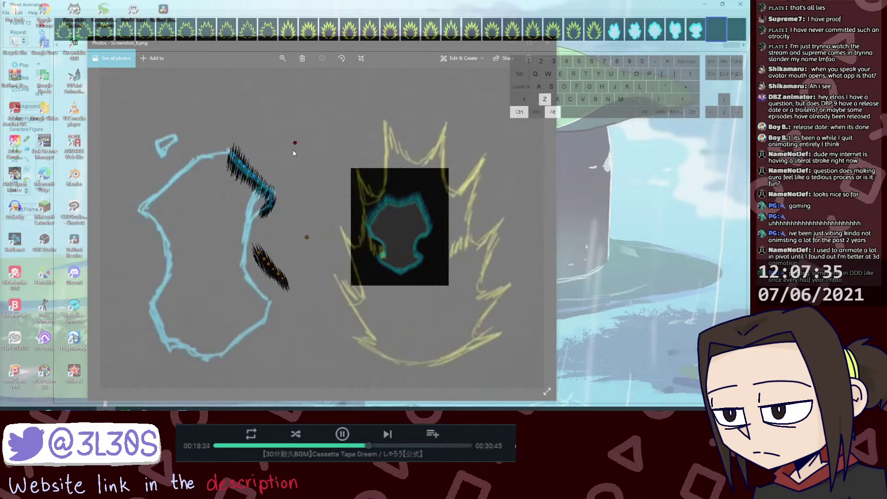
{"action": "key", "text": "ctrl+z"}
{"action": "key", "text": "ctrl+z"}
{"action": "key", "text": "ctrl+z"}
{"action": "key", "text": "ctrl+z"}
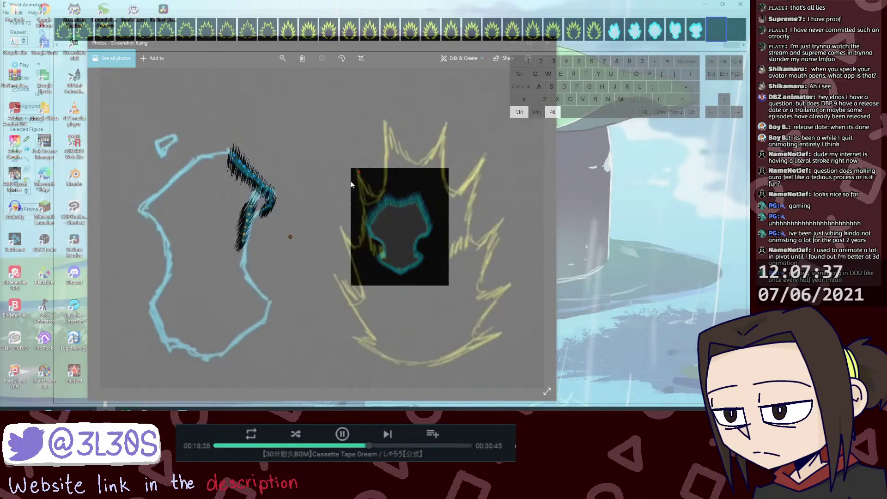
{"action": "left_click_drag", "start_coordinate": [291, 236], "coordinate": [295, 251]}
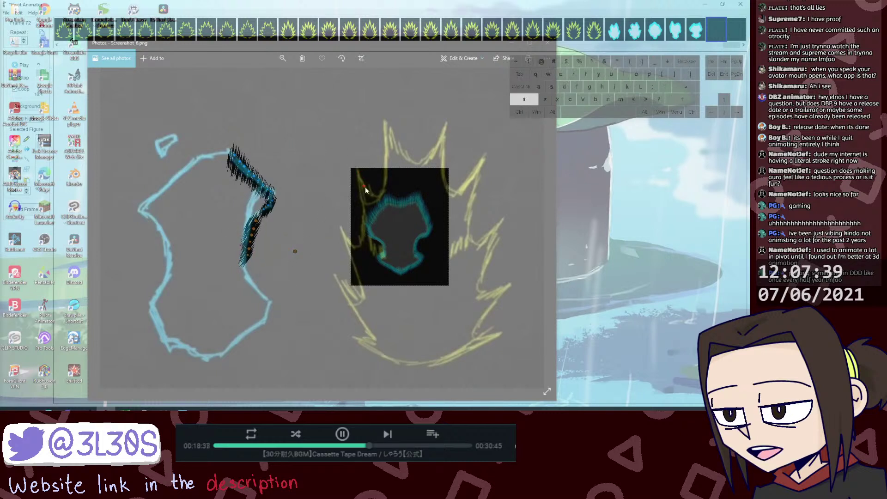
{"action": "key", "text": "ctrl+z"}
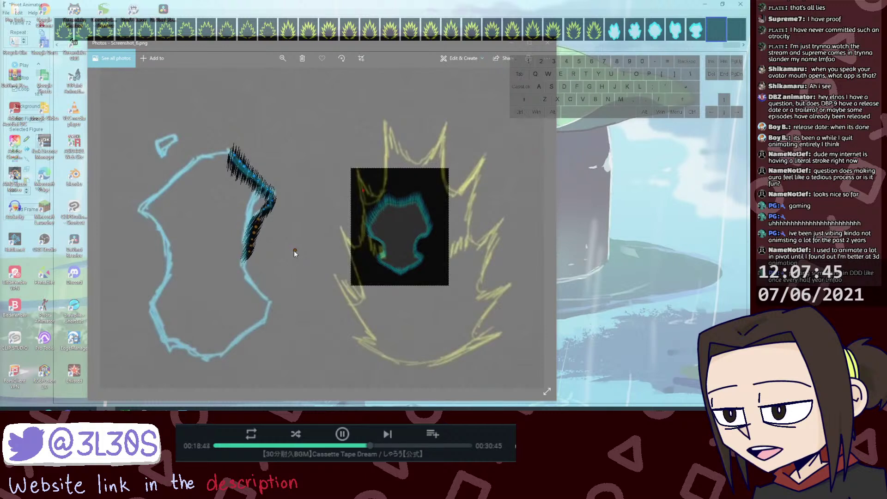
{"action": "left_click_drag", "start_coordinate": [294, 251], "coordinate": [292, 256]}
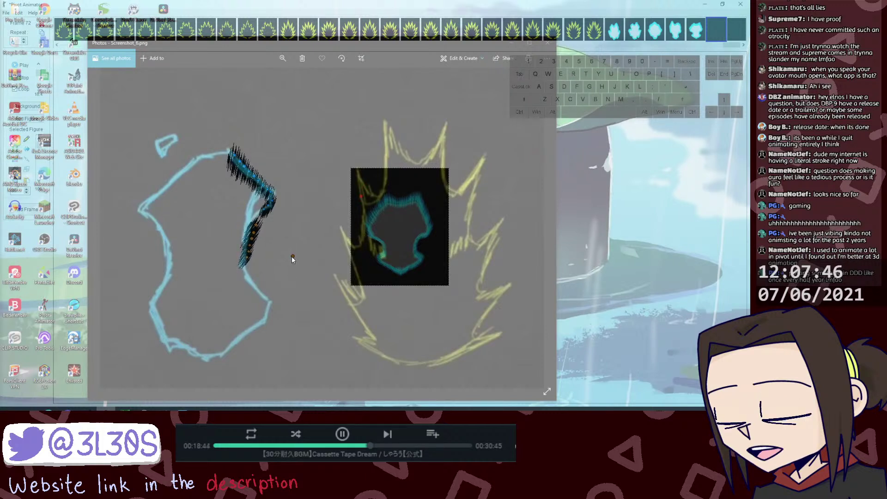
Step: Adjust the angle of the spikes where the copied run joins the right corner
{"action": "left_click", "coordinate": [267, 206]}
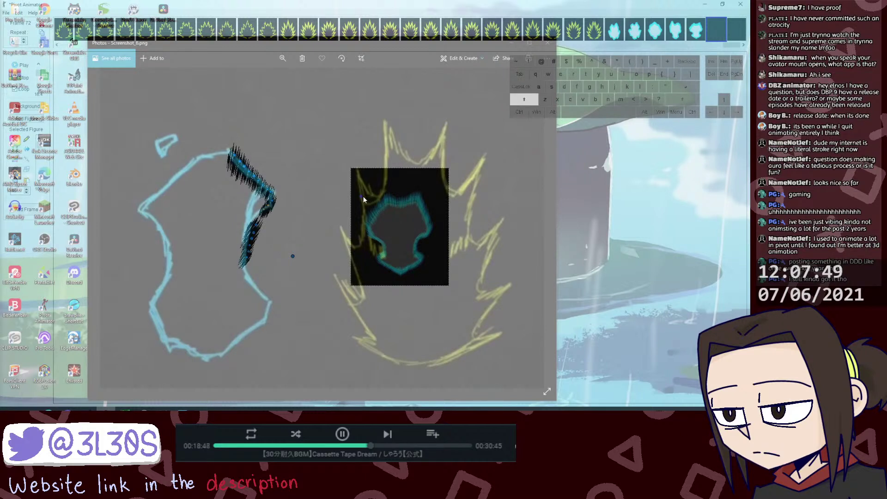
{"action": "left_click_drag", "start_coordinate": [362, 197], "coordinate": [369, 203]}
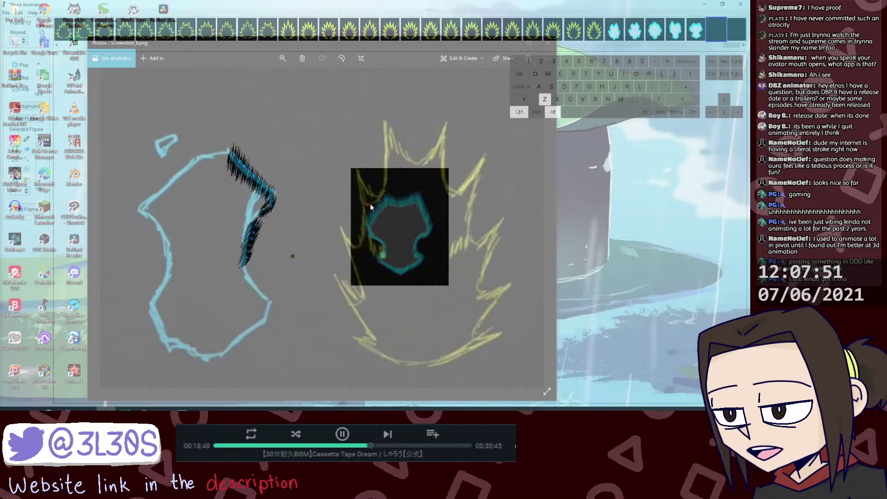
{"action": "left_click", "coordinate": [256, 224]}
{"action": "key", "text": "shift"}
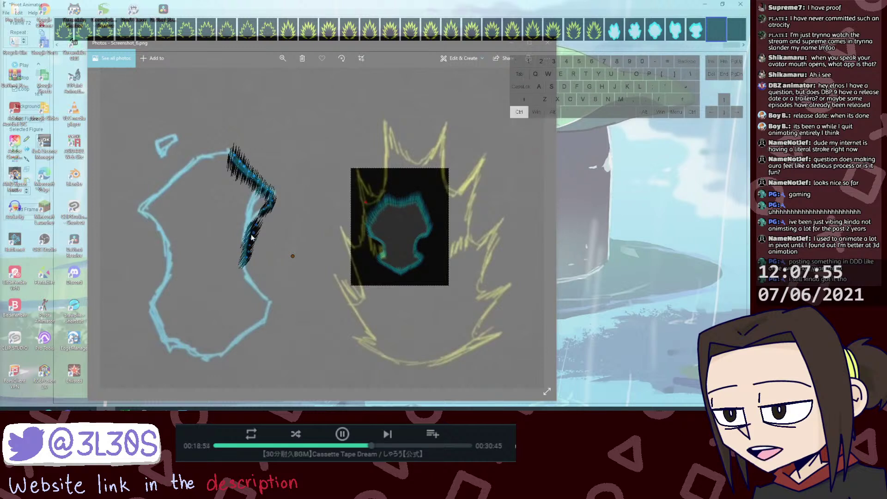
Step: Select the lower spikes of the copied run and bend them more upright along the outline's inward curve
{"action": "left_click_drag", "start_coordinate": [229, 223], "coordinate": [262, 264]}
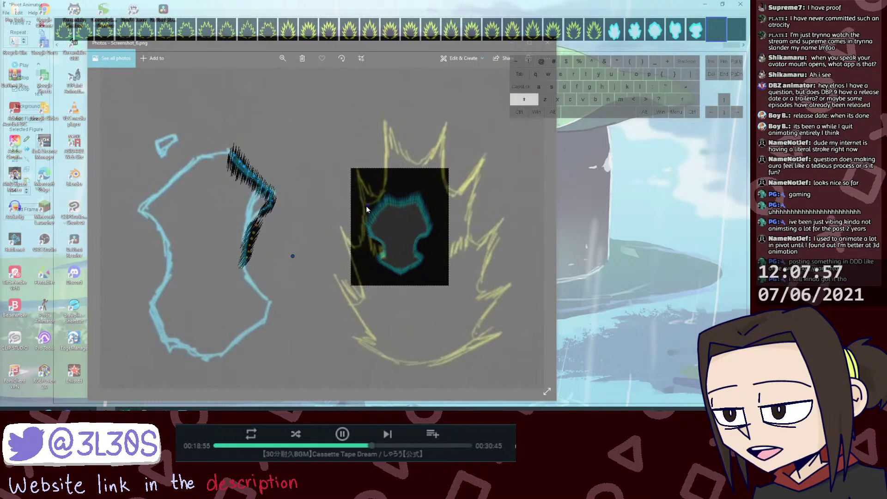
{"action": "left_click_drag", "start_coordinate": [367, 205], "coordinate": [365, 201]}
{"action": "left_click_drag", "start_coordinate": [292, 258], "coordinate": [291, 258]}
{"action": "left_click_drag", "start_coordinate": [252, 228], "coordinate": [254, 225]}
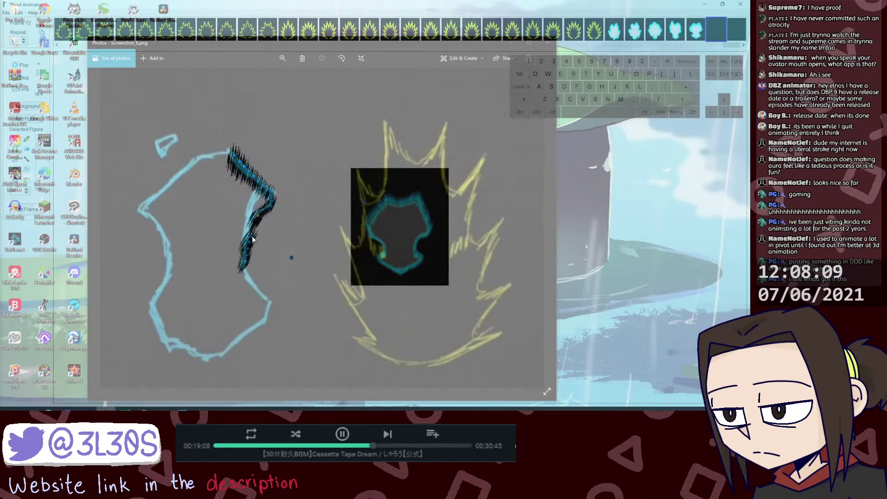
{"action": "mouse_move", "coordinate": [251, 236]}
{"action": "left_mouse_down"}
{"action": "mouse_move", "coordinate": [257, 228]}
{"action": "mouse_move", "coordinate": [248, 262]}
{"action": "left_mouse_up"}
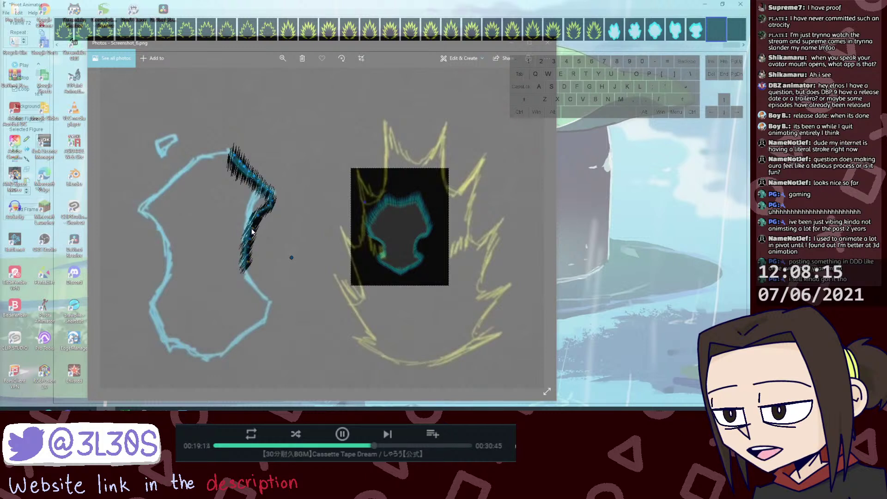
{"action": "left_click_drag", "start_coordinate": [252, 229], "coordinate": [250, 237]}
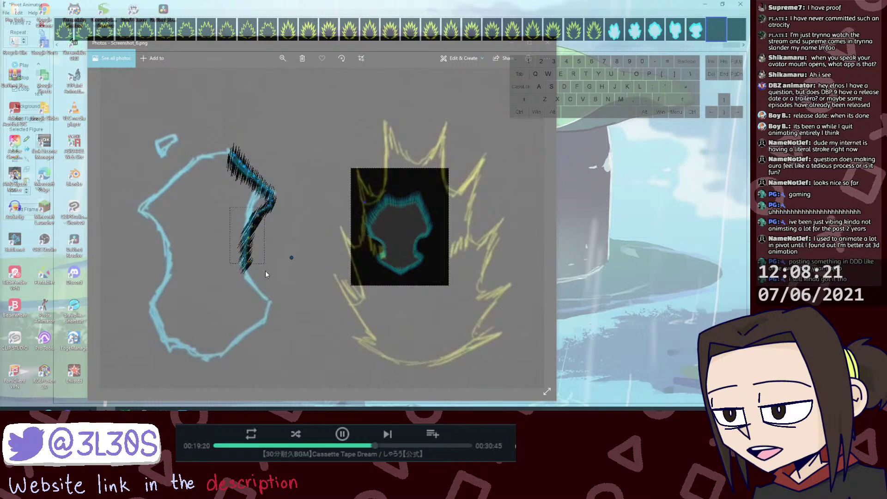
Step: Rotate the spikes along the middle of the inward-curving right edge and fine-tune the upper ones there
{"action": "key", "text": "shift+alt+z"}
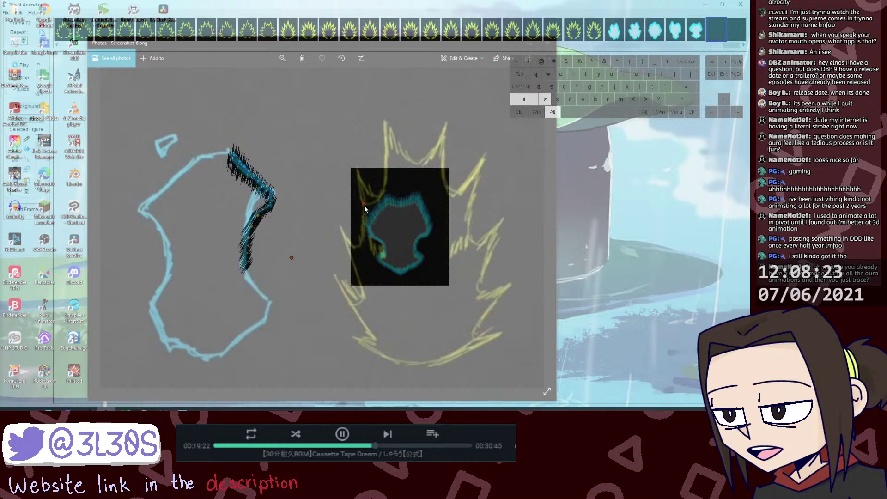
{"action": "key", "text": "ctrl+alt+z"}
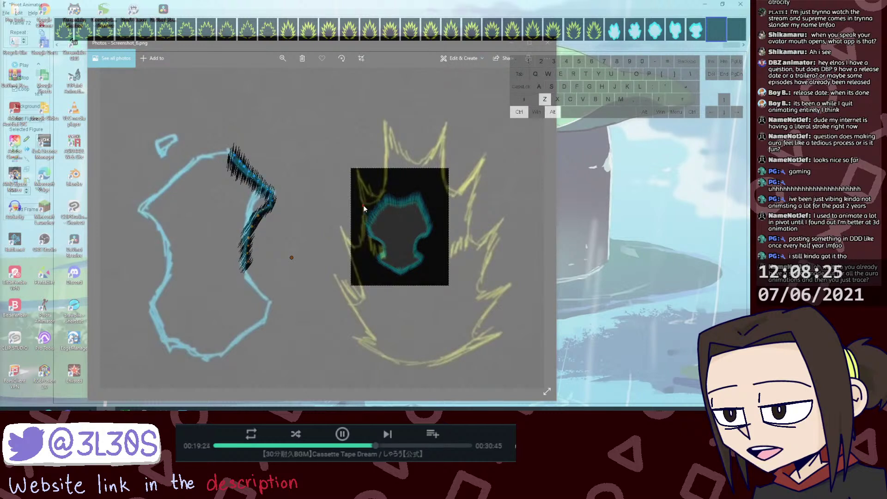
{"action": "left_click", "coordinate": [257, 216]}
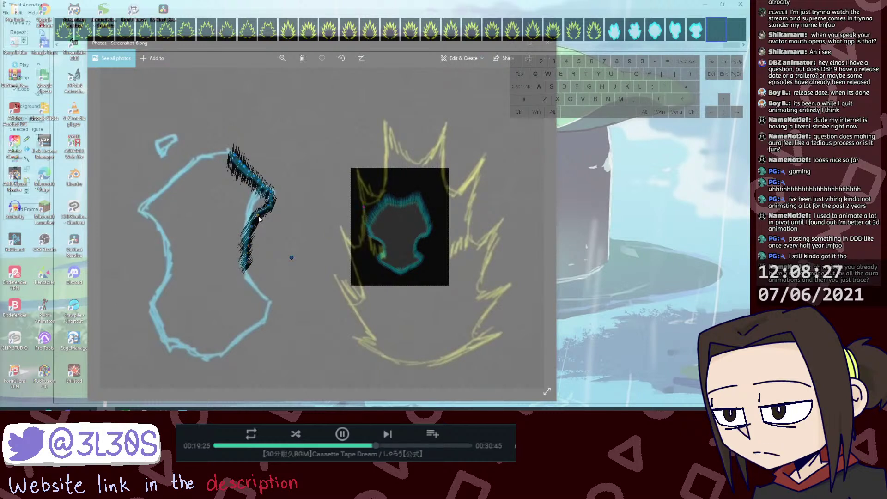
{"action": "left_click", "coordinate": [363, 207], "text": "shift"}
{"action": "key", "text": "ctrl+alt+z"}
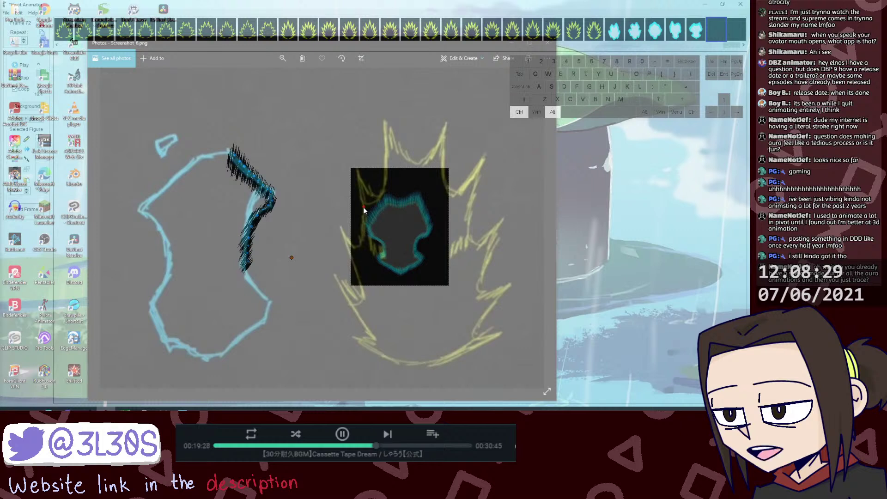
{"action": "left_click", "coordinate": [257, 215]}
{"action": "left_click", "coordinate": [364, 207], "text": "shift"}
{"action": "left_click", "coordinate": [363, 211], "text": "ctrl+alt"}
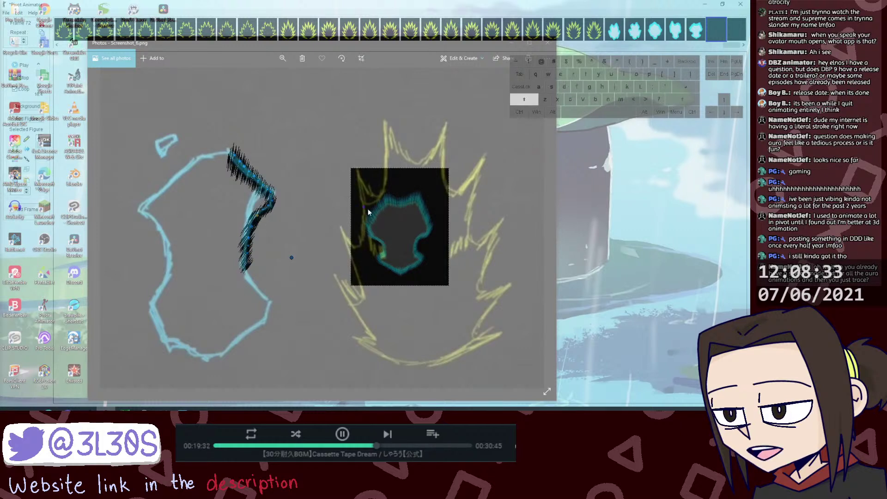
Step: Refine the rotation of the remaining spikes on the right edge in small turns to smooth the curve
{"action": "key", "text": "ctrl+alt+z"}
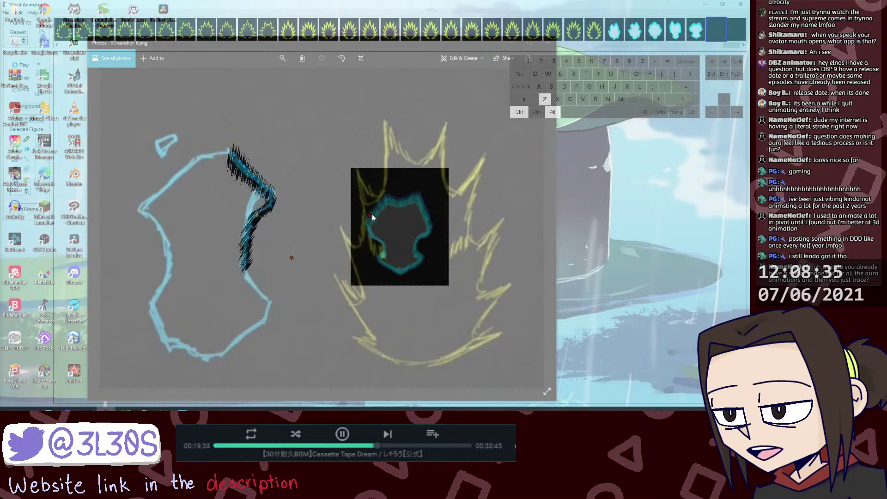
{"action": "key", "text": "shift"}
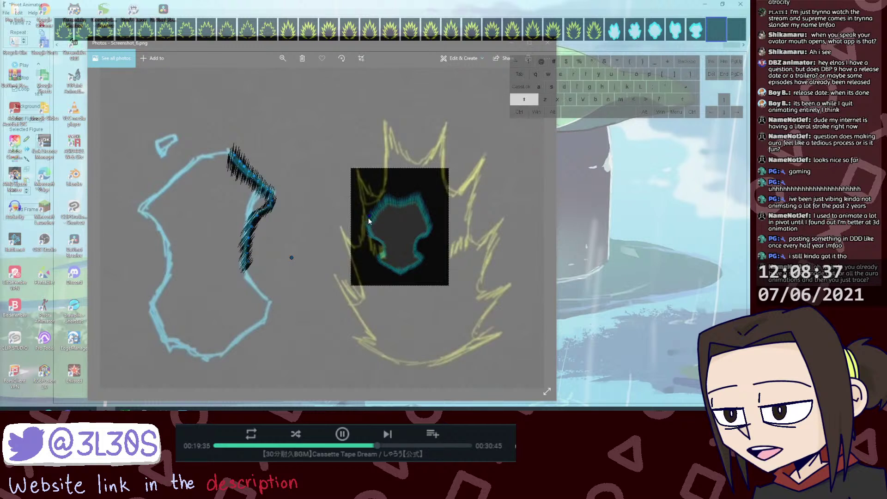
{"action": "key", "text": "ctrl+alt+z"}
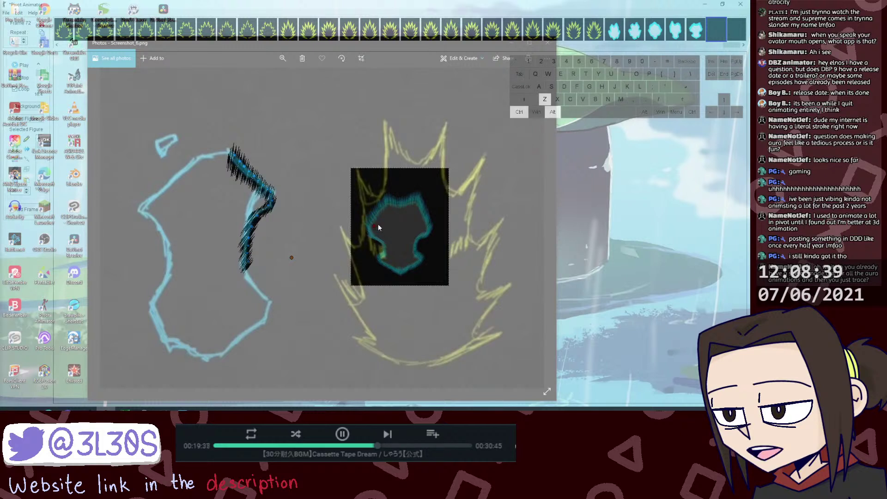
{"action": "left_click_drag", "start_coordinate": [378, 225], "coordinate": [375, 221]}
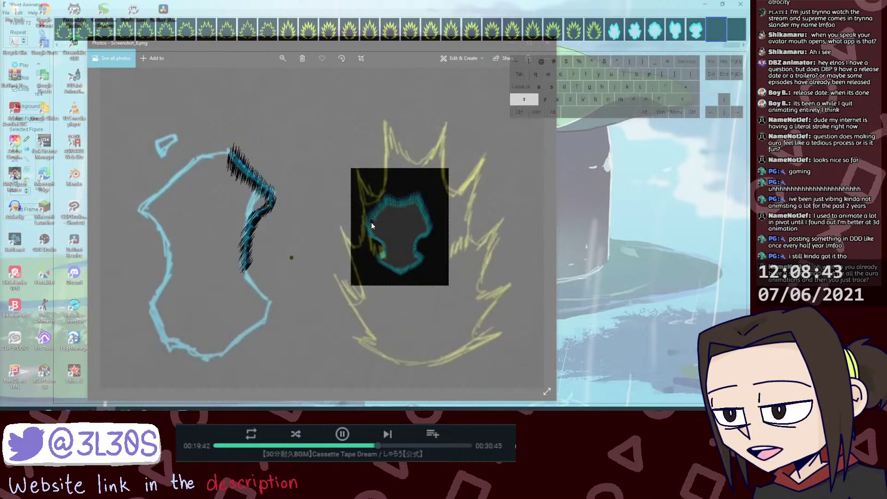
{"action": "key", "text": "ctrl+alt+z"}
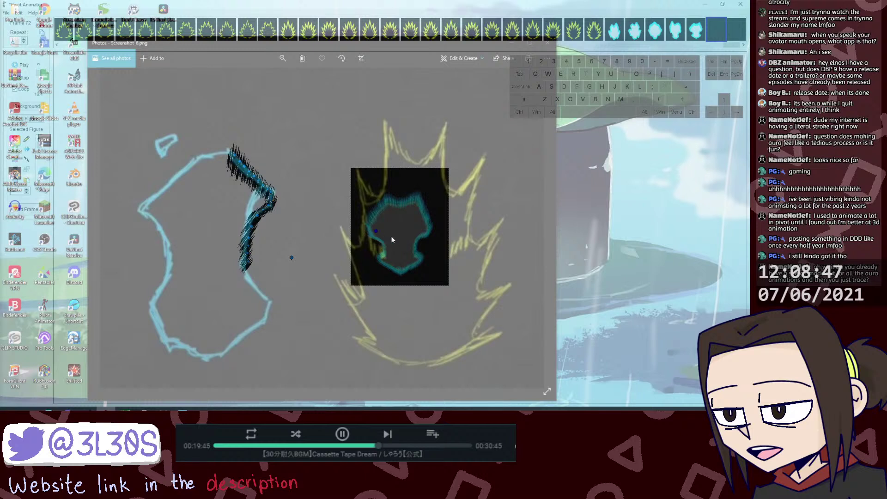
{"action": "key", "text": "ctrl+alt+z"}
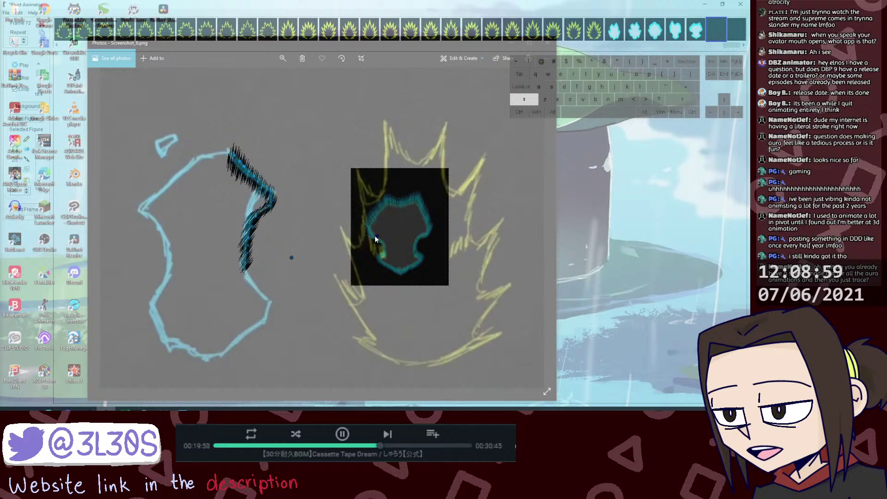
{"action": "left_click_drag", "start_coordinate": [379, 236], "coordinate": [403, 233]}
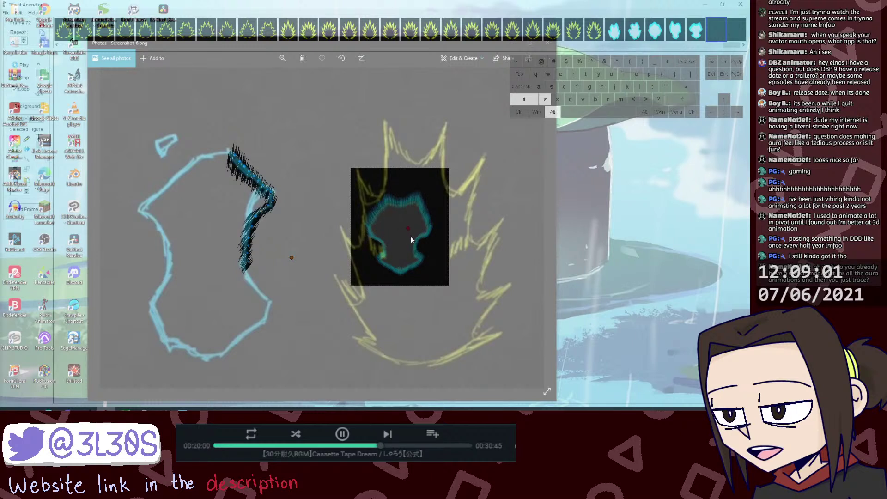
Step: Select the lowest group of spikes on the right edge and duplicate it beside the lower-right part of the outline
{"action": "left_click", "coordinate": [256, 219]}
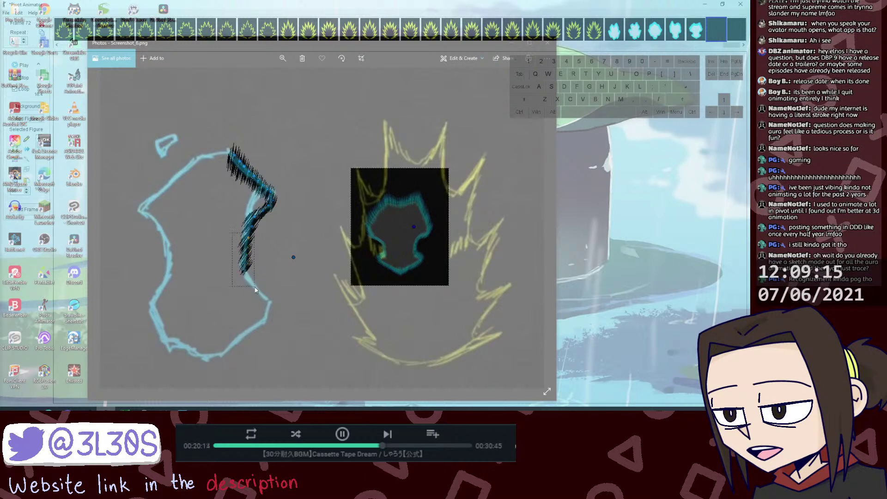
{"action": "left_click_drag", "start_coordinate": [254, 287], "coordinate": [255, 287]}
{"action": "mouse_move", "coordinate": [268, 285]}
{"action": "left_mouse_down"}
{"action": "mouse_move", "coordinate": [258, 285]}
{"action": "mouse_move", "coordinate": [266, 305]}
{"action": "left_mouse_up"}
{"action": "key", "text": "ctrl+c"}
{"action": "key", "text": "ctrl+v"}
{"action": "left_click", "coordinate": [294, 258], "text": "shift"}
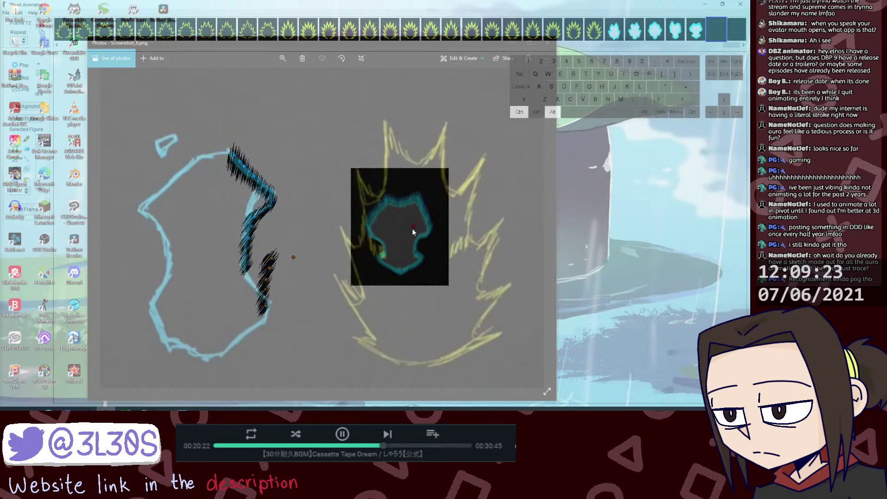
Step: Rotate and move the copied spikes so they continue the run along the outline down to its lower-right corner
{"action": "mouse_move", "coordinate": [412, 228]}
{"action": "left_mouse_down"}
{"action": "mouse_move", "coordinate": [394, 207]}
{"action": "mouse_move", "coordinate": [342, 225]}
{"action": "mouse_move", "coordinate": [377, 230]}
{"action": "mouse_move", "coordinate": [365, 220]}
{"action": "mouse_move", "coordinate": [372, 208]}
{"action": "mouse_move", "coordinate": [384, 212]}
{"action": "mouse_move", "coordinate": [374, 211]}
{"action": "mouse_move", "coordinate": [383, 244]}
{"action": "mouse_move", "coordinate": [370, 233]}
{"action": "mouse_move", "coordinate": [374, 223]}
{"action": "mouse_move", "coordinate": [368, 229]}
{"action": "mouse_move", "coordinate": [375, 225]}
{"action": "left_mouse_up"}
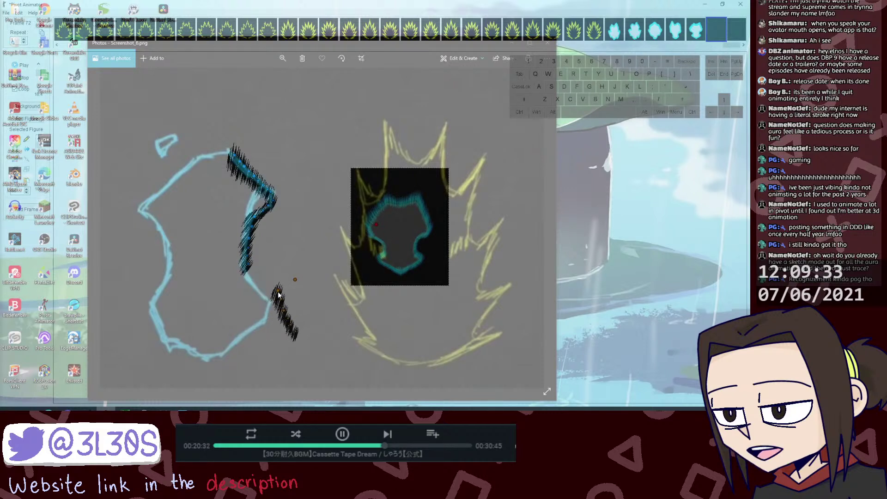
{"action": "mouse_move", "coordinate": [278, 294]}
{"action": "left_mouse_down"}
{"action": "mouse_move", "coordinate": [249, 271]}
{"action": "mouse_move", "coordinate": [277, 271]}
{"action": "left_mouse_up"}
{"action": "left_click_drag", "start_coordinate": [344, 206], "coordinate": [358, 227]}
{"action": "left_click_drag", "start_coordinate": [272, 259], "coordinate": [264, 262]}
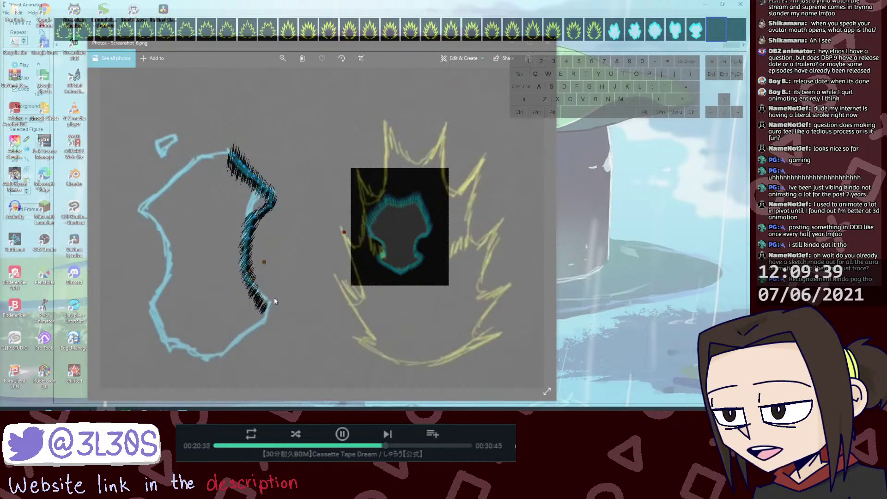
{"action": "left_click_drag", "start_coordinate": [344, 232], "coordinate": [337, 224]}
{"action": "left_click_drag", "start_coordinate": [266, 261], "coordinate": [260, 263]}
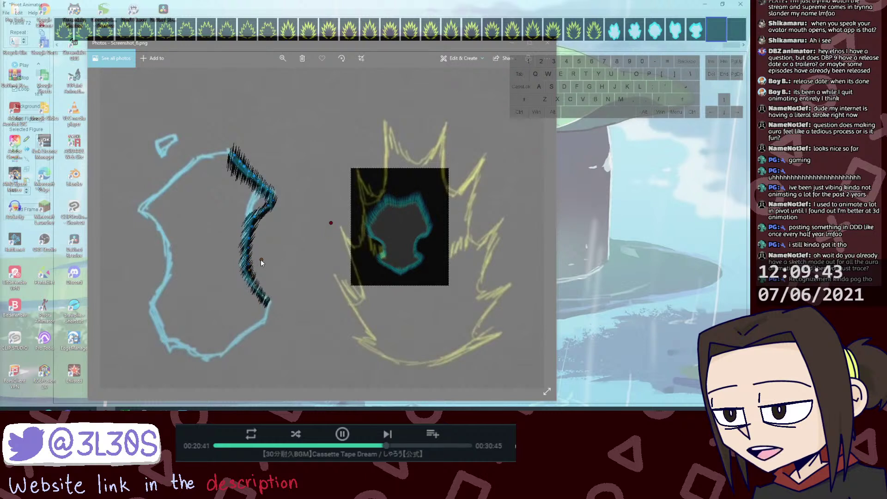
Step: Select the spikes leading to the lower-right corner and fine-tune their rotation and position along the sketch line
{"action": "left_click", "coordinate": [279, 294]}
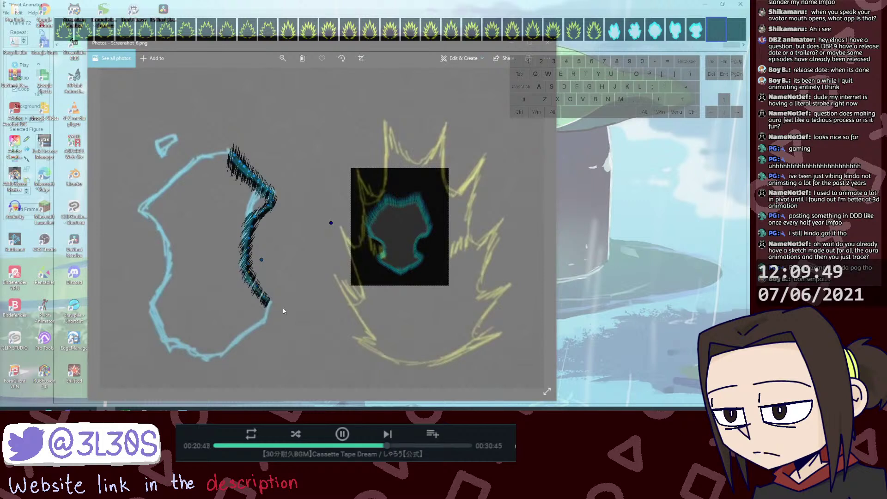
{"action": "left_click_drag", "start_coordinate": [283, 308], "coordinate": [241, 272]}
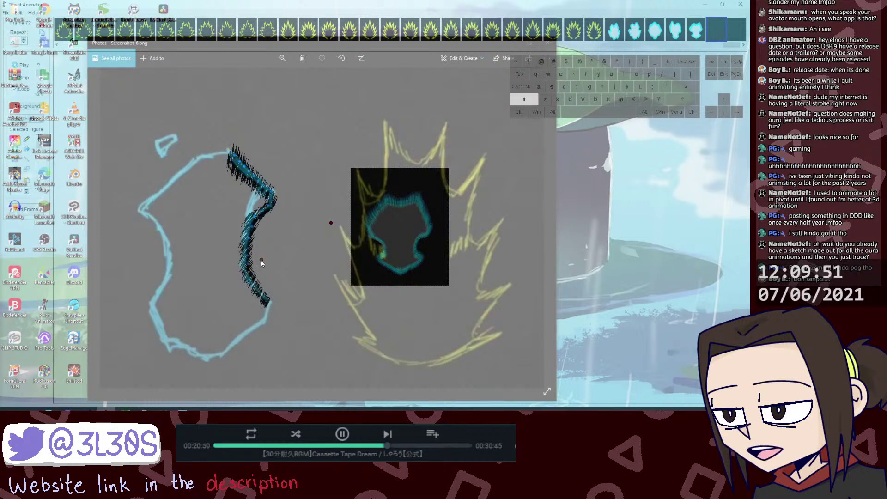
{"action": "key", "text": "shift+z"}
{"action": "mouse_move", "coordinate": [331, 223]}
{"action": "left_mouse_down"}
{"action": "mouse_move", "coordinate": [346, 216]}
{"action": "mouse_move", "coordinate": [346, 225]}
{"action": "left_mouse_up"}
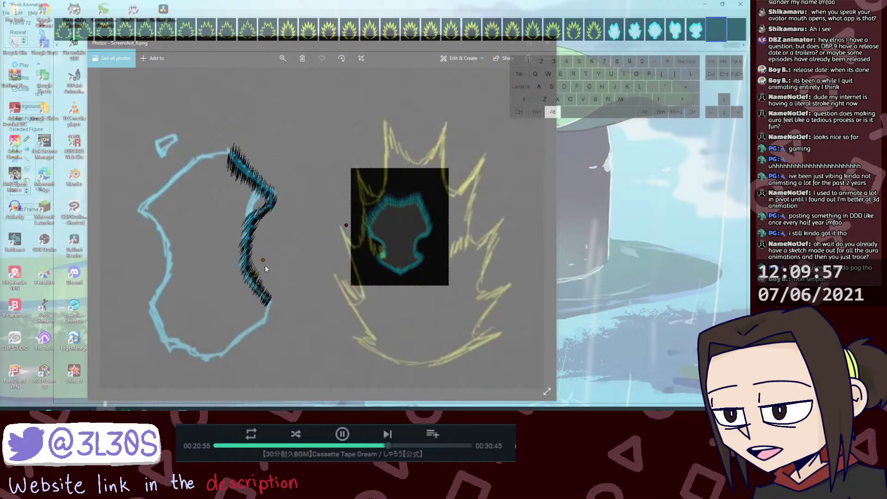
{"action": "left_click_drag", "start_coordinate": [260, 261], "coordinate": [260, 262]}
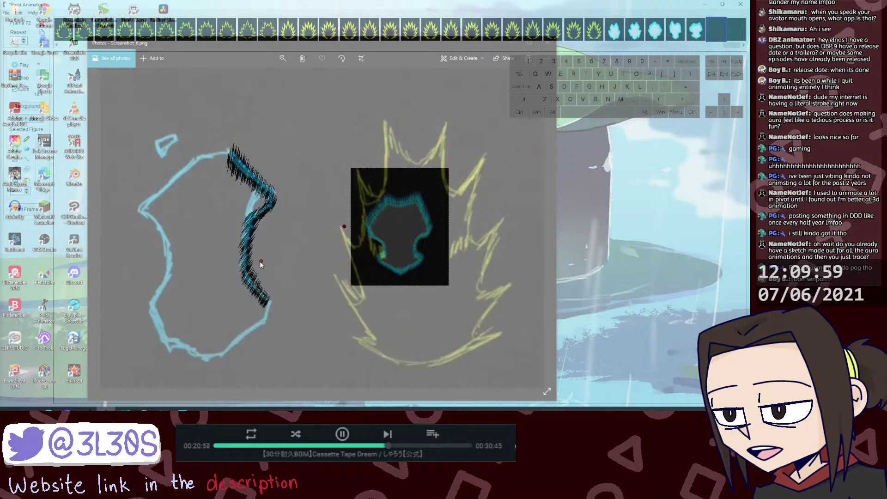
Step: Select the spikes at the upper start of the run and rotate them to lie closer along the outline
{"action": "left_click", "coordinate": [233, 156]}
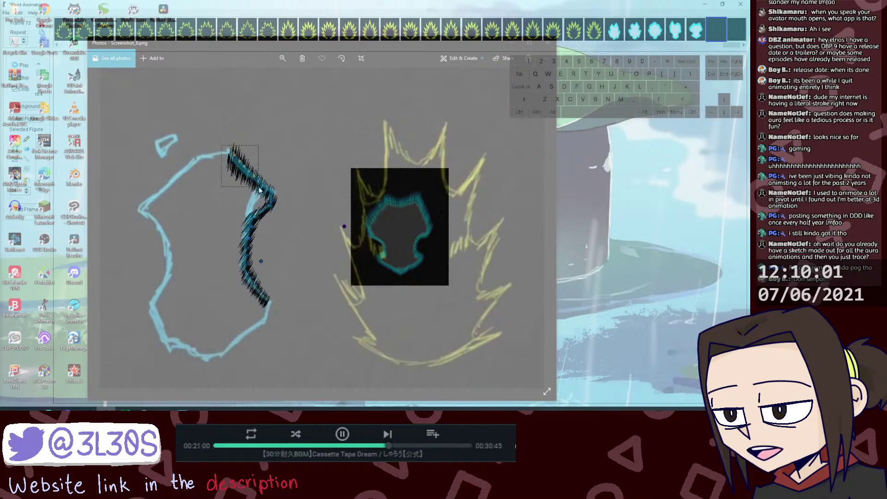
{"action": "left_click", "coordinate": [344, 226]}
{"action": "left_click_drag", "start_coordinate": [342, 225], "coordinate": [323, 235]}
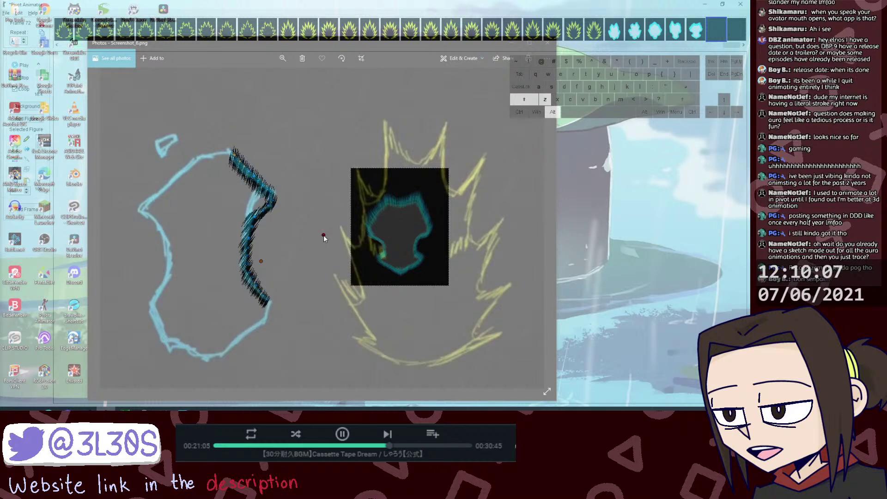
{"action": "left_click", "coordinate": [235, 157]}
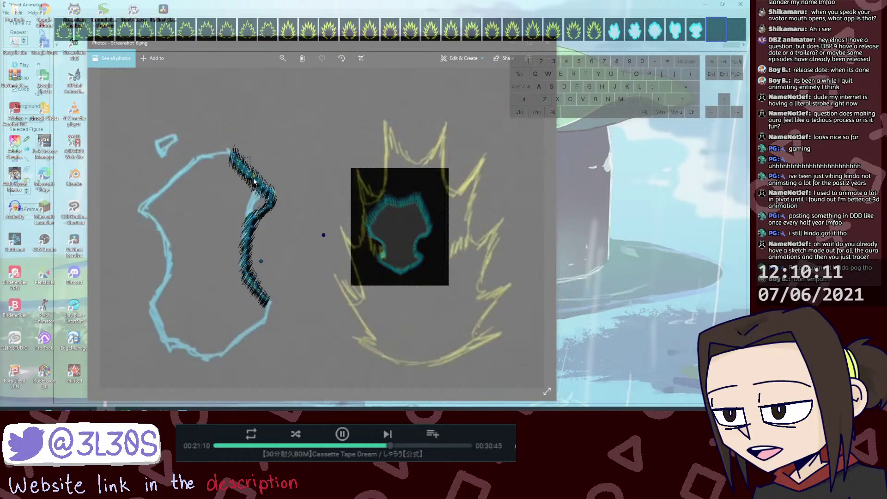
Step: Fine-tune the position and angle of the black strand sections along the blue sketch's upper-right edge
{"action": "left_click_drag", "start_coordinate": [323, 234], "coordinate": [304, 244]}
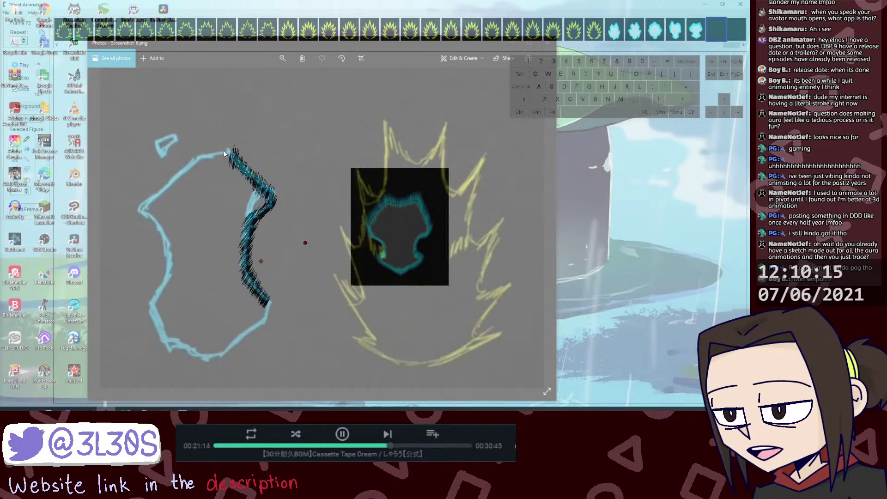
{"action": "left_click_drag", "start_coordinate": [252, 185], "coordinate": [251, 173]}
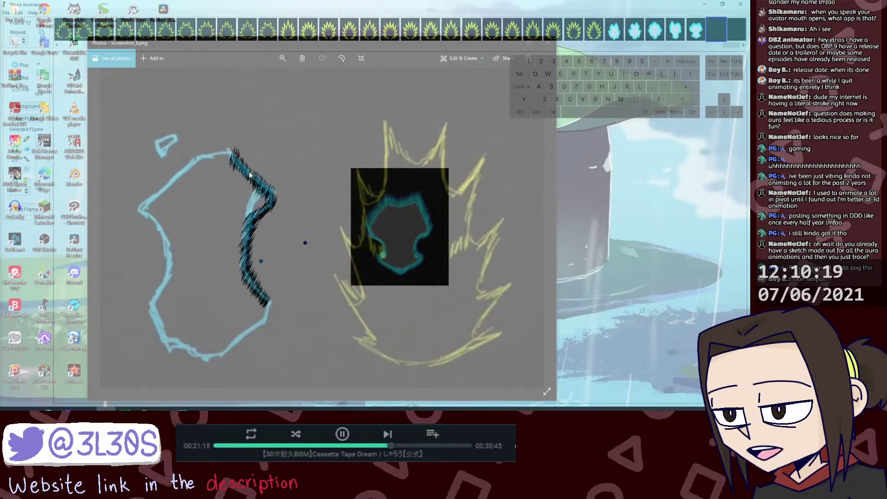
{"action": "left_click_drag", "start_coordinate": [249, 173], "coordinate": [249, 174]}
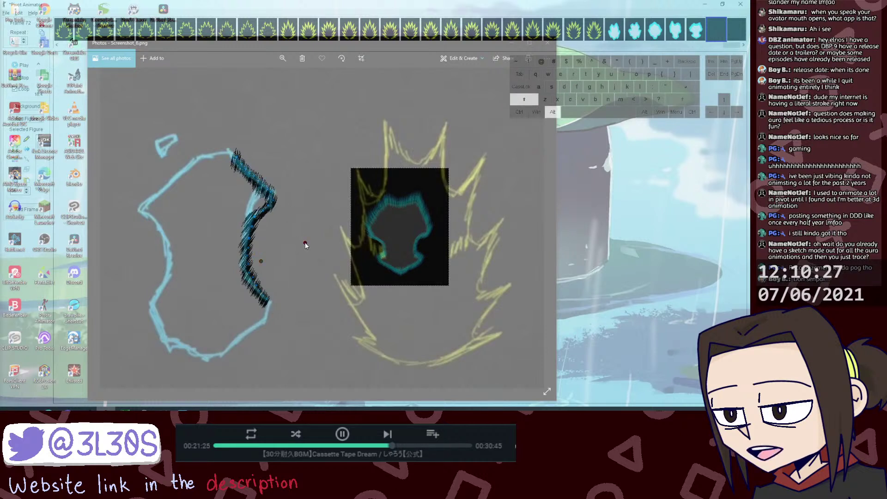
{"action": "left_click_drag", "start_coordinate": [251, 173], "coordinate": [259, 181]}
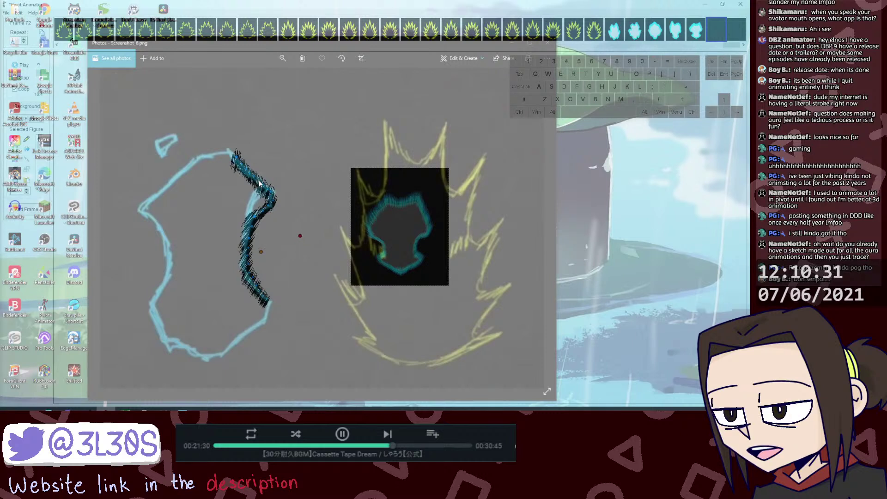
{"action": "left_click_drag", "start_coordinate": [261, 251], "coordinate": [278, 273]}
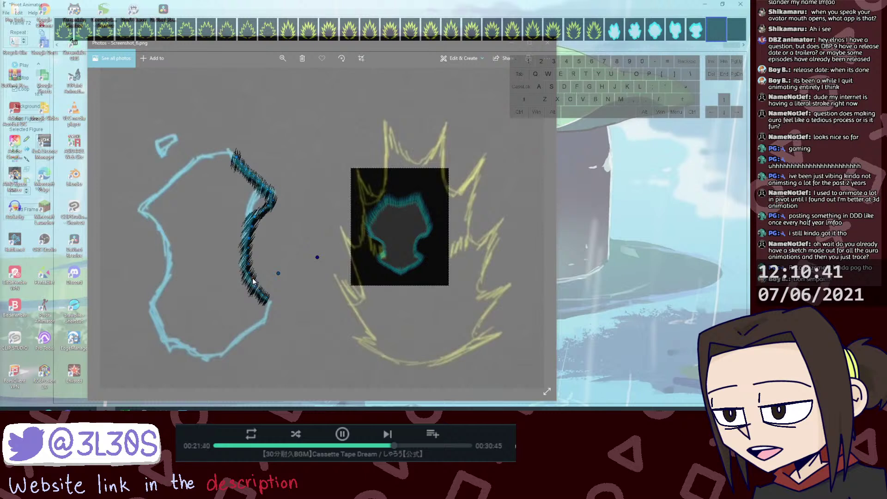
Step: Duplicate a strand section from the middle of the right edge and fit the copy around the outline's lower-right corner
{"action": "mouse_move", "coordinate": [232, 252]}
{"action": "left_mouse_down"}
{"action": "mouse_move", "coordinate": [259, 271]}
{"action": "mouse_move", "coordinate": [271, 308]}
{"action": "left_mouse_up"}
{"action": "left_click", "coordinate": [249, 238], "text": "shift"}
{"action": "key", "text": "ctrl+c"}
{"action": "key", "text": "ctrl+v"}
{"action": "left_click_drag", "start_coordinate": [318, 258], "coordinate": [311, 260]}
{"action": "left_click_drag", "start_coordinate": [271, 297], "coordinate": [269, 301]}
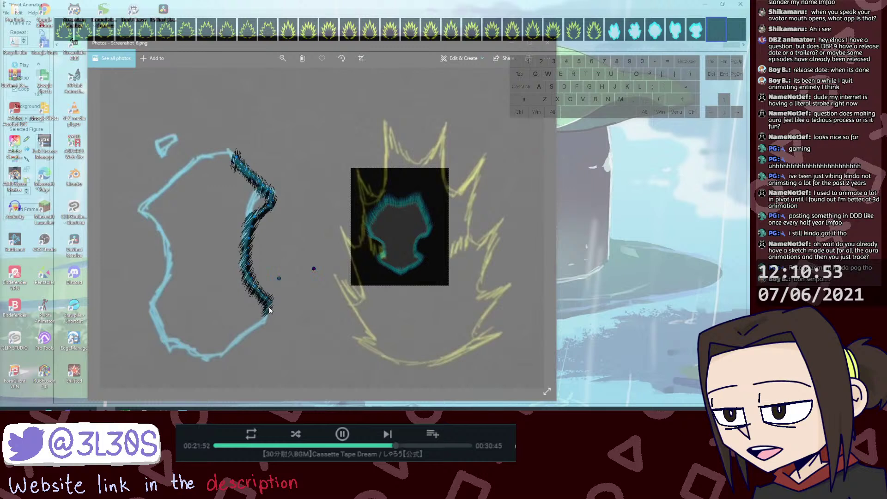
{"action": "key", "text": "ctrl+d"}
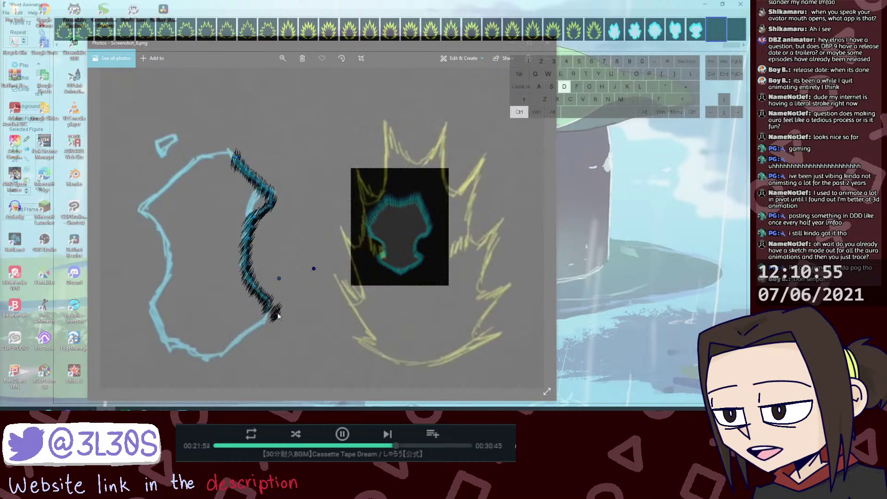
{"action": "left_click_drag", "start_coordinate": [276, 311], "coordinate": [269, 315]}
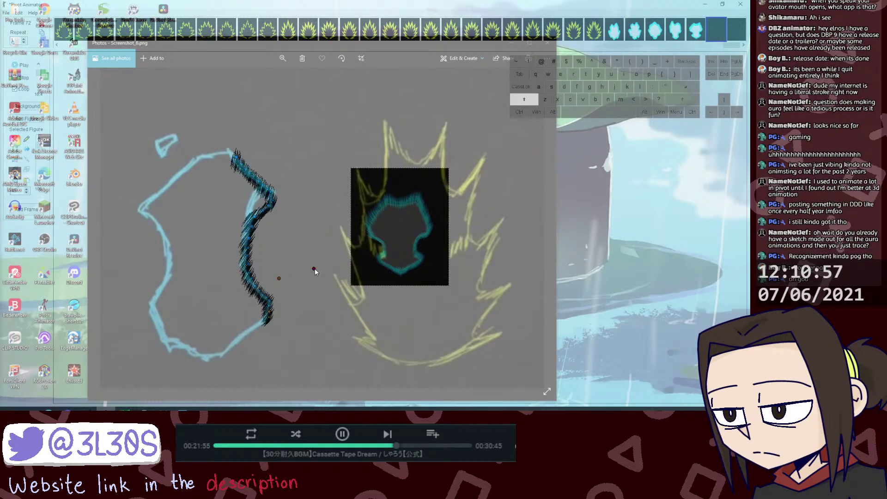
{"action": "left_click_drag", "start_coordinate": [314, 270], "coordinate": [312, 276]}
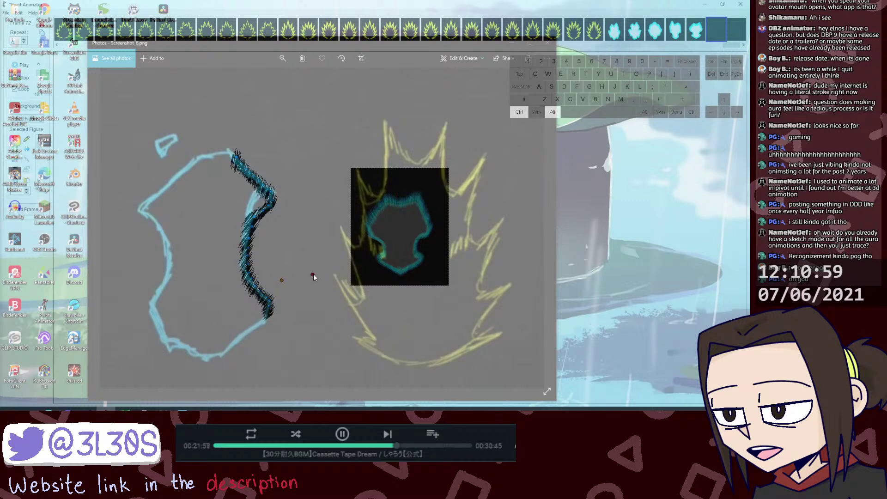
{"action": "mouse_move", "coordinate": [281, 280]}
{"action": "left_mouse_down"}
{"action": "mouse_move", "coordinate": [312, 279]}
{"action": "mouse_move", "coordinate": [287, 273]}
{"action": "mouse_move", "coordinate": [283, 280]}
{"action": "left_mouse_up"}
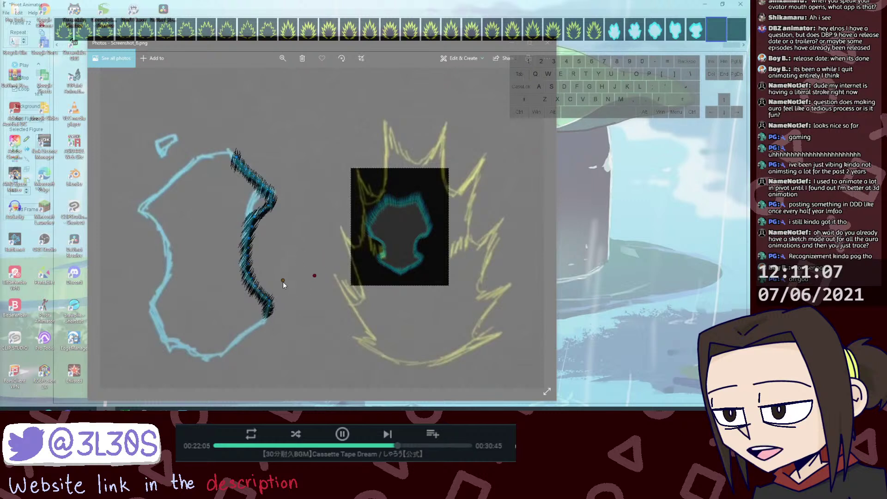
Step: Select the strand section at the upper end of the right edge and adjust its angle slightly
{"action": "key", "text": "ctrl+z"}
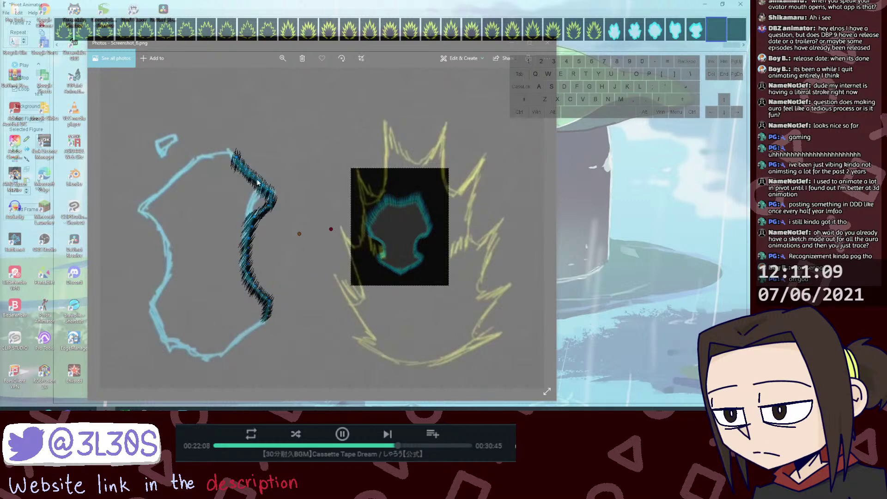
{"action": "left_click_drag", "start_coordinate": [216, 147], "coordinate": [271, 195]}
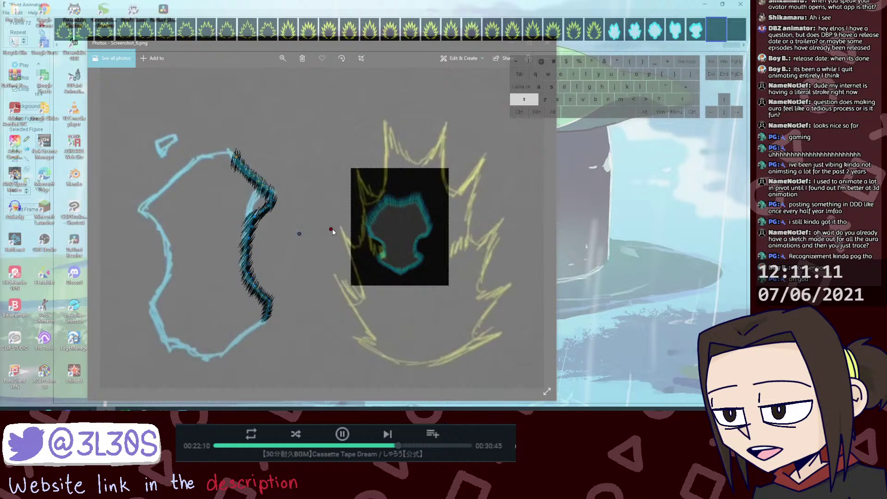
{"action": "left_click_drag", "start_coordinate": [331, 230], "coordinate": [329, 231]}
{"action": "key", "text": "ctrl+z"}
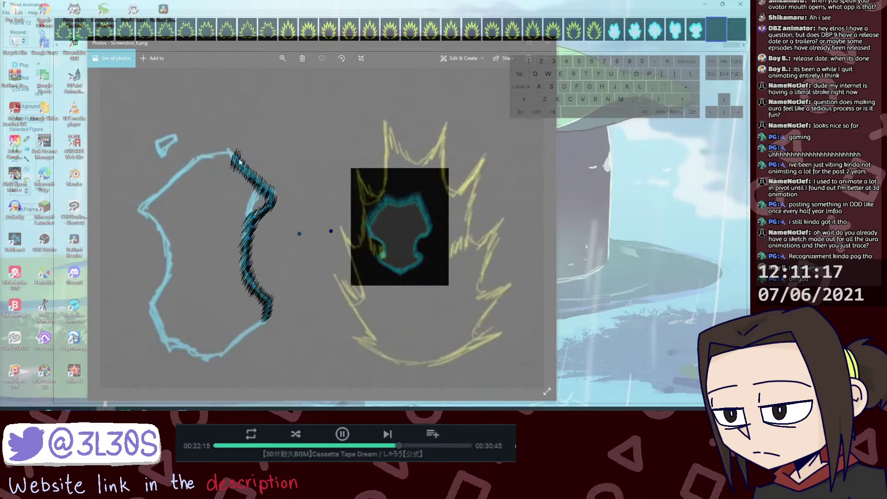
Step: Duplicate the upper strand section and move the copy down to the end of the strands at the lower-right corner
{"action": "key", "text": "ctrl+d"}
{"action": "key", "text": "ctrl+z"}
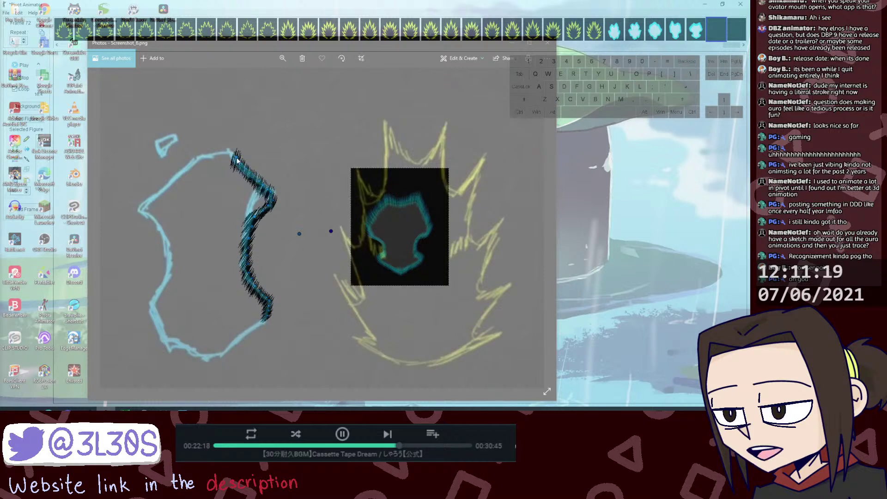
{"action": "key", "text": "ctrl+d"}
{"action": "left_click_drag", "start_coordinate": [242, 165], "coordinate": [261, 321]}
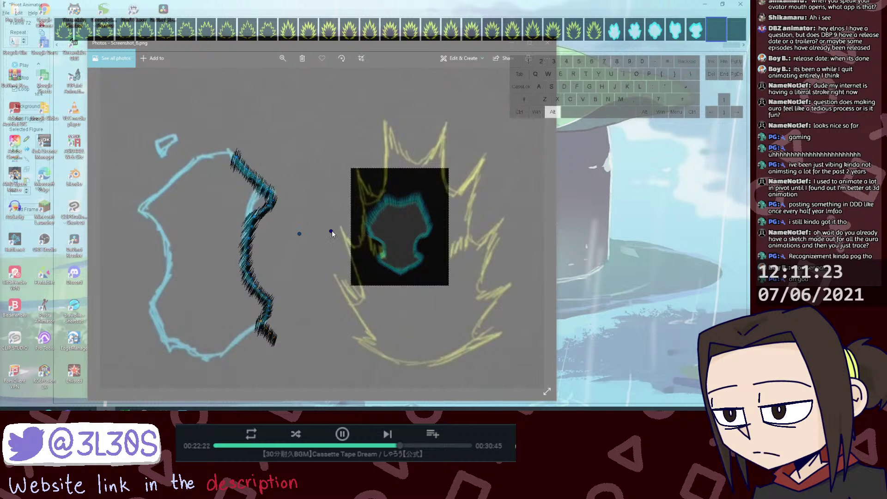
Step: Rotate, resize and move the copied strand section so it follows the outline's lower-right diagonal edge
{"action": "key", "text": "ctrl+z"}
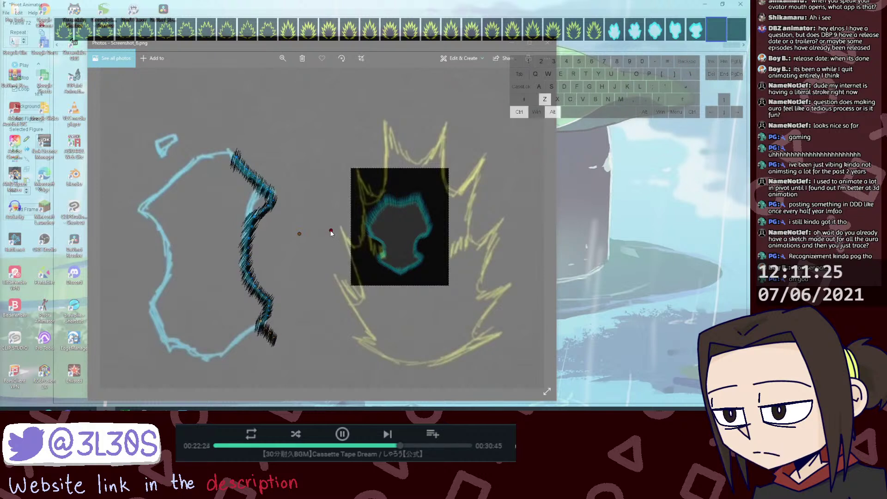
{"action": "key", "text": "ctrl+z"}
{"action": "key", "text": "ctrl+z"}
{"action": "key", "text": "ctrl+z"}
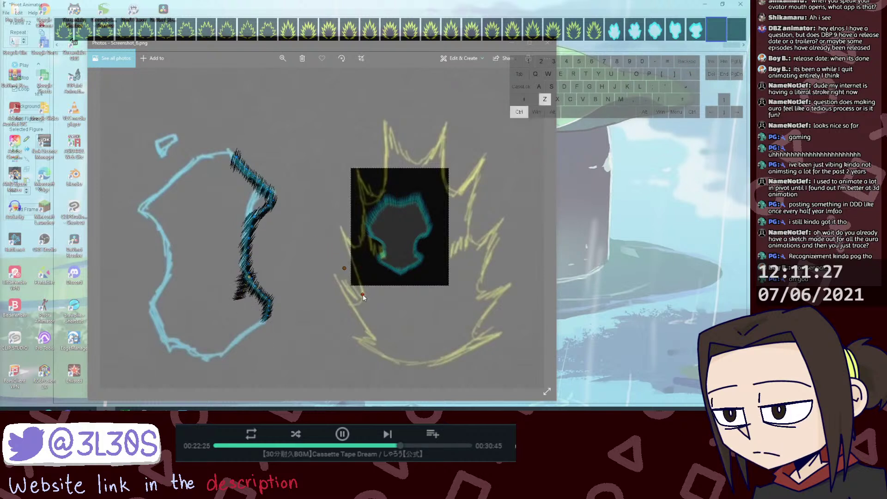
{"action": "key", "text": "ctrl+z"}
{"action": "key", "text": "ctrl+z"}
{"action": "key", "text": "ctrl+z"}
{"action": "key", "text": "ctrl+z"}
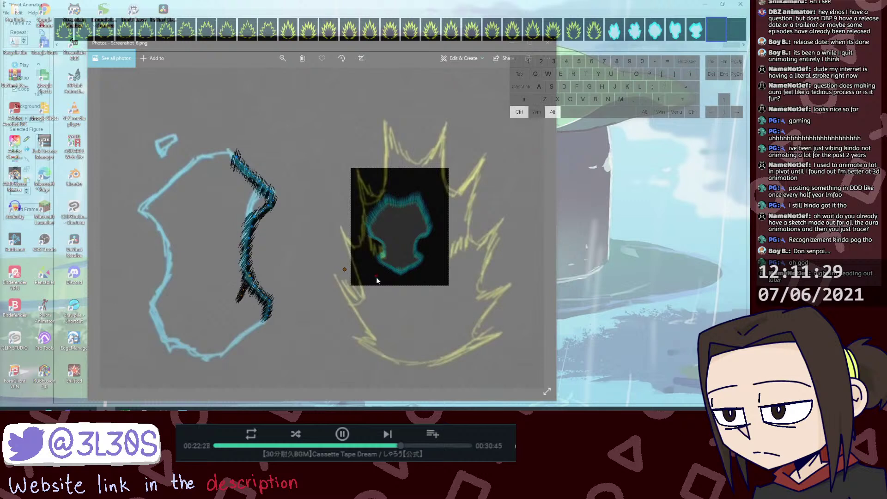
{"action": "mouse_move", "coordinate": [376, 276]}
{"action": "left_mouse_down"}
{"action": "mouse_move", "coordinate": [371, 303]}
{"action": "mouse_move", "coordinate": [340, 338]}
{"action": "mouse_move", "coordinate": [353, 361]}
{"action": "mouse_move", "coordinate": [379, 368]}
{"action": "mouse_move", "coordinate": [352, 349]}
{"action": "left_mouse_up"}
{"action": "key", "text": "ctrl+z"}
{"action": "key", "text": "ctrl+z"}
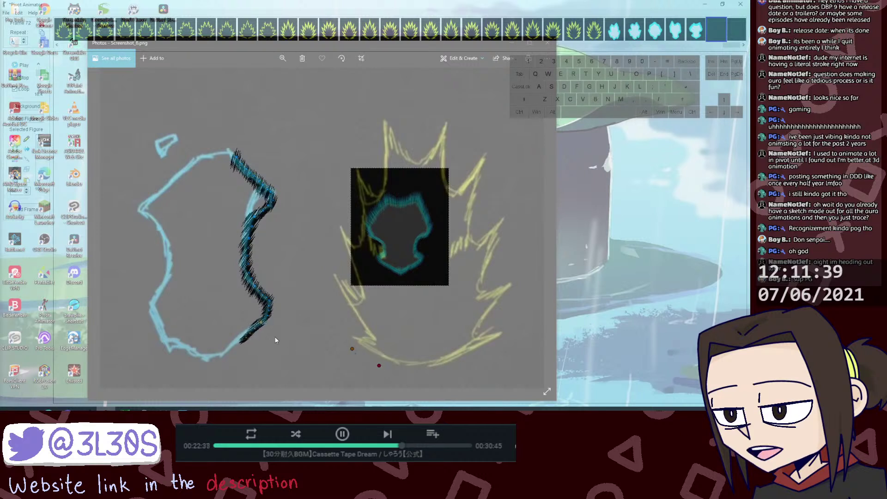
Step: Reselect the strands at the upper end of the right edge and refine their shape
{"action": "left_click", "coordinate": [236, 158]}
{"action": "left_click_drag", "start_coordinate": [224, 148], "coordinate": [268, 197]}
{"action": "left_click", "coordinate": [379, 365], "text": "shift"}
{"action": "key", "text": "ctrl+alt+z"}
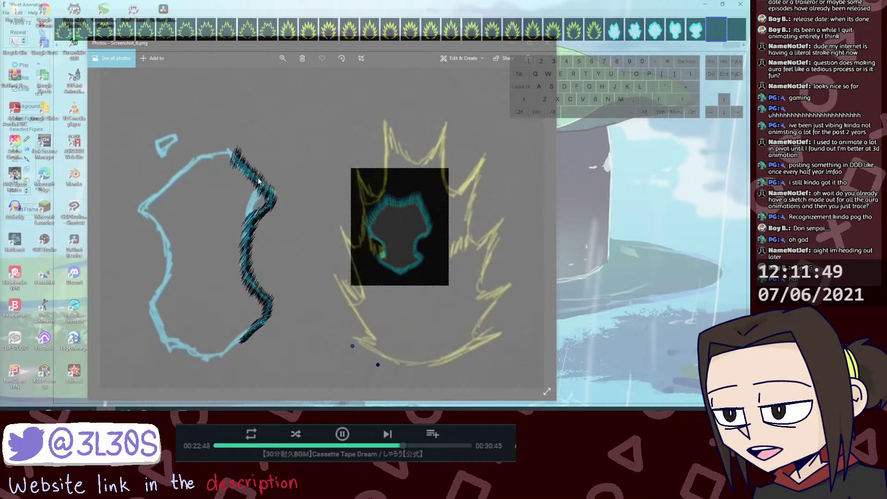
Step: Select the strands on the lower-right diagonal and adjust their angle and size to match the blue outline
{"action": "left_click_drag", "start_coordinate": [231, 313], "coordinate": [268, 351]}
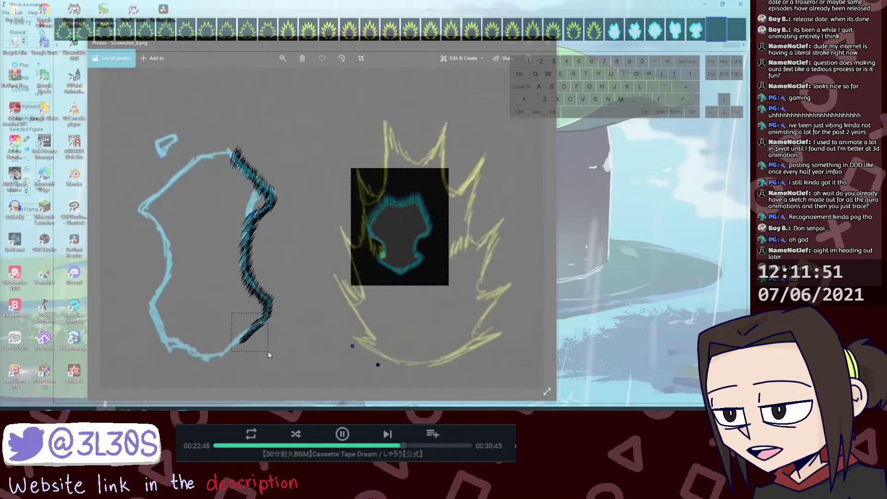
{"action": "left_click", "coordinate": [353, 346], "text": "shift"}
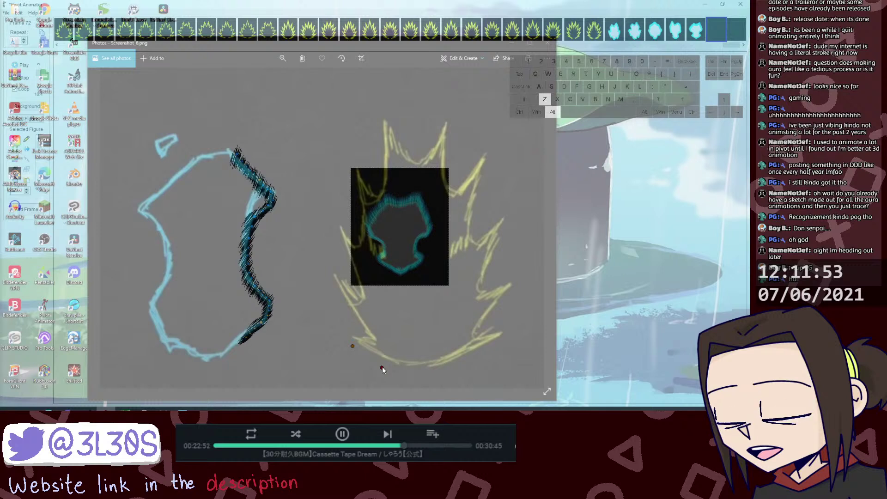
{"action": "left_click_drag", "start_coordinate": [382, 367], "coordinate": [352, 347]}
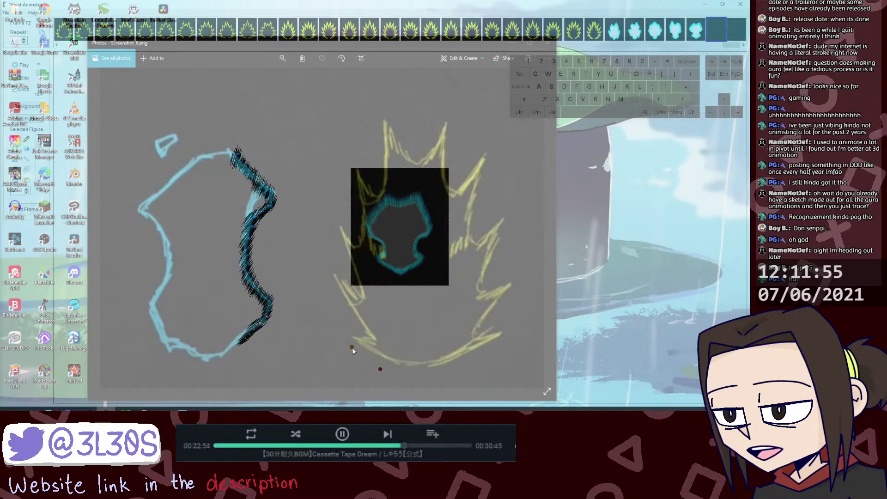
{"action": "key", "text": "ctrl+z"}
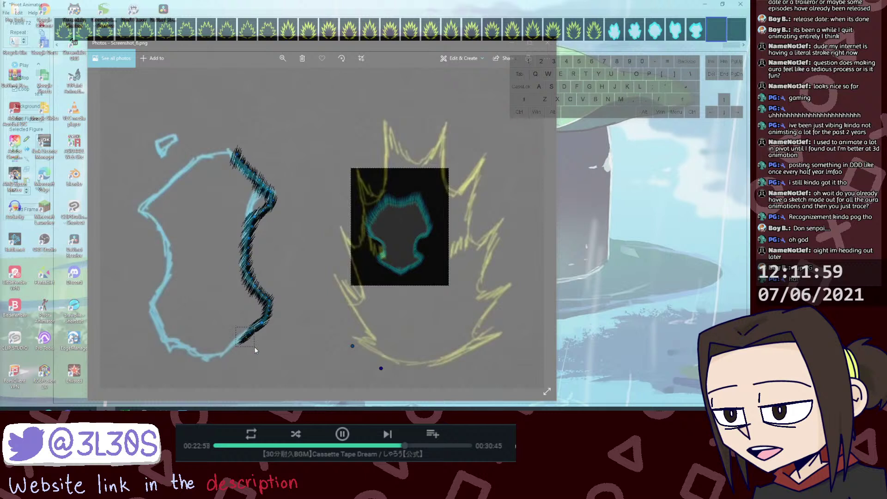
{"action": "left_click_drag", "start_coordinate": [255, 347], "coordinate": [255, 348]}
{"action": "left_click_drag", "start_coordinate": [381, 368], "coordinate": [387, 372]}
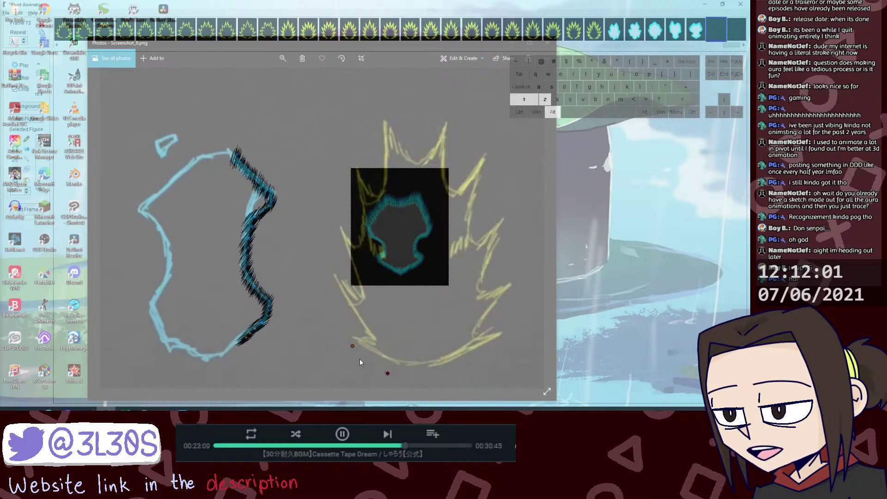
{"action": "left_click_drag", "start_coordinate": [352, 345], "coordinate": [349, 348]}
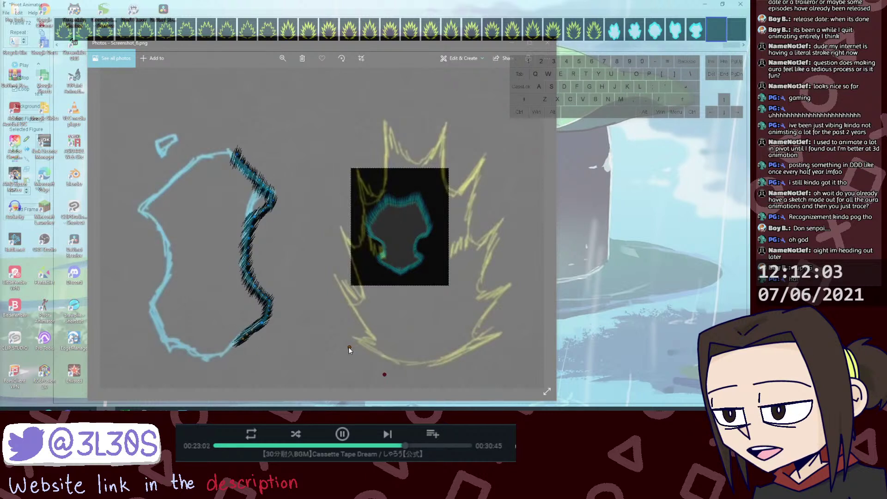
{"action": "left_click_drag", "start_coordinate": [385, 374], "coordinate": [383, 376]}
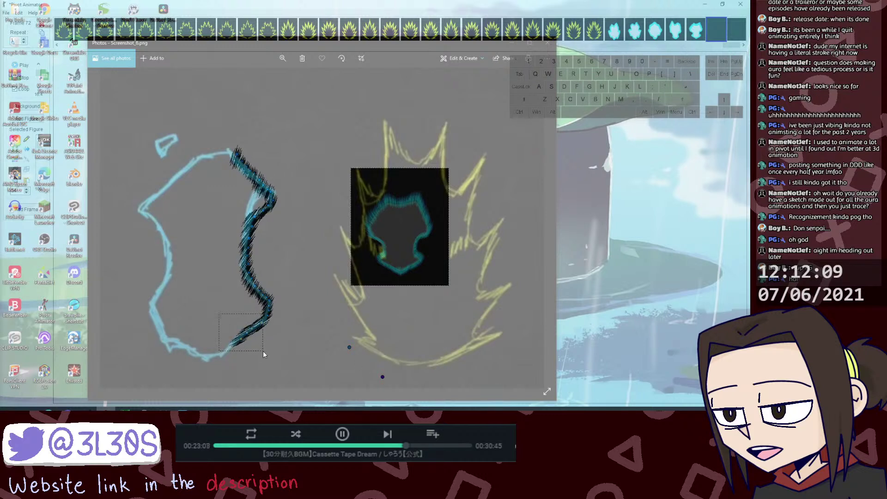
Step: Duplicate the lower-right diagonal strands, extend the copy toward the bottom of the outline, and fine-tune its fit
{"action": "left_click_drag", "start_coordinate": [263, 351], "coordinate": [264, 350]}
{"action": "key", "text": "ctrl+d"}
{"action": "key", "text": "ctrl+z"}
{"action": "key", "text": "shift"}
{"action": "left_click_drag", "start_coordinate": [256, 337], "coordinate": [247, 351]}
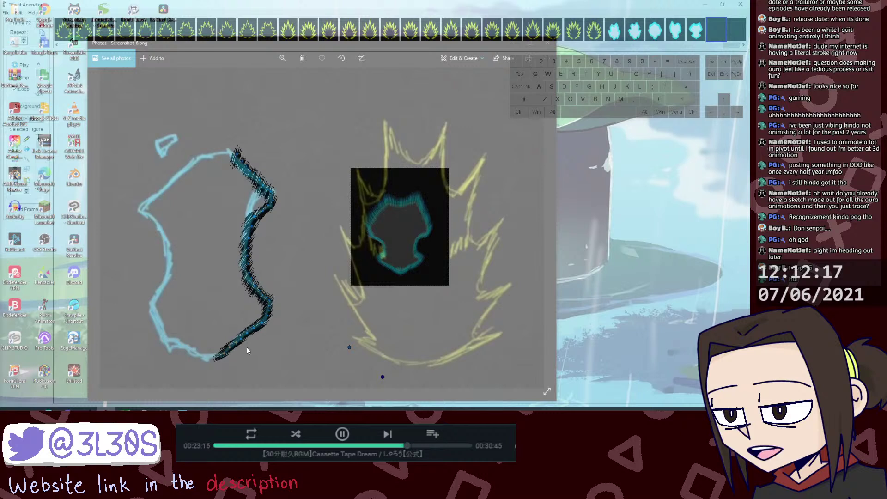
{"action": "key", "text": "shift"}
{"action": "key", "text": "ctrl+alt+z"}
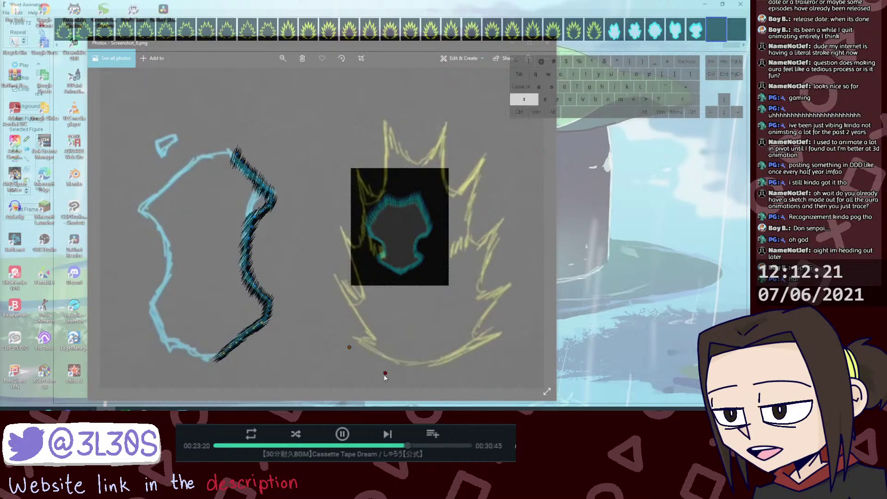
{"action": "key", "text": "ctrl+alt+z"}
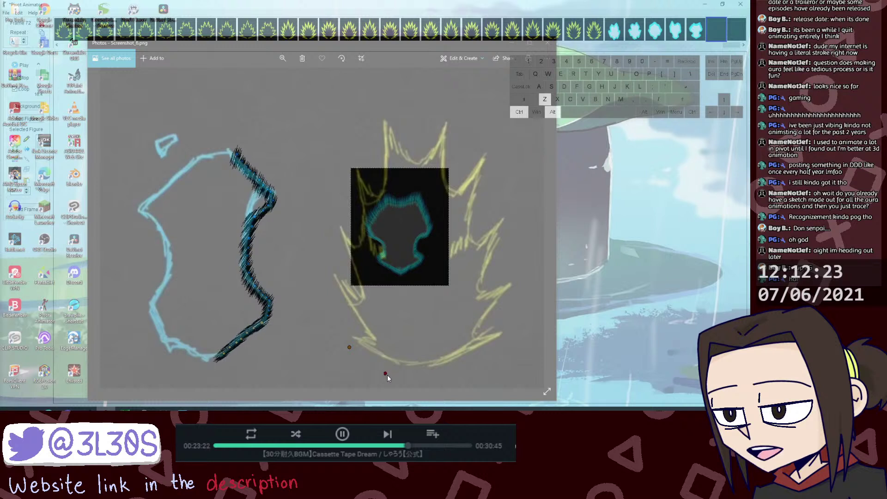
{"action": "left_click_drag", "start_coordinate": [262, 323], "coordinate": [264, 323]}
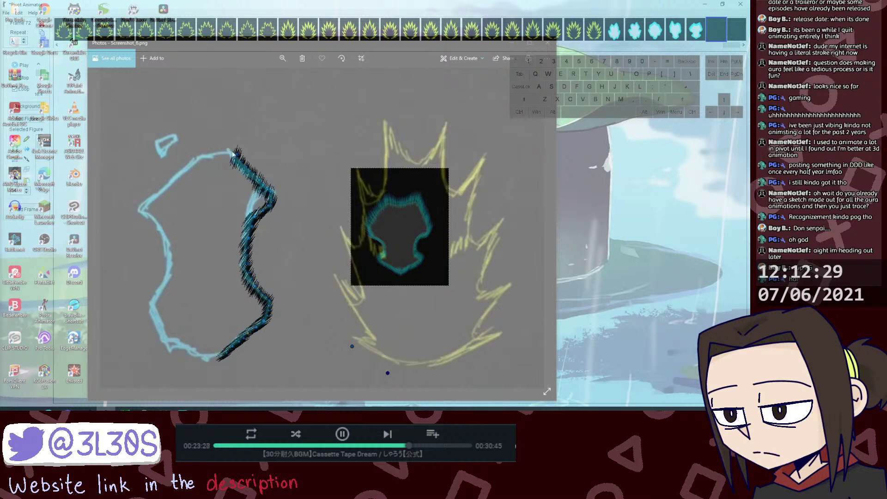
Step: Select the strands between the outline's upper end and right corner and adjust their angle and size
{"action": "left_click_drag", "start_coordinate": [223, 143], "coordinate": [275, 199]}
{"action": "key", "text": "shift"}
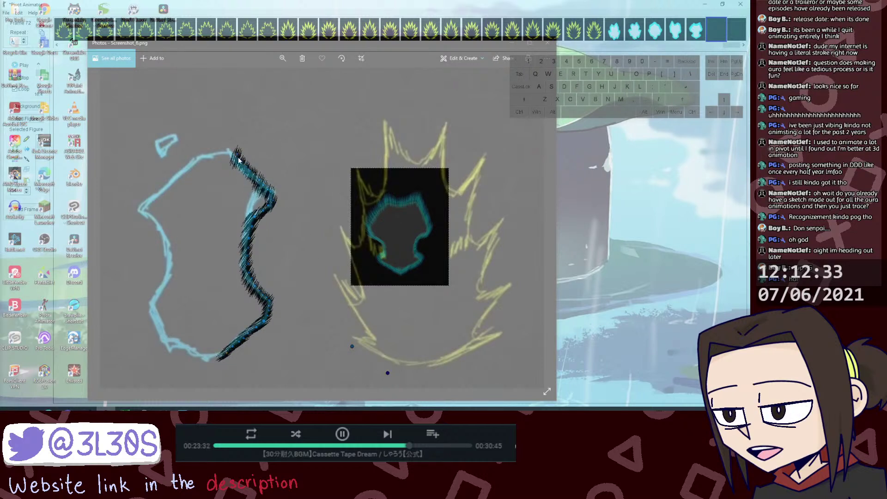
{"action": "key", "text": "shift"}
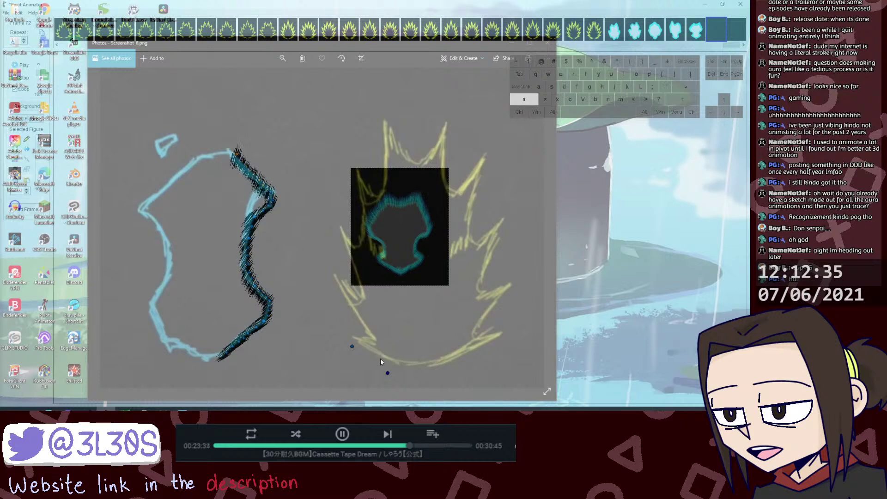
{"action": "key", "text": "ctrl+alt+z"}
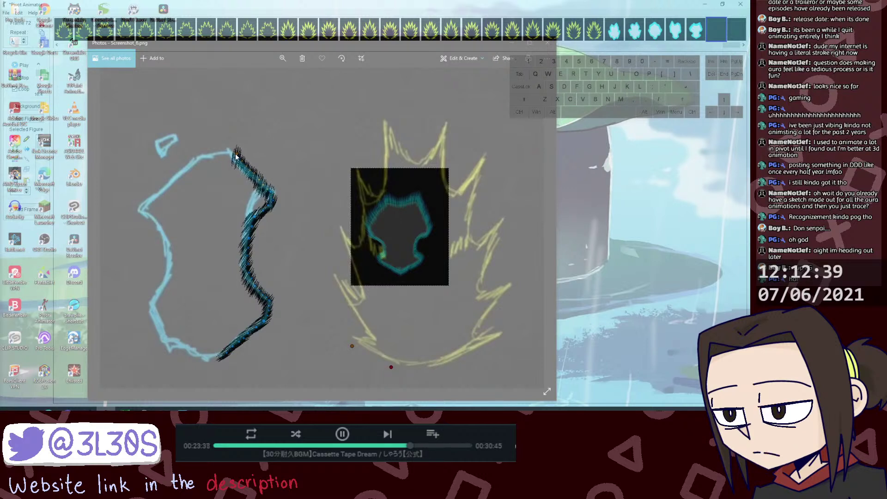
{"action": "left_click_drag", "start_coordinate": [260, 186], "coordinate": [279, 201]}
{"action": "key", "text": "ctrl+c"}
{"action": "key", "text": "ctrl+v"}
{"action": "key", "text": "ctrl+z"}
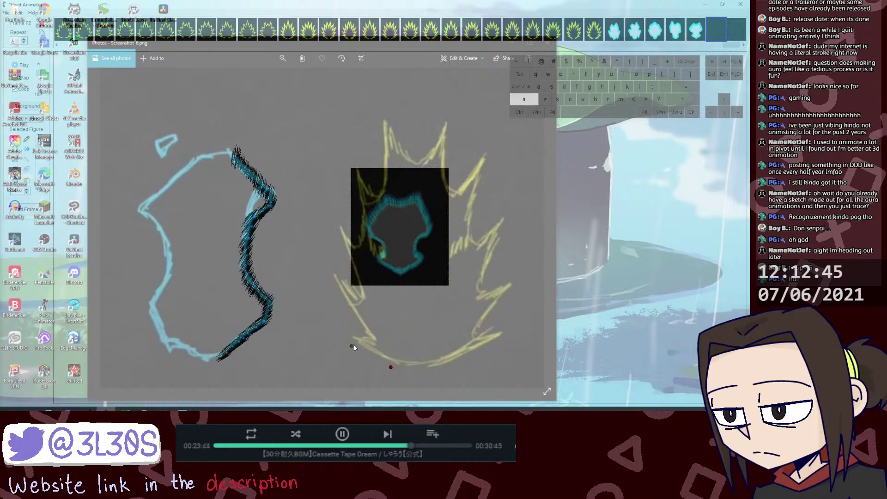
Step: Duplicate the selected strands, place the copy along the outline's upper-left diagonal, and delete the stray copy below the yellow sketch
{"action": "key", "text": "ctrl+c"}
{"action": "key", "text": "ctrl+v"}
{"action": "key", "text": "m"}
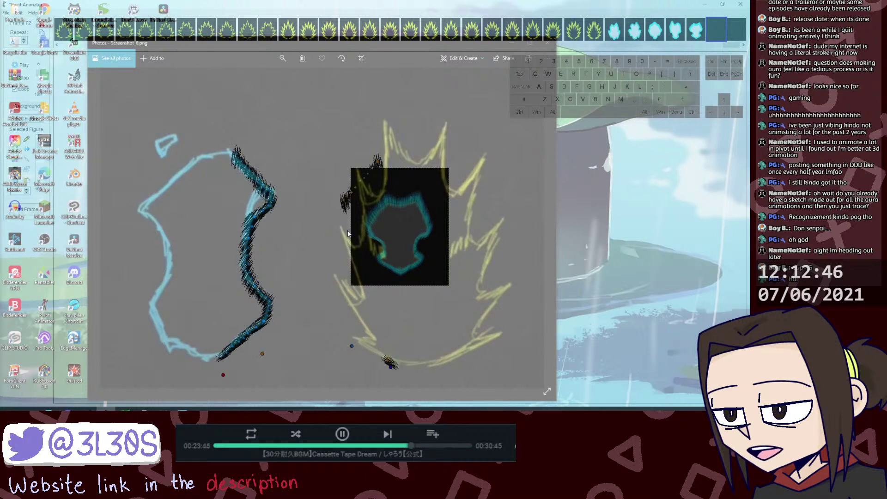
{"action": "left_click_drag", "start_coordinate": [377, 162], "coordinate": [185, 165]}
{"action": "left_click", "coordinate": [391, 366]}
{"action": "key", "text": "Delete"}
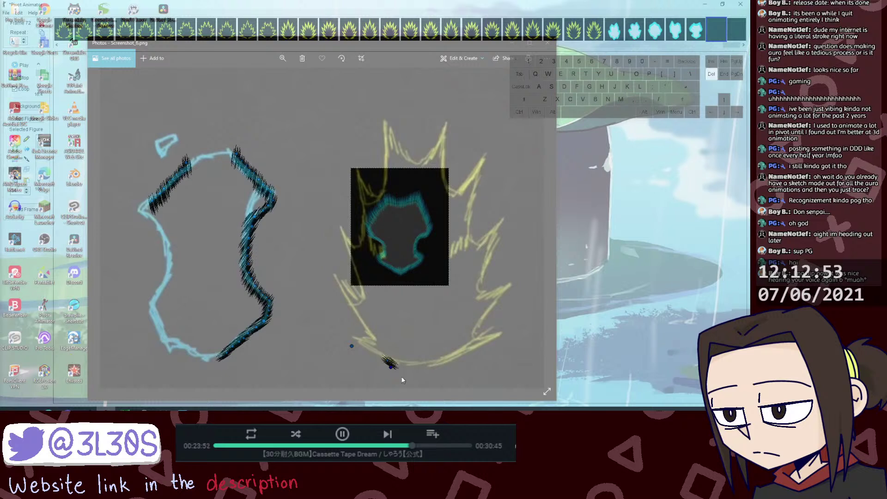
Step: Move the group's outlying handles beside the left edge and align the upper-left diagonal strands with the blue outline
{"action": "left_click", "coordinate": [351, 347]}
{"action": "left_click_drag", "start_coordinate": [351, 346], "coordinate": [96, 249]}
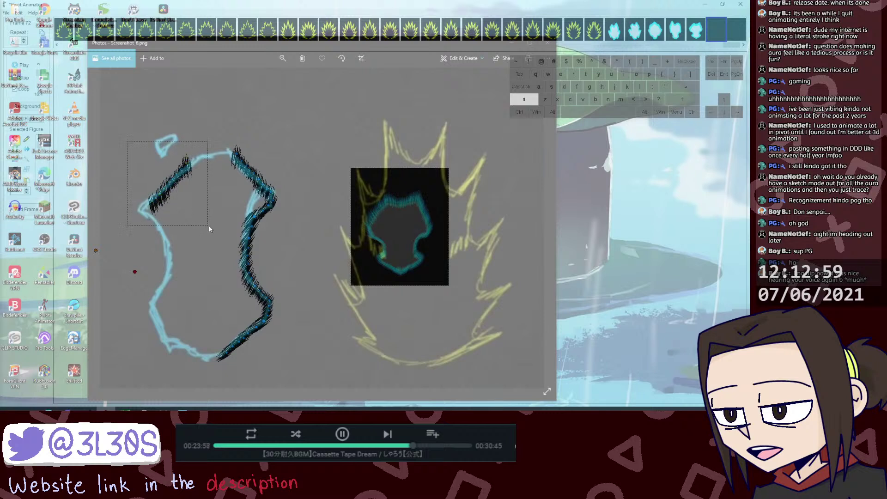
{"action": "left_click_drag", "start_coordinate": [209, 228], "coordinate": [209, 228]}
{"action": "left_click_drag", "start_coordinate": [135, 273], "coordinate": [146, 278]}
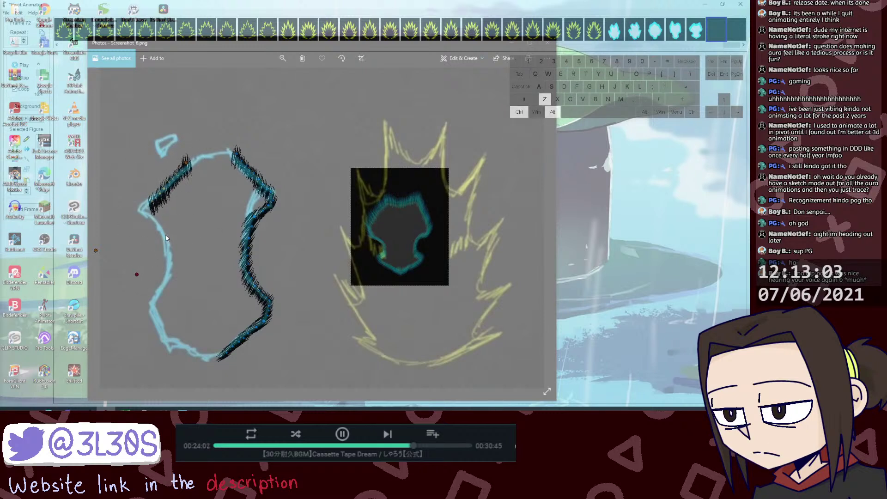
{"action": "left_click_drag", "start_coordinate": [186, 163], "coordinate": [190, 162]}
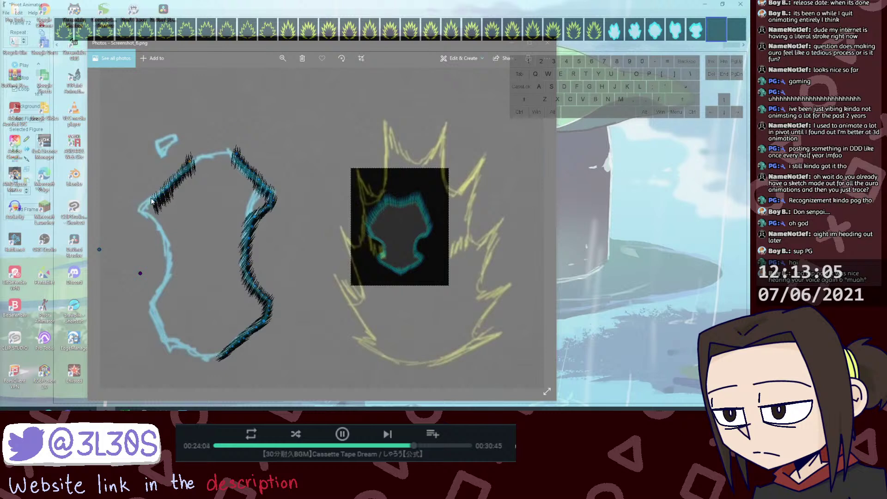
{"action": "left_click_drag", "start_coordinate": [177, 209], "coordinate": [178, 209]}
{"action": "left_click_drag", "start_coordinate": [168, 218], "coordinate": [167, 217]}
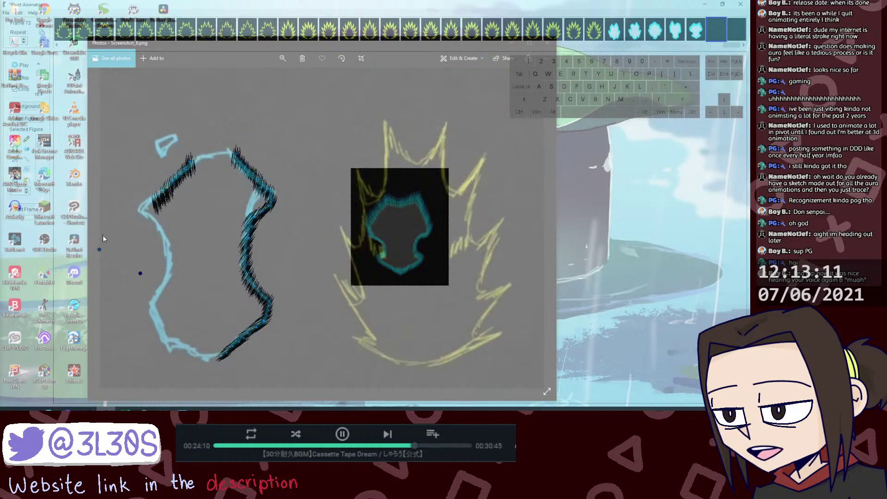
Step: Shift the outlying handles inside the outline, reselect the upper-left strands, and refine their angle and size
{"action": "left_click_drag", "start_coordinate": [100, 249], "coordinate": [143, 274]}
{"action": "left_click_drag", "start_coordinate": [138, 179], "coordinate": [168, 212]}
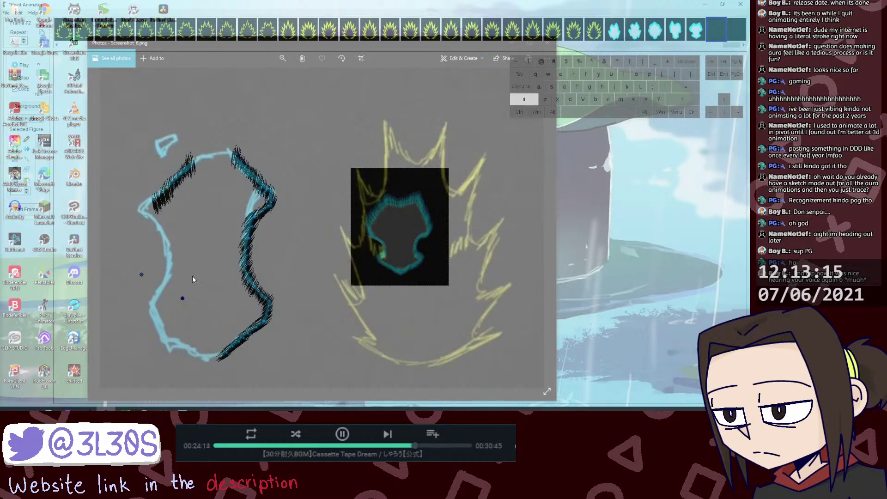
{"action": "left_click", "coordinate": [182, 297], "text": "shift"}
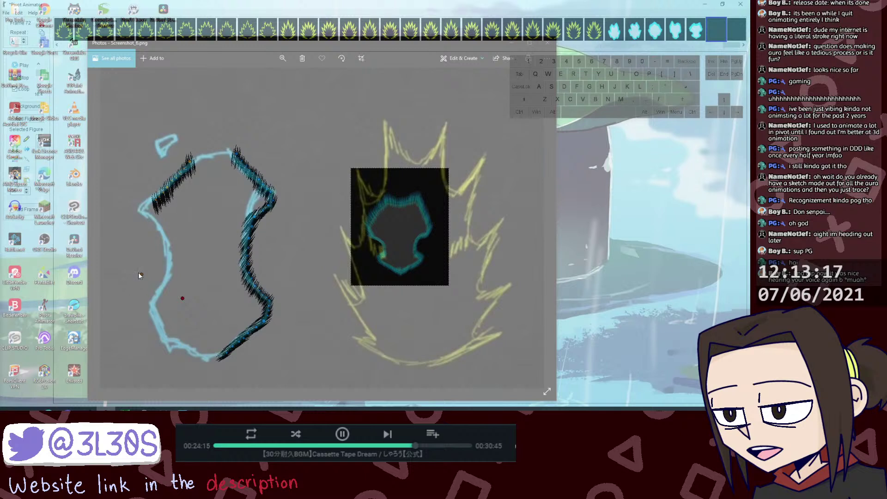
{"action": "left_click_drag", "start_coordinate": [140, 274], "coordinate": [140, 271]}
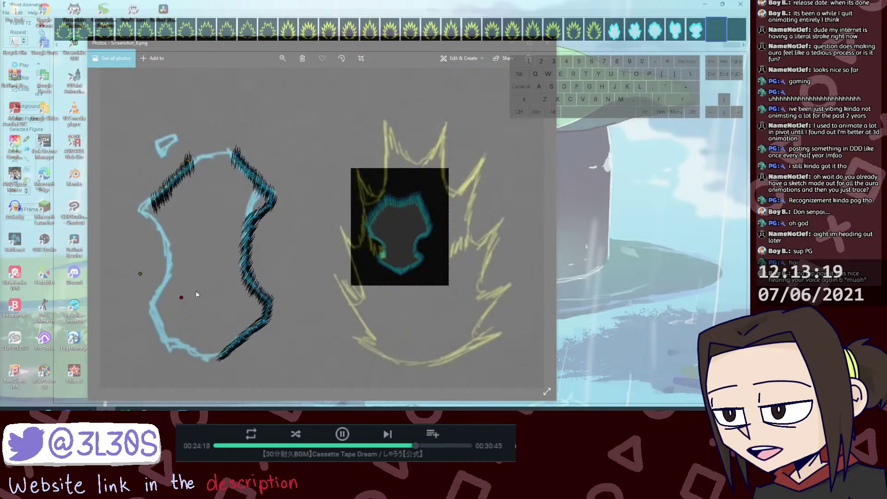
{"action": "left_click_drag", "start_coordinate": [182, 297], "coordinate": [184, 298]}
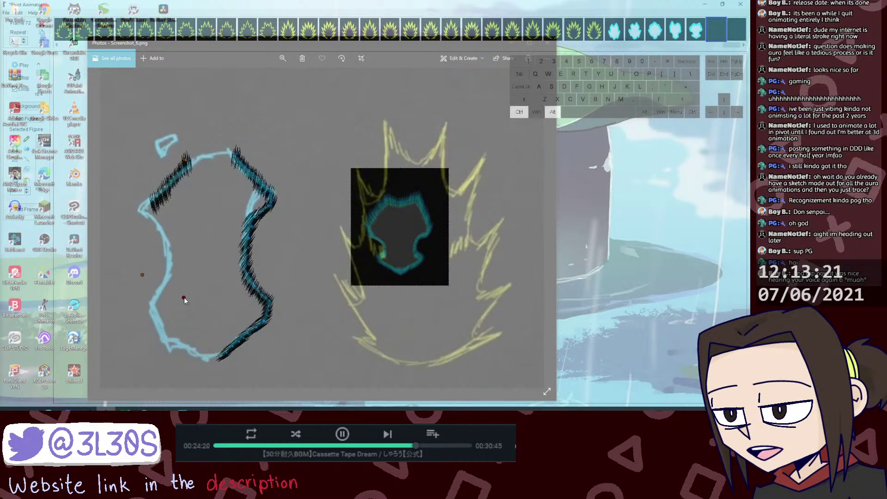
{"action": "left_click_drag", "start_coordinate": [143, 275], "coordinate": [148, 271]}
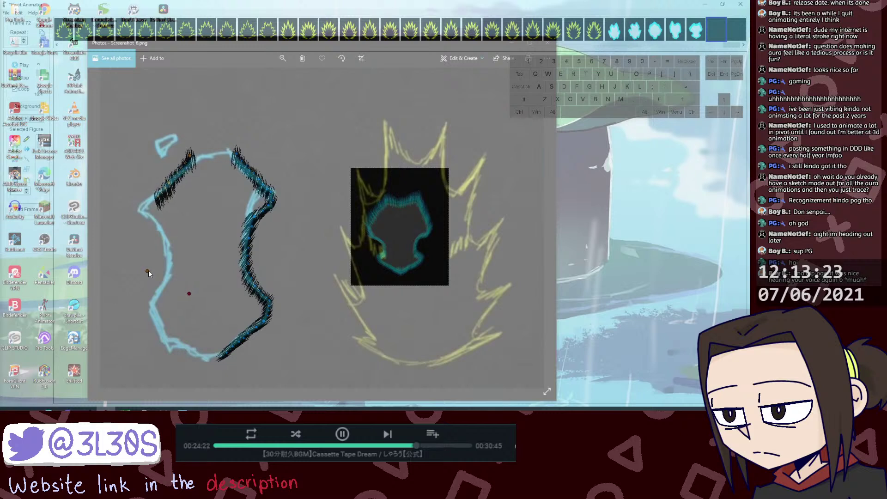
Step: Duplicate the lower strands of the upper-left diagonal and extend the copy down to the outline's left corner
{"action": "left_click", "coordinate": [154, 191]}
{"action": "left_click", "coordinate": [180, 207]}
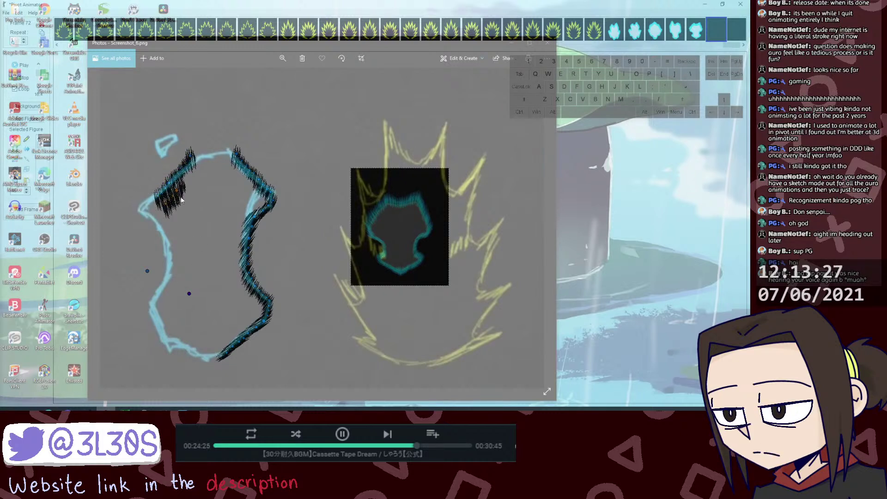
{"action": "left_click", "coordinate": [183, 211]}
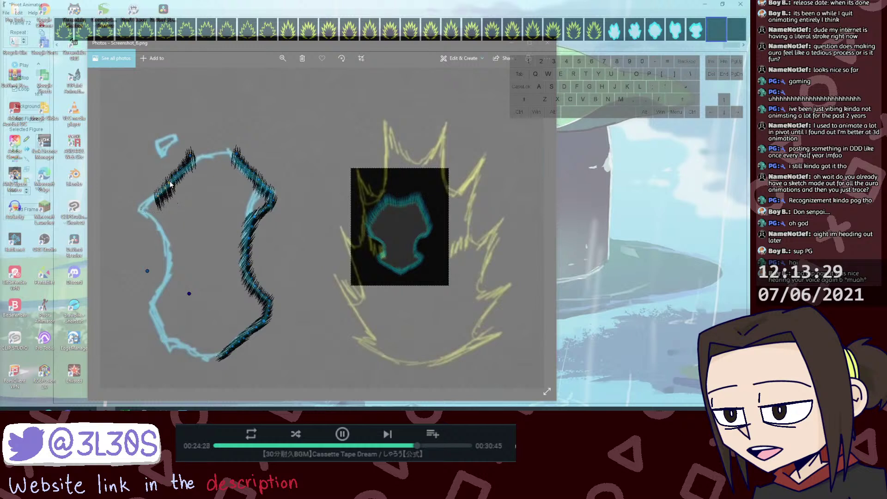
{"action": "mouse_move", "coordinate": [170, 182]}
{"action": "left_mouse_down"}
{"action": "mouse_move", "coordinate": [144, 199]}
{"action": "mouse_move", "coordinate": [156, 193]}
{"action": "mouse_move", "coordinate": [168, 204]}
{"action": "mouse_move", "coordinate": [153, 200]}
{"action": "left_mouse_up"}
{"action": "key", "text": "ctrl+z"}
{"action": "key", "text": "ctrl+d"}
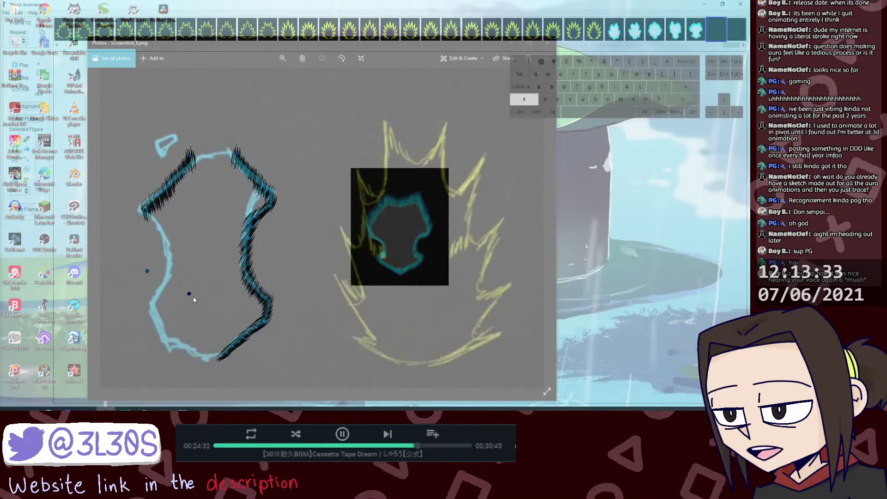
Step: Adjust the angle, size and position of the extended upper-left diagonal strands to follow the blue outline
{"action": "left_click_drag", "start_coordinate": [189, 293], "coordinate": [197, 283]}
{"action": "key", "text": "ctrl+alt+z"}
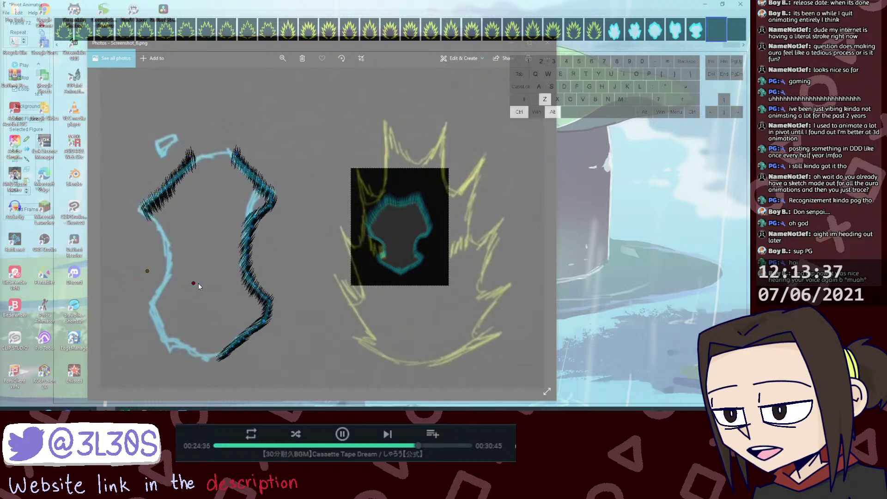
{"action": "key", "text": "shift"}
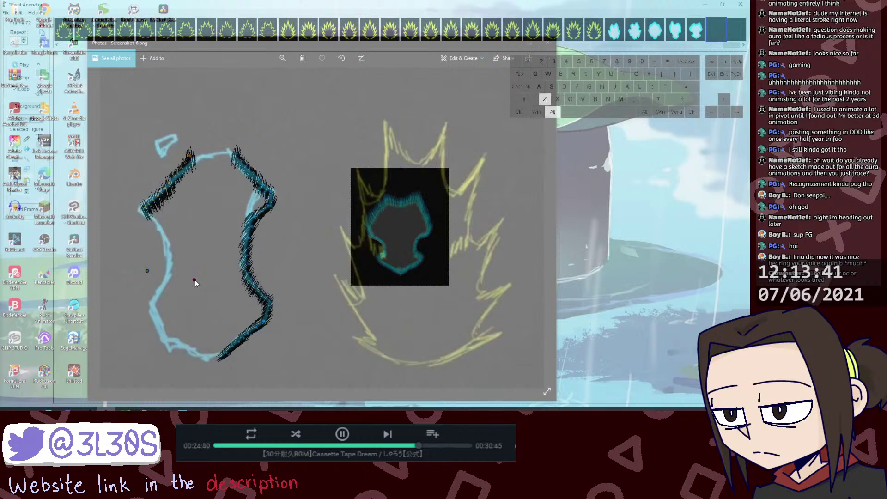
{"action": "mouse_move", "coordinate": [194, 279]}
{"action": "left_mouse_down"}
{"action": "mouse_move", "coordinate": [191, 290]}
{"action": "mouse_move", "coordinate": [203, 281]}
{"action": "left_mouse_up"}
{"action": "key", "text": "ctrl+alt+z"}
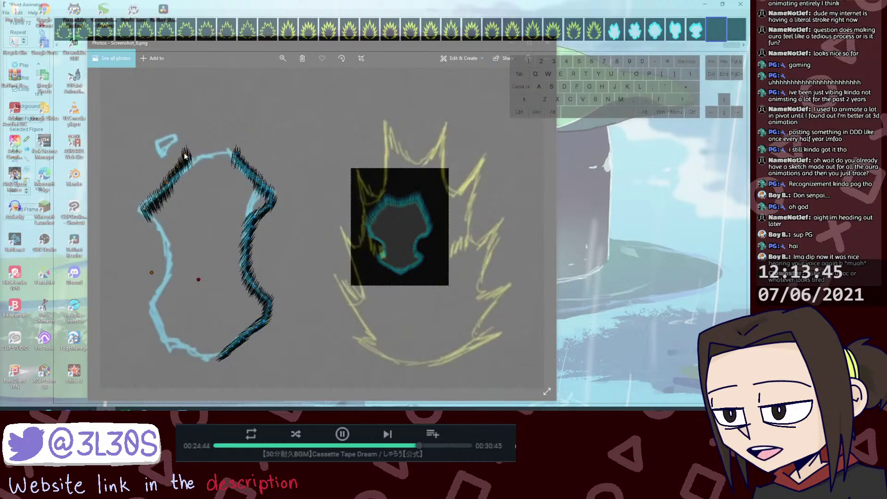
{"action": "left_click_drag", "start_coordinate": [185, 154], "coordinate": [190, 155]}
{"action": "left_click_drag", "start_coordinate": [205, 281], "coordinate": [200, 292]}
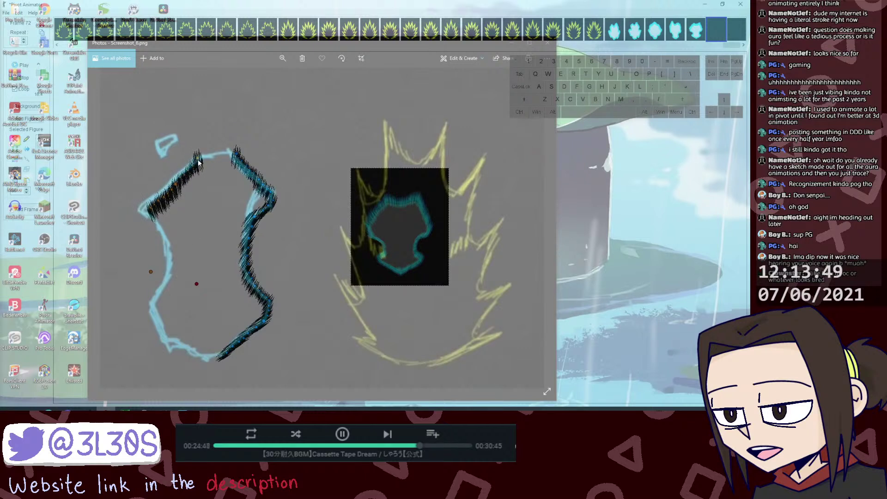
{"action": "left_click_drag", "start_coordinate": [198, 161], "coordinate": [194, 158]}
{"action": "key", "text": "ctrl+alt+z"}
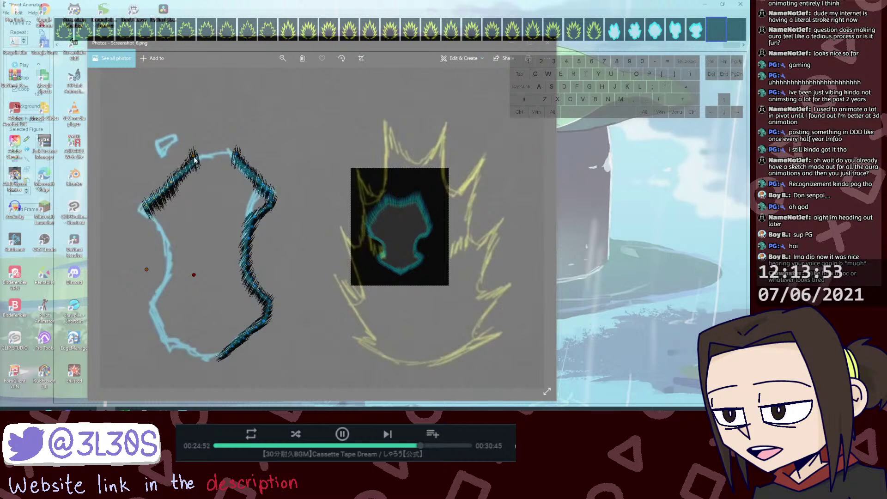
{"action": "left_click_drag", "start_coordinate": [194, 158], "coordinate": [192, 159]}
{"action": "left_click_drag", "start_coordinate": [192, 275], "coordinate": [189, 276]}
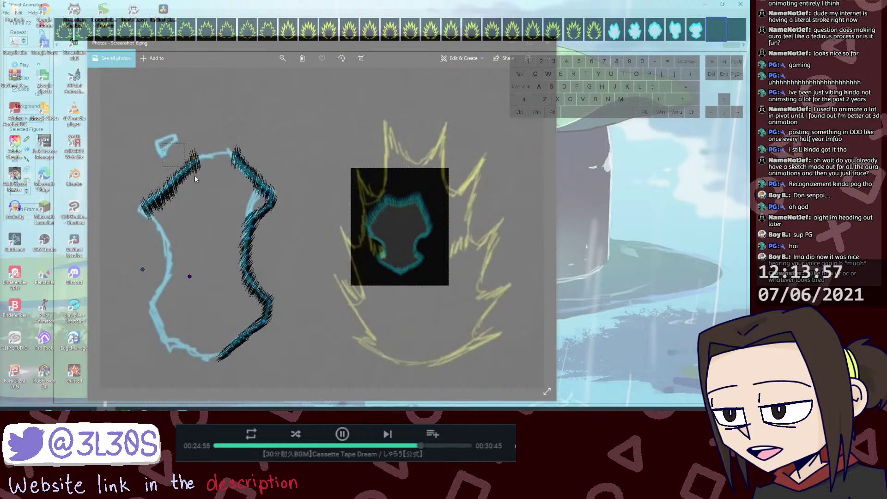
Step: Duplicate the strands at the diagonal's upper end, rotate the copy, and place it across the gap at the outline's top
{"action": "key", "text": "ctrl+d"}
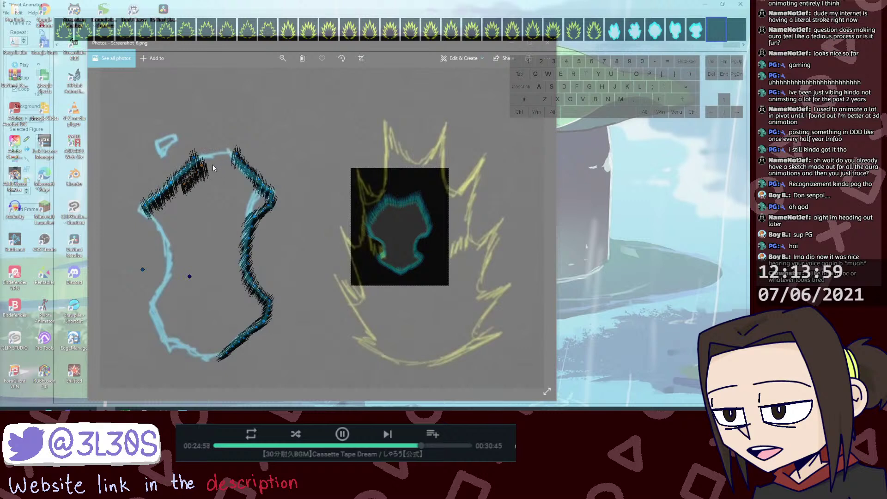
{"action": "left_click_drag", "start_coordinate": [204, 171], "coordinate": [223, 158]}
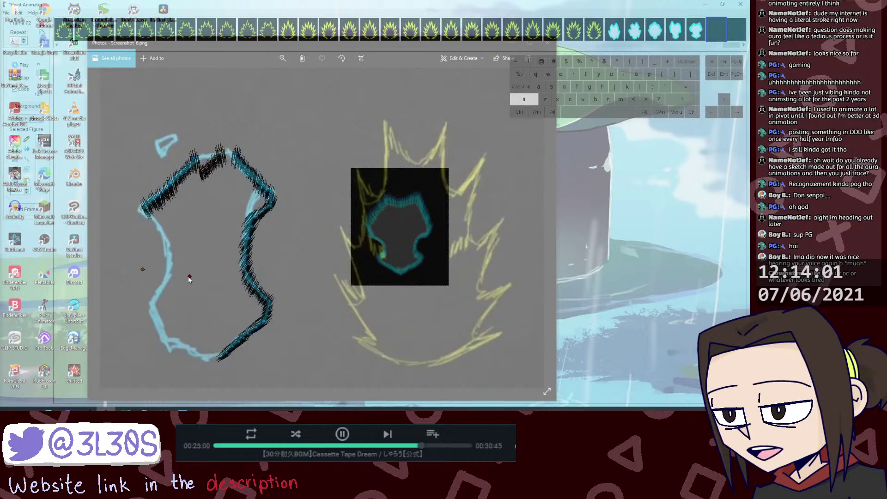
{"action": "key", "text": "ctrl+alt+z"}
{"action": "mouse_move", "coordinate": [184, 290]}
{"action": "left_mouse_down"}
{"action": "mouse_move", "coordinate": [189, 281]}
{"action": "mouse_move", "coordinate": [181, 306]}
{"action": "mouse_move", "coordinate": [144, 323]}
{"action": "mouse_move", "coordinate": [150, 318]}
{"action": "left_mouse_up"}
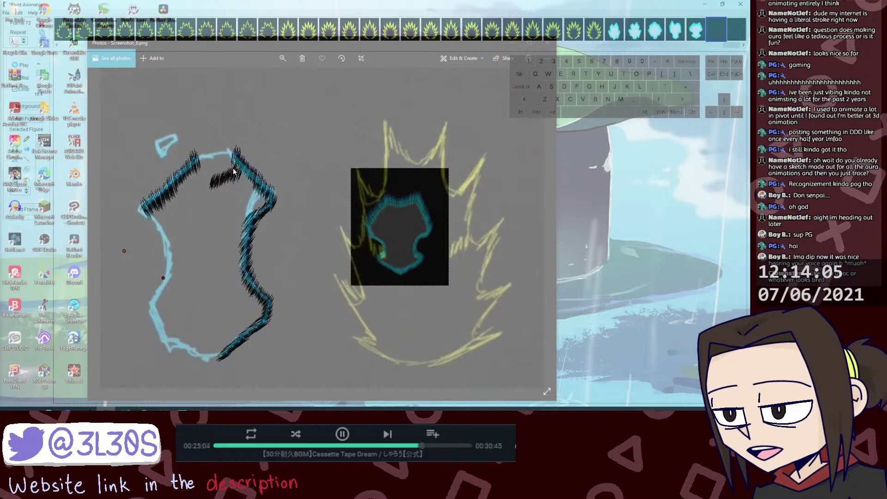
{"action": "mouse_move", "coordinate": [239, 172]}
{"action": "left_mouse_down"}
{"action": "mouse_move", "coordinate": [228, 151]}
{"action": "mouse_move", "coordinate": [214, 158]}
{"action": "left_mouse_up"}
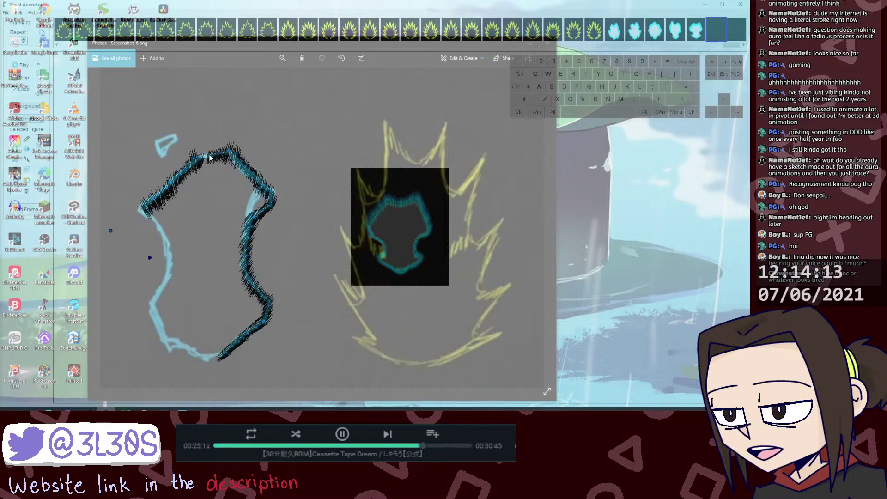
Step: Refine the angle, size and position of the top strands where they meet the upper-left diagonal
{"action": "key", "text": "shift"}
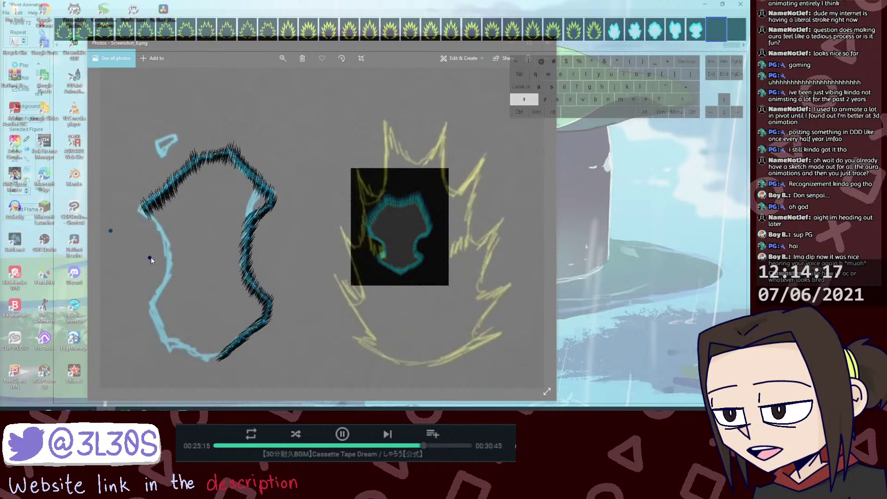
{"action": "key", "text": "shift+alt+z"}
{"action": "left_click_drag", "start_coordinate": [154, 261], "coordinate": [165, 256]}
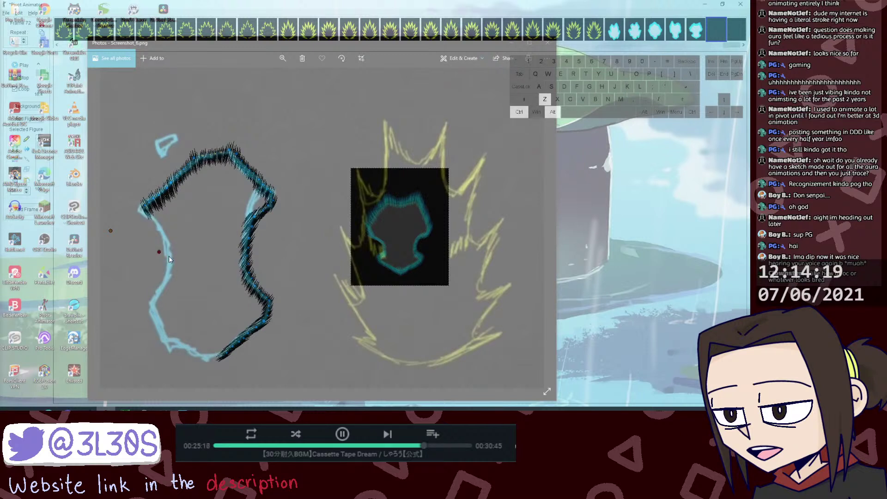
{"action": "left_click_drag", "start_coordinate": [204, 157], "coordinate": [201, 156]}
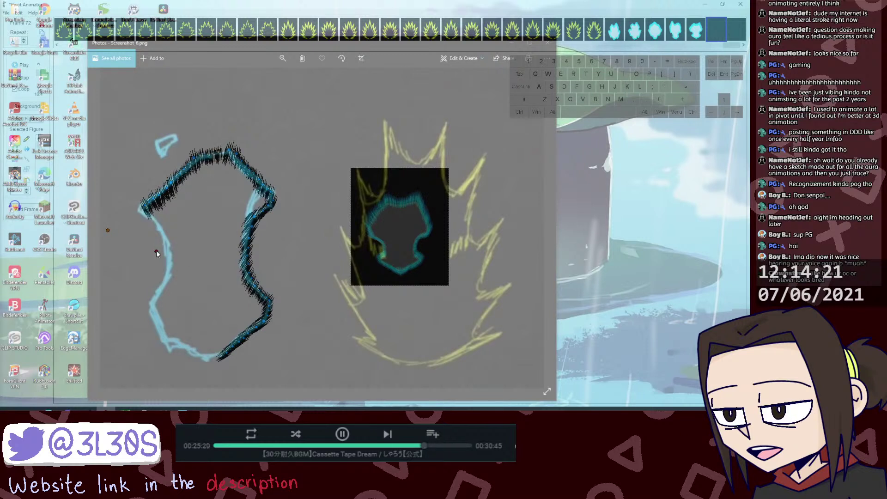
{"action": "key", "text": "ctrl+alt+z"}
{"action": "left_click_drag", "start_coordinate": [157, 253], "coordinate": [158, 249]}
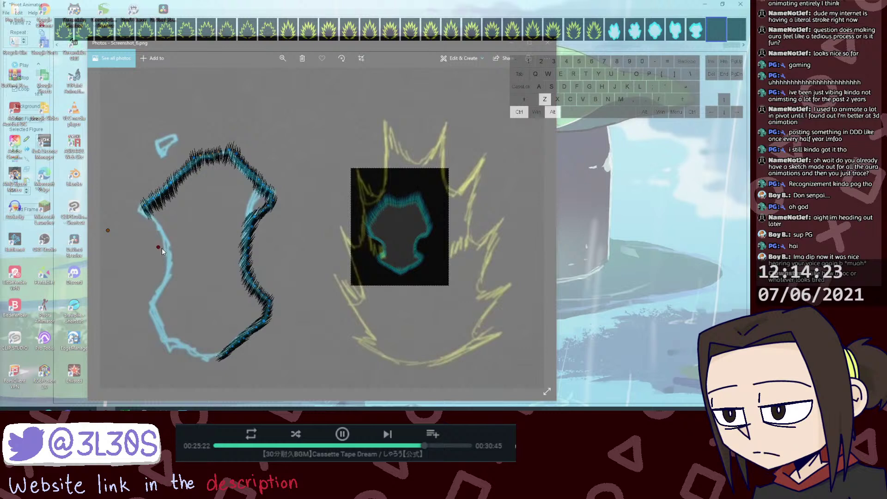
Step: Adjust the strands at the outline's peak to join the top section with the right edge
{"action": "left_click_drag", "start_coordinate": [203, 157], "coordinate": [226, 152]}
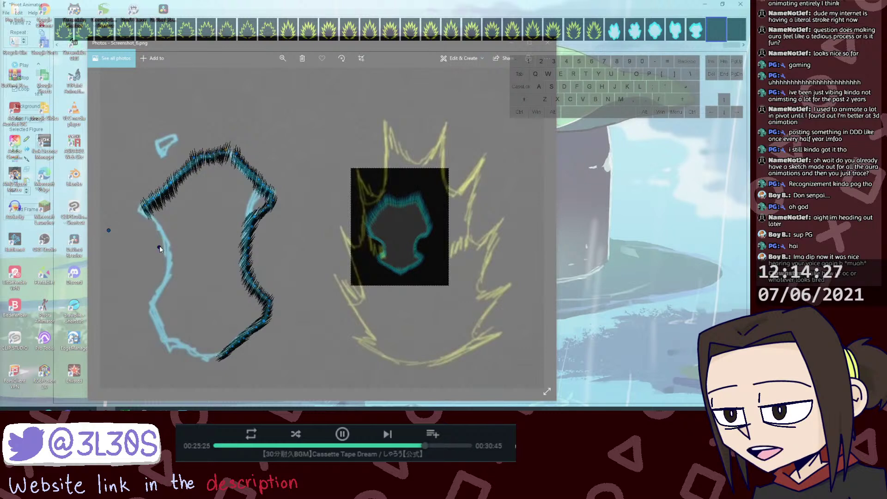
{"action": "left_click", "coordinate": [158, 247], "text": "shift"}
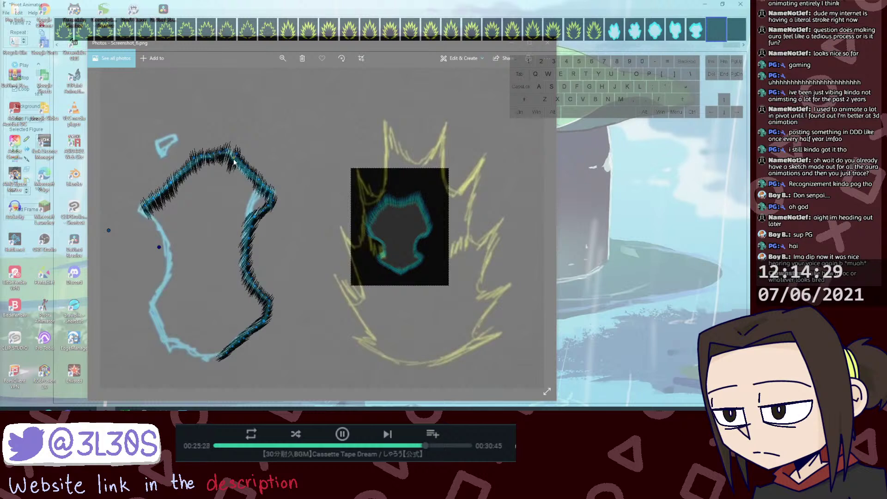
{"action": "left_click_drag", "start_coordinate": [232, 154], "coordinate": [231, 152]}
{"action": "left_click", "coordinate": [157, 251]}
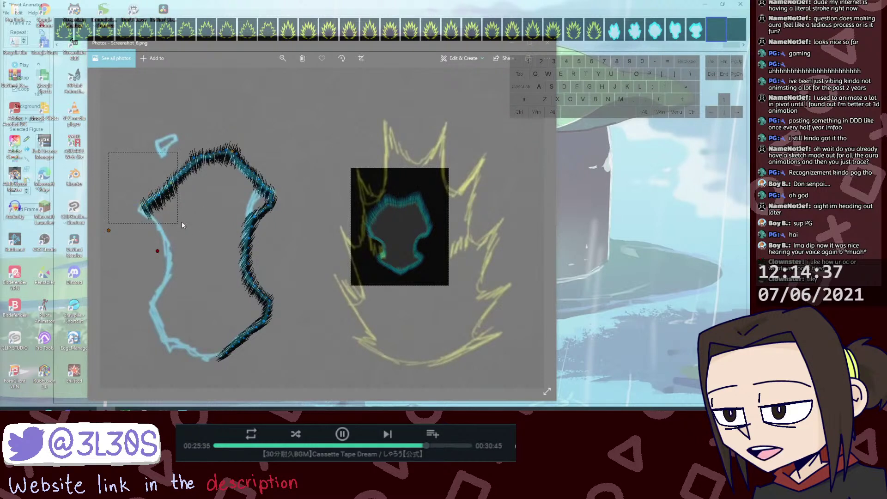
Step: Adjust the angle and position of the strands at the lower end of the upper-left diagonal
{"action": "left_click_drag", "start_coordinate": [182, 222], "coordinate": [190, 218]}
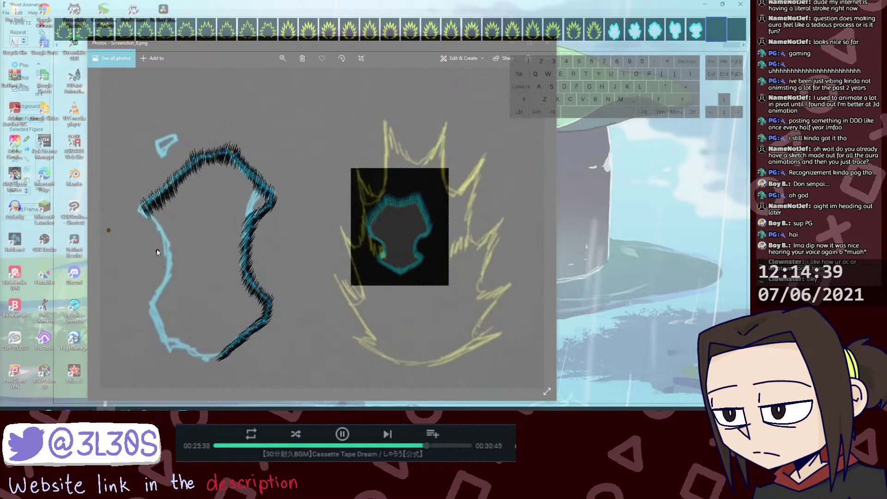
{"action": "key", "text": "ctrl+alt+z"}
{"action": "key", "text": "ctrl+alt+z"}
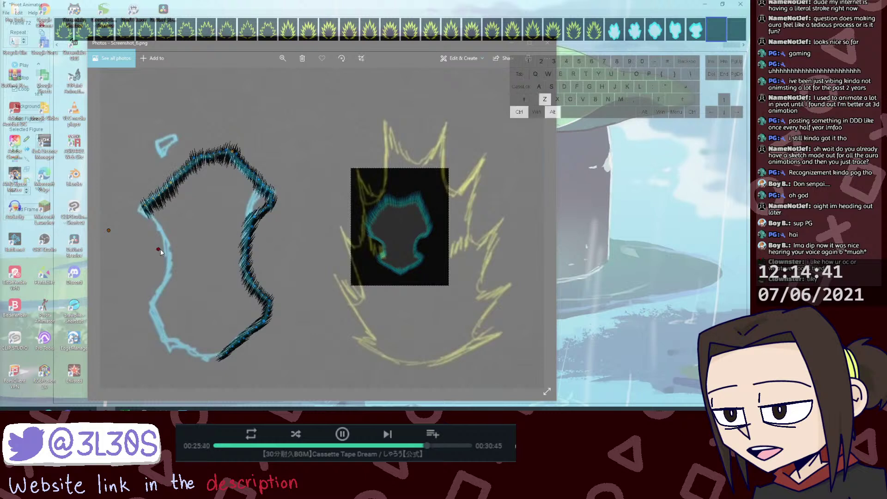
{"action": "key", "text": "ctrl+alt+z"}
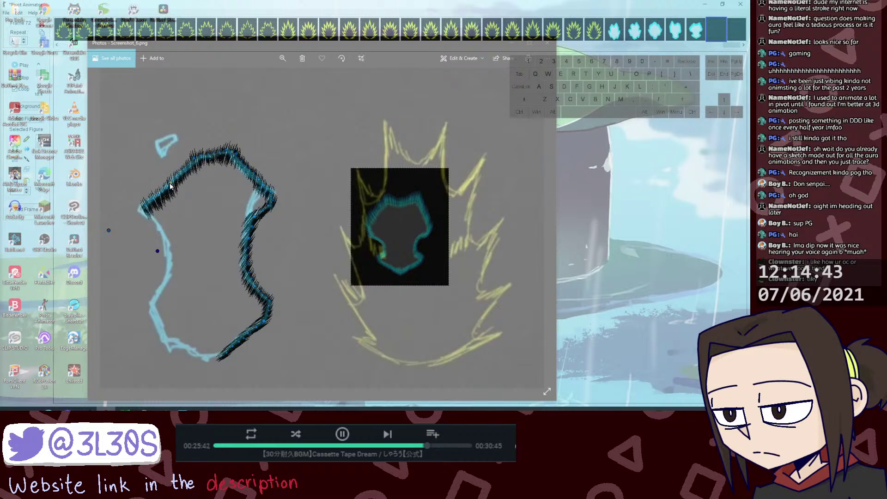
{"action": "key", "text": "shift"}
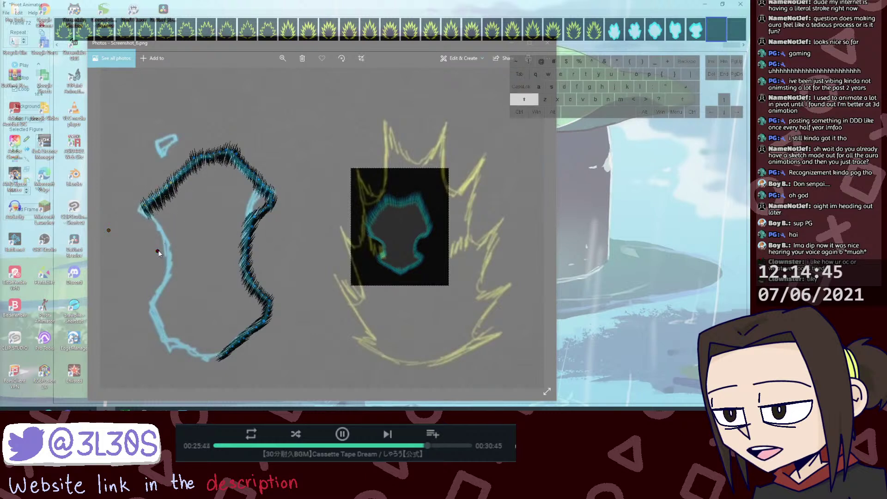
{"action": "key", "text": "ctrl+z"}
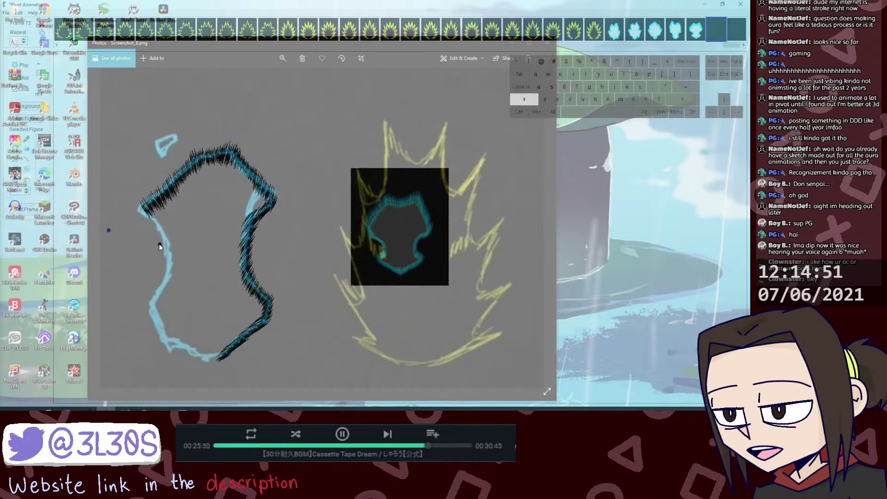
{"action": "key", "text": "ctrl+alt+z"}
{"action": "key", "text": "ctrl+alt+z"}
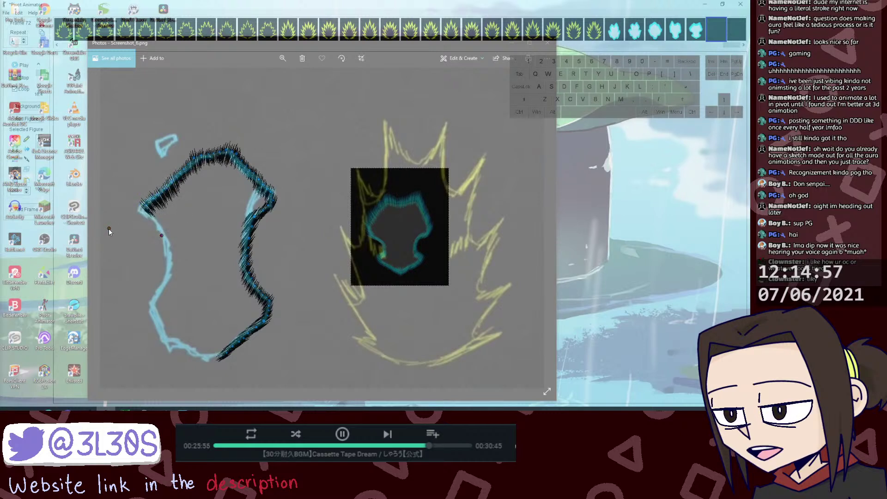
{"action": "key", "text": "ctrl+alt+z"}
{"action": "left_click_drag", "start_coordinate": [108, 229], "coordinate": [109, 227]}
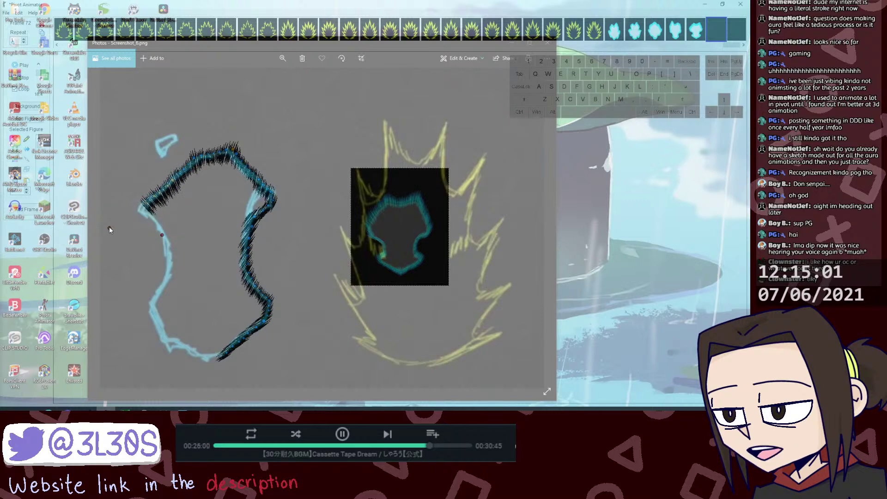
{"action": "key", "text": "ctrl+z"}
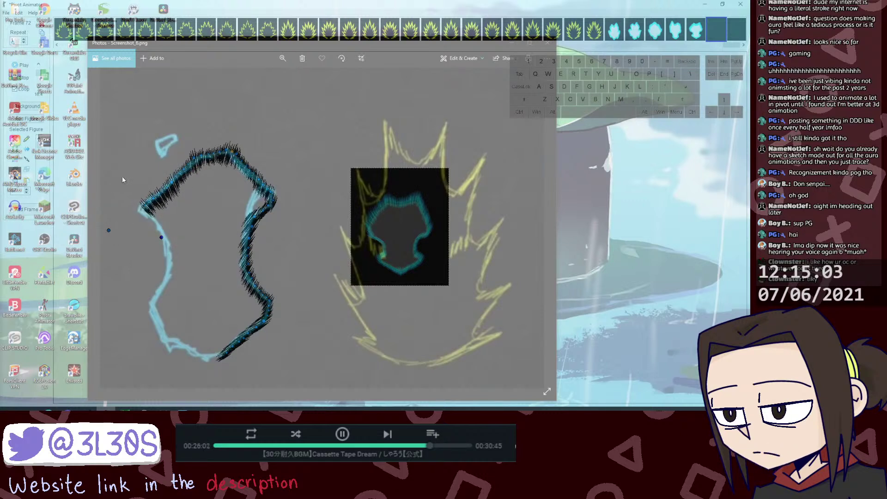
Step: Reselect the strands around the outline's left corner and refine their angle to follow the blue sketch
{"action": "left_click_drag", "start_coordinate": [97, 166], "coordinate": [176, 244]}
{"action": "key", "text": "shift"}
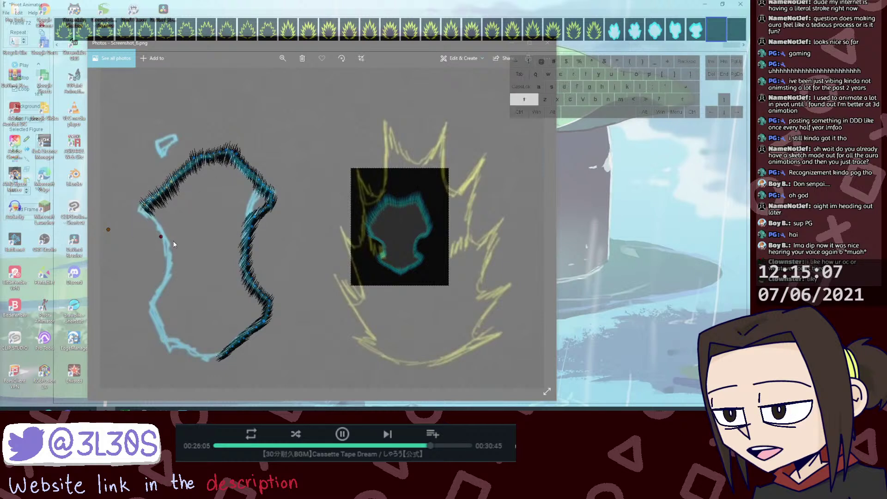
{"action": "key", "text": "ctrl+alt+z"}
{"action": "key", "text": "ctrl+z"}
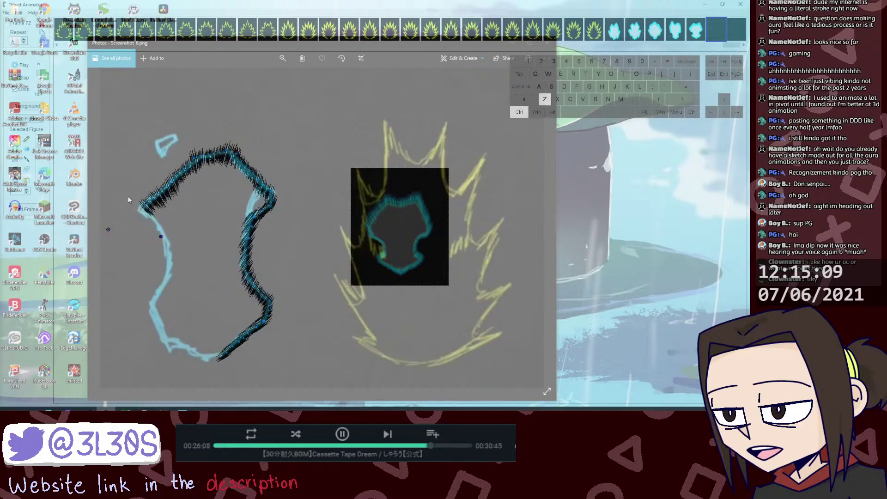
{"action": "left_click_drag", "start_coordinate": [96, 141], "coordinate": [185, 269]}
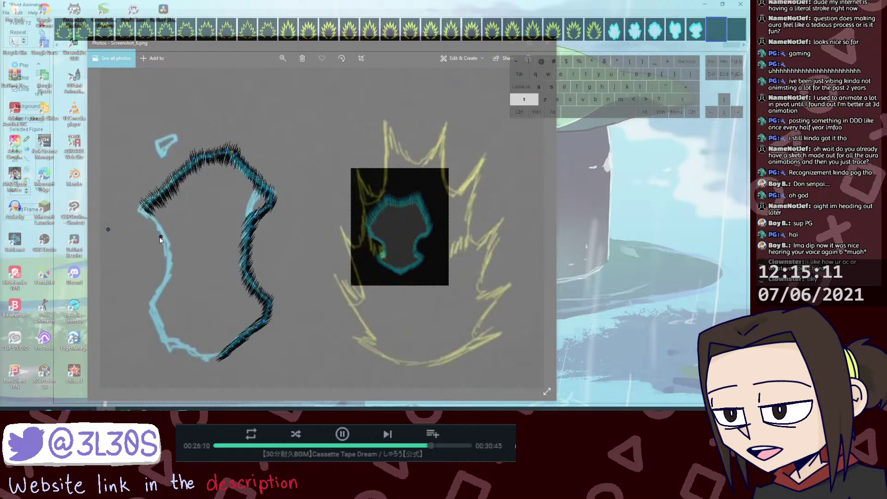
{"action": "key", "text": "ctrl+alt+z"}
{"action": "left_click_drag", "start_coordinate": [167, 233], "coordinate": [173, 232]}
{"action": "left_click", "coordinate": [232, 151], "text": "shift"}
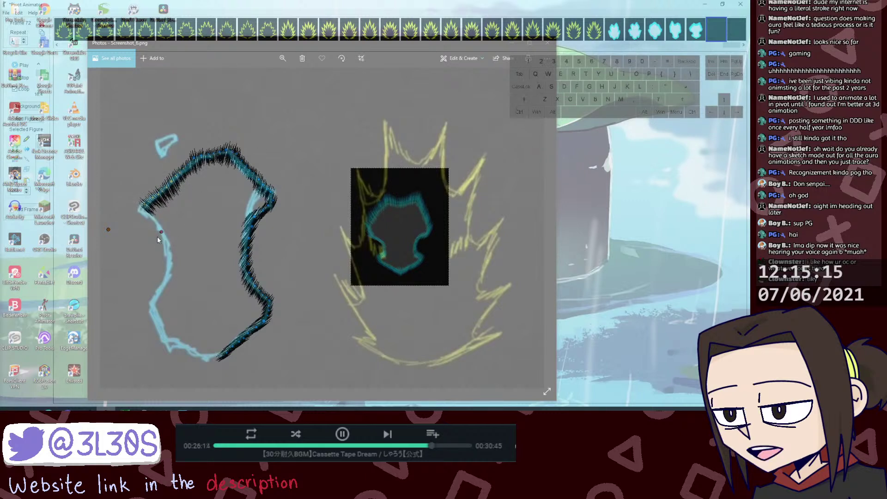
Step: Duplicate the strands of the inward-curving right edge, flip the copy, and place it on the left edge below the corner
{"action": "left_click_drag", "start_coordinate": [109, 229], "coordinate": [335, 205]}
{"action": "left_click", "coordinate": [285, 251]}
{"action": "key", "text": "shift"}
{"action": "key", "text": "ctrl+c"}
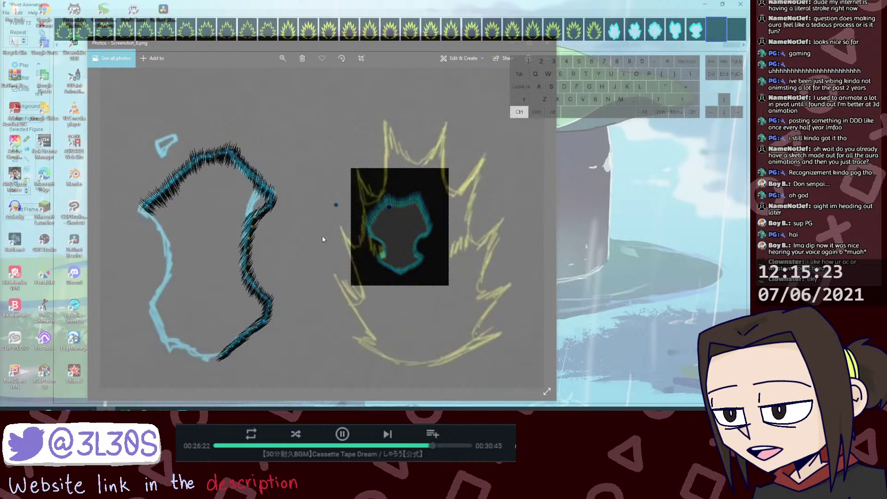
{"action": "key", "text": "ctrl+v"}
{"action": "key", "text": "f"}
{"action": "left_click_drag", "start_coordinate": [259, 226], "coordinate": [144, 214]}
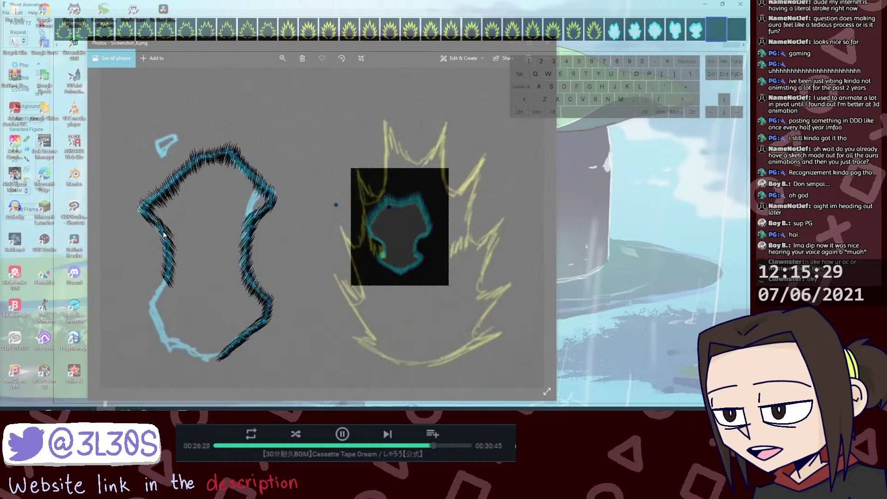
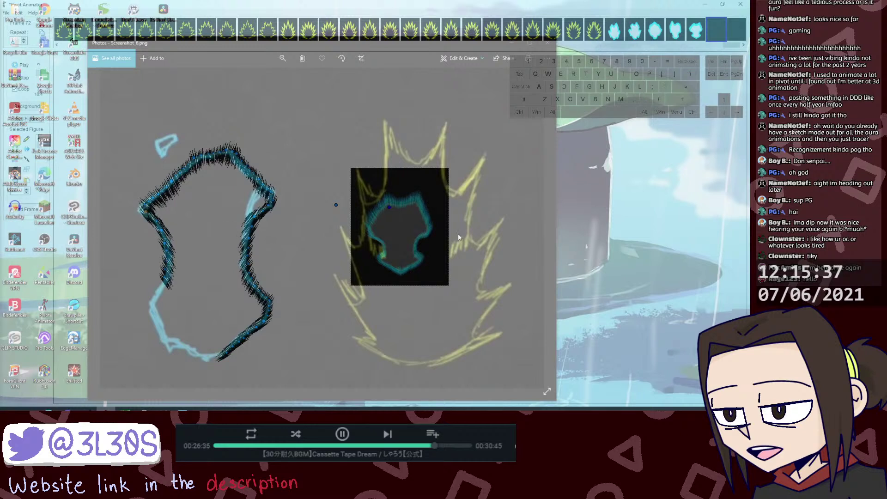
Step: Adjust the angle and position of the mirrored left-edge strands so they follow the blue outline
{"action": "key", "text": "shift"}
{"action": "key", "text": "ctrl+alt+z"}
{"action": "left_click_drag", "start_coordinate": [138, 227], "coordinate": [129, 208]}
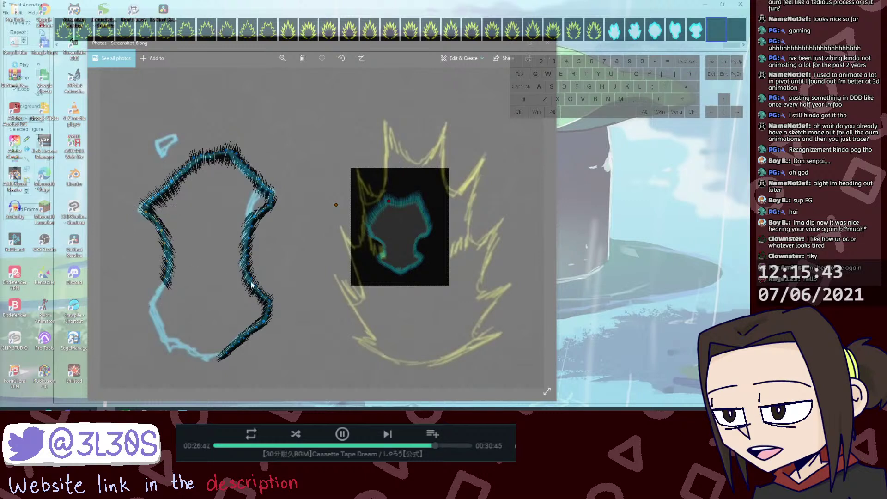
{"action": "key", "text": "ctrl+c"}
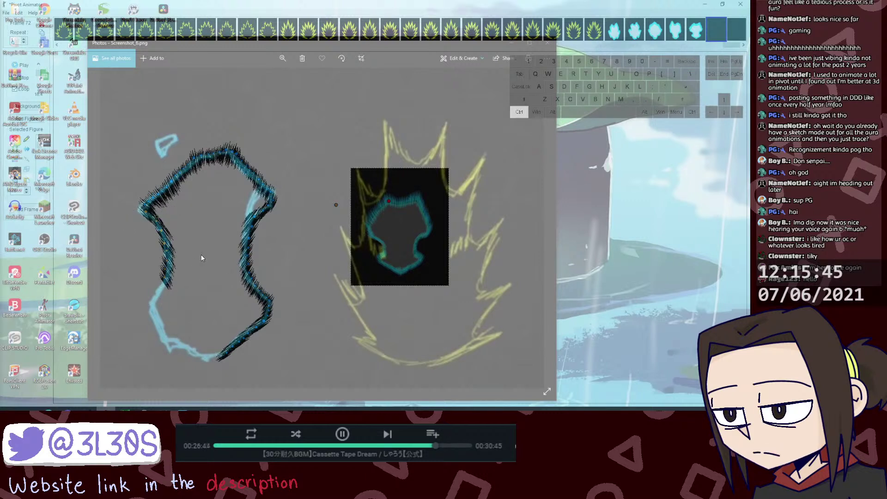
{"action": "key", "text": "ctrl+v"}
{"action": "key", "text": "ctrl+z"}
Step: Duplicate the lower-right strands, flip the copy, and place it along the lower-left part of the outline
{"action": "left_click_drag", "start_coordinate": [135, 220], "coordinate": [279, 370]}
{"action": "key", "text": "ctrl+d"}
{"action": "key", "text": "ctrl+z"}
{"action": "key", "text": "ctrl+d"}
{"action": "key", "text": "ctrl+z"}
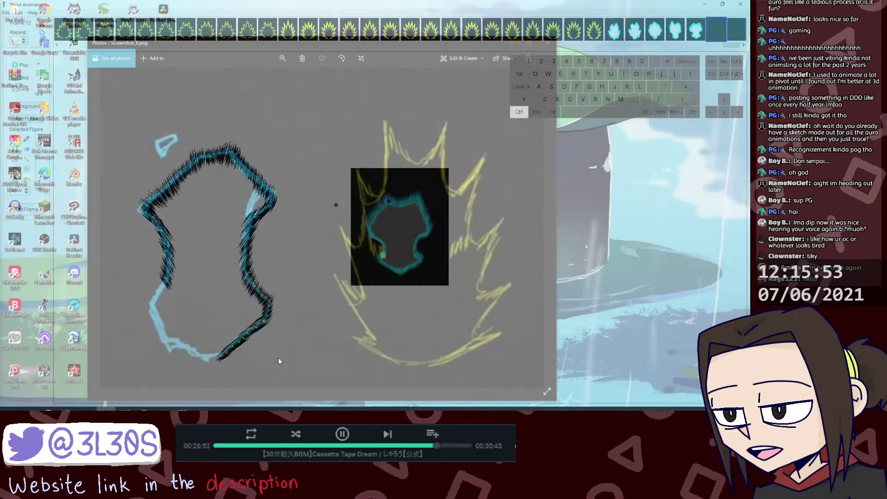
{"action": "key", "text": "ctrl+d"}
{"action": "key", "text": "ctrl+f"}
{"action": "mouse_move", "coordinate": [245, 290]}
{"action": "left_mouse_down"}
{"action": "mouse_move", "coordinate": [194, 314]}
{"action": "mouse_move", "coordinate": [165, 286]}
{"action": "mouse_move", "coordinate": [143, 305]}
{"action": "mouse_move", "coordinate": [153, 313]}
{"action": "mouse_move", "coordinate": [140, 315]}
{"action": "mouse_move", "coordinate": [157, 352]}
{"action": "mouse_move", "coordinate": [181, 349]}
{"action": "left_mouse_up"}
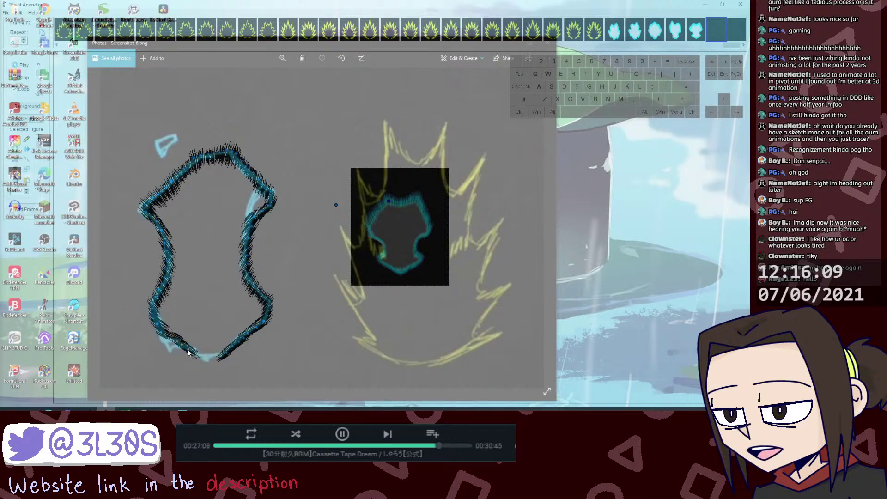
Step: Refine the angle and position of the lower-left strands down to the gap at the outline's bottom
{"action": "mouse_move", "coordinate": [188, 354]}
{"action": "left_mouse_down"}
{"action": "mouse_move", "coordinate": [171, 349]}
{"action": "mouse_move", "coordinate": [189, 350]}
{"action": "left_mouse_up"}
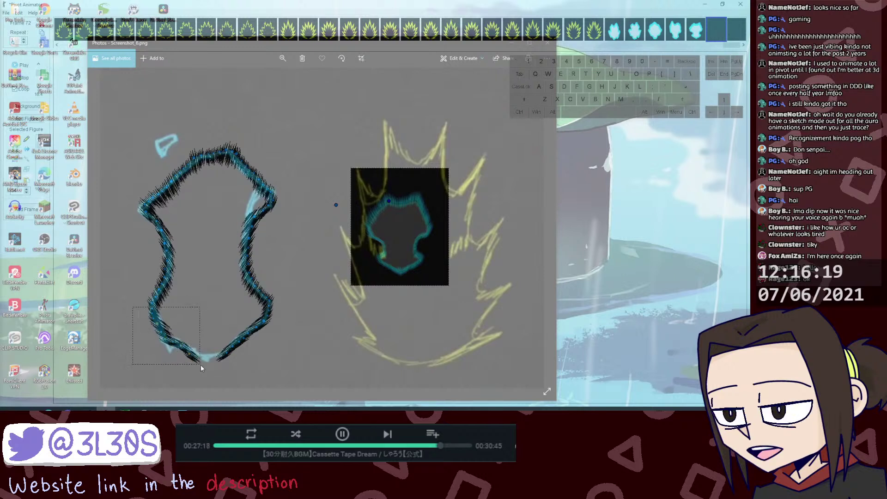
{"action": "key", "text": "shift"}
{"action": "key", "text": "ctrl+alt+z"}
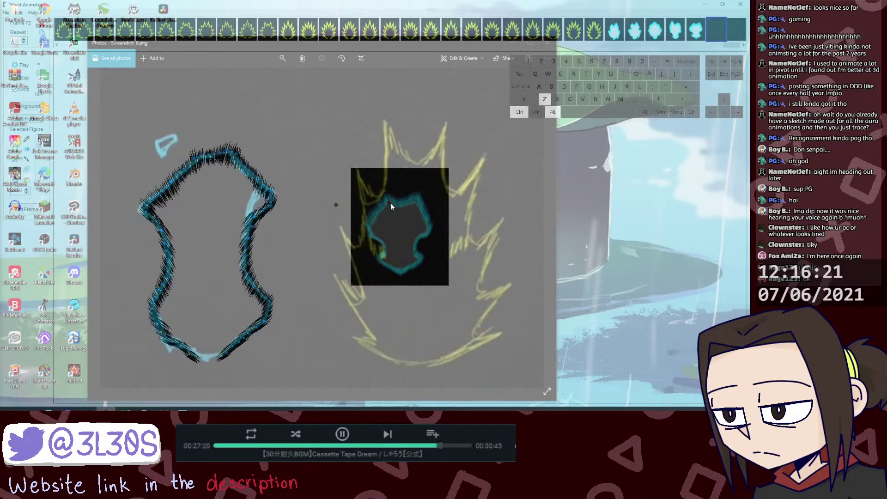
{"action": "key", "text": "ctrl+z"}
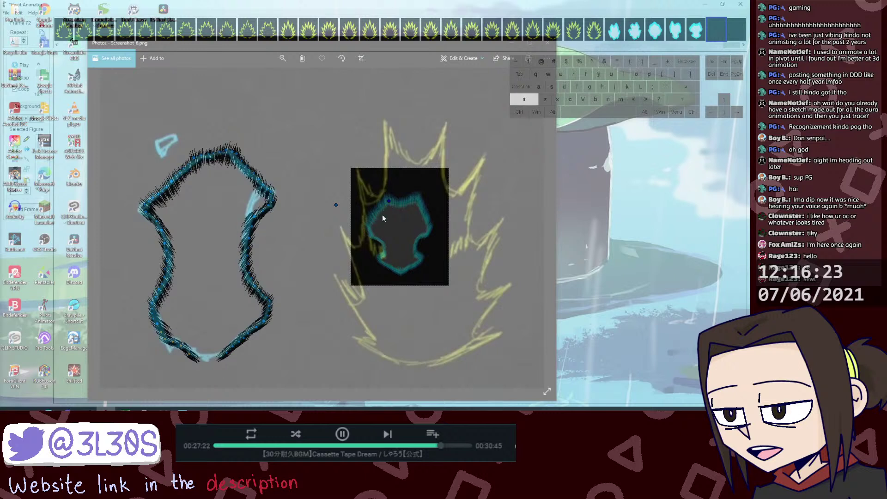
{"action": "key", "text": "ctrl+alt+z"}
{"action": "key", "text": "ctrl+alt+z"}
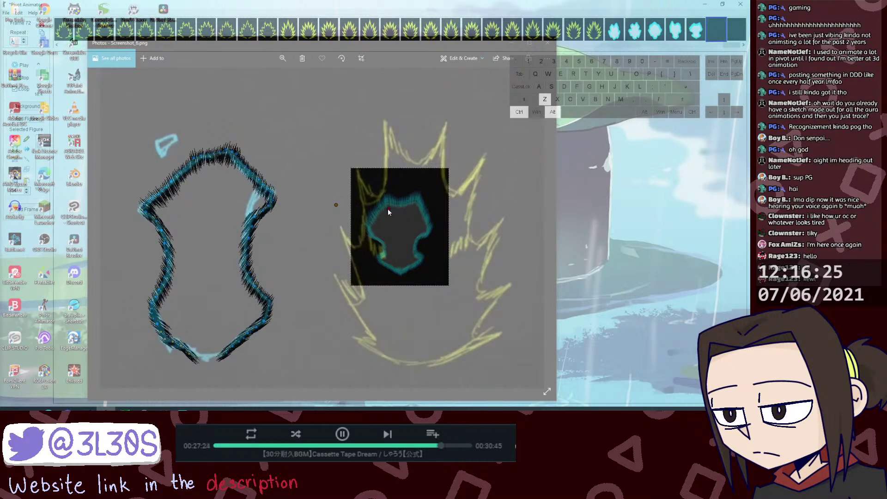
{"action": "key", "text": "ctrl+alt+z"}
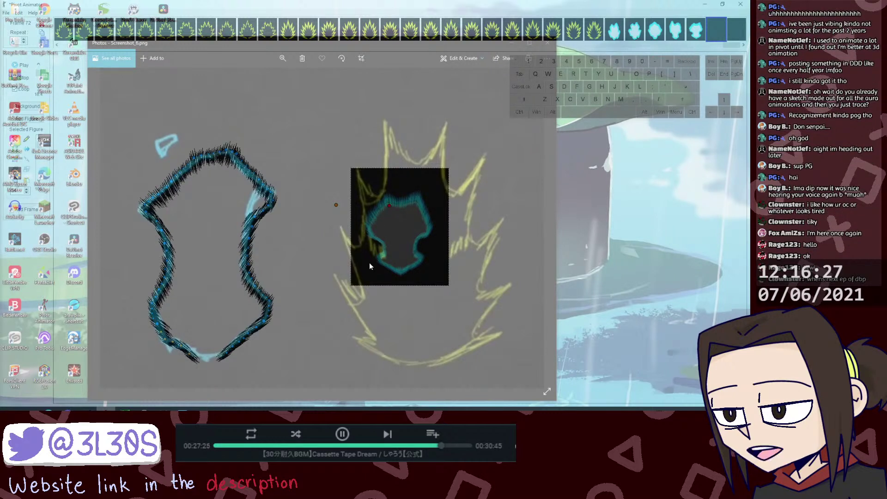
{"action": "left_click_drag", "start_coordinate": [189, 355], "coordinate": [191, 355]}
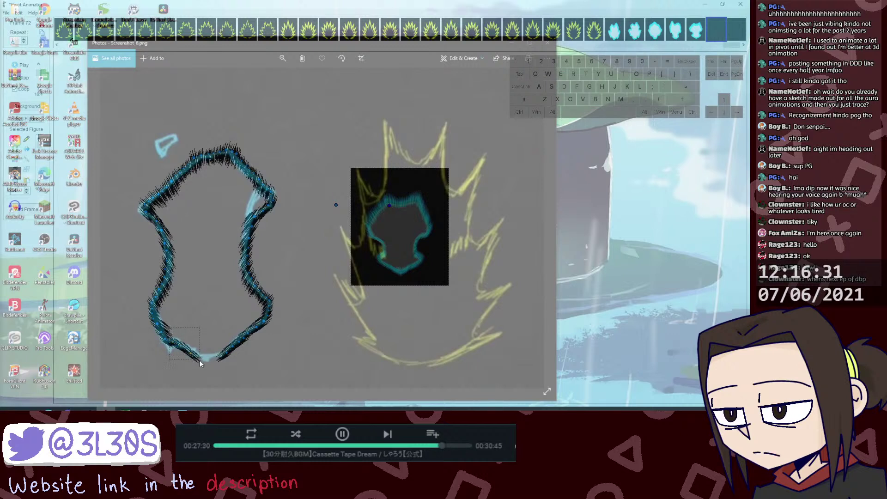
Step: Duplicate the strands at the lower-left section's end and place the copy across the gap at the outline's bottom
{"action": "key", "text": "ctrl"}
{"action": "key", "text": "ctrl+d"}
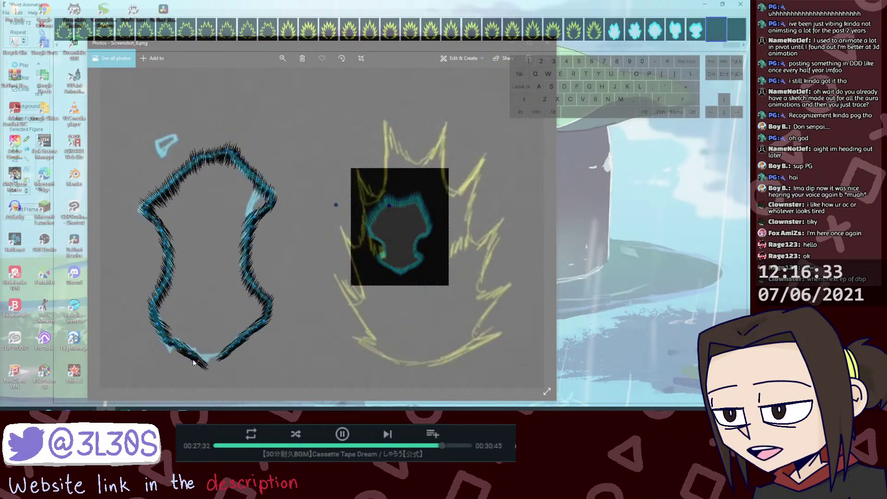
{"action": "left_click_drag", "start_coordinate": [180, 353], "coordinate": [216, 353]}
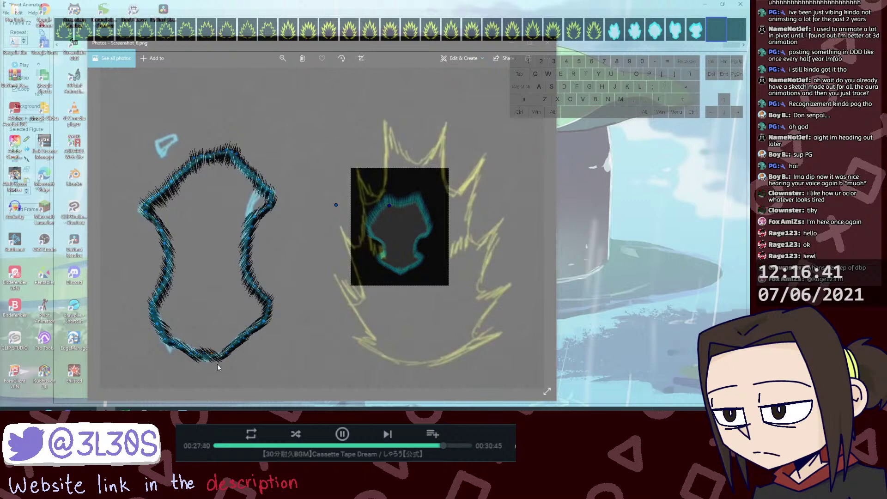
Step: Rotate the bottom strands and move them to the center of the outline's lowest point
{"action": "left_click", "coordinate": [336, 205], "text": "shift"}
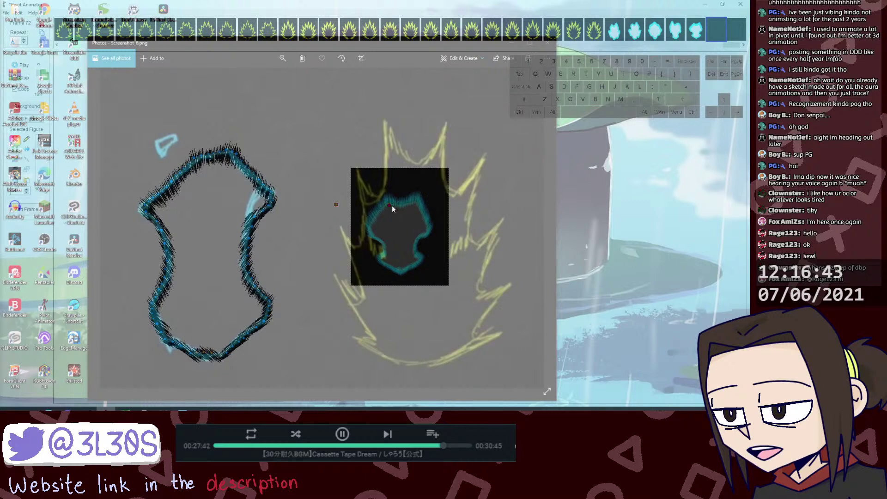
{"action": "key", "text": "ctrl+alt+z"}
{"action": "left_click_drag", "start_coordinate": [387, 208], "coordinate": [368, 247]}
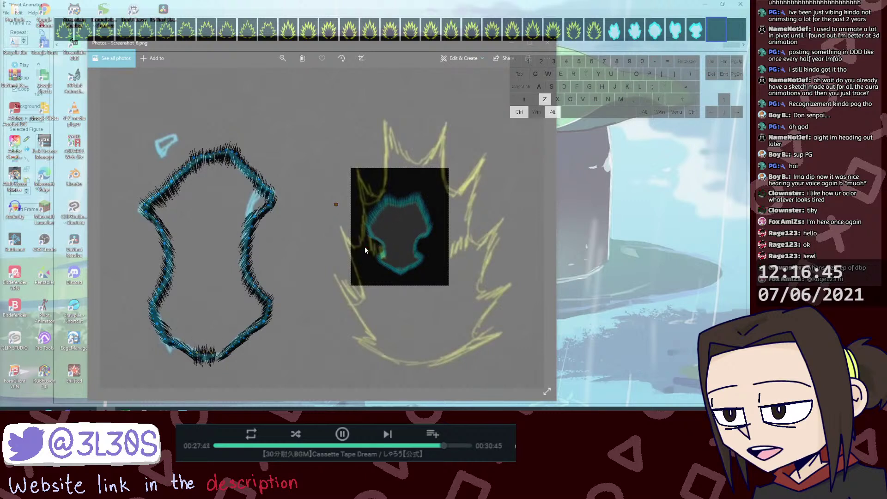
{"action": "mouse_move", "coordinate": [210, 355]}
{"action": "left_mouse_down"}
{"action": "mouse_move", "coordinate": [219, 355]}
{"action": "mouse_move", "coordinate": [205, 354]}
{"action": "left_mouse_up"}
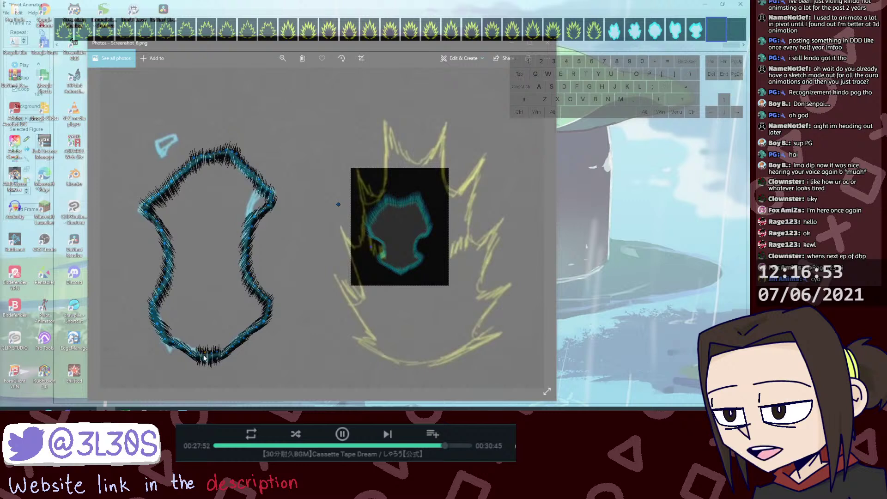
{"action": "left_click", "coordinate": [339, 205], "text": "shift"}
{"action": "left_click_drag", "start_coordinate": [371, 247], "coordinate": [392, 236]}
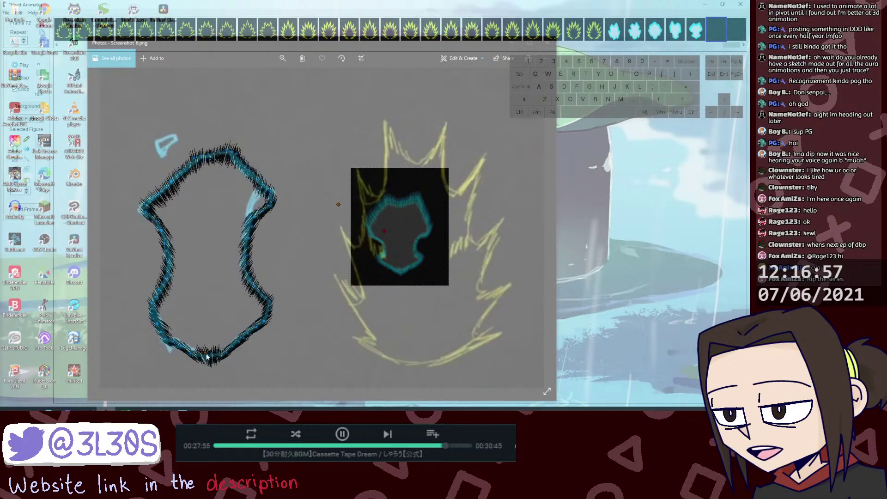
Step: Fine-tune the angle and position of the bottom strands to join the lower-left and lower-right sections
{"action": "left_click_drag", "start_coordinate": [206, 355], "coordinate": [204, 356]}
{"action": "key", "text": "shift"}
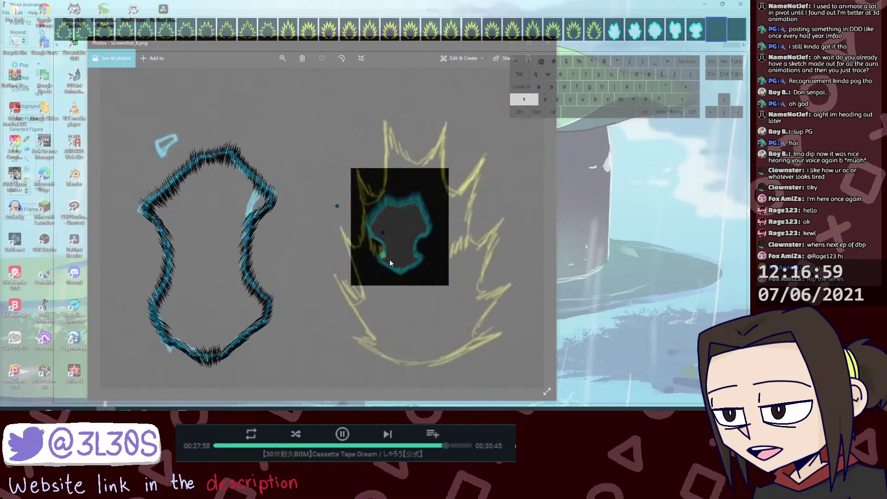
{"action": "left_click_drag", "start_coordinate": [383, 233], "coordinate": [366, 251]}
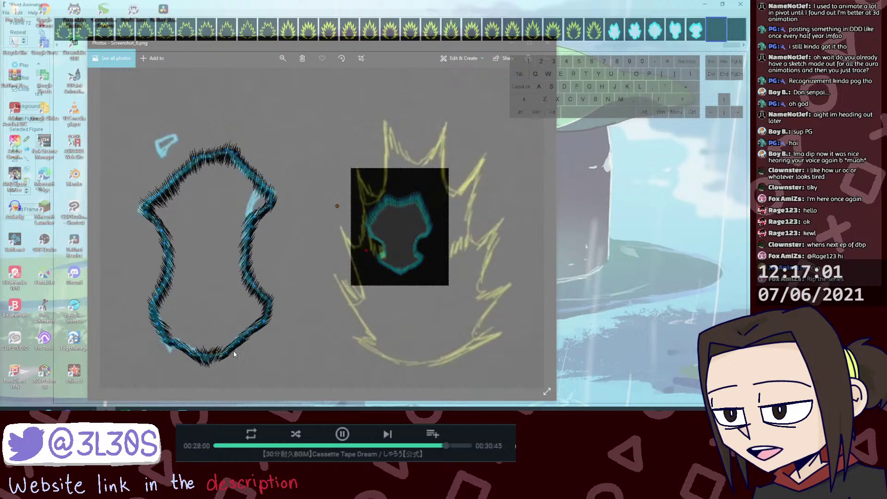
{"action": "left_click_drag", "start_coordinate": [216, 355], "coordinate": [220, 355]}
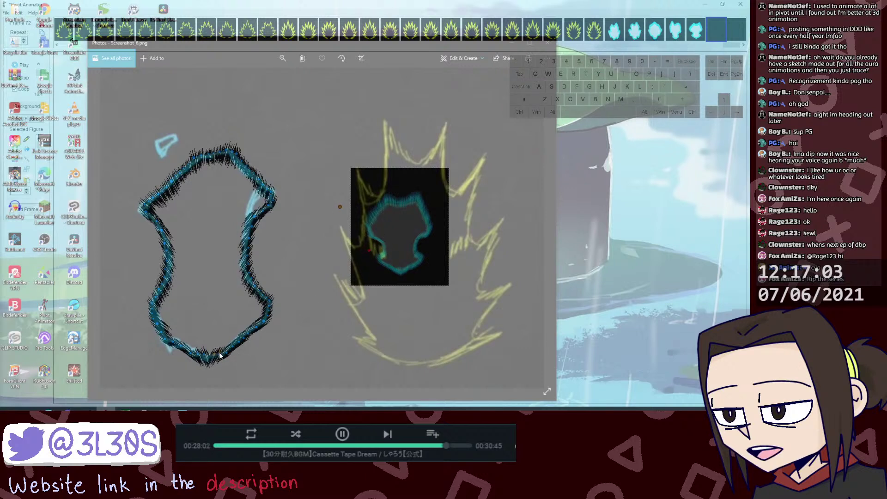
{"action": "key", "text": "ctrl+v"}
{"action": "left_click", "coordinate": [340, 206]}
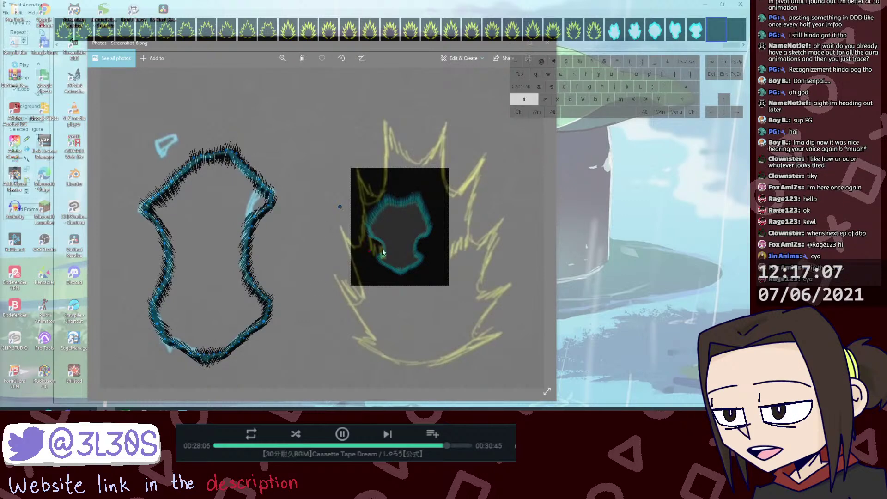
{"action": "key", "text": "ctrl+a"}
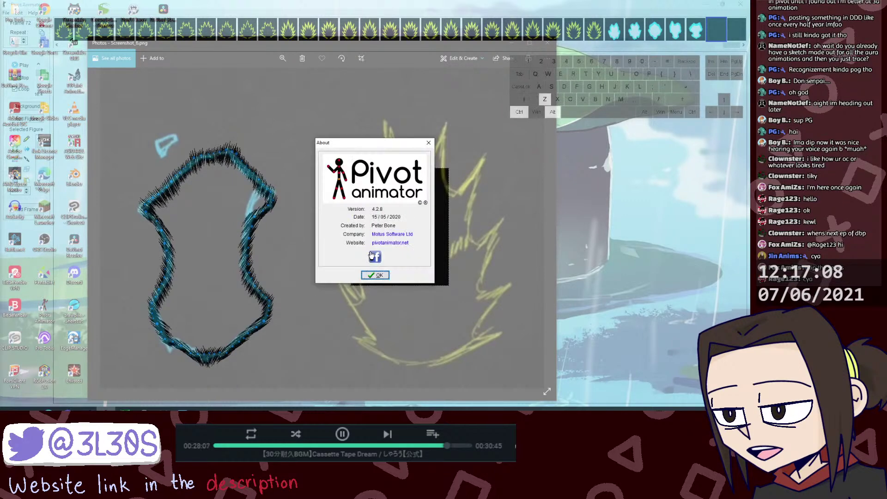
{"action": "left_click", "coordinate": [429, 143]}
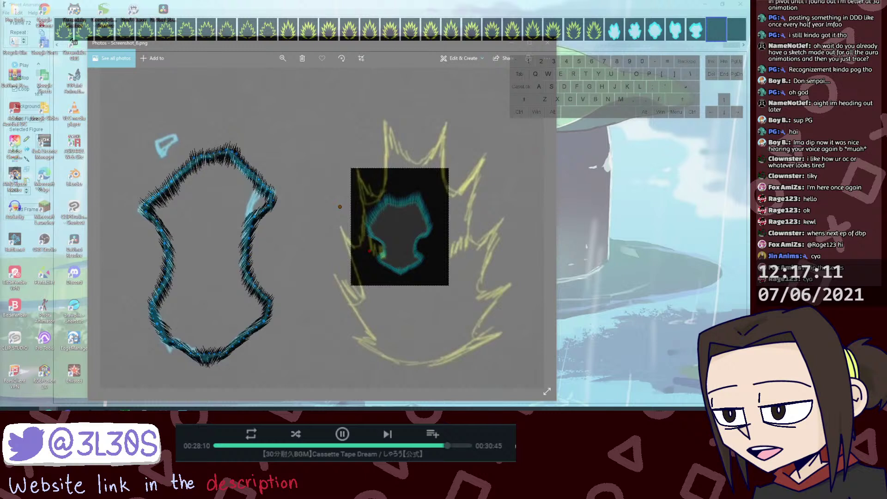
{"action": "left_click", "coordinate": [371, 250]}
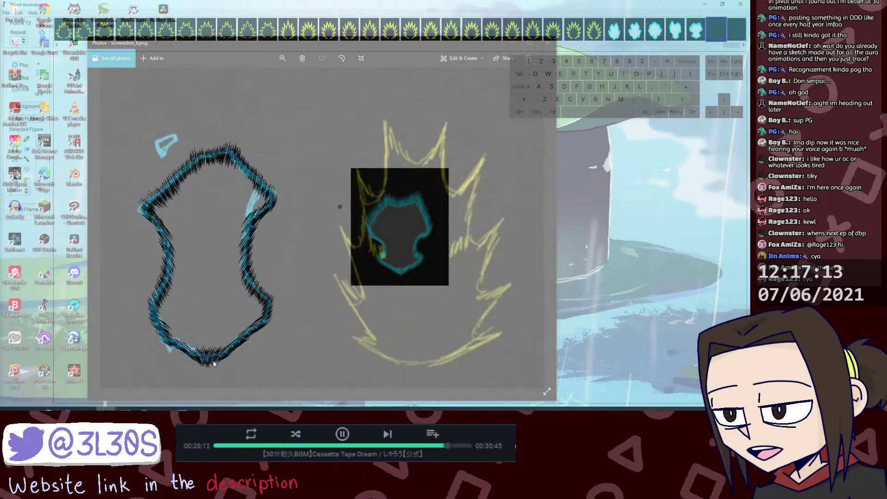
{"action": "left_click", "coordinate": [370, 251]}
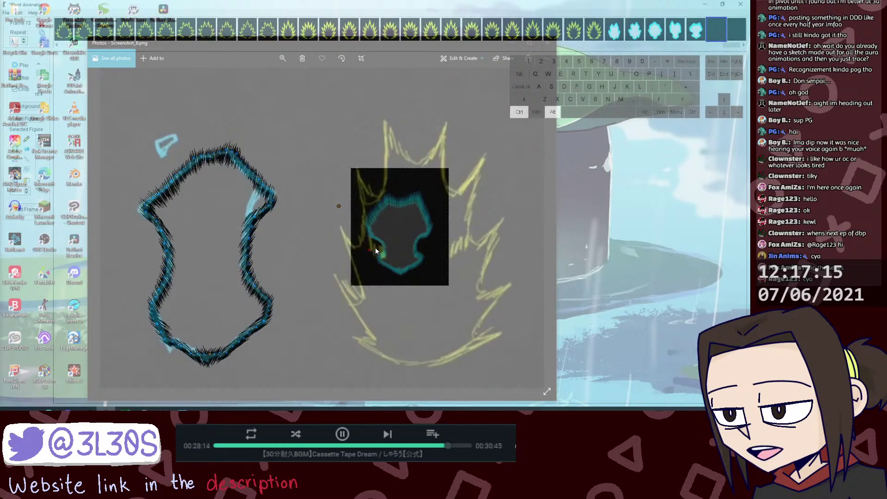
{"action": "left_click_drag", "start_coordinate": [368, 250], "coordinate": [384, 239]}
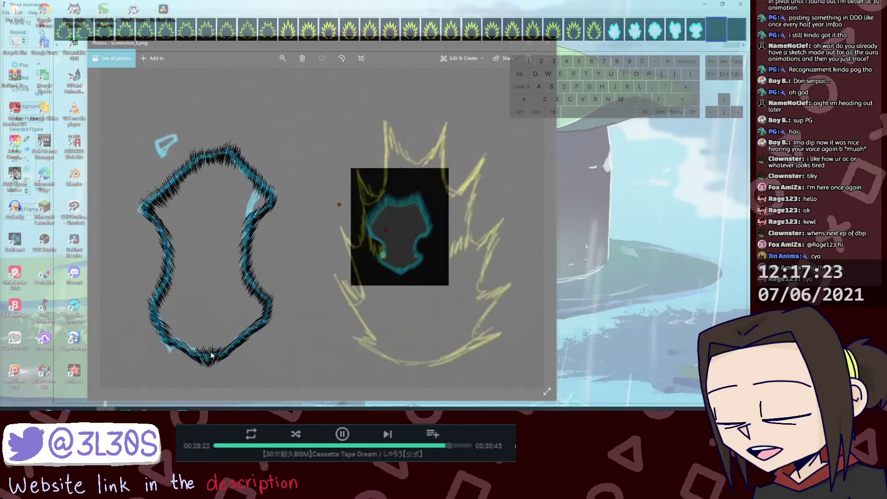
{"action": "key", "text": "Escape"}
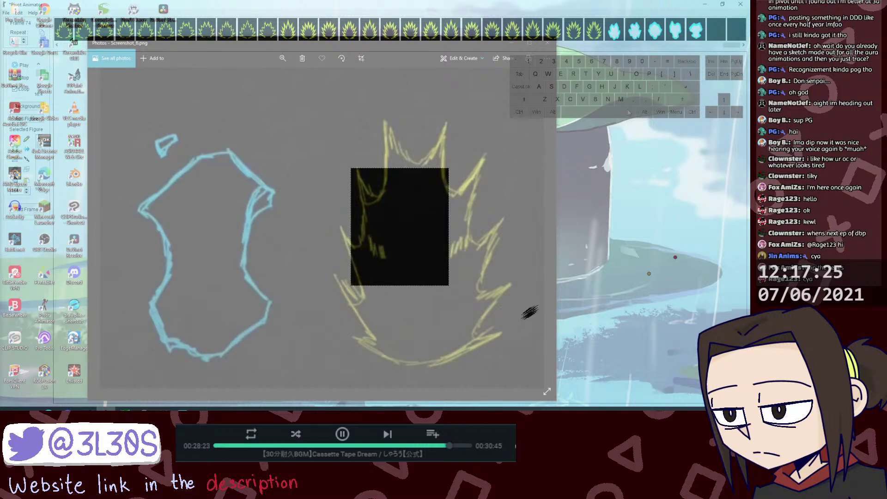
Step: Return to frame 72 and place the spare figure inside the outline, its origin in the lower part and its end handle in the upper part
{"action": "left_click", "coordinate": [718, 30]}
{"action": "left_click_drag", "start_coordinate": [339, 207], "coordinate": [203, 285]}
{"action": "left_click_drag", "start_coordinate": [338, 206], "coordinate": [207, 318]}
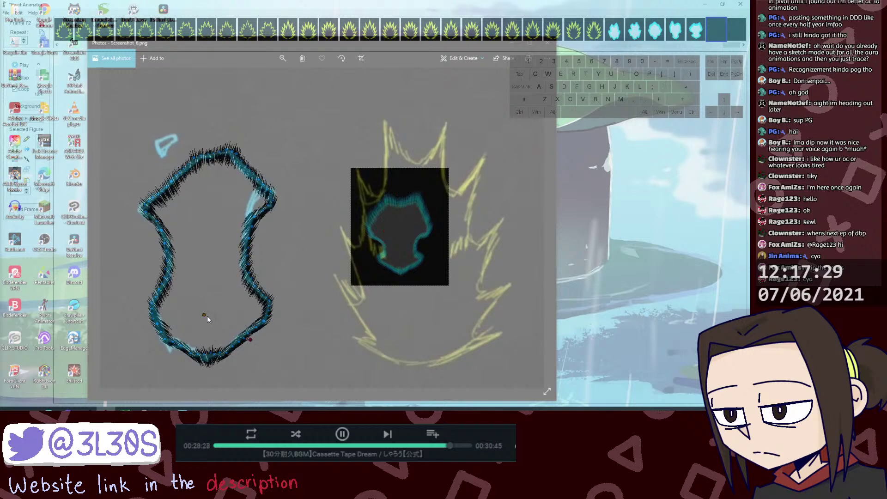
{"action": "left_click_drag", "start_coordinate": [256, 339], "coordinate": [205, 210]}
Step: Start a new figure in the Stick Figure Builder, discarding the unsaved changes, and move its origin onto the spare figure's upper handle
{"action": "left_click", "coordinate": [205, 211], "text": "ctrl+alt"}
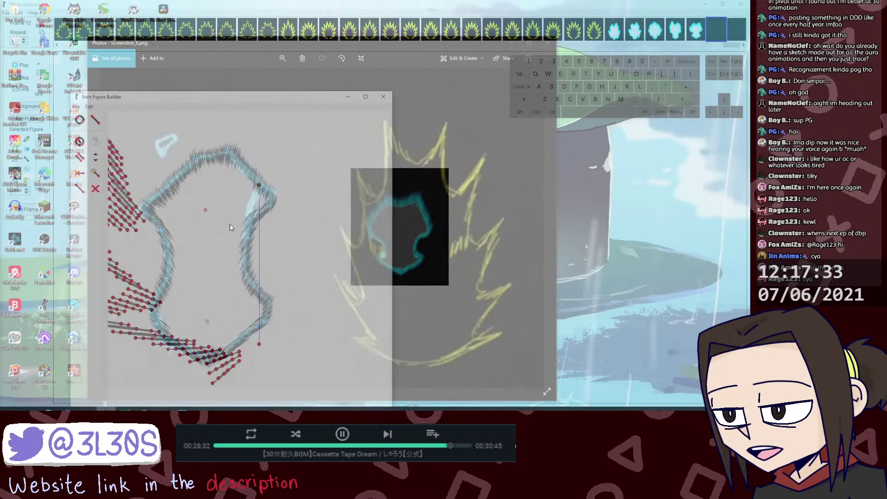
{"action": "left_click", "coordinate": [77, 106]}
{"action": "left_click", "coordinate": [85, 117]}
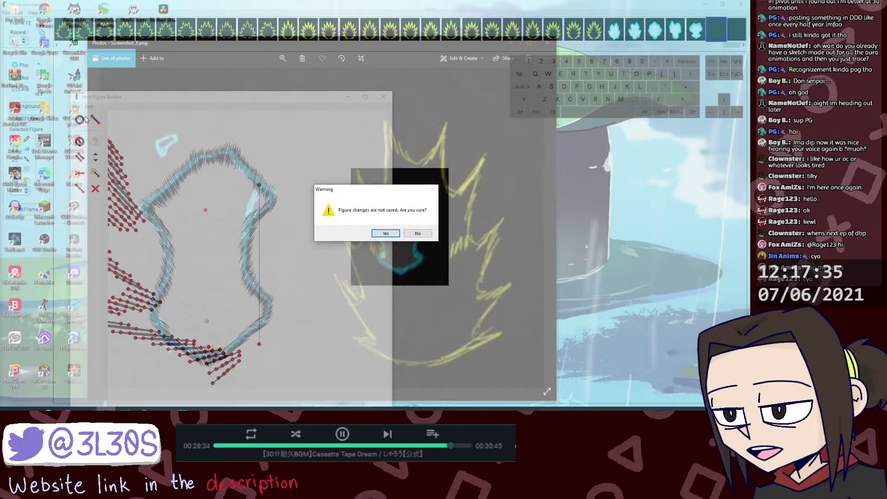
{"action": "left_click", "coordinate": [385, 233]}
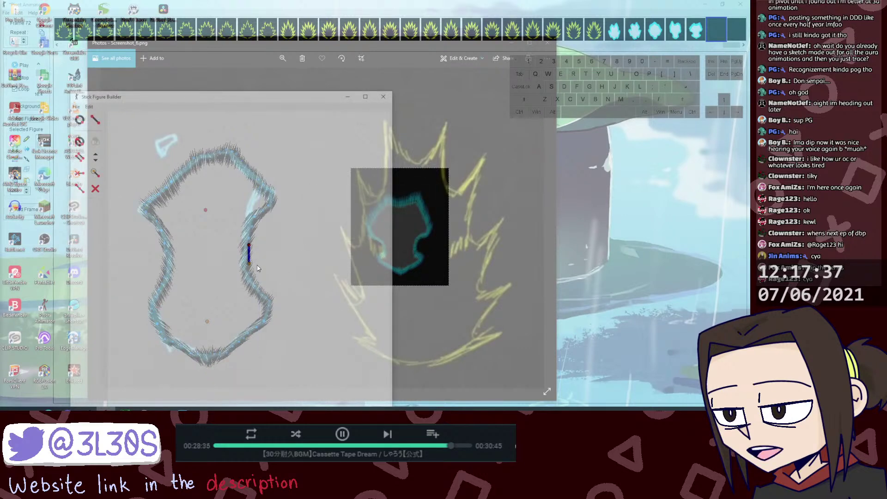
{"action": "left_click_drag", "start_coordinate": [250, 264], "coordinate": [207, 213]}
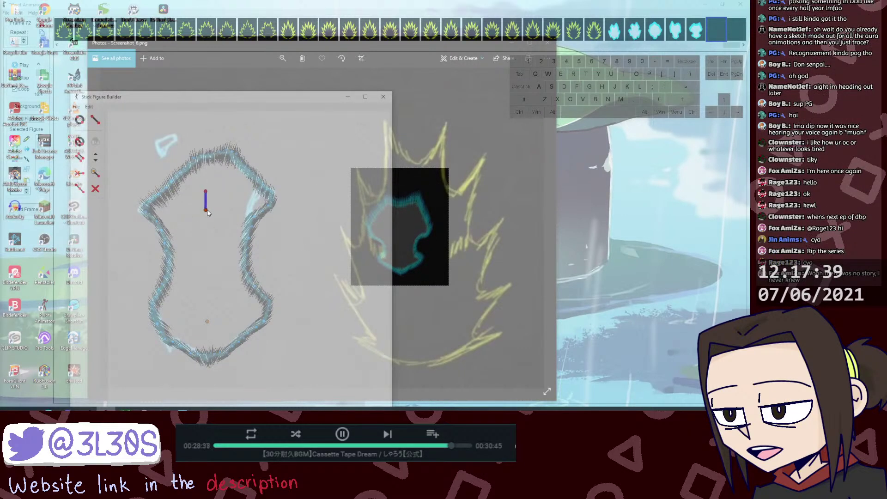
Step: Hide the sketch overlay and stretch the new figure's base segment from the spare figure's lower handle to its upper handle
{"action": "right_click", "coordinate": [454, 173]}
{"action": "left_click", "coordinate": [432, 242]}
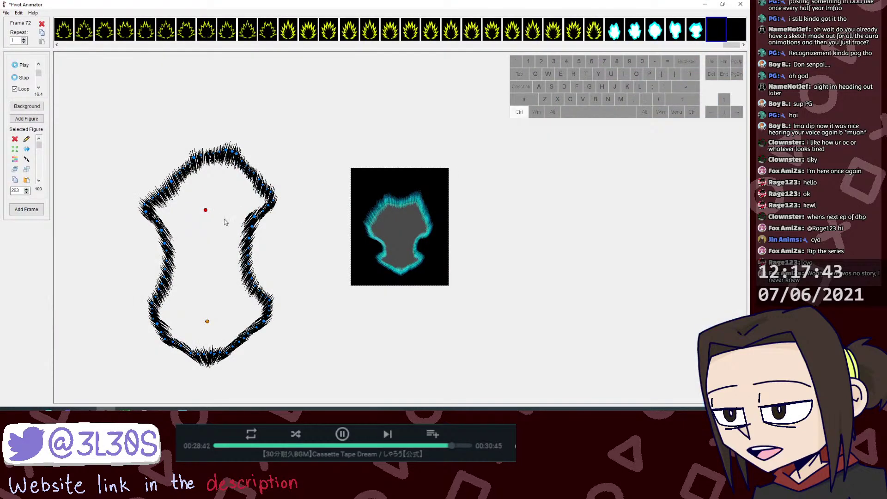
{"action": "key", "text": "ctrl+alt+f"}
{"action": "left_click_drag", "start_coordinate": [206, 188], "coordinate": [203, 156]}
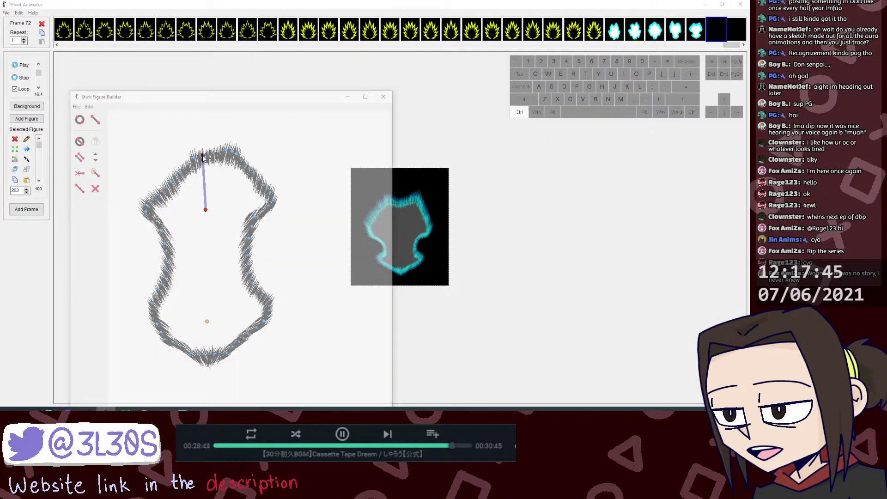
{"action": "key", "text": "Down"}
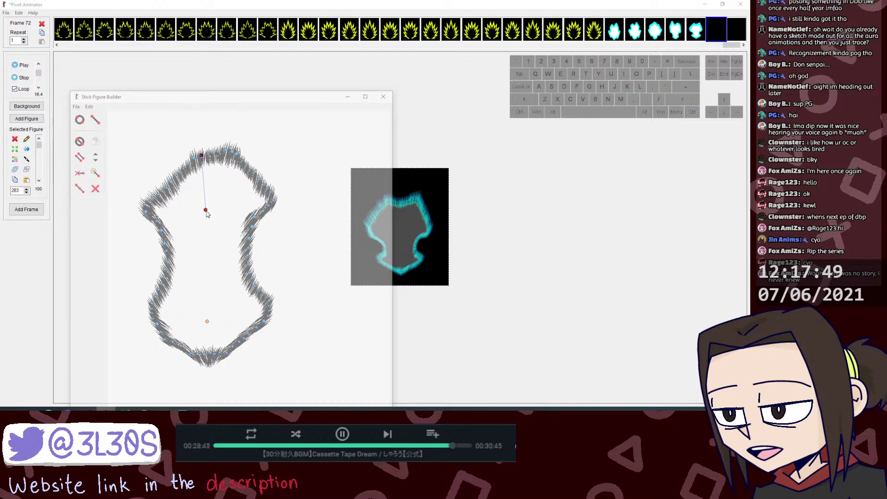
{"action": "left_click_drag", "start_coordinate": [206, 211], "coordinate": [208, 325]}
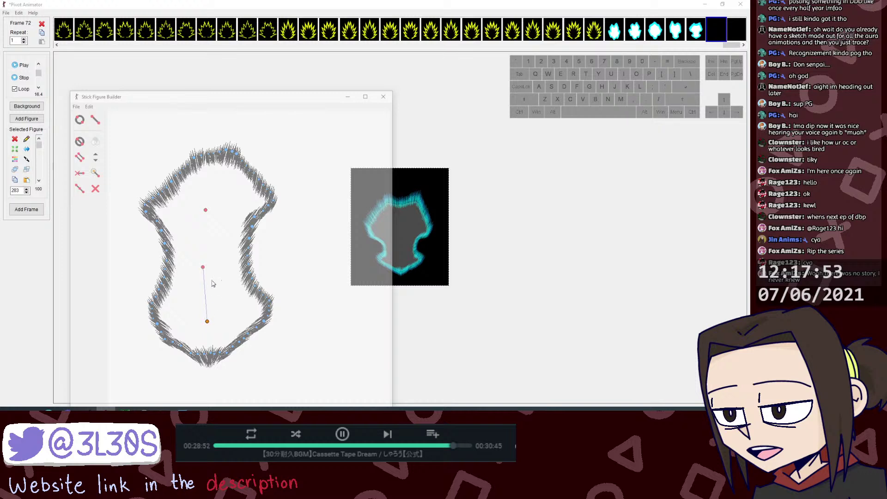
{"action": "left_click_drag", "start_coordinate": [203, 267], "coordinate": [206, 211]}
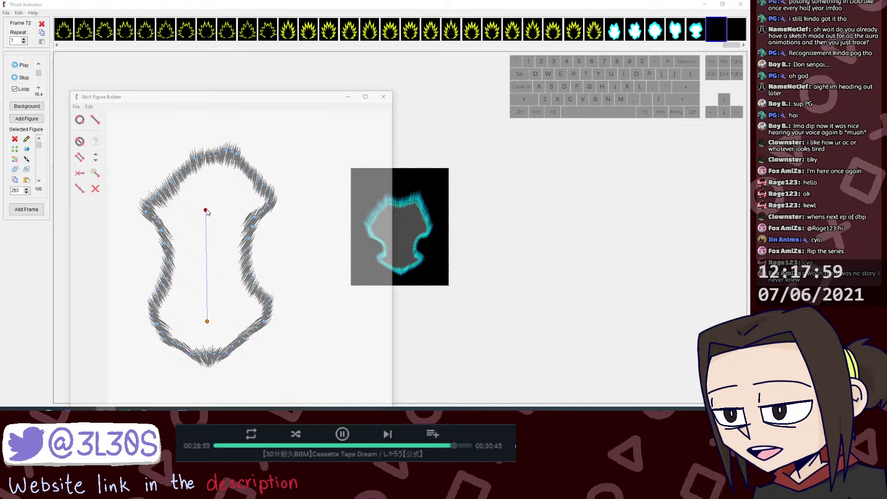
{"action": "left_click_drag", "start_coordinate": [244, 102], "coordinate": [244, 73]}
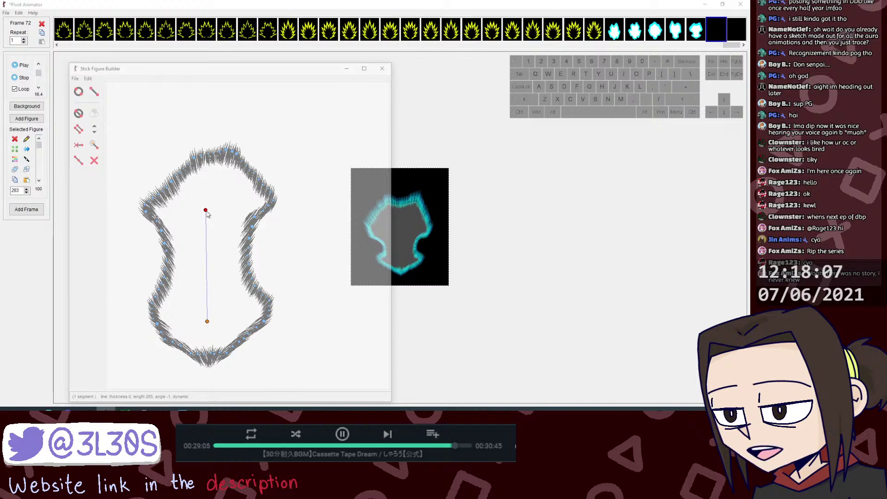
Step: Trace the outline's top edge with short connected segments through the strand handles, going past the peak
{"action": "key", "text": "ctrl"}
{"action": "left_click_drag", "start_coordinate": [206, 210], "coordinate": [208, 157]}
{"action": "key", "text": "s"}
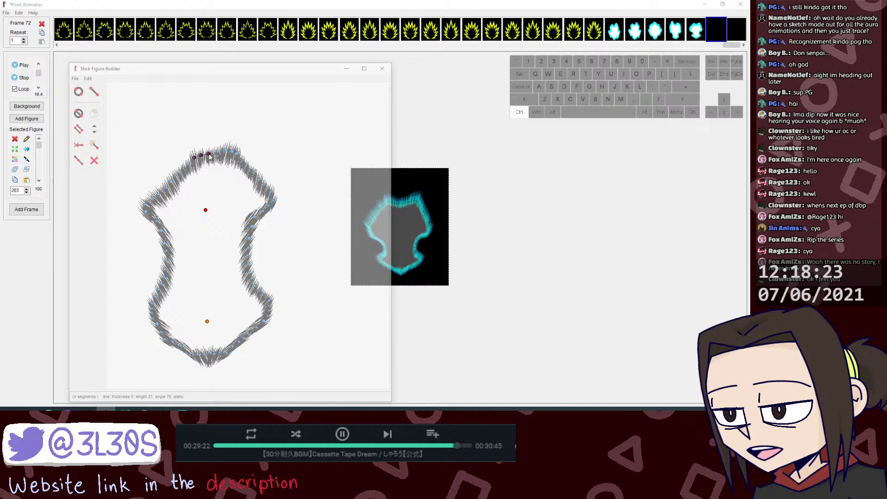
{"action": "key", "text": "l"}
{"action": "left_click_drag", "start_coordinate": [208, 154], "coordinate": [221, 156]}
{"action": "key", "text": "s"}
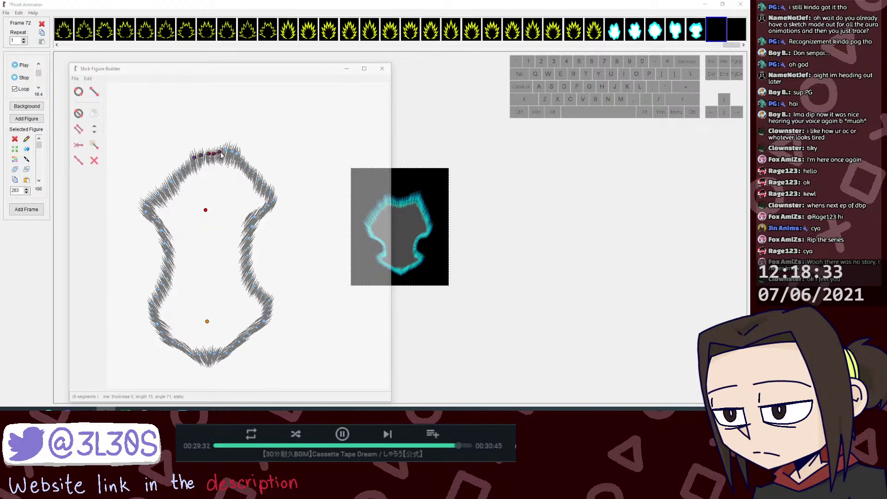
{"action": "left_click_drag", "start_coordinate": [221, 153], "coordinate": [227, 150]}
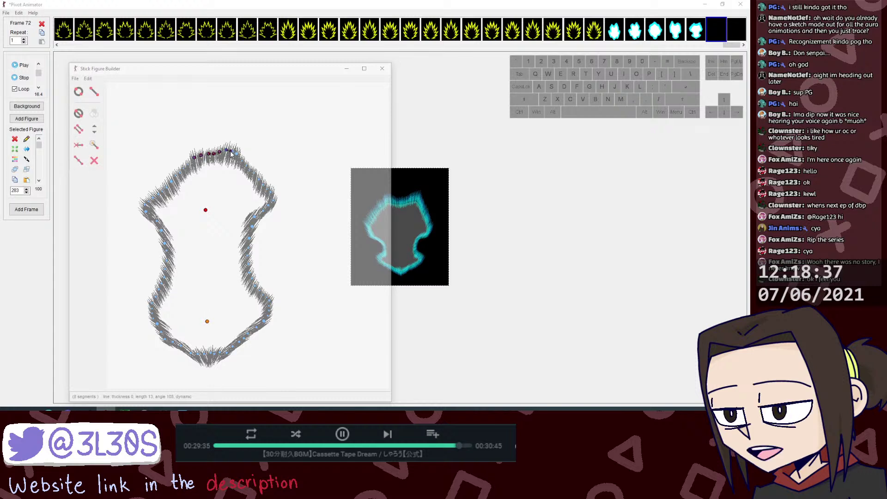
{"action": "left_click_drag", "start_coordinate": [227, 150], "coordinate": [238, 154]}
{"action": "key", "text": "ctrl"}
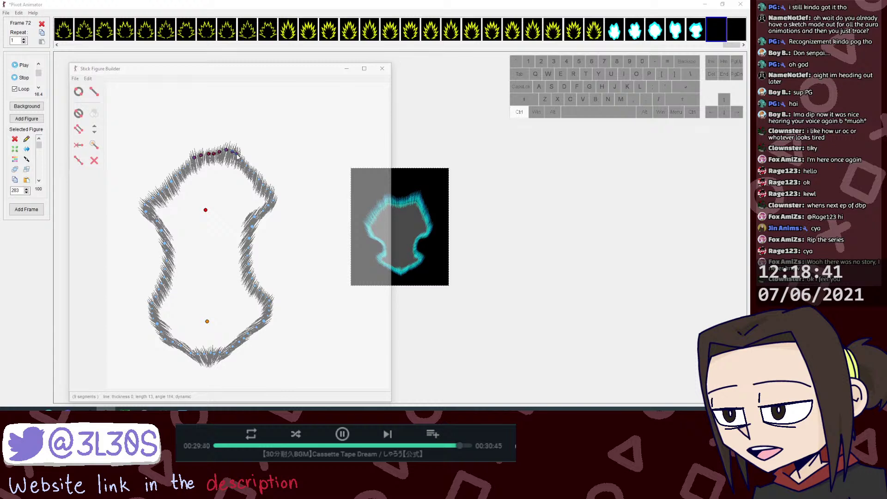
Step: Continue the chain of short segments from the peak down the first part of the outline's upper-right slope
{"action": "key", "text": "l"}
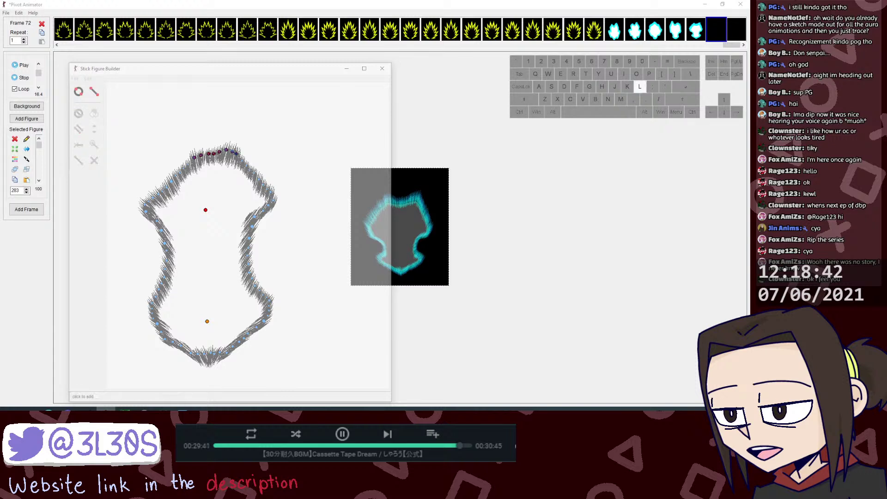
{"action": "left_click", "coordinate": [242, 161]}
{"action": "key", "text": "l"}
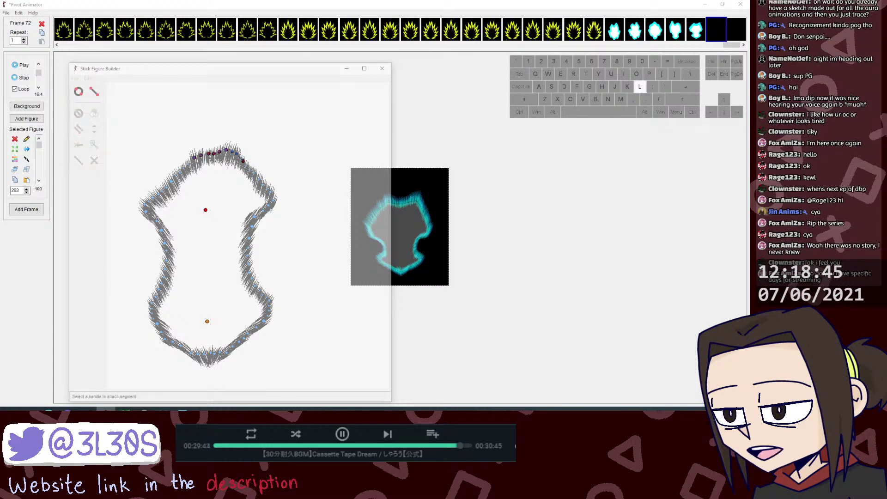
{"action": "left_click", "coordinate": [243, 162]}
{"action": "key", "text": "ctrl+e"}
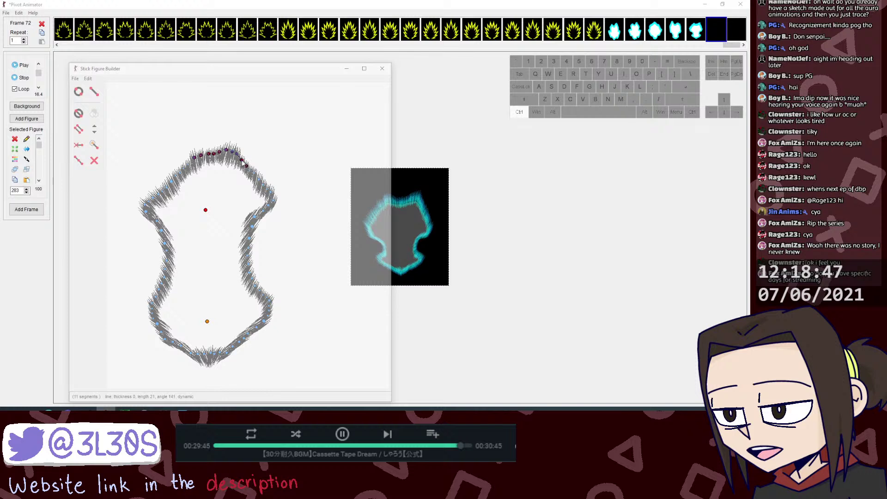
{"action": "key", "text": "l"}
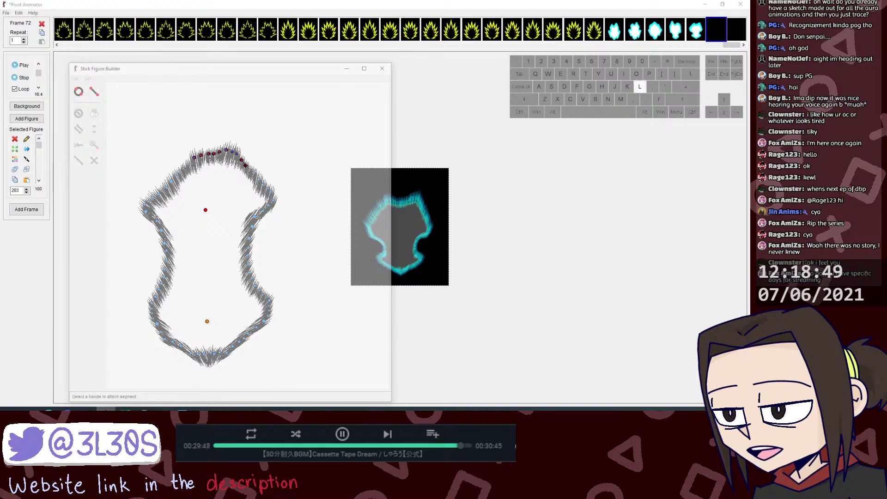
{"action": "left_click", "coordinate": [245, 164]}
{"action": "left_click", "coordinate": [250, 171]}
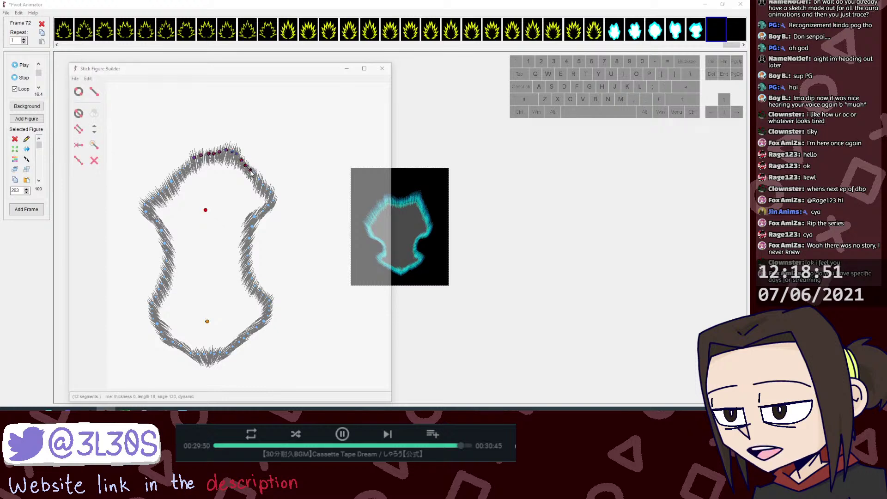
Step: Add connected segments along the rest of the upper-right slope through the strand handles to the outline's right corner
{"action": "key", "text": "l"}
{"action": "left_click", "coordinate": [251, 171]}
{"action": "left_click", "coordinate": [254, 174]}
{"action": "key", "text": "l"}
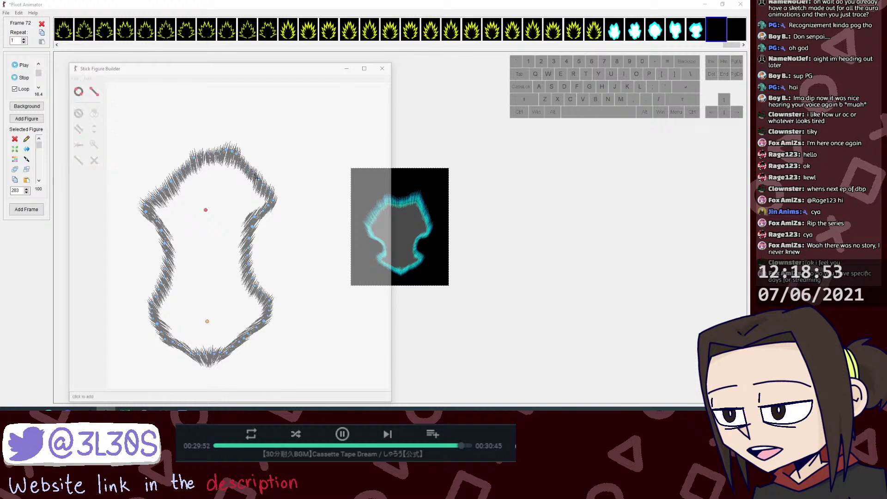
{"action": "left_click", "coordinate": [260, 180]}
{"action": "left_click", "coordinate": [262, 187]}
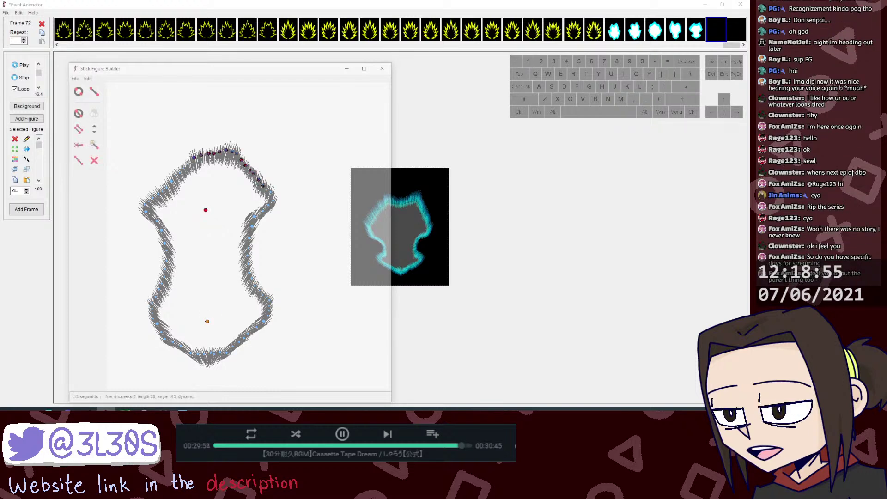
{"action": "key", "text": "l"}
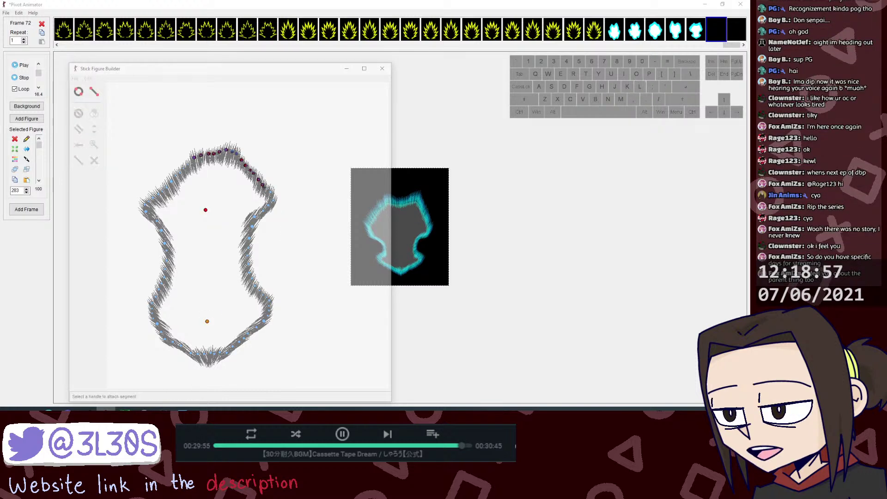
{"action": "left_click", "coordinate": [267, 191]}
{"action": "key", "text": "l"}
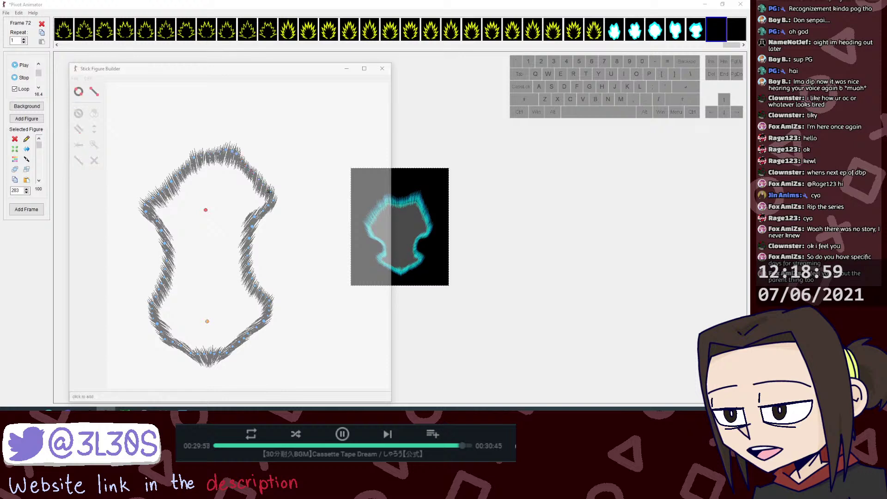
{"action": "left_click", "coordinate": [271, 195]}
{"action": "key", "text": "l"}
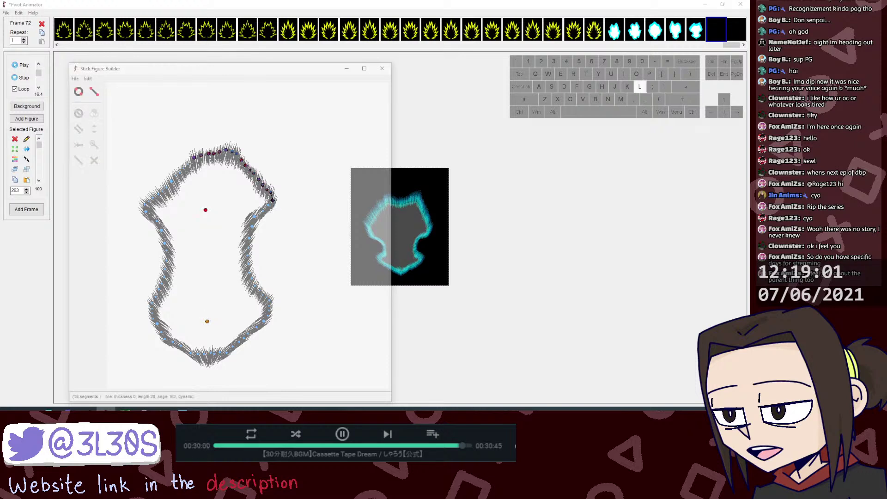
Step: Continue the chain of short segments from the outline's right corner inward along the edge to the top of the right waist
{"action": "left_click", "coordinate": [269, 206]}
{"action": "key", "text": "l"}
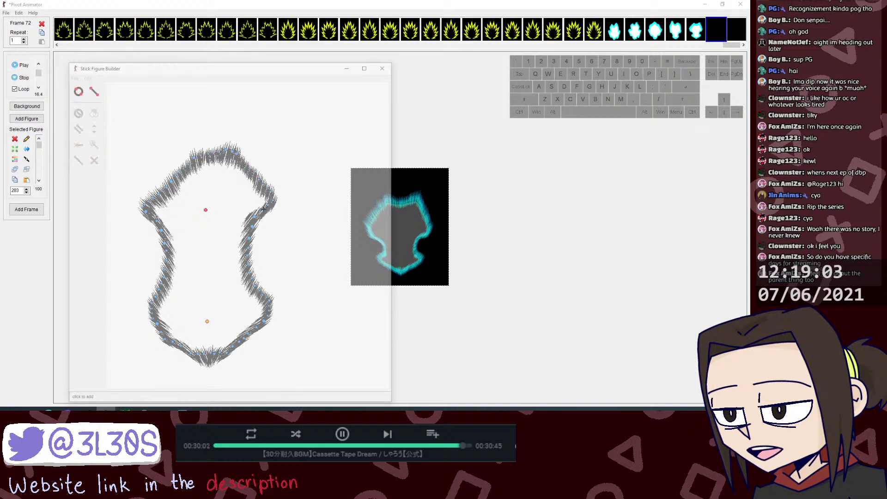
{"action": "left_click", "coordinate": [263, 211]}
{"action": "key", "text": "l"}
{"action": "left_click", "coordinate": [254, 217]}
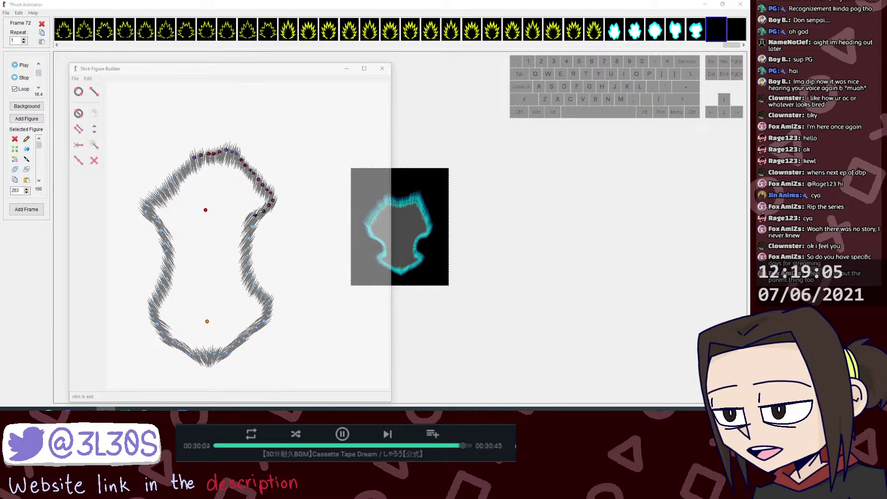
{"action": "left_click_drag", "start_coordinate": [254, 216], "coordinate": [255, 217]}
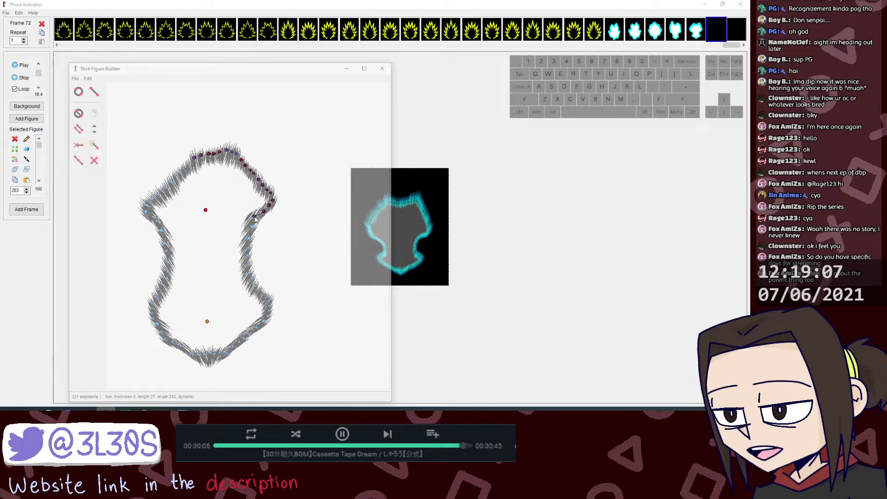
{"action": "key", "text": "l"}
{"action": "left_click", "coordinate": [252, 228]}
Step: Add connected segments down the right side of the outline's waist through the strand handles
{"action": "key", "text": "l"}
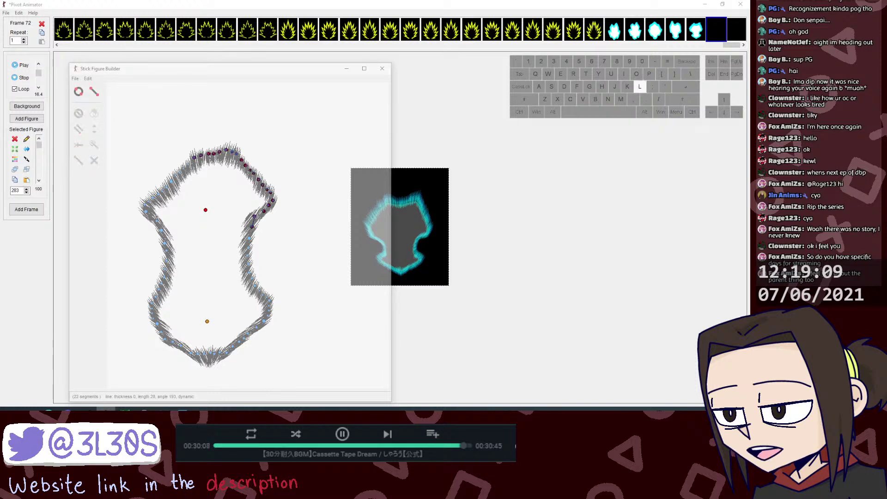
{"action": "left_click", "coordinate": [248, 237]}
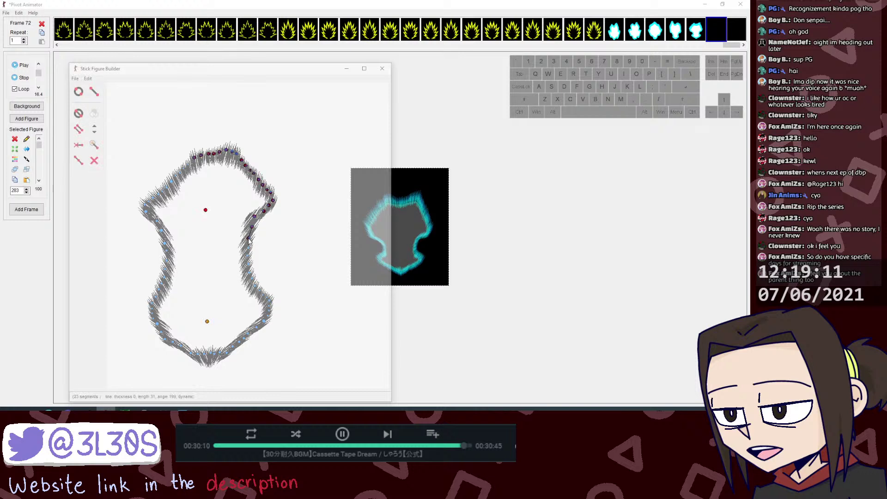
{"action": "key", "text": "l"}
{"action": "left_click", "coordinate": [248, 250]}
{"action": "key", "text": "l"}
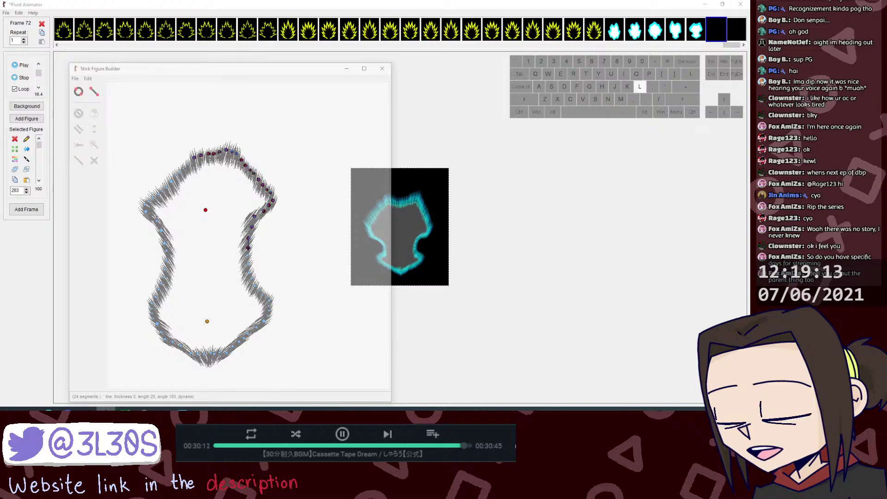
{"action": "left_click", "coordinate": [247, 256]}
{"action": "key", "text": "l"}
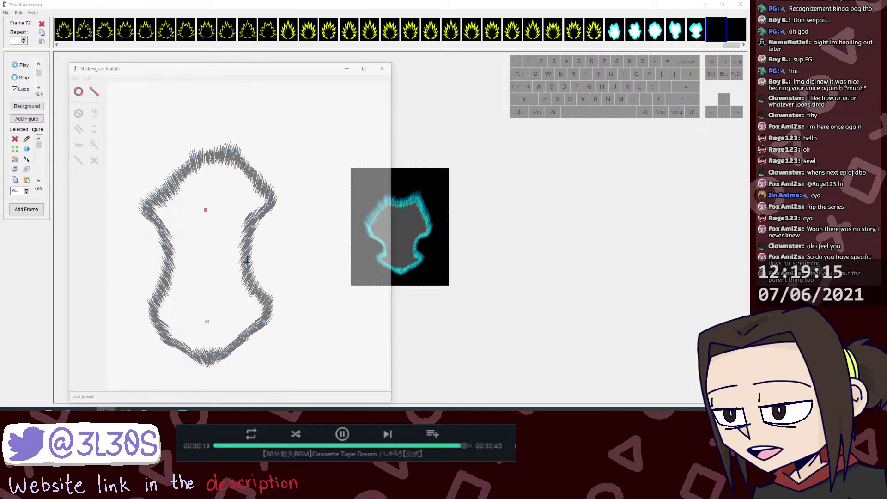
{"action": "left_click", "coordinate": [248, 271]}
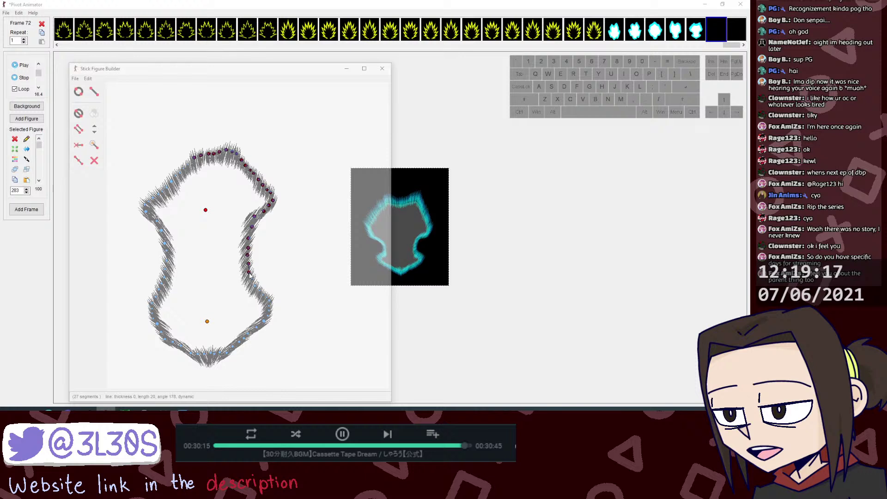
Step: Extend the segment chain from the right waist outward along the slope toward the lower-right bulge
{"action": "key", "text": "l"}
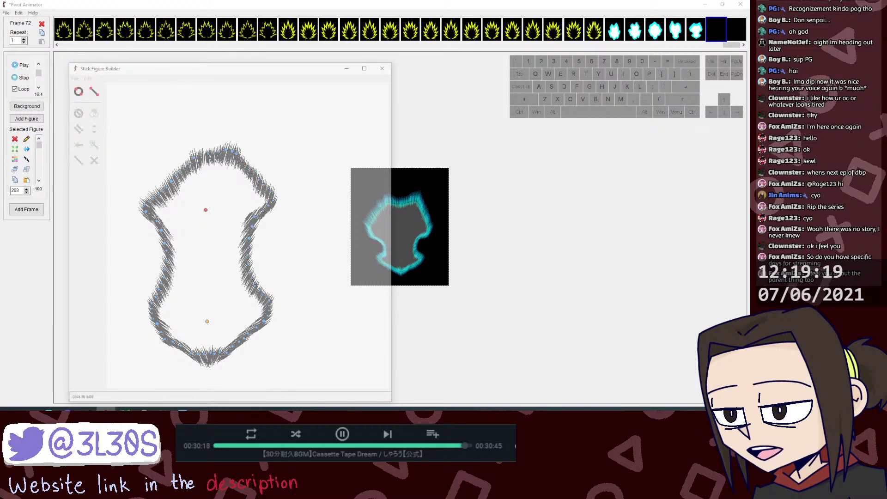
{"action": "left_click", "coordinate": [254, 285]}
{"action": "key", "text": "l"}
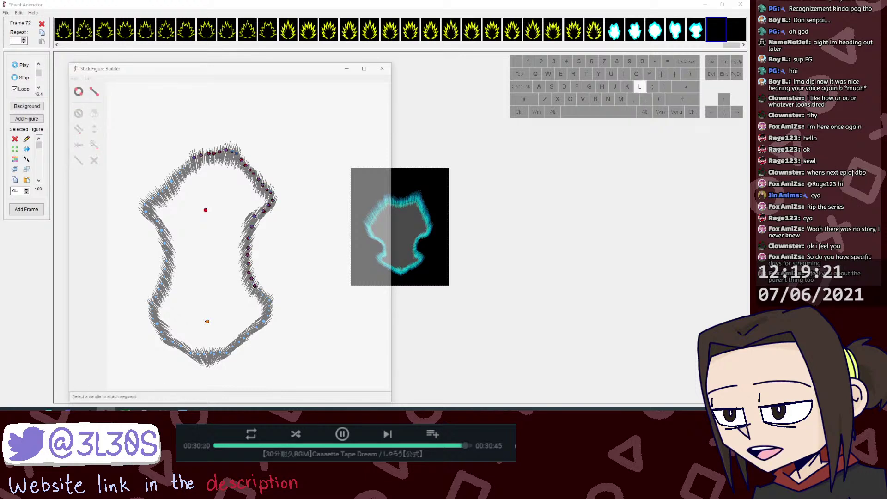
{"action": "left_click", "coordinate": [260, 292]}
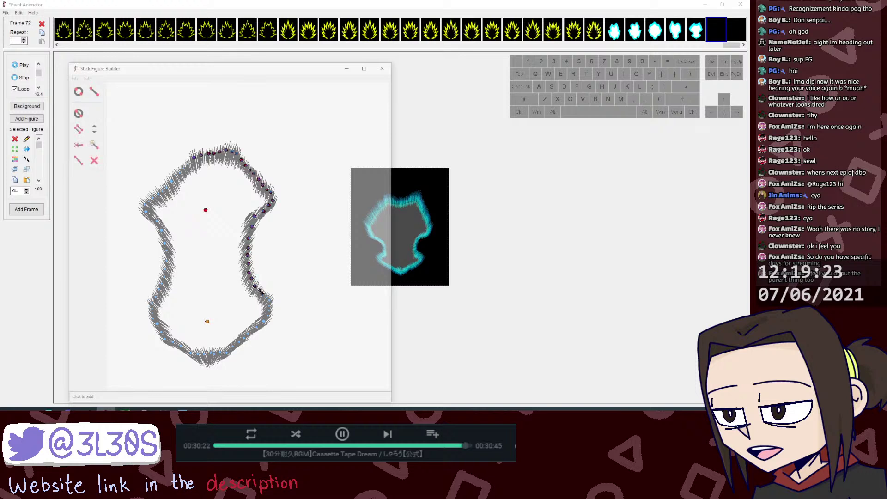
{"action": "key", "text": "l"}
{"action": "left_click", "coordinate": [263, 295]}
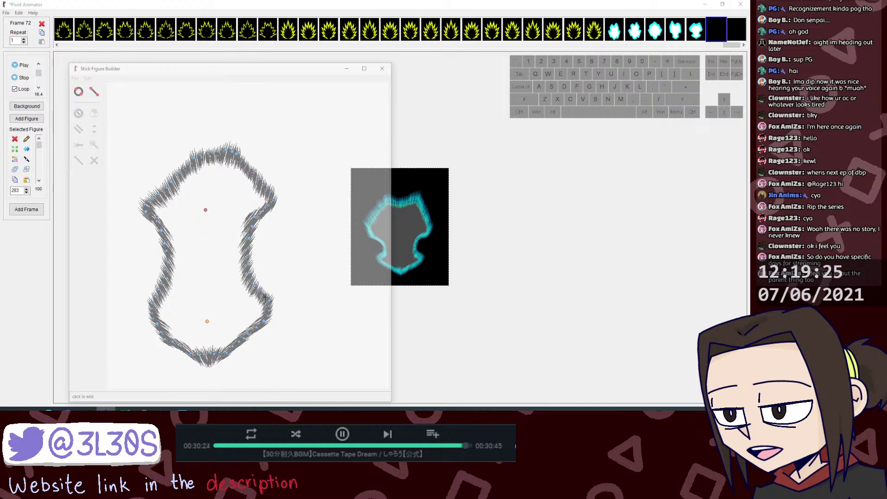
{"action": "left_click", "coordinate": [267, 299]}
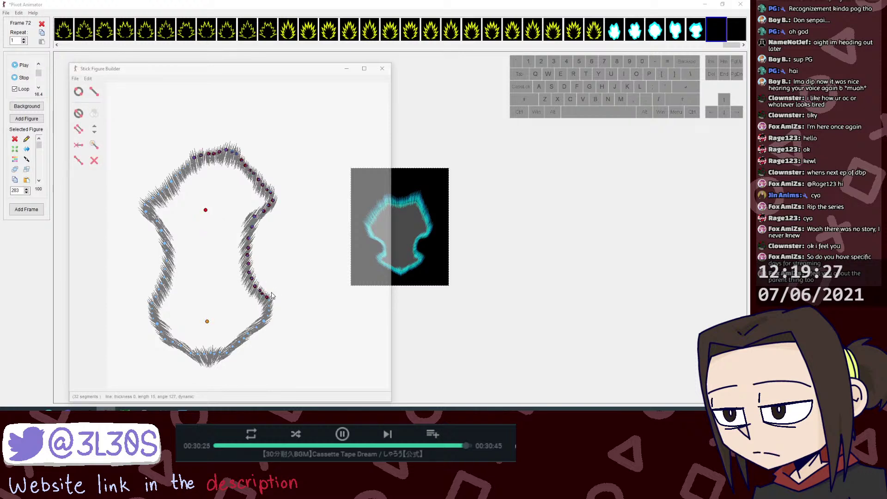
Step: Trace around the outline's lower-right bulge with short connected segments, following the strand handles
{"action": "key", "text": "l"}
{"action": "left_click", "coordinate": [267, 297]}
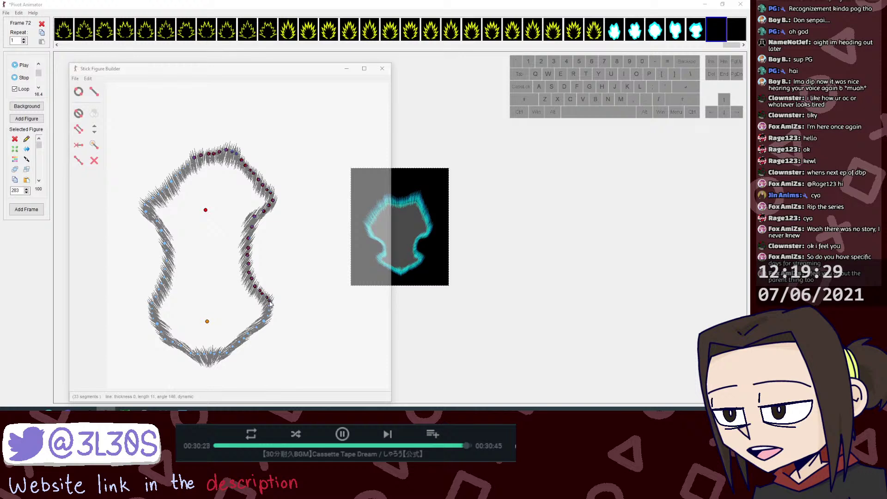
{"action": "left_click", "coordinate": [271, 307]}
{"action": "key", "text": "l"}
{"action": "left_click", "coordinate": [270, 306]}
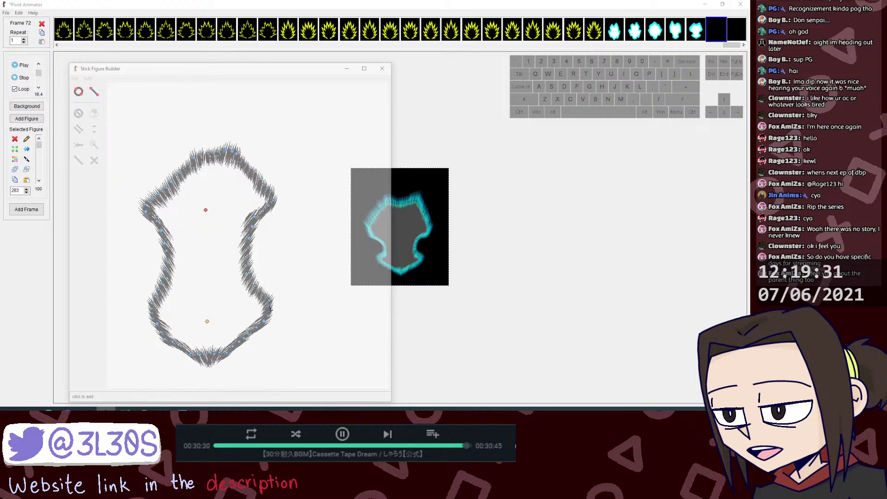
{"action": "left_click", "coordinate": [270, 312]}
{"action": "key", "text": "l"}
{"action": "left_click", "coordinate": [269, 313]}
{"action": "left_click", "coordinate": [269, 314]}
{"action": "key", "text": "l"}
{"action": "left_click", "coordinate": [267, 317]}
{"action": "left_click", "coordinate": [265, 321]}
Step: Add connected segments from the lower-right bulge down the first part of the outline's lower-right slope
{"action": "key", "text": "l"}
{"action": "left_click", "coordinate": [264, 321]}
{"action": "left_click", "coordinate": [256, 327]}
{"action": "key", "text": "l"}
{"action": "left_click", "coordinate": [257, 327]}
{"action": "left_click", "coordinate": [247, 333]}
{"action": "key", "text": "l"}
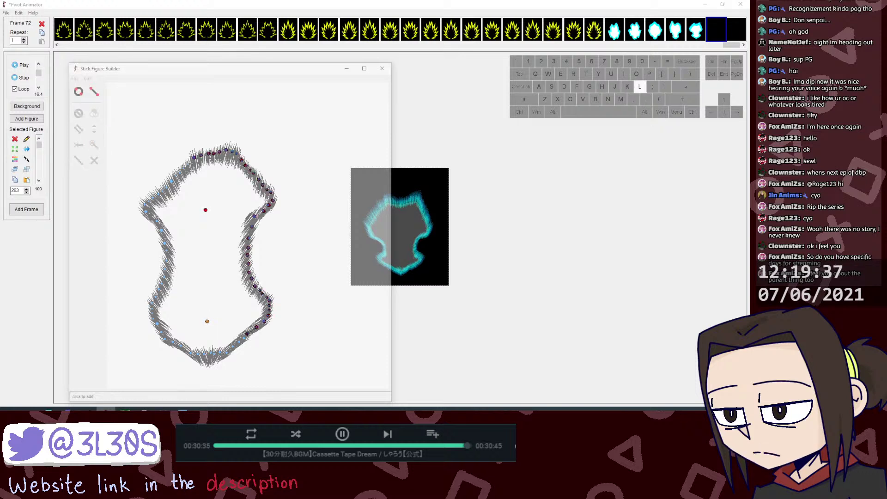
{"action": "left_click", "coordinate": [243, 338]}
{"action": "key", "text": "l"}
{"action": "left_click", "coordinate": [239, 340]}
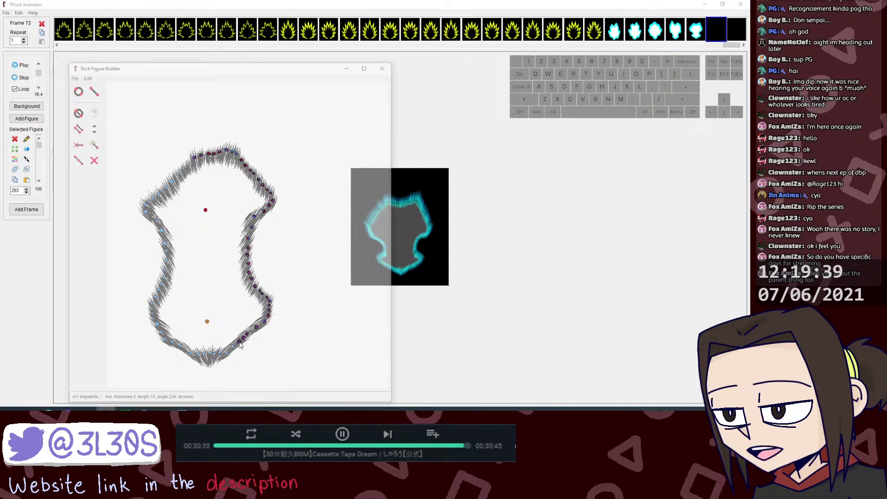
Step: Continue the chain along the rest of the lower-right slope to the outline's bottom tip
{"action": "key", "text": "l"}
{"action": "left_click", "coordinate": [234, 347]}
{"action": "key", "text": "l"}
{"action": "left_click", "coordinate": [227, 355]}
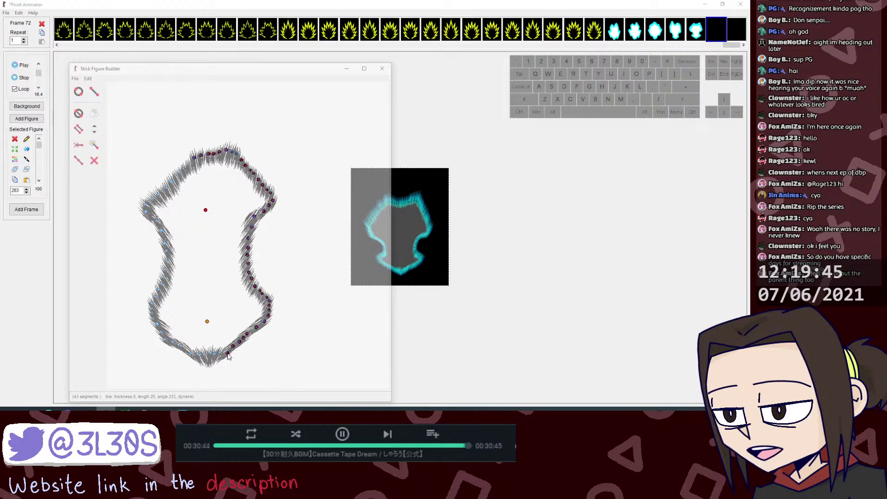
{"action": "key", "text": "l"}
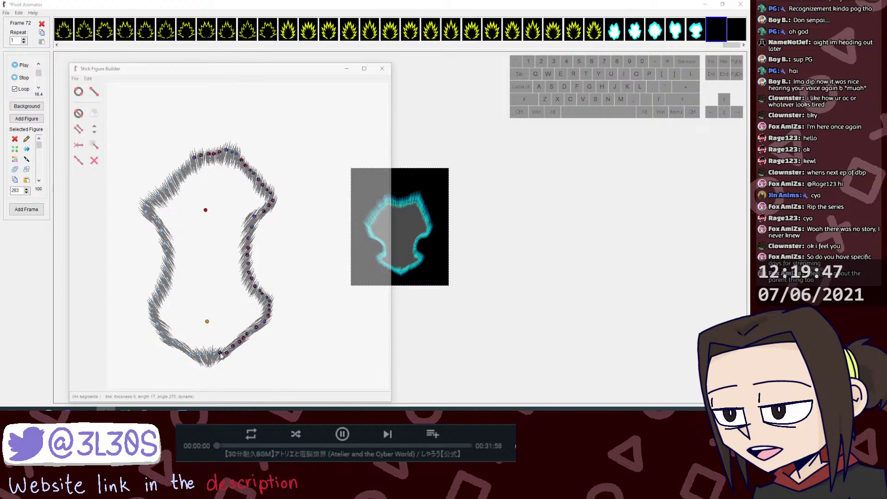
{"action": "left_click", "coordinate": [214, 355]}
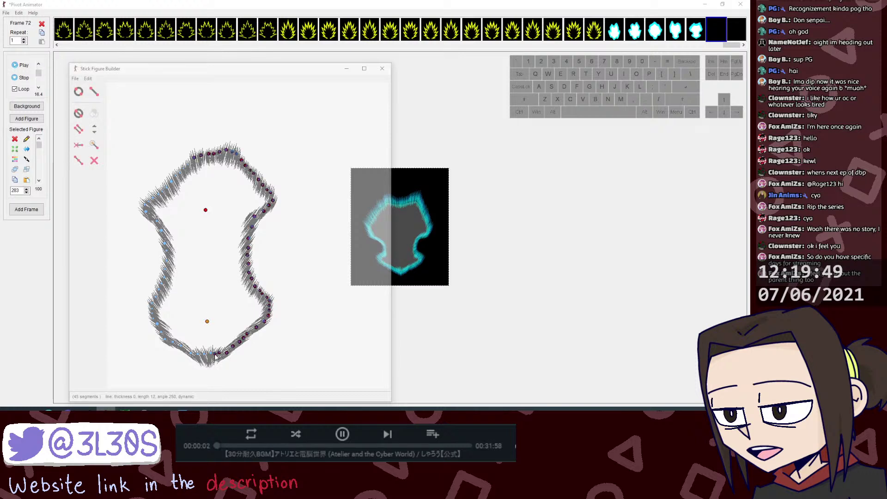
Step: Trace from the bottom tip up the outline's lower-left slope with connected segments to the base of the lower-left bulge
{"action": "key", "text": "l"}
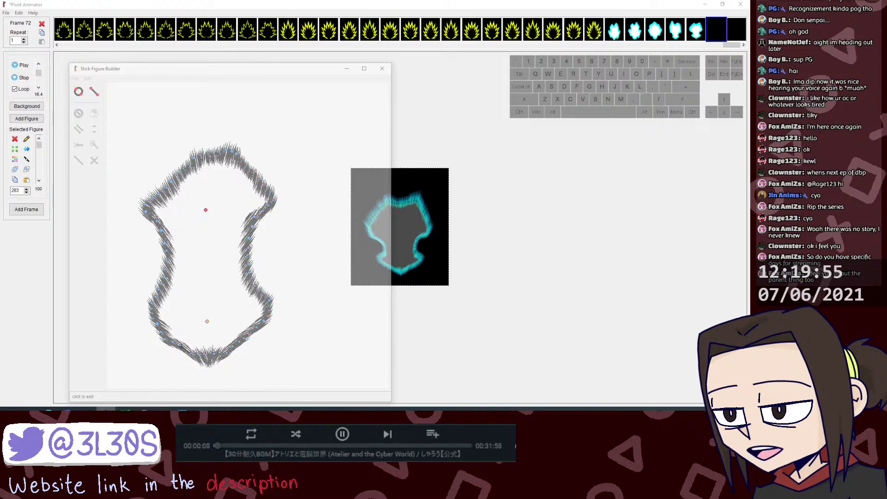
{"action": "left_click", "coordinate": [181, 345]}
{"action": "key", "text": "l"}
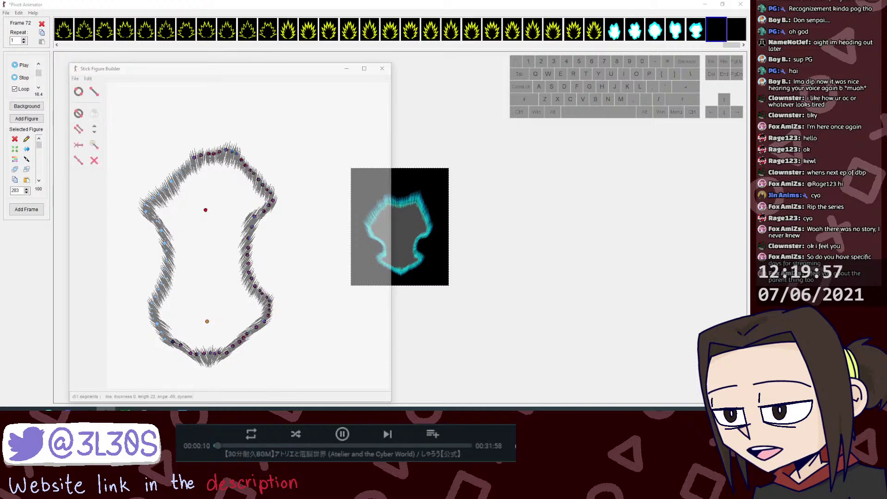
{"action": "left_click", "coordinate": [165, 338]}
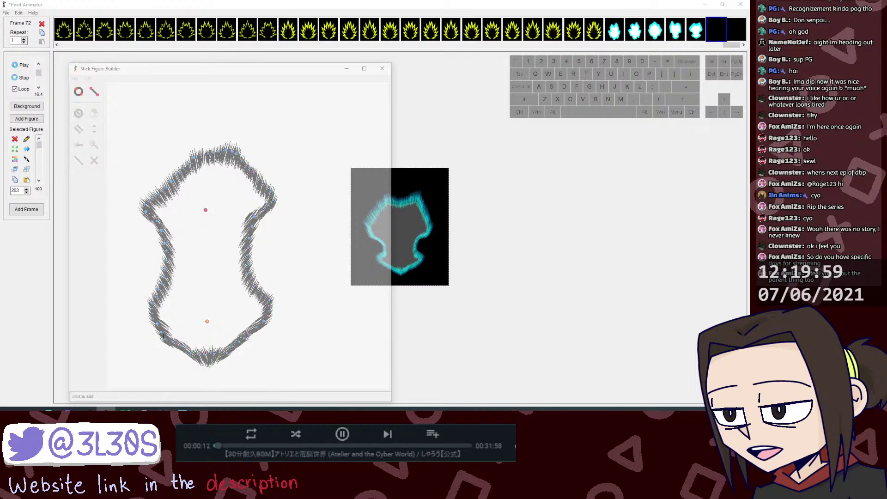
{"action": "key", "text": "l"}
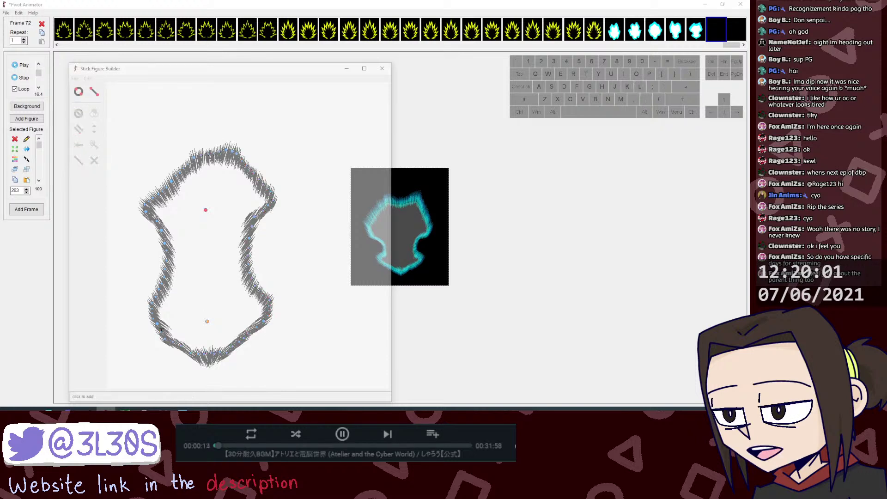
{"action": "left_click", "coordinate": [157, 324]}
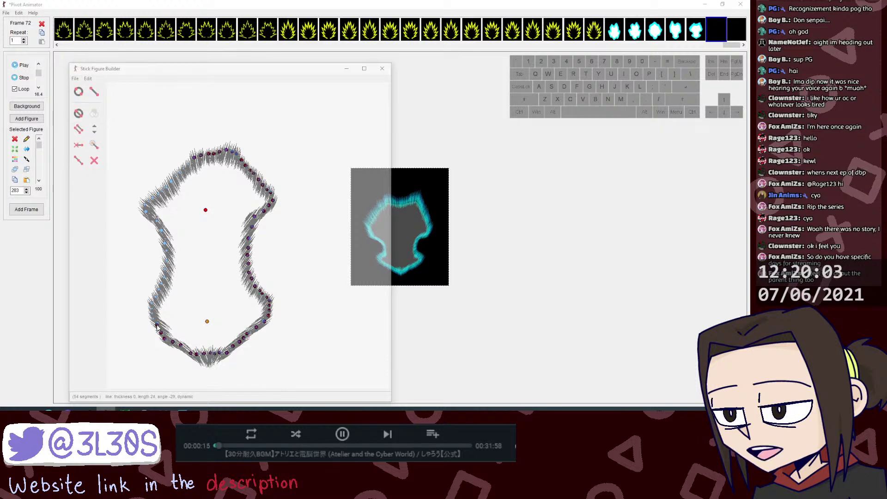
Step: Add short connected segments up the outer edge of the outline's lower-left bulge
{"action": "key", "text": "l"}
{"action": "left_click", "coordinate": [153, 318]}
{"action": "key", "text": "l"}
{"action": "left_click", "coordinate": [152, 312]}
{"action": "key", "text": "l"}
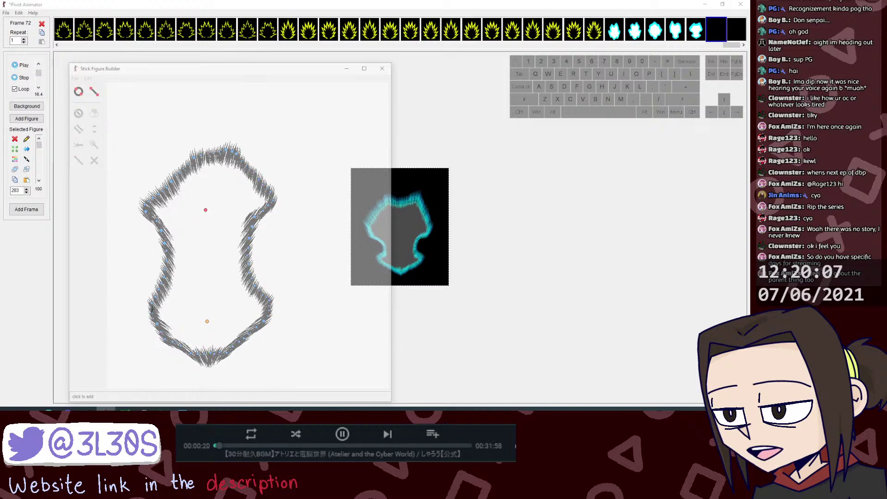
{"action": "left_click", "coordinate": [152, 309]}
{"action": "key", "text": "l"}
{"action": "left_click", "coordinate": [151, 304]}
Step: Continue the segment chain from the lower-left bulge inward and up to the narrowest part of the left waist
{"action": "key", "text": "l"}
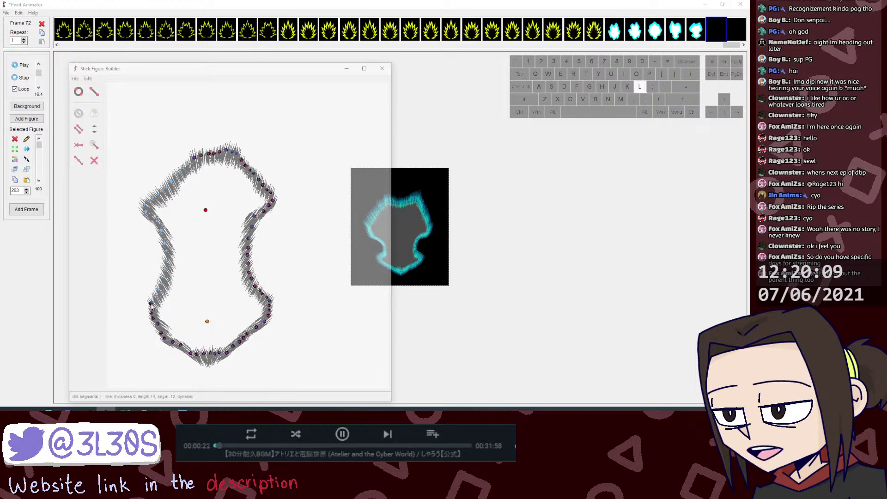
{"action": "left_click", "coordinate": [155, 298]}
{"action": "key", "text": "l"}
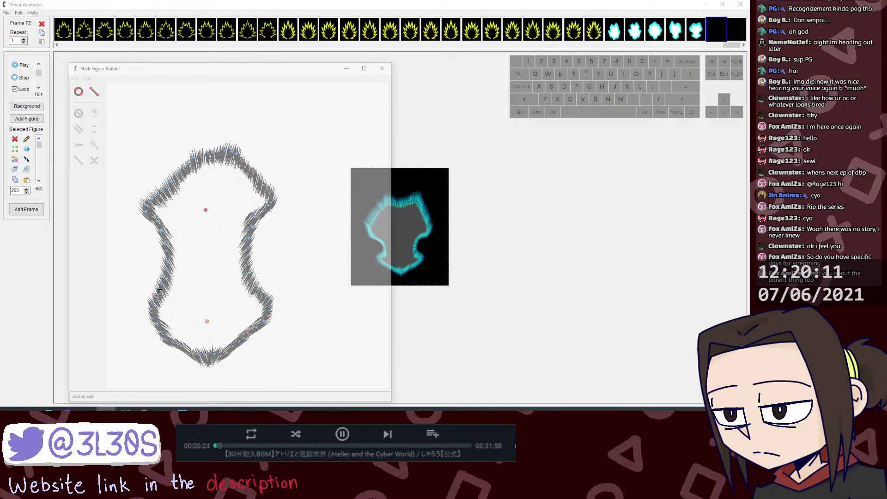
{"action": "left_click", "coordinate": [159, 289]}
{"action": "key", "text": "l"}
{"action": "left_click", "coordinate": [164, 280]}
{"action": "key", "text": "l"}
{"action": "left_click", "coordinate": [165, 271]}
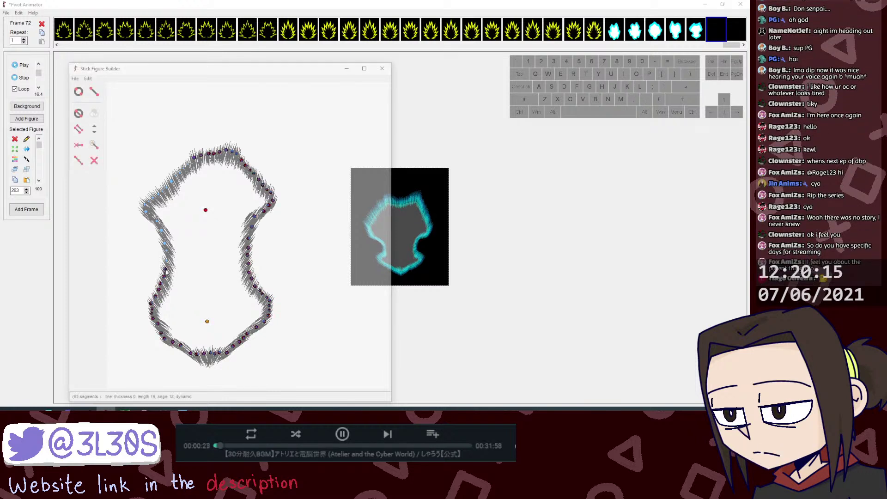
{"action": "key", "text": "l"}
{"action": "left_click", "coordinate": [167, 261]}
{"action": "key", "text": "l"}
{"action": "left_click", "coordinate": [167, 251]}
Step: Add connected segments from the left waist up and outward to the outline's left corner
{"action": "key", "text": "l"}
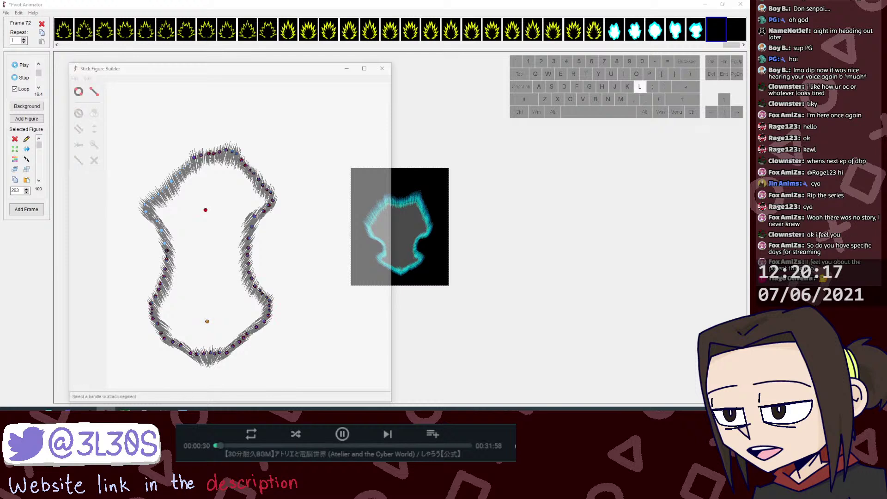
{"action": "left_click", "coordinate": [164, 243]}
{"action": "key", "text": "l"}
{"action": "left_click", "coordinate": [162, 234]}
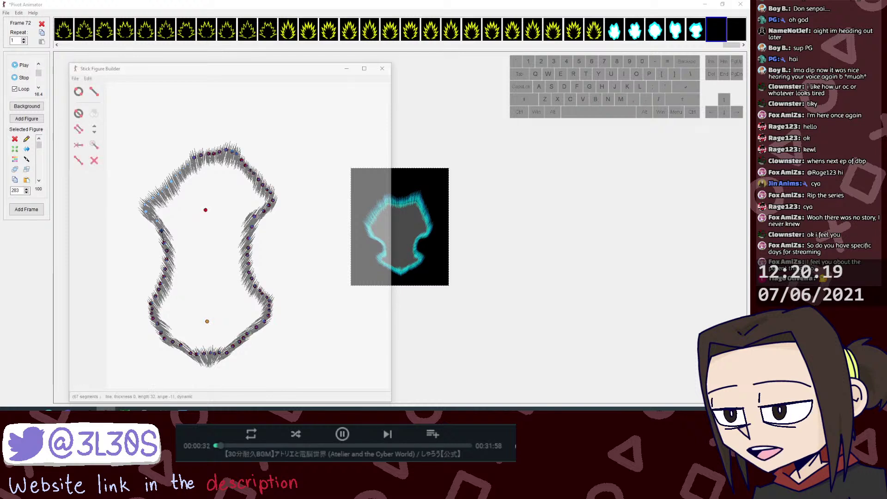
{"action": "key", "text": "l"}
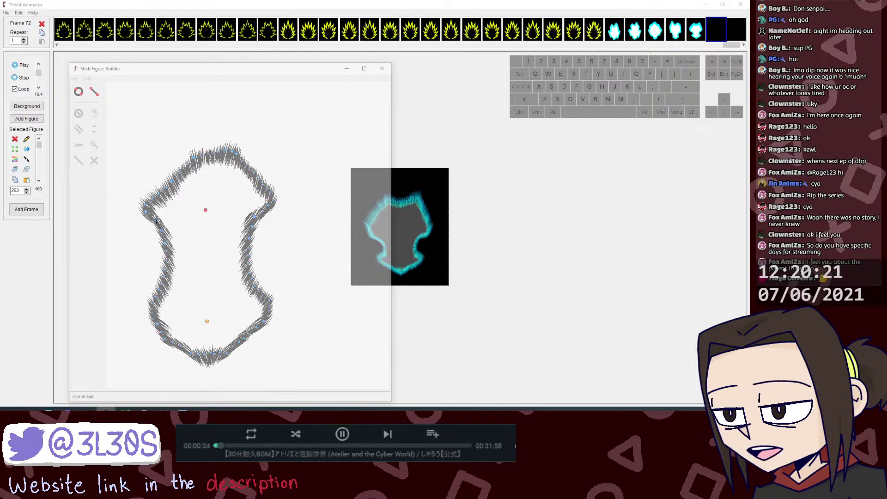
{"action": "left_click", "coordinate": [156, 221]}
{"action": "key", "text": "l"}
{"action": "left_click", "coordinate": [145, 214]}
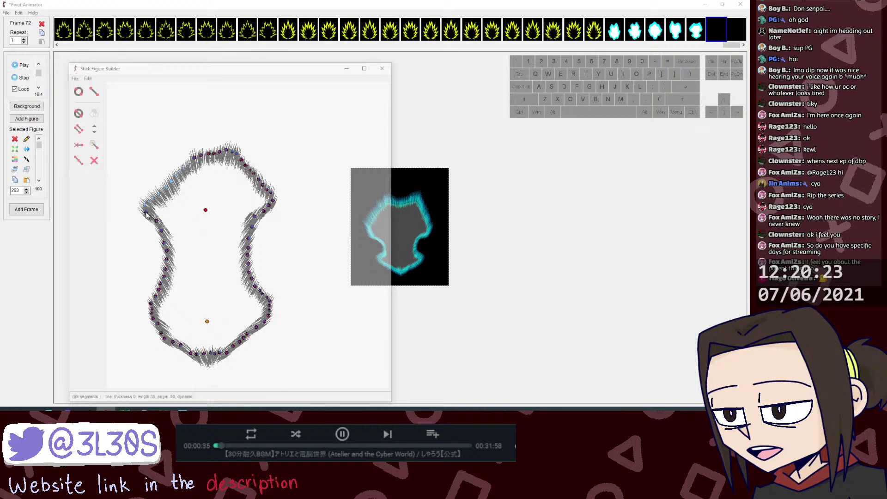
Step: Trace around the outline's left corner with short segments and onto the start of the upper-left slope
{"action": "key", "text": "l"}
{"action": "left_click", "coordinate": [146, 212]}
{"action": "left_click", "coordinate": [145, 204]}
{"action": "key", "text": "l"}
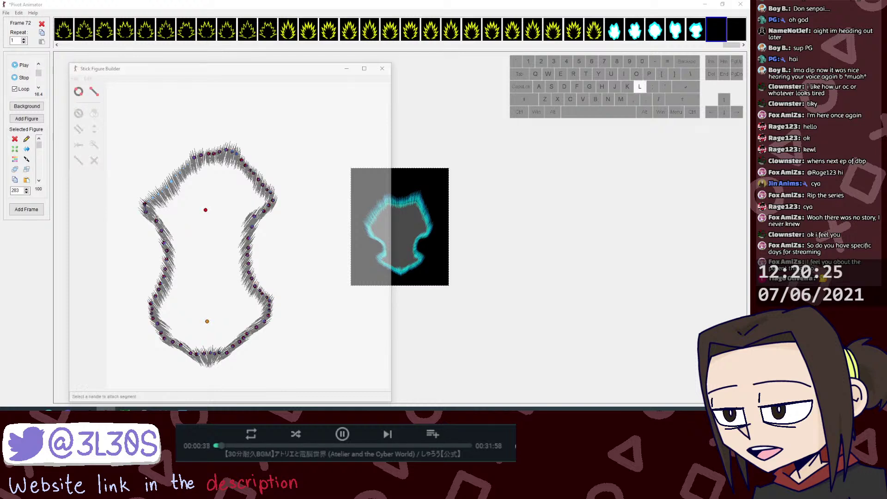
{"action": "left_click", "coordinate": [144, 203]}
{"action": "left_click", "coordinate": [149, 201]}
{"action": "key", "text": "l"}
{"action": "left_click", "coordinate": [149, 201]}
{"action": "left_click", "coordinate": [153, 197]}
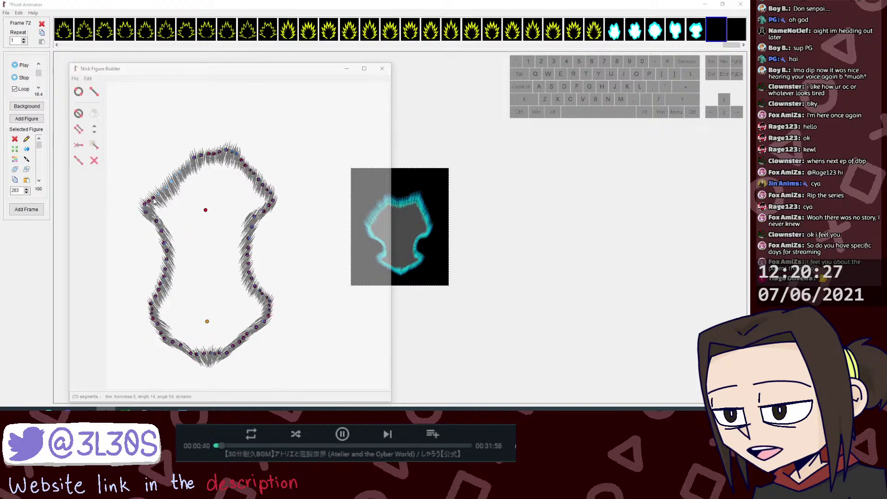
Step: Add short connected segments from the outline's left corner up along the lower part of the upper-left slope
{"action": "key", "text": "l"}
{"action": "left_click", "coordinate": [153, 198]}
{"action": "left_click", "coordinate": [159, 193]}
{"action": "key", "text": "l"}
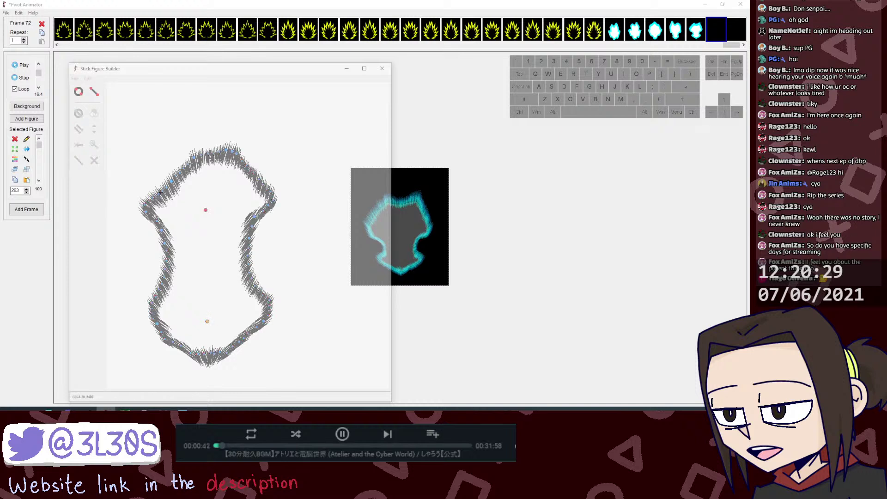
{"action": "left_click", "coordinate": [160, 193]}
{"action": "left_click", "coordinate": [165, 188]}
{"action": "key", "text": "l"}
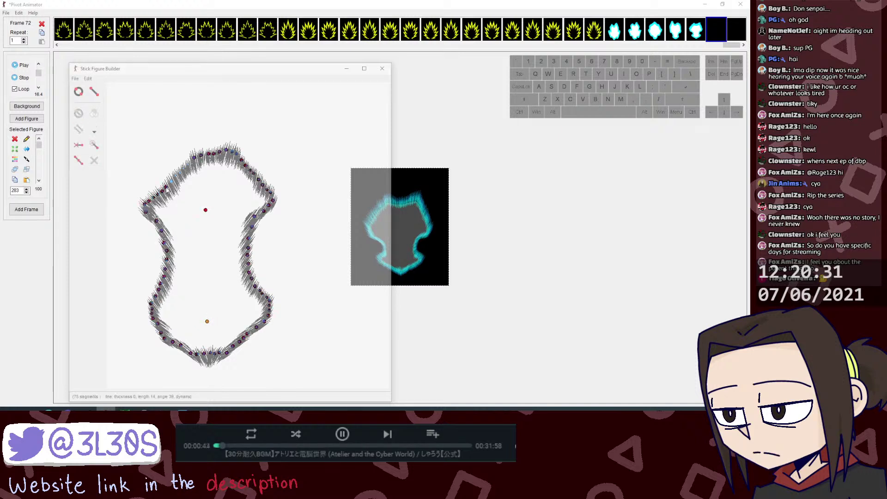
{"action": "left_click", "coordinate": [166, 187]}
{"action": "left_click", "coordinate": [172, 180]}
{"action": "key", "text": "l"}
Step: Continue the segment chain up the rest of the upper-left slope to the outline's upper-left peak
{"action": "left_click", "coordinate": [177, 175]}
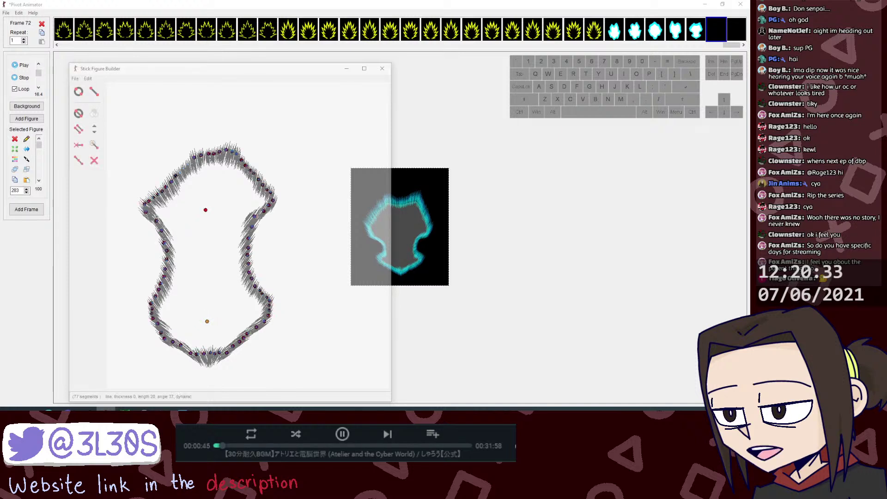
{"action": "key", "text": "l"}
{"action": "left_click", "coordinate": [180, 173]}
{"action": "key", "text": "l"}
{"action": "left_click", "coordinate": [185, 167]}
{"action": "key", "text": "l"}
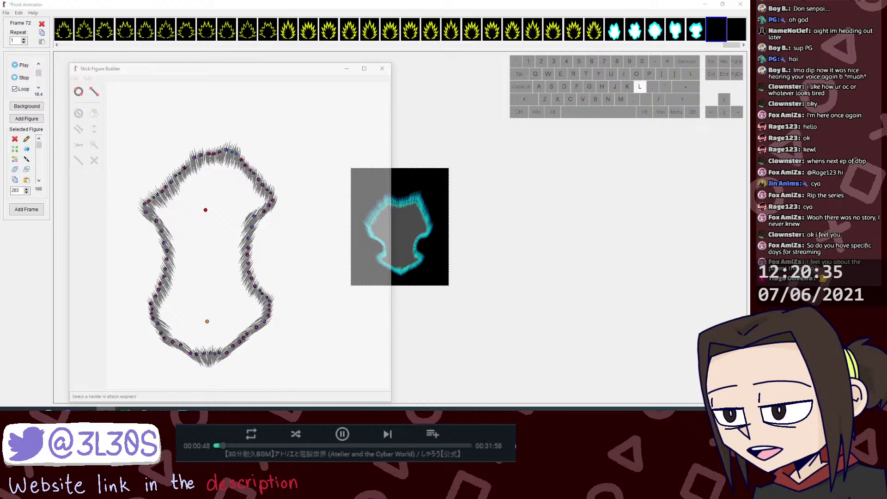
{"action": "left_click", "coordinate": [185, 169]}
{"action": "left_click_drag", "start_coordinate": [184, 173], "coordinate": [187, 172]}
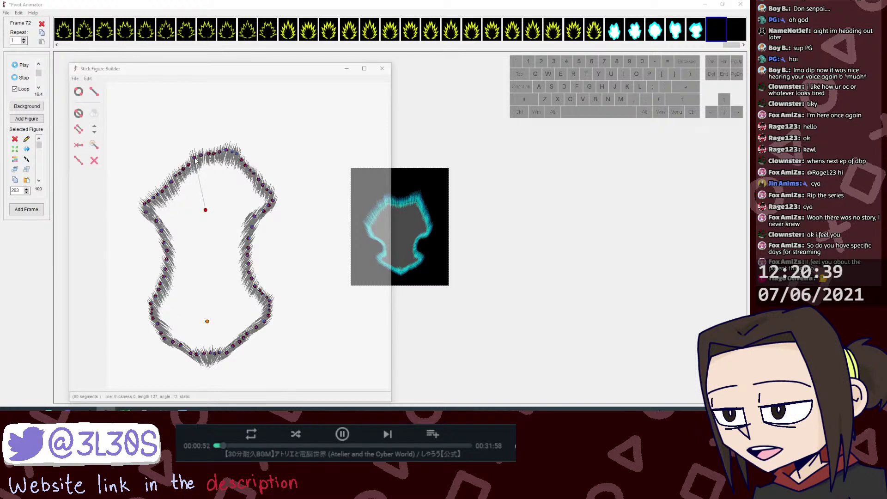
Step: Make the long segment linking the interior handle to the outline static, and add the traced figure to the animation
{"action": "key", "text": "shift+s"}
{"action": "key", "text": "shift+s"}
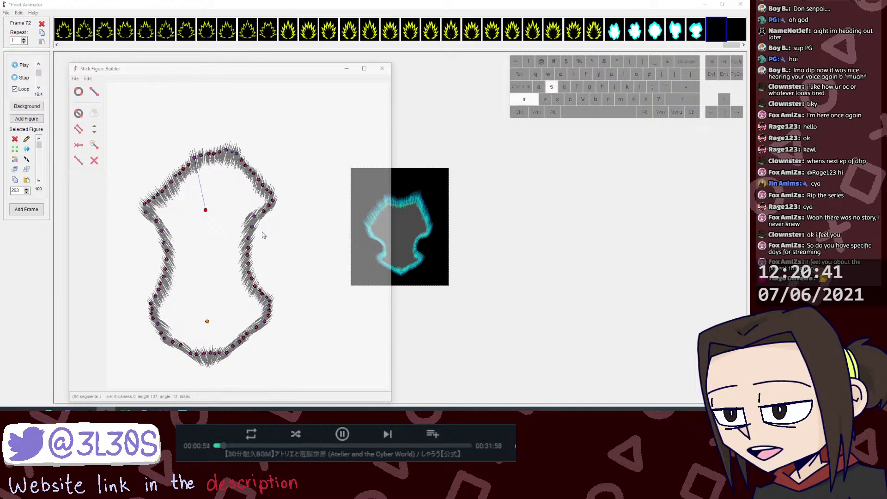
{"action": "key", "text": "ctrl+a"}
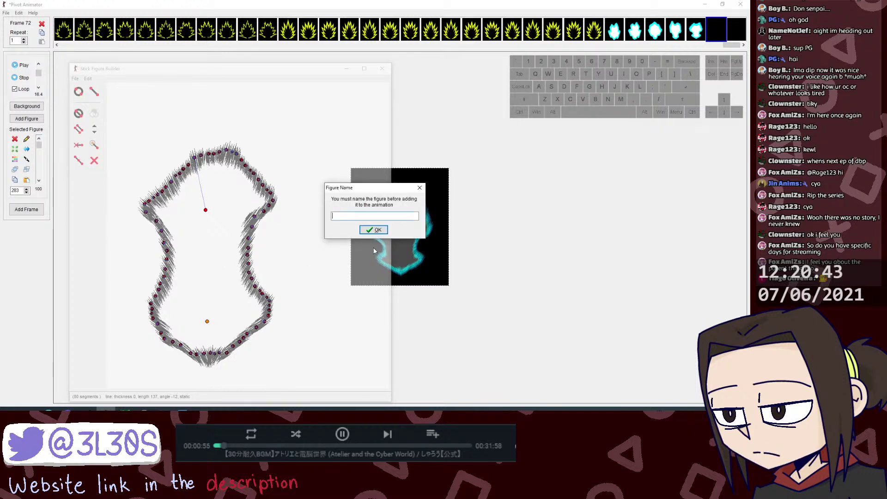
{"action": "left_click", "coordinate": [378, 232]}
Step: Join the traced figure at the lower interior origin handle and open it in the Stick Figure Builder
{"action": "key", "text": "j"}
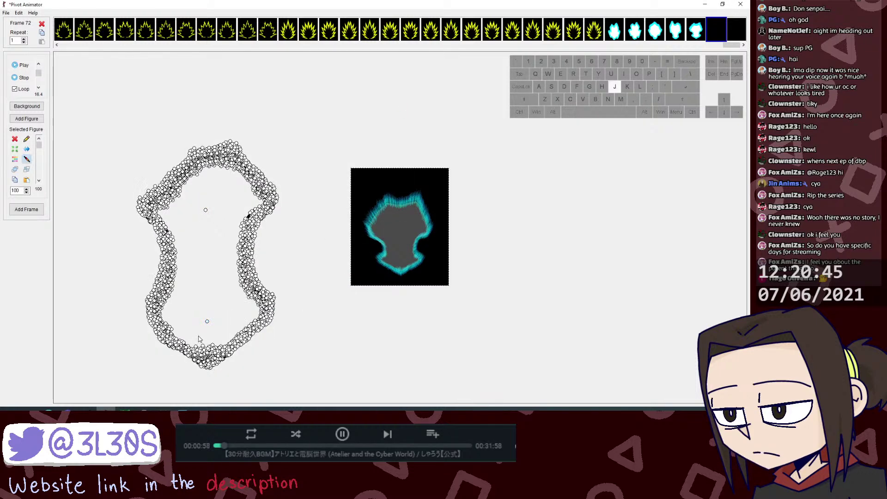
{"action": "left_click", "coordinate": [207, 322]}
{"action": "key", "text": "ctrl+alt+e"}
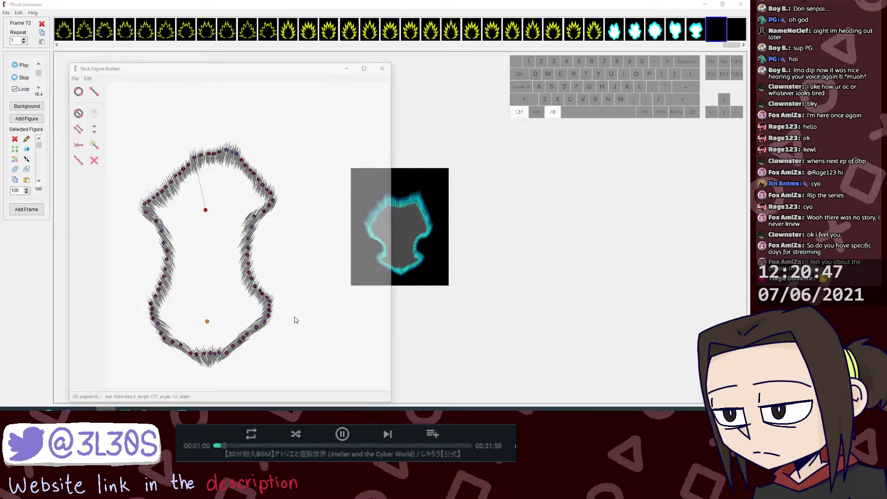
Step: Make the main animation window see-through so the builder's traced nodes show beneath the strand figures
{"action": "left_click", "coordinate": [492, 327]}
{"action": "right_click", "coordinate": [483, 330]}
{"action": "left_click", "coordinate": [465, 345]}
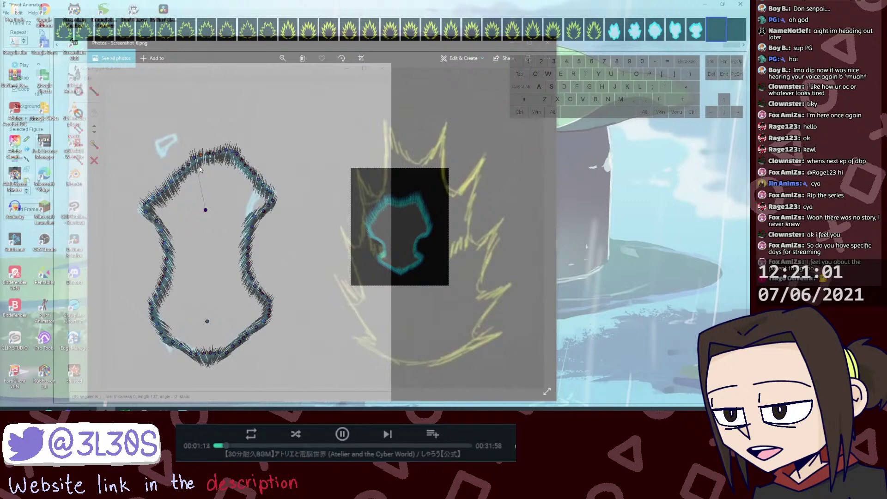
Step: Join the first strands near the outline's upper-left peak to the nearest nodes of the traced figure
{"action": "key", "text": "j"}
{"action": "key", "text": "j"}
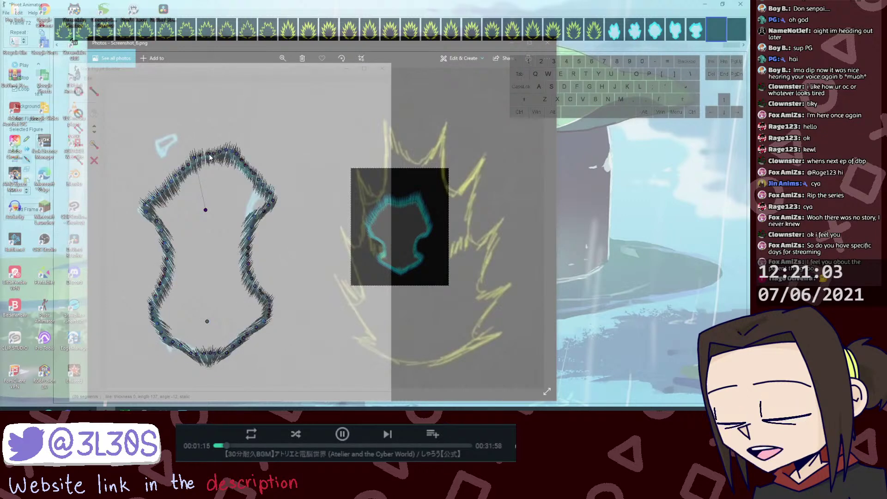
{"action": "key", "text": "j"}
{"action": "key", "text": "j"}
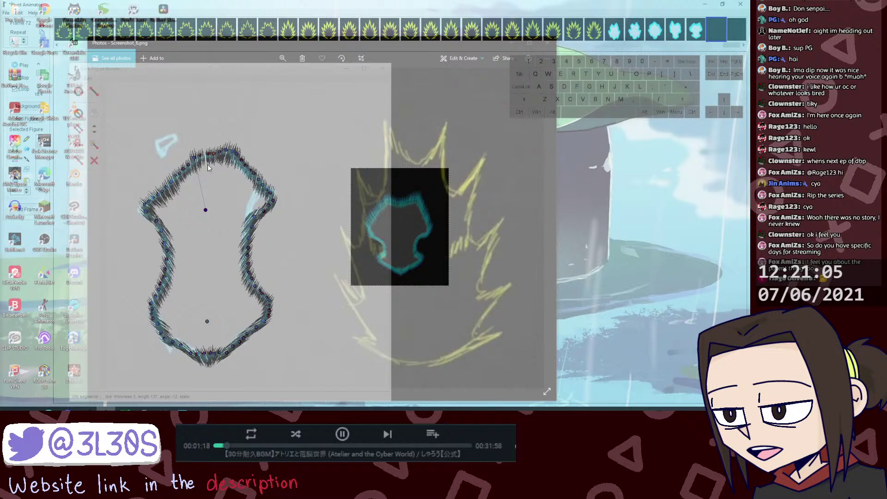
Step: Undo the last join, move the loose strand back up onto the top edge and join it to its nearest node
{"action": "key", "text": "ctrl+z"}
{"action": "key", "text": "ctrl+d"}
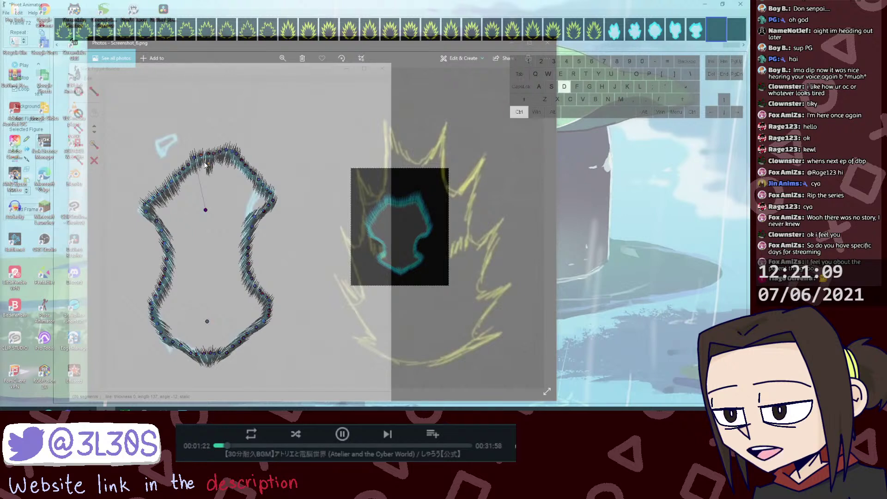
{"action": "left_click_drag", "start_coordinate": [209, 176], "coordinate": [204, 157]}
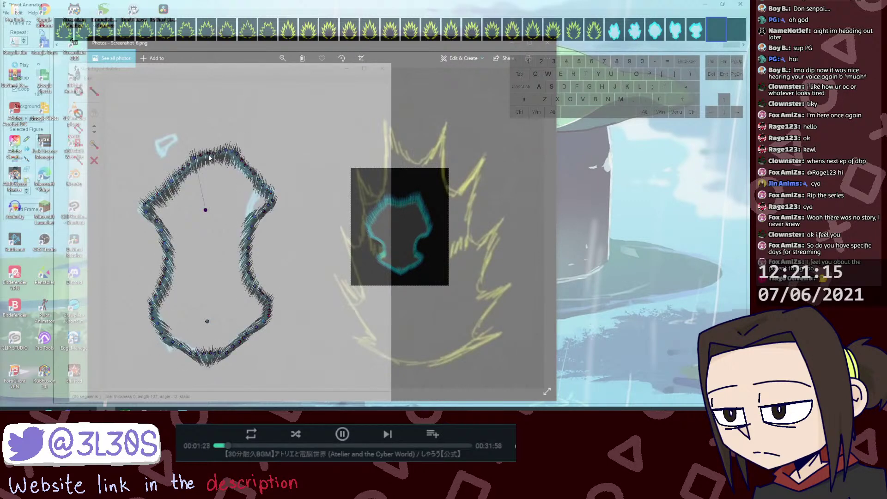
{"action": "key", "text": "j"}
{"action": "left_click", "coordinate": [209, 154]}
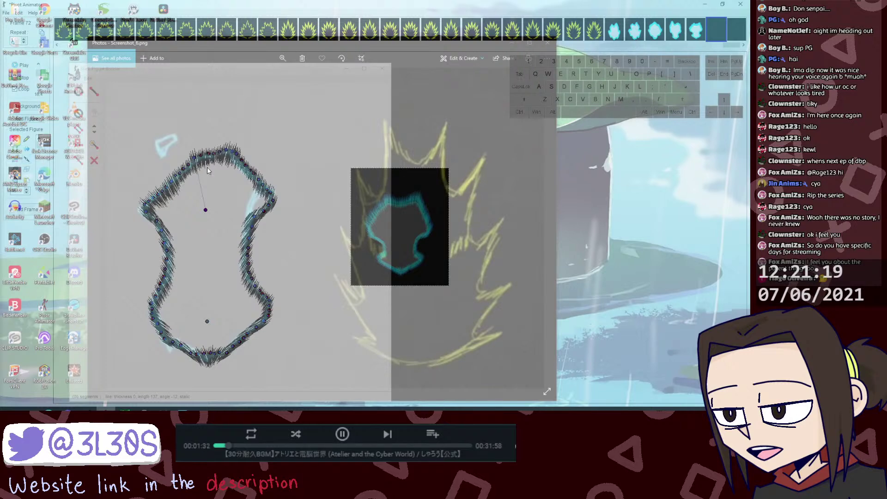
Step: Join the strands around the middle of the outline's top edge to the traced node there
{"action": "key", "text": "j"}
{"action": "left_click", "coordinate": [209, 154]}
{"action": "key", "text": "j"}
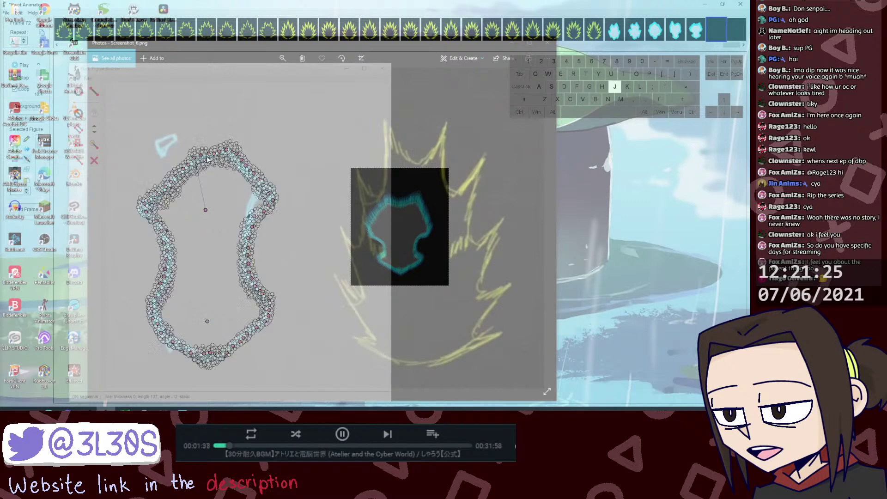
{"action": "left_click", "coordinate": [208, 155]}
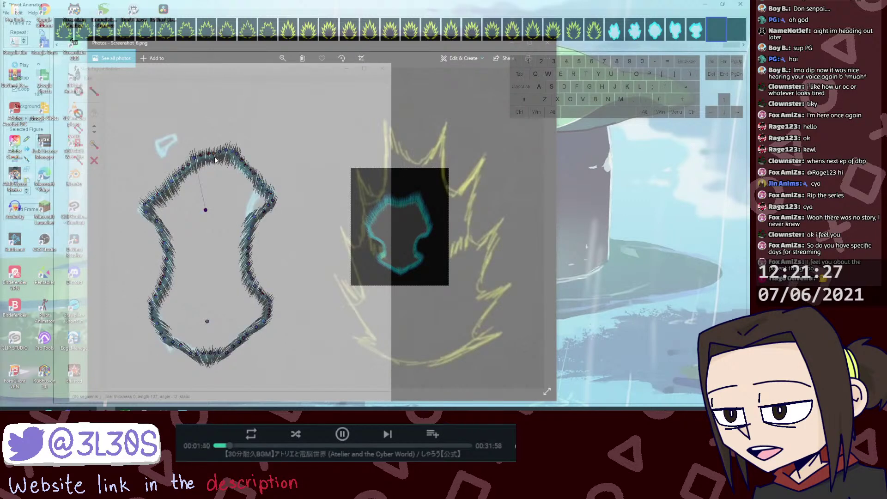
Step: Join the strands along the right part of the top edge, up to the upper-right peak, to the traced nodes
{"action": "key", "text": "j"}
{"action": "left_click", "coordinate": [219, 155]}
{"action": "left_click", "coordinate": [226, 152]}
{"action": "key", "text": "j"}
{"action": "left_click", "coordinate": [227, 152]}
{"action": "key", "text": "j"}
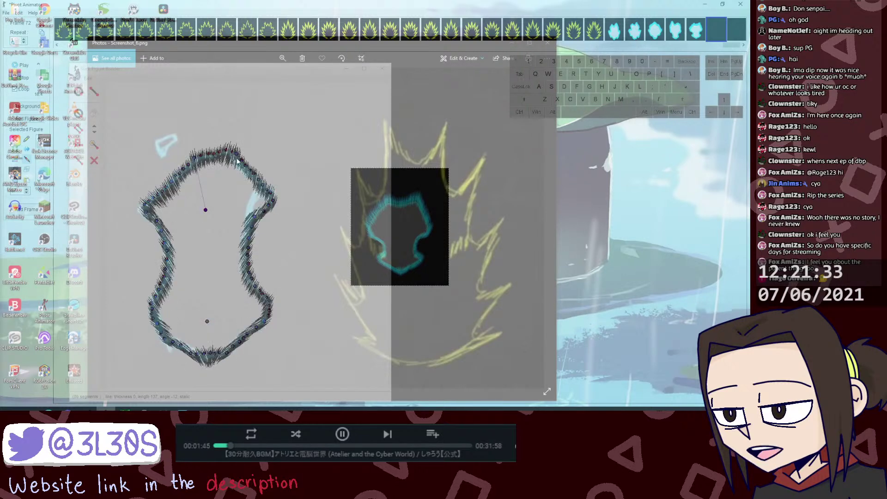
Step: Join the strands down the outline's upper-right slope to the nearest nodes of the traced figure
{"action": "key", "text": "j"}
{"action": "key", "text": "j"}
{"action": "key", "text": "j"}
{"action": "key", "text": "j"}
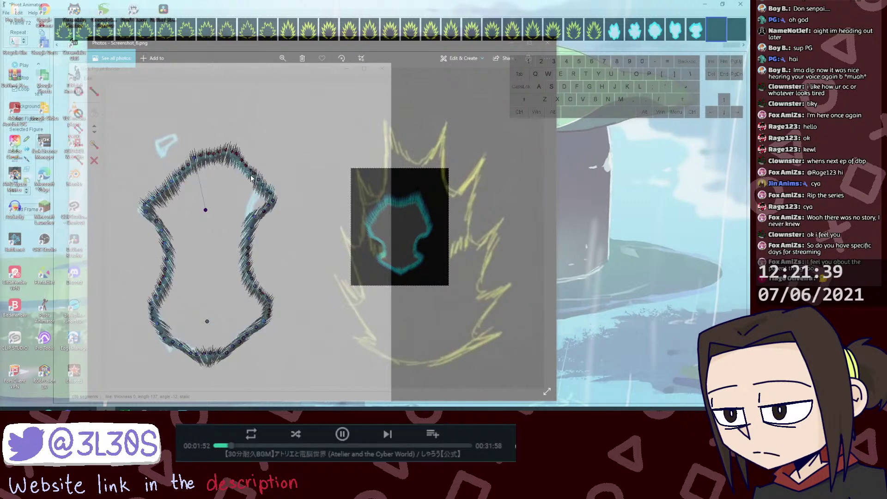
{"action": "key", "text": "j"}
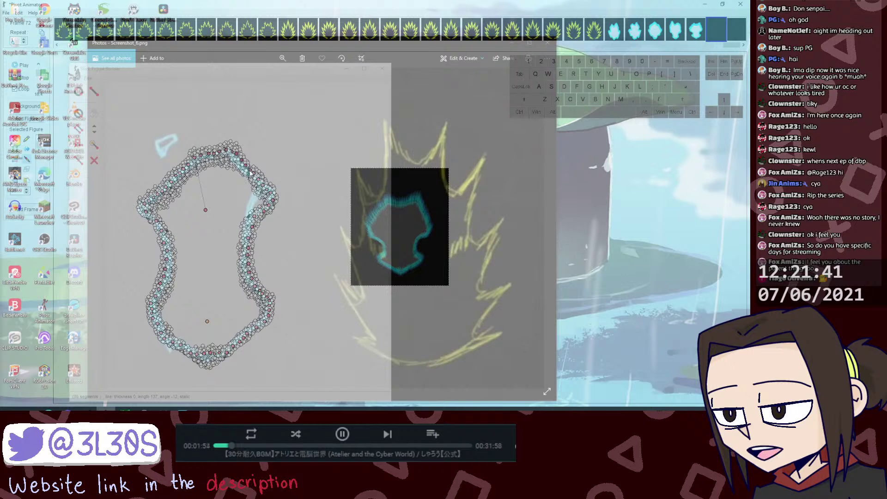
{"action": "left_click", "coordinate": [252, 174]}
{"action": "key", "text": "j"}
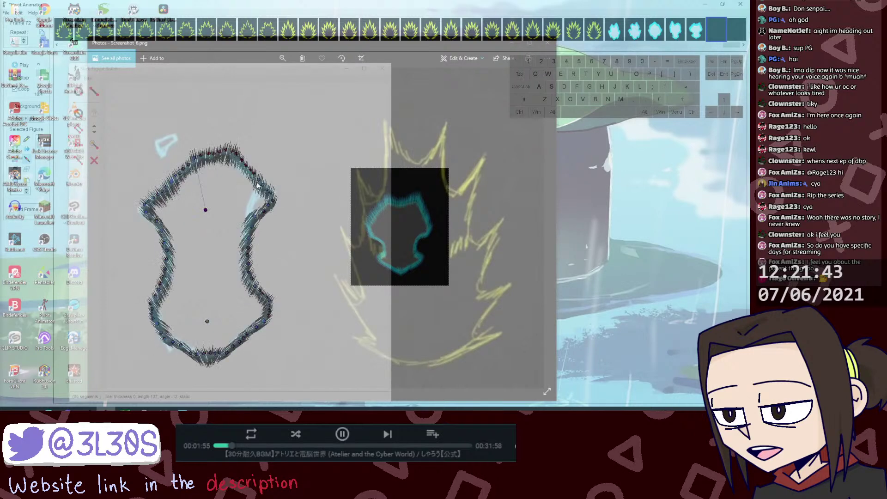
{"action": "key", "text": "j"}
{"action": "key", "text": "j"}
{"action": "key", "text": "j"}
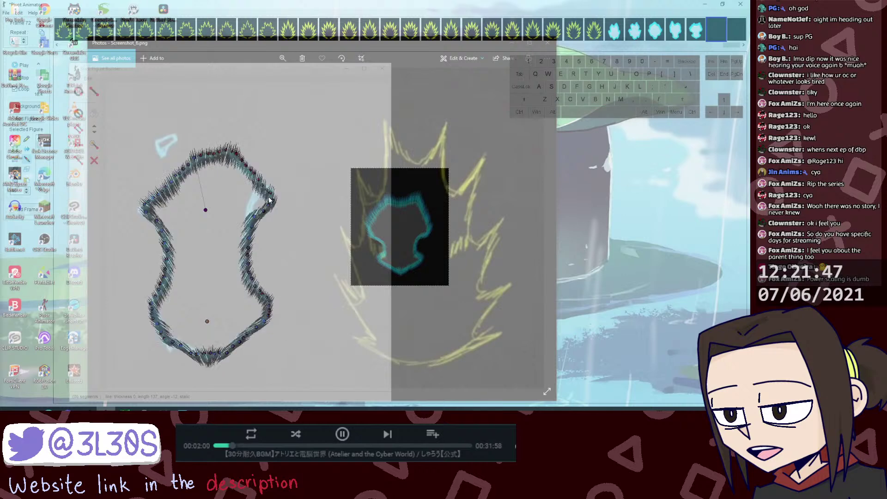
Step: Join the strands around the outline's right corner to the traced nodes at that corner
{"action": "key", "text": "ctrl"}
{"action": "key", "text": "j"}
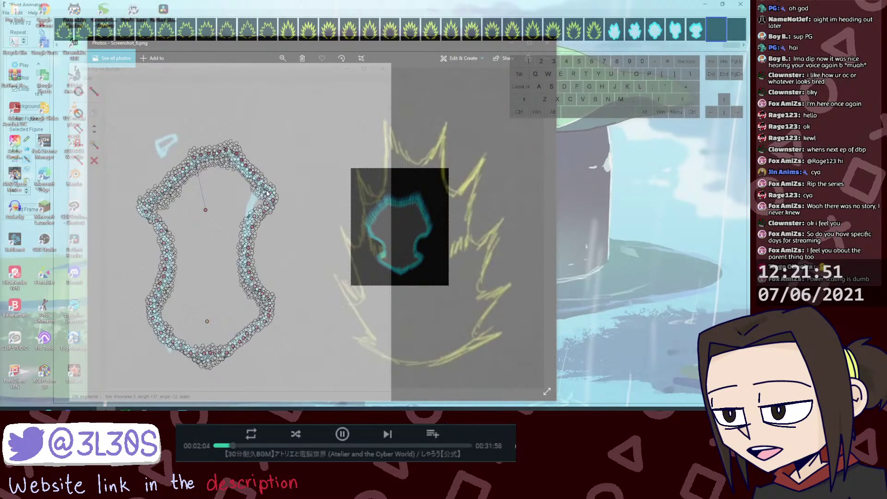
{"action": "left_click", "coordinate": [268, 197]}
{"action": "left_click_drag", "start_coordinate": [271, 195], "coordinate": [271, 205]}
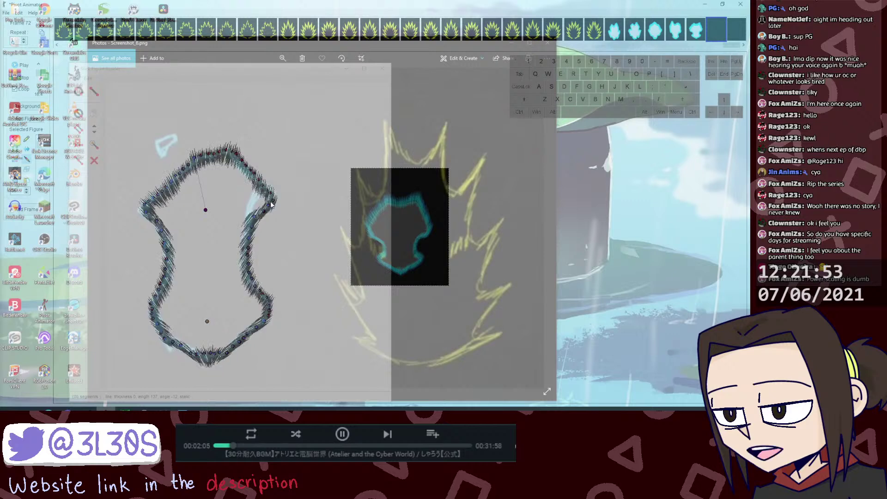
{"action": "key", "text": "j"}
{"action": "left_click", "coordinate": [273, 201]}
{"action": "key", "text": "j"}
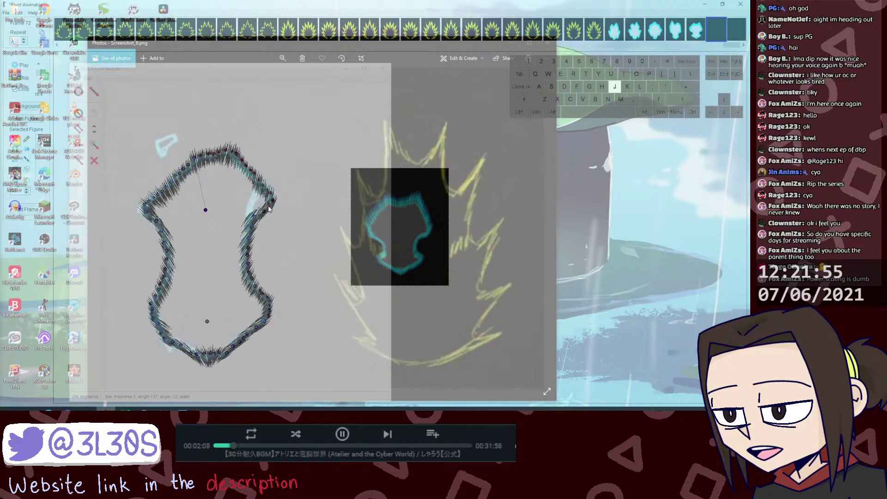
Step: Join the strands on the slope running inward below the right corner to the traced nodes
{"action": "key", "text": "j"}
{"action": "left_click", "coordinate": [263, 212]}
{"action": "key", "text": "j"}
{"action": "left_click", "coordinate": [254, 217]}
{"action": "key", "text": "j"}
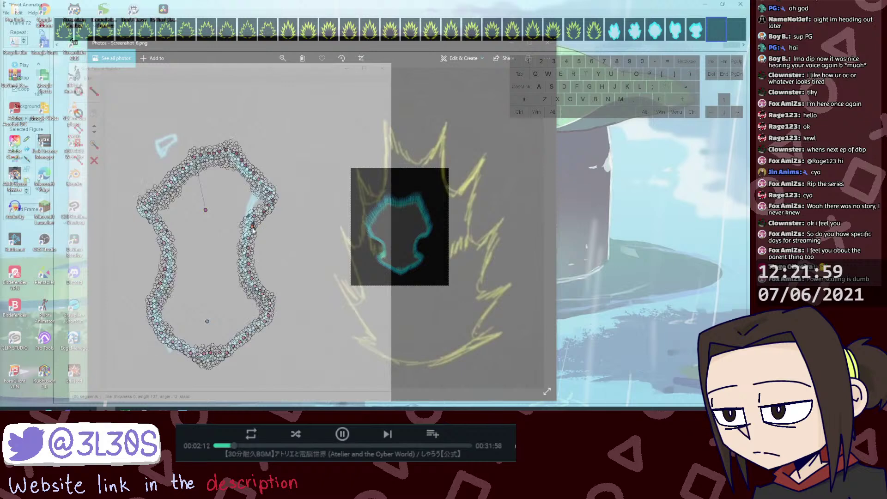
Step: Join the strands down the right waist, to just above the lower-right bulge, to the traced nodes
{"action": "key", "text": "j"}
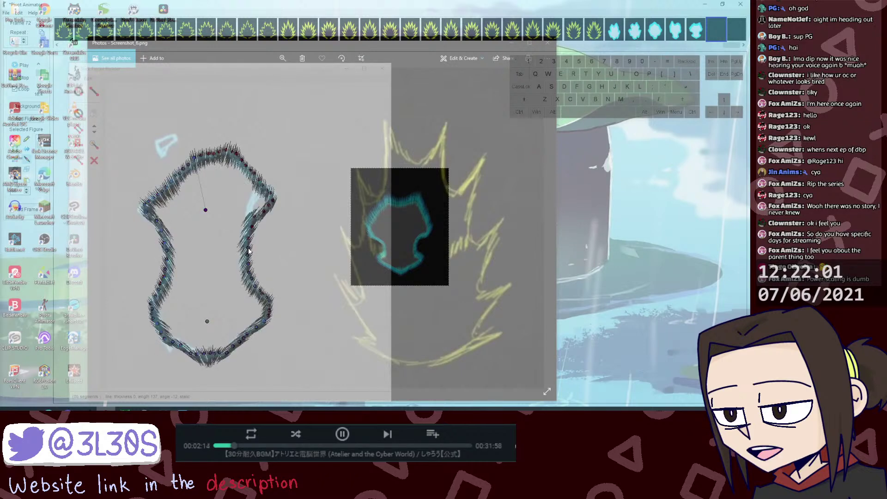
{"action": "key", "text": "j"}
{"action": "key", "text": "j"}
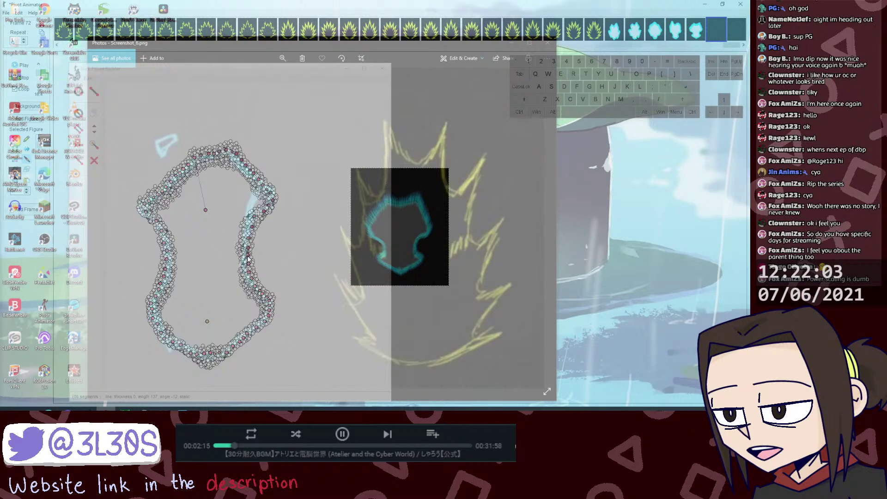
{"action": "key", "text": "j"}
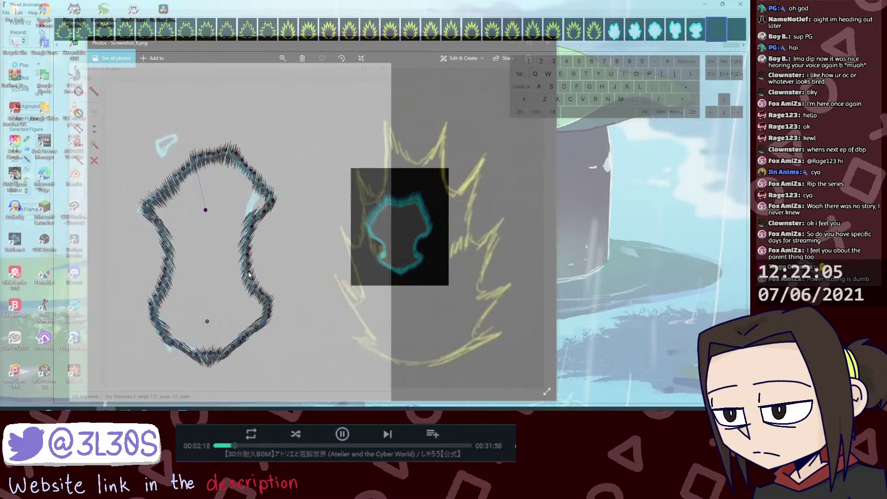
{"action": "key", "text": "j"}
{"action": "left_click_drag", "start_coordinate": [259, 292], "coordinate": [255, 286]}
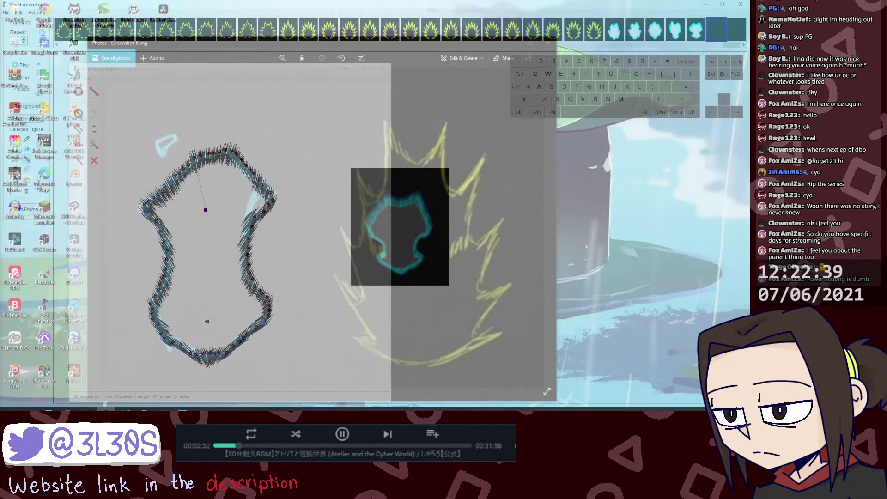
Step: Join the remaining strands around the lower-right bulge, bottom tip, left side and upper-left slope to the traced figure
{"action": "key", "text": "j"}
{"action": "left_click", "coordinate": [265, 323]}
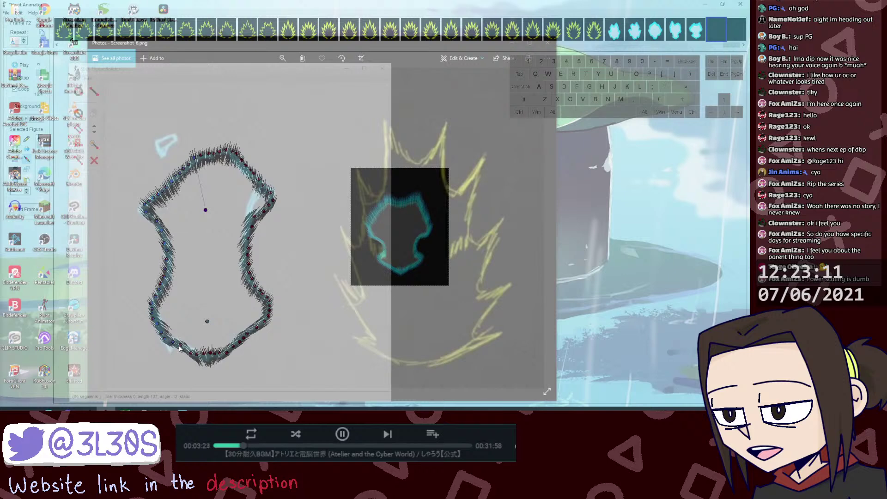
{"action": "key", "text": "j"}
{"action": "key", "text": "j"}
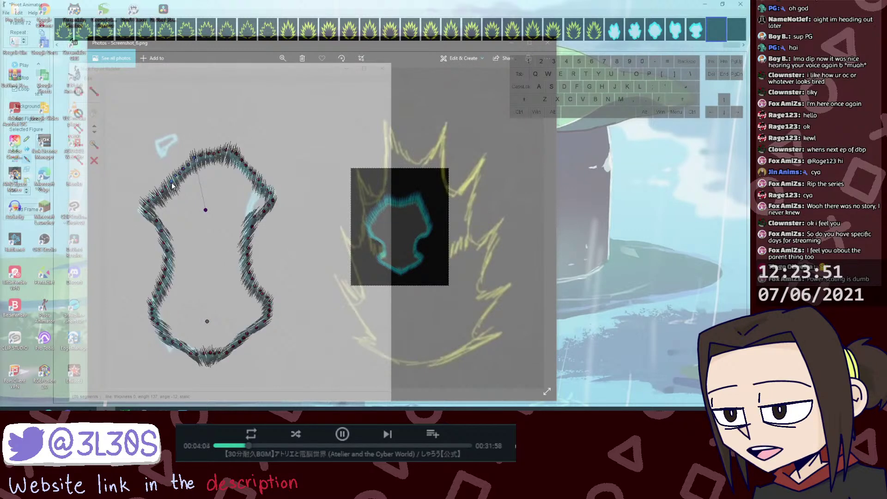
{"action": "key", "text": "j"}
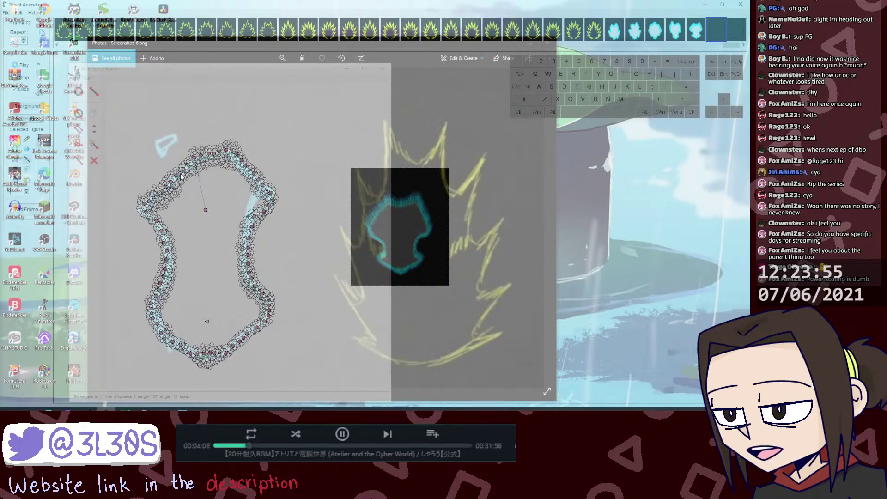
{"action": "key", "text": "j"}
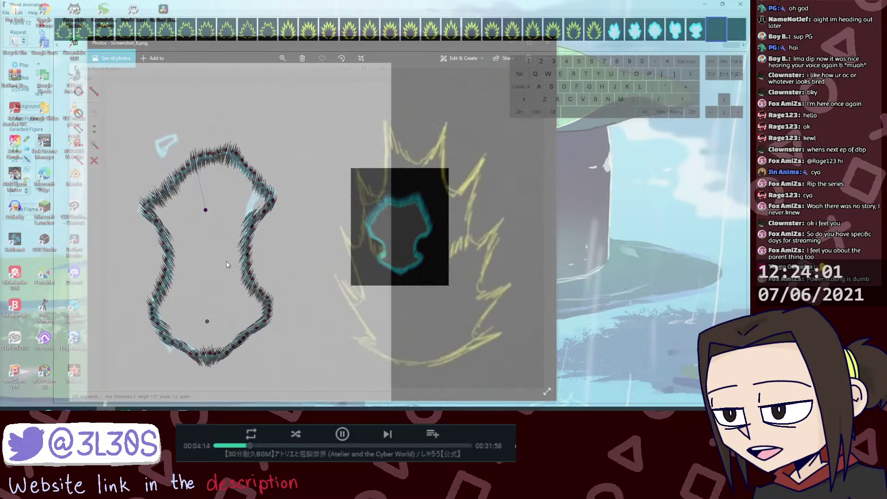
Step: Move the combined aura off the traced outline to the empty canvas area and recolor it cyan
{"action": "key", "text": "ctrl+a"}
{"action": "left_click_drag", "start_coordinate": [194, 332], "coordinate": [522, 288]}
{"action": "key", "text": "c"}
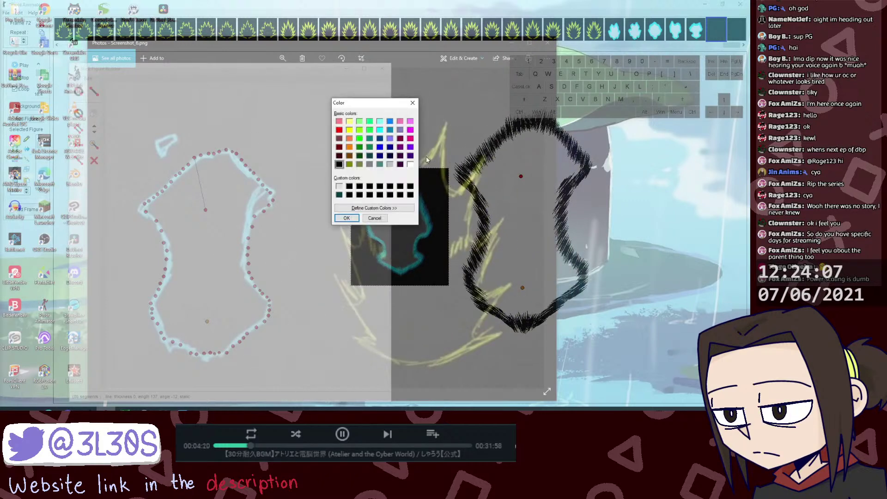
{"action": "left_click", "coordinate": [379, 129]}
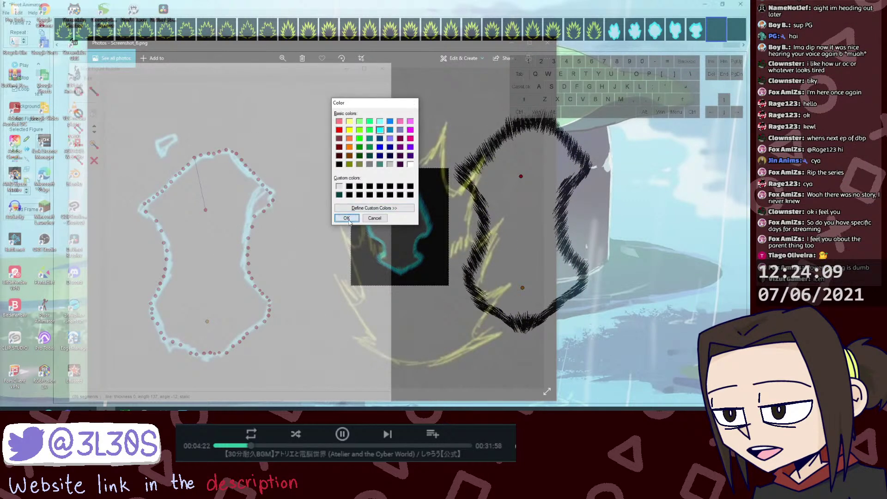
{"action": "left_click", "coordinate": [346, 218]}
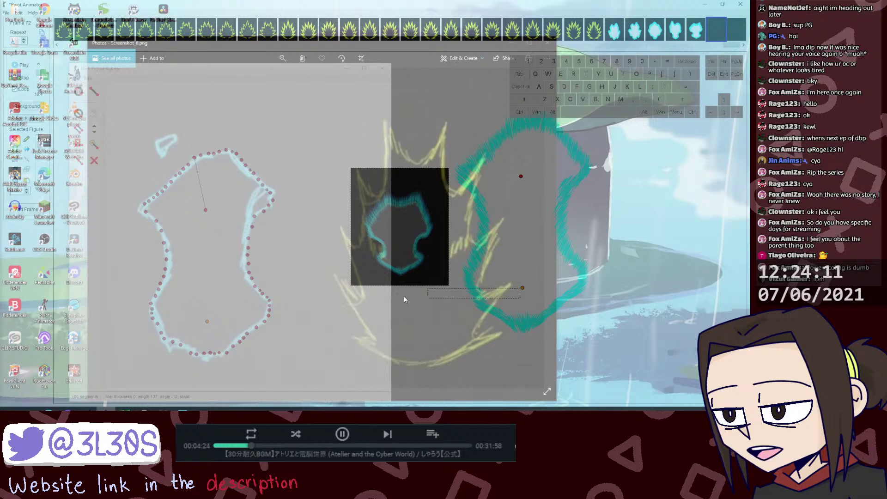
Step: Place the cyan aura over the dark reference image and enlarge it until it surrounds the image
{"action": "left_click_drag", "start_coordinate": [522, 288], "coordinate": [415, 307]}
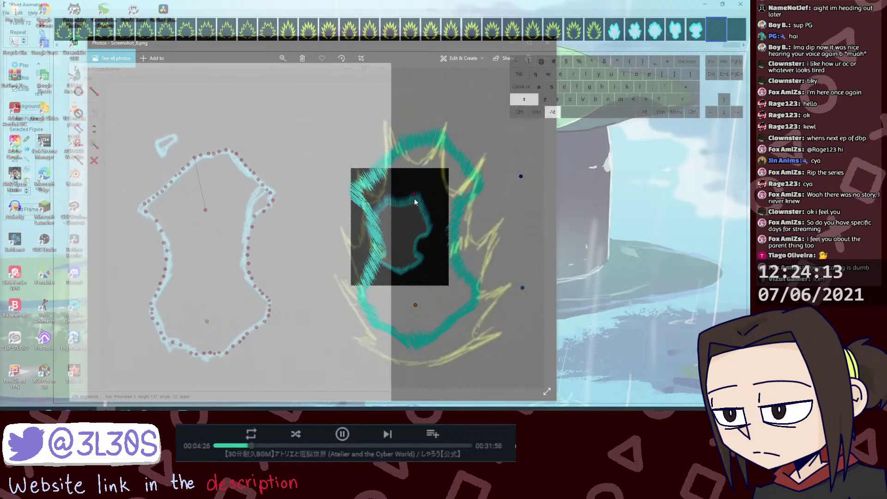
{"action": "left_click_drag", "start_coordinate": [414, 194], "coordinate": [396, 172]}
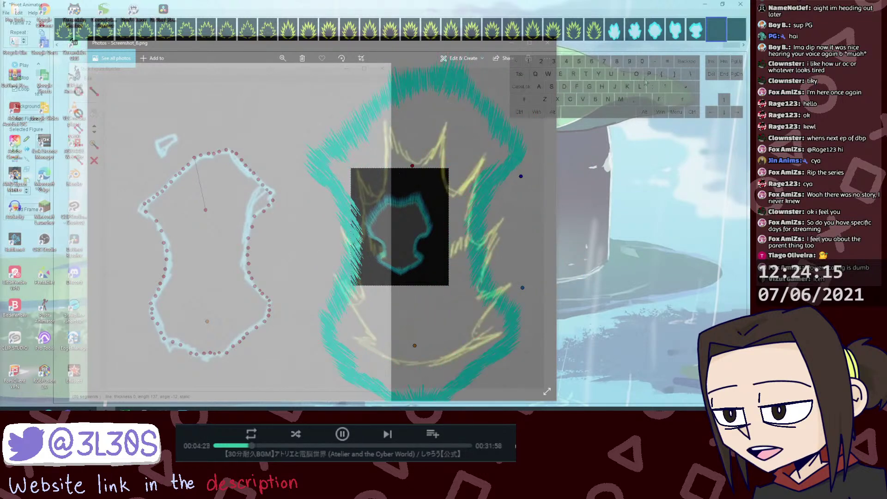
{"action": "left_click", "coordinate": [695, 33]}
{"action": "left_click", "coordinate": [719, 33]}
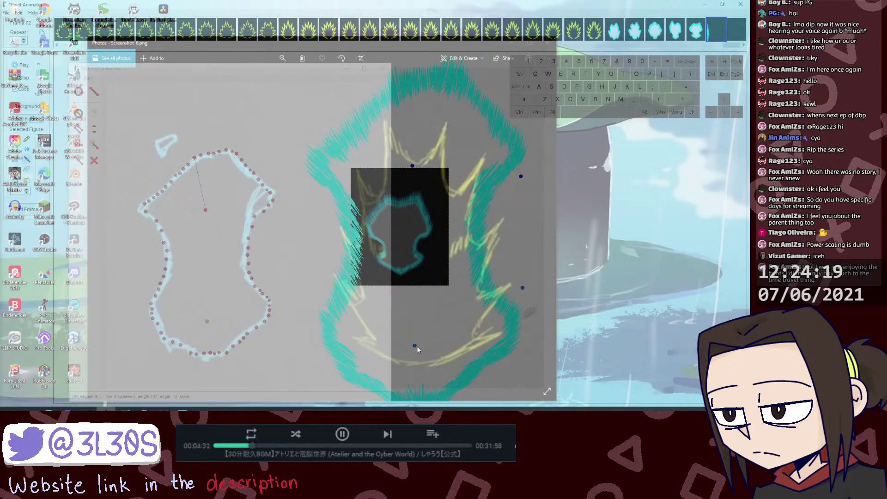
{"action": "left_click_drag", "start_coordinate": [415, 347], "coordinate": [404, 344]}
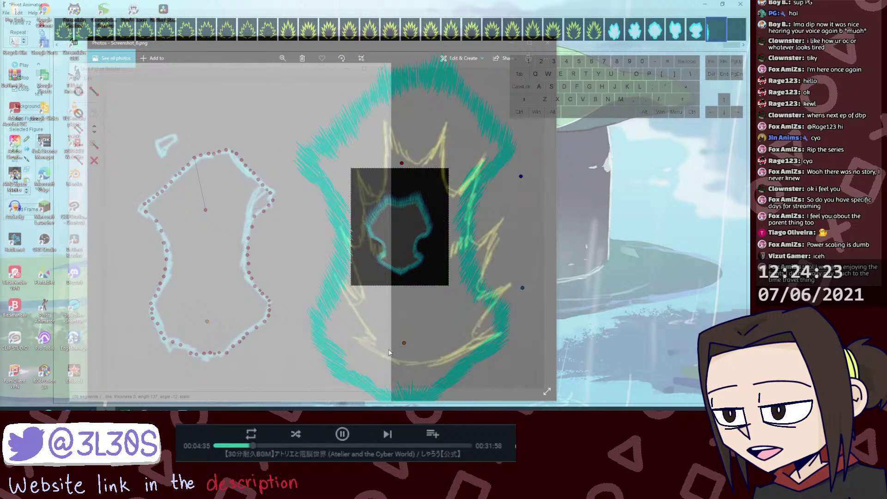
{"action": "left_click_drag", "start_coordinate": [404, 342], "coordinate": [399, 343]}
Step: Turn off the animator window's glass effect, scale the aura to 137 and place it clear of the reference image
{"action": "right_click", "coordinate": [525, 220], "text": "shift"}
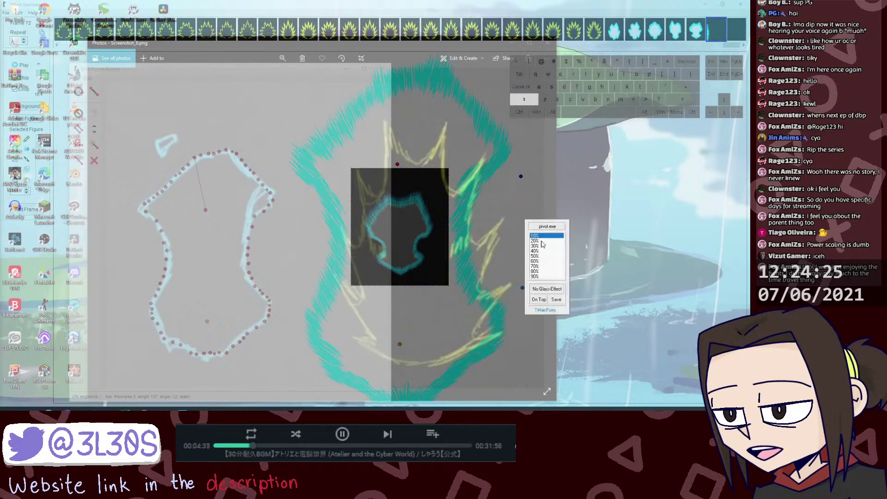
{"action": "left_click", "coordinate": [547, 290]}
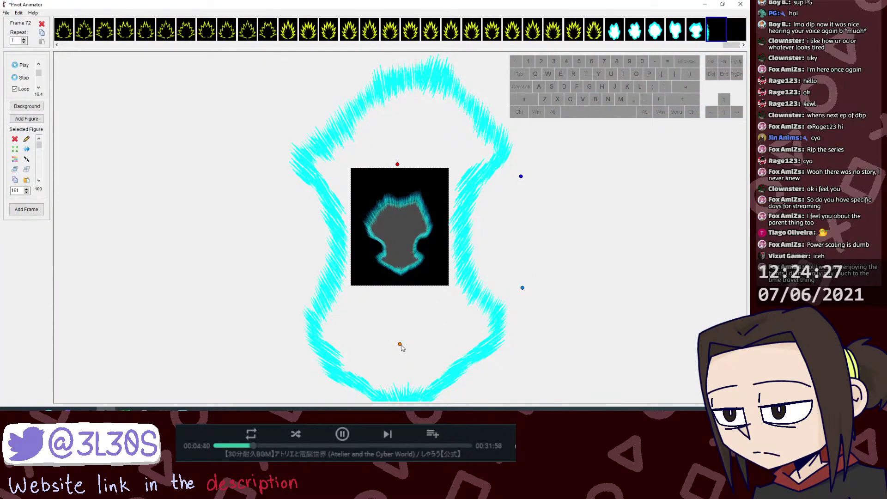
{"action": "left_click_drag", "start_coordinate": [400, 345], "coordinate": [398, 326]}
{"action": "left_click_drag", "start_coordinate": [397, 147], "coordinate": [396, 175]}
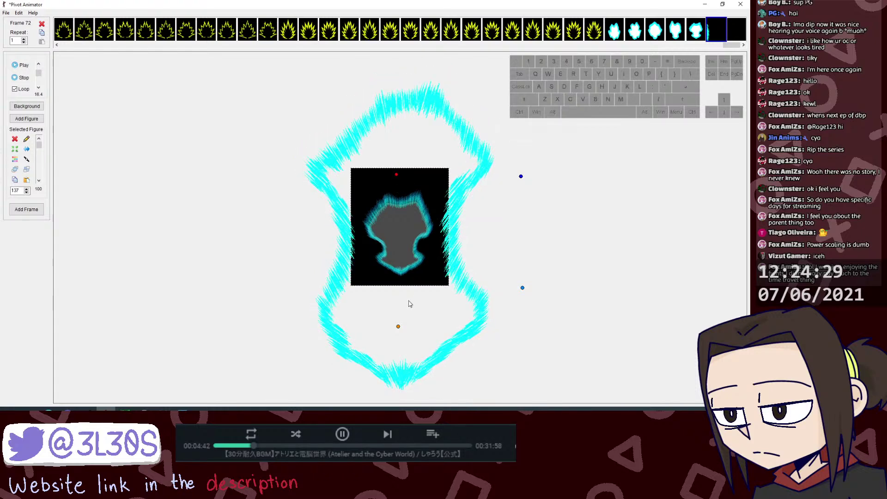
{"action": "left_click_drag", "start_coordinate": [399, 326], "coordinate": [207, 309]}
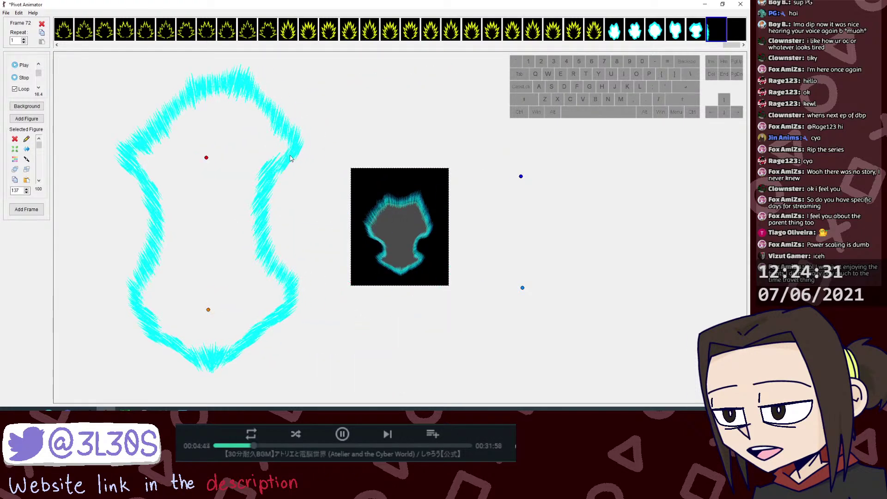
Step: Try adjusting the leftover invisible figure's upper handle, undoing the trial changes
{"action": "left_click", "coordinate": [515, 182]}
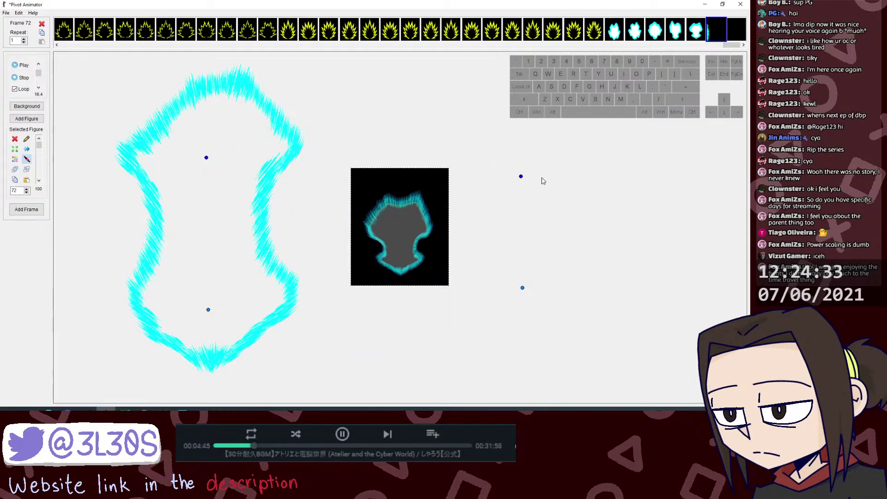
{"action": "left_click", "coordinate": [521, 177], "text": "shift"}
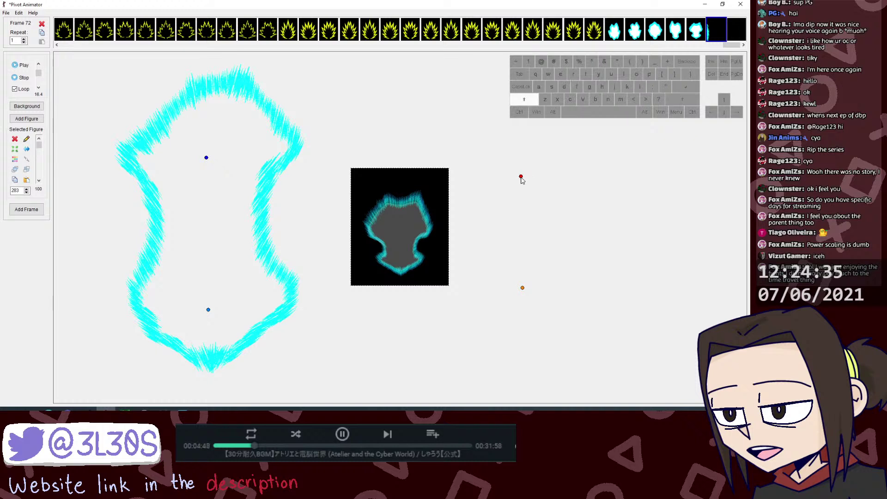
{"action": "left_click_drag", "start_coordinate": [521, 179], "coordinate": [545, 196]}
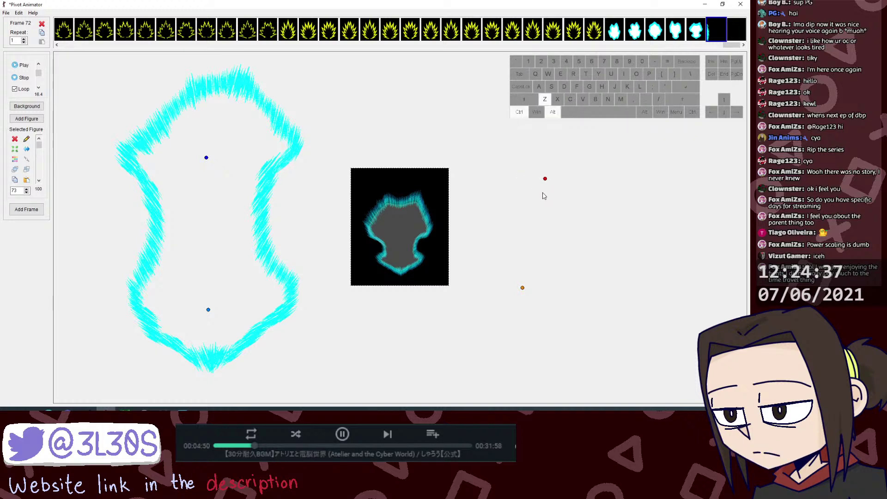
{"action": "key", "text": "ctrl+alt+z"}
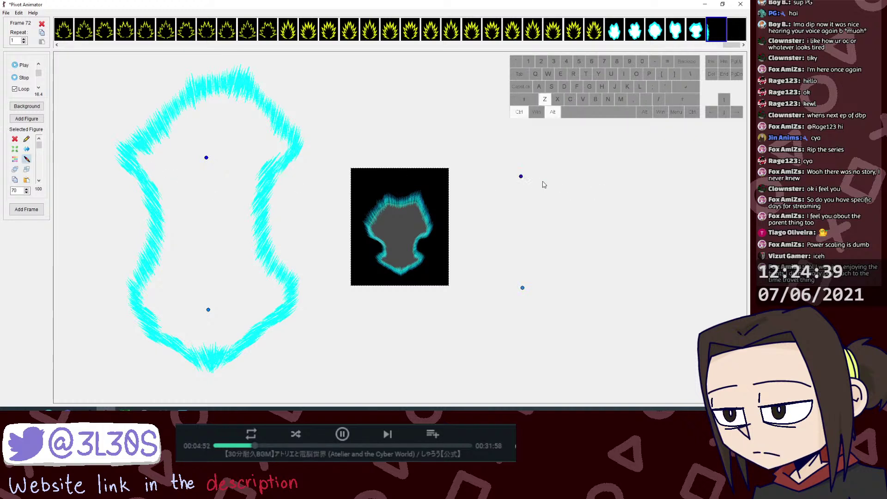
{"action": "key", "text": "shift"}
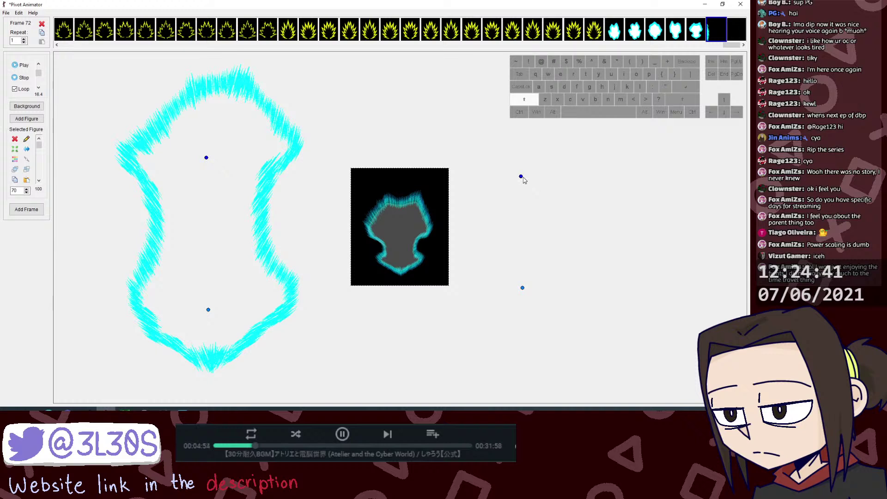
{"action": "left_click_drag", "start_coordinate": [521, 177], "coordinate": [505, 177]}
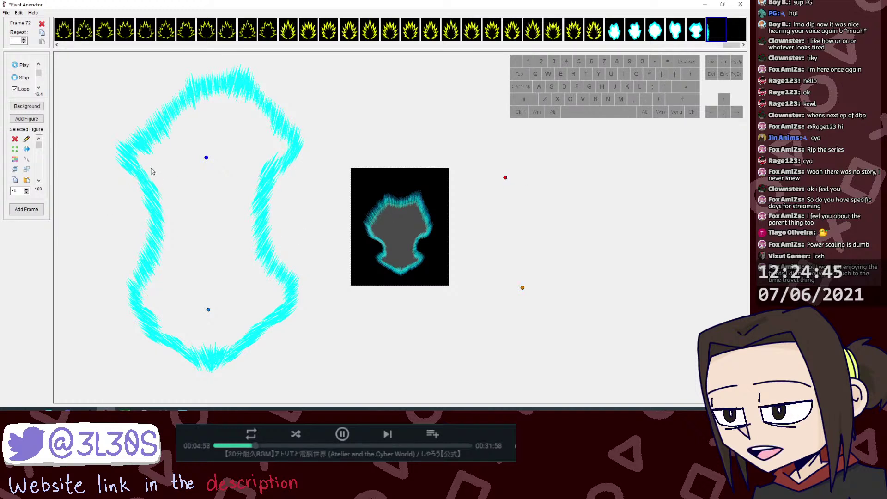
{"action": "key", "text": "shift"}
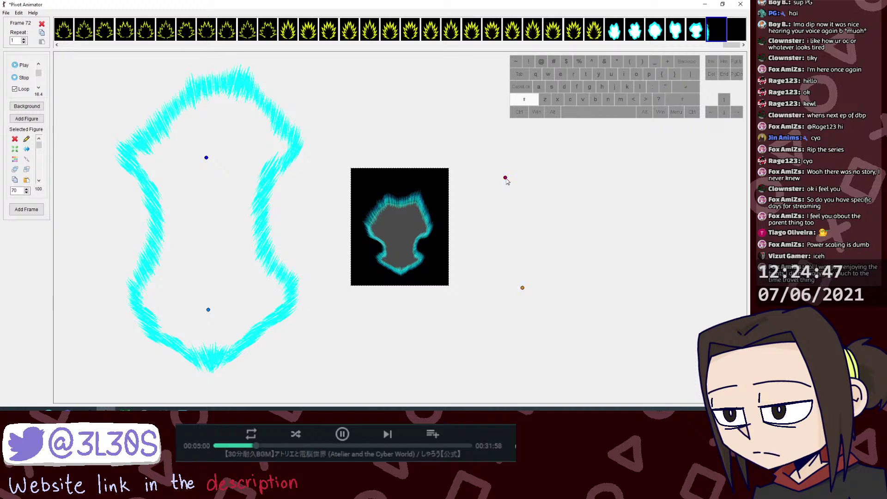
{"action": "mouse_move", "coordinate": [505, 177]}
{"action": "left_mouse_down"}
{"action": "mouse_move", "coordinate": [522, 178]}
{"action": "mouse_move", "coordinate": [506, 179]}
{"action": "left_mouse_up"}
{"action": "key", "text": "ctrl+z"}
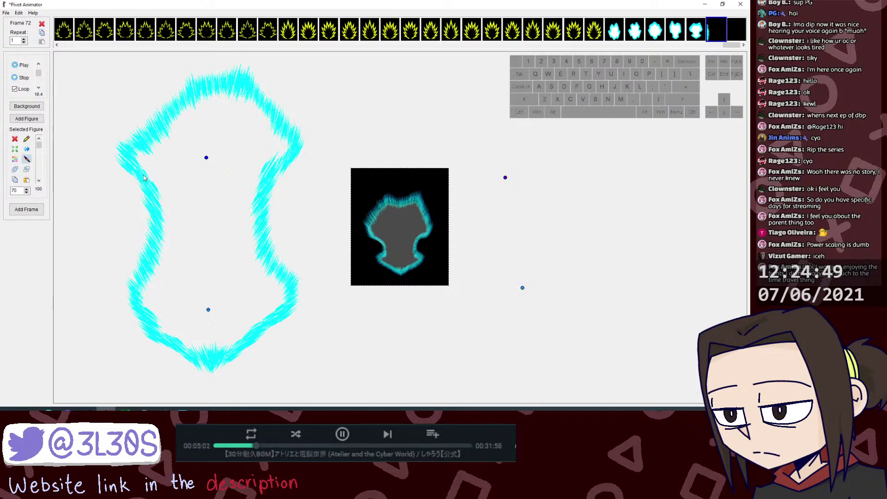
{"action": "left_click", "coordinate": [505, 179], "text": "shift"}
{"action": "key", "text": "ctrl+alt+z"}
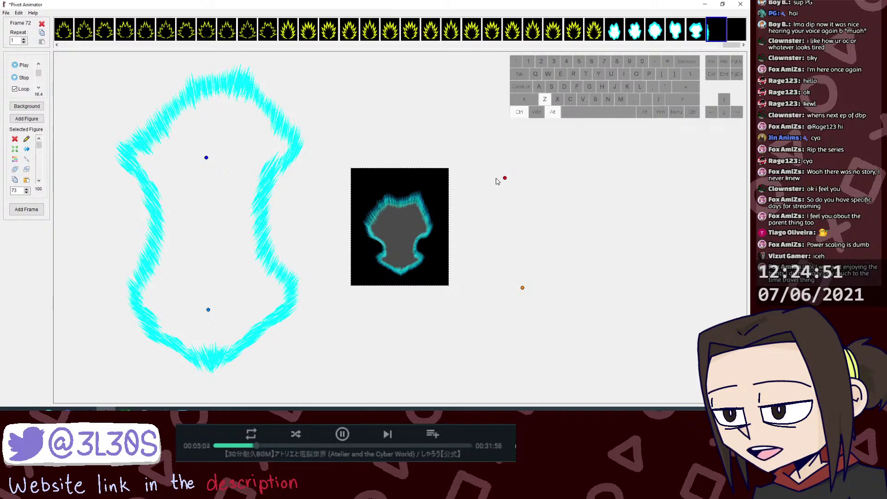
Step: Start a new figure in the Stick Figure Builder and align its origin with the aura's upper handle
{"action": "key", "text": "f"}
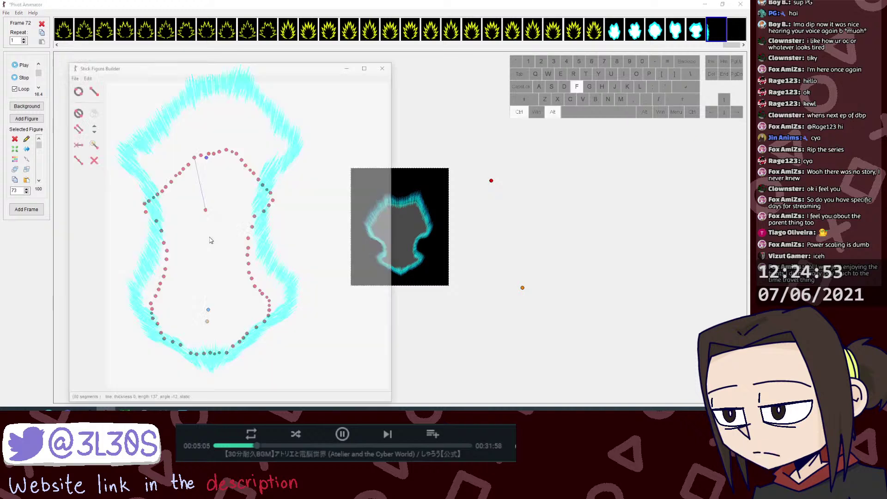
{"action": "left_click", "coordinate": [77, 79]}
{"action": "left_click", "coordinate": [82, 86]}
{"action": "left_click_drag", "start_coordinate": [238, 69], "coordinate": [216, 53]}
{"action": "left_click_drag", "start_coordinate": [227, 221], "coordinate": [207, 157]}
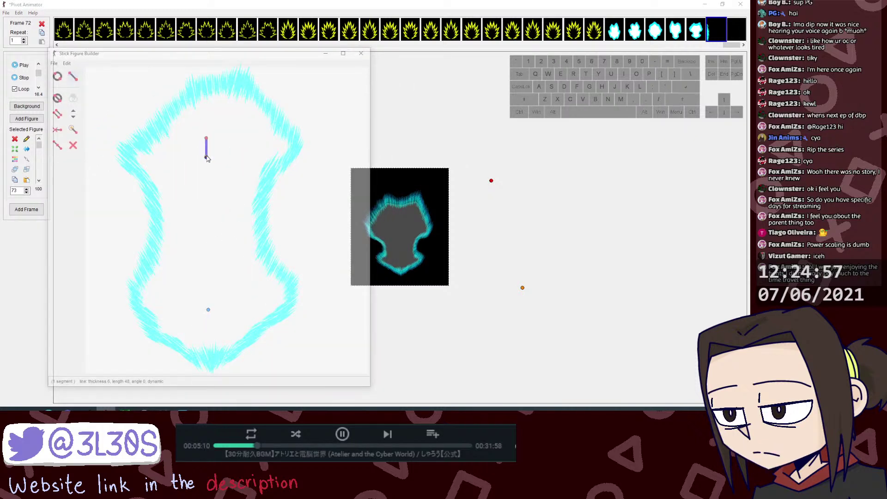
Step: Make the new figure's first segment static and much thicker, and enlarge the builder window to cover the aura's full height
{"action": "key", "text": "s"}
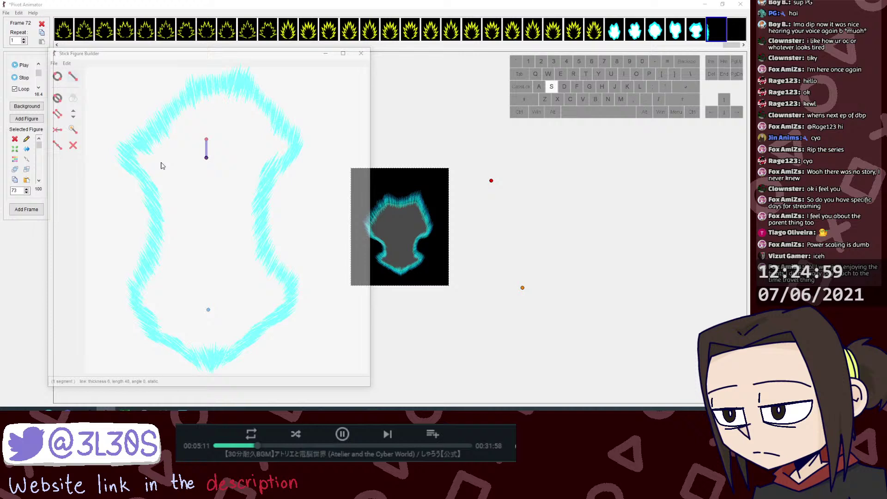
{"action": "left_click", "coordinate": [72, 110], "text": "ctrl+shift"}
{"action": "left_click", "coordinate": [72, 112], "text": "ctrl+shift"}
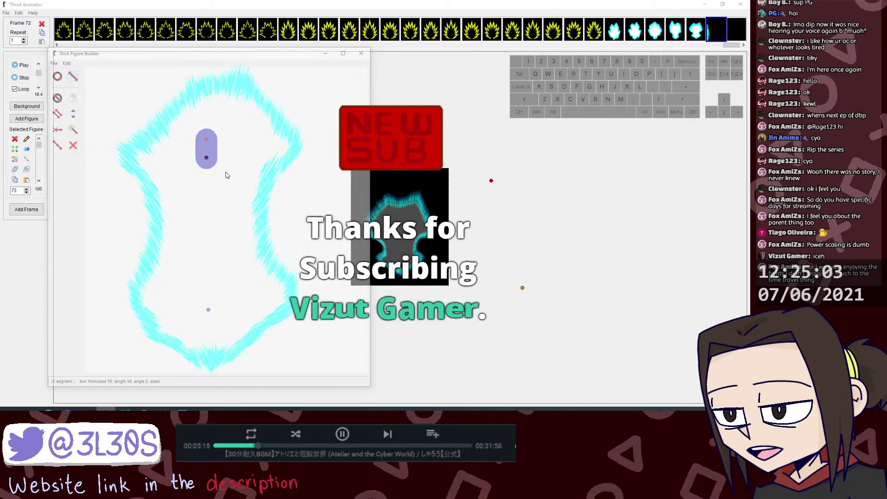
{"action": "left_click_drag", "start_coordinate": [282, 387], "coordinate": [280, 398]}
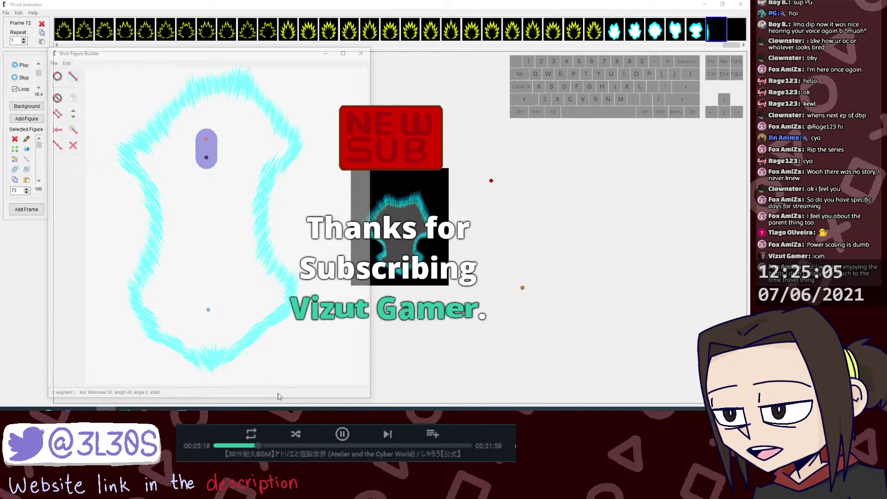
Step: Extend the first segment up to the aura's top edge and add thick segments across the top to the upper-right corner
{"action": "left_click_drag", "start_coordinate": [206, 139], "coordinate": [207, 98]}
{"action": "key", "text": "l"}
{"action": "left_click", "coordinate": [207, 98]}
{"action": "left_click", "coordinate": [229, 93]}
{"action": "left_click", "coordinate": [239, 98]}
{"action": "key", "text": "l"}
{"action": "left_click", "coordinate": [240, 98]}
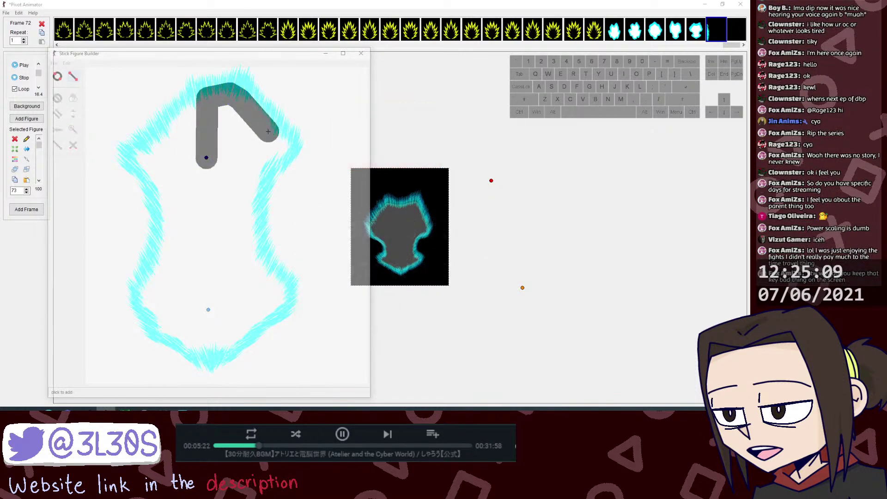
{"action": "left_click", "coordinate": [268, 131]}
{"action": "key", "text": "l"}
{"action": "left_click", "coordinate": [268, 131]}
{"action": "left_click", "coordinate": [277, 143]}
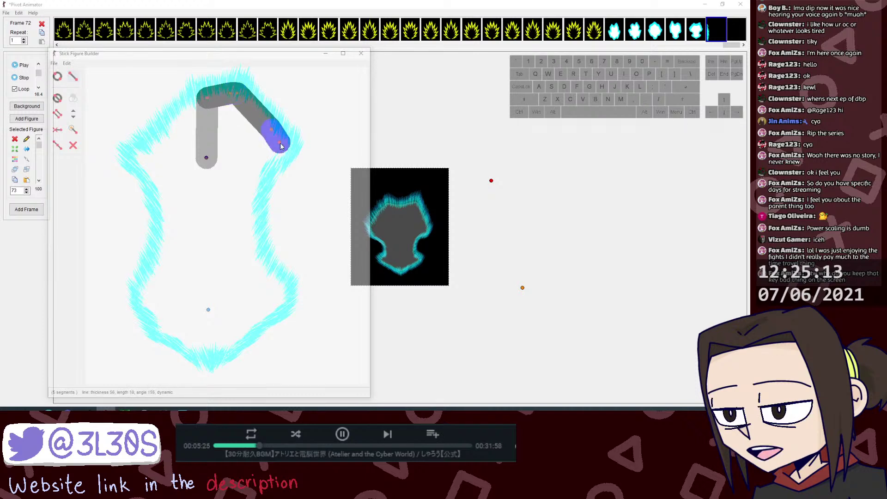
Step: Add thick segments inward below the upper-right corner and down the aura's right waist, adjusting the joint near the bulge
{"action": "left_click_drag", "start_coordinate": [280, 146], "coordinate": [253, 190]}
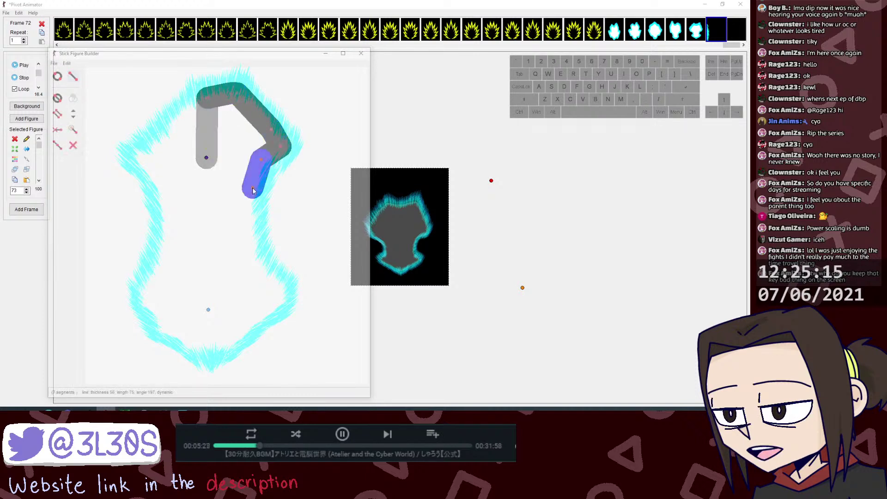
{"action": "key", "text": "l"}
{"action": "left_click", "coordinate": [253, 189]}
{"action": "left_click", "coordinate": [250, 229]}
{"action": "key", "text": "l"}
{"action": "left_click", "coordinate": [249, 229]}
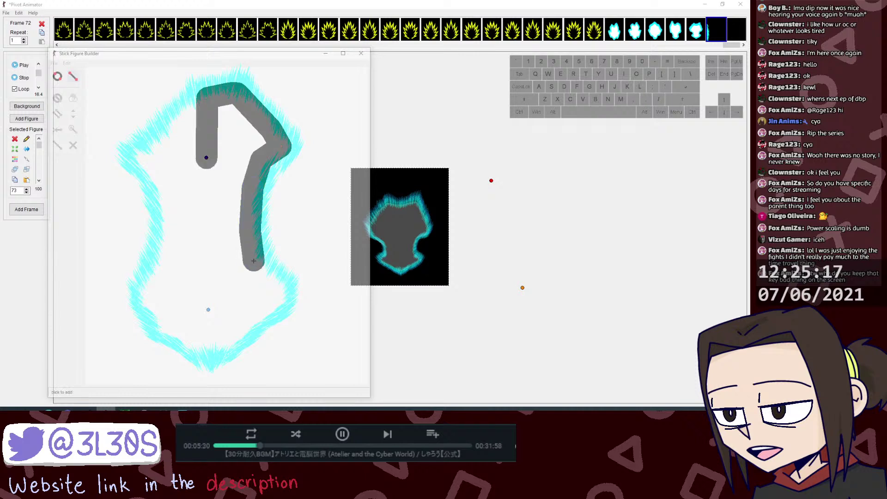
{"action": "left_click_drag", "start_coordinate": [254, 261], "coordinate": [280, 286]}
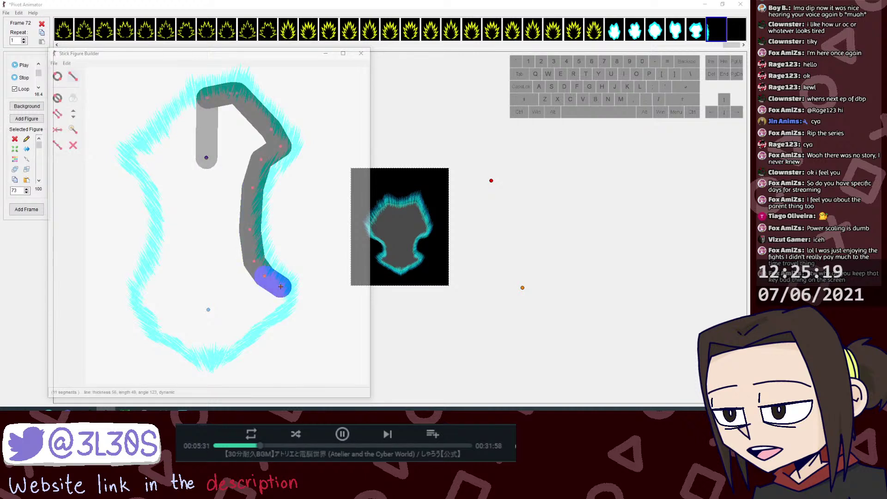
{"action": "left_click", "coordinate": [254, 264]}
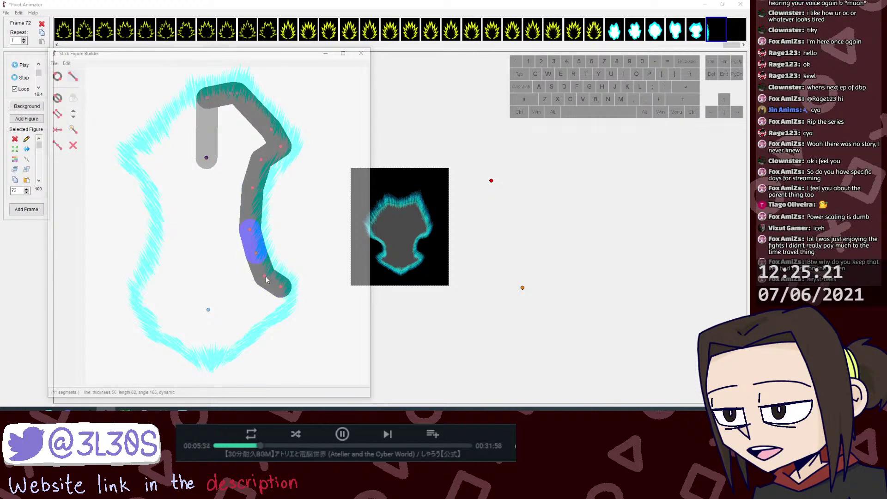
Step: Shape the segments around the aura's lower-right bulge and add one on its outer edge
{"action": "left_click_drag", "start_coordinate": [266, 277], "coordinate": [280, 289]}
{"action": "key", "text": "l"}
{"action": "left_click", "coordinate": [281, 288]}
{"action": "left_click", "coordinate": [278, 302]}
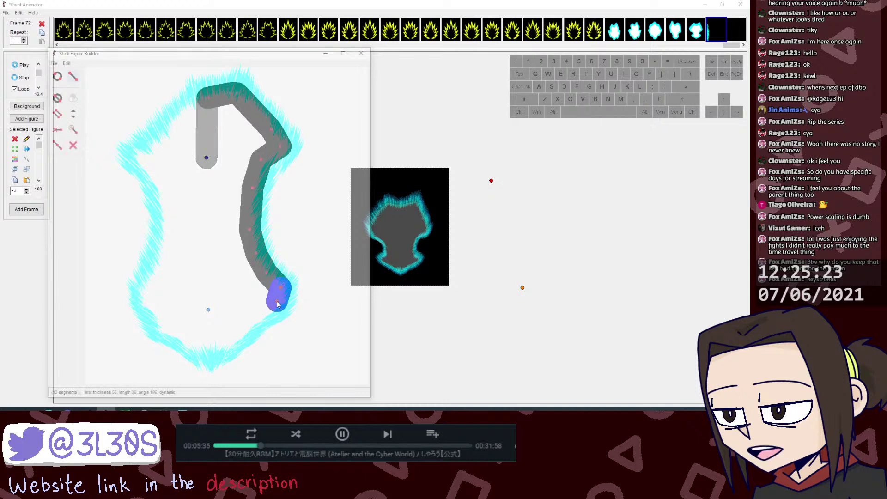
Step: Add thick segments from the lower-right bulge through the bottom tip toward the aura's lower-left edge
{"action": "key", "text": "l"}
{"action": "left_click", "coordinate": [277, 302]}
{"action": "left_click", "coordinate": [218, 346]}
{"action": "key", "text": "l"}
{"action": "left_click", "coordinate": [217, 345]}
{"action": "left_click", "coordinate": [184, 338]}
{"action": "key", "text": "l"}
{"action": "left_click", "coordinate": [184, 338]}
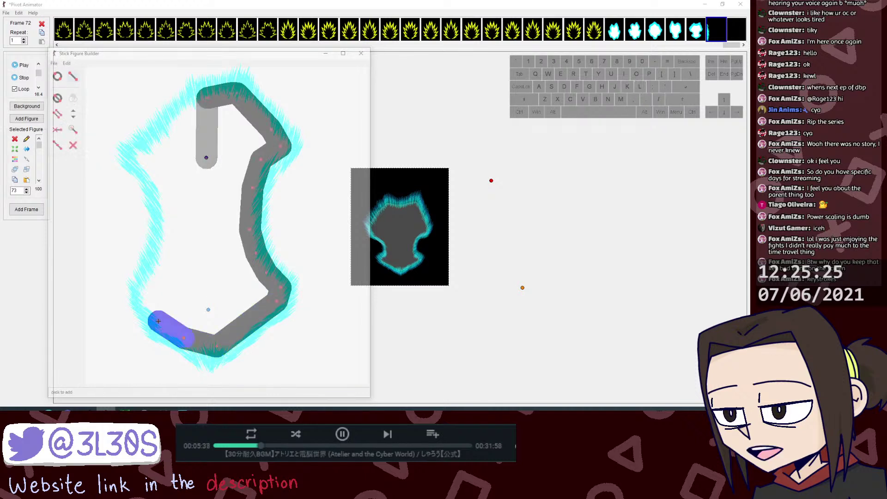
Step: Continue the thick segments around the lower-left bulge and up the left waist to the aura's upper-left corner
{"action": "mouse_move", "coordinate": [158, 321]}
{"action": "left_mouse_down"}
{"action": "mouse_move", "coordinate": [149, 291]}
{"action": "mouse_move", "coordinate": [171, 202]}
{"action": "mouse_move", "coordinate": [140, 153]}
{"action": "left_mouse_up"}
{"action": "key", "text": "l"}
{"action": "key", "text": "l"}
{"action": "key", "text": "l"}
{"action": "key", "text": "l"}
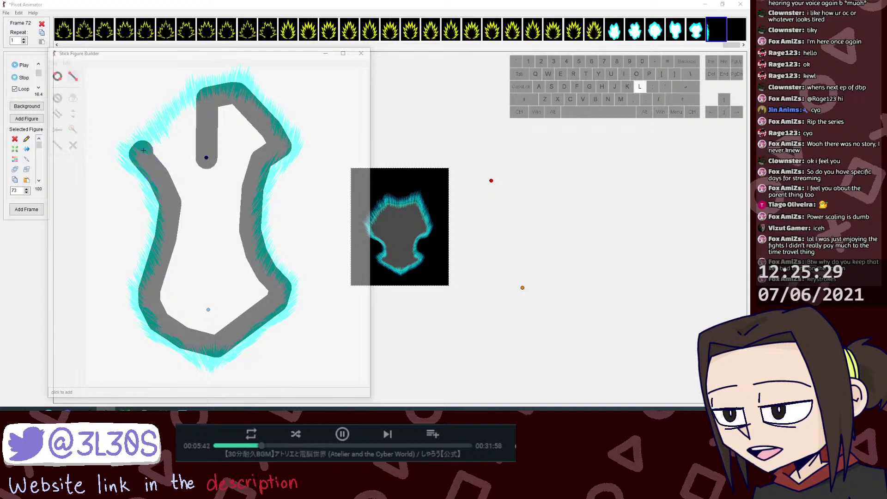
Step: Close the thick outline with segments up the aura's upper-left slope to its top edge
{"action": "left_click", "coordinate": [169, 134]}
{"action": "key", "text": "l"}
{"action": "left_click", "coordinate": [195, 105]}
{"action": "left_click", "coordinate": [169, 134]}
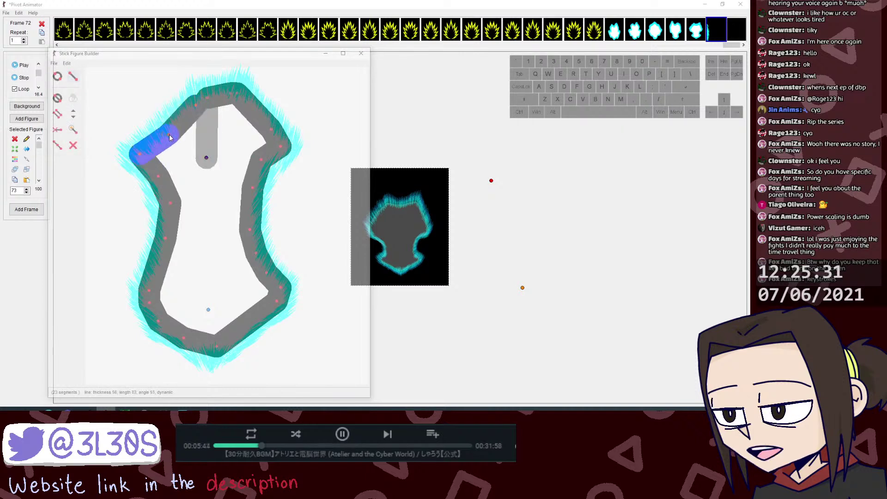
Step: Close the thick outline with a short segment at the top edge and make the outline's segments static
{"action": "key", "text": "l"}
{"action": "left_click_drag", "start_coordinate": [197, 102], "coordinate": [206, 98]}
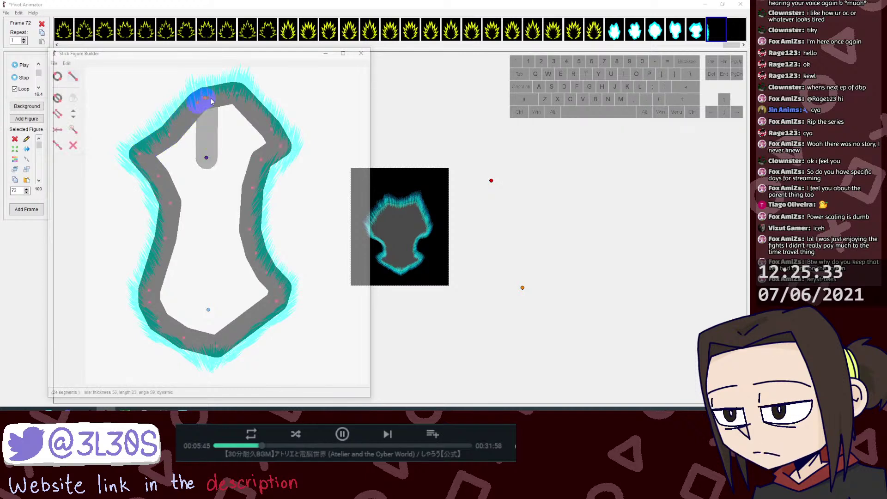
{"action": "left_click", "coordinate": [209, 108]}
{"action": "key", "text": "shift+s"}
Step: Add segments inside the top of the outline and thicken them to fill the upper part of the silhouette
{"action": "key", "text": "l"}
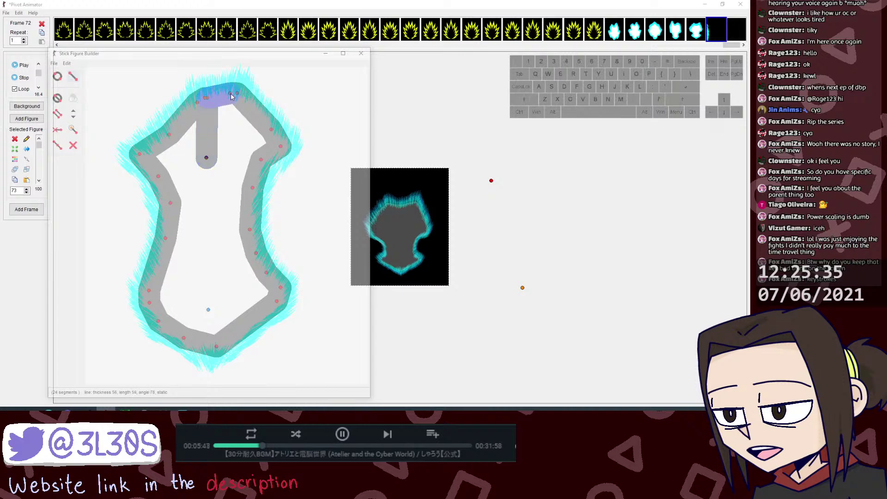
{"action": "left_click_drag", "start_coordinate": [237, 93], "coordinate": [227, 121]}
{"action": "key", "text": "l"}
{"action": "key", "text": "l"}
{"action": "key", "text": "Up"}
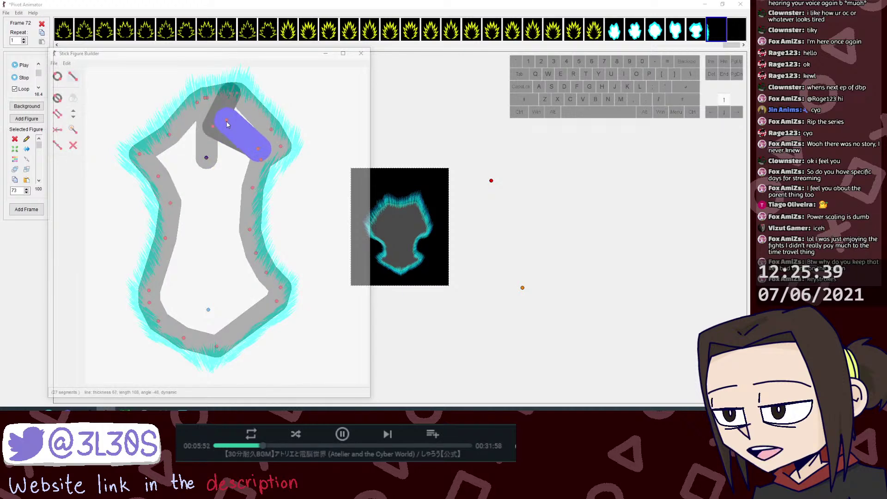
{"action": "key", "text": "Up"}
{"action": "key", "text": "Up"}
{"action": "key", "text": "Up"}
{"action": "key", "text": "Up"}
{"action": "key", "text": "Up"}
{"action": "key", "text": "Up"}
{"action": "key", "text": "Up"}
{"action": "key", "text": "Up"}
{"action": "key", "text": "Up"}
{"action": "key", "text": "Up"}
{"action": "key", "text": "Up"}
{"action": "key", "text": "Up"}
{"action": "key", "text": "Up"}
{"action": "key", "text": "Up"}
{"action": "key", "text": "Up"}
{"action": "key", "text": "Up"}
Step: Add thick inner segments down the right side, around the bottom and up the left side of the silhouette
{"action": "key", "text": "l"}
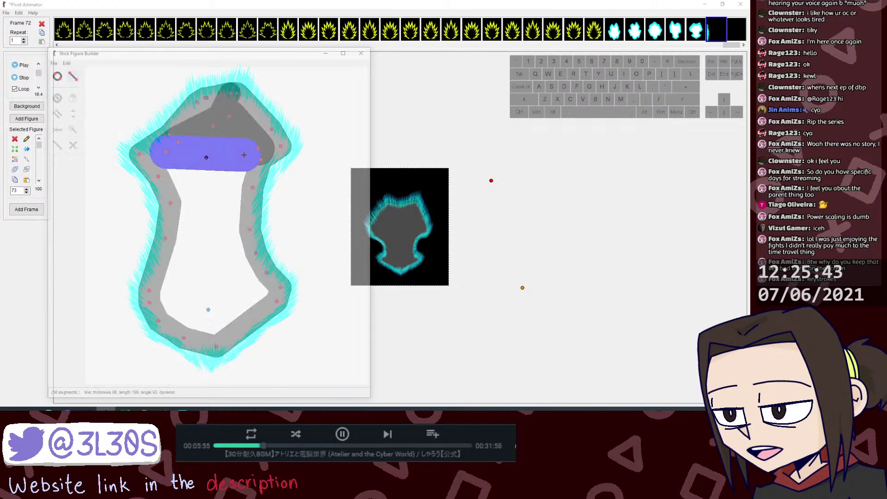
{"action": "left_click_drag", "start_coordinate": [206, 157], "coordinate": [257, 290]}
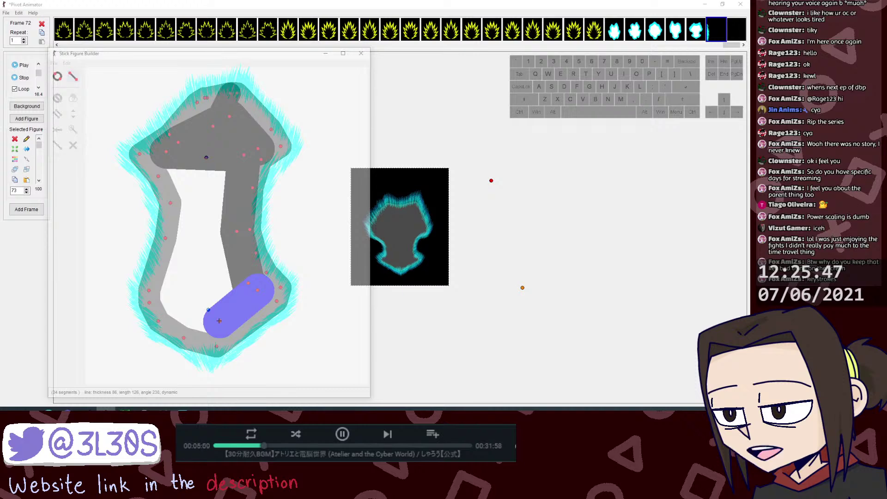
{"action": "key", "text": "l"}
{"action": "mouse_move", "coordinate": [217, 321]}
{"action": "left_mouse_down"}
{"action": "mouse_move", "coordinate": [172, 304]}
{"action": "mouse_move", "coordinate": [173, 286]}
{"action": "left_mouse_up"}
{"action": "key", "text": "l"}
{"action": "key", "text": "l"}
{"action": "left_click_drag", "start_coordinate": [173, 286], "coordinate": [176, 208]}
{"action": "key", "text": "l"}
{"action": "left_click_drag", "start_coordinate": [176, 209], "coordinate": [170, 174]}
{"action": "key", "text": "l"}
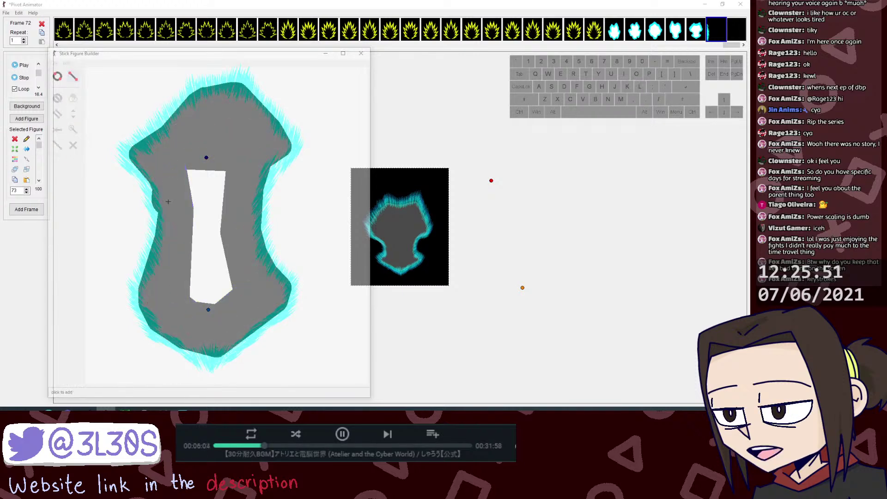
Step: Fill the remaining gap down the middle of the silhouette with segments, thickening the upper central one to 123
{"action": "left_click", "coordinate": [175, 251]}
{"action": "key", "text": "l"}
{"action": "left_click", "coordinate": [203, 234]}
{"action": "key", "text": "l"}
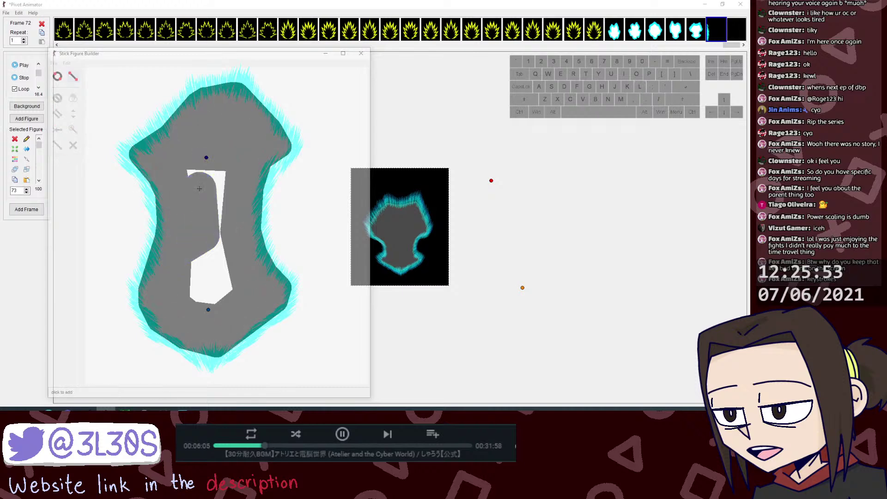
{"action": "left_click", "coordinate": [199, 188]}
{"action": "key", "text": "Up"}
{"action": "key", "text": "Up"}
{"action": "key", "text": "Up"}
{"action": "key", "text": "Up"}
{"action": "key", "text": "Up"}
{"action": "key", "text": "Up"}
{"action": "key", "text": "Up"}
{"action": "key", "text": "Up"}
{"action": "key", "text": "Up"}
{"action": "key", "text": "Up"}
{"action": "key", "text": "Up"}
{"action": "key", "text": "Up"}
{"action": "key", "text": "Up"}
{"action": "key", "text": "Up"}
{"action": "key", "text": "Up"}
{"action": "key", "text": "Up"}
{"action": "key", "text": "Up"}
{"action": "key", "text": "Up"}
{"action": "key", "text": "Up"}
{"action": "key", "text": "Up"}
{"action": "key", "text": "Up"}
{"action": "left_click_drag", "start_coordinate": [199, 189], "coordinate": [201, 175]}
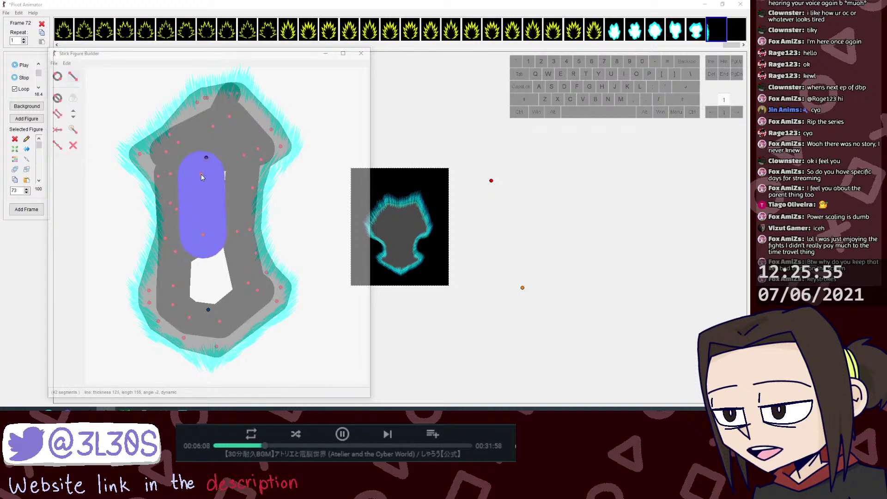
{"action": "key", "text": "l"}
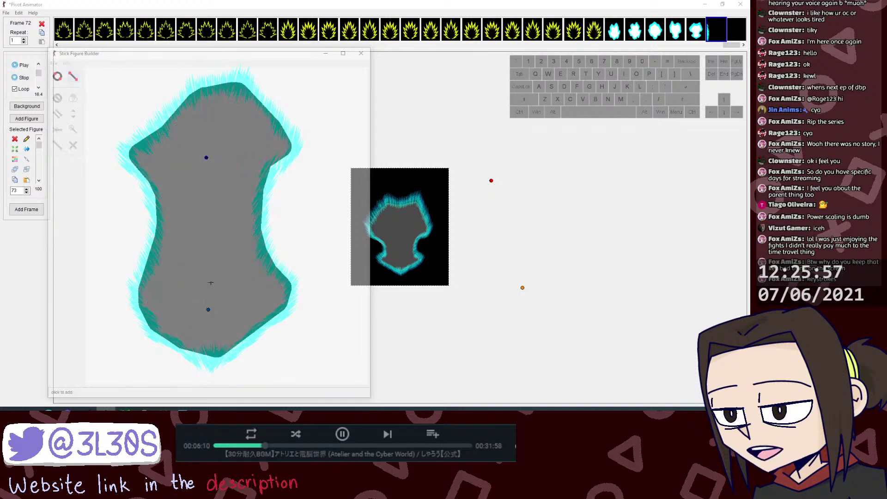
{"action": "left_click", "coordinate": [211, 261]}
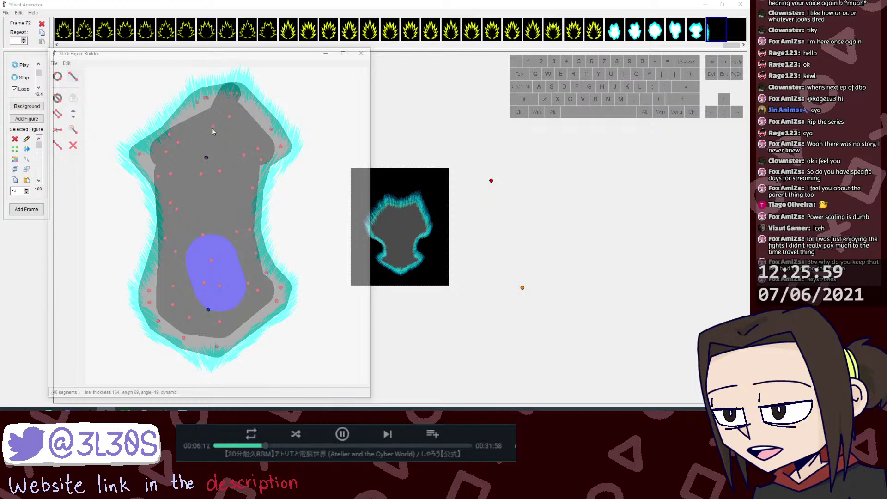
Step: Make the silhouette's inner fill segments static, starting from the segments at the top edge
{"action": "left_click", "coordinate": [213, 131]}
{"action": "left_click", "coordinate": [214, 97]}
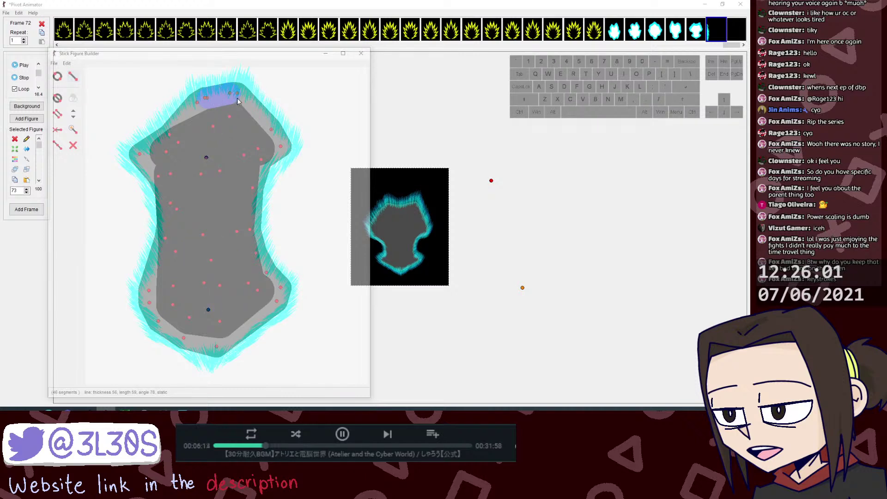
{"action": "left_click", "coordinate": [237, 96]}
{"action": "key", "text": "shift+s"}
{"action": "key", "text": "shift+s"}
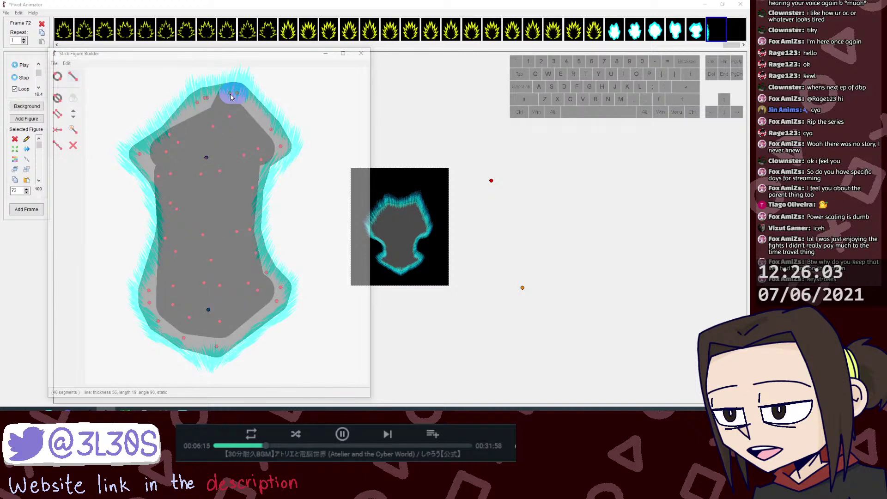
{"action": "left_click_drag", "start_coordinate": [231, 97], "coordinate": [202, 105]}
{"action": "left_click", "coordinate": [204, 99]}
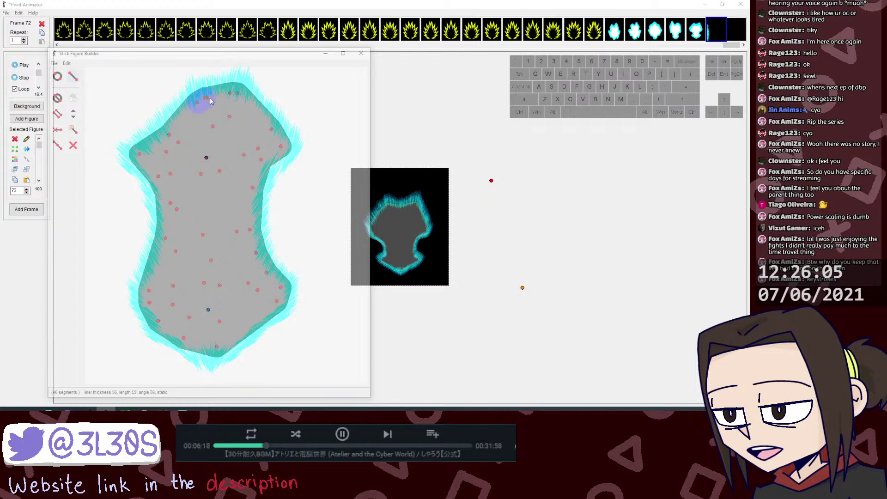
{"action": "left_click", "coordinate": [207, 99]}
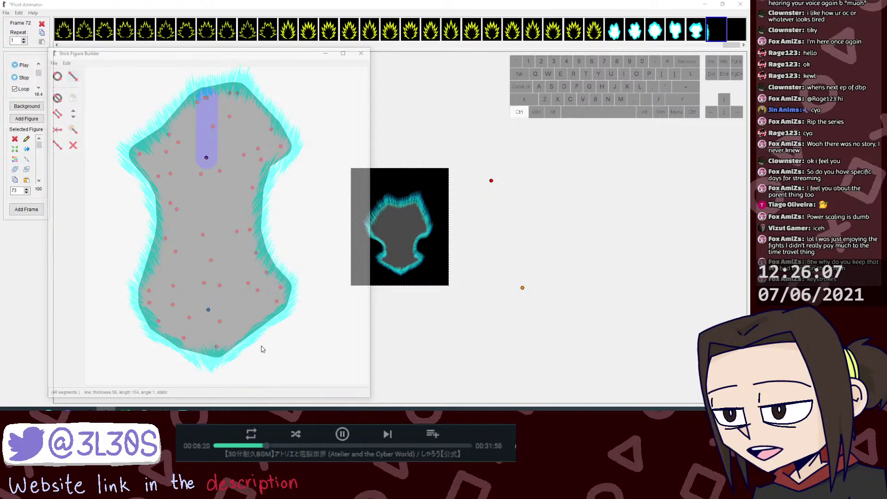
Step: Add the filled silhouette to the animation and join it to the upper handle of the cyan aura
{"action": "key", "text": "ctrl+a"}
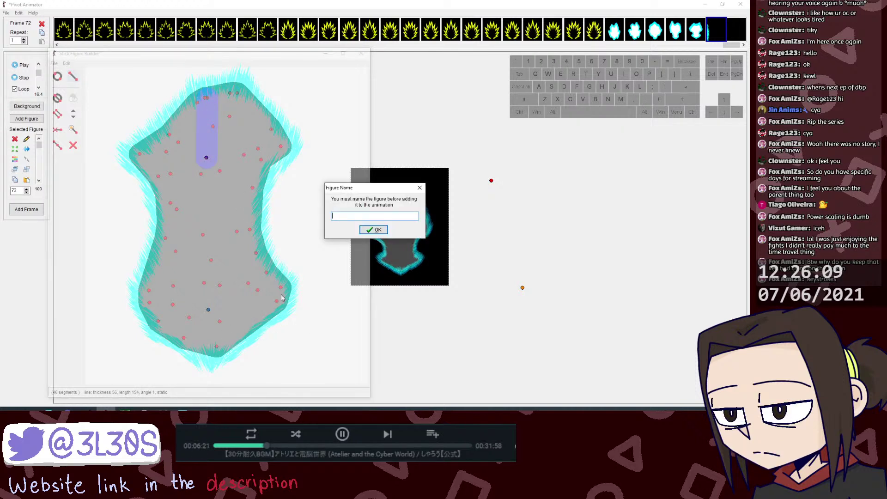
{"action": "left_click", "coordinate": [373, 230]}
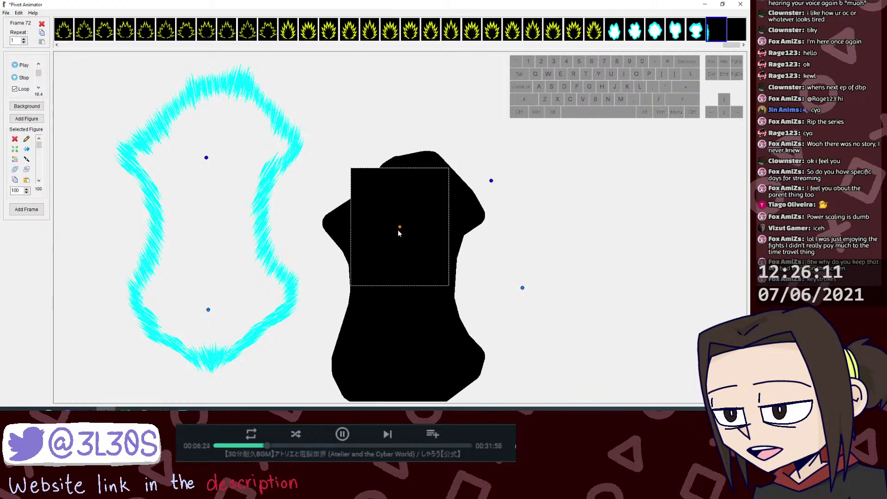
{"action": "left_click_drag", "start_coordinate": [400, 227], "coordinate": [352, 203]}
{"action": "key", "text": "j"}
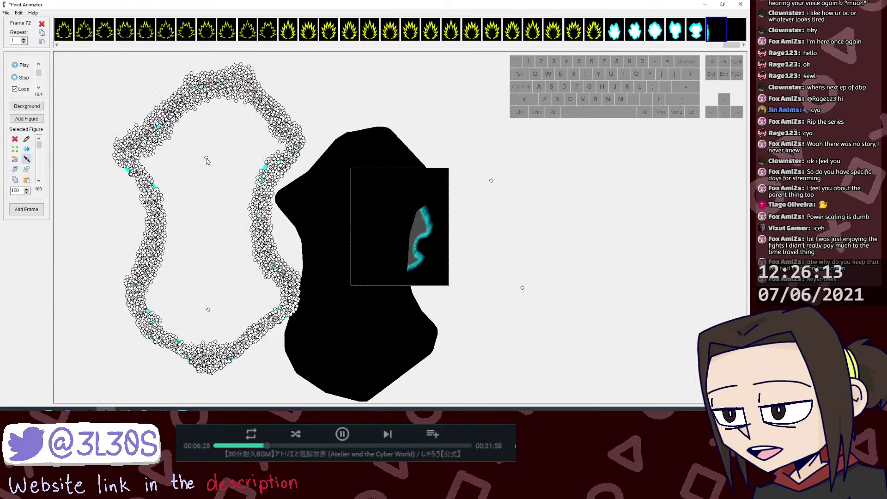
{"action": "left_click", "coordinate": [206, 158]}
Step: Send the joined silhouette behind the cyan aura and recolor it white
{"action": "key", "text": "shift+Page_Down"}
{"action": "key", "text": "c"}
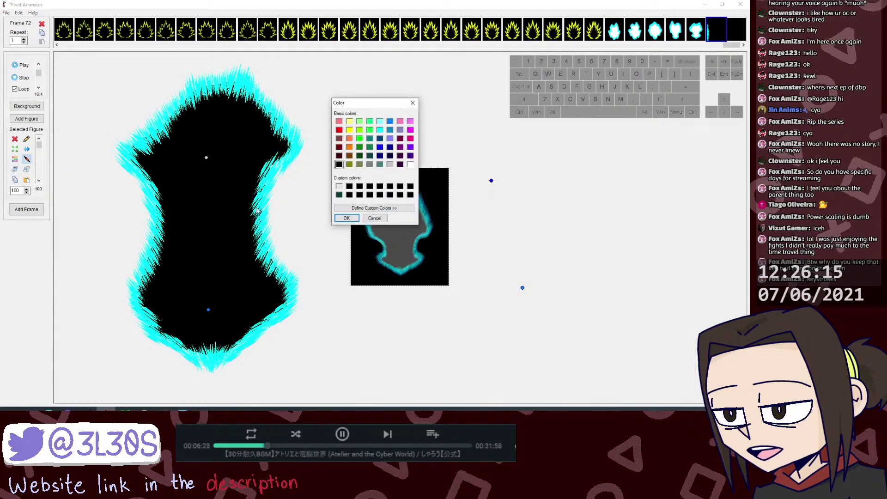
{"action": "left_click", "coordinate": [410, 165]}
{"action": "left_click", "coordinate": [346, 218]}
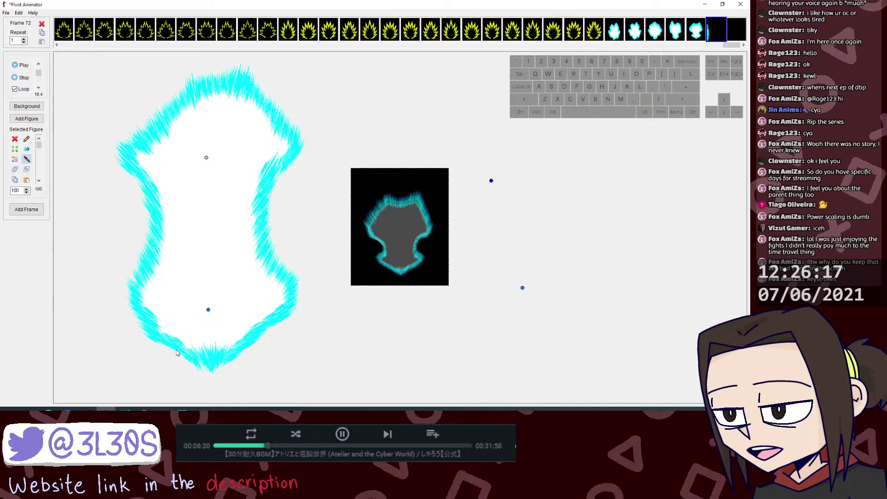
Step: Try rotating the off-canvas figure about its lower handle toward the black frame, undoing the attempts
{"action": "left_click", "coordinate": [178, 343]}
{"action": "left_click_drag", "start_coordinate": [118, 318], "coordinate": [184, 362]}
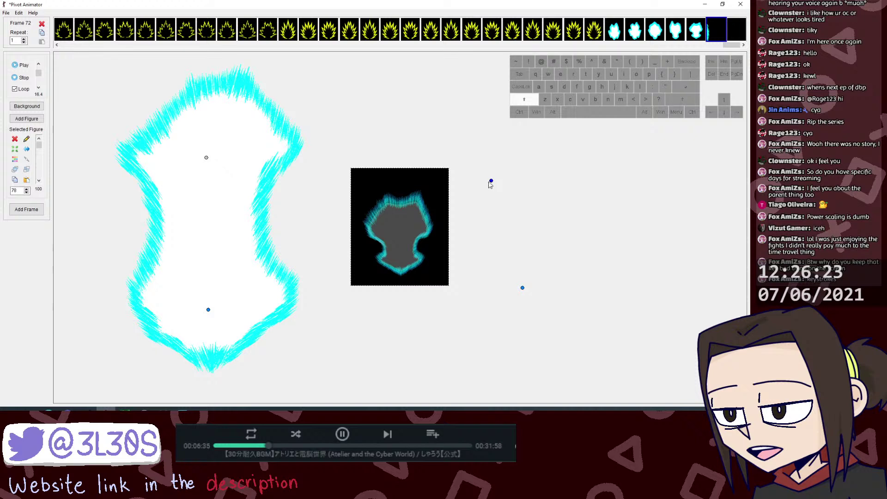
{"action": "mouse_move", "coordinate": [490, 182]}
{"action": "left_mouse_down"}
{"action": "mouse_move", "coordinate": [516, 189]}
{"action": "mouse_move", "coordinate": [494, 188]}
{"action": "left_mouse_up"}
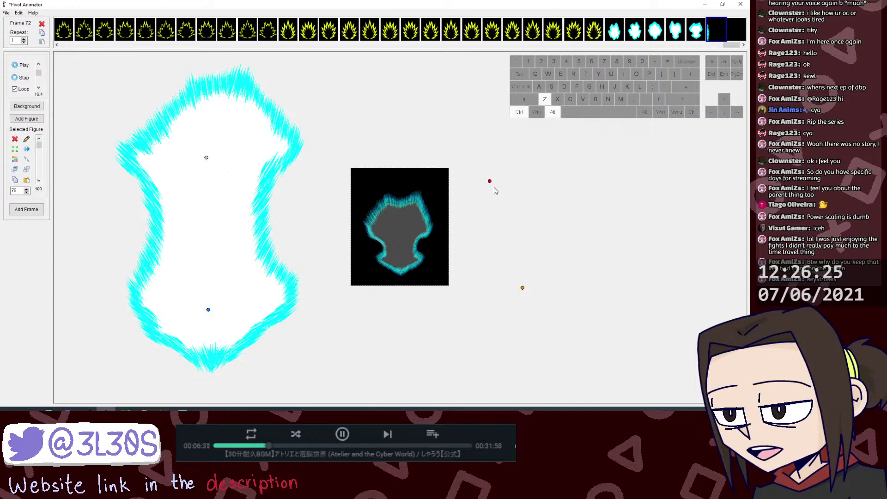
{"action": "left_click", "coordinate": [192, 357]}
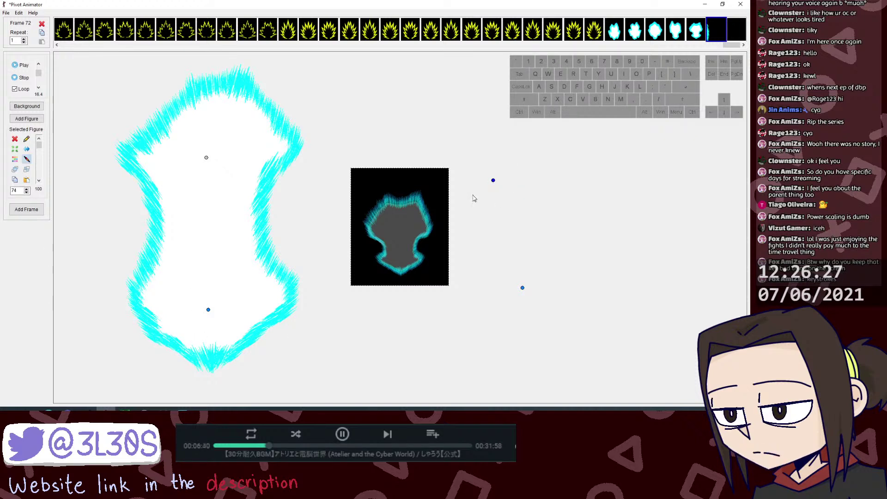
{"action": "key", "text": "ctrl+alt+z"}
{"action": "key", "text": "ctrl+alt+z"}
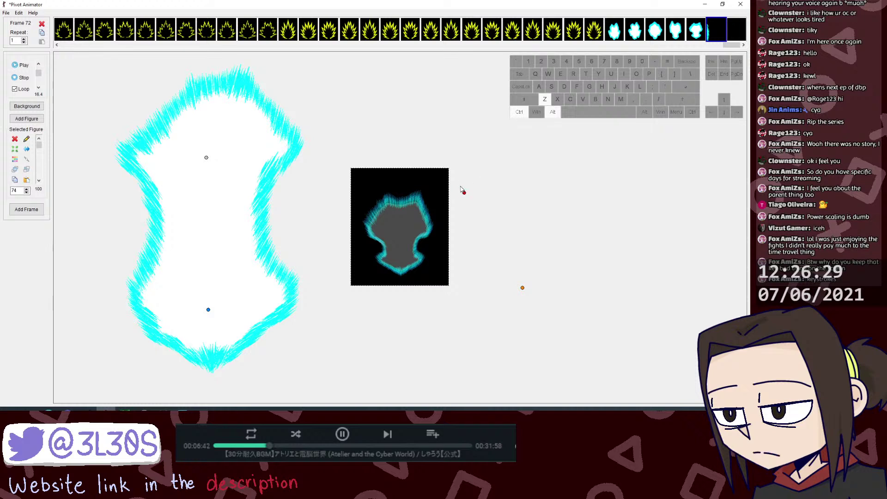
{"action": "left_click_drag", "start_coordinate": [224, 300], "coordinate": [293, 358]}
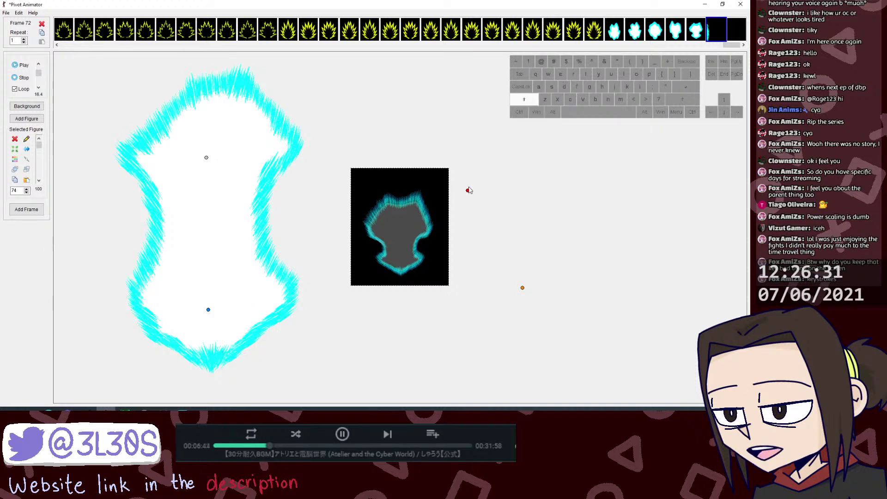
{"action": "left_click_drag", "start_coordinate": [468, 190], "coordinate": [478, 190]}
{"action": "key", "text": "ctrl+alt+z"}
{"action": "key", "text": "ctrl+z"}
{"action": "left_click_drag", "start_coordinate": [223, 303], "coordinate": [297, 361]}
{"action": "left_click_drag", "start_coordinate": [468, 190], "coordinate": [455, 195]}
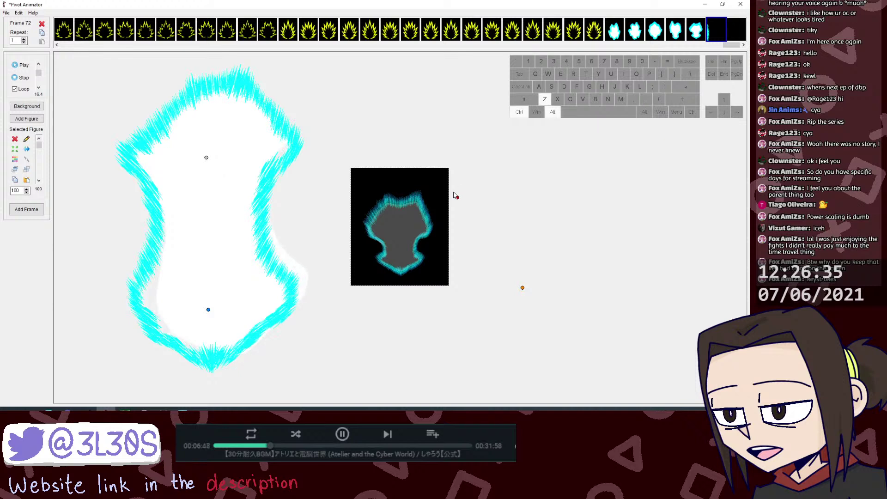
{"action": "key", "text": "ctrl+z"}
{"action": "key", "text": "shift"}
{"action": "key", "text": "shift"}
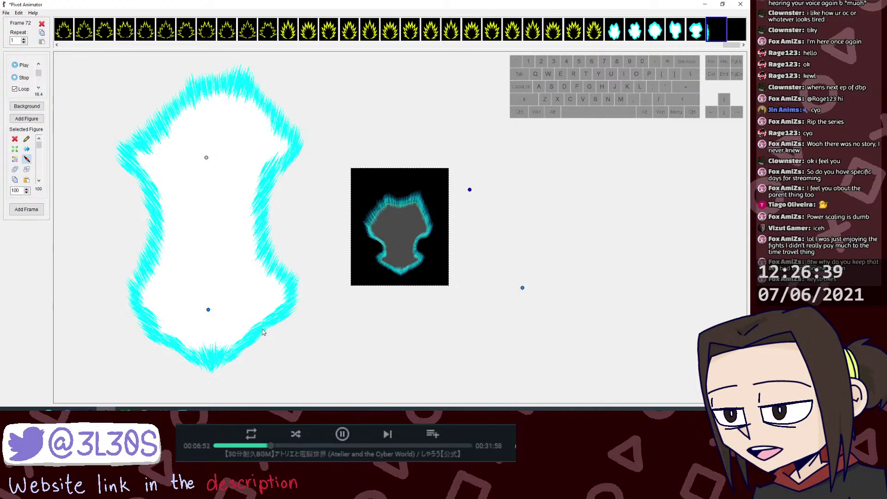
Step: Rotate the off-canvas figure about its lower handle until its upper handle lies just inside the frame's right edge
{"action": "left_click_drag", "start_coordinate": [318, 359], "coordinate": [226, 307]}
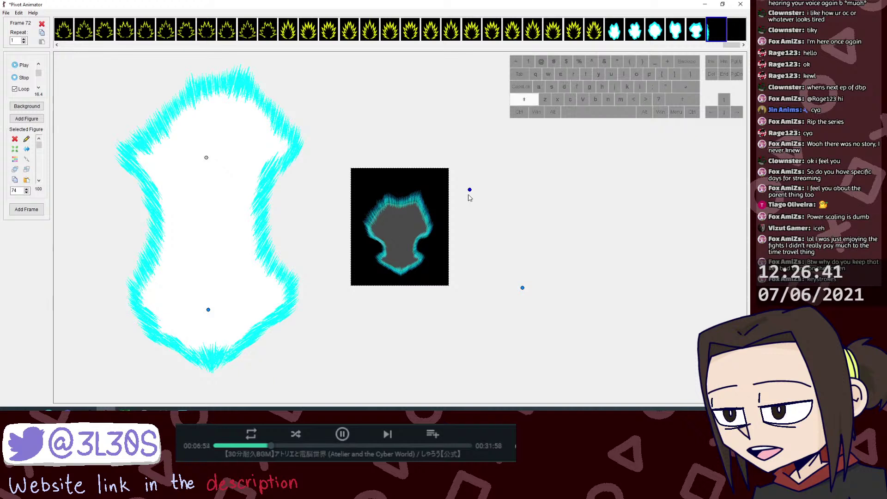
{"action": "left_click_drag", "start_coordinate": [470, 190], "coordinate": [432, 192]}
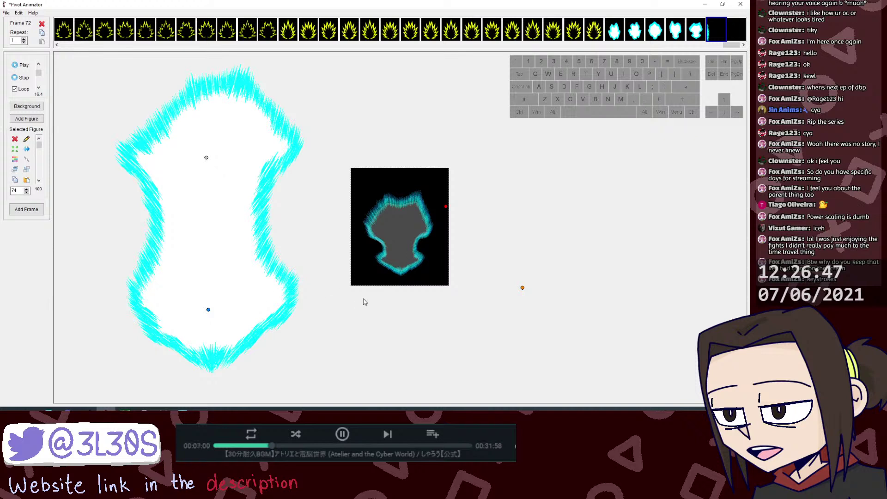
{"action": "left_click_drag", "start_coordinate": [269, 307], "coordinate": [266, 306]}
{"action": "key", "text": "ctrl+alt+z"}
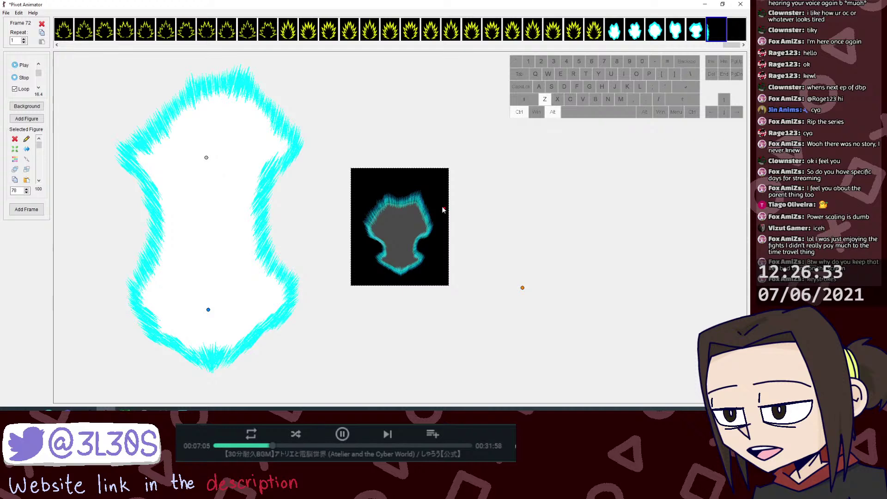
Step: Scale the joined aura down to 104 and place a duplicate of the cyan outline beside it
{"action": "left_click_drag", "start_coordinate": [207, 314], "coordinate": [382, 271]}
{"action": "left_click_drag", "start_coordinate": [374, 151], "coordinate": [370, 160]}
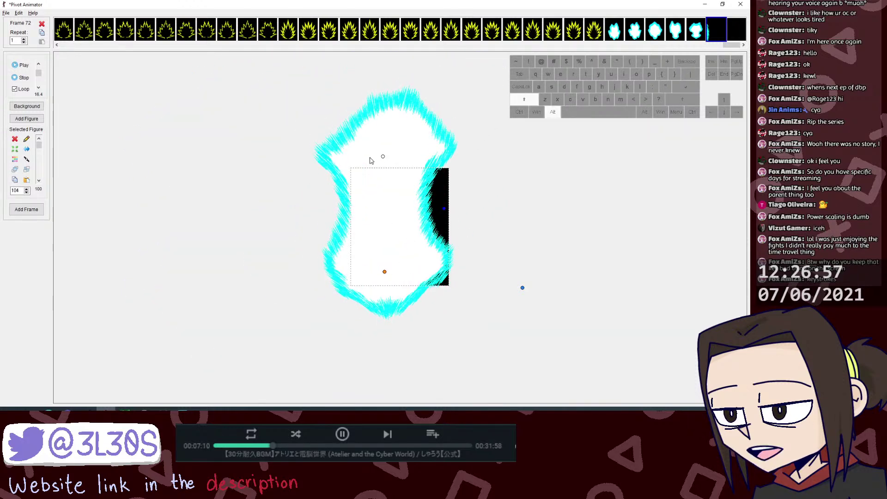
{"action": "mouse_move", "coordinate": [384, 274]}
{"action": "left_mouse_down"}
{"action": "mouse_move", "coordinate": [218, 315]}
{"action": "mouse_move", "coordinate": [257, 291]}
{"action": "mouse_move", "coordinate": [217, 300]}
{"action": "mouse_move", "coordinate": [341, 349]}
{"action": "left_mouse_up"}
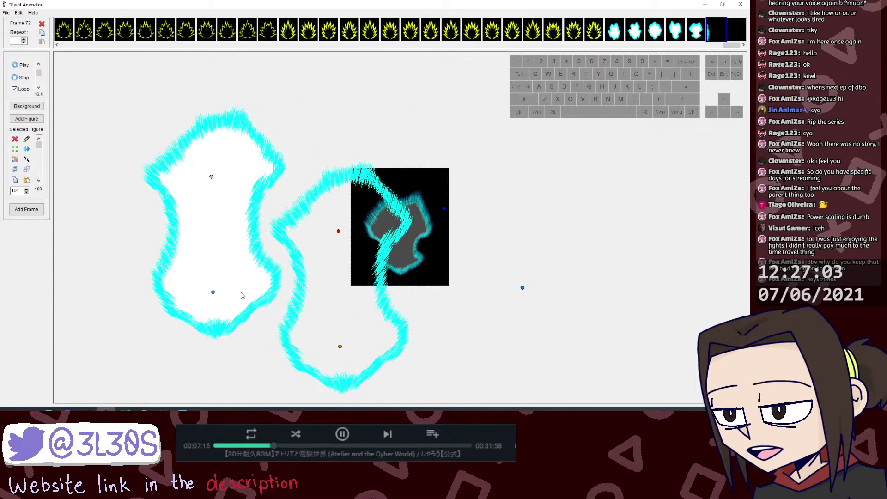
Step: Join the duplicate cyan outline to the white-filled aura and enlarge it to a scale of 107
{"action": "key", "text": "j"}
{"action": "left_click", "coordinate": [211, 177]}
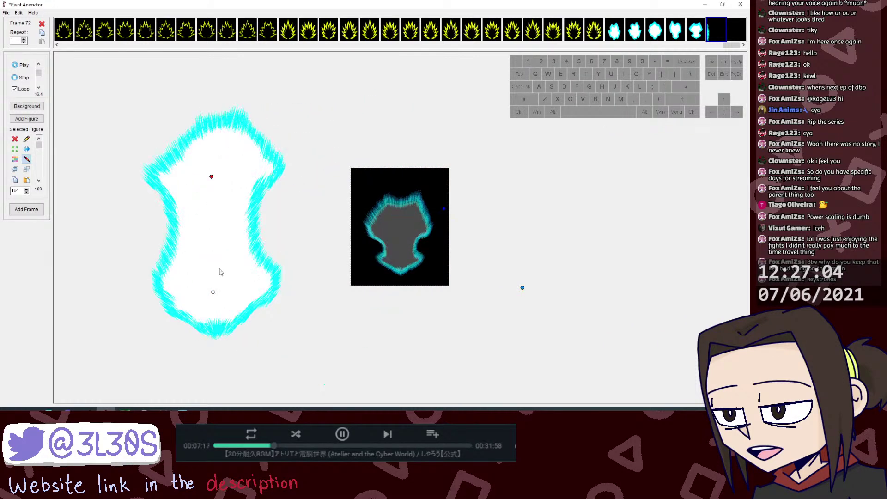
{"action": "left_click_drag", "start_coordinate": [212, 177], "coordinate": [212, 175]}
{"action": "left_click", "coordinate": [211, 174], "text": "shift"}
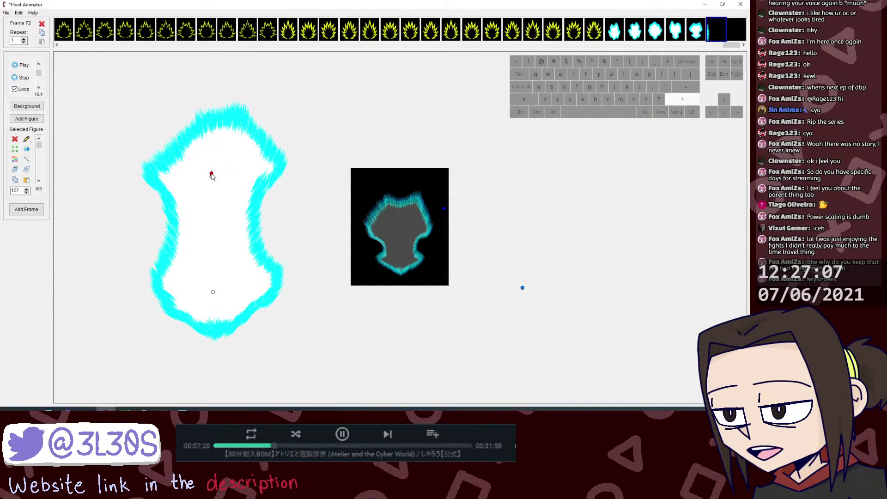
Step: Recolour the outermost outline of the enlarged aura in frame 72 with the blue used on frame 71's aura
{"action": "key", "text": "c"}
{"action": "left_click", "coordinate": [381, 217]}
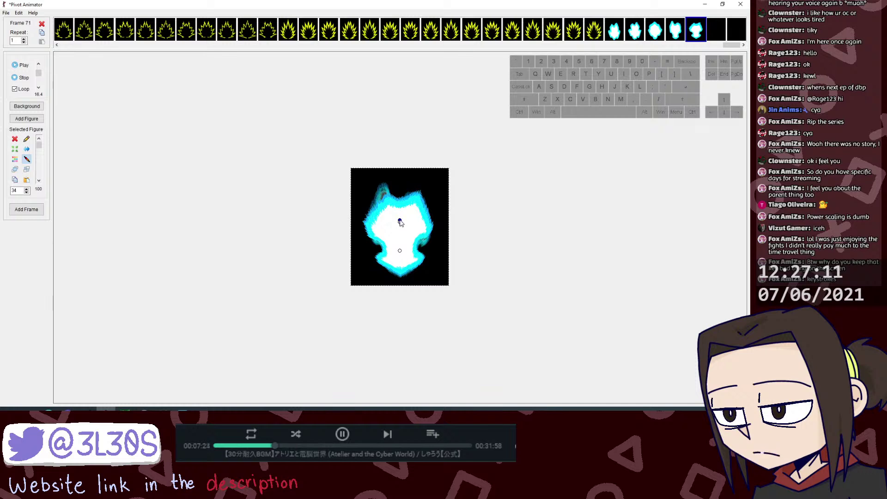
{"action": "key", "text": "ctrl+c"}
{"action": "key", "text": "Right"}
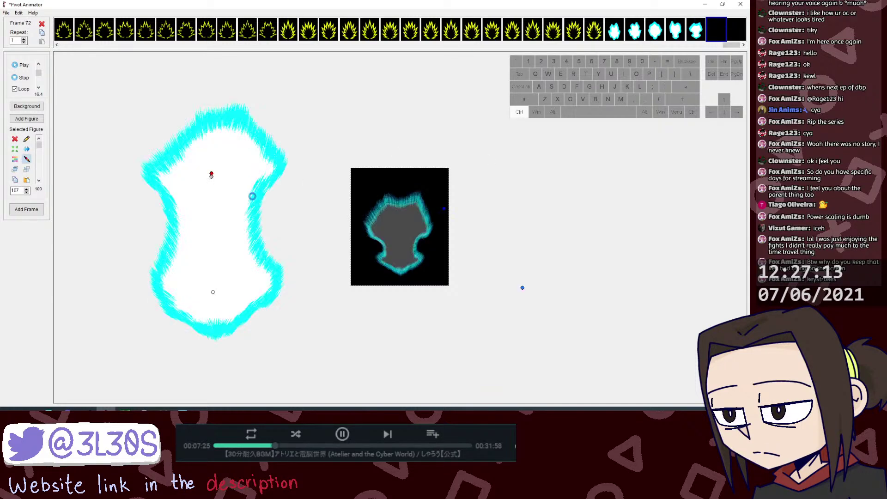
{"action": "left_click", "coordinate": [212, 174], "text": "shift"}
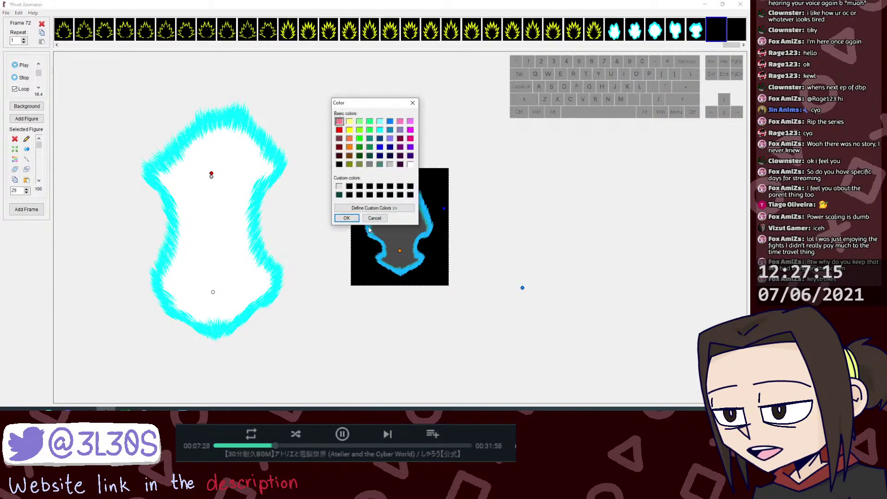
{"action": "left_click", "coordinate": [347, 217]}
{"action": "left_click", "coordinate": [246, 197]}
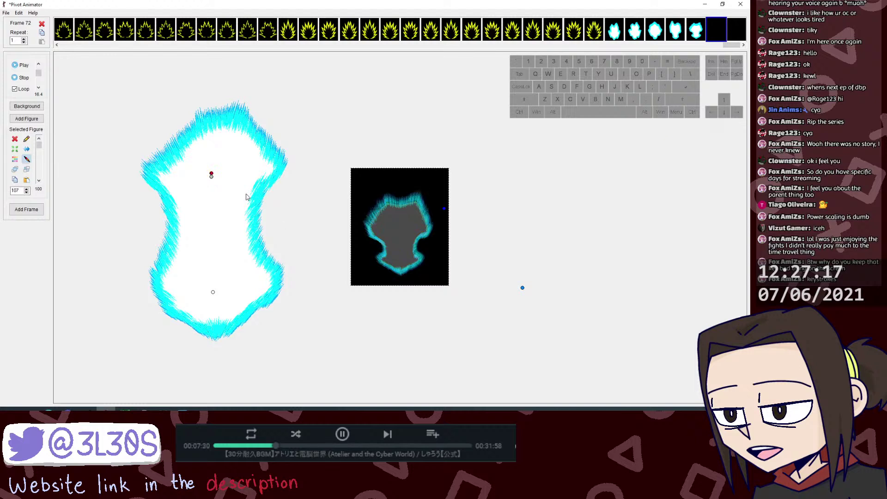
Step: Scale the joined aura down to 48, try it over the black frame, and move it back out beside the frame
{"action": "left_click_drag", "start_coordinate": [211, 177], "coordinate": [213, 237]}
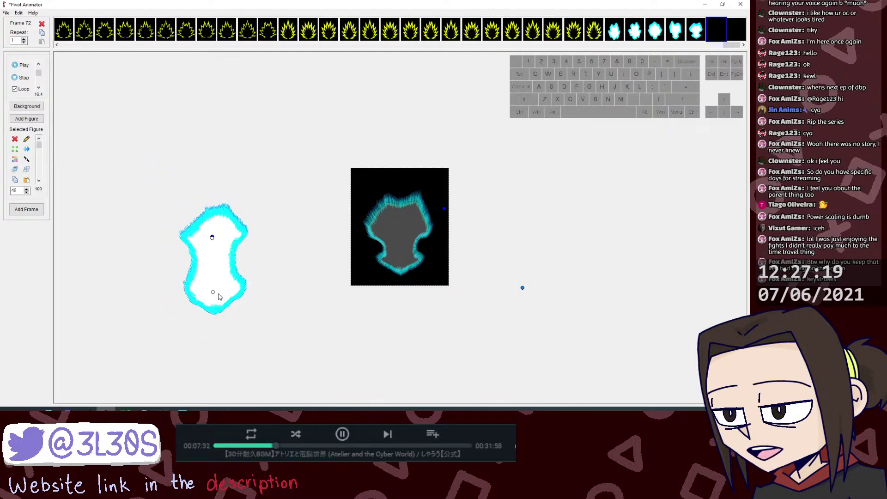
{"action": "left_click_drag", "start_coordinate": [214, 293], "coordinate": [396, 256]}
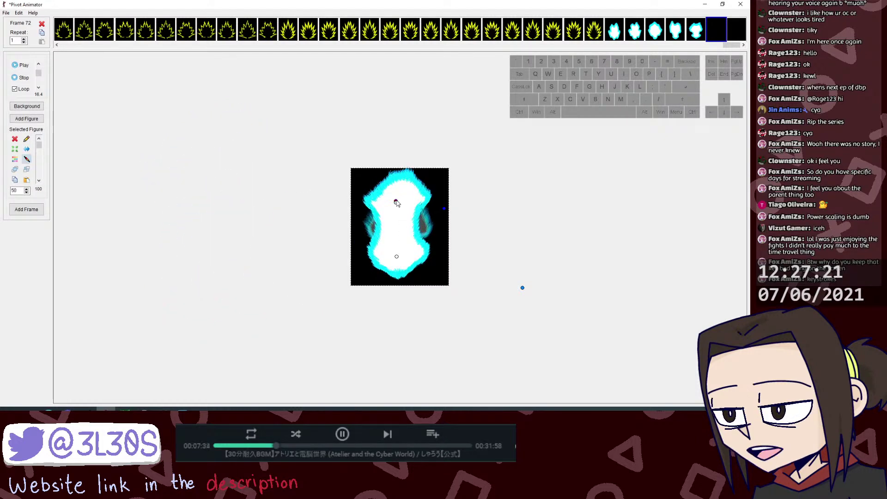
{"action": "left_click_drag", "start_coordinate": [396, 203], "coordinate": [395, 202]}
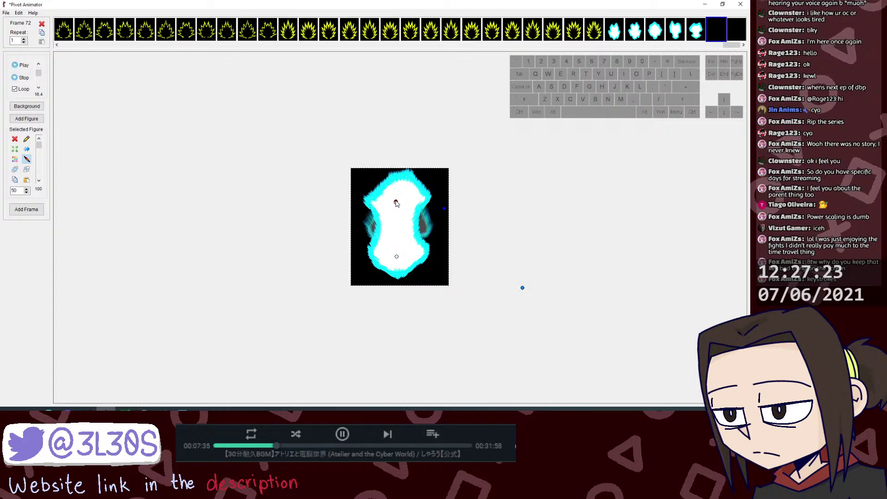
{"action": "key", "text": "ctrl+z"}
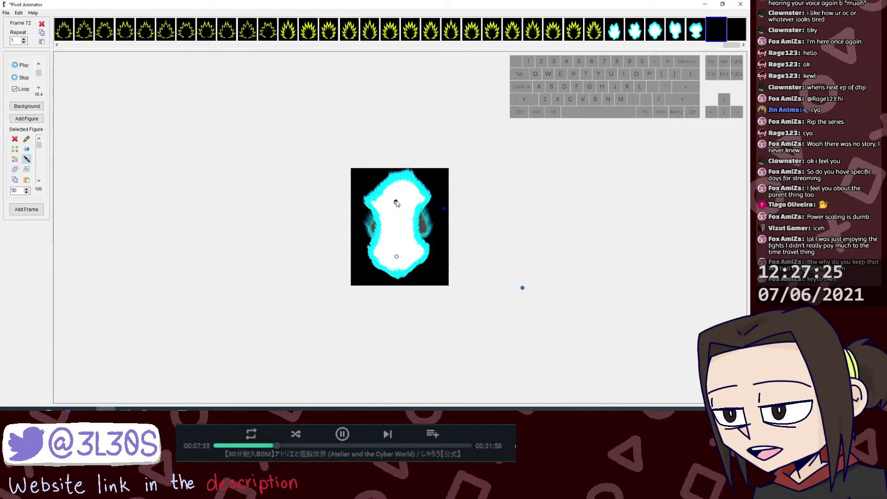
{"action": "left_click_drag", "start_coordinate": [395, 202], "coordinate": [198, 257]}
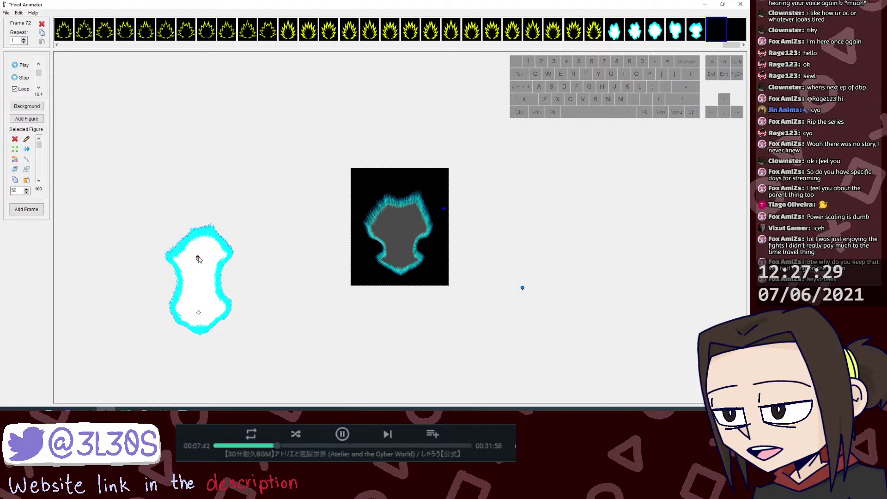
Step: Scale the aura's outermost outline to 51, using the off-canvas figure selected together with it as the scaling handle
{"action": "key", "text": "shift"}
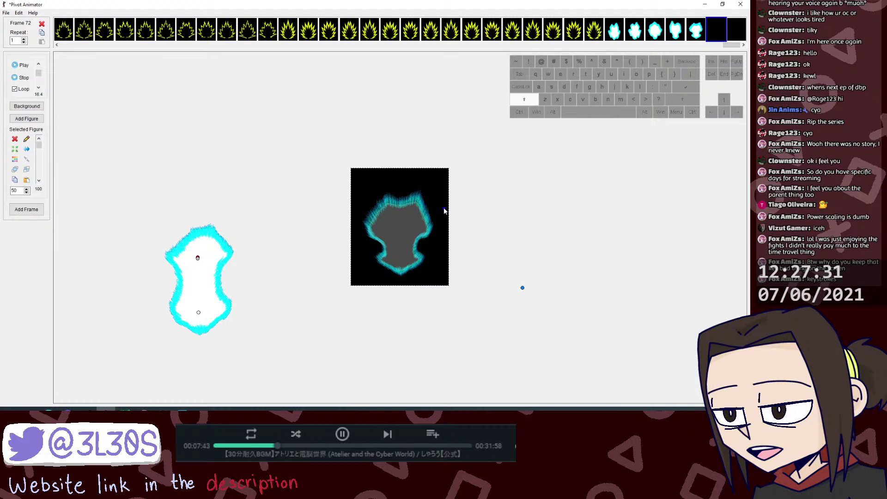
{"action": "left_click", "coordinate": [522, 288], "text": "shift"}
{"action": "left_click_drag", "start_coordinate": [444, 208], "coordinate": [441, 205]}
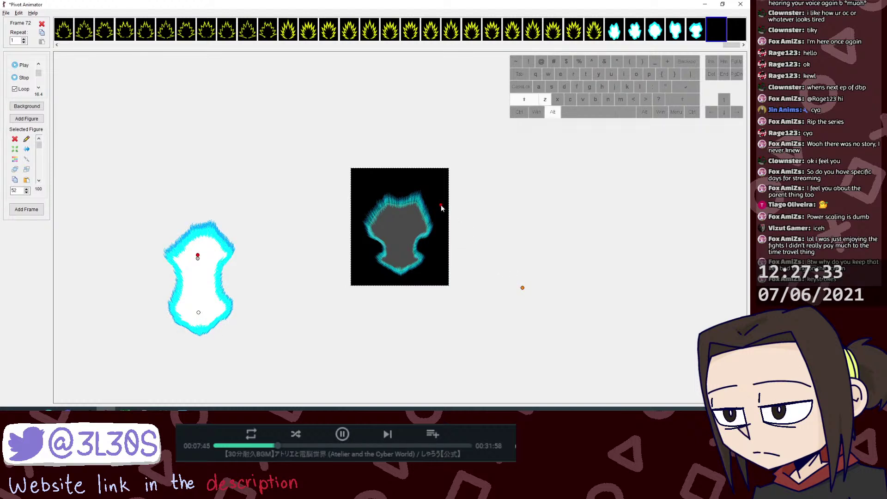
{"action": "left_click", "coordinate": [198, 255]}
{"action": "left_click_drag", "start_coordinate": [197, 255], "coordinate": [197, 256]}
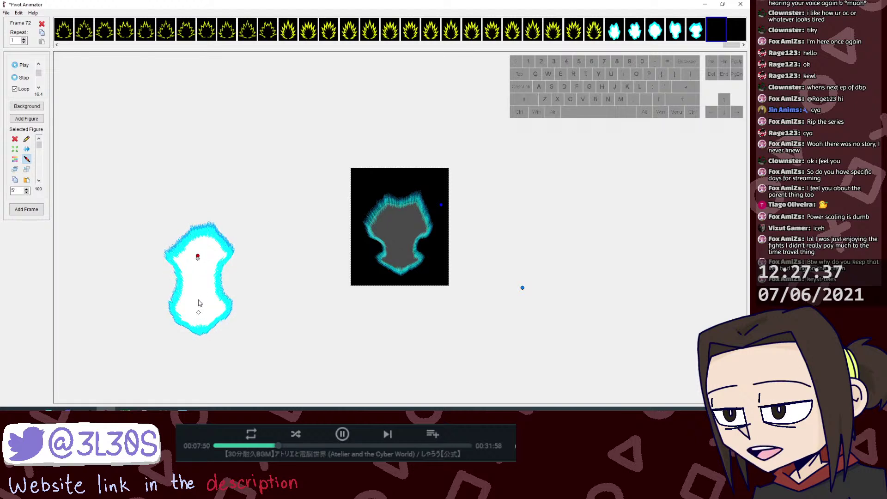
Step: Move the joined aura over the black frame in frame 72, scale it to 47, and nudge it slightly upward
{"action": "left_click_drag", "start_coordinate": [198, 313], "coordinate": [397, 263]}
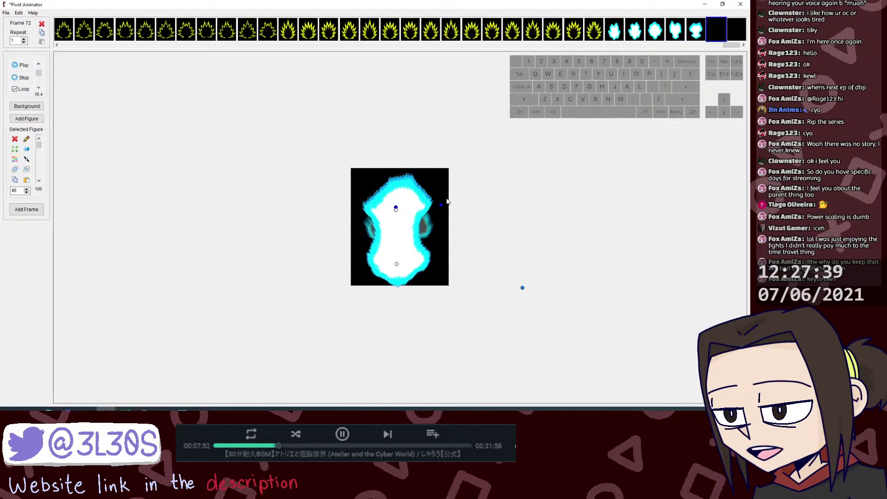
{"action": "left_click_drag", "start_coordinate": [396, 207], "coordinate": [395, 210]}
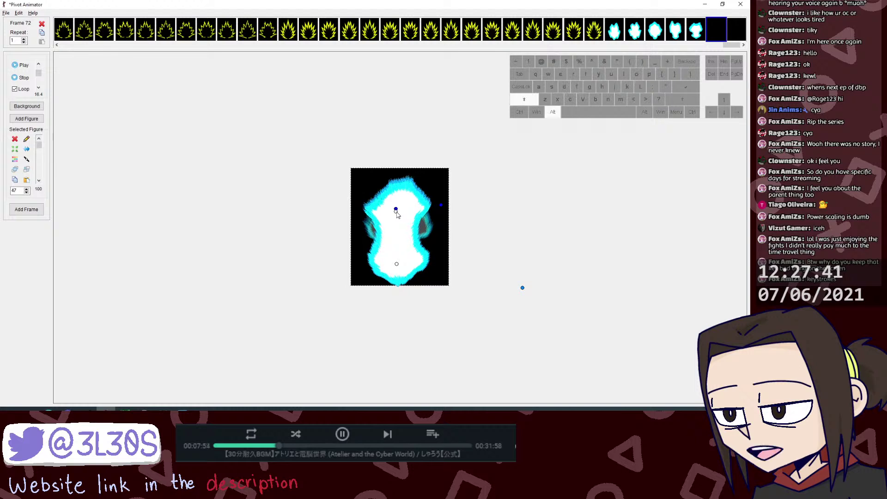
{"action": "left_click_drag", "start_coordinate": [398, 266], "coordinate": [396, 262]}
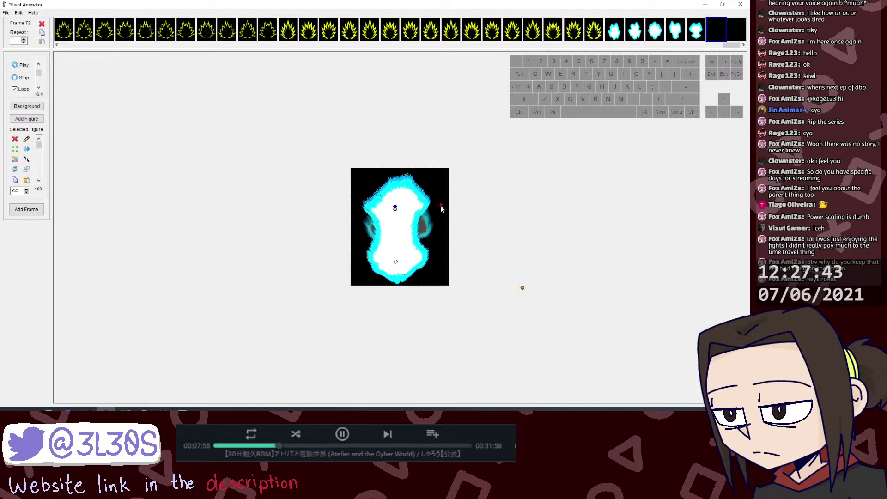
Step: In frame 67, scale the aura's outer outline to 45 together with the off-canvas figure
{"action": "left_click", "coordinate": [613, 30]}
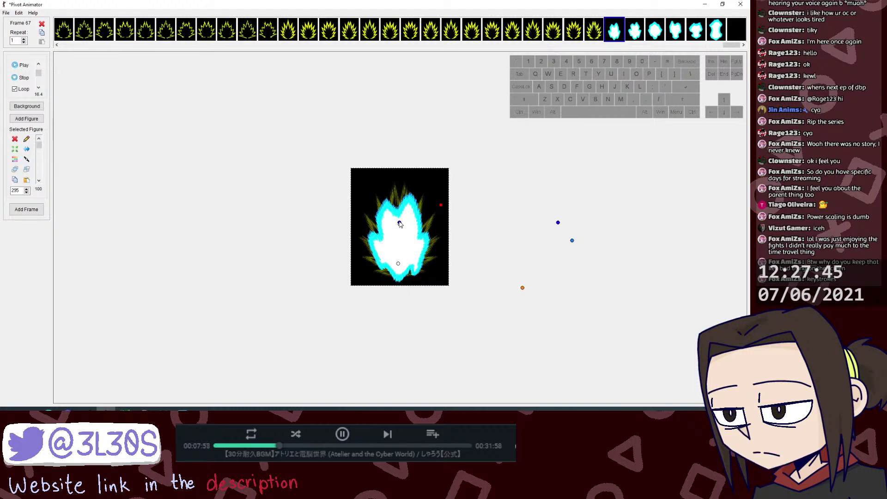
{"action": "key", "text": "shift"}
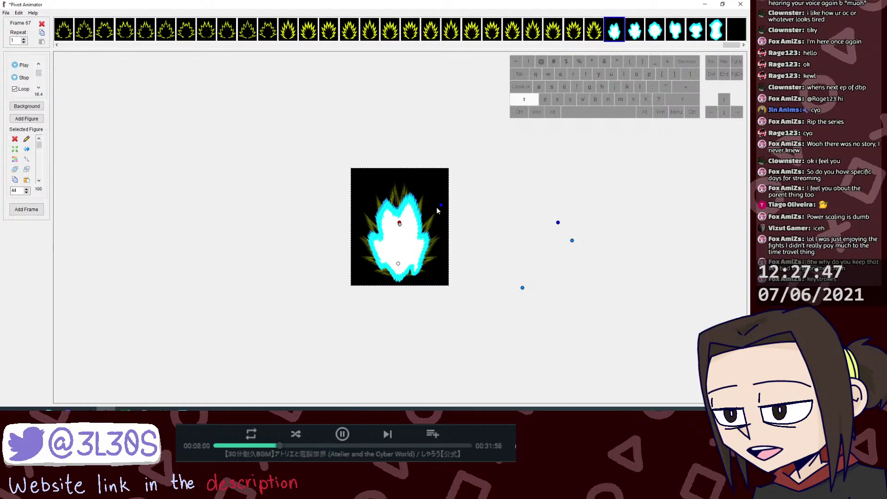
{"action": "key", "text": "alt+shift+z"}
{"action": "left_click_drag", "start_coordinate": [440, 207], "coordinate": [440, 205]}
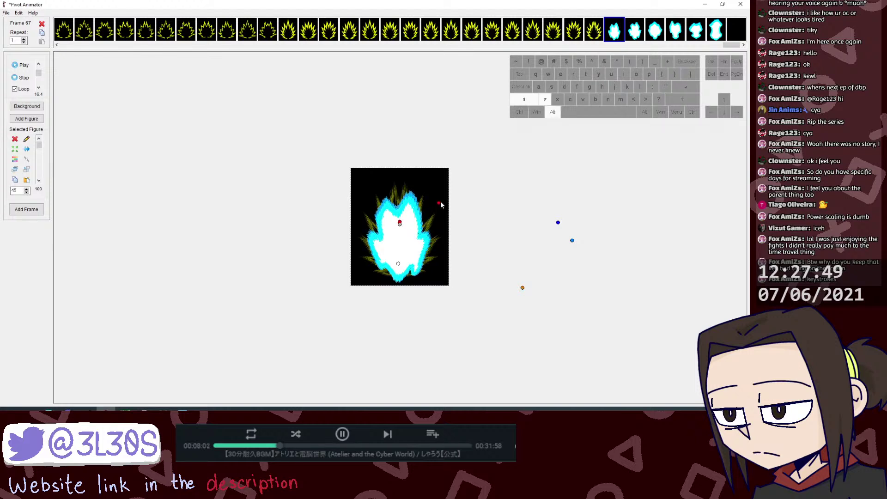
Step: In frame 68, scale the aura's outer outline to 39 and enlarge the off-canvas figure to 56
{"action": "left_click", "coordinate": [636, 36]}
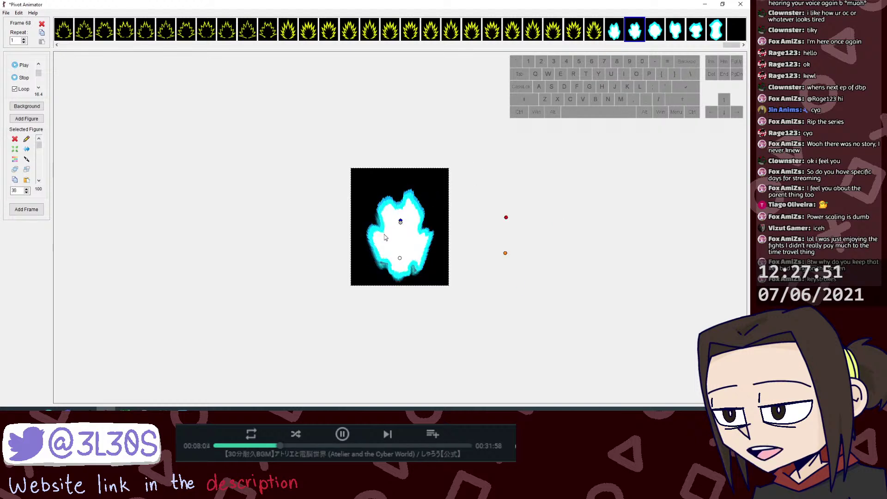
{"action": "left_click_drag", "start_coordinate": [506, 218], "coordinate": [507, 217]}
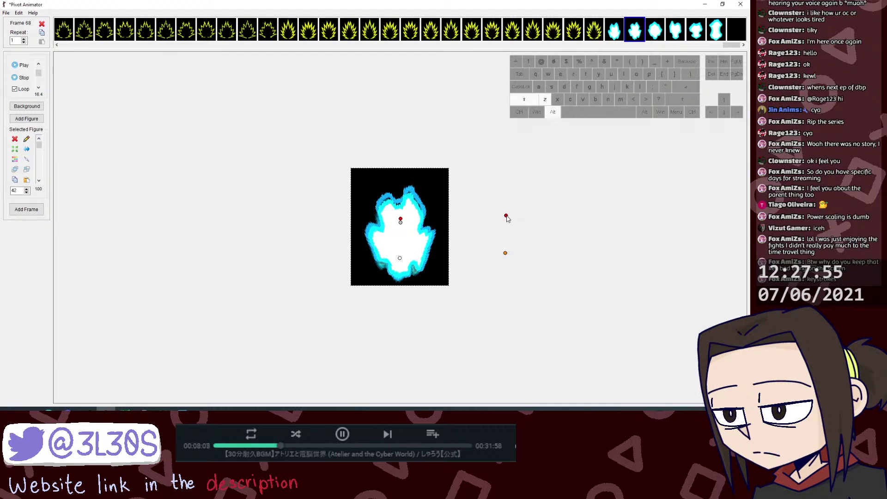
{"action": "left_click", "coordinate": [400, 220]}
{"action": "left_click", "coordinate": [505, 217]}
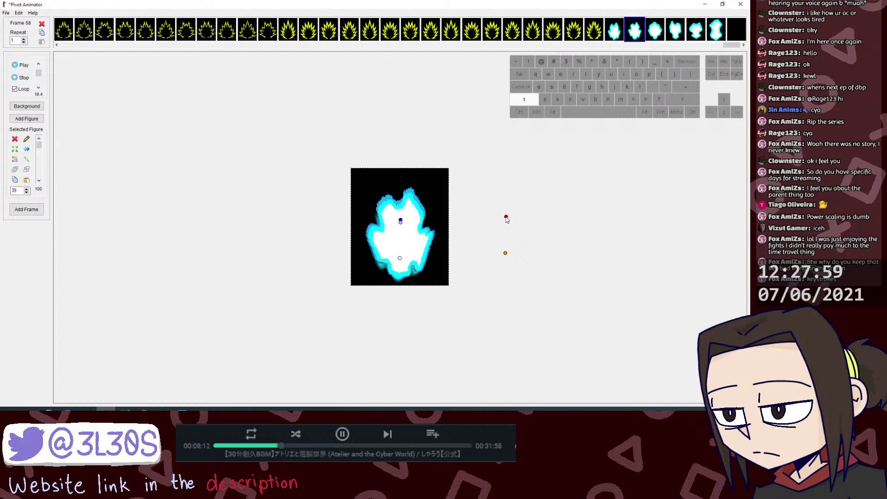
{"action": "key", "text": "shift+alt+z"}
{"action": "left_click_drag", "start_coordinate": [508, 214], "coordinate": [510, 202]}
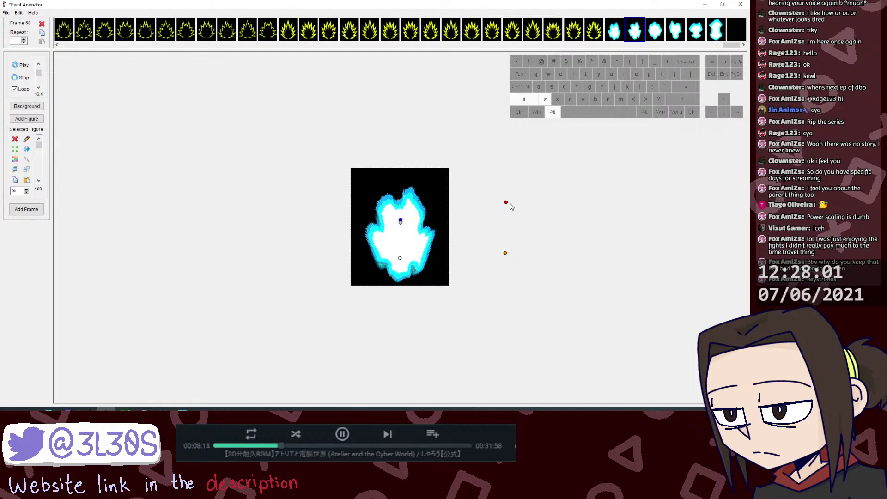
Step: Return to frame 67, adjust the aura's outer outline, and enlarge the off-canvas figure to 394
{"action": "left_click", "coordinate": [614, 33]}
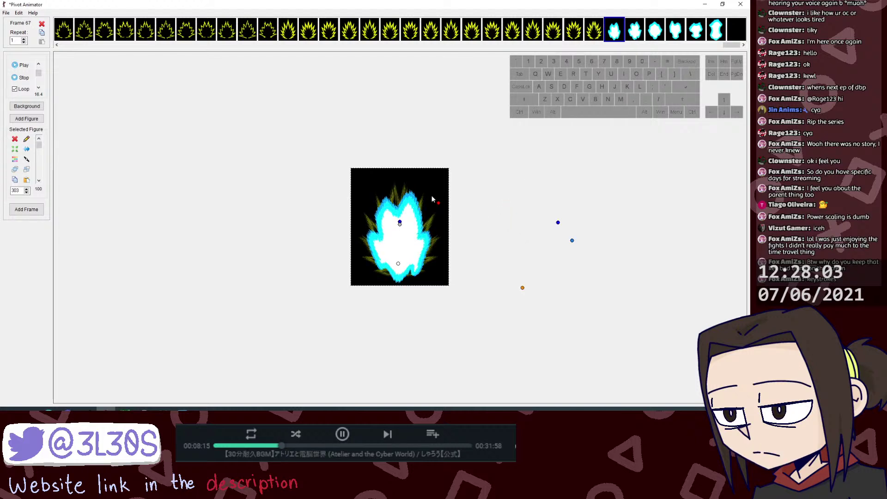
{"action": "left_click", "coordinate": [401, 223]}
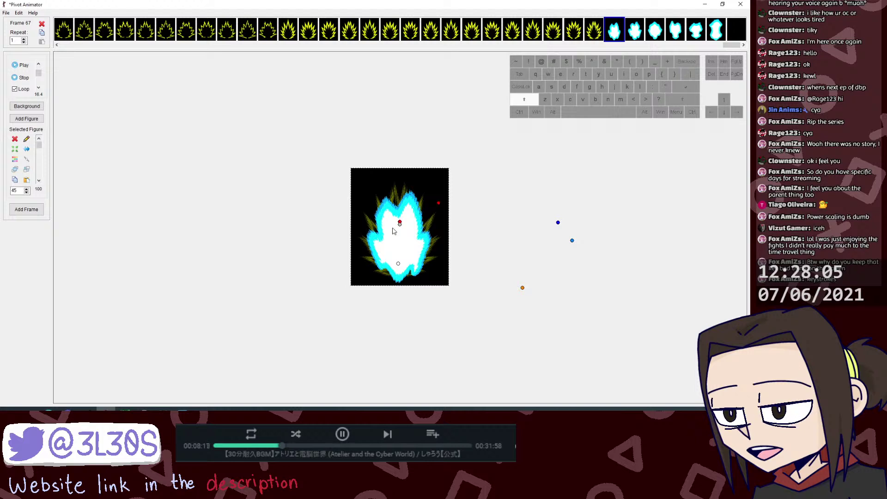
{"action": "key", "text": "alt+z"}
{"action": "left_click_drag", "start_coordinate": [439, 203], "coordinate": [416, 178]}
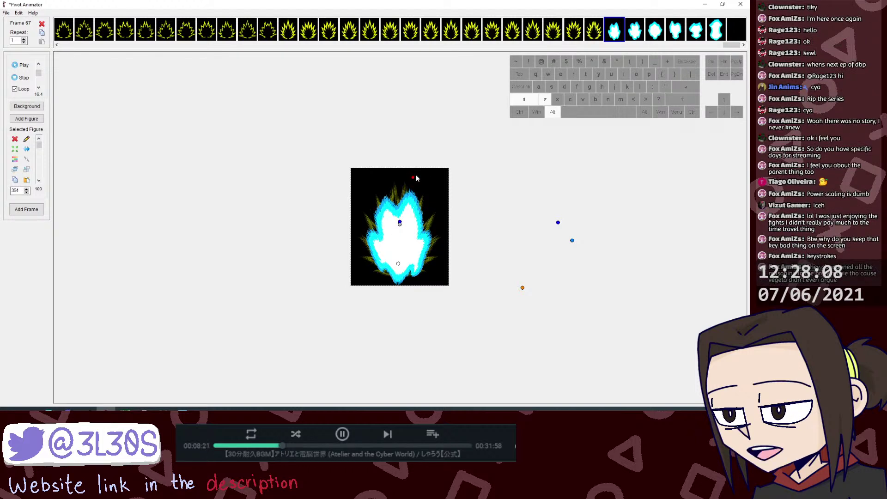
Step: In frame 69, enlarge the aura's outer outline slightly and bring the off-canvas figure to a scale of 252
{"action": "left_click", "coordinate": [655, 29]}
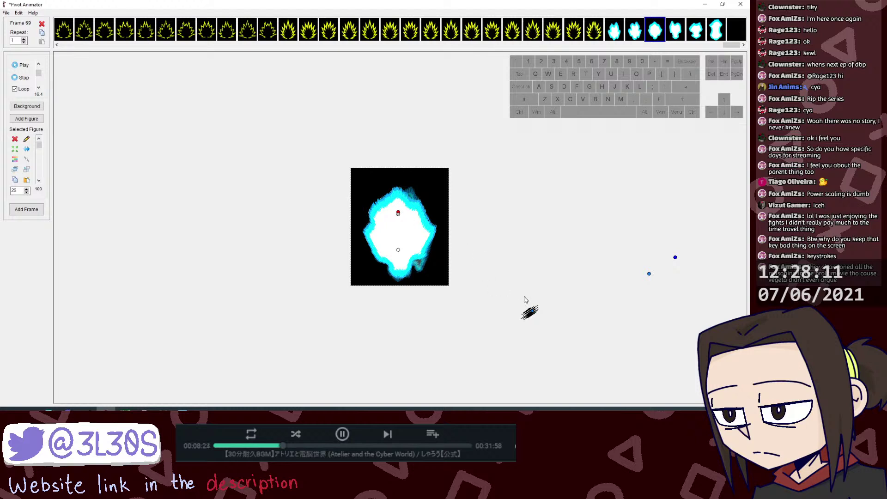
{"action": "key", "text": "shift"}
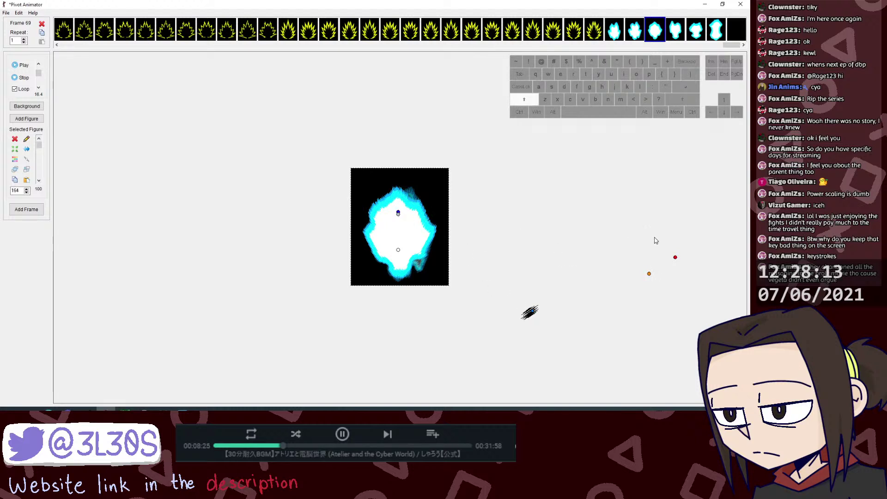
{"action": "key", "text": "alt+z"}
{"action": "mouse_move", "coordinate": [676, 255]}
{"action": "left_mouse_down"}
{"action": "mouse_move", "coordinate": [726, 218]}
{"action": "mouse_move", "coordinate": [722, 204]}
{"action": "mouse_move", "coordinate": [691, 250]}
{"action": "left_mouse_up"}
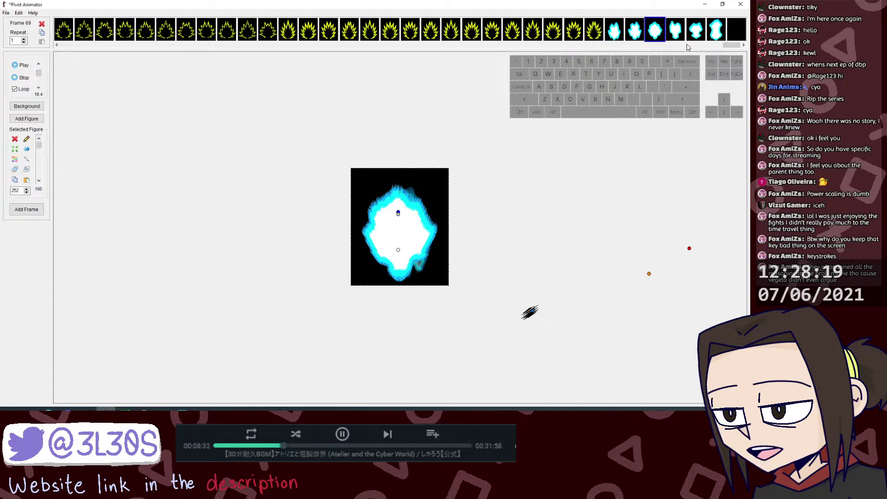
Step: In frame 70, adjust the aura's outer outline and enlarge the off-canvas figure to a scale of 1044
{"action": "left_click", "coordinate": [675, 30]}
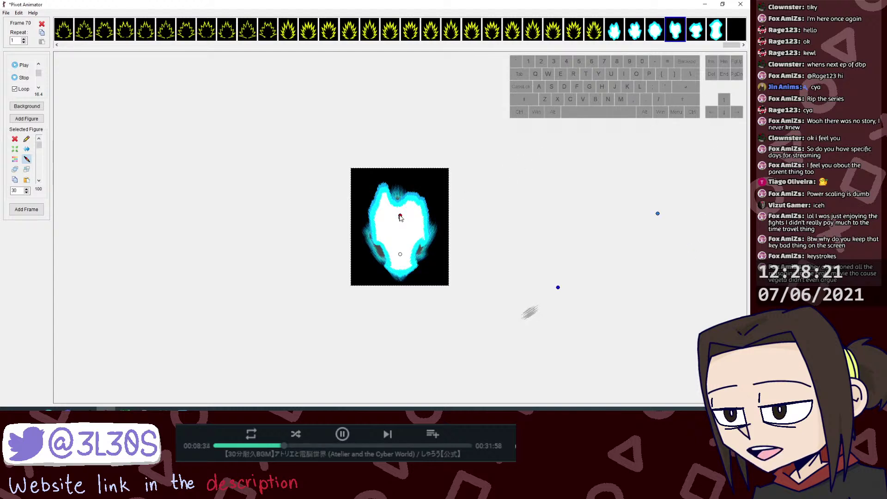
{"action": "left_click", "coordinate": [657, 214], "text": "shift"}
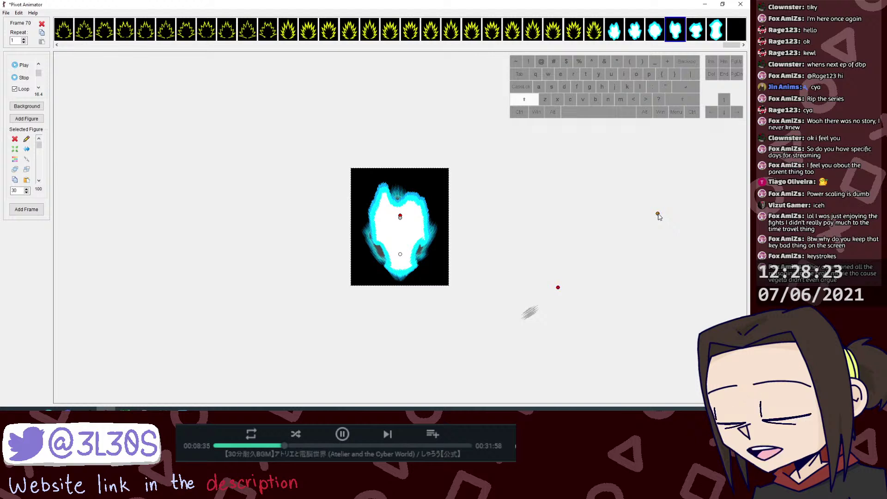
{"action": "key", "text": "alt+z"}
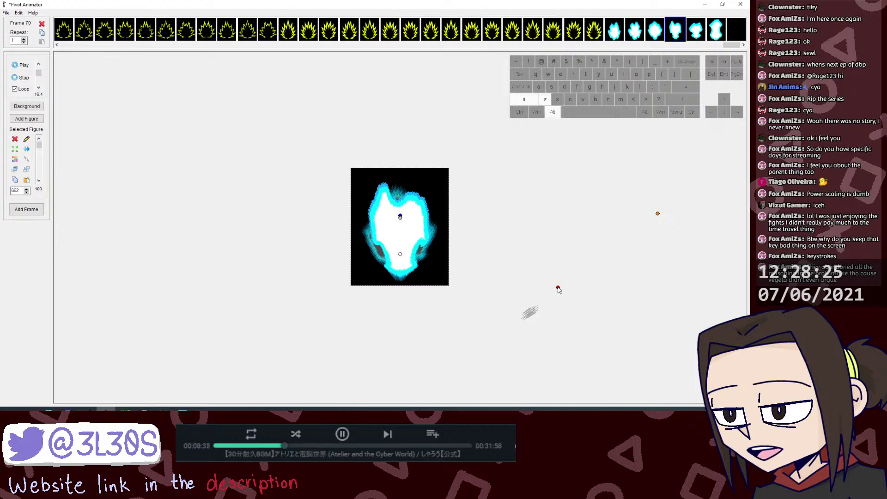
{"action": "left_click_drag", "start_coordinate": [519, 312], "coordinate": [490, 314]}
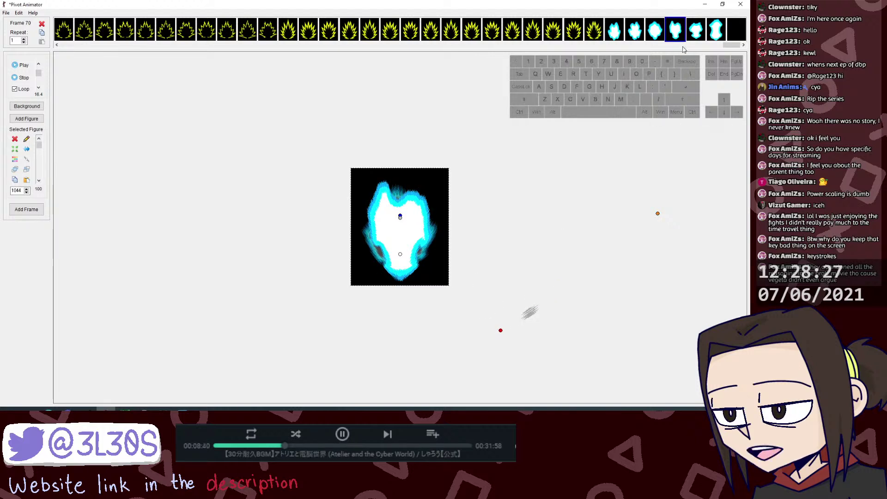
Step: In frame 71, add an off-canvas figure and enlarge it to a scale of 47 to adjust the aura's outer outline
{"action": "left_click", "coordinate": [695, 30]}
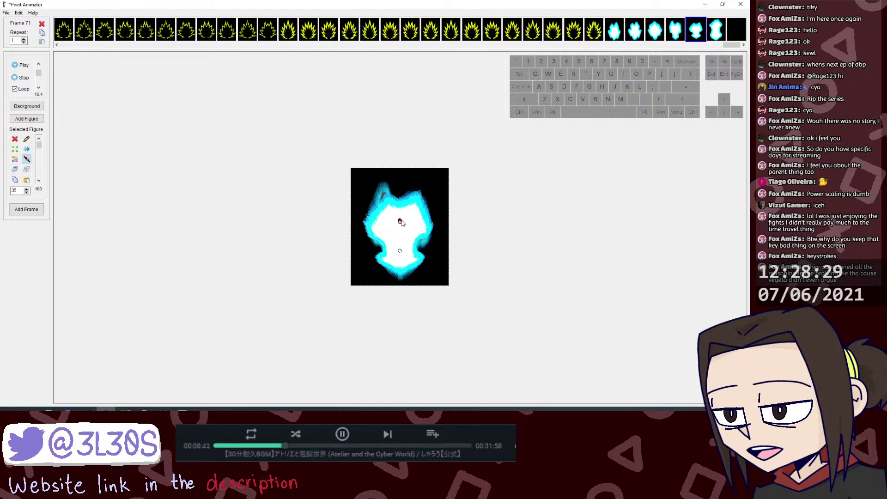
{"action": "key", "text": "ctrl+d"}
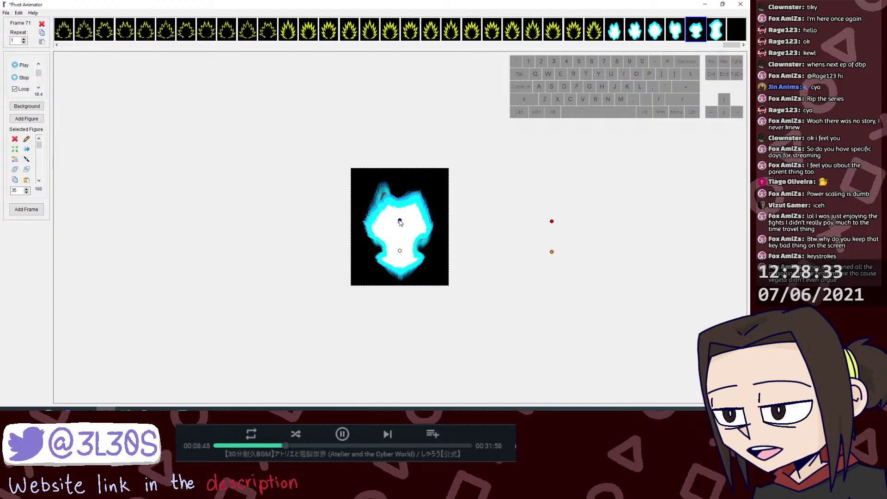
{"action": "left_click", "coordinate": [400, 222]}
{"action": "key", "text": "shift"}
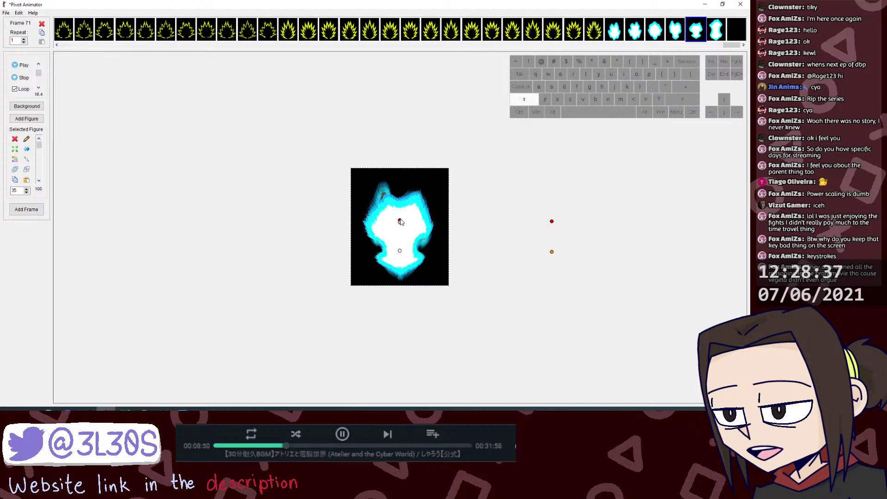
{"action": "mouse_move", "coordinate": [552, 221]}
{"action": "left_mouse_down"}
{"action": "mouse_move", "coordinate": [559, 206]}
{"action": "mouse_move", "coordinate": [557, 214]}
{"action": "left_mouse_up"}
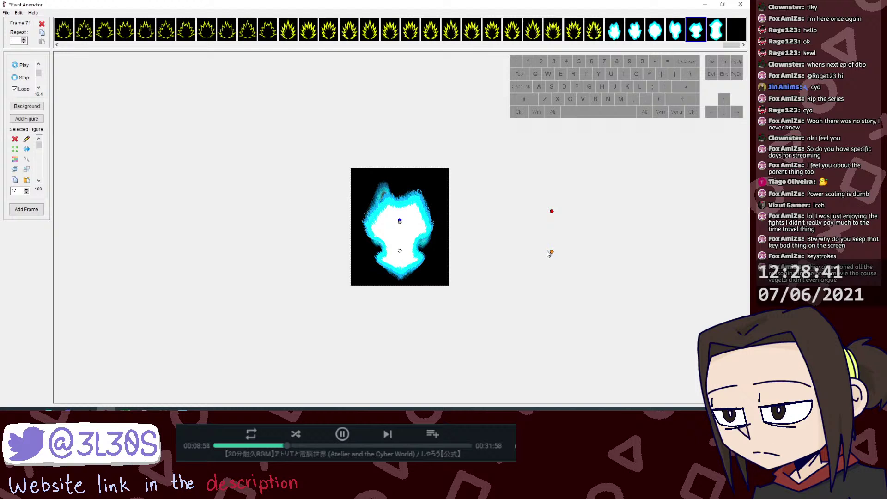
Step: Remove the off-canvas scaling figures from the cyan-and-white aura frames 67 to 72
{"action": "key", "text": "Delete"}
{"action": "left_click", "coordinate": [619, 37]}
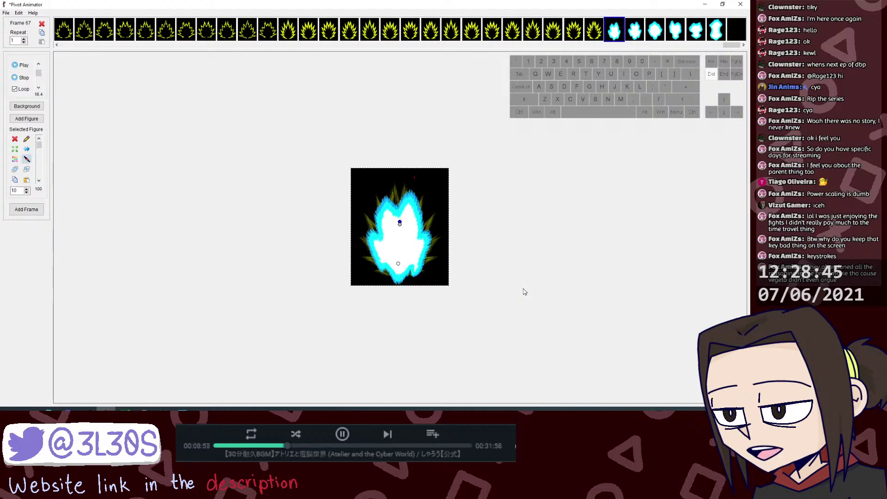
{"action": "key", "text": "period"}
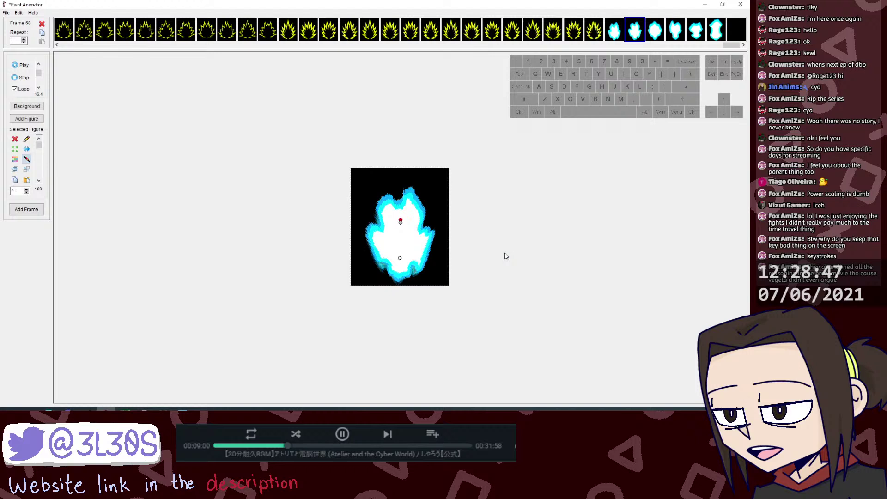
{"action": "key", "text": "period"}
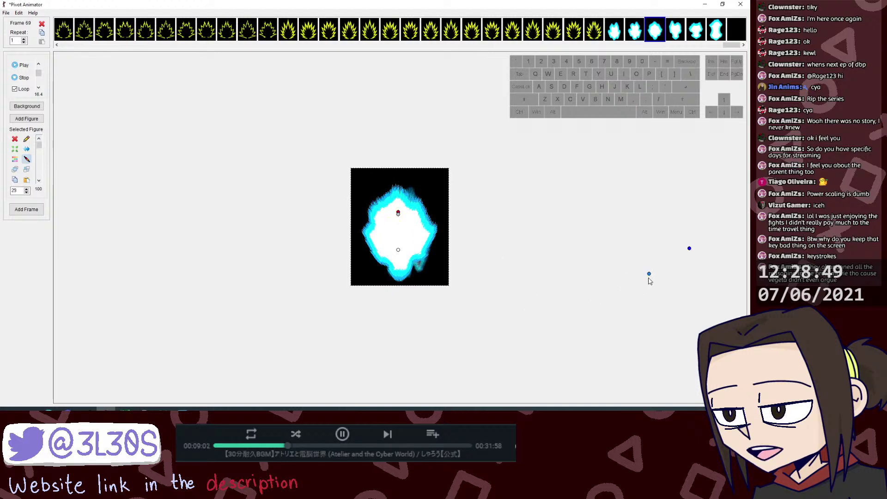
{"action": "key", "text": "period"}
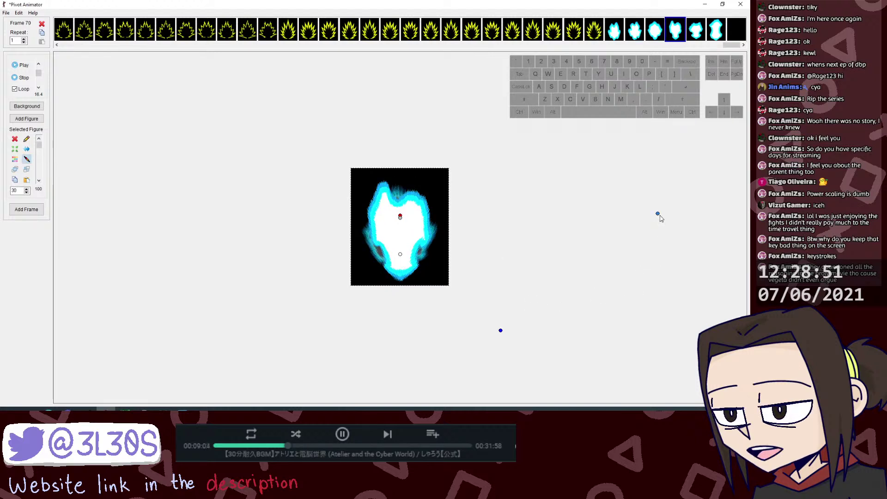
{"action": "key", "text": "period"}
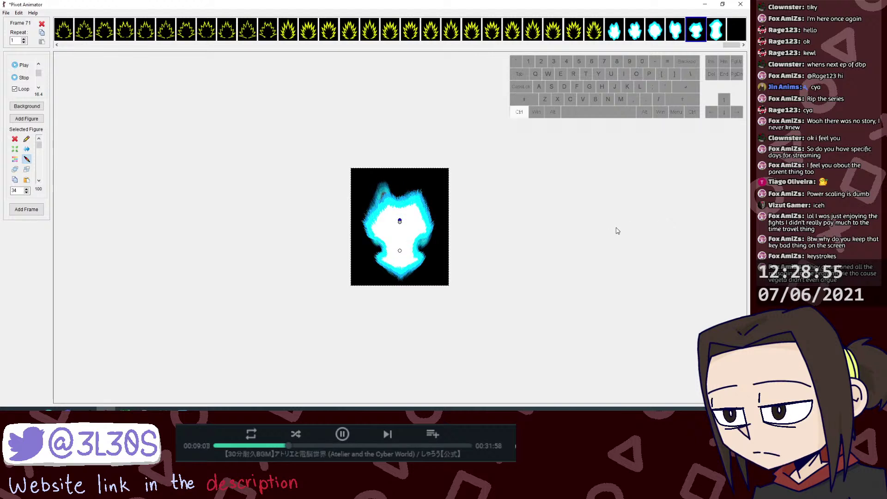
{"action": "key", "text": "ctrl+z"}
{"action": "key", "text": "period"}
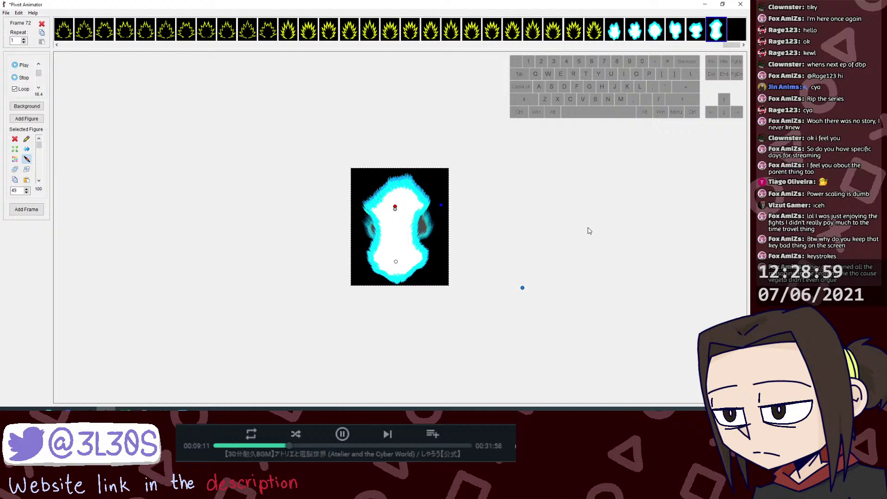
{"action": "left_click", "coordinate": [523, 288]}
Step: Copy frames 67 to 72 into a new, maximized Pivot Animator window
{"action": "left_click", "coordinate": [593, 33]}
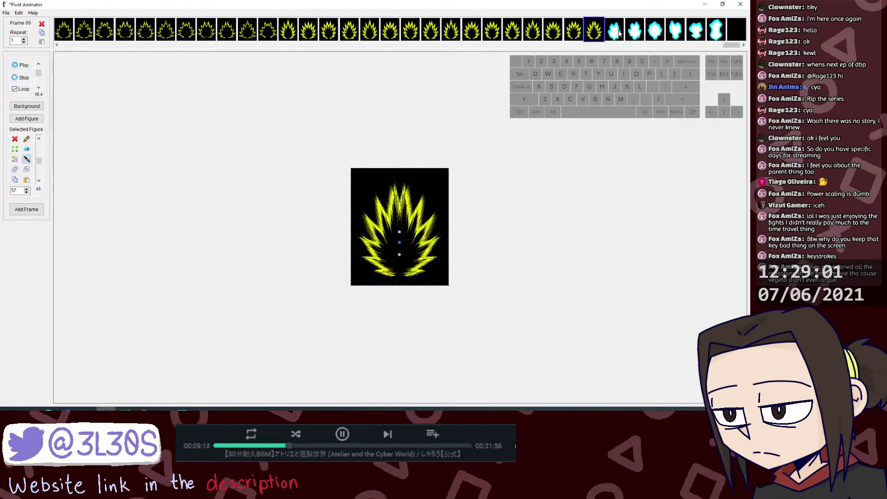
{"action": "left_click", "coordinate": [615, 32]}
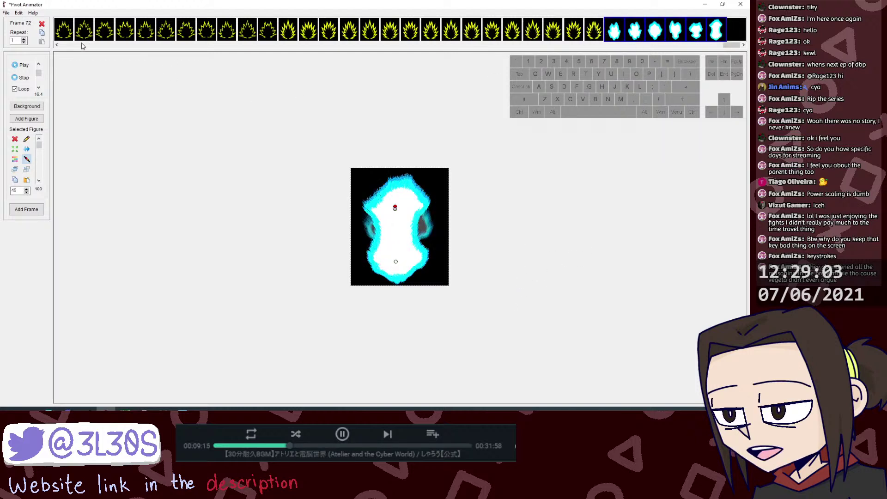
{"action": "right_click", "coordinate": [106, 414]}
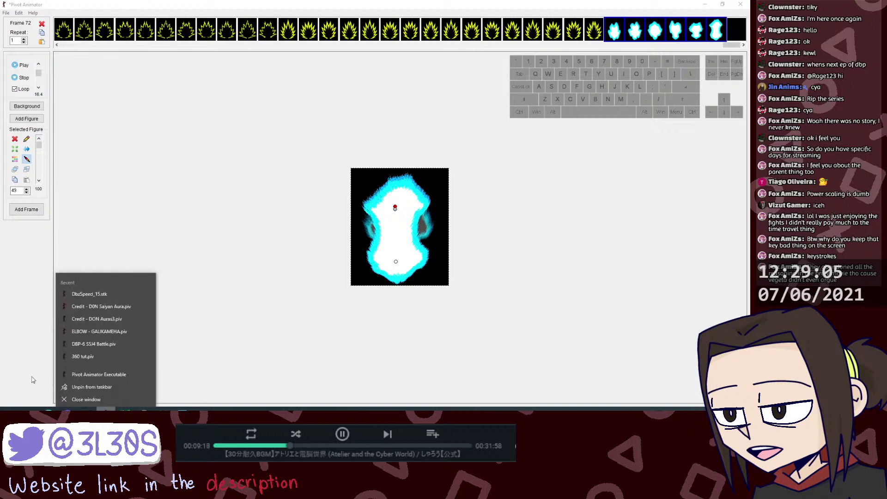
{"action": "left_click", "coordinate": [84, 373]}
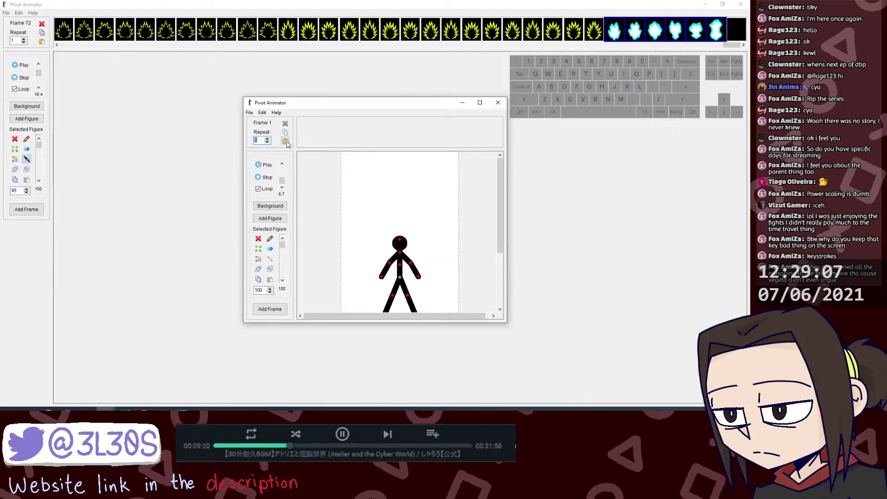
{"action": "left_click", "coordinate": [286, 142]}
{"action": "left_click", "coordinate": [479, 103]}
Step: Play the copied aura loop at several speeds, including 10.3 and 8.4, and examine its motion
{"action": "left_click", "coordinate": [23, 65]}
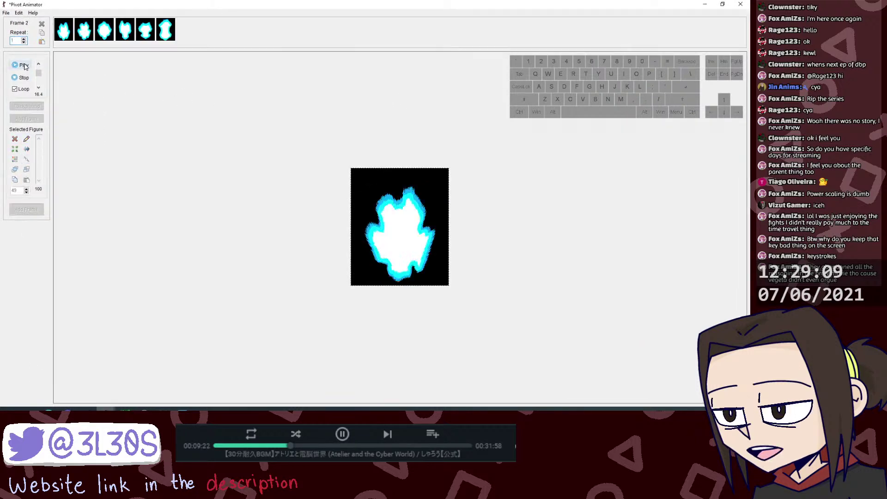
{"action": "left_click", "coordinate": [24, 78]}
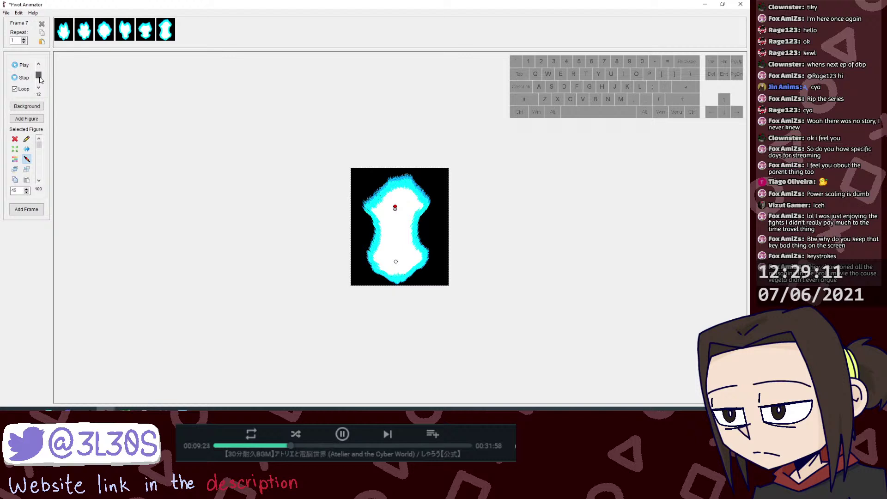
{"action": "left_click", "coordinate": [24, 67]}
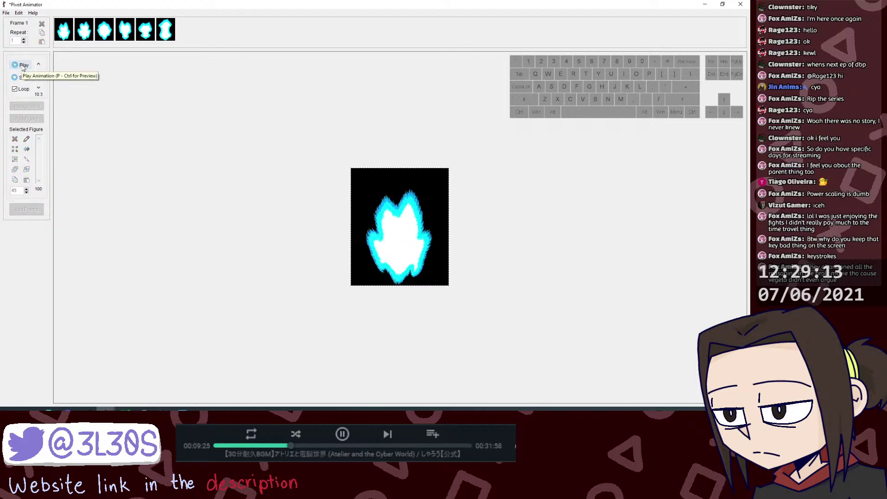
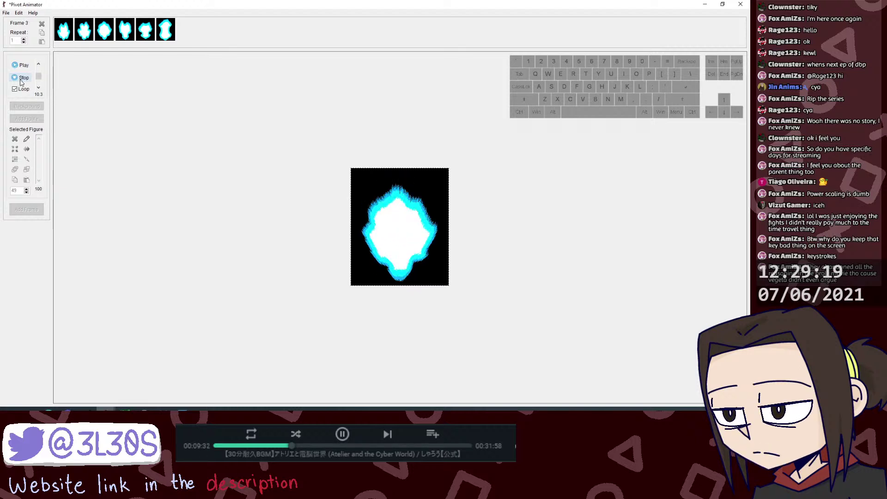
{"action": "left_click", "coordinate": [21, 78]}
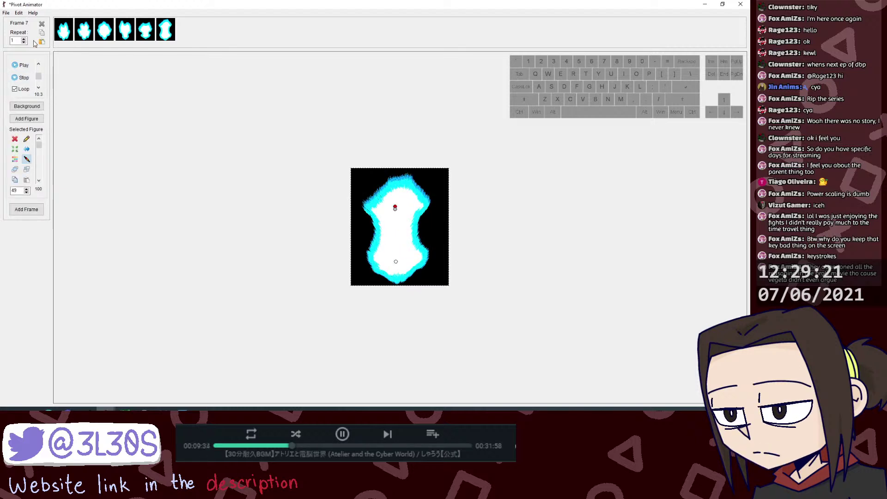
{"action": "left_click", "coordinate": [104, 30]}
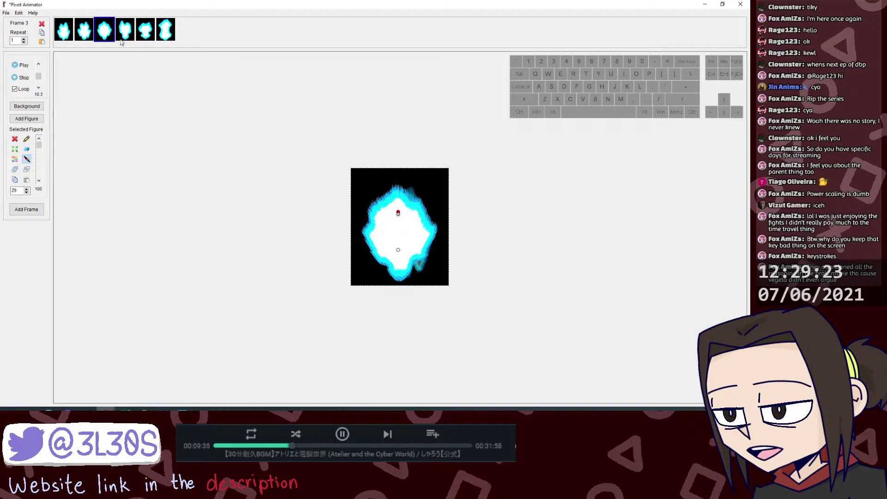
{"action": "left_click", "coordinate": [64, 29]}
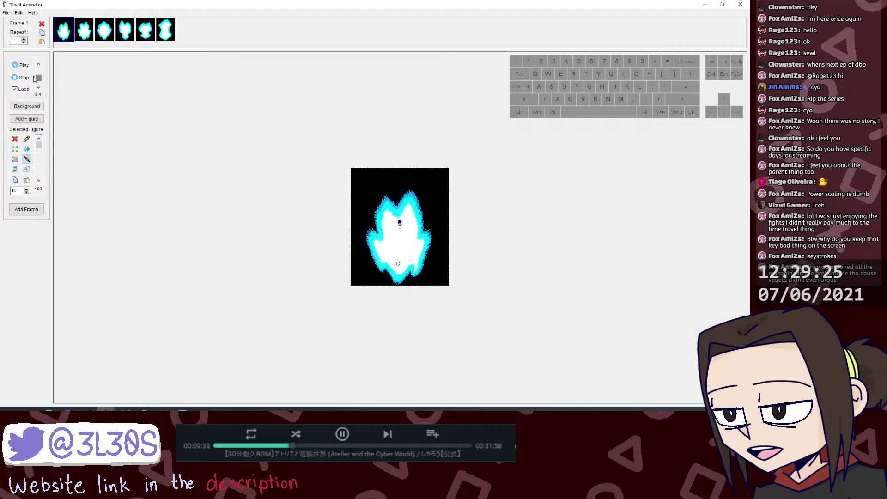
{"action": "left_click", "coordinate": [22, 65]}
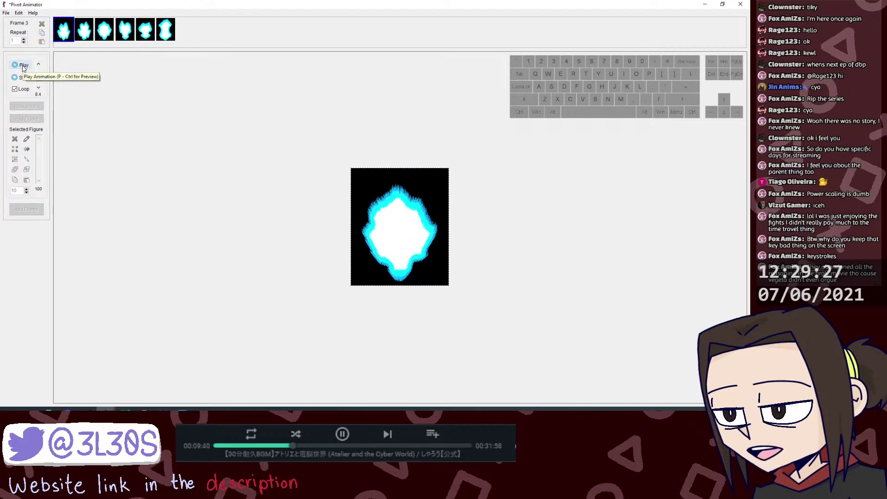
{"action": "left_click", "coordinate": [20, 77]}
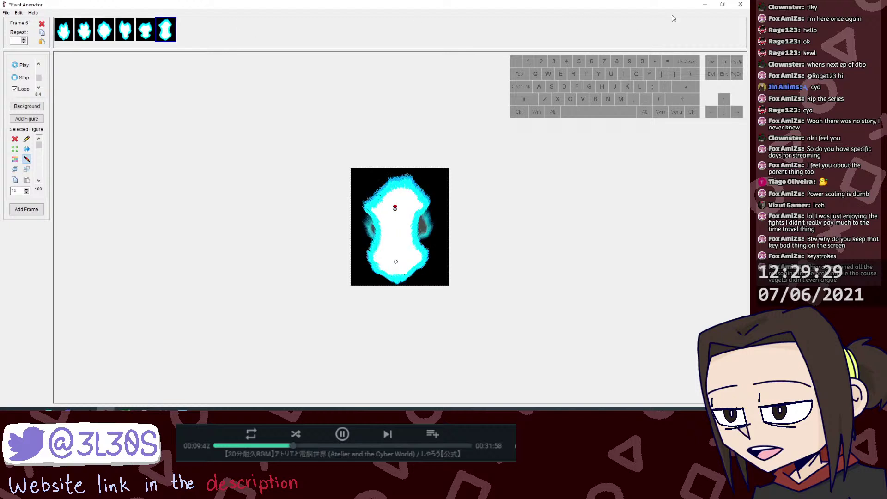
Step: Return to the main animation, go to frame 73, and save the project
{"action": "left_click", "coordinate": [704, 5]}
{"action": "left_click", "coordinate": [734, 32]}
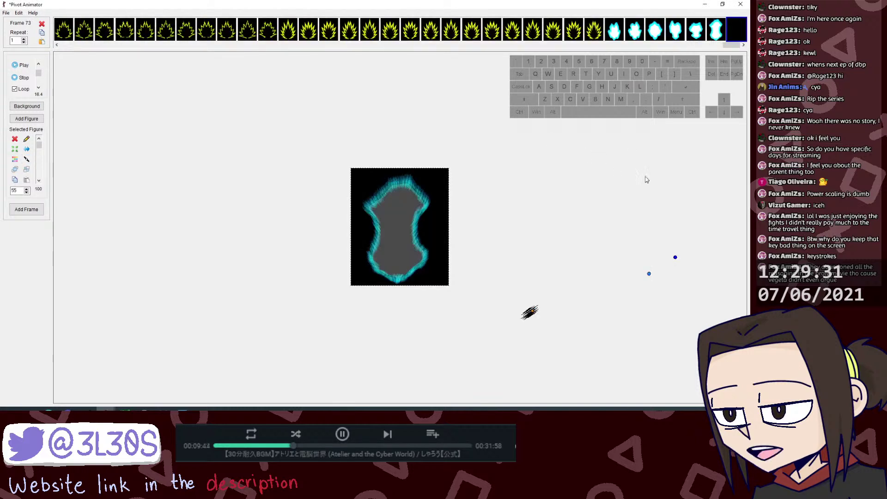
{"action": "key", "text": "ctrl+s"}
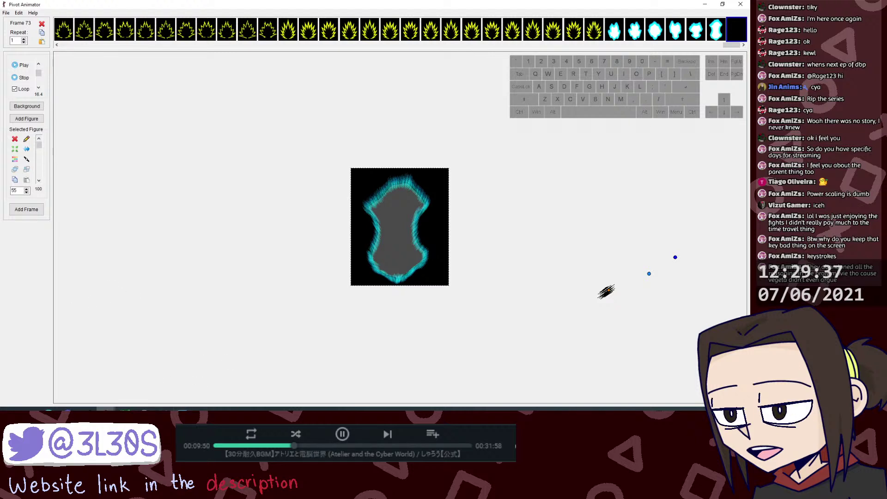
Step: In Photos, compare the aura reference sketches from Screenshot_2.png to Screenshot_7.png, ending on Screenshot_7.png
{"action": "left_click", "coordinate": [182, 412]}
{"action": "left_click_drag", "start_coordinate": [355, 278], "coordinate": [280, 278]}
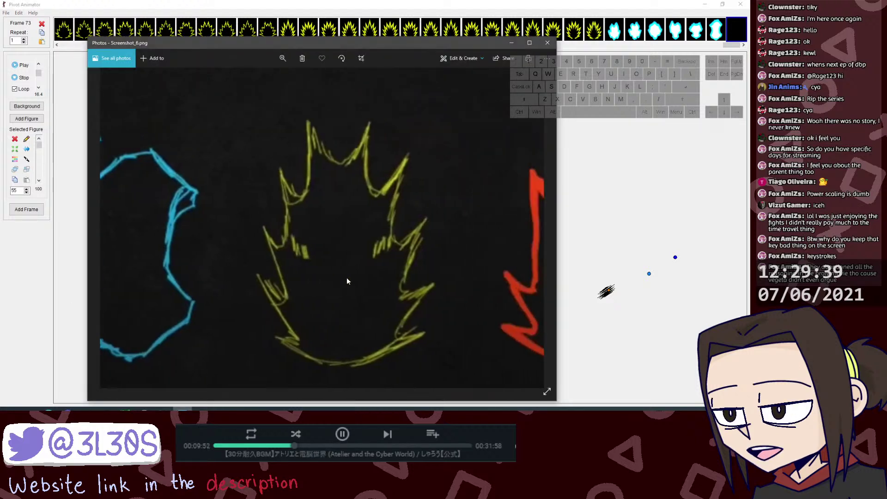
{"action": "scroll", "coordinate": [346, 277], "scroll_direction": "down", "scroll_amount": 3}
{"action": "key", "text": "Right"}
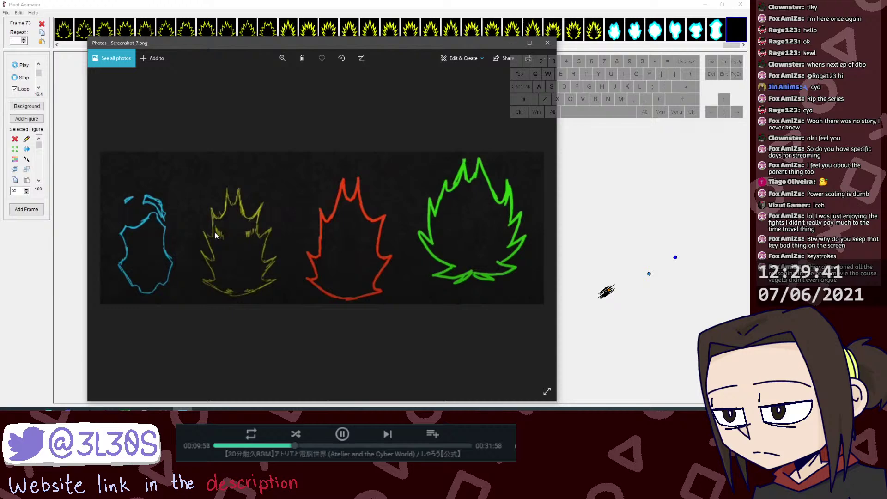
{"action": "key", "text": "Left"}
{"action": "key", "text": "Right"}
{"action": "key", "text": "Left"}
{"action": "key", "text": "Left"}
{"action": "key", "text": "Left"}
{"action": "key", "text": "Left"}
{"action": "key", "text": "Left"}
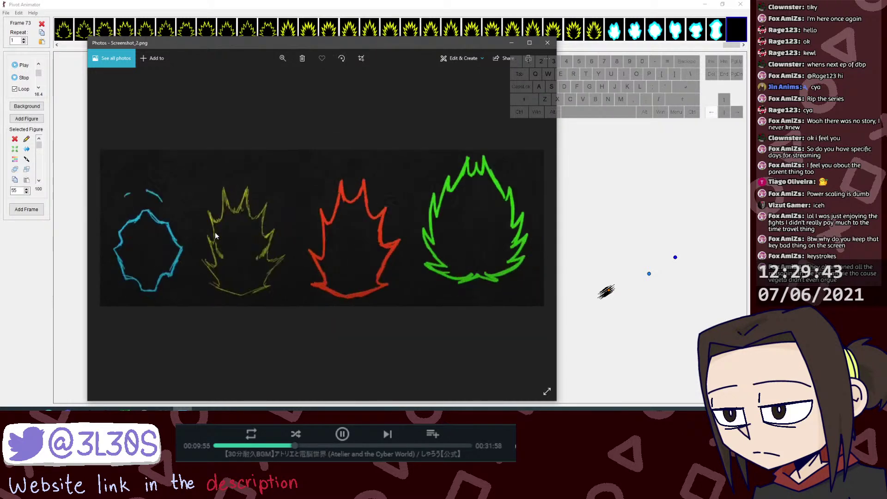
{"action": "key", "text": "Right"}
{"action": "key", "text": "Right"}
{"action": "key", "text": "Right"}
{"action": "key", "text": "Right"}
{"action": "key", "text": "Right"}
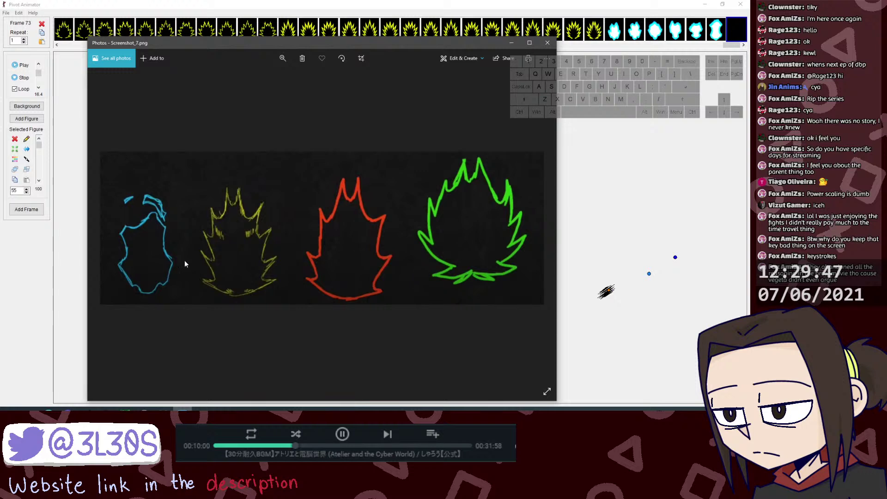
Step: Enlarge Screenshot_7.png and centre the view on its cyan aura sketch for tracing
{"action": "scroll", "coordinate": [182, 262], "scroll_direction": "up", "scroll_amount": 3}
{"action": "mouse_move", "coordinate": [216, 268]}
{"action": "left_mouse_down"}
{"action": "mouse_move", "coordinate": [251, 274]}
{"action": "mouse_move", "coordinate": [244, 263]}
{"action": "left_mouse_up"}
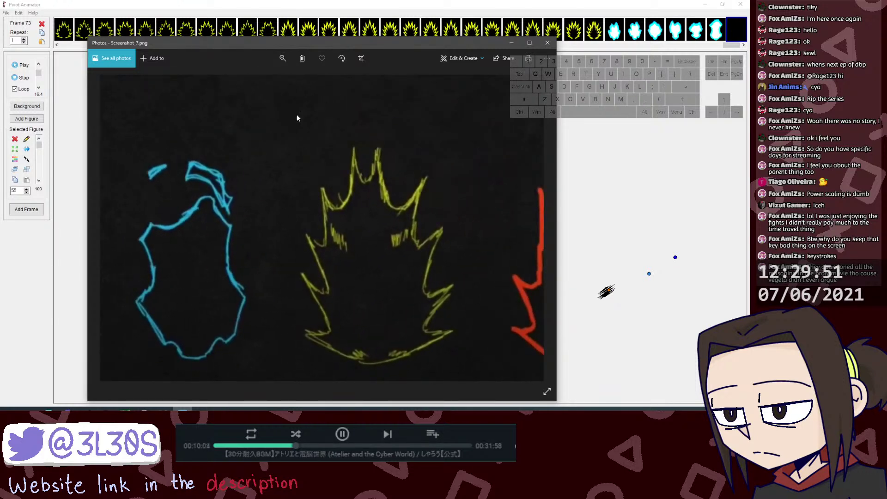
{"action": "left_click", "coordinate": [282, 58]}
{"action": "left_click", "coordinate": [279, 79]}
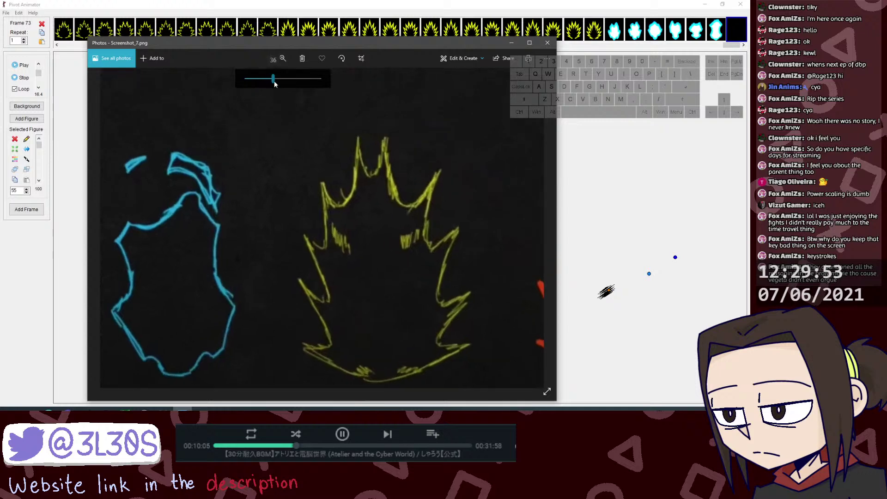
{"action": "scroll", "coordinate": [277, 166], "scroll_direction": "down", "scroll_amount": 2}
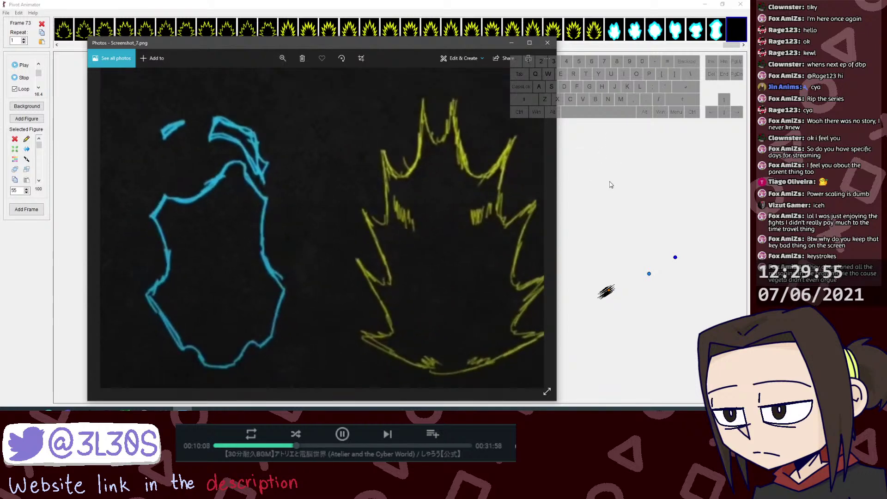
Step: Lay the see-through canvas over Screenshot_7.png and set the black hatch-stroke figure upright on the cyan aura's upper-left outline
{"action": "left_click", "coordinate": [611, 185]}
{"action": "right_click", "coordinate": [550, 184]}
{"action": "left_click", "coordinate": [521, 202]}
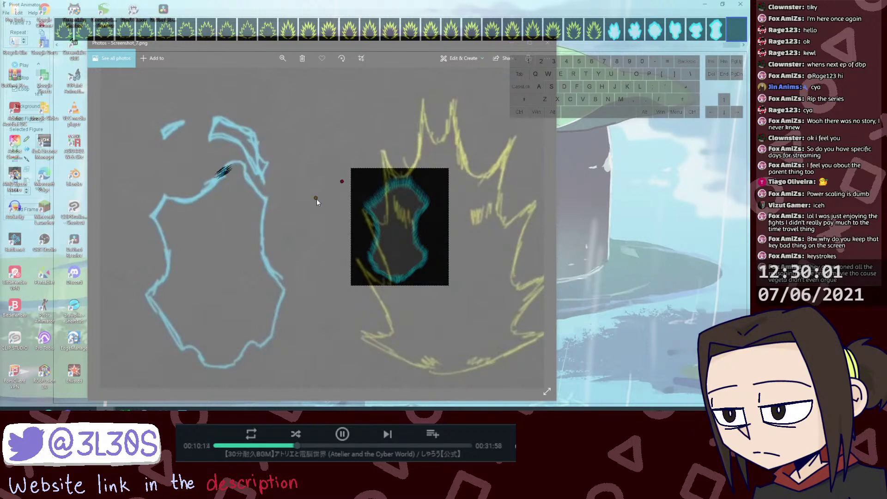
{"action": "left_click_drag", "start_coordinate": [317, 199], "coordinate": [308, 198]}
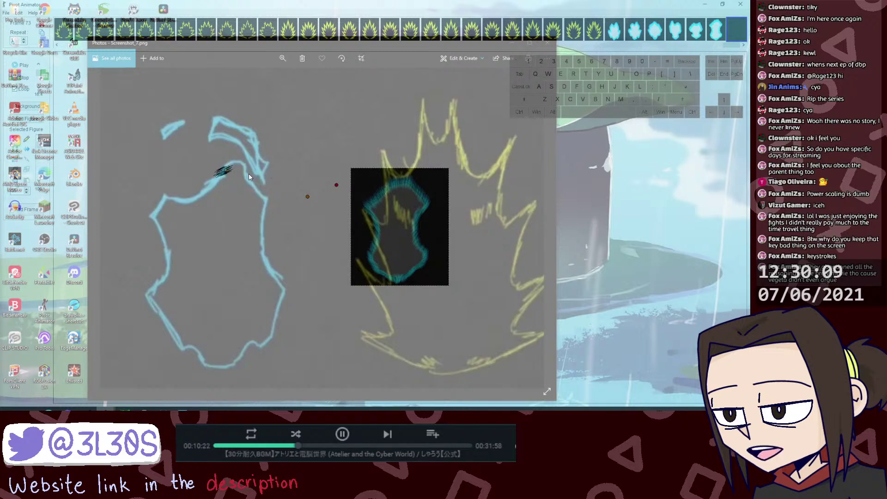
{"action": "key", "text": "ctrl+alt+z"}
{"action": "key", "text": "ctrl+alt+z"}
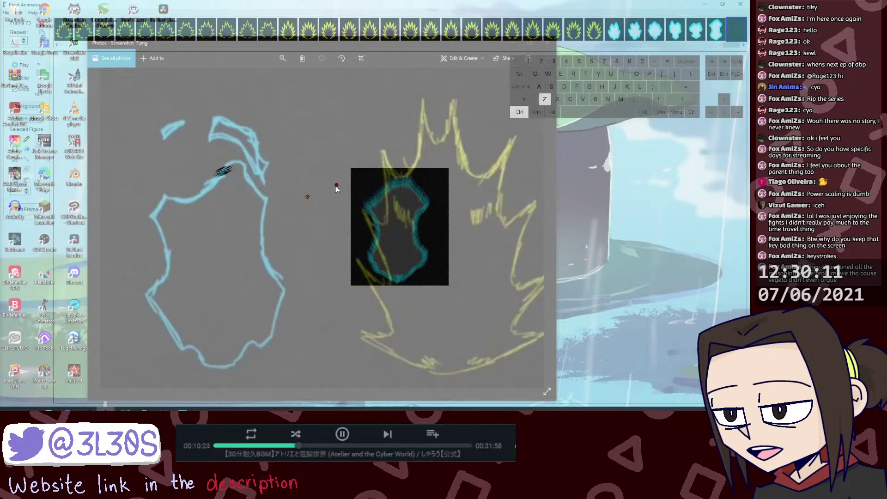
{"action": "key", "text": "ctrl+alt+z"}
{"action": "key", "text": "ctrl+alt+z"}
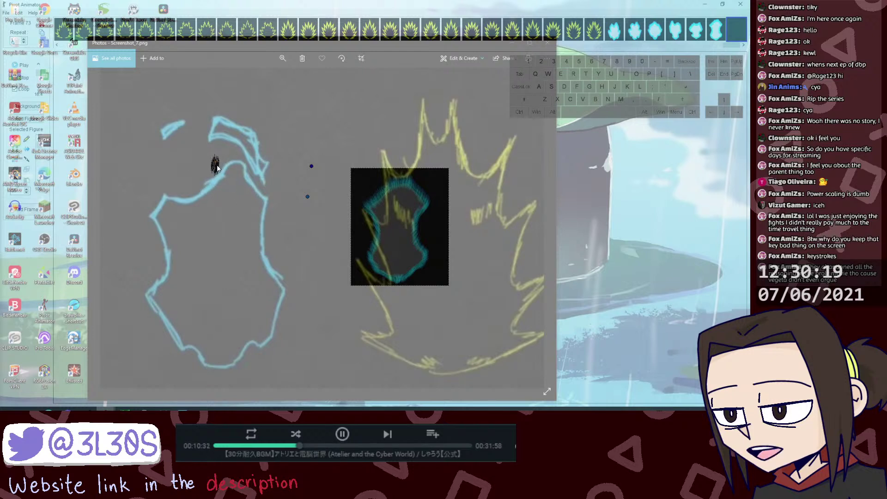
{"action": "left_click_drag", "start_coordinate": [214, 157], "coordinate": [210, 184]}
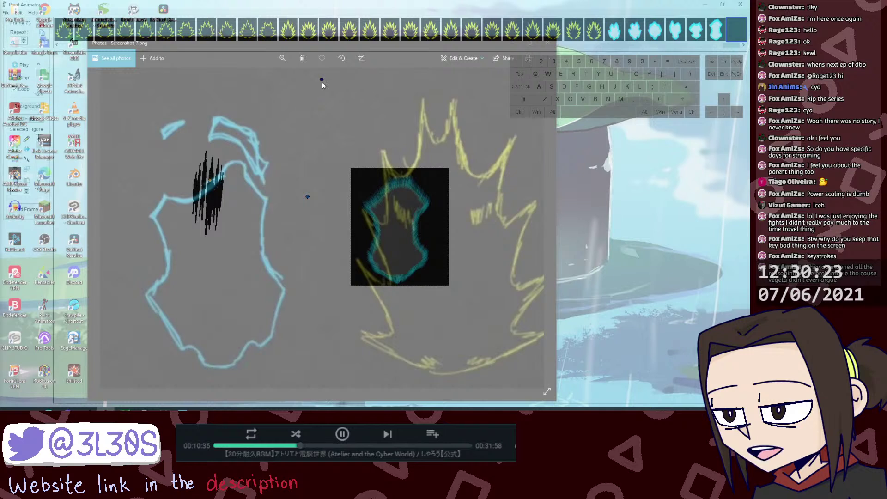
Step: Shrink the upright hatch-stroke figure and place it on the left slope of the cyan sketch's top peak
{"action": "key", "text": "shift"}
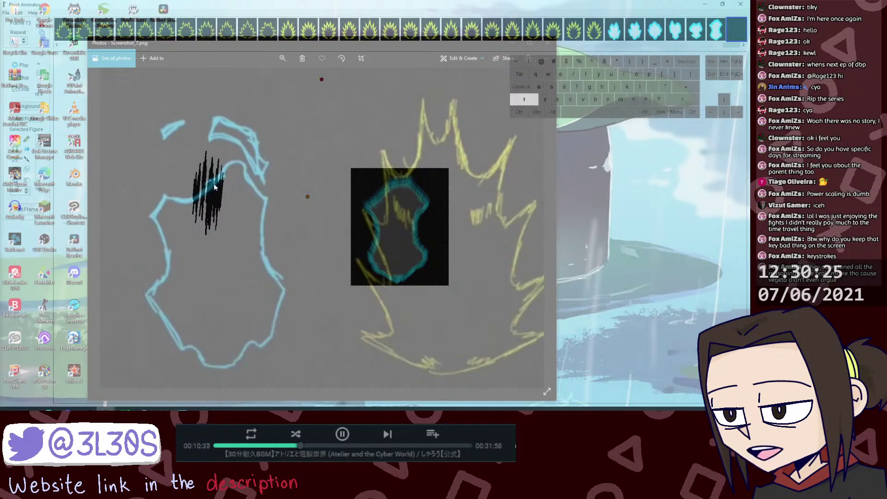
{"action": "mouse_move", "coordinate": [327, 88]}
{"action": "left_mouse_down"}
{"action": "mouse_move", "coordinate": [351, 93]}
{"action": "mouse_move", "coordinate": [303, 136]}
{"action": "left_mouse_up"}
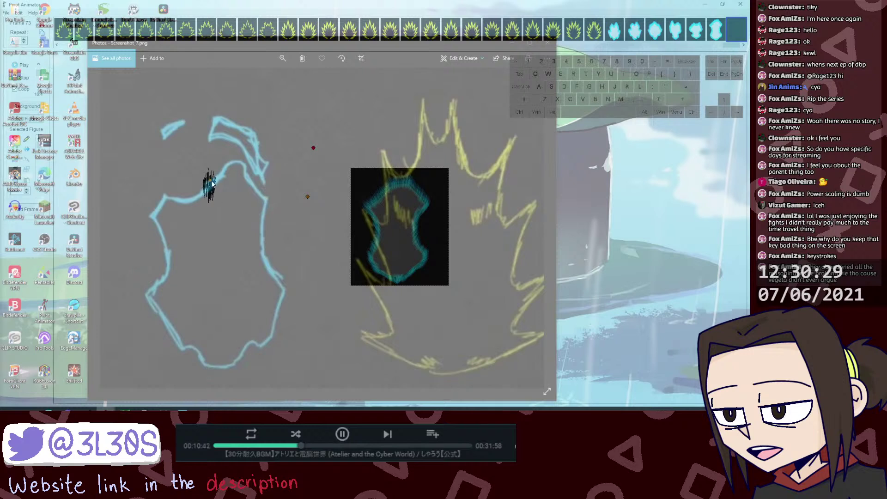
{"action": "mouse_move", "coordinate": [216, 183]}
{"action": "left_mouse_down"}
{"action": "mouse_move", "coordinate": [241, 173]}
{"action": "mouse_move", "coordinate": [206, 184]}
{"action": "mouse_move", "coordinate": [206, 221]}
{"action": "mouse_move", "coordinate": [192, 203]}
{"action": "left_mouse_up"}
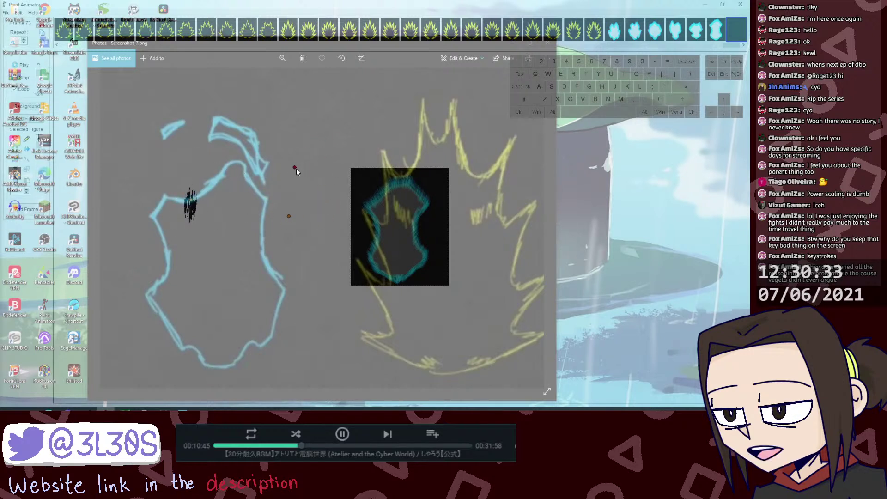
{"action": "mouse_move", "coordinate": [295, 170]}
{"action": "left_mouse_down"}
{"action": "mouse_move", "coordinate": [301, 195]}
{"action": "mouse_move", "coordinate": [281, 176]}
{"action": "mouse_move", "coordinate": [269, 194]}
{"action": "mouse_move", "coordinate": [270, 159]}
{"action": "left_mouse_up"}
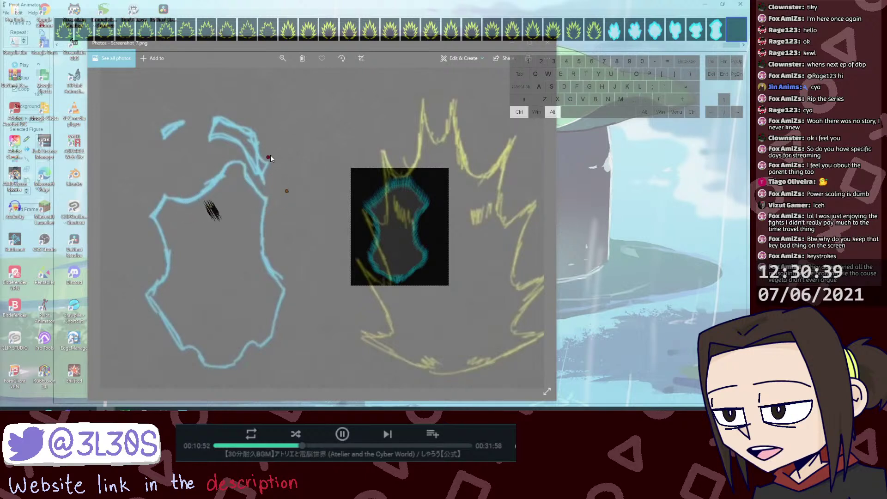
{"action": "key", "text": "ctrl+z"}
{"action": "left_click_drag", "start_coordinate": [202, 194], "coordinate": [218, 180]}
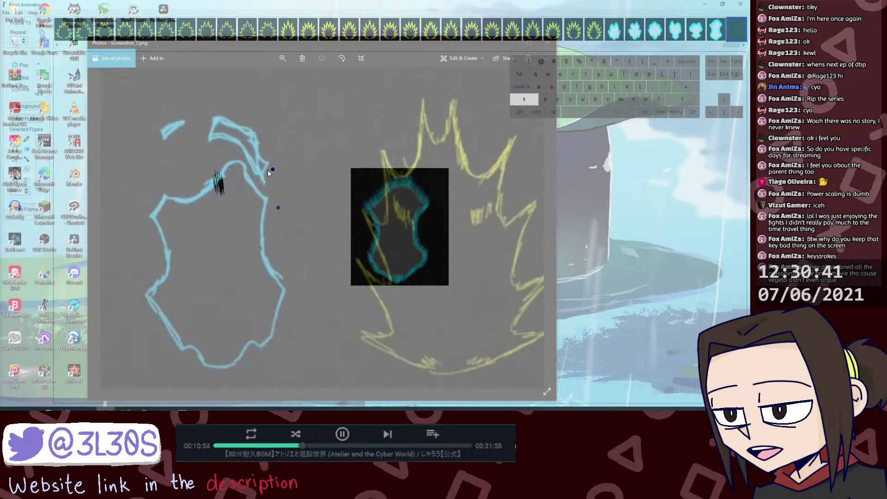
{"action": "mouse_move", "coordinate": [272, 169]}
{"action": "left_mouse_down"}
{"action": "mouse_move", "coordinate": [282, 166]}
{"action": "mouse_move", "coordinate": [273, 176]}
{"action": "mouse_move", "coordinate": [280, 185]}
{"action": "mouse_move", "coordinate": [270, 177]}
{"action": "left_mouse_up"}
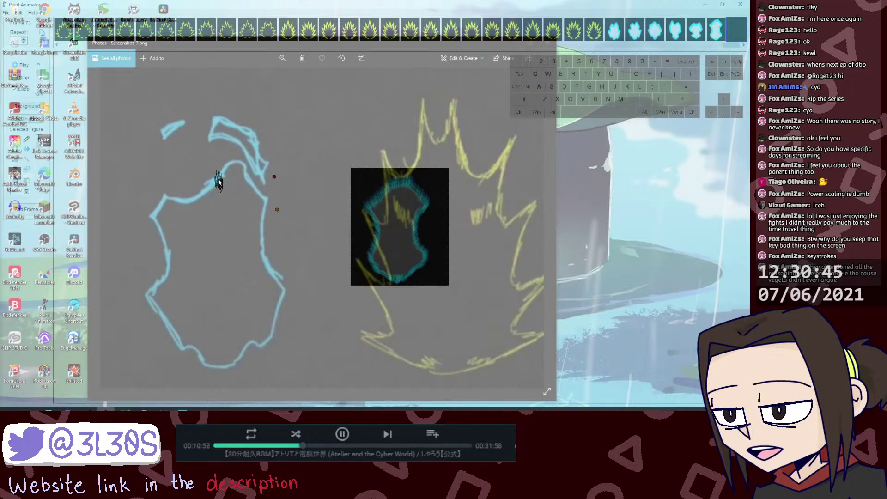
Step: Try adding another hatch-stroke figure and building strokes down the peak's left slope, and undo the attempt
{"action": "key", "text": "e"}
{"action": "key", "text": "s"}
{"action": "left_click", "coordinate": [372, 230]}
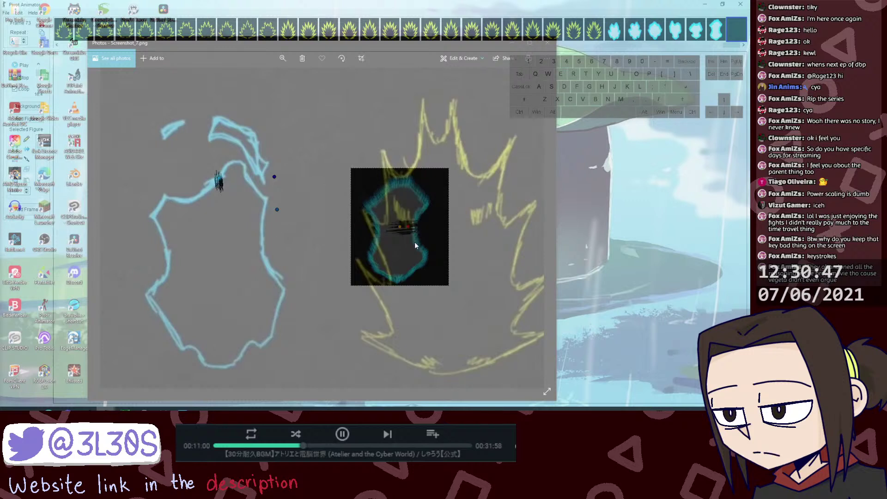
{"action": "mouse_move", "coordinate": [406, 226]}
{"action": "left_mouse_down"}
{"action": "mouse_move", "coordinate": [213, 187]}
{"action": "mouse_move", "coordinate": [203, 203]}
{"action": "mouse_move", "coordinate": [189, 197]}
{"action": "mouse_move", "coordinate": [210, 199]}
{"action": "mouse_move", "coordinate": [202, 199]}
{"action": "left_mouse_up"}
{"action": "key", "text": "ctrl+alt+z"}
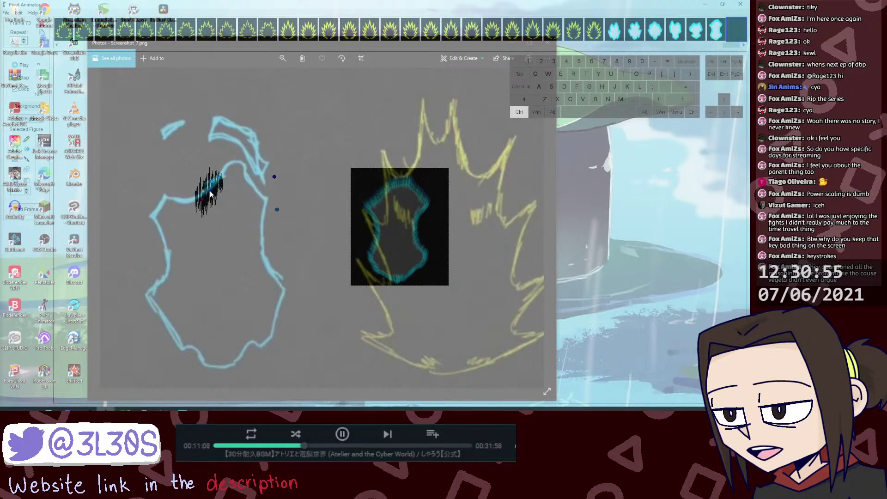
{"action": "key", "text": "ctrl+z"}
{"action": "key", "text": "ctrl+z"}
{"action": "key", "text": "ctrl+z"}
{"action": "key", "text": "ctrl+z"}
{"action": "key", "text": "ctrl+z"}
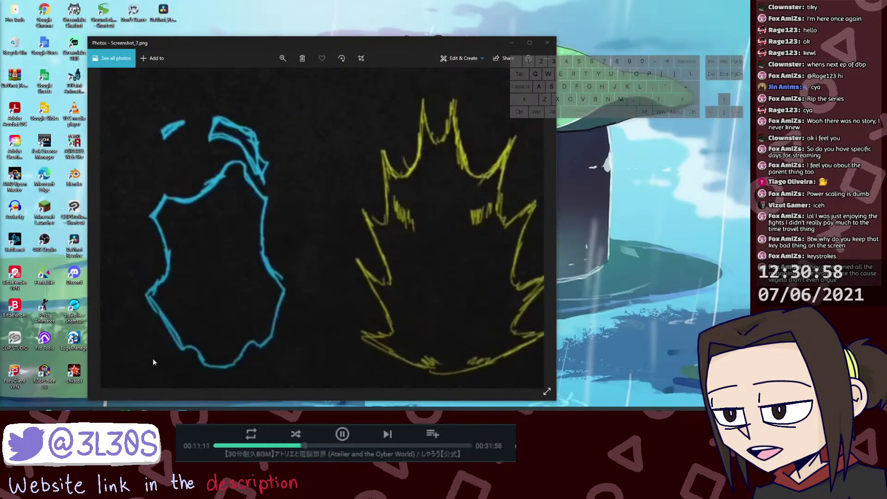
Step: Check the six-frame aura loop in the other Pivot window, then return to the tracing canvas in frame 73
{"action": "mouse_move", "coordinate": [105, 406]}
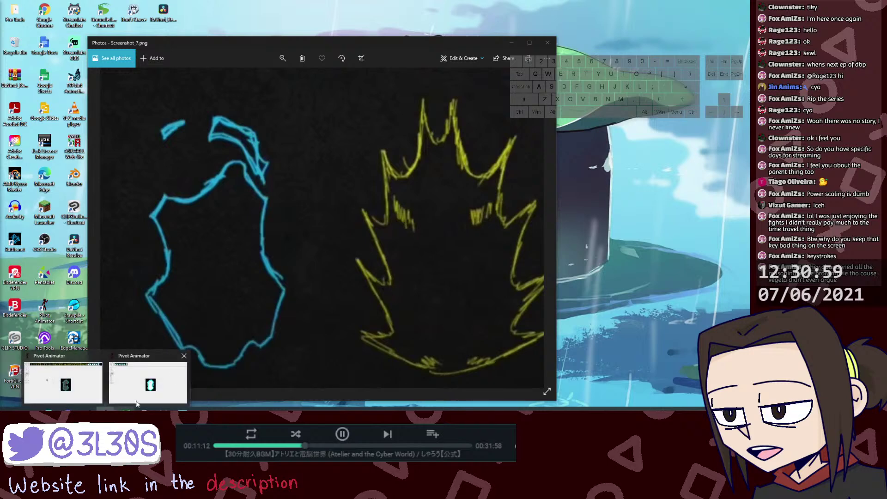
{"action": "left_click", "coordinate": [159, 381]}
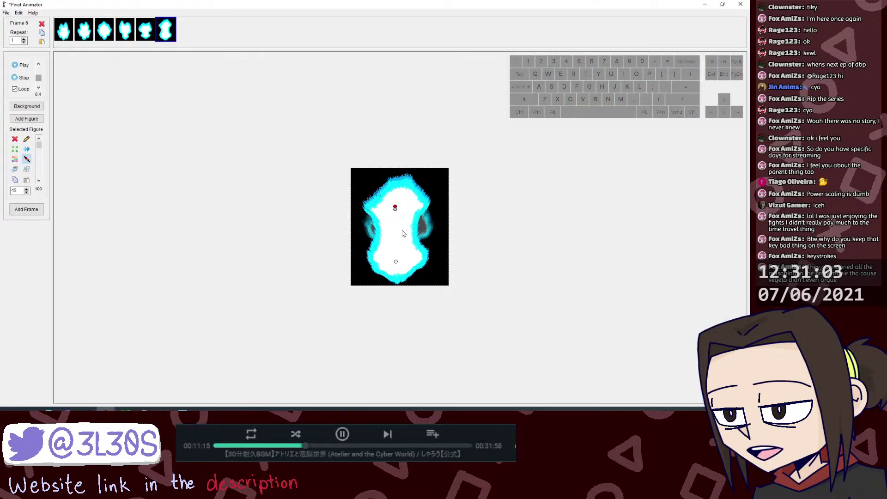
{"action": "left_click", "coordinate": [705, 5]}
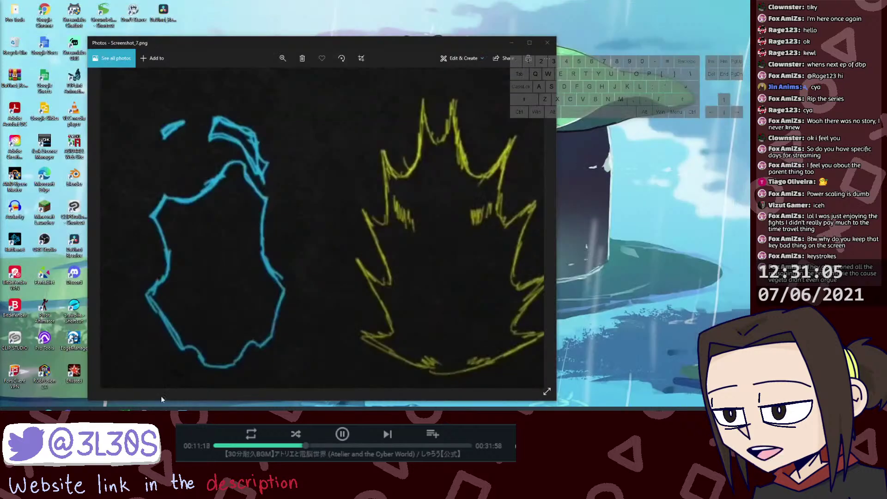
{"action": "mouse_move", "coordinate": [106, 406]}
{"action": "left_click", "coordinate": [143, 354]}
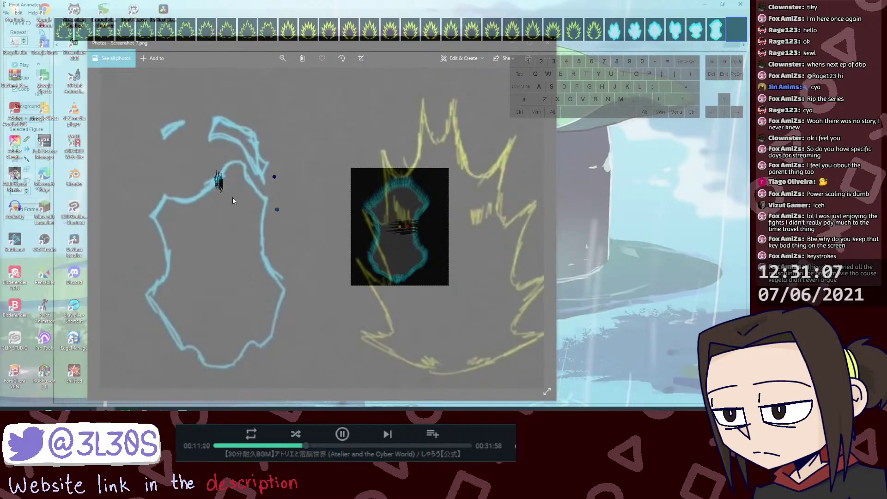
Step: Move the hatch-stroke figure down the left slope and delete the stray horizontal hatch figure inside the black rectangle
{"action": "left_click_drag", "start_coordinate": [219, 178], "coordinate": [194, 194]}
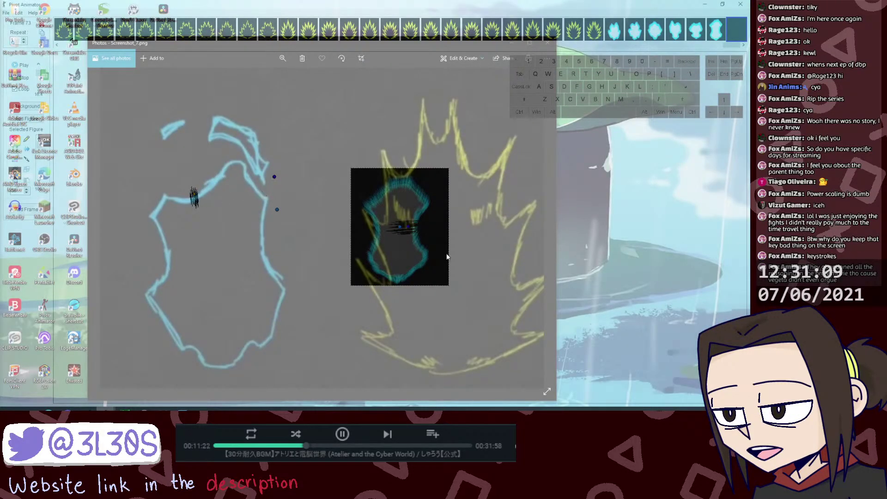
{"action": "left_click", "coordinate": [407, 227]}
{"action": "key", "text": "Delete"}
{"action": "key", "text": "Return"}
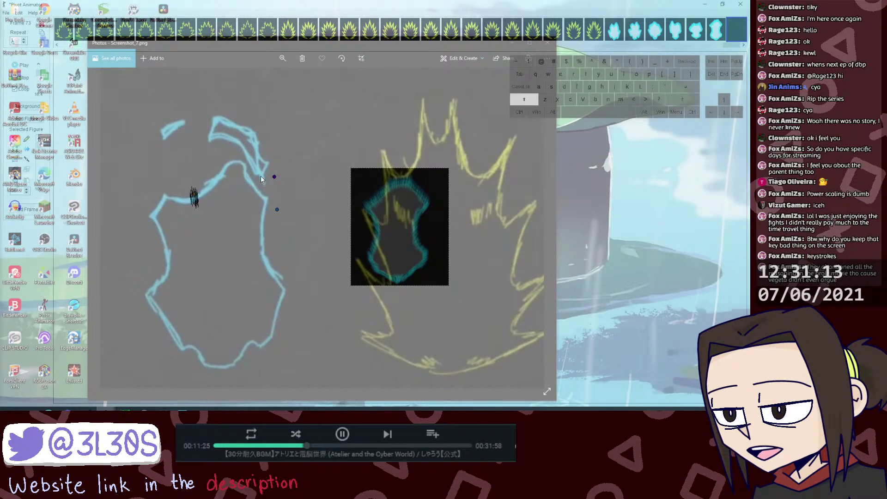
Step: Resize and tilt the hatch strokes and build them into a row along the sketch's upper-left shoulder curve
{"action": "mouse_move", "coordinate": [275, 177]}
{"action": "left_mouse_down"}
{"action": "mouse_move", "coordinate": [277, 153]}
{"action": "mouse_move", "coordinate": [267, 152]}
{"action": "left_mouse_up"}
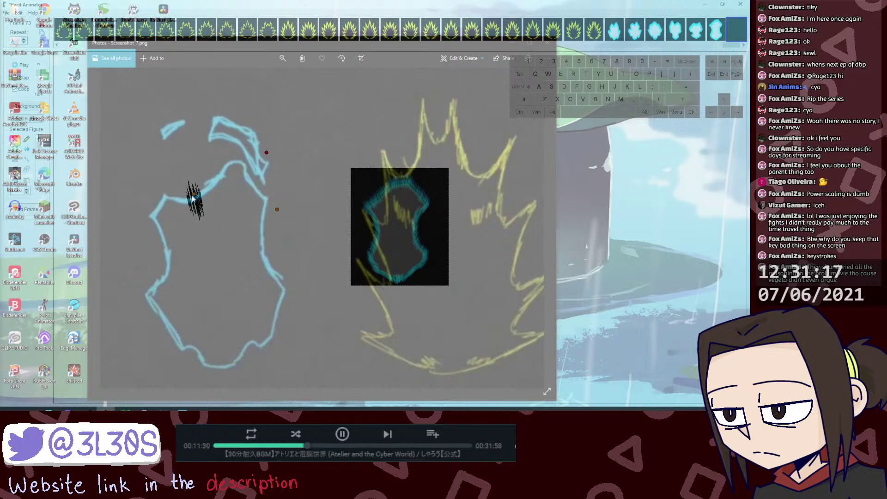
{"action": "mouse_move", "coordinate": [196, 198]}
{"action": "left_mouse_down"}
{"action": "mouse_move", "coordinate": [207, 206]}
{"action": "mouse_move", "coordinate": [205, 191]}
{"action": "left_mouse_up"}
{"action": "left_click_drag", "start_coordinate": [267, 152], "coordinate": [271, 174]}
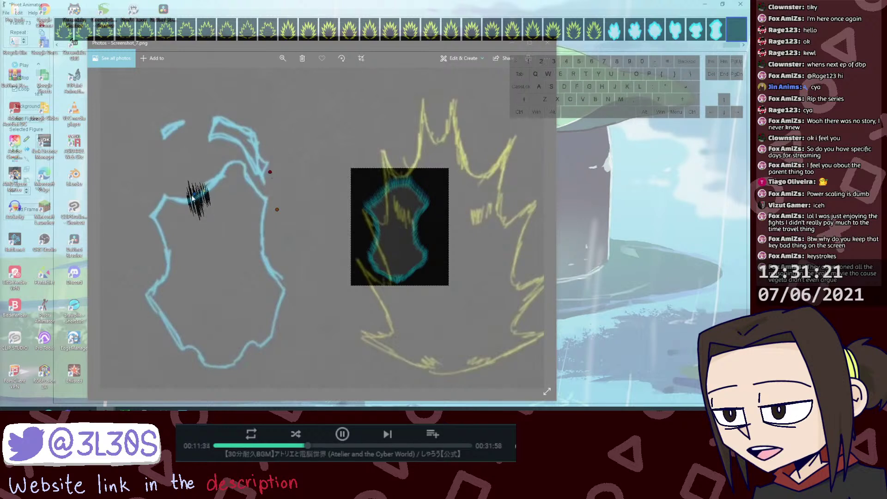
{"action": "left_click_drag", "start_coordinate": [204, 192], "coordinate": [202, 193]}
{"action": "left_click_drag", "start_coordinate": [267, 174], "coordinate": [268, 185]}
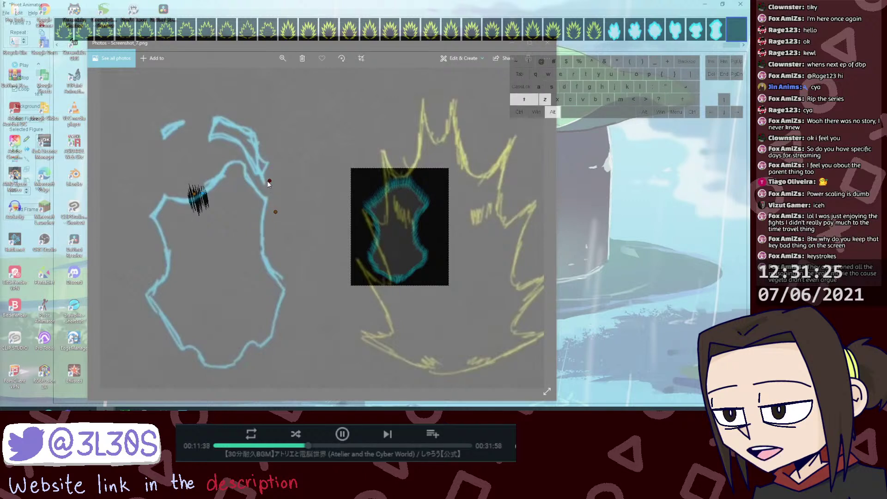
{"action": "mouse_move", "coordinate": [202, 194]}
{"action": "left_mouse_down"}
{"action": "mouse_move", "coordinate": [212, 213]}
{"action": "mouse_move", "coordinate": [213, 184]}
{"action": "mouse_move", "coordinate": [182, 198]}
{"action": "mouse_move", "coordinate": [202, 199]}
{"action": "left_mouse_up"}
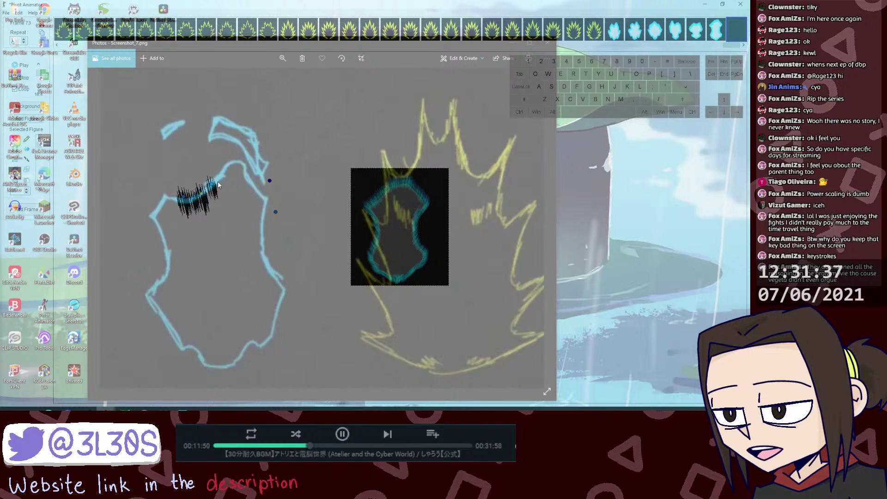
Step: Cut back the upper end of the hatch row so it stops partway up the peak's left slope
{"action": "key", "text": "shift"}
{"action": "key", "text": "alt+shift+z"}
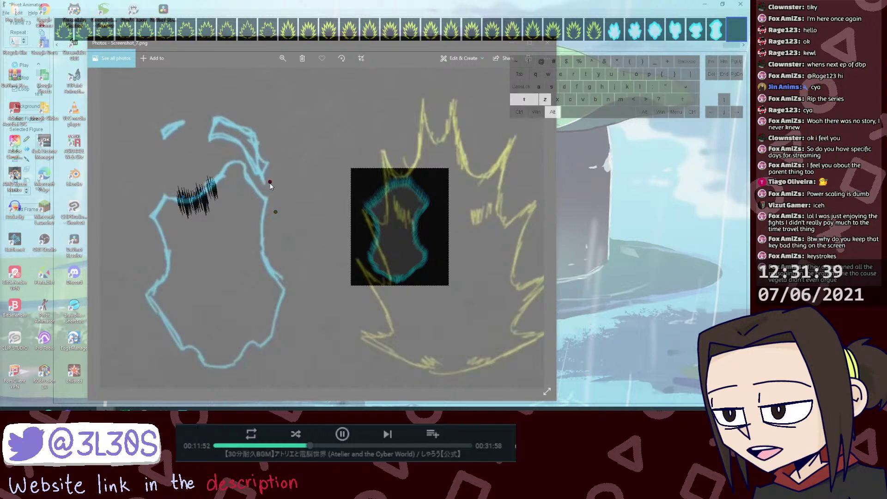
{"action": "left_click", "coordinate": [212, 185]}
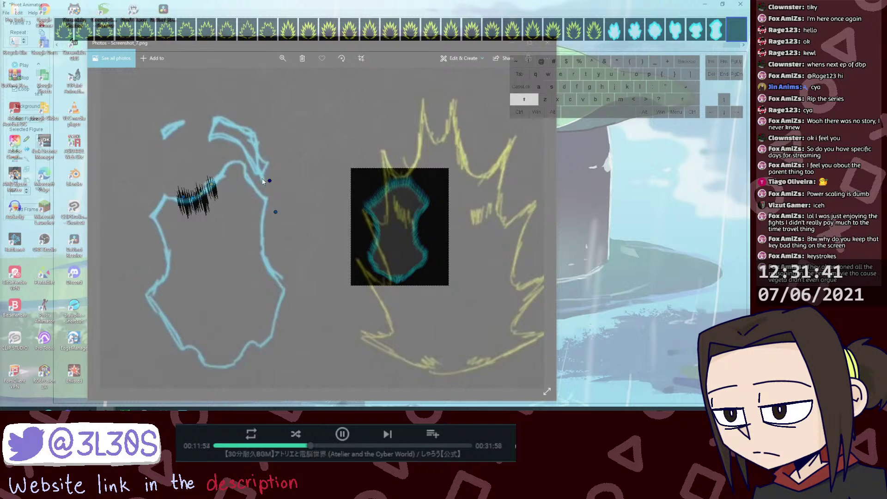
{"action": "key", "text": "alt+shift+z"}
{"action": "mouse_move", "coordinate": [269, 181]}
{"action": "left_mouse_down"}
{"action": "mouse_move", "coordinate": [266, 199]}
{"action": "mouse_move", "coordinate": [260, 193]}
{"action": "left_mouse_up"}
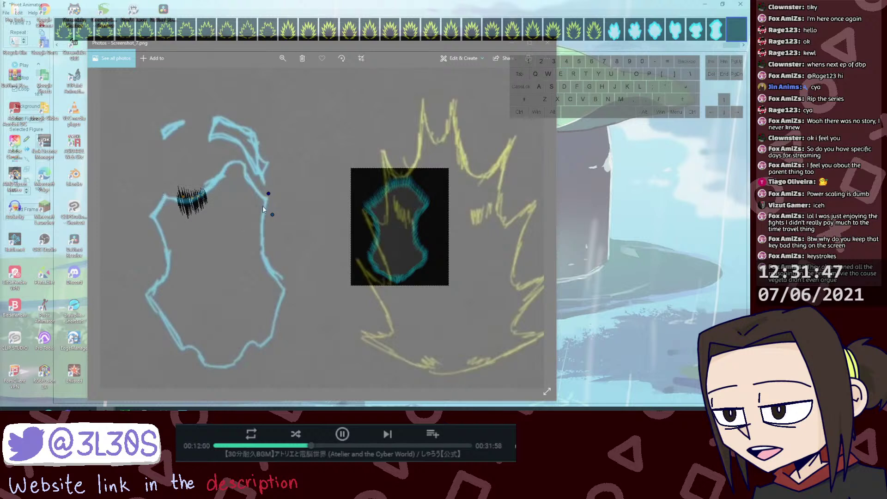
Step: Adjust the height and slant of the remaining hatch strokes on the upper-left shoulder curve
{"action": "left_click", "coordinate": [268, 193], "text": "shift"}
{"action": "key", "text": "ctrl+z"}
{"action": "left_click", "coordinate": [268, 194]}
{"action": "left_click_drag", "start_coordinate": [268, 194], "coordinate": [262, 160]}
{"action": "left_click_drag", "start_coordinate": [152, 175], "coordinate": [206, 208]}
{"action": "left_click", "coordinate": [261, 161], "text": "shift"}
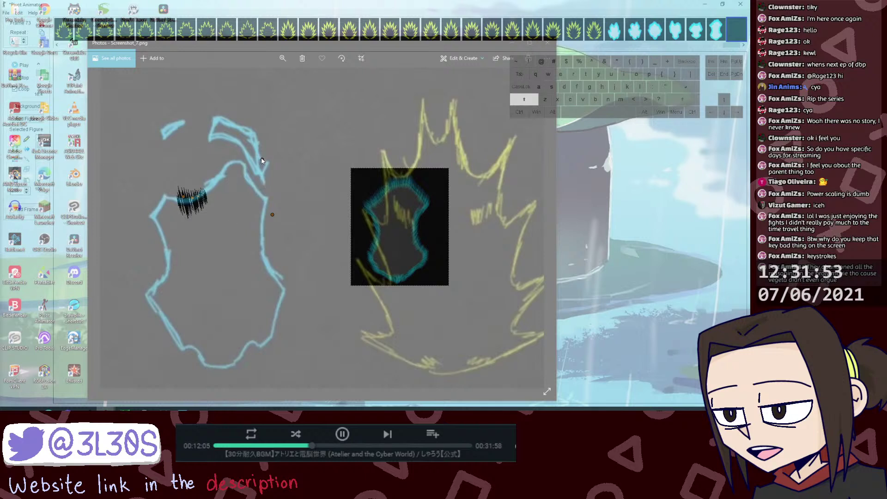
{"action": "left_click_drag", "start_coordinate": [261, 160], "coordinate": [262, 175]}
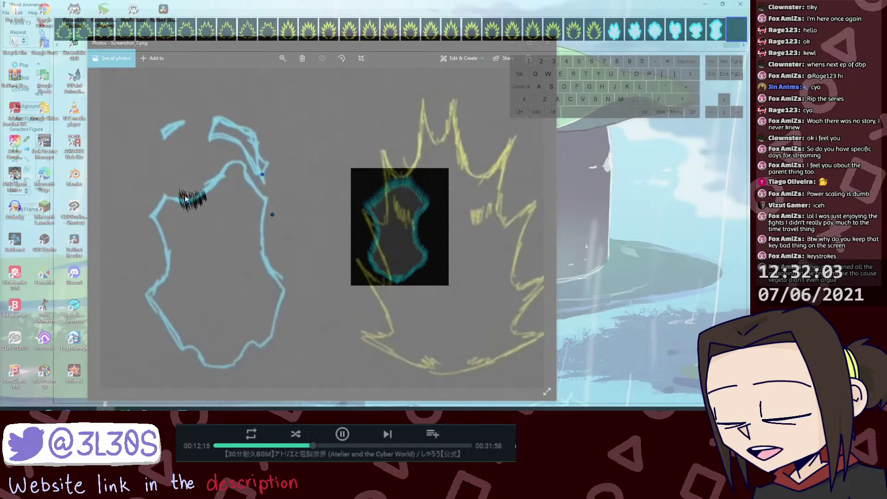
Step: Try shifting the hatch strokes towards the shoulder's outer corner, and undo the shift
{"action": "left_click_drag", "start_coordinate": [185, 199], "coordinate": [175, 201]}
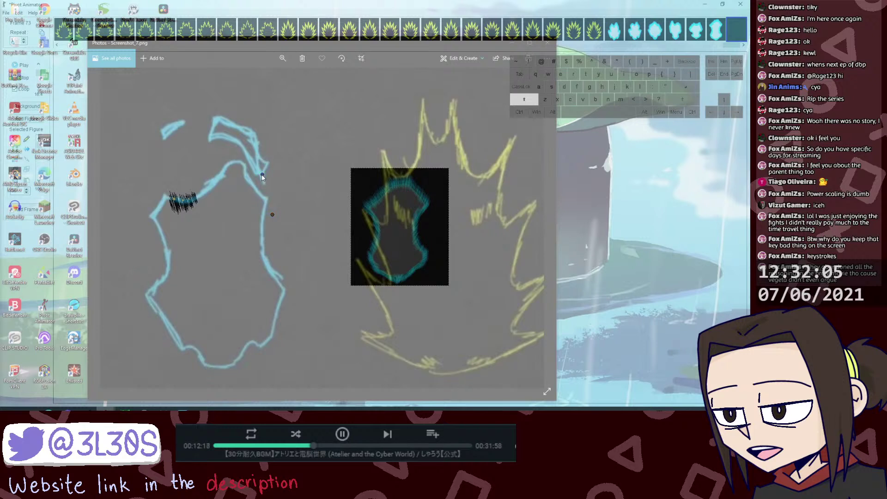
{"action": "key", "text": "ctrl+z"}
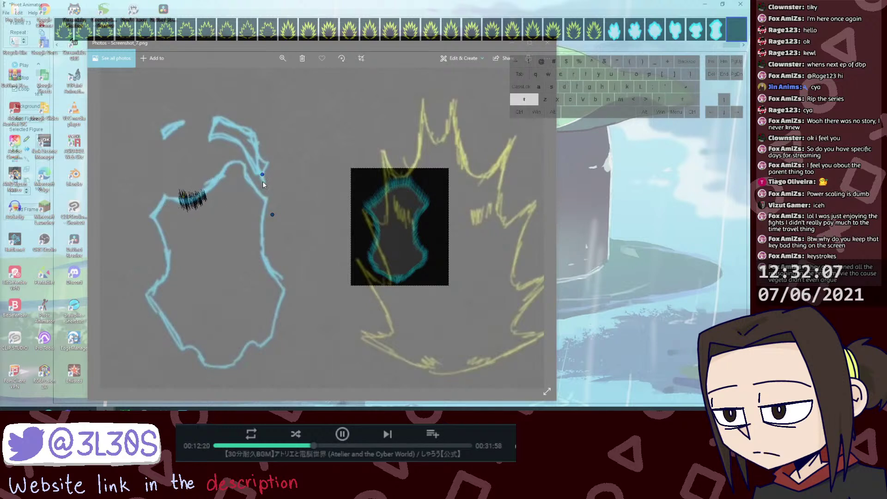
{"action": "key", "text": "ctrl+z"}
{"action": "key", "text": "ctrl+z"}
{"action": "key", "text": "ctrl+z"}
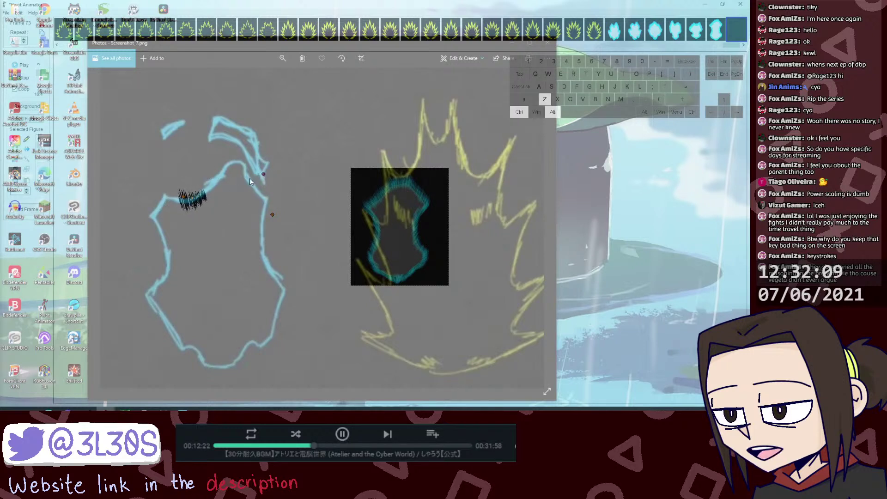
Step: Place the hatch strokes at the outer end of the upper-left shoulder curve and adjust their slant
{"action": "left_click_drag", "start_coordinate": [202, 203], "coordinate": [192, 204]}
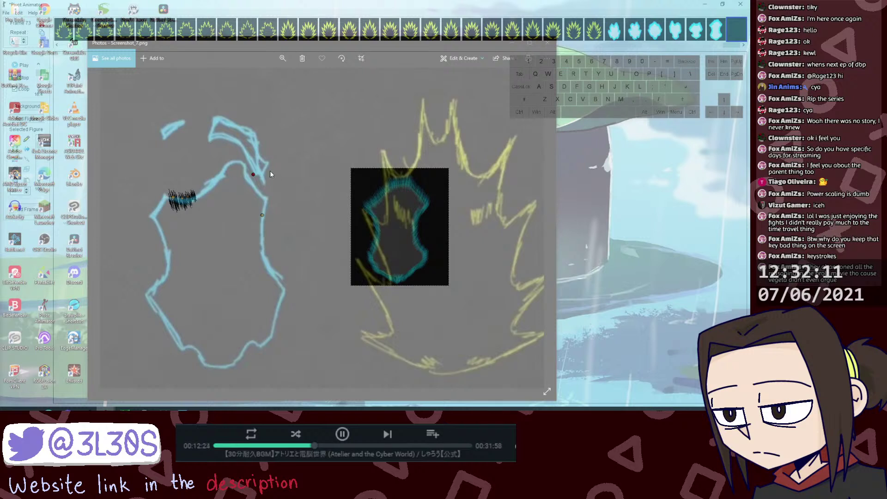
{"action": "key", "text": "ctrl+z"}
{"action": "key", "text": "ctrl+z"}
{"action": "key", "text": "ctrl+z"}
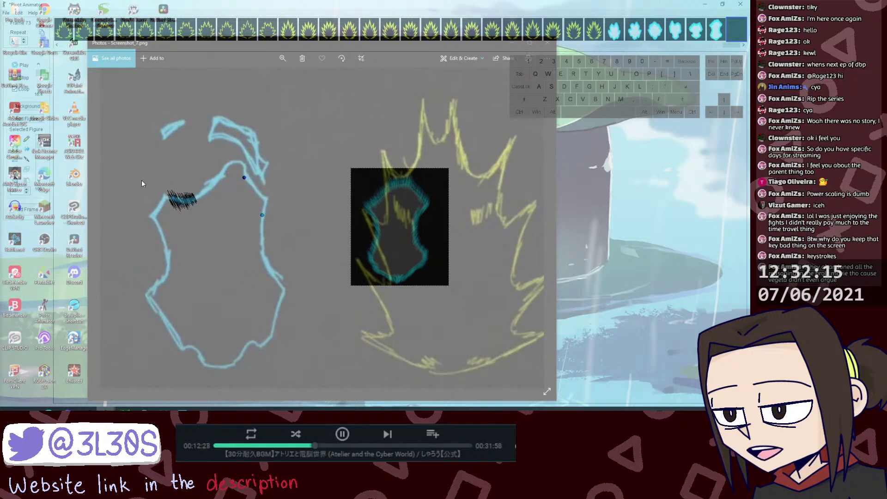
Step: Duplicate the hatch strokes and tilt the copy along the peak's left slope to extend the shoulder row upwards
{"action": "key", "text": "ctrl+d"}
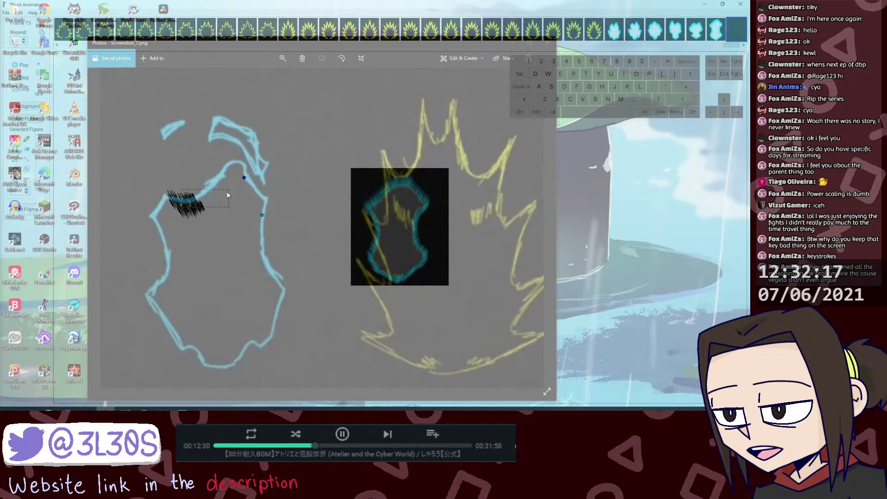
{"action": "mouse_move", "coordinate": [185, 206]}
{"action": "left_mouse_down"}
{"action": "mouse_move", "coordinate": [235, 205]}
{"action": "mouse_move", "coordinate": [234, 181]}
{"action": "mouse_move", "coordinate": [249, 194]}
{"action": "mouse_move", "coordinate": [190, 181]}
{"action": "mouse_move", "coordinate": [215, 184]}
{"action": "mouse_move", "coordinate": [194, 170]}
{"action": "left_mouse_up"}
{"action": "key", "text": "m"}
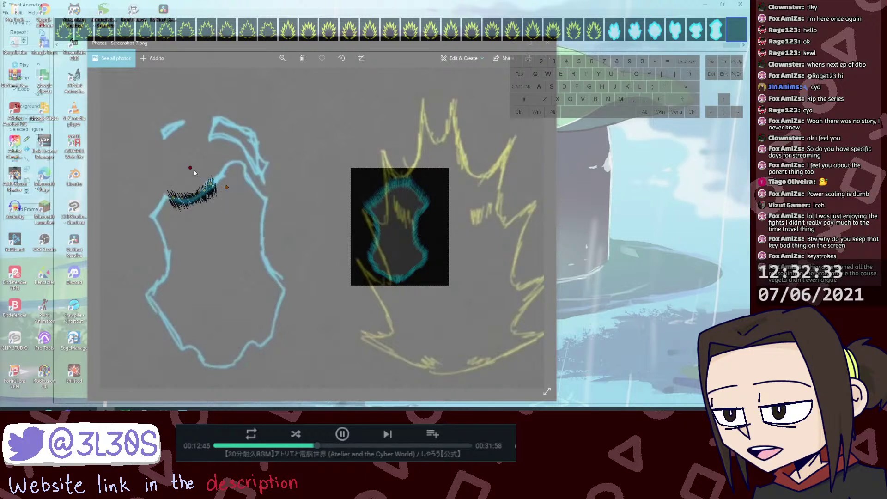
{"action": "left_click_drag", "start_coordinate": [191, 169], "coordinate": [230, 154]}
{"action": "left_click_drag", "start_coordinate": [212, 184], "coordinate": [209, 186]}
{"action": "mouse_move", "coordinate": [210, 185]}
{"action": "left_mouse_down"}
{"action": "mouse_move", "coordinate": [221, 179]}
{"action": "mouse_move", "coordinate": [198, 195]}
{"action": "left_mouse_up"}
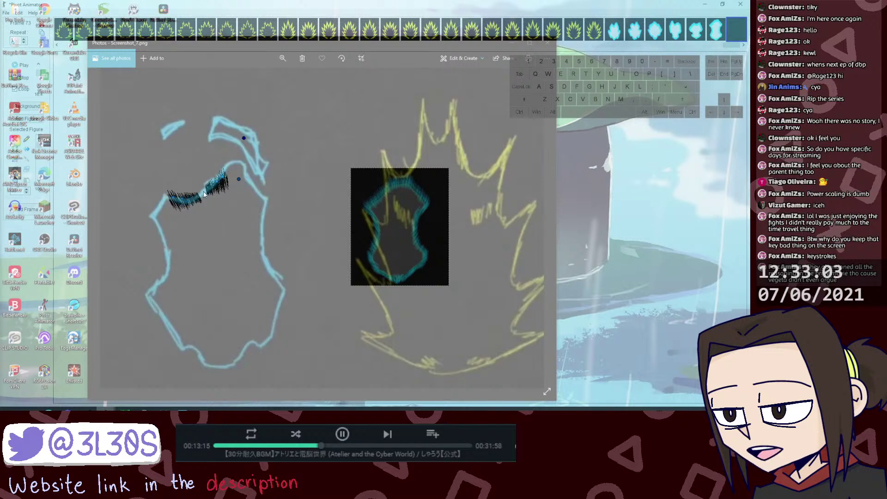
Step: Adjust the size, slant and position of the copied strokes so they join the shoulder row on the peak's left slope
{"action": "key", "text": "shift"}
{"action": "left_click_drag", "start_coordinate": [244, 139], "coordinate": [250, 140]}
{"action": "key", "text": "ctrl"}
{"action": "key", "text": "shift"}
{"action": "left_click_drag", "start_coordinate": [249, 139], "coordinate": [247, 138]}
{"action": "left_click_drag", "start_coordinate": [239, 180], "coordinate": [230, 187]}
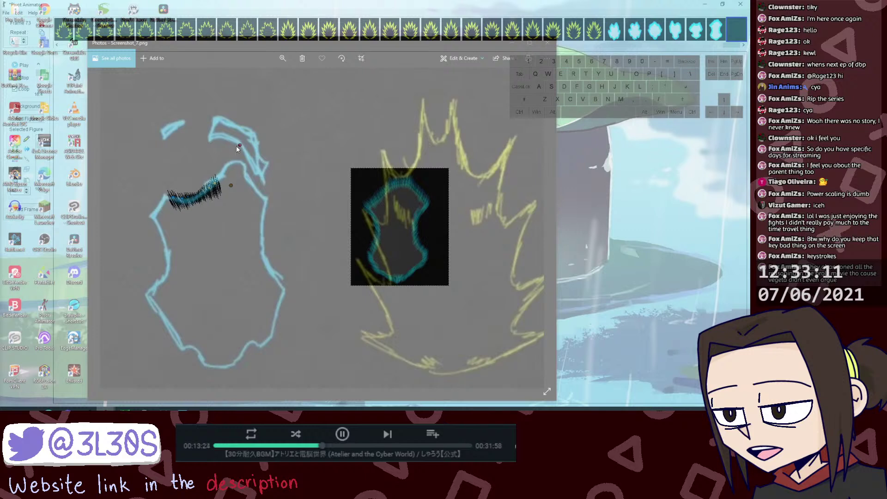
{"action": "left_click_drag", "start_coordinate": [238, 146], "coordinate": [244, 145]}
{"action": "left_click_drag", "start_coordinate": [231, 185], "coordinate": [235, 185]}
Step: Place a mirrored hatch-stroke copy on the peak's right slope and tilt and resize it to follow the line down to the upper-right corner
{"action": "key", "text": "m"}
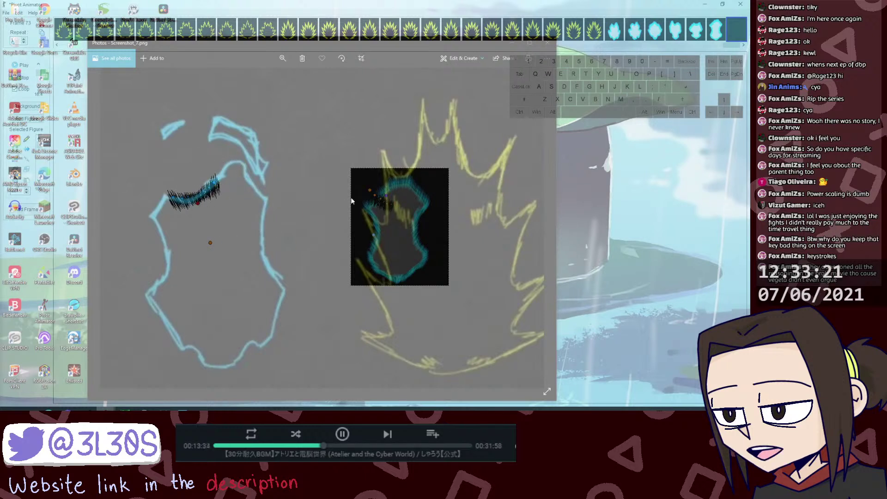
{"action": "mouse_move", "coordinate": [369, 190]}
{"action": "left_mouse_down"}
{"action": "mouse_move", "coordinate": [249, 159]}
{"action": "mouse_move", "coordinate": [244, 172]}
{"action": "left_mouse_up"}
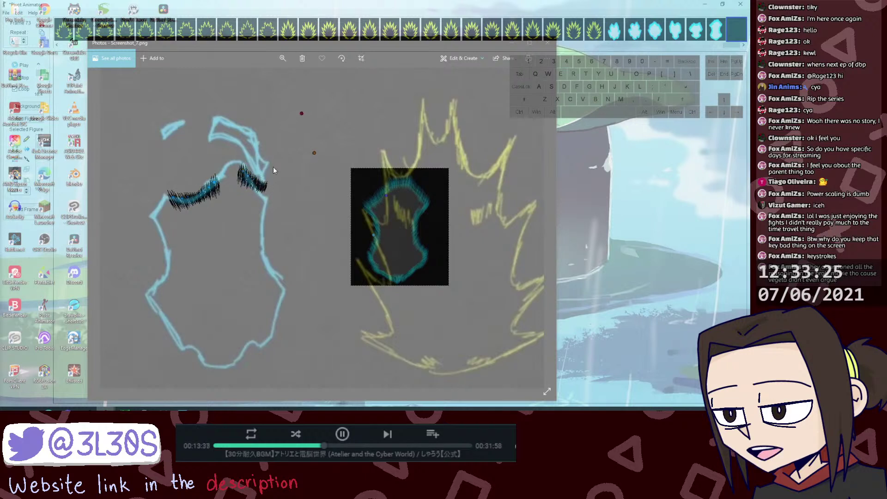
{"action": "left_click", "coordinate": [301, 113], "text": "shift"}
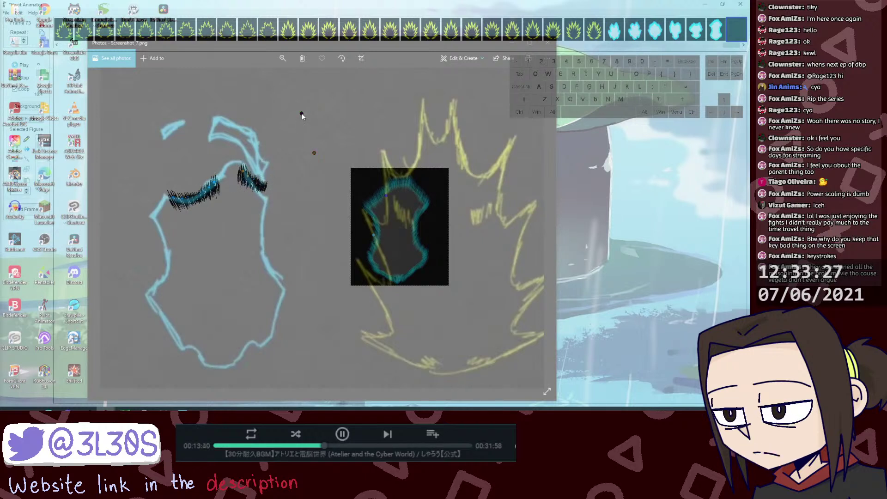
{"action": "mouse_move", "coordinate": [301, 113]}
{"action": "left_mouse_down"}
{"action": "mouse_move", "coordinate": [315, 113]}
{"action": "mouse_move", "coordinate": [299, 121]}
{"action": "left_mouse_up"}
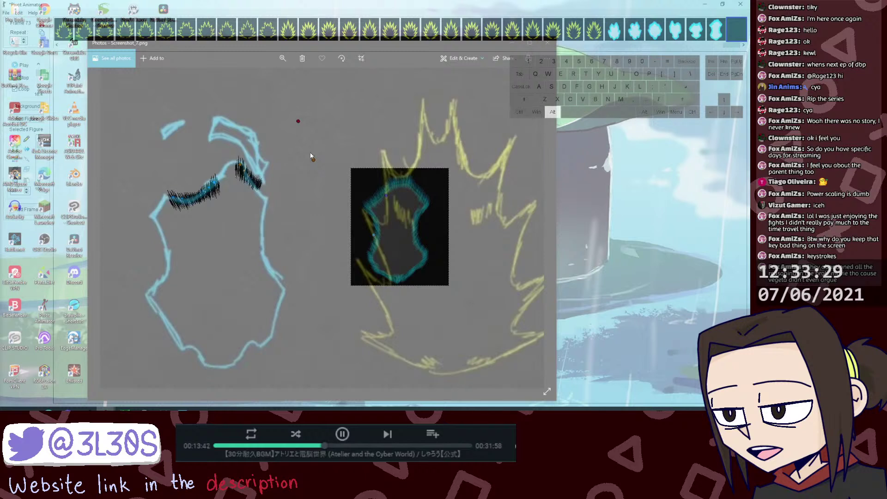
{"action": "left_click_drag", "start_coordinate": [313, 160], "coordinate": [317, 171]}
{"action": "left_click_drag", "start_coordinate": [303, 131], "coordinate": [311, 132]}
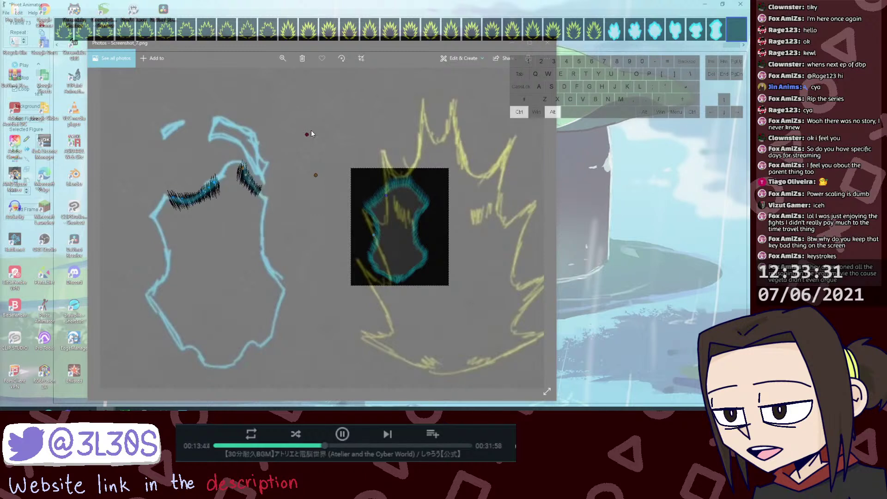
{"action": "left_click_drag", "start_coordinate": [315, 175], "coordinate": [321, 181]}
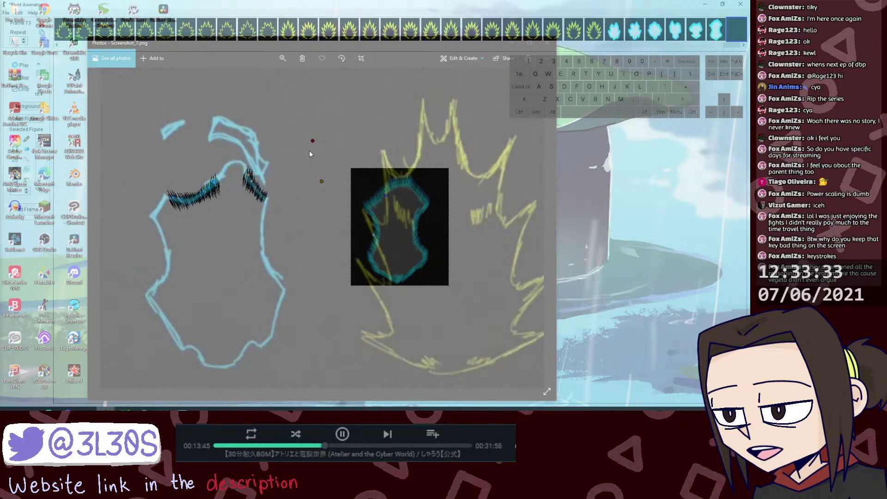
{"action": "left_click_drag", "start_coordinate": [313, 140], "coordinate": [311, 141]}
{"action": "left_click", "coordinate": [385, 198]}
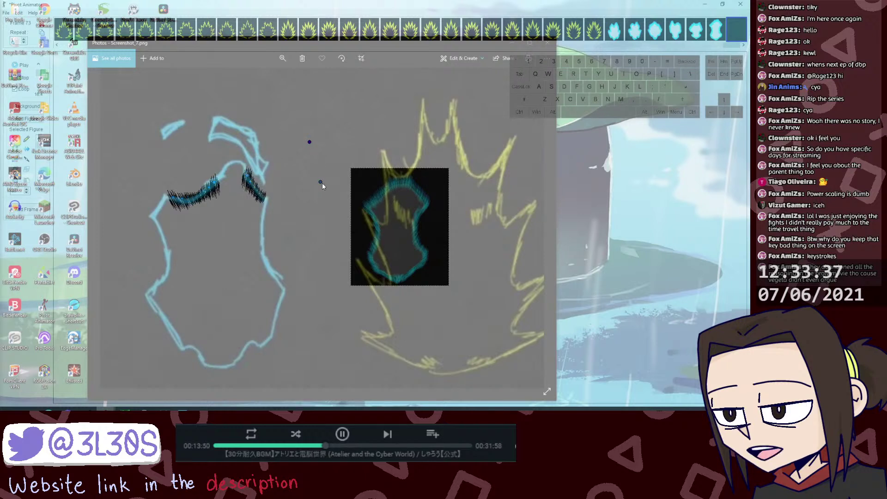
{"action": "left_click_drag", "start_coordinate": [321, 183], "coordinate": [329, 190]}
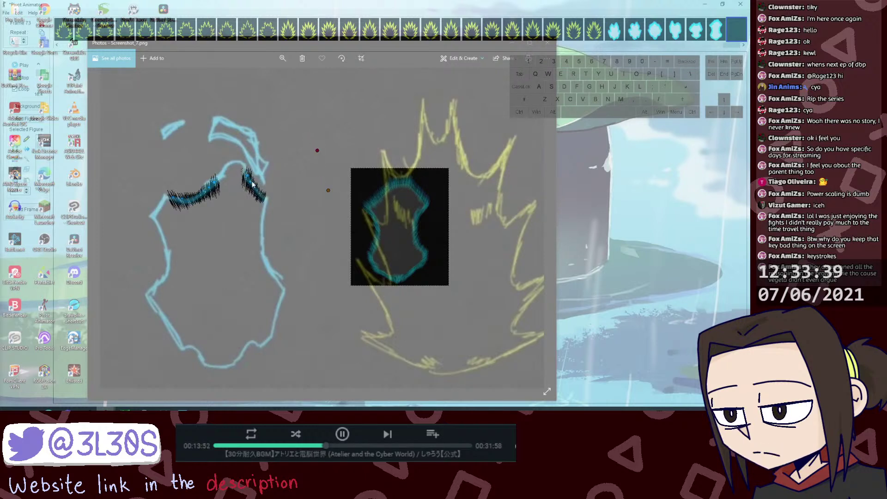
Step: Paste two more hatch-stroke copies up the right slope to the peak's tip and adjust the strokes' tilt there
{"action": "key", "text": "ctrl+v"}
{"action": "left_click_drag", "start_coordinate": [257, 191], "coordinate": [245, 170]}
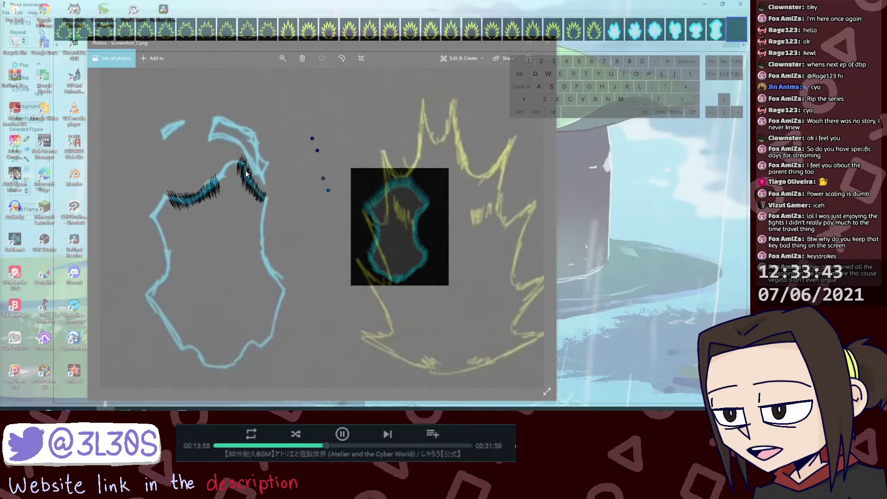
{"action": "key", "text": "ctrl+v"}
{"action": "left_click_drag", "start_coordinate": [250, 174], "coordinate": [237, 163]}
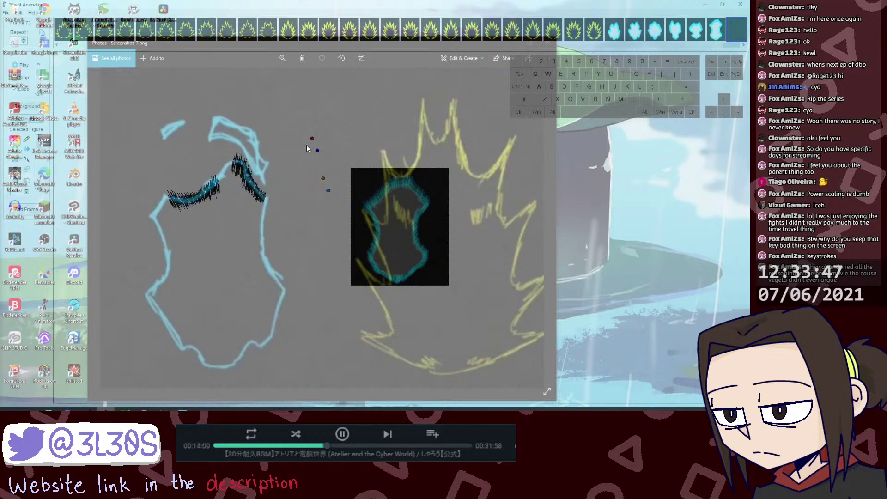
{"action": "key", "text": "ctrl+z"}
{"action": "left_click", "coordinate": [238, 162]}
{"action": "left_click", "coordinate": [317, 151], "text": "shift"}
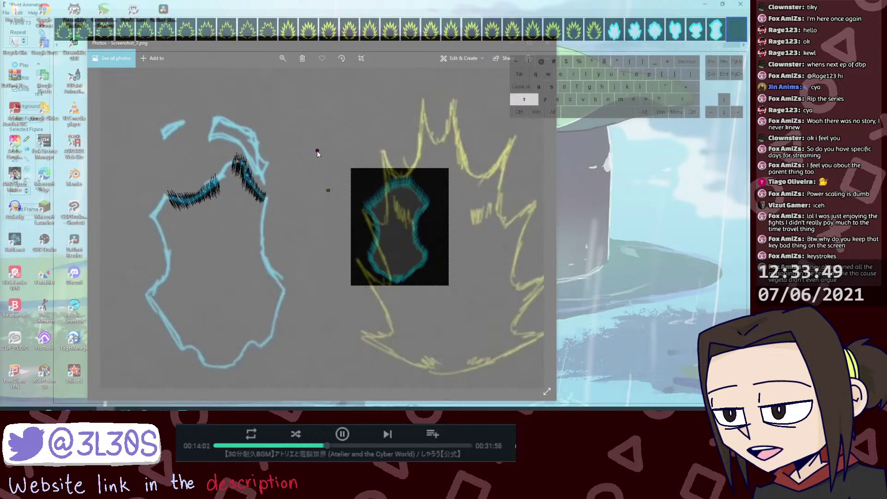
{"action": "left_click_drag", "start_coordinate": [318, 153], "coordinate": [317, 160]}
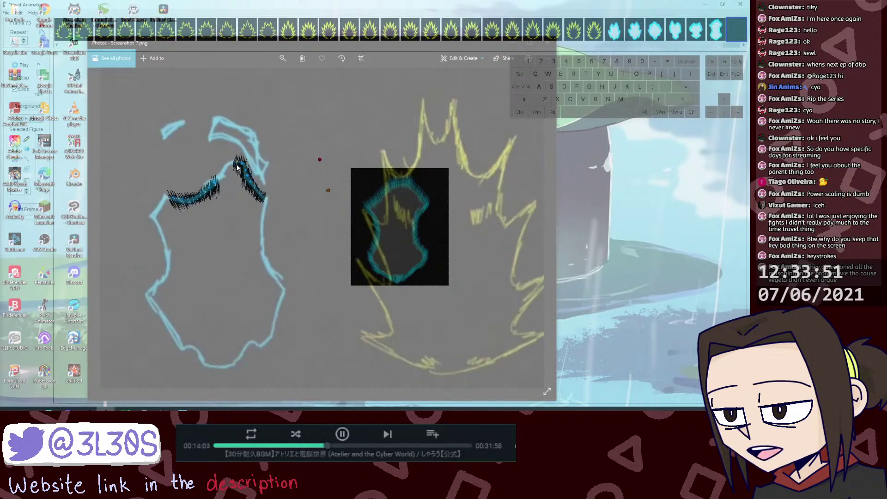
Step: Duplicate the spiky stroke at the peak of the blue outline and shift the copy slightly towards the peak's left side
{"action": "key", "text": "ctrl+c"}
{"action": "key", "text": "ctrl+v"}
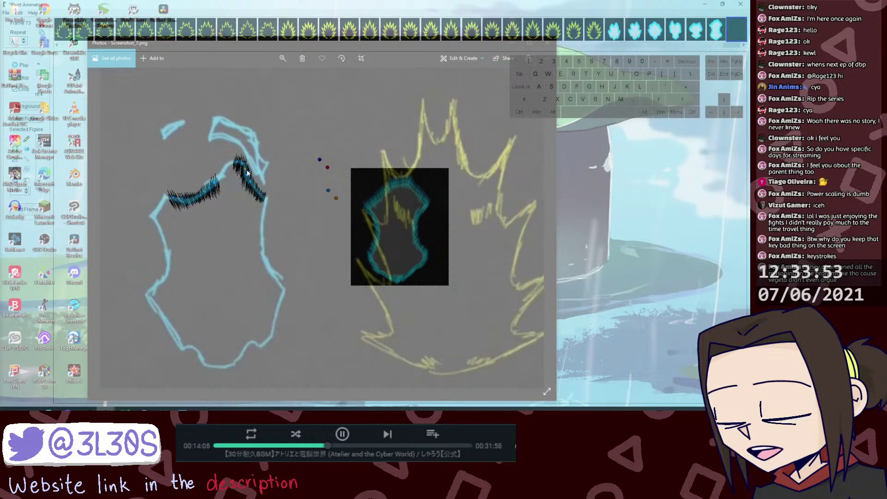
{"action": "left_click_drag", "start_coordinate": [242, 168], "coordinate": [232, 166]}
{"action": "key", "text": "shift"}
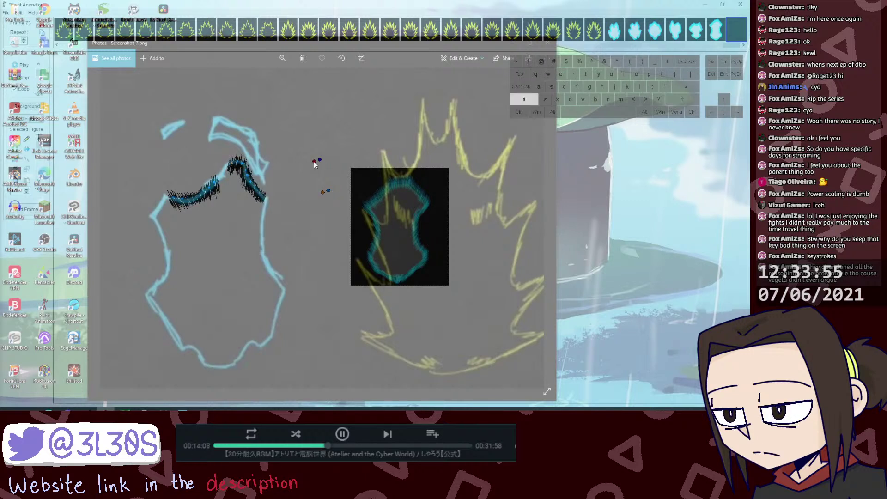
{"action": "key", "text": "alt"}
{"action": "key", "text": "ctrl+z"}
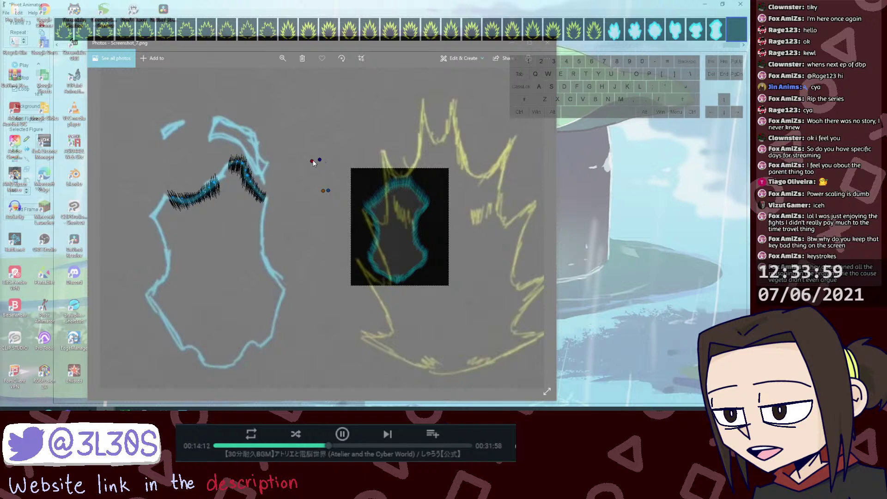
{"action": "key", "text": "Delete"}
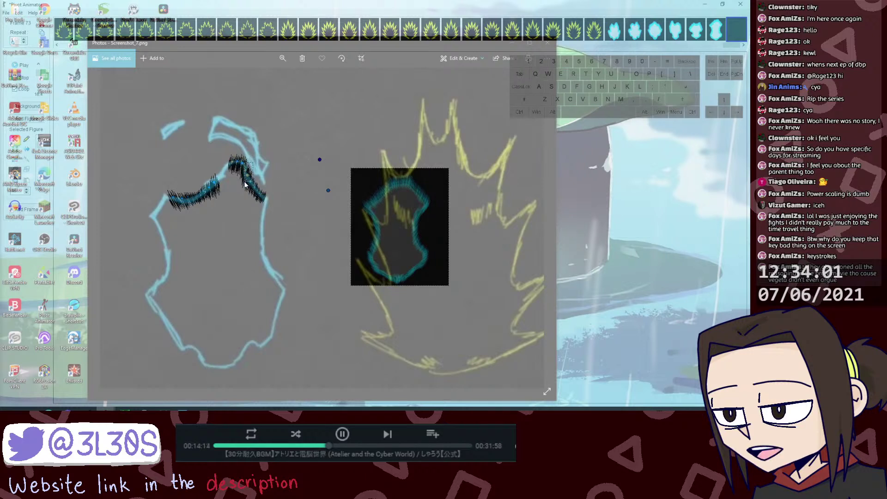
Step: Fill the gap on the left slope of the peak with a spiky stroke and adjust its angle to follow the blue outline
{"action": "left_click_drag", "start_coordinate": [245, 181], "coordinate": [244, 184]}
{"action": "left_click", "coordinate": [255, 183], "text": "shift"}
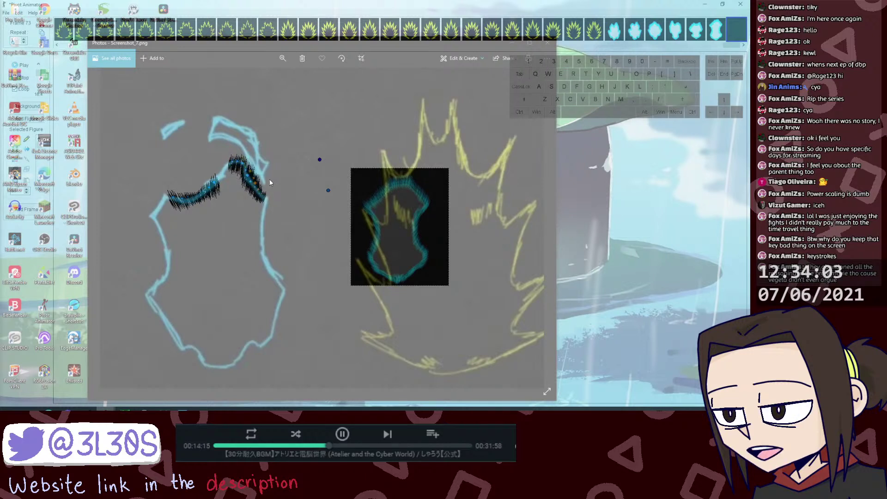
{"action": "left_click_drag", "start_coordinate": [251, 190], "coordinate": [219, 186]}
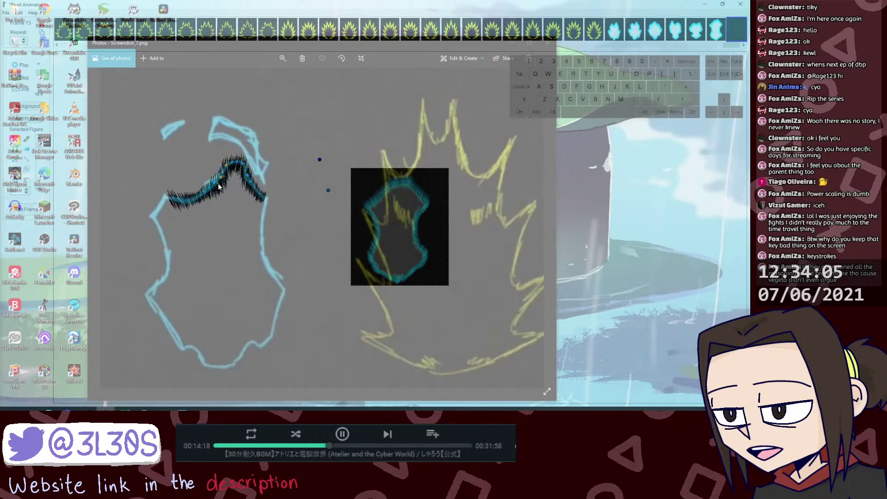
{"action": "key", "text": "shift+alt+z"}
{"action": "left_click_drag", "start_coordinate": [319, 160], "coordinate": [324, 163]}
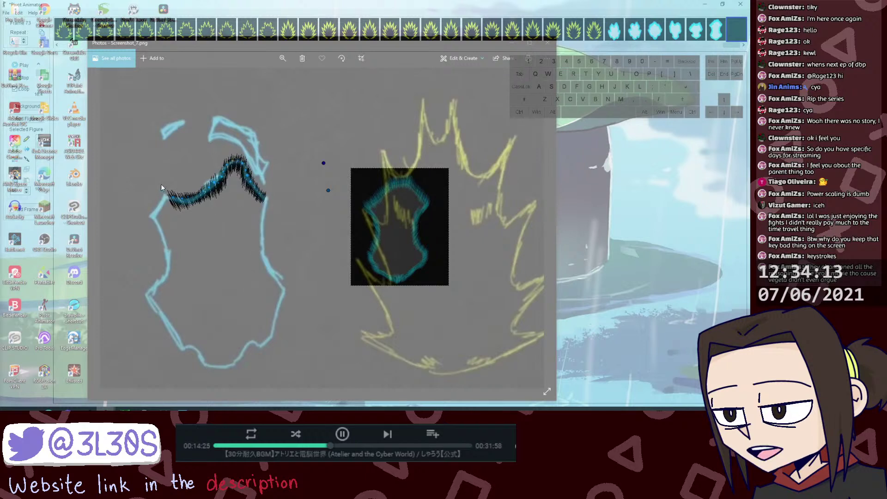
{"action": "mouse_move", "coordinate": [161, 185]}
{"action": "left_mouse_down"}
{"action": "mouse_move", "coordinate": [204, 209]}
{"action": "mouse_move", "coordinate": [189, 205]}
{"action": "left_mouse_up"}
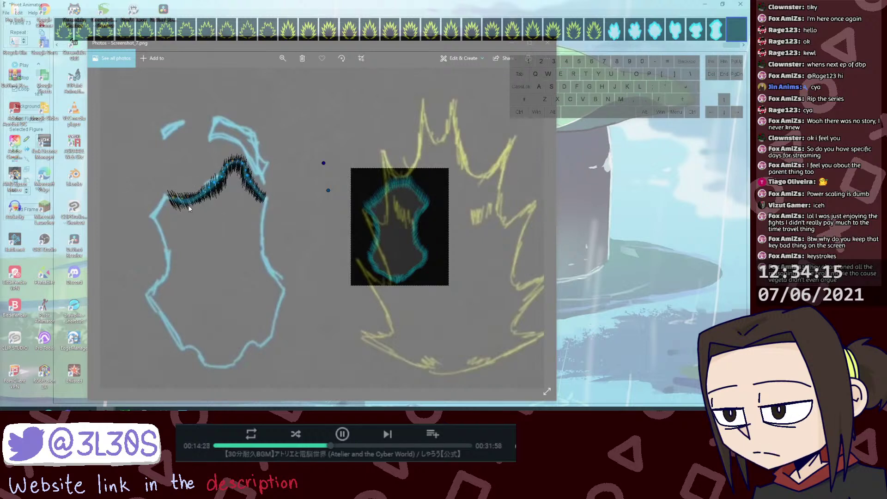
{"action": "key", "text": "ctrl+c"}
{"action": "key", "text": "ctrl+v"}
{"action": "key", "text": "ctrl+z"}
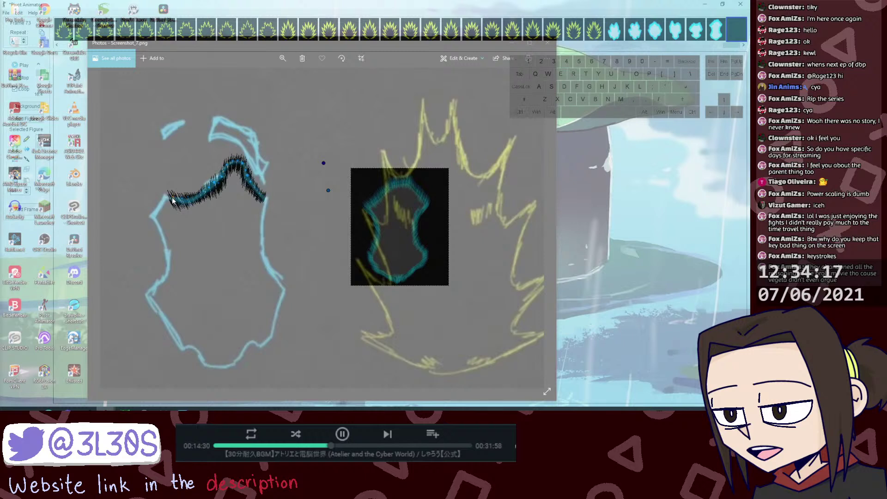
Step: Duplicate the leftmost spiky stroke, place the copy on the outline's left shoulder and rotate it to follow the descending line
{"action": "left_click", "coordinate": [172, 201]}
{"action": "key", "text": "ctrl+d"}
{"action": "left_click_drag", "start_coordinate": [172, 203], "coordinate": [151, 214]}
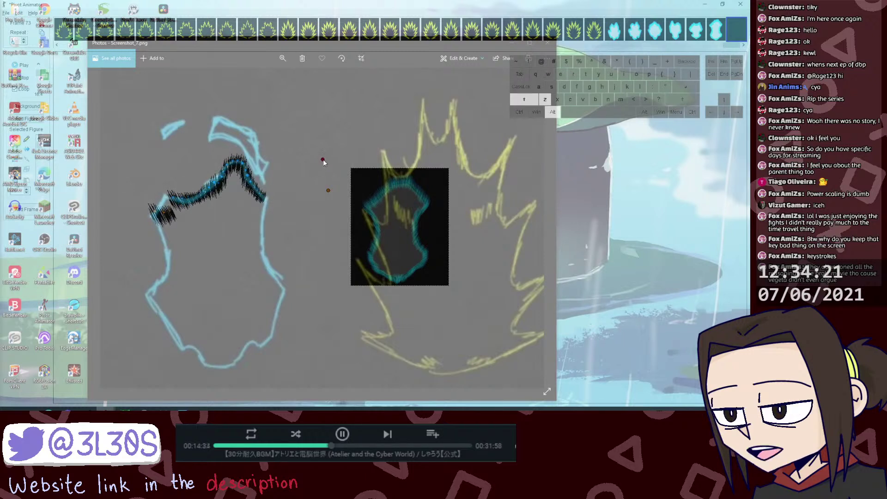
{"action": "key", "text": "ctrl+alt+z"}
{"action": "key", "text": "ctrl+alt+z"}
{"action": "left_click_drag", "start_coordinate": [307, 166], "coordinate": [311, 164]}
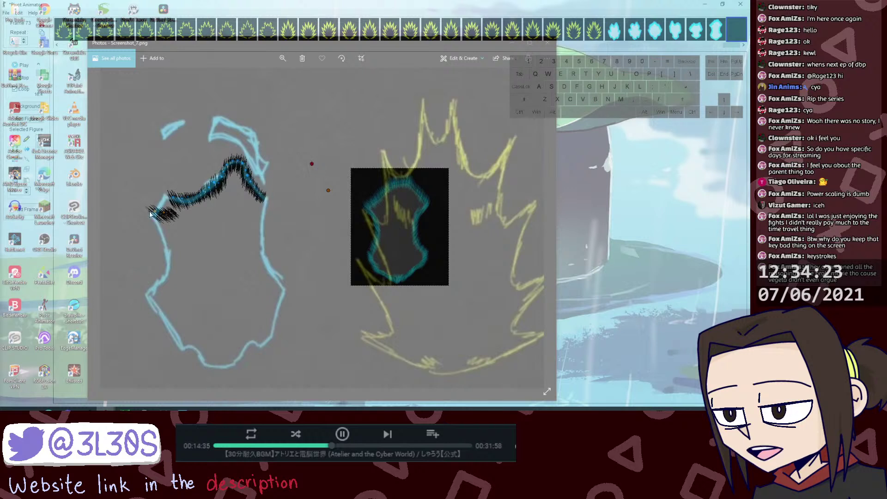
{"action": "mouse_move", "coordinate": [154, 211]}
{"action": "left_mouse_down"}
{"action": "mouse_move", "coordinate": [165, 208]}
{"action": "mouse_move", "coordinate": [156, 221]}
{"action": "mouse_move", "coordinate": [164, 199]}
{"action": "left_mouse_up"}
{"action": "left_click_drag", "start_coordinate": [310, 164], "coordinate": [311, 154]}
{"action": "key", "text": "shift"}
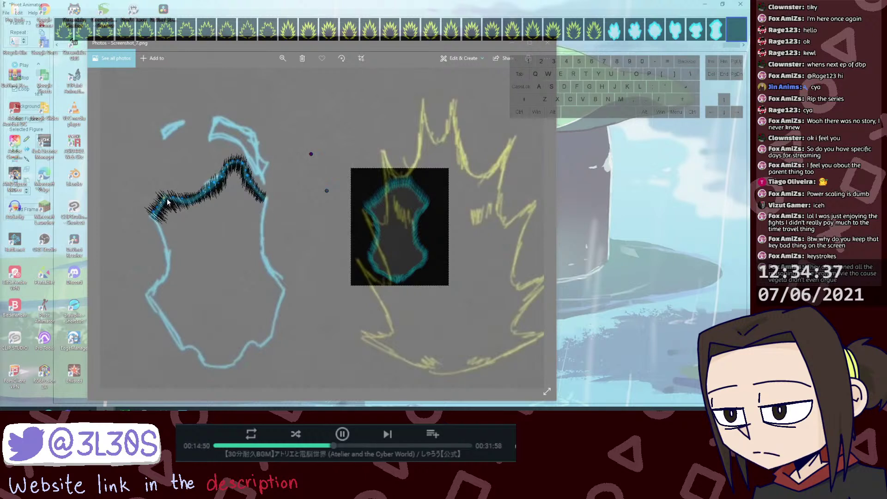
Step: Select the spiky strokes on the outline's left shoulder and fine-tune their angle to fit the blue line
{"action": "left_click", "coordinate": [165, 199]}
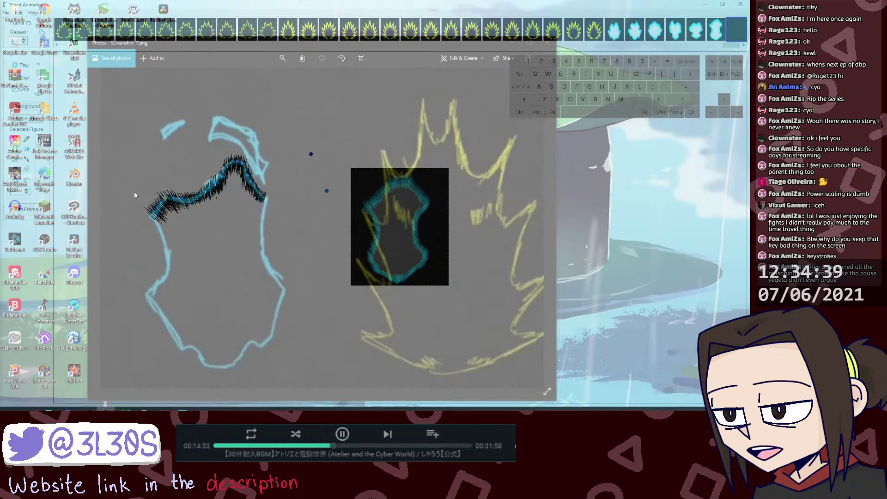
{"action": "left_click_drag", "start_coordinate": [134, 177], "coordinate": [167, 225]}
{"action": "key", "text": "alt+shift+z"}
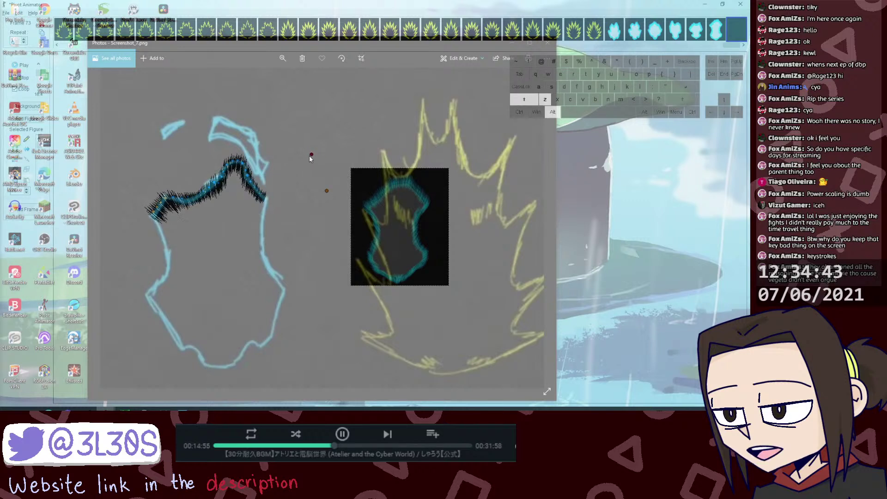
{"action": "left_click_drag", "start_coordinate": [309, 156], "coordinate": [315, 156]}
{"action": "key", "text": "ctrl+alt+z"}
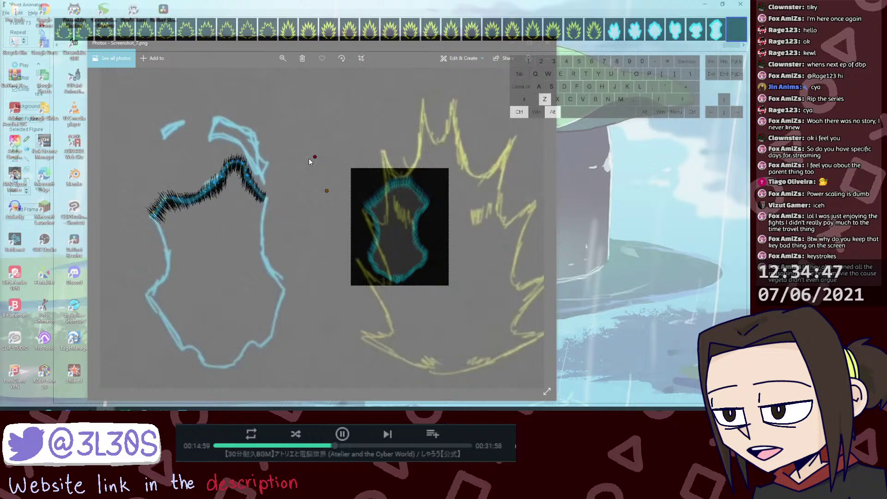
Step: Duplicate a spiky stroke from the left slope, move the copy beside the outline's right side and flip it horizontally
{"action": "left_click", "coordinate": [258, 193]}
{"action": "left_click_drag", "start_coordinate": [226, 195], "coordinate": [213, 184]}
{"action": "key", "text": "ctrl+d"}
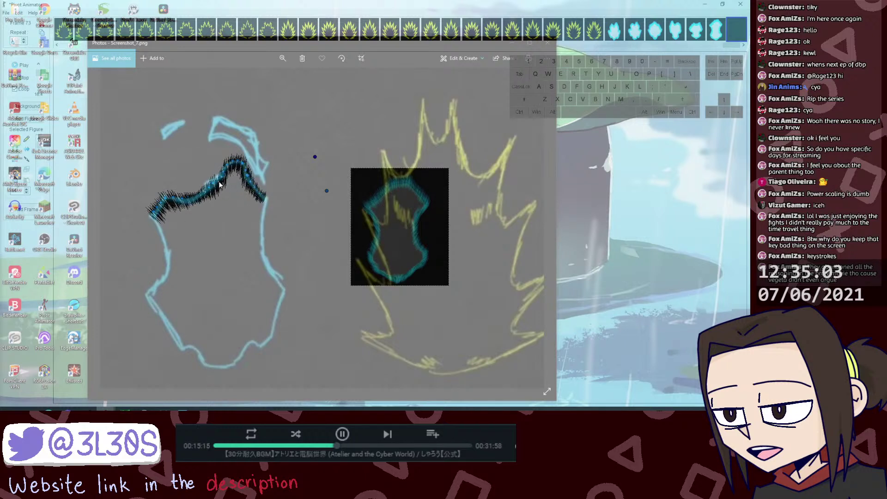
{"action": "mouse_move", "coordinate": [219, 208]}
{"action": "left_mouse_down"}
{"action": "mouse_move", "coordinate": [226, 202]}
{"action": "mouse_move", "coordinate": [271, 229]}
{"action": "left_mouse_up"}
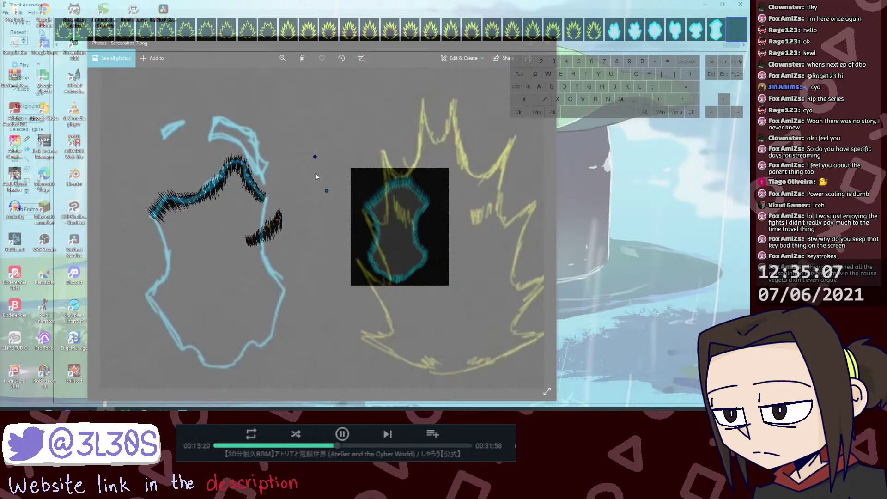
{"action": "key", "text": "f"}
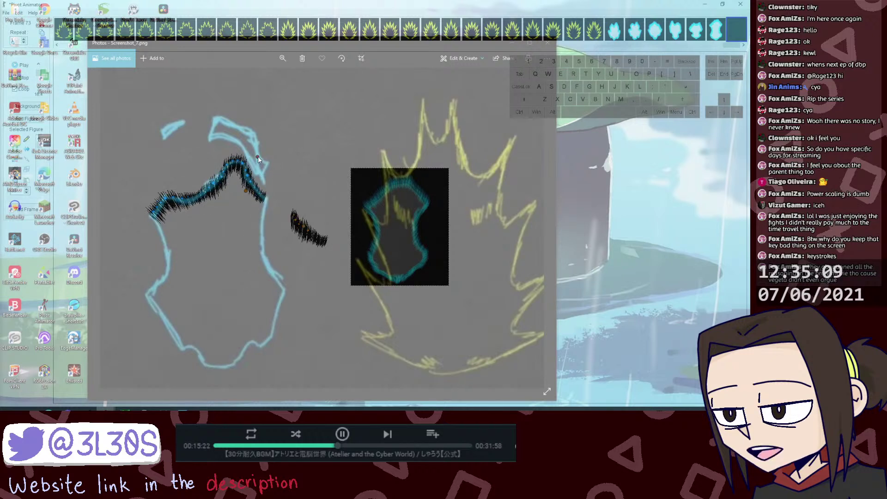
Step: Rotate the flipped spiky stroke nearly upright and fit it onto the outline's right side, just below the right shoulder
{"action": "mouse_move", "coordinate": [257, 156]}
{"action": "left_mouse_down"}
{"action": "mouse_move", "coordinate": [270, 151]}
{"action": "mouse_move", "coordinate": [251, 152]}
{"action": "left_mouse_up"}
{"action": "left_click_drag", "start_coordinate": [289, 150], "coordinate": [303, 134]}
{"action": "key", "text": "ctrl+z"}
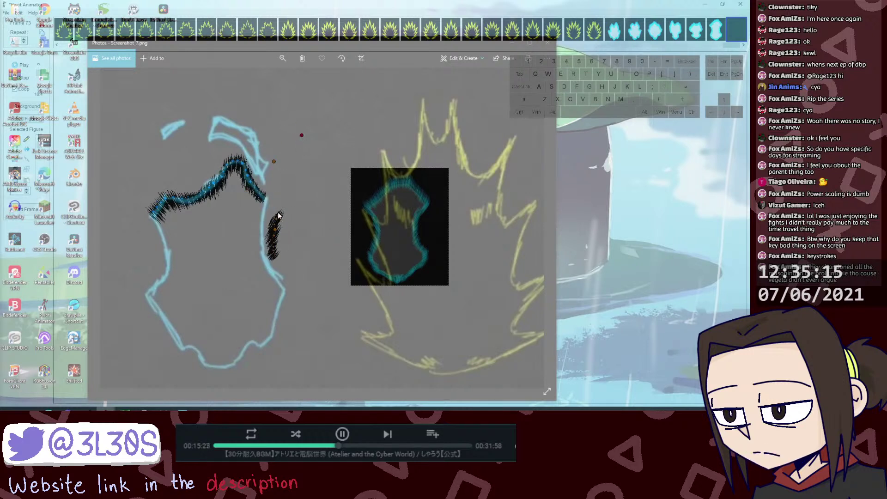
{"action": "left_click_drag", "start_coordinate": [278, 222], "coordinate": [263, 209]}
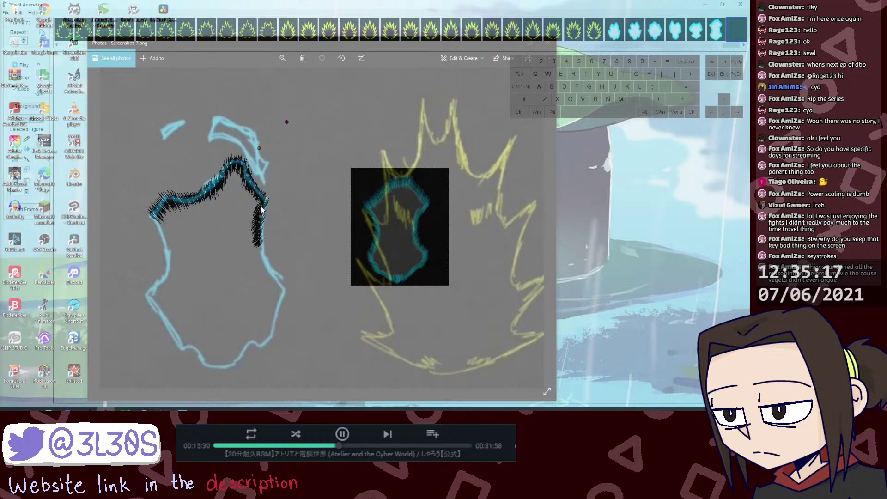
{"action": "left_click_drag", "start_coordinate": [260, 218], "coordinate": [263, 222]}
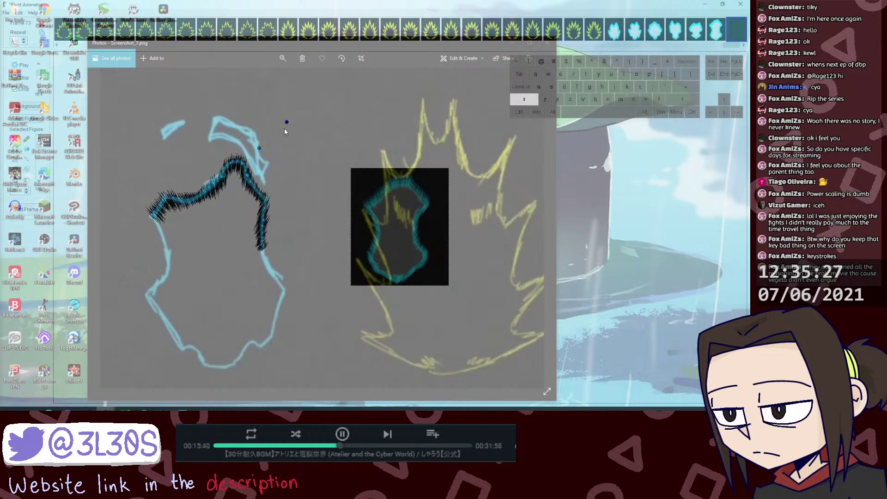
{"action": "left_click_drag", "start_coordinate": [286, 122], "coordinate": [293, 115]}
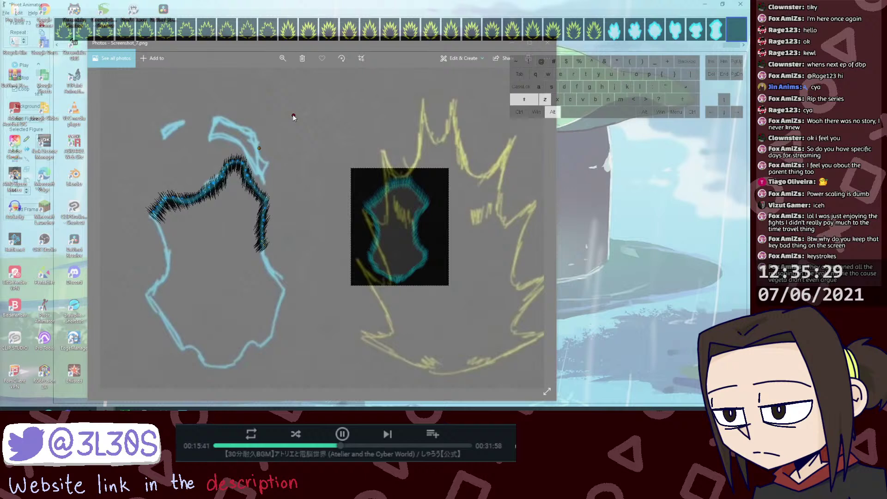
{"action": "left_click", "coordinate": [263, 243]}
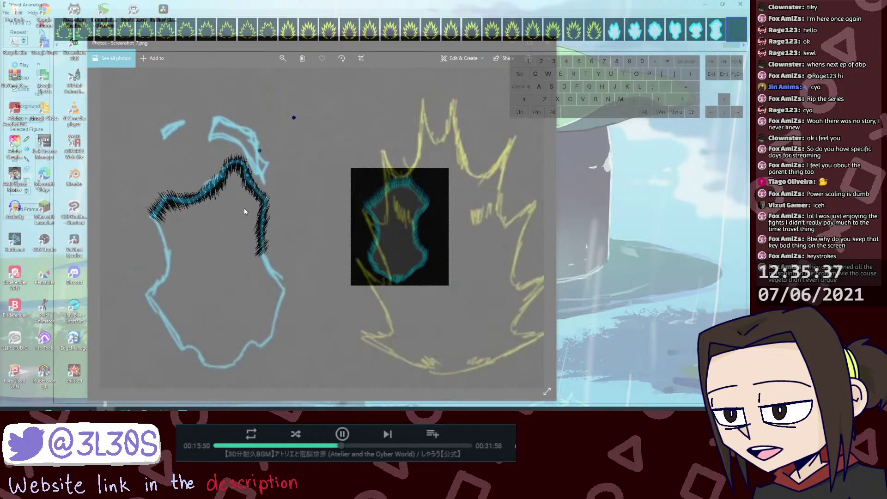
Step: Duplicate the upright spiky stroke and fit the copy below it, rotated to follow the outline's outward bend on the right side
{"action": "key", "text": "ctrl+d"}
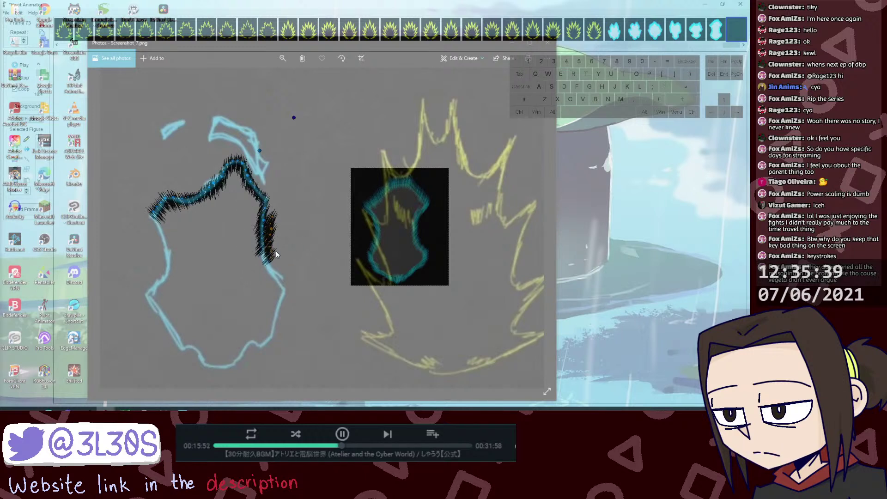
{"action": "left_click_drag", "start_coordinate": [271, 229], "coordinate": [268, 263]}
{"action": "left_click_drag", "start_coordinate": [292, 118], "coordinate": [279, 123]}
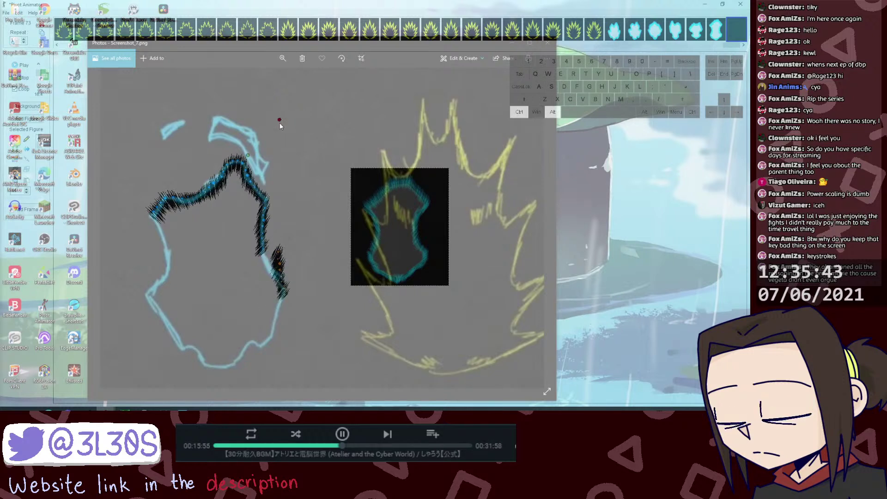
{"action": "key", "text": "ctrl+alt+z"}
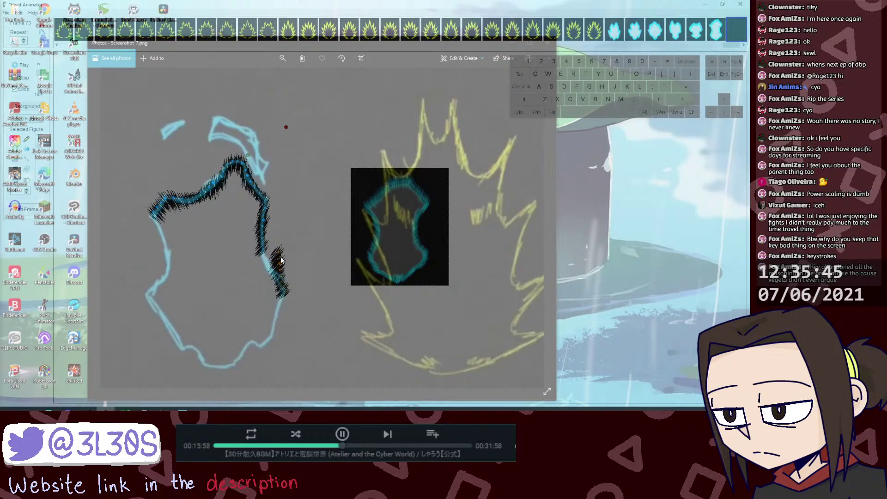
{"action": "mouse_move", "coordinate": [281, 260]}
{"action": "left_mouse_down"}
{"action": "mouse_move", "coordinate": [296, 242]}
{"action": "mouse_move", "coordinate": [264, 259]}
{"action": "mouse_move", "coordinate": [266, 268]}
{"action": "left_mouse_up"}
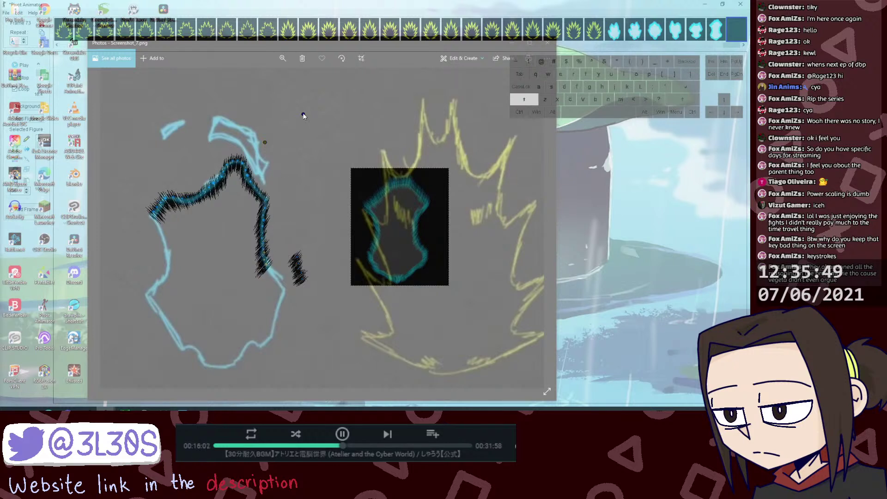
{"action": "key", "text": "ctrl+alt+z"}
{"action": "left_click_drag", "start_coordinate": [310, 124], "coordinate": [300, 122]}
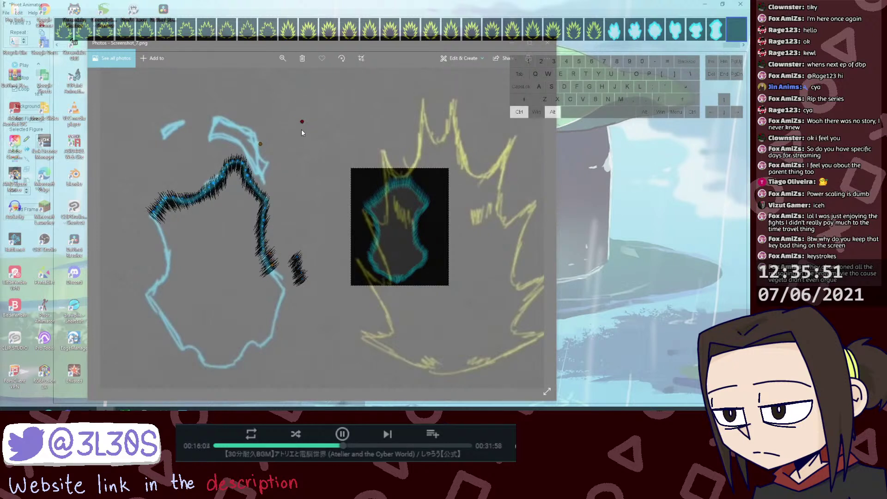
{"action": "left_click_drag", "start_coordinate": [271, 265], "coordinate": [268, 265]}
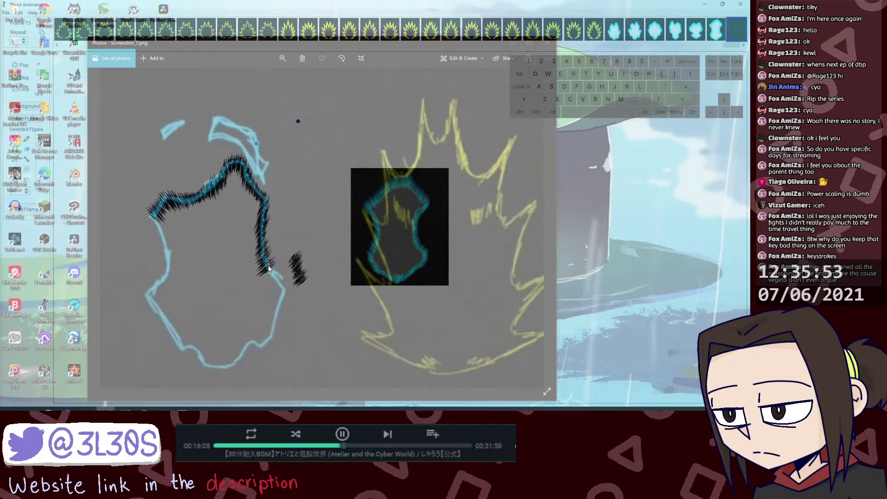
Step: Move the detached short spiky stroke onto the outline's lower right corner and adjust its angle to continue the spiky edge
{"action": "left_click", "coordinate": [300, 264]}
{"action": "left_click_drag", "start_coordinate": [305, 281], "coordinate": [277, 296]}
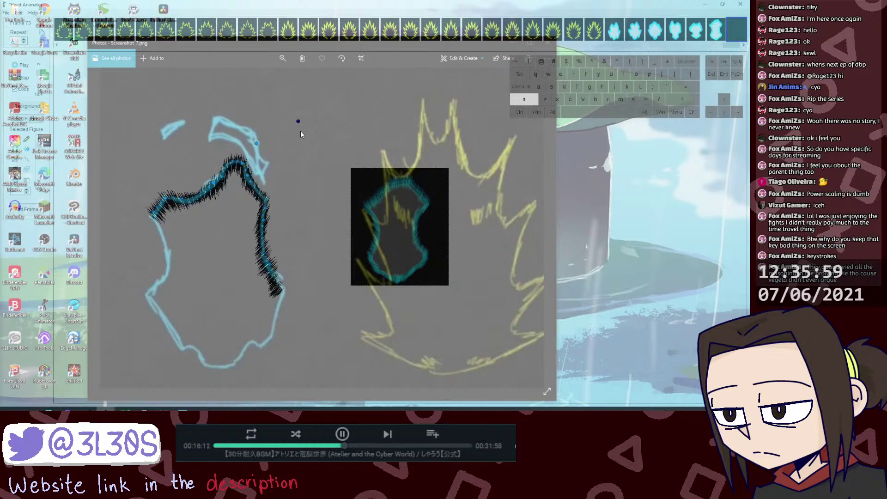
{"action": "left_click_drag", "start_coordinate": [298, 121], "coordinate": [301, 128]}
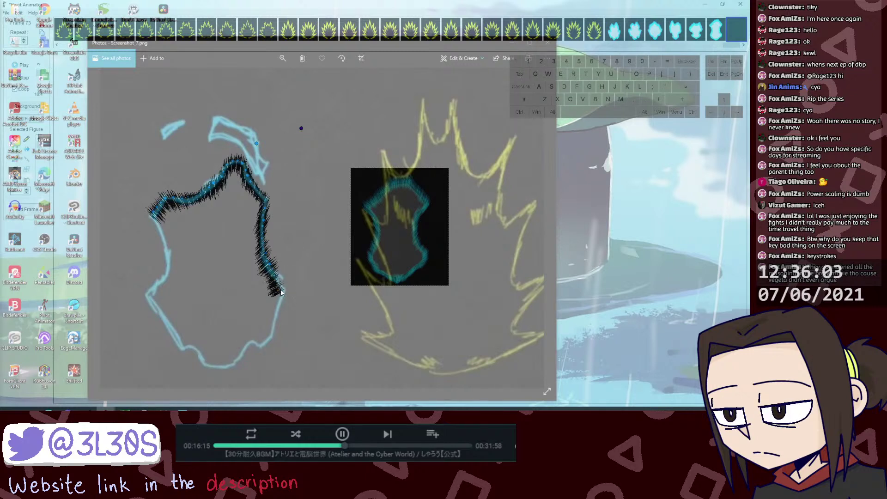
{"action": "left_click_drag", "start_coordinate": [278, 292], "coordinate": [285, 287]}
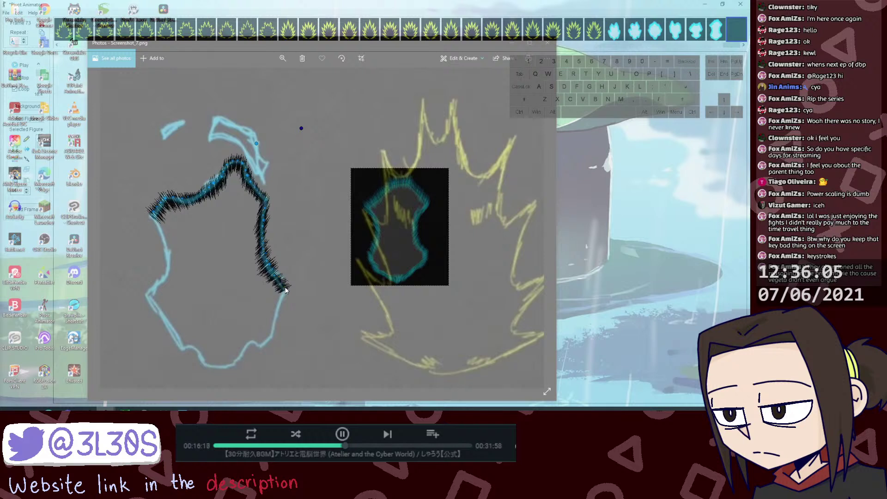
{"action": "key", "text": "shift"}
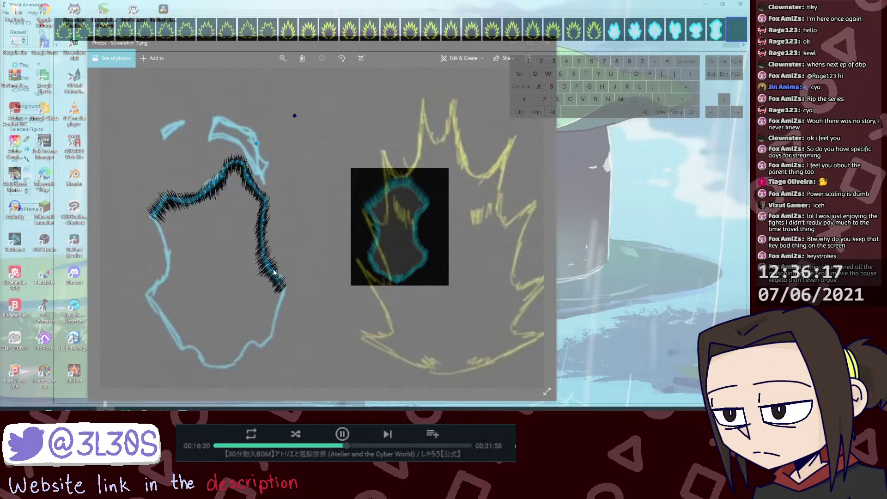
{"action": "key", "text": "shift"}
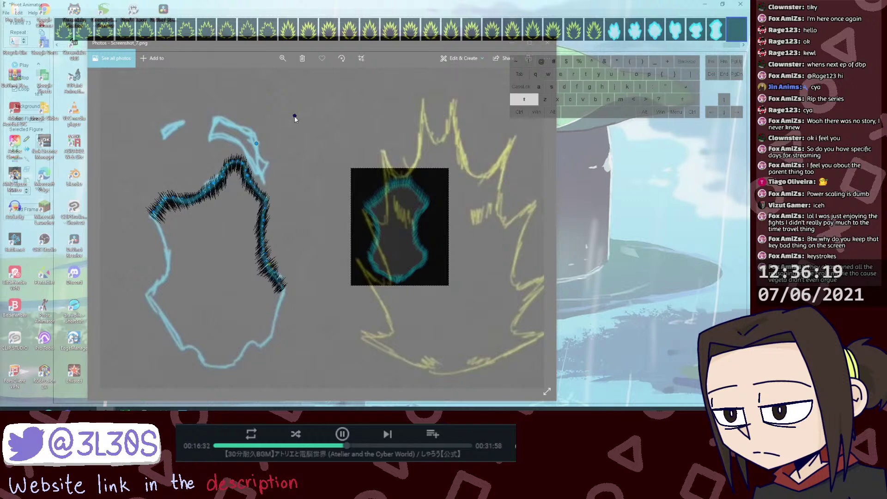
{"action": "left_click_drag", "start_coordinate": [295, 115], "coordinate": [285, 110]}
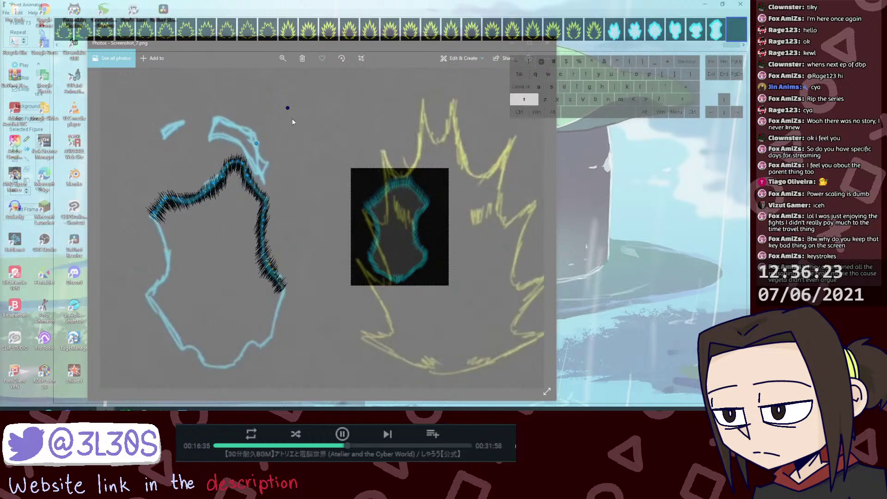
Step: Refine the angle of the short spiky stroke at the outline's lower right corner to follow the blue sketch
{"action": "key", "text": "ctrl+alt+z"}
{"action": "left_click_drag", "start_coordinate": [286, 109], "coordinate": [283, 108]}
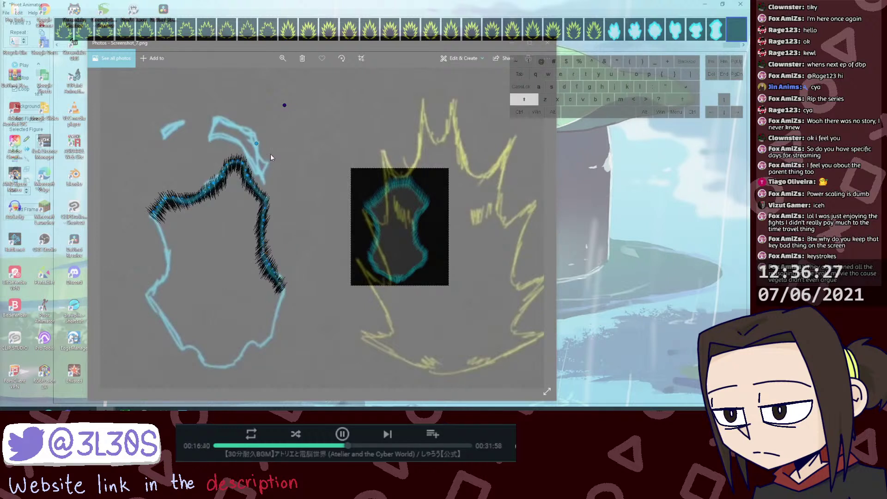
{"action": "key", "text": "ctrl+alt+z"}
{"action": "left_click_drag", "start_coordinate": [284, 104], "coordinate": [278, 101]}
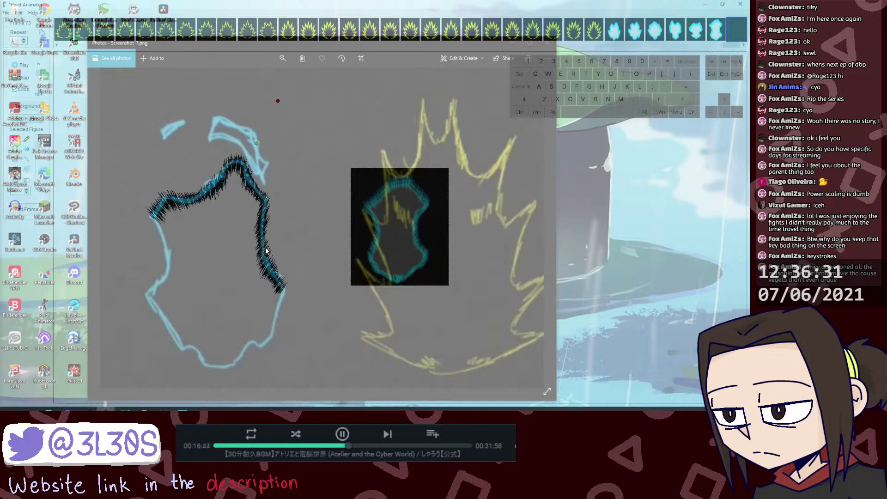
{"action": "key", "text": "shift"}
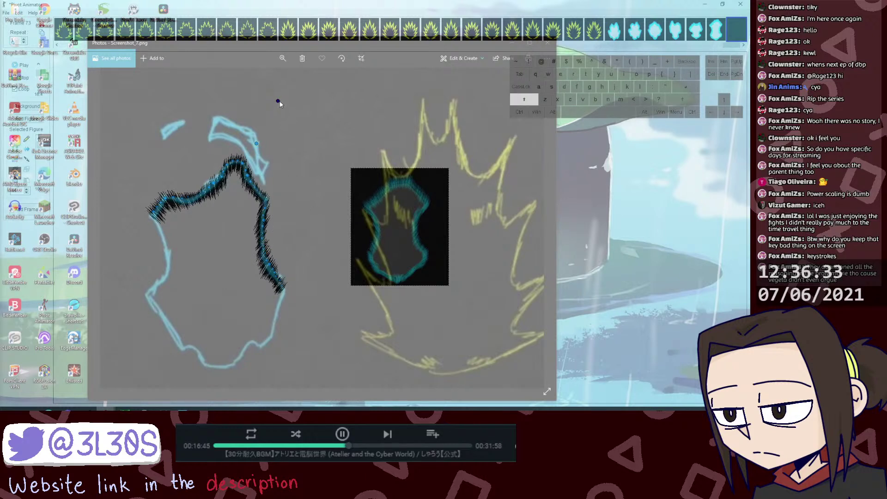
{"action": "left_click_drag", "start_coordinate": [279, 101], "coordinate": [273, 98]}
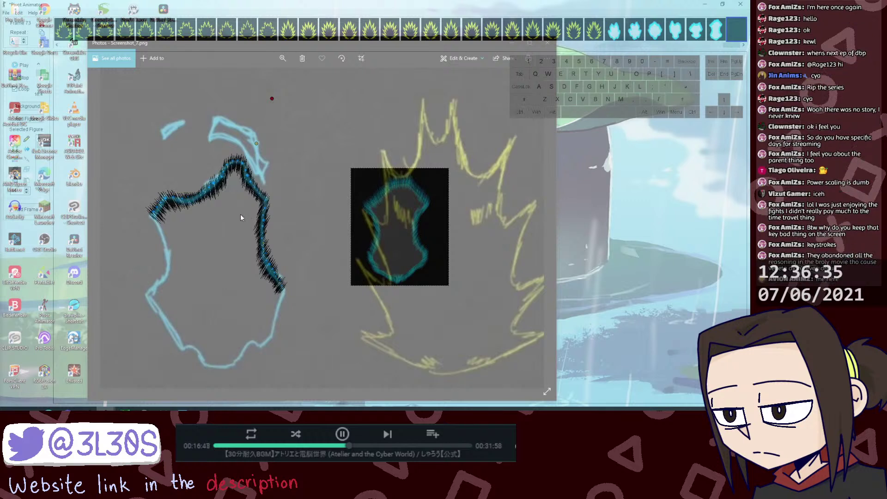
Step: Duplicate the spiky strokes on the outline's right side, flip the copies horizontally and move them to the left side
{"action": "left_click_drag", "start_coordinate": [235, 213], "coordinate": [313, 308]}
{"action": "key", "text": "ctrl+d"}
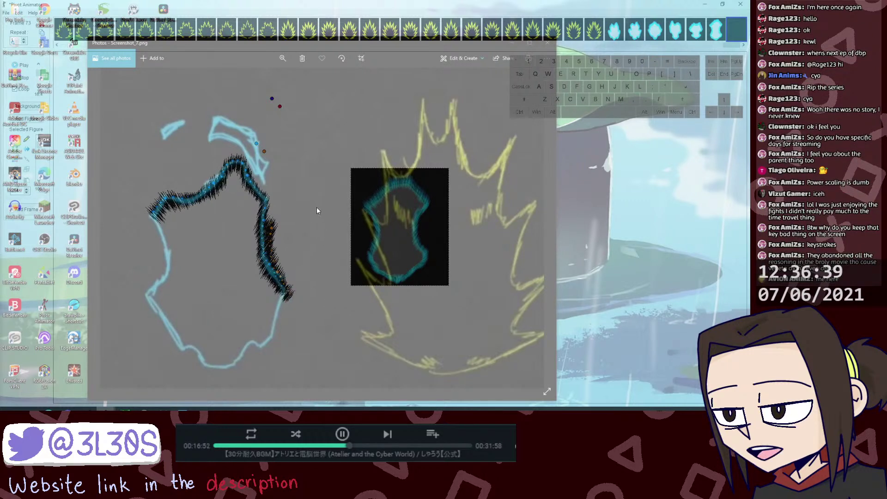
{"action": "key", "text": "ctrl+f"}
{"action": "left_click_drag", "start_coordinate": [285, 228], "coordinate": [154, 225]}
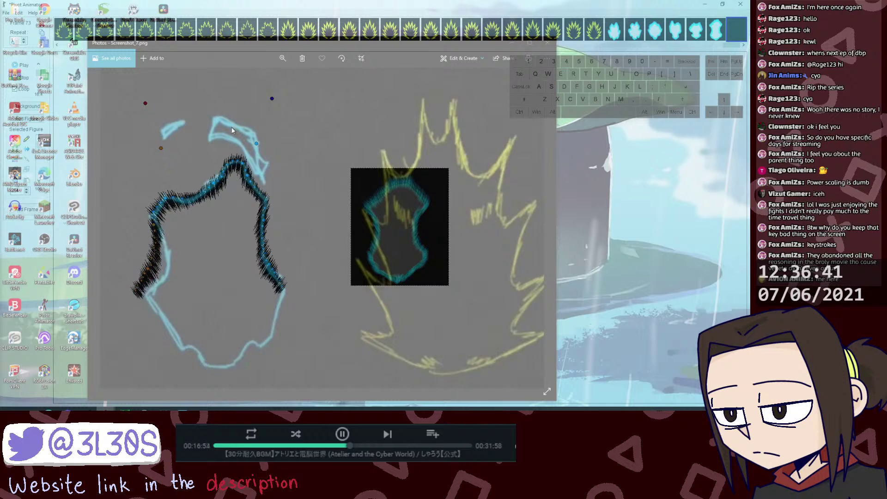
Step: Rotate and shift the mirrored spiky strokes to fit the blue sketch's left side below the left shoulder
{"action": "key", "text": "shift"}
{"action": "mouse_move", "coordinate": [146, 103]}
{"action": "left_mouse_down"}
{"action": "mouse_move", "coordinate": [119, 106]}
{"action": "mouse_move", "coordinate": [139, 107]}
{"action": "mouse_move", "coordinate": [130, 103]}
{"action": "left_mouse_up"}
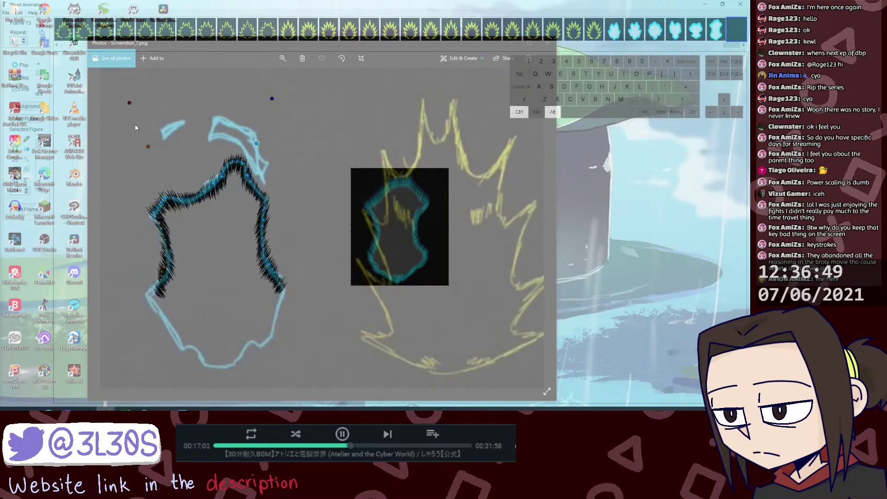
{"action": "left_click_drag", "start_coordinate": [156, 227], "coordinate": [155, 224]}
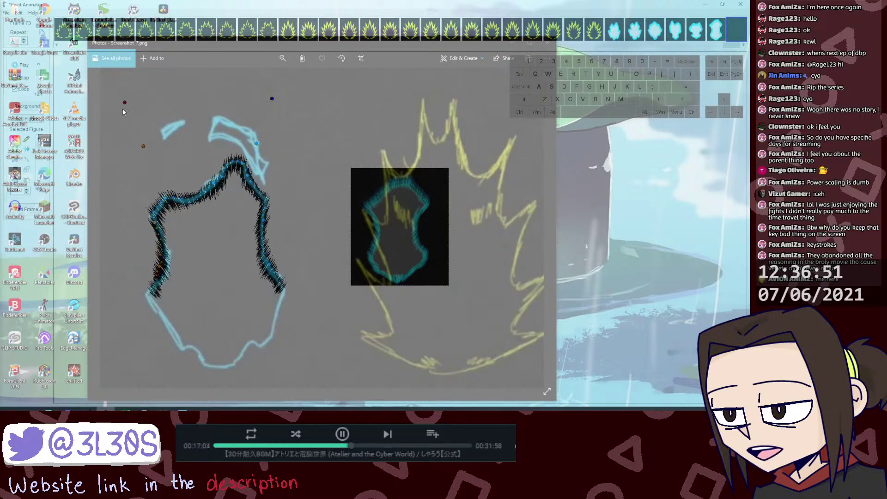
{"action": "left_click_drag", "start_coordinate": [124, 103], "coordinate": [118, 104]}
{"action": "left_click_drag", "start_coordinate": [154, 223], "coordinate": [157, 223]}
{"action": "left_click_drag", "start_coordinate": [115, 106], "coordinate": [113, 103]}
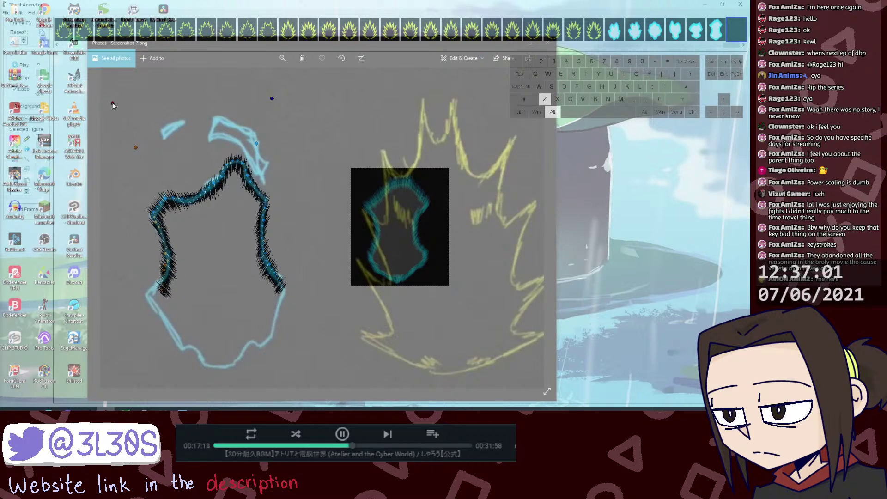
Step: Rotate the short spiky stroke at the outline's lower left outward to follow the sketch's corner
{"action": "left_click", "coordinate": [164, 272]}
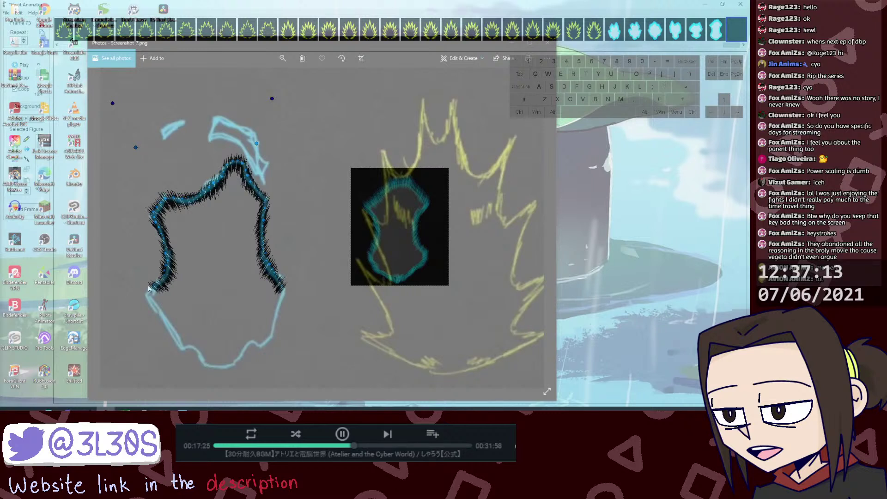
{"action": "left_click", "coordinate": [112, 104]}
{"action": "key", "text": "ctrl+alt+z"}
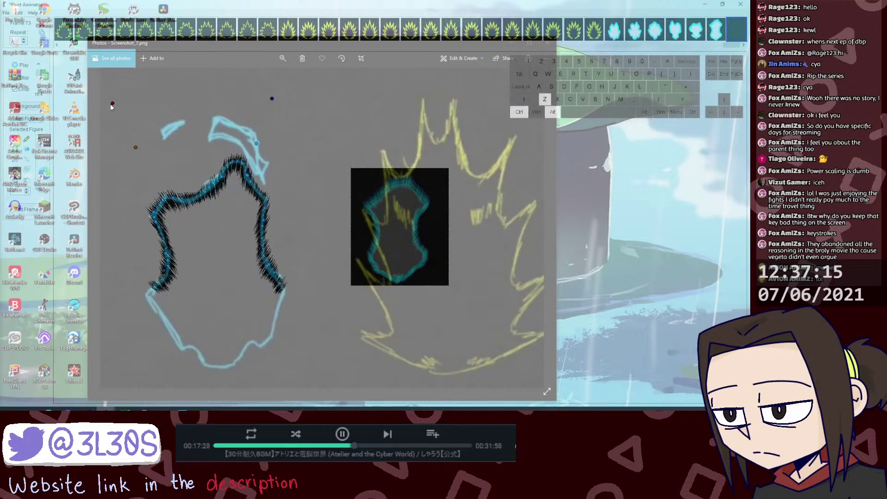
{"action": "left_click_drag", "start_coordinate": [111, 104], "coordinate": [99, 101]}
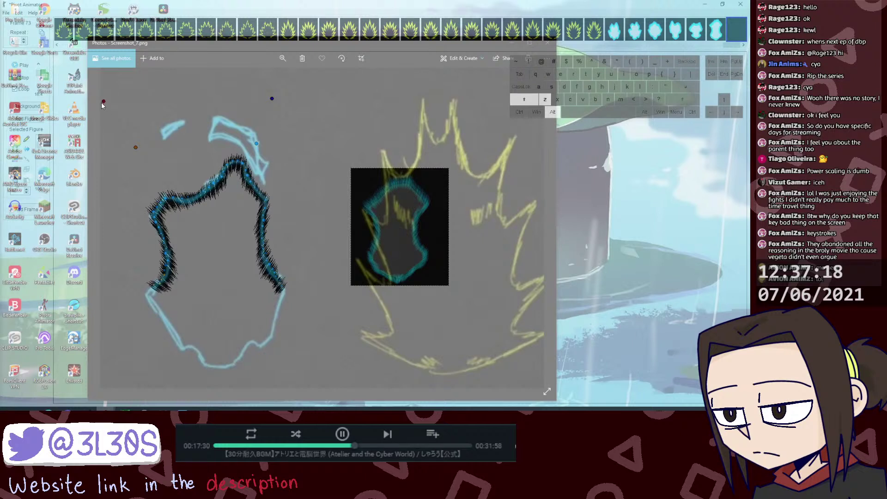
{"action": "left_click", "coordinate": [156, 290]}
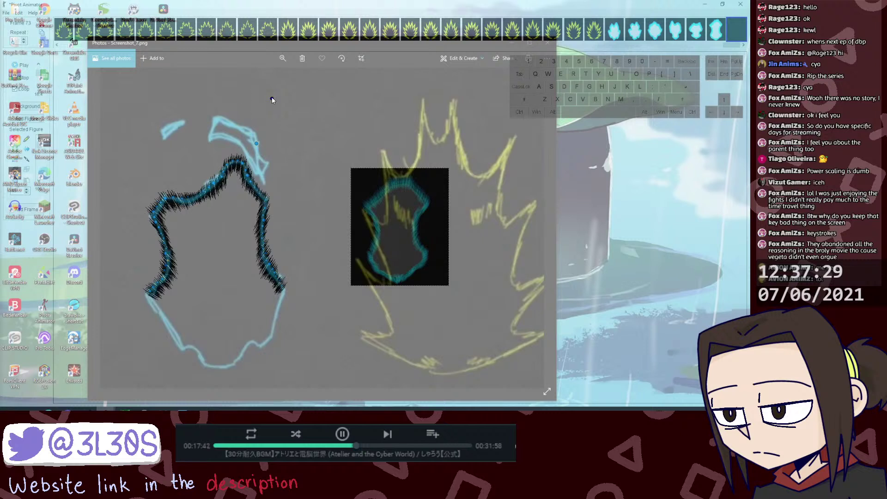
Step: Duplicate a spiky stroke from the left slope and fit the copy nearly upright below the outline's lower right corner
{"action": "left_click", "coordinate": [214, 182]}
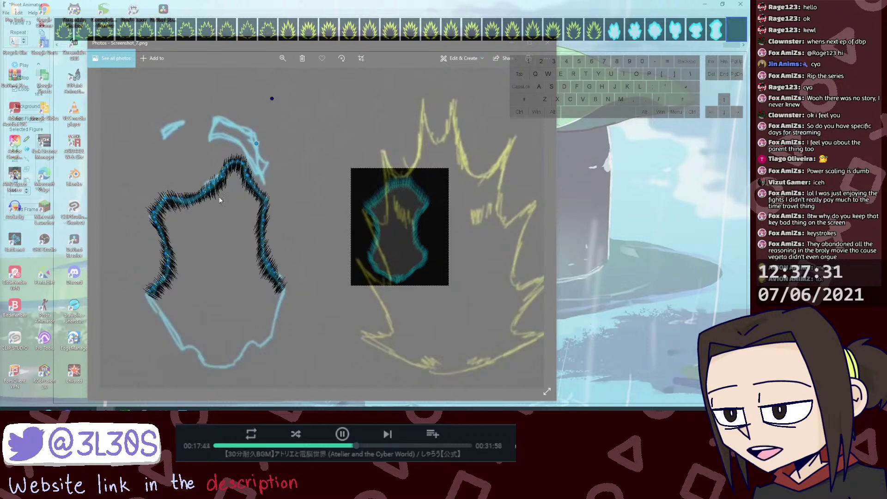
{"action": "key", "text": "ctrl+d"}
{"action": "left_click_drag", "start_coordinate": [230, 192], "coordinate": [283, 299]}
{"action": "mouse_move", "coordinate": [274, 96]}
{"action": "left_mouse_down"}
{"action": "mouse_move", "coordinate": [195, 120]}
{"action": "mouse_move", "coordinate": [329, 130]}
{"action": "mouse_move", "coordinate": [306, 121]}
{"action": "mouse_move", "coordinate": [322, 210]}
{"action": "left_mouse_up"}
{"action": "key", "text": "ctrl+alt+z"}
{"action": "left_click_drag", "start_coordinate": [332, 279], "coordinate": [280, 305]}
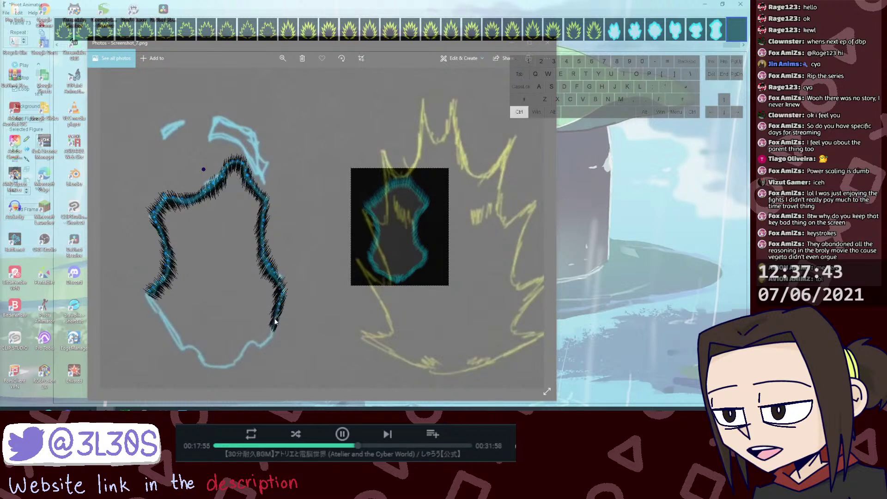
Step: Adjust the orientation of the new spiky stroke below the lower right corner to match the blue sketch
{"action": "left_click", "coordinate": [203, 169], "text": "shift"}
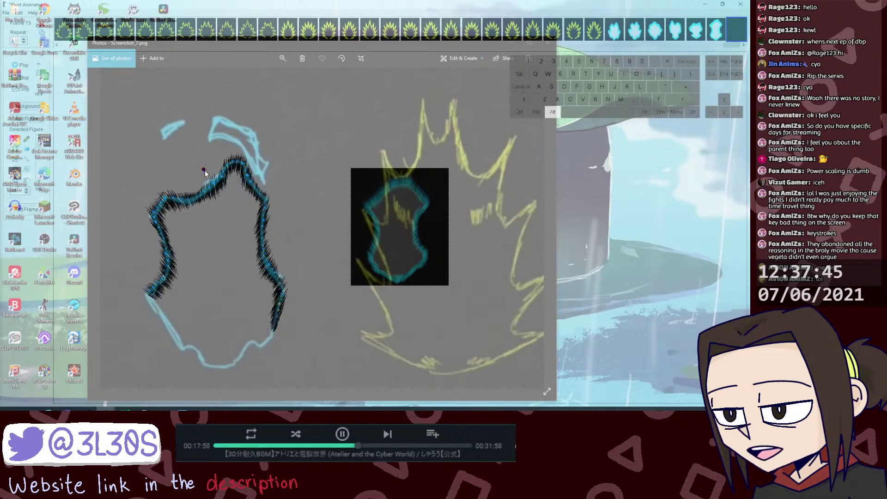
{"action": "key", "text": "ctrl+z"}
{"action": "left_click_drag", "start_coordinate": [205, 170], "coordinate": [215, 170]}
{"action": "key", "text": "ctrl+z"}
{"action": "left_click_drag", "start_coordinate": [203, 168], "coordinate": [217, 168]}
{"action": "key", "text": "ctrl+alt+z"}
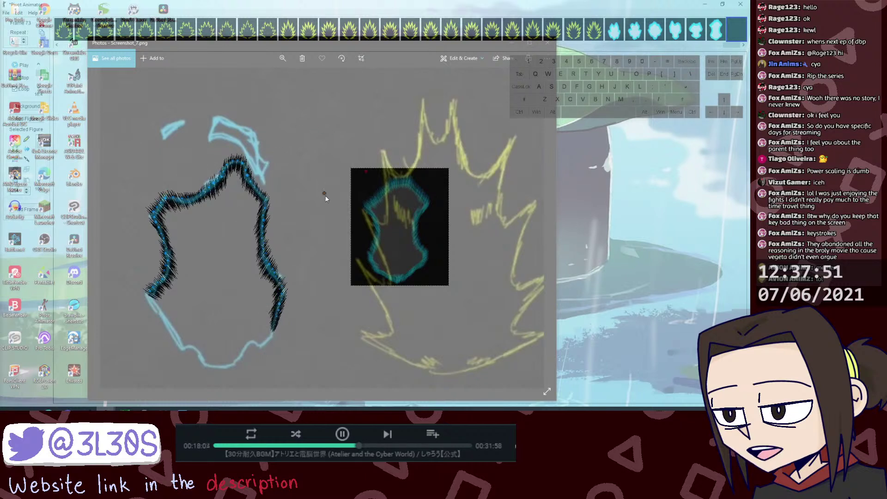
Step: Shift the lower right spiky stroke slightly down the edge and fine-tune its angle along the blue sketch
{"action": "left_click_drag", "start_coordinate": [325, 196], "coordinate": [342, 222]}
{"action": "left_click", "coordinate": [279, 286]}
{"action": "left_click_drag", "start_coordinate": [247, 305], "coordinate": [303, 347]}
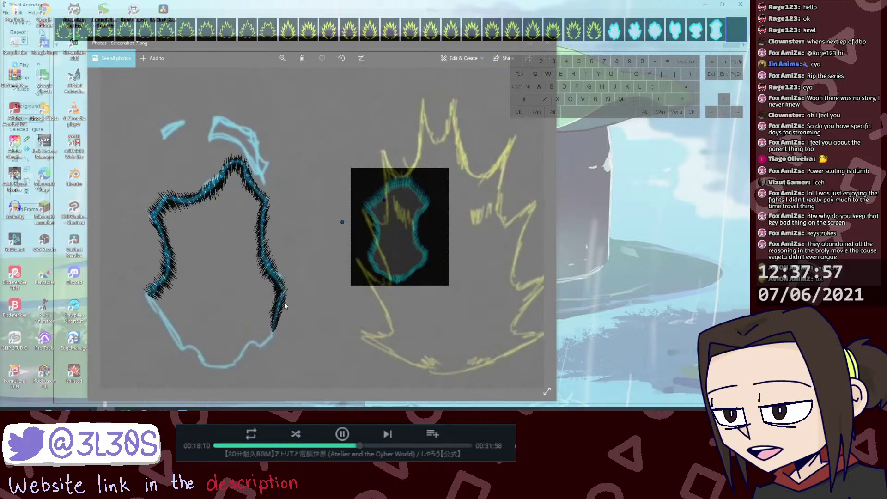
{"action": "key", "text": "shift"}
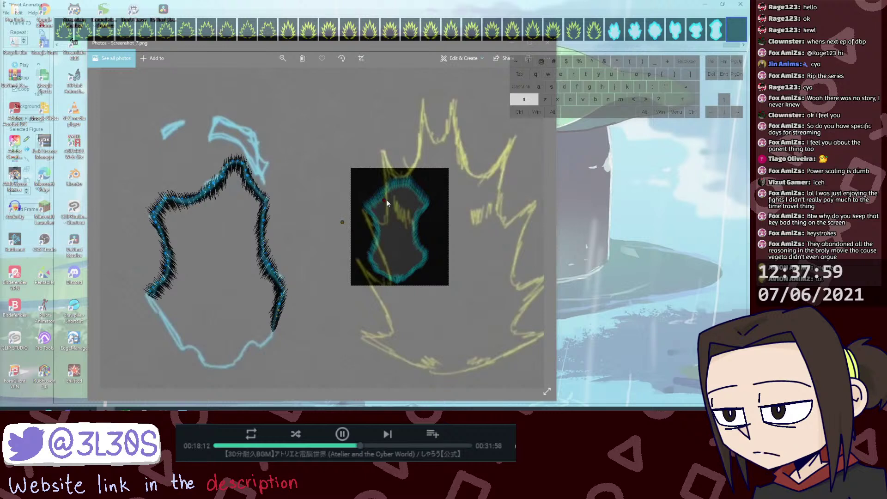
{"action": "key", "text": "ctrl+alt+z"}
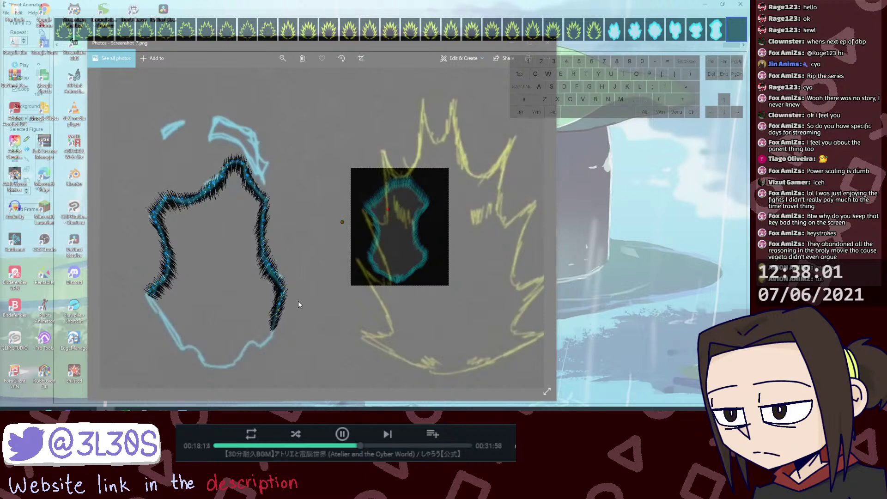
{"action": "left_click_drag", "start_coordinate": [279, 312], "coordinate": [277, 317]}
{"action": "left_click", "coordinate": [280, 307]}
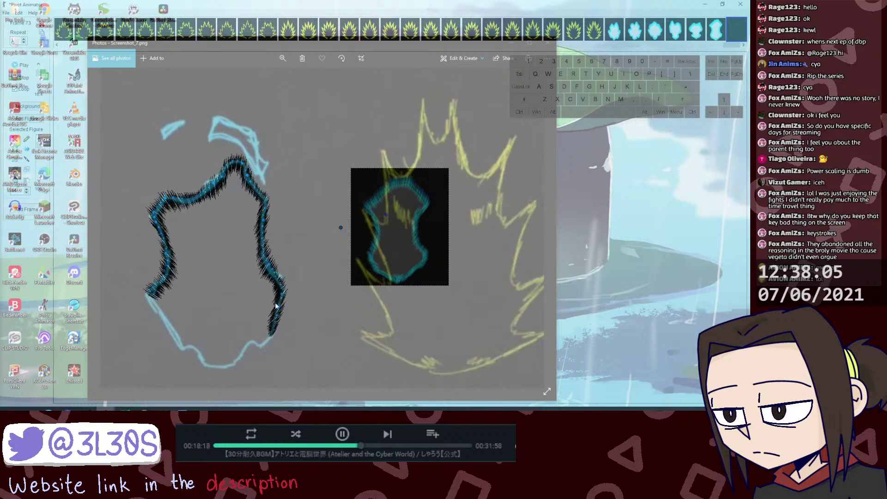
{"action": "key", "text": "shift"}
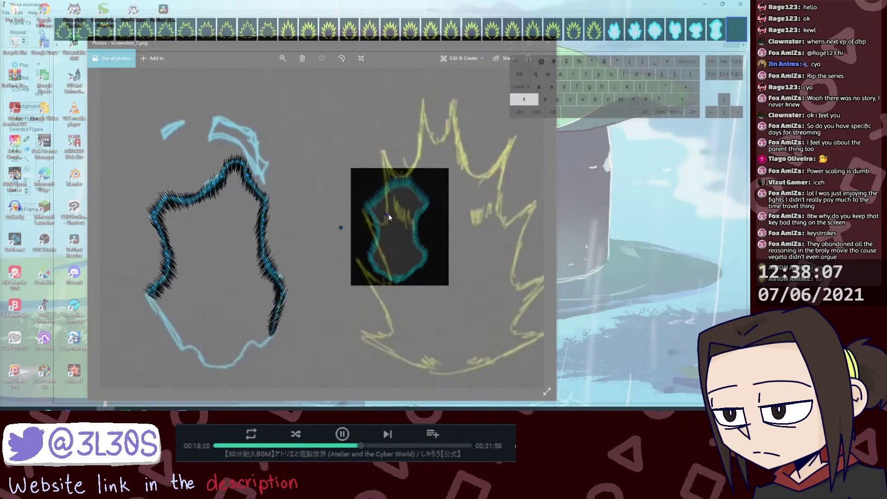
{"action": "left_click_drag", "start_coordinate": [386, 214], "coordinate": [394, 217]}
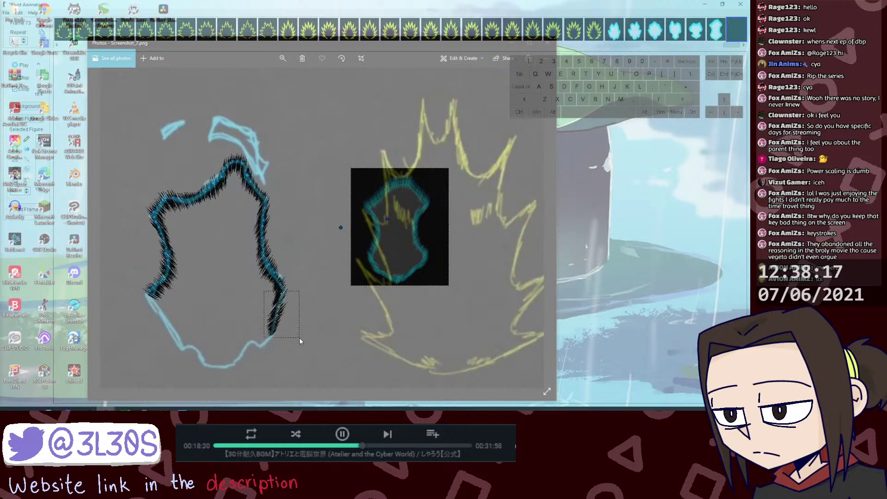
Step: Duplicate the lower right spiky stroke, mirror the copy onto the outline's lower left edge and rotate it along the sketch
{"action": "key", "text": "ctrl+d"}
{"action": "left_click_drag", "start_coordinate": [276, 330], "coordinate": [155, 319]}
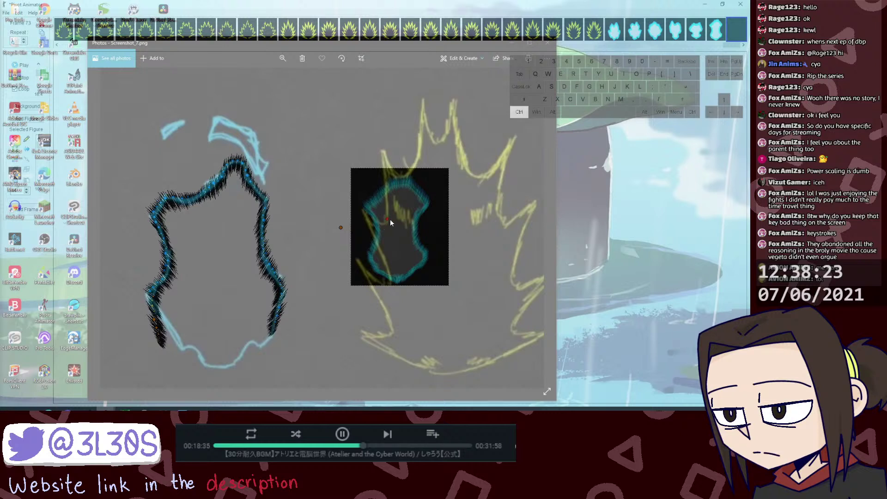
{"action": "left_click_drag", "start_coordinate": [388, 219], "coordinate": [376, 205]}
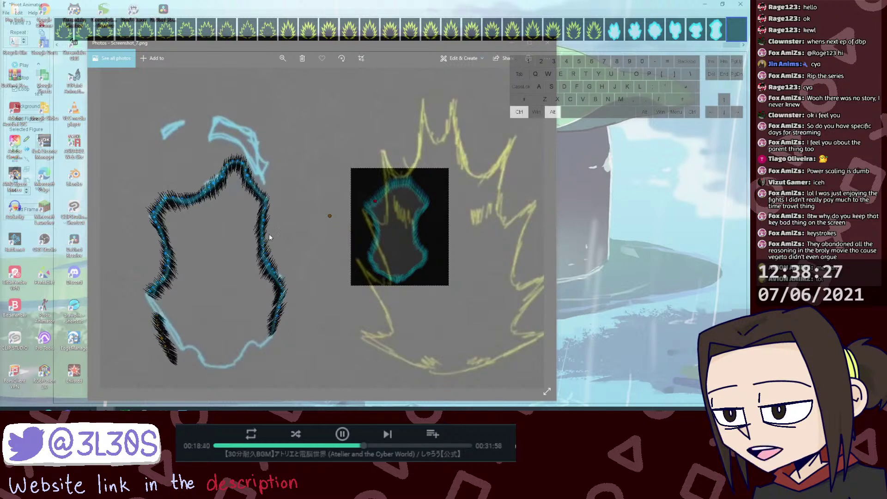
{"action": "left_click_drag", "start_coordinate": [159, 327], "coordinate": [146, 303]}
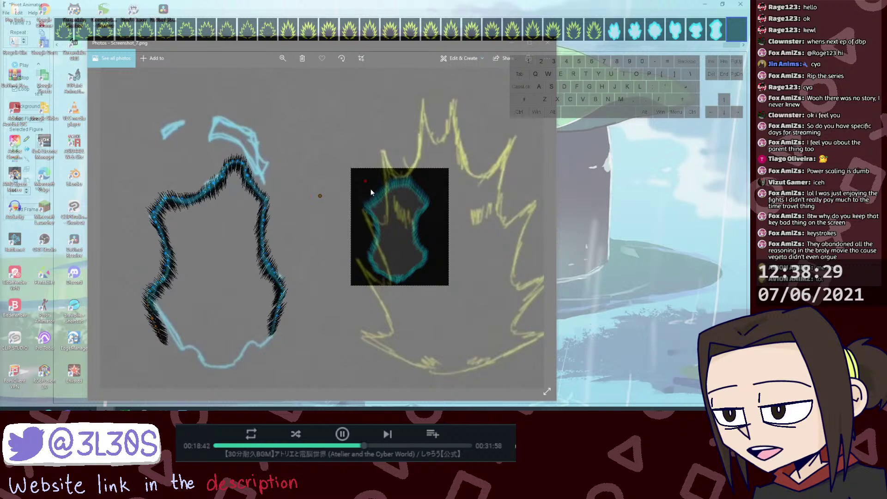
{"action": "key", "text": "ctrl+alt+z"}
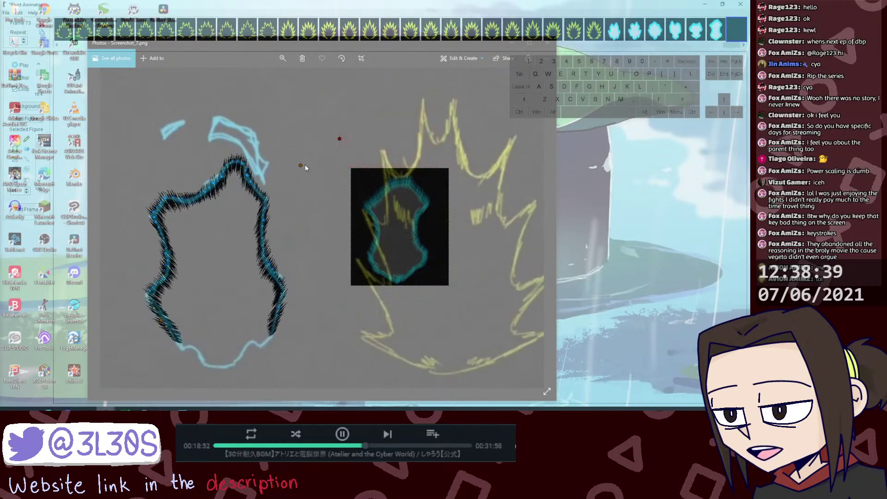
{"action": "left_click_drag", "start_coordinate": [340, 139], "coordinate": [348, 145]}
{"action": "key", "text": "ctrl+alt+z"}
Step: Compare the neighbouring aura frames in the timeline and return to the last frame
{"action": "left_click", "coordinate": [702, 27]}
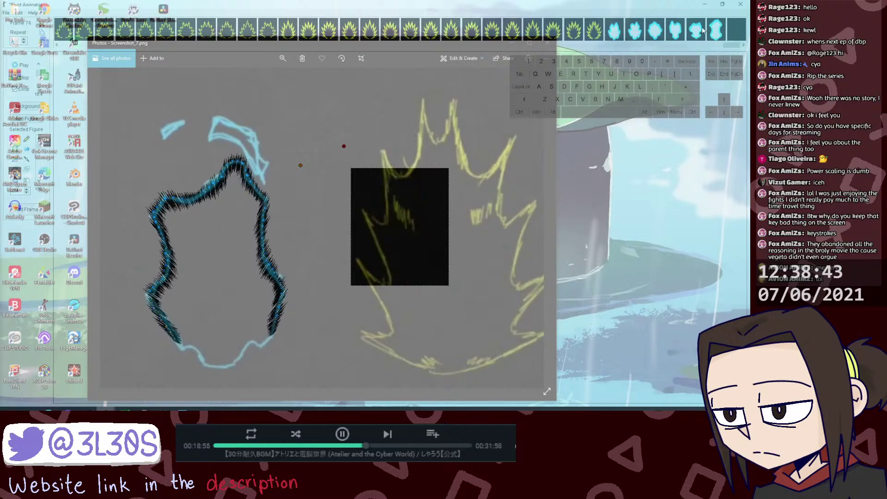
{"action": "left_click", "coordinate": [715, 34]}
{"action": "left_click", "coordinate": [736, 36]}
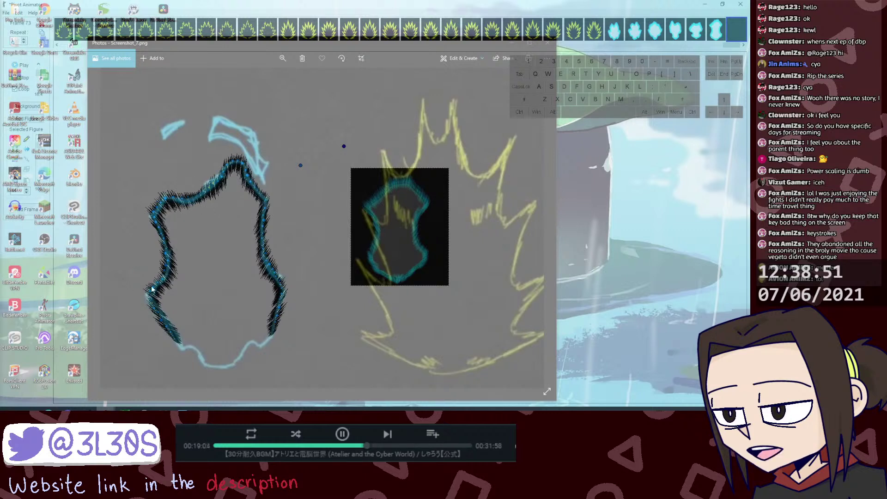
Step: Duplicate the short spiky stroke at the lower left corner and place the copy at the end of the lower left edge
{"action": "key", "text": "ctrl+d"}
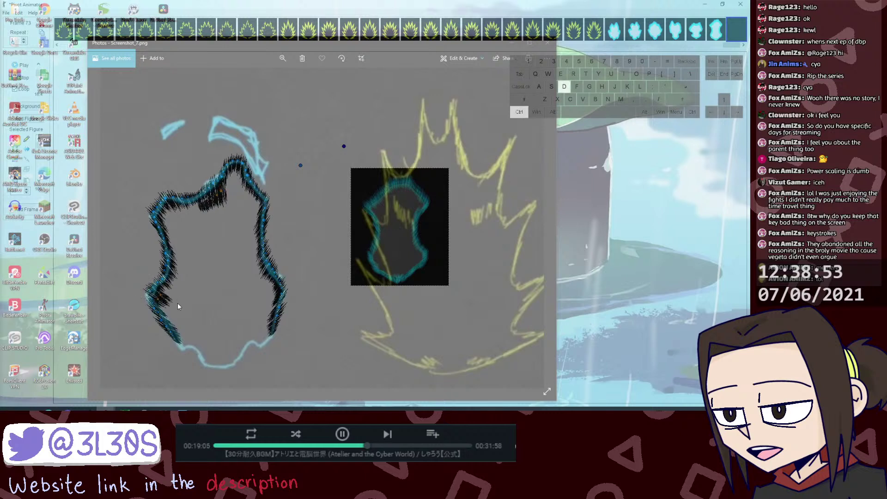
{"action": "key", "text": "ctrl+z"}
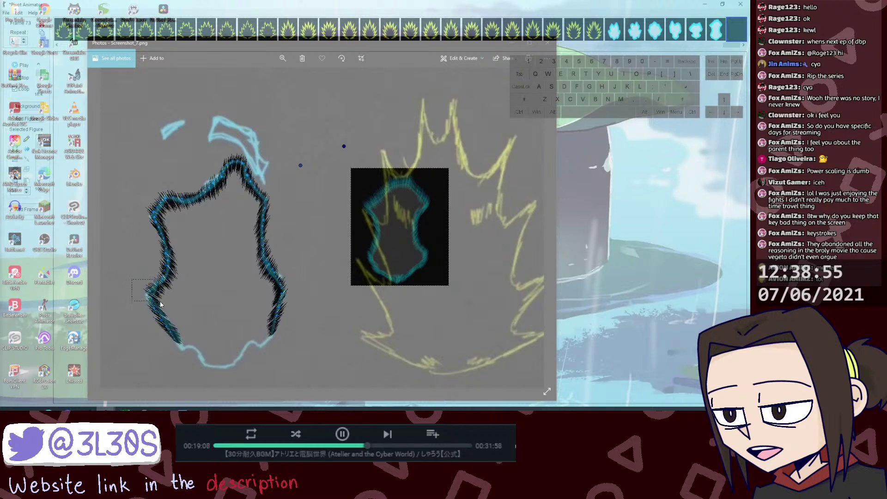
{"action": "left_click_drag", "start_coordinate": [160, 300], "coordinate": [192, 349]}
{"action": "key", "text": "ctrl+d"}
{"action": "key", "text": "shift"}
{"action": "left_click_drag", "start_coordinate": [344, 147], "coordinate": [381, 269]}
{"action": "key", "text": "ctrl+z"}
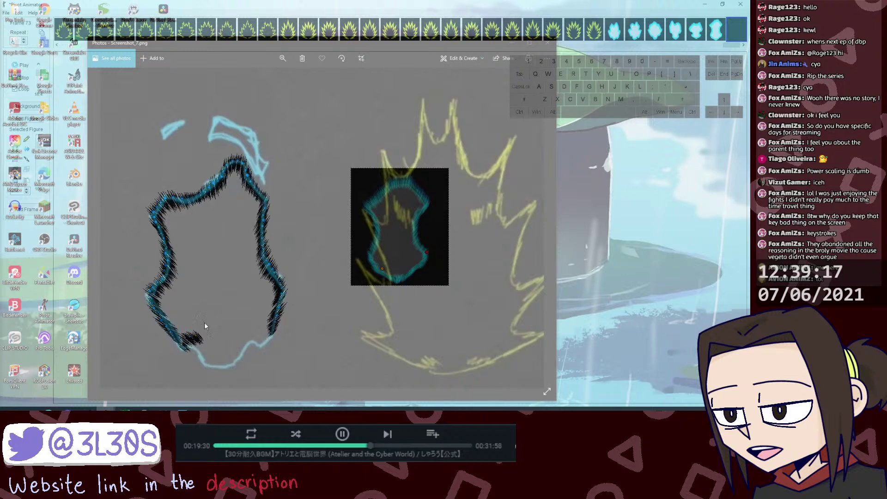
Step: Fit the copied short spiky stroke onto the outline's bottom left bend and fine-tune its angle
{"action": "left_click_drag", "start_coordinate": [198, 336], "coordinate": [202, 345]}
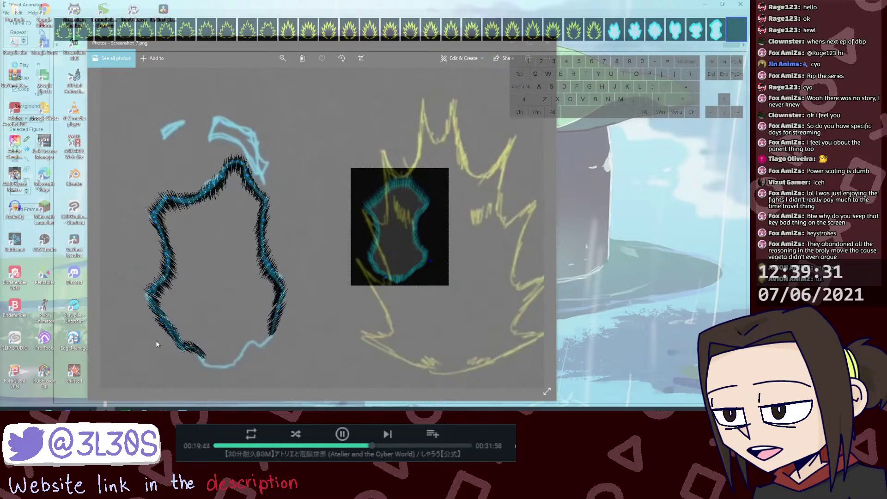
{"action": "key", "text": "shift"}
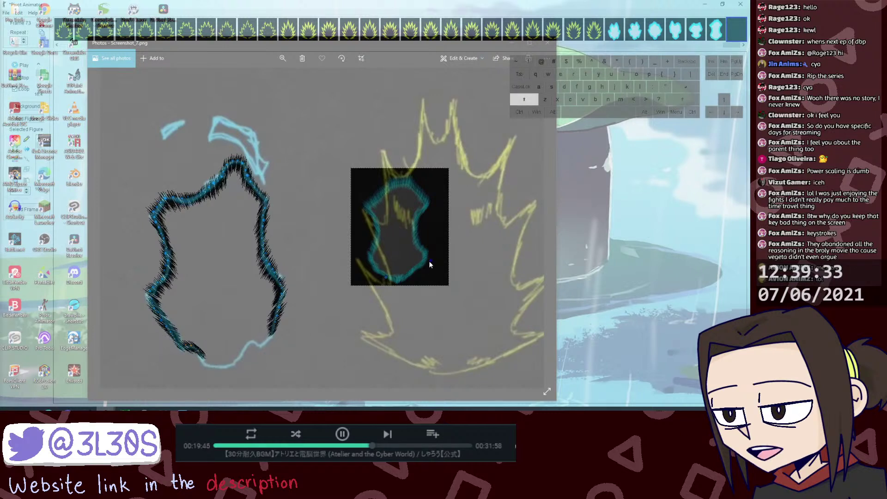
{"action": "left_click_drag", "start_coordinate": [430, 260], "coordinate": [427, 258]}
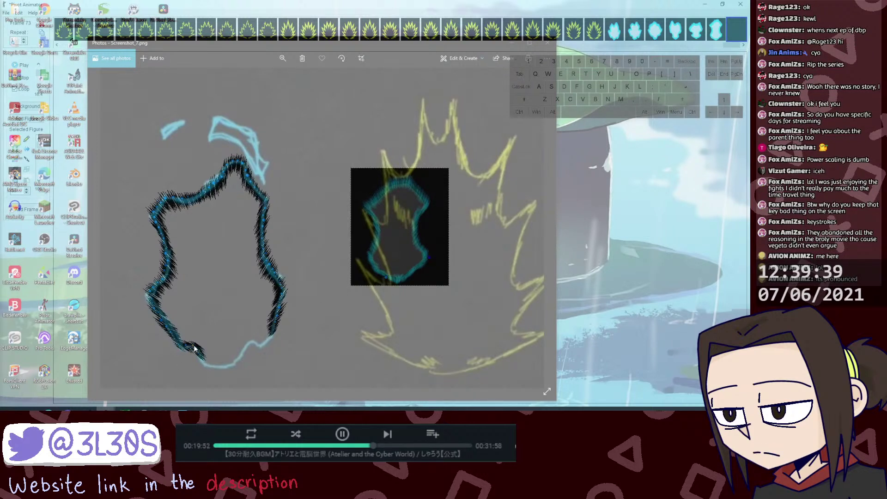
Step: Move the copied short spiky stroke across to the outline's lower right bend and rotate it along the blue sketch
{"action": "mouse_move", "coordinate": [211, 360]}
{"action": "left_mouse_down"}
{"action": "mouse_move", "coordinate": [206, 370]}
{"action": "mouse_move", "coordinate": [256, 342]}
{"action": "left_mouse_up"}
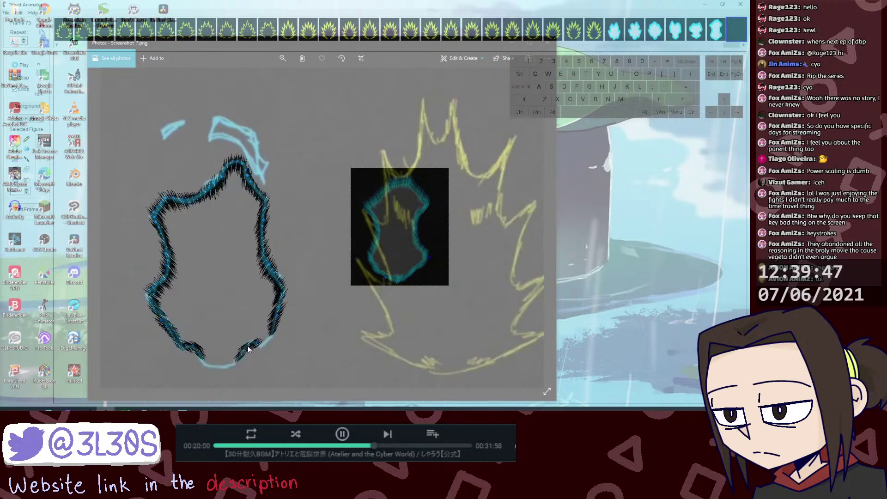
{"action": "key", "text": "shift"}
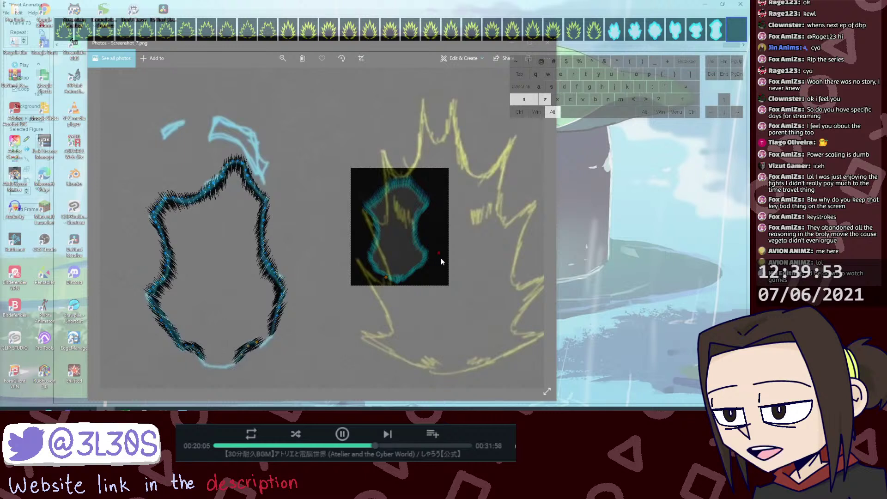
{"action": "key", "text": "ctrl+alt+z"}
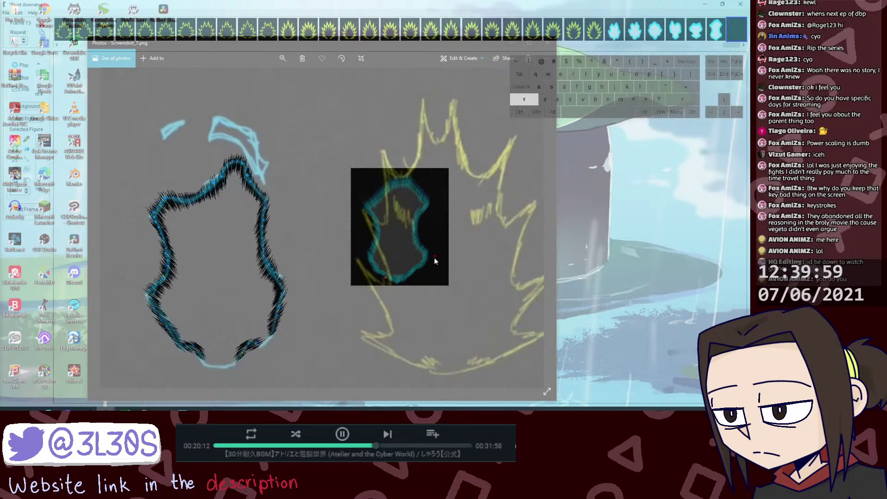
{"action": "key", "text": "shift+alt+z"}
{"action": "key", "text": "ctrl+alt+z"}
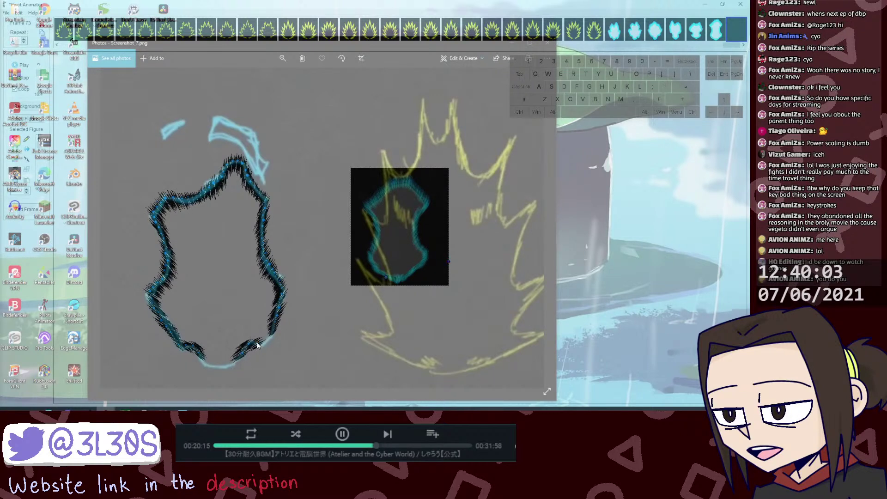
Step: Duplicate the short spiky stroke again and fit the copy into the remaining gap at the end of the lower right edge
{"action": "key", "text": "ctrl+d"}
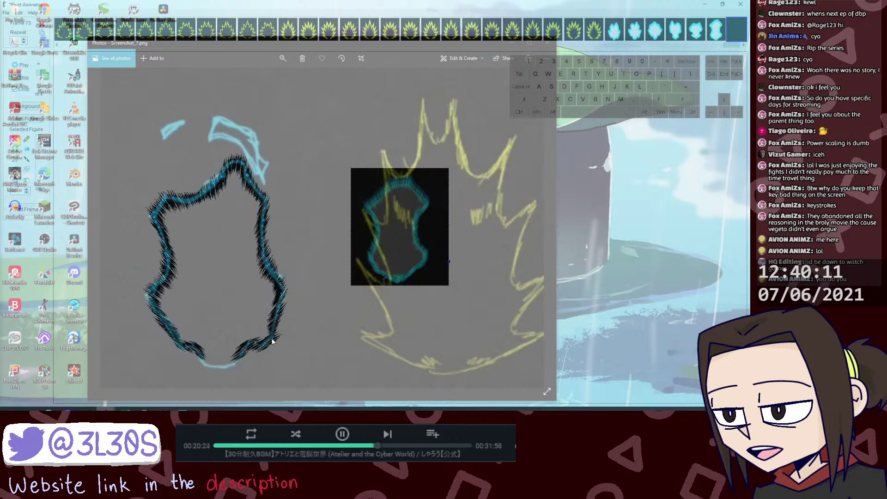
{"action": "left_click_drag", "start_coordinate": [449, 261], "coordinate": [432, 266]}
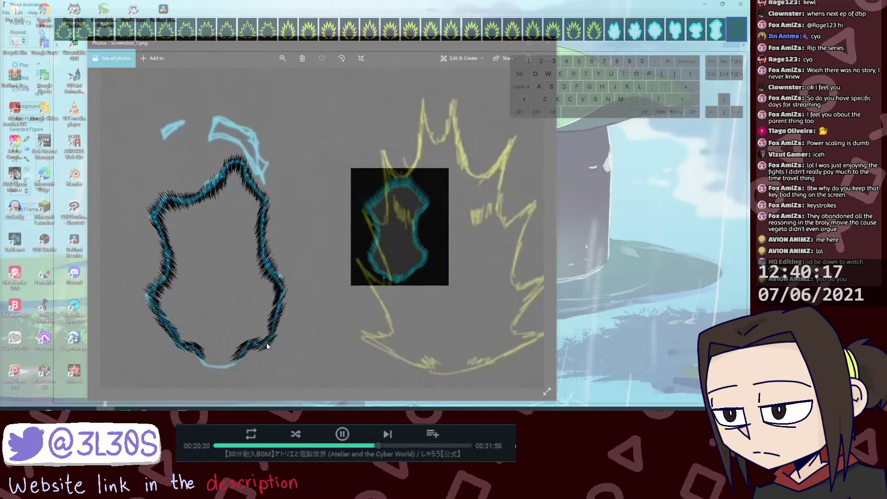
{"action": "left_click_drag", "start_coordinate": [431, 266], "coordinate": [423, 268]}
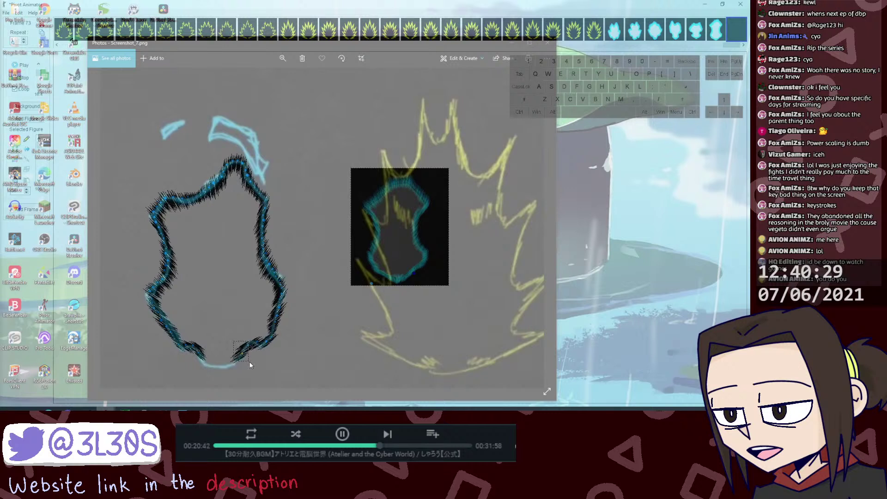
Step: Duplicate the short spiky stroke beside the bottom gap and rotate the copy to close the outline's bottom
{"action": "mouse_move", "coordinate": [250, 362]}
{"action": "left_mouse_down"}
{"action": "mouse_move", "coordinate": [210, 352]}
{"action": "mouse_move", "coordinate": [201, 372]}
{"action": "mouse_move", "coordinate": [210, 364]}
{"action": "left_mouse_up"}
{"action": "key", "text": "ctrl+d"}
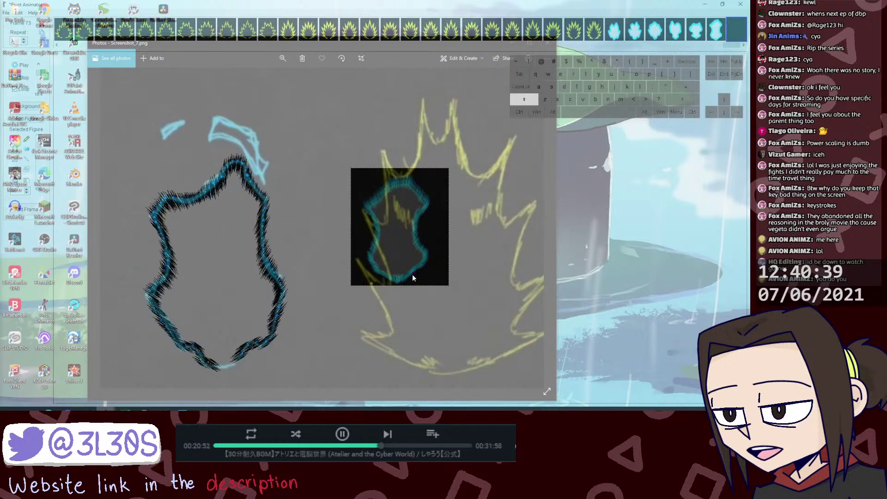
{"action": "key", "text": "ctrl+alt+z"}
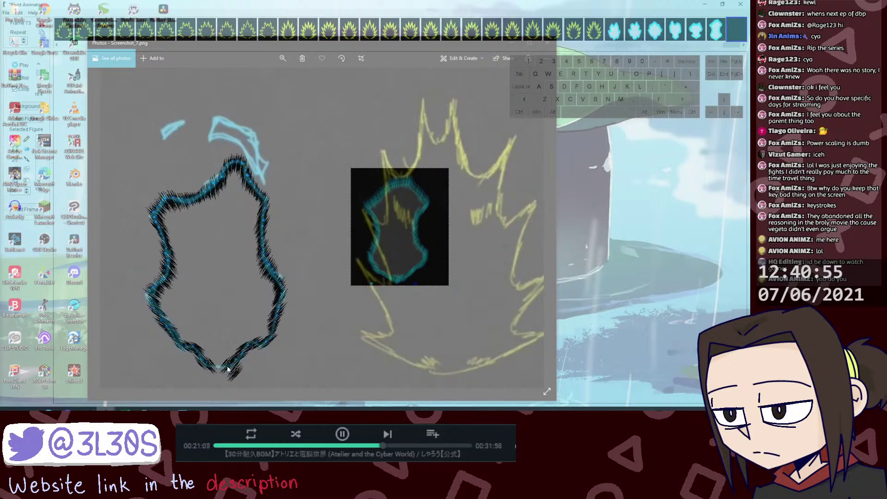
{"action": "key", "text": "shift"}
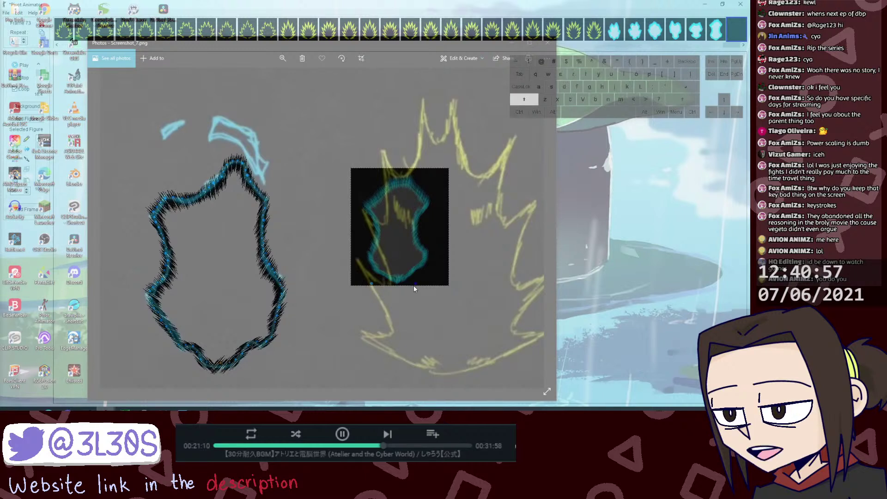
{"action": "mouse_move", "coordinate": [415, 284]}
{"action": "left_mouse_down"}
{"action": "mouse_move", "coordinate": [405, 260]}
{"action": "mouse_move", "coordinate": [403, 288]}
{"action": "mouse_move", "coordinate": [415, 284]}
{"action": "mouse_move", "coordinate": [415, 266]}
{"action": "mouse_move", "coordinate": [416, 274]}
{"action": "left_mouse_up"}
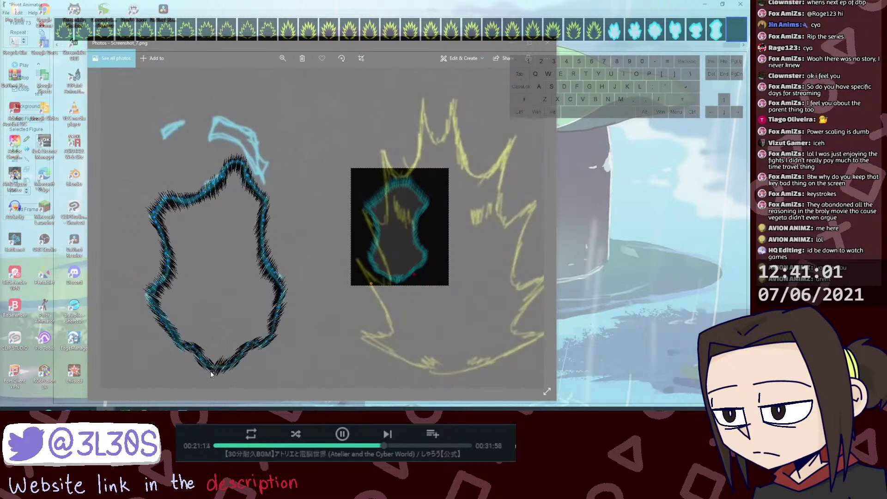
Step: Mirror the short spiky stroke at the outline's bottom tip and nudge it into line with the sketch
{"action": "left_click_drag", "start_coordinate": [221, 365], "coordinate": [214, 364]}
{"action": "key", "text": "m"}
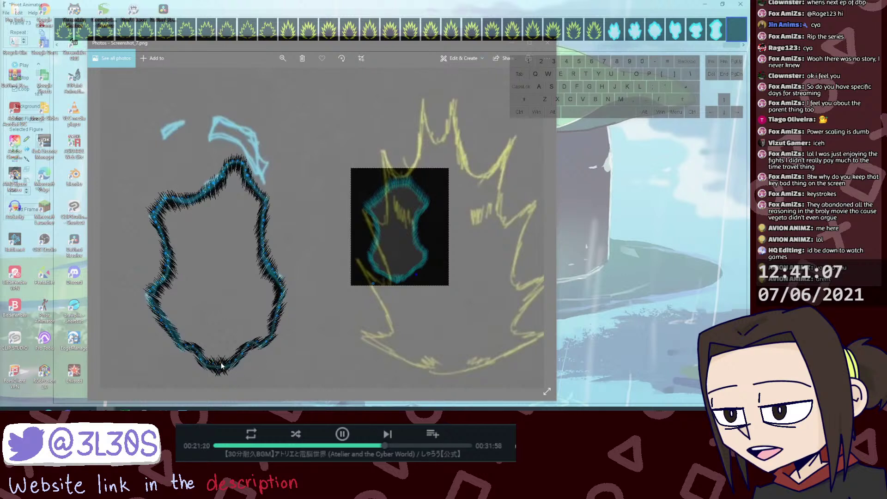
{"action": "left_click_drag", "start_coordinate": [221, 365], "coordinate": [218, 362]}
{"action": "key", "text": "shift"}
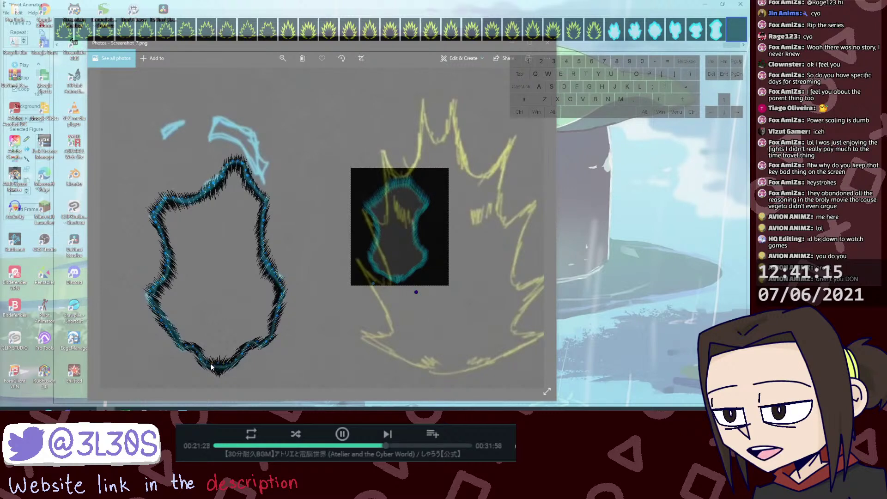
Step: Compare the completed spiky outline with the preceding aura frames and return to the last frame
{"action": "key", "text": "space"}
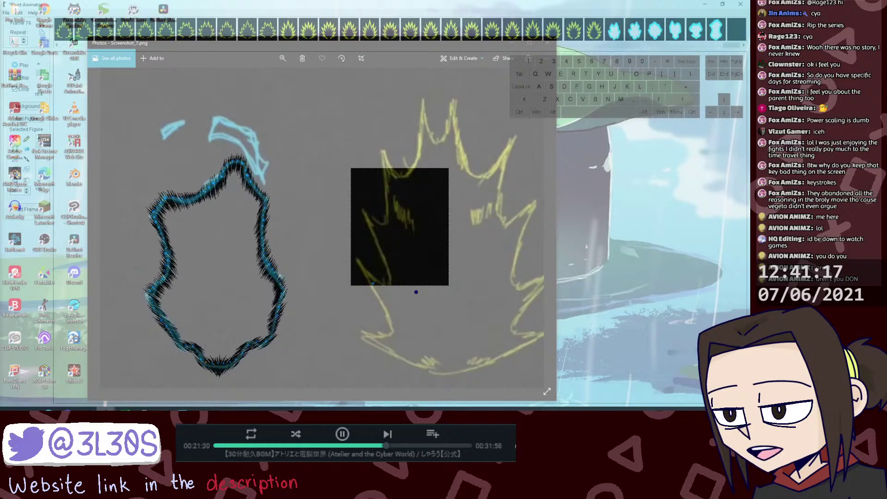
{"action": "left_click", "coordinate": [694, 34]}
{"action": "left_click", "coordinate": [717, 32]}
{"action": "left_click", "coordinate": [731, 34]}
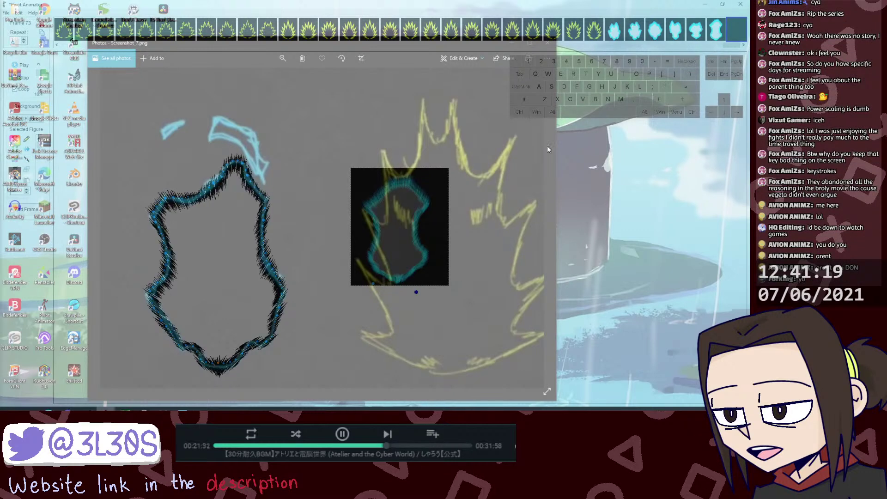
Step: Open the Stick Figure Builder, decline deleting the selected frames and start a new blank figure
{"action": "left_click", "coordinate": [341, 215]}
{"action": "key", "text": "Delete"}
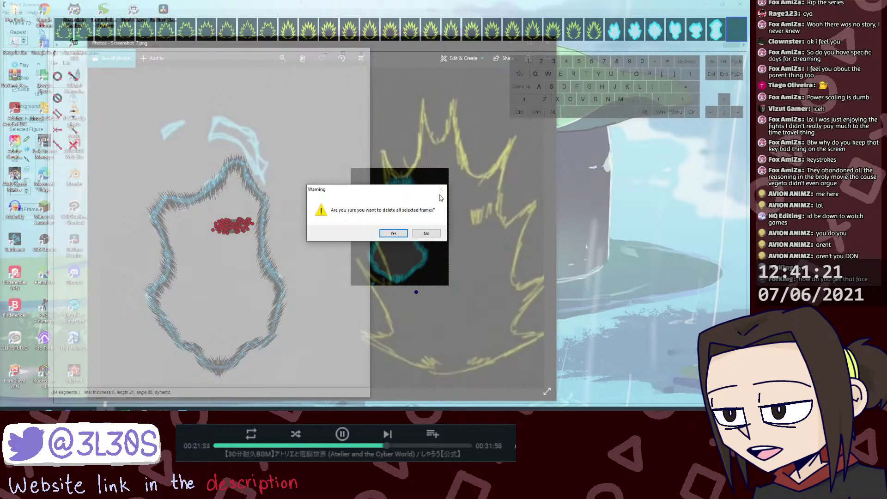
{"action": "left_click", "coordinate": [427, 234]}
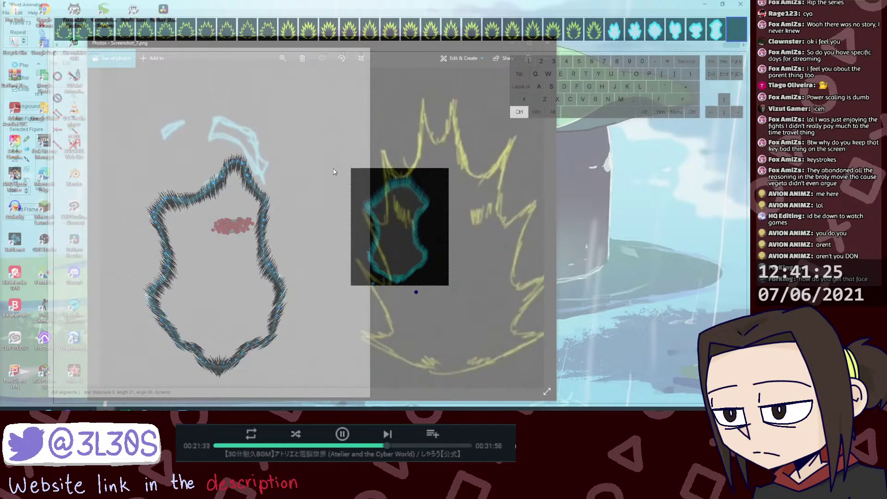
{"action": "left_click", "coordinate": [204, 102]}
{"action": "left_click", "coordinate": [53, 63]}
{"action": "left_click", "coordinate": [67, 71]}
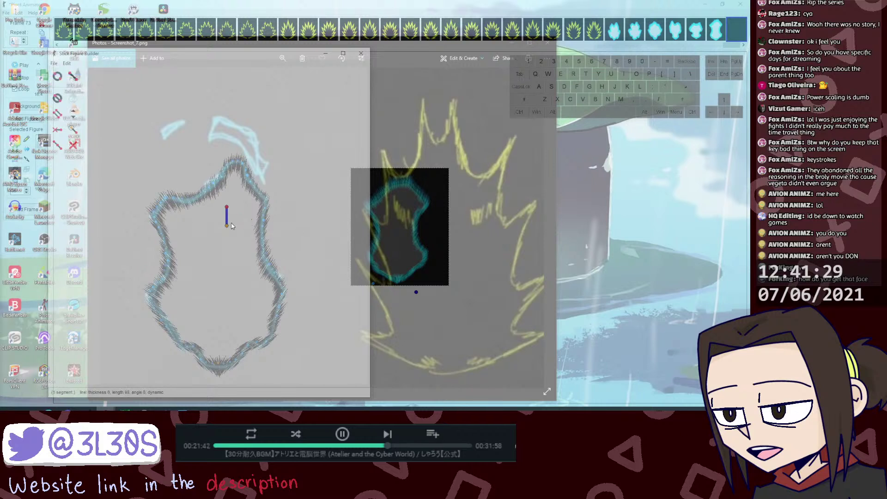
Step: Add a first line segment reaching the outline's upper left slope and set pivot.exe to No Glass-Effect
{"action": "mouse_move", "coordinate": [226, 228]}
{"action": "left_mouse_down"}
{"action": "mouse_move", "coordinate": [221, 312]}
{"action": "mouse_move", "coordinate": [218, 209]}
{"action": "mouse_move", "coordinate": [218, 237]}
{"action": "left_mouse_up"}
{"action": "key", "text": "l"}
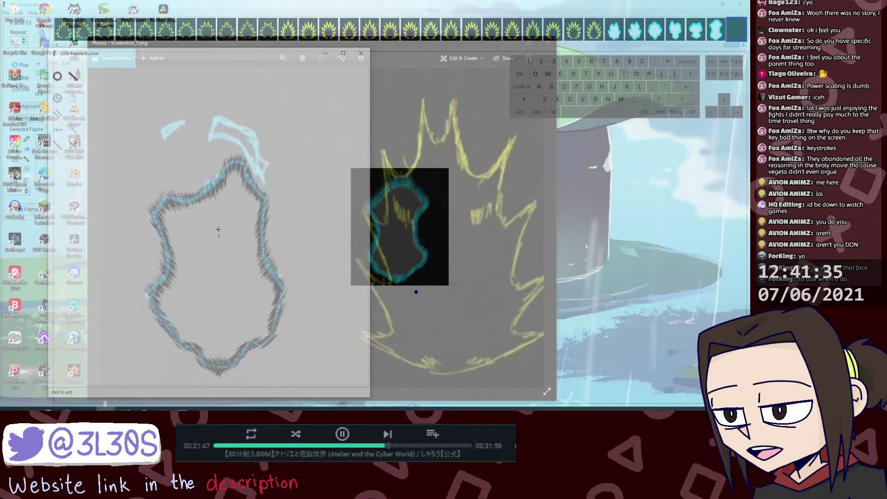
{"action": "left_click", "coordinate": [209, 188]}
{"action": "right_click", "coordinate": [427, 155]}
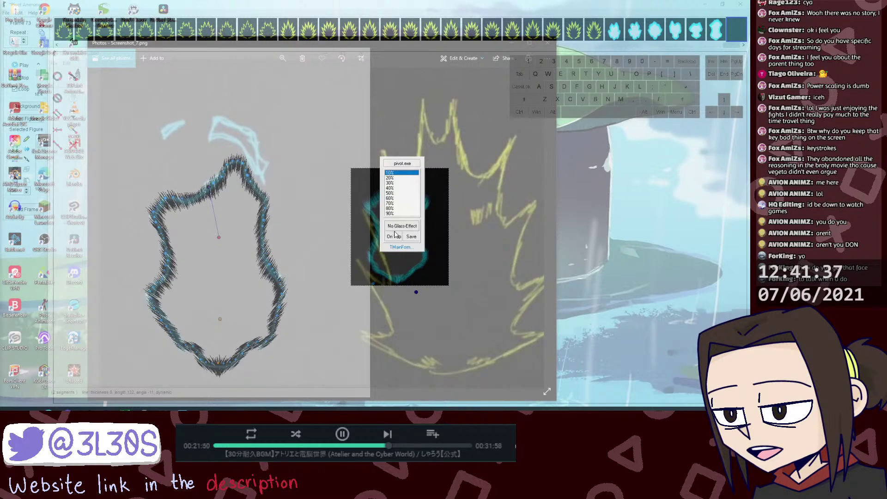
{"action": "left_click", "coordinate": [395, 227]}
{"action": "left_click", "coordinate": [277, 236]}
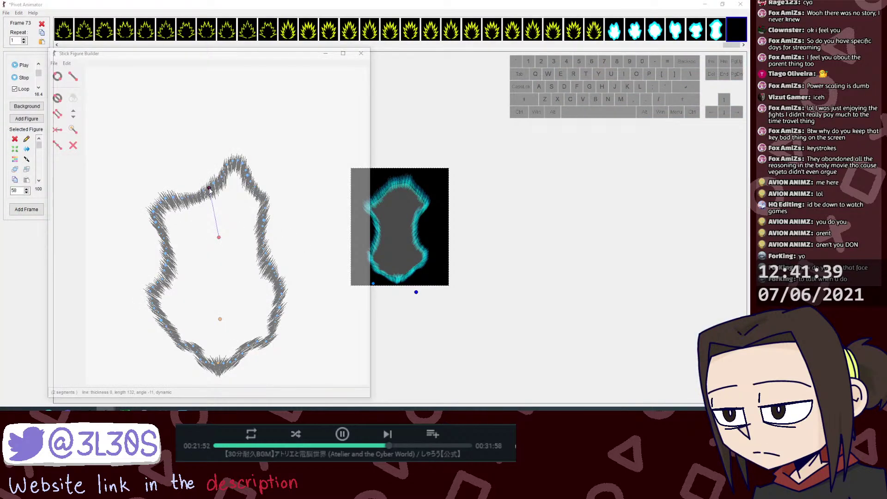
Step: Trace the spiky outline with short chained line segments from the upper left slope up and over the peak
{"action": "key", "text": "l"}
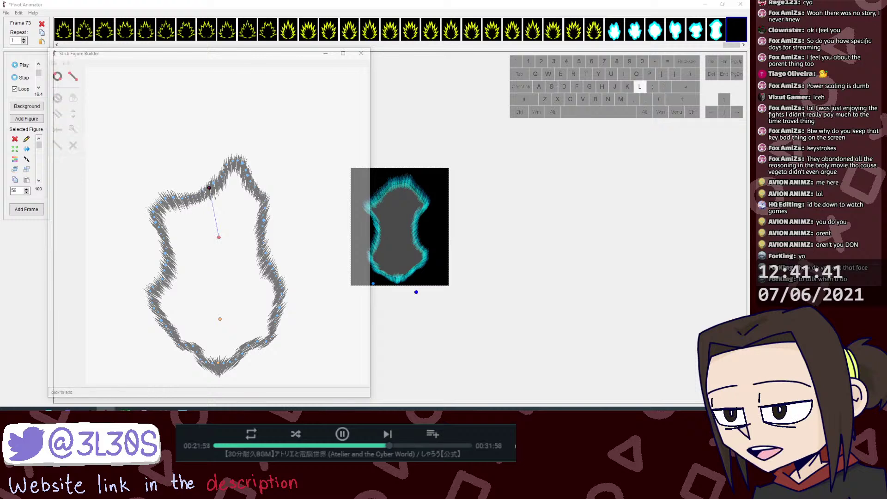
{"action": "left_click", "coordinate": [214, 184]}
{"action": "key", "text": "l"}
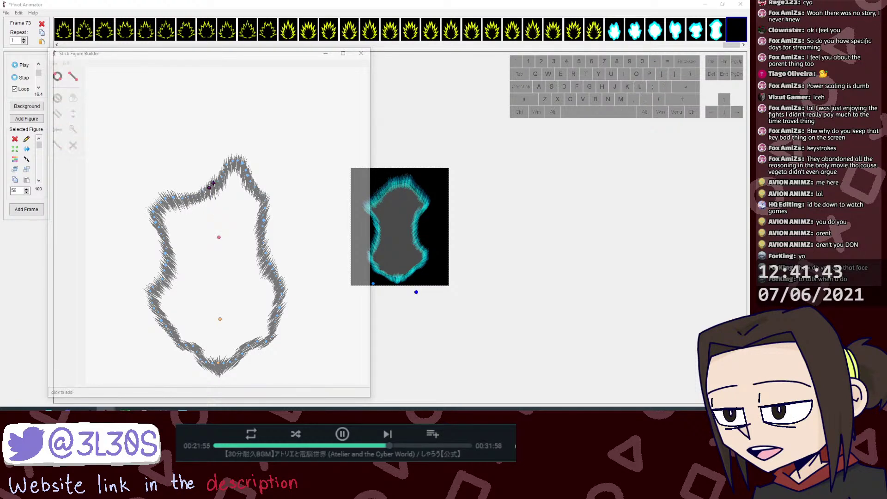
{"action": "left_click", "coordinate": [219, 183]}
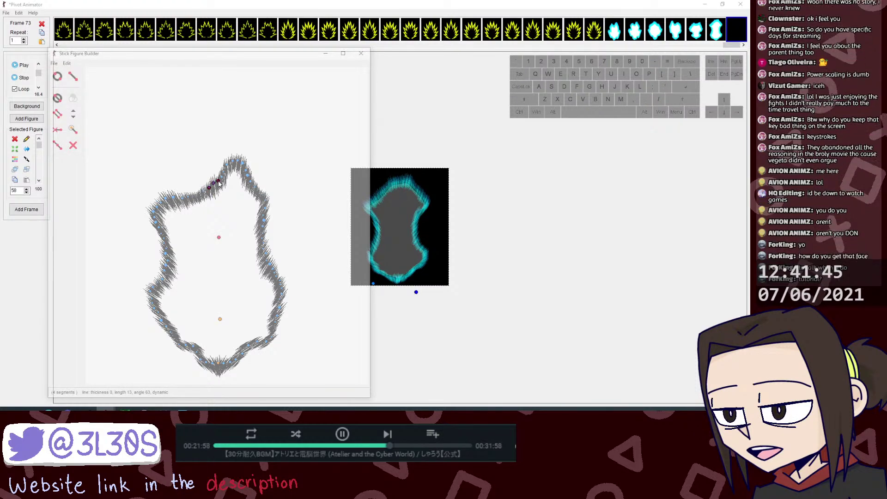
{"action": "key", "text": "l"}
{"action": "left_click", "coordinate": [222, 179]}
{"action": "key", "text": "l"}
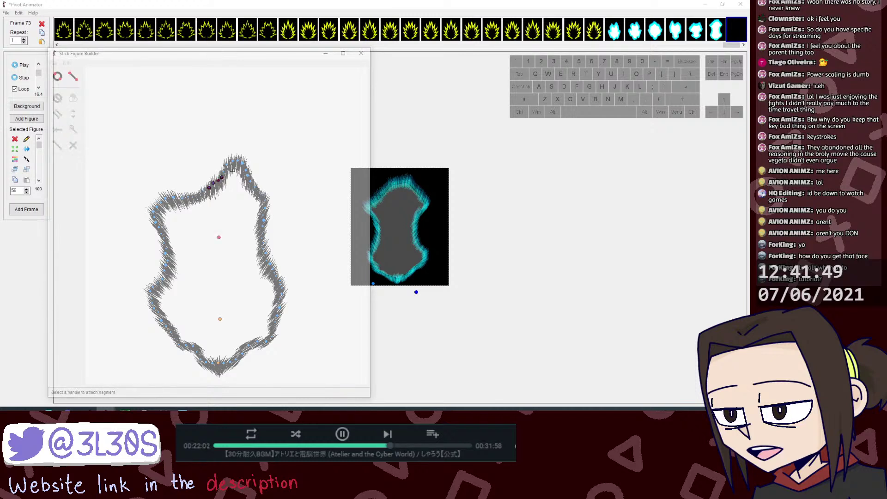
{"action": "left_click", "coordinate": [224, 175]}
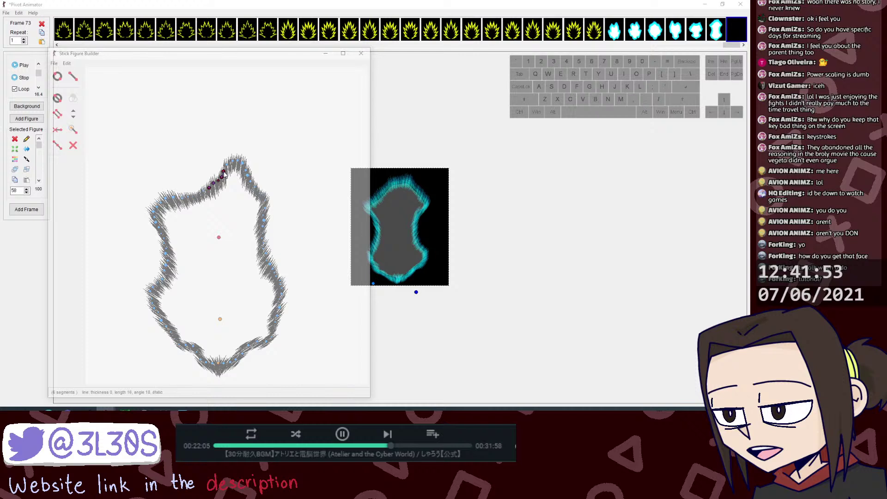
{"action": "left_click_drag", "start_coordinate": [224, 174], "coordinate": [239, 161]}
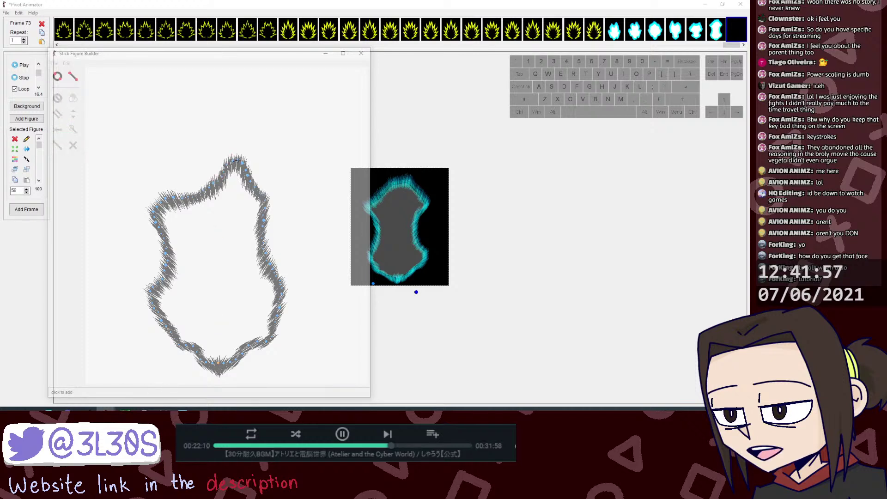
{"action": "left_click", "coordinate": [241, 165]}
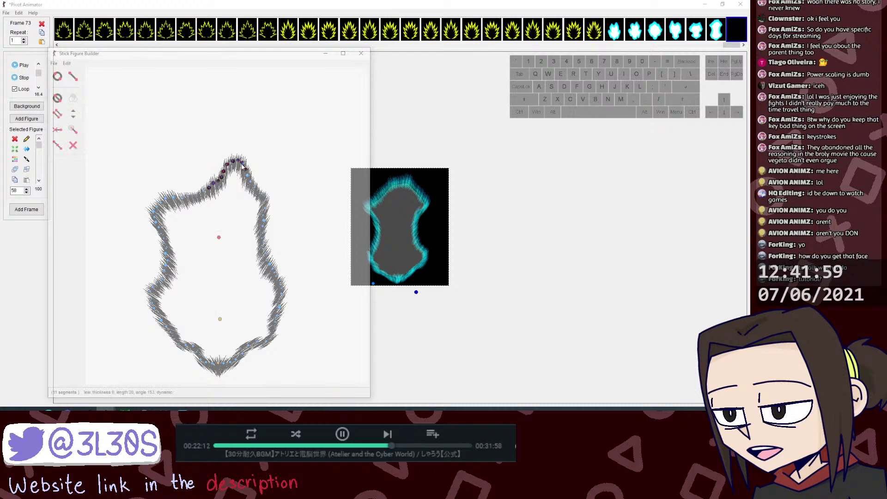
Step: Continue the chain of short line segments from the peak down the slope to the outline's right shoulder
{"action": "key", "text": "l"}
{"action": "left_click_drag", "start_coordinate": [245, 169], "coordinate": [253, 187]}
{"action": "key", "text": "l"}
{"action": "key", "text": "l"}
{"action": "key", "text": "l"}
{"action": "left_click_drag", "start_coordinate": [254, 188], "coordinate": [257, 190]}
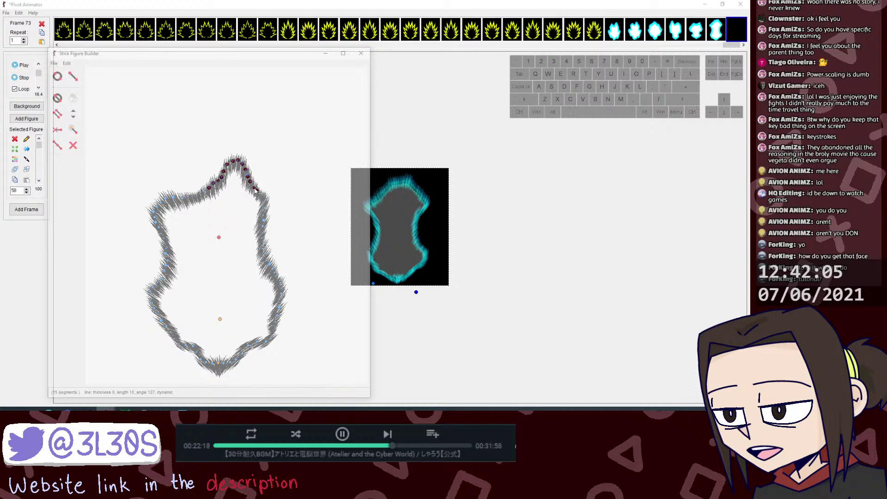
{"action": "key", "text": "l"}
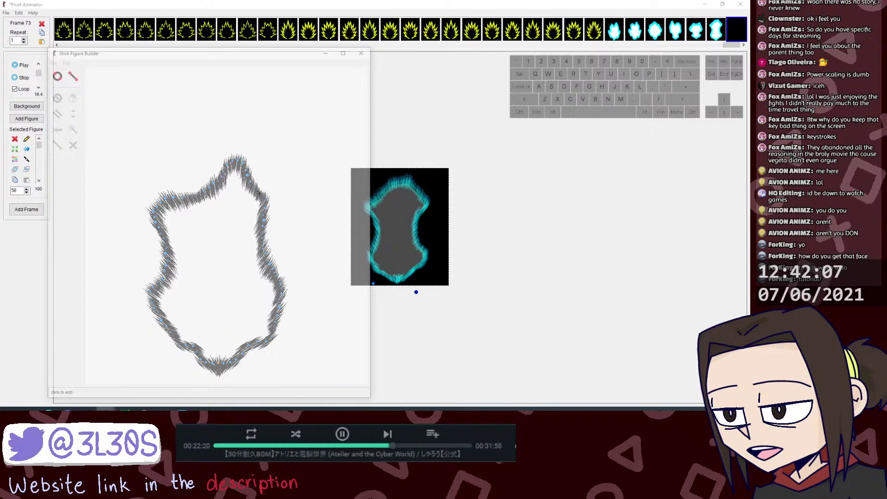
{"action": "left_click_drag", "start_coordinate": [260, 193], "coordinate": [263, 196]}
{"action": "key", "text": "l"}
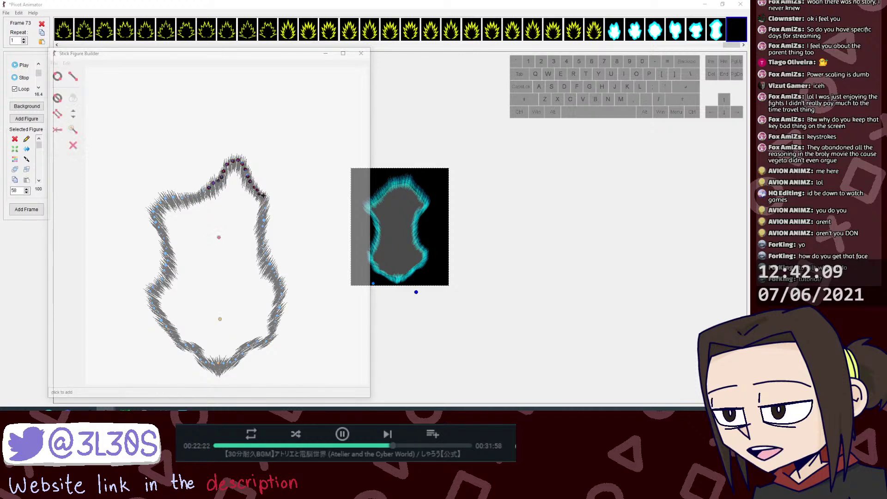
Step: Trace around the outline's right shoulder with short line segments to the start of the straight right edge
{"action": "key", "text": "l"}
{"action": "left_click", "coordinate": [266, 200]}
{"action": "key", "text": "l"}
{"action": "left_click", "coordinate": [264, 208]}
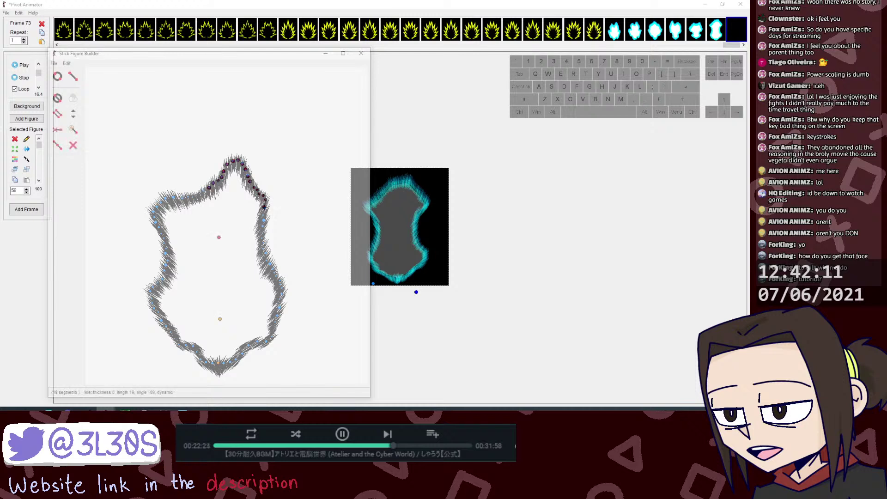
{"action": "left_click", "coordinate": [263, 213]}
{"action": "left_click_drag", "start_coordinate": [266, 208], "coordinate": [266, 210]}
{"action": "key", "text": "l"}
{"action": "left_click", "coordinate": [264, 220]}
Step: Extend the chain of short line segments down the upper half of the outline's straight right edge
{"action": "key", "text": "l"}
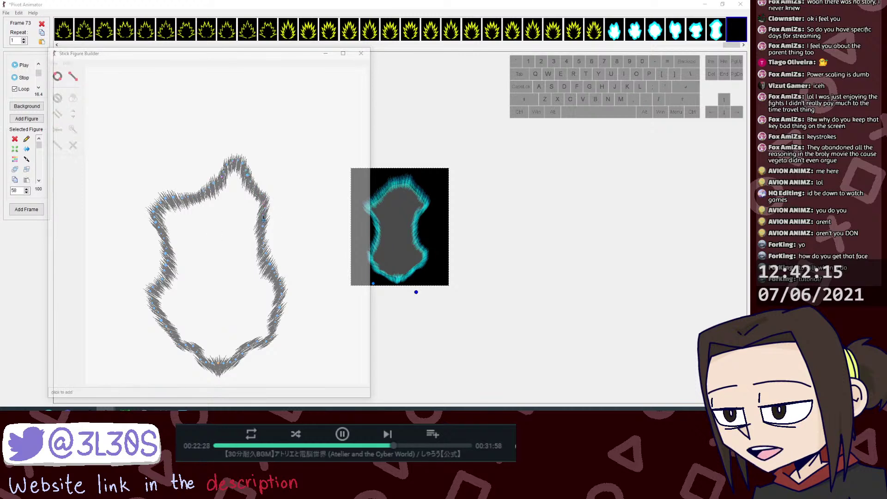
{"action": "left_click", "coordinate": [262, 227]}
{"action": "key", "text": "l"}
{"action": "left_click", "coordinate": [263, 234]}
{"action": "key", "text": "l"}
{"action": "left_click", "coordinate": [264, 244]}
{"action": "key", "text": "l"}
{"action": "left_click", "coordinate": [264, 250]}
{"action": "key", "text": "l"}
{"action": "left_click", "coordinate": [266, 253]}
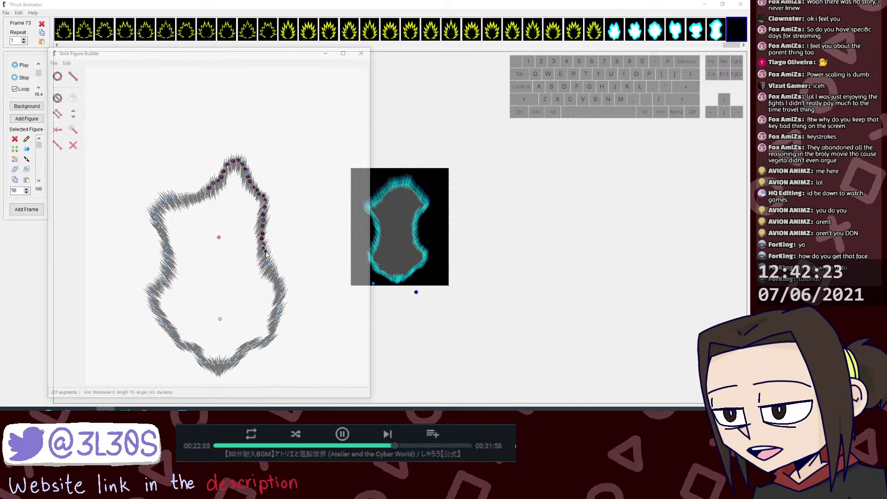
Step: Continue the short line segments down the lower right edge to where the outline bulges outward
{"action": "key", "text": "l"}
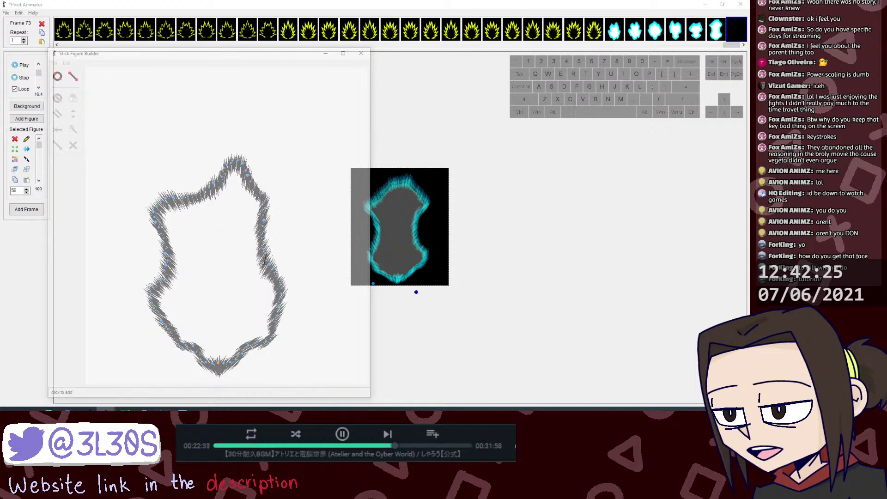
{"action": "left_click", "coordinate": [265, 260]}
{"action": "key", "text": "l"}
{"action": "left_click", "coordinate": [269, 264]}
{"action": "key", "text": "l"}
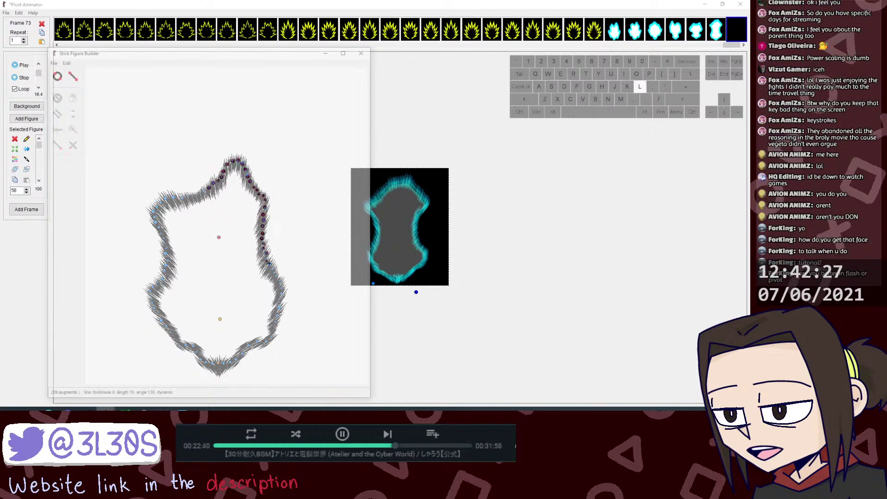
{"action": "left_click", "coordinate": [272, 272]}
{"action": "left_click_drag", "start_coordinate": [273, 270], "coordinate": [272, 268]}
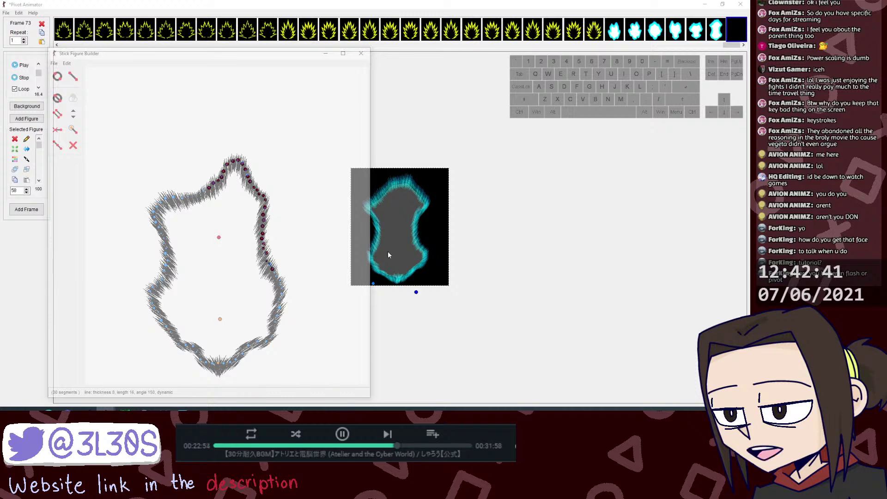
{"action": "left_click", "coordinate": [267, 262]}
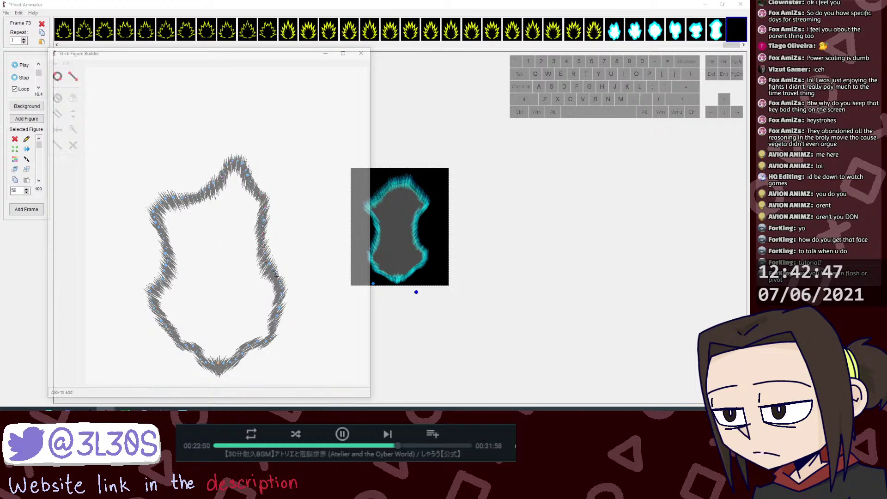
{"action": "left_click_drag", "start_coordinate": [272, 269], "coordinate": [275, 278]}
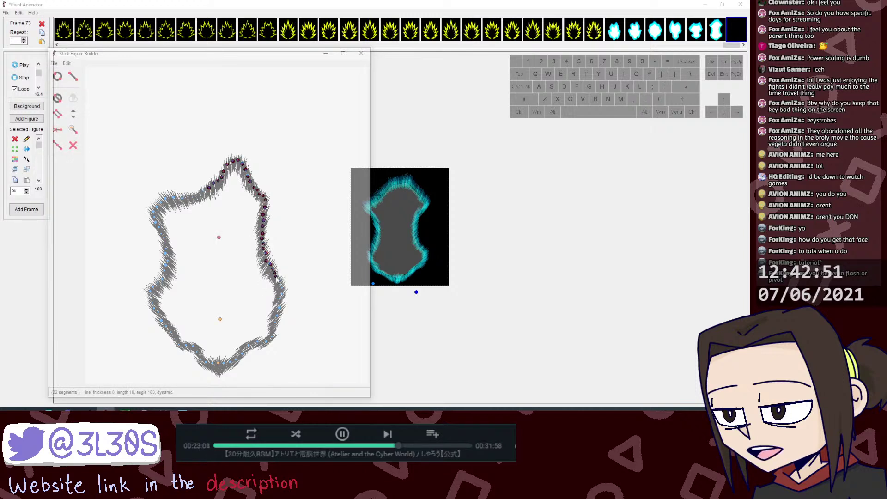
Step: Trace the outline's outermost right bulge with short chained line segments
{"action": "key", "text": "l"}
{"action": "left_click_drag", "start_coordinate": [276, 277], "coordinate": [279, 300]}
{"action": "key", "text": "l"}
{"action": "key", "text": "l"}
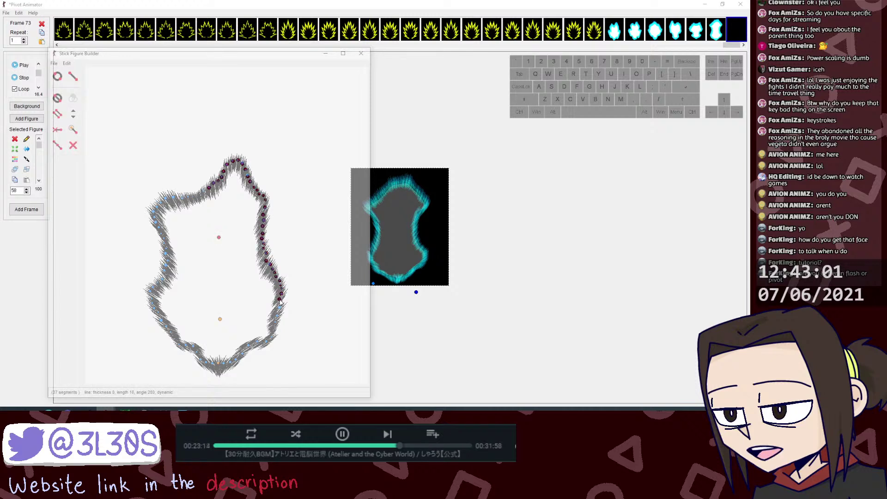
Step: Chain short line segments down from the right bulge and around the outline's lower right corner
{"action": "key", "text": "l"}
{"action": "left_click_drag", "start_coordinate": [279, 300], "coordinate": [276, 326]}
{"action": "key", "text": "l"}
{"action": "key", "text": "l"}
{"action": "key", "text": "l"}
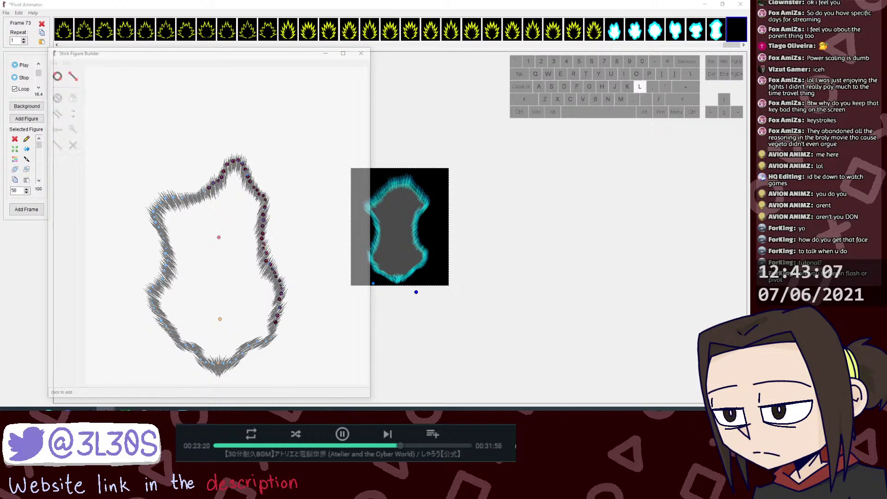
{"action": "left_click", "coordinate": [275, 326]}
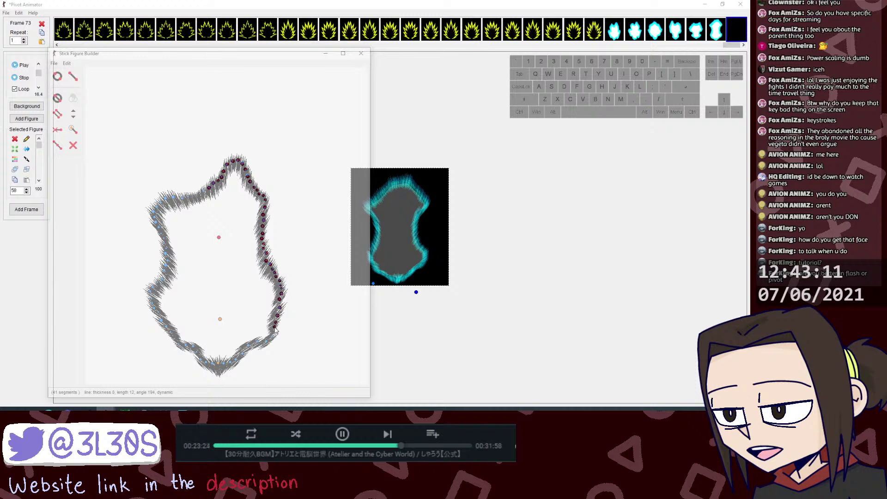
{"action": "left_click", "coordinate": [273, 334]}
{"action": "left_click_drag", "start_coordinate": [273, 332], "coordinate": [266, 342]}
{"action": "key", "text": "l"}
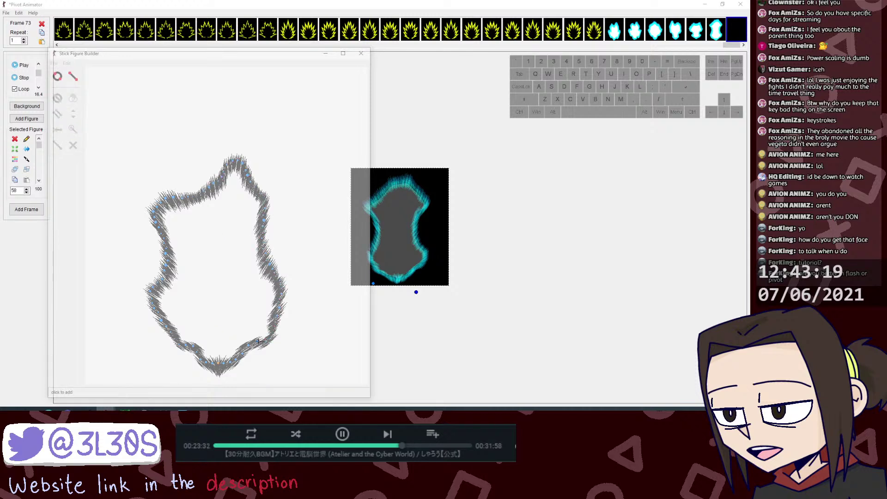
Step: Trace the bottom of the outline with short line segments, past the lowest tip and up its left slope
{"action": "left_click_drag", "start_coordinate": [259, 341], "coordinate": [213, 365]}
{"action": "key", "text": "l"}
{"action": "key", "text": "l"}
{"action": "key", "text": "l"}
{"action": "key", "text": "l"}
{"action": "key", "text": "l"}
{"action": "key", "text": "l"}
{"action": "key", "text": "l"}
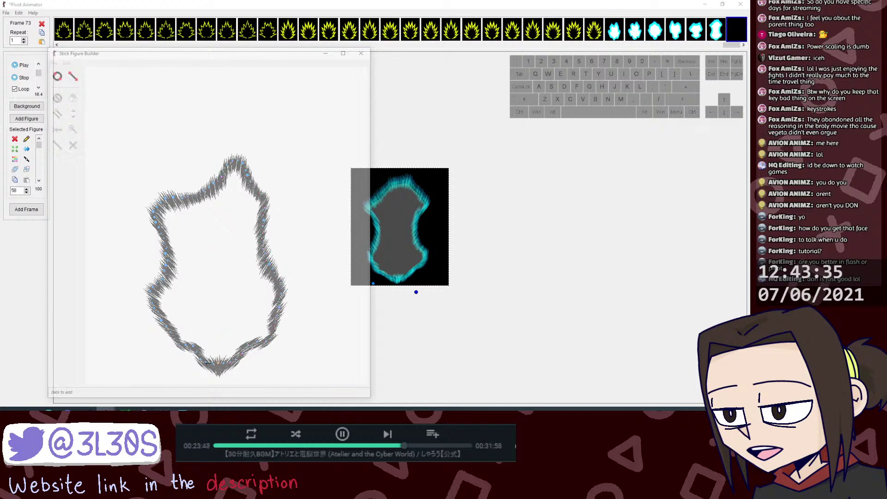
{"action": "key", "text": "l"}
{"action": "left_click_drag", "start_coordinate": [206, 363], "coordinate": [196, 353]}
{"action": "key", "text": "l"}
Step: View the BOX_MOVE_3D_PIVOT_I_DID_MOM.gif animation in the browser and return to the Stick Figure Builder
{"action": "left_click", "coordinate": [69, 410]}
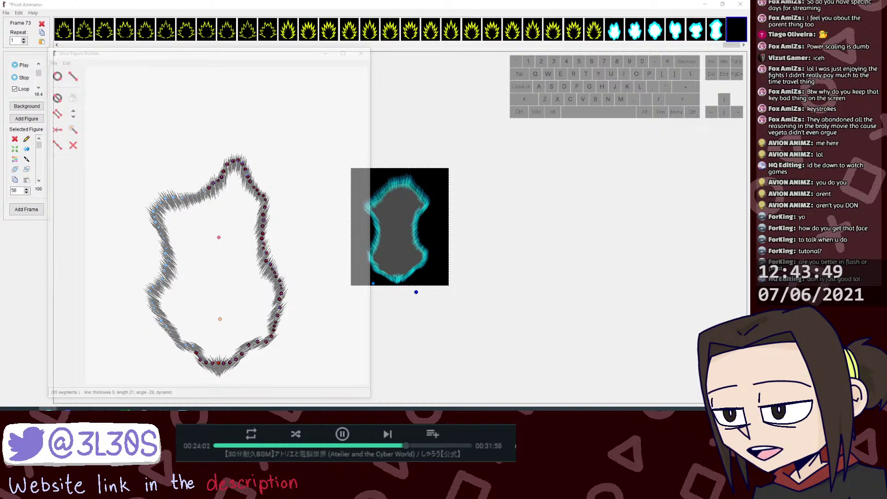
{"action": "left_click_drag", "start_coordinate": [1, 190], "coordinate": [187, 0]}
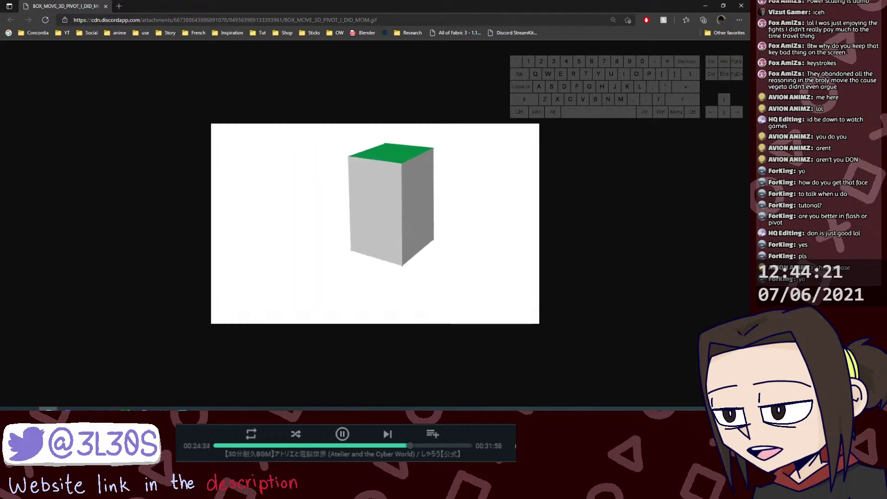
{"action": "left_click_drag", "start_coordinate": [694, 6], "coordinate": [311, 117]}
{"action": "left_click", "coordinate": [364, 117]}
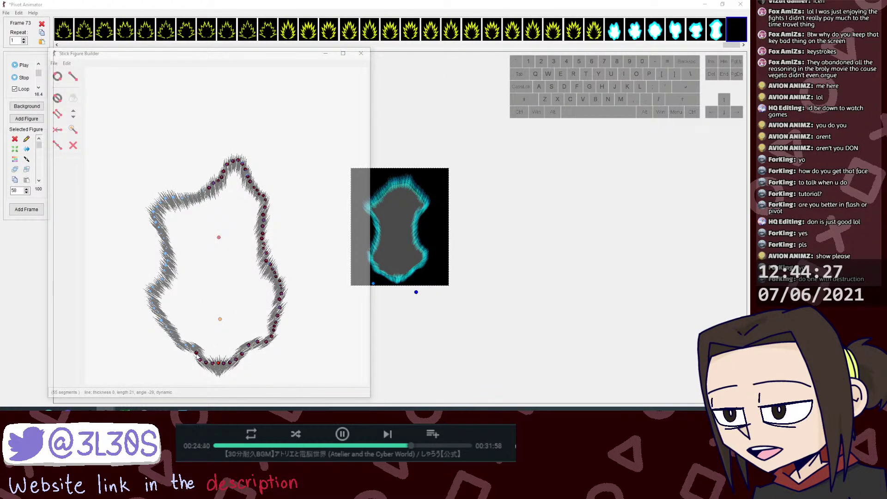
Step: Trace around the outline's lower left corner with short line segments
{"action": "key", "text": "l"}
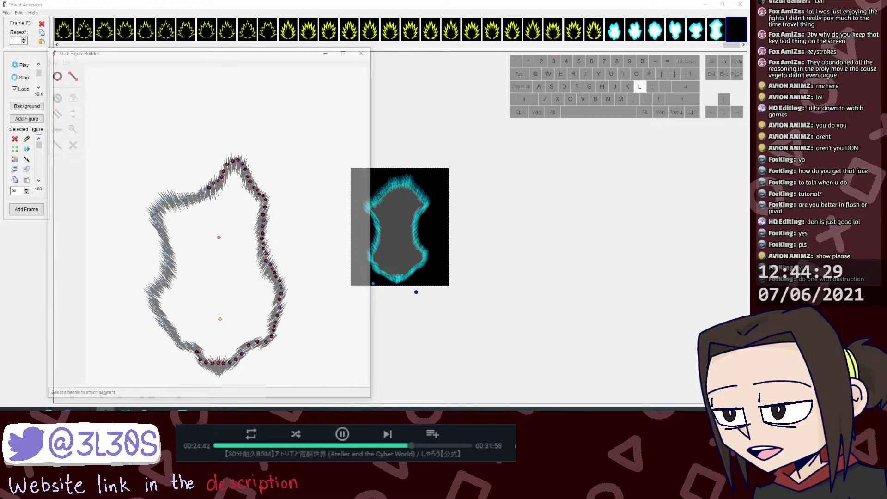
{"action": "left_click", "coordinate": [193, 347]}
{"action": "key", "text": "l"}
{"action": "left_click", "coordinate": [186, 348]}
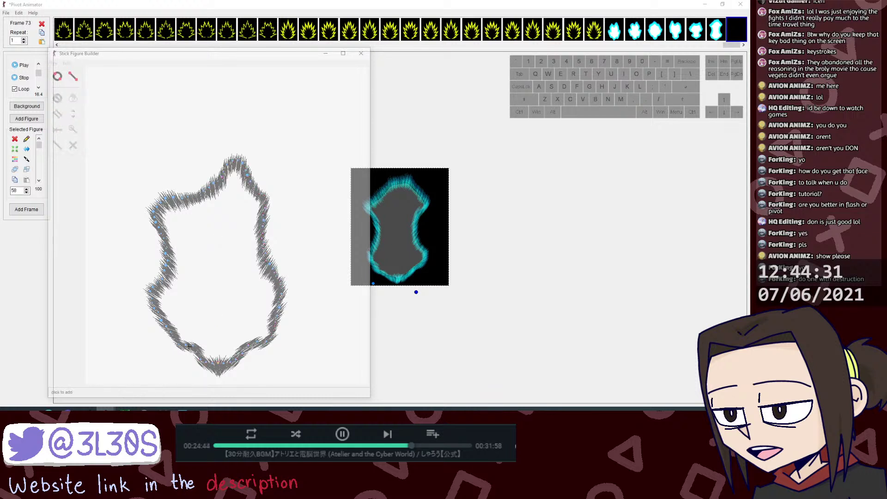
{"action": "key", "text": "l"}
{"action": "left_click", "coordinate": [178, 345]}
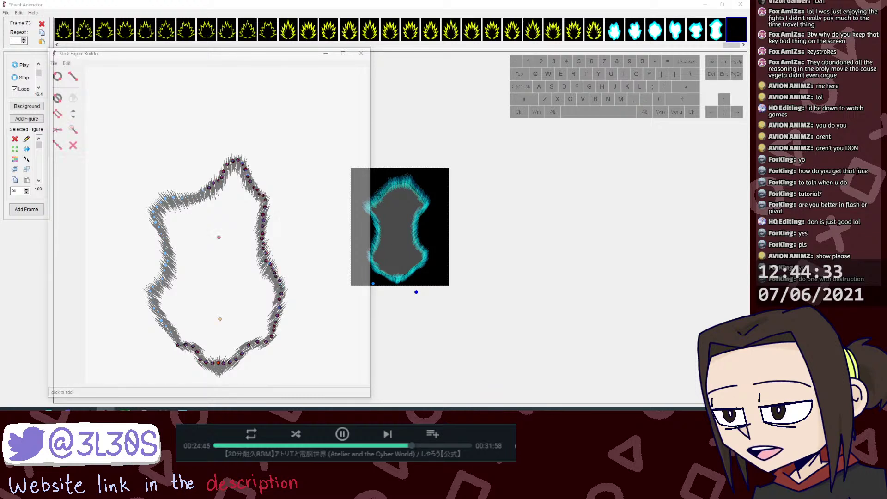
{"action": "key", "text": "l"}
{"action": "left_click", "coordinate": [175, 341]}
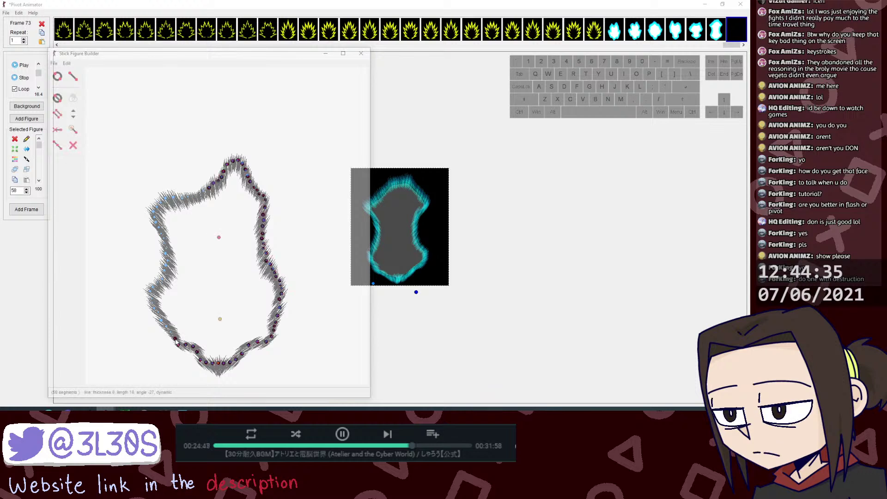
{"action": "key", "text": "l"}
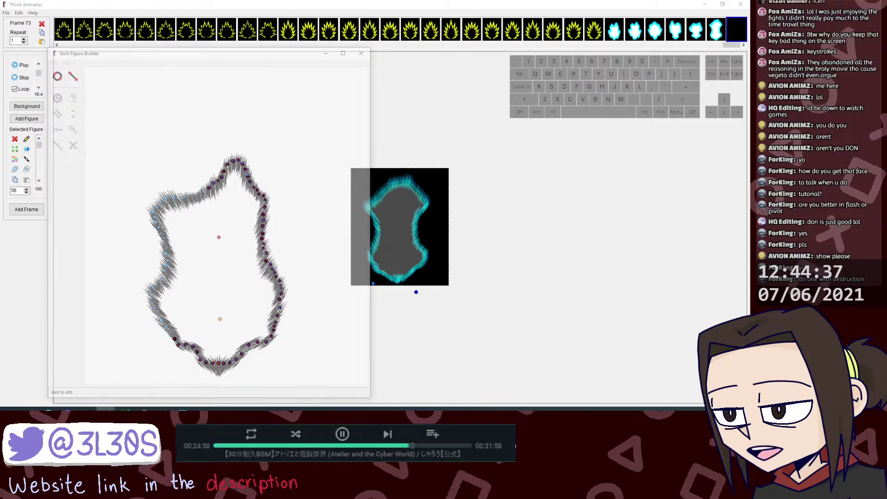
{"action": "left_click", "coordinate": [174, 339]}
Step: Continue the chain of line segments up the lower left slope toward the outline's left bulge
{"action": "key", "text": "l"}
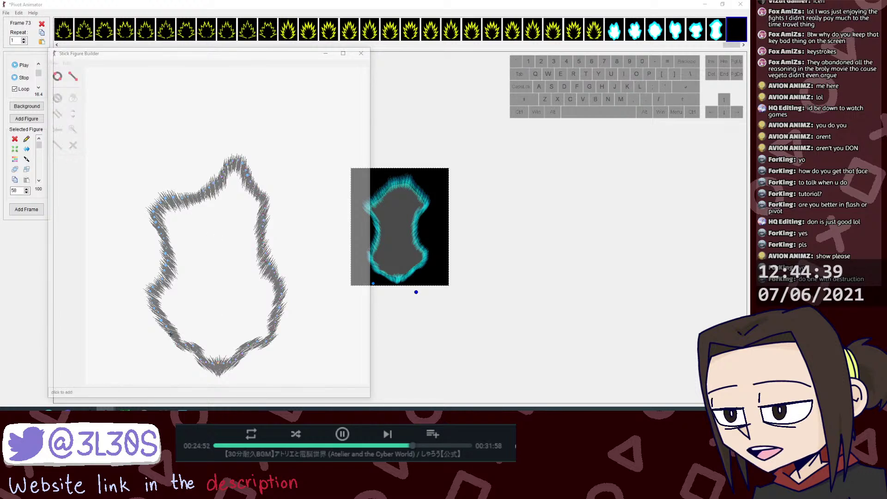
{"action": "left_click", "coordinate": [168, 334]}
{"action": "key", "text": "l"}
{"action": "left_click", "coordinate": [161, 327]}
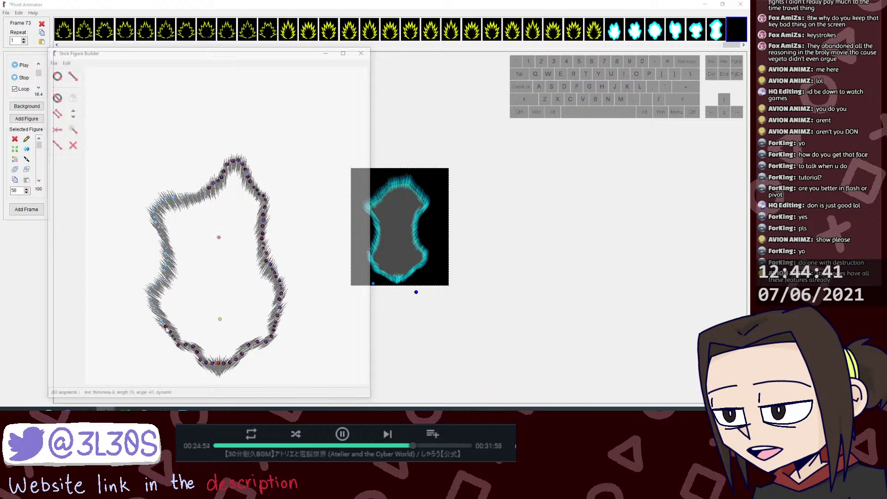
{"action": "key", "text": "l"}
{"action": "left_click", "coordinate": [162, 321]}
{"action": "left_click", "coordinate": [68, 411]}
{"action": "left_click", "coordinate": [159, 323]}
{"action": "key", "text": "l"}
{"action": "left_click", "coordinate": [159, 308]}
{"action": "key", "text": "l"}
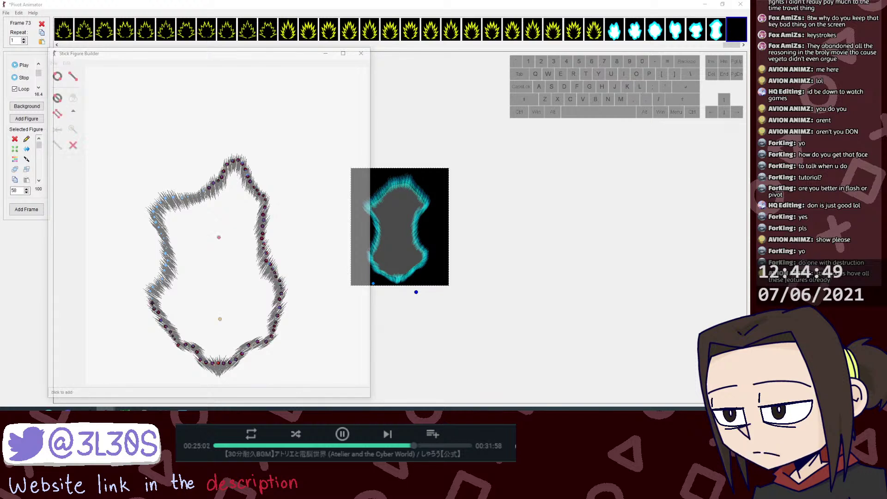
Step: Trace around the outline's left bulge with short line segments up to the start of the inward left edge
{"action": "left_click_drag", "start_coordinate": [154, 304], "coordinate": [158, 287]}
{"action": "key", "text": "l"}
{"action": "key", "text": "l"}
{"action": "key", "text": "l"}
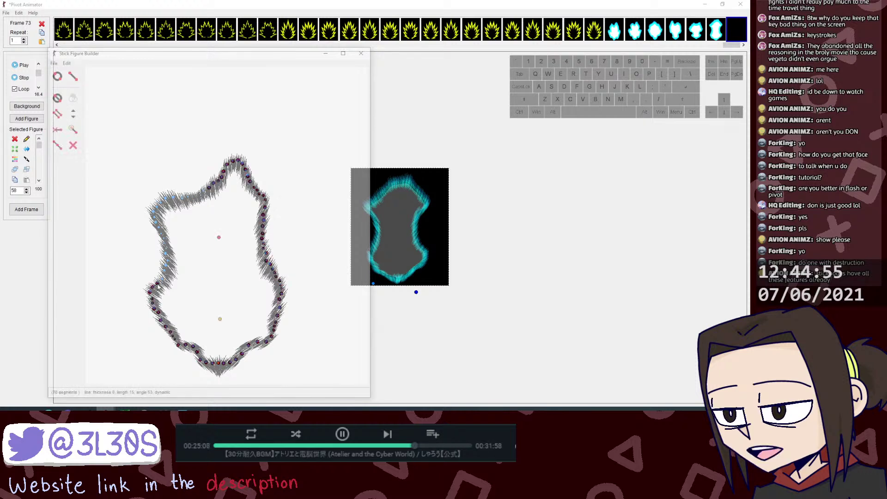
{"action": "key", "text": "l"}
{"action": "left_click", "coordinate": [162, 281]}
{"action": "key", "text": "l"}
{"action": "left_click", "coordinate": [165, 273]}
{"action": "key", "text": "l"}
{"action": "left_click", "coordinate": [166, 266]}
{"action": "key", "text": "l"}
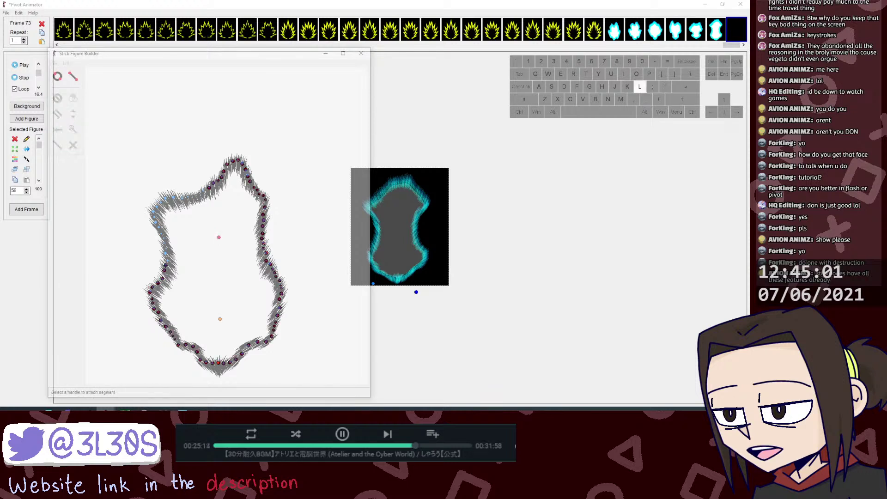
Step: Extend the short line segments up the middle of the outline's left edge toward the left shoulder
{"action": "left_click", "coordinate": [168, 263]}
{"action": "key", "text": "l"}
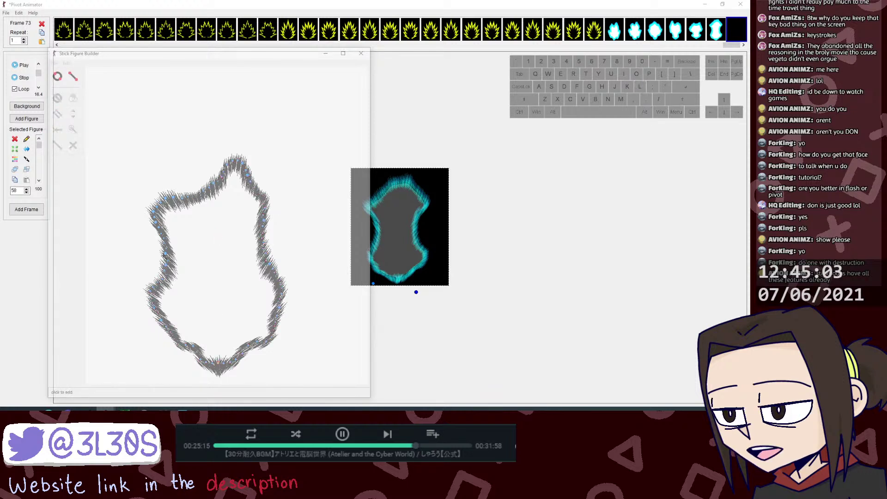
{"action": "left_click", "coordinate": [165, 254]}
{"action": "key", "text": "l"}
{"action": "left_click", "coordinate": [166, 247]}
{"action": "key", "text": "l"}
{"action": "left_click", "coordinate": [164, 248]}
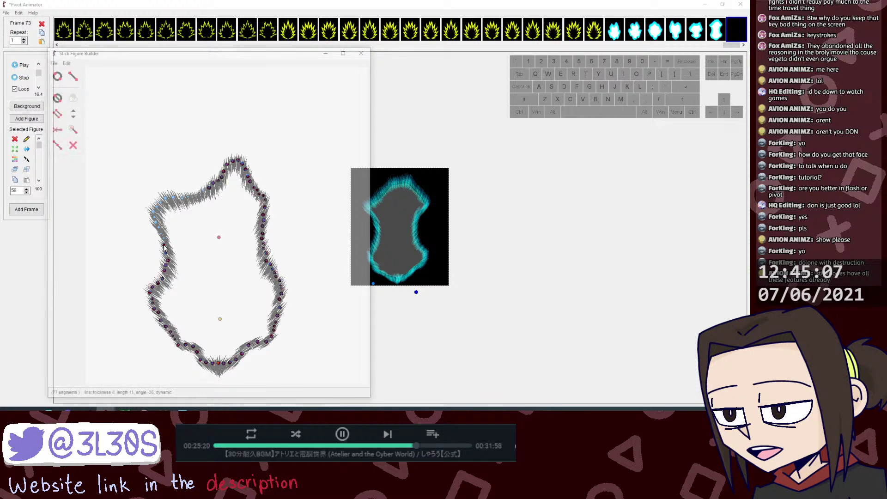
{"action": "key", "text": "l"}
{"action": "left_click", "coordinate": [164, 240]}
Step: Examine the aura reference screenshots in Photos and return to the figure in the Stick Figure Builder
{"action": "left_click", "coordinate": [183, 409]}
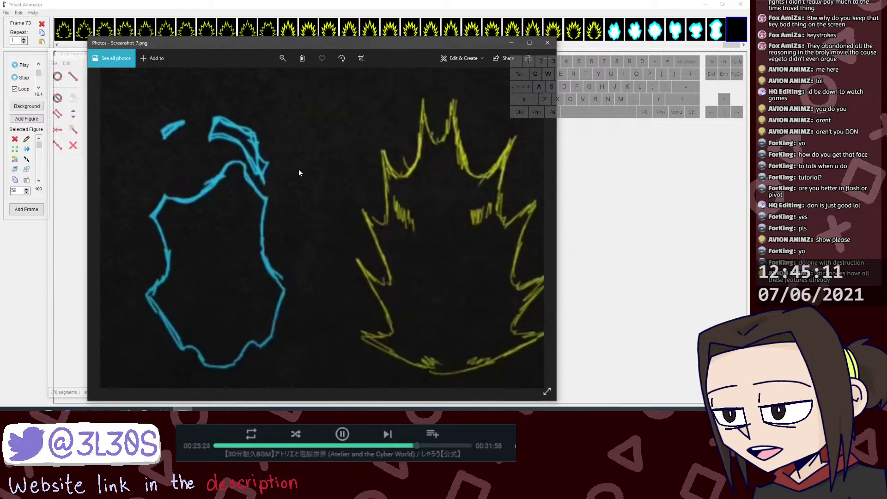
{"action": "key", "text": "Left"}
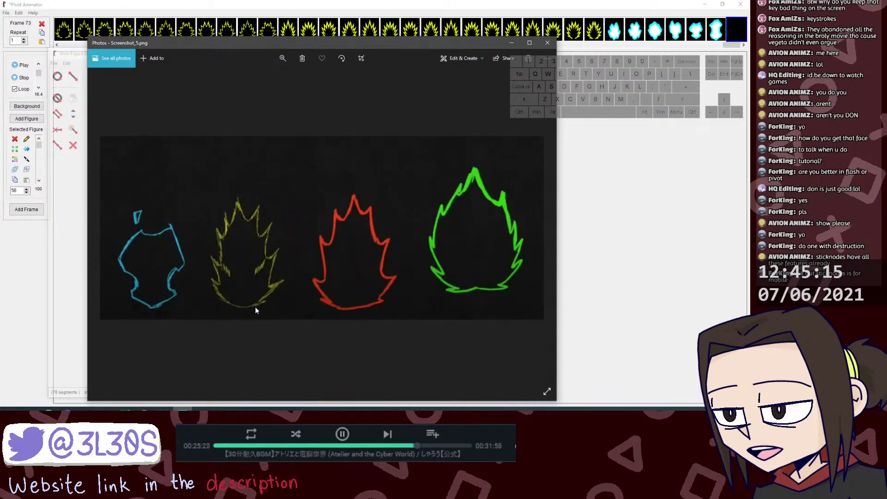
{"action": "key", "text": "Left"}
{"action": "left_click", "coordinate": [597, 314]}
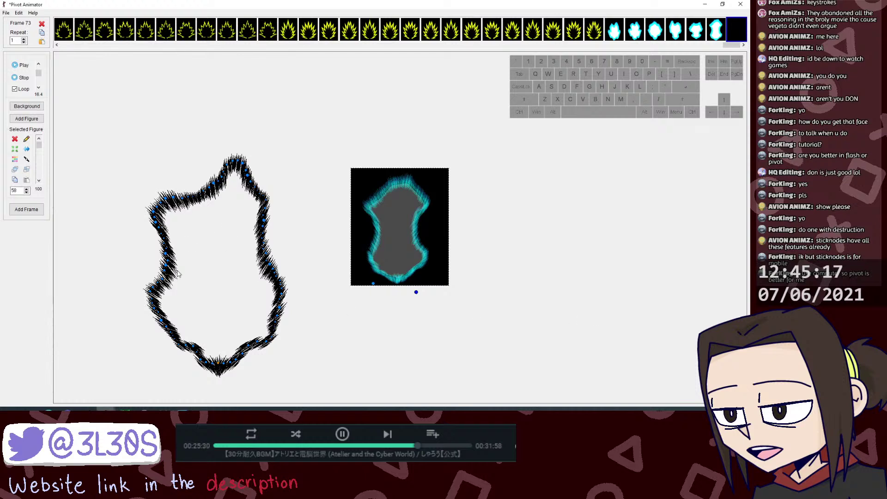
{"action": "double_click", "coordinate": [162, 280]}
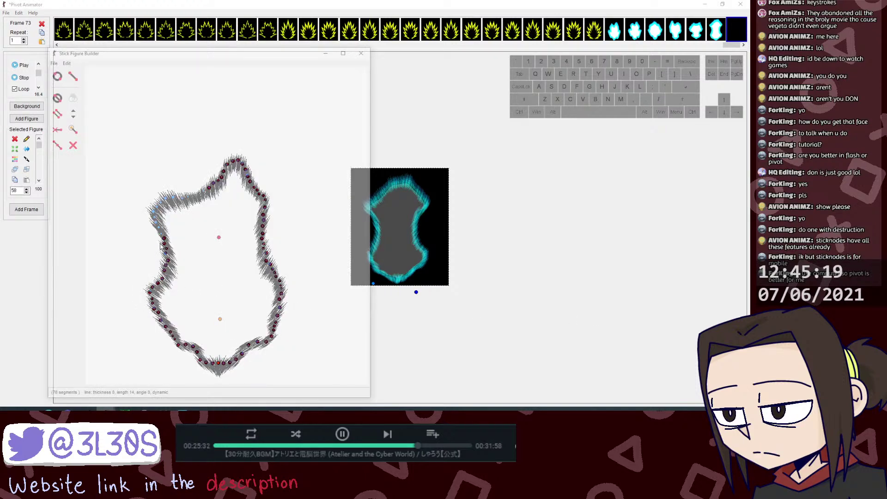
Step: Trace around the upper left shoulder and along the slope with short line segments to close the chain at its starting point
{"action": "mouse_move", "coordinate": [164, 241]}
{"action": "left_mouse_down"}
{"action": "mouse_move", "coordinate": [159, 203]}
{"action": "mouse_move", "coordinate": [197, 197]}
{"action": "mouse_move", "coordinate": [194, 209]}
{"action": "mouse_move", "coordinate": [204, 195]}
{"action": "left_mouse_up"}
{"action": "key", "text": "l"}
{"action": "key", "text": "l"}
{"action": "key", "text": "l"}
{"action": "key", "text": "l"}
{"action": "key", "text": "l"}
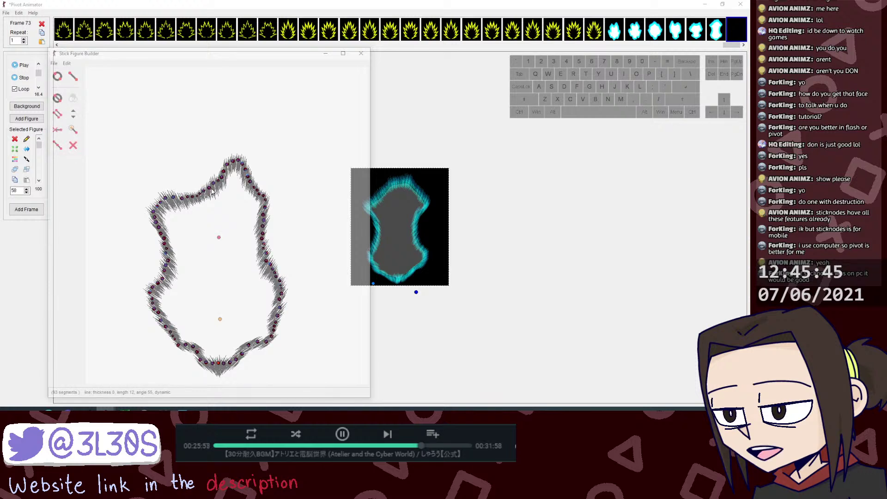
Step: Select the segment joining the center to the chain's start, add the traced figure to the animation, and reopen it for editing
{"action": "left_click", "coordinate": [212, 194]}
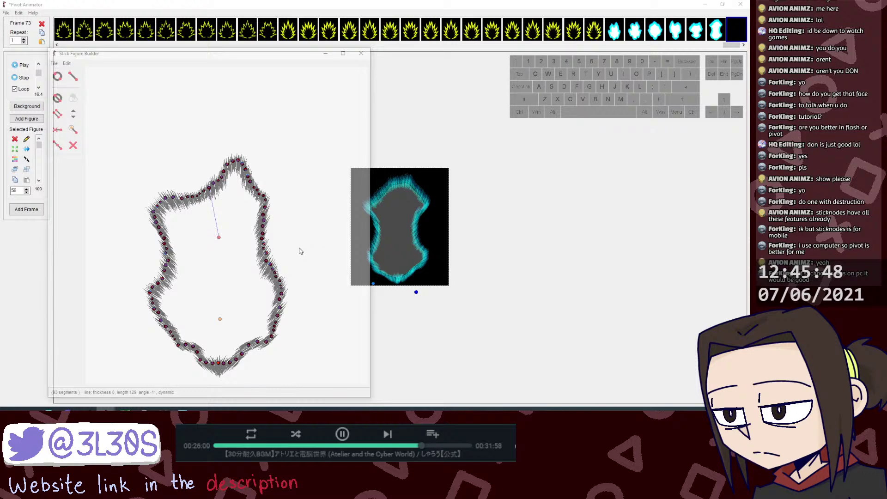
{"action": "left_click", "coordinate": [248, 178]}
{"action": "key", "text": "ctrl+a"}
{"action": "left_click", "coordinate": [388, 231]}
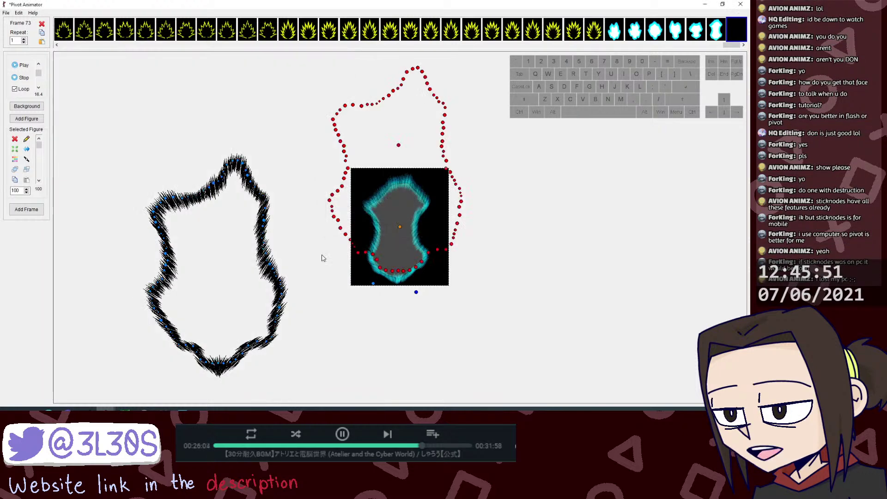
{"action": "key", "text": "ctrl+e"}
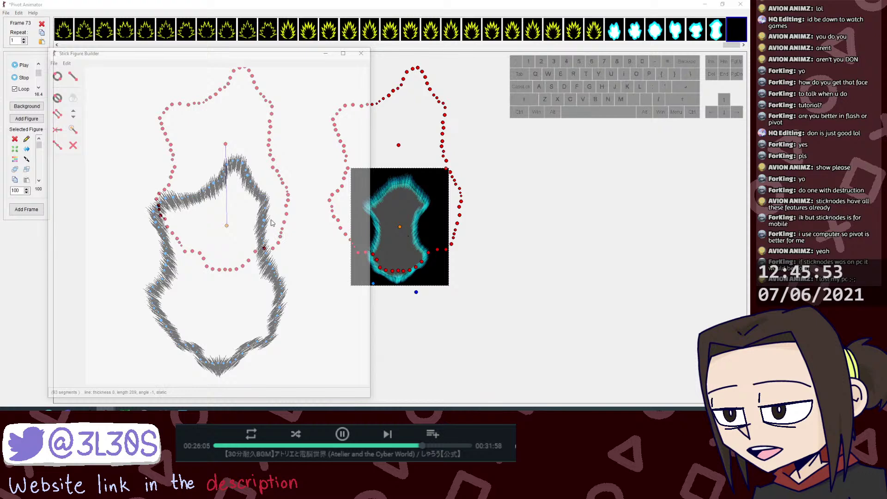
Step: Add the edited traced figure to the animation, move it aside, and delete the superseded version together with its unused figure type
{"action": "key", "text": "ctrl+a"}
{"action": "left_click", "coordinate": [387, 230]}
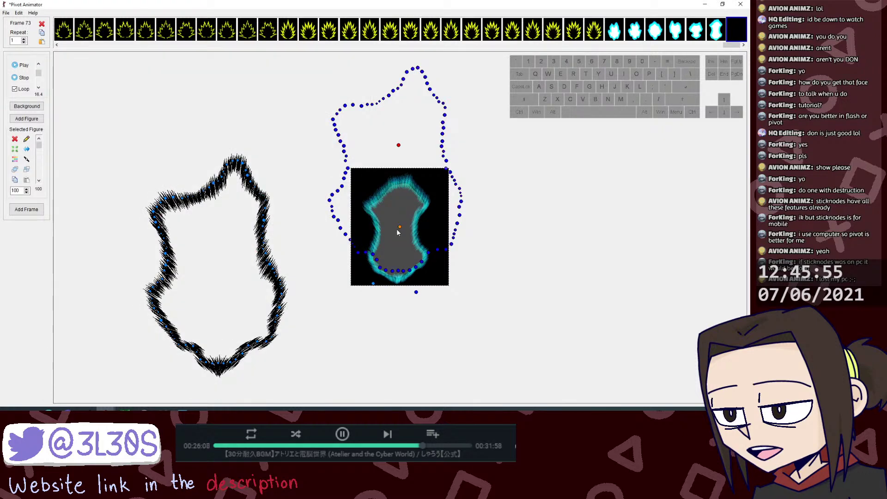
{"action": "left_click_drag", "start_coordinate": [401, 227], "coordinate": [570, 261]}
{"action": "left_click", "coordinate": [402, 233]}
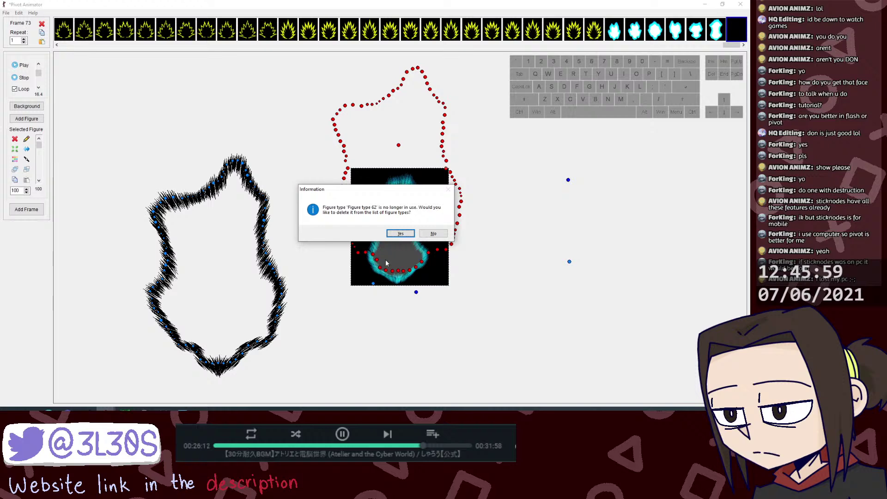
{"action": "key", "text": "Return"}
Step: Make the animation window see-through and move the traced figure in the Stick Figure Builder onto the spiky outline
{"action": "right_click", "coordinate": [368, 322]}
{"action": "left_click", "coordinate": [346, 342]}
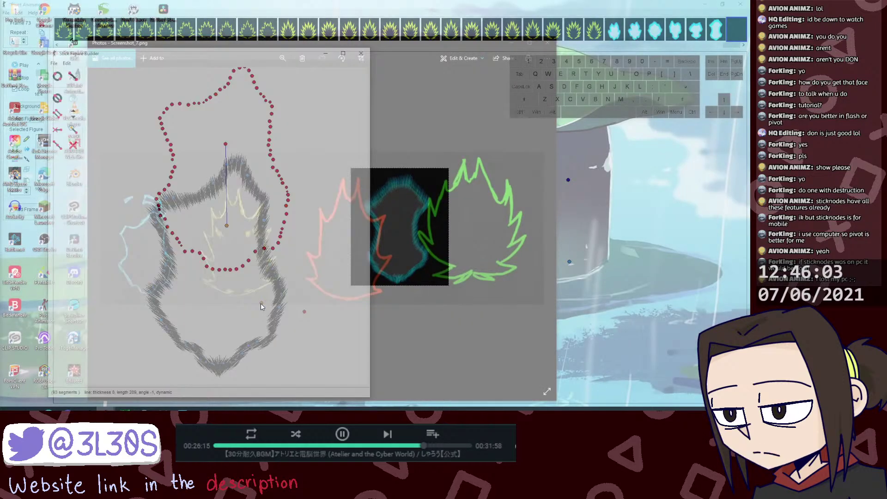
{"action": "left_click_drag", "start_coordinate": [226, 226], "coordinate": [219, 318]}
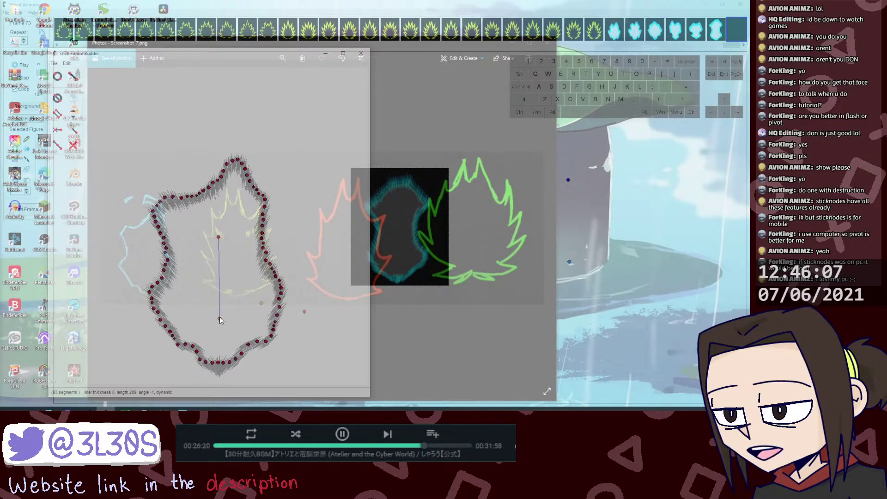
Step: Place the short segment figure on the traced figure's lower center point and join the traced figure to it at that point
{"action": "left_click", "coordinate": [424, 331]}
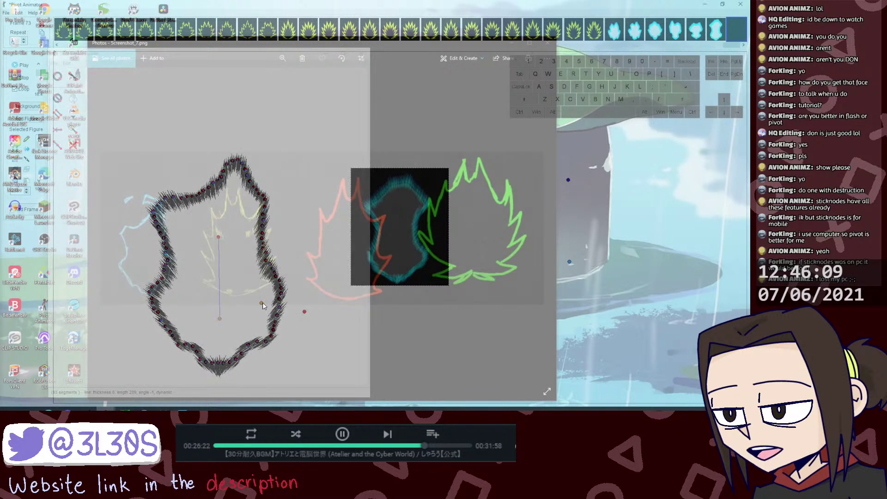
{"action": "left_click_drag", "start_coordinate": [262, 303], "coordinate": [220, 318]}
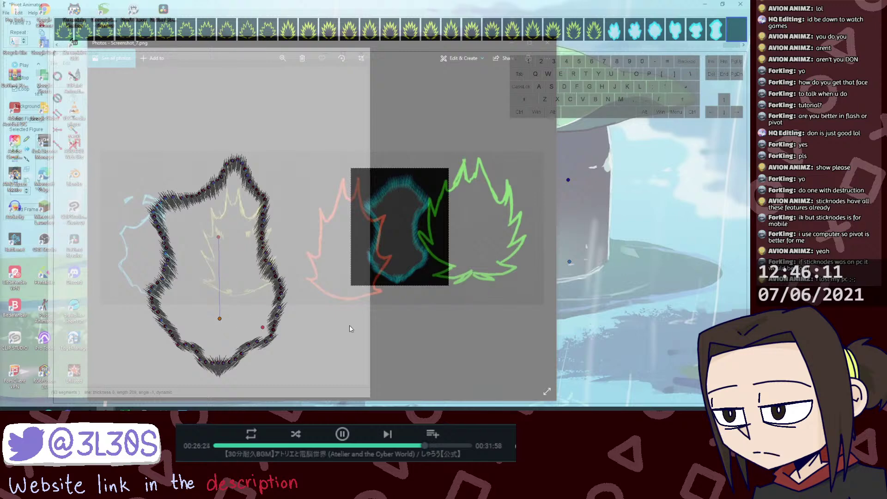
{"action": "left_click", "coordinate": [238, 209]}
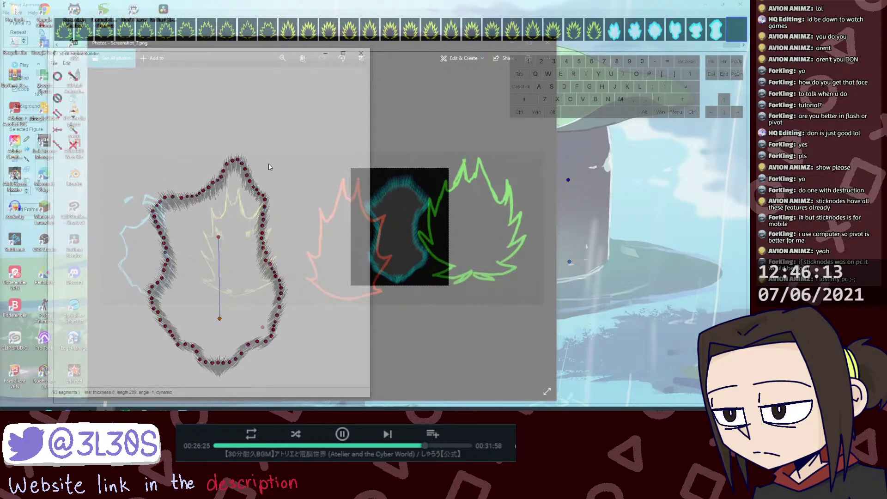
{"action": "left_click", "coordinate": [361, 54]}
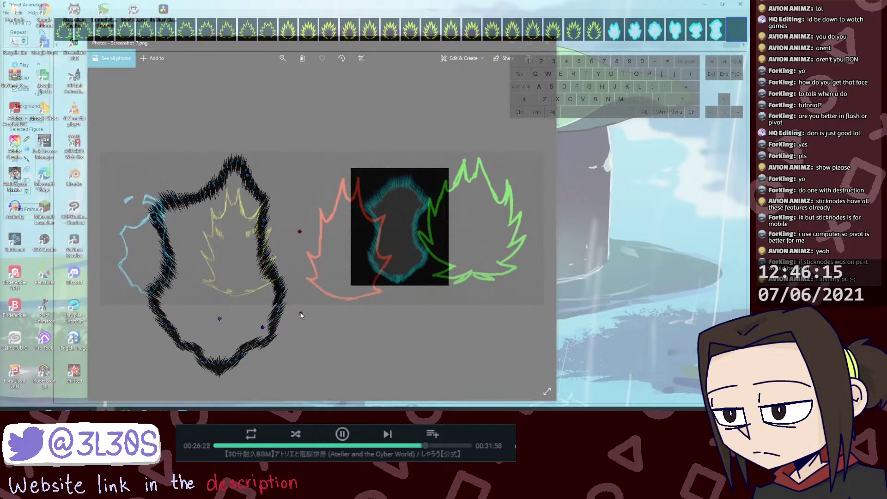
{"action": "key", "text": "j"}
{"action": "left_click", "coordinate": [219, 318]}
Step: Open the joined figure in the Stick Figure Builder as a guide and join the spike figures near the outline's peak to matching points
{"action": "key", "text": "ctrl+alt+e"}
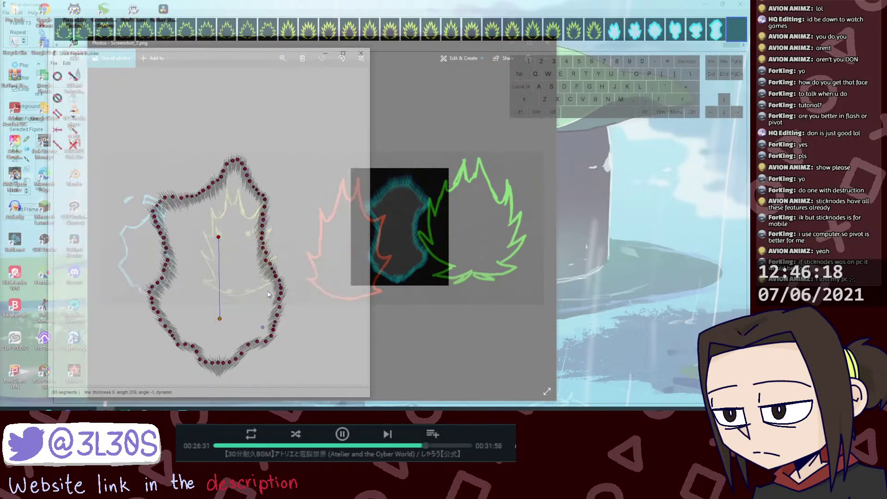
{"action": "left_click", "coordinate": [494, 238]}
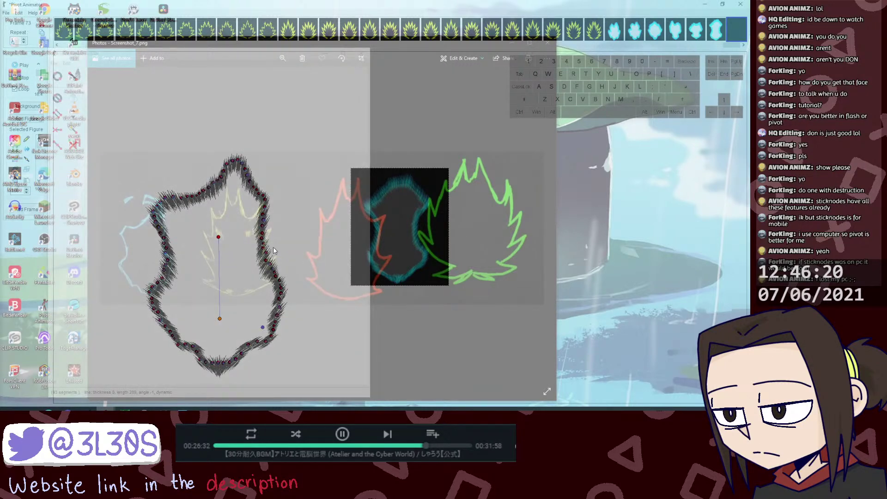
{"action": "key", "text": "l"}
{"action": "left_click_drag", "start_coordinate": [238, 160], "coordinate": [242, 157]}
{"action": "key", "text": "l"}
{"action": "left_click", "coordinate": [242, 165]}
{"action": "left_click", "coordinate": [26, 160]}
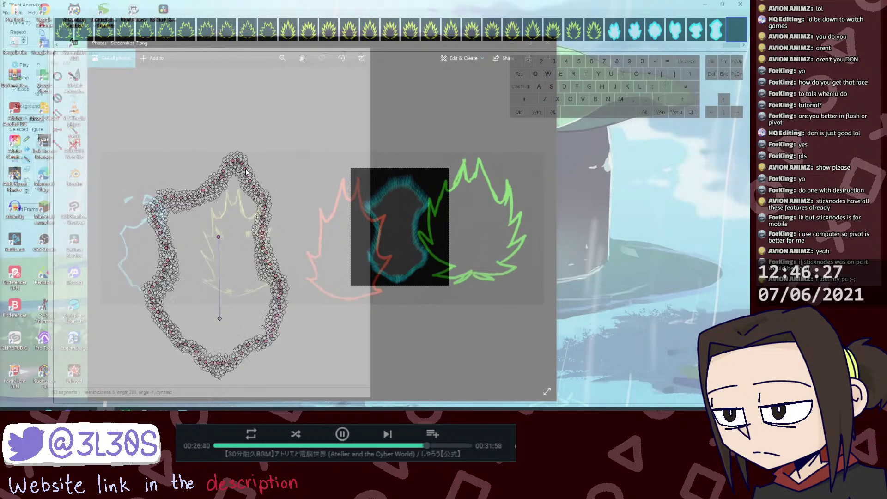
{"action": "left_click", "coordinate": [247, 176]}
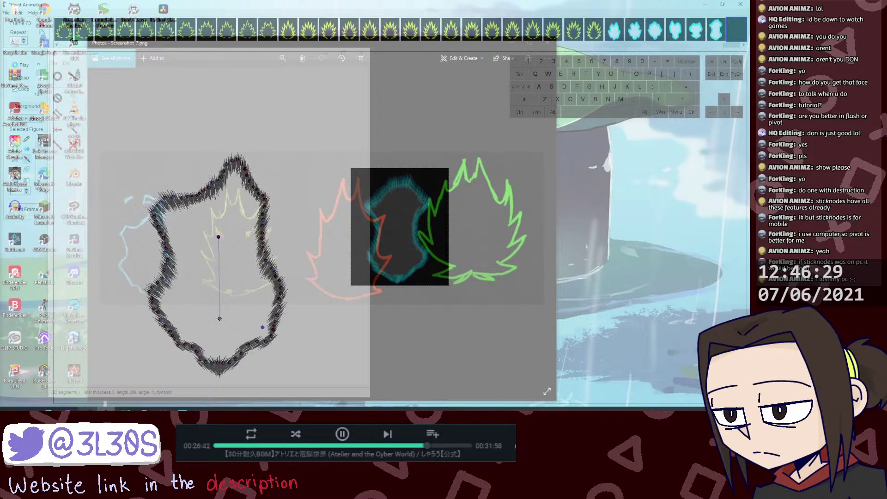
Step: Join the spike figures along the outline's lower edge to the nearest points of the traced chain
{"action": "mouse_move", "coordinate": [48, 408]}
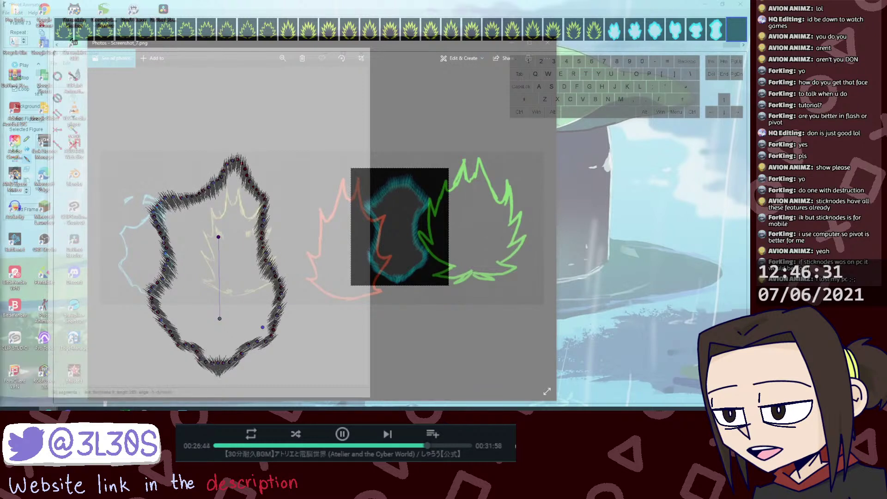
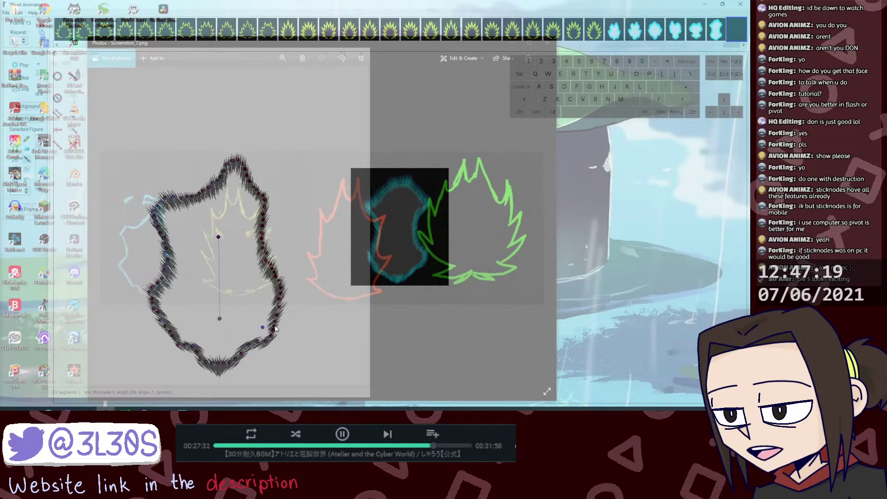
{"action": "key", "text": "j"}
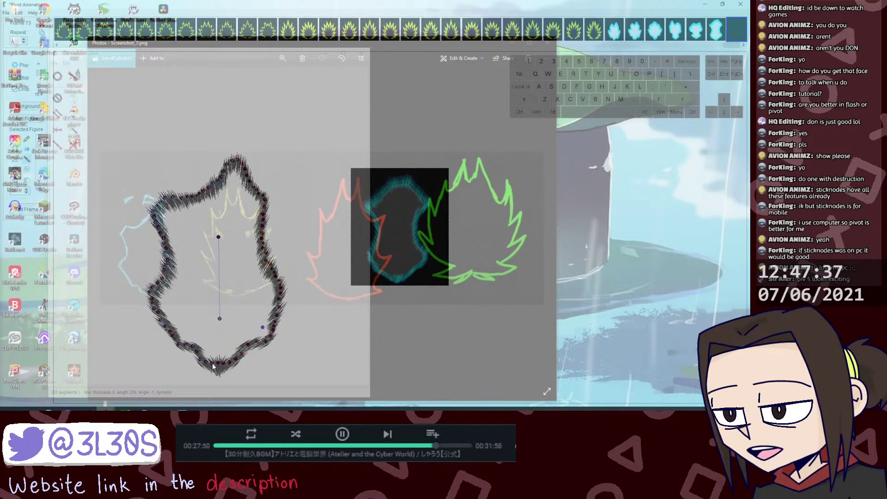
{"action": "key", "text": "j"}
{"action": "key", "text": "j"}
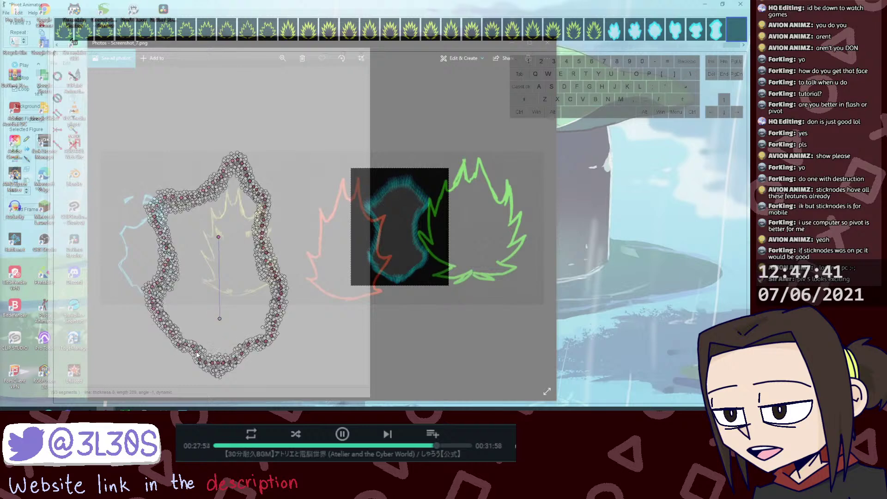
{"action": "left_click", "coordinate": [195, 349]}
{"action": "key", "text": "j"}
{"action": "left_click", "coordinate": [192, 347]}
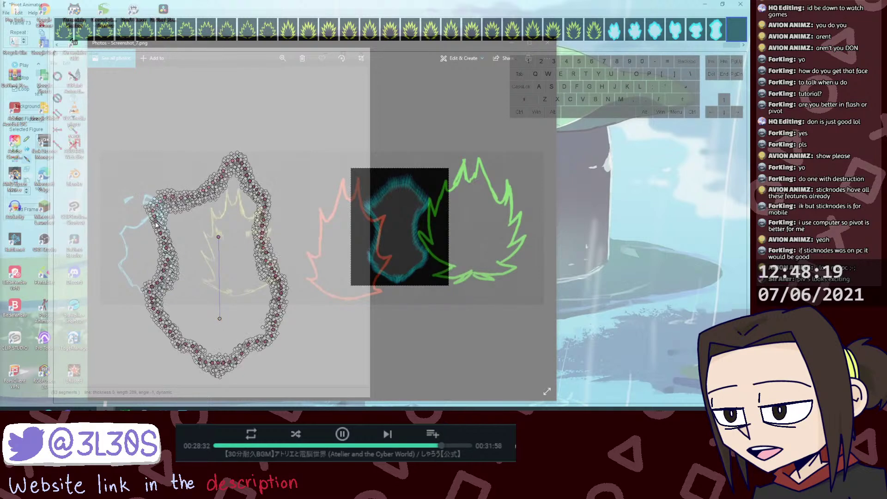
Step: Join the spike figures along the upper left shoulder and slope to the traced chain's matching points
{"action": "key", "text": "j"}
{"action": "left_click", "coordinate": [166, 199]}
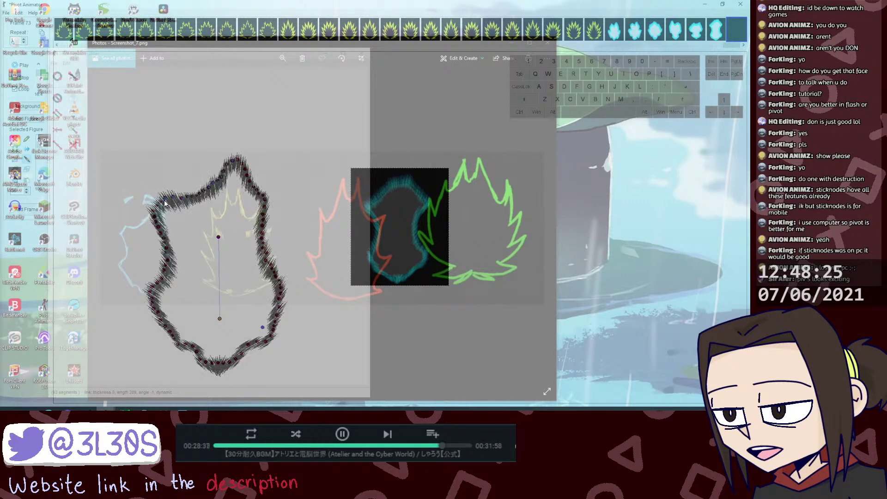
{"action": "key", "text": "j"}
{"action": "left_click", "coordinate": [165, 197]}
{"action": "key", "text": "j"}
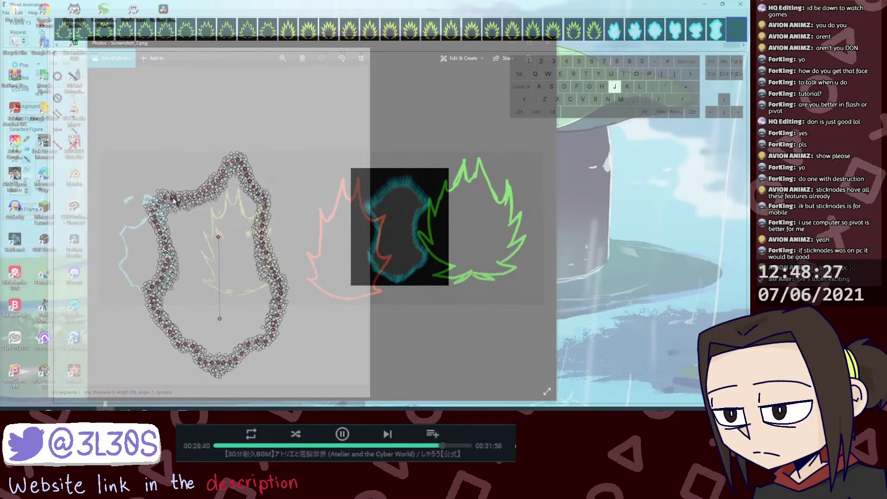
{"action": "left_click", "coordinate": [173, 197]}
{"action": "key", "text": "j"}
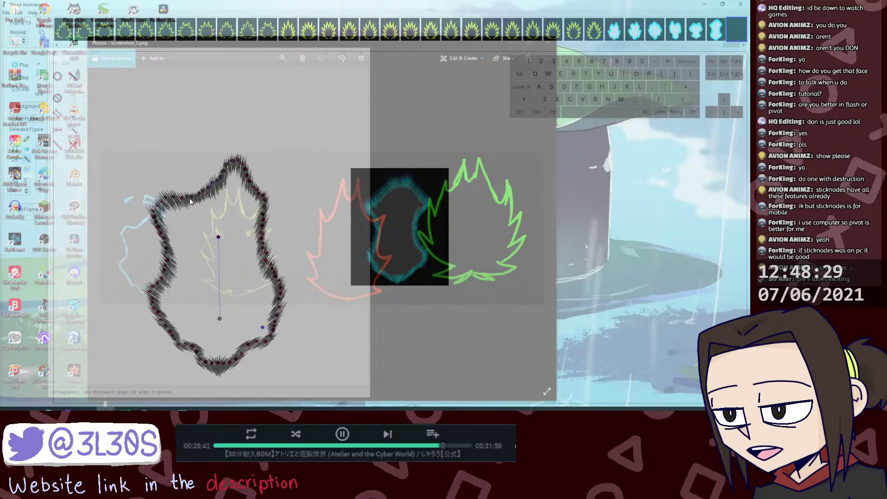
{"action": "left_click", "coordinate": [188, 197]}
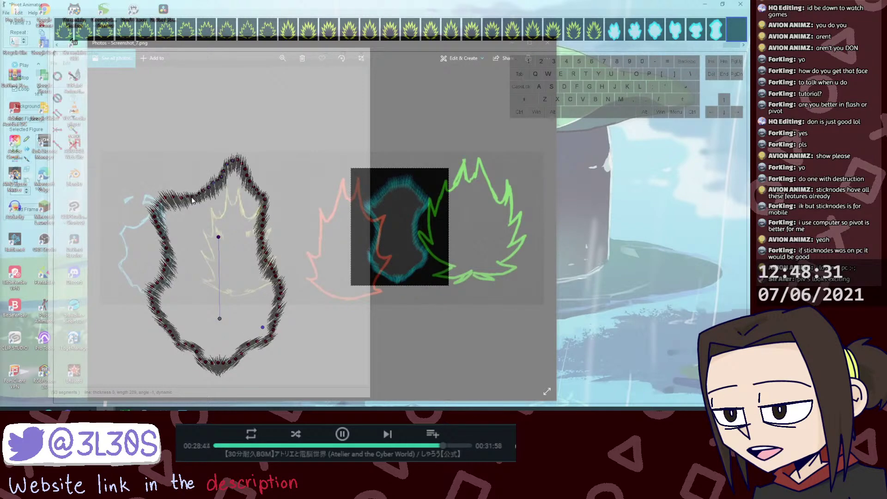
{"action": "key", "text": "j"}
{"action": "key", "text": "j"}
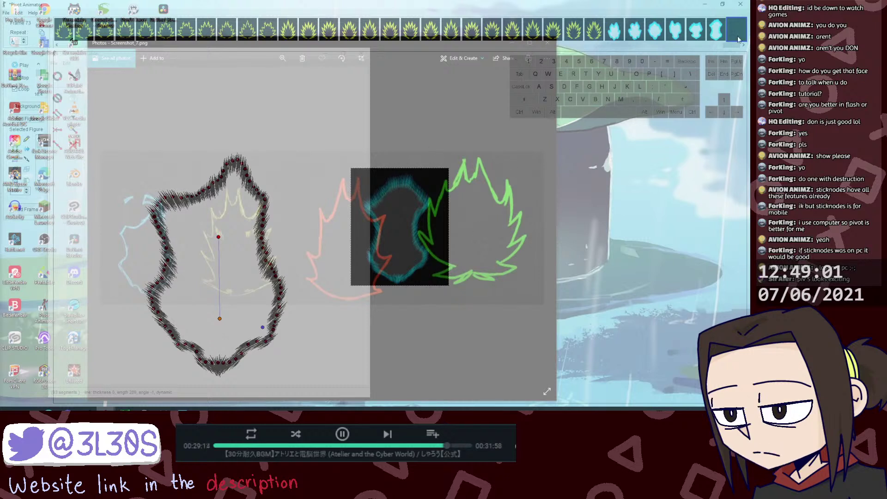
Step: Move the whole joined spiky outline across to the far side of the aura reference image
{"action": "left_click", "coordinate": [695, 32]}
{"action": "left_click", "coordinate": [716, 34]}
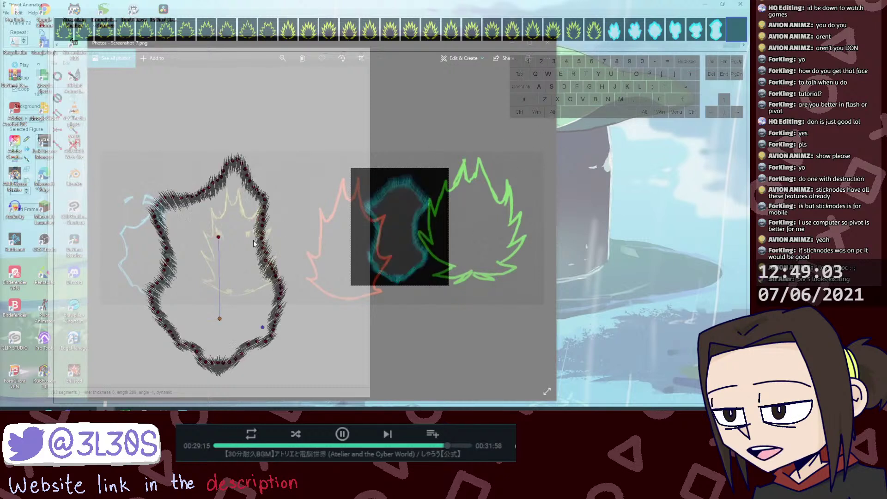
{"action": "key", "text": "ctrl"}
{"action": "left_click_drag", "start_coordinate": [219, 320], "coordinate": [526, 275]}
Step: Restore the animation window's full opacity and move the joined outline back to the left of the aura reference image
{"action": "right_click", "coordinate": [431, 353]}
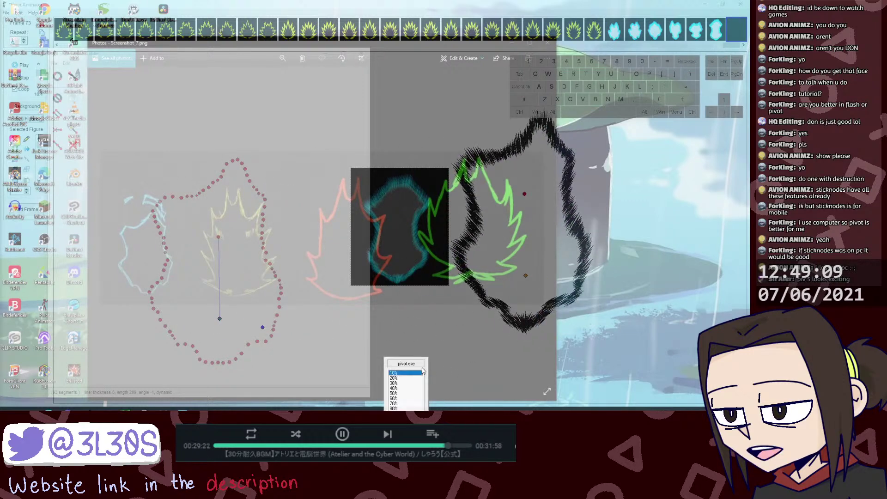
{"action": "left_click", "coordinate": [402, 375]}
{"action": "right_click", "coordinate": [434, 350]}
{"action": "left_click", "coordinate": [420, 352]}
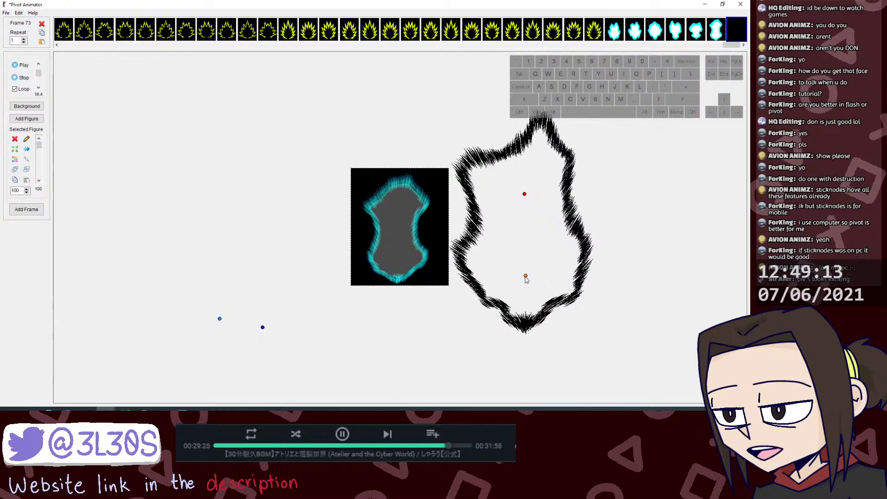
{"action": "left_click_drag", "start_coordinate": [526, 278], "coordinate": [204, 247]}
Step: Copy the cyan aura figure from frame 72 into frame 73 and place it between the outline and the reference image
{"action": "left_click", "coordinate": [715, 41]}
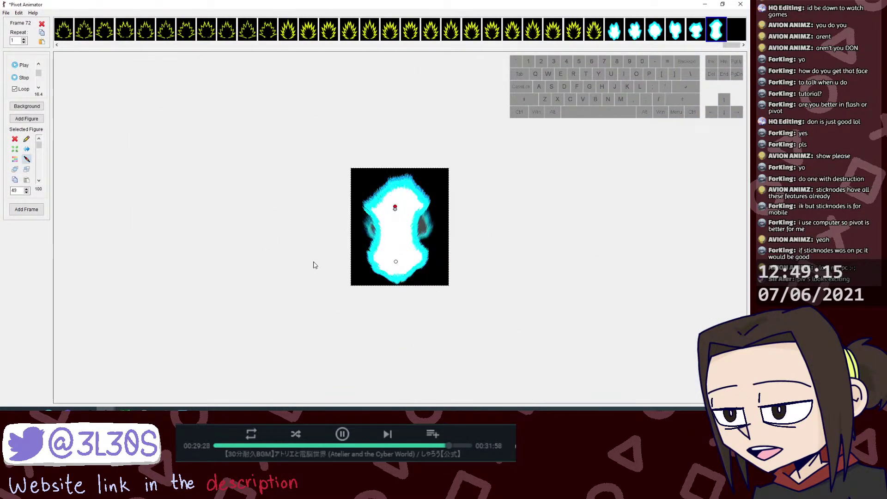
{"action": "left_click", "coordinate": [397, 262]}
{"action": "key", "text": "ctrl+c"}
{"action": "left_click", "coordinate": [730, 30]}
{"action": "key", "text": "ctrl+v"}
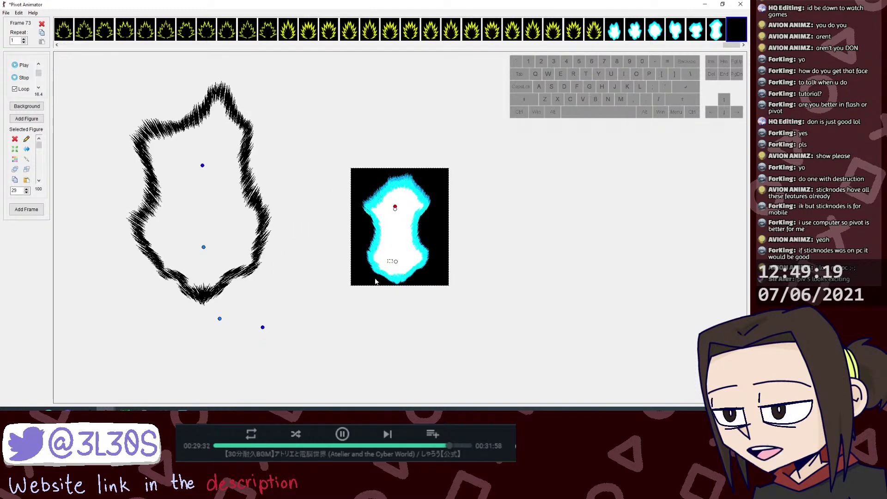
{"action": "left_click_drag", "start_coordinate": [395, 262], "coordinate": [313, 284]}
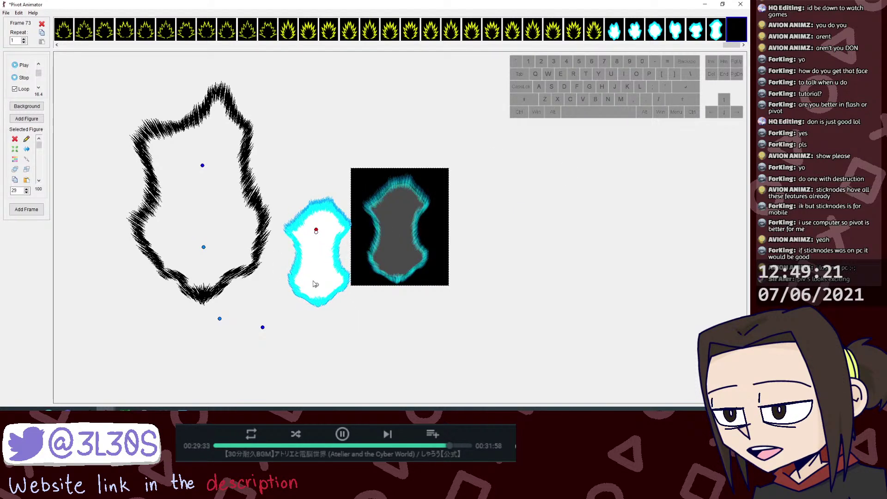
Step: Recolor the spiky outline with the pasted aura's cyan and move the pasted aura slightly lower
{"action": "left_click", "coordinate": [204, 167]}
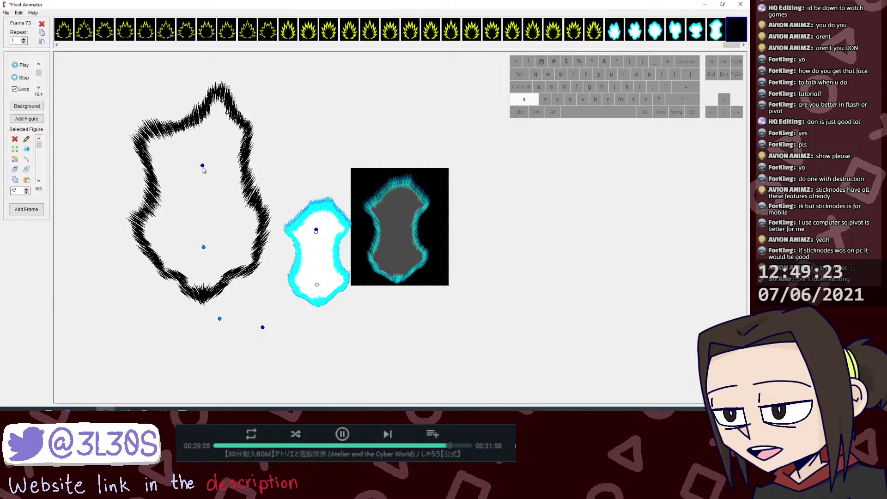
{"action": "key", "text": "c"}
{"action": "left_click", "coordinate": [347, 218]}
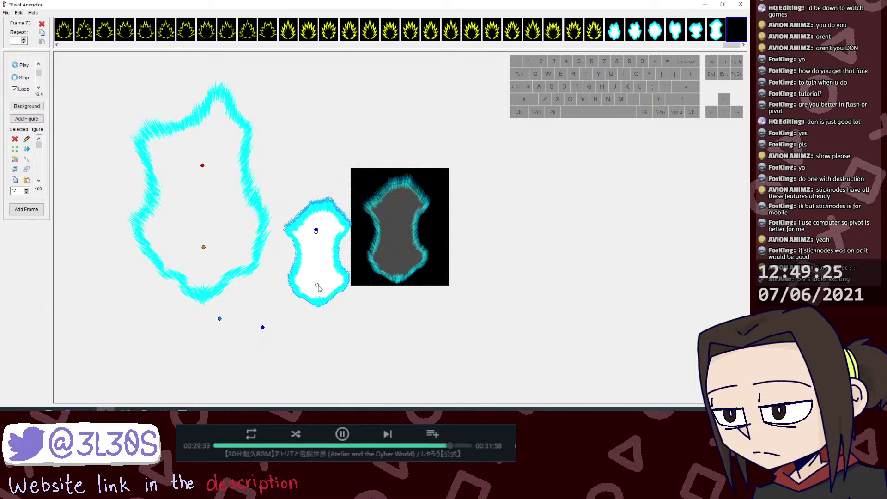
{"action": "left_click_drag", "start_coordinate": [317, 285], "coordinate": [322, 338]}
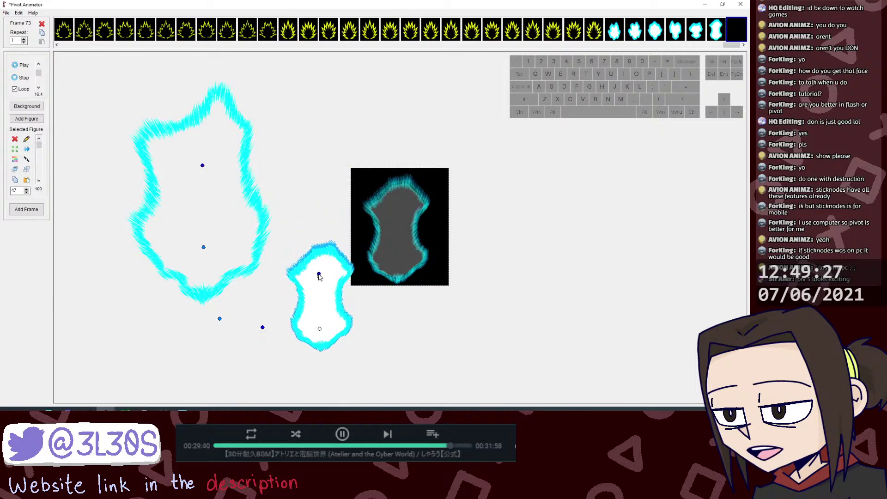
Step: Start a new figure in the Stick Figure Builder, discarding the unsaved one, and move its origin onto the cyan outline's upper center point
{"action": "key", "text": "ctrl+alt"}
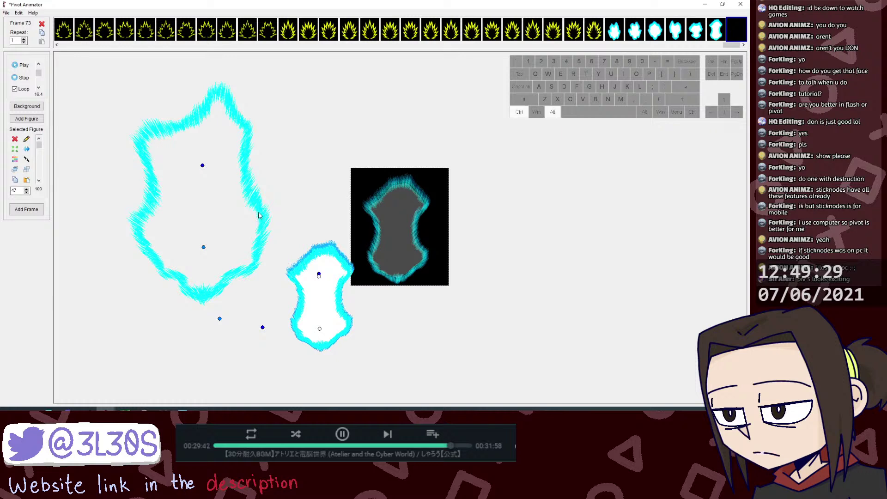
{"action": "left_click", "coordinate": [258, 215], "text": "ctrl+alt"}
{"action": "left_click", "coordinate": [53, 63]}
{"action": "left_click", "coordinate": [67, 73]}
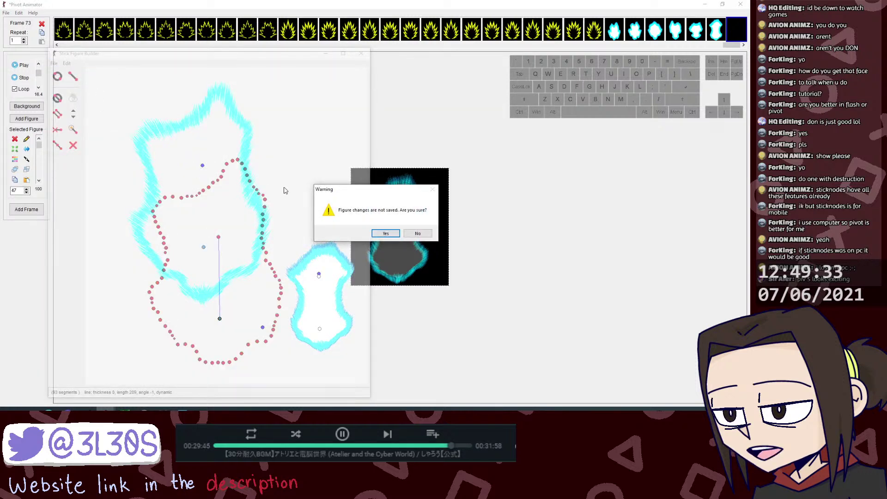
{"action": "left_click", "coordinate": [385, 234]}
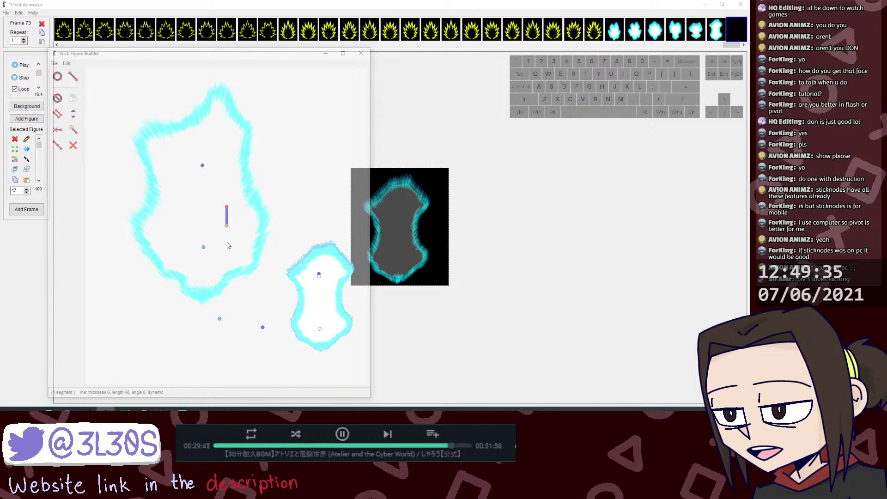
{"action": "left_click_drag", "start_coordinate": [227, 228], "coordinate": [202, 167]}
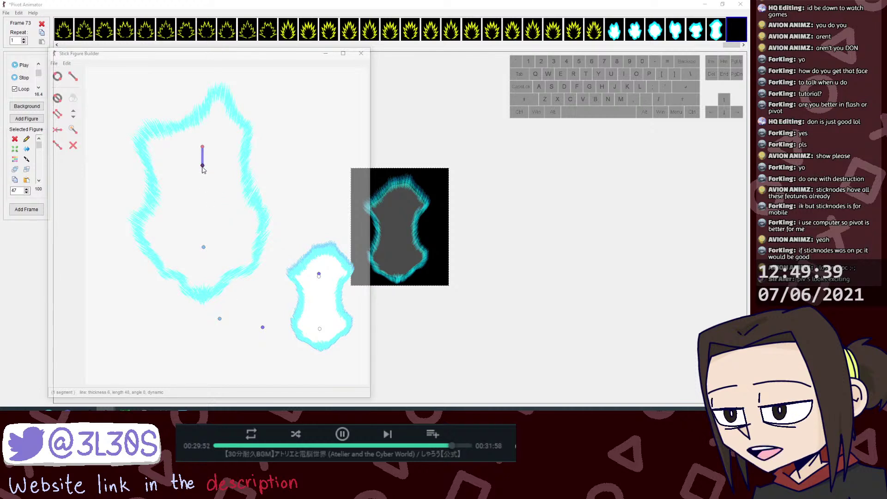
Step: Set the first segment's thickness to 46 and extend it from the origin to just inside the outline's top peak
{"action": "left_click", "coordinate": [72, 112], "text": "ctrl"}
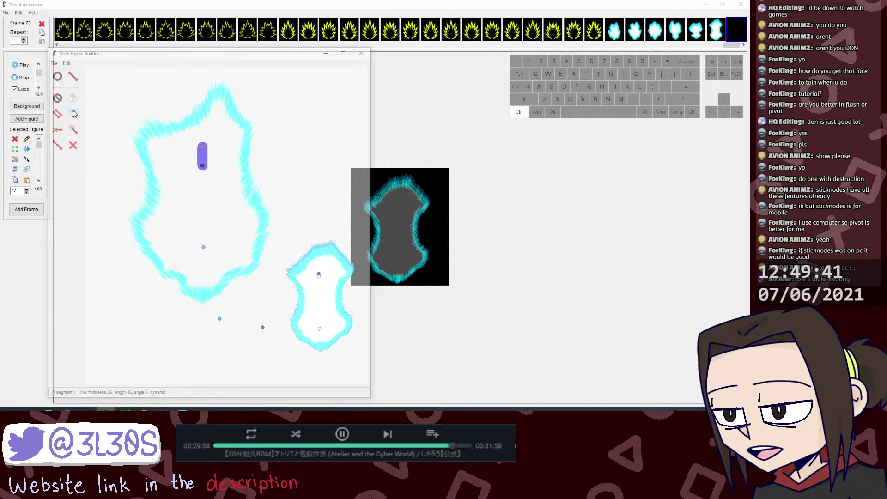
{"action": "left_click", "coordinate": [73, 112], "text": "ctrl"}
{"action": "left_click", "coordinate": [73, 112], "text": "ctrl"}
{"action": "left_click_drag", "start_coordinate": [202, 146], "coordinate": [216, 108]}
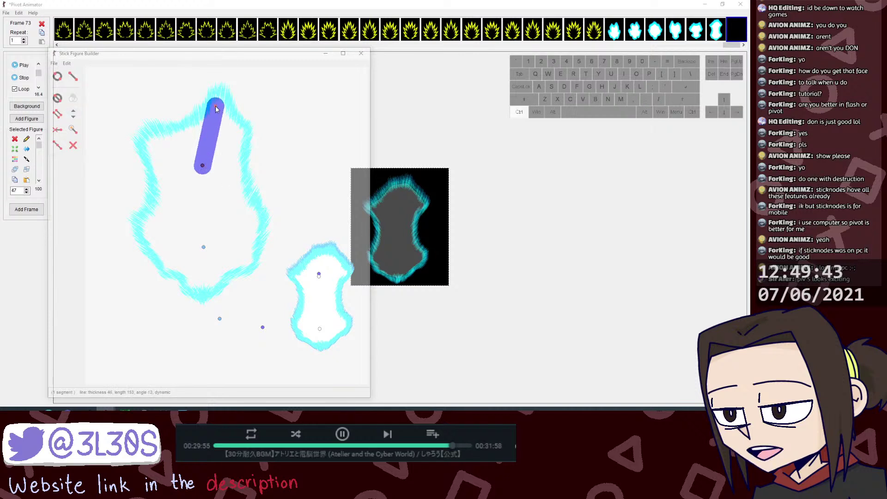
{"action": "left_click", "coordinate": [216, 102]}
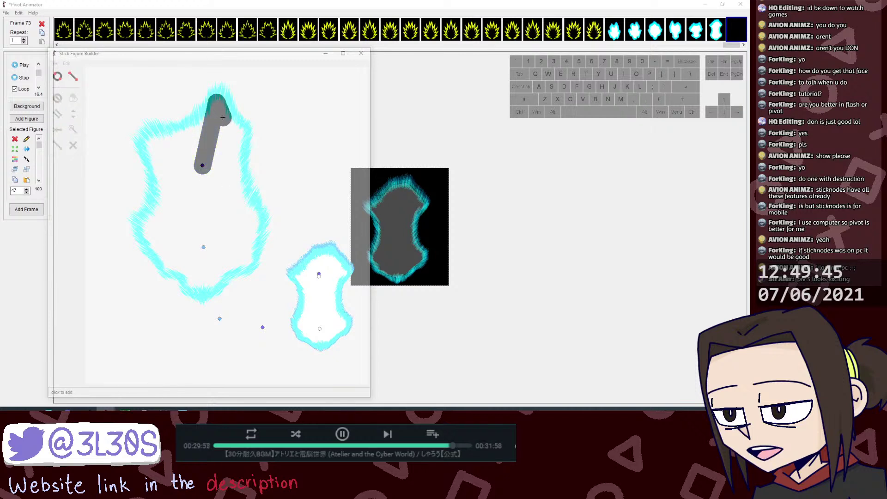
Step: Chain line segments from the peak down the inner right edge of the cyan outline, past the waist
{"action": "left_click", "coordinate": [238, 130]}
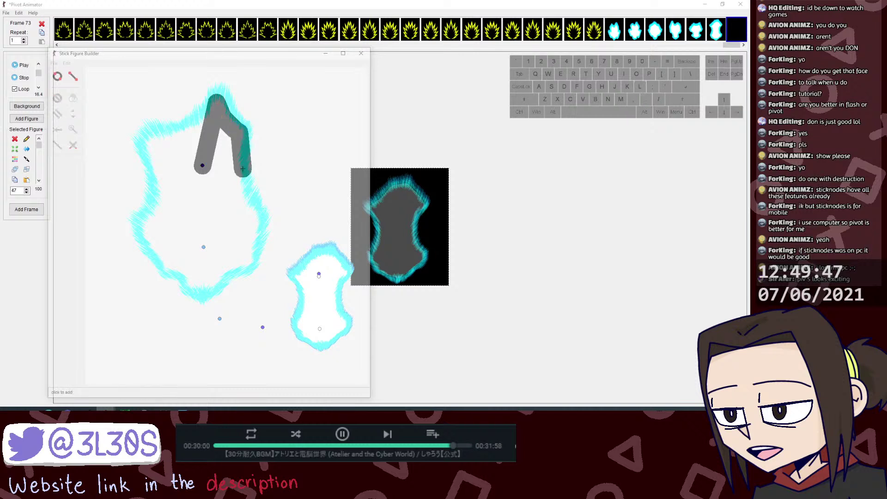
{"action": "left_click", "coordinate": [237, 168]}
{"action": "left_click", "coordinate": [242, 188]}
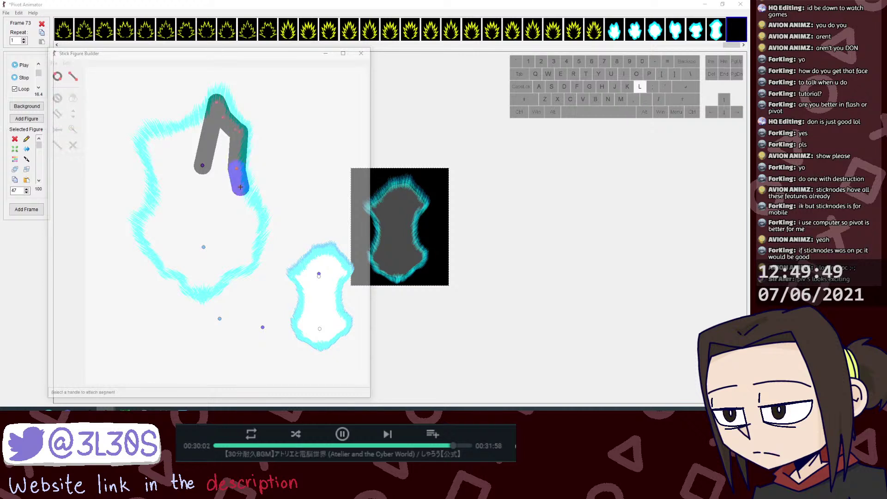
{"action": "left_click", "coordinate": [241, 187]}
{"action": "left_click", "coordinate": [249, 210]}
{"action": "key", "text": "l"}
{"action": "left_click", "coordinate": [249, 209]}
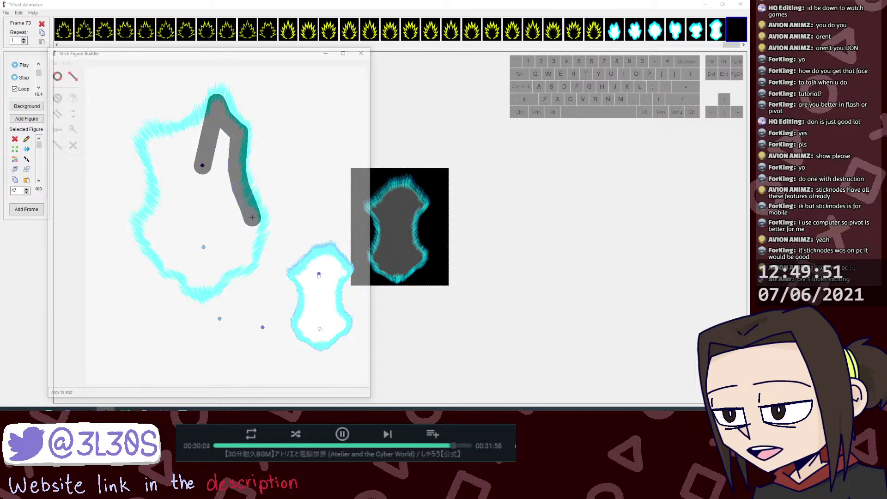
Step: Continue the segment chain around the outline's lower-right bulge and turn it toward the bottom tip
{"action": "left_click", "coordinate": [253, 218]}
{"action": "key", "text": "l"}
{"action": "left_click", "coordinate": [253, 218]}
{"action": "left_click", "coordinate": [250, 257]}
{"action": "key", "text": "l"}
{"action": "left_click", "coordinate": [250, 257]}
{"action": "left_click", "coordinate": [238, 261]}
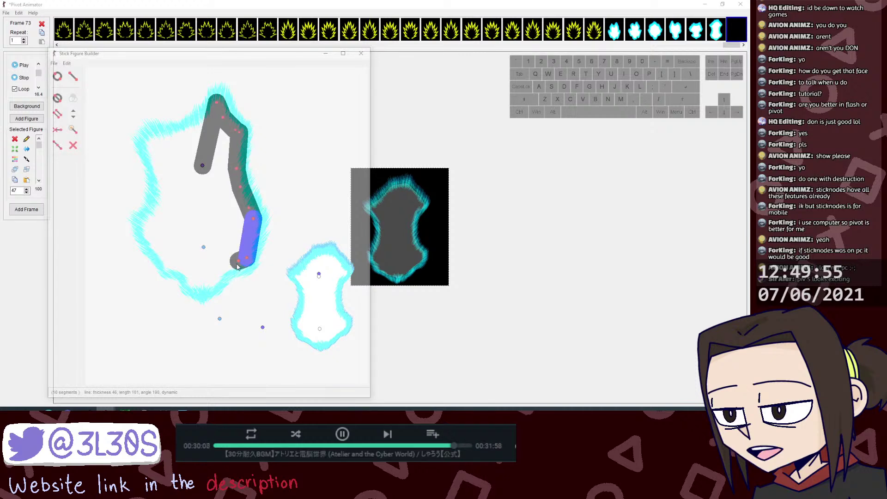
Step: Extend the chain along the lower-right edge to the bottom tip of the outline
{"action": "left_click", "coordinate": [238, 262]}
{"action": "left_click", "coordinate": [221, 273]}
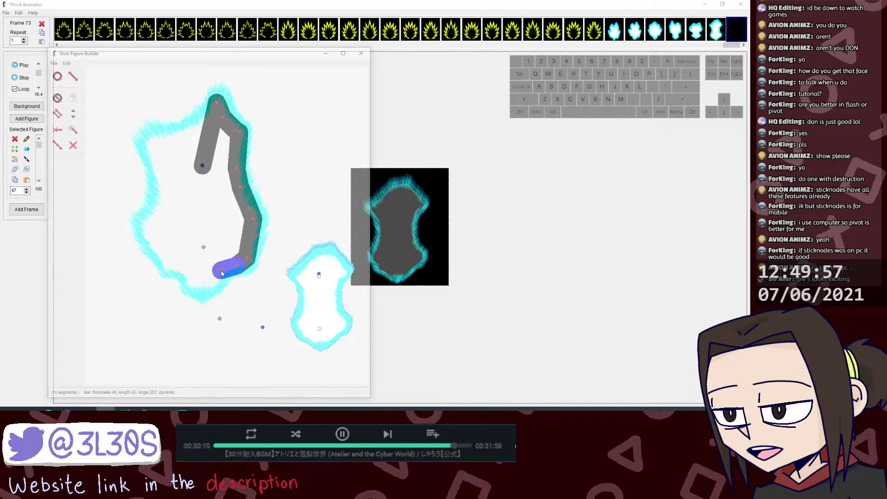
{"action": "key", "text": "l"}
{"action": "left_click", "coordinate": [222, 271]}
{"action": "left_click", "coordinate": [206, 286]}
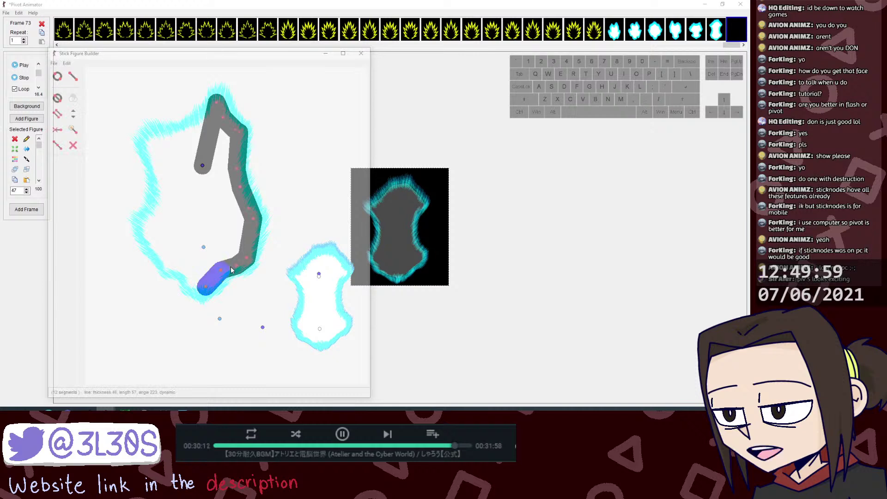
{"action": "left_click", "coordinate": [237, 266]}
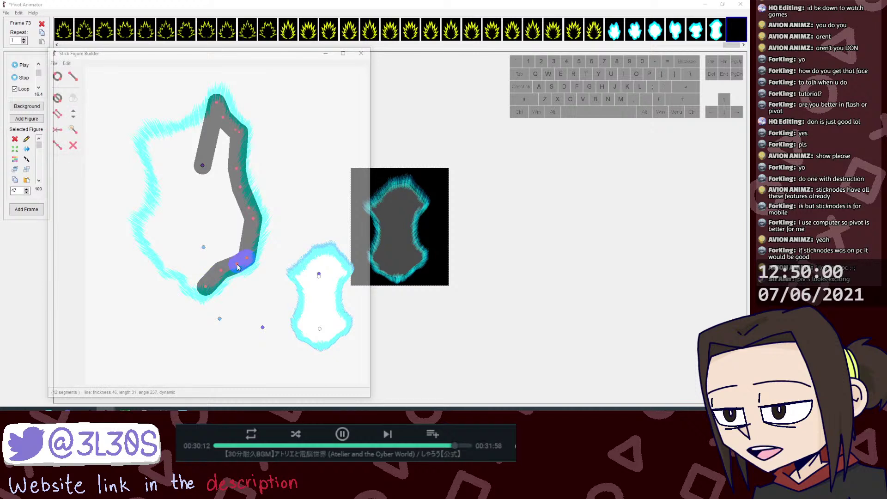
Step: Add segments from the bottom tip up along the outline's lower-left edge
{"action": "key", "text": "l"}
{"action": "left_click", "coordinate": [205, 286]}
{"action": "left_click", "coordinate": [178, 266]}
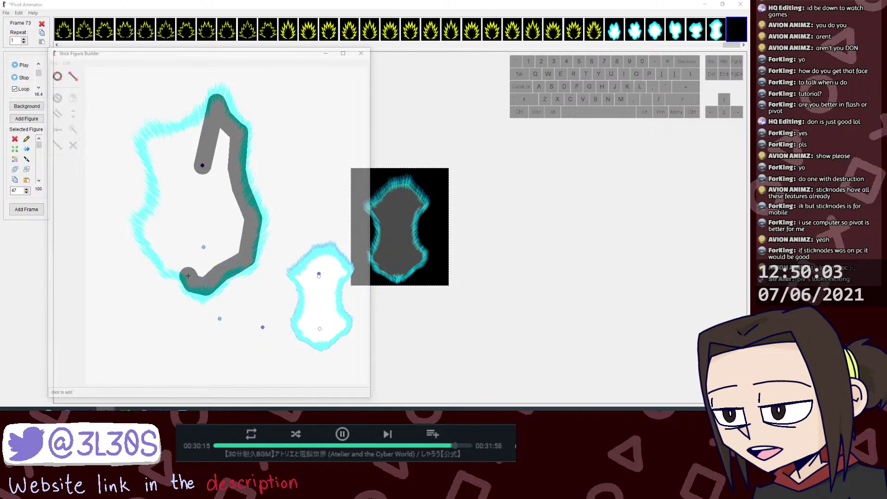
{"action": "key", "text": "l"}
{"action": "left_click", "coordinate": [178, 266]}
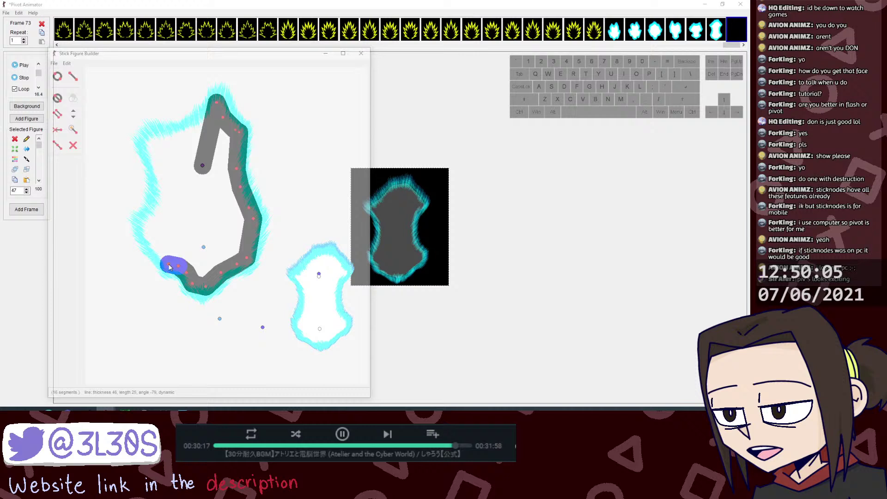
Step: Continue the chain around the lower-left bulge and up to the outline's left waist
{"action": "left_click", "coordinate": [147, 233]}
{"action": "key", "text": "l"}
{"action": "left_click", "coordinate": [144, 224]}
{"action": "left_click", "coordinate": [155, 198]}
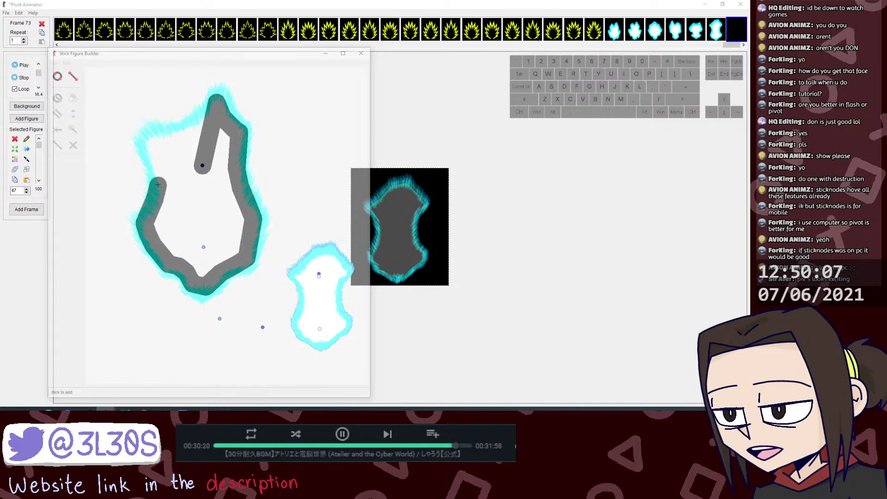
{"action": "left_click", "coordinate": [159, 176]}
{"action": "key", "text": "l"}
Step: Trace the inner left edge from the waist to the upper-left corner and start along the upper slope
{"action": "left_click", "coordinate": [154, 155]}
{"action": "left_click", "coordinate": [149, 139]}
{"action": "key", "text": "l"}
{"action": "left_click", "coordinate": [149, 138]}
{"action": "left_click", "coordinate": [183, 133]}
{"action": "key", "text": "l"}
{"action": "left_click", "coordinate": [183, 133]}
Step: Close the segment loop at the top peak and fine-tune the joints along the upper-left slope
{"action": "left_click", "coordinate": [201, 122]}
{"action": "key", "text": "l"}
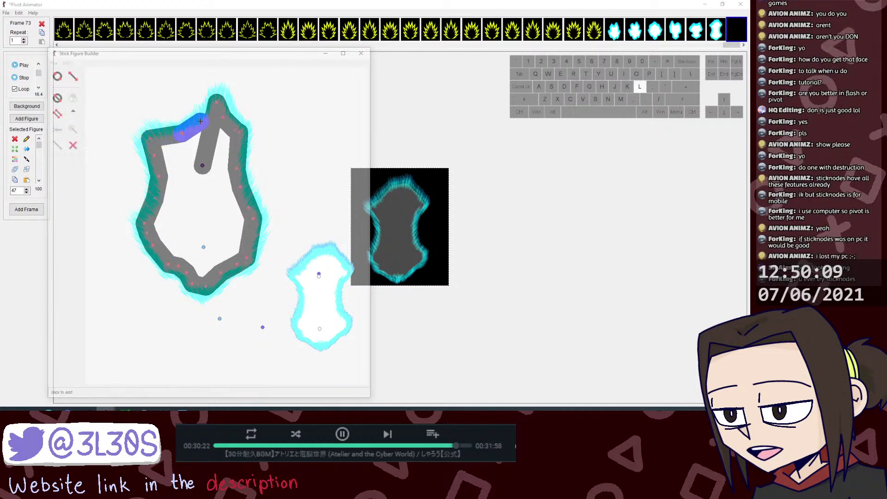
{"action": "left_click", "coordinate": [201, 122]}
{"action": "left_click", "coordinate": [211, 107]}
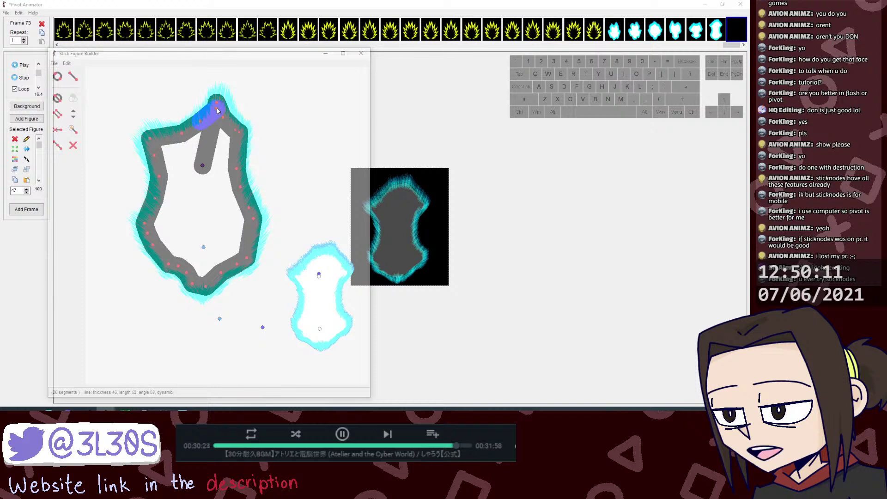
{"action": "left_click", "coordinate": [200, 131]}
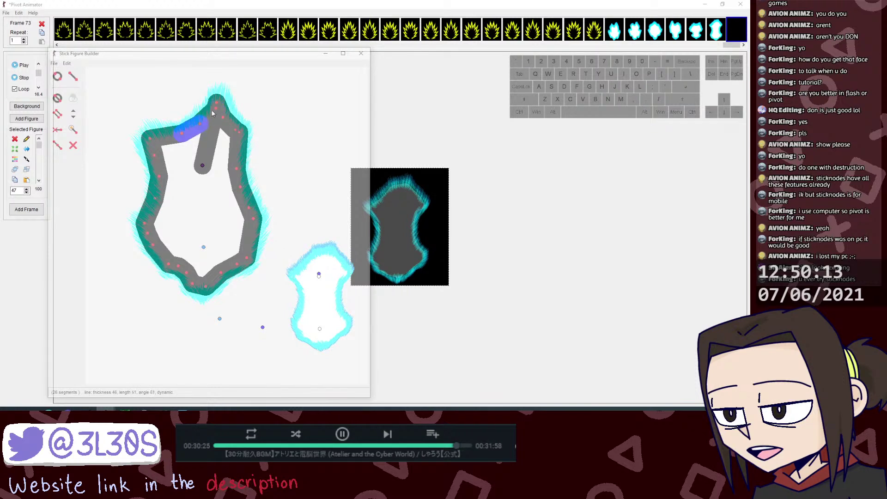
{"action": "left_click", "coordinate": [178, 137]}
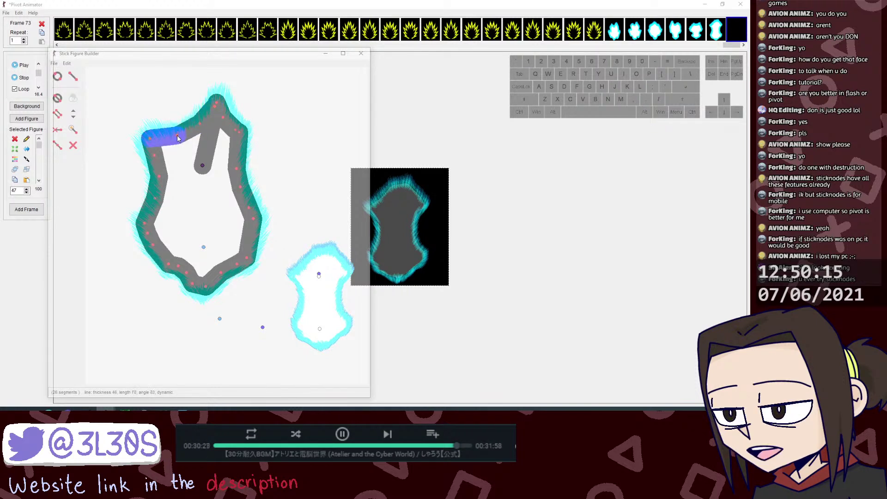
{"action": "left_click_drag", "start_coordinate": [151, 138], "coordinate": [152, 137]}
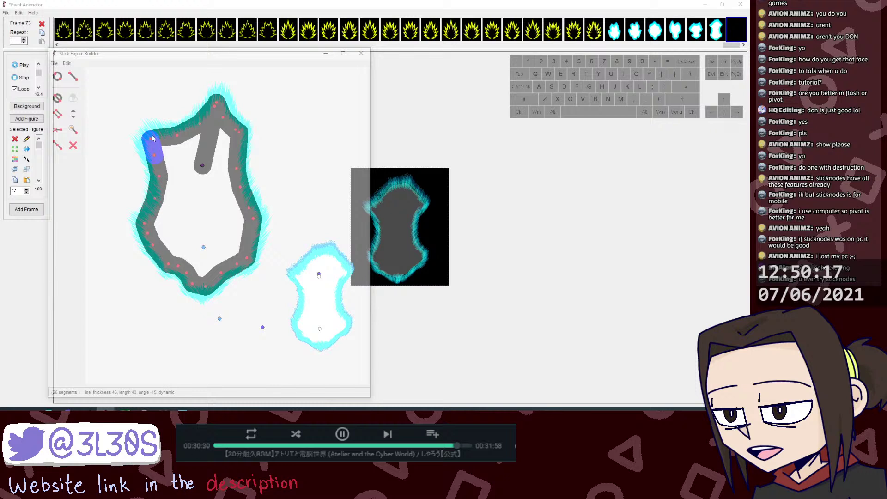
Step: Branch inner fill segments from the upper-left slope into the body beside the upper-left corner
{"action": "right_click", "coordinate": [200, 124]}
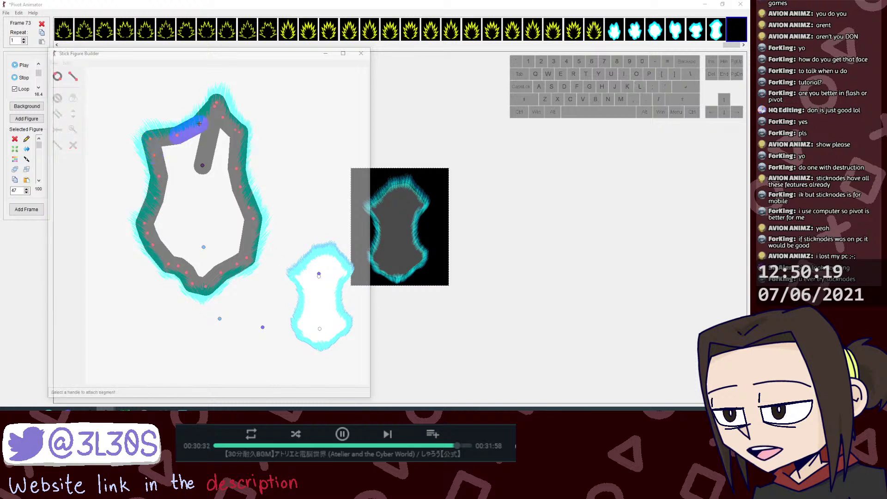
{"action": "left_click", "coordinate": [190, 148]}
{"action": "right_click", "coordinate": [190, 149]}
{"action": "left_click", "coordinate": [168, 152]}
{"action": "right_click", "coordinate": [168, 152]}
{"action": "left_click", "coordinate": [182, 178]}
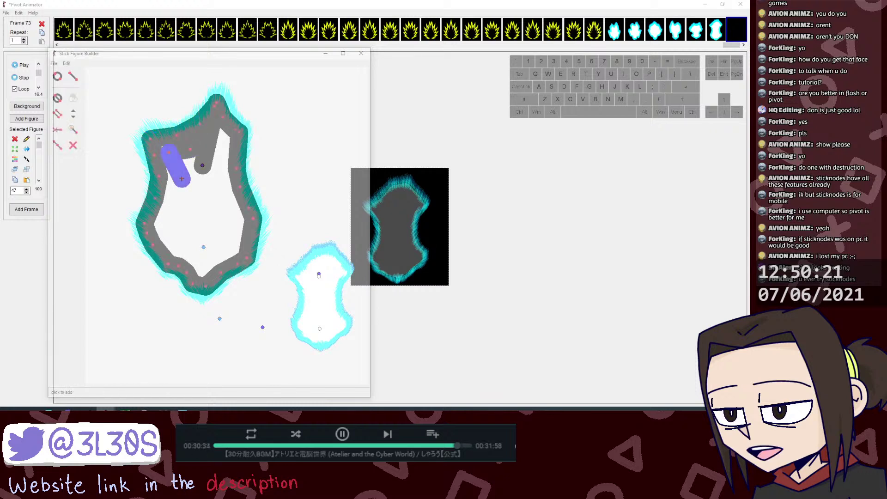
{"action": "right_click", "coordinate": [181, 179]}
Step: Run fill segments down inside the left side to the lower-left bulge and double back upward
{"action": "left_click", "coordinate": [178, 203]}
{"action": "key", "text": "l"}
{"action": "left_click", "coordinate": [178, 204]}
{"action": "left_click", "coordinate": [163, 233]}
{"action": "key", "text": "l"}
{"action": "left_click", "coordinate": [163, 233]}
{"action": "left_click", "coordinate": [159, 219]}
{"action": "key", "text": "l"}
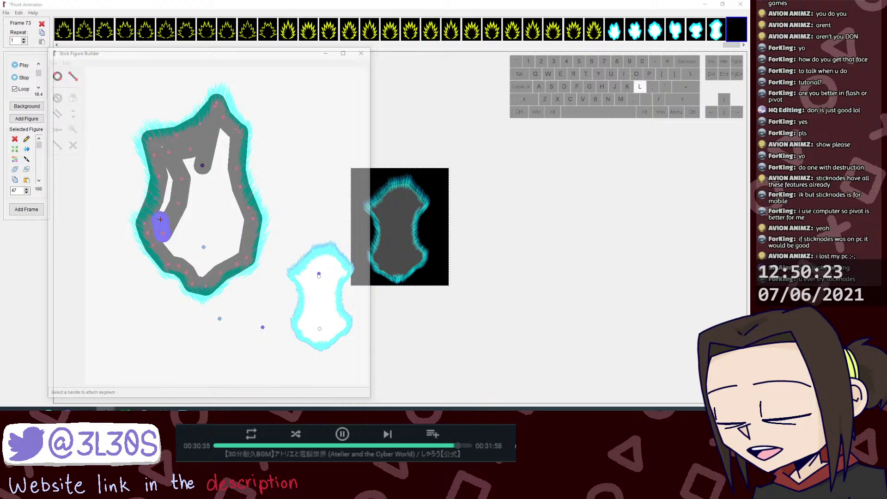
{"action": "left_click", "coordinate": [160, 219]}
Step: Fill the gap along the upper-left interior with segments up to the corner and back toward the center
{"action": "left_click", "coordinate": [165, 166]}
{"action": "key", "text": "l"}
{"action": "left_click", "coordinate": [160, 146]}
{"action": "key", "text": "l"}
{"action": "left_click", "coordinate": [191, 157]}
{"action": "key", "text": "l"}
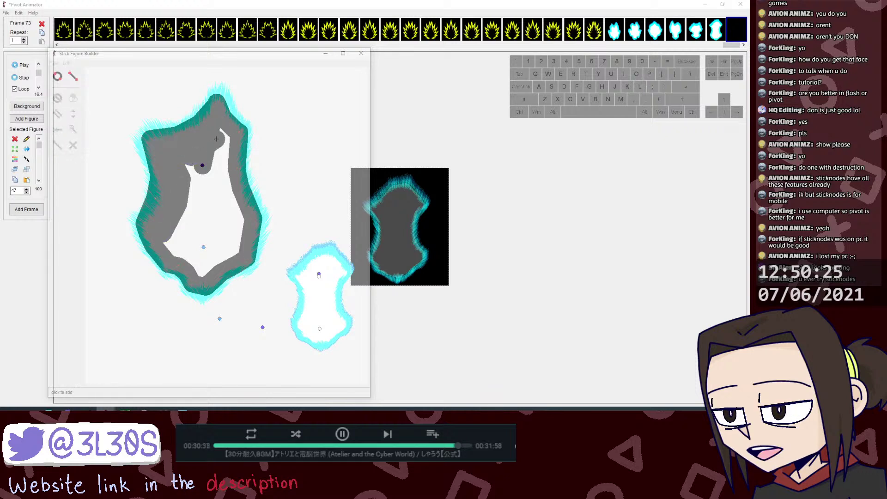
Step: Add a fill segment toward the upper-right interior and thicken it to cover the gap below the peak
{"action": "left_click", "coordinate": [216, 139]}
{"action": "key", "text": "Up"}
{"action": "key", "text": "Up"}
{"action": "key", "text": "Up"}
{"action": "key", "text": "Up"}
{"action": "key", "text": "Up"}
{"action": "key", "text": "Up"}
{"action": "key", "text": "Up"}
{"action": "key", "text": "Up"}
{"action": "key", "text": "Up"}
{"action": "key", "text": "Up"}
{"action": "key", "text": "Up"}
{"action": "key", "text": "Up"}
{"action": "key", "text": "Up"}
{"action": "key", "text": "Up"}
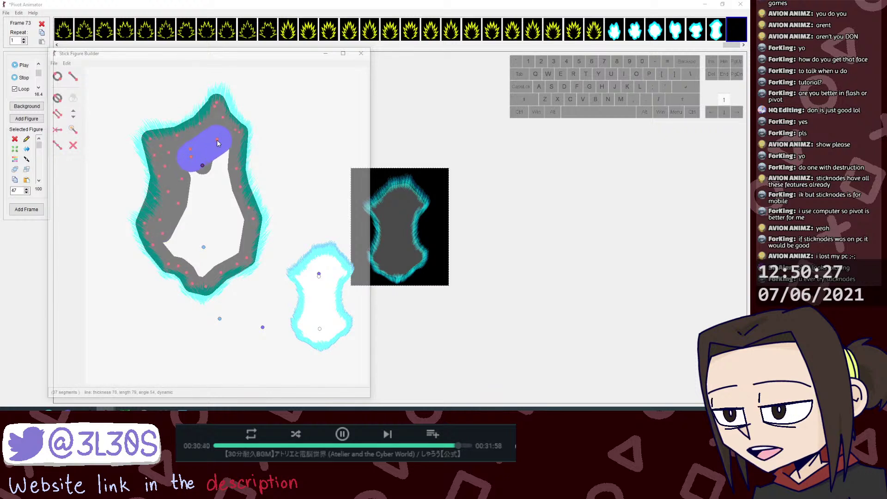
{"action": "key", "text": "Up"}
{"action": "key", "text": "Up"}
{"action": "key", "text": "Up"}
{"action": "key", "text": "Up"}
{"action": "key", "text": "Up"}
{"action": "key", "text": "Up"}
{"action": "key", "text": "Up"}
{"action": "key", "text": "Up"}
{"action": "key", "text": "Up"}
{"action": "key", "text": "Up"}
{"action": "key", "text": "Up"}
Step: Chain thick fill segments from below the peak down the right interior to the lower-right bulge
{"action": "key", "text": "l"}
{"action": "left_click", "coordinate": [218, 141]}
{"action": "left_click", "coordinate": [217, 199]}
{"action": "key", "text": "l"}
{"action": "left_click", "coordinate": [217, 199]}
{"action": "left_click", "coordinate": [227, 218]}
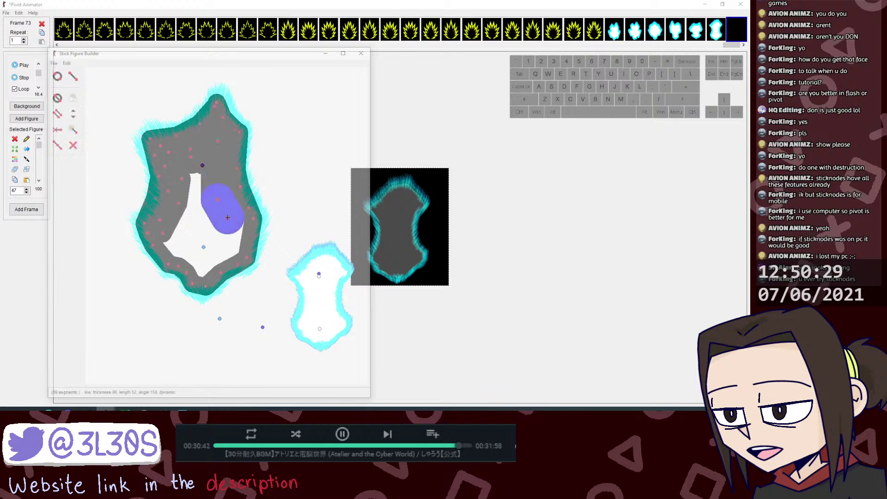
{"action": "key", "text": "l"}
{"action": "left_click", "coordinate": [228, 218]}
{"action": "left_click", "coordinate": [227, 245]}
Step: Continue the thick fill segments across the bottom interior toward the lower left
{"action": "key", "text": "l"}
{"action": "left_click", "coordinate": [227, 246]}
{"action": "left_click", "coordinate": [216, 259]}
{"action": "key", "text": "l"}
{"action": "left_click", "coordinate": [215, 259]}
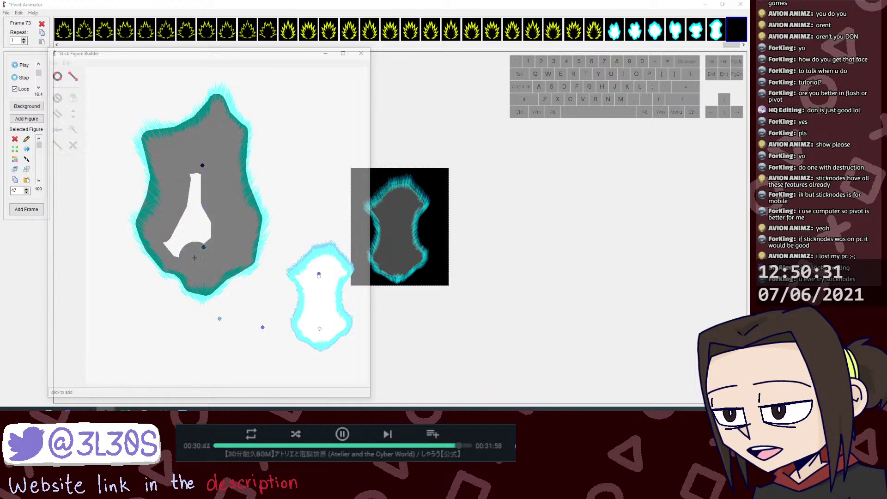
{"action": "left_click", "coordinate": [181, 246]}
Step: Extend the thick fill from the lower-left interior back up to the upper center of the body
{"action": "key", "text": "l"}
{"action": "left_click", "coordinate": [170, 239]}
{"action": "key", "text": "l"}
{"action": "left_click", "coordinate": [186, 185]}
{"action": "key", "text": "l"}
{"action": "left_click", "coordinate": [199, 172]}
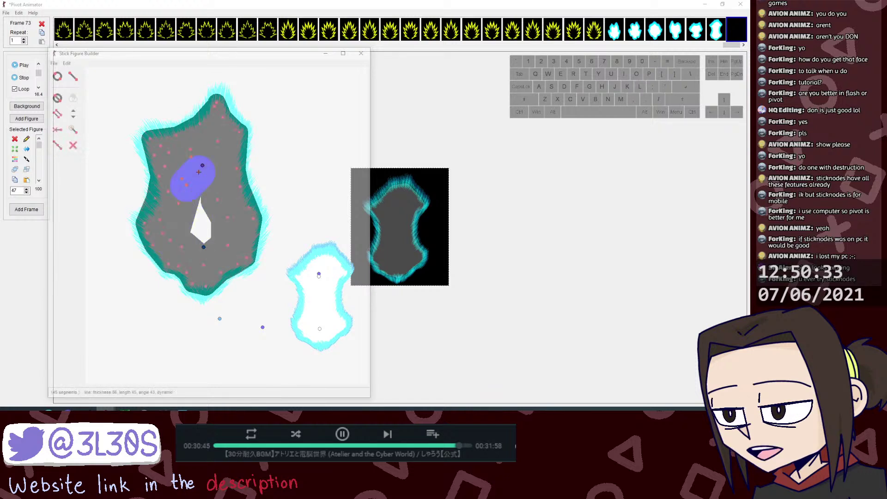
Step: Cover the remaining central gap with thick segments and make all of the figure's segments static
{"action": "key", "text": "l"}
{"action": "left_click", "coordinate": [199, 172]}
{"action": "left_click", "coordinate": [198, 229]}
{"action": "key", "text": "l"}
{"action": "left_click", "coordinate": [198, 229]}
{"action": "left_click", "coordinate": [211, 248]}
{"action": "key", "text": "l"}
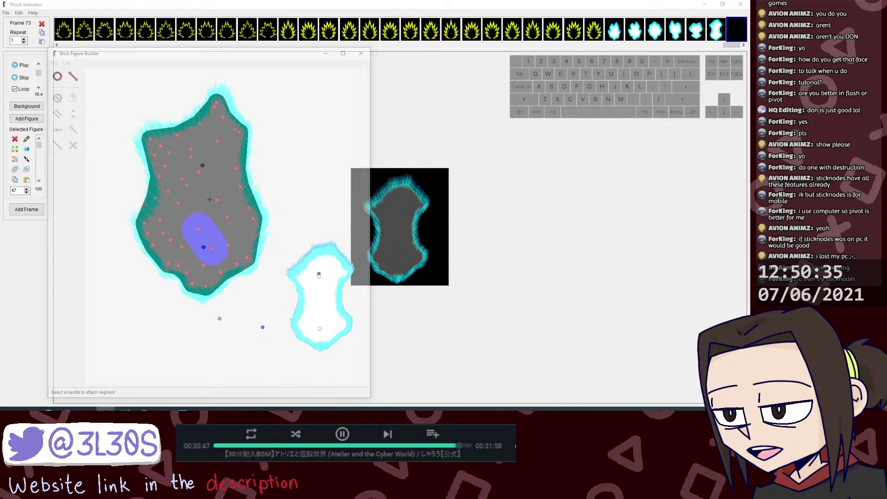
{"action": "left_click", "coordinate": [211, 248]}
{"action": "left_click", "coordinate": [207, 177]}
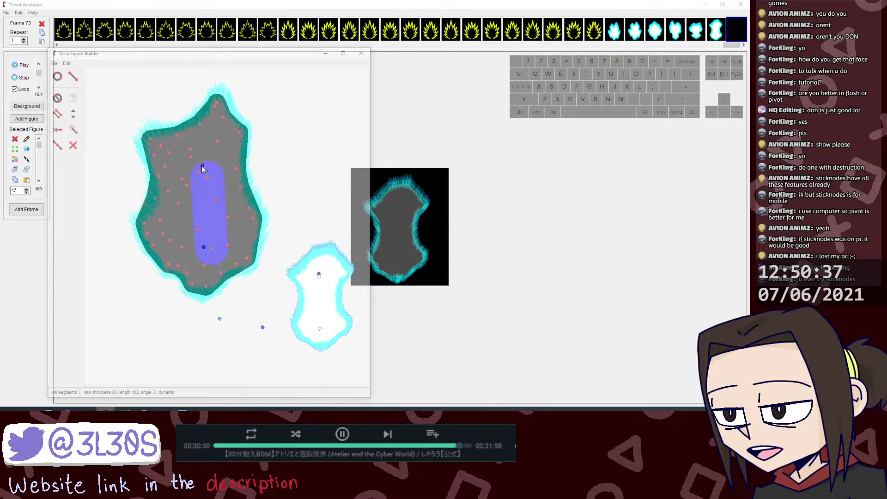
{"action": "left_click", "coordinate": [217, 103]}
{"action": "key", "text": "shift+s"}
Step: Add the figure to the animation under the name WERTERHJ and place it behind the cyan outline
{"action": "key", "text": "ctrl+a"}
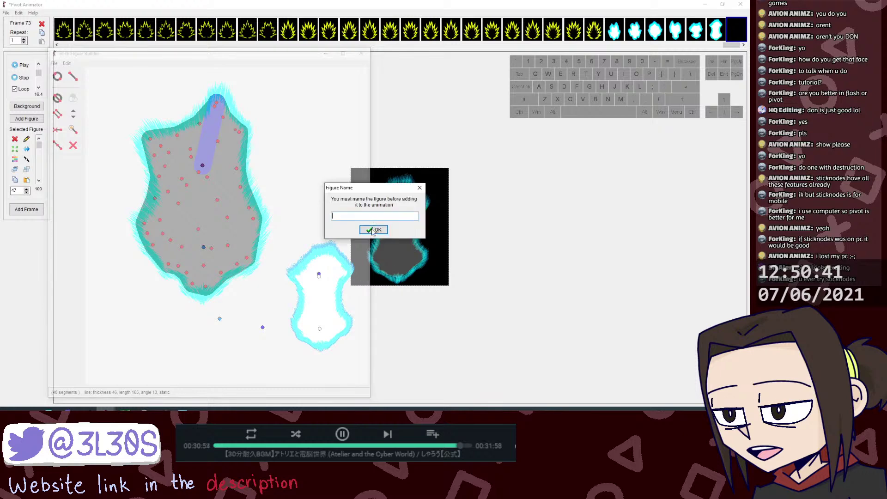
{"action": "left_click", "coordinate": [377, 230]}
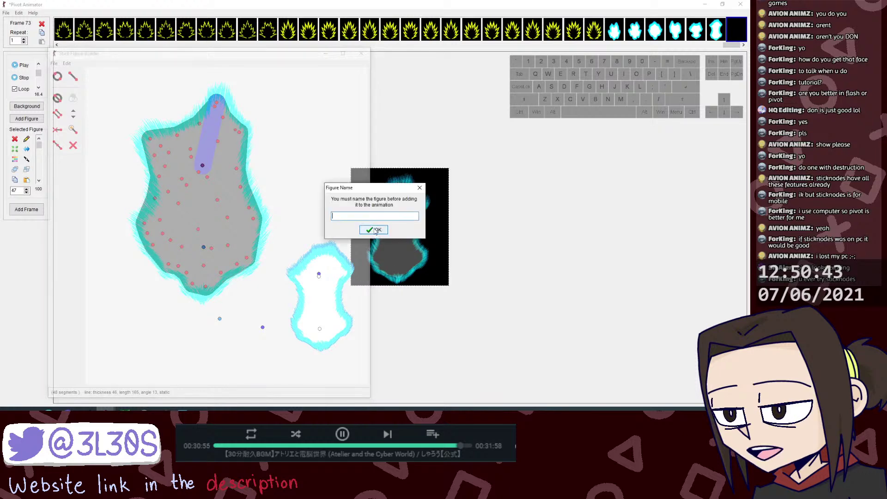
{"action": "type", "text": "WERTERHJ"}
{"action": "left_click", "coordinate": [377, 230]}
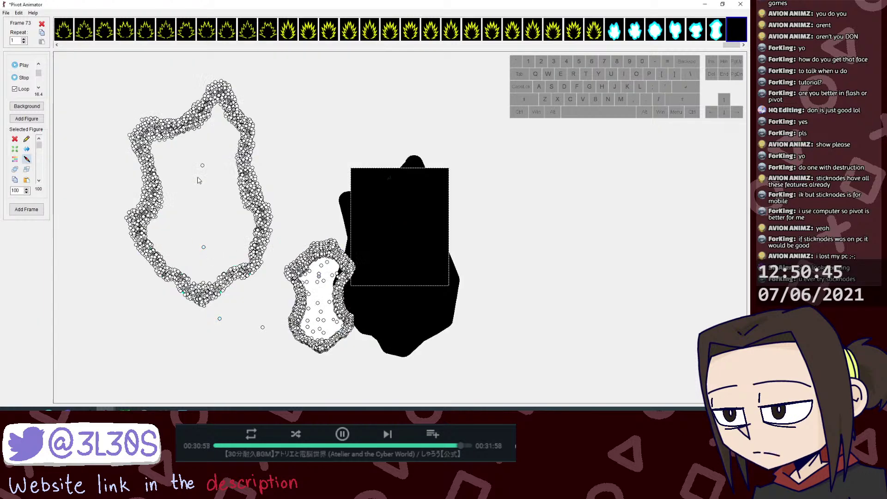
{"action": "key", "text": "shift+Down"}
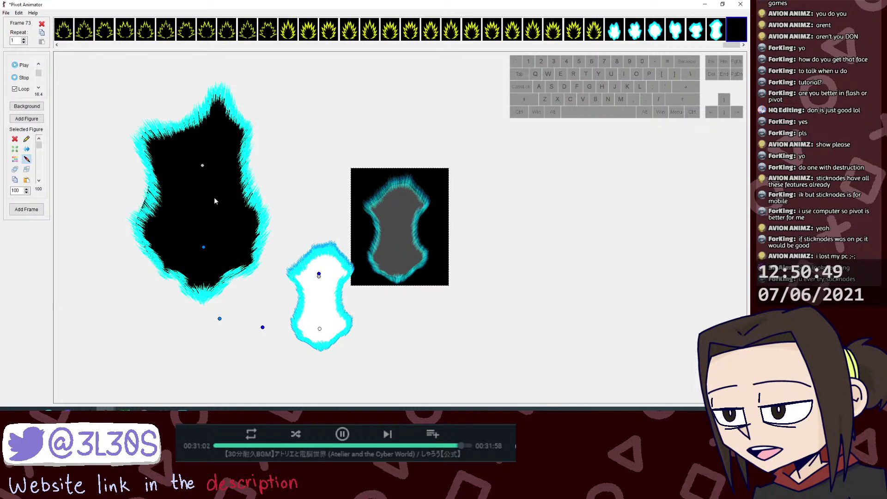
Step: Delete the placed fill figure and pull the fill's left edge segments inward in the figure builder
{"action": "key", "text": "Delete"}
{"action": "key", "text": "y"}
{"action": "left_click", "coordinate": [268, 210], "text": "ctrl+alt"}
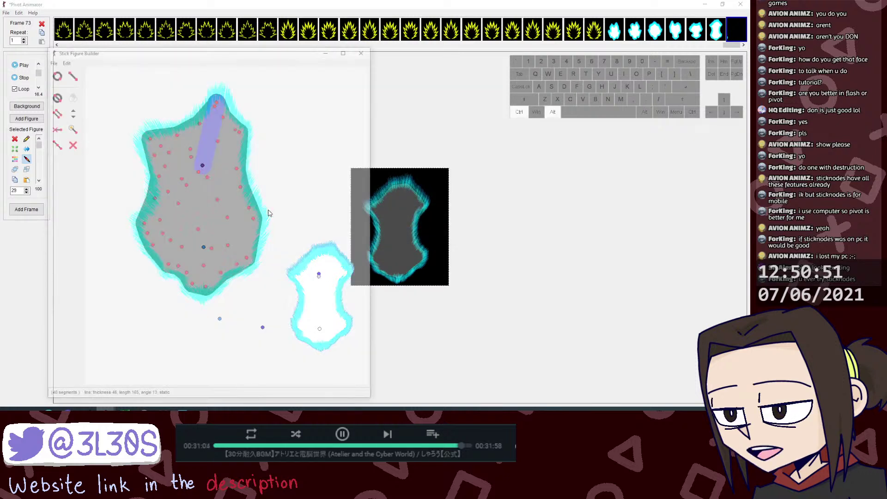
{"action": "left_click", "coordinate": [159, 202]}
{"action": "left_click", "coordinate": [161, 182]}
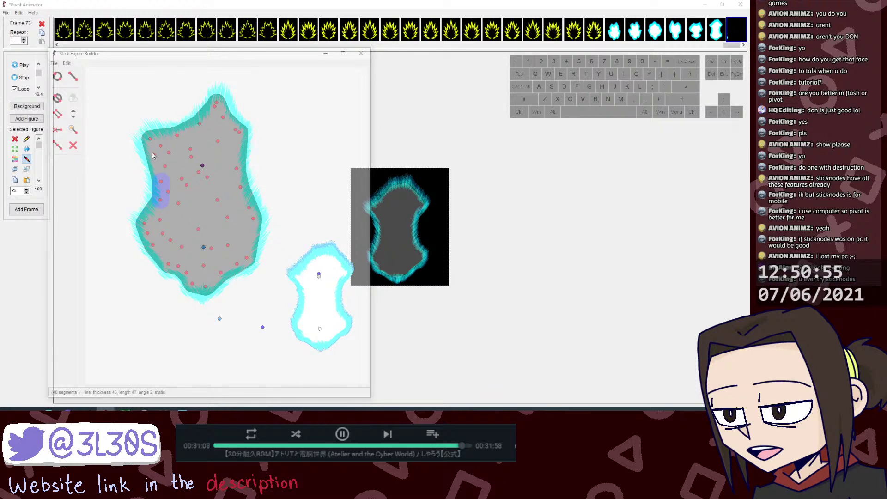
{"action": "left_click", "coordinate": [154, 158]}
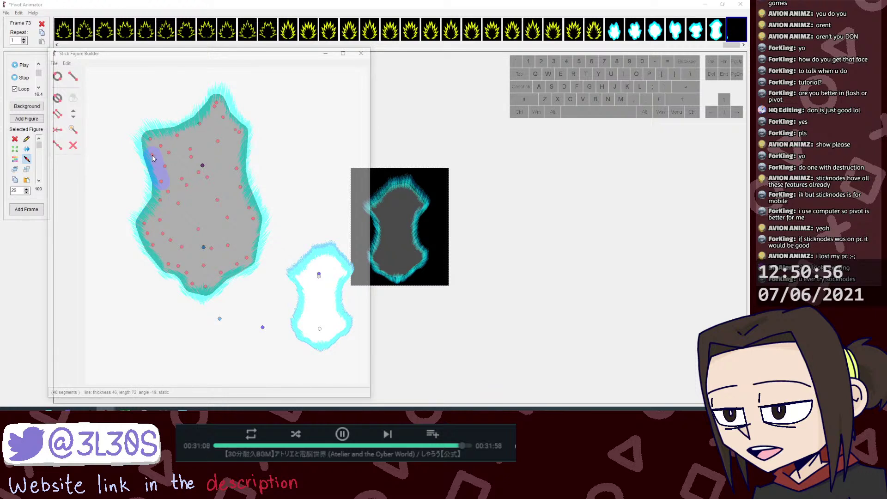
{"action": "left_click", "coordinate": [160, 203]}
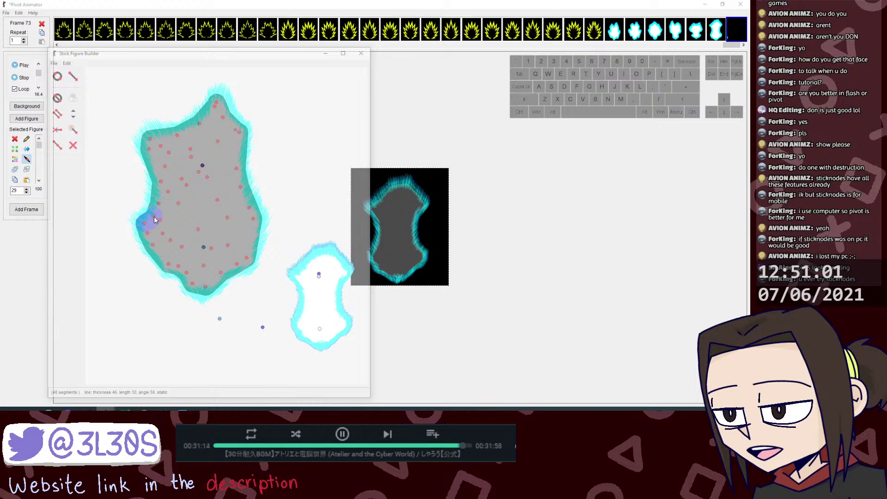
{"action": "left_click", "coordinate": [146, 228]}
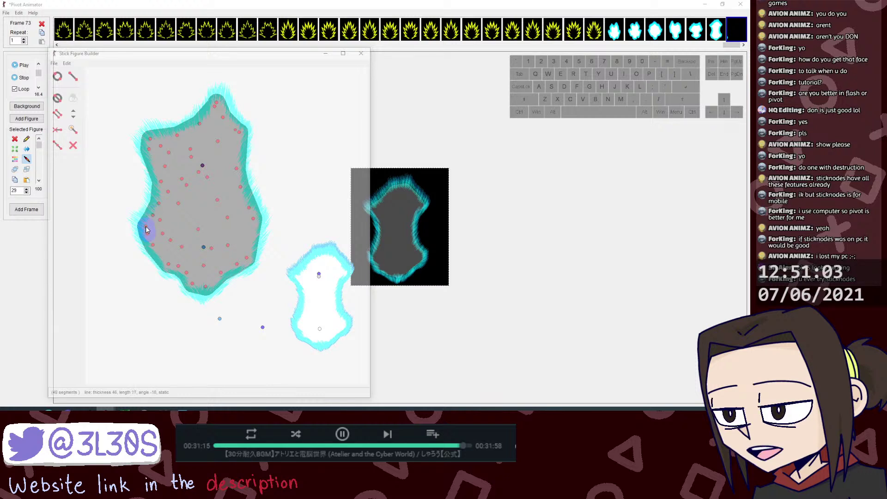
Step: Adjust the fill's lower-right edge, splitting the long edge segment and moving its new joint outward to follow the outline
{"action": "left_click", "coordinate": [253, 222]}
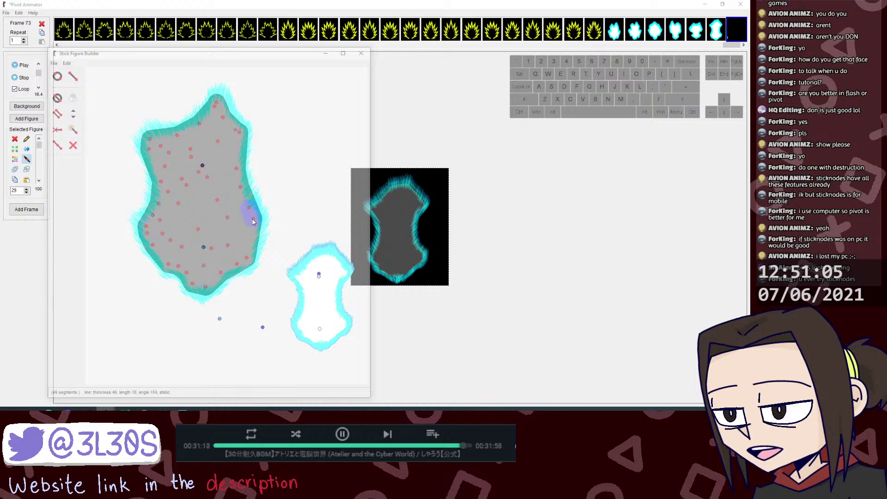
{"action": "left_click_drag", "start_coordinate": [247, 258], "coordinate": [248, 261]}
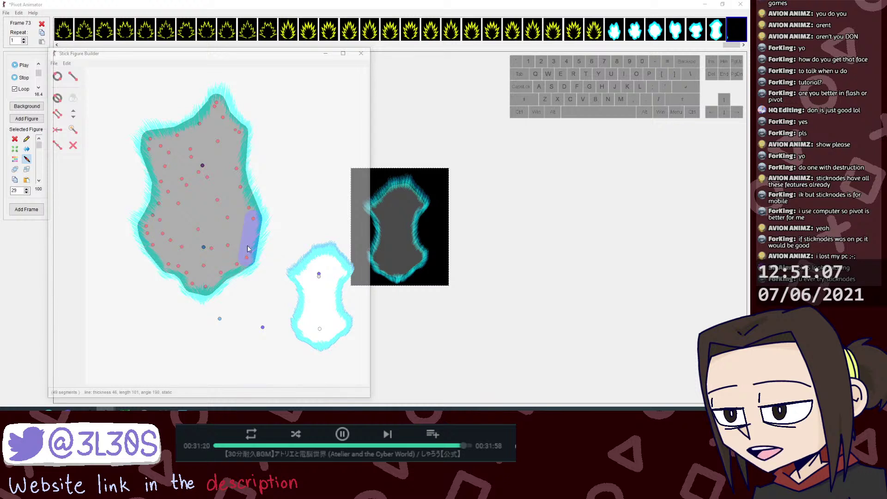
{"action": "key", "text": "Insert"}
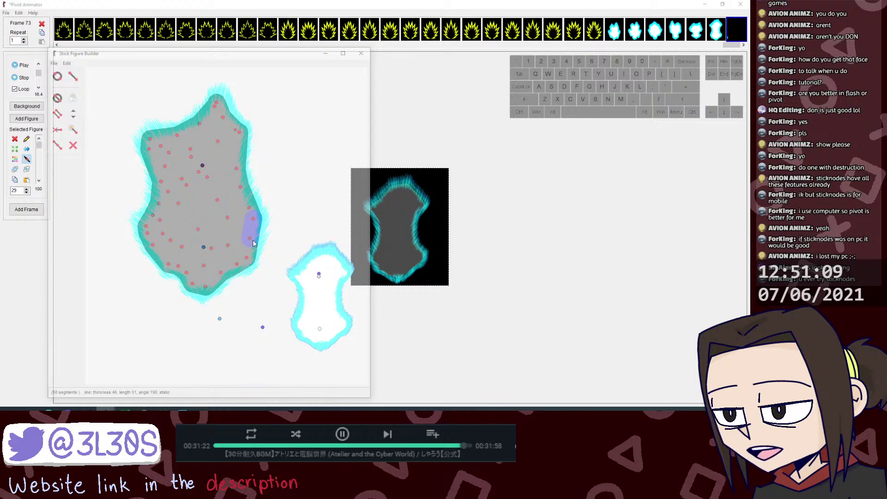
{"action": "left_click_drag", "start_coordinate": [252, 240], "coordinate": [253, 240]}
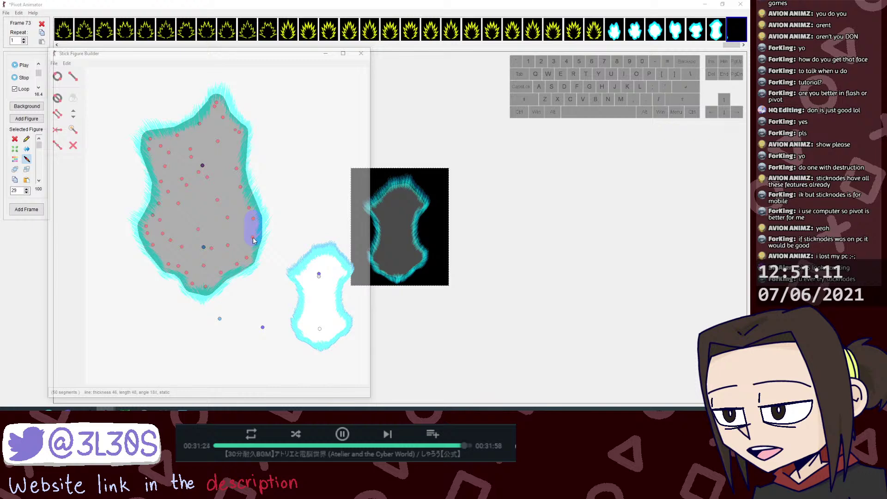
Step: Add the adjusted fill figure to the animation under the name QWEHFH
{"action": "key", "text": "ctrl+a"}
{"action": "left_click", "coordinate": [372, 228]}
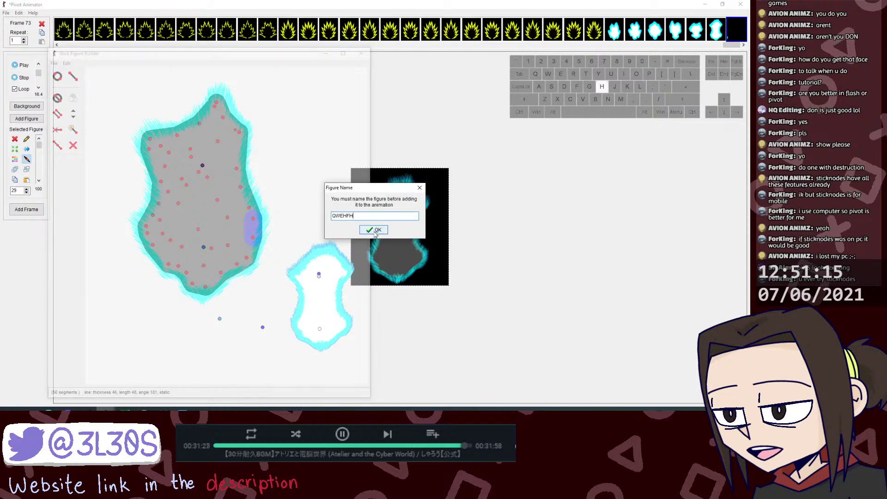
{"action": "left_click", "coordinate": [381, 223]}
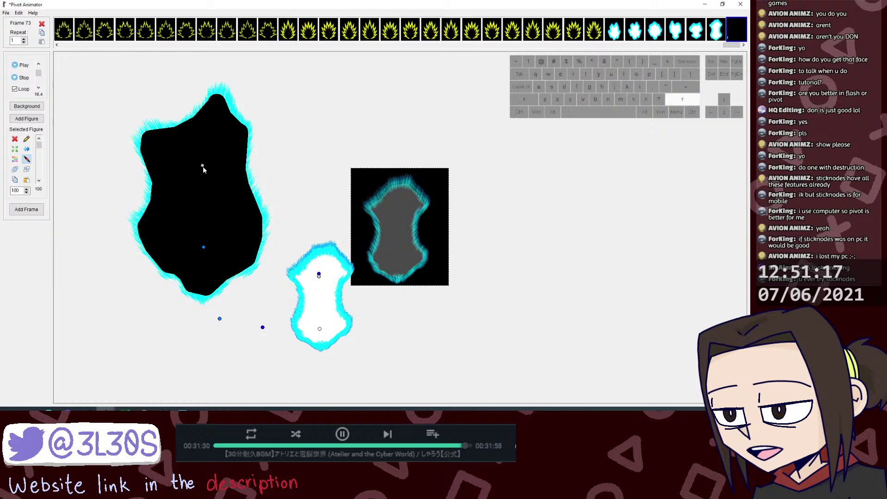
Step: Place the fill behind the cyan outline and colour it white
{"action": "left_click", "coordinate": [211, 198], "text": "shift"}
{"action": "left_click", "coordinate": [15, 159]}
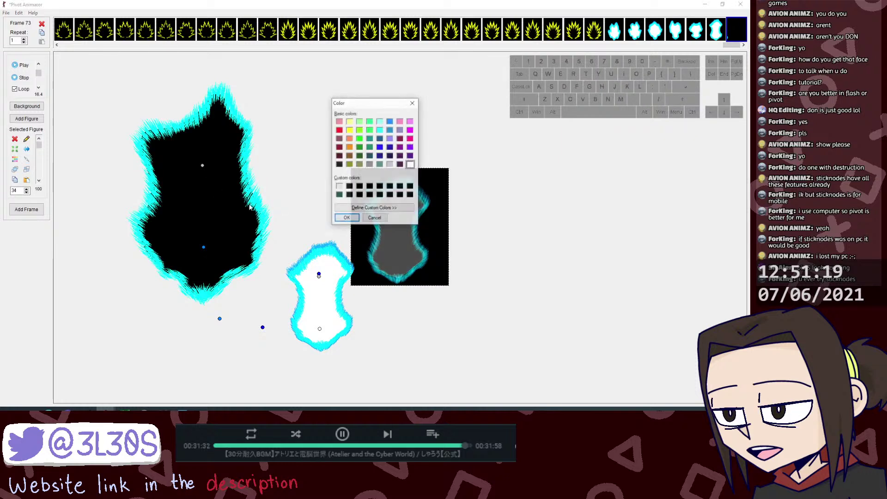
{"action": "left_click", "coordinate": [374, 208]}
{"action": "left_click", "coordinate": [346, 218]}
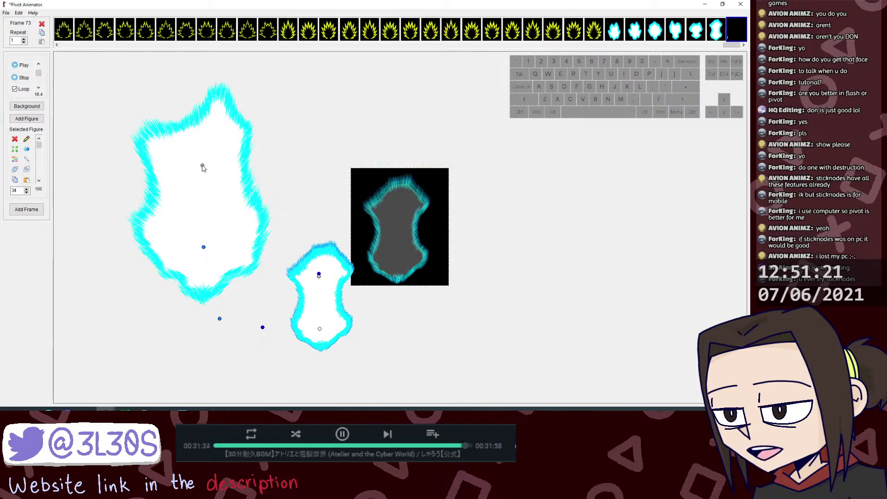
Step: Duplicate the aura down and to the right, keeping only the cyan outline in the copy
{"action": "left_click", "coordinate": [202, 166]}
{"action": "key", "text": "ctrl+d"}
{"action": "left_click_drag", "start_coordinate": [211, 254], "coordinate": [266, 300]}
{"action": "left_click", "coordinate": [309, 196]}
{"action": "key", "text": "Delete"}
Step: Move the outline copy together with the old small aura to the right and delete the small aura
{"action": "left_click", "coordinate": [265, 218], "text": "alt+shift"}
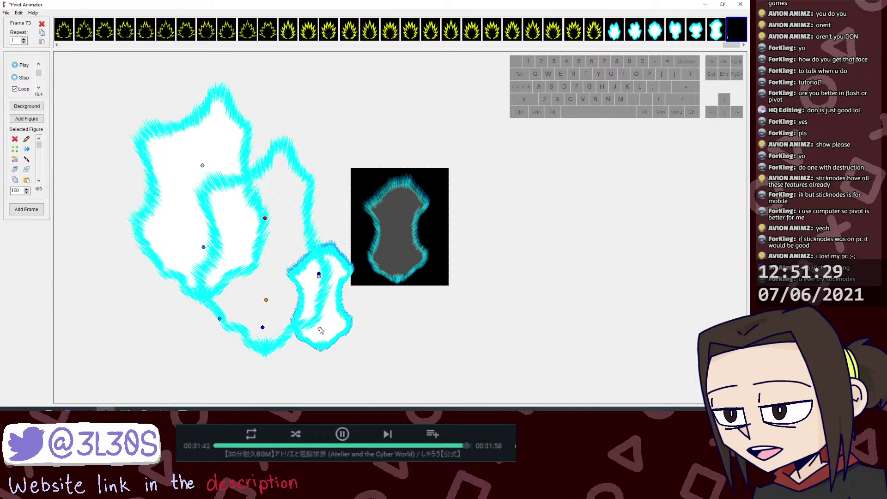
{"action": "left_click_drag", "start_coordinate": [321, 331], "coordinate": [498, 358]}
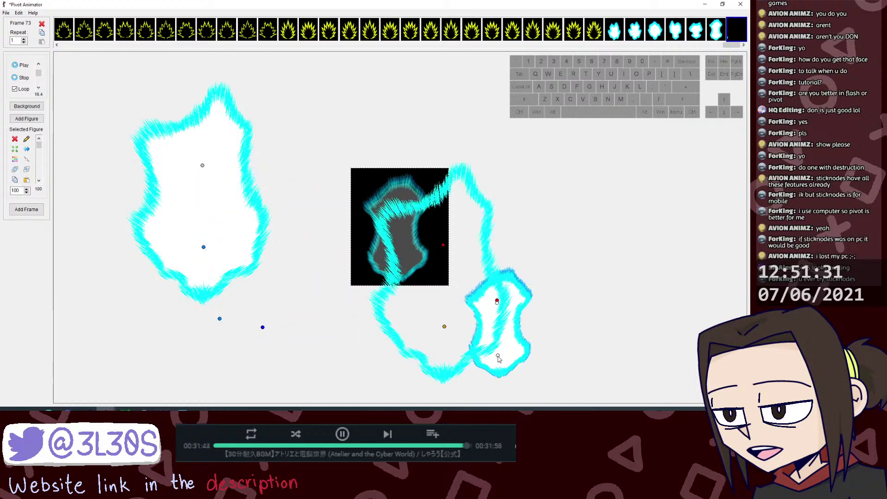
{"action": "key", "text": "Delete"}
Step: Thicken the outline copy by scaling the two-handle helper figure to 321, and delete the helper
{"action": "left_click", "coordinate": [263, 328]}
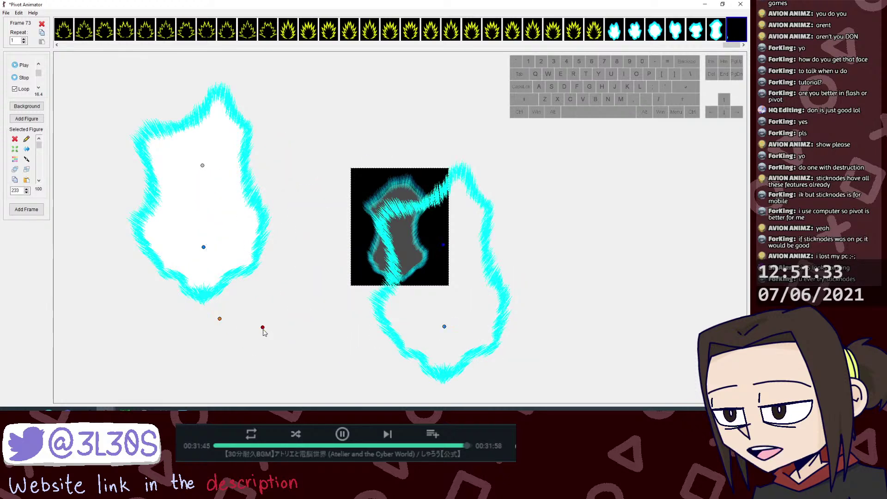
{"action": "left_click", "coordinate": [443, 246], "text": "shift"}
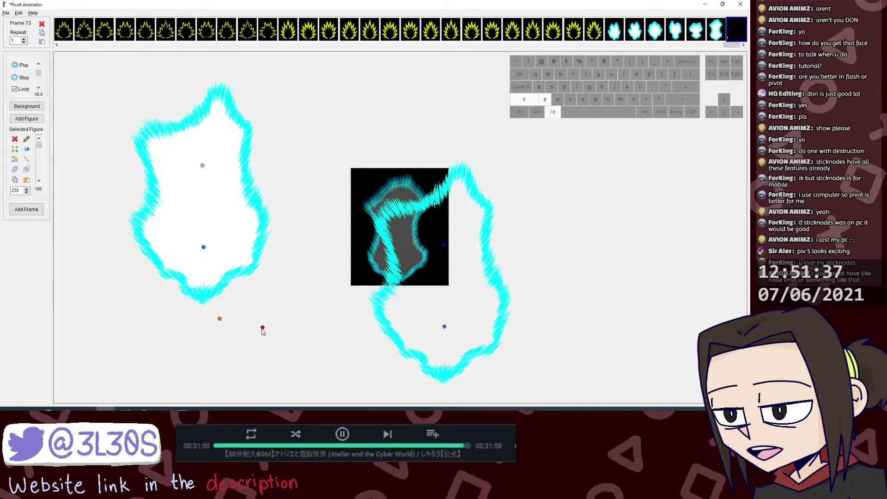
{"action": "mouse_move", "coordinate": [262, 327]}
{"action": "left_mouse_down"}
{"action": "mouse_move", "coordinate": [284, 340]}
{"action": "mouse_move", "coordinate": [278, 333]}
{"action": "left_mouse_up"}
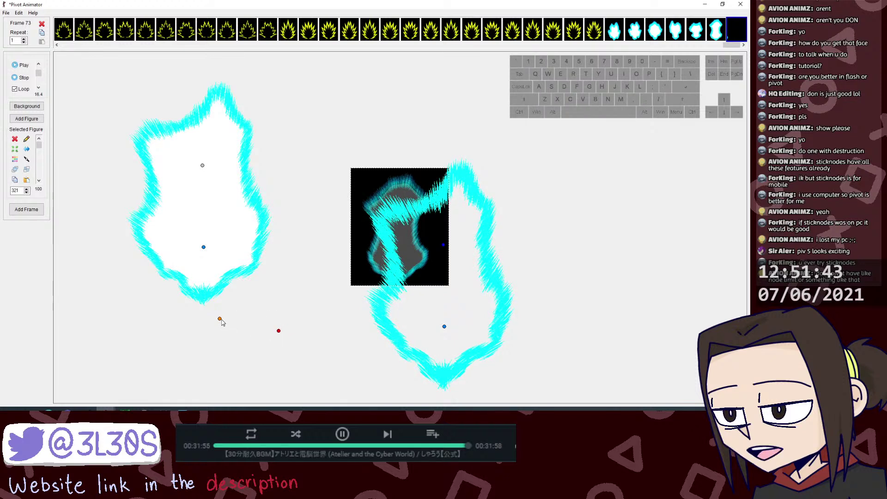
{"action": "key", "text": "Delete"}
Step: Recolour the thickened outline copy with the darker blue taken from the aura in frame 72
{"action": "left_click", "coordinate": [434, 235]}
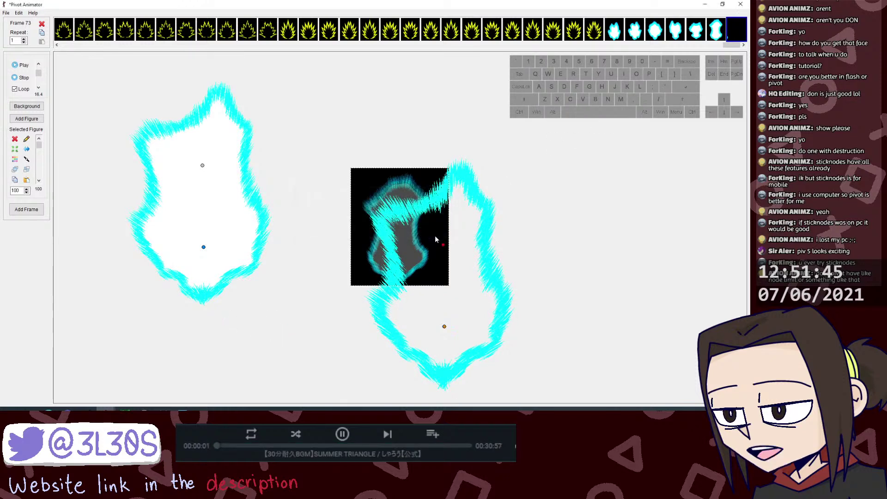
{"action": "key", "text": "Left"}
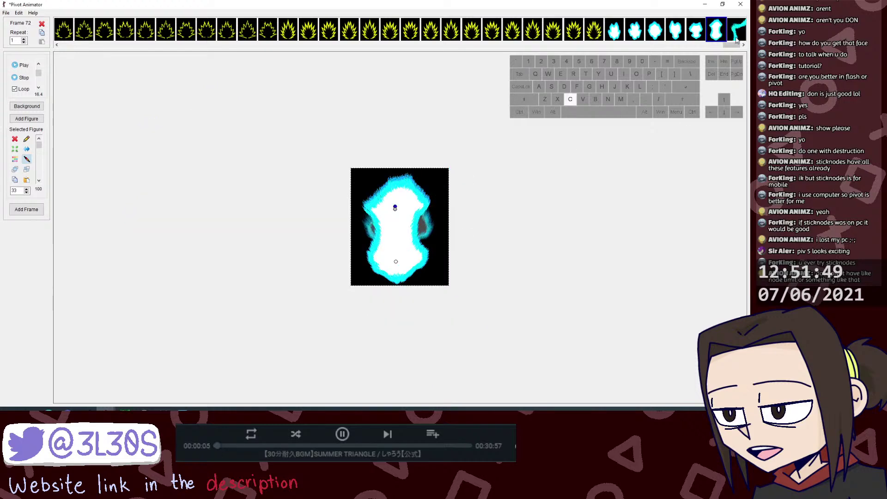
{"action": "key", "text": "Right"}
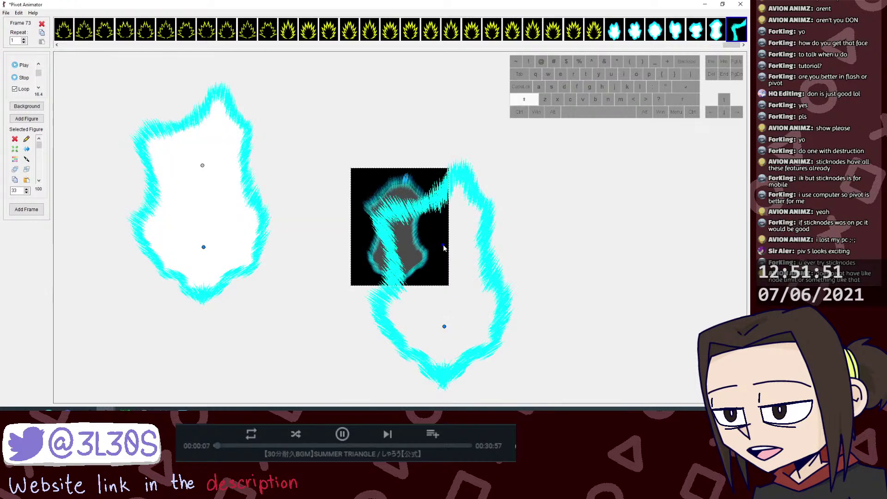
{"action": "left_click", "coordinate": [442, 246], "text": "shift"}
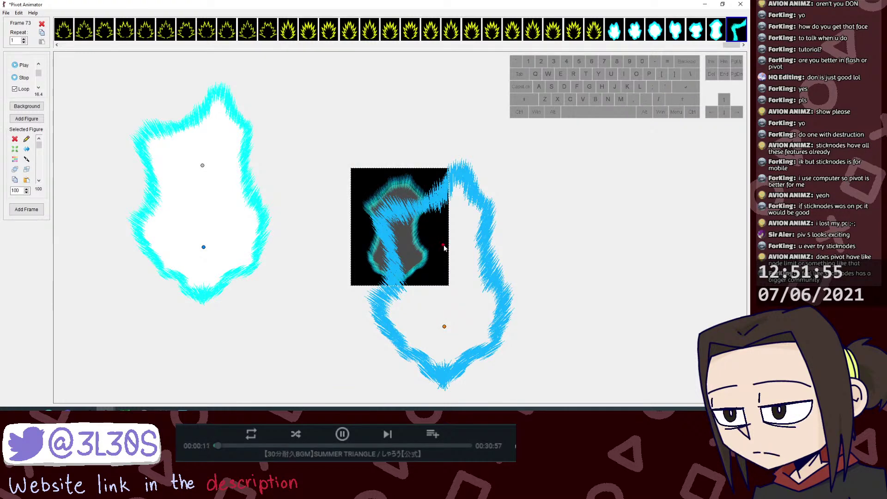
Step: Layer the blue outline copy behind the cyan outline and reposition the combined aura at scale 93
{"action": "left_click_drag", "start_coordinate": [443, 245], "coordinate": [204, 250]}
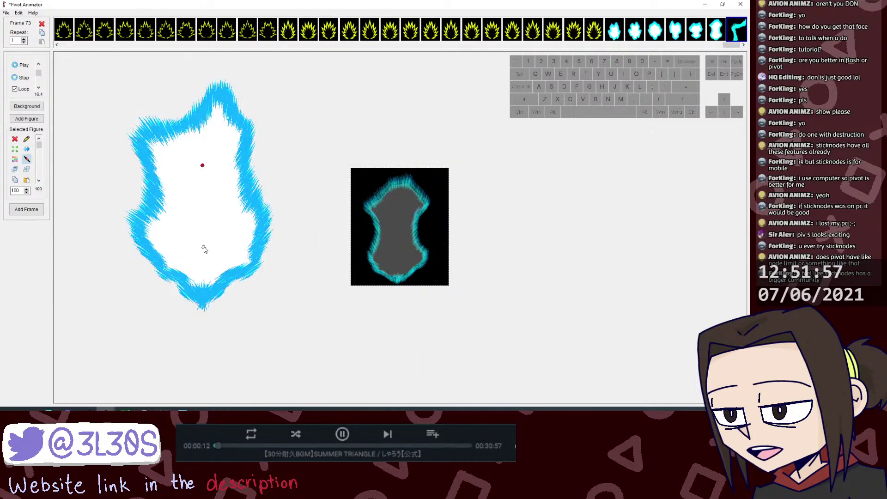
{"action": "left_click", "coordinate": [202, 167], "text": "shift"}
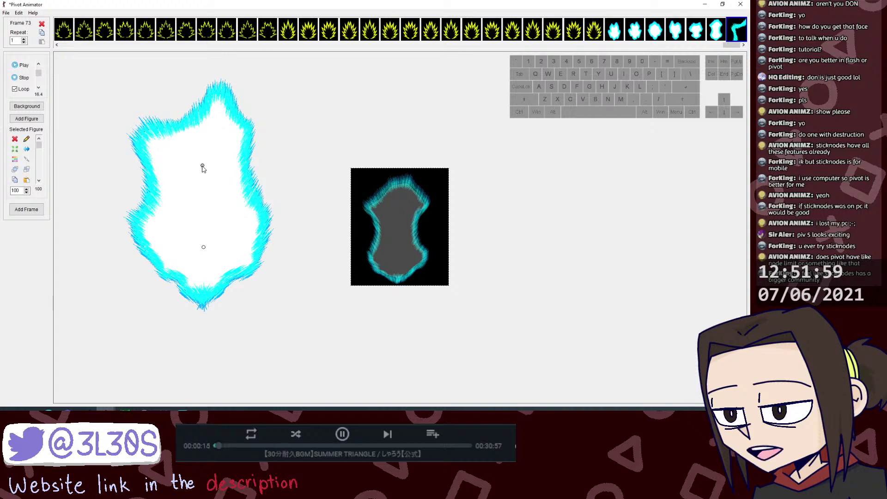
{"action": "left_click_drag", "start_coordinate": [200, 184], "coordinate": [202, 233]}
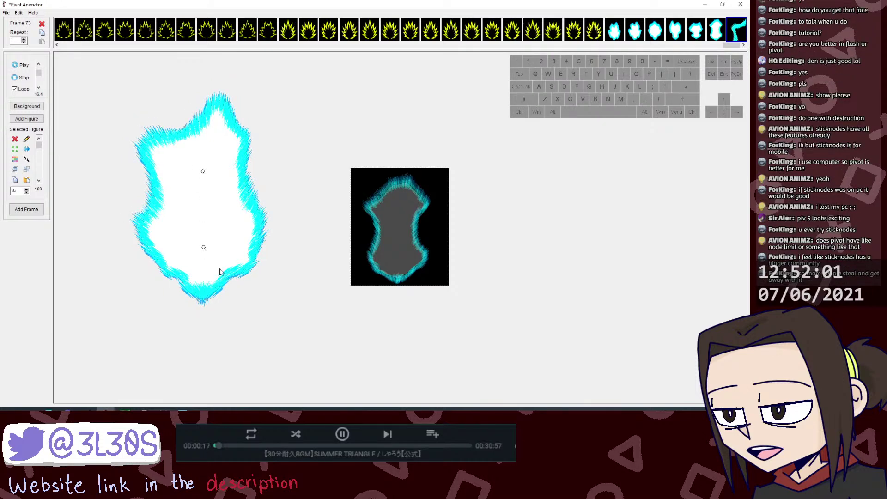
{"action": "left_click_drag", "start_coordinate": [202, 171], "coordinate": [260, 262]}
Step: Try the combined aura over the canvas at scale 46 and move it back out at scale 105
{"action": "left_click", "coordinate": [257, 237]}
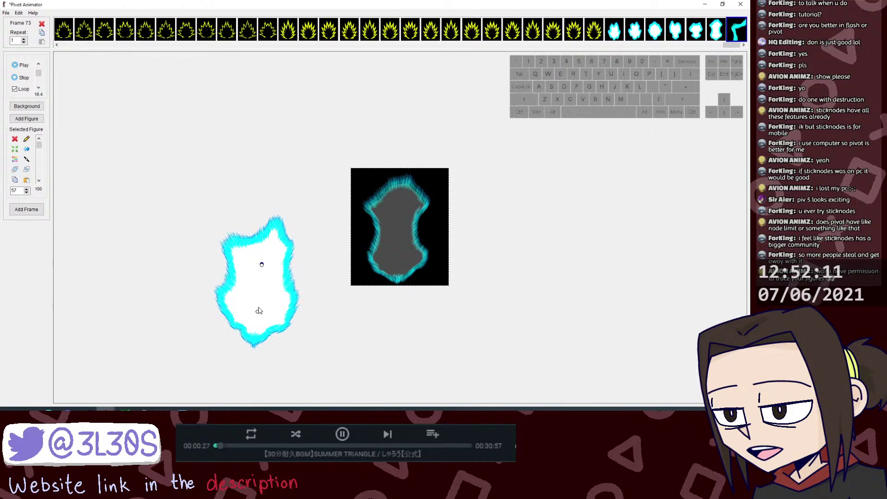
{"action": "left_click_drag", "start_coordinate": [257, 311], "coordinate": [315, 301]}
{"action": "left_click_drag", "start_coordinate": [367, 285], "coordinate": [396, 256]}
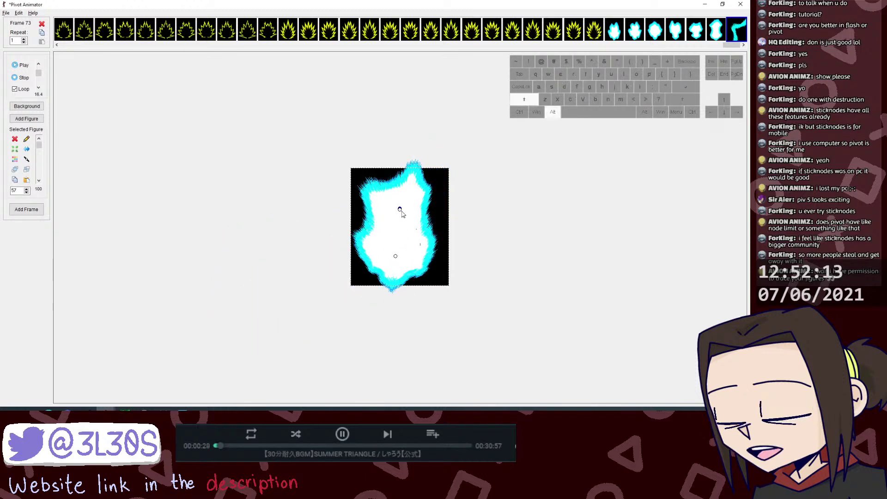
{"action": "left_click_drag", "start_coordinate": [400, 213], "coordinate": [399, 218]}
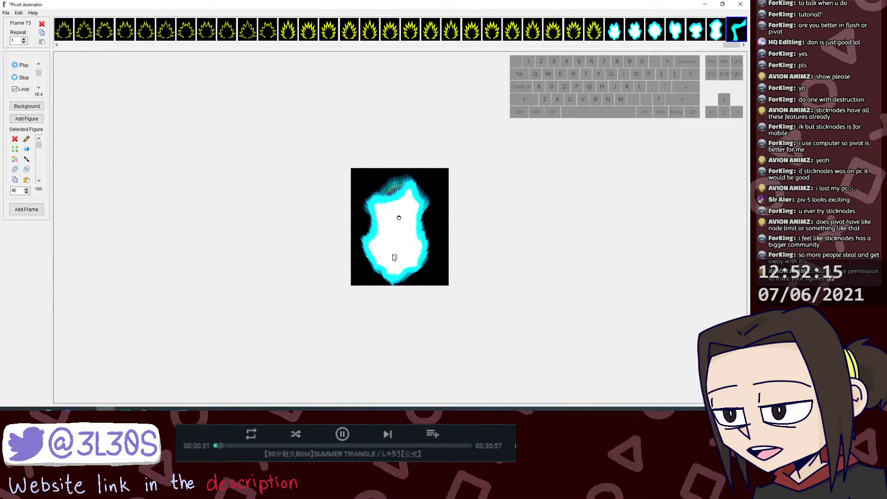
{"action": "left_click_drag", "start_coordinate": [395, 256], "coordinate": [231, 286]}
{"action": "left_click_drag", "start_coordinate": [234, 245], "coordinate": [240, 210]}
Step: Return to the figure builder and add a thick segment about 79 long inside the fill's lower right
{"action": "key", "text": "alt+Tab"}
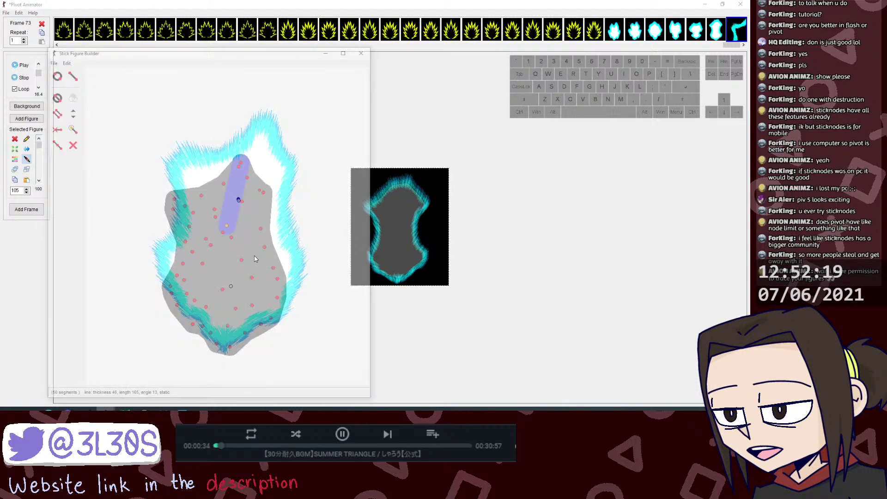
{"action": "left_click", "coordinate": [277, 299]}
{"action": "key", "text": "l"}
{"action": "key", "text": "s"}
{"action": "mouse_move", "coordinate": [277, 298]}
{"action": "left_mouse_down"}
{"action": "mouse_move", "coordinate": [266, 313]}
{"action": "mouse_move", "coordinate": [263, 280]}
{"action": "left_mouse_up"}
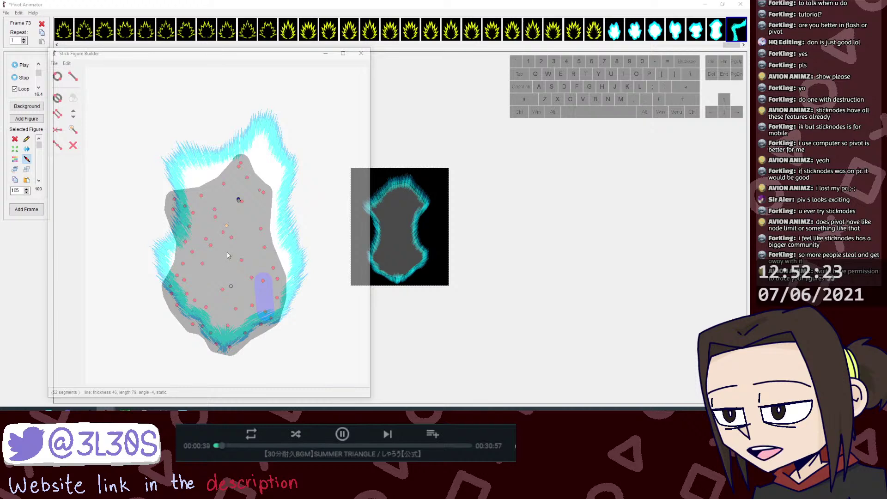
Step: Undo the combined aura's placement over the canvas and its latest size changes
{"action": "key", "text": "ctrl+z"}
{"action": "key", "text": "ctrl+z"}
{"action": "key", "text": "ctrl+z"}
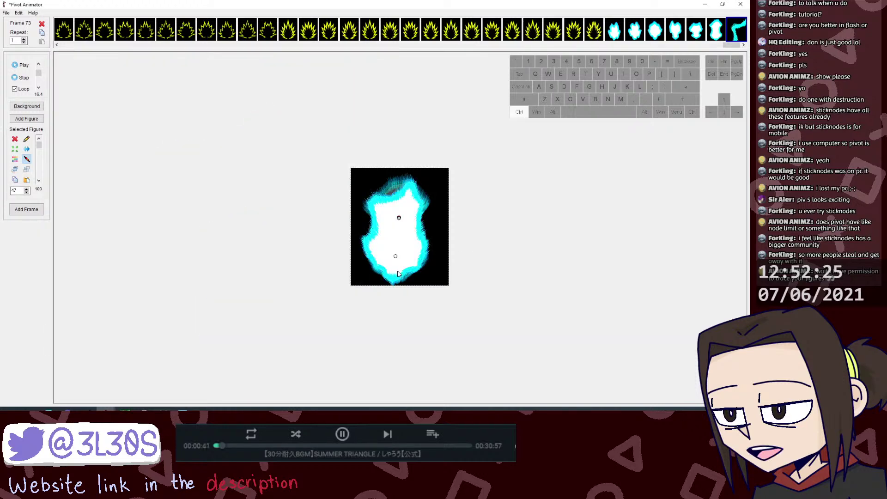
{"action": "key", "text": "ctrl+z"}
{"action": "key", "text": "ctrl+z"}
{"action": "key", "text": "ctrl+z"}
{"action": "key", "text": "ctrl+z"}
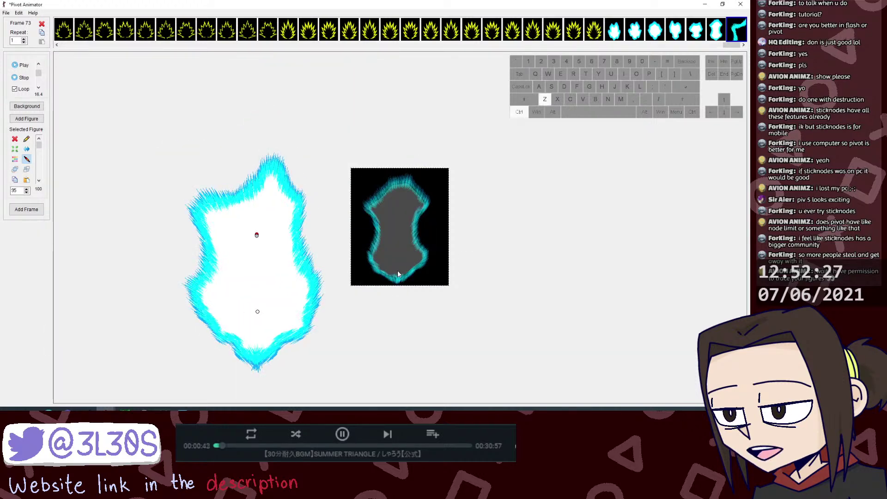
{"action": "key", "text": "ctrl+z"}
{"action": "key", "text": "ctrl+z"}
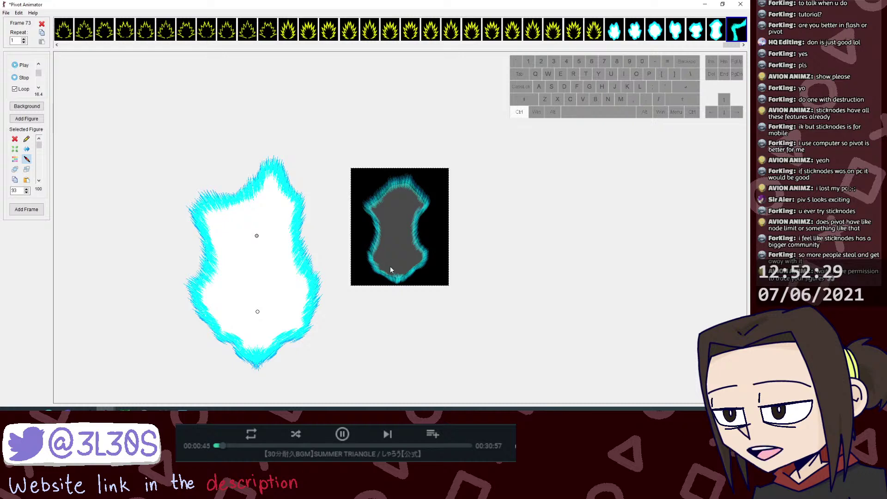
Step: Enlarge the combined aura to scale 127 and move the builder's fill figure inside its outline
{"action": "left_click_drag", "start_coordinate": [254, 235], "coordinate": [257, 208]}
{"action": "double_click", "coordinate": [255, 209]}
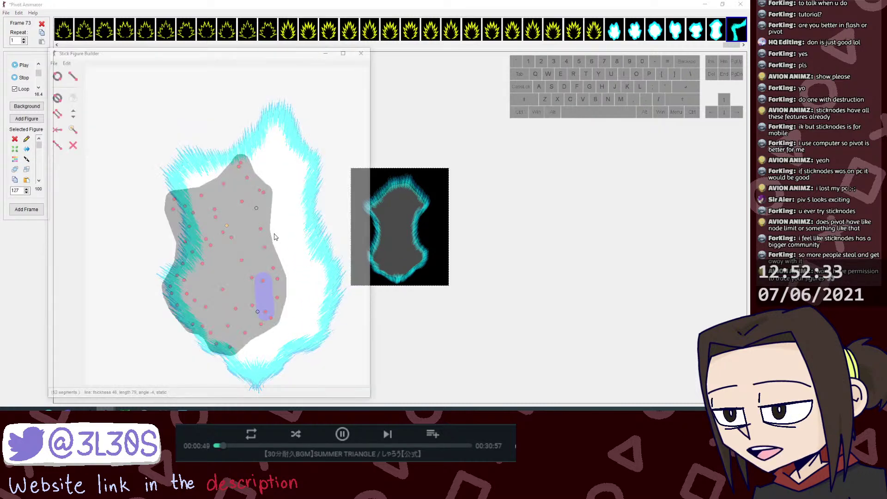
{"action": "left_click_drag", "start_coordinate": [227, 229], "coordinate": [257, 212]}
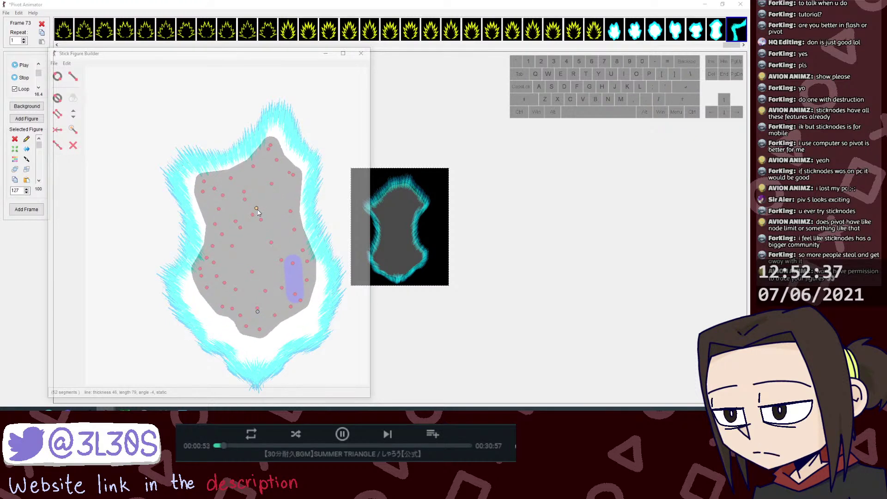
Step: Enlarge the builder's fill figure to reach the spiky outline and add a thick segment about 104 long along its lower right edge
{"action": "left_click_drag", "start_coordinate": [271, 145], "coordinate": [282, 133]}
{"action": "key", "text": "ctrl+z"}
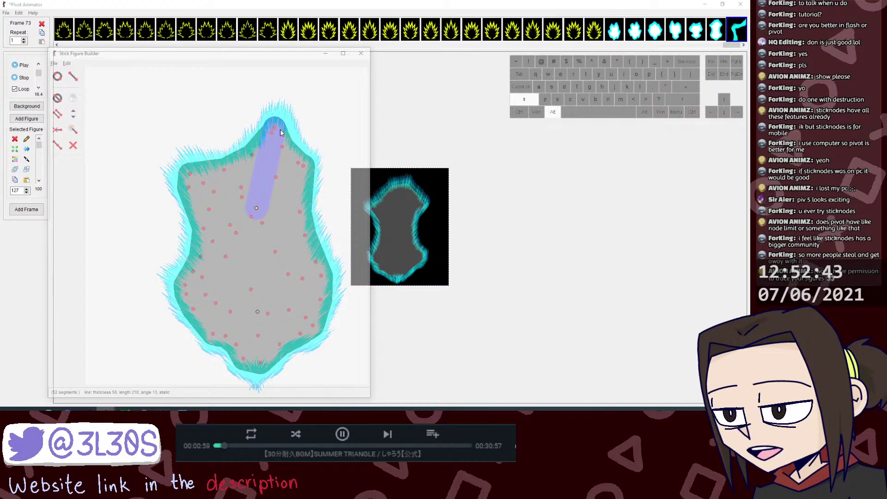
{"action": "key", "text": "ctrl+a"}
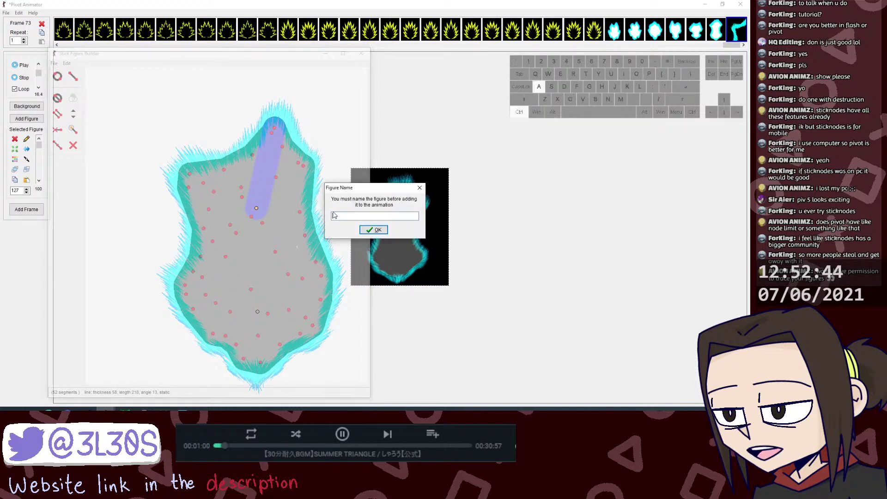
{"action": "left_click", "coordinate": [377, 230]}
{"action": "left_click", "coordinate": [302, 281]}
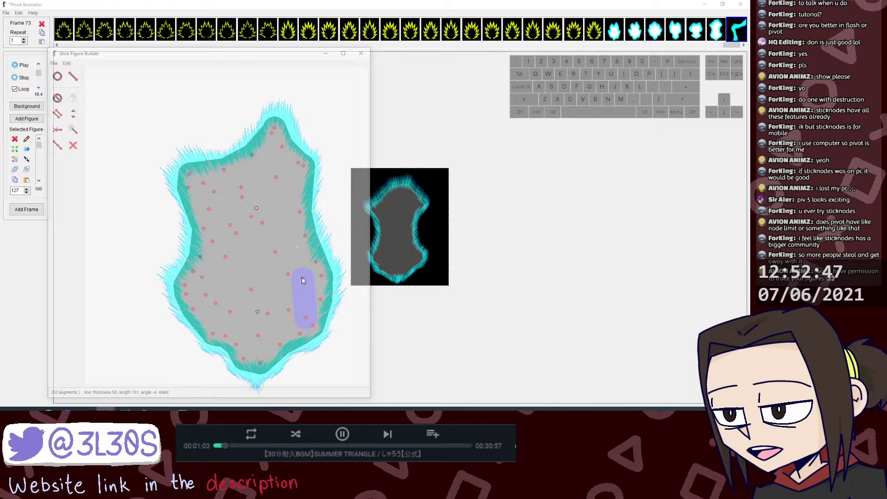
{"action": "left_click_drag", "start_coordinate": [302, 279], "coordinate": [293, 238]}
Step: Add the black fill figure to the animation and place it to the right of the canvas
{"action": "key", "text": "ctrl+a"}
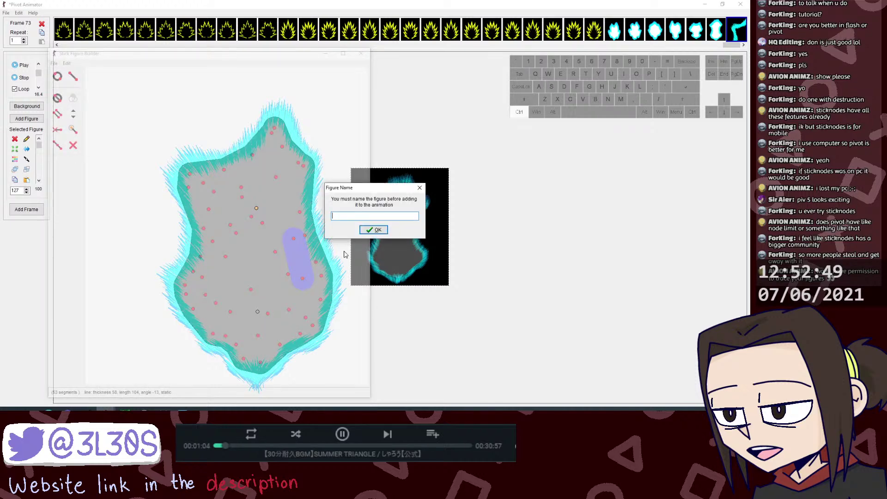
{"action": "left_click", "coordinate": [377, 230]}
{"action": "left_click_drag", "start_coordinate": [395, 225], "coordinate": [517, 239]}
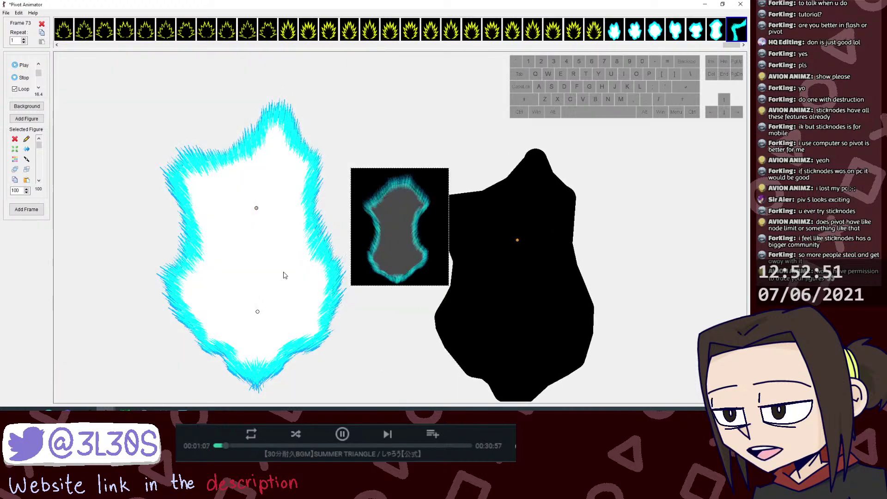
Step: Delete the old white fill from the aura and remove its unused type QWEHFHFJ from the figure types
{"action": "left_click", "coordinate": [281, 274]}
{"action": "key", "text": "Delete"}
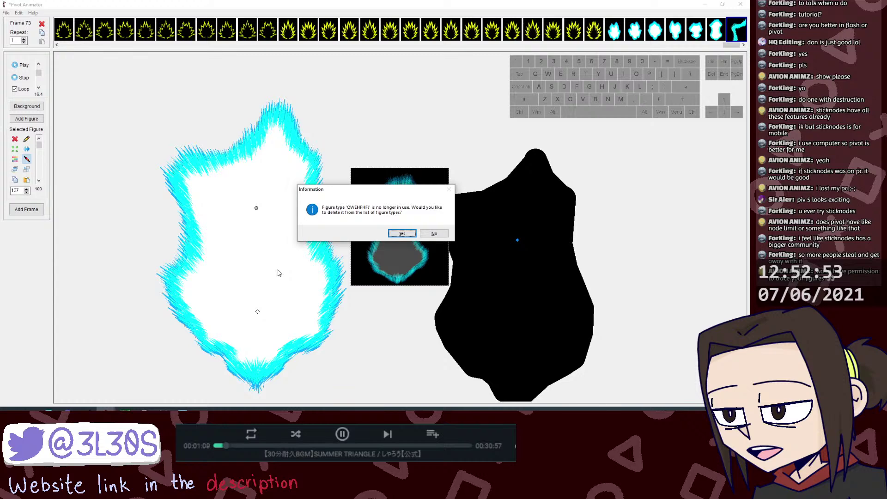
{"action": "key", "text": "Return"}
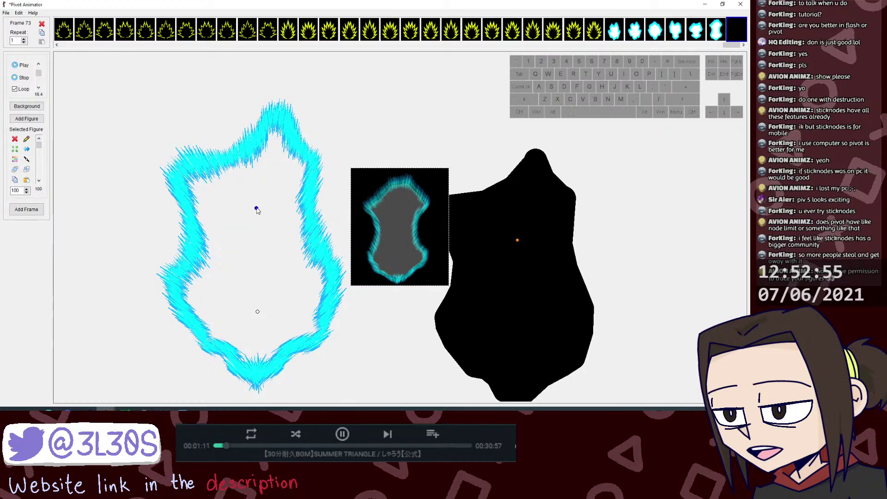
Step: Join the black fill figure to the spiky outline's upper centre handle
{"action": "key", "text": "j"}
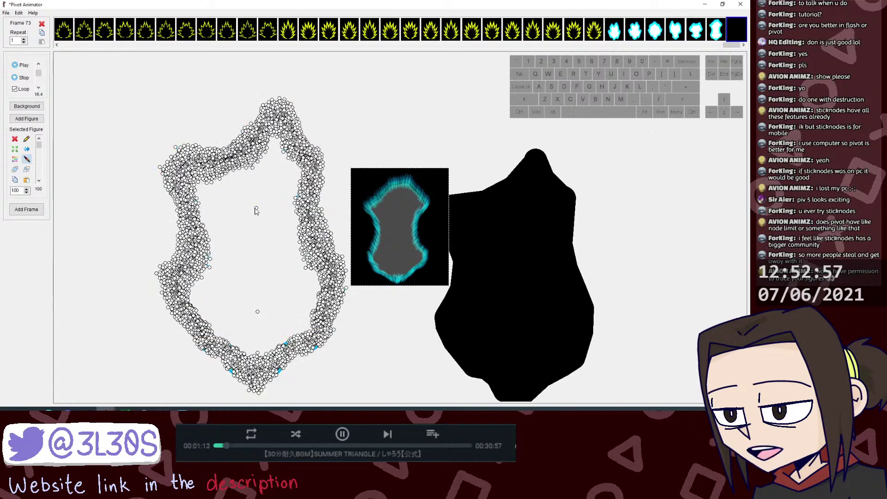
{"action": "left_click", "coordinate": [255, 208]}
{"action": "left_click", "coordinate": [255, 208], "text": "shift"}
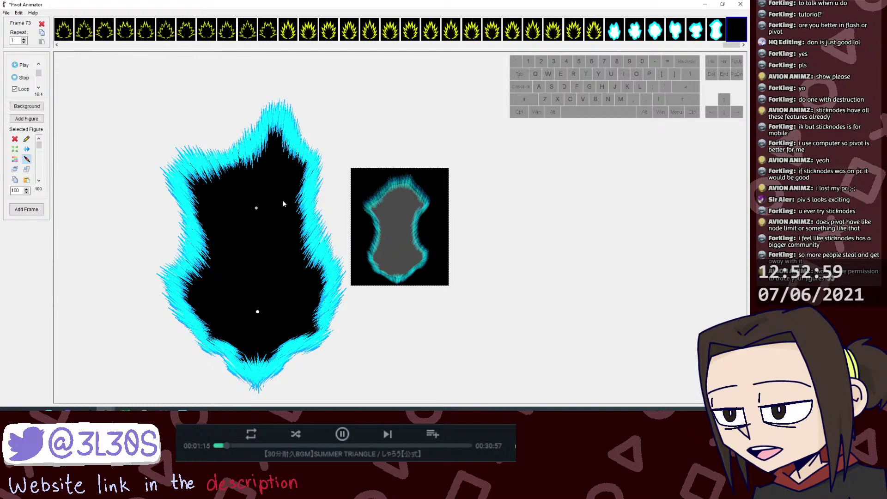
Step: Try shifting the joined aura figures sideways and undo the trial moves
{"action": "left_click_drag", "start_coordinate": [257, 210], "coordinate": [268, 212]}
{"action": "key", "text": "ctrl+z"}
{"action": "key", "text": "ctrl+z"}
{"action": "key", "text": "ctrl+z"}
{"action": "key", "text": "ctrl+z"}
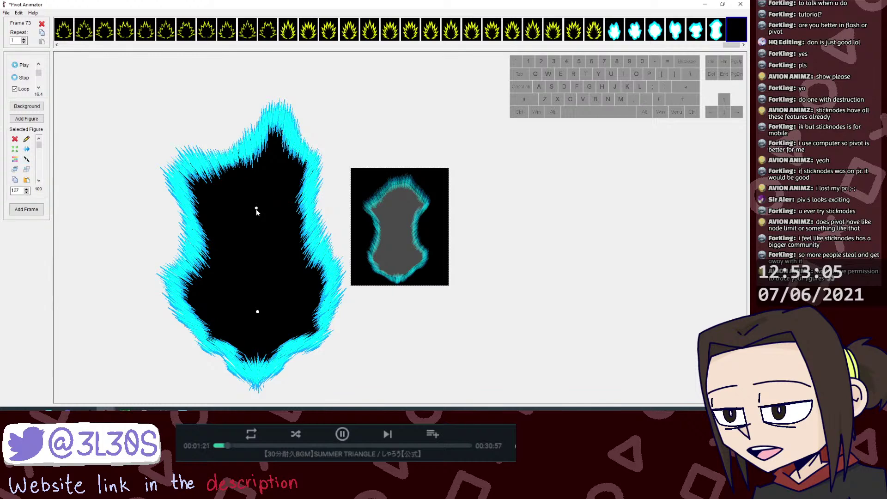
{"action": "left_click_drag", "start_coordinate": [256, 209], "coordinate": [203, 209]}
{"action": "key", "text": "ctrl+z"}
{"action": "key", "text": "ctrl+y"}
{"action": "key", "text": "ctrl+z"}
Step: Move the cyan outline and its fill slightly right of the blue back outline and colour the fill white
{"action": "mouse_move", "coordinate": [255, 209]}
{"action": "left_mouse_down"}
{"action": "mouse_move", "coordinate": [279, 214]}
{"action": "mouse_move", "coordinate": [270, 209]}
{"action": "left_mouse_up"}
{"action": "key", "text": "ctrl+z"}
{"action": "key", "text": "c"}
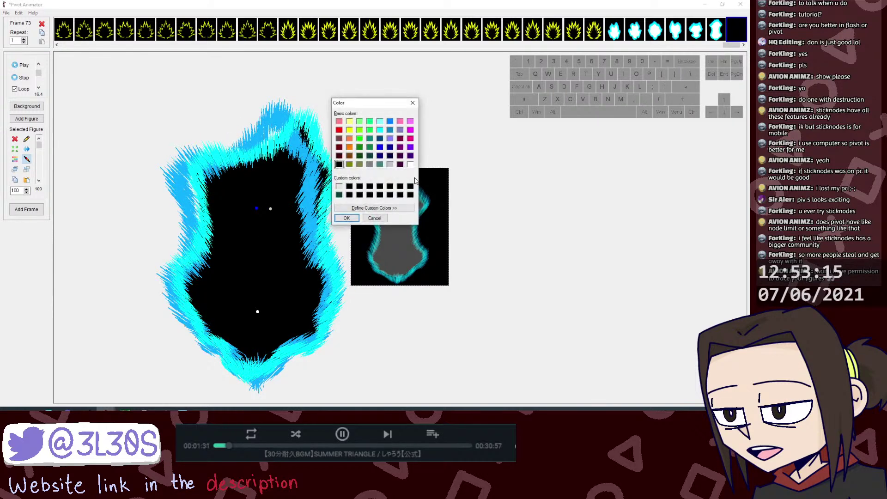
{"action": "left_click", "coordinate": [345, 218]}
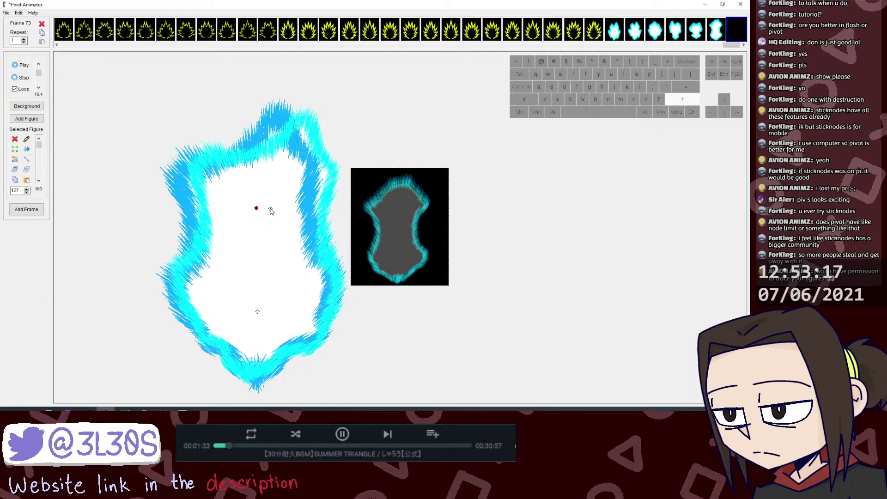
Step: Join the white-filled cyan outline to the blue back outline and reduce the combined aura to scale 68
{"action": "left_click", "coordinate": [256, 208]}
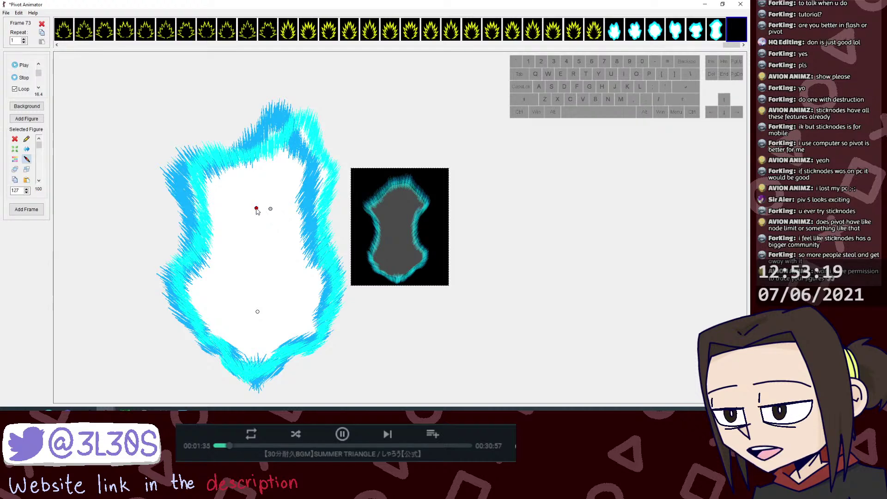
{"action": "left_click", "coordinate": [256, 208], "text": "shift"}
{"action": "left_click_drag", "start_coordinate": [270, 209], "coordinate": [257, 255]}
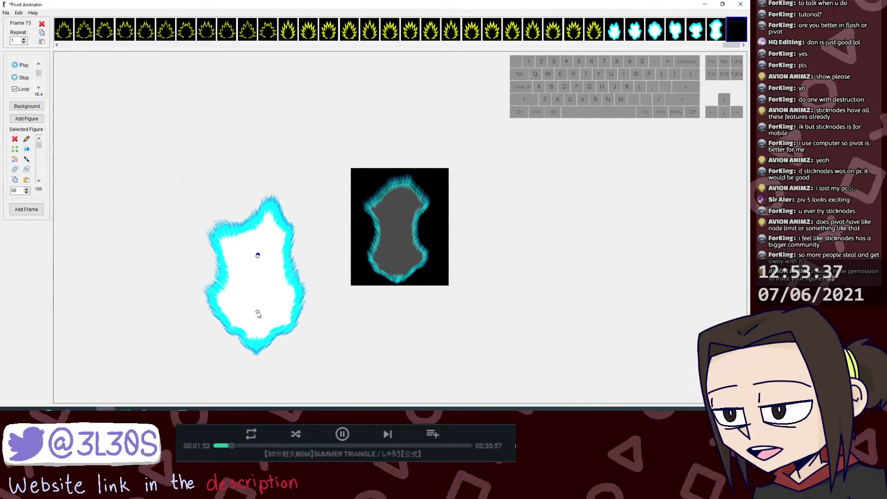
Step: Place the combined aura over the canvas and shrink it to scale 45 to fit the previous frame's silhouette
{"action": "left_click_drag", "start_coordinate": [258, 314], "coordinate": [398, 249]}
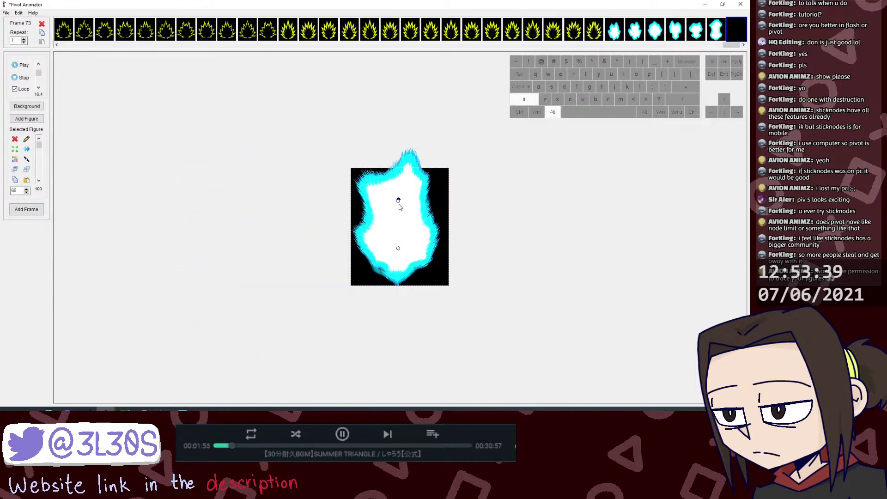
{"action": "left_click_drag", "start_coordinate": [399, 203], "coordinate": [398, 212]}
{"action": "left_click_drag", "start_coordinate": [398, 249], "coordinate": [398, 258]}
{"action": "left_click_drag", "start_coordinate": [399, 220], "coordinate": [399, 219]}
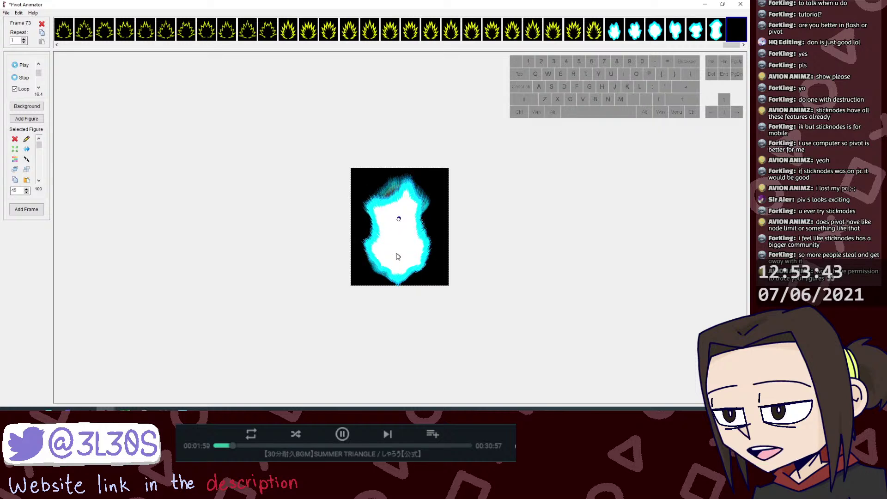
{"action": "left_click_drag", "start_coordinate": [399, 257], "coordinate": [400, 255]}
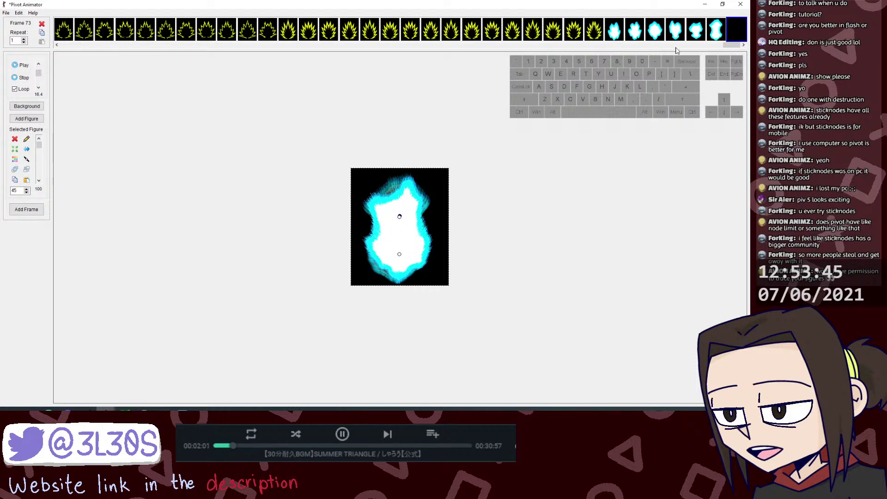
Step: Duplicate aura frames 67 to 73 twice at the end of the timeline and play back the animation
{"action": "left_click", "coordinate": [615, 32]}
{"action": "left_click", "coordinate": [739, 32], "text": "shift"}
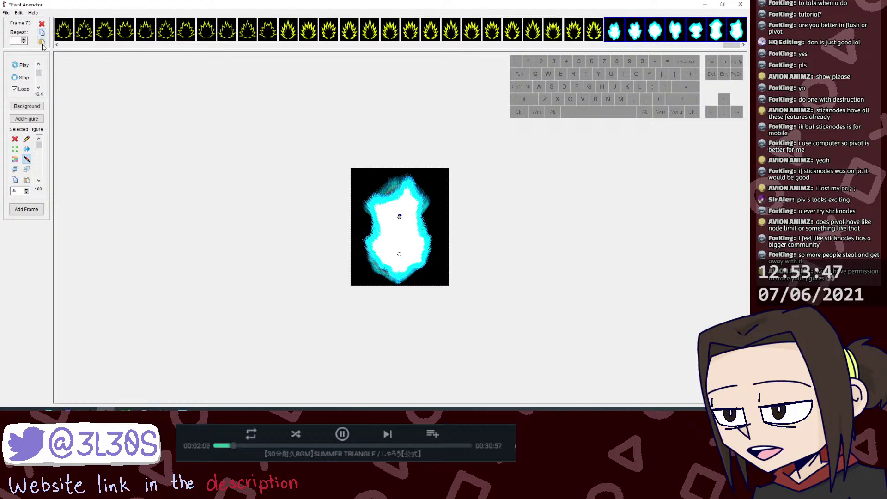
{"action": "left_click", "coordinate": [41, 43]}
{"action": "left_click", "coordinate": [42, 42]}
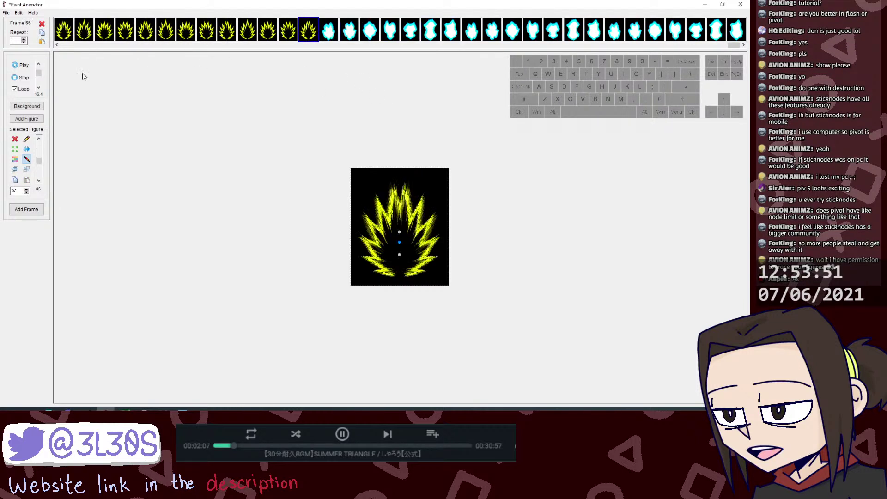
{"action": "left_click", "coordinate": [20, 66]}
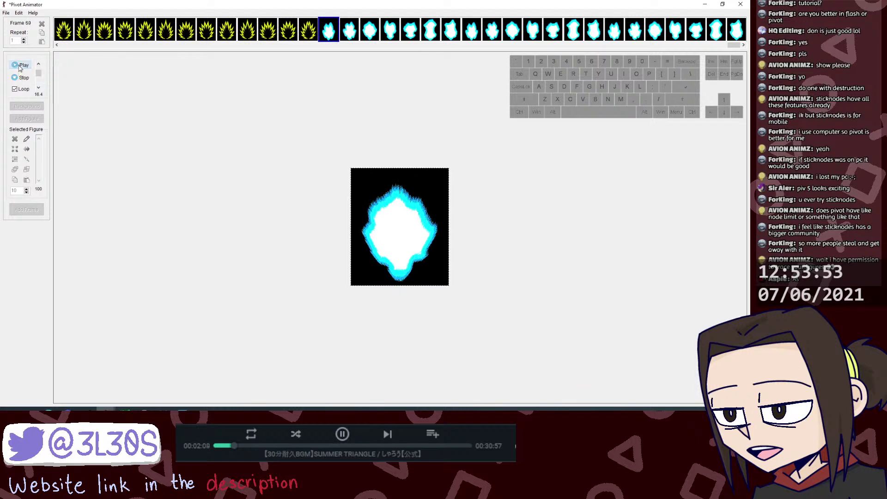
{"action": "left_click", "coordinate": [21, 78]}
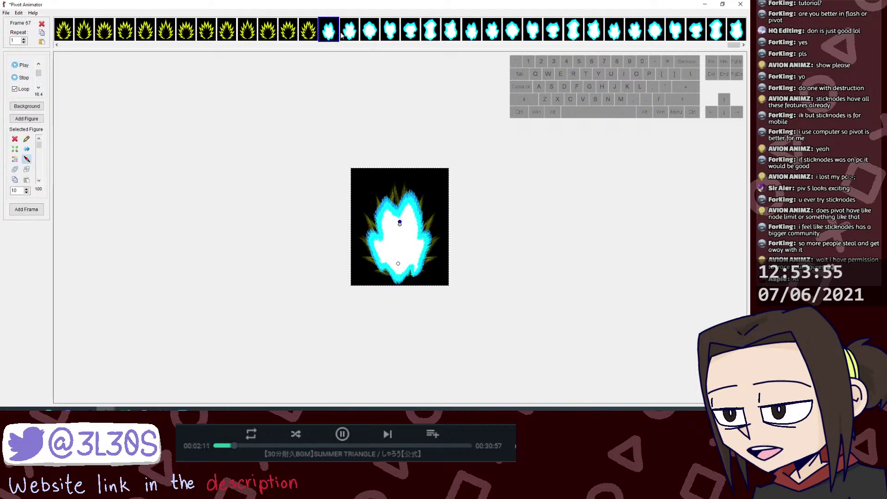
Step: Set the repeat value of frames 67 to 87 to 2 and play back the animation
{"action": "key", "text": "shift"}
{"action": "left_click", "coordinate": [734, 32], "text": "shift"}
{"action": "left_click", "coordinate": [25, 40]}
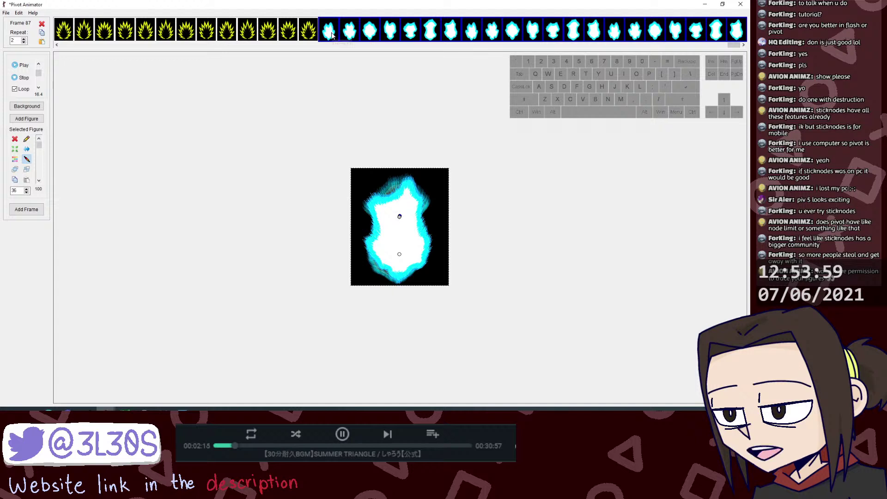
{"action": "left_click", "coordinate": [385, 234]}
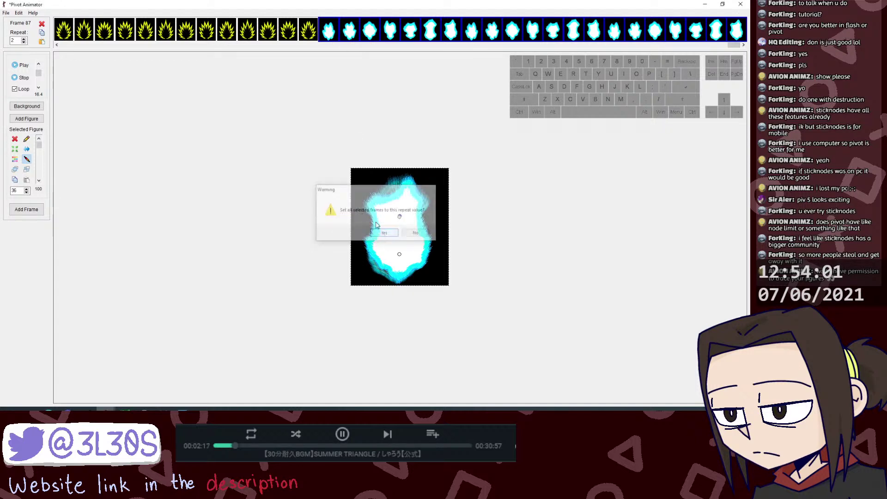
{"action": "left_click", "coordinate": [315, 30]}
{"action": "left_click", "coordinate": [23, 65]}
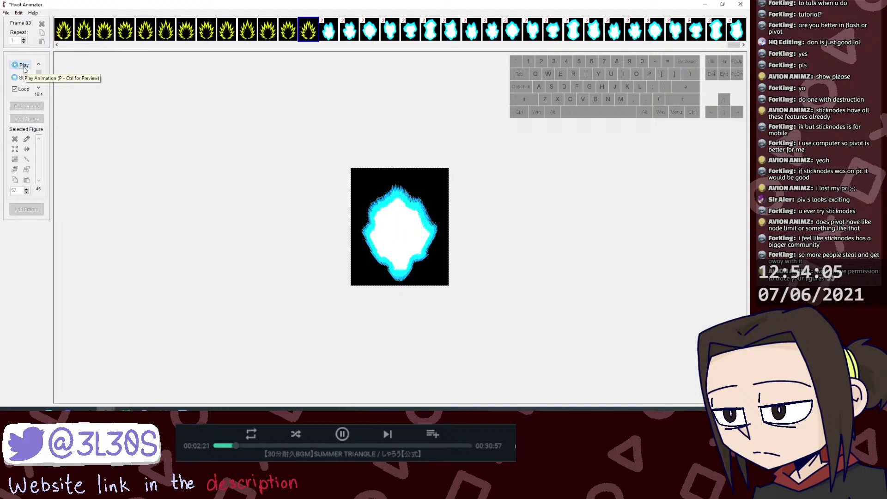
{"action": "left_click", "coordinate": [21, 77]}
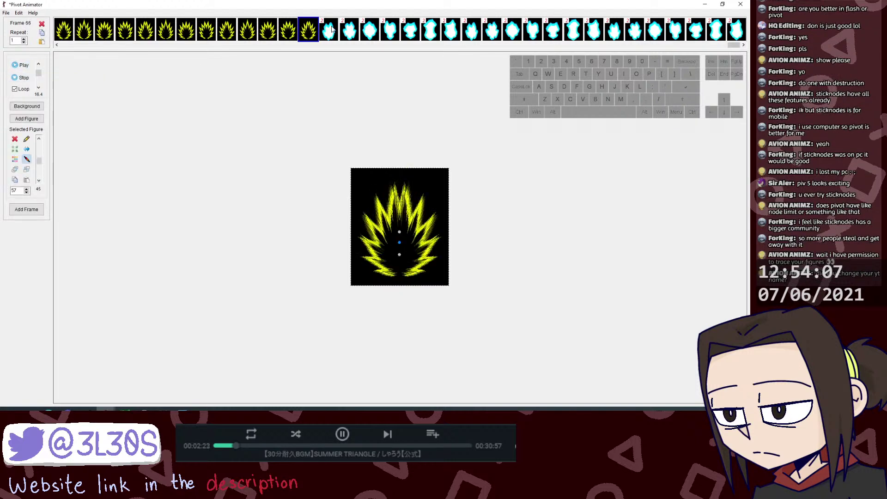
Step: Set the repeat value of frames 67 to 87 to 1 and raise the playback speed to 17.9
{"action": "left_click", "coordinate": [331, 26]}
{"action": "left_click", "coordinate": [736, 35], "text": "shift"}
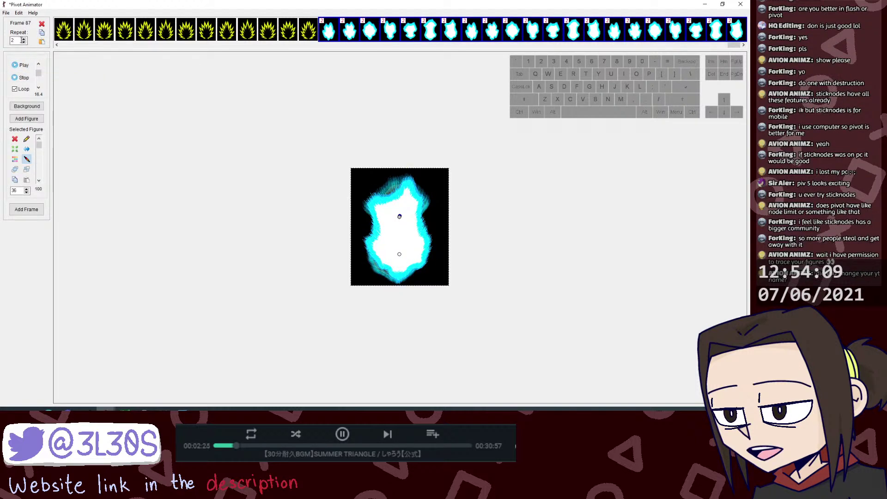
{"action": "left_click", "coordinate": [23, 42]}
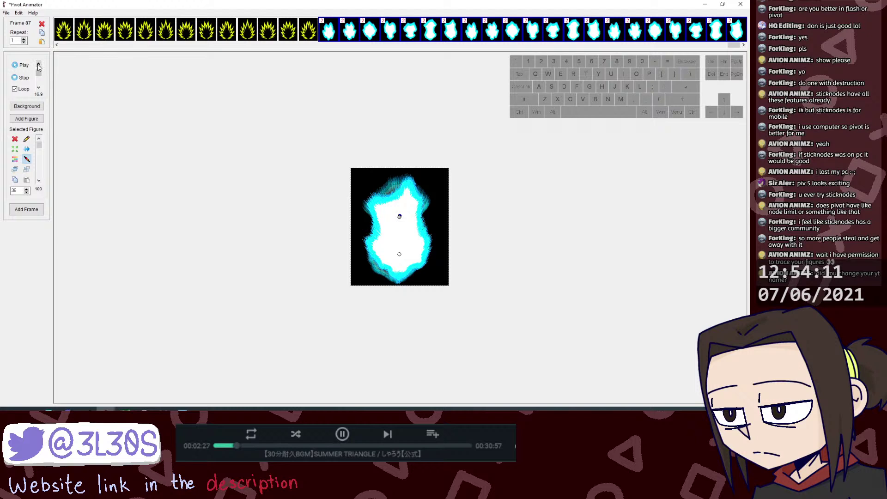
{"action": "left_click", "coordinate": [39, 67]}
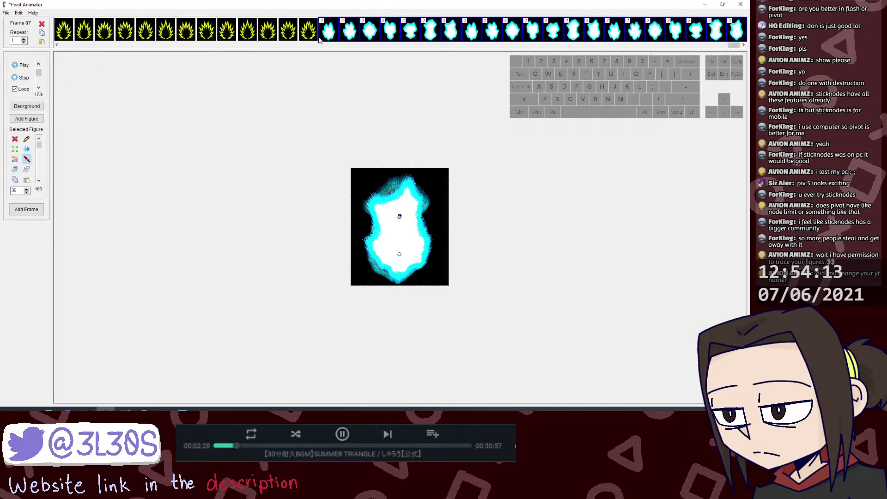
{"action": "left_click", "coordinate": [331, 113]}
{"action": "left_click", "coordinate": [384, 233]}
Step: Play the animation from frame 65 to check the aura's playback speed
{"action": "left_click", "coordinate": [288, 29]}
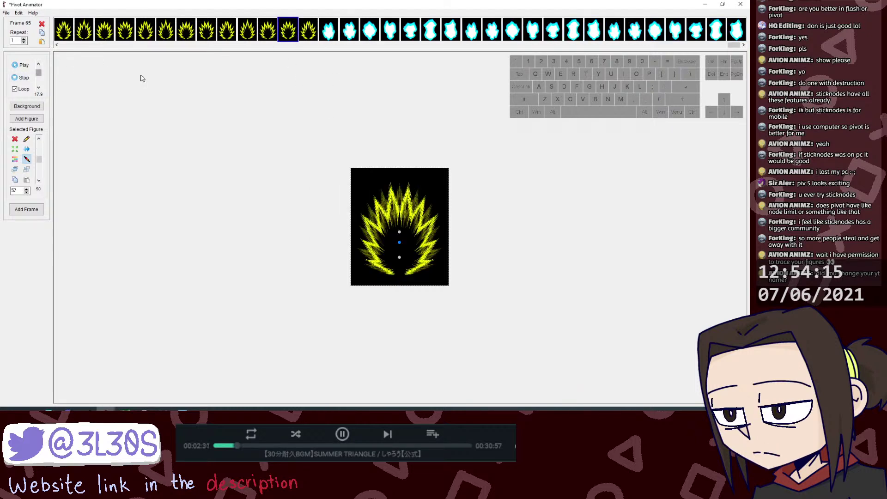
{"action": "left_click", "coordinate": [20, 65]}
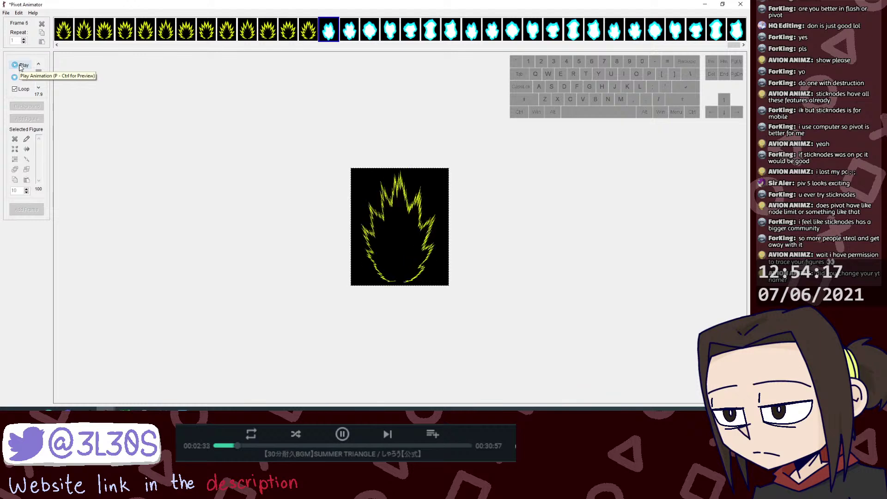
{"action": "left_click", "coordinate": [20, 78]}
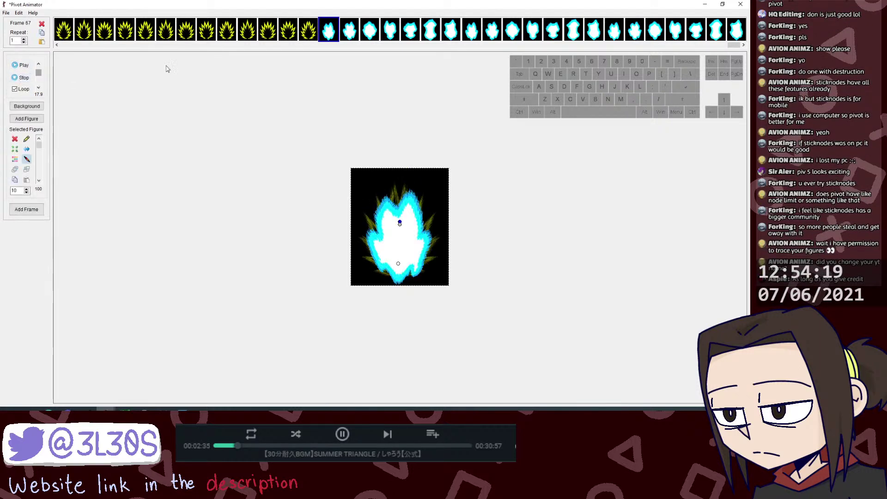
Step: Copy the cyan aura frames 67 to 87
{"action": "key", "text": "shift"}
{"action": "left_click", "coordinate": [736, 30], "text": "shift"}
{"action": "left_click", "coordinate": [41, 32]}
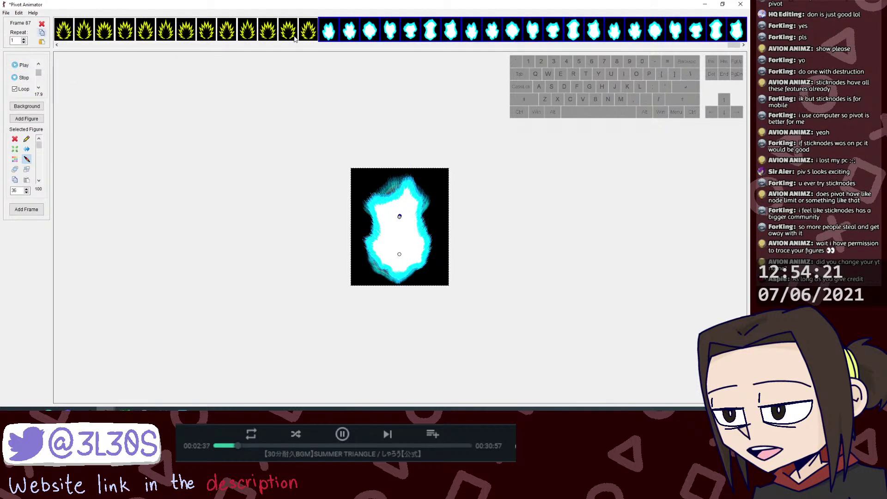
Step: Switch to the other Pivot Animator window and delete all six of its aura frames
{"action": "left_click", "coordinate": [705, 4]}
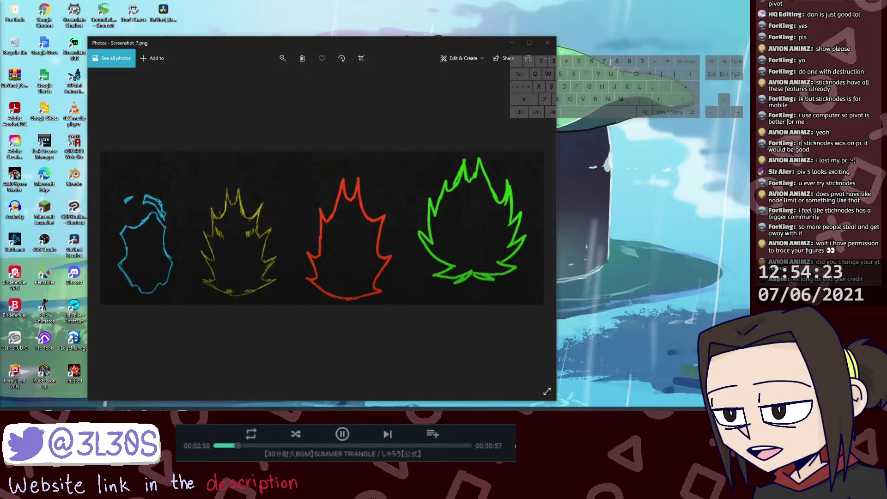
{"action": "mouse_move", "coordinate": [105, 411]}
{"action": "left_click", "coordinate": [169, 394]}
{"action": "left_click", "coordinate": [63, 33]}
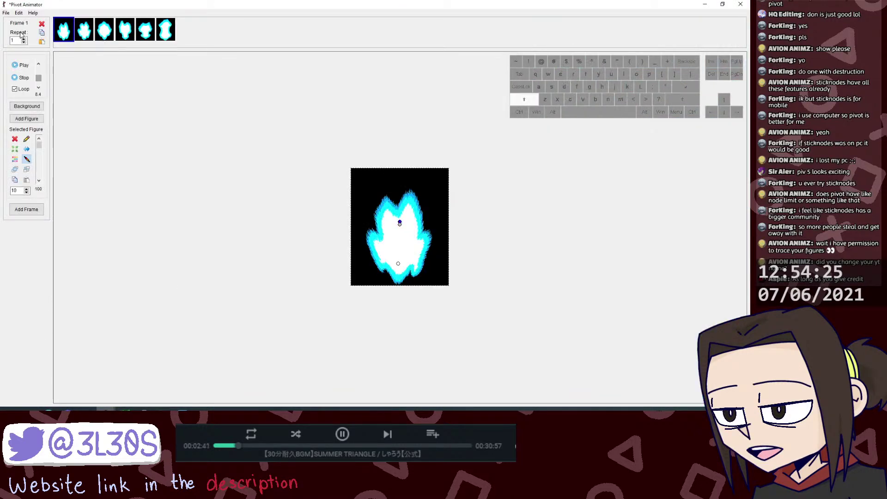
{"action": "left_click", "coordinate": [165, 29], "text": "shift"}
{"action": "left_click", "coordinate": [43, 23]}
{"action": "left_click", "coordinate": [393, 234]}
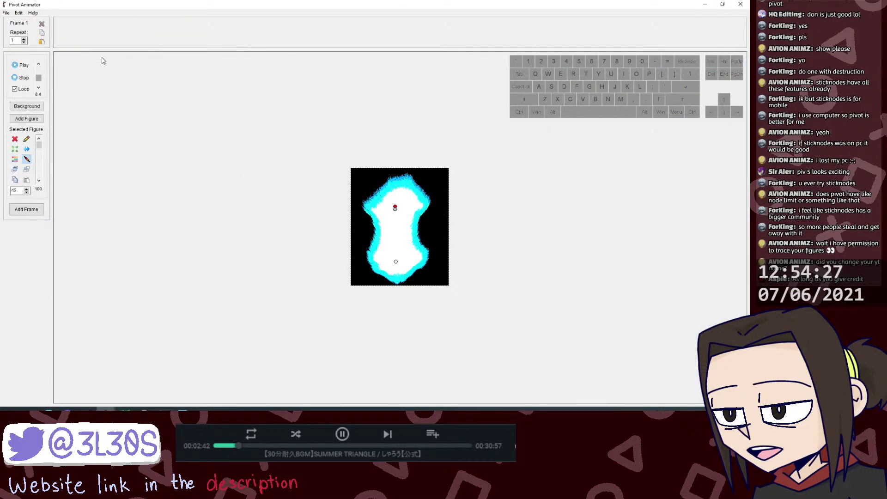
Step: Paste the copied cyan aura frames into the empty timeline and play the sequence
{"action": "left_click", "coordinate": [42, 43]}
{"action": "left_click", "coordinate": [63, 33]}
{"action": "left_click", "coordinate": [20, 66]}
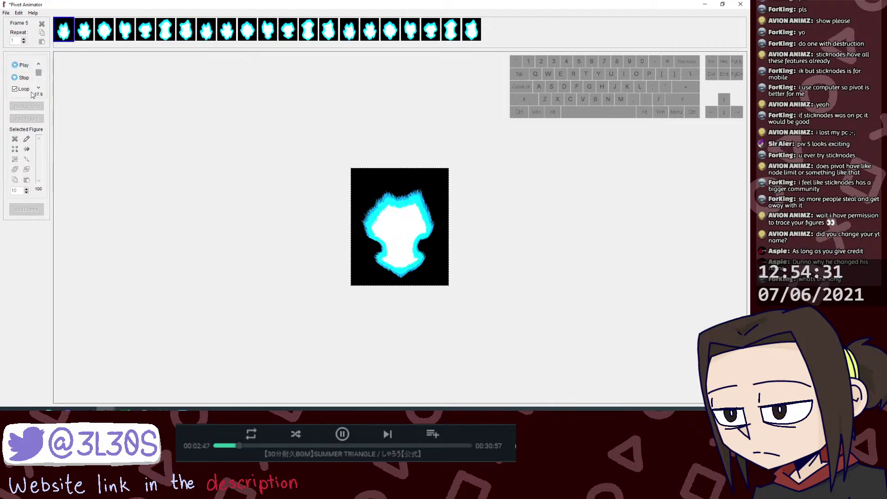
{"action": "left_click", "coordinate": [21, 78]}
Step: Mirror the aura figure horizontally in each of the frames 2 to 7
{"action": "left_click", "coordinate": [93, 37]}
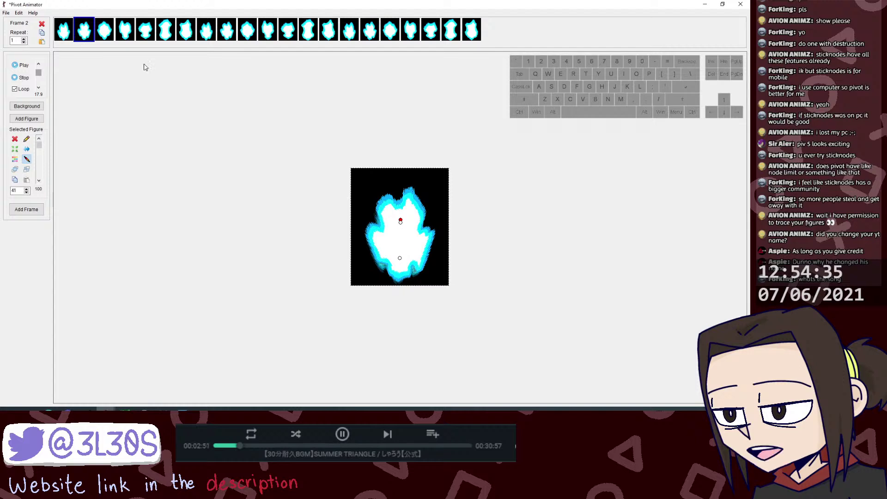
{"action": "key", "text": "ctrl+z"}
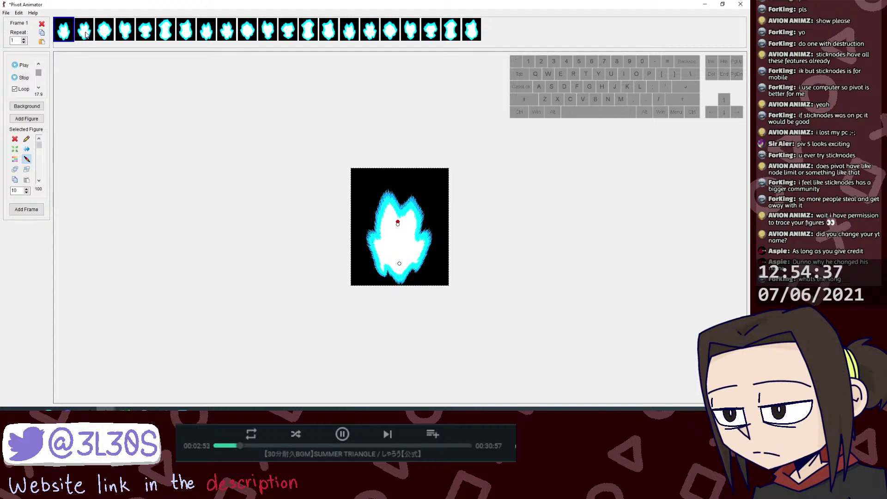
{"action": "key", "text": "Right"}
{"action": "key", "text": "m"}
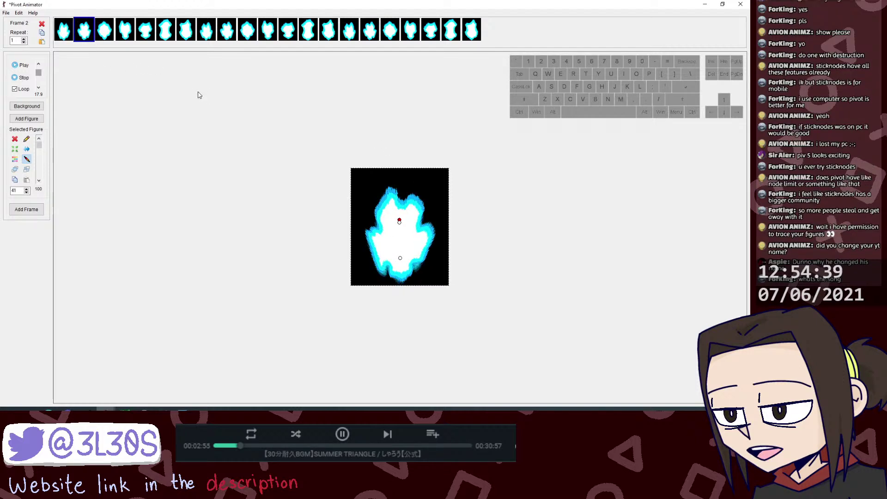
{"action": "key", "text": "Right"}
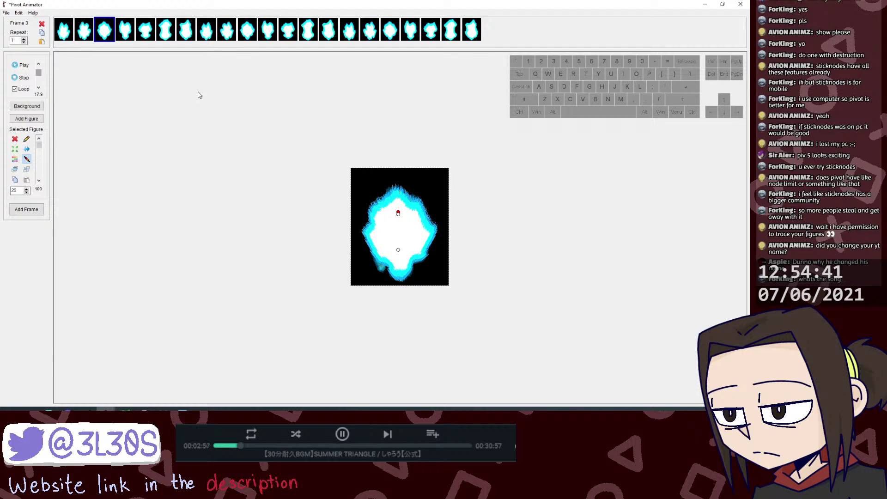
{"action": "key", "text": "m"}
{"action": "key", "text": "Right"}
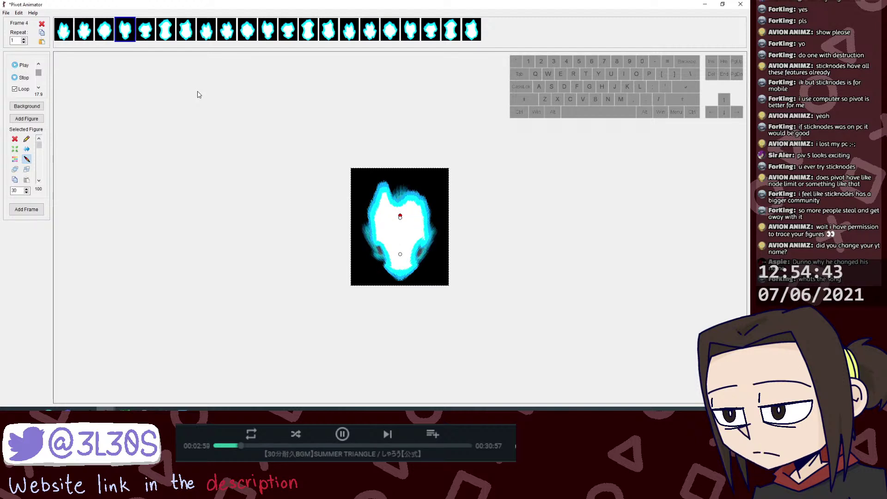
{"action": "key", "text": "Right"}
{"action": "key", "text": "m"}
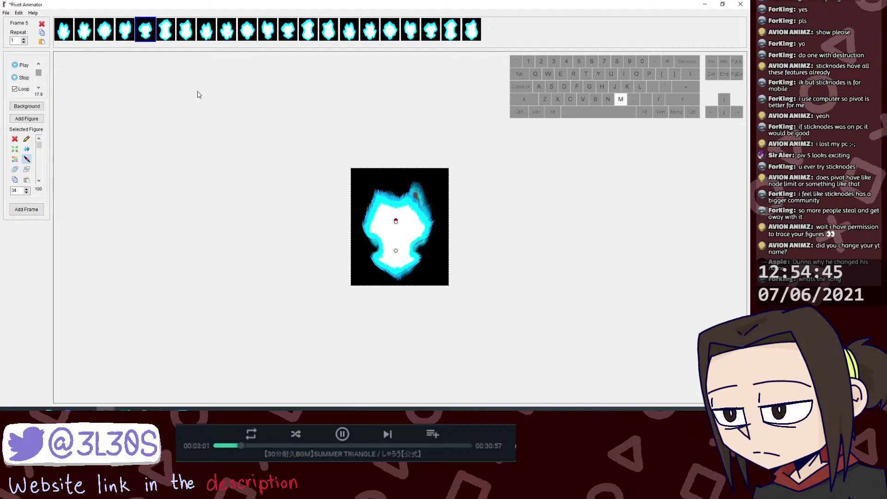
{"action": "left_click", "coordinate": [169, 38]}
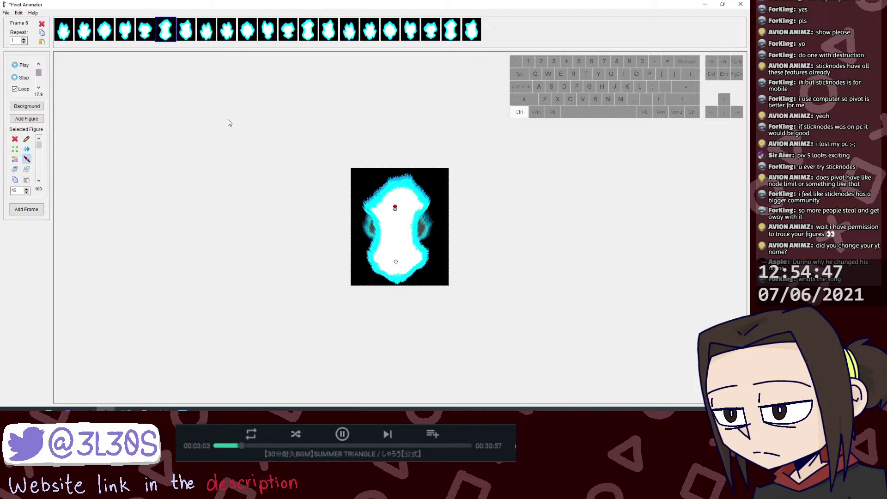
{"action": "key", "text": "m"}
{"action": "left_click", "coordinate": [187, 33]}
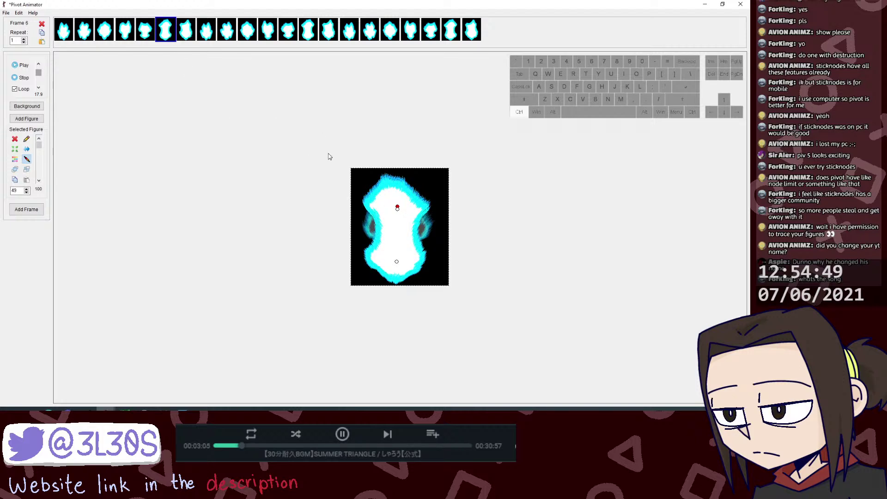
{"action": "key", "text": "m"}
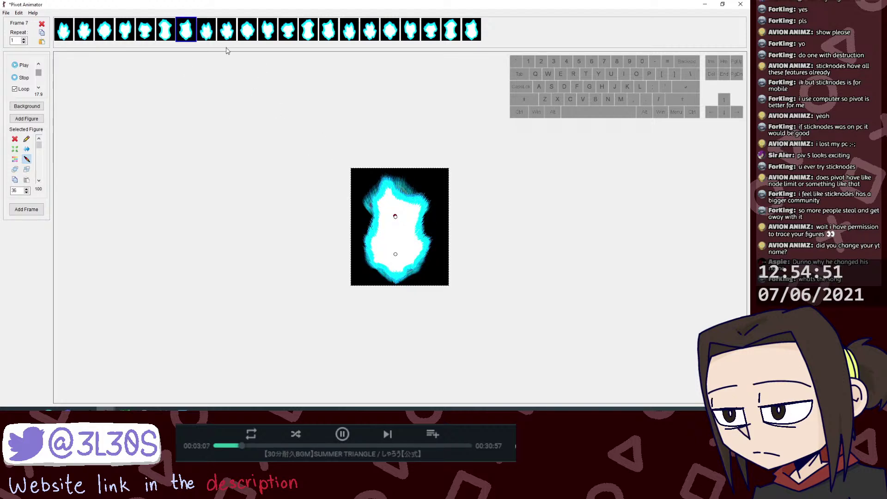
Step: Play the animation and step through the frames up to frame 14 to review the aura shapes
{"action": "key", "text": "Right"}
{"action": "left_click", "coordinate": [20, 65]}
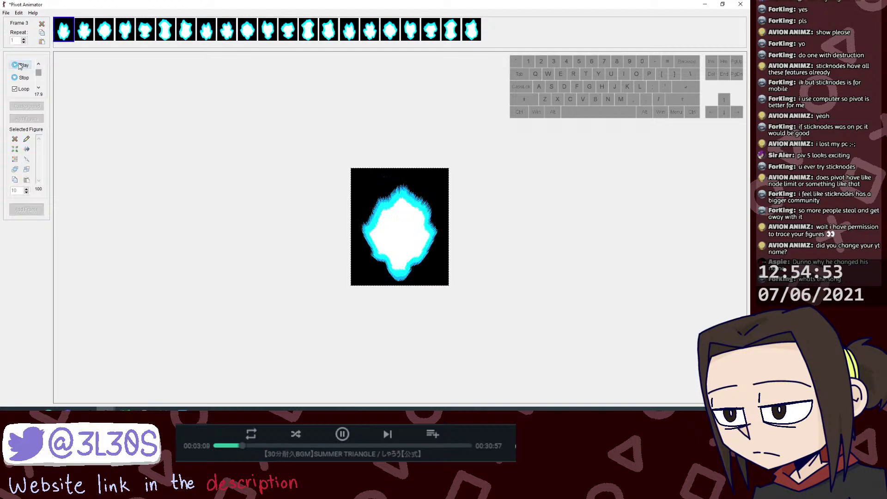
{"action": "left_click", "coordinate": [229, 40]}
{"action": "left_click", "coordinate": [250, 38]}
{"action": "left_click", "coordinate": [269, 37]}
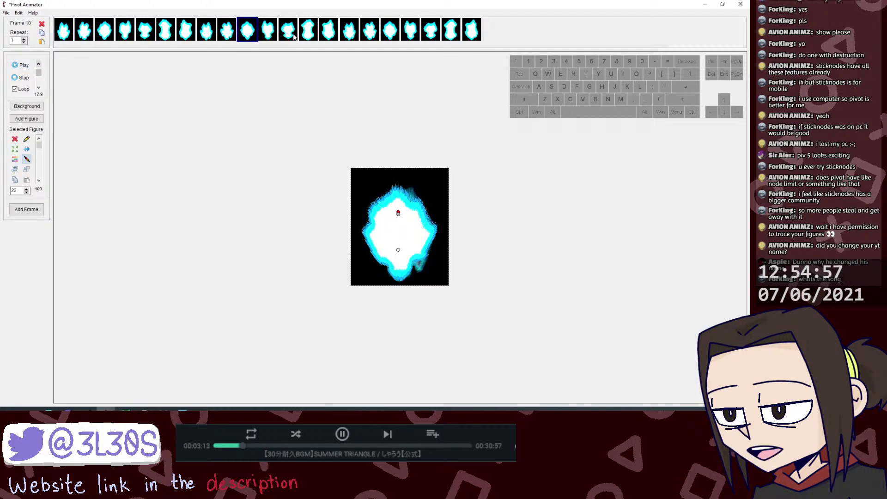
{"action": "key", "text": "Right"}
{"action": "key", "text": "Right"}
{"action": "key", "text": "Right"}
{"action": "key", "text": "Right"}
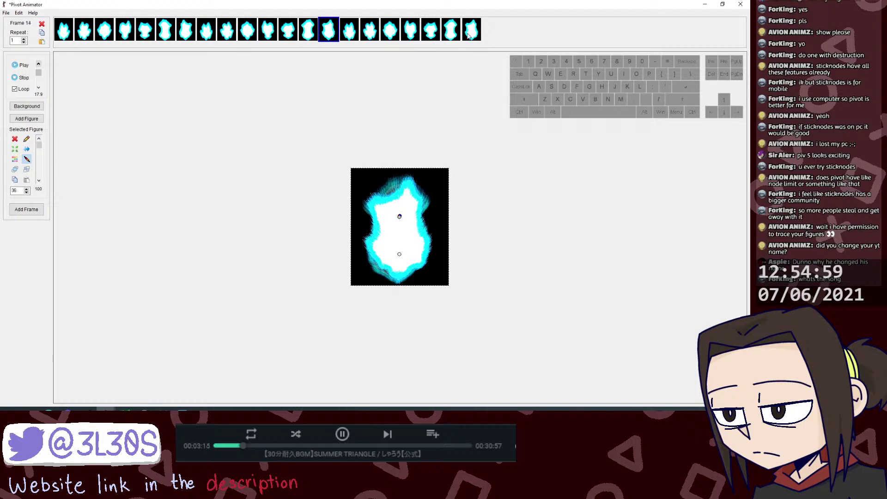
Step: Delete frames 15 to 21 and play the remaining aura loop
{"action": "key", "text": "shift+End"}
{"action": "key", "text": "Delete"}
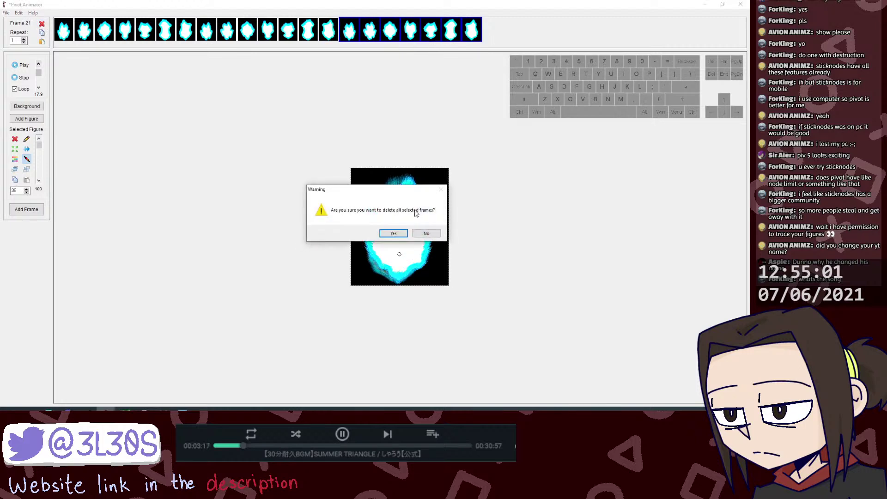
{"action": "key", "text": "Return"}
{"action": "left_click", "coordinate": [23, 65]}
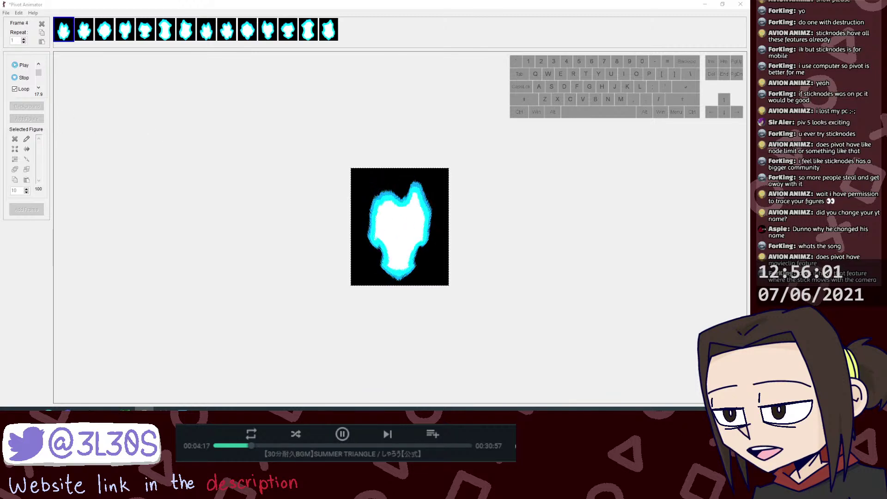
{"action": "left_click", "coordinate": [21, 77]}
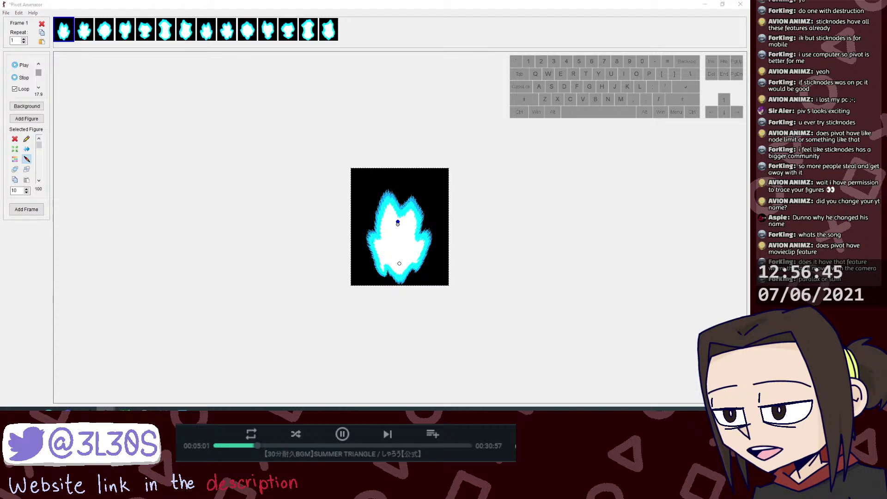
{"action": "key", "text": "super+d"}
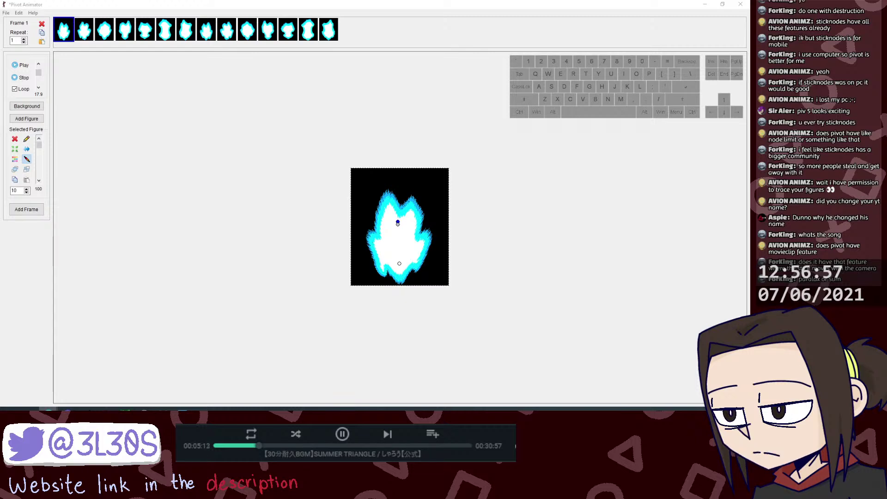
{"action": "key", "text": "shift+Return"}
{"action": "key", "text": "shift"}
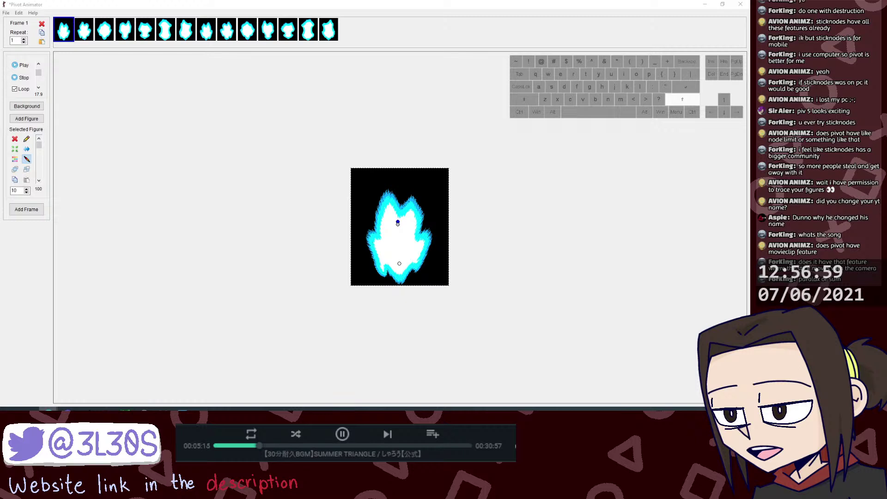
{"action": "key", "text": "space"}
{"action": "key", "text": "BackSpace"}
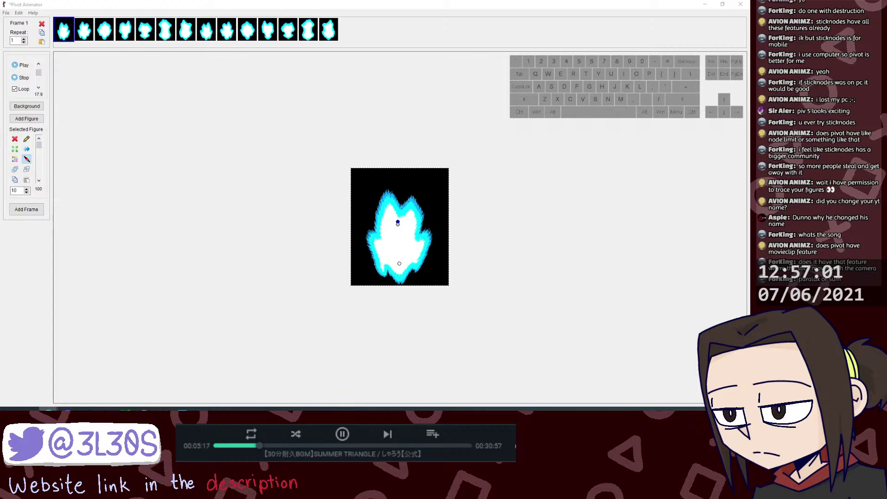
{"action": "key", "text": "shift+semicolon"}
{"action": "key", "text": "Caps_Lock"}
{"action": "key", "text": "shift"}
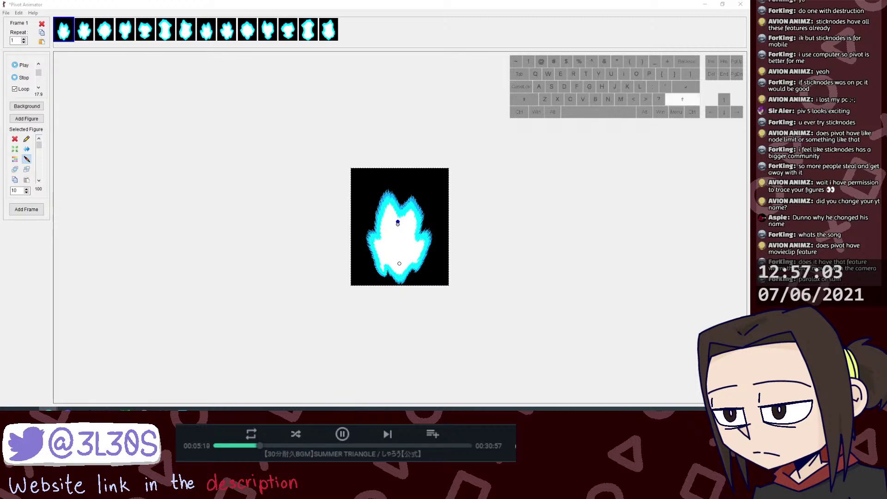
{"action": "key", "text": "h"}
{"action": "key", "text": "space"}
{"action": "key", "text": "d"}
{"action": "key", "text": "y"}
{"action": "key", "text": "u"}
{"action": "key", "text": "n"}
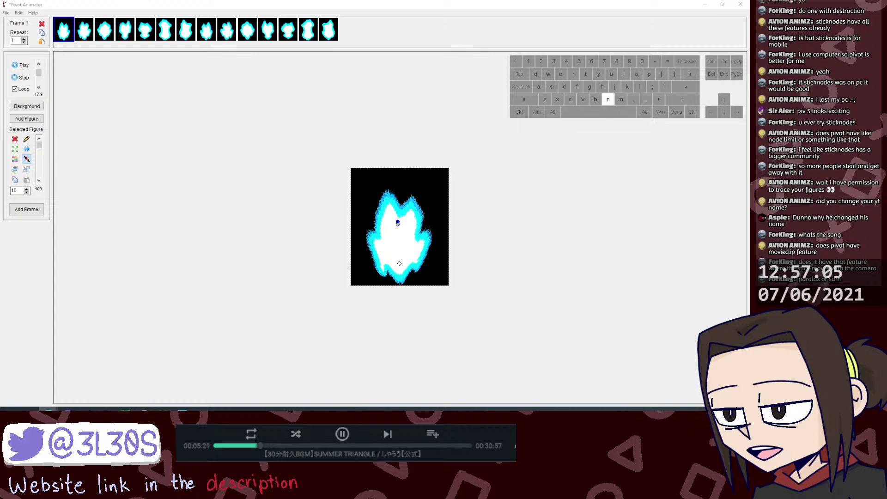
{"action": "key", "text": "n"}
{"action": "key", "text": "y"}
{"action": "key", "text": "u"}
{"action": "key", "text": "space"}
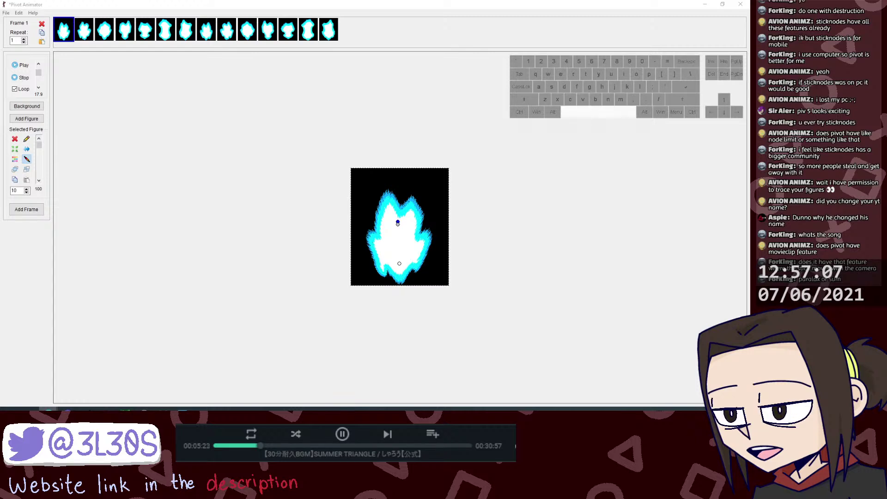
{"action": "key", "text": "a"}
{"action": "key", "text": "space"}
{"action": "key", "text": "t"}
{"action": "key", "text": "m"}
{"action": "key", "text": "shift+d"}
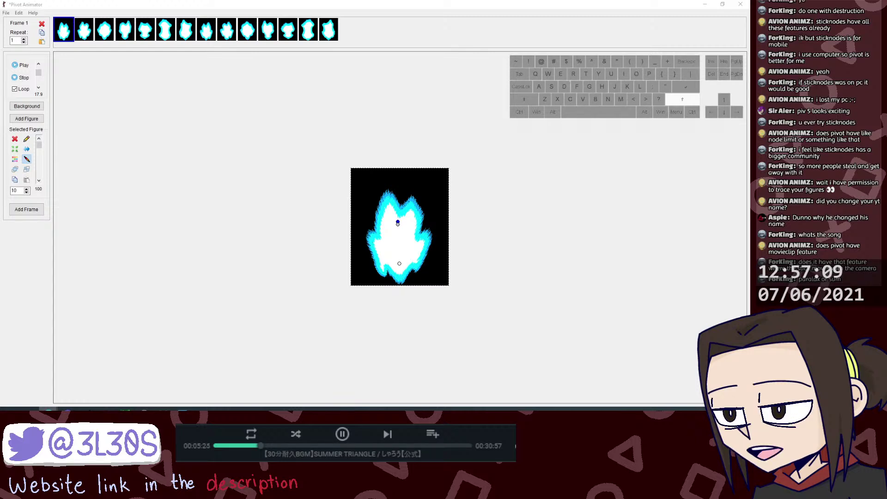
{"action": "key", "text": "space"}
{"action": "key", "text": "e"}
{"action": "key", "text": "s"}
{"action": "key", "text": "shift+Return"}
{"action": "key", "text": "space"}
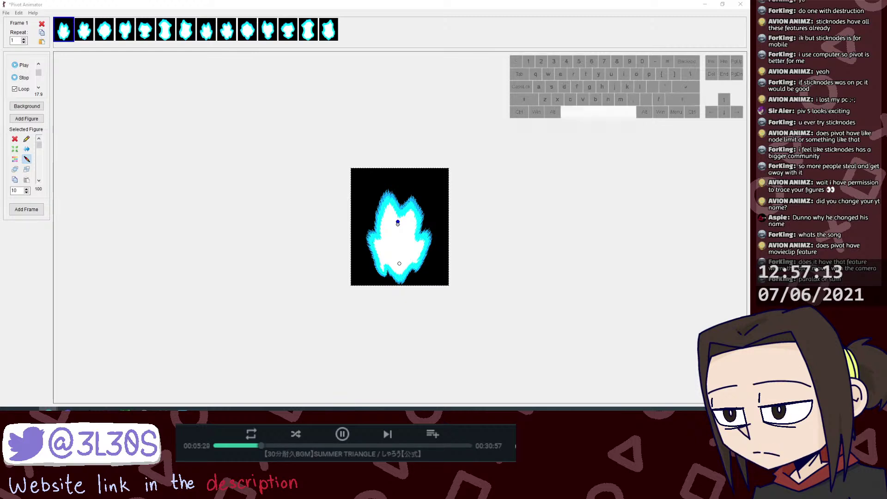
{"action": "key", "text": "shift+i"}
{"action": "key", "text": "apostrophe"}
{"action": "key", "text": "BackSpace"}
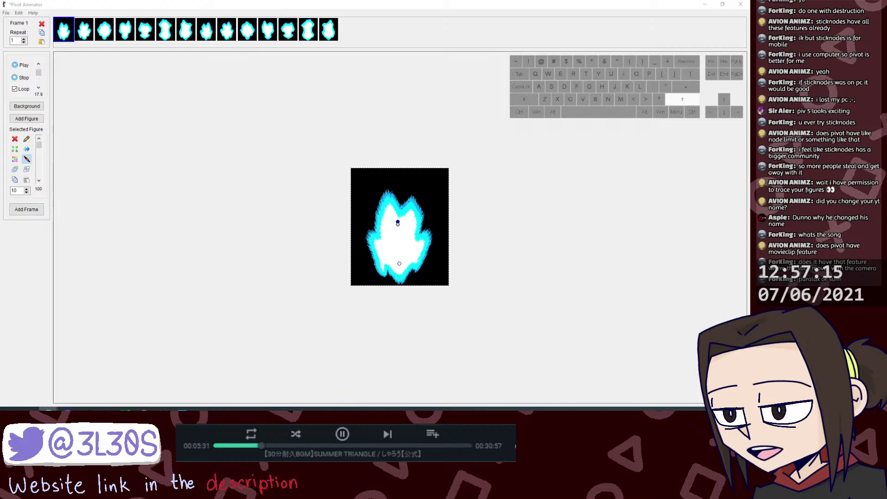
{"action": "key", "text": "space"}
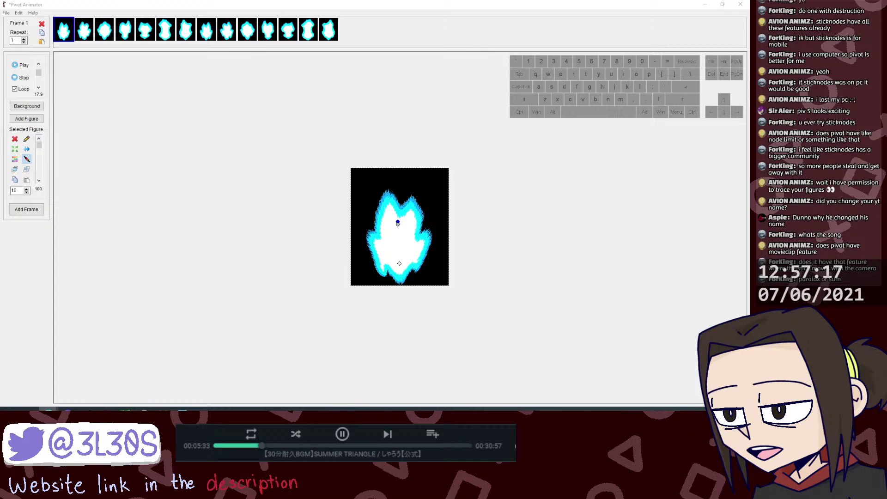
{"action": "key", "text": "BackSpace"}
{"action": "type", "text": "radial "}
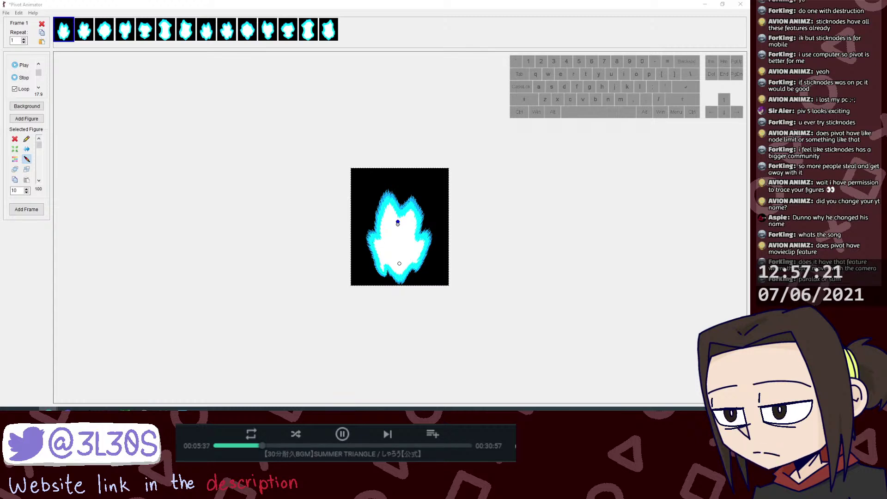
{"action": "type", "text": "lad"}
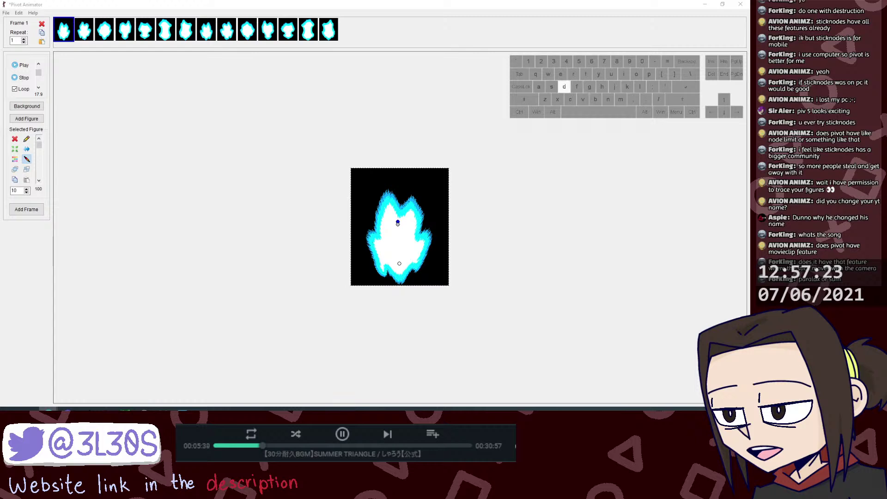
{"action": "type", "text": "rtctn"}
{"action": "key", "text": "space"}
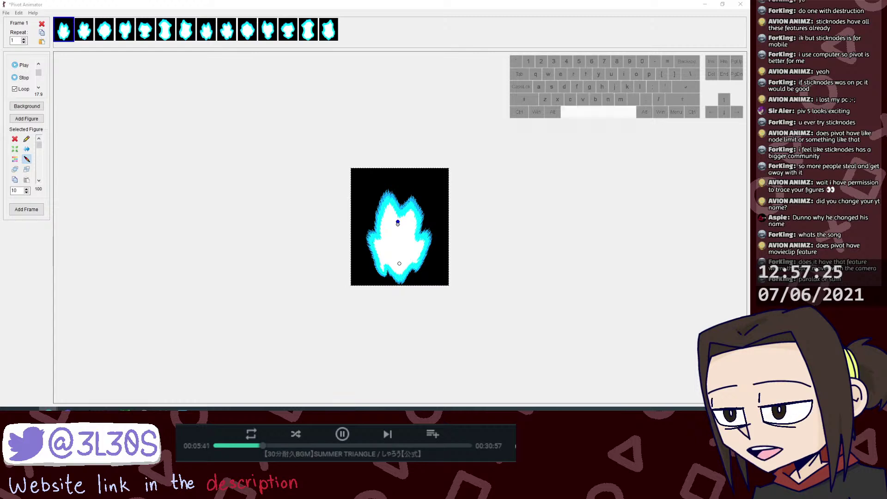
{"action": "key", "text": "s"}
{"action": "key", "text": "a"}
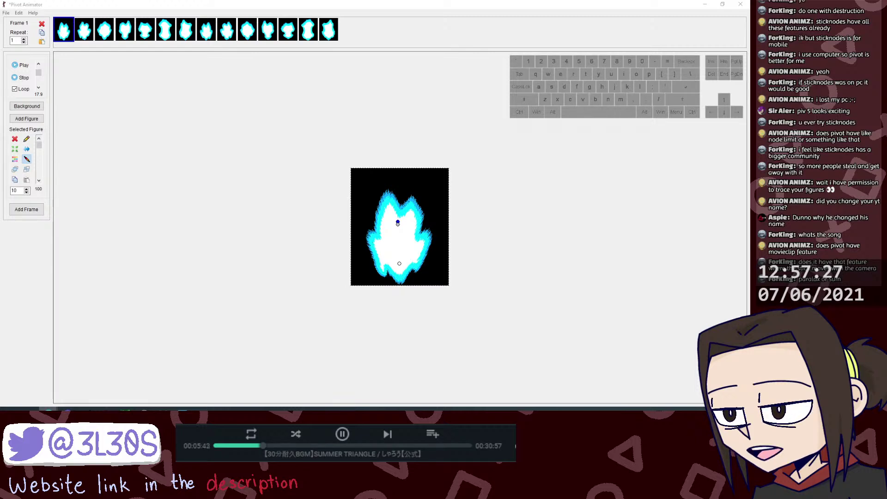
{"action": "key", "text": "BackSpace"}
{"action": "key", "text": "space"}
{"action": "key", "text": "t"}
{"action": "key", "text": "space"}
{"action": "key", "text": "y"}
{"action": "key", "text": "c"}
{"action": "key", "text": "a"}
{"action": "key", "text": "n"}
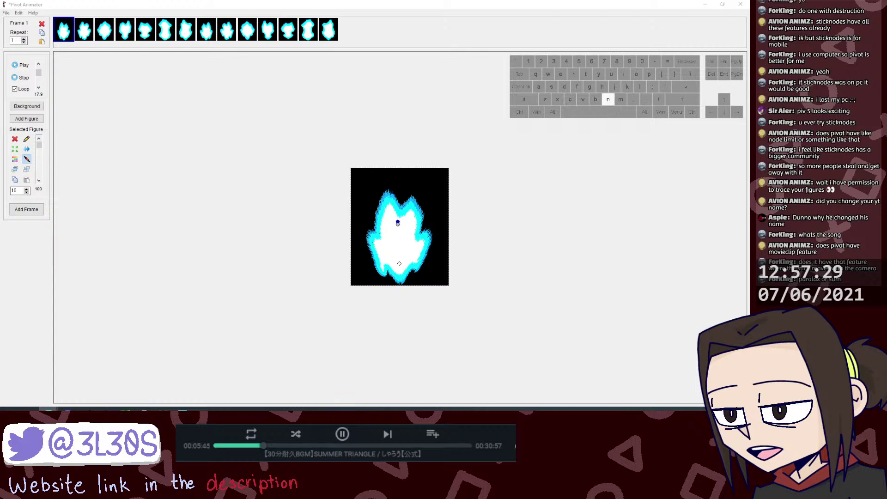
{"action": "key", "text": "e"}
{"action": "key", "text": "space"}
{"action": "key", "text": "g"}
{"action": "key", "text": "t"}
{"action": "key", "text": "o"}
{"action": "key", "text": "space"}
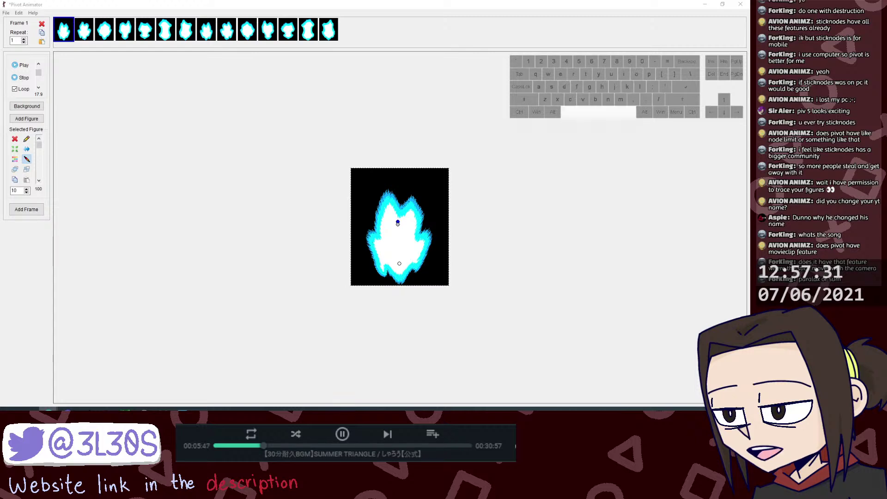
{"action": "key", "text": "a"}
{"action": "key", "text": "space"}
{"action": "key", "text": "e"}
{"action": "key", "text": "space"}
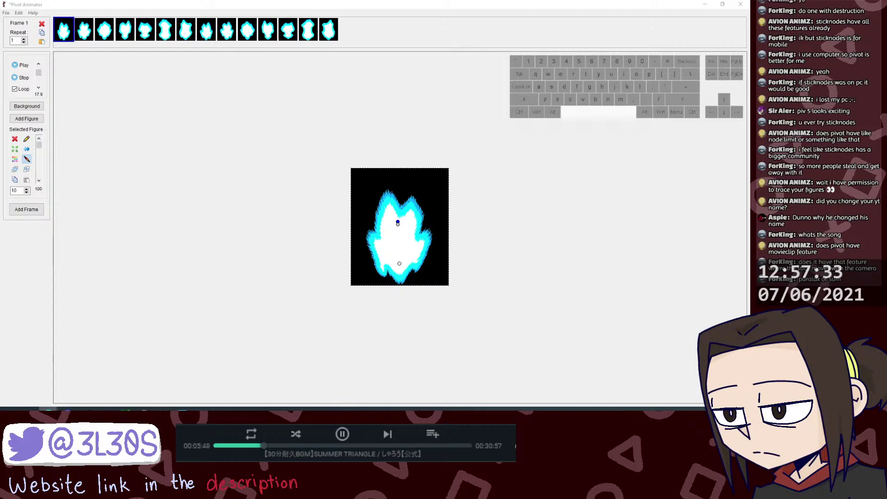
{"action": "key", "text": "w"}
{"action": "key", "text": "t"}
{"action": "key", "text": "space"}
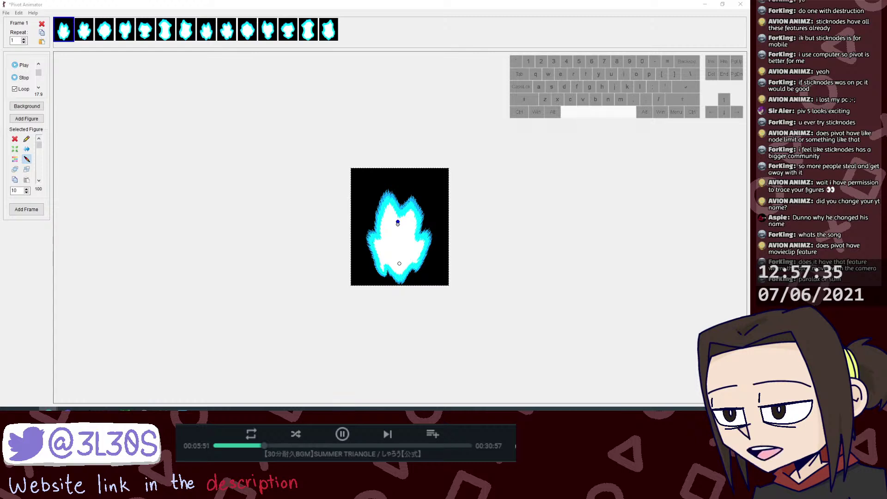
{"action": "key", "text": "BackSpace"}
{"action": "key", "text": "i"}
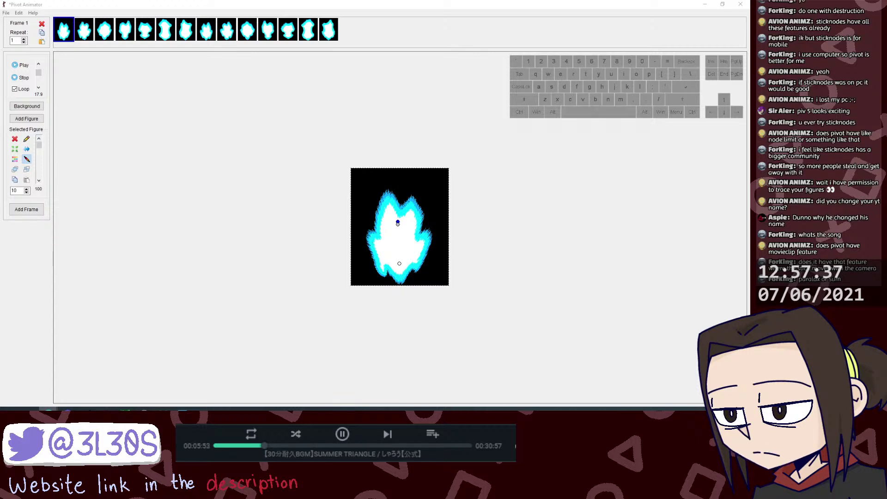
{"action": "key", "text": "c"}
{"action": "key", "text": "space"}
{"action": "key", "text": "m"}
{"action": "key", "text": "BackSpace"}
{"action": "key", "text": "space"}
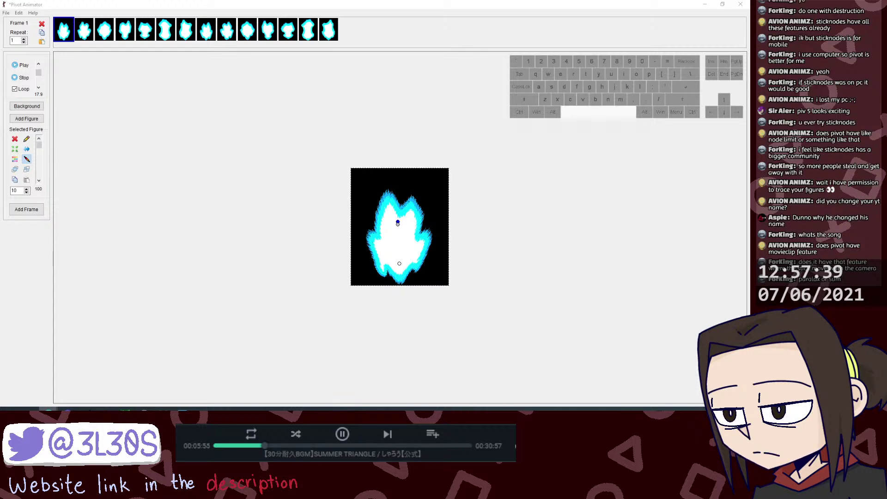
{"action": "key", "text": "a"}
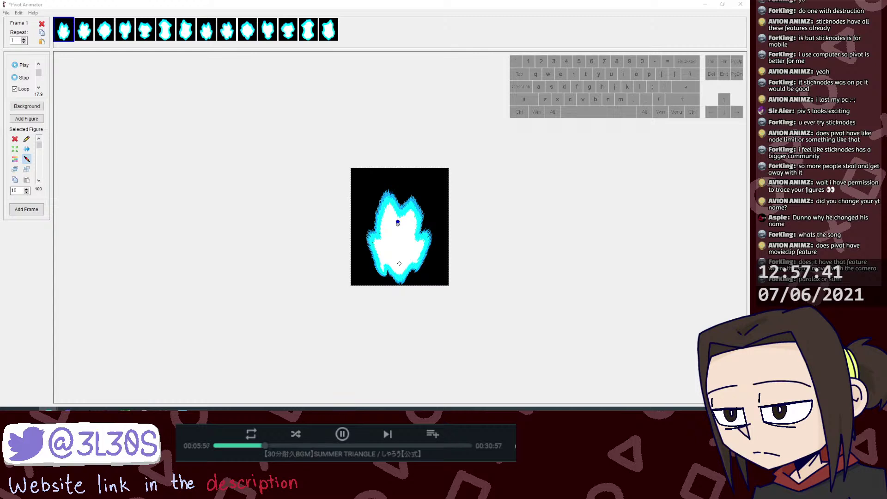
{"action": "key", "text": "BackSpace"}
{"action": "key", "text": "comma"}
{"action": "key", "text": "space"}
{"action": "key", "text": "shift"}
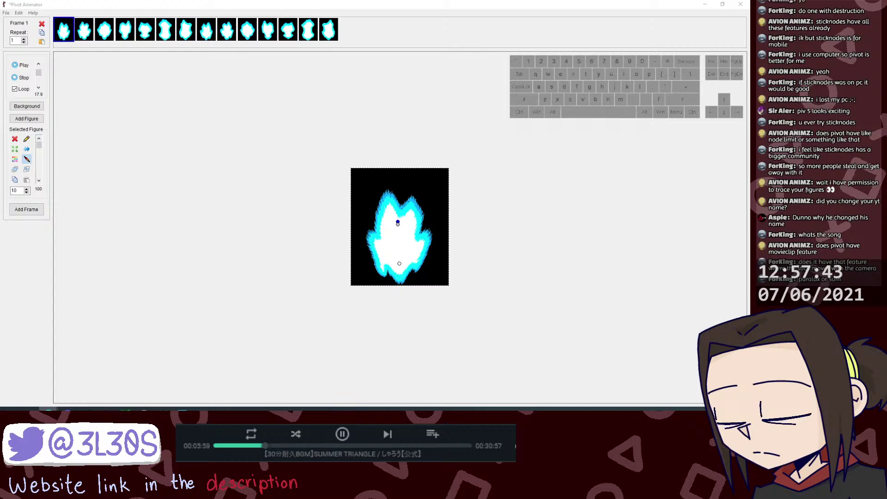
{"action": "key", "text": "d"}
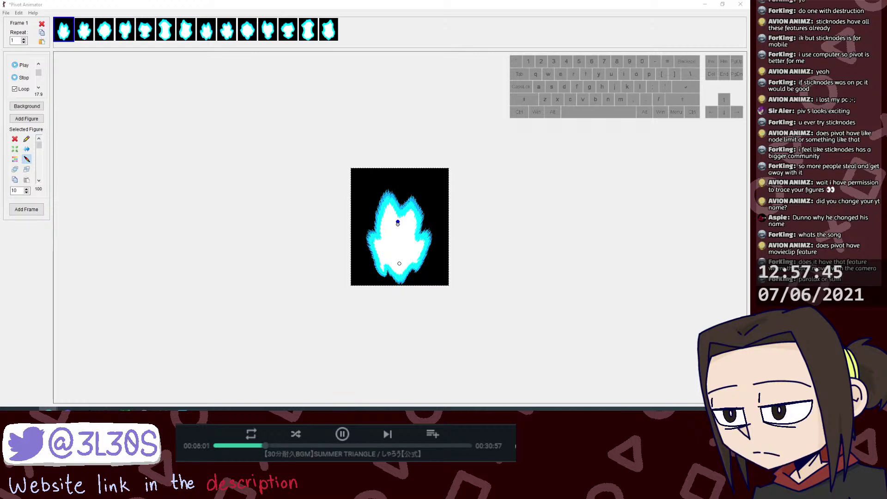
{"action": "key", "text": "s"}
{"action": "key", "text": "space"}
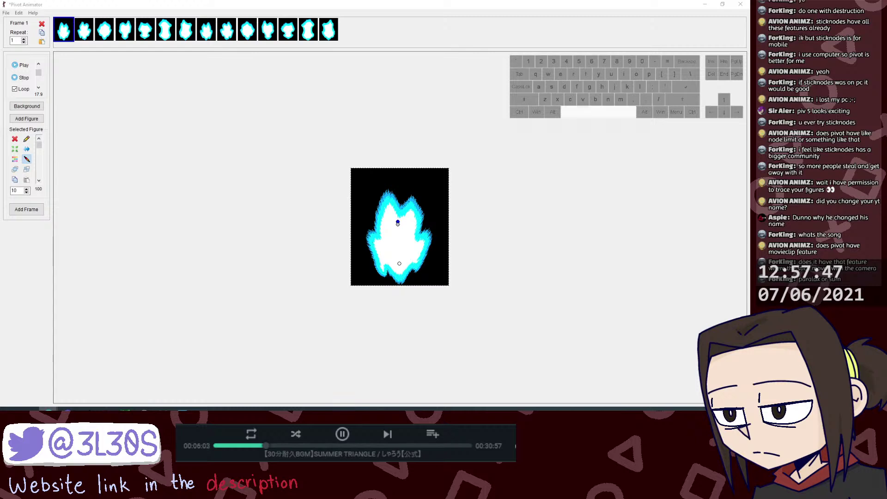
{"action": "key", "text": "r"}
{"action": "key", "text": "e"}
{"action": "key", "text": "m"}
{"action": "key", "text": "f"}
{"action": "key", "text": "y"}
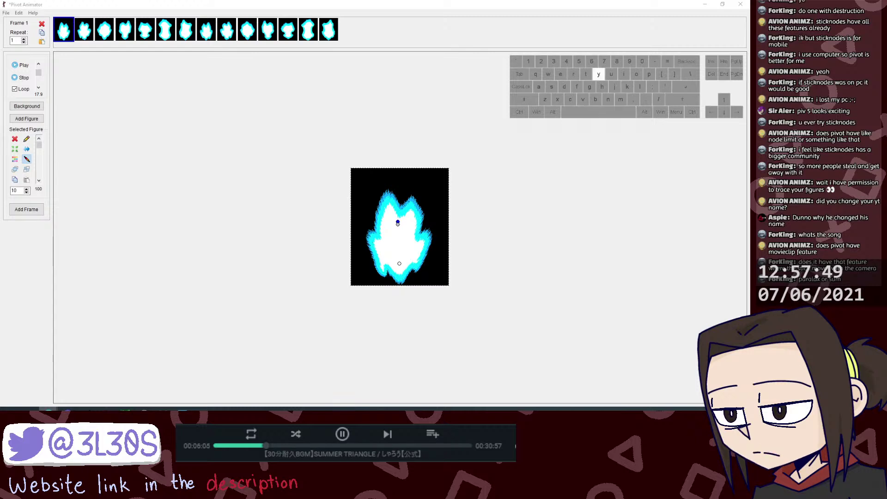
{"action": "key", "text": "u"}
{"action": "key", "text": "t"}
{"action": "key", "text": "l"}
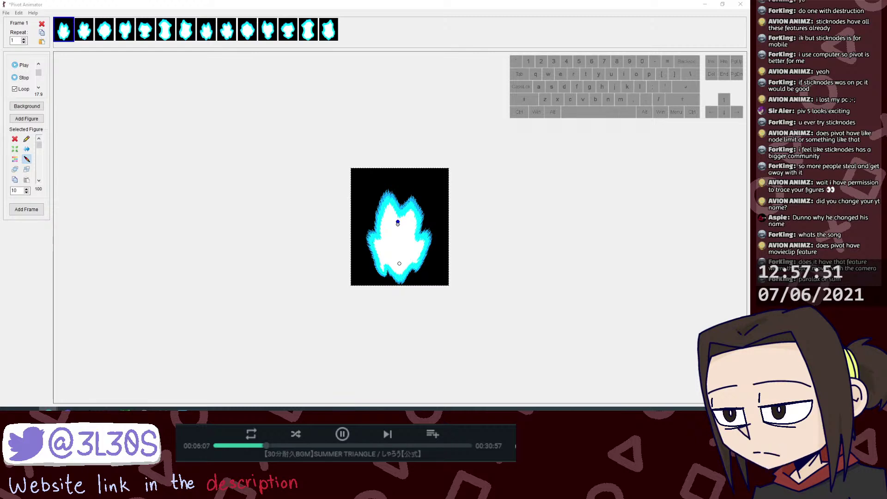
{"action": "key", "text": "c"}
{"action": "key", "text": "o"}
{"action": "key", "text": "s"}
{"action": "key", "text": "space"}
{"action": "key", "text": "a"}
{"action": "key", "text": "space"}
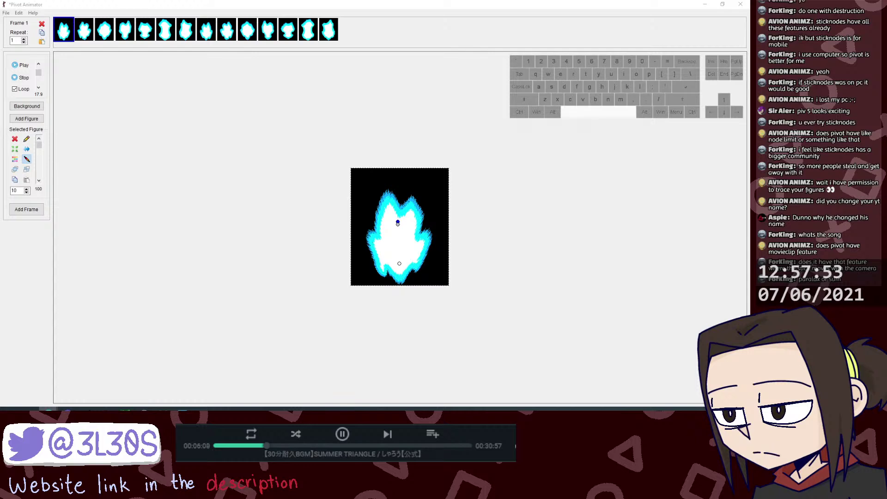
{"action": "key", "text": "shift+d"}
{"action": "key", "text": "o"}
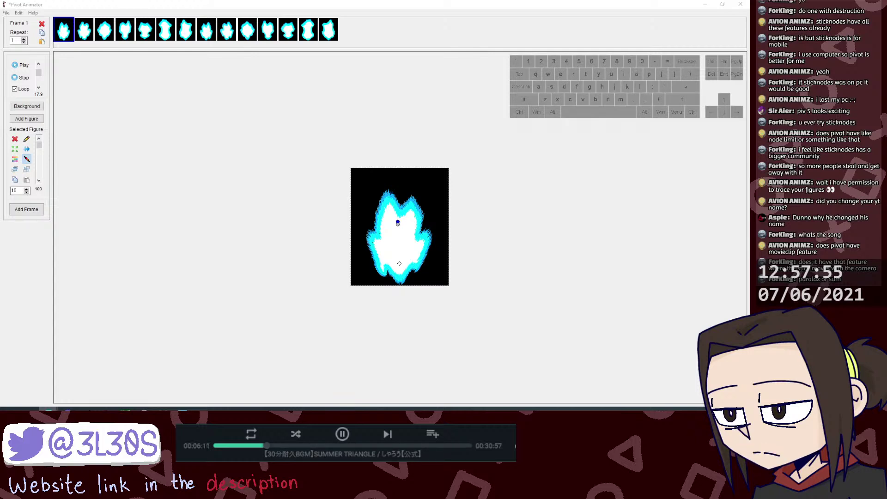
{"action": "key", "text": "r"}
{"action": "key", "text": "o"}
{"action": "key", "text": "period"}
{"action": "key", "text": "space"}
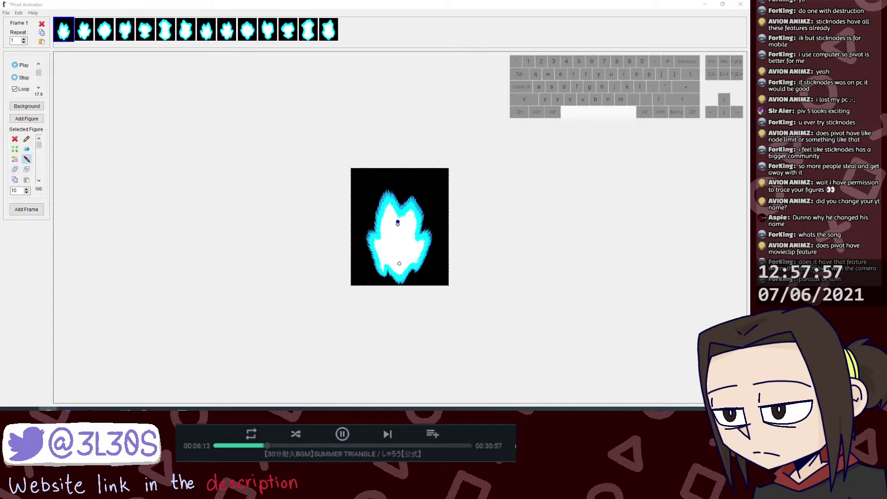
{"action": "key", "text": "shift+t"}
{"action": "key", "text": "s"}
{"action": "key", "text": "o"}
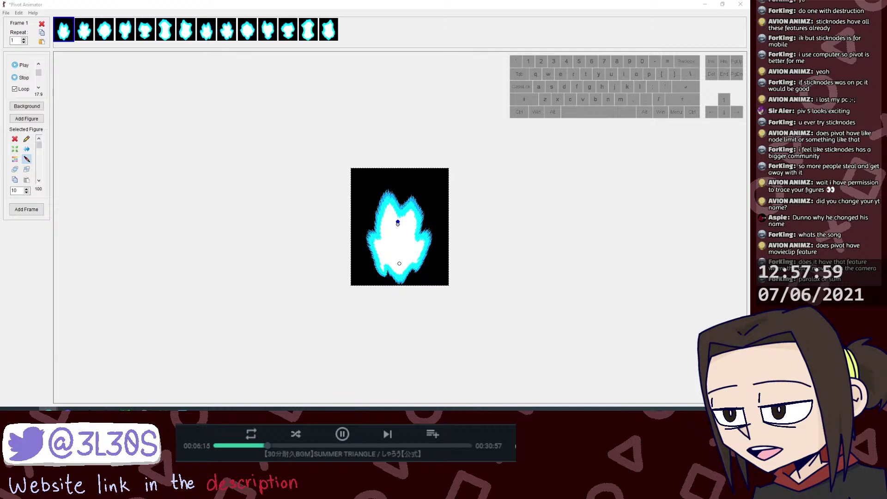
{"action": "key", "text": "BackSpace"}
{"action": "type", "text": "stfra"}
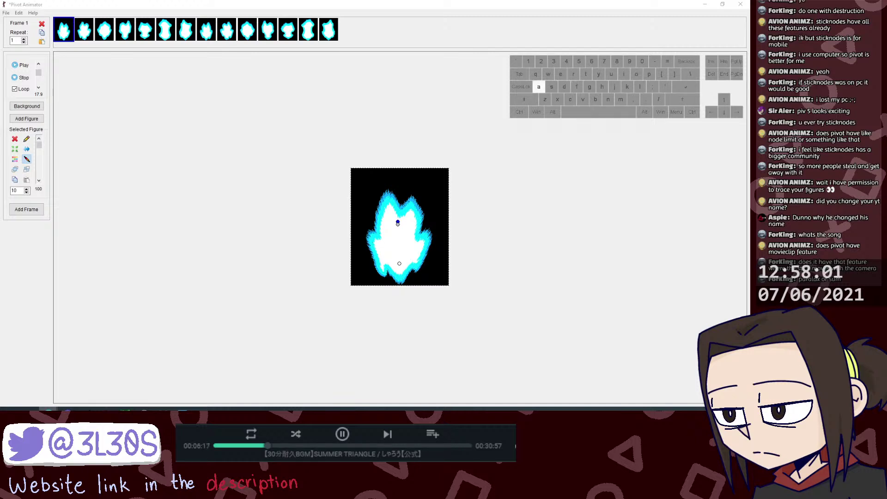
{"action": "key", "text": "BackSpace"}
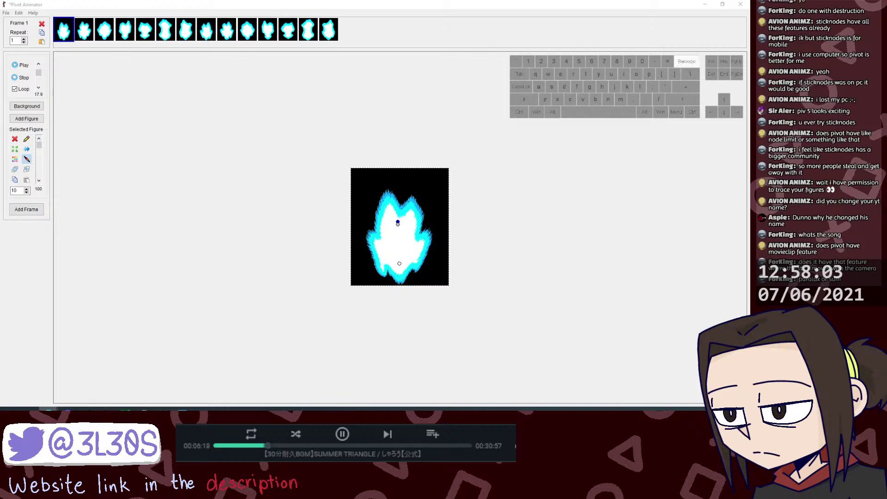
{"action": "key", "text": "h"}
{"action": "key", "text": "space"}
{"action": "key", "text": "w"}
{"action": "key", "text": "w"}
{"action": "key", "text": "e"}
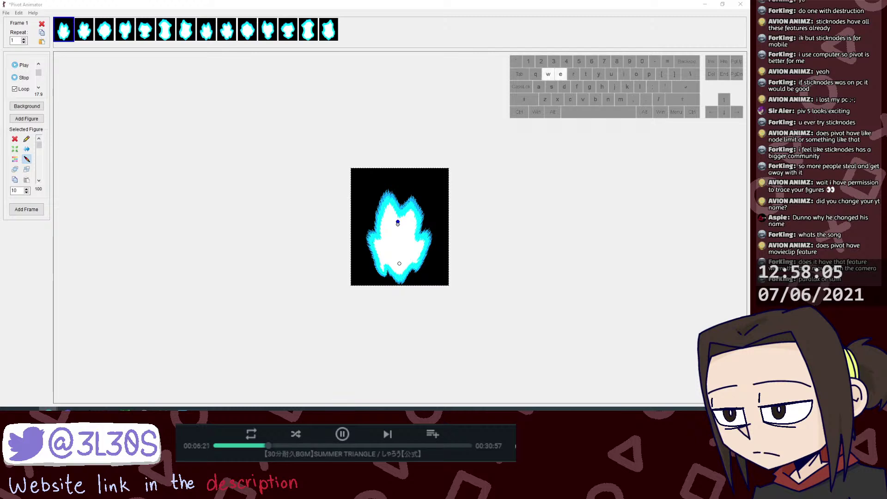
{"action": "key", "text": "BackSpace"}
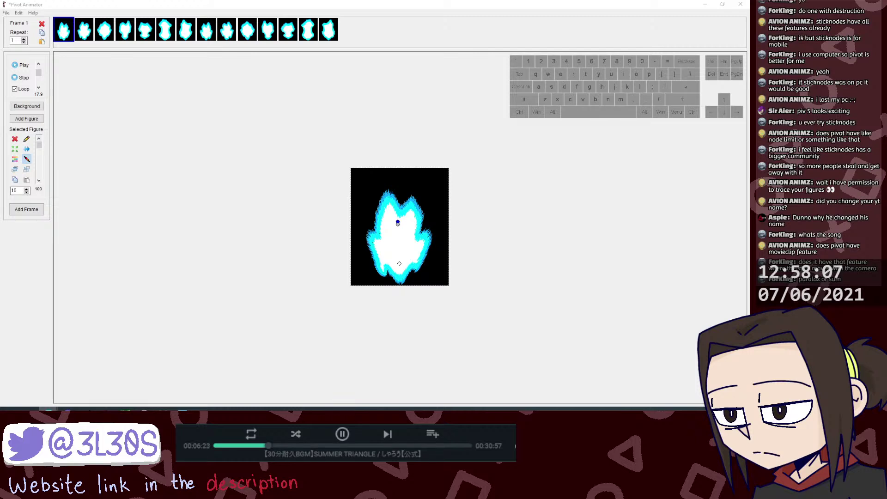
{"action": "key", "text": "o"}
{"action": "key", "text": "BackSpace"}
{"action": "key", "text": "e"}
{"action": "key", "text": "n"}
{"action": "key", "text": "v"}
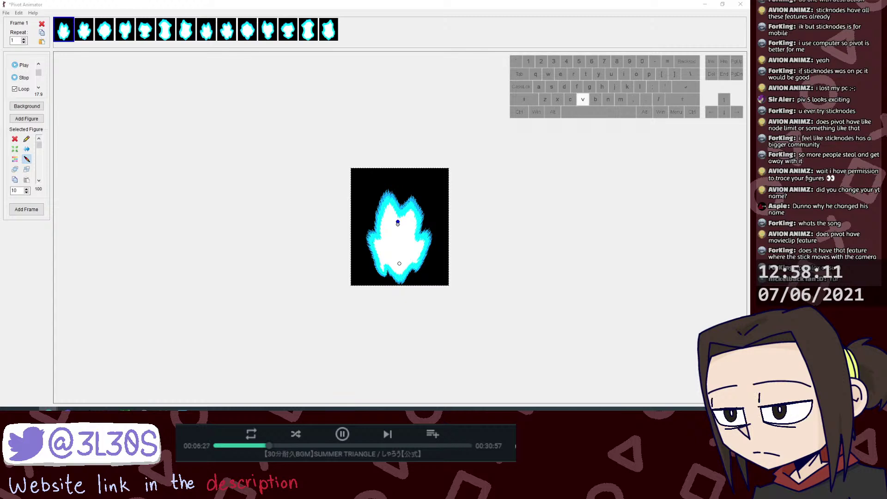
{"action": "key", "text": "i"}
{"action": "key", "text": "w"}
{"action": "key", "text": "s"}
{"action": "key", "text": "space"}
{"action": "key", "text": "d"}
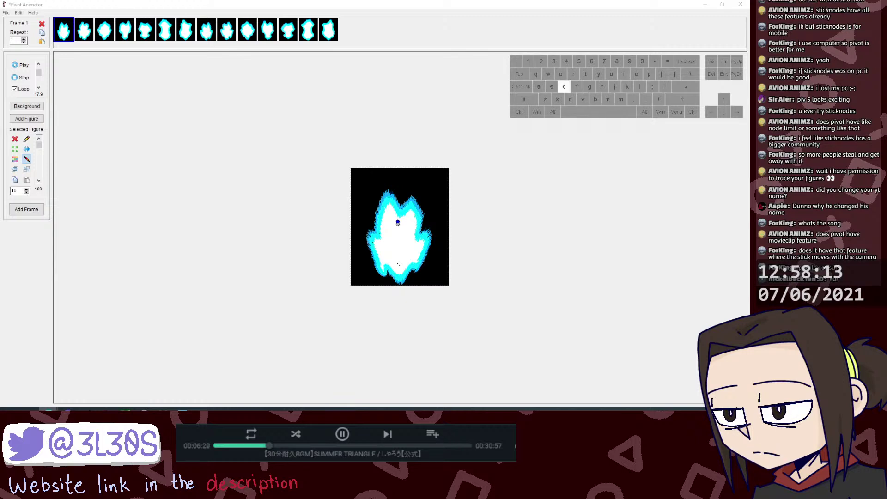
{"action": "key", "text": "t"}
{"action": "key", "text": "h"}
{"action": "key", "text": "s"}
{"action": "key", "text": "e"}
{"action": "key", "text": "m"}
{"action": "key", "text": "i"}
{"action": "key", "text": "m"}
{"action": "key", "text": "i"}
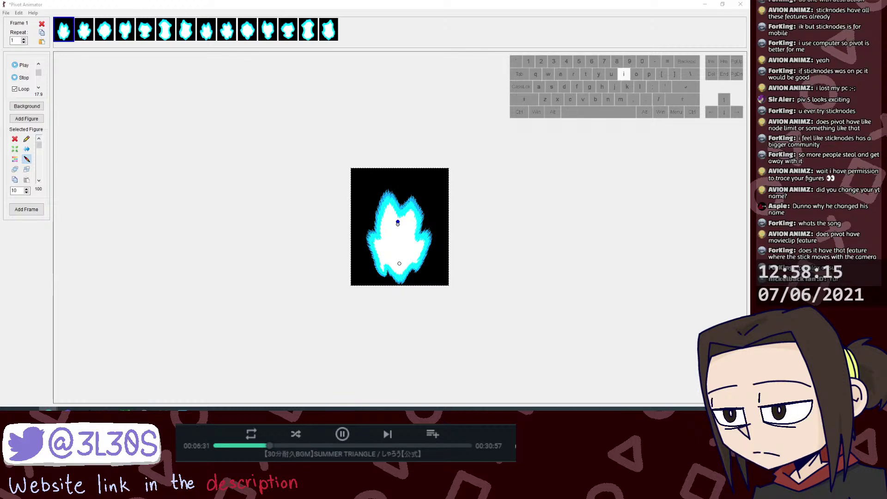
{"action": "key", "text": "h"}
{"action": "key", "text": "space"}
{"action": "key", "text": "o"}
{"action": "key", "text": "space"}
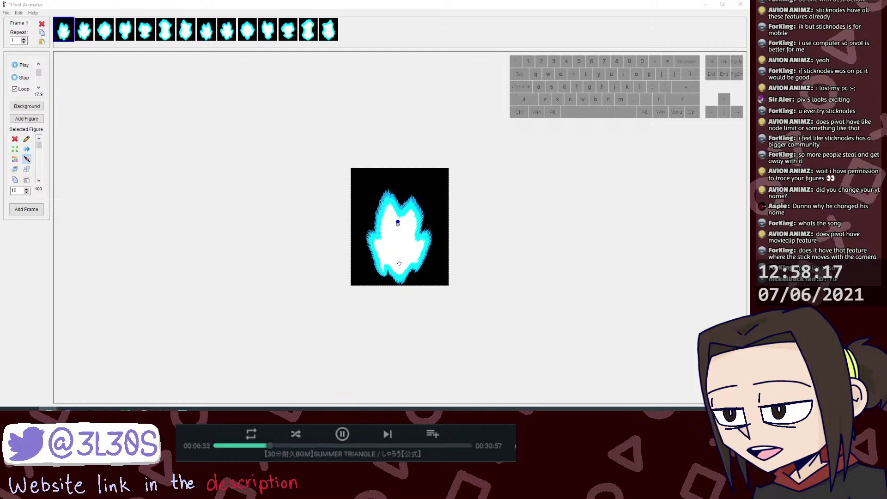
{"action": "key", "text": "c"}
{"action": "key", "text": "e"}
{"action": "key", "text": "BackSpace"}
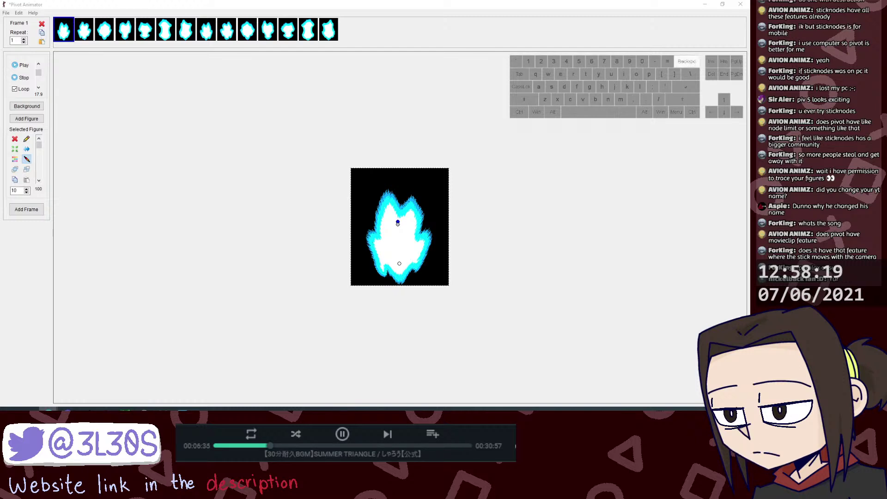
{"action": "key", "text": "t"}
{"action": "key", "text": "r"}
{"action": "key", "text": "a"}
{"action": "key", "text": "o"}
{"action": "key", "text": "n"}
{"action": "key", "text": "space"}
{"action": "key", "text": "a"}
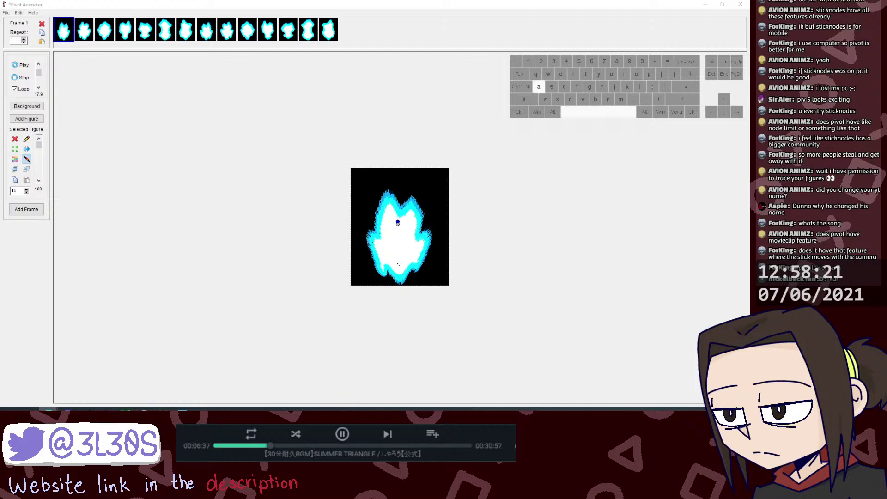
{"action": "key", "text": "t"}
{"action": "key", "text": "w"}
{"action": "key", "text": "i"}
{"action": "key", "text": "apostrophe"}
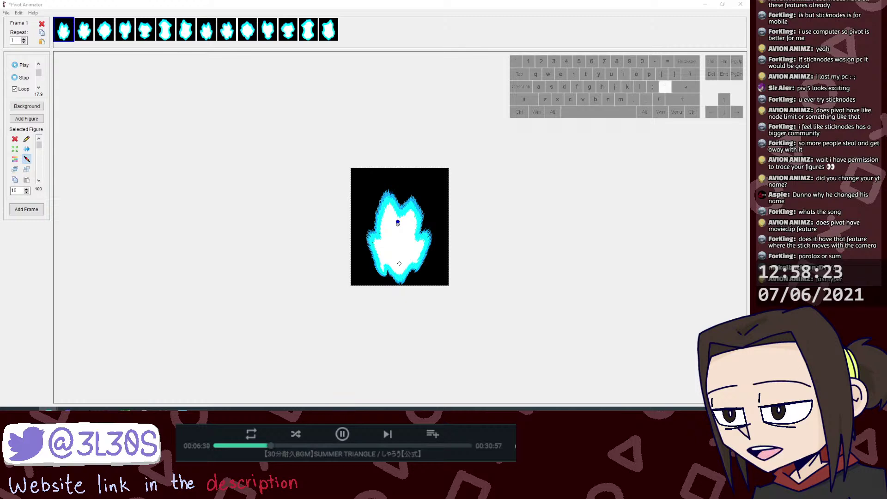
{"action": "key", "text": "BackSpace"}
{"action": "key", "text": "BackSpace"}
{"action": "key", "text": "shift+s"}
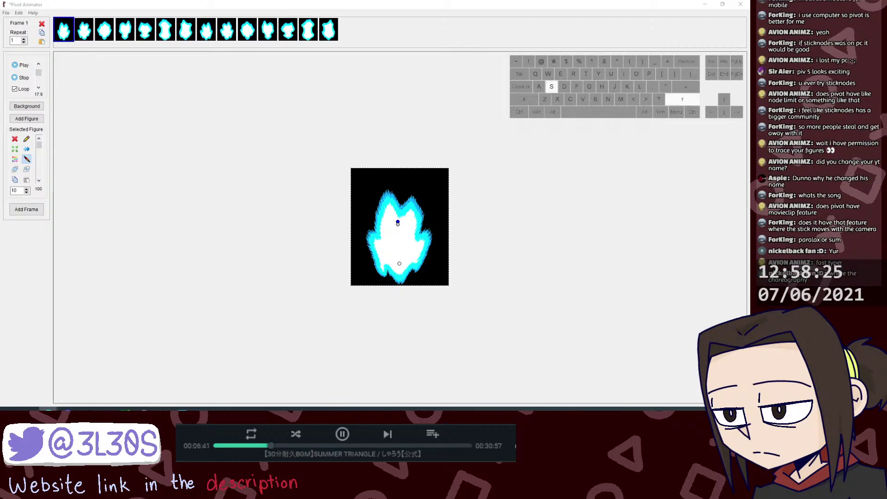
{"action": "key", "text": "i"}
{"action": "key", "text": "apostrophe"}
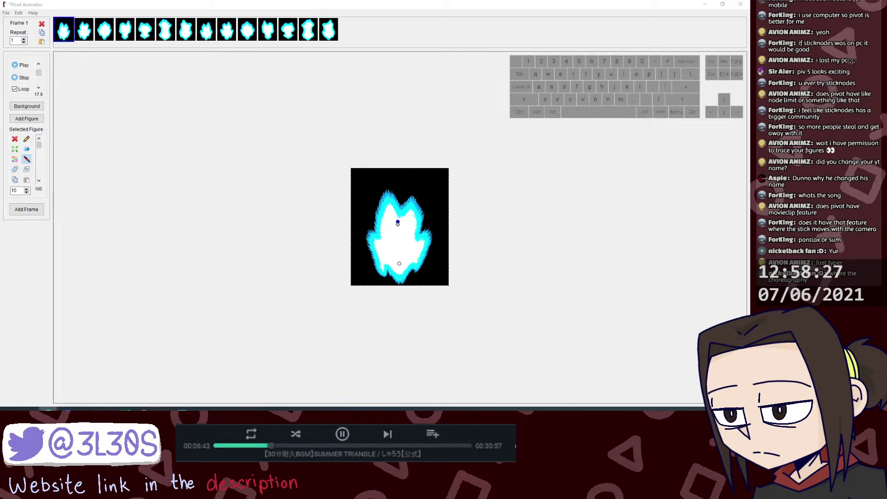
{"action": "key", "text": "m"}
{"action": "key", "text": "space"}
{"action": "key", "text": "r"}
{"action": "key", "text": "space"}
{"action": "key", "text": "i"}
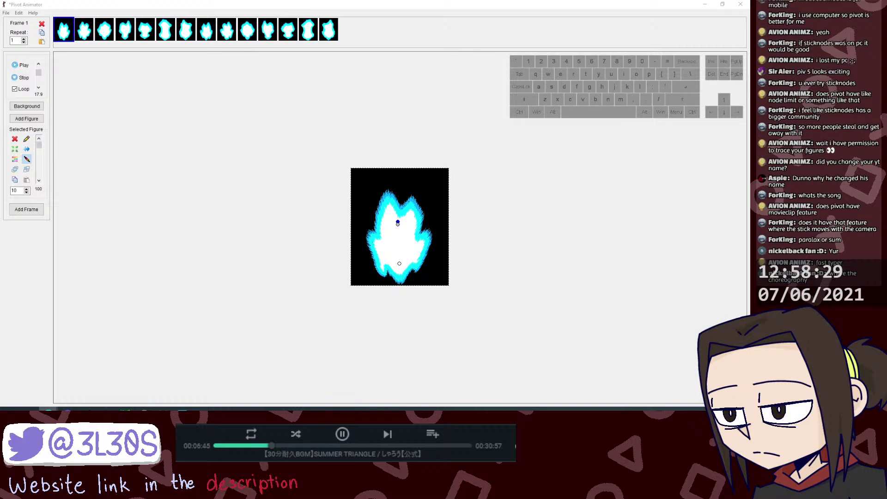
{"action": "key", "text": "y"}
{"action": "key", "text": "u"}
{"action": "key", "text": "apostrophe"}
{"action": "key", "text": "space"}
{"action": "key", "text": "x"}
{"action": "key", "text": "e"}
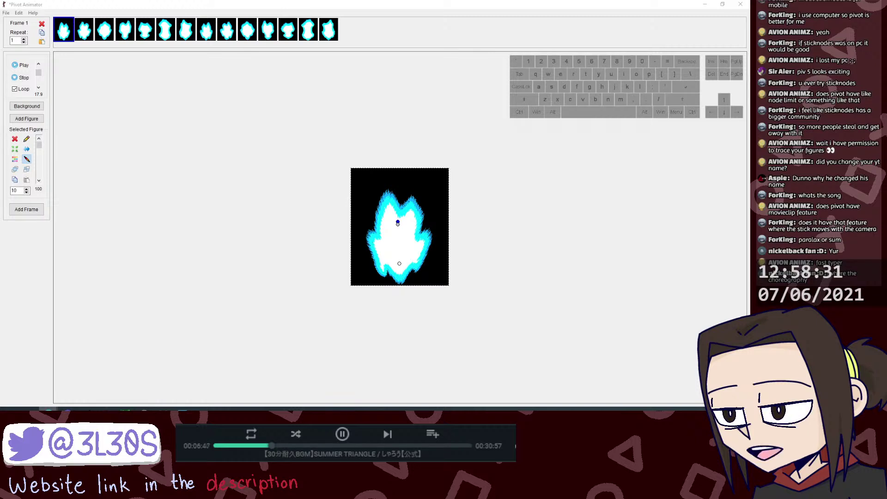
{"action": "key", "text": "i"}
{"action": "key", "text": "n"}
{"action": "key", "text": "o"}
{"action": "key", "text": "s"}
{"action": "key", "text": "s"}
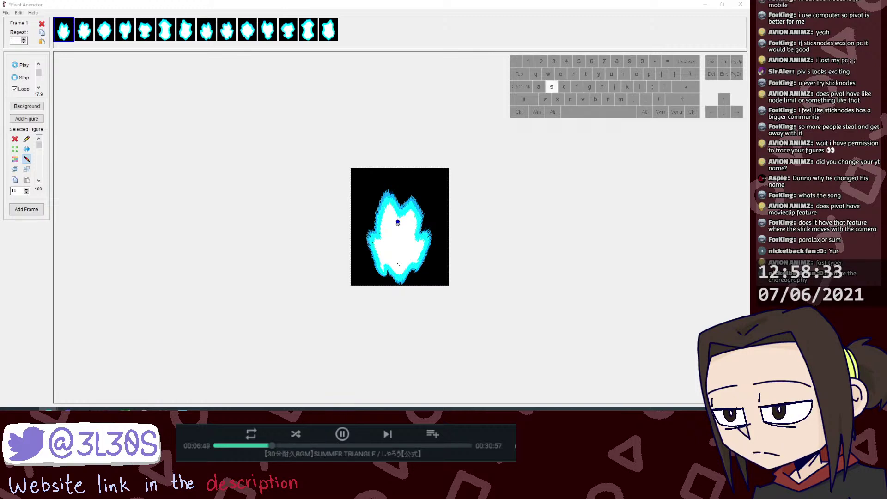
{"action": "key", "text": "r"}
{"action": "key", "text": "l"}
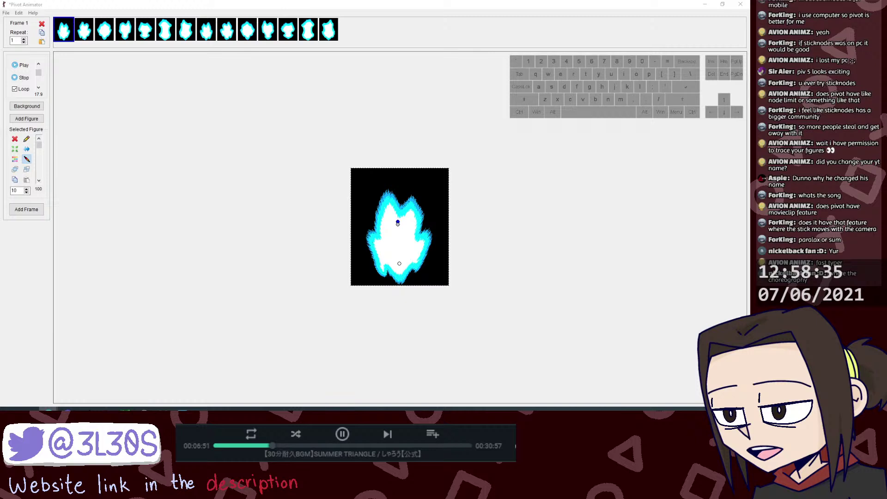
{"action": "key", "text": "BackSpace"}
{"action": "key", "text": "comma"}
{"action": "key", "text": "e"}
{"action": "type", "text": "otoing"}
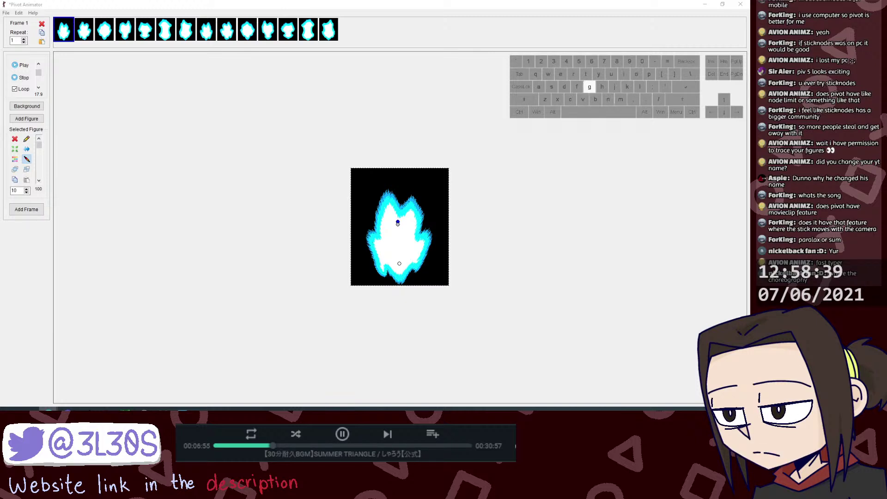
{"action": "key", "text": "BackSpace"}
{"action": "key", "text": "BackSpace"}
{"action": "key", "text": "BackSpace"}
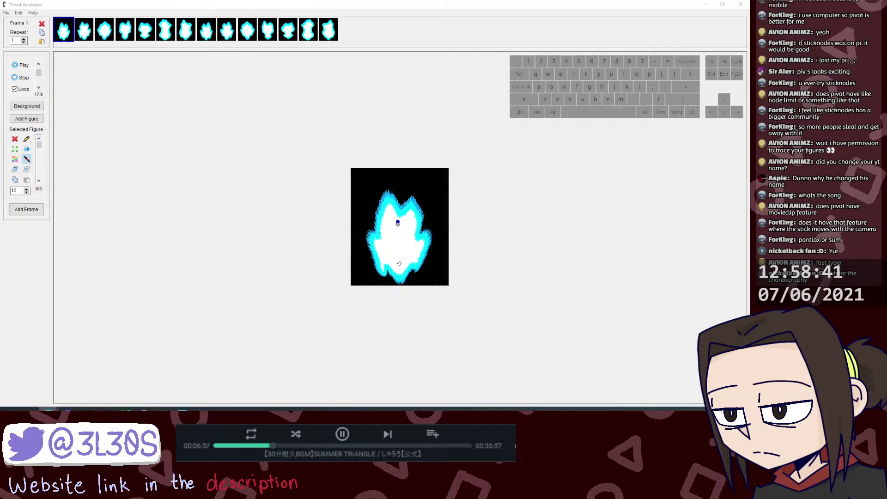
{"action": "type", "text": "ht LM"}
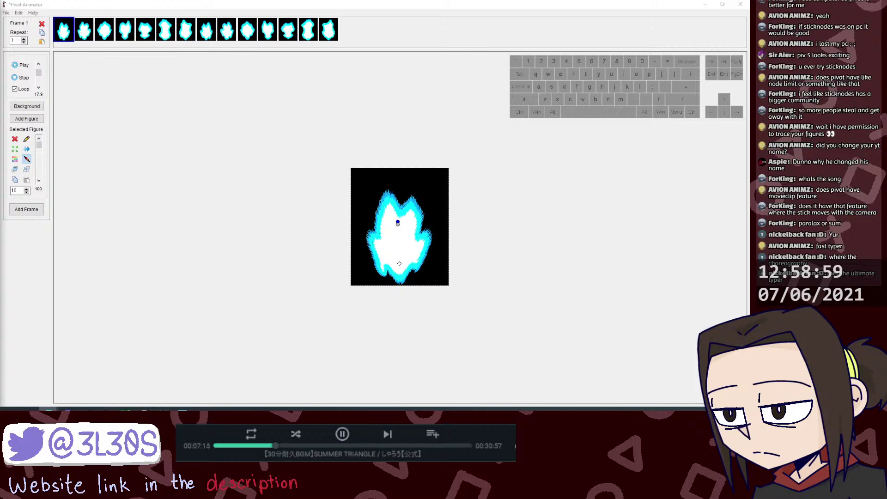
Step: Play the cyan aura animation from frame 1 to review the loop
{"action": "left_click", "coordinate": [268, 253]}
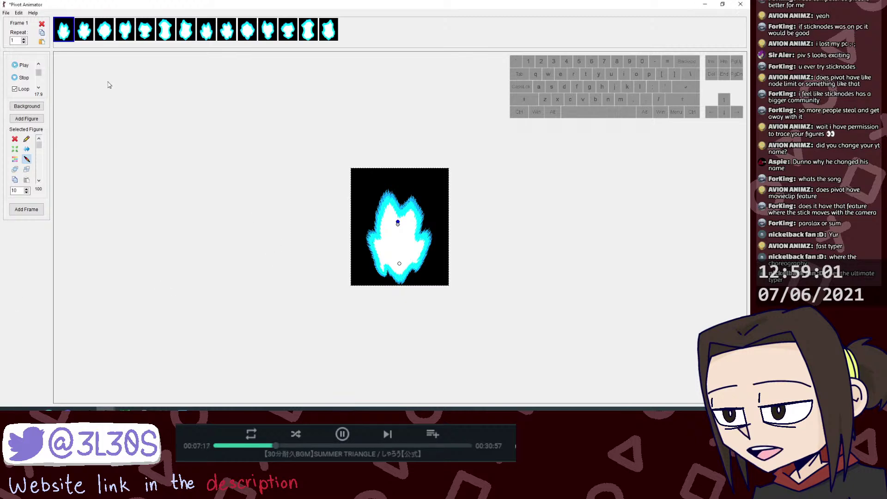
{"action": "left_click", "coordinate": [23, 65]}
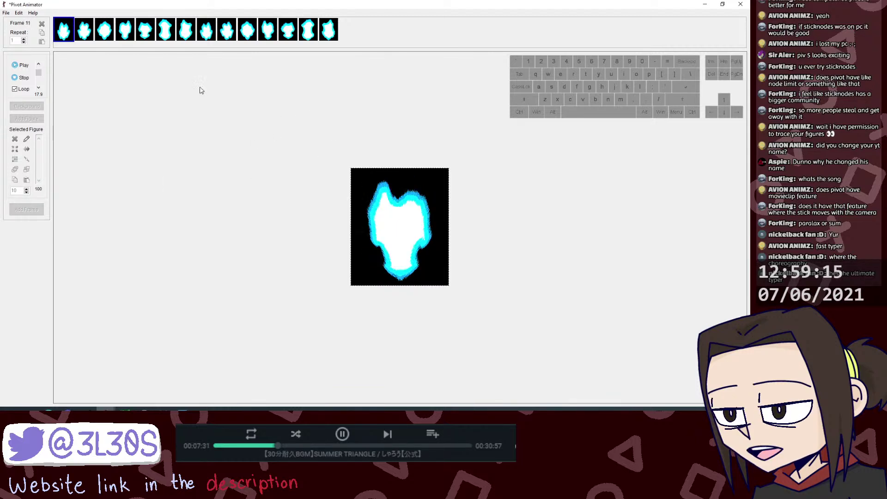
Step: Switch to File Explorer and browse from the Anims folder into Old, then into the my ANIMATTTIOON folder
{"action": "mouse_move", "coordinate": [115, 407]}
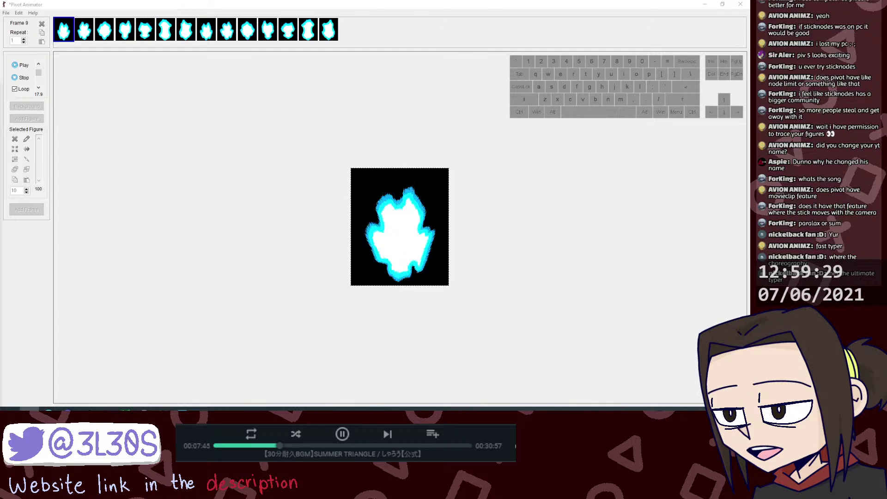
{"action": "left_click_drag", "start_coordinate": [1, 82], "coordinate": [222, 105]}
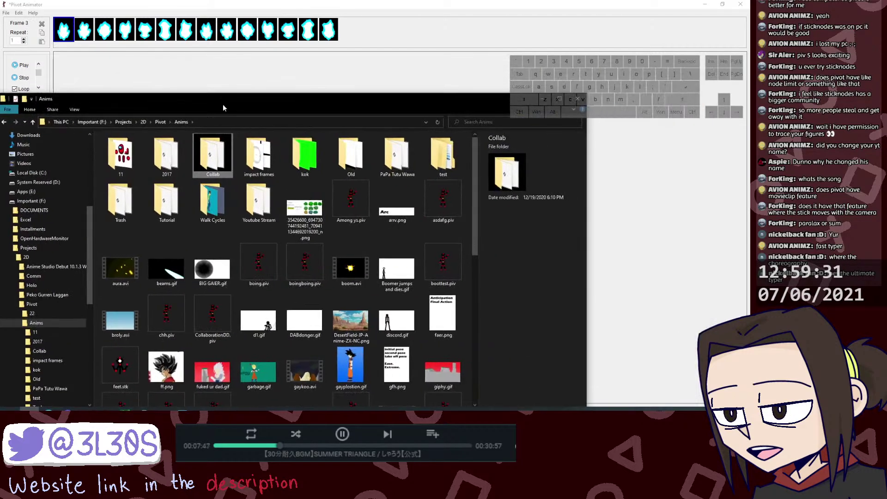
{"action": "double_click", "coordinate": [167, 160]}
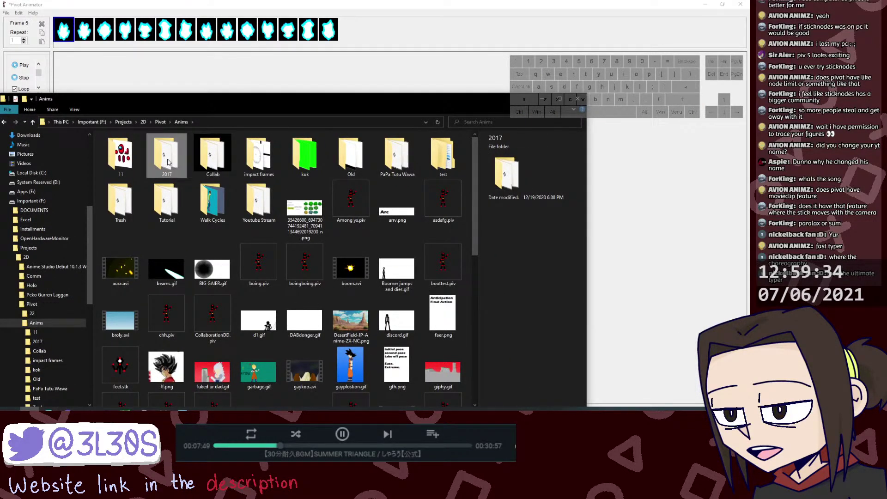
{"action": "left_click", "coordinate": [181, 122]}
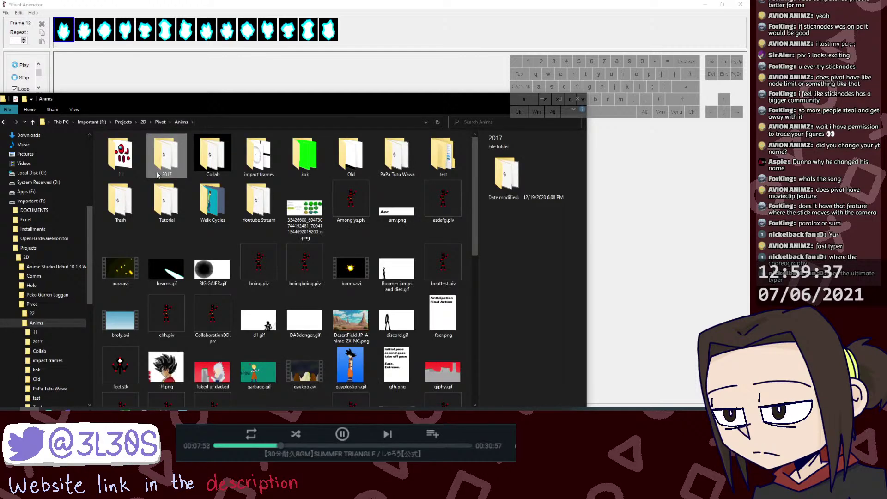
{"action": "double_click", "coordinate": [351, 154]}
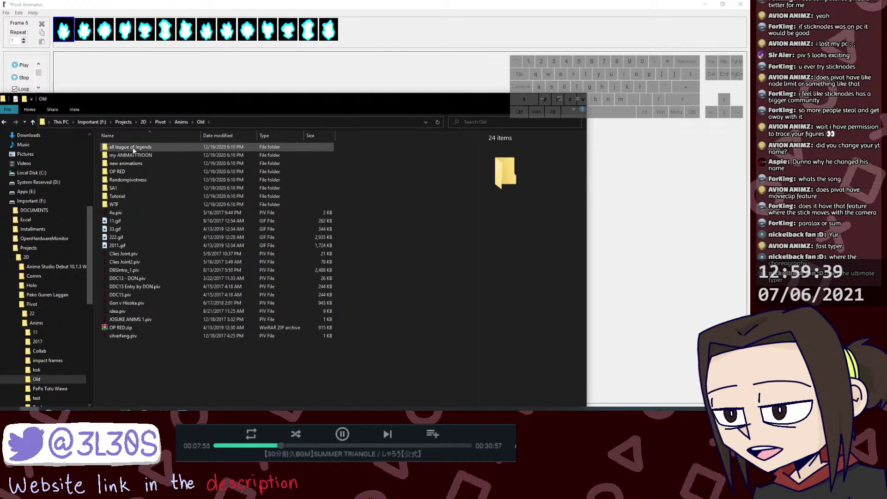
{"action": "double_click", "coordinate": [125, 159]}
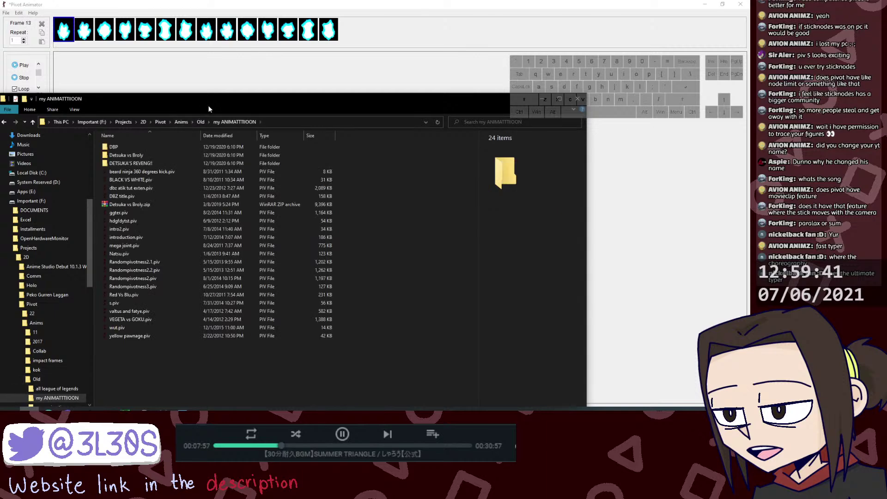
Step: Open DBP7.piv from inside the DBP folder and play the animation in a maximized window
{"action": "left_click_drag", "start_coordinate": [224, 111], "coordinate": [0, 105]}
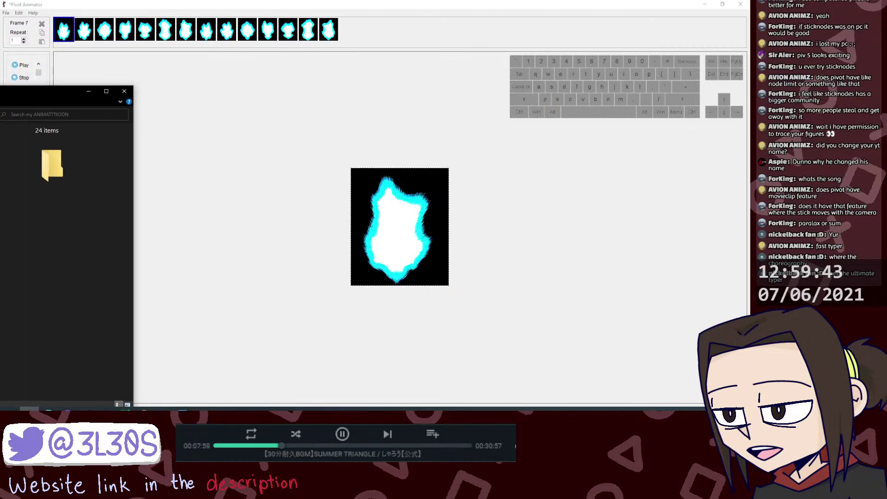
{"action": "double_click", "coordinate": [0, 159]}
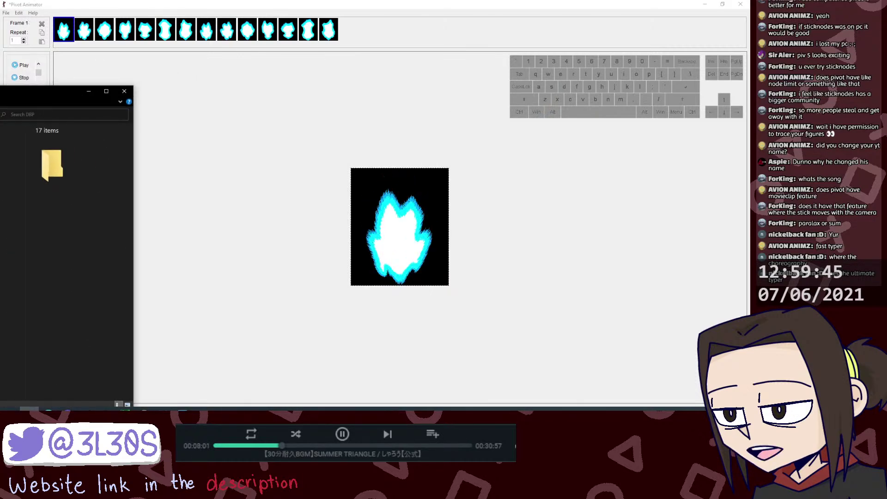
{"action": "double_click", "coordinate": [0, 160]}
{"action": "double_click", "coordinate": [0, 137]}
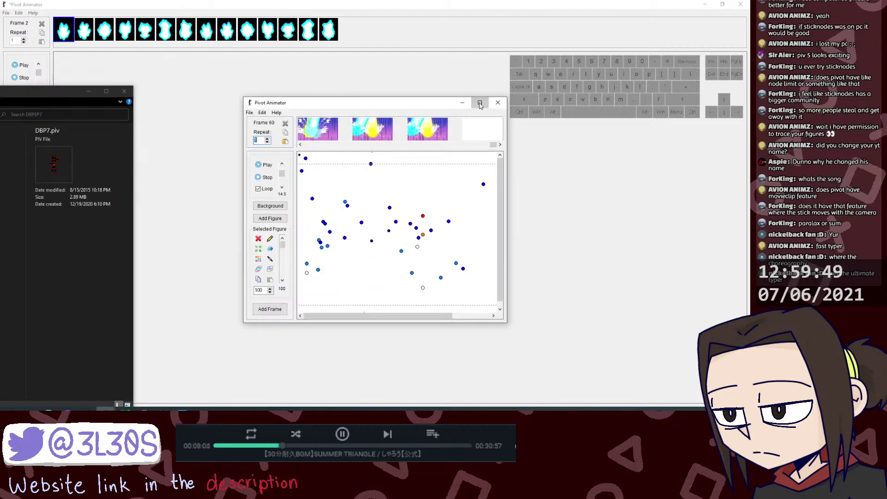
{"action": "left_click", "coordinate": [480, 103]}
{"action": "left_click", "coordinate": [21, 65]}
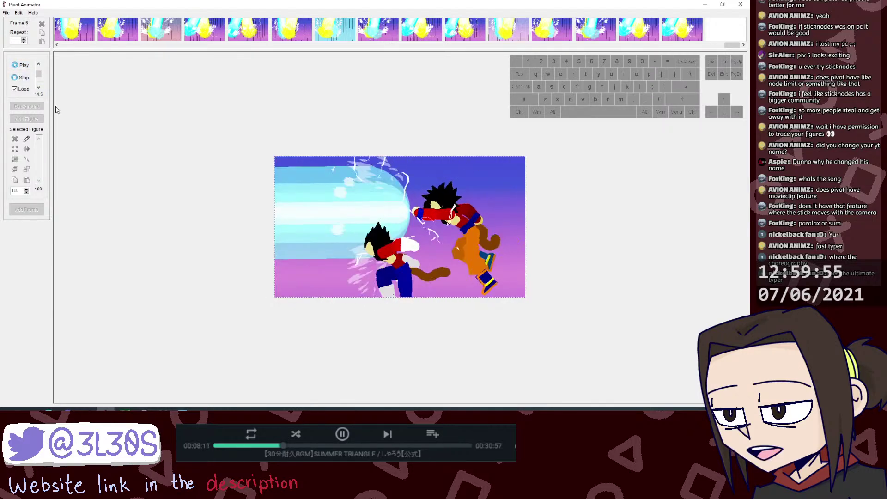
{"action": "left_click", "coordinate": [22, 79]}
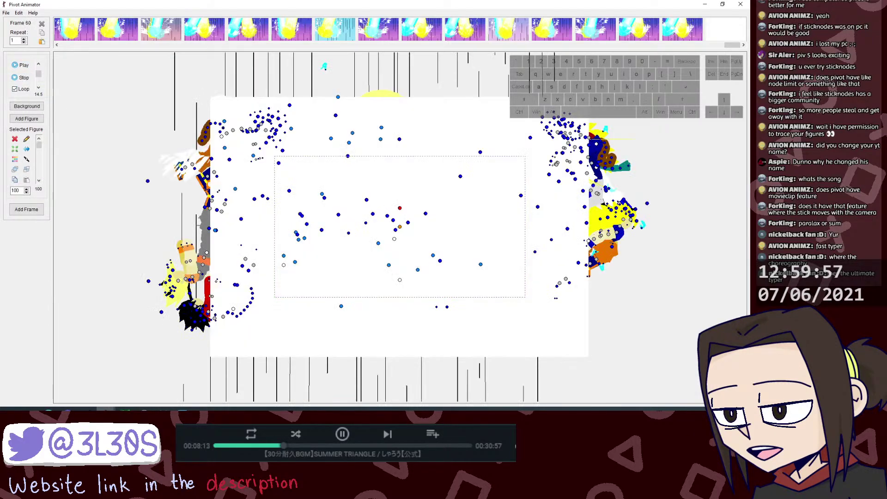
Step: Open FOOL.piv from the New folder in a maximized window, accepting deletion of figures outside the animation area
{"action": "left_click", "coordinate": [29, 413]}
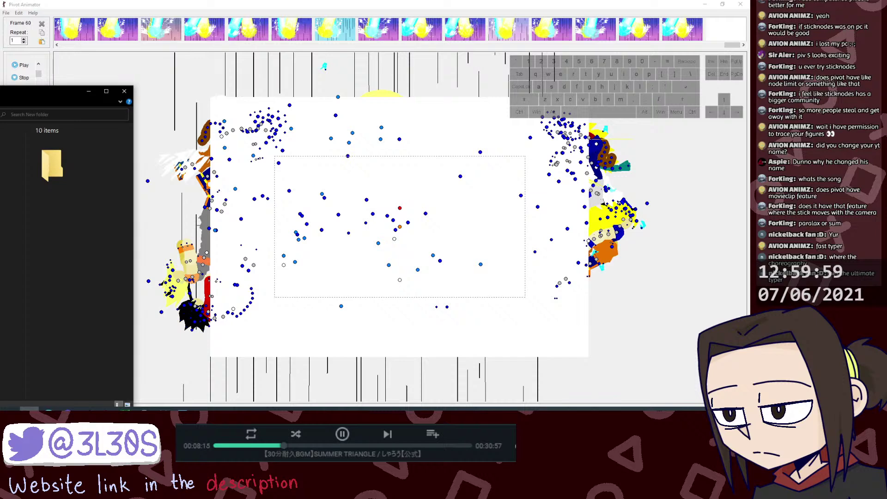
{"action": "double_click", "coordinate": [7, 166]}
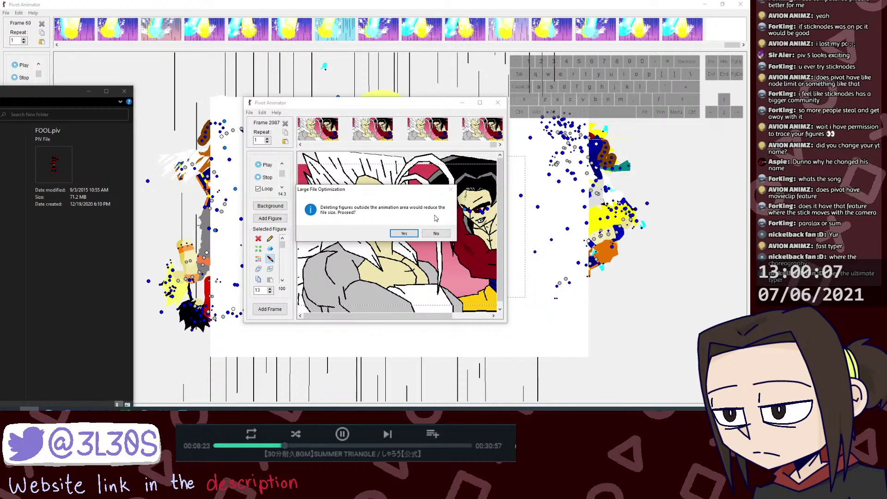
{"action": "left_click", "coordinate": [411, 235]}
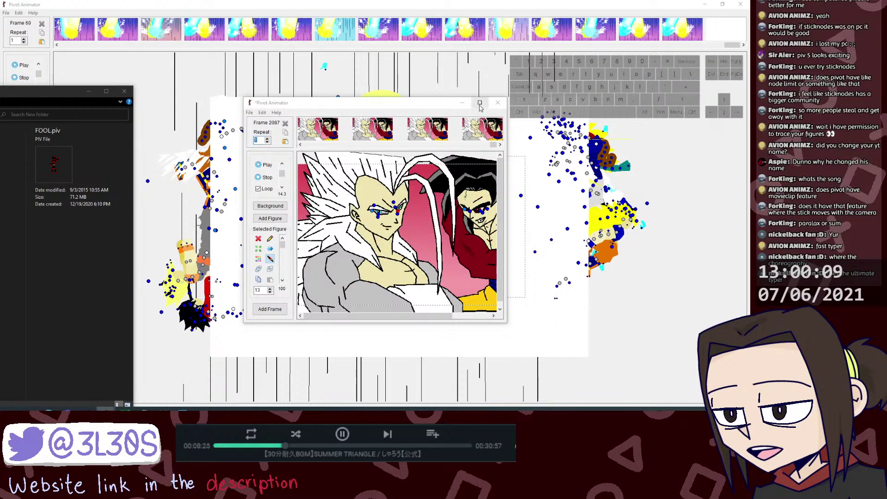
{"action": "left_click", "coordinate": [479, 103]}
Step: Play the FOOL animation from the beam-clash frame 1451, and show the planet explosion frame 1621
{"action": "left_click", "coordinate": [196, 46]}
{"action": "left_click", "coordinate": [197, 47]}
{"action": "left_click", "coordinate": [198, 47]}
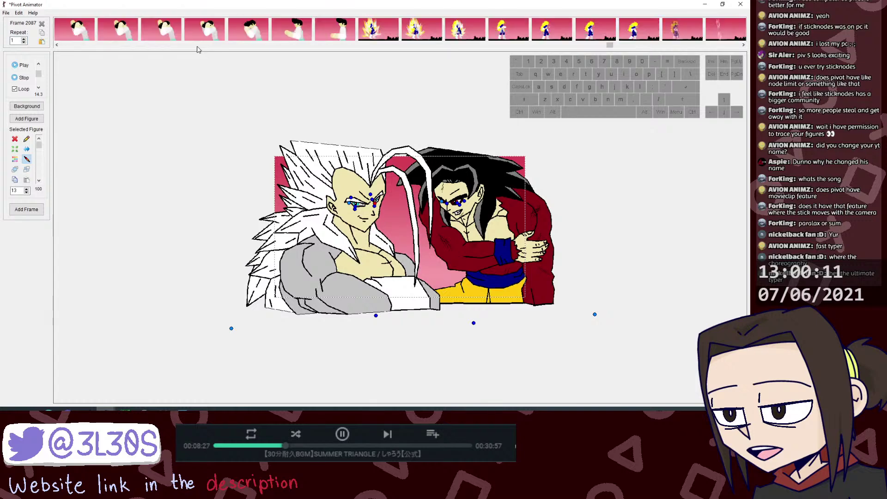
{"action": "left_click", "coordinate": [521, 45]}
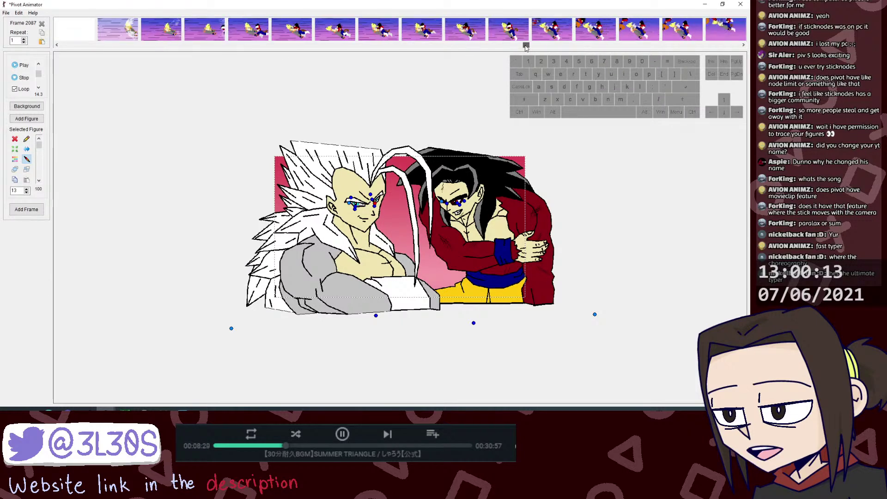
{"action": "left_click_drag", "start_coordinate": [538, 45], "coordinate": [534, 45]}
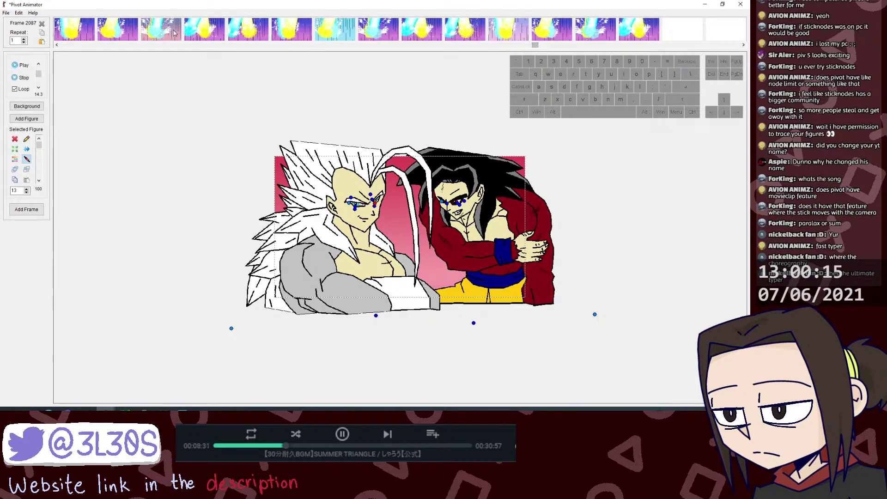
{"action": "left_click", "coordinate": [93, 32]}
{"action": "left_click", "coordinate": [22, 66]}
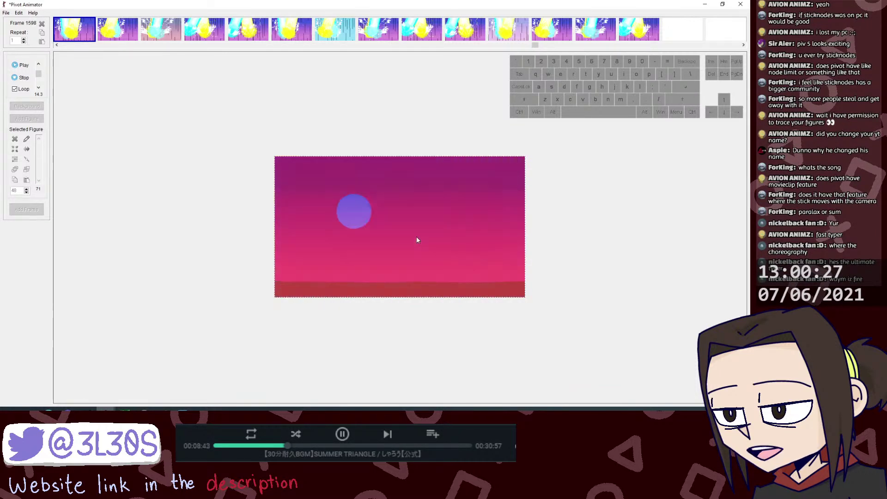
{"action": "left_click", "coordinate": [22, 78]}
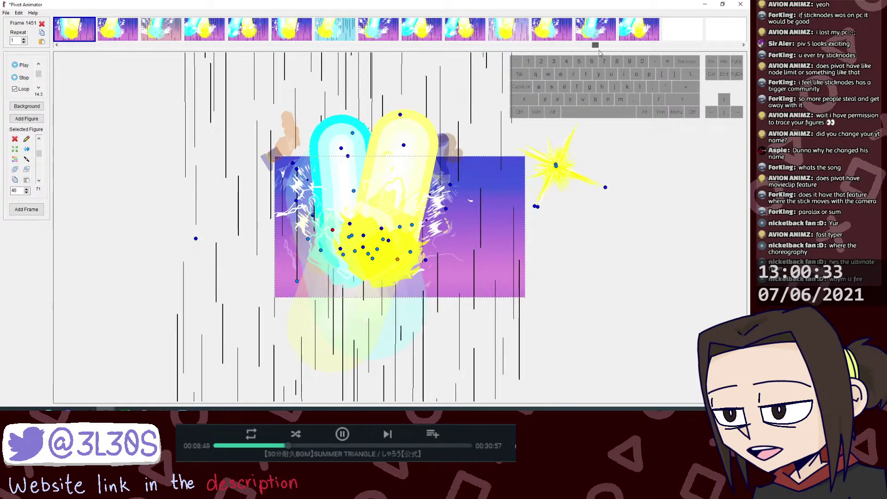
{"action": "mouse_move", "coordinate": [587, 46]}
{"action": "left_mouse_down"}
{"action": "mouse_move", "coordinate": [654, 66]}
{"action": "mouse_move", "coordinate": [653, 51]}
{"action": "mouse_move", "coordinate": [512, 50]}
{"action": "mouse_move", "coordinate": [586, 58]}
{"action": "left_mouse_up"}
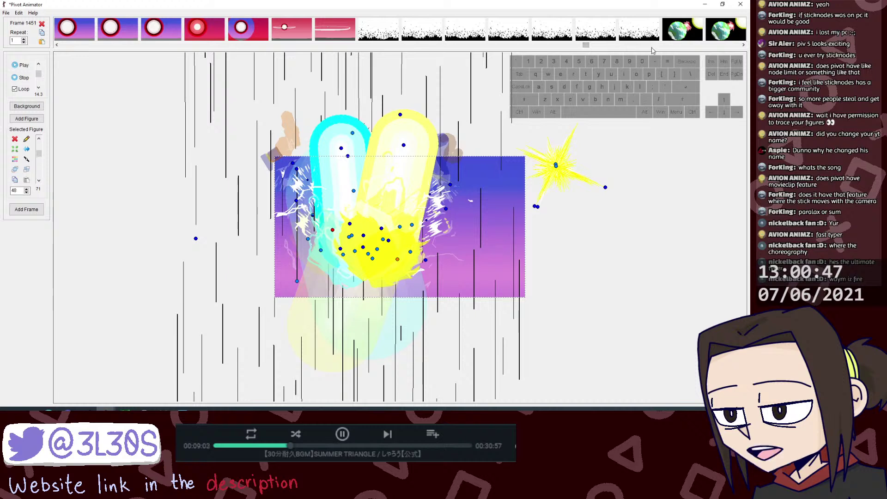
{"action": "left_click", "coordinate": [682, 29]}
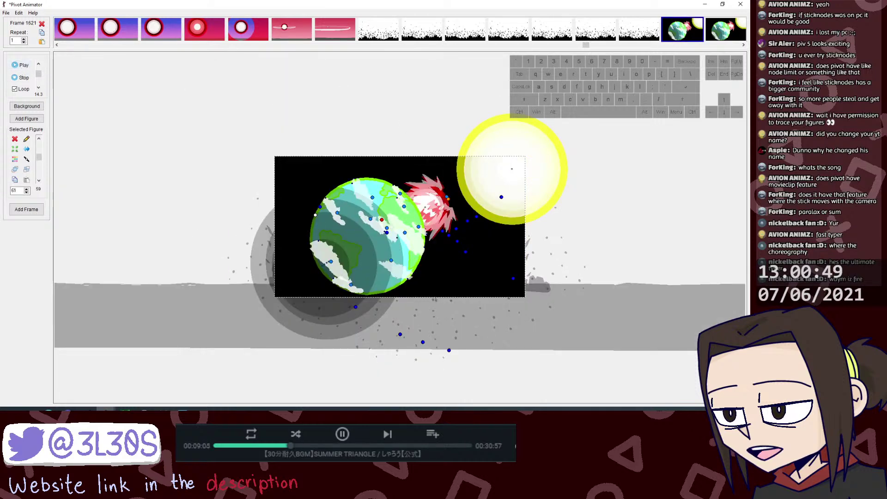
Step: Open Full.piv from the New folder with large file optimization accepted, and maximize its window
{"action": "left_click", "coordinate": [29, 410]}
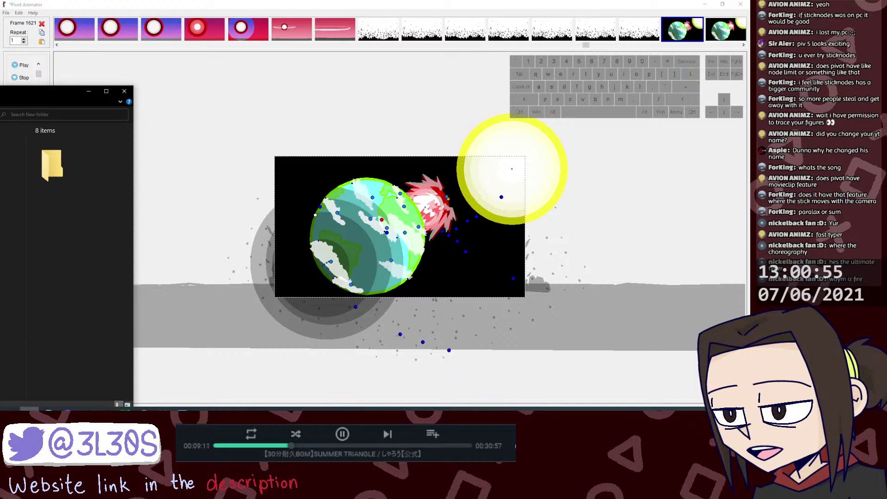
{"action": "double_click", "coordinate": [1, 240]}
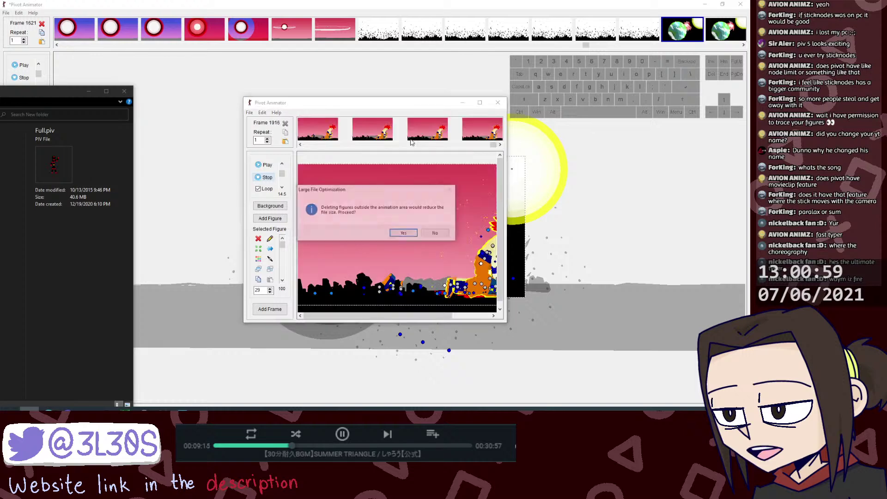
{"action": "left_click", "coordinate": [436, 234]}
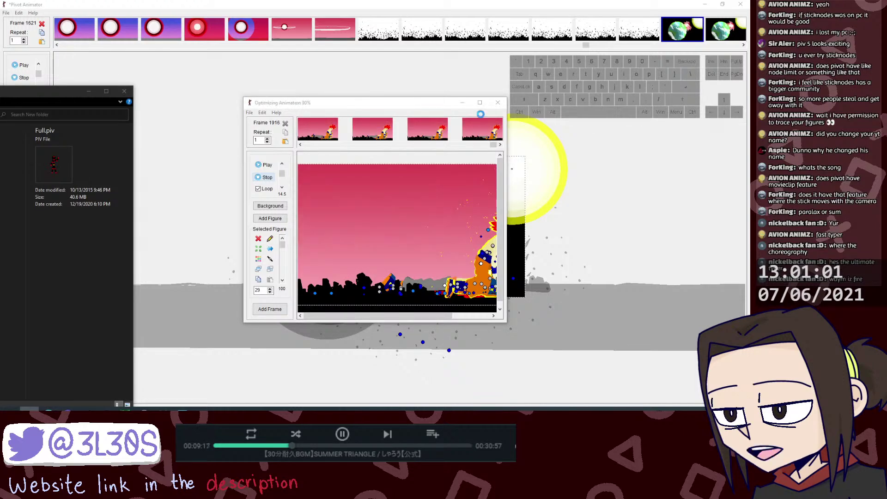
{"action": "left_click", "coordinate": [480, 103]}
Step: Play the Full animation from the dark scene near the start of its timeline
{"action": "left_click_drag", "start_coordinate": [737, 44], "coordinate": [55, 47]}
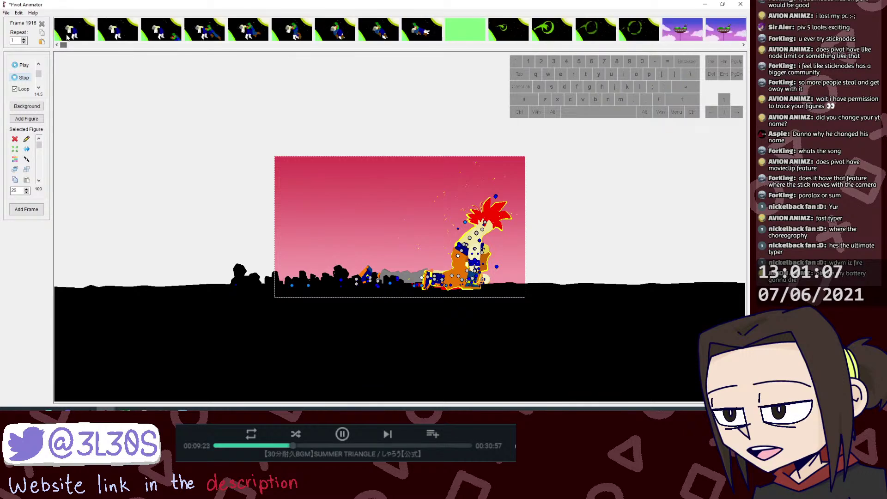
{"action": "left_click", "coordinate": [67, 37]}
{"action": "left_click", "coordinate": [23, 66]}
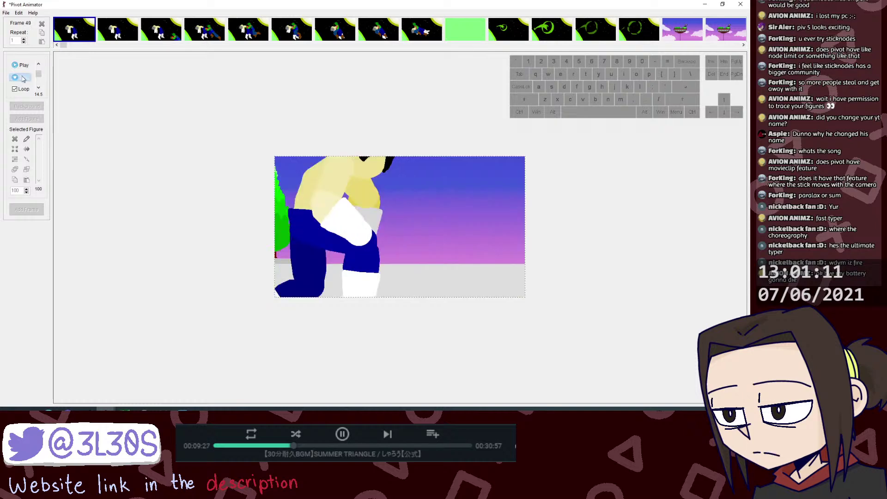
{"action": "left_click", "coordinate": [22, 78]}
Step: Play the Full animation from the floating lookout scene at frame 67 to review the aura effect
{"action": "left_click_drag", "start_coordinate": [64, 44], "coordinate": [87, 52]}
{"action": "left_click", "coordinate": [88, 37]}
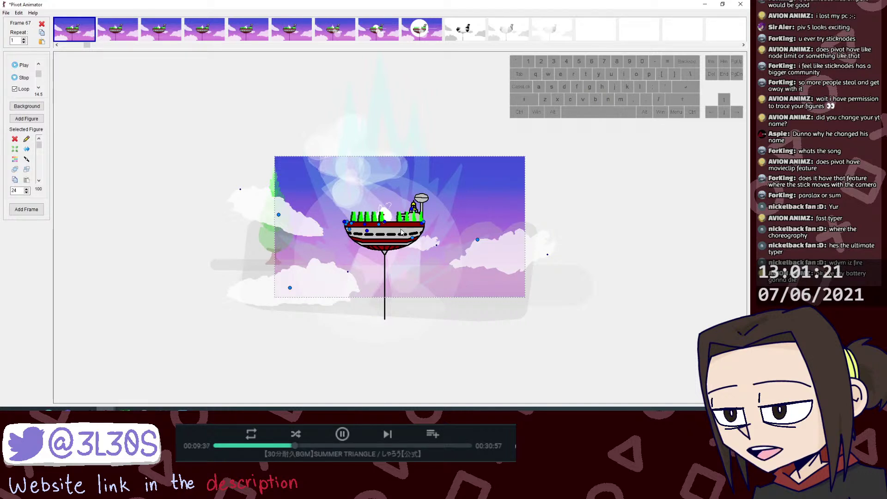
{"action": "left_click", "coordinate": [21, 65]}
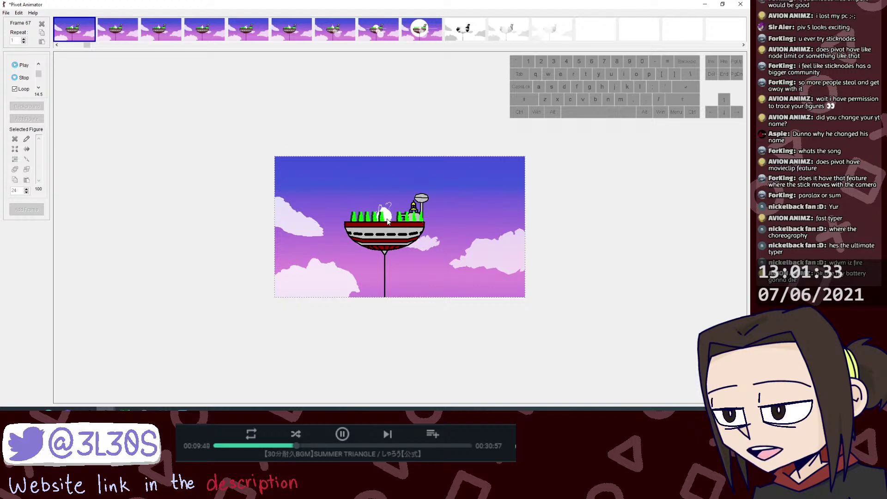
{"action": "left_click", "coordinate": [21, 65]}
{"action": "left_click", "coordinate": [20, 78]}
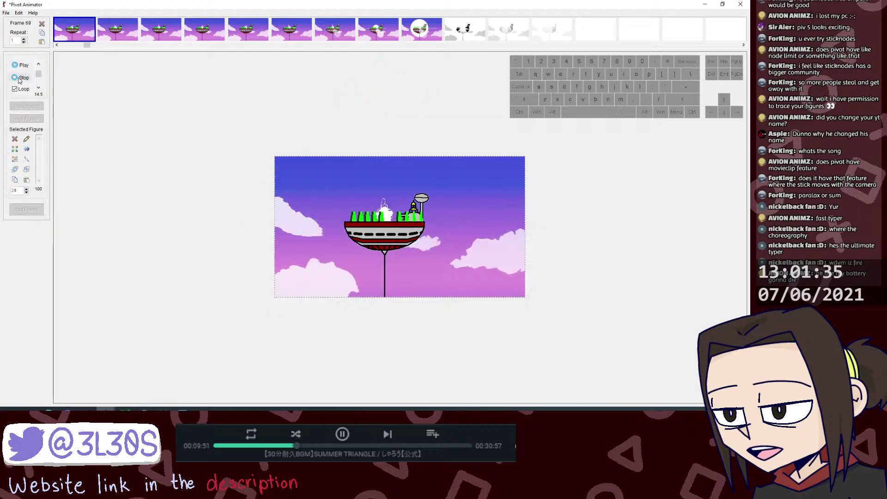
{"action": "left_click", "coordinate": [20, 78]}
{"action": "left_click", "coordinate": [22, 67]}
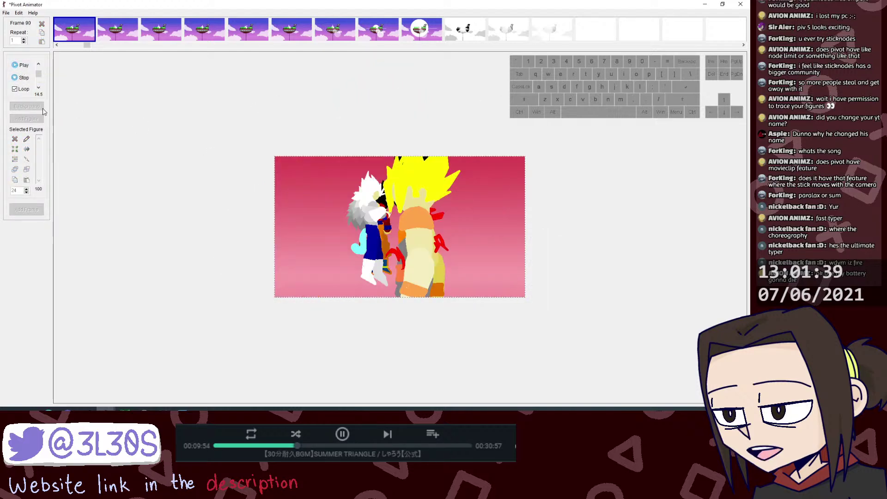
{"action": "left_click", "coordinate": [21, 78]}
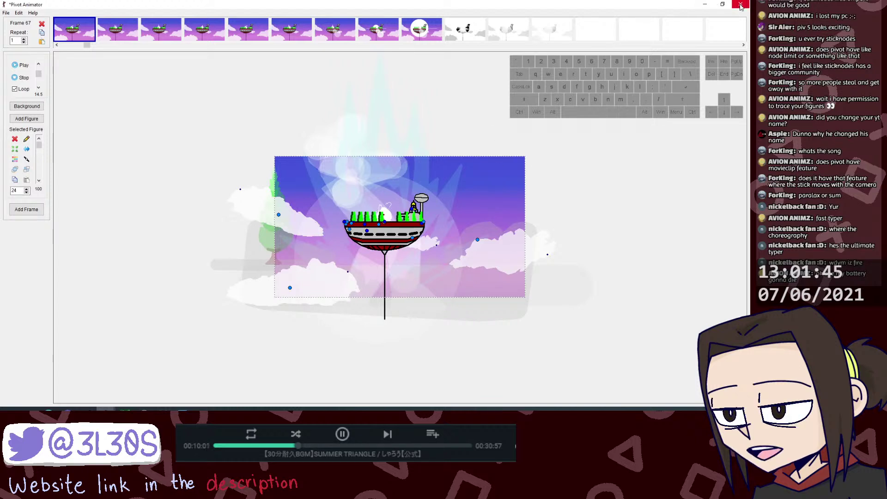
Step: Close the opened old animations without saving and return to the cyan aura animation with playback stopped
{"action": "left_click", "coordinate": [741, 5]}
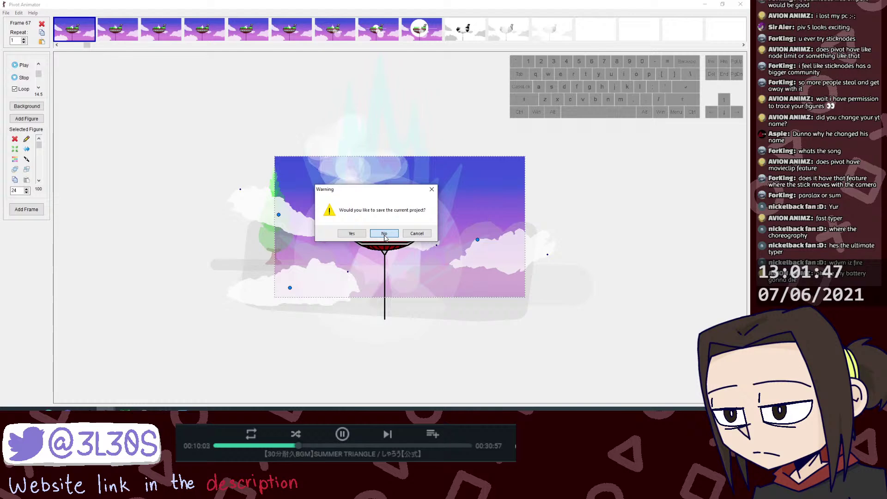
{"action": "left_click", "coordinate": [384, 234]}
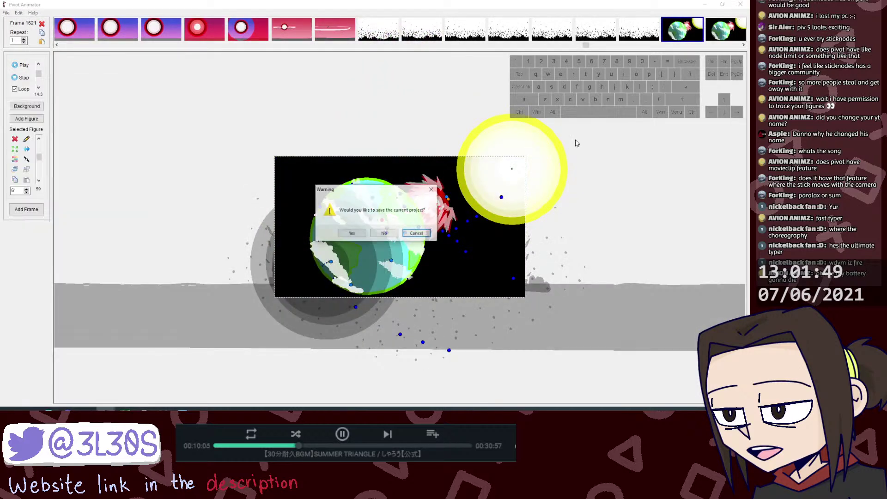
{"action": "left_click", "coordinate": [387, 234]}
{"action": "left_click", "coordinate": [580, 73]}
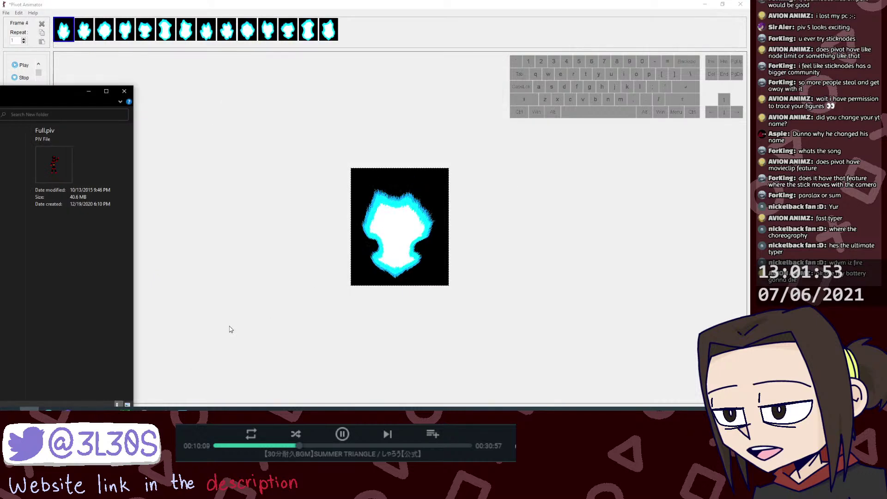
{"action": "left_click", "coordinate": [87, 408]}
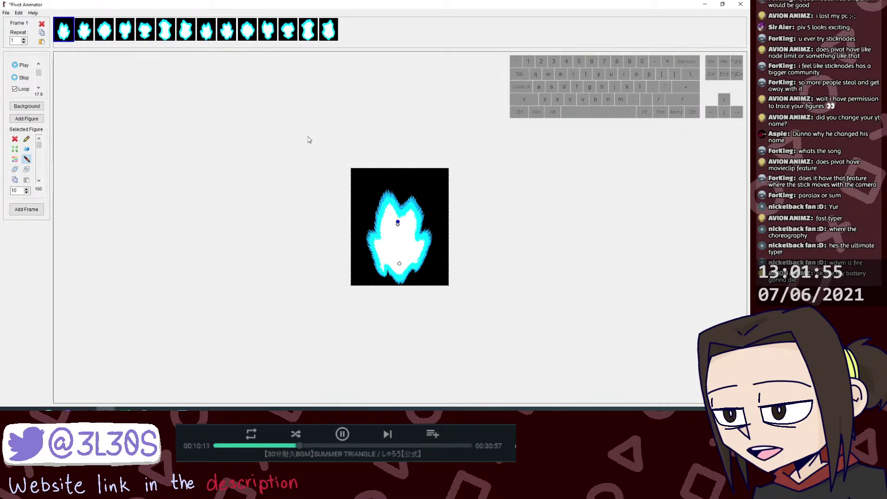
Step: Close the separate cyan aura animation without saving and switch to the Pivot animation containing both yellow and cyan aura frames
{"action": "left_click", "coordinate": [740, 5]}
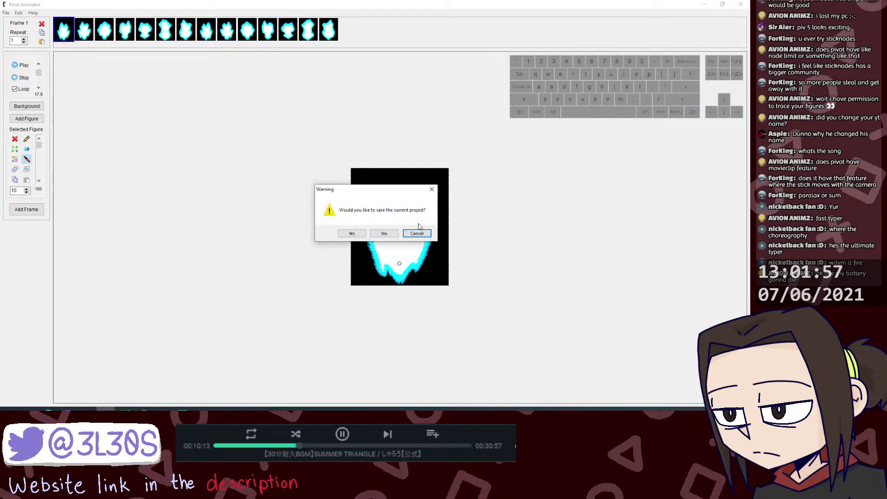
{"action": "left_click", "coordinate": [384, 234]}
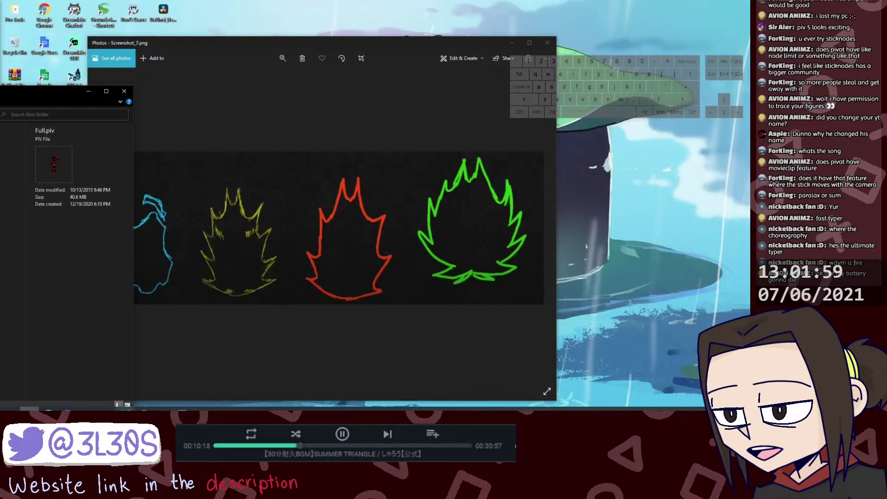
{"action": "left_click", "coordinate": [105, 409]}
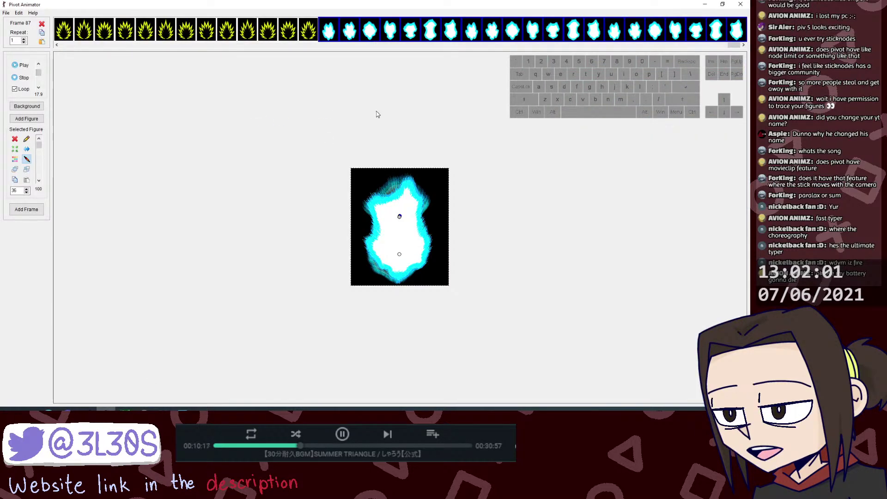
Step: Restore the combined yellow and cyan aura animation to a smaller window and close it
{"action": "key", "text": "ctrl+v"}
{"action": "left_click_drag", "start_coordinate": [311, 10], "coordinate": [334, 104]}
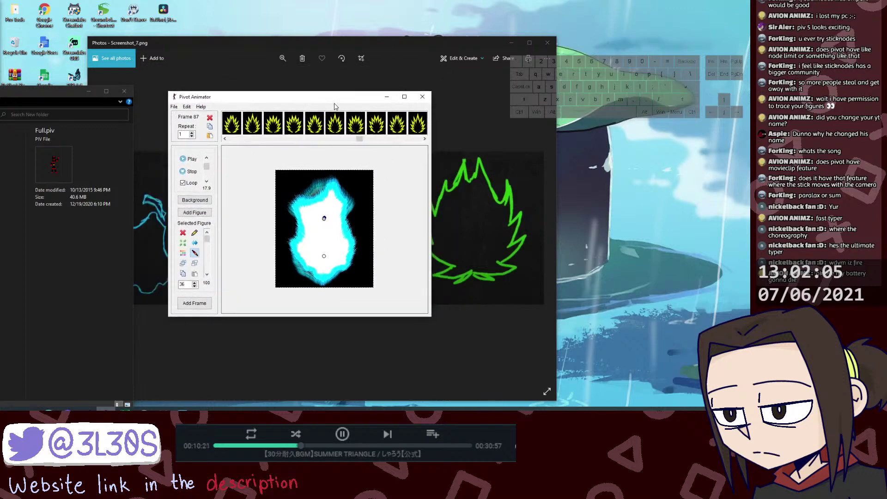
{"action": "left_click", "coordinate": [423, 97]}
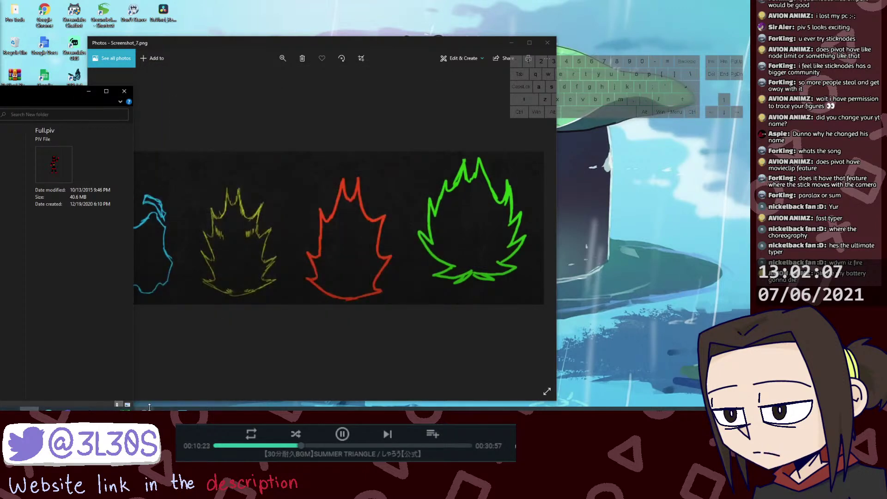
{"action": "left_click", "coordinate": [144, 409]}
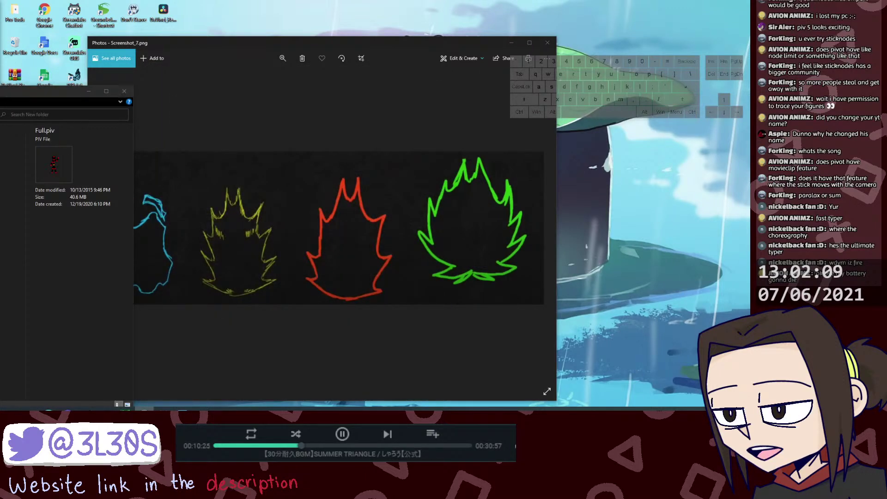